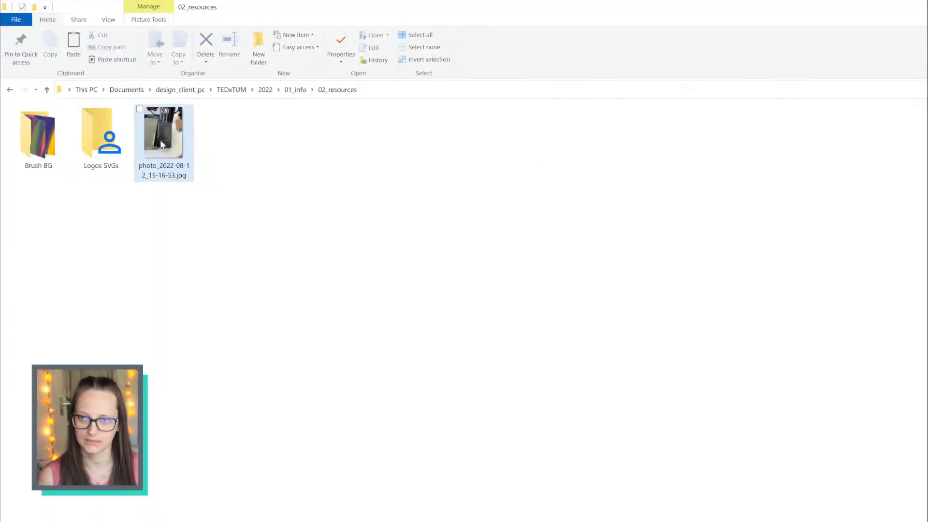
Open photo_2022-08-12_15-16-53.jpg from the 02_resources folder and examine the 3D printer's display
{"action": "double_click", "coordinate": [153, 151]}
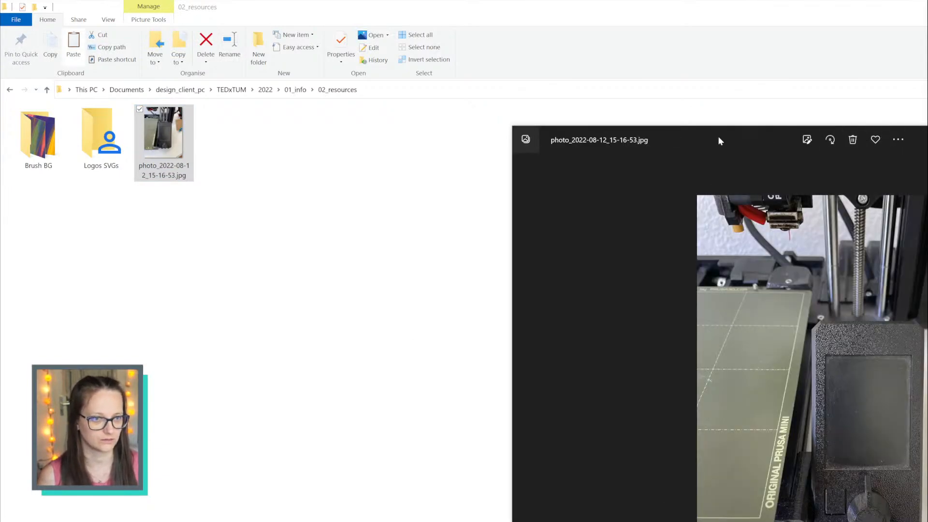
{"action": "left_click_drag", "start_coordinate": [717, 136], "coordinate": [285, 98]}
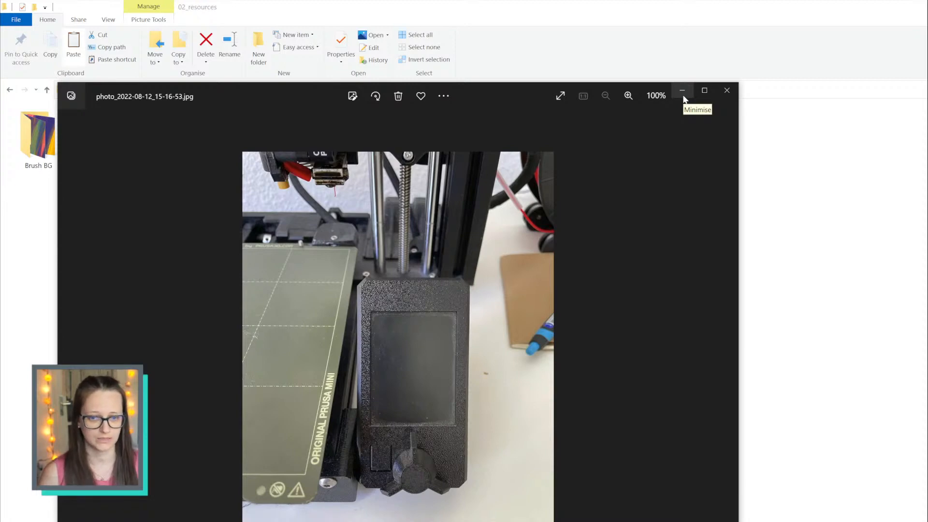
{"action": "left_click", "coordinate": [681, 92]}
Switch to Illustrator and scale the Name text and the line group together about their centre to about 1502 wide by 633 high
{"action": "key", "text": "alt+Tab"}
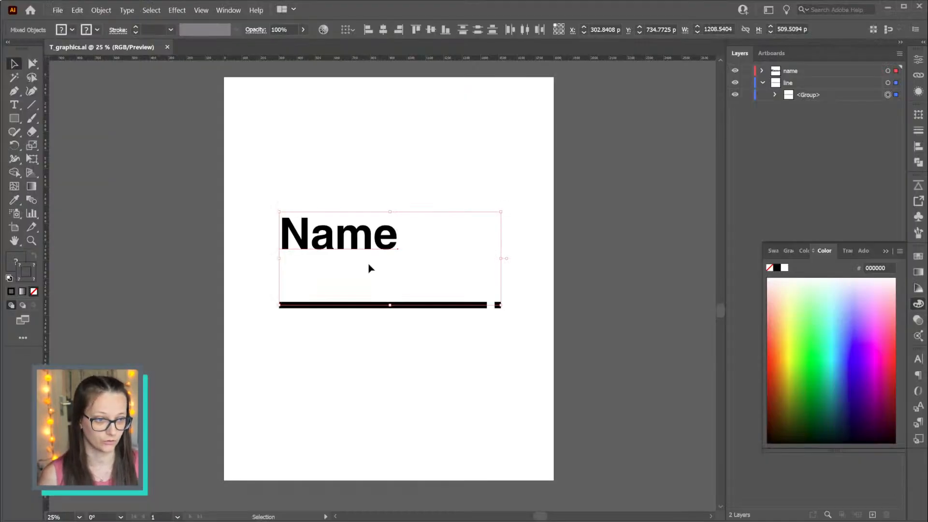
{"action": "left_click_drag", "start_coordinate": [500, 305], "coordinate": [528, 335]}
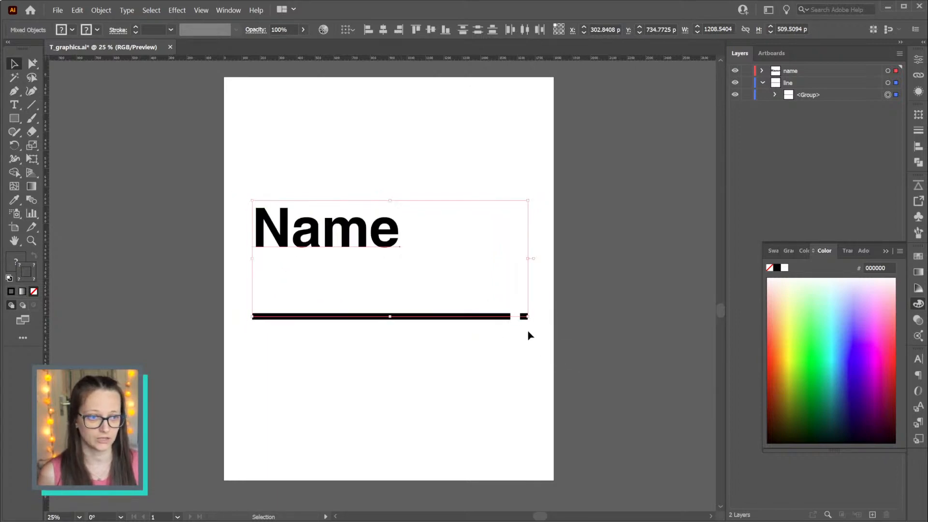
{"action": "left_click", "coordinate": [209, 290]}
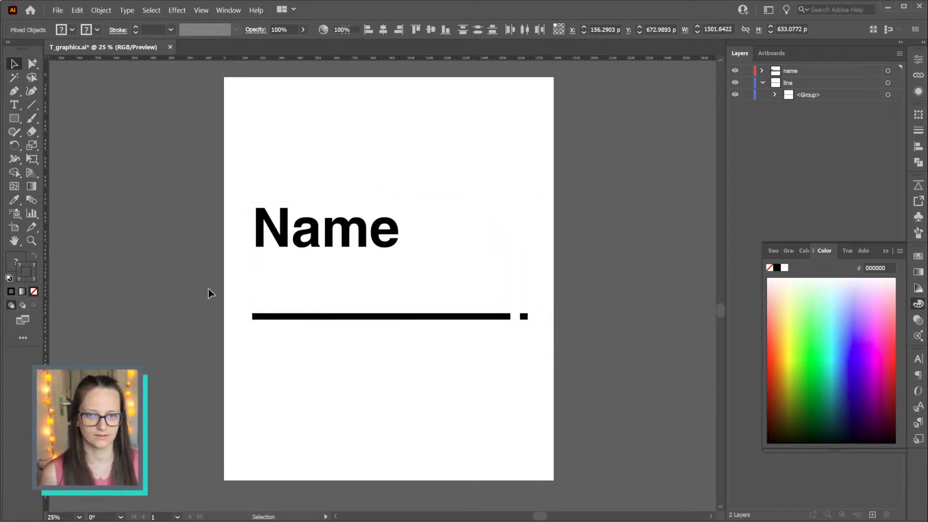
{"action": "left_click_drag", "start_coordinate": [209, 288], "coordinate": [604, 343]}
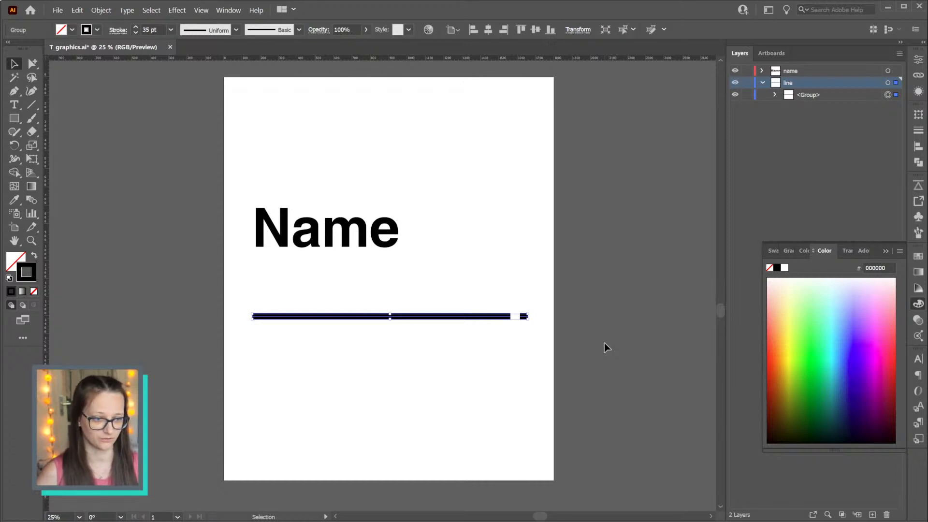
{"action": "left_click", "coordinate": [589, 338]}
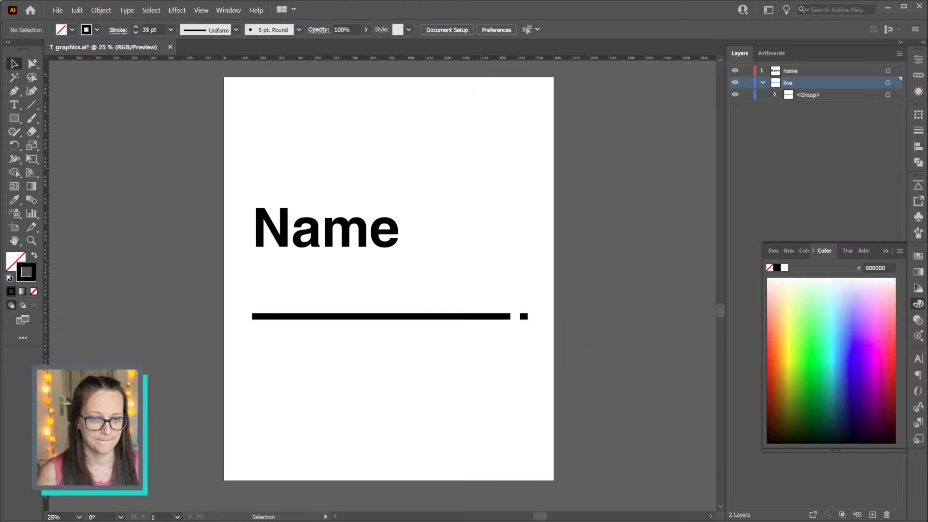
Read CreativeBrief.txt in Notepad, highlighting the passages about generating the 3D scan and starting the print with a progress bar
{"action": "key", "text": "alt+Tab"}
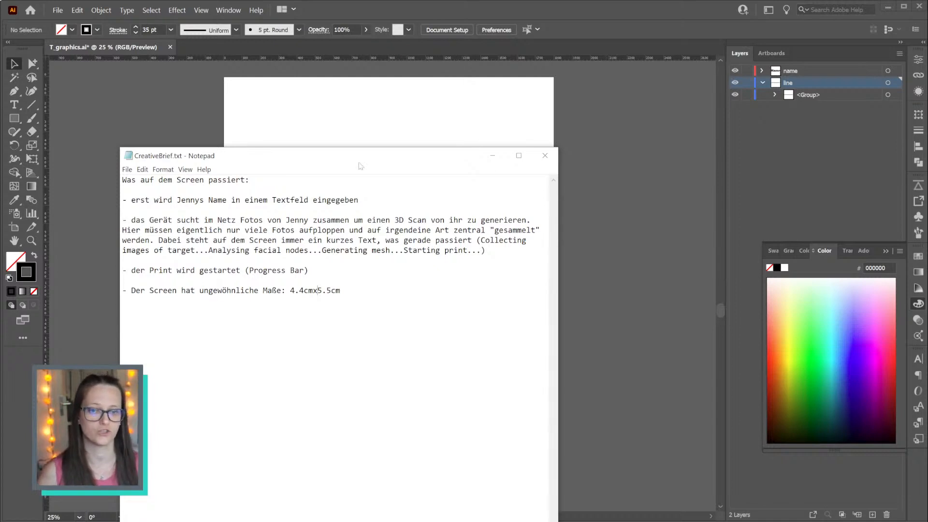
{"action": "left_click_drag", "start_coordinate": [394, 220], "coordinate": [526, 219]}
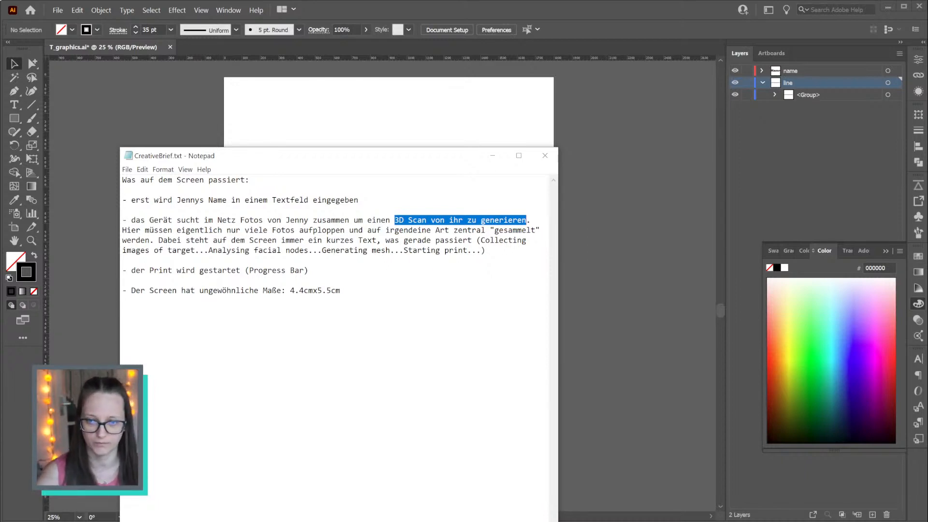
{"action": "left_click_drag", "start_coordinate": [131, 270], "coordinate": [309, 270]}
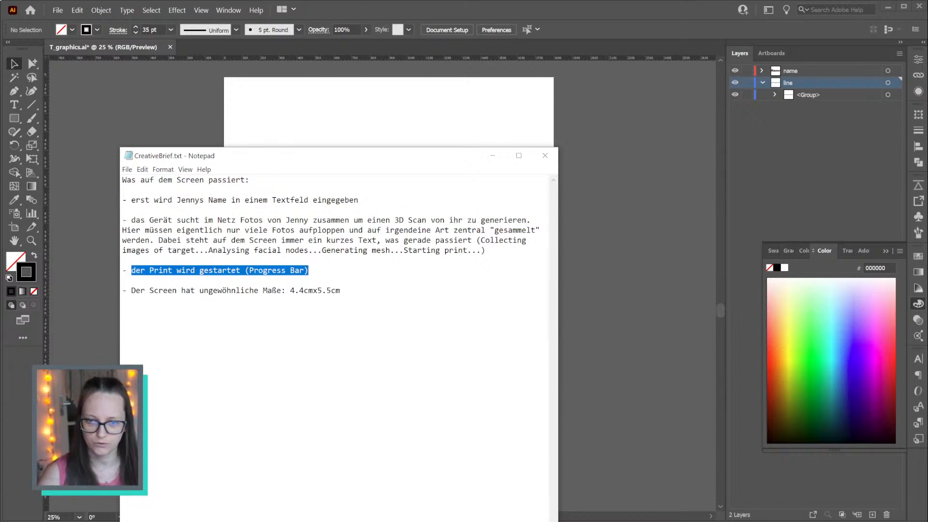
{"action": "left_click", "coordinate": [498, 160]}
{"action": "left_click_drag", "start_coordinate": [604, 288], "coordinate": [180, 348]}
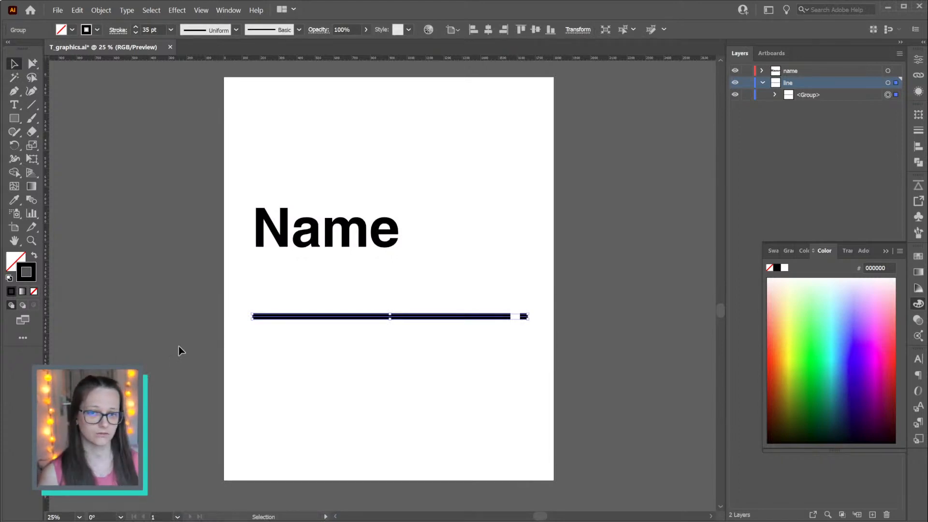
{"action": "left_click_drag", "start_coordinate": [190, 158], "coordinate": [532, 392]}
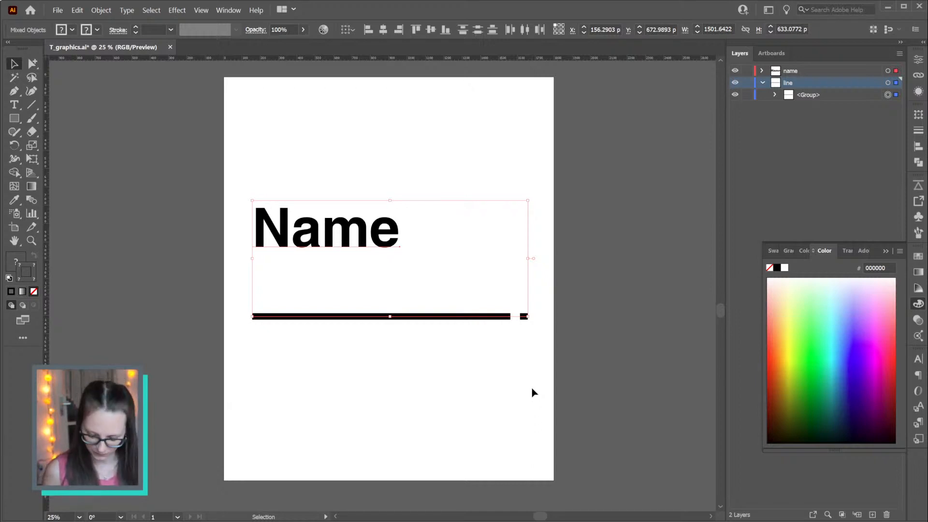
{"action": "key", "text": "ctrl+alt+c"}
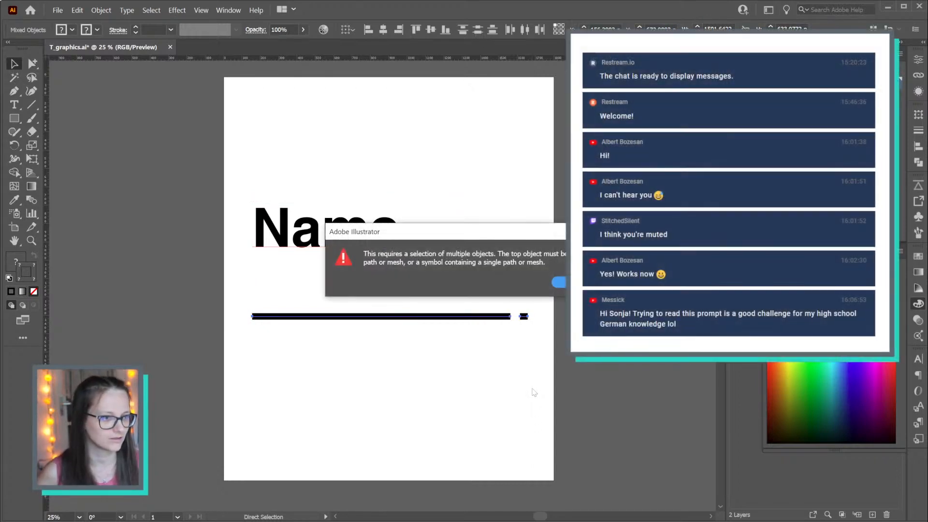
{"action": "left_click", "coordinate": [559, 282]}
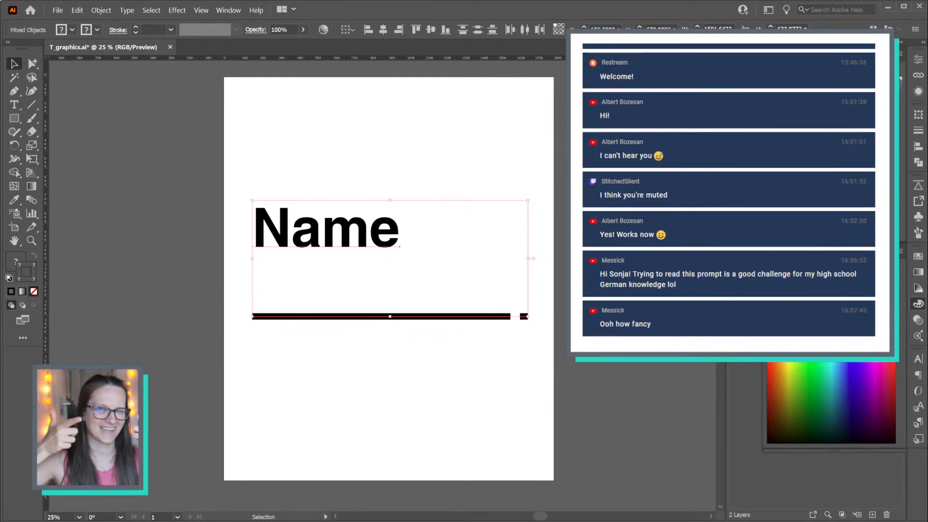
{"action": "key", "text": "ctrl+alt+l"}
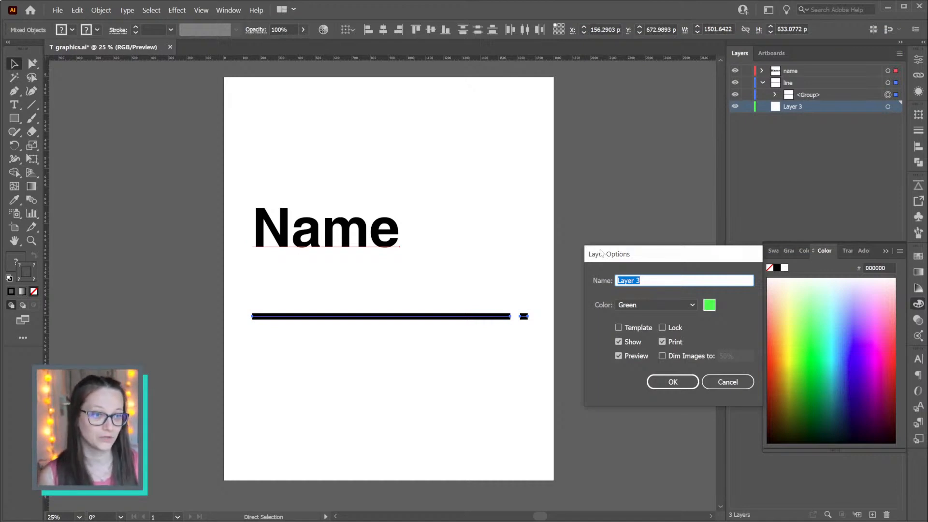
{"action": "left_click", "coordinate": [727, 382]}
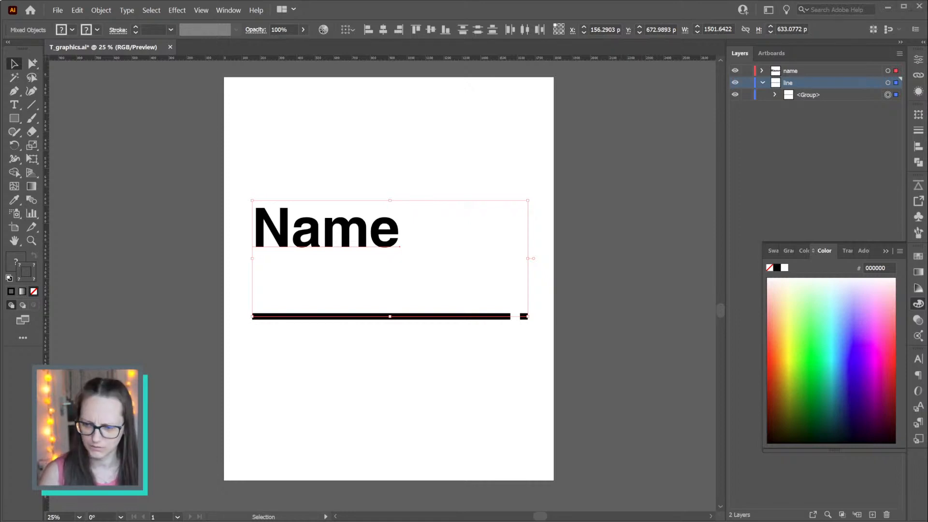
Check the microphone's level in the Windows sound properties and return to the artboard
{"action": "right_click", "coordinate": [72, 521]}
{"action": "left_click", "coordinate": [72, 398]}
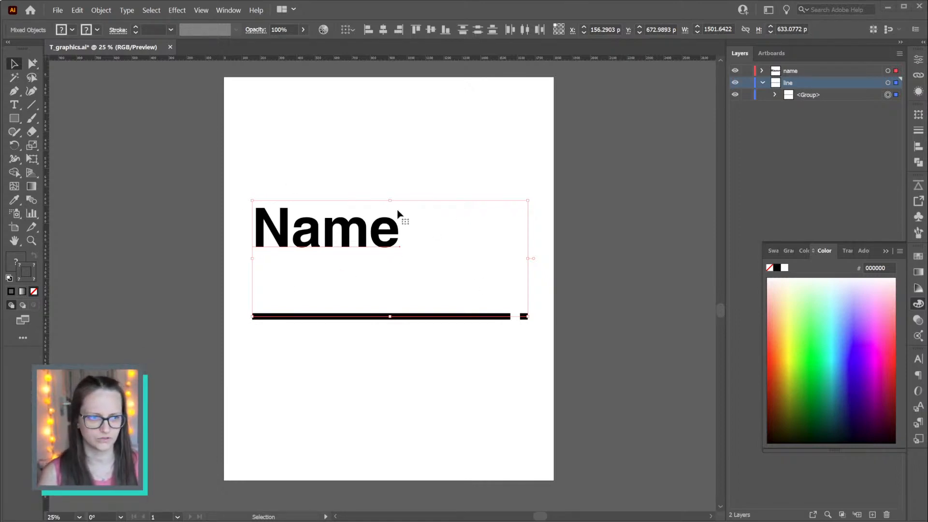
{"action": "left_click_drag", "start_coordinate": [163, 24], "coordinate": [493, 521]}
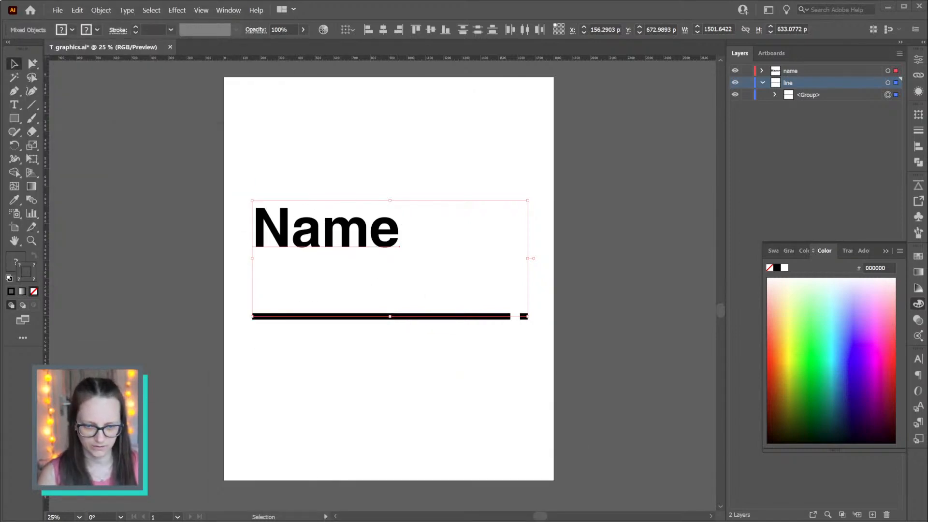
{"action": "left_click_drag", "start_coordinate": [486, 521], "coordinate": [483, 521]}
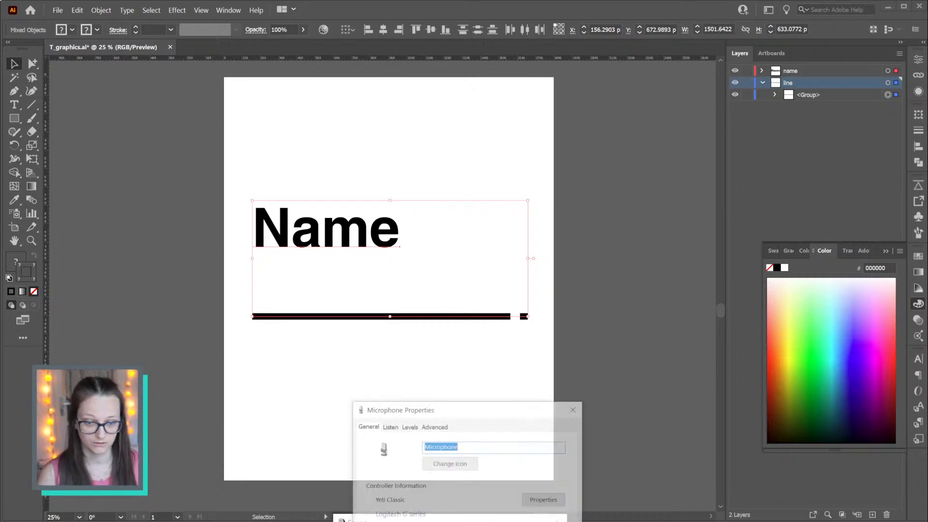
{"action": "left_click", "coordinate": [409, 425]}
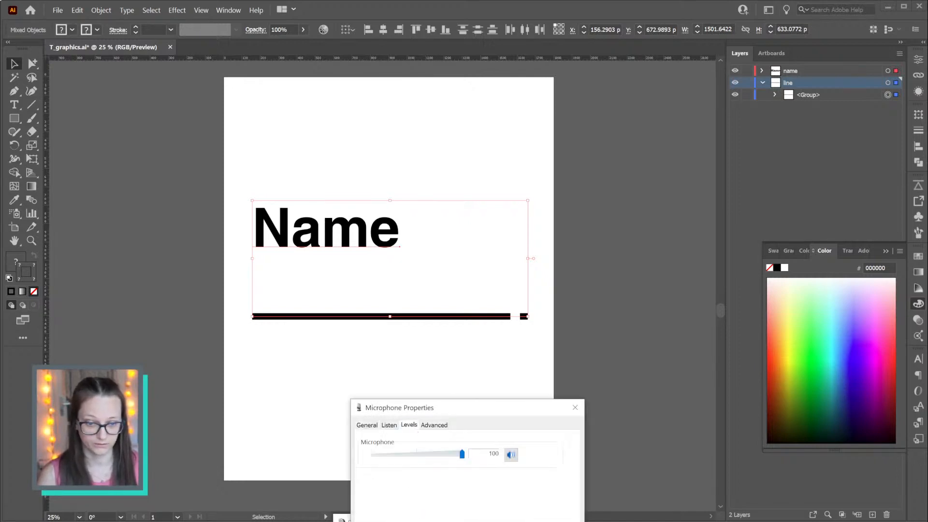
{"action": "left_click", "coordinate": [463, 521]}
{"action": "left_click_drag", "start_coordinate": [534, 521], "coordinate": [491, 360]}
{"action": "left_click", "coordinate": [426, 521]}
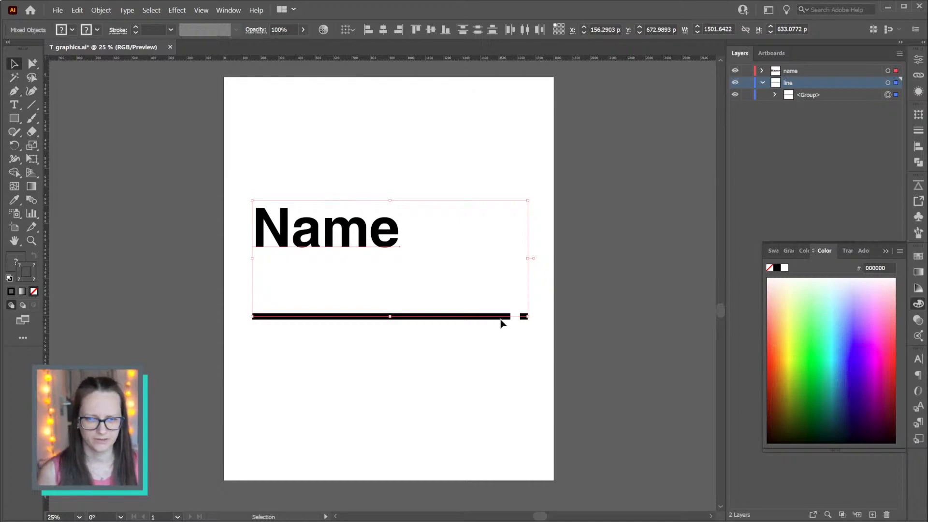
Bring up the printer photo for another look, return to the artboard and clear the selection
{"action": "left_click", "coordinate": [425, 521]}
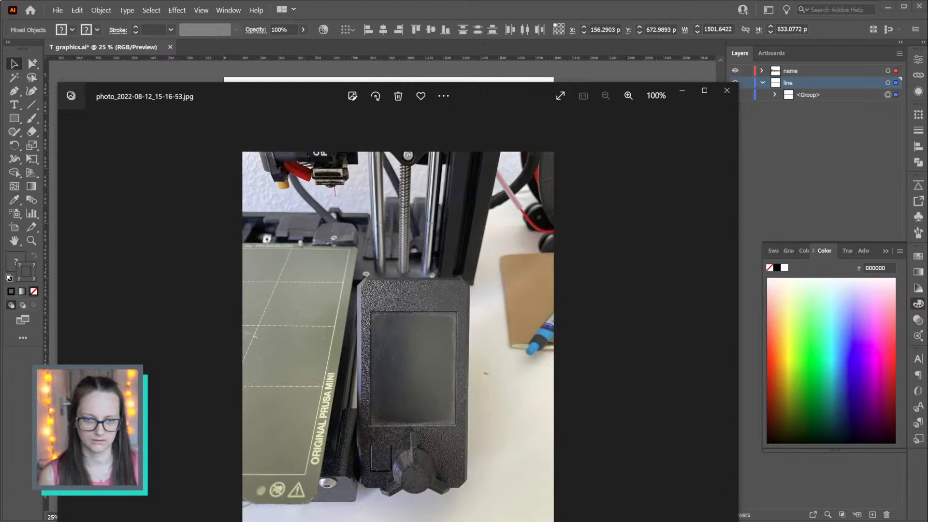
{"action": "left_click", "coordinate": [676, 521]}
{"action": "left_click", "coordinate": [655, 178]}
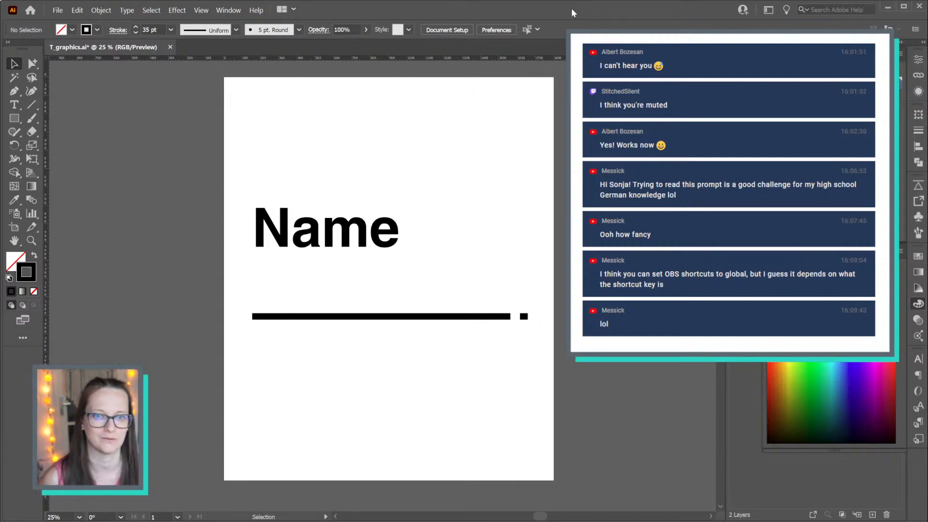
{"action": "key", "text": "ctrl+alt+l"}
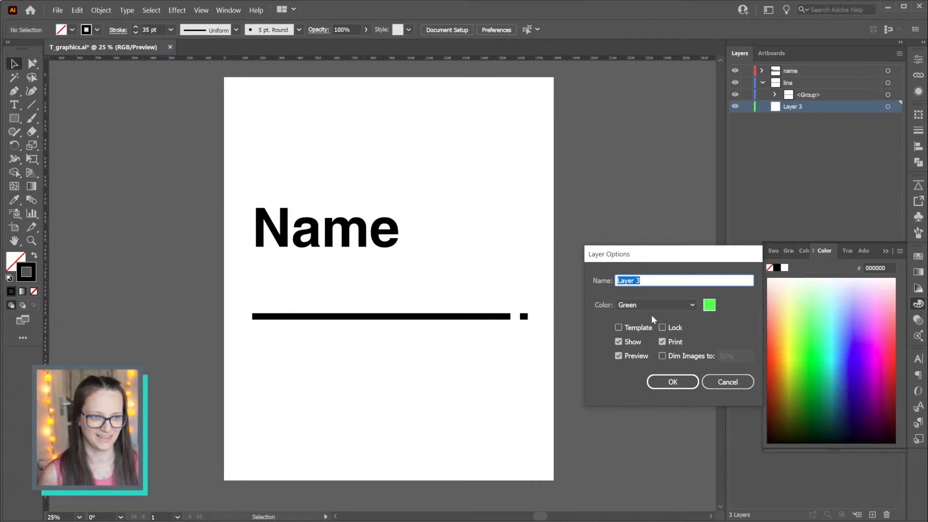
{"action": "left_click", "coordinate": [719, 382]}
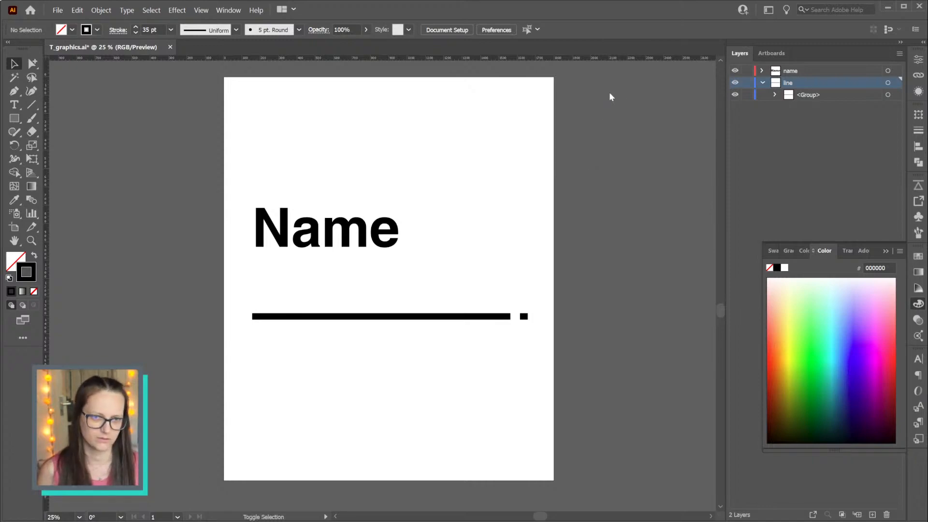
Place photo_2022-08-12_15-16-53.jpg from TEDxTUM > 2022 > 01_info > 02_resources as a linked image on the artboard
{"action": "key", "text": "ctrl+shift+p"}
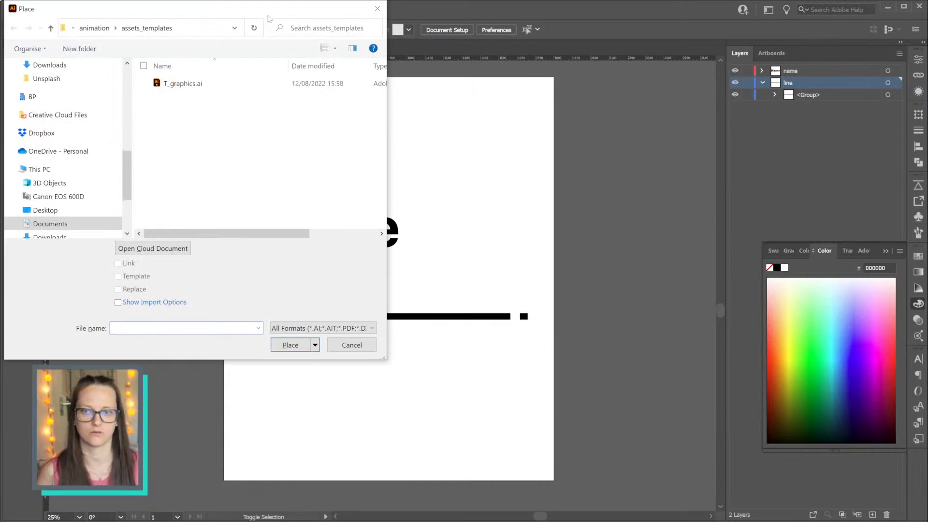
{"action": "left_click_drag", "start_coordinate": [261, 14], "coordinate": [453, 70]}
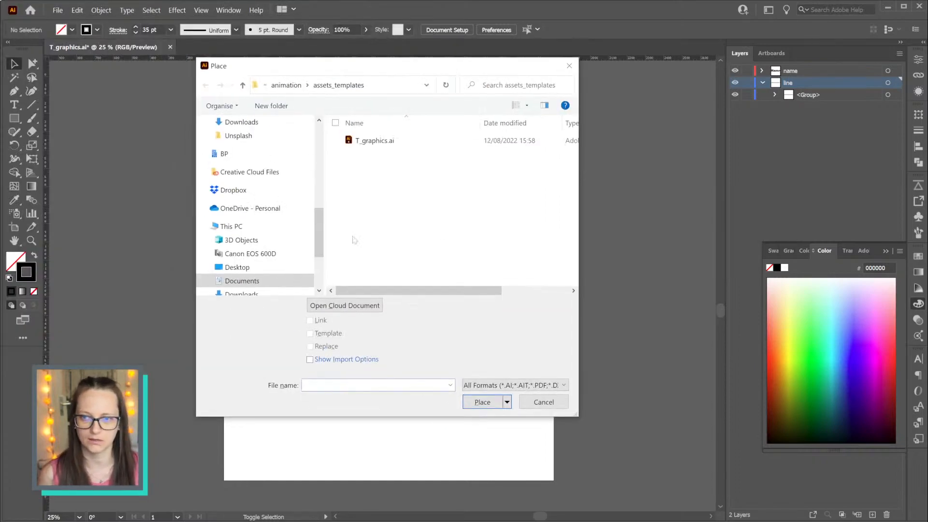
{"action": "left_click", "coordinate": [289, 86]}
{"action": "left_click", "coordinate": [291, 85]}
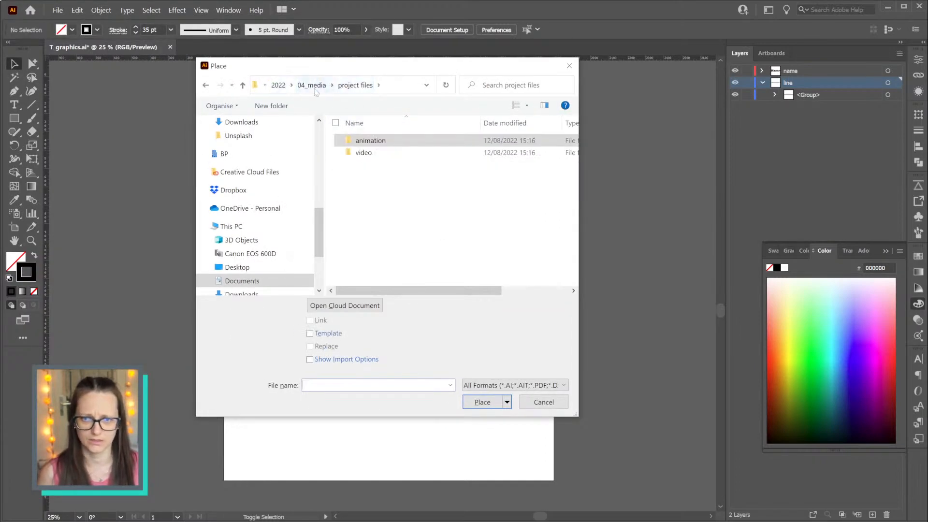
{"action": "left_click", "coordinate": [282, 86]}
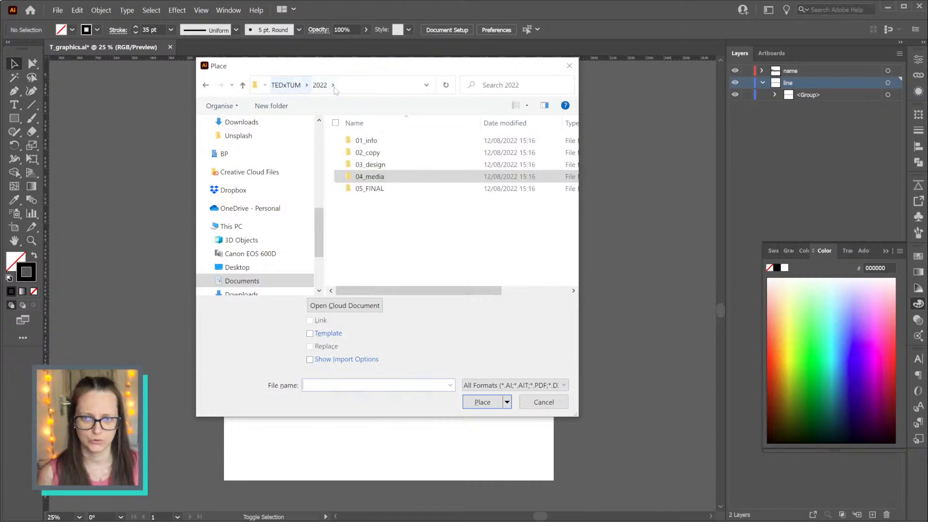
{"action": "left_click", "coordinate": [292, 87]}
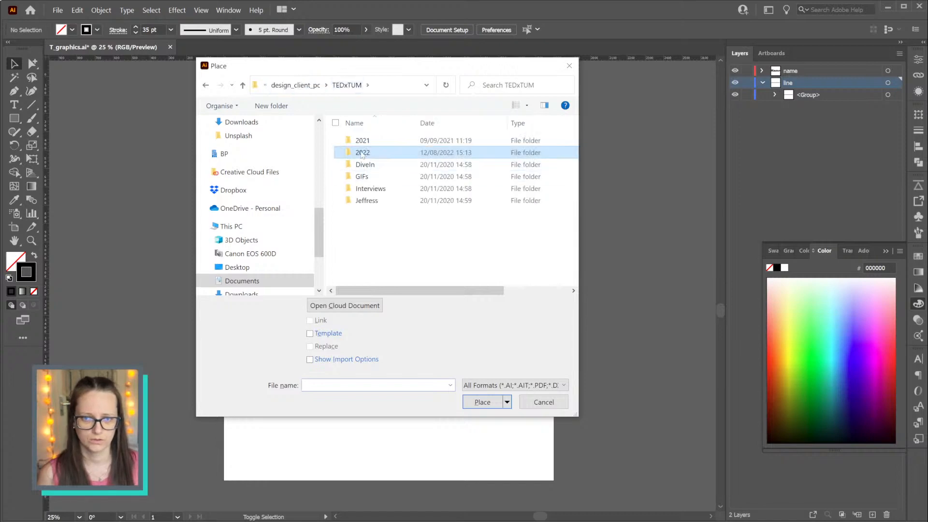
{"action": "double_click", "coordinate": [362, 153]}
{"action": "double_click", "coordinate": [369, 144]}
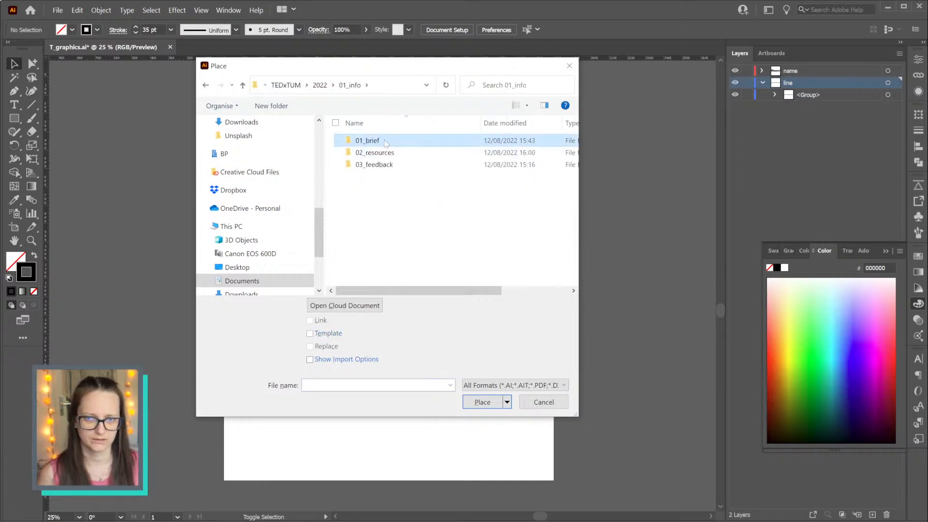
{"action": "double_click", "coordinate": [375, 152]}
{"action": "left_click", "coordinate": [485, 149]}
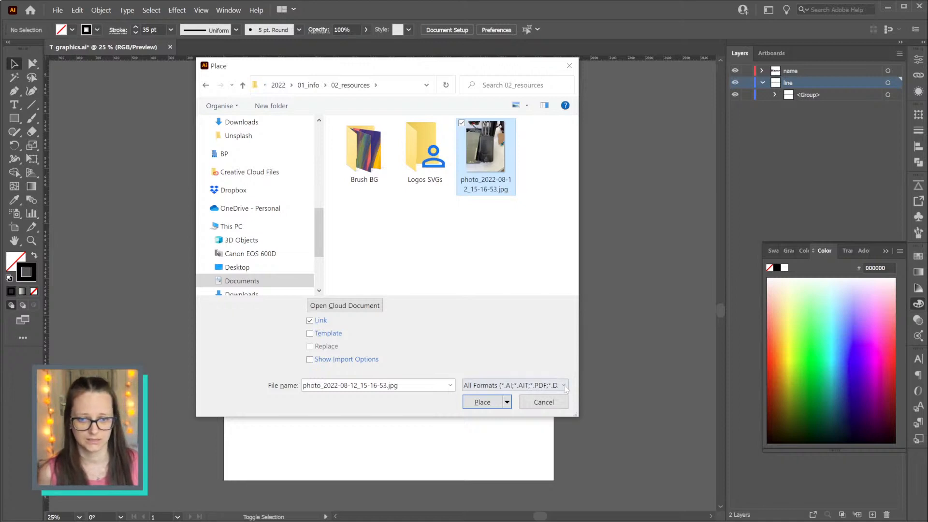
{"action": "left_click", "coordinate": [483, 402]}
{"action": "left_click", "coordinate": [399, 76]}
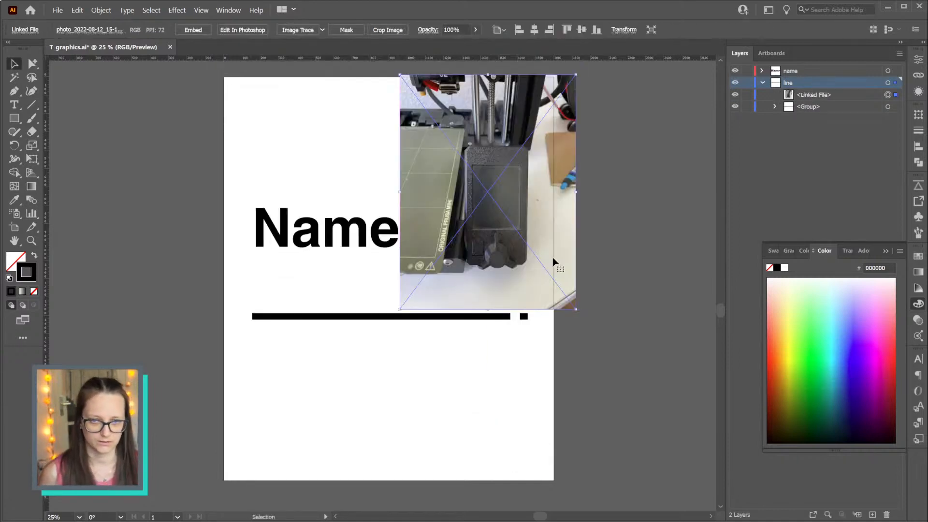
Move the placed printer photo off the artboard to its left side, flush with the artboard's left and top edges
{"action": "left_click_drag", "start_coordinate": [466, 183], "coordinate": [114, 182]}
{"action": "scroll", "coordinate": [433, 328], "scroll_direction": "down", "scroll_amount": 2}
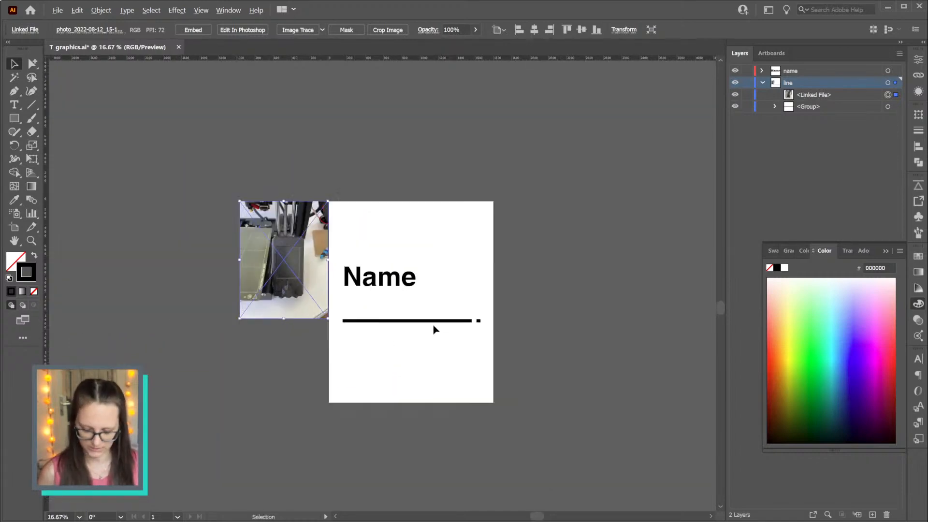
{"action": "scroll", "coordinate": [303, 285], "scroll_direction": "up", "scroll_amount": 1}
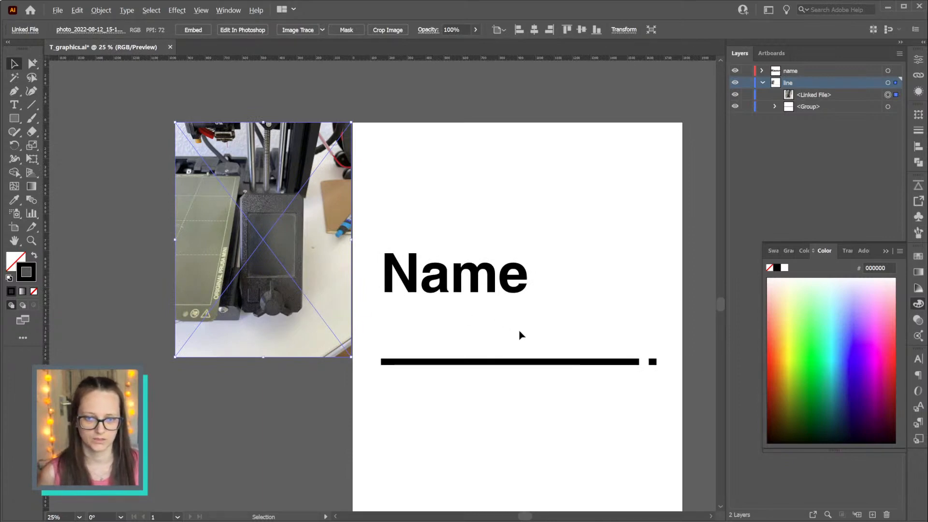
Enlarge the placed printer photo proportionally from its outer lower corner to about two and a half times the artboard's width
{"action": "scroll", "coordinate": [521, 334], "scroll_direction": "down", "scroll_amount": 4}
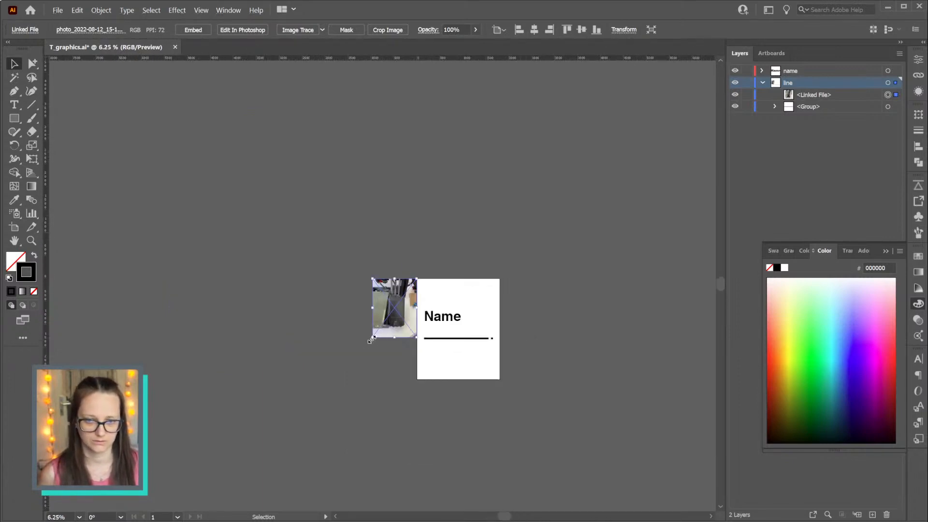
{"action": "left_click_drag", "start_coordinate": [371, 339], "coordinate": [314, 382]}
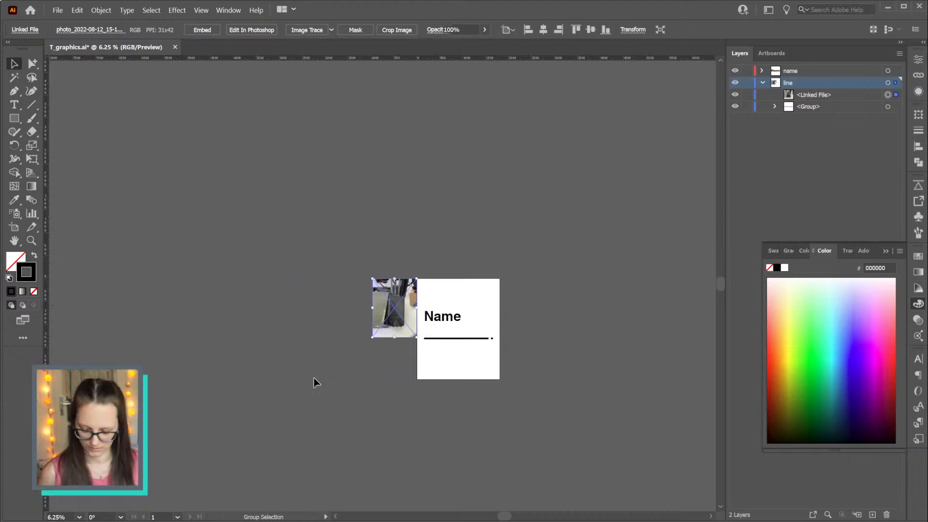
{"action": "scroll", "coordinate": [441, 302], "scroll_direction": "up", "scroll_amount": 1}
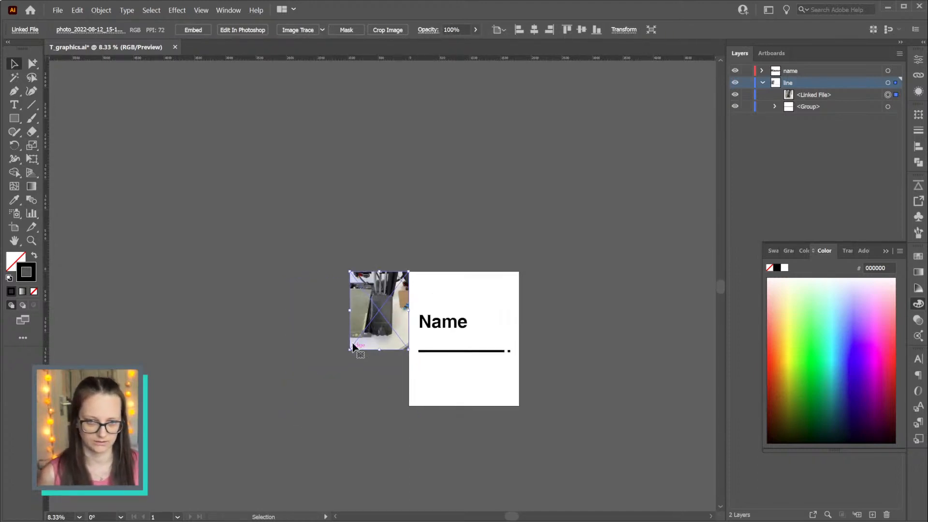
{"action": "scroll", "coordinate": [369, 333], "scroll_direction": "up", "scroll_amount": 1}
{"action": "scroll", "coordinate": [368, 334], "scroll_direction": "down", "scroll_amount": 1}
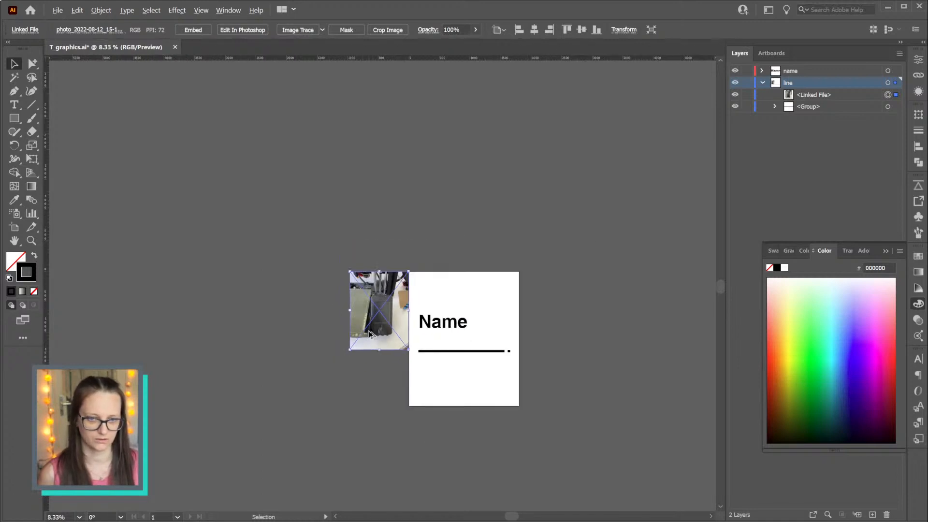
{"action": "scroll", "coordinate": [368, 333], "scroll_direction": "up", "scroll_amount": 1}
{"action": "left_click_drag", "start_coordinate": [576, 362], "coordinate": [511, 359]}
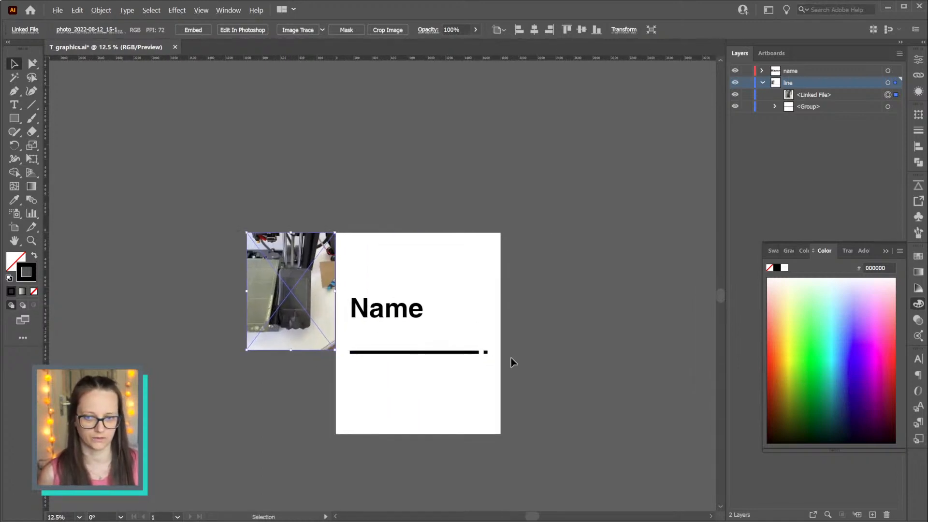
{"action": "left_click_drag", "start_coordinate": [246, 353], "coordinate": [86, 508]}
{"action": "scroll", "coordinate": [400, 372], "scroll_direction": "down", "scroll_amount": 3}
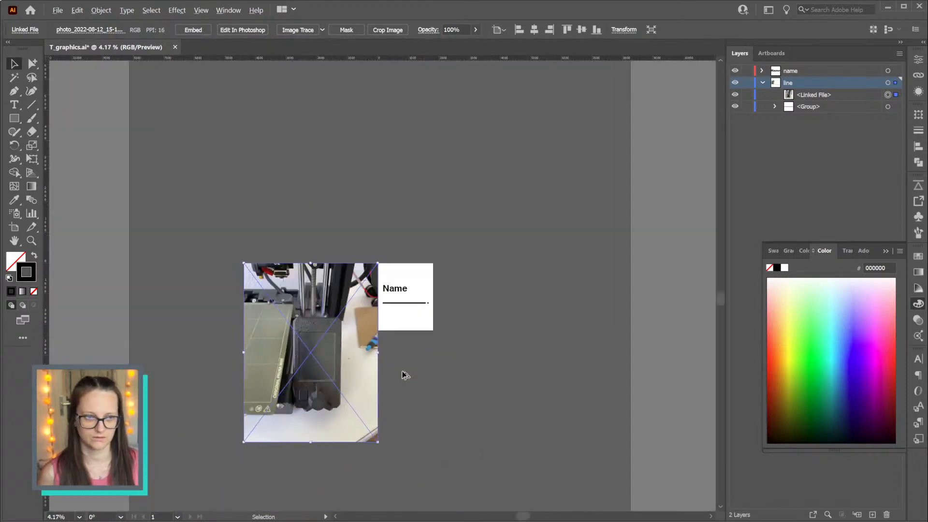
Move the printer photo over the artboard and put it in a new layer beneath the line layer
{"action": "left_click_drag", "start_coordinate": [324, 387], "coordinate": [384, 305]}
{"action": "left_click", "coordinate": [885, 251]}
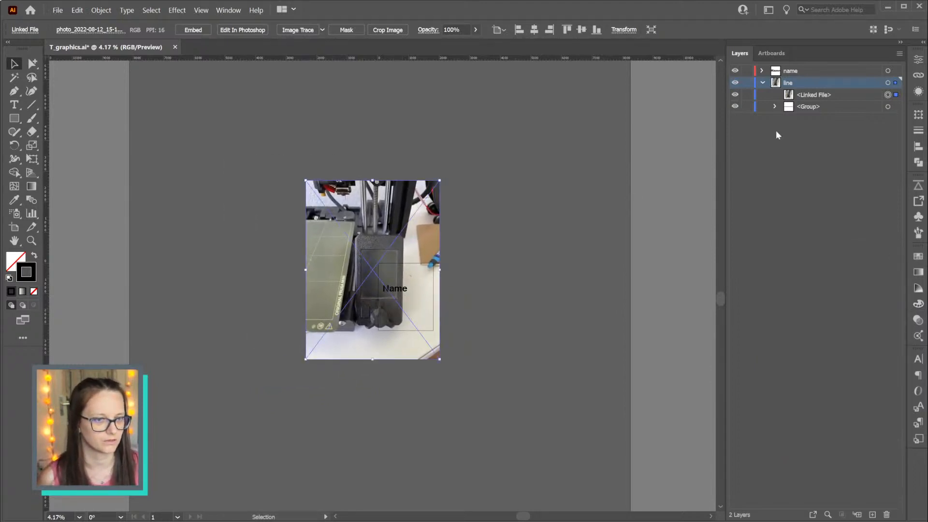
{"action": "left_click", "coordinate": [872, 514]}
{"action": "left_click_drag", "start_coordinate": [779, 86], "coordinate": [783, 144]}
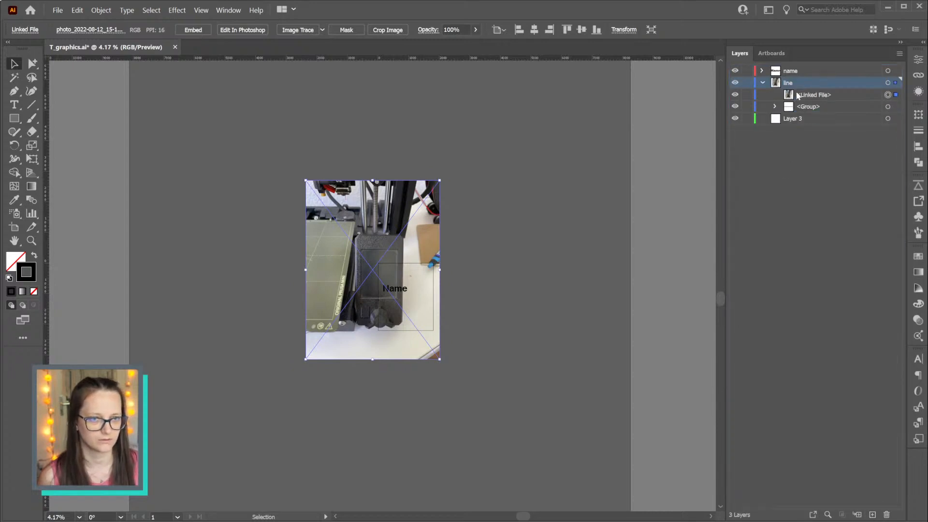
{"action": "left_click_drag", "start_coordinate": [813, 95], "coordinate": [804, 118]}
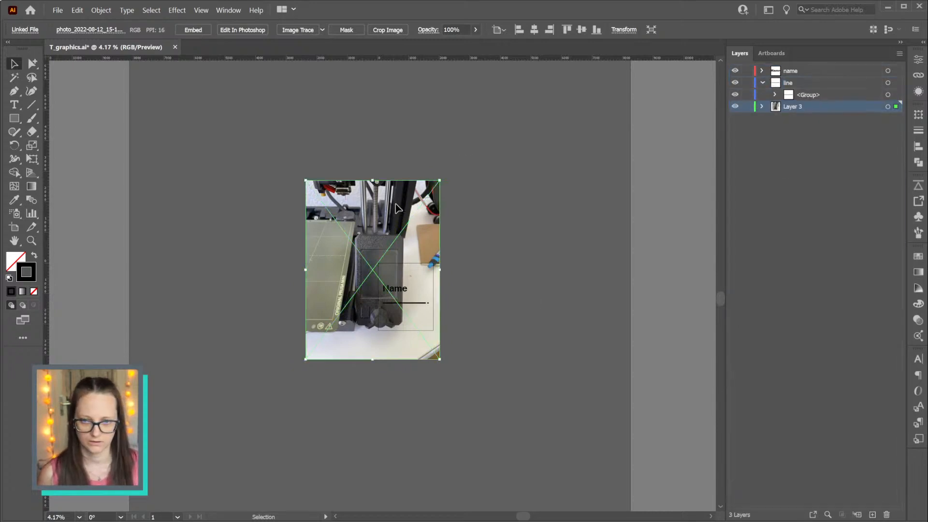
Match the printer display's upper-left corner to the artboard's corner and scale the photo from there until the display is about as wide as the artboard
{"action": "left_click_drag", "start_coordinate": [397, 208], "coordinate": [414, 221]}
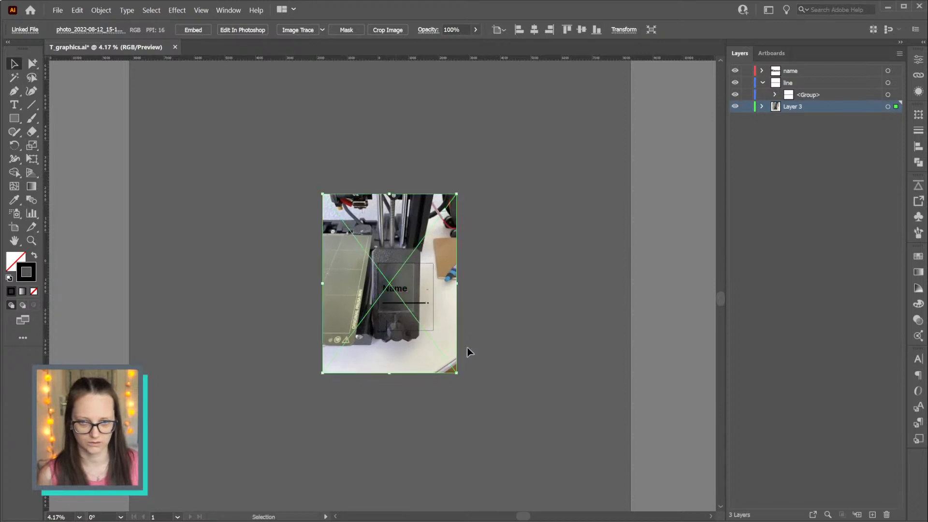
{"action": "key", "text": "s"}
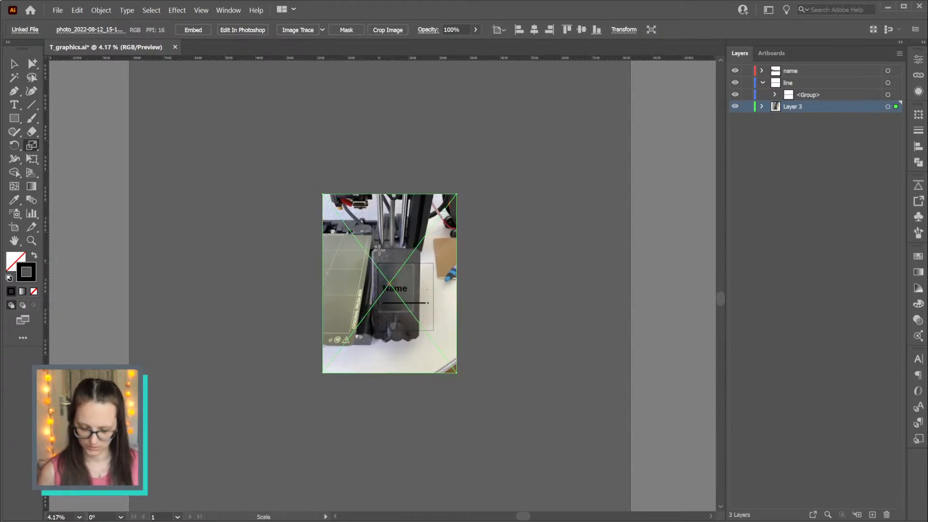
{"action": "left_click", "coordinate": [377, 262]}
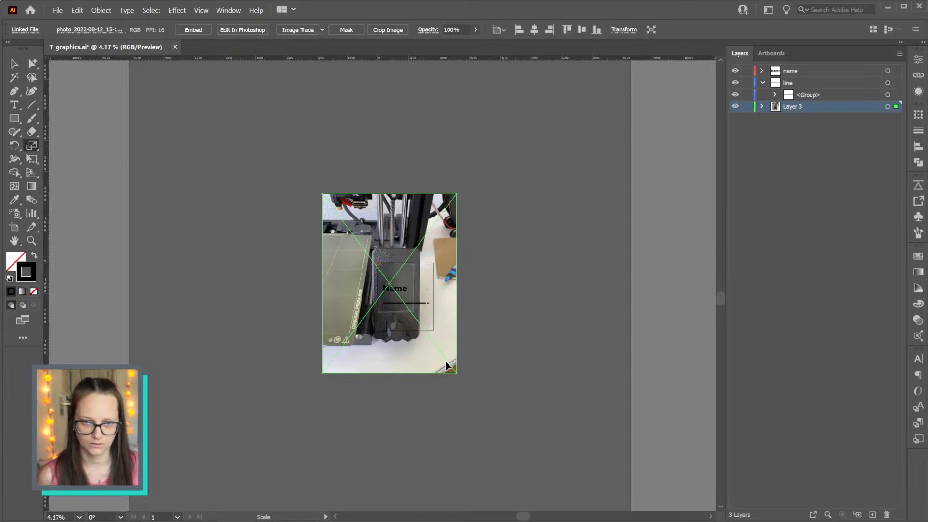
{"action": "left_click_drag", "start_coordinate": [446, 362], "coordinate": [483, 408]}
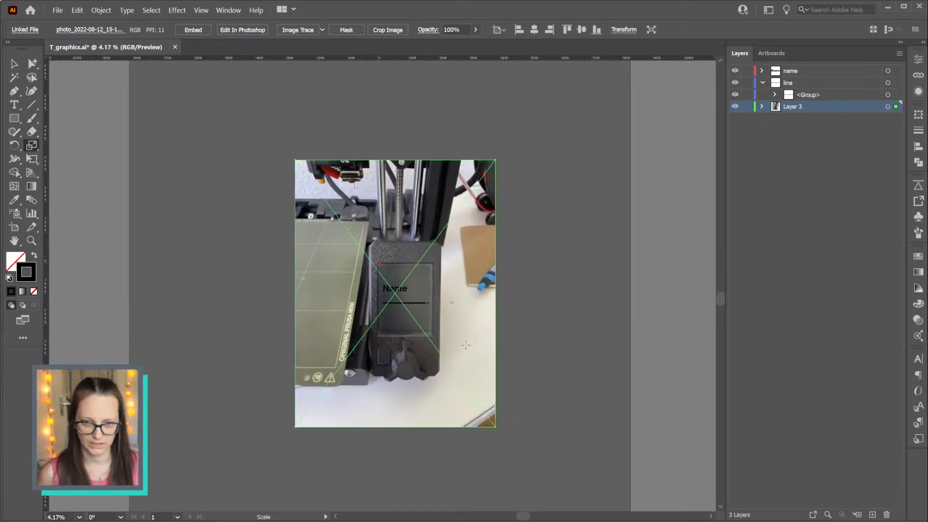
Nudge the photo up slightly so the artboard sits vertically centred in the printer's display, and inspect the fit
{"action": "key", "text": "v"}
{"action": "left_click_drag", "start_coordinate": [472, 372], "coordinate": [510, 365]}
{"action": "scroll", "coordinate": [437, 306], "scroll_direction": "up", "scroll_amount": 2}
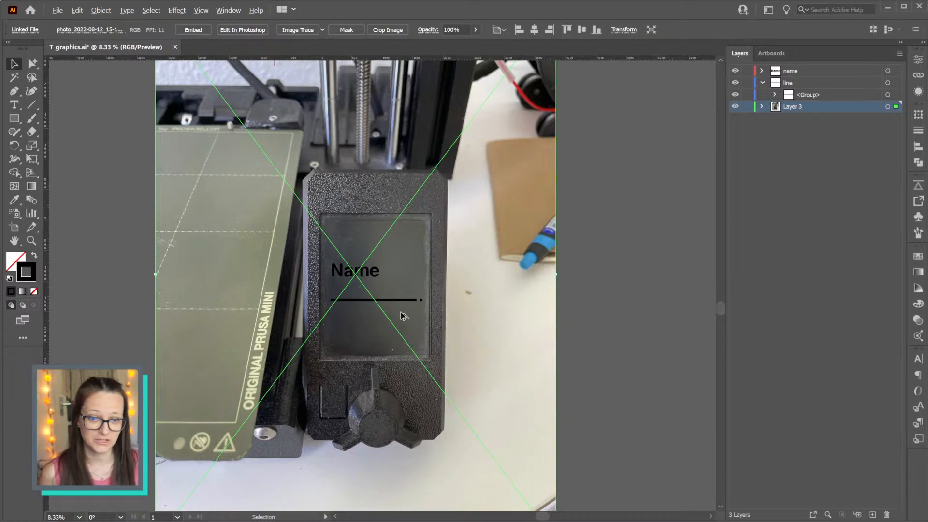
{"action": "scroll", "coordinate": [400, 314], "scroll_direction": "up", "scroll_amount": 1}
{"action": "scroll", "coordinate": [477, 289], "scroll_direction": "down", "scroll_amount": 3}
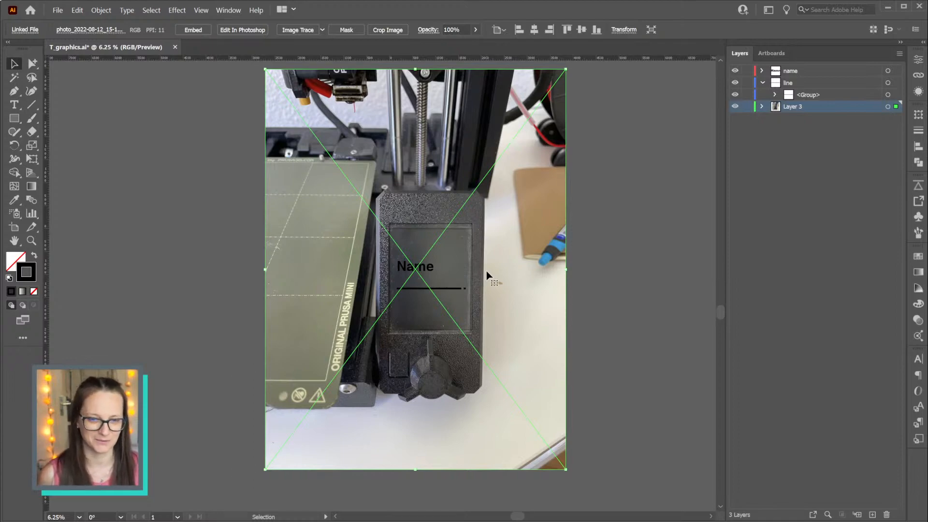
{"action": "key", "text": "ctrl+minus"}
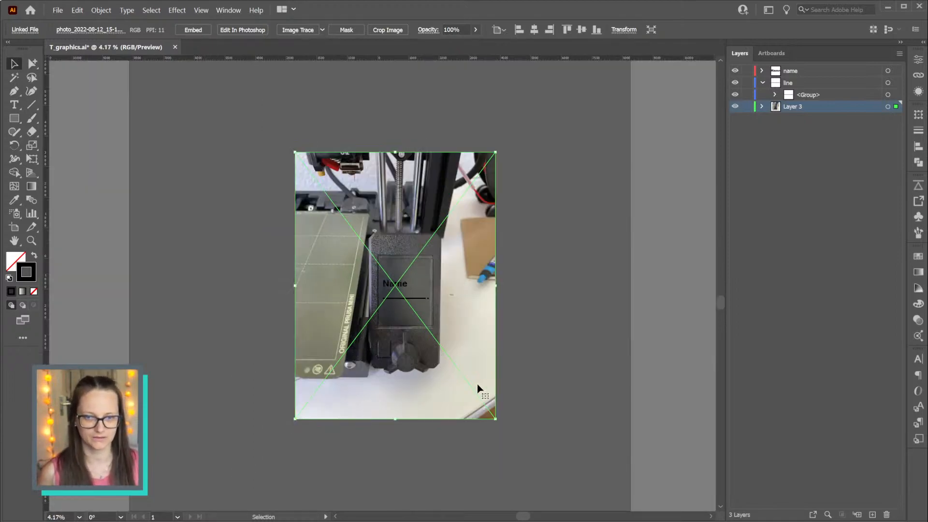
Toggle the photo layer to compare the graphics with and without the printer, and leave the photo hidden
{"action": "left_click", "coordinate": [735, 107]}
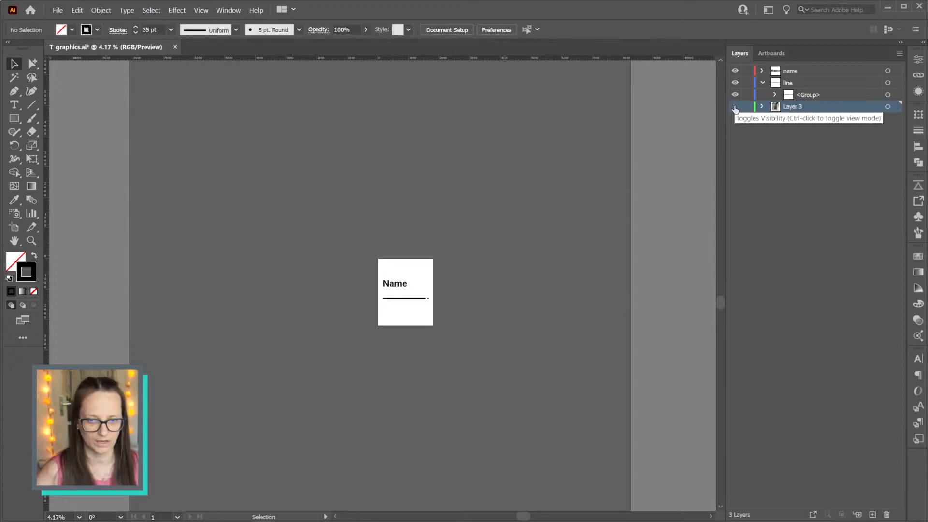
{"action": "left_click", "coordinate": [734, 107]}
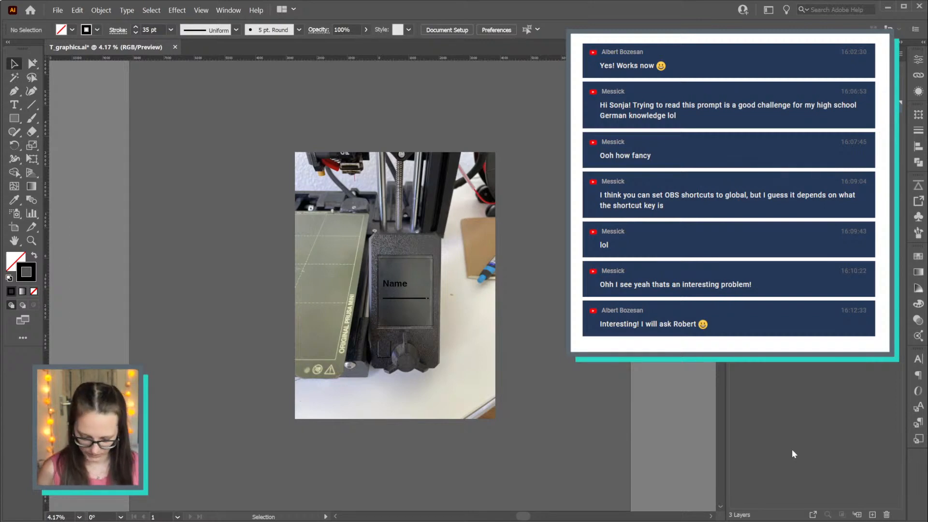
{"action": "key", "text": "ctrl+alt+l"}
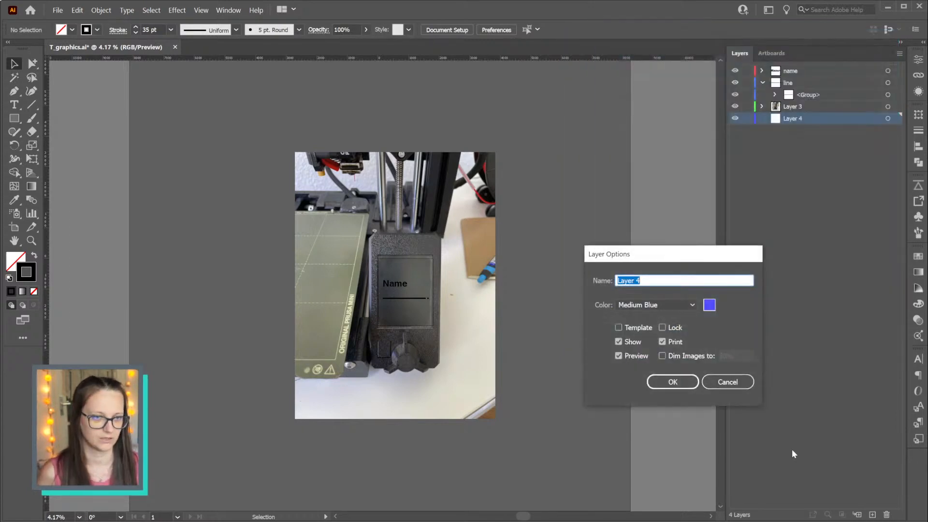
{"action": "left_click", "coordinate": [732, 382]}
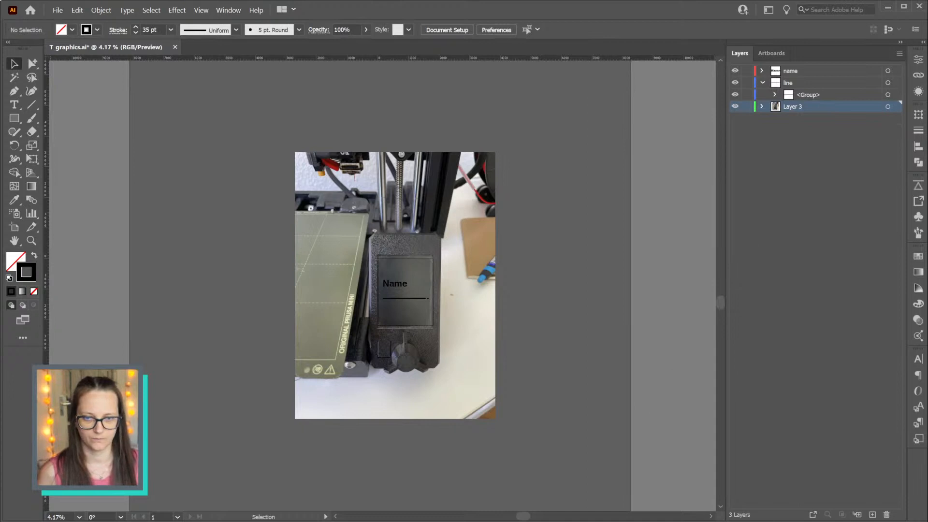
{"action": "left_click", "coordinate": [735, 107]}
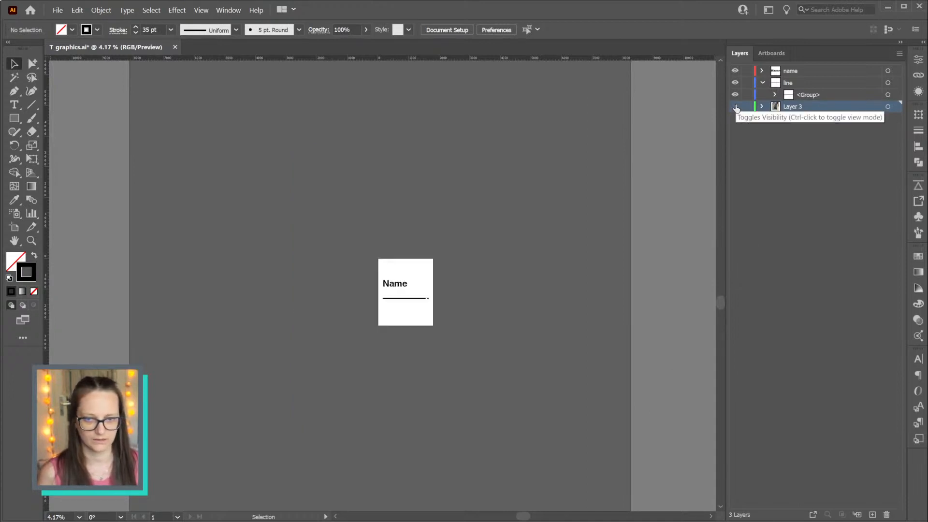
{"action": "left_click", "coordinate": [735, 107]}
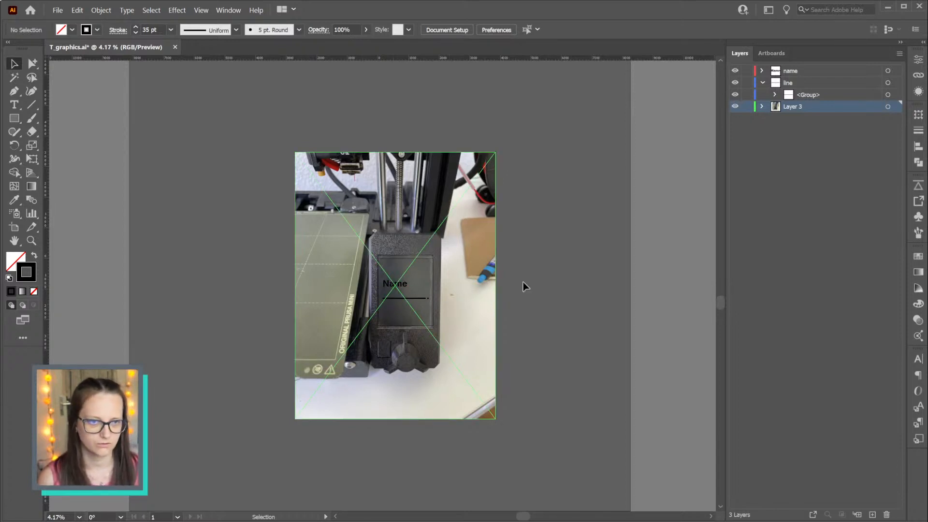
{"action": "left_click", "coordinate": [735, 107]}
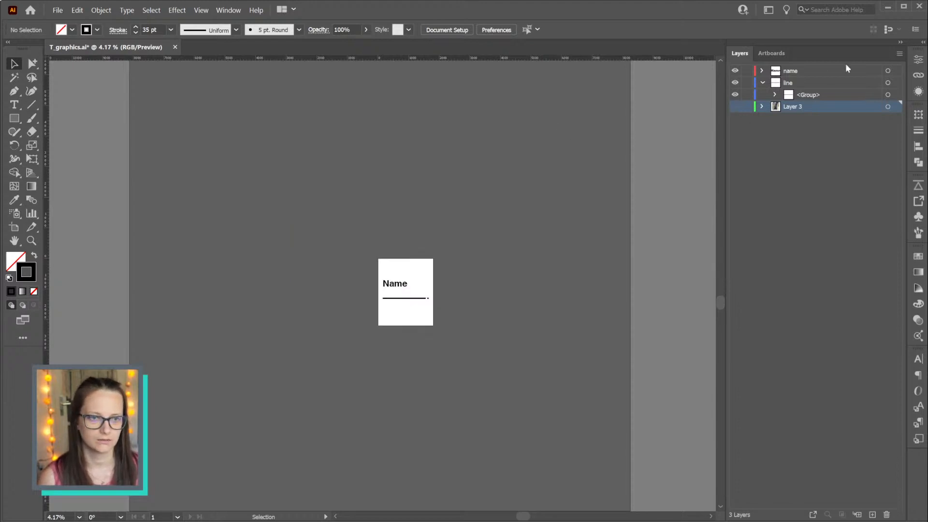
Select the name text and the line group together on the artboard
{"action": "left_click", "coordinate": [887, 83]}
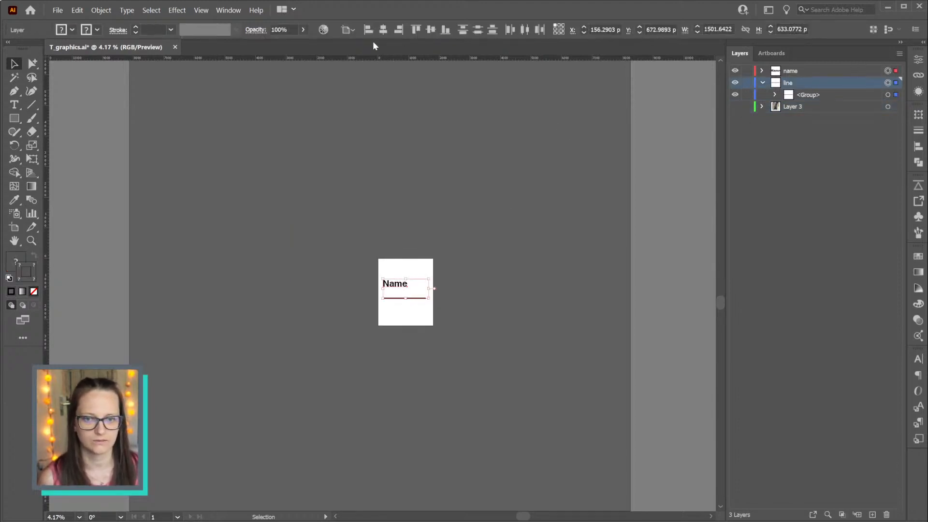
{"action": "left_click", "coordinate": [887, 83]}
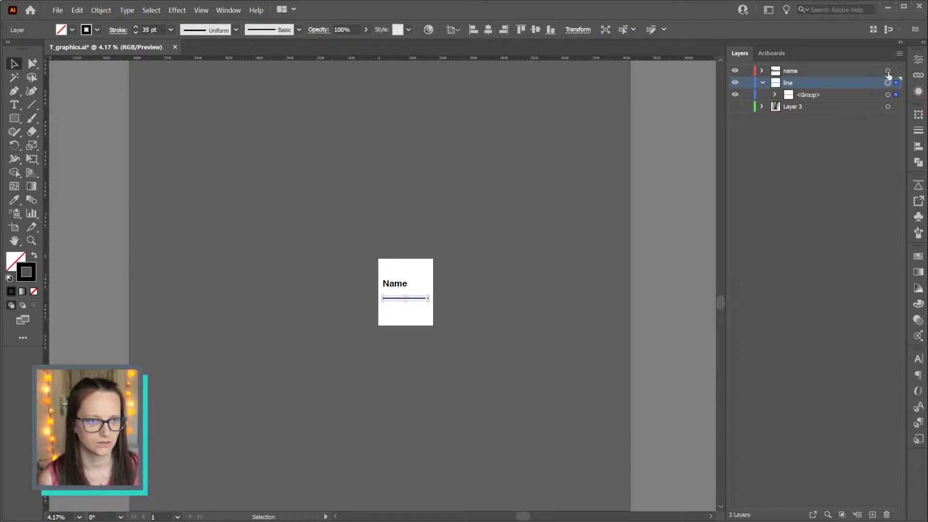
{"action": "left_click", "coordinate": [888, 71]}
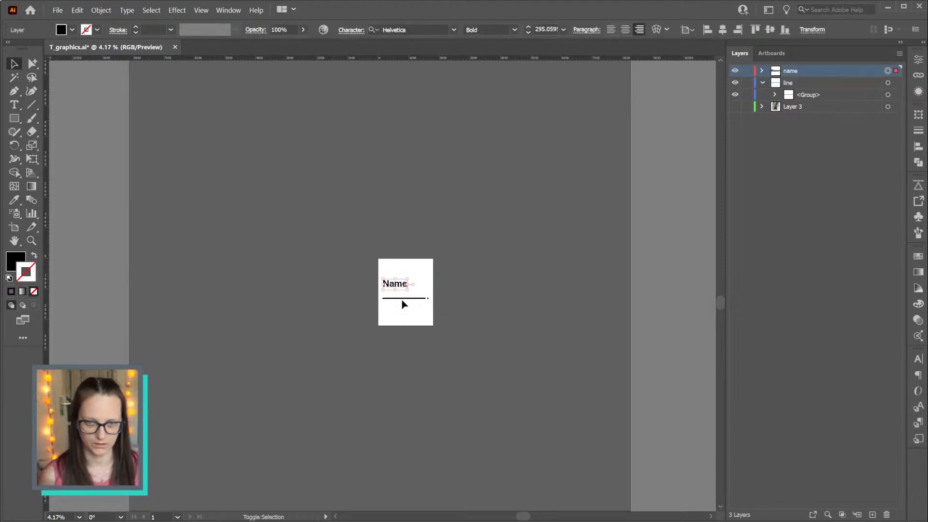
{"action": "left_click", "coordinate": [403, 299], "text": "shift"}
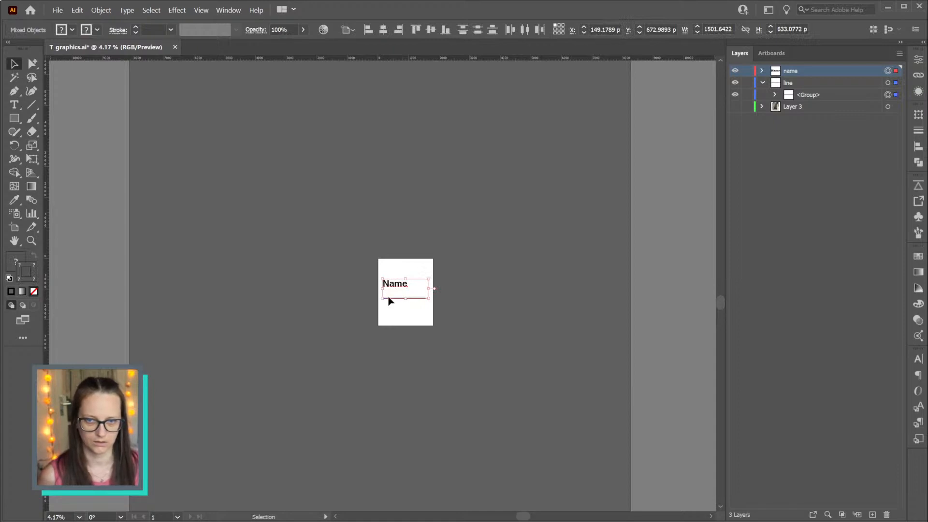
{"action": "scroll", "coordinate": [401, 297], "scroll_direction": "up", "scroll_amount": 6}
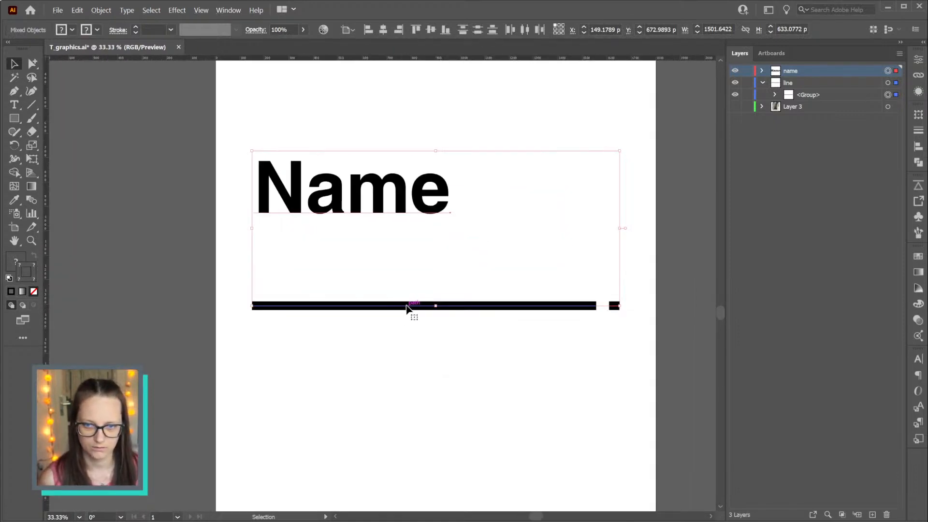
Try left-aligning the name text and line relative to the artboard, and undo each attempt
{"action": "left_click", "coordinate": [367, 29]}
{"action": "key", "text": "ctrl+z"}
{"action": "left_click", "coordinate": [348, 30]}
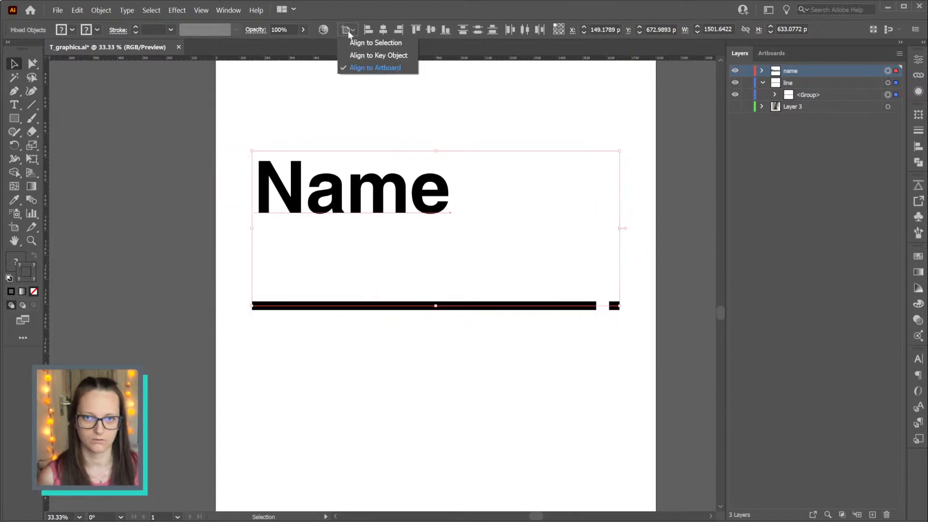
{"action": "left_click", "coordinate": [367, 68]}
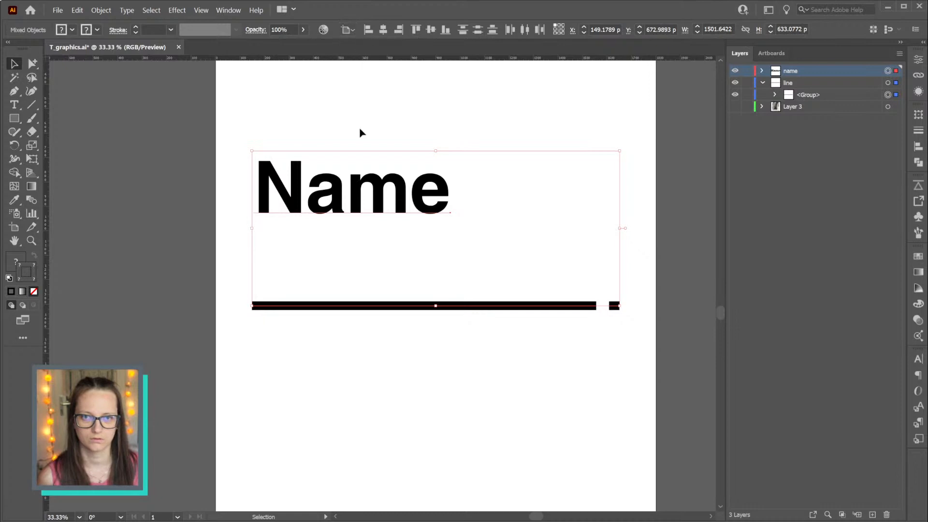
{"action": "left_click", "coordinate": [367, 30]}
{"action": "key", "text": "ctrl+z"}
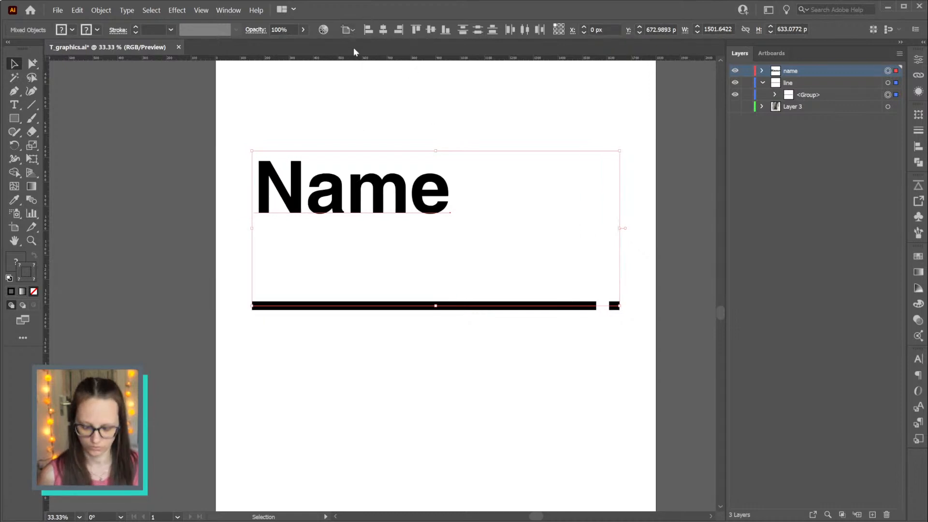
{"action": "left_click", "coordinate": [348, 31]}
{"action": "left_click", "coordinate": [369, 68]}
{"action": "left_click", "coordinate": [367, 30]}
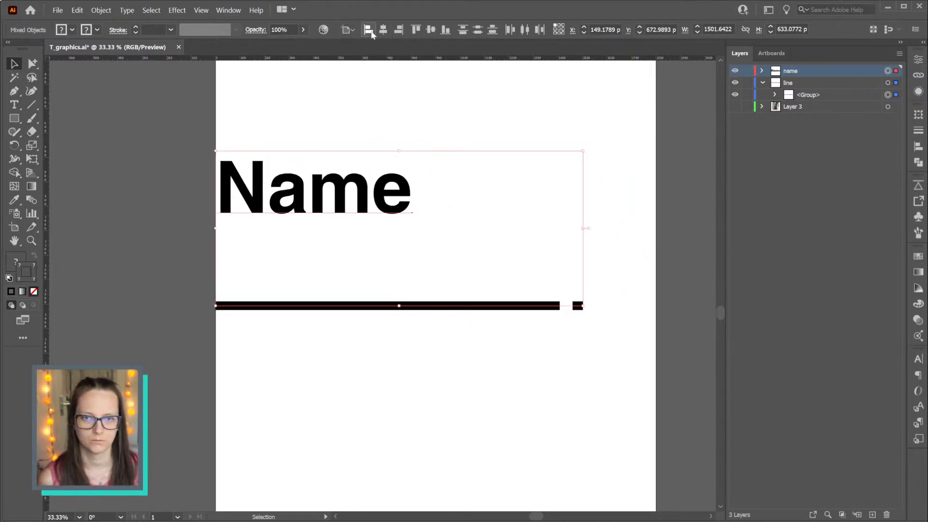
{"action": "key", "text": "ctrl+z"}
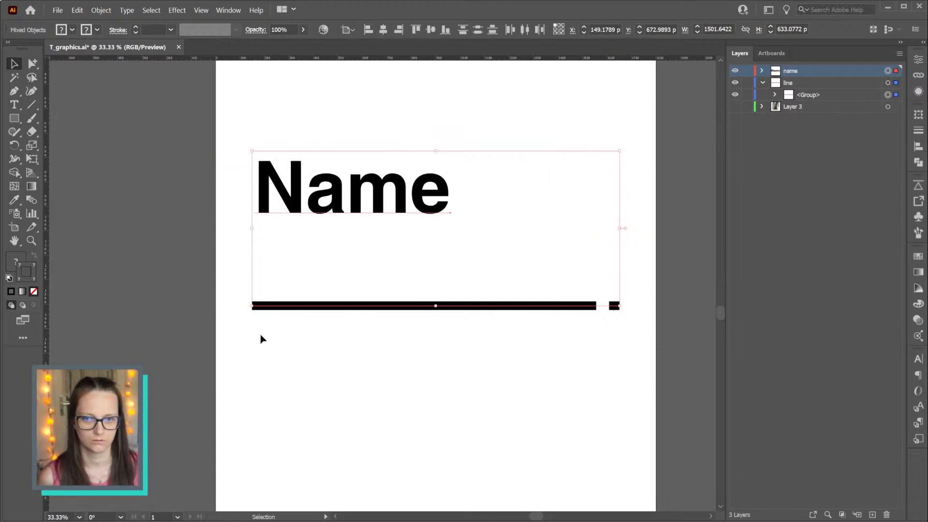
Left-align the name text to the line as key object and clear the selection
{"action": "left_click", "coordinate": [616, 377]}
{"action": "left_click_drag", "start_coordinate": [219, 379], "coordinate": [220, 377]}
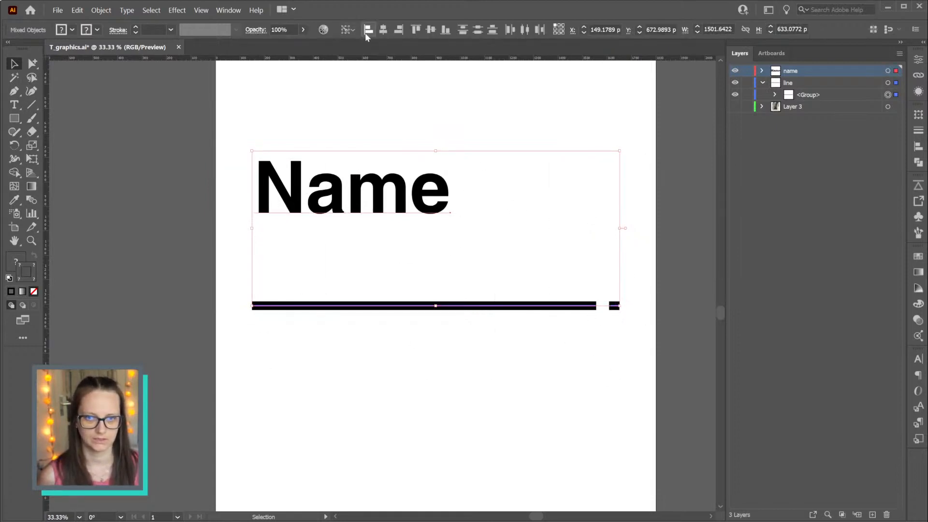
{"action": "left_click", "coordinate": [341, 388]}
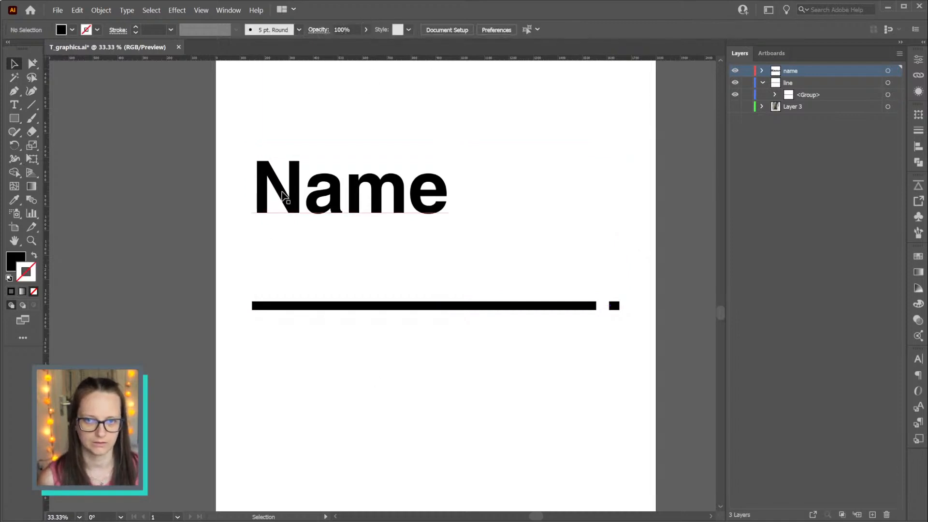
Select the name text and line together, inspect their shared left edge up close, and clear the selection
{"action": "left_click_drag", "start_coordinate": [187, 150], "coordinate": [426, 369]}
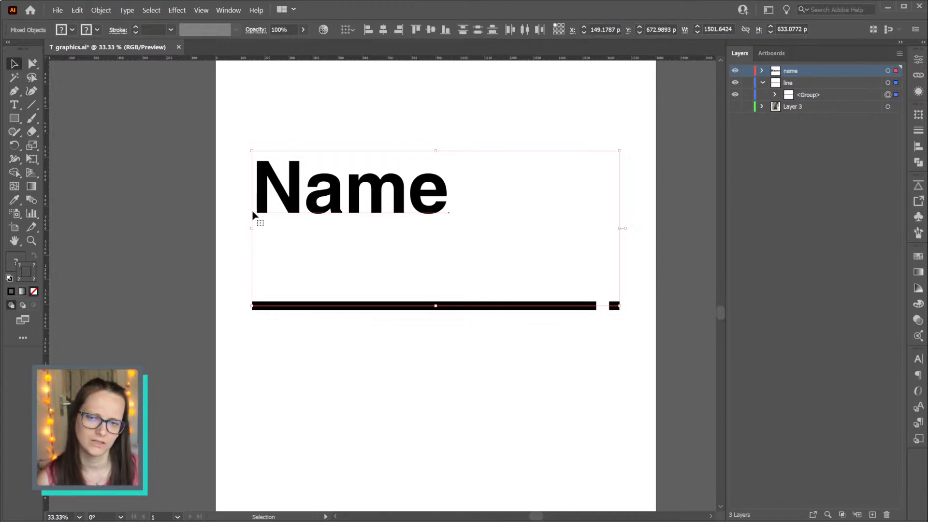
{"action": "scroll", "coordinate": [224, 201], "scroll_direction": "up", "scroll_amount": 1}
{"action": "scroll", "coordinate": [224, 201], "scroll_direction": "up", "scroll_amount": 5}
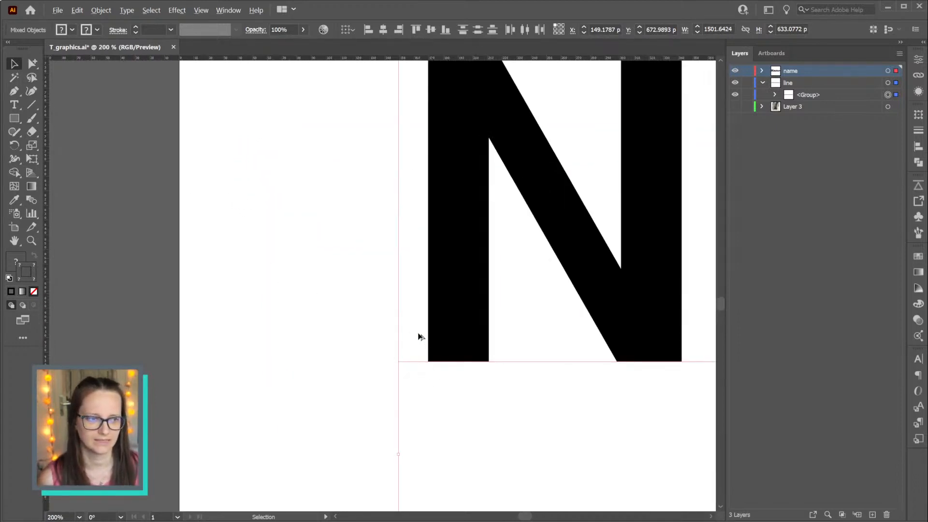
{"action": "scroll", "coordinate": [420, 337], "scroll_direction": "down", "scroll_amount": 8}
{"action": "left_click_drag", "start_coordinate": [541, 305], "coordinate": [463, 288]}
{"action": "scroll", "coordinate": [438, 291], "scroll_direction": "up", "scroll_amount": 1}
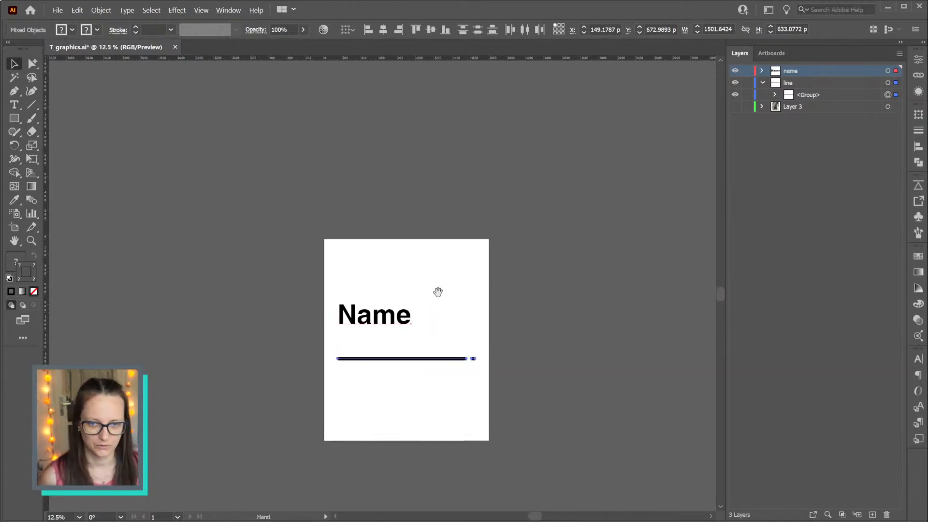
{"action": "left_click", "coordinate": [376, 334]}
{"action": "scroll", "coordinate": [360, 305], "scroll_direction": "up", "scroll_amount": 1}
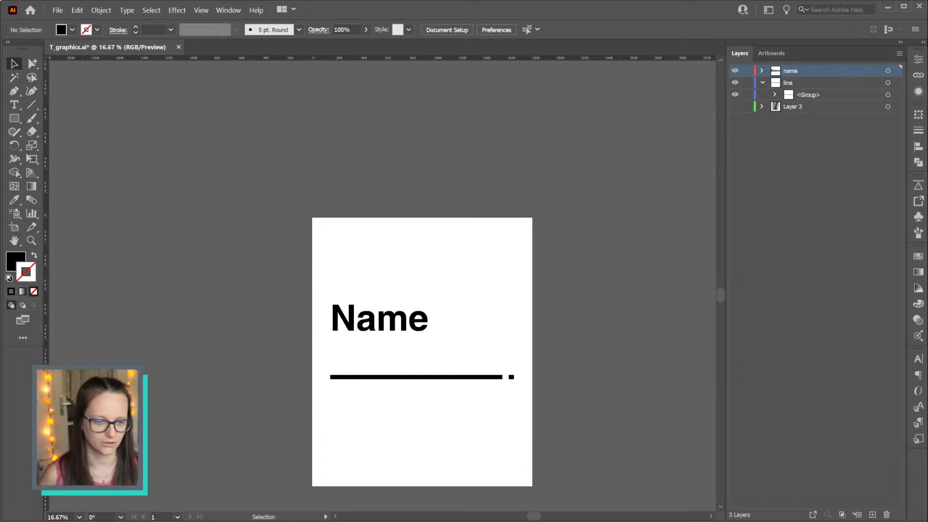
Switch to the CreativeBrief.txt notes, review the described screen sequence and status texts, and return to Illustrator
{"action": "key", "text": "alt+Tab"}
{"action": "left_click", "coordinate": [358, 200]}
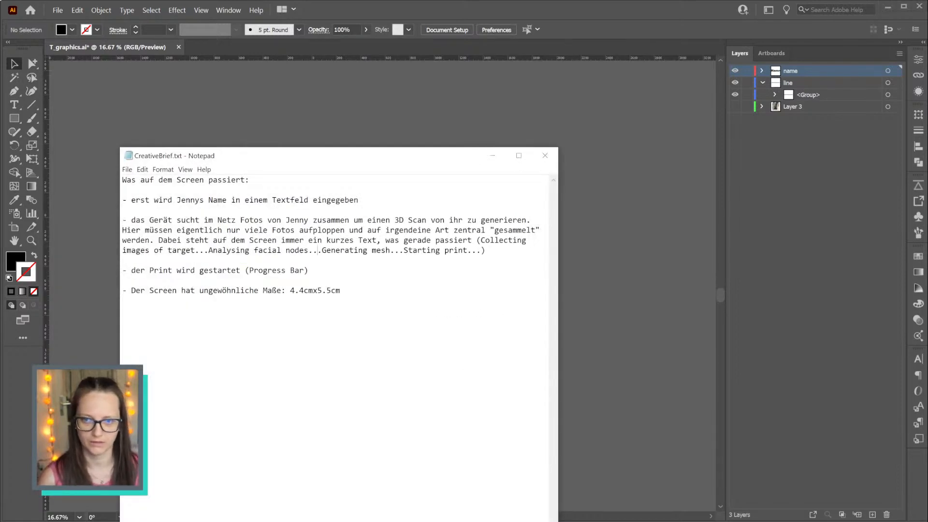
{"action": "left_click_drag", "start_coordinate": [359, 200], "coordinate": [117, 206]}
{"action": "left_click", "coordinate": [412, 250]}
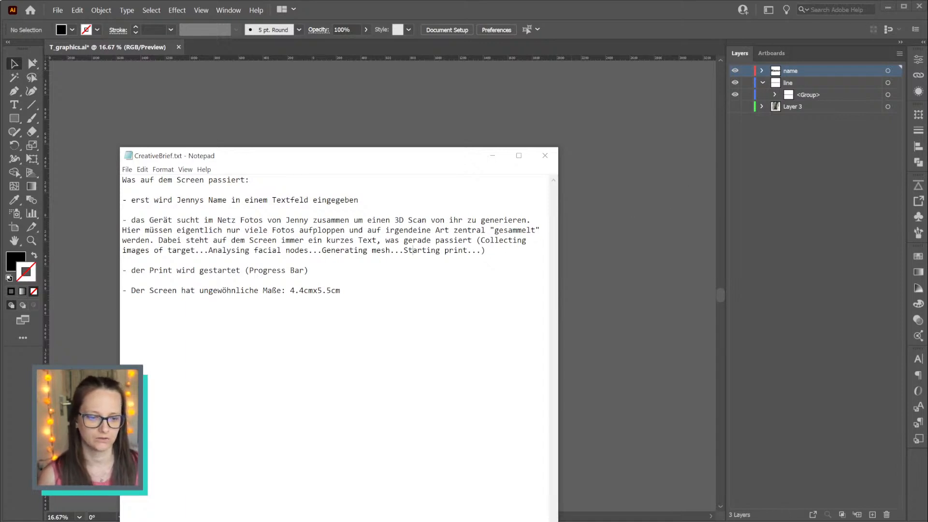
{"action": "key", "text": "alt+Tab"}
{"action": "left_click_drag", "start_coordinate": [569, 308], "coordinate": [533, 243]}
{"action": "key", "text": "ctrl+a"}
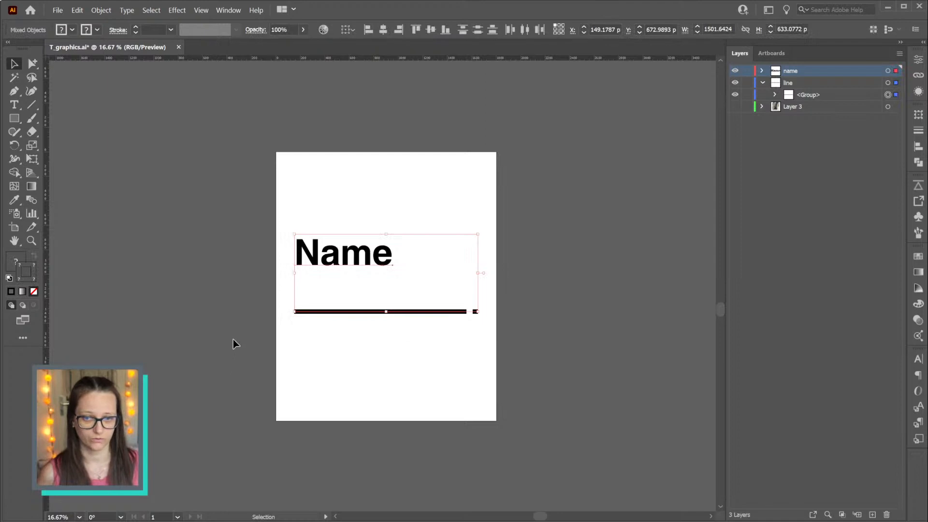
{"action": "mouse_move", "coordinate": [391, 259]}
{"action": "left_mouse_down"}
{"action": "mouse_move", "coordinate": [381, 251]}
{"action": "mouse_move", "coordinate": [382, 288]}
{"action": "mouse_move", "coordinate": [382, 257]}
{"action": "left_mouse_up"}
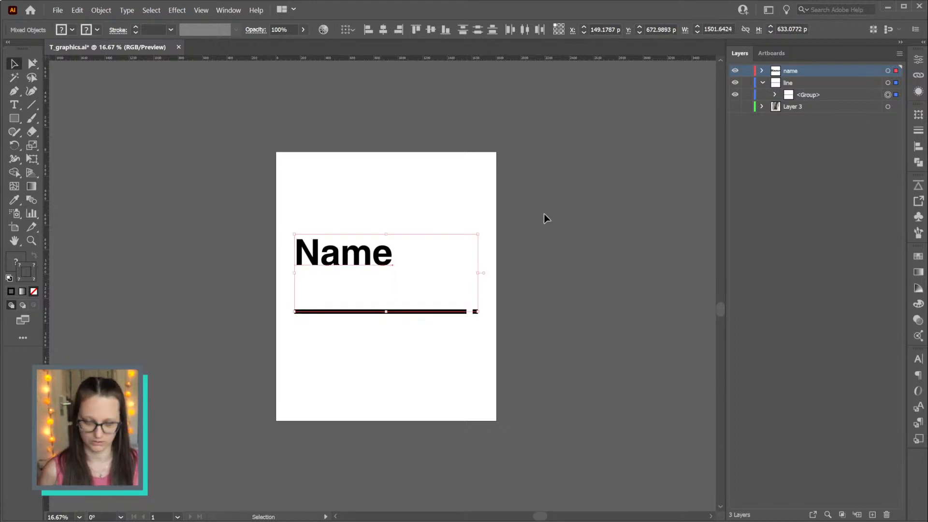
{"action": "left_click", "coordinate": [559, 229]}
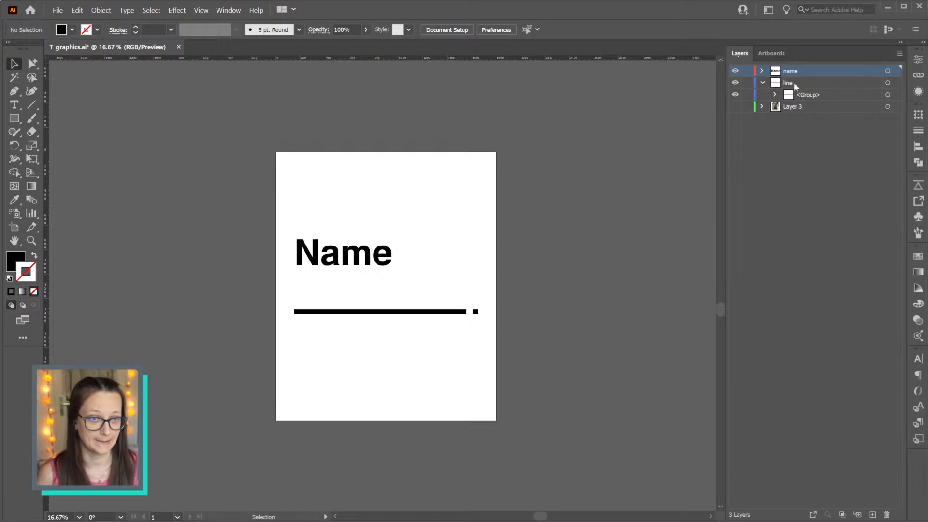
Add a new layer above the name layer and keep its default name
{"action": "left_click", "coordinate": [872, 514]}
{"action": "double_click", "coordinate": [793, 70]}
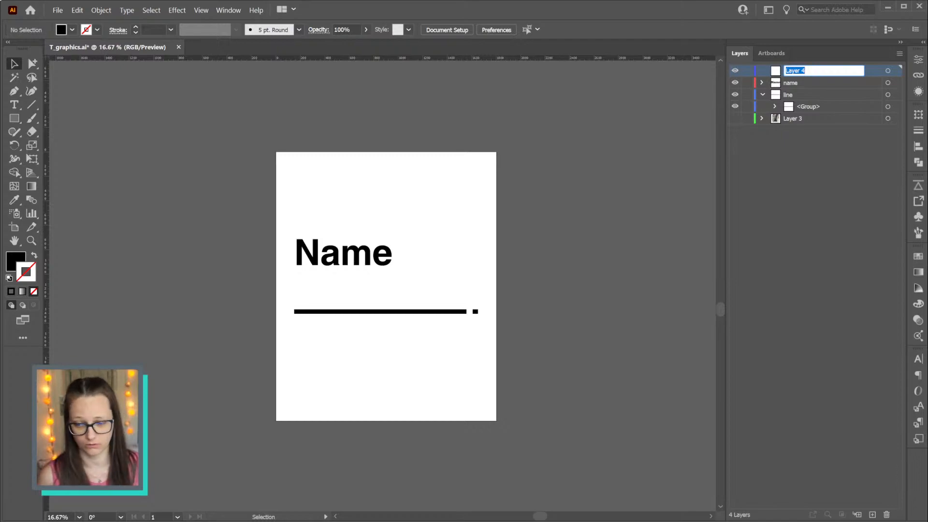
{"action": "key", "text": "Return"}
Switch to Firefox, open undraw.co in a new tab, and go to its illustrations collection
{"action": "key", "text": "alt+Tab"}
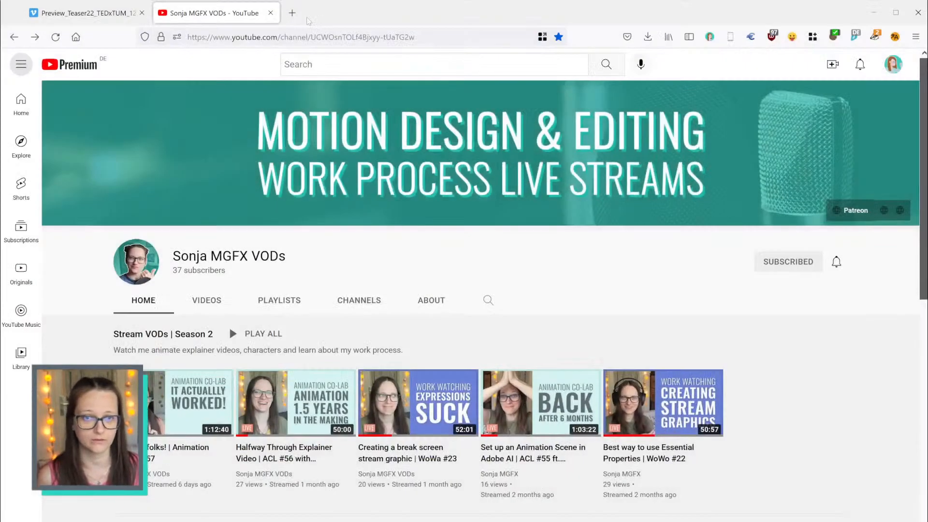
{"action": "left_click", "coordinate": [291, 13]}
{"action": "type", "text": "undraw.co/"}
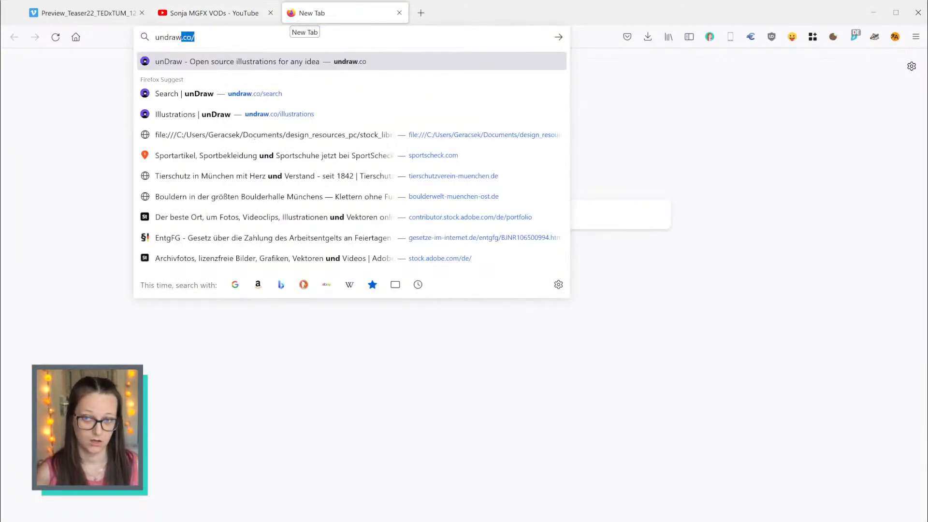
{"action": "key", "text": "Return"}
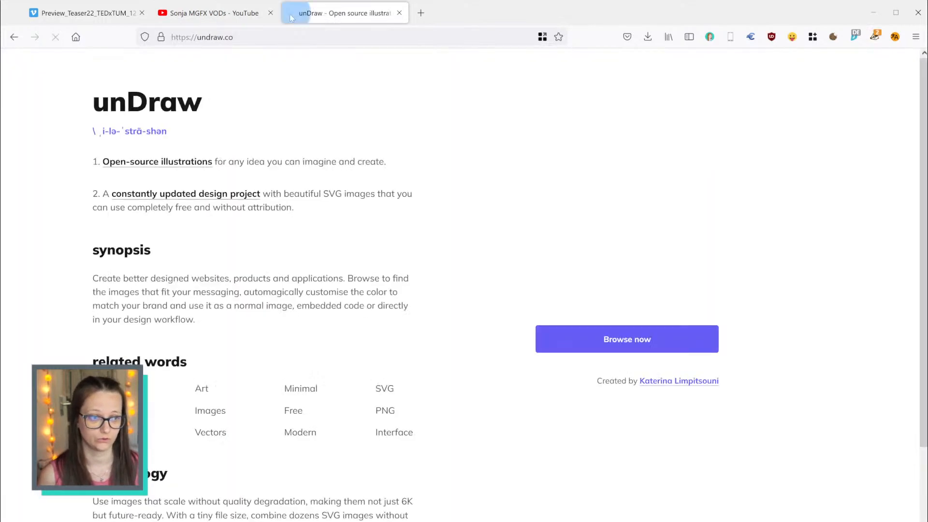
{"action": "left_click", "coordinate": [644, 333]}
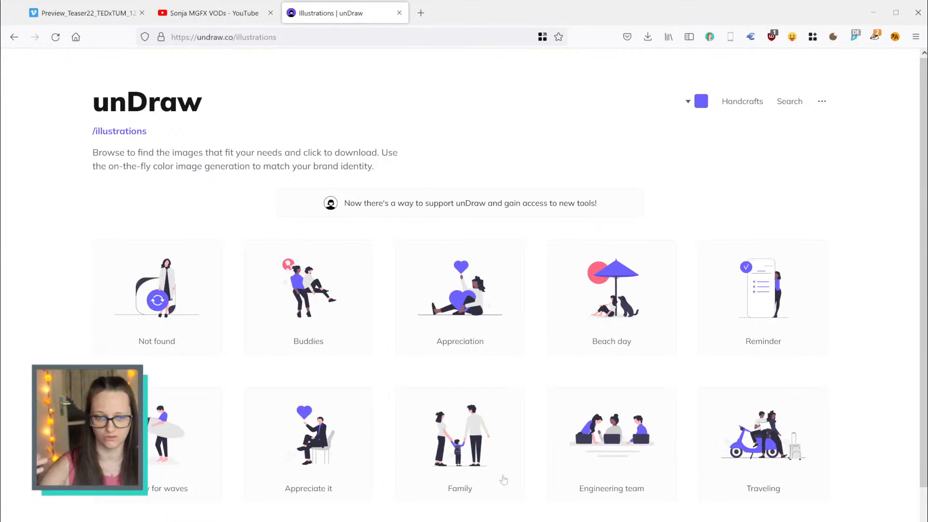
Browse the unDraw illustrations for style references and return to the start of the collection
{"action": "scroll", "coordinate": [503, 479], "scroll_direction": "down", "scroll_amount": 3}
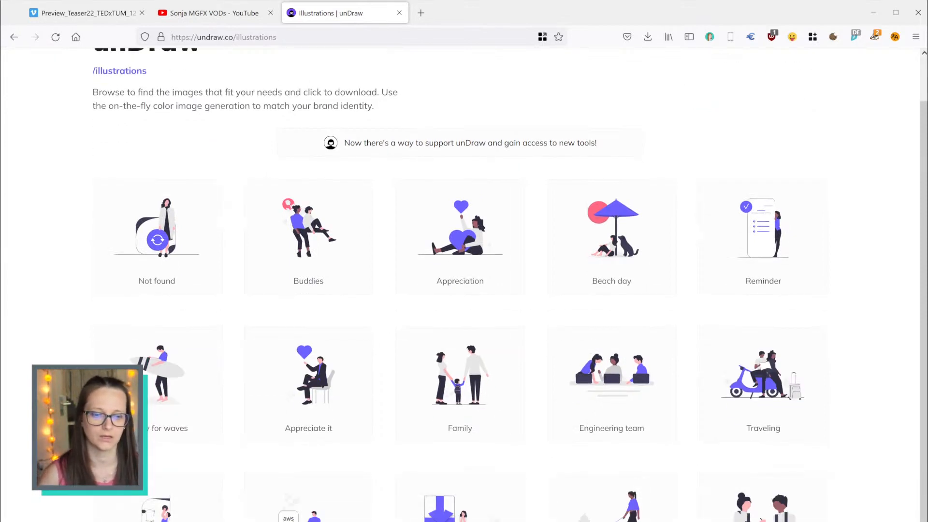
{"action": "scroll", "coordinate": [464, 300], "scroll_direction": "down", "scroll_amount": 8}
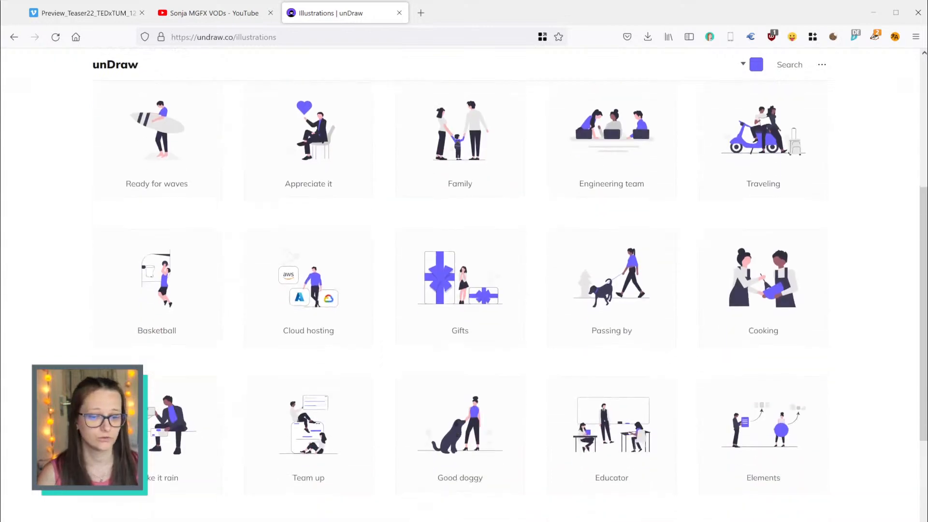
{"action": "scroll", "coordinate": [514, 396], "scroll_direction": "down", "scroll_amount": 4}
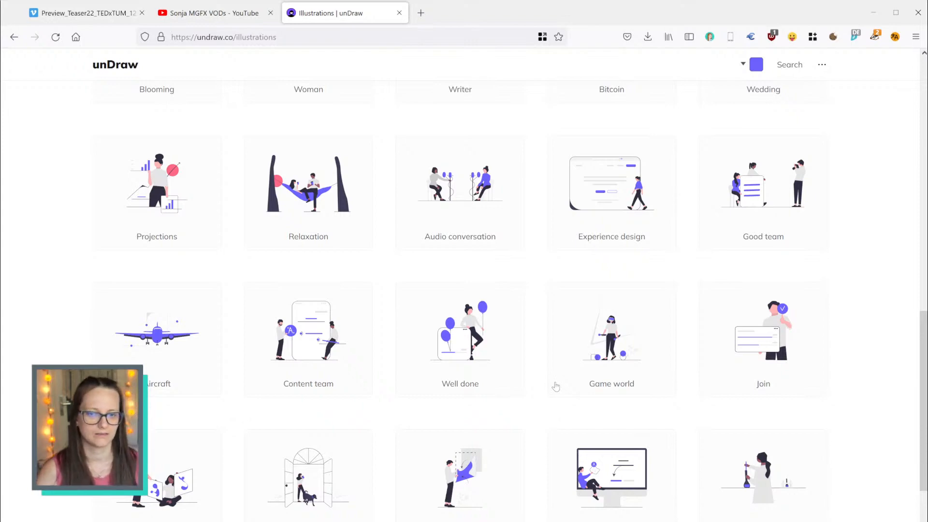
{"action": "scroll", "coordinate": [554, 384], "scroll_direction": "up", "scroll_amount": 10}
{"action": "scroll", "coordinate": [548, 360], "scroll_direction": "up", "scroll_amount": 2}
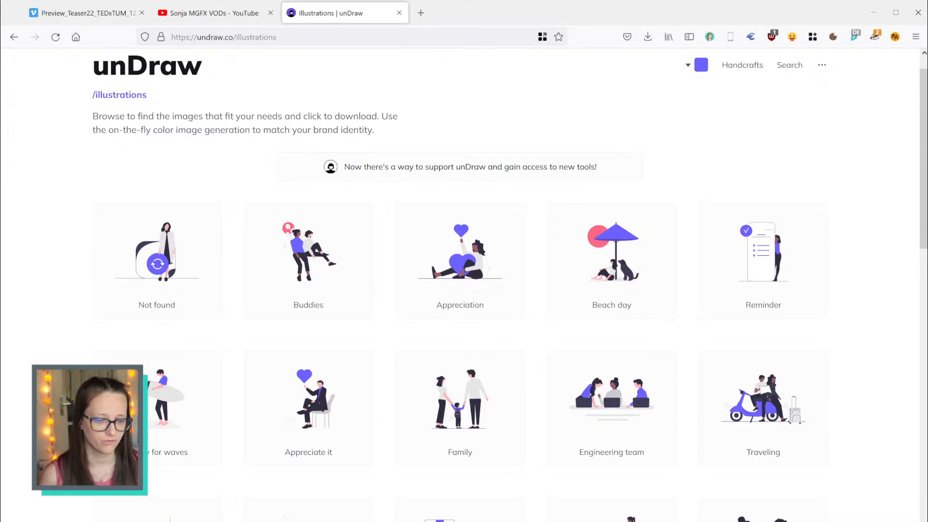
Switch back to Illustrator and rename the empty new layer to "folder"
{"action": "key", "text": "alt+Tab"}
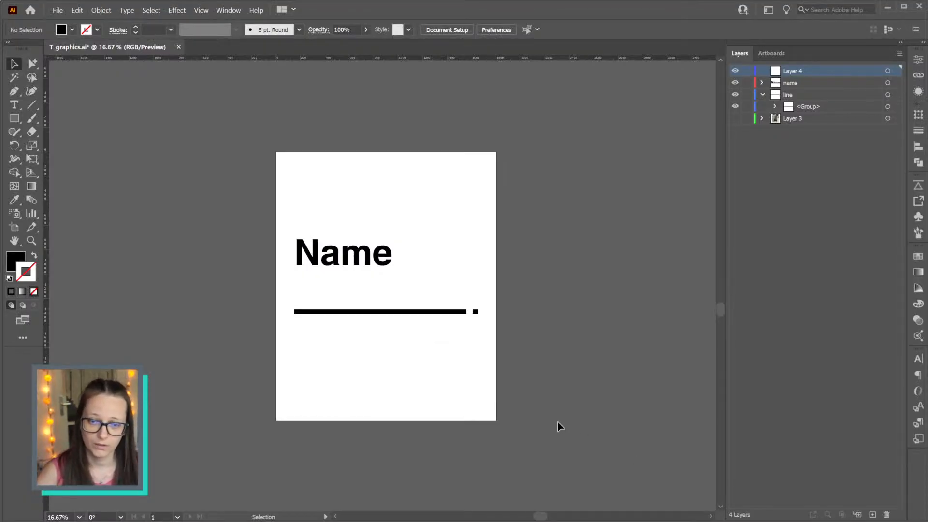
{"action": "left_click", "coordinate": [888, 70]}
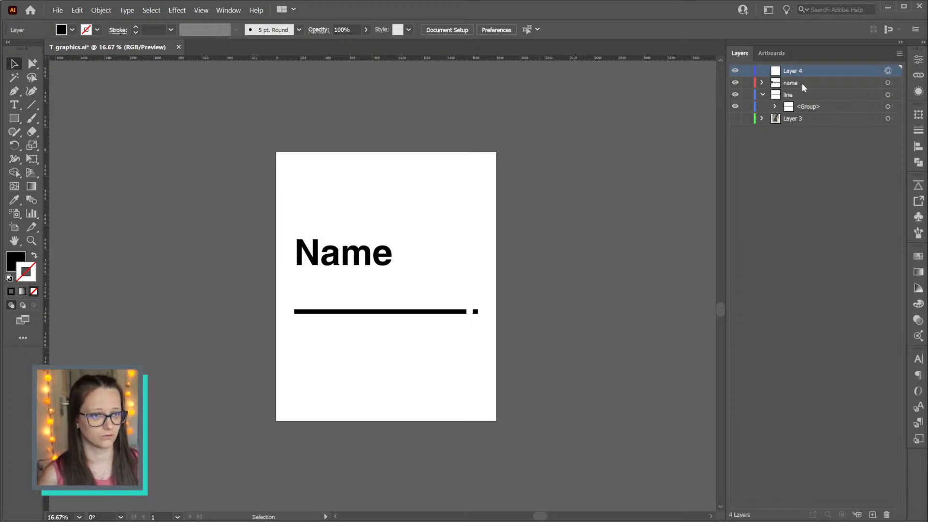
{"action": "double_click", "coordinate": [793, 71]}
{"action": "type", "text": "folder"}
{"action": "key", "text": "Return"}
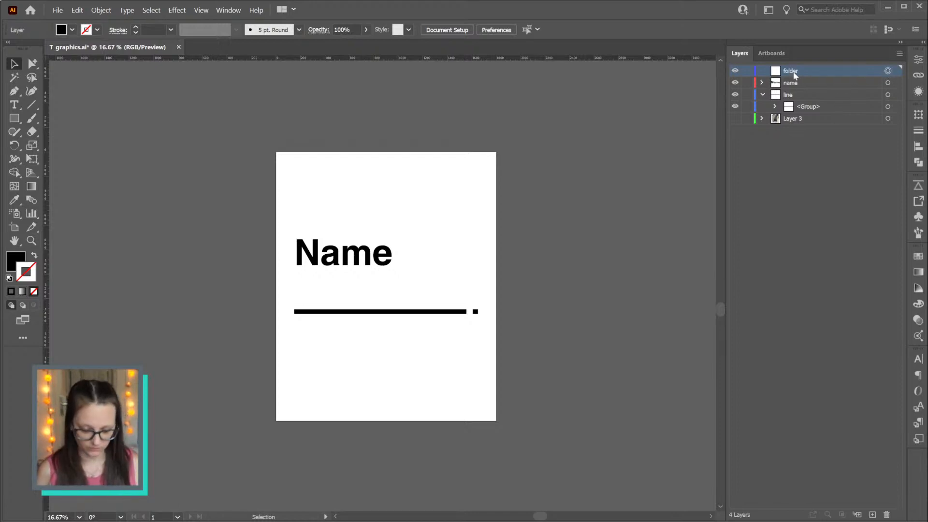
Hide the name and line layers and collapse the line layer's contents
{"action": "left_click_drag", "start_coordinate": [735, 82], "coordinate": [735, 106]}
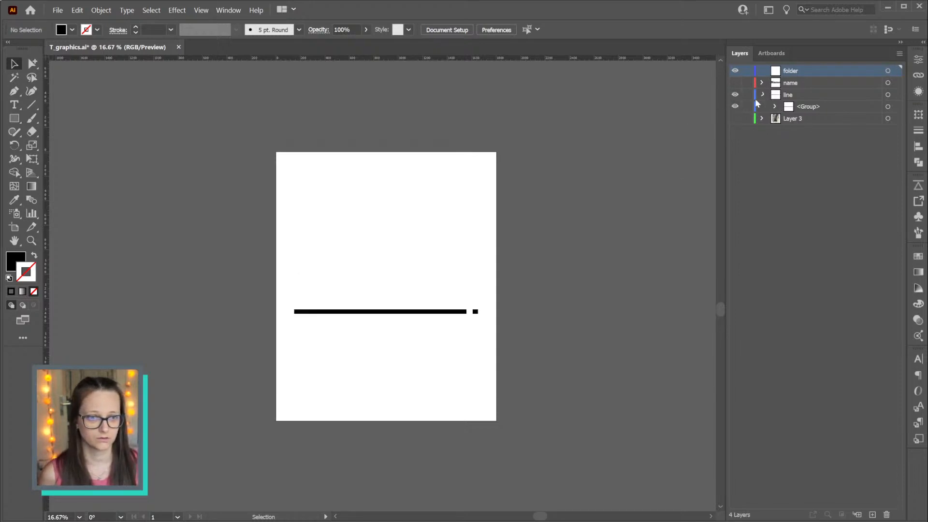
{"action": "left_click", "coordinate": [762, 94]}
{"action": "left_click", "coordinate": [735, 95]}
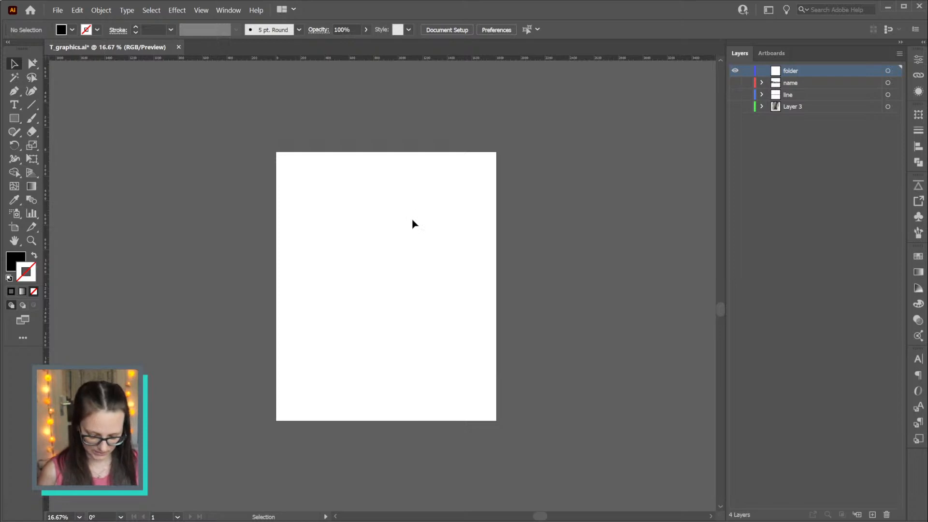
Draw a black rounded rectangle about 1068 by 657 px on the folder layer with the Rounded Rectangle tool
{"action": "left_click", "coordinate": [14, 118]}
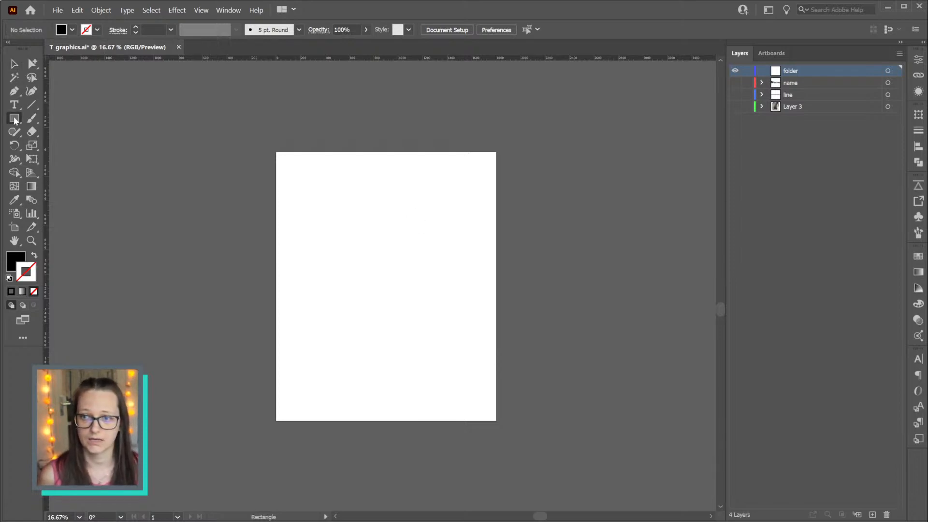
{"action": "left_click", "coordinate": [14, 121]}
{"action": "left_click", "coordinate": [7, 43]}
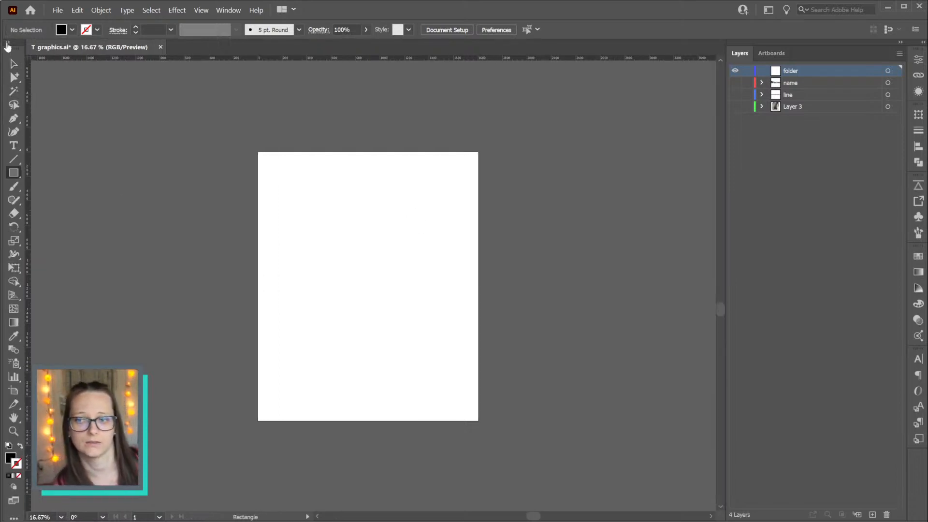
{"action": "left_click", "coordinate": [15, 173]}
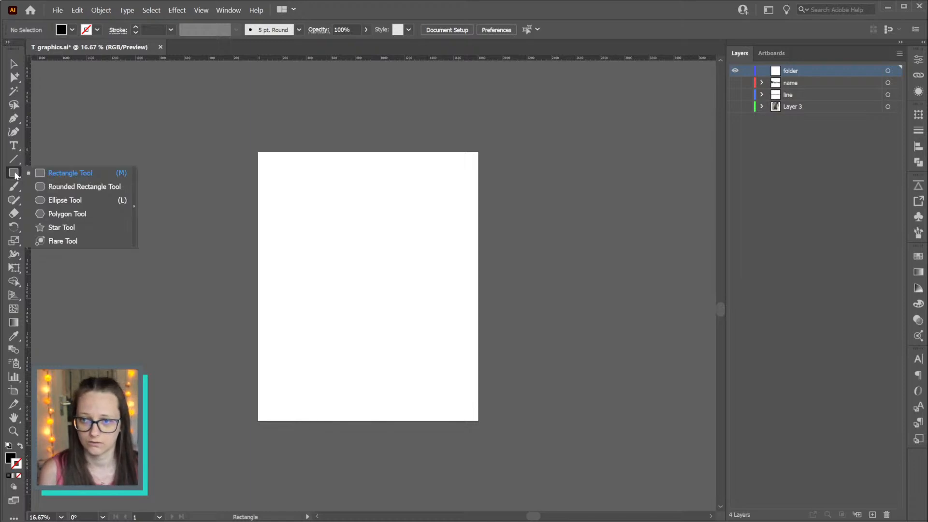
{"action": "left_click", "coordinate": [88, 187]}
{"action": "left_click_drag", "start_coordinate": [328, 251], "coordinate": [458, 331]}
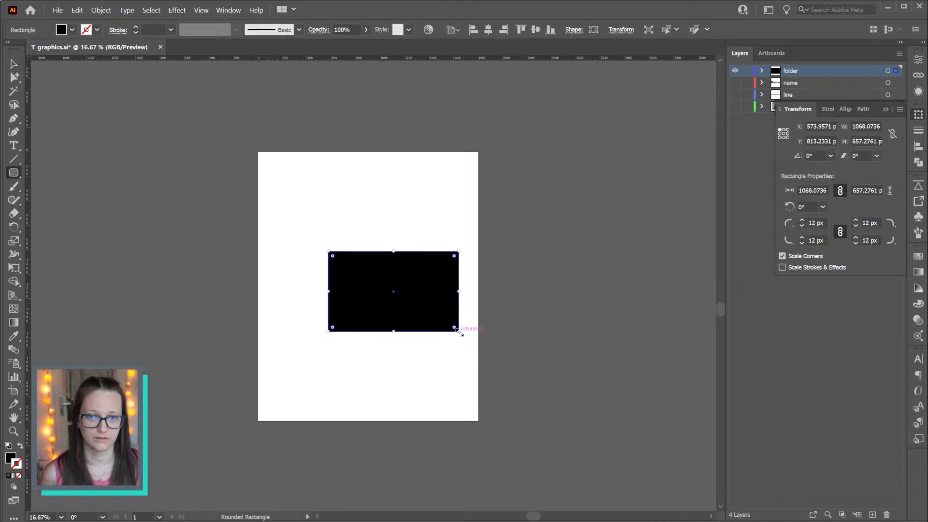
Set all four corner radii of the black rectangle to 80 px and keep the shape selected with the Selection tool
{"action": "left_click", "coordinate": [593, 29]}
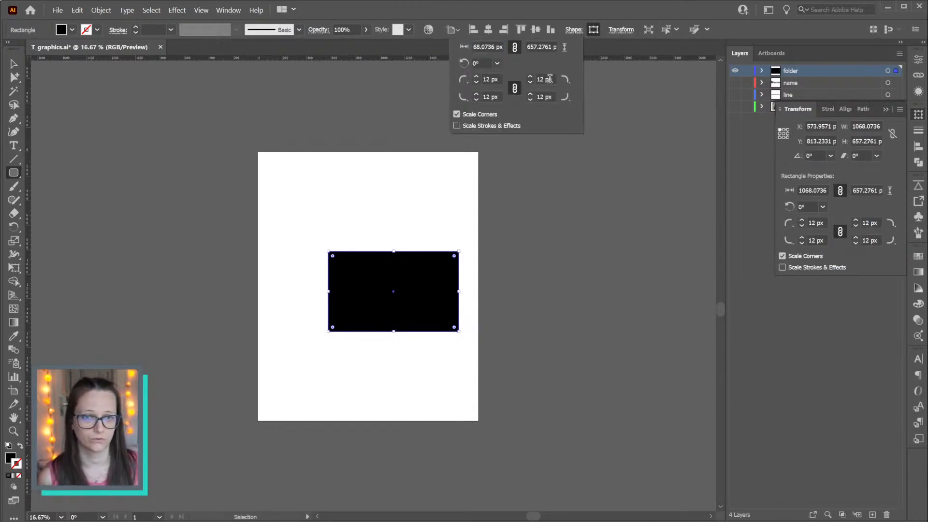
{"action": "scroll", "coordinate": [550, 79], "scroll_direction": "down", "scroll_amount": 2}
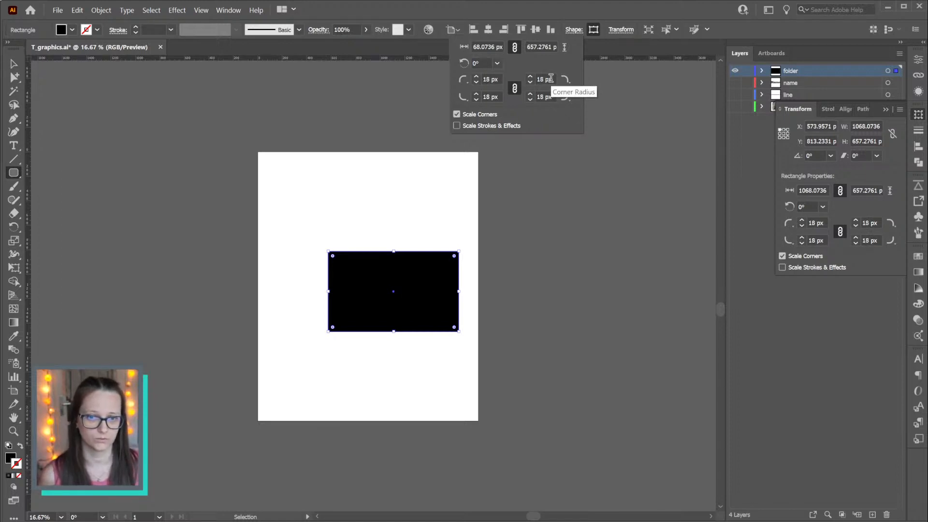
{"action": "scroll", "coordinate": [551, 79], "scroll_direction": "up", "scroll_amount": 4}
{"action": "scroll", "coordinate": [551, 79], "scroll_direction": "up", "scroll_amount": 6}
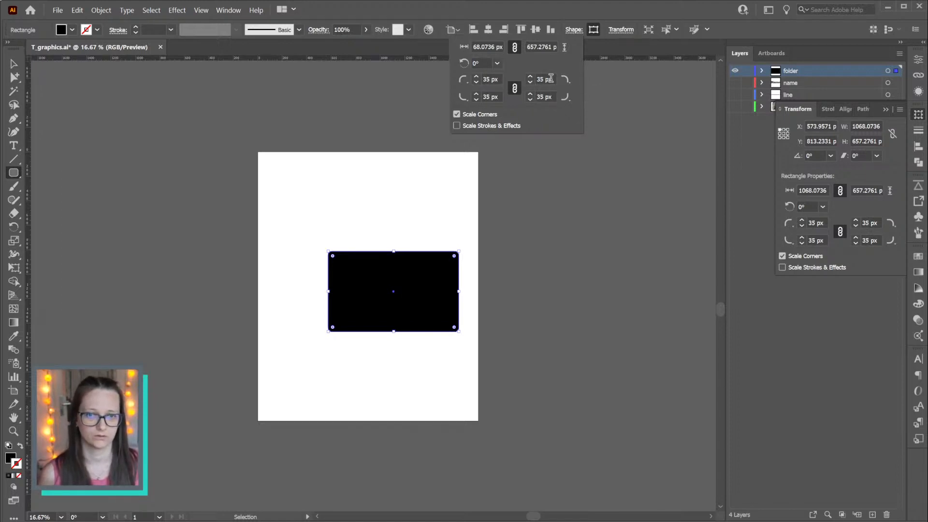
{"action": "scroll", "coordinate": [550, 79], "scroll_direction": "up", "scroll_amount": 20}
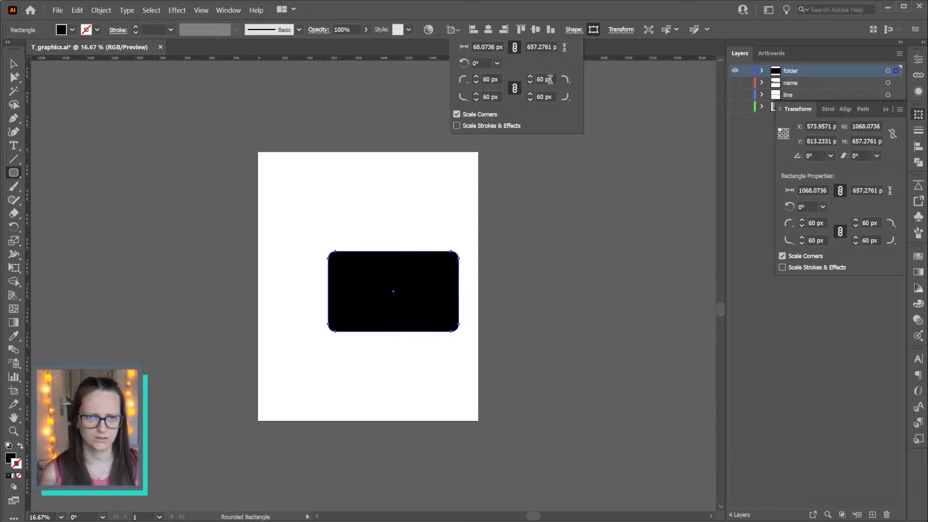
{"action": "scroll", "coordinate": [550, 79], "scroll_direction": "up", "scroll_amount": 20}
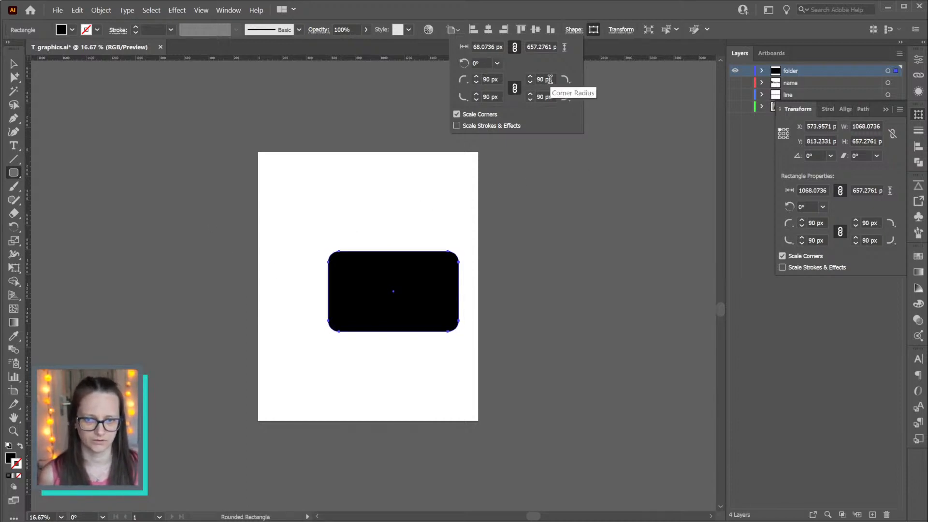
{"action": "scroll", "coordinate": [550, 79], "scroll_direction": "down", "scroll_amount": 10}
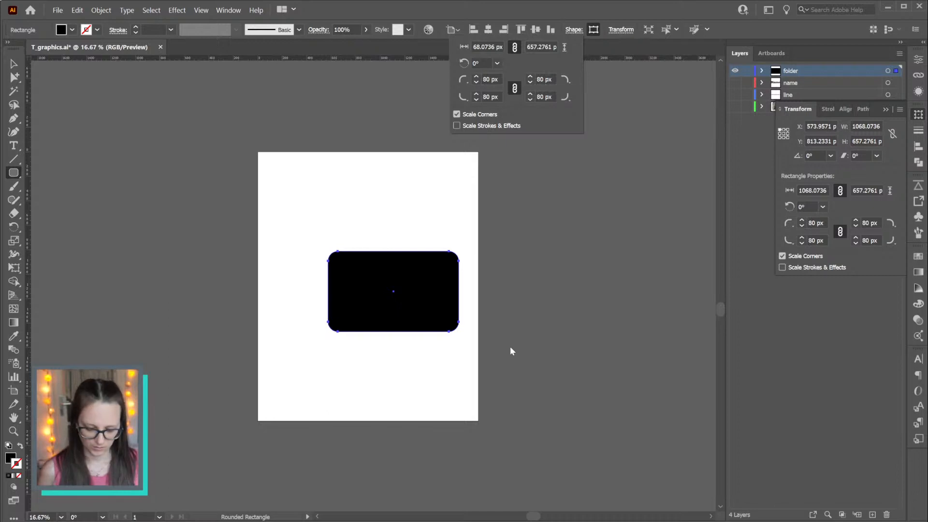
{"action": "left_click", "coordinate": [520, 360]}
{"action": "key", "text": "Escape"}
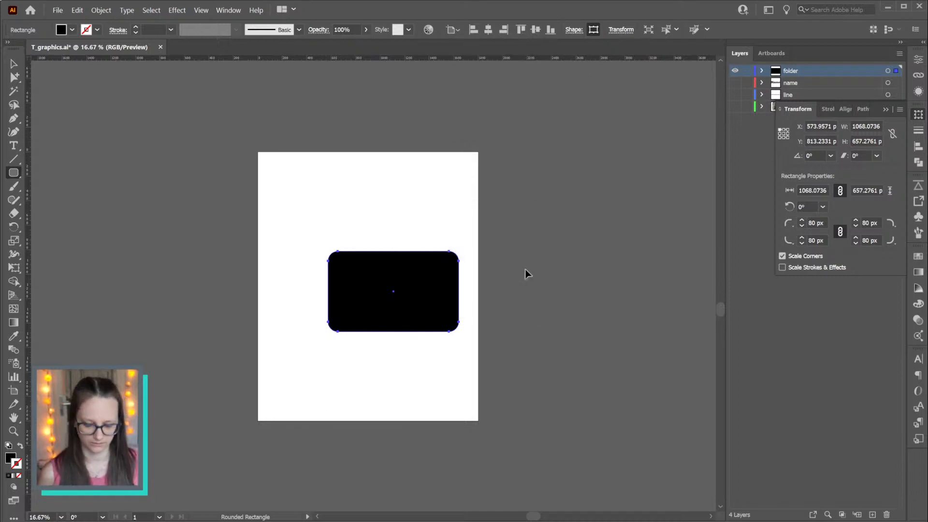
{"action": "key", "text": "v"}
{"action": "left_click", "coordinate": [416, 292]}
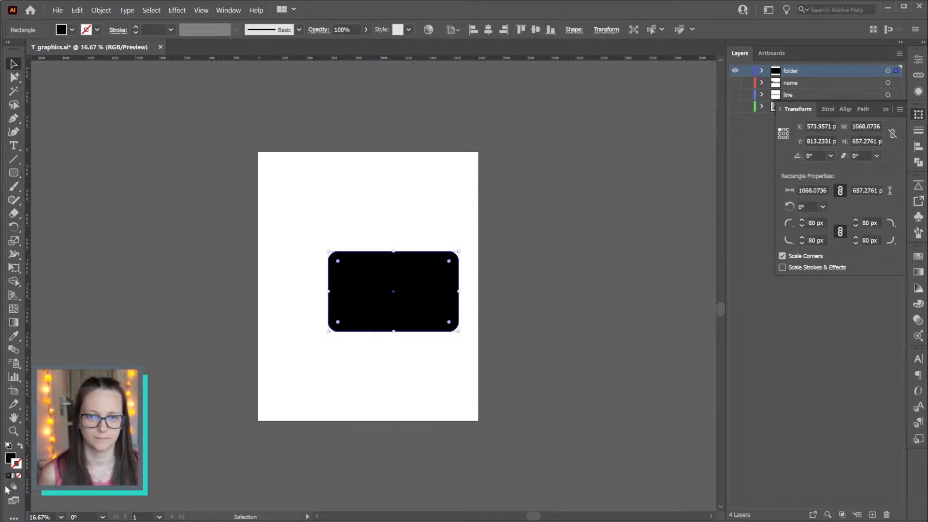
Swap the rounded rectangle's fill and stroke to leave a black outline with no fill, and set the stroke weight to 20 pt
{"action": "left_click", "coordinate": [21, 446]}
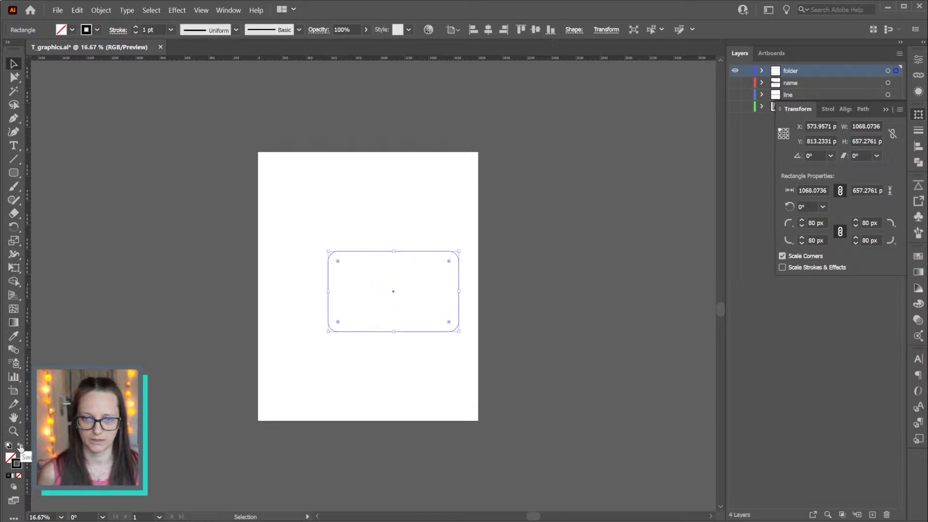
{"action": "left_click", "coordinate": [136, 32]}
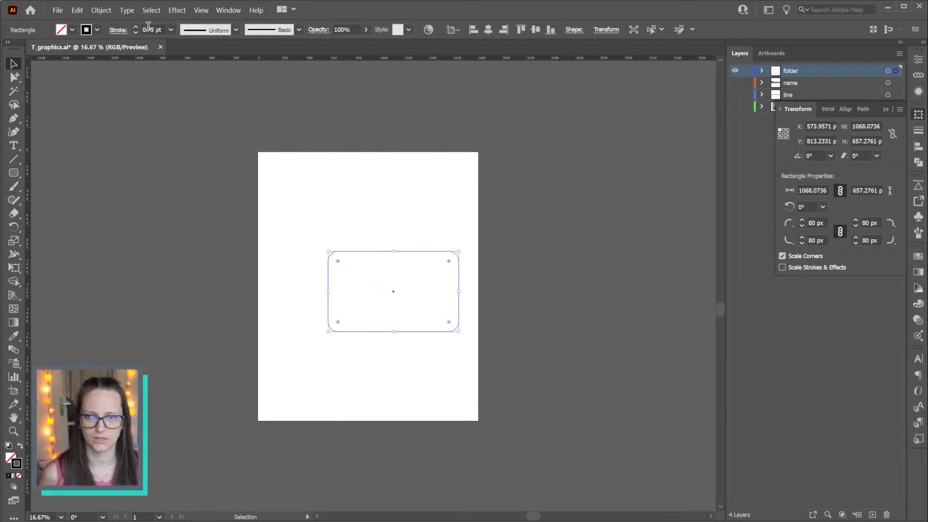
{"action": "scroll", "coordinate": [148, 25], "scroll_direction": "up", "scroll_amount": 10}
{"action": "scroll", "coordinate": [148, 25], "scroll_direction": "down", "scroll_amount": 3}
{"action": "scroll", "coordinate": [149, 25], "scroll_direction": "up", "scroll_amount": 3}
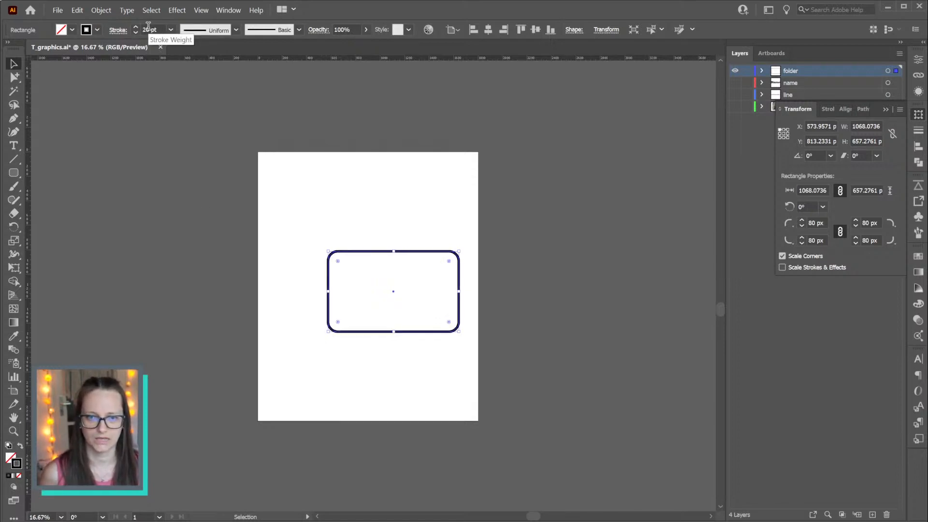
{"action": "left_click", "coordinate": [531, 237]}
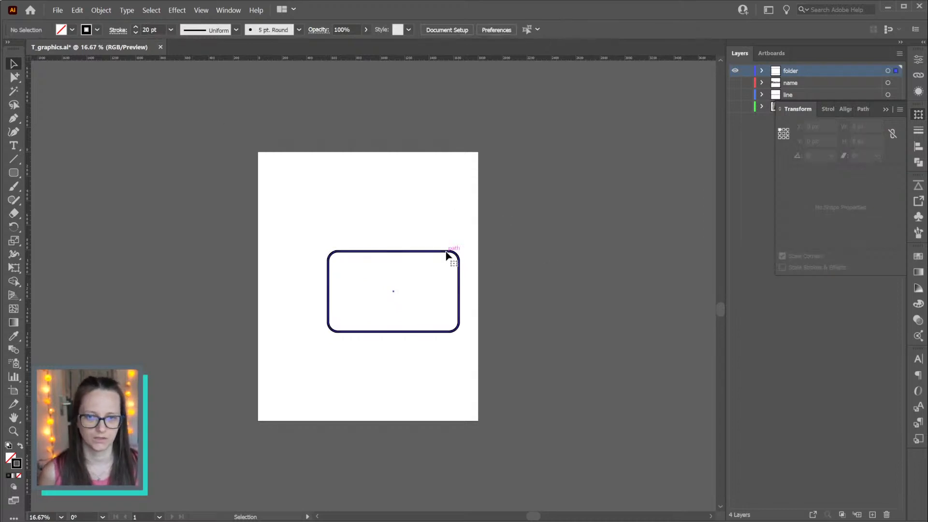
Reselect the rounded rectangle, close the Transform options and show the line layer for comparing stroke thickness
{"action": "left_click", "coordinate": [448, 252]}
{"action": "left_click", "coordinate": [885, 109]}
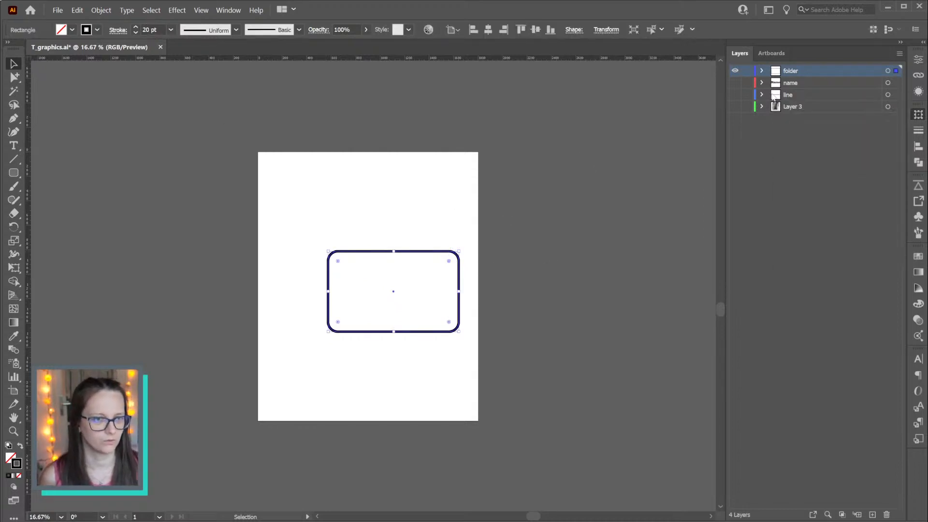
{"action": "left_click", "coordinate": [735, 95]}
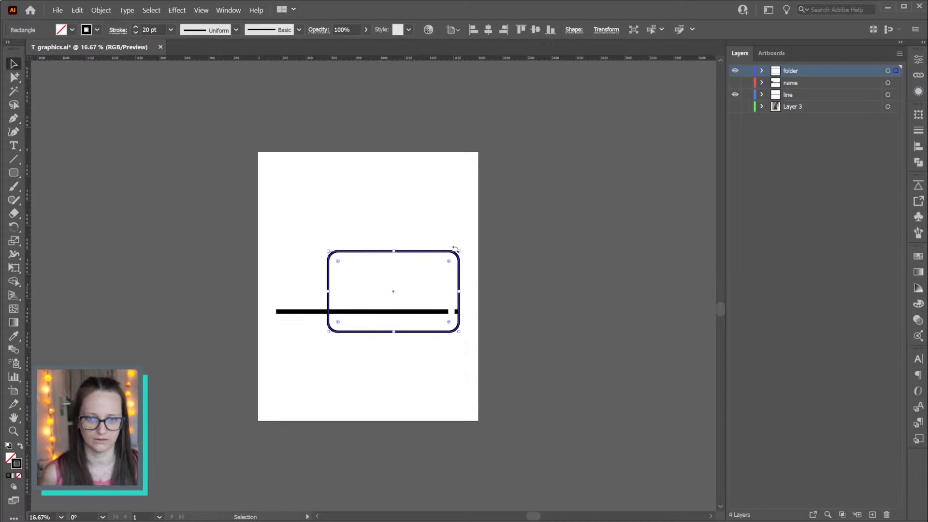
{"action": "scroll", "coordinate": [445, 358], "scroll_direction": "up", "scroll_amount": 3}
{"action": "scroll", "coordinate": [443, 338], "scroll_direction": "down", "scroll_amount": 6}
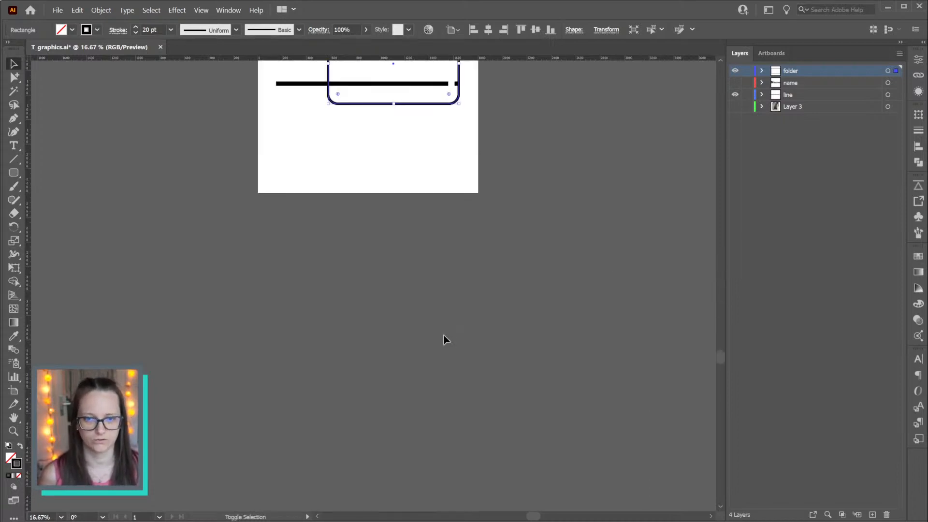
{"action": "scroll", "coordinate": [446, 321], "scroll_direction": "up", "scroll_amount": 3}
Increase the rounded rectangle's stroke weight to 30 pt and then 40 pt, and deselect it
{"action": "left_click", "coordinate": [156, 30]}
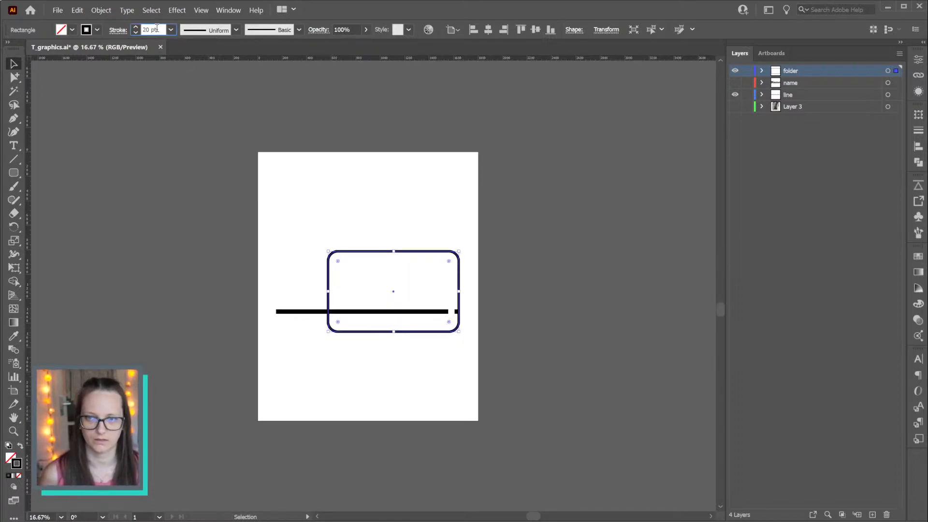
{"action": "type", "text": "30"}
{"action": "key", "text": "Return"}
{"action": "type", "text": "40"}
{"action": "key", "text": "Return"}
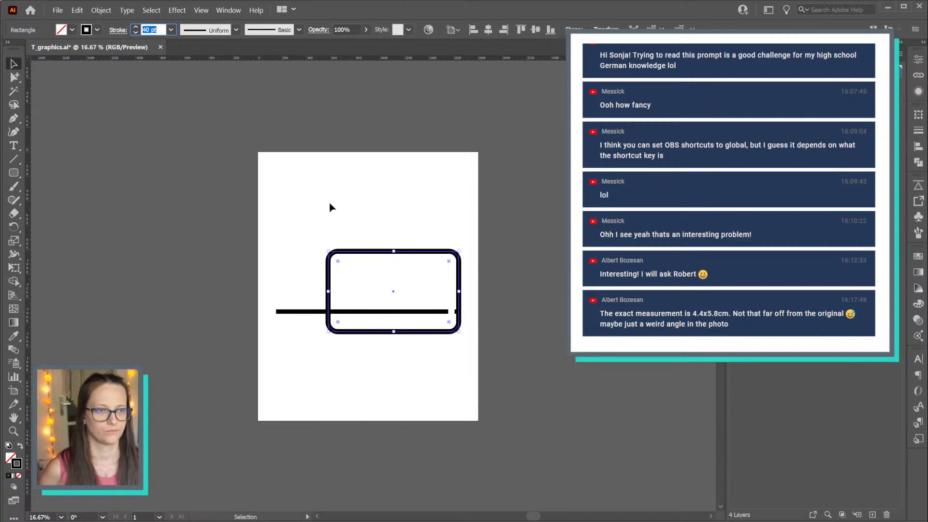
{"action": "left_click", "coordinate": [481, 206]}
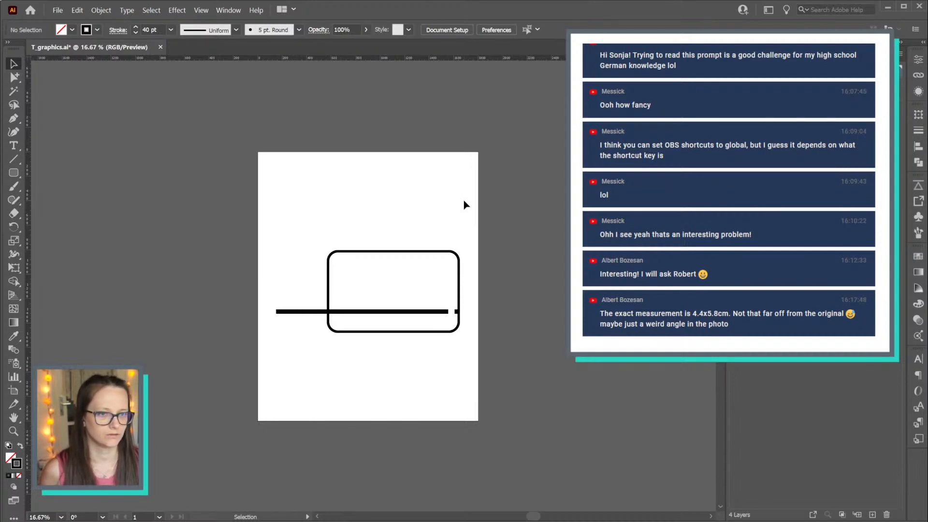
Switch to the CreativeBrief.txt notes in Notepad and correct the screen dimensions to 4.4cmx5.8cm
{"action": "key", "text": "alt+Tab"}
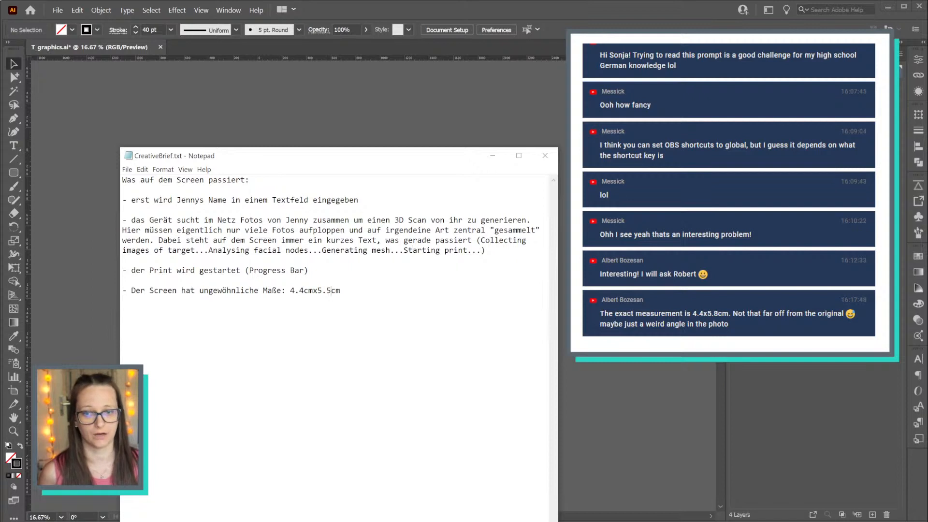
{"action": "key", "text": "BackSpace"}
{"action": "type", "text": "8"}
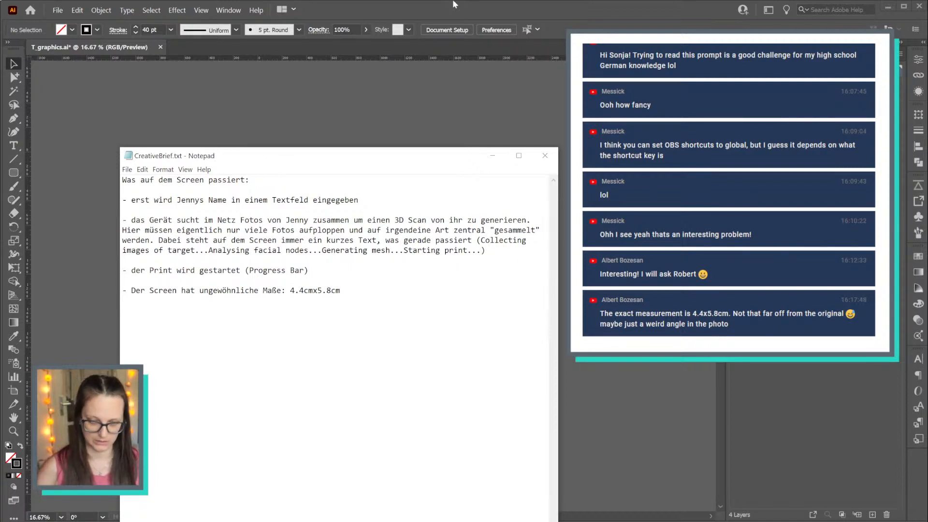
Return to Illustrator and add a second artboard beside the first with the Artboard tool
{"action": "left_click", "coordinate": [608, 6]}
{"action": "scroll", "coordinate": [604, 215], "scroll_direction": "down", "scroll_amount": 2}
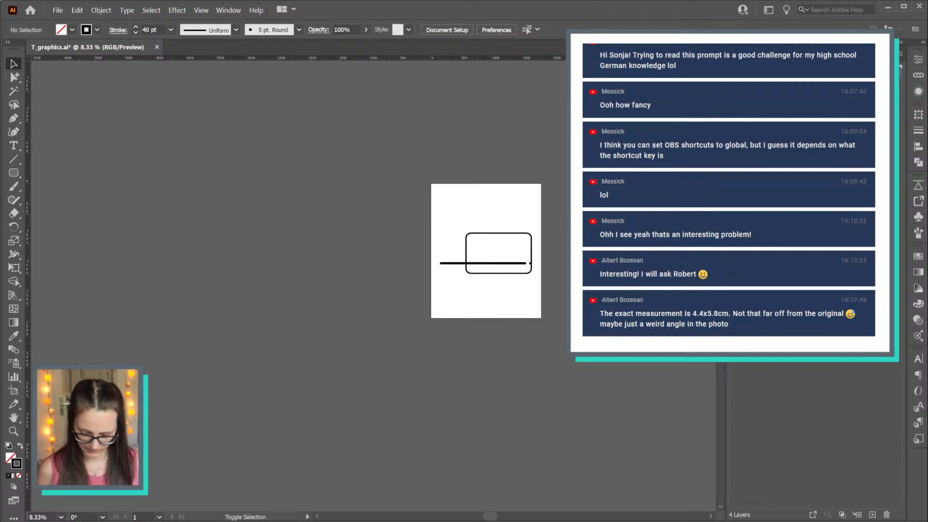
{"action": "key", "text": "shift+o"}
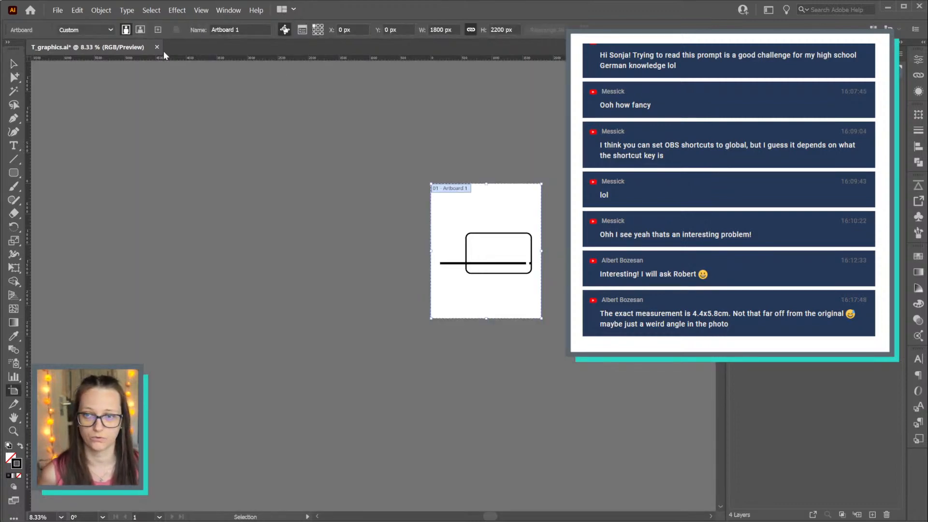
{"action": "left_click", "coordinate": [153, 31]}
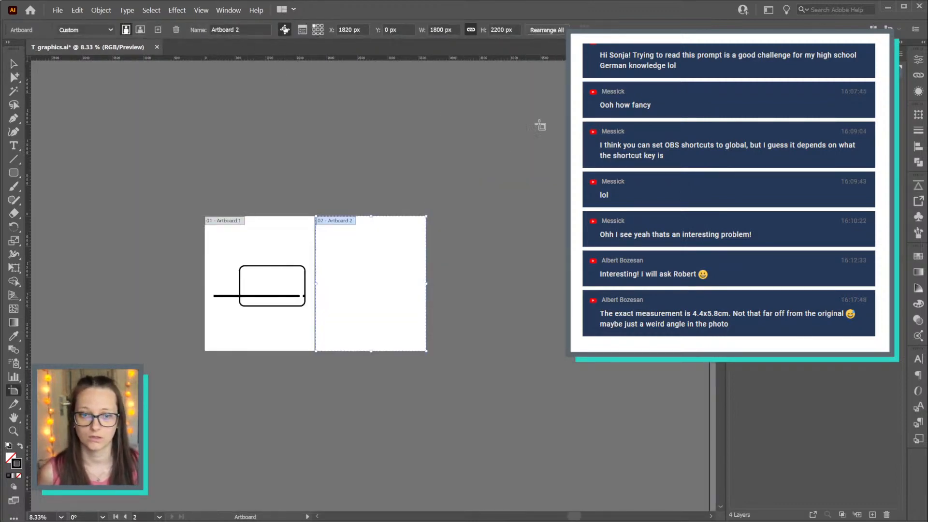
Switch the ruler units to centimeters, size Artboard 2 to 4.4 by 5.8 cm and link its width and height
{"action": "right_click", "coordinate": [395, 59]}
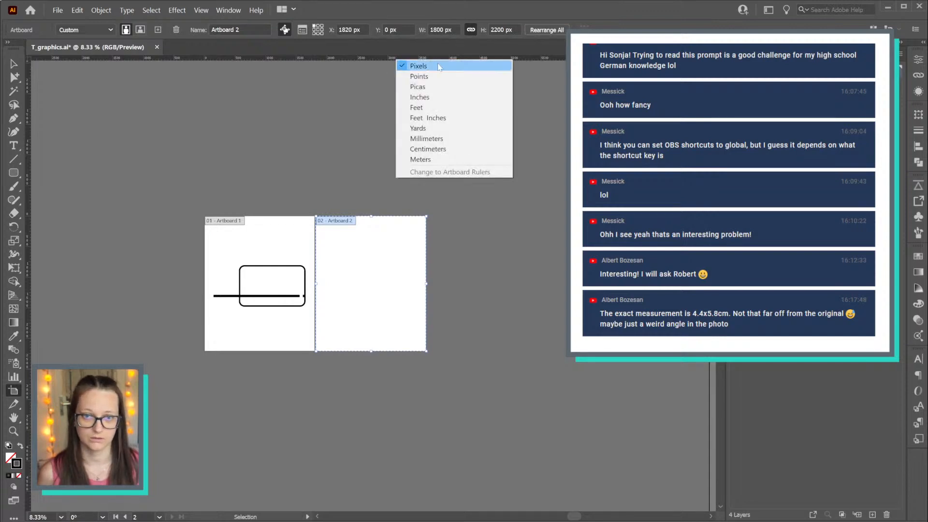
{"action": "left_click", "coordinate": [437, 149]}
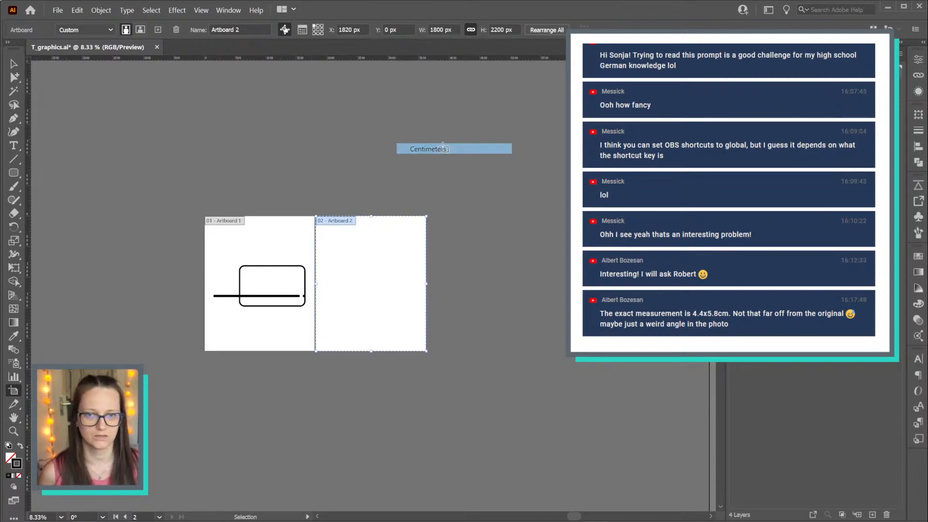
{"action": "left_click", "coordinate": [454, 30]}
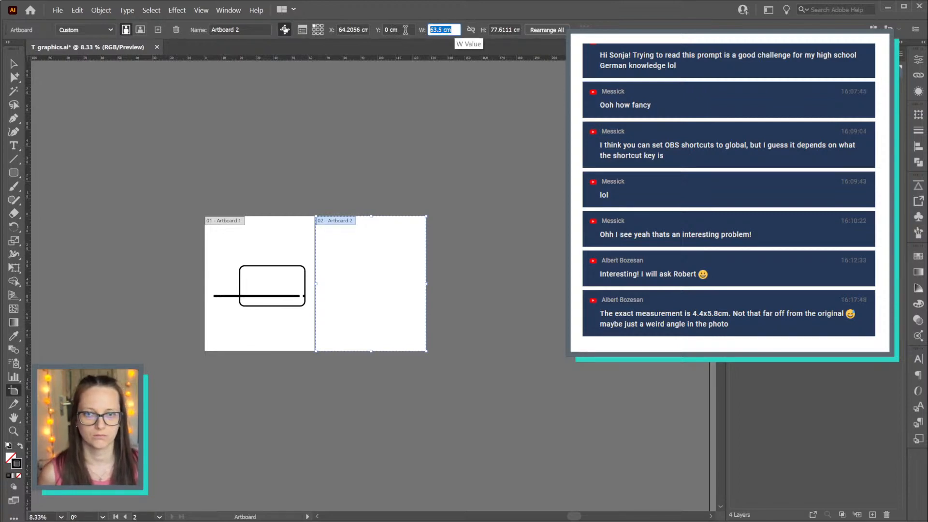
{"action": "type", "text": "4"}
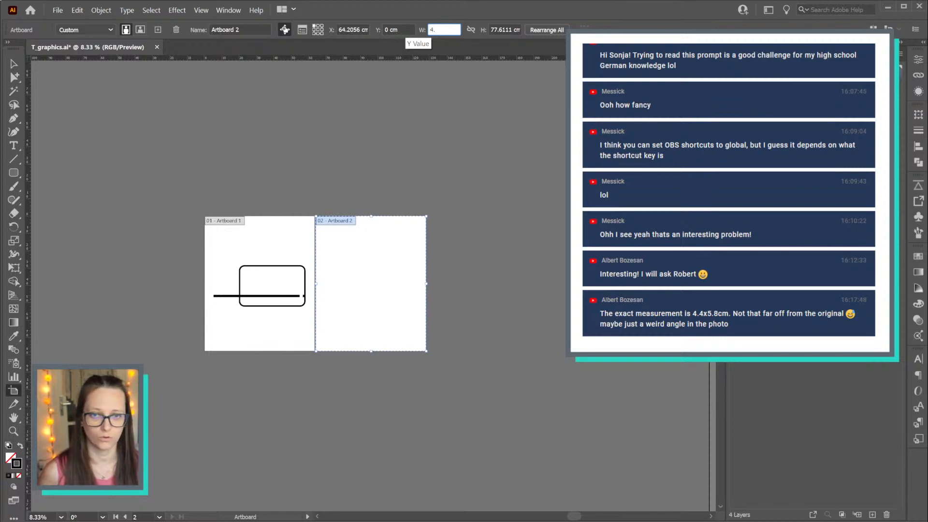
{"action": "type", "text": ".4"}
{"action": "key", "text": "Tab"}
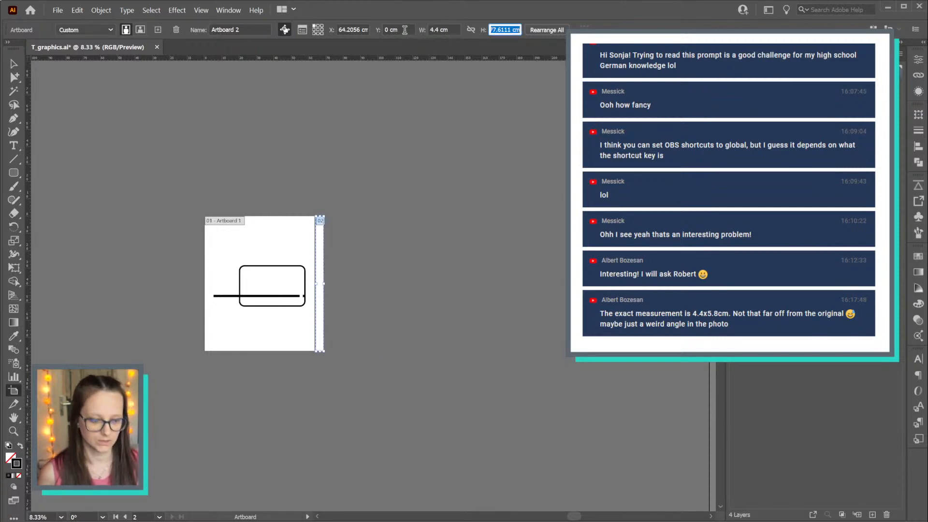
{"action": "type", "text": "5.8"}
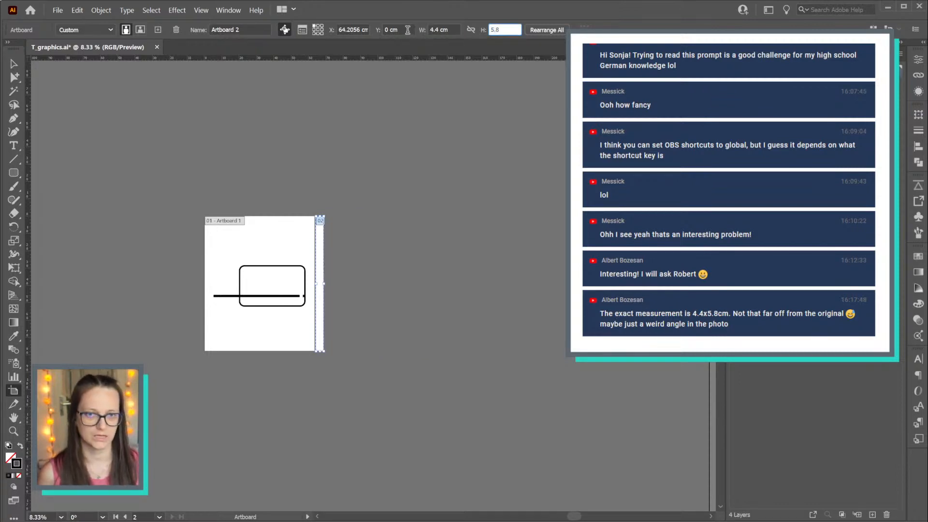
{"action": "left_click", "coordinate": [471, 30]}
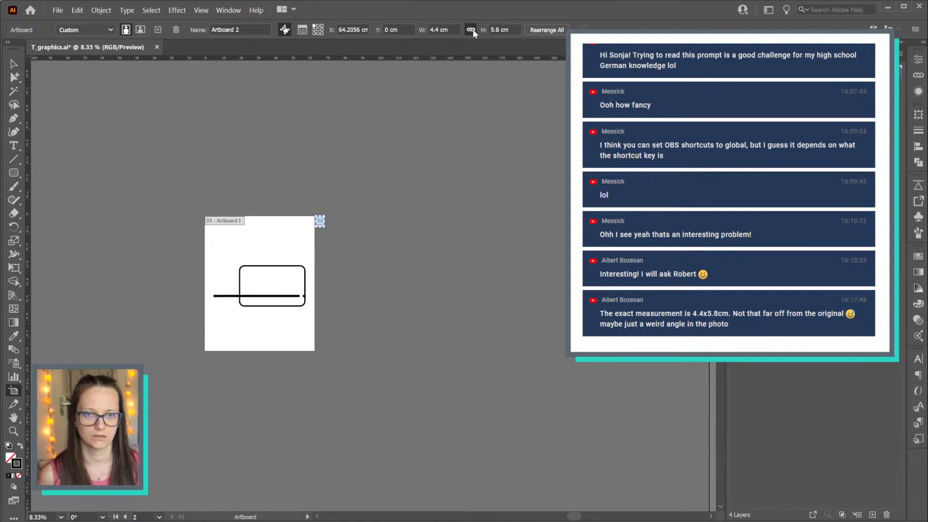
Switch the ruler units back to pixels and scale Artboard 2 proportionally to a width of 1100 px
{"action": "right_click", "coordinate": [450, 59]}
{"action": "left_click", "coordinate": [466, 65]}
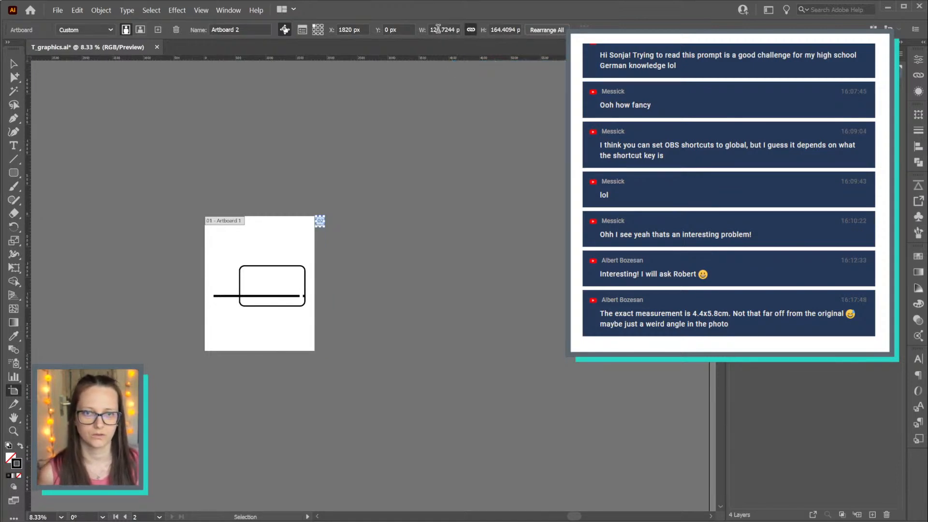
{"action": "scroll", "coordinate": [449, 30], "scroll_direction": "down", "scroll_amount": 3}
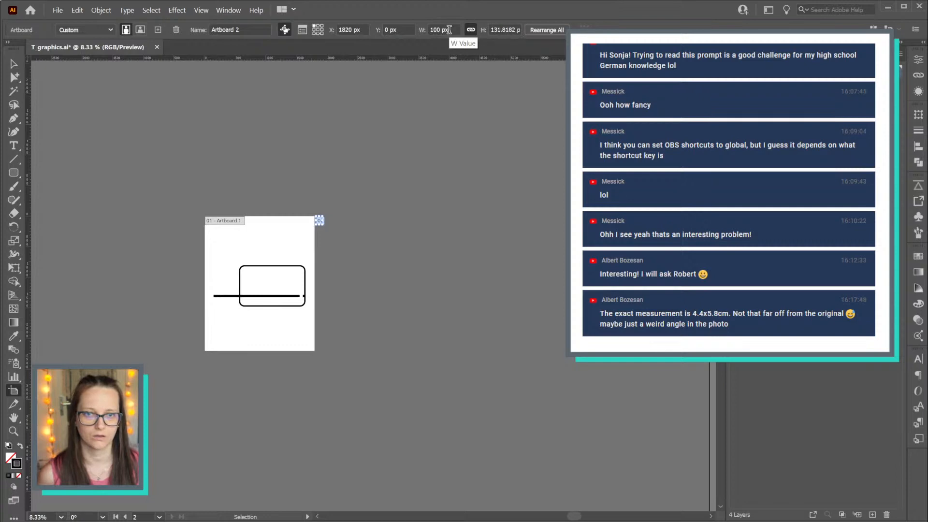
{"action": "scroll", "coordinate": [448, 30], "scroll_direction": "up", "scroll_amount": 1}
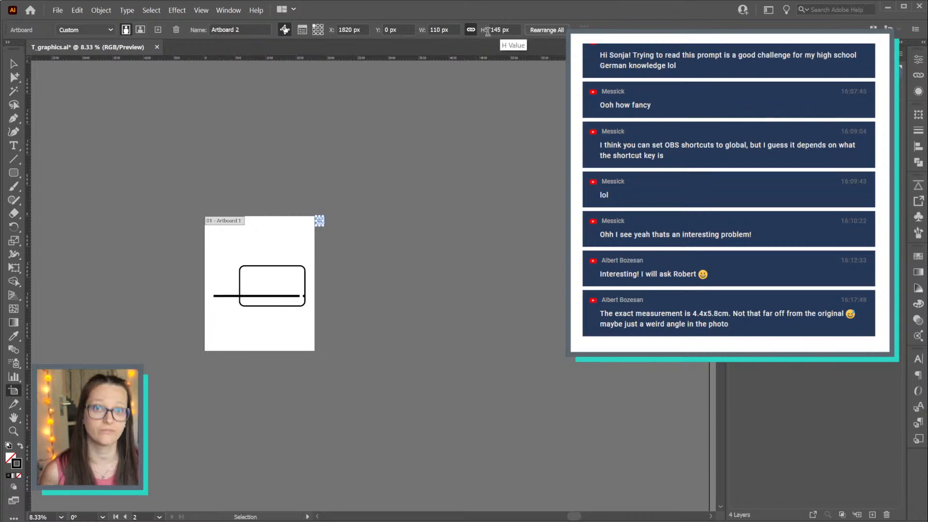
{"action": "left_click", "coordinate": [446, 29]}
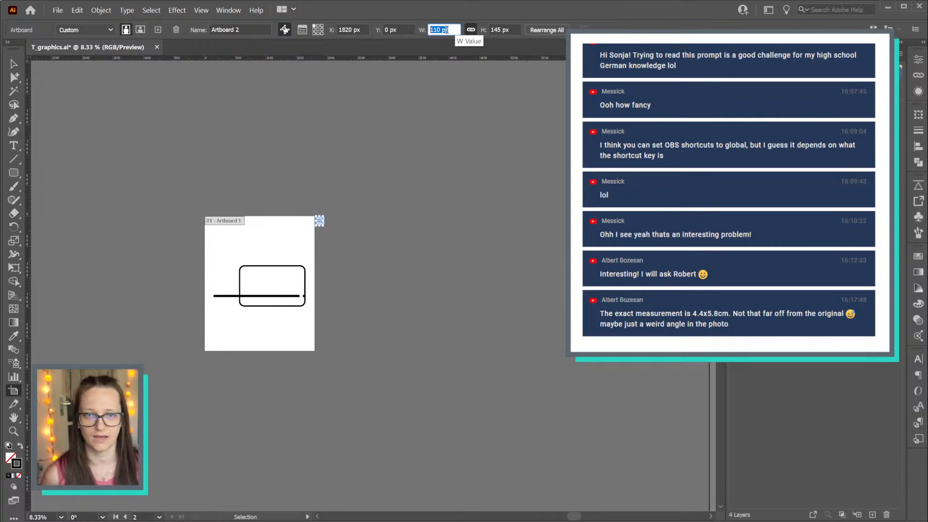
{"action": "type", "text": "1100"}
{"action": "key", "text": "Return"}
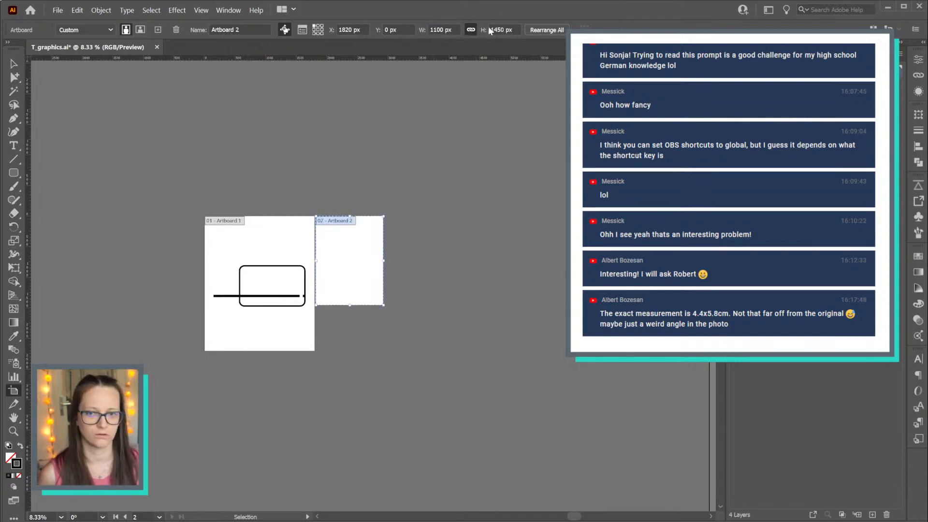
Scale Artboard 2 proportionally to a width of 1650 px and a height of 2175 px
{"action": "scroll", "coordinate": [319, 232], "scroll_direction": "up", "scroll_amount": 1}
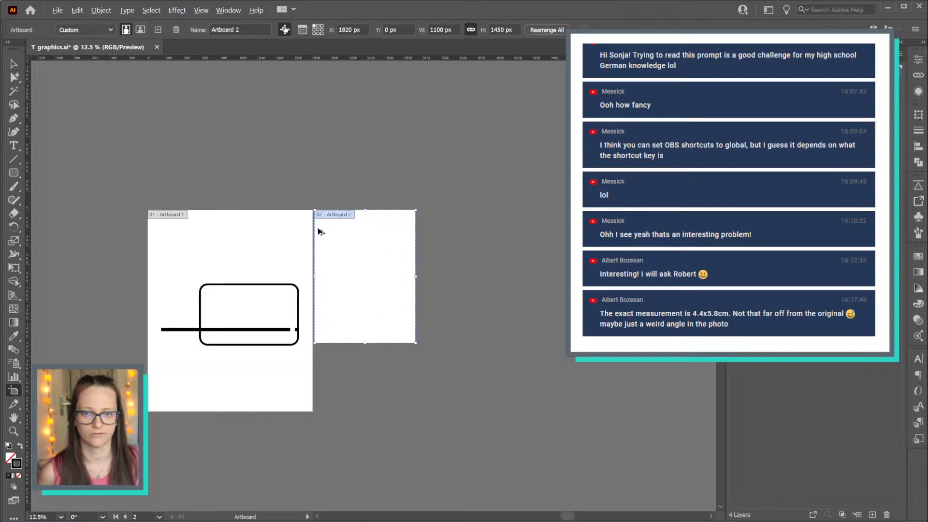
{"action": "scroll", "coordinate": [447, 25], "scroll_direction": "down", "scroll_amount": 1}
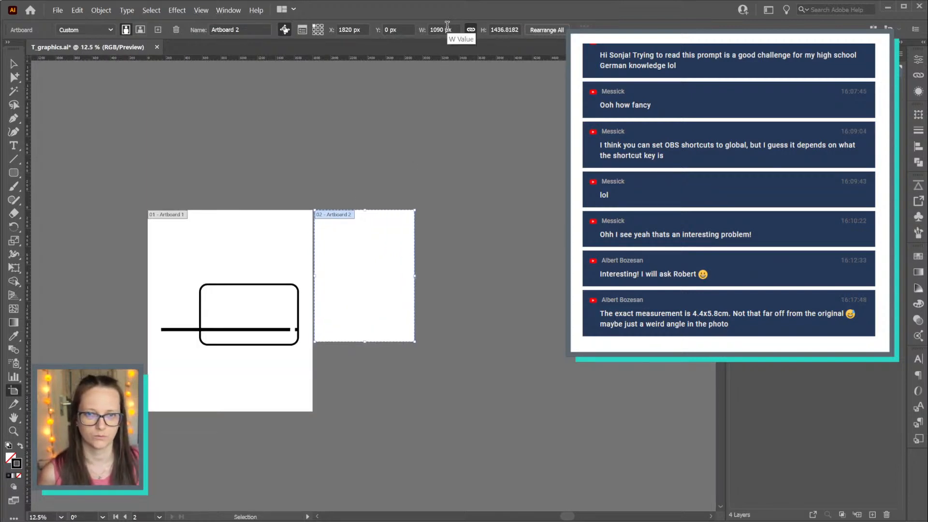
{"action": "scroll", "coordinate": [448, 26], "scroll_direction": "up", "scroll_amount": 1}
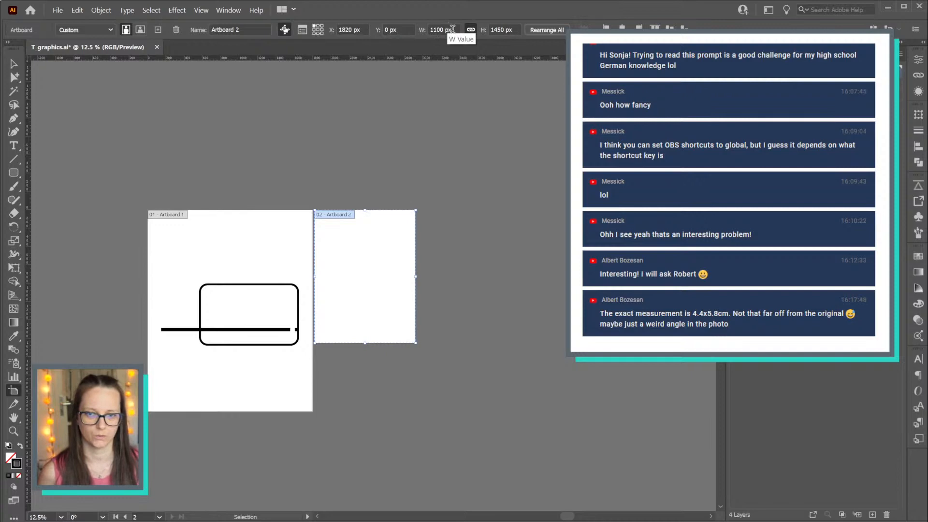
{"action": "scroll", "coordinate": [449, 30], "scroll_direction": "up", "scroll_amount": 8}
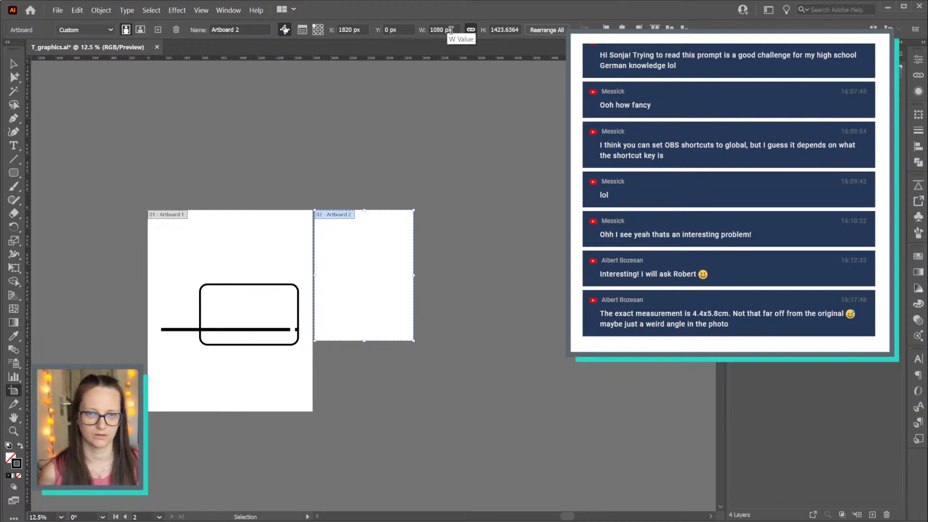
{"action": "scroll", "coordinate": [450, 31], "scroll_direction": "up", "scroll_amount": 3}
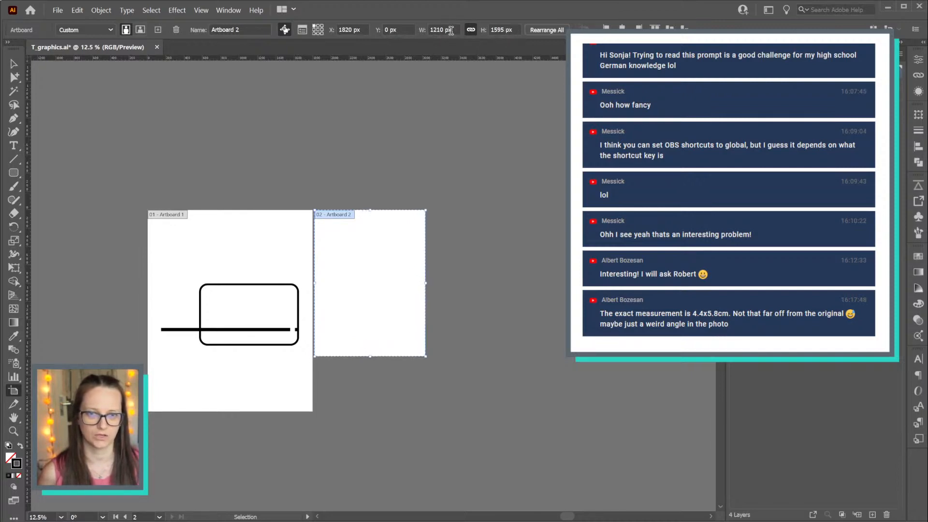
{"action": "scroll", "coordinate": [451, 31], "scroll_direction": "up", "scroll_amount": 20}
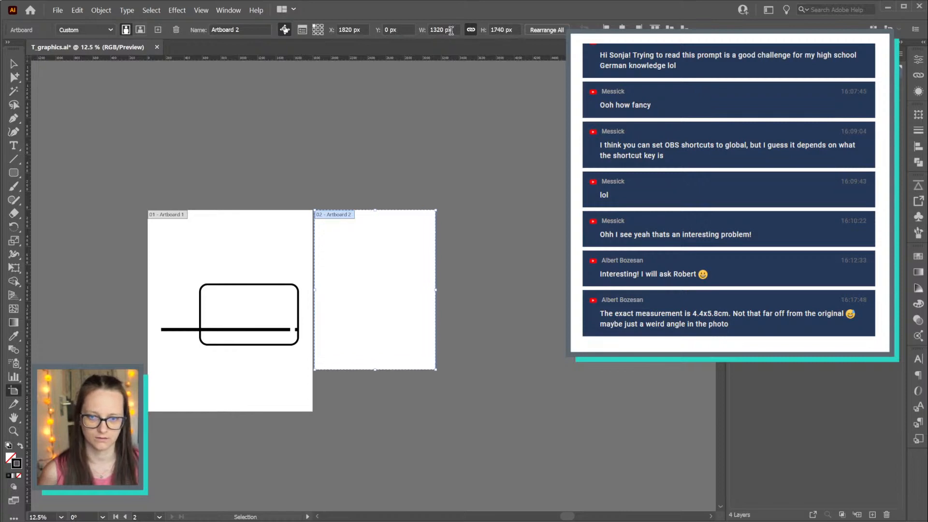
{"action": "scroll", "coordinate": [450, 30], "scroll_direction": "up", "scroll_amount": 20}
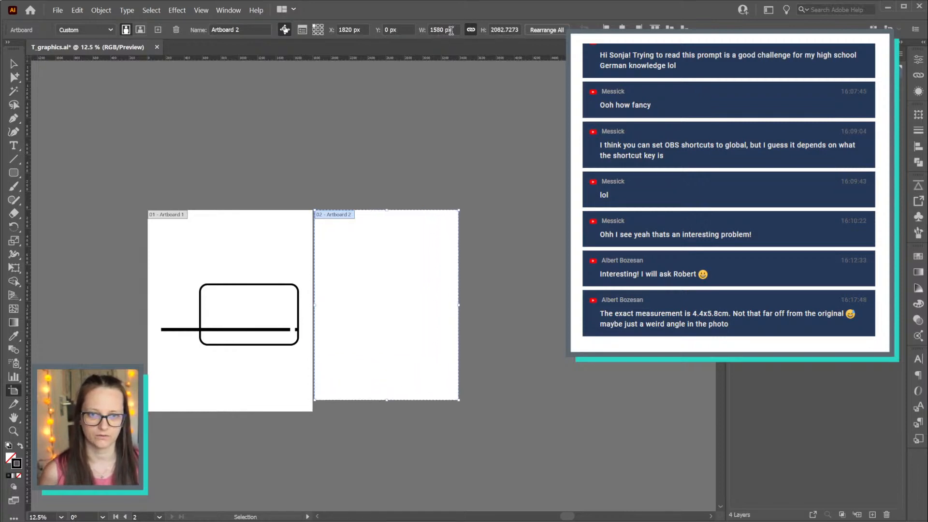
{"action": "scroll", "coordinate": [450, 30], "scroll_direction": "up", "scroll_amount": 2}
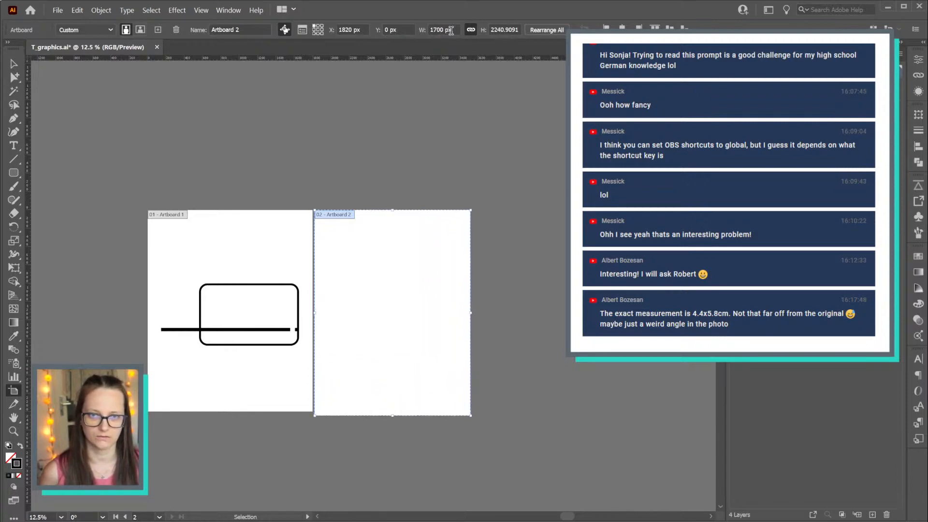
{"action": "scroll", "coordinate": [451, 30], "scroll_direction": "down", "scroll_amount": 5}
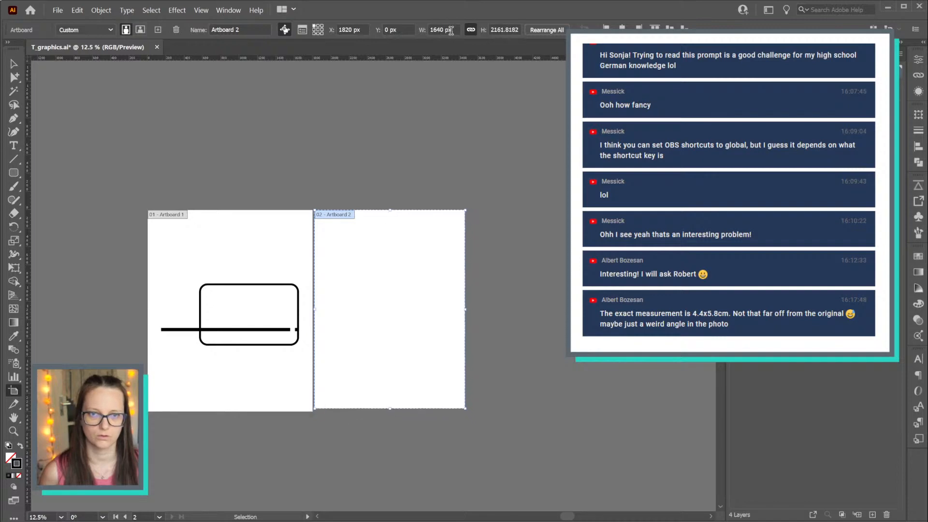
{"action": "scroll", "coordinate": [450, 30], "scroll_direction": "up", "scroll_amount": 1}
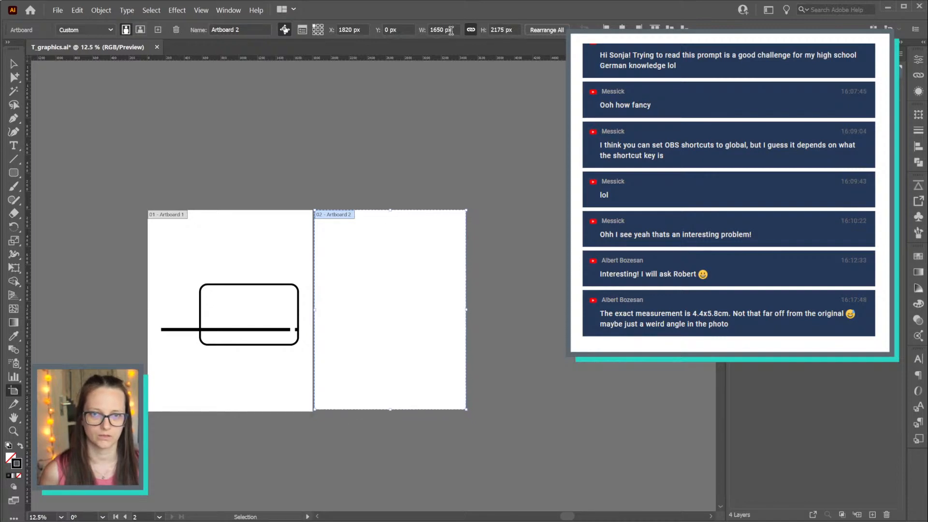
{"action": "key", "text": "v"}
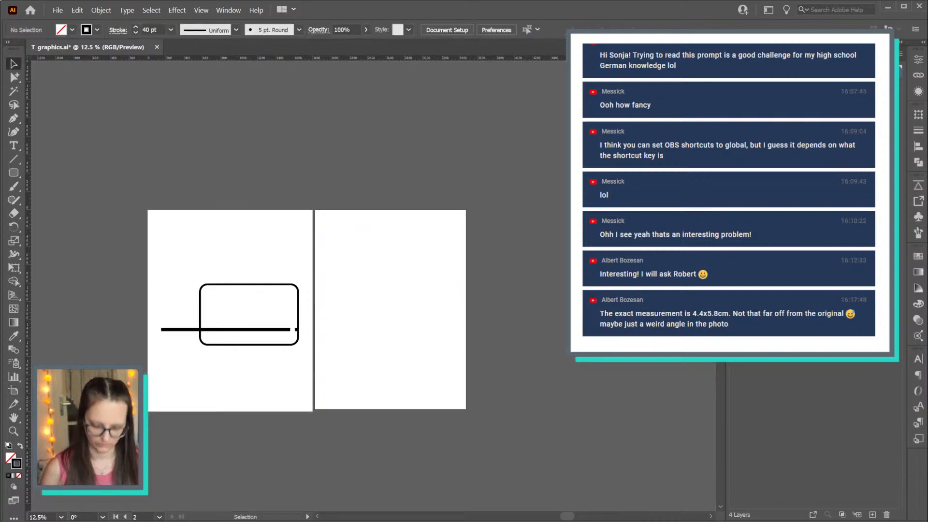
Resize Artboard 1 to 1650 px wide and 2175 px high, matching Artboard 2
{"action": "key", "text": "shift+o"}
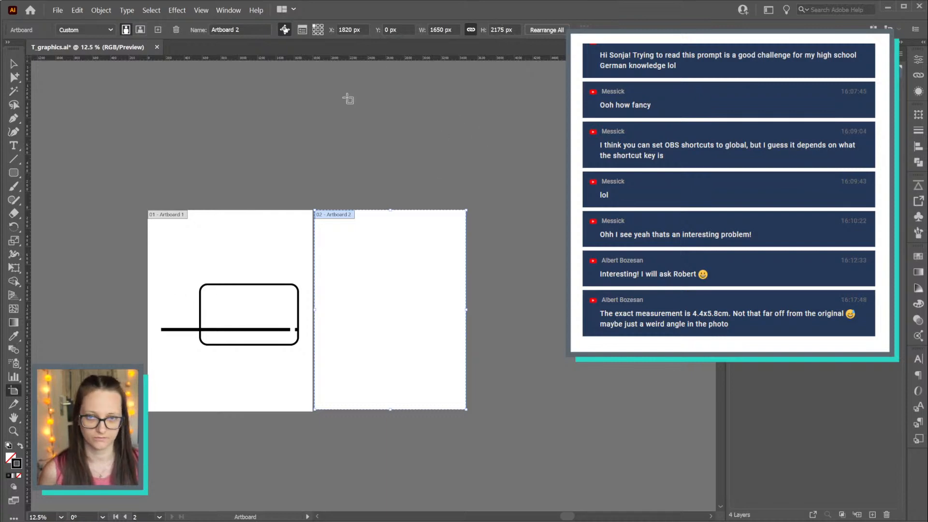
{"action": "left_click", "coordinate": [227, 241]}
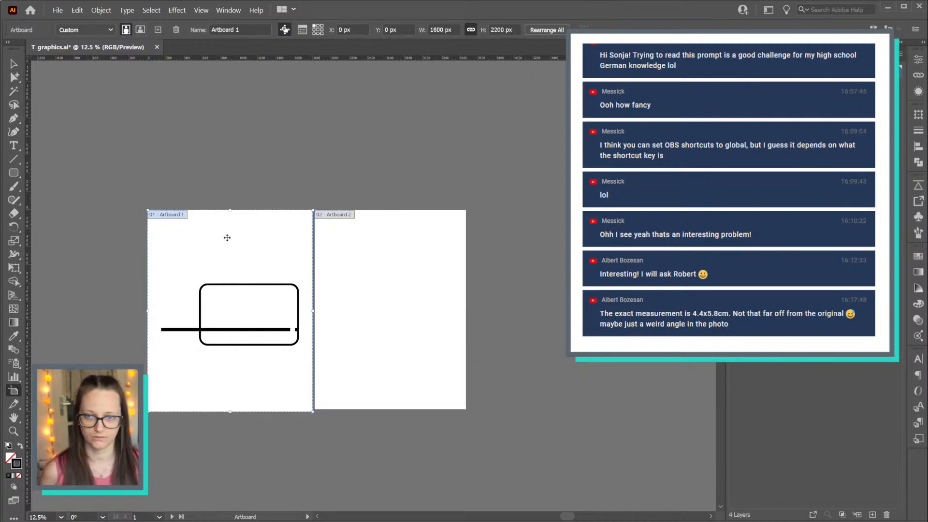
{"action": "left_click", "coordinate": [438, 29]}
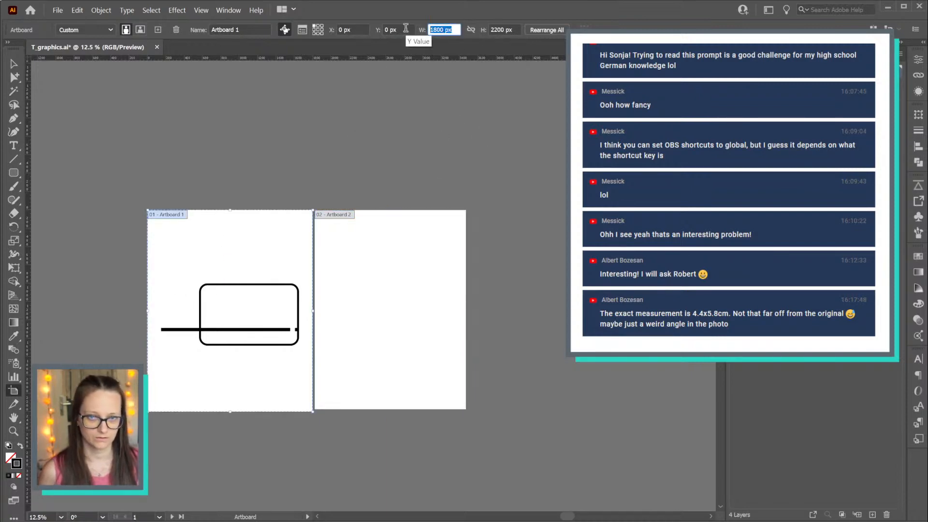
{"action": "type", "text": "1650"}
{"action": "key", "text": "Tab"}
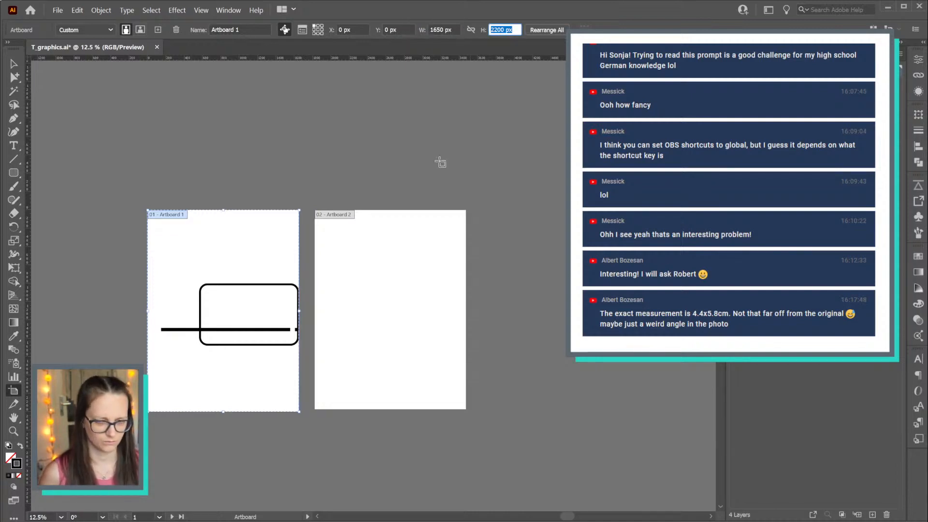
{"action": "left_click", "coordinate": [431, 238]}
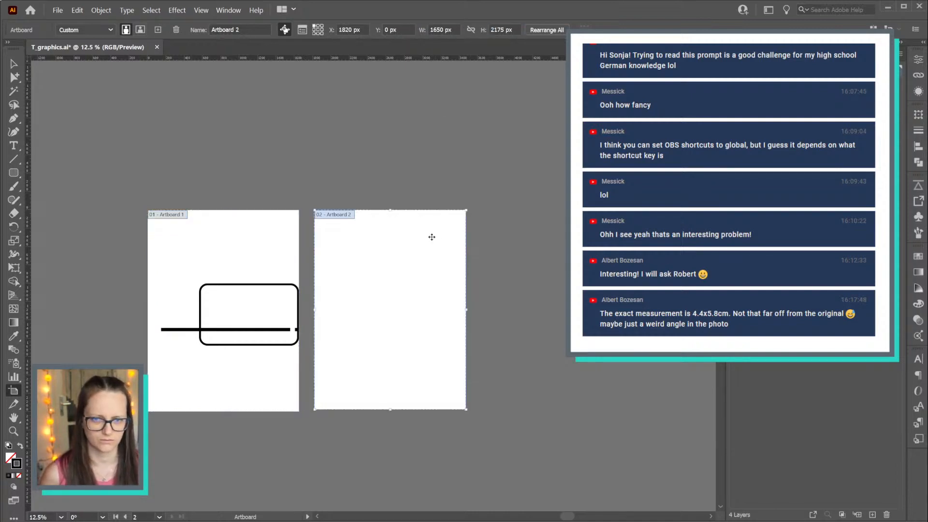
{"action": "left_click", "coordinate": [249, 244]}
{"action": "left_click", "coordinate": [513, 30]}
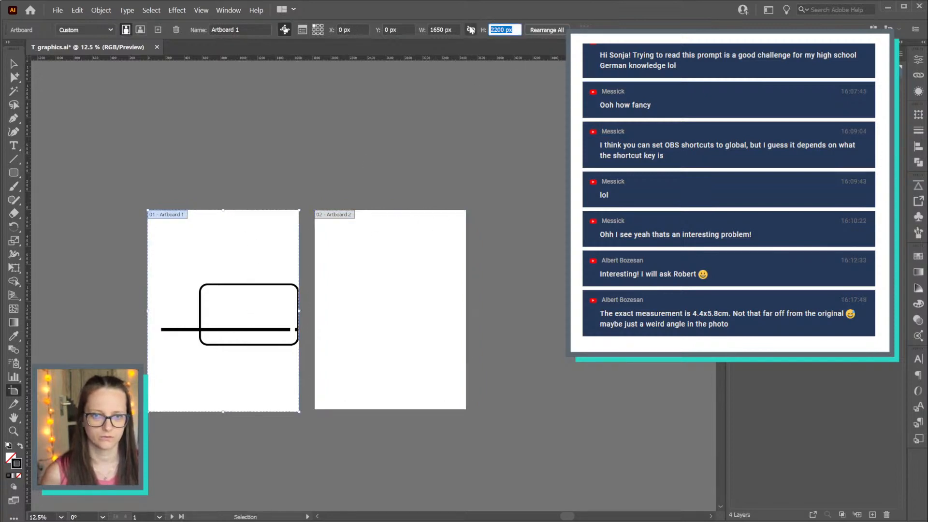
{"action": "type", "text": "2175"}
{"action": "key", "text": "Return"}
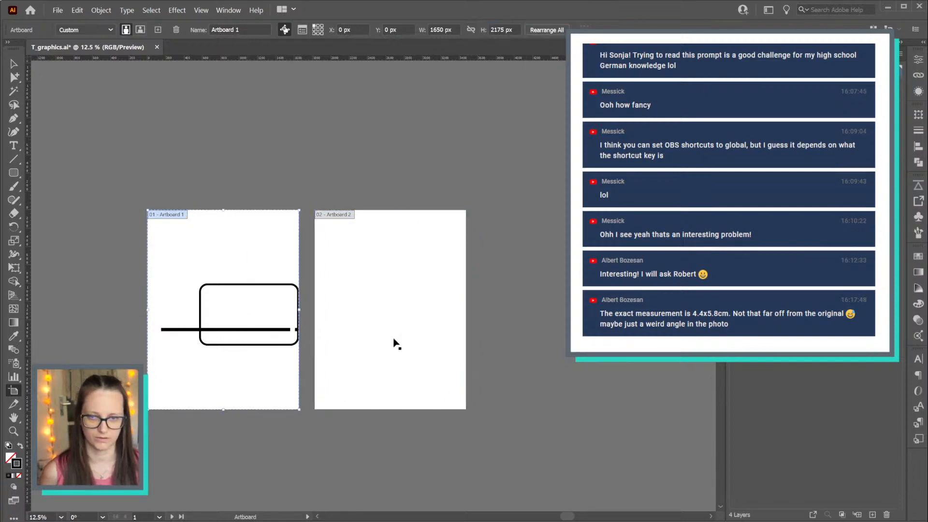
{"action": "key", "text": "Escape"}
Delete the empty Artboard 2 and leave artboard editing
{"action": "left_click", "coordinate": [394, 293]}
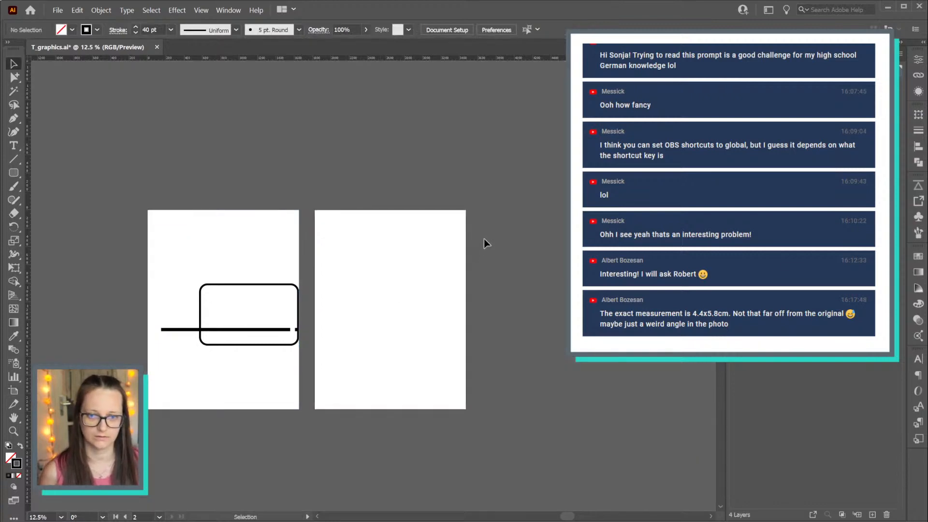
{"action": "key", "text": "shift+o"}
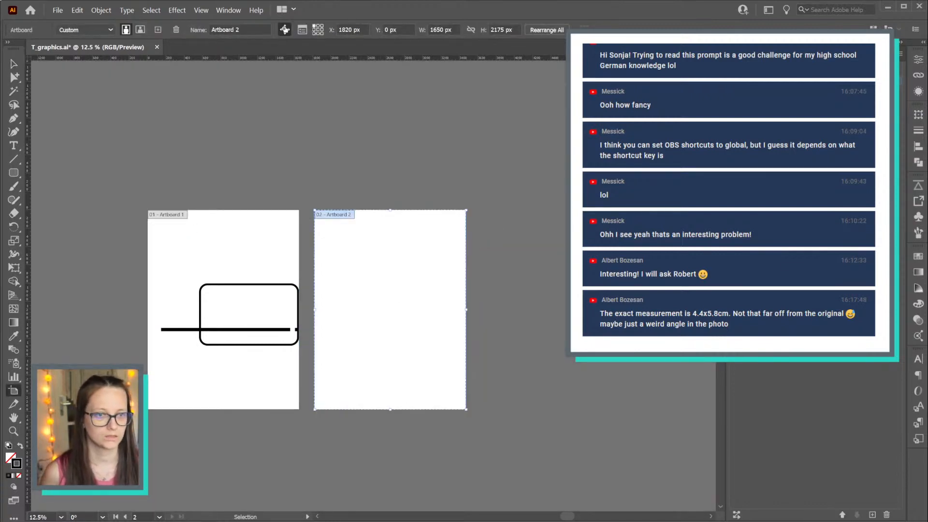
{"action": "key", "text": "Delete"}
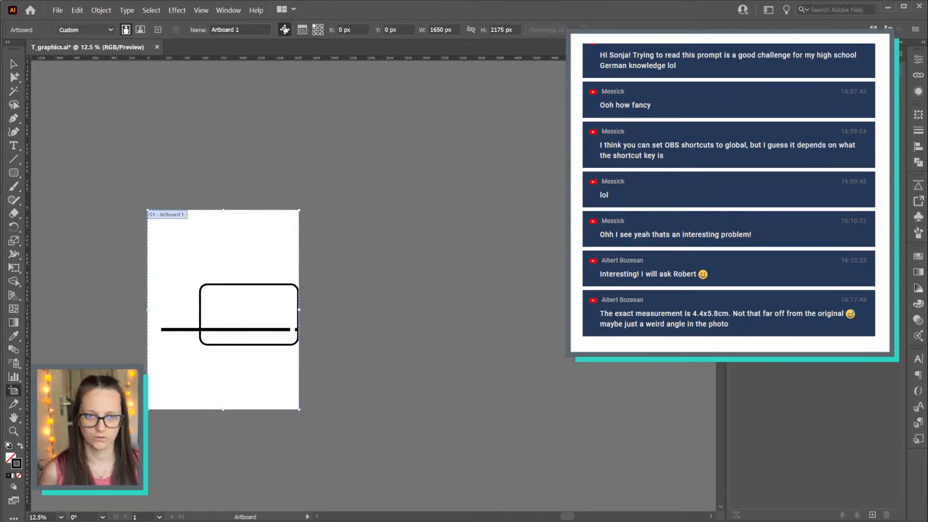
{"action": "key", "text": "Escape"}
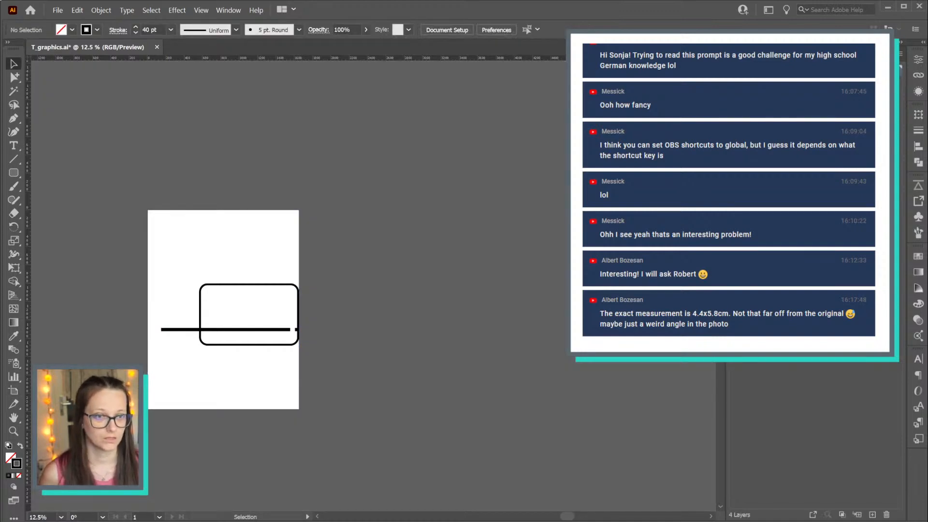
Show the Name text layer and centre the thick line horizontally on the artboard
{"action": "left_click", "coordinate": [888, 94]}
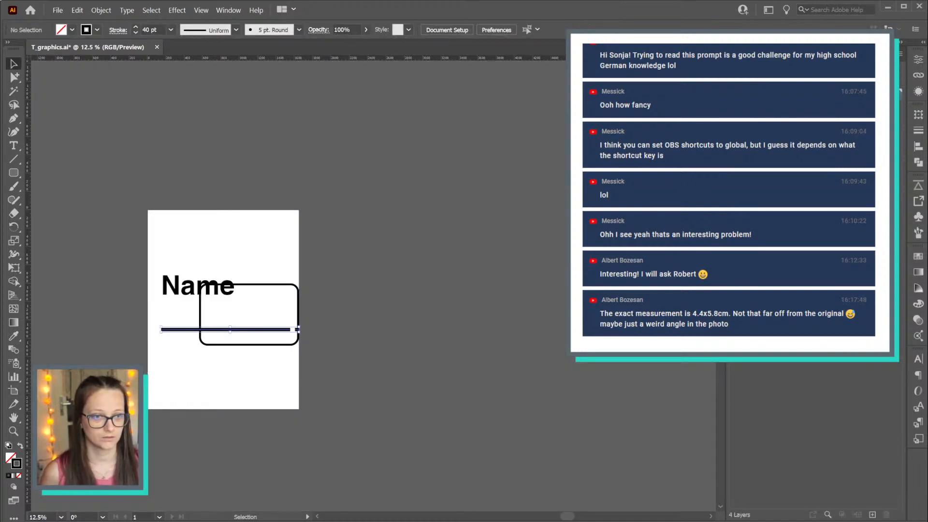
{"action": "left_click", "coordinate": [488, 30]}
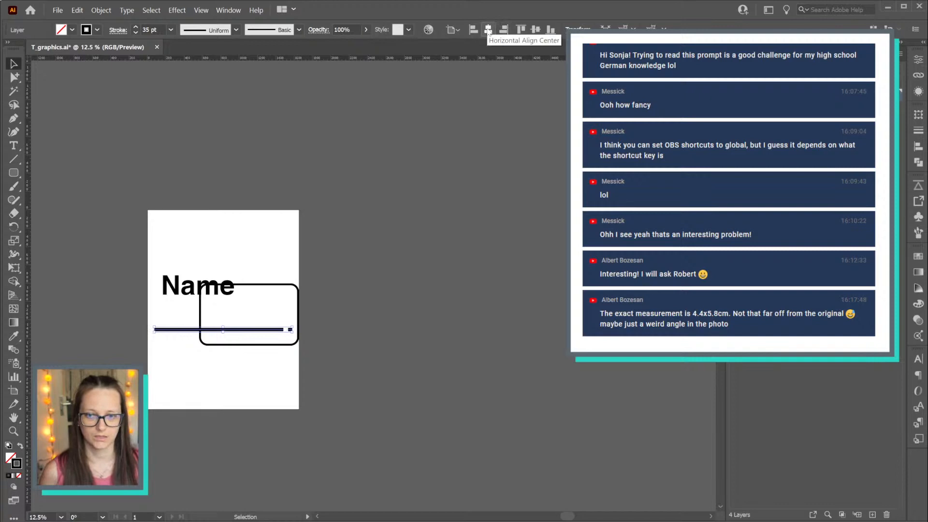
Try to left-align the Name text and the thick line together, and undo the alignment
{"action": "left_click", "coordinate": [207, 291]}
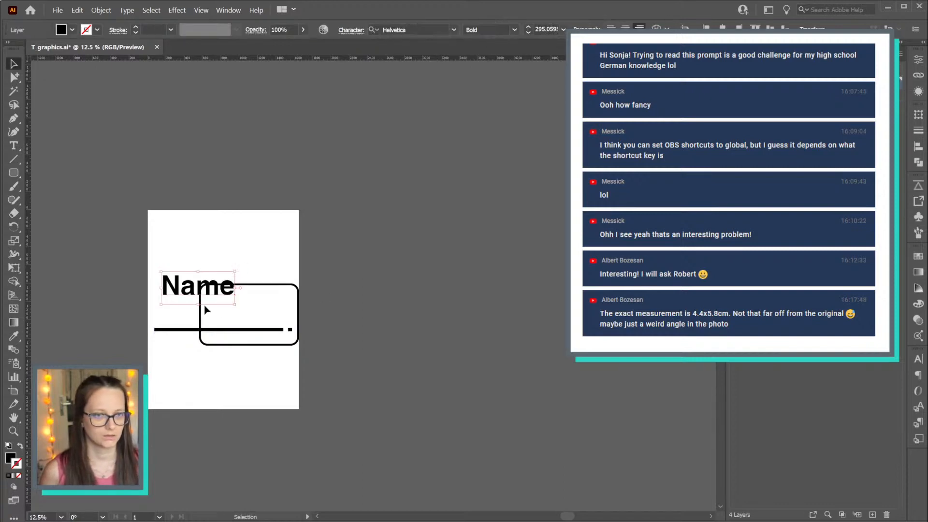
{"action": "left_click", "coordinate": [184, 330], "text": "shift"}
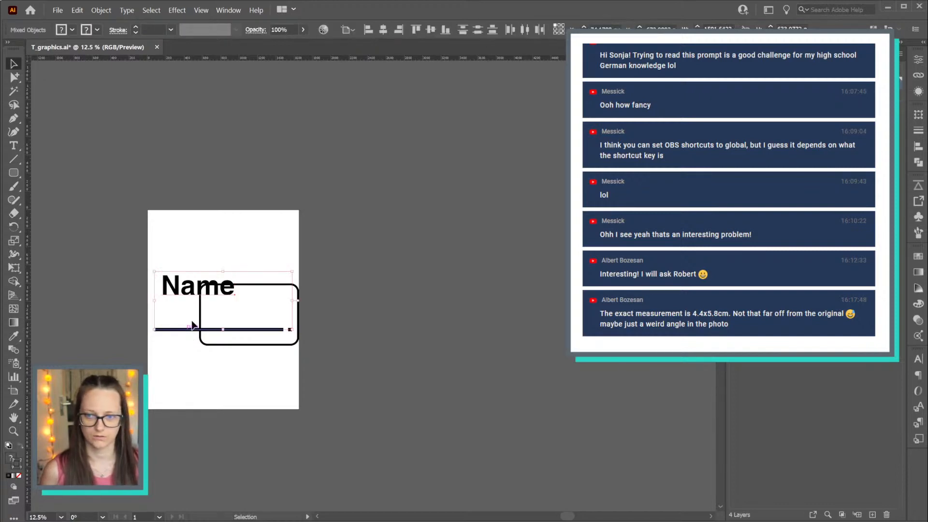
{"action": "left_click", "coordinate": [369, 29]}
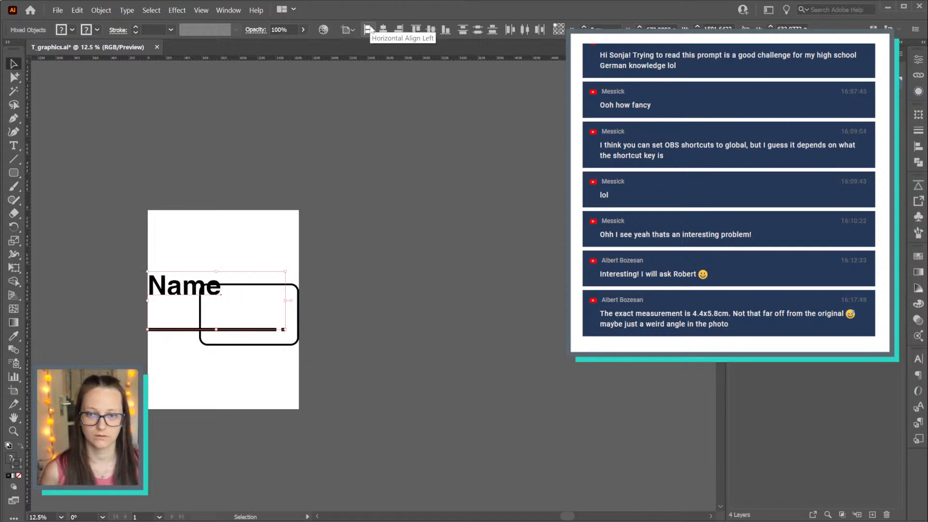
{"action": "key", "text": "ctrl+z"}
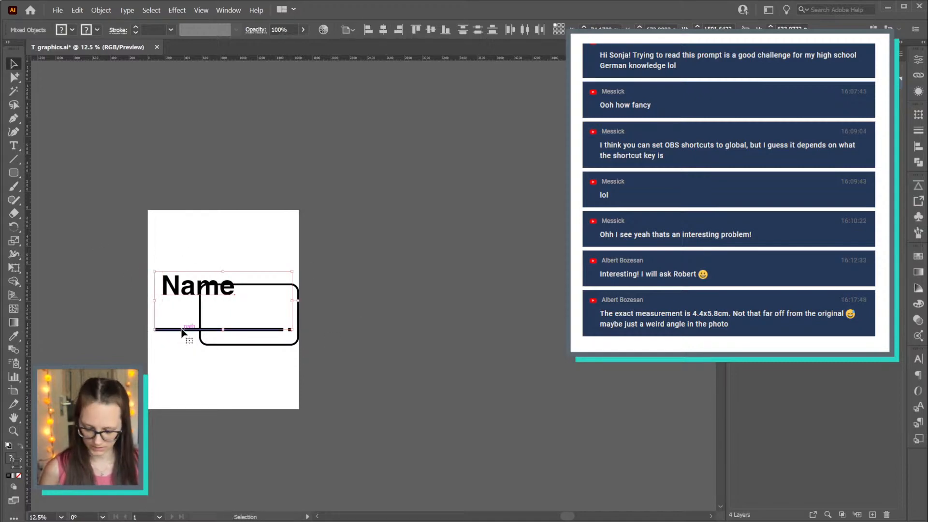
Left-align the Name text to the thick line, using the line as the key object
{"action": "scroll", "coordinate": [182, 333], "scroll_direction": "up", "scroll_amount": 6}
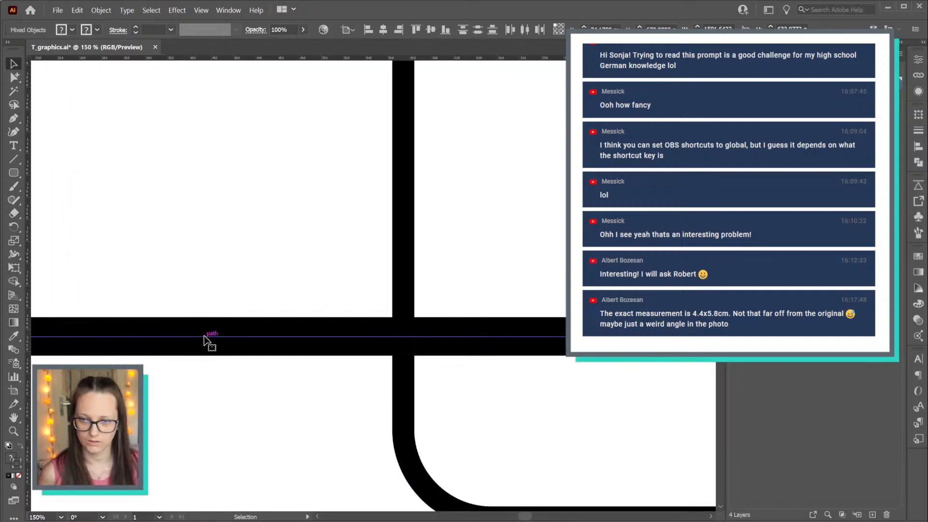
{"action": "scroll", "coordinate": [210, 338], "scroll_direction": "down", "scroll_amount": 3}
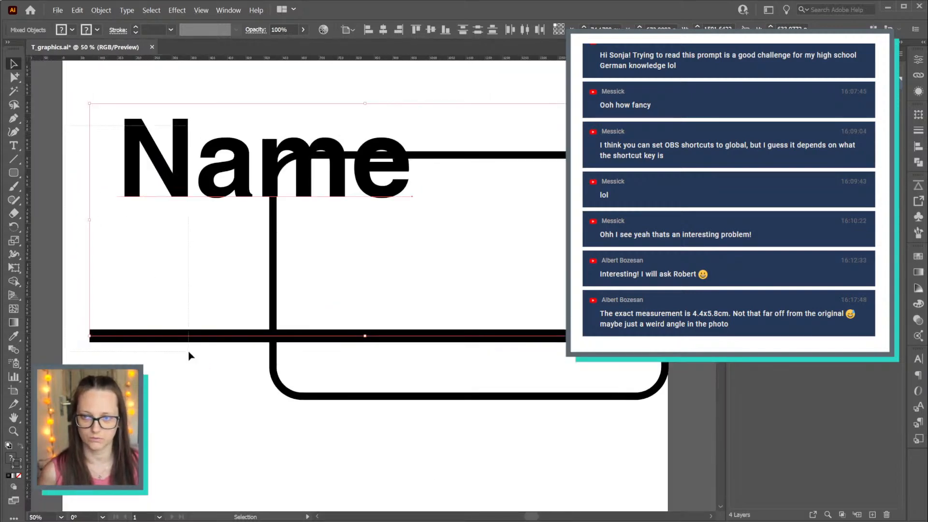
{"action": "key", "text": "ctrl+shift+a"}
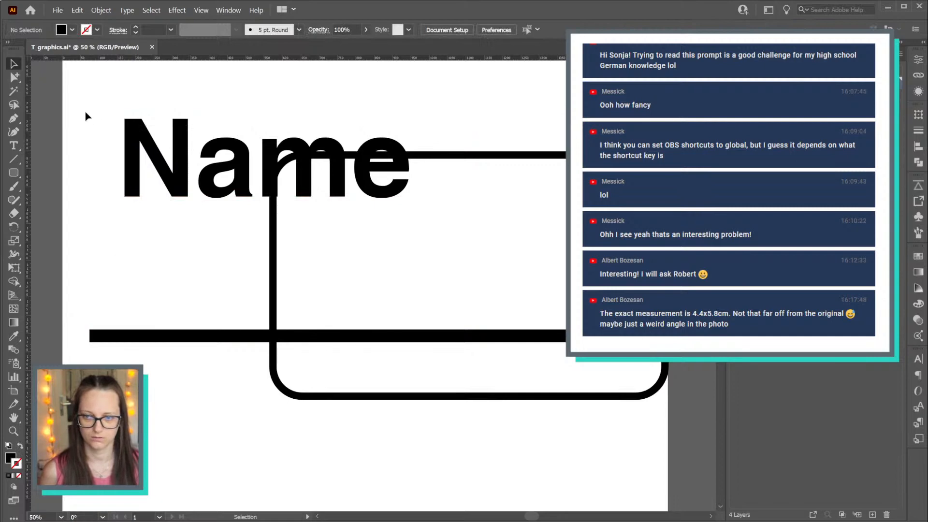
{"action": "left_click_drag", "start_coordinate": [77, 123], "coordinate": [214, 362]}
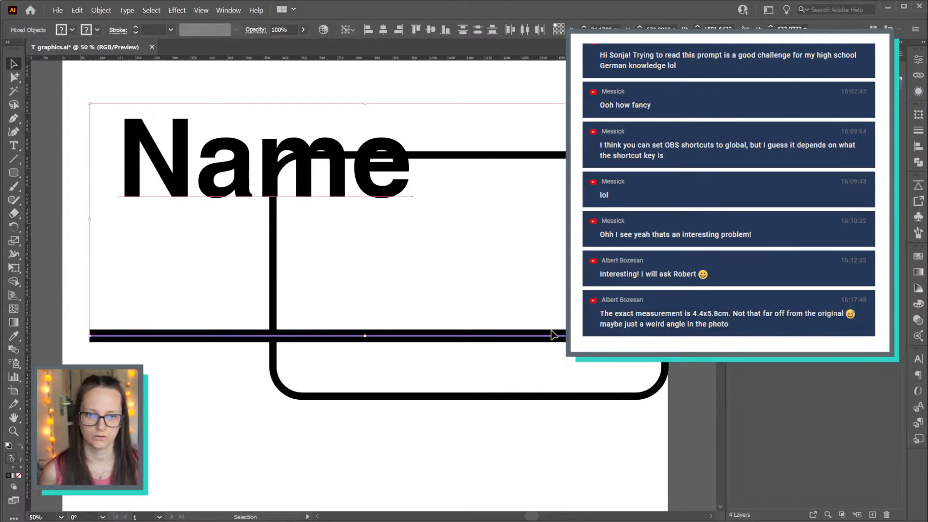
{"action": "scroll", "coordinate": [520, 338], "scroll_direction": "up", "scroll_amount": 4}
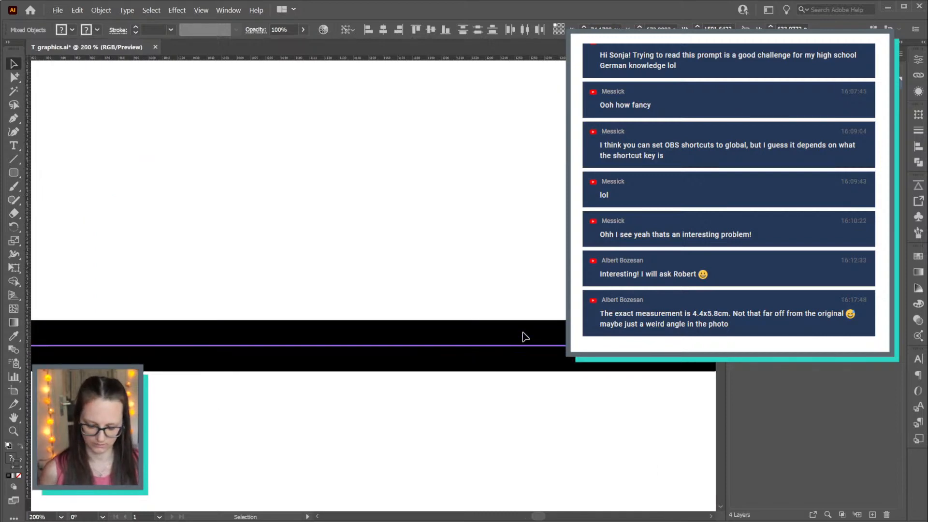
{"action": "scroll", "coordinate": [536, 353], "scroll_direction": "down", "scroll_amount": 5}
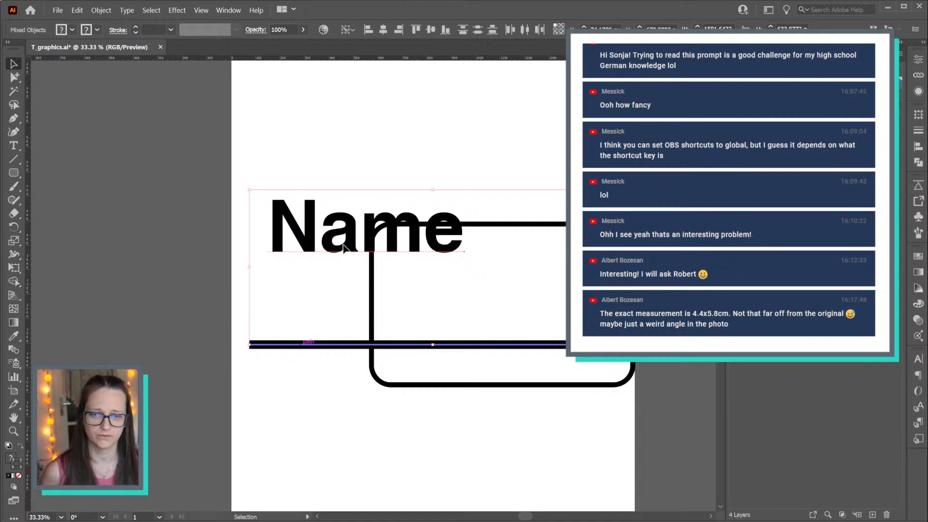
{"action": "left_click", "coordinate": [348, 32]}
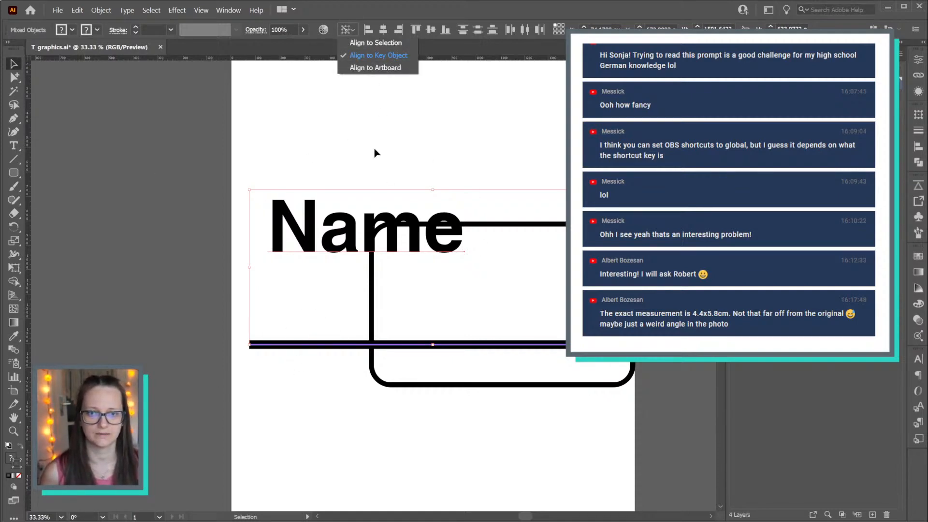
{"action": "left_click", "coordinate": [367, 30]}
{"action": "left_click", "coordinate": [368, 30]}
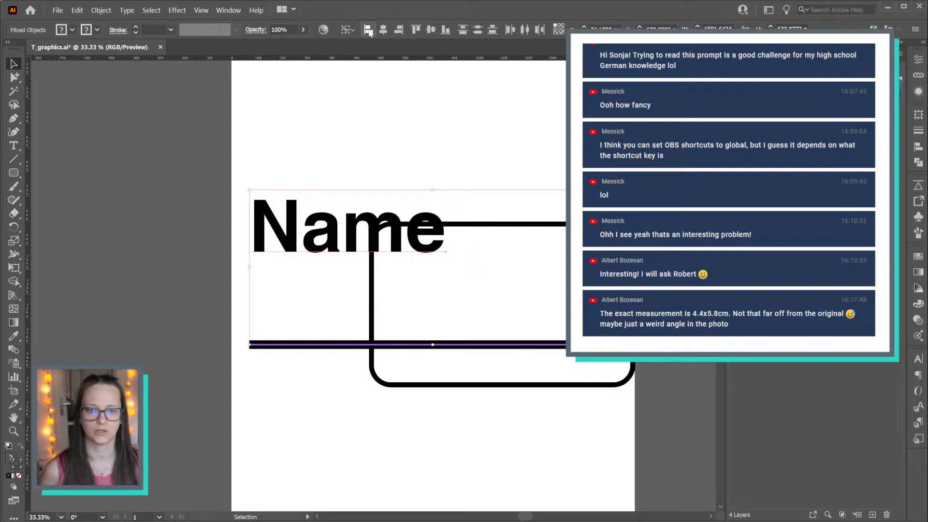
{"action": "left_click", "coordinate": [636, 296]}
{"action": "scroll", "coordinate": [636, 296], "scroll_direction": "down", "scroll_amount": 3}
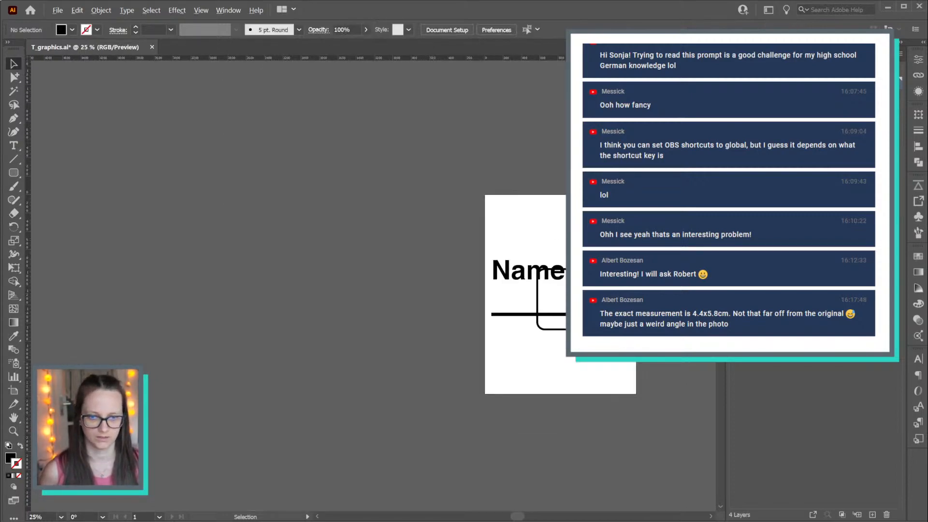
Move the Name text and thick line slightly up, and scale them down proportionally about their centre to about 1396 px wide
{"action": "left_click_drag", "start_coordinate": [623, 324], "coordinate": [513, 367]}
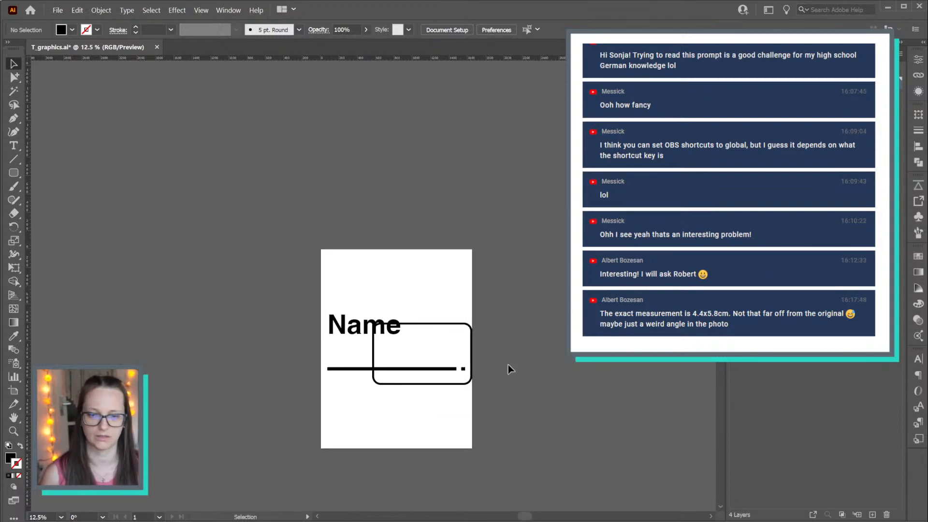
{"action": "left_click_drag", "start_coordinate": [350, 408], "coordinate": [354, 327]}
{"action": "left_click", "coordinate": [562, 289]}
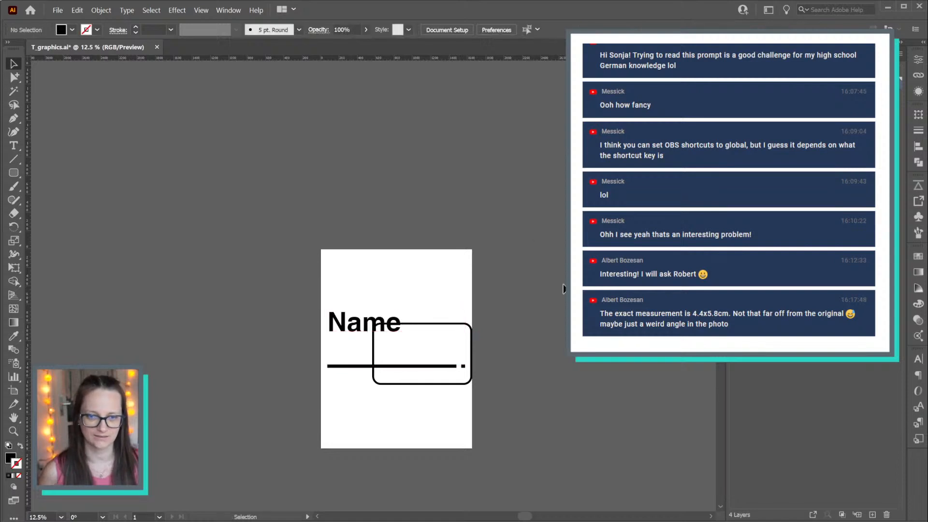
{"action": "left_click_drag", "start_coordinate": [308, 304], "coordinate": [352, 416]}
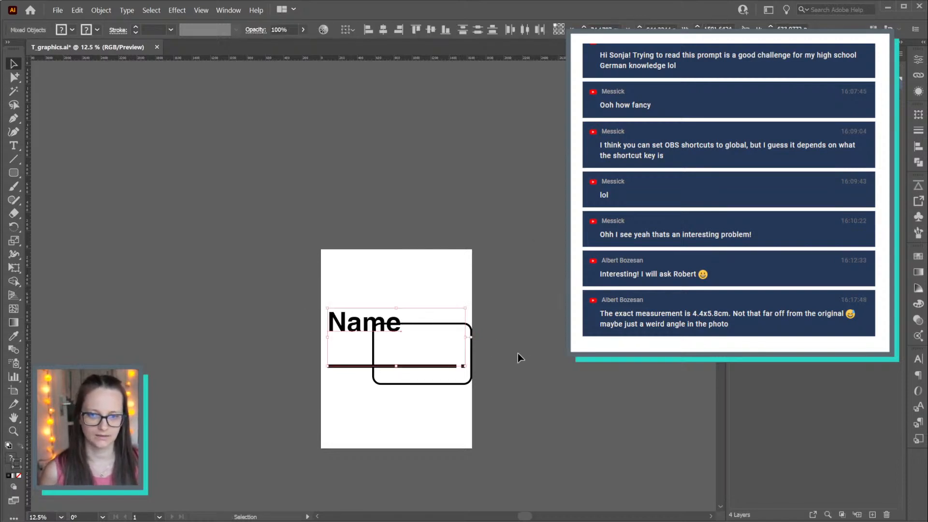
{"action": "left_click_drag", "start_coordinate": [468, 365], "coordinate": [462, 366]}
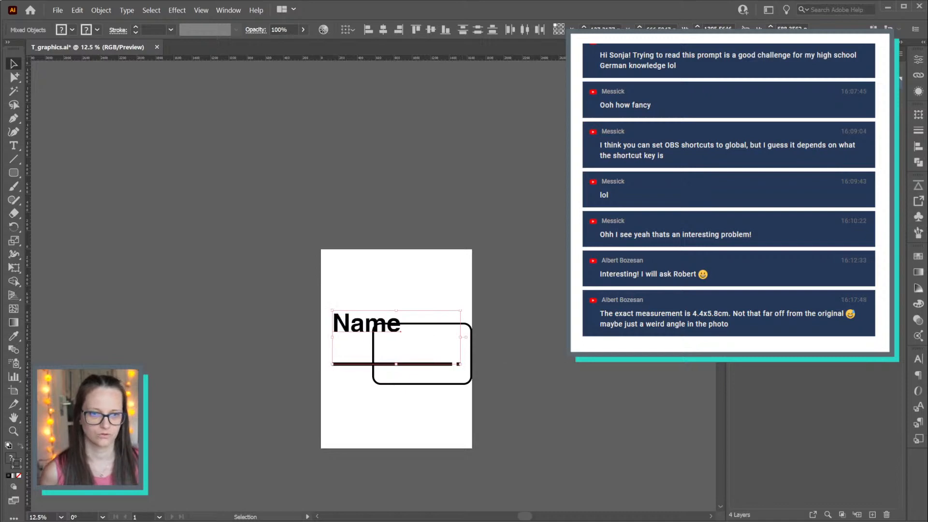
Show the printer photo and scale it down from the display's upper-left corner until the display matches the artboard size
{"action": "left_click", "coordinate": [733, 118]}
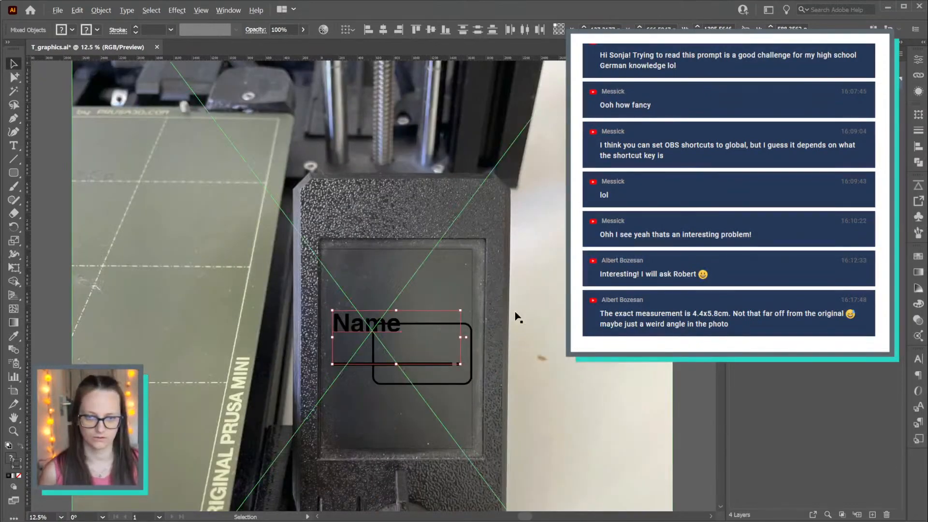
{"action": "scroll", "coordinate": [515, 315], "scroll_direction": "down", "scroll_amount": 2}
{"action": "scroll", "coordinate": [516, 314], "scroll_direction": "up", "scroll_amount": 1}
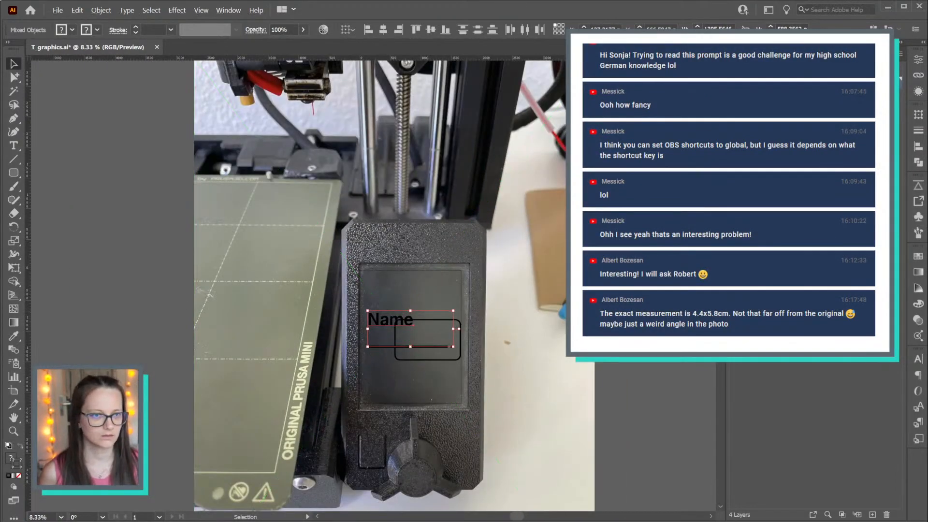
{"action": "left_click", "coordinate": [508, 326]}
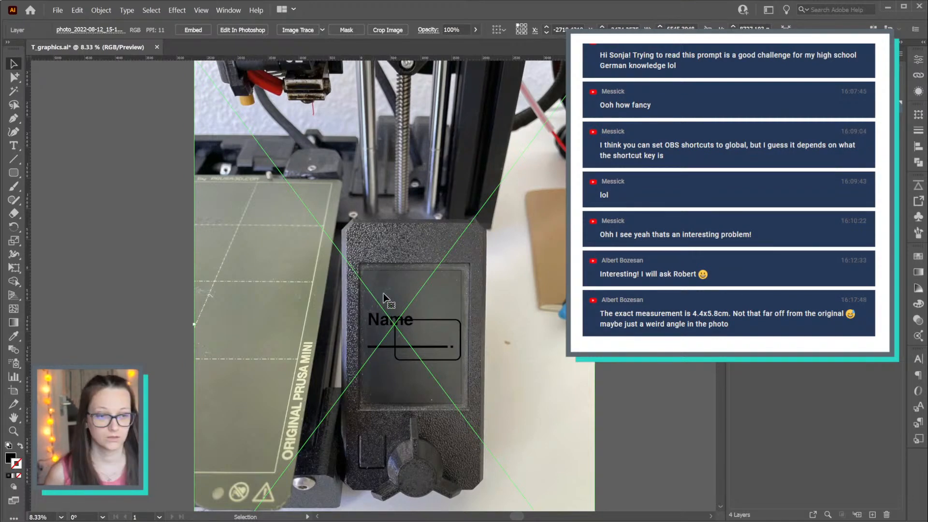
{"action": "key", "text": "s"}
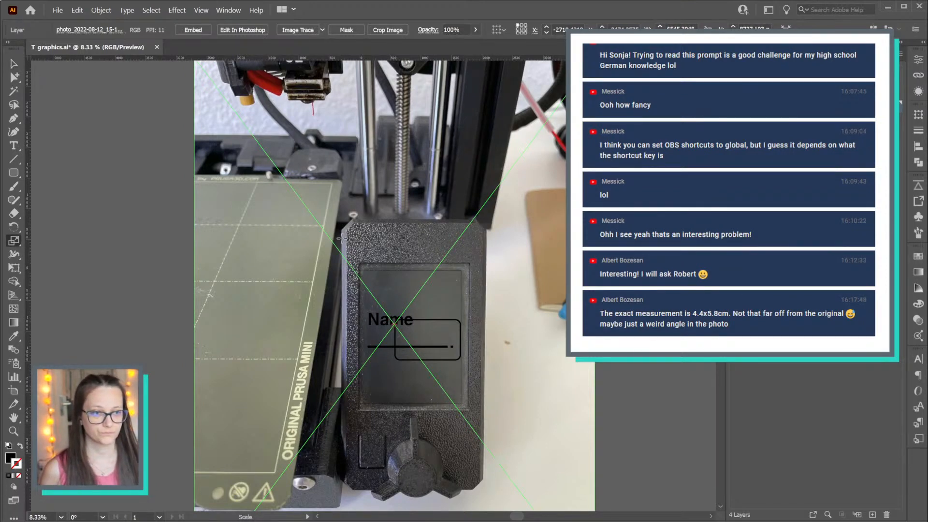
{"action": "left_click", "coordinate": [359, 261]}
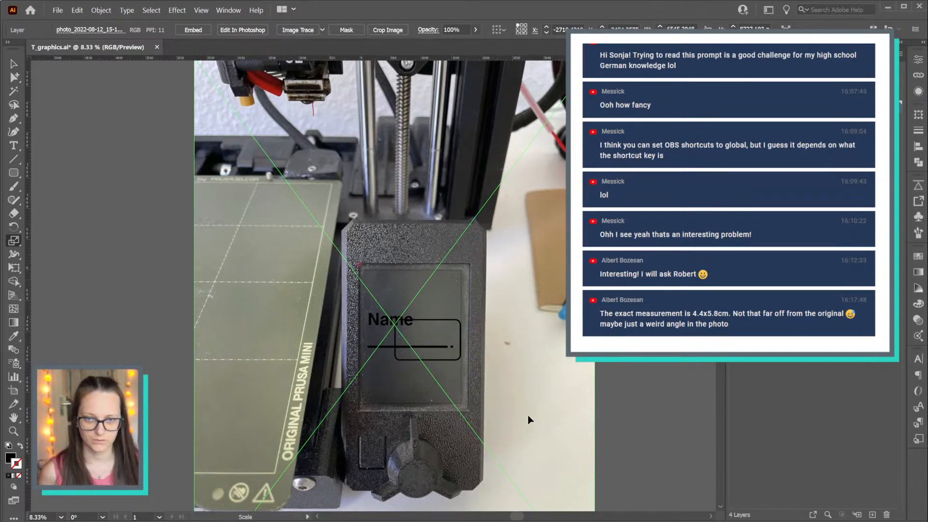
{"action": "left_click_drag", "start_coordinate": [529, 419], "coordinate": [528, 415]}
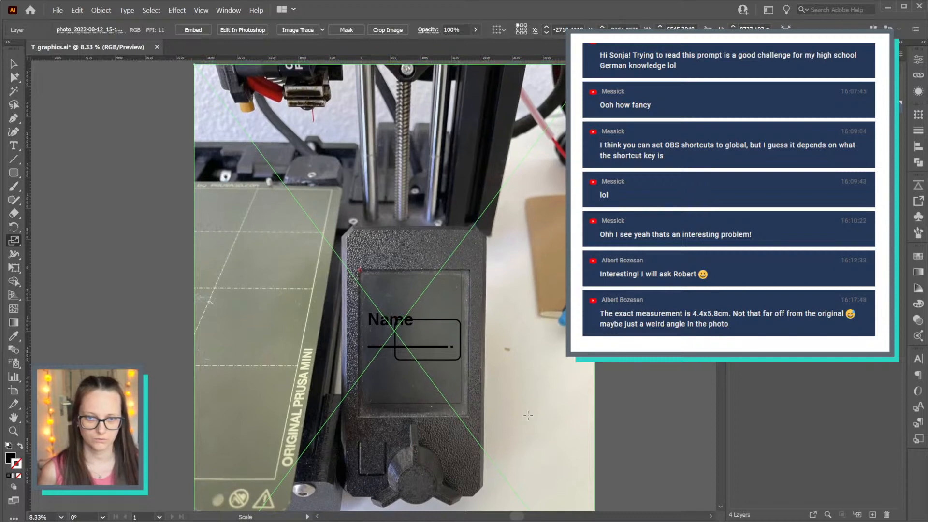
{"action": "left_click_drag", "start_coordinate": [547, 470], "coordinate": [527, 459]}
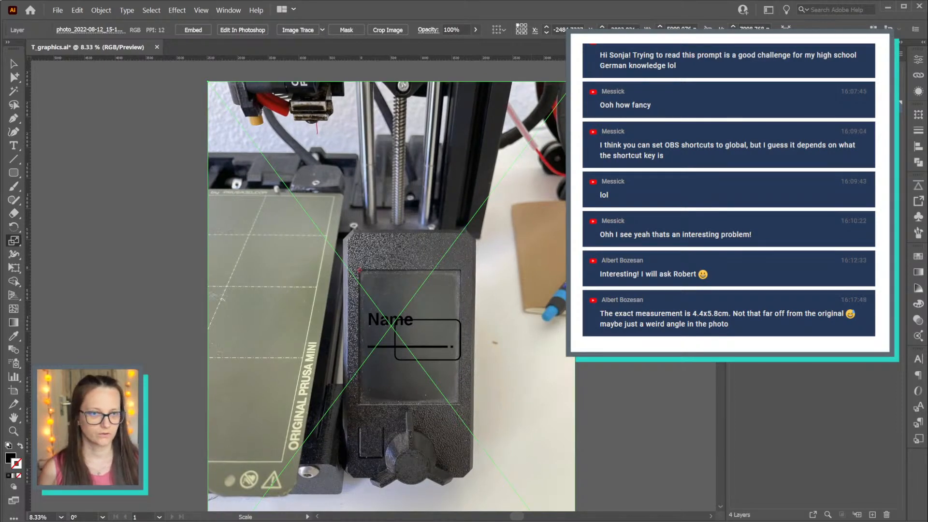
Hide the rounded rectangle, and scale the Name text and thick line down slightly together about their centre
{"action": "left_click", "coordinate": [733, 81]}
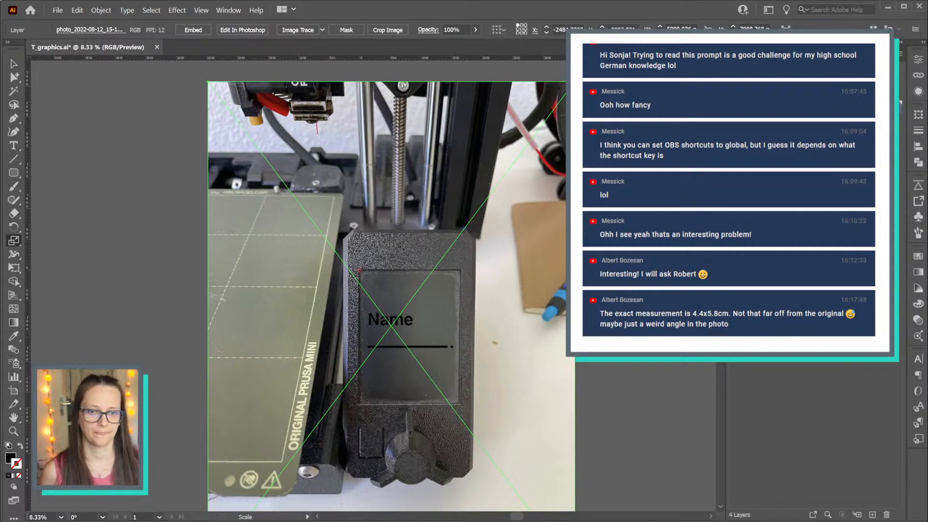
{"action": "left_click", "coordinate": [895, 84]}
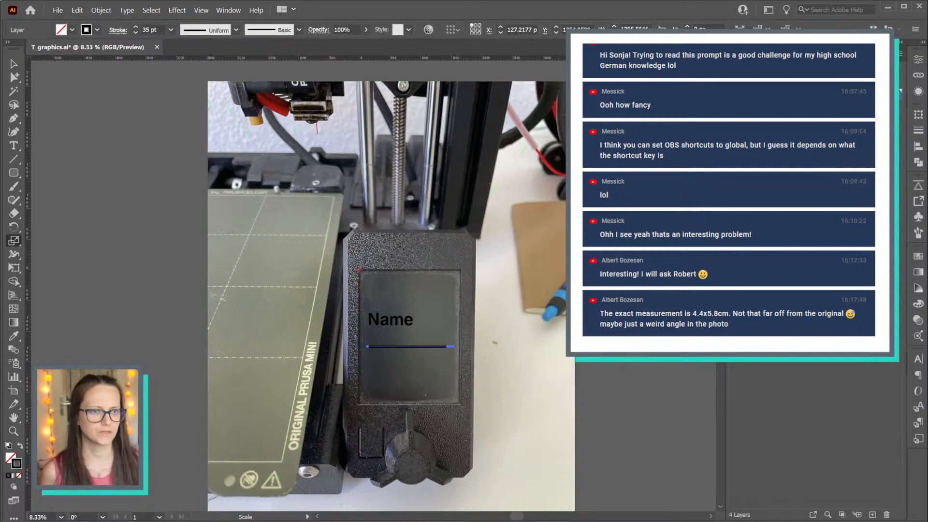
{"action": "left_click", "coordinate": [895, 94], "text": "shift"}
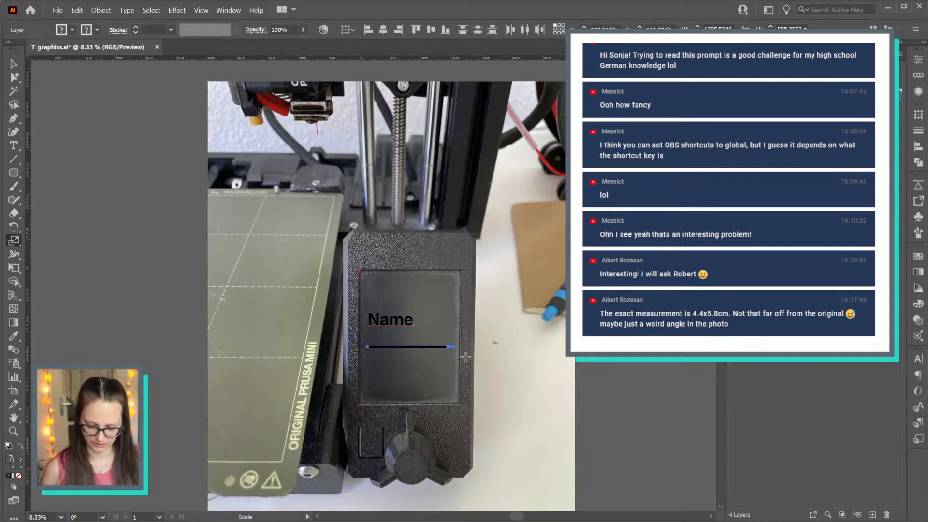
{"action": "key", "text": "v"}
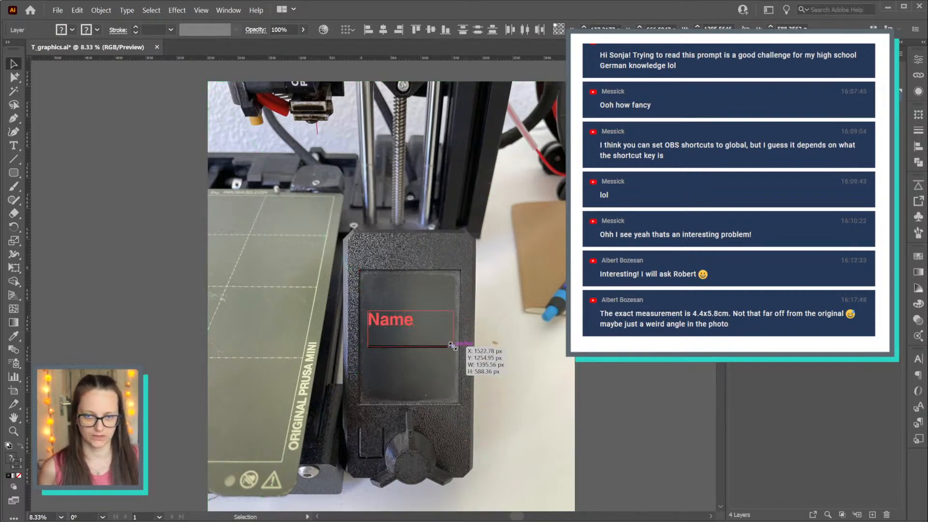
{"action": "left_click_drag", "start_coordinate": [452, 346], "coordinate": [449, 345]}
{"action": "left_click", "coordinate": [599, 358]}
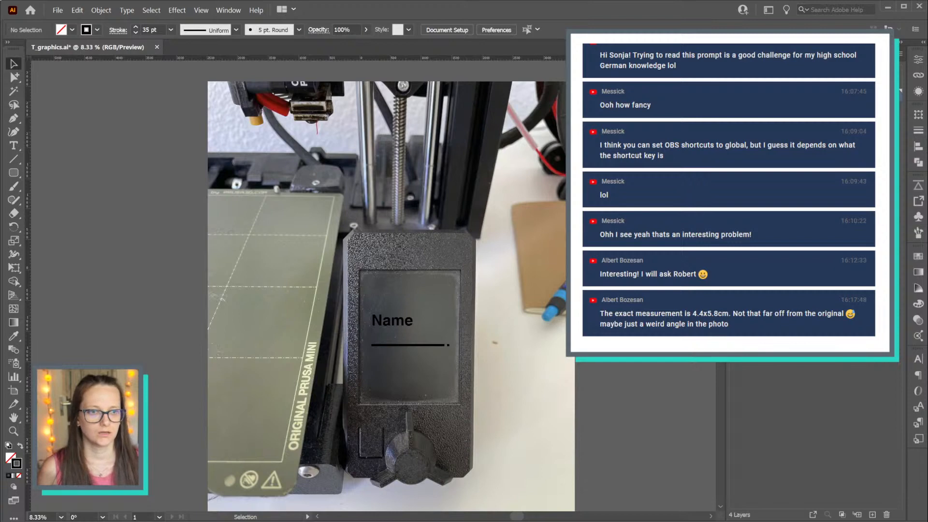
Replace the text Name with "Enter Name" and set its paragraph alignment to left
{"action": "left_click", "coordinate": [402, 318]}
{"action": "double_click", "coordinate": [402, 319]}
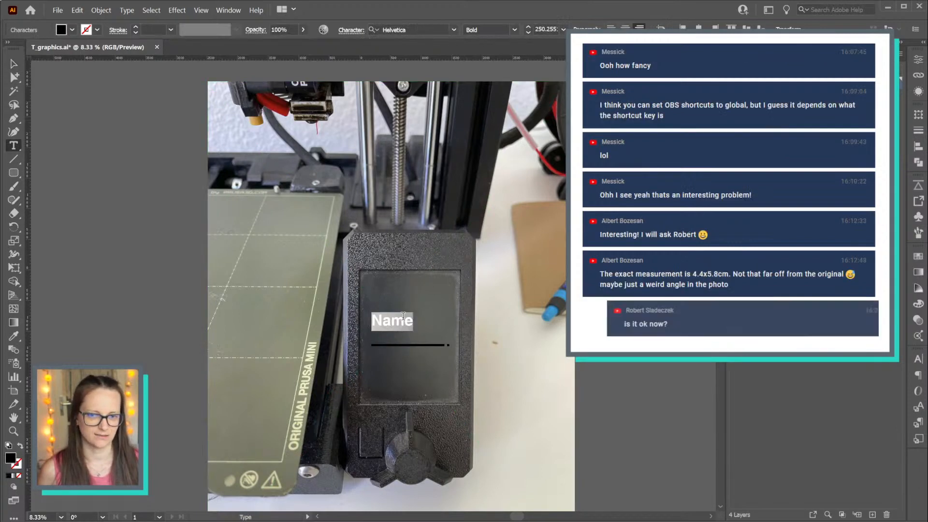
{"action": "key", "text": "BackSpace"}
{"action": "type", "text": "Enter Name"}
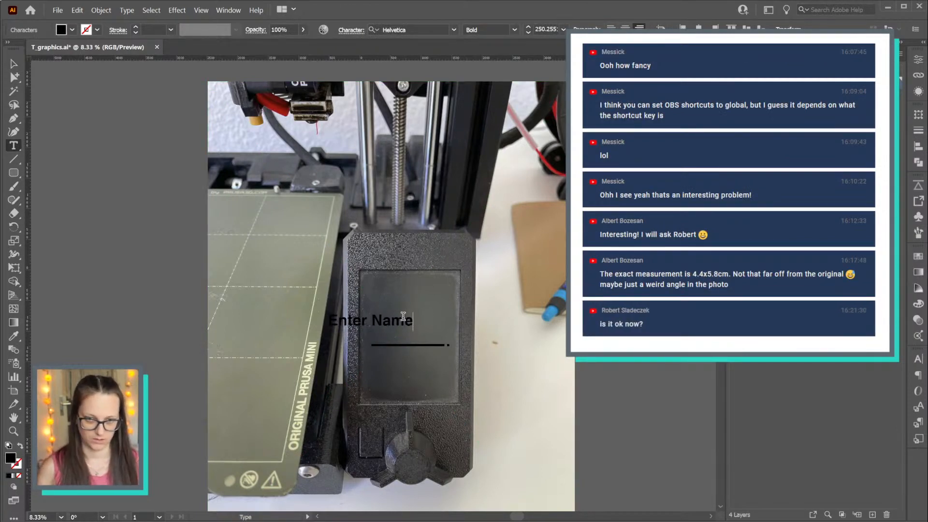
{"action": "left_click", "coordinate": [611, 27]}
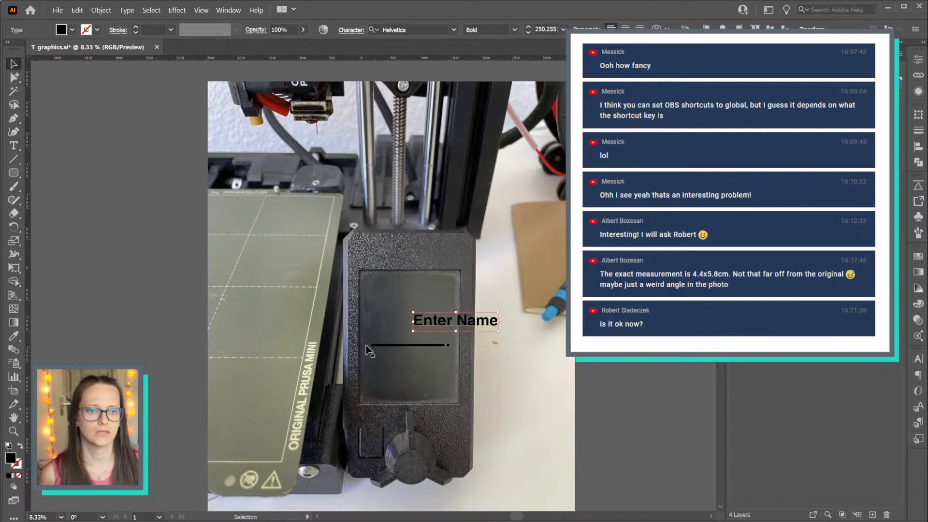
Align the left edges of the Enter Name text and the thick line, and deselect both
{"action": "left_click", "coordinate": [402, 344], "text": "shift"}
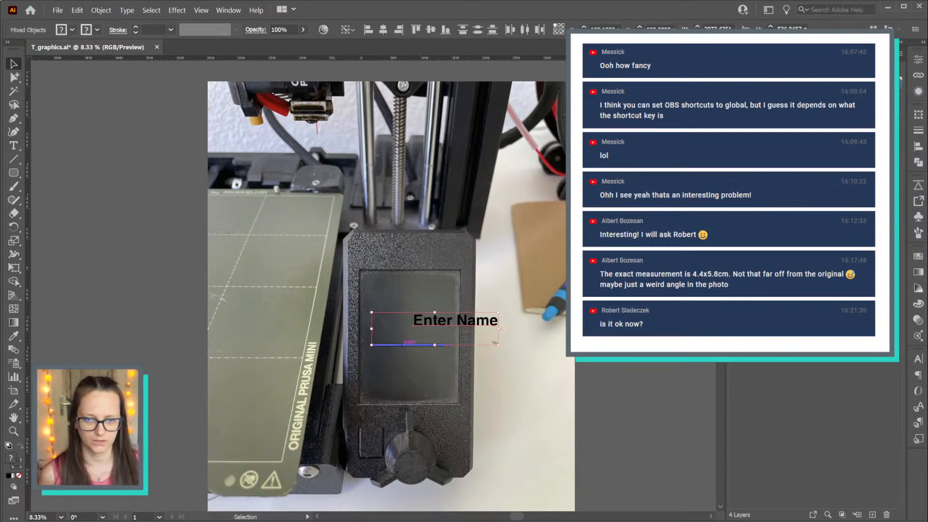
{"action": "left_click", "coordinate": [368, 30]}
{"action": "key", "text": "ctrl+shift+a"}
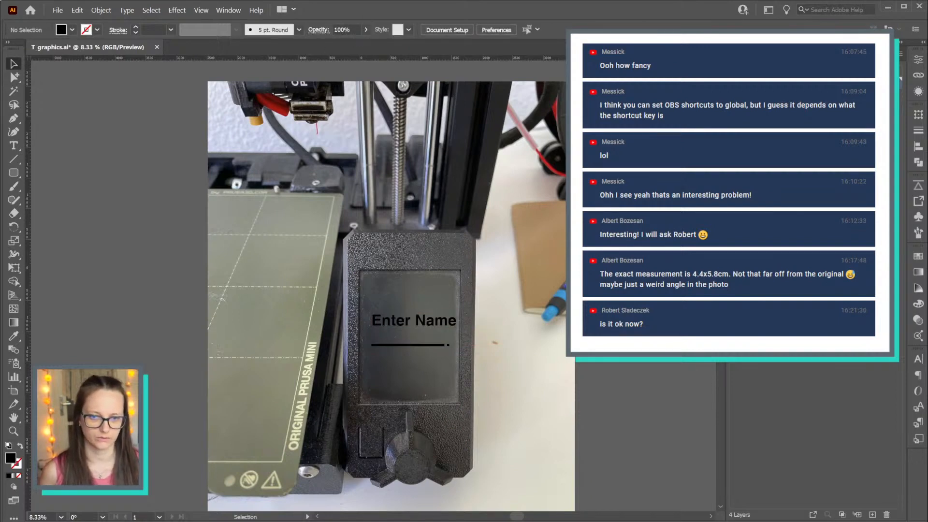
Set the font size of the Enter Name text to 230 pt
{"action": "left_click", "coordinate": [435, 320]}
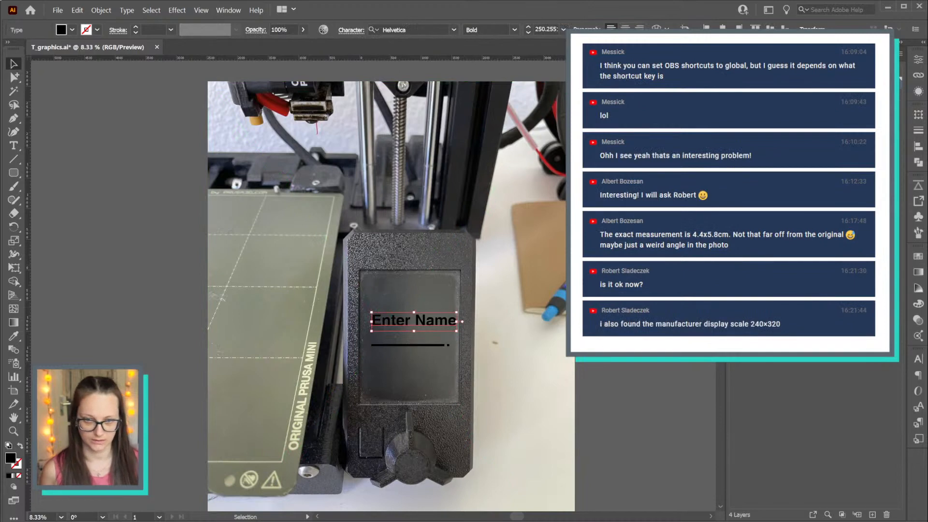
{"action": "scroll", "coordinate": [547, 29], "scroll_direction": "up", "scroll_amount": 1}
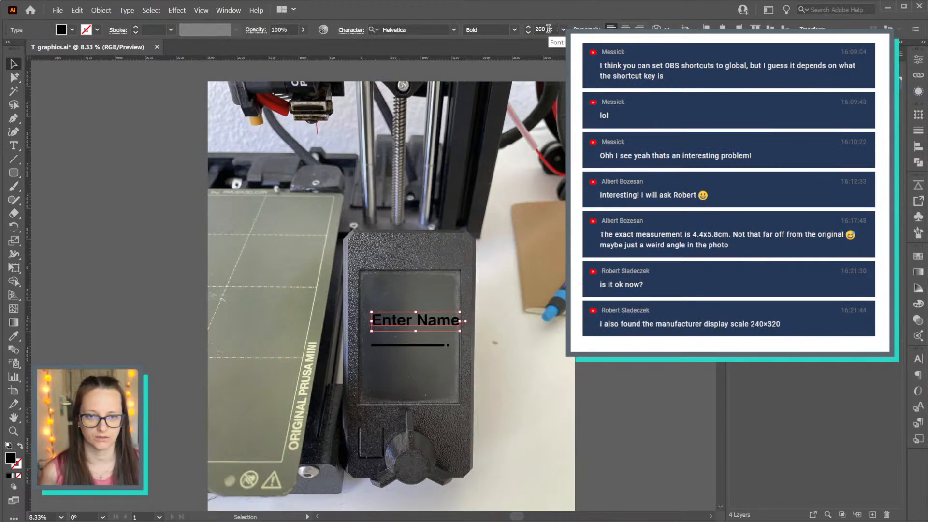
{"action": "scroll", "coordinate": [547, 29], "scroll_direction": "down", "scroll_amount": 3}
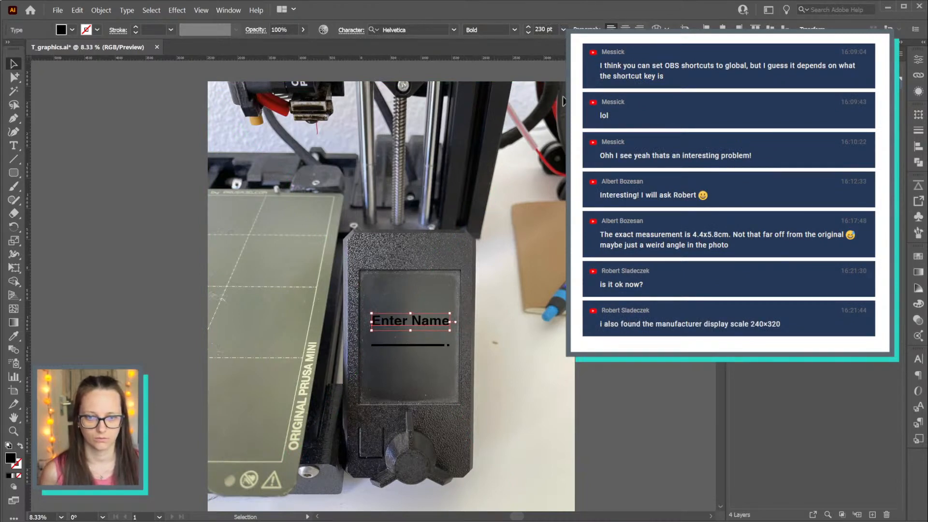
{"action": "left_click", "coordinate": [596, 123]}
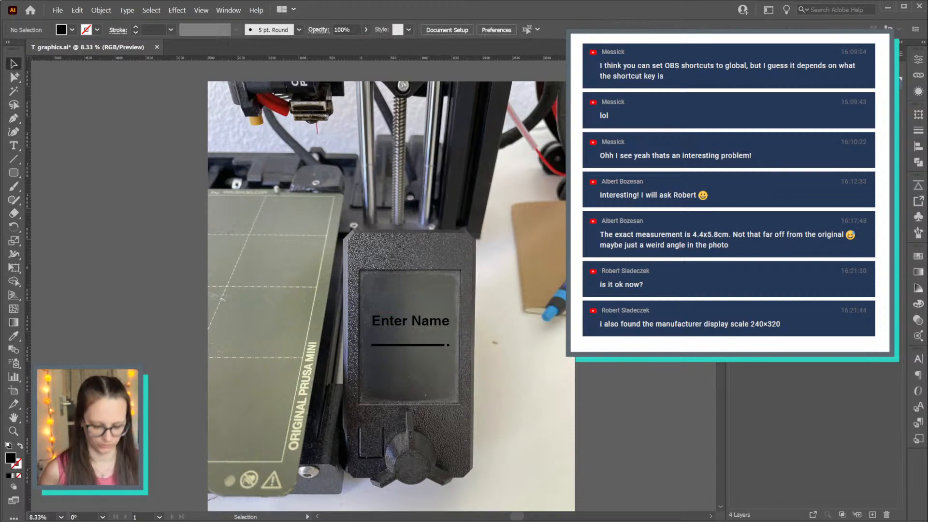
{"action": "key", "text": "a"}
{"action": "key", "text": "v"}
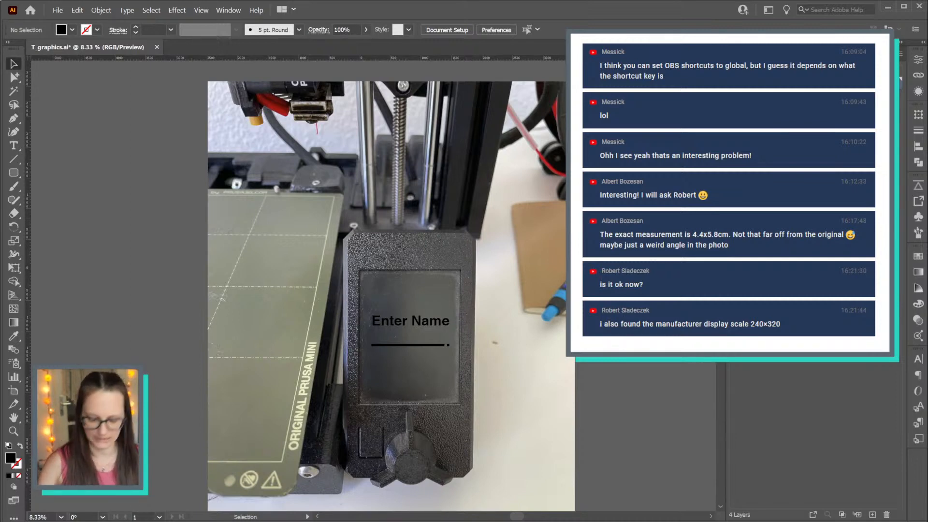
{"action": "key", "text": "a"}
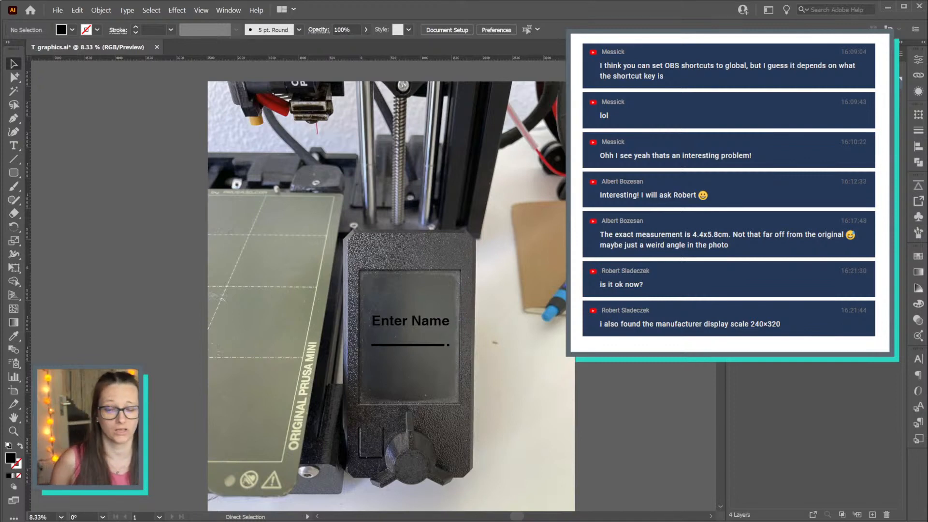
{"action": "key", "text": "ctrl+alt+l"}
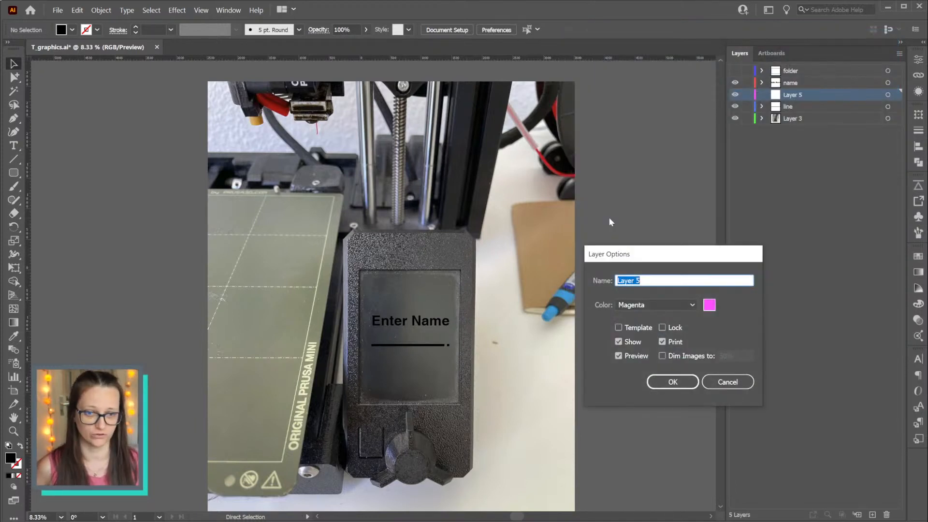
{"action": "left_click", "coordinate": [727, 382]}
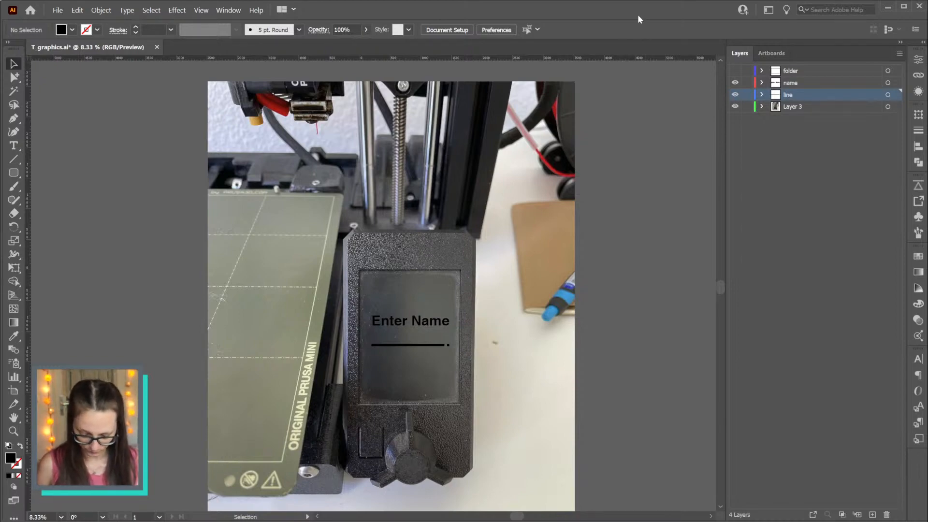
Try an artboard width of 240 px with proportions constrained, and undo the resize
{"action": "key", "text": "shift+o"}
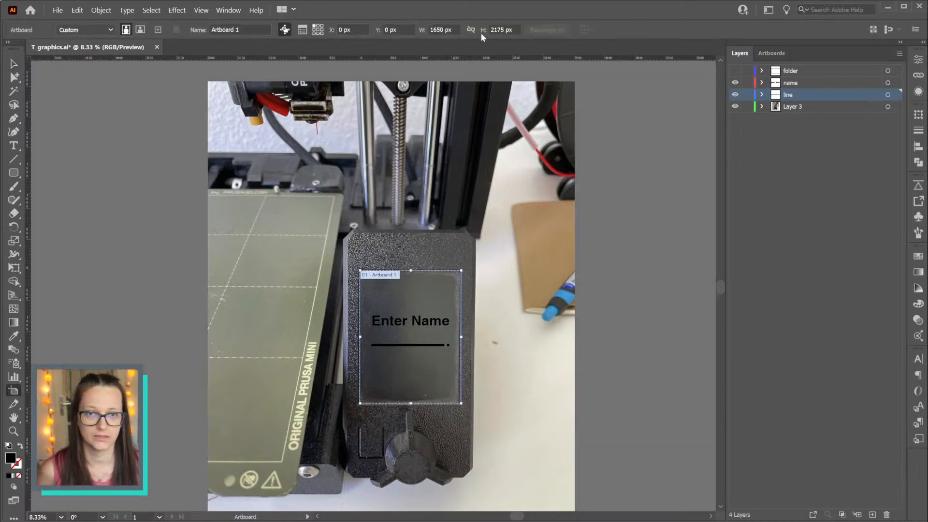
{"action": "left_click", "coordinate": [455, 28]}
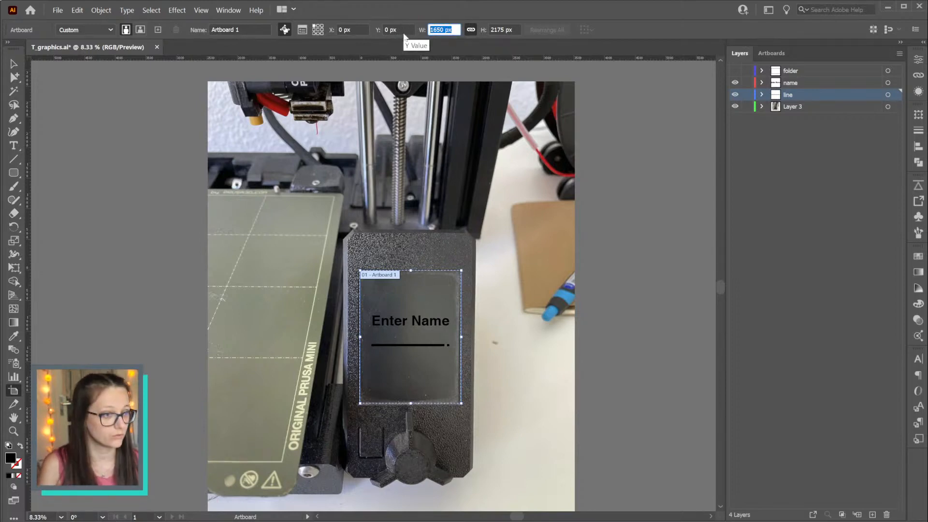
{"action": "type", "text": "240"}
{"action": "key", "text": "Return"}
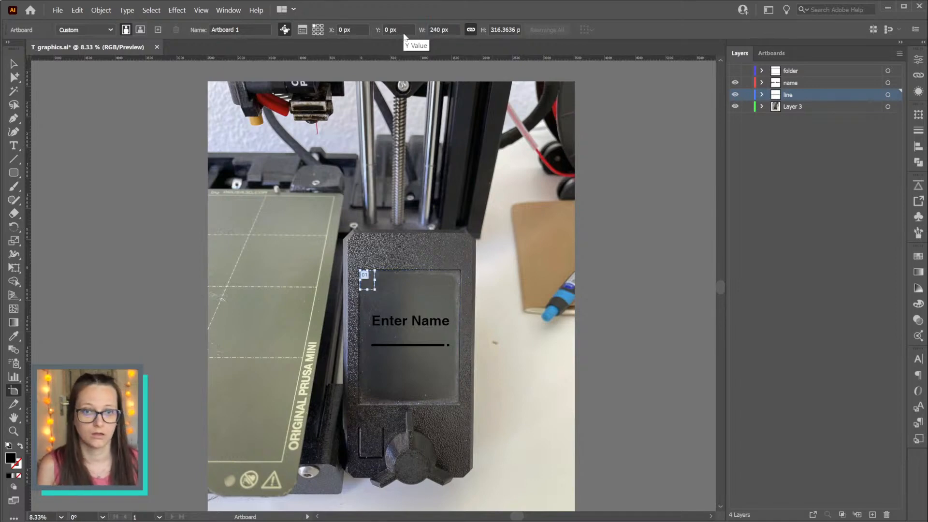
{"action": "key", "text": "ctrl+z"}
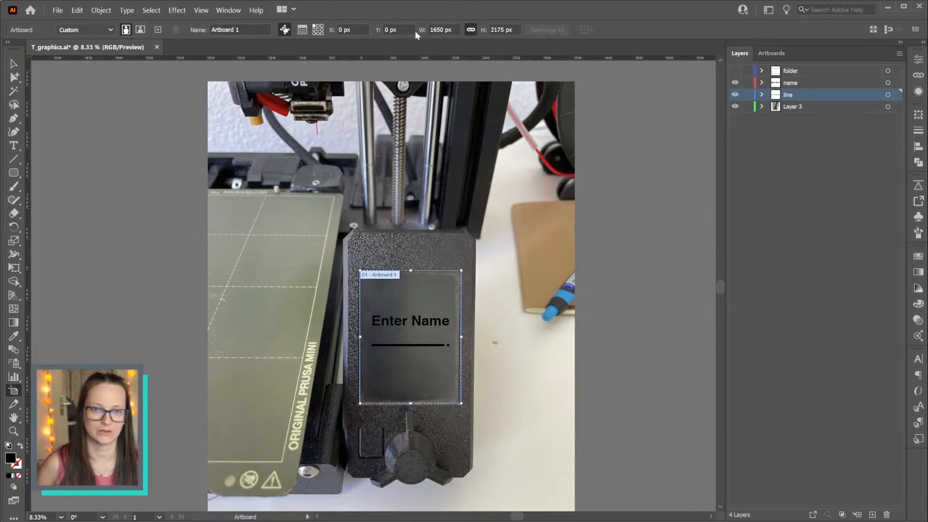
Resize the artboard to 240 px wide and 320 px high, with its proportions unlocked for the height
{"action": "left_click", "coordinate": [448, 30]}
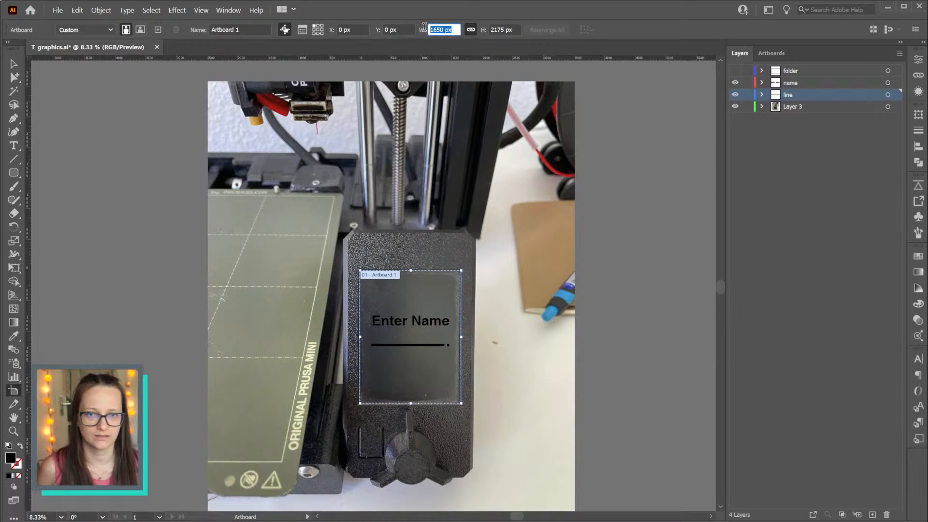
{"action": "type", "text": "240"}
{"action": "key", "text": "Return"}
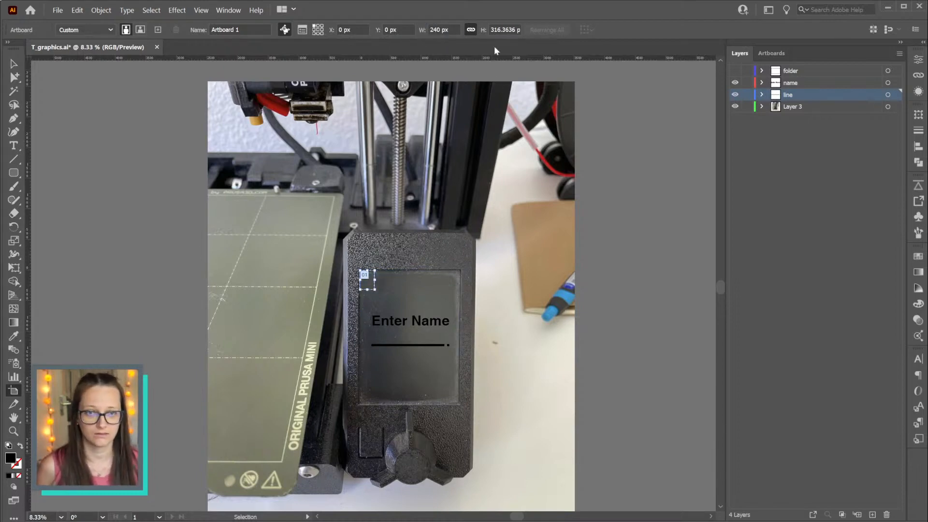
{"action": "left_click", "coordinate": [503, 29]}
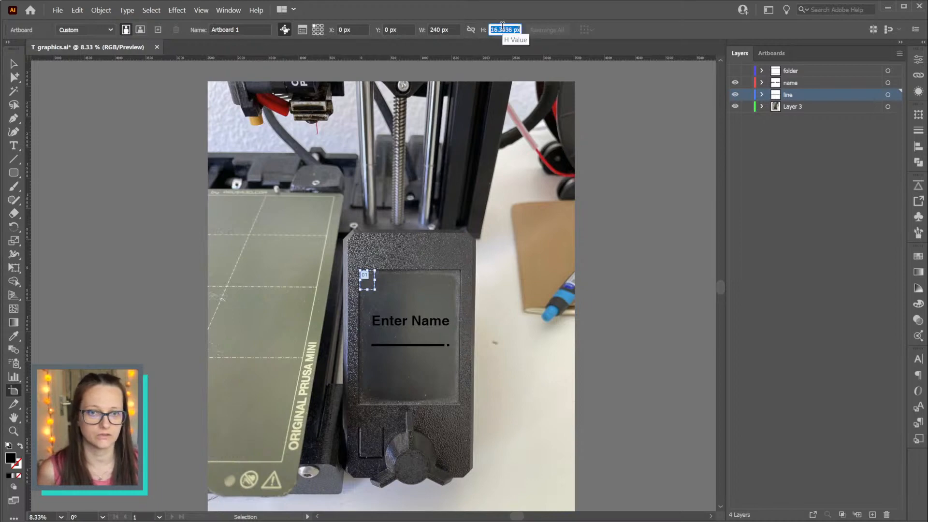
{"action": "type", "text": "320"}
{"action": "key", "text": "Return"}
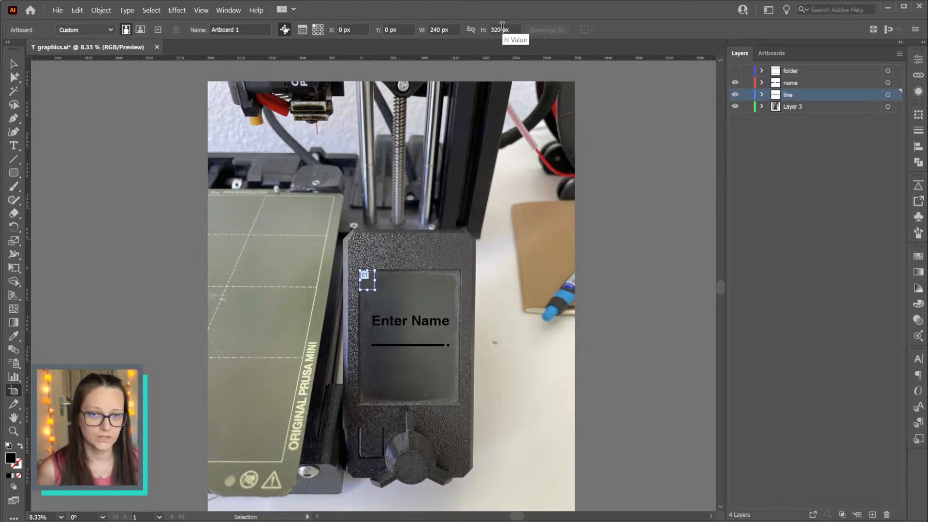
Lock the artboard's proportions, enlarge it to 1620 x 2160 px to cover the display in the photo, and leave artboard editing
{"action": "left_click", "coordinate": [470, 30]}
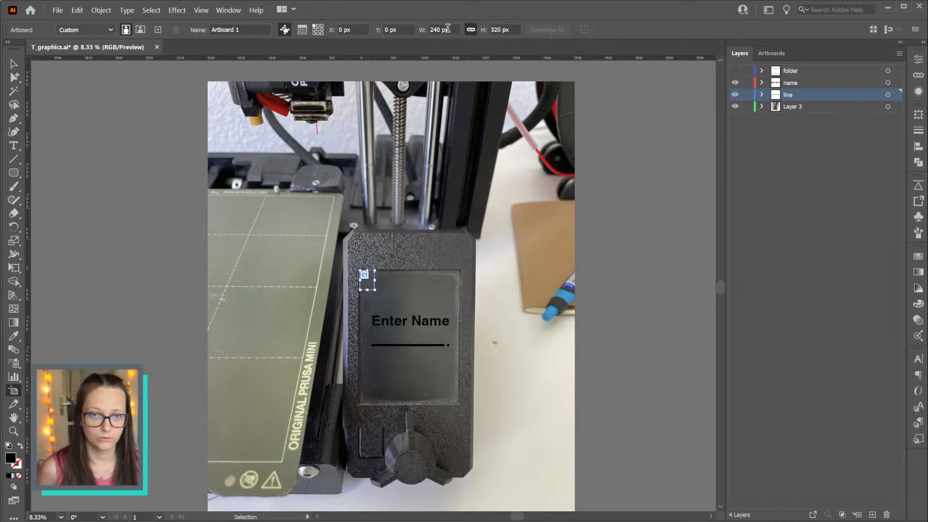
{"action": "scroll", "coordinate": [454, 28], "scroll_direction": "down", "scroll_amount": 8}
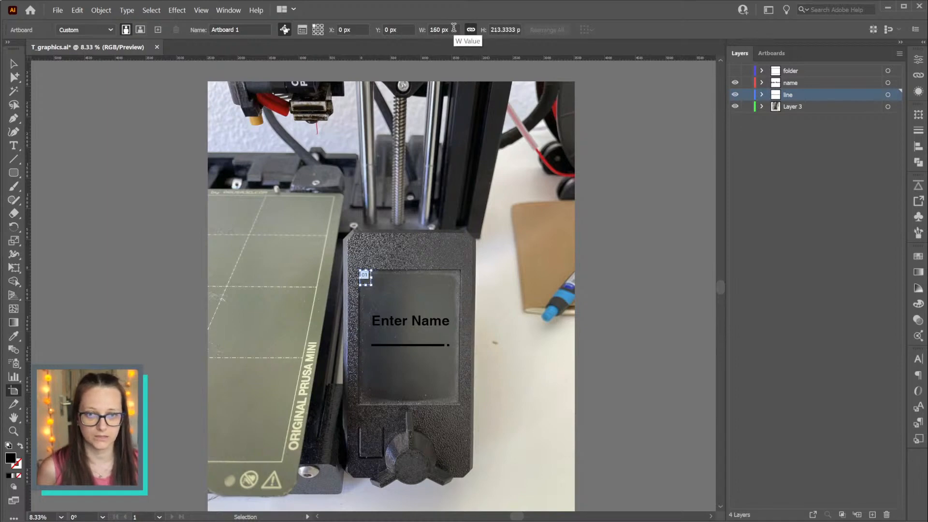
{"action": "scroll", "coordinate": [454, 28], "scroll_direction": "up", "scroll_amount": 2}
{"action": "scroll", "coordinate": [453, 28], "scroll_direction": "up", "scroll_amount": 20}
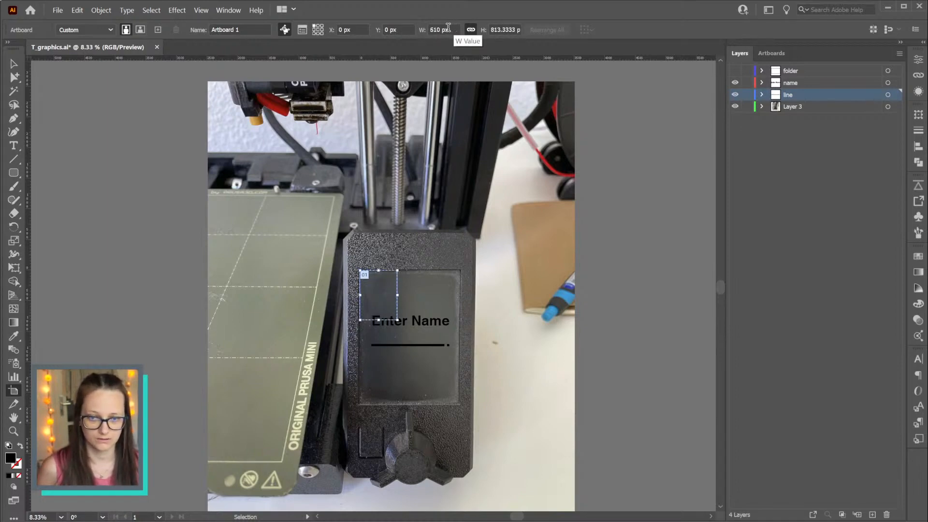
{"action": "scroll", "coordinate": [445, 29], "scroll_direction": "up", "scroll_amount": 20}
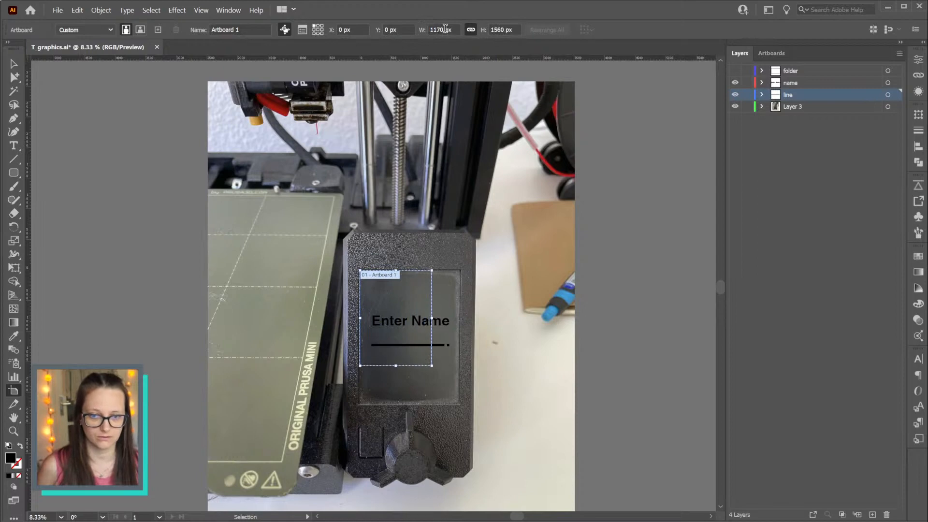
{"action": "scroll", "coordinate": [444, 30], "scroll_direction": "up", "scroll_amount": 20}
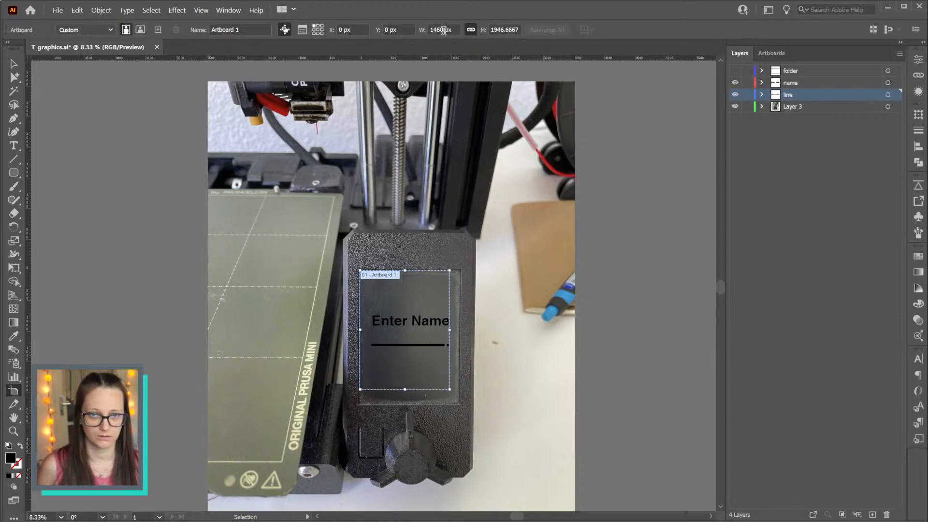
{"action": "scroll", "coordinate": [443, 31], "scroll_direction": "up", "scroll_amount": 6}
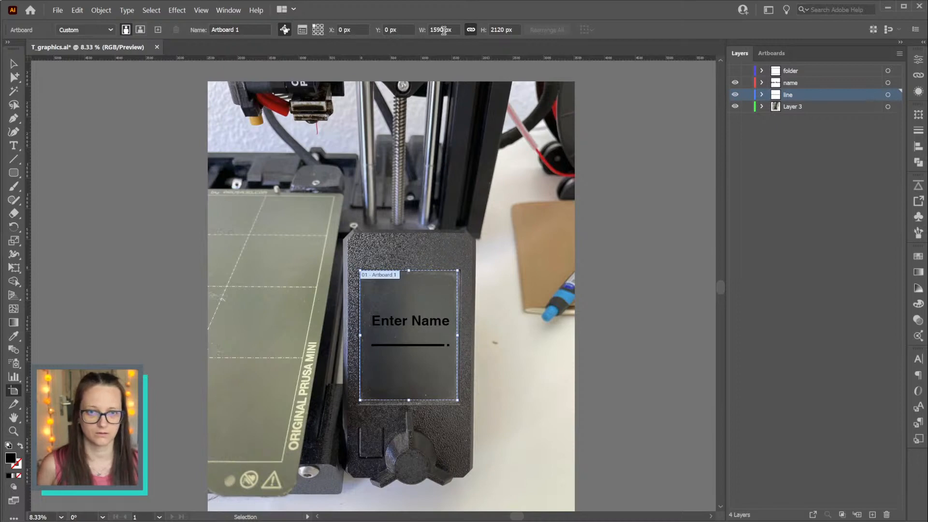
{"action": "scroll", "coordinate": [443, 30], "scroll_direction": "up", "scroll_amount": 3}
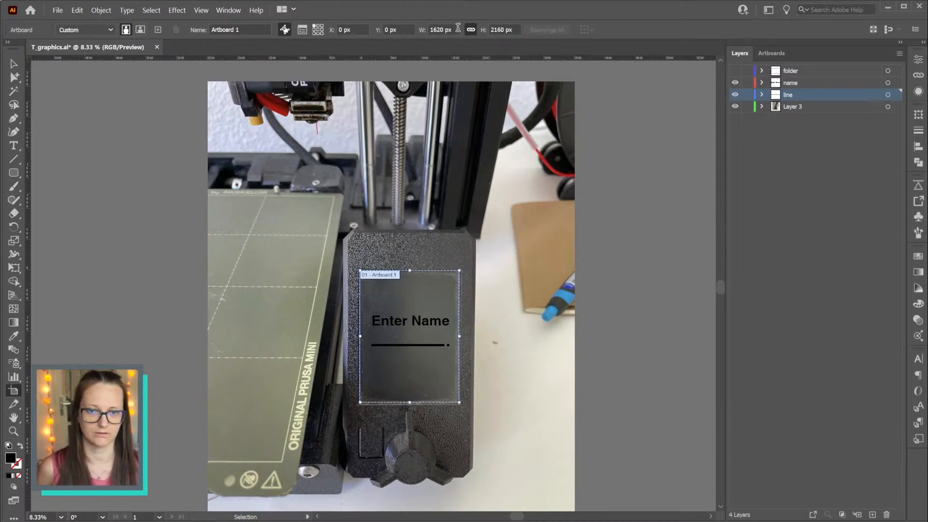
{"action": "key", "text": "Escape"}
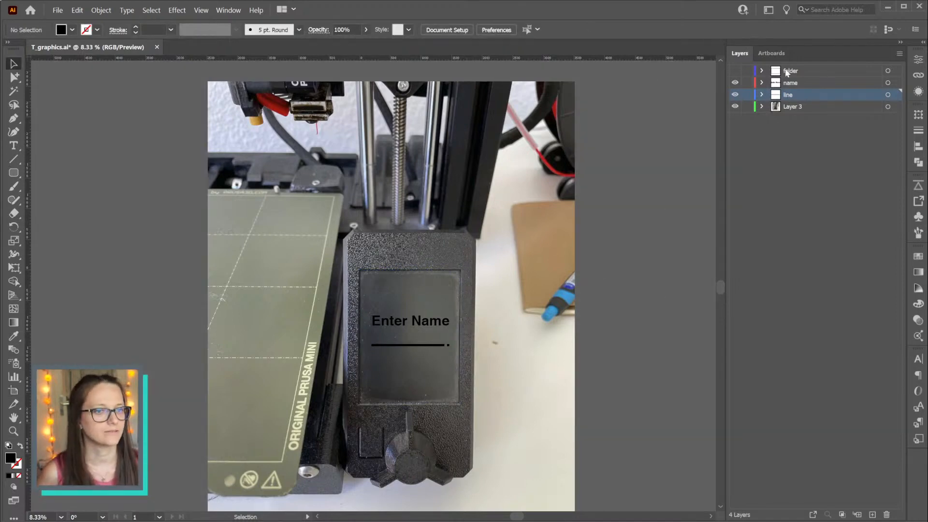
Show the folder layer, select its rounded rectangle, and copy the 35 pt stroke from the thick line with the Eyedropper
{"action": "left_click", "coordinate": [735, 70]}
{"action": "left_click", "coordinate": [888, 71]}
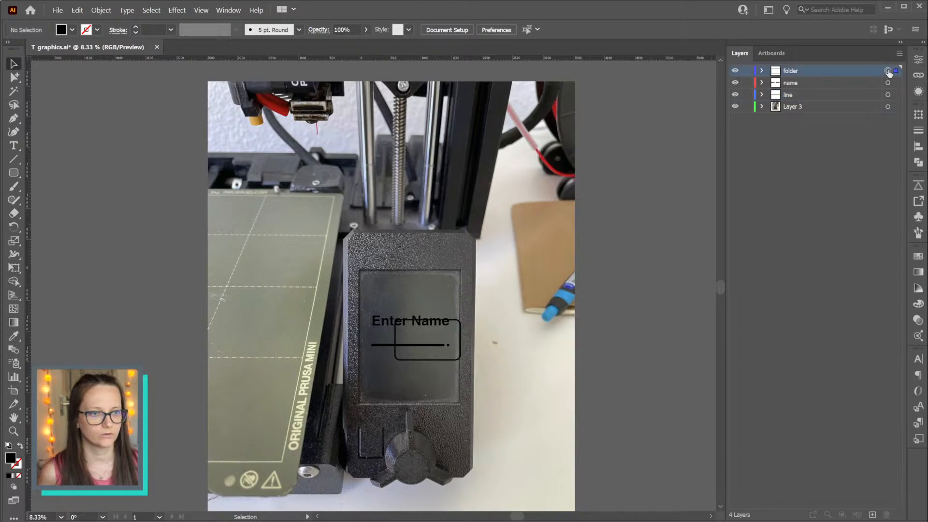
{"action": "scroll", "coordinate": [439, 352], "scroll_direction": "up", "scroll_amount": 1}
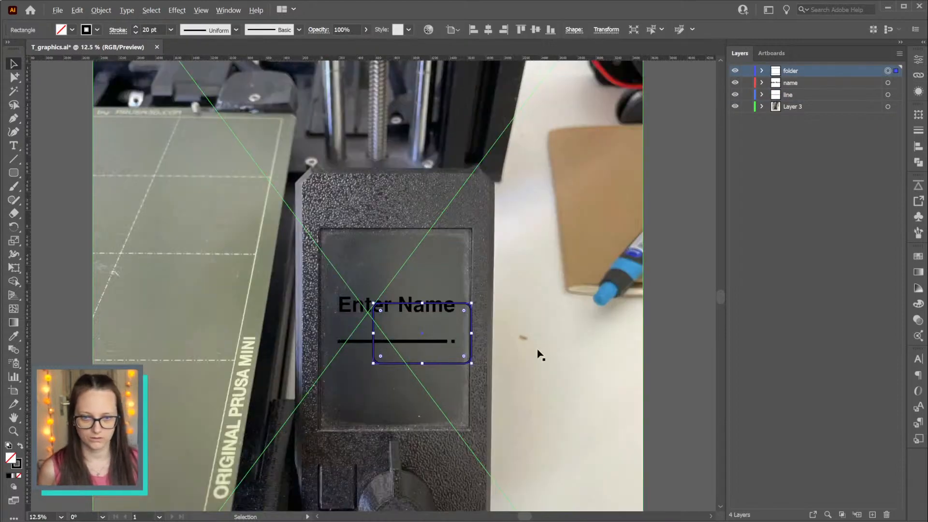
{"action": "key", "text": "i"}
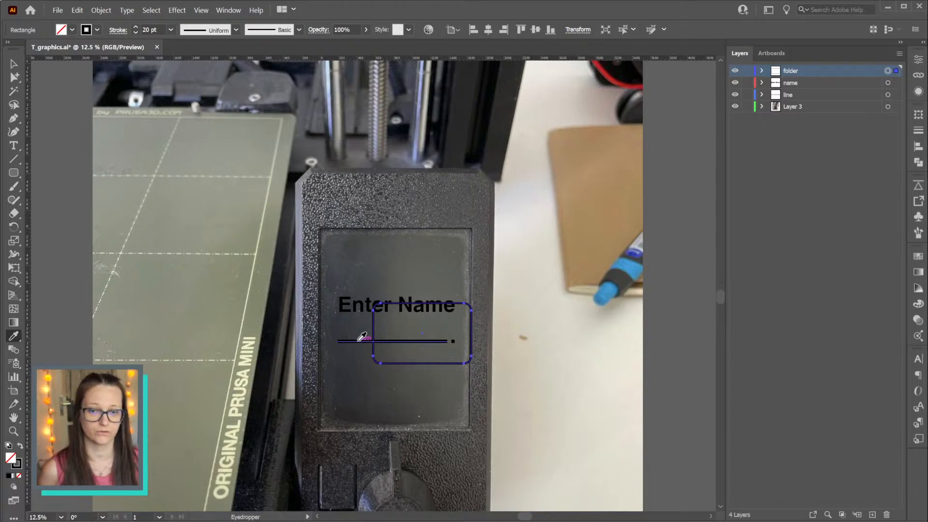
{"action": "left_click", "coordinate": [361, 336]}
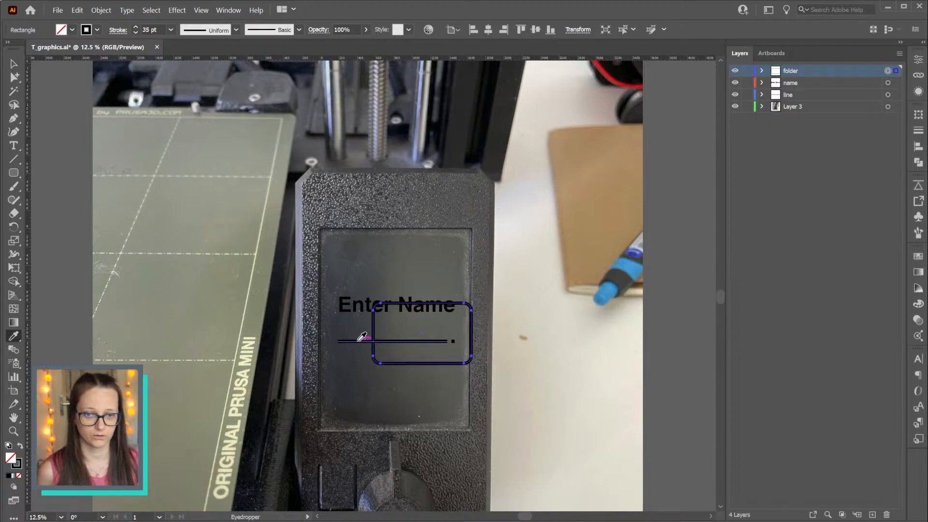
{"action": "key", "text": "v"}
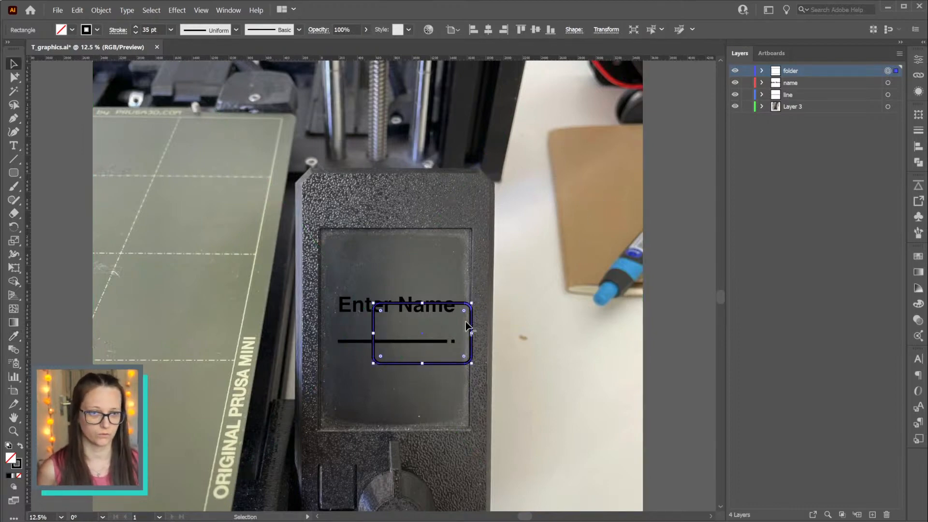
Center the rounded rectangle horizontally and vertically on the artboard, and hide all layers except folder
{"action": "left_click", "coordinate": [488, 30]}
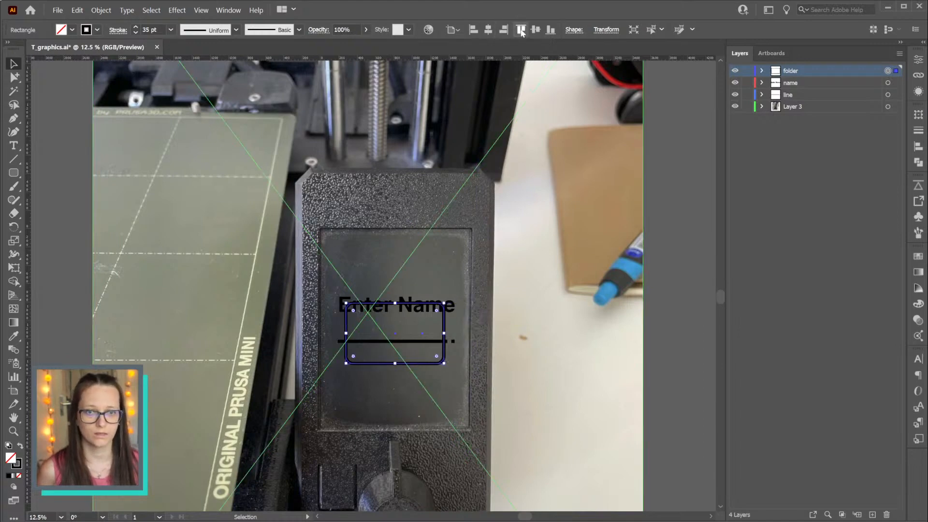
{"action": "left_click", "coordinate": [535, 30]}
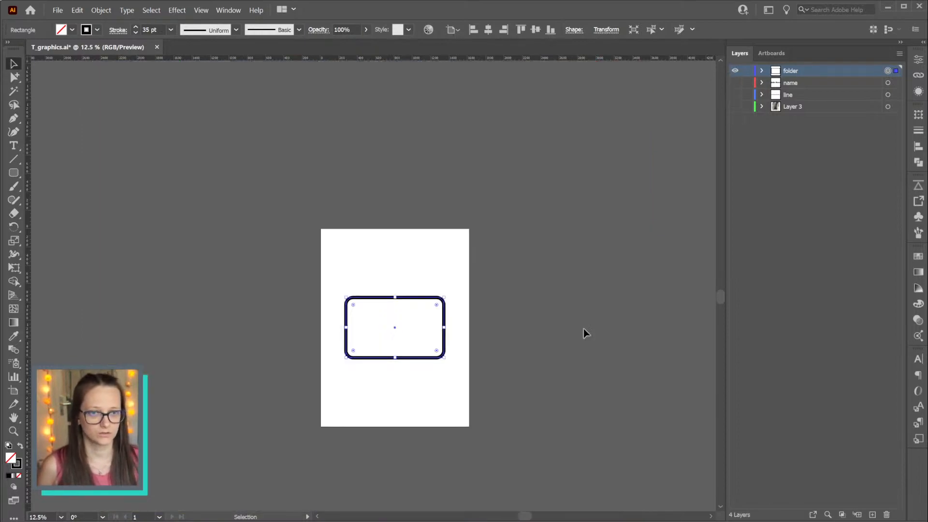
{"action": "left_click", "coordinate": [734, 70], "text": "alt"}
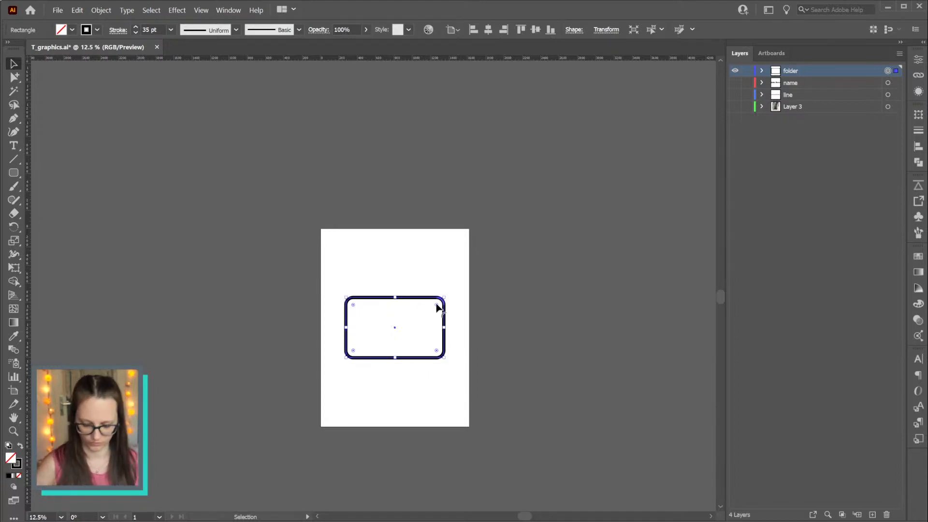
Cut the rounded rectangle's upper-right corner diagonally by adding anchor points on both adjoining edges and deleting the original corner points
{"action": "key", "text": "p"}
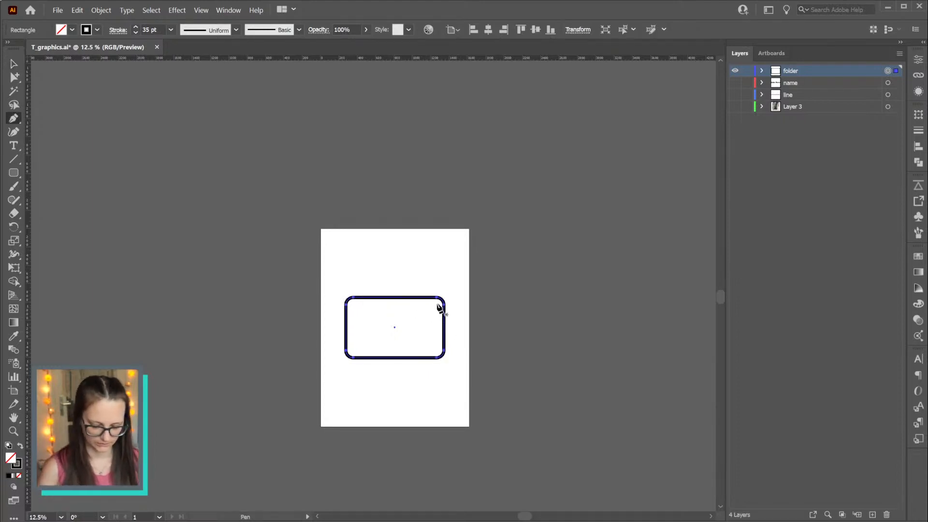
{"action": "left_click", "coordinate": [415, 298]}
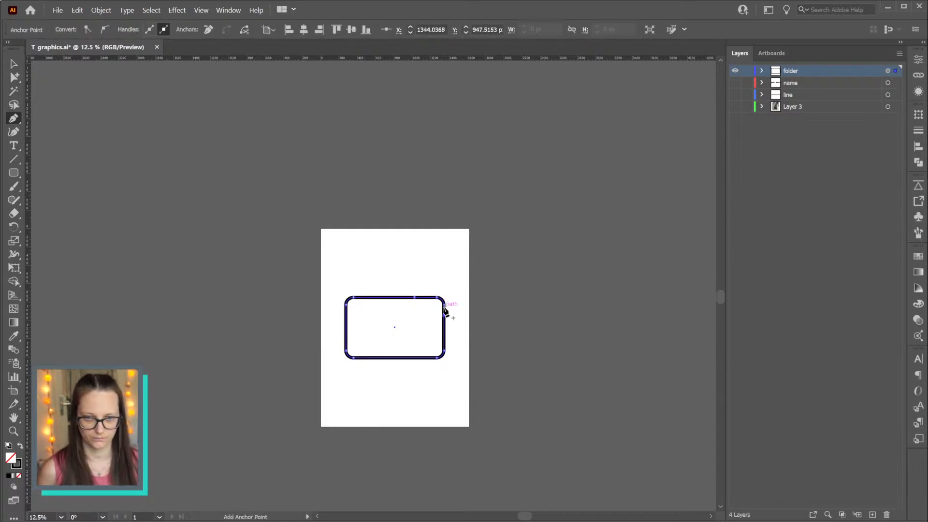
{"action": "left_click", "coordinate": [438, 298]}
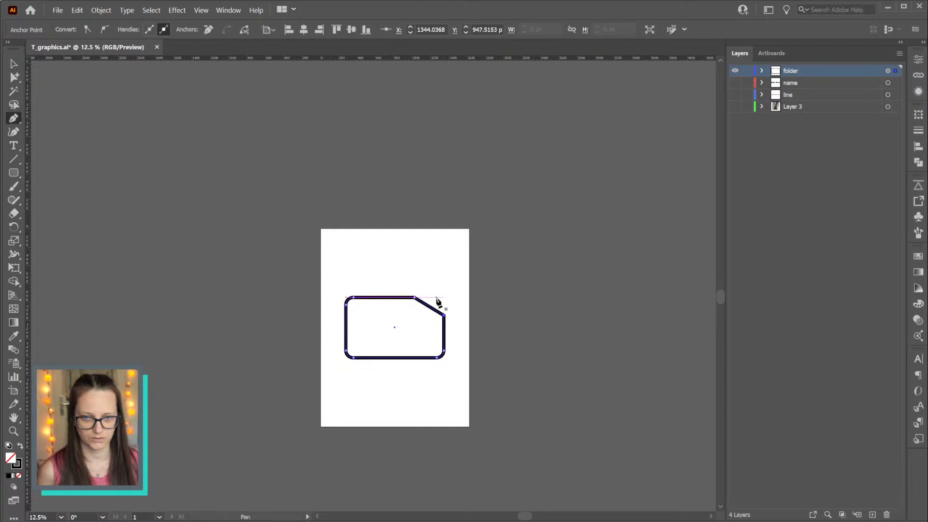
Select the two anchor points of the diagonal cut, round their corners slightly, and deselect the shape
{"action": "key", "text": "a"}
{"action": "left_click_drag", "start_coordinate": [394, 283], "coordinate": [459, 330]}
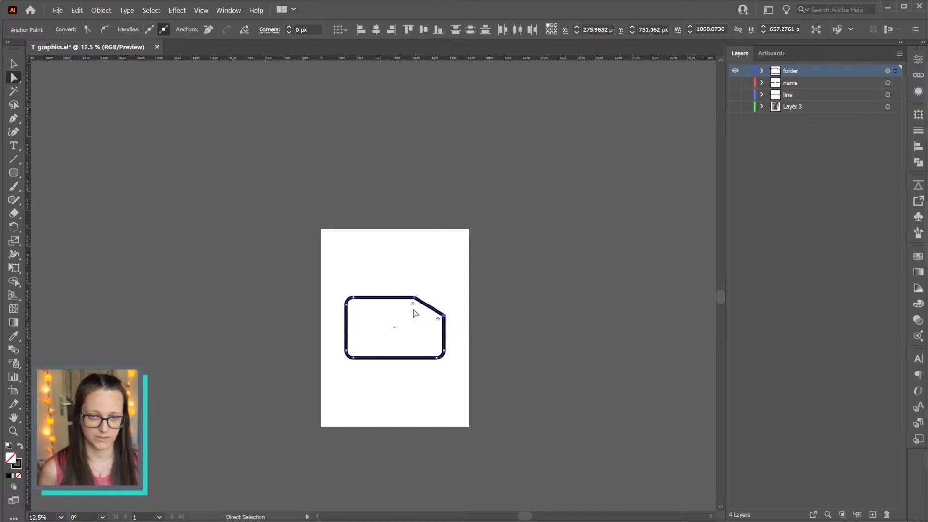
{"action": "left_click_drag", "start_coordinate": [413, 307], "coordinate": [412, 316]}
{"action": "left_click", "coordinate": [524, 306]}
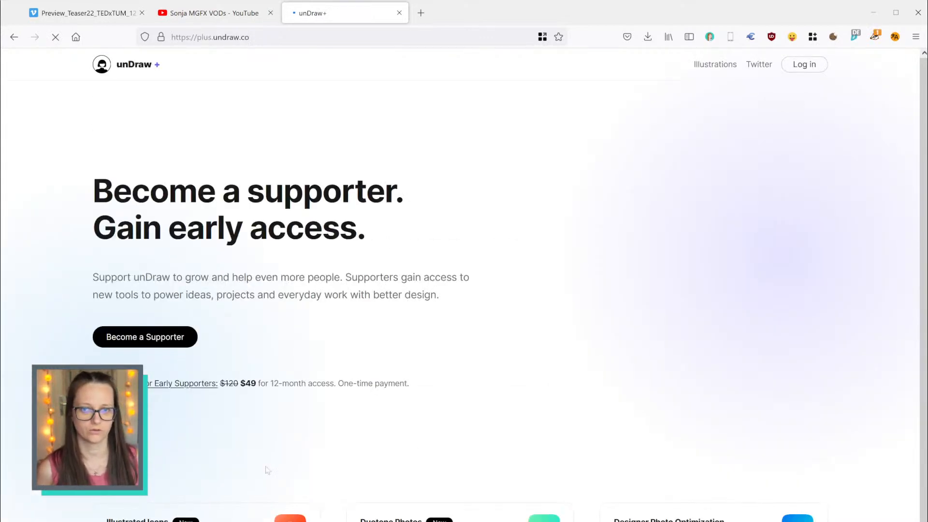
Return to unDraw's illustrations page in the browser, browse it briefly, and open the site's illustration search page
{"action": "scroll", "coordinate": [539, 406], "scroll_direction": "down", "scroll_amount": 1}
{"action": "key", "text": "alt+Left"}
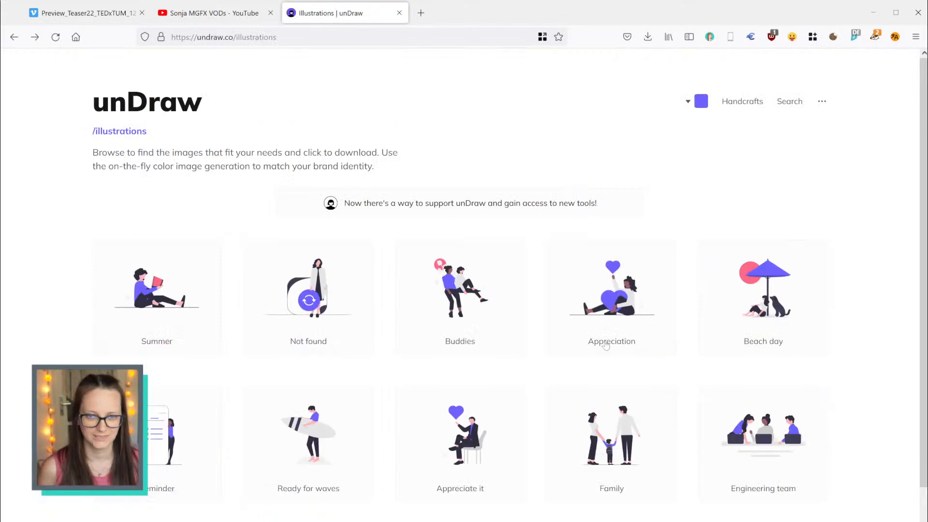
{"action": "scroll", "coordinate": [662, 353], "scroll_direction": "down", "scroll_amount": 3}
{"action": "scroll", "coordinate": [663, 378], "scroll_direction": "down", "scroll_amount": 2}
{"action": "scroll", "coordinate": [664, 367], "scroll_direction": "up", "scroll_amount": 5}
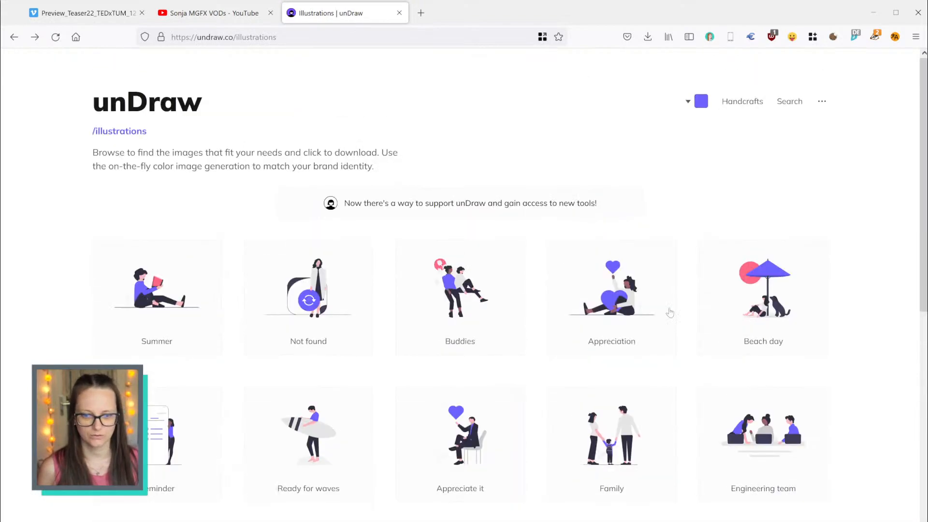
{"action": "left_click", "coordinate": [790, 103]}
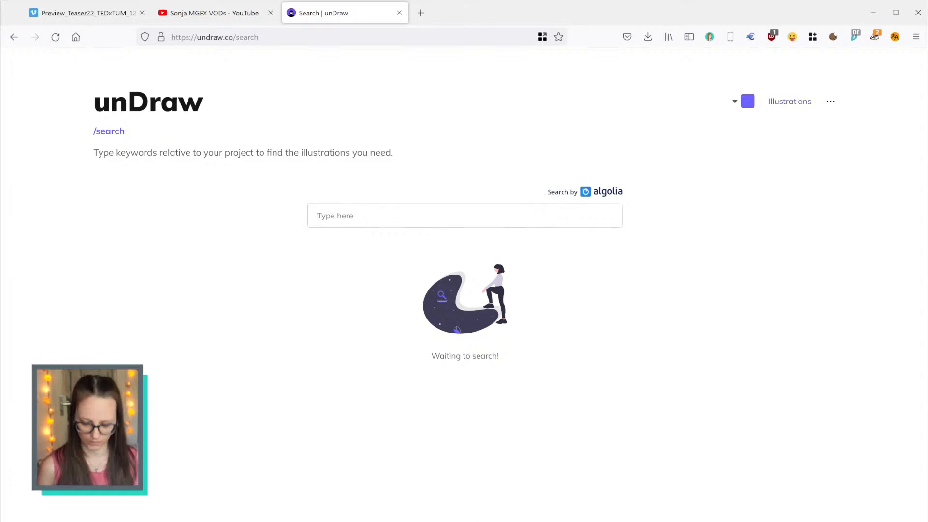
Search unDraw for "folder", and back in Illustrator undo the rounded rectangle's diagonal corner cut and its rounding
{"action": "type", "text": "folder"}
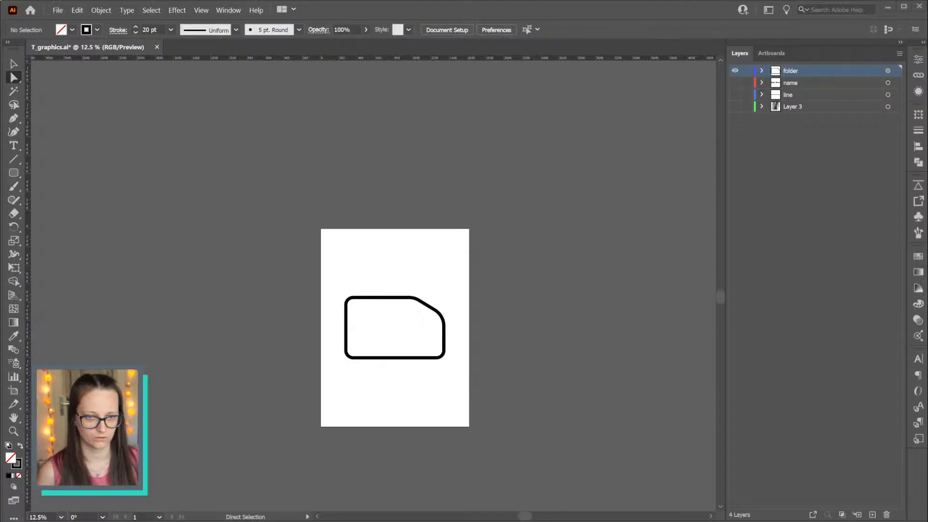
{"action": "key", "text": "ctrl+z"}
{"action": "key", "text": "ctrl+z"}
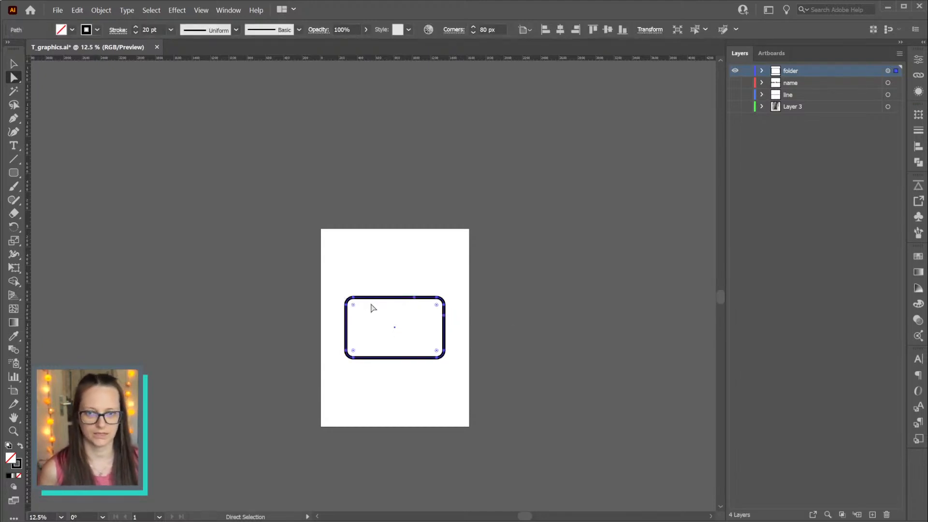
Add an anchor point on the left part of the rectangle's upper edge and delete the extra points on the upper and right edges
{"action": "key", "text": "p"}
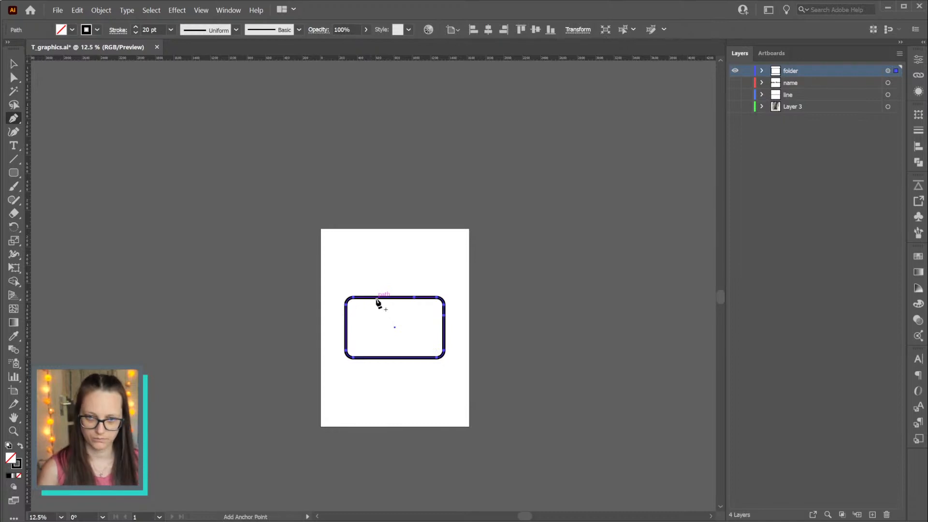
{"action": "left_click", "coordinate": [376, 298]}
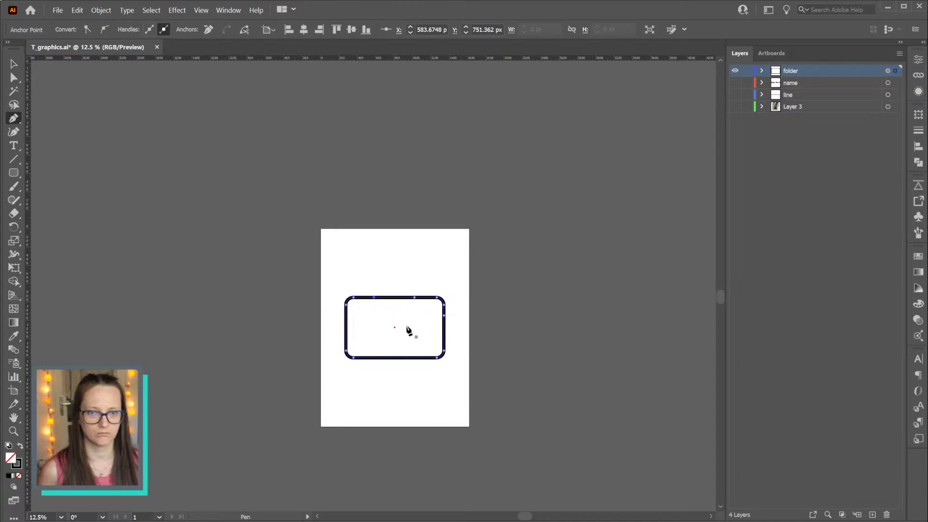
{"action": "left_click", "coordinate": [414, 297]}
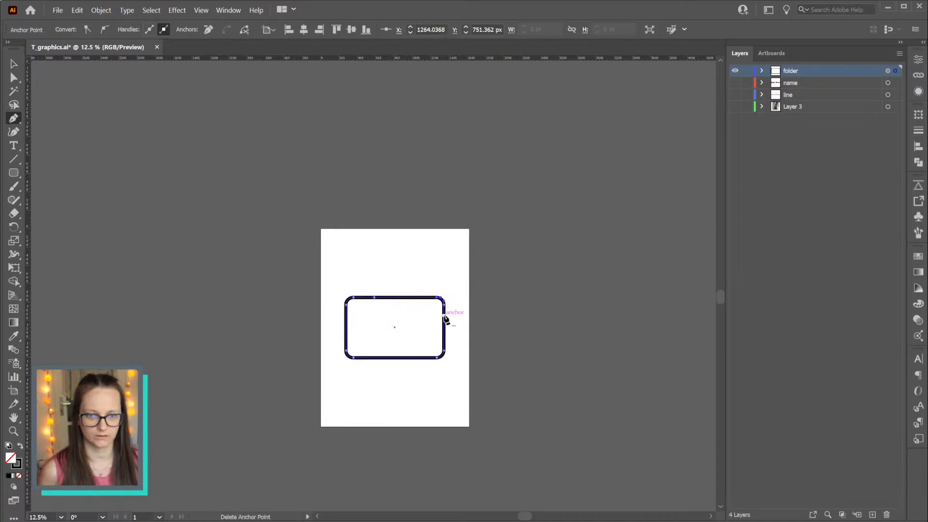
{"action": "left_click", "coordinate": [444, 316]}
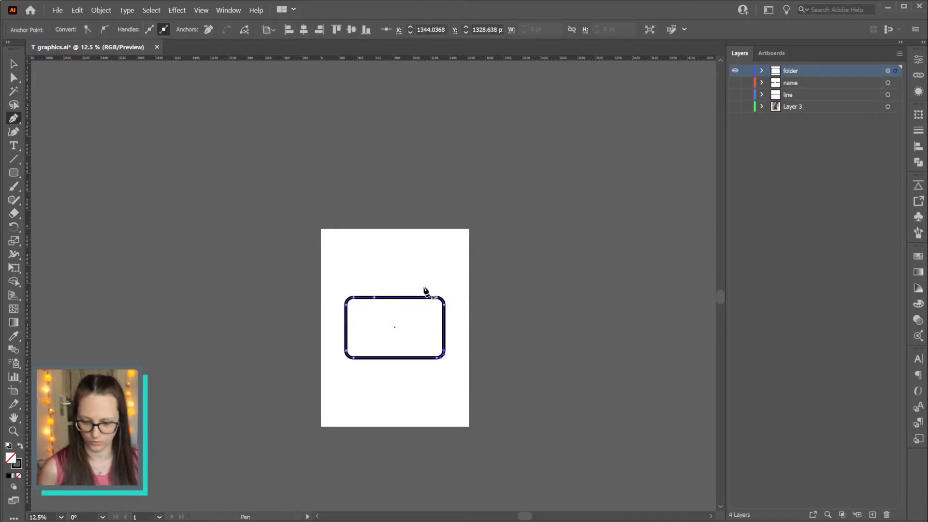
Try to lower the rectangle's upper-right corner by nudging its anchor points, and undo the move
{"action": "key", "text": "a"}
{"action": "left_click_drag", "start_coordinate": [423, 287], "coordinate": [452, 312]}
{"action": "key", "text": "shift+Down"}
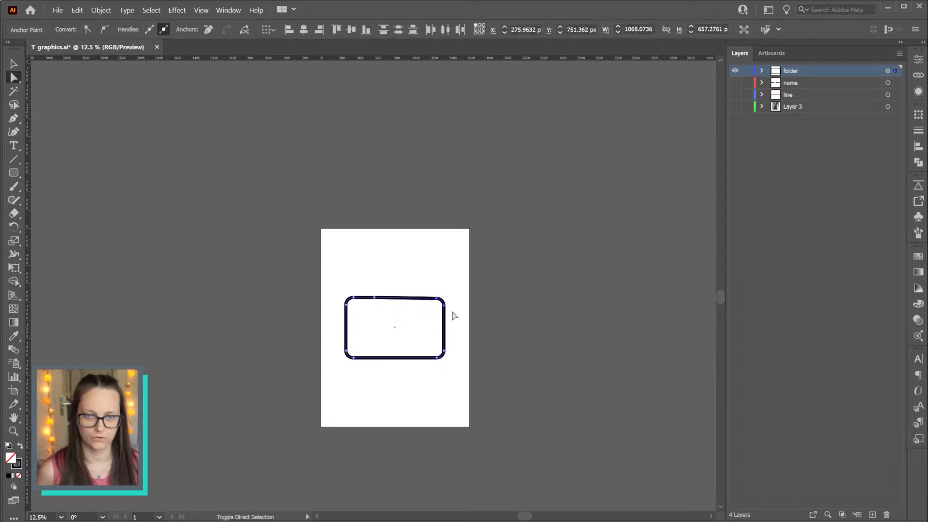
{"action": "key", "text": "ctrl+z"}
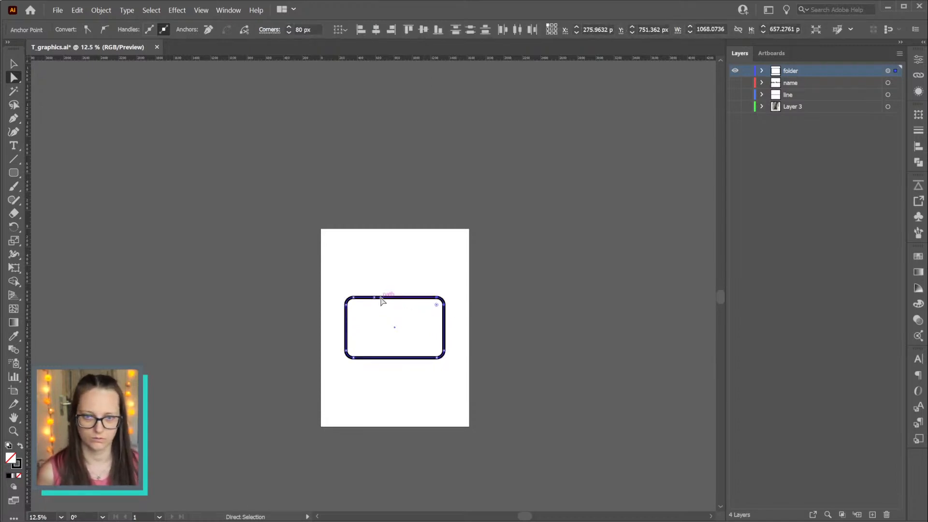
Add a second upper-edge anchor point, lower the edge right of the first to form a folder tab, and move the bottom edge down 40 px
{"action": "key", "text": "p"}
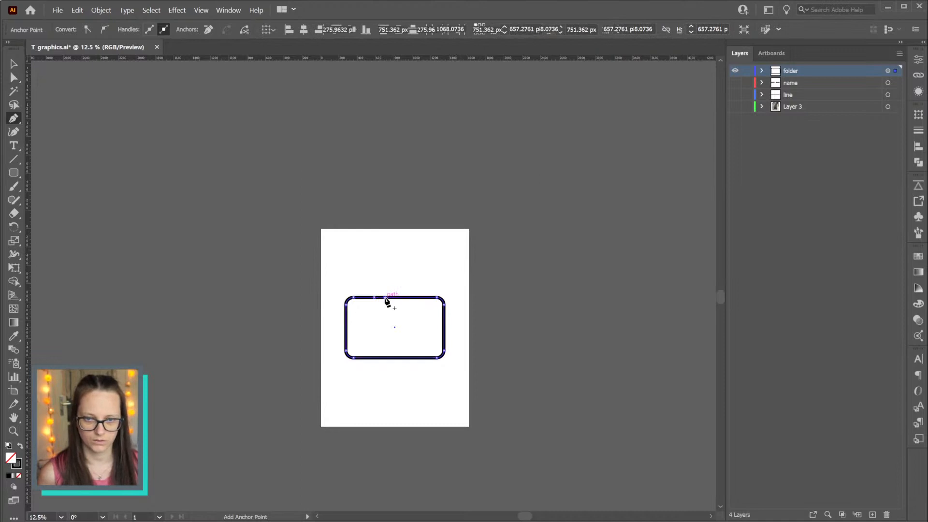
{"action": "left_click", "coordinate": [385, 297]}
{"action": "key", "text": "a"}
{"action": "left_click_drag", "start_coordinate": [381, 287], "coordinate": [445, 318]}
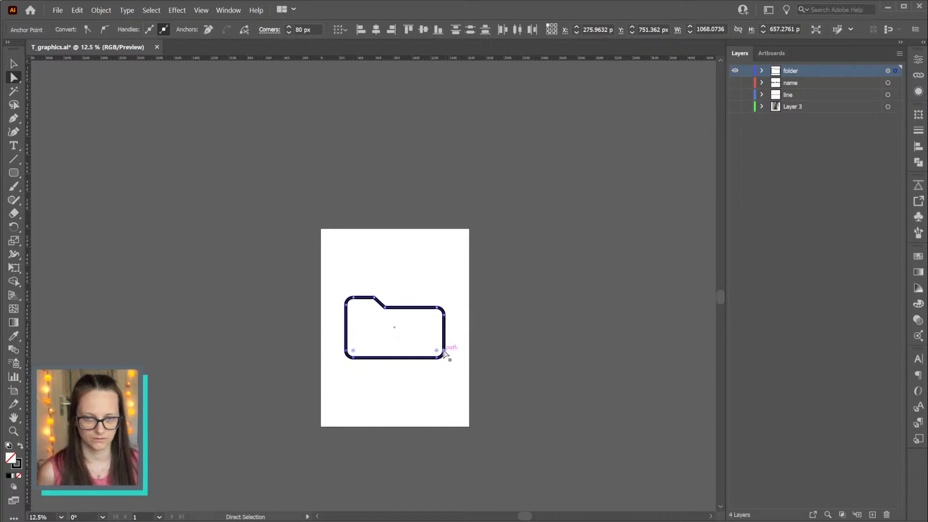
{"action": "left_click_drag", "start_coordinate": [444, 352], "coordinate": [444, 357]}
Try to round the two corners of the tab's slope with a radius of about 140.58 px, and undo the rounding
{"action": "left_click_drag", "start_coordinate": [364, 283], "coordinate": [367, 312]}
{"action": "left_click_drag", "start_coordinate": [367, 313], "coordinate": [366, 315]}
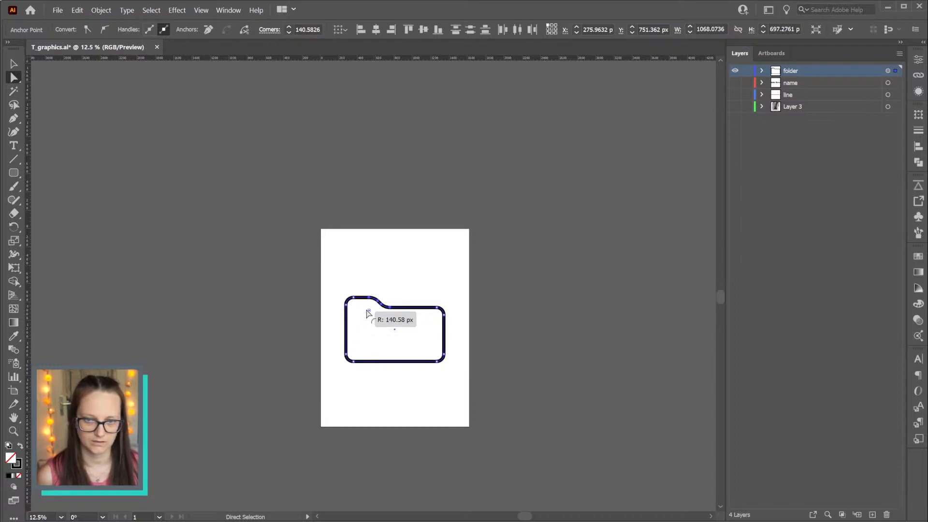
{"action": "left_click", "coordinate": [449, 263]}
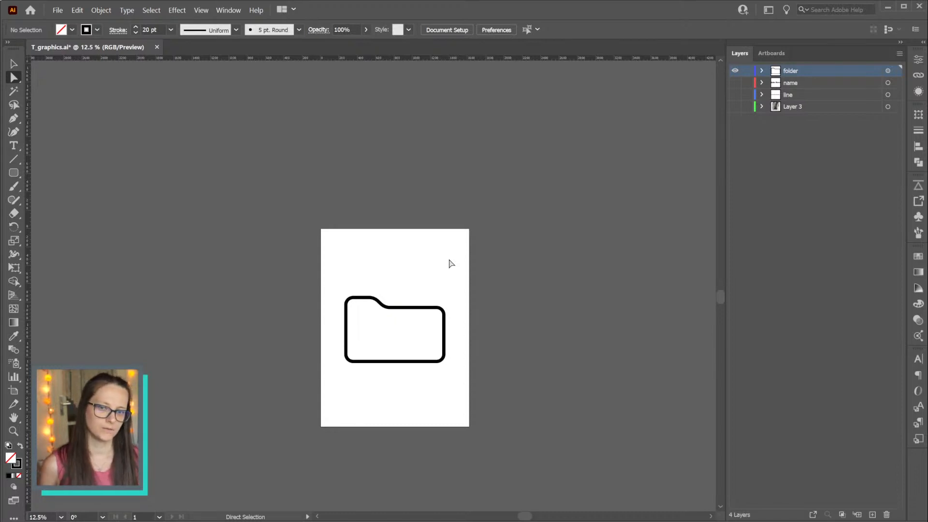
{"action": "key", "text": "ctrl+z"}
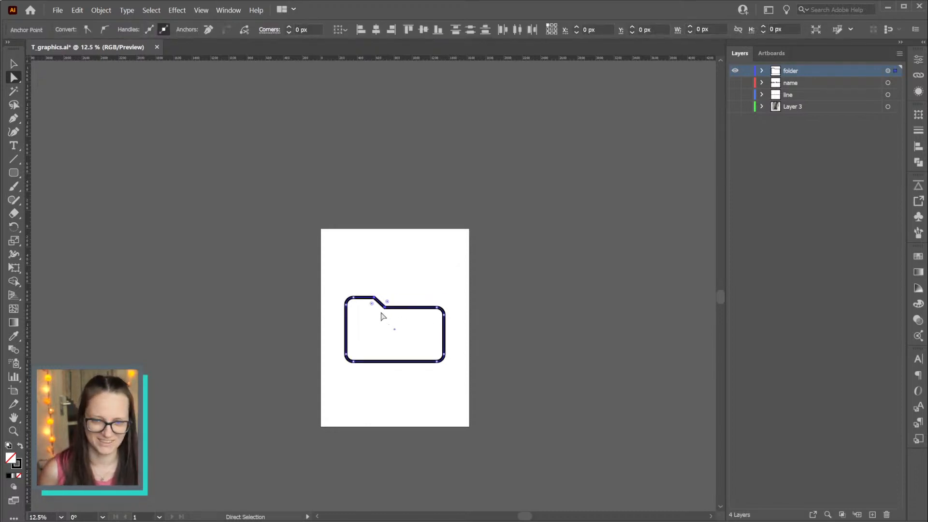
Raise the folder tab's upper edge by 20 px and move the slope's lower anchor point 30 px to the right
{"action": "left_click", "coordinate": [384, 305]}
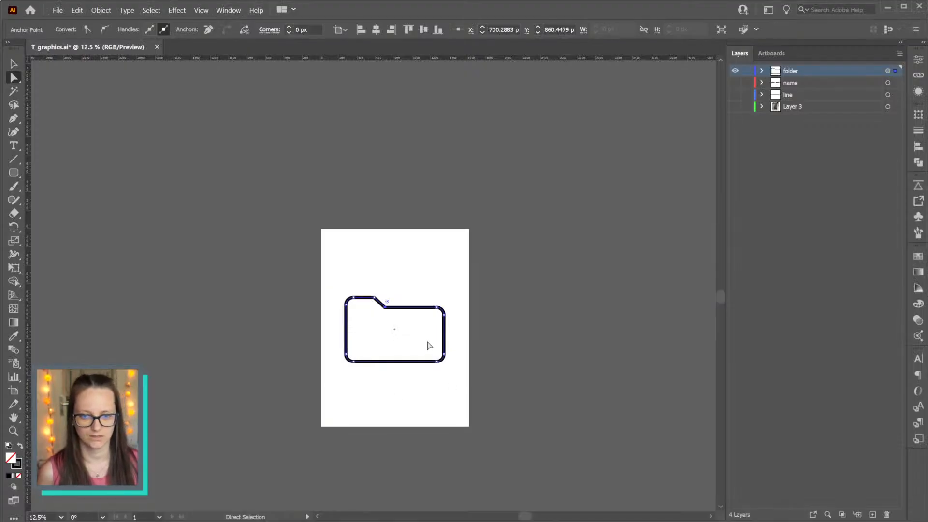
{"action": "key", "text": "ctrl+a"}
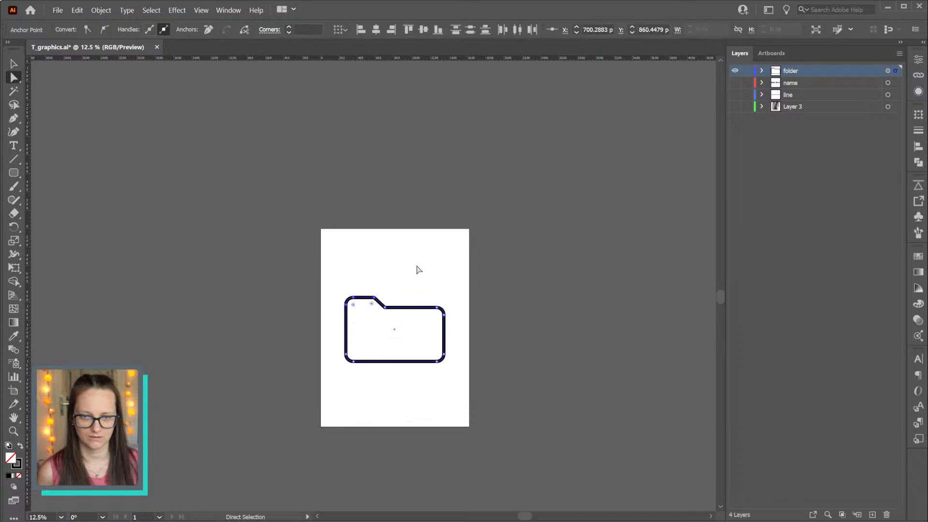
{"action": "key", "text": "shift+Up"}
{"action": "key", "text": "shift+Up"}
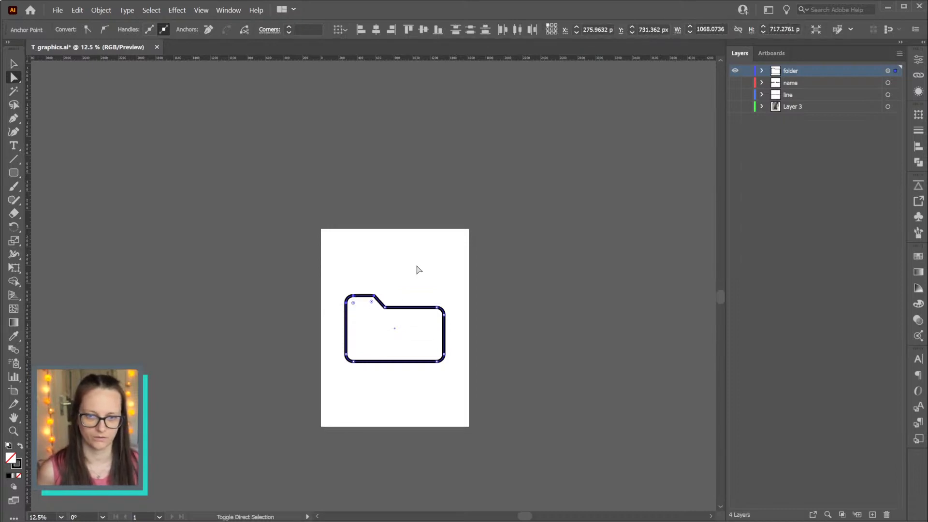
{"action": "left_click", "coordinate": [385, 307]}
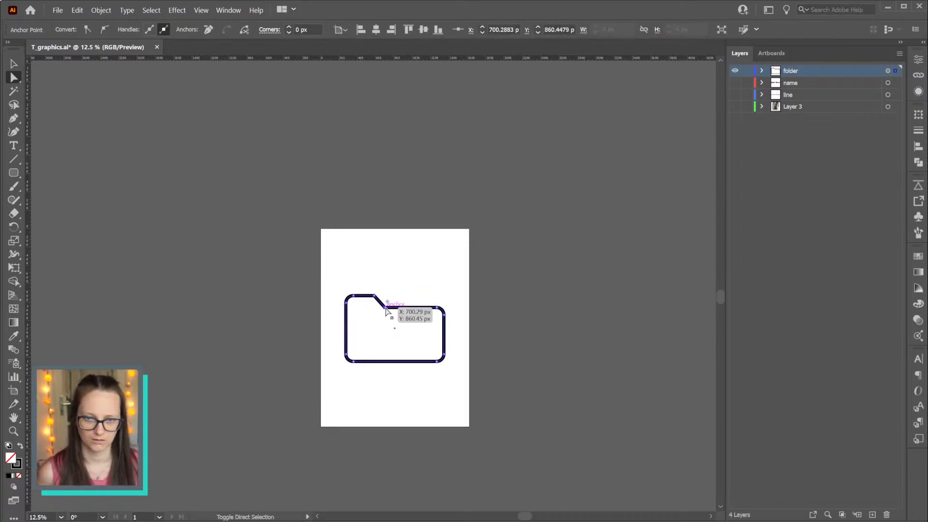
{"action": "key", "text": "shift+Right"}
{"action": "key", "text": "shift+Right"}
{"action": "key", "text": "shift+Right"}
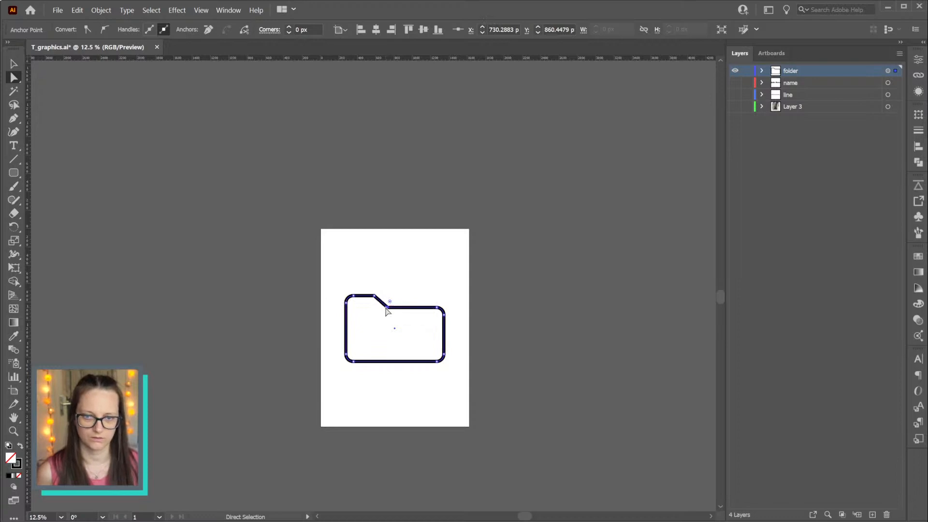
Round the two corners of the tab's slope into a smooth curve and deselect the folder
{"action": "left_click", "coordinate": [393, 323]}
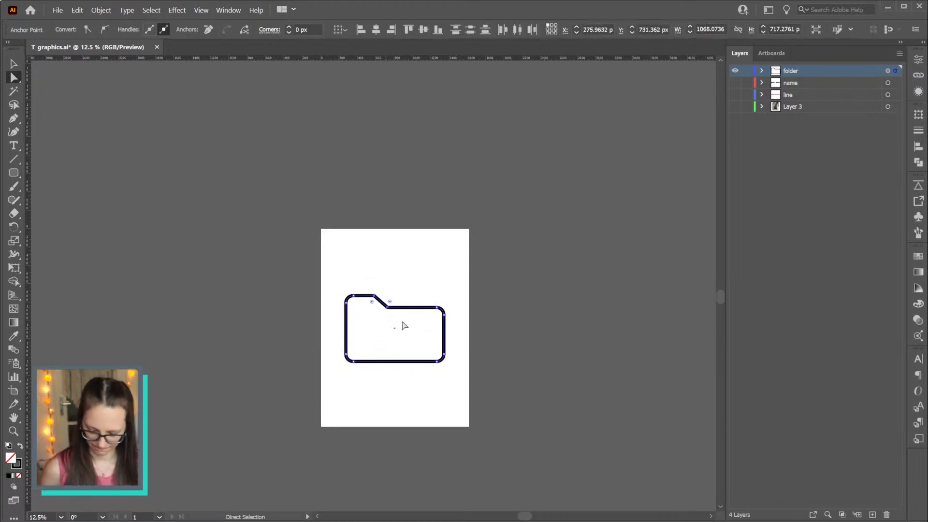
{"action": "left_click_drag", "start_coordinate": [390, 301], "coordinate": [395, 295]}
{"action": "left_click", "coordinate": [441, 282]}
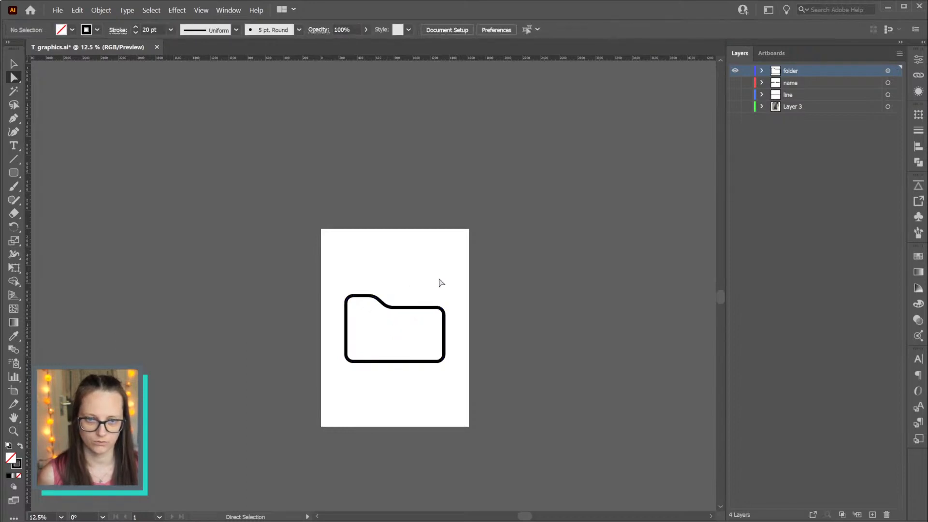
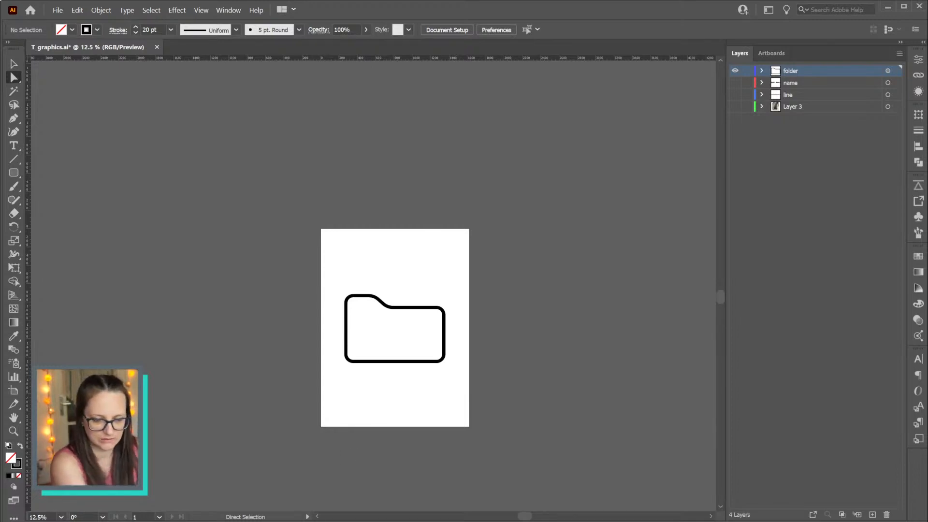
Switch to CreativeBrief.txt in Notepad, select the status text "Collecting images of target", and return to Illustrator
{"action": "key", "text": "alt+Tab"}
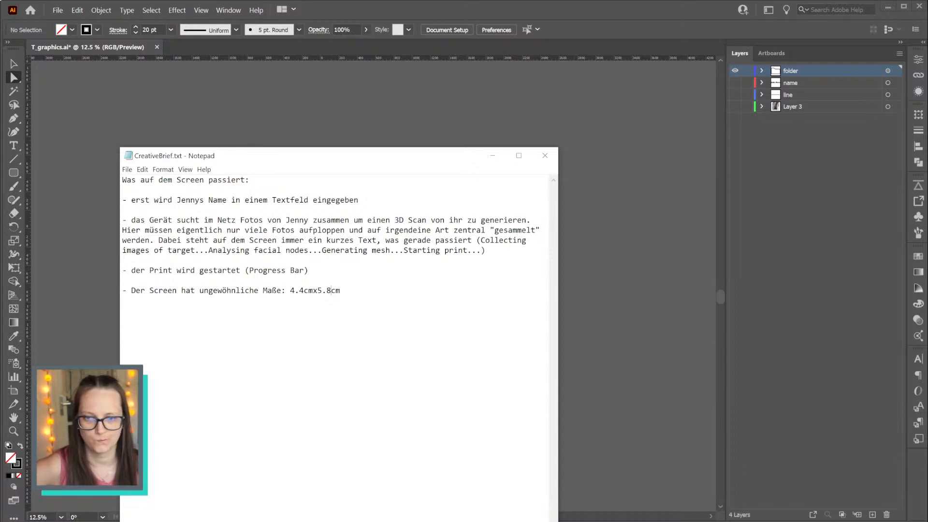
{"action": "left_click_drag", "start_coordinate": [481, 240], "coordinate": [195, 250]}
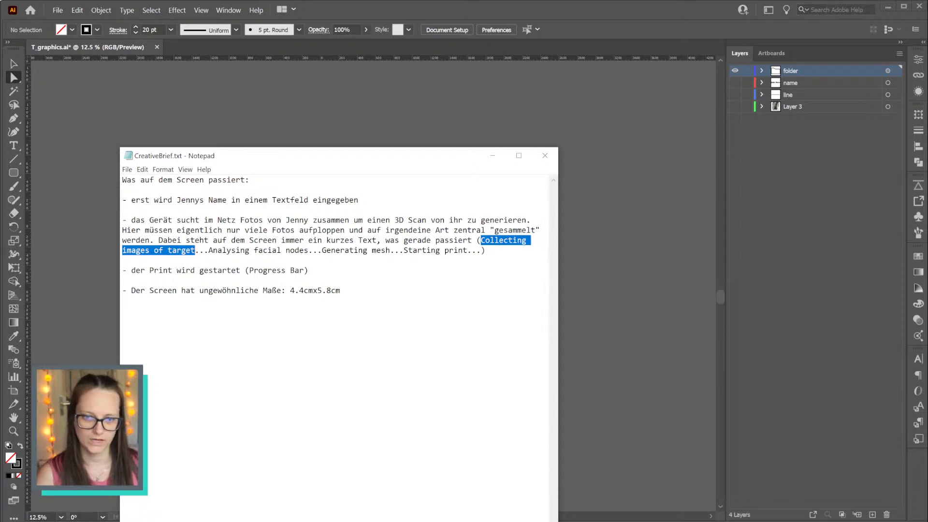
{"action": "left_click", "coordinate": [340, 291]}
{"action": "left_click_drag", "start_coordinate": [480, 240], "coordinate": [195, 250]}
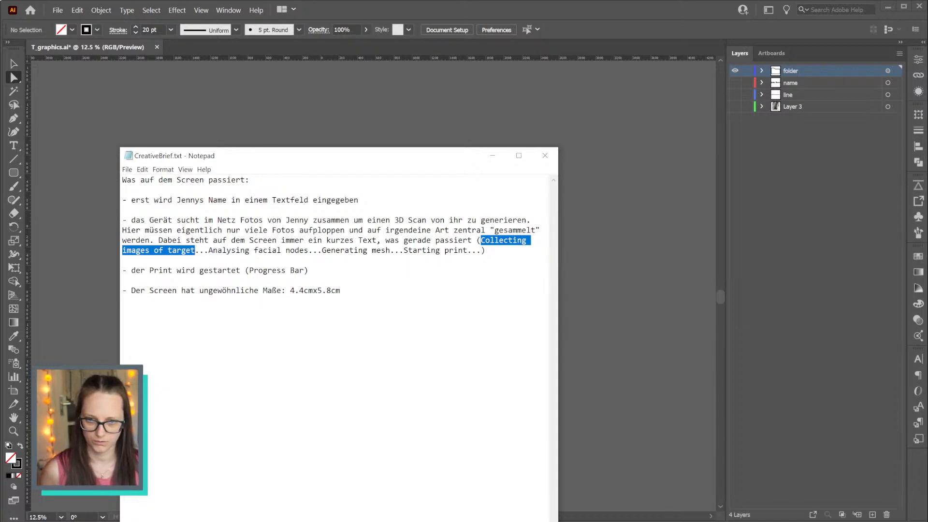
{"action": "left_click", "coordinate": [599, 15]}
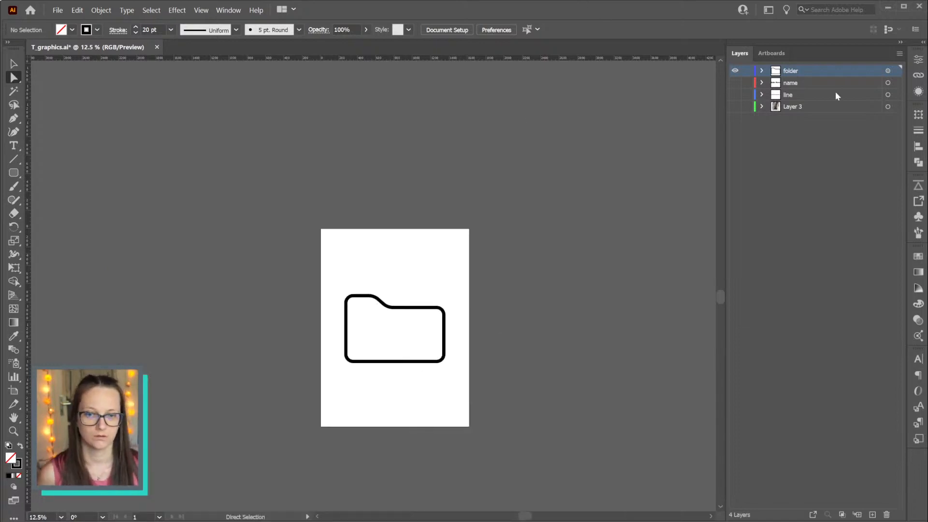
Hide the folder layer, show the name layer, and duplicate it as a new layer named "collecting"
{"action": "left_click", "coordinate": [734, 71]}
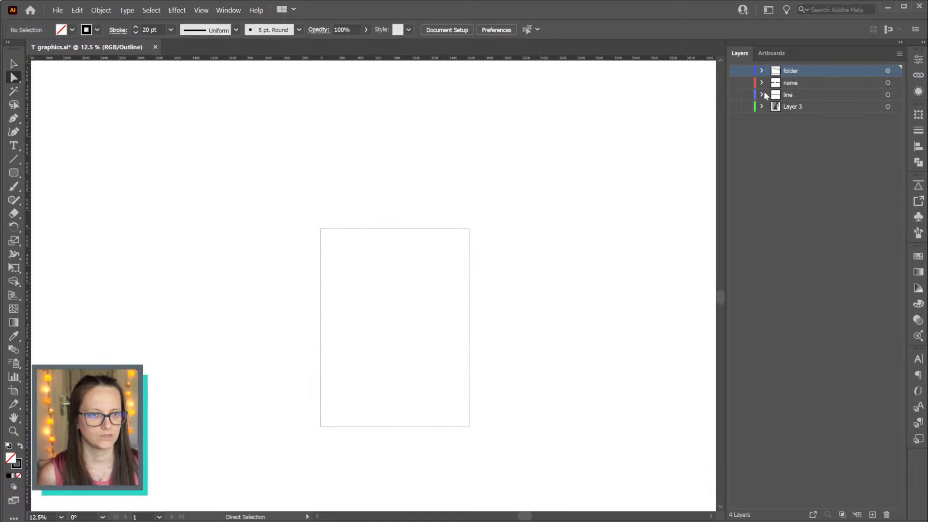
{"action": "left_click", "coordinate": [735, 82]}
{"action": "left_click_drag", "start_coordinate": [795, 83], "coordinate": [793, 77]}
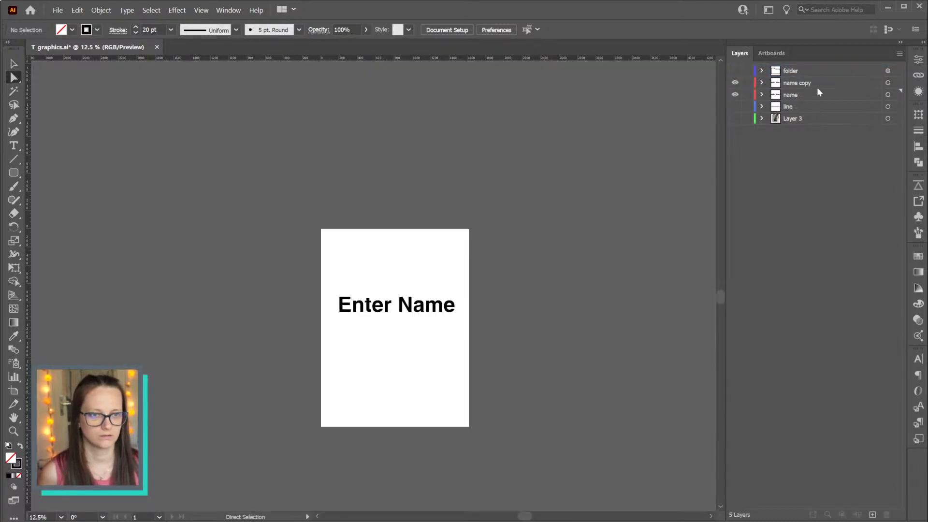
{"action": "double_click", "coordinate": [803, 83]}
{"action": "type", "text": "collecting"}
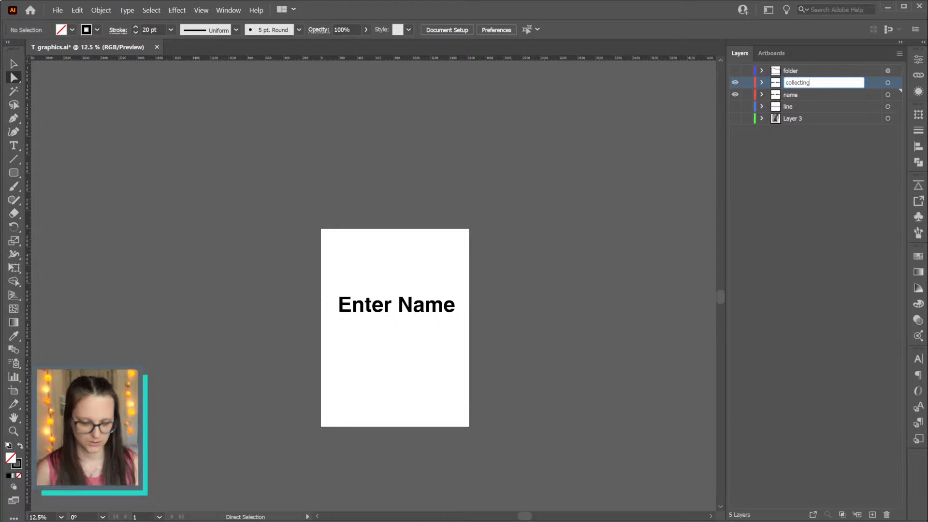
{"action": "key", "text": "Return"}
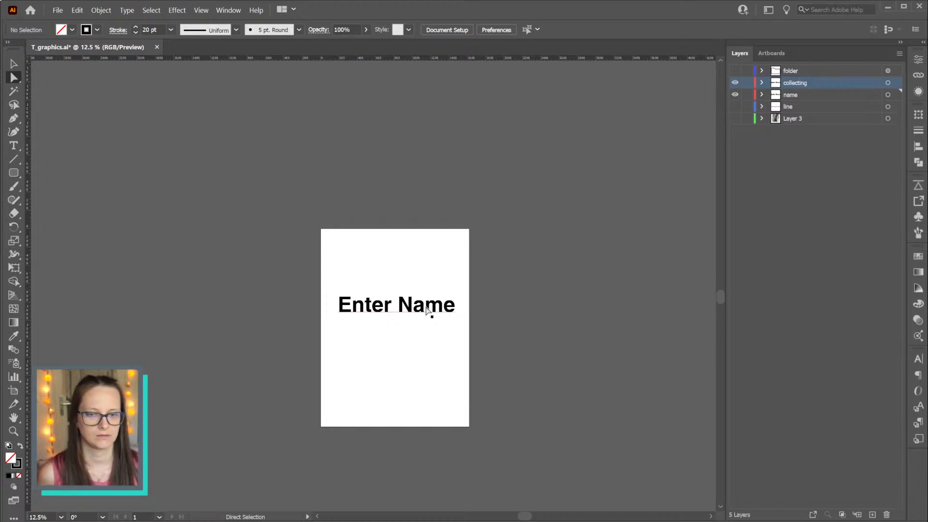
Move the collecting layer's "Enter Name" text straight up near the artboard's upper edge, then hide the name layer and show Layer 3
{"action": "left_click_drag", "start_coordinate": [426, 310], "coordinate": [426, 251]}
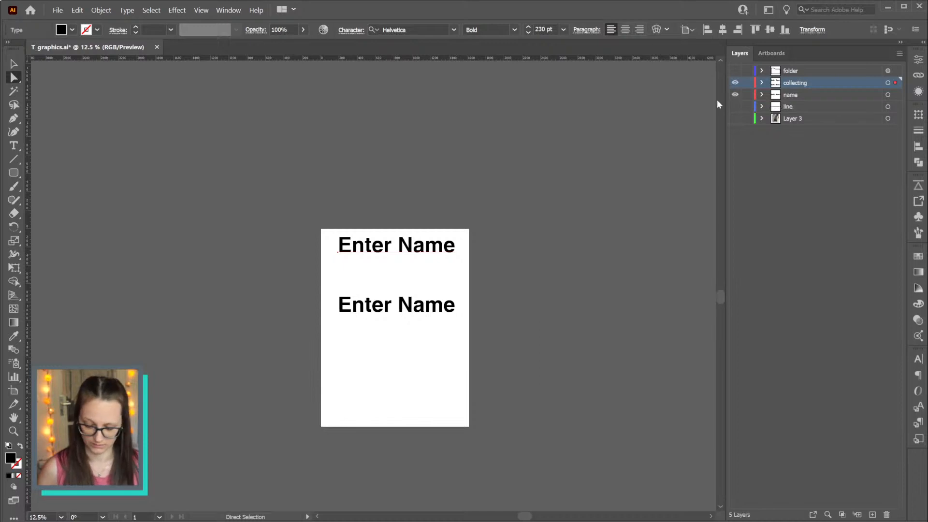
{"action": "key", "text": "ctrl+z"}
{"action": "left_click_drag", "start_coordinate": [440, 307], "coordinate": [440, 246]}
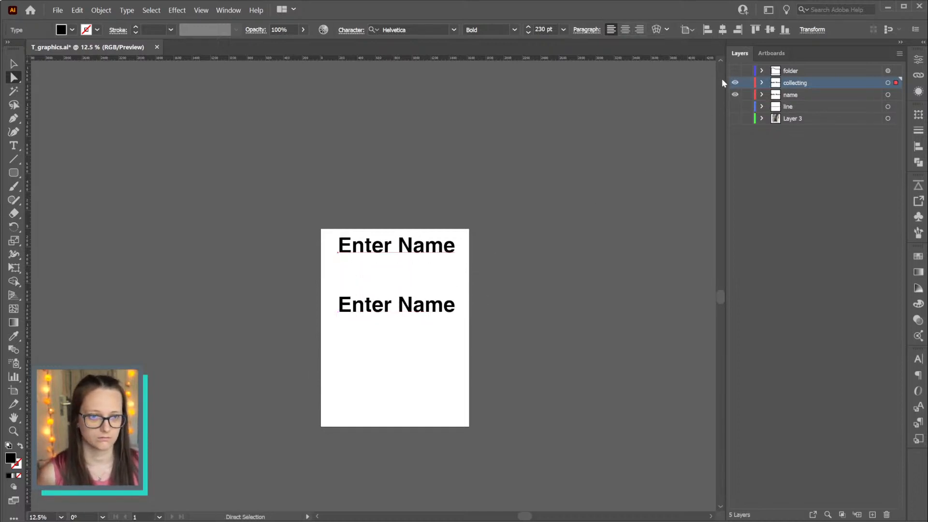
{"action": "key", "text": "Delete"}
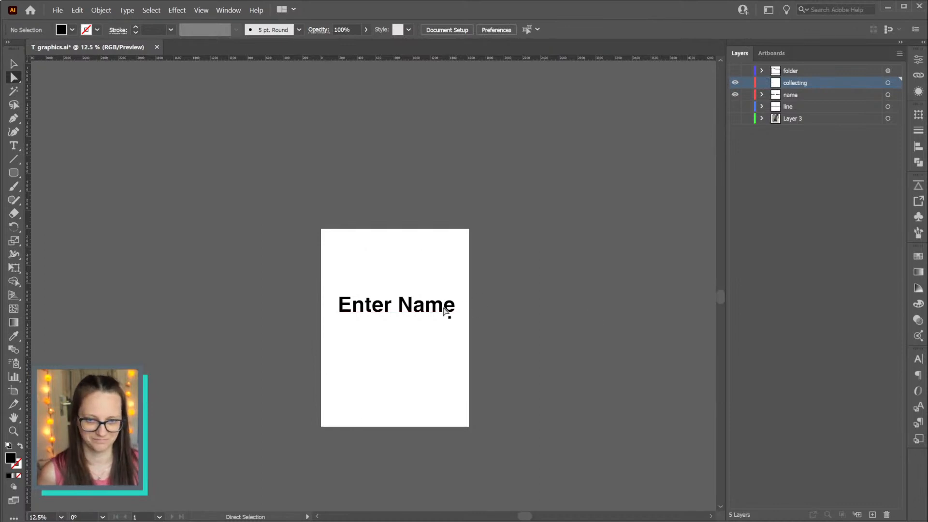
{"action": "key", "text": "ctrl+z"}
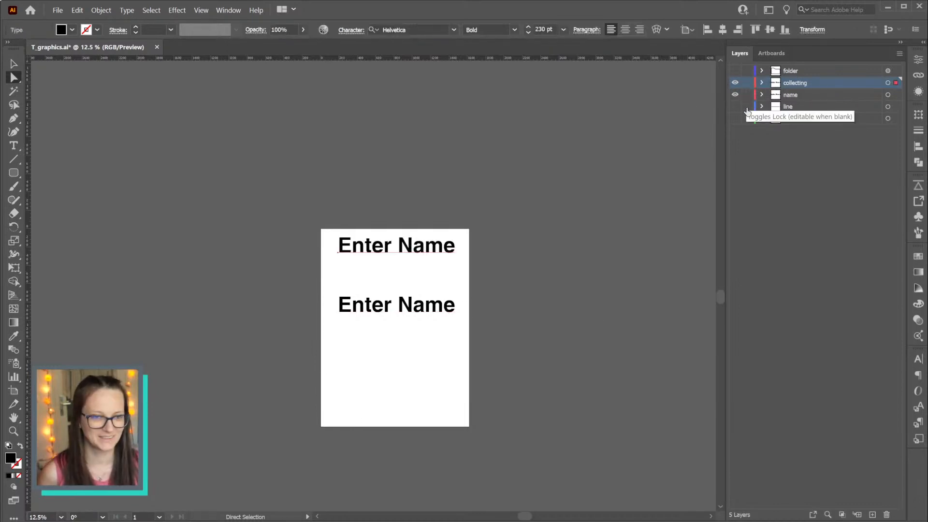
{"action": "left_click", "coordinate": [734, 94]}
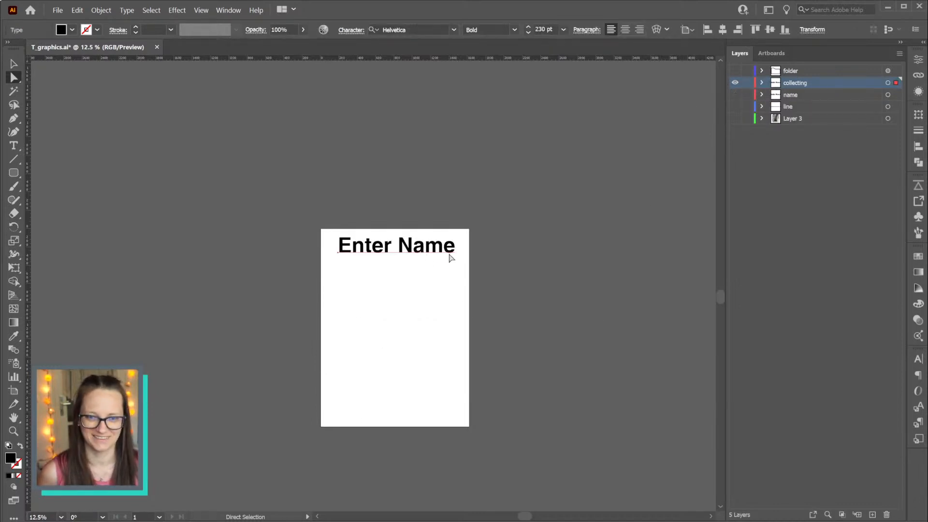
{"action": "left_click", "coordinate": [734, 118]}
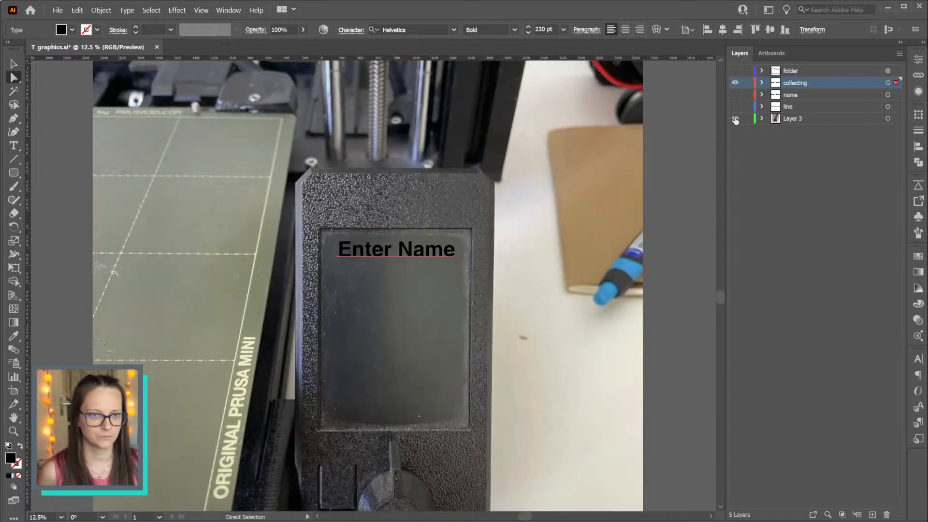
Shift the "Enter Name" text slightly down within the display area
{"action": "left_click_drag", "start_coordinate": [441, 250], "coordinate": [442, 254]}
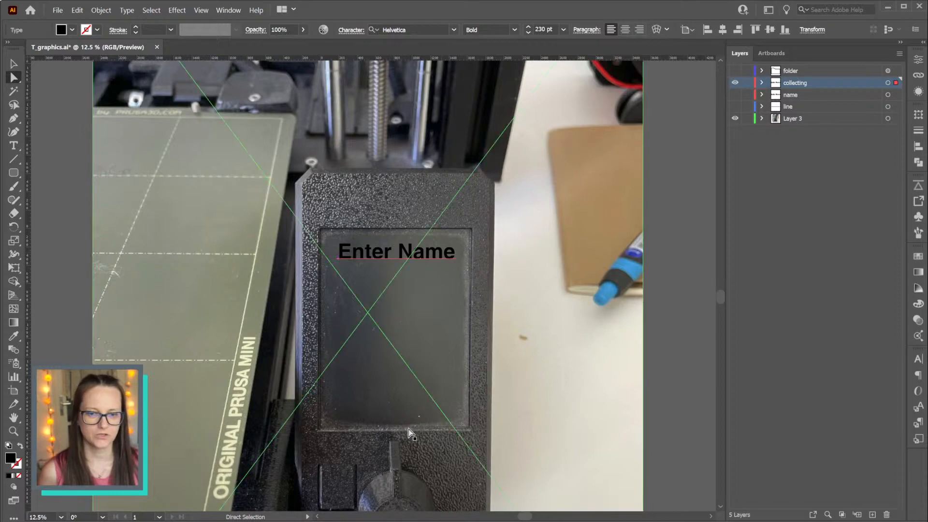
{"action": "scroll", "coordinate": [411, 432], "scroll_direction": "down", "scroll_amount": 2}
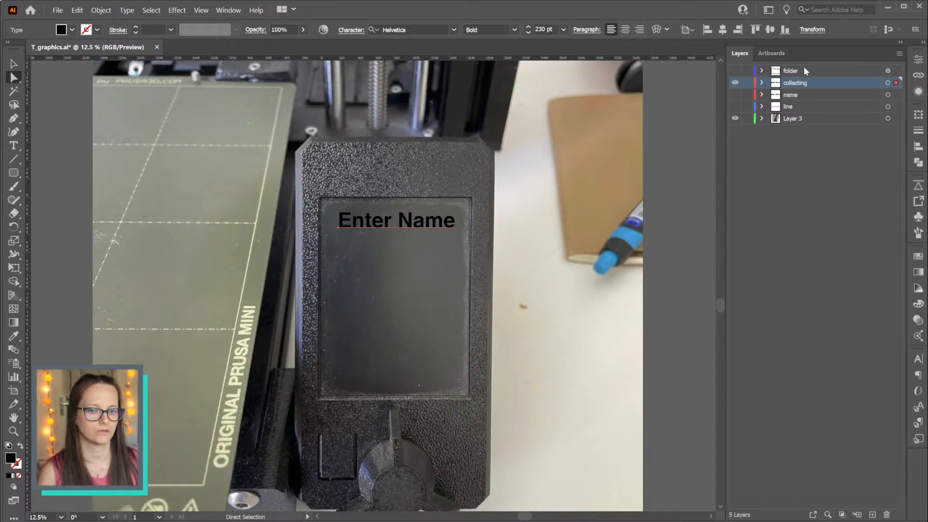
Duplicate the line layer directly below the collecting layer, name the copy "progress" and make it visible
{"action": "left_click_drag", "start_coordinate": [789, 108], "coordinate": [795, 95]}
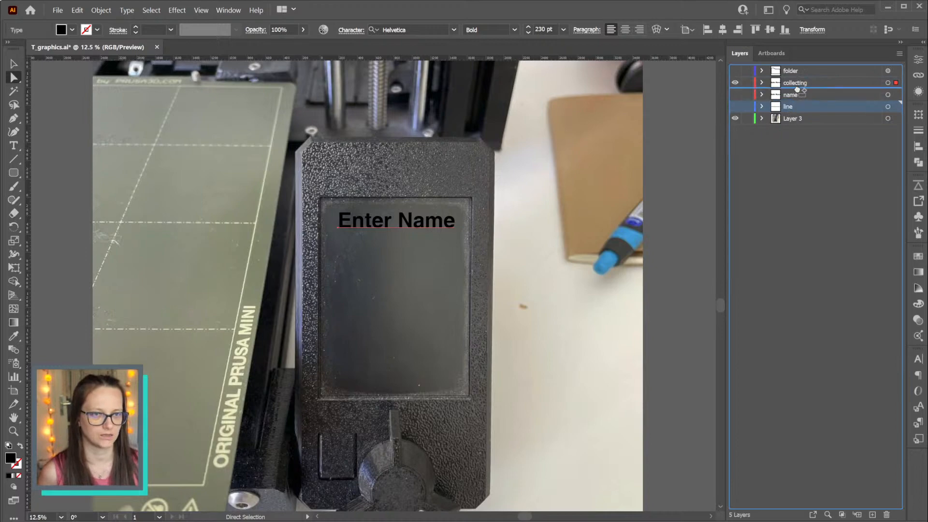
{"action": "double_click", "coordinate": [793, 94]}
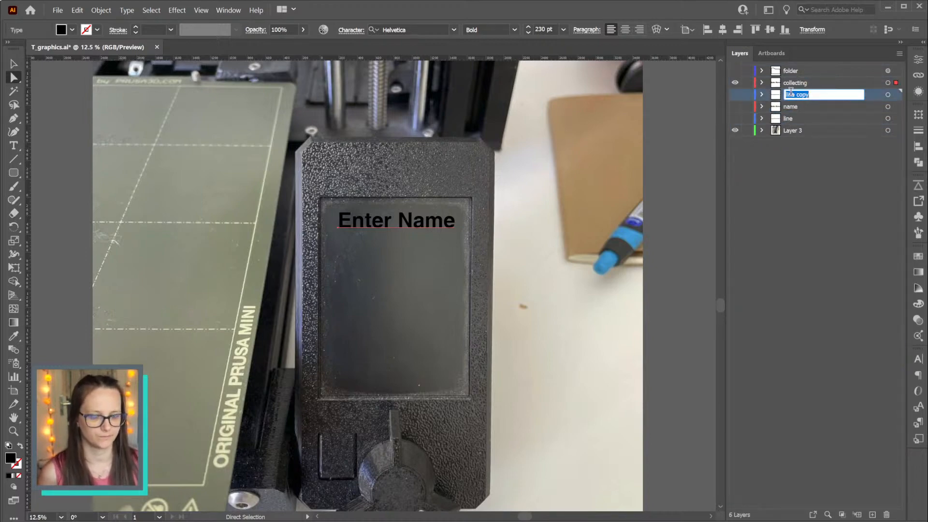
{"action": "type", "text": "progress"}
{"action": "key", "text": "Return"}
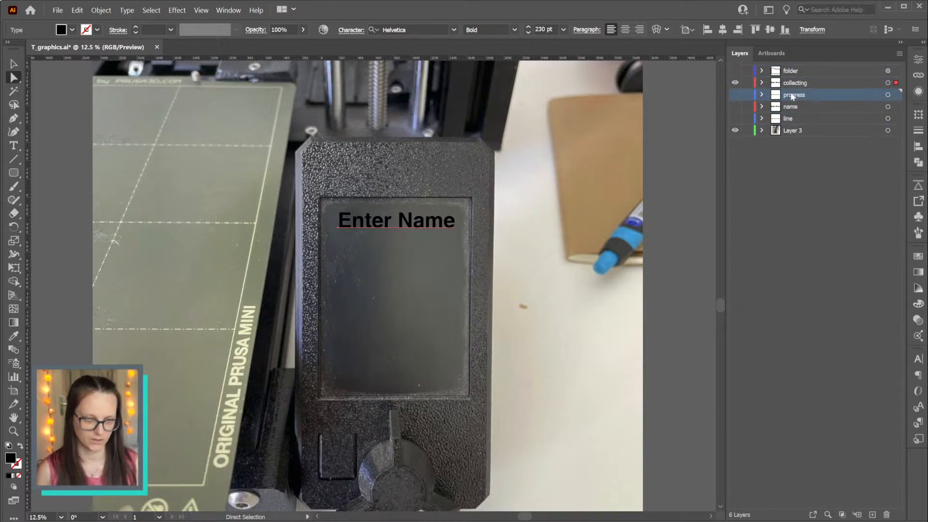
{"action": "left_click", "coordinate": [734, 94]}
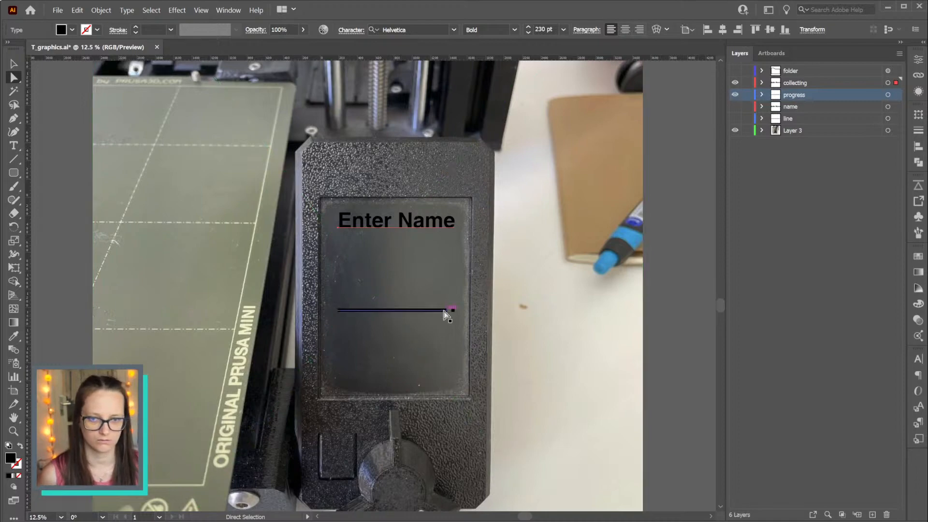
Move the progress layer's whole line-and-dot group straight down near the artboard's lower edge and deselect it
{"action": "left_click_drag", "start_coordinate": [449, 311], "coordinate": [443, 355]}
{"action": "key", "text": "ctrl+z"}
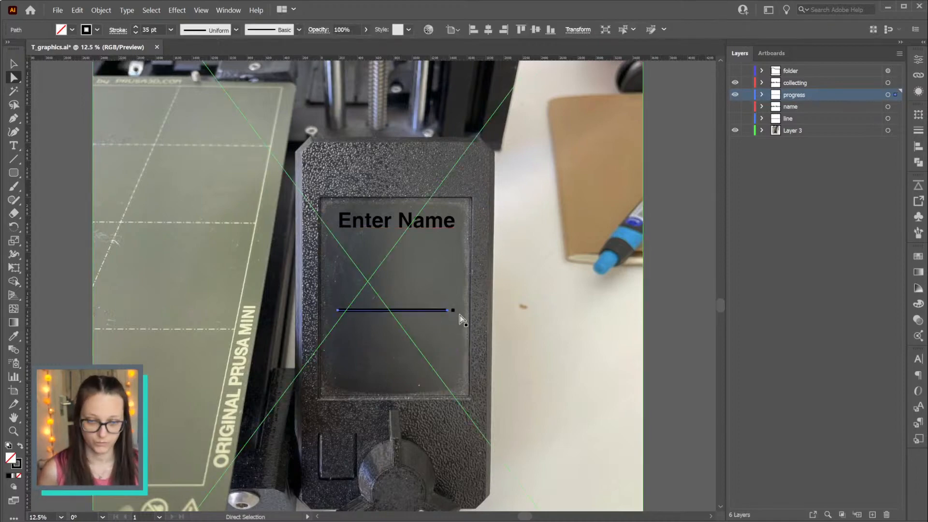
{"action": "key", "text": "v"}
{"action": "left_click", "coordinate": [453, 310]}
{"action": "left_click_drag", "start_coordinate": [453, 311], "coordinate": [438, 382]}
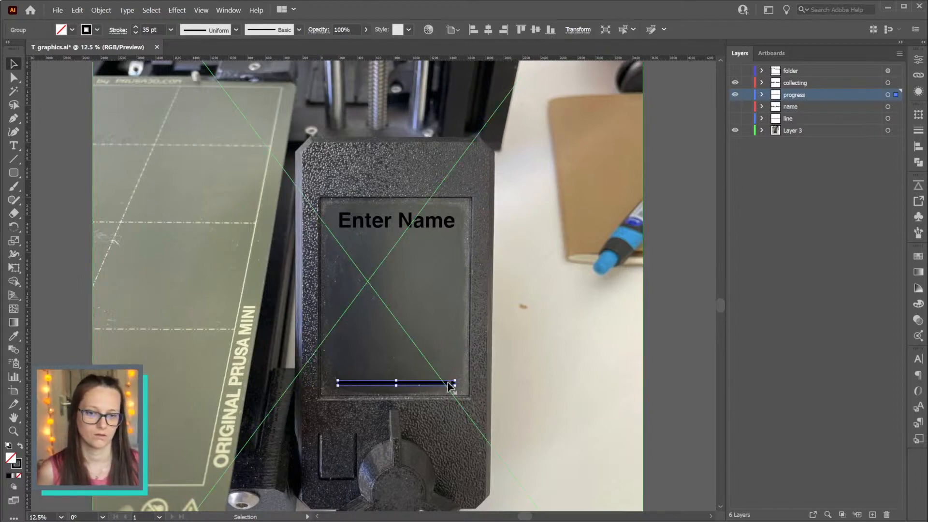
{"action": "left_click", "coordinate": [680, 378]}
{"action": "key", "text": "a"}
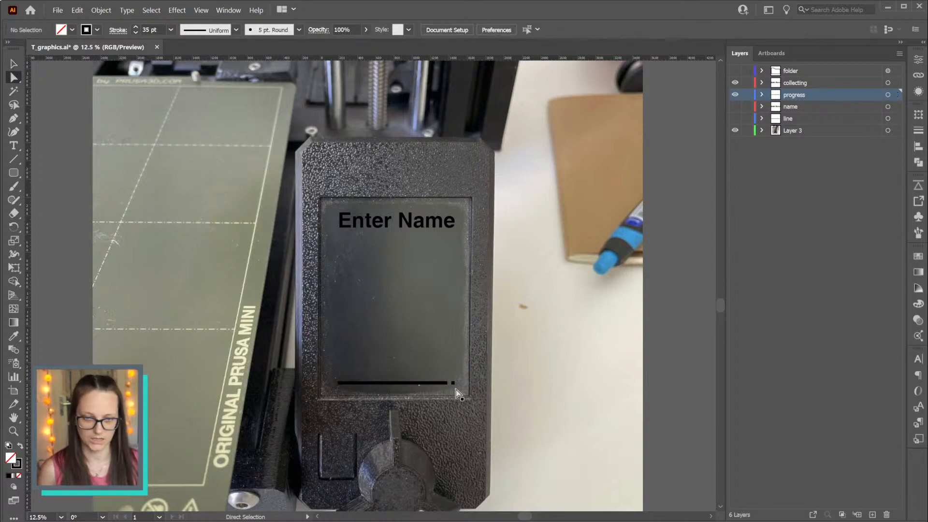
{"action": "mouse_move", "coordinate": [447, 384]}
{"action": "left_mouse_down"}
{"action": "mouse_move", "coordinate": [338, 390]}
{"action": "mouse_move", "coordinate": [446, 384]}
{"action": "left_mouse_up"}
{"action": "key", "text": "ctrl+y"}
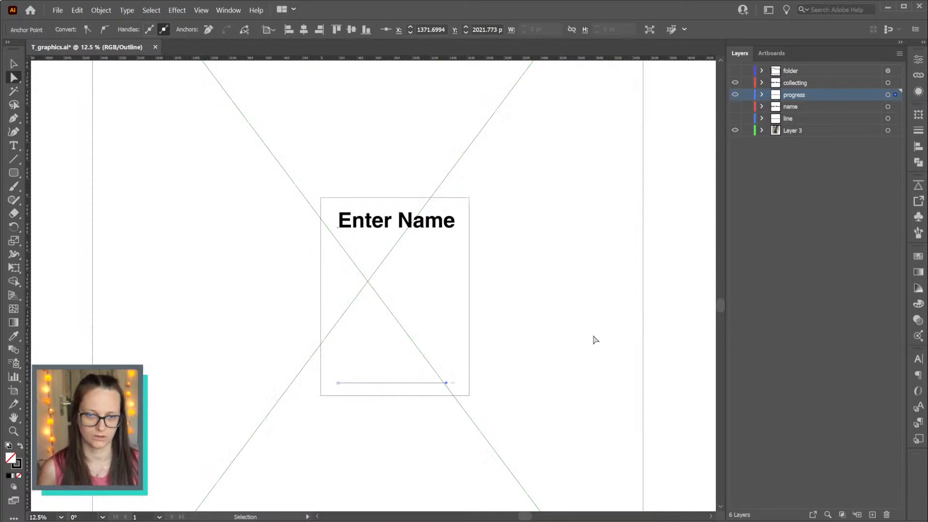
{"action": "key", "text": "ctrl+z"}
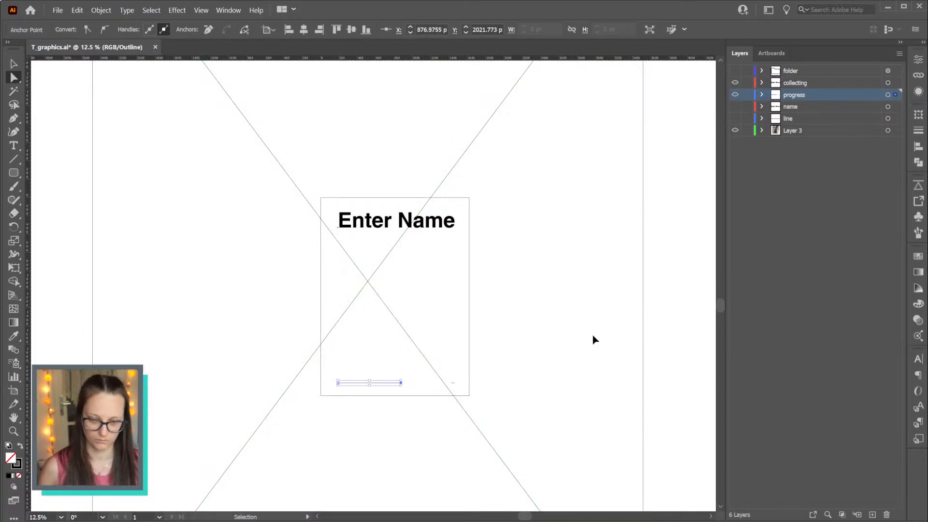
{"action": "key", "text": "ctrl+y"}
{"action": "key", "text": "ctrl+shift+z"}
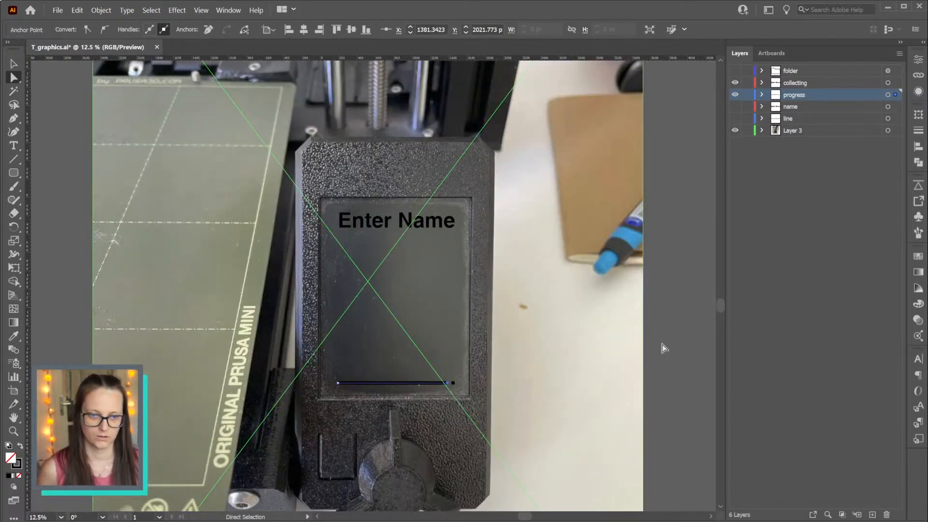
{"action": "left_click", "coordinate": [662, 347]}
Replace the "Enter Name" text with "Collecting images of target" and set its font size to 160 pt
{"action": "key", "text": "t"}
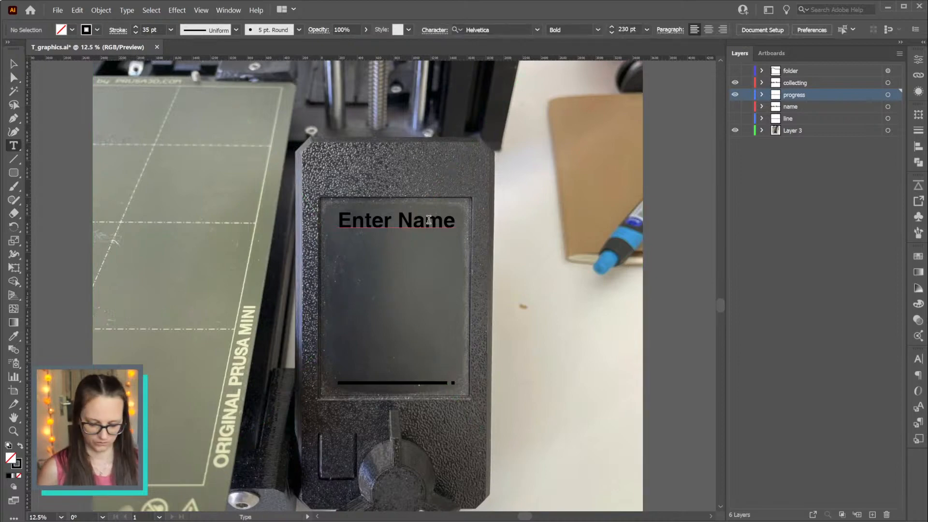
{"action": "triple_click", "coordinate": [429, 219]}
{"action": "type", "text": "Collecting images of target"}
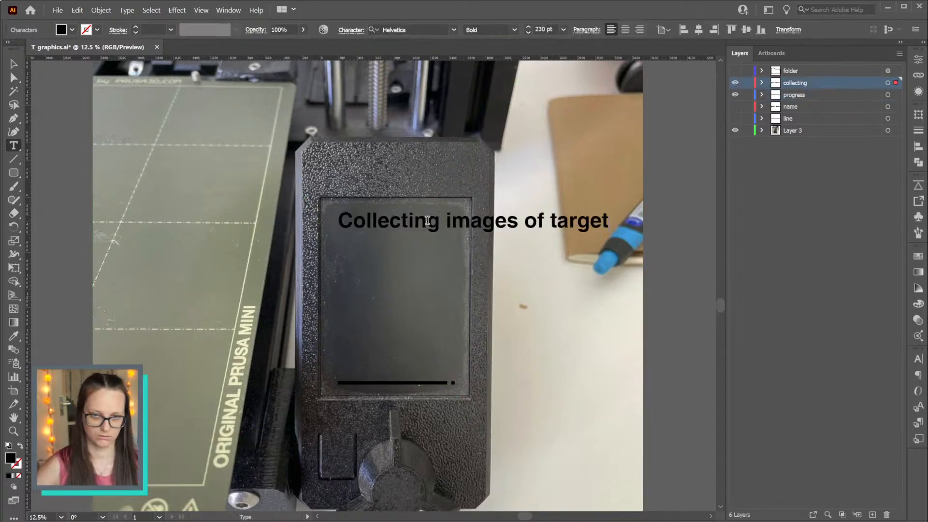
{"action": "key", "text": "ctrl+a"}
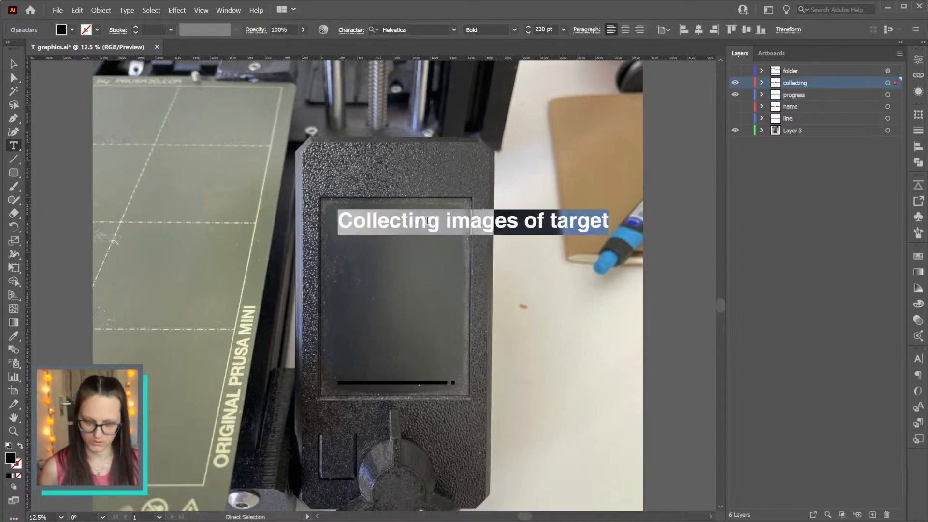
{"action": "scroll", "coordinate": [548, 27], "scroll_direction": "up", "scroll_amount": 1}
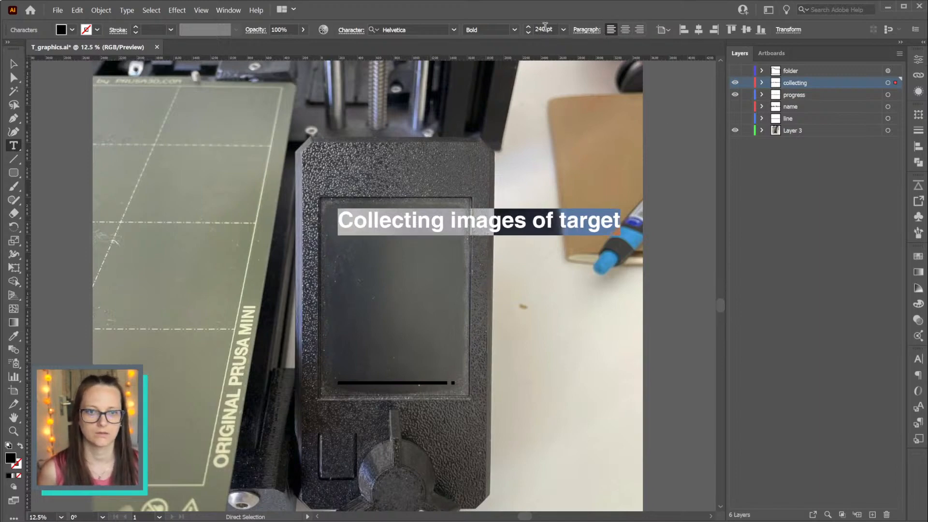
{"action": "scroll", "coordinate": [548, 27], "scroll_direction": "up", "scroll_amount": 1}
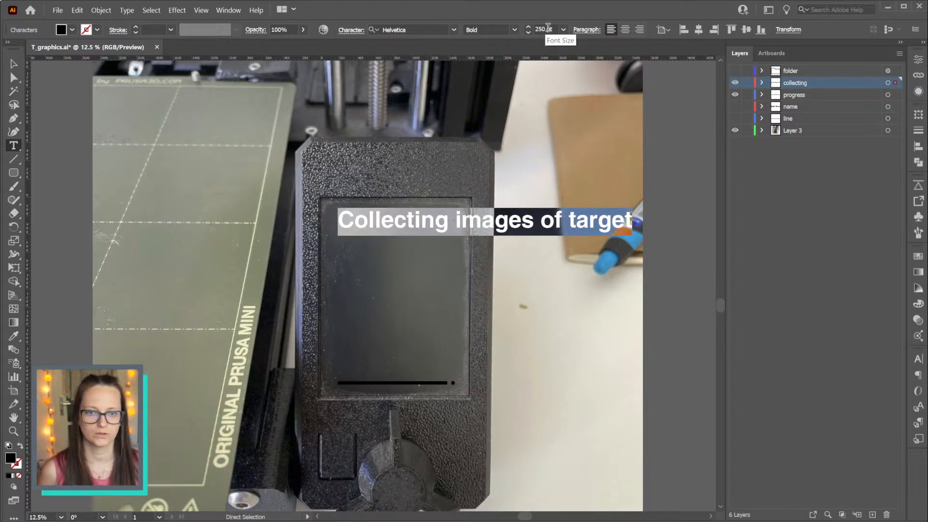
{"action": "scroll", "coordinate": [548, 28], "scroll_direction": "down", "scroll_amount": 9}
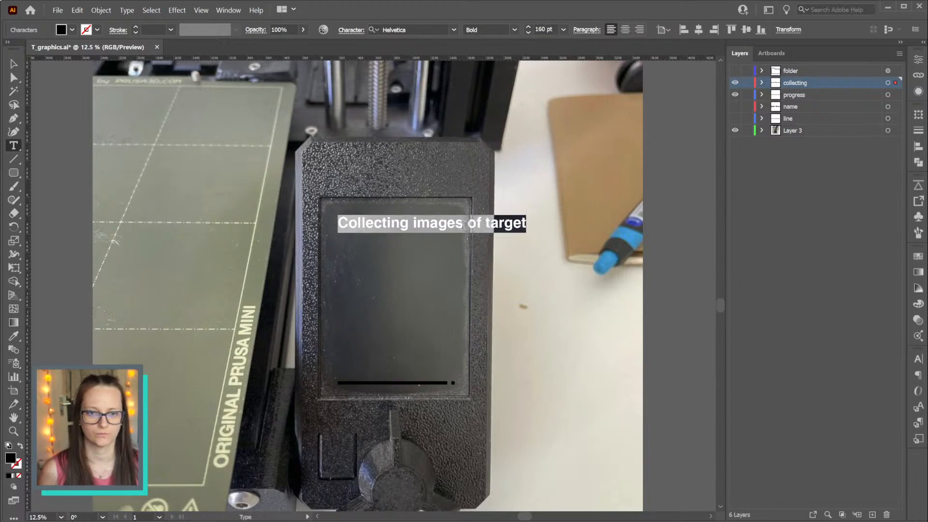
Select the collecting layer's text object and convert it to area type
{"action": "left_click", "coordinate": [127, 10]}
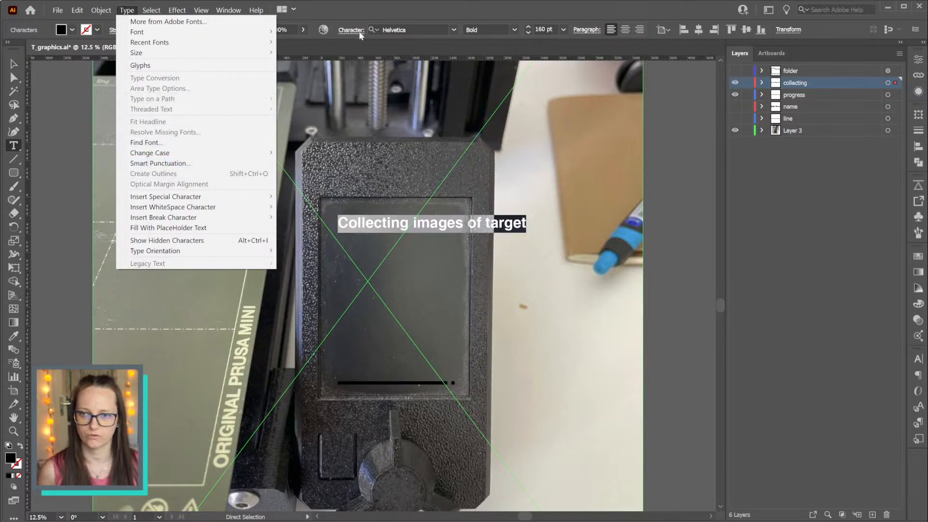
{"action": "left_click", "coordinate": [887, 83]}
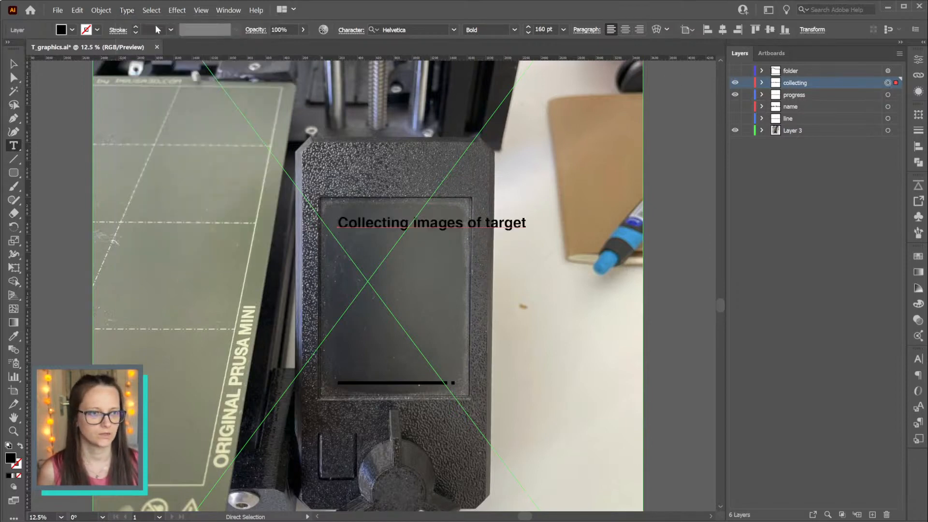
{"action": "left_click", "coordinate": [128, 9]}
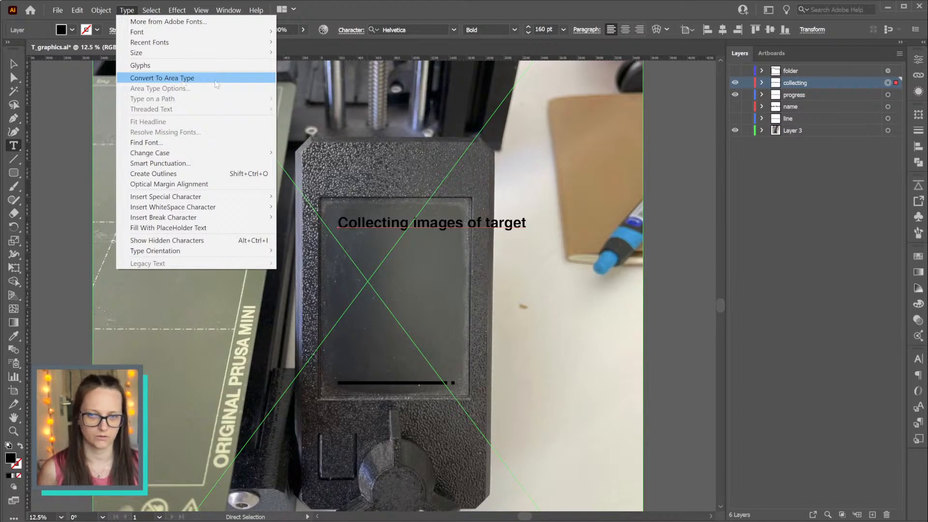
{"action": "left_click", "coordinate": [215, 81]}
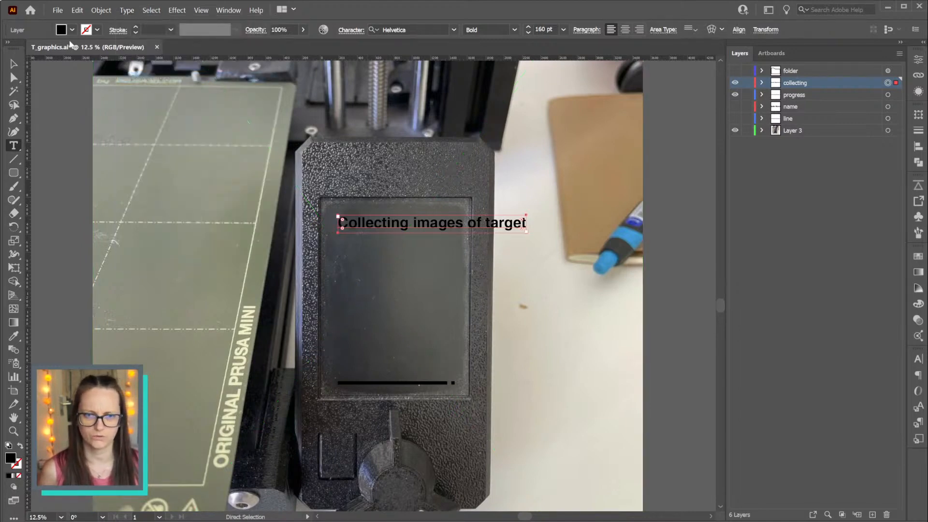
{"action": "left_click", "coordinate": [128, 10]}
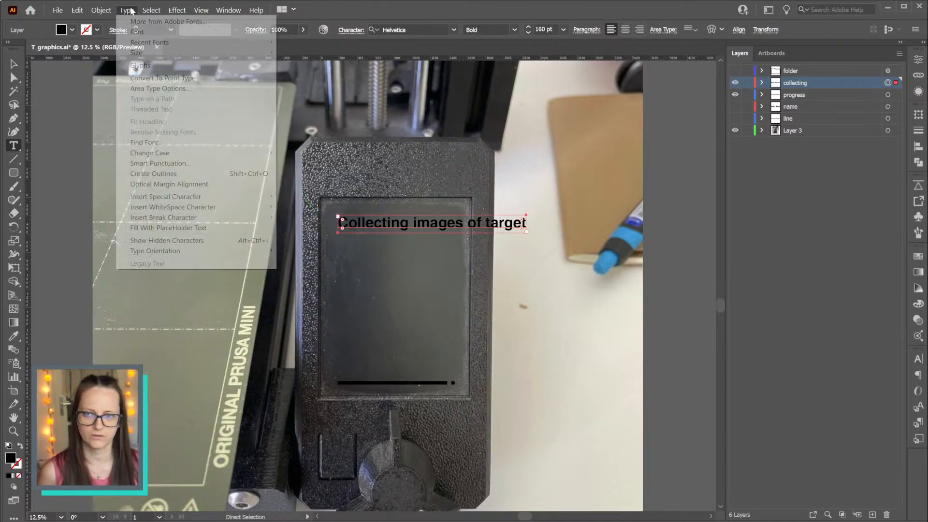
{"action": "left_click", "coordinate": [552, 7]}
{"action": "key", "text": "ctrl"}
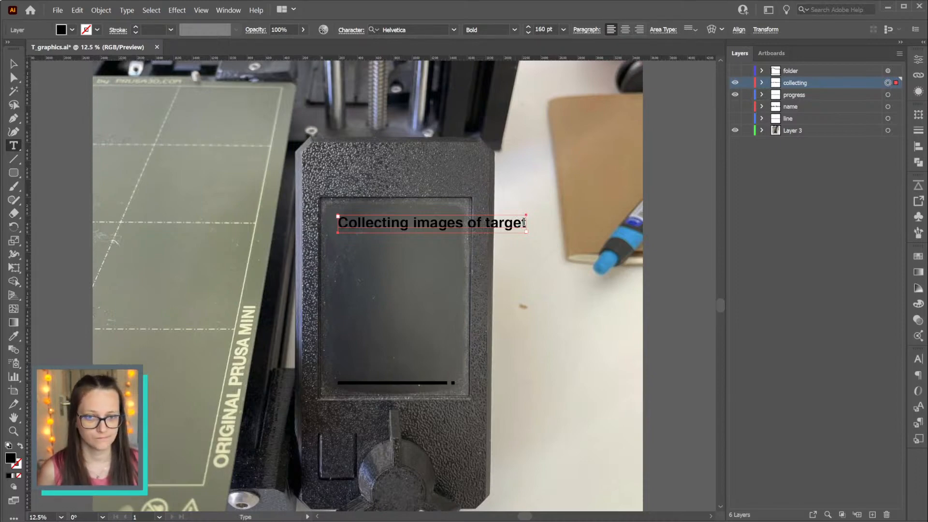
Narrow the "Collecting images of target" text frame to the width of the progress line group and centre its text
{"action": "key", "text": "v"}
{"action": "left_click_drag", "start_coordinate": [526, 224], "coordinate": [454, 222]}
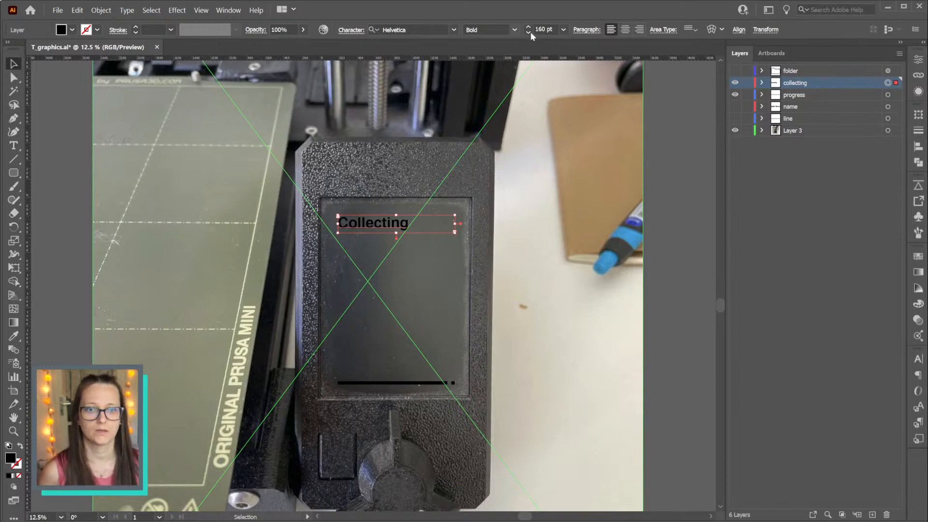
{"action": "left_click", "coordinate": [625, 30]}
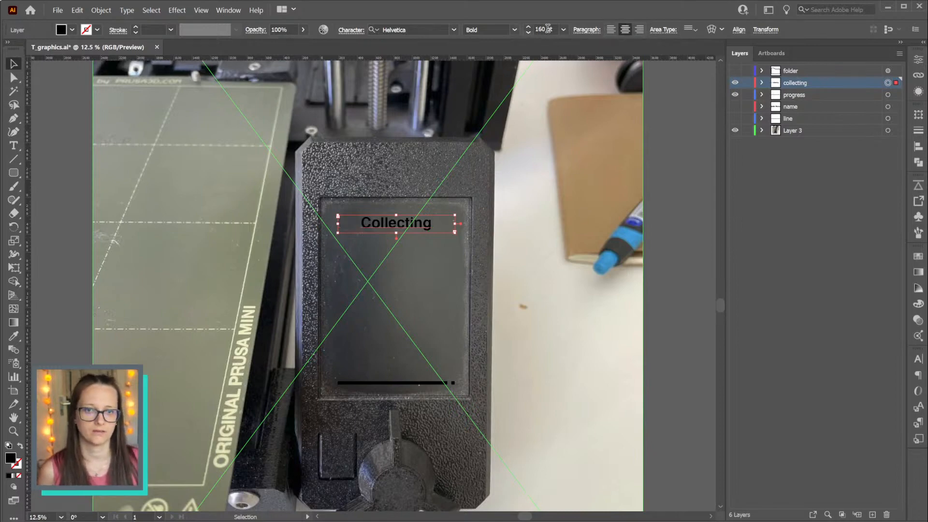
Set the collecting text's font size to 140 pt and extend its frame downward to fit two lines
{"action": "scroll", "coordinate": [550, 29], "scroll_direction": "up", "scroll_amount": 1}
{"action": "scroll", "coordinate": [550, 29], "scroll_direction": "down", "scroll_amount": 3}
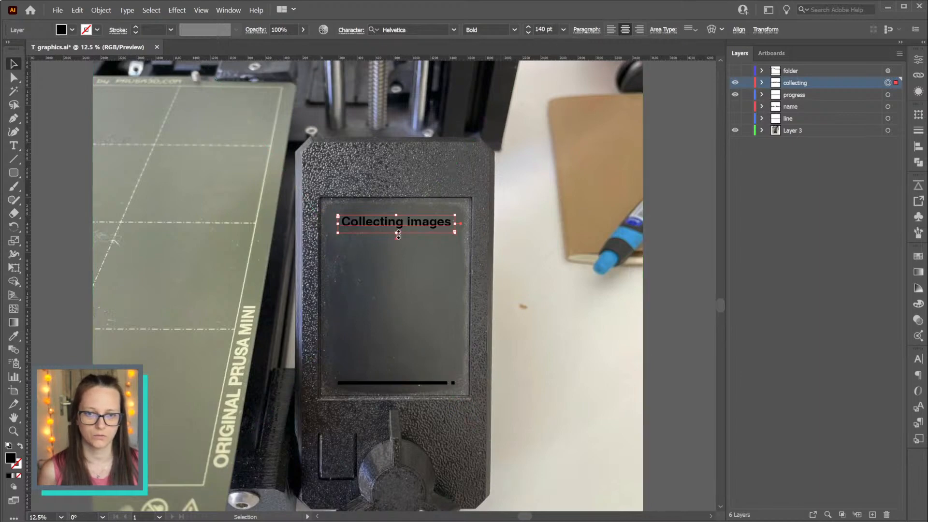
{"action": "left_click_drag", "start_coordinate": [396, 234], "coordinate": [400, 242]}
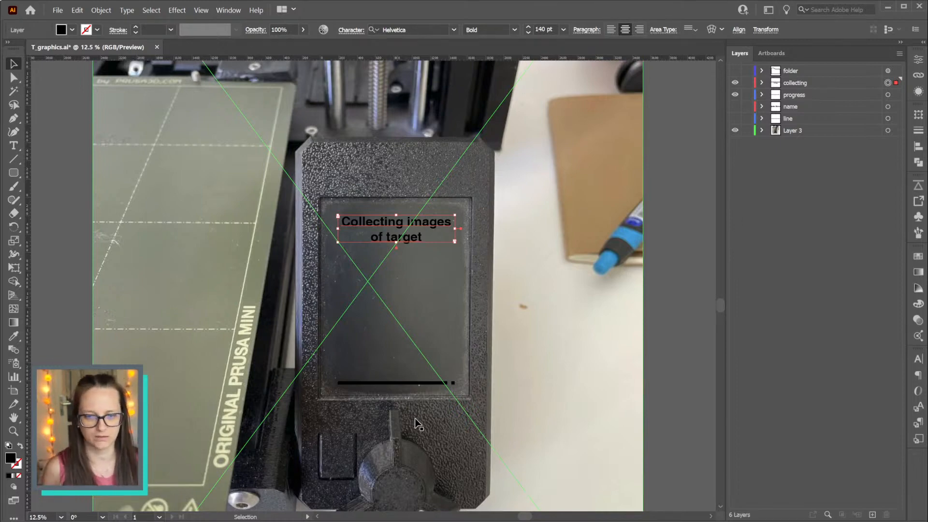
Duplicate the progress line group just above itself and extend the copied line with the Pen tool into a nearly closed square frame
{"action": "left_click", "coordinate": [422, 383]}
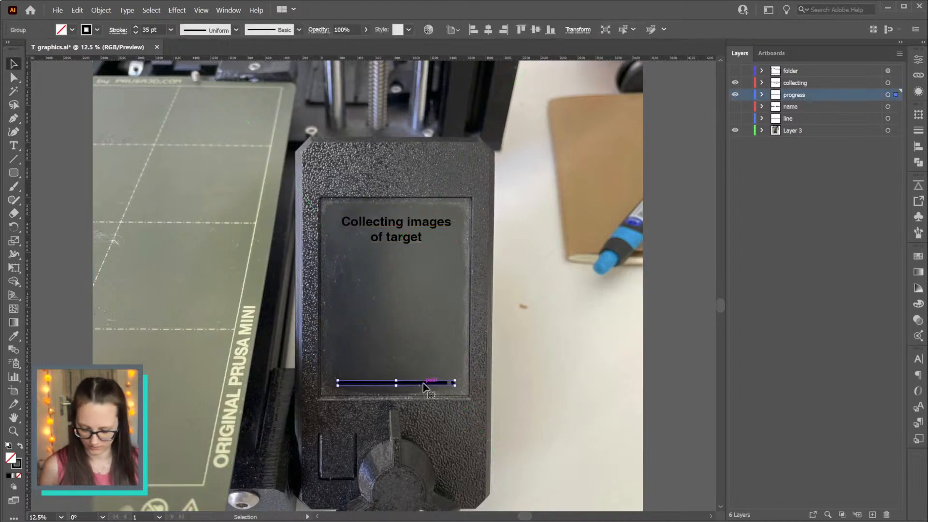
{"action": "left_click_drag", "start_coordinate": [425, 383], "coordinate": [426, 363]}
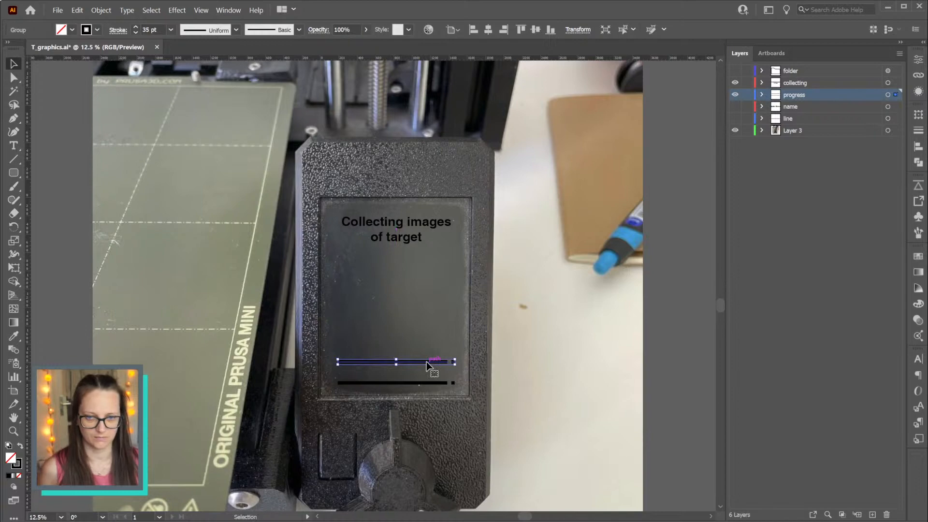
{"action": "key", "text": "p"}
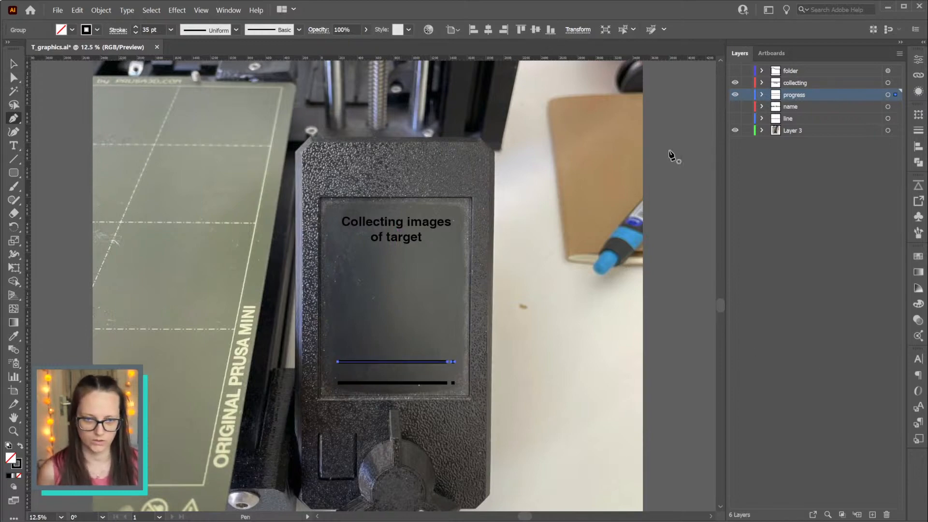
{"action": "left_click", "coordinate": [338, 361]}
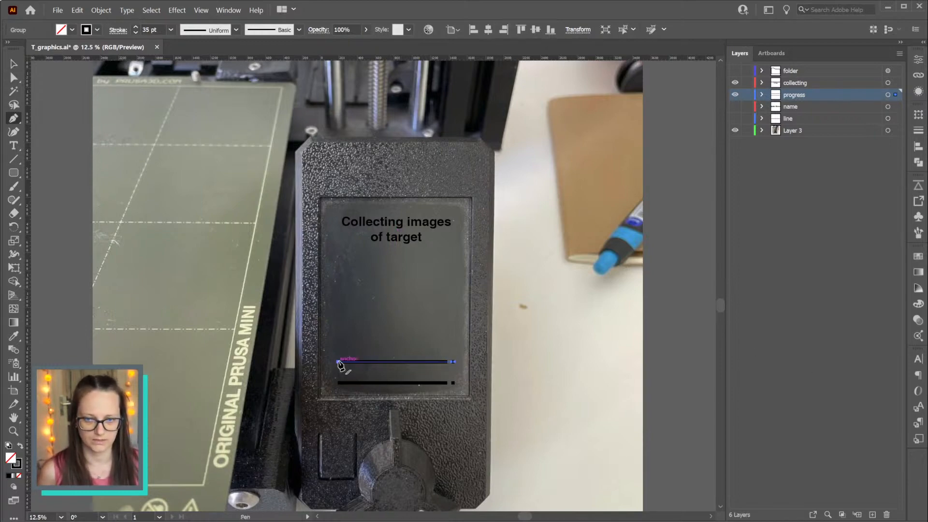
{"action": "left_click", "coordinate": [338, 247], "text": "shift"}
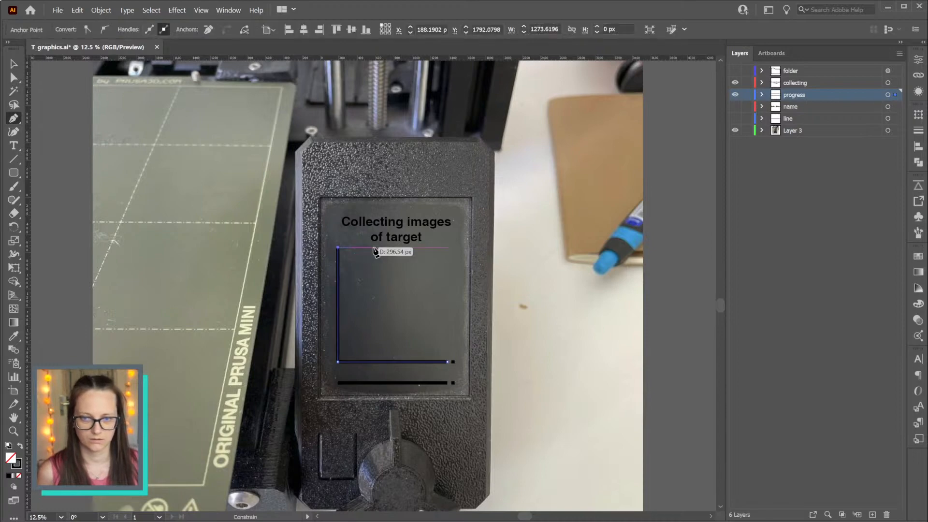
{"action": "left_click", "coordinate": [455, 250], "text": "shift"}
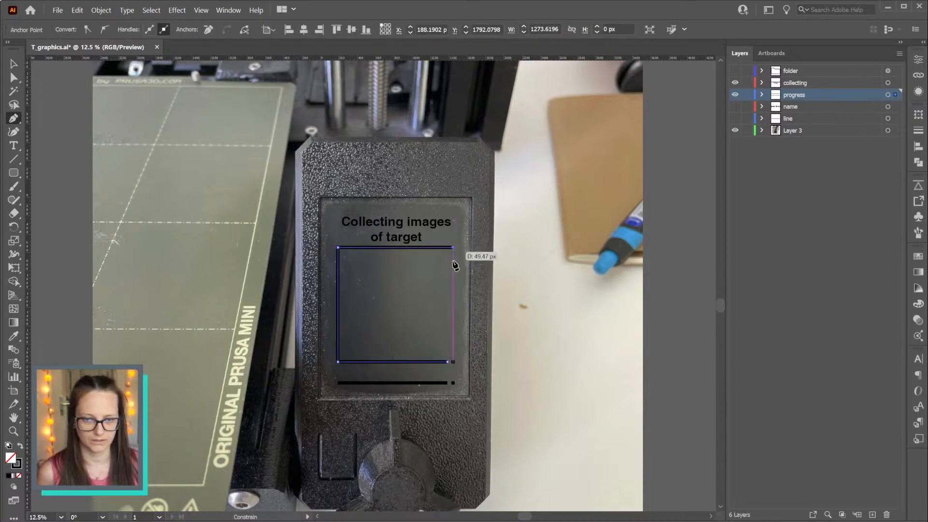
{"action": "left_click", "coordinate": [453, 353], "text": "shift"}
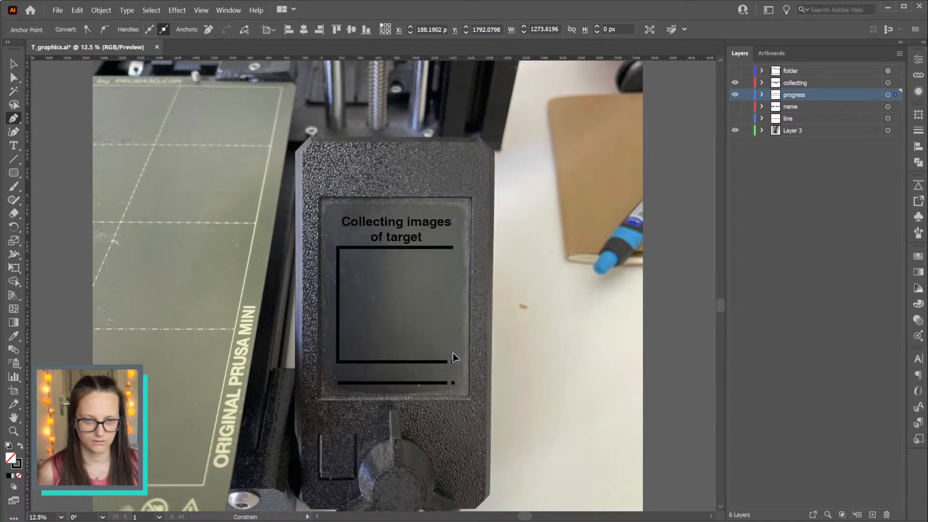
Lengthen the frame's right side down towards the small corner square, leaving a gap similar to the one in the bottom line
{"action": "scroll", "coordinate": [459, 359], "scroll_direction": "up", "scroll_amount": 2}
{"action": "scroll", "coordinate": [460, 360], "scroll_direction": "up", "scroll_amount": 4}
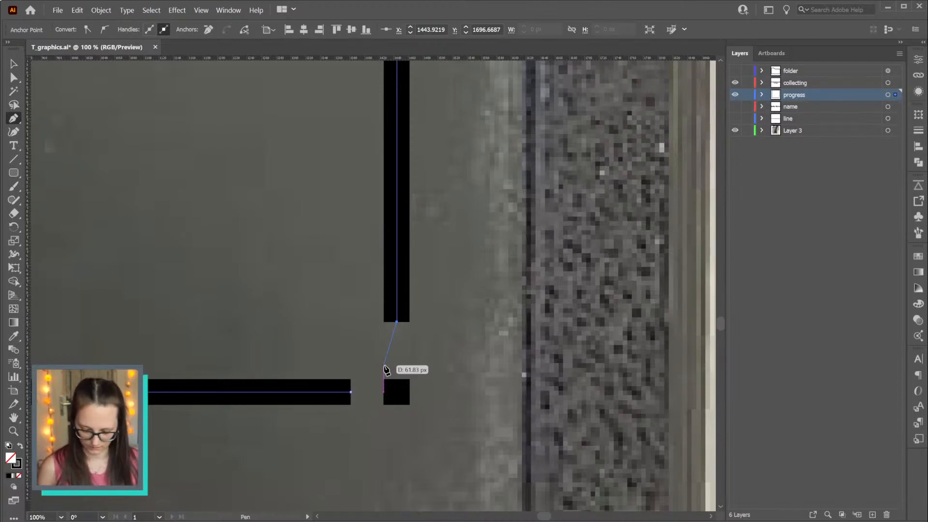
{"action": "key", "text": "a"}
{"action": "left_click_drag", "start_coordinate": [397, 324], "coordinate": [396, 344]}
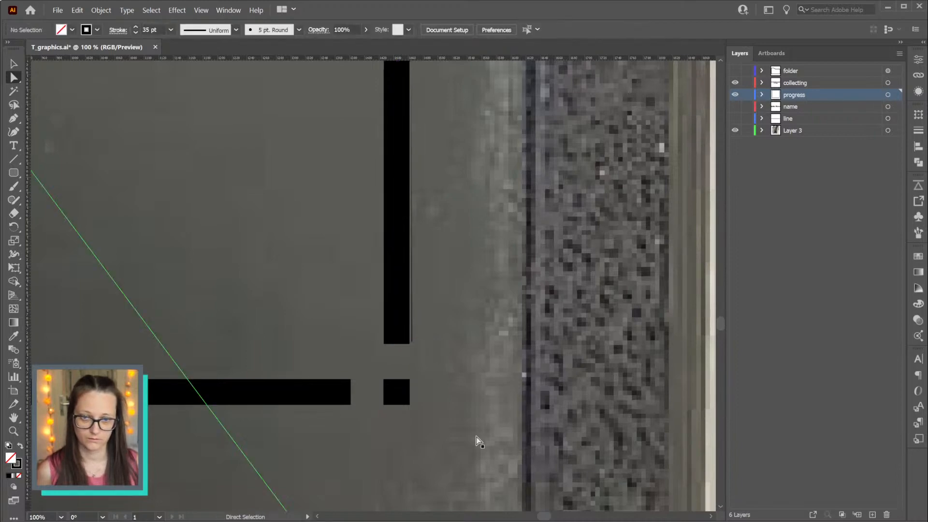
{"action": "scroll", "coordinate": [414, 357], "scroll_direction": "down", "scroll_amount": 3}
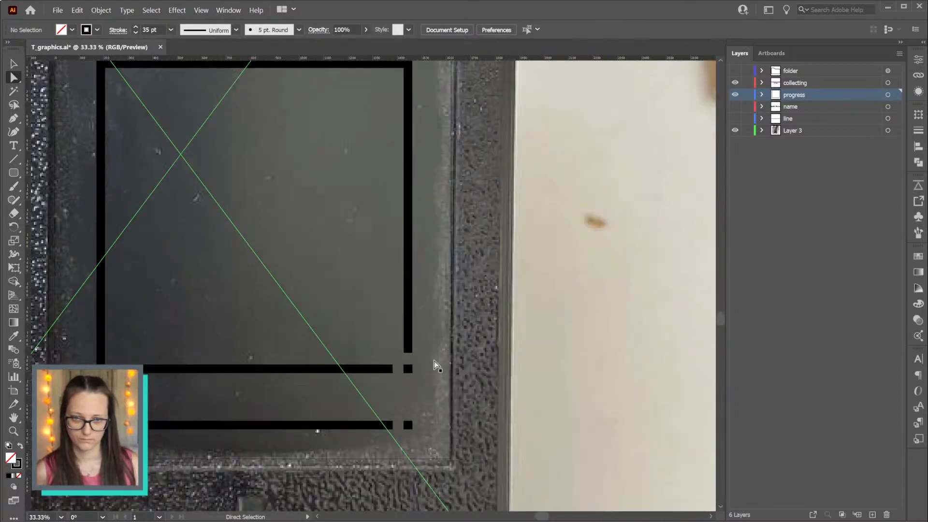
{"action": "scroll", "coordinate": [365, 399], "scroll_direction": "down", "scroll_amount": 2}
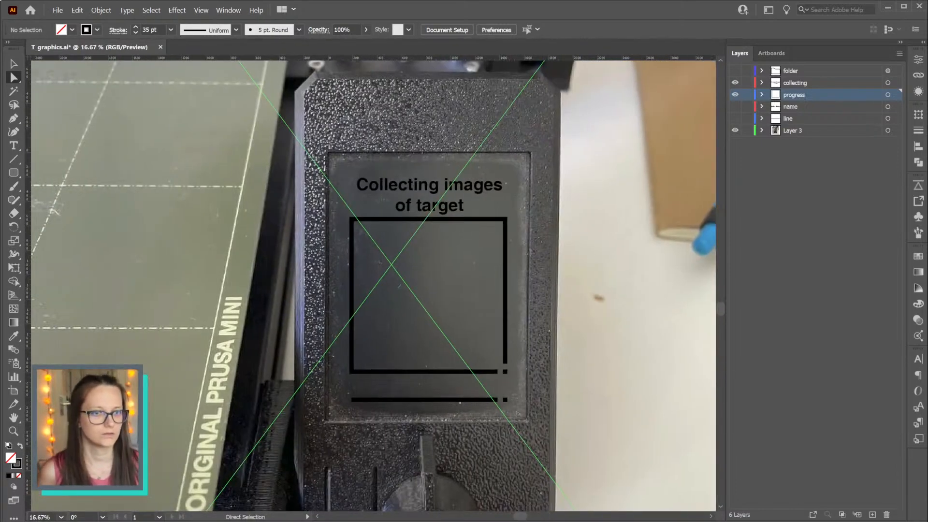
Create a layer named "image frame" directly above the progress layer
{"action": "left_click", "coordinate": [873, 514]}
{"action": "double_click", "coordinate": [792, 94]}
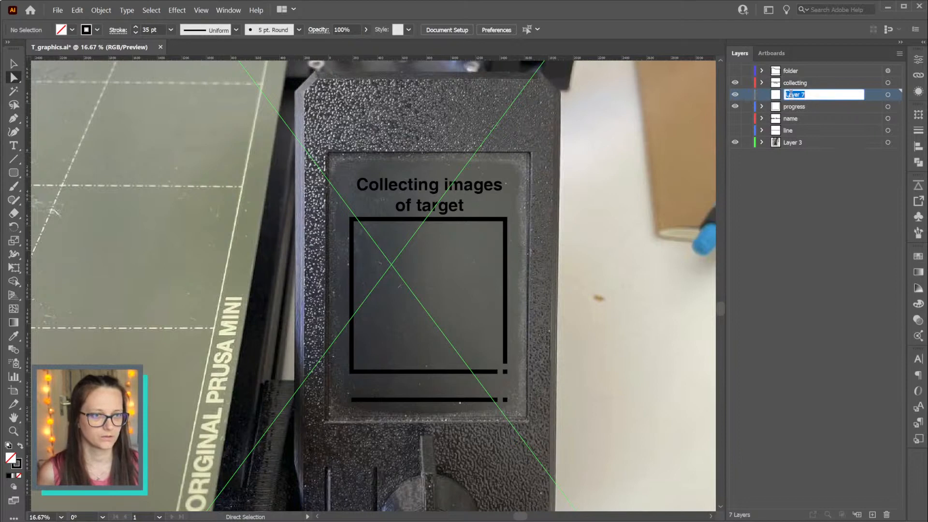
{"action": "type", "text": "image frame"}
{"action": "key", "text": "Return"}
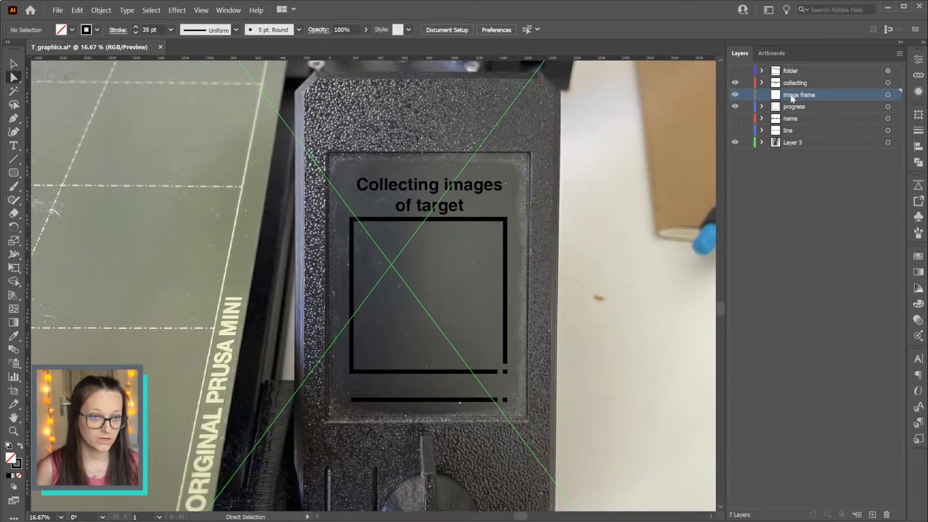
Move the square frame's group from the progress layer into the image frame layer
{"action": "left_click", "coordinate": [761, 106]}
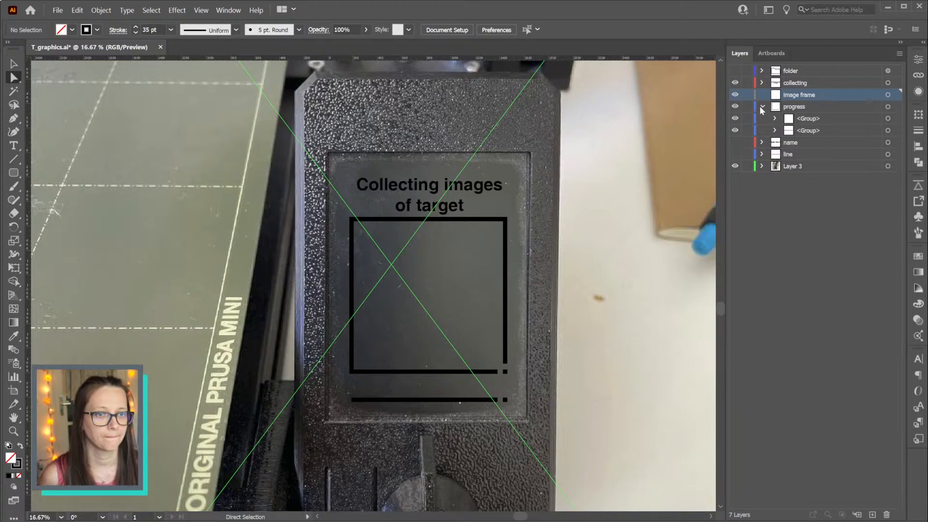
{"action": "left_click", "coordinate": [888, 119]}
{"action": "left_click_drag", "start_coordinate": [808, 119], "coordinate": [813, 93]}
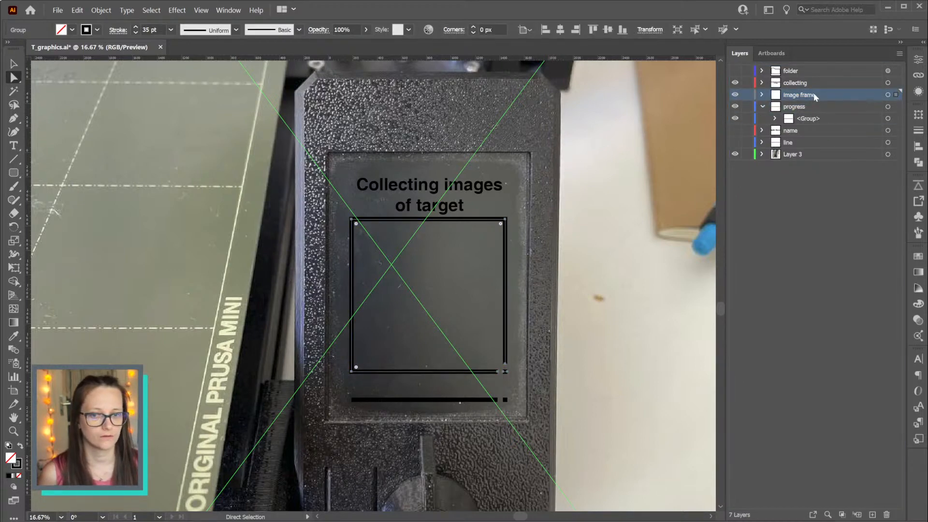
Move the image frame artwork straight down so it sits closer to the progress line and clears the heading text
{"action": "left_click", "coordinate": [888, 95]}
{"action": "key", "text": "shift+Down"}
{"action": "key", "text": "shift+Down"}
{"action": "key", "text": "shift+Down"}
{"action": "key", "text": "shift+Down"}
{"action": "key", "text": "shift+Down"}
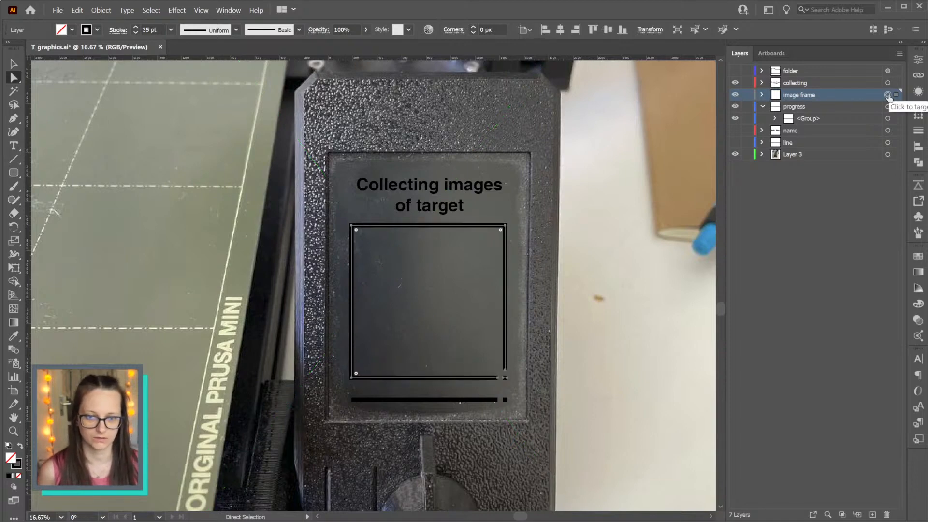
{"action": "key", "text": "shift+Down"}
{"action": "key", "text": "shift+Down"}
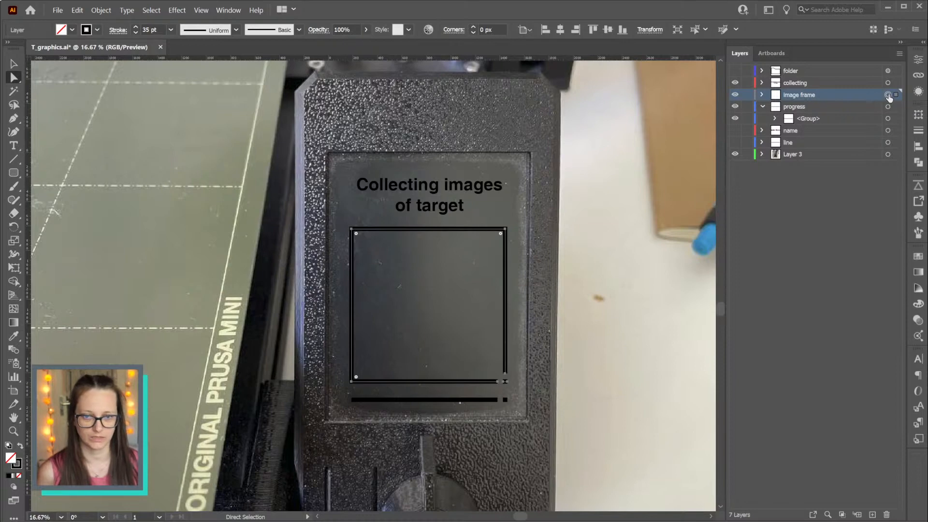
Move the "Collecting images of target" text slightly up within the display
{"action": "left_click", "coordinate": [439, 185]}
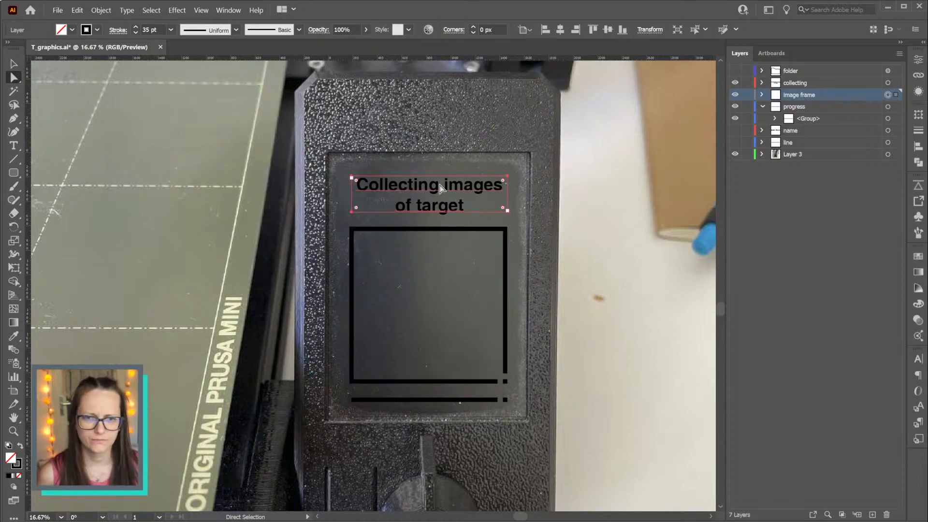
{"action": "key", "text": "shift+Up"}
{"action": "key", "text": "shift+Up"}
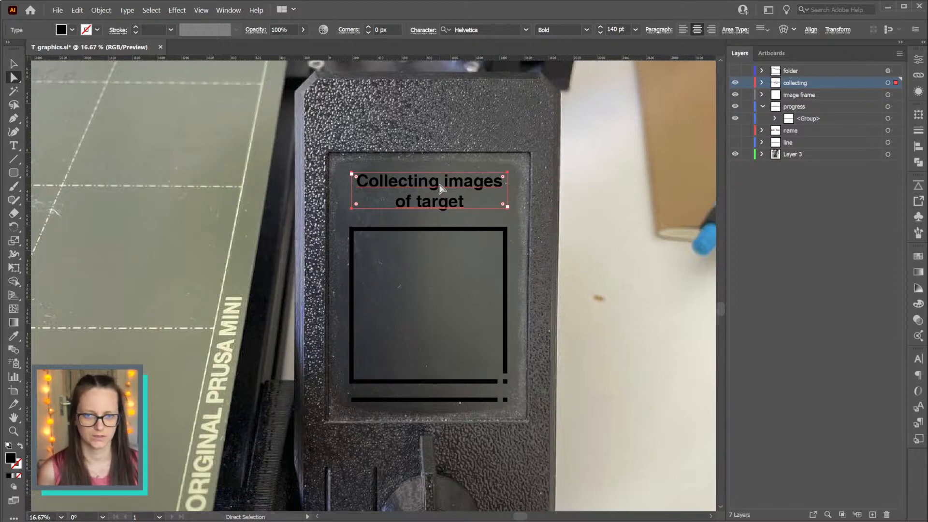
Select the whole group in the image frame layer and move it up 10 px
{"action": "left_click", "coordinate": [471, 232]}
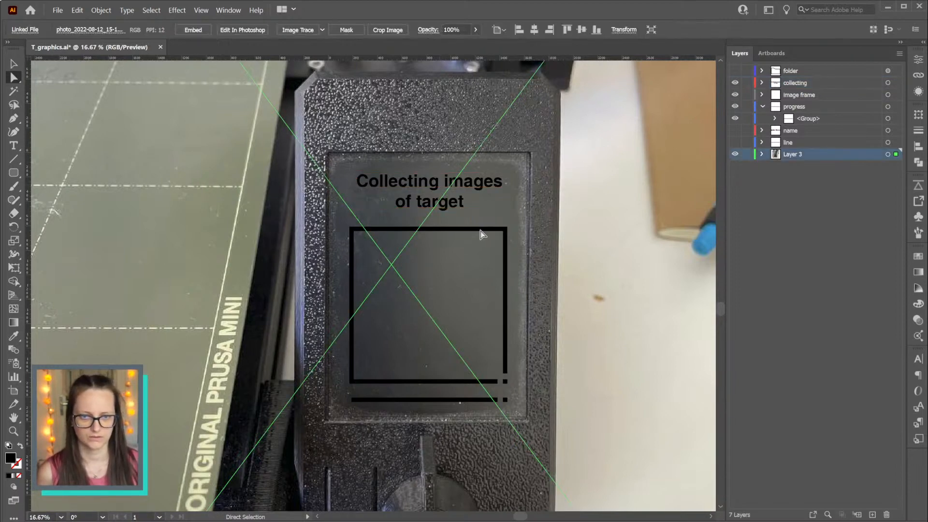
{"action": "left_click", "coordinate": [483, 228]}
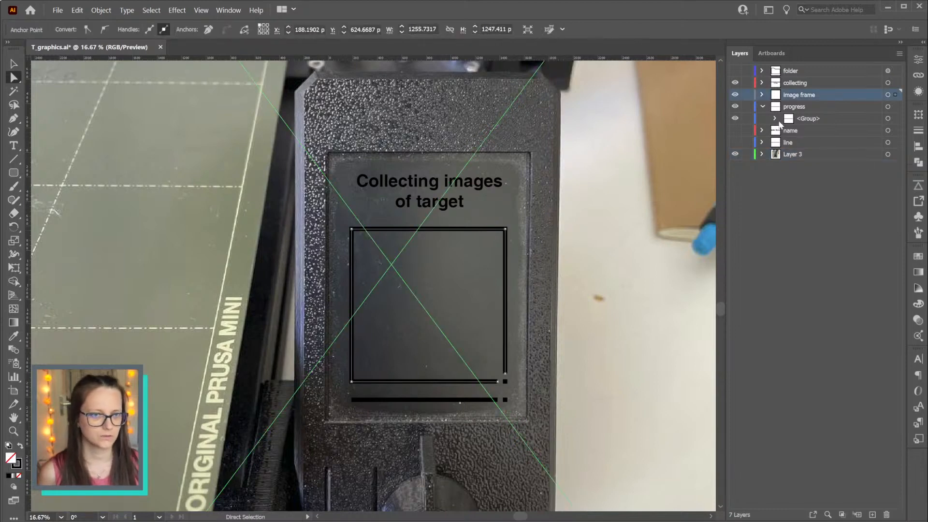
{"action": "left_click", "coordinate": [762, 95]}
{"action": "left_click", "coordinate": [775, 106]}
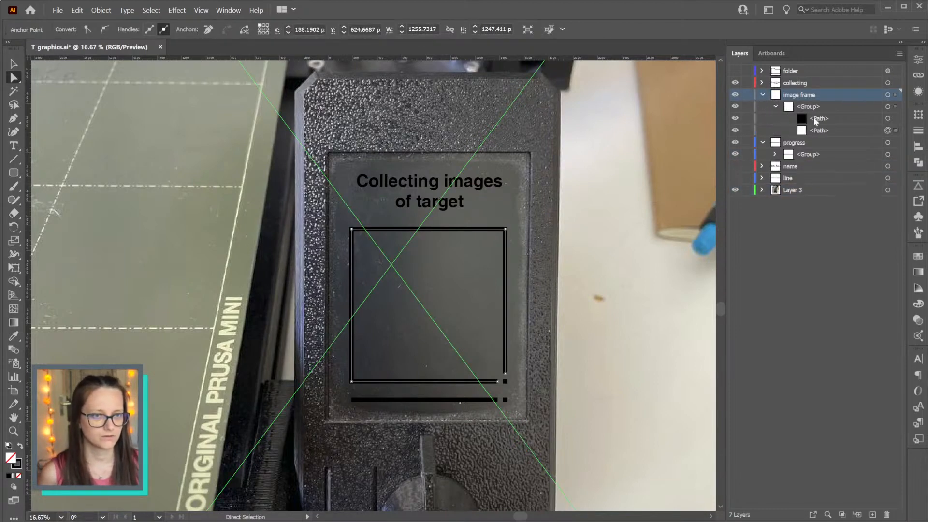
{"action": "left_click", "coordinate": [887, 106]}
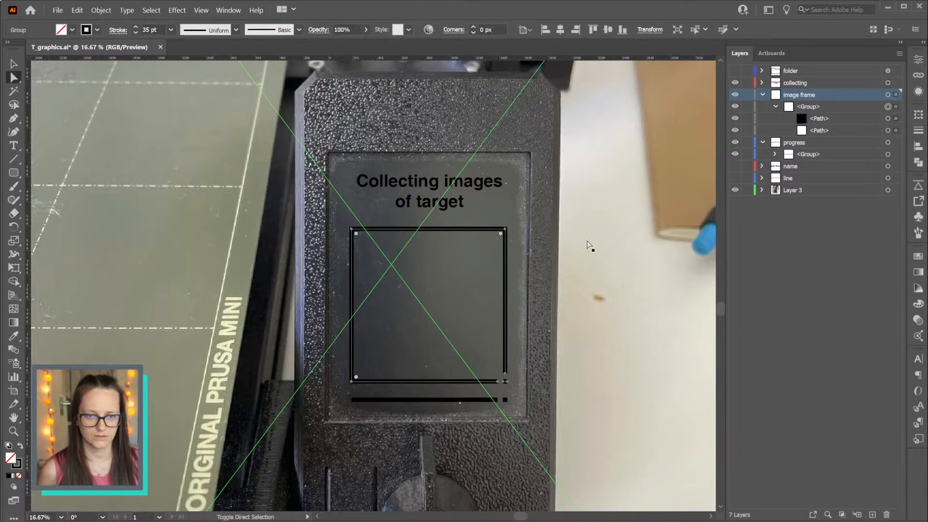
{"action": "key", "text": "Up"}
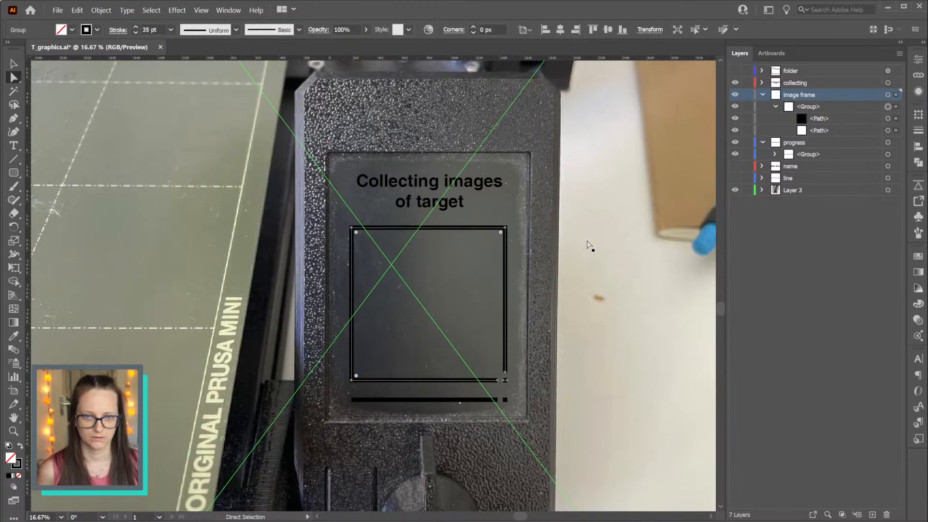
Lock Layer 3 containing the printer photo and nudge the image frame group slightly further up
{"action": "left_click", "coordinate": [654, 303]}
{"action": "left_click", "coordinate": [747, 190]}
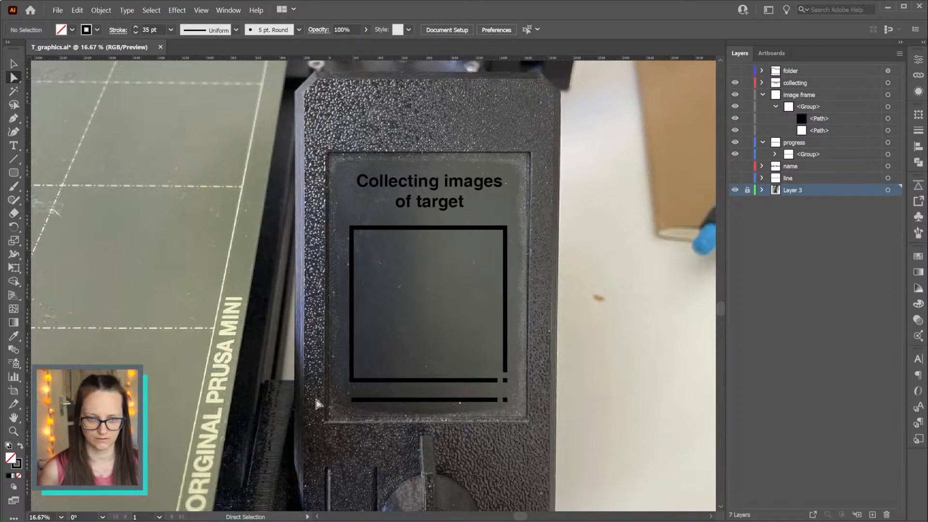
{"action": "left_click", "coordinate": [504, 260]}
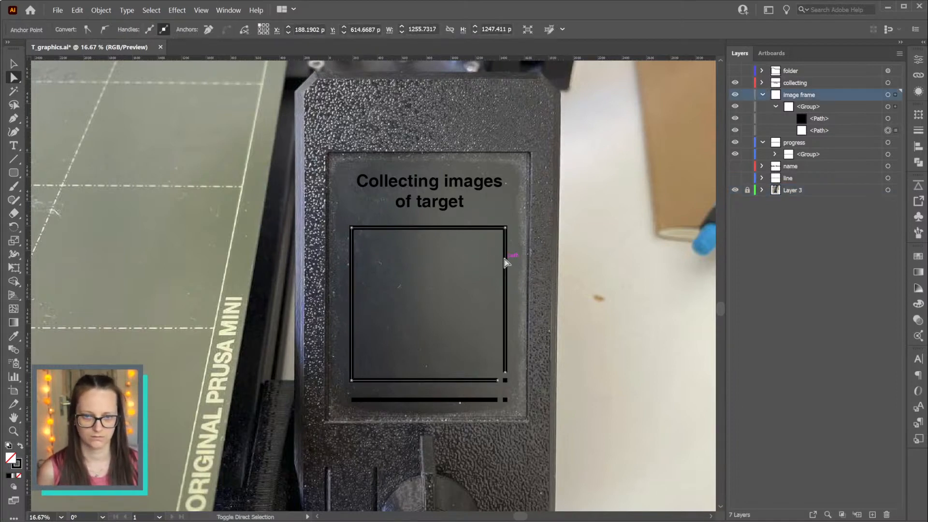
{"action": "key", "text": "a"}
{"action": "key", "text": "v"}
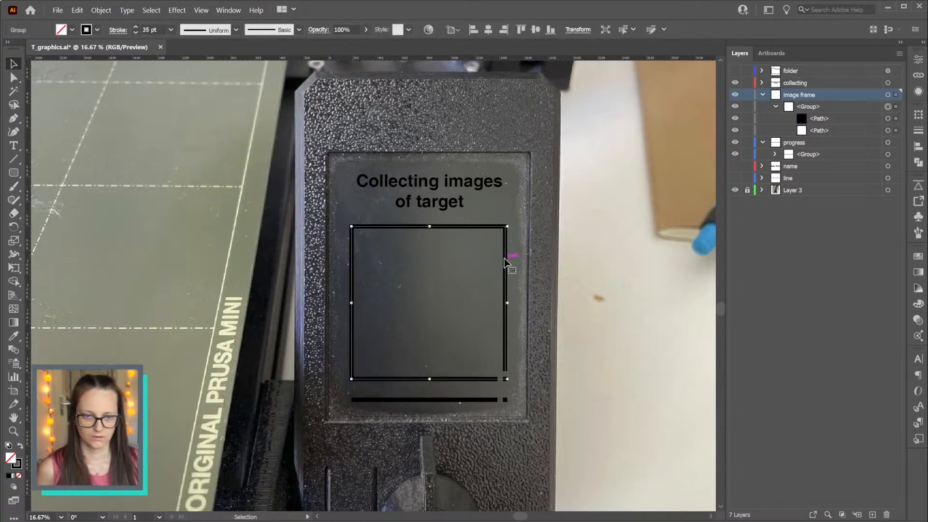
{"action": "left_click", "coordinate": [647, 285]}
{"action": "left_click", "coordinate": [473, 203]}
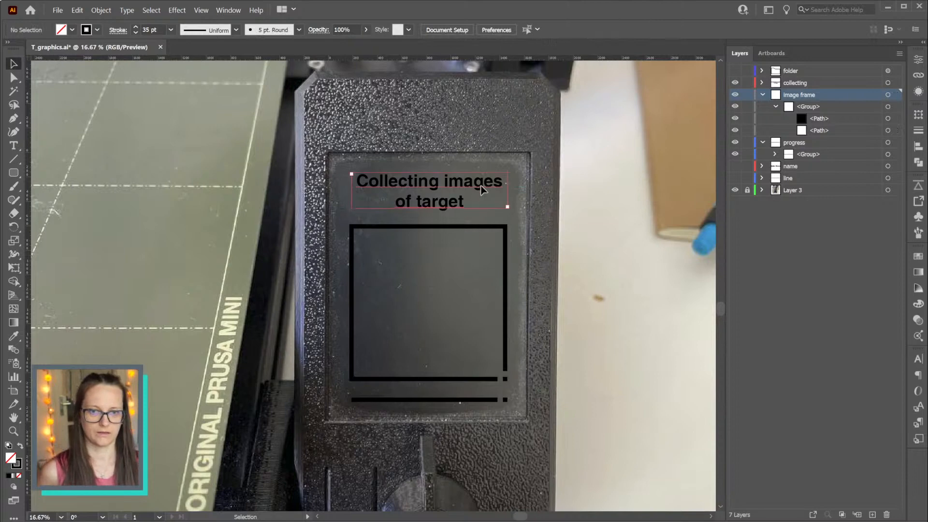
{"action": "left_click", "coordinate": [571, 261]}
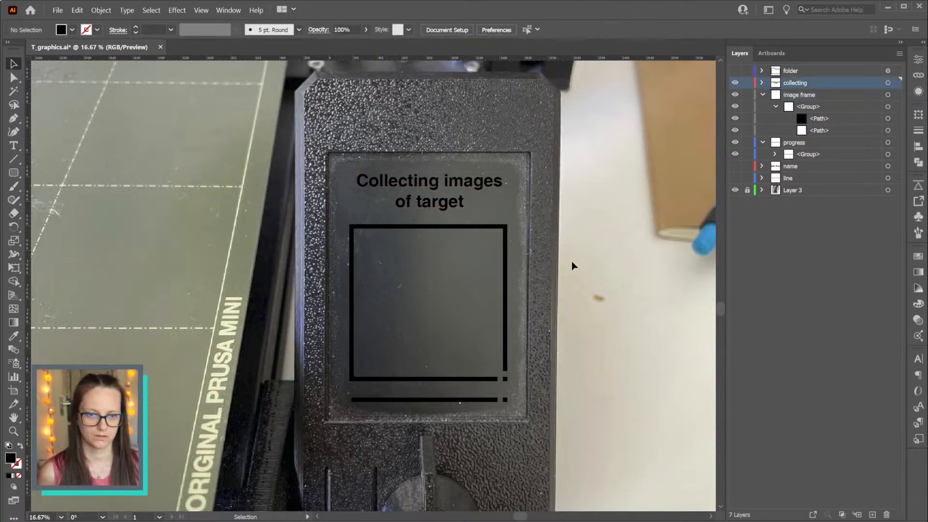
{"action": "scroll", "coordinate": [654, 338], "scroll_direction": "down", "scroll_amount": 1}
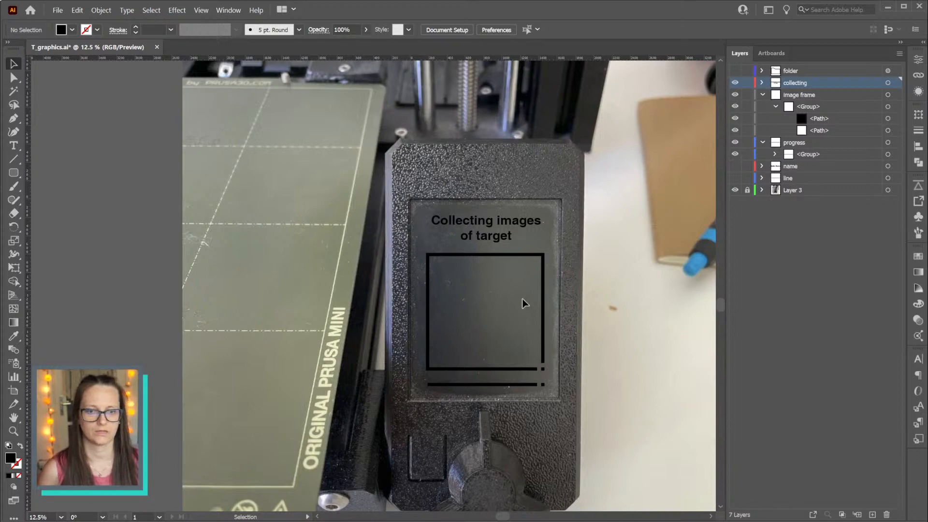
Add a layer named "image frame mask" above the image frame layer and move the frame's complete square path into it
{"action": "left_click", "coordinate": [810, 95]}
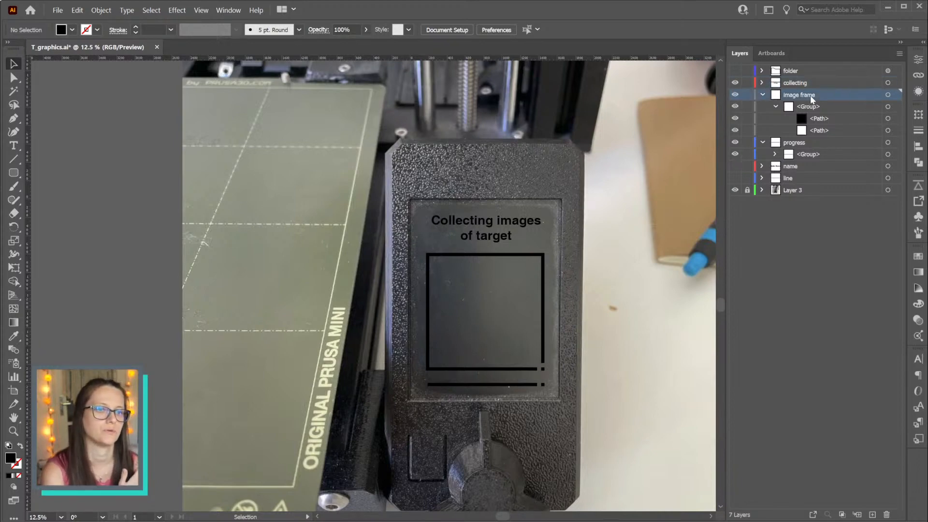
{"action": "left_click", "coordinate": [887, 118]}
{"action": "left_click", "coordinate": [887, 131]}
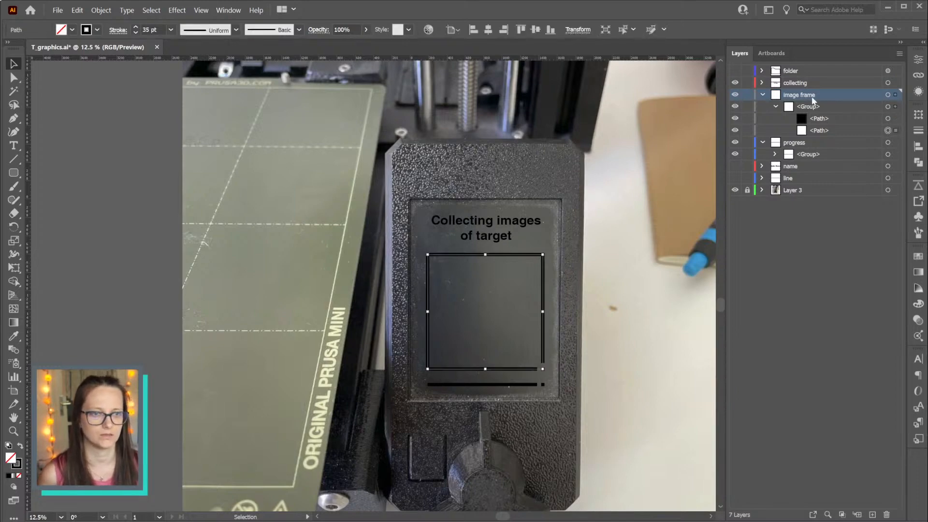
{"action": "left_click", "coordinate": [872, 514]}
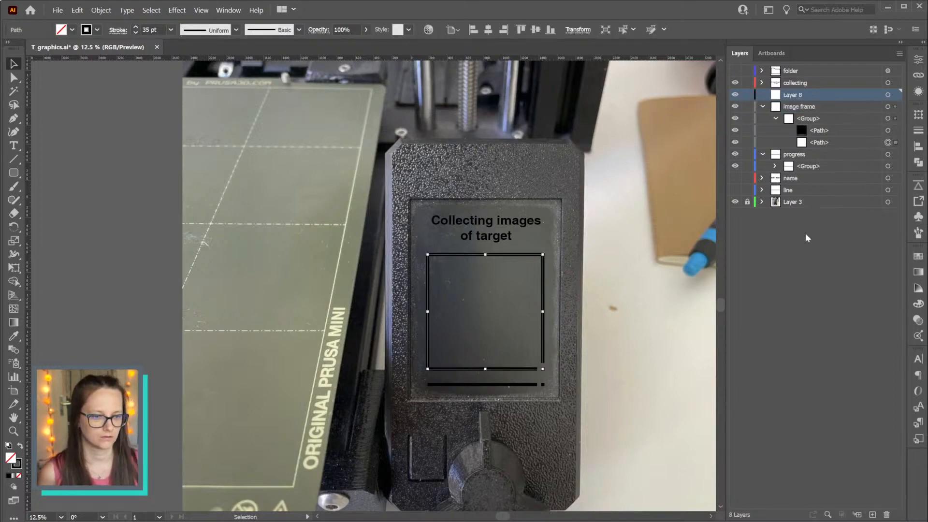
{"action": "double_click", "coordinate": [793, 94]}
{"action": "type", "text": "image"}
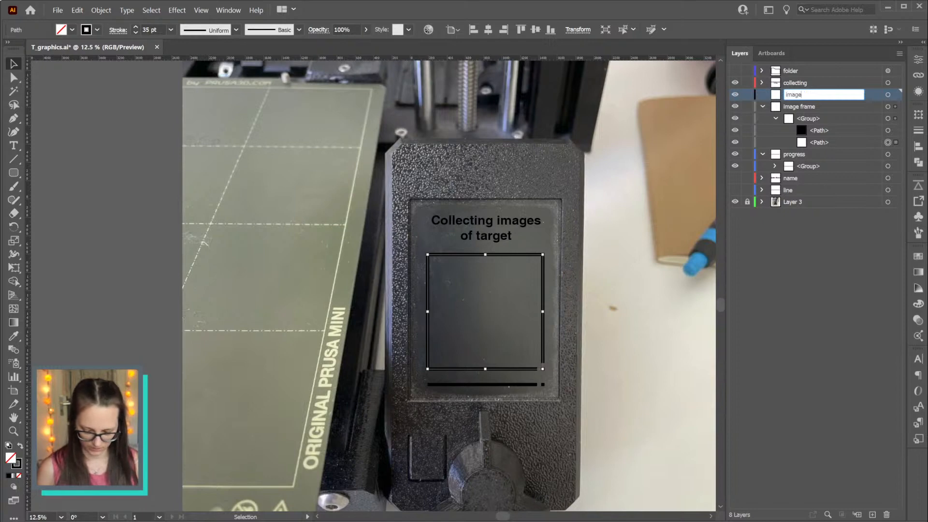
{"action": "type", "text": " frame mask"}
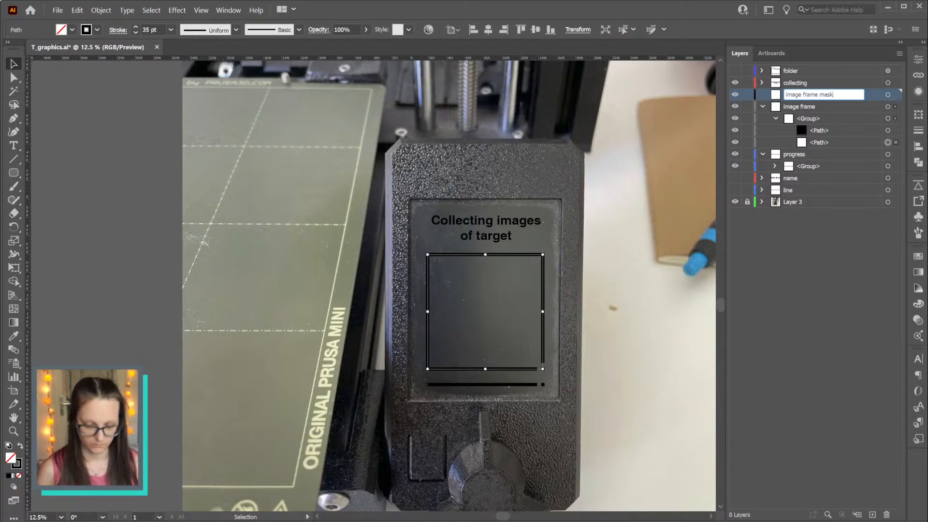
{"action": "key", "text": "Return"}
{"action": "left_click_drag", "start_coordinate": [831, 144], "coordinate": [824, 94]}
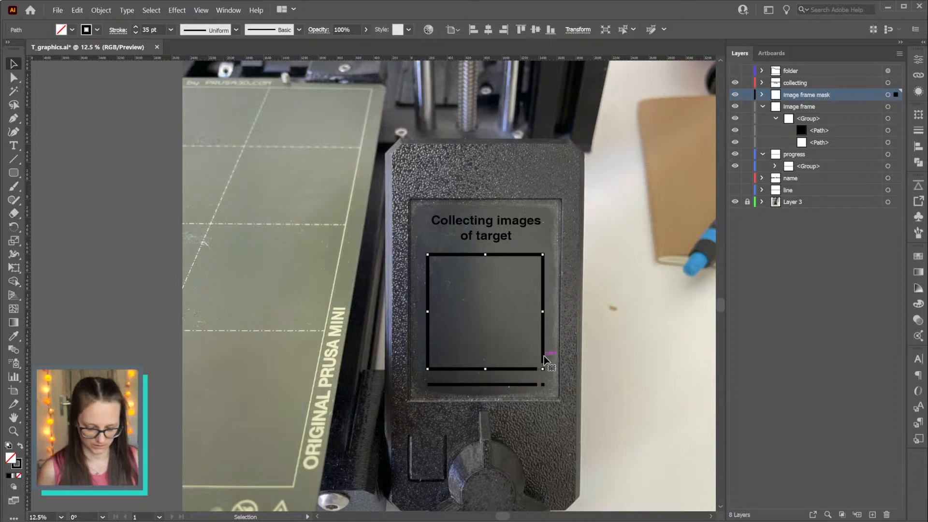
Delete the extra anchor points beside the mask square's lower-right corner and swap its stroke and fill to make it solid black
{"action": "key", "text": "p"}
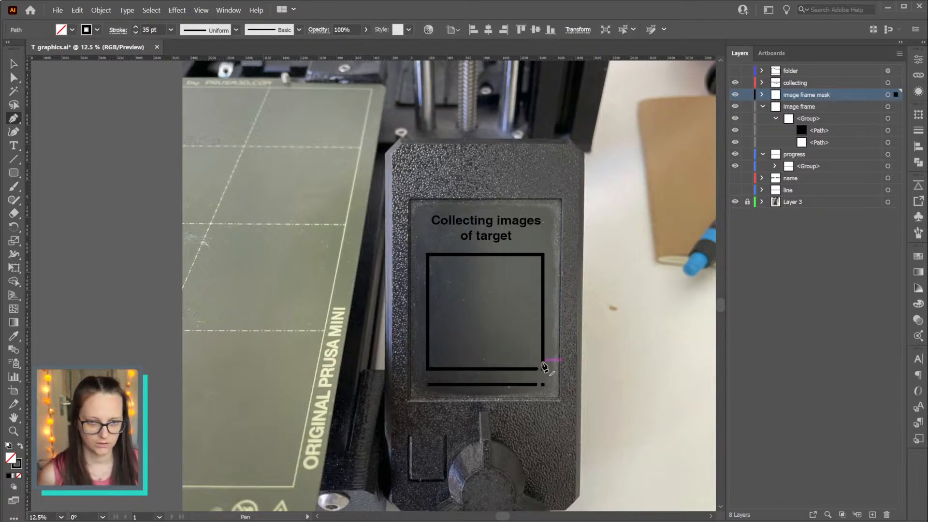
{"action": "left_click", "coordinate": [543, 363]}
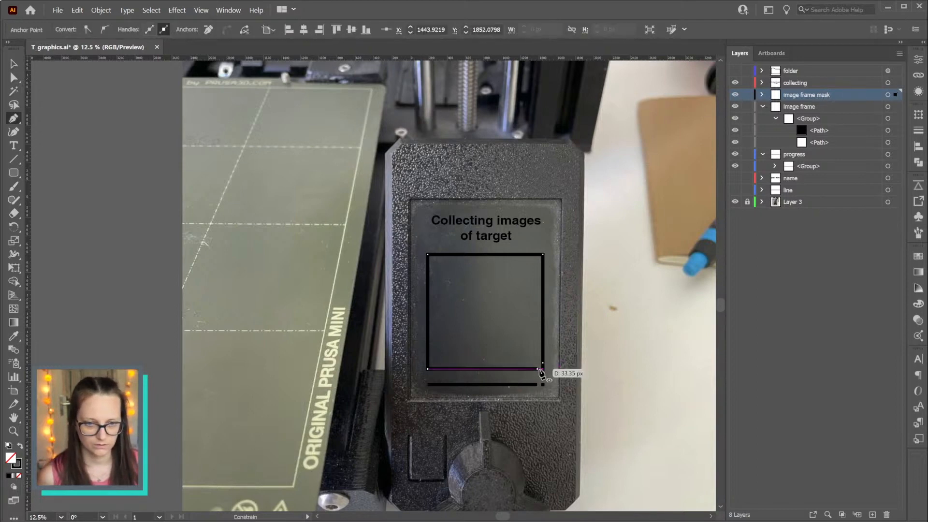
{"action": "left_click", "coordinate": [540, 369]}
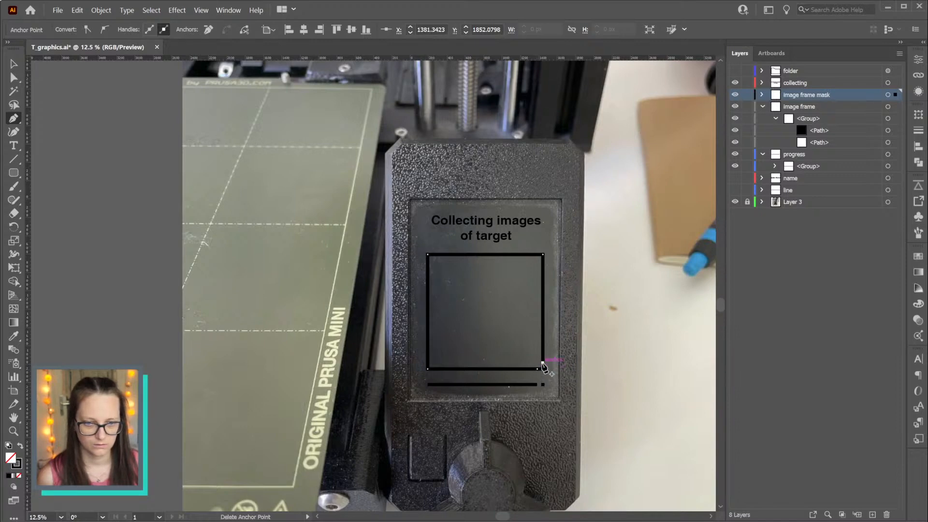
{"action": "left_click", "coordinate": [543, 362]}
{"action": "left_click", "coordinate": [537, 369]}
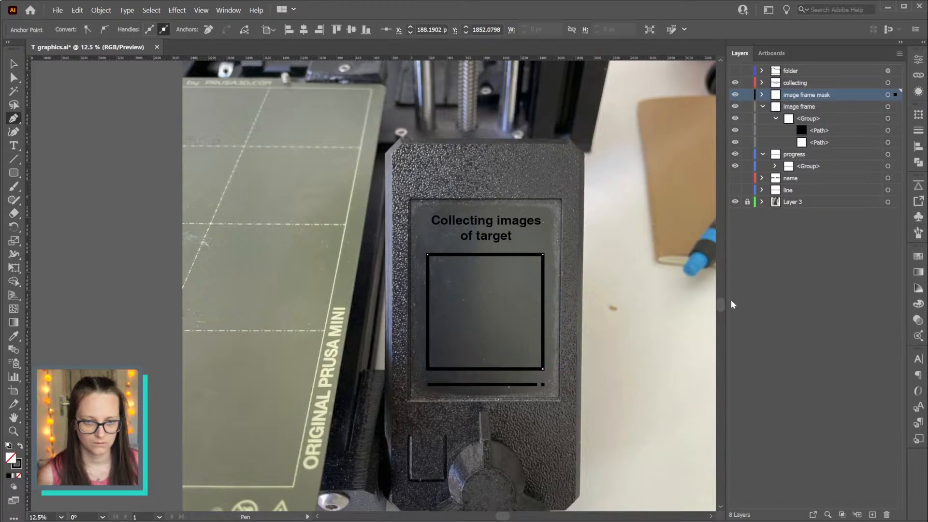
{"action": "left_click", "coordinate": [20, 449]}
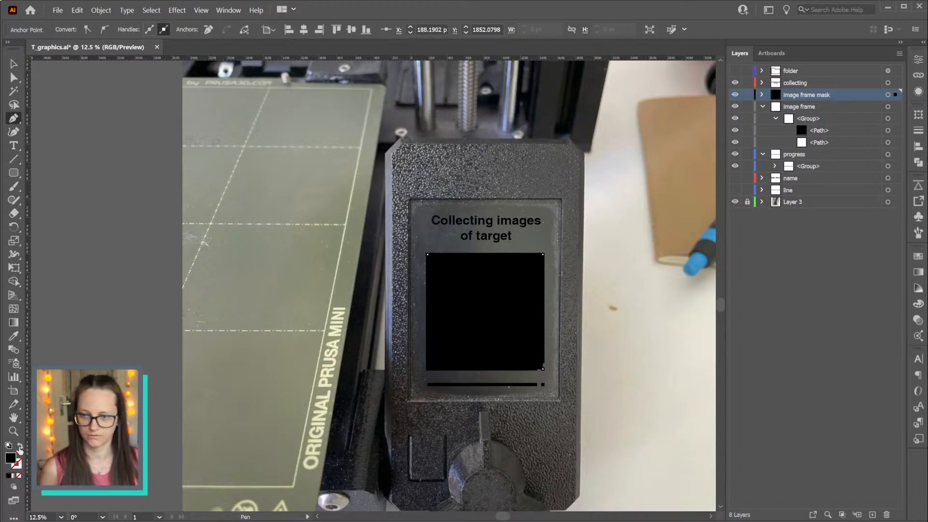
Hide the image frame mask layer, move the image frame layer above it and save the document
{"action": "left_click", "coordinate": [735, 95]}
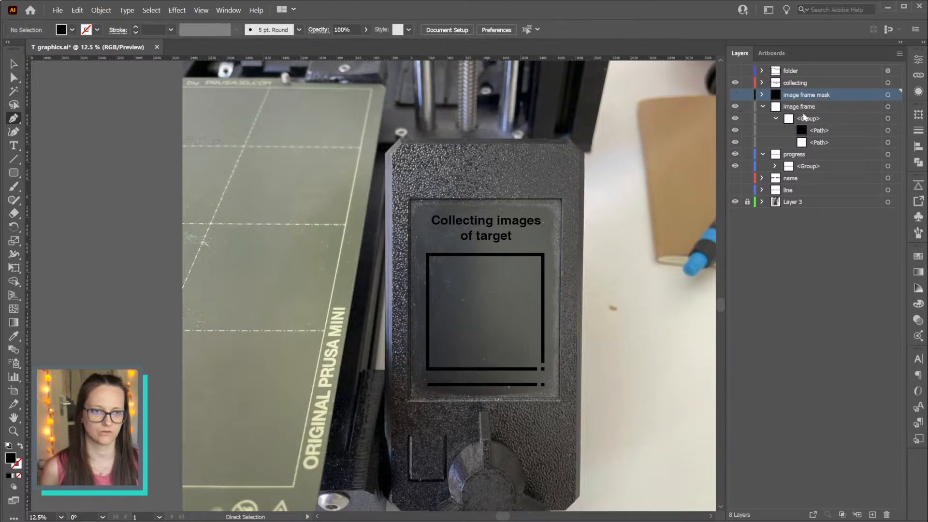
{"action": "left_click", "coordinate": [762, 106]}
{"action": "left_click_drag", "start_coordinate": [797, 107], "coordinate": [808, 93]}
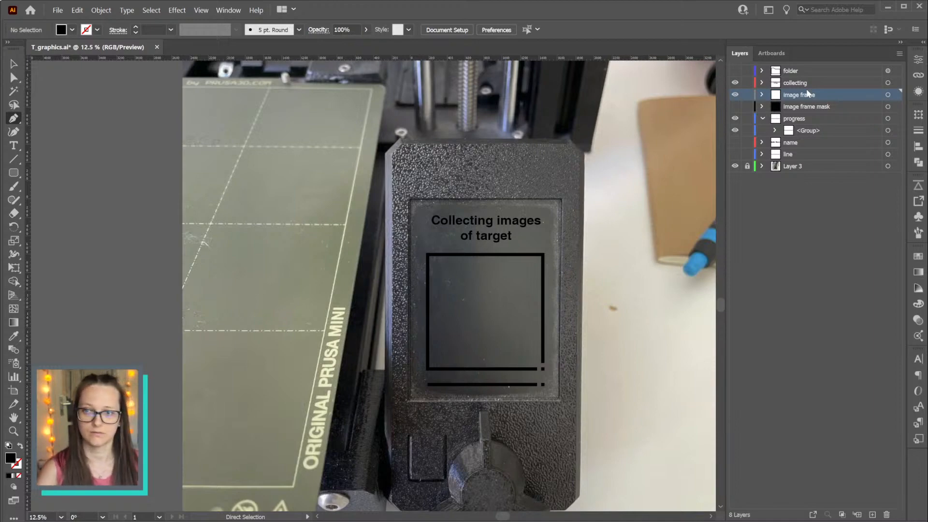
{"action": "key", "text": "ctrl+s"}
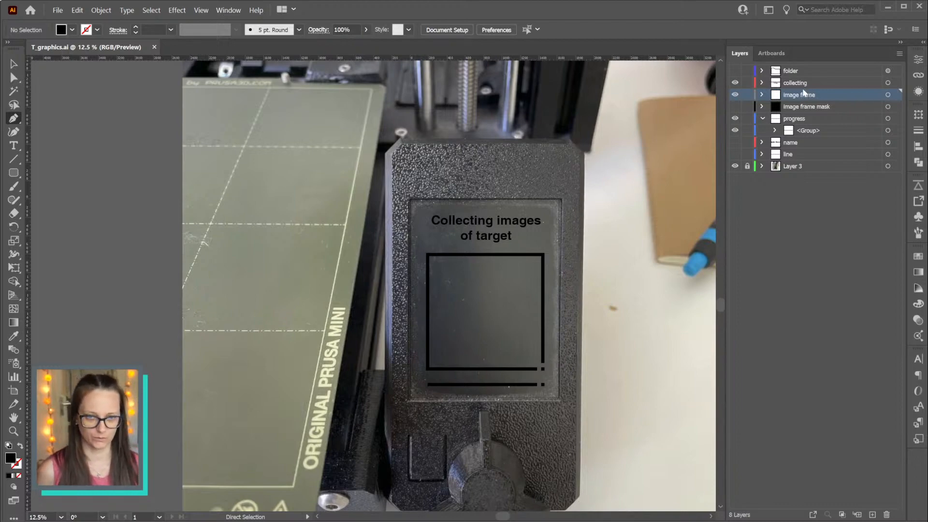
Duplicate the collecting layer and rename the copy "analysing"
{"action": "left_click_drag", "start_coordinate": [799, 84], "coordinate": [796, 77]}
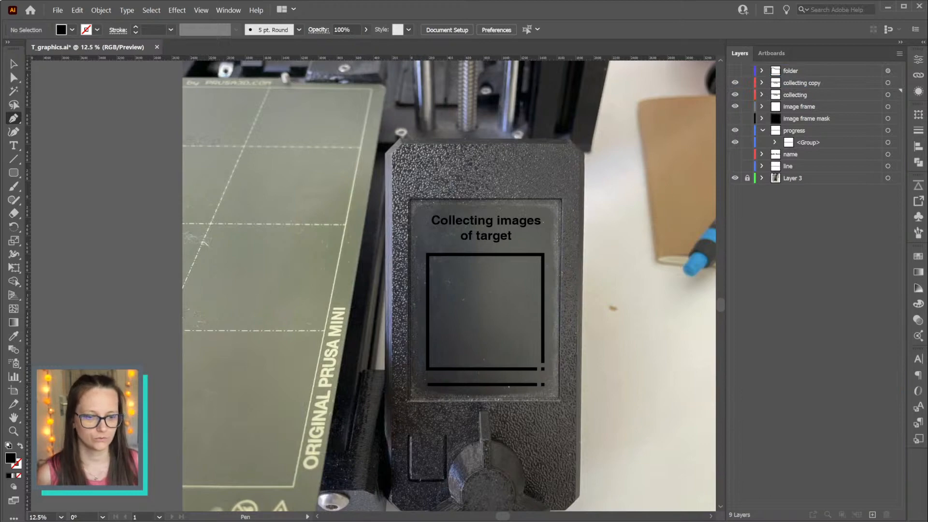
{"action": "key", "text": "alt+Tab"}
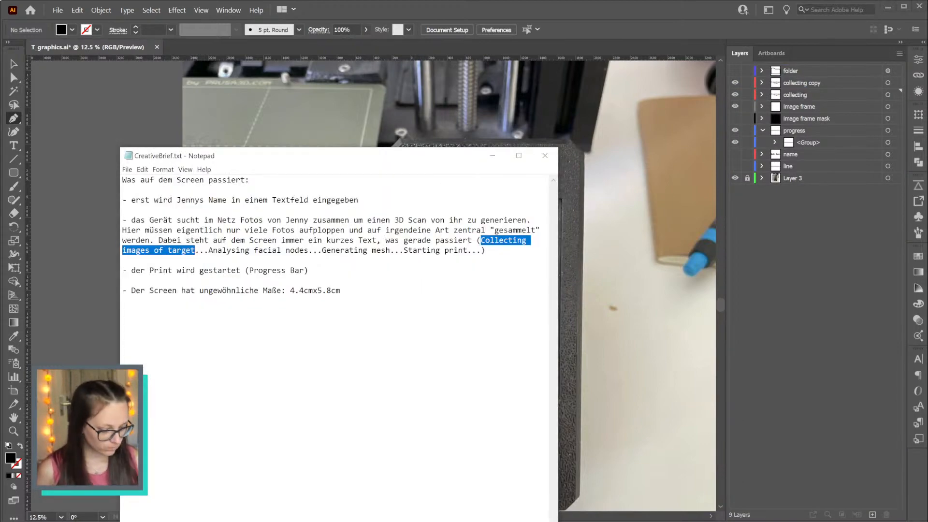
{"action": "key", "text": "alt+Tab"}
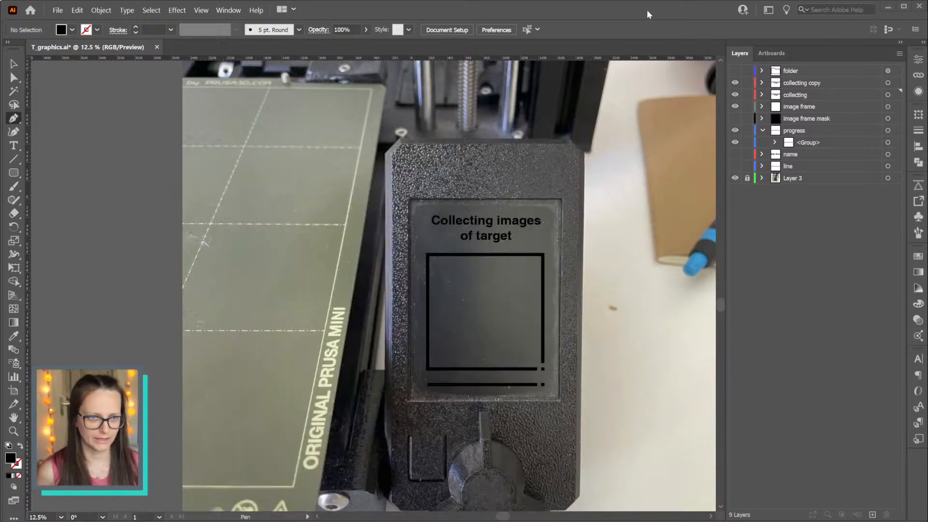
{"action": "double_click", "coordinate": [805, 87]}
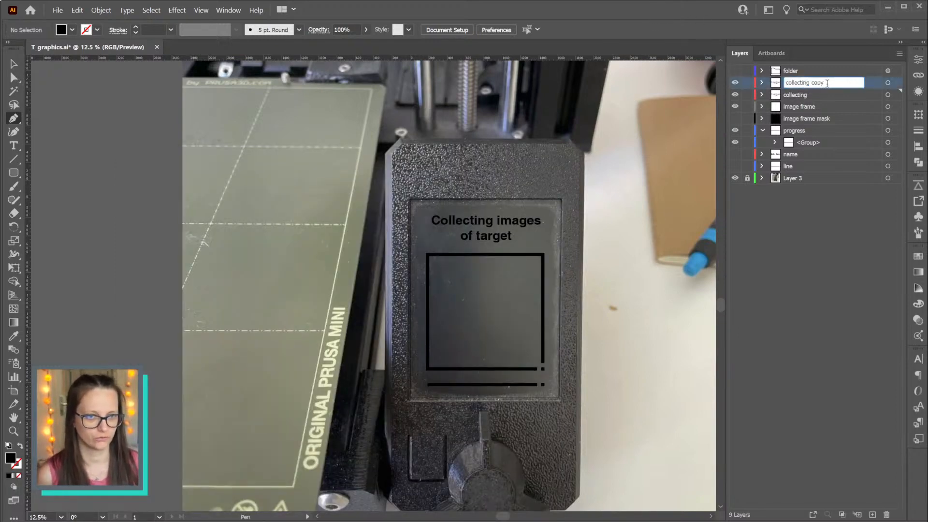
{"action": "type", "text": "a"}
{"action": "type", "text": "zsing"}
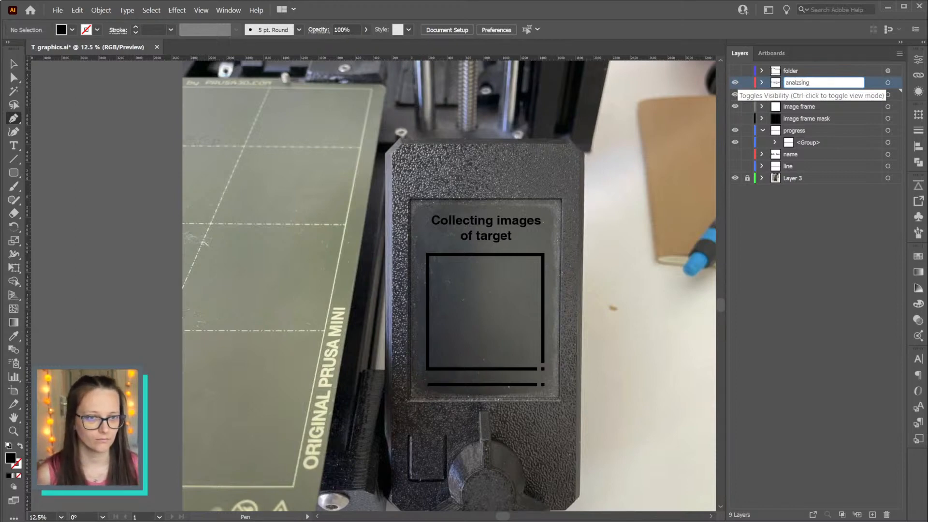
{"action": "key", "text": "BackSpace"}
{"action": "key", "text": "BackSpace"}
{"action": "key", "text": "BackSpace"}
{"action": "key", "text": "BackSpace"}
{"action": "key", "text": "BackSpace"}
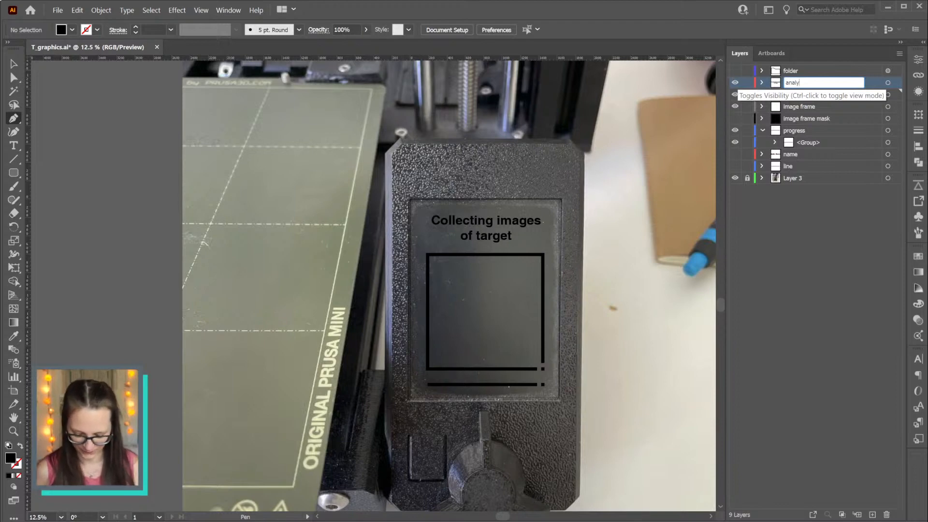
{"action": "type", "text": "ysing"}
{"action": "key", "text": "Return"}
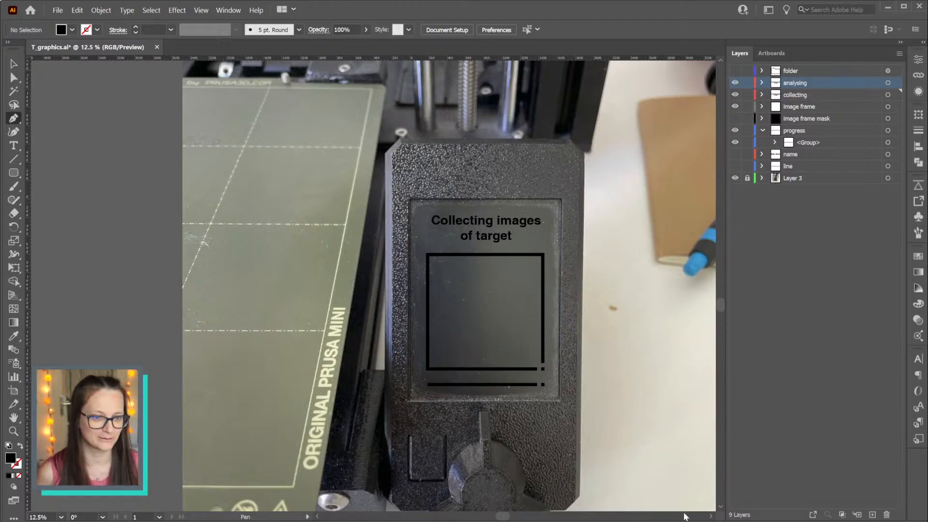
Switch to CreativeBrief.txt in Notepad and copy the phrase "Analysing facial nodes"
{"action": "key", "text": "alt+Tab"}
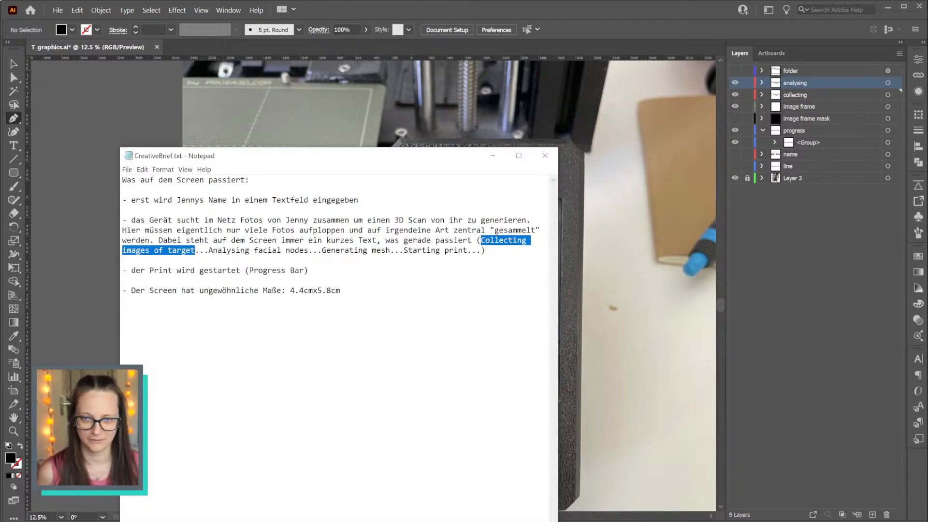
{"action": "left_click_drag", "start_coordinate": [208, 250], "coordinate": [308, 250]}
{"action": "key", "text": "ctrl+c"}
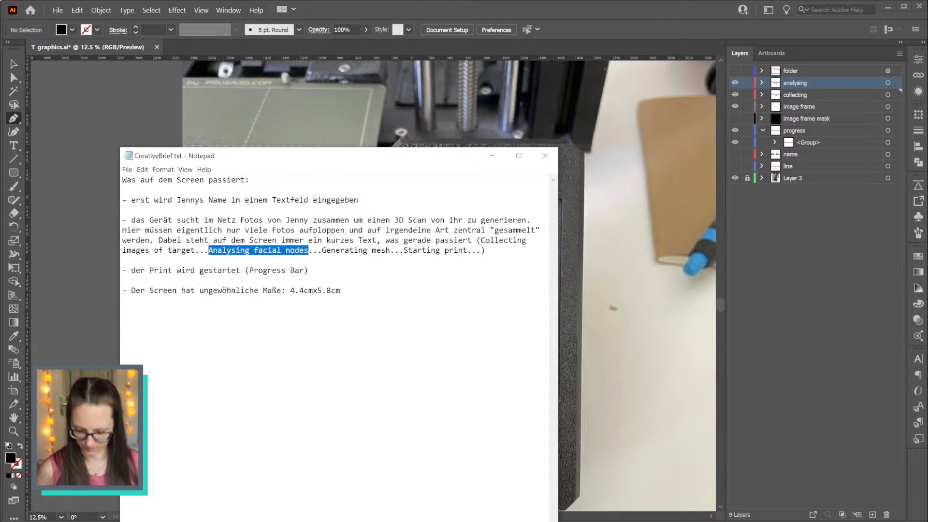
Back in Illustrator, hide the collecting layer and replace the analysing layer's heading with "Analysing facial nodes"
{"action": "left_click", "coordinate": [887, 83]}
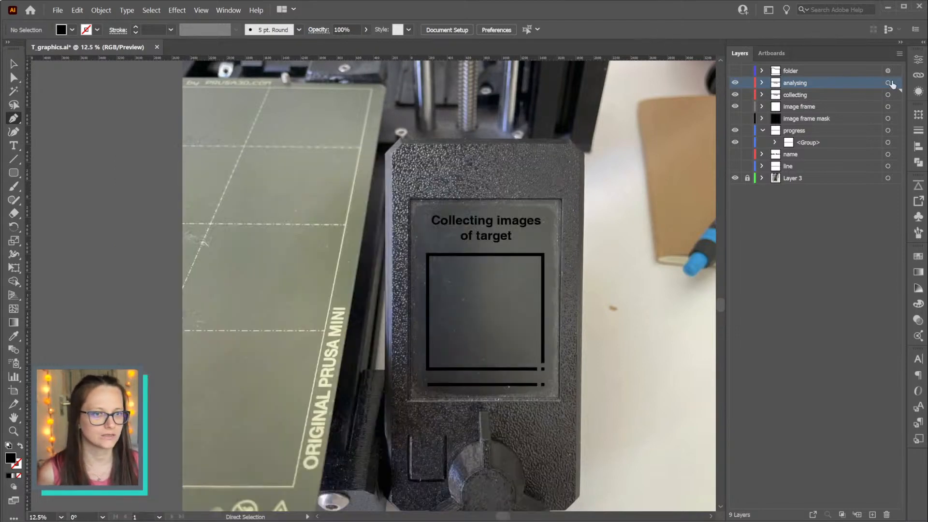
{"action": "left_click", "coordinate": [735, 95]}
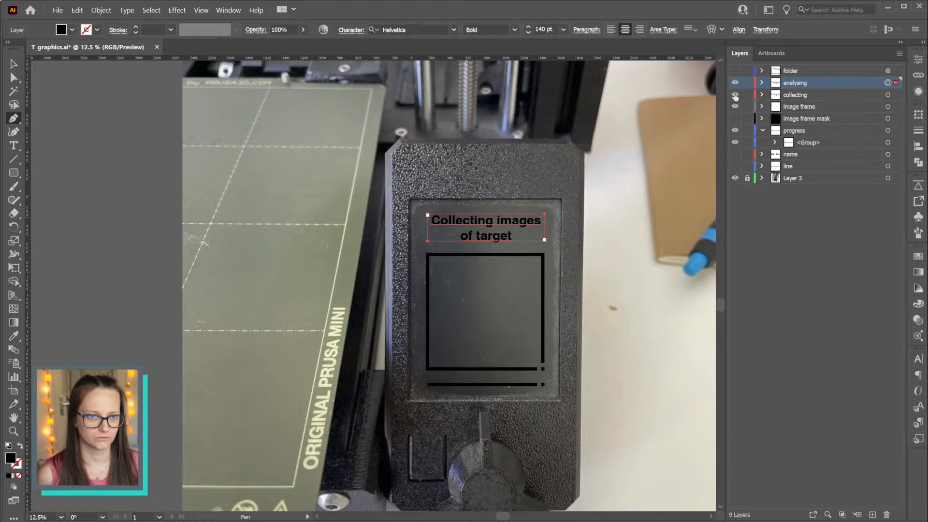
{"action": "key", "text": "t"}
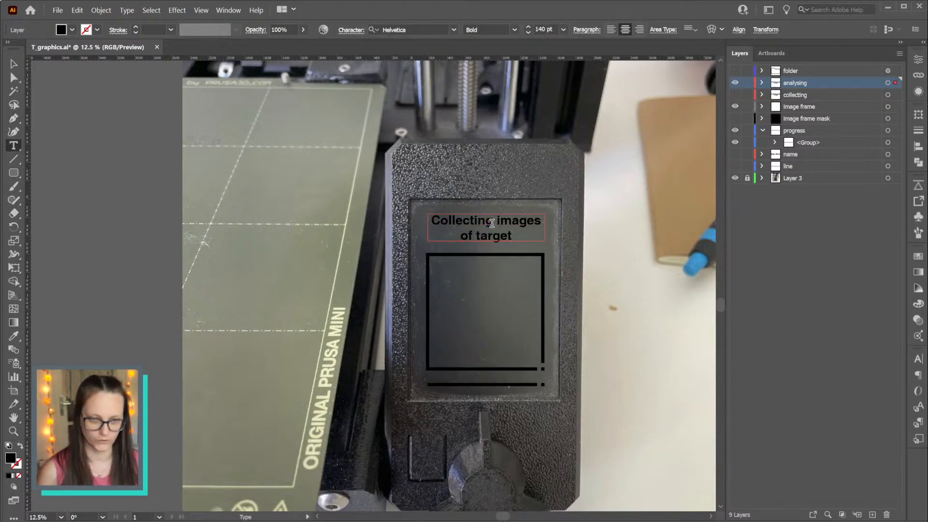
{"action": "left_click", "coordinate": [492, 228]}
{"action": "key", "text": "ctrl+a"}
{"action": "key", "text": "ctrl+v"}
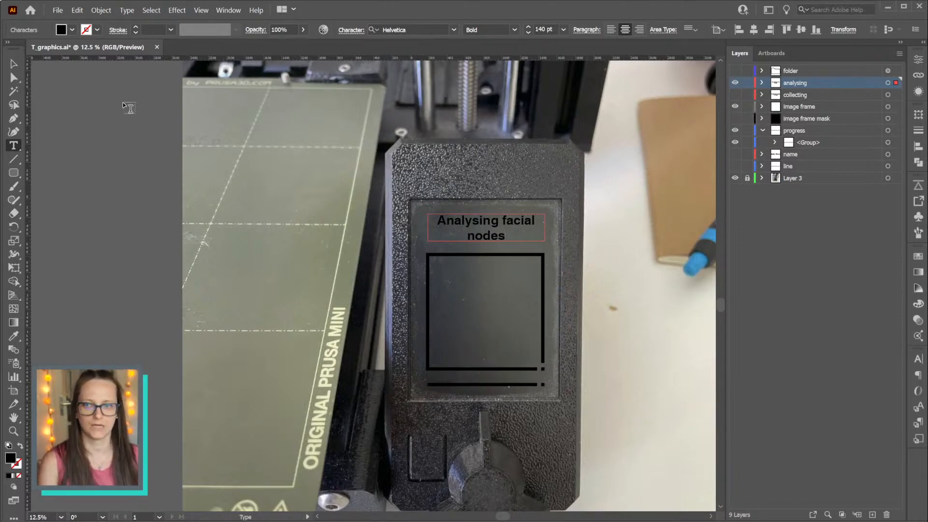
{"action": "key", "text": "Escape"}
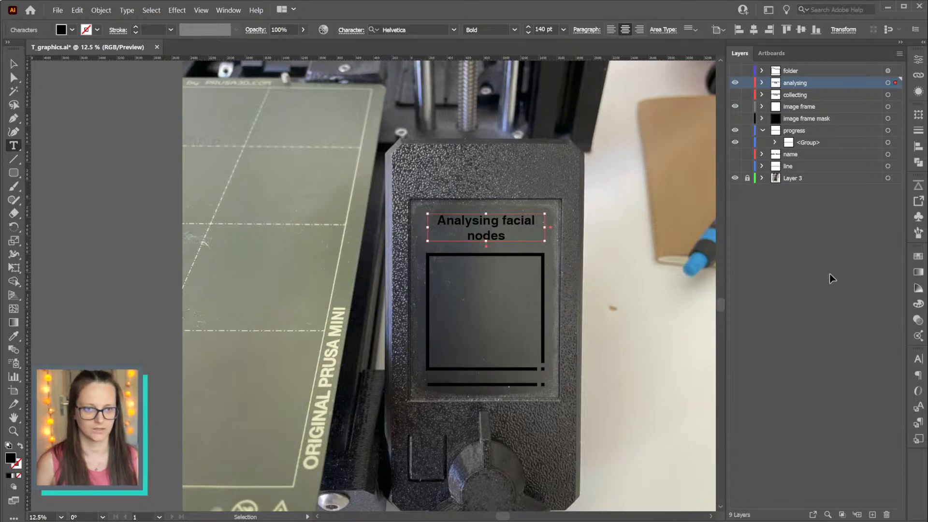
{"action": "key", "text": "Escape"}
Make Layer 3 the active layer and select its printer photo
{"action": "left_click", "coordinate": [855, 180]}
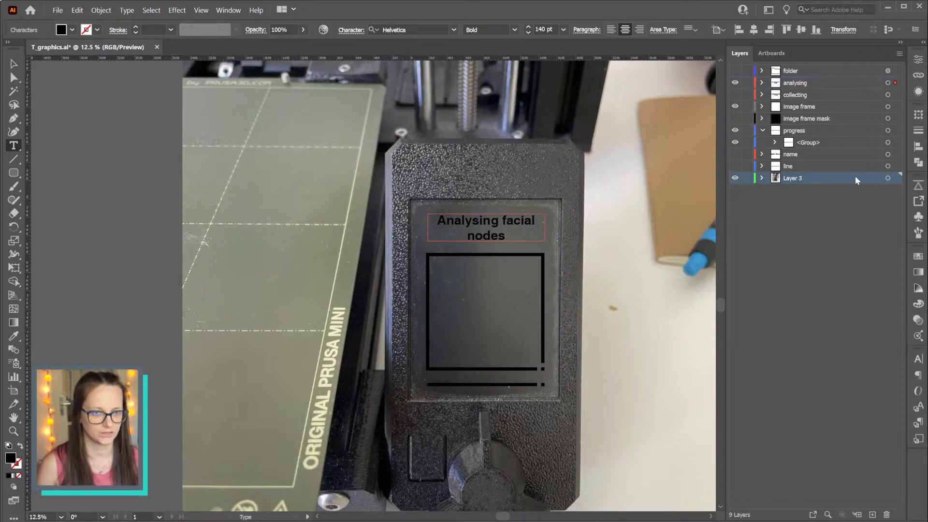
{"action": "left_click", "coordinate": [888, 178]}
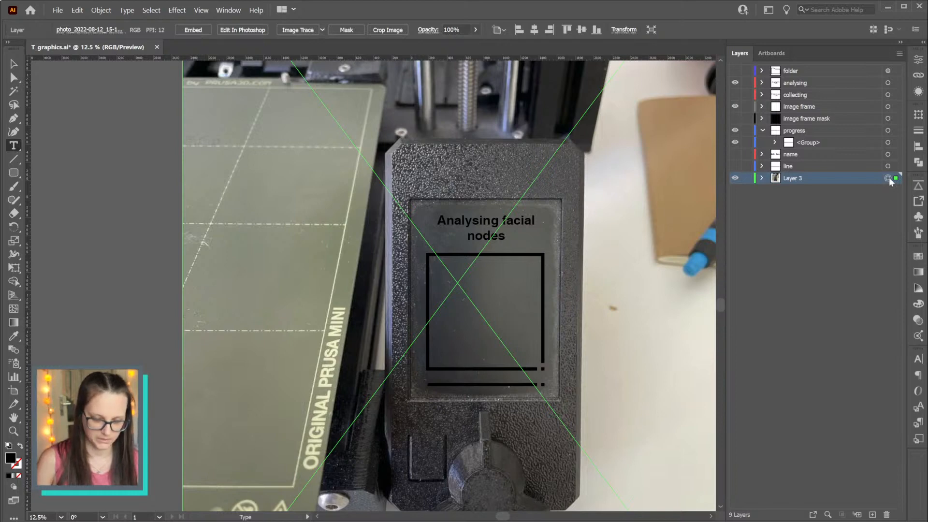
{"action": "key", "text": "ctrl+shift+p"}
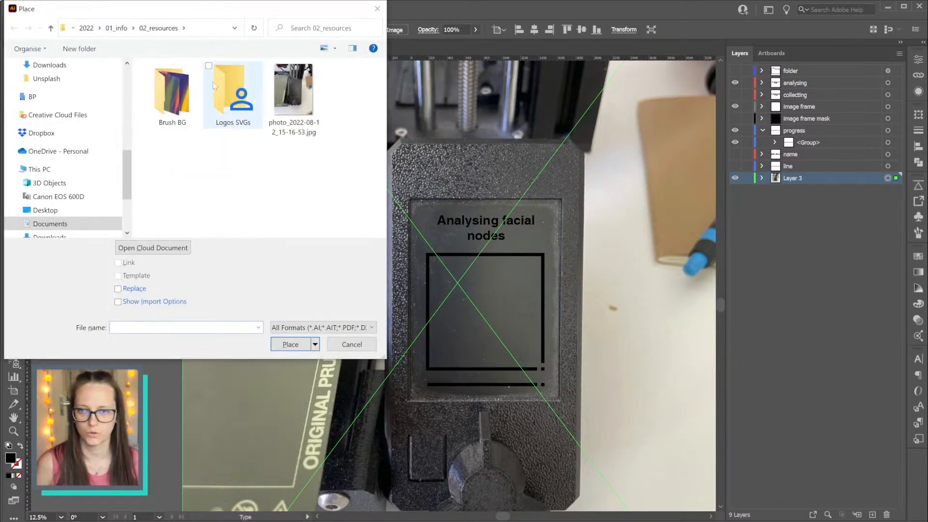
{"action": "left_click", "coordinate": [101, 28]}
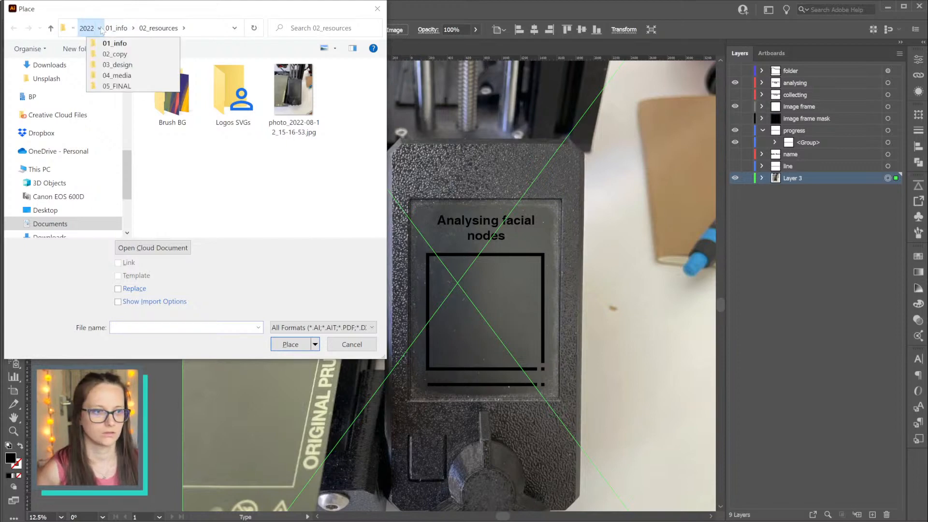
{"action": "left_click", "coordinate": [113, 76]}
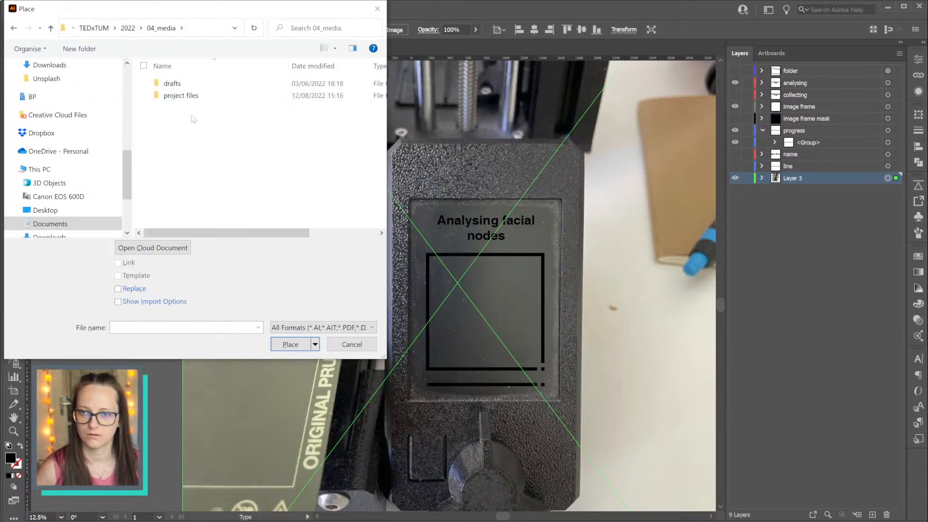
{"action": "double_click", "coordinate": [191, 96]}
{"action": "key", "text": "alt+Left"}
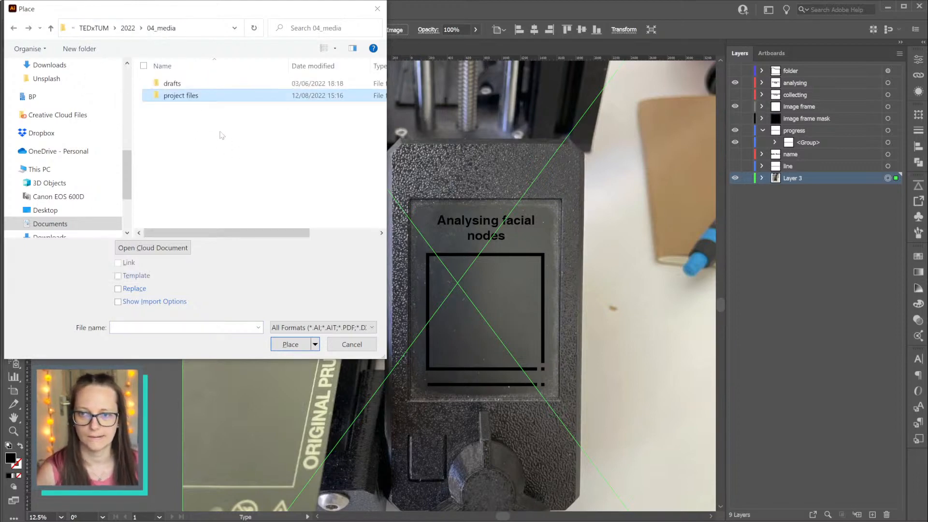
{"action": "key", "text": "alt+Left"}
{"action": "key", "text": "alt+Right"}
{"action": "left_click", "coordinate": [188, 85]}
{"action": "double_click", "coordinate": [188, 85]}
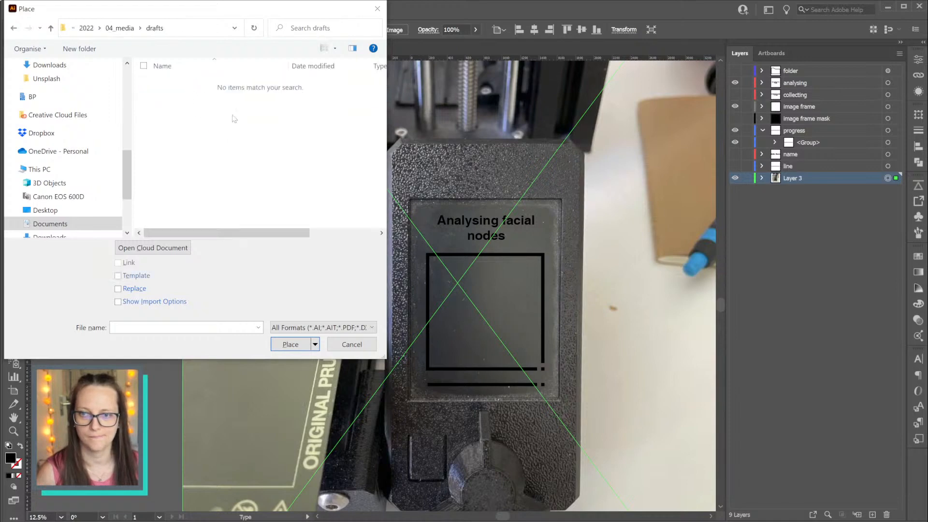
{"action": "key", "text": "alt+Left"}
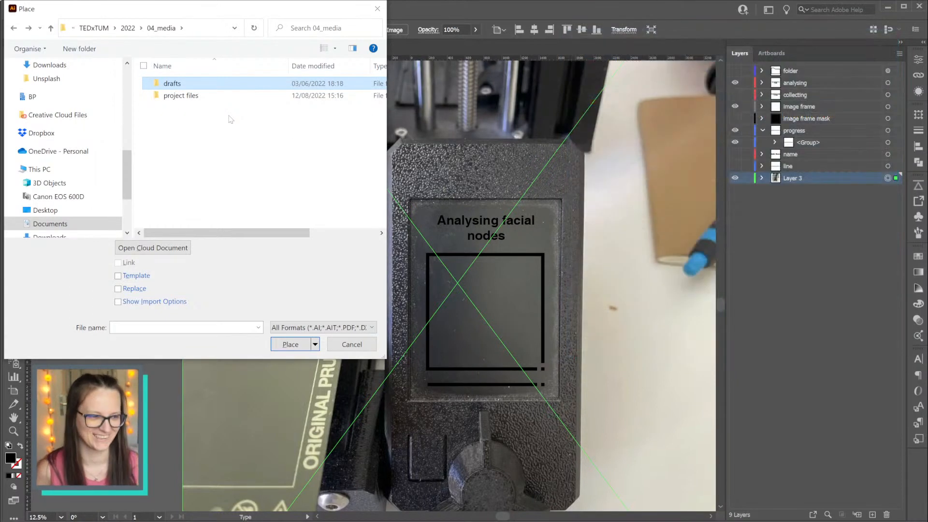
{"action": "left_click", "coordinate": [194, 97]}
{"action": "double_click", "coordinate": [193, 97]}
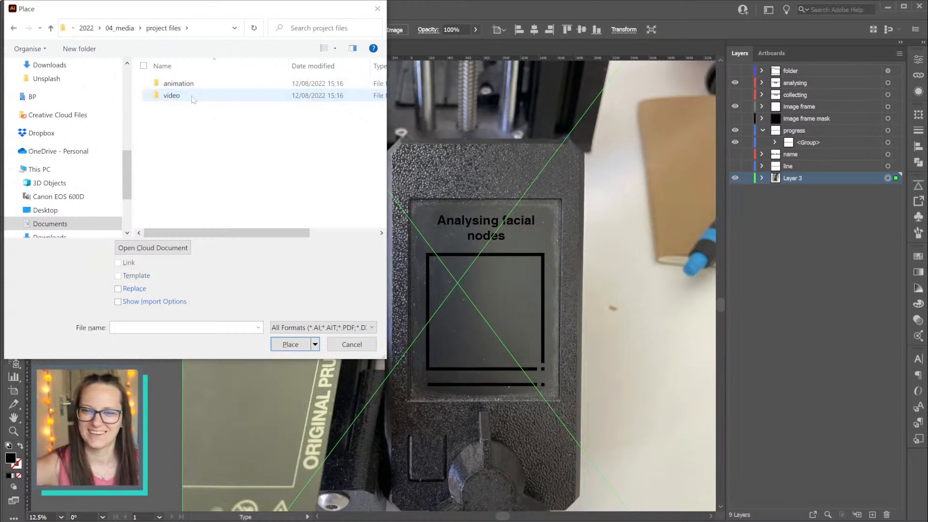
{"action": "double_click", "coordinate": [184, 83]}
{"action": "double_click", "coordinate": [193, 108]}
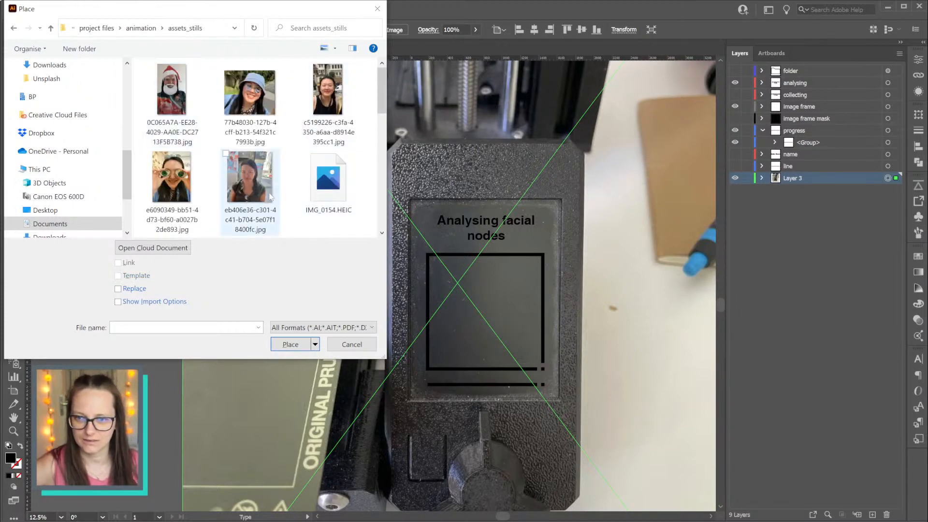
{"action": "scroll", "coordinate": [318, 155], "scroll_direction": "down", "scroll_amount": 1}
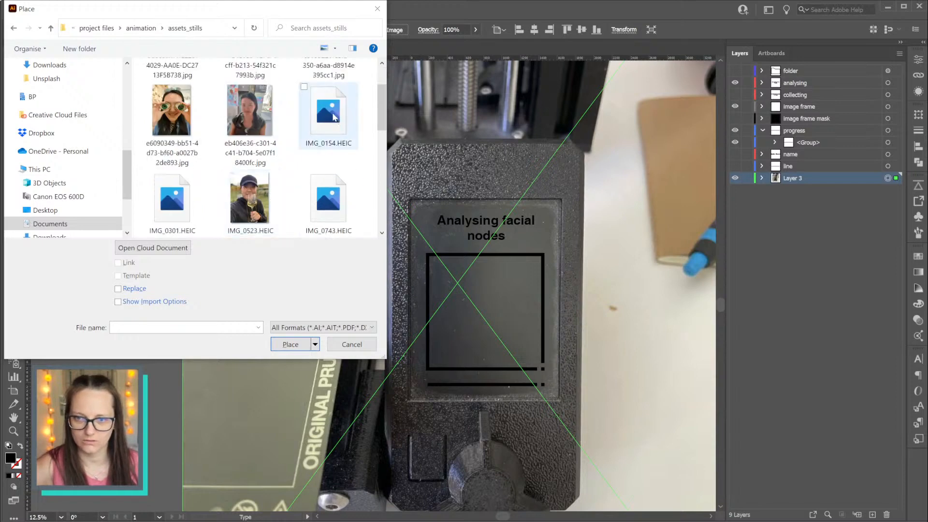
{"action": "left_click", "coordinate": [337, 118]}
{"action": "scroll", "coordinate": [337, 145], "scroll_direction": "down", "scroll_amount": 3}
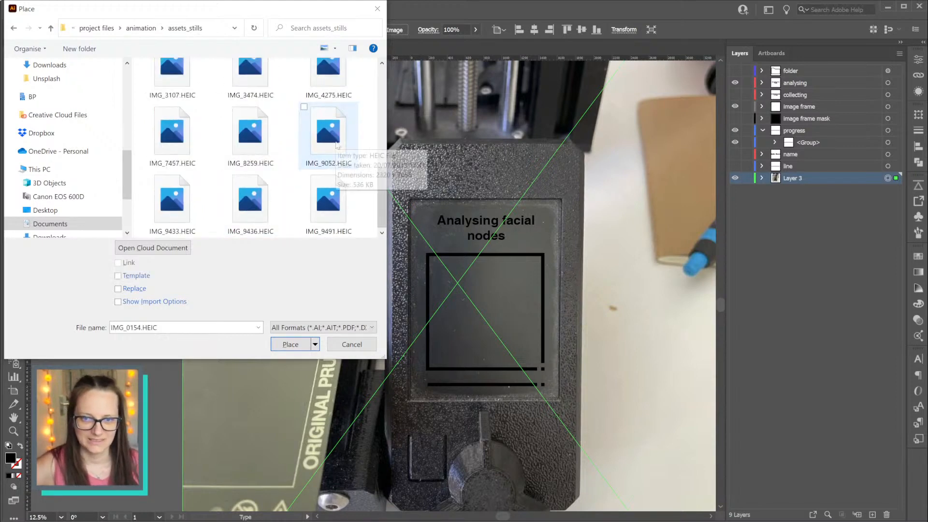
{"action": "scroll", "coordinate": [337, 145], "scroll_direction": "up", "scroll_amount": 3}
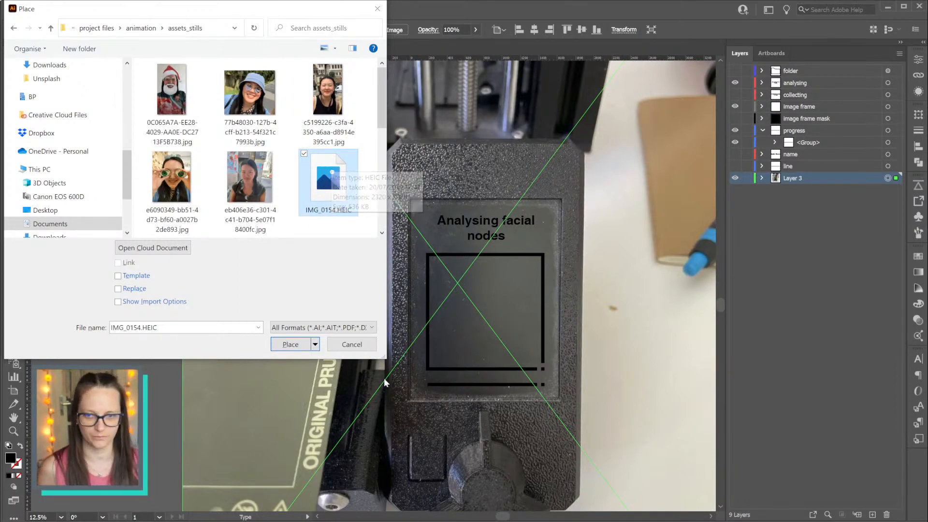
{"action": "left_click", "coordinate": [352, 343]}
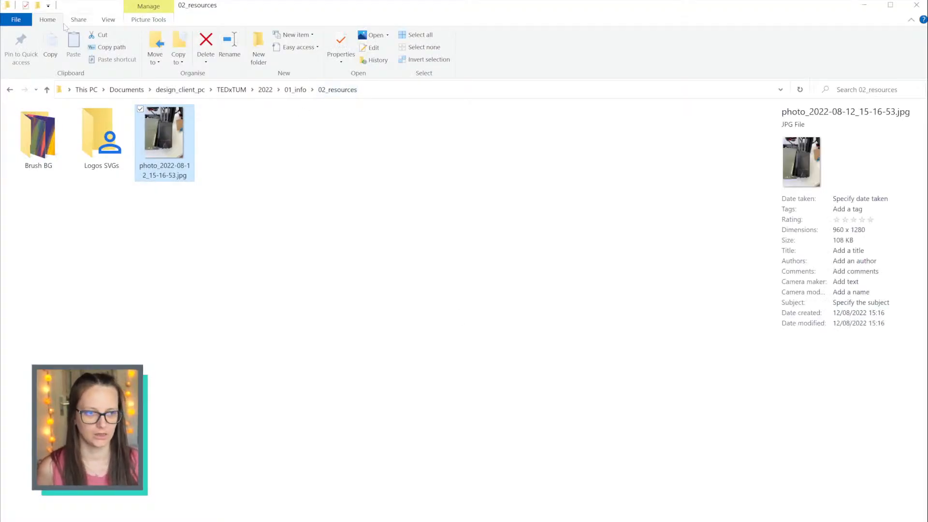
In File Explorer, open the folder 04_media > project files > animation > assets_stills
{"action": "left_click", "coordinate": [278, 89]}
{"action": "left_click", "coordinate": [287, 139]}
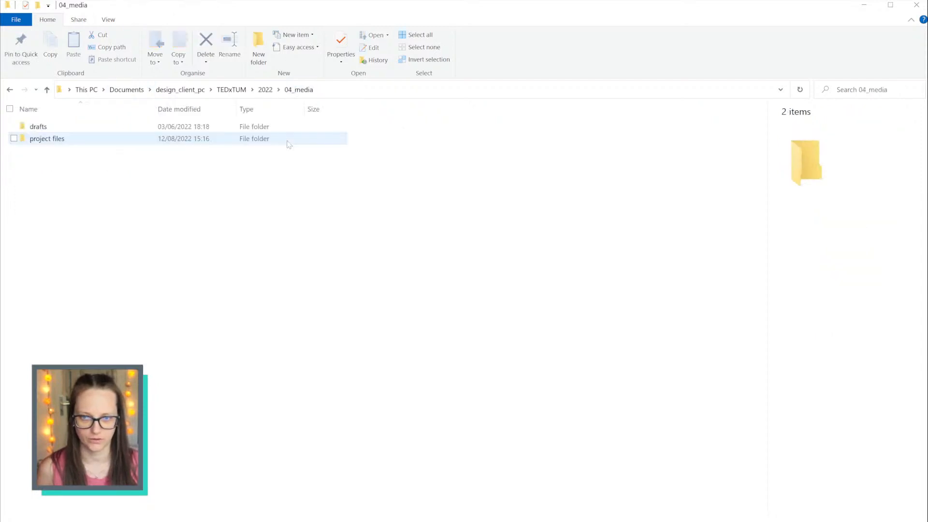
{"action": "double_click", "coordinate": [59, 140]}
{"action": "double_click", "coordinate": [45, 126]}
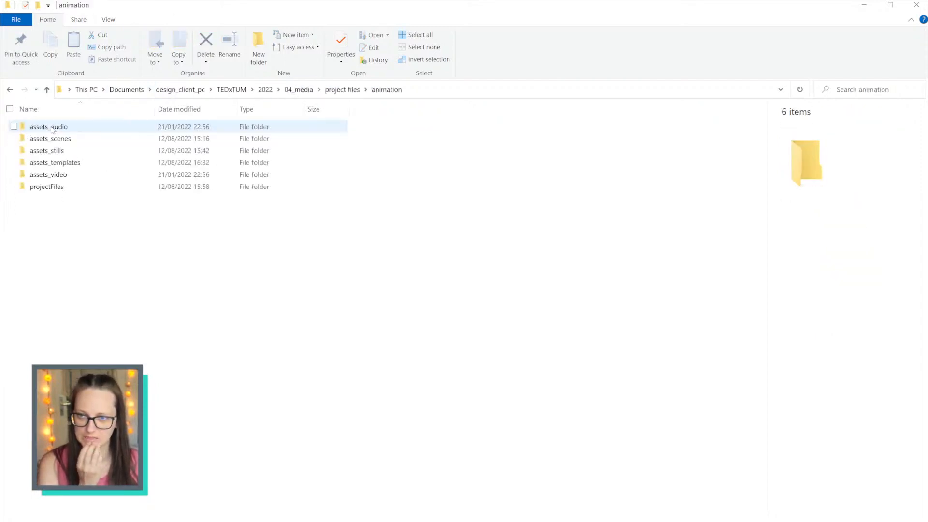
{"action": "double_click", "coordinate": [63, 151]}
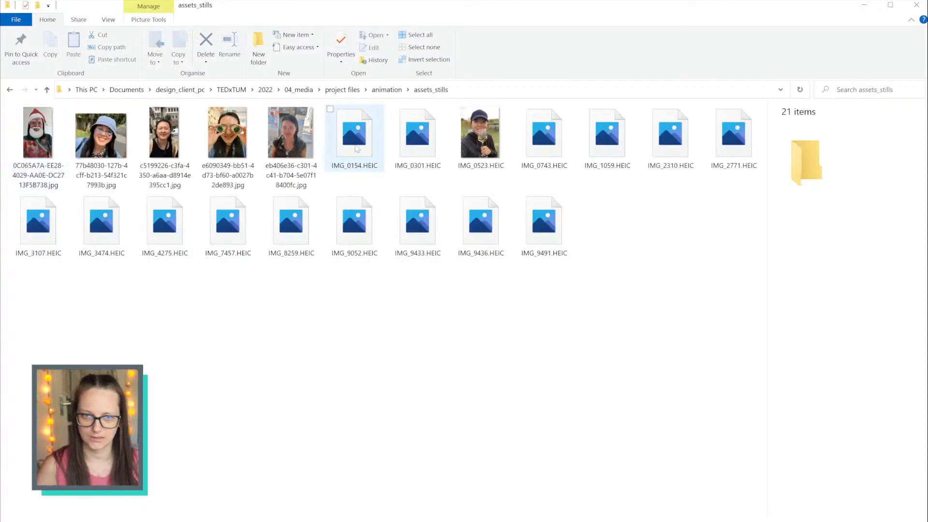
Preview IMG_0523.HEIC and the neighbouring IMG_0301.HEIC in the photo viewer and close it
{"action": "left_click", "coordinate": [488, 133]}
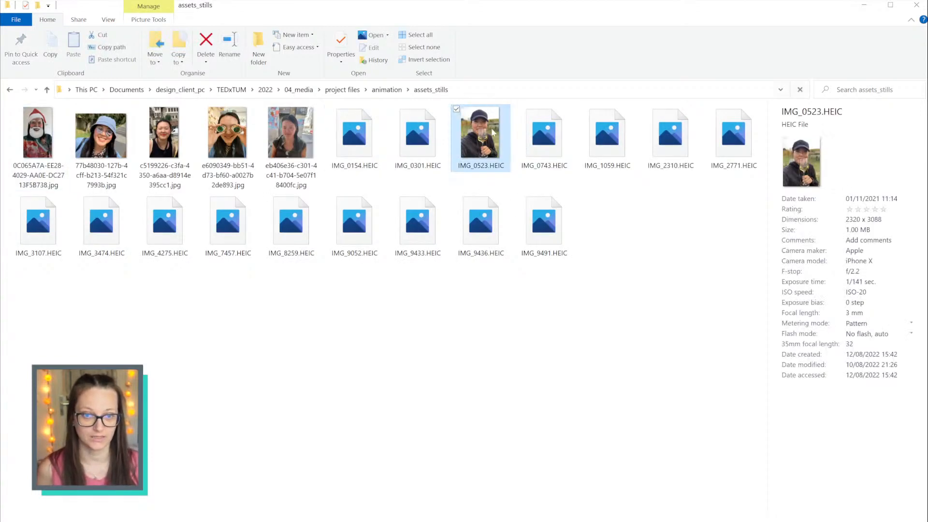
{"action": "double_click", "coordinate": [489, 134]}
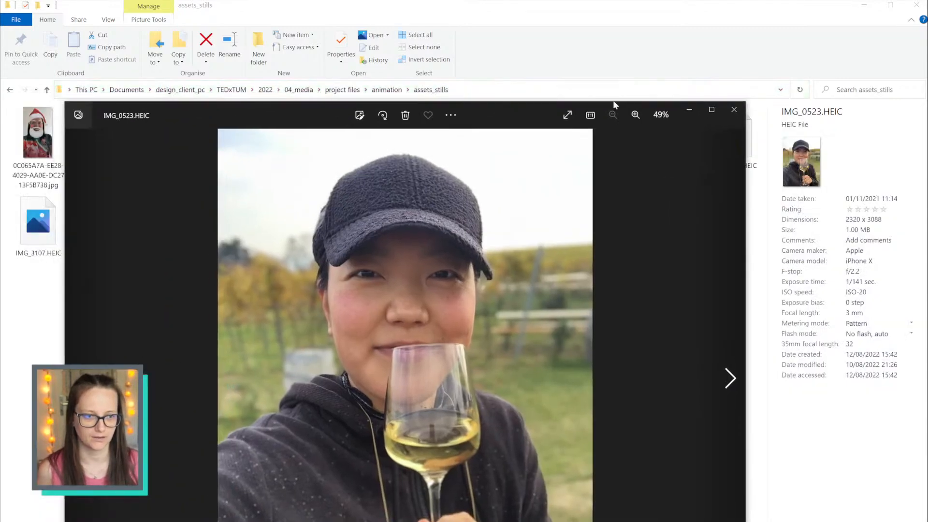
{"action": "key", "text": "Left"}
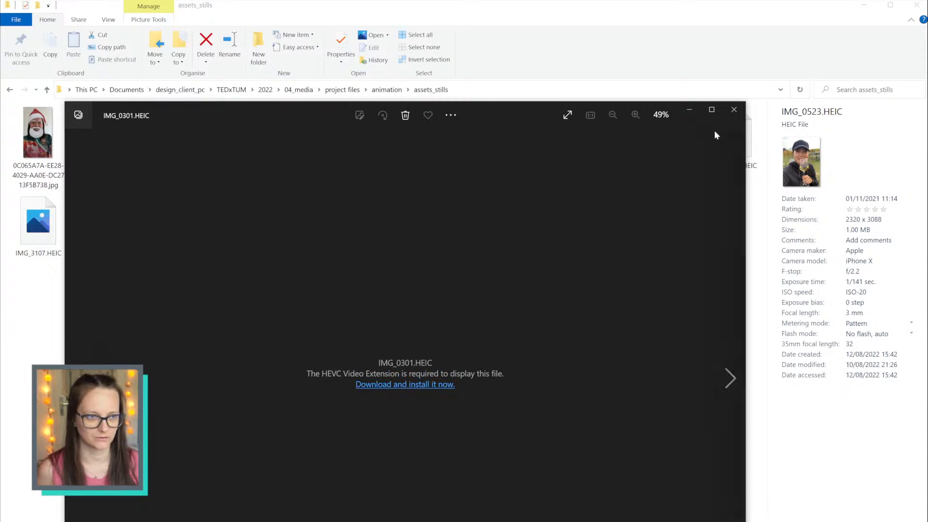
{"action": "left_click", "coordinate": [732, 110]}
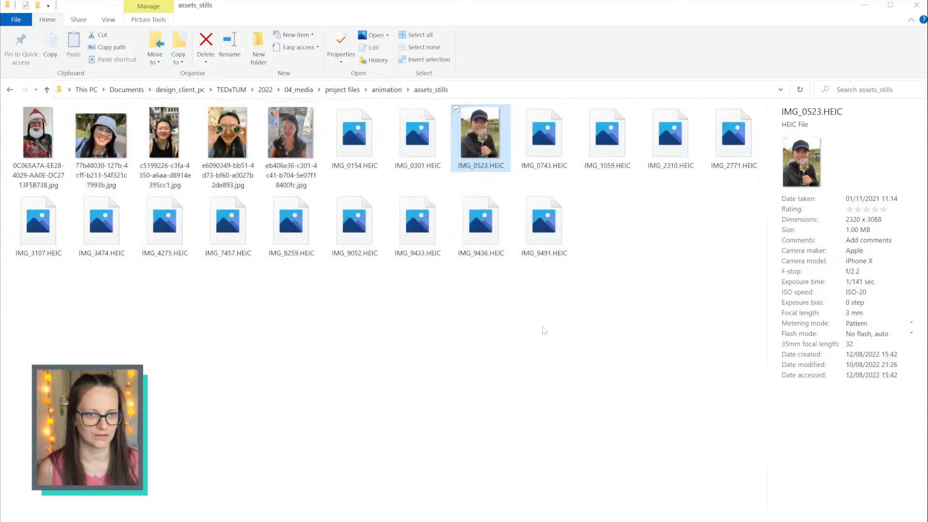
Try to bring IMG_0154.HEIC from File Explorer into the Illustrator document and dismiss the alert
{"action": "left_click", "coordinate": [350, 147]}
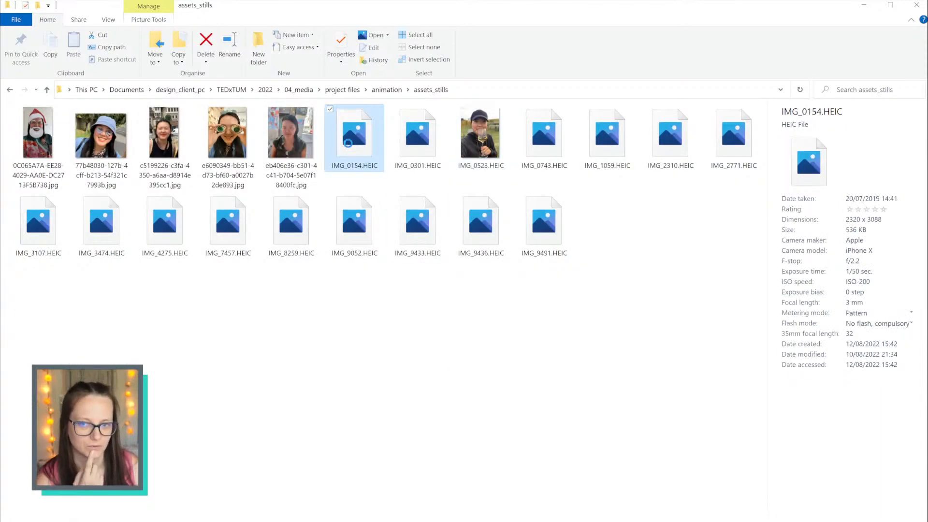
{"action": "right_click", "coordinate": [348, 143]}
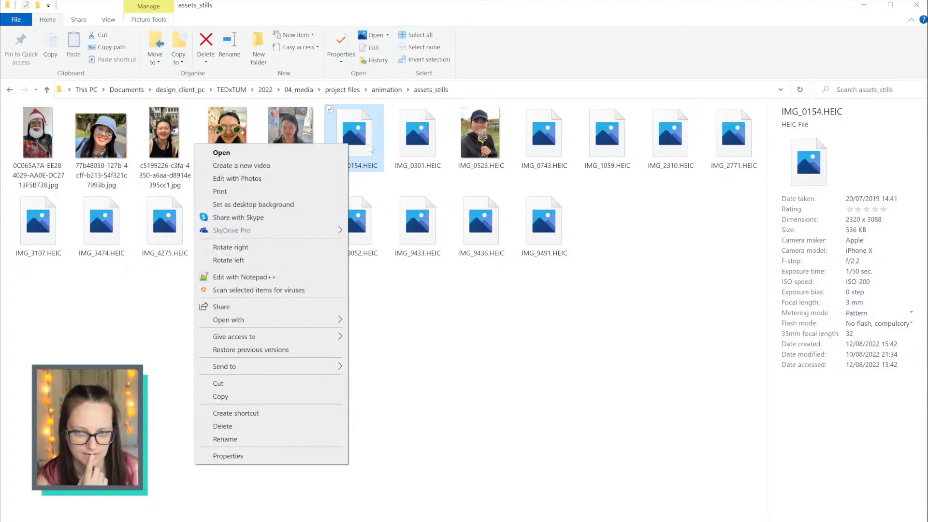
{"action": "left_click", "coordinate": [514, 352]}
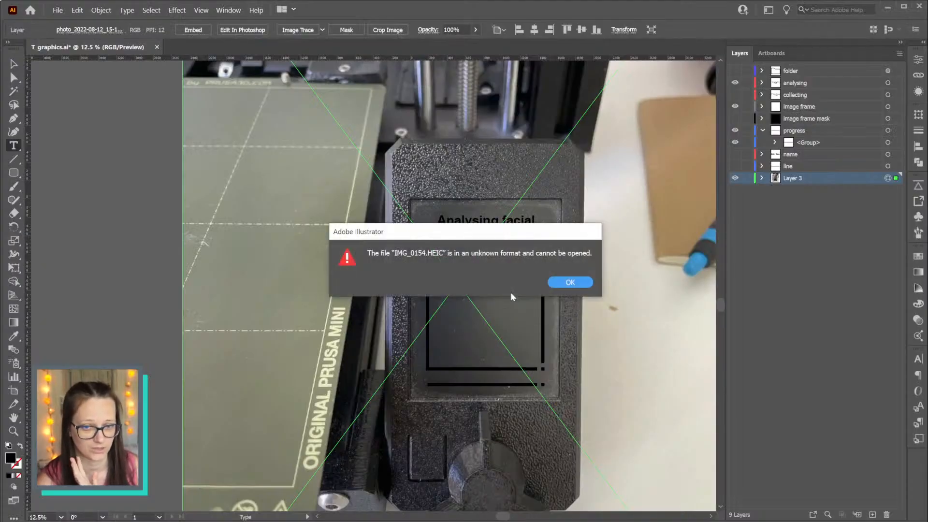
{"action": "left_click", "coordinate": [572, 283]}
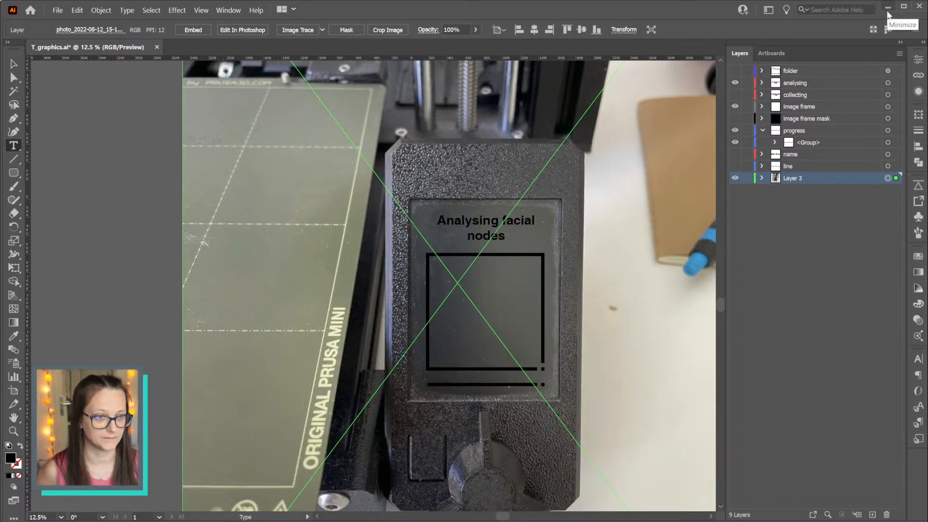
Place c5199226-c3fa-4350-a6aa-d8914e395cc1.jpg from the assets_stills folder onto Layer 3 inside the image frame in Illustrator
{"action": "left_click", "coordinate": [888, 8]}
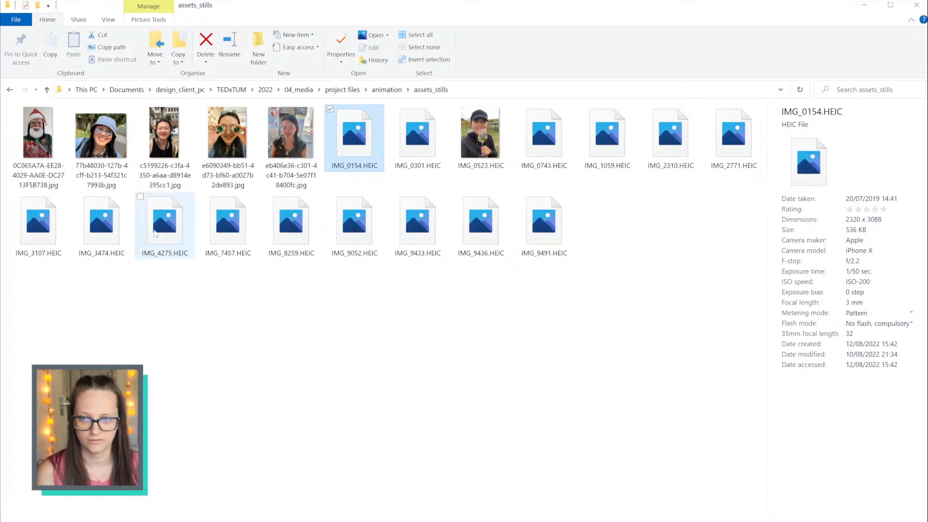
{"action": "left_click", "coordinate": [164, 135]}
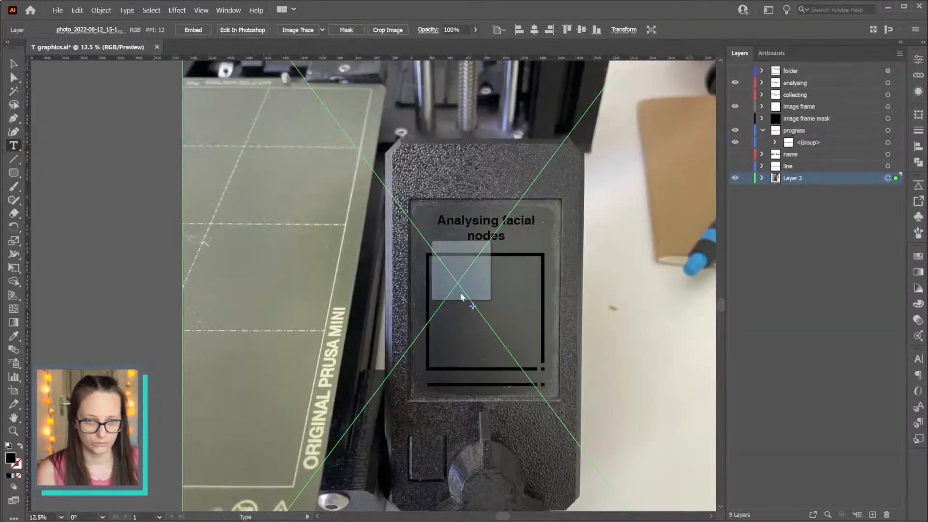
{"action": "left_click", "coordinate": [460, 296]}
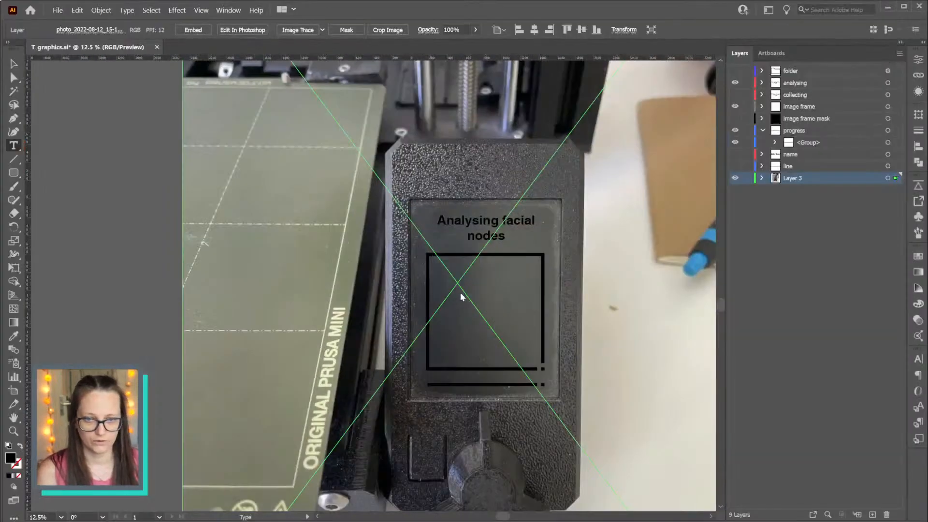
{"action": "key", "text": "v"}
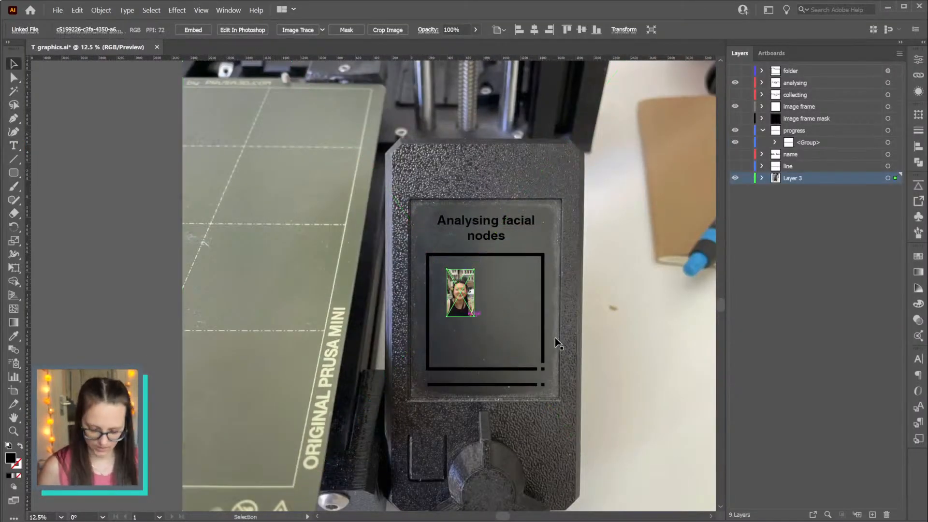
Enlarge the placed portrait beyond the square image frame and position it so the face is centred inside the frame
{"action": "left_click_drag", "start_coordinate": [475, 316], "coordinate": [541, 374]}
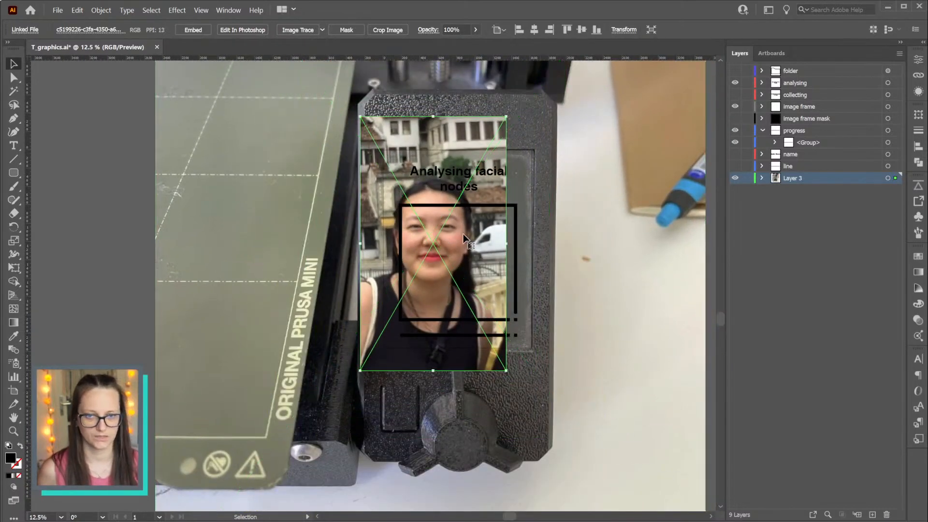
{"action": "left_click_drag", "start_coordinate": [463, 238], "coordinate": [489, 266]}
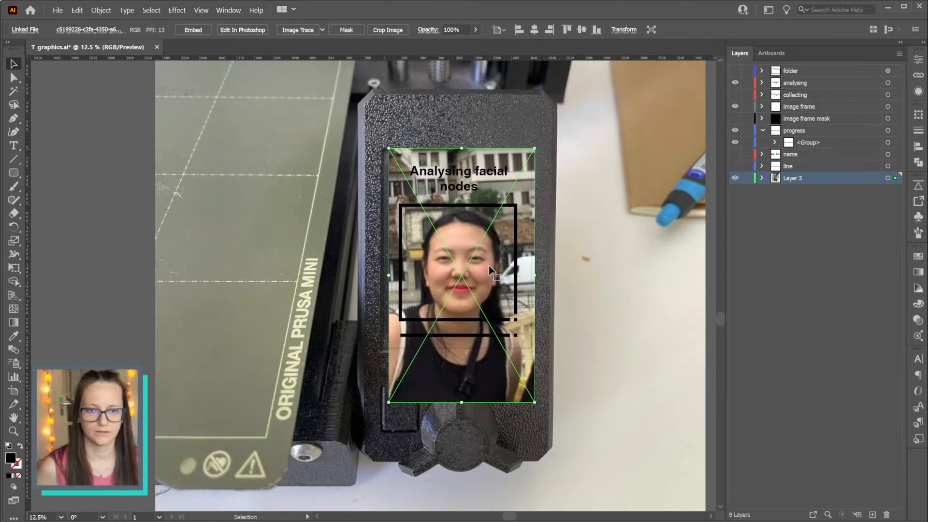
{"action": "left_click_drag", "start_coordinate": [489, 266], "coordinate": [489, 263]}
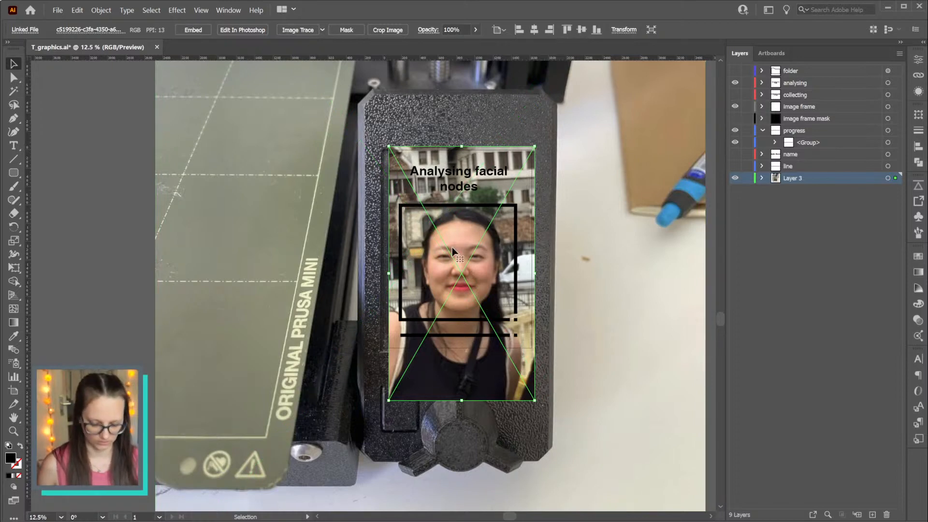
Add a new layer directly above the analysing layer, name it "face mask" and target it
{"action": "left_click", "coordinate": [804, 83]}
{"action": "left_click", "coordinate": [872, 514]}
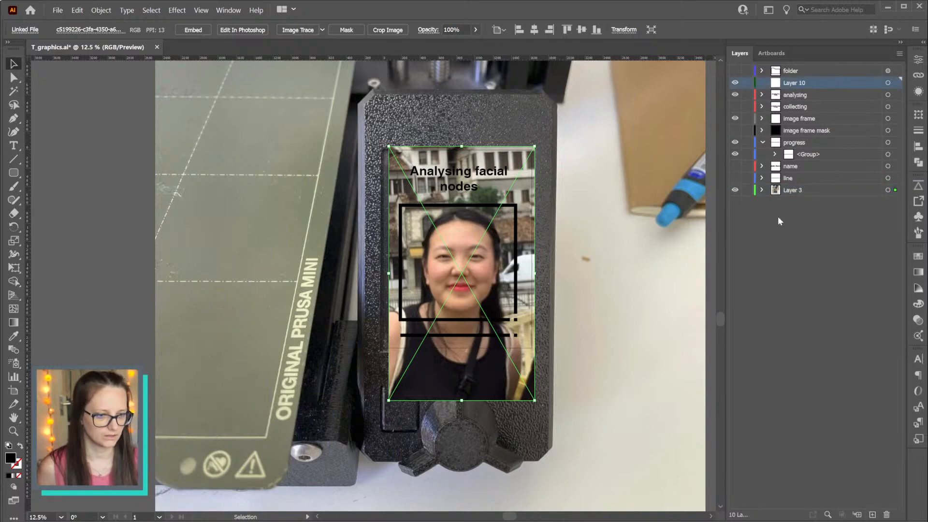
{"action": "double_click", "coordinate": [794, 83]}
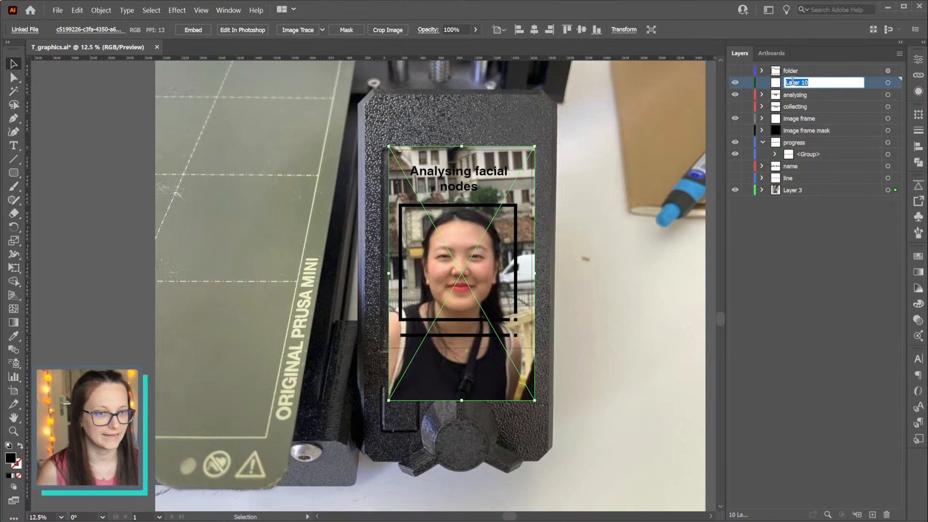
{"action": "type", "text": "face mask"}
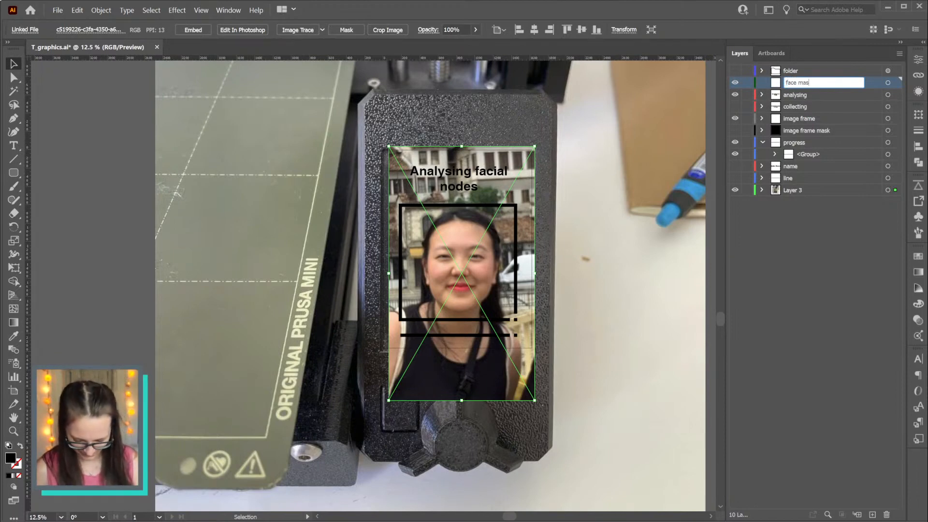
{"action": "key", "text": "Return"}
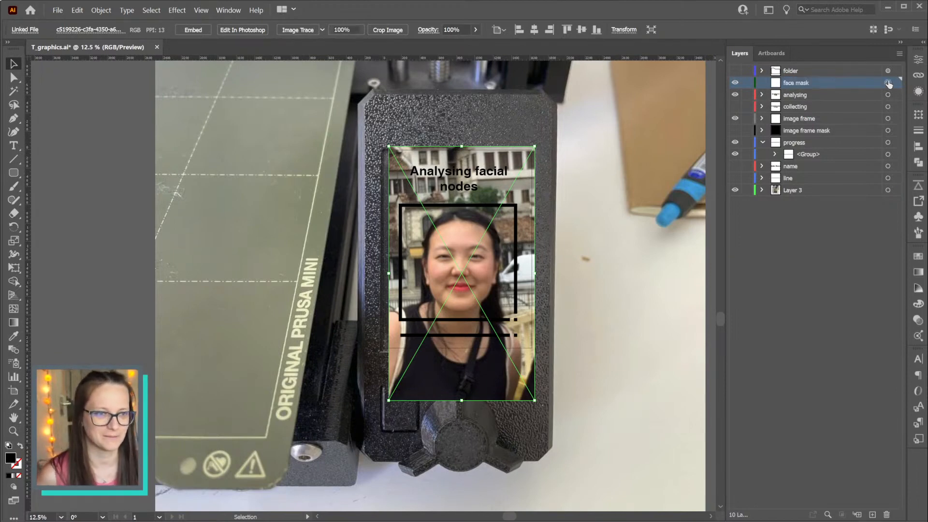
{"action": "left_click", "coordinate": [888, 82]}
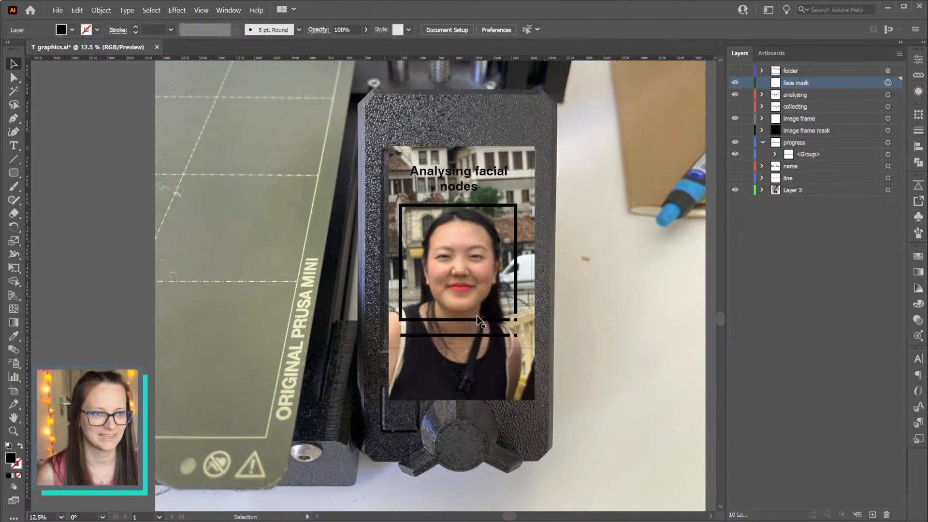
Using the image frame's 35 pt black stroke without fill, start a Pen path on the face mask layer along the portrait's left-hand eyebrow
{"action": "key", "text": "shift+a"}
{"action": "left_click", "coordinate": [515, 224]}
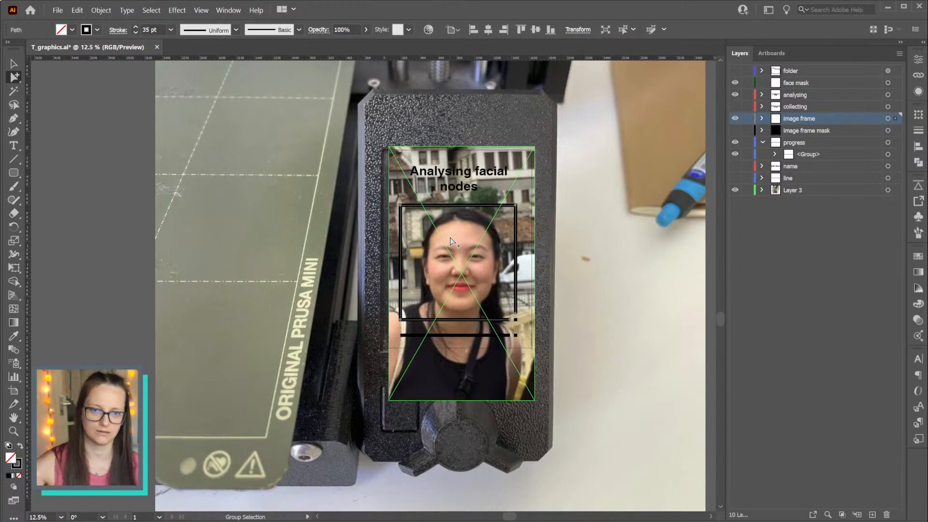
{"action": "left_click", "coordinate": [887, 83]}
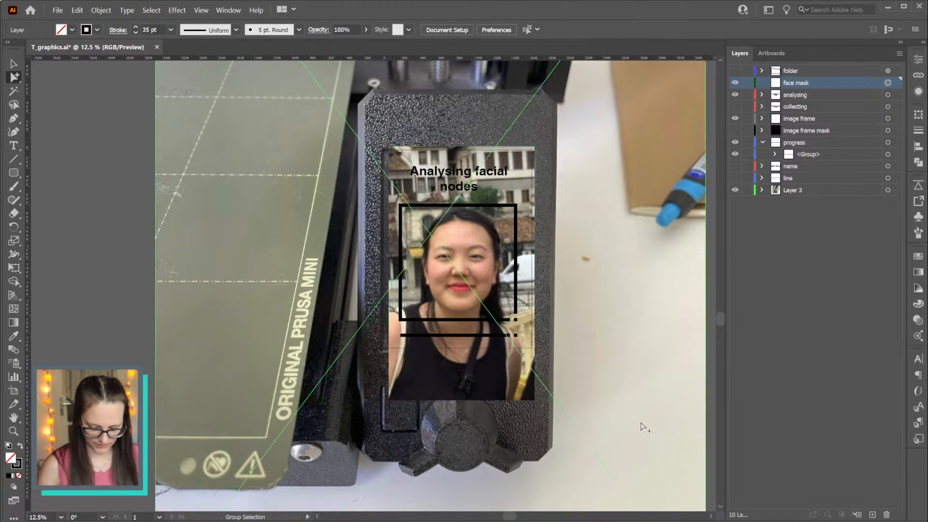
{"action": "key", "text": "p"}
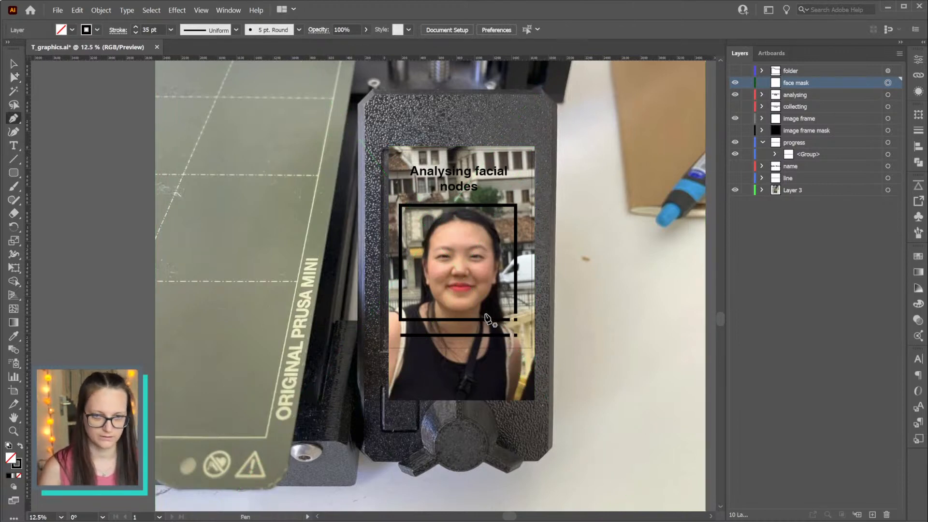
{"action": "left_click", "coordinate": [433, 249]}
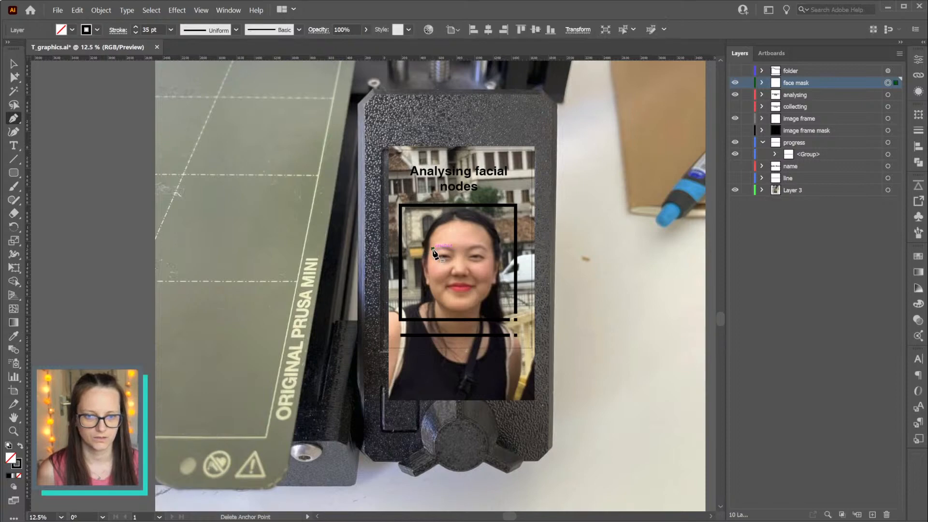
{"action": "left_click", "coordinate": [457, 254]}
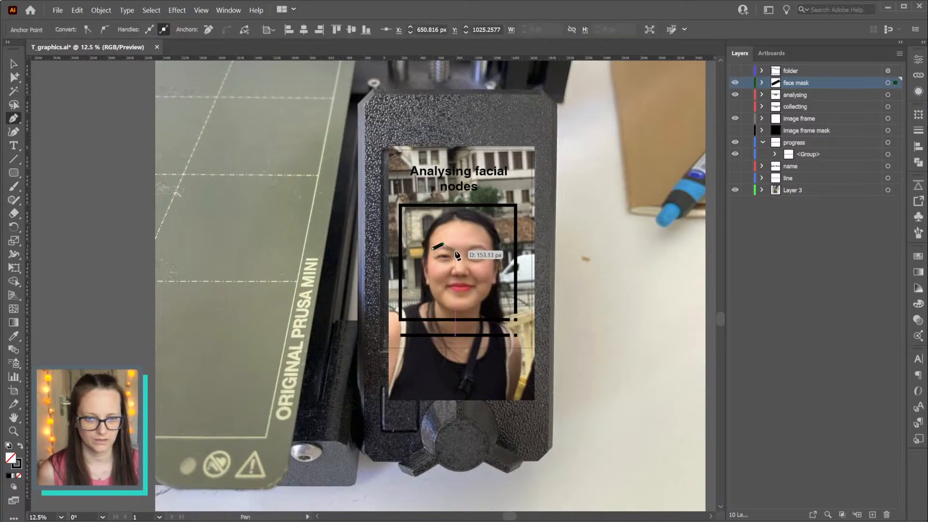
Extend the open Pen path from the eyebrow peak to its inner end, down the nose side and under the nose tip, then end it
{"action": "left_click", "coordinate": [457, 253]}
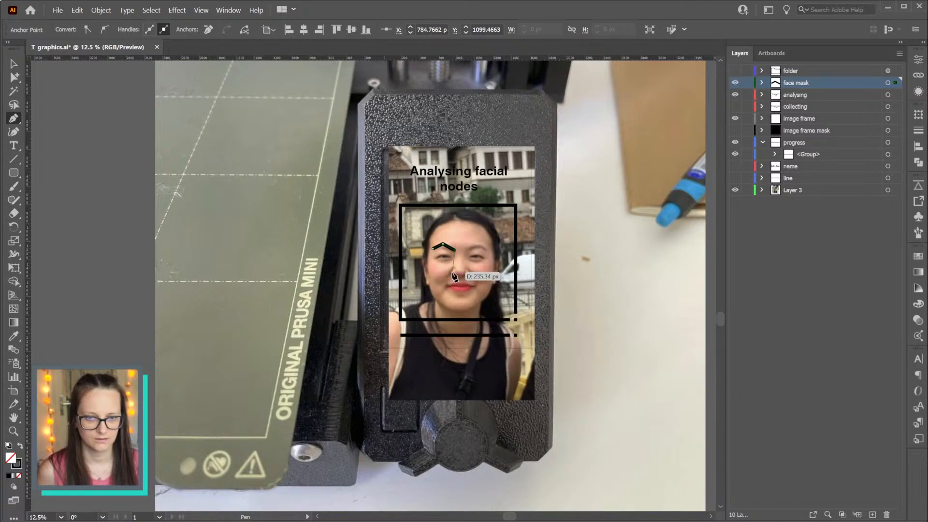
{"action": "left_click", "coordinate": [452, 273]}
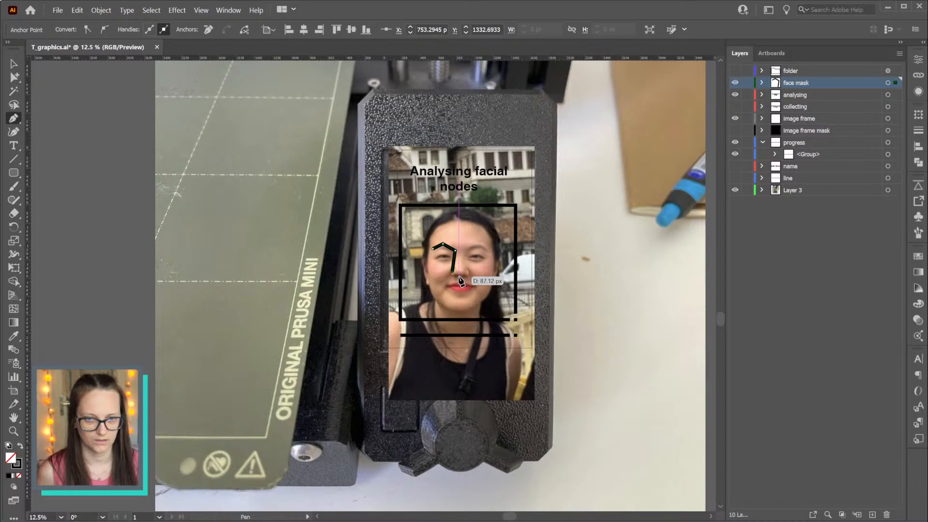
{"action": "left_click", "coordinate": [458, 277]}
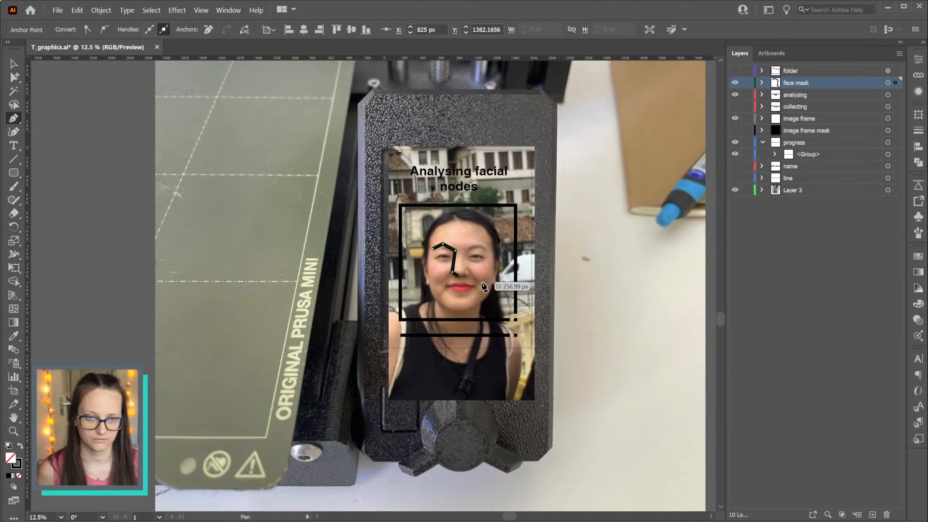
{"action": "left_click", "coordinate": [477, 274], "text": "ctrl"}
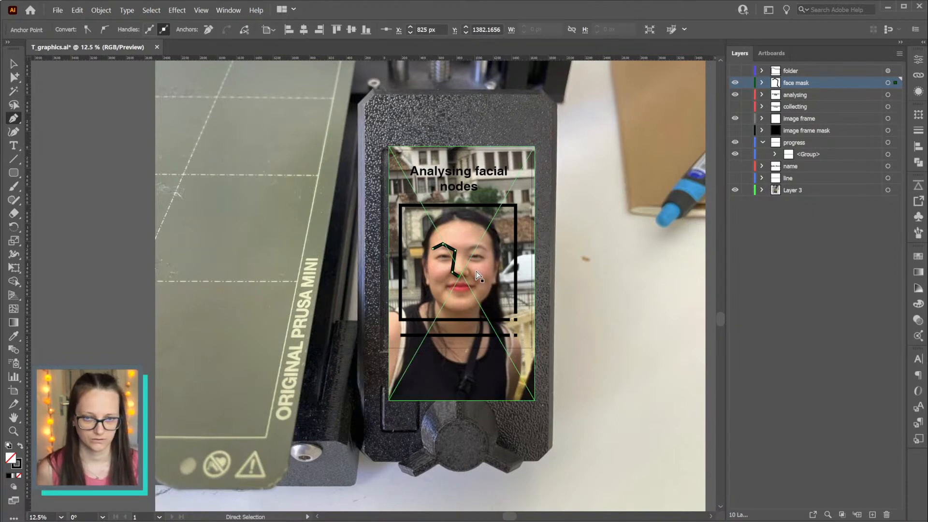
Outline the eye below the drawn eyebrow with a closed, roughly triangular Pen path
{"action": "left_click", "coordinate": [435, 261]}
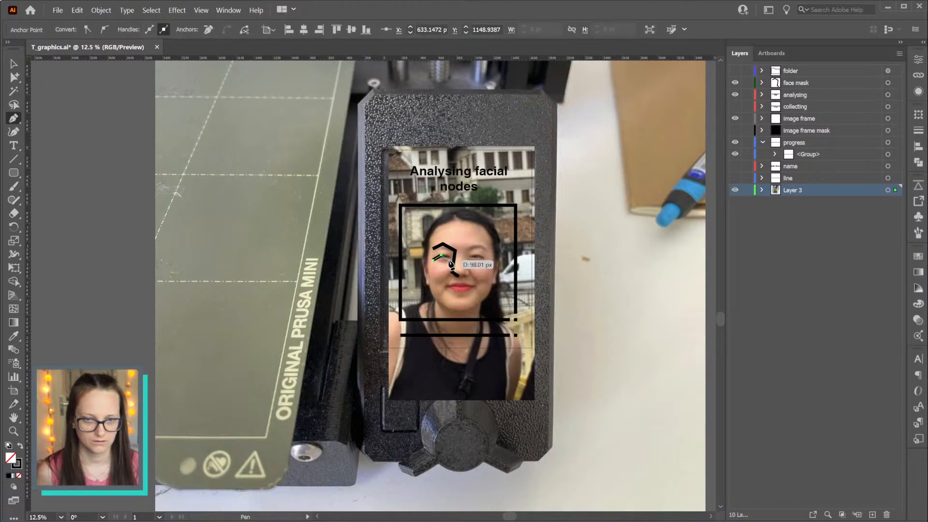
{"action": "left_click", "coordinate": [449, 258]}
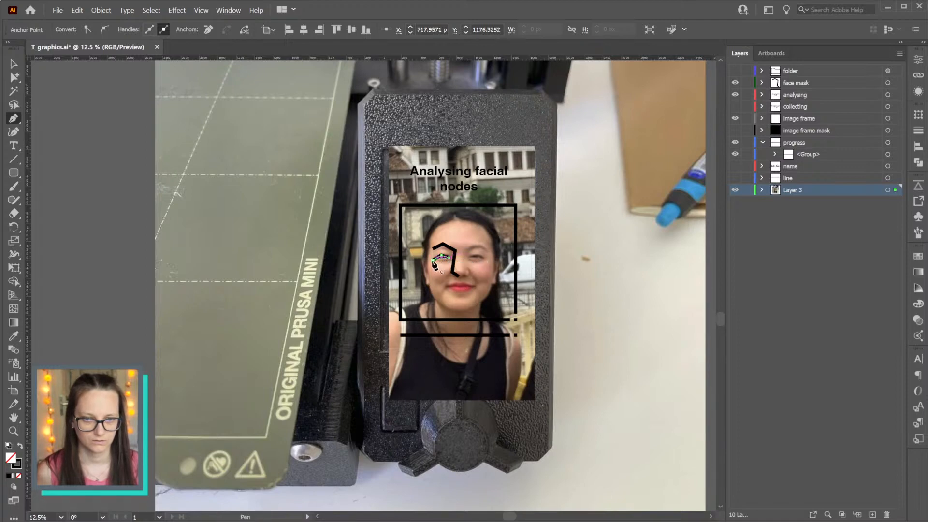
{"action": "left_click", "coordinate": [433, 262]}
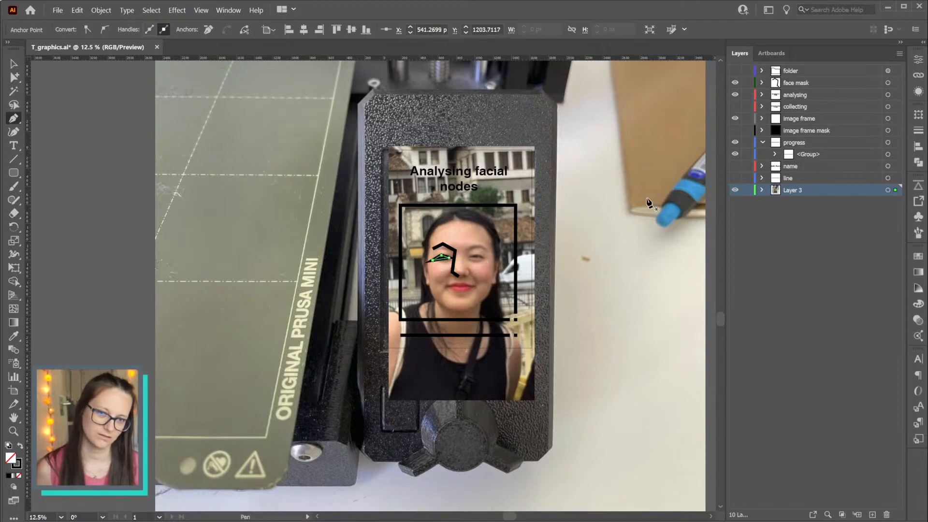
Set the 35 pt stroke to a projecting cap and bevel join corners
{"action": "left_click", "coordinate": [920, 129]}
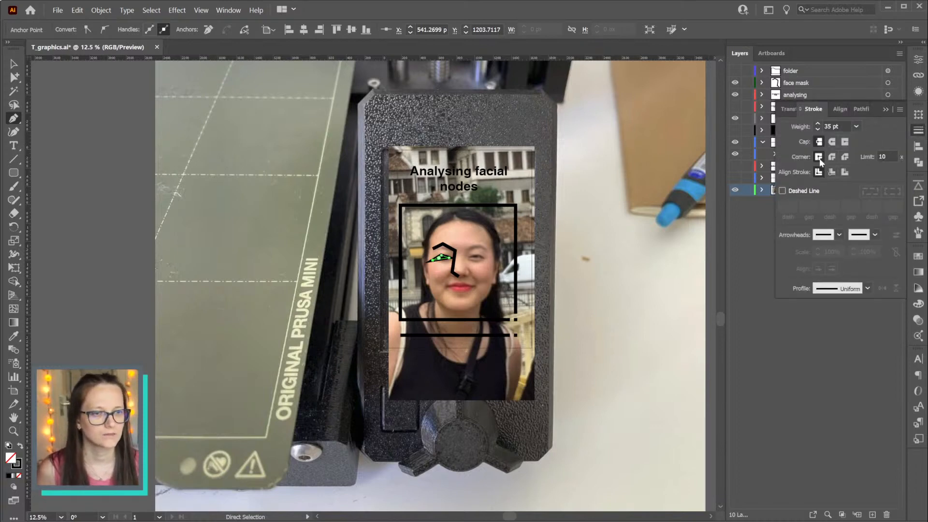
{"action": "left_click", "coordinate": [844, 143]}
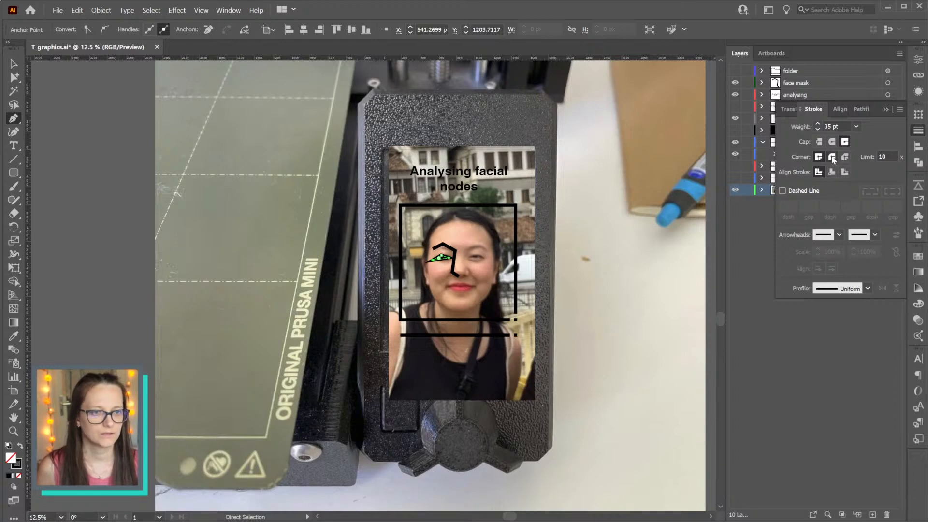
{"action": "left_click", "coordinate": [845, 157]}
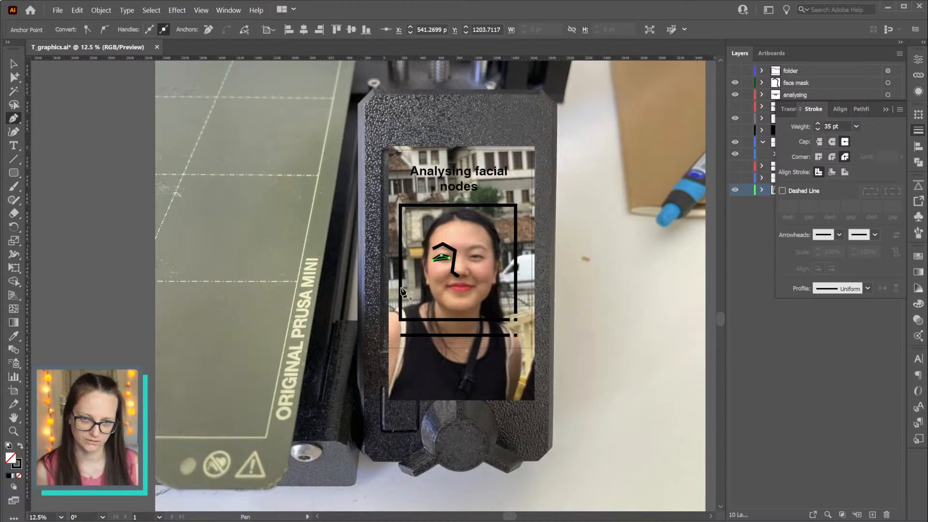
Draw an angular Pen outline around the half of the lips below the drawn nose line
{"action": "left_click", "coordinate": [458, 283]}
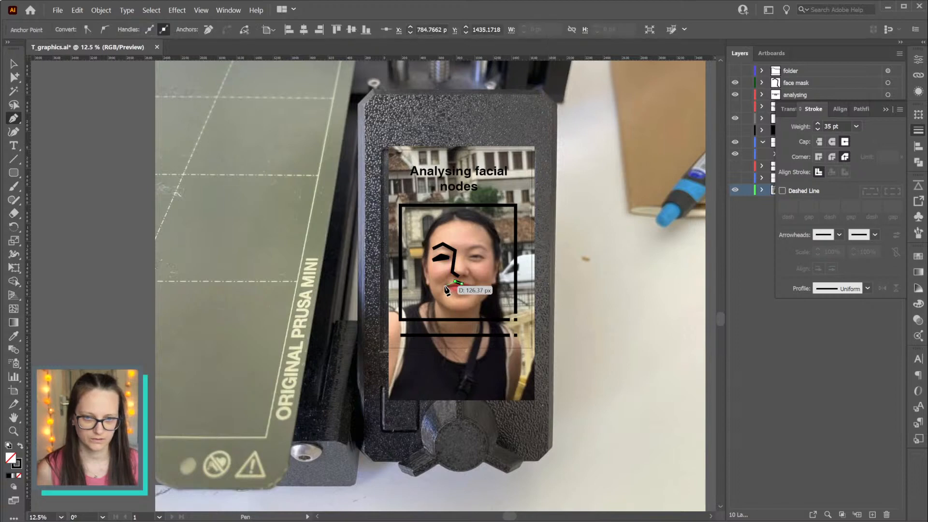
{"action": "left_click", "coordinate": [445, 286]}
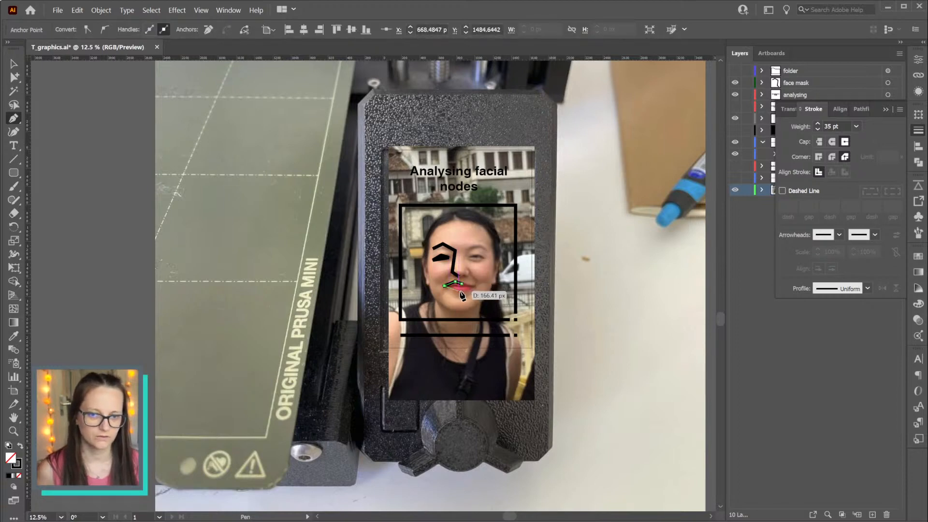
{"action": "left_click", "coordinate": [461, 292]}
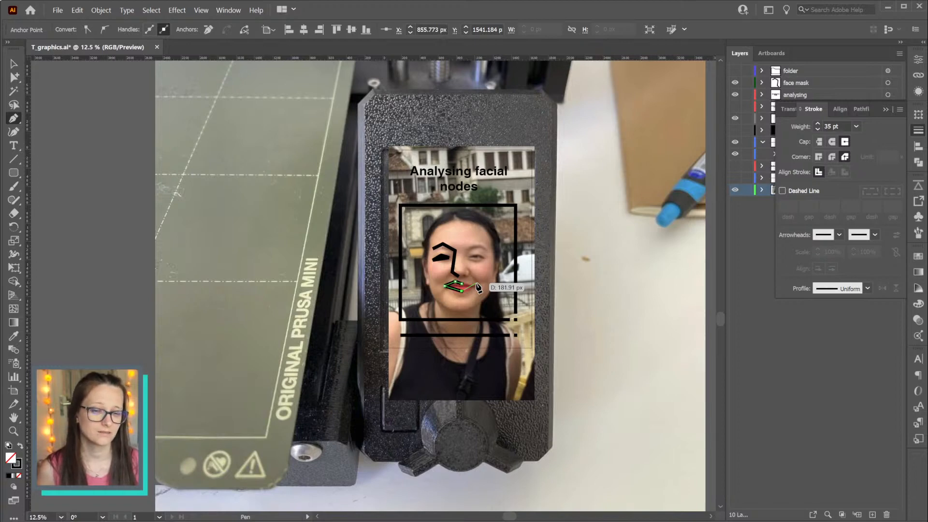
Delete the lip outline and the eye outline
{"action": "key", "text": "ctrl"}
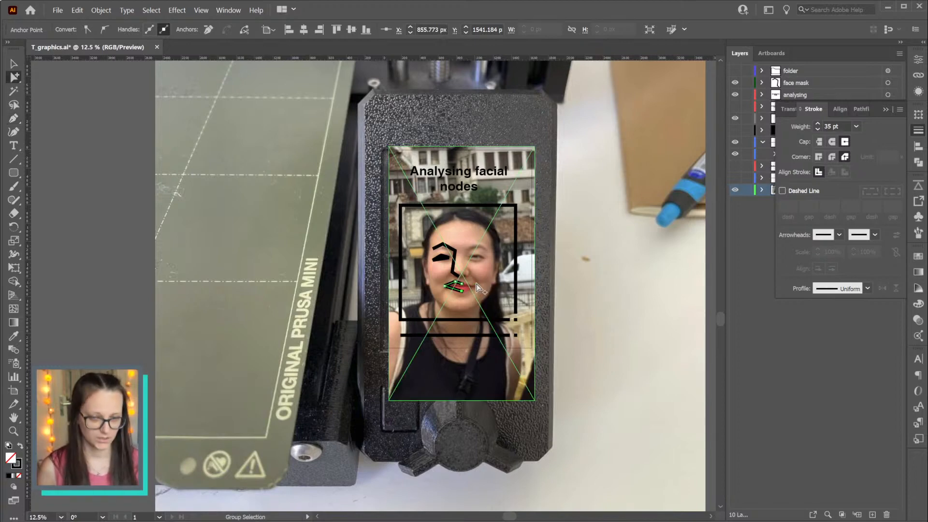
{"action": "left_click", "coordinate": [455, 286]}
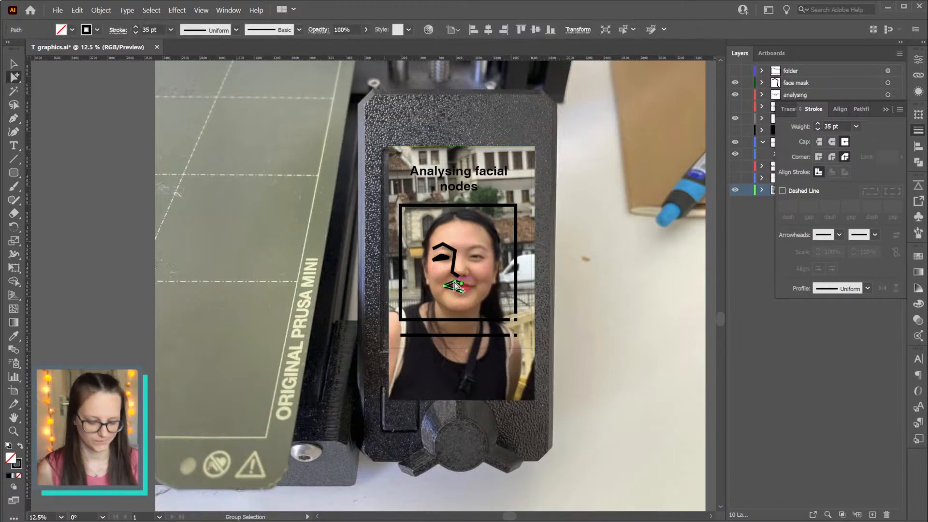
{"action": "left_click", "coordinate": [442, 261]}
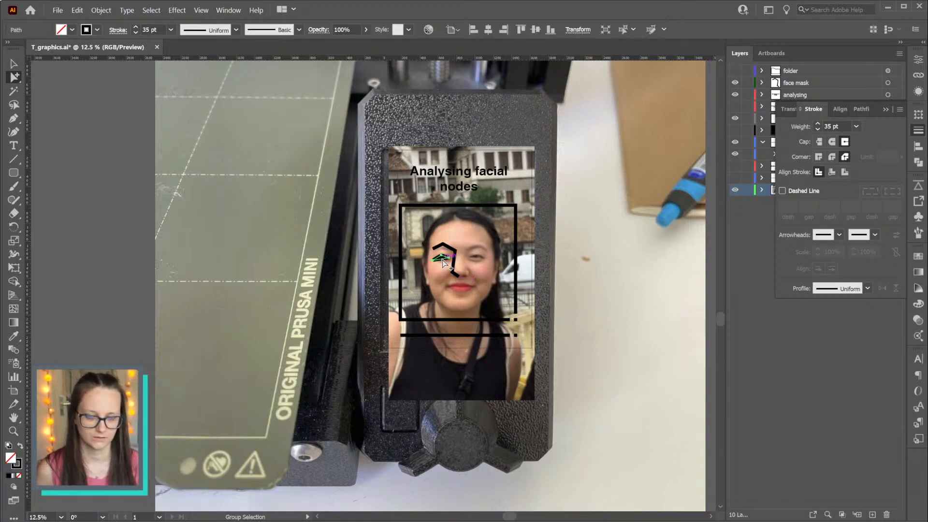
{"action": "key", "text": "Delete"}
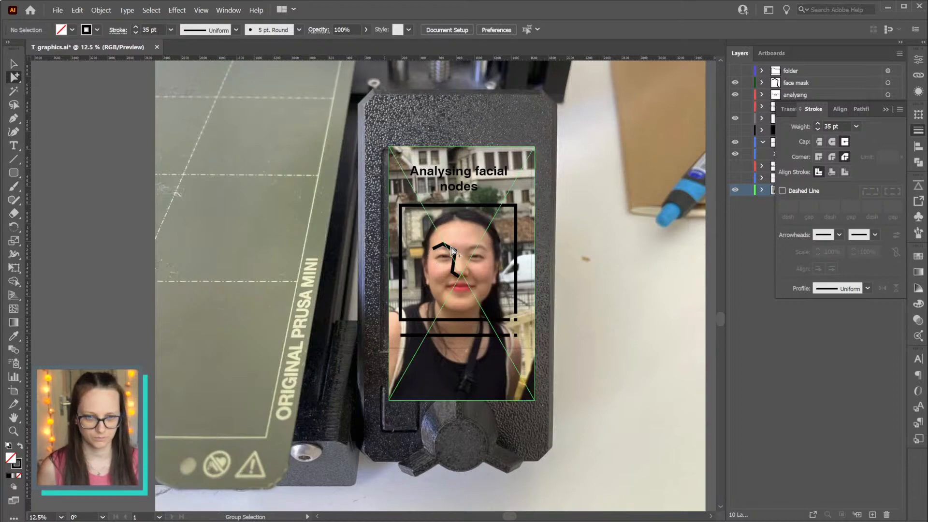
Draw a straight vertical Pen line from the eyebrow path's peak down to the eye and end the path
{"action": "key", "text": "p"}
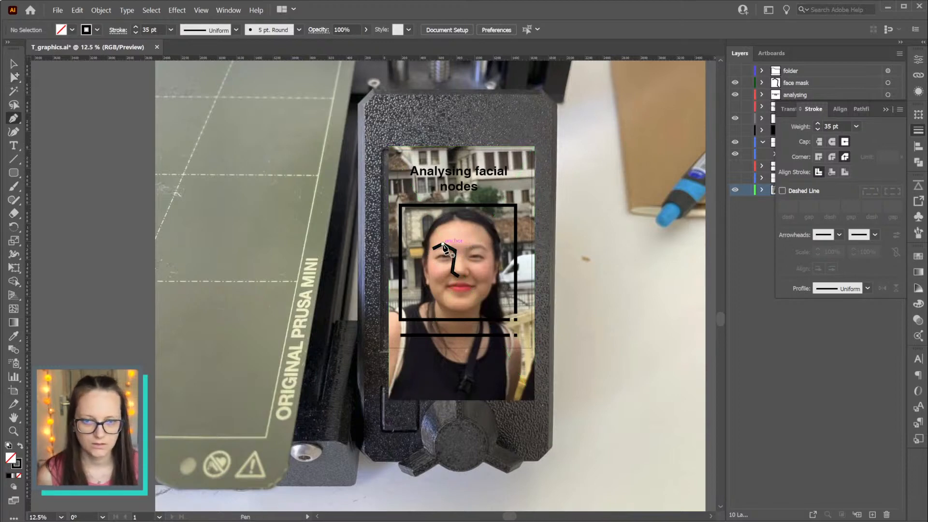
{"action": "left_click", "coordinate": [442, 244]}
{"action": "left_click", "coordinate": [442, 256]}
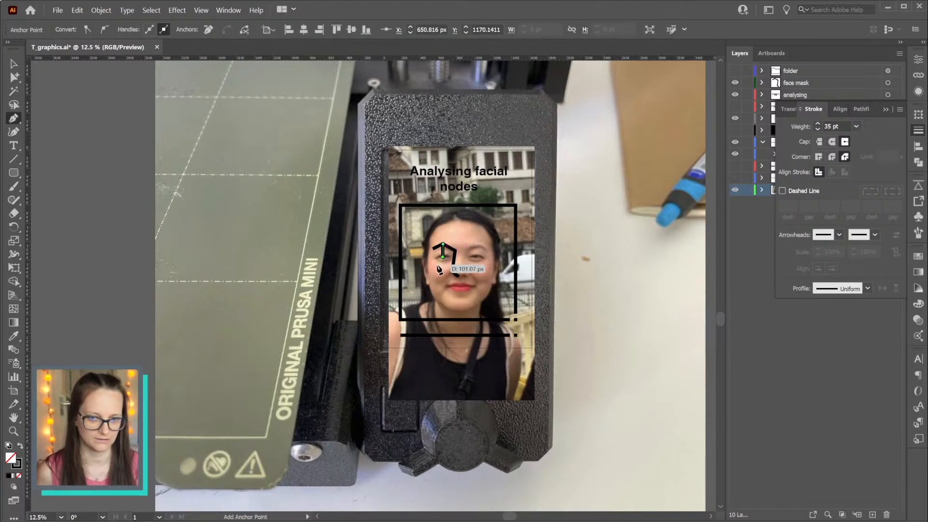
{"action": "left_click", "coordinate": [444, 268], "text": "ctrl"}
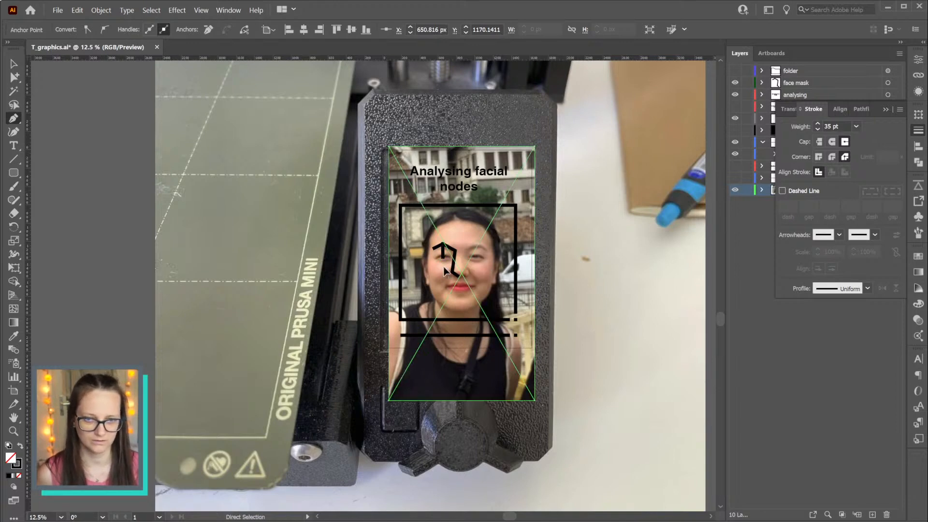
Shorten the vertical eye line to about 105 px by moving its lower anchor point straight up
{"action": "scroll", "coordinate": [435, 250], "scroll_direction": "up", "scroll_amount": 3}
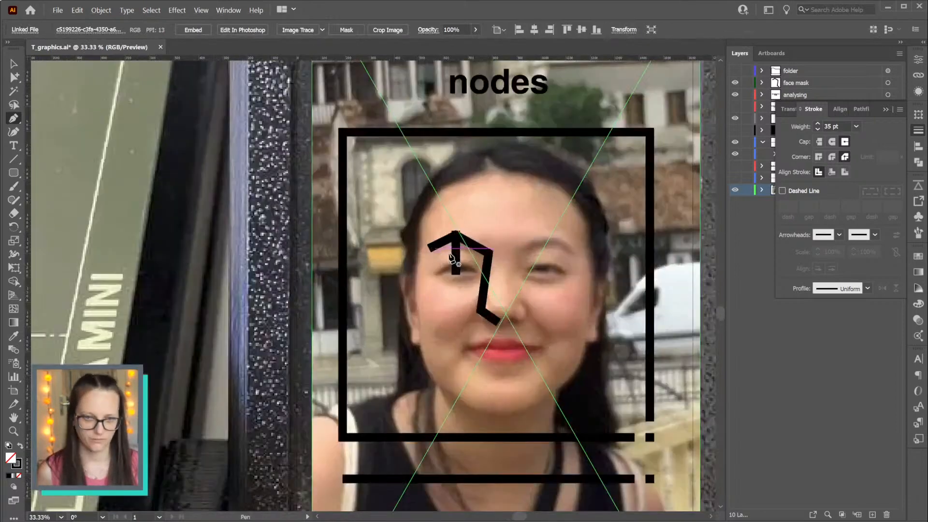
{"action": "key", "text": "ctrl"}
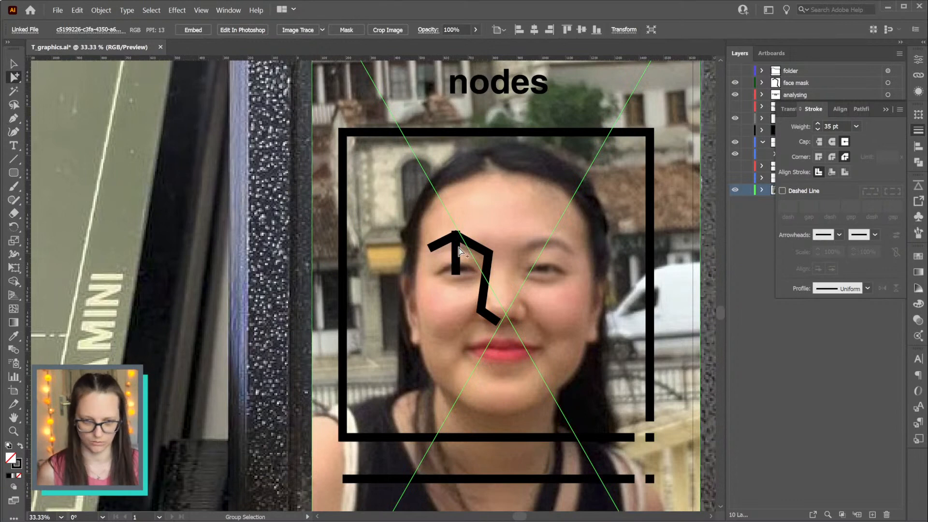
{"action": "left_click", "coordinate": [455, 264], "text": "ctrl+alt"}
{"action": "key", "text": "a"}
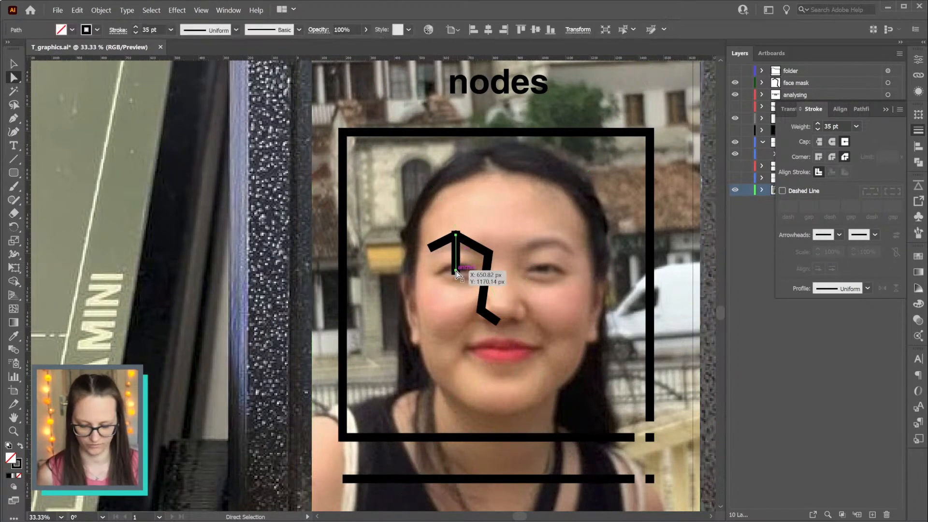
{"action": "left_click", "coordinate": [456, 263]}
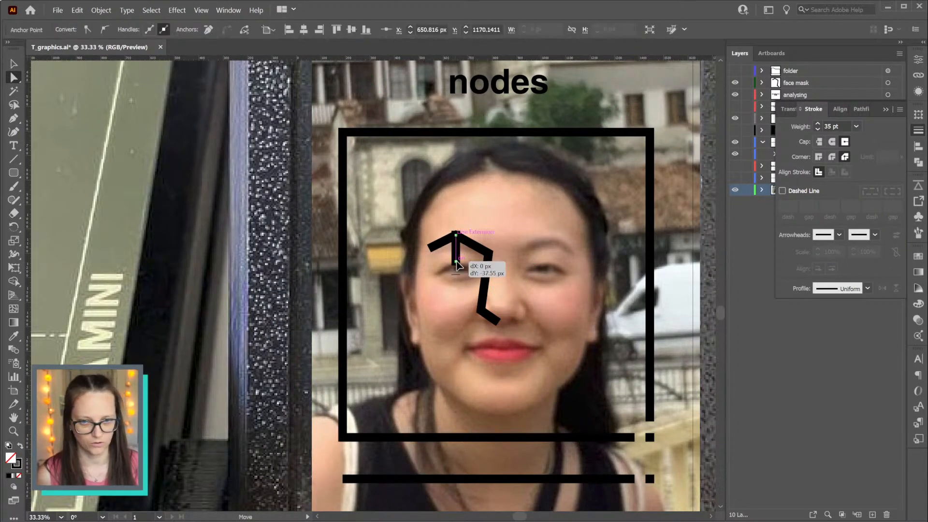
{"action": "left_click_drag", "start_coordinate": [456, 261], "coordinate": [455, 261]}
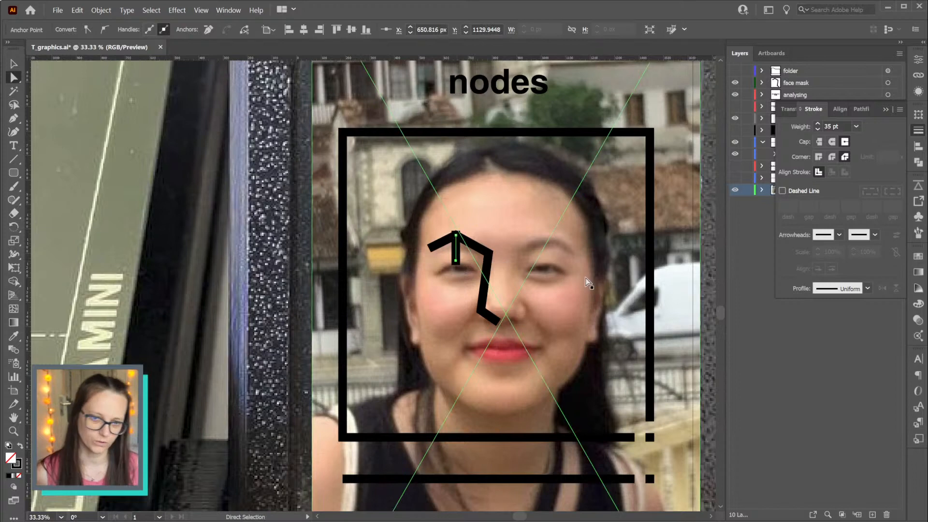
Lock Layer 3 and give the eyebrow and nose path bevel join corners
{"action": "left_click", "coordinate": [481, 255], "text": "alt"}
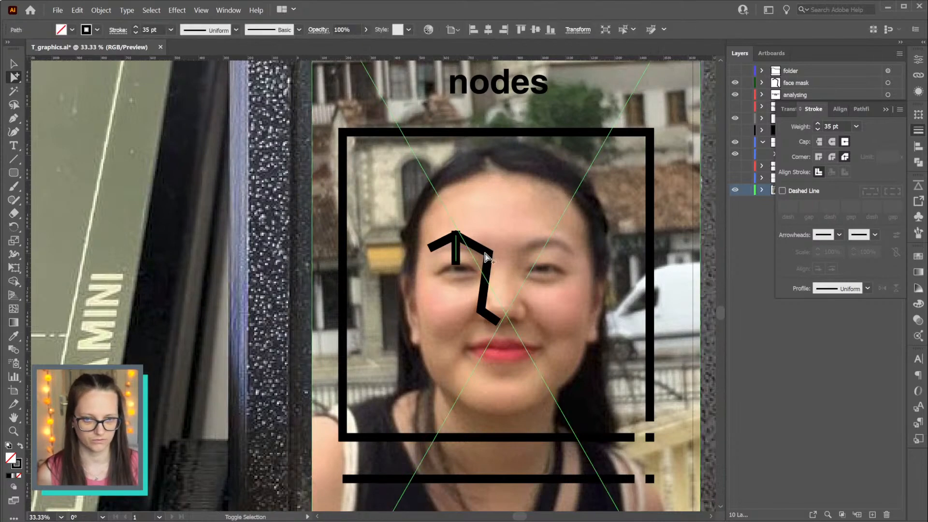
{"action": "left_click", "coordinate": [488, 266], "text": "shift"}
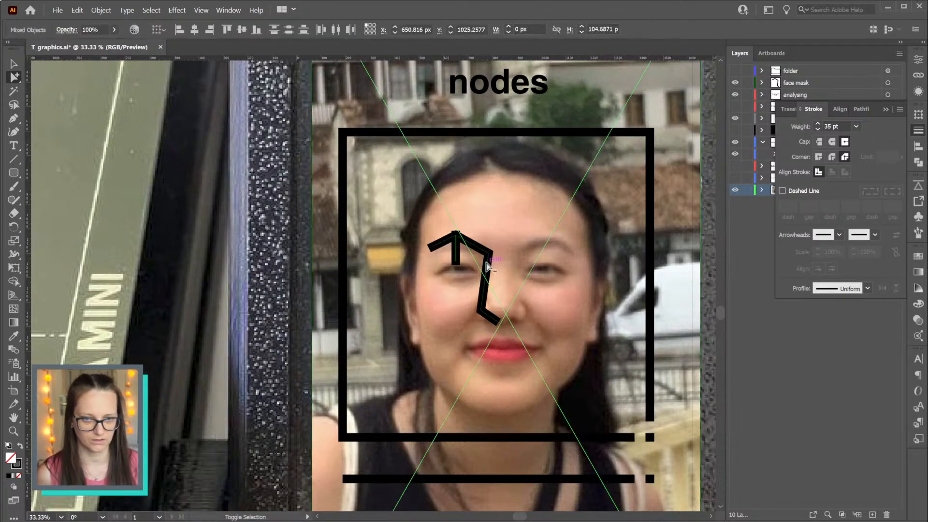
{"action": "left_click", "coordinate": [747, 190]}
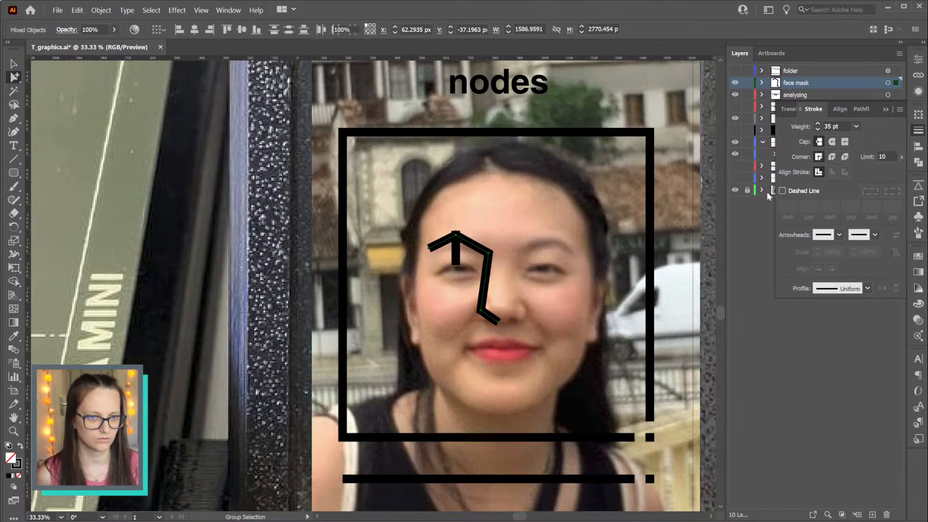
{"action": "left_click", "coordinate": [845, 157]}
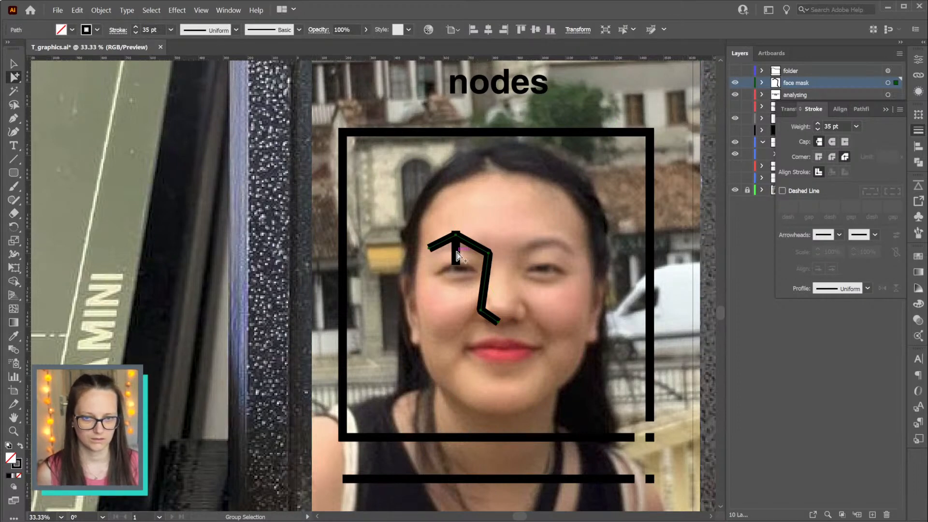
{"action": "key", "text": "ctrl+shift+a"}
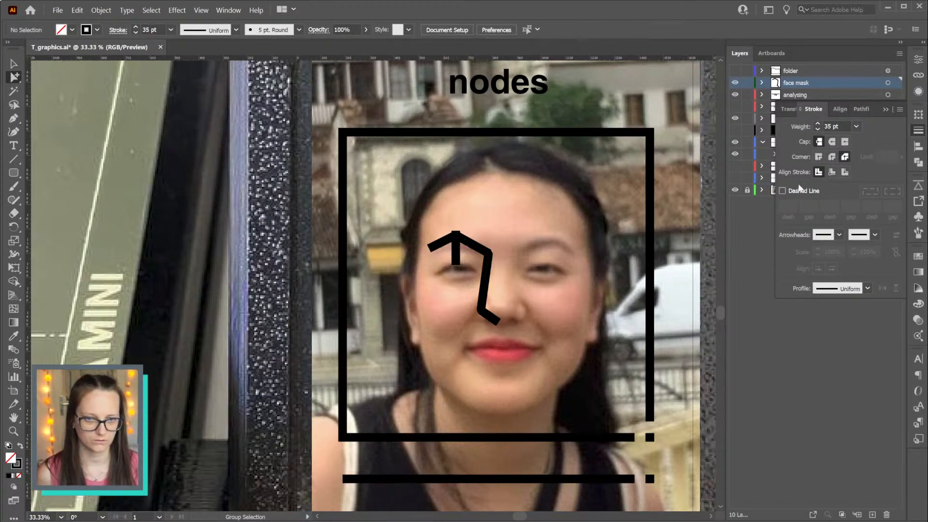
Move the vertical line's path from Layer 3 into the face mask layer and lock Layer 3 again
{"action": "left_click", "coordinate": [884, 109]}
{"action": "left_click", "coordinate": [747, 190]}
{"action": "left_click", "coordinate": [763, 190]}
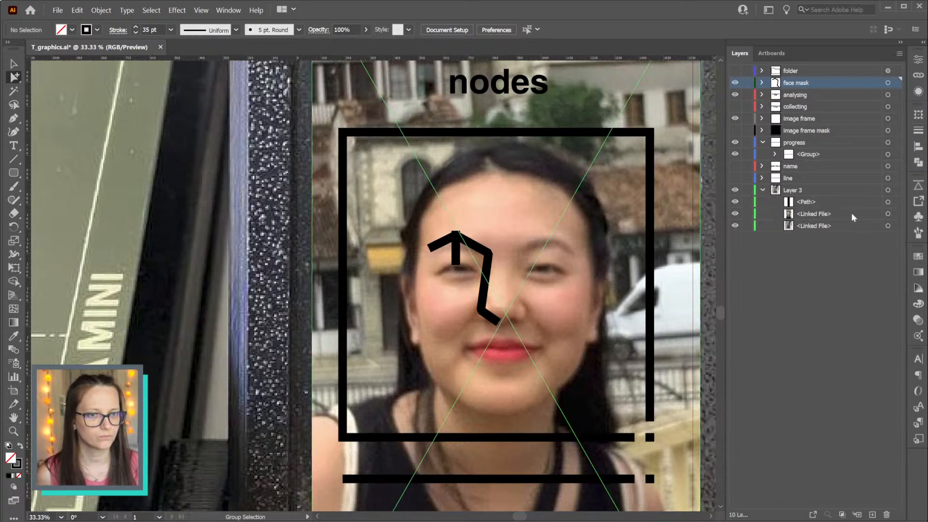
{"action": "left_click_drag", "start_coordinate": [816, 202], "coordinate": [808, 85]}
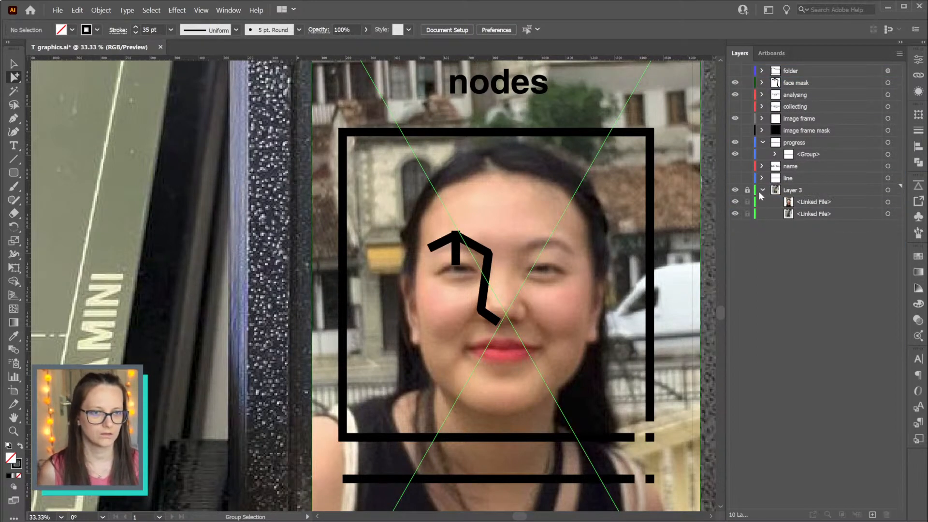
{"action": "left_click", "coordinate": [763, 189]}
Give the vertical eye line and the eyebrow and nose path butt caps
{"action": "left_click", "coordinate": [887, 82]}
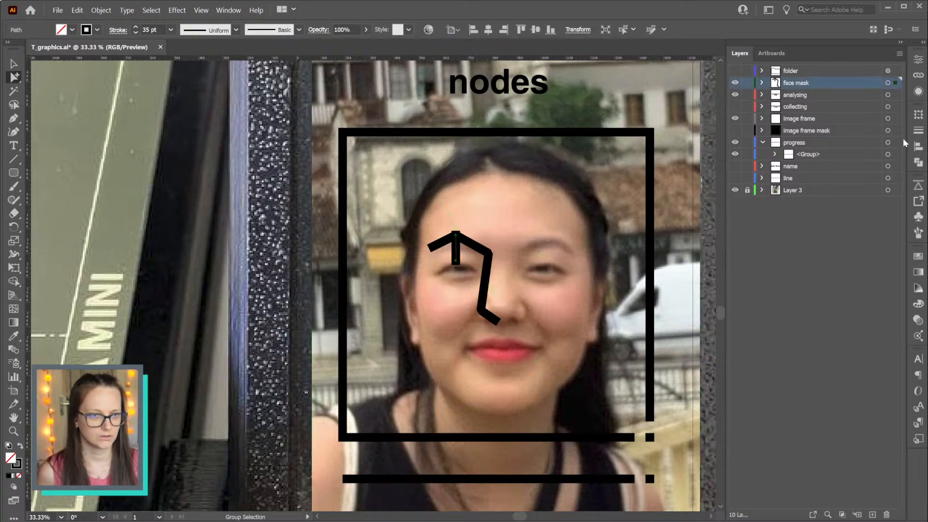
{"action": "left_click", "coordinate": [918, 131]}
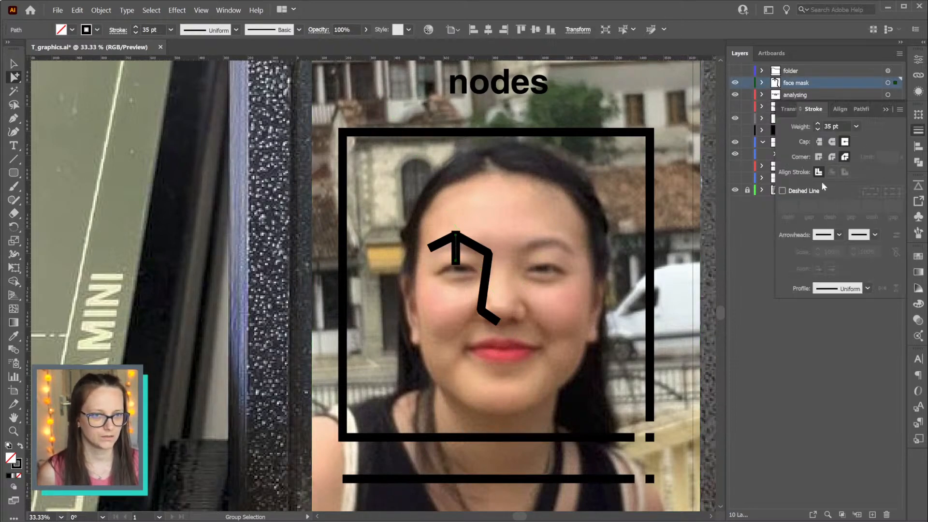
{"action": "mouse_move", "coordinate": [401, 234]}
{"action": "left_mouse_down"}
{"action": "mouse_move", "coordinate": [580, 340]}
{"action": "mouse_move", "coordinate": [575, 353]}
{"action": "left_mouse_up"}
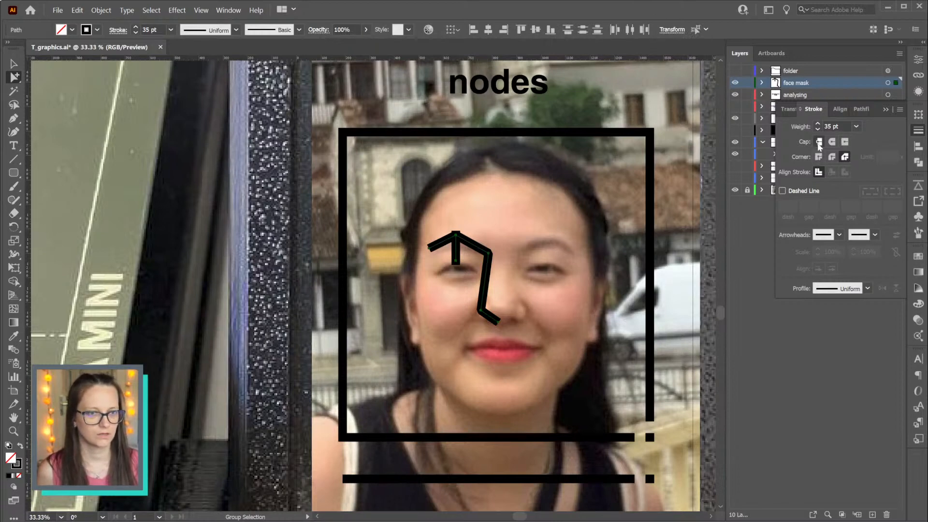
{"action": "left_click", "coordinate": [818, 145]}
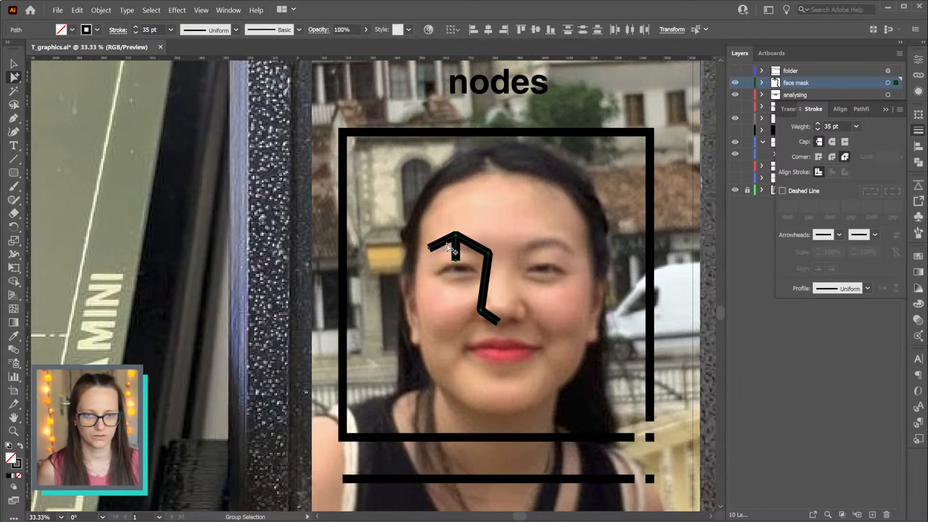
Lengthen the vertical eye line by moving its lower anchor point straight down about 19 px
{"action": "key", "text": "a"}
{"action": "left_click", "coordinate": [456, 235]}
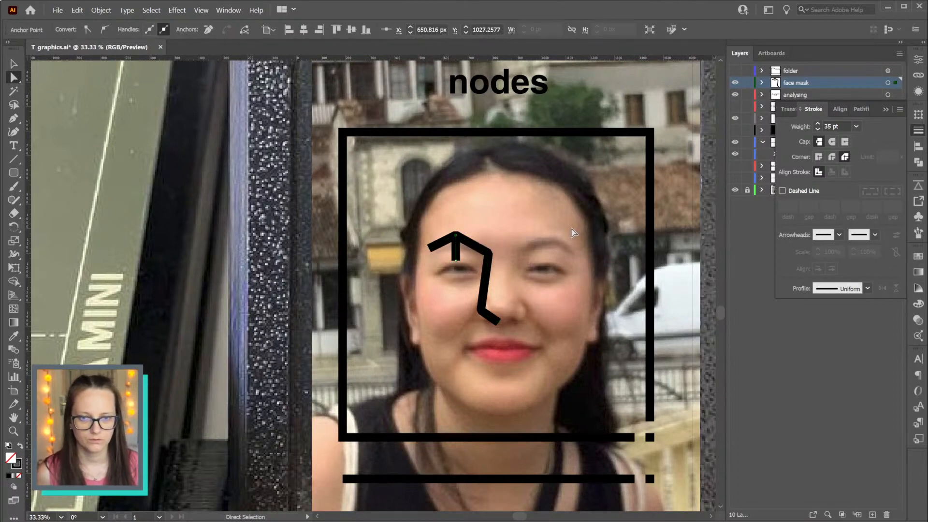
{"action": "left_click", "coordinate": [456, 261]}
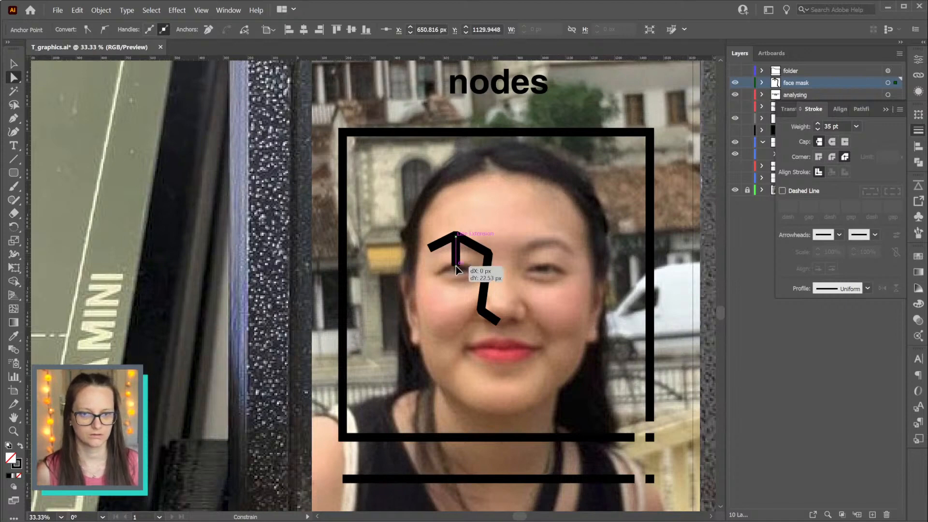
{"action": "left_click_drag", "start_coordinate": [456, 266], "coordinate": [456, 269]}
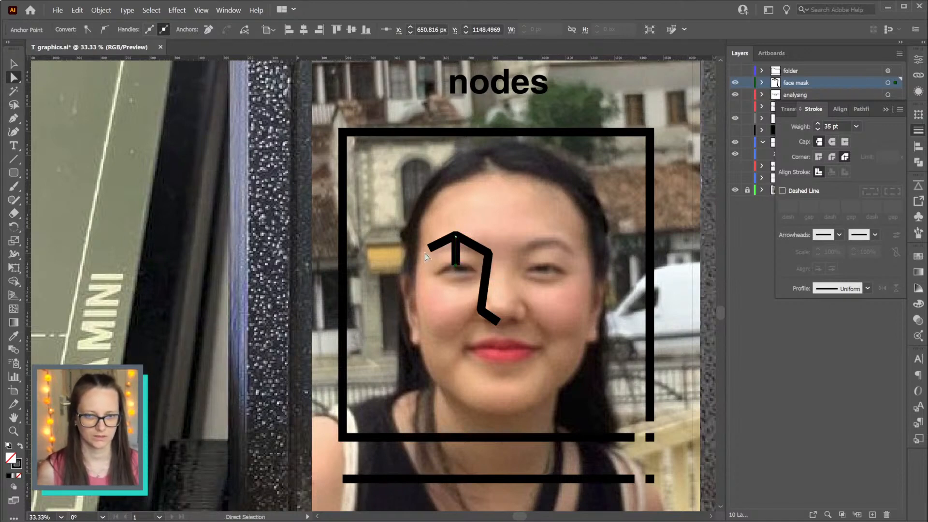
Extend the eyebrow path with the Pen tool from its outer end down beside the eye, then horizontally under it to the nose line
{"action": "key", "text": "p"}
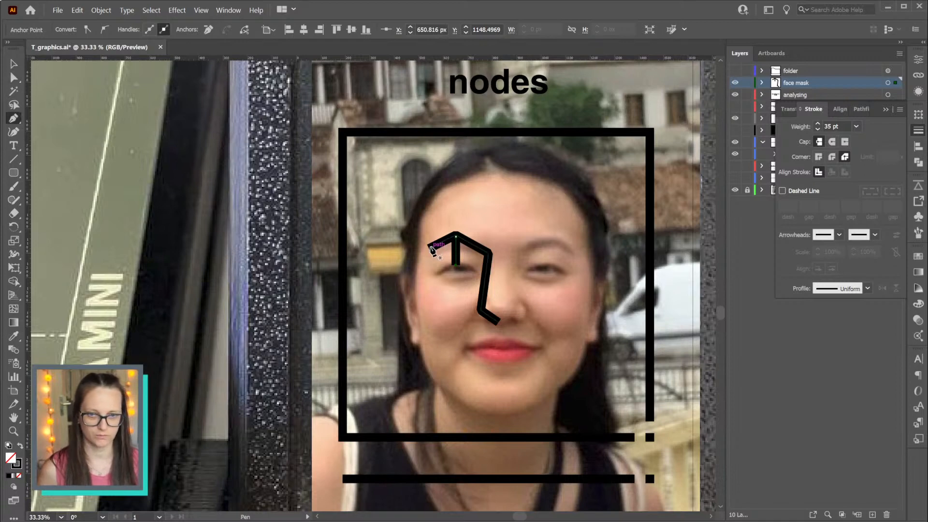
{"action": "left_click", "coordinate": [430, 249]}
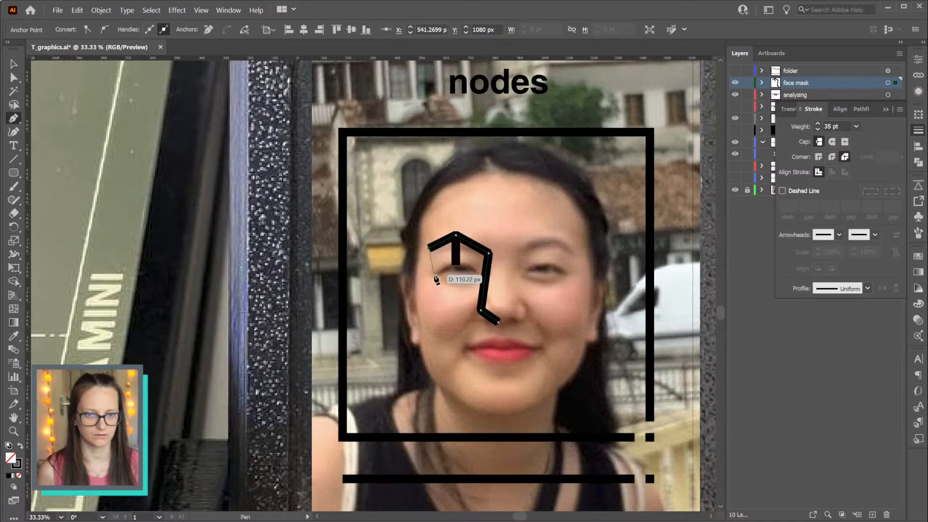
{"action": "left_click", "coordinate": [436, 275]}
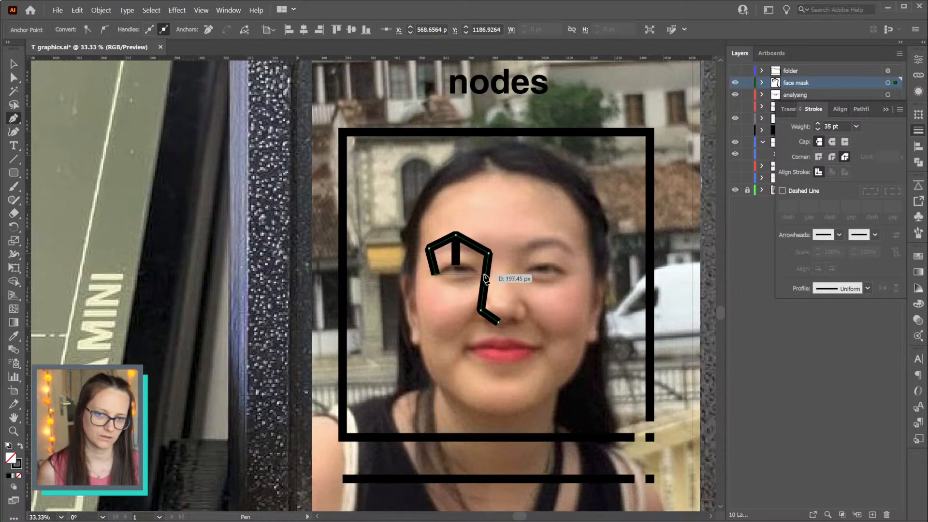
{"action": "left_click", "coordinate": [485, 276]}
Move the vertical eye line's lower anchor point straight down onto the horizontal line under the eye
{"action": "key", "text": "a"}
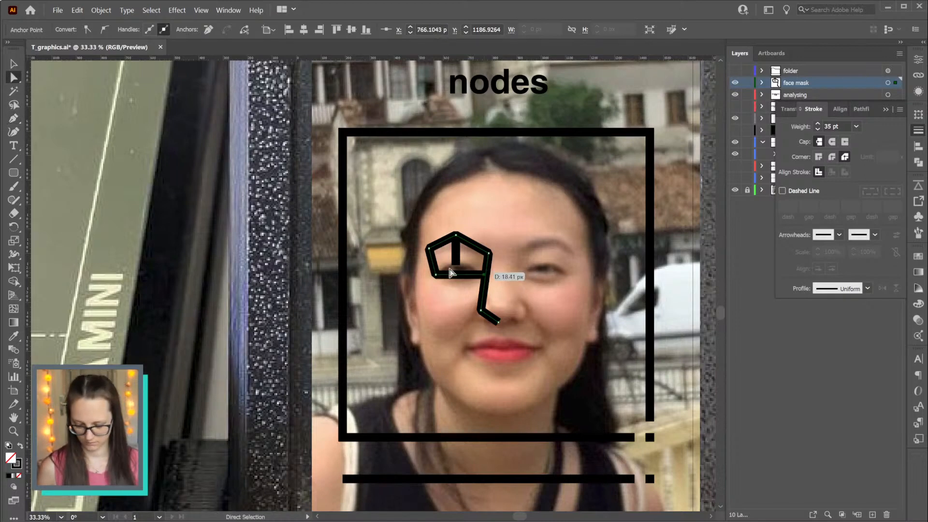
{"action": "left_click", "coordinate": [457, 269]}
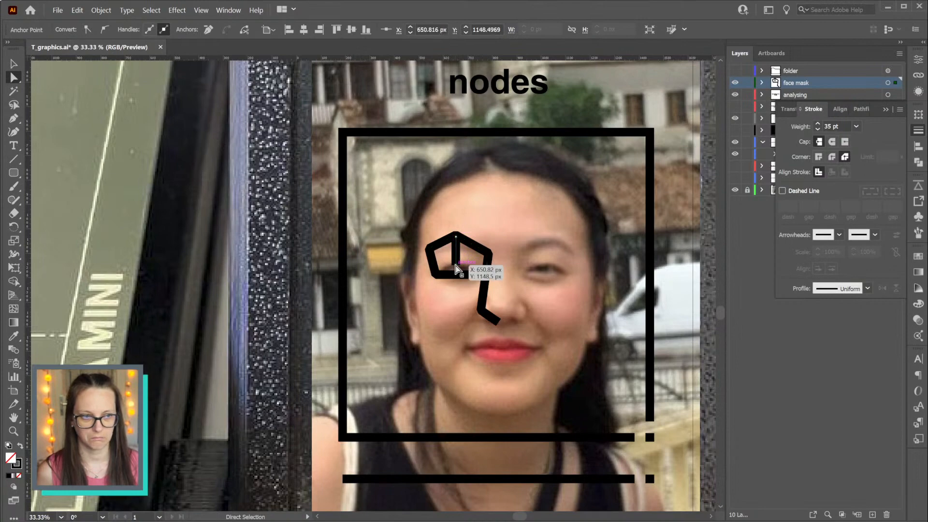
{"action": "left_click_drag", "start_coordinate": [457, 268], "coordinate": [456, 274]}
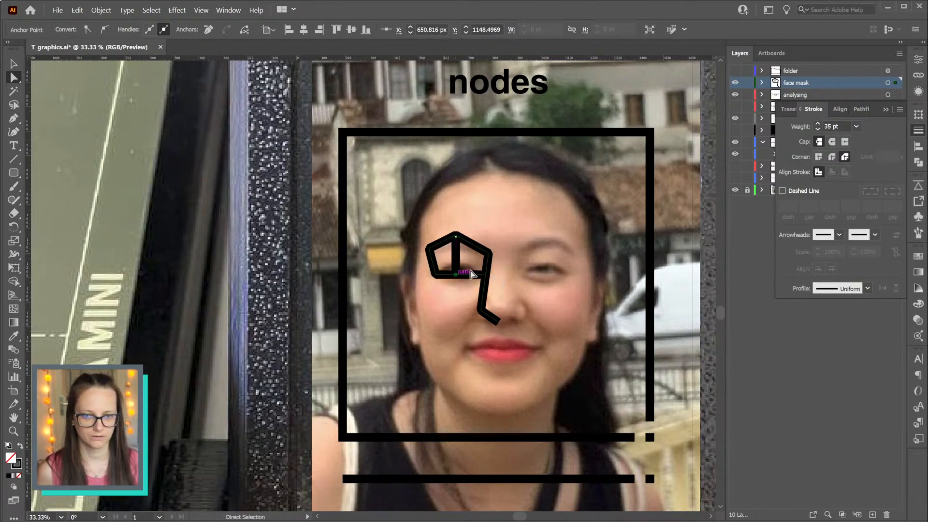
Draw the half-face outline with the Pen tool from the eyebrow's outer end via the temple, jaw and chin up to the nose tip
{"action": "scroll", "coordinate": [488, 279], "scroll_direction": "down", "scroll_amount": 1}
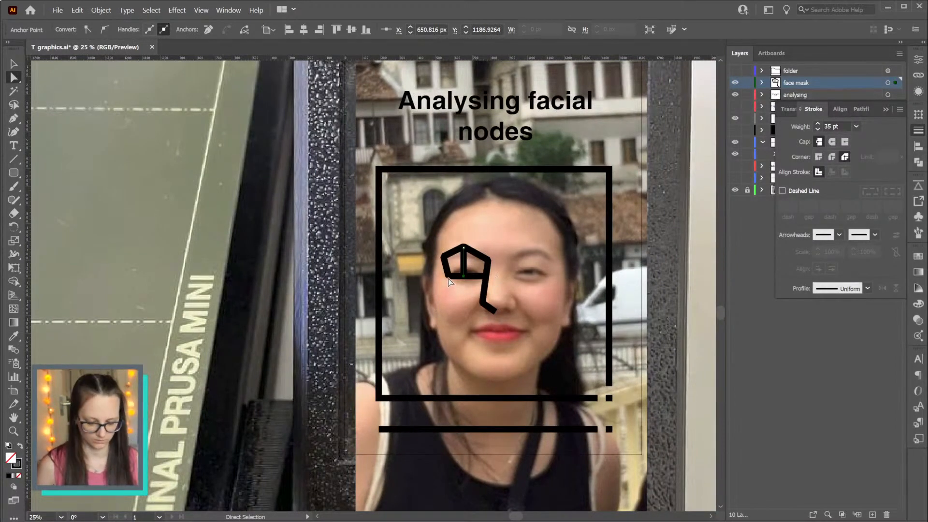
{"action": "key", "text": "p"}
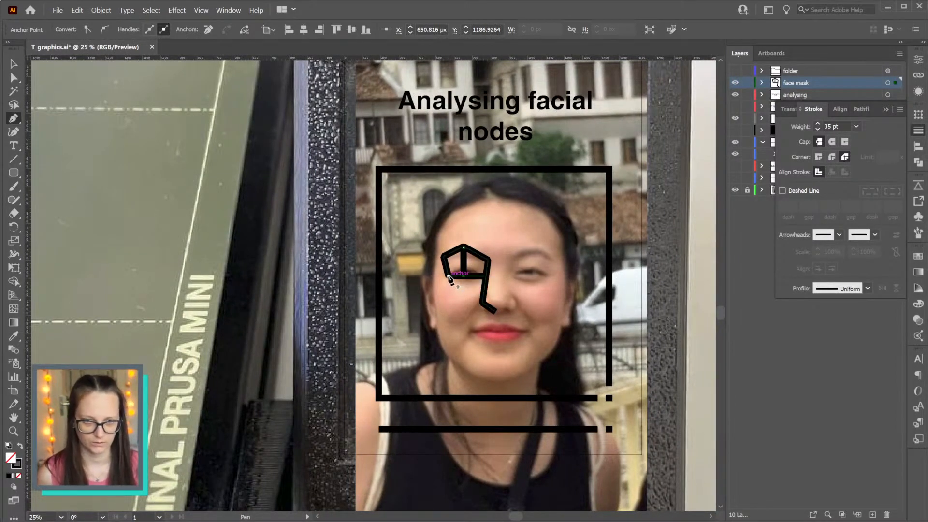
{"action": "left_click", "coordinate": [449, 277]}
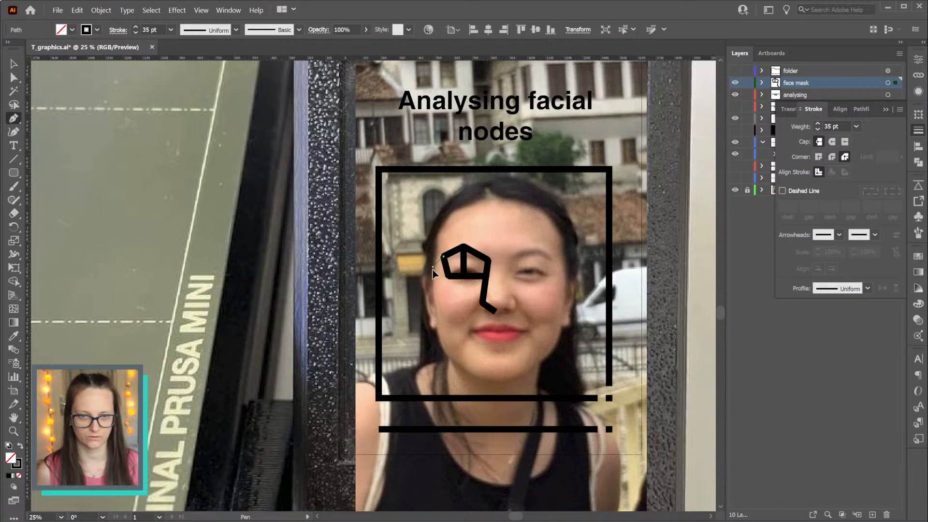
{"action": "left_click", "coordinate": [433, 266]}
{"action": "left_click", "coordinate": [443, 349]}
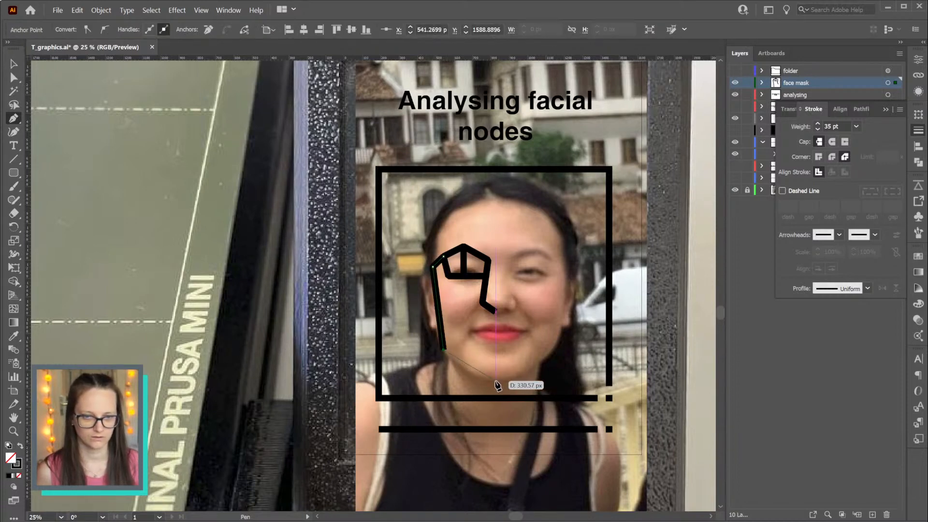
{"action": "left_click", "coordinate": [496, 381]}
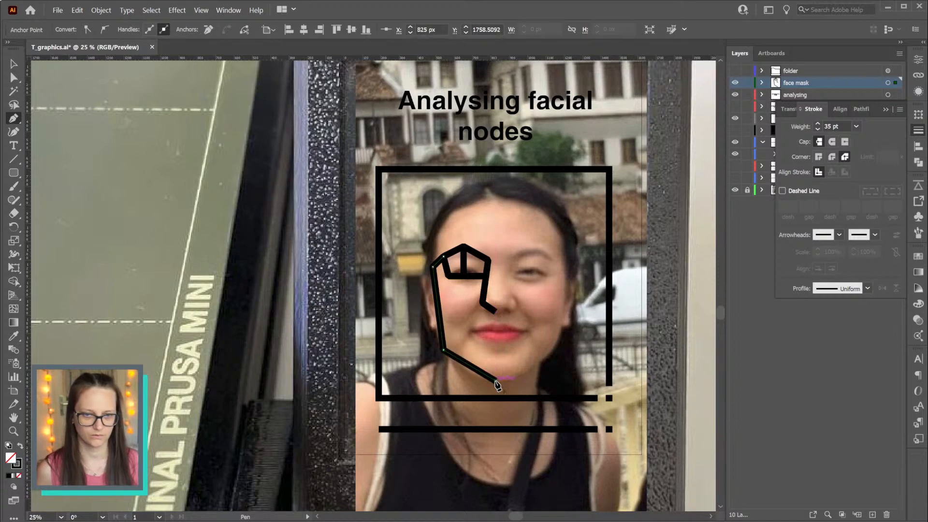
{"action": "left_click", "coordinate": [496, 311]}
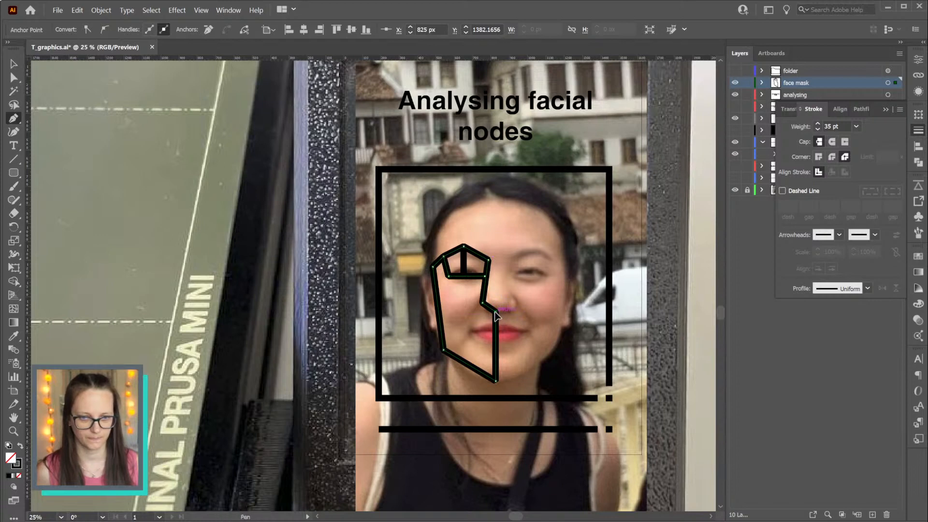
Draw half the mouth with the Pen tool from the nose tip down the midline, out to the mouth corner and back below the lips
{"action": "left_click", "coordinate": [495, 311]}
{"action": "left_click", "coordinate": [471, 330]}
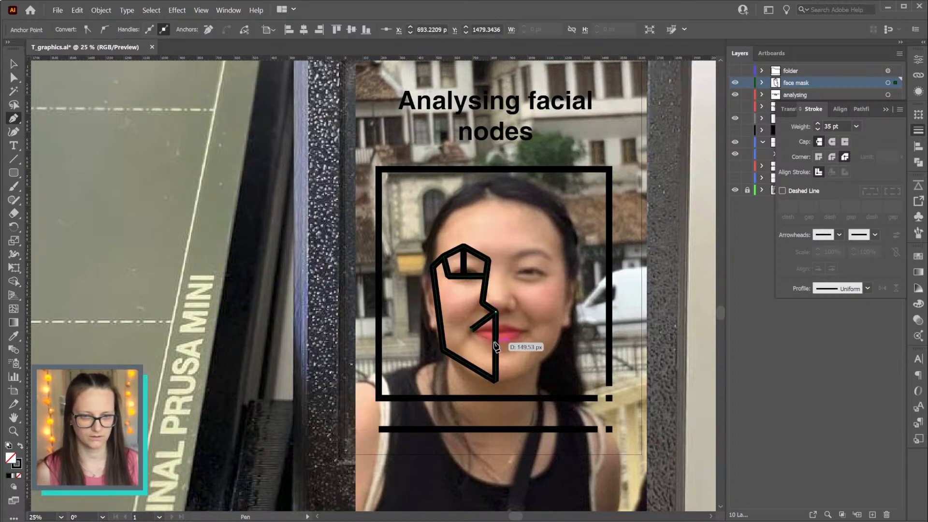
{"action": "key", "text": "ctrl+z"}
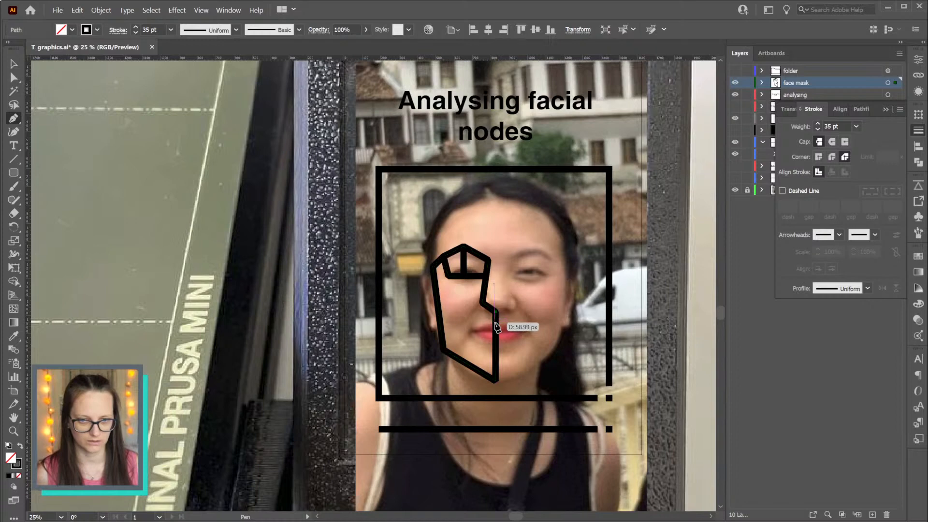
{"action": "left_click", "coordinate": [496, 322]}
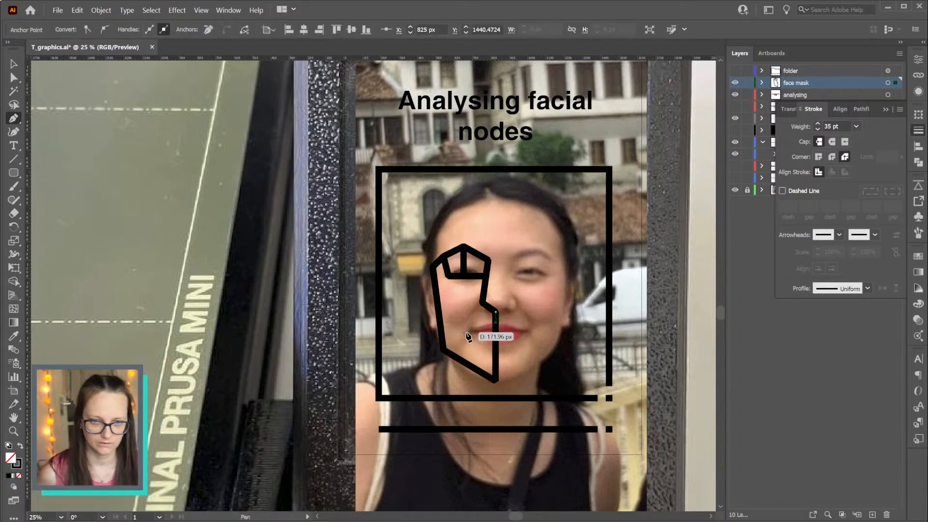
{"action": "left_click", "coordinate": [470, 331]}
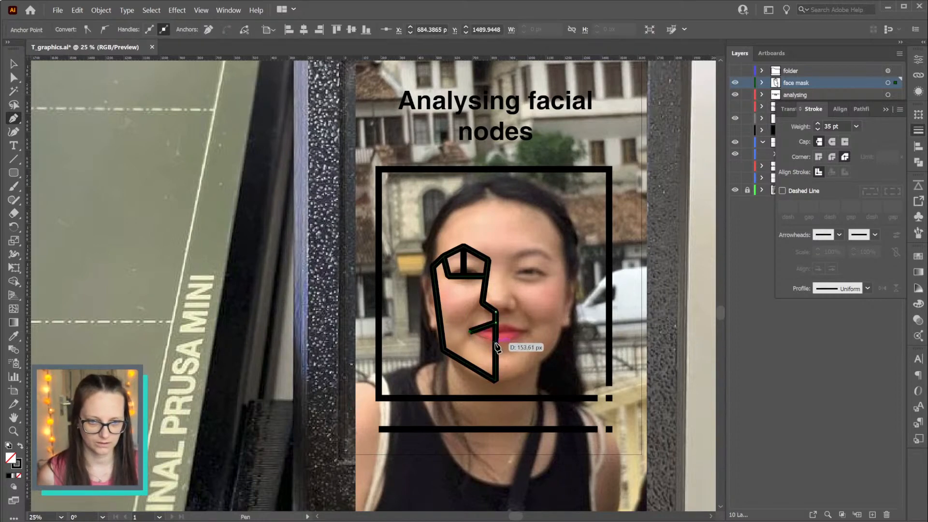
{"action": "left_click", "coordinate": [486, 349]}
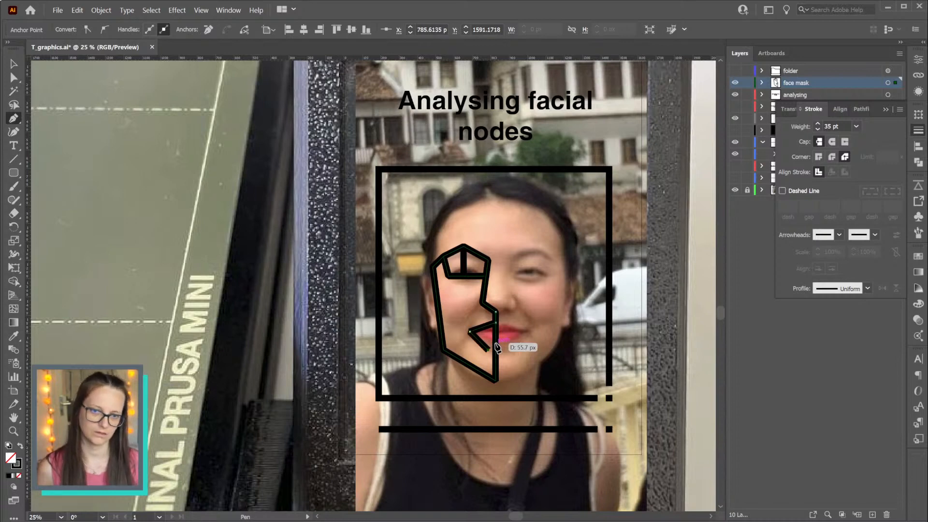
{"action": "key", "text": "ctrl+z"}
{"action": "left_click", "coordinate": [497, 345]}
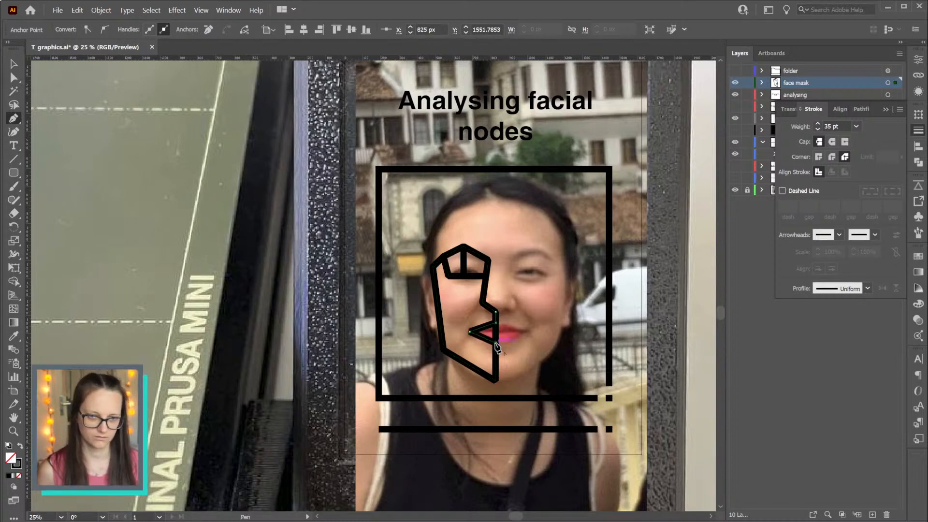
{"action": "key", "text": "v"}
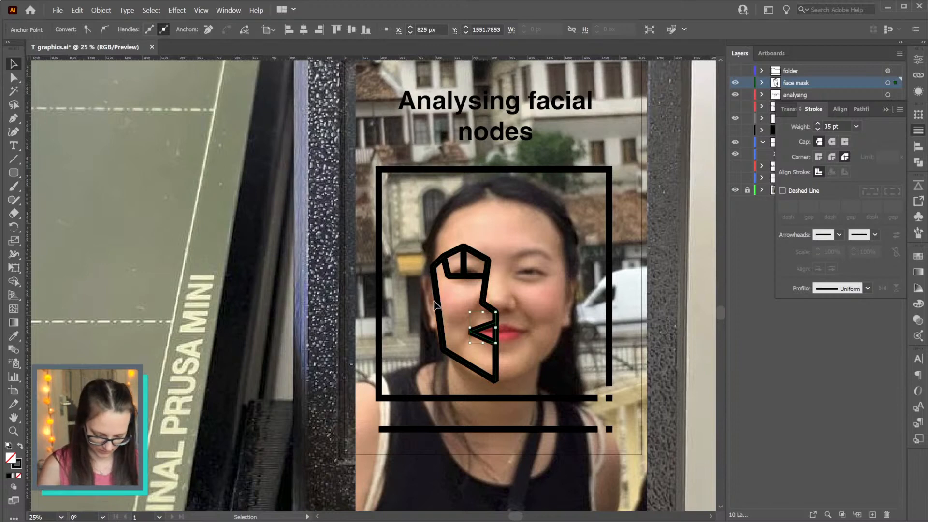
Draw an angular Pen cheek line from the face outline's side down to the lower cheek and up to the nostril corner
{"action": "key", "text": "p"}
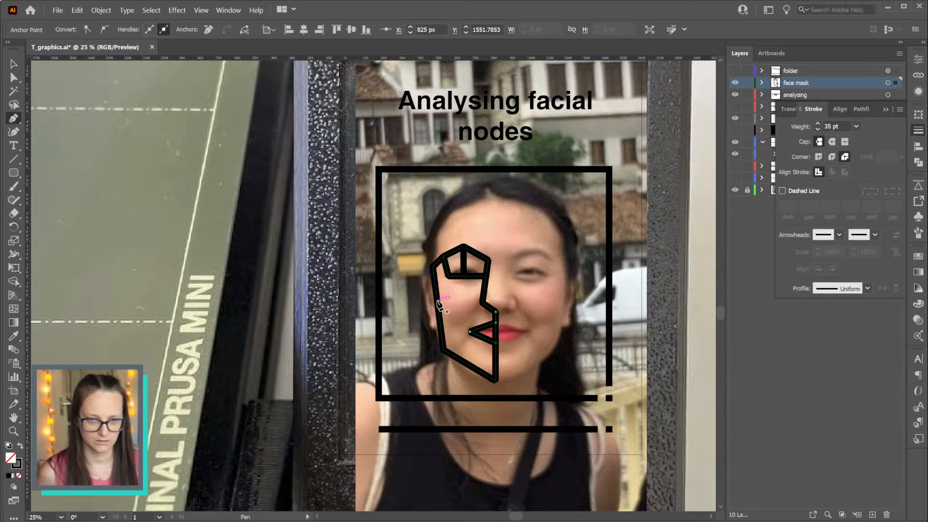
{"action": "left_click", "coordinate": [438, 300]}
{"action": "left_click", "coordinate": [453, 327]}
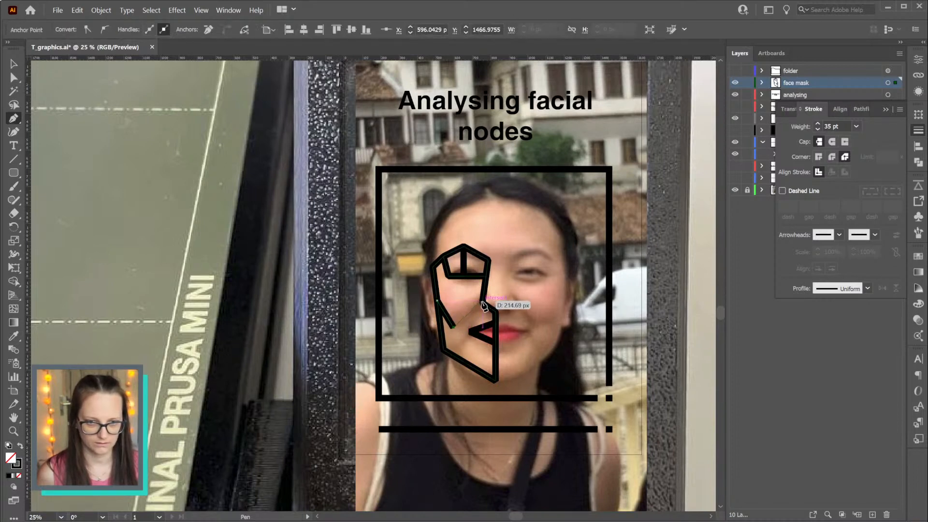
{"action": "left_click", "coordinate": [483, 305]}
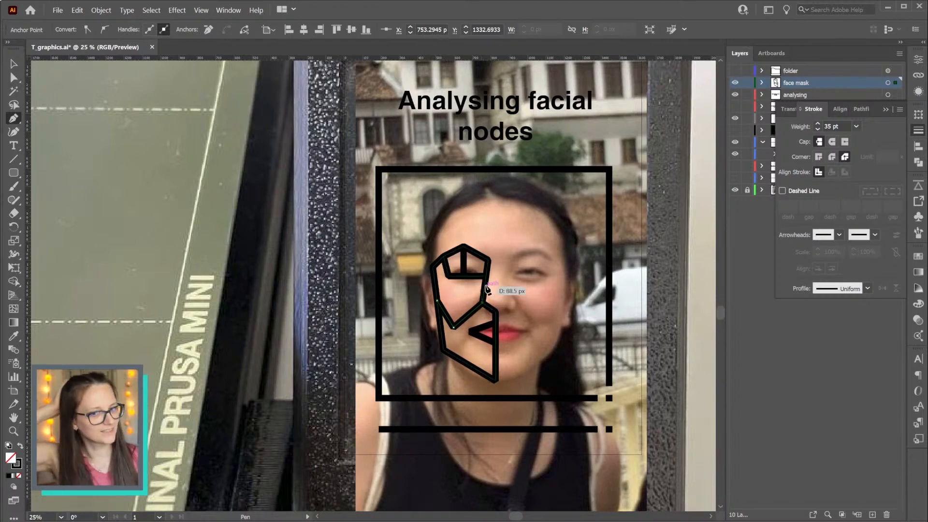
Align the eyebrow path's inner corner anchor and the nose-tip anchor to their right edge so the corner sits on the midline
{"action": "key", "text": "a"}
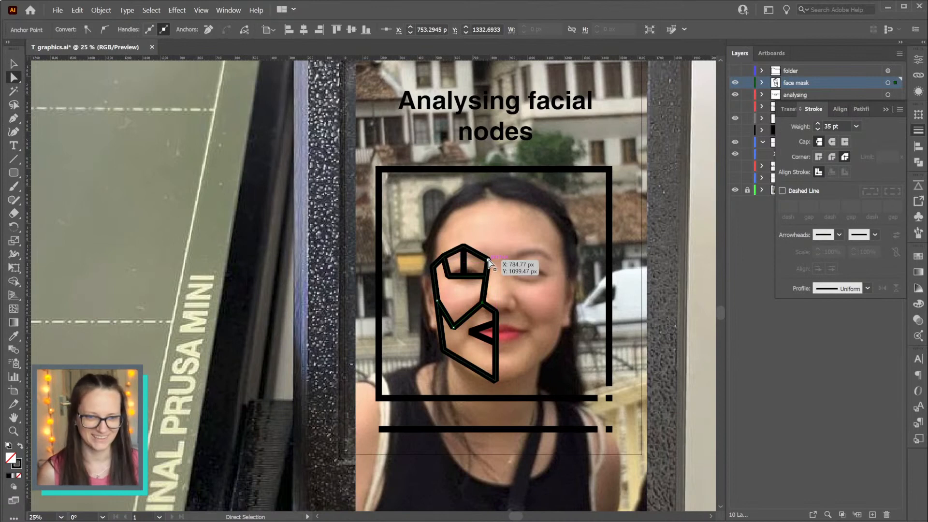
{"action": "left_click", "coordinate": [488, 260]}
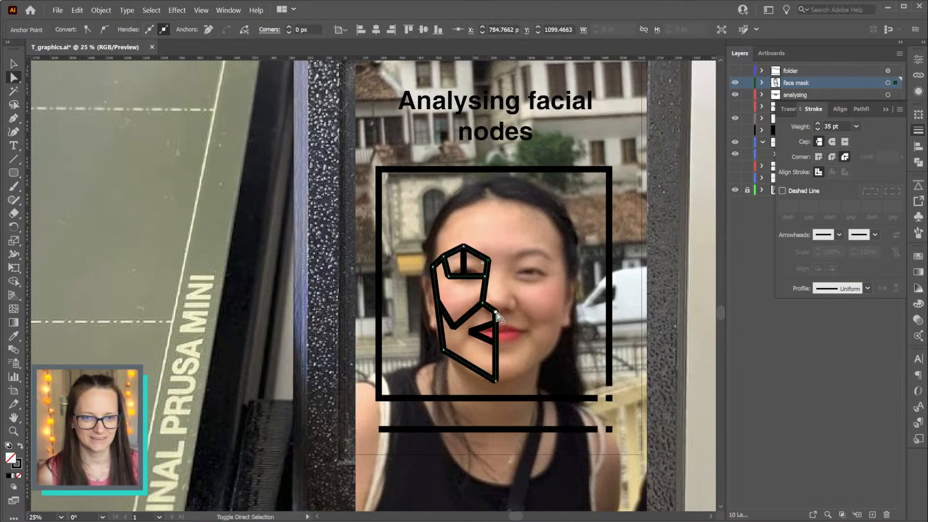
{"action": "left_click", "coordinate": [496, 312], "text": "shift"}
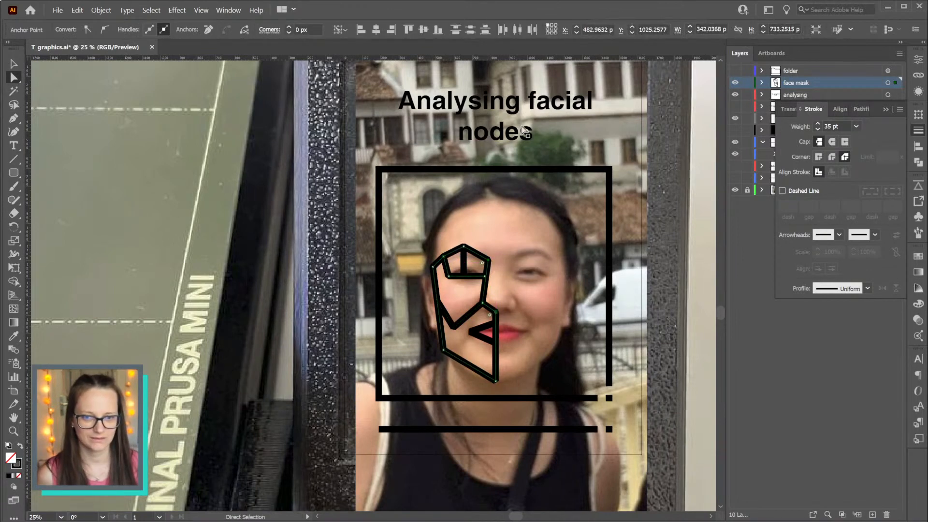
{"action": "left_click", "coordinate": [388, 30]}
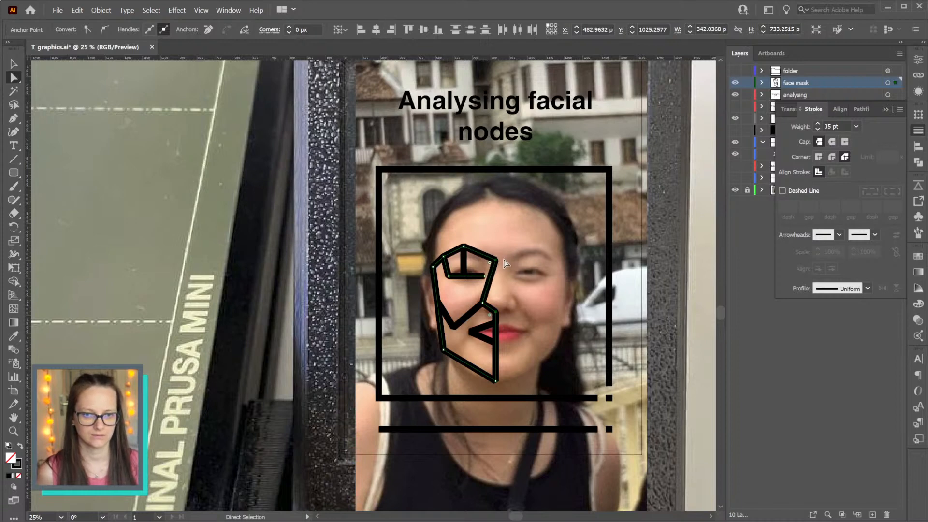
Draw a midline Pen line from the inner eyebrow corner to the nose tip, and extend the eye line's inner end to the nose's side line
{"action": "key", "text": "p"}
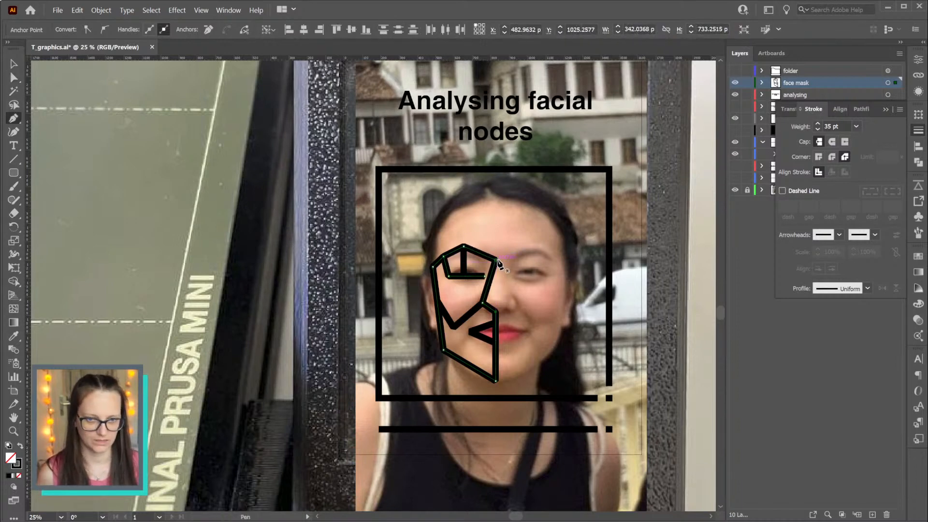
{"action": "left_click", "coordinate": [498, 261]}
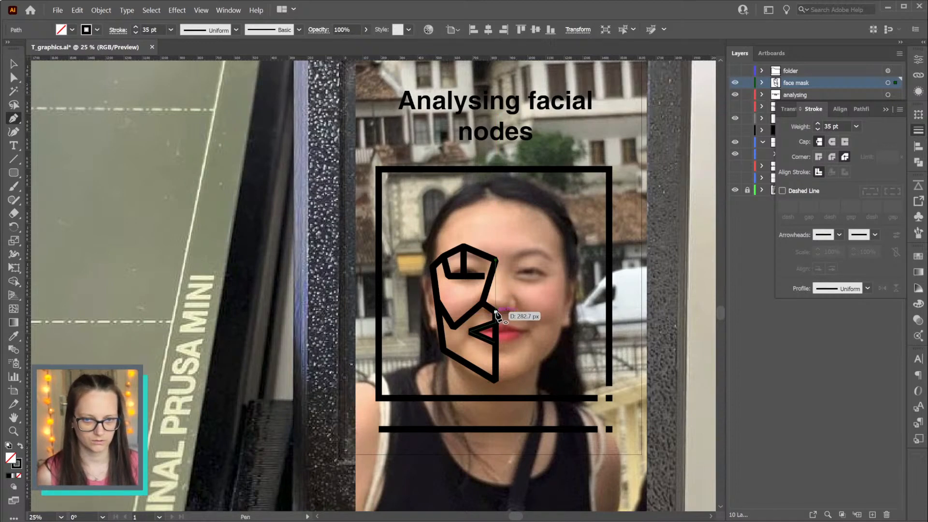
{"action": "left_click", "coordinate": [496, 305]}
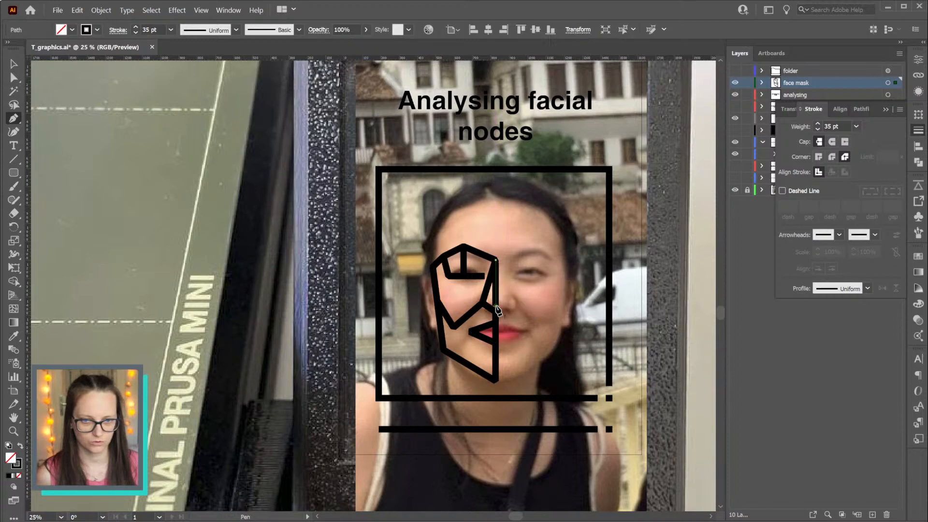
{"action": "key", "text": "a"}
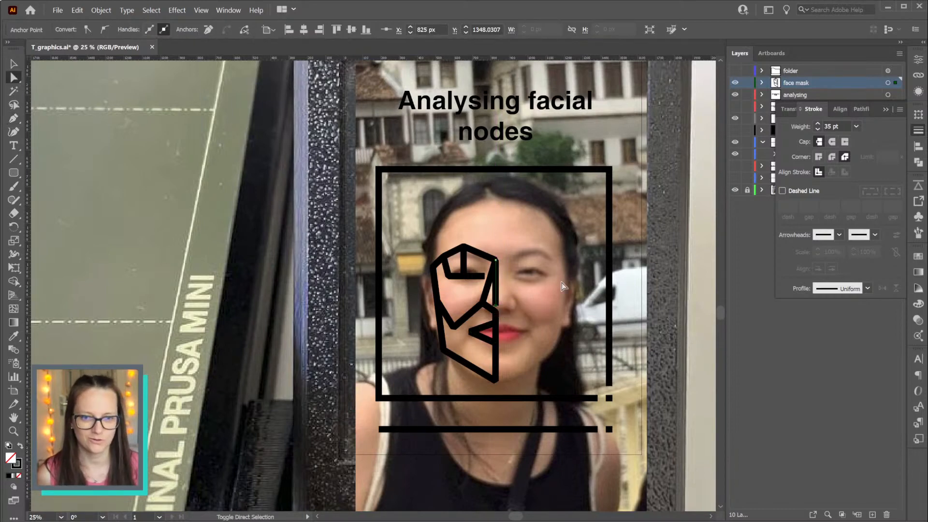
{"action": "key", "text": "shift+Down"}
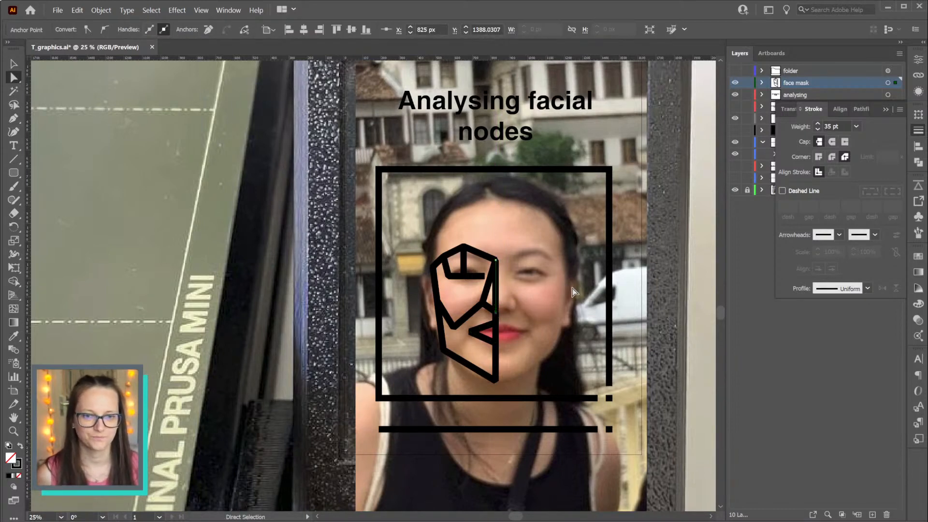
{"action": "left_click", "coordinate": [496, 260]}
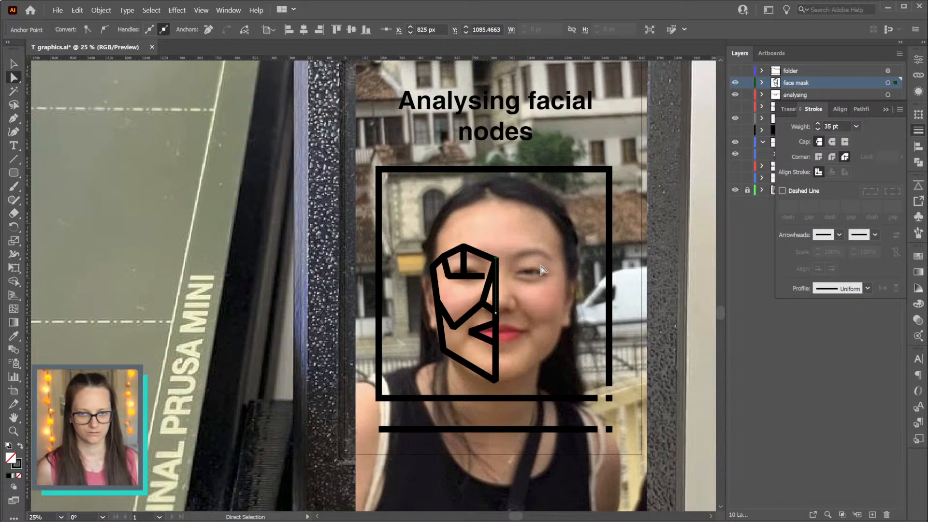
{"action": "left_click", "coordinate": [485, 279]}
{"action": "left_click_drag", "start_coordinate": [485, 280], "coordinate": [489, 279]}
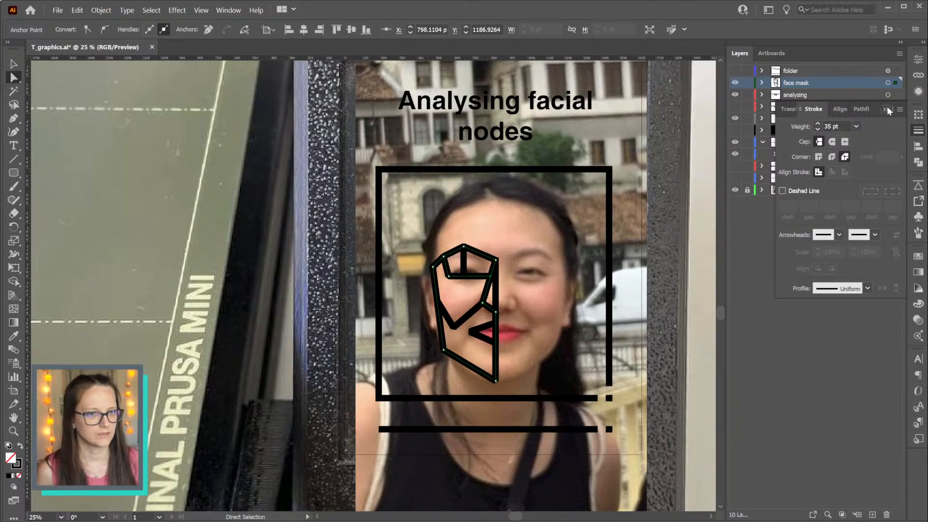
{"action": "left_click", "coordinate": [887, 83]}
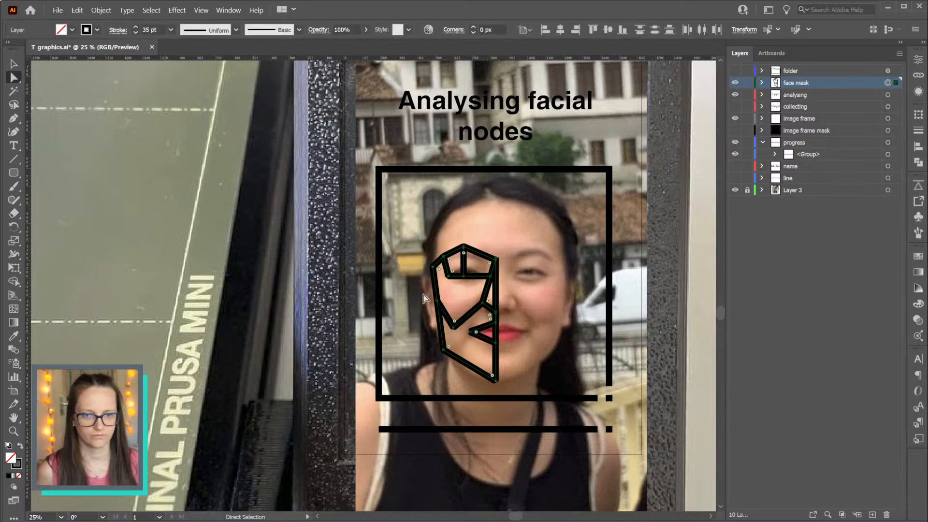
{"action": "right_click", "coordinate": [497, 298]}
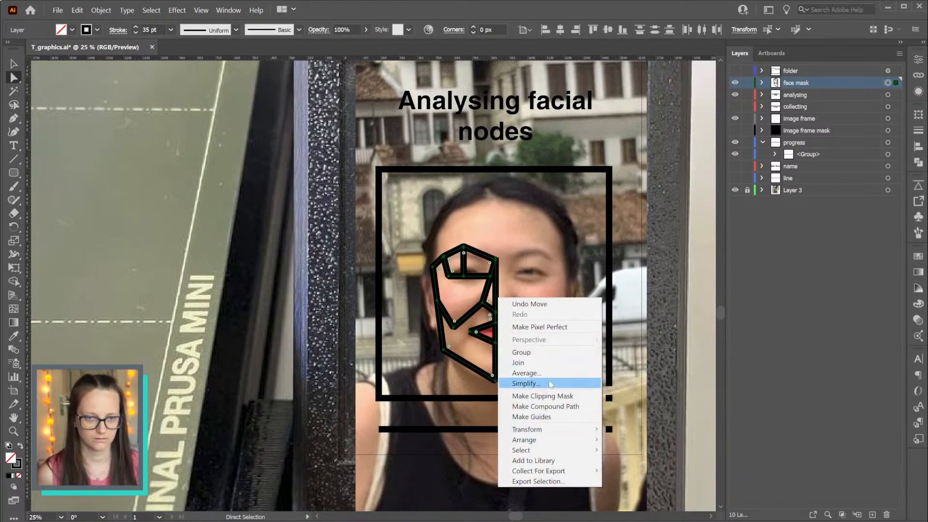
{"action": "mouse_move", "coordinate": [555, 432]}
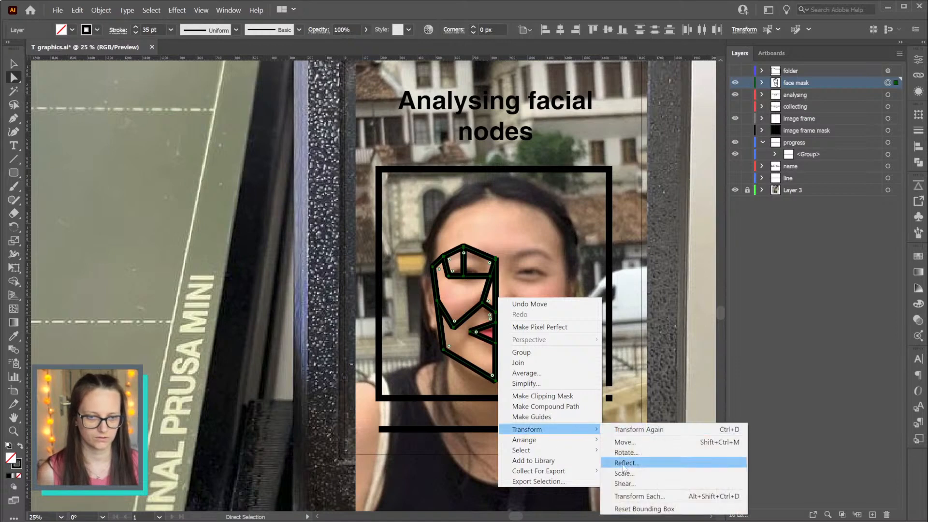
{"action": "left_click", "coordinate": [647, 462]}
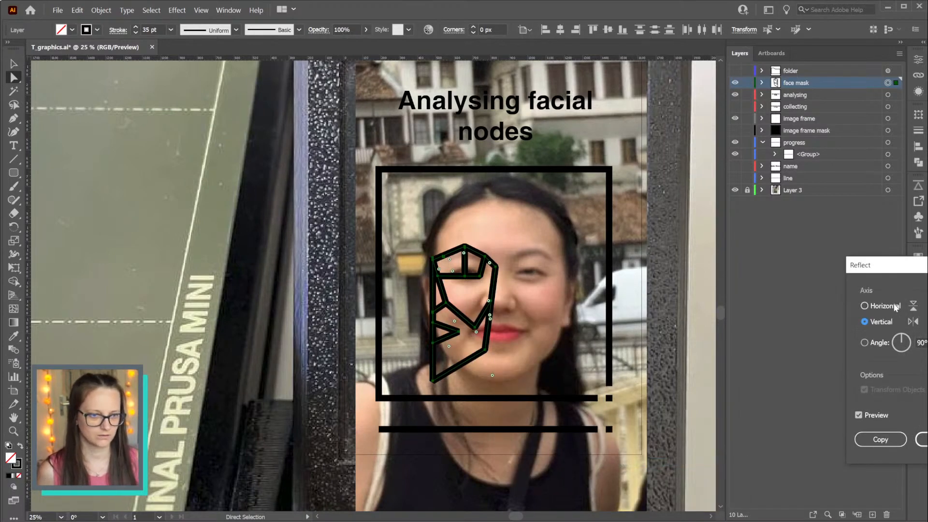
{"action": "key", "text": "Escape"}
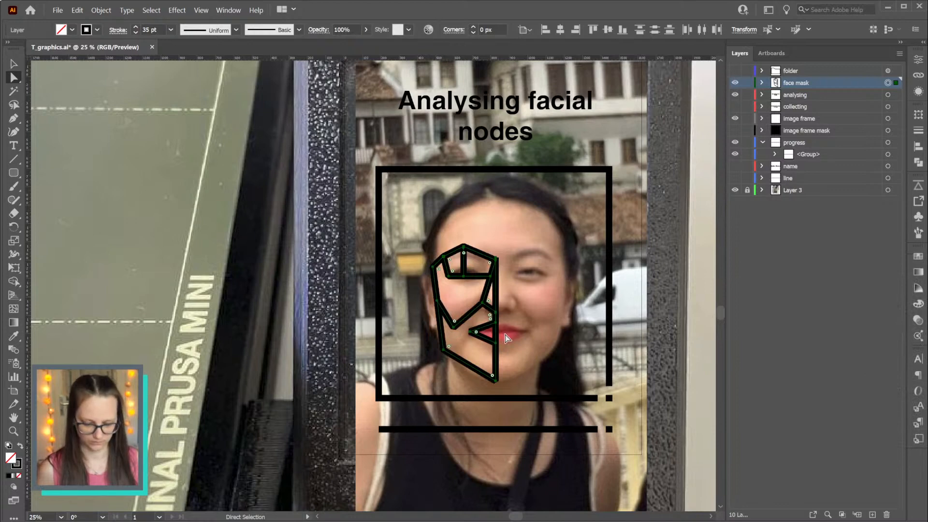
Reflect a copy of the half mask across the vertical midline to the other side of the face, using the nose tip as origin
{"action": "key", "text": "o"}
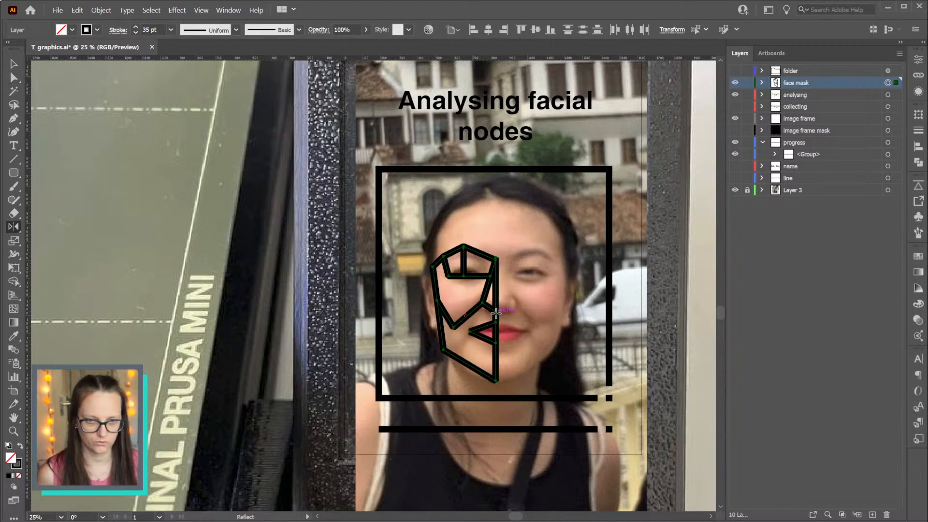
{"action": "left_click", "coordinate": [496, 313]}
{"action": "left_click_drag", "start_coordinate": [465, 322], "coordinate": [559, 299]}
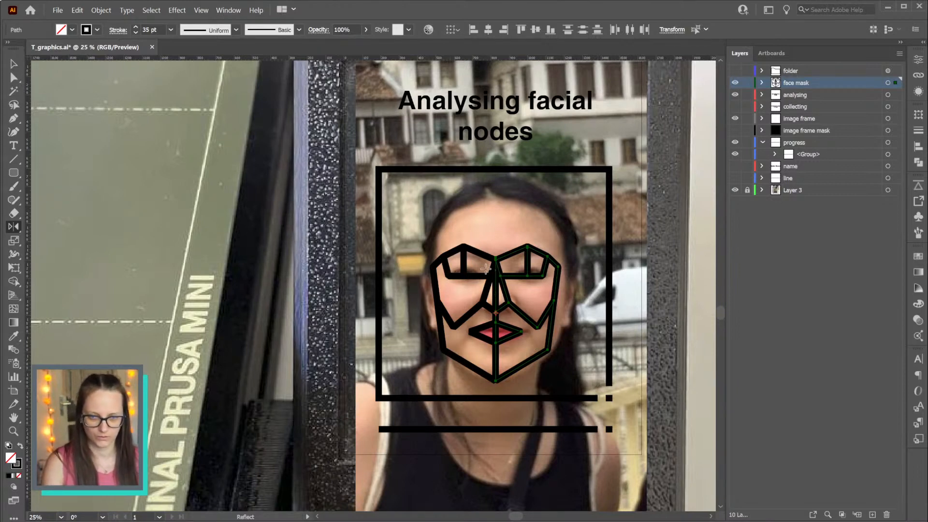
Add an anchor to the middle of the original half's eye line and raise it 40 px to form an angular upper eyelid
{"action": "key", "text": "a"}
{"action": "left_click", "coordinate": [461, 278]}
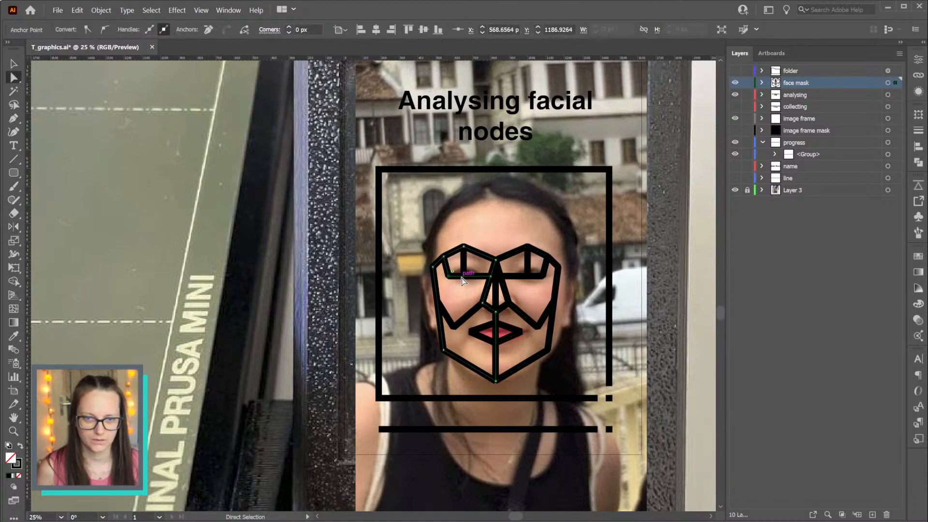
{"action": "key", "text": "p"}
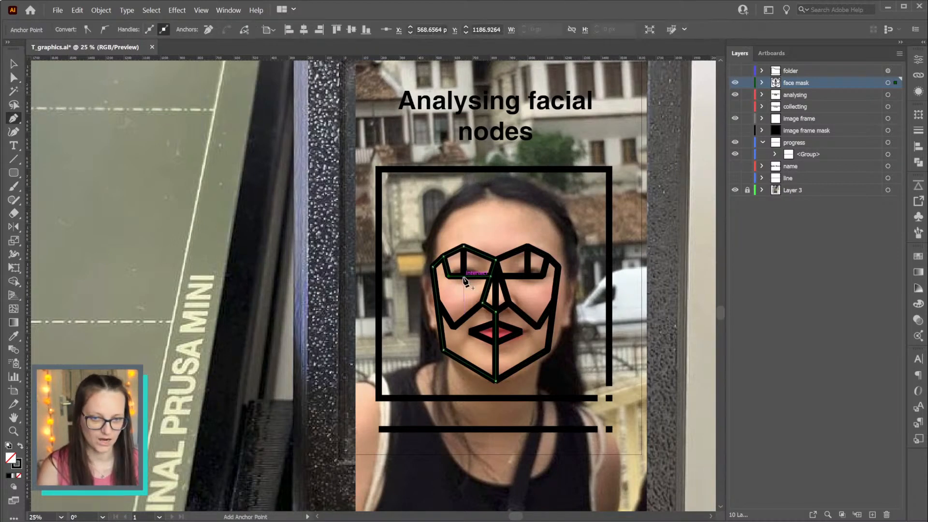
{"action": "key", "text": "ctrl"}
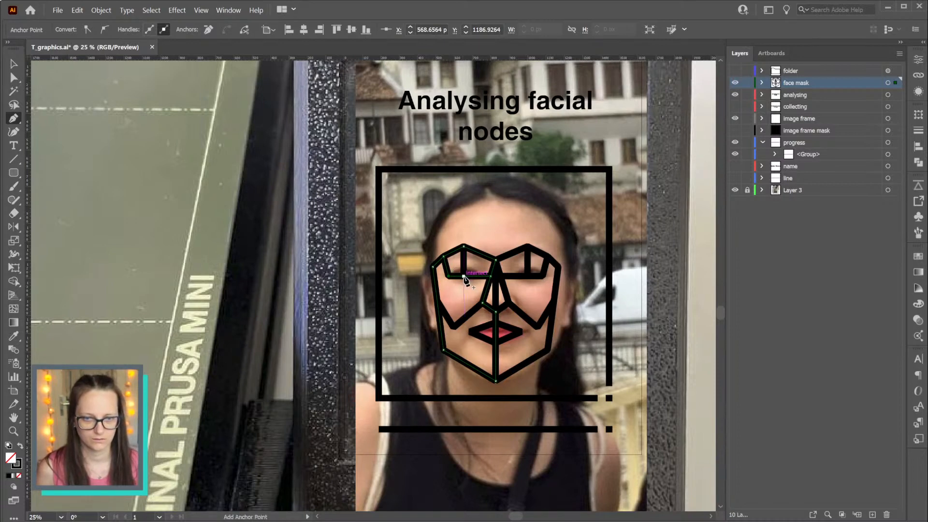
{"action": "key", "text": "a"}
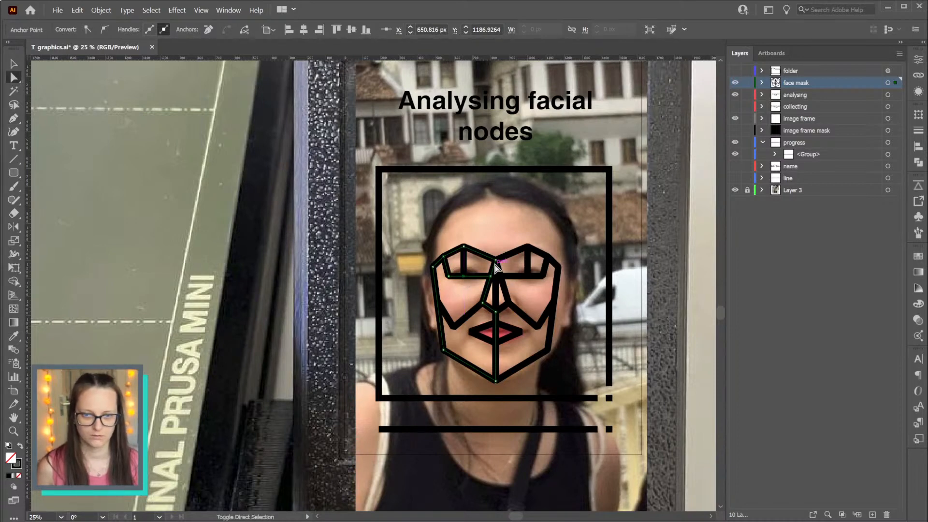
{"action": "key", "text": "shift+Up"}
{"action": "key", "text": "shift+Up"}
{"action": "key", "text": "shift+Up"}
{"action": "key", "text": "shift+Up"}
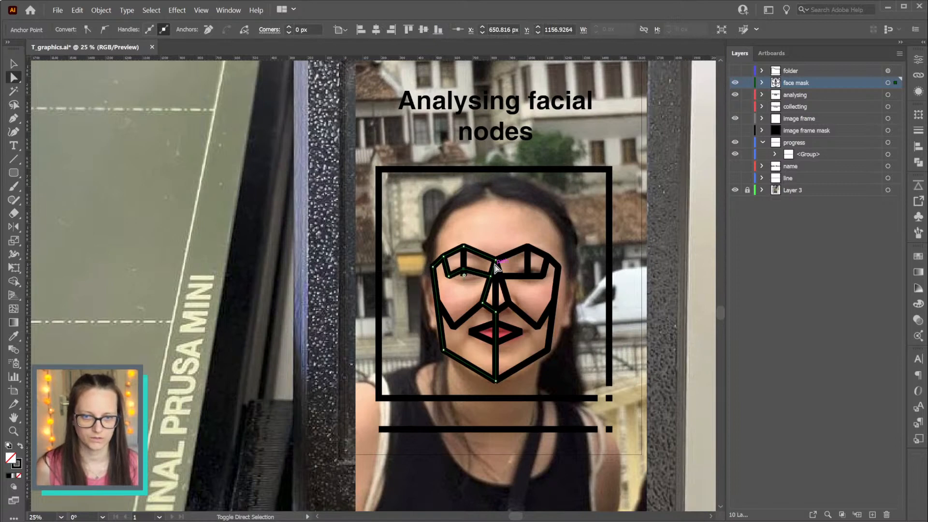
Draw an angular lower eyelid with the Pen tool from the inner eye corner down to a central point and up to the outer corner
{"action": "key", "text": "p"}
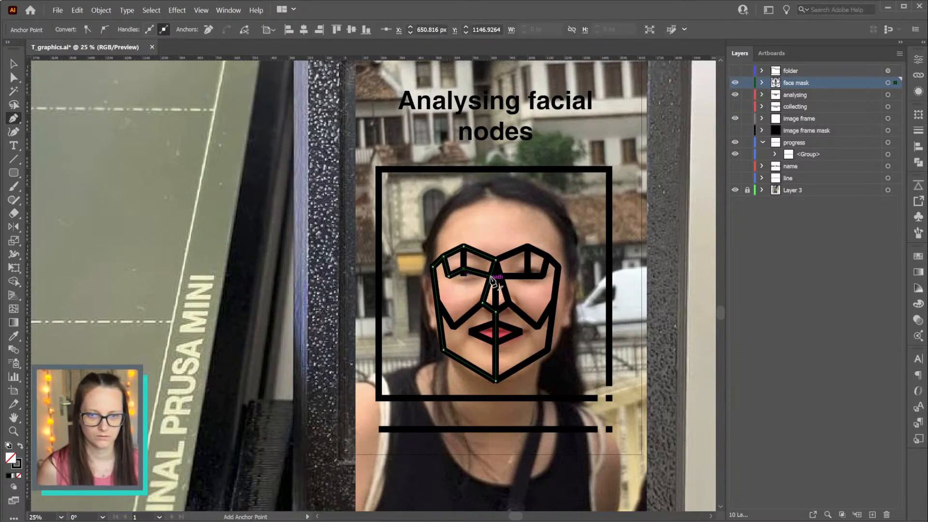
{"action": "left_click_drag", "start_coordinate": [491, 279], "coordinate": [449, 279]}
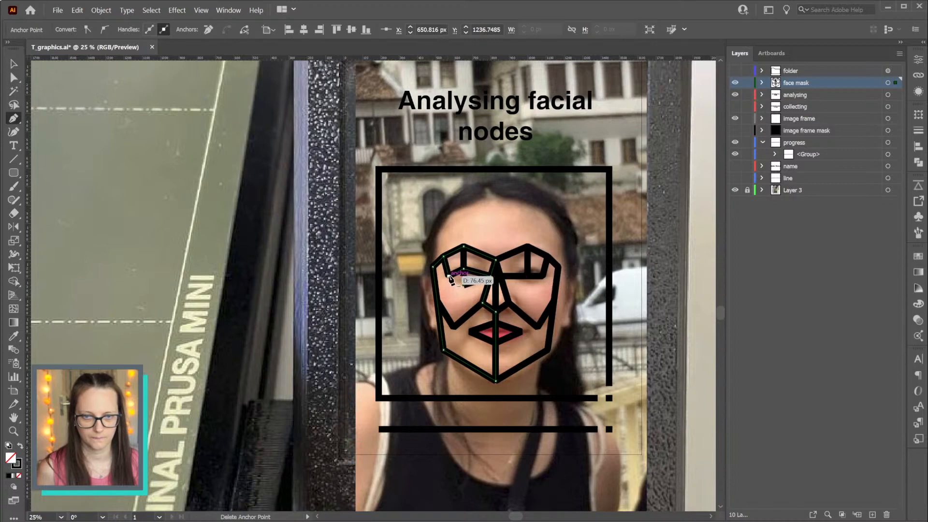
{"action": "left_click", "coordinate": [448, 276], "text": "shift"}
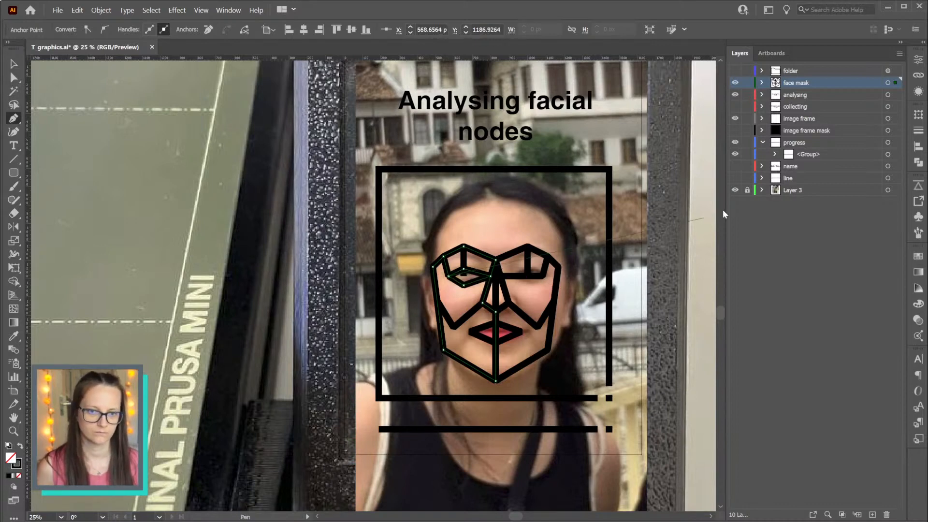
Shorten the vertical line between eyebrow and eye by raising its lower anchor to about Y 1117 px
{"action": "key", "text": "a"}
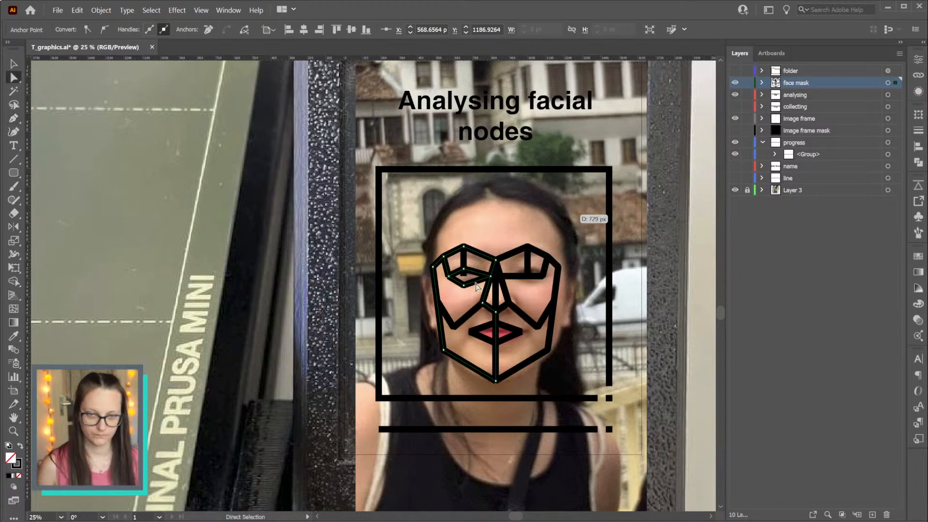
{"action": "left_click", "coordinate": [464, 277]}
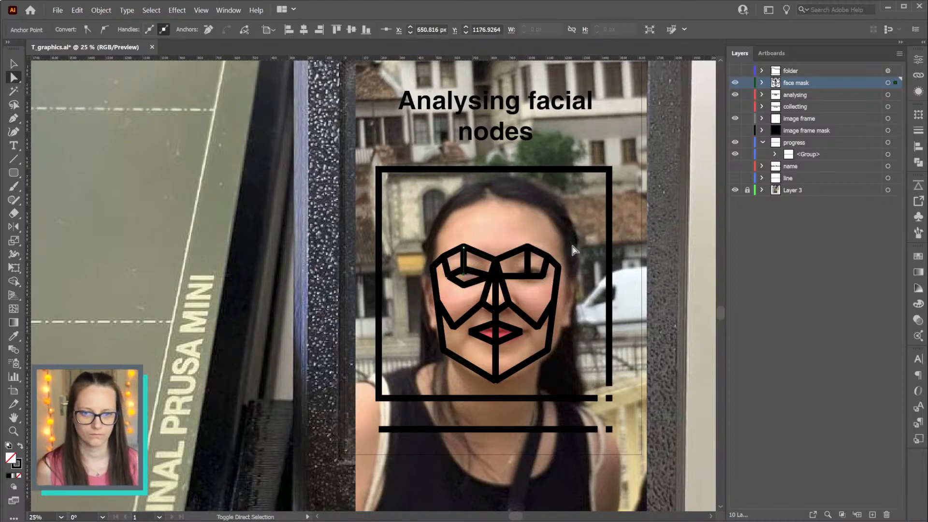
{"action": "key", "text": "shift+Up"}
{"action": "key", "text": "shift+Up"}
{"action": "key", "text": "shift+Up"}
{"action": "key", "text": "shift+Up"}
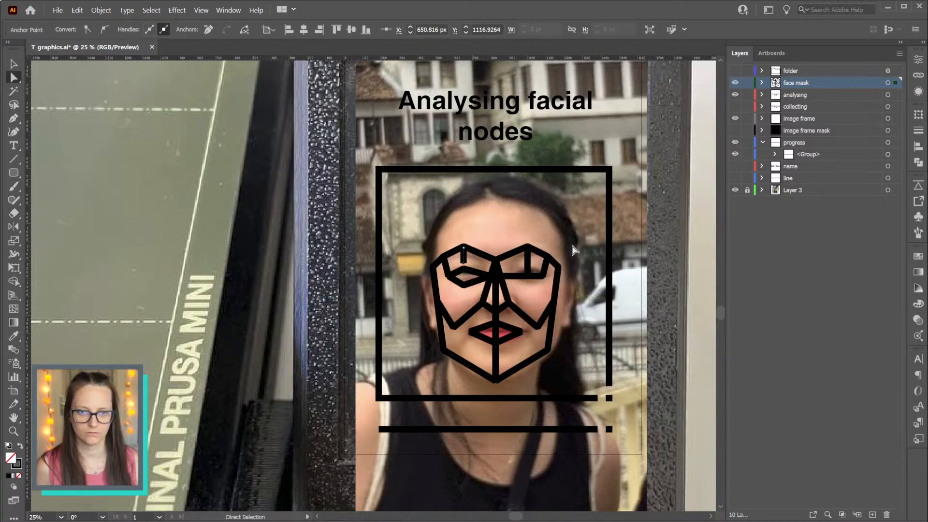
Select the corner and eyelid anchors of the redrawn eye and nudge the whole eye shape slightly upward
{"action": "left_click", "coordinate": [478, 275], "text": "alt"}
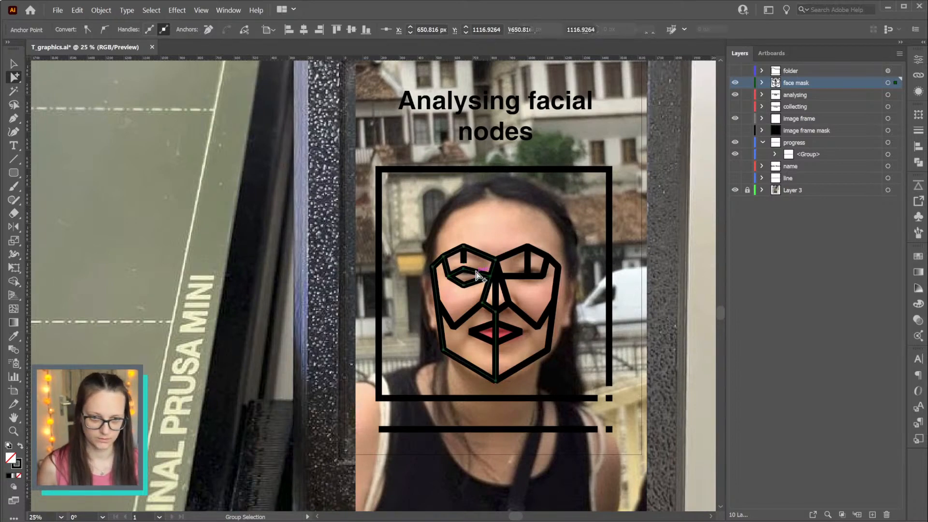
{"action": "left_click", "coordinate": [449, 277]}
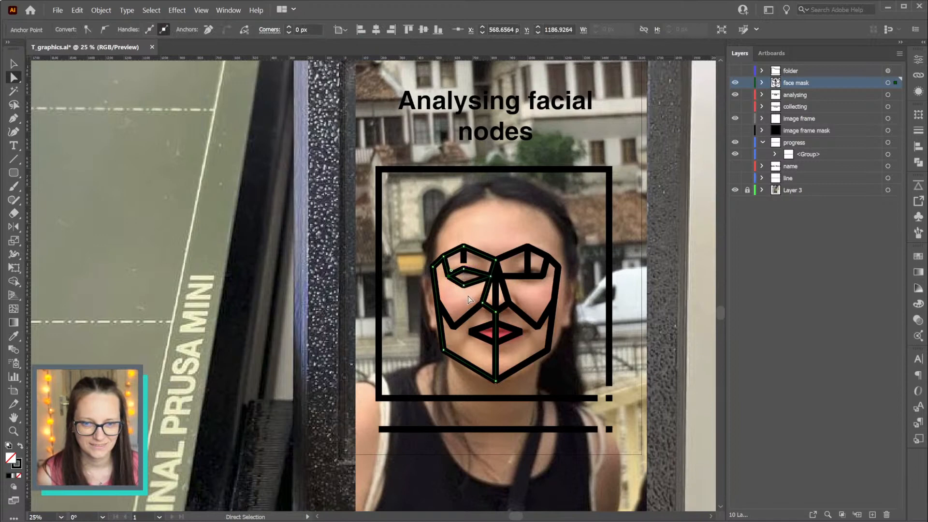
{"action": "left_click", "coordinate": [491, 276], "text": "shift"}
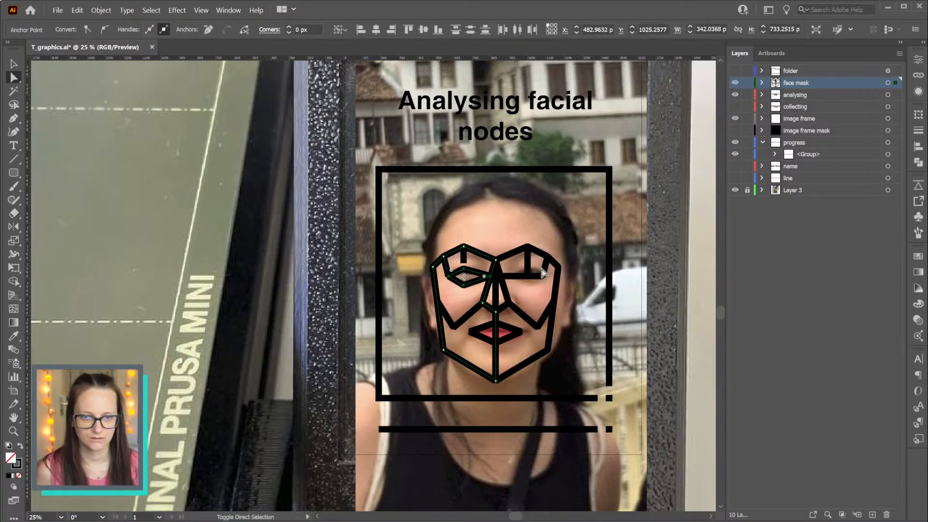
{"action": "key", "text": "shift+Up"}
{"action": "key", "text": "shift+Up"}
{"action": "key", "text": "shift+Up"}
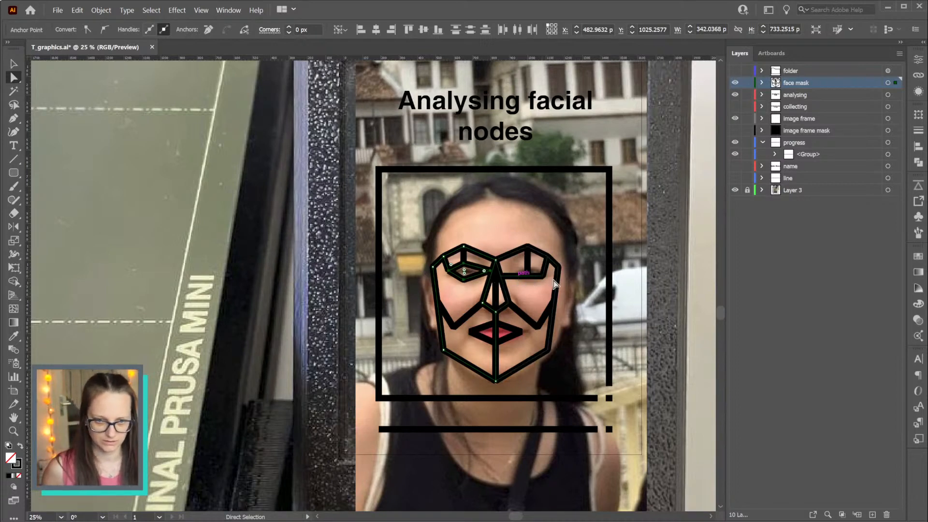
Expand the face mask layer, select the paths of the edited half of the mask and group them
{"action": "left_click", "coordinate": [762, 83]}
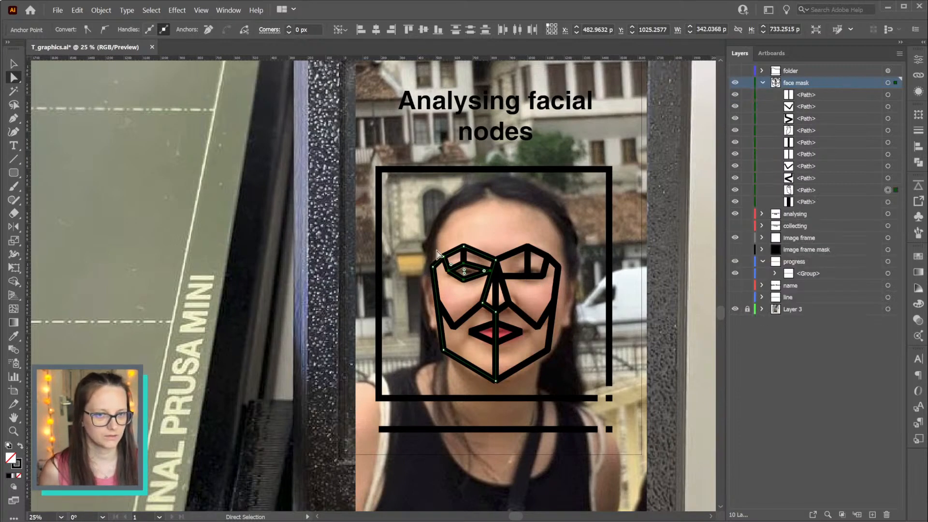
{"action": "left_click_drag", "start_coordinate": [481, 385], "coordinate": [482, 385]}
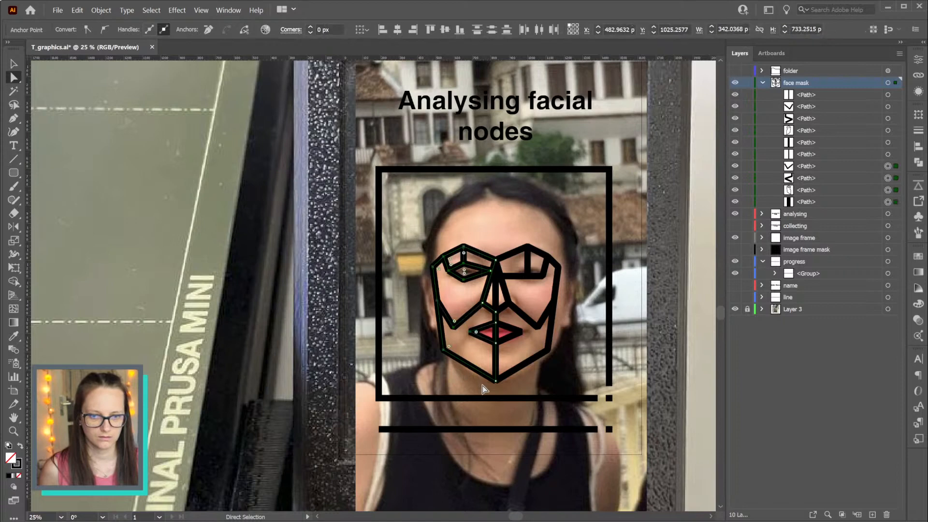
{"action": "key", "text": "alt"}
{"action": "left_click_drag", "start_coordinate": [416, 234], "coordinate": [480, 380]}
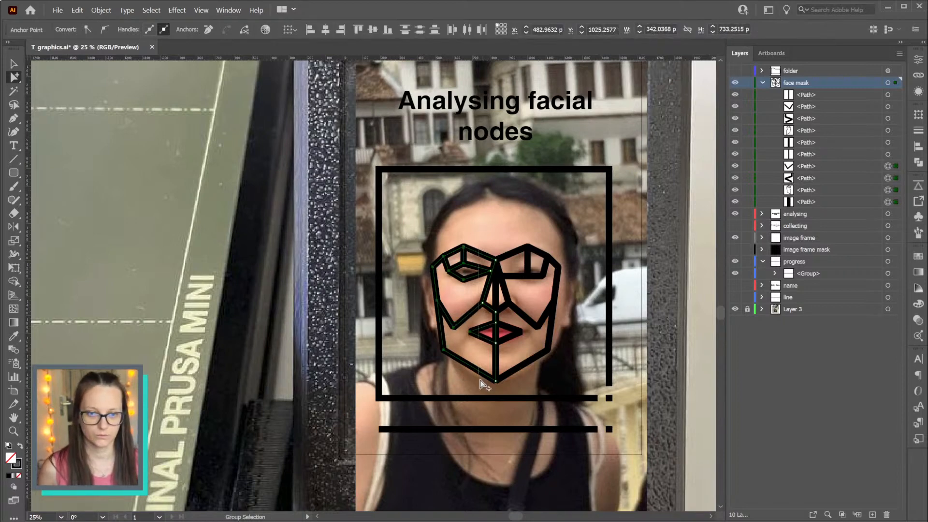
{"action": "key", "text": "ctrl+g"}
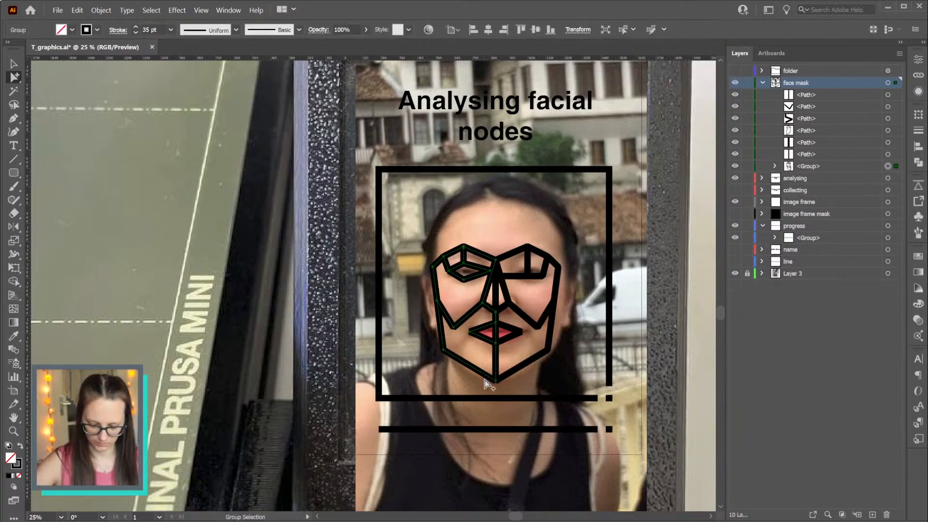
Delete the outdated mirrored half of the mask
{"action": "left_click_drag", "start_coordinate": [576, 232], "coordinate": [506, 383]}
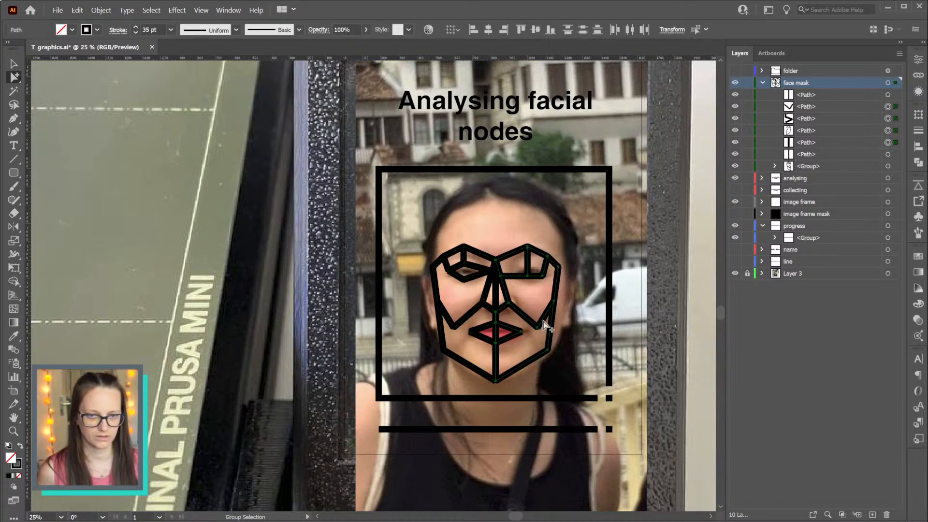
{"action": "key", "text": "Delete"}
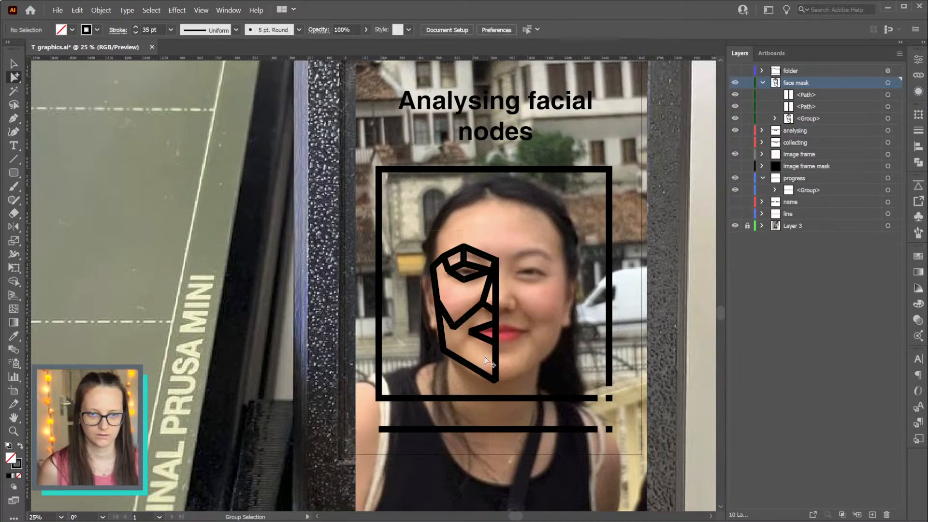
Reflect a copy of the grouped mask half across the vertical midline of the face
{"action": "left_click_drag", "start_coordinate": [529, 388], "coordinate": [530, 392]}
{"action": "key", "text": "o"}
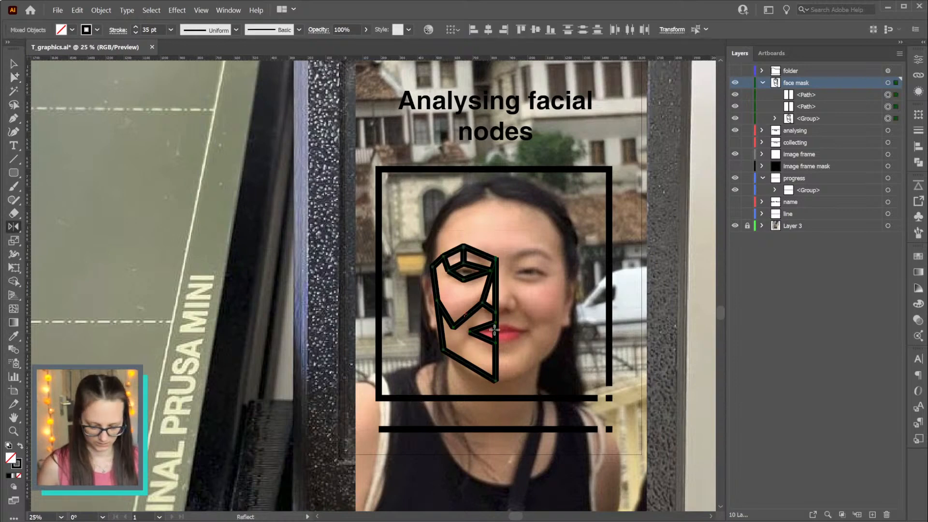
{"action": "left_click", "coordinate": [495, 312]}
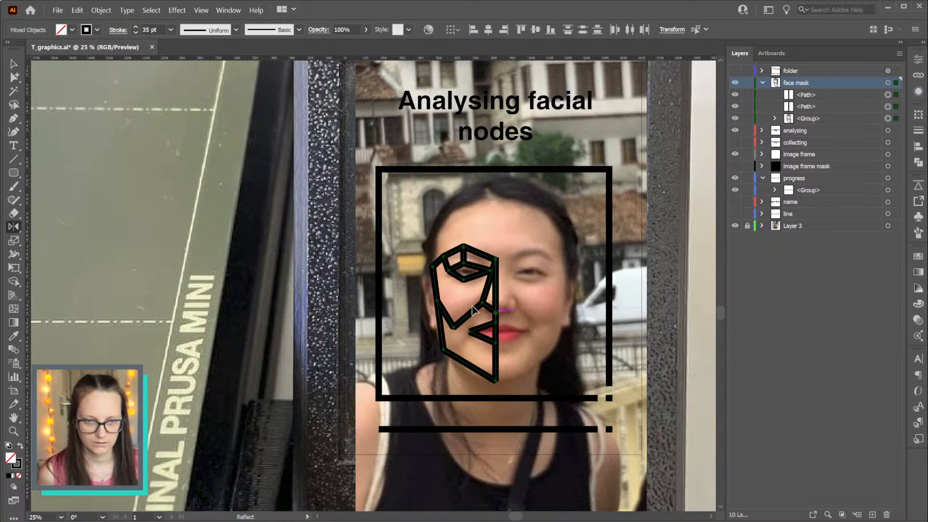
{"action": "left_click_drag", "start_coordinate": [498, 309], "coordinate": [530, 299]}
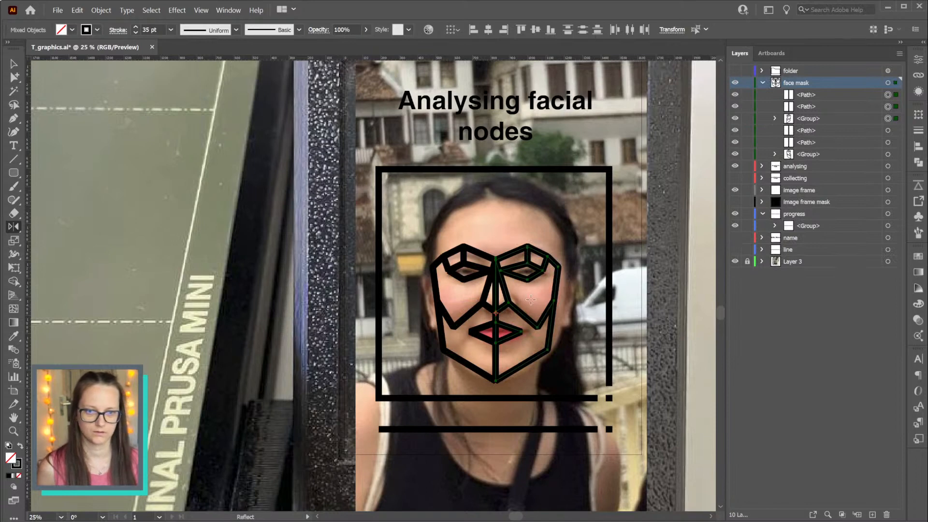
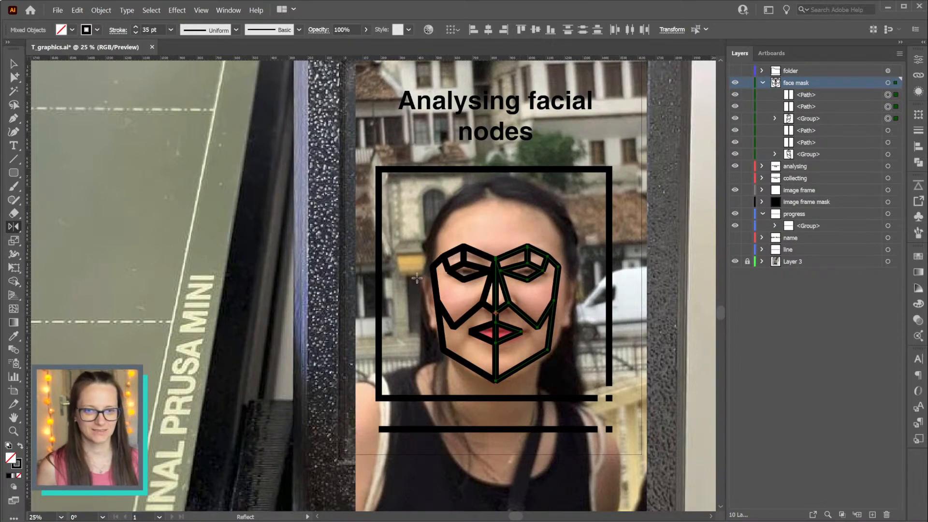
Draw the forehead outline with the Pen tool from the outer brow corner along the hairline to the midline at about X 825, Y 764 px
{"action": "key", "text": "p"}
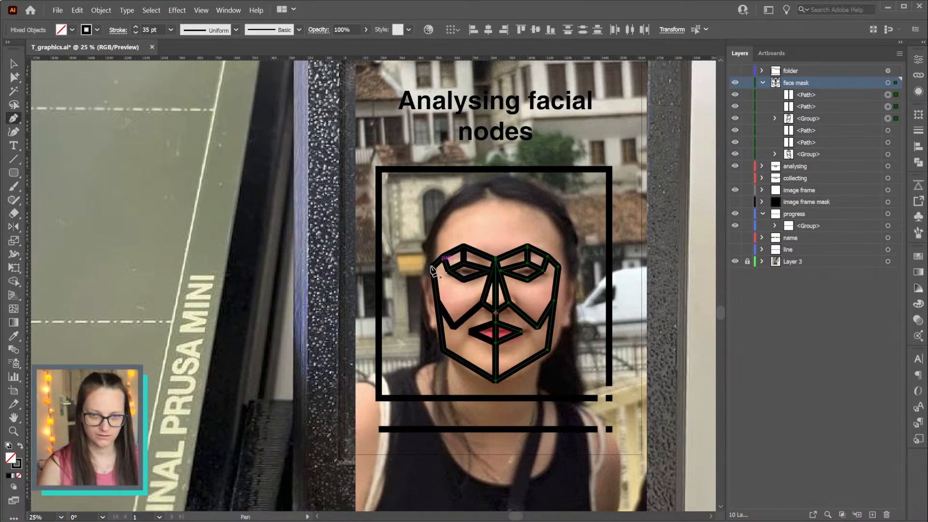
{"action": "left_click", "coordinate": [433, 267]}
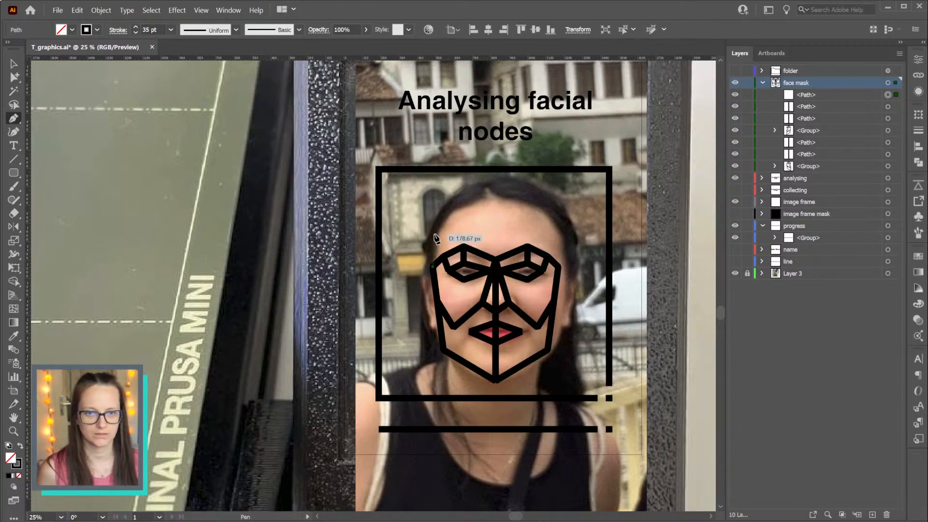
{"action": "left_click", "coordinate": [437, 235]}
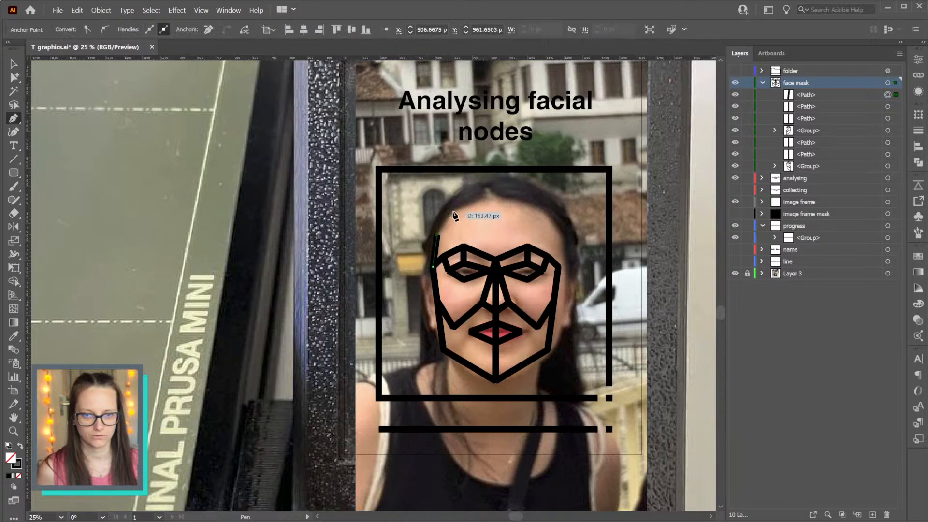
{"action": "left_click", "coordinate": [452, 211]}
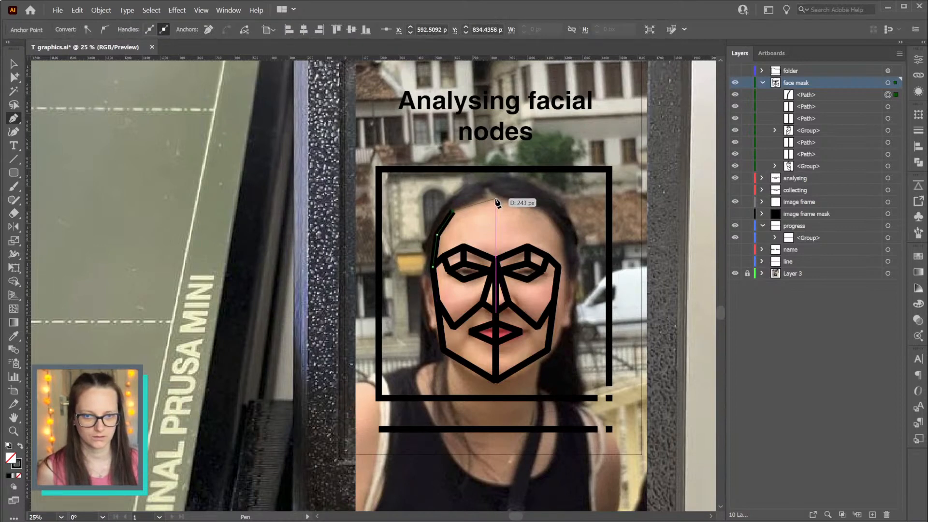
{"action": "left_click", "coordinate": [495, 199]}
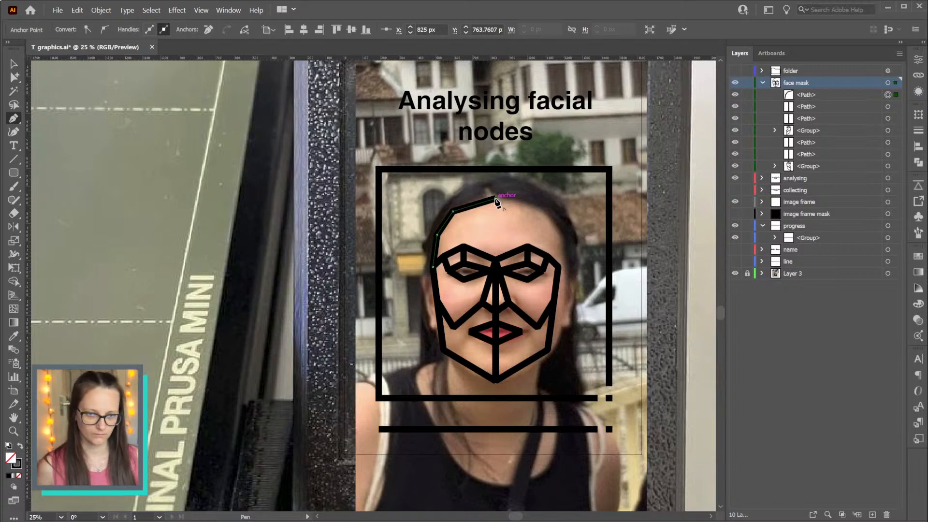
Select the lowest cheek-line anchor on each half of the mask and raise both by about 50 px
{"action": "key", "text": "a"}
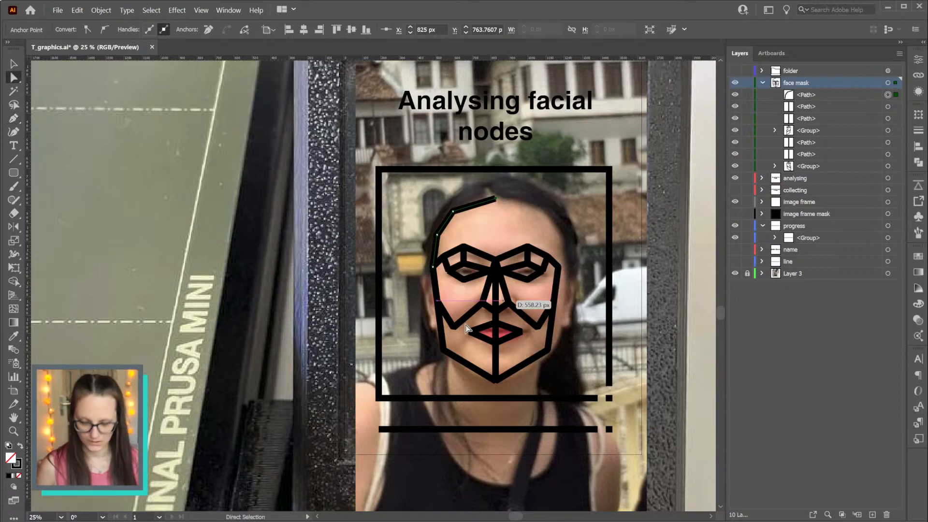
{"action": "left_click", "coordinate": [454, 329]}
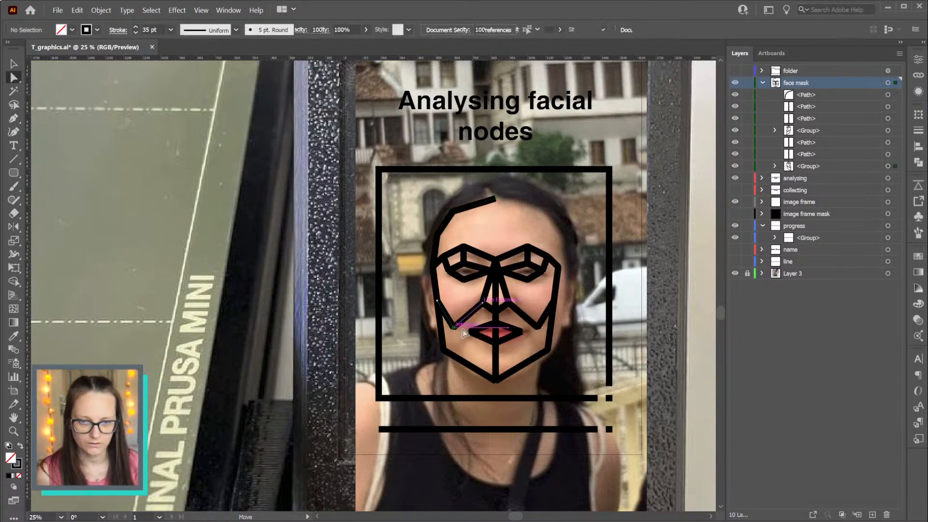
{"action": "left_click", "coordinate": [536, 326], "text": "shift"}
{"action": "key", "text": "shift+Up"}
{"action": "key", "text": "shift+Up"}
{"action": "key", "text": "shift+Up"}
{"action": "key", "text": "shift+Up"}
{"action": "key", "text": "shift+Up"}
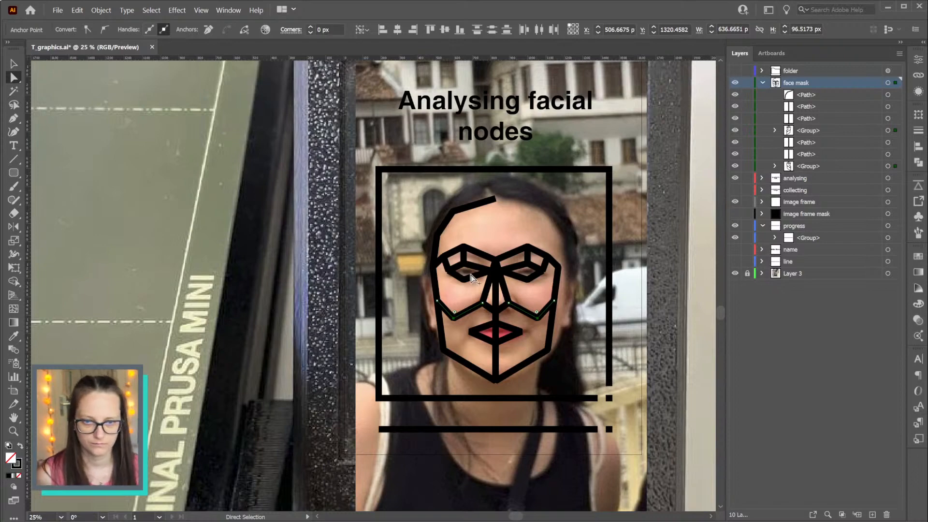
Nudge the outer eyebrow anchor of the edited mask half to about X 546 px, Y 1076 px
{"action": "scroll", "coordinate": [471, 275], "scroll_direction": "up", "scroll_amount": 3}
{"action": "left_click", "coordinate": [415, 276]}
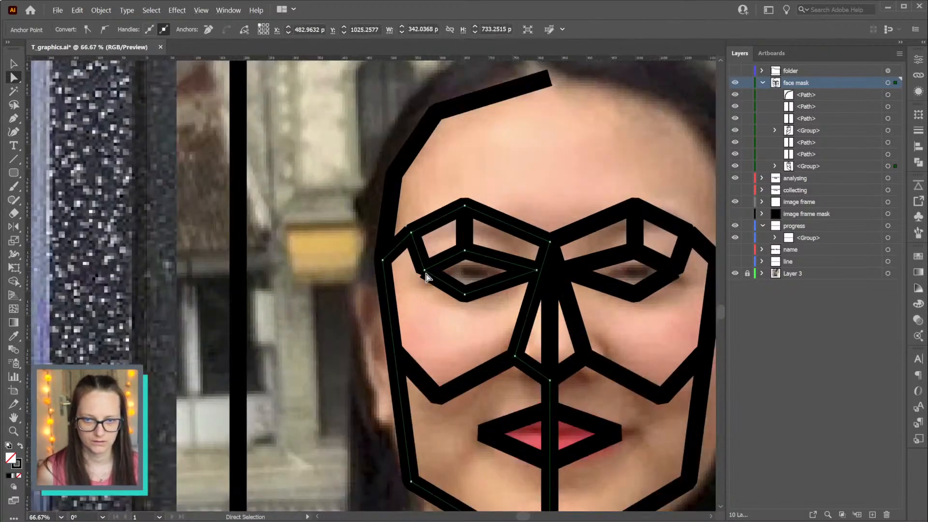
{"action": "left_click", "coordinate": [410, 232]}
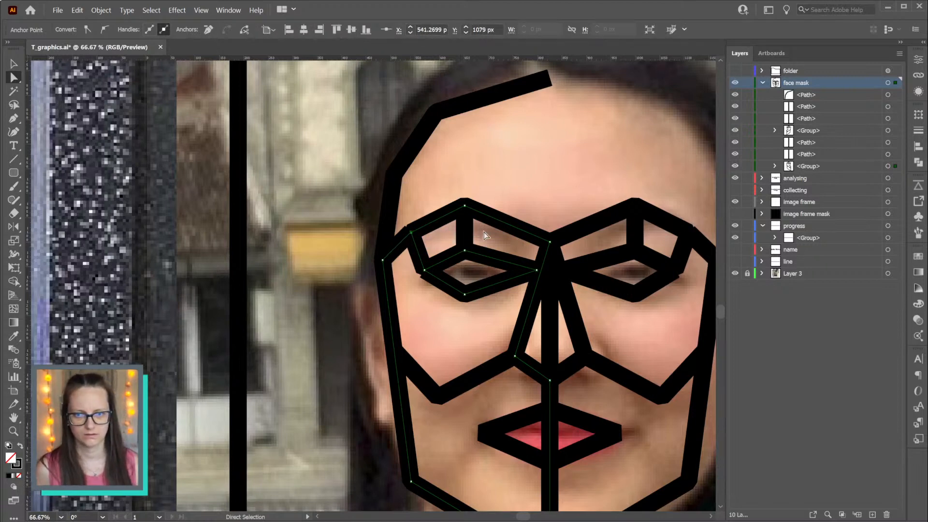
{"action": "key", "text": "Right"}
{"action": "key", "text": "Right"}
{"action": "key", "text": "Right"}
{"action": "key", "text": "Right"}
{"action": "key", "text": "Right"}
{"action": "key", "text": "Up"}
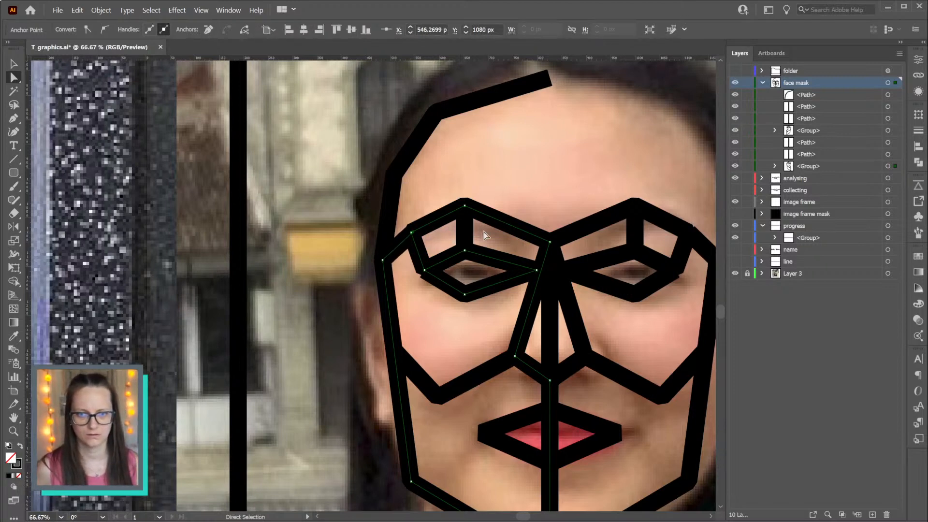
{"action": "key", "text": "Up"}
{"action": "key", "text": "Up"}
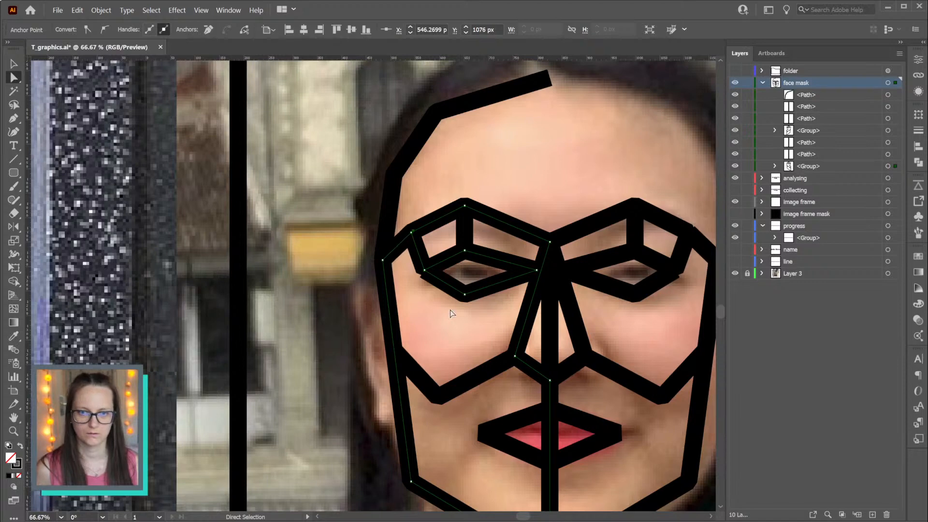
Adjust the eye's outer corner anchor to about X 569 px, Y 1157 px
{"action": "left_click", "coordinate": [425, 270]}
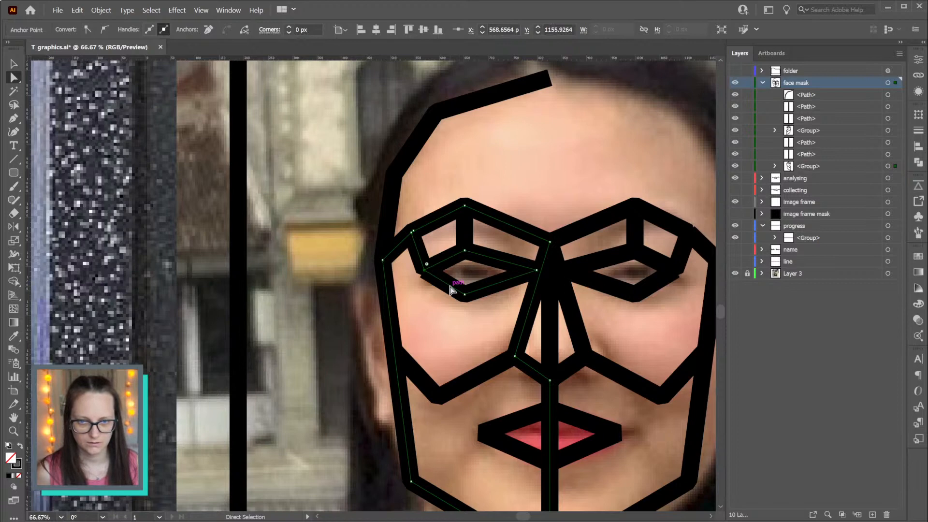
{"action": "left_click", "coordinate": [451, 290]}
{"action": "left_click", "coordinate": [424, 270]}
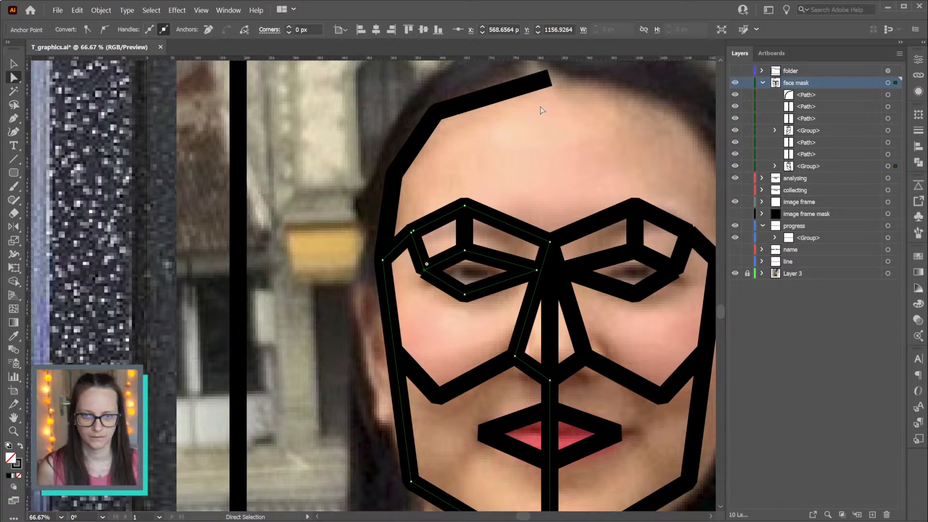
Move one vertical midline path and the forehead outline into the group of the edited mask half
{"action": "left_click", "coordinate": [887, 143]}
{"action": "left_click", "coordinate": [887, 154], "text": "shift"}
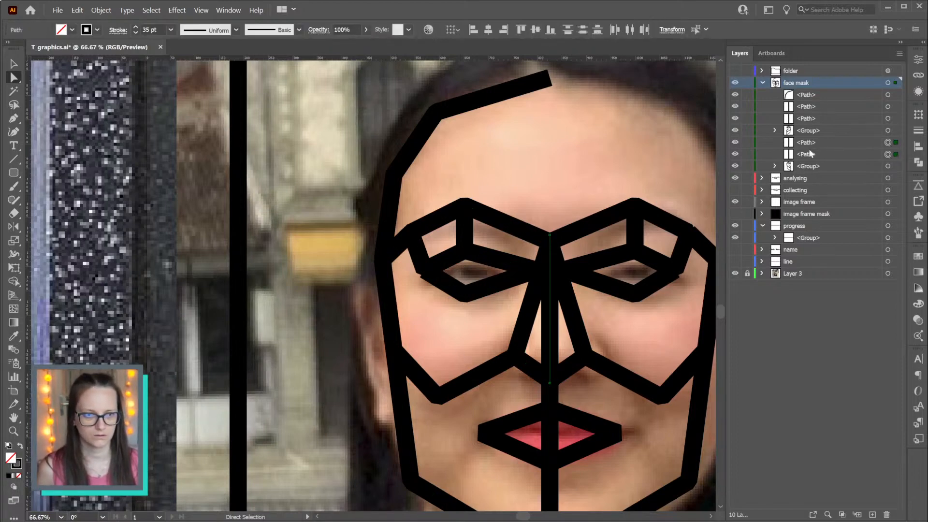
{"action": "left_click", "coordinate": [886, 154]}
{"action": "left_click_drag", "start_coordinate": [798, 156], "coordinate": [801, 167]}
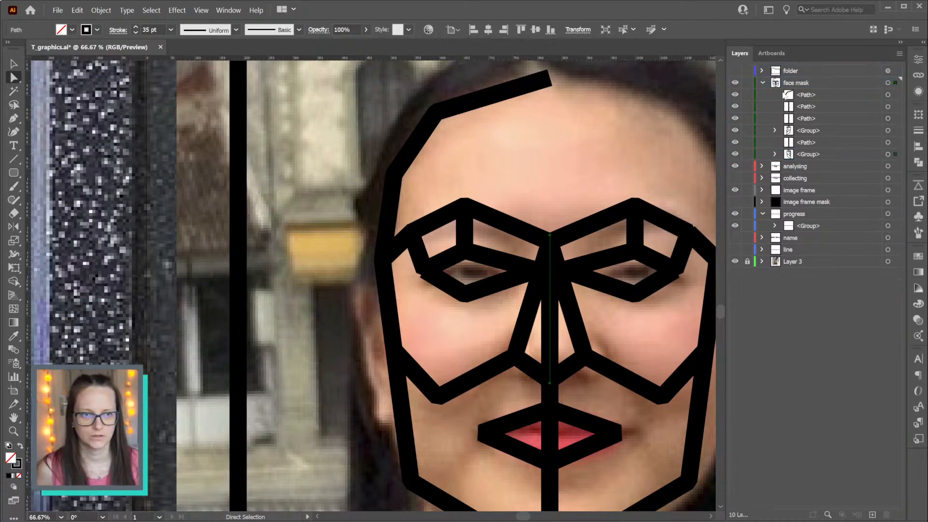
{"action": "left_click_drag", "start_coordinate": [795, 95], "coordinate": [806, 155]}
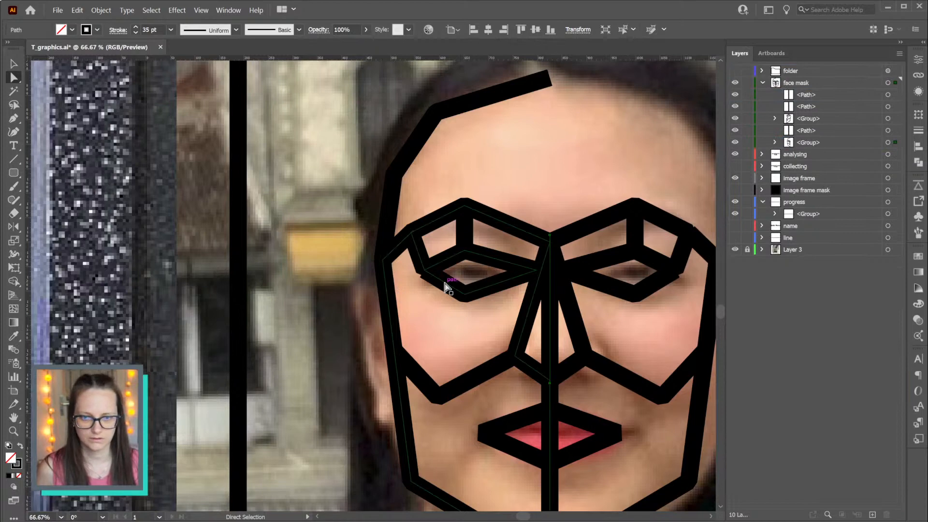
Try moving the eye's outer corner anchor up to about X 567 px, Y 1147 px
{"action": "scroll", "coordinate": [428, 278], "scroll_direction": "up", "scroll_amount": 6}
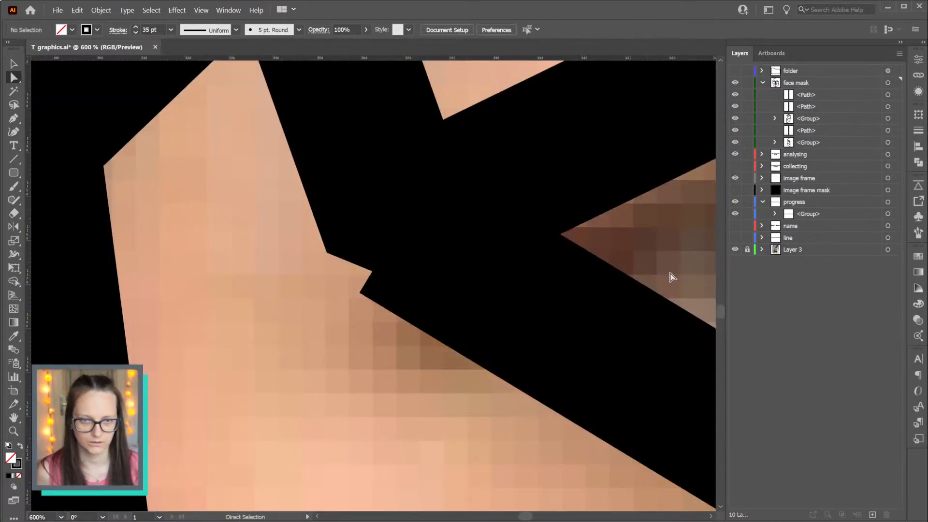
{"action": "left_click", "coordinate": [398, 227]}
{"action": "left_click_drag", "start_coordinate": [396, 226], "coordinate": [394, 183]}
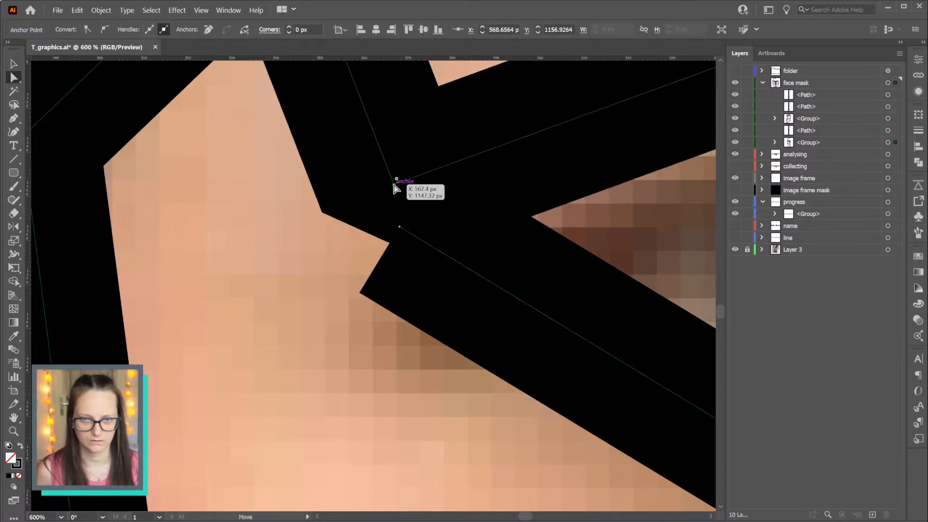
{"action": "key", "text": "ctrl+z"}
Expand the edited half's group and cut its face outline path at the eye's outer corner anchor
{"action": "left_click", "coordinate": [773, 143]}
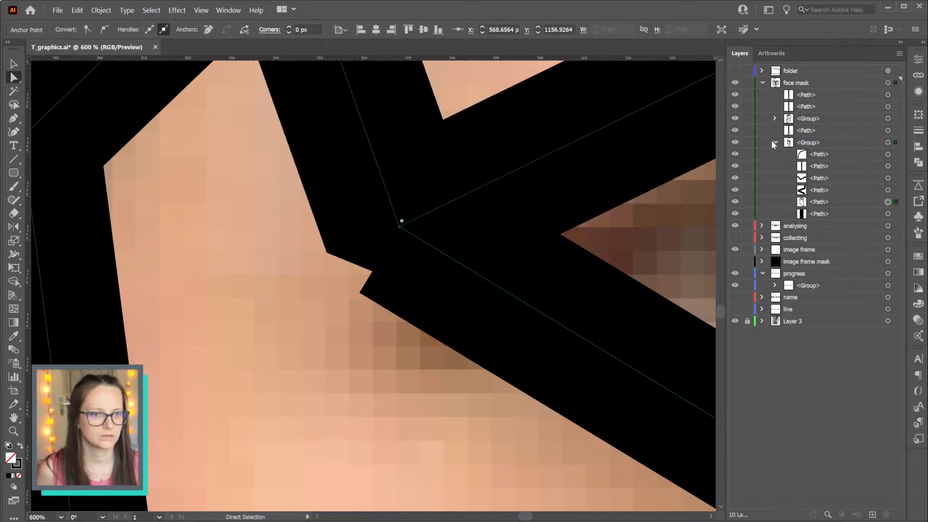
{"action": "scroll", "coordinate": [555, 208], "scroll_direction": "down", "scroll_amount": 1}
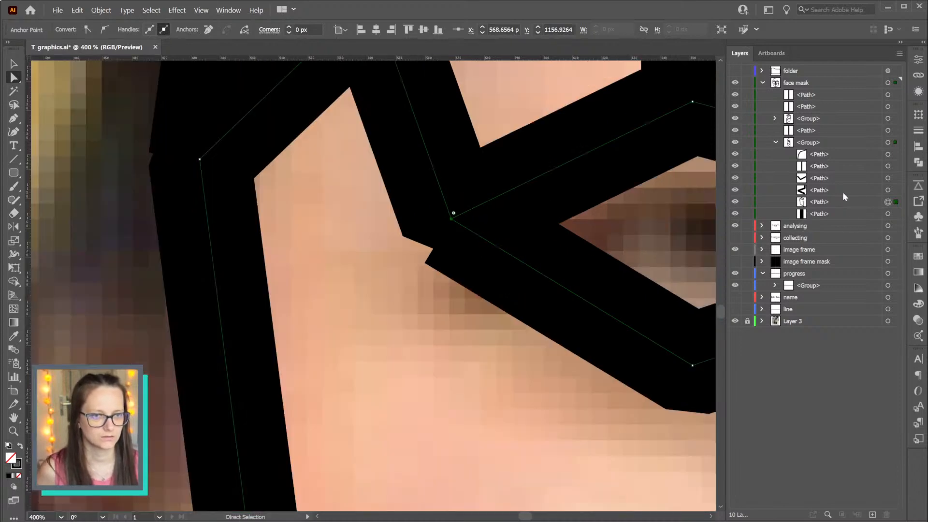
{"action": "left_click", "coordinate": [888, 178]}
{"action": "scroll", "coordinate": [600, 221], "scroll_direction": "down", "scroll_amount": 2}
{"action": "scroll", "coordinate": [601, 222], "scroll_direction": "down", "scroll_amount": 2}
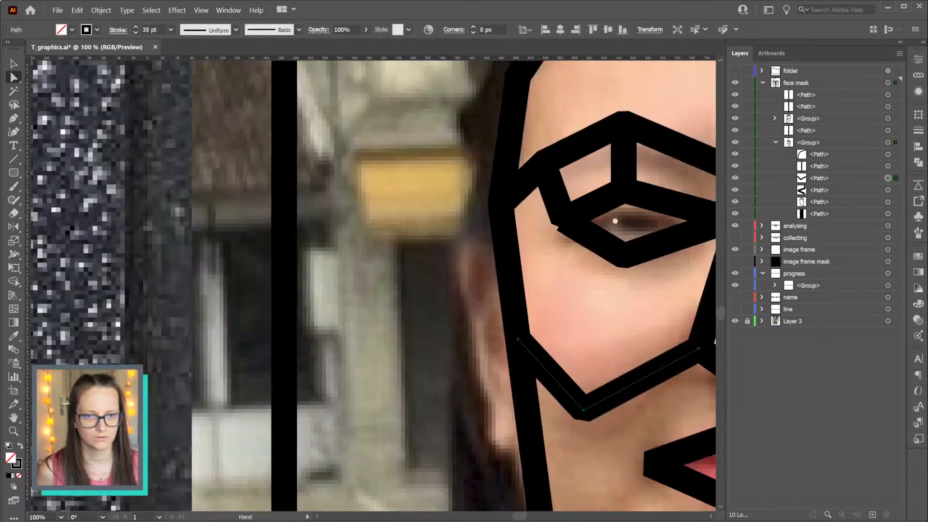
{"action": "left_click_drag", "start_coordinate": [617, 215], "coordinate": [482, 310]}
{"action": "left_click", "coordinate": [444, 299]}
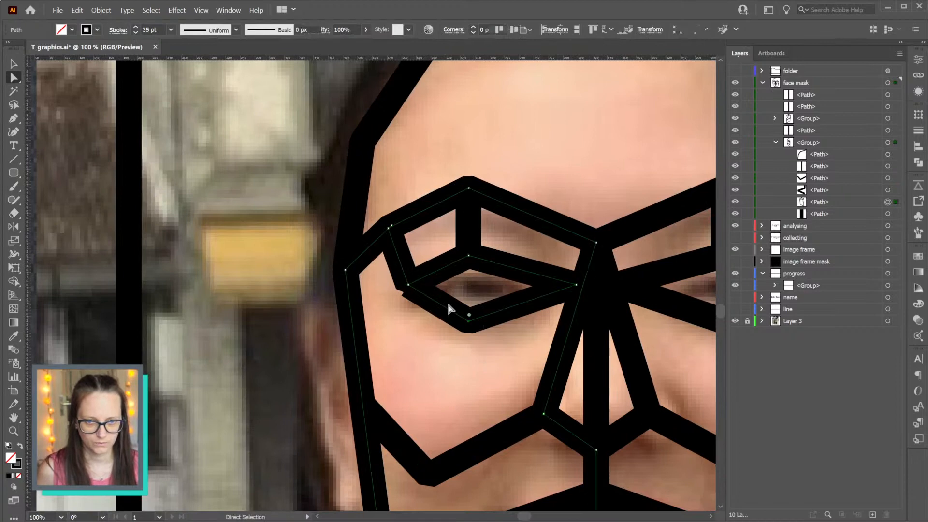
{"action": "left_click", "coordinate": [408, 285]}
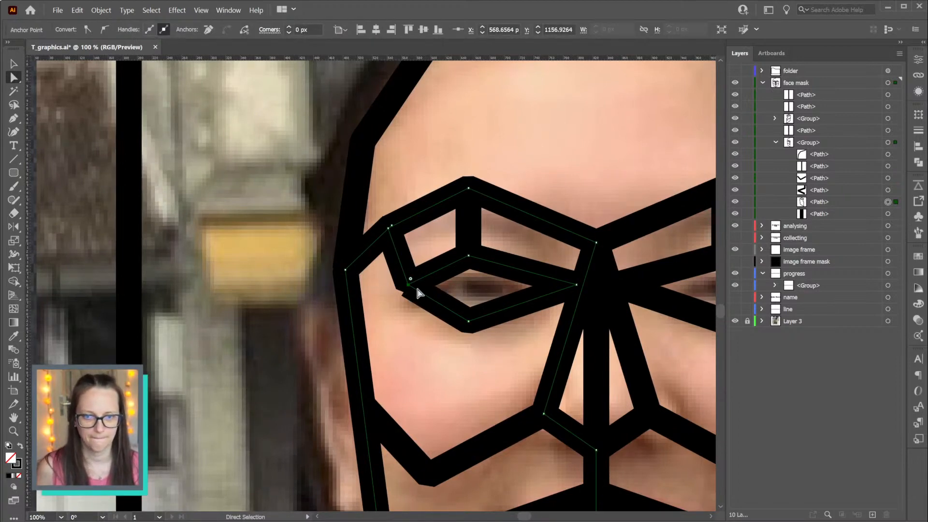
{"action": "left_click", "coordinate": [244, 29]}
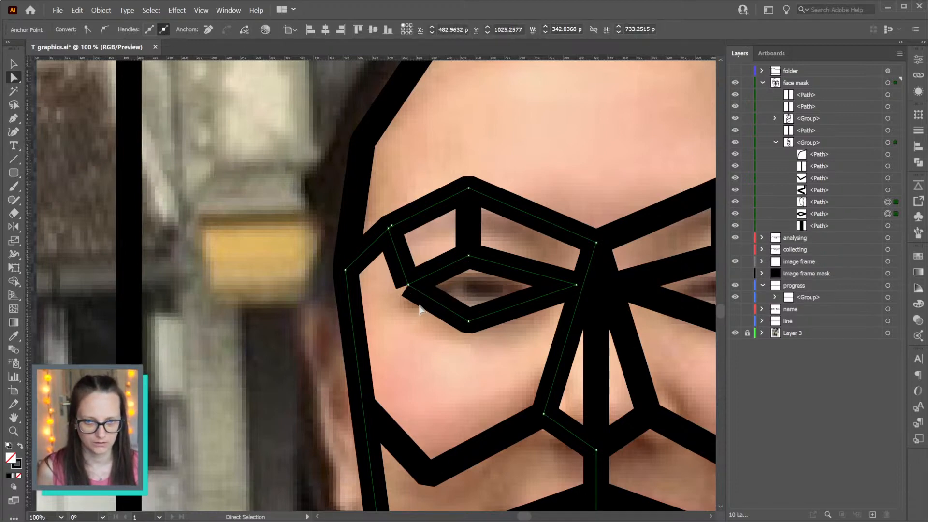
Move the loose end of the line from the outer eyebrow onto the eye shape at about X 576, Y 1165 px
{"action": "left_click_drag", "start_coordinate": [421, 307], "coordinate": [409, 287]}
{"action": "key", "text": "ctrl+shift+a"}
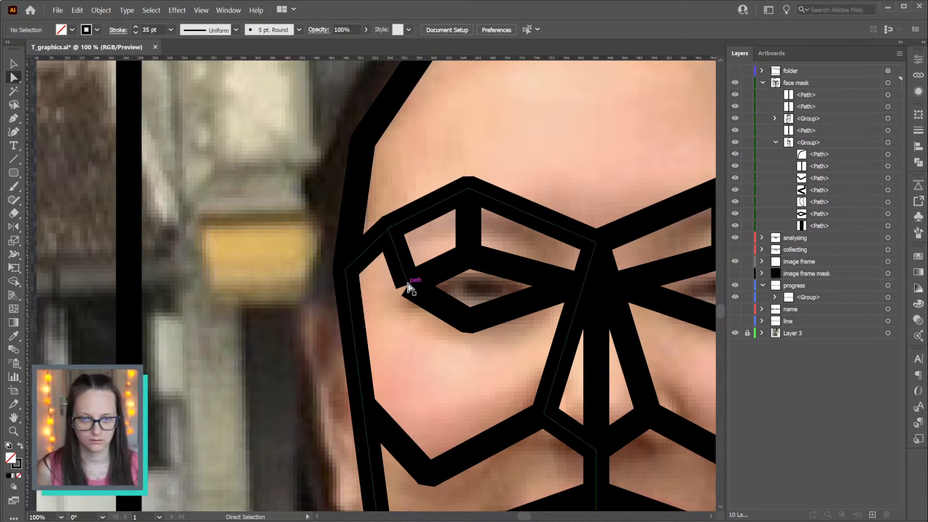
{"action": "left_click", "coordinate": [408, 285]}
{"action": "mouse_move", "coordinate": [408, 285]}
{"action": "left_mouse_down"}
{"action": "mouse_move", "coordinate": [405, 267]}
{"action": "mouse_move", "coordinate": [413, 290]}
{"action": "left_mouse_up"}
{"action": "scroll", "coordinate": [520, 241], "scroll_direction": "down", "scroll_amount": 4}
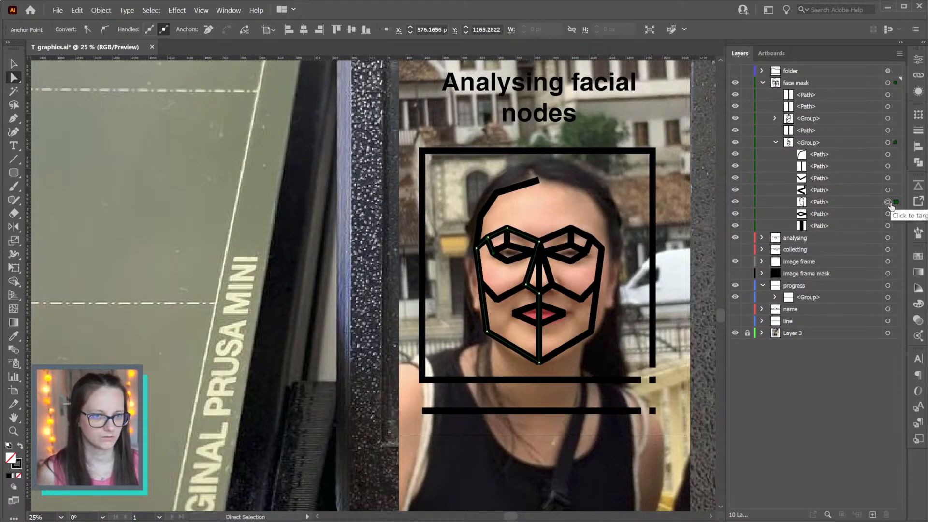
Delete the outdated mirrored half of the mask together with the leftover ungrouped midline paths
{"action": "left_click", "coordinate": [888, 143]}
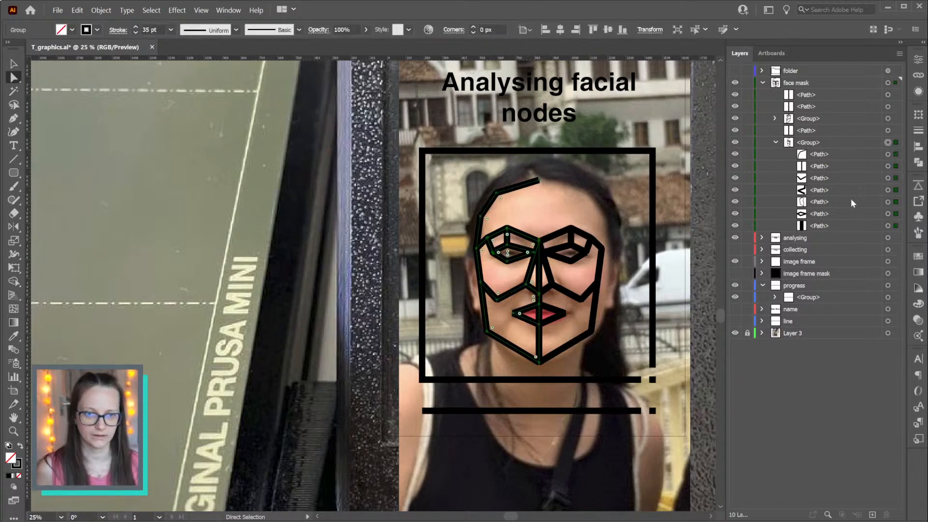
{"action": "left_click", "coordinate": [888, 131]}
{"action": "left_click", "coordinate": [888, 118], "text": "shift"}
{"action": "left_click", "coordinate": [888, 107], "text": "shift"}
{"action": "left_click", "coordinate": [888, 95], "text": "shift"}
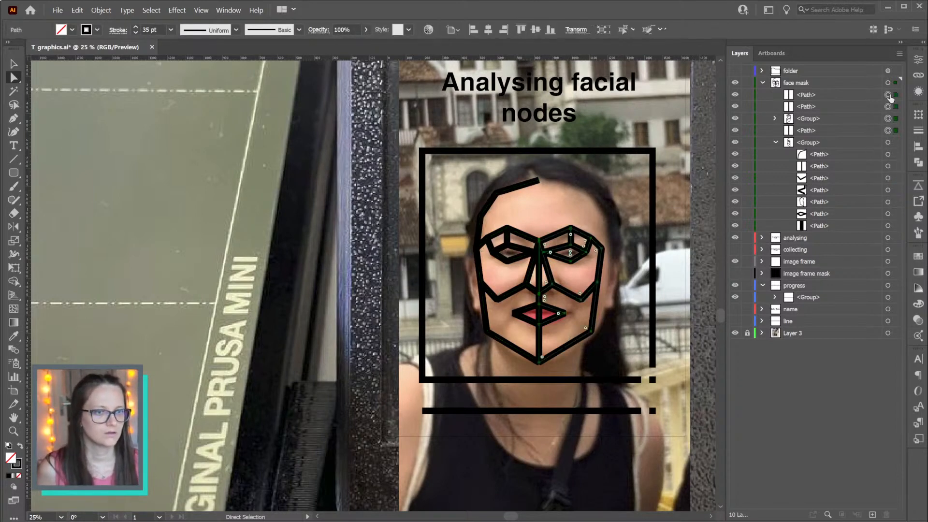
{"action": "key", "text": "Delete"}
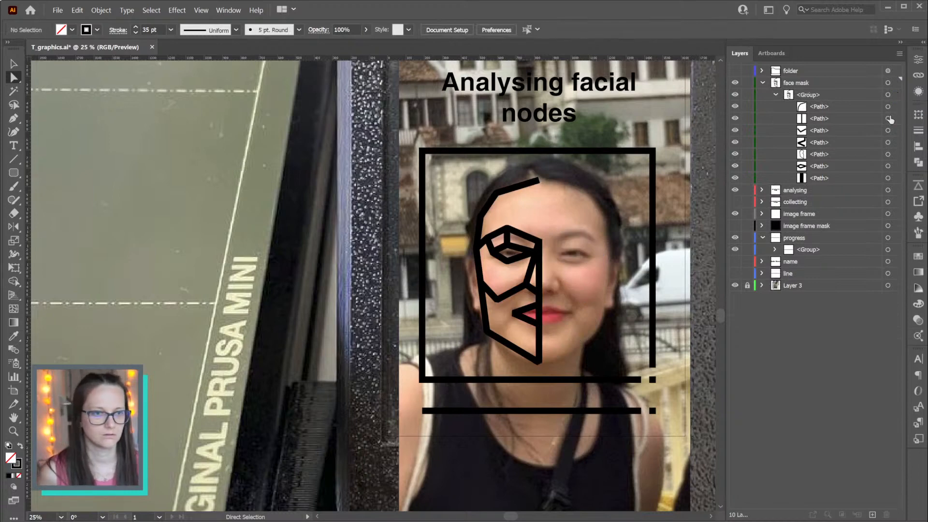
Mirror a copy of the face half about the vertical centre line to complete the mask's other side
{"action": "left_click", "coordinate": [888, 95]}
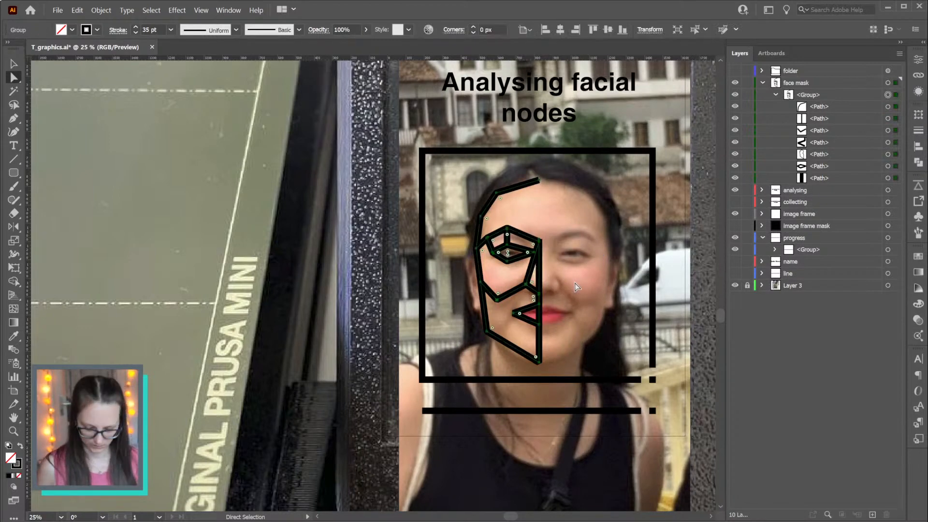
{"action": "key", "text": "o"}
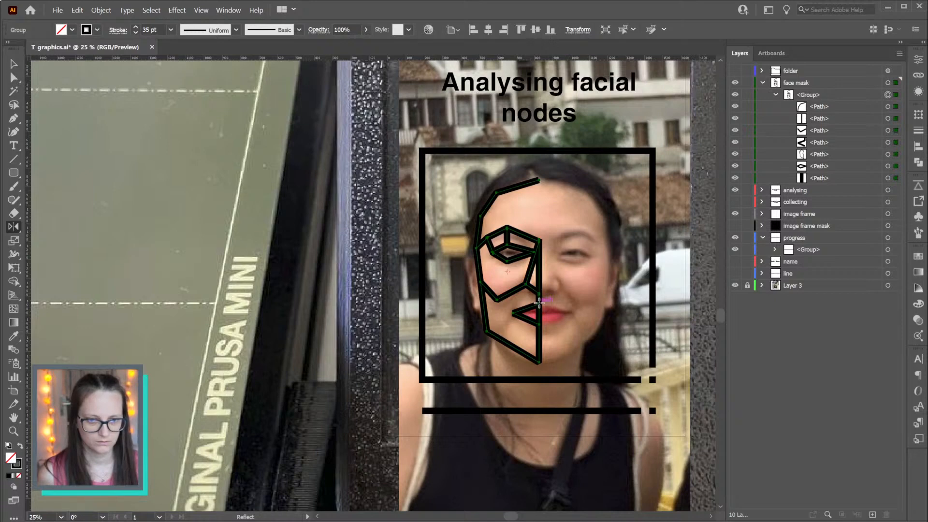
{"action": "left_click", "coordinate": [539, 303]}
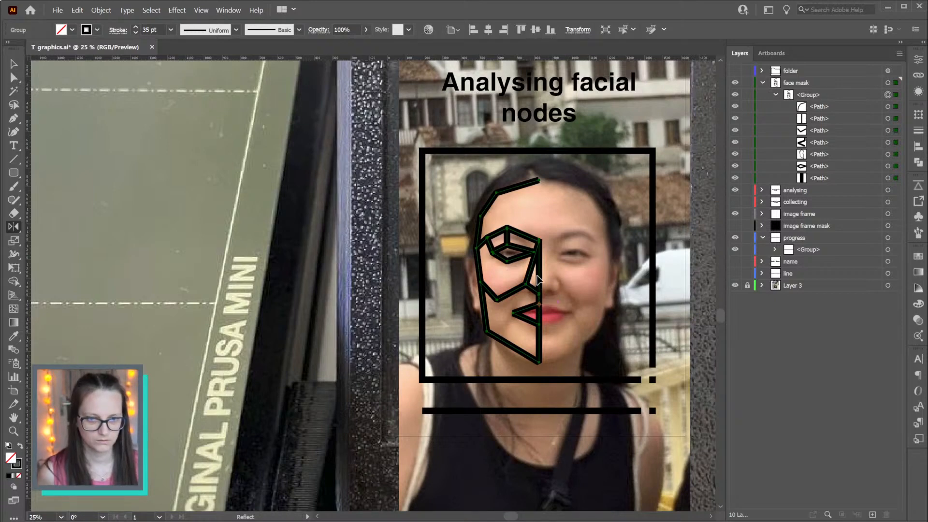
{"action": "left_click_drag", "start_coordinate": [538, 280], "coordinate": [551, 276]}
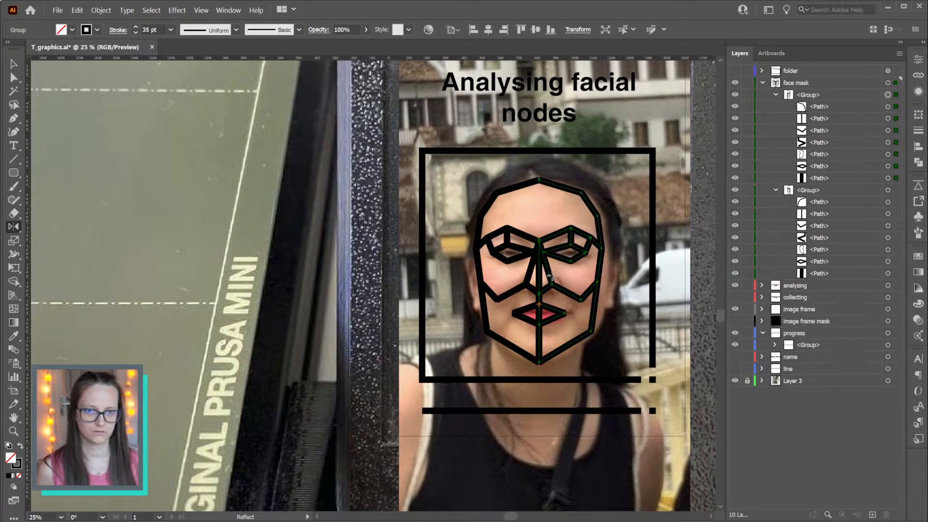
{"action": "key", "text": "v"}
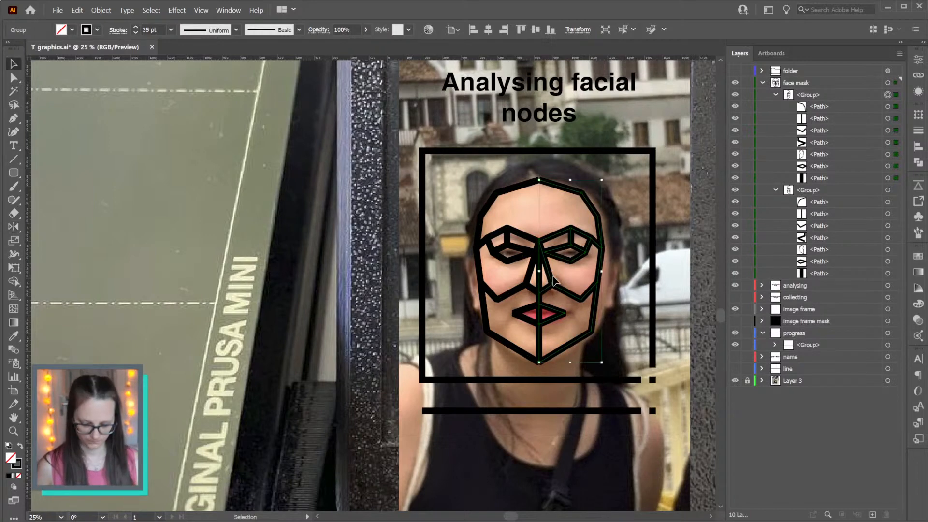
{"action": "left_click", "coordinate": [680, 306]}
{"action": "left_click", "coordinate": [539, 337]}
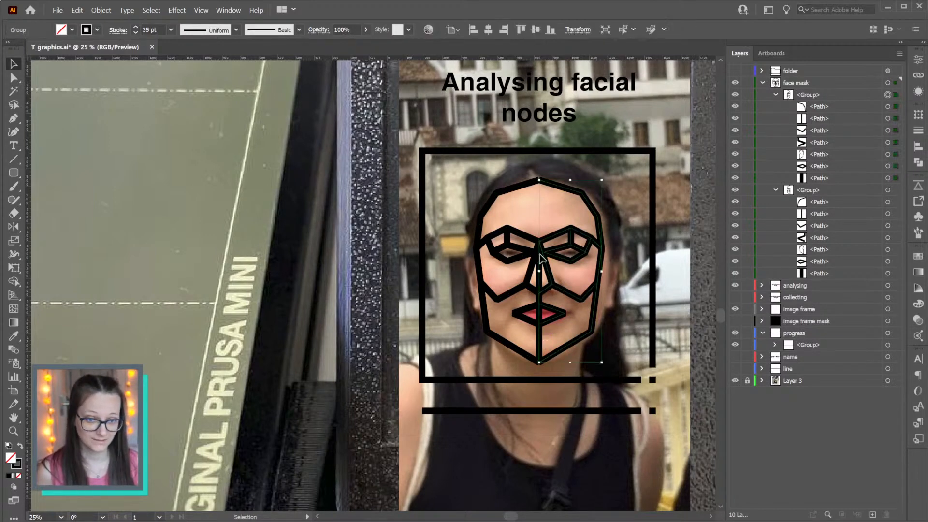
Extend the top end of the mirrored half's midline straight up to the forehead peak, at about X 825, Y 755 px
{"action": "key", "text": "a"}
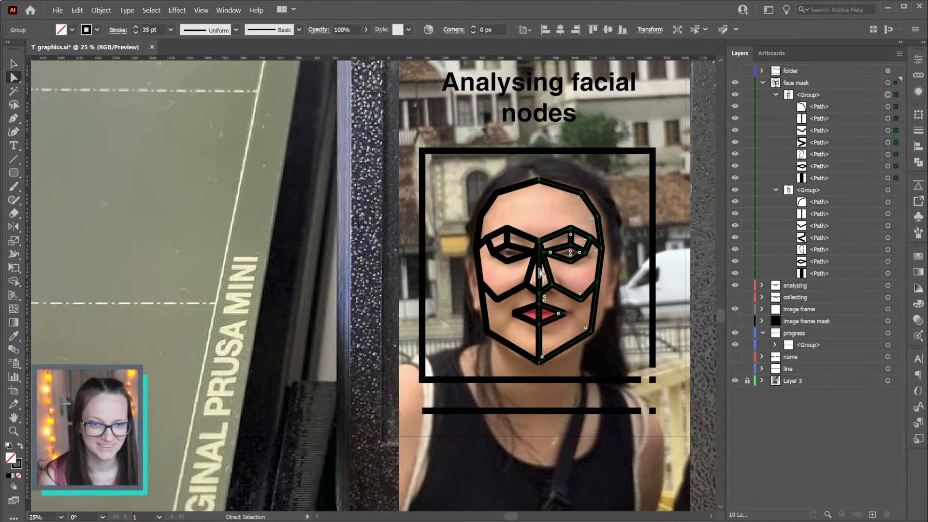
{"action": "scroll", "coordinate": [540, 248], "scroll_direction": "up", "scroll_amount": 7}
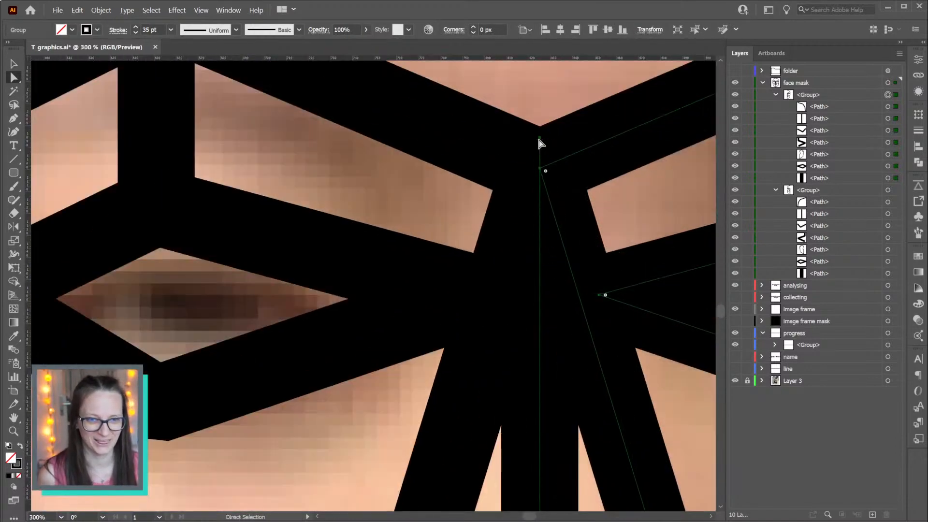
{"action": "left_click", "coordinate": [539, 139]}
{"action": "scroll", "coordinate": [541, 141], "scroll_direction": "down", "scroll_amount": 5}
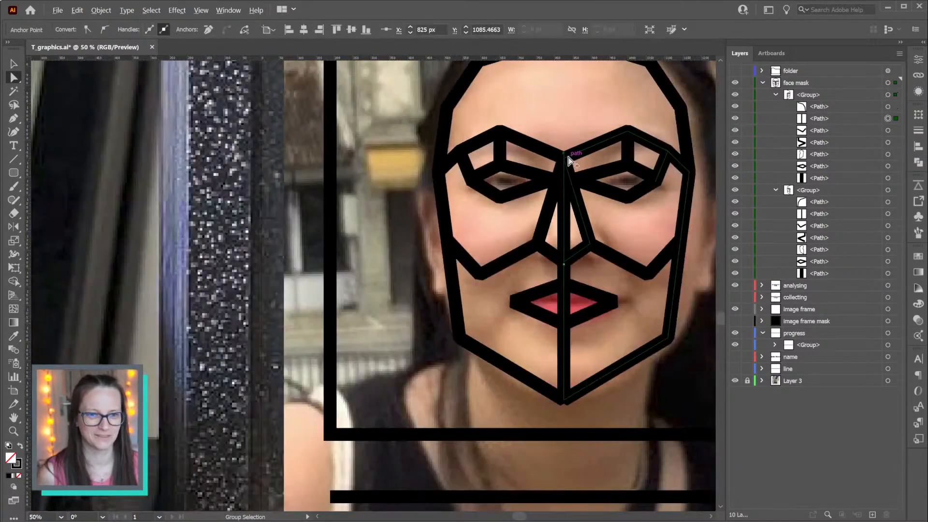
{"action": "scroll", "coordinate": [571, 161], "scroll_direction": "down", "scroll_amount": 1}
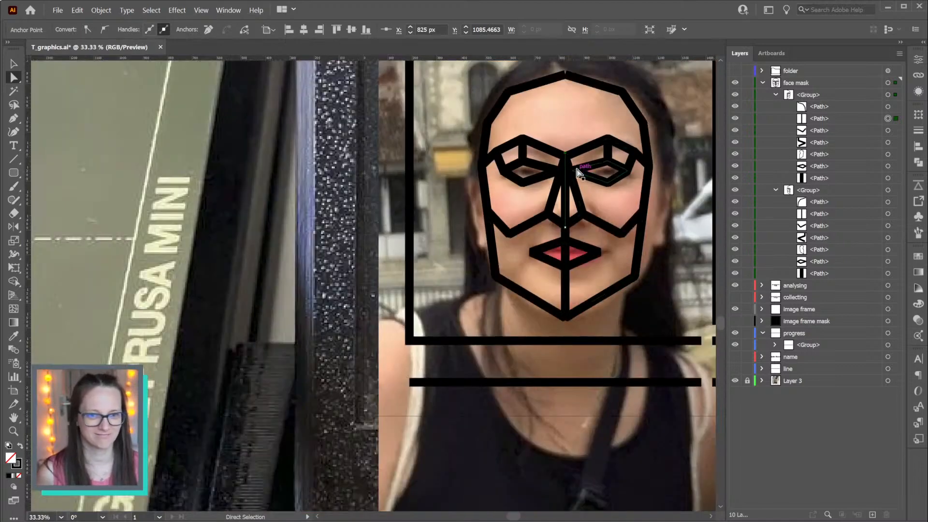
{"action": "left_click_drag", "start_coordinate": [565, 154], "coordinate": [563, 76]}
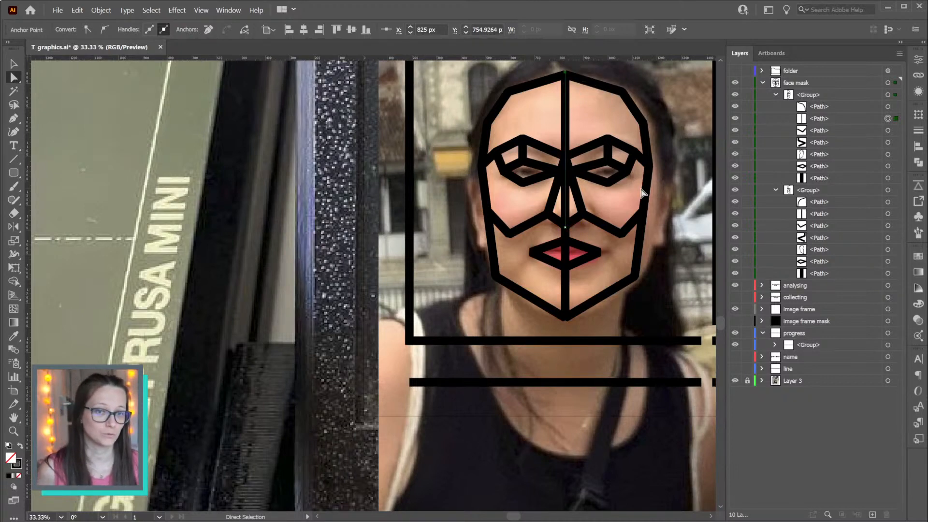
Extend the bottom end of the same midline straight down to the chin point, at about X 825, Y 1767 px
{"action": "left_click", "coordinate": [568, 312]}
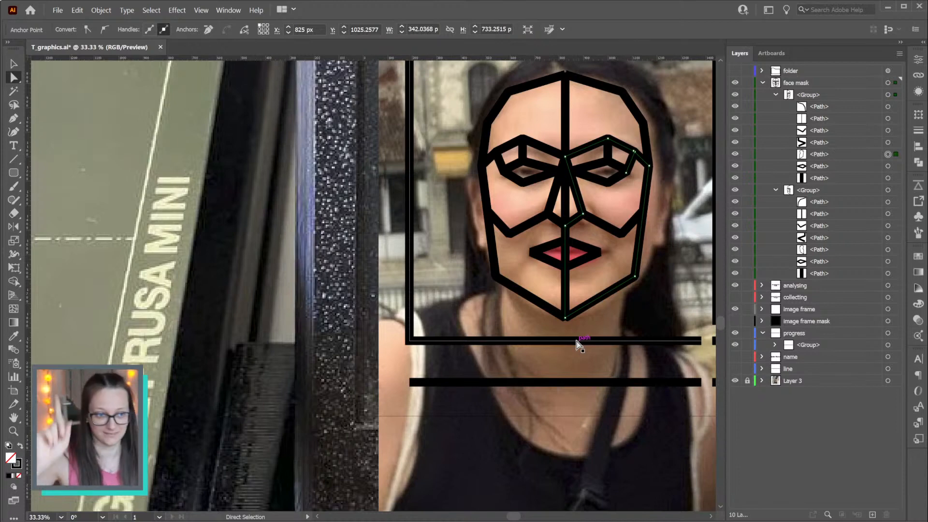
{"action": "left_click", "coordinate": [557, 314]}
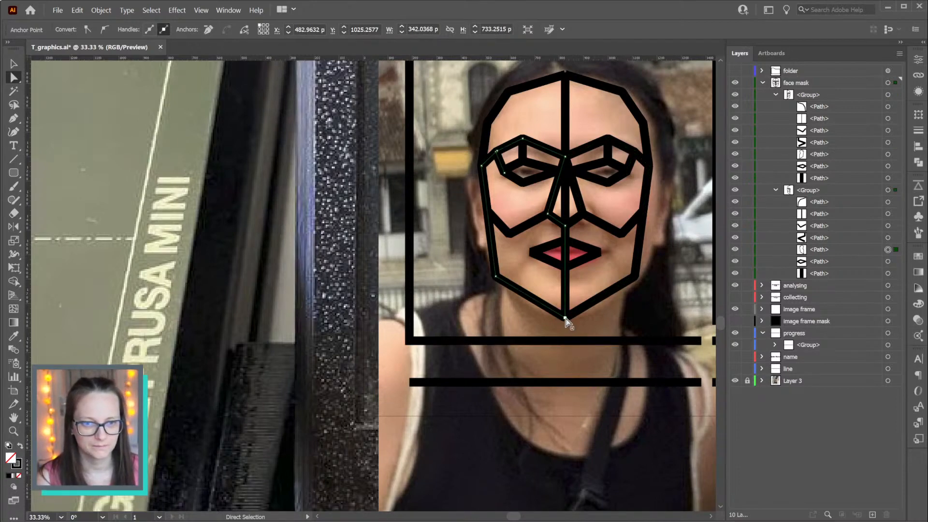
{"action": "left_click", "coordinate": [564, 128]}
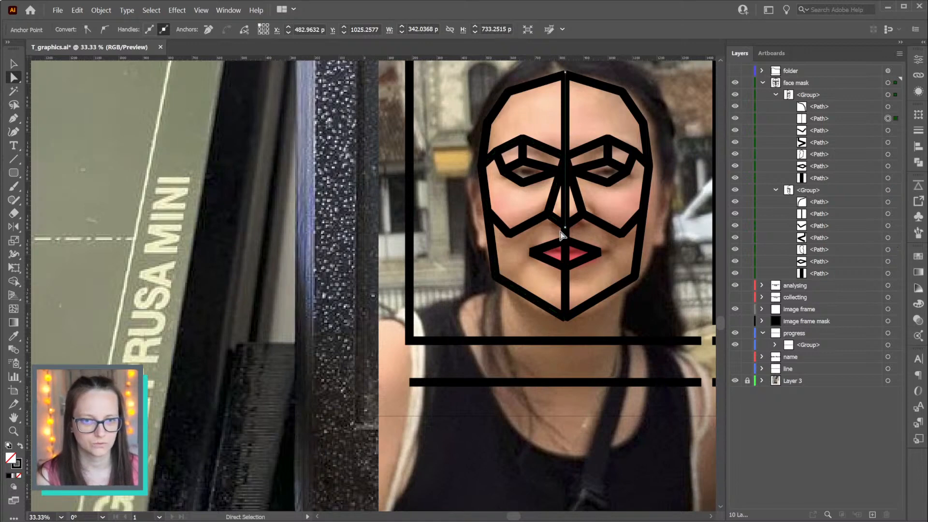
{"action": "left_click_drag", "start_coordinate": [564, 228], "coordinate": [565, 320]}
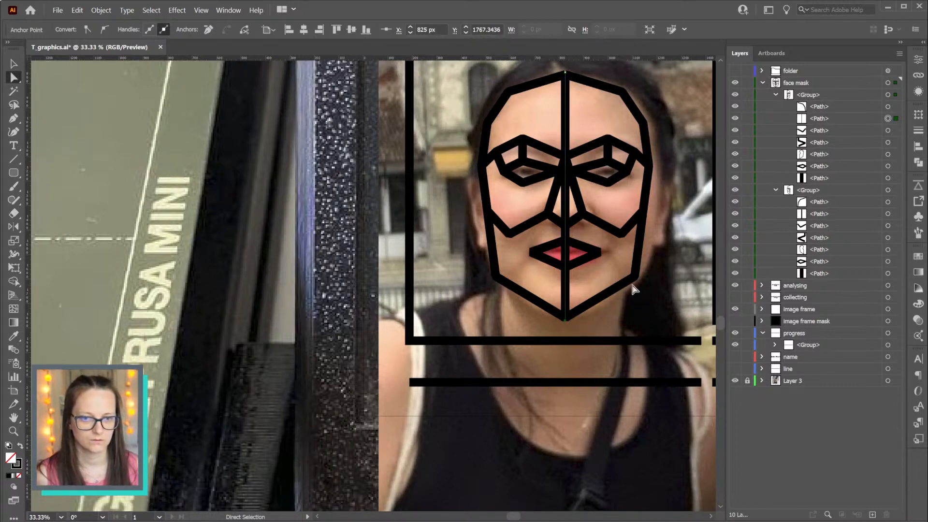
Cut the original half's face outline at the nose-base anchor and remove its midline segment down to the chin
{"action": "left_click", "coordinate": [566, 228]}
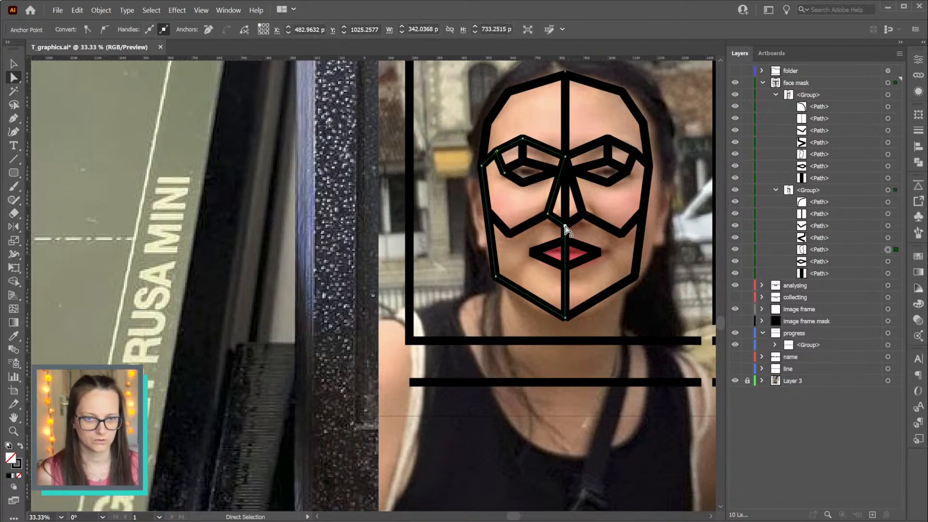
{"action": "left_click", "coordinate": [565, 225]}
{"action": "left_click", "coordinate": [244, 30]}
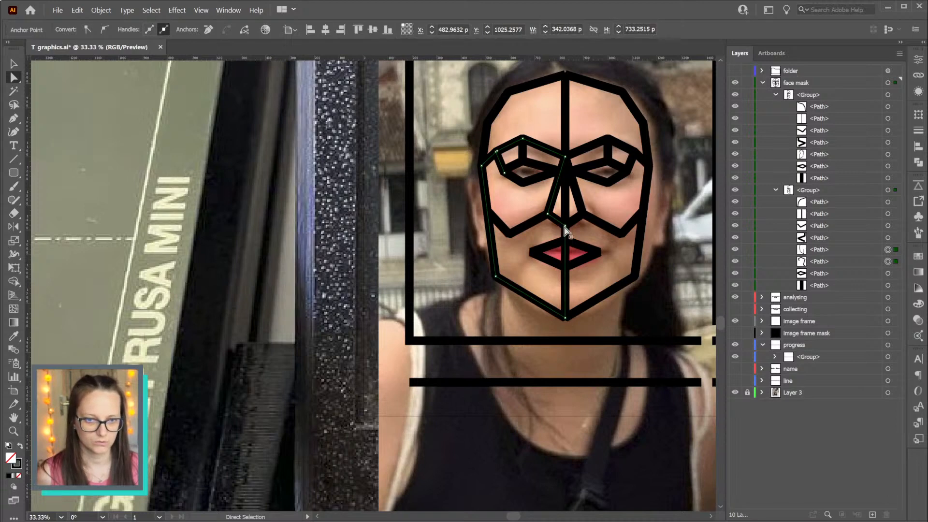
{"action": "left_click", "coordinate": [565, 283]}
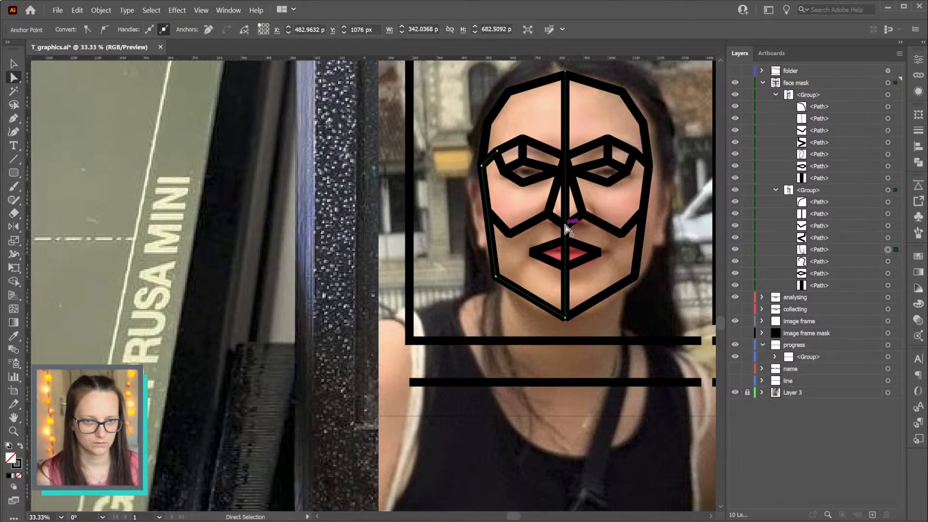
{"action": "left_click_drag", "start_coordinate": [565, 226], "coordinate": [565, 226]}
{"action": "left_click", "coordinate": [630, 193]}
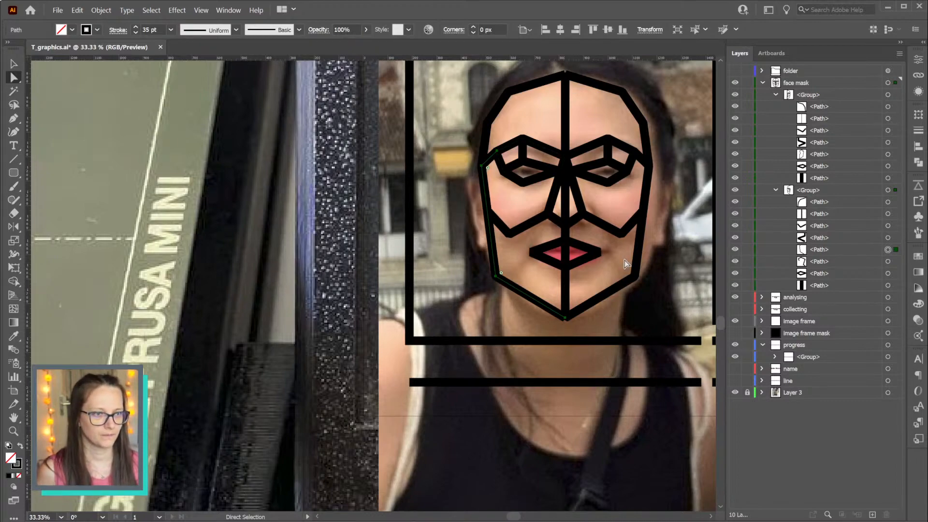
Try to make a clipping mask from the cut outline path
{"action": "key", "text": "v"}
{"action": "key", "text": "ctrl+7"}
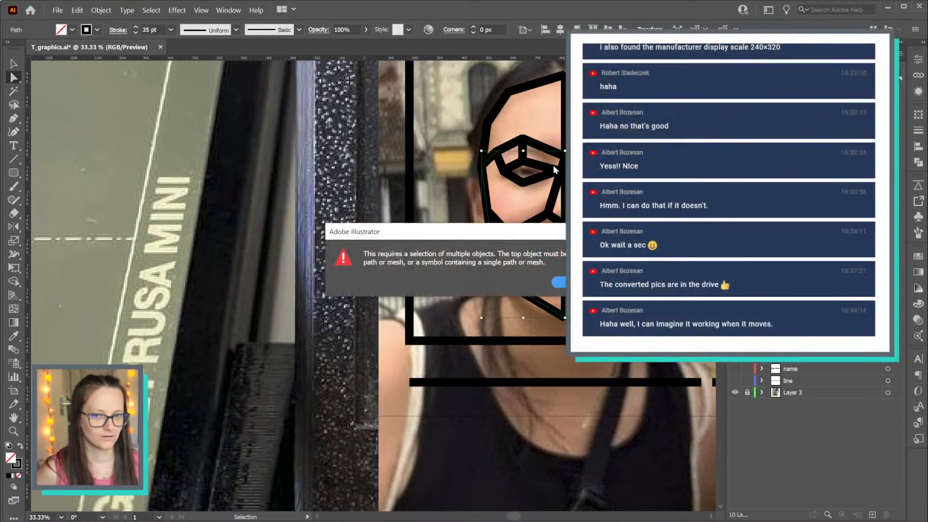
{"action": "key", "text": "Return"}
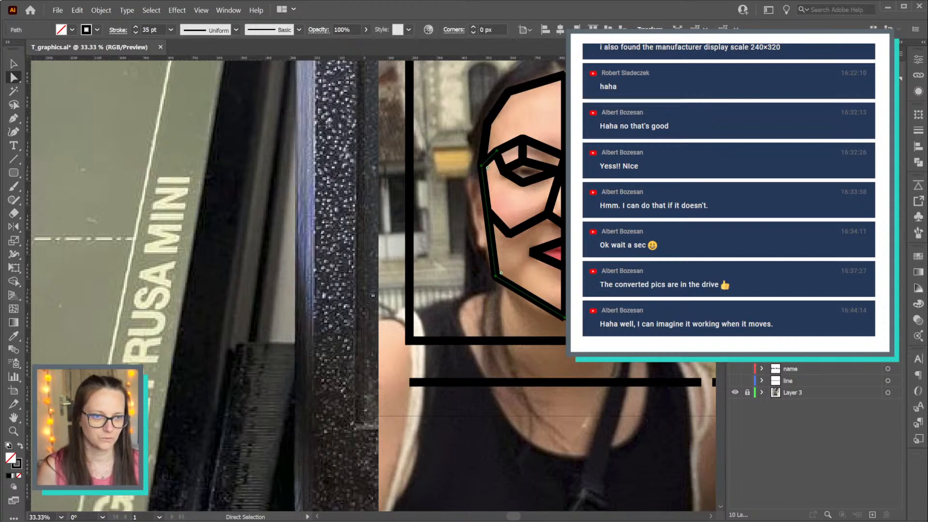
Move the full-height midline into the original half's group and delete the outdated mirrored half
{"action": "left_click", "coordinate": [888, 192]}
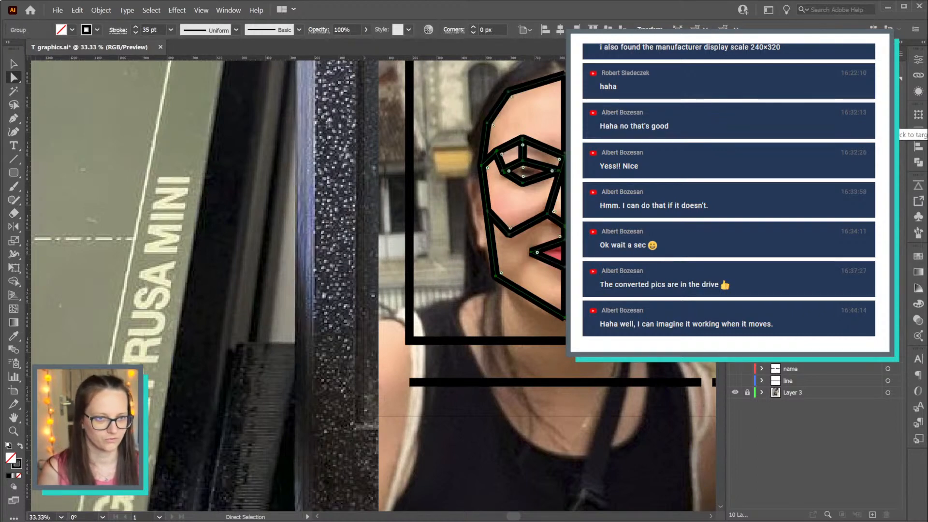
{"action": "left_click", "coordinate": [888, 122]}
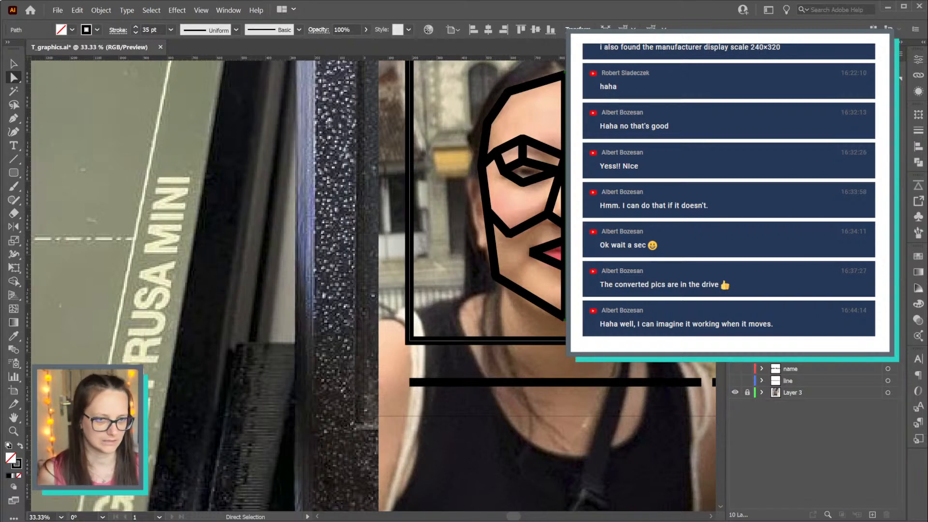
{"action": "left_click", "coordinate": [887, 132]}
{"action": "left_click", "coordinate": [888, 96]}
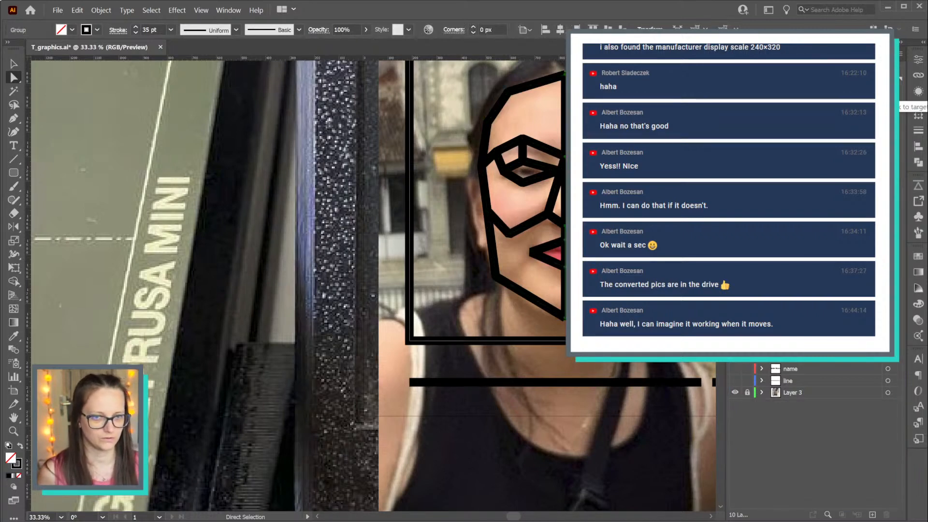
{"action": "key", "text": "Delete"}
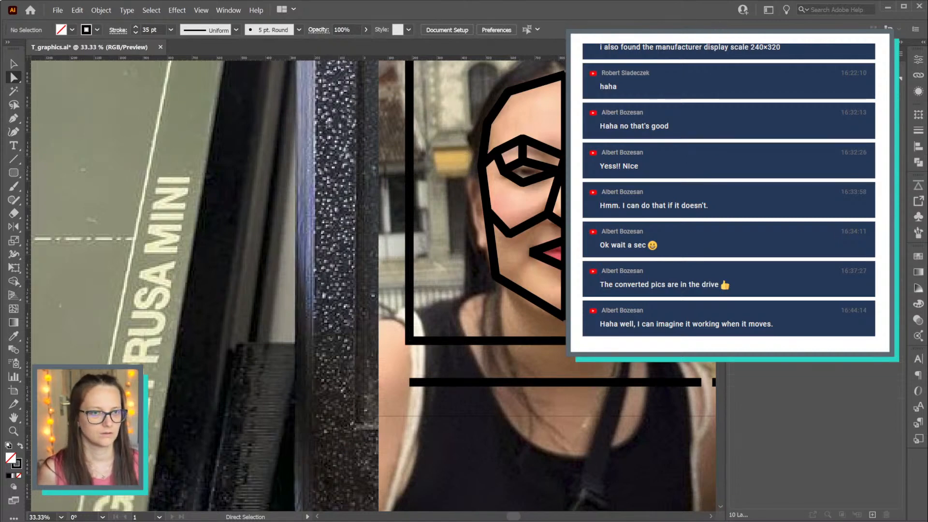
Try mirroring a copy of only the full-height midline path about the face's vertical axis
{"action": "left_click", "coordinate": [887, 106]}
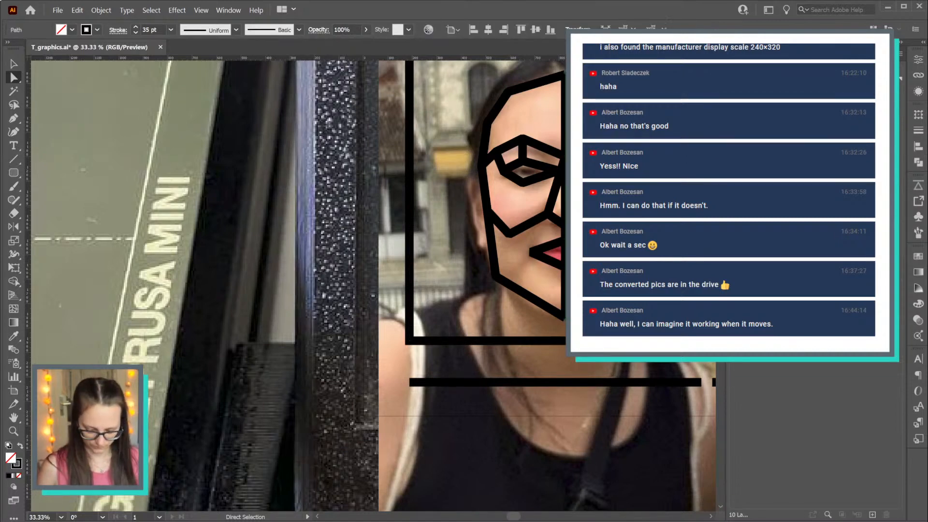
{"action": "key", "text": "o"}
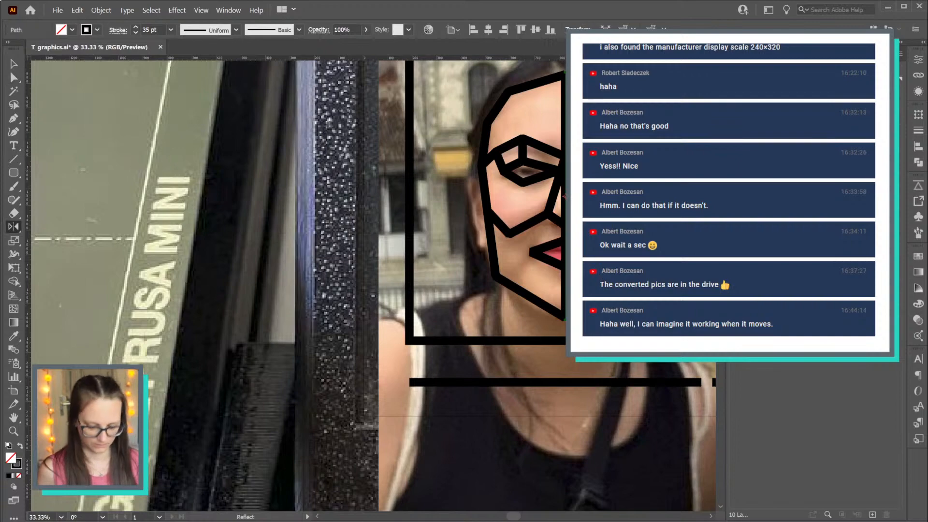
{"action": "key", "text": "ctrl+alt+l"}
{"action": "left_click", "coordinate": [727, 382]}
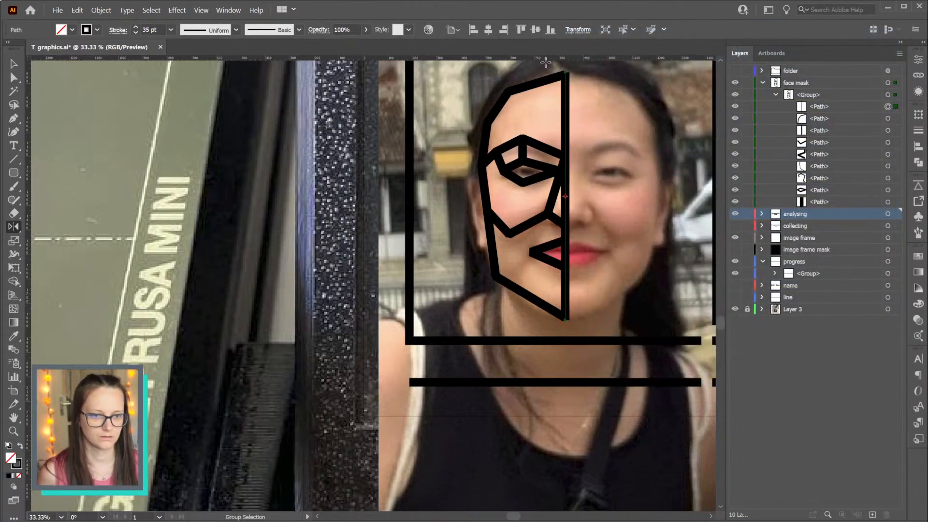
{"action": "left_click", "coordinate": [566, 72]}
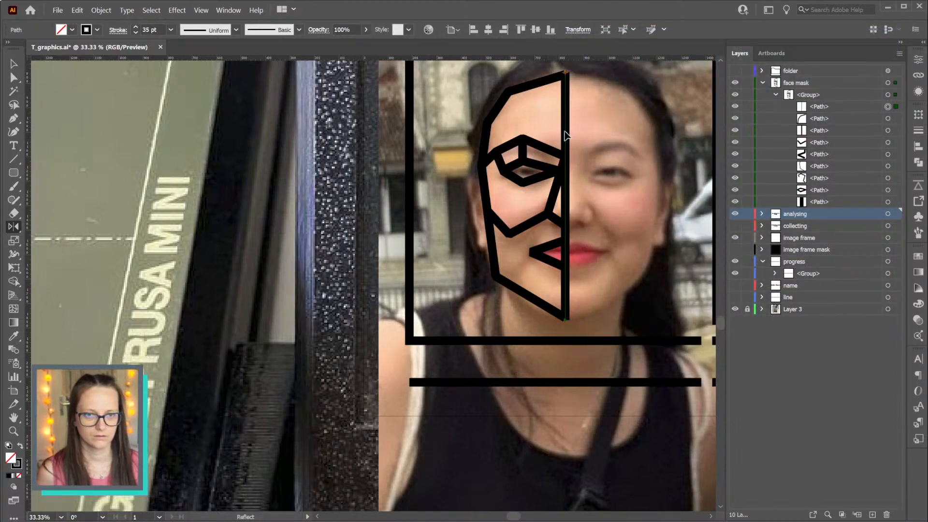
{"action": "left_click_drag", "start_coordinate": [571, 135], "coordinate": [616, 150]}
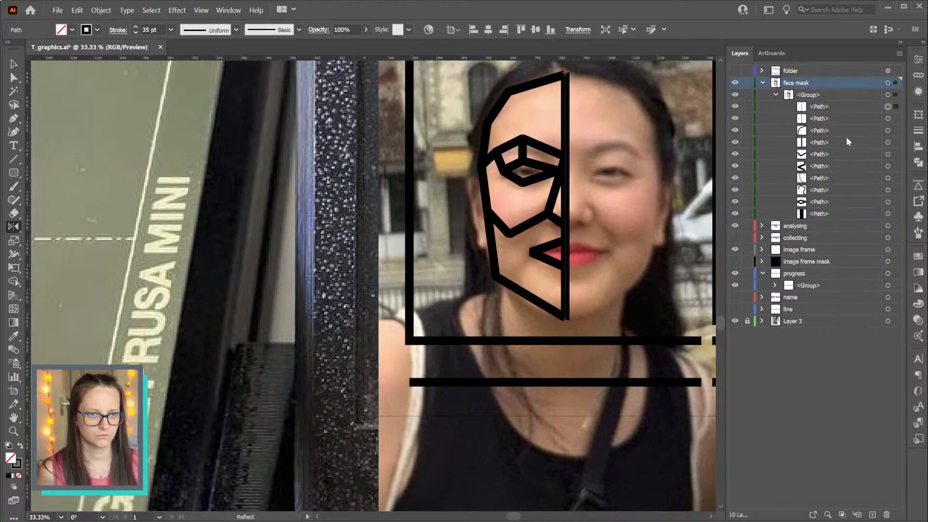
{"action": "key", "text": "ctrl+z"}
Mirror a copy of the whole updated half group about the vertical midline to complete the face mask
{"action": "left_click", "coordinate": [887, 95]}
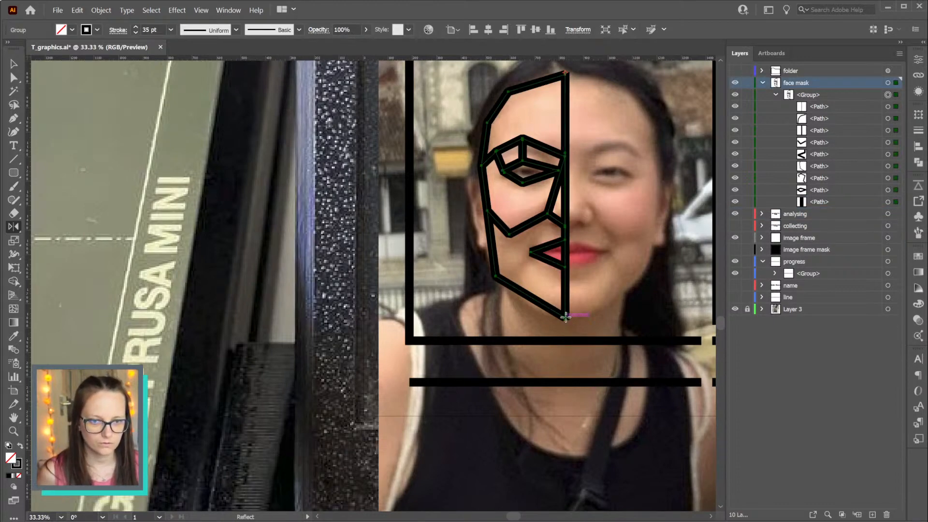
{"action": "left_click", "coordinate": [565, 240]}
{"action": "left_click_drag", "start_coordinate": [568, 196], "coordinate": [618, 202]}
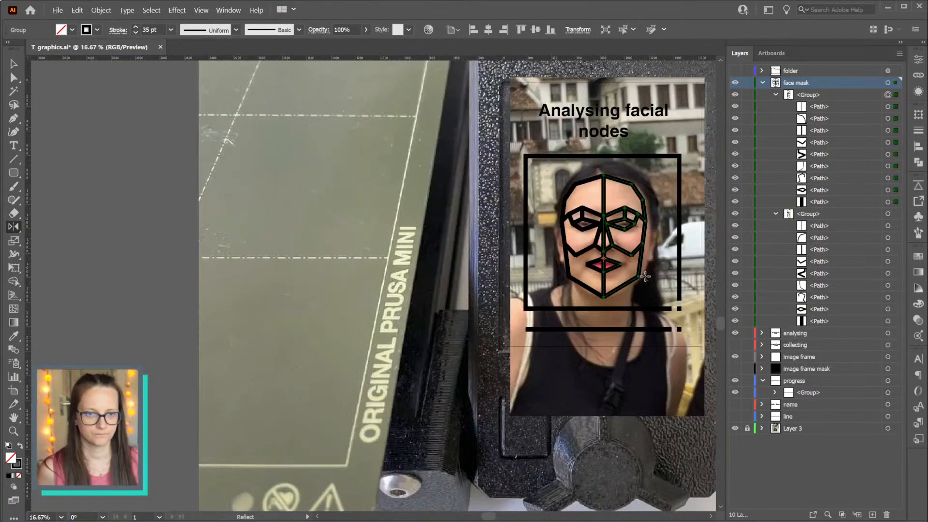
{"action": "key", "text": "v"}
Deselect the mask and hide the reference photos on Layer 3
{"action": "left_click_drag", "start_coordinate": [669, 279], "coordinate": [592, 314]}
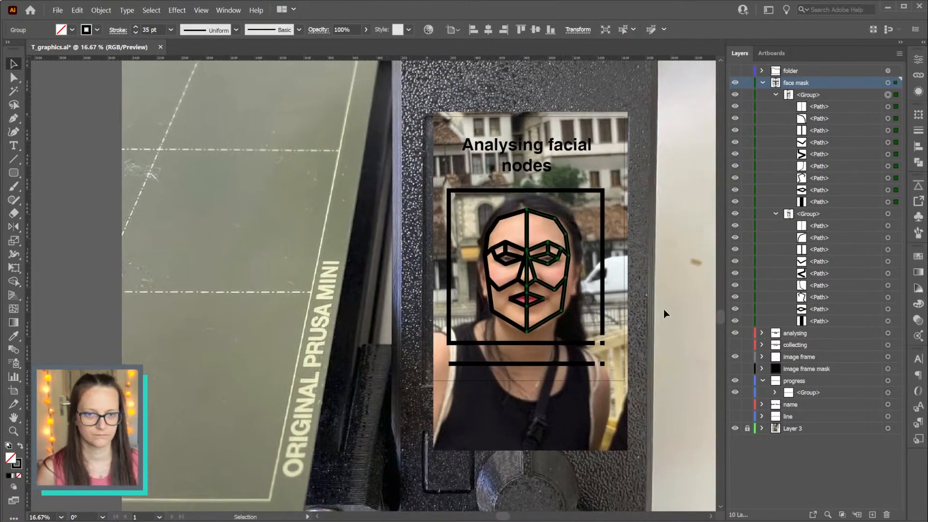
{"action": "left_click", "coordinate": [676, 309]}
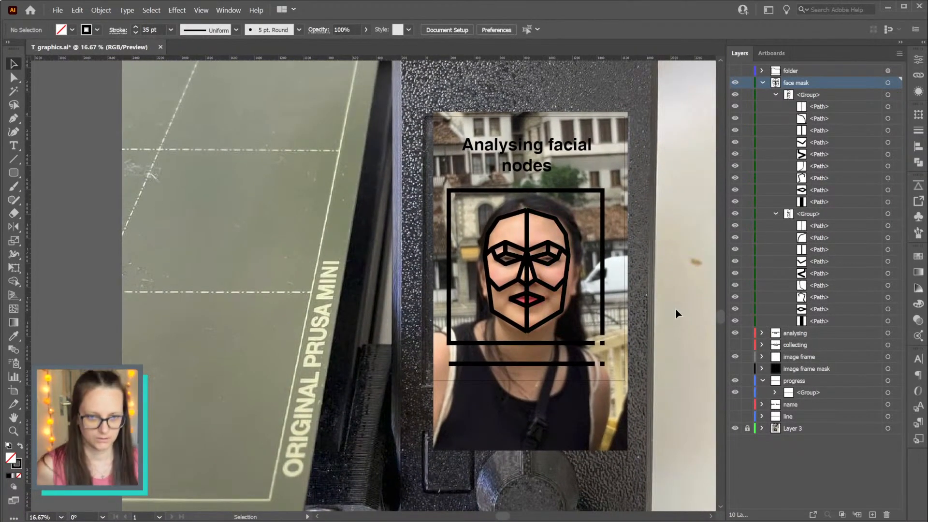
{"action": "left_click", "coordinate": [735, 429]}
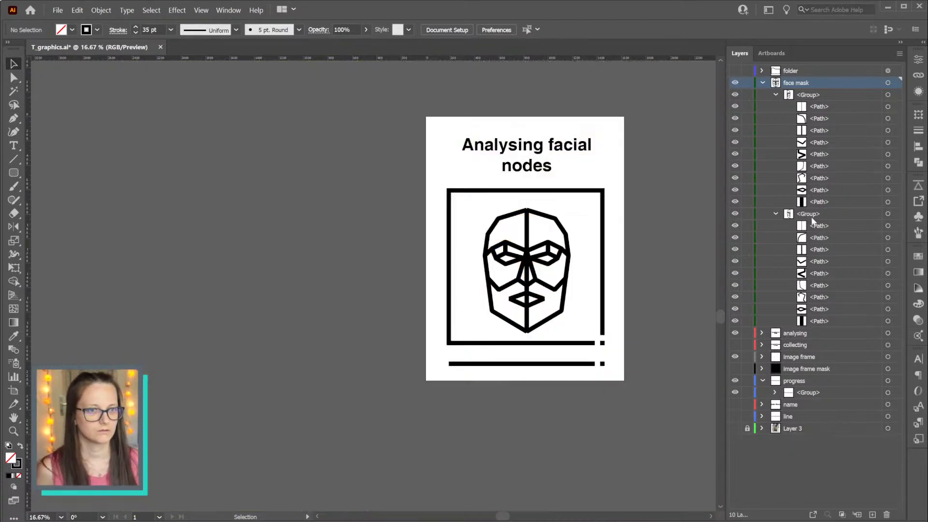
Group the original and mirrored halves on the face mask layer into one group
{"action": "left_click", "coordinate": [776, 214]}
{"action": "left_click", "coordinate": [776, 94]}
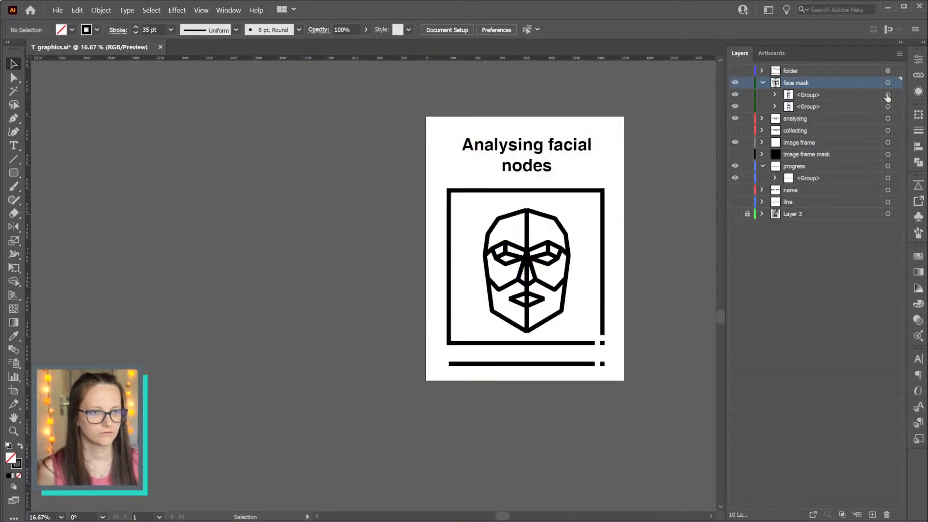
{"action": "left_click", "coordinate": [888, 95]}
{"action": "left_click", "coordinate": [888, 106], "text": "shift"}
{"action": "key", "text": "ctrl+g"}
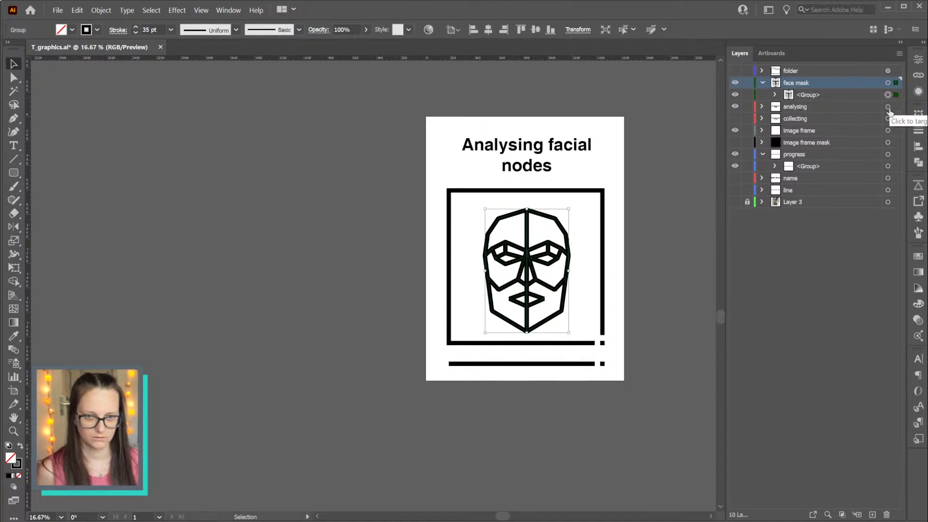
Center the face mask group within the image frame, using the frame as the key object
{"action": "left_click", "coordinate": [602, 230]}
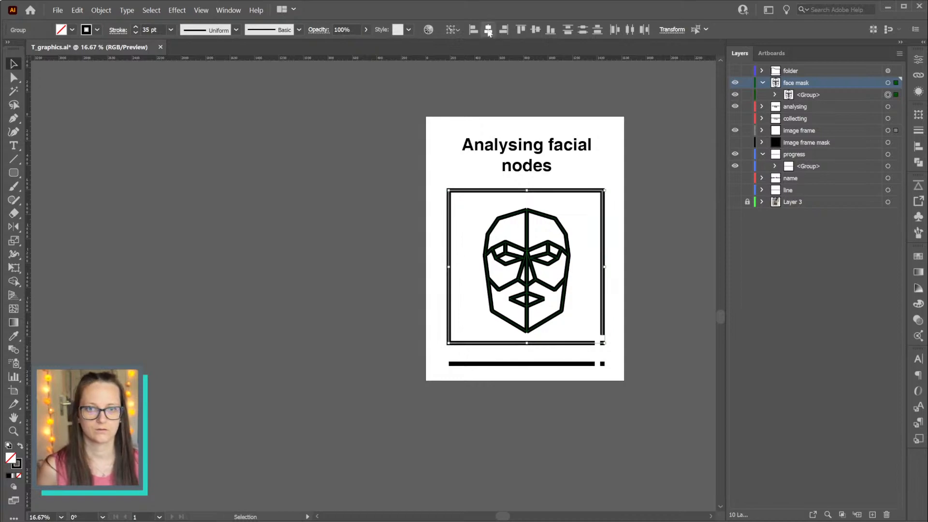
{"action": "left_click", "coordinate": [535, 30]}
{"action": "left_click", "coordinate": [671, 233]}
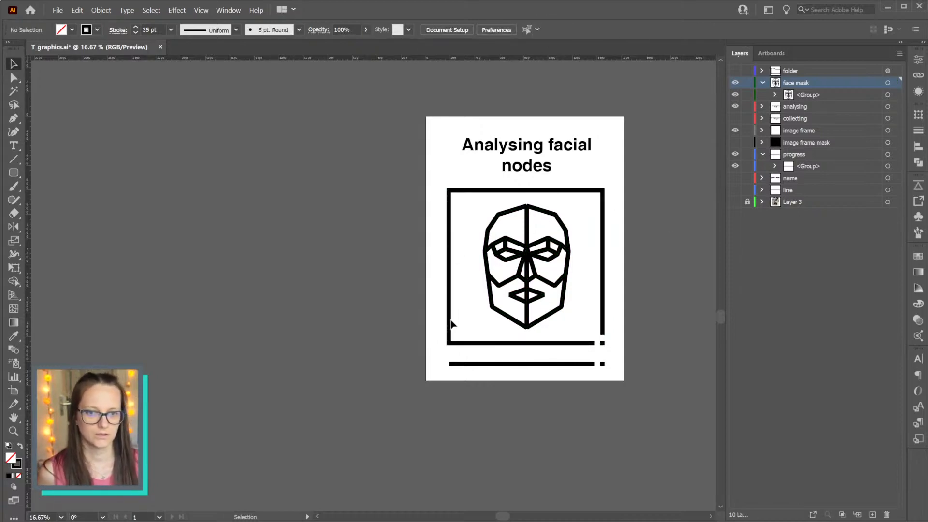
Give the face's midline round caps and nudge its bottom anchor to Y 1725.5828 px, closing the chin tip neatly
{"action": "scroll", "coordinate": [490, 320], "scroll_direction": "up", "scroll_amount": 5}
{"action": "scroll", "coordinate": [633, 297], "scroll_direction": "down", "scroll_amount": 2}
{"action": "left_click_drag", "start_coordinate": [666, 296], "coordinate": [494, 330]}
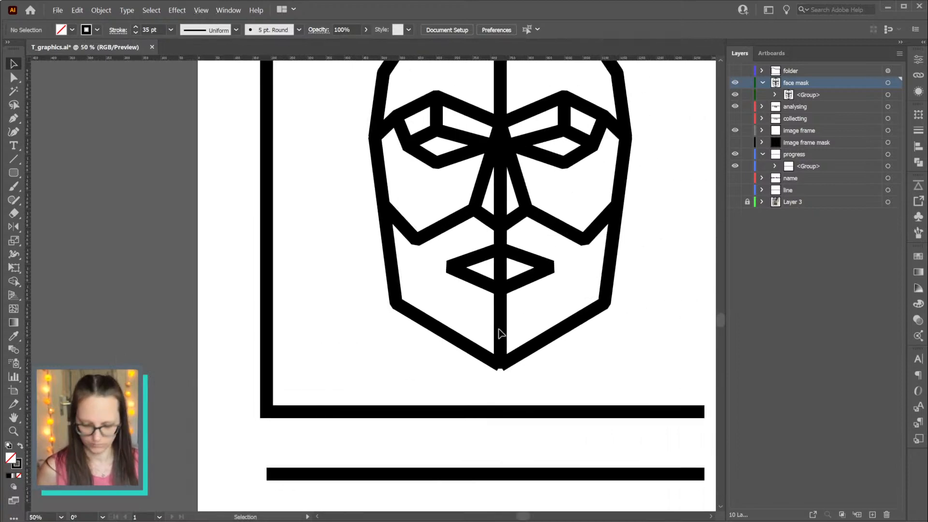
{"action": "key", "text": "a"}
{"action": "left_click", "coordinate": [501, 324]}
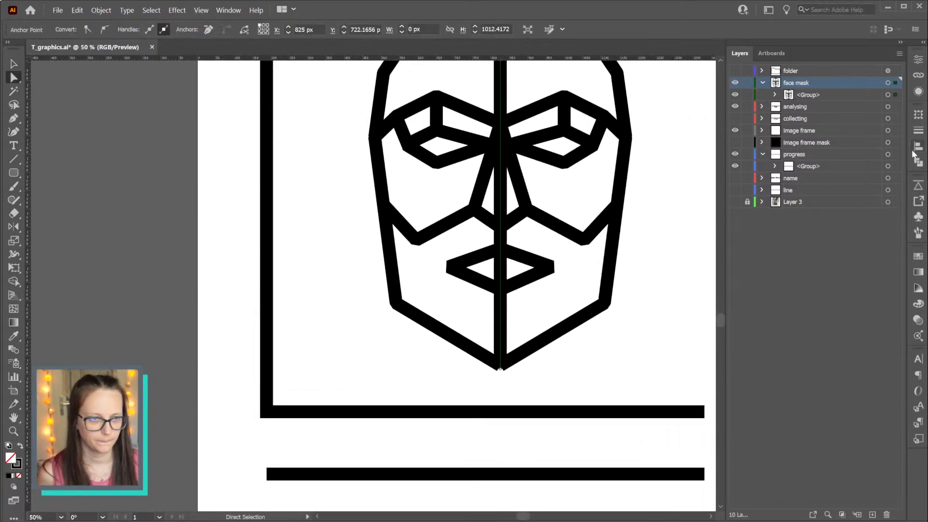
{"action": "left_click", "coordinate": [917, 130]}
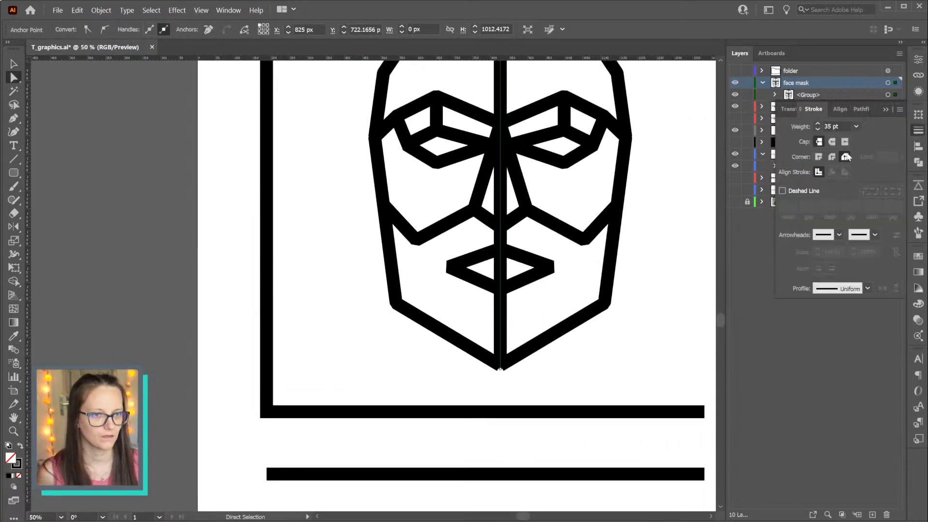
{"action": "left_click", "coordinate": [500, 370]}
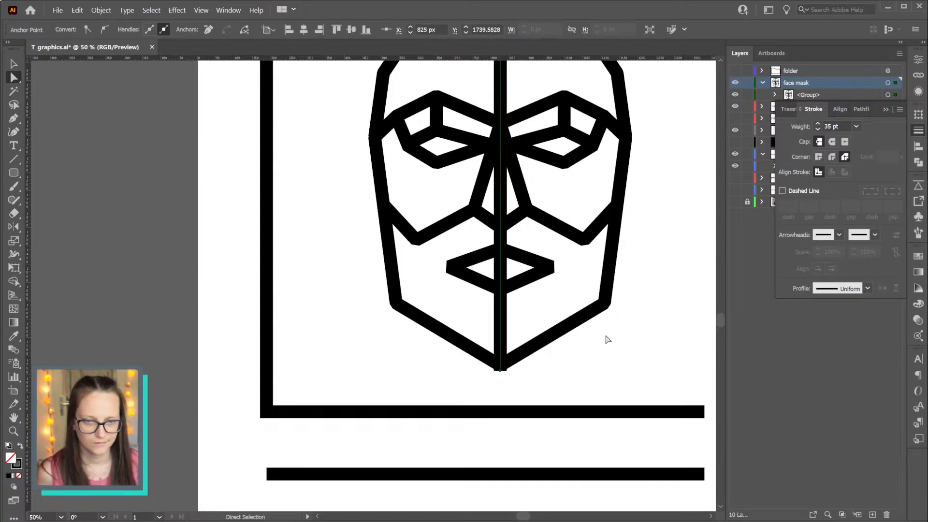
{"action": "key", "text": "Down"}
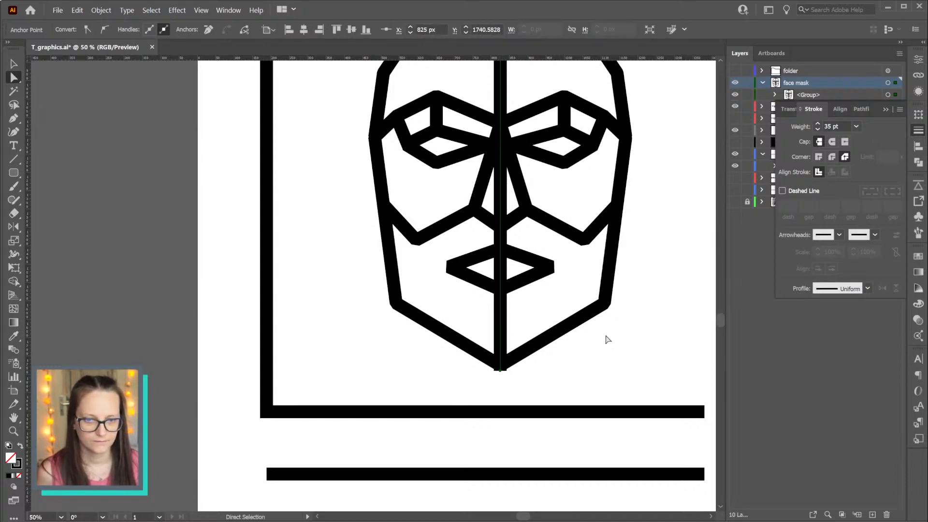
{"action": "left_click", "coordinate": [831, 142]}
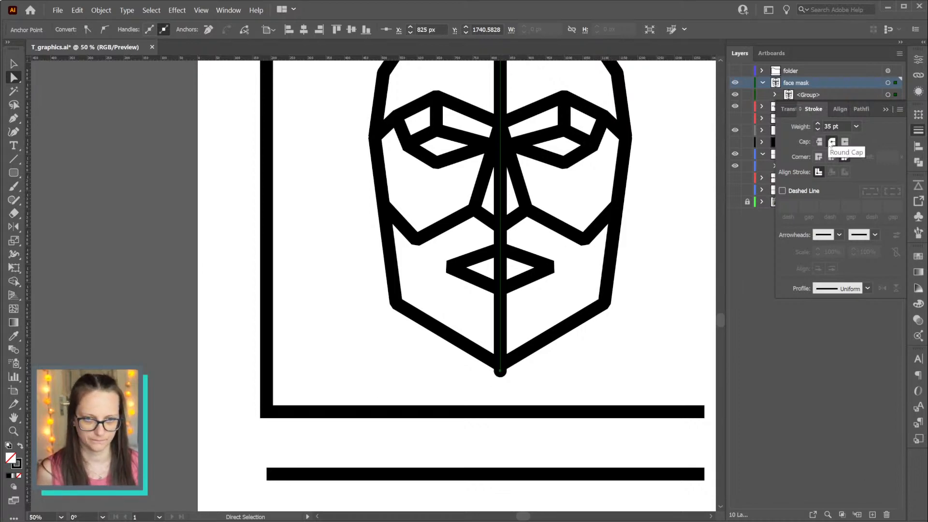
{"action": "key", "text": "shift+Up"}
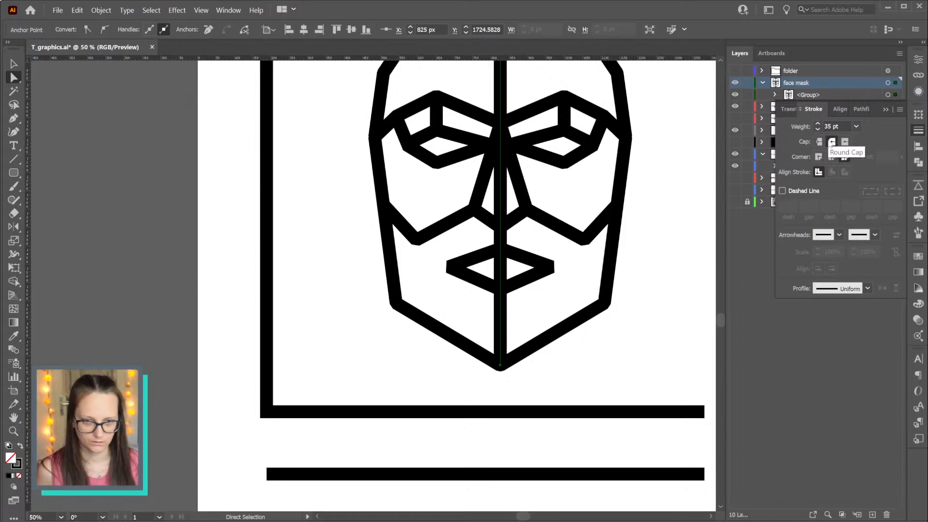
{"action": "key", "text": "Down"}
Nudge the midline's top anchor to about Y 731 px so its round cap sits inside the forehead peak
{"action": "scroll", "coordinate": [586, 157], "scroll_direction": "up", "scroll_amount": 3}
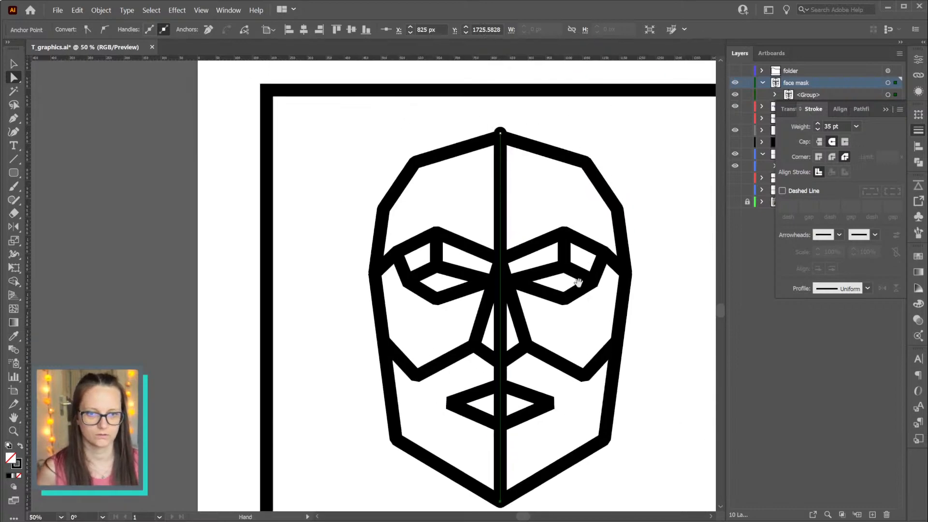
{"action": "left_click", "coordinate": [500, 134]}
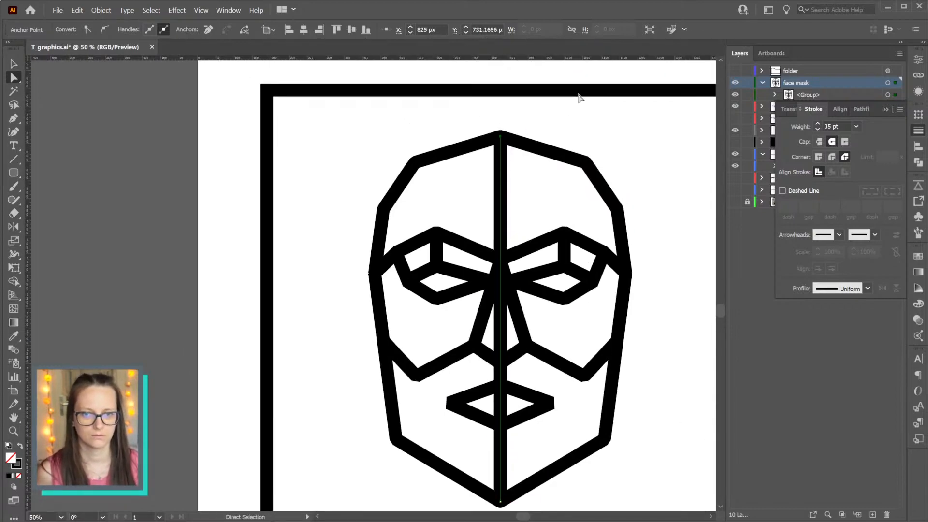
{"action": "left_click", "coordinate": [884, 109]}
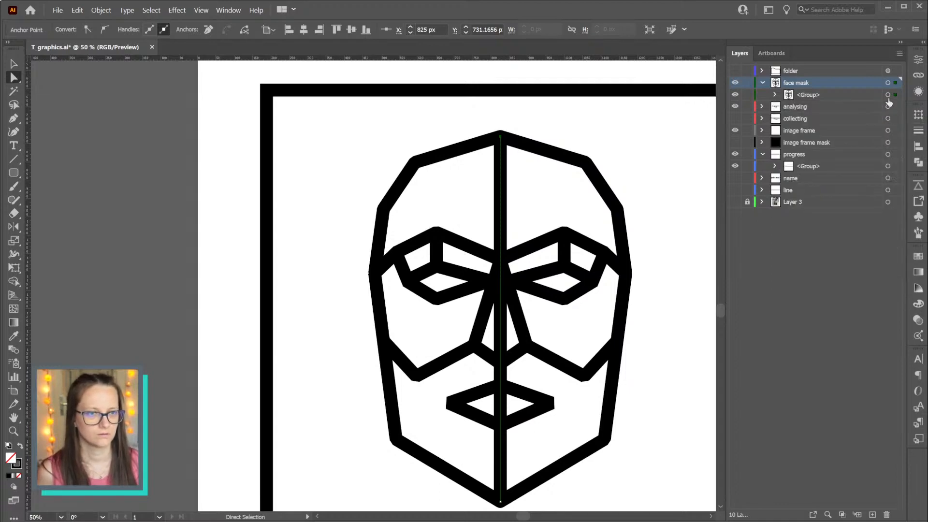
Check the stroke settings of the whole face mask group, deselect it and save the document
{"action": "left_click", "coordinate": [887, 95]}
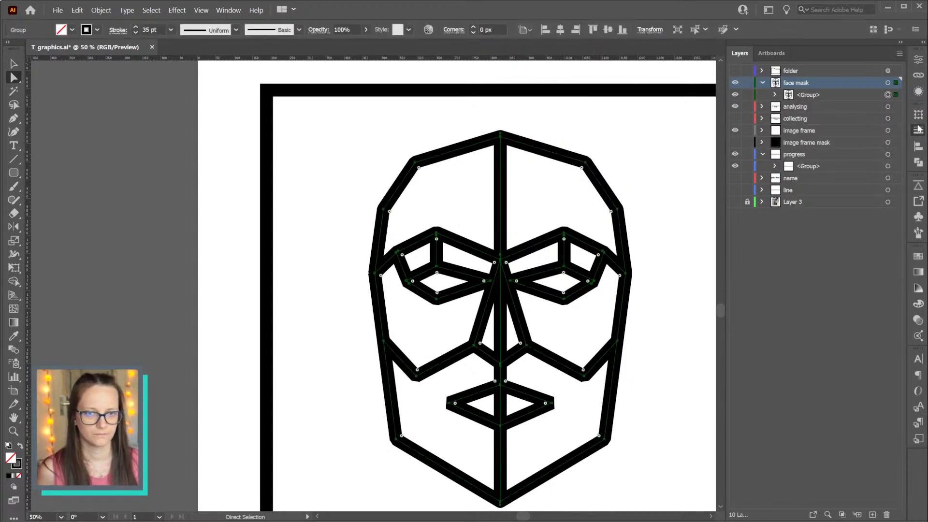
{"action": "left_click", "coordinate": [917, 130]}
{"action": "left_click", "coordinate": [668, 457]}
{"action": "scroll", "coordinate": [671, 440], "scroll_direction": "down", "scroll_amount": 2}
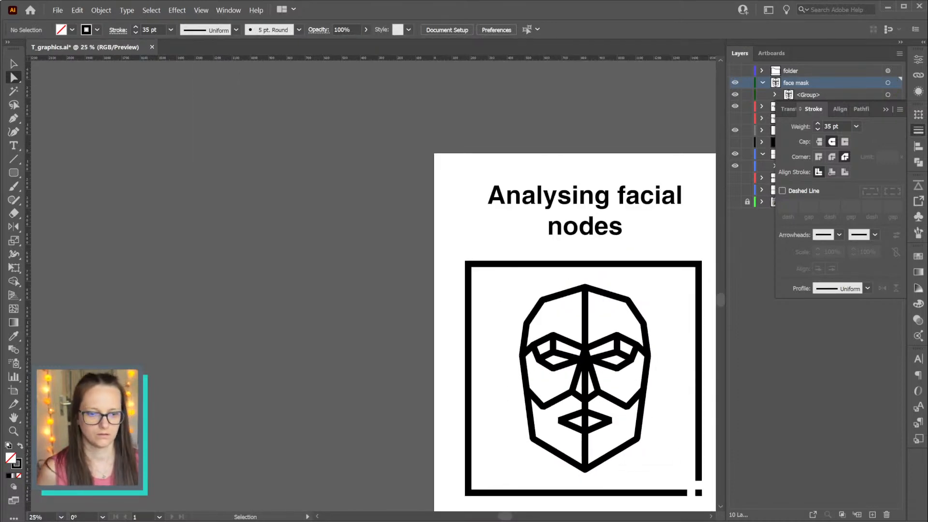
{"action": "key", "text": "ctrl+s"}
Switch to CreativeBrief.txt in Notepad and review the status texts following "Analysing facial nodes", then return to Illustrator
{"action": "key", "text": "alt+Tab"}
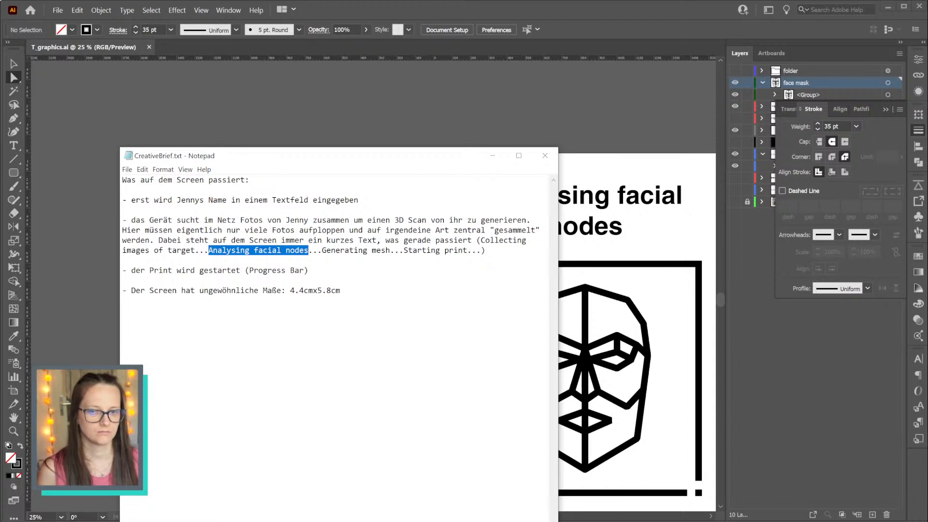
{"action": "left_click_drag", "start_coordinate": [322, 250], "coordinate": [390, 251]}
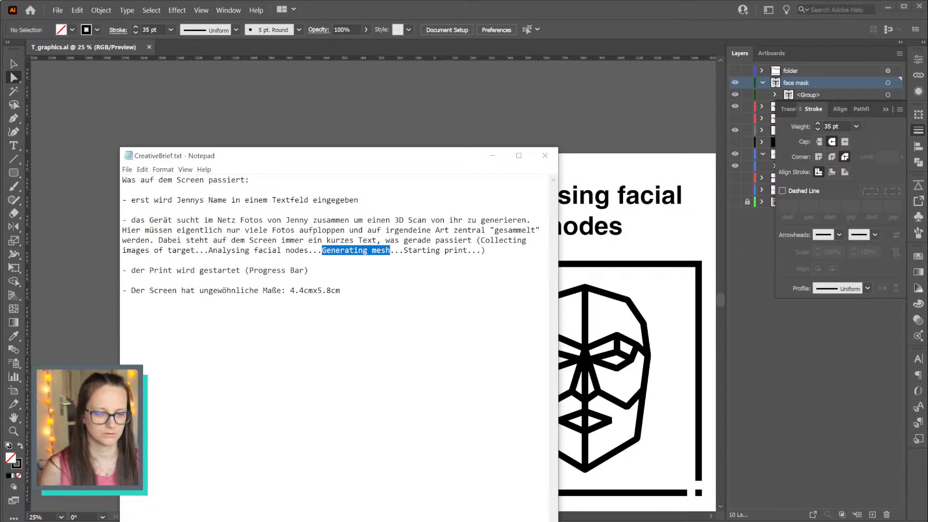
{"action": "left_click_drag", "start_coordinate": [404, 251], "coordinate": [467, 250]}
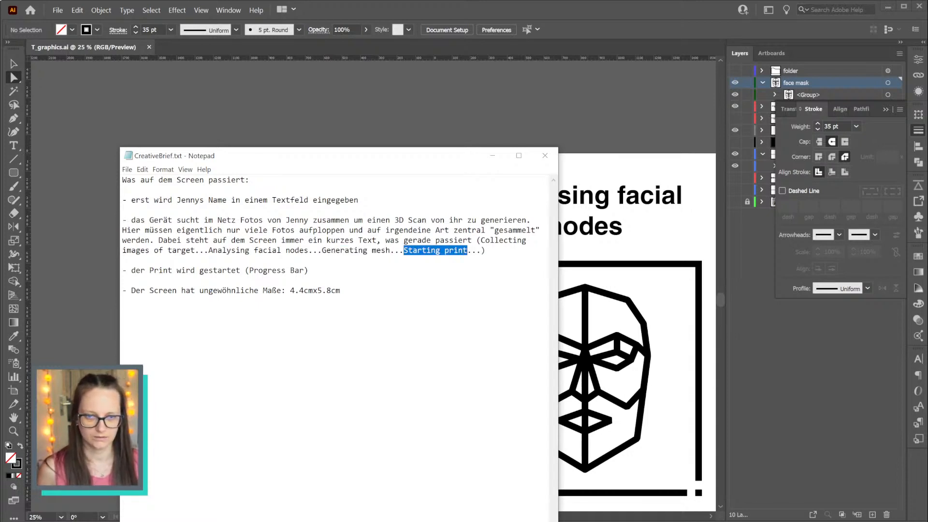
{"action": "left_click", "coordinate": [620, 28]}
Show the name layer and duplicate it to the very top of the layer stack
{"action": "left_click_drag", "start_coordinate": [658, 343], "coordinate": [478, 279]}
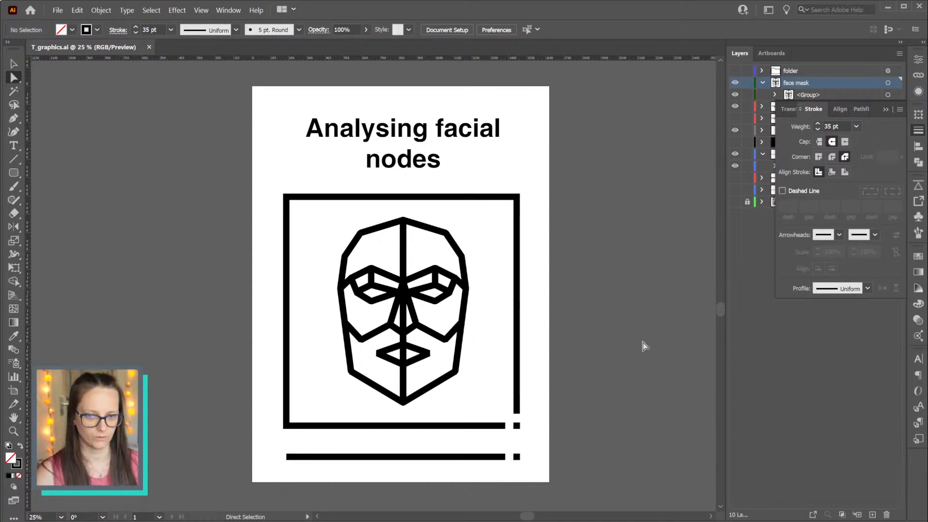
{"action": "left_click", "coordinate": [885, 110]}
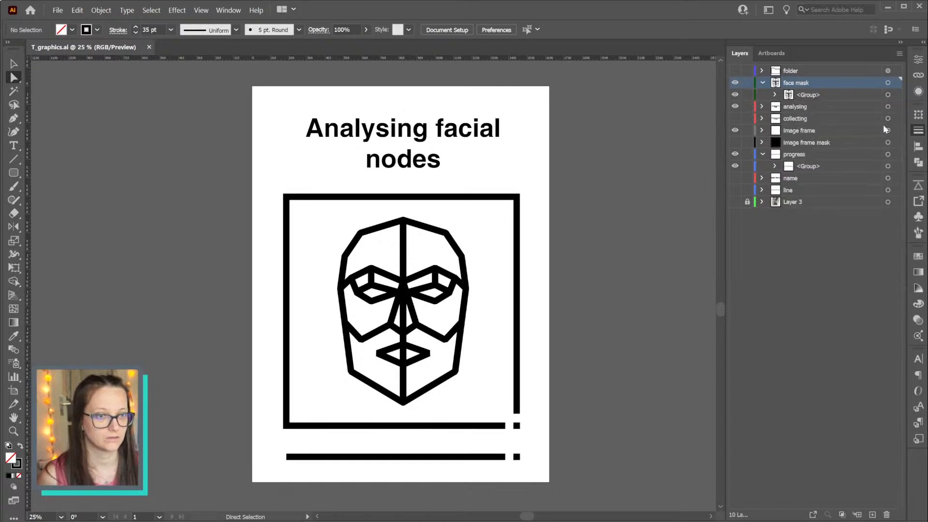
{"action": "left_click", "coordinate": [735, 178]}
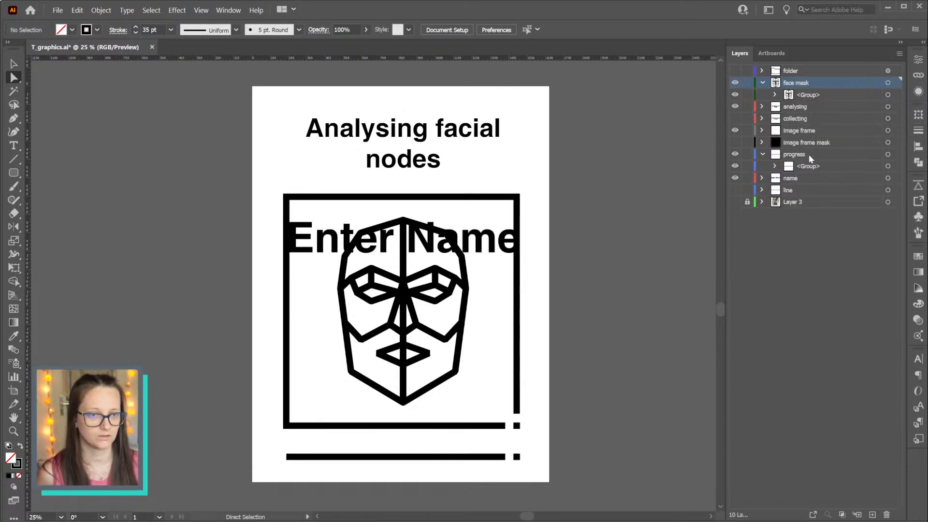
{"action": "left_click_drag", "start_coordinate": [798, 176], "coordinate": [806, 66]}
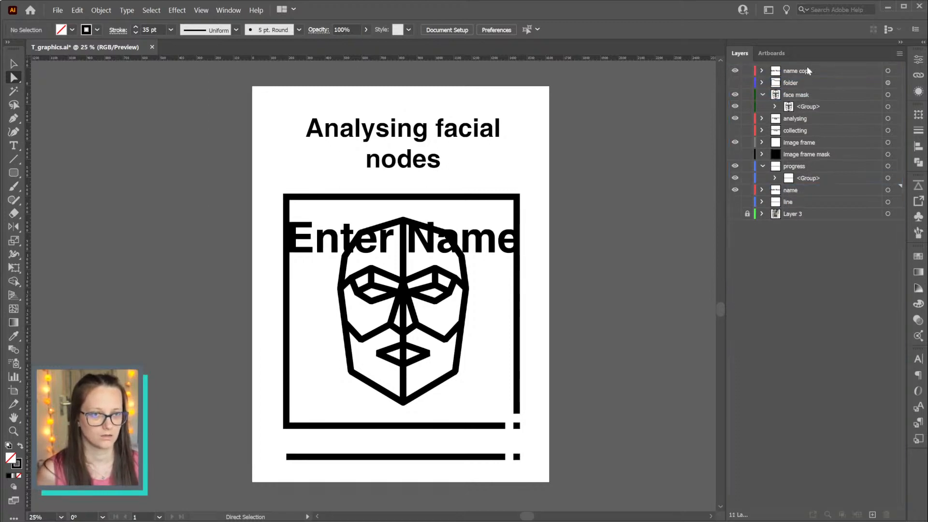
{"action": "left_click", "coordinate": [761, 94]}
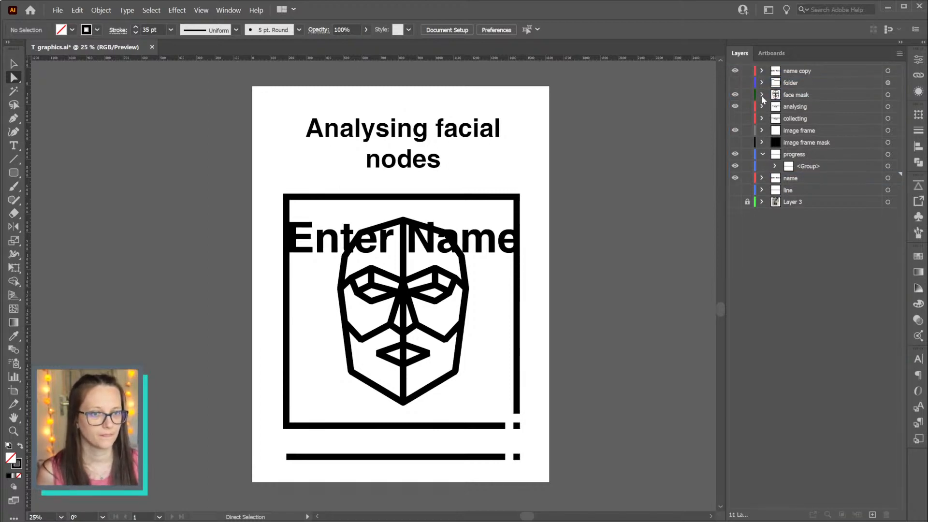
Rename the duplicated name layer as print
{"action": "double_click", "coordinate": [793, 71]}
{"action": "type", "text": "print"}
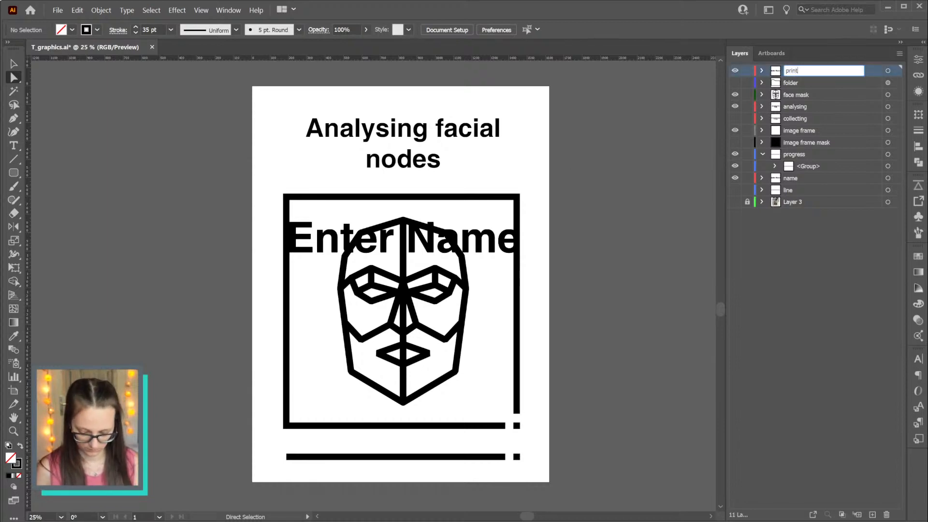
{"action": "key", "text": "Return"}
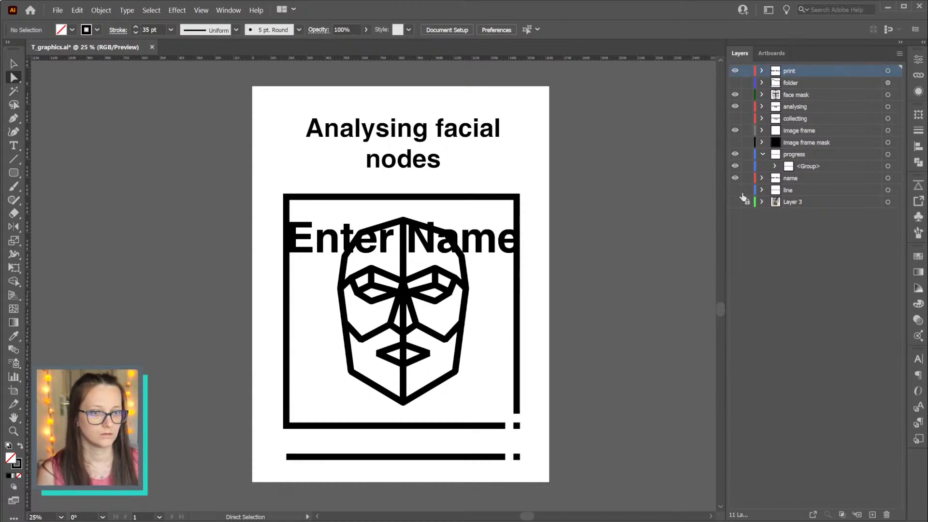
Hide all layers except print and center the "Enter Name" text on the artboard
{"action": "left_click", "coordinate": [735, 94]}
{"action": "left_click_drag", "start_coordinate": [735, 130], "coordinate": [735, 178]}
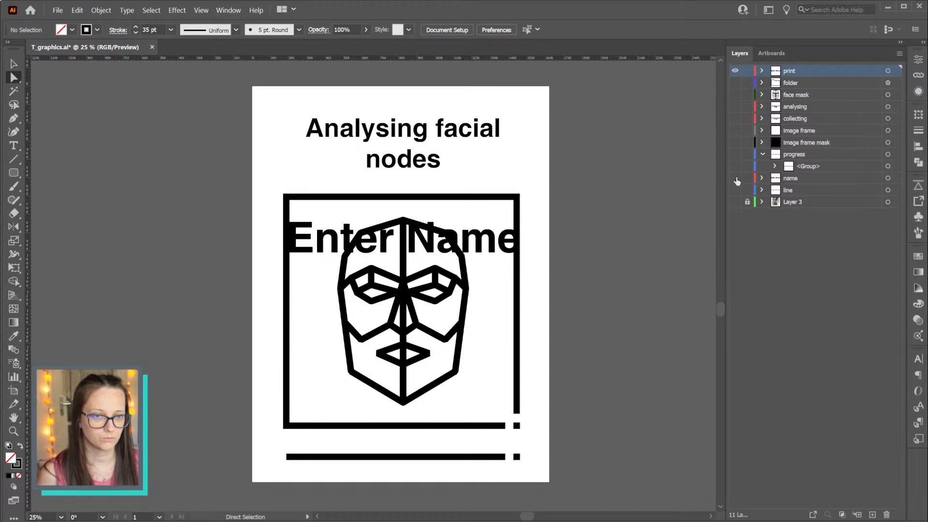
{"action": "left_click", "coordinate": [887, 71]}
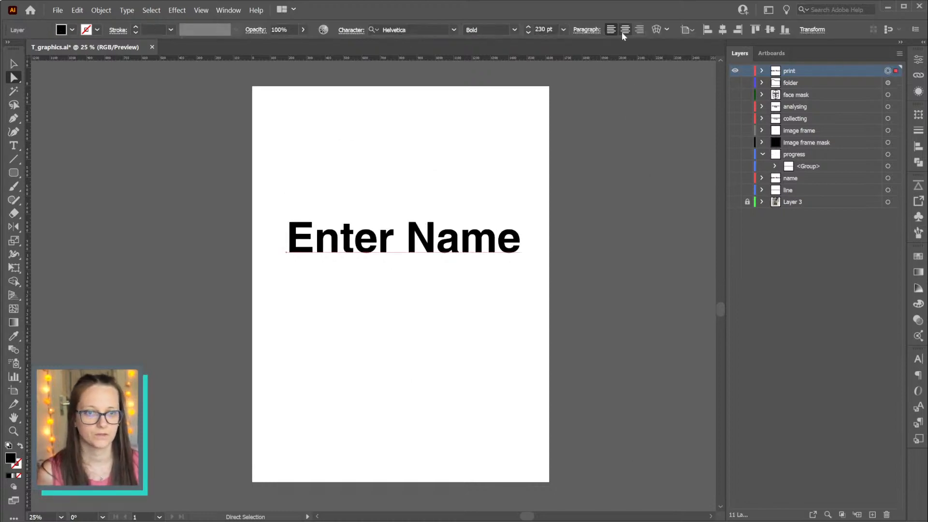
{"action": "left_click", "coordinate": [769, 29]}
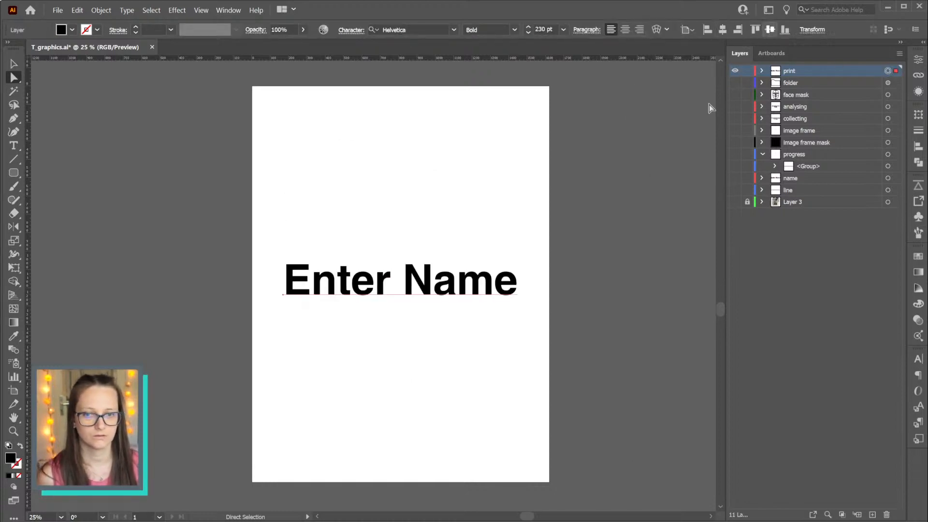
Replace the print layer's "Enter Name" text with "Start print" and copy the whole text
{"action": "double_click", "coordinate": [407, 281]}
{"action": "key", "text": "ctrl+a"}
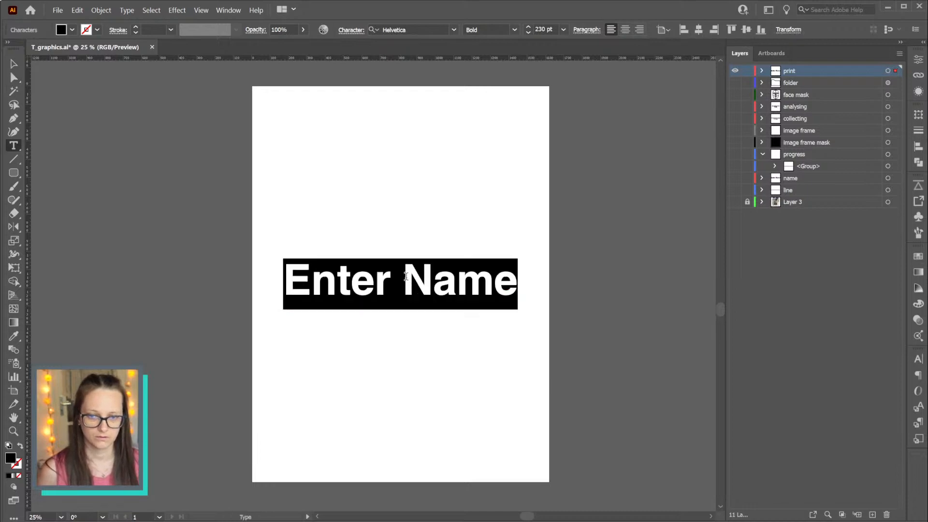
{"action": "type", "text": "Start [ront"}
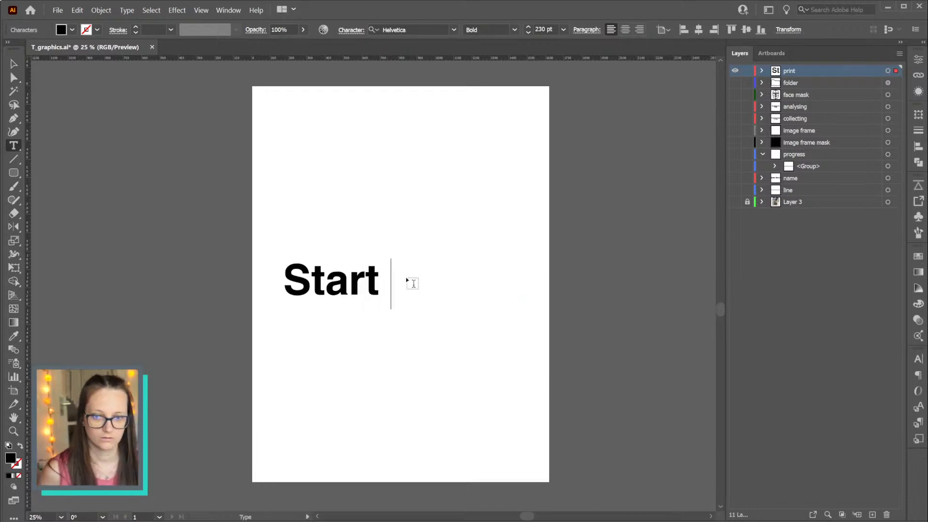
{"action": "key", "text": "BackSpace"}
{"action": "key", "text": "BackSpace"}
{"action": "key", "text": "BackSpace"}
{"action": "key", "text": "BackSpace"}
{"action": "key", "text": "BackSpace"}
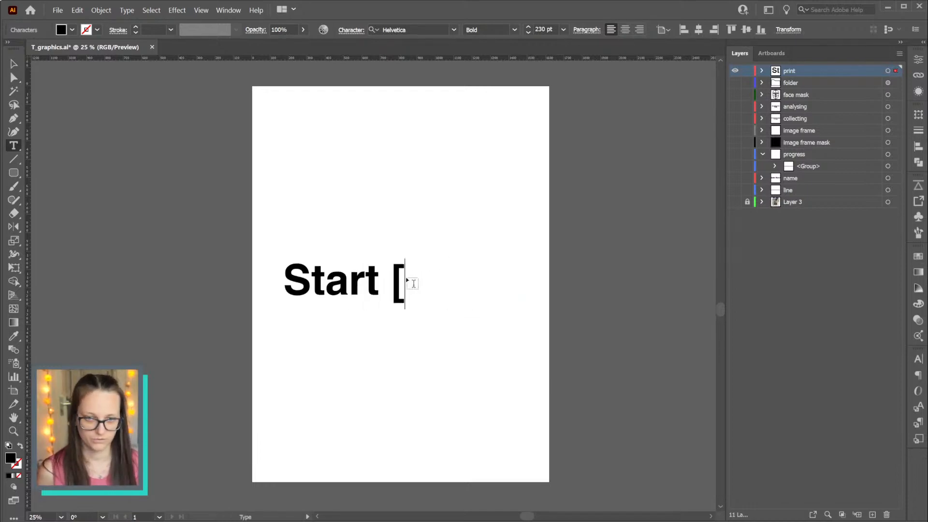
{"action": "type", "text": "print"}
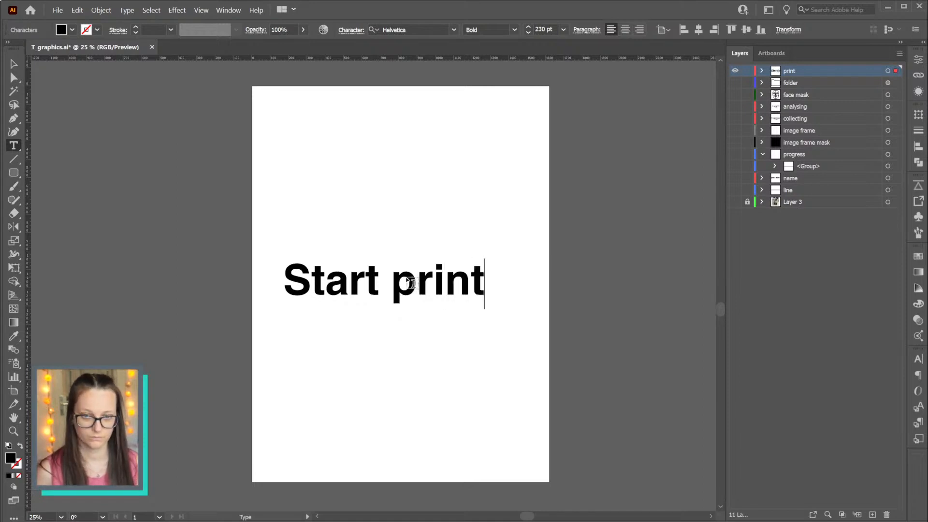
{"action": "key", "text": "ctrl+a"}
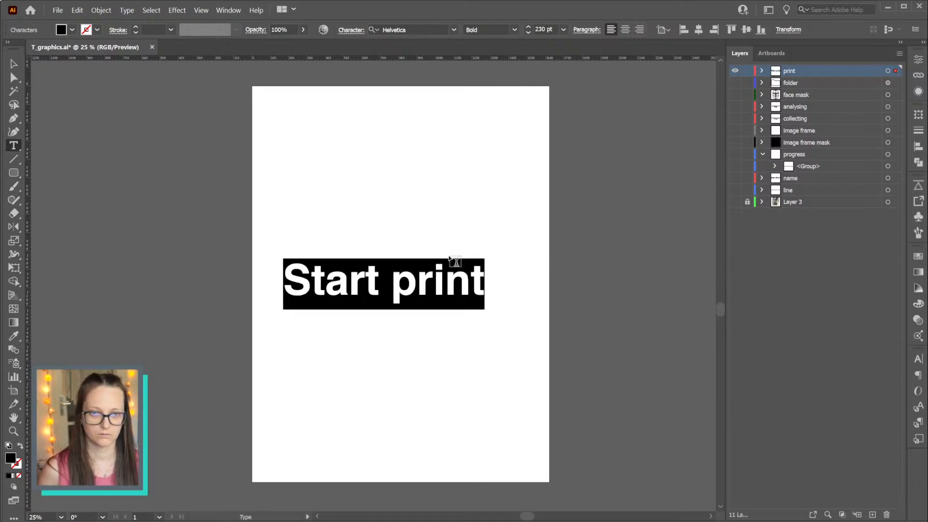
{"action": "key", "text": "ctrl+c"}
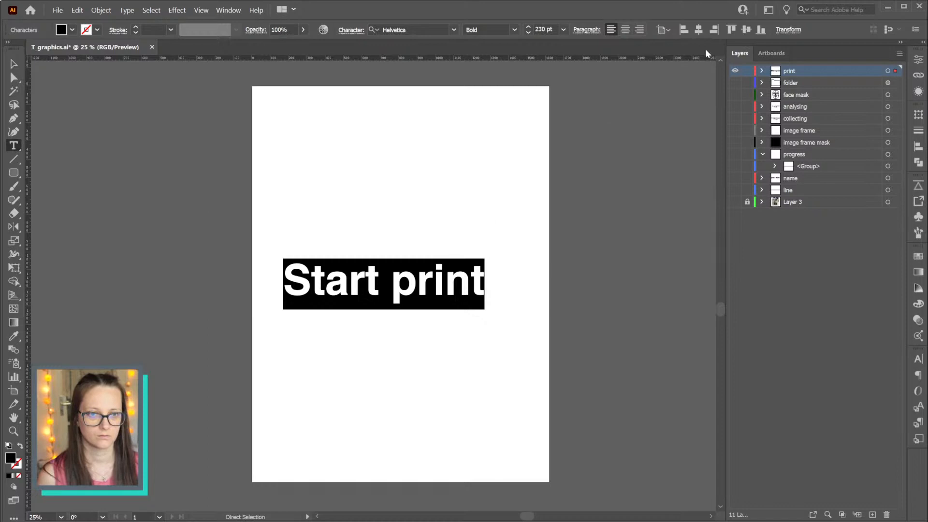
Center-align the "Start print" paragraph, center the text horizontally on the artboard, and deselect it
{"action": "left_click", "coordinate": [861, 302]}
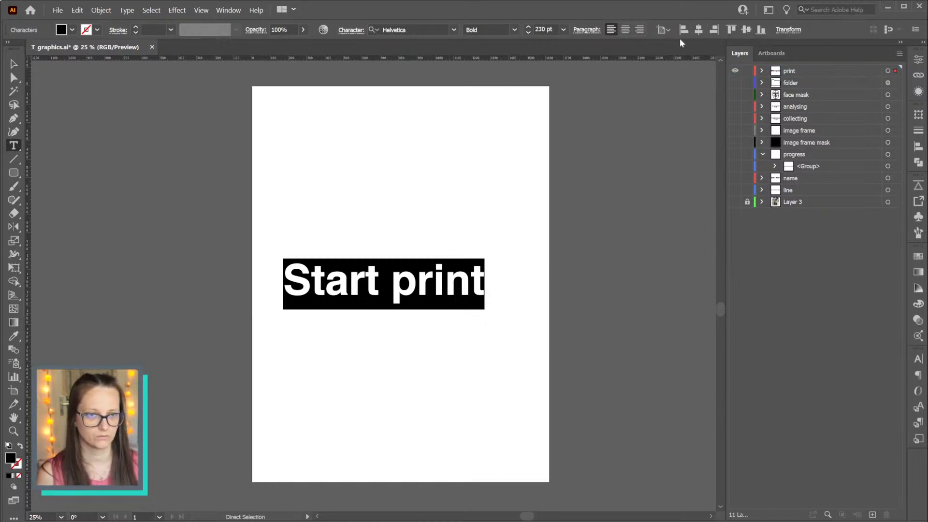
{"action": "left_click", "coordinate": [624, 30]}
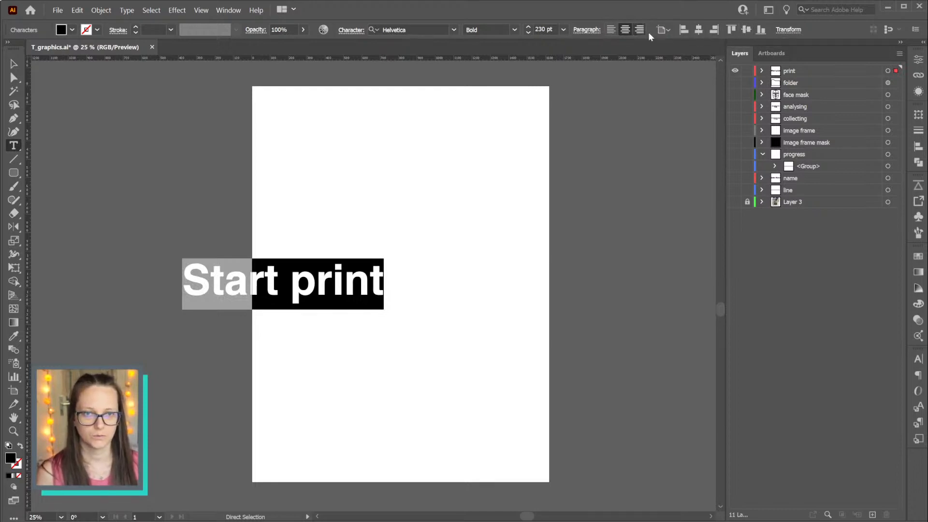
{"action": "left_click", "coordinate": [663, 30]}
{"action": "left_click", "coordinate": [708, 69]}
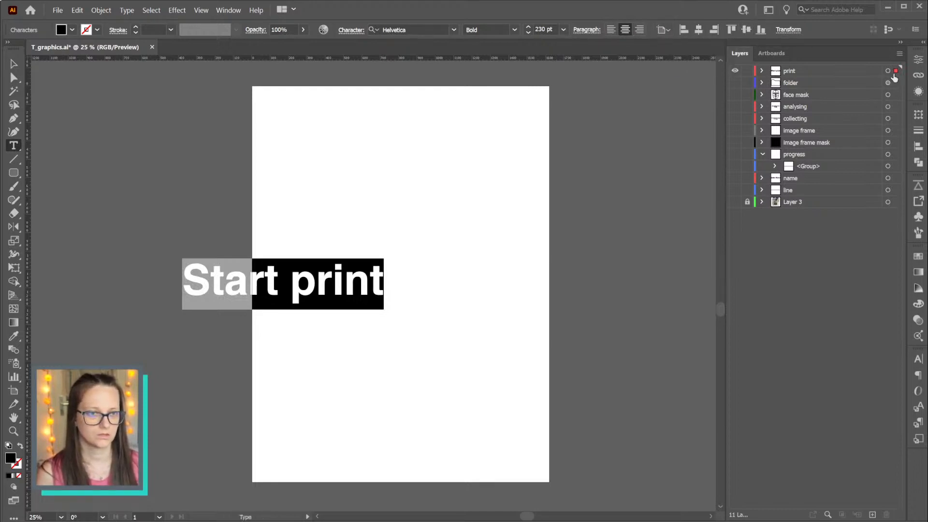
{"action": "left_click", "coordinate": [888, 71]}
{"action": "left_click", "coordinate": [722, 30]}
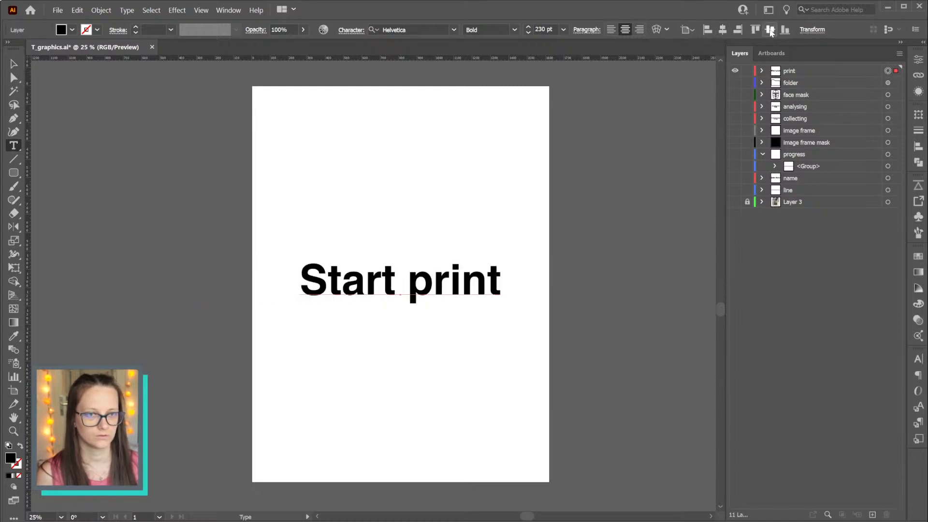
{"action": "key", "text": "Escape"}
{"action": "left_click", "coordinate": [601, 367]}
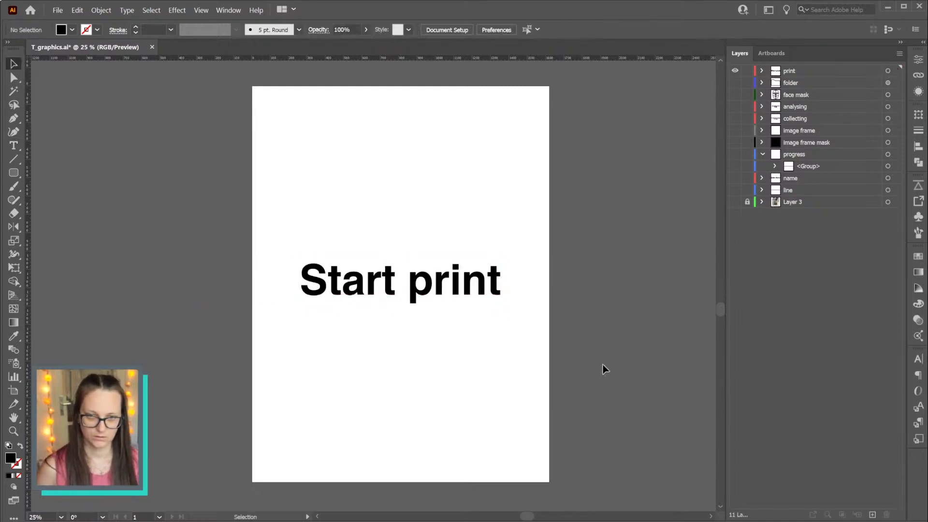
Compare the "Start print" text's position with the line and name layers by temporarily showing them, and hide both again
{"action": "scroll", "coordinate": [668, 386], "scroll_direction": "down", "scroll_amount": 1}
{"action": "left_click_drag", "start_coordinate": [673, 385], "coordinate": [588, 352]}
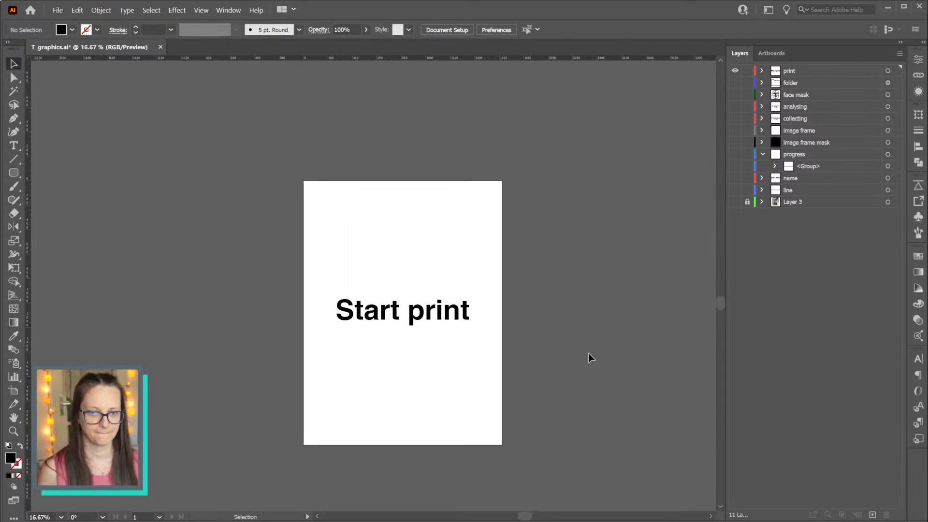
{"action": "left_click", "coordinate": [734, 190]}
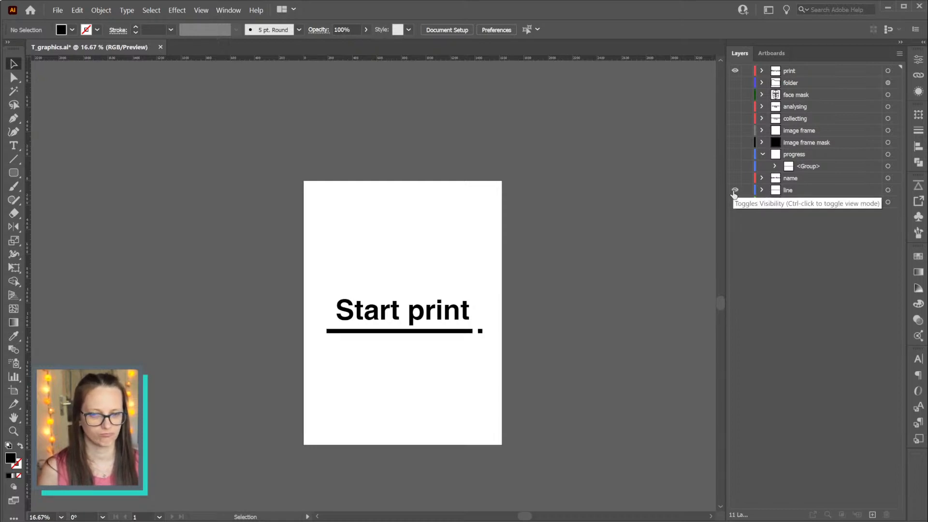
{"action": "left_click", "coordinate": [734, 191]}
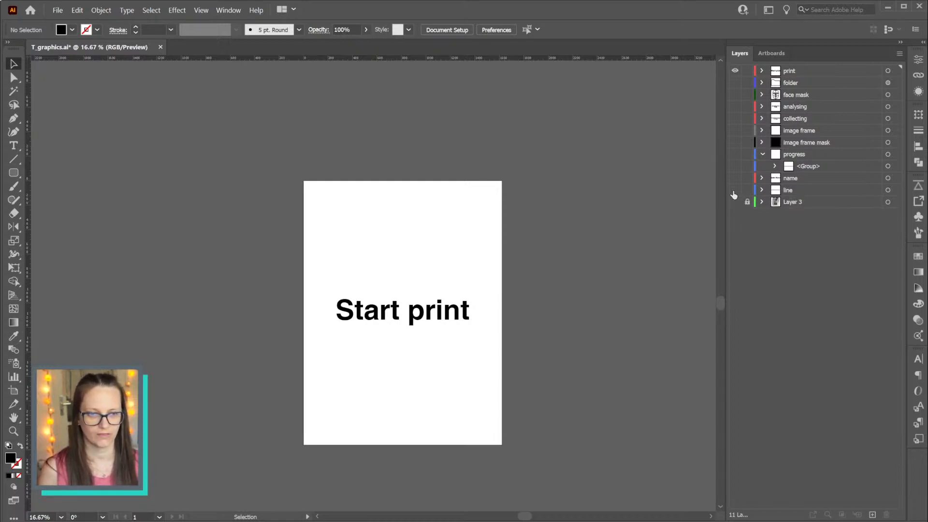
{"action": "left_click", "coordinate": [734, 191]}
{"action": "left_click", "coordinate": [734, 179]}
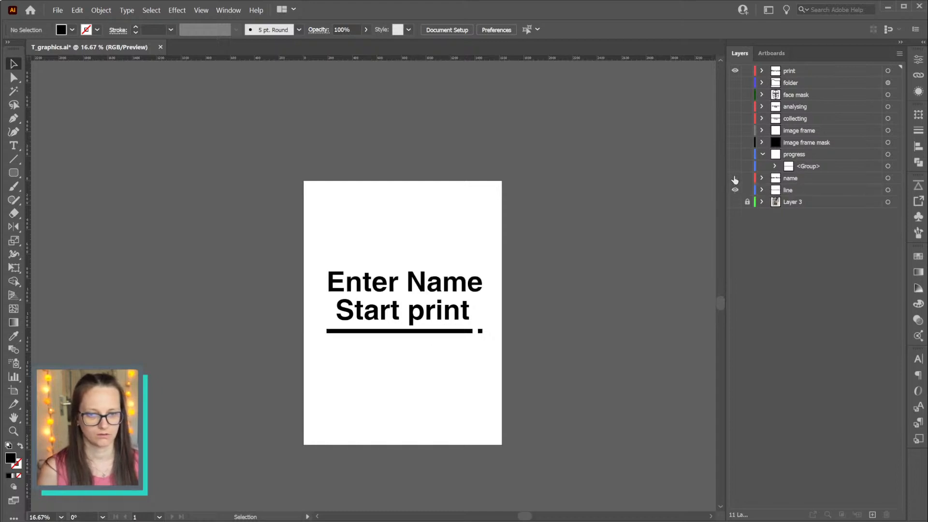
{"action": "left_click", "coordinate": [734, 178]}
{"action": "left_click", "coordinate": [735, 191]}
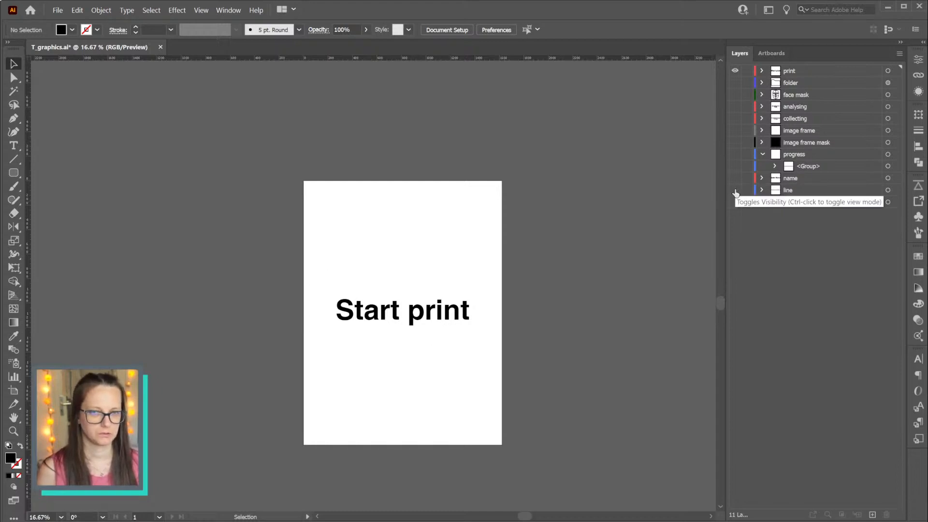
Show the line layer and the progress layer with its group alongside the print layer
{"action": "left_click", "coordinate": [735, 191]}
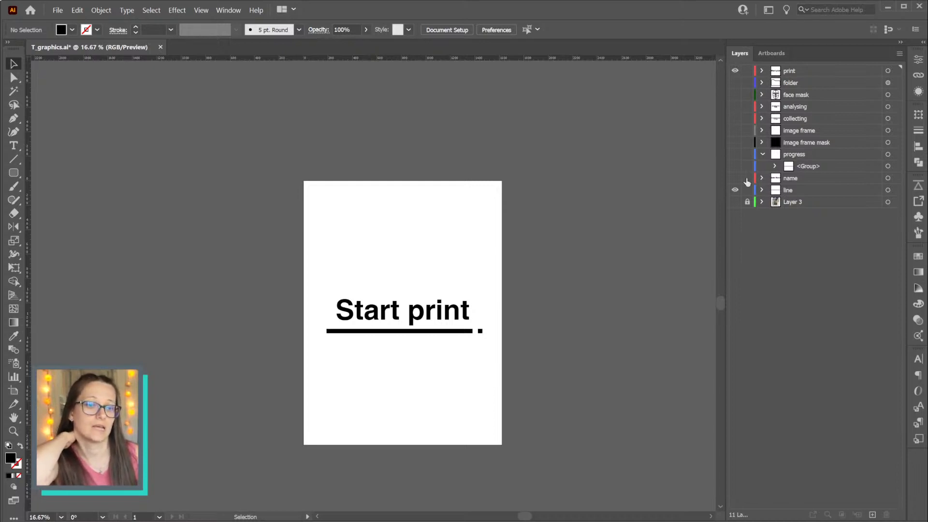
{"action": "left_click", "coordinate": [734, 154]}
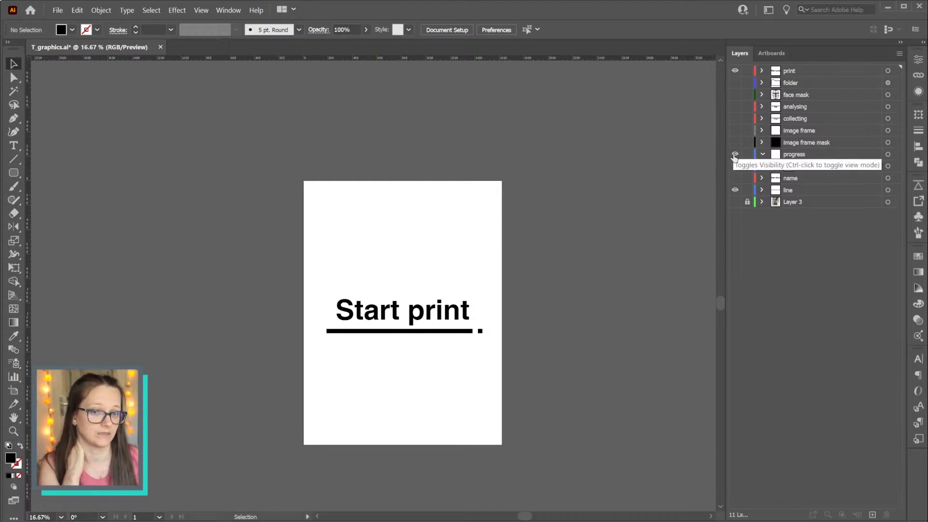
{"action": "left_click", "coordinate": [735, 167]}
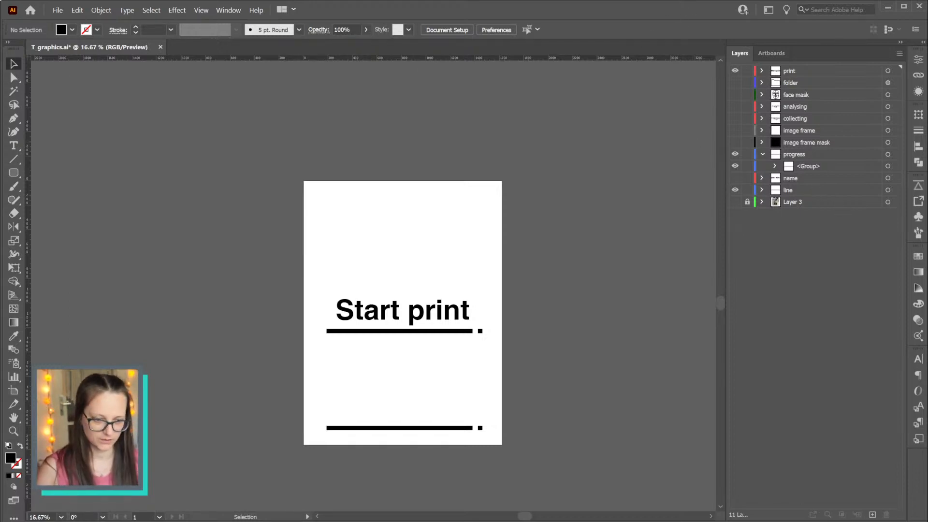
Switch to After Effects and start a file import into the templates folder of the project's assets
{"action": "key", "text": "alt+Tab"}
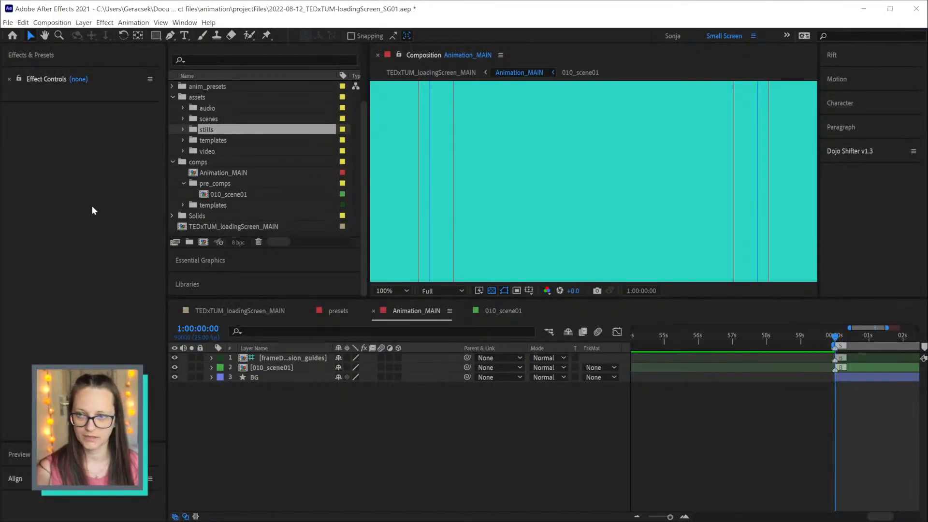
{"action": "left_click", "coordinate": [183, 140]}
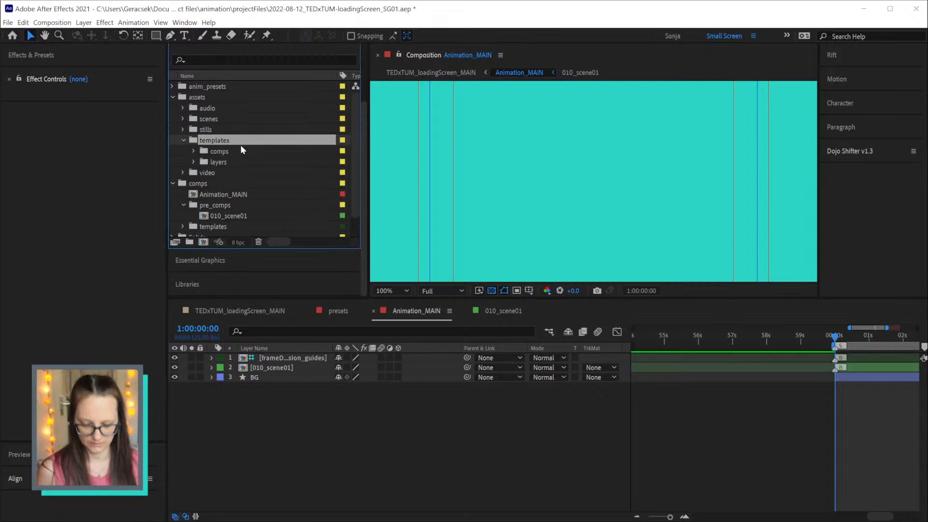
{"action": "key", "text": "ctrl+i"}
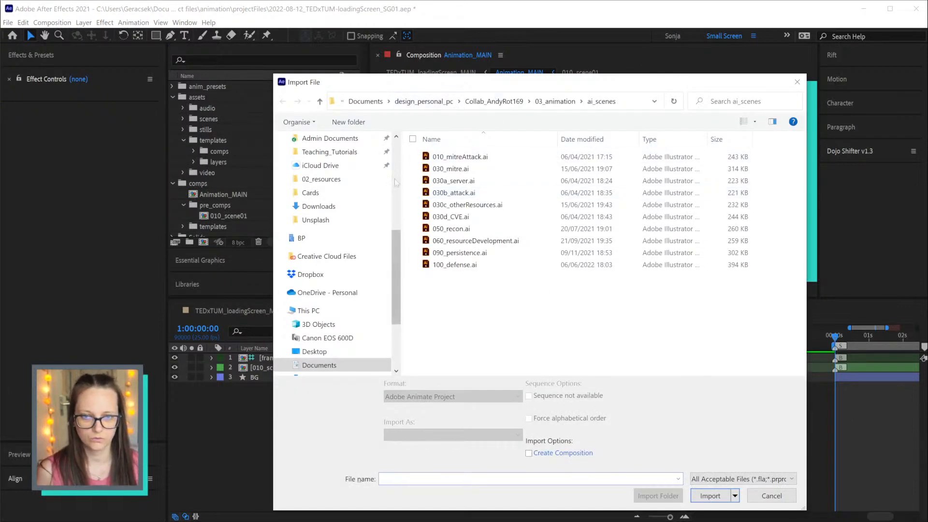
Browse from design_client_pc to TEDxTUM, 2022, 04_media, project files, animation, and open the assets_templates folder
{"action": "left_click", "coordinate": [430, 108]}
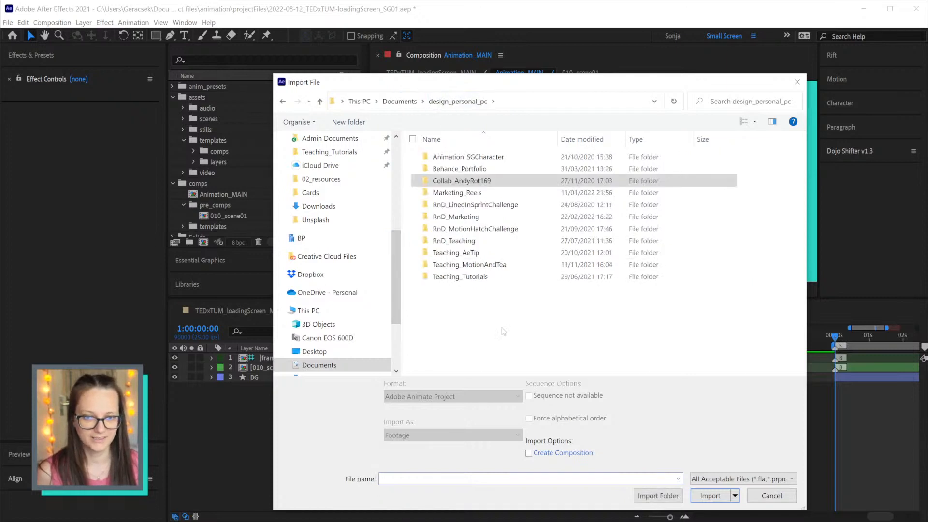
{"action": "left_click", "coordinate": [399, 101]}
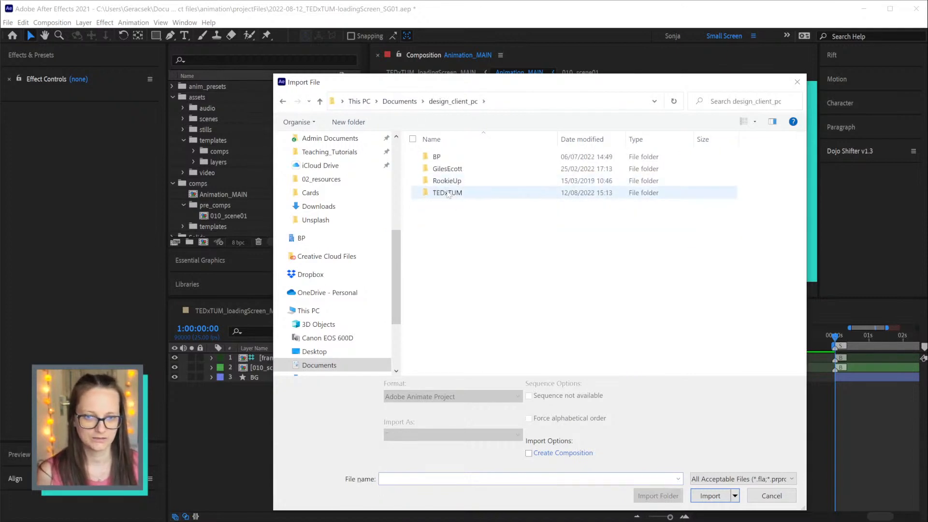
{"action": "double_click", "coordinate": [447, 192]}
{"action": "left_click", "coordinate": [455, 169]}
{"action": "double_click", "coordinate": [454, 169]}
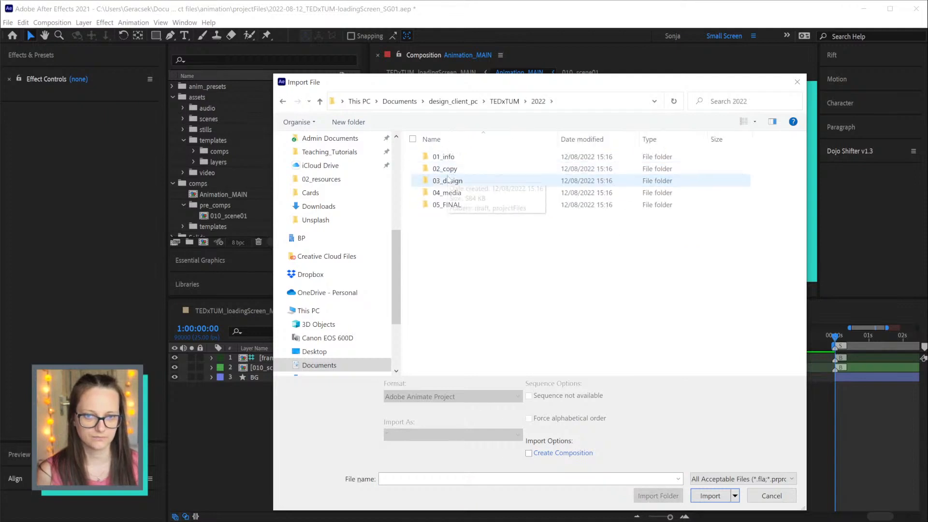
{"action": "double_click", "coordinate": [452, 192]}
{"action": "double_click", "coordinate": [454, 170]}
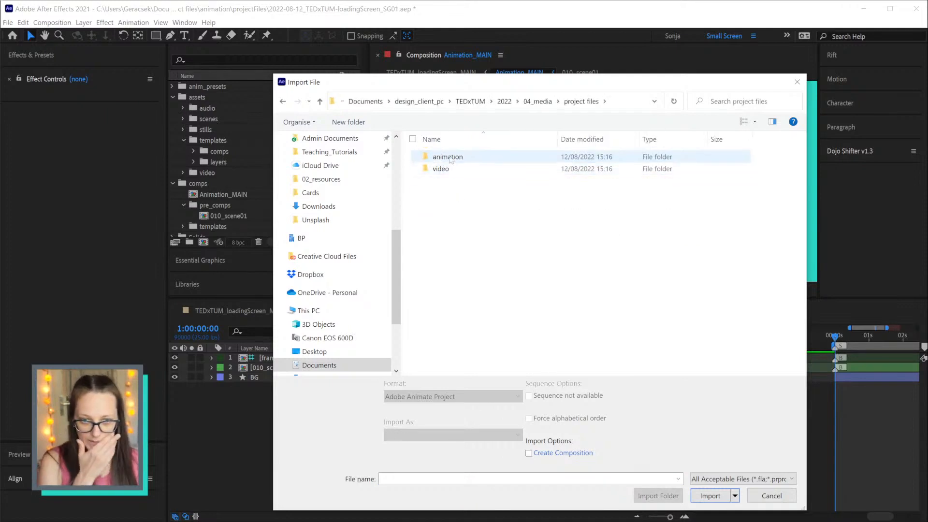
{"action": "double_click", "coordinate": [448, 157]}
{"action": "double_click", "coordinate": [469, 170]}
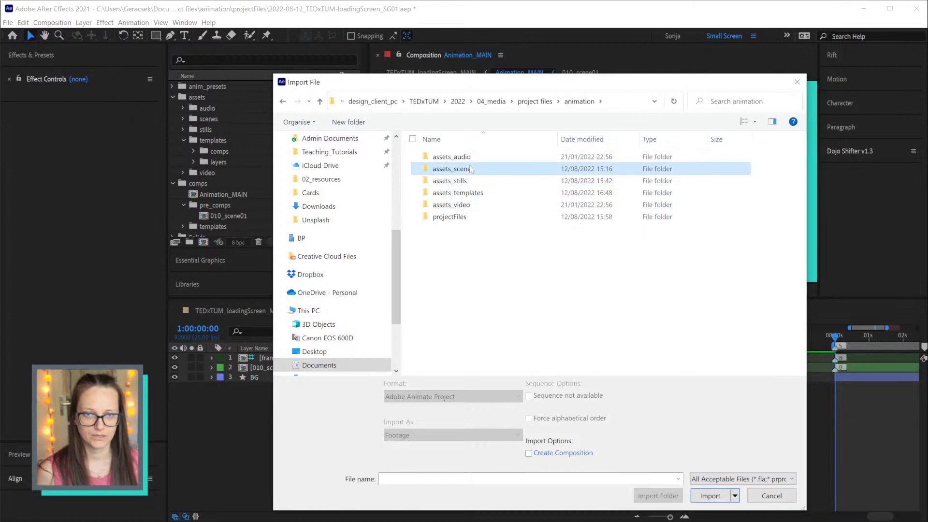
{"action": "key", "text": "alt+Left"}
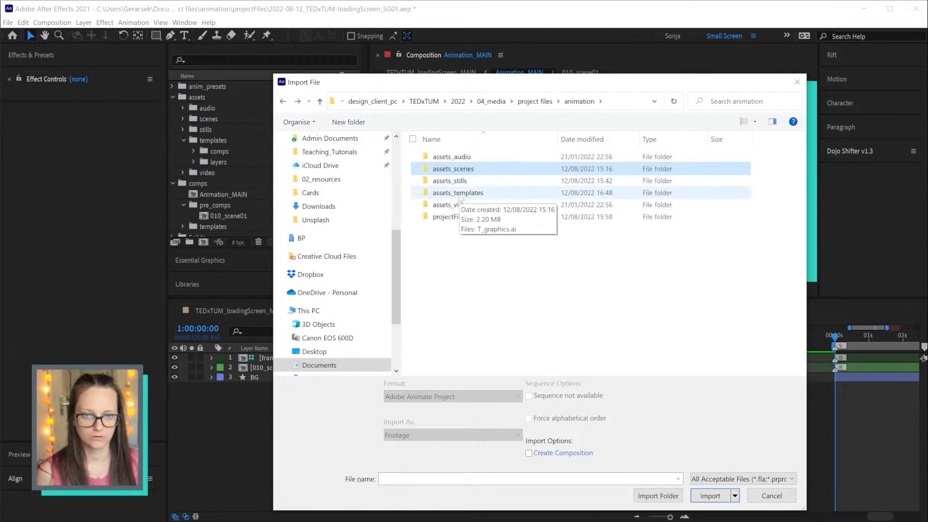
{"action": "double_click", "coordinate": [457, 193]}
Select T_graphics.ai and set it to import as Composition - Retain Layer Sizes
{"action": "left_click", "coordinate": [451, 156]}
{"action": "left_click", "coordinate": [450, 433]}
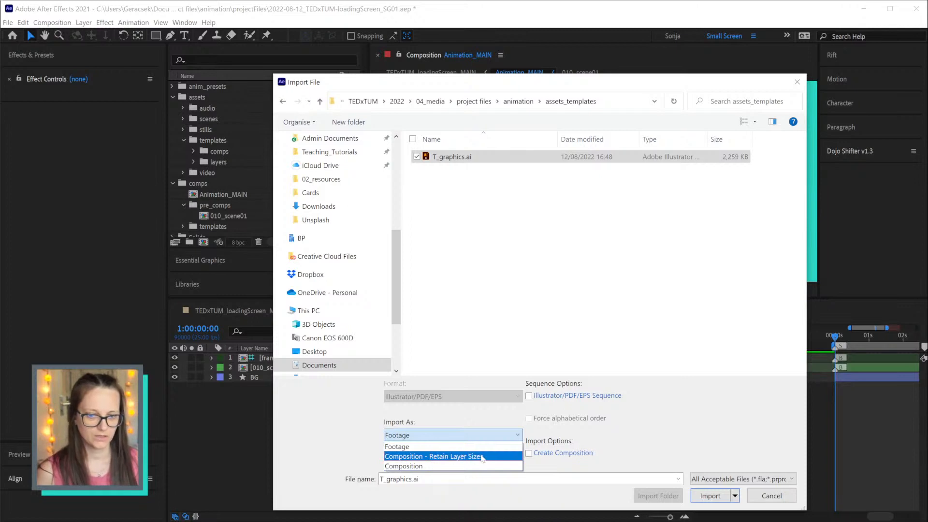
{"action": "left_click", "coordinate": [482, 457]}
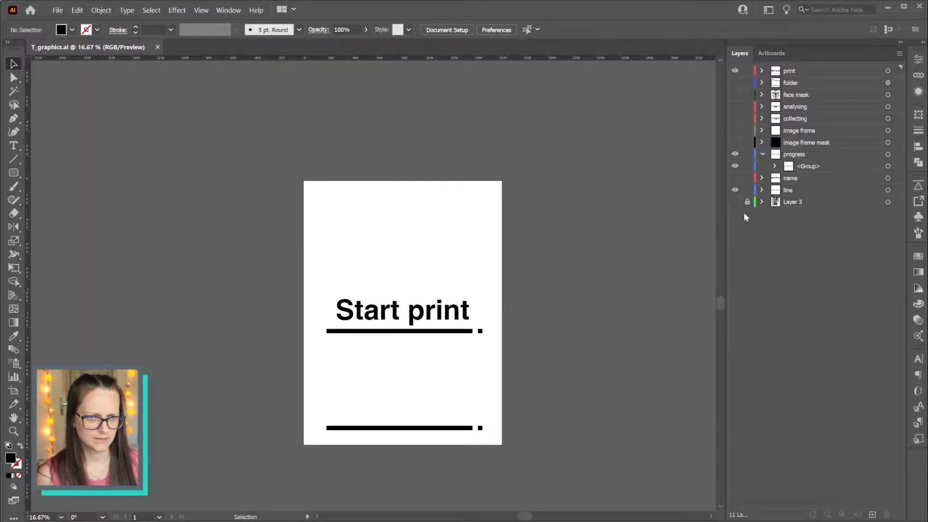
In Illustrator, unlock and show the reference photo on Layer 3, and delete that layer
{"action": "left_click", "coordinate": [748, 203]}
{"action": "left_click", "coordinate": [799, 201]}
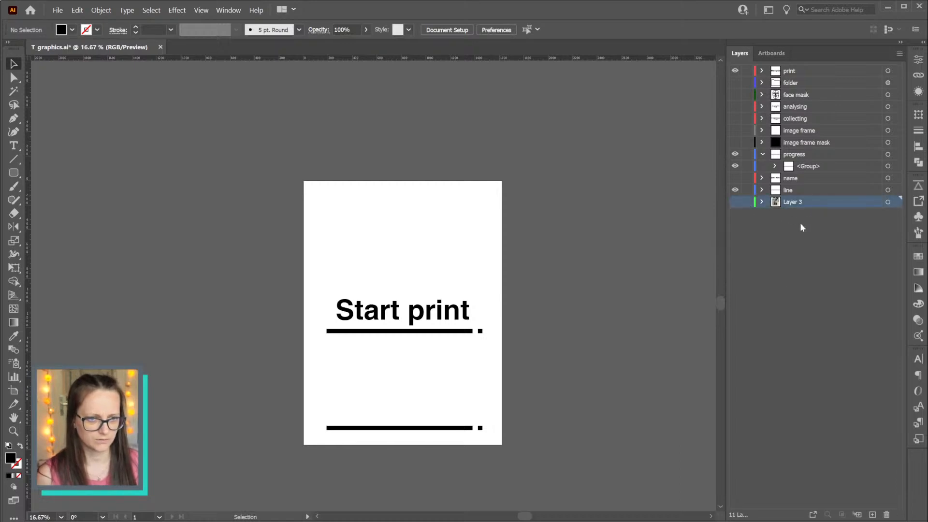
{"action": "left_click", "coordinate": [734, 202]}
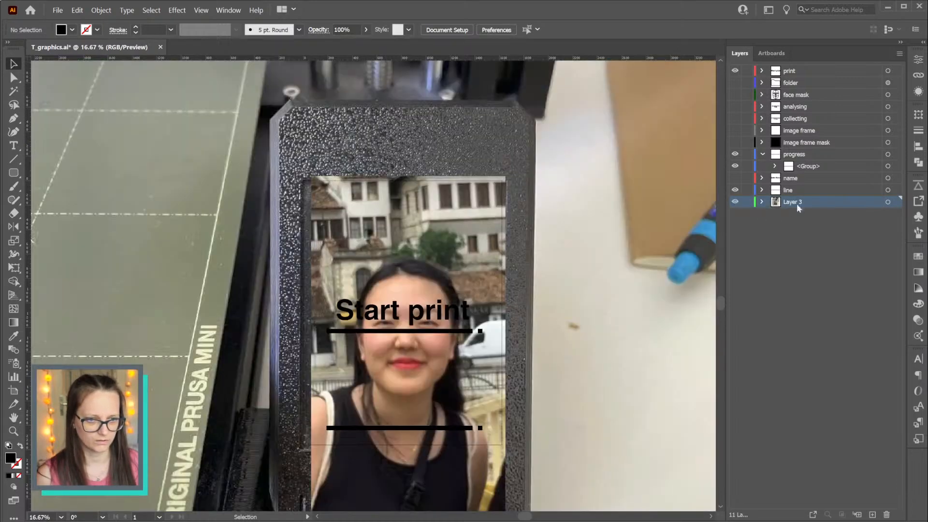
{"action": "left_click", "coordinate": [886, 514]}
{"action": "left_click", "coordinate": [503, 282]}
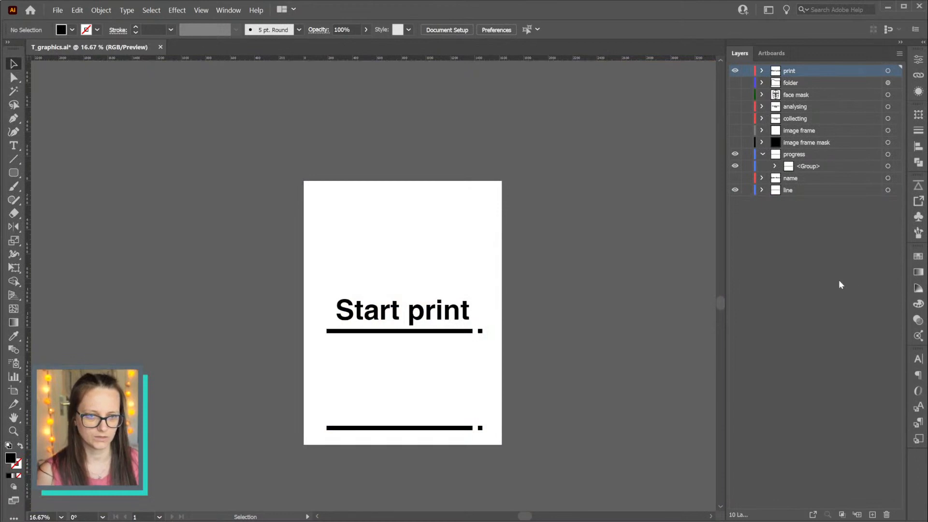
Make all remaining hidden layers visible, save T_graphics.ai, and collapse the progress layer
{"action": "left_click", "coordinate": [734, 83]}
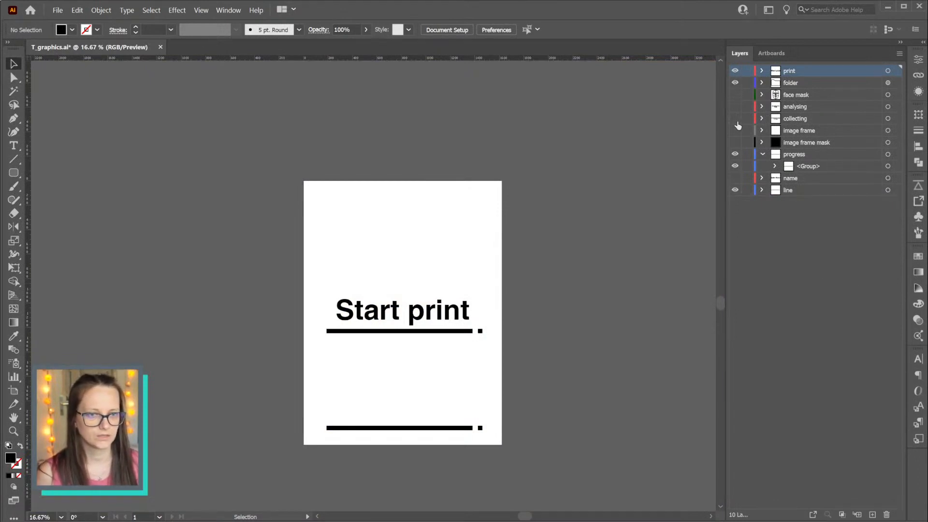
{"action": "left_click_drag", "start_coordinate": [738, 126], "coordinate": [734, 180]}
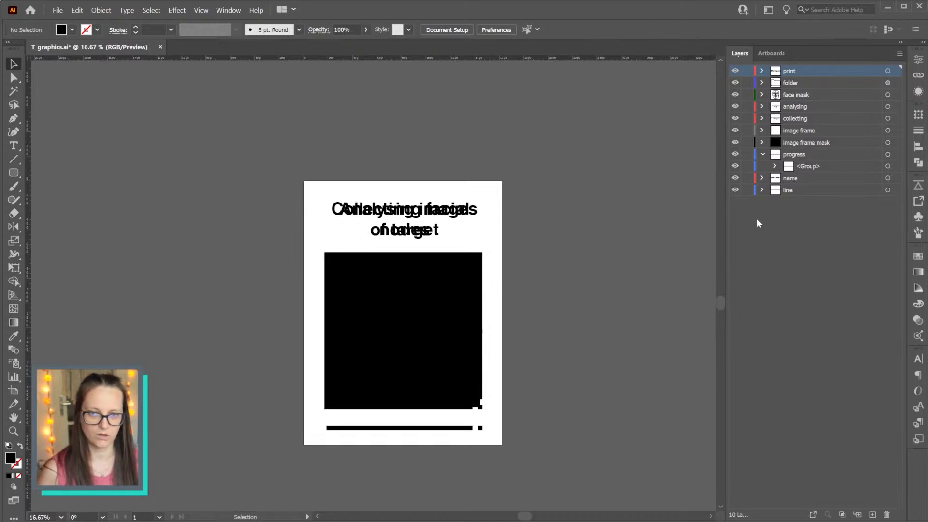
{"action": "key", "text": "ctrl+s"}
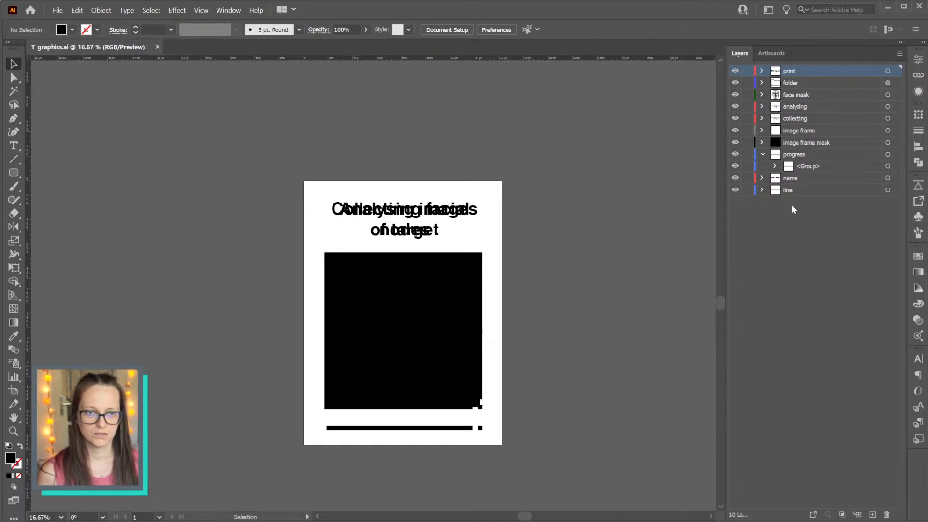
{"action": "left_click", "coordinate": [763, 154]}
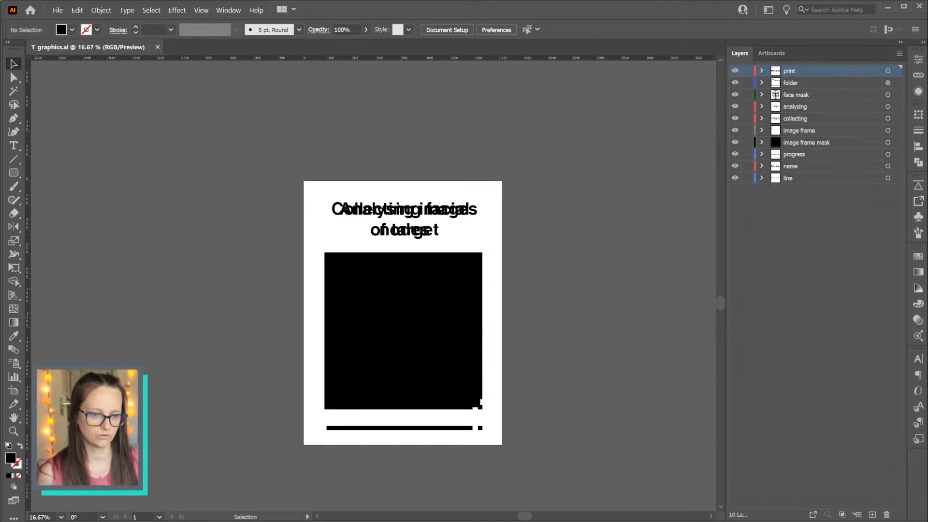
Examine the Overlord plugin's tools at an enlarged size, and collapse the plugin again
{"action": "left_click", "coordinate": [918, 185]}
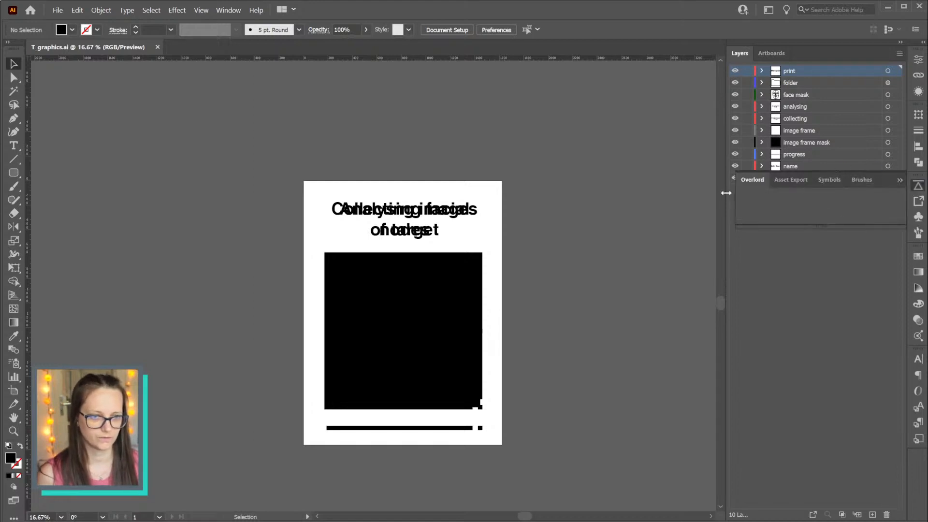
{"action": "left_click_drag", "start_coordinate": [816, 227], "coordinate": [821, 255]}
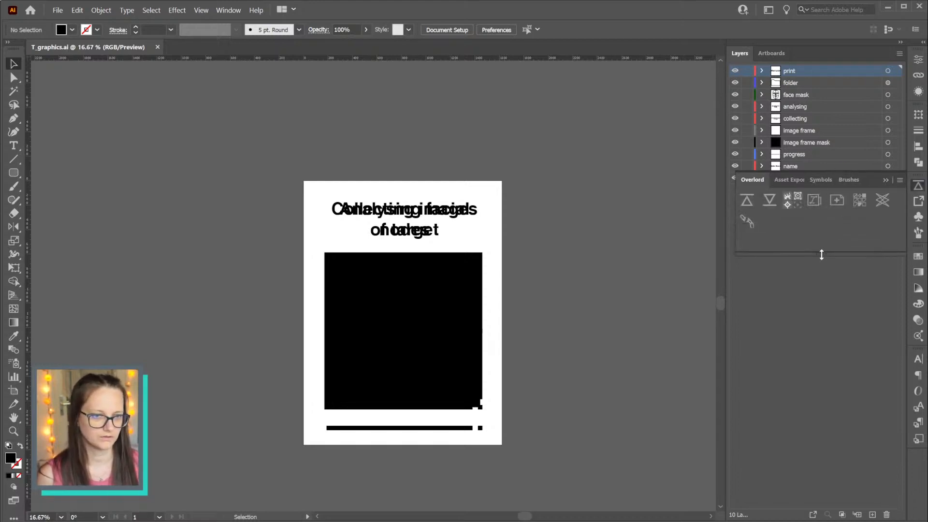
{"action": "left_click", "coordinate": [884, 180]}
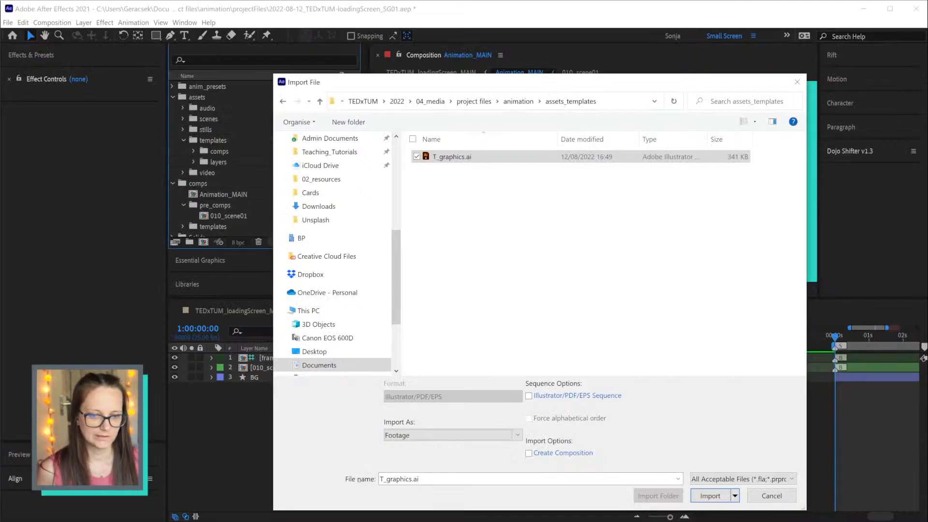
Import T_graphics.ai as Composition - Retain Layer Sizes into the After Effects project
{"action": "left_click", "coordinate": [425, 436]}
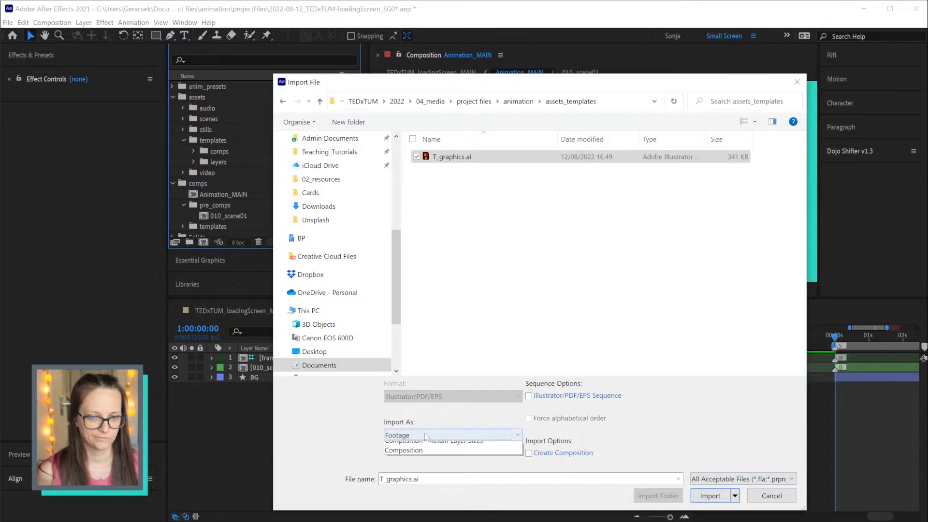
{"action": "left_click", "coordinate": [430, 457]}
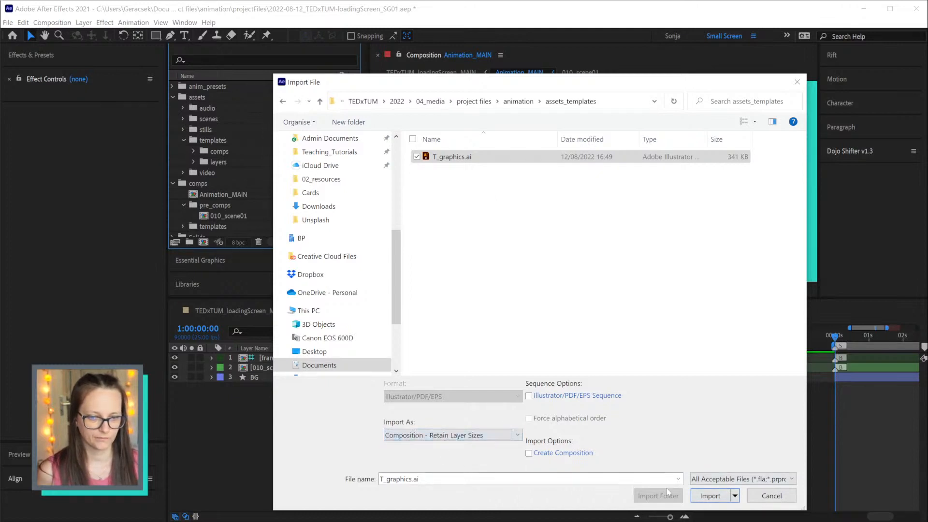
{"action": "left_click", "coordinate": [712, 496]}
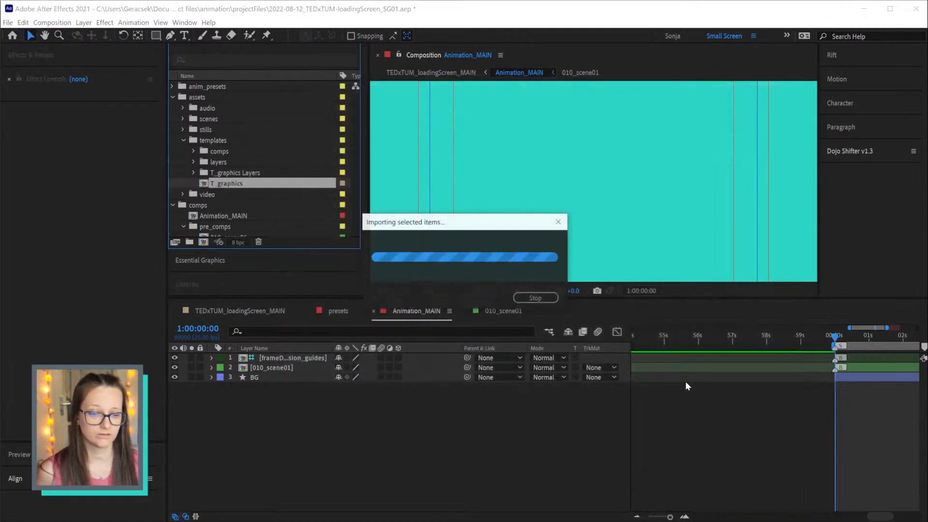
{"action": "key", "text": "minus"}
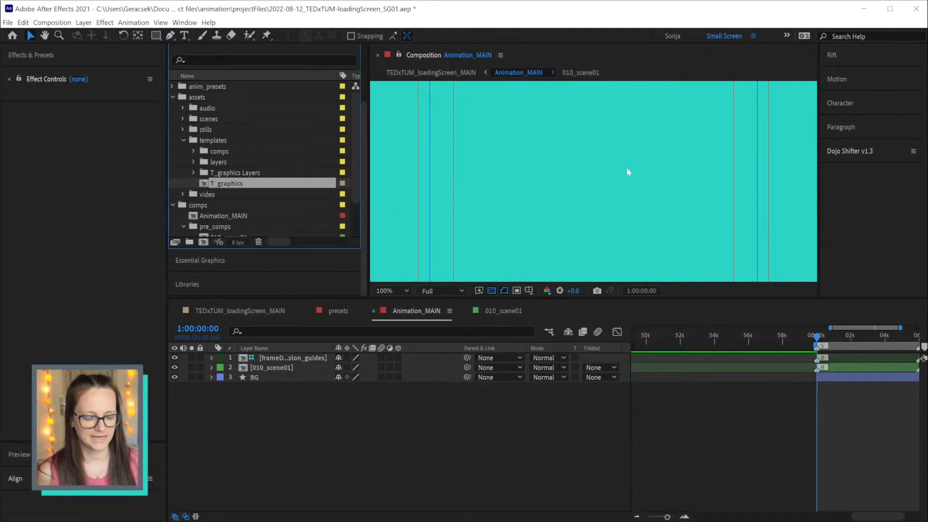
{"action": "right_click", "coordinate": [269, 378]}
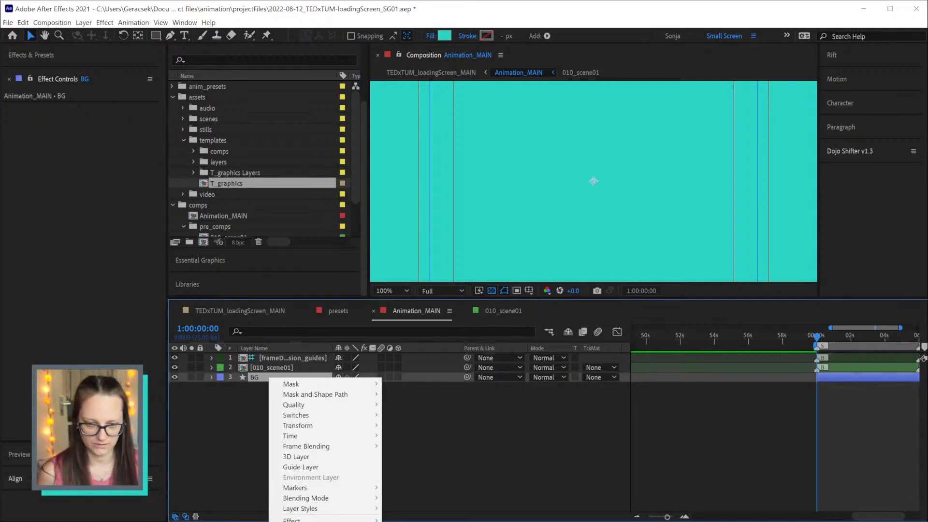
{"action": "left_click", "coordinate": [688, 437]}
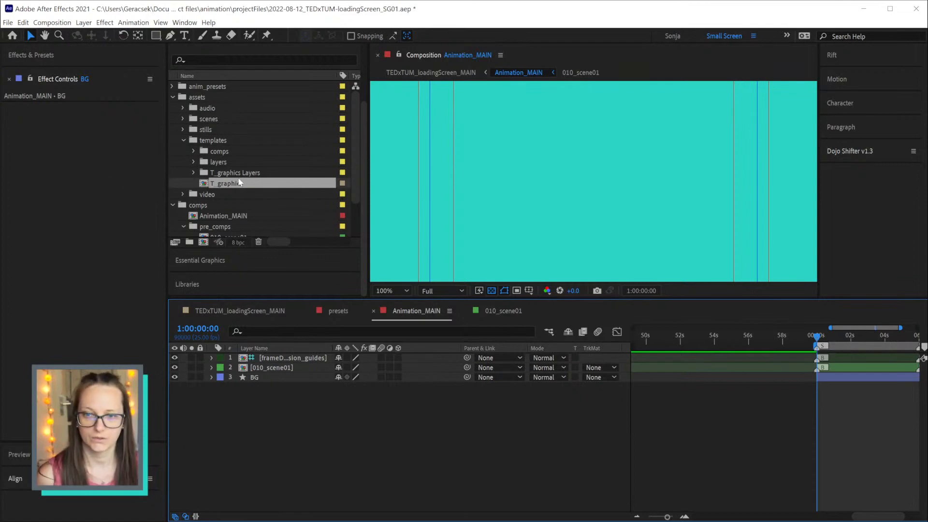
Duplicate the imported T_graphics composition and rename the copy T_graphics
{"action": "left_click", "coordinate": [258, 186]}
{"action": "key", "text": "ctrl+d"}
{"action": "key", "text": "Return"}
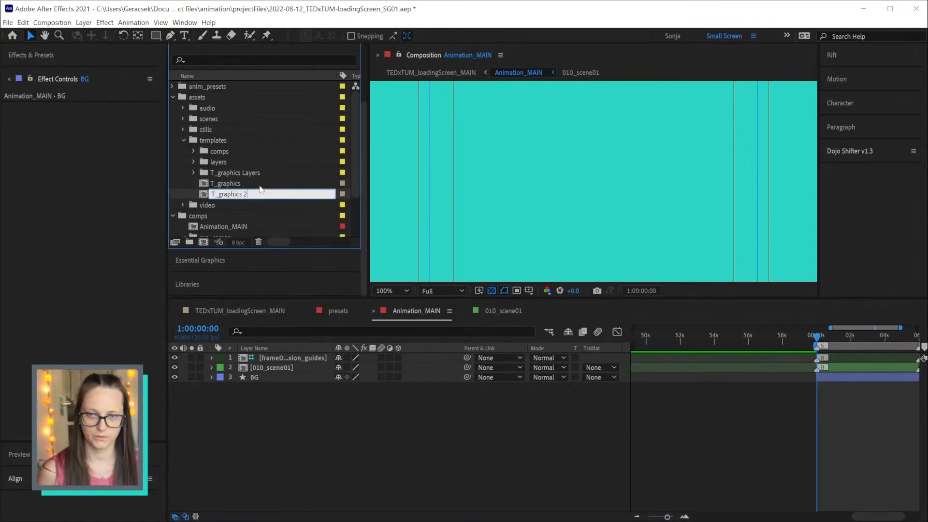
{"action": "key", "text": "BackSpace"}
{"action": "key", "text": "BackSpace"}
{"action": "key", "text": "Return"}
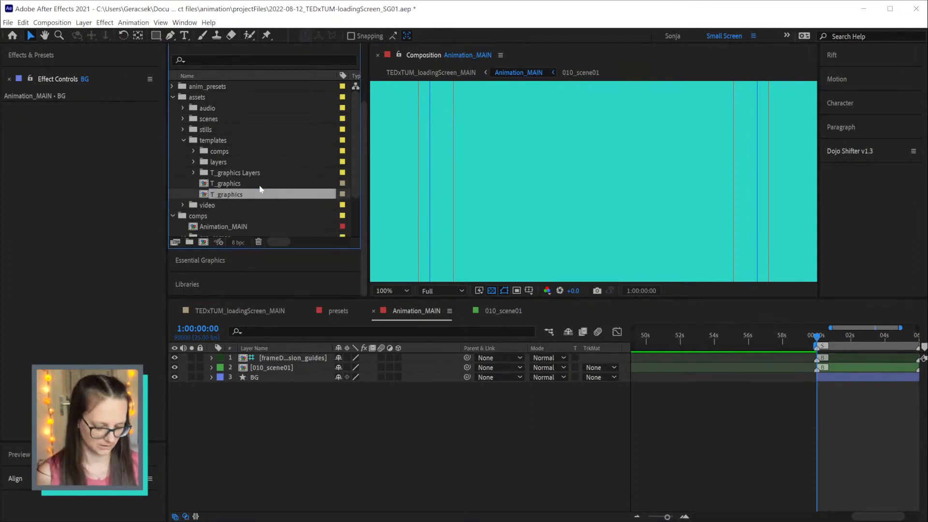
Label the duplicated T_graphics composition Dark Green and move it into the templates folder under comps
{"action": "left_click", "coordinate": [343, 194]}
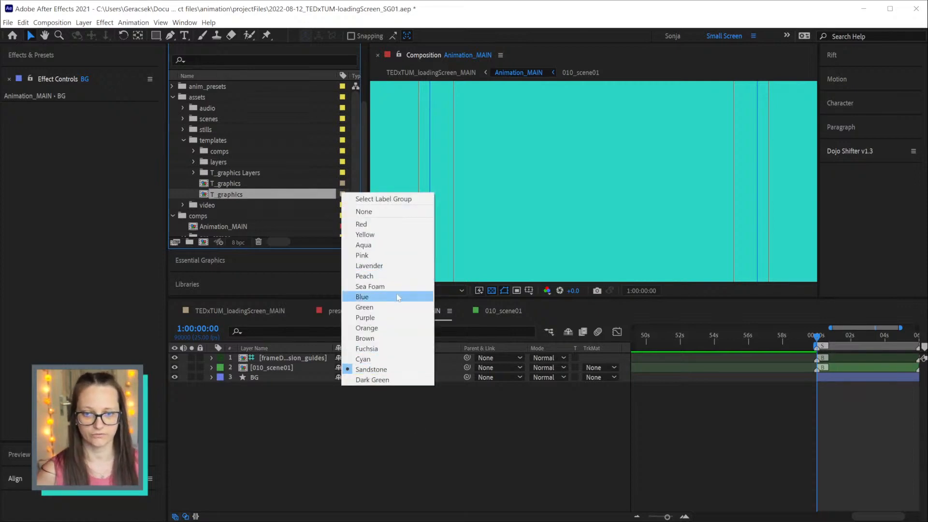
{"action": "left_click", "coordinate": [367, 381]}
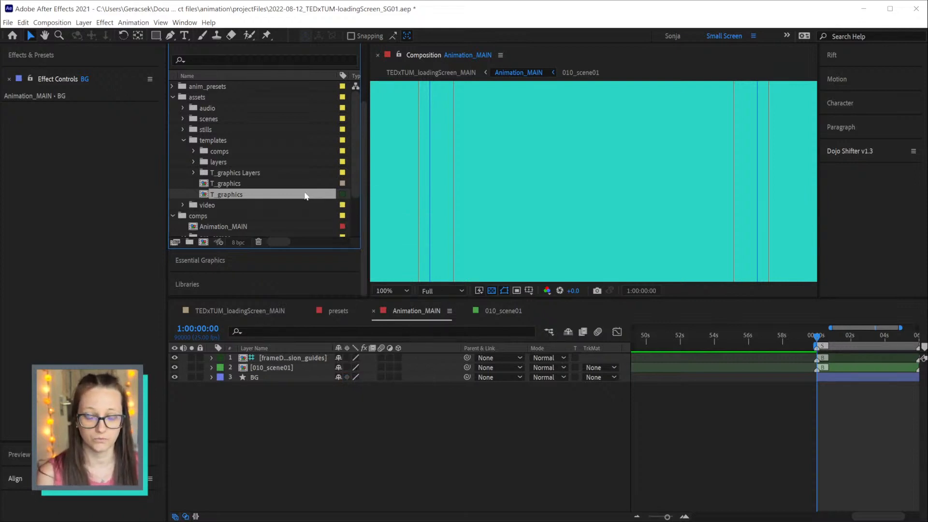
{"action": "left_click_drag", "start_coordinate": [308, 194], "coordinate": [288, 203]}
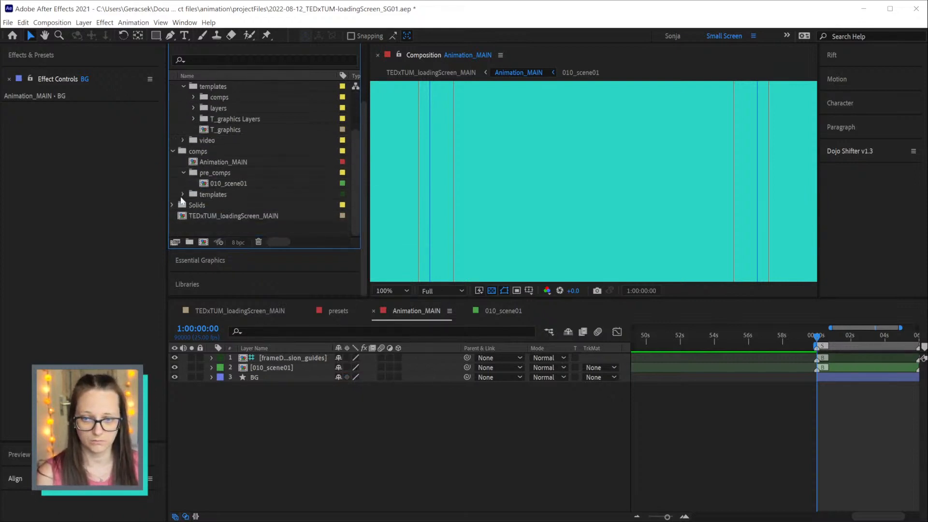
Move the original T_graphics composition into the comps folder under assets/templates, and collapse the templates and assets folders
{"action": "scroll", "coordinate": [262, 191], "scroll_direction": "up", "scroll_amount": 5}
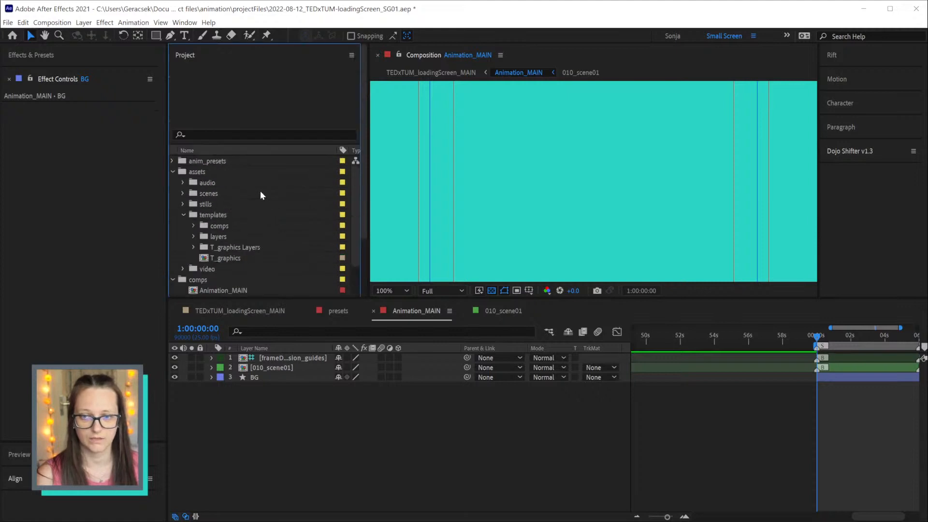
{"action": "left_click_drag", "start_coordinate": [230, 257], "coordinate": [225, 227]}
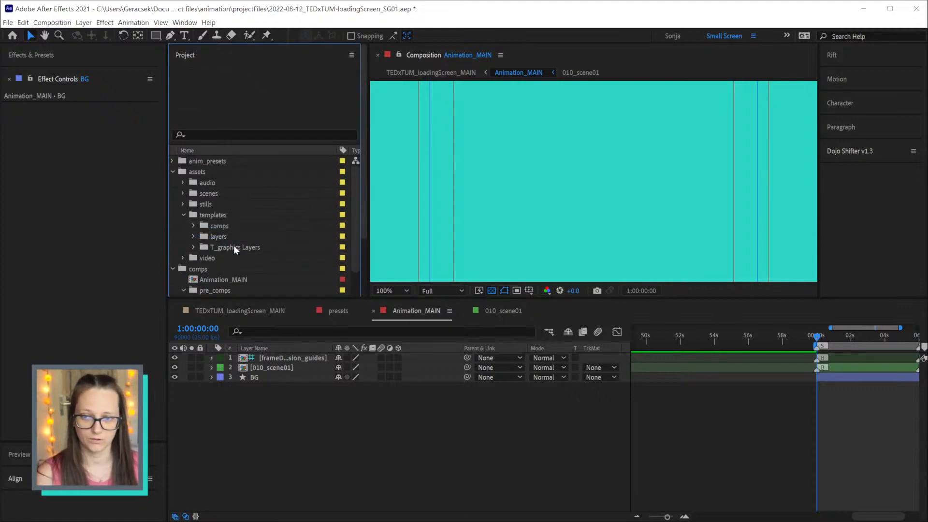
{"action": "left_click", "coordinate": [183, 214]}
{"action": "left_click", "coordinate": [172, 170]}
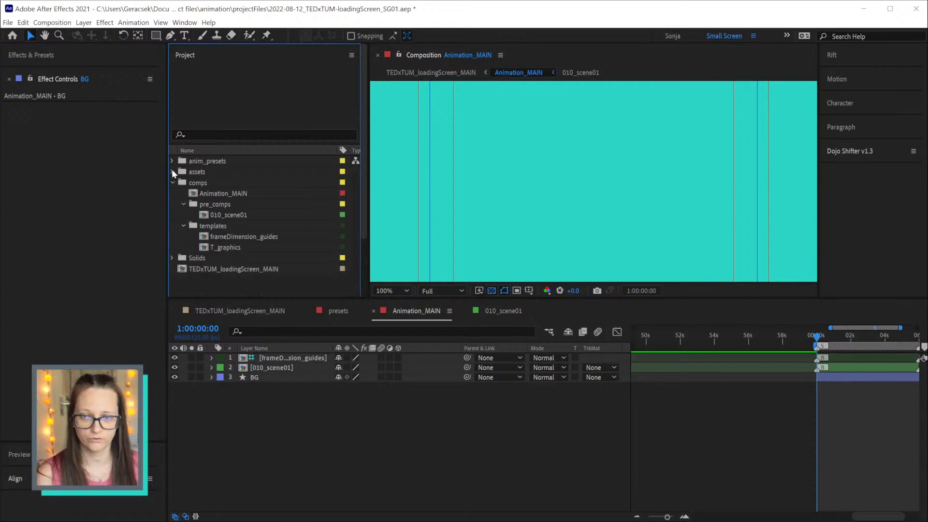
Check the T_graphics.ai artboard in Illustrator, and set the 010_scene01 composition in After Effects to 1620 x 2160 px
{"action": "left_click", "coordinate": [240, 215]}
{"action": "double_click", "coordinate": [242, 216]}
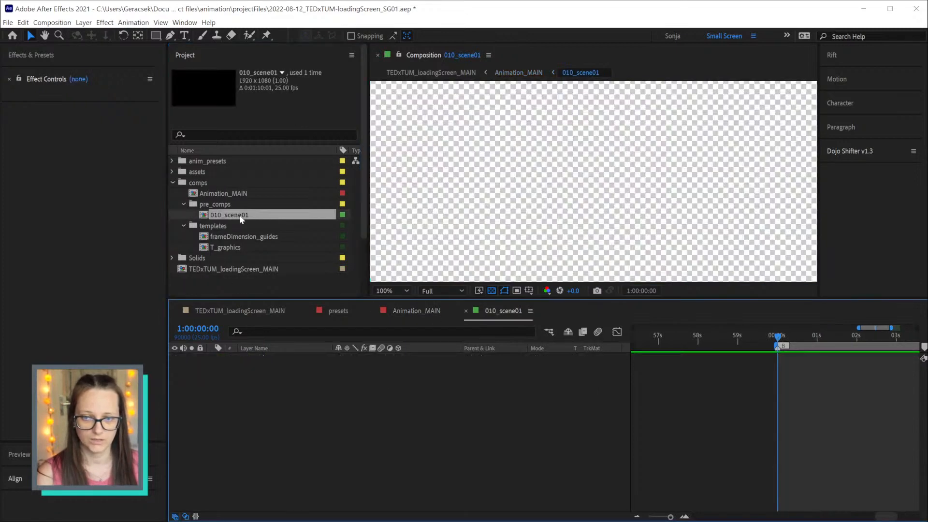
{"action": "key", "text": "h"}
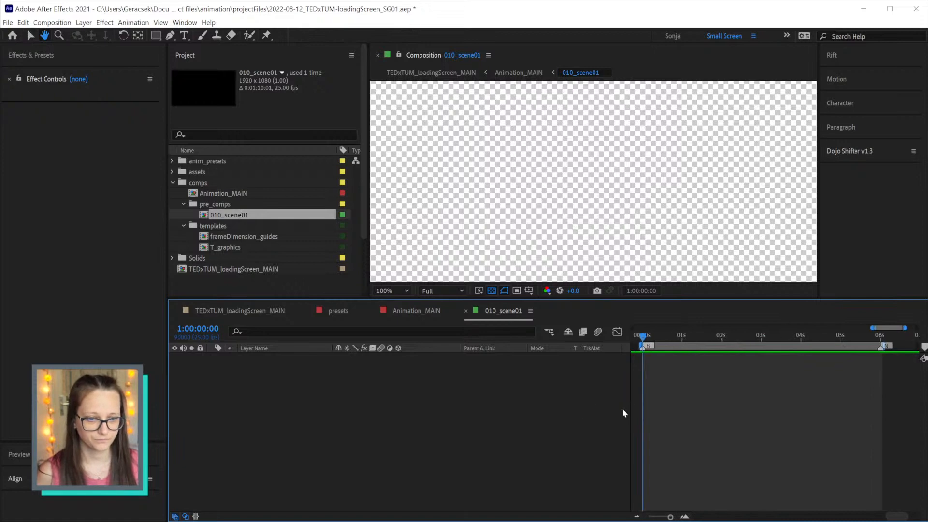
{"action": "key", "text": "v"}
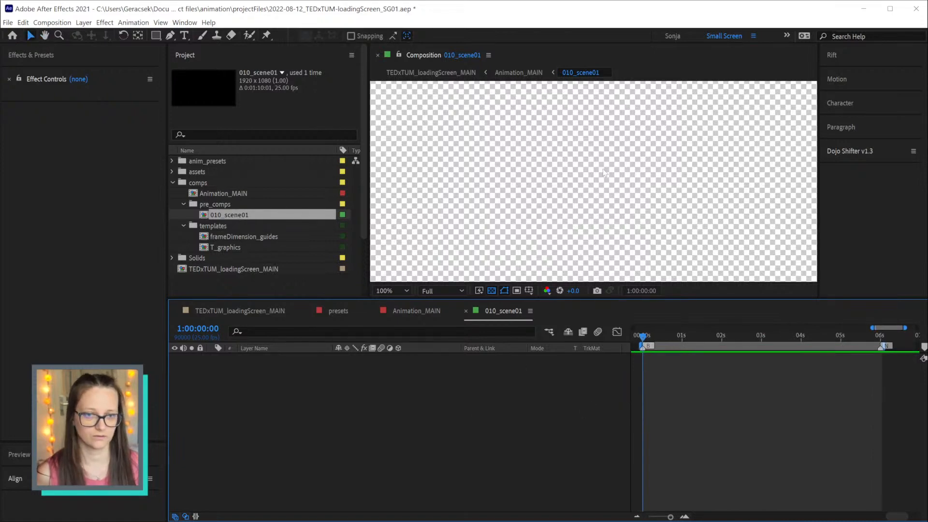
{"action": "scroll", "coordinate": [605, 175], "scroll_direction": "down", "scroll_amount": 4}
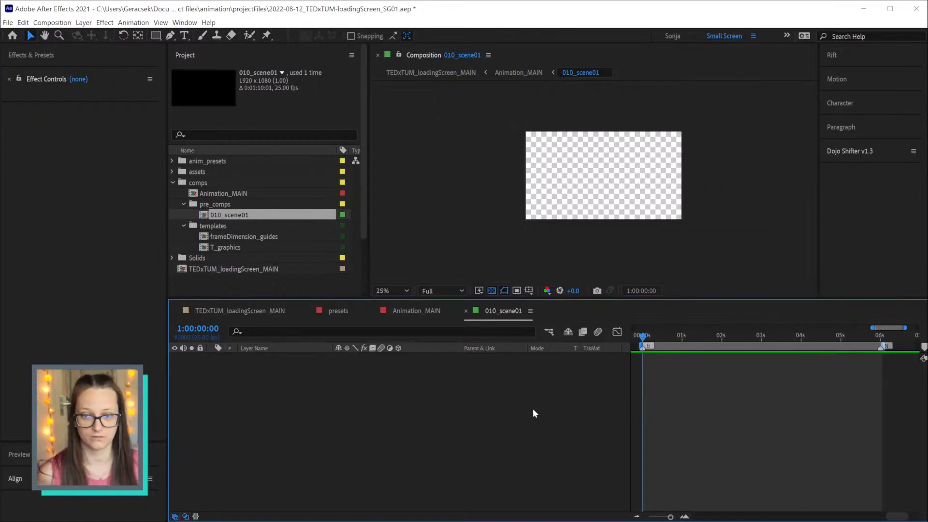
{"action": "key", "text": "ctrl+k"}
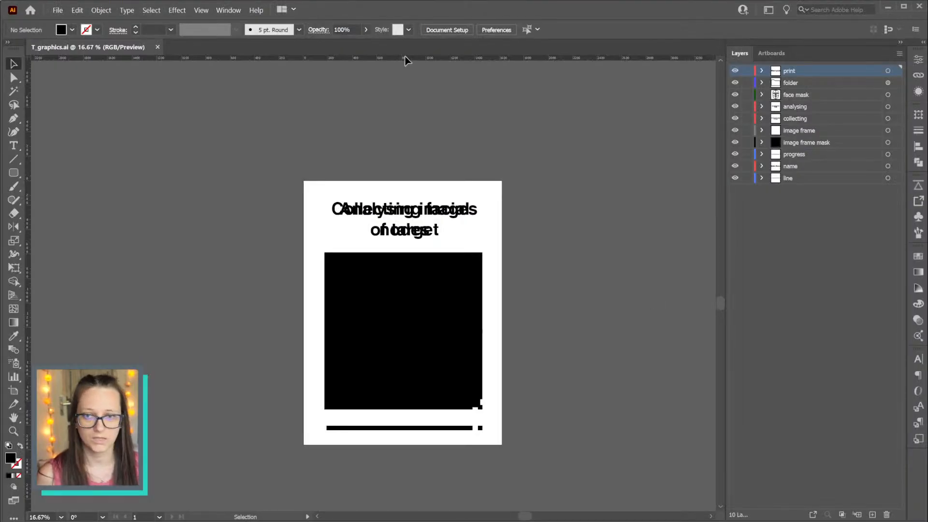
{"action": "key", "text": "shift+o"}
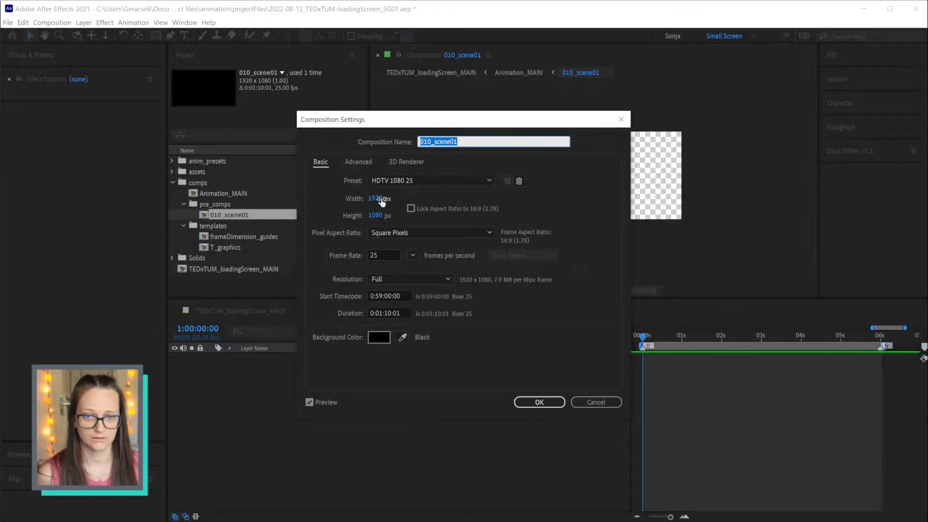
{"action": "left_click", "coordinate": [380, 199]}
{"action": "type", "text": "1620"}
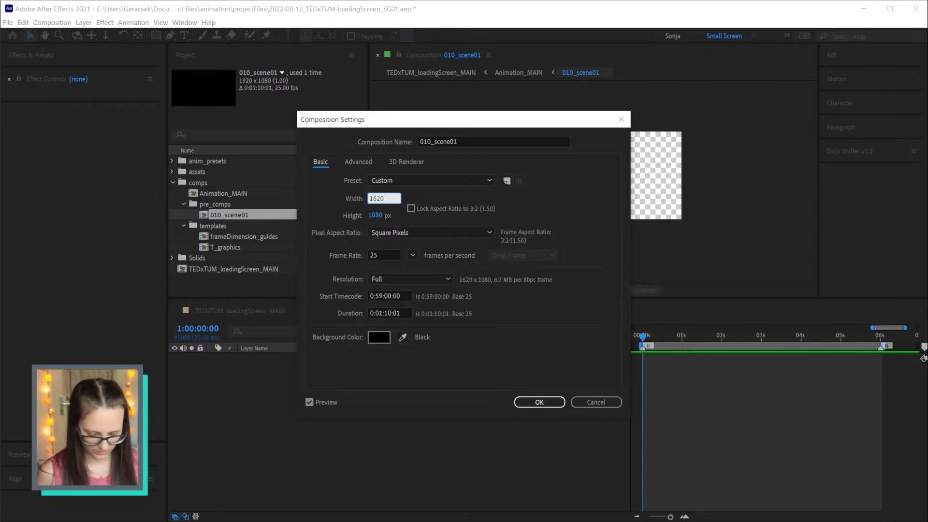
{"action": "key", "text": "Tab"}
{"action": "type", "text": "2160"}
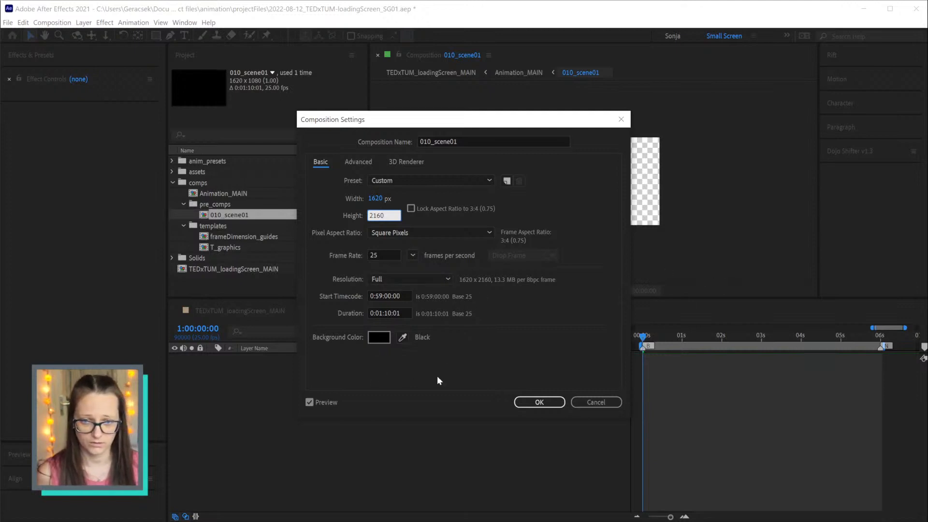
{"action": "left_click", "coordinate": [552, 404]}
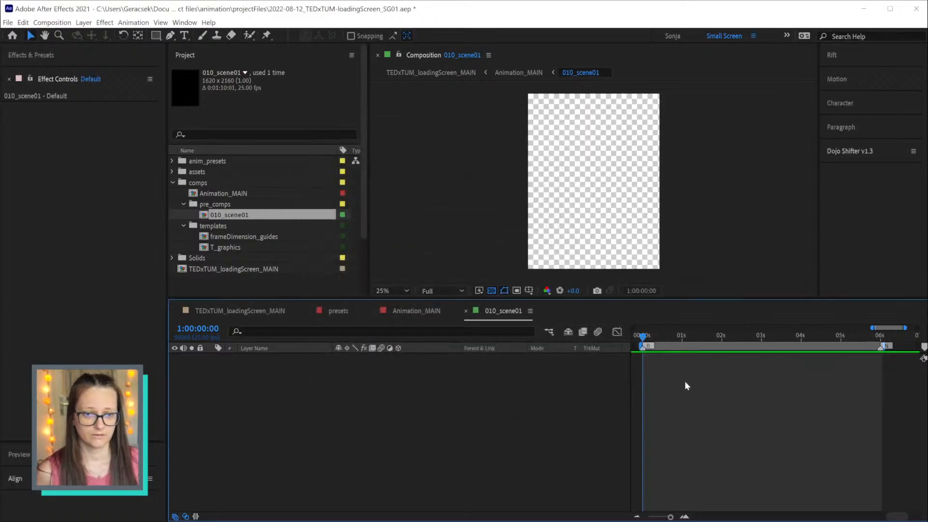
Rename the 010_scene01 composition as 010_loadingScreen
{"action": "left_click", "coordinate": [232, 218]}
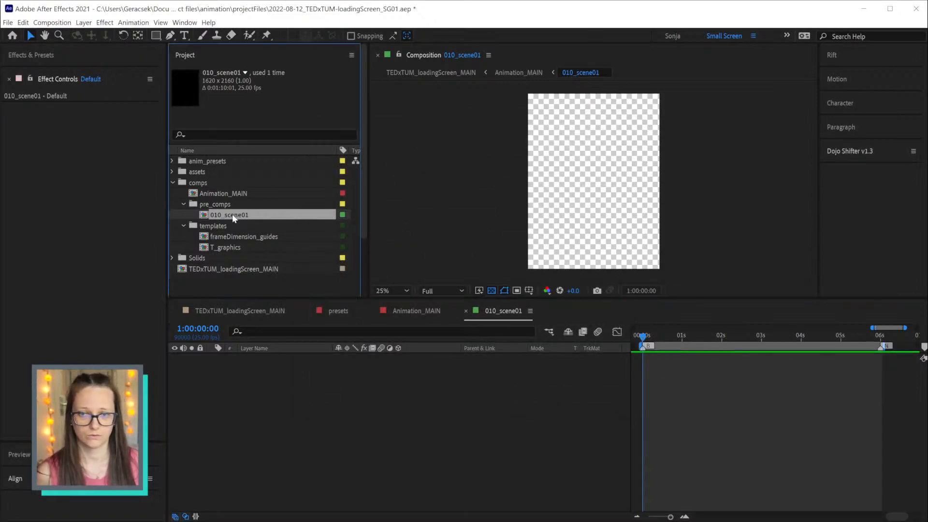
{"action": "key", "text": "Return"}
{"action": "key", "text": "Right"}
{"action": "key", "text": "BackSpace"}
{"action": "key", "text": "BackSpace"}
{"action": "key", "text": "BackSpace"}
{"action": "key", "text": "BackSpace"}
{"action": "key", "text": "BackSpace"}
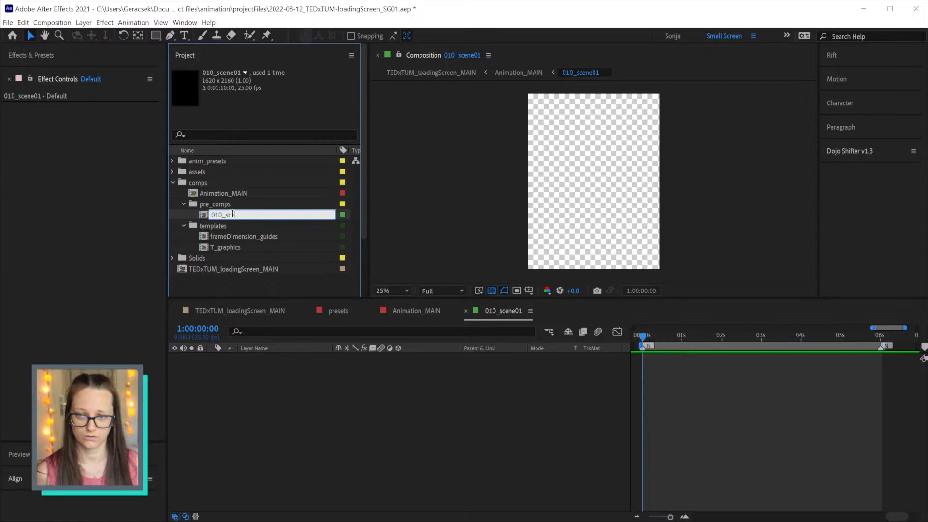
{"action": "key", "text": "BackSpace"}
{"action": "type", "text": "loadingScreen"}
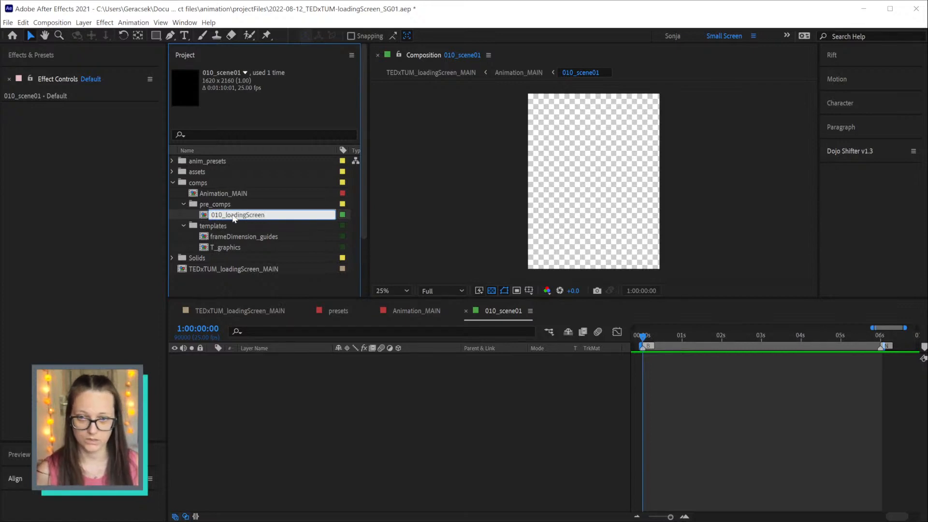
{"action": "key", "text": "Return"}
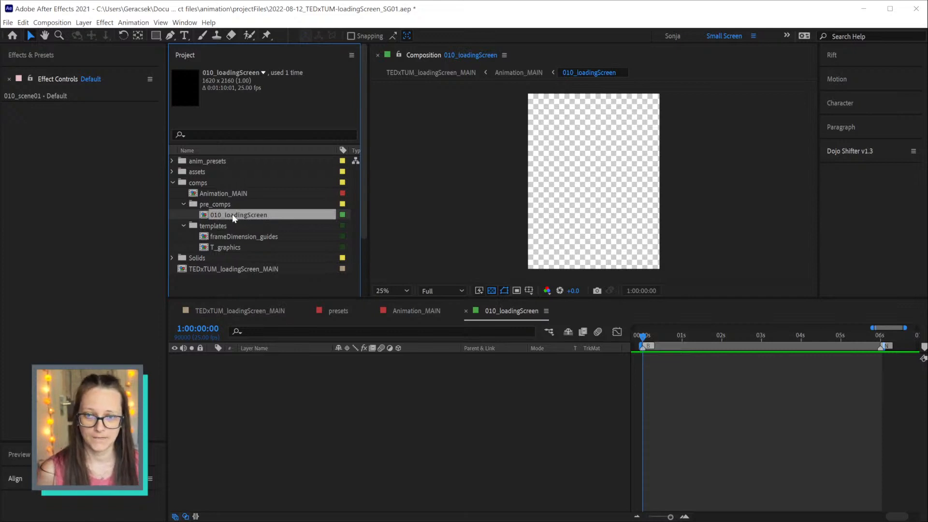
Delete the 010_loadingScreen composition and move T_graphics from the templates folder into pre_comps
{"action": "left_click", "coordinate": [238, 246]}
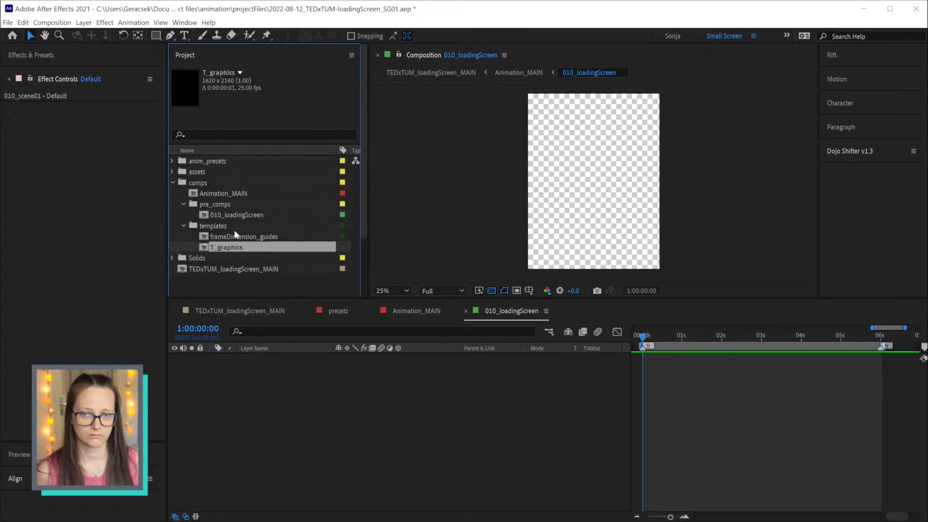
{"action": "left_click", "coordinate": [246, 215]}
{"action": "key", "text": "Delete"}
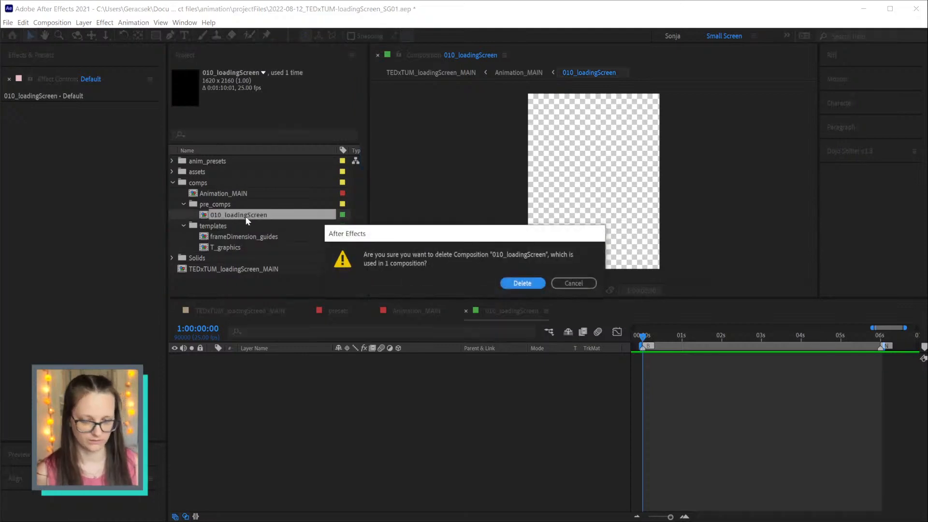
{"action": "left_click", "coordinate": [526, 285]}
{"action": "left_click_drag", "start_coordinate": [226, 236], "coordinate": [218, 205]}
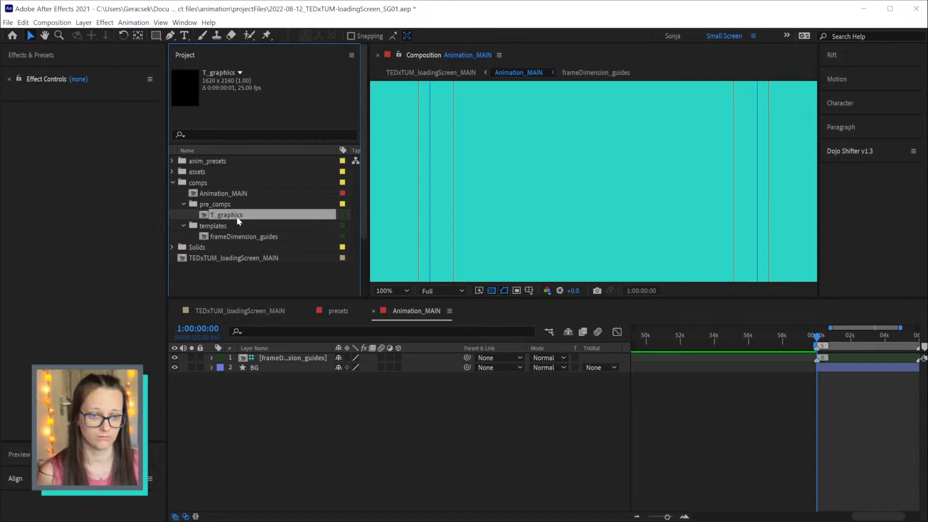
{"action": "left_click", "coordinate": [548, 481]}
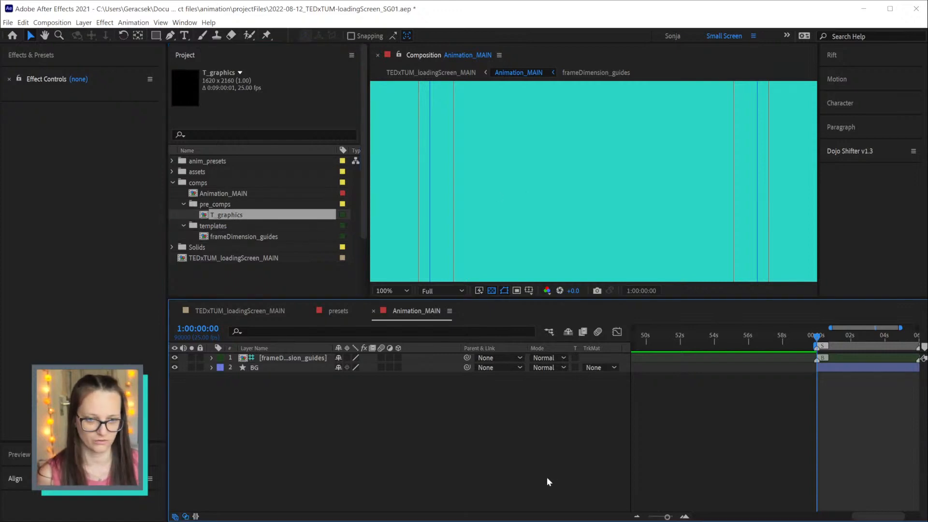
{"action": "key", "text": "ctrl+k"}
{"action": "left_click", "coordinate": [375, 198]}
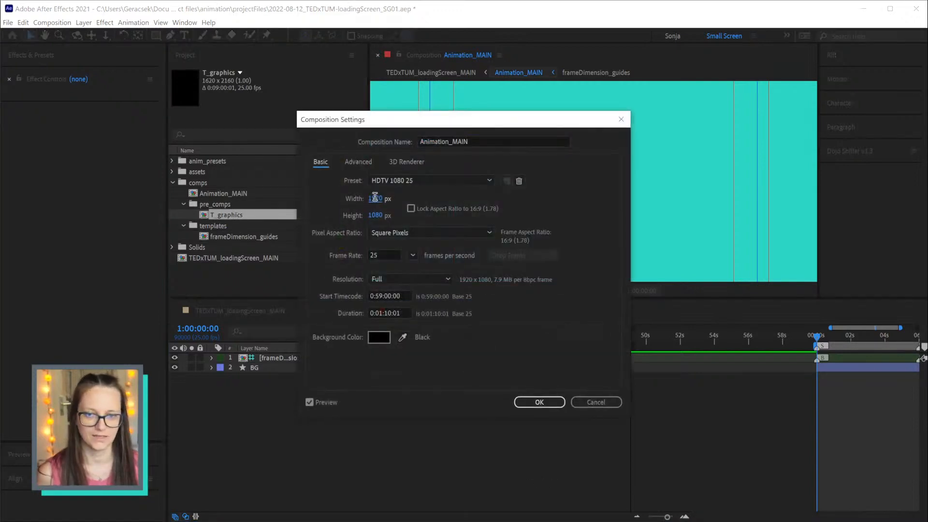
{"action": "left_click", "coordinate": [592, 402]}
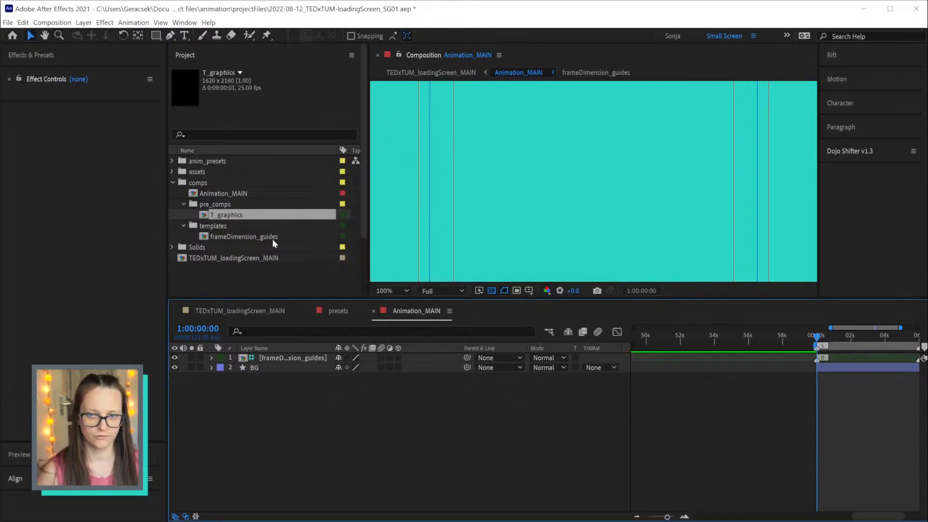
Open the TEDxTUM_loadingScreen_MAIN composition
{"action": "left_click", "coordinate": [228, 192]}
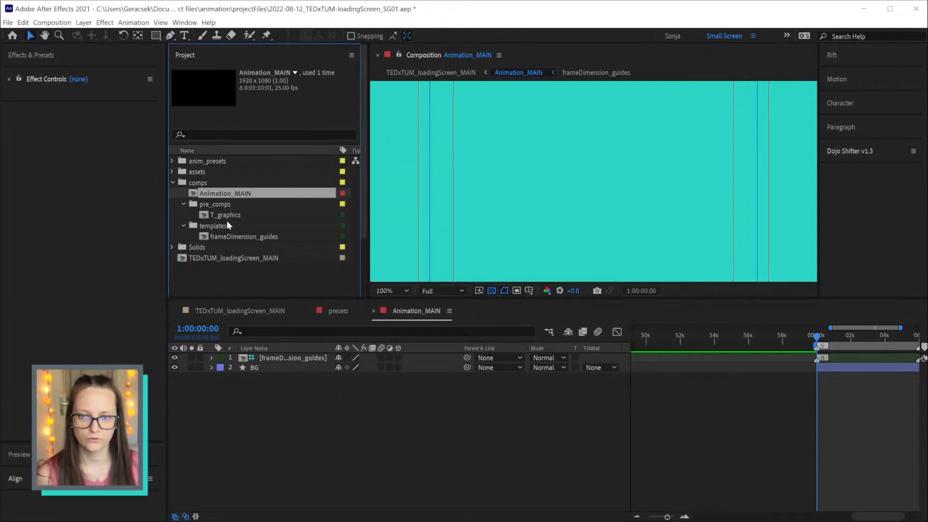
{"action": "double_click", "coordinate": [243, 259]}
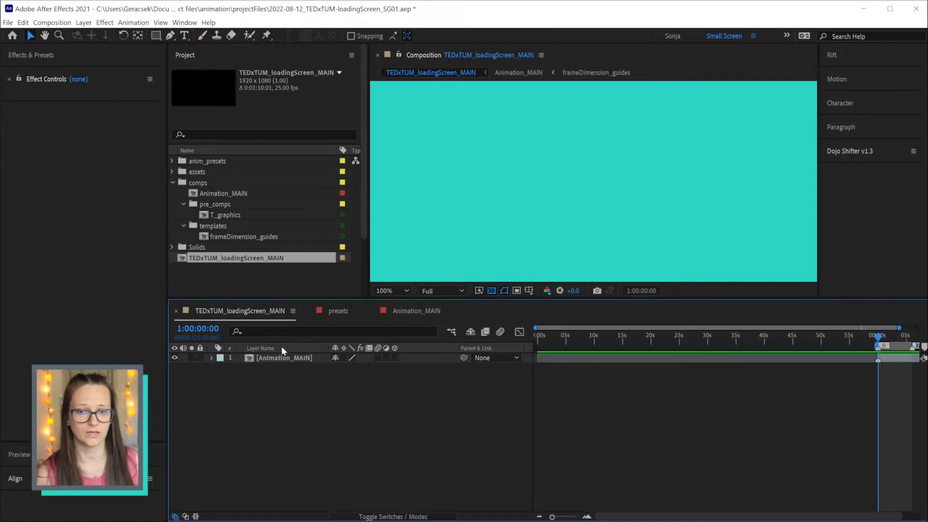
Move T_graphics directly into the comps folder, and delete the Animation_MAIN composition together with the pre_comps folder
{"action": "left_click", "coordinate": [228, 195]}
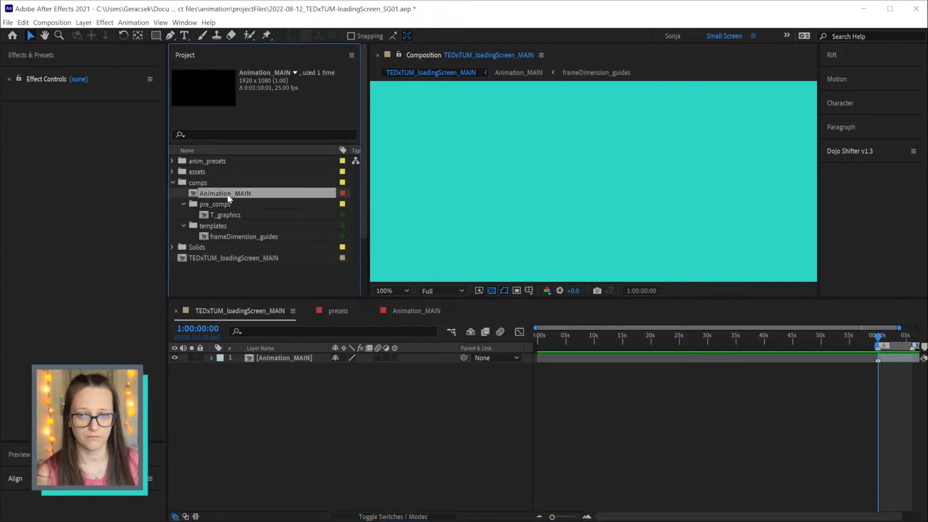
{"action": "left_click_drag", "start_coordinate": [236, 216], "coordinate": [220, 183]}
{"action": "left_click", "coordinate": [240, 195]}
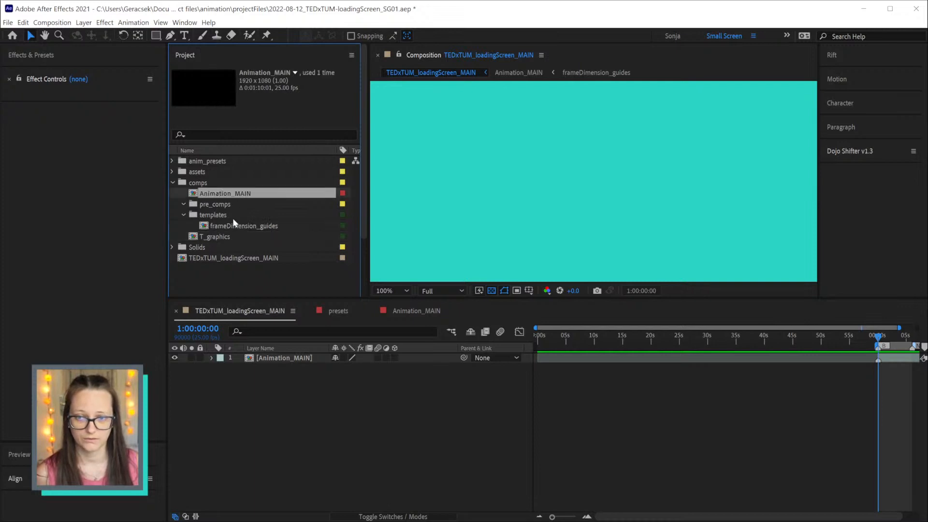
{"action": "left_click", "coordinate": [224, 205], "text": "ctrl"}
{"action": "key", "text": "Delete"}
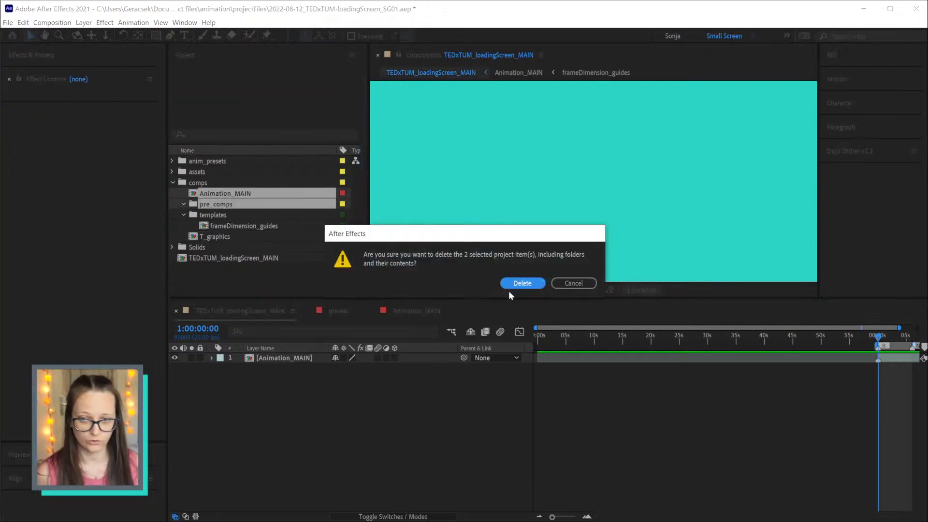
{"action": "left_click", "coordinate": [518, 283]}
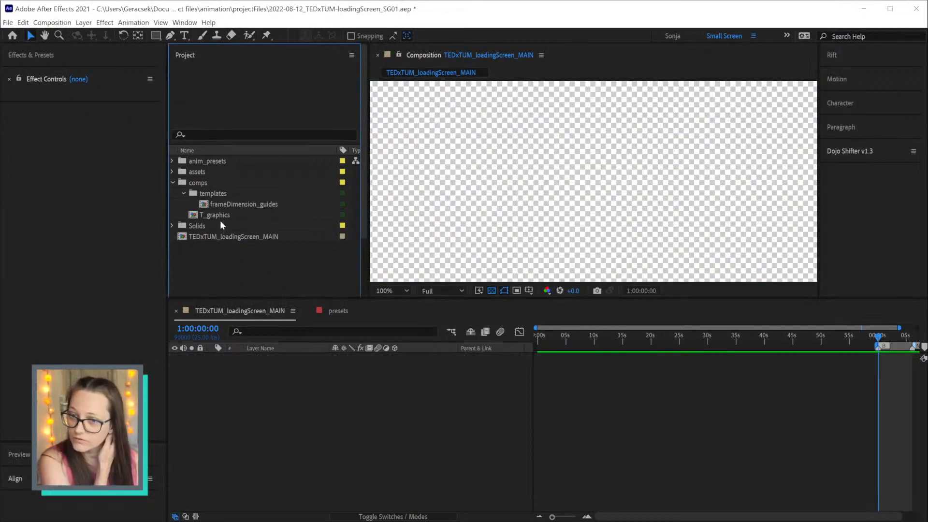
Add T_graphics as a layer in TEDxTUM_loadingScreen_MAIN, and open the nested T_graphics composition
{"action": "left_click_drag", "start_coordinate": [219, 211], "coordinate": [236, 237]}
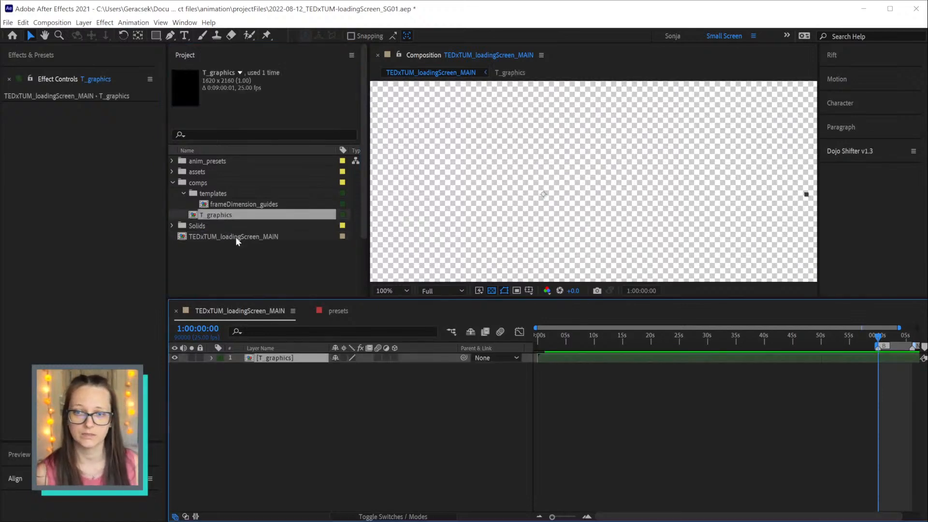
{"action": "left_click", "coordinate": [360, 391]}
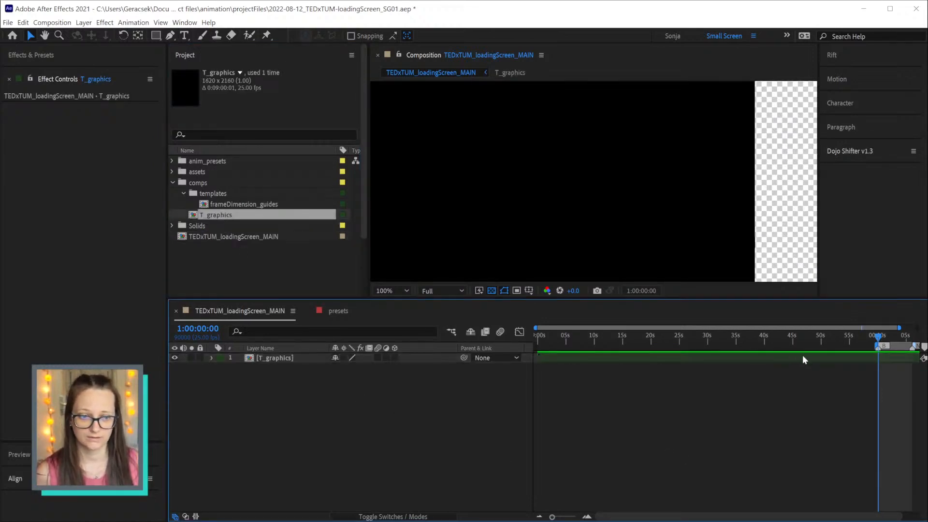
{"action": "double_click", "coordinate": [802, 360]}
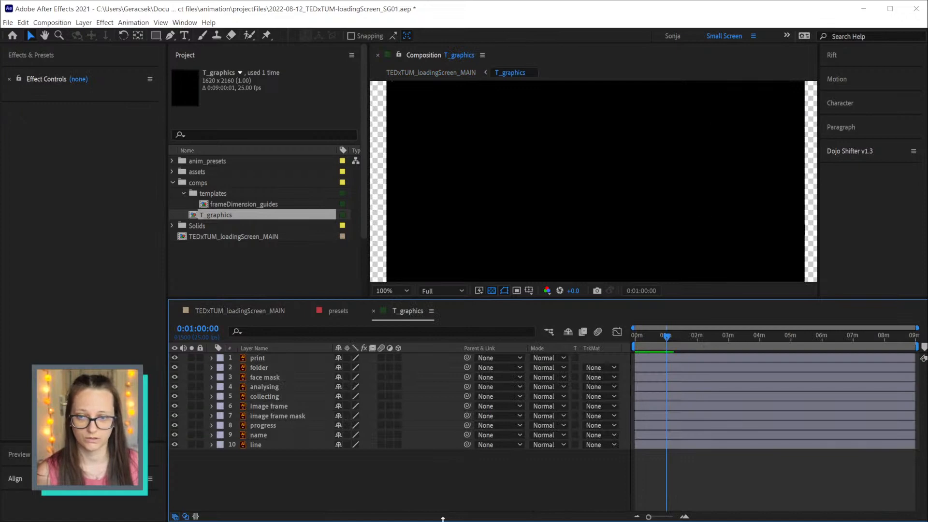
Set the T_graphics composition's start timecode to 0:59:00:00 and its duration to 0:01:10:01
{"action": "key", "text": "ctrl+k"}
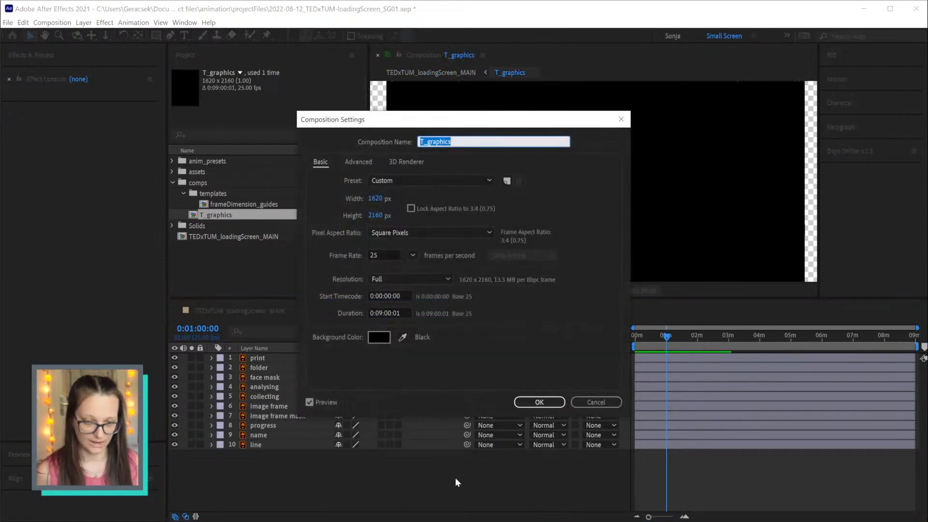
{"action": "left_click", "coordinate": [381, 295]}
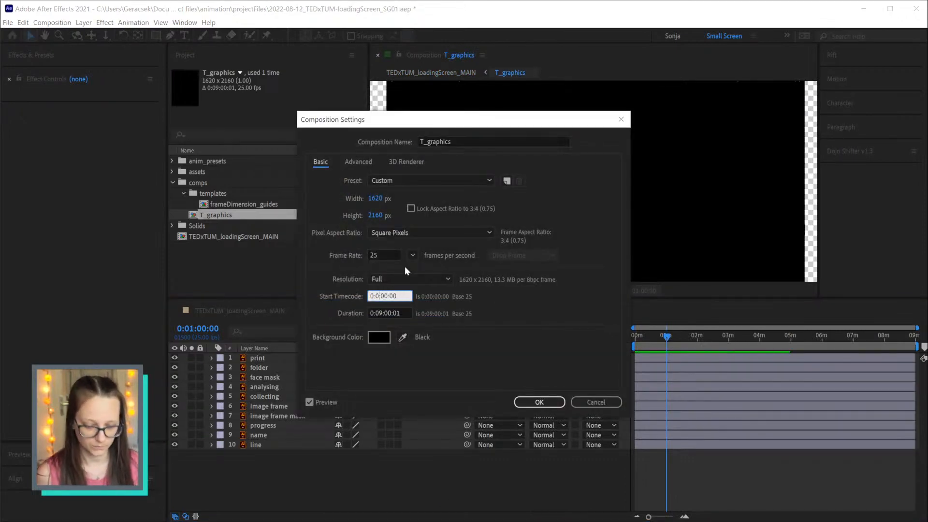
{"action": "key", "text": "BackSpace"}
{"action": "type", "text": "59"}
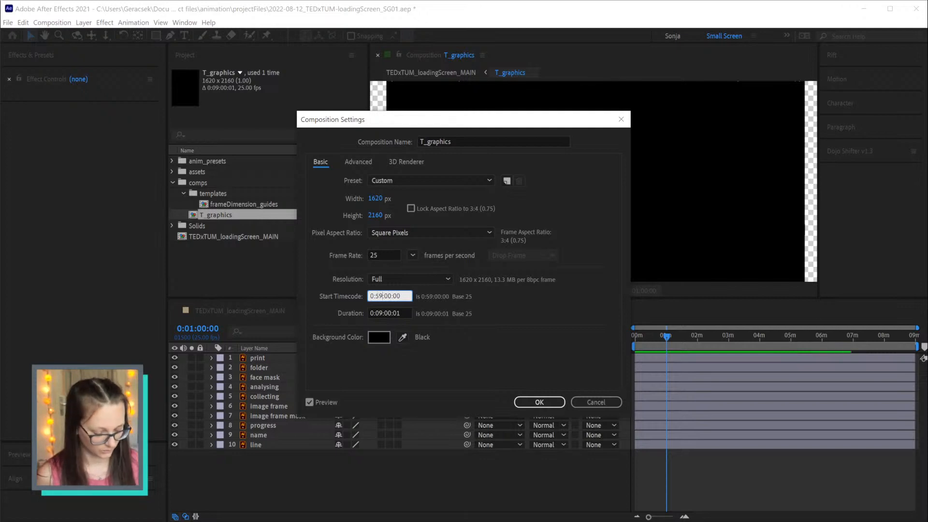
{"action": "left_click", "coordinate": [382, 312]}
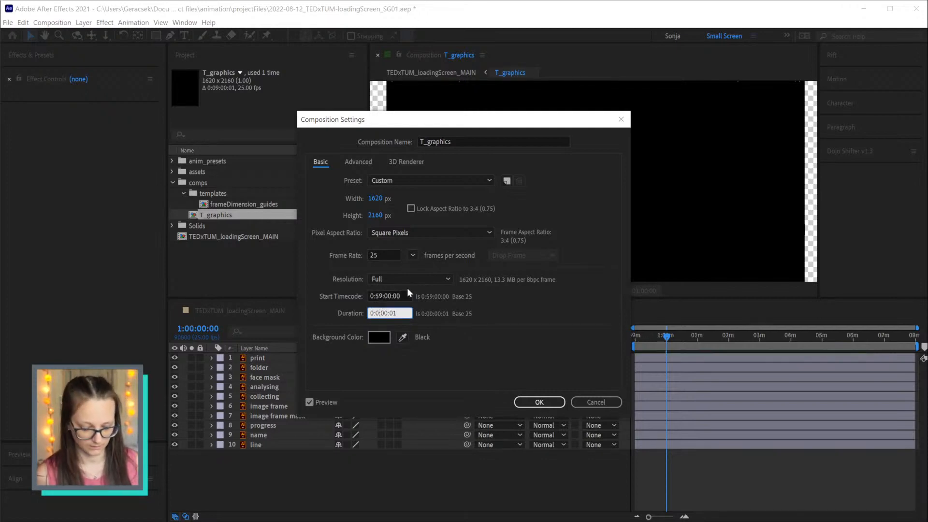
{"action": "type", "text": "01"}
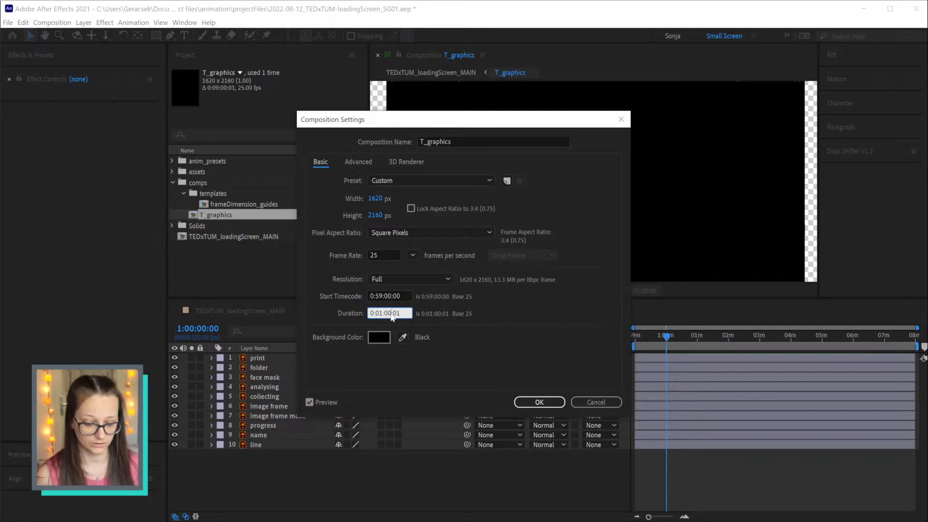
{"action": "key", "text": "BackSpace"}
{"action": "key", "text": "BackSpace"}
{"action": "type", "text": "10"}
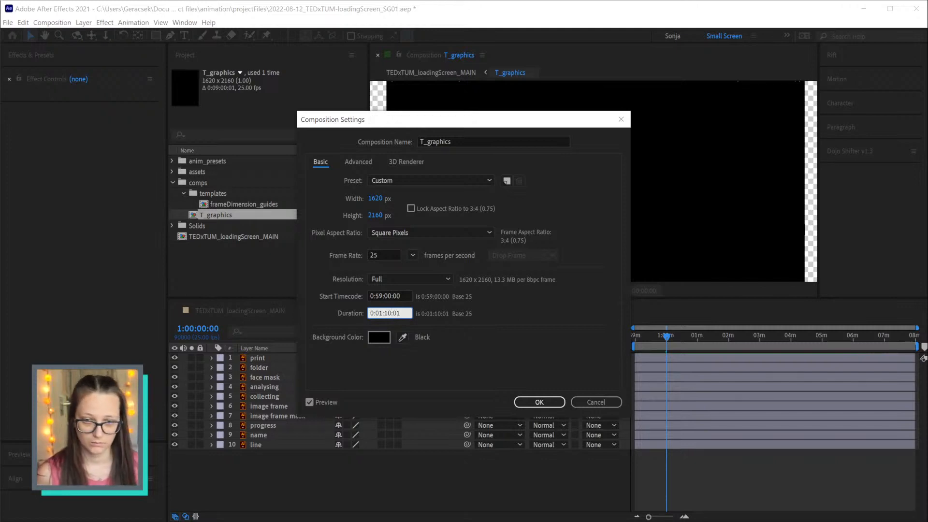
{"action": "left_click_drag", "start_coordinate": [456, 120], "coordinate": [484, 171]}
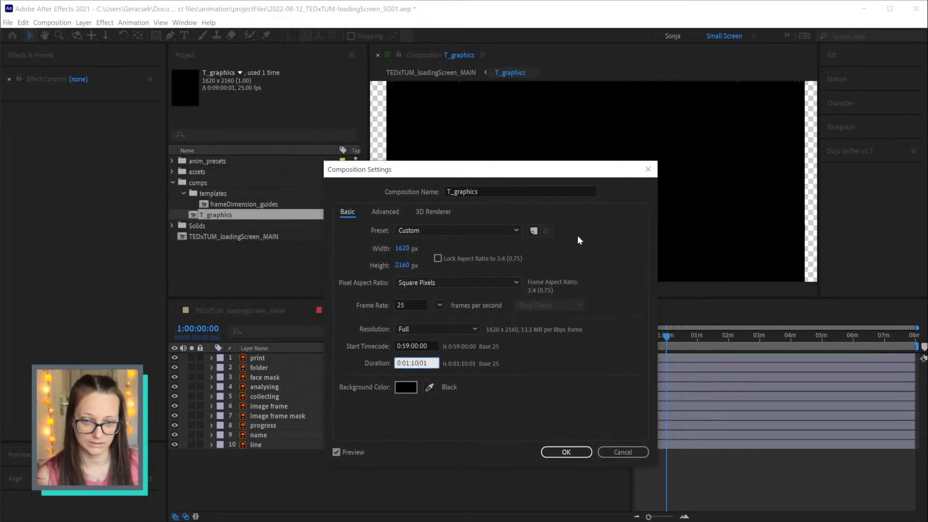
{"action": "left_click", "coordinate": [575, 449]}
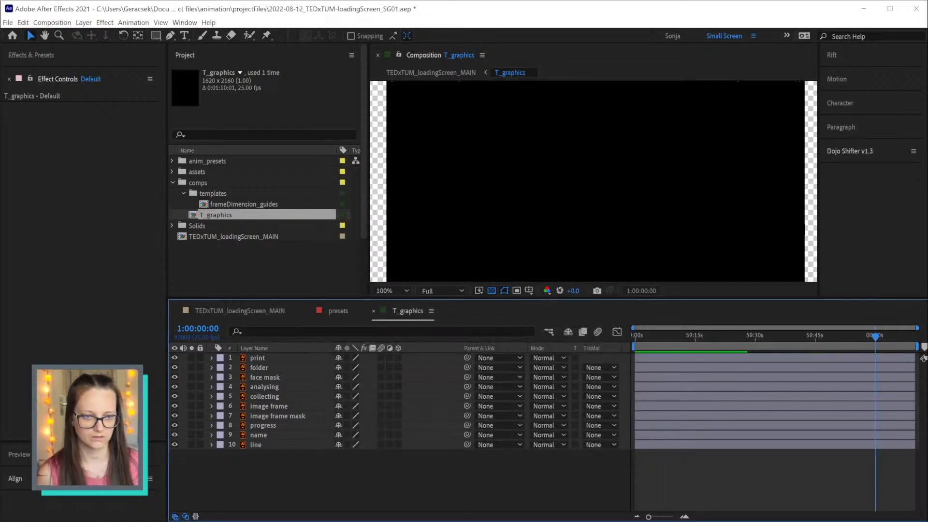
Add a composition marker with the comment B at 1:00:00:00, and trim the start of all T_graphics layers to that time
{"action": "key", "text": "alt+KP_Multiply"}
{"action": "type", "text": "B"}
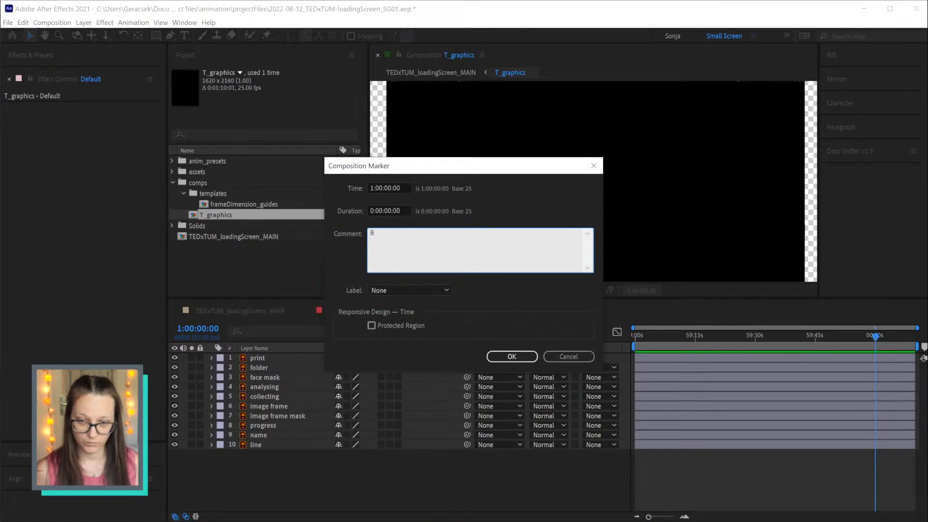
{"action": "key", "text": "Return"}
{"action": "key", "text": "ctrl+a"}
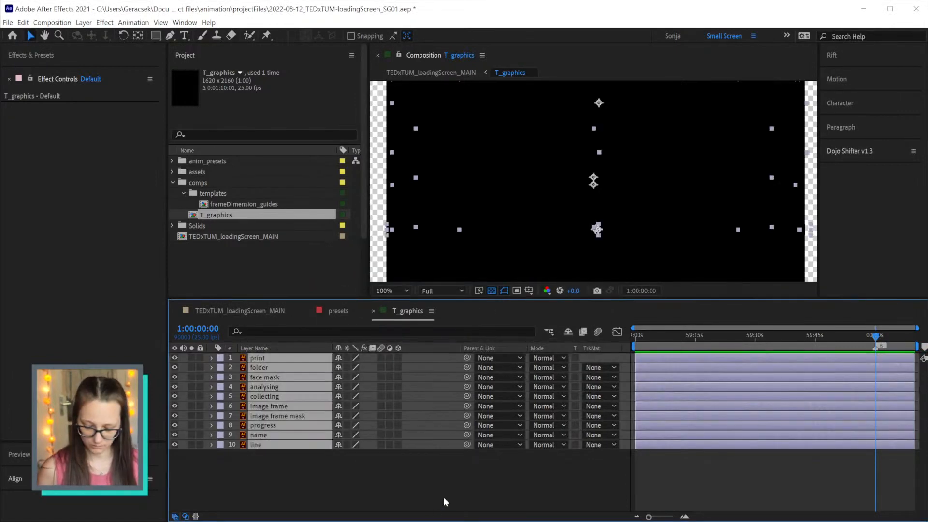
{"action": "key", "text": "alt+["}
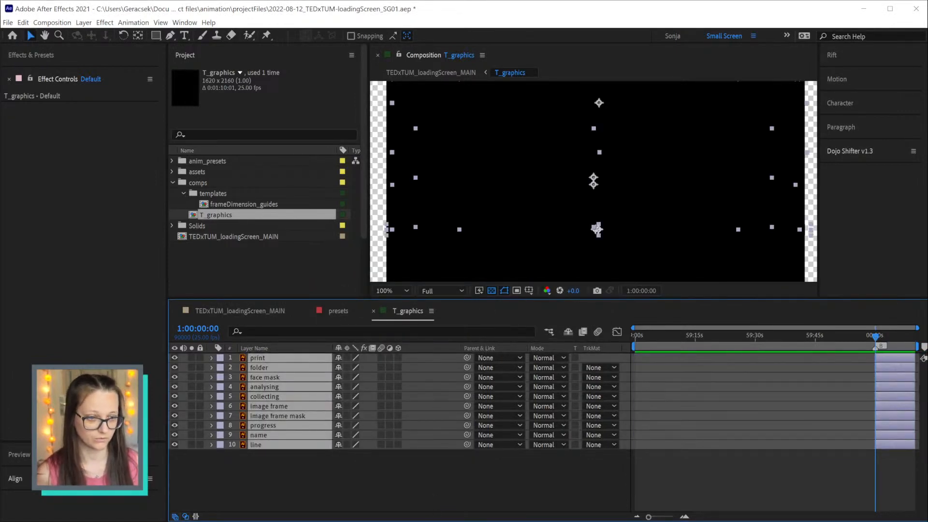
{"action": "left_click", "coordinate": [839, 411]}
Narrow the layer name column and hide the Modes column to give the T_graphics timeline more room
{"action": "scroll", "coordinate": [838, 410], "scroll_direction": "up", "scroll_amount": 3}
{"action": "scroll", "coordinate": [838, 411], "scroll_direction": "up", "scroll_amount": 1}
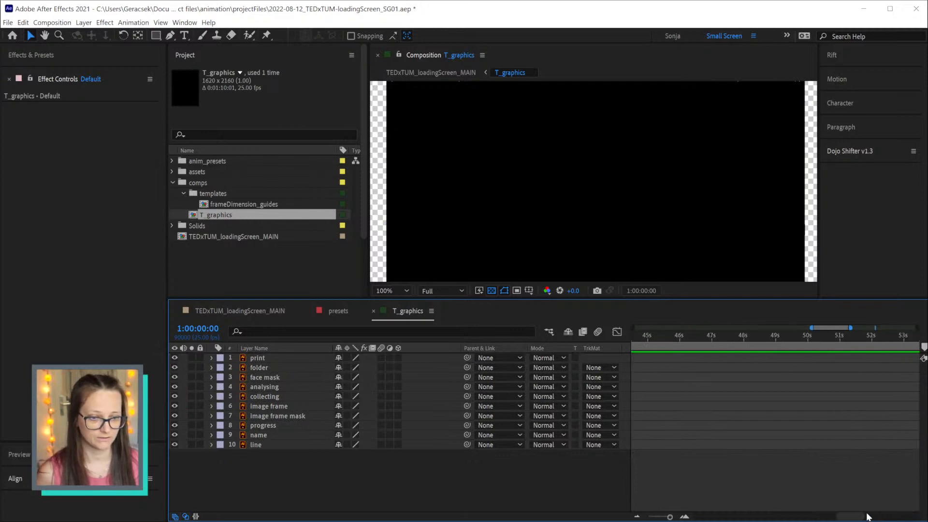
{"action": "left_click_drag", "start_coordinate": [858, 514], "coordinate": [881, 518]}
{"action": "scroll", "coordinate": [865, 443], "scroll_direction": "up", "scroll_amount": 2}
{"action": "left_click_drag", "start_coordinate": [459, 347], "coordinate": [267, 350]}
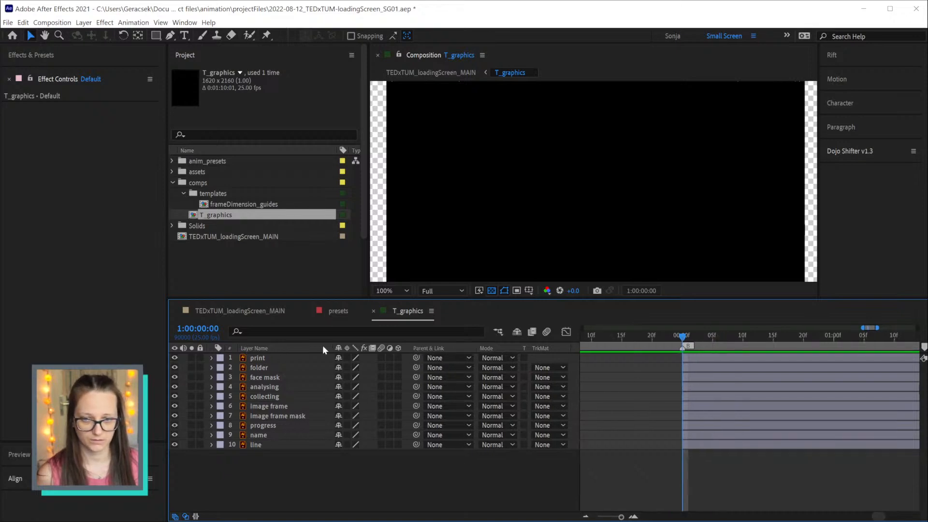
{"action": "left_click_drag", "start_coordinate": [331, 347], "coordinate": [300, 348]}
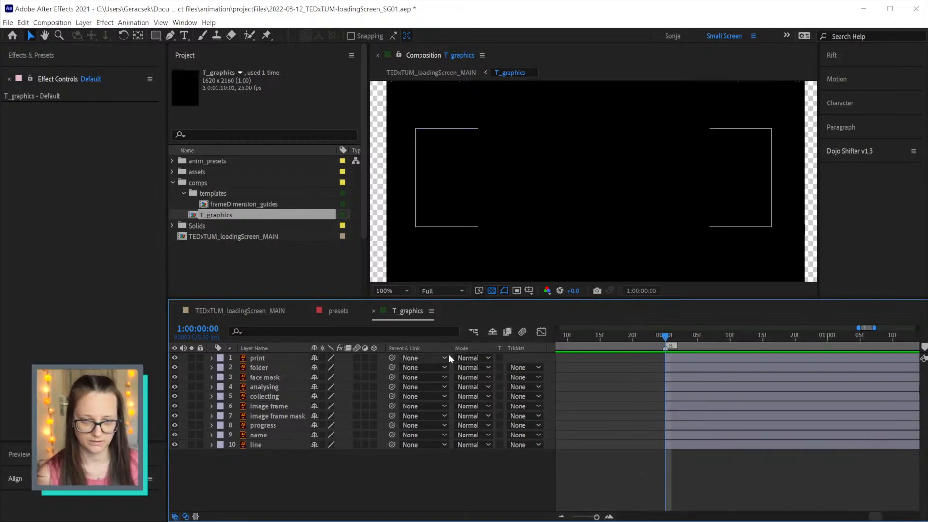
{"action": "right_click", "coordinate": [493, 348]}
{"action": "mouse_move", "coordinate": [537, 375]}
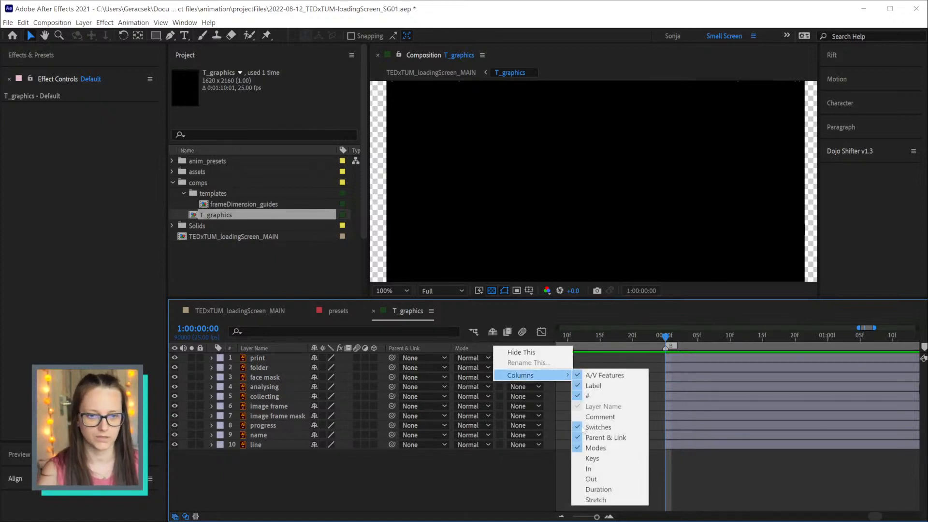
{"action": "left_click", "coordinate": [595, 448]}
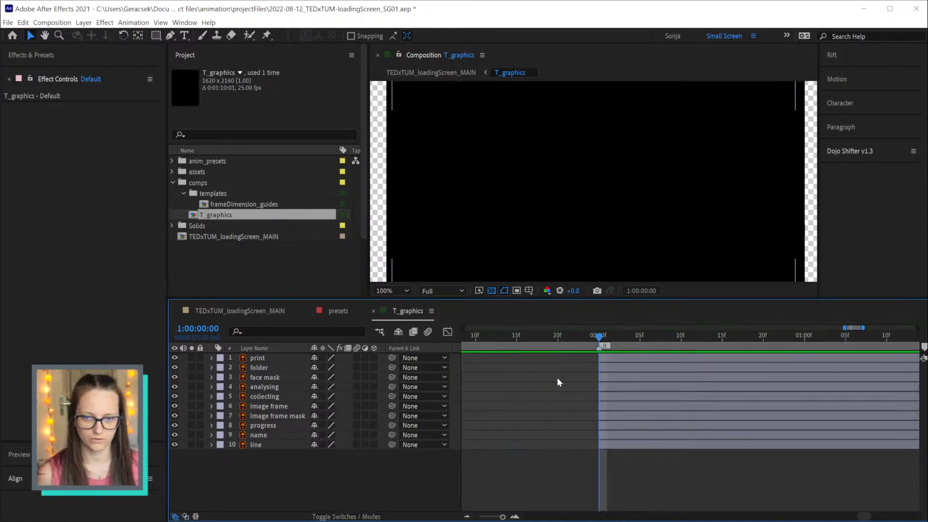
{"action": "left_click_drag", "start_coordinate": [607, 399], "coordinate": [511, 400]}
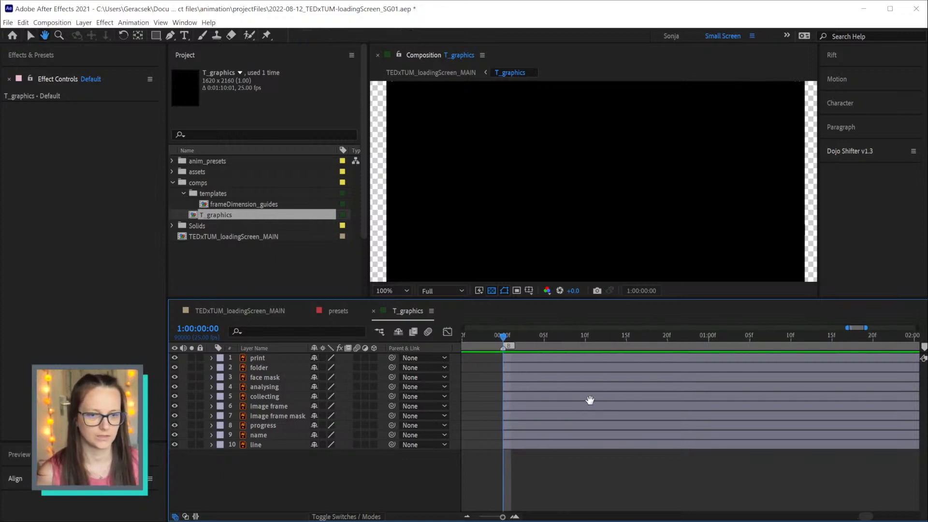
{"action": "key", "text": "v"}
{"action": "scroll", "coordinate": [631, 432], "scroll_direction": "down", "scroll_amount": 2}
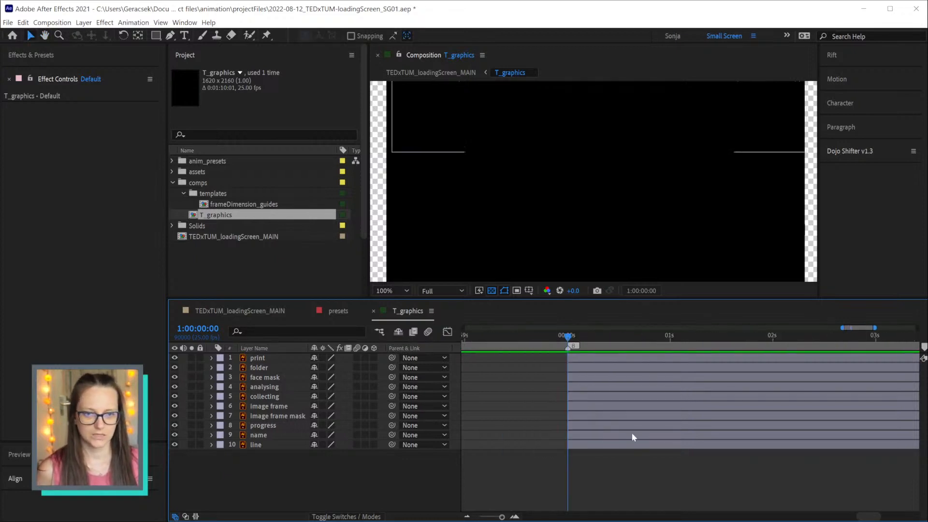
Create a rectangle shape layer filling the whole T_graphics composition and rename it BG
{"action": "key", "text": "shift+slash"}
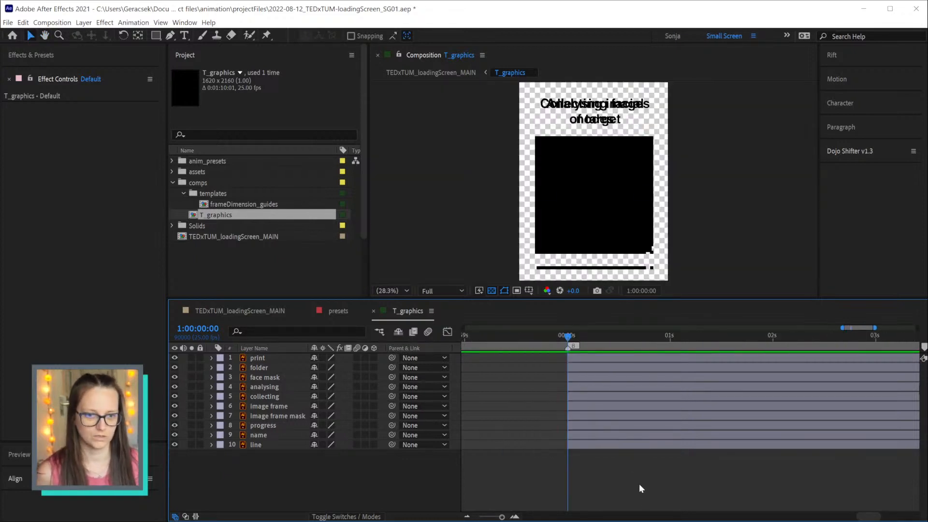
{"action": "double_click", "coordinate": [156, 36]}
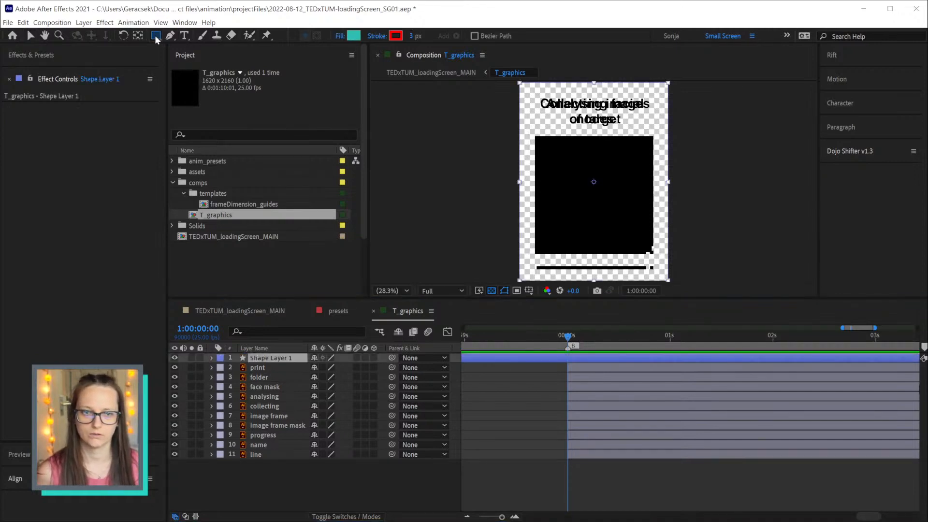
{"action": "key", "text": "v"}
{"action": "left_click", "coordinate": [283, 360]}
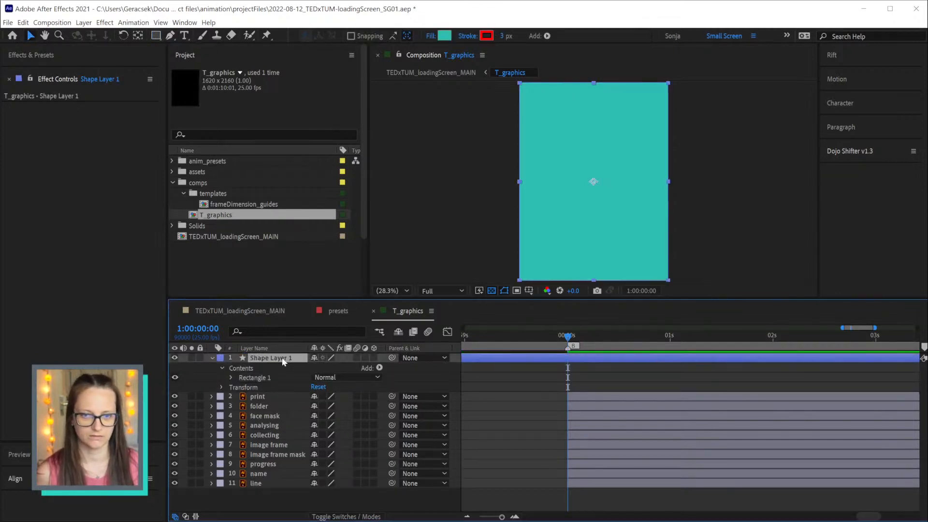
{"action": "key", "text": "Return"}
{"action": "type", "text": "BG"}
{"action": "key", "text": "Return"}
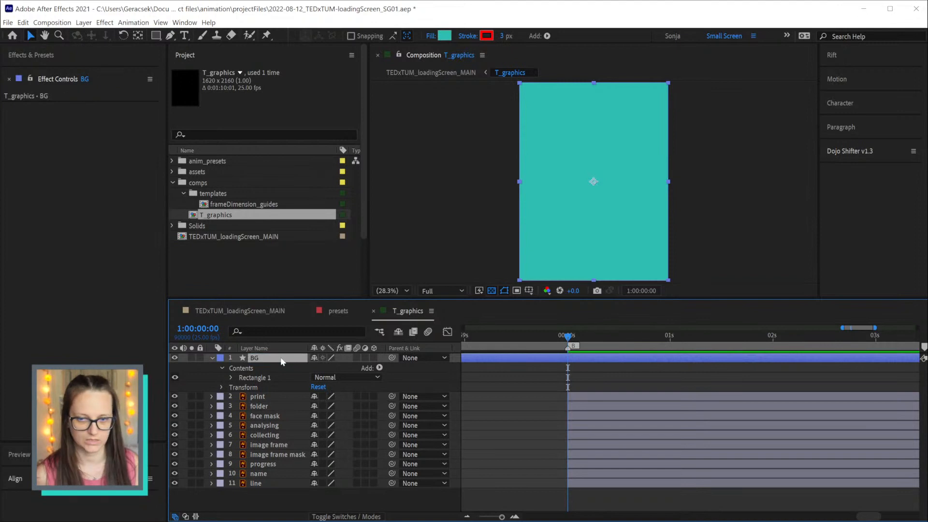
Place the BG layer below all other layers and trim its start to 1:00:00:00
{"action": "left_click_drag", "start_coordinate": [280, 471], "coordinate": [279, 489]}
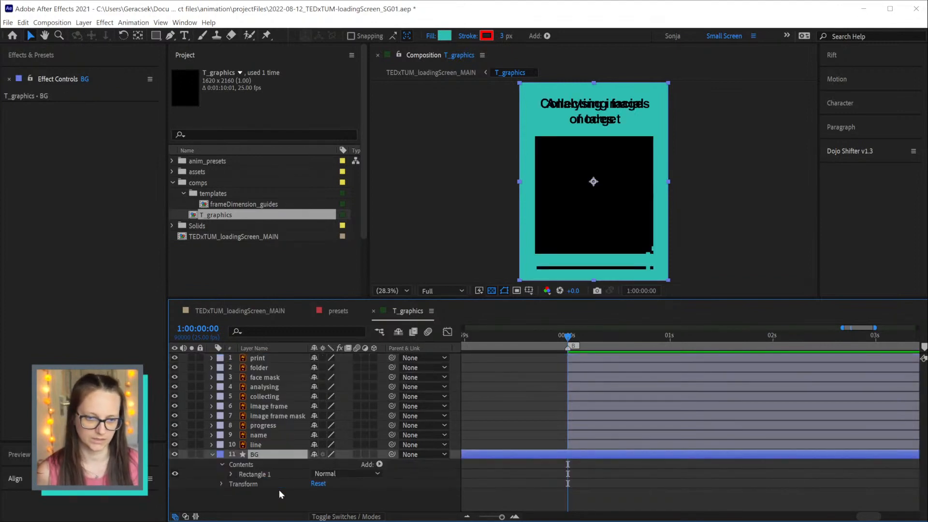
{"action": "key", "text": "h"}
{"action": "left_click_drag", "start_coordinate": [695, 412], "coordinate": [637, 410]}
{"action": "key", "text": "v"}
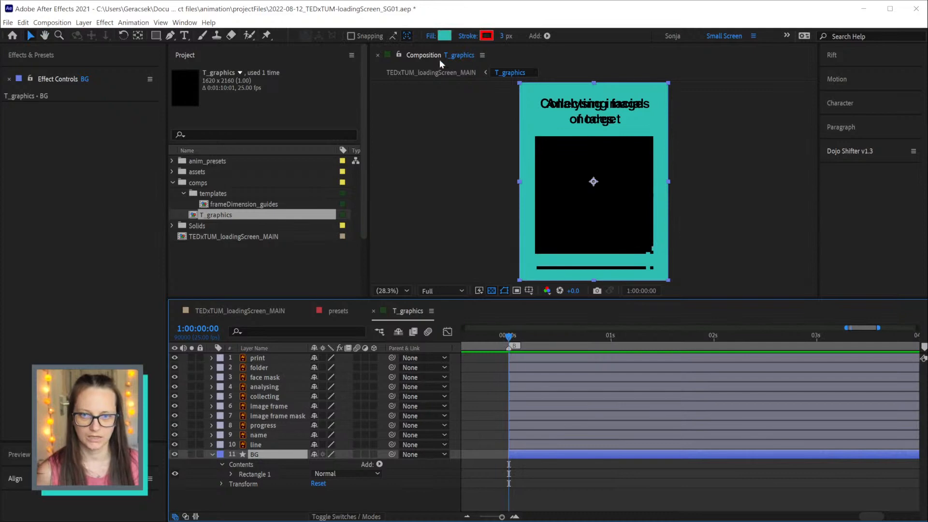
Remove the BG shape's stroke and set its fill colour to white, FFFFFF
{"action": "left_click", "coordinate": [471, 36]}
{"action": "left_click", "coordinate": [564, 312]}
{"action": "left_click", "coordinate": [604, 378]}
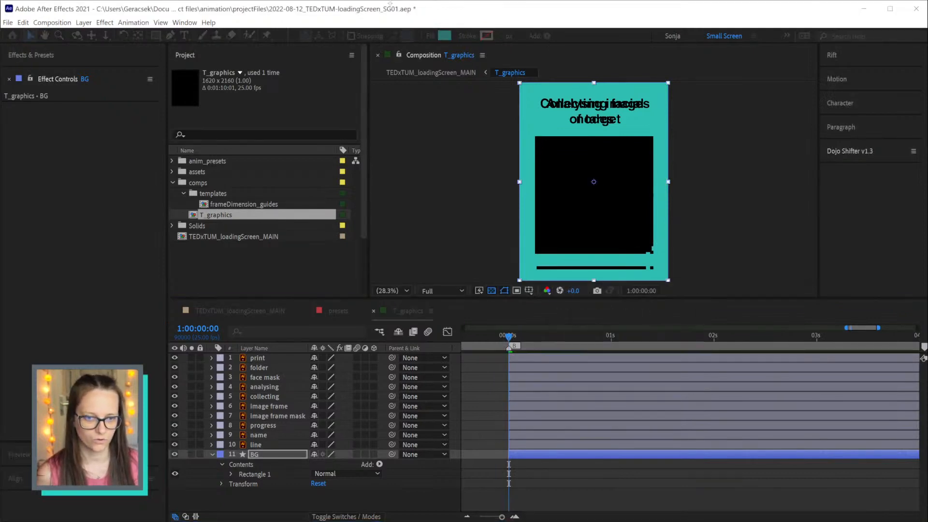
{"action": "left_click", "coordinate": [445, 37]}
{"action": "left_click_drag", "start_coordinate": [522, 309], "coordinate": [443, 224]}
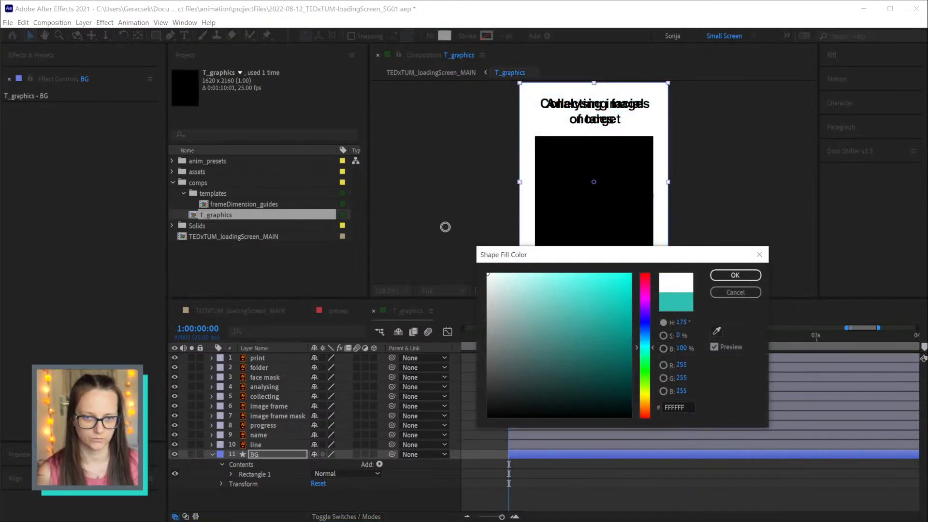
{"action": "left_click", "coordinate": [733, 273]}
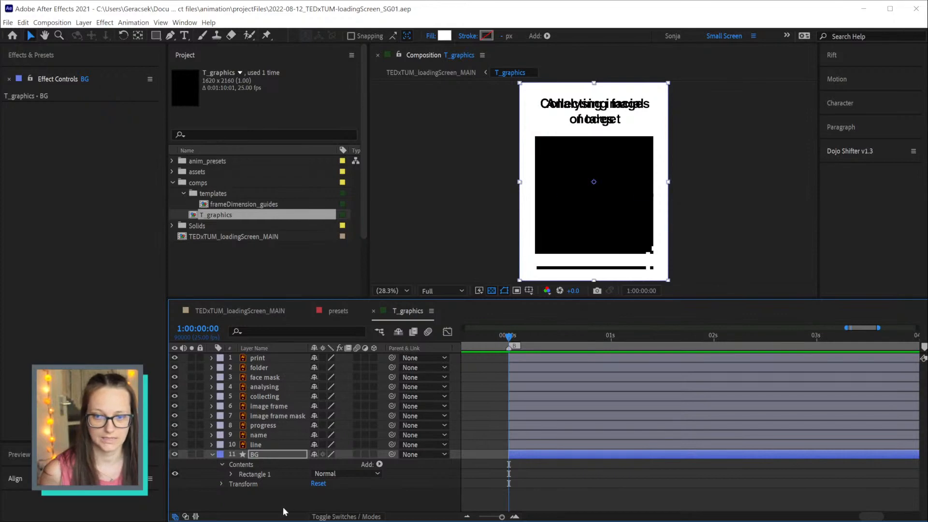
Create shape layers from the line, progress, image frame and face mask vector layers
{"action": "left_click", "coordinate": [263, 443]}
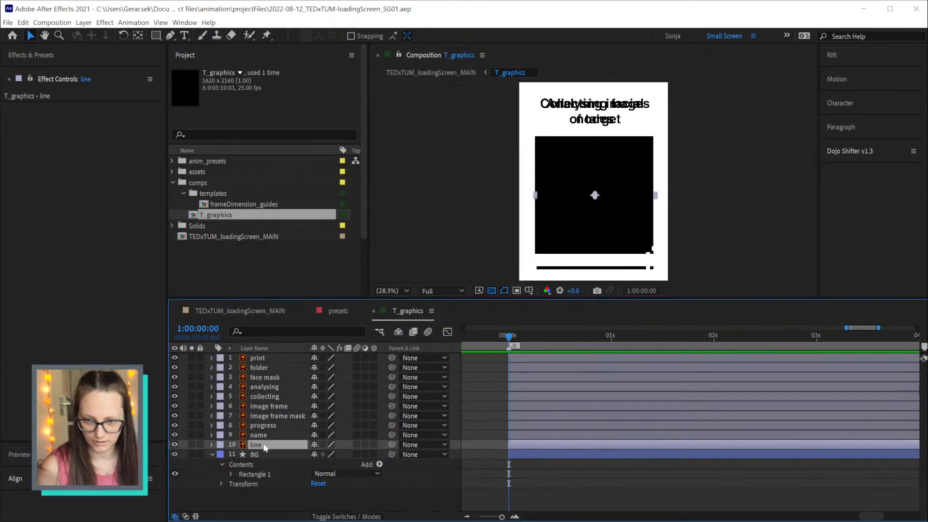
{"action": "left_click", "coordinate": [264, 426], "text": "ctrl"}
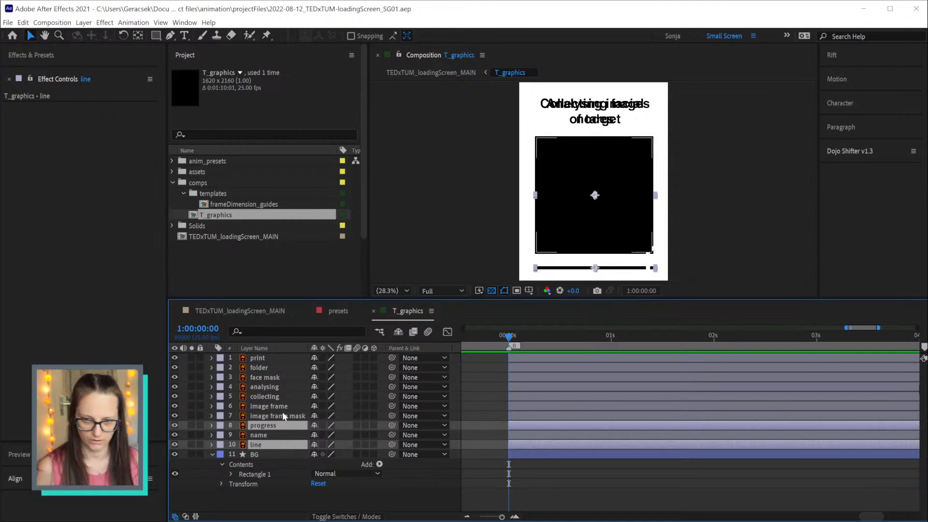
{"action": "left_click", "coordinate": [277, 405], "text": "ctrl"}
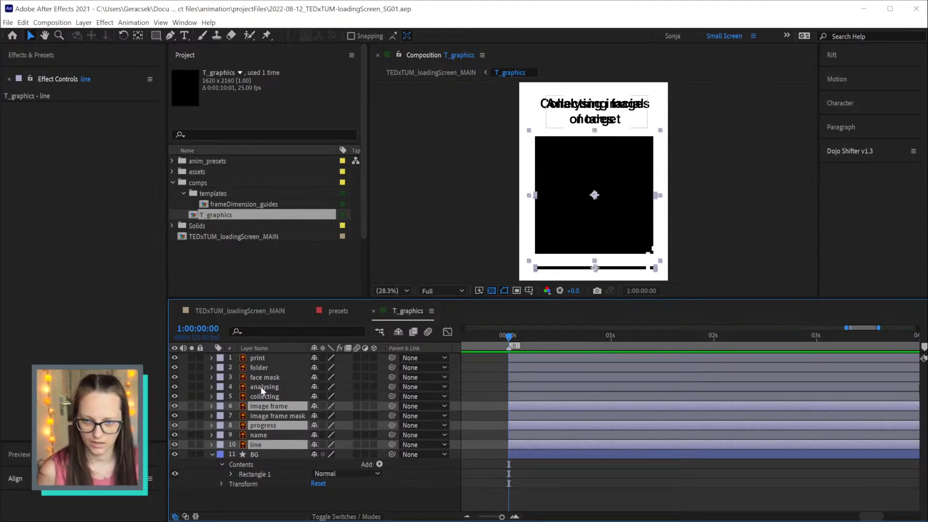
{"action": "left_click", "coordinate": [274, 378], "text": "ctrl"}
{"action": "right_click", "coordinate": [275, 380]}
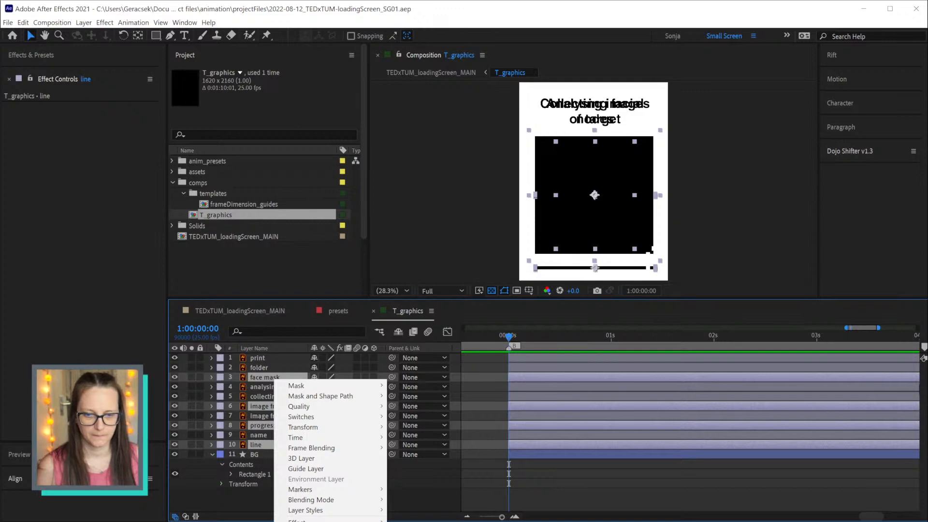
{"action": "left_click", "coordinate": [333, 521]}
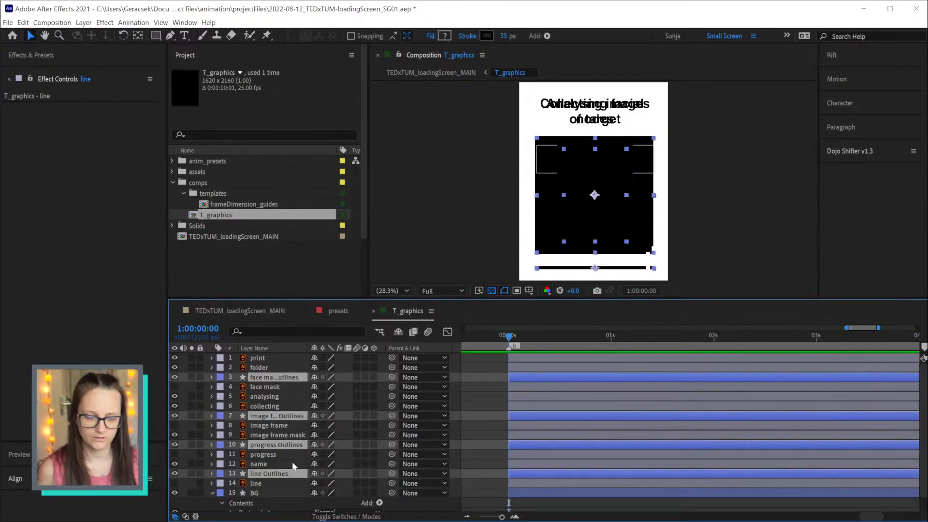
{"action": "key", "text": "alt+Tab"}
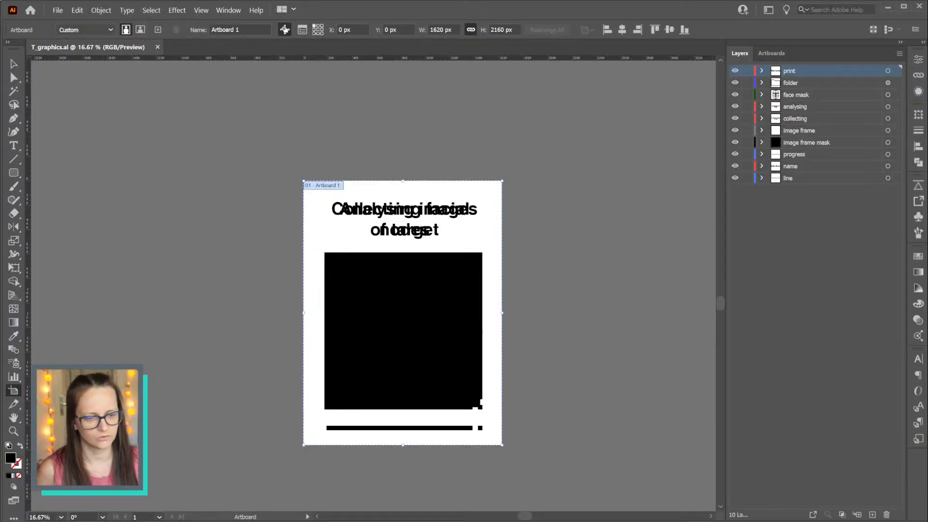
{"action": "key", "text": "alt+Tab"}
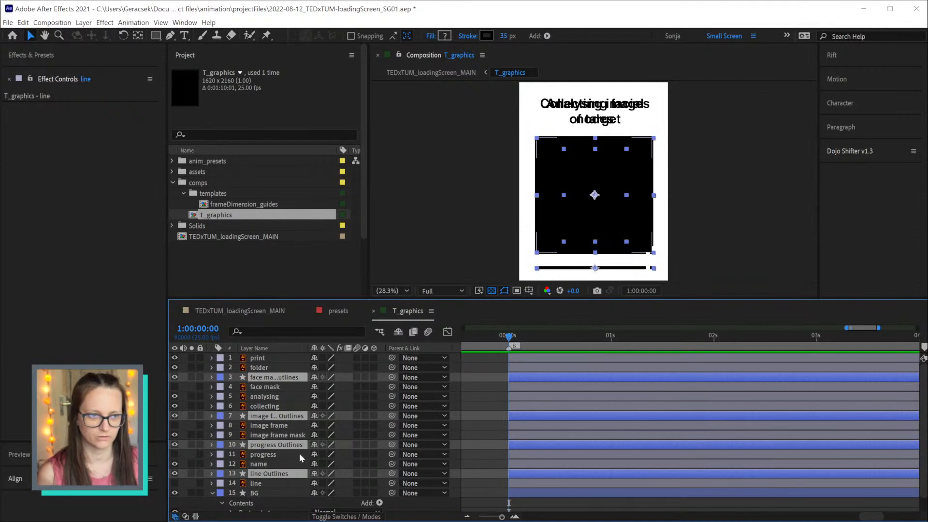
Delete the original line, progress, image frame and face mask vector layers, keeping their outline shape layers
{"action": "left_click", "coordinate": [260, 483]}
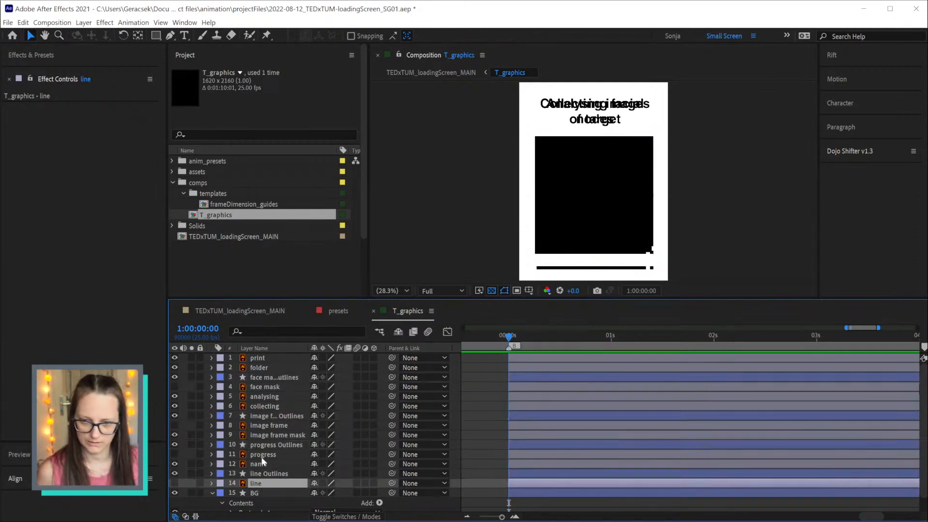
{"action": "left_click", "coordinate": [265, 456], "text": "ctrl"}
{"action": "left_click", "coordinate": [279, 427], "text": "ctrl"}
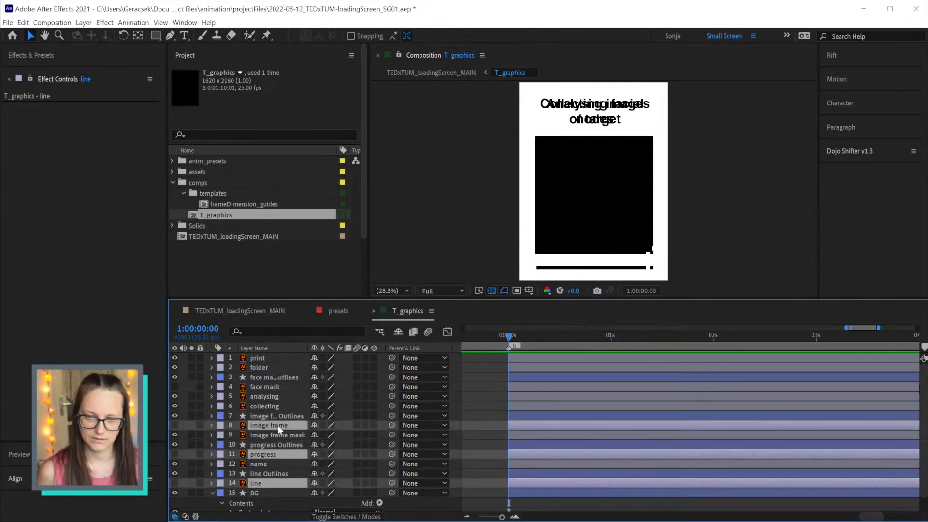
{"action": "left_click", "coordinate": [270, 385], "text": "ctrl"}
{"action": "right_click", "coordinate": [270, 385]}
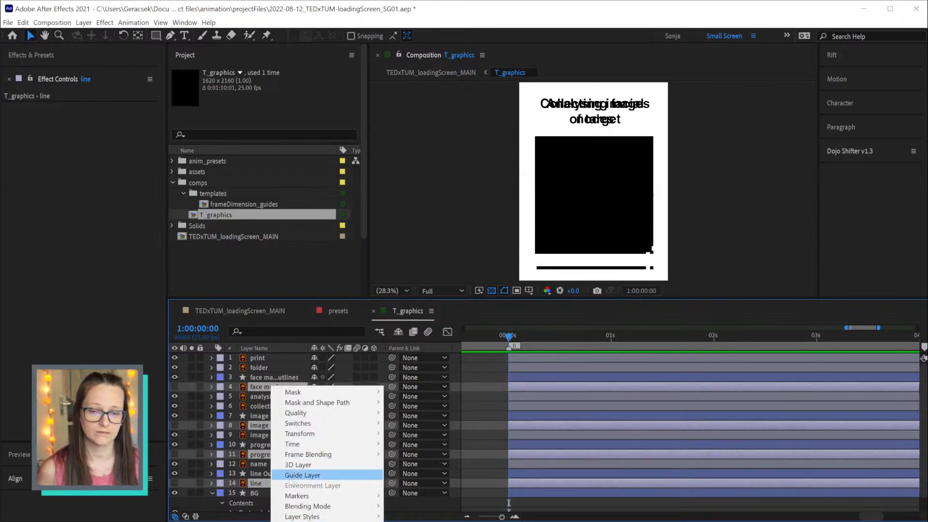
{"action": "left_click", "coordinate": [261, 389]}
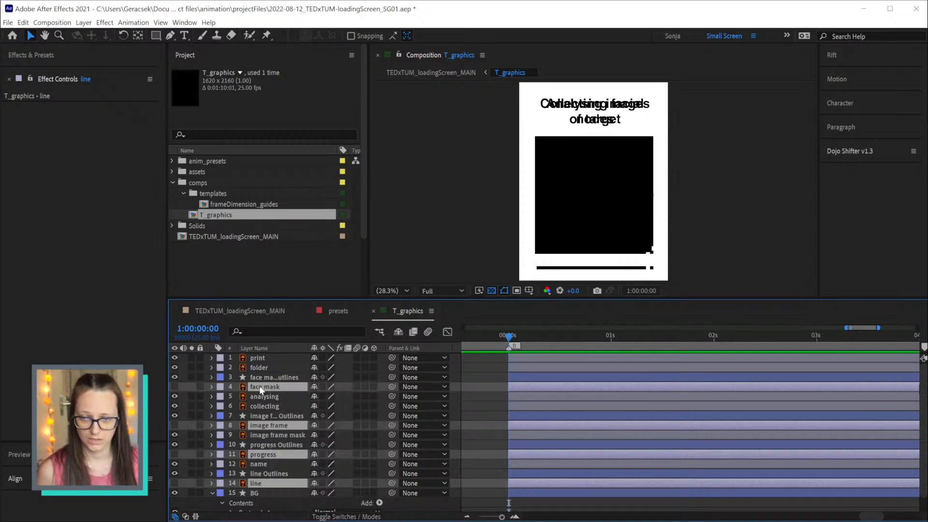
{"action": "key", "text": "Delete"}
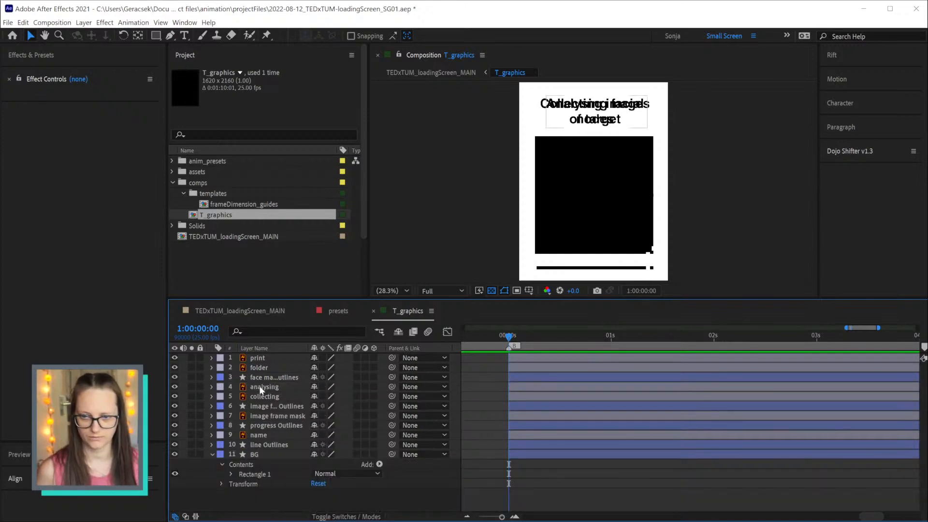
Collapse the BG layer and set the label colour of the BG and image frame mask layers to Red
{"action": "left_click", "coordinate": [212, 455]}
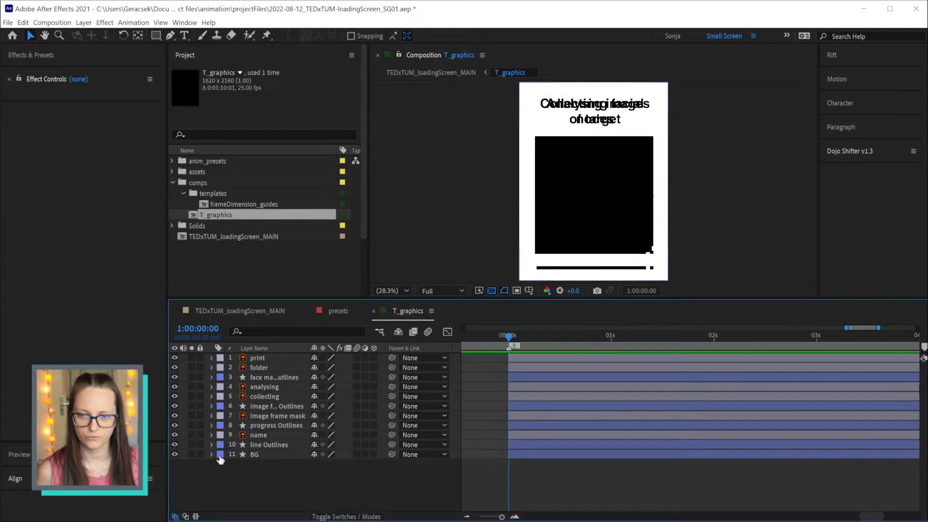
{"action": "left_click", "coordinate": [220, 455]}
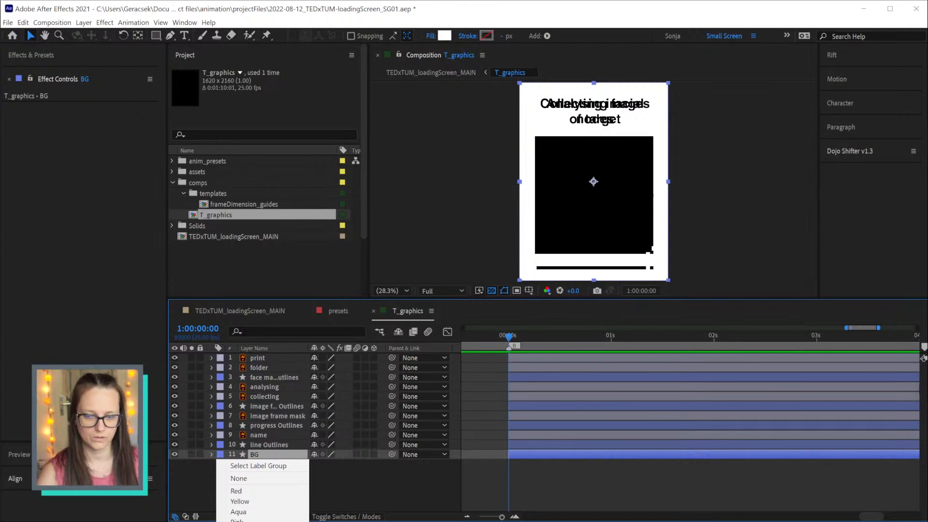
{"action": "left_click", "coordinate": [237, 490]}
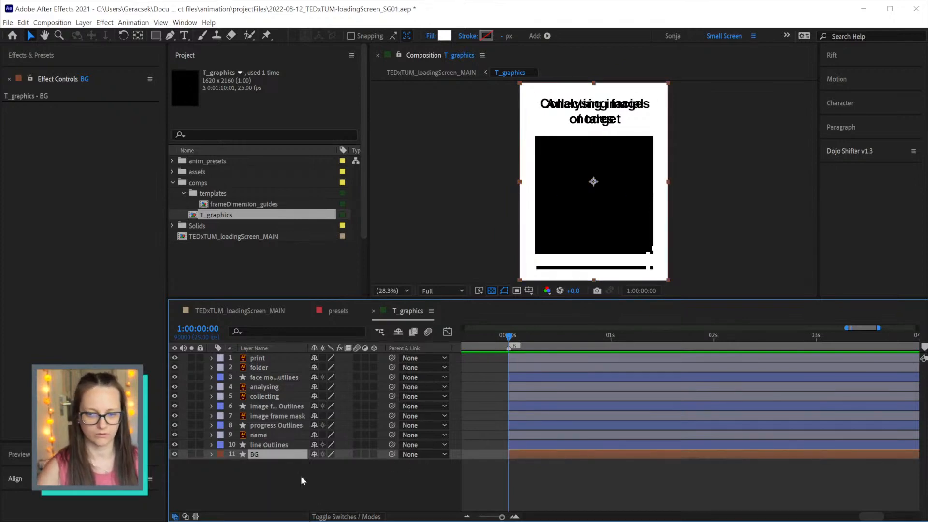
{"action": "left_click", "coordinate": [285, 415]}
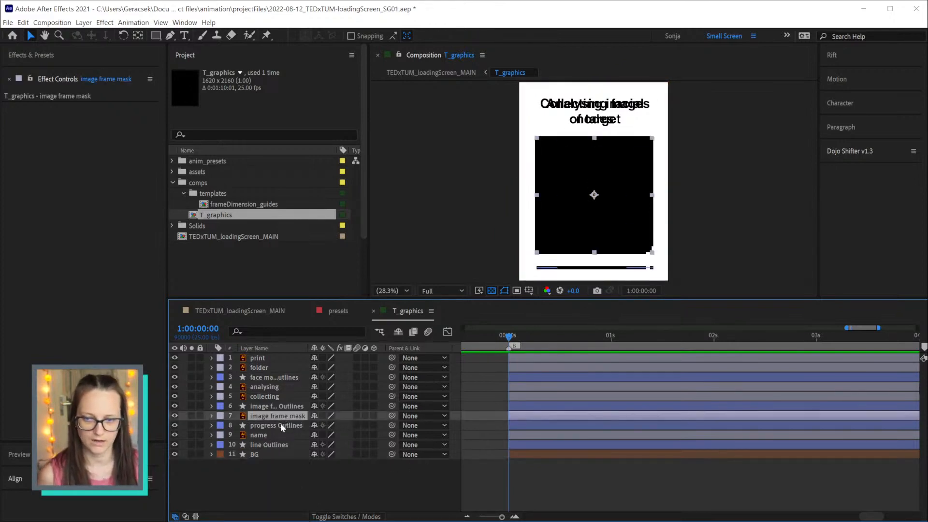
{"action": "left_click", "coordinate": [220, 416]}
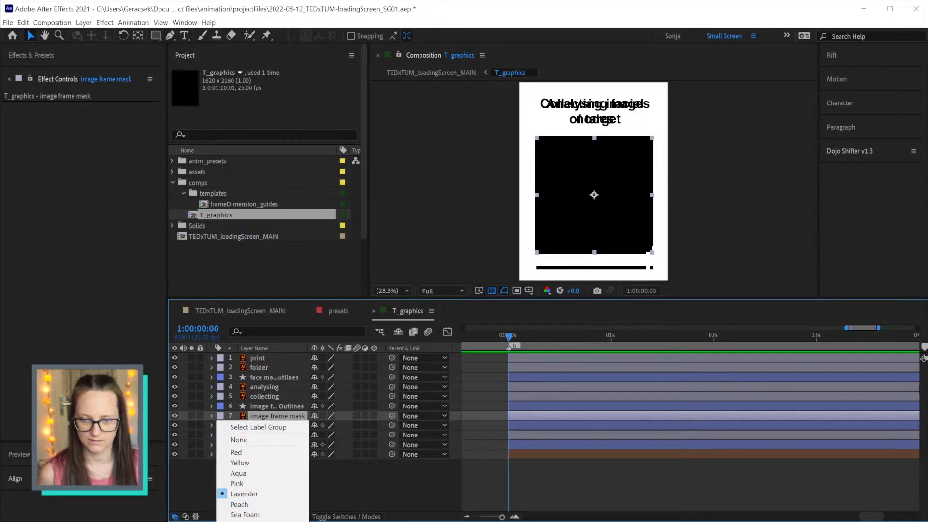
{"action": "left_click", "coordinate": [284, 504]}
Solo the name and line Outlines layers so only these two are shown
{"action": "left_click", "coordinate": [256, 358]}
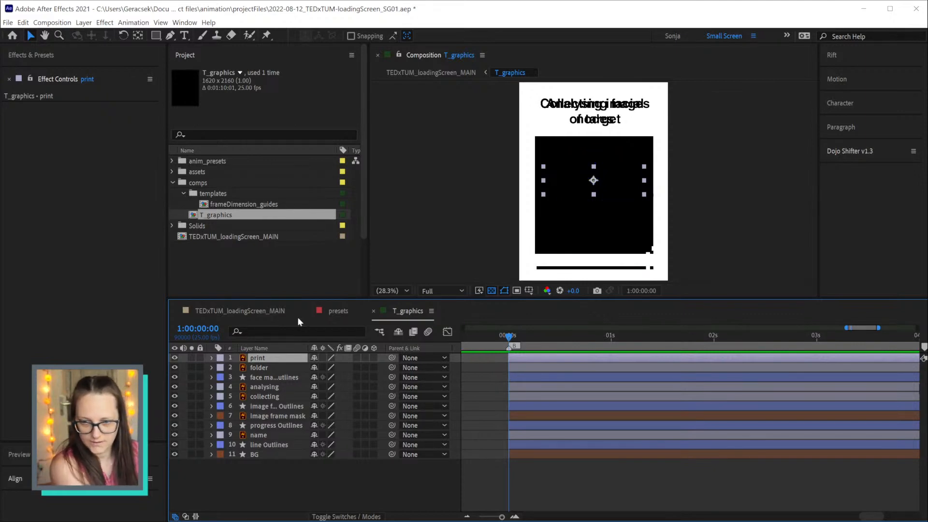
{"action": "left_click", "coordinate": [274, 443]}
{"action": "left_click", "coordinate": [261, 435], "text": "ctrl"}
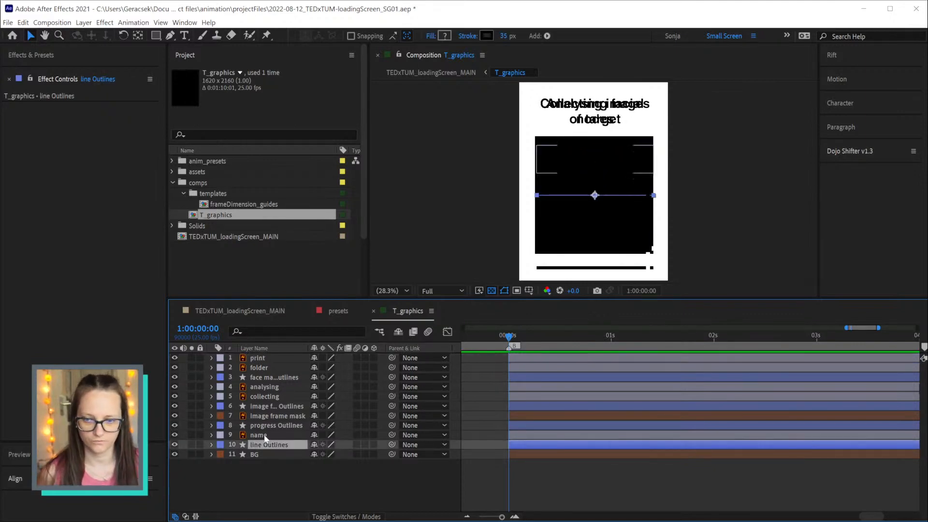
{"action": "left_click", "coordinate": [192, 435]}
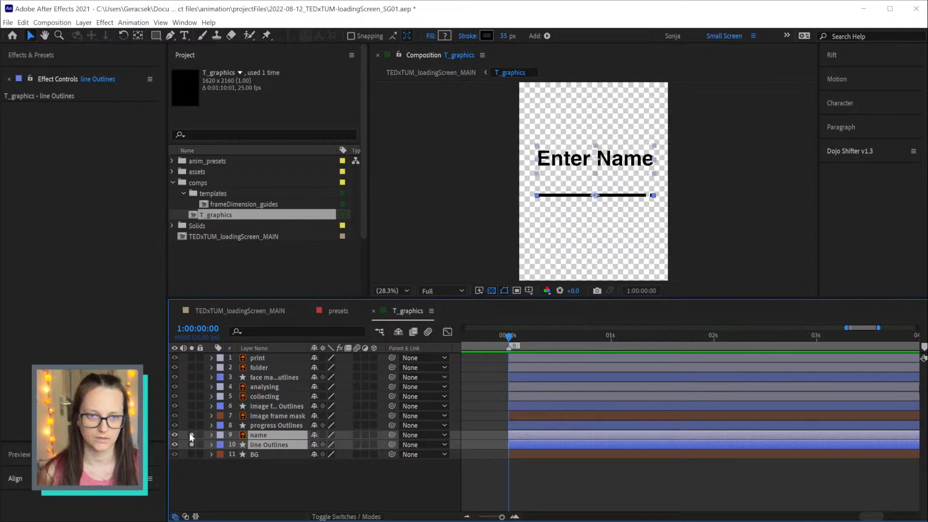
{"action": "key", "text": "space"}
{"action": "left_click", "coordinate": [563, 487]}
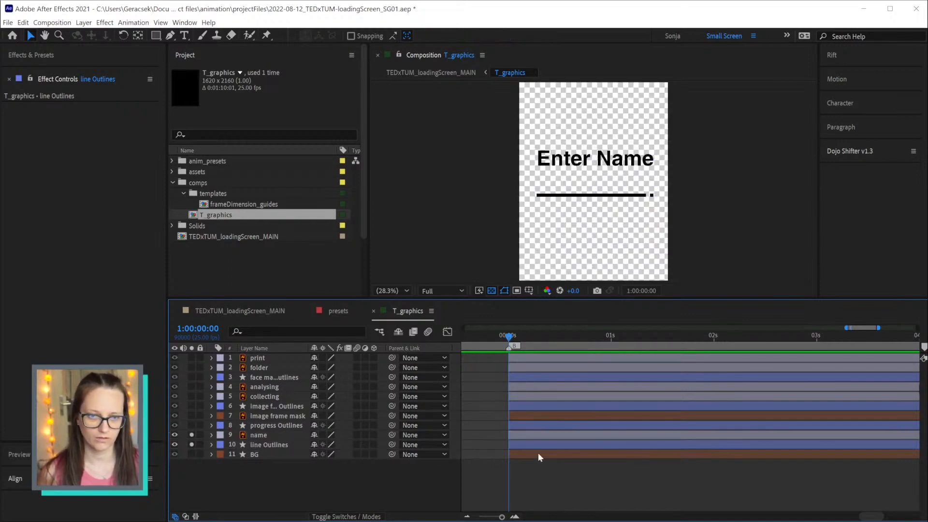
Add a Trim Paths operator to the line Outlines layer
{"action": "left_click", "coordinate": [537, 446]}
{"action": "left_click", "coordinate": [546, 36]}
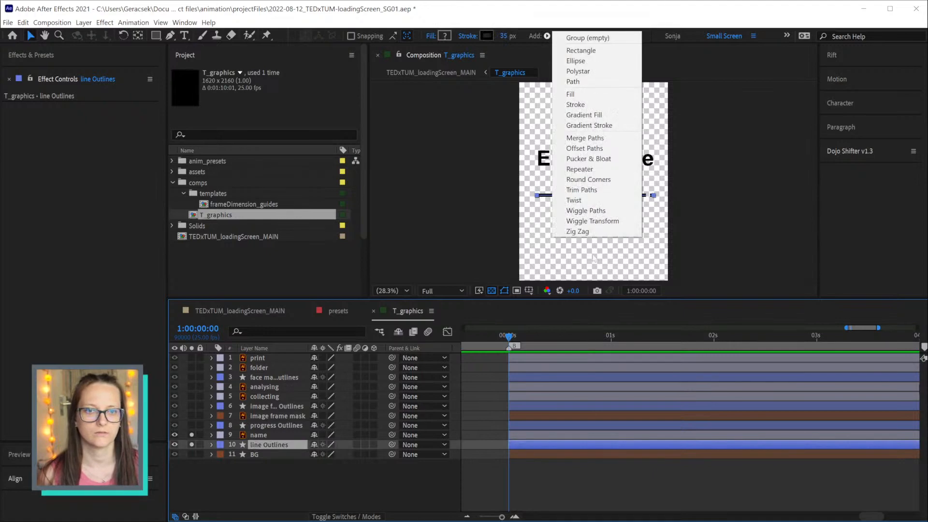
{"action": "left_click", "coordinate": [581, 189]}
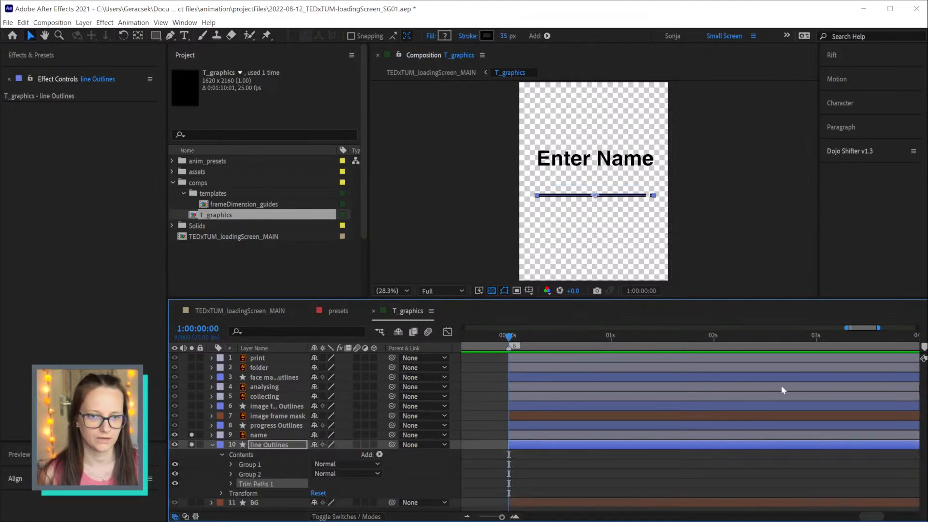
Set Trim Multiple Shapes to Individually on the line's Trim Paths and reorder Group 2 above Group 1
{"action": "left_click", "coordinate": [225, 483]}
{"action": "left_click", "coordinate": [230, 484]}
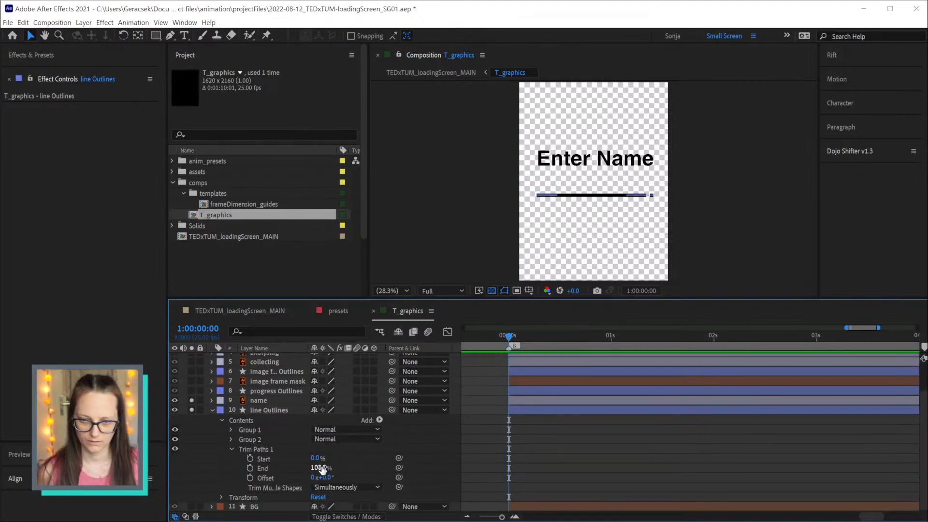
{"action": "left_click", "coordinate": [353, 487]}
{"action": "left_click", "coordinate": [341, 509]}
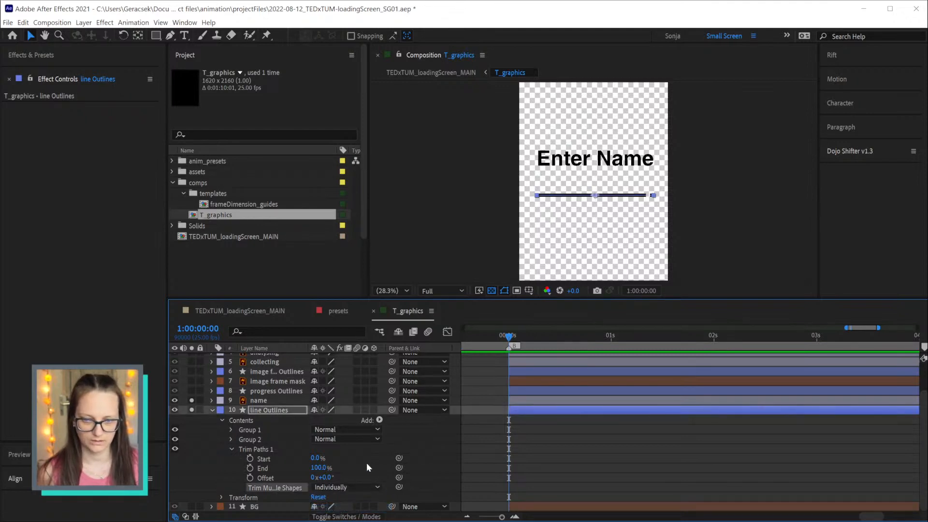
{"action": "left_click", "coordinate": [255, 440]}
{"action": "left_click_drag", "start_coordinate": [254, 439], "coordinate": [250, 425]}
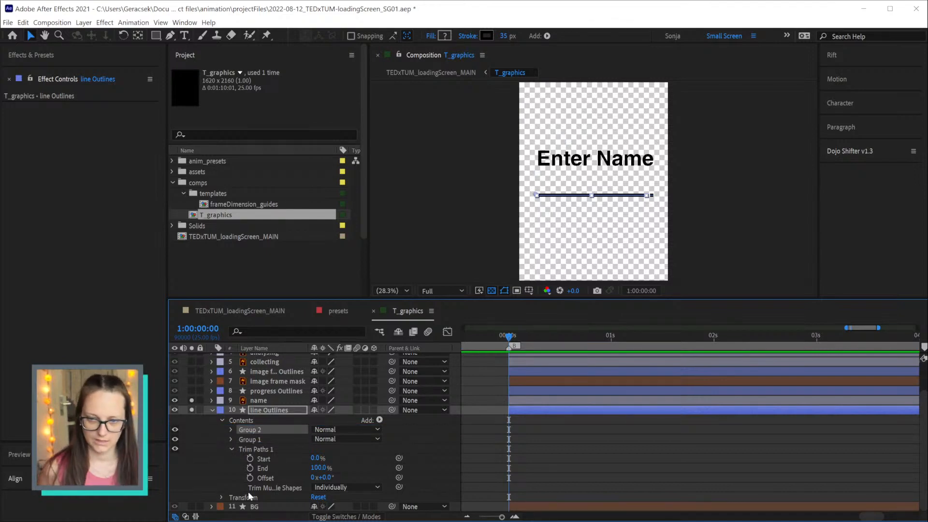
Keyframe the line's Trim Paths End from 0% at 1:00:00:00 to 100% at 1:00:00:20
{"action": "left_click_drag", "start_coordinate": [320, 471], "coordinate": [271, 472]}
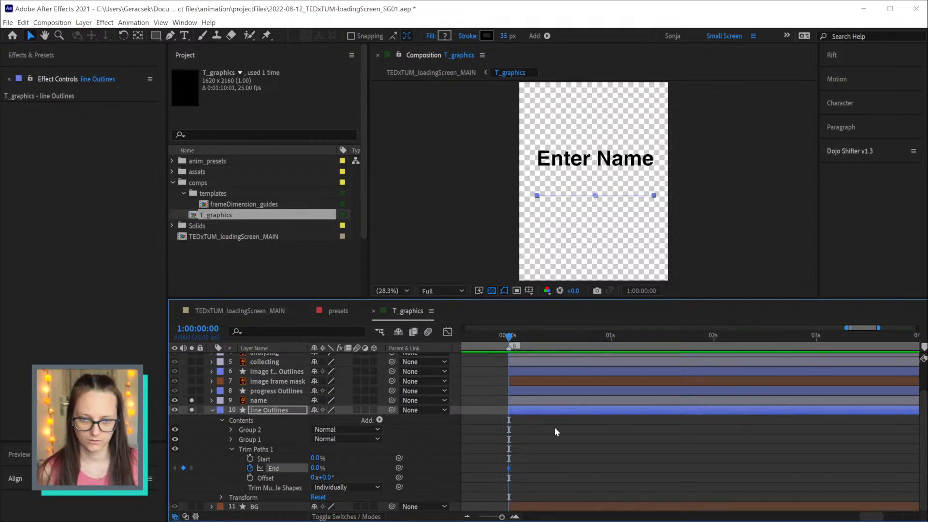
{"action": "key", "text": "shift+Page_Down"}
{"action": "key", "text": "shift+Page_Down"}
{"action": "mouse_move", "coordinate": [319, 474]}
{"action": "left_mouse_down"}
{"action": "mouse_move", "coordinate": [647, 449]}
{"action": "mouse_move", "coordinate": [461, 480]}
{"action": "left_mouse_up"}
Ease the Trim Paths End keyframes through Keyframe Velocity with 75% incoming influence and the same outgoing influence
{"action": "key", "text": "ctrl+shift+k"}
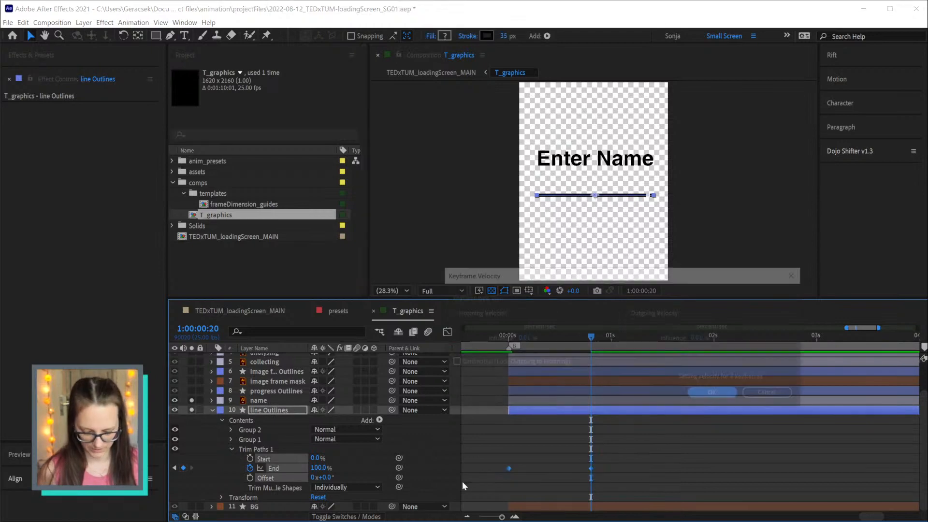
{"action": "key", "text": "Tab"}
{"action": "type", "text": "70"}
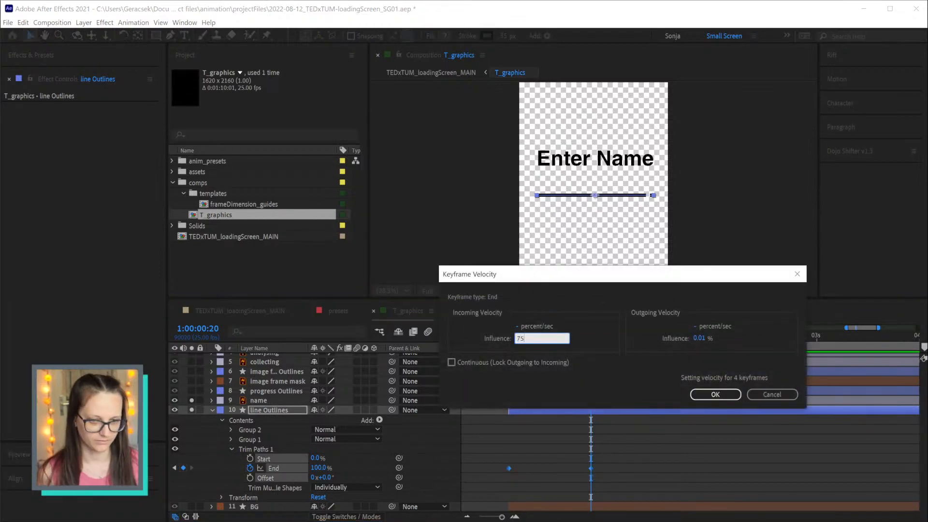
{"action": "key", "text": "Tab"}
{"action": "key", "text": "Tab"}
{"action": "type", "text": "70"}
{"action": "key", "text": "Return"}
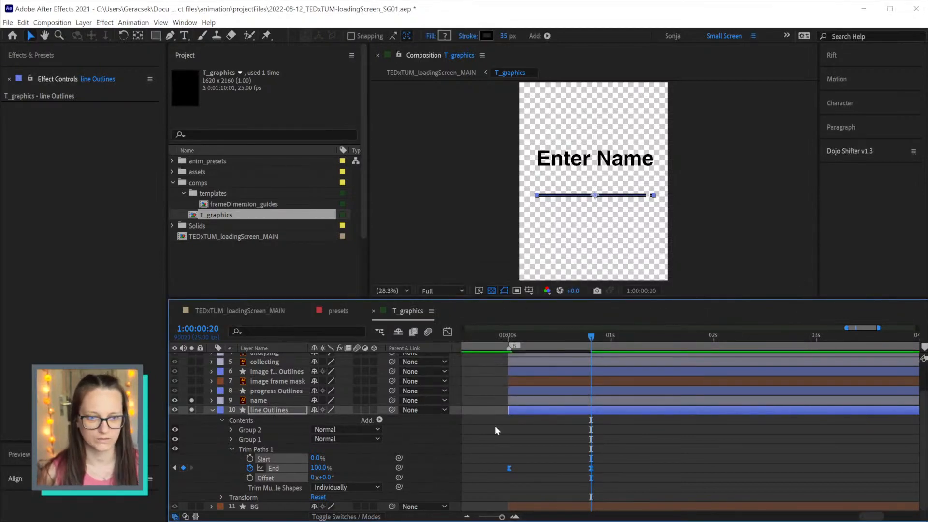
Preview the line's draw-on animation from 1:00:00:00 and return to that starting frame
{"action": "left_click", "coordinate": [509, 337]}
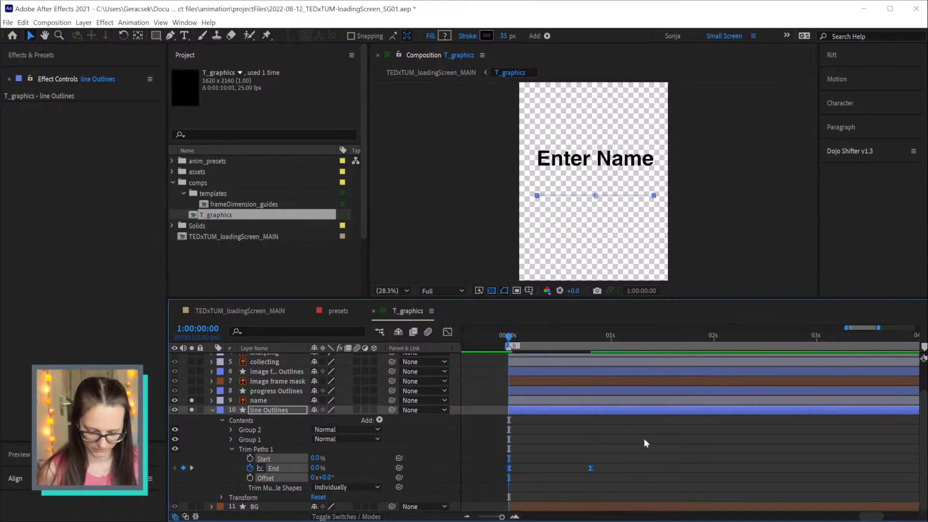
{"action": "left_click", "coordinate": [694, 443]}
{"action": "key", "text": "space"}
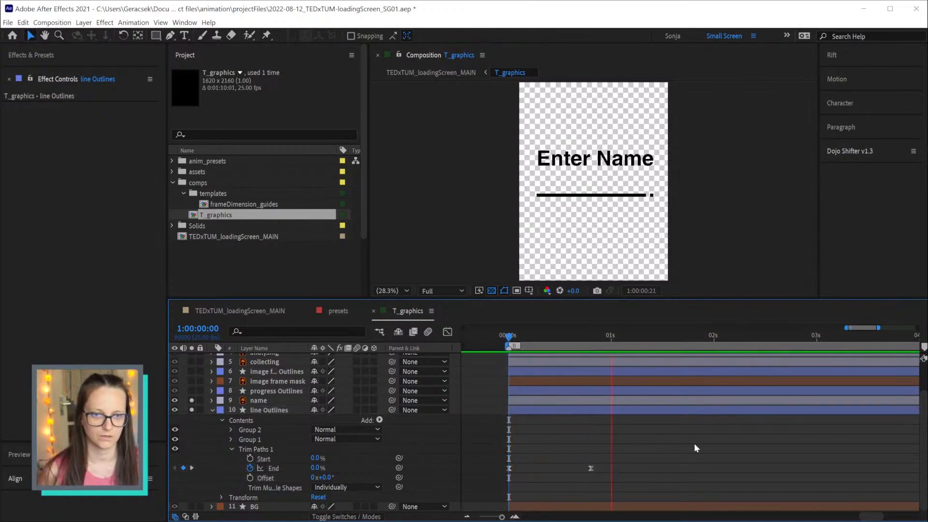
{"action": "key", "text": "space"}
{"action": "left_click", "coordinate": [508, 338]}
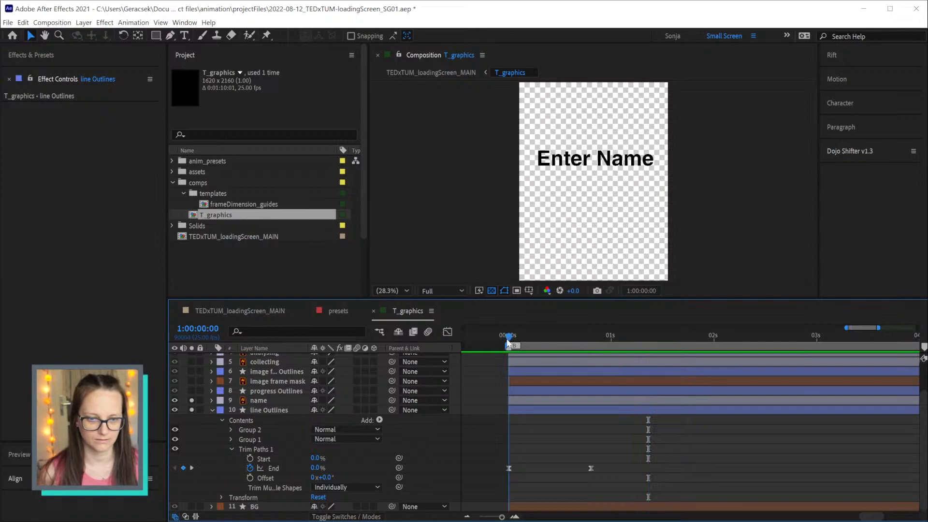
Switch to Illustrator and push the artwork of the name layer to After Effects as editable text with Overlord
{"action": "left_click", "coordinate": [260, 400]}
{"action": "key", "text": "alt+Tab"}
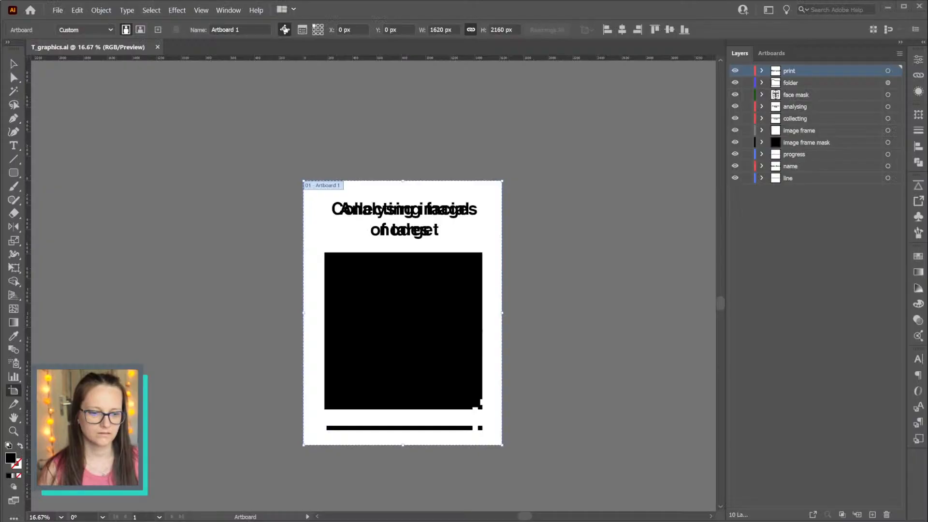
{"action": "left_click", "coordinate": [831, 166]}
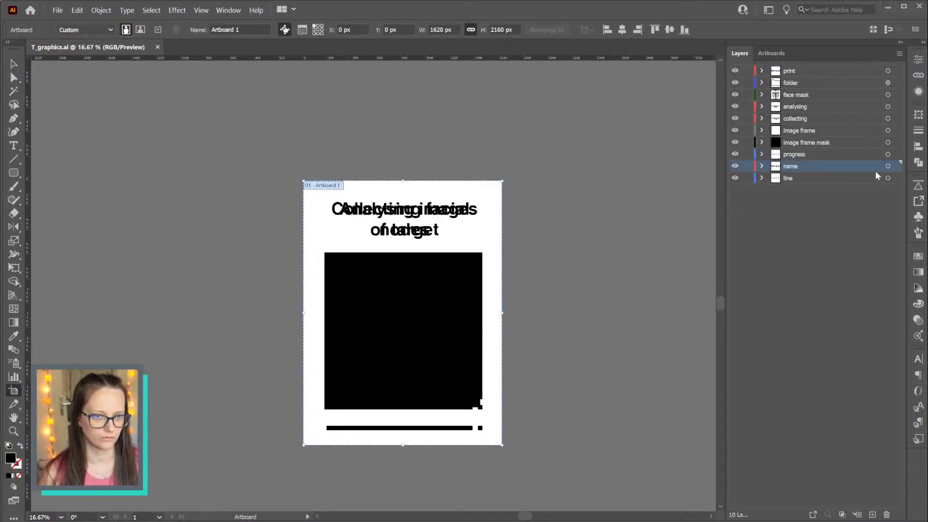
{"action": "left_click", "coordinate": [888, 166]}
{"action": "left_click", "coordinate": [917, 190]}
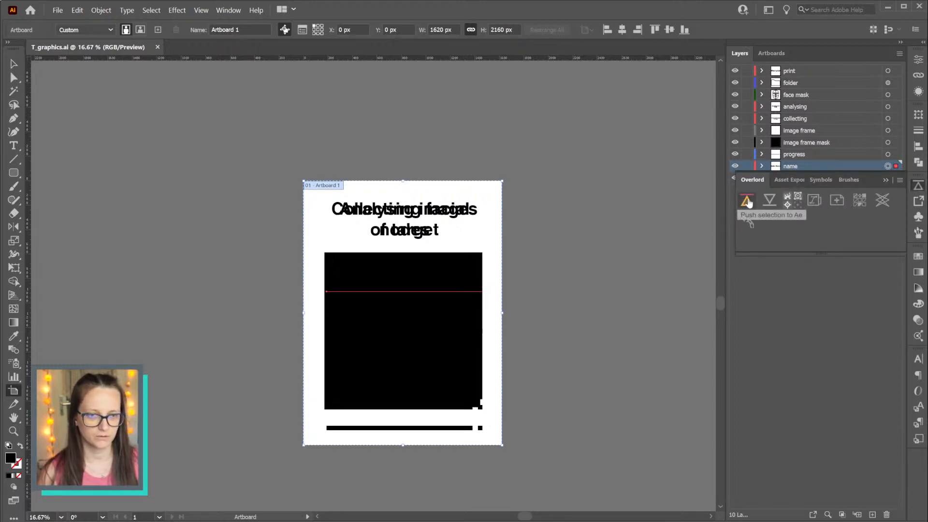
{"action": "left_click", "coordinate": [746, 201]}
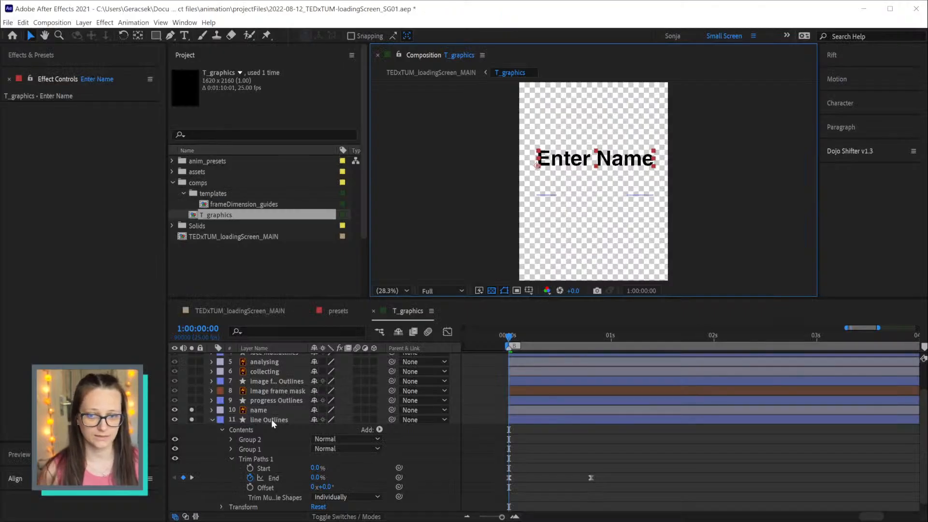
Move the Enter Name text layer directly above the line Outlines layer and collapse the line layer's properties
{"action": "scroll", "coordinate": [276, 421], "scroll_direction": "up", "scroll_amount": 2}
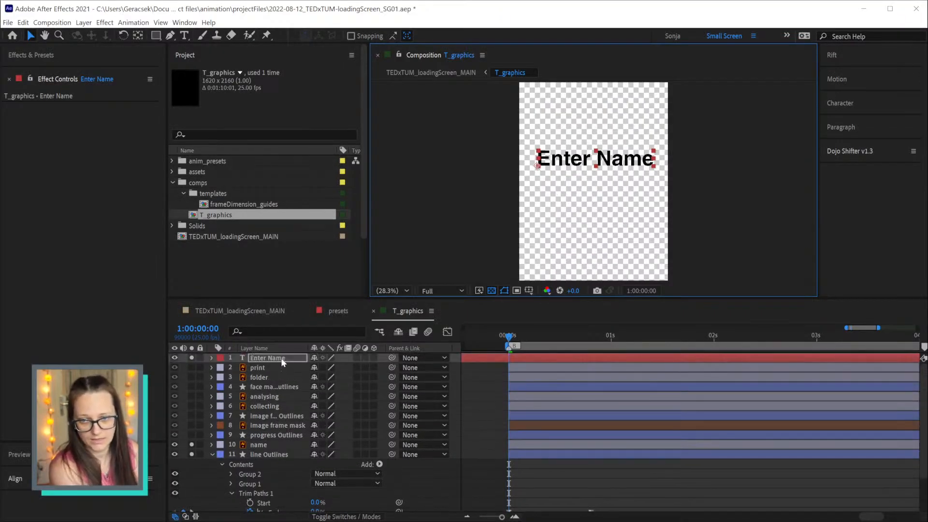
{"action": "left_click_drag", "start_coordinate": [281, 362], "coordinate": [289, 455]}
{"action": "left_click", "coordinate": [212, 455]}
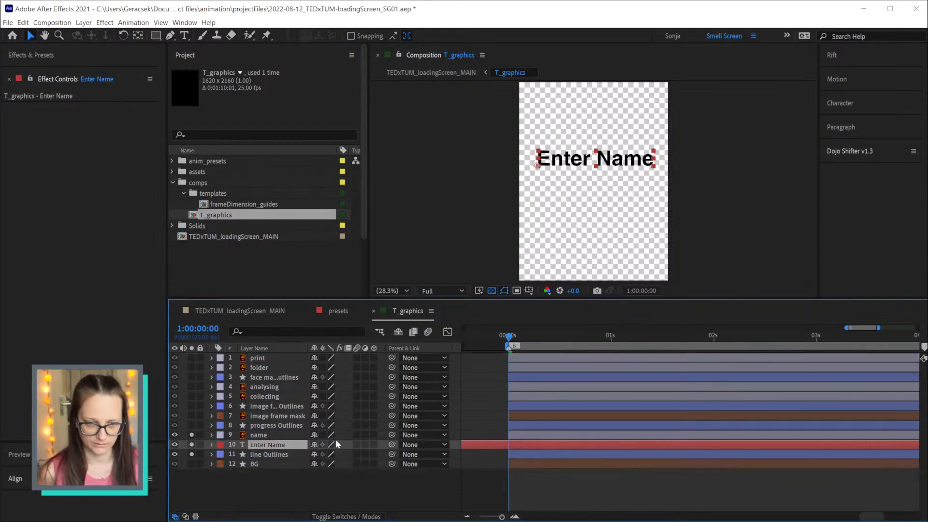
Add a Scale text animator to the Enter Name layer
{"action": "left_click", "coordinate": [211, 445]}
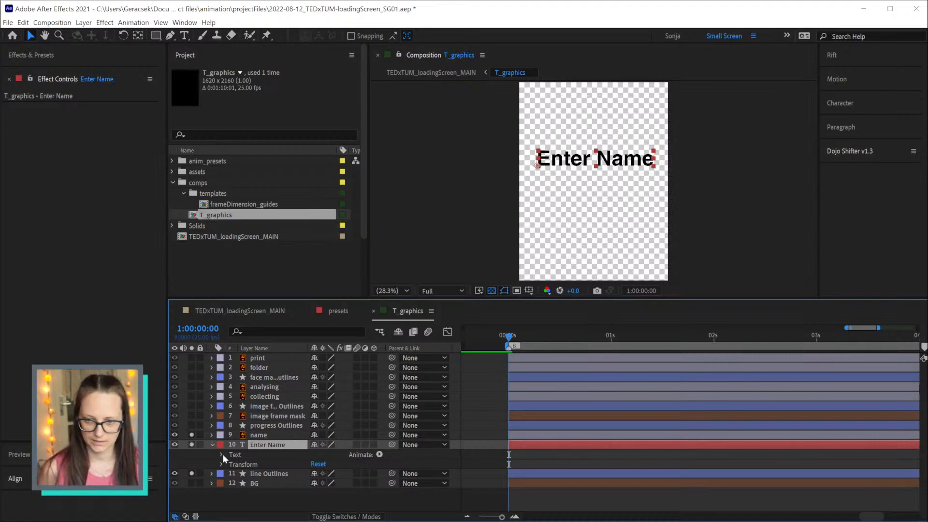
{"action": "left_click", "coordinate": [380, 455]}
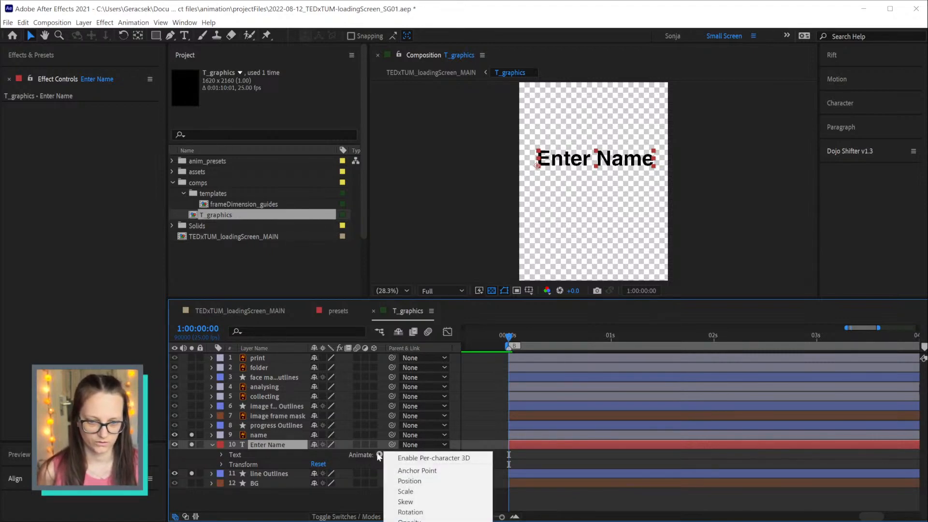
{"action": "left_click", "coordinate": [222, 454]}
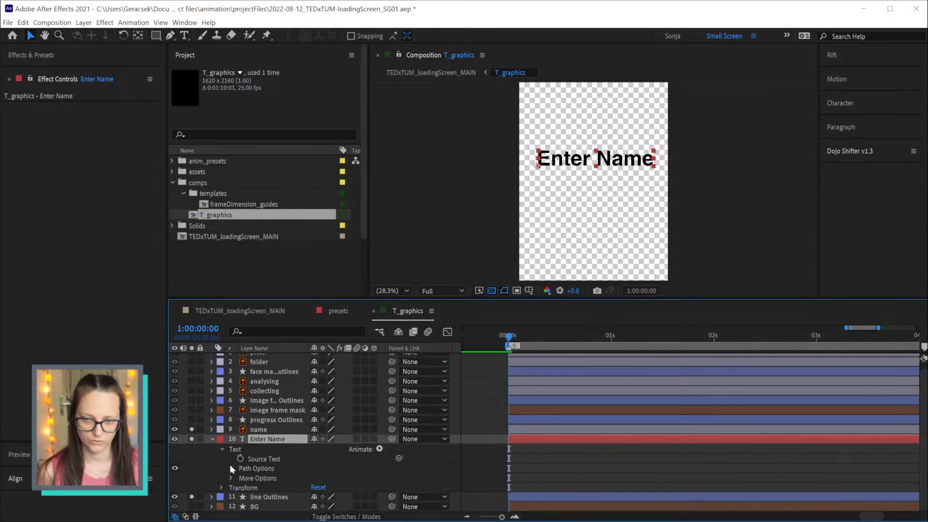
{"action": "left_click", "coordinate": [231, 468]}
{"action": "left_click", "coordinate": [379, 440]}
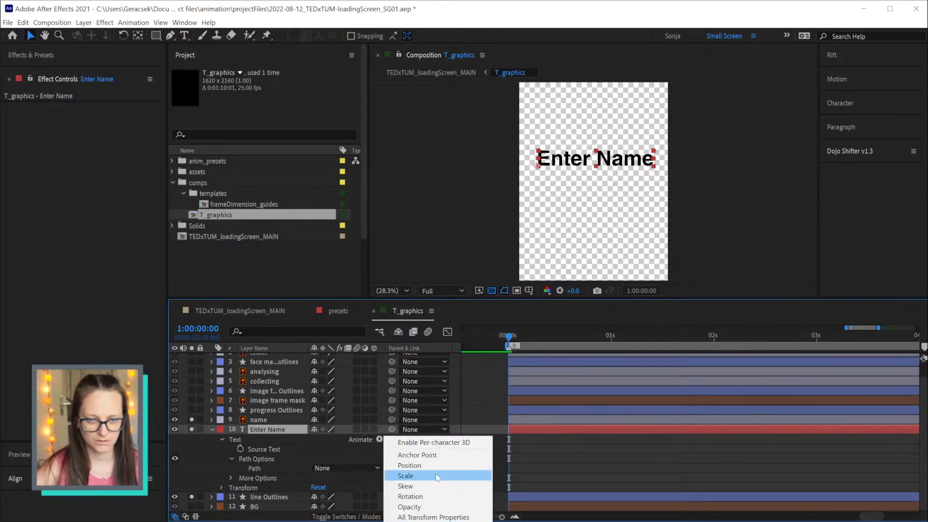
{"action": "left_click", "coordinate": [413, 477]}
Expand the text's More Options and the Range Selector's Advanced settings, and turn on Randomize Order
{"action": "scroll", "coordinate": [228, 477], "scroll_direction": "down", "scroll_amount": 1}
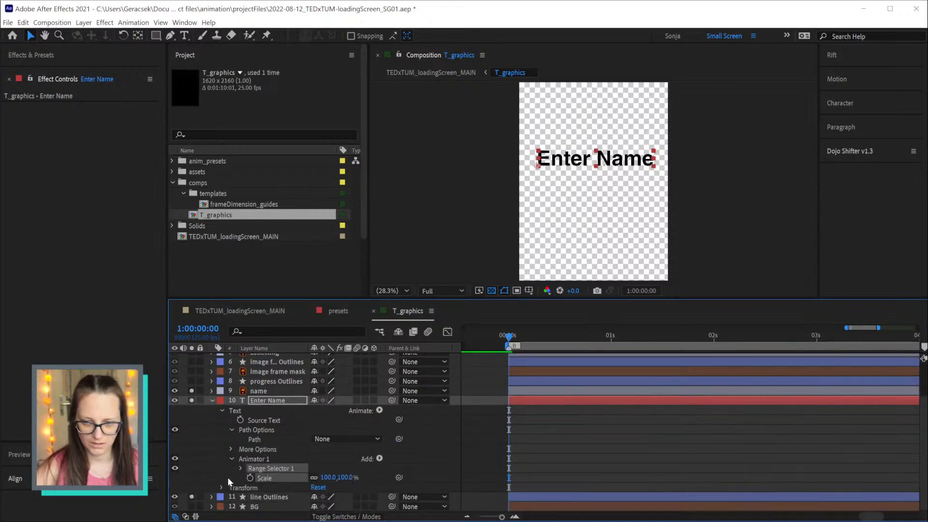
{"action": "left_click", "coordinate": [231, 448]}
{"action": "scroll", "coordinate": [215, 474], "scroll_direction": "down", "scroll_amount": 2}
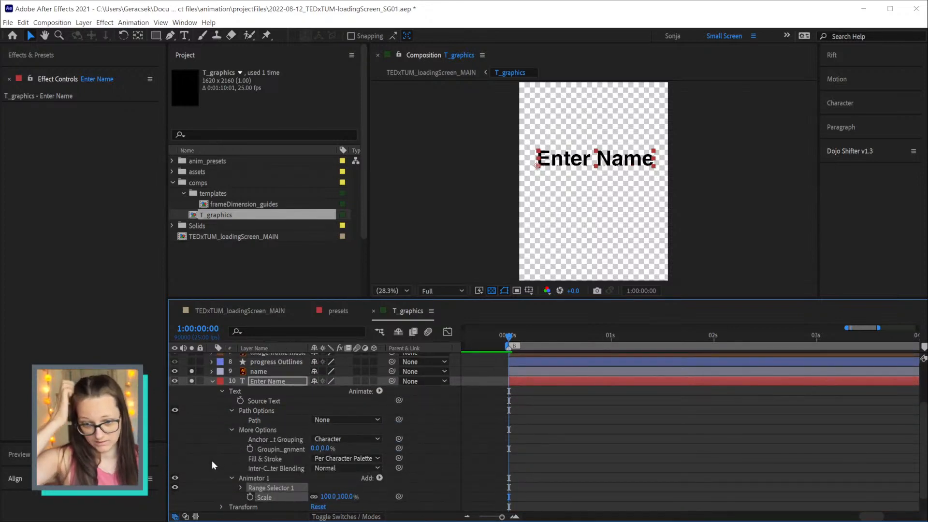
{"action": "left_click", "coordinate": [206, 457]}
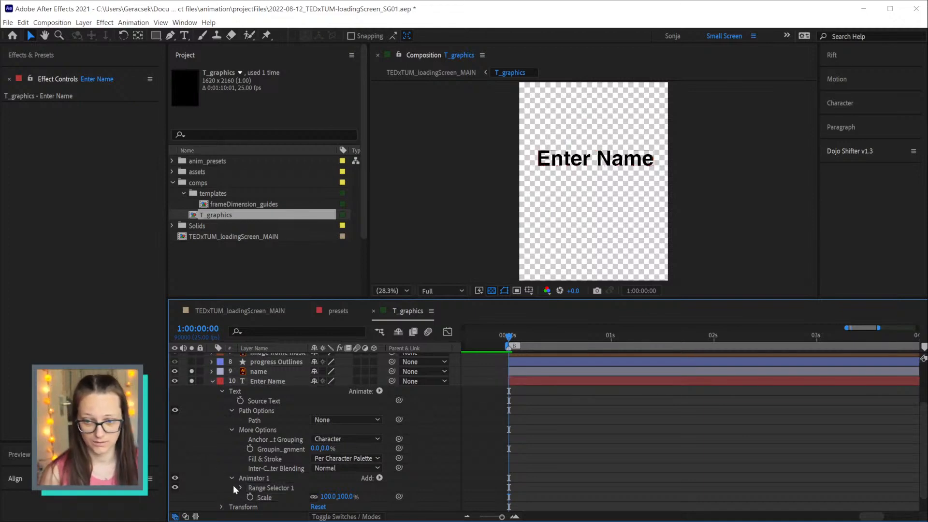
{"action": "left_click", "coordinate": [240, 488]}
{"action": "scroll", "coordinate": [222, 483], "scroll_direction": "down", "scroll_amount": 1}
{"action": "scroll", "coordinate": [220, 476], "scroll_direction": "down", "scroll_amount": 1}
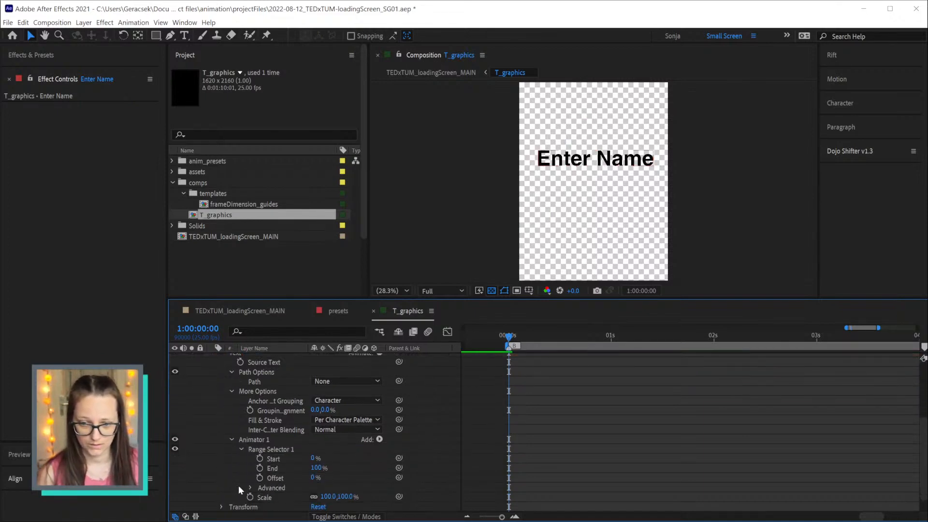
{"action": "left_click", "coordinate": [251, 488]}
{"action": "scroll", "coordinate": [225, 484], "scroll_direction": "down", "scroll_amount": 3}
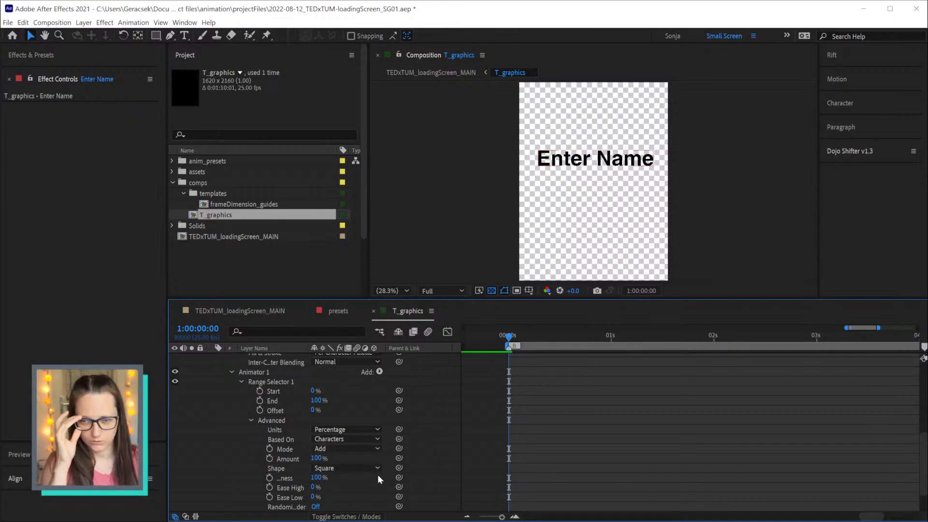
{"action": "scroll", "coordinate": [418, 466], "scroll_direction": "down", "scroll_amount": 2}
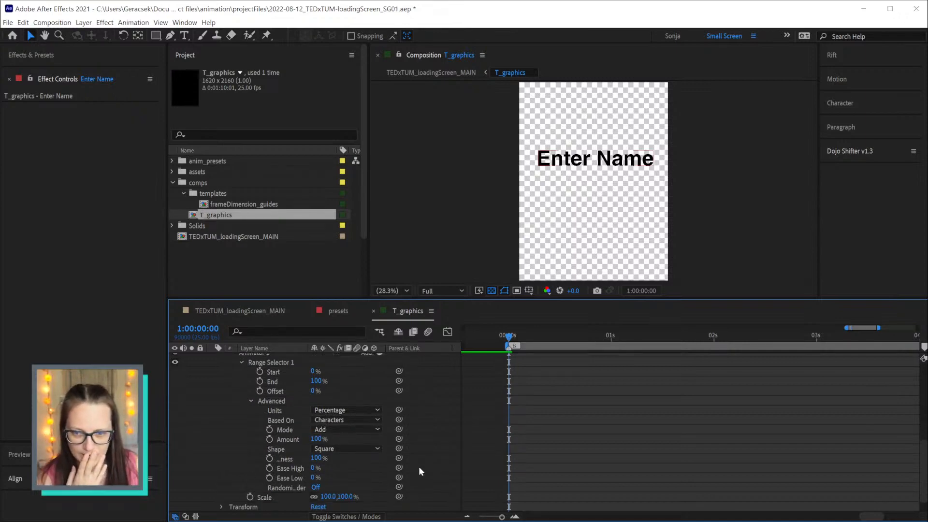
{"action": "left_click", "coordinate": [316, 468]}
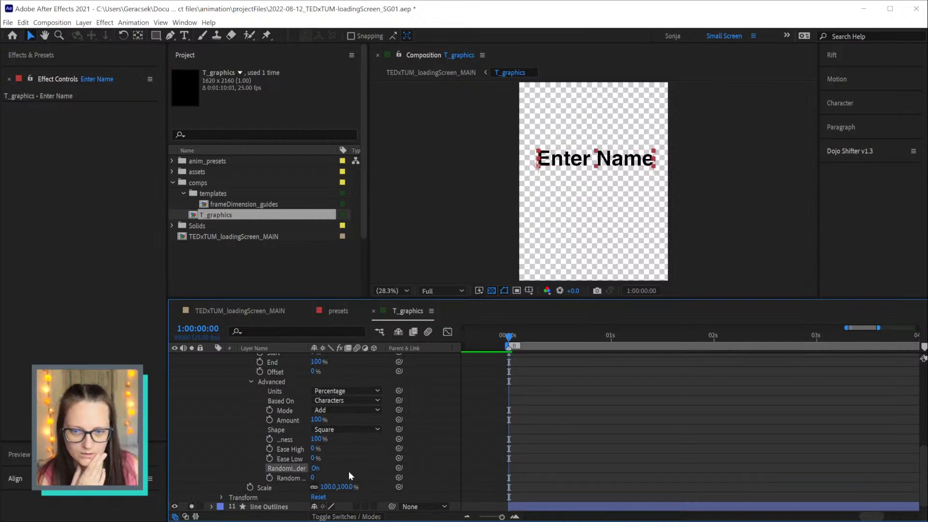
{"action": "left_click", "coordinate": [357, 449]}
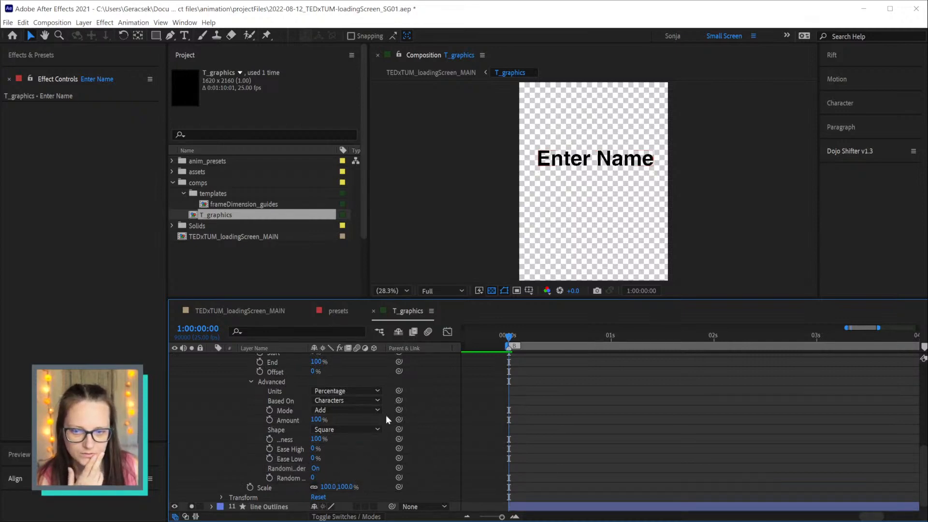
Try a Range Selector Offset of -69% and set it back to 0%
{"action": "left_click_drag", "start_coordinate": [313, 371], "coordinate": [279, 374]}
{"action": "left_click", "coordinate": [316, 372]}
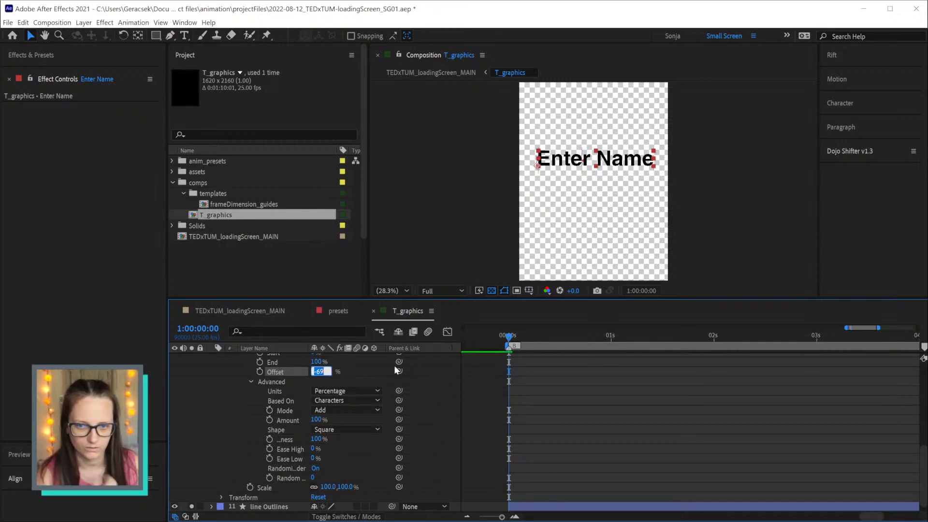
{"action": "type", "text": "0"}
{"action": "key", "text": "Return"}
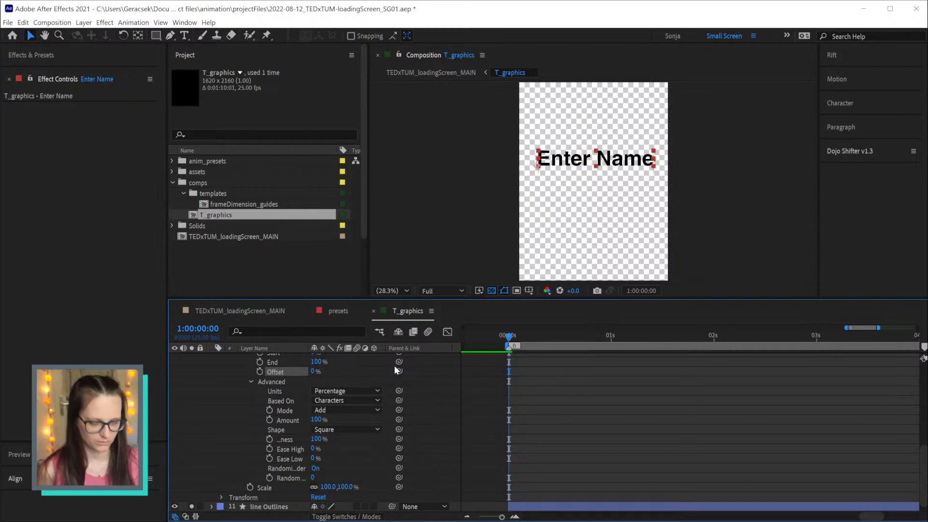
Set the Range Selector's Shape to Ramp Up, with Ease High at 30% and Ease Low at 80%
{"action": "left_click", "coordinate": [356, 430]}
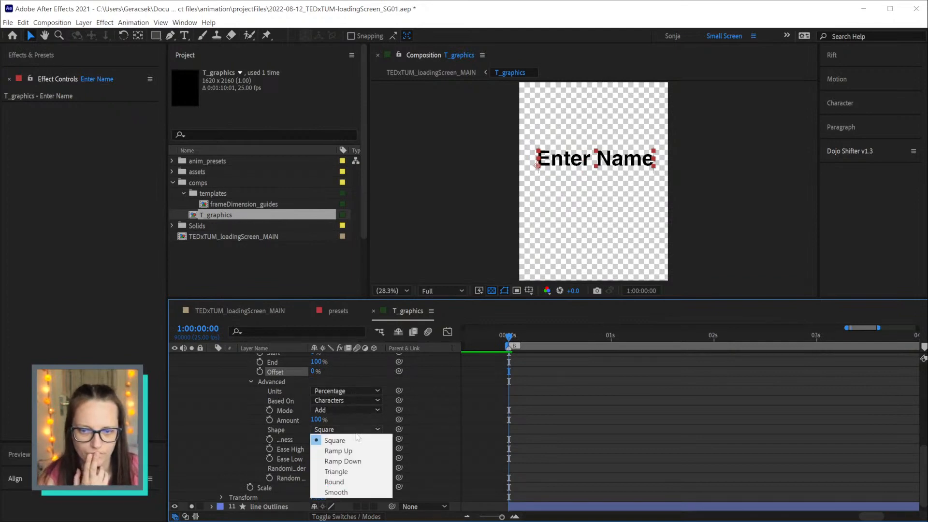
{"action": "left_click", "coordinate": [358, 452]}
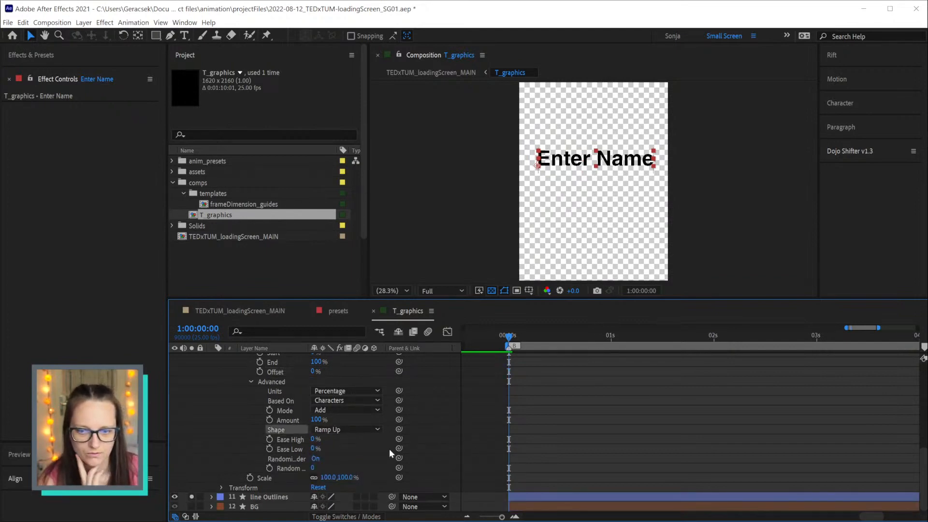
{"action": "left_click", "coordinate": [312, 439]}
{"action": "type", "text": "30"}
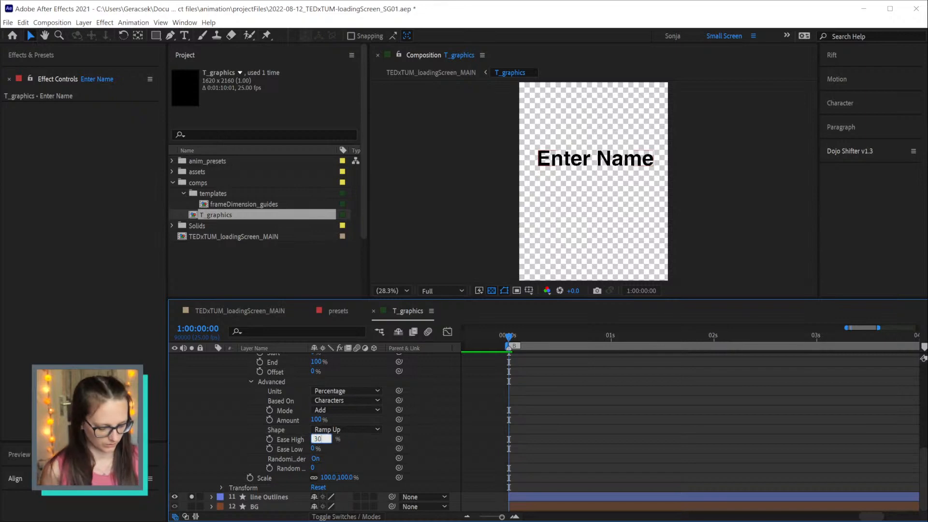
{"action": "key", "text": "Return"}
{"action": "left_click", "coordinate": [313, 449]}
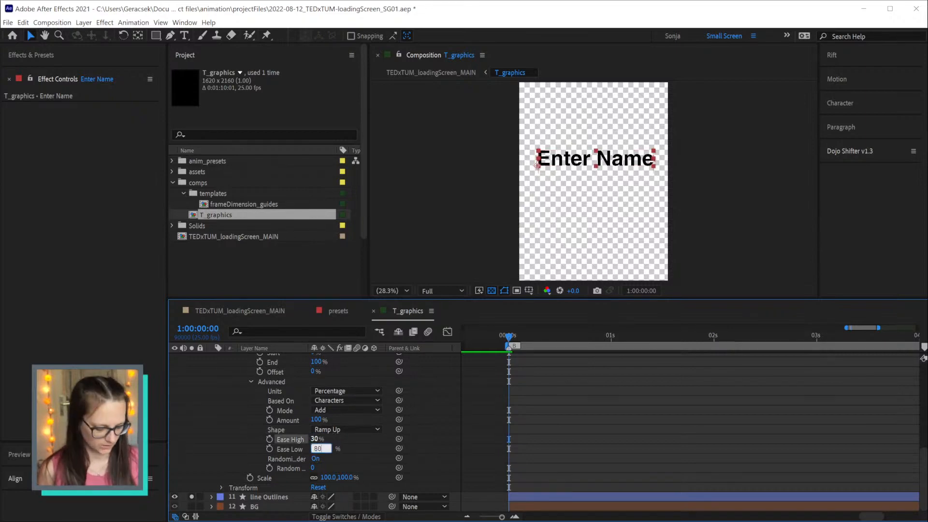
{"action": "type", "text": "80"}
{"action": "key", "text": "Return"}
{"action": "left_click", "coordinate": [428, 434]}
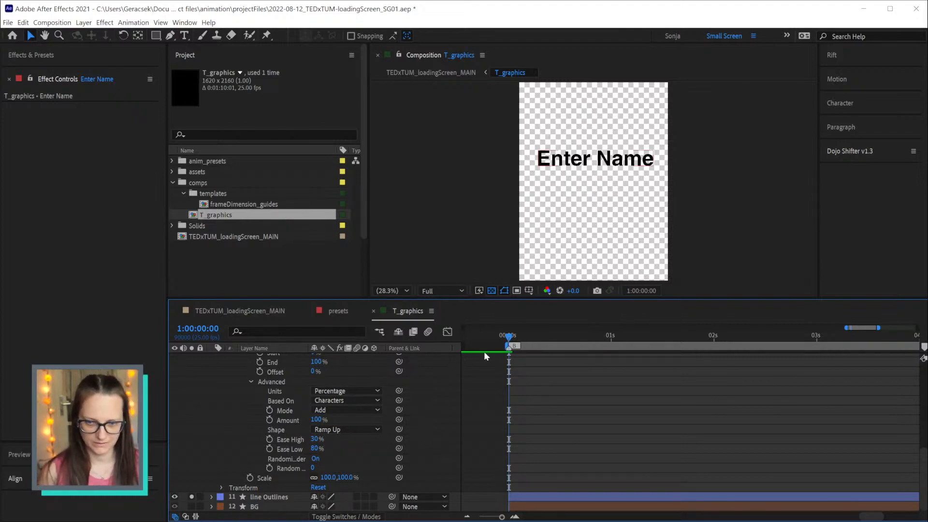
Raise the animator's Scale to 240% and adjust the Range Selector Offset to 72%
{"action": "mouse_move", "coordinate": [509, 337]}
{"action": "left_mouse_down"}
{"action": "mouse_move", "coordinate": [573, 335]}
{"action": "mouse_move", "coordinate": [514, 347]}
{"action": "left_mouse_up"}
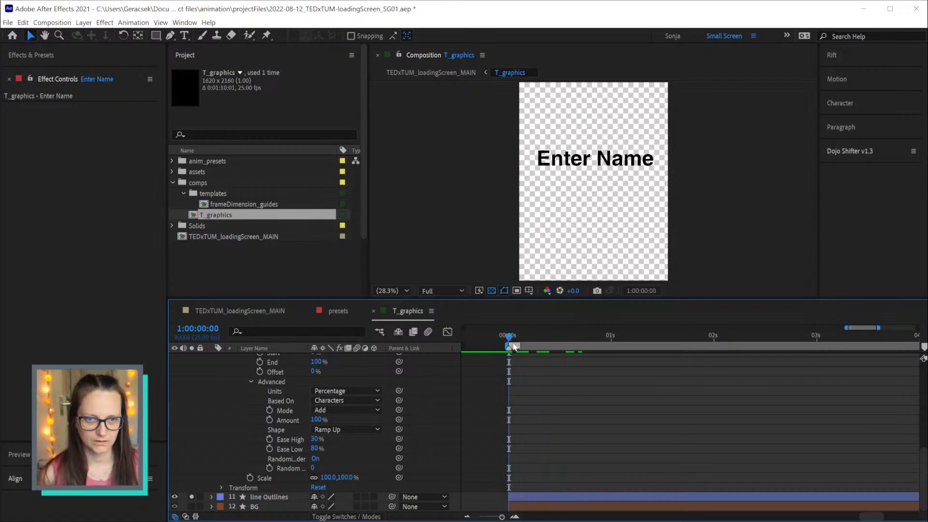
{"action": "scroll", "coordinate": [422, 401], "scroll_direction": "up", "scroll_amount": 2}
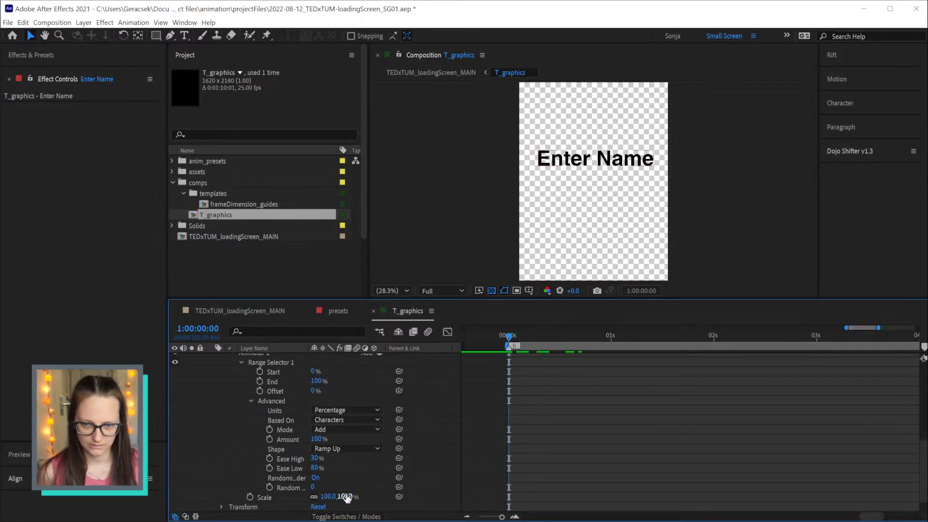
{"action": "left_click_drag", "start_coordinate": [329, 496], "coordinate": [421, 491]}
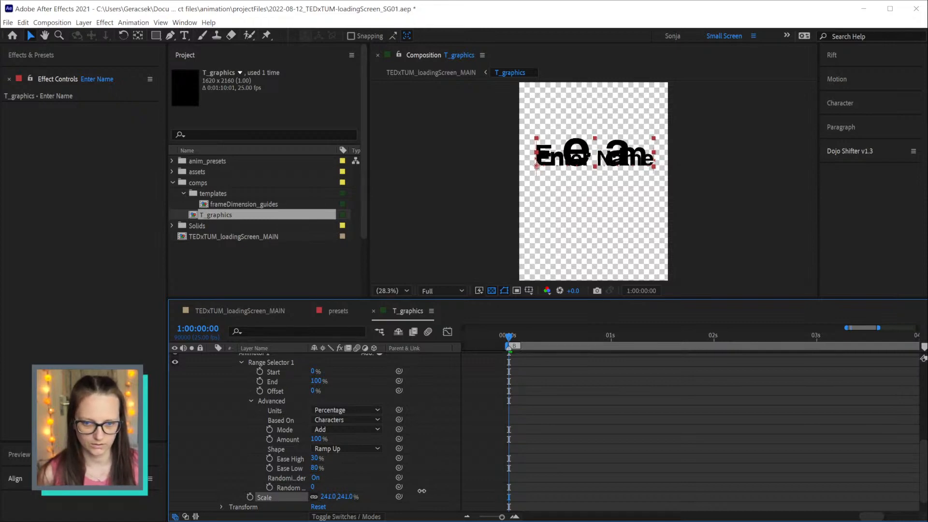
{"action": "left_click_drag", "start_coordinate": [313, 391], "coordinate": [263, 369]}
{"action": "scroll", "coordinate": [219, 420], "scroll_direction": "down", "scroll_amount": 2}
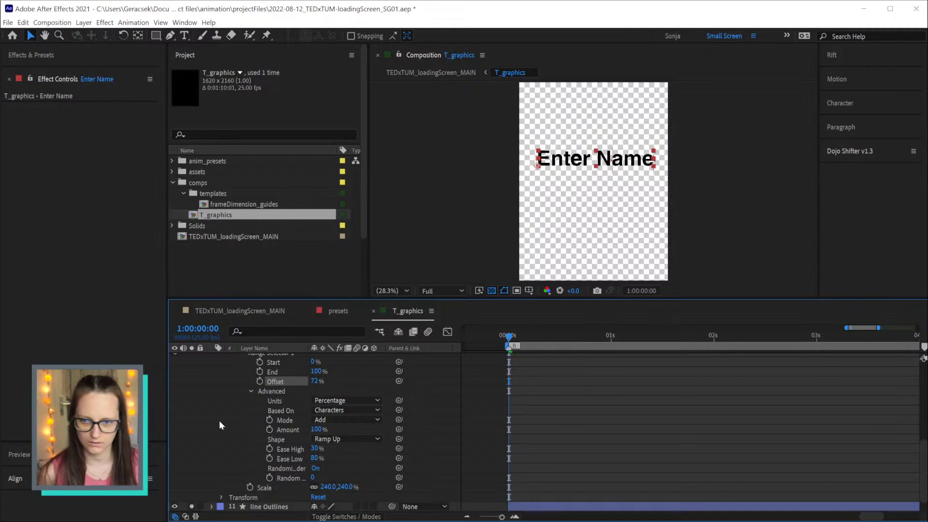
Turn the original name layer into an unsoloed guide layer and set its label colour to None
{"action": "scroll", "coordinate": [207, 423], "scroll_direction": "up", "scroll_amount": 10}
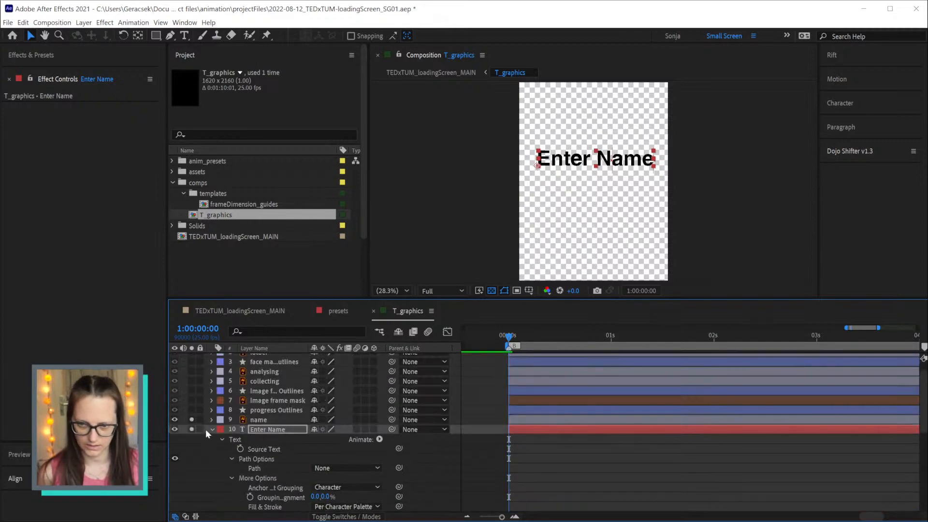
{"action": "right_click", "coordinate": [263, 420]}
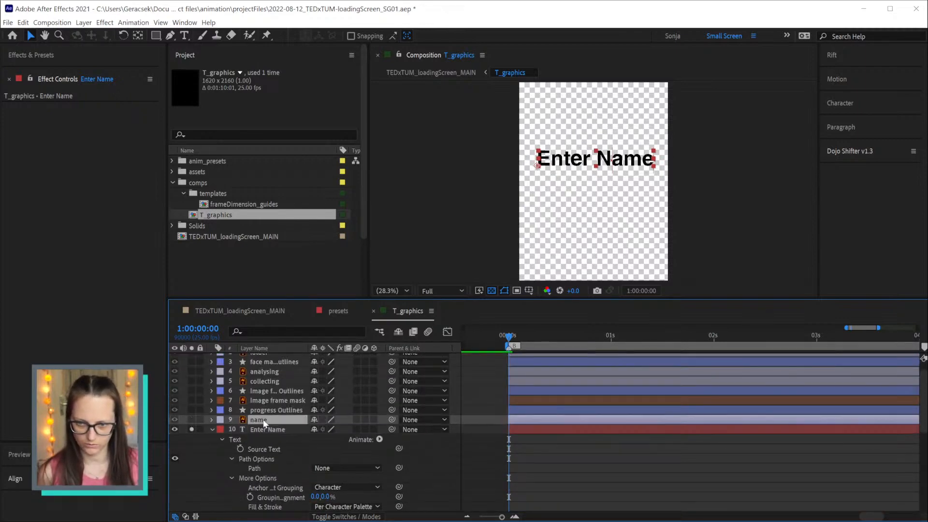
{"action": "left_click", "coordinate": [294, 239]}
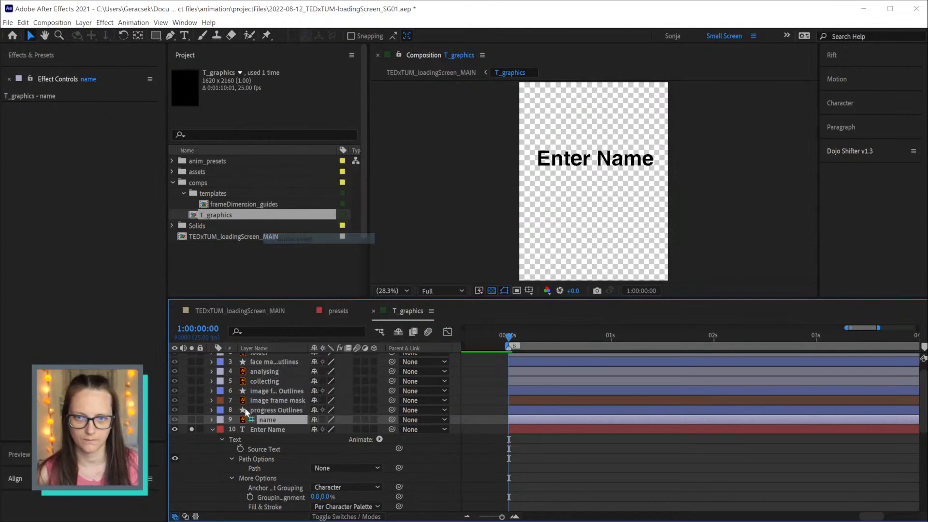
{"action": "left_click", "coordinate": [219, 419]}
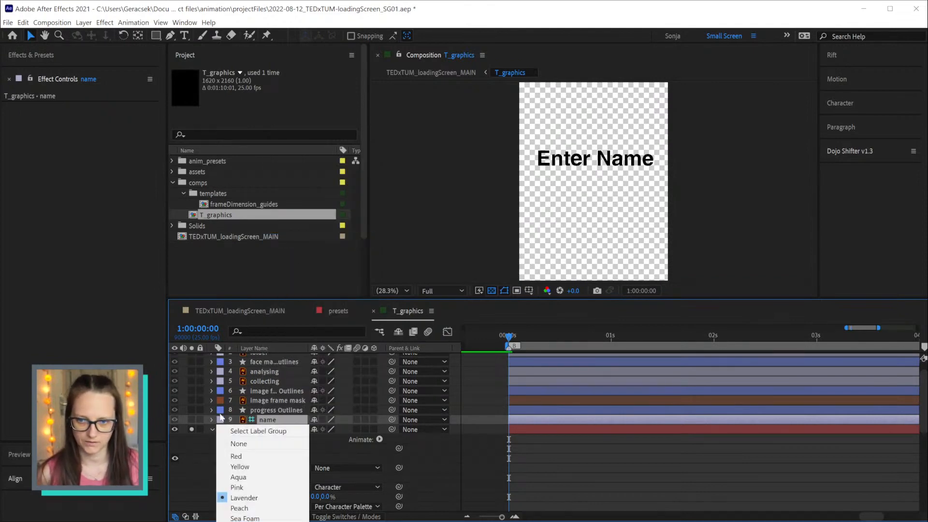
{"action": "left_click", "coordinate": [263, 446]}
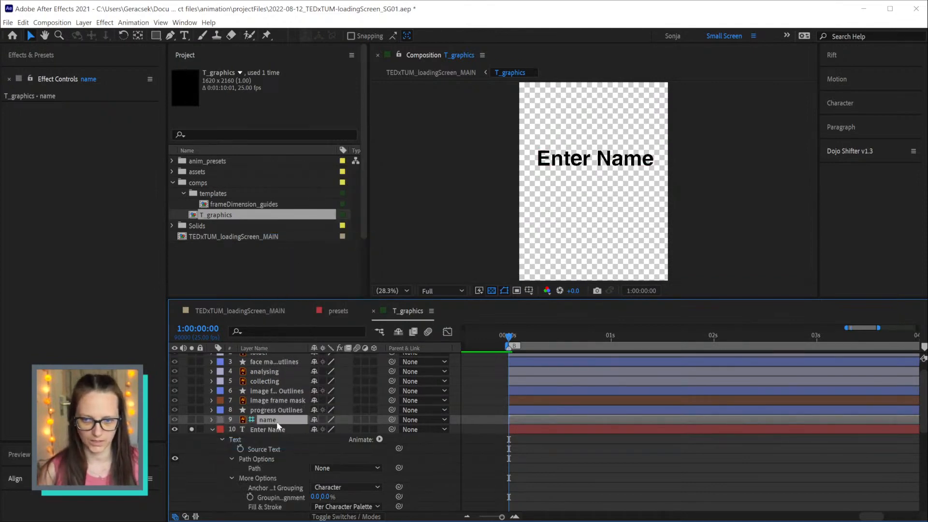
{"action": "scroll", "coordinate": [276, 422], "scroll_direction": "down", "scroll_amount": 5}
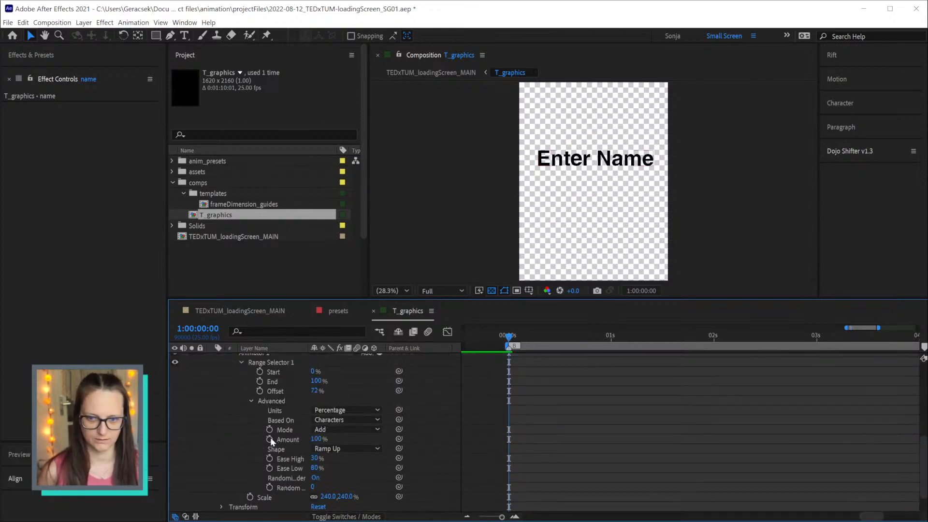
Set the Enter Name layer's Range Selector Offset to 100% and the animator's Scale to 0%
{"action": "scroll", "coordinate": [280, 413], "scroll_direction": "up", "scroll_amount": 6}
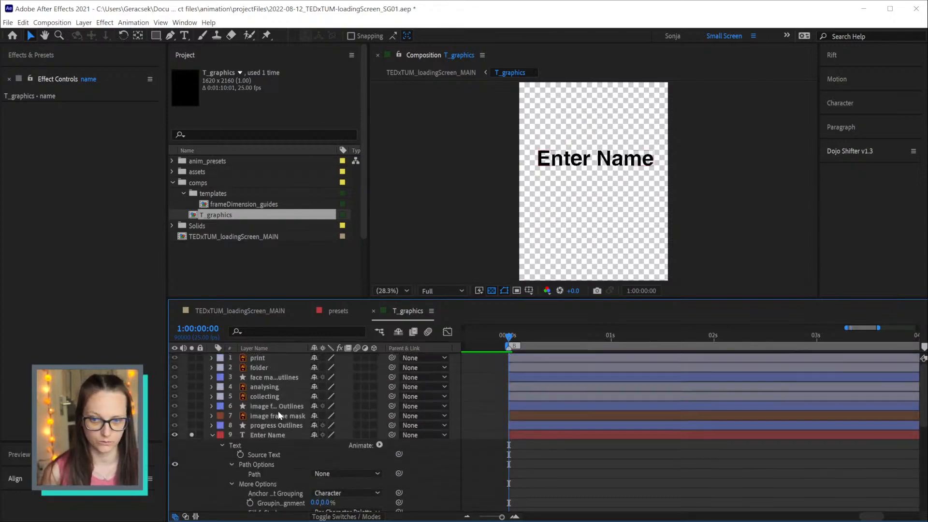
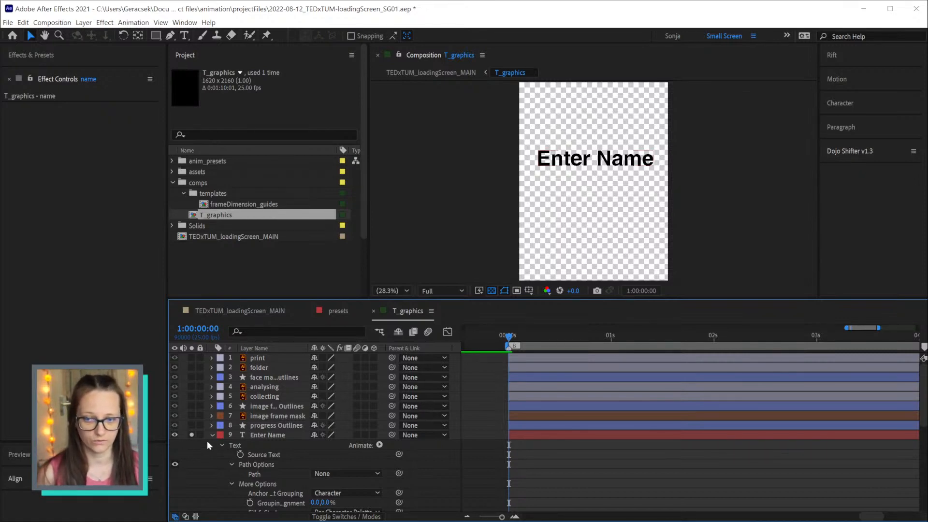
{"action": "left_click", "coordinate": [284, 434]}
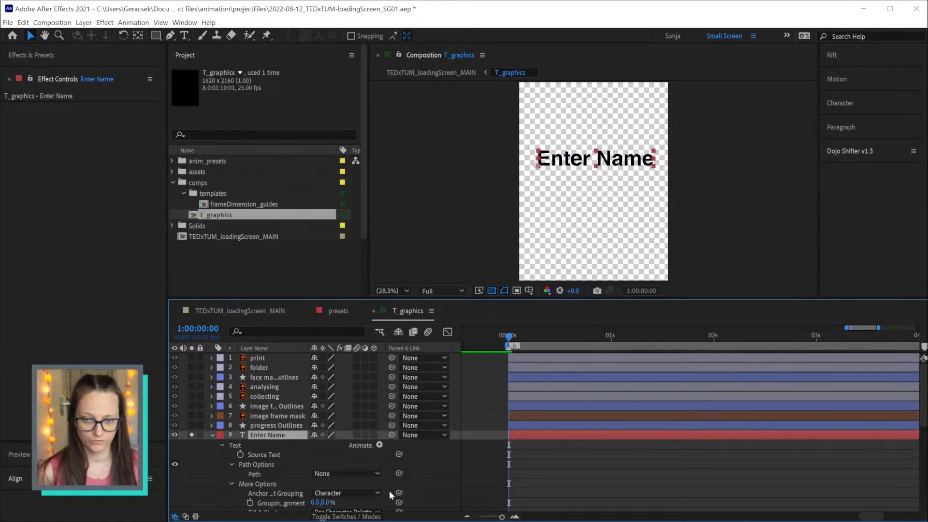
{"action": "scroll", "coordinate": [455, 468], "scroll_direction": "down", "scroll_amount": 4}
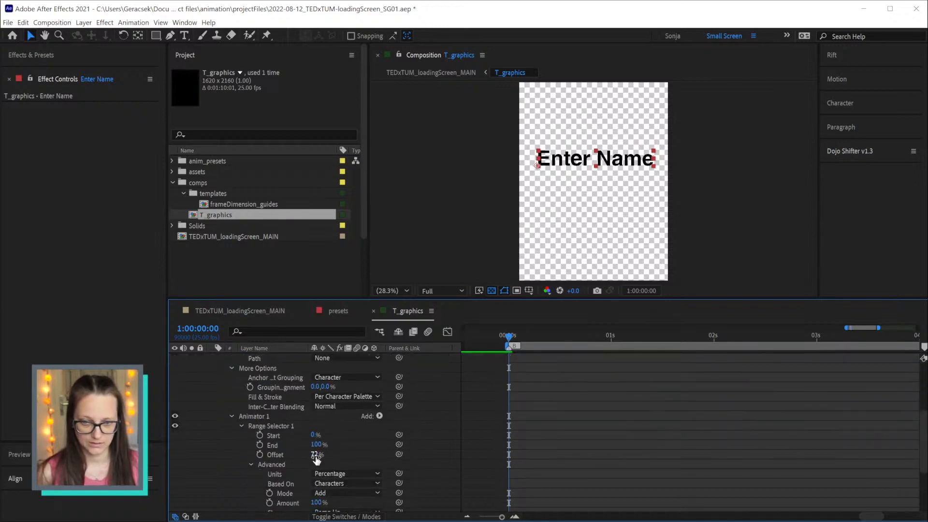
{"action": "left_click_drag", "start_coordinate": [315, 455], "coordinate": [356, 453]}
{"action": "scroll", "coordinate": [358, 454], "scroll_direction": "down", "scroll_amount": 2}
{"action": "scroll", "coordinate": [380, 479], "scroll_direction": "down", "scroll_amount": 2}
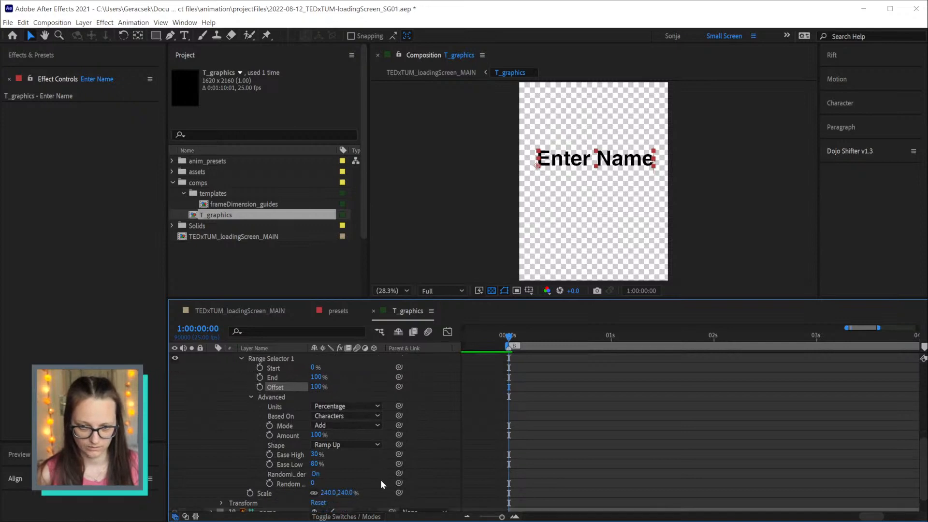
{"action": "left_click", "coordinate": [348, 495]}
{"action": "type", "text": "0"}
{"action": "key", "text": "Return"}
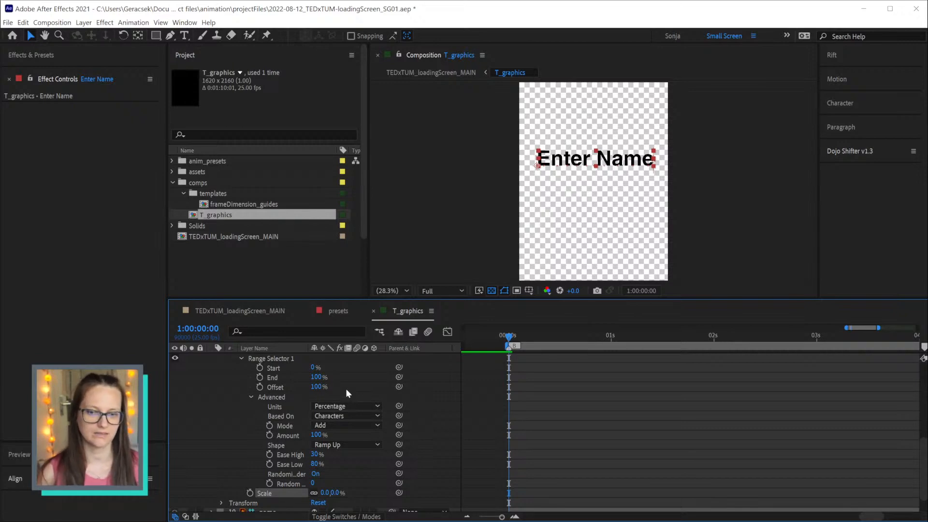
Set the Range Selector Offset to -100% and keyframe it at the composition start, 1:00:00:00
{"action": "left_click", "coordinate": [319, 386]}
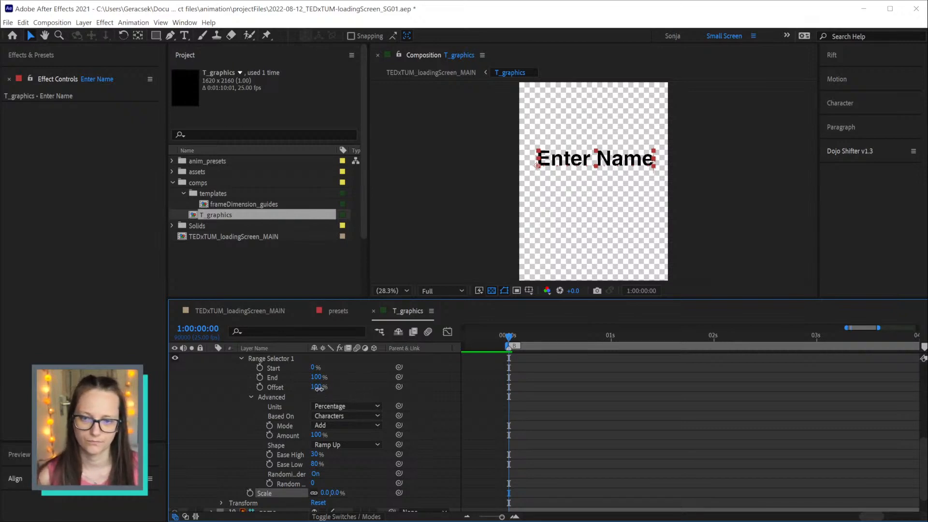
{"action": "type", "text": "-100"}
{"action": "key", "text": "Return"}
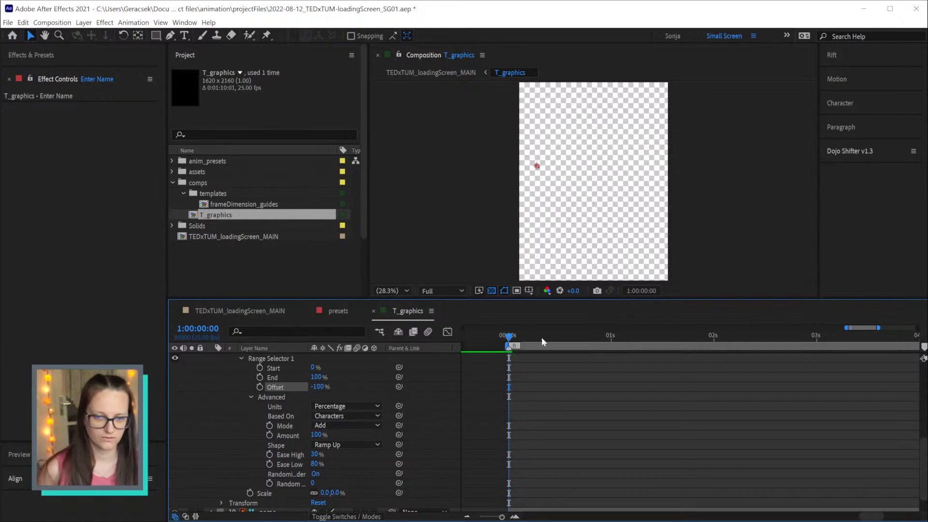
{"action": "mouse_move", "coordinate": [515, 337]}
{"action": "left_mouse_down"}
{"action": "mouse_move", "coordinate": [595, 339]}
{"action": "mouse_move", "coordinate": [509, 337]}
{"action": "left_mouse_up"}
{"action": "left_click", "coordinate": [260, 386]}
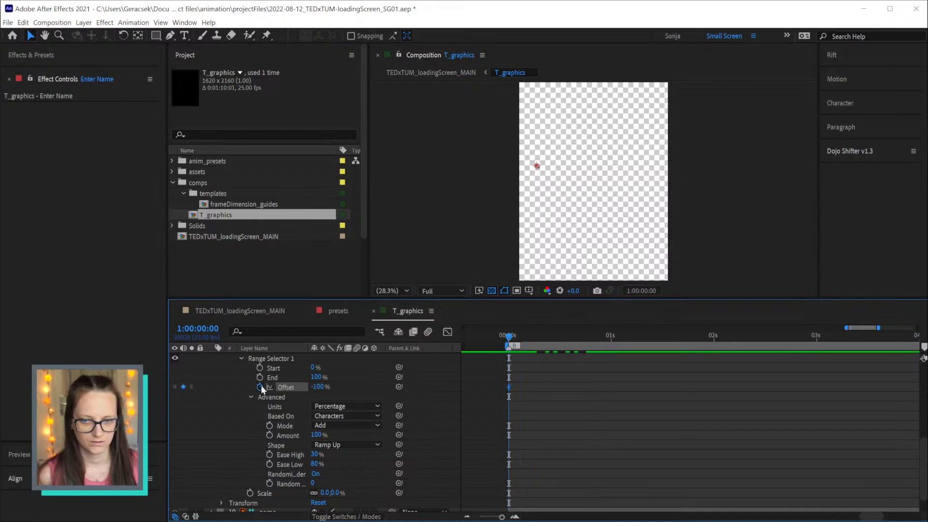
Add a second Offset keyframe of 100% at 1:00:00:20
{"action": "key", "text": "shift+Page_Down"}
{"action": "key", "text": "shift+Page_Down"}
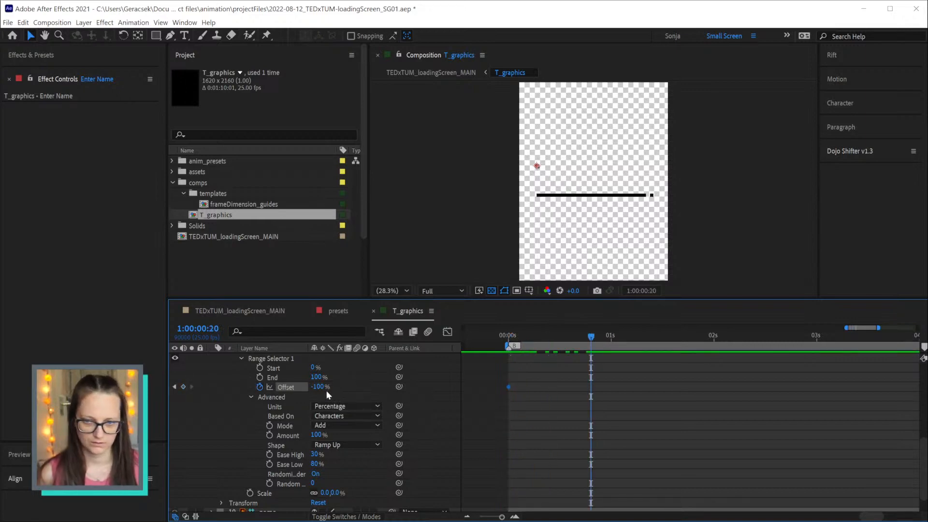
{"action": "type", "text": "100"}
{"action": "key", "text": "Return"}
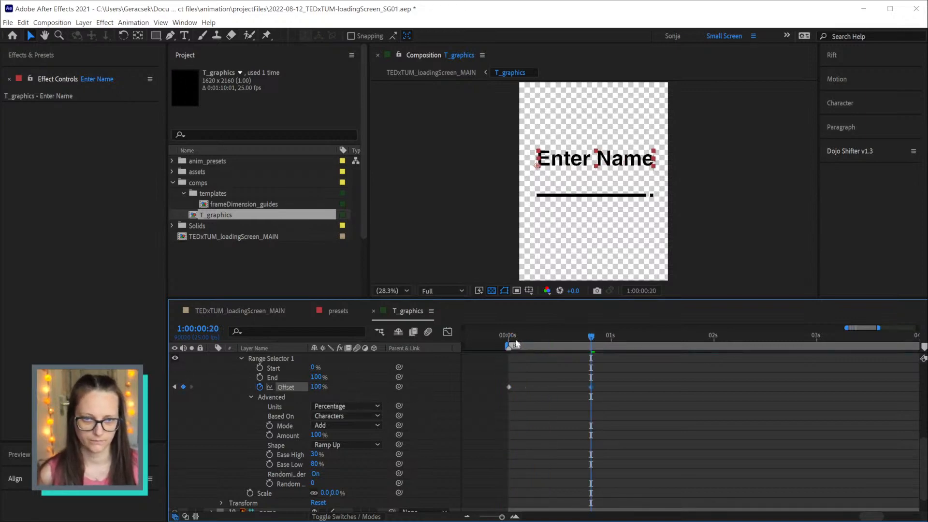
Preview the Enter Name scale animation from the start and scrub through its keyframes
{"action": "left_click", "coordinate": [508, 339]}
{"action": "key", "text": "space"}
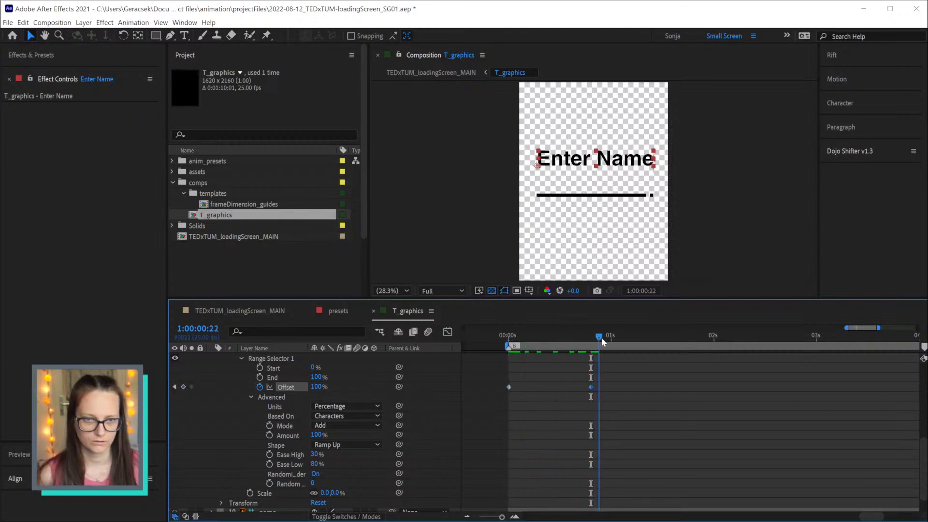
{"action": "left_click_drag", "start_coordinate": [510, 343], "coordinate": [593, 341]}
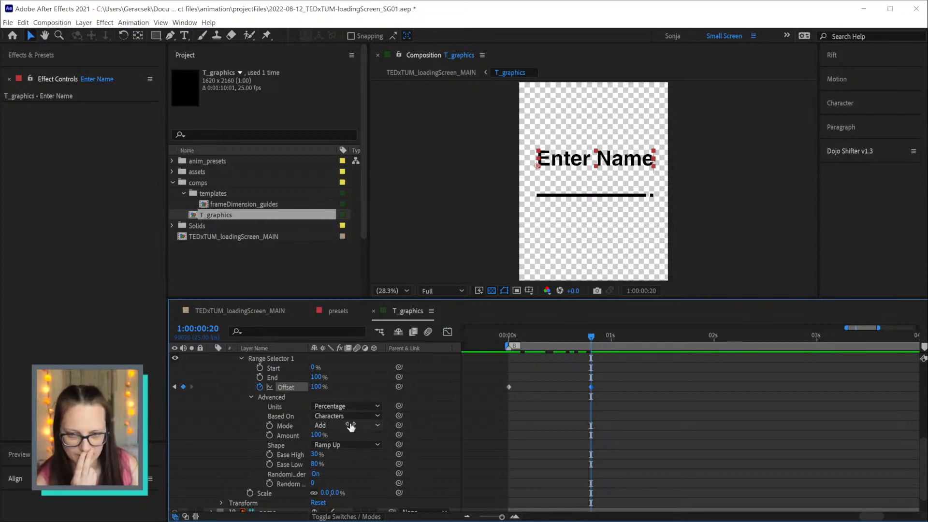
Try a different Grouping Alignment for the Enter Name text, check it in the animation, and undo the change
{"action": "scroll", "coordinate": [421, 467], "scroll_direction": "up", "scroll_amount": 3}
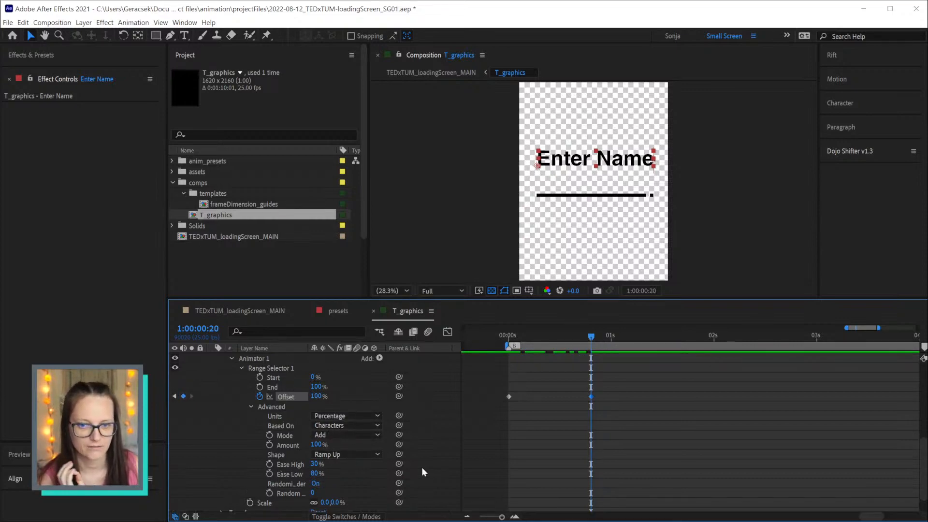
{"action": "scroll", "coordinate": [422, 466], "scroll_direction": "up", "scroll_amount": 3}
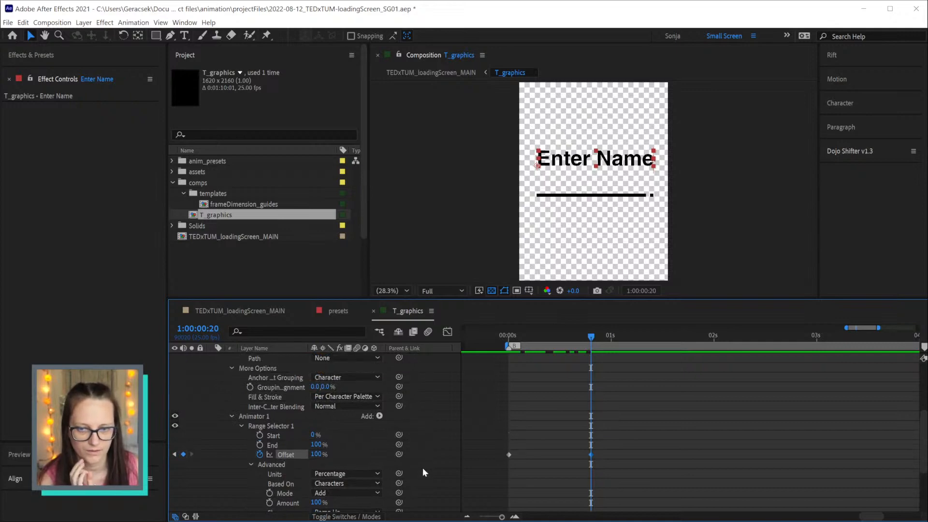
{"action": "left_click_drag", "start_coordinate": [322, 387], "coordinate": [382, 387]}
{"action": "left_click_drag", "start_coordinate": [522, 335], "coordinate": [551, 340]}
{"action": "key", "text": "ctrl+z"}
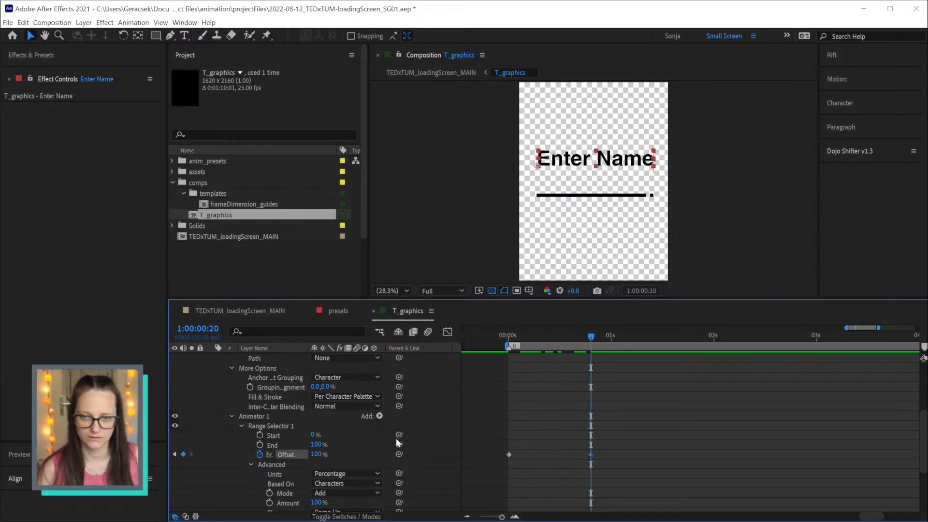
{"action": "scroll", "coordinate": [412, 423], "scroll_direction": "up", "scroll_amount": 4}
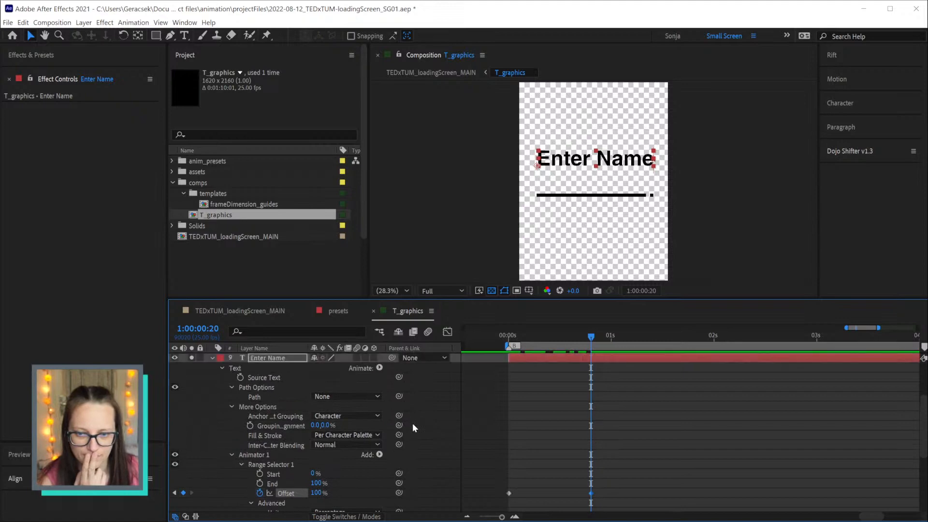
{"action": "scroll", "coordinate": [413, 423], "scroll_direction": "down", "scroll_amount": 2}
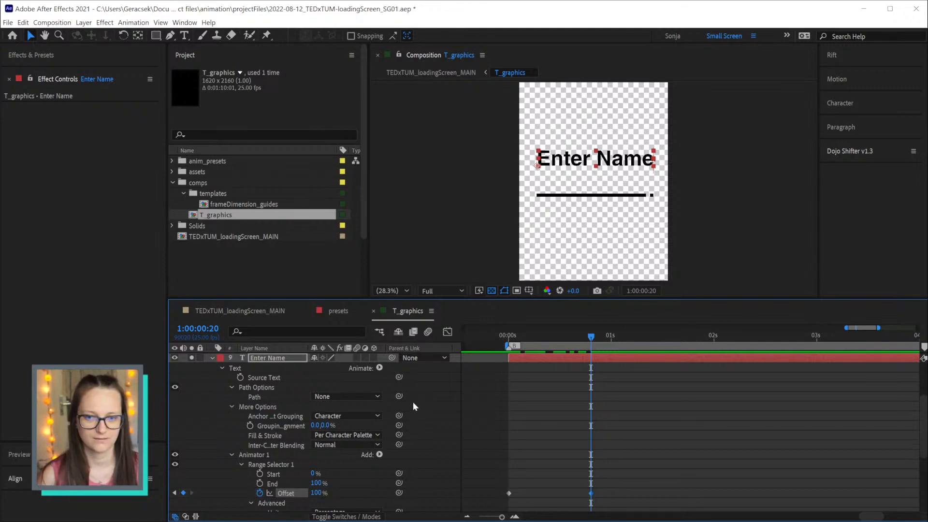
Examine the Range Selector's advanced options on the Enter Name text animator, including the Based On choices
{"action": "scroll", "coordinate": [424, 415], "scroll_direction": "down", "scroll_amount": 3}
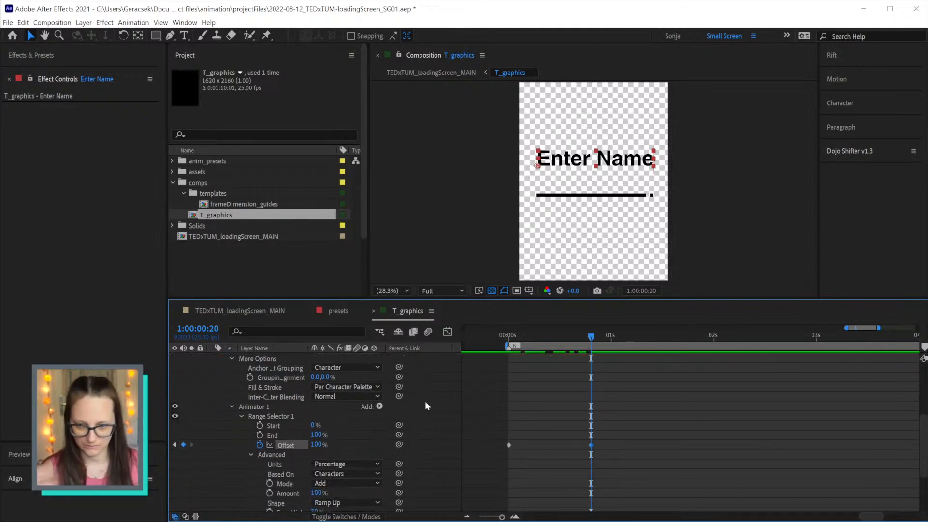
{"action": "scroll", "coordinate": [425, 405], "scroll_direction": "down", "scroll_amount": 3}
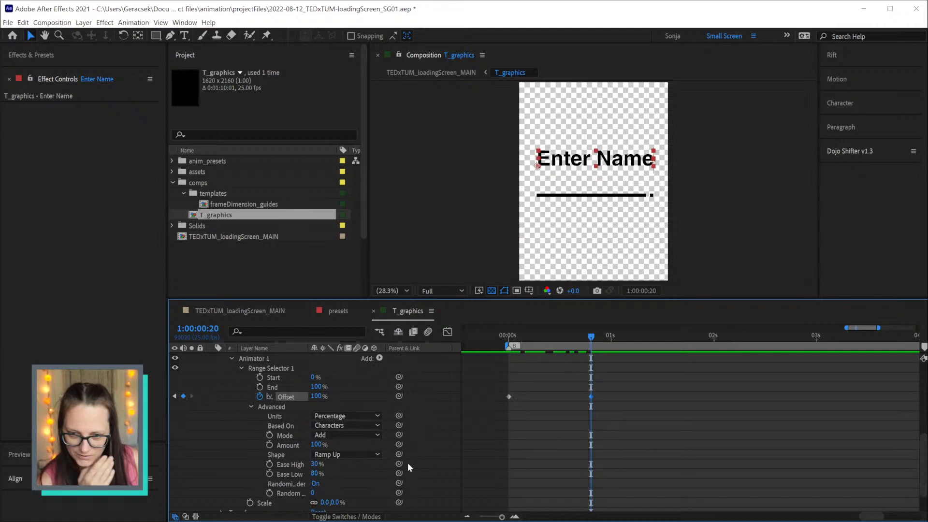
{"action": "left_click", "coordinate": [363, 425]}
{"action": "left_click", "coordinate": [428, 419]}
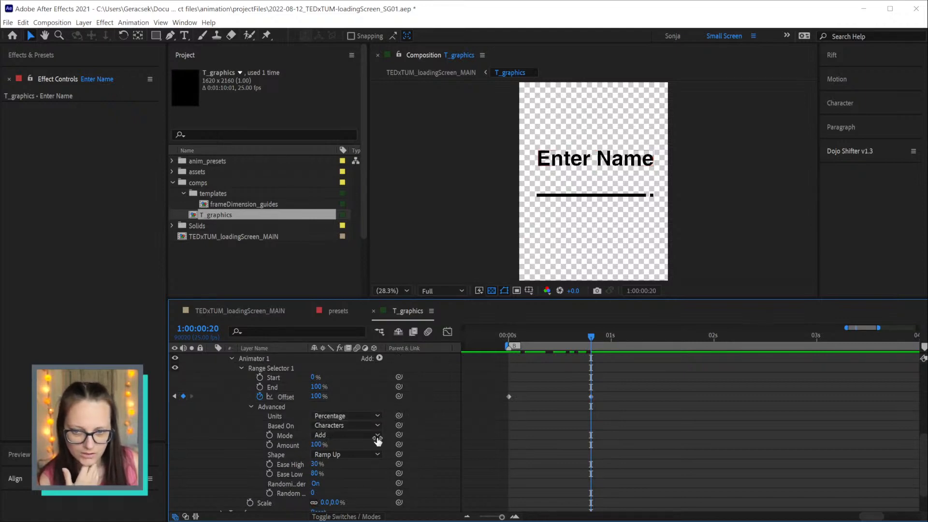
{"action": "scroll", "coordinate": [419, 447], "scroll_direction": "down", "scroll_amount": 2}
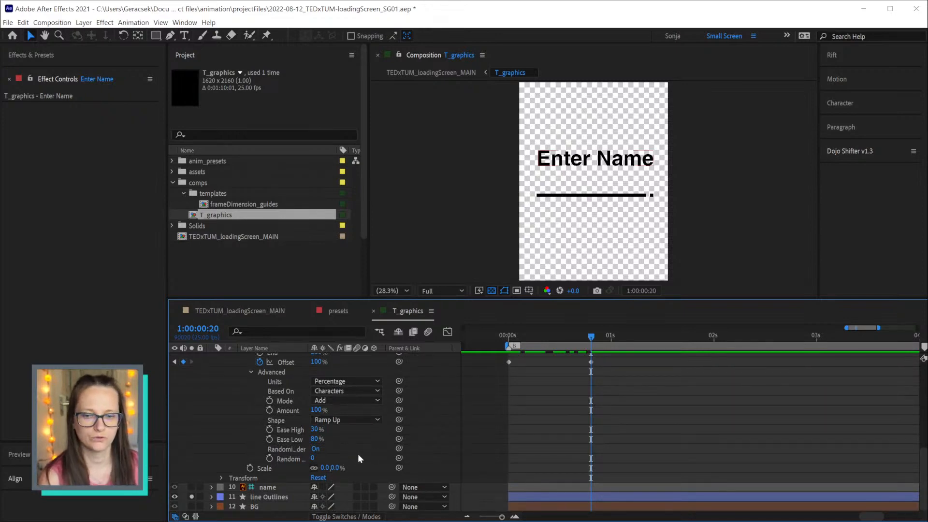
{"action": "scroll", "coordinate": [358, 454], "scroll_direction": "up", "scroll_amount": 5}
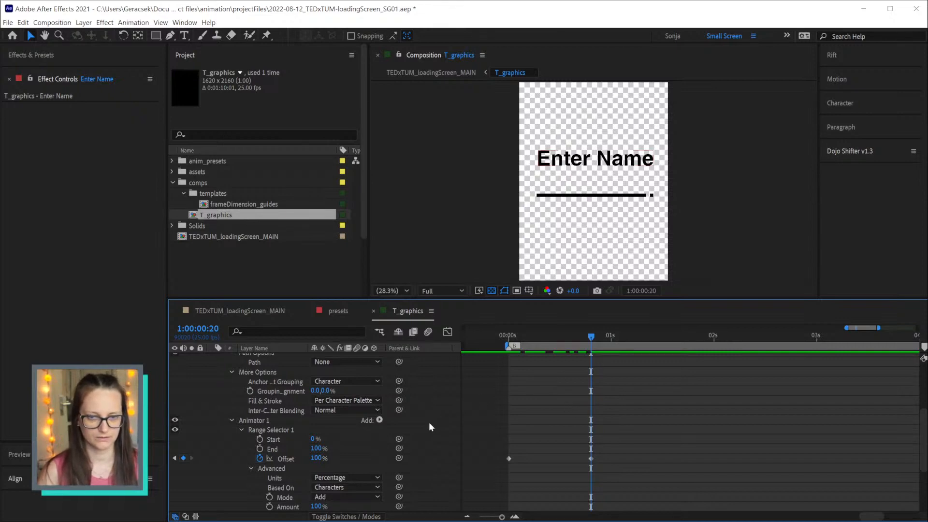
At frame 10, raise the Enter Name text animator's Scale to 350%
{"action": "left_click_drag", "start_coordinate": [516, 342], "coordinate": [549, 340]}
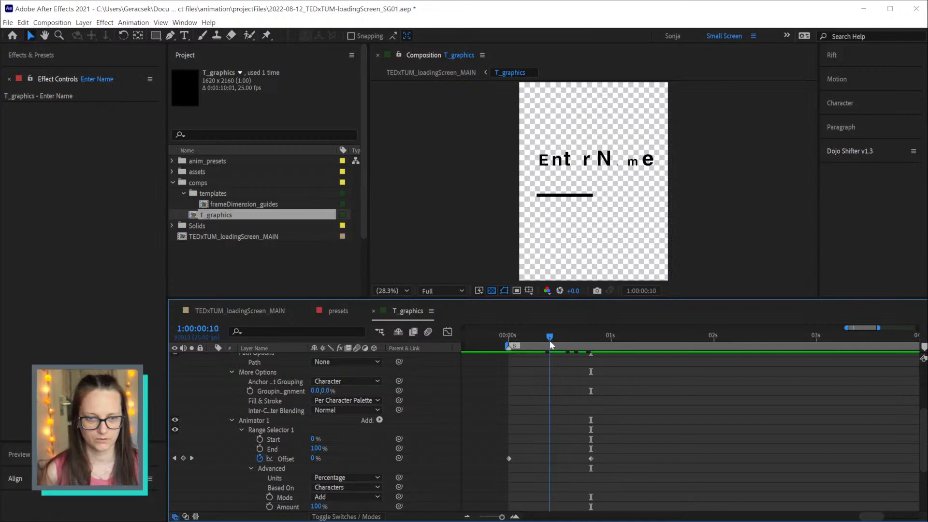
{"action": "scroll", "coordinate": [427, 444], "scroll_direction": "down", "scroll_amount": 4}
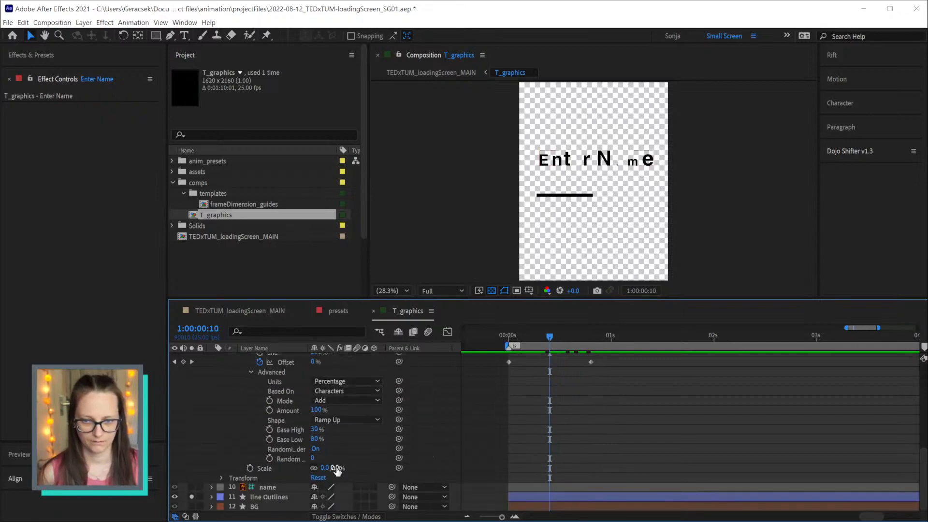
{"action": "left_click_drag", "start_coordinate": [317, 467], "coordinate": [535, 467]}
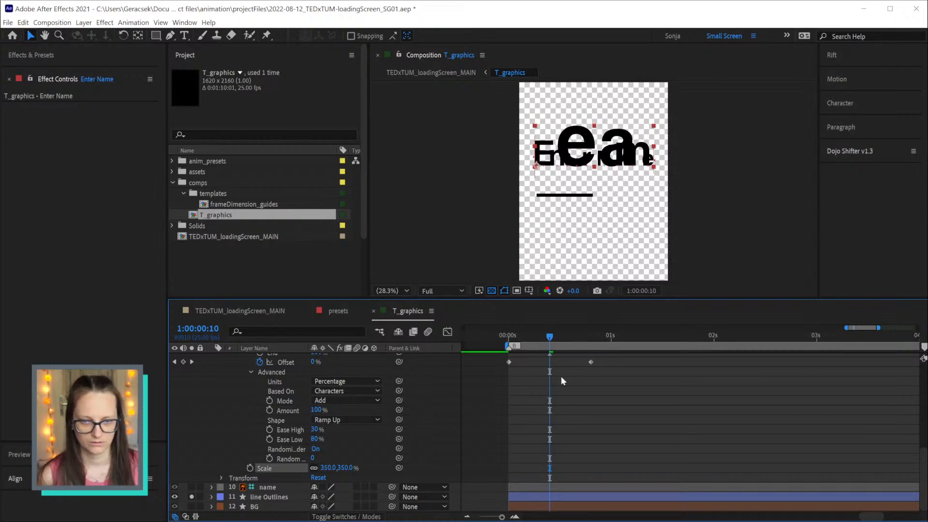
Keyframe the animator's Scale at 0% on frame 0, and scrub the first frames to check the growth
{"action": "left_click", "coordinate": [509, 337]}
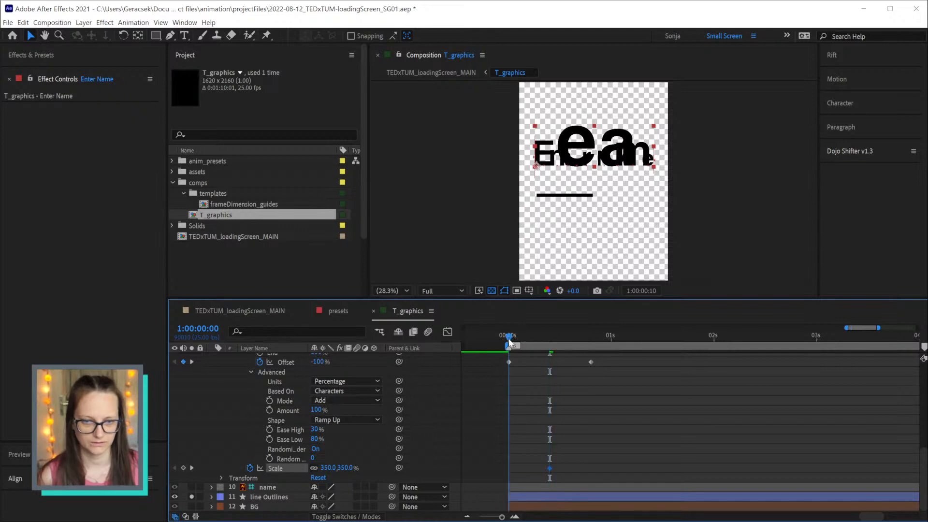
{"action": "left_click", "coordinate": [343, 468]}
{"action": "type", "text": "0"}
{"action": "key", "text": "Return"}
{"action": "mouse_move", "coordinate": [510, 338]}
{"action": "left_mouse_down"}
{"action": "mouse_move", "coordinate": [605, 340]}
{"action": "mouse_move", "coordinate": [509, 345]}
{"action": "mouse_move", "coordinate": [526, 344]}
{"action": "mouse_move", "coordinate": [516, 340]}
{"action": "left_mouse_up"}
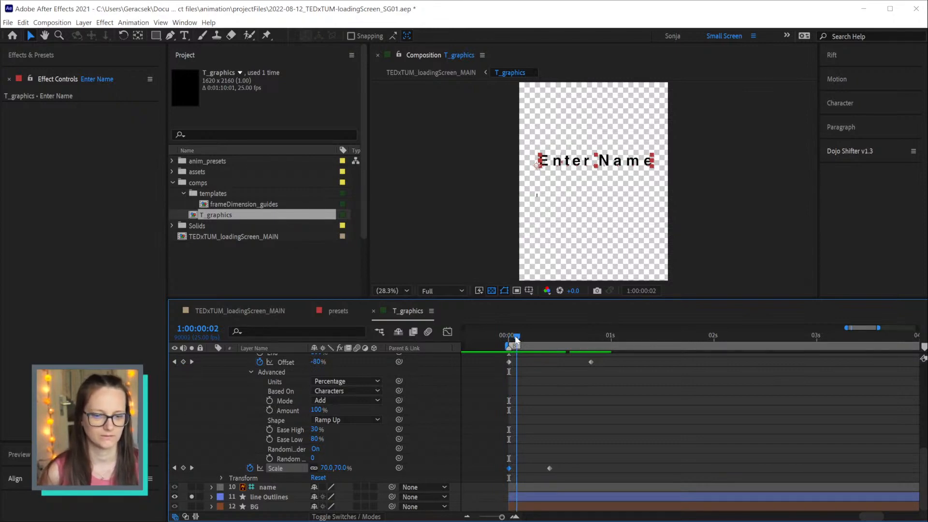
{"action": "left_click_drag", "start_coordinate": [516, 340], "coordinate": [509, 339]}
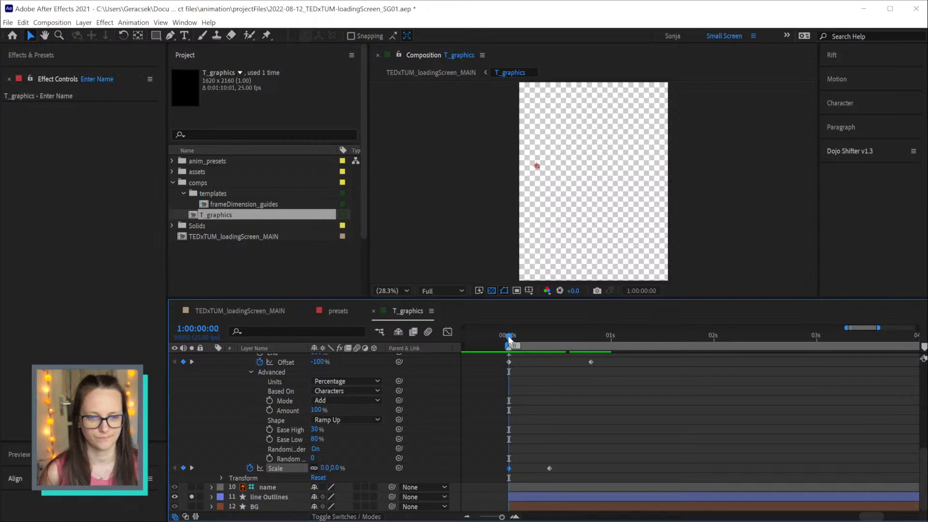
Convert both animator Scale keyframes to hold keyframes so the value jumps without interpolation
{"action": "left_click_drag", "start_coordinate": [504, 482], "coordinate": [559, 457]}
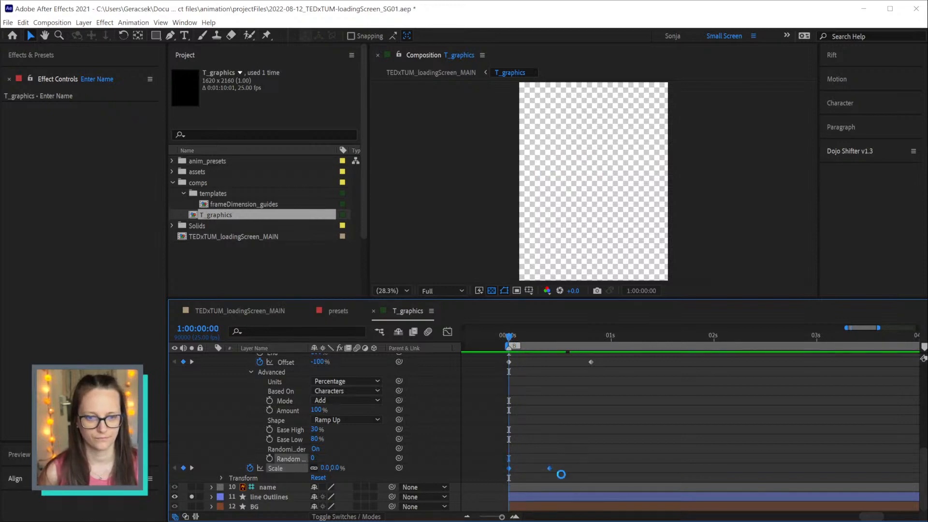
{"action": "right_click", "coordinate": [548, 468]}
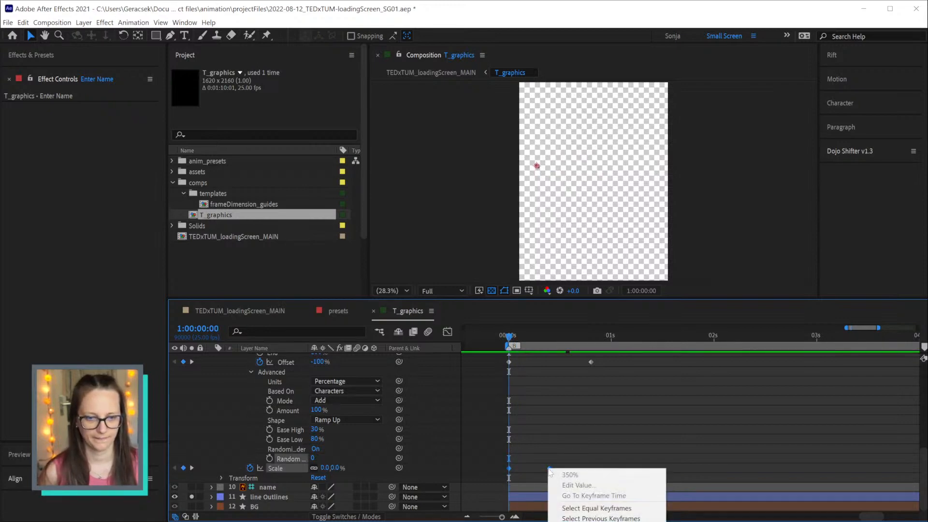
{"action": "left_click", "coordinate": [583, 521]}
{"action": "left_click", "coordinate": [583, 445]}
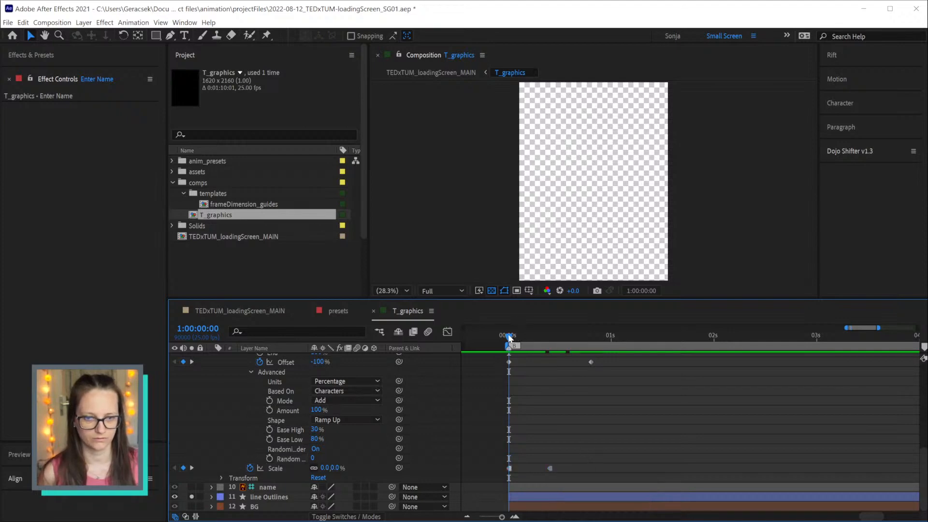
{"action": "mouse_move", "coordinate": [509, 338]}
{"action": "left_mouse_down"}
{"action": "mouse_move", "coordinate": [587, 341]}
{"action": "mouse_move", "coordinate": [533, 339]}
{"action": "mouse_move", "coordinate": [586, 338]}
{"action": "mouse_move", "coordinate": [501, 352]}
{"action": "left_mouse_up"}
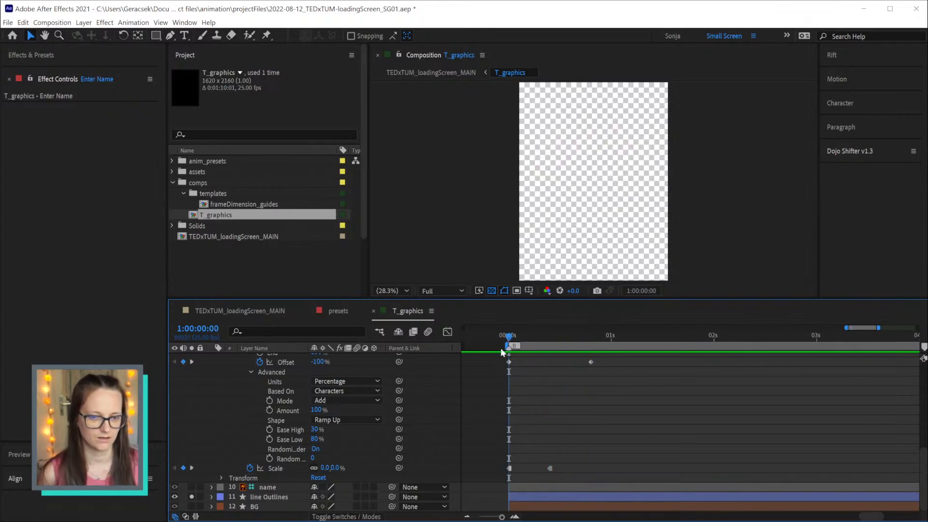
Move the second Scale keyframe from frame 10 to frame 5 and set its value to 200%
{"action": "key", "text": "shift+Page_Down"}
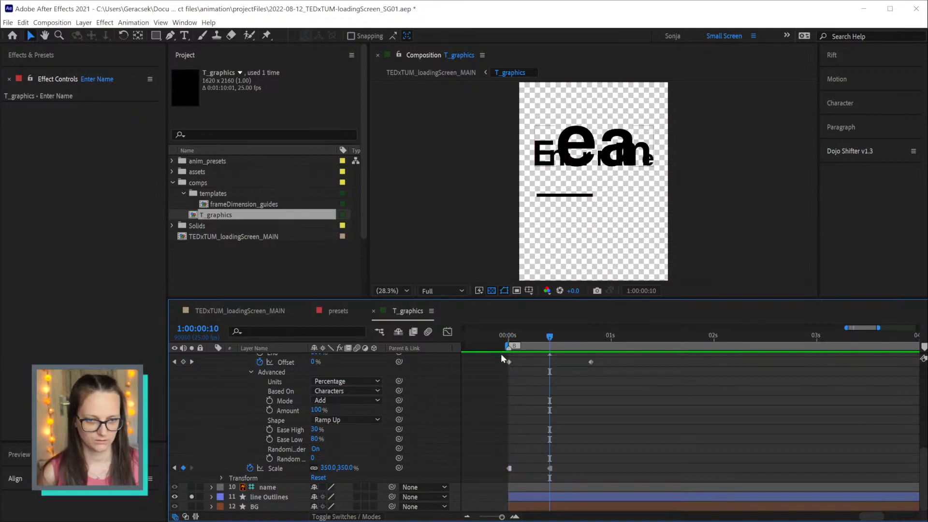
{"action": "key", "text": "space"}
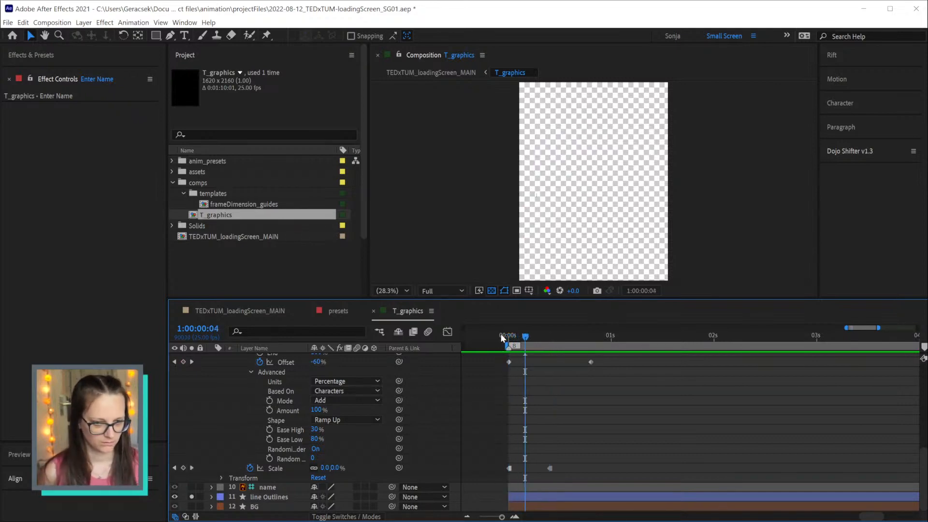
{"action": "left_click_drag", "start_coordinate": [549, 468], "coordinate": [530, 468]}
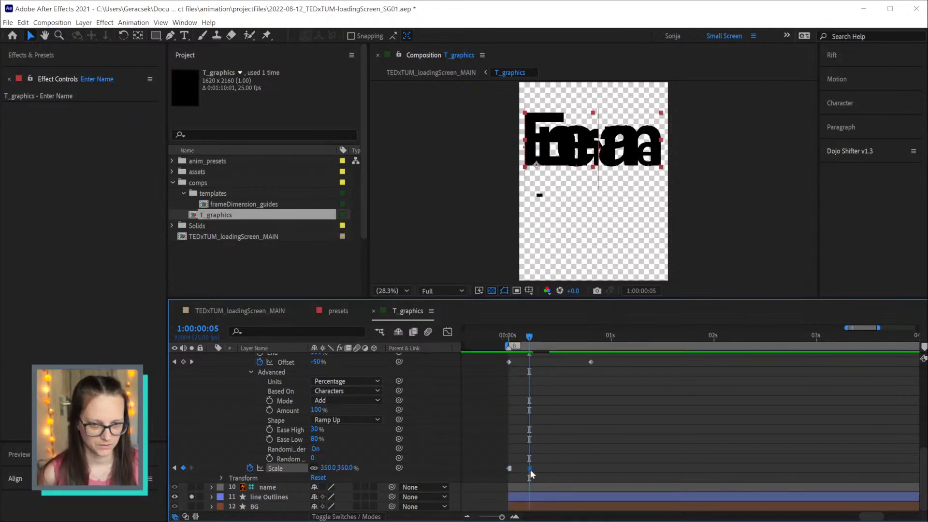
{"action": "left_click", "coordinate": [342, 467]}
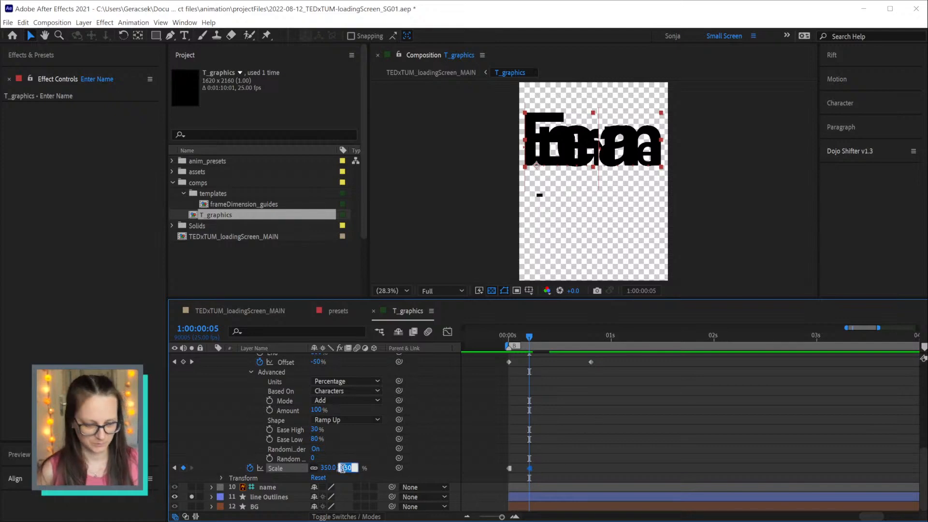
{"action": "type", "text": "200"}
{"action": "key", "text": "Return"}
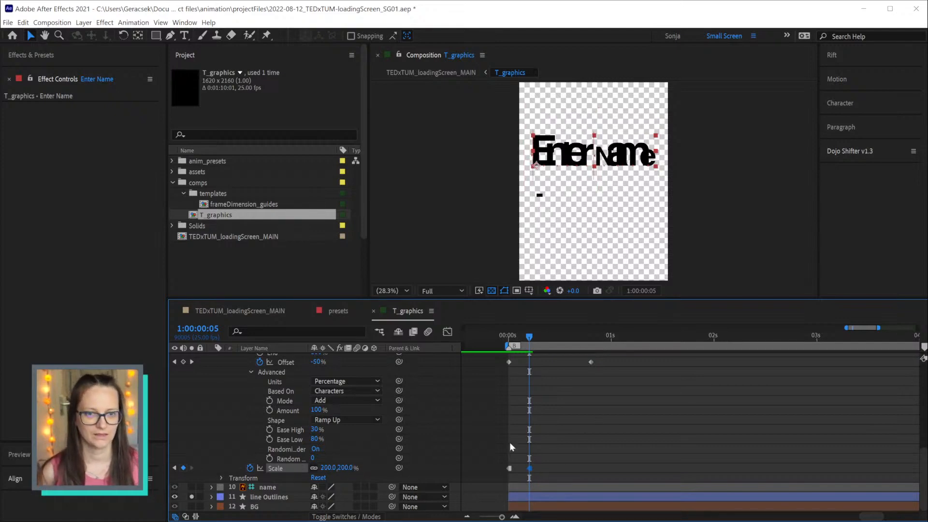
Duplicate the 0% Scale keyframe at frame 10 and the 200% Scale keyframe at frame 15
{"action": "key", "text": "space"}
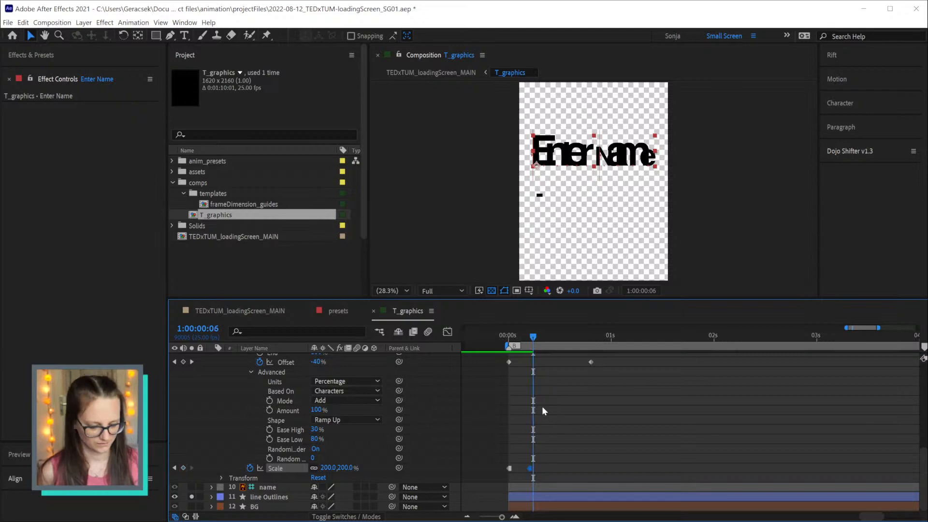
{"action": "left_click_drag", "start_coordinate": [496, 462], "coordinate": [521, 475]}
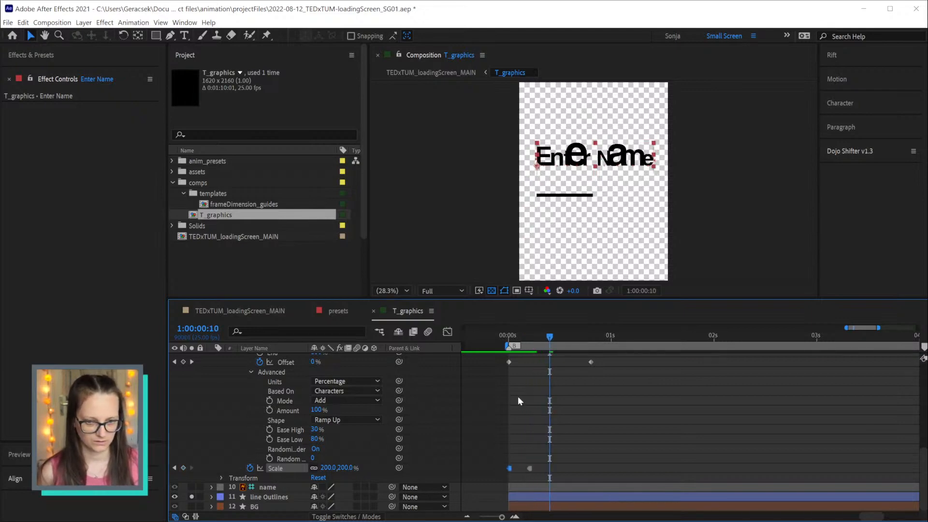
{"action": "key", "text": "ctrl+c"}
{"action": "key", "text": "ctrl+v"}
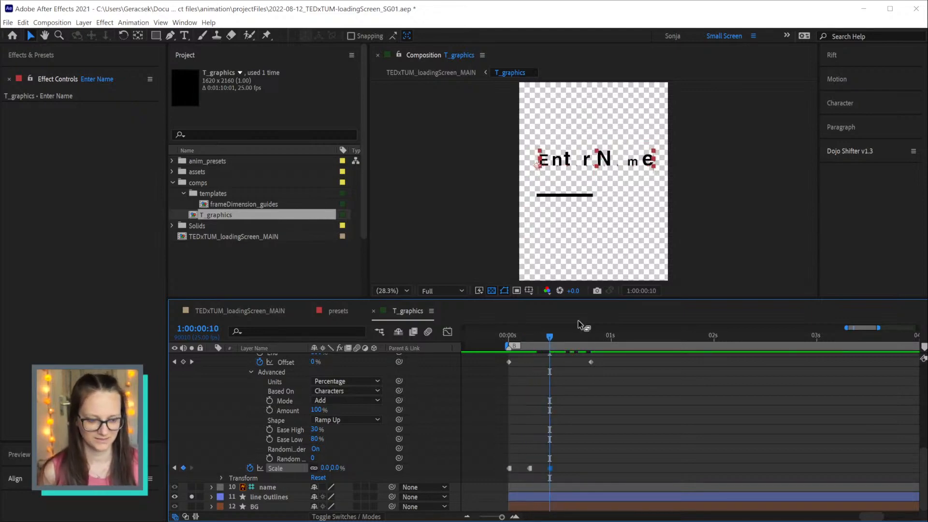
{"action": "key", "text": "space"}
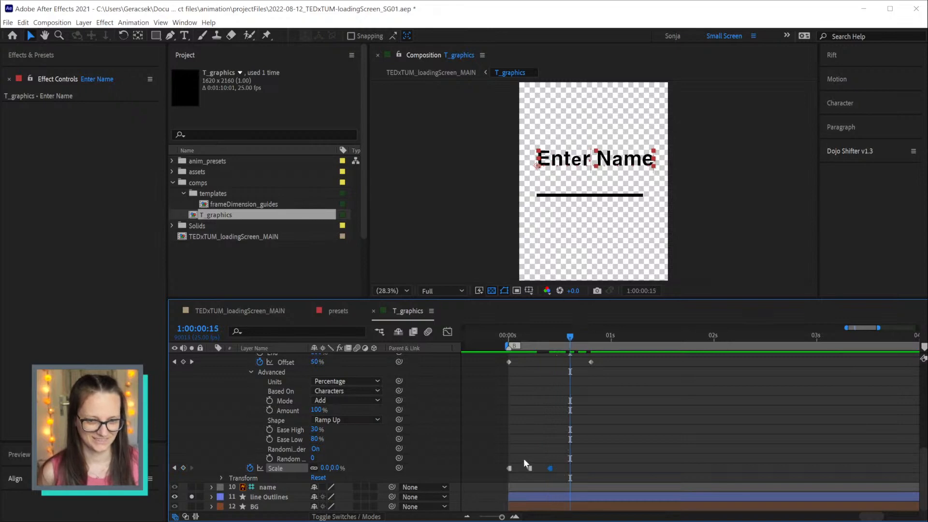
{"action": "left_click", "coordinate": [529, 467]}
{"action": "key", "text": "ctrl+c"}
{"action": "key", "text": "ctrl+v"}
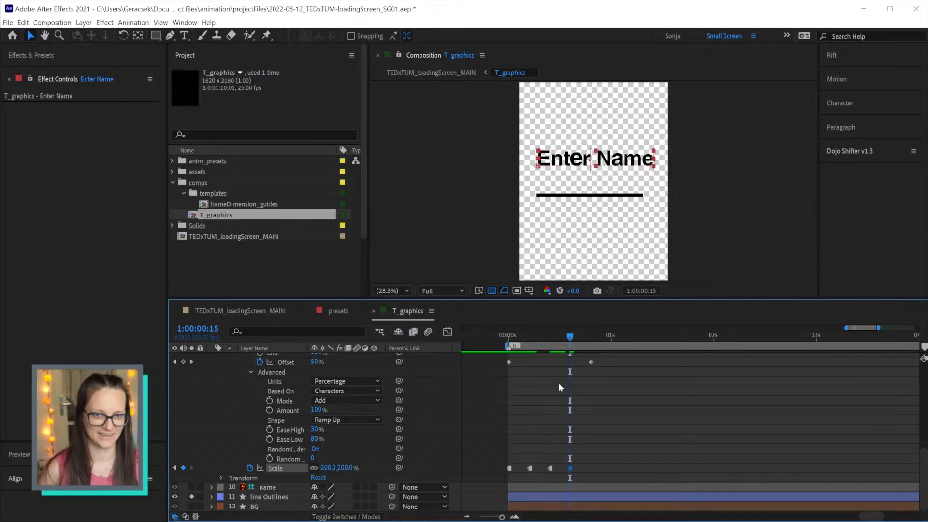
Shorten the work area to end at frame 20 and play back the text animation
{"action": "left_click_drag", "start_coordinate": [573, 335], "coordinate": [588, 342]}
{"action": "key", "text": "space"}
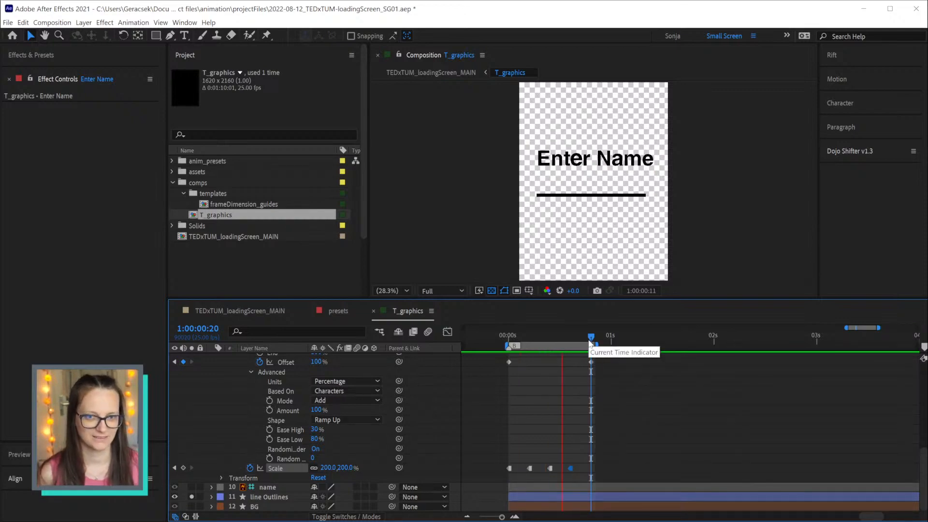
{"action": "key", "text": "space"}
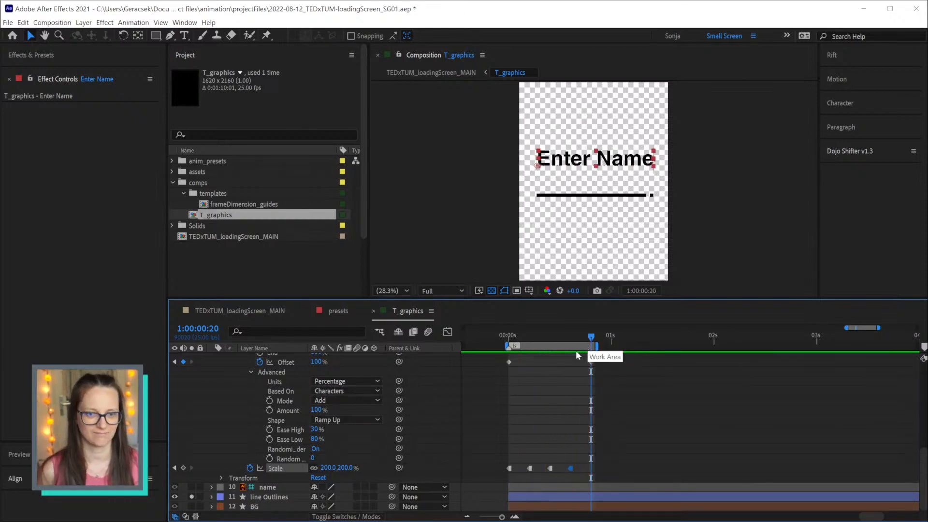
Tighten the Scale keyframe spacing by moving the first 200% keyframe to frame 2 and the following 0% keyframe to frame 4
{"action": "left_click", "coordinate": [508, 340]}
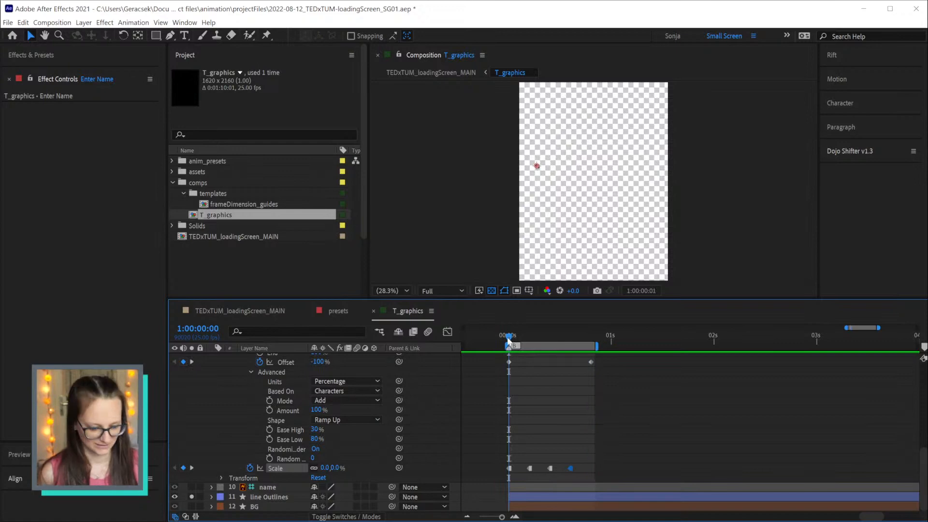
{"action": "key", "text": "Page_Down"}
{"action": "left_click_drag", "start_coordinate": [531, 469], "coordinate": [526, 471]}
{"action": "key", "text": "Page_Down"}
{"action": "key", "text": "Page_Down"}
{"action": "key", "text": "Page_Down"}
{"action": "key", "text": "Page_Down"}
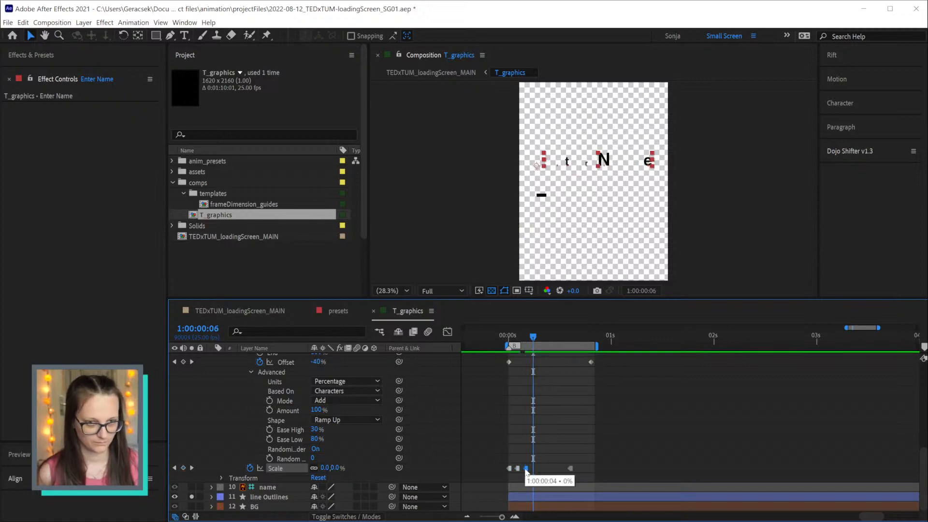
Set the animator's Scale keyframe at frame 4 to 50%
{"action": "left_click_drag", "start_coordinate": [532, 337], "coordinate": [526, 340]}
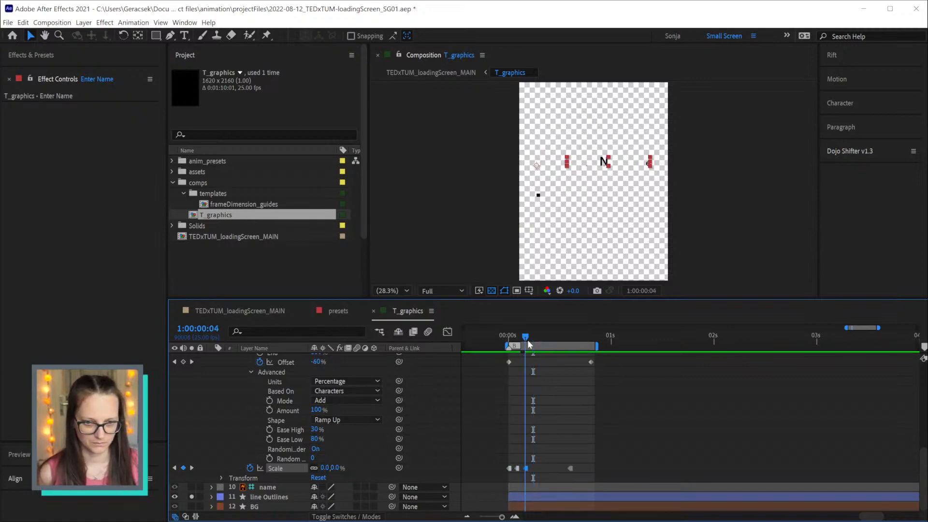
{"action": "left_click", "coordinate": [336, 468]}
{"action": "type", "text": "100"}
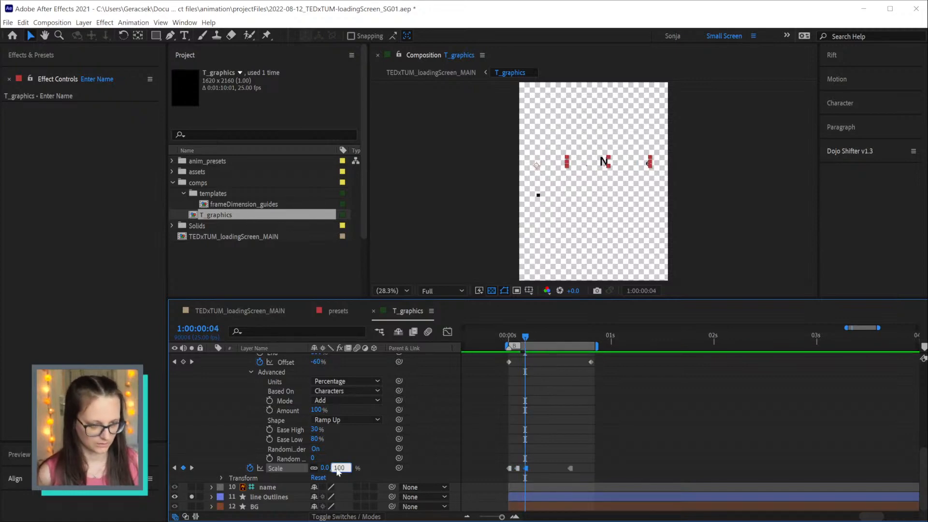
{"action": "key", "text": "Return"}
{"action": "left_click", "coordinate": [344, 468]}
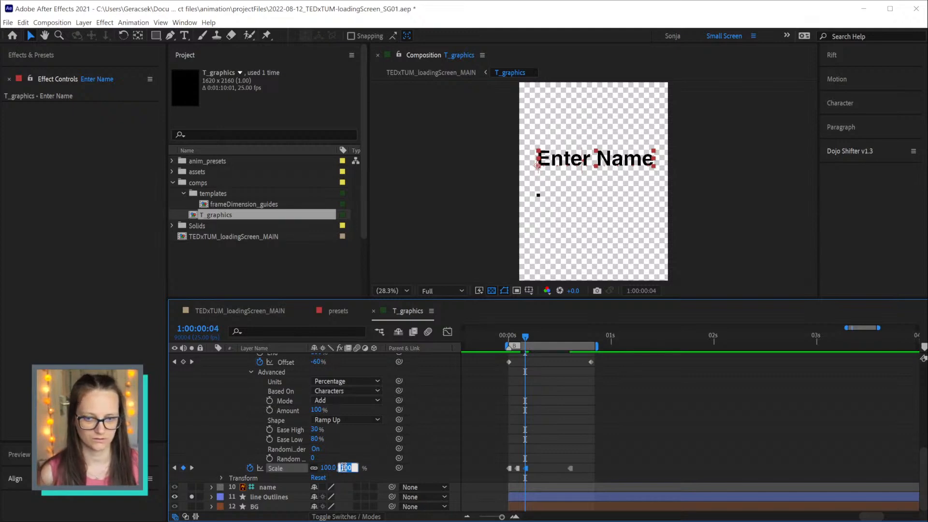
{"action": "type", "text": "50"}
{"action": "key", "text": "Return"}
Move the last 200% Scale keyframe to frame 6 and advance the current time to frame 8
{"action": "key", "text": "Page_Down"}
{"action": "key", "text": "Page_Down"}
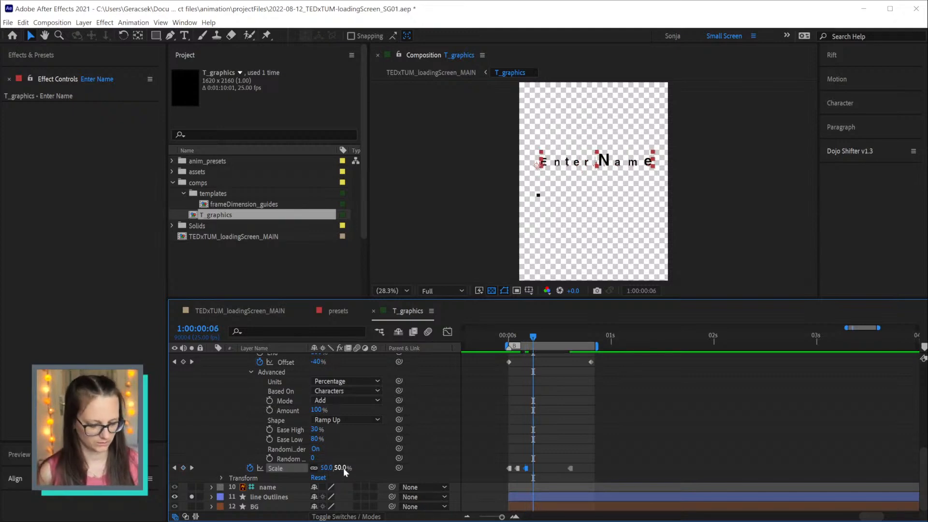
{"action": "left_click_drag", "start_coordinate": [571, 469], "coordinate": [534, 475]}
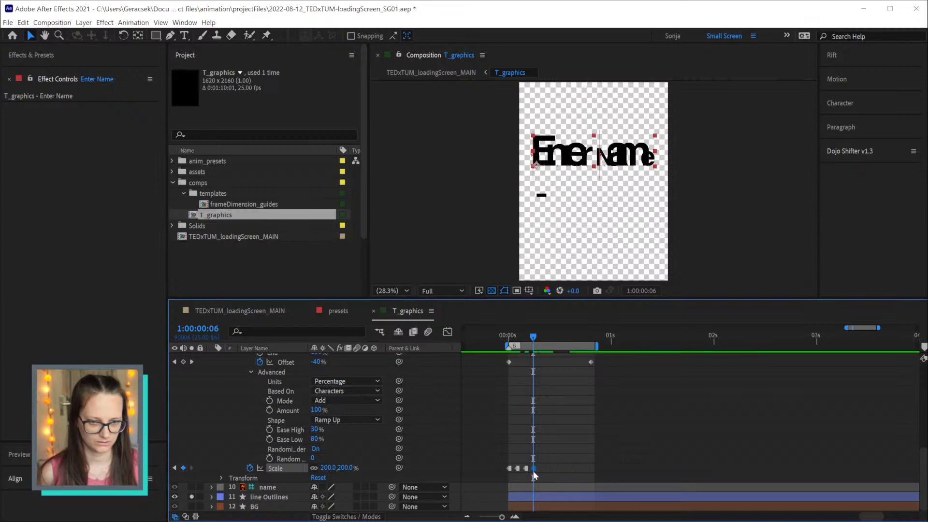
{"action": "key", "text": "Page_Down"}
{"action": "key", "text": "Page_Down"}
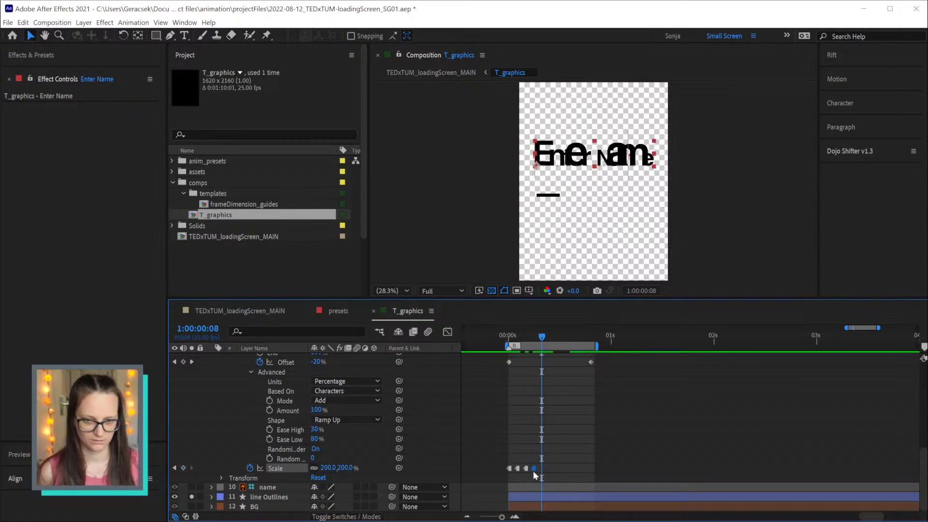
Set the animator's Scale keyframe at frame 8 to 80%
{"action": "left_click", "coordinate": [345, 468]}
{"action": "type", "text": "100"}
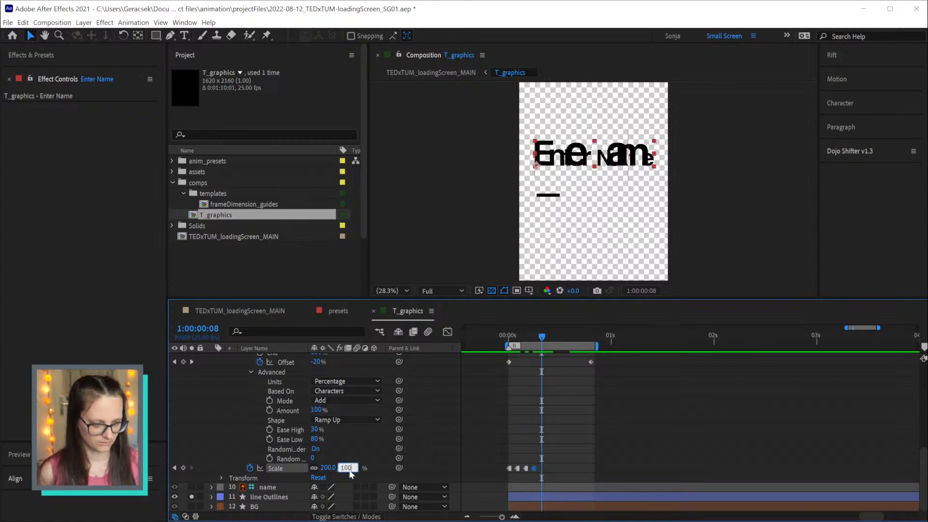
{"action": "key", "text": "Return"}
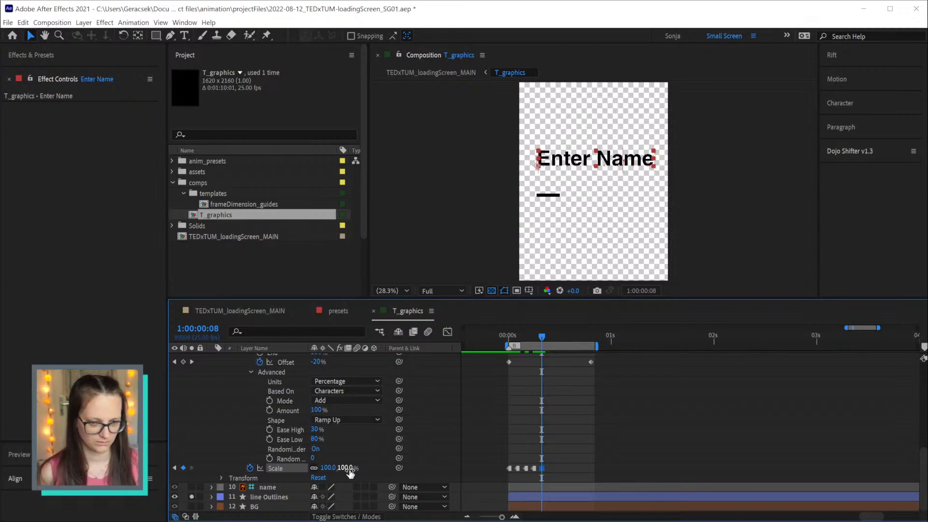
{"action": "left_click", "coordinate": [329, 467]}
{"action": "type", "text": "80"}
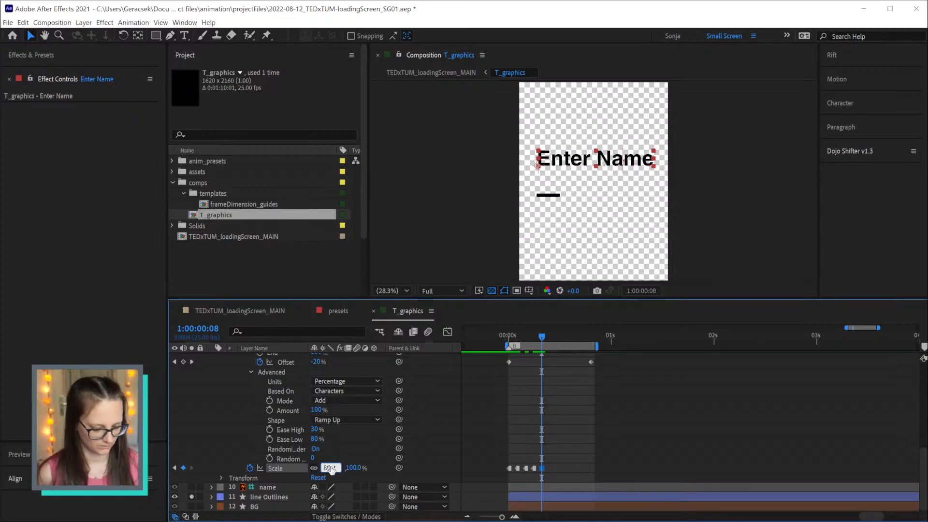
{"action": "key", "text": "Return"}
Add a 250% Scale keyframe to the text animator at frame 10
{"action": "key", "text": "Page_Down"}
{"action": "key", "text": "Page_Down"}
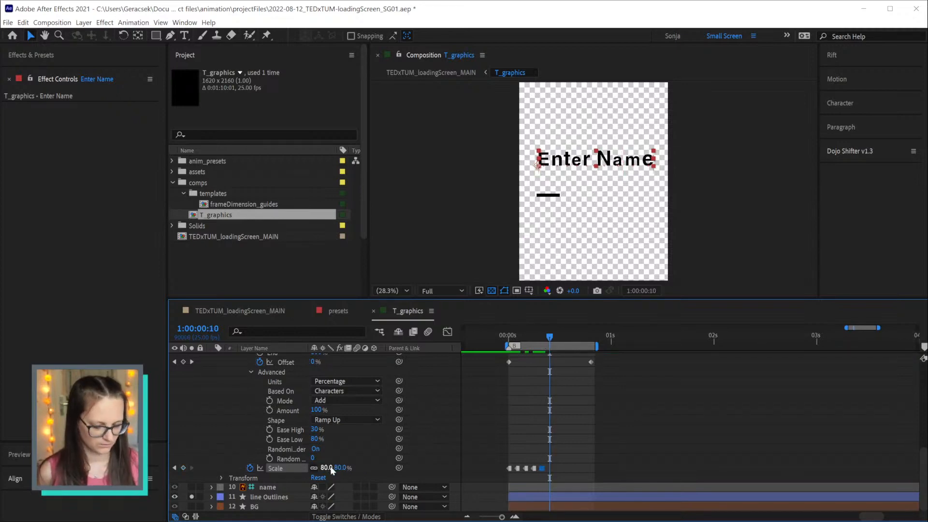
{"action": "left_click", "coordinate": [341, 468]}
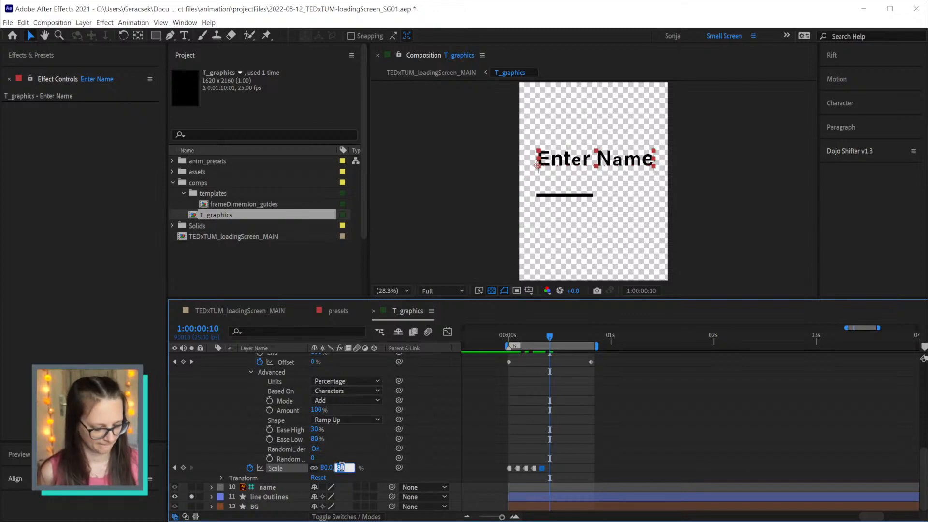
{"action": "type", "text": "250"}
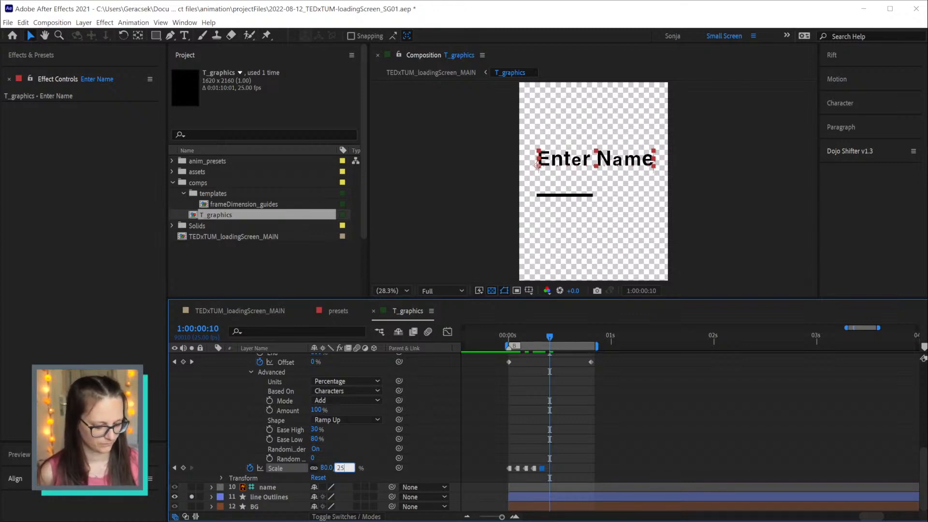
{"action": "key", "text": "Return"}
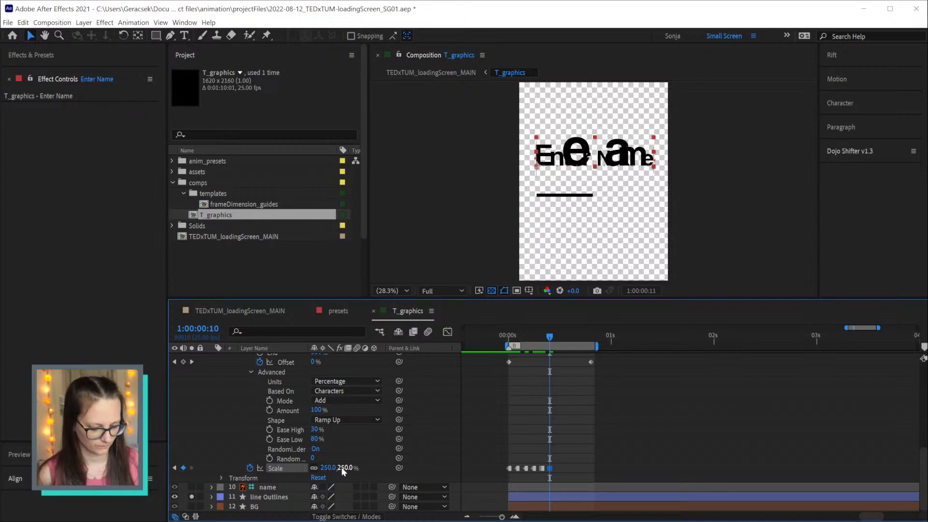
Add a 100% Scale keyframe at frame 12 and play back the text animation
{"action": "key", "text": "Page_Up"}
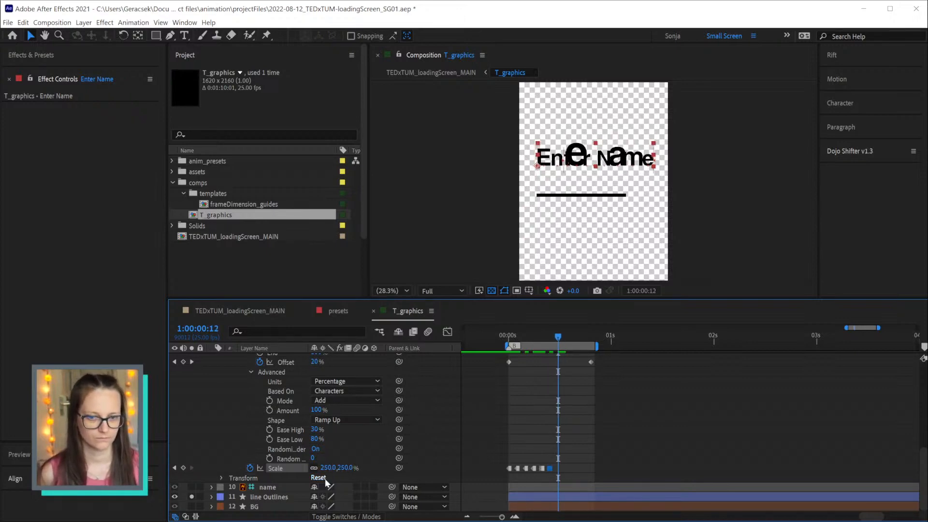
{"action": "left_click", "coordinate": [345, 467]}
{"action": "type", "text": "100"}
{"action": "key", "text": "Return"}
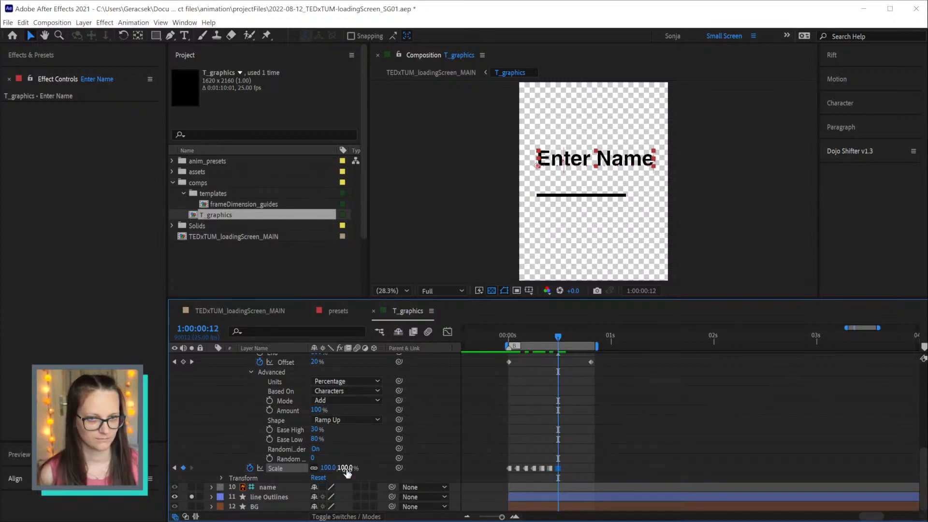
{"action": "key", "text": "space"}
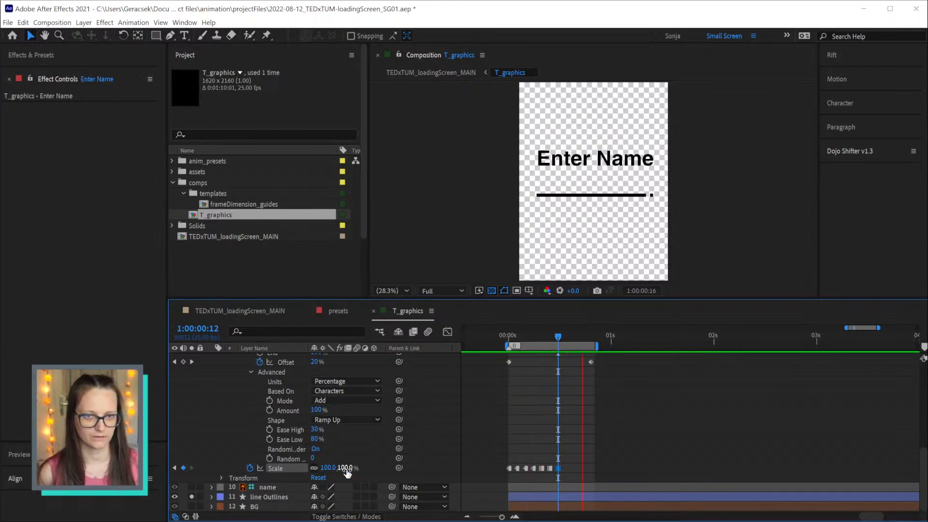
{"action": "key", "text": "space"}
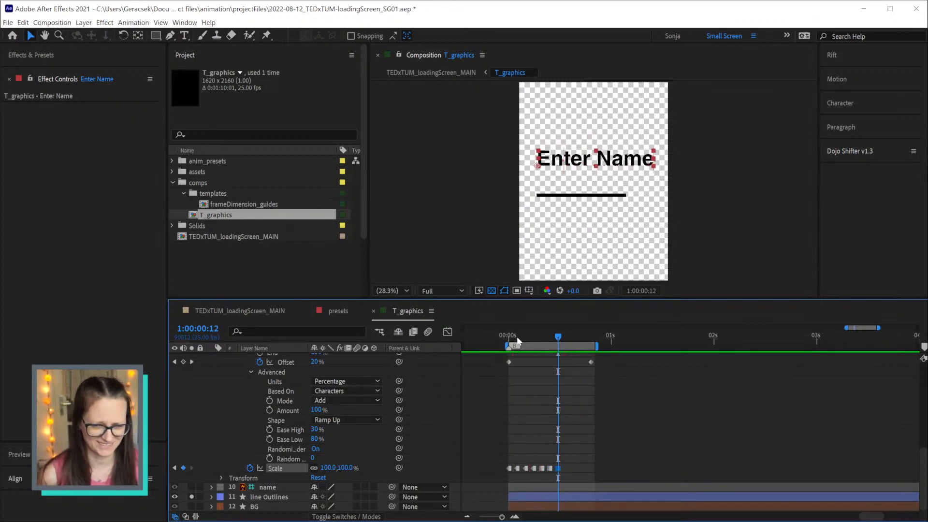
Shift all Scale keyframes after the first one frame later, so the second one sits at frame 3
{"action": "left_click_drag", "start_coordinate": [518, 339], "coordinate": [509, 342]}
{"action": "key", "text": "Page_Down"}
{"action": "key", "text": "Page_Down"}
{"action": "key", "text": "Page_Down"}
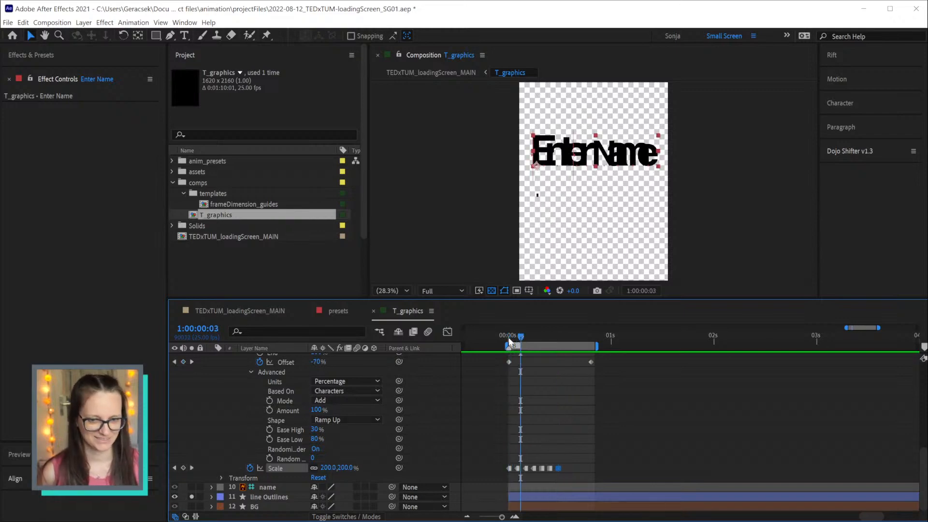
{"action": "left_click_drag", "start_coordinate": [573, 454], "coordinate": [518, 471]}
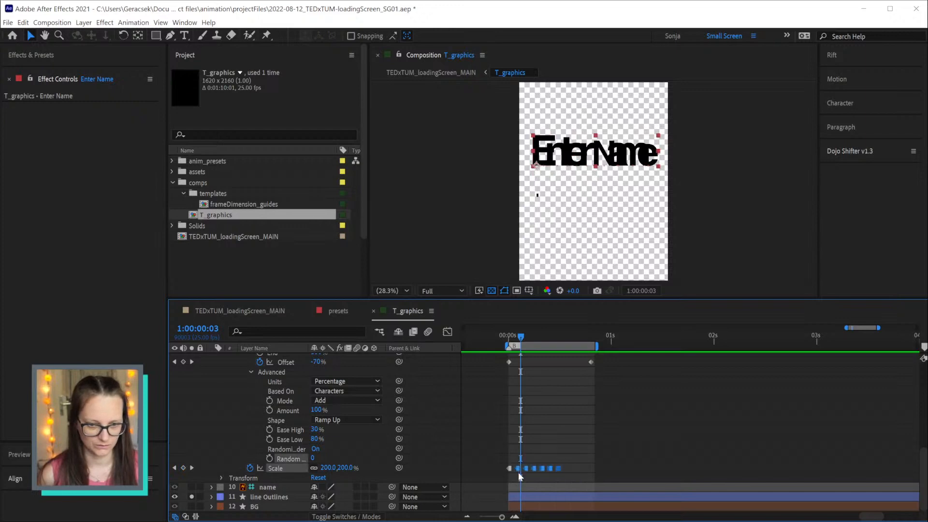
{"action": "key", "text": "alt+Right"}
Space the following Scale keyframes three frames apart by moving them to frames 6, 9 and 12
{"action": "key", "text": "Page_Down"}
{"action": "key", "text": "Page_Down"}
{"action": "key", "text": "Page_Down"}
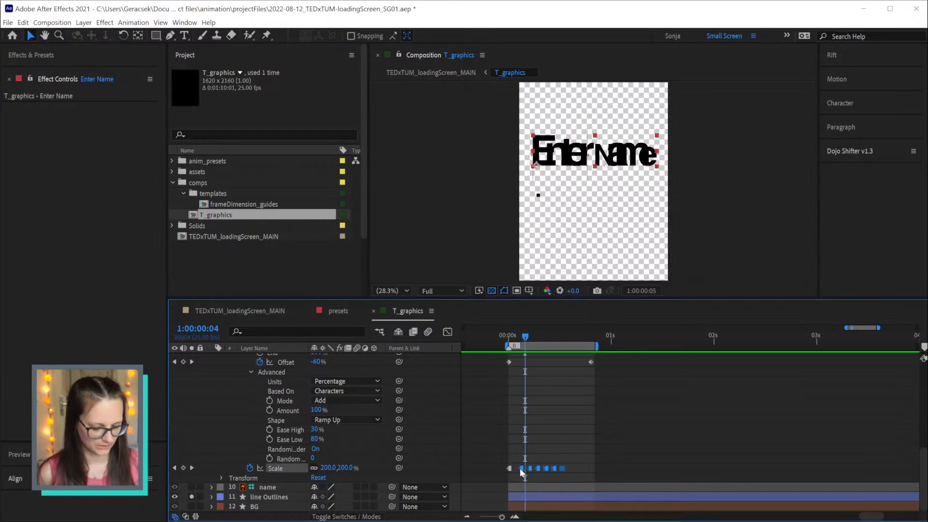
{"action": "left_click_drag", "start_coordinate": [528, 469], "coordinate": [546, 474]}
{"action": "key", "text": "Page_Down"}
{"action": "key", "text": "Page_Down"}
{"action": "key", "text": "Page_Down"}
{"action": "key", "text": "Page_Down"}
{"action": "key", "text": "Page_Down"}
{"action": "key", "text": "Page_Down"}
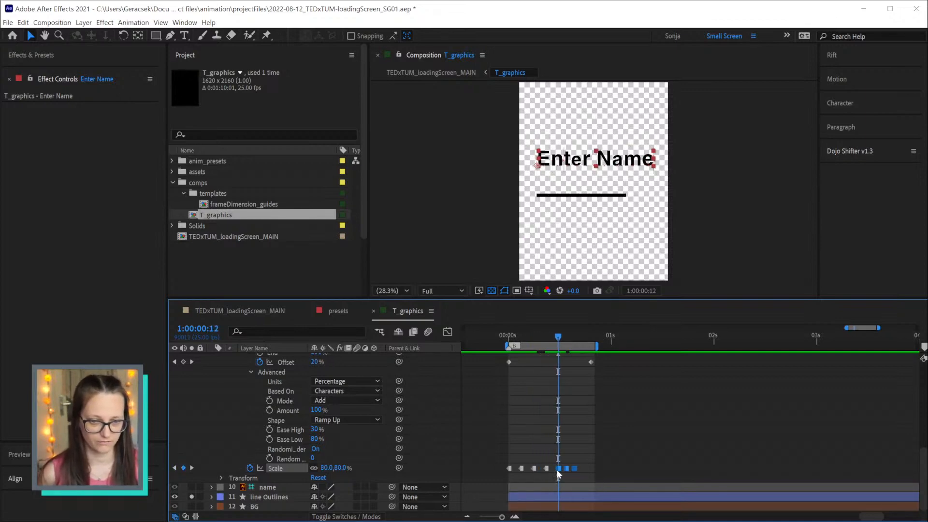
Move the 250% Scale keyframe to frame 15 and the final 100% keyframe to frame 18
{"action": "key", "text": "Page_Down"}
{"action": "key", "text": "Page_Down"}
{"action": "key", "text": "Page_Down"}
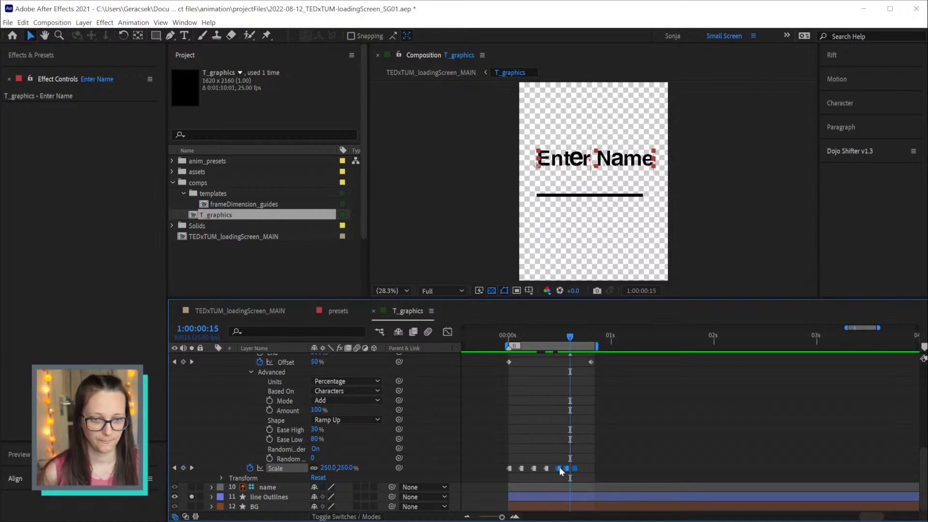
{"action": "key", "text": "Page_Down"}
{"action": "key", "text": "Page_Down"}
{"action": "key", "text": "Page_Down"}
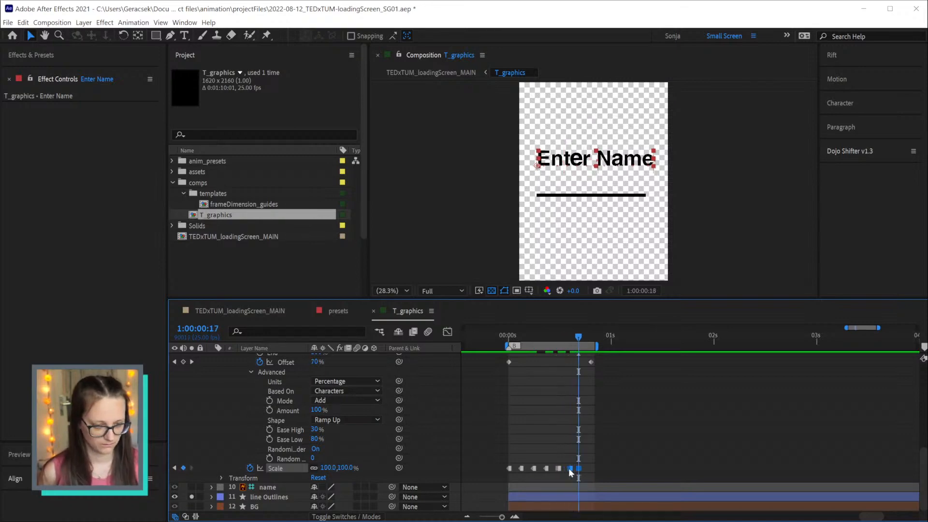
{"action": "left_click", "coordinate": [579, 472]}
{"action": "left_click_drag", "start_coordinate": [579, 468], "coordinate": [582, 468]}
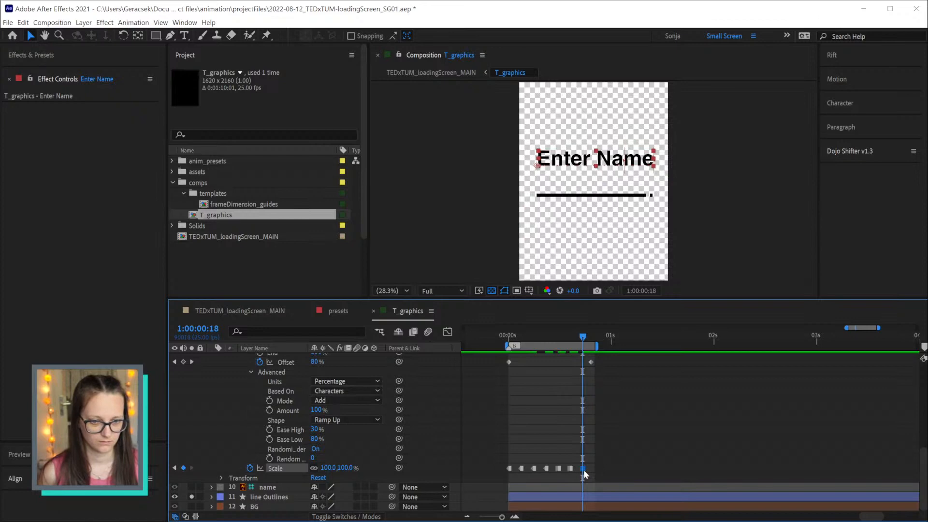
Play back the respaced text animation and scrub through the timeline to 1:13
{"action": "key", "text": "space"}
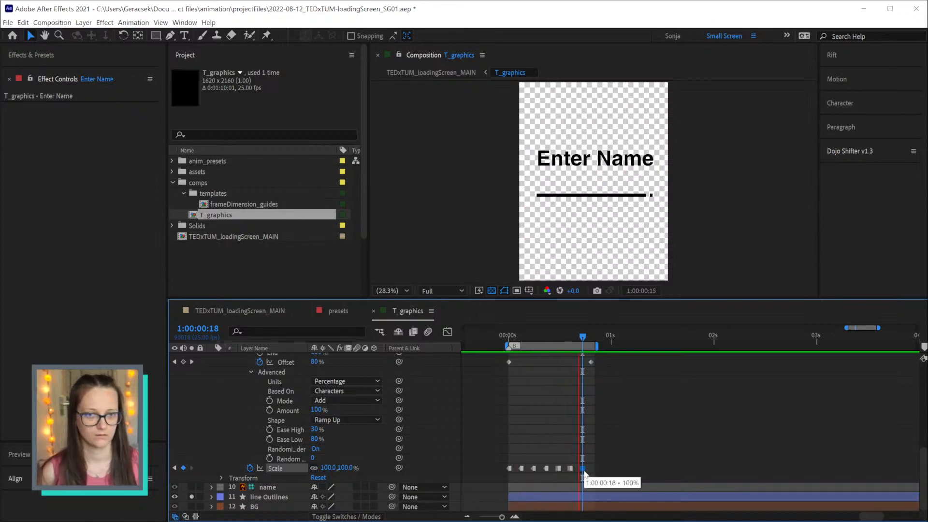
{"action": "key", "text": "space"}
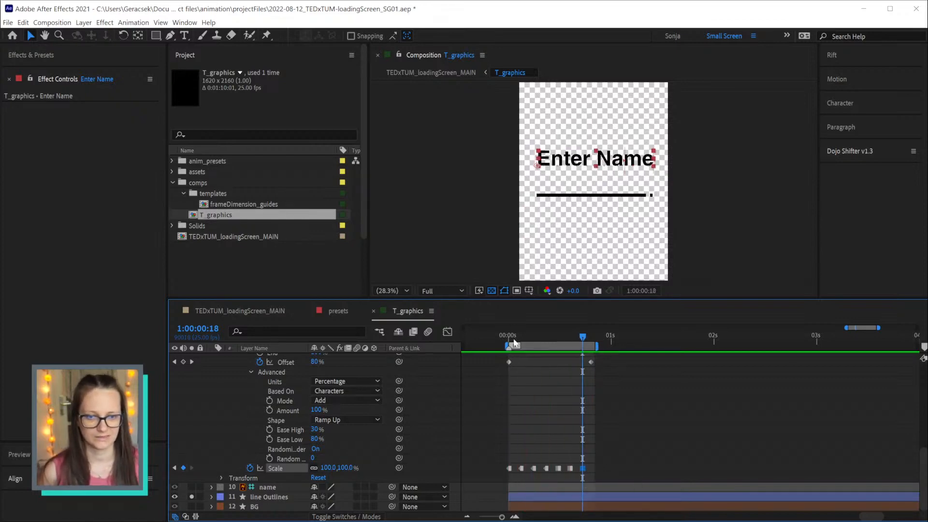
{"action": "left_click_drag", "start_coordinate": [513, 342], "coordinate": [665, 358]}
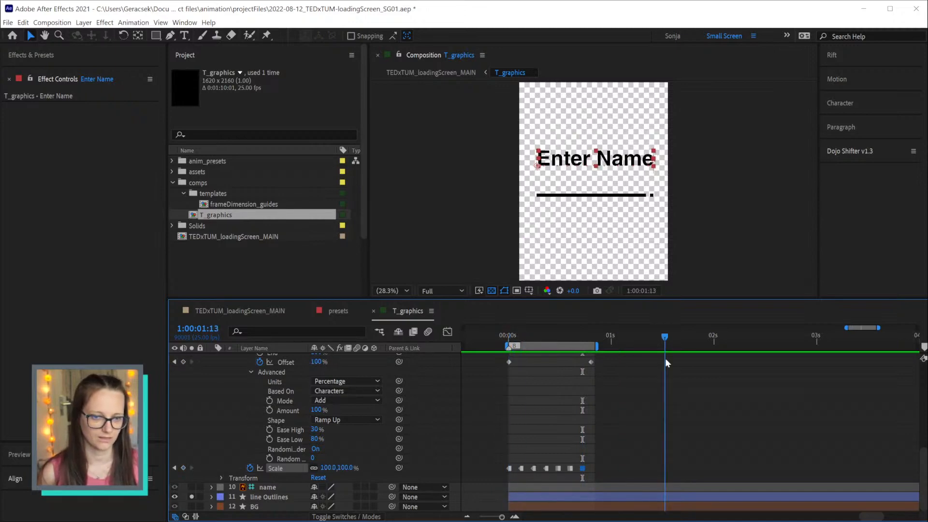
Delete all of the animator's Scale keyframes, set Scale to 0% and play back the animation
{"action": "left_click_drag", "start_coordinate": [622, 435], "coordinate": [494, 474]}
{"action": "key", "text": "Delete"}
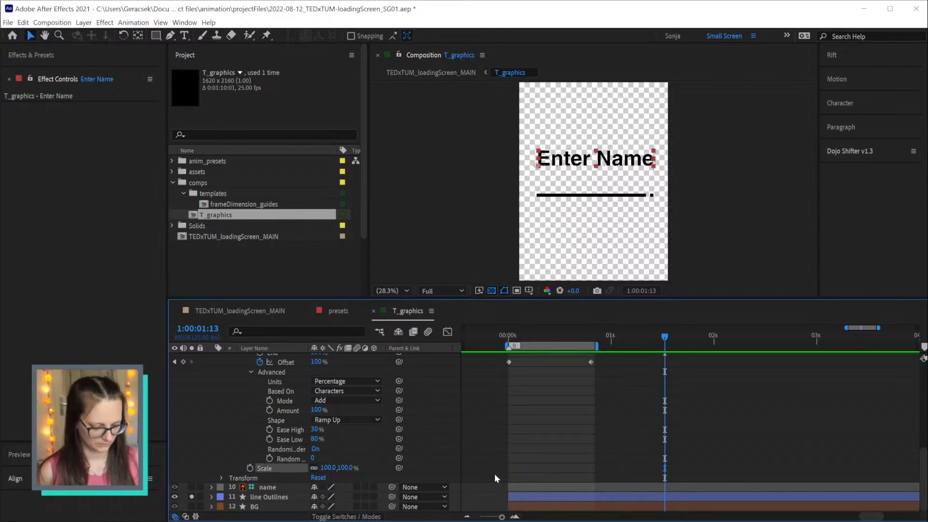
{"action": "left_click", "coordinate": [346, 467]}
{"action": "type", "text": "0"}
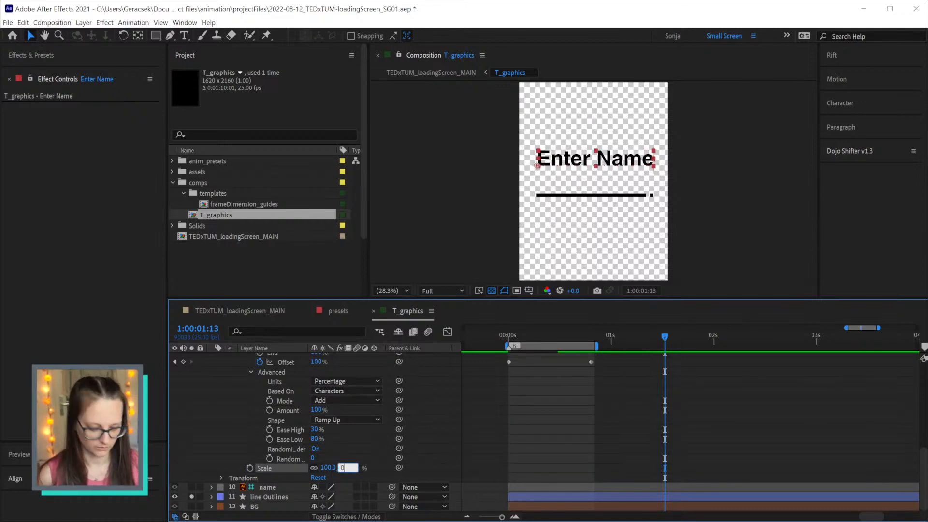
{"action": "key", "text": "space"}
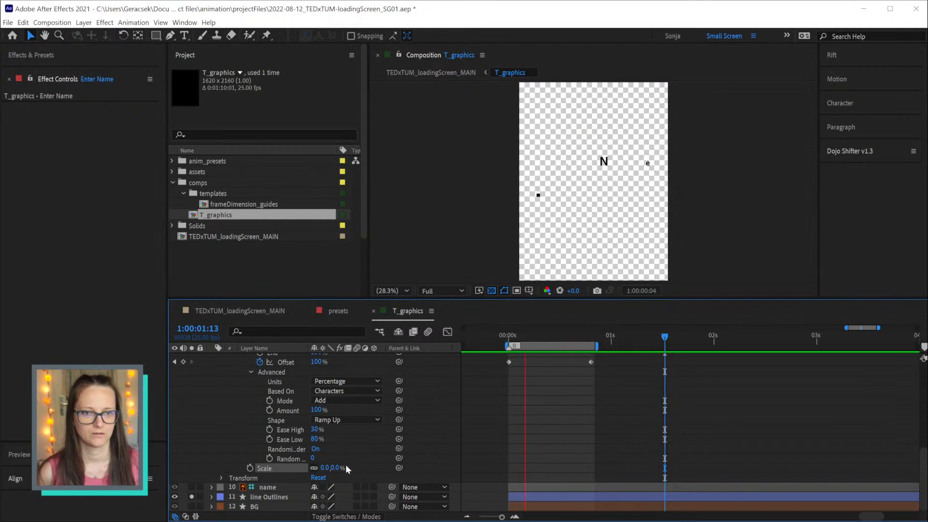
Move the 100% Offset keyframe to frame 10 and play back the faster text animation
{"action": "left_click", "coordinate": [509, 339]}
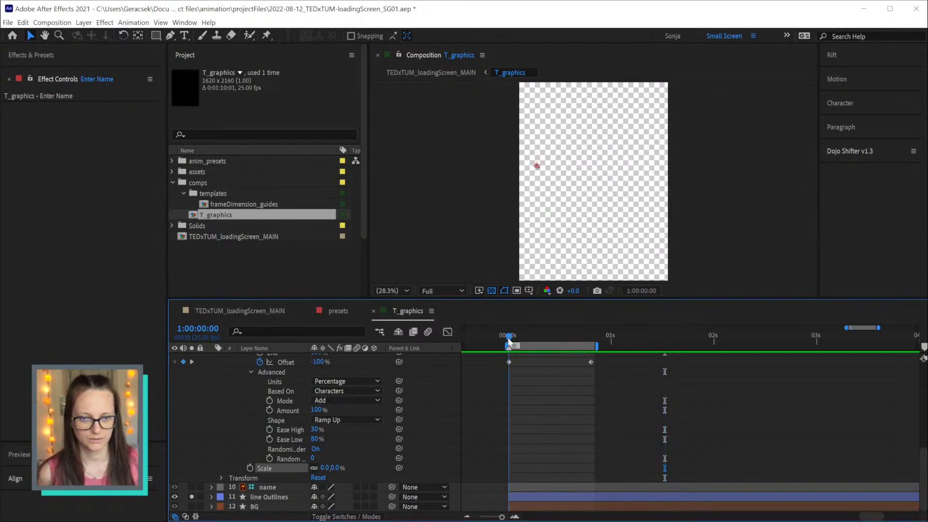
{"action": "left_click_drag", "start_coordinate": [508, 342], "coordinate": [549, 339]}
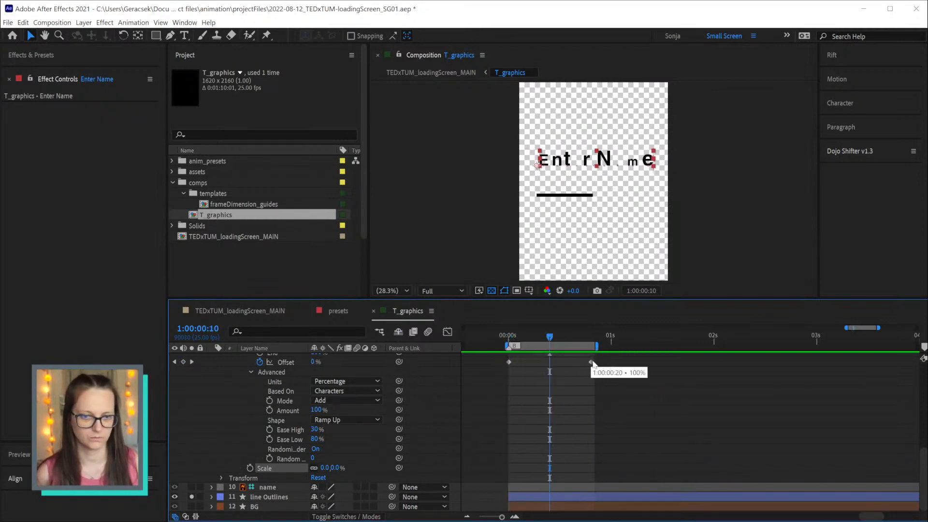
{"action": "left_click_drag", "start_coordinate": [590, 361], "coordinate": [549, 361]}
{"action": "key", "text": "space"}
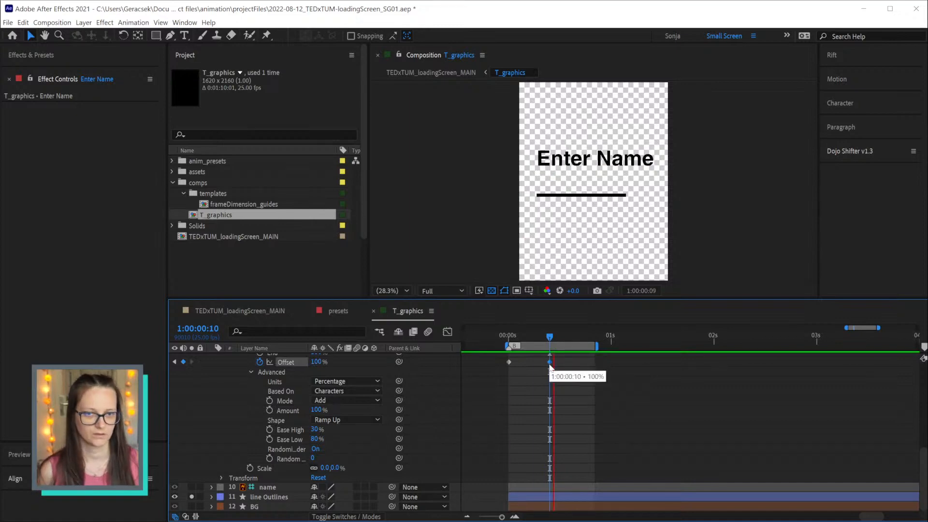
{"action": "key", "text": "space"}
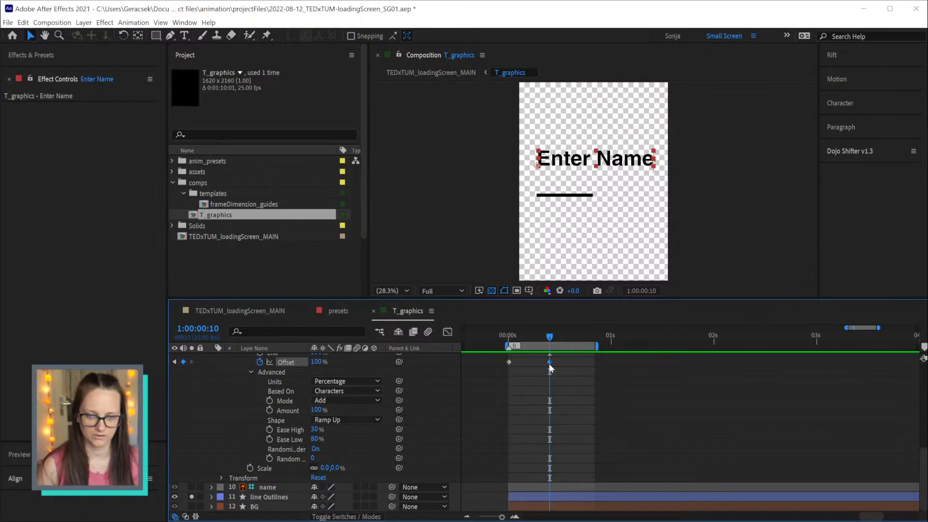
Try the animator's Scale at 418% while viewing frame 5, and undo the change
{"action": "left_click_drag", "start_coordinate": [510, 338], "coordinate": [529, 340]}
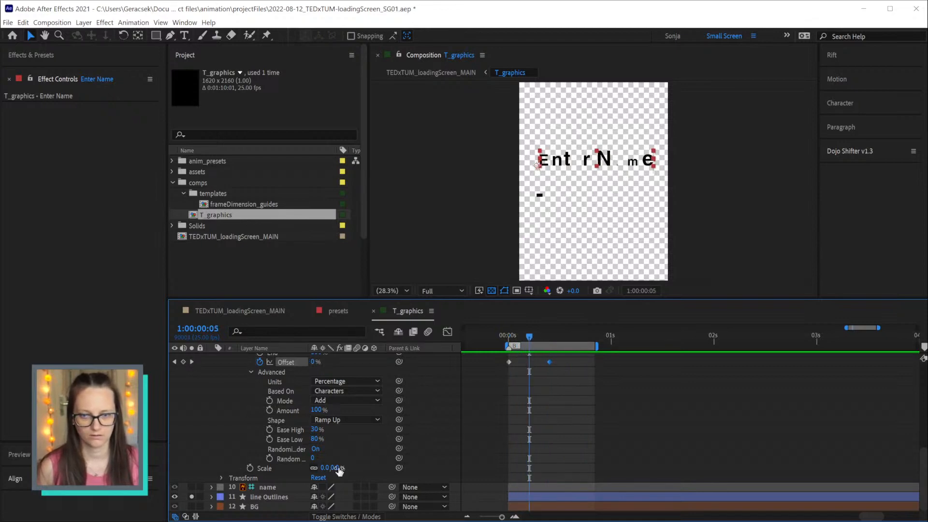
{"action": "left_click_drag", "start_coordinate": [339, 471], "coordinate": [564, 459]}
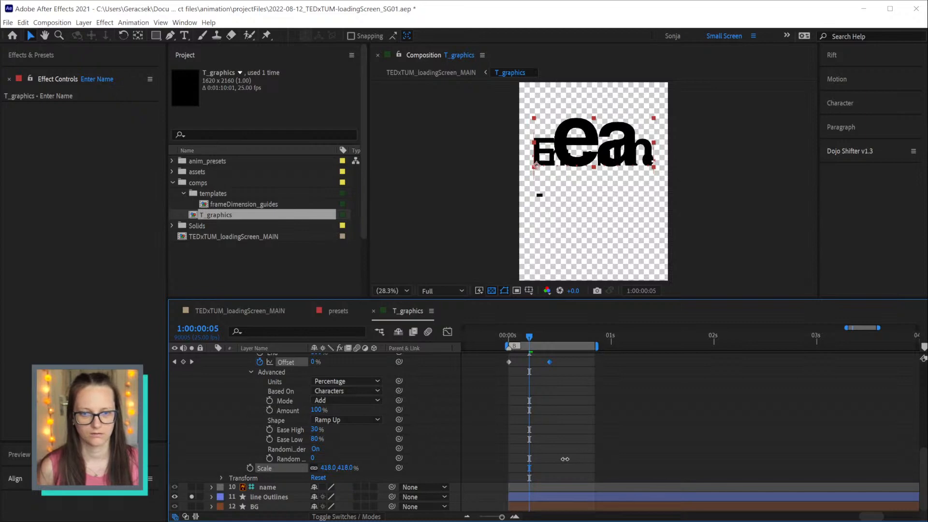
{"action": "key", "text": "ctrl+z"}
Move the 100% Offset keyframe back to frame 20 and add a 50% Offset keyframe at frame 10
{"action": "left_click_drag", "start_coordinate": [520, 339], "coordinate": [509, 361]}
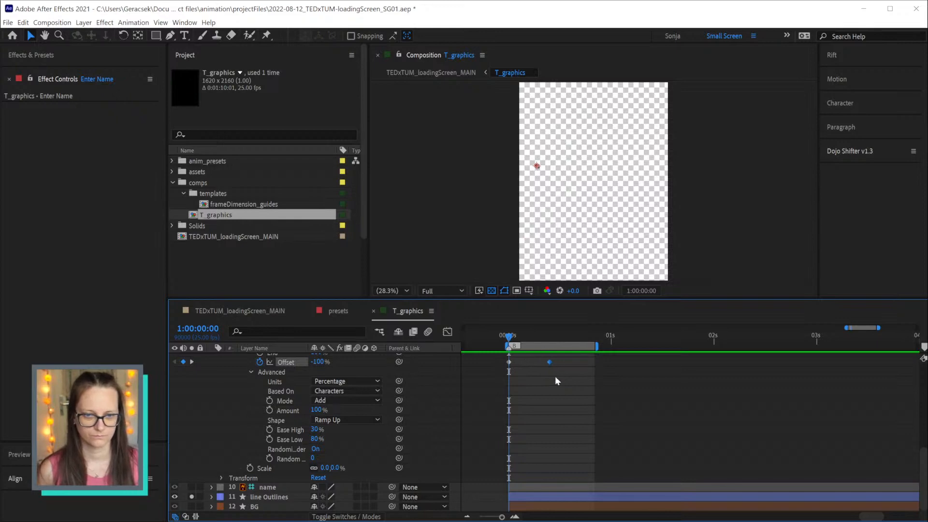
{"action": "left_click_drag", "start_coordinate": [549, 361], "coordinate": [591, 361]}
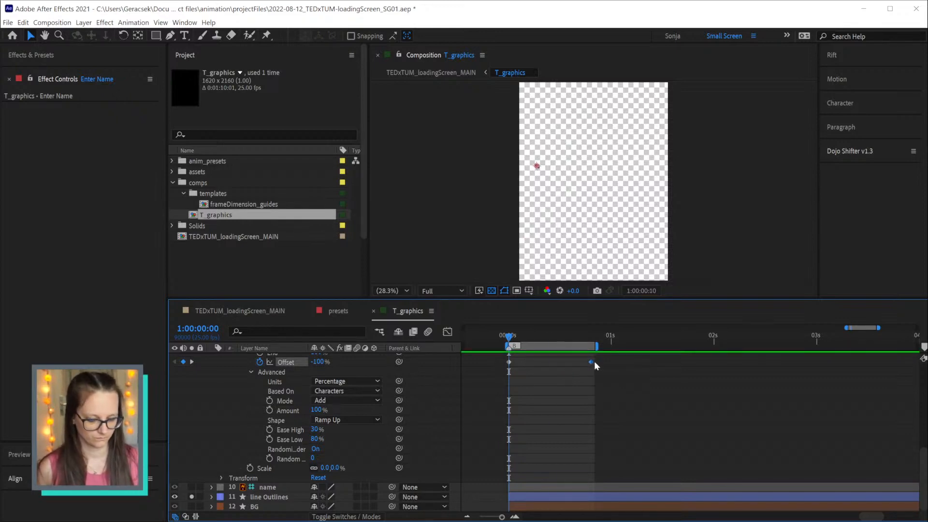
{"action": "key", "text": "space"}
{"action": "left_click", "coordinate": [314, 362]}
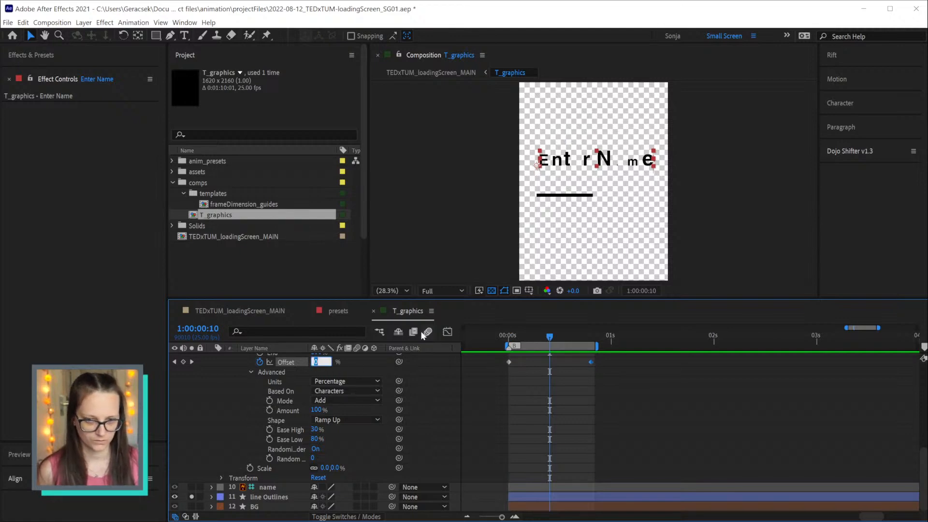
{"action": "type", "text": "50"}
{"action": "key", "text": "Return"}
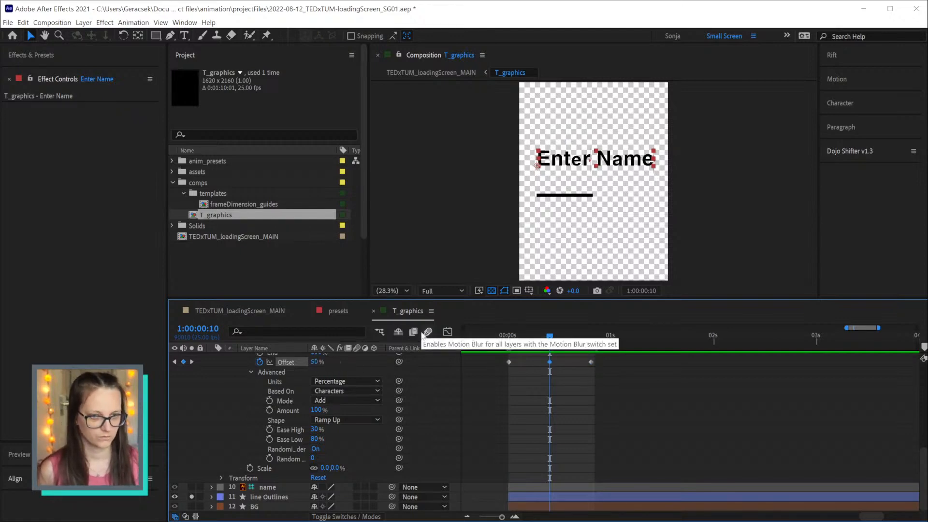
Delete the 50% Offset keyframe at frame 10 and play back the Enter Name animation from the start
{"action": "left_click_drag", "start_coordinate": [549, 334], "coordinate": [590, 335]}
{"action": "double_click", "coordinate": [549, 361]}
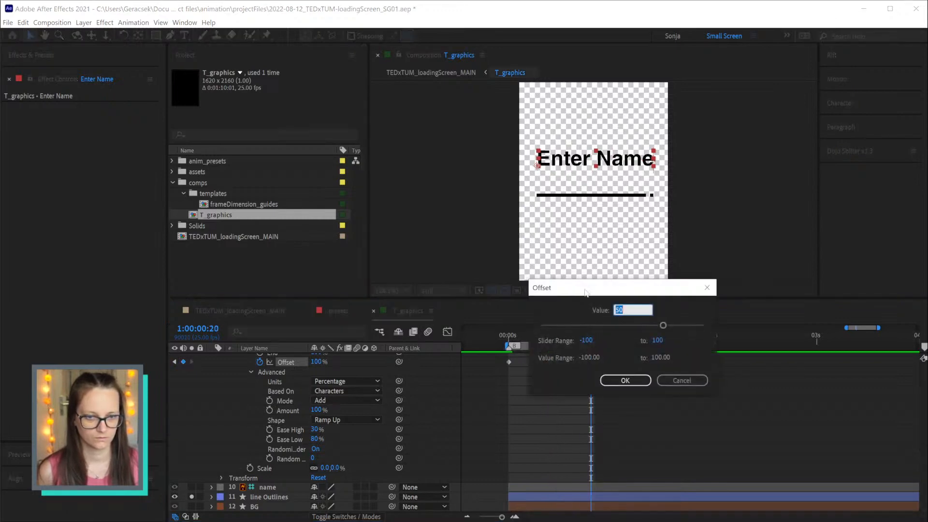
{"action": "key", "text": "Return"}
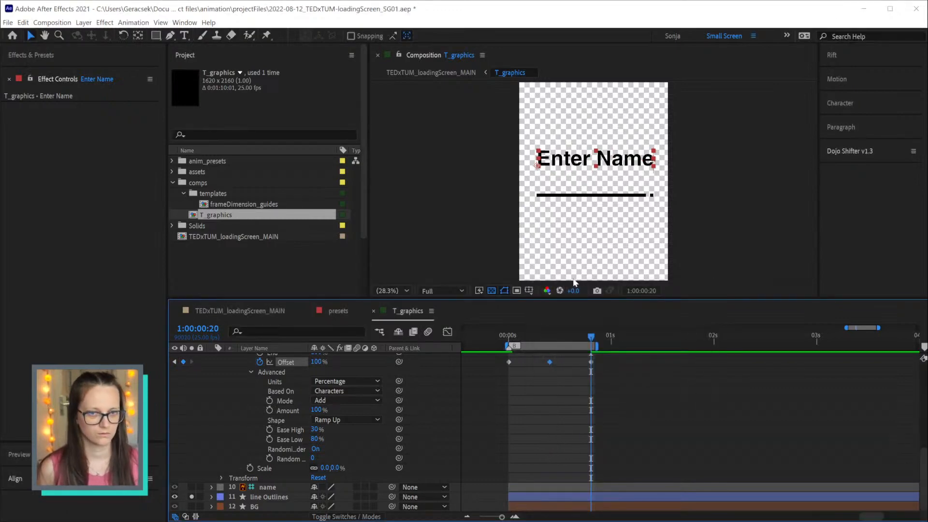
{"action": "left_click_drag", "start_coordinate": [519, 334], "coordinate": [611, 335]}
{"action": "left_click_drag", "start_coordinate": [551, 337], "coordinate": [509, 333]}
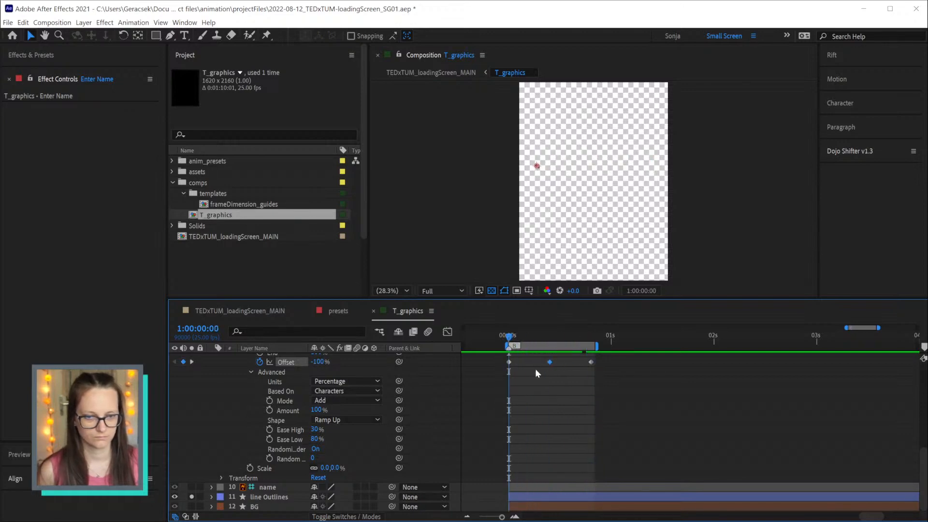
{"action": "key", "text": "Delete"}
{"action": "key", "text": "space"}
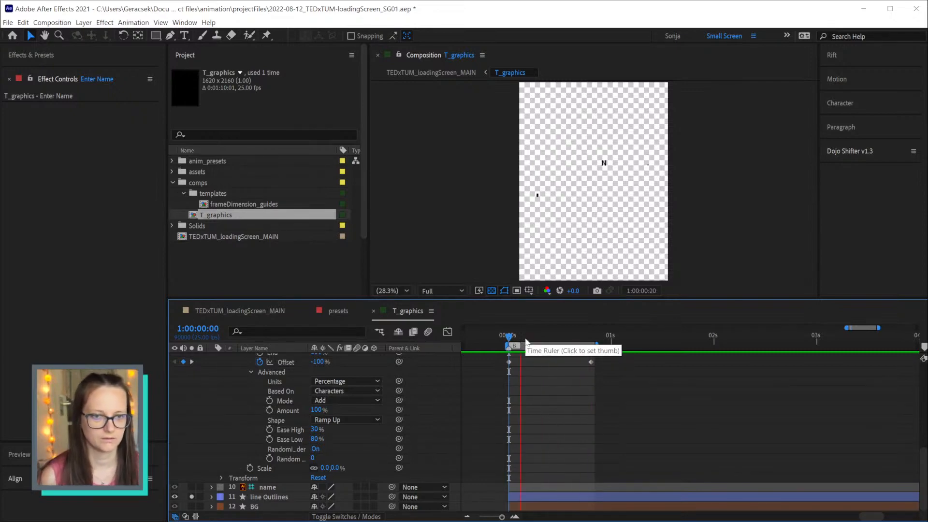
{"action": "left_click", "coordinate": [541, 335]}
{"action": "left_click", "coordinate": [509, 341]}
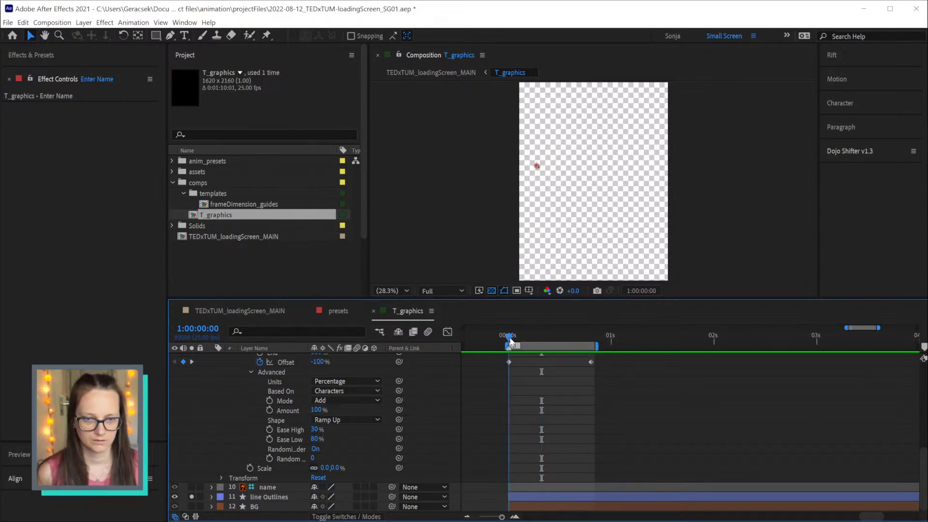
Set the range selector's Ease Low to 30% and Ease High to 80%, and play back the animation
{"action": "left_click", "coordinate": [314, 440]}
{"action": "type", "text": "30"}
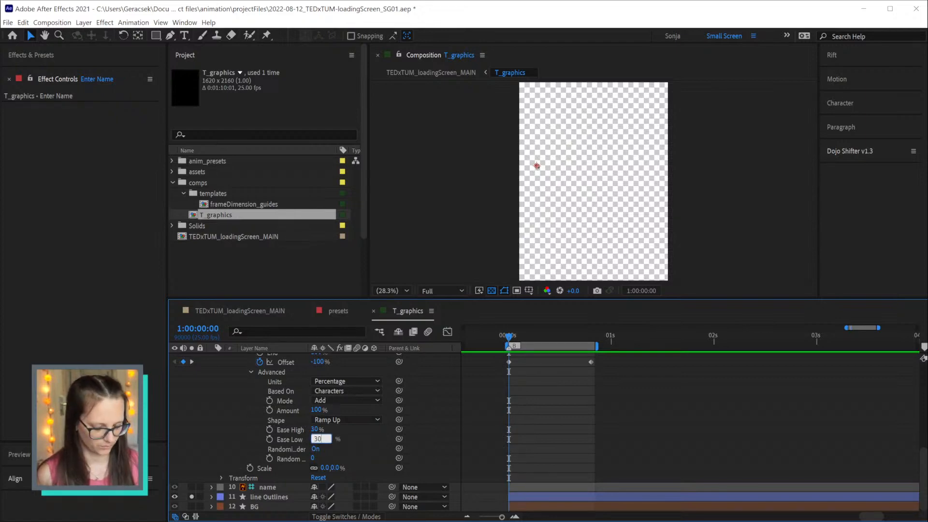
{"action": "left_click", "coordinate": [315, 429]}
{"action": "type", "text": "80"}
{"action": "key", "text": "Return"}
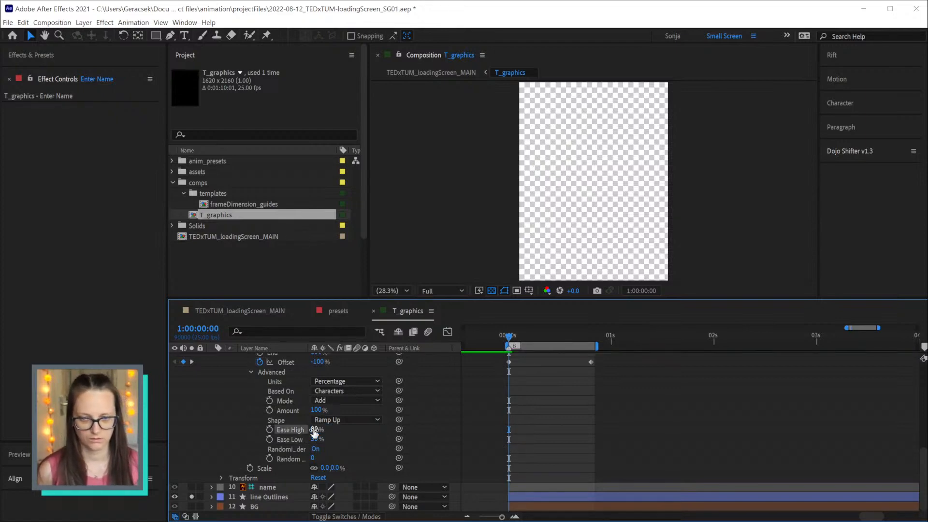
{"action": "key", "text": "space"}
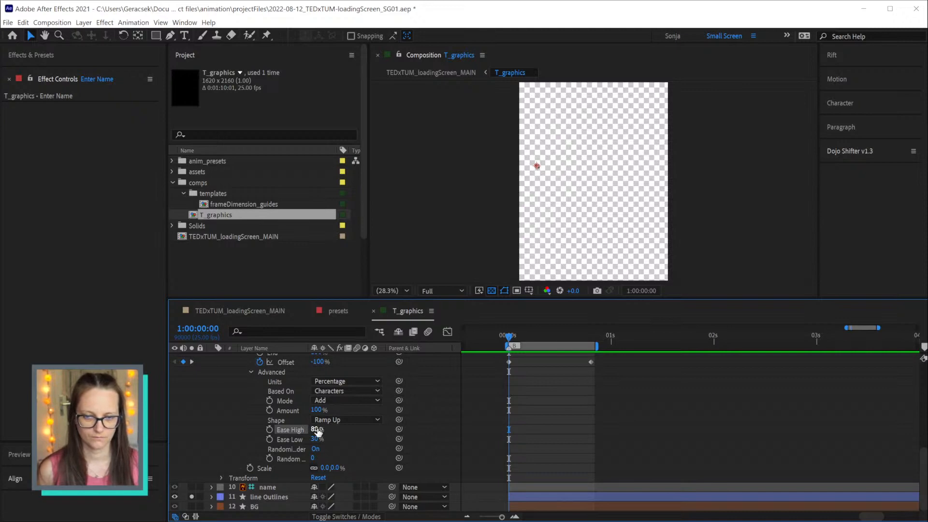
{"action": "key", "text": "space"}
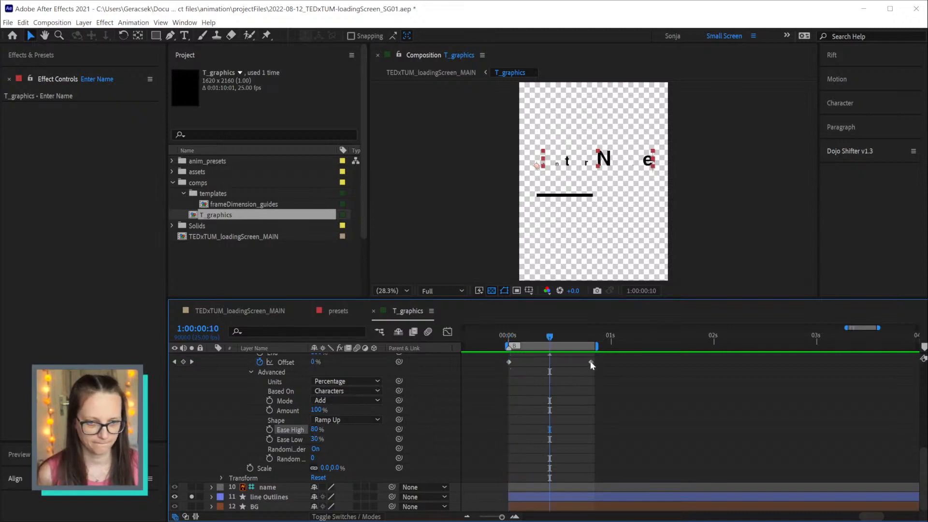
Move the 100% Offset keyframe to frame 10 and check the faster text animation
{"action": "left_click_drag", "start_coordinate": [591, 362], "coordinate": [552, 370]}
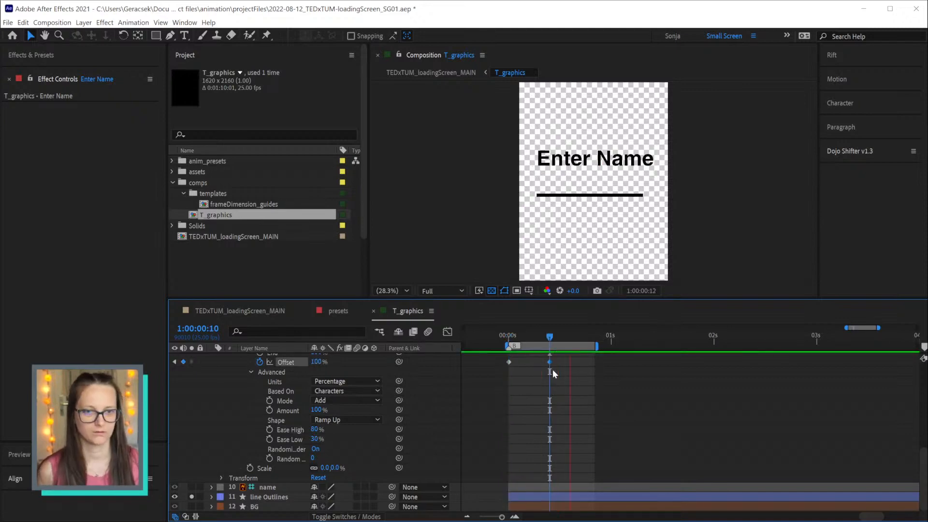
{"action": "scroll", "coordinate": [599, 376], "scroll_direction": "up", "scroll_amount": 3}
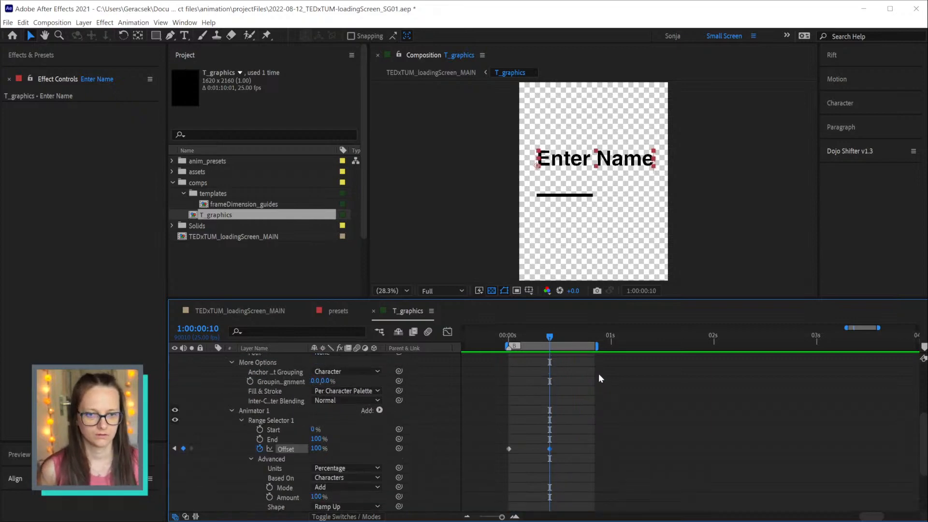
{"action": "scroll", "coordinate": [598, 372], "scroll_direction": "down", "scroll_amount": 2}
Shift the Enter Name layer with its Offset keyframes to start at frame 10 and play back the animation
{"action": "left_click", "coordinate": [590, 336]}
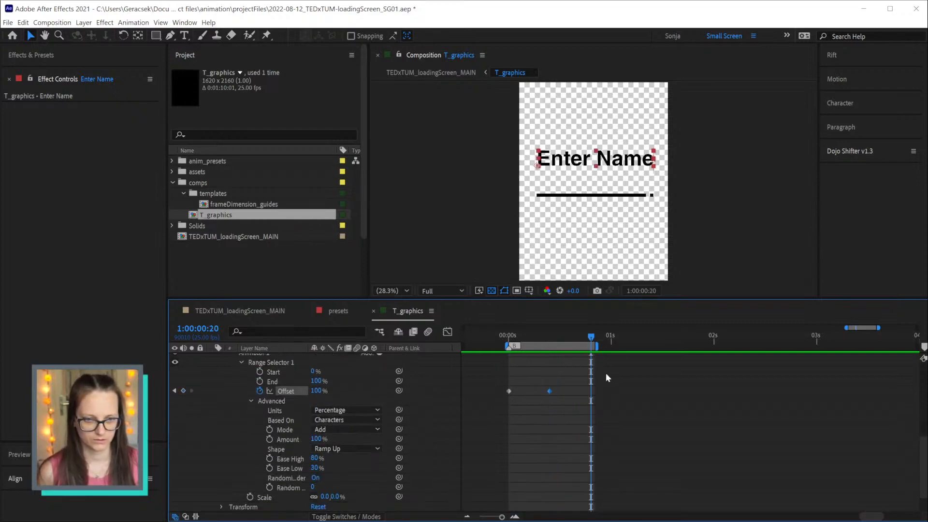
{"action": "scroll", "coordinate": [605, 373], "scroll_direction": "up", "scroll_amount": 6}
{"action": "key", "text": "u"}
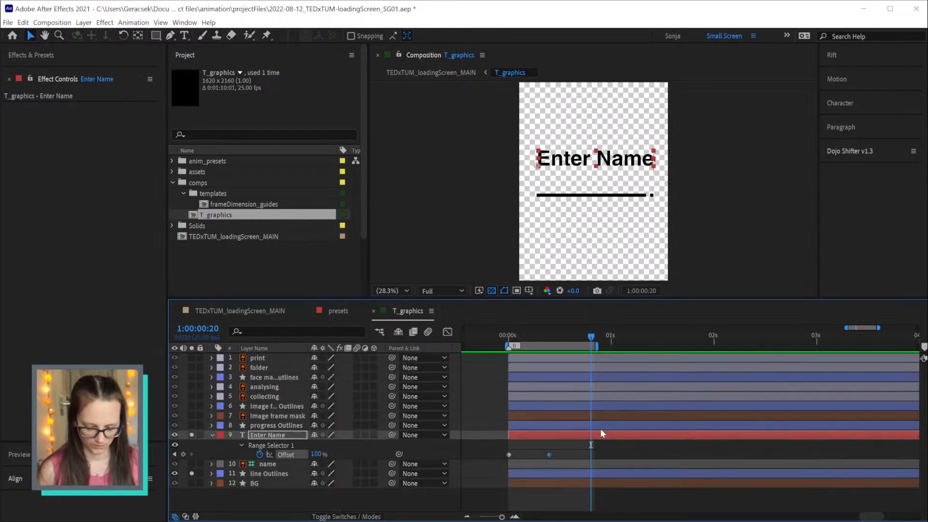
{"action": "left_click_drag", "start_coordinate": [579, 437], "coordinate": [619, 433]}
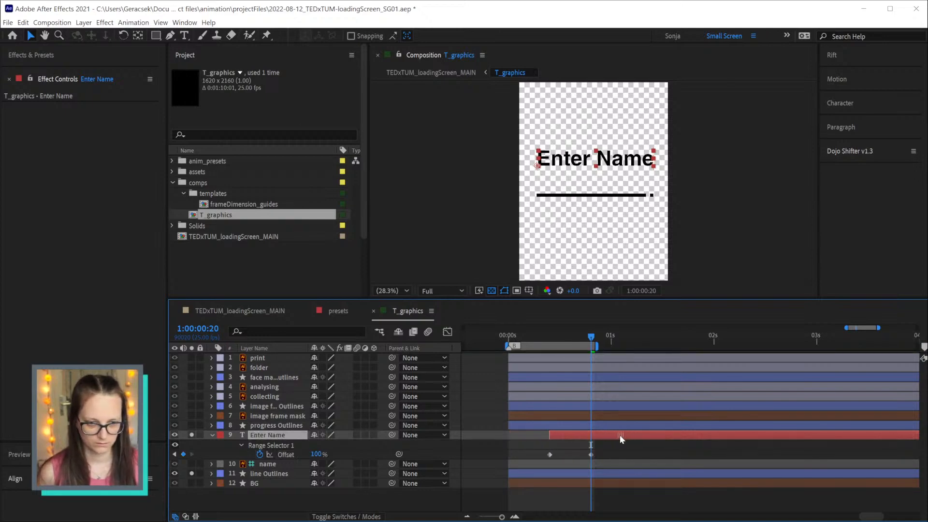
{"action": "key", "text": "space"}
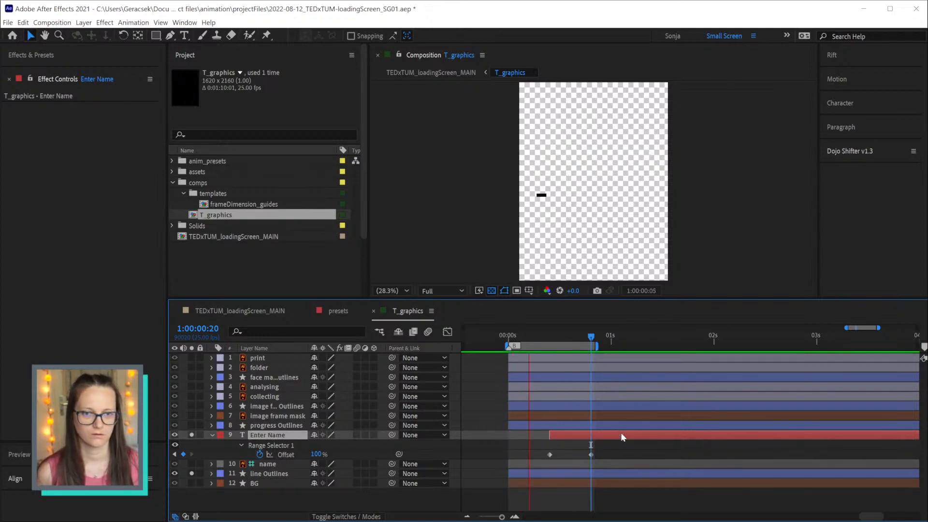
{"action": "key", "text": "space"}
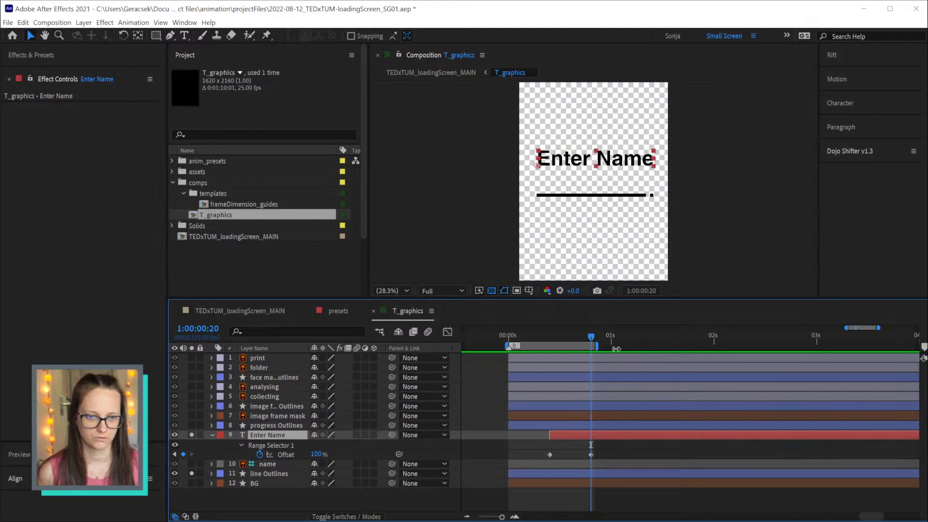
Extend the work area's end to about 2.4 seconds, save the project and preview the result
{"action": "left_click_drag", "start_coordinate": [615, 348], "coordinate": [755, 345]}
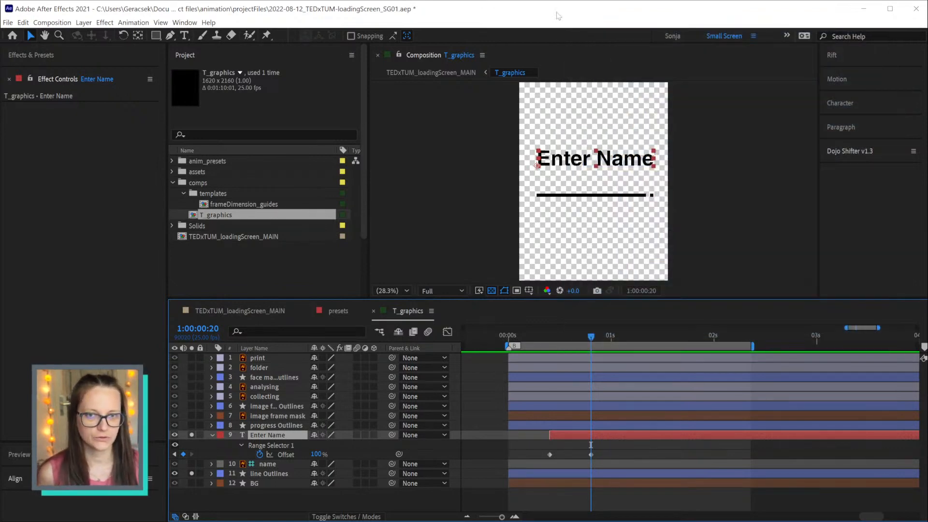
{"action": "key", "text": "ctrl+s"}
{"action": "key", "text": "space"}
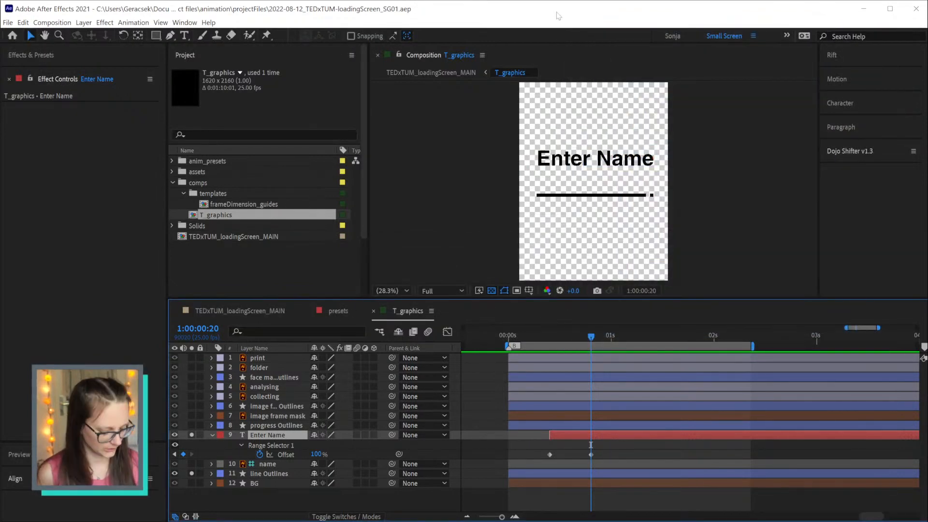
{"action": "key", "text": "space"}
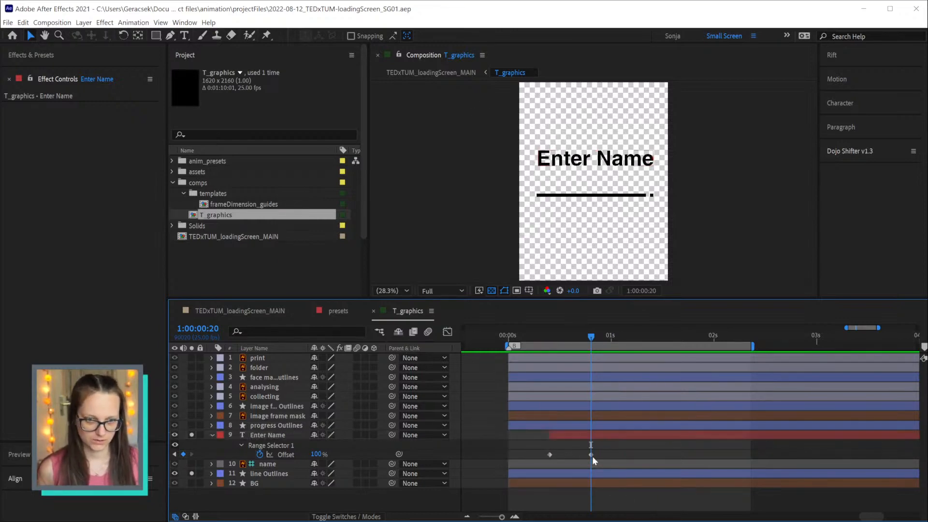
Move the Enter Name layer's 100% Offset keyframe to 1 second and play back the slower animation
{"action": "left_click", "coordinate": [590, 455]}
{"action": "key", "text": "alt+Right"}
{"action": "key", "text": "alt+Right"}
{"action": "key", "text": "alt+Right"}
{"action": "key", "text": "alt+Right"}
{"action": "key", "text": "alt+Right"}
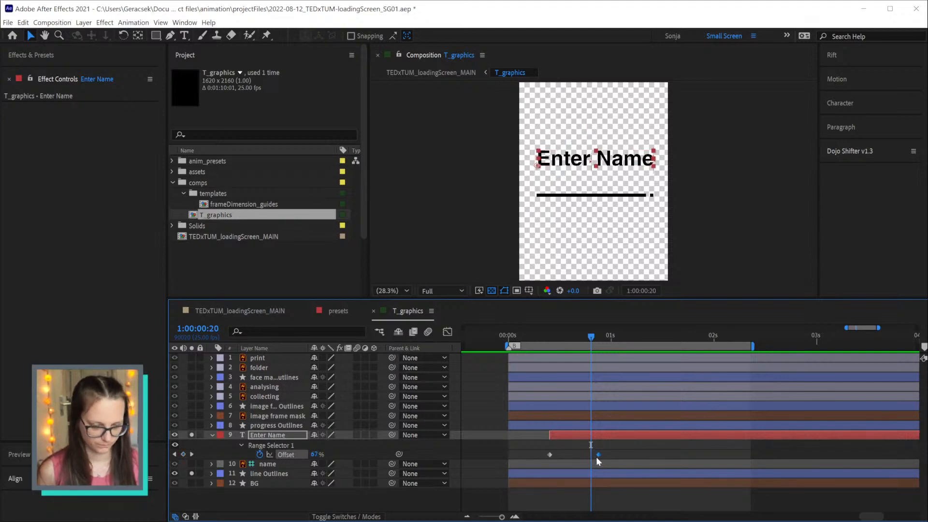
{"action": "key", "text": "space"}
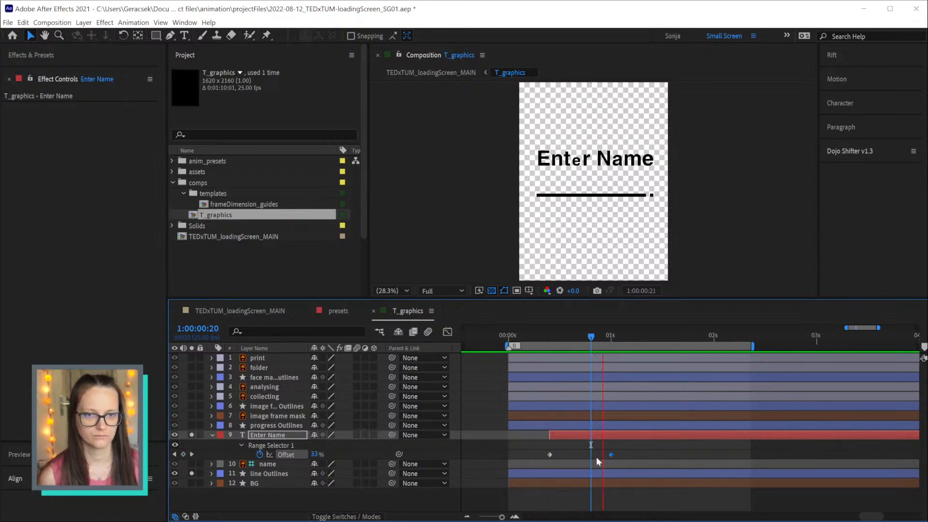
{"action": "key", "text": "space"}
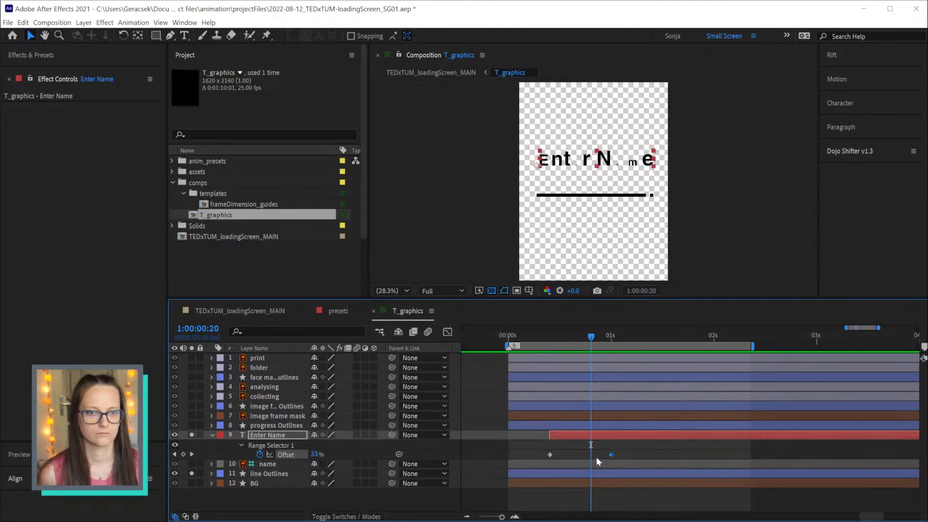
Shift the Enter Name layer so it starts at frame 5 and play back the animation
{"action": "left_click", "coordinate": [507, 336]}
{"action": "key", "text": "Page_Down"}
{"action": "key", "text": "Page_Down"}
{"action": "key", "text": "Page_Down"}
{"action": "key", "text": "Page_Down"}
{"action": "key", "text": "Page_Down"}
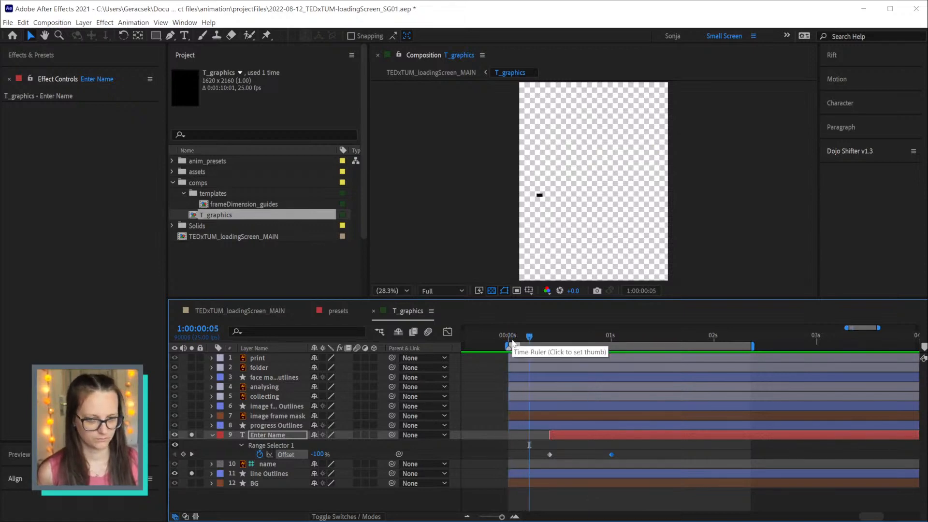
{"action": "key", "text": "["}
{"action": "key", "text": "space"}
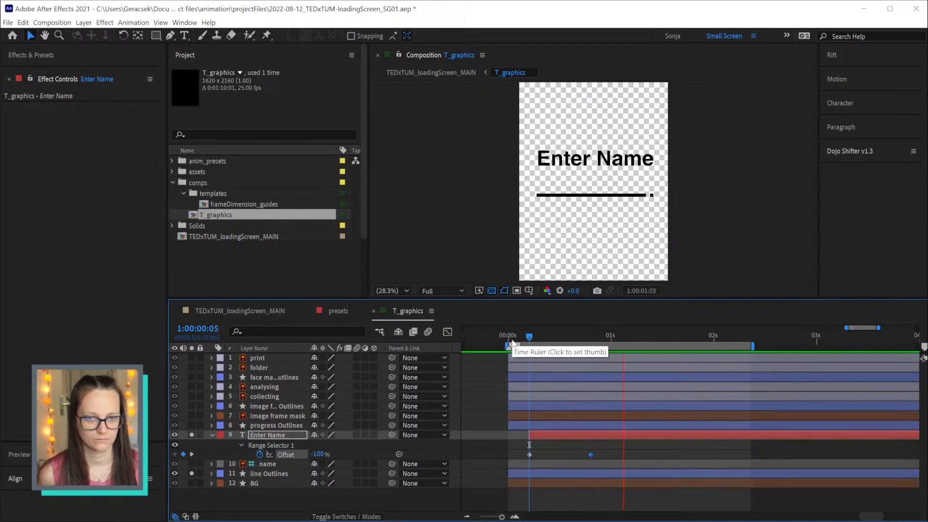
{"action": "key", "text": "space"}
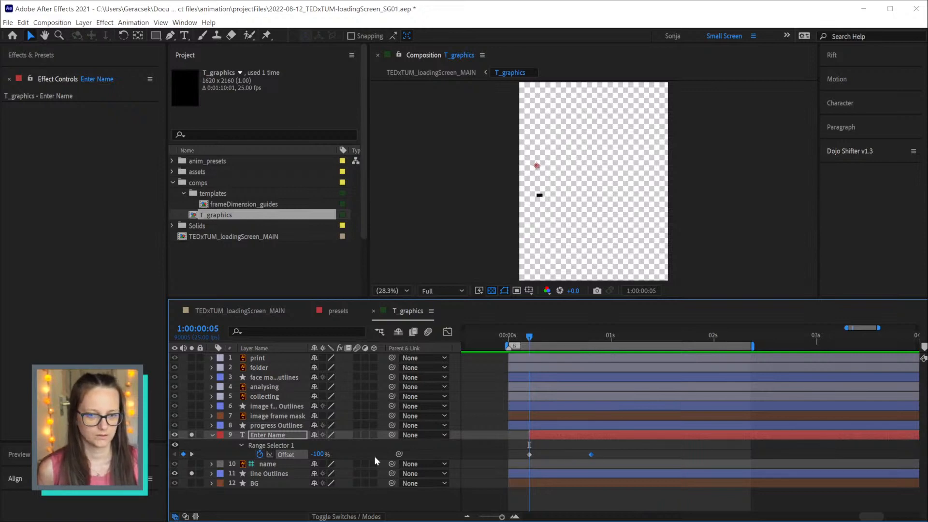
Reveal all modified properties of the Enter Name layer down to the range selector's Advanced settings
{"action": "key", "text": "u"}
{"action": "key", "text": "u"}
{"action": "key", "text": "u"}
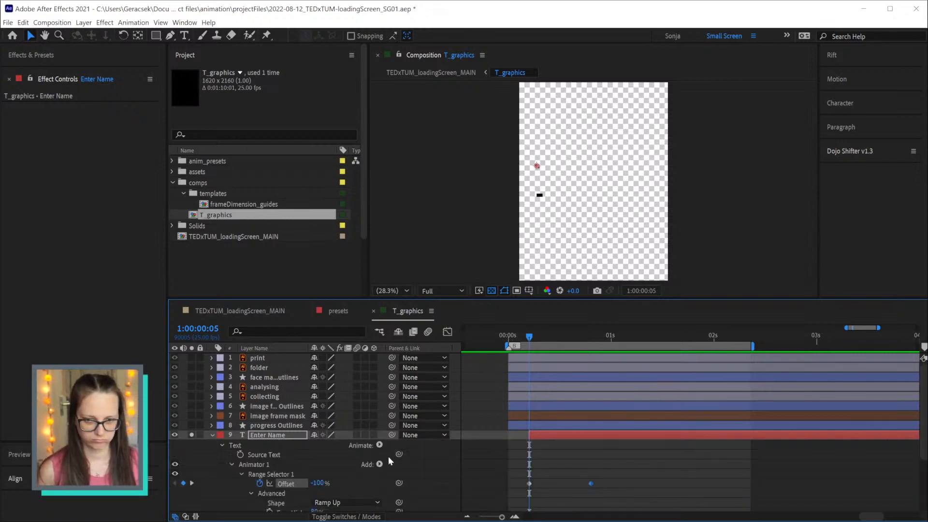
{"action": "scroll", "coordinate": [390, 461], "scroll_direction": "down", "scroll_amount": 2}
Try the range selector's Ease High at 30% and play back the text animation
{"action": "left_click", "coordinate": [316, 454]}
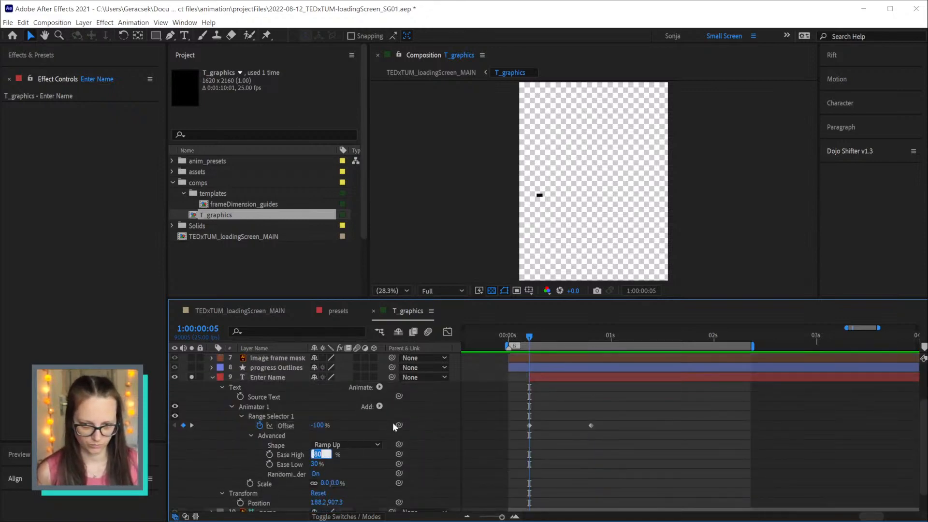
{"action": "type", "text": "30"}
{"action": "key", "text": "Return"}
{"action": "key", "text": "space"}
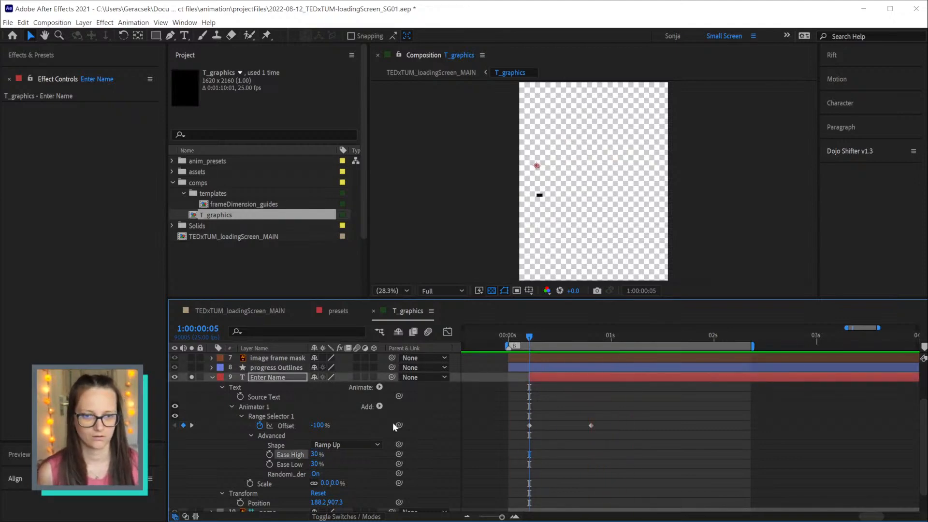
Set both Ease High and Ease Low of the range selector to 80% and play back the animation
{"action": "left_click", "coordinate": [316, 454]}
{"action": "type", "text": "80"}
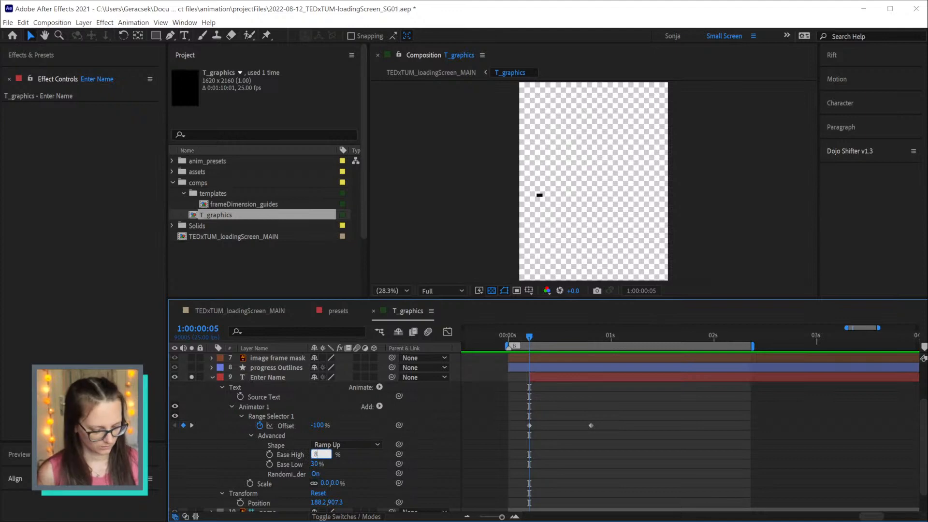
{"action": "key", "text": "Tab"}
{"action": "type", "text": "80"}
{"action": "key", "text": "Return"}
{"action": "key", "text": "space"}
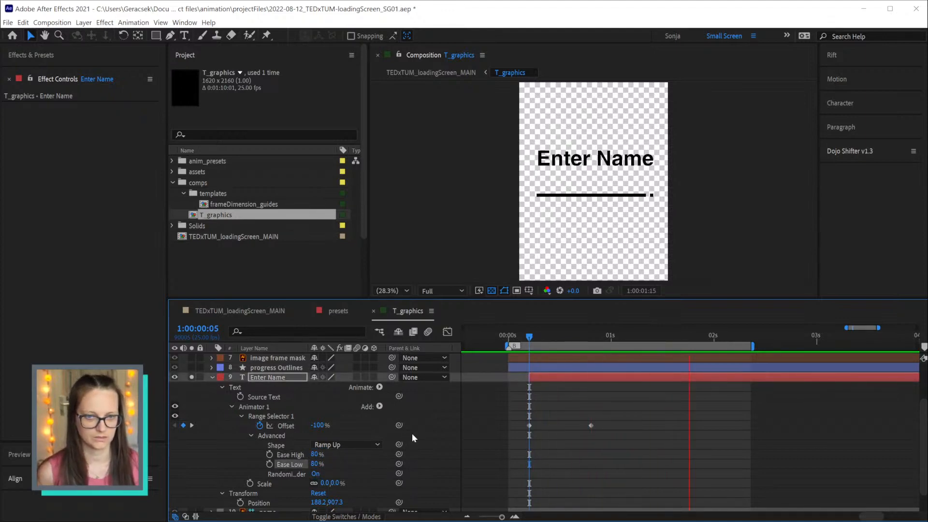
{"action": "key", "text": "space"}
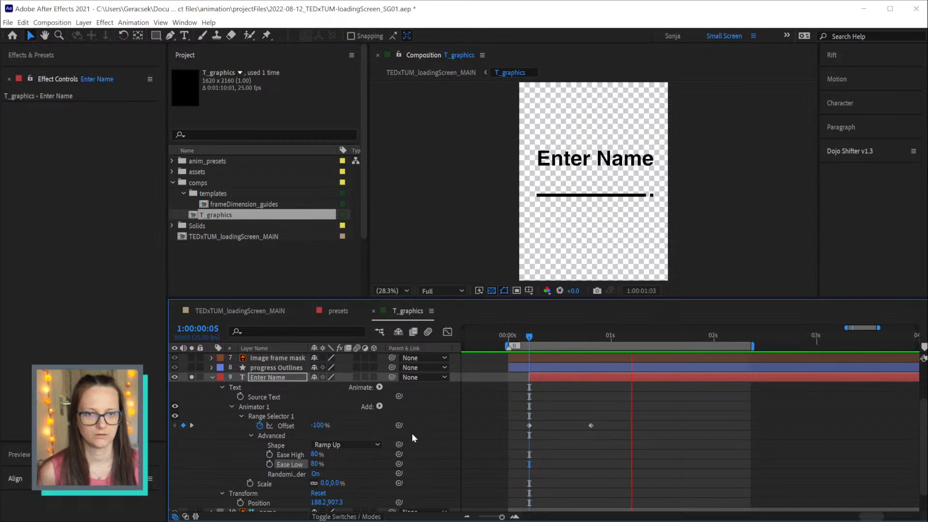
{"action": "key", "text": "space"}
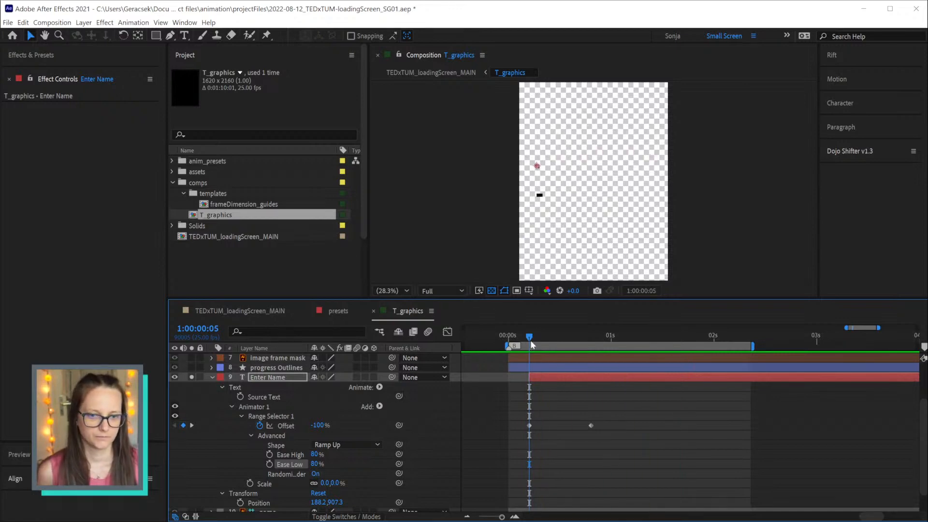
Scrub past the name animation and place the current time at frame 20, on the 100% Offset keyframe
{"action": "left_click_drag", "start_coordinate": [522, 341], "coordinate": [686, 350]}
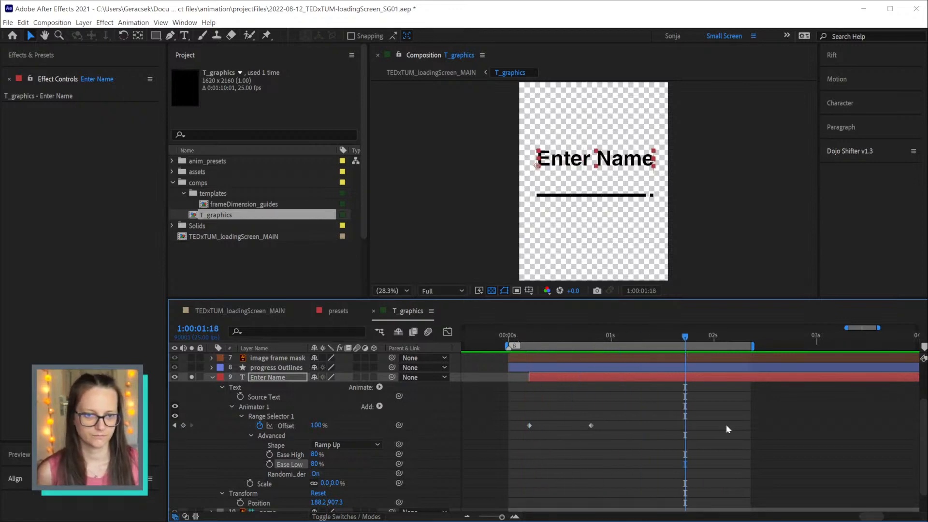
{"action": "scroll", "coordinate": [726, 425], "scroll_direction": "down", "scroll_amount": 3, "text": "alt"}
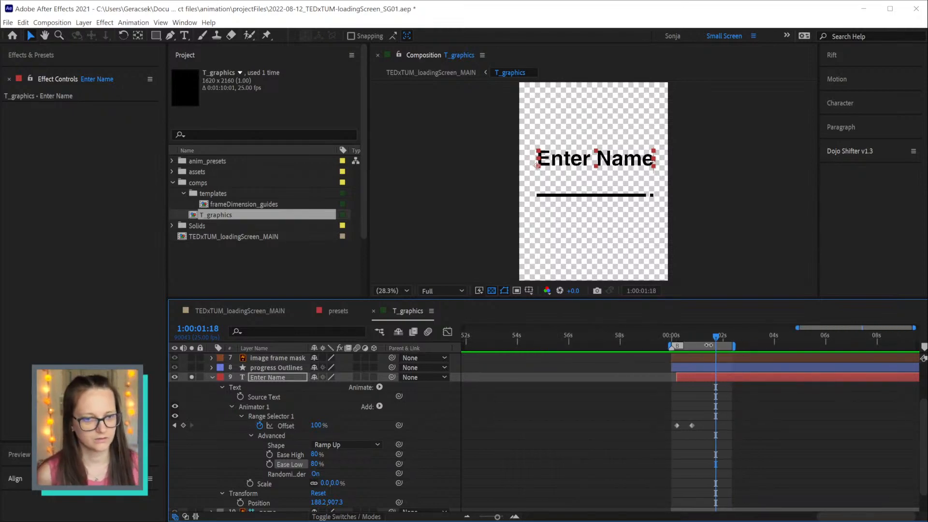
{"action": "left_click", "coordinate": [694, 339]}
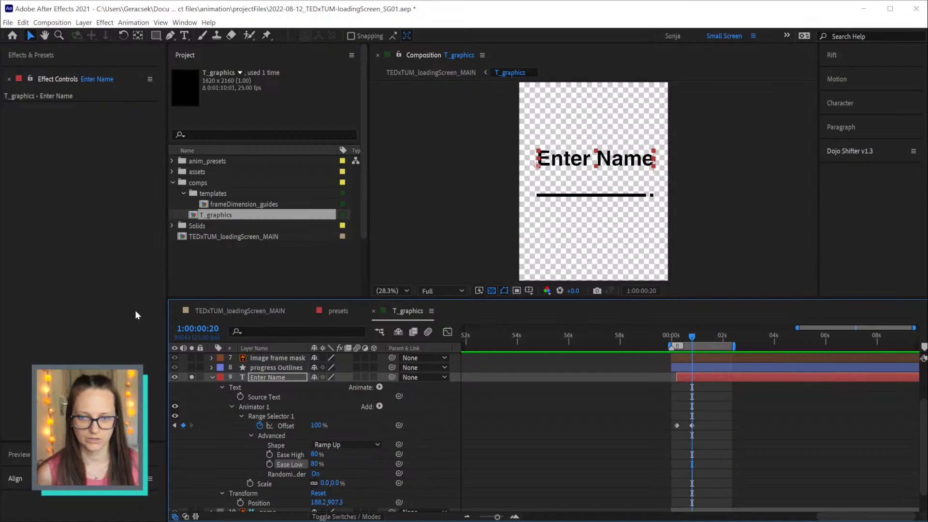
Duplicate the Enter Name layer and move the copy in time so it starts at 1:00:02:20
{"action": "left_click", "coordinate": [202, 333]}
{"action": "type", "text": "10220"}
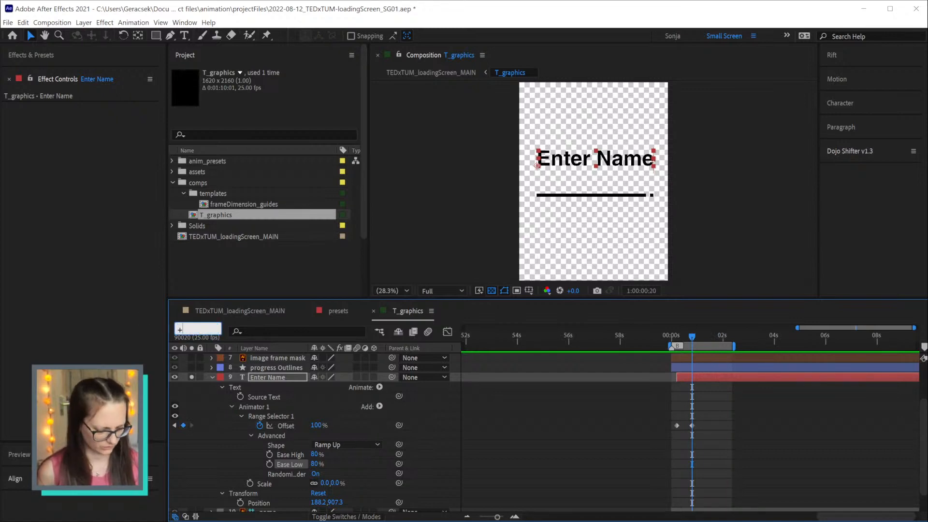
{"action": "key", "text": "Return"}
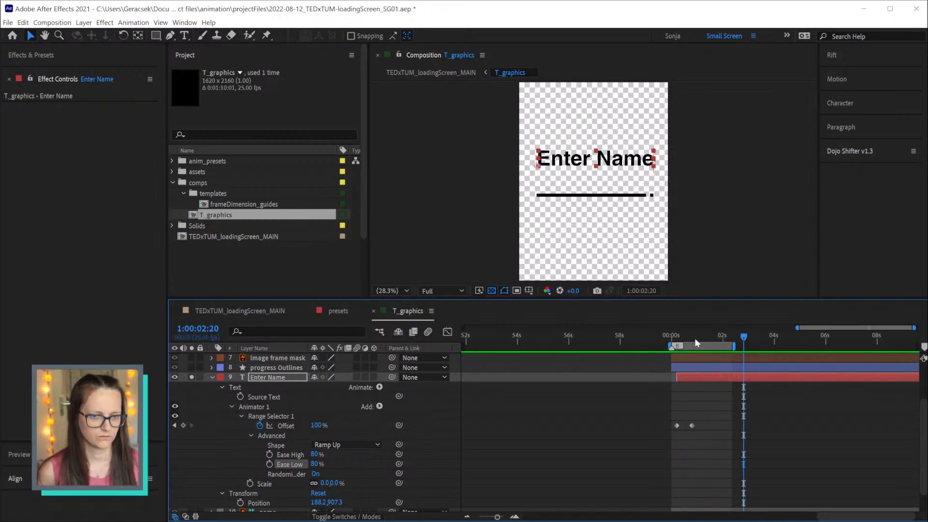
{"action": "left_click", "coordinate": [787, 454]}
{"action": "left_click", "coordinate": [729, 378]}
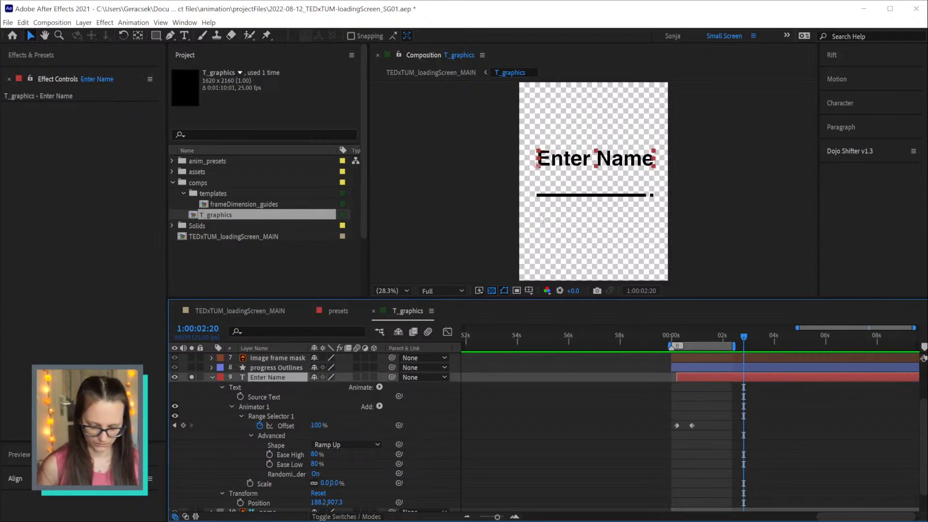
{"action": "key", "text": "ctrl+d"}
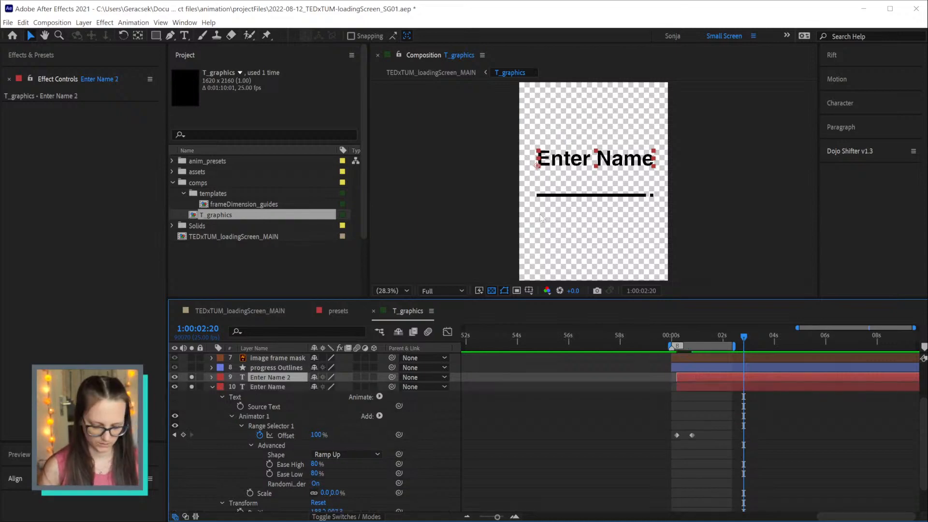
{"action": "key", "text": "u"}
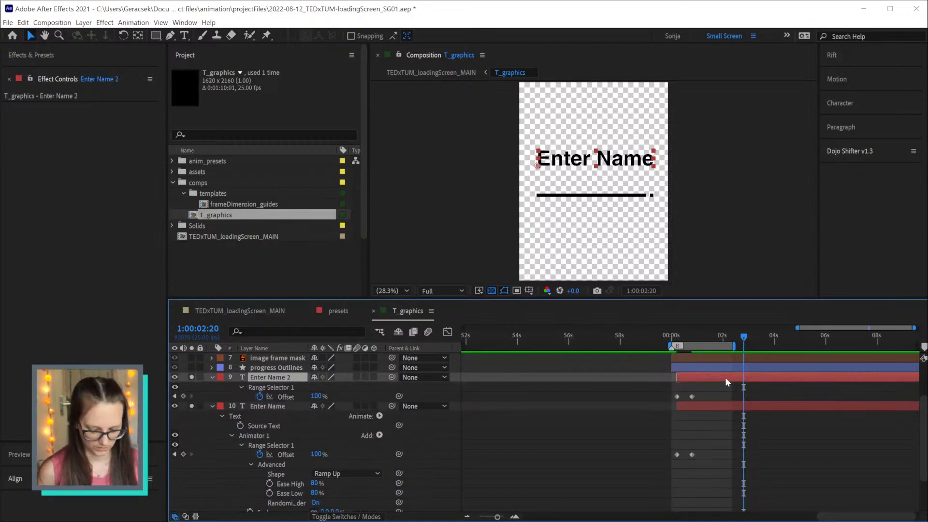
{"action": "left_click_drag", "start_coordinate": [725, 376], "coordinate": [785, 404]}
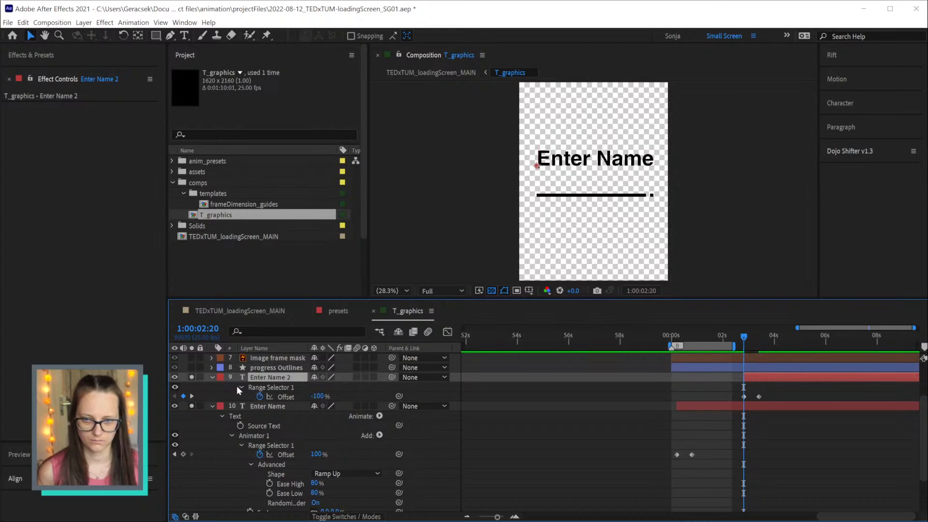
Remove the Offset keyframes from the duplicated layer's range selector and set its Offset to 0%
{"action": "key", "text": "u"}
{"action": "key", "text": "u"}
{"action": "left_click", "coordinate": [260, 426]}
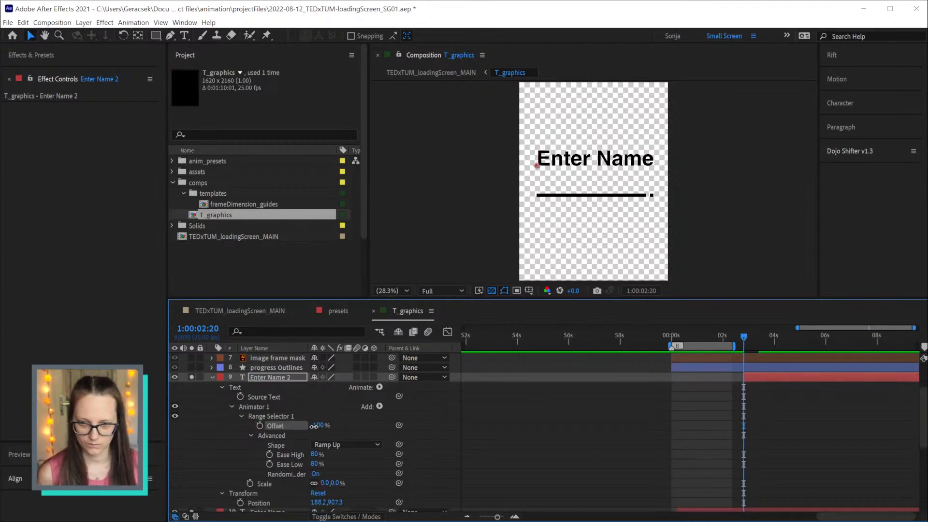
{"action": "left_click", "coordinate": [314, 426]}
{"action": "type", "text": "100"}
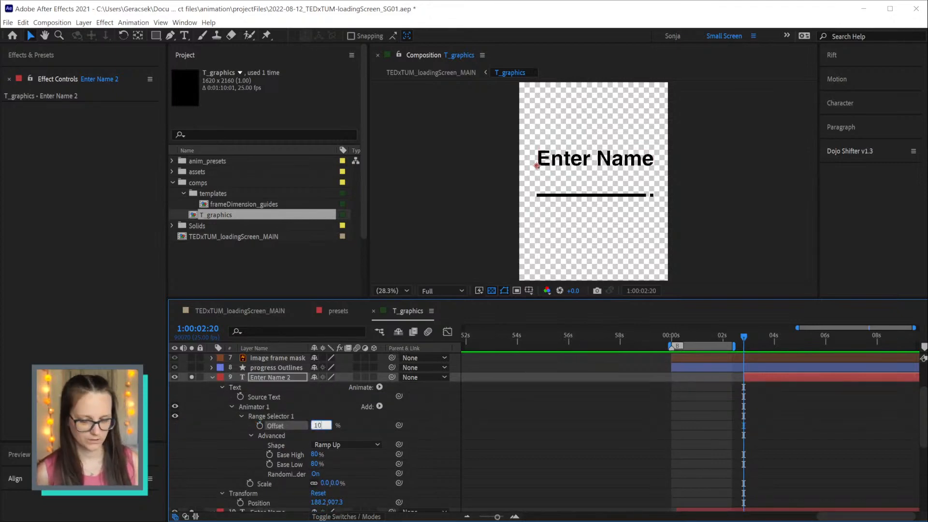
{"action": "key", "text": "Return"}
{"action": "left_click", "coordinate": [315, 427]}
{"action": "type", "text": "0"}
{"action": "key", "text": "Return"}
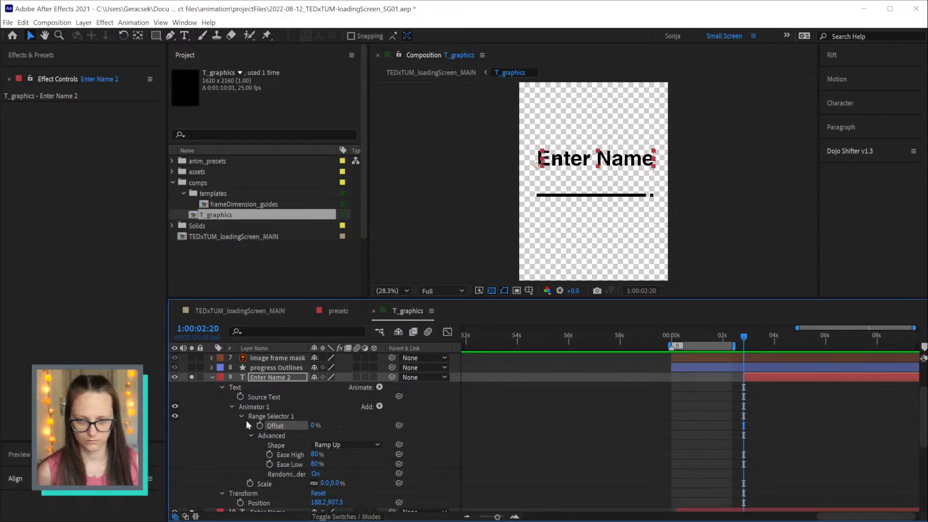
Keyframe the duplicate's range selector End from 0% at 1:00:02:20 to 100% at 1:00:03:15
{"action": "double_click", "coordinate": [240, 416]}
{"action": "scroll", "coordinate": [239, 417], "scroll_direction": "down", "scroll_amount": 1}
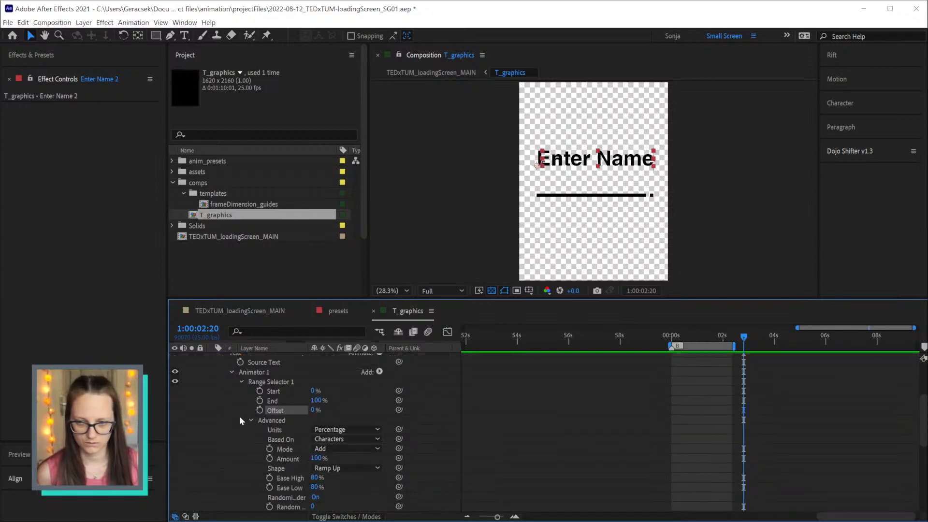
{"action": "left_click", "coordinate": [260, 401]}
{"action": "left_click_drag", "start_coordinate": [317, 400], "coordinate": [211, 405]}
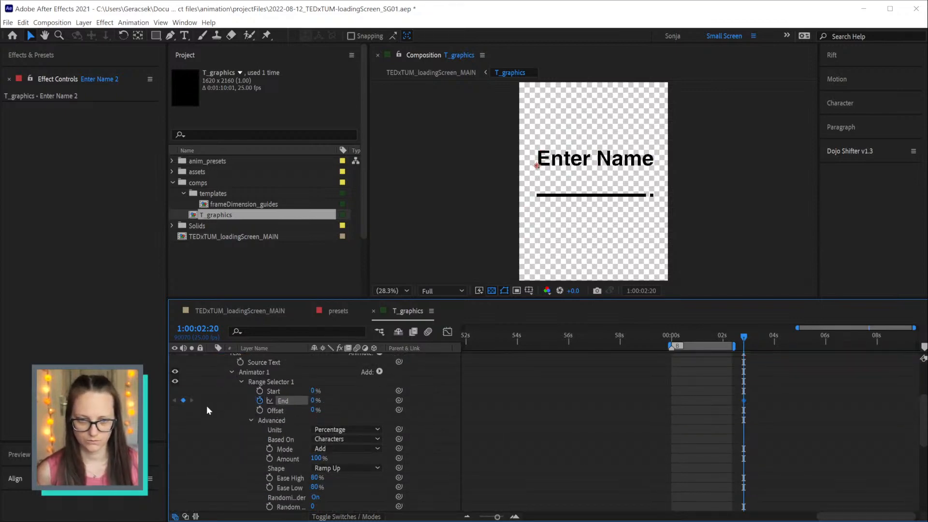
{"action": "key", "text": "shift+Page_Down"}
{"action": "key", "text": "shift+Page_Down"}
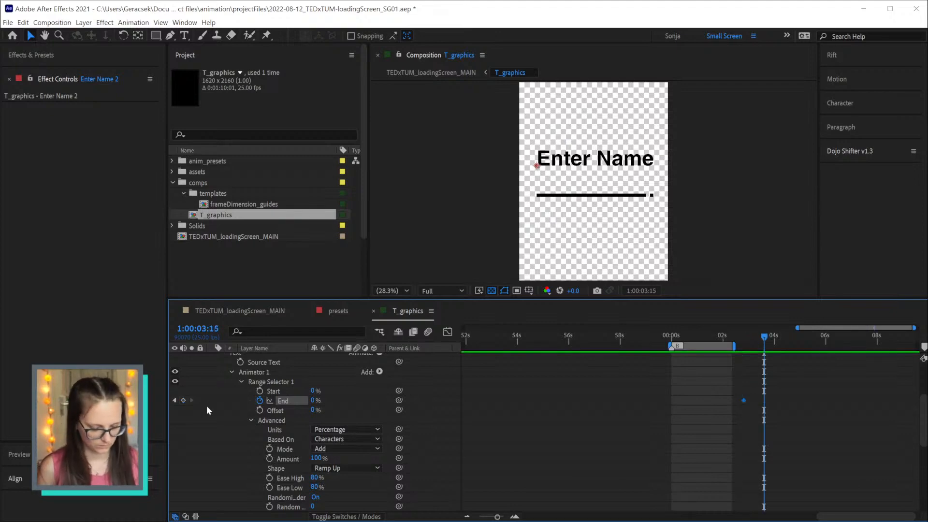
{"action": "left_click_drag", "start_coordinate": [314, 402], "coordinate": [445, 400]}
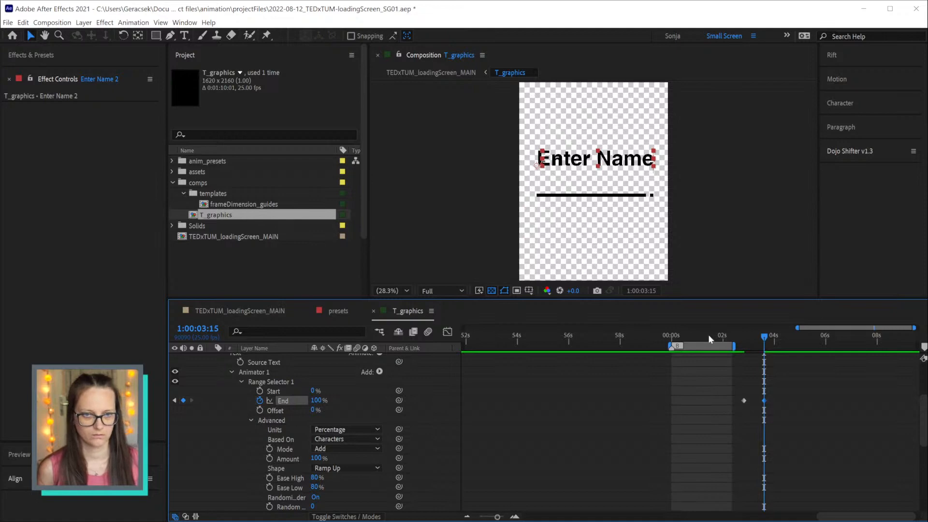
Move the duplicated text down to sit just above the line and turn off its Randomize Order
{"action": "scroll", "coordinate": [715, 439], "scroll_direction": "up", "scroll_amount": 4}
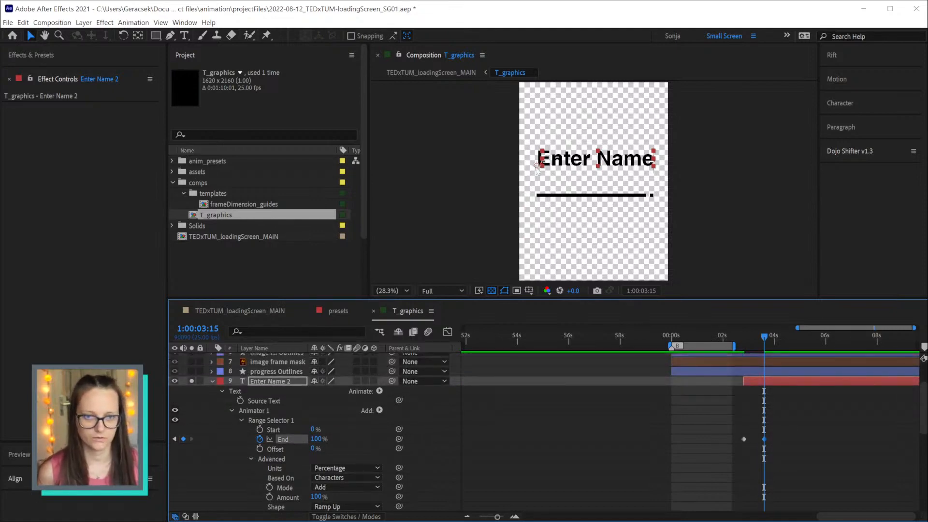
{"action": "left_click_drag", "start_coordinate": [544, 166], "coordinate": [541, 194]}
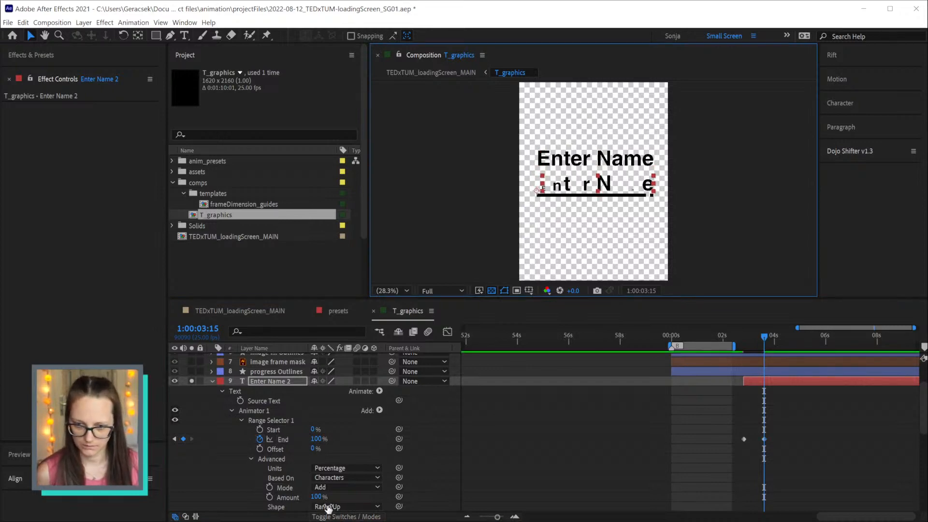
{"action": "scroll", "coordinate": [358, 484], "scroll_direction": "down", "scroll_amount": 3}
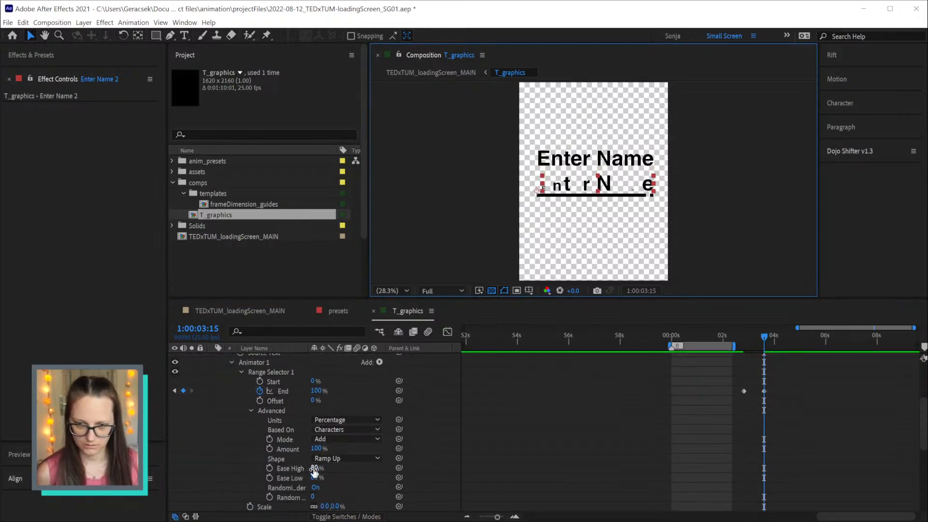
{"action": "left_click", "coordinate": [315, 487]}
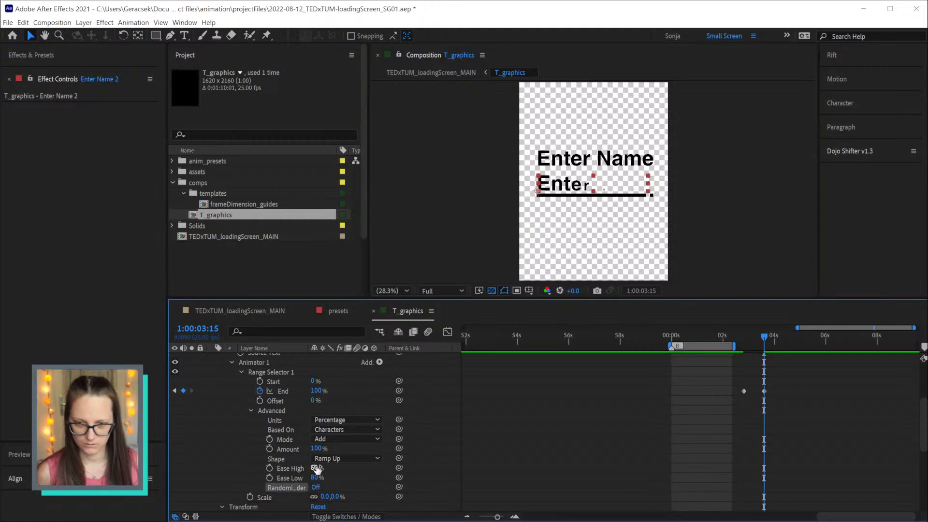
Set the duplicate's Ease High and Ease Low to 0% and its range selector shape to Square
{"action": "left_click", "coordinate": [314, 468]}
{"action": "type", "text": "0"}
{"action": "key", "text": "Tab"}
{"action": "type", "text": "0"}
{"action": "key", "text": "Return"}
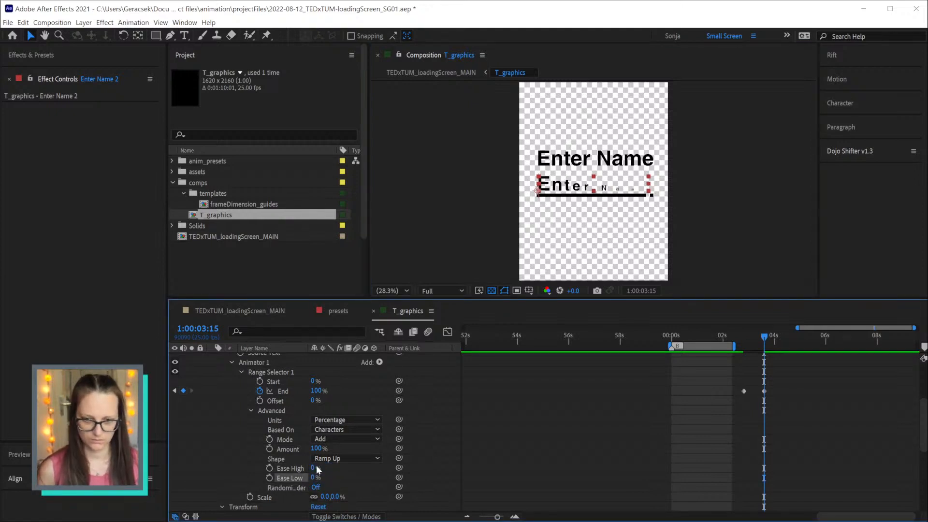
{"action": "left_click", "coordinate": [349, 458]}
{"action": "left_click", "coordinate": [349, 471]}
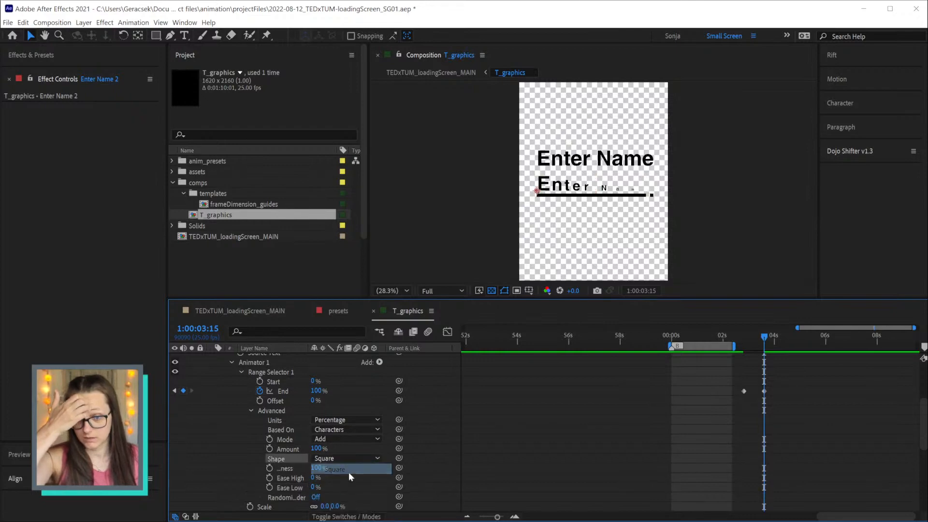
Replace the Enter Name 2 layer's text with a person's full name and play back the animation
{"action": "scroll", "coordinate": [298, 392], "scroll_direction": "up", "scroll_amount": 2}
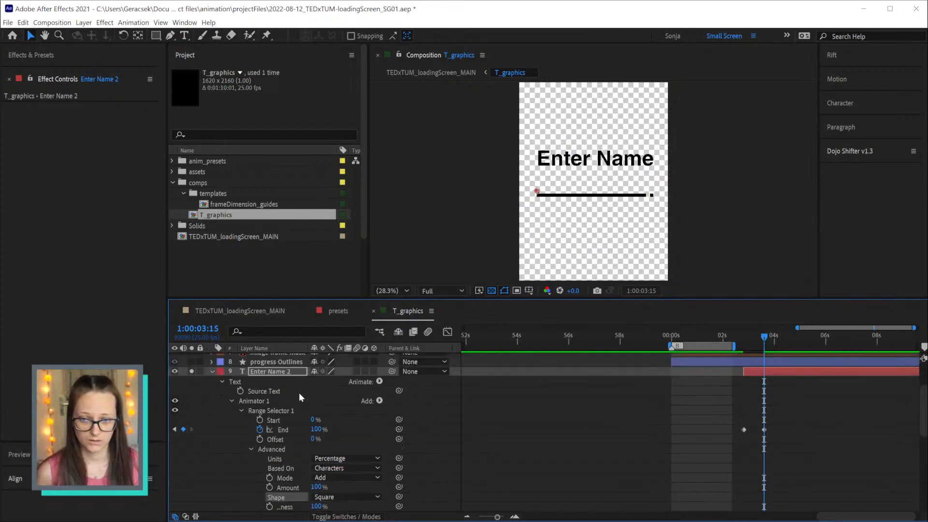
{"action": "double_click", "coordinate": [278, 370]}
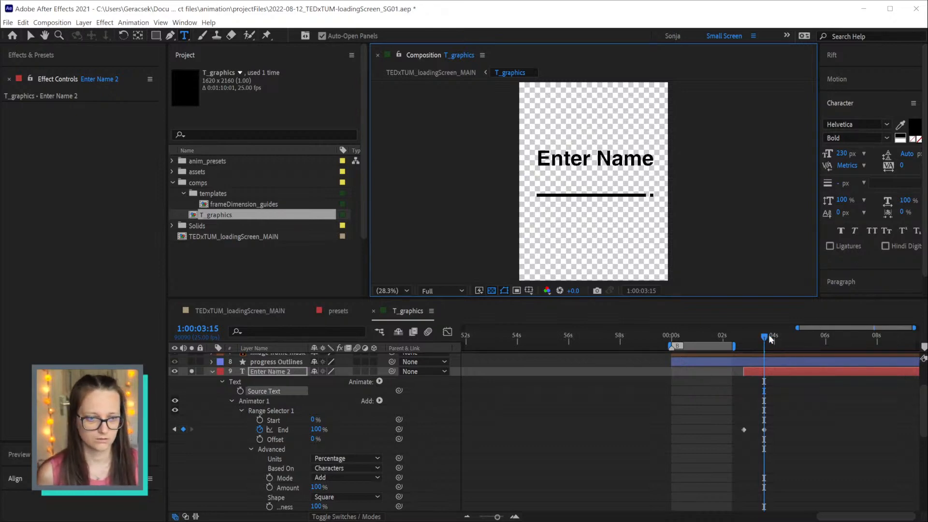
{"action": "key", "text": "space"}
{"action": "key", "text": "space"}
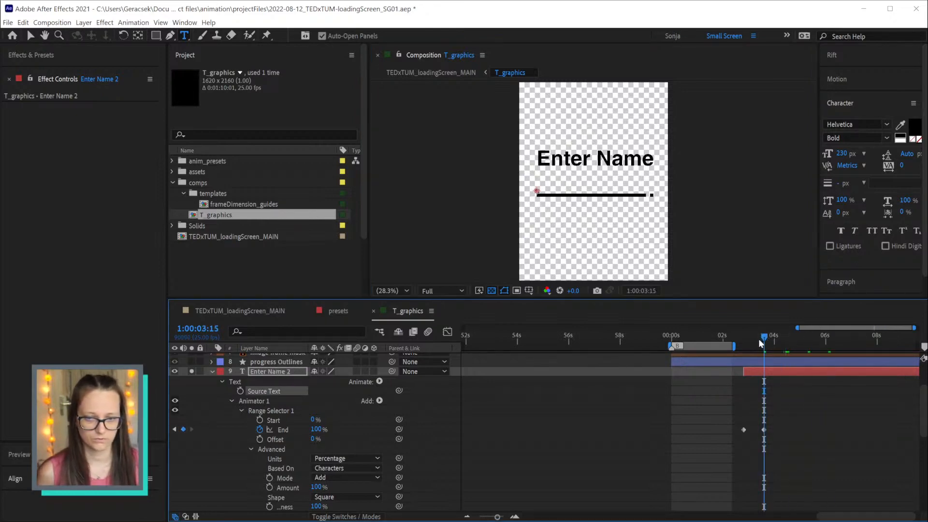
Set the Enter Name 2 range selector's Offset to 100%
{"action": "left_click", "coordinate": [766, 373]}
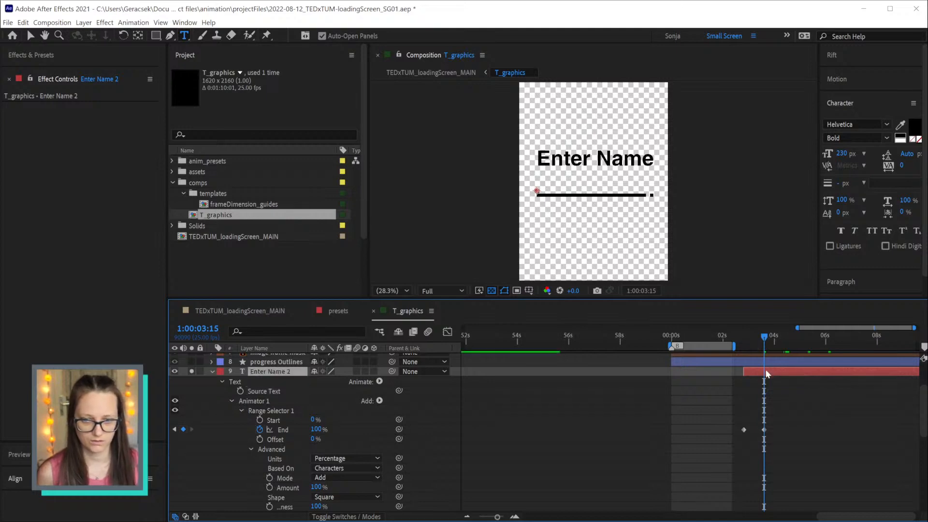
{"action": "left_click", "coordinate": [314, 439]}
{"action": "type", "text": "100"}
{"action": "key", "text": "Return"}
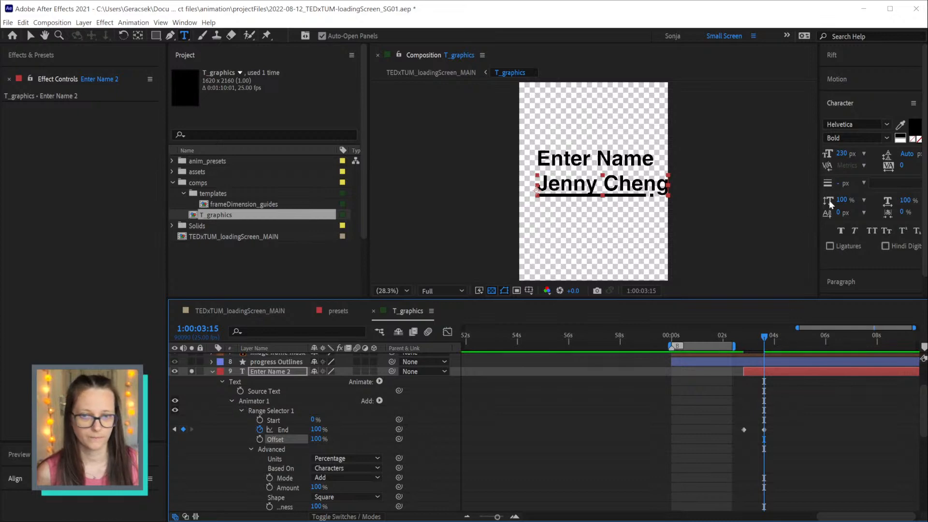
Change the duplicated name text to the Helvetica-Normal Regular font and reduce its font size to 210 px
{"action": "left_click", "coordinate": [887, 138]}
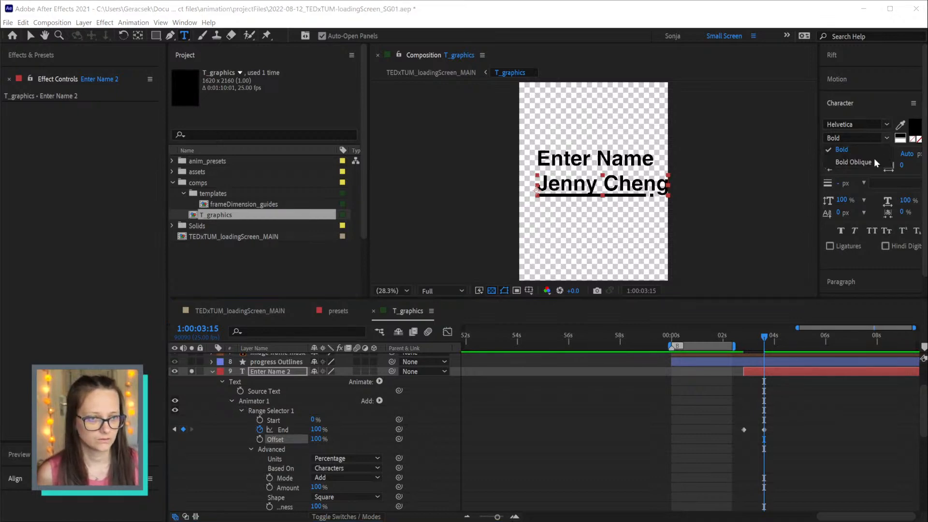
{"action": "left_click", "coordinate": [886, 124]}
{"action": "scroll", "coordinate": [921, 244], "scroll_direction": "up", "scroll_amount": 2}
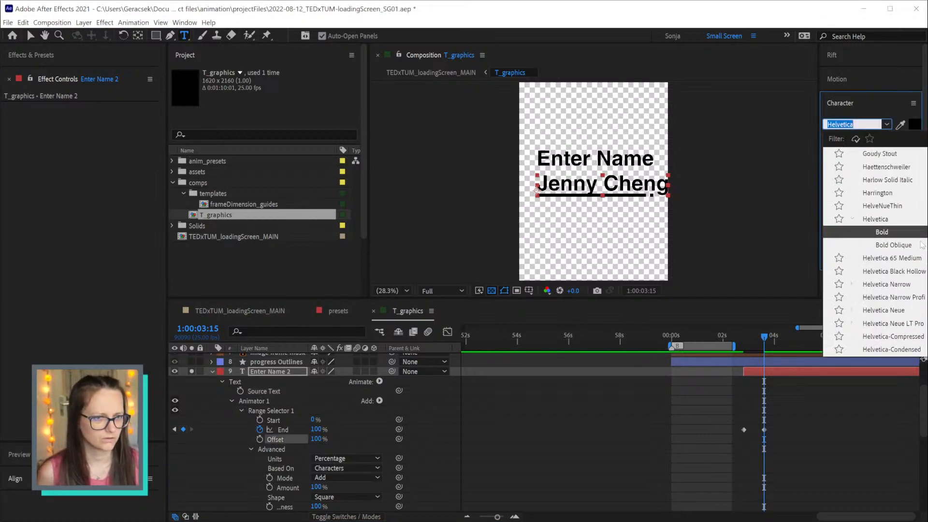
{"action": "scroll", "coordinate": [923, 249], "scroll_direction": "up", "scroll_amount": 1}
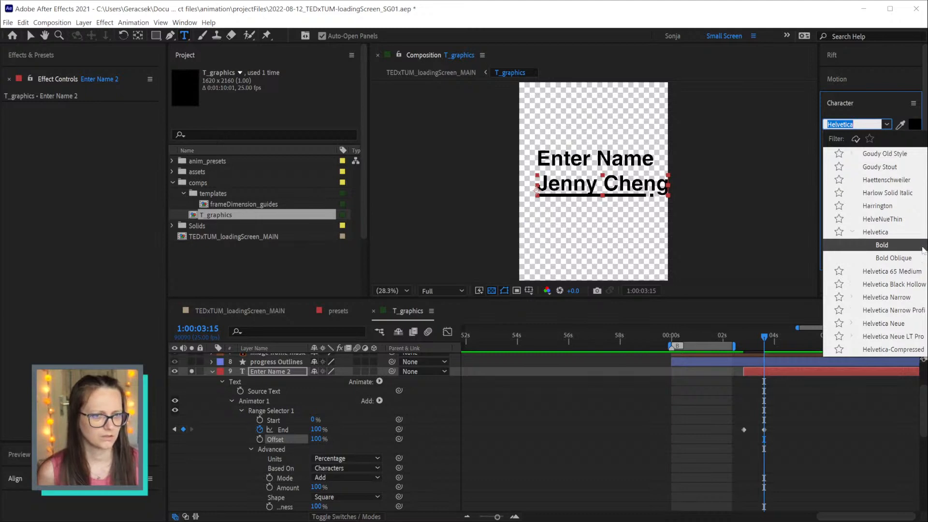
{"action": "scroll", "coordinate": [923, 249], "scroll_direction": "down", "scroll_amount": 5}
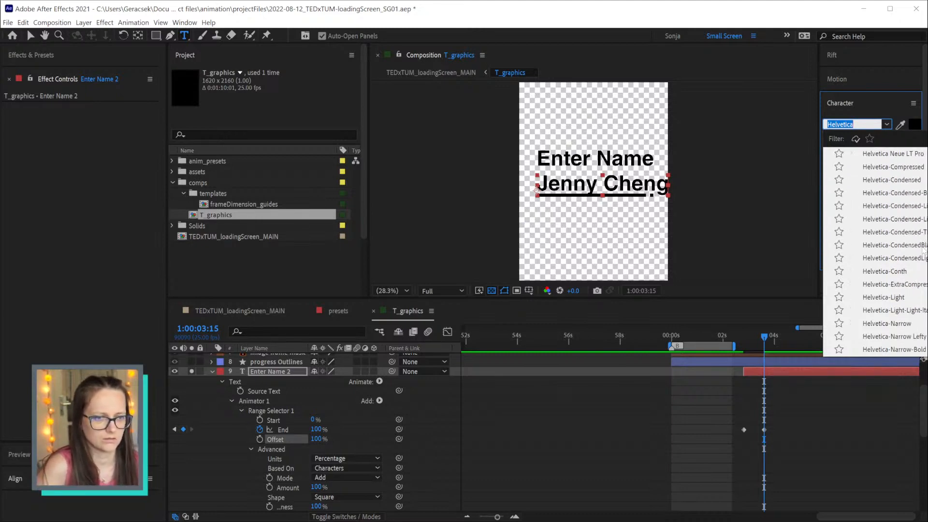
{"action": "scroll", "coordinate": [923, 249], "scroll_direction": "down", "scroll_amount": 2}
{"action": "scroll", "coordinate": [923, 250], "scroll_direction": "down", "scroll_amount": 7}
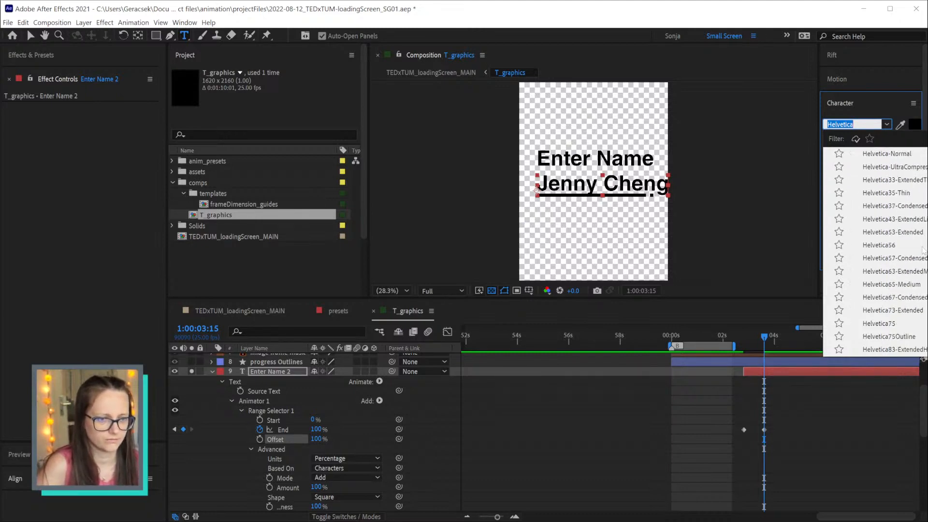
{"action": "scroll", "coordinate": [924, 258], "scroll_direction": "down", "scroll_amount": 4}
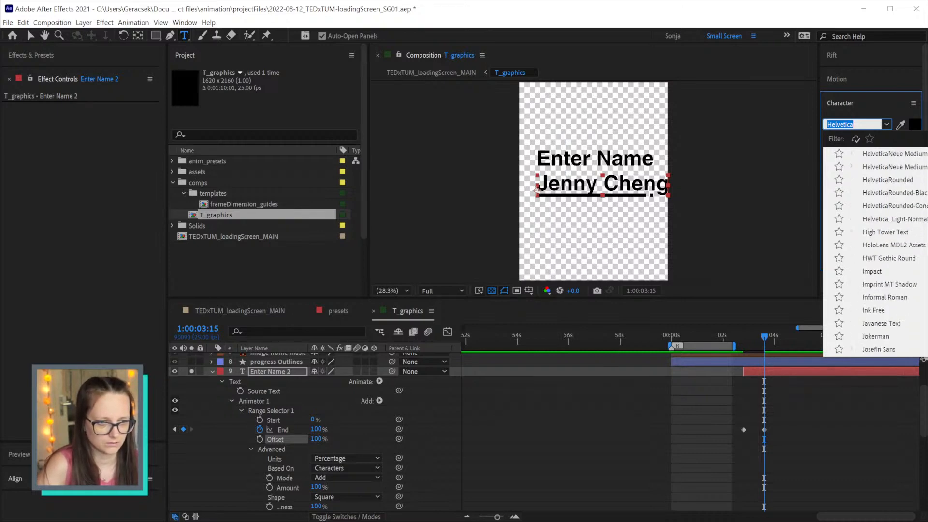
{"action": "scroll", "coordinate": [923, 271], "scroll_direction": "down", "scroll_amount": 3}
{"action": "scroll", "coordinate": [923, 285], "scroll_direction": "up", "scroll_amount": 5}
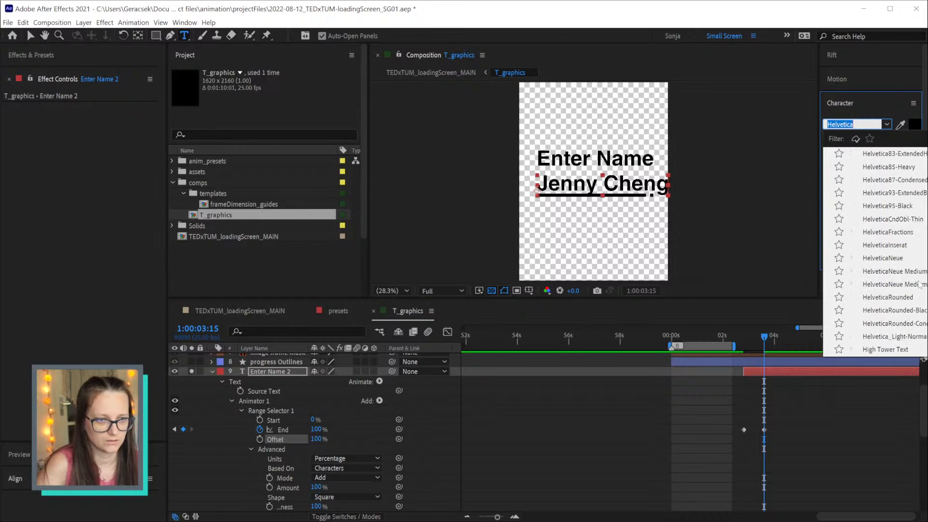
{"action": "scroll", "coordinate": [920, 284], "scroll_direction": "up", "scroll_amount": 1}
{"action": "scroll", "coordinate": [920, 284], "scroll_direction": "up", "scroll_amount": 5}
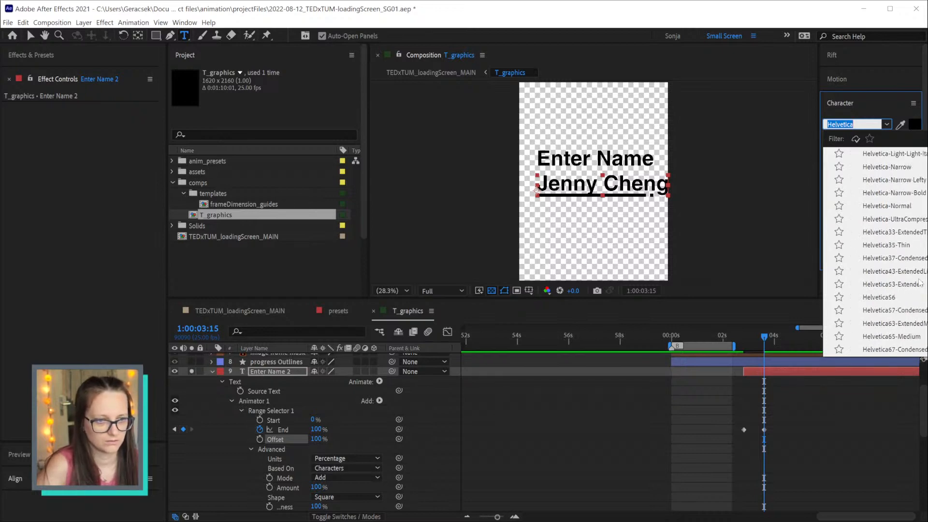
{"action": "left_click", "coordinate": [898, 206]}
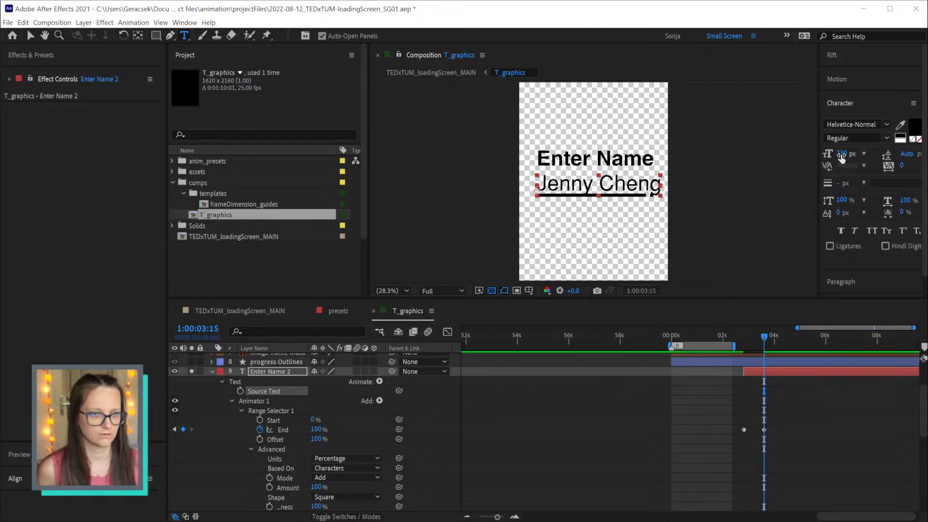
{"action": "left_click_drag", "start_coordinate": [840, 155], "coordinate": [830, 155]}
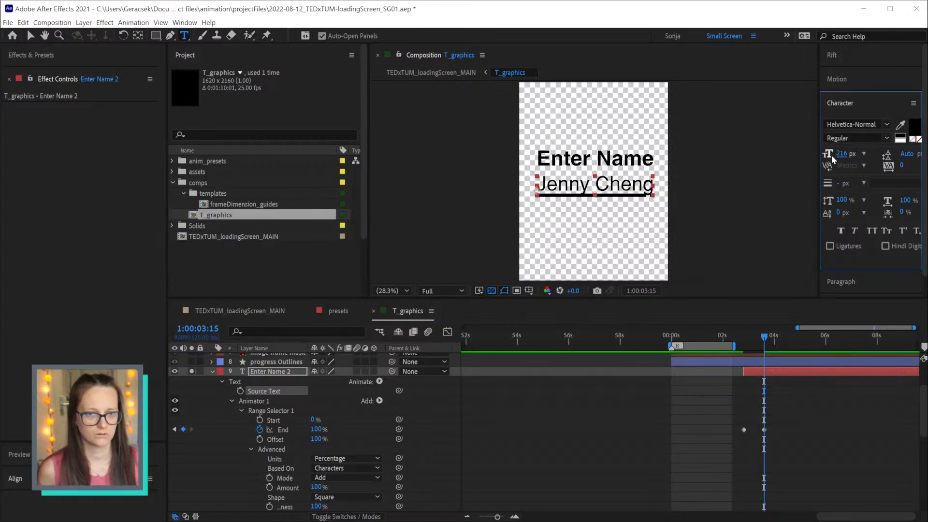
{"action": "left_click_drag", "start_coordinate": [831, 155], "coordinate": [828, 155]}
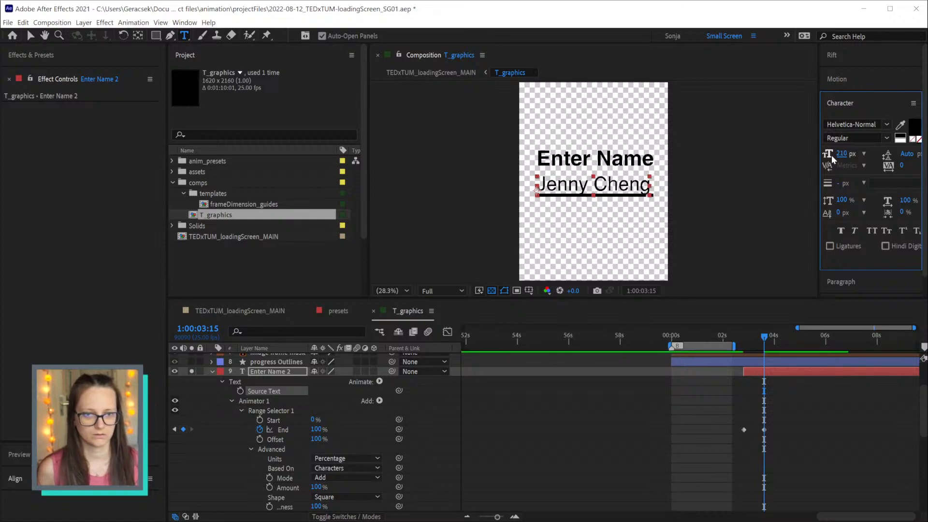
Nudge the Enter Name 2 text slightly higher above the underline and move the current time to 1:00:02:20
{"action": "left_click", "coordinate": [835, 371]}
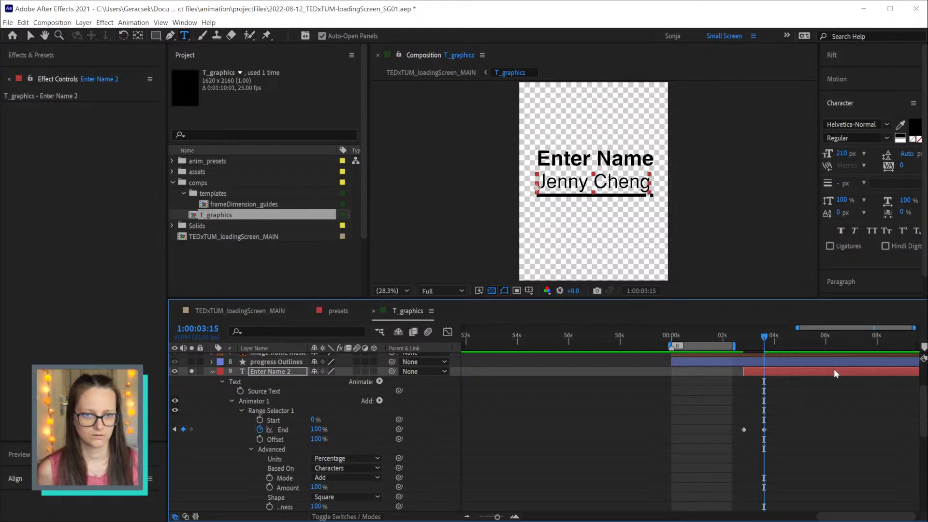
{"action": "left_click_drag", "start_coordinate": [753, 341], "coordinate": [742, 344]}
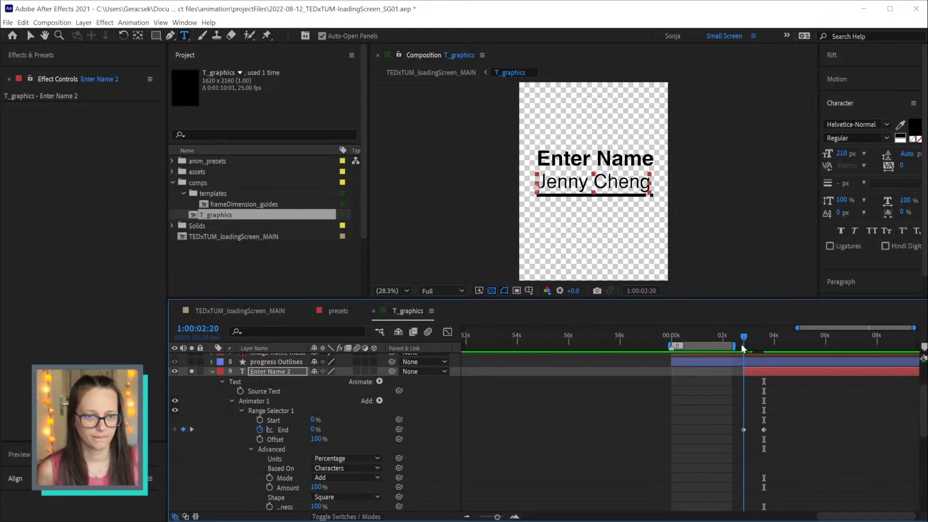
{"action": "left_click", "coordinate": [798, 447]}
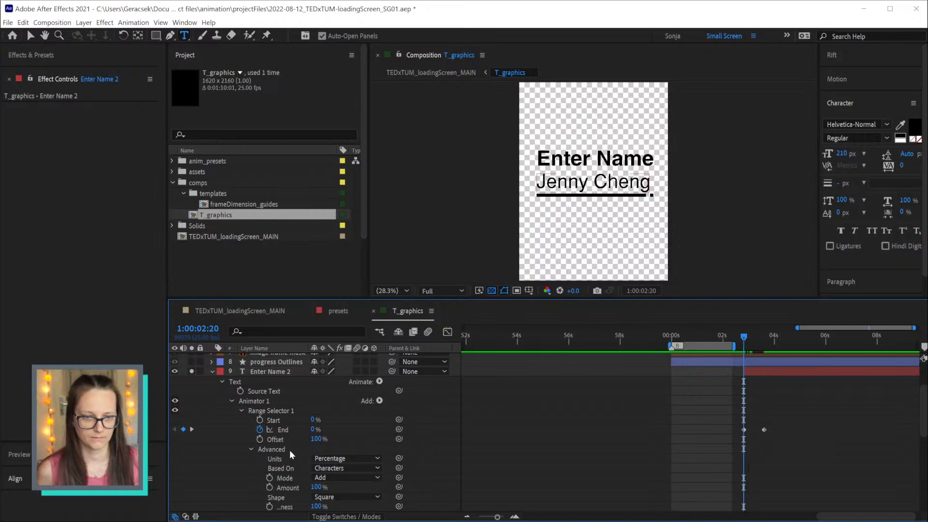
Delete the Scale property from Enter Name 2's Animator 1 and try a range selector Offset of -54%, then undo the Offset change
{"action": "left_click_drag", "start_coordinate": [314, 429], "coordinate": [193, 434]}
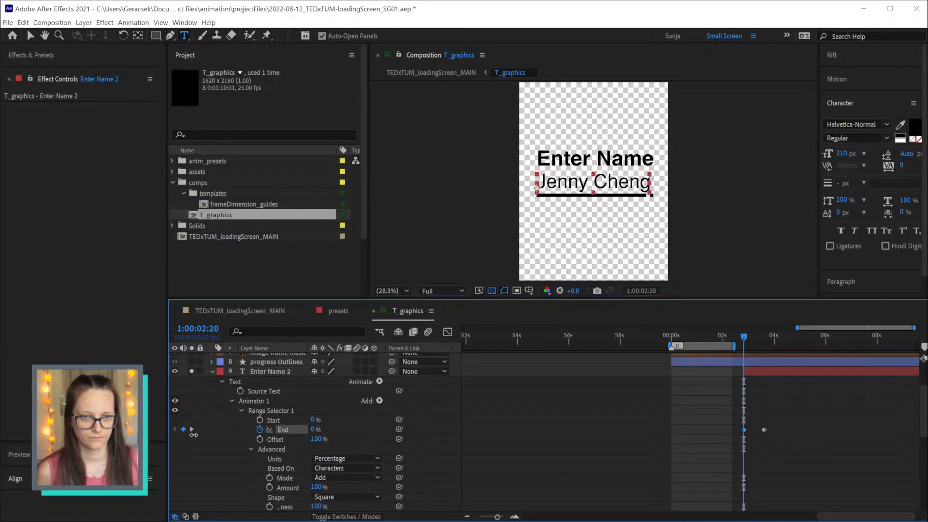
{"action": "left_click", "coordinate": [439, 462]}
{"action": "scroll", "coordinate": [439, 462], "scroll_direction": "down", "scroll_amount": 2}
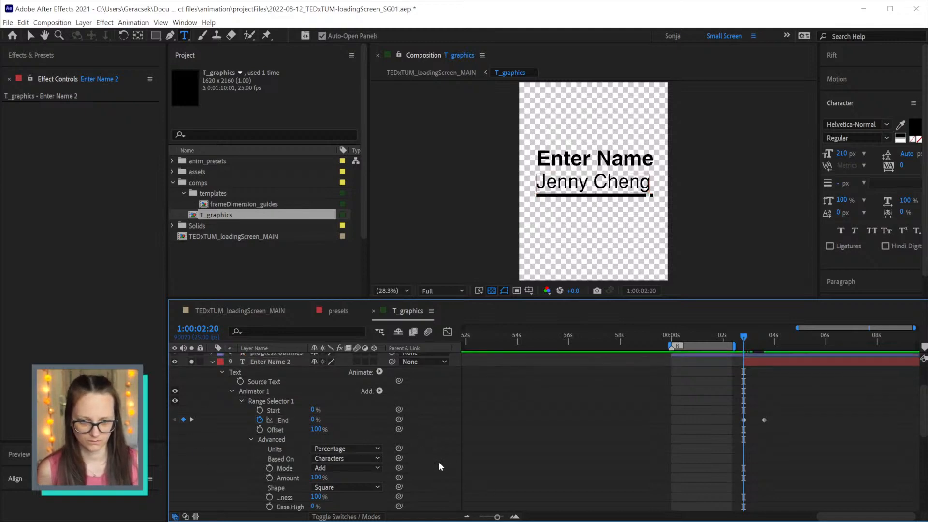
{"action": "scroll", "coordinate": [355, 491], "scroll_direction": "down", "scroll_amount": 1}
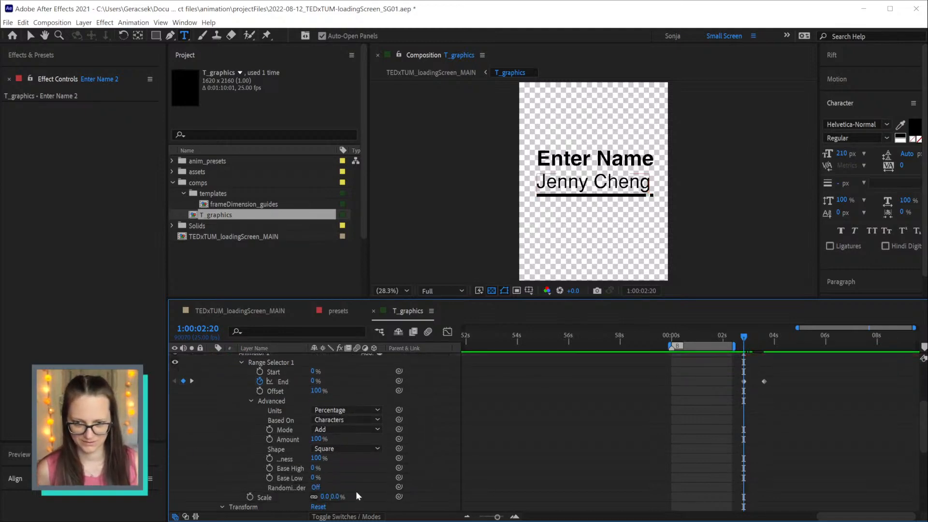
{"action": "left_click", "coordinate": [264, 497]}
{"action": "key", "text": "Delete"}
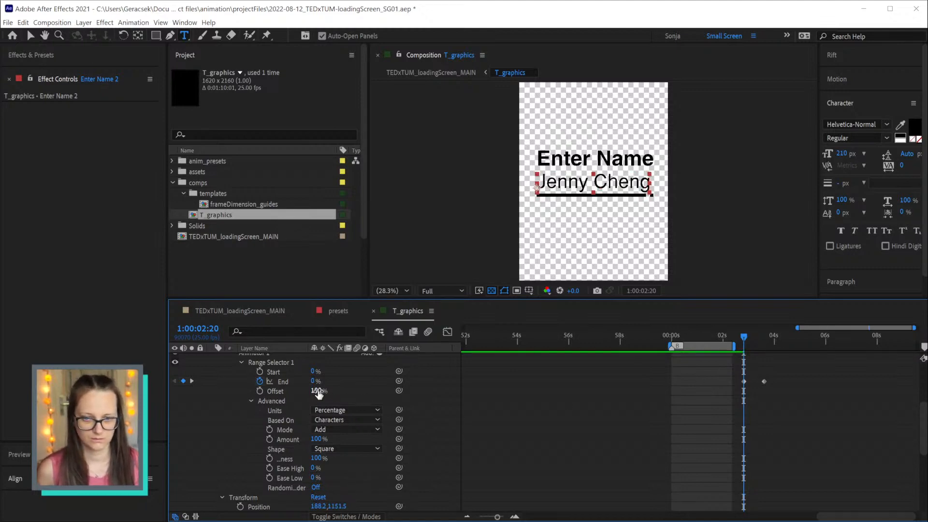
{"action": "left_click_drag", "start_coordinate": [317, 390], "coordinate": [238, 394]}
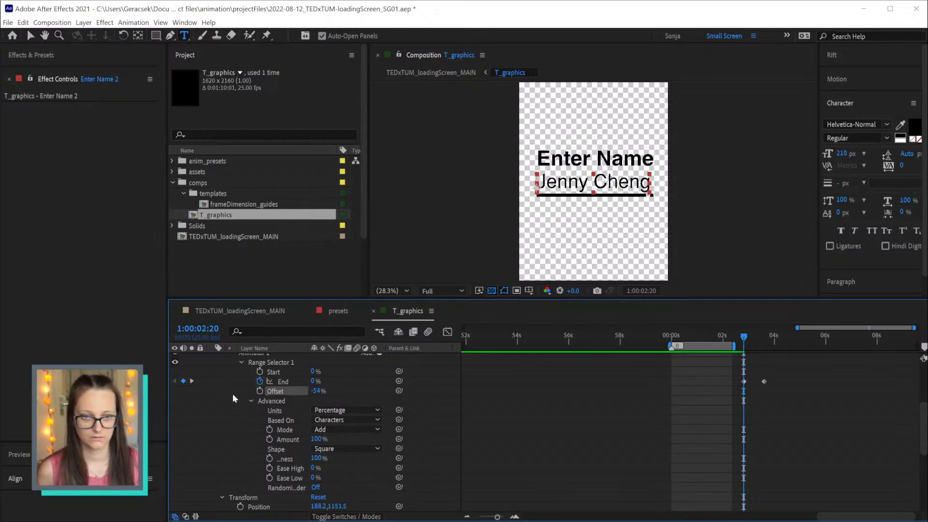
{"action": "key", "text": "ctrl+z"}
Find the Typewriter animation preset by searching for "type" and apply it to the Enter Name 2 layer
{"action": "scroll", "coordinate": [756, 435], "scroll_direction": "up", "scroll_amount": 3}
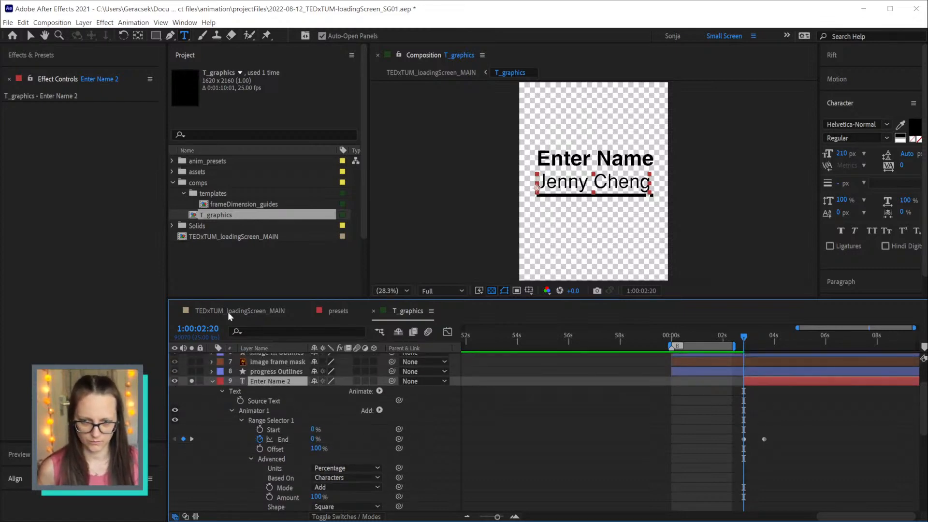
{"action": "left_click", "coordinate": [51, 55]}
{"action": "left_click", "coordinate": [55, 73]}
{"action": "type", "text": "type"}
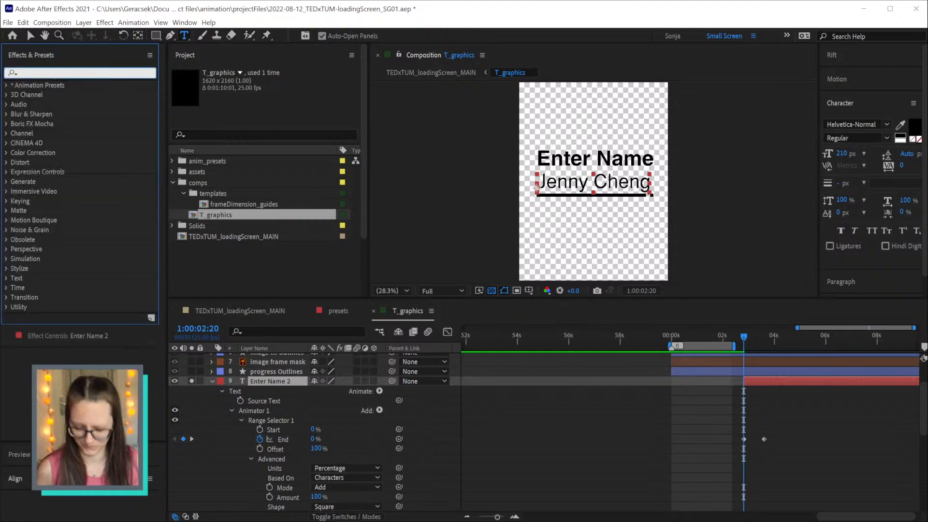
{"action": "double_click", "coordinate": [68, 133]}
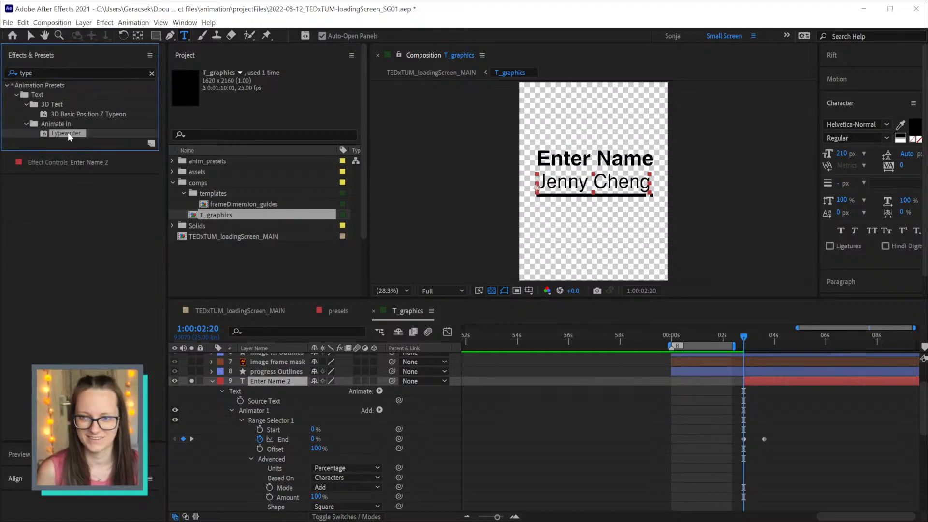
Delete the old Animator 1 from Enter Name 2 and show only the layer's keyframed properties
{"action": "left_click", "coordinate": [261, 411]}
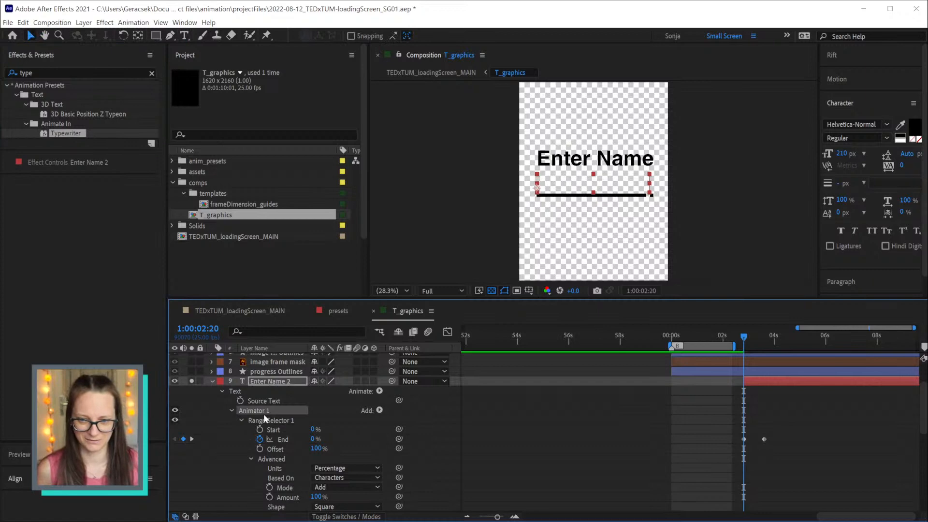
{"action": "key", "text": "Delete"}
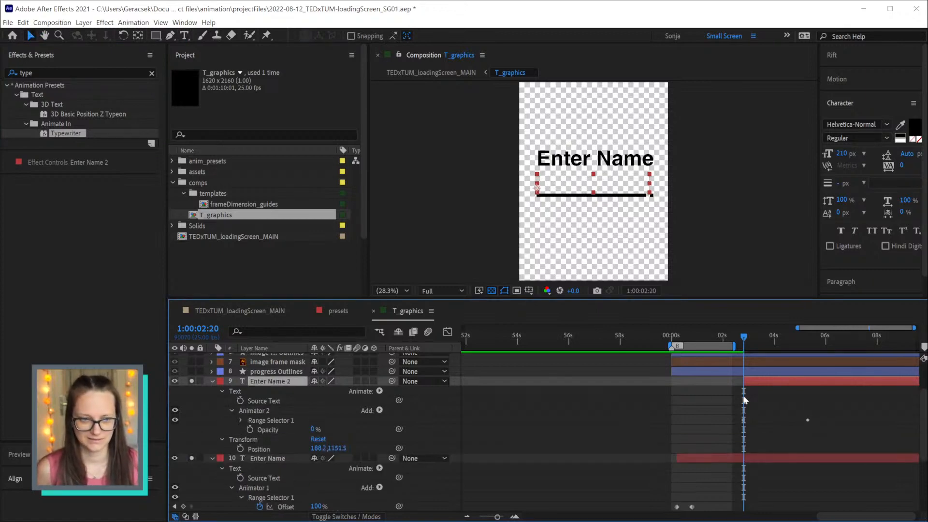
{"action": "left_click", "coordinate": [241, 420]}
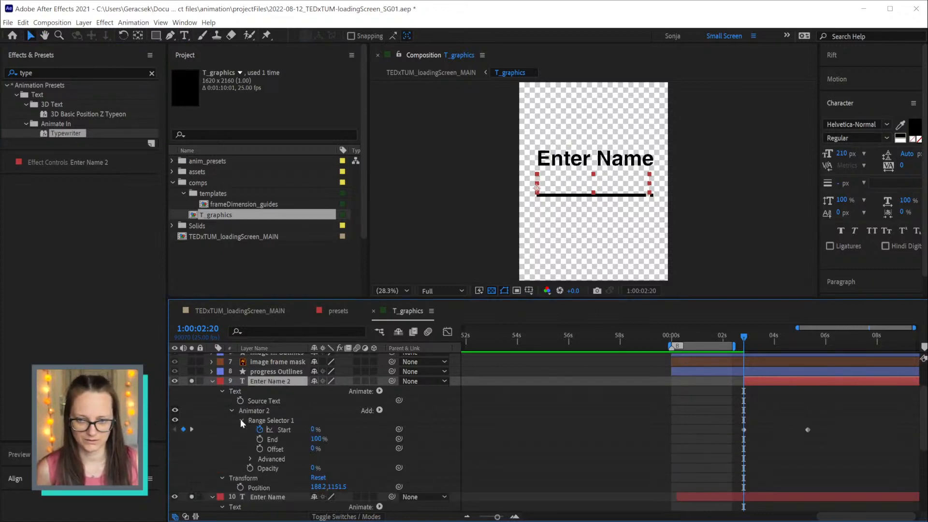
{"action": "key", "text": "u"}
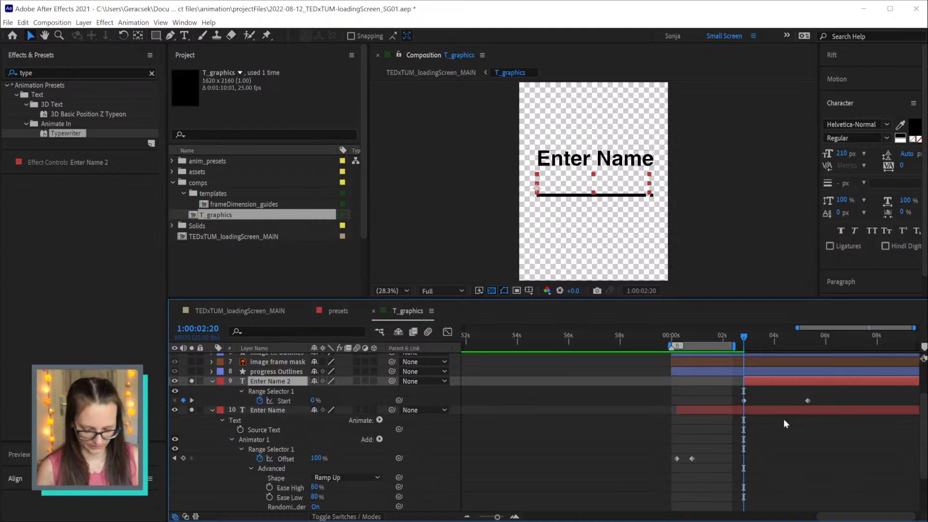
Preview the typewriter effect and add Start keyframes to Enter Name 2's range selector at 1:00:03:15 and 1:00:03:20
{"action": "key", "text": "space"}
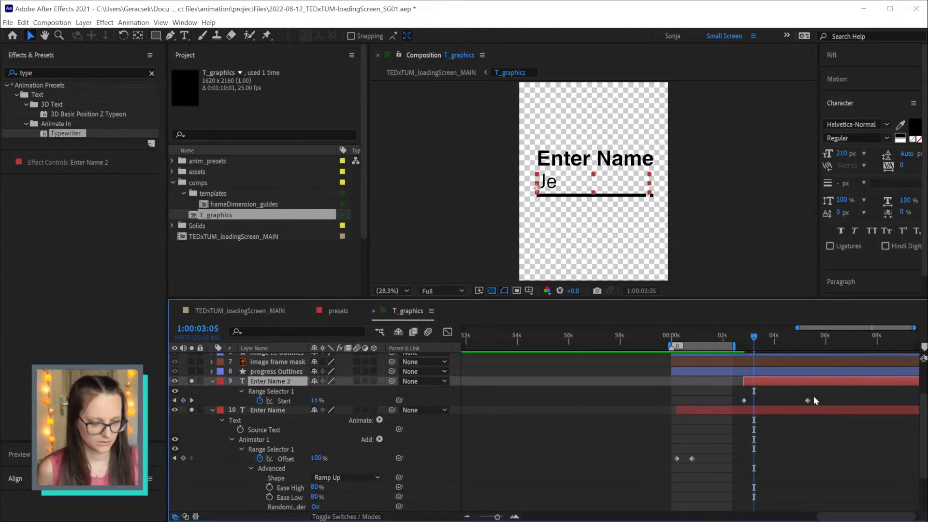
{"action": "left_click", "coordinate": [183, 400]}
{"action": "key", "text": "Page_Down"}
{"action": "key", "text": "Page_Down"}
{"action": "key", "text": "Page_Down"}
{"action": "key", "text": "Page_Down"}
{"action": "key", "text": "Page_Down"}
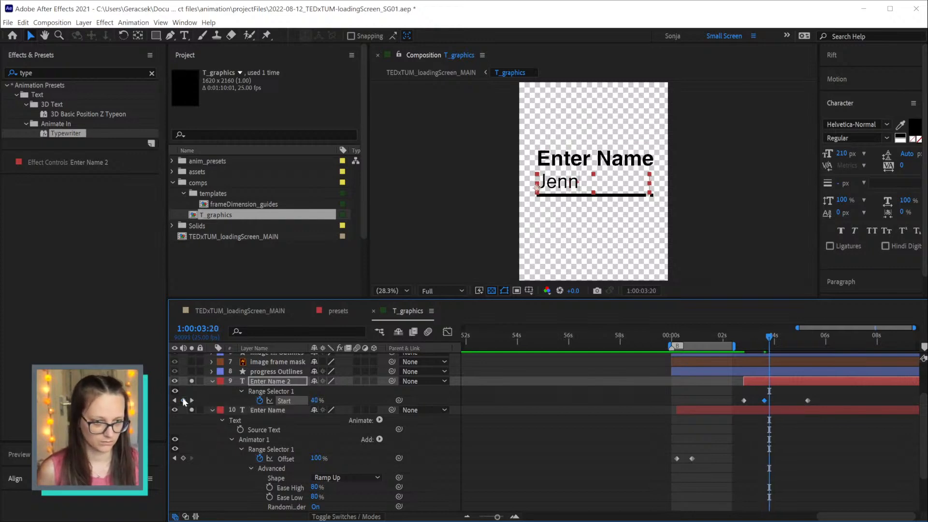
{"action": "left_click", "coordinate": [183, 400]}
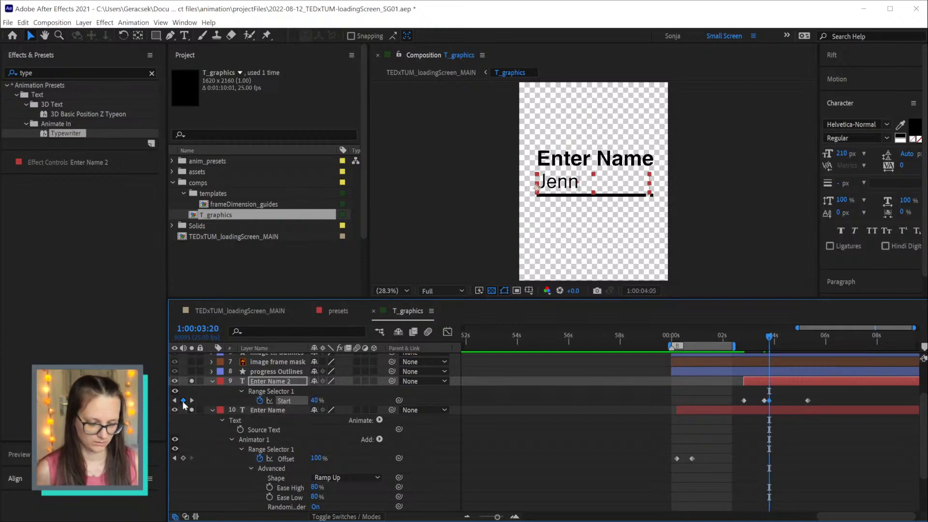
Set Enter Name 2's range selector Start to 87% at 1:00:04:05
{"action": "key", "text": "Page_Down"}
{"action": "key", "text": "Page_Down"}
{"action": "key", "text": "Page_Down"}
{"action": "key", "text": "Page_Down"}
{"action": "key", "text": "Page_Down"}
{"action": "key", "text": "Page_Down"}
{"action": "key", "text": "Page_Down"}
{"action": "key", "text": "Page_Down"}
{"action": "key", "text": "Page_Down"}
{"action": "key", "text": "Page_Down"}
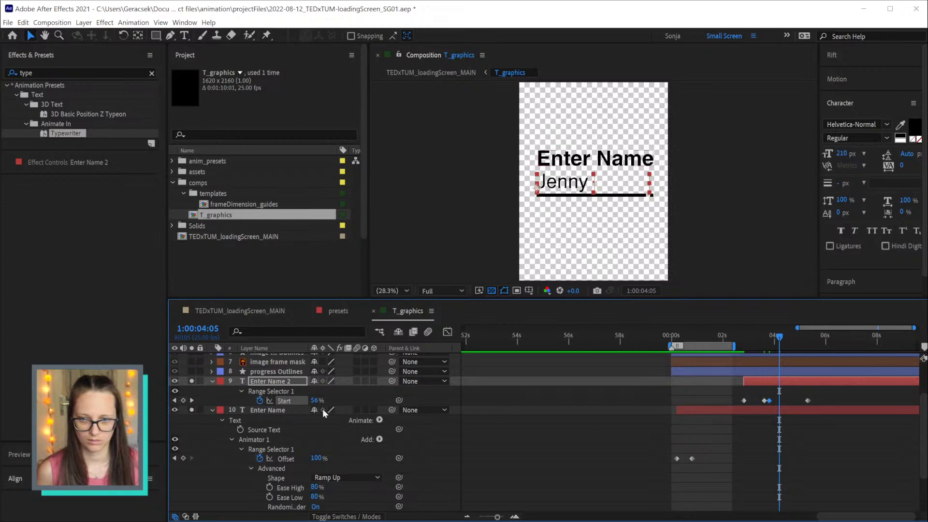
{"action": "left_click_drag", "start_coordinate": [317, 400], "coordinate": [334, 400]}
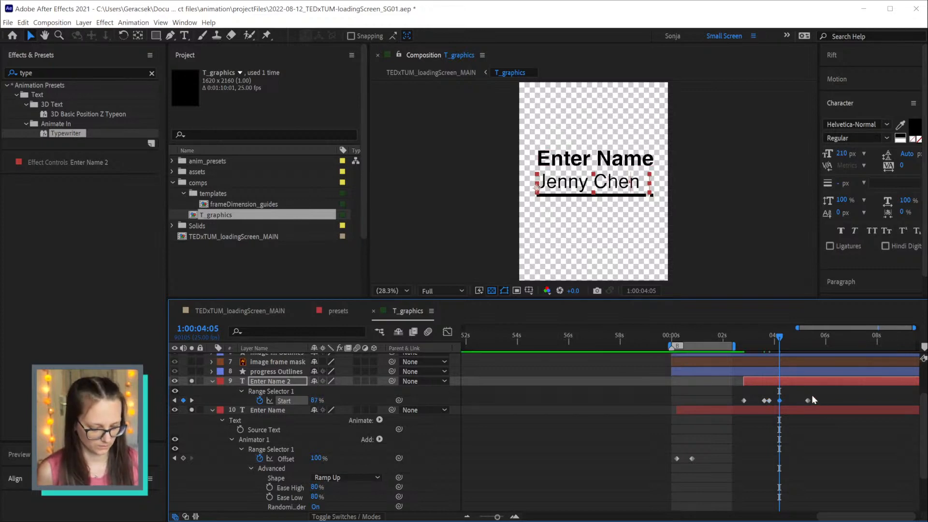
Move the final Start keyframe earlier to about 1:00:04:10, end the work area at 1:00:05:05 and play back the animation
{"action": "left_click_drag", "start_coordinate": [807, 400], "coordinate": [789, 401]}
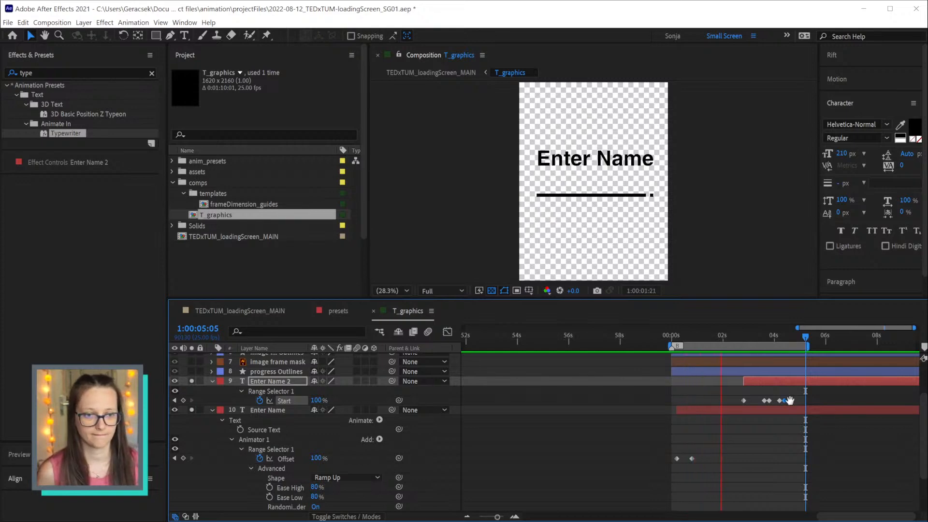
{"action": "left_click_drag", "start_coordinate": [702, 337], "coordinate": [701, 338]}
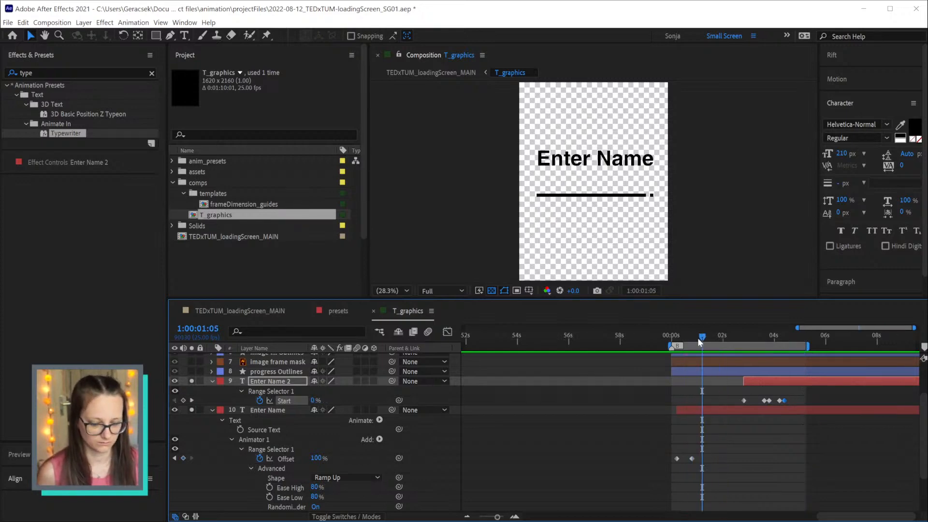
Shift the Enter Name 2 layer with its keyframes to start at 1:00:01:15 and play back the animation
{"action": "left_click", "coordinate": [713, 344]}
{"action": "key", "text": "["}
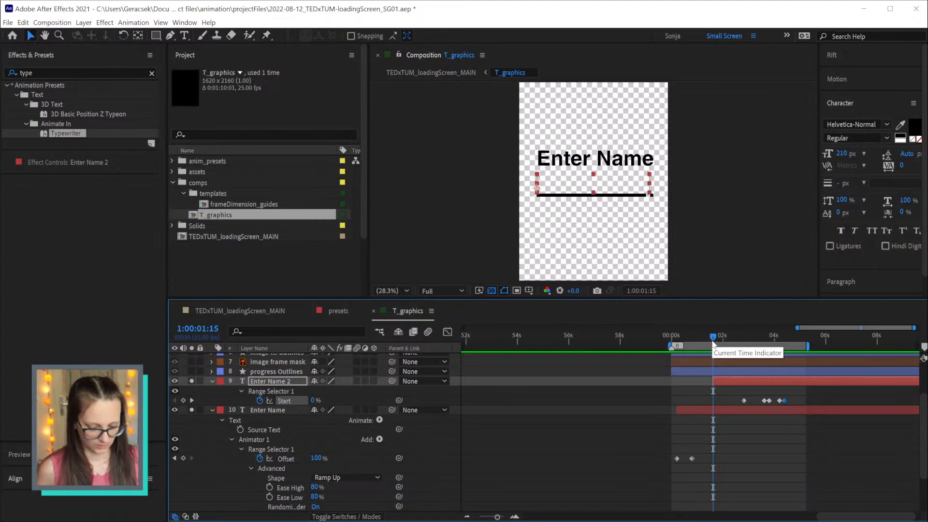
{"action": "key", "text": "space"}
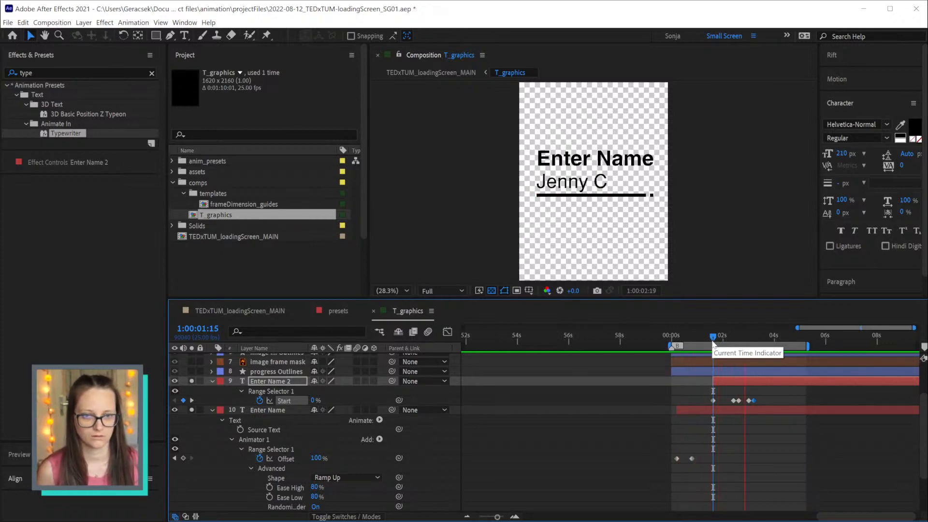
Move the 40% Start keyframe slightly later, tighten the 87% keyframe's timing and set Start to about 73% at 1:00:02:22
{"action": "left_click_drag", "start_coordinate": [711, 340], "coordinate": [736, 336]}
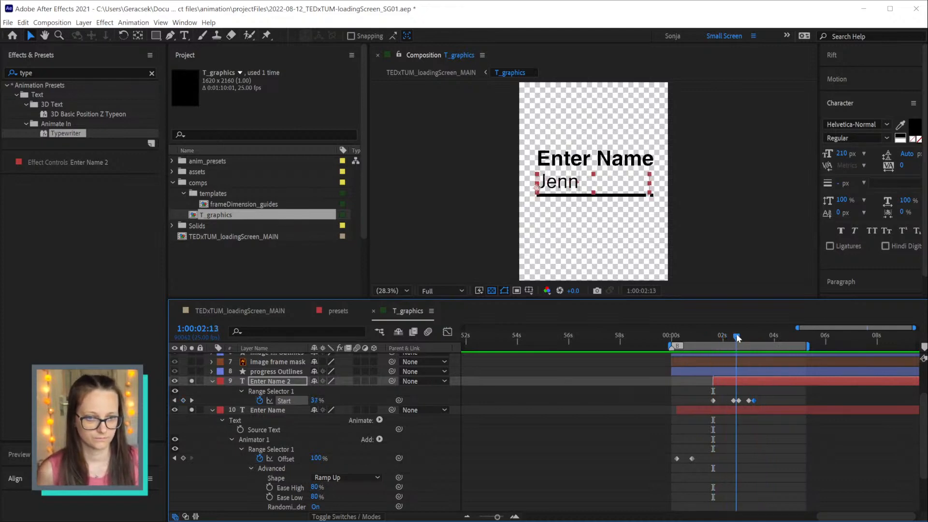
{"action": "left_click_drag", "start_coordinate": [746, 401], "coordinate": [740, 400]}
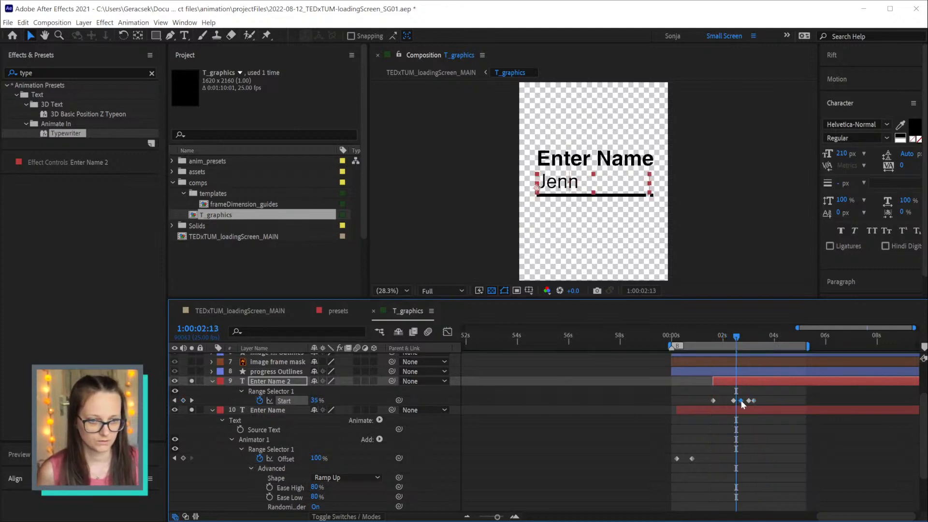
{"action": "left_click_drag", "start_coordinate": [737, 337], "coordinate": [747, 339]}
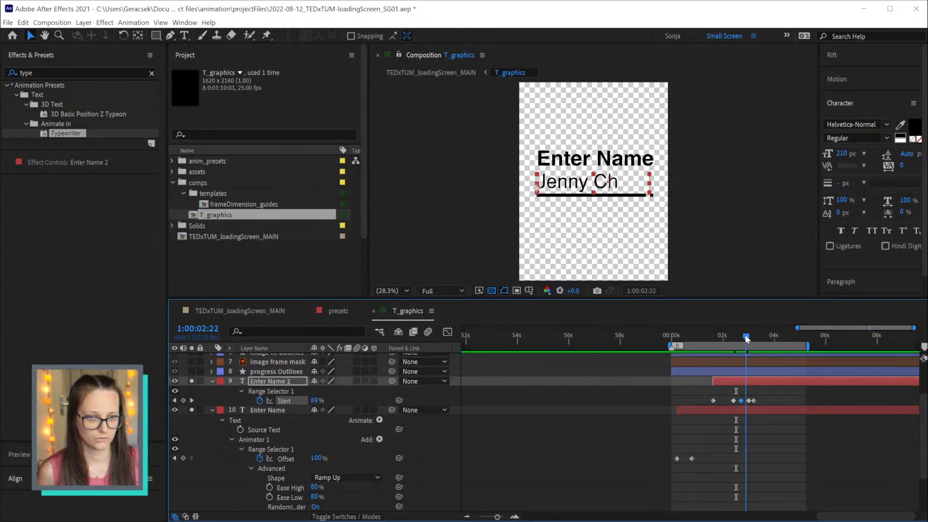
{"action": "left_click_drag", "start_coordinate": [749, 401], "coordinate": [748, 404]}
{"action": "left_click_drag", "start_coordinate": [318, 400], "coordinate": [314, 402]}
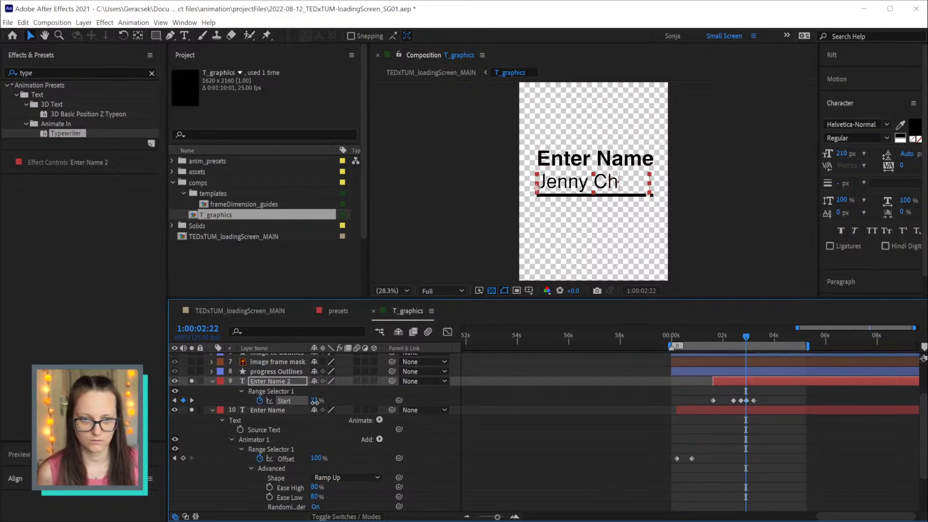
Copy the 87% Start keyframe to 1:00:03:01 to hold the typing, and check the timing up to 1:00:03:05
{"action": "left_click_drag", "start_coordinate": [746, 338], "coordinate": [749, 336]}
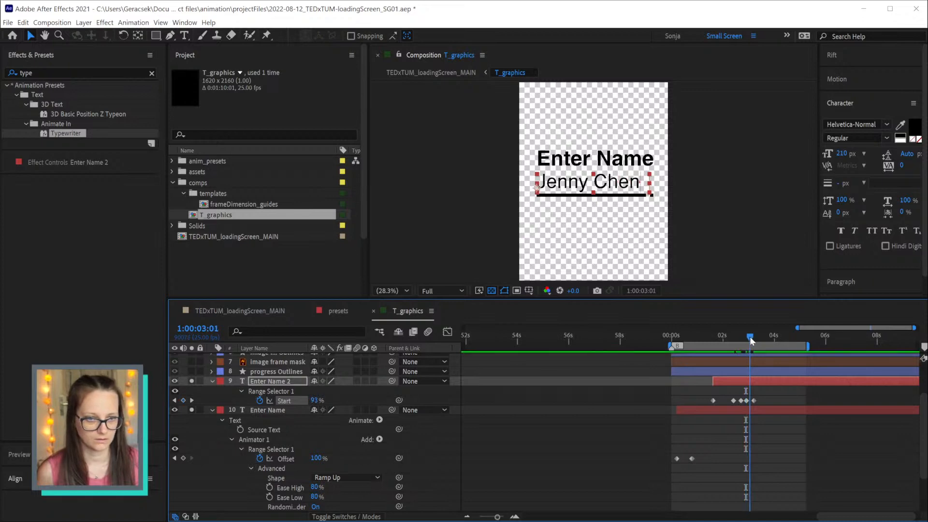
{"action": "left_click", "coordinate": [747, 400]}
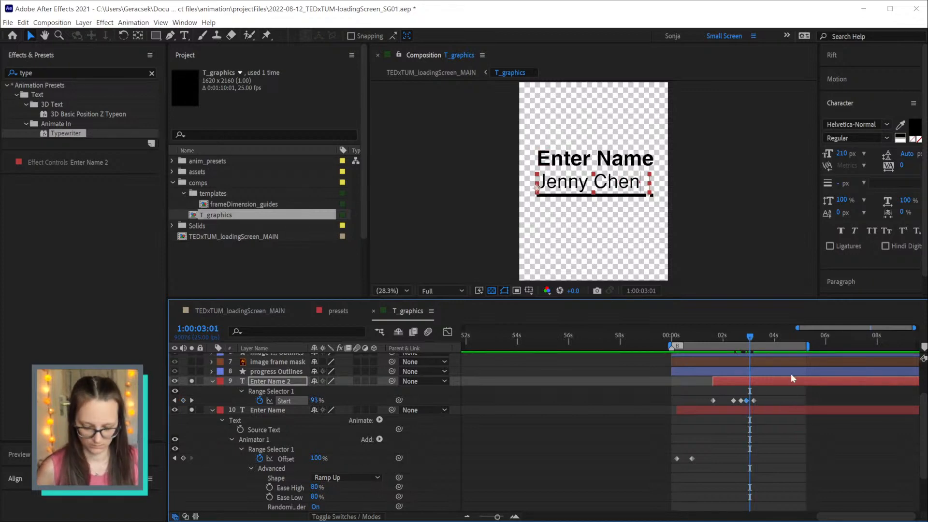
{"action": "key", "text": "ctrl+v"}
{"action": "left_click_drag", "start_coordinate": [750, 336], "coordinate": [750, 339]}
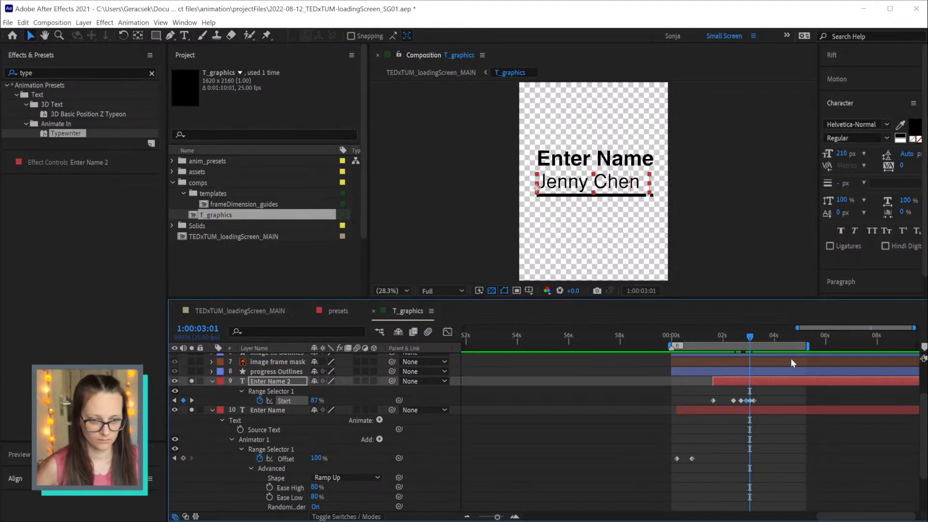
{"action": "left_click_drag", "start_coordinate": [750, 337], "coordinate": [754, 337]}
{"action": "key", "text": "space"}
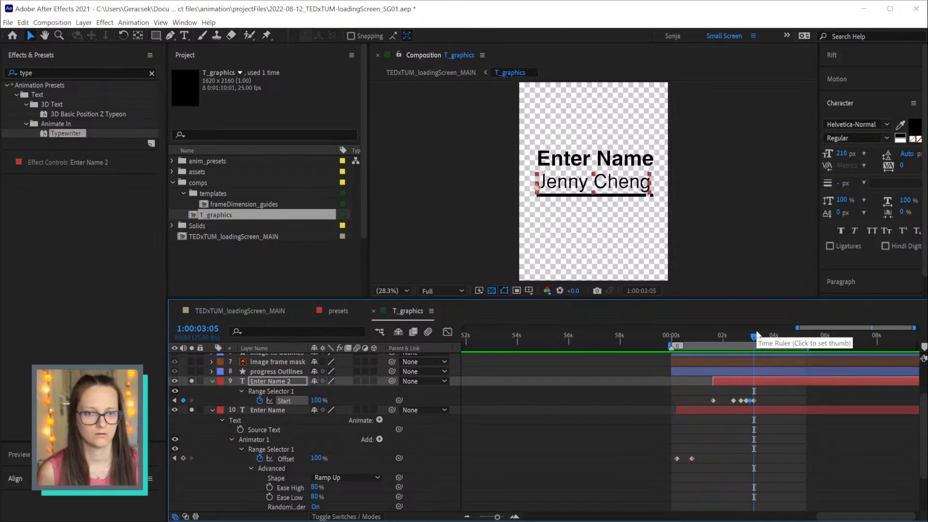
Shift the last group of Start keyframes later so it ends at about 1:00:03:15, and copy the 40% keyframe to 1:00:03:00
{"action": "key", "text": "equal"}
{"action": "mouse_move", "coordinate": [767, 397]}
{"action": "left_mouse_down"}
{"action": "mouse_move", "coordinate": [734, 404]}
{"action": "mouse_move", "coordinate": [764, 381]}
{"action": "left_mouse_up"}
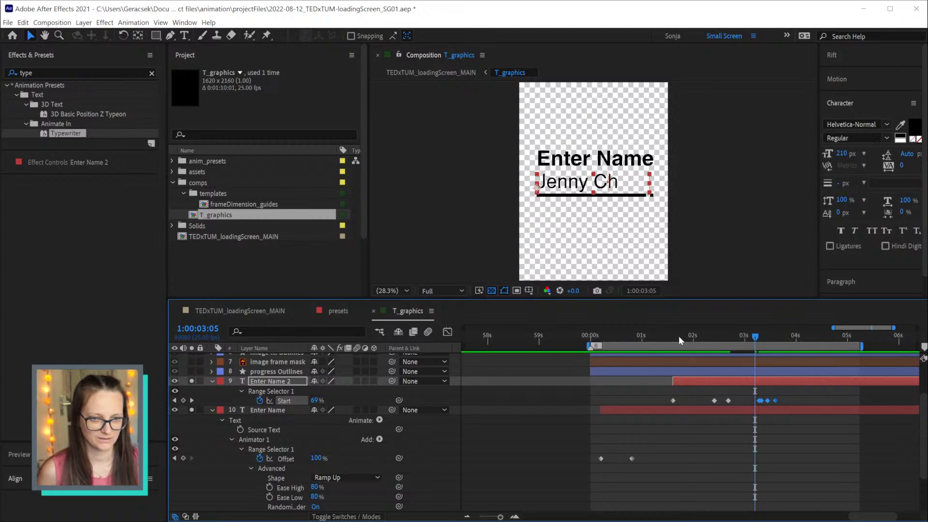
{"action": "left_click_drag", "start_coordinate": [679, 336], "coordinate": [745, 340]}
{"action": "left_click", "coordinate": [728, 400]}
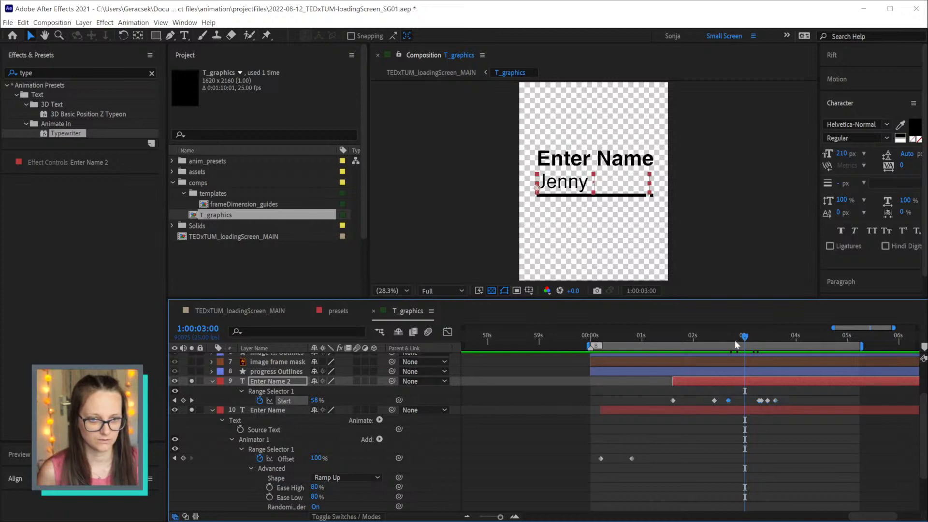
{"action": "key", "text": "ctrl+c"}
{"action": "key", "text": "ctrl+v"}
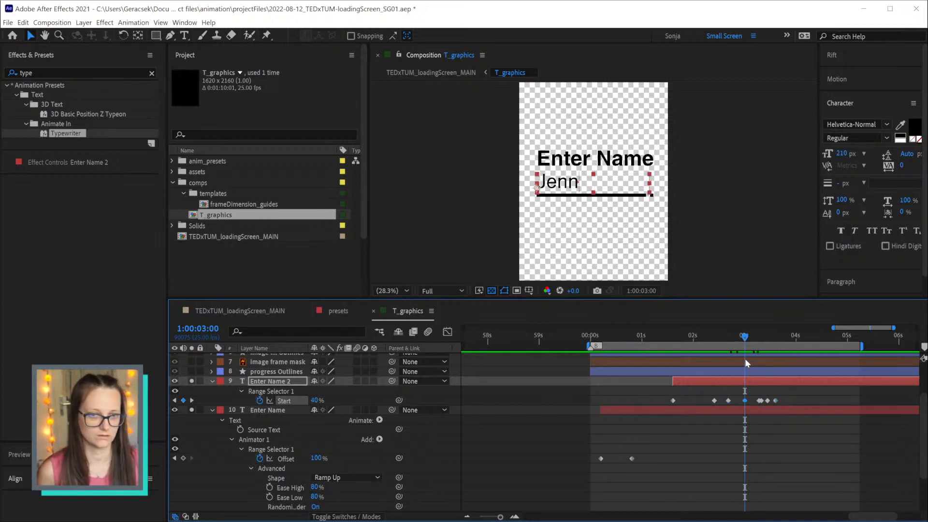
Replace the 40% Start keyframe at 1:00:03:00 on Enter Name 2 with a copy of the 73% keyframe
{"action": "key", "text": "Delete"}
{"action": "left_click", "coordinate": [758, 400]}
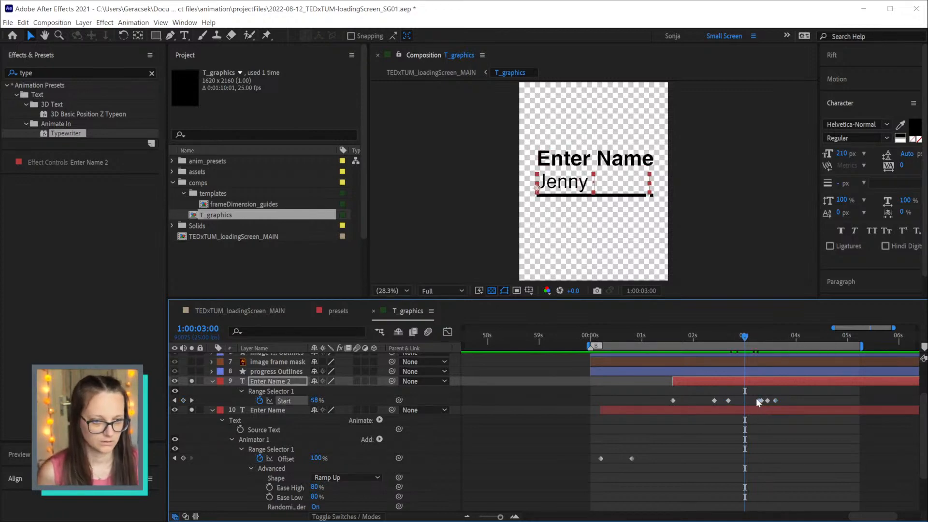
{"action": "key", "text": "ctrl+c"}
{"action": "key", "text": "ctrl+v"}
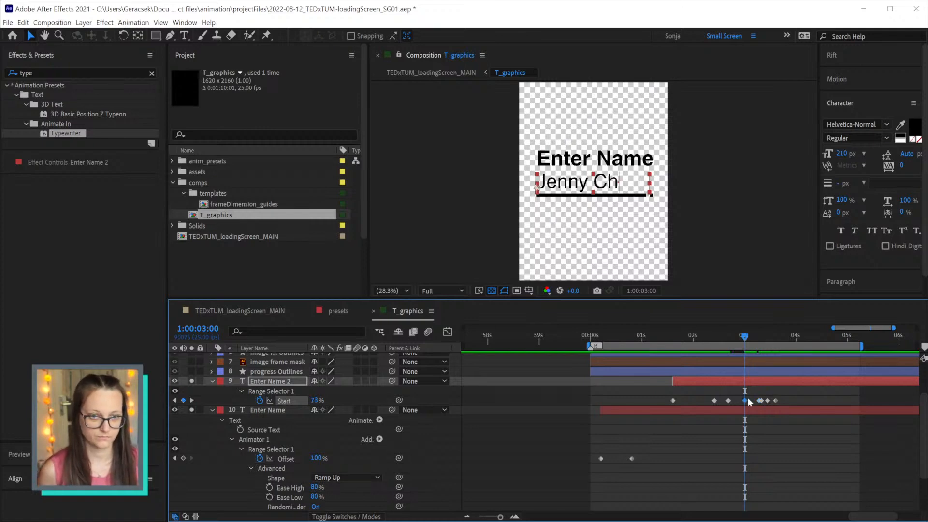
Add a 57% Start keyframe at 1:00:02:21 and shift it onto 1:00:03:00 in place of the keyframe there
{"action": "mouse_move", "coordinate": [740, 338]}
{"action": "left_mouse_down"}
{"action": "mouse_move", "coordinate": [701, 338]}
{"action": "mouse_move", "coordinate": [736, 336]}
{"action": "left_mouse_up"}
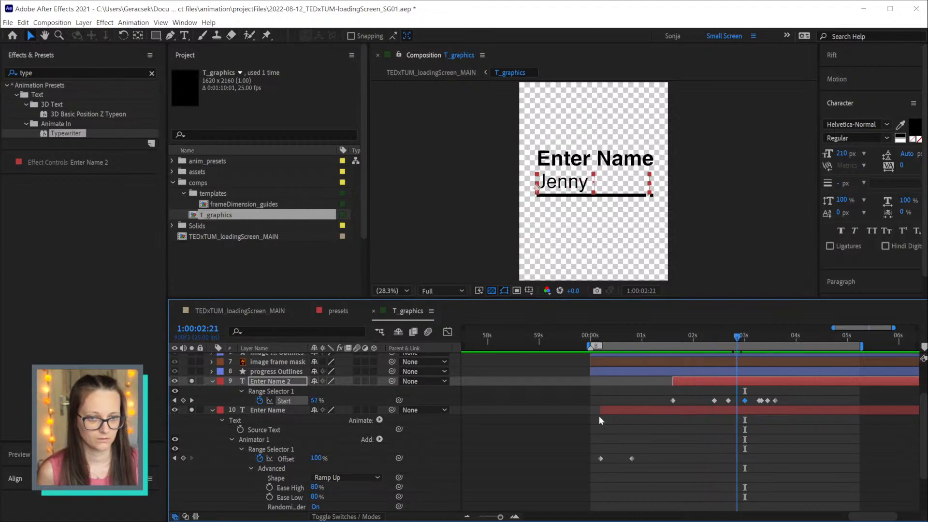
{"action": "left_click", "coordinate": [184, 400]}
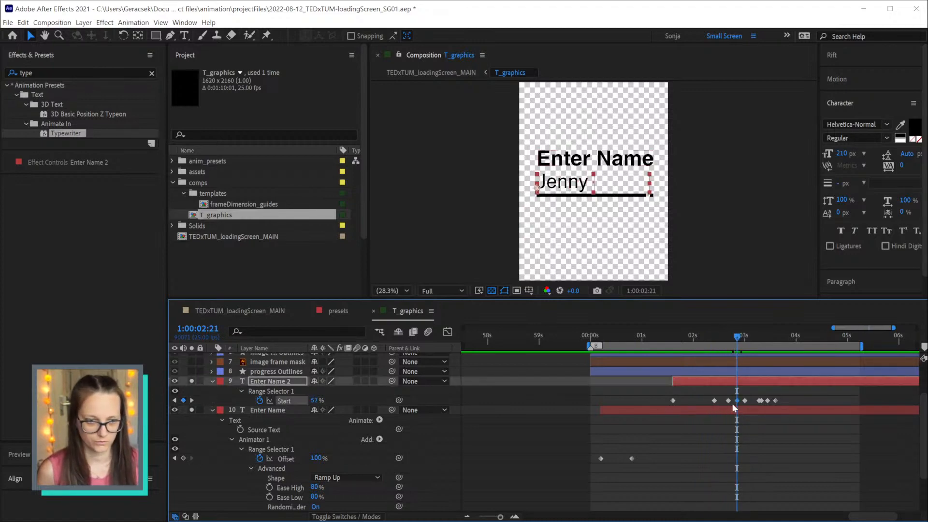
{"action": "left_click_drag", "start_coordinate": [738, 403], "coordinate": [751, 391]}
Delete the 87% Start keyframe at 1:00:03:08 and copy the 73% keyframe to 1:00:03:11
{"action": "left_click_drag", "start_coordinate": [740, 336], "coordinate": [761, 335]}
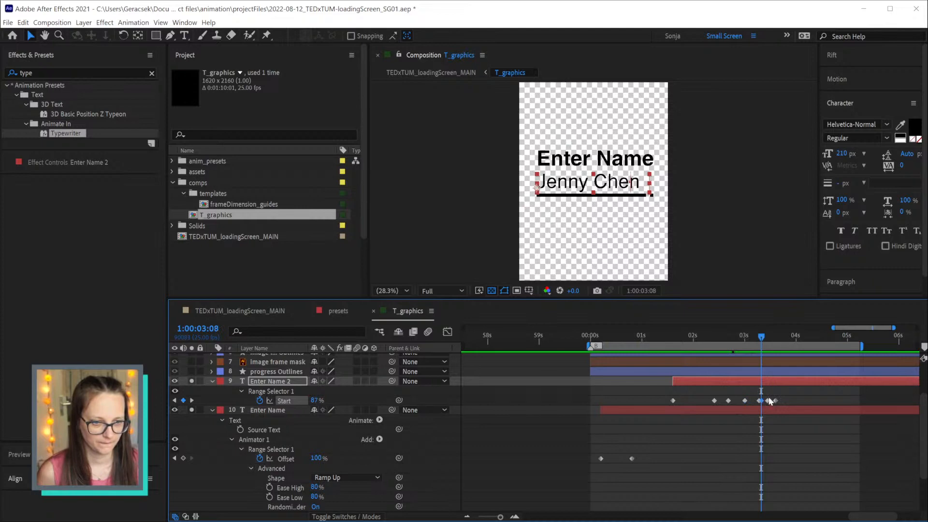
{"action": "key", "text": "Delete"}
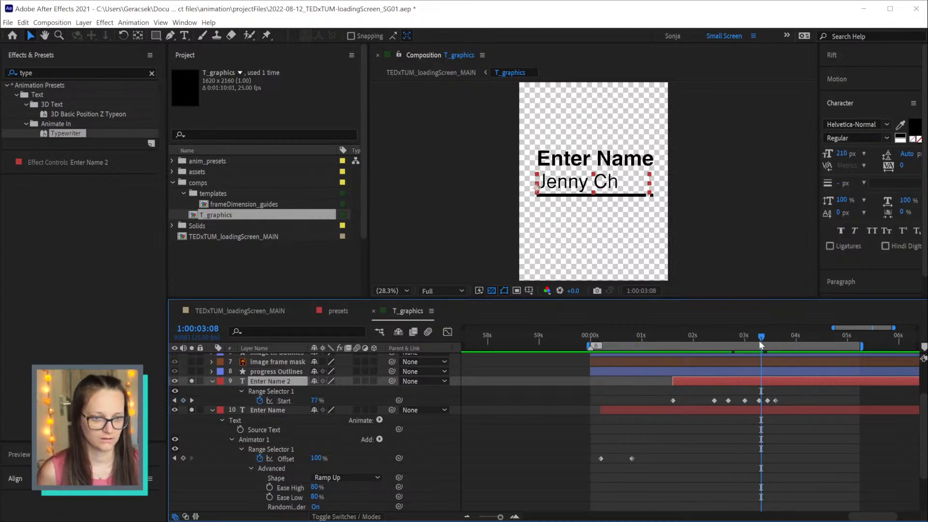
{"action": "left_click_drag", "start_coordinate": [746, 335], "coordinate": [768, 337]}
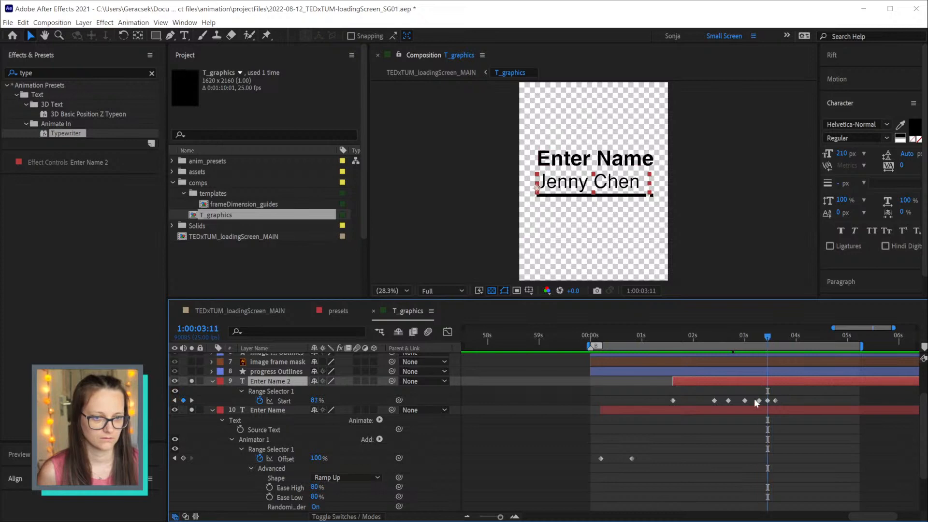
{"action": "left_click_drag", "start_coordinate": [755, 392], "coordinate": [762, 406]}
{"action": "key", "text": "ctrl+c"}
{"action": "key", "text": "ctrl+v"}
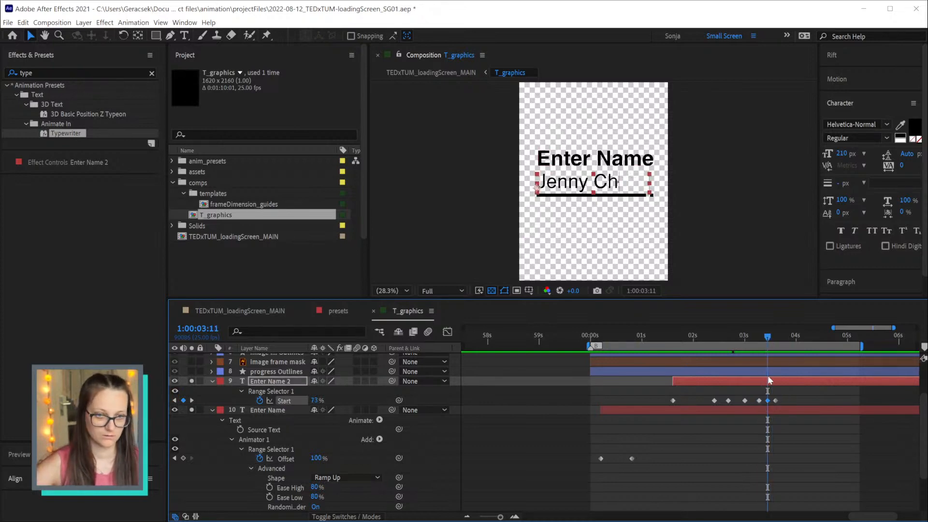
Spread the last four Start keyframes progressively later so the 100% keyframe lands at about 1:00:04:24, and play back the typing
{"action": "left_click_drag", "start_coordinate": [775, 400], "coordinate": [784, 400]}
{"action": "left_click_drag", "start_coordinate": [769, 339], "coordinate": [789, 336]}
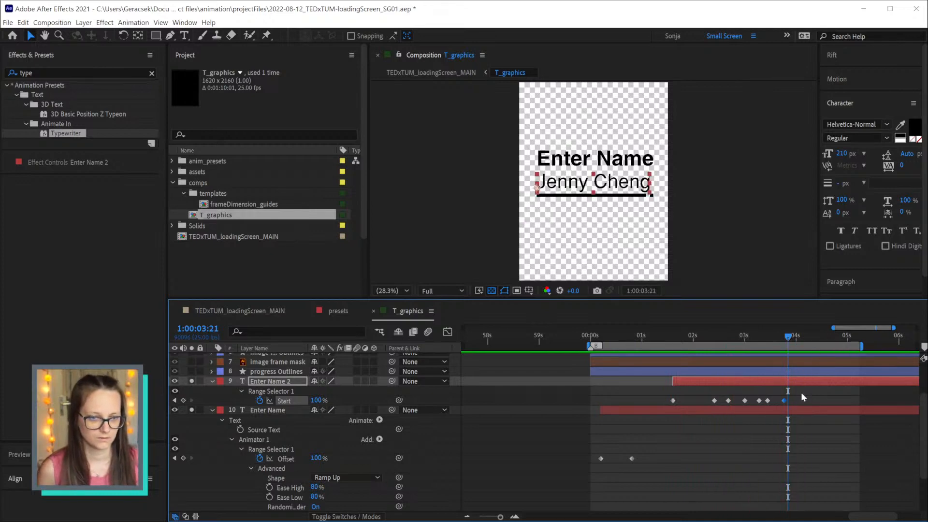
{"action": "left_click_drag", "start_coordinate": [815, 394], "coordinate": [738, 405]}
{"action": "key", "text": "alt+shift+Right"}
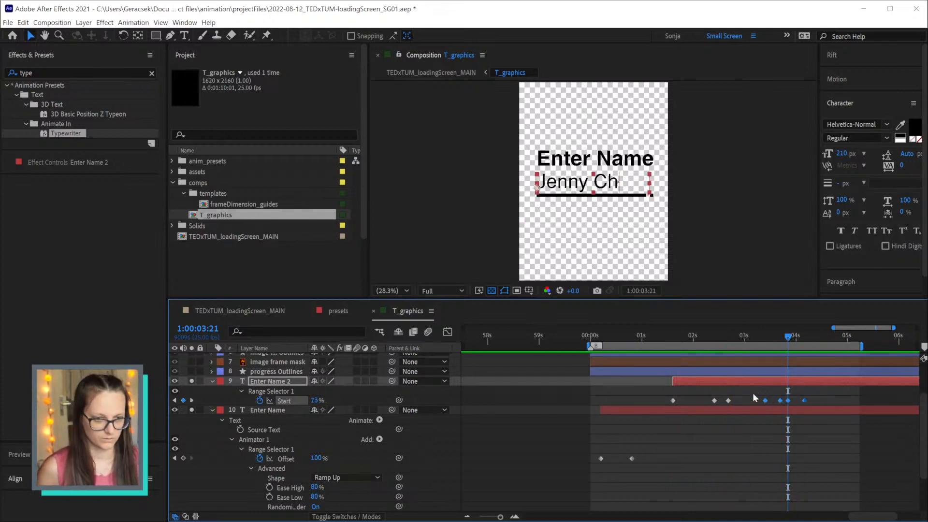
{"action": "key", "text": "alt+shift+Right"}
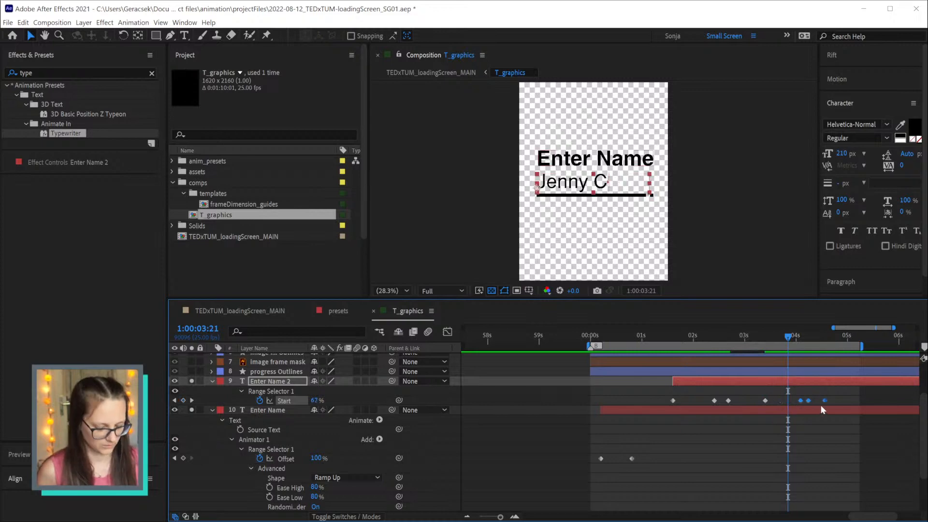
{"action": "mouse_move", "coordinate": [796, 338]}
{"action": "left_mouse_down"}
{"action": "mouse_move", "coordinate": [829, 338]}
{"action": "mouse_move", "coordinate": [806, 339]}
{"action": "left_mouse_up"}
{"action": "left_click_drag", "start_coordinate": [842, 396], "coordinate": [807, 401]}
{"action": "key", "text": "space"}
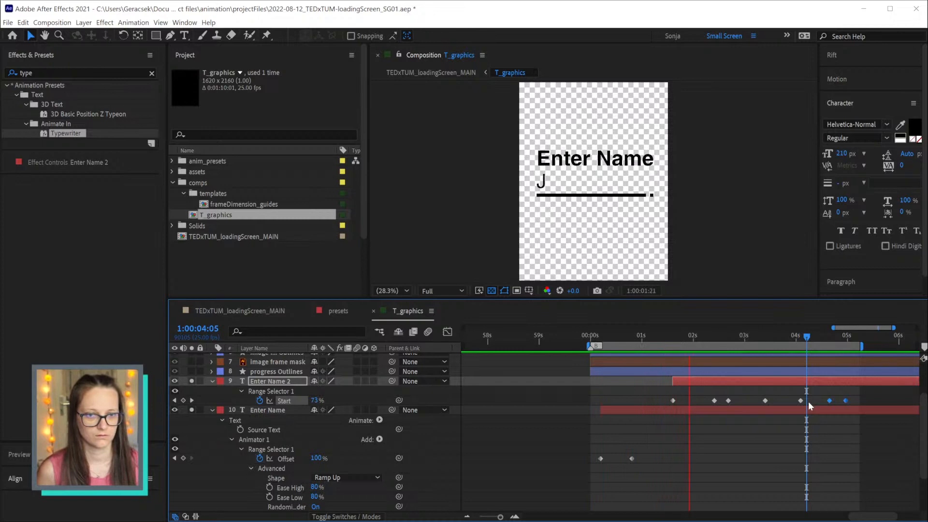
Shift all Start keyframes except the first 10 frames earlier and play back the animation
{"action": "left_click_drag", "start_coordinate": [865, 394], "coordinate": [711, 409]}
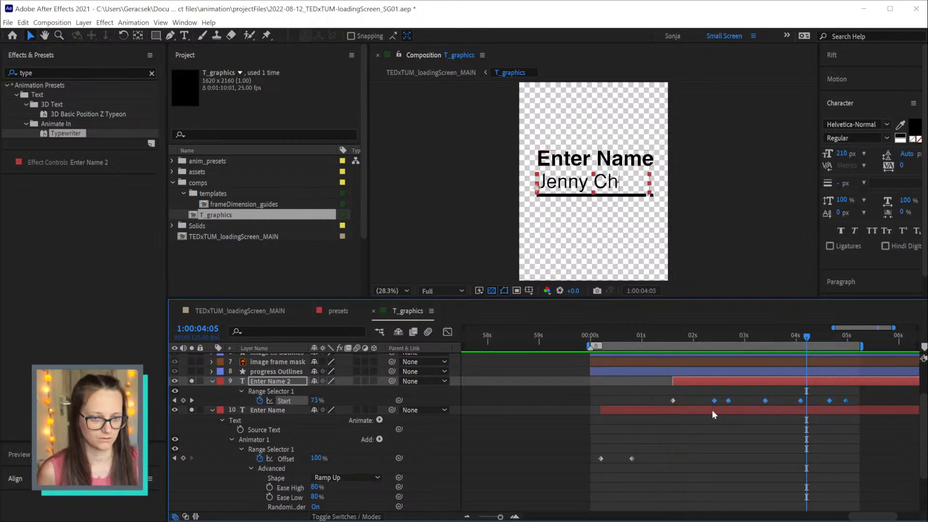
{"action": "key", "text": "alt+shift+Left"}
{"action": "key", "text": "space"}
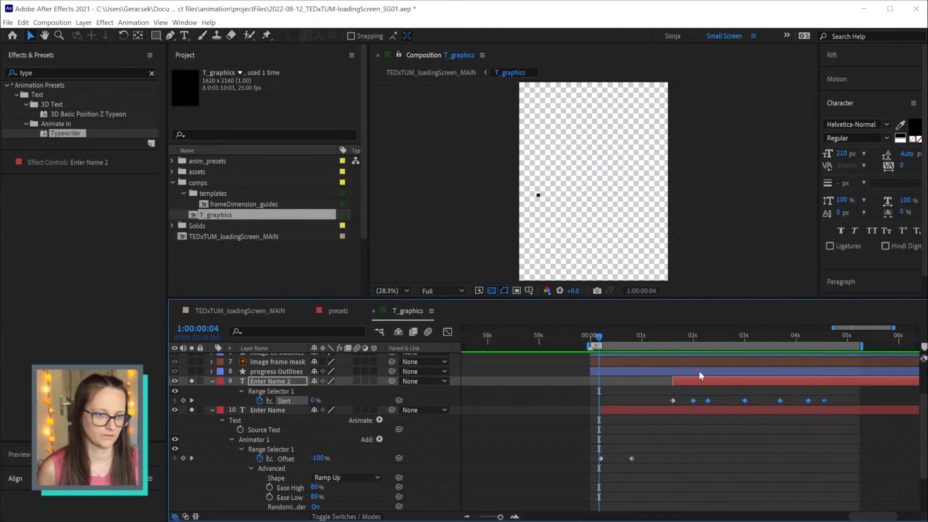
{"action": "left_click", "coordinate": [797, 469]}
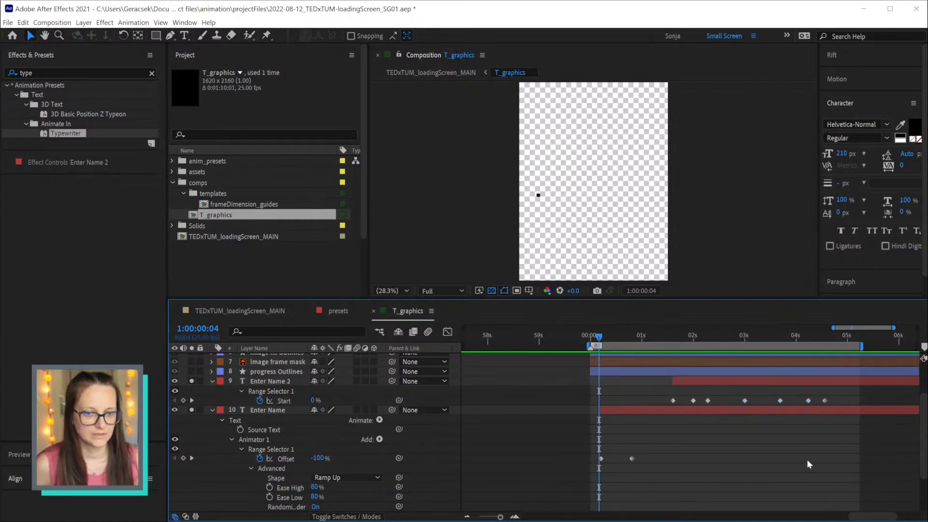
Check the fully typed name at 1:00:05:02 and set the Enter Name 2 text's font size to 217 px
{"action": "scroll", "coordinate": [807, 459], "scroll_direction": "down", "scroll_amount": 2}
{"action": "left_click_drag", "start_coordinate": [836, 465], "coordinate": [794, 471]}
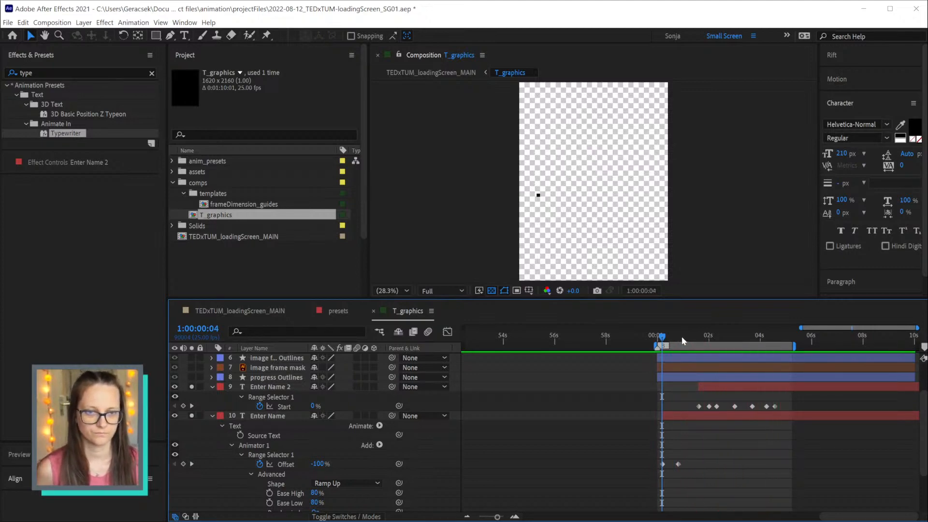
{"action": "left_click_drag", "start_coordinate": [765, 339], "coordinate": [788, 343]}
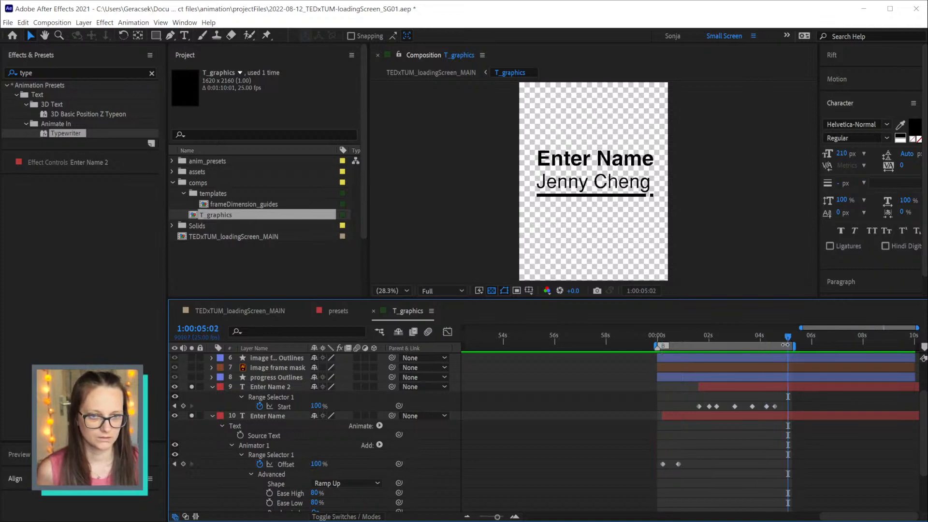
{"action": "left_click", "coordinate": [795, 386]}
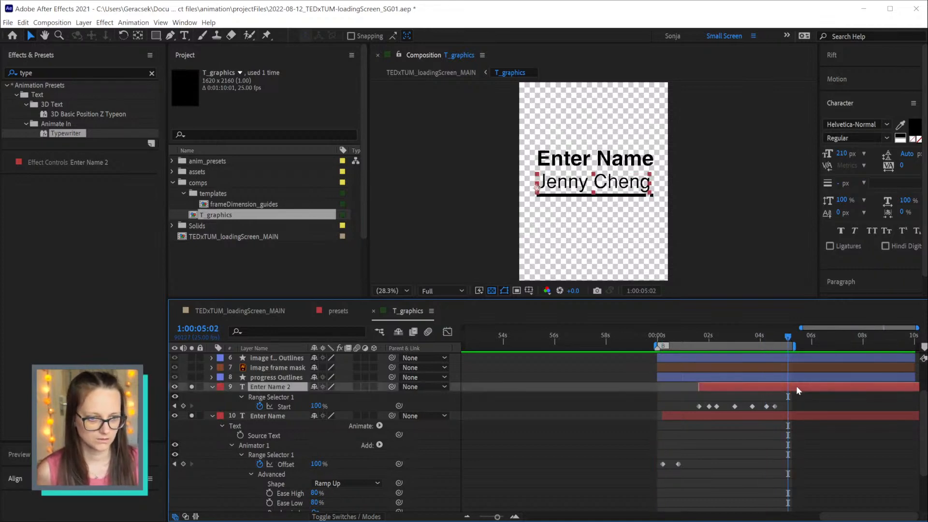
{"action": "left_click", "coordinate": [841, 155]}
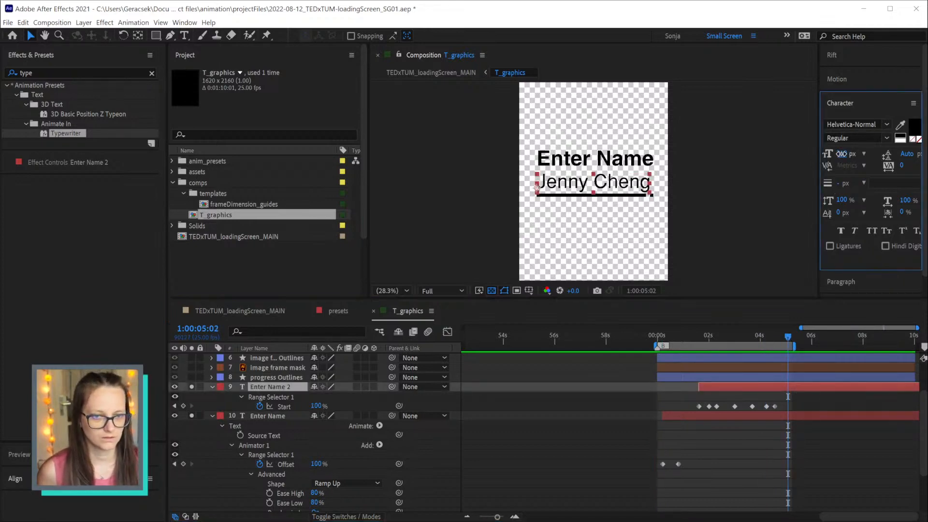
{"action": "left_click_drag", "start_coordinate": [841, 154], "coordinate": [845, 153]}
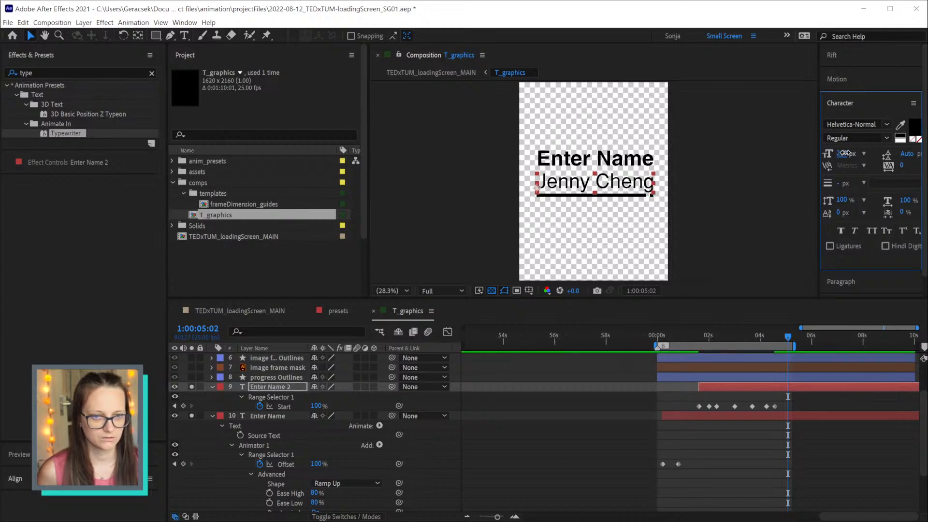
Show the rulers and place a vertical guide along the left edge of the name text and underline
{"action": "key", "text": "ctrl+r"}
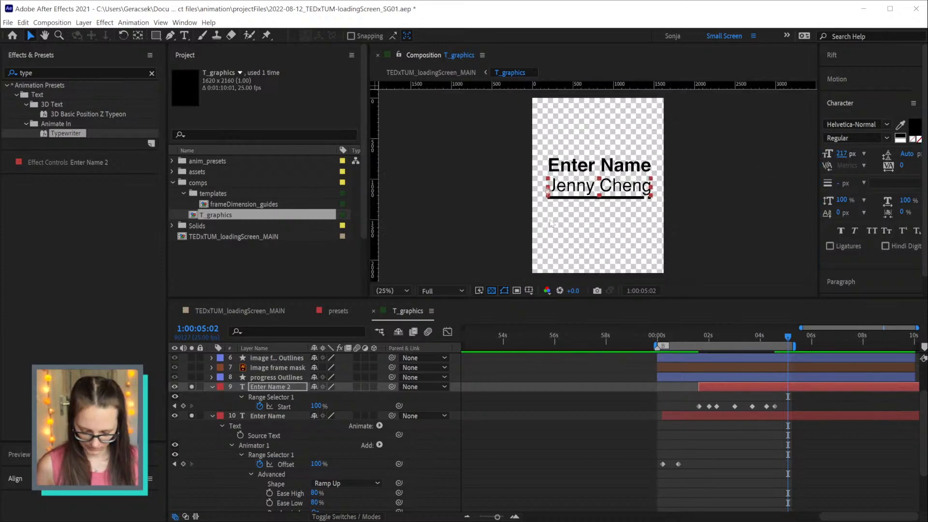
{"action": "left_click_drag", "start_coordinate": [375, 161], "coordinate": [546, 194]}
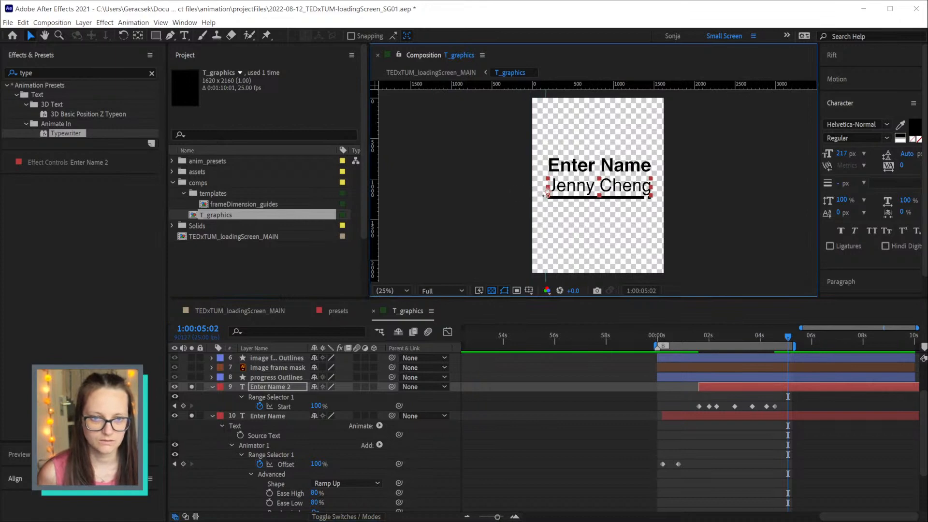
{"action": "scroll", "coordinate": [547, 193], "scroll_direction": "up", "scroll_amount": 4}
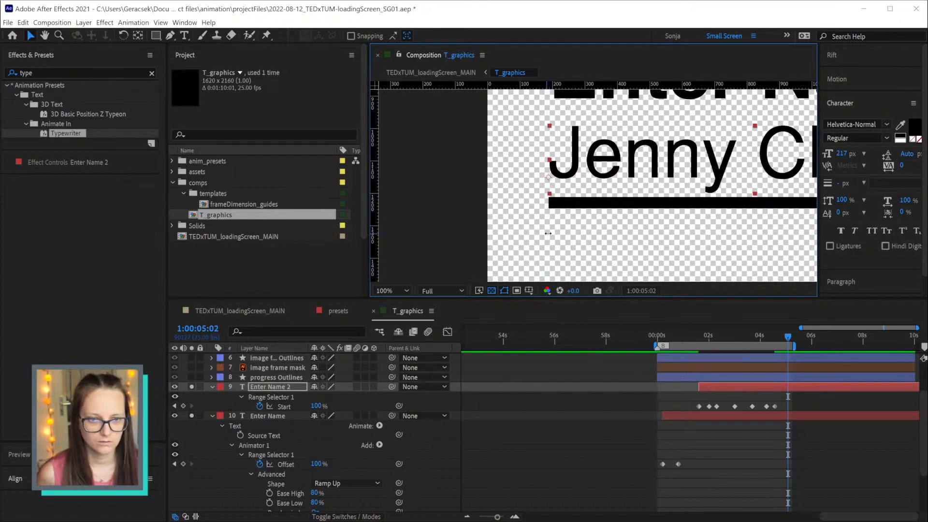
{"action": "scroll", "coordinate": [608, 223], "scroll_direction": "down", "scroll_amount": 3}
{"action": "key", "text": "space"}
{"action": "left_click_drag", "start_coordinate": [745, 177], "coordinate": [662, 161]}
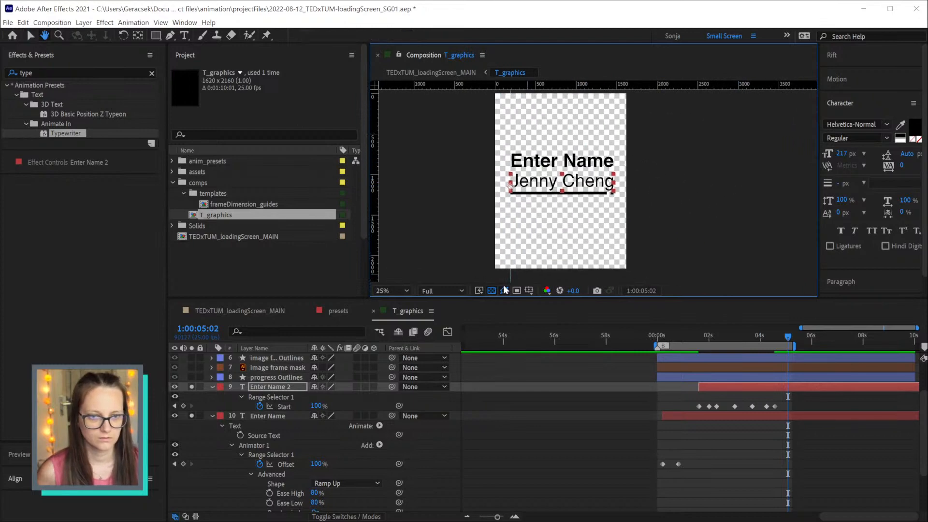
Turn off the transparency grid and set the T_graphics composition's background color to white (FFFFFF)
{"action": "left_click", "coordinate": [492, 290]}
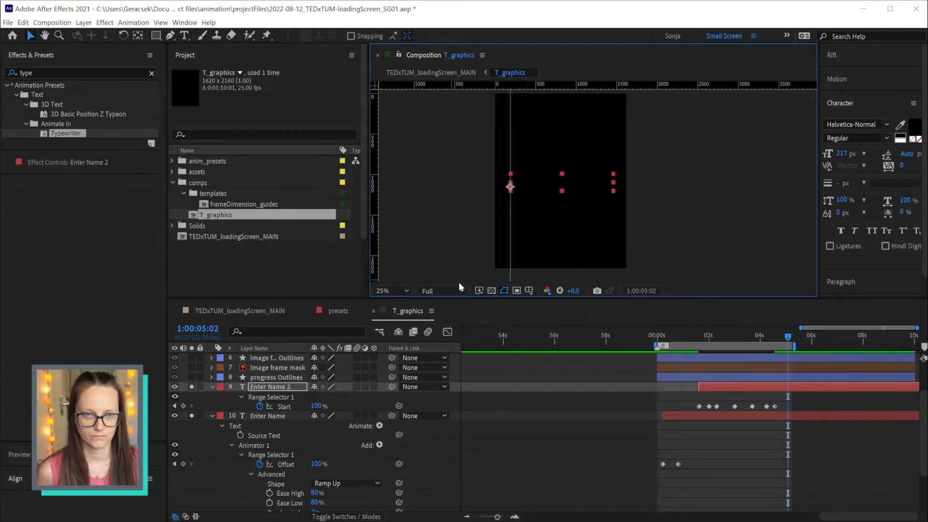
{"action": "key", "text": "ctrl+k"}
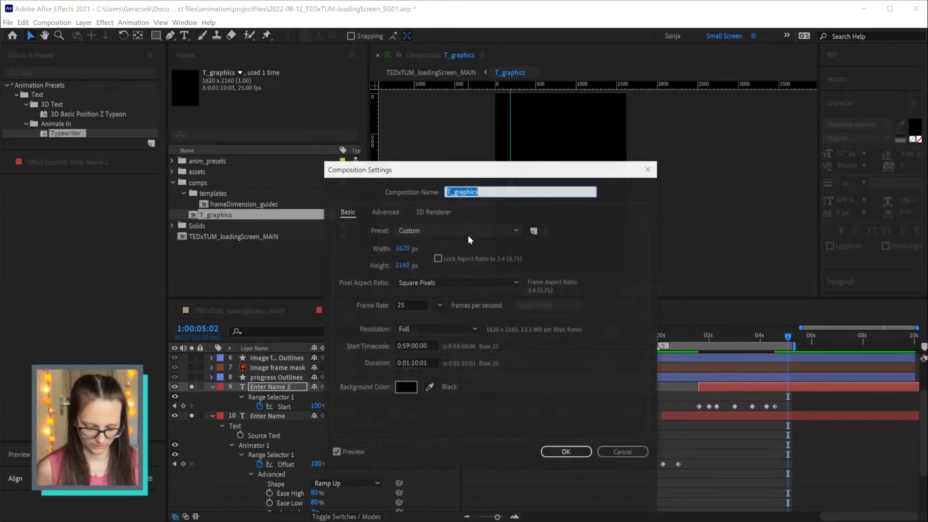
{"action": "left_click", "coordinate": [406, 387]}
{"action": "left_click", "coordinate": [514, 303]}
{"action": "left_click", "coordinate": [487, 273]}
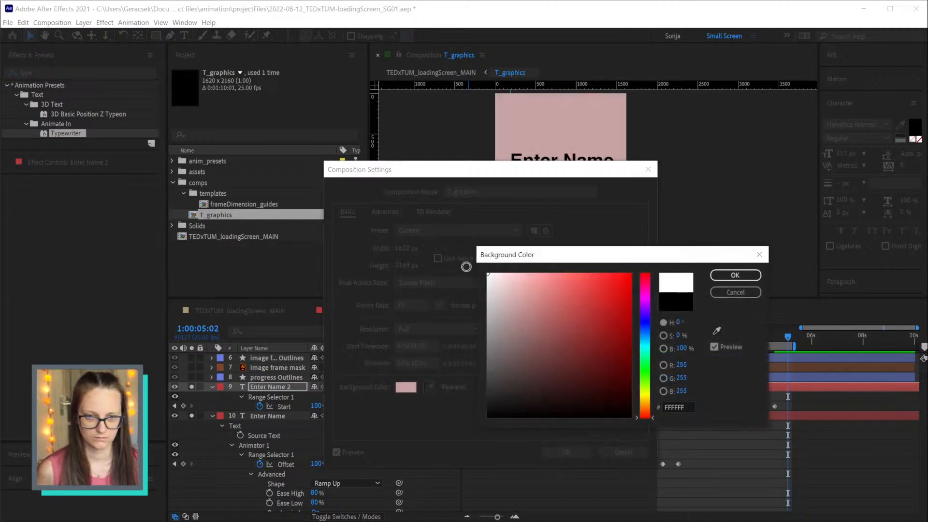
{"action": "left_click", "coordinate": [734, 274]}
{"action": "left_click", "coordinate": [580, 455]}
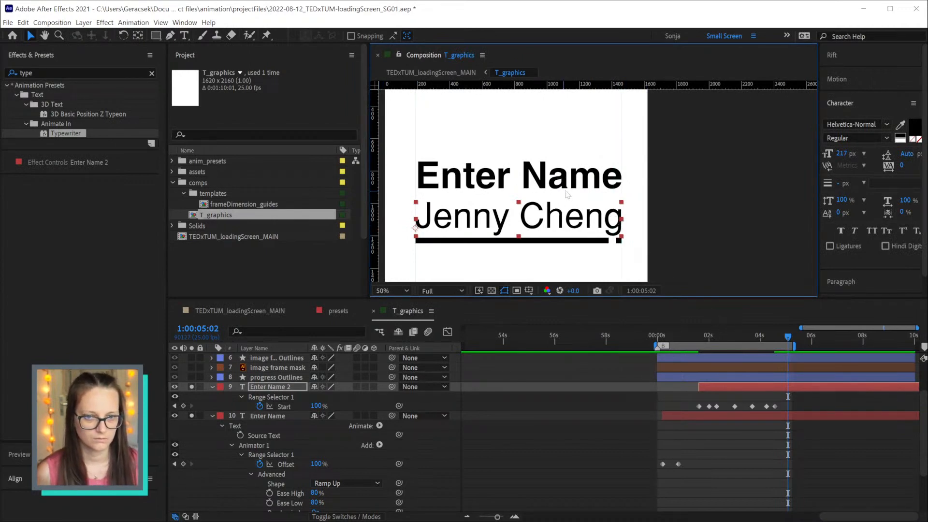
Set the Enter Name 2 text's font size to 203 px and save the project
{"action": "scroll", "coordinate": [618, 196], "scroll_direction": "down", "scroll_amount": 2}
{"action": "left_click", "coordinate": [749, 451]}
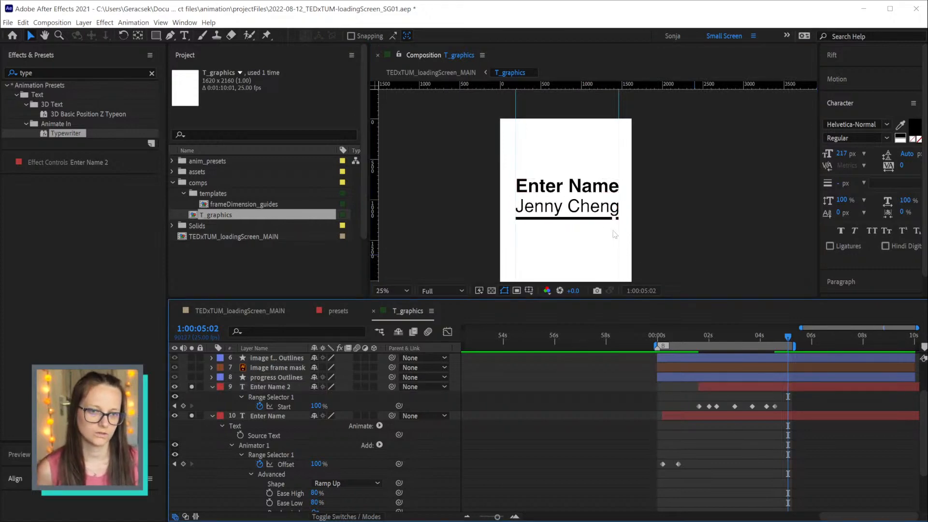
{"action": "left_click", "coordinate": [800, 387]}
{"action": "left_click_drag", "start_coordinate": [842, 153], "coordinate": [830, 149]}
{"action": "left_click", "coordinate": [810, 456]}
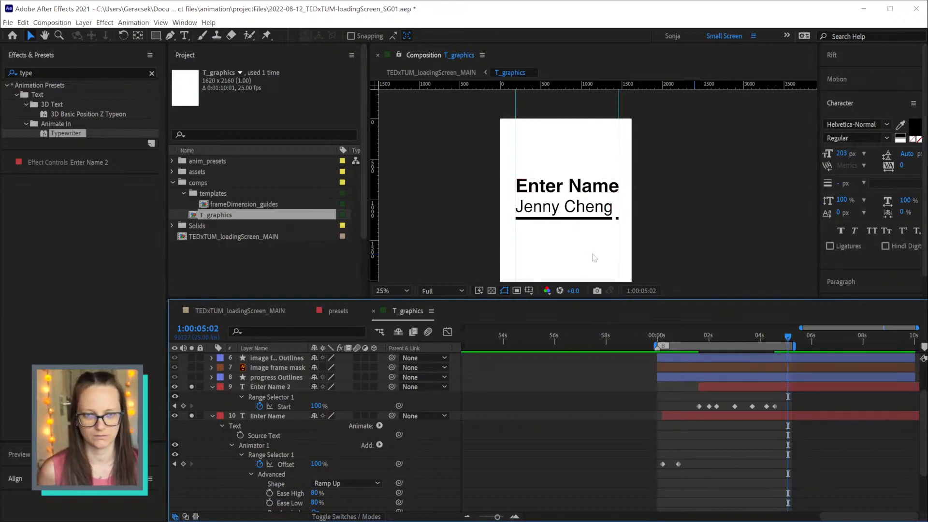
{"action": "key", "text": "ctrl+s"}
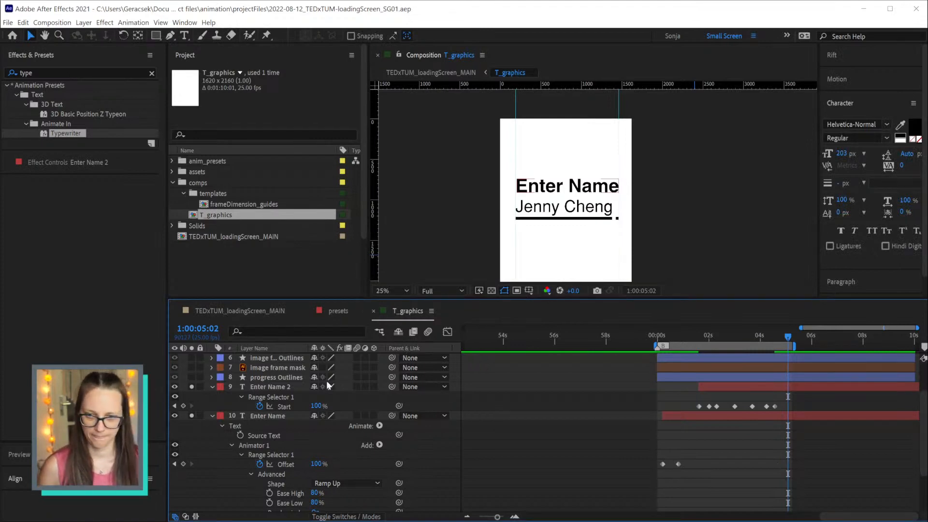
Keyframe the Enter Name text's Range Selector Offset at 100% at 1:00:05:02 and -100% at 1:00:05:12
{"action": "left_click", "coordinate": [264, 386]}
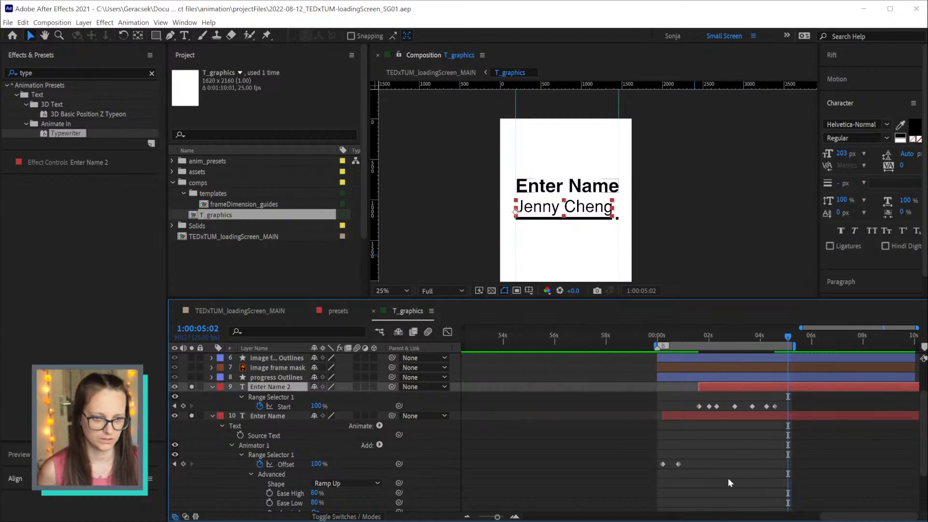
{"action": "left_click", "coordinate": [760, 415]}
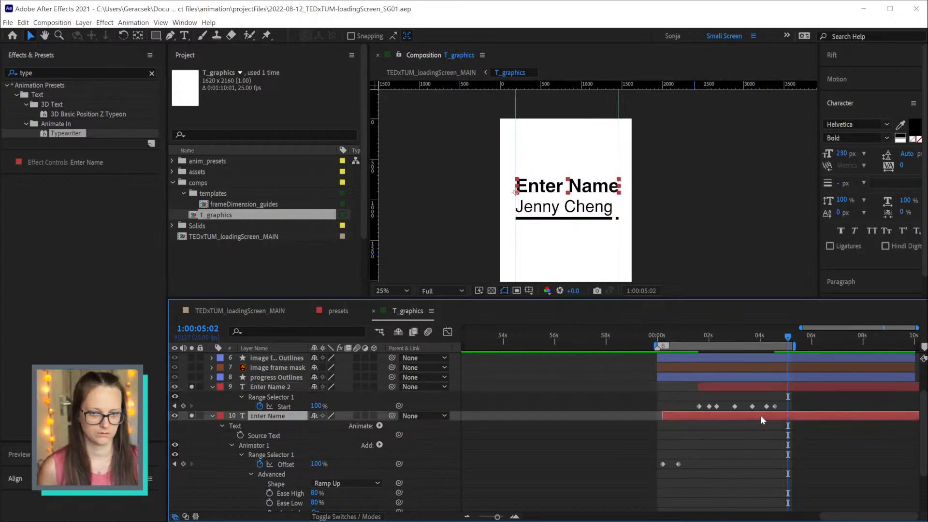
{"action": "scroll", "coordinate": [409, 478], "scroll_direction": "down", "scroll_amount": 2}
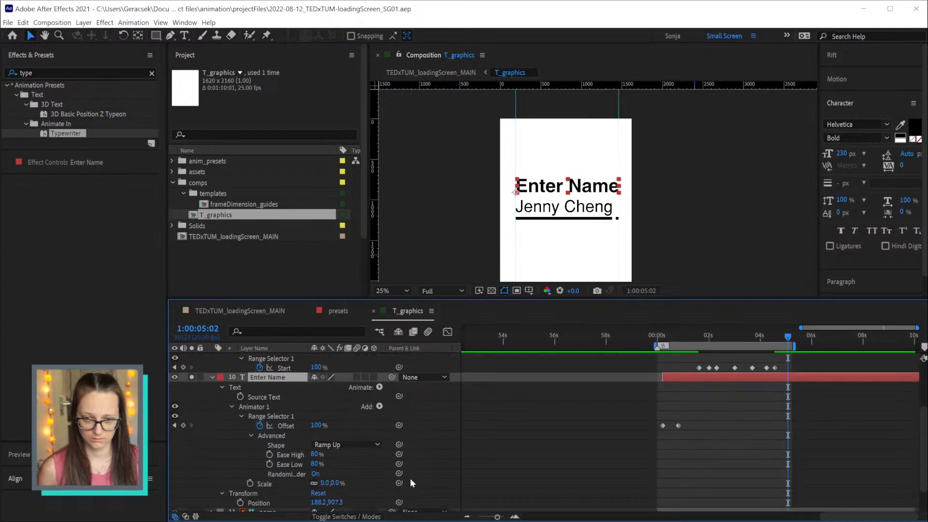
{"action": "scroll", "coordinate": [410, 477], "scroll_direction": "down", "scroll_amount": 1}
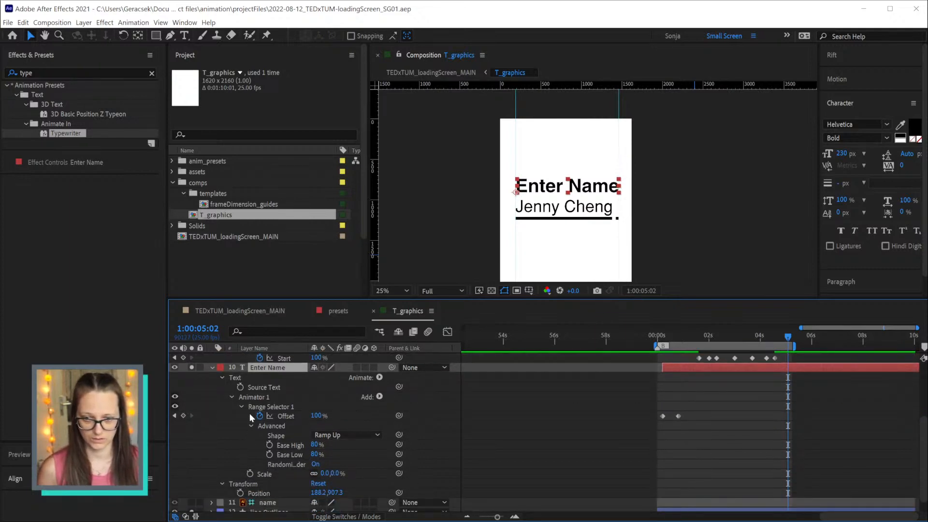
{"action": "left_click", "coordinate": [183, 415]}
{"action": "key", "text": "shift+Page_Down"}
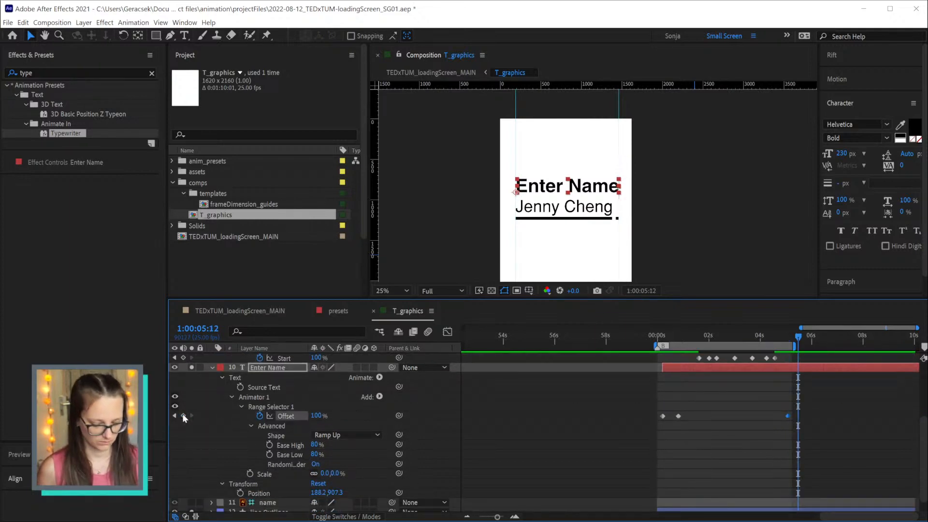
{"action": "left_click_drag", "start_coordinate": [320, 416], "coordinate": [194, 415]}
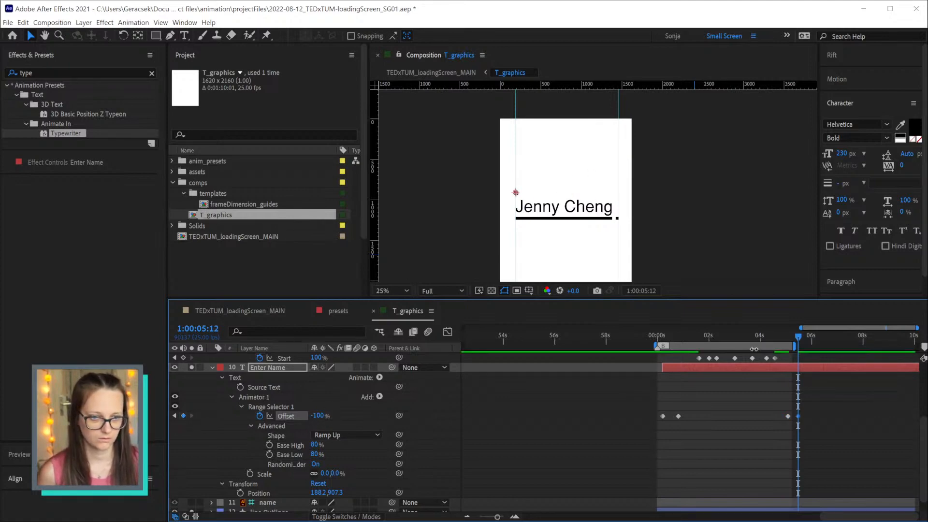
Keyframe the line Outlines layer's Trim Paths Start at 0% at 1:00:05:12 and 100% at 1:00:06:07
{"action": "scroll", "coordinate": [877, 425], "scroll_direction": "up", "scroll_amount": 1}
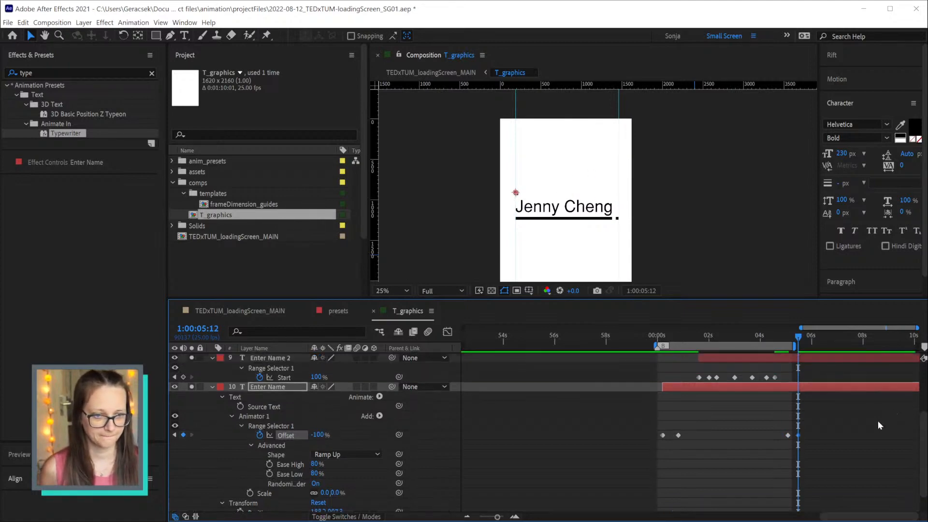
{"action": "scroll", "coordinate": [878, 424], "scroll_direction": "up", "scroll_amount": 3}
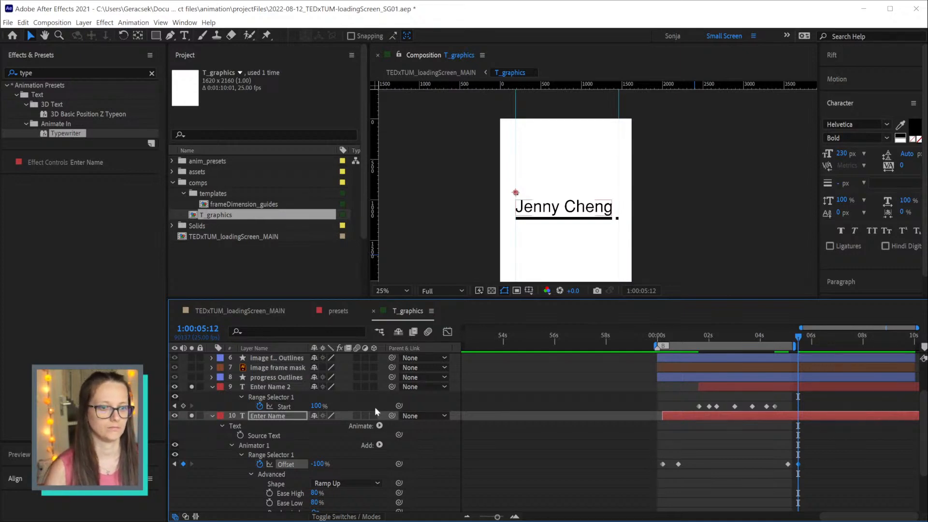
{"action": "scroll", "coordinate": [619, 476], "scroll_direction": "down", "scroll_amount": 6}
{"action": "left_click", "coordinate": [273, 497]}
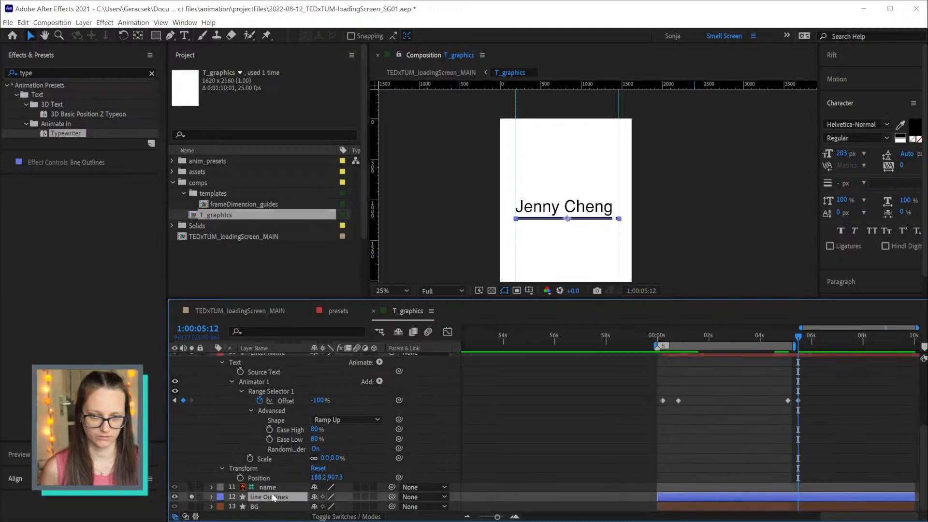
{"action": "left_click", "coordinate": [211, 497]}
{"action": "scroll", "coordinate": [507, 450], "scroll_direction": "down", "scroll_amount": 4}
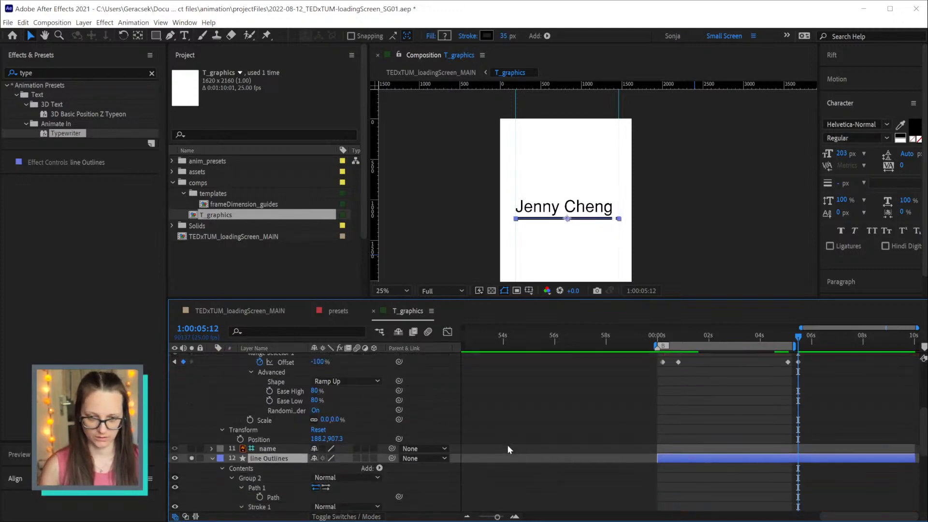
{"action": "scroll", "coordinate": [507, 447], "scroll_direction": "down", "scroll_amount": 3}
{"action": "scroll", "coordinate": [202, 462], "scroll_direction": "down", "scroll_amount": 8}
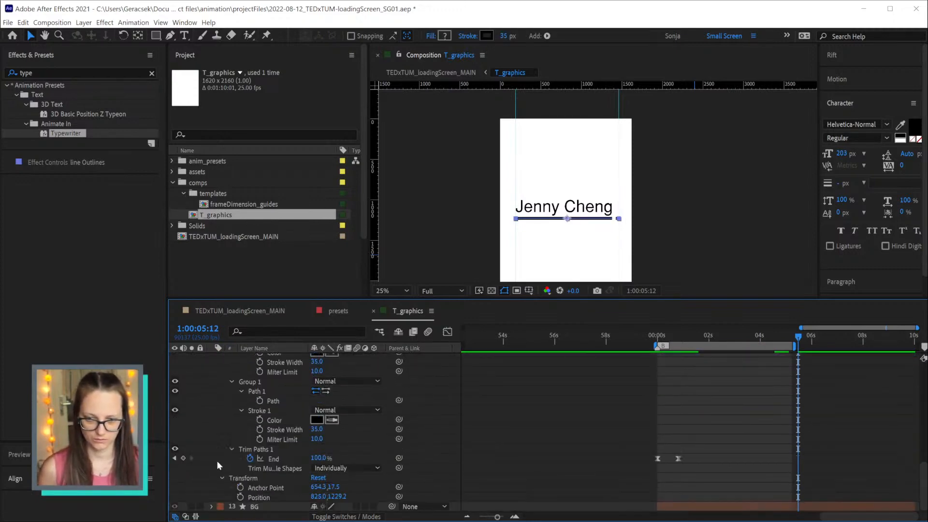
{"action": "left_click", "coordinate": [232, 449]}
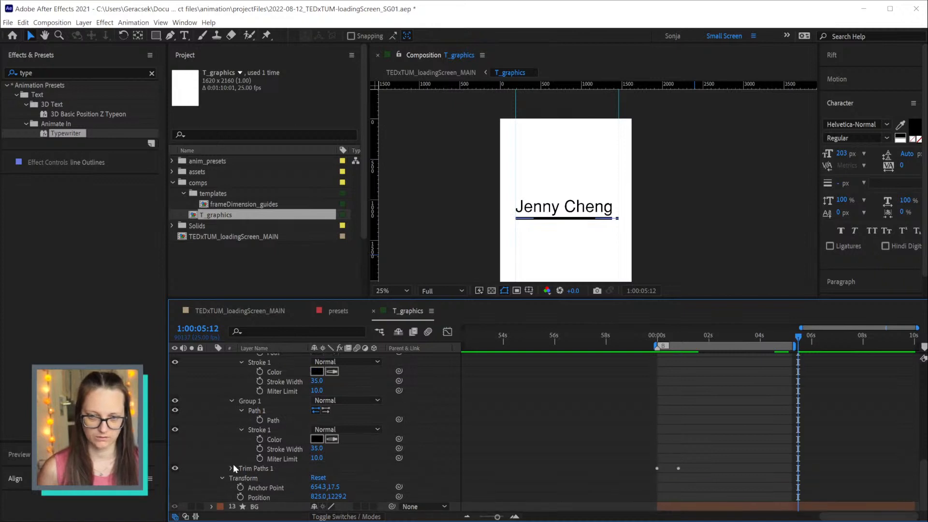
{"action": "left_click", "coordinate": [231, 469]}
{"action": "left_click", "coordinate": [251, 478]}
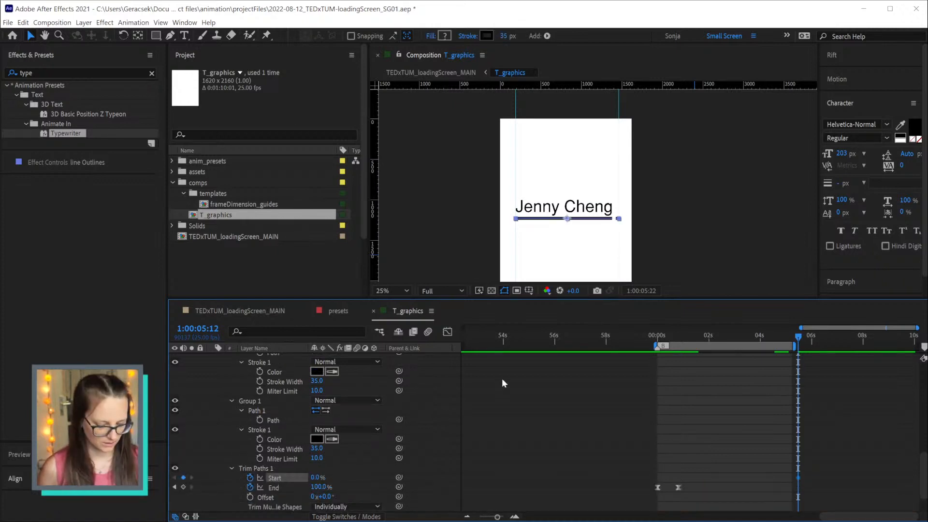
{"action": "key", "text": "shift+Page_Down"}
{"action": "key", "text": "shift+Page_Down"}
{"action": "left_click_drag", "start_coordinate": [315, 477], "coordinate": [448, 477]}
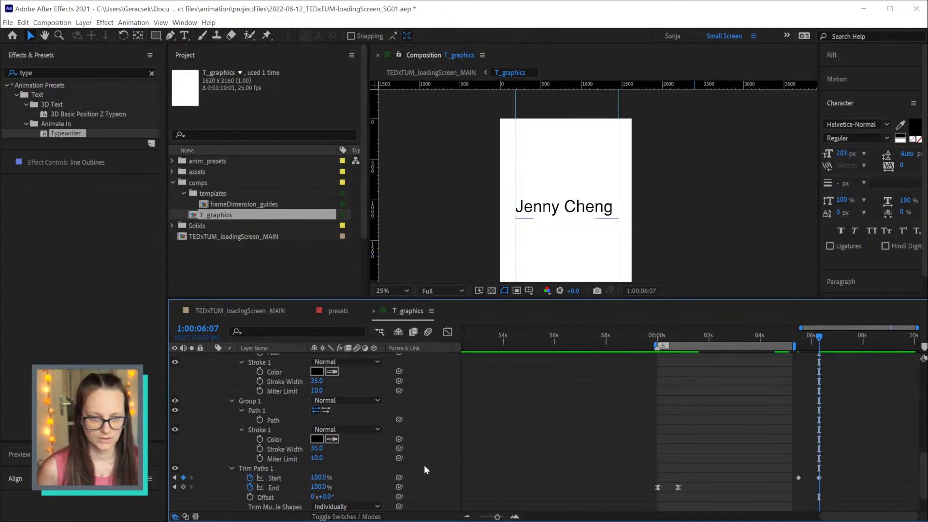
Ease both Trim Paths Start keyframes of the underline by adjusting their keyframe velocity
{"action": "left_click_drag", "start_coordinate": [779, 468], "coordinate": [849, 489]}
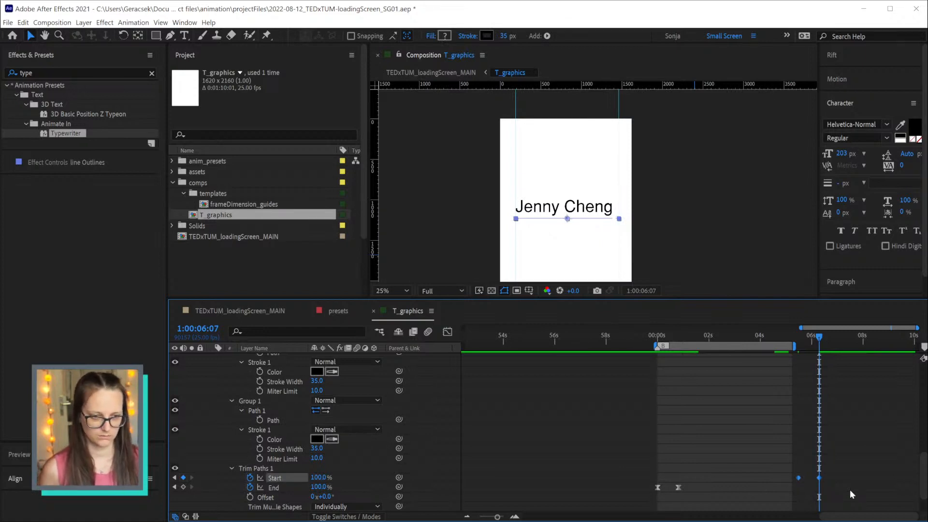
{"action": "key", "text": "ctrl+shift+k"}
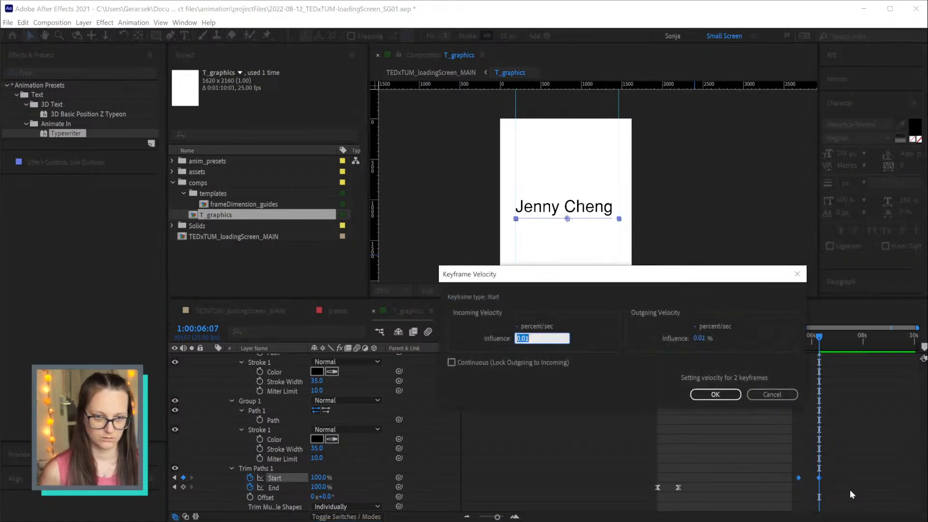
{"action": "key", "text": "Return"}
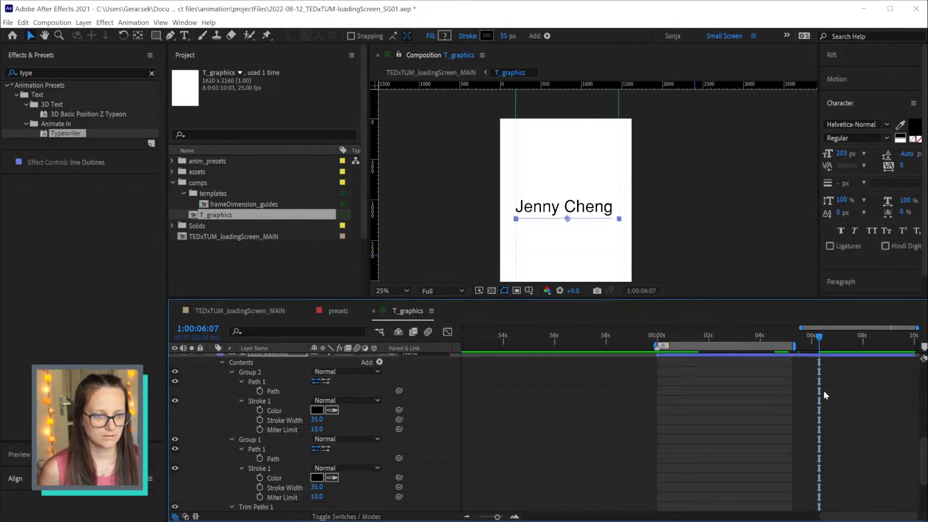
Copy the Enter Name text's two closing Offset keyframes onto the Enter Name 2 layer, starting at 1:00:05:12
{"action": "key", "text": "j"}
{"action": "scroll", "coordinate": [804, 387], "scroll_direction": "up", "scroll_amount": 10}
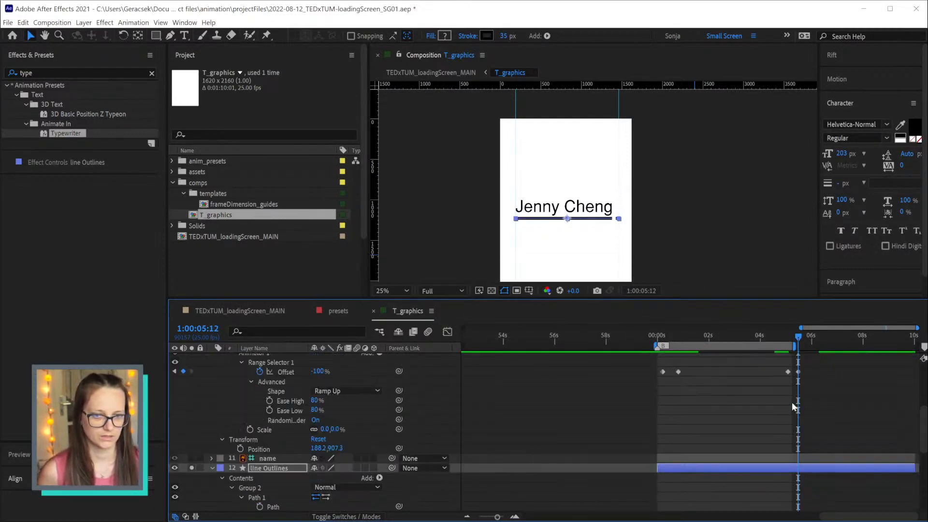
{"action": "left_click", "coordinate": [816, 392]}
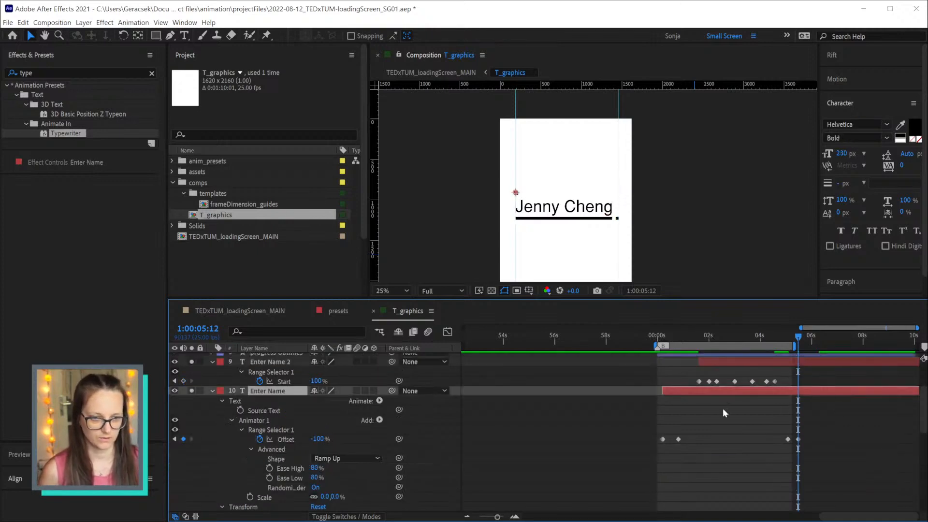
{"action": "left_click_drag", "start_coordinate": [775, 438], "coordinate": [830, 461]}
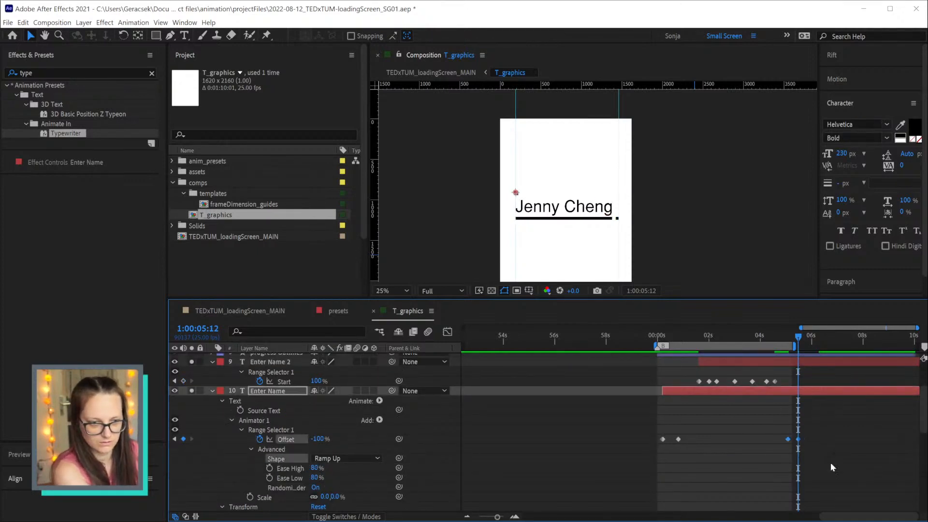
{"action": "left_click", "coordinate": [801, 362]}
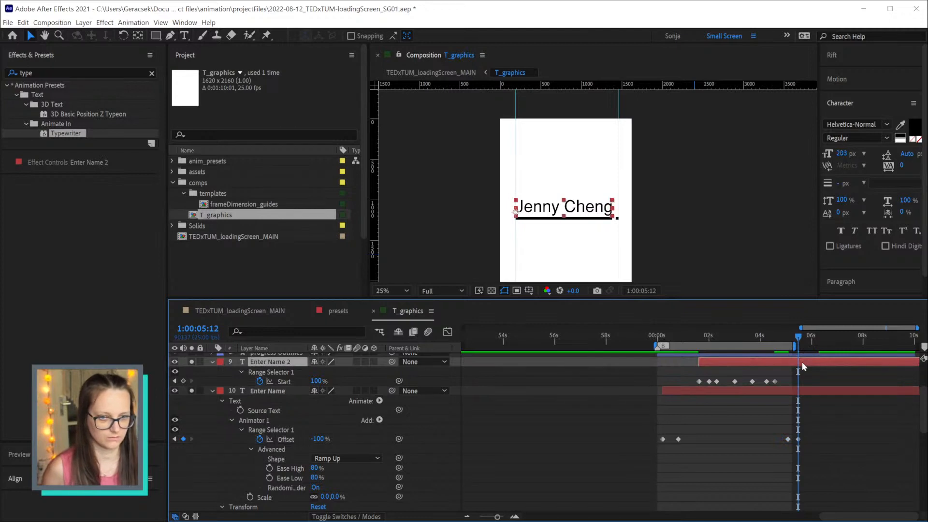
{"action": "key", "text": "ctrl+v"}
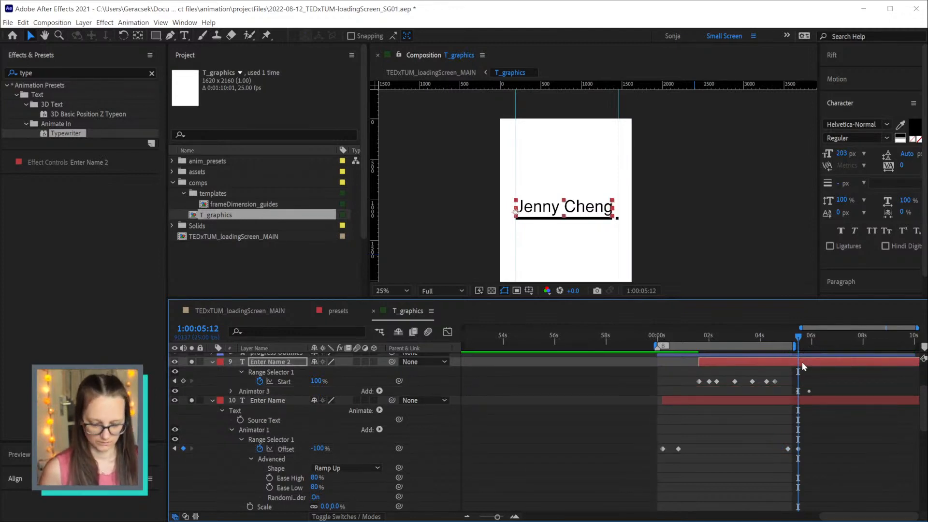
{"action": "key", "text": "u"}
{"action": "key", "text": "u"}
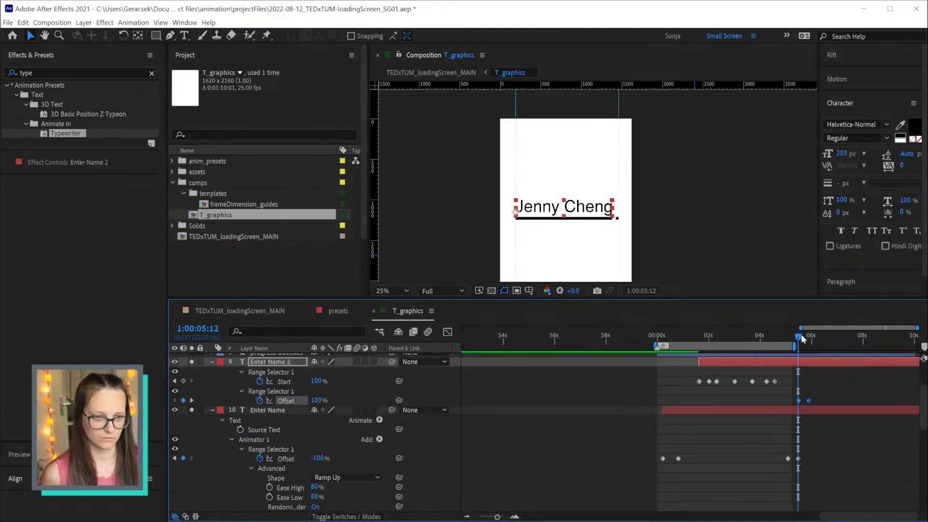
{"action": "mouse_move", "coordinate": [799, 337]}
{"action": "left_mouse_down"}
{"action": "mouse_move", "coordinate": [807, 336]}
{"action": "mouse_move", "coordinate": [798, 338]}
{"action": "left_mouse_up"}
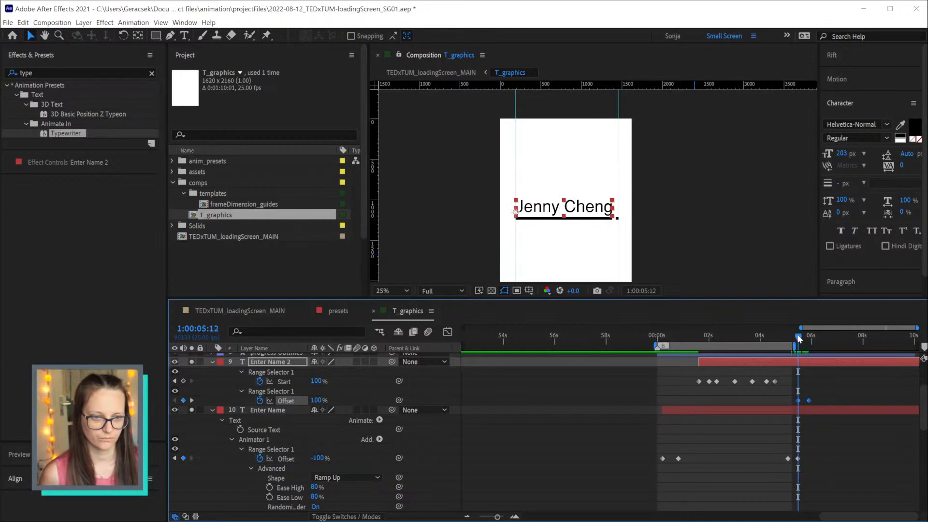
Turn on Randomize Order for Enter Name 2's pasted Range Selector and preview the text up to 1:00:05:22
{"action": "left_click", "coordinate": [242, 389]}
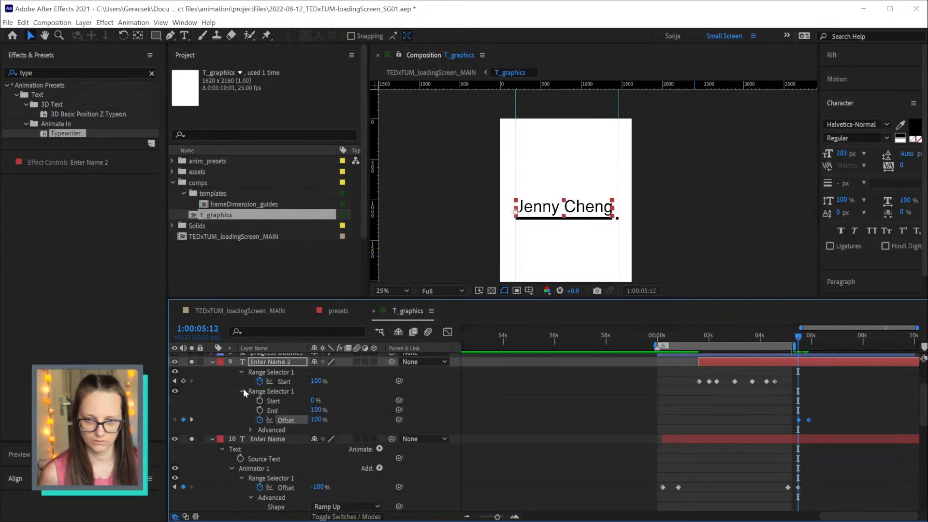
{"action": "left_click", "coordinate": [247, 427]}
{"action": "scroll", "coordinate": [217, 467], "scroll_direction": "down", "scroll_amount": 4}
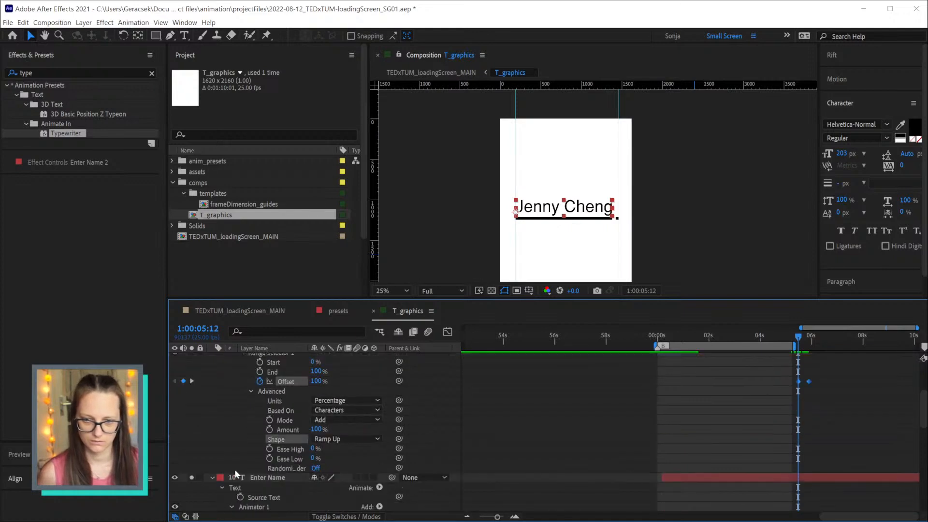
{"action": "left_click", "coordinate": [316, 468]}
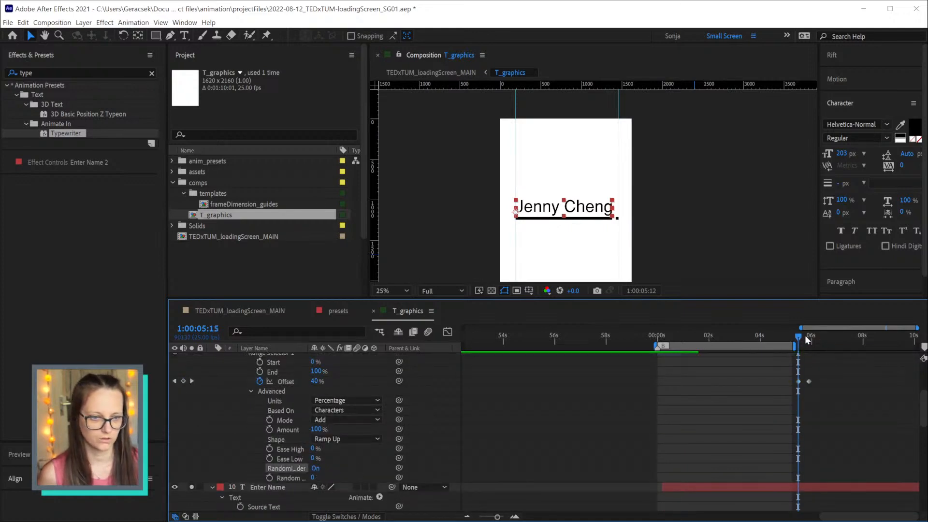
{"action": "left_click_drag", "start_coordinate": [805, 340], "coordinate": [809, 338]}
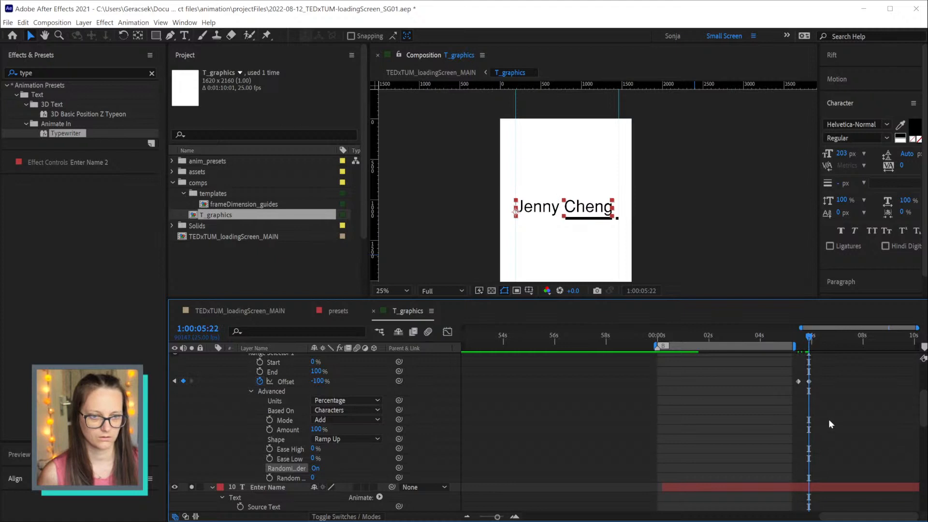
{"action": "left_click", "coordinate": [829, 422]}
Add a Scale property to Animator 3 of the Enter Name 2 text
{"action": "left_click", "coordinate": [277, 392]}
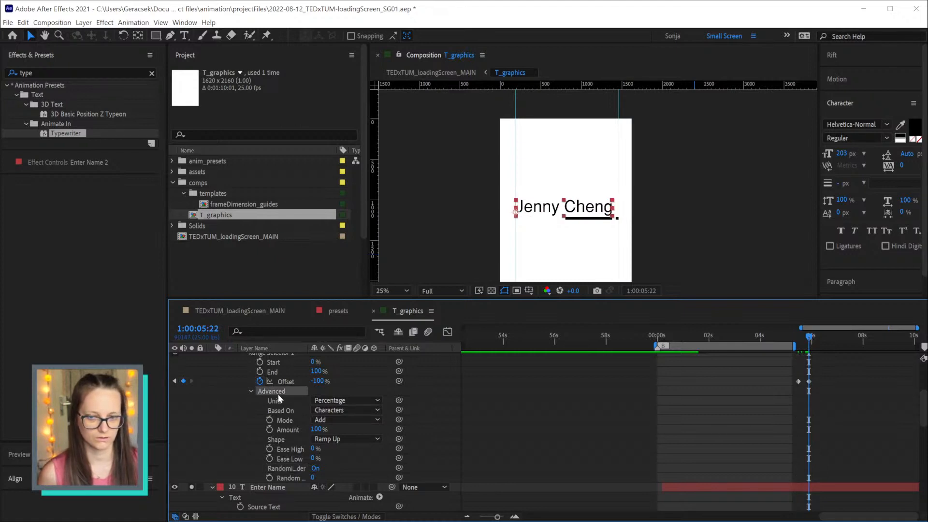
{"action": "scroll", "coordinate": [434, 421], "scroll_direction": "up", "scroll_amount": 1}
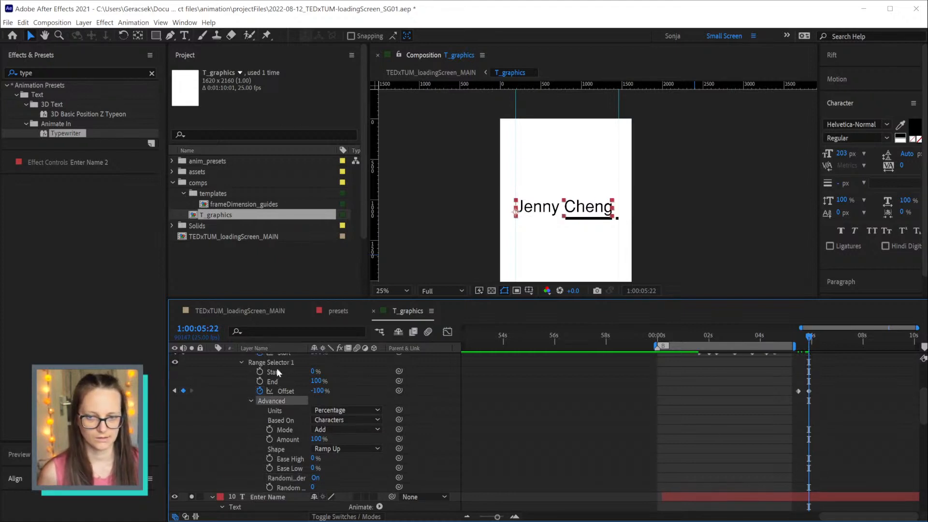
{"action": "scroll", "coordinate": [277, 377], "scroll_direction": "up", "scroll_amount": 1}
{"action": "scroll", "coordinate": [278, 391], "scroll_direction": "up", "scroll_amount": 6}
{"action": "left_click", "coordinate": [276, 399]}
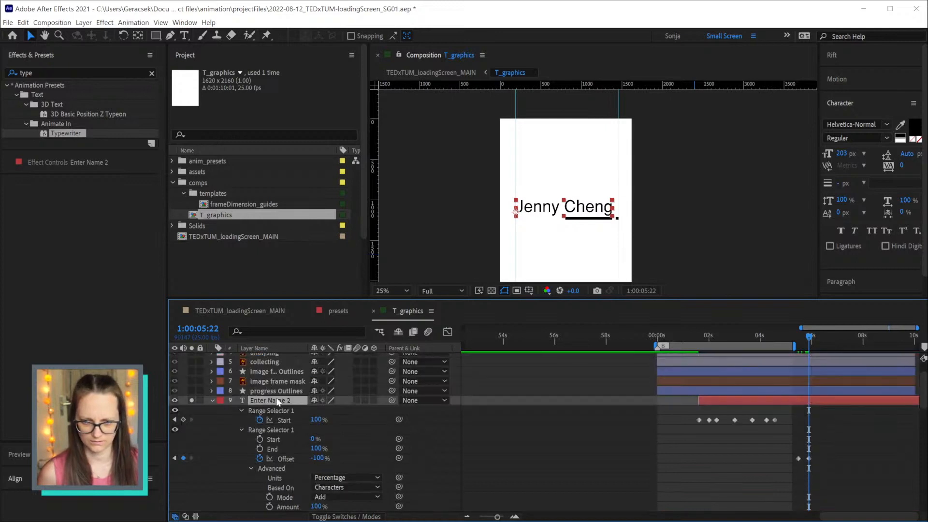
{"action": "key", "text": "u"}
{"action": "key", "text": "u"}
{"action": "scroll", "coordinate": [280, 435], "scroll_direction": "down", "scroll_amount": 6}
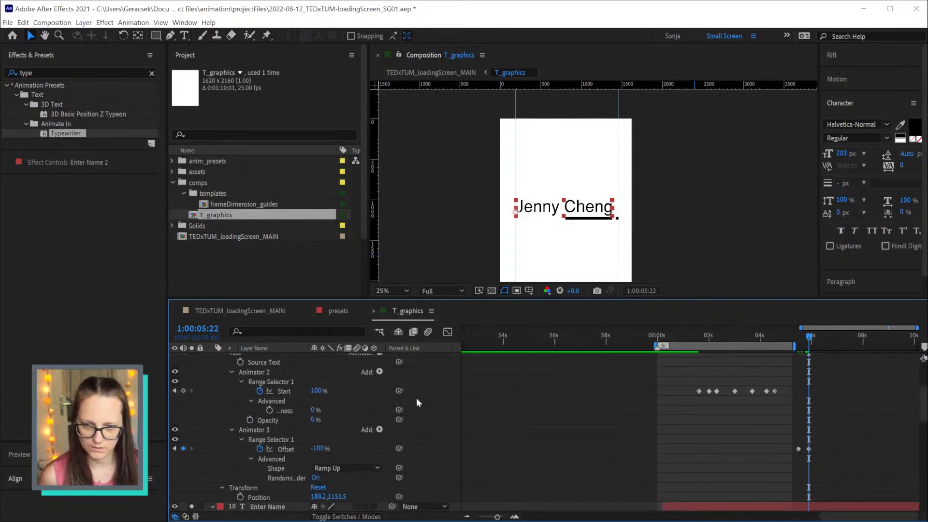
{"action": "left_click", "coordinate": [266, 430]}
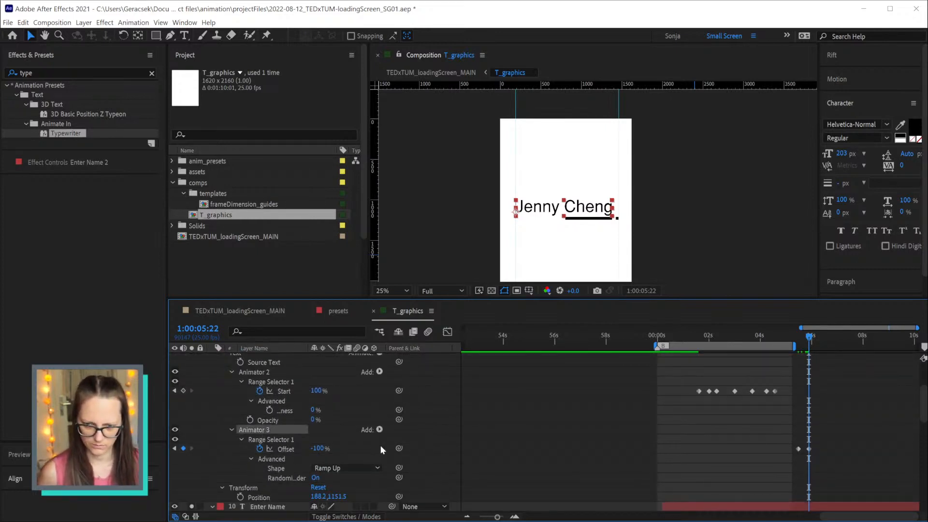
{"action": "left_click", "coordinate": [378, 429]}
{"action": "mouse_move", "coordinate": [416, 434]}
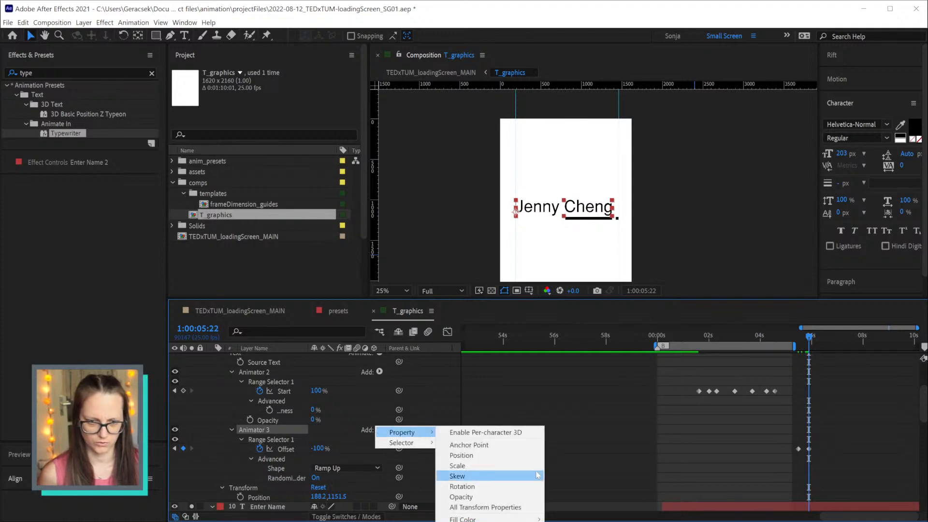
{"action": "left_click", "coordinate": [506, 466]}
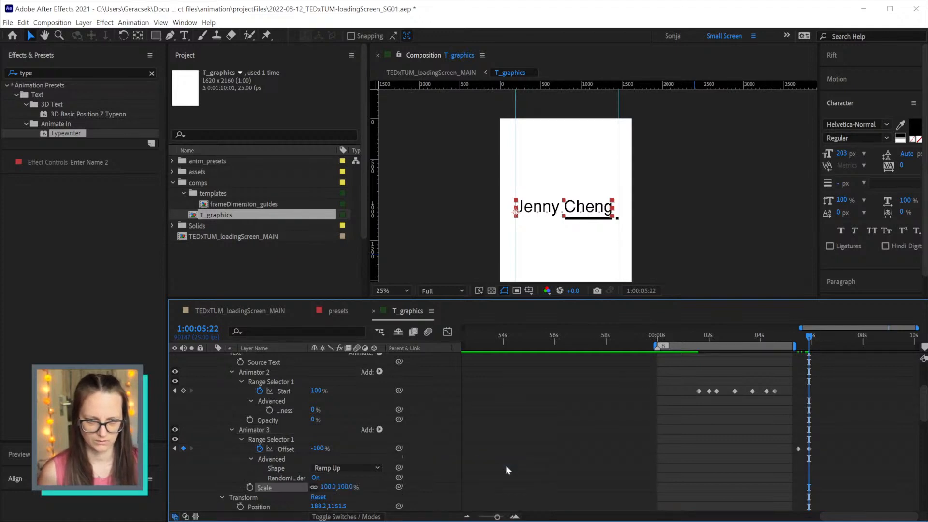
Set Animator 3's Scale to 0% on Enter Name 2 and check the text between 1:00:05:22 and 1:00:05:12
{"action": "left_click", "coordinate": [329, 486]}
{"action": "type", "text": "0"}
{"action": "key", "text": "Return"}
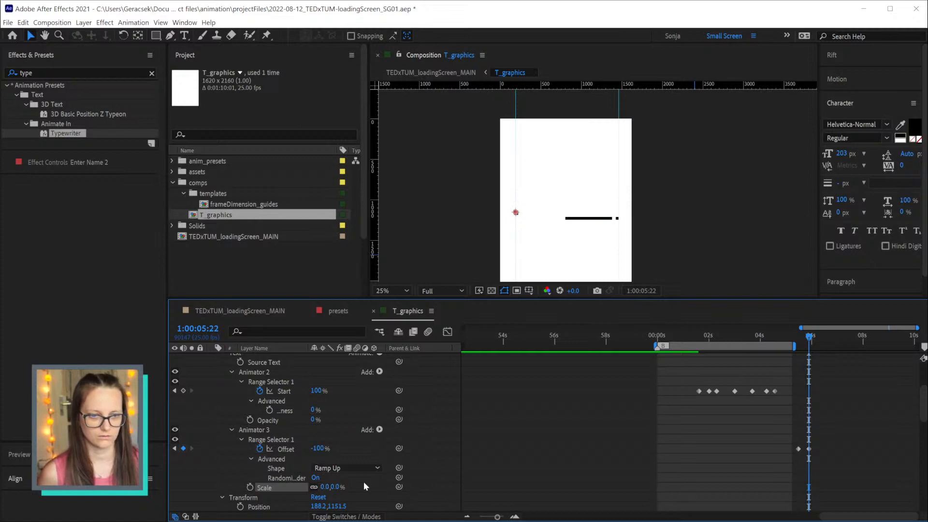
{"action": "left_click_drag", "start_coordinate": [804, 344], "coordinate": [798, 344]}
{"action": "scroll", "coordinate": [418, 464], "scroll_direction": "down", "scroll_amount": 1}
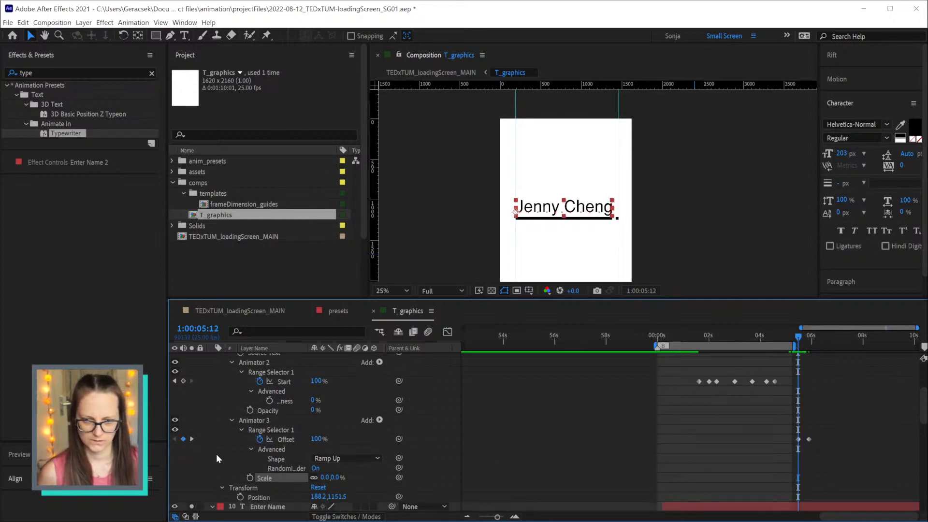
Try the Square and Triangle shapes for Animator 3's Range Selector, previewing the text up to 1:00:05:22 with each
{"action": "left_click", "coordinate": [345, 458]}
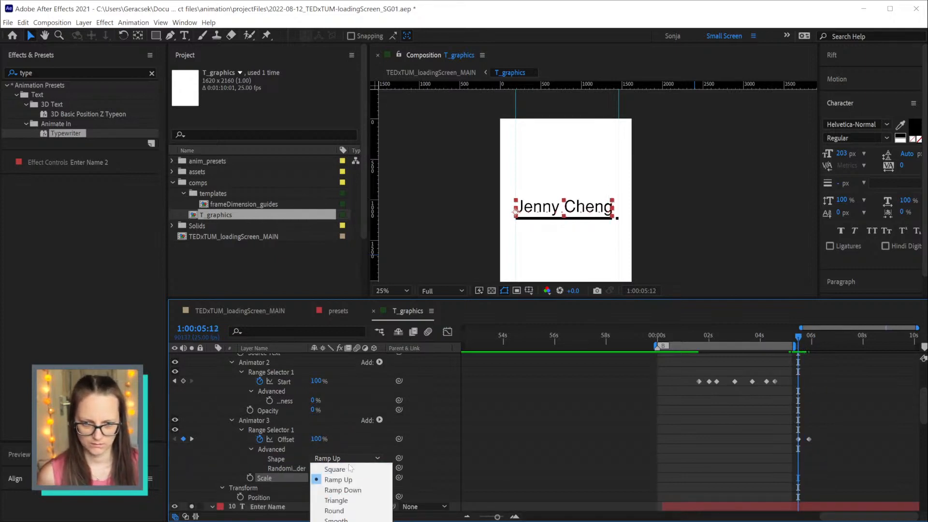
{"action": "left_click", "coordinate": [332, 467]}
{"action": "left_click_drag", "start_coordinate": [798, 339], "coordinate": [810, 341]}
{"action": "left_click", "coordinate": [344, 457]}
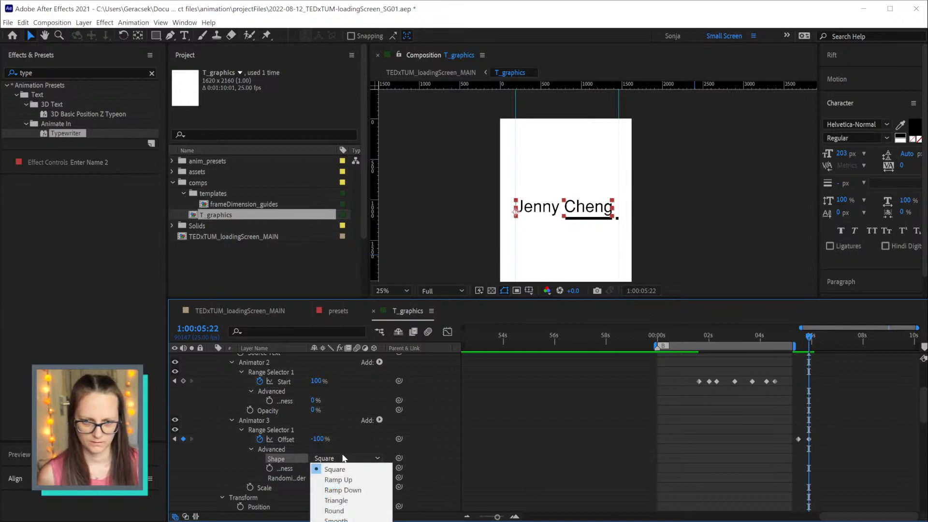
{"action": "left_click", "coordinate": [327, 499]}
{"action": "left_click_drag", "start_coordinate": [791, 338], "coordinate": [810, 341]}
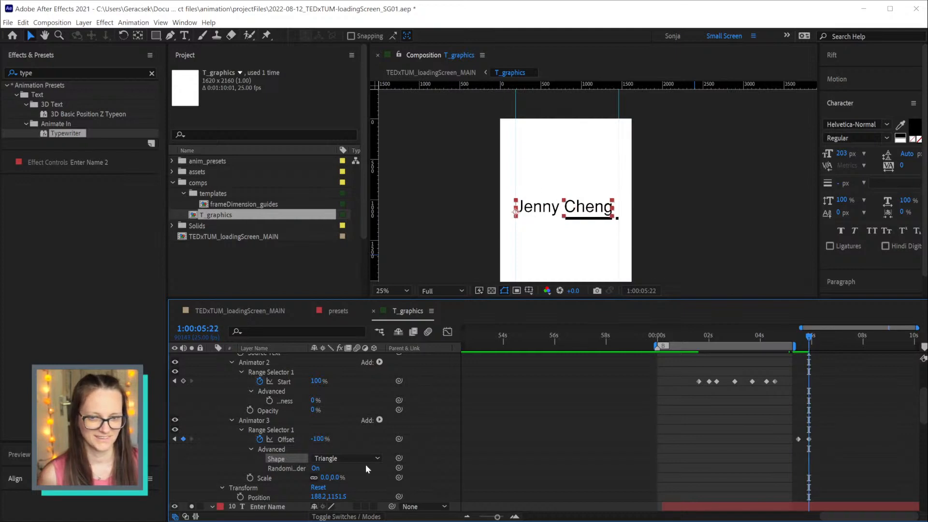
Test a 0% Offset at 1:00:05:22 and the Round shape on Animator 3, ending with the Offset at -100%
{"action": "left_click", "coordinate": [320, 439]}
{"action": "type", "text": "0"}
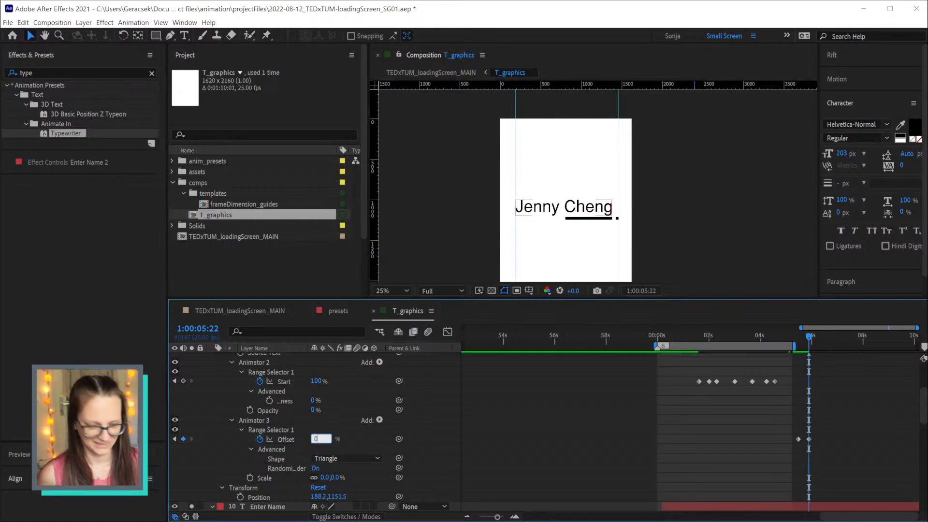
{"action": "key", "text": "Return"}
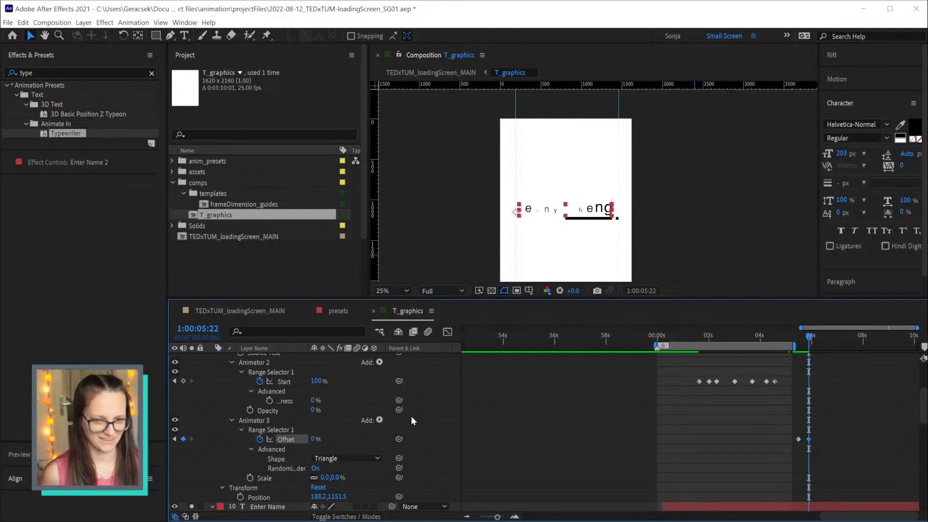
{"action": "left_click", "coordinate": [356, 459]}
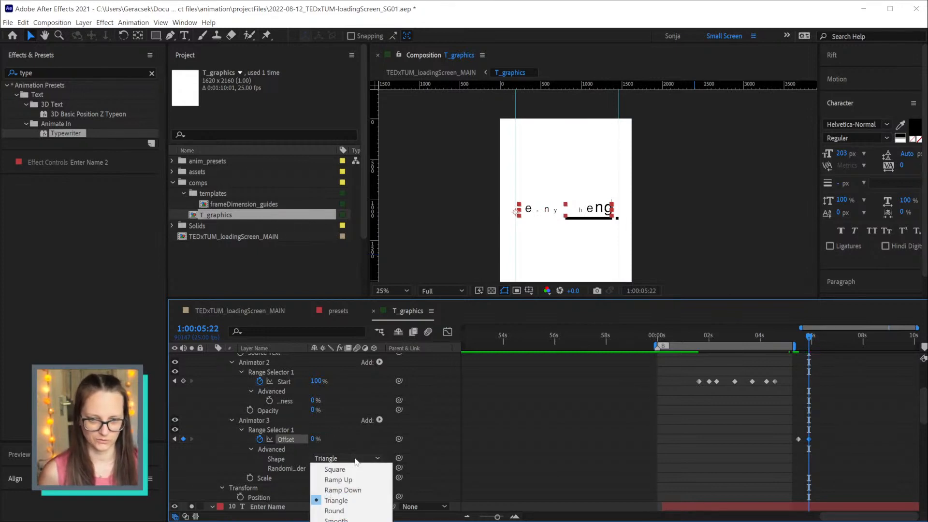
{"action": "left_click", "coordinate": [338, 510]}
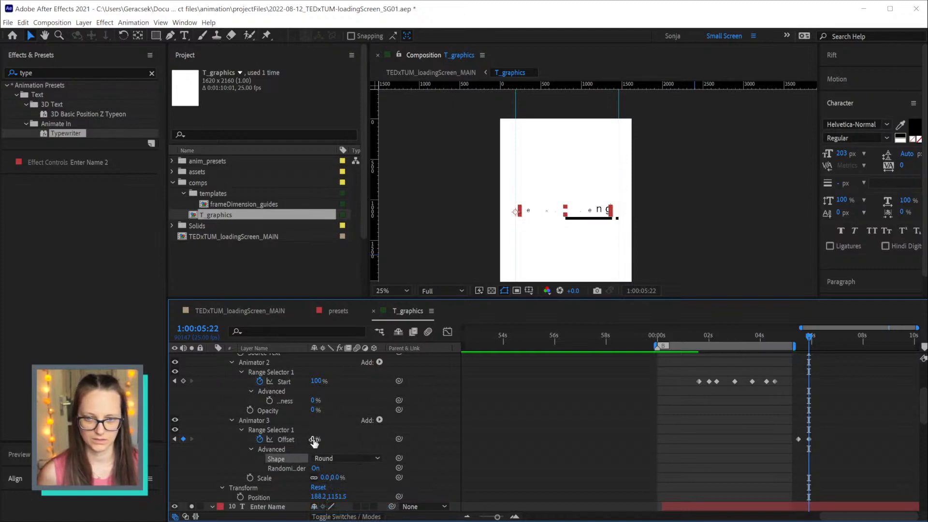
{"action": "left_click_drag", "start_coordinate": [312, 440], "coordinate": [249, 439]}
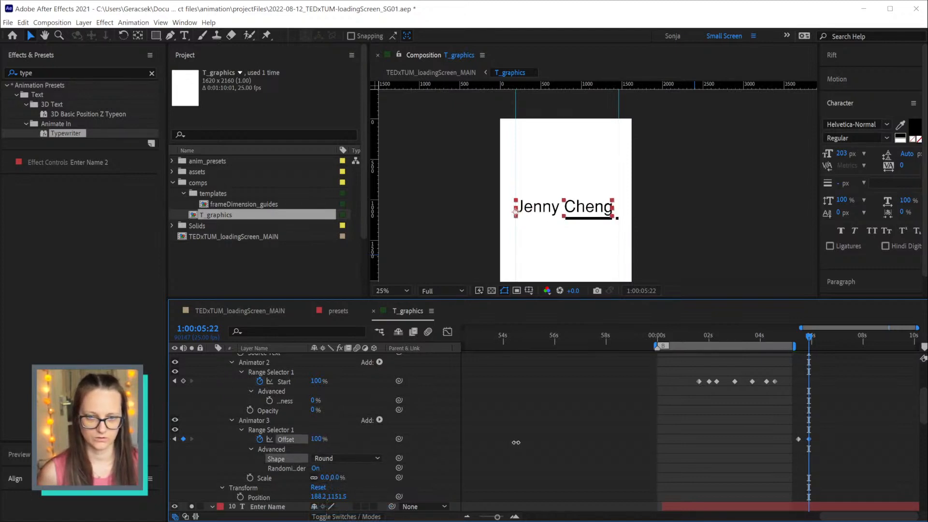
Set Animator 3's Range Selector shape to Ramp Down and its Offset keyframe at 1:00:05:22 to 100%
{"action": "left_click", "coordinate": [345, 459]}
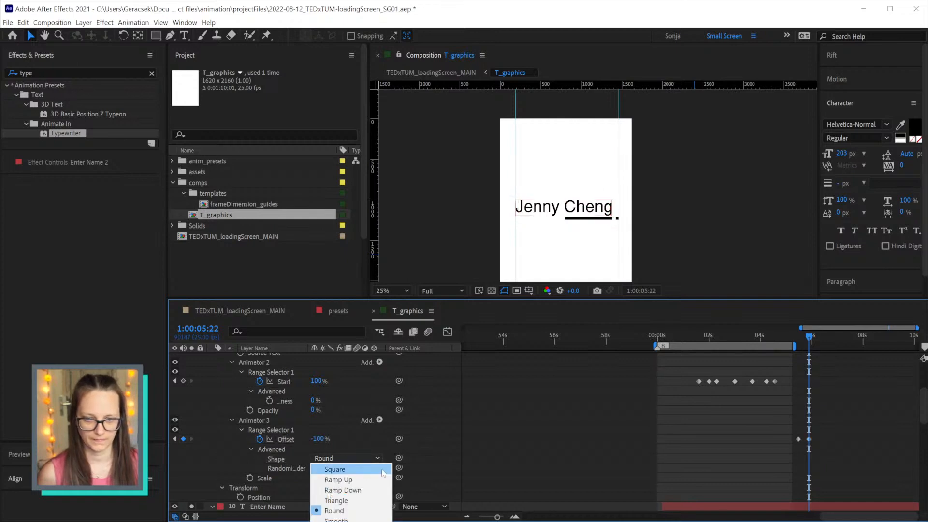
{"action": "left_click", "coordinate": [342, 490]}
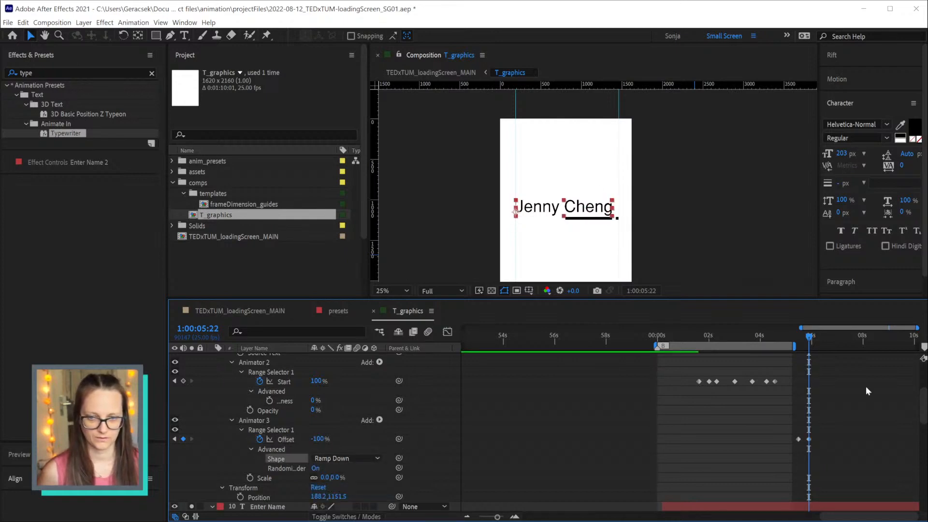
{"action": "left_click", "coordinate": [318, 440]}
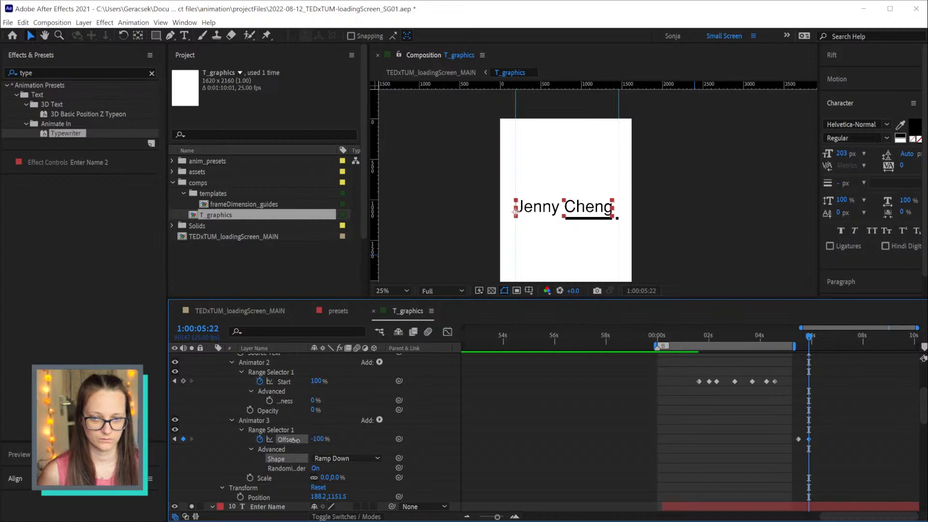
{"action": "left_click_drag", "start_coordinate": [797, 337], "coordinate": [813, 337]}
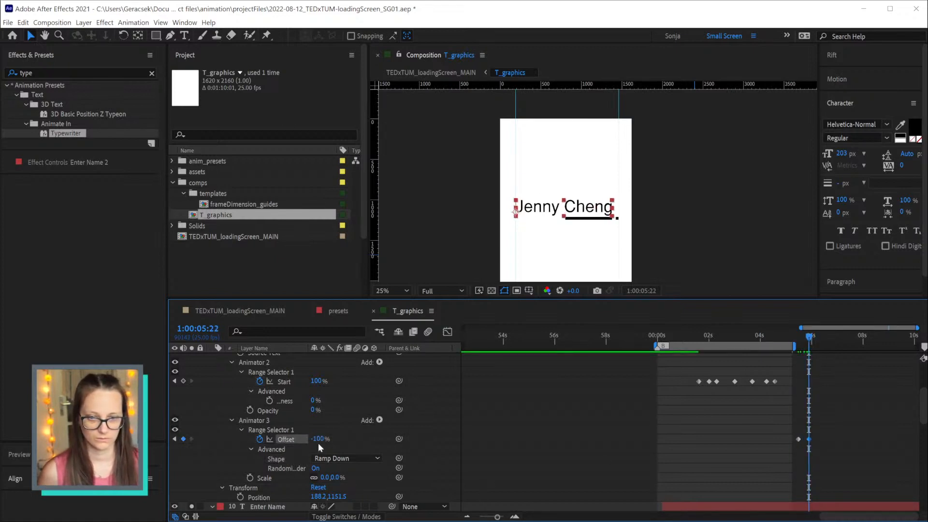
{"action": "left_click_drag", "start_coordinate": [317, 440], "coordinate": [705, 426]}
{"action": "key", "text": "j"}
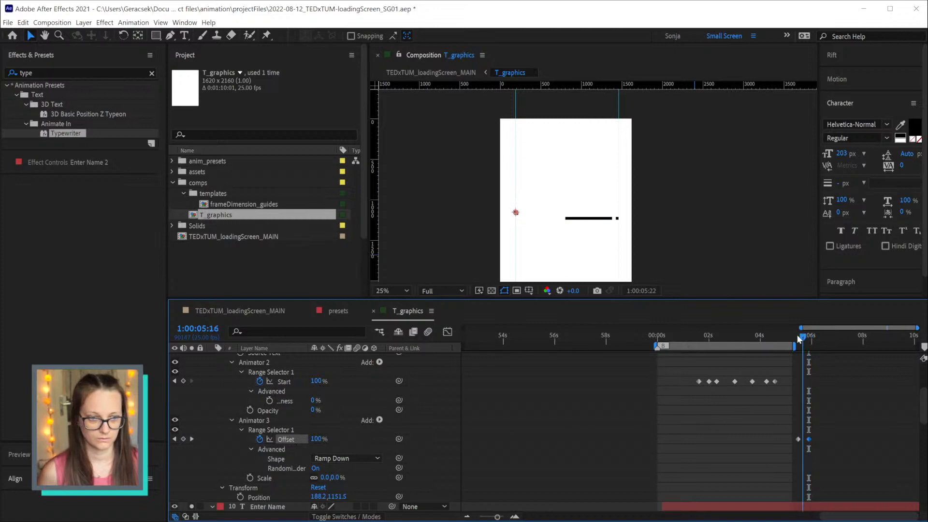
Set Animator 3's Offset keyframe at 1:00:05:12 to -100% and preview the scale-out up to 1:00:06:22
{"action": "left_click", "coordinate": [319, 438]}
{"action": "type", "text": "0"}
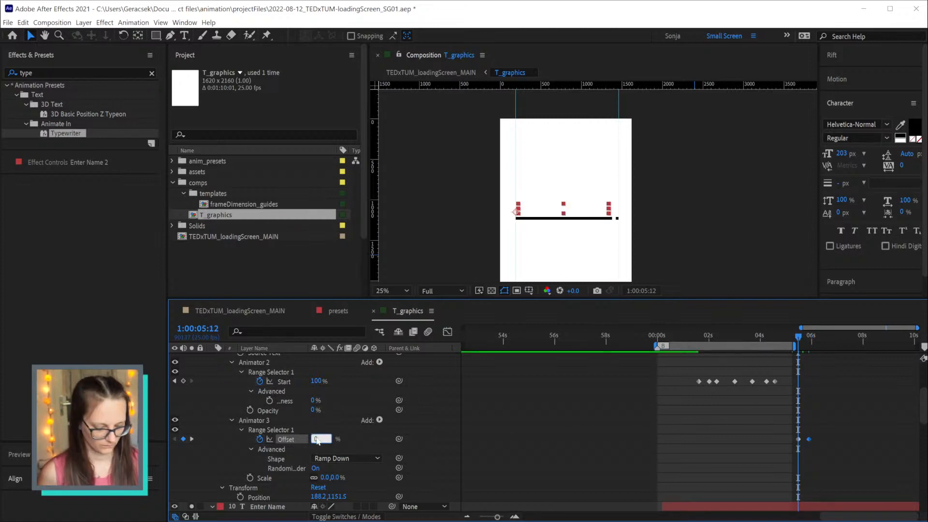
{"action": "key", "text": "Return"}
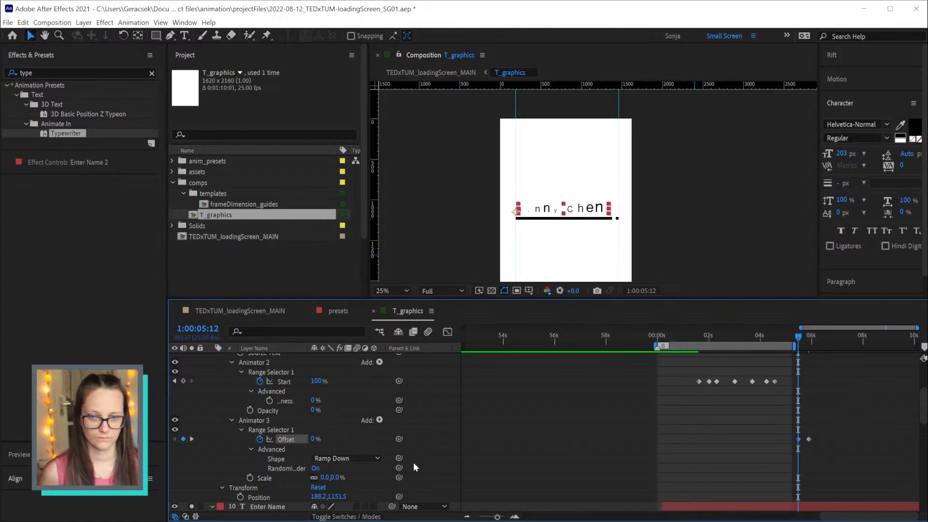
{"action": "left_click_drag", "start_coordinate": [314, 439], "coordinate": [208, 437]}
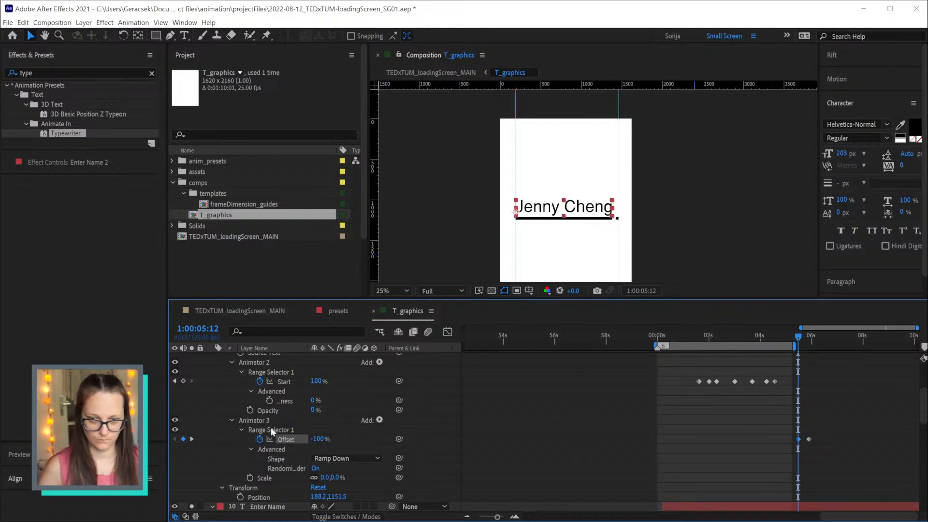
{"action": "left_click_drag", "start_coordinate": [801, 340], "coordinate": [816, 341]}
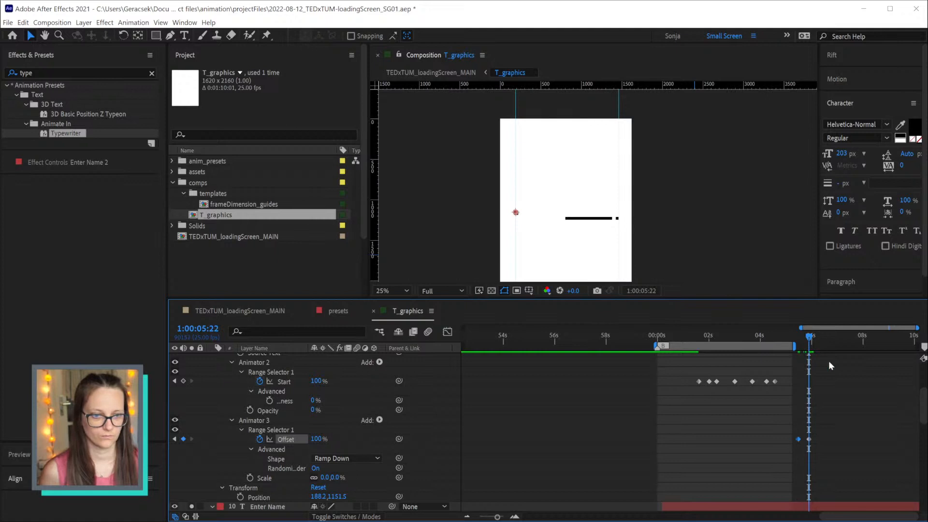
{"action": "left_click", "coordinate": [835, 337]}
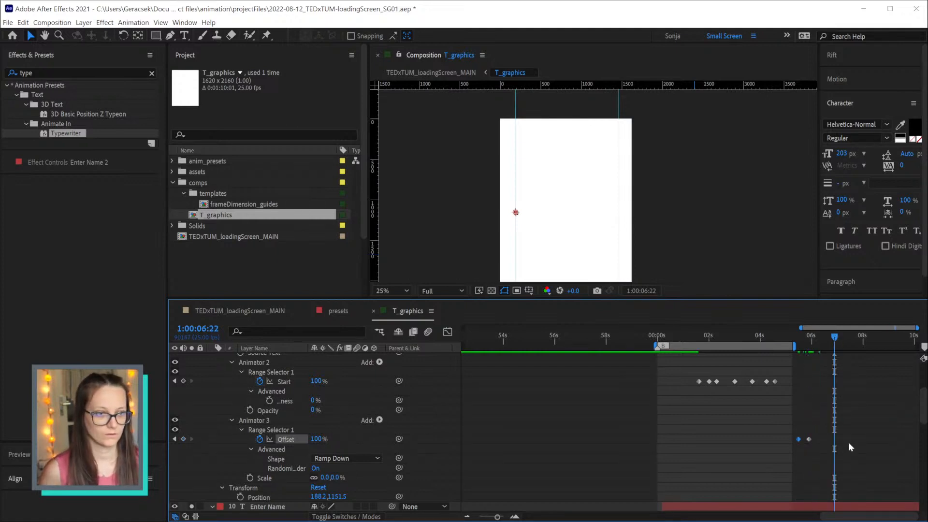
Shift both Animator 3 Offset keyframes of Enter Name 2 earlier to start at 1:00:05:07 and preview the timing
{"action": "scroll", "coordinate": [847, 442], "scroll_direction": "down", "scroll_amount": 2}
{"action": "left_click_drag", "start_coordinate": [810, 336], "coordinate": [793, 345]}
{"action": "left_click", "coordinate": [808, 381], "text": "shift"}
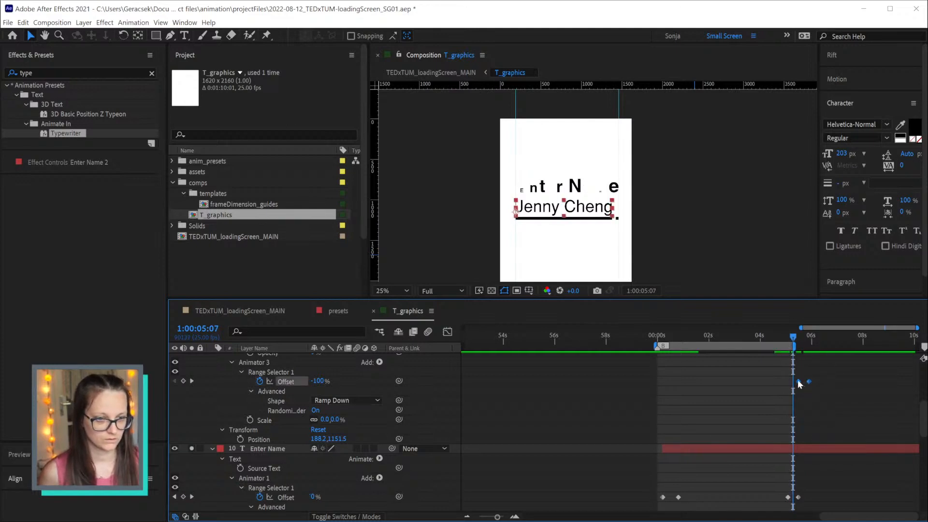
{"action": "left_click_drag", "start_coordinate": [799, 383], "coordinate": [793, 382]}
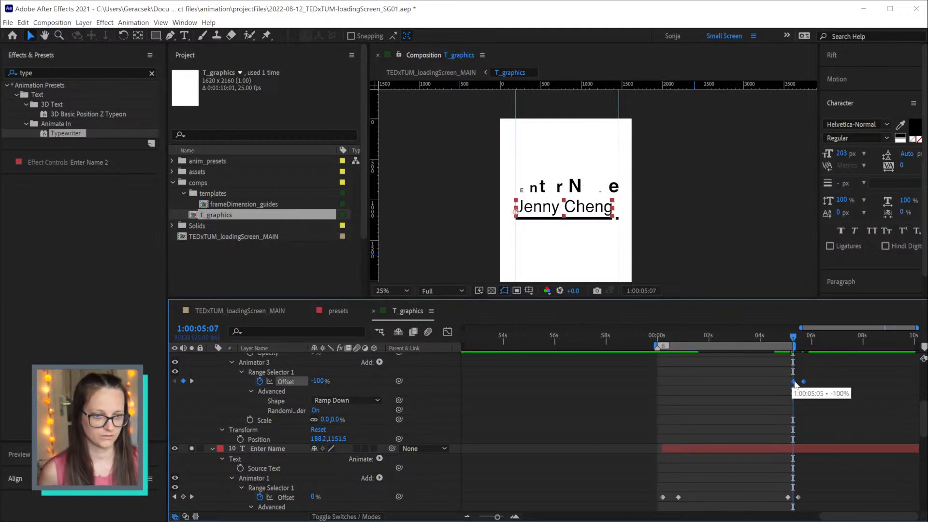
{"action": "left_click_drag", "start_coordinate": [796, 336], "coordinate": [808, 344]}
Collapse all layers in T_graphics and reveal only their keyframed properties
{"action": "scroll", "coordinate": [832, 386], "scroll_direction": "up", "scroll_amount": 5}
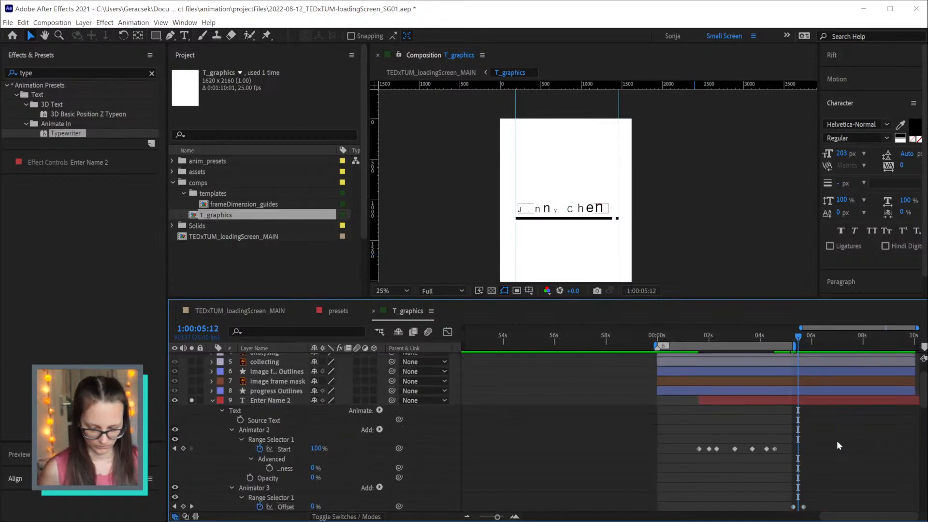
{"action": "scroll", "coordinate": [837, 440], "scroll_direction": "up", "scroll_amount": 5}
{"action": "left_click", "coordinate": [821, 437]}
{"action": "key", "text": "u"}
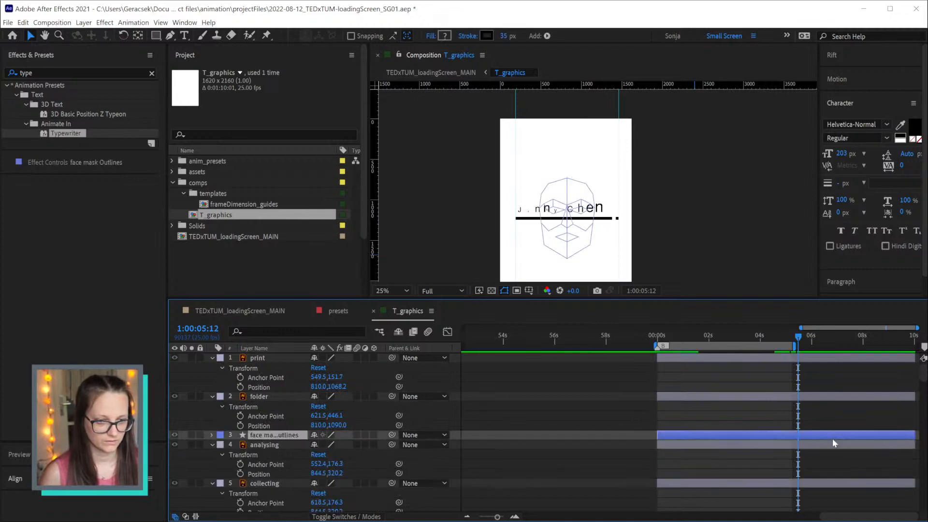
{"action": "left_click", "coordinate": [846, 427]}
{"action": "key", "text": "u"}
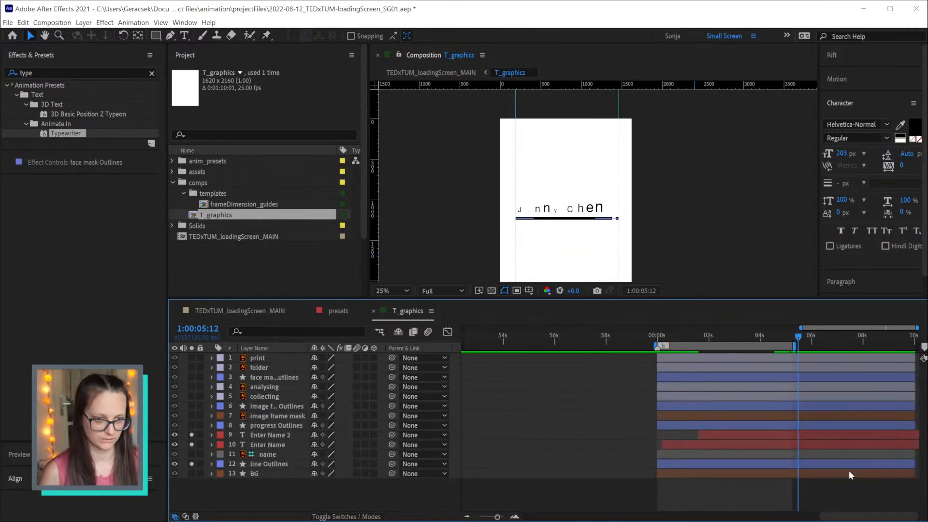
{"action": "key", "text": "u"}
{"action": "scroll", "coordinate": [850, 457], "scroll_direction": "down", "scroll_amount": 2}
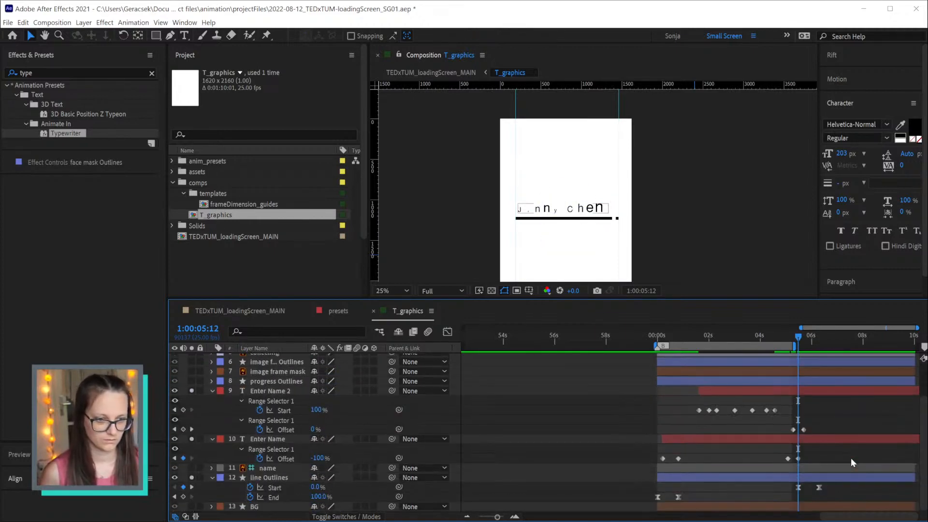
Align Enter Name 2's two closing Offset keyframes with the line Outlines Start keyframes, beginning at 1:00:05:12, and preview the exit
{"action": "left_click_drag", "start_coordinate": [785, 433], "coordinate": [827, 431]}
{"action": "left_click", "coordinate": [813, 433]}
{"action": "mouse_move", "coordinate": [796, 337]}
{"action": "left_mouse_down"}
{"action": "mouse_move", "coordinate": [816, 339]}
{"action": "mouse_move", "coordinate": [809, 337]}
{"action": "left_mouse_up"}
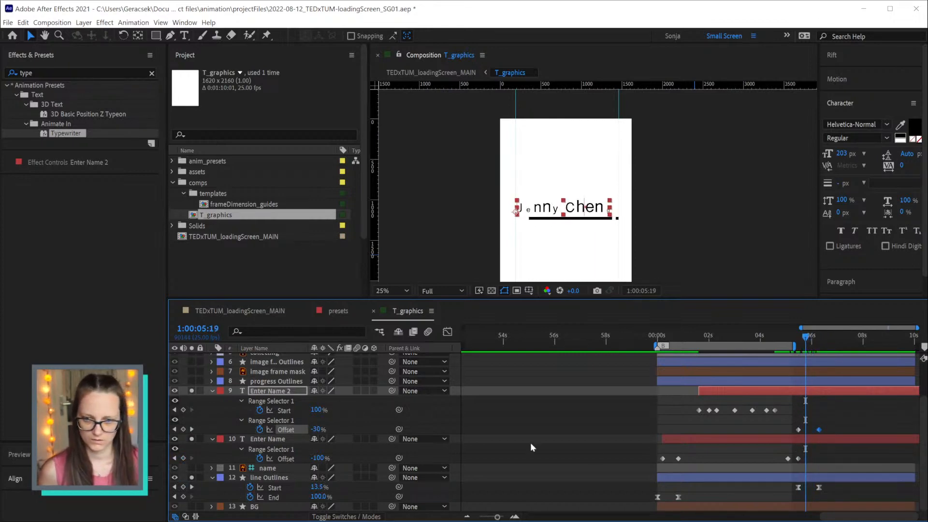
End the work area at 1:00:06:15 and play back the animation
{"action": "left_click", "coordinate": [826, 340]}
{"action": "key", "text": "n"}
{"action": "key", "text": "space"}
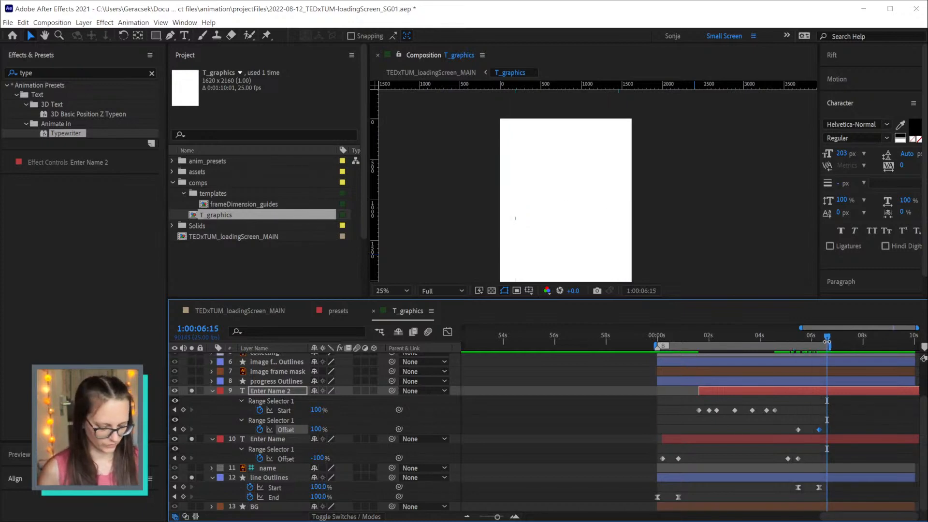
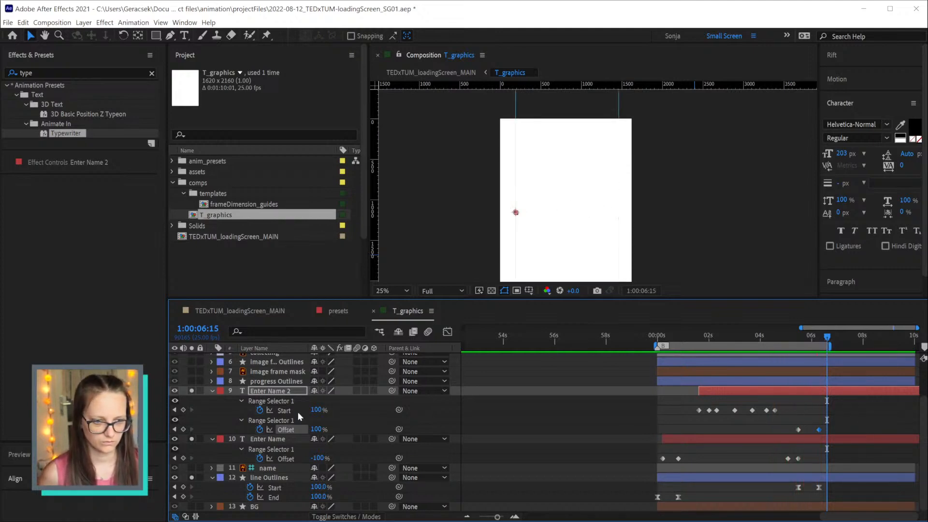
Reveal all modified properties of the Enter Name layer
{"action": "left_click", "coordinate": [265, 439]}
{"action": "key", "text": "u"}
{"action": "key", "text": "u"}
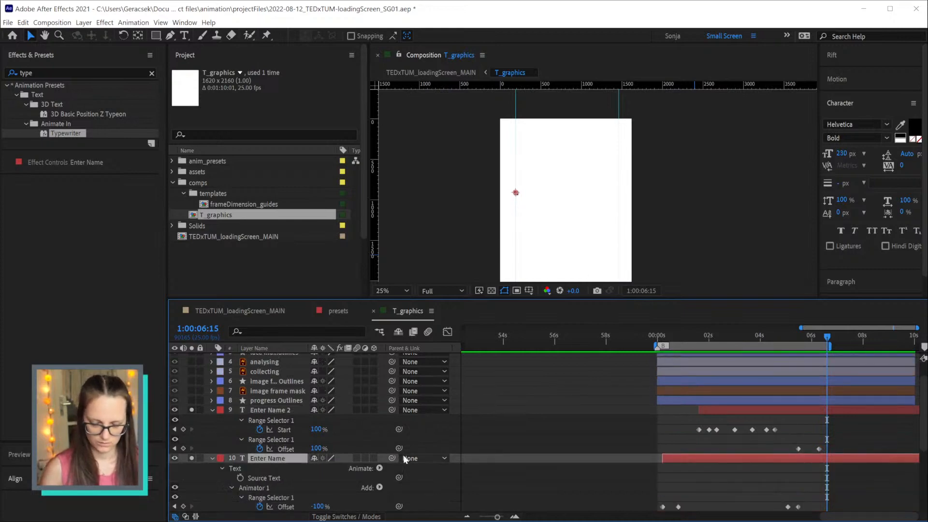
{"action": "scroll", "coordinate": [338, 432], "scroll_direction": "up", "scroll_amount": 4}
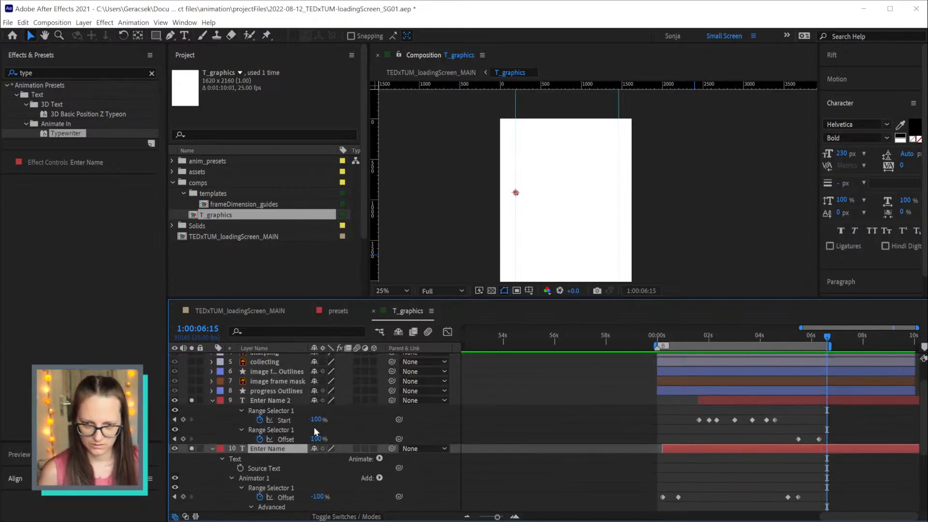
Reveal all modified properties of the Enter Name 2 layer
{"action": "left_click", "coordinate": [285, 400]}
{"action": "key", "text": "u"}
{"action": "key", "text": "u"}
{"action": "scroll", "coordinate": [369, 456], "scroll_direction": "down", "scroll_amount": 3}
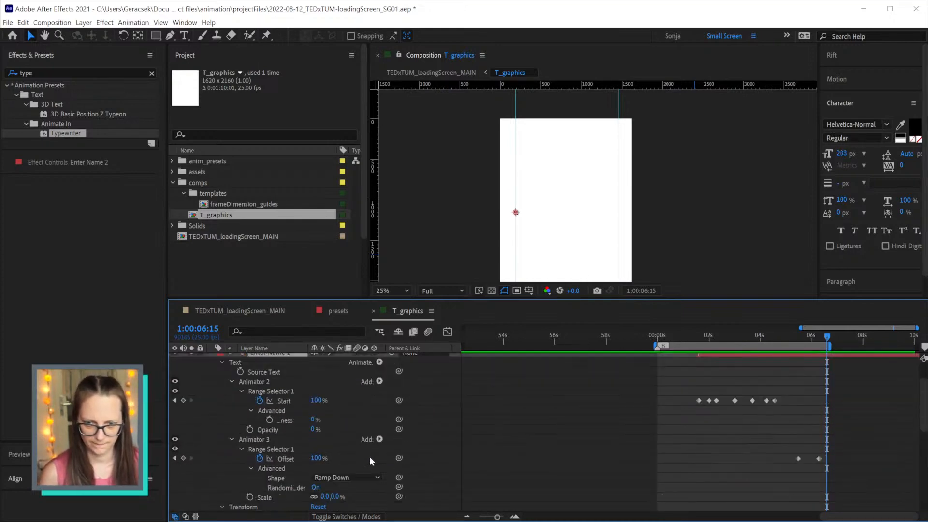
Set Ease High and Ease Low to 100% in the advanced range selector options of Enter Name 2's Animator 3
{"action": "left_click", "coordinate": [250, 458]}
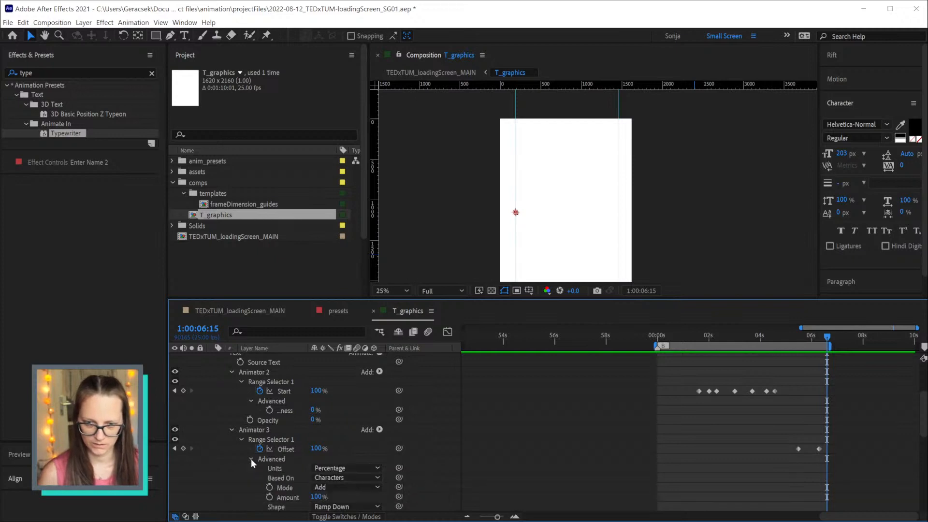
{"action": "scroll", "coordinate": [242, 474], "scroll_direction": "down", "scroll_amount": 1}
{"action": "left_click", "coordinate": [313, 478]}
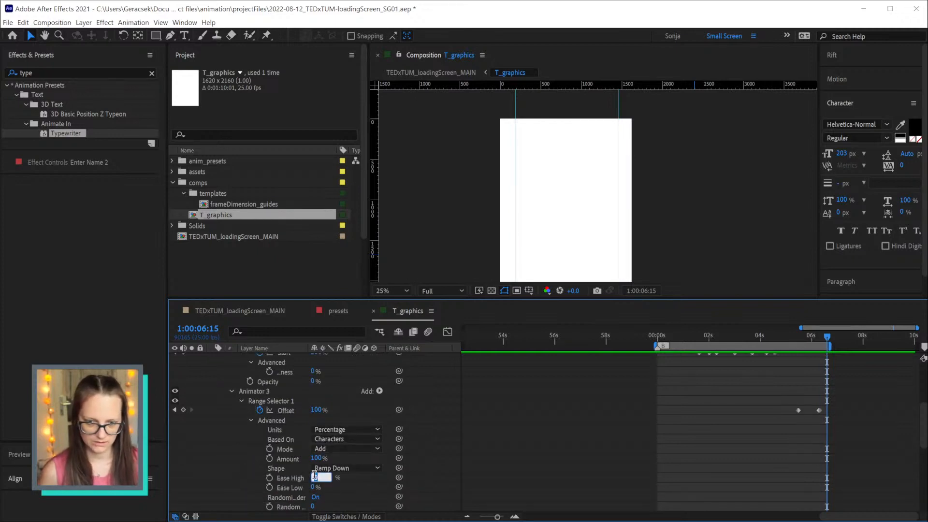
{"action": "key", "text": "Tab"}
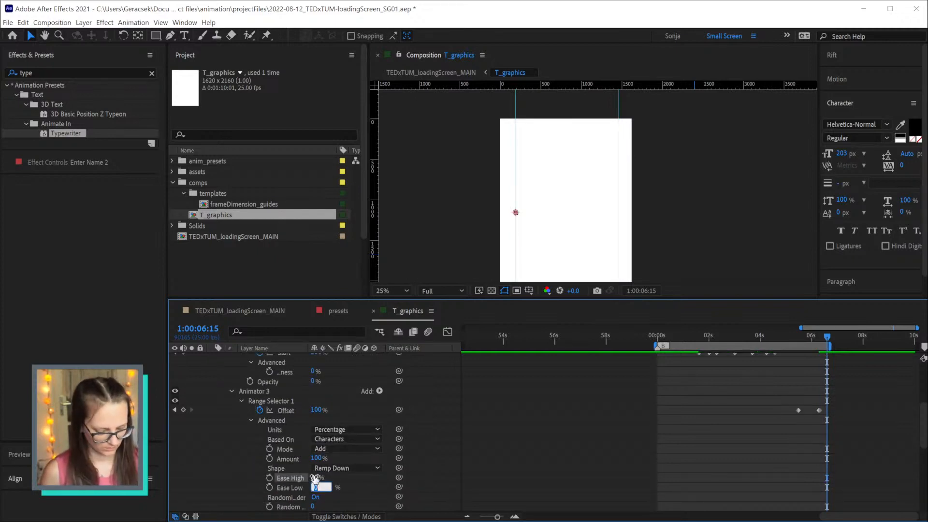
{"action": "type", "text": "100"}
{"action": "key", "text": "Return"}
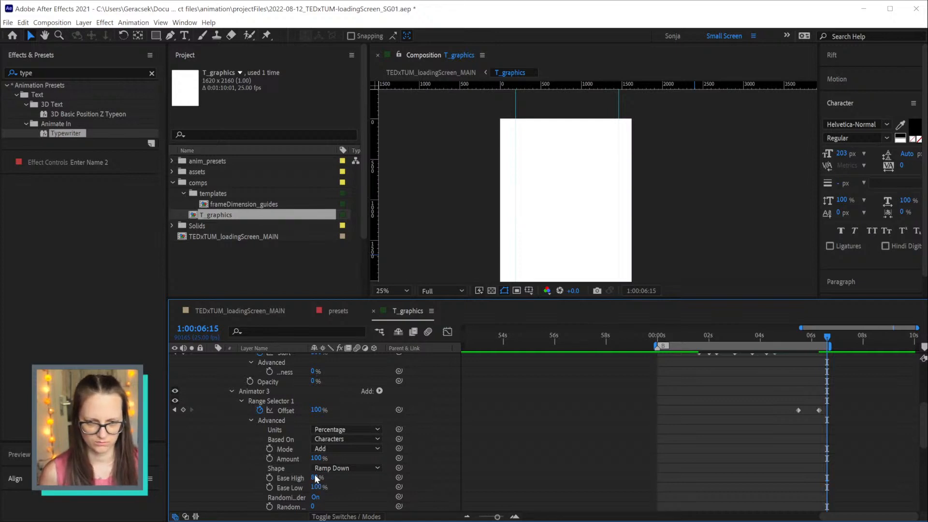
{"action": "left_click", "coordinate": [315, 477]}
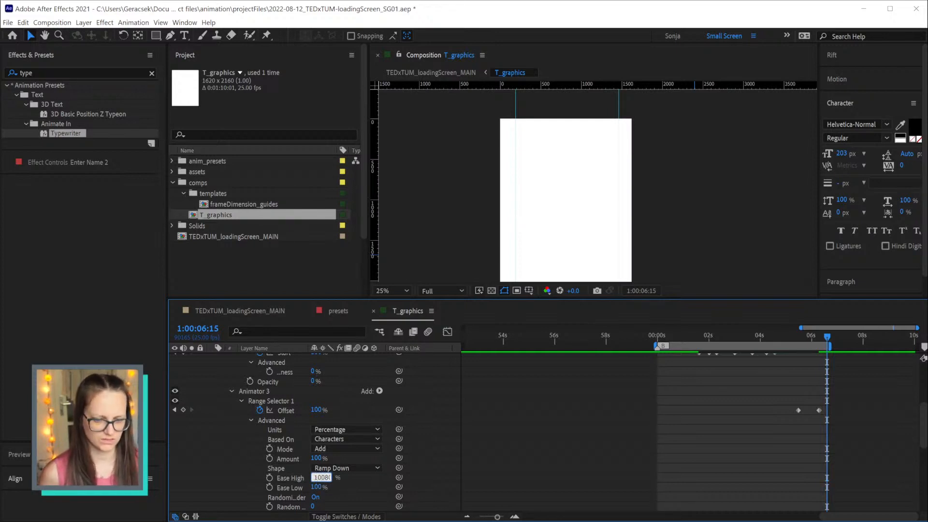
{"action": "type", "text": "100"}
{"action": "key", "text": "Return"}
Play the exit animation from 1:00:05:09 and scrub through it to 1:00:06:09
{"action": "scroll", "coordinate": [827, 448], "scroll_direction": "up", "scroll_amount": 4}
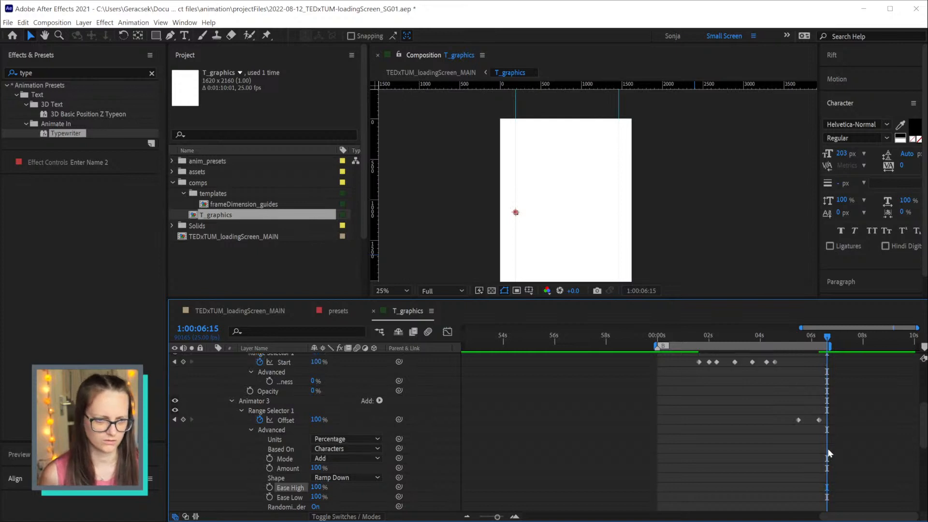
{"action": "mouse_move", "coordinate": [801, 336]}
{"action": "left_mouse_down"}
{"action": "mouse_move", "coordinate": [814, 336]}
{"action": "mouse_move", "coordinate": [795, 338]}
{"action": "left_mouse_up"}
{"action": "key", "text": "space"}
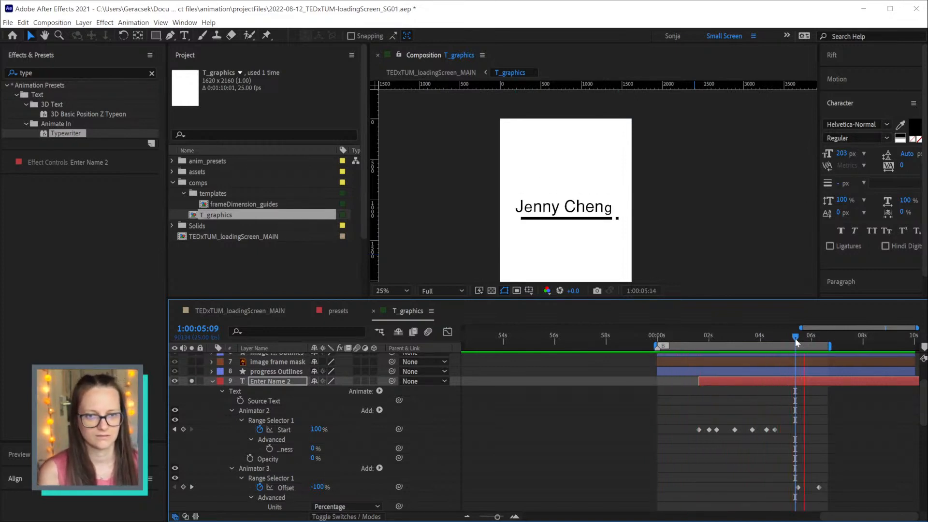
{"action": "key", "text": "space"}
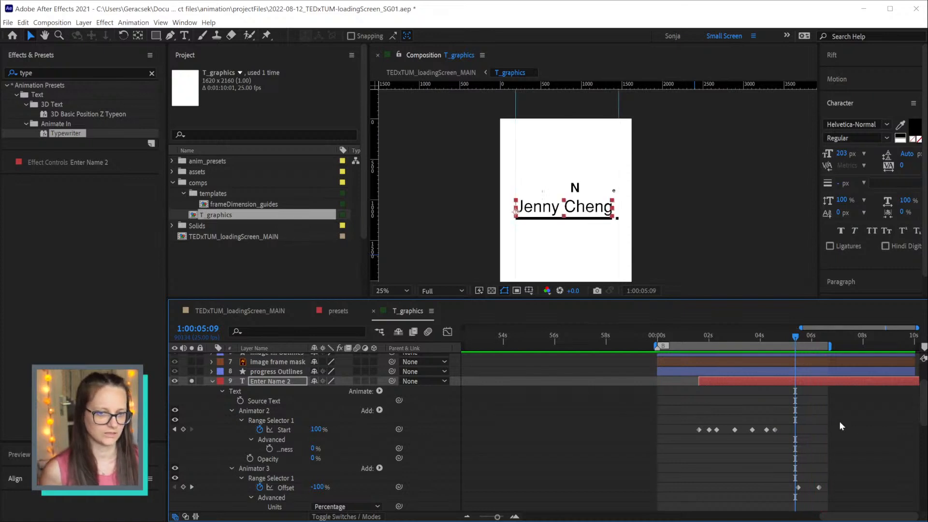
{"action": "scroll", "coordinate": [851, 424], "scroll_direction": "down", "scroll_amount": 2}
{"action": "scroll", "coordinate": [853, 401], "scroll_direction": "down", "scroll_amount": 3}
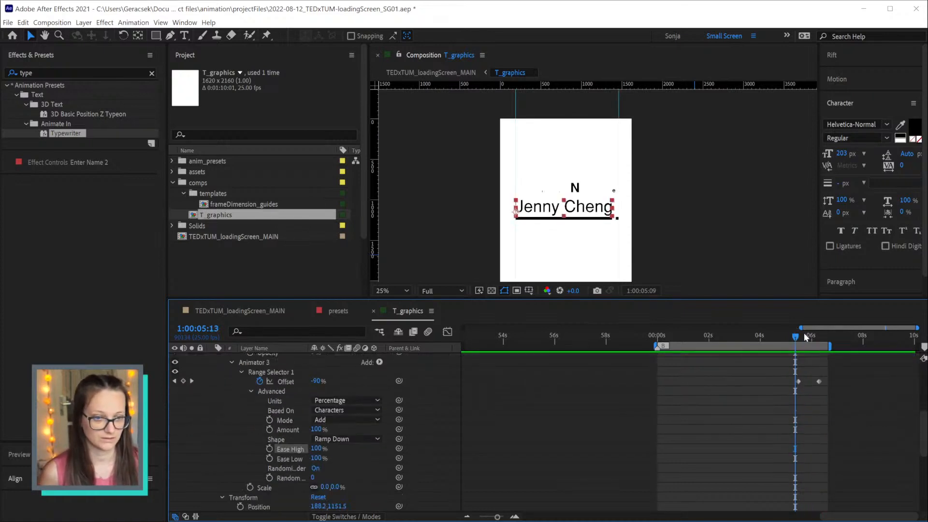
{"action": "left_click_drag", "start_coordinate": [803, 334], "coordinate": [821, 343]}
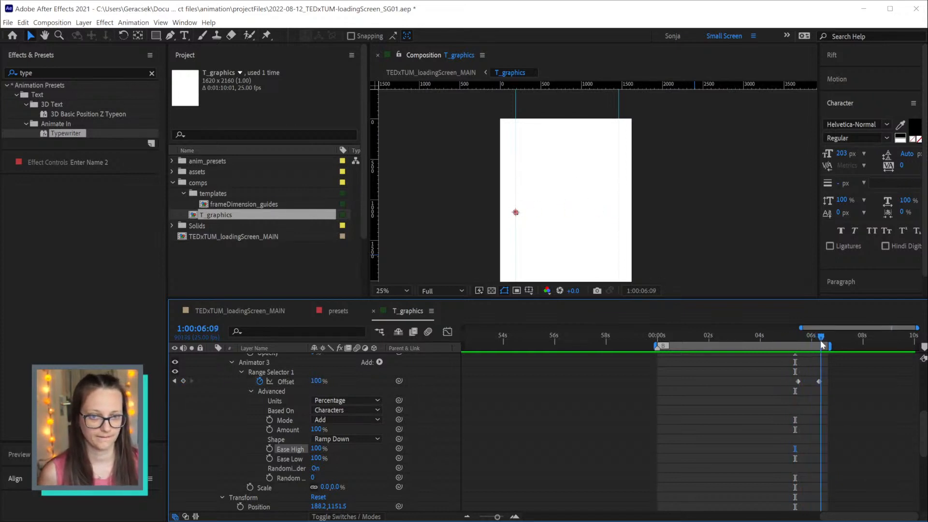
{"action": "scroll", "coordinate": [847, 428], "scroll_direction": "up", "scroll_amount": 6}
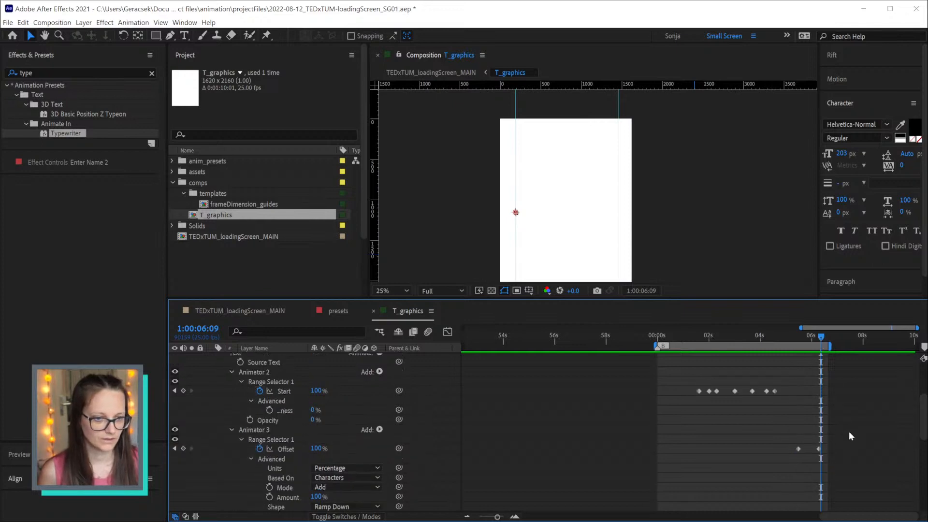
Collapse all layers and check the on-screen sequence in the CreativeBrief.txt notes in Notepad, returning to After Effects
{"action": "left_click", "coordinate": [864, 461]}
{"action": "key", "text": "u"}
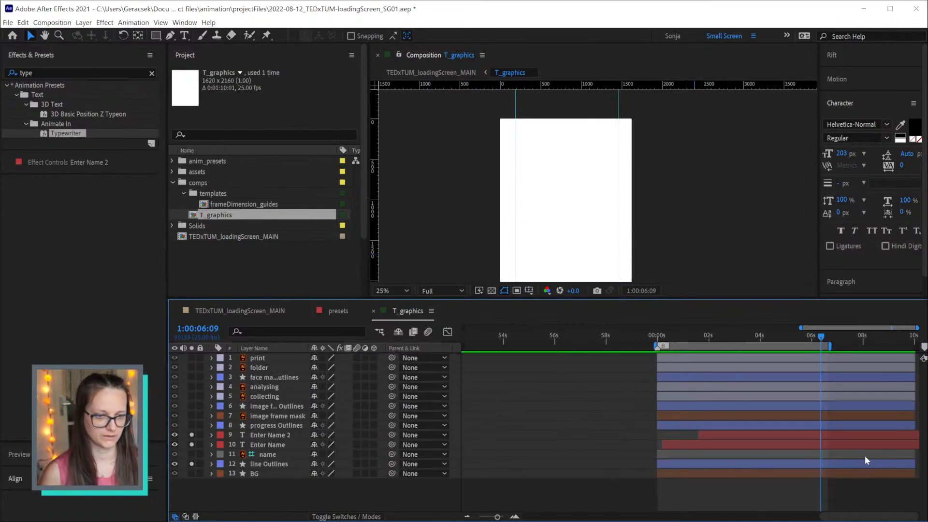
{"action": "key", "text": "alt+Tab"}
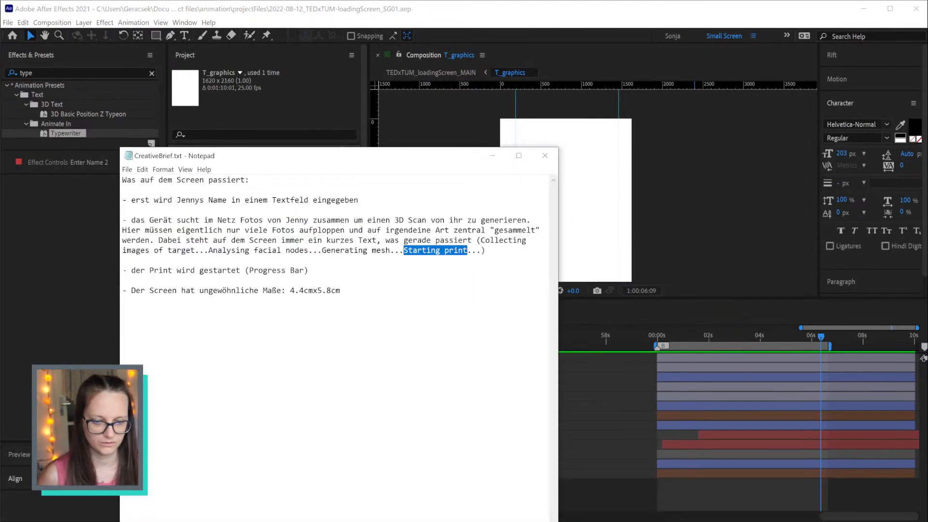
{"action": "key", "text": "alt+Tab"}
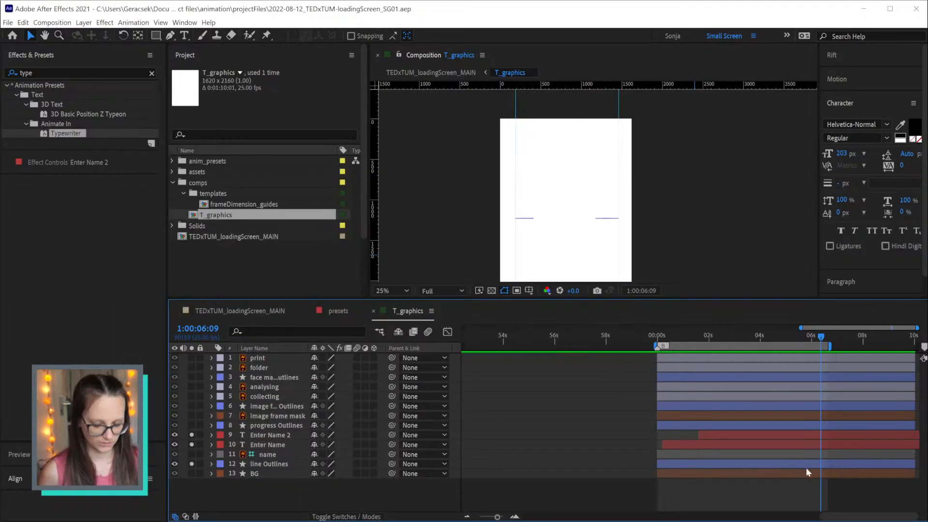
Reveal all keyframed properties and place the current time at 1:00:06:07, on Enter Name 2's last Offset keyframe
{"action": "key", "text": "u"}
{"action": "left_click_drag", "start_coordinate": [821, 337], "coordinate": [813, 338]}
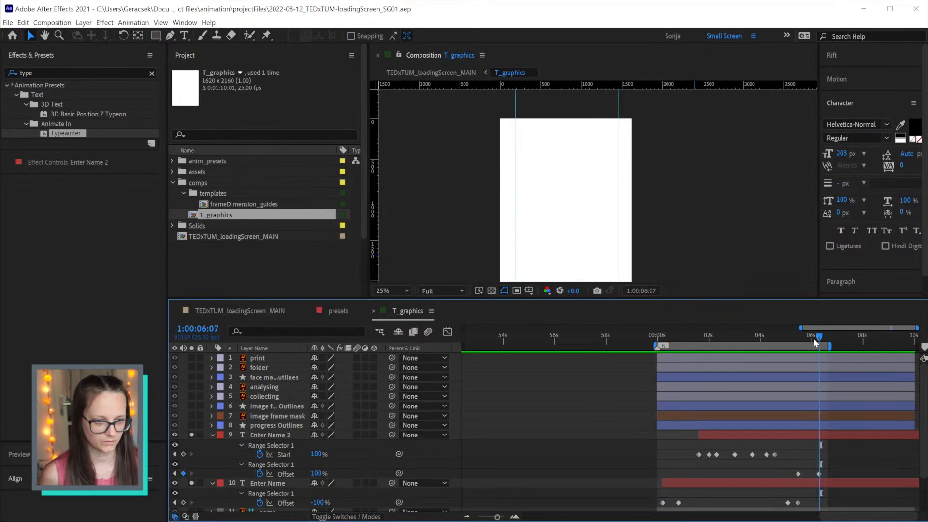
{"action": "left_click", "coordinate": [813, 338]}
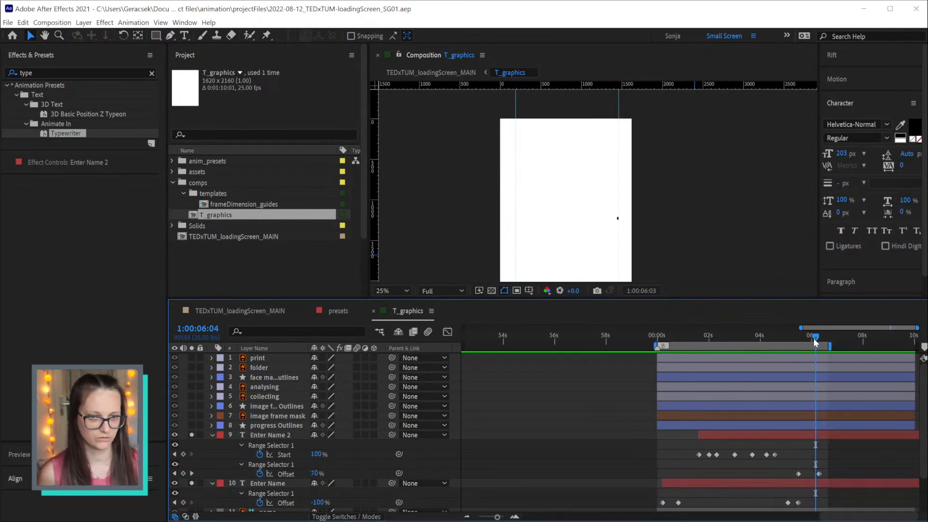
{"action": "key", "text": "Page_Up"}
{"action": "key", "text": "Page_Down"}
{"action": "key", "text": "Page_Down"}
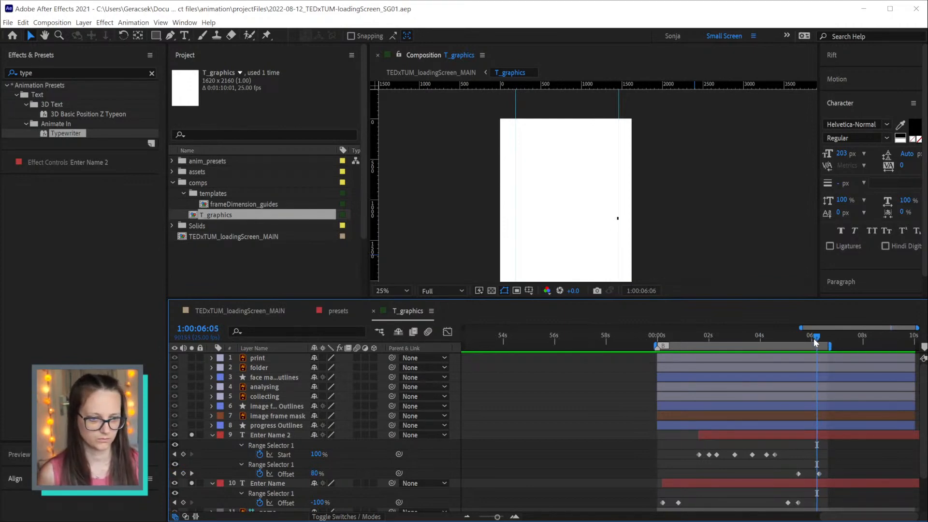
{"action": "key", "text": "Page_Down"}
{"action": "key", "text": "Page_Down"}
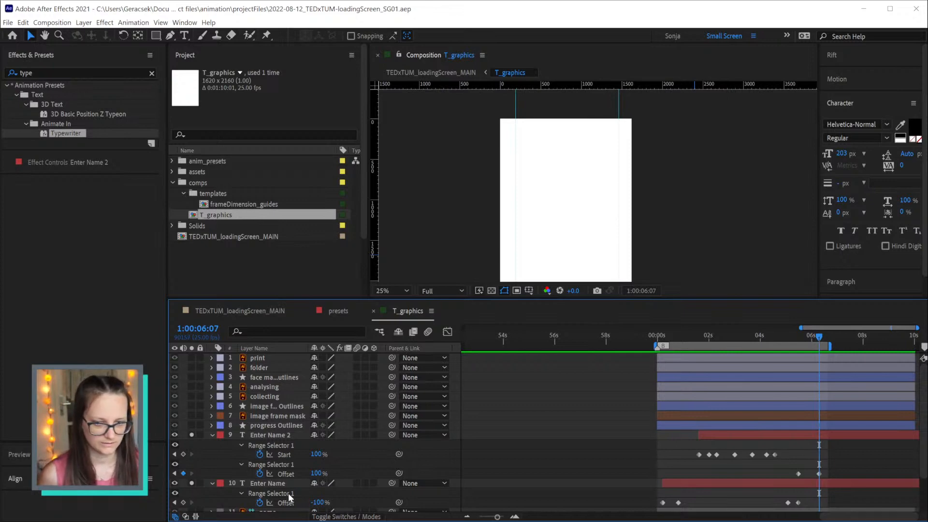
Solo the progress Outlines and image frame Outlines layers and fit the whole composition in the viewer
{"action": "left_click", "coordinate": [263, 426]}
{"action": "left_click", "coordinate": [191, 426]}
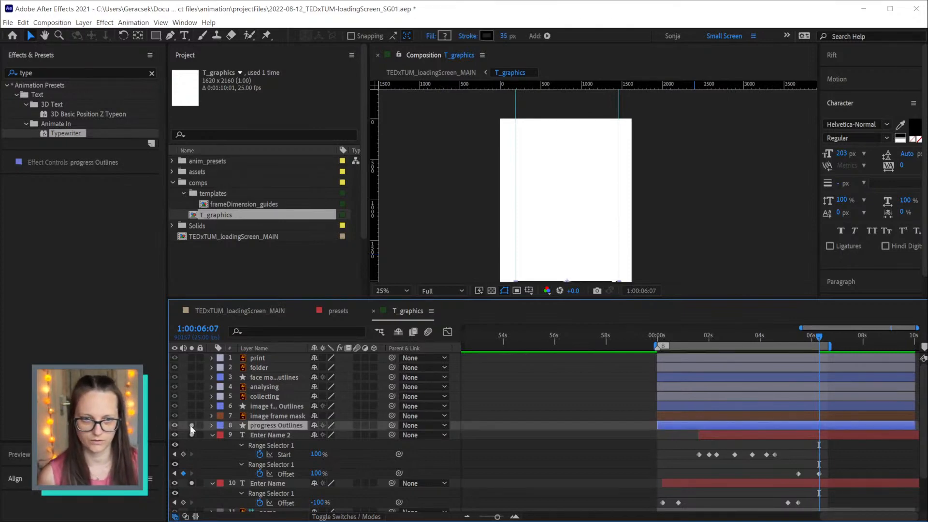
{"action": "key", "text": "shift+slash"}
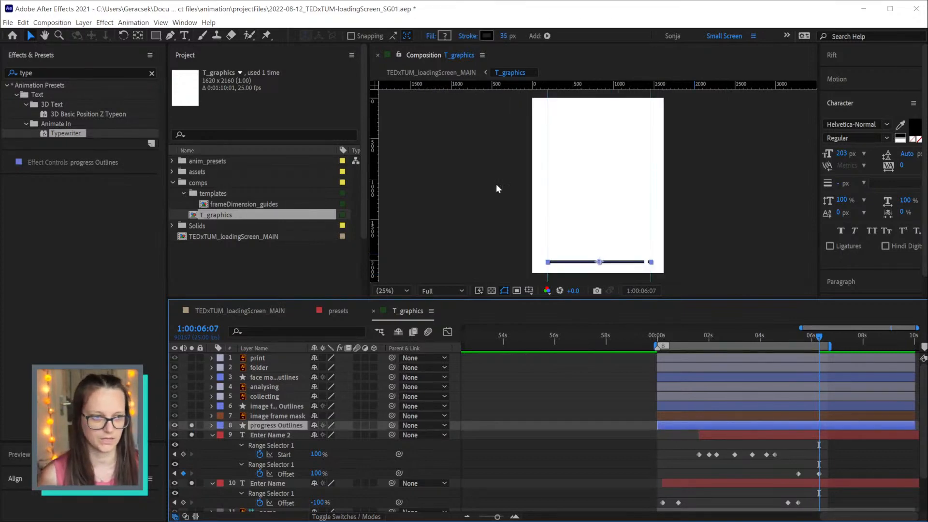
{"action": "left_click", "coordinate": [192, 406]}
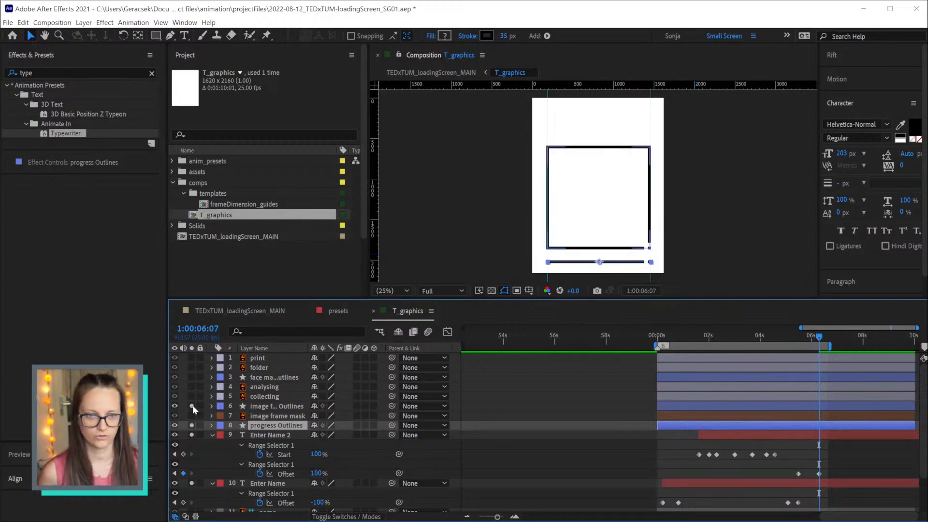
Add Trim Paths to the image frame Outlines layer and expand its settings
{"action": "left_click", "coordinate": [276, 406]}
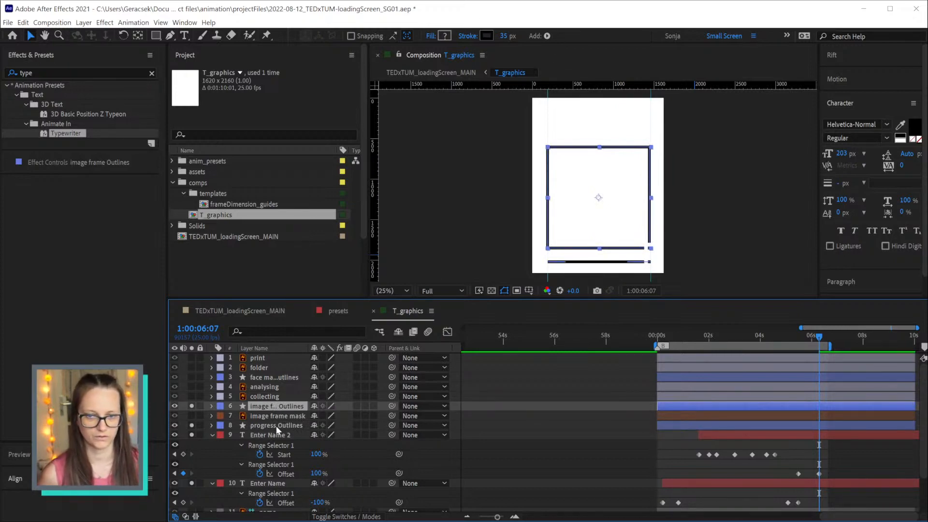
{"action": "left_click", "coordinate": [547, 36]}
{"action": "left_click", "coordinate": [580, 191]}
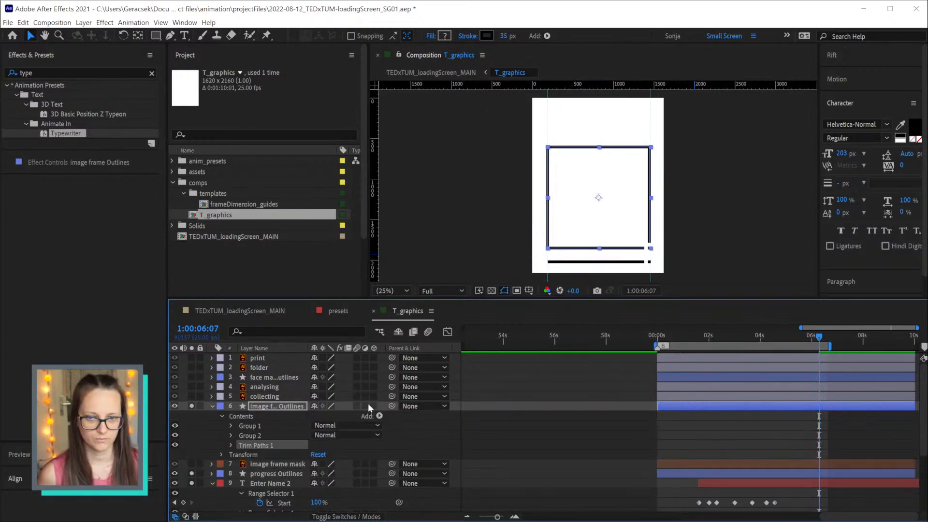
{"action": "left_click", "coordinate": [230, 445]}
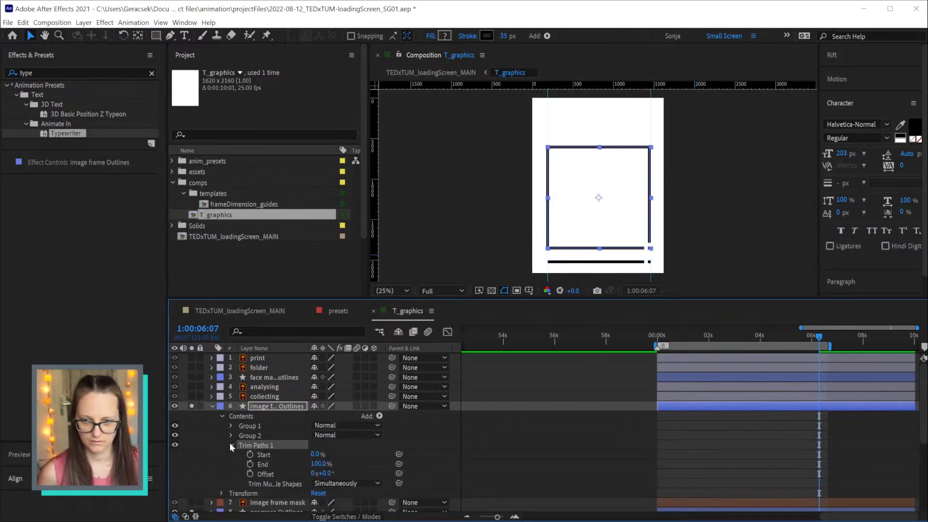
Move Group 2 above Group 1 and set the frame's Trim Multiple Shapes to Individually
{"action": "left_click", "coordinate": [245, 435]}
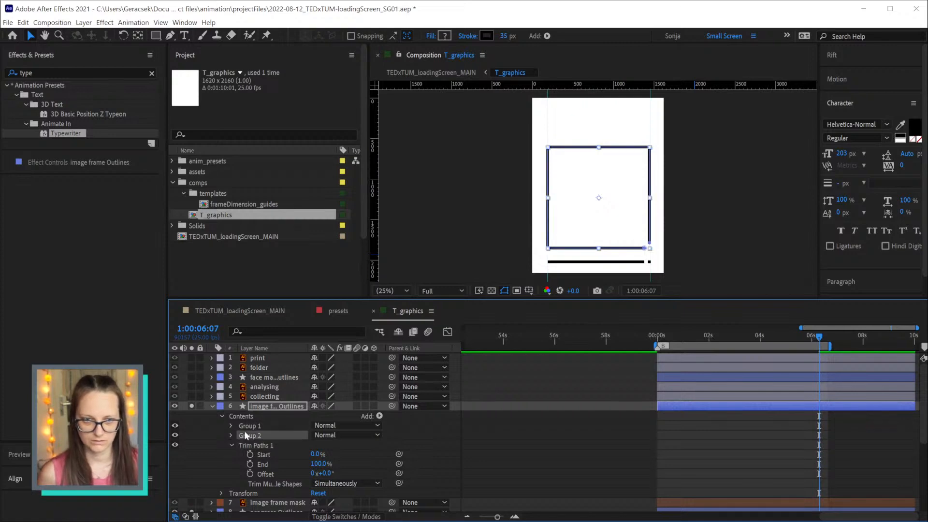
{"action": "left_click_drag", "start_coordinate": [245, 435], "coordinate": [253, 421]}
{"action": "left_click", "coordinate": [355, 483]}
{"action": "left_click", "coordinate": [344, 504]}
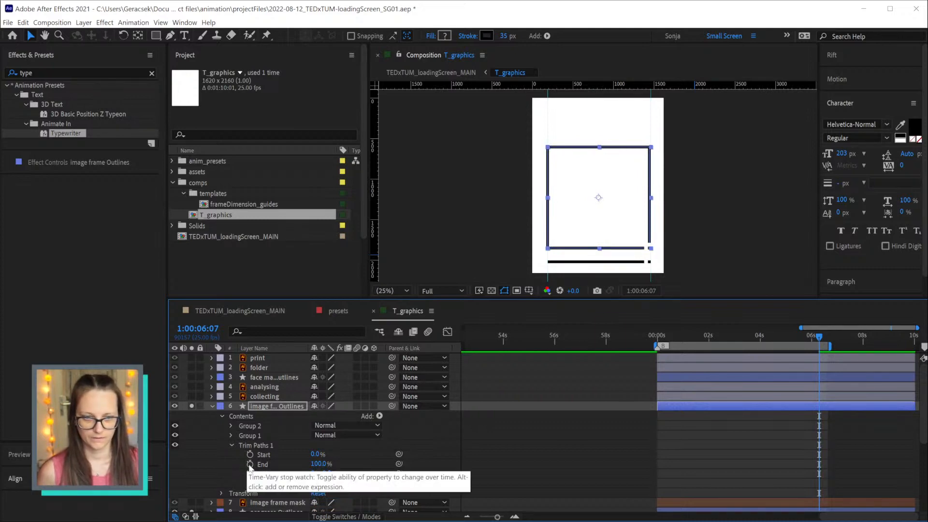
Start the image frame Outlines layer at 1:00:06:07 and keyframe Trim Paths End from 0% there to 100% at 1:00:07:02
{"action": "left_click", "coordinate": [250, 465]}
{"action": "left_click_drag", "start_coordinate": [318, 464], "coordinate": [178, 465]}
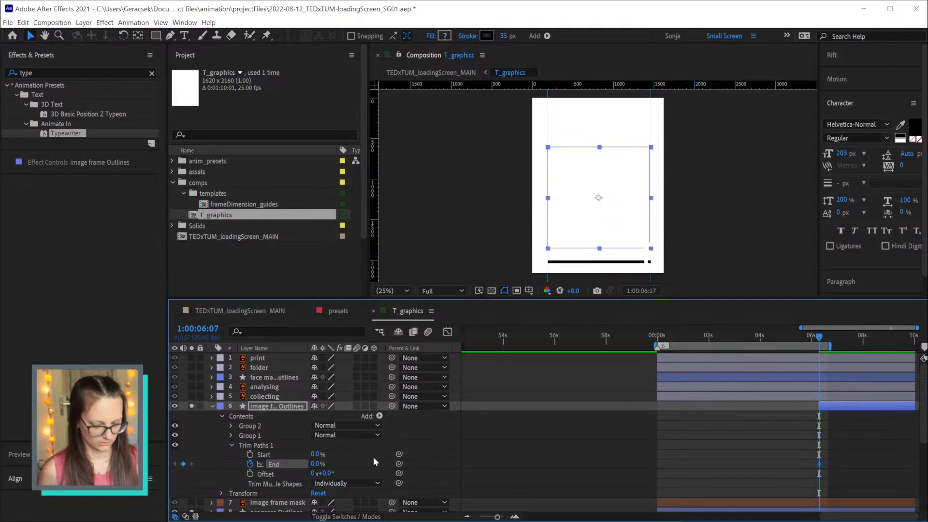
{"action": "key", "text": "shift+Page_Down"}
{"action": "key", "text": "shift+Page_Down"}
{"action": "left_click_drag", "start_coordinate": [315, 463], "coordinate": [485, 455]}
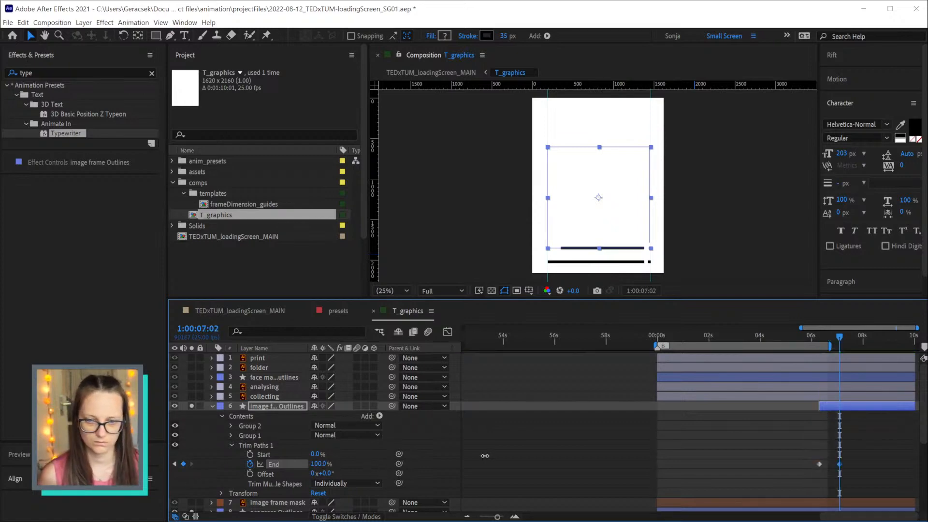
Ease the two Trim Paths End keyframes with a velocity influence of 75%
{"action": "left_click_drag", "start_coordinate": [859, 457], "coordinate": [768, 474]}
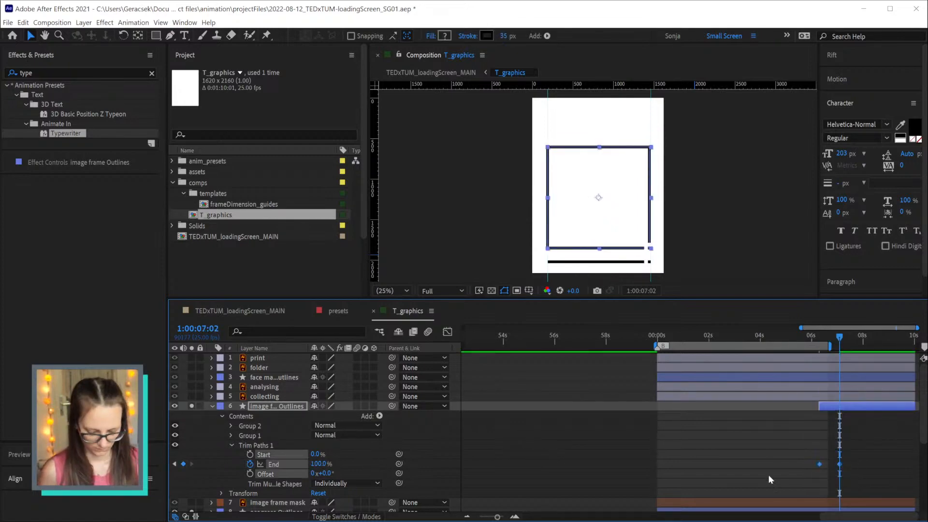
{"action": "key", "text": "ctrl+shift+k"}
{"action": "key", "text": "Tab"}
{"action": "key", "text": "Tab"}
{"action": "key", "text": "Tab"}
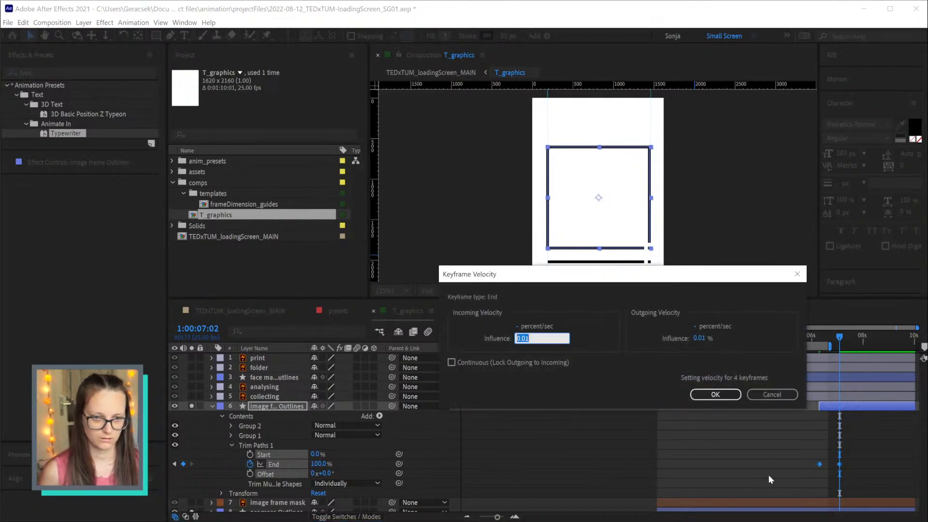
{"action": "type", "text": "75"}
{"action": "key", "text": "Tab"}
{"action": "key", "text": "Return"}
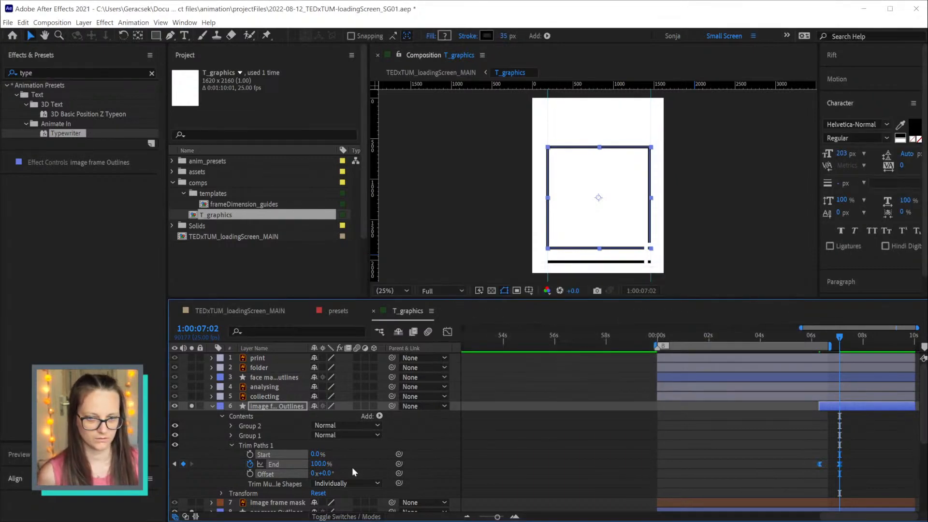
Move Group 1 above Group 2 in image frame Outlines and play the frame's draw-on from 1:00:06:07
{"action": "left_click", "coordinate": [256, 435]}
{"action": "left_click_drag", "start_coordinate": [256, 436], "coordinate": [254, 420]}
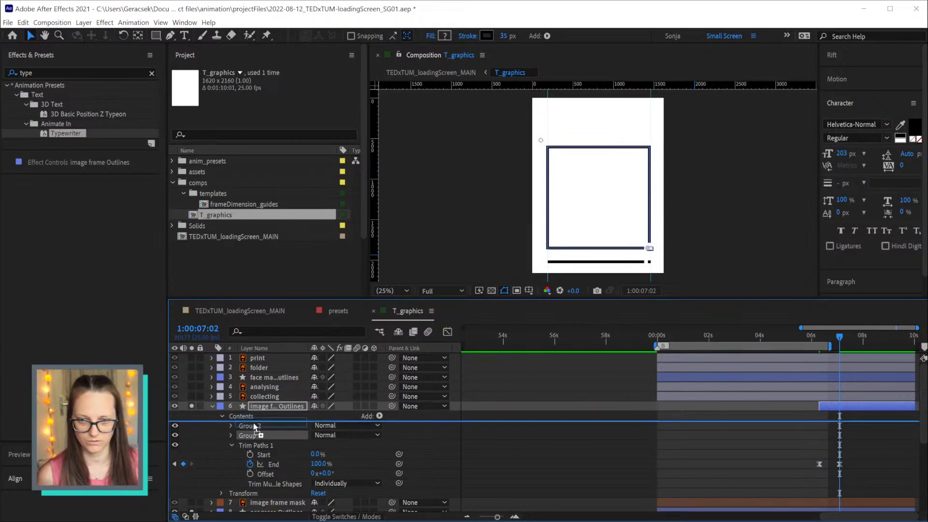
{"action": "left_click", "coordinate": [820, 336]}
{"action": "mouse_move", "coordinate": [822, 335]}
{"action": "left_mouse_down"}
{"action": "mouse_move", "coordinate": [853, 332]}
{"action": "mouse_move", "coordinate": [820, 345]}
{"action": "left_mouse_up"}
{"action": "left_click_drag", "start_coordinate": [813, 453], "coordinate": [826, 470]}
{"action": "left_click", "coordinate": [853, 487]}
{"action": "key", "text": "space"}
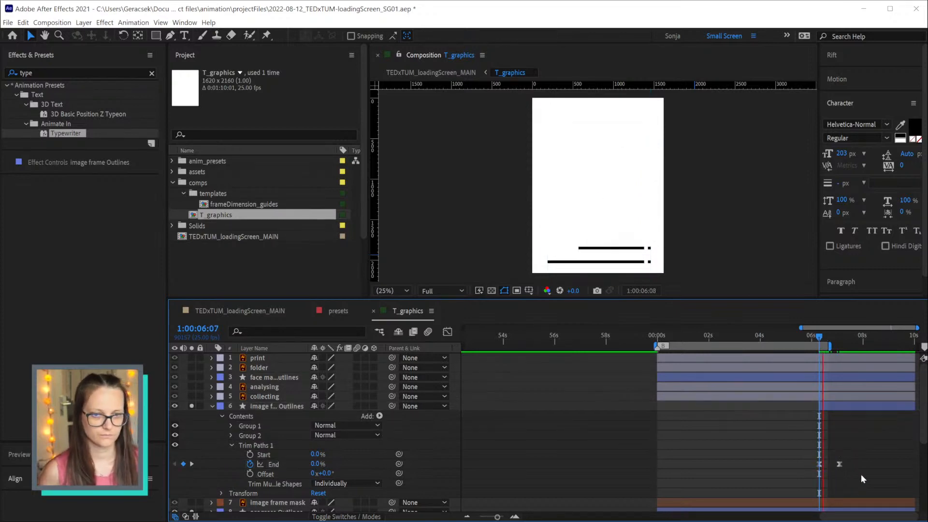
Begin the work area at 1:00:06:07 and play back the frame animation
{"action": "left_click", "coordinate": [819, 337]}
{"action": "key", "text": "b"}
{"action": "key", "text": "space"}
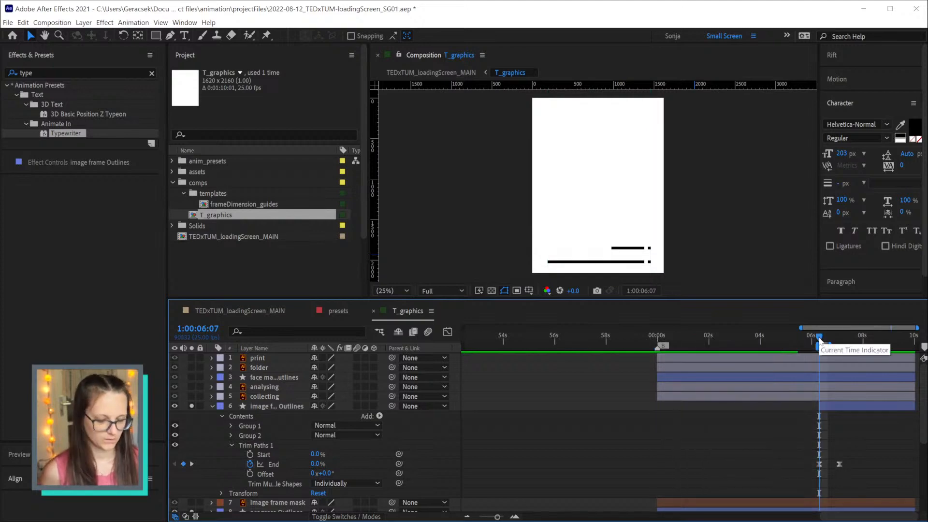
Extend the work area's end to just past the 08s mark, play the frame's draw-on, and return the playhead to 1:00:06:07
{"action": "key", "text": "space"}
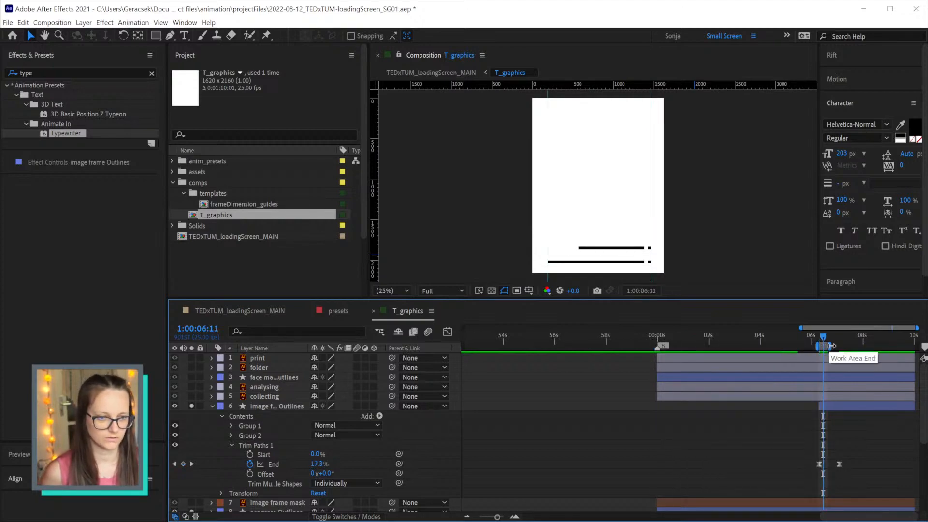
{"action": "left_click_drag", "start_coordinate": [829, 347], "coordinate": [871, 348]}
{"action": "key", "text": "space"}
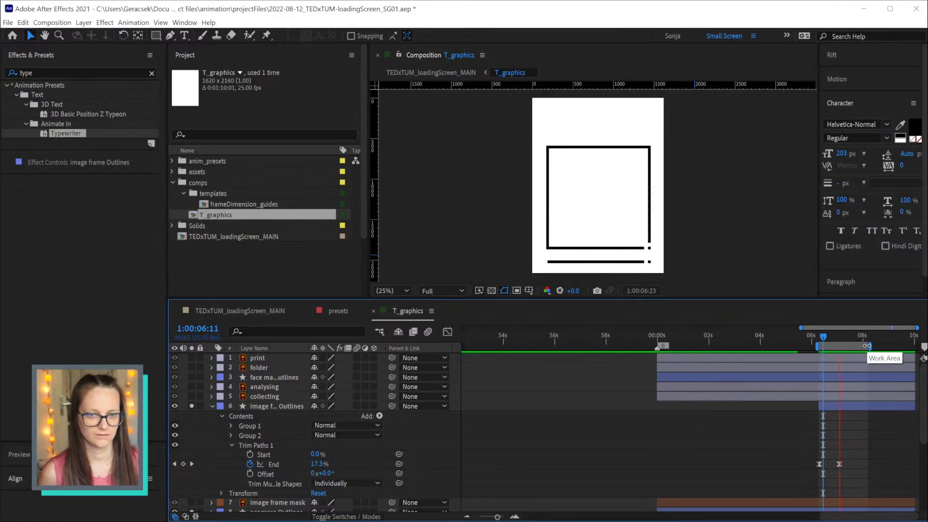
{"action": "key", "text": "space"}
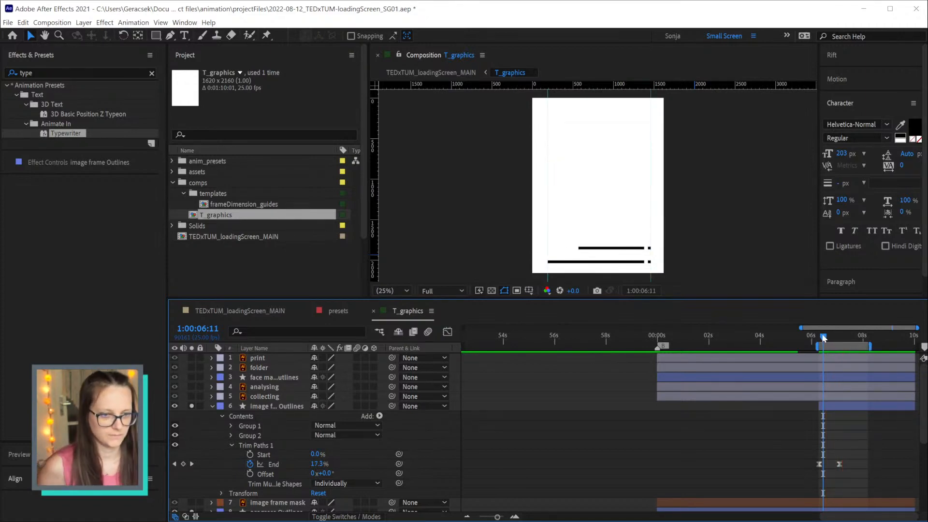
{"action": "left_click_drag", "start_coordinate": [824, 338], "coordinate": [818, 338]}
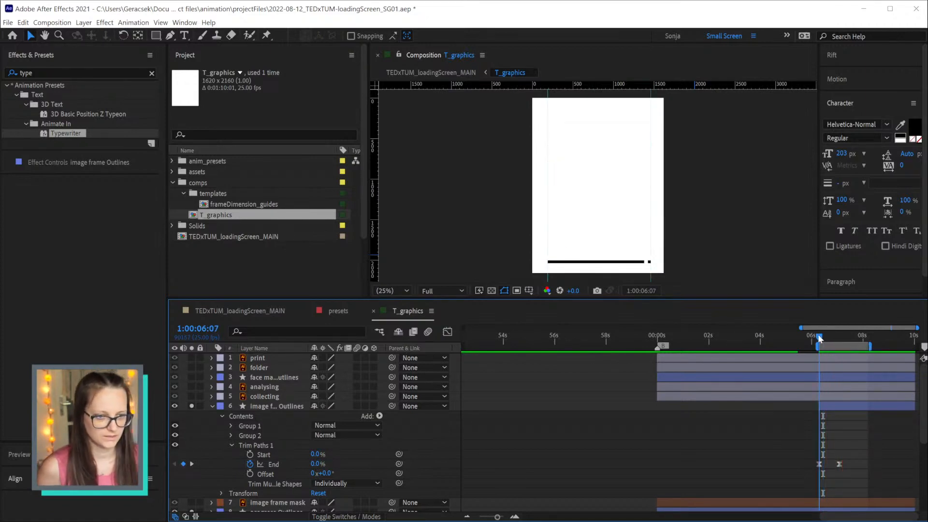
Solo the collecting layer and trim its start to 1:00:06:07
{"action": "left_click", "coordinate": [264, 397]}
{"action": "left_click", "coordinate": [191, 397]}
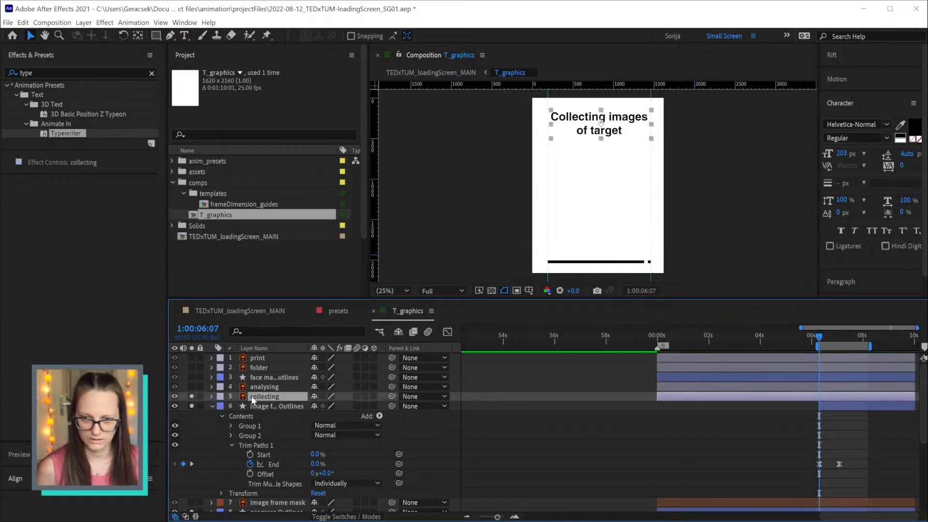
{"action": "key", "text": "alt+bracketleft"}
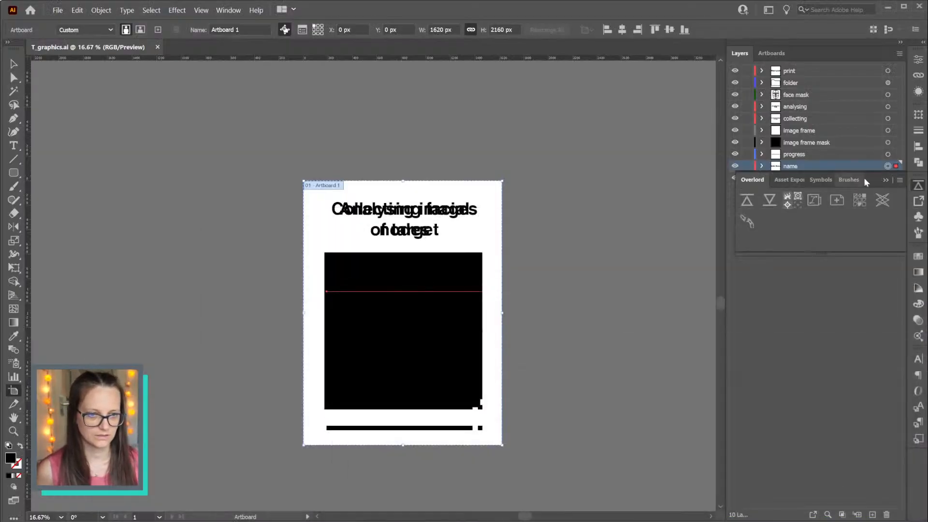
Switch to Illustrator and send the analysing and collecting text to the After Effects composition with Overlord
{"action": "left_click", "coordinate": [885, 180]}
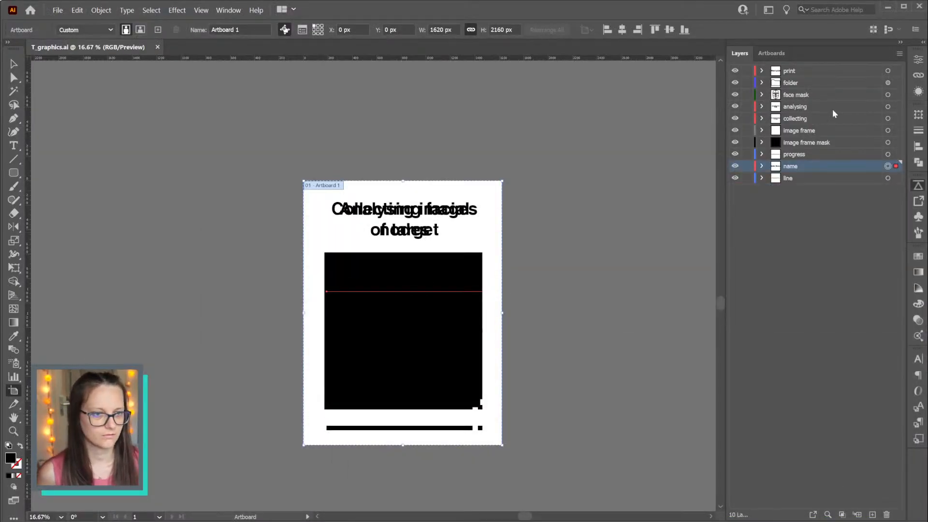
{"action": "left_click", "coordinate": [887, 118]}
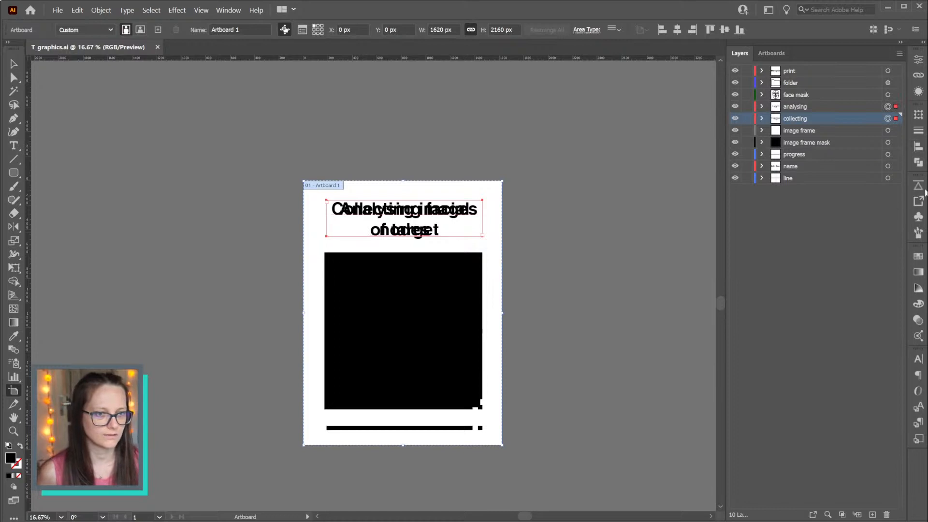
{"action": "left_click", "coordinate": [850, 105], "text": "shift"}
{"action": "left_click", "coordinate": [918, 186]}
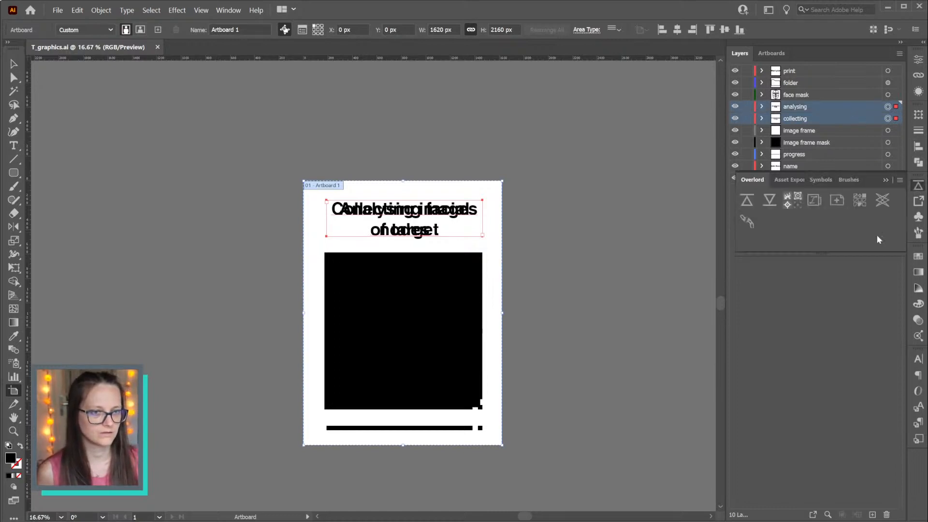
{"action": "left_click", "coordinate": [744, 202]}
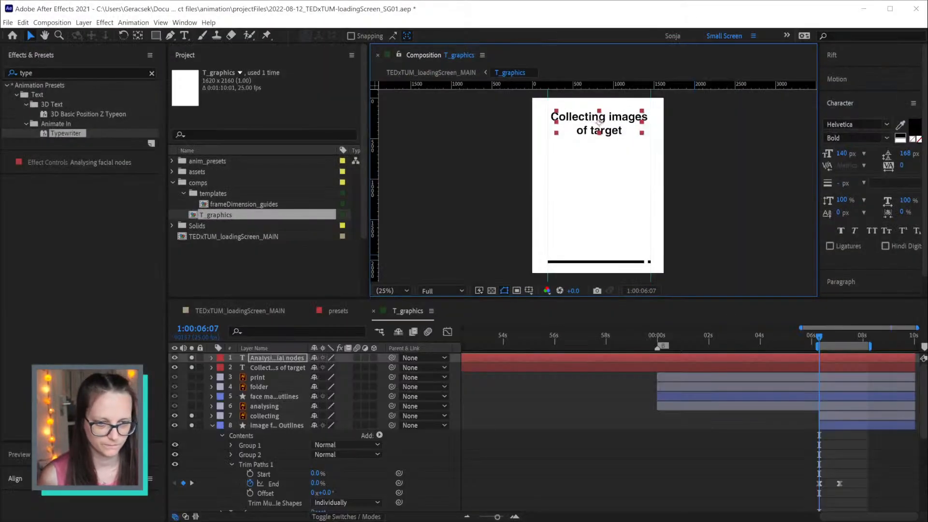
Trim both imported text layers to start at 1:00:06:07 and move them directly above image frame Outlines
{"action": "left_click", "coordinate": [282, 369], "text": "shift"}
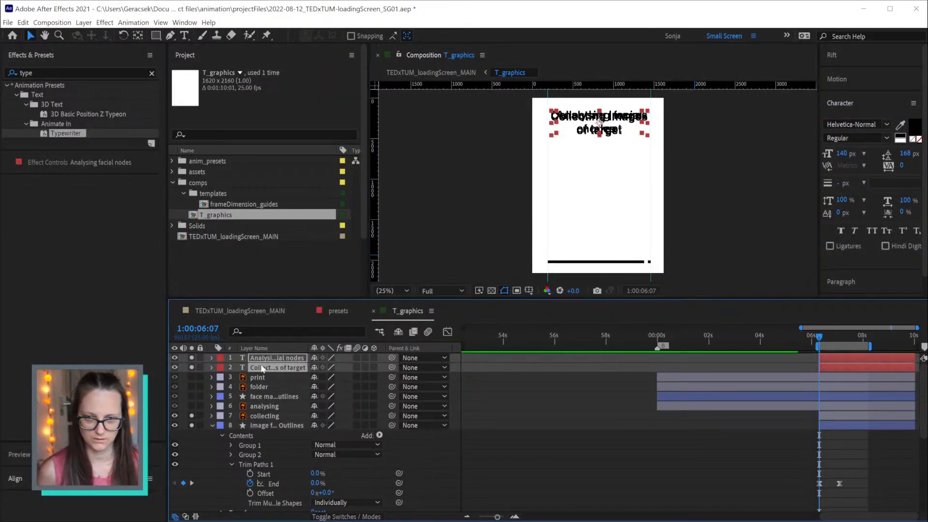
{"action": "left_click_drag", "start_coordinate": [262, 368], "coordinate": [269, 419]}
Turn the original analysing and collecting layers into grey-labelled guide layers and send them to the bottom of the layer stack
{"action": "left_click", "coordinate": [263, 395]}
{"action": "left_click", "coordinate": [263, 388], "text": "shift"}
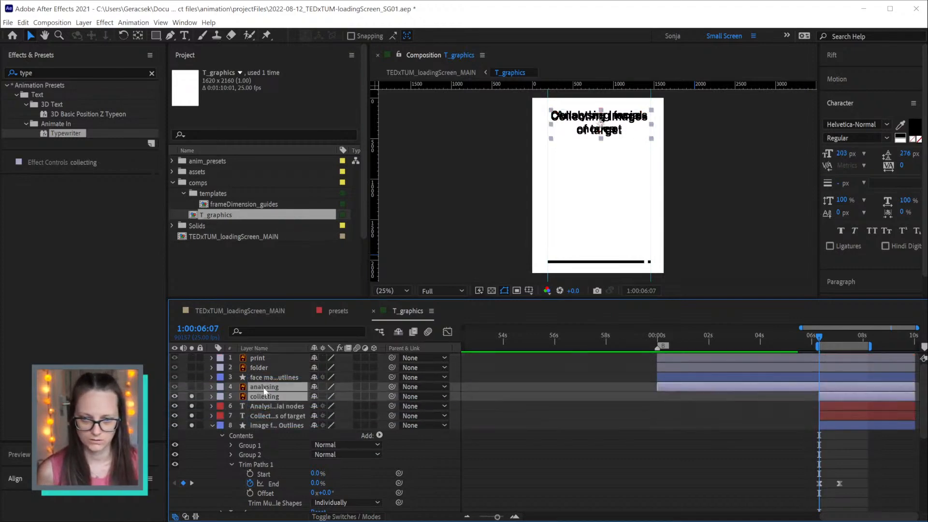
{"action": "scroll", "coordinate": [298, 426], "scroll_direction": "down", "scroll_amount": 5}
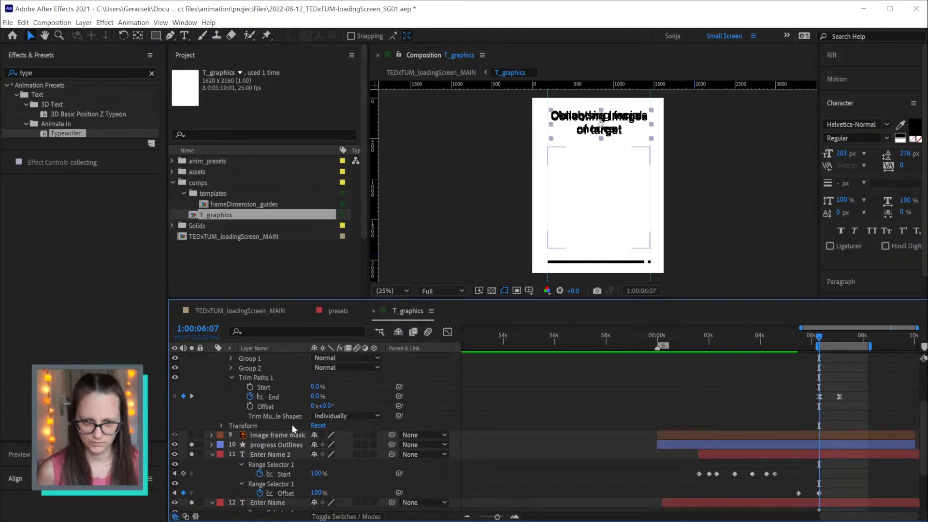
{"action": "scroll", "coordinate": [292, 430], "scroll_direction": "up", "scroll_amount": 5}
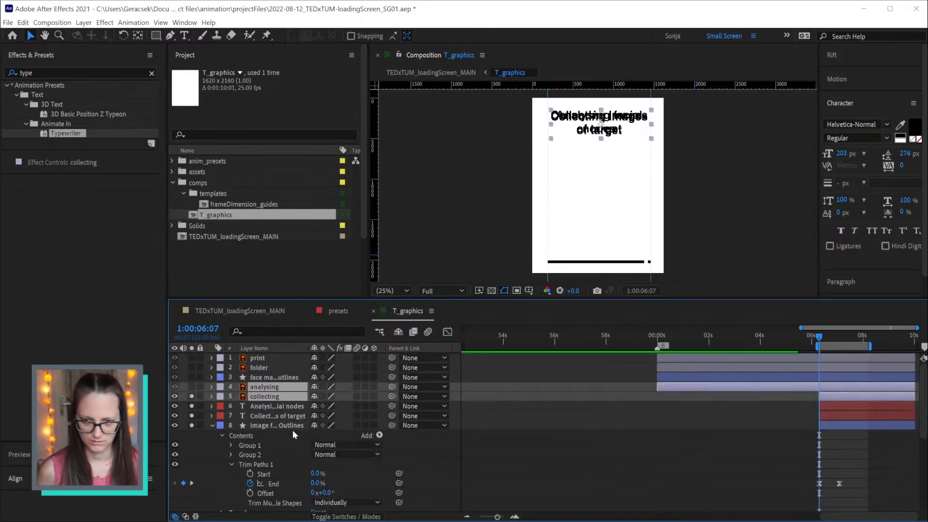
{"action": "right_click", "coordinate": [268, 388]}
{"action": "left_click", "coordinate": [309, 476]}
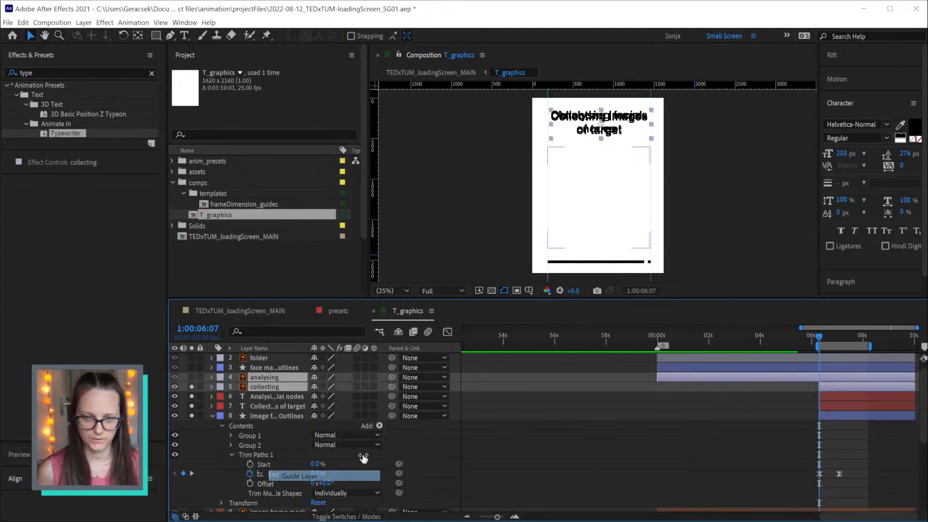
{"action": "left_click", "coordinate": [220, 387]}
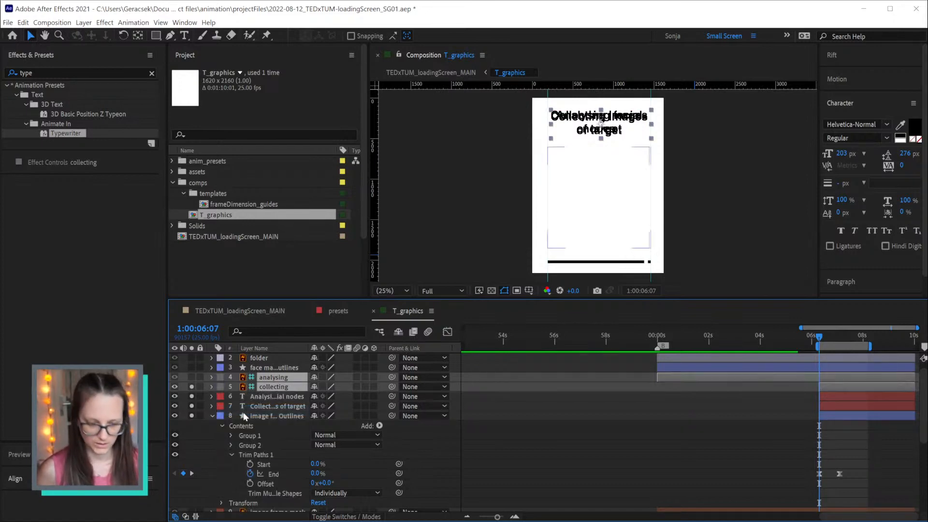
{"action": "key", "text": "ctrl+shift+["}
Reveal the Enter Name layer's modified properties and copy its Animator 1 with the first two Offset keyframes
{"action": "scroll", "coordinate": [853, 396], "scroll_direction": "up", "scroll_amount": 5}
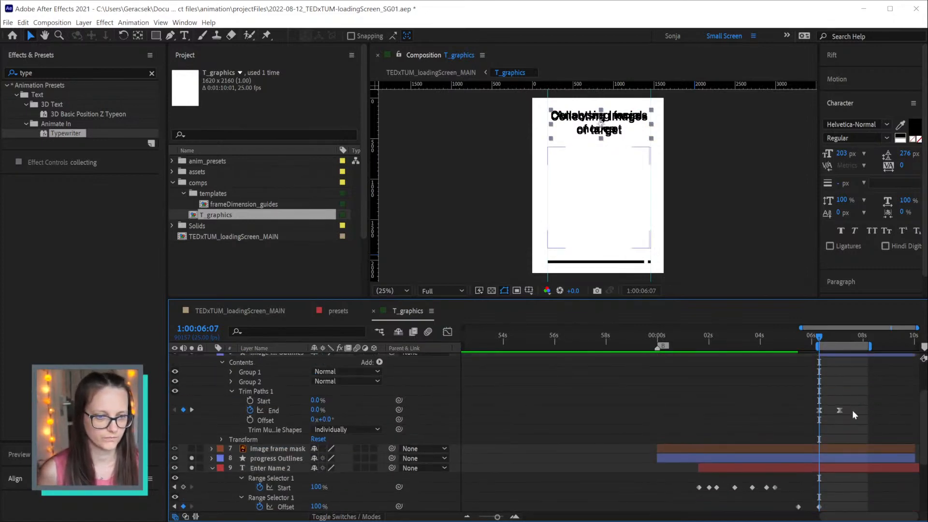
{"action": "scroll", "coordinate": [851, 410], "scroll_direction": "up", "scroll_amount": 3}
{"action": "left_click", "coordinate": [840, 395]}
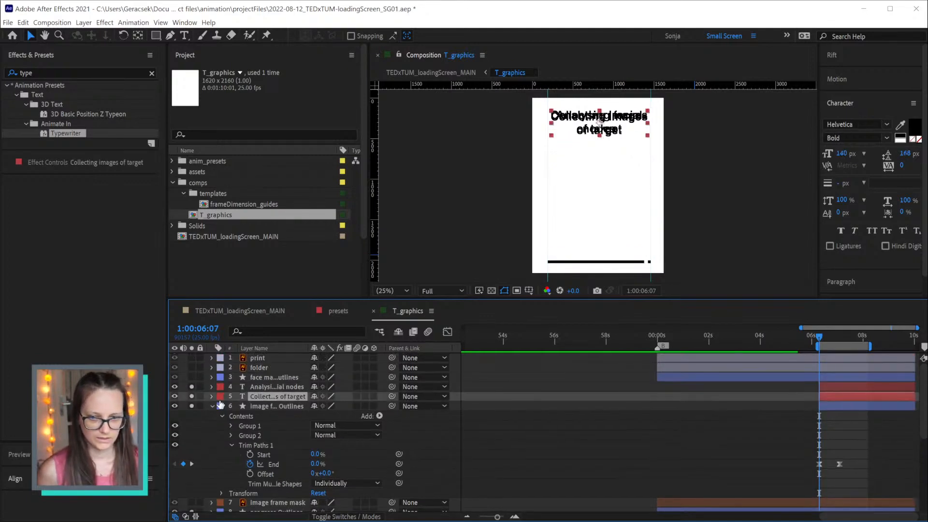
{"action": "scroll", "coordinate": [691, 471], "scroll_direction": "down", "scroll_amount": 3}
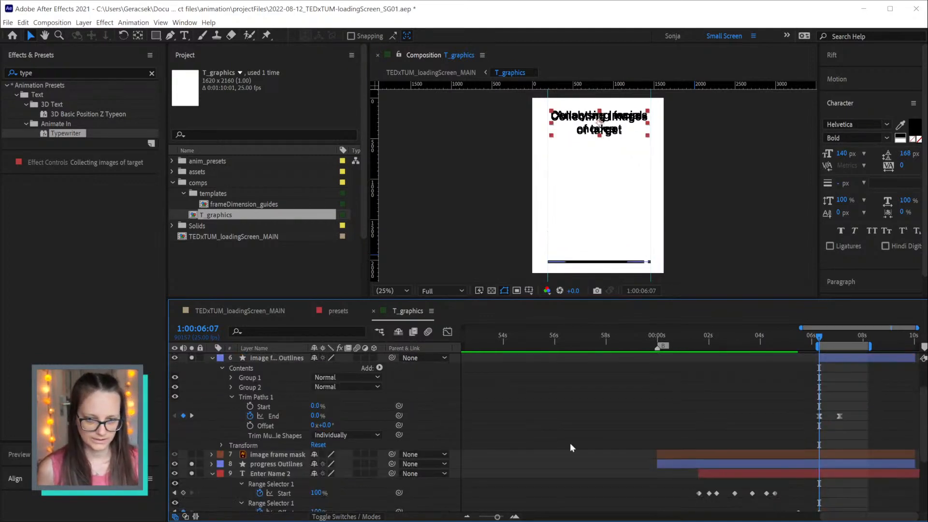
{"action": "left_click", "coordinate": [286, 473]}
{"action": "scroll", "coordinate": [285, 473], "scroll_direction": "down", "scroll_amount": 3}
{"action": "left_click", "coordinate": [276, 465]}
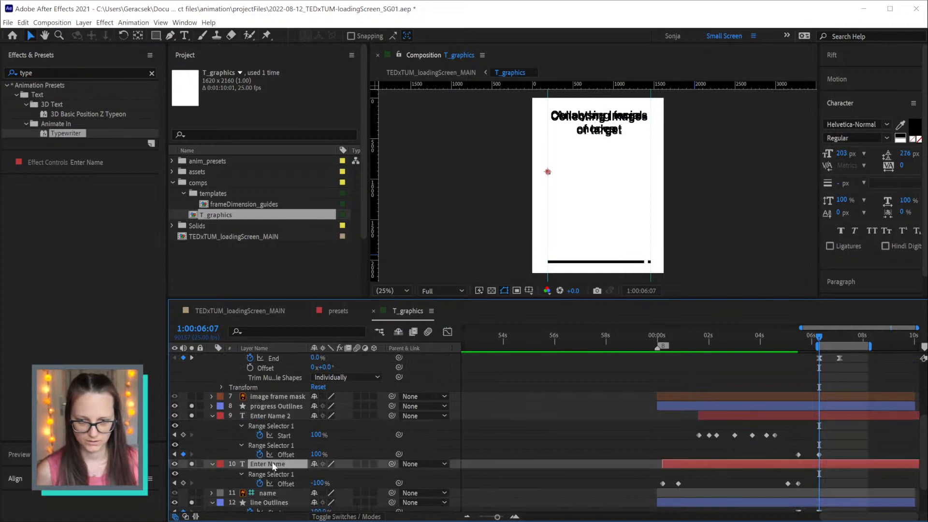
{"action": "key", "text": "u"}
{"action": "key", "text": "u"}
{"action": "scroll", "coordinate": [276, 474], "scroll_direction": "down", "scroll_amount": 3}
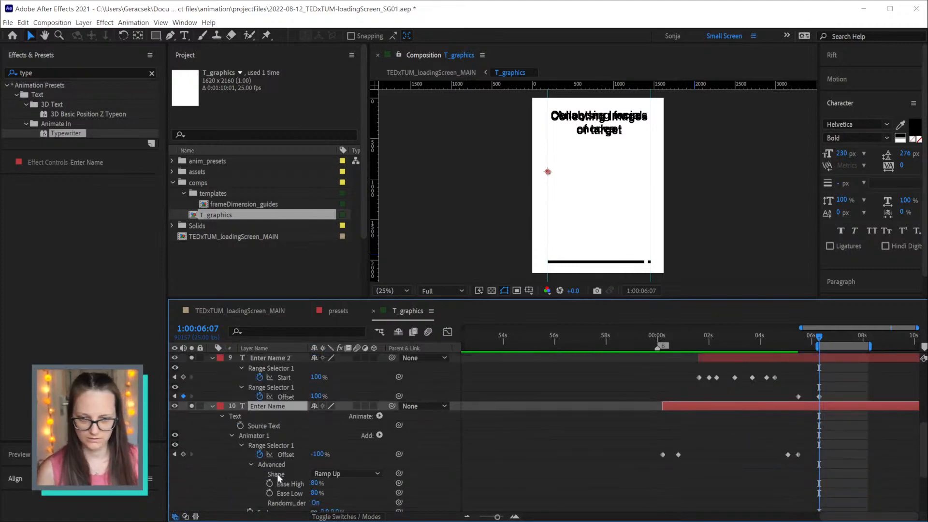
{"action": "left_click", "coordinate": [259, 436]}
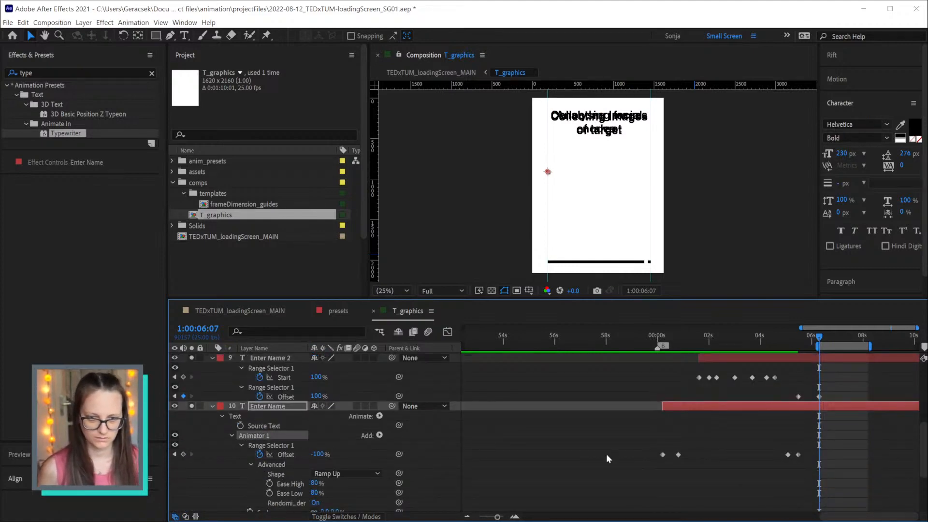
{"action": "left_click_drag", "start_coordinate": [605, 453], "coordinate": [705, 470]}
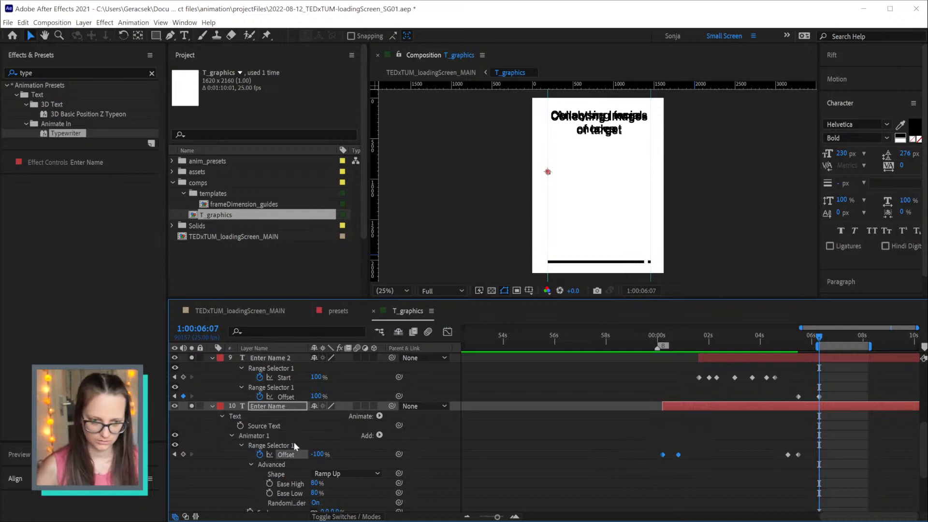
{"action": "left_click", "coordinate": [257, 437]}
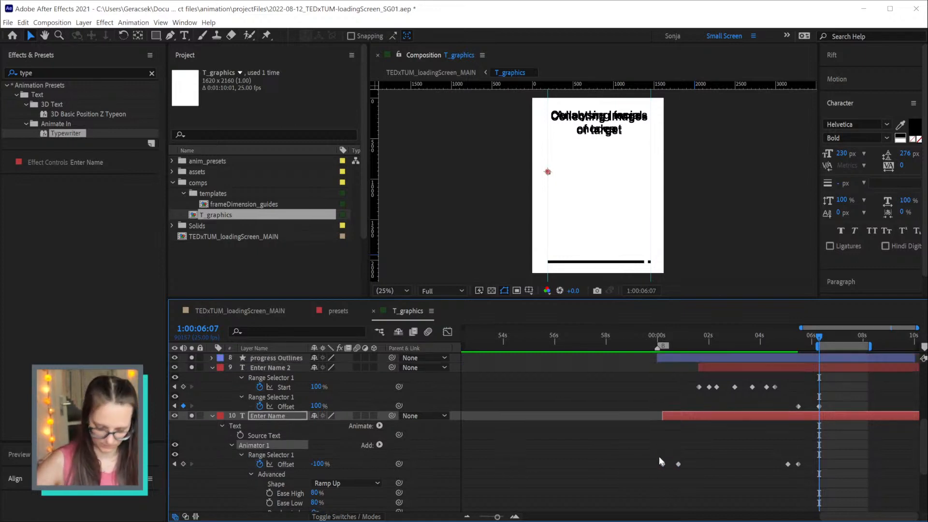
Set Ease High and Ease Low of the Enter Name range selector to 100%
{"action": "scroll", "coordinate": [452, 471], "scroll_direction": "down", "scroll_amount": 1}
{"action": "left_click", "coordinate": [318, 465]}
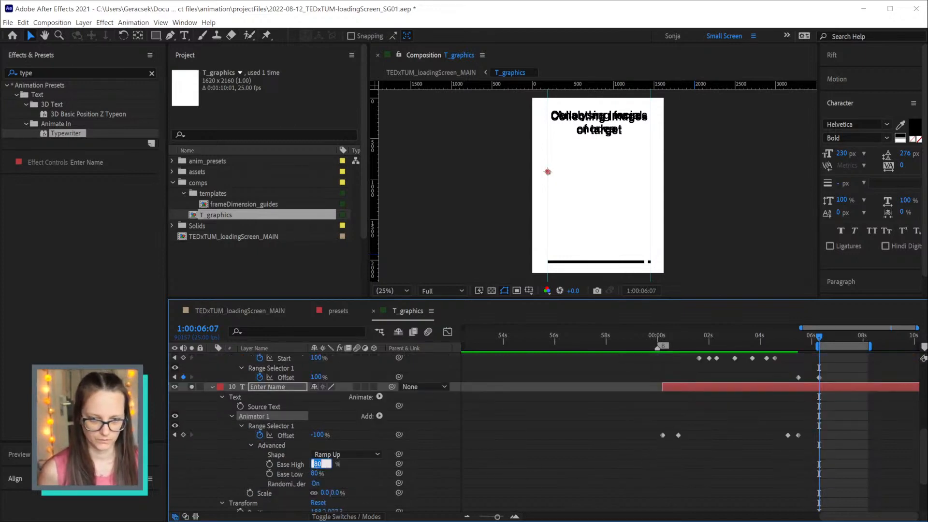
{"action": "type", "text": "100"}
{"action": "key", "text": "Tab"}
{"action": "type", "text": "100"}
{"action": "key", "text": "Return"}
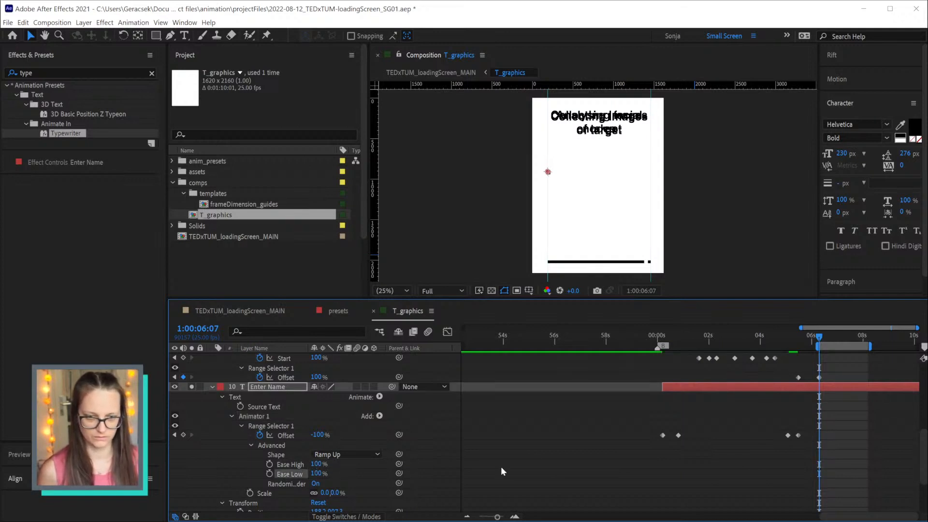
Paste the copied text animator onto the Collecting images of target layer at 1:00:06:07 and reveal its Offset keyframes
{"action": "scroll", "coordinate": [559, 437], "scroll_direction": "up", "scroll_amount": 8}
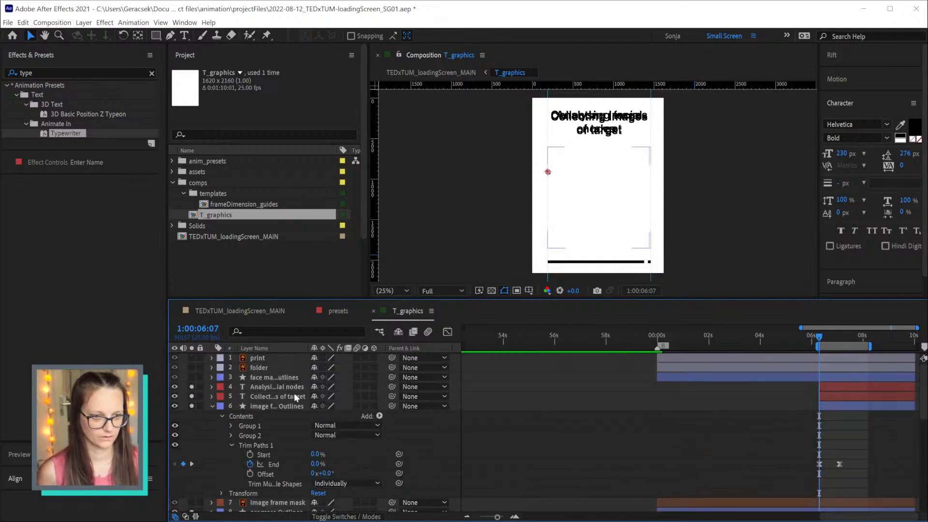
{"action": "left_click", "coordinate": [271, 396]}
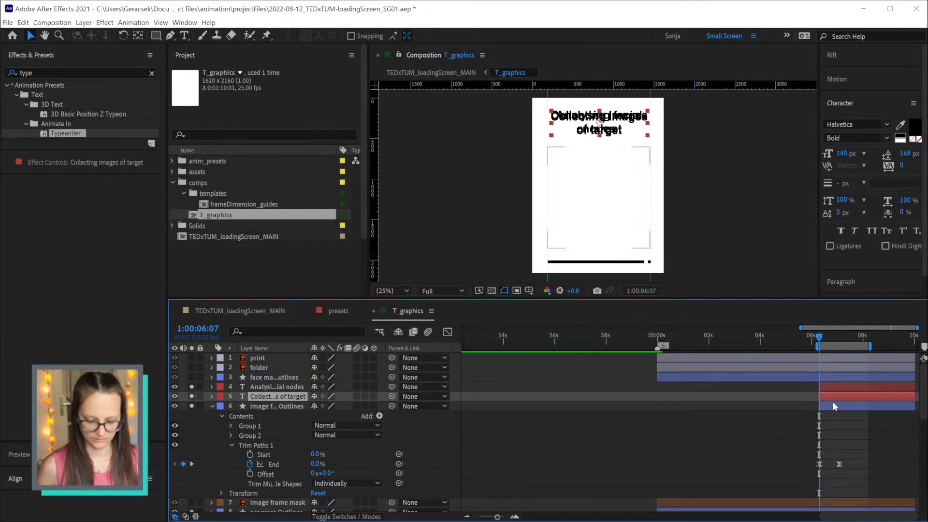
{"action": "key", "text": "u"}
{"action": "key", "text": "h"}
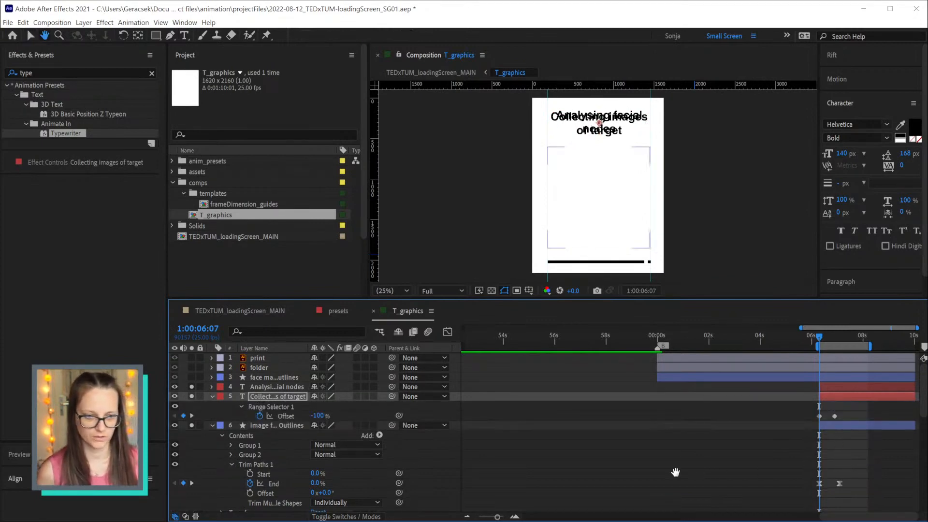
{"action": "key", "text": "v"}
{"action": "left_click", "coordinate": [826, 397]}
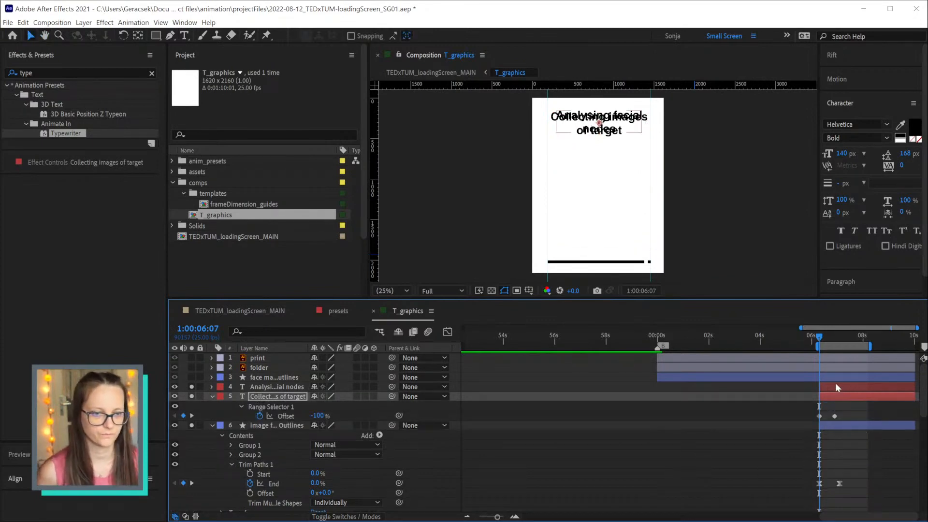
Unsolo the Analysing facial nodes text and the original collecting guide layer, and reveal the Collecting images of target animator's modified properties
{"action": "left_click", "coordinate": [191, 386]}
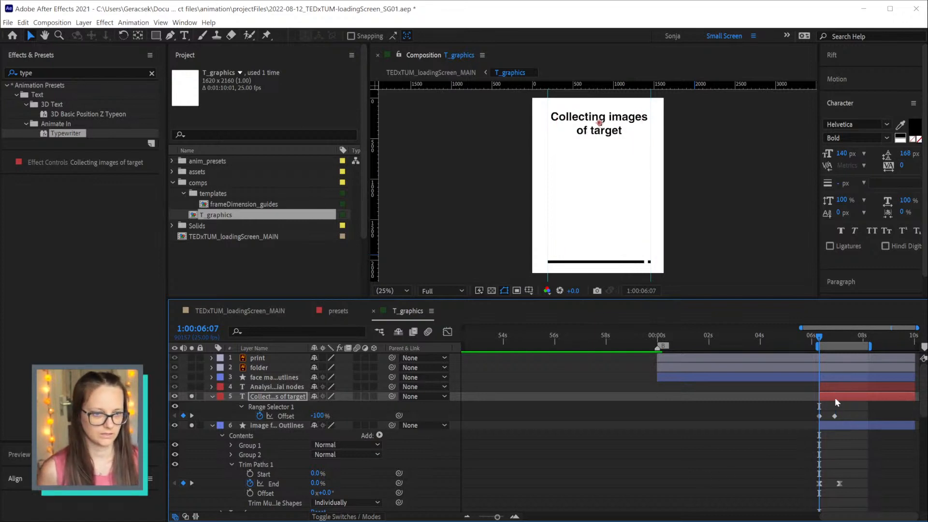
{"action": "key", "text": "u"}
{"action": "key", "text": "u"}
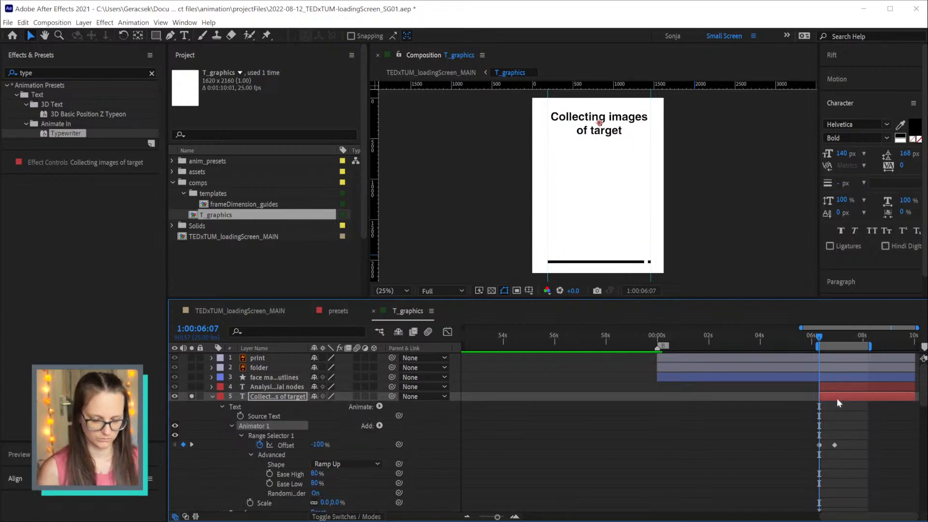
{"action": "left_click", "coordinate": [823, 454]}
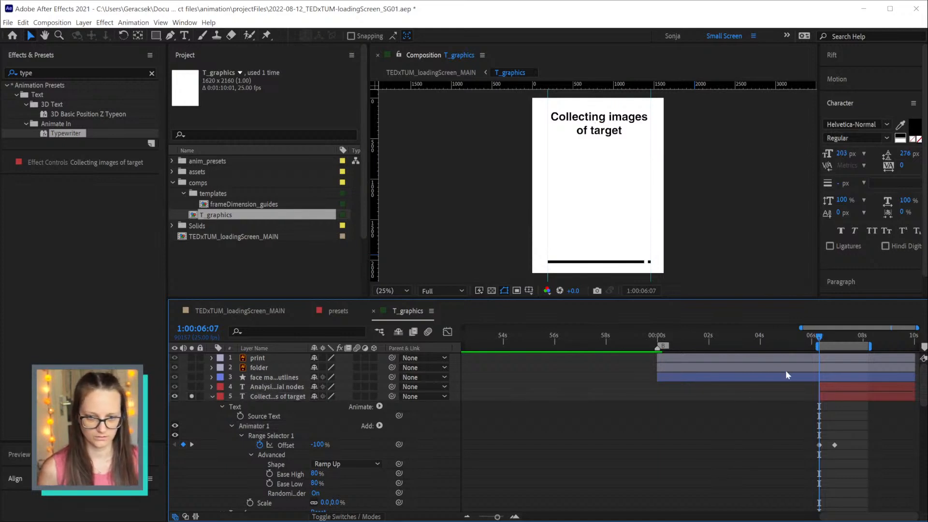
{"action": "mouse_move", "coordinate": [818, 337]}
{"action": "left_mouse_down"}
{"action": "mouse_move", "coordinate": [830, 336]}
{"action": "mouse_move", "coordinate": [820, 339]}
{"action": "left_mouse_up"}
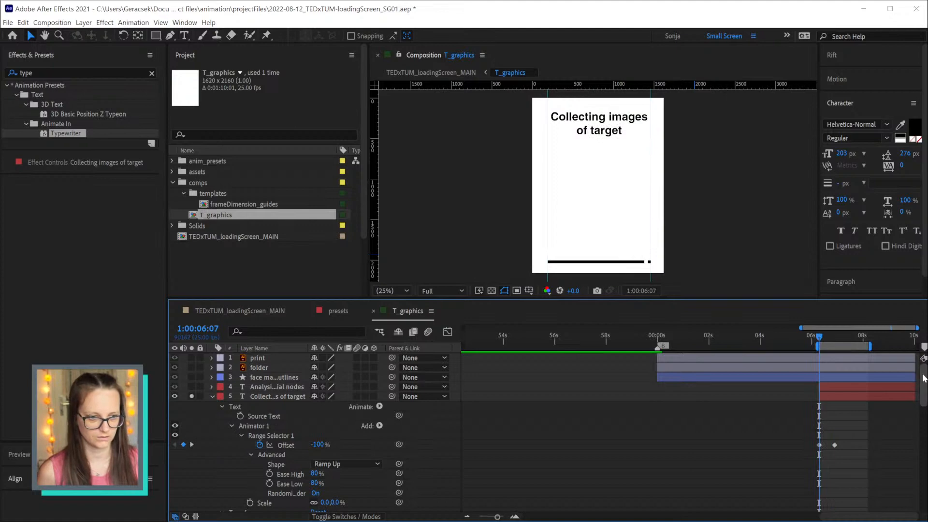
{"action": "scroll", "coordinate": [913, 380], "scroll_direction": "down", "scroll_amount": 10}
{"action": "left_click", "coordinate": [191, 506]}
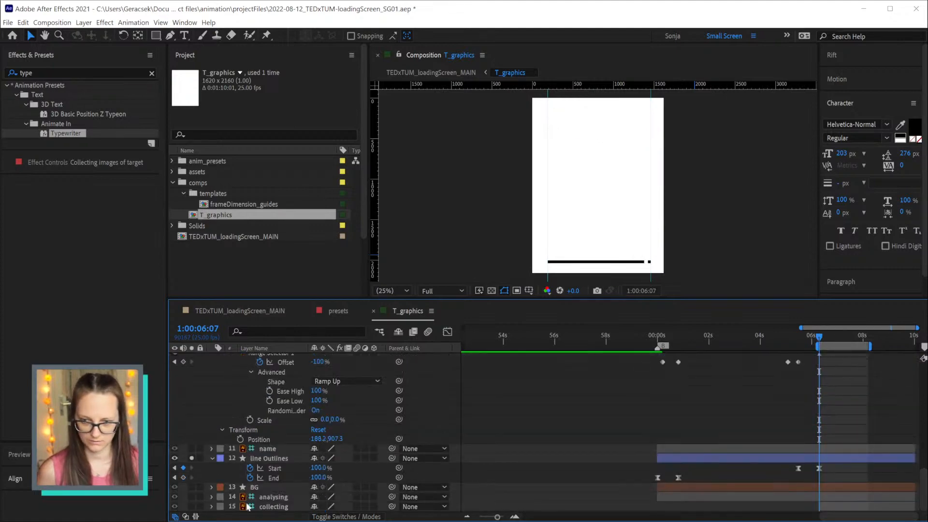
Hide the analysing and collecting guide layers and move the name guide layer below BG
{"action": "left_click_drag", "start_coordinate": [174, 505], "coordinate": [174, 497]}
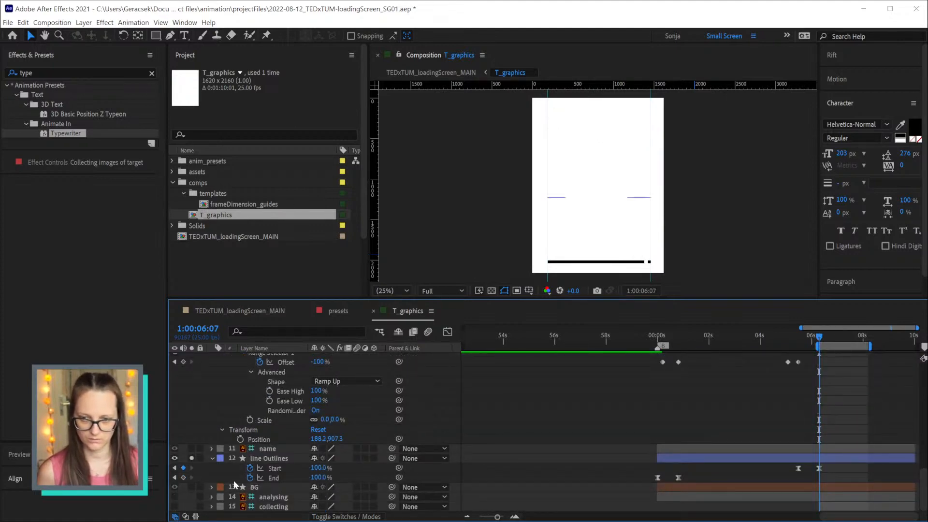
{"action": "left_click_drag", "start_coordinate": [261, 449], "coordinate": [269, 491]}
{"action": "scroll", "coordinate": [741, 442], "scroll_direction": "up", "scroll_amount": 10}
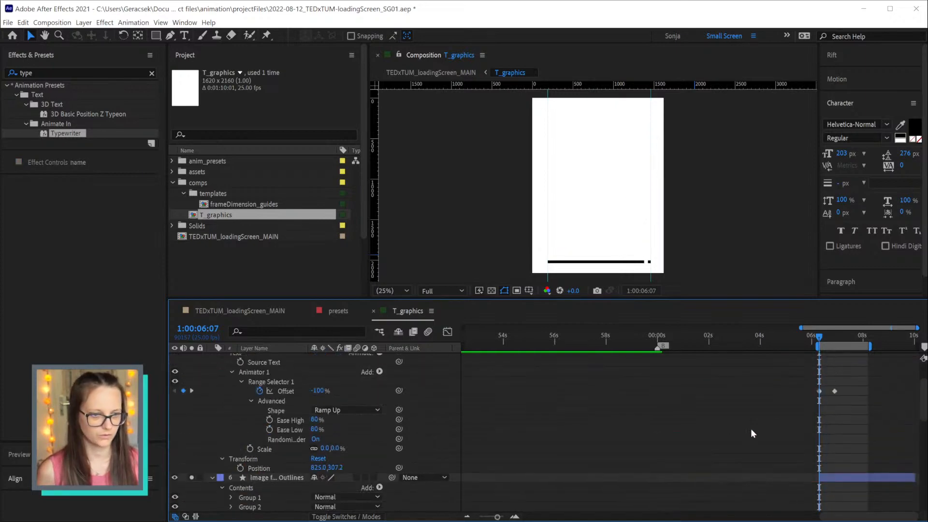
{"action": "scroll", "coordinate": [830, 399], "scroll_direction": "up", "scroll_amount": 3}
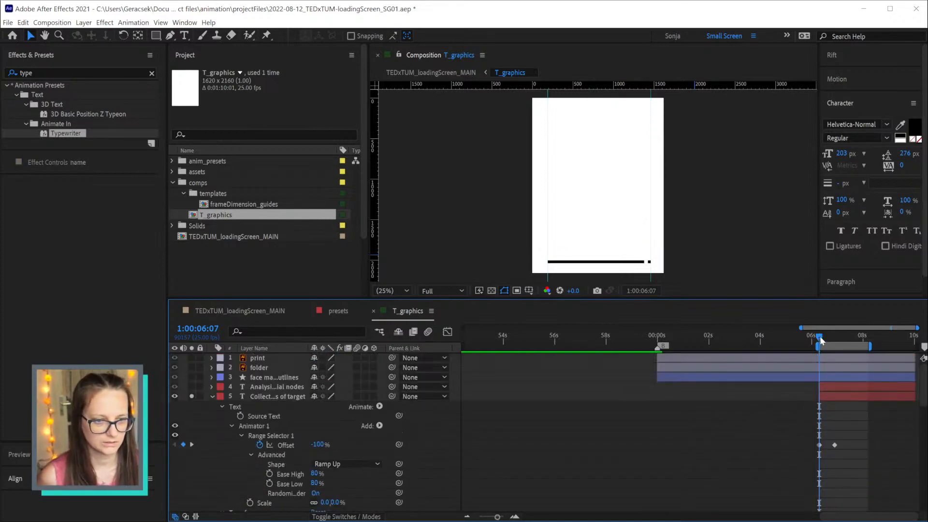
{"action": "mouse_move", "coordinate": [819, 336]}
{"action": "left_mouse_down"}
{"action": "mouse_move", "coordinate": [851, 332]}
{"action": "mouse_move", "coordinate": [823, 335]}
{"action": "left_mouse_up"}
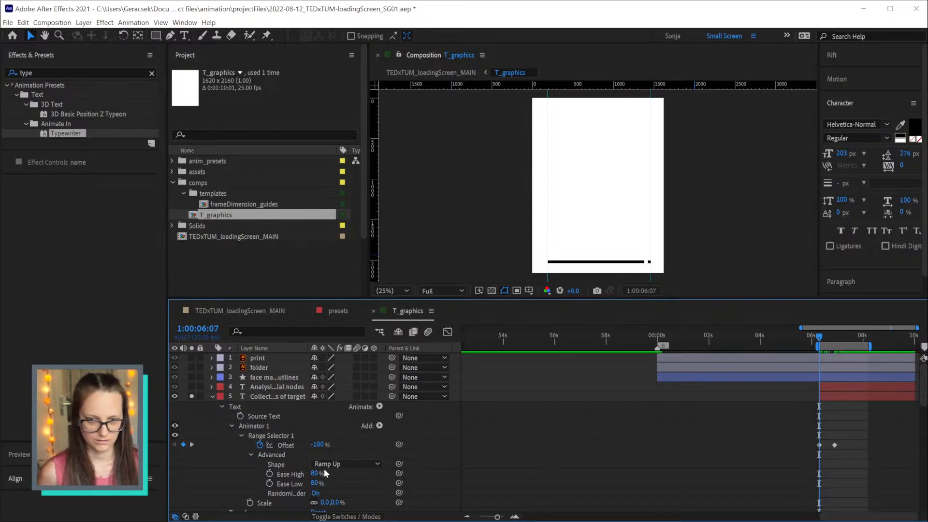
Reveal the progress Outlines layer's modified properties and add Trim Paths to its Group 1
{"action": "scroll", "coordinate": [324, 469], "scroll_direction": "down", "scroll_amount": 4}
{"action": "scroll", "coordinate": [245, 451], "scroll_direction": "down", "scroll_amount": 2}
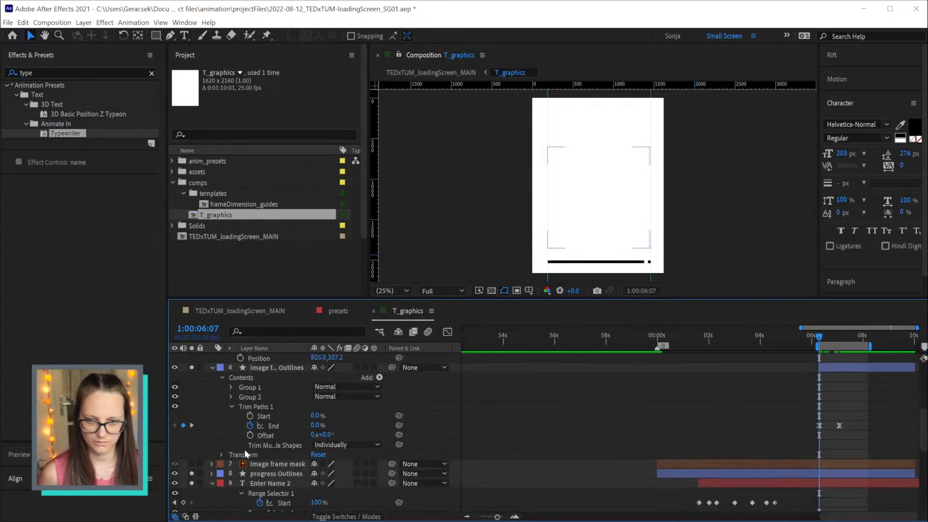
{"action": "left_click", "coordinate": [268, 474]}
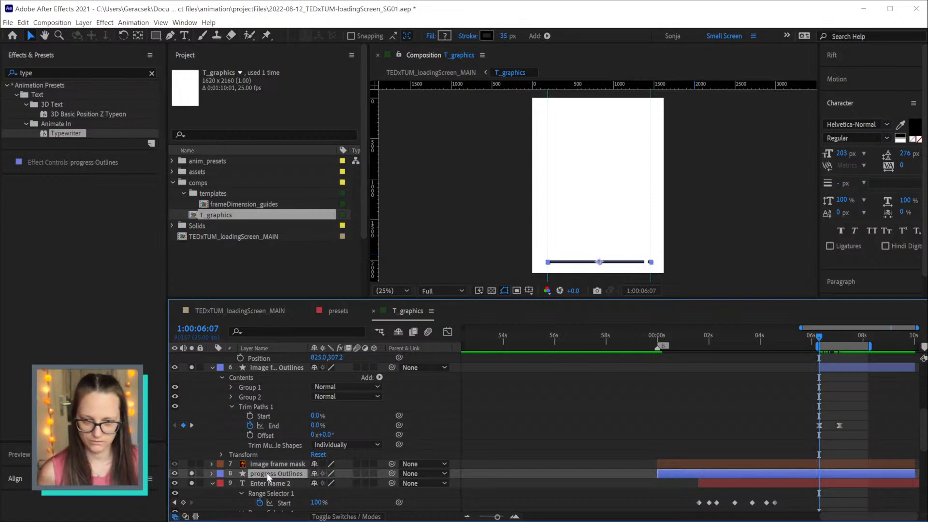
{"action": "key", "text": "u"}
{"action": "key", "text": "u"}
{"action": "scroll", "coordinate": [277, 476], "scroll_direction": "down", "scroll_amount": 3}
{"action": "left_click", "coordinate": [255, 433]}
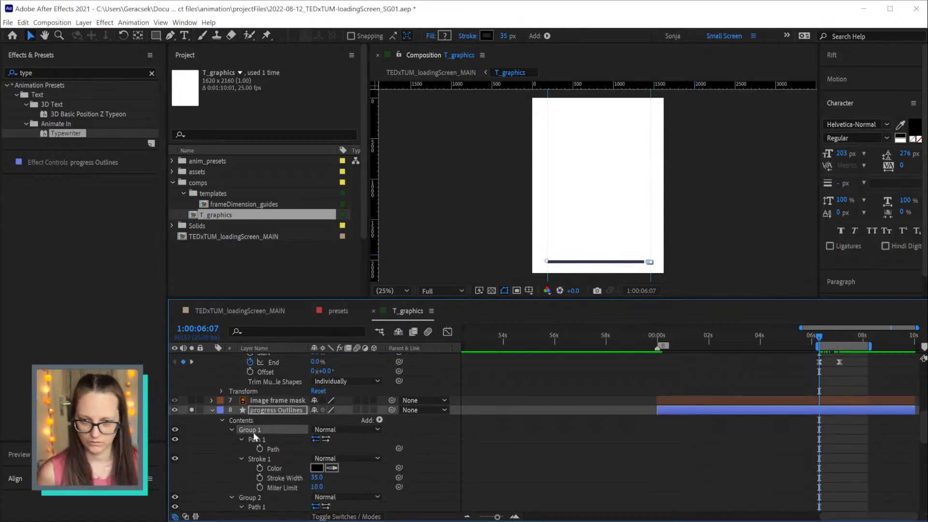
{"action": "left_click", "coordinate": [547, 37]}
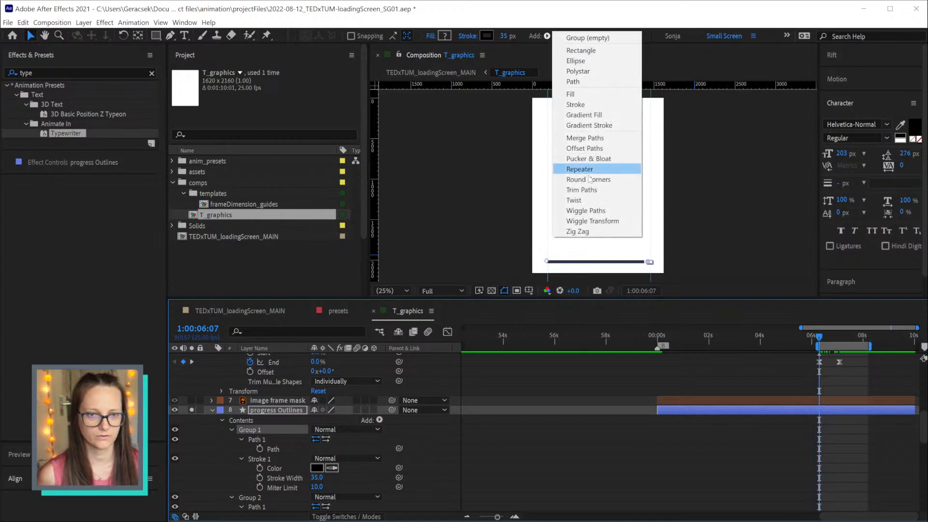
{"action": "left_click", "coordinate": [581, 189]}
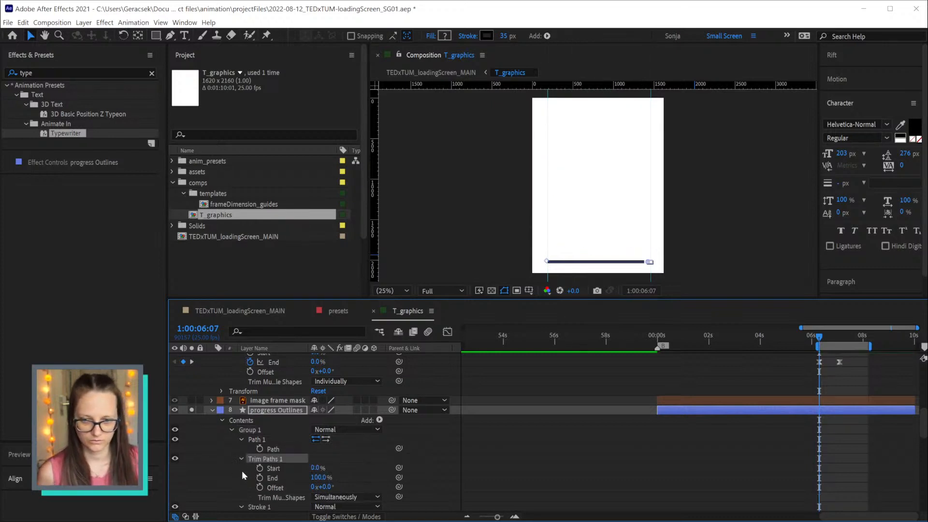
Keyframe the Trim Paths End of progress Outlines Group 1 from 0% at 1:00:06:07 to 100% at 1:00:06:12
{"action": "left_click_drag", "start_coordinate": [321, 479], "coordinate": [145, 470]}
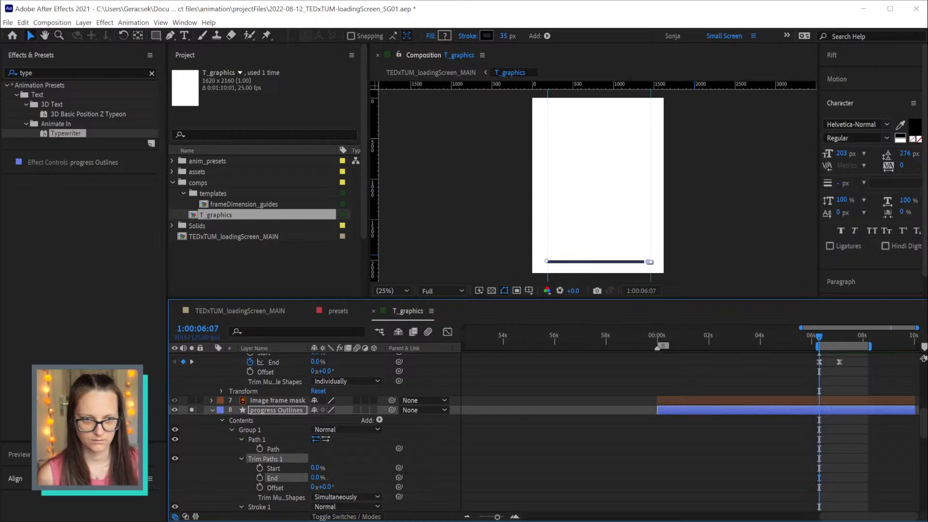
{"action": "left_click", "coordinate": [260, 477]}
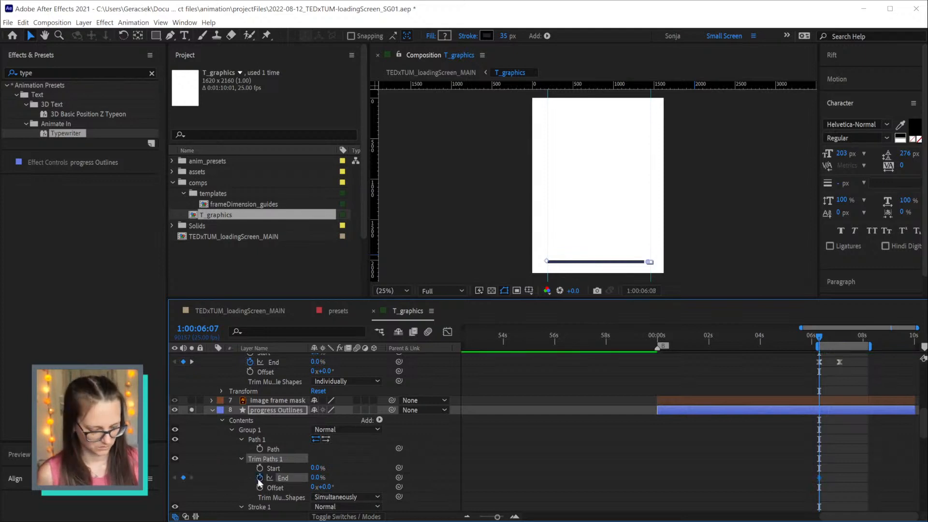
{"action": "key", "text": "Page_Down"}
{"action": "key", "text": "Page_Down"}
{"action": "key", "text": "Page_Down"}
{"action": "key", "text": "Page_Down"}
{"action": "key", "text": "Page_Down"}
{"action": "left_click", "coordinate": [355, 458]}
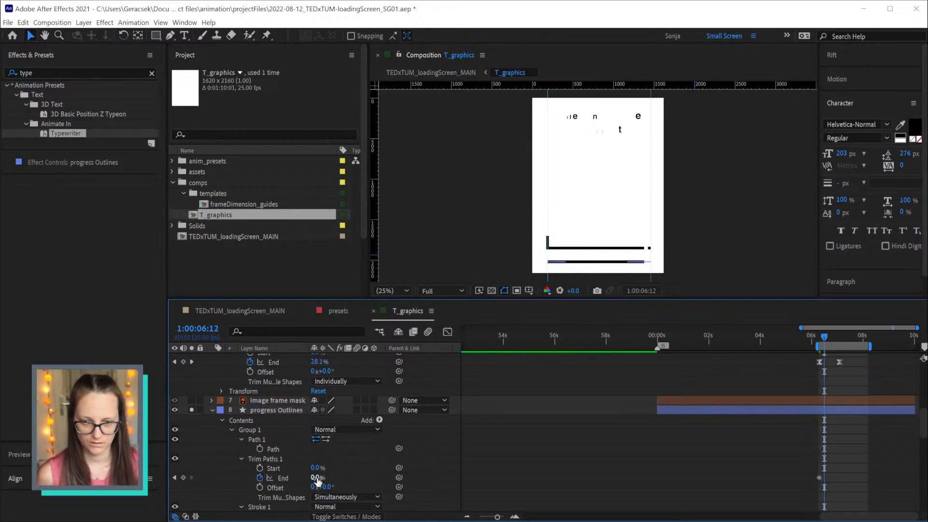
{"action": "left_click_drag", "start_coordinate": [320, 478], "coordinate": [363, 478]}
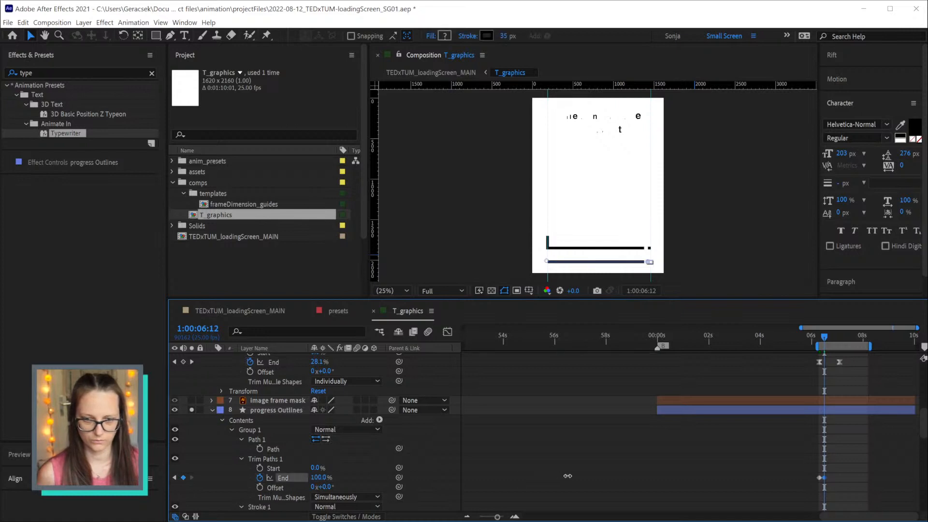
Copy the keyframed Trim Paths from Group 1 and paste it onto Group 2 at 1:00:06:07
{"action": "left_click", "coordinate": [270, 459]}
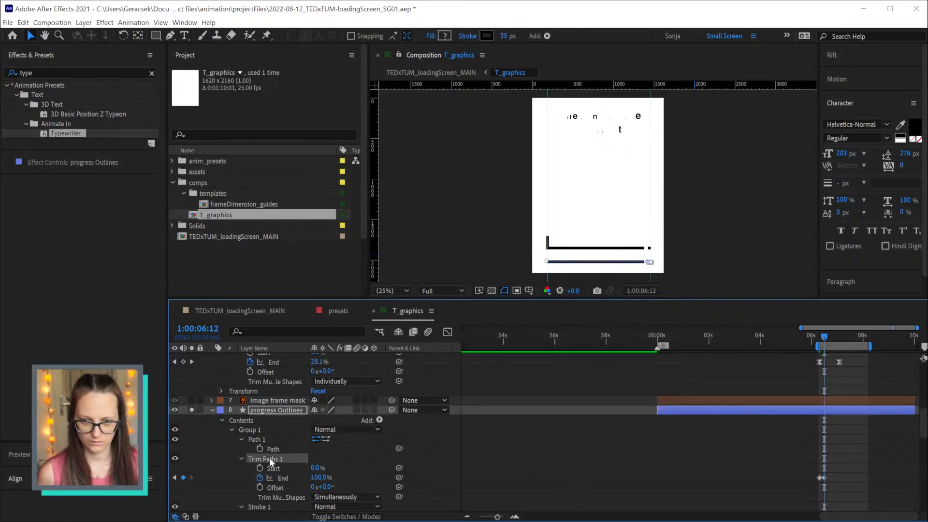
{"action": "left_click", "coordinate": [816, 337]}
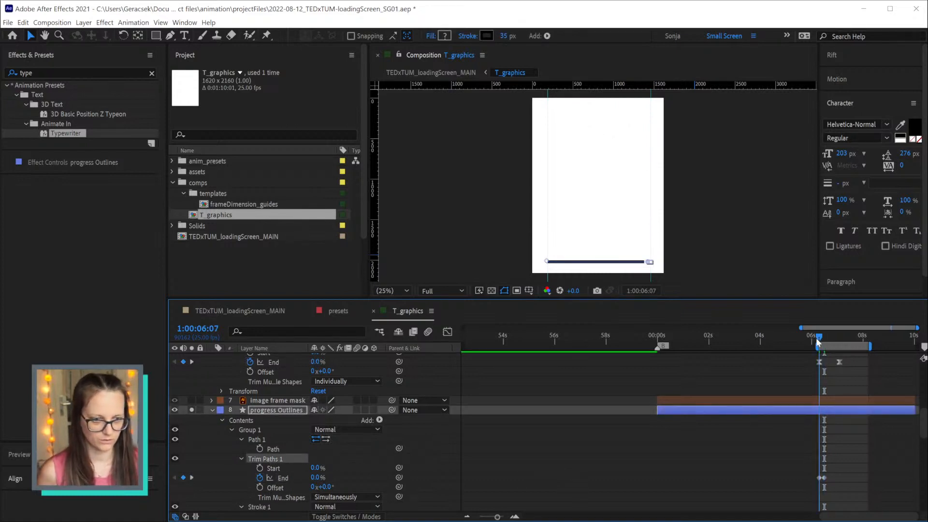
{"action": "left_click", "coordinate": [231, 428]}
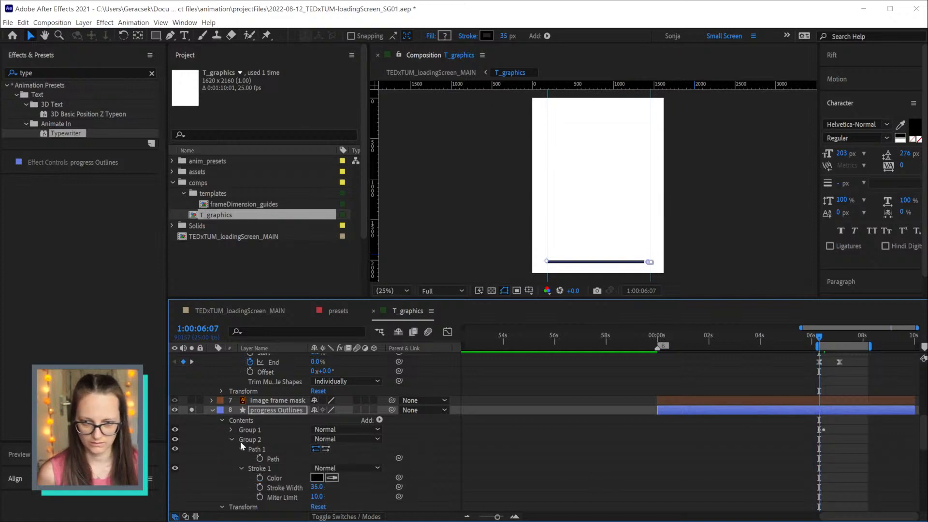
{"action": "left_click", "coordinate": [241, 441]}
{"action": "key", "text": "ctrl+v"}
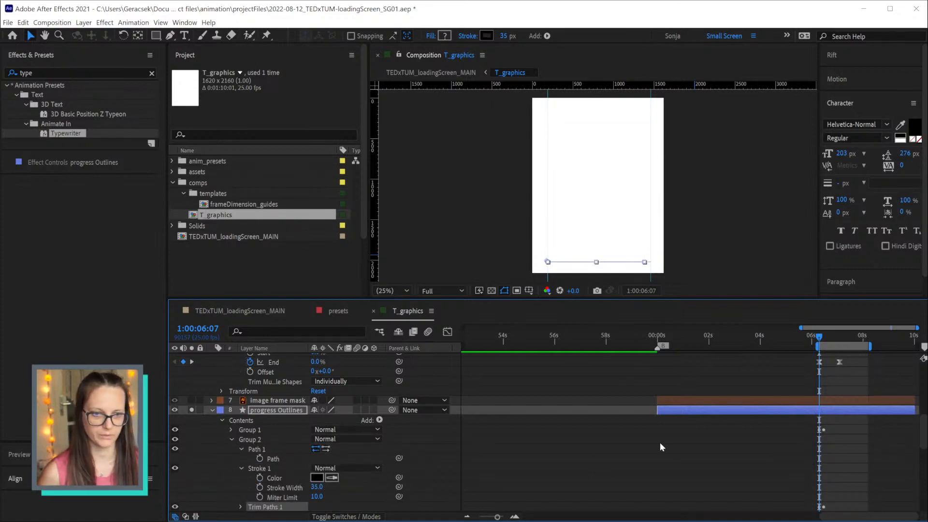
Move the last End keyframe of the long progress line to about 1:00:08:04, near the work area's end, and preview the animation
{"action": "key", "text": "u"}
{"action": "scroll", "coordinate": [793, 458], "scroll_direction": "down", "scroll_amount": 2}
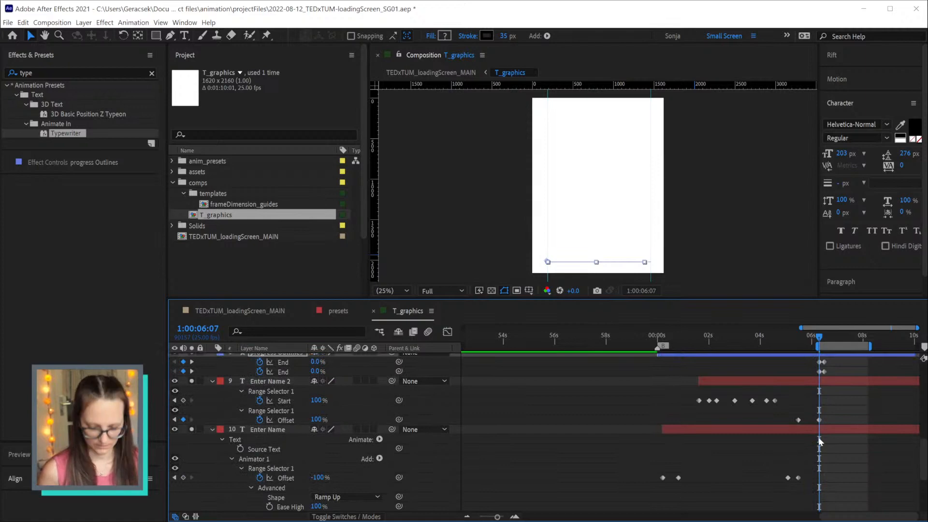
{"action": "scroll", "coordinate": [861, 414], "scroll_direction": "up", "scroll_amount": 2}
{"action": "scroll", "coordinate": [862, 414], "scroll_direction": "up", "scroll_amount": 3}
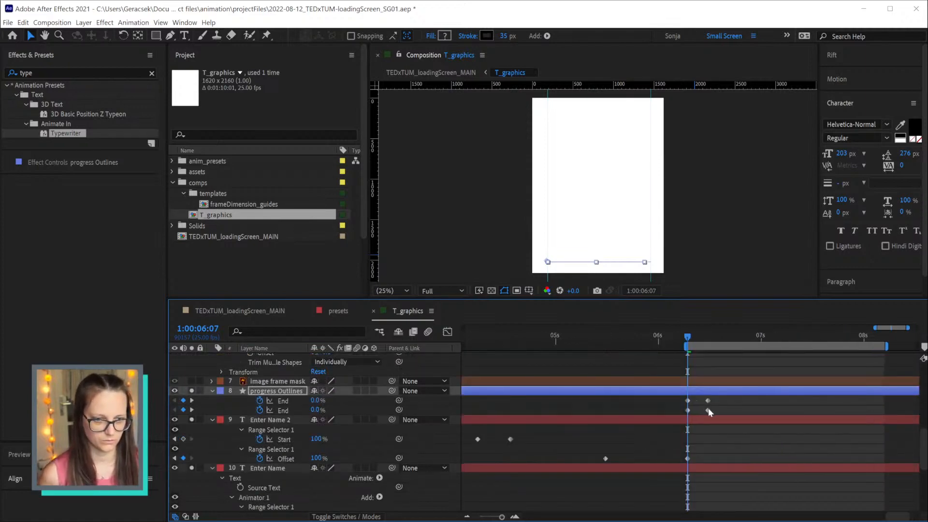
{"action": "left_click_drag", "start_coordinate": [708, 411], "coordinate": [882, 409]}
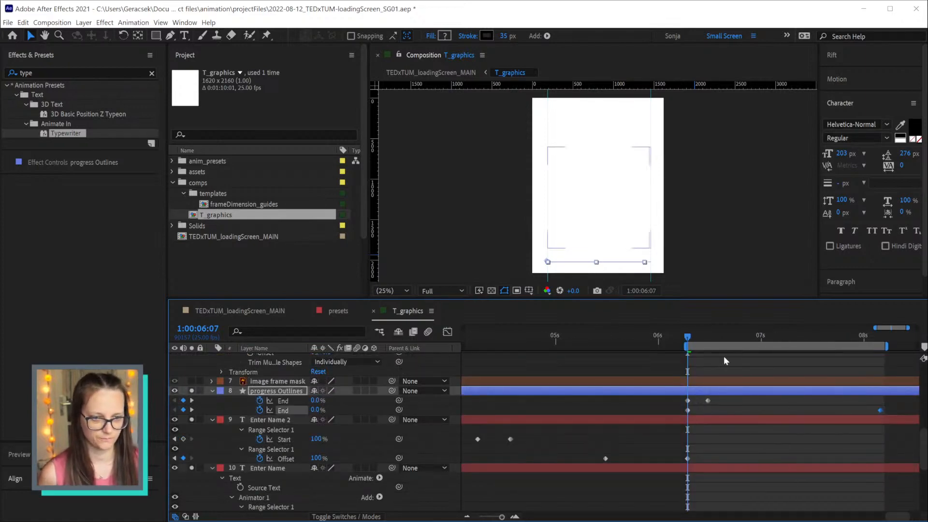
{"action": "key", "text": "space"}
{"action": "left_click", "coordinate": [773, 410]}
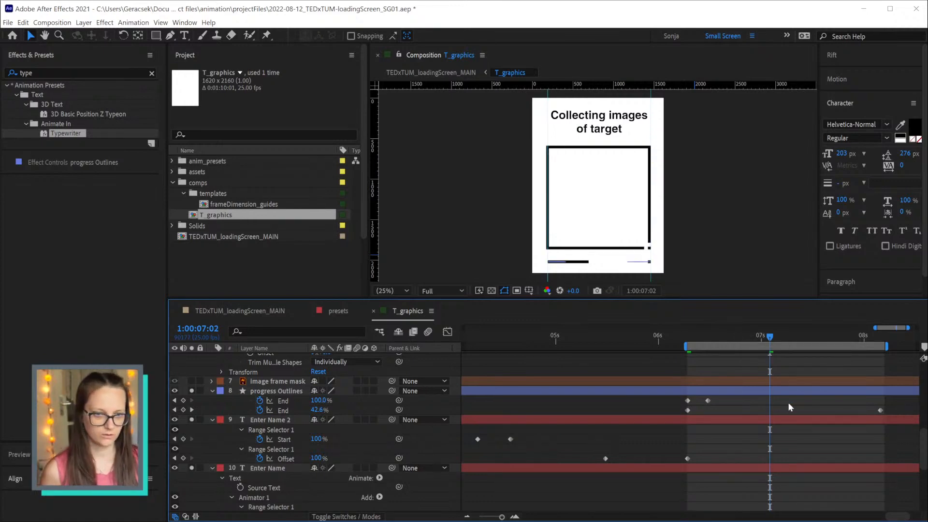
Try moving the long progress line's first End keyframe to 1:00:06:12 and scrub through the result
{"action": "left_click_drag", "start_coordinate": [685, 336], "coordinate": [707, 342]}
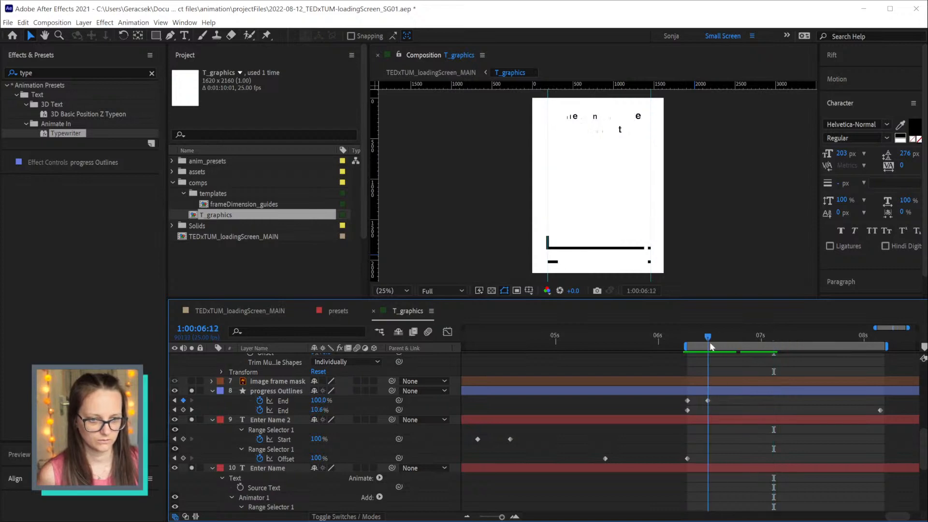
{"action": "left_click_drag", "start_coordinate": [689, 411], "coordinate": [708, 416]}
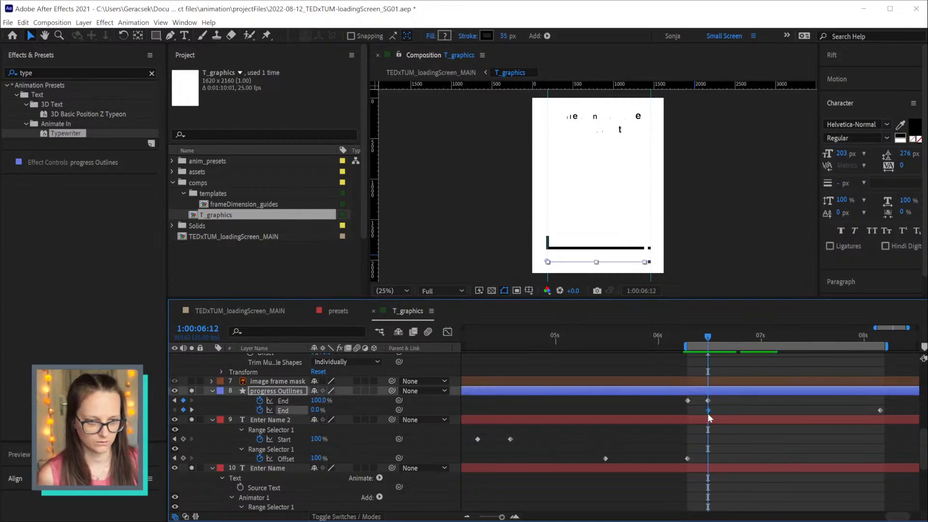
{"action": "left_click", "coordinate": [717, 339]}
{"action": "left_click_drag", "start_coordinate": [717, 340], "coordinate": [757, 346]}
{"action": "scroll", "coordinate": [773, 410], "scroll_direction": "up", "scroll_amount": 3}
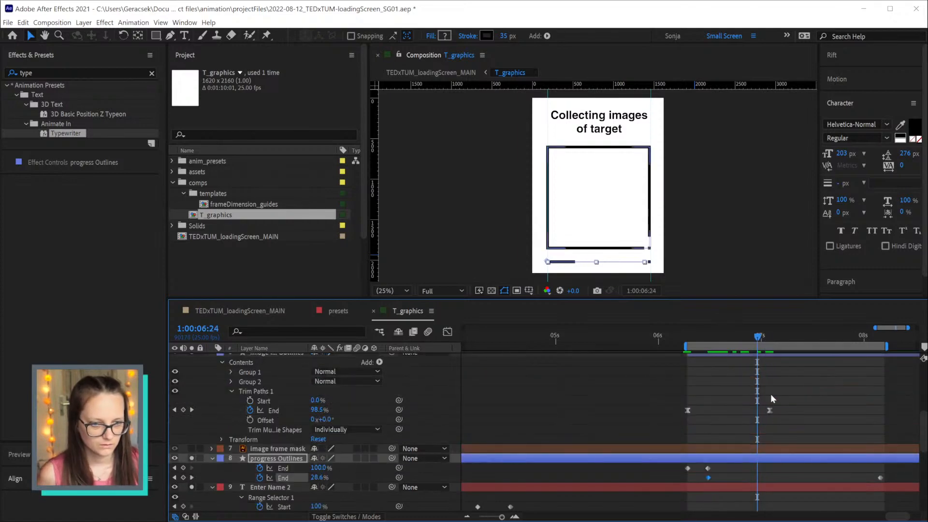
Move the long progress line's first End keyframe to 1:00:07:02, check the motion, and return the playhead to 1:00:06:07
{"action": "left_click", "coordinate": [769, 337]}
{"action": "left_click_drag", "start_coordinate": [707, 478], "coordinate": [769, 479]}
{"action": "left_click_drag", "start_coordinate": [766, 340], "coordinate": [801, 337]}
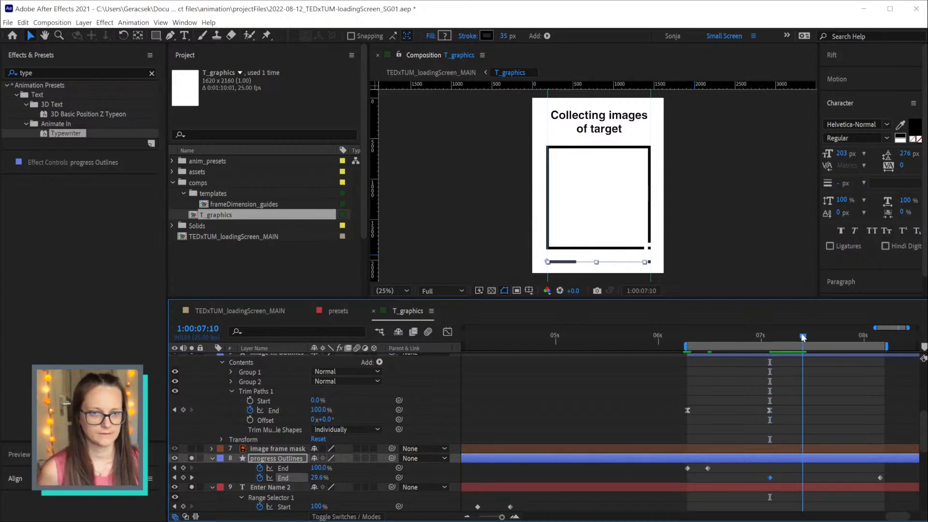
{"action": "scroll", "coordinate": [816, 397], "scroll_direction": "up", "scroll_amount": 5}
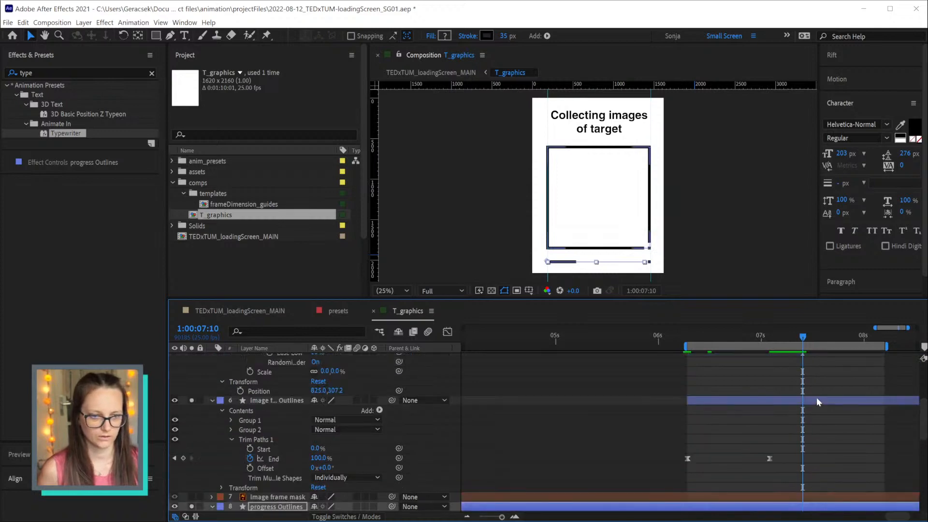
{"action": "left_click", "coordinate": [702, 342]}
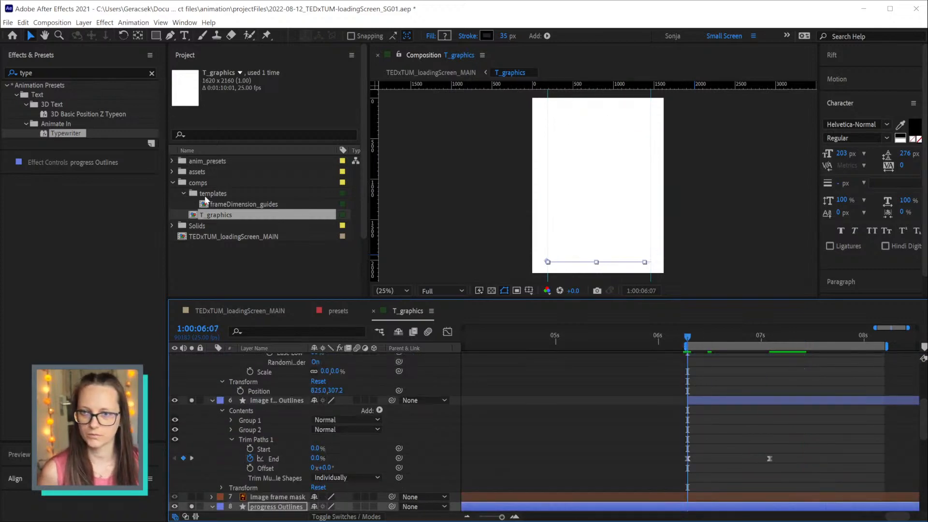
Import the target photos into the stills folder under assets and delete IMG_0154.HEIC from it
{"action": "left_click", "coordinate": [172, 183]}
{"action": "left_click", "coordinate": [173, 172]}
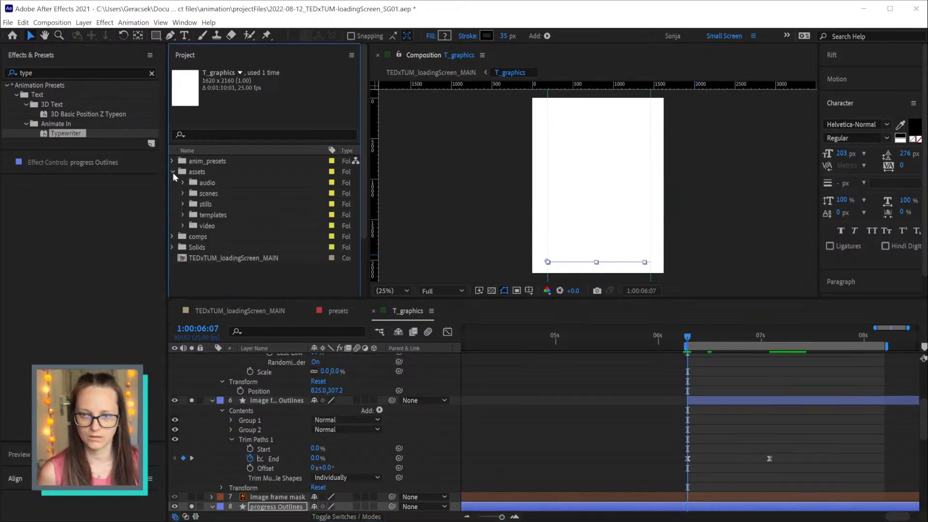
{"action": "left_click", "coordinate": [207, 203]}
{"action": "key", "text": "ctrl+i"}
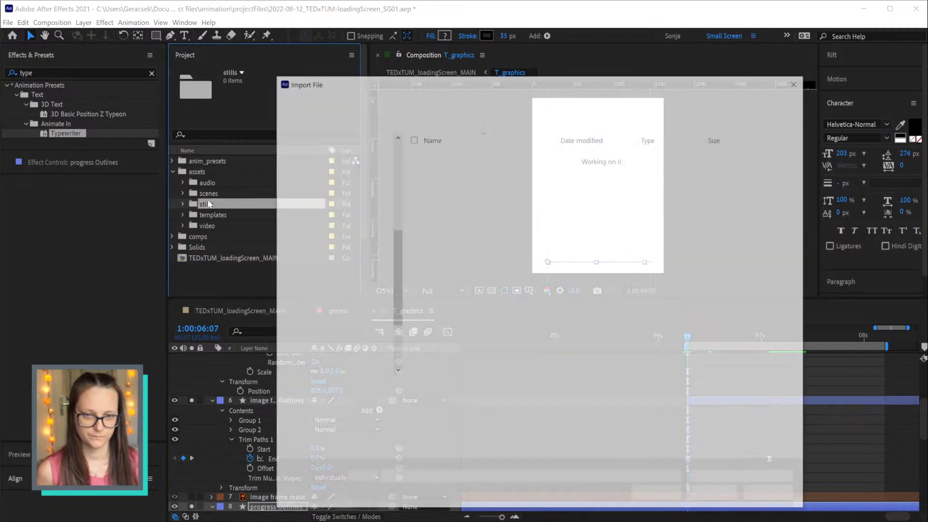
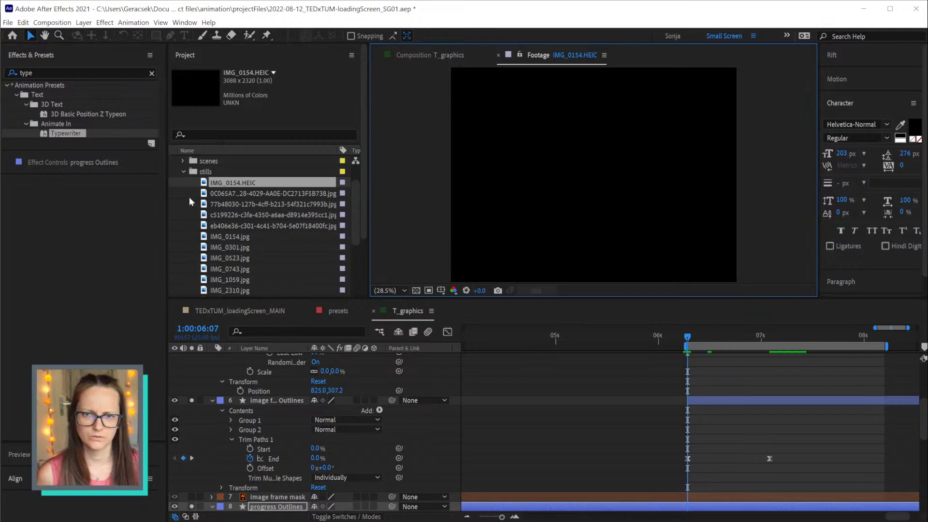
{"action": "key", "text": "Delete"}
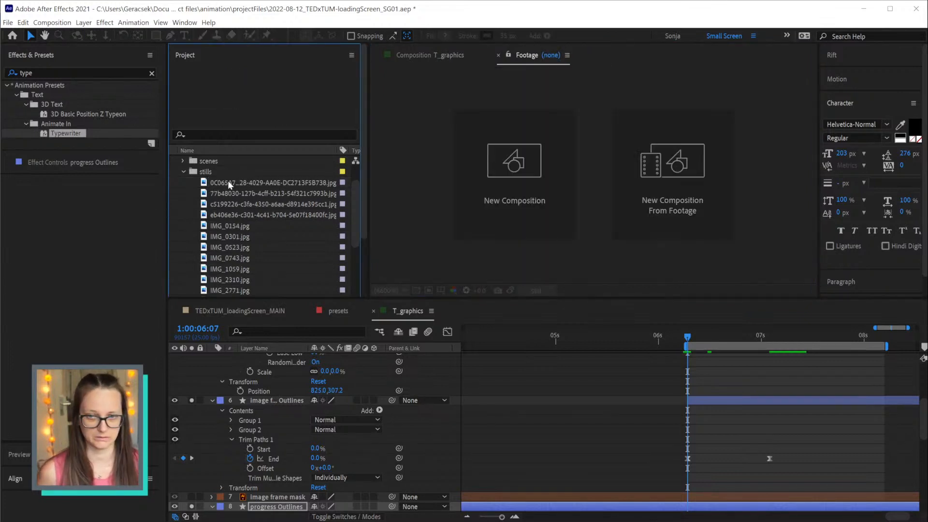
Look through the imported photos in the stills folder and return to the T_graphics composition
{"action": "left_click", "coordinate": [227, 182]}
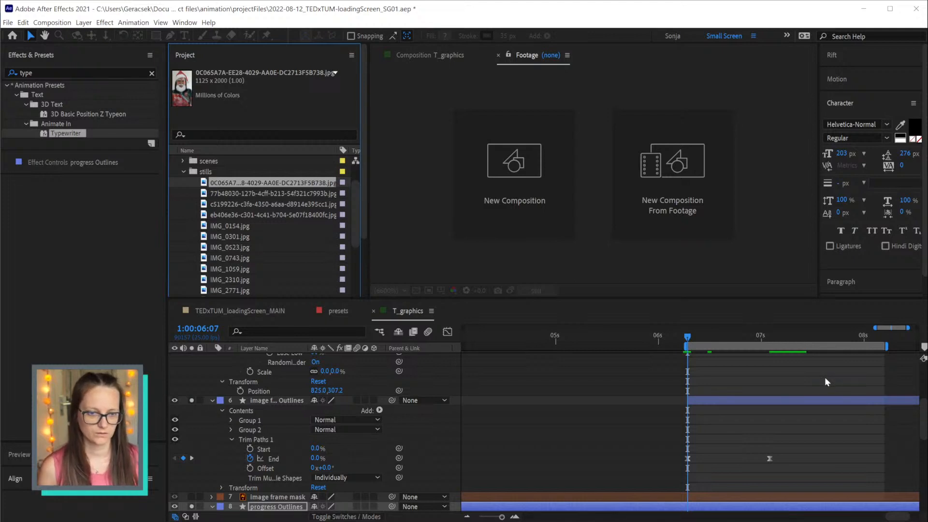
{"action": "scroll", "coordinate": [824, 377], "scroll_direction": "up", "scroll_amount": 3}
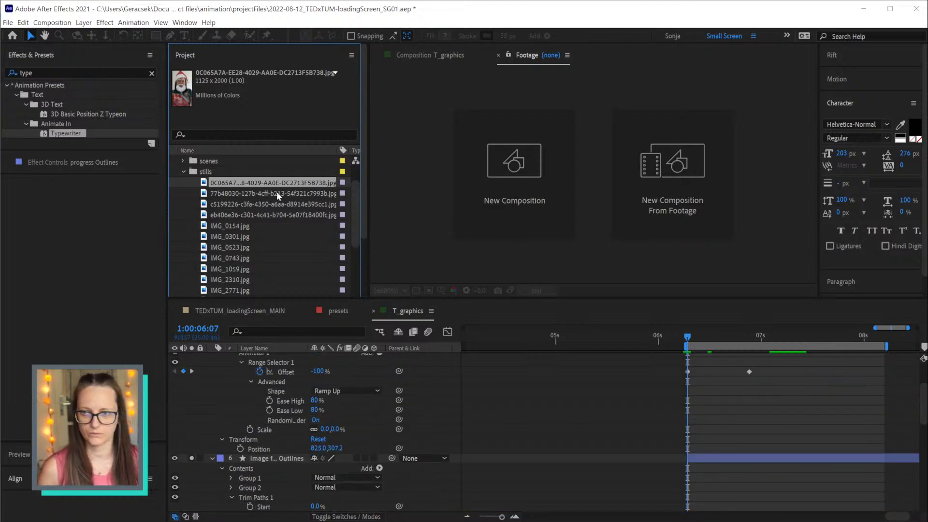
{"action": "scroll", "coordinate": [241, 251], "scroll_direction": "down", "scroll_amount": 8}
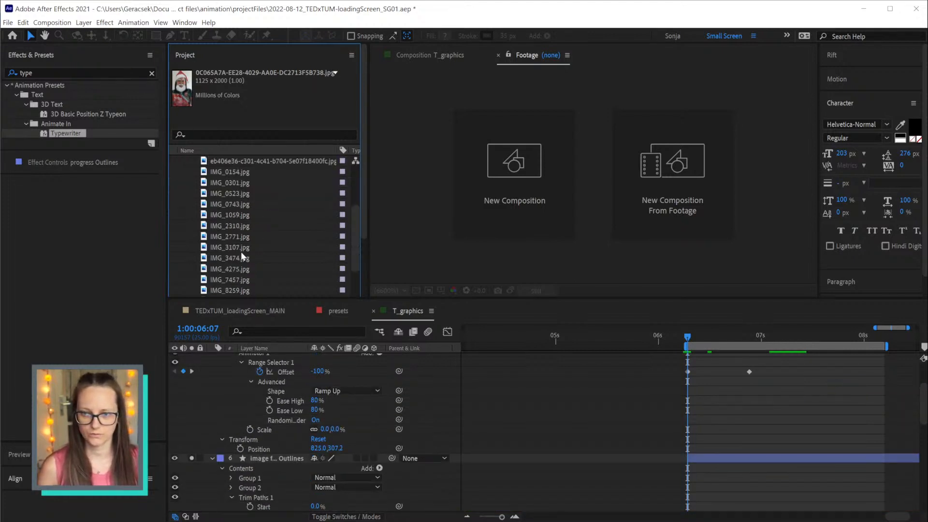
{"action": "left_click", "coordinate": [700, 414]}
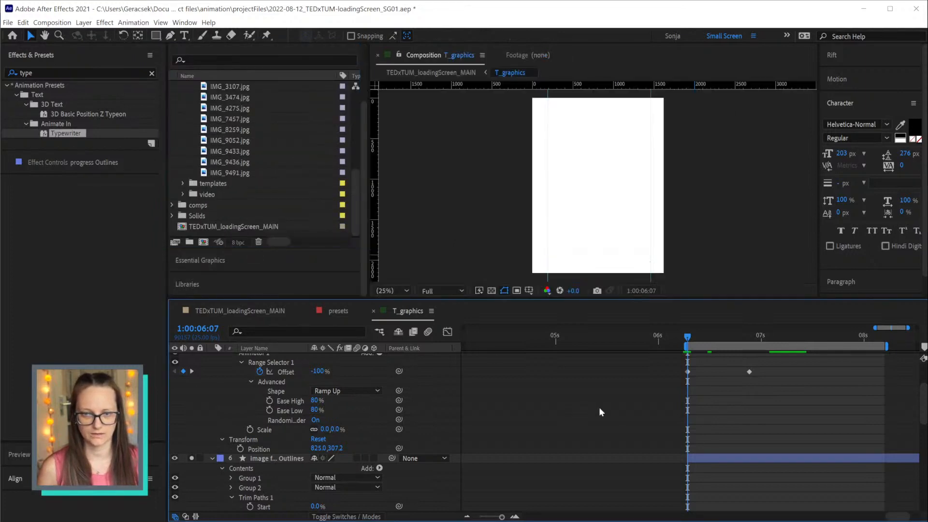
Collapse the Collecting images of target layer and switch to the T_graphics.ai artwork in Illustrator with the Selection tool active and nothing selected
{"action": "scroll", "coordinate": [250, 449], "scroll_direction": "up", "scroll_amount": 3}
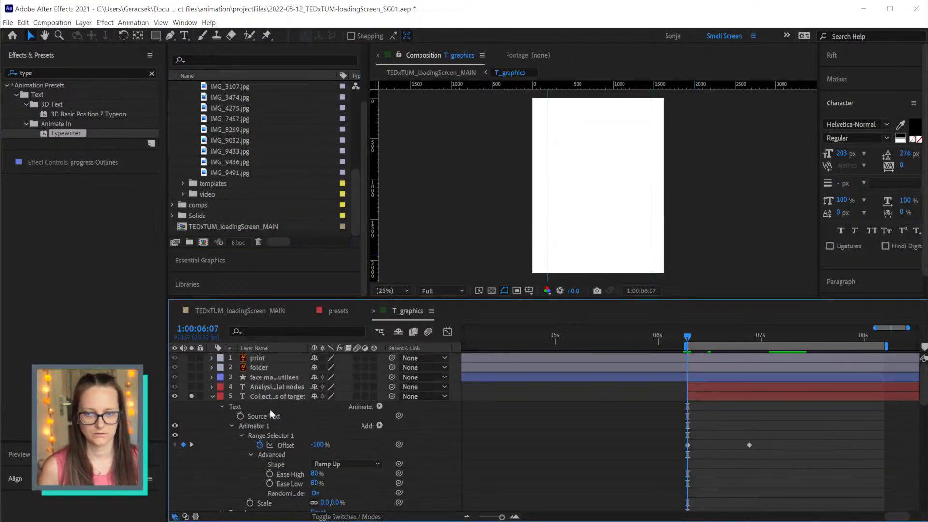
{"action": "left_click", "coordinate": [213, 397]}
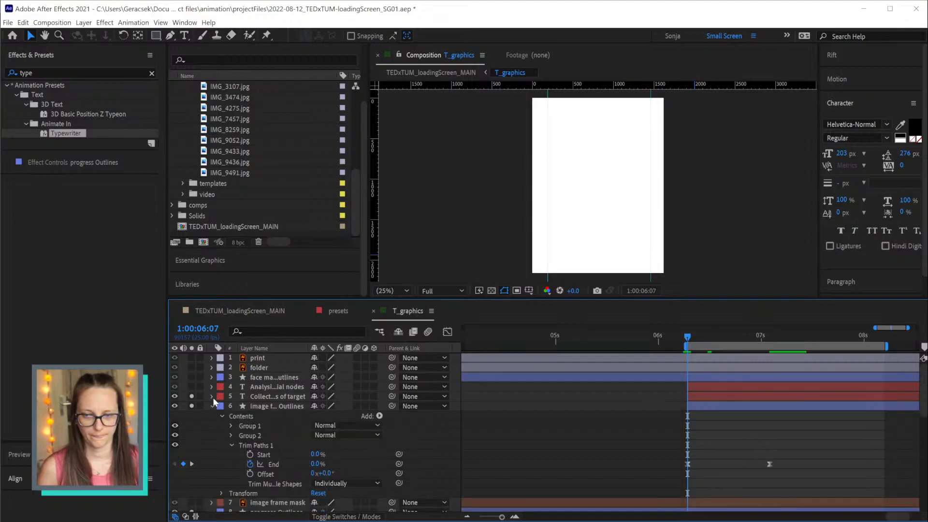
{"action": "key", "text": "alt+Tab"}
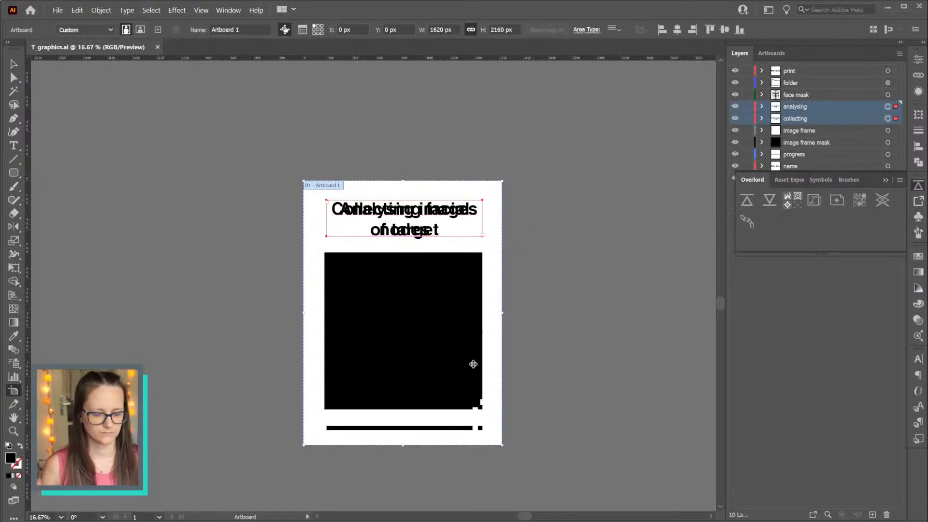
{"action": "key", "text": "v"}
{"action": "left_click", "coordinate": [431, 318]}
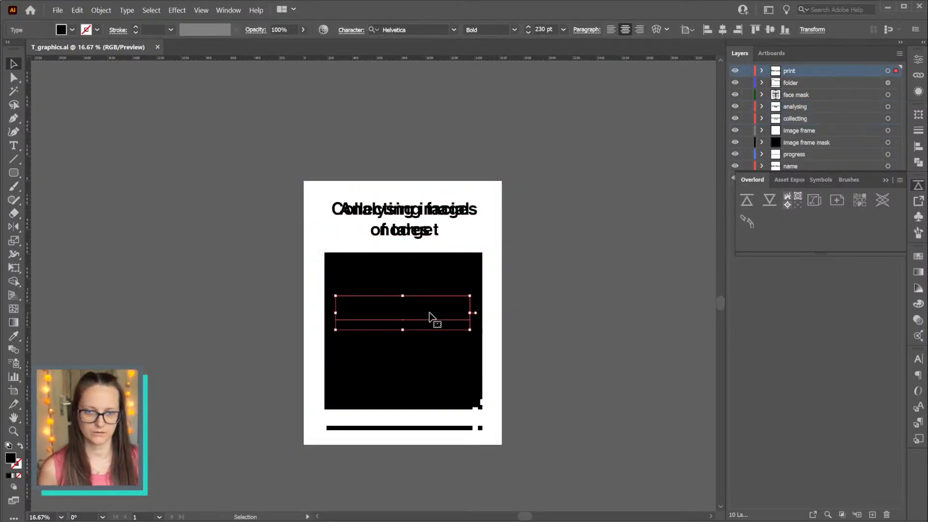
{"action": "left_click", "coordinate": [442, 374]}
{"action": "left_click", "coordinate": [645, 265]}
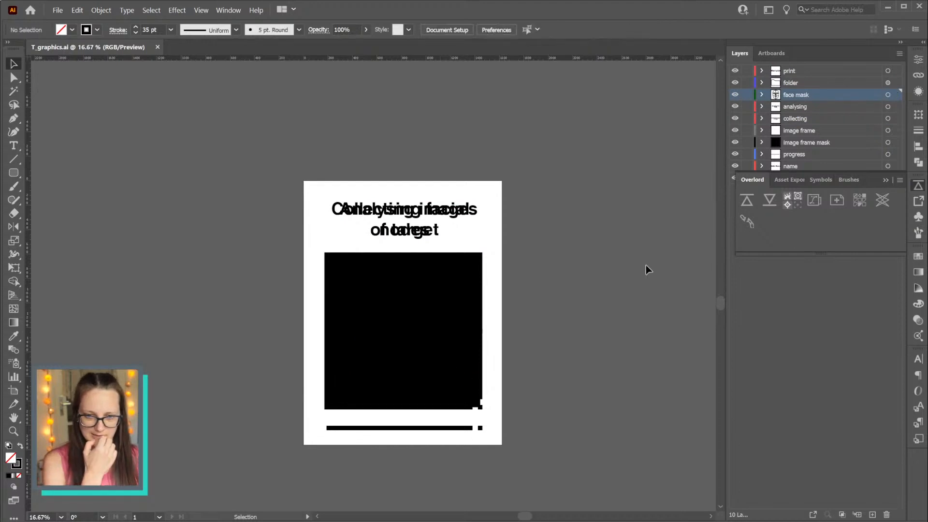
Set the image frame mask's size to 1255 px wide and 1247 px high
{"action": "left_click", "coordinate": [887, 142]}
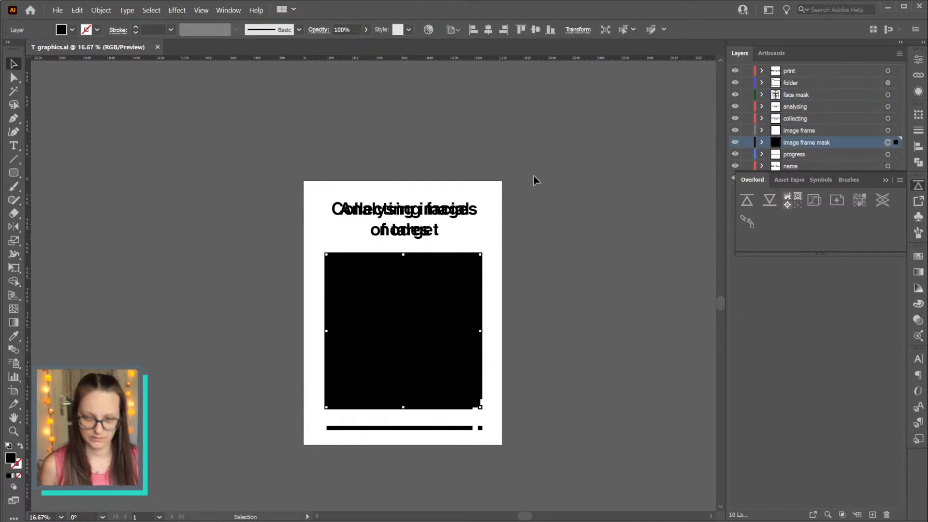
{"action": "left_click", "coordinate": [573, 30]}
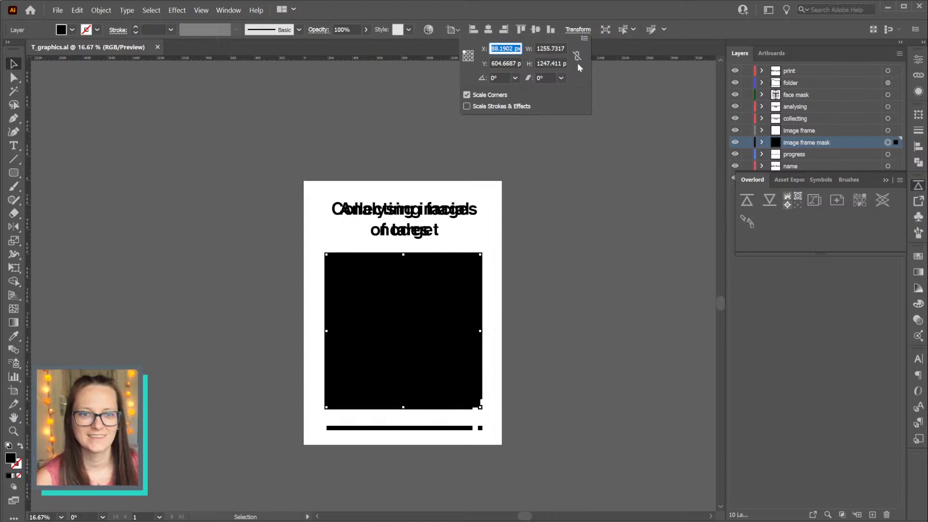
{"action": "left_click", "coordinate": [558, 48]}
{"action": "key", "text": "Down"}
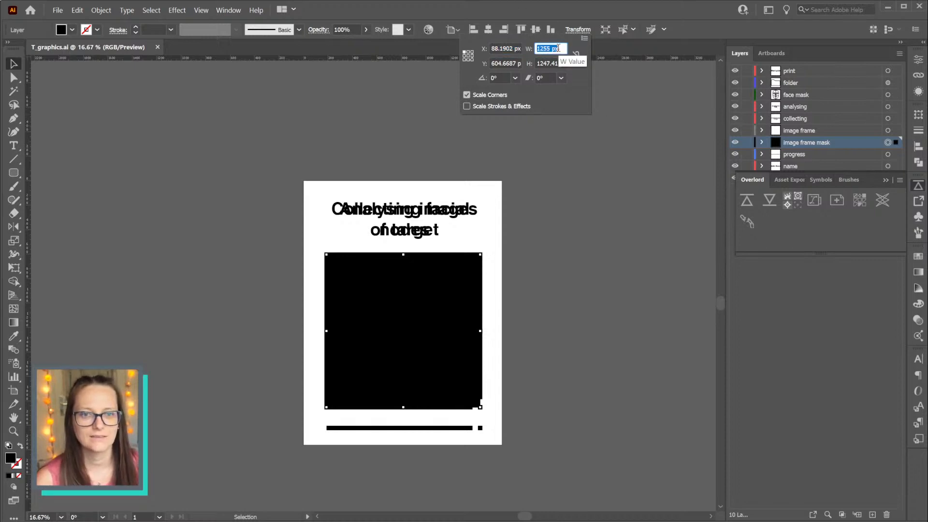
{"action": "left_click", "coordinate": [554, 63]}
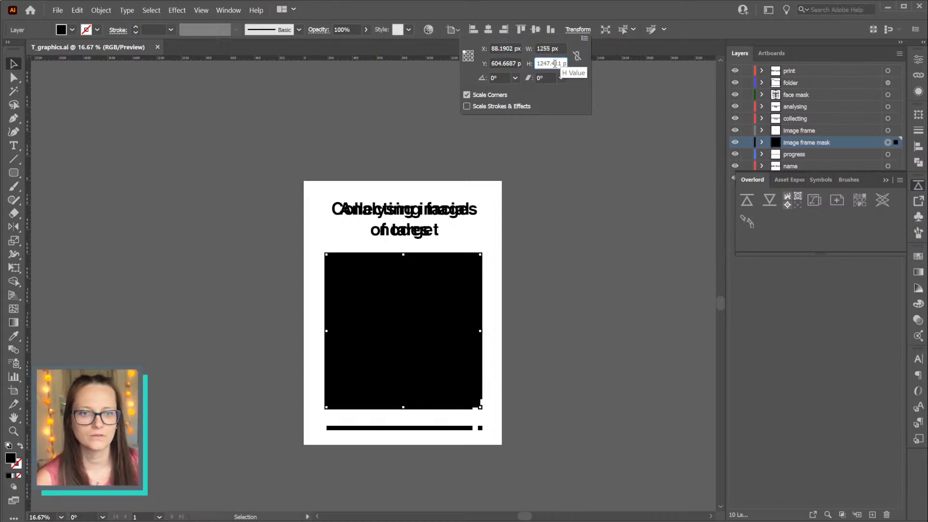
{"action": "key", "text": "Down"}
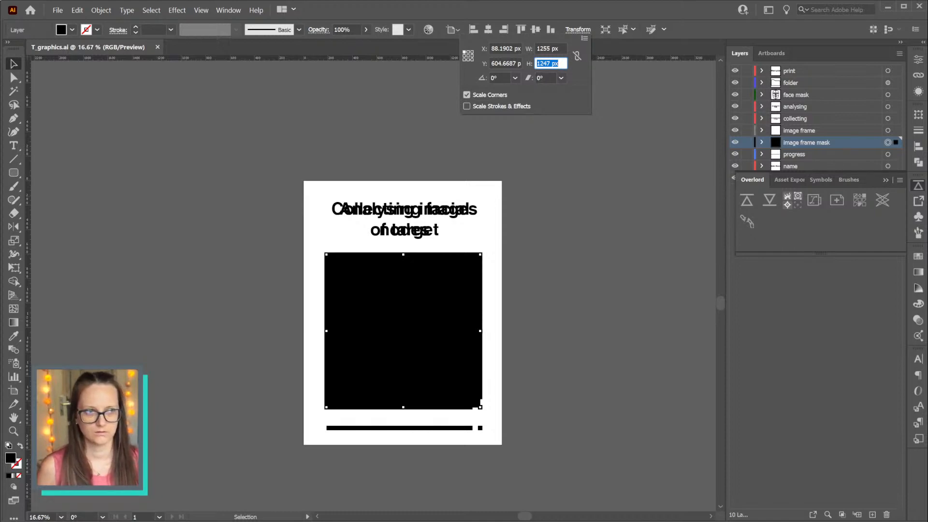
Switch back to After Effects and expand the comps folder in the project
{"action": "key", "text": "alt+Tab"}
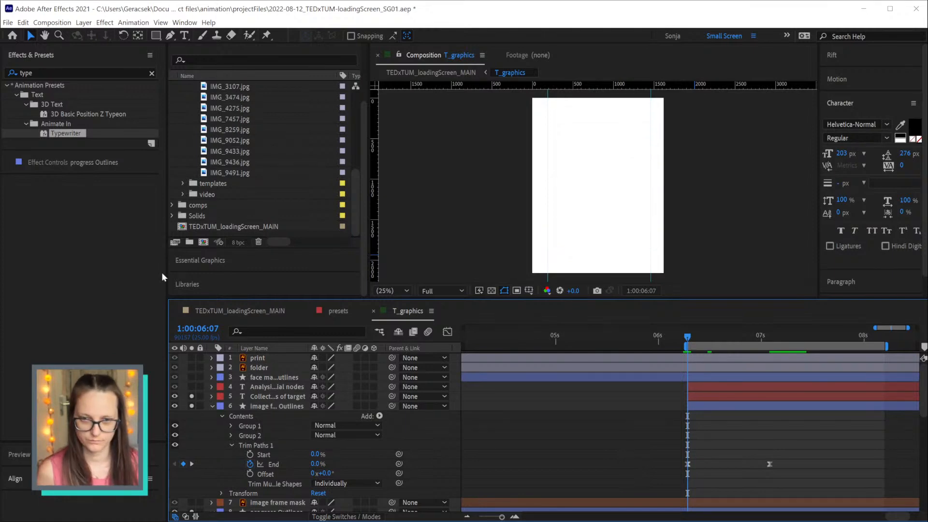
{"action": "scroll", "coordinate": [219, 194], "scroll_direction": "up", "scroll_amount": 10}
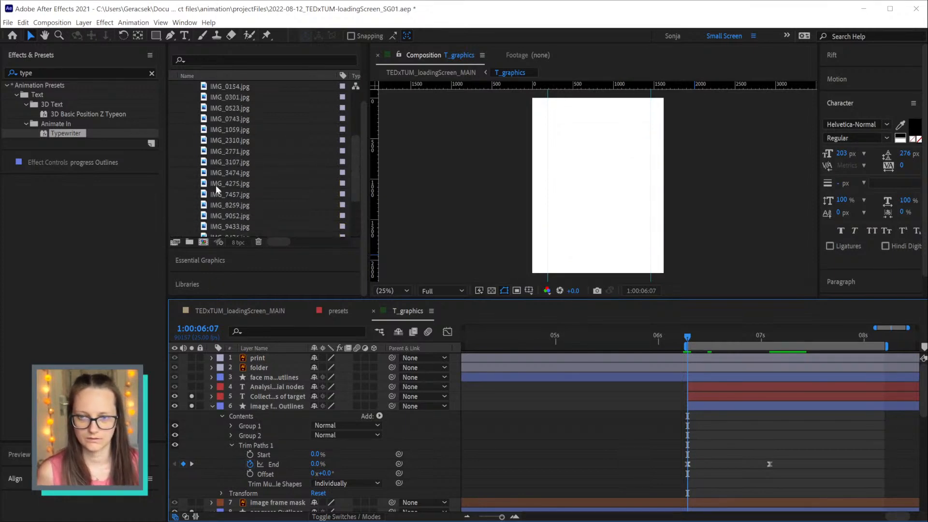
{"action": "scroll", "coordinate": [182, 211], "scroll_direction": "down", "scroll_amount": 5}
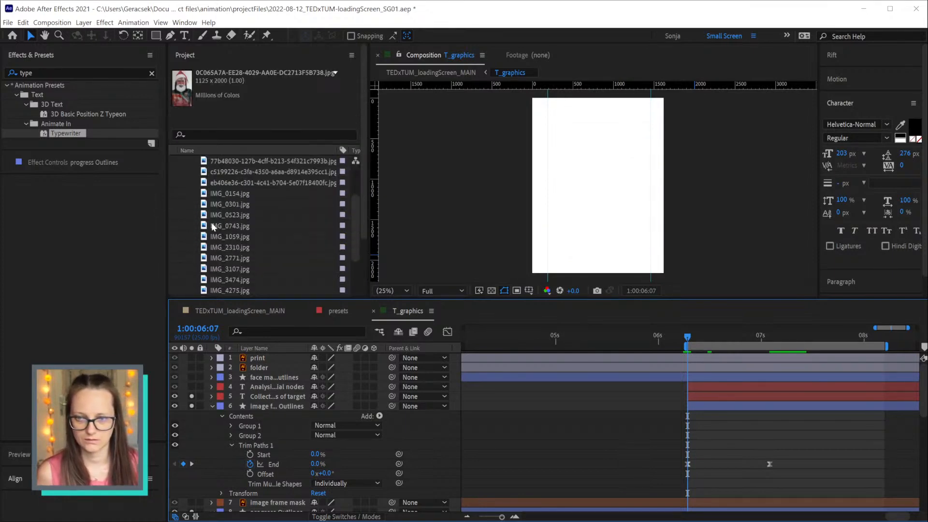
{"action": "left_click", "coordinate": [183, 233]}
{"action": "left_click", "coordinate": [183, 233]}
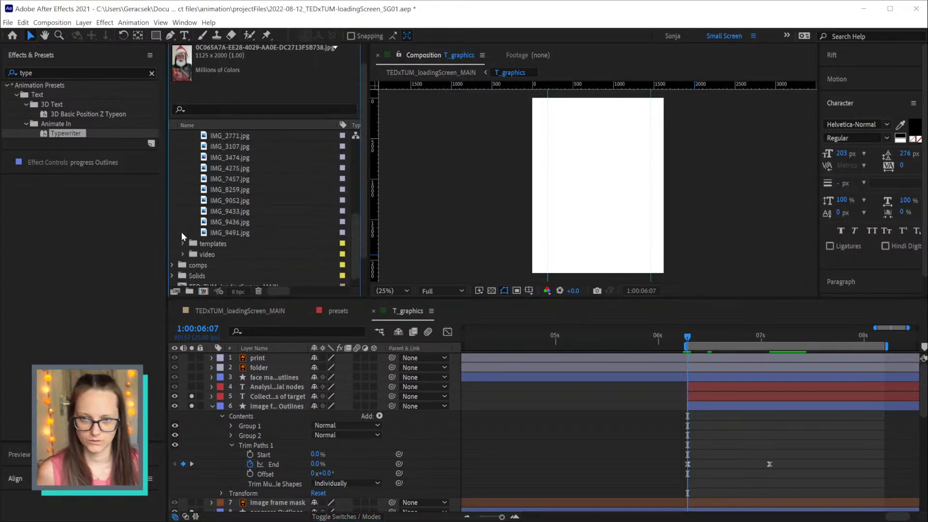
{"action": "left_click", "coordinate": [173, 205]}
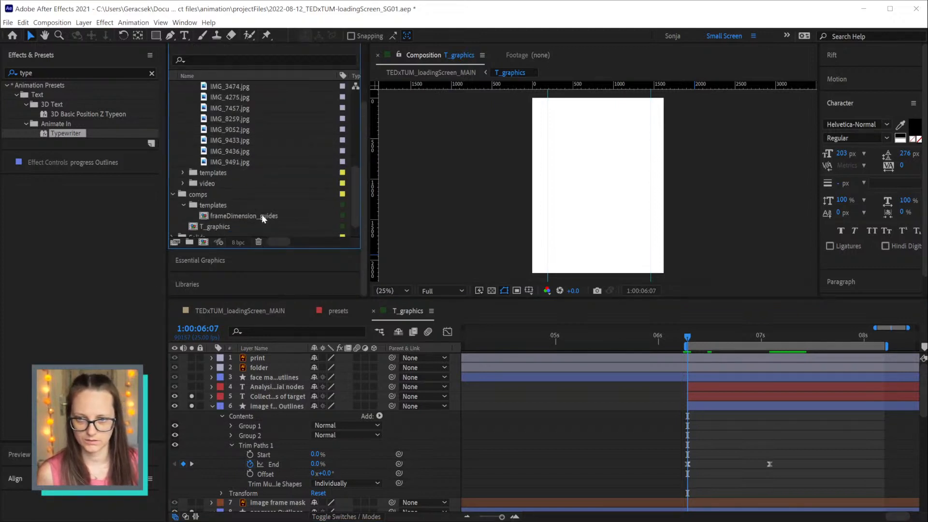
Start a new composition in the comps folder, name it T_photos and set its width to 1255 px
{"action": "left_click", "coordinate": [205, 193]}
{"action": "left_click", "coordinate": [203, 242]}
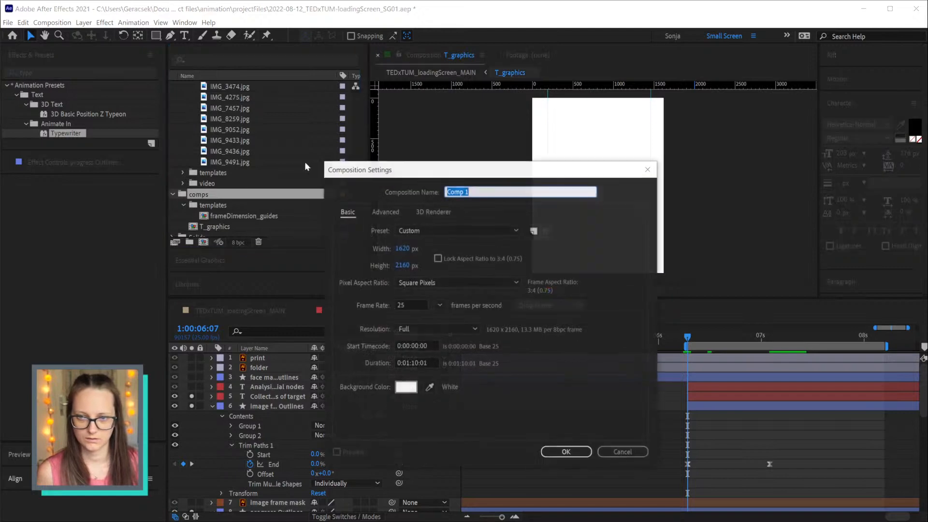
{"action": "type", "text": "T_photos"}
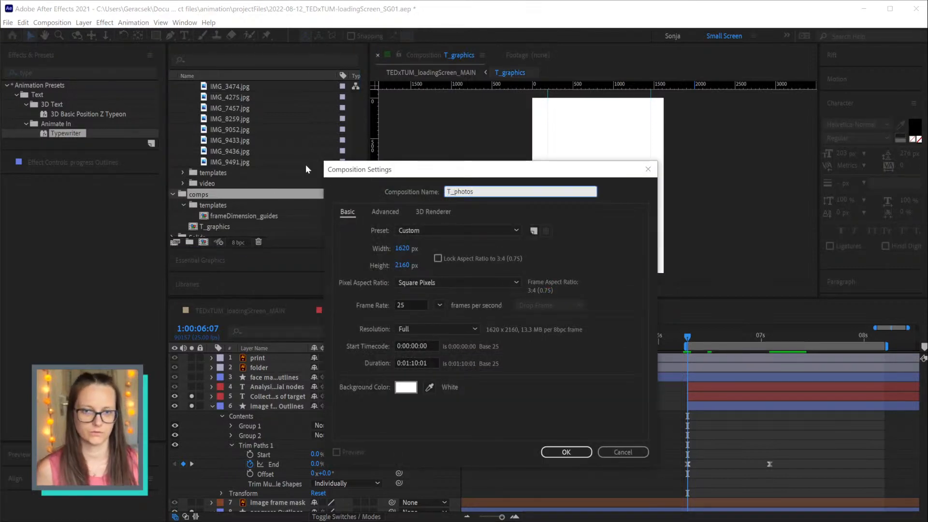
{"action": "left_click", "coordinate": [402, 248]}
{"action": "type", "text": "1255"}
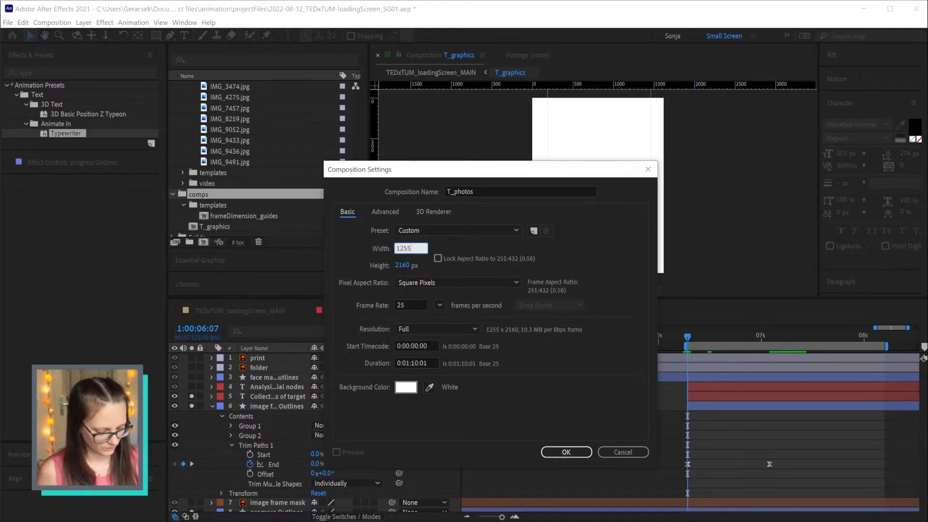
Set the T_photos composition's height to 1247 px and start timecode to 0:59:00:00, and create it
{"action": "key", "text": "Tab"}
{"action": "type", "text": "1247"}
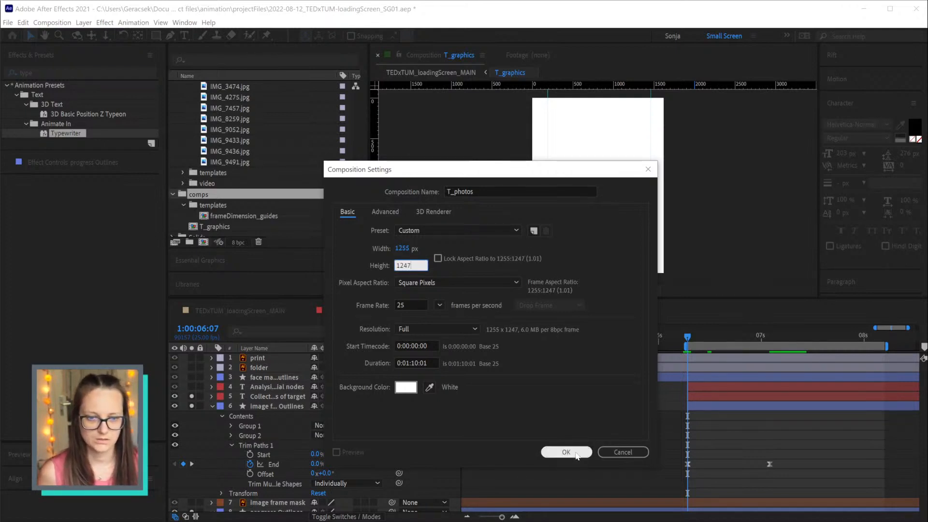
{"action": "left_click", "coordinate": [409, 344]}
{"action": "type", "text": "59"}
{"action": "left_click", "coordinate": [576, 450]}
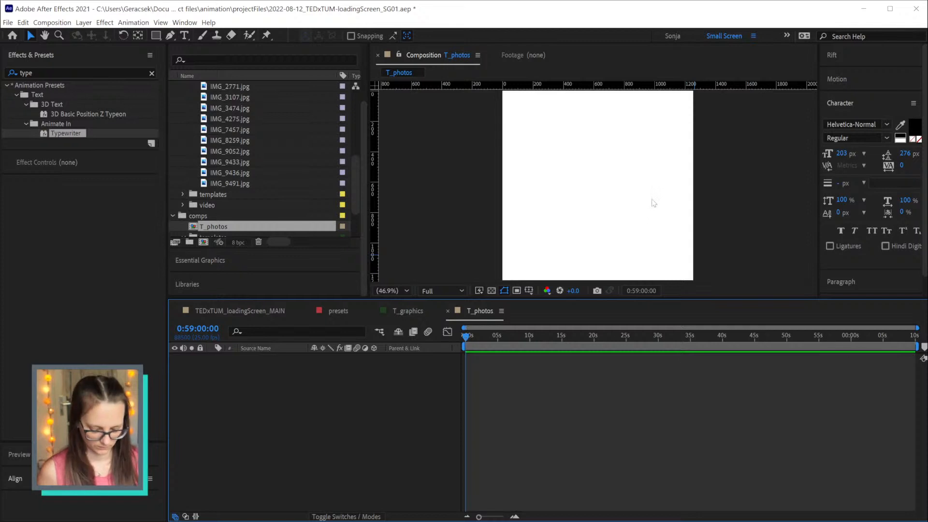
Add all the images from the stills folder to the T_photos composition as layers
{"action": "scroll", "coordinate": [688, 235], "scroll_direction": "down", "scroll_amount": 2}
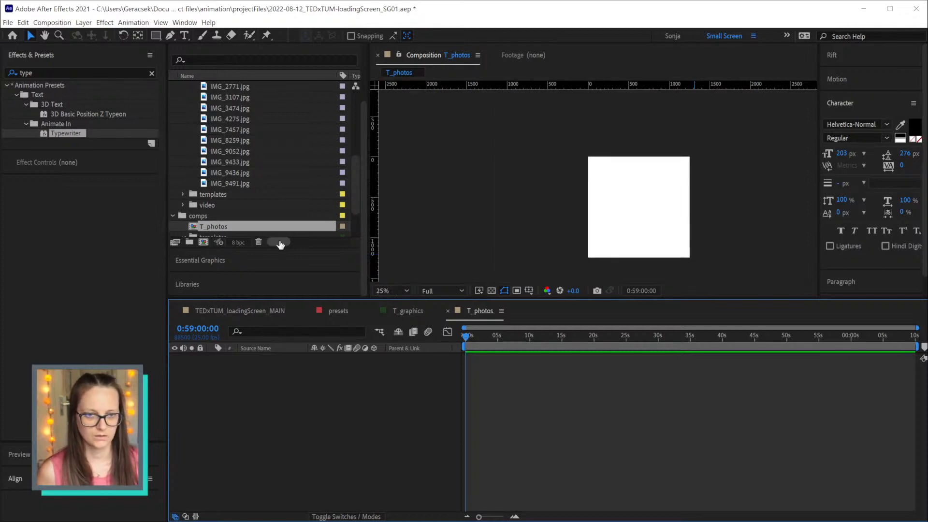
{"action": "left_click", "coordinate": [243, 185]}
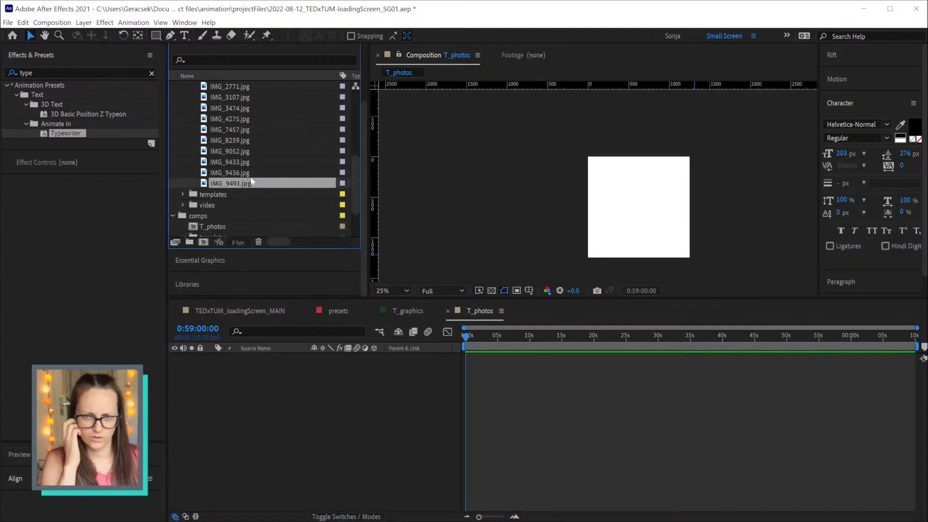
{"action": "scroll", "coordinate": [251, 181], "scroll_direction": "up", "scroll_amount": 5}
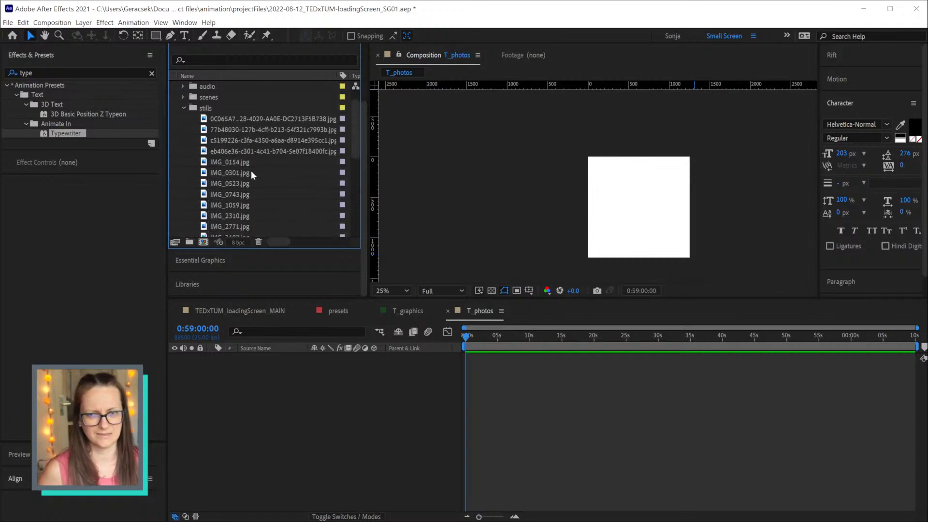
{"action": "left_click", "coordinate": [234, 120], "text": "shift"}
{"action": "left_click_drag", "start_coordinate": [271, 128], "coordinate": [664, 434]}
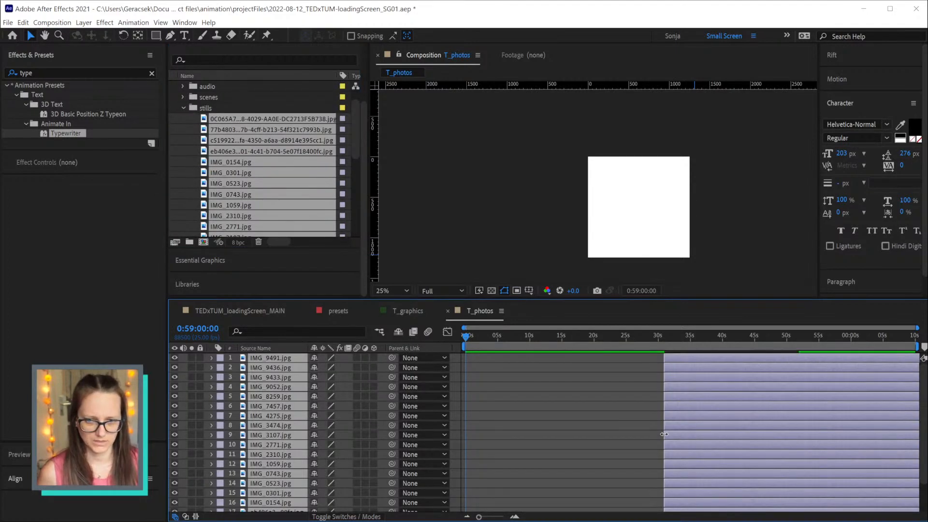
Add a composition marker commented "Bb" at 1:00:00:00 and start the work area there
{"action": "left_click", "coordinate": [850, 338]}
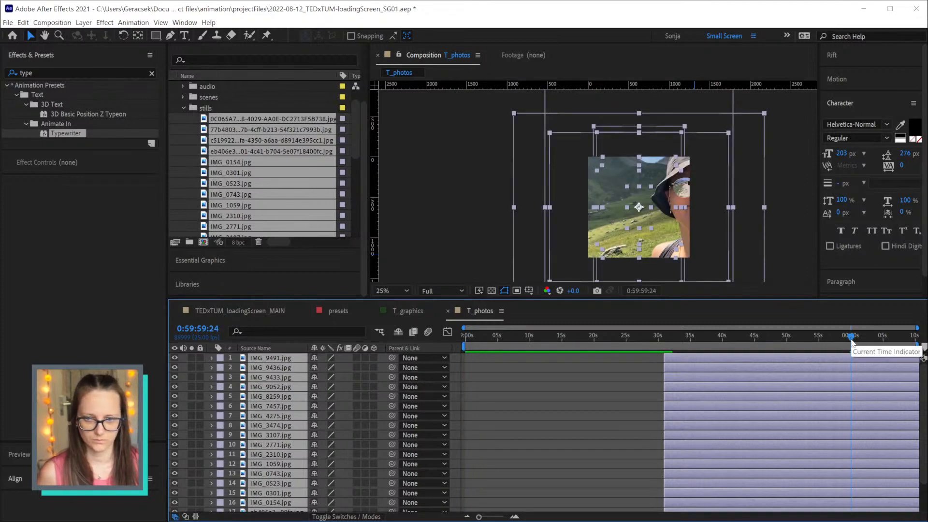
{"action": "left_click", "coordinate": [851, 340]}
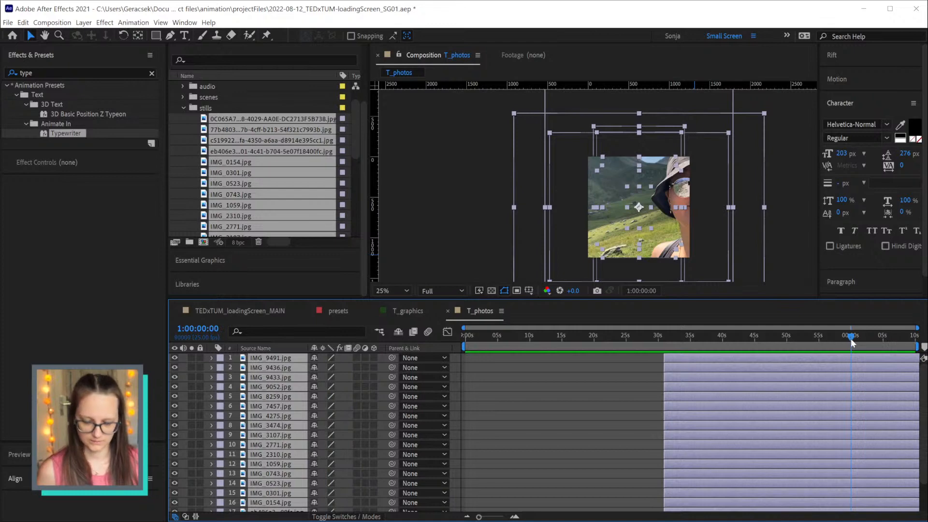
{"action": "left_click", "coordinate": [529, 459]}
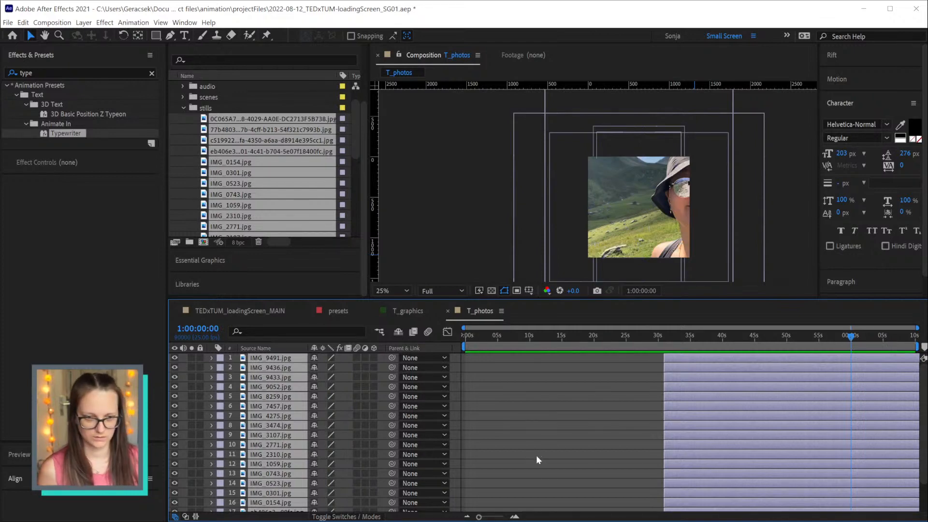
{"action": "key", "text": "alt+KP_Multiply"}
{"action": "type", "text": "Bb"}
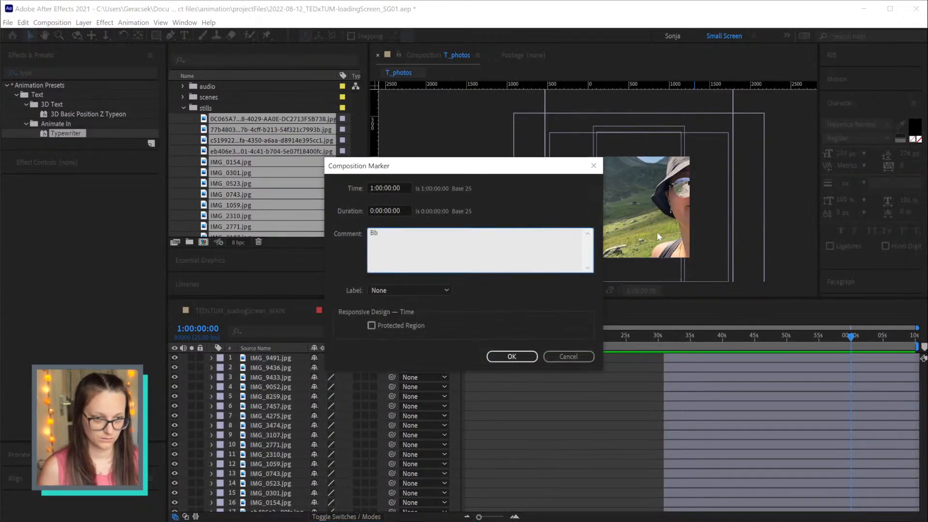
{"action": "key", "text": "Return"}
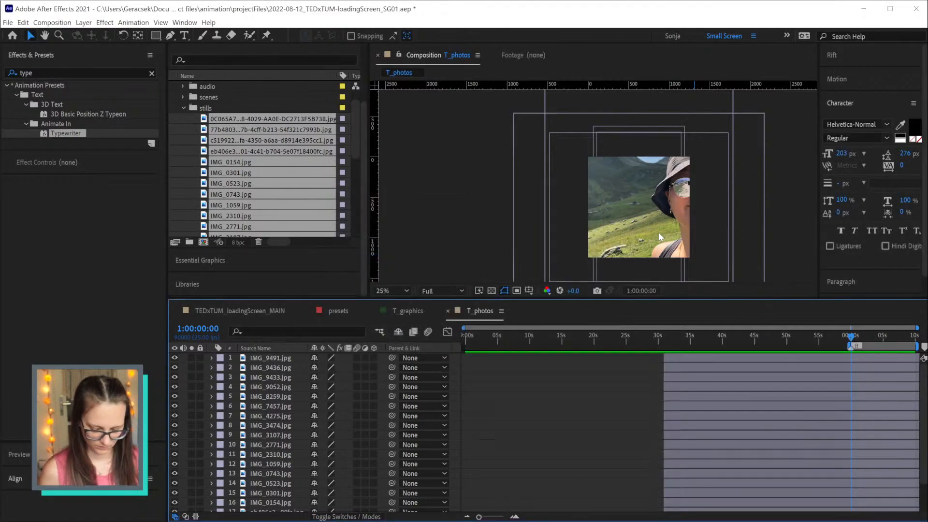
Move all image layers so that they start at 1:00:00:00
{"action": "key", "text": "ctrl+a"}
{"action": "key", "text": "bracketleft"}
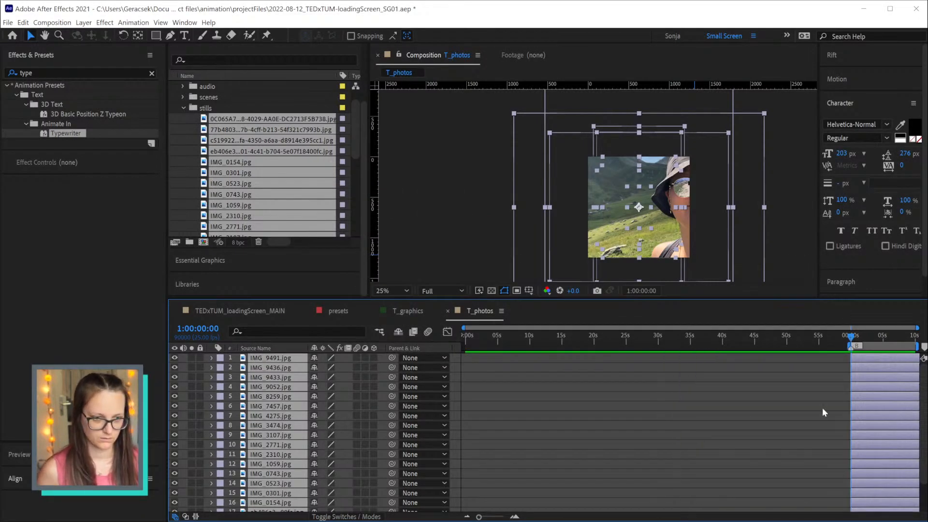
{"action": "scroll", "coordinate": [821, 408], "scroll_direction": "up", "scroll_amount": 2, "text": "alt"}
{"action": "scroll", "coordinate": [853, 411], "scroll_direction": "up", "scroll_amount": 1, "text": "alt"}
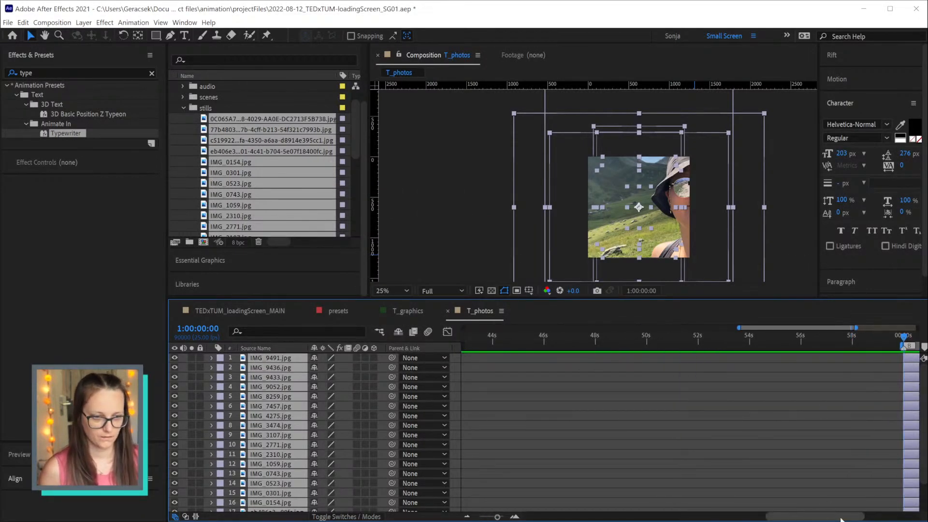
{"action": "left_click_drag", "start_coordinate": [841, 518], "coordinate": [926, 517]}
{"action": "left_click", "coordinate": [642, 372]}
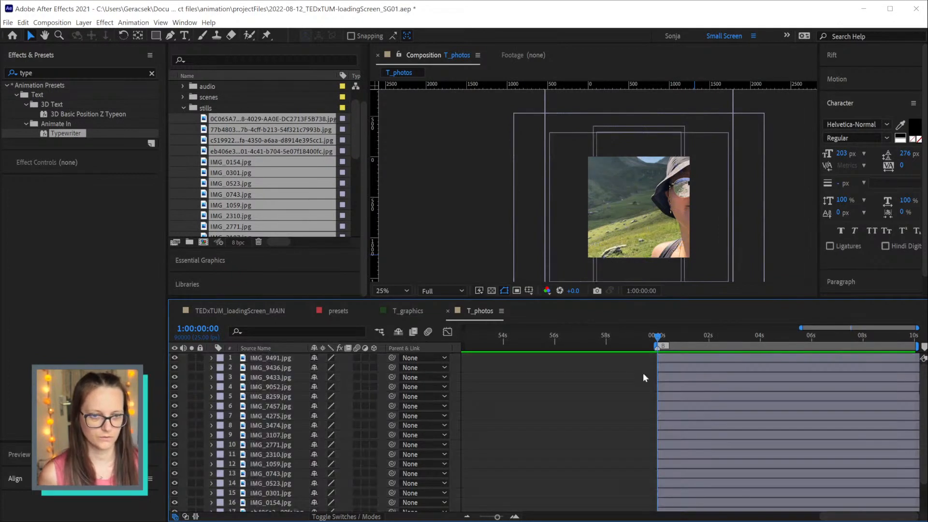
Reposition the IMG_9491.jpg photo so the face is centred in the frame, and check it on its own
{"action": "left_click", "coordinate": [656, 211]}
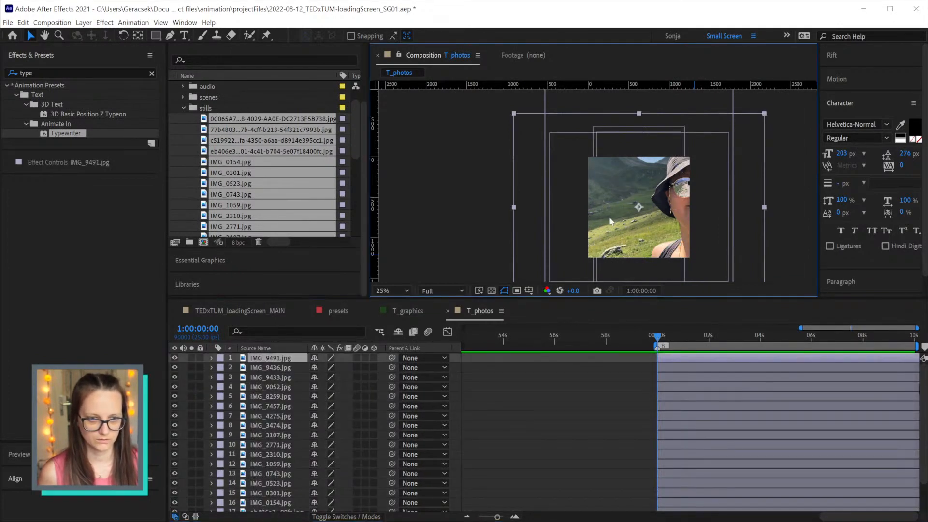
{"action": "left_click_drag", "start_coordinate": [649, 223], "coordinate": [607, 243]}
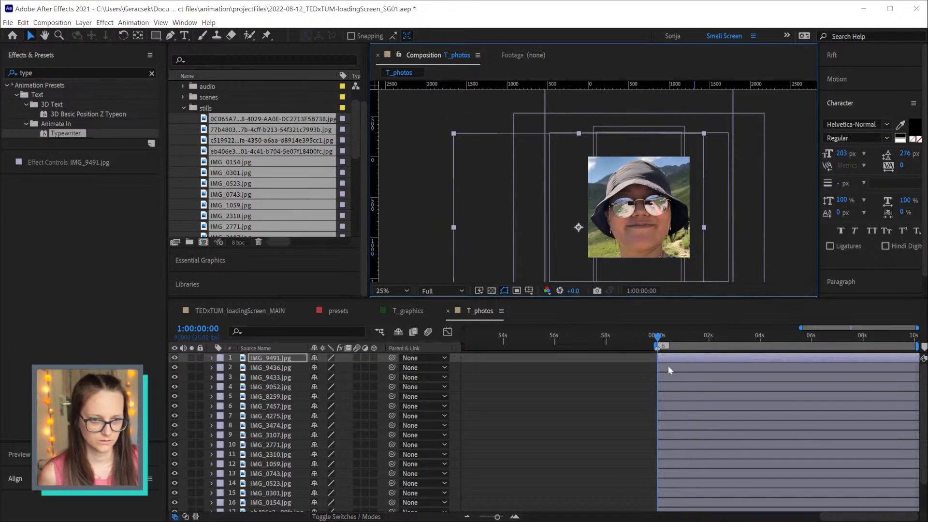
{"action": "left_click", "coordinate": [192, 357]}
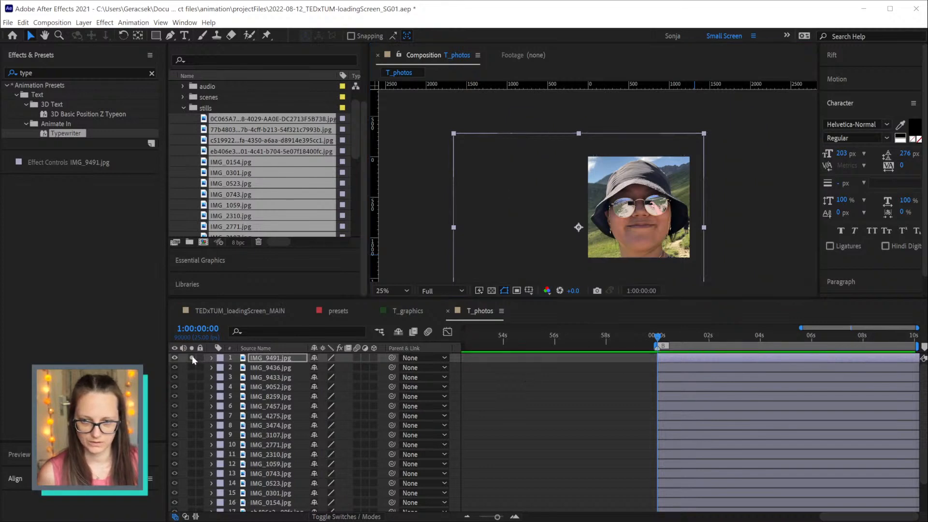
{"action": "left_click", "coordinate": [192, 358]}
Trim the end of the IMG_9491.jpg layer at 1:00:00:05
{"action": "scroll", "coordinate": [666, 362], "scroll_direction": "up", "scroll_amount": 2}
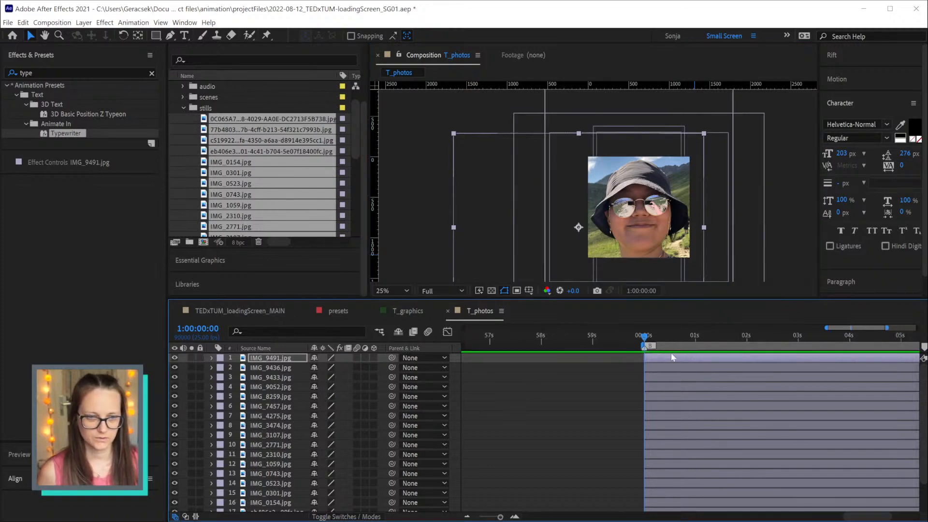
{"action": "scroll", "coordinate": [672, 357], "scroll_direction": "up", "scroll_amount": 2}
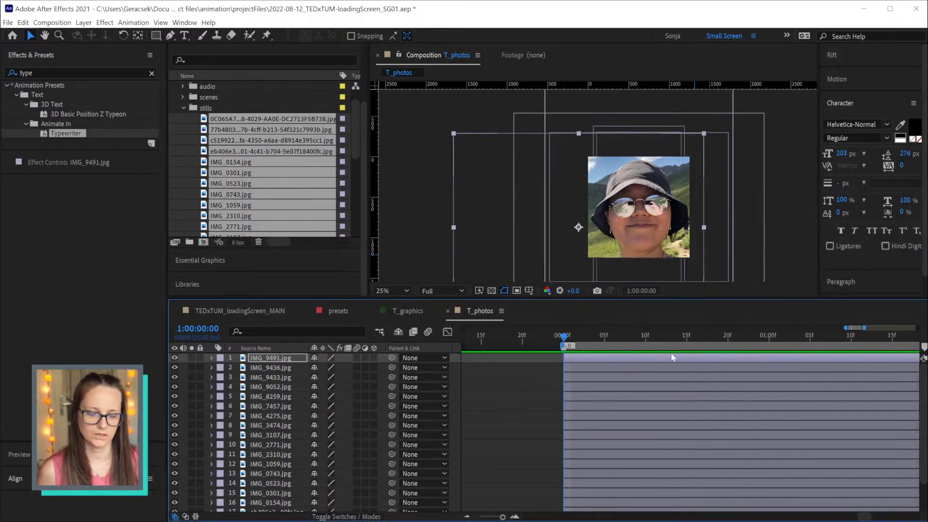
{"action": "key", "text": "shift+Page_Down"}
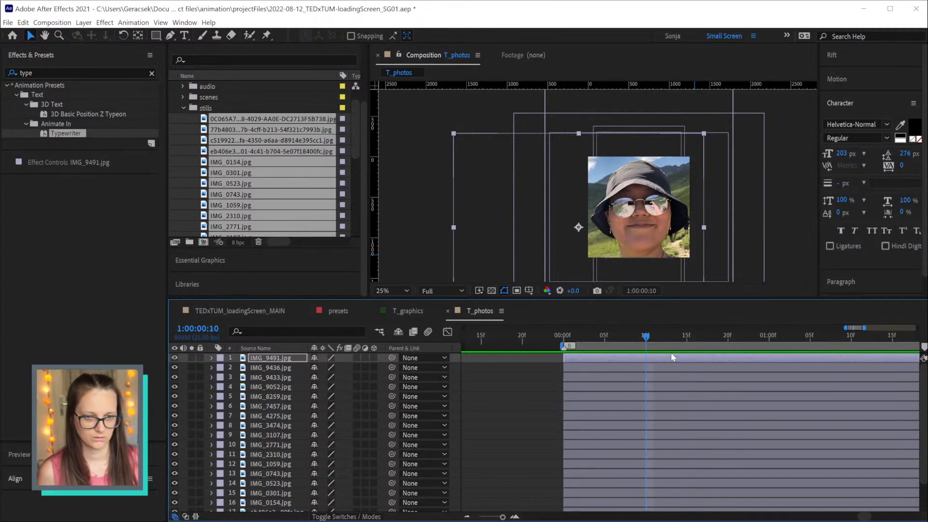
{"action": "key", "text": "shift+Page_Up"}
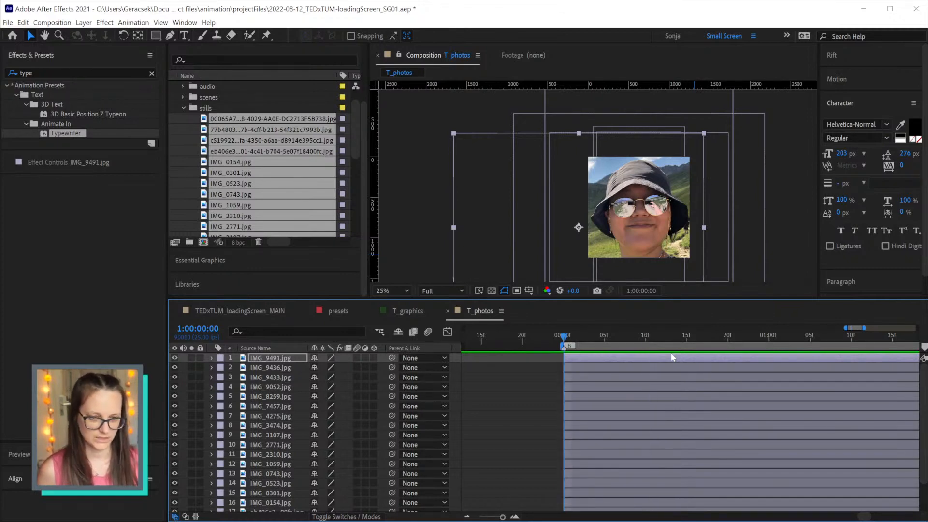
{"action": "key", "text": "Page_Down"}
{"action": "key", "text": "Page_Down"}
{"action": "key", "text": "Page_Down"}
{"action": "key", "text": "Page_Down"}
{"action": "key", "text": "Page_Down"}
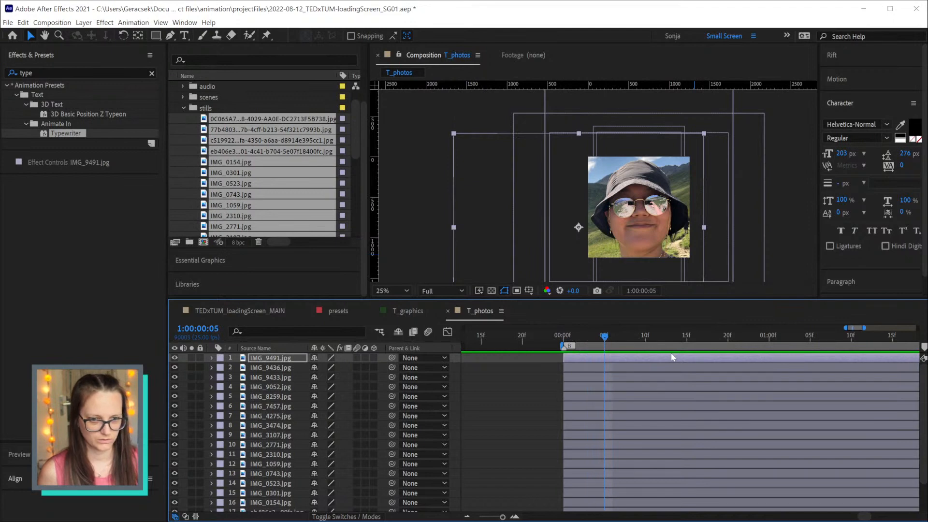
{"action": "key", "text": "alt+bracketright"}
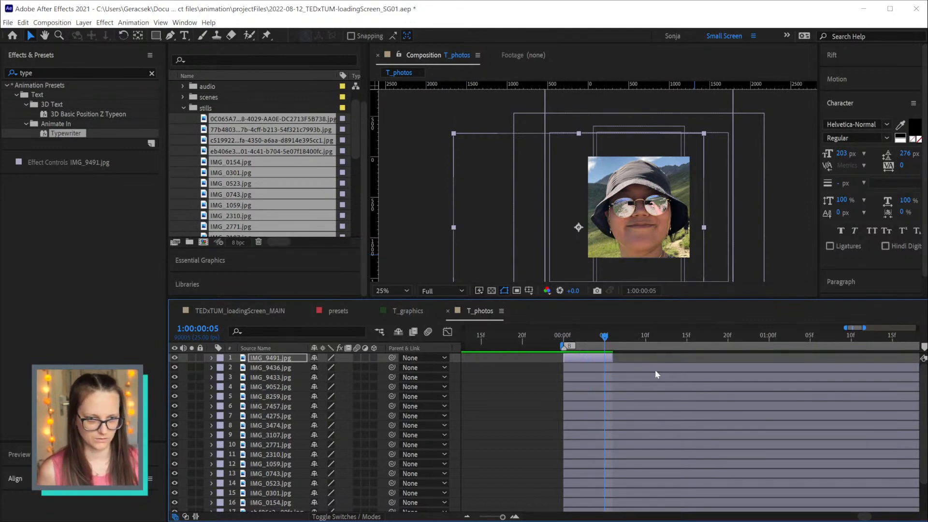
Trim the start of IMG_9436.jpg to 1:00:00:05, and fit its face in the frame at 56% scale
{"action": "left_click", "coordinate": [614, 369]}
{"action": "key", "text": "alt+bracketleft"}
{"action": "left_click_drag", "start_coordinate": [662, 210], "coordinate": [661, 226]}
{"action": "key", "text": "s"}
{"action": "left_click_drag", "start_coordinate": [342, 376], "coordinate": [321, 377]}
{"action": "left_click_drag", "start_coordinate": [626, 234], "coordinate": [625, 242]}
{"action": "left_click_drag", "start_coordinate": [341, 377], "coordinate": [337, 377]}
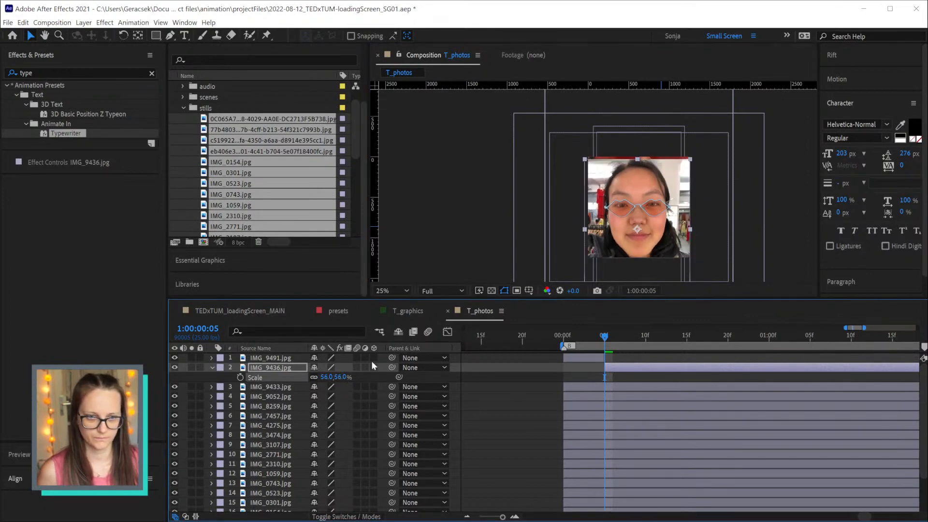
{"action": "left_click_drag", "start_coordinate": [646, 219], "coordinate": [649, 216]}
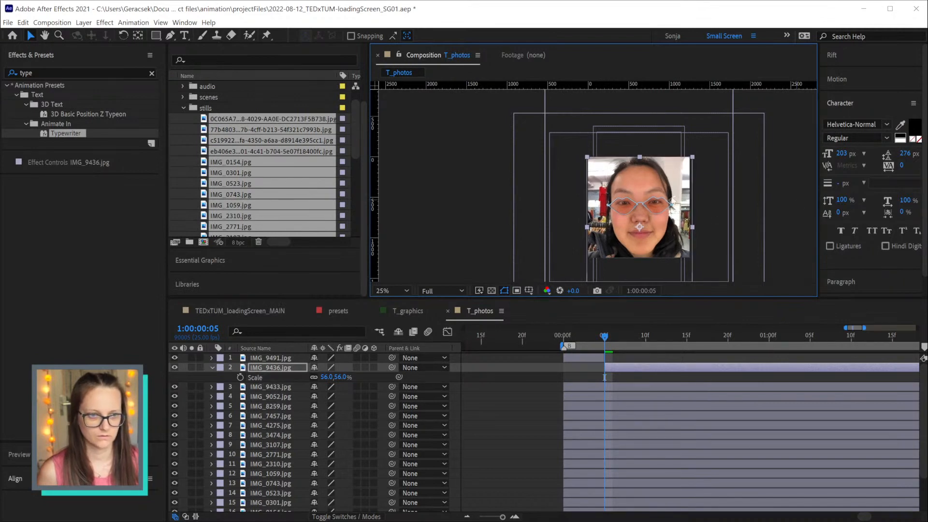
{"action": "left_click_drag", "start_coordinate": [637, 163], "coordinate": [640, 162]}
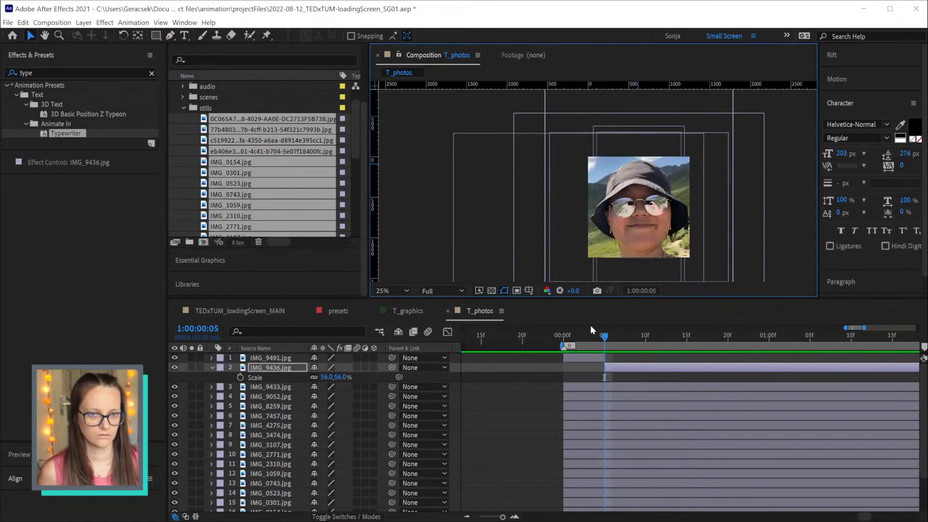
Trim the end of the IMG_9436.jpg layer at 1:00:00:10
{"action": "left_click", "coordinate": [205, 326]}
{"action": "type", "text": "10"}
{"action": "key", "text": "Return"}
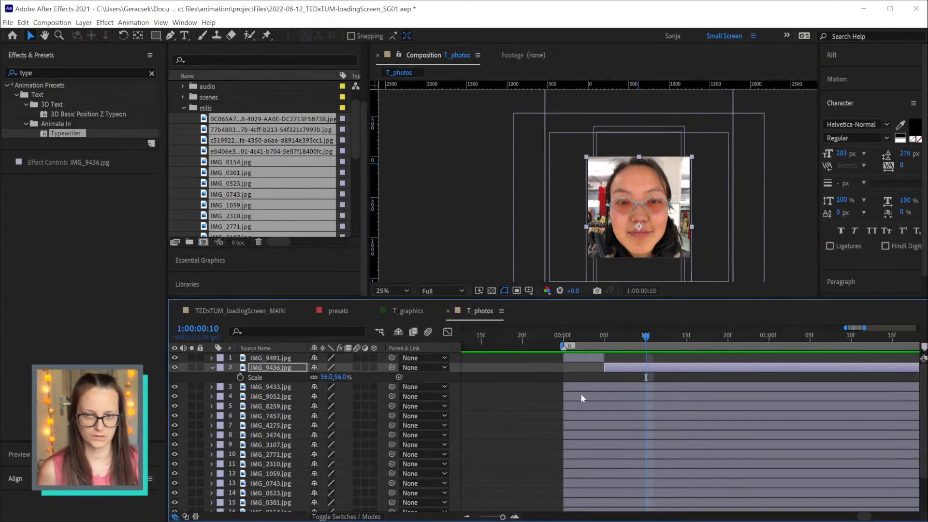
{"action": "key", "text": "alt+]"}
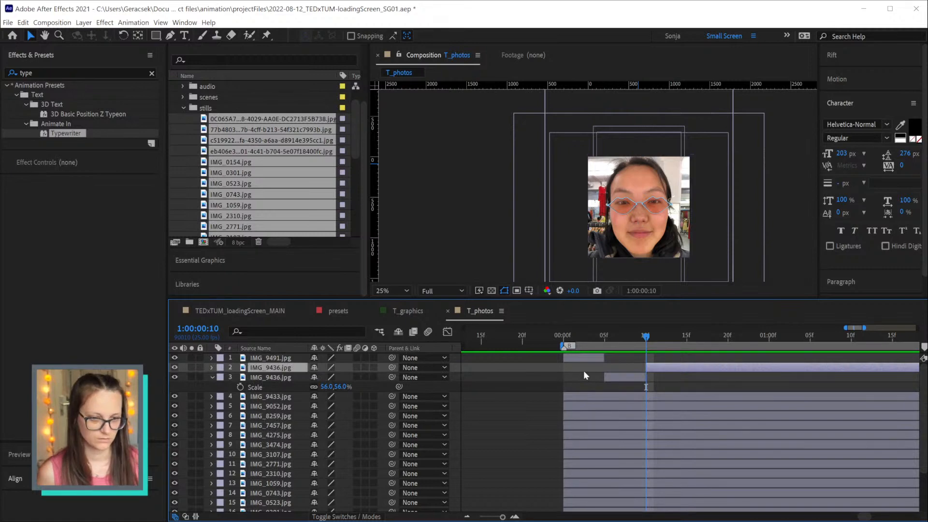
{"action": "key", "text": "F2"}
Trim the start of IMG_9433.jpg to 1:00:00:10 and shift the photo down, comparing its face placement with the preceding photo
{"action": "left_click", "coordinate": [648, 385]}
{"action": "key", "text": "alt+["}
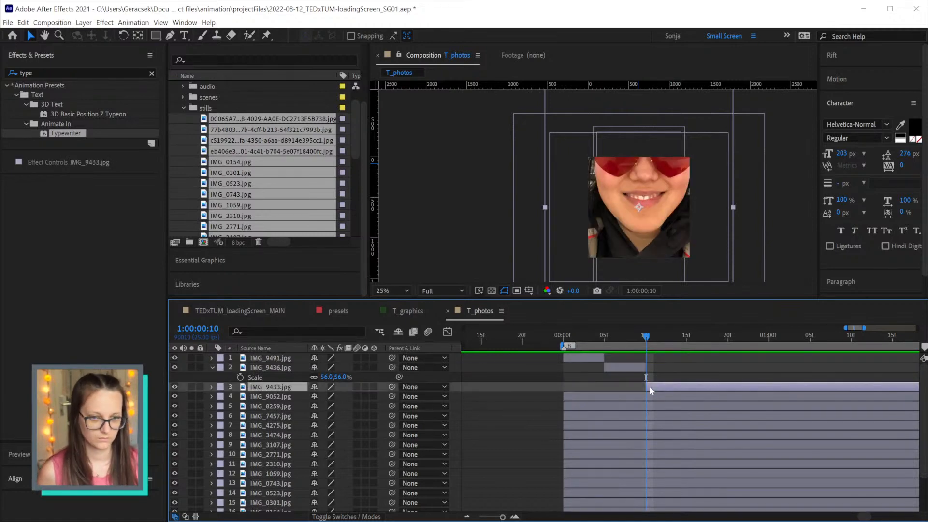
{"action": "left_click_drag", "start_coordinate": [660, 216], "coordinate": [656, 251]}
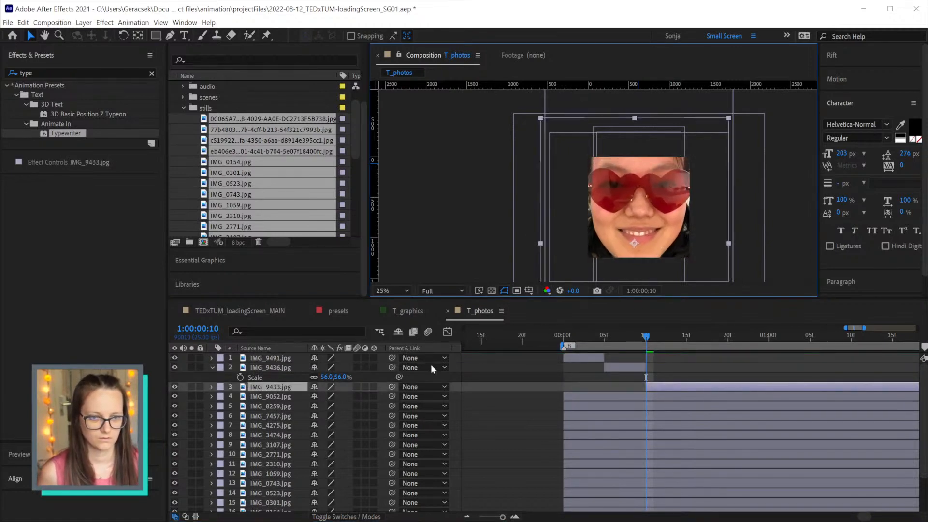
{"action": "key", "text": "Page_Up"}
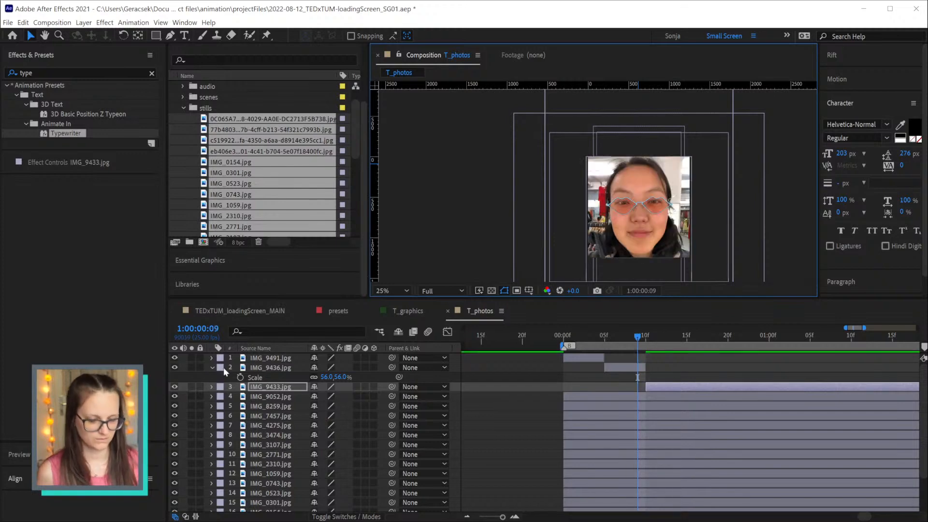
{"action": "key", "text": "Page_Down"}
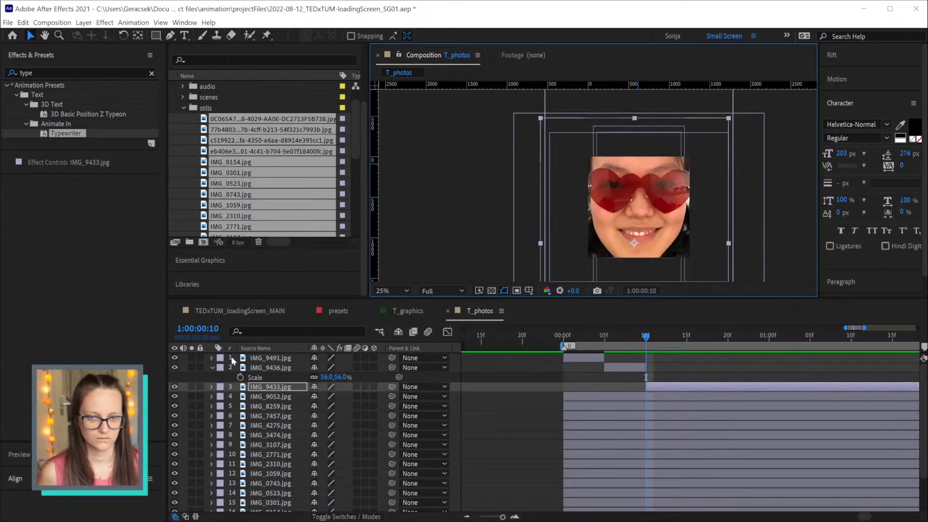
Scale IMG_9433.jpg to 56% and reposition it so the photo fills the frame with the face centred
{"action": "key", "text": "s"}
{"action": "left_click", "coordinate": [328, 396]}
{"action": "type", "text": "56"}
{"action": "key", "text": "Return"}
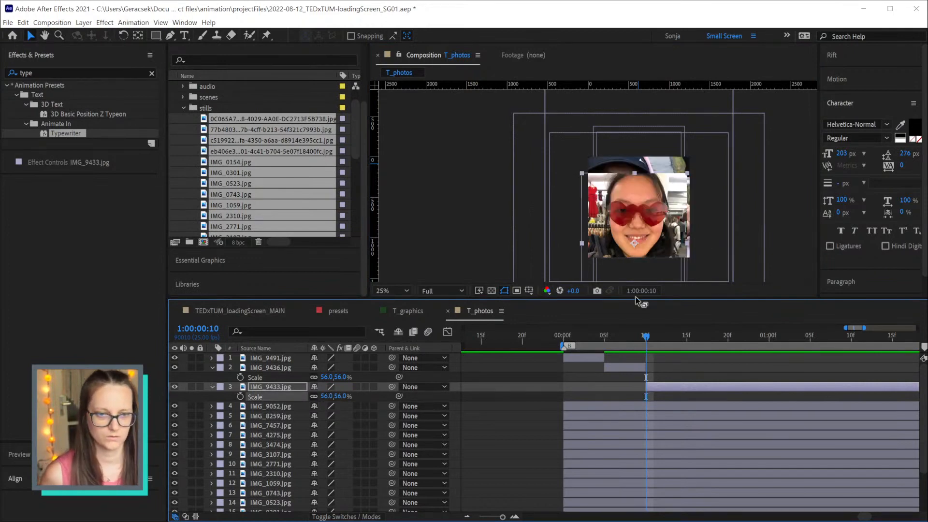
{"action": "left_click", "coordinate": [657, 214]}
{"action": "left_click_drag", "start_coordinate": [657, 214], "coordinate": [664, 214]}
{"action": "left_click_drag", "start_coordinate": [640, 161], "coordinate": [638, 161]}
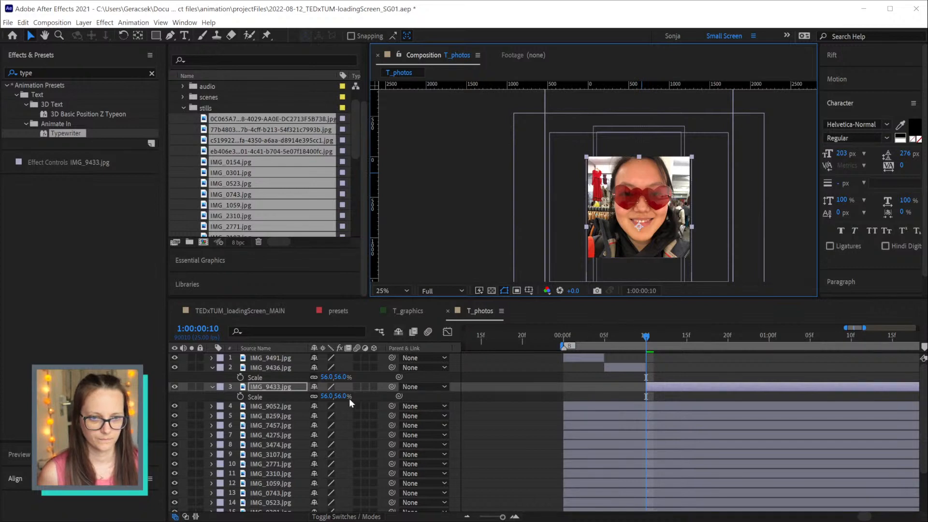
Move the anchor point of IMG_9433.jpg to its top centre and scale the photo to 66%, comparing its face with the preceding photo
{"action": "left_click", "coordinate": [838, 79]}
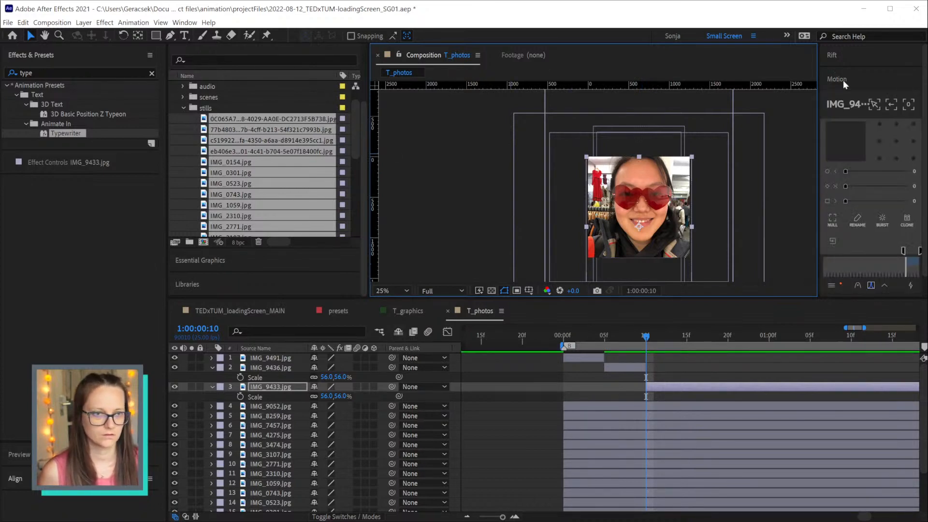
{"action": "left_click", "coordinate": [895, 124]}
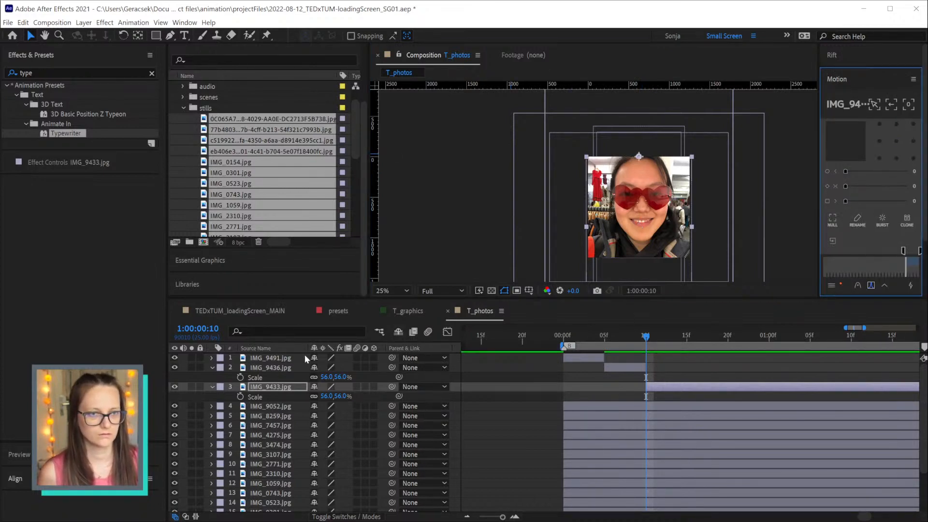
{"action": "left_click_drag", "start_coordinate": [339, 395], "coordinate": [344, 395]}
{"action": "key", "text": "Page_Up"}
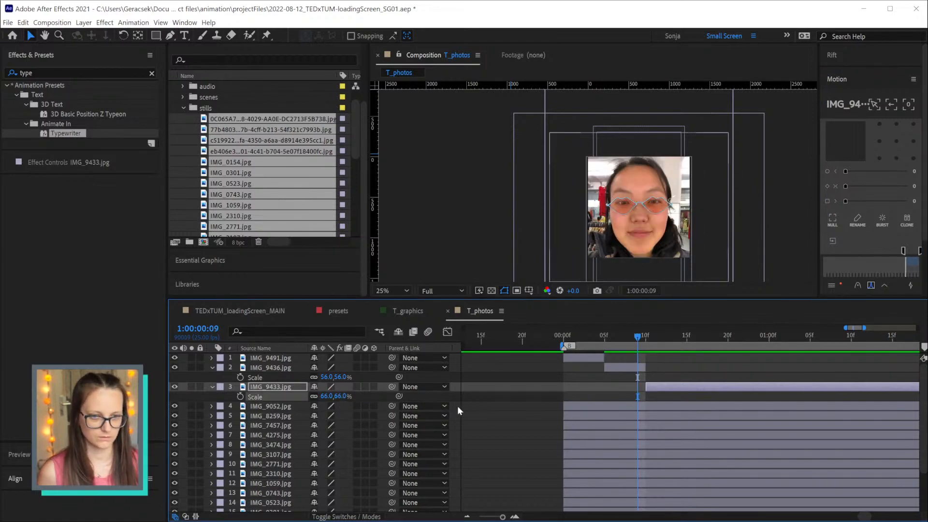
{"action": "key", "text": "Page_Down"}
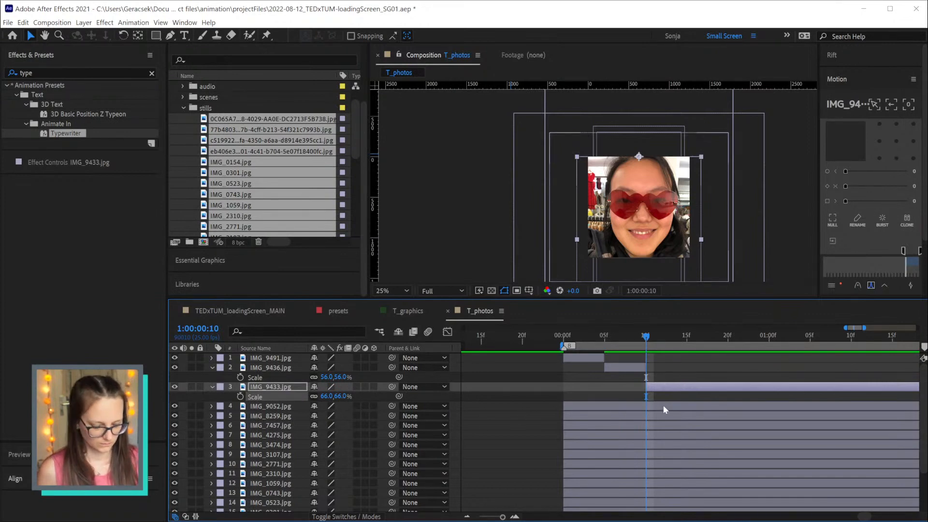
{"action": "key", "text": "shift+Page_Down"}
{"action": "key", "text": "shift+Page_Up"}
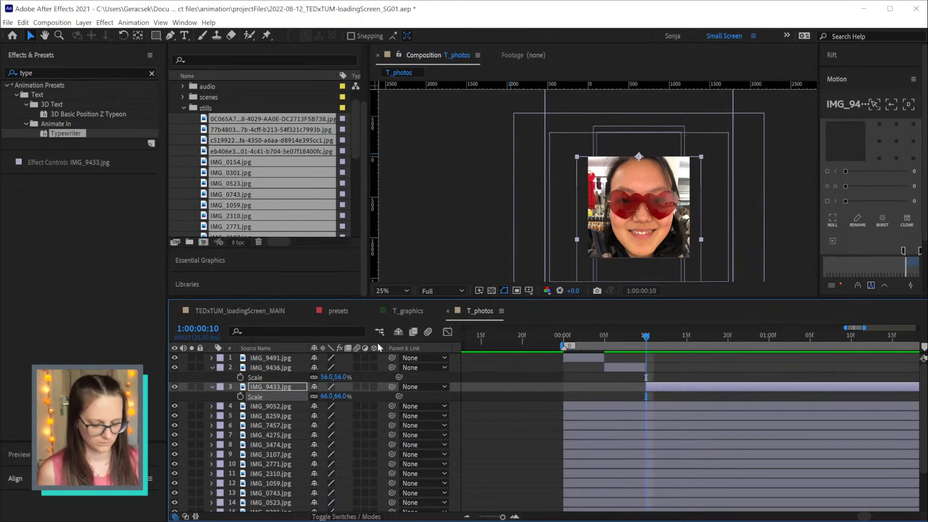
Split the IMG_9433.jpg layer at 1:00:00:15 and delete the part after that time
{"action": "left_click", "coordinate": [197, 328]}
{"action": "type", "text": "+5"}
{"action": "key", "text": "Return"}
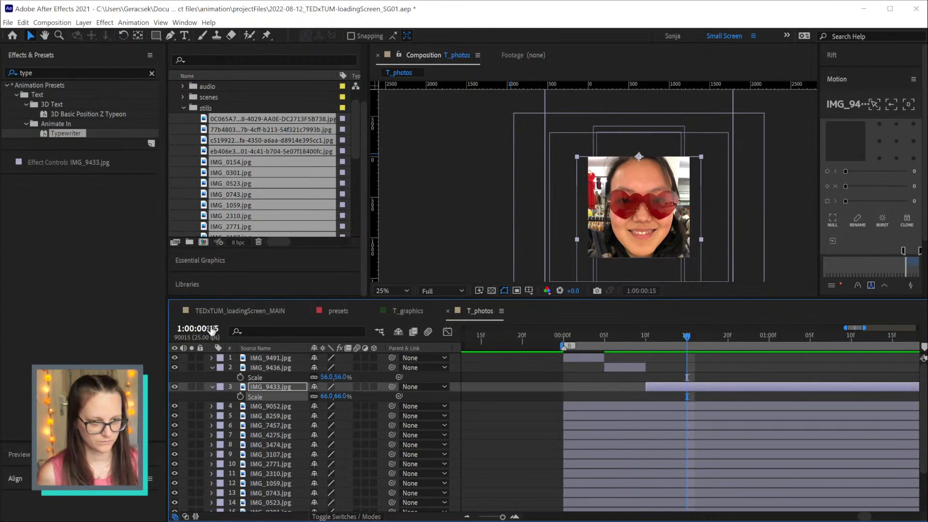
{"action": "key", "text": "ctrl+shift+d"}
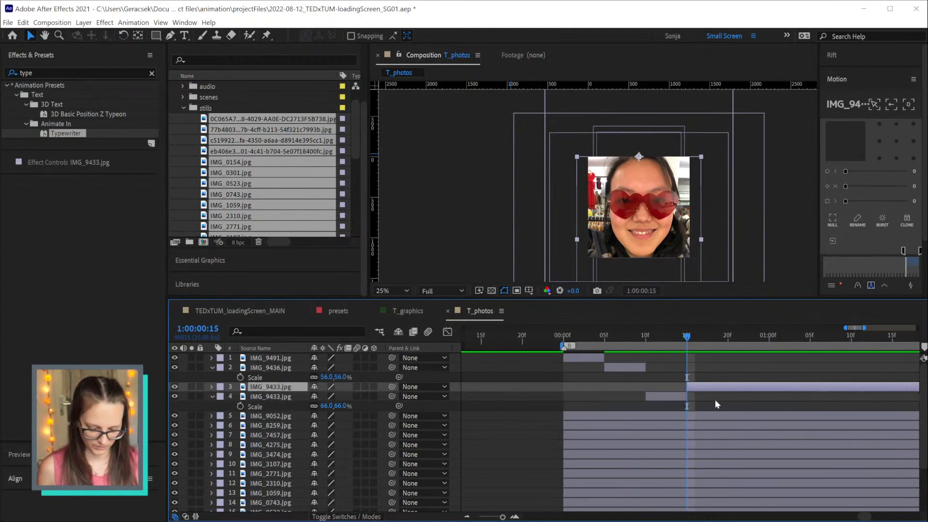
{"action": "key", "text": "Delete"}
Trim the start of IMG_9052.jpg to 1:00:00:15 and shift the photo to align its face with the preceding one
{"action": "left_click", "coordinate": [702, 404]}
{"action": "key", "text": "alt+bracketleft"}
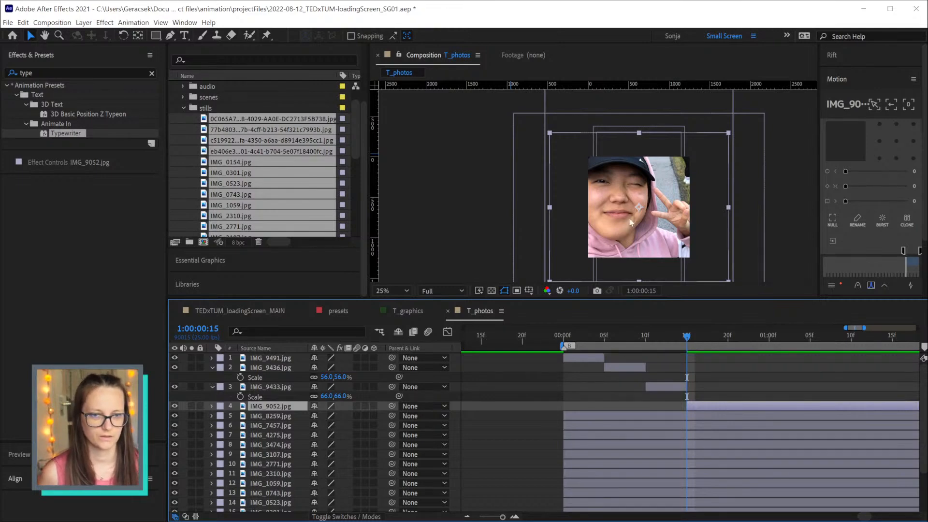
{"action": "left_click_drag", "start_coordinate": [629, 211], "coordinate": [648, 222]}
{"action": "left_click_drag", "start_coordinate": [651, 223], "coordinate": [652, 228]}
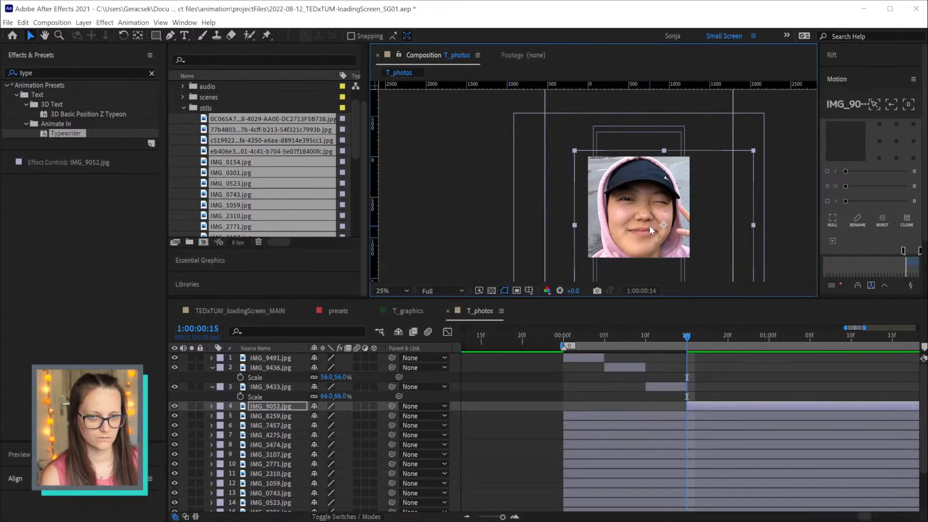
{"action": "key", "text": "Page_Up"}
{"action": "key", "text": "Page_Down"}
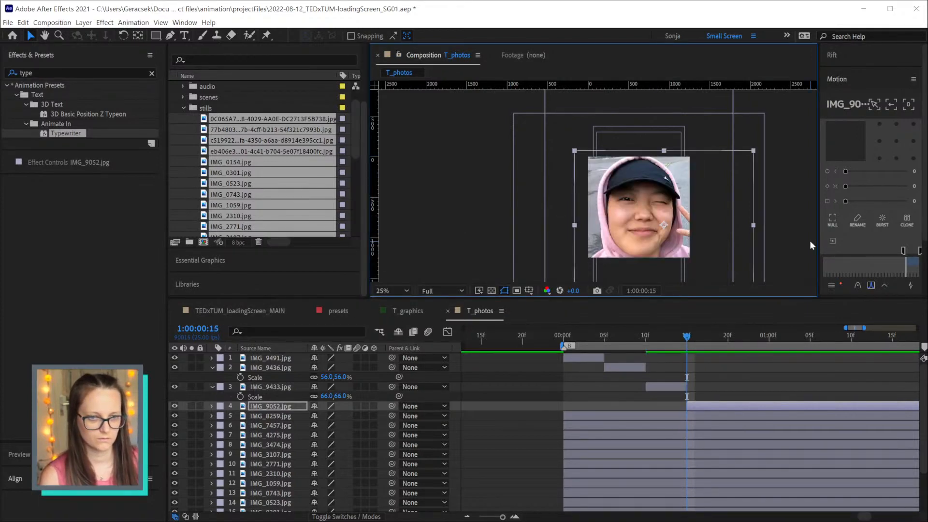
{"action": "key", "text": "Page_Up"}
{"action": "key", "text": "Page_Down"}
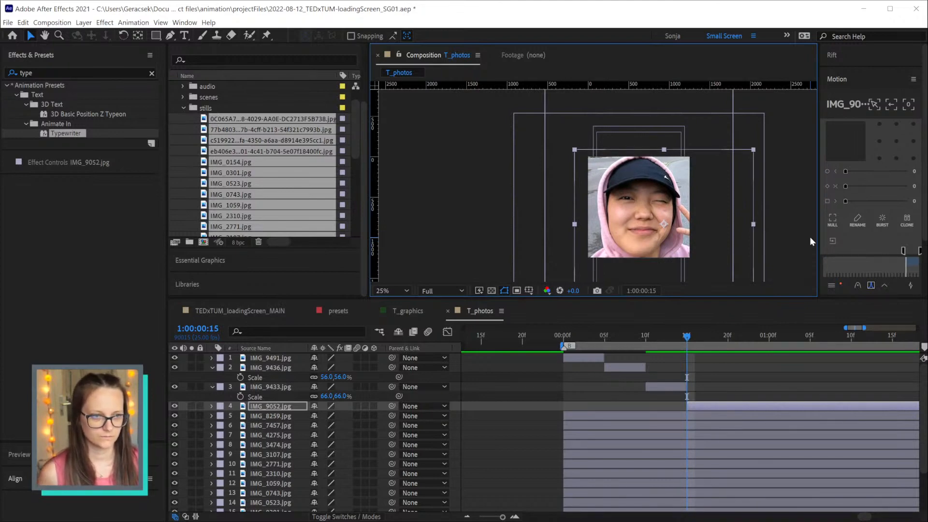
Split the IMG_9052.jpg layer at 1:00:00:20 and delete the remainder after the split
{"action": "left_click", "coordinate": [212, 329]}
{"action": "type", "text": "+5"}
{"action": "key", "text": "Return"}
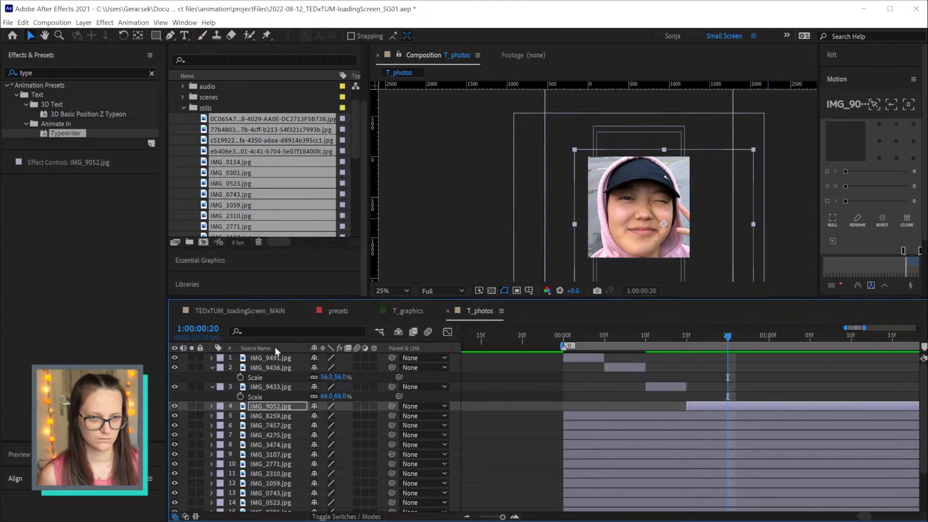
{"action": "key", "text": "ctrl+shift+d"}
{"action": "key", "text": "Delete"}
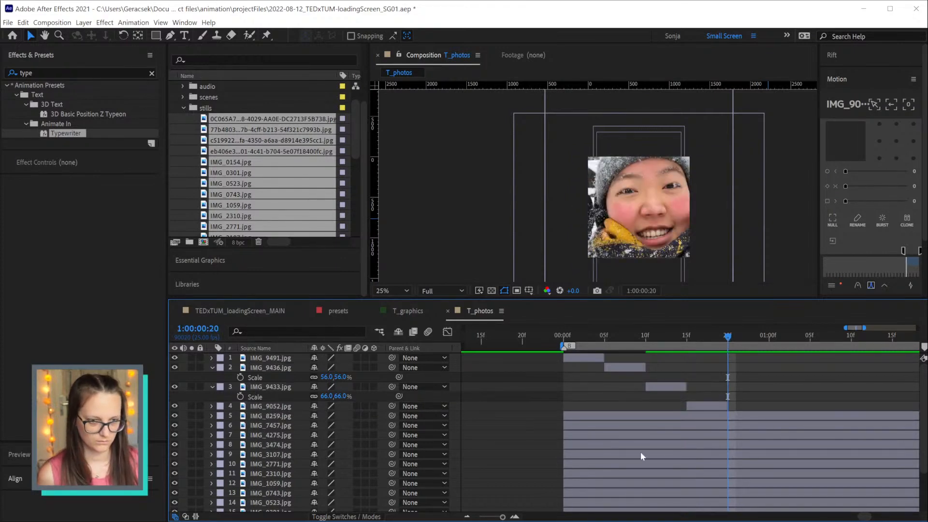
Trim the start of IMG_8259.jpg to 1:00:00:20 and shift the photo so its face is centred in the frame
{"action": "left_click", "coordinate": [694, 415]}
{"action": "key", "text": "alt+bracketleft"}
{"action": "left_click", "coordinate": [668, 209]}
{"action": "left_click_drag", "start_coordinate": [668, 209], "coordinate": [664, 218]}
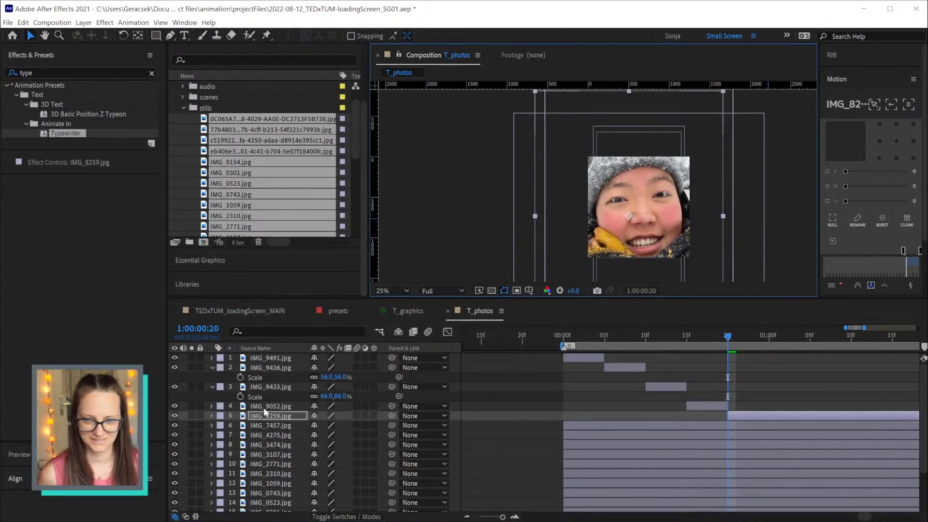
Rotate IMG_8259.jpg by 6° to straighten the face, and align its height with the preceding photo
{"action": "key", "text": "s"}
{"action": "left_click_drag", "start_coordinate": [333, 426], "coordinate": [331, 424]}
{"action": "key", "text": "r"}
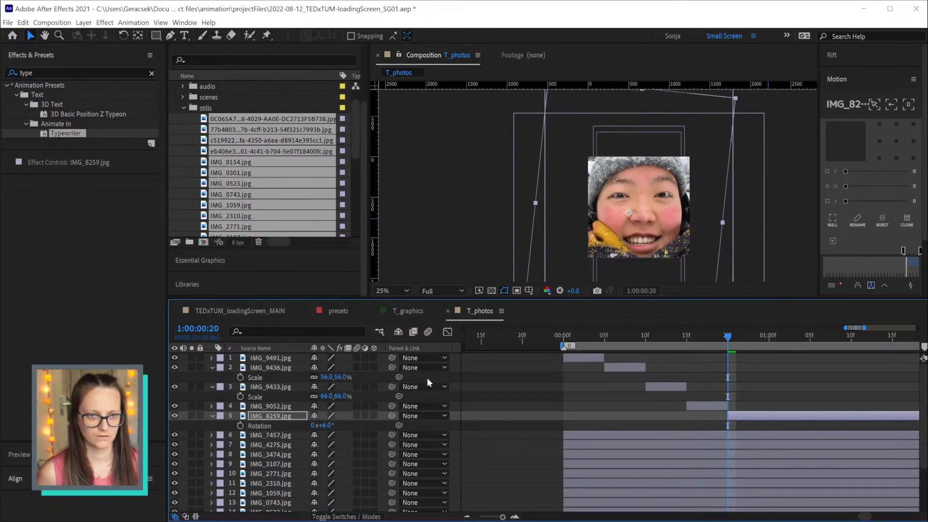
{"action": "key", "text": "Page_Up"}
{"action": "key", "text": "Page_Down"}
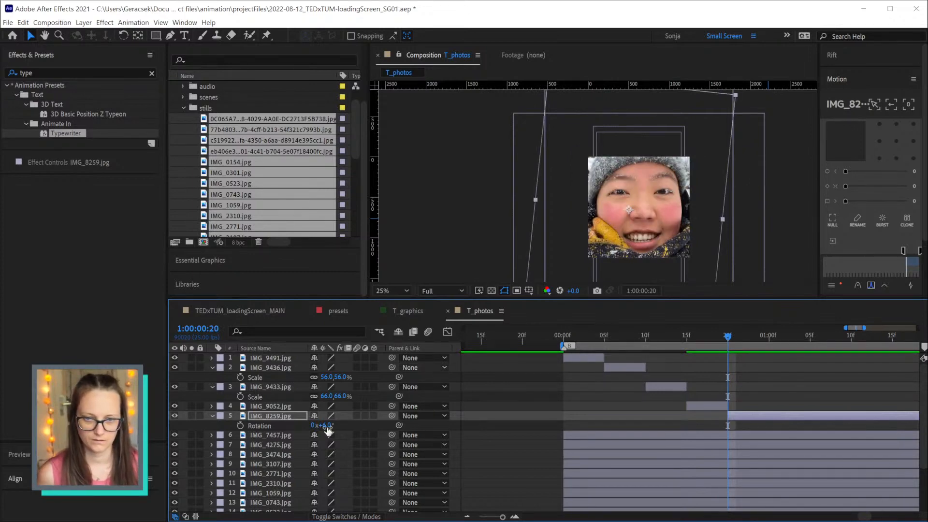
Split the IMG_8259.jpg layer at 1:00:01:00 and delete the remaining part
{"action": "left_click", "coordinate": [198, 329]}
{"action": "type", "text": "+"}
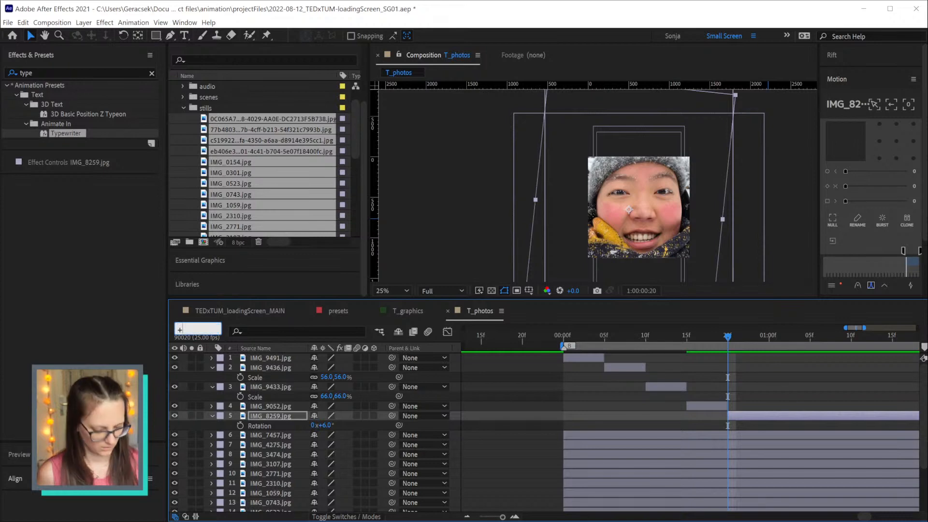
{"action": "type", "text": "5"}
{"action": "key", "text": "Return"}
{"action": "key", "text": "ctrl+shift+s"}
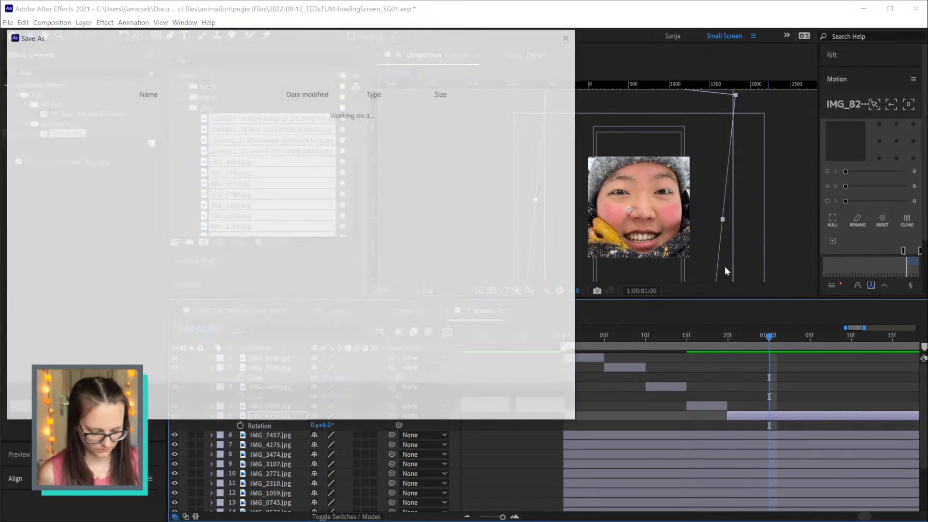
{"action": "key", "text": "Escape"}
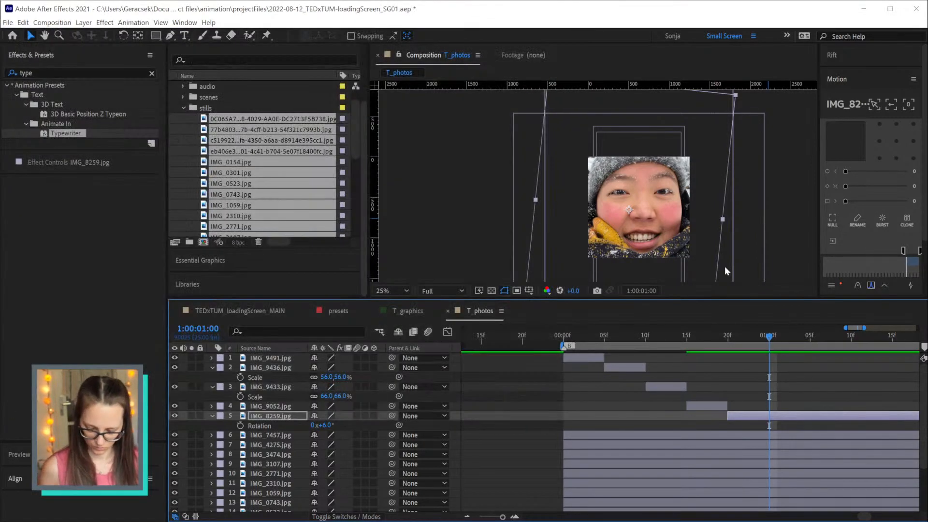
{"action": "key", "text": "ctrl+shift+d"}
{"action": "key", "text": "Delete"}
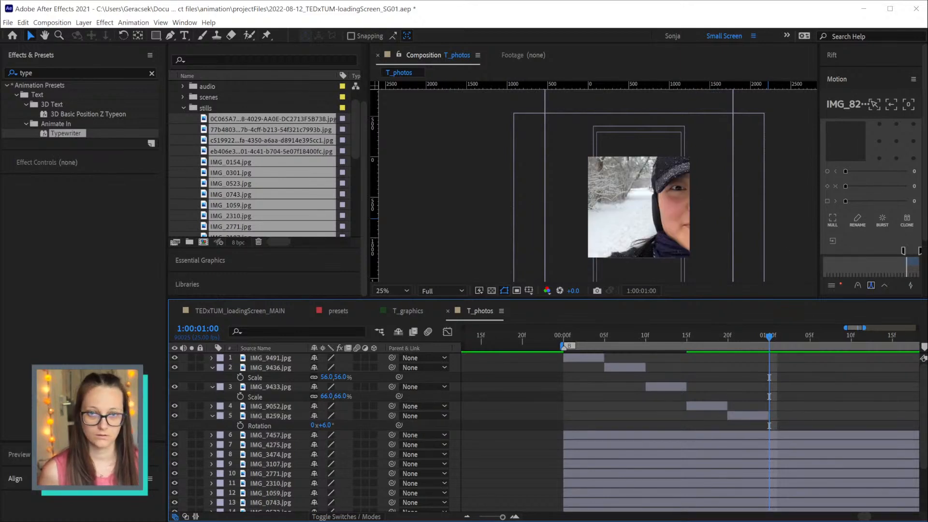
Try IMG_7457.jpg from 1:00:01:00 with its face shifted into the frame, and remove the layer from the composition
{"action": "left_click", "coordinate": [846, 433]}
{"action": "key", "text": "alt+bracketleft"}
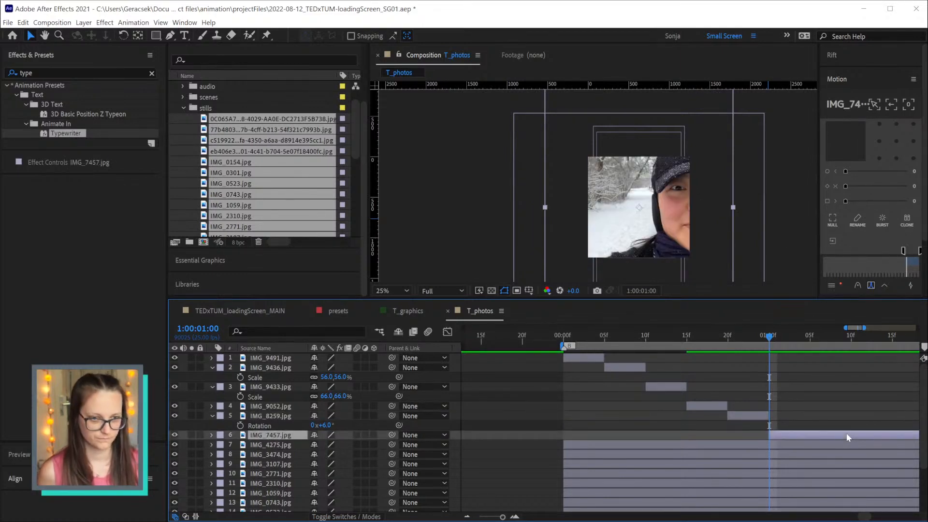
{"action": "left_click_drag", "start_coordinate": [698, 246], "coordinate": [607, 253]}
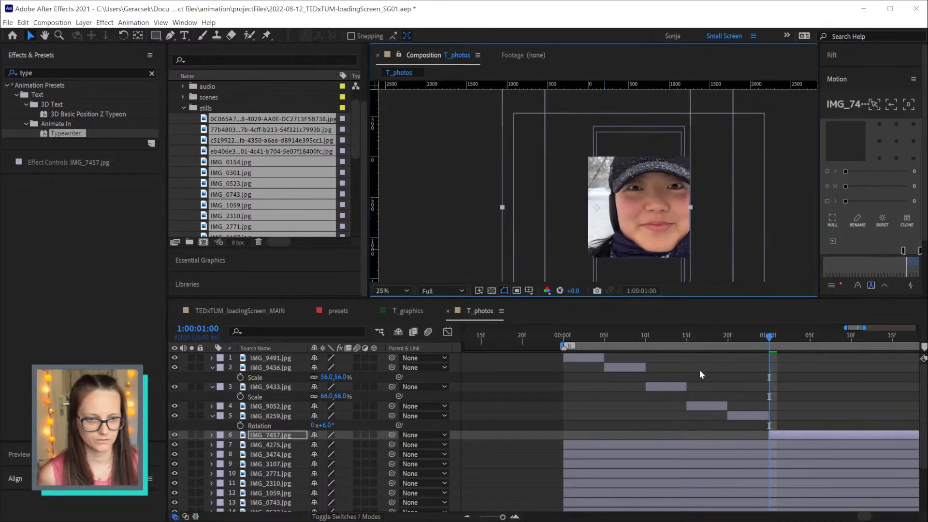
{"action": "key", "text": "Delete"}
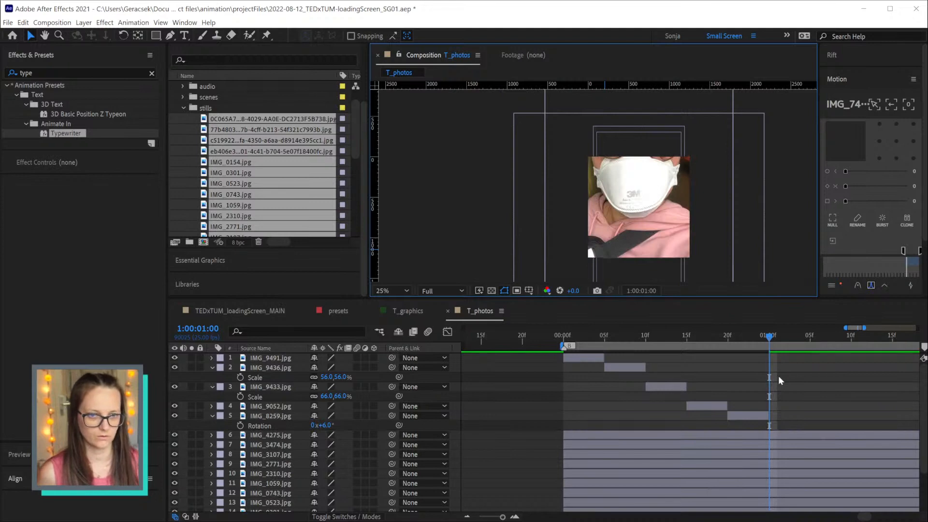
Trim the IMG_4275.jpg layer to run from 1:00:01:00 to 1:00:01:05
{"action": "left_click", "coordinate": [786, 437]}
{"action": "key", "text": "alt+bracketleft"}
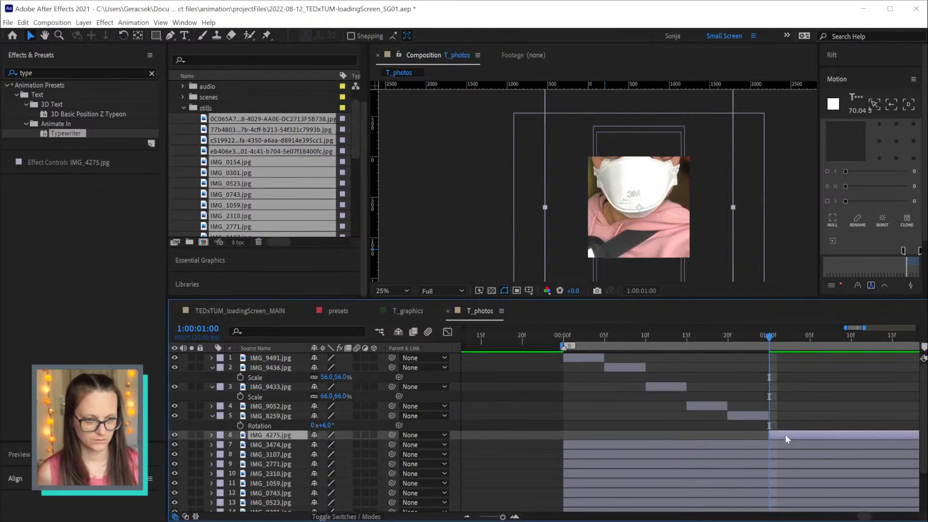
{"action": "key", "text": "alt+shift+j"}
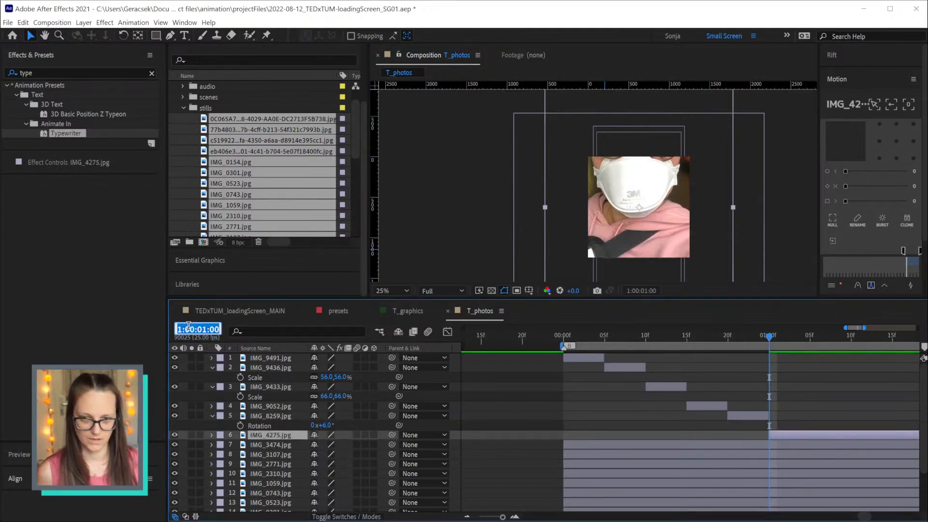
{"action": "type", "text": "+5"}
{"action": "key", "text": "Return"}
{"action": "key", "text": "ctrl+shift+d"}
{"action": "key", "text": "Delete"}
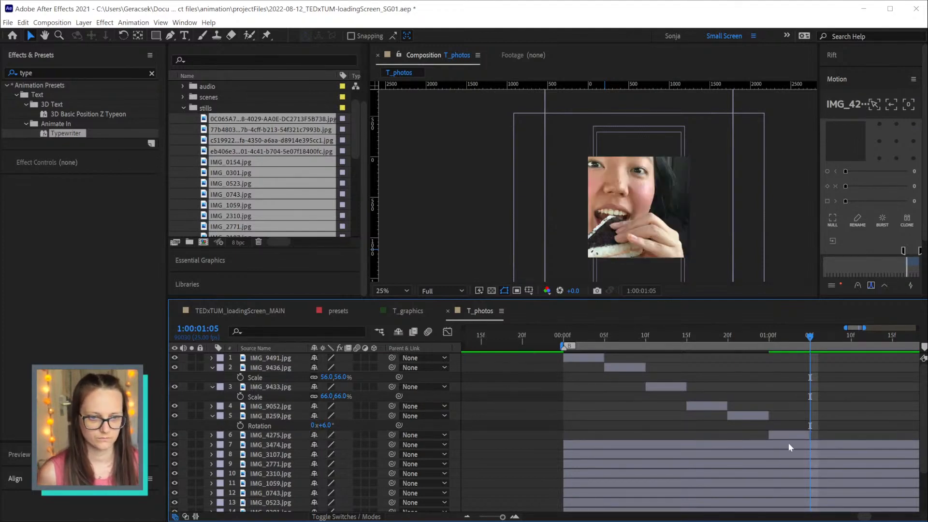
Shift IMG_4275.jpg down to bring the face into the frame, and scale the photo to 88%
{"action": "key", "text": "Page_Up"}
{"action": "left_click", "coordinate": [672, 233]}
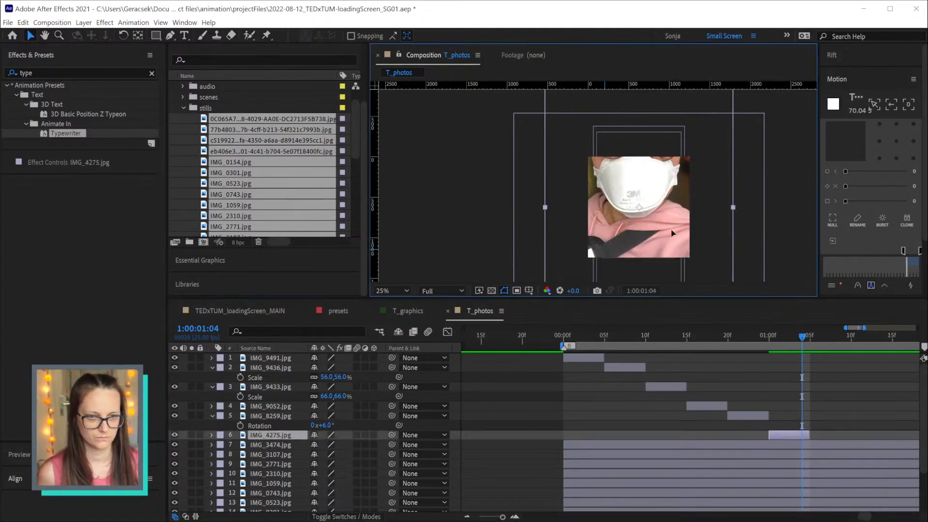
{"action": "left_click_drag", "start_coordinate": [656, 205], "coordinate": [659, 270]}
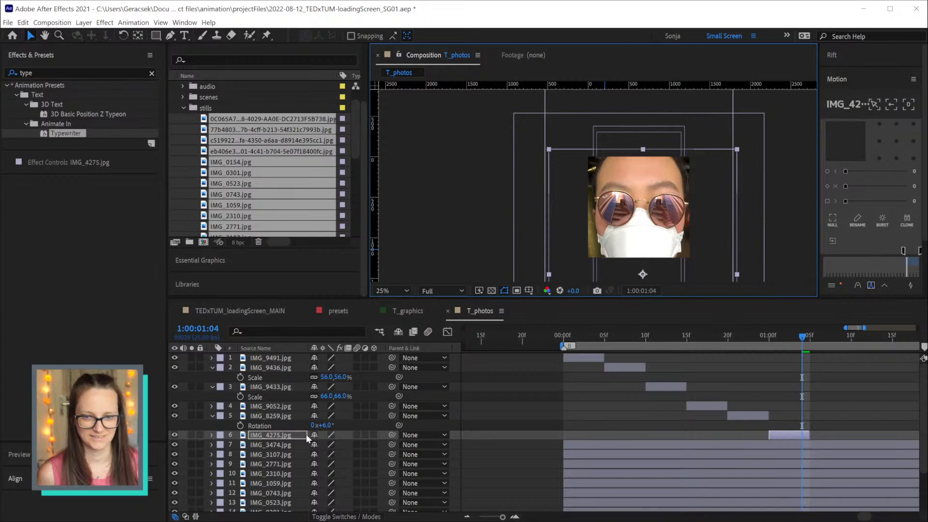
{"action": "key", "text": "s"}
{"action": "left_click_drag", "start_coordinate": [328, 449], "coordinate": [321, 446]}
{"action": "left_click_drag", "start_coordinate": [642, 169], "coordinate": [642, 158]}
Move the anchor point of IMG_4275.jpg to its top centre and scale the photo from there to 76%
{"action": "left_click_drag", "start_coordinate": [324, 444], "coordinate": [321, 444]}
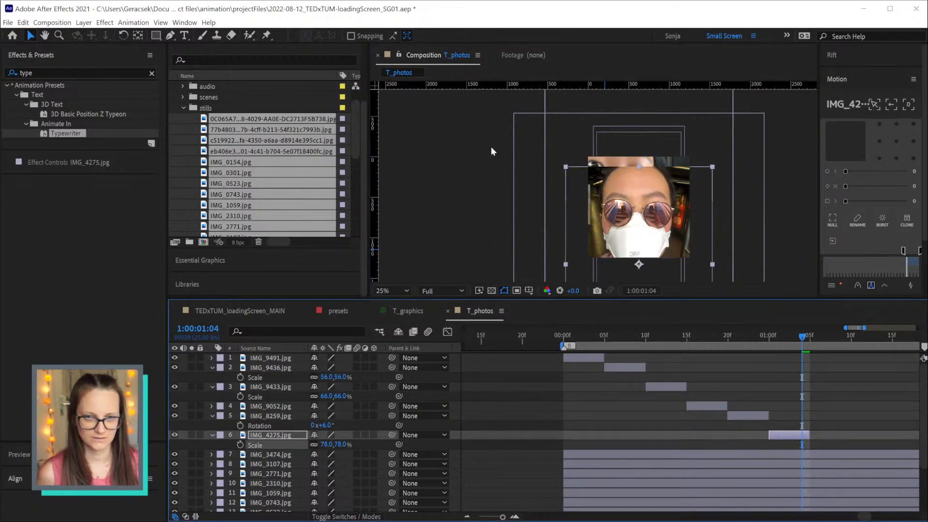
{"action": "key", "text": "ctrl+z"}
{"action": "left_click", "coordinate": [896, 122]}
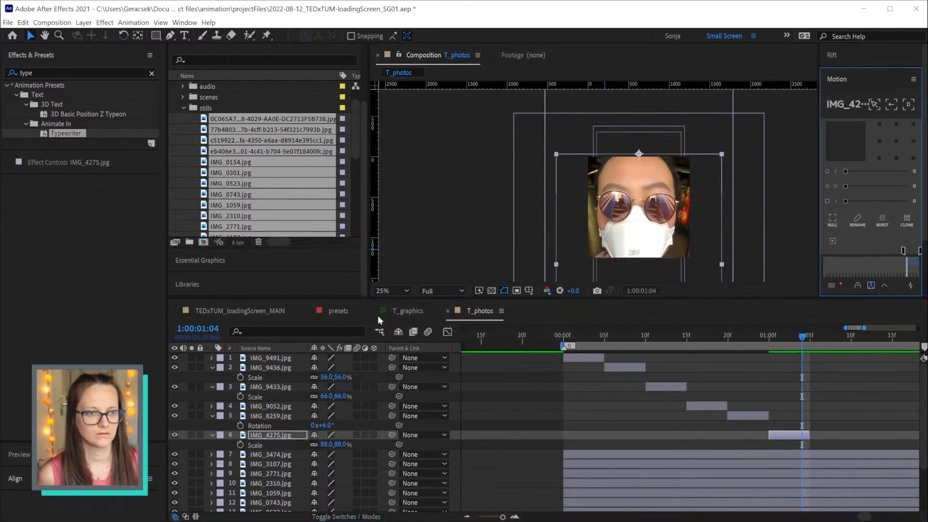
{"action": "left_click_drag", "start_coordinate": [338, 444], "coordinate": [331, 444]}
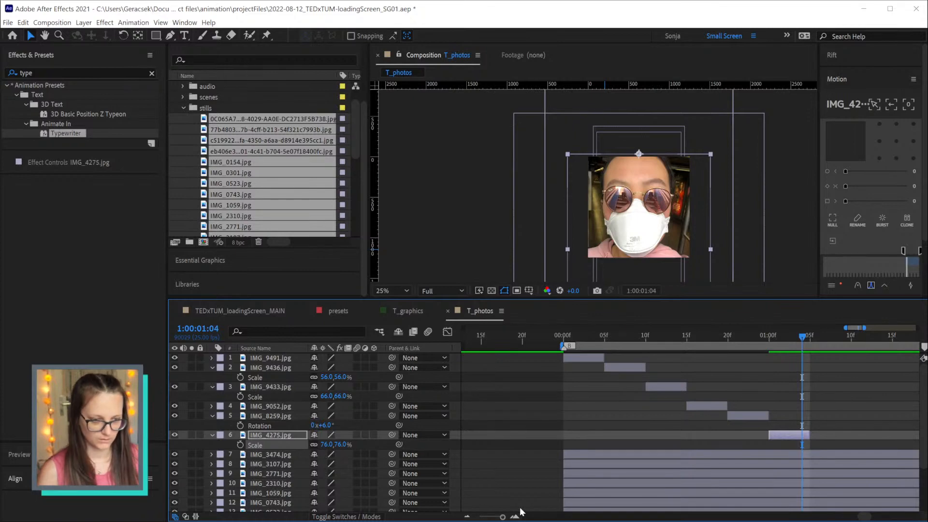
Trim the start of the IMG_3474.jpg layer to 1:00:01:05
{"action": "key", "text": "Page_Down"}
{"action": "scroll", "coordinate": [828, 484], "scroll_direction": "down", "scroll_amount": 6}
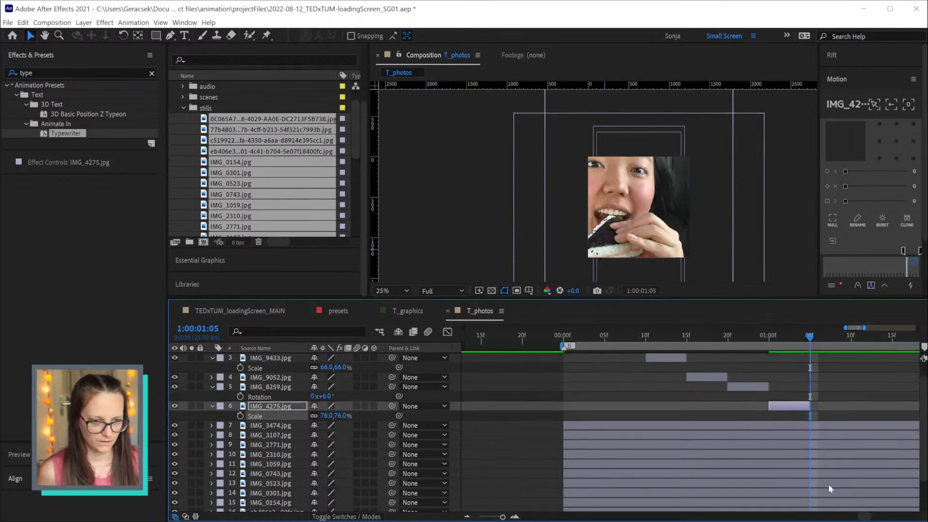
{"action": "left_click", "coordinate": [824, 391]}
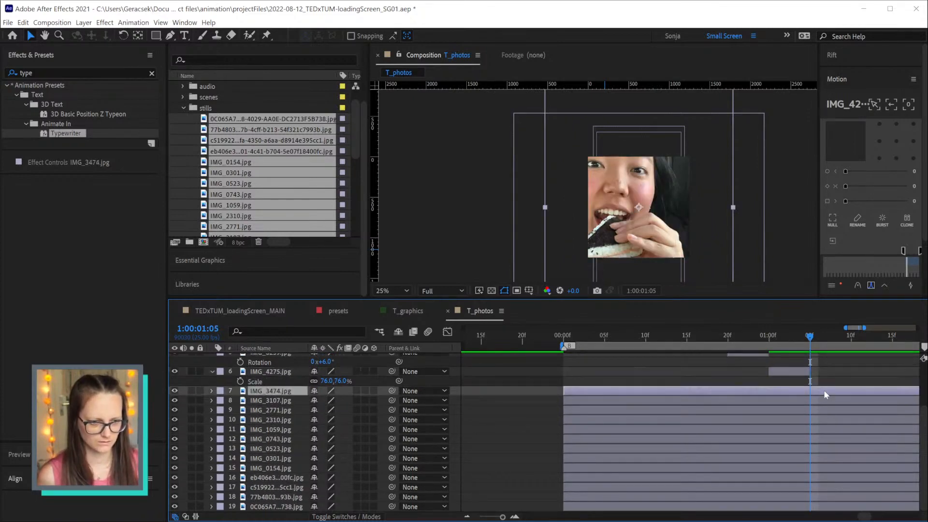
{"action": "key", "text": "alt+bracketleft"}
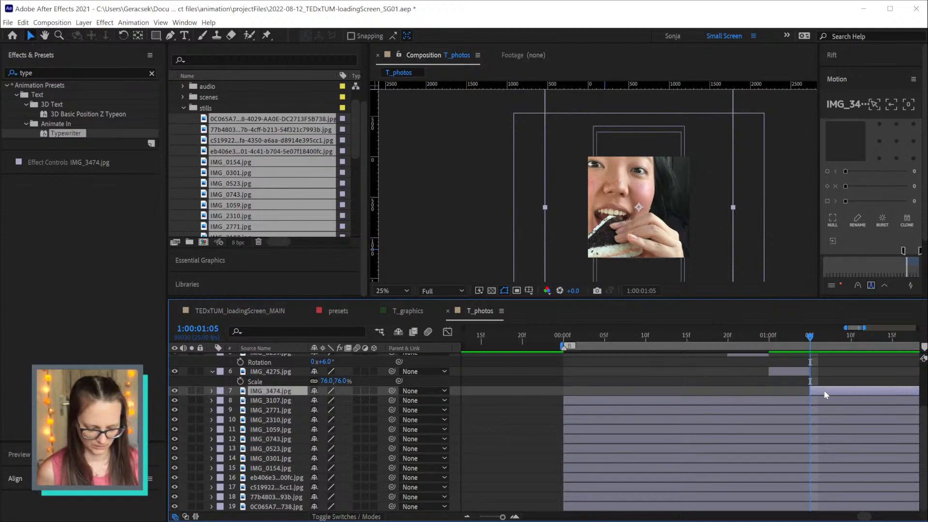
At 1:00:01:10, reposition IMG_3474.jpg to bring the face into the frame and scale the photo to 83%
{"action": "left_click", "coordinate": [198, 329]}
{"action": "type", "text": "+5"}
{"action": "key", "text": "Return"}
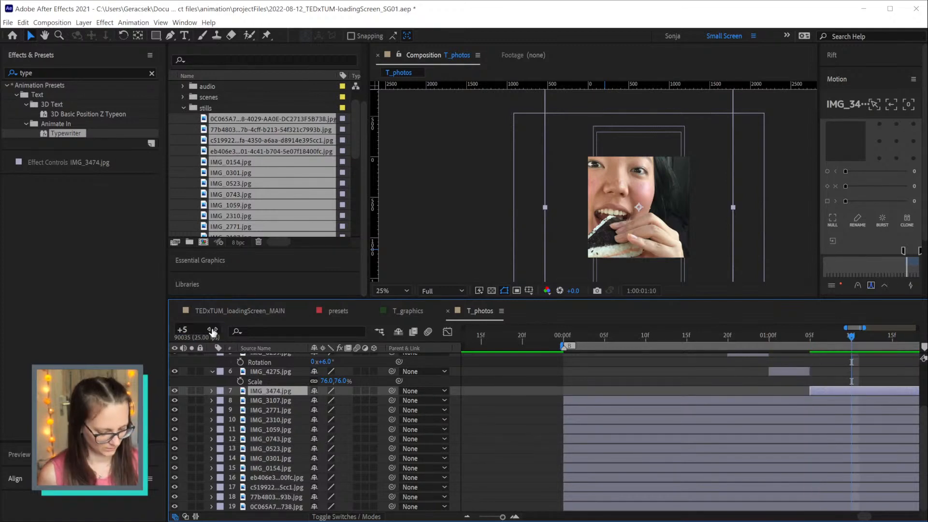
{"action": "left_click_drag", "start_coordinate": [633, 228], "coordinate": [660, 251]}
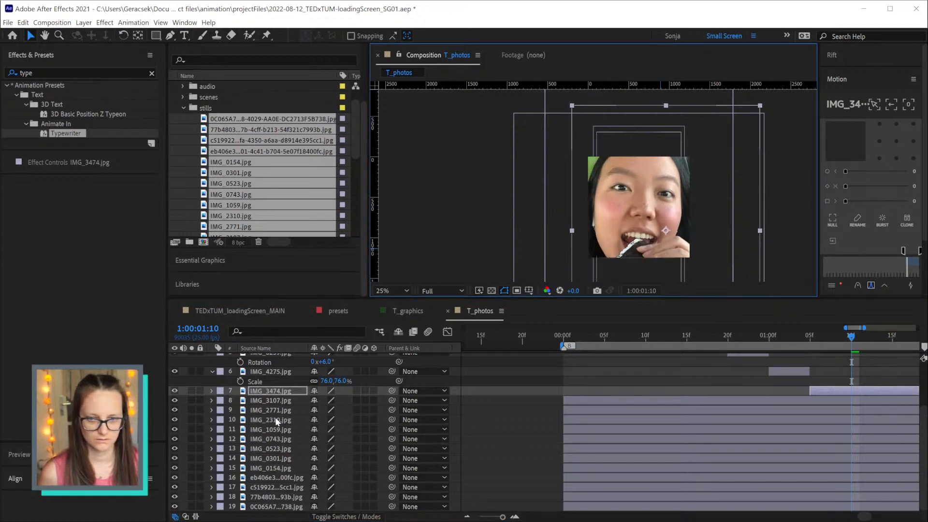
{"action": "key", "text": "s"}
{"action": "left_click_drag", "start_coordinate": [338, 400], "coordinate": [339, 400]}
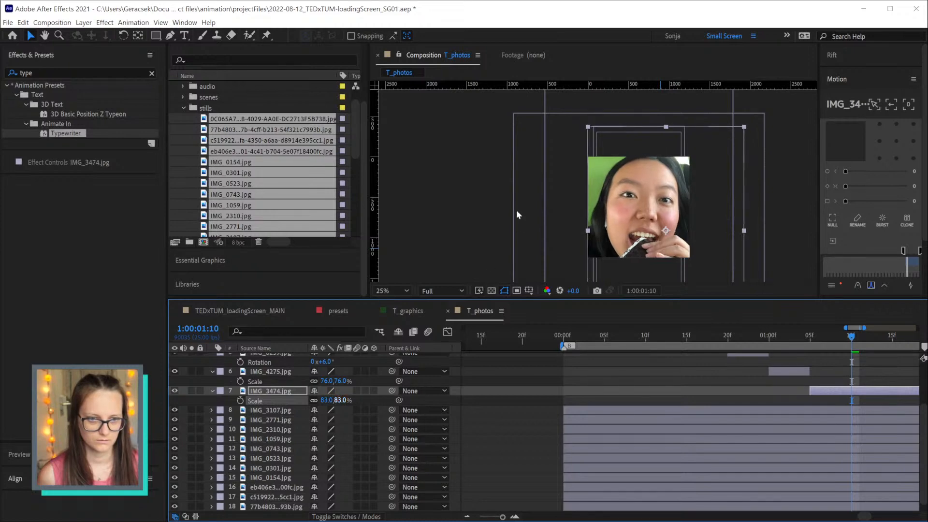
{"action": "left_click_drag", "start_coordinate": [668, 212], "coordinate": [662, 212]}
{"action": "left_click", "coordinate": [637, 234]}
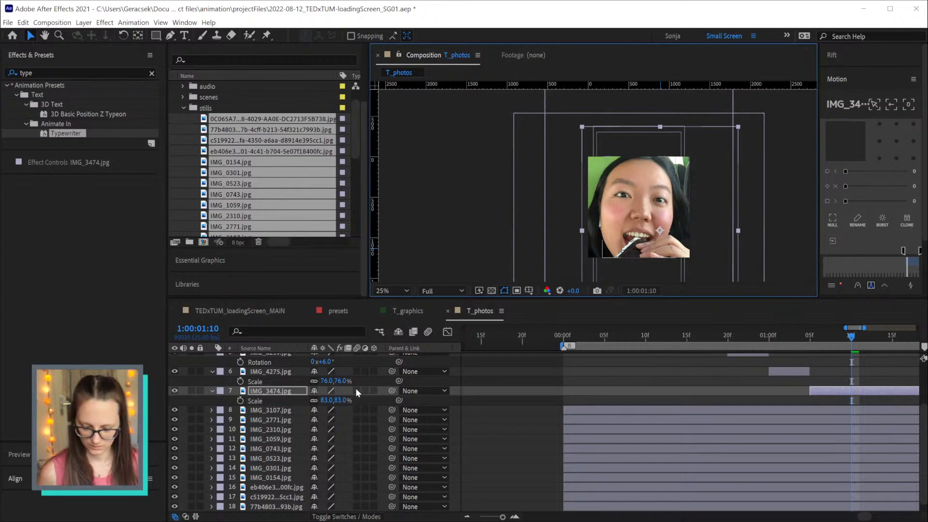
Rotate IMG_3474.jpg to -8° and cut the layer at 1:00:01:10
{"action": "key", "text": "s"}
{"action": "key", "text": "r"}
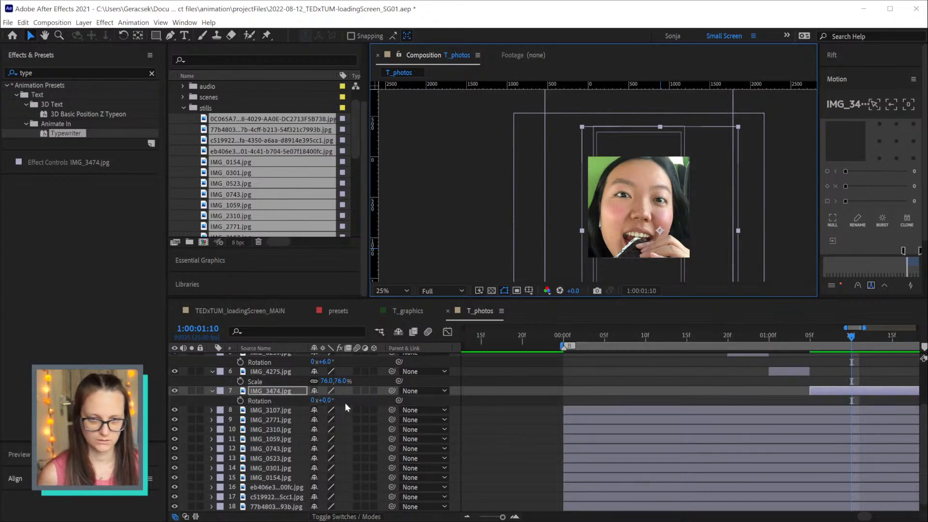
{"action": "left_click_drag", "start_coordinate": [331, 404], "coordinate": [325, 402]}
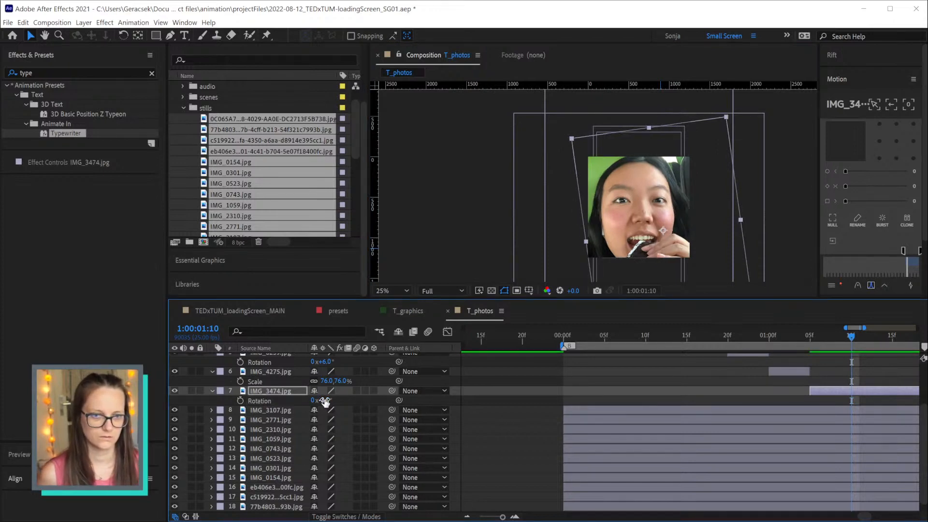
{"action": "left_click_drag", "start_coordinate": [325, 401], "coordinate": [323, 401]}
{"action": "key", "text": "ctrl+shift+a"}
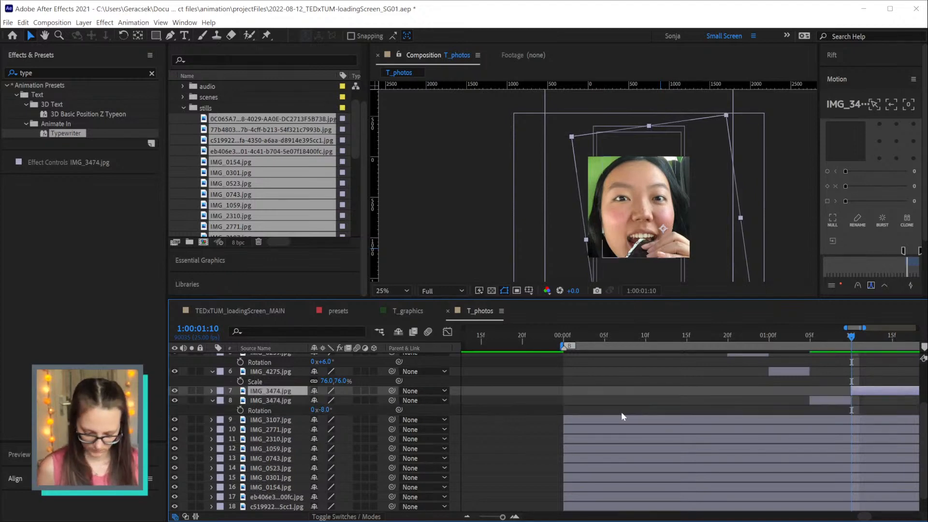
Try IMG_3107.jpg from 1:00:01:10 at a larger scale, and delete the layer from the composition
{"action": "left_click", "coordinate": [874, 414]}
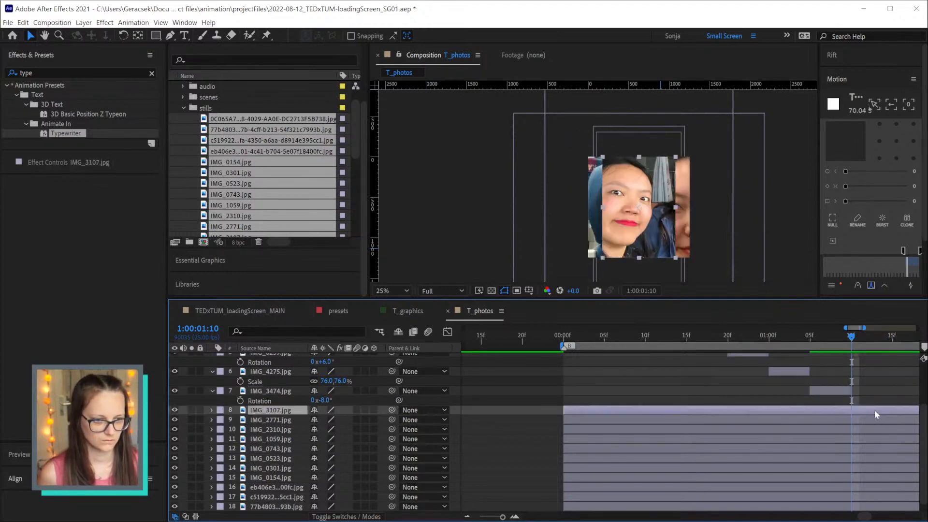
{"action": "key", "text": "alt+bracketleft"}
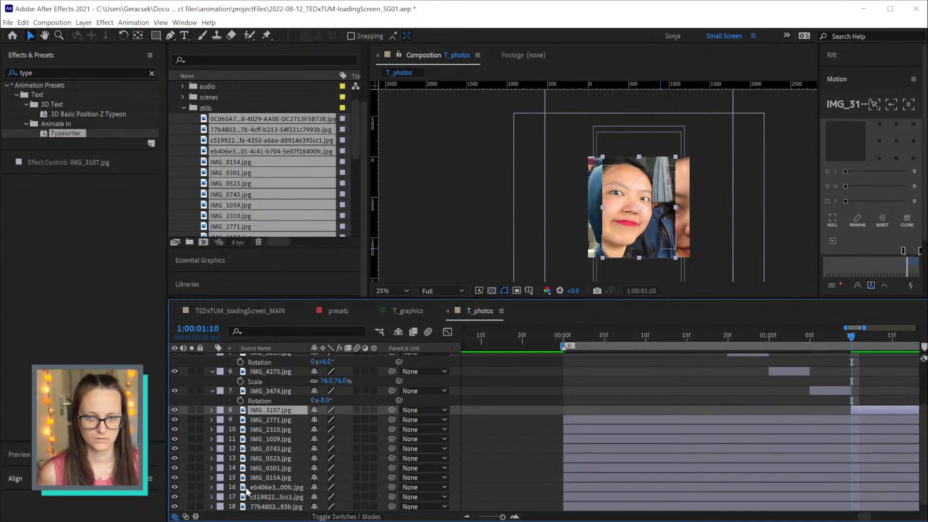
{"action": "key", "text": "s"}
{"action": "left_click_drag", "start_coordinate": [331, 419], "coordinate": [354, 419]}
{"action": "key", "text": "Delete"}
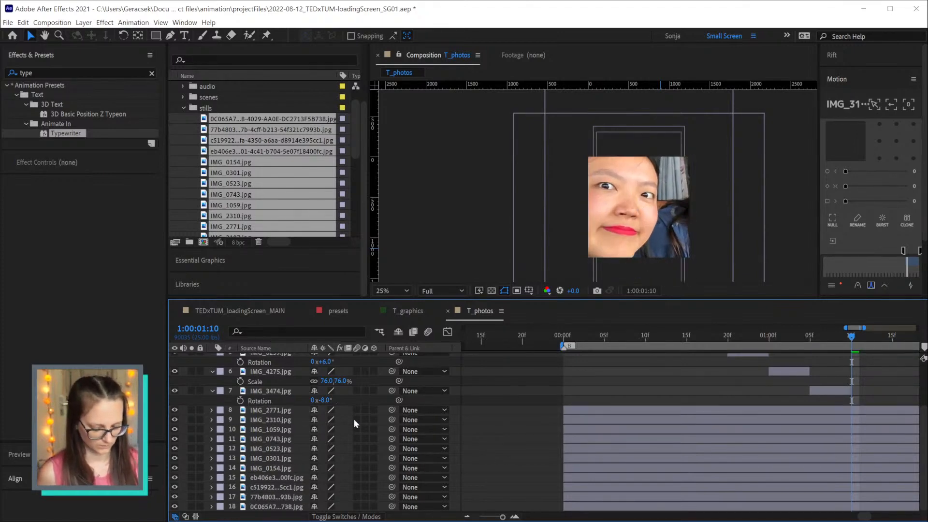
Try IMG_2771.jpg from 1:00:01:10 with the face shifted into the frame, and delete the layer
{"action": "left_click", "coordinate": [690, 409]}
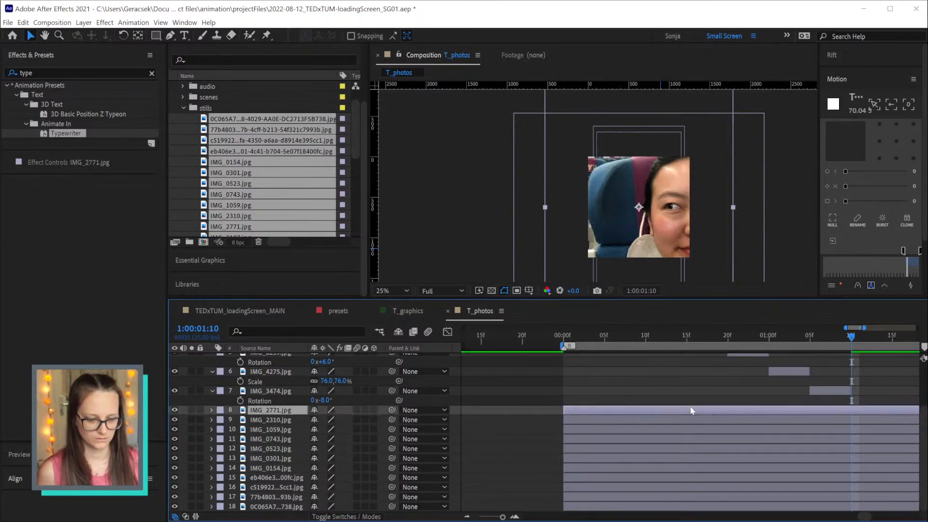
{"action": "key", "text": "alt+bracketleft"}
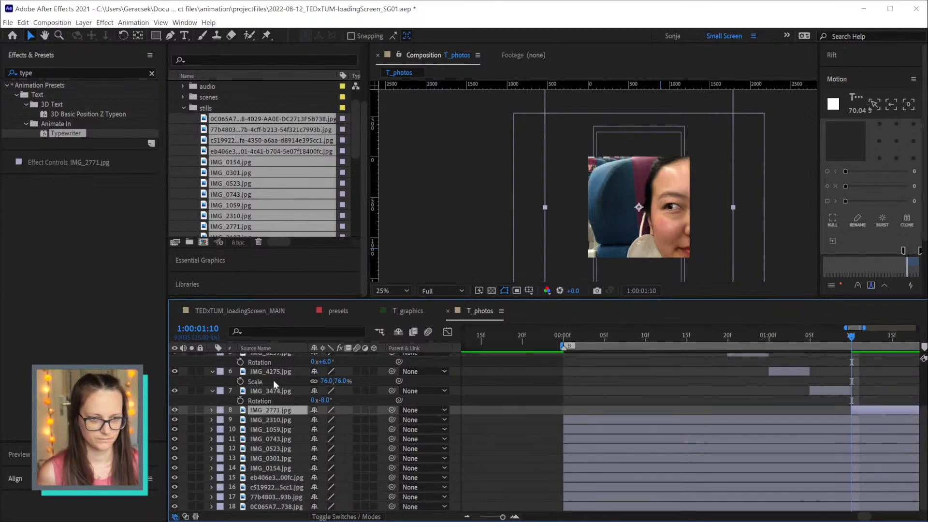
{"action": "left_click", "coordinate": [198, 329]}
{"action": "type", "text": "+5"}
{"action": "key", "text": "Return"}
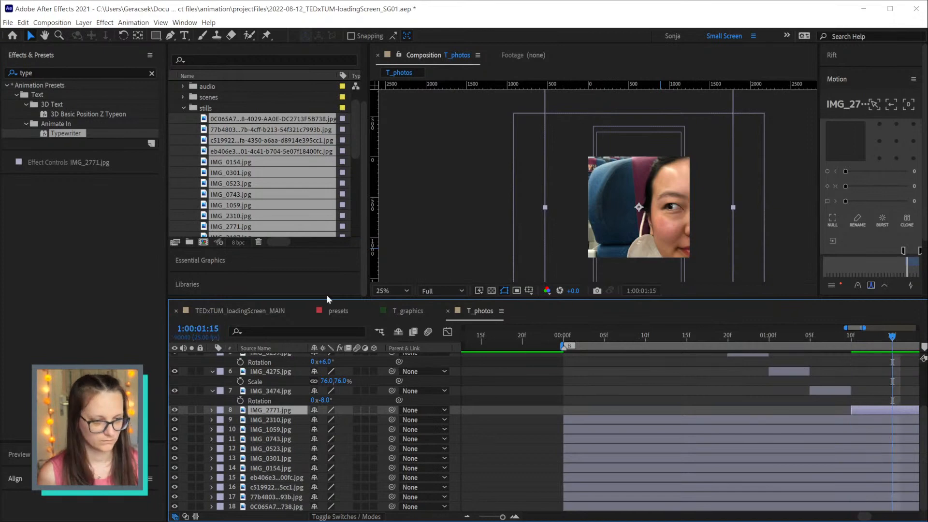
{"action": "left_click_drag", "start_coordinate": [623, 233], "coordinate": [579, 224]}
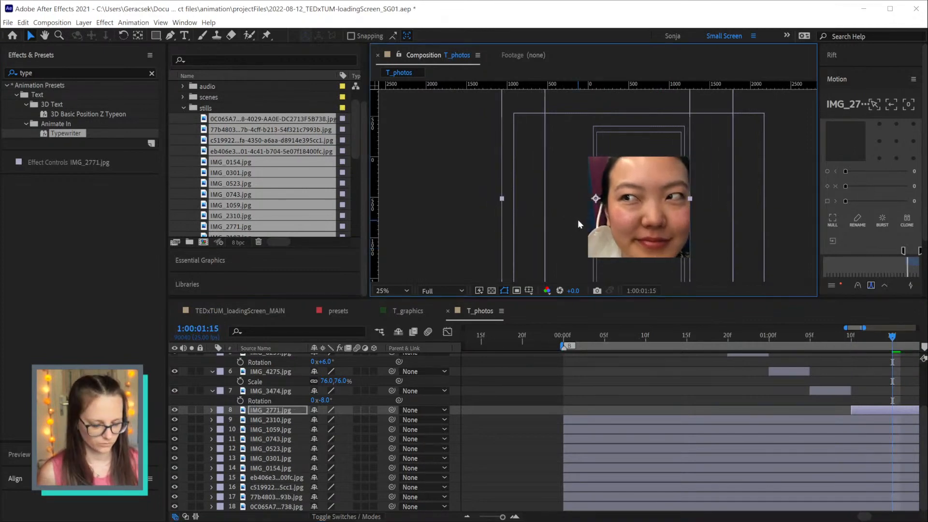
{"action": "key", "text": "Delete"}
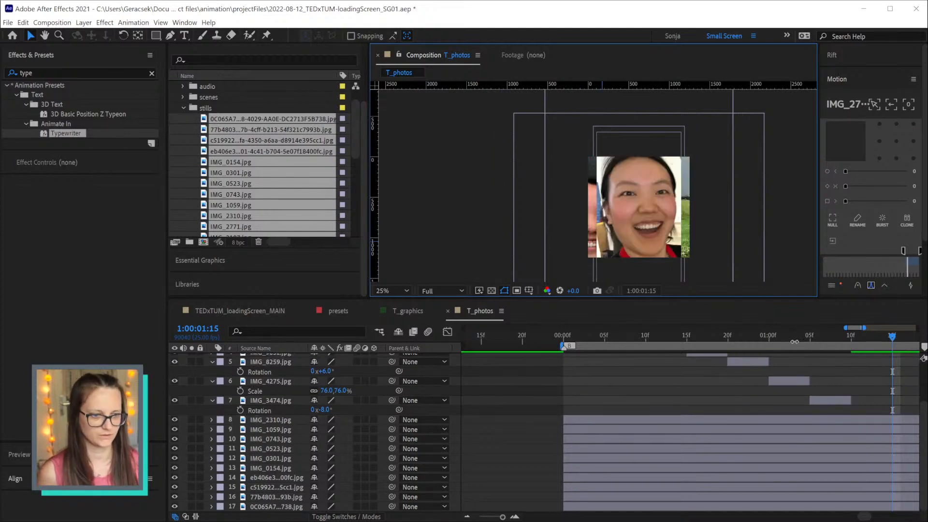
Trim the start of the IMG_2310.jpg layer to 1:00:01:10 and scale the photo to 122%
{"action": "mouse_move", "coordinate": [853, 336]}
{"action": "left_mouse_down"}
{"action": "mouse_move", "coordinate": [843, 337]}
{"action": "mouse_move", "coordinate": [852, 338]}
{"action": "left_mouse_up"}
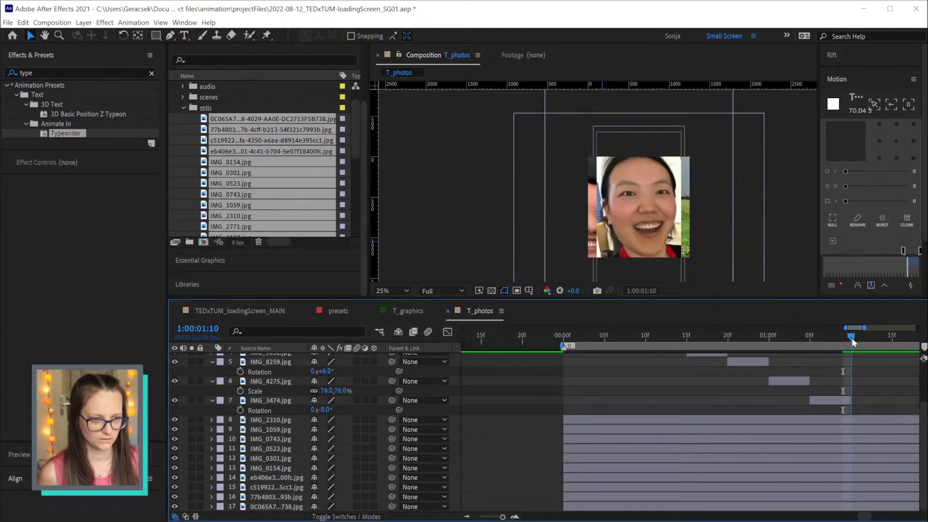
{"action": "left_click", "coordinate": [863, 416]}
{"action": "key", "text": "alt+bracketleft"}
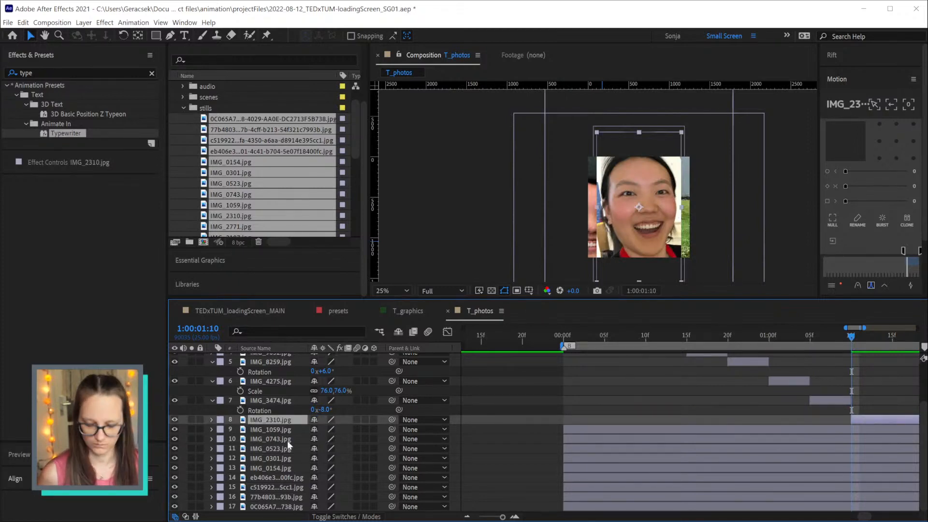
{"action": "key", "text": "s"}
{"action": "left_click_drag", "start_coordinate": [334, 429], "coordinate": [353, 429]}
{"action": "left_click", "coordinate": [352, 429]}
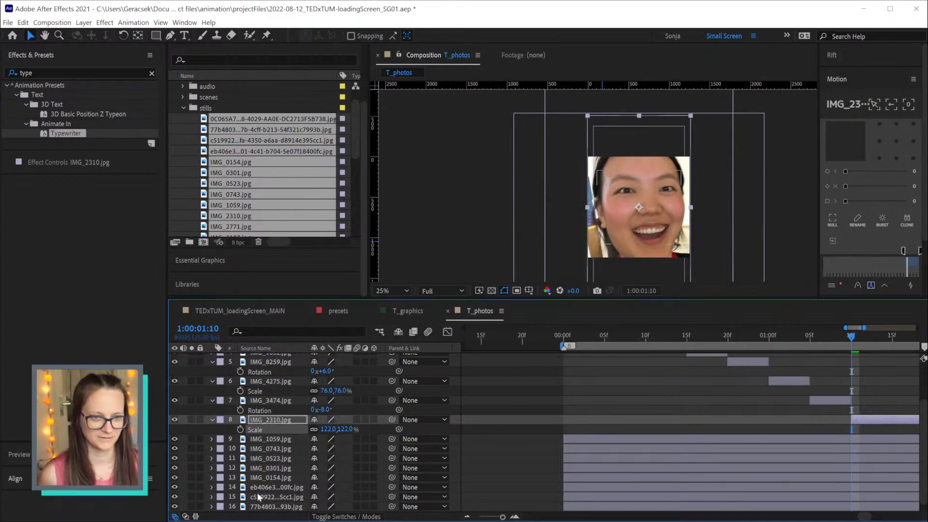
Try rotating IMG_2310.jpg by 7°, and reset its rotation to 0°
{"action": "key", "text": "r"}
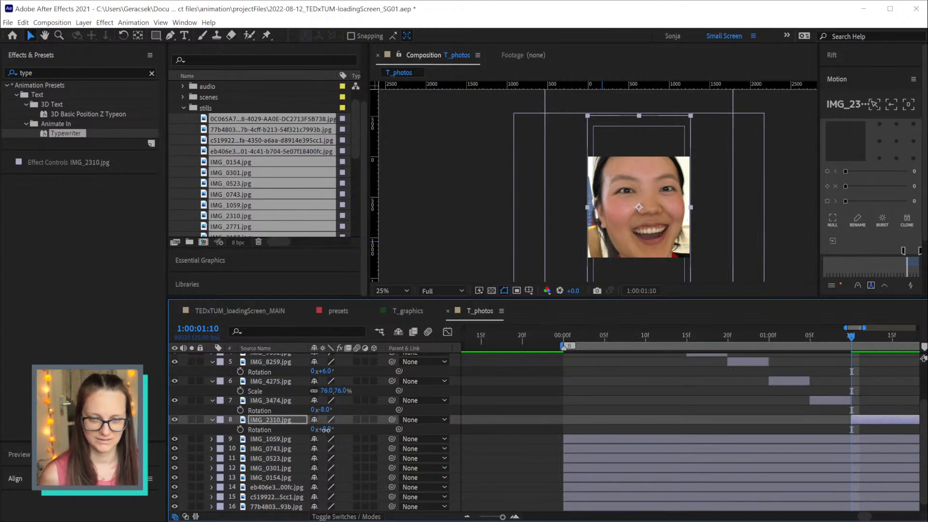
{"action": "left_click_drag", "start_coordinate": [325, 428], "coordinate": [329, 429]}
{"action": "left_click", "coordinate": [330, 431]}
{"action": "type", "text": "0"}
{"action": "key", "text": "Return"}
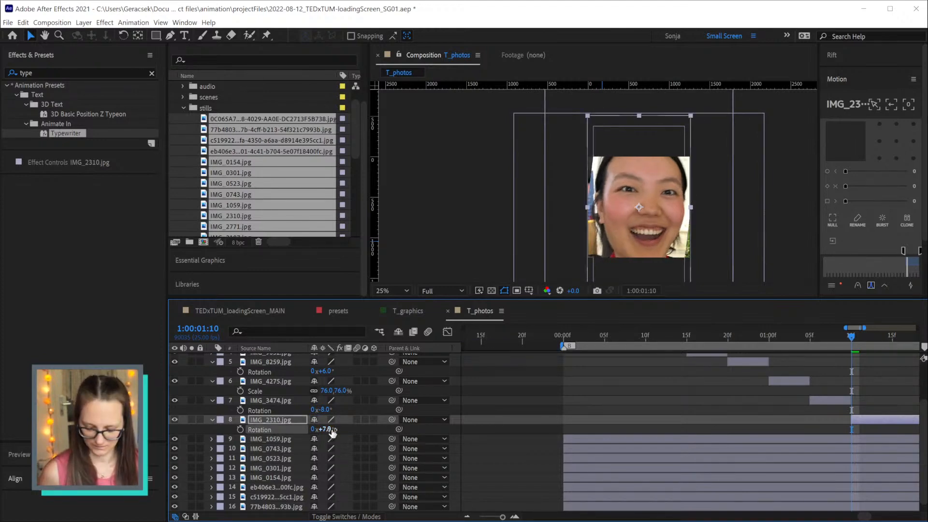
Split the IMG_2310.jpg layer at 1:00:01:15 and delete the part after that time
{"action": "left_click", "coordinate": [211, 331]}
{"action": "type", "text": "+"}
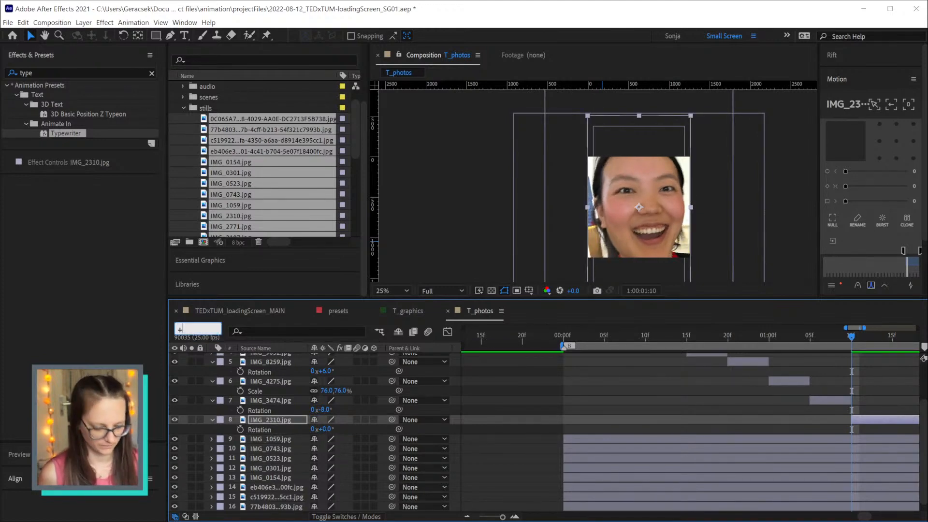
{"action": "type", "text": "5"}
{"action": "key", "text": "Return"}
{"action": "key", "text": "space"}
{"action": "left_click_drag", "start_coordinate": [747, 412], "coordinate": [546, 414]}
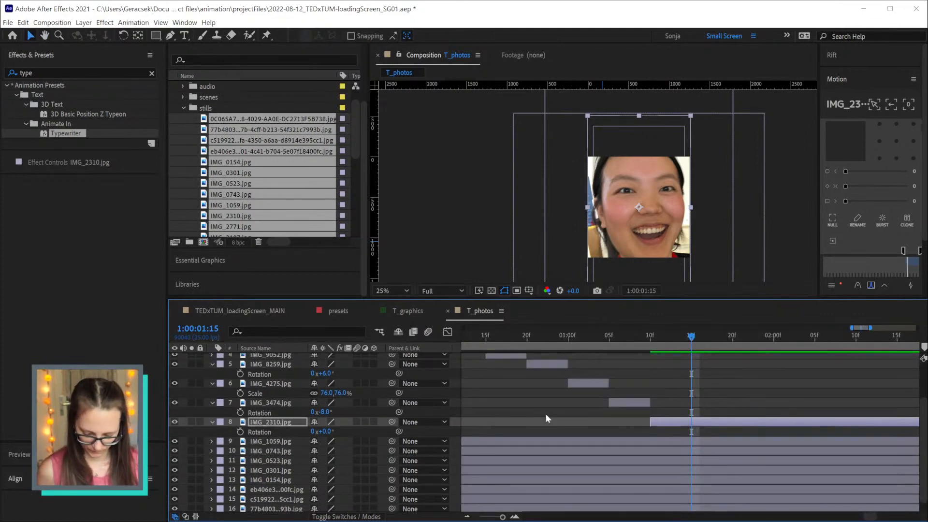
{"action": "key", "text": "ctrl+shift+d"}
{"action": "key", "text": "Delete"}
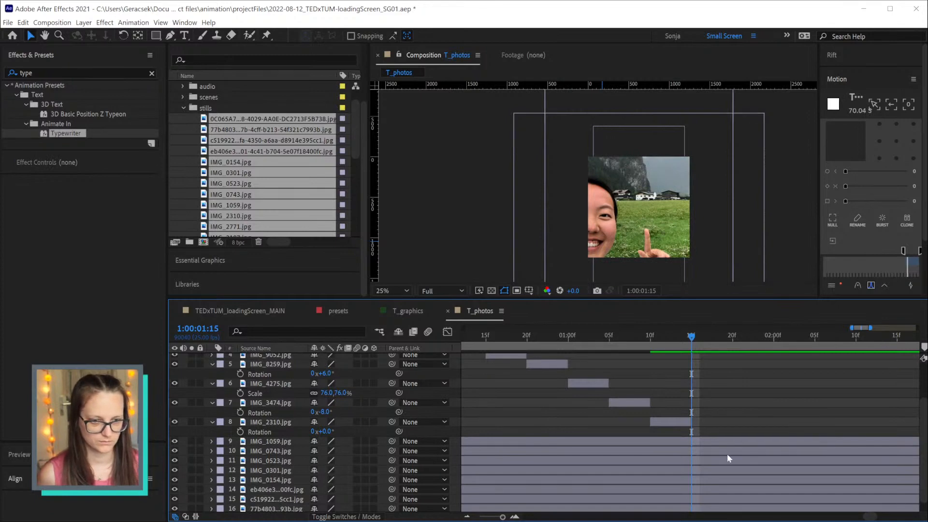
Move IMG_1059.jpg right and up to centre the face in the frame, and scale the photo to 108%
{"action": "left_click", "coordinate": [725, 440]}
{"action": "left_click", "coordinate": [690, 238]}
{"action": "left_click_drag", "start_coordinate": [689, 238], "coordinate": [704, 229]}
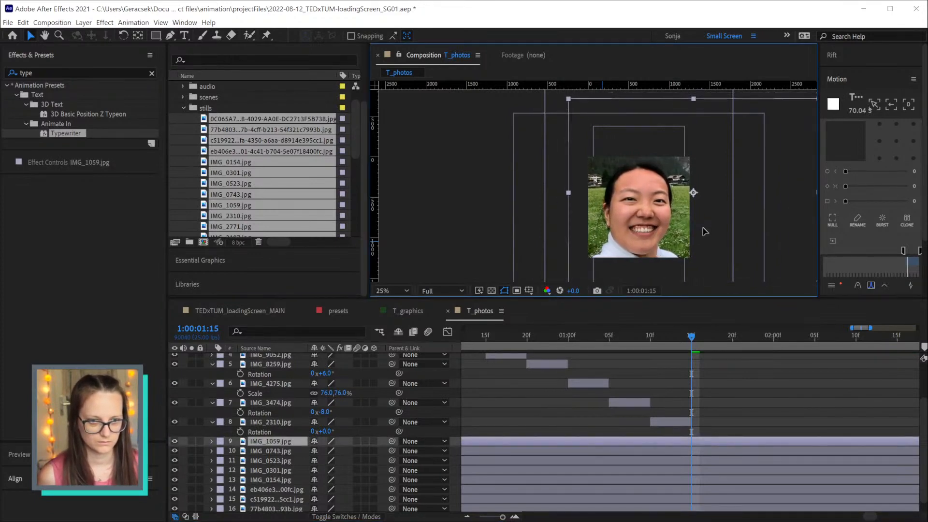
{"action": "key", "text": "s"}
{"action": "left_click_drag", "start_coordinate": [331, 450], "coordinate": [344, 450]}
{"action": "left_click_drag", "start_coordinate": [661, 217], "coordinate": [668, 215]}
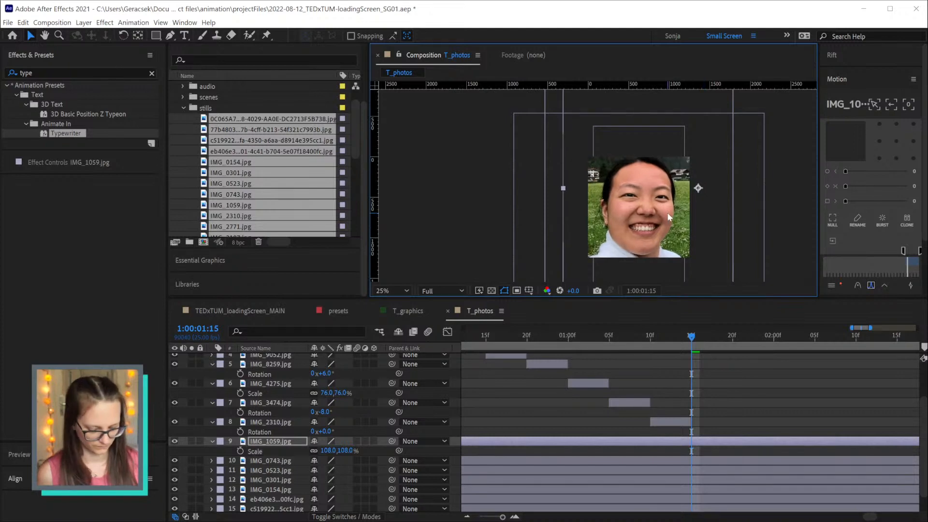
Trim the IMG_1059.jpg layer to run from 1:00:01:15 to 1:00:01:20
{"action": "key", "text": "alt+bracketleft"}
{"action": "left_click", "coordinate": [193, 329]}
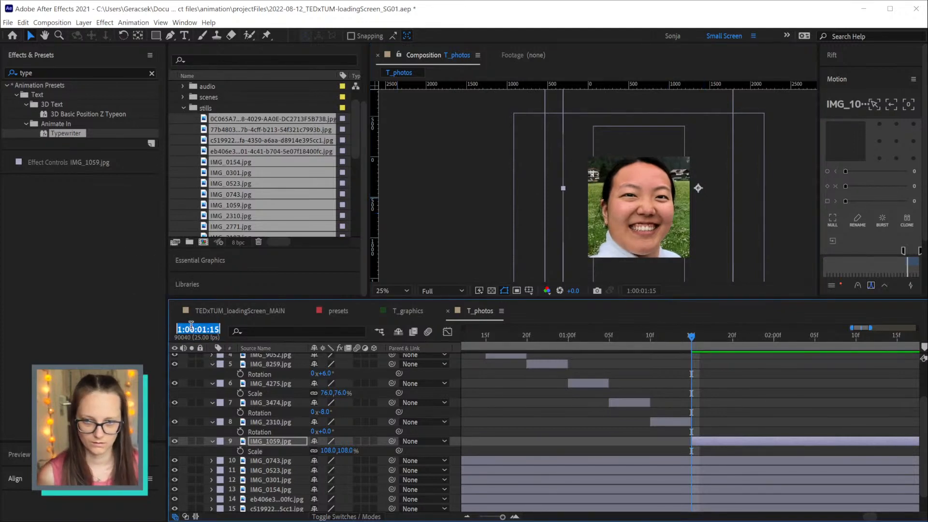
{"action": "type", "text": "+5"}
{"action": "key", "text": "Return"}
{"action": "key", "text": "alt+bracketright"}
{"action": "key", "text": "ctrl+shift+a"}
Trim the start of the IMG_0743.jpg layer to 1:00:01:20 and shift the photo down to show the face
{"action": "left_click", "coordinate": [707, 457]}
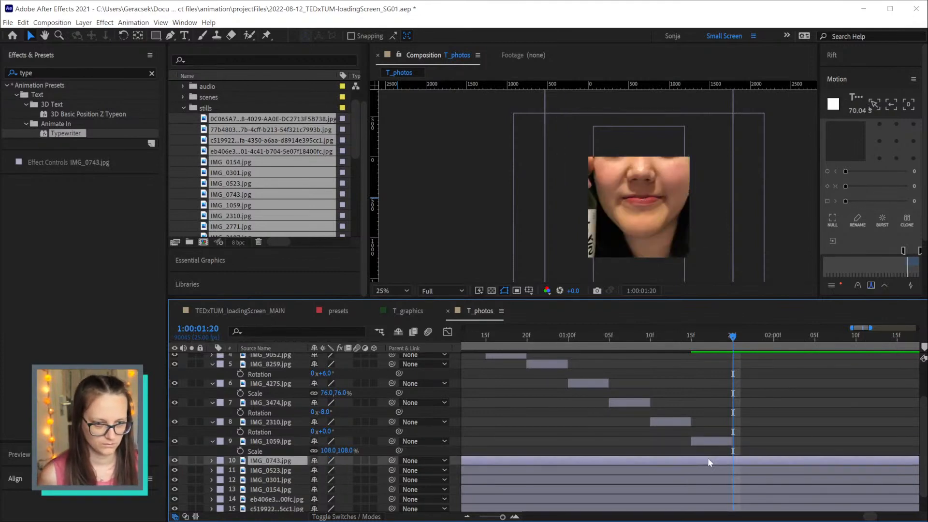
{"action": "key", "text": "alt+bracketleft"}
{"action": "scroll", "coordinate": [711, 457], "scroll_direction": "down", "scroll_amount": 1}
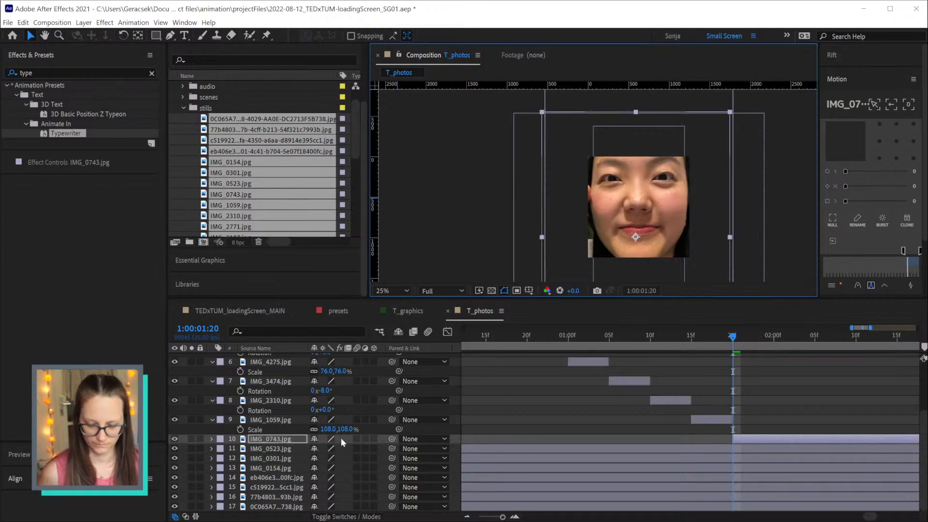
Scale IMG_0743.jpg to 68% and nudge the photo slightly right to align the face
{"action": "key", "text": "s"}
{"action": "left_click_drag", "start_coordinate": [346, 451], "coordinate": [328, 449]}
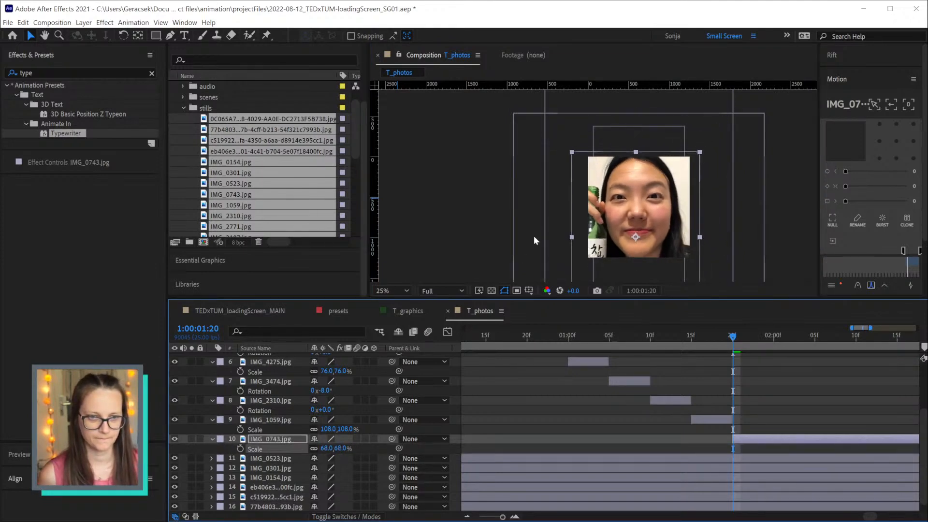
{"action": "left_click_drag", "start_coordinate": [649, 211], "coordinate": [651, 210]}
Split the IMG_0743.jpg layer at 1:00:02:00 and delete the part after that time
{"action": "left_click", "coordinate": [770, 438]}
{"action": "left_click", "coordinate": [198, 329]}
{"action": "type", "text": "+5"}
{"action": "left_click_drag", "start_coordinate": [210, 331], "coordinate": [211, 331]}
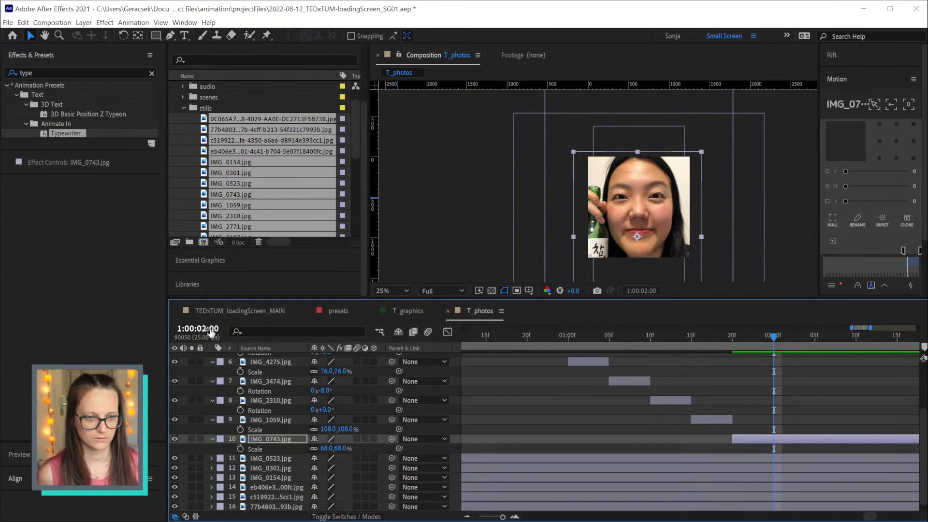
{"action": "key", "text": "ctrl+shift+d"}
{"action": "key", "text": "Delete"}
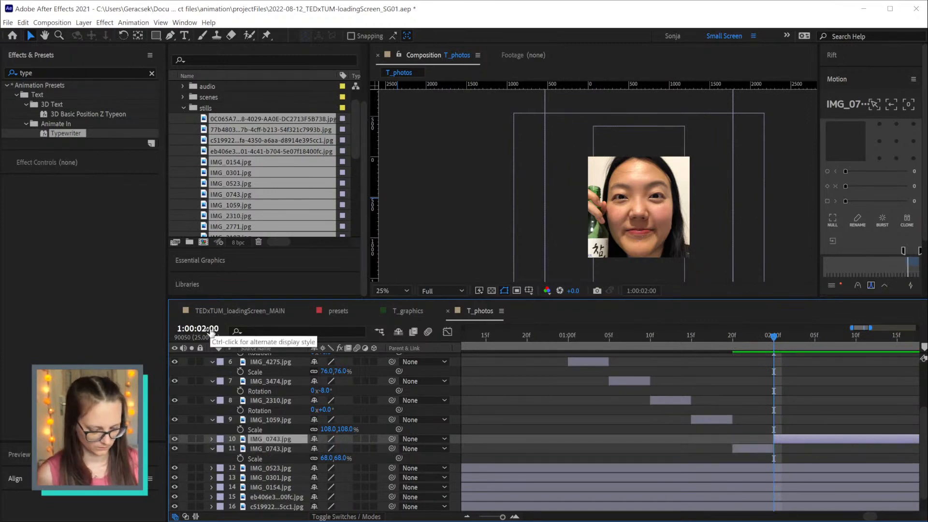
Trim the start of IMG_0523.jpg to 1:00:02:00 and shift the photo down, comparing the face's position with the previous frame
{"action": "left_click", "coordinate": [742, 457]}
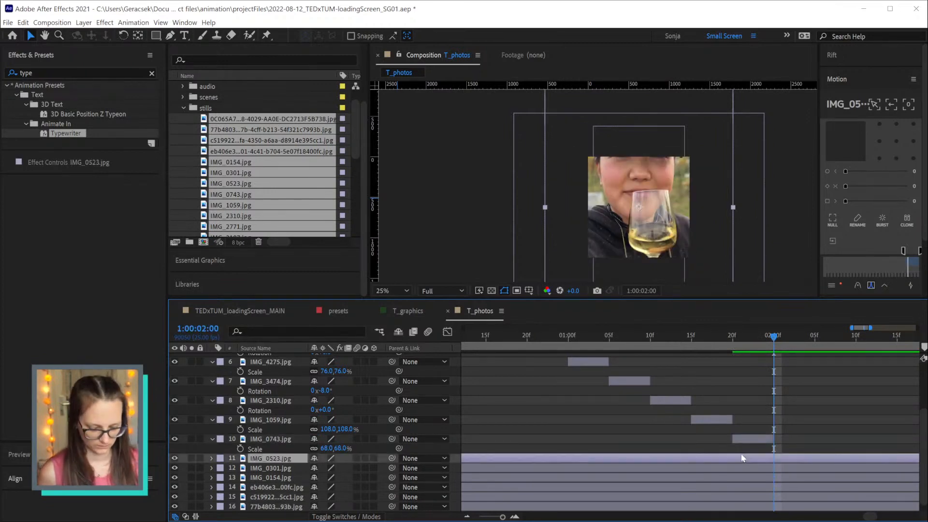
{"action": "key", "text": "alt+bracketleft"}
{"action": "left_click_drag", "start_coordinate": [638, 185], "coordinate": [637, 216]}
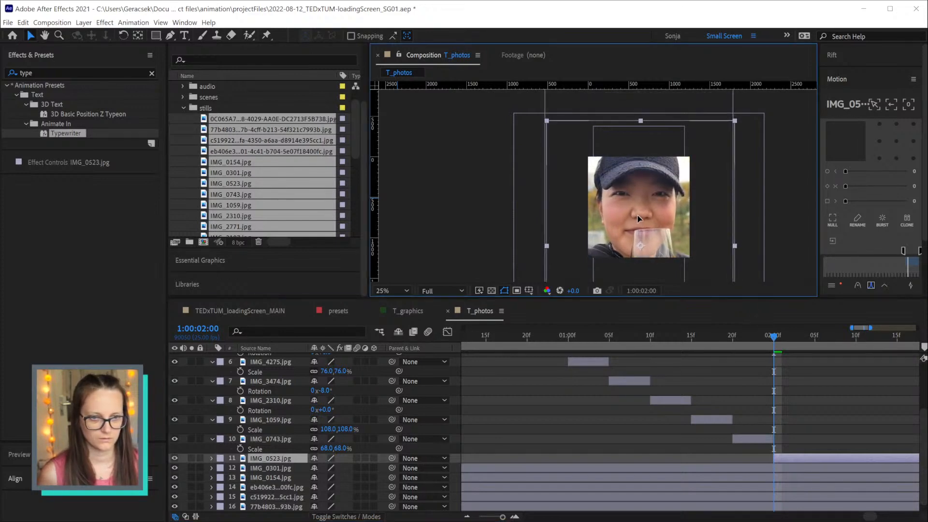
{"action": "key", "text": "Page_Up"}
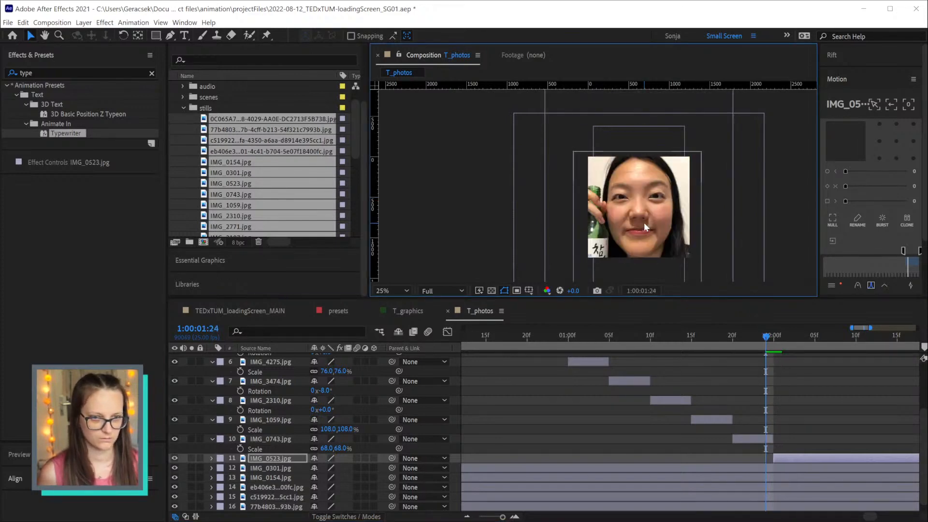
{"action": "key", "text": "Page_Down"}
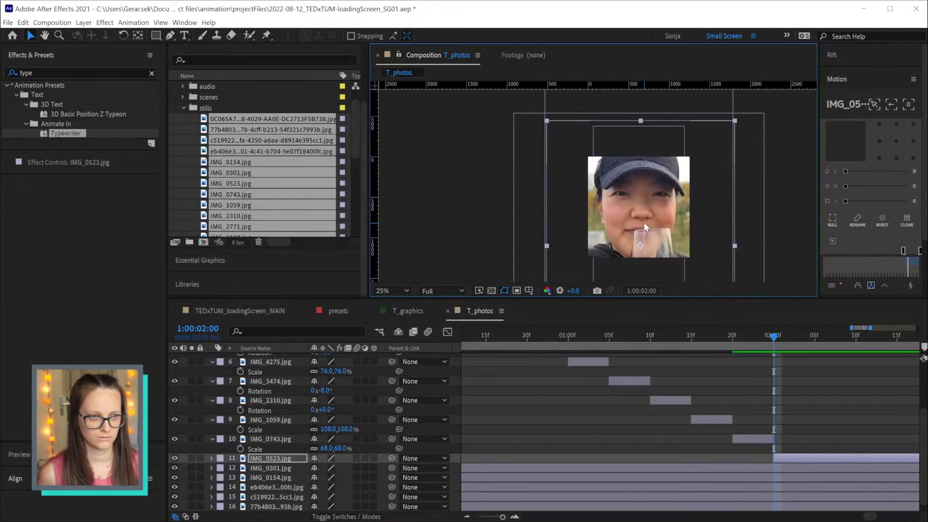
Split the IMG_0523.jpg layer at 1:00:02:05 and delete the part after that time
{"action": "left_click", "coordinate": [203, 329]}
{"action": "type", "text": "+5"}
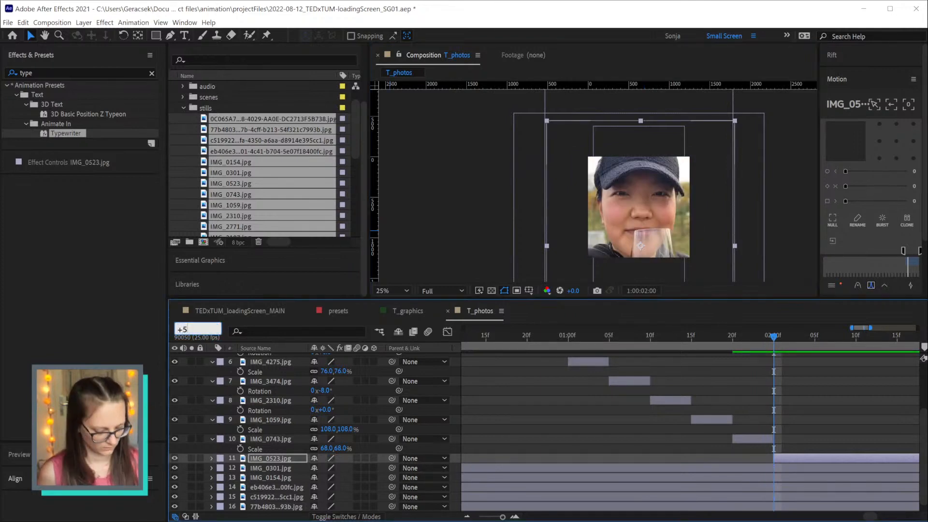
{"action": "key", "text": "Return"}
{"action": "key", "text": "alt+bracketright"}
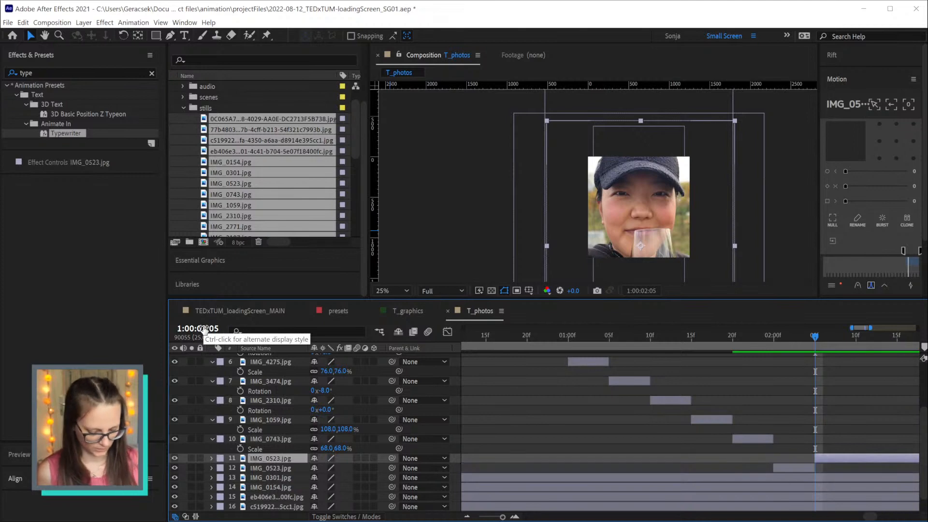
{"action": "left_click", "coordinate": [765, 415]}
{"action": "scroll", "coordinate": [765, 414], "scroll_direction": "down", "scroll_amount": 1}
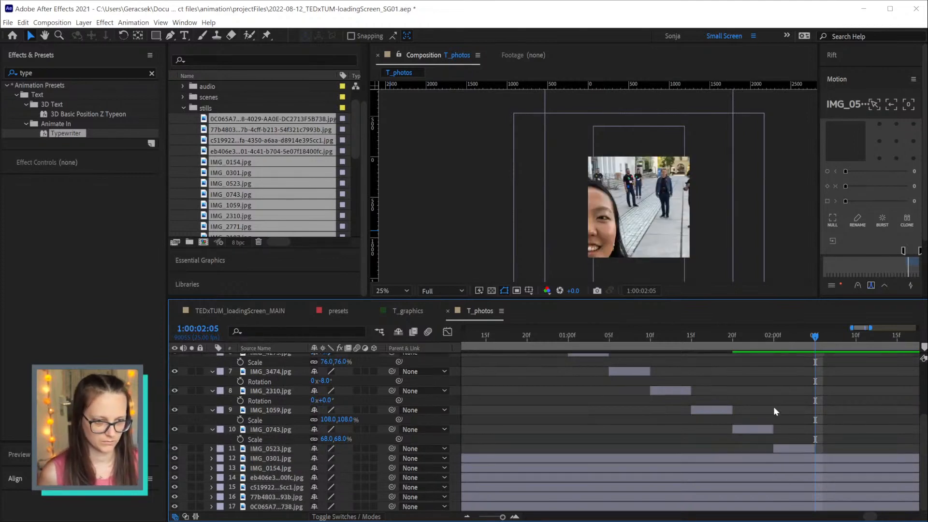
Trim the start of IMG_0301.jpg to 1:00:02:05 and shift the photo right and slightly up to center the face
{"action": "left_click", "coordinate": [796, 458]}
{"action": "key", "text": "alt+bracketleft"}
{"action": "left_click_drag", "start_coordinate": [595, 169], "coordinate": [651, 146]}
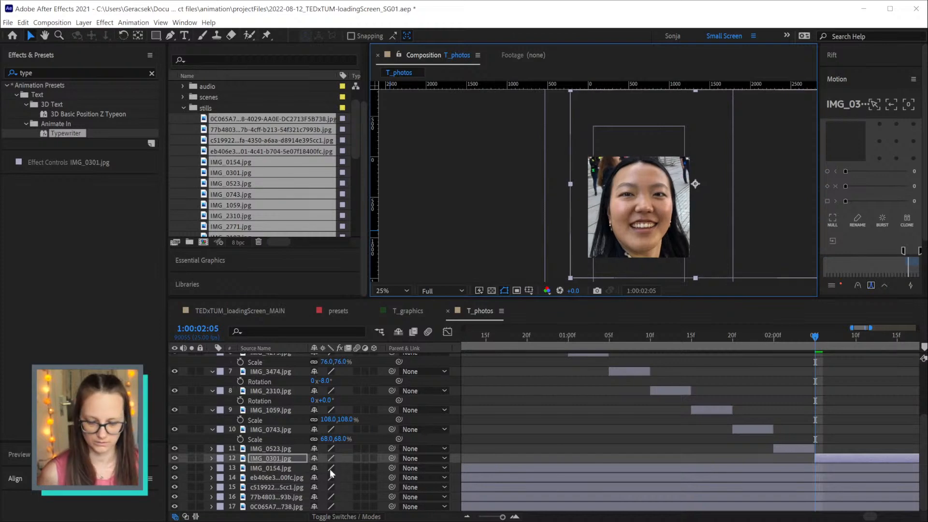
Scale IMG_0301.jpg to 111% and nudge it slightly right, comparing the face's position with the previous frame
{"action": "key", "text": "s"}
{"action": "left_click_drag", "start_coordinate": [329, 467], "coordinate": [334, 467]}
{"action": "left_click_drag", "start_coordinate": [636, 159], "coordinate": [641, 158]}
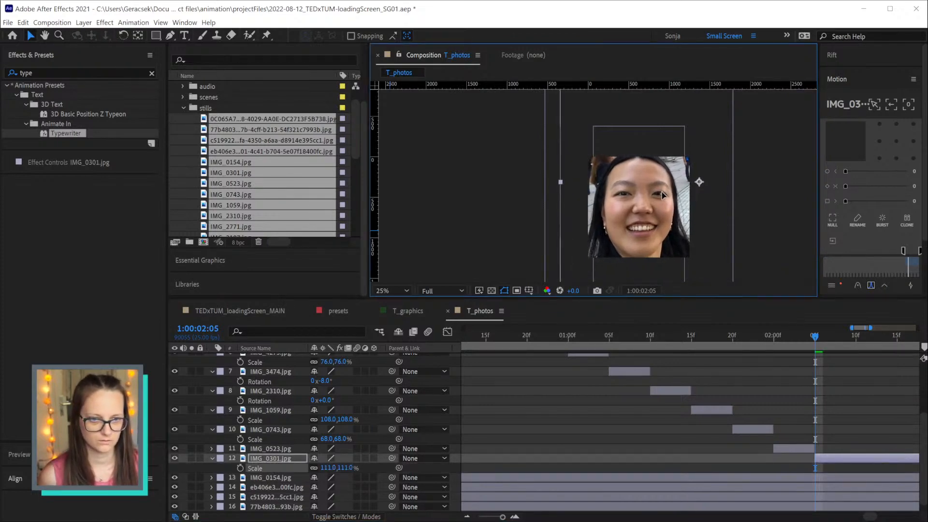
{"action": "key", "text": "Page_Up"}
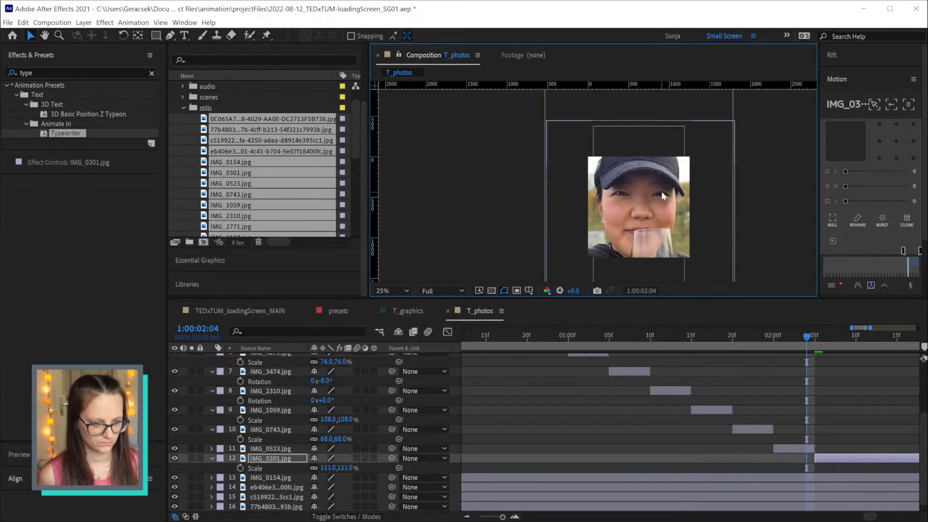
{"action": "key", "text": "Page_Down"}
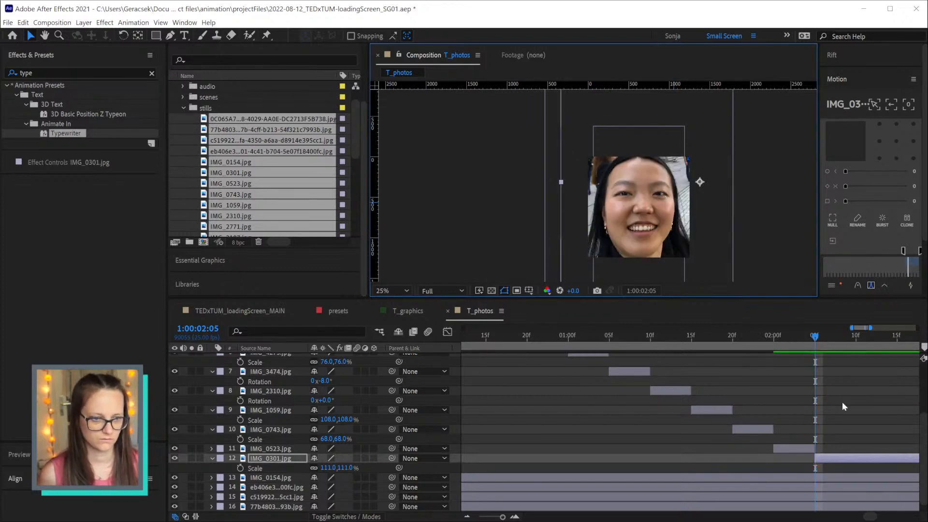
Split the IMG_0301.jpg layer at 1:00:02:10 and delete the part after that time
{"action": "left_click", "coordinate": [212, 329]}
{"action": "type", "text": "+5"}
{"action": "key", "text": "Return"}
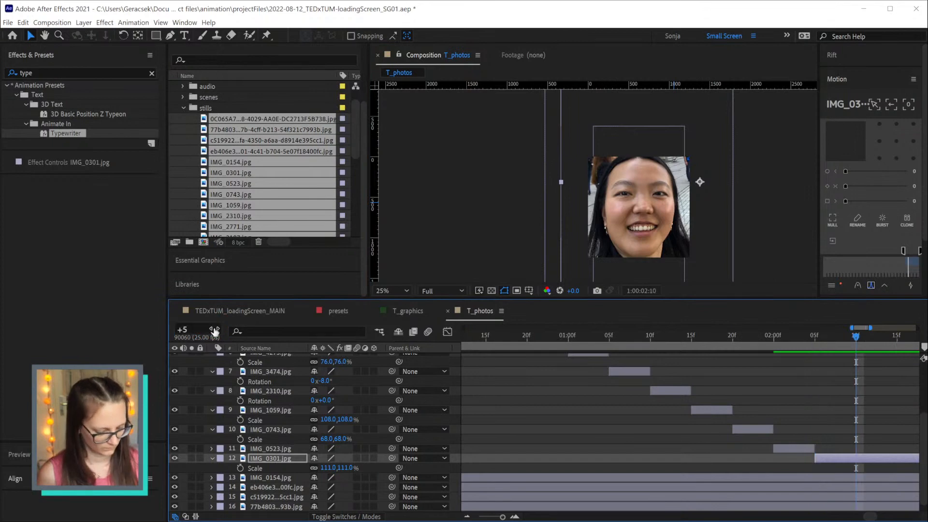
{"action": "key", "text": "ctrl+shift+d"}
{"action": "key", "text": "Delete"}
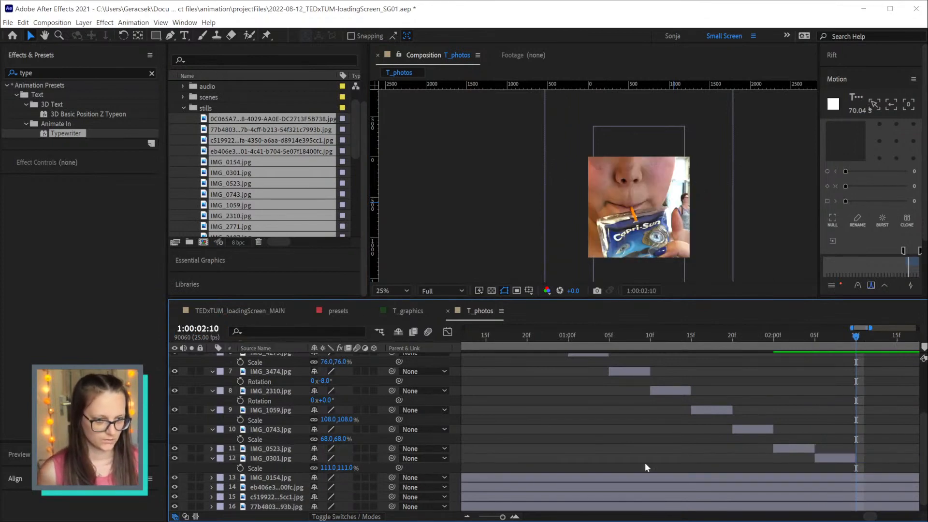
Trim the start of IMG_0154.jpg to 1:00:02:10 and shift the photo down to show the face
{"action": "left_click", "coordinate": [856, 465]}
{"action": "key", "text": "alt+bracketleft"}
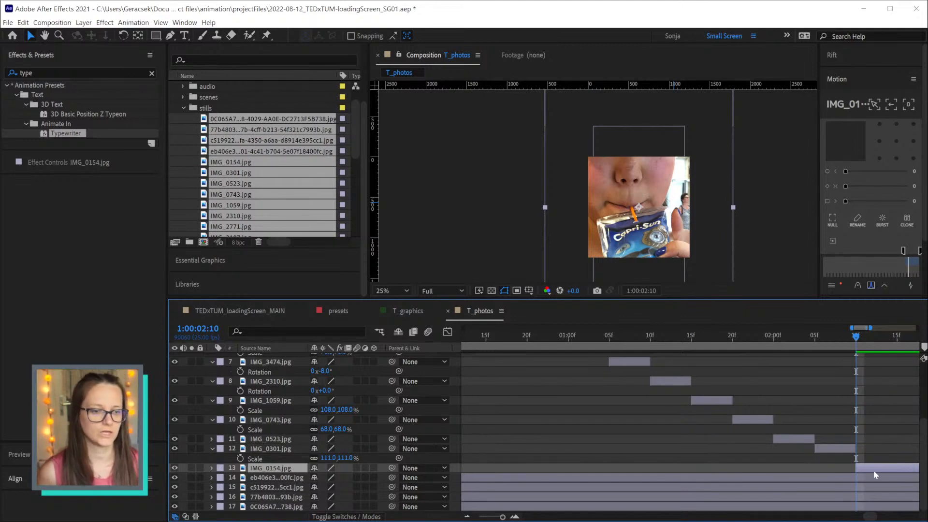
{"action": "left_click_drag", "start_coordinate": [627, 194], "coordinate": [642, 230]}
Scale IMG_0154.jpg down to 70%, adjusting its position so the face fits the frame
{"action": "key", "text": "s"}
{"action": "left_click_drag", "start_coordinate": [324, 477], "coordinate": [318, 478]}
{"action": "left_click_drag", "start_coordinate": [640, 209], "coordinate": [640, 213]}
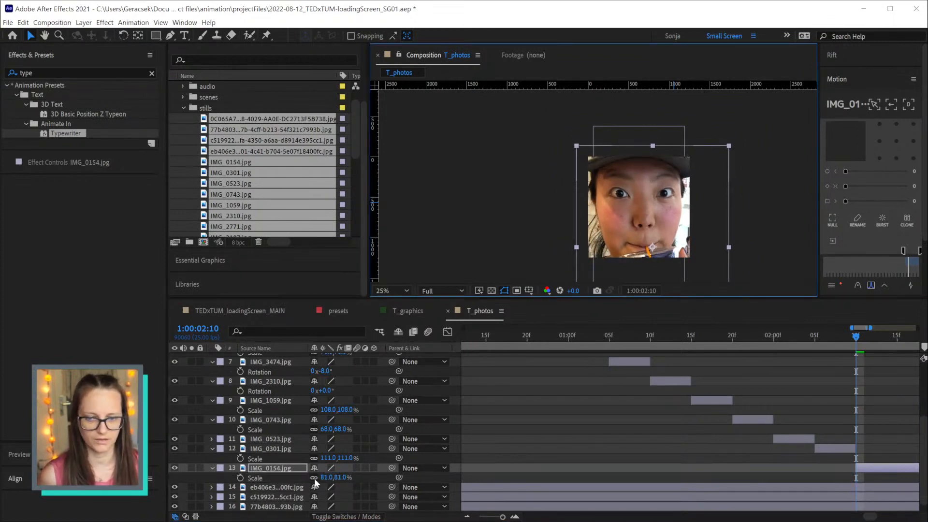
{"action": "left_click_drag", "start_coordinate": [328, 477], "coordinate": [325, 478]}
{"action": "left_click_drag", "start_coordinate": [671, 207], "coordinate": [668, 205]}
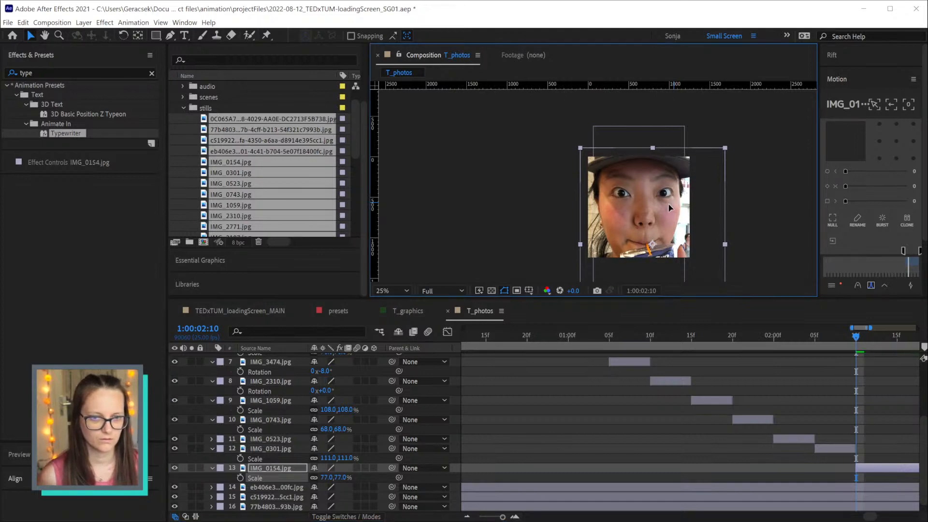
{"action": "left_click_drag", "start_coordinate": [325, 477], "coordinate": [322, 477]}
{"action": "left_click", "coordinate": [652, 162]}
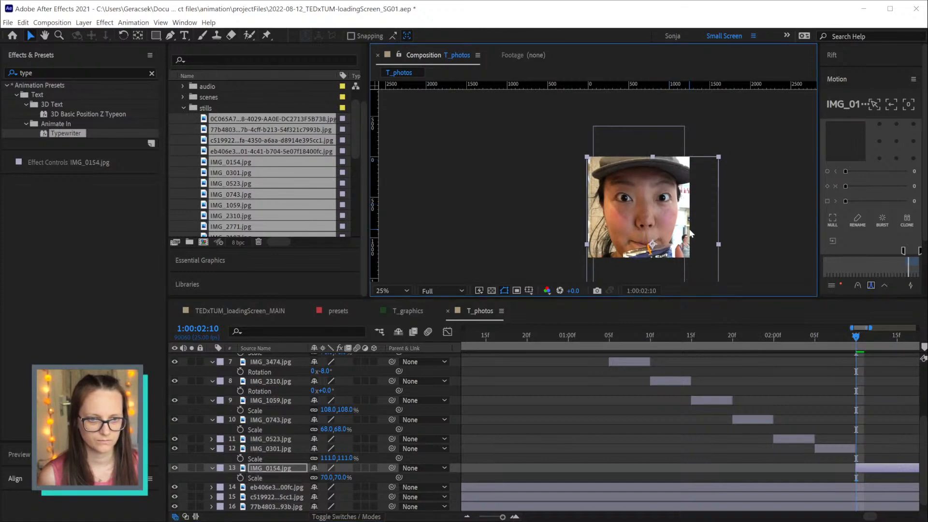
Compare IMG_0154.jpg with the previous frame and nudge the photo slightly left to align the face
{"action": "key", "text": "space"}
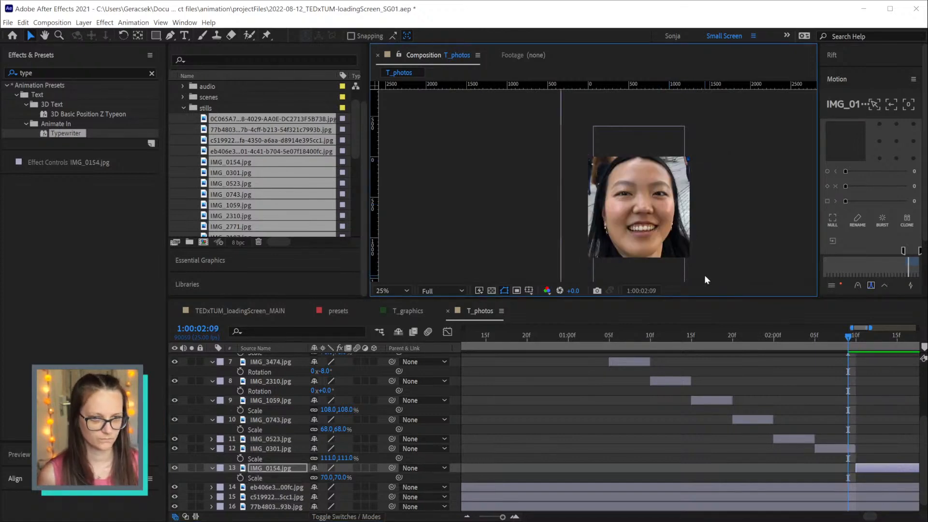
{"action": "key", "text": "space"}
{"action": "key", "text": "shift+Left"}
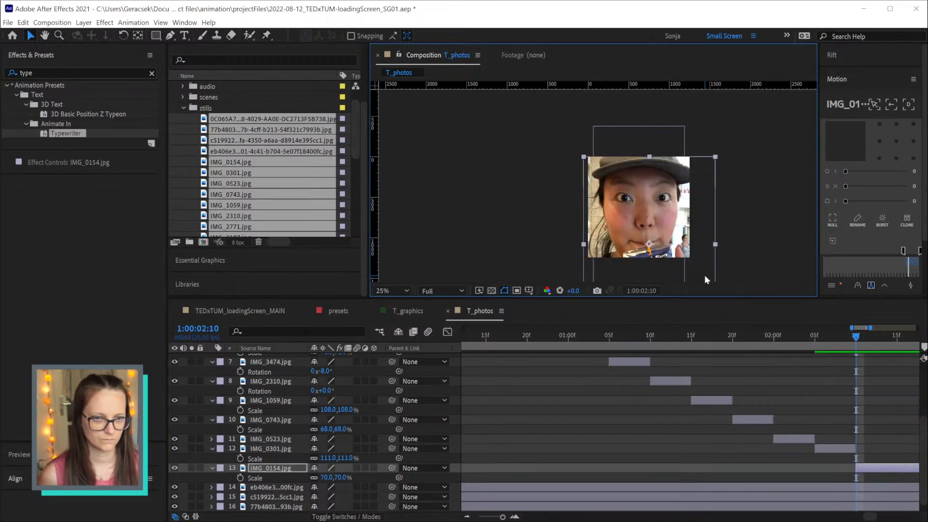
{"action": "key", "text": "Right"}
{"action": "key", "text": "Right"}
{"action": "key", "text": "Right"}
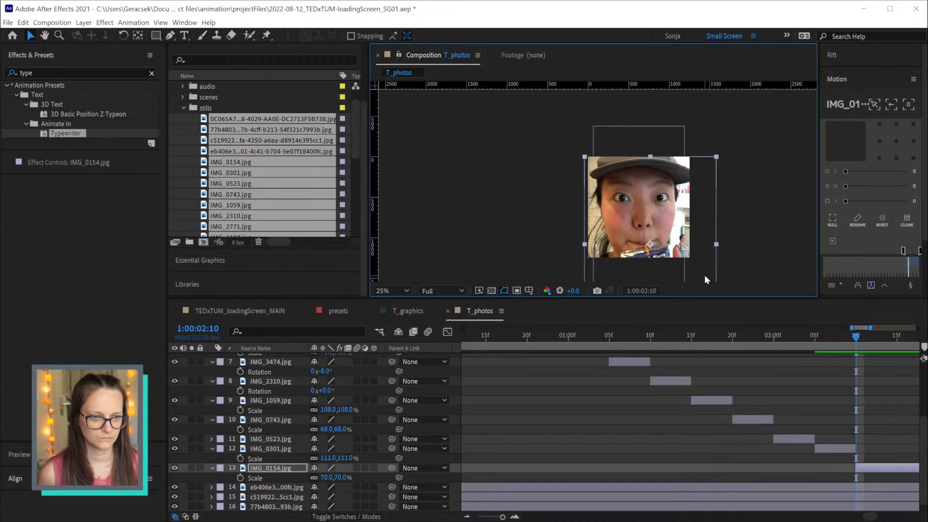
Trim the start of the eb406e3…00fc.jpg layer to 1:00:02:15
{"action": "left_click", "coordinate": [198, 328]}
{"action": "type", "text": "+5"}
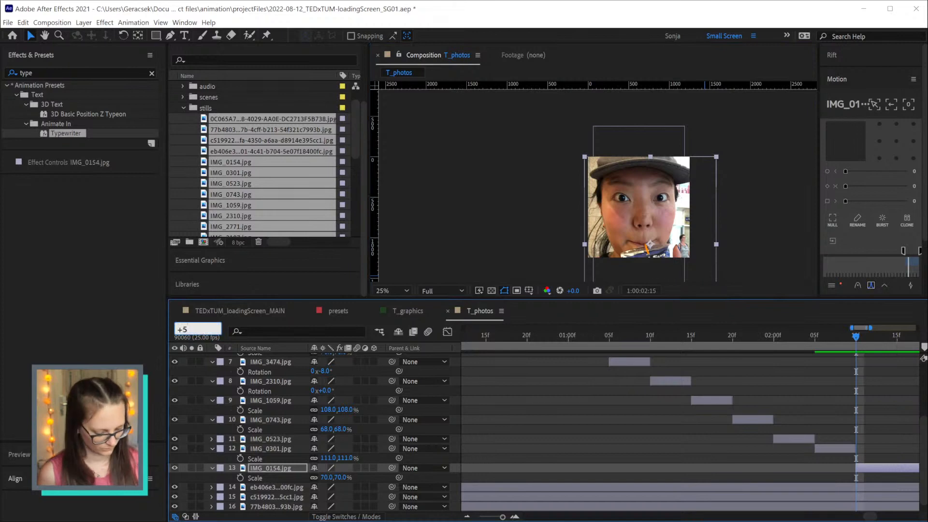
{"action": "key", "text": "Return"}
{"action": "left_click", "coordinate": [705, 485]}
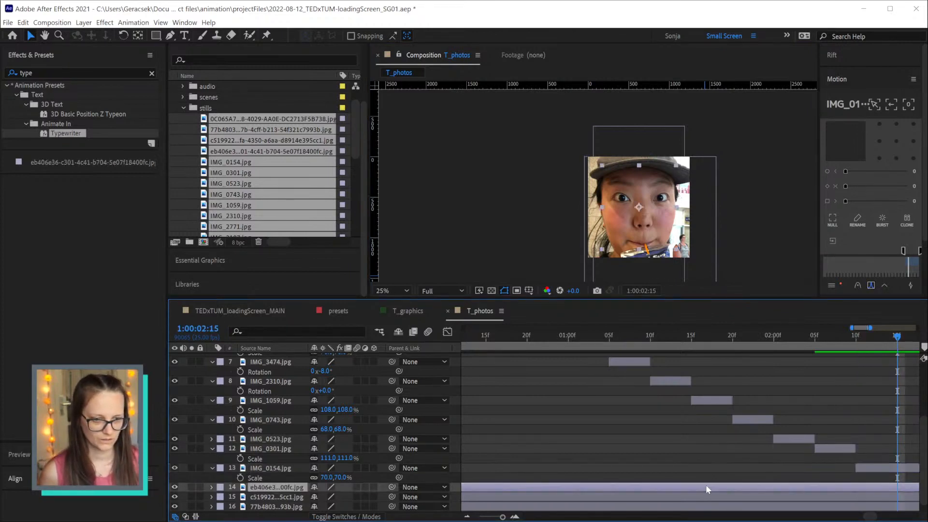
Split the IMG_0154.jpg layer at 1:00:02:15 and delete the part after that time
{"action": "left_click", "coordinate": [909, 468]}
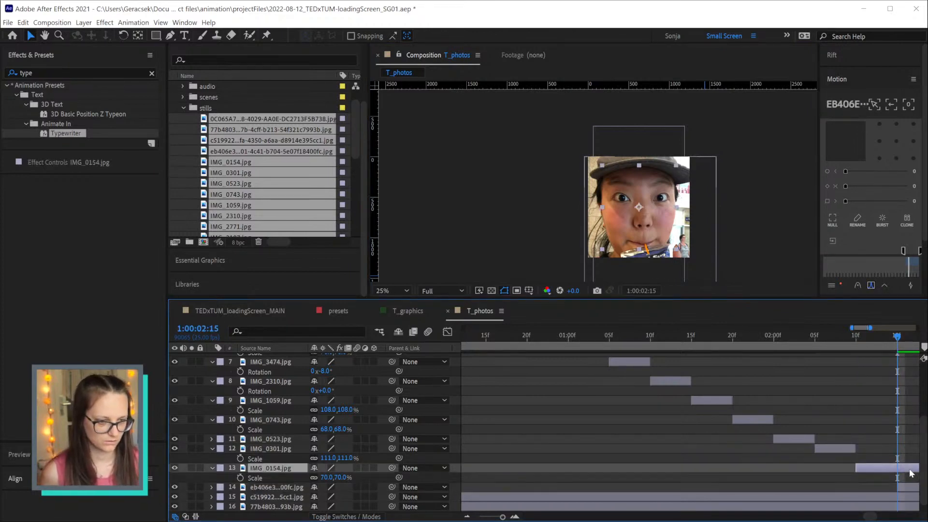
{"action": "key", "text": "ctrl+shift+d"}
{"action": "key", "text": "Delete"}
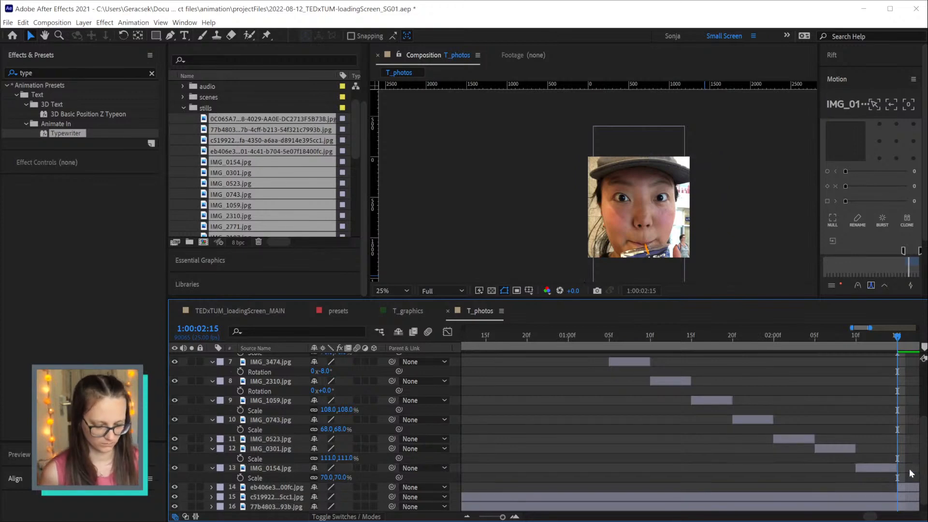
Scale eb406e3…00fc.jpg to 312% and shift the photo down and slightly right to align the face
{"action": "left_click", "coordinate": [645, 221]}
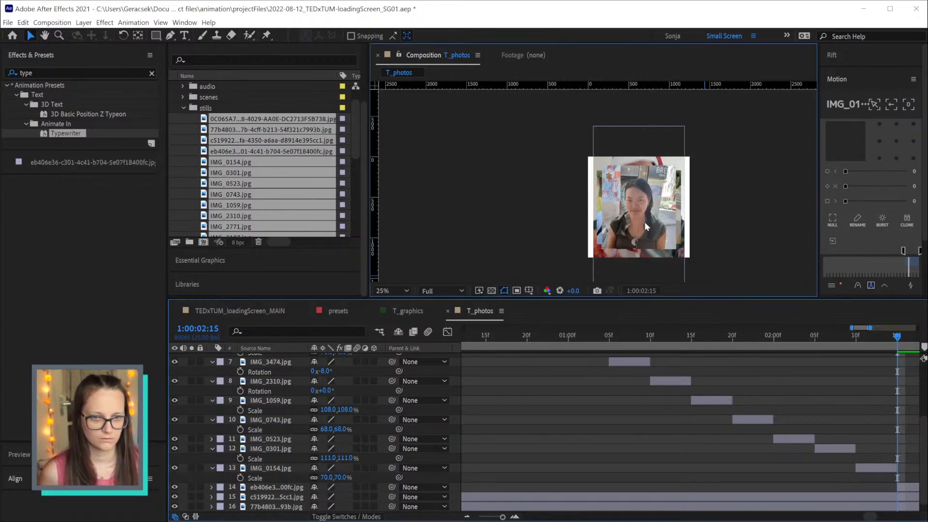
{"action": "key", "text": "s"}
{"action": "left_click_drag", "start_coordinate": [333, 496], "coordinate": [447, 499]}
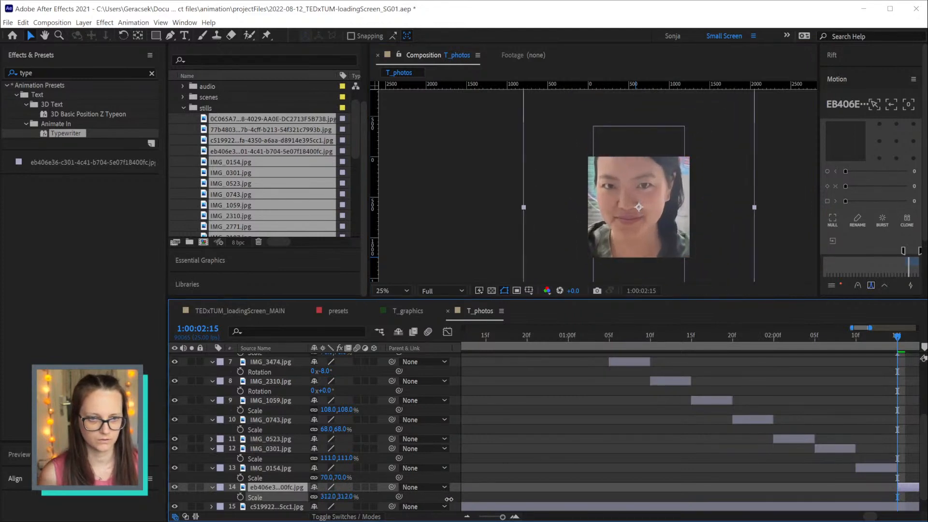
{"action": "left_click_drag", "start_coordinate": [651, 196], "coordinate": [655, 212]}
{"action": "key", "text": "Right"}
{"action": "key", "text": "Right"}
{"action": "key", "text": "Right"}
{"action": "key", "text": "Right"}
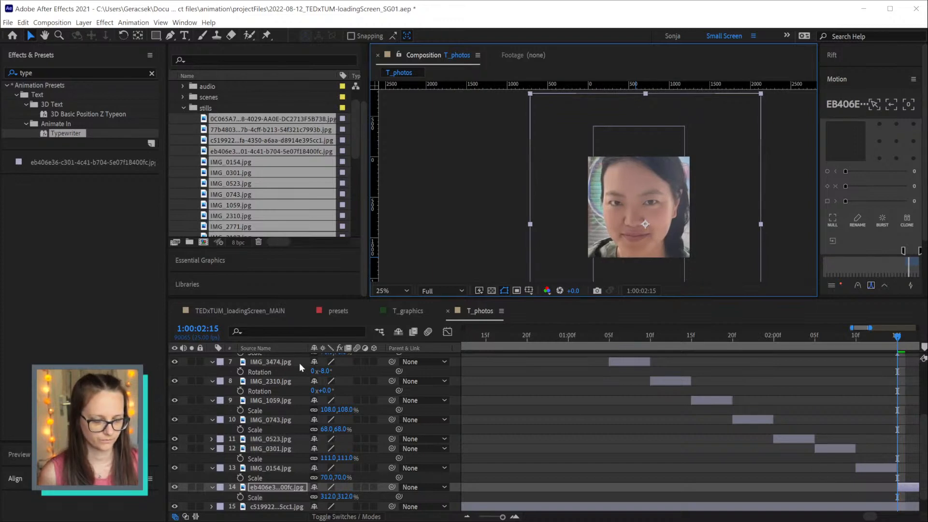
Cut off the eb406e3…00fc.jpg layer at 1:00:02:20, removing everything after that time
{"action": "left_click", "coordinate": [198, 329]}
{"action": "type", "text": "+5"}
{"action": "key", "text": "Return"}
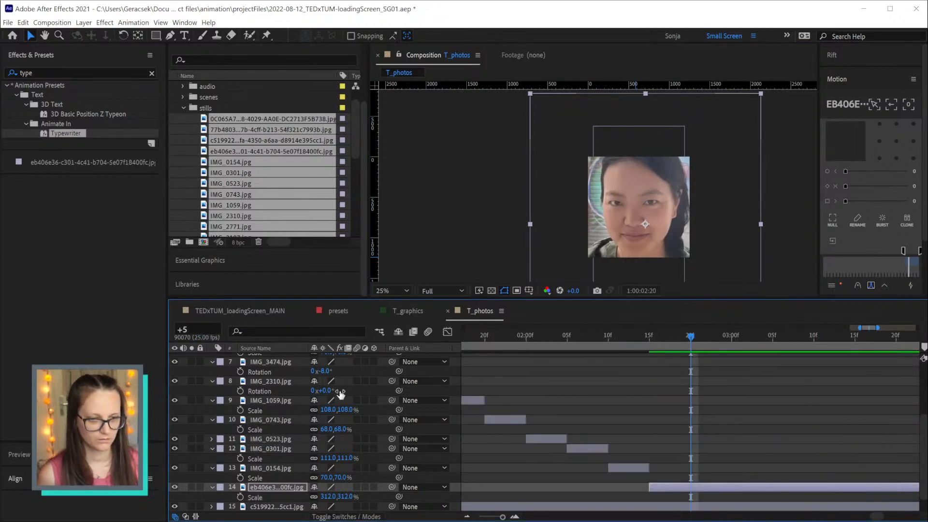
{"action": "key", "text": "alt+bracketright"}
{"action": "left_click", "coordinate": [575, 487]}
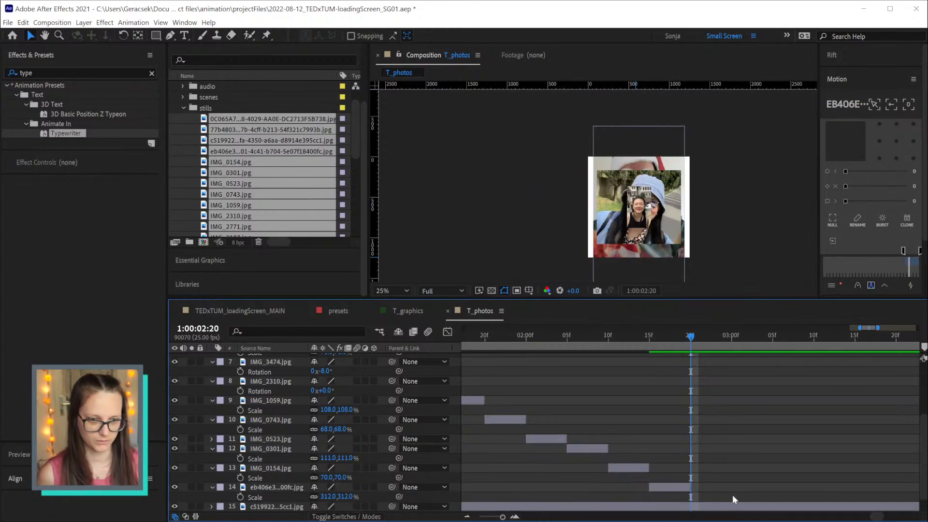
Trim the start of c519922…5cc1.jpg to 1:00:02:20, then align its face by scaling it to 602% and shifting it down
{"action": "left_click", "coordinate": [718, 511]}
{"action": "key", "text": "alt+bracketleft"}
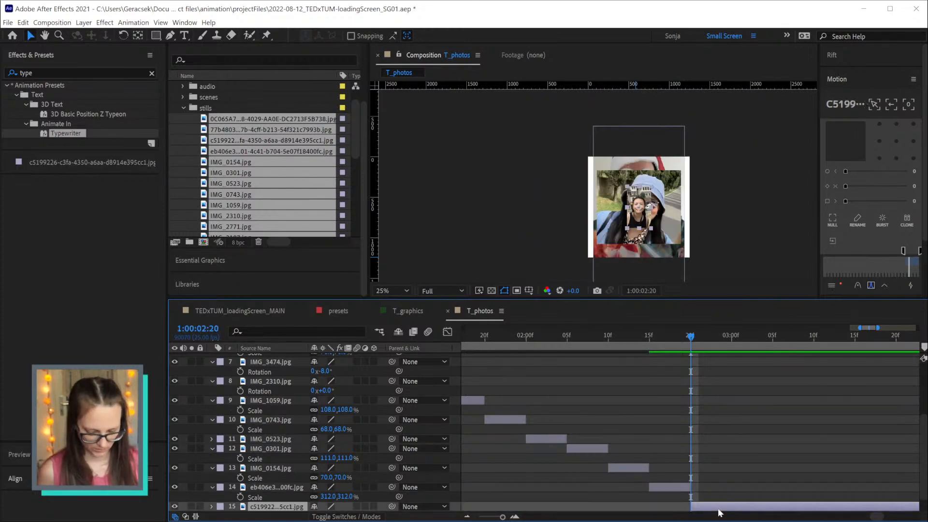
{"action": "key", "text": "s"}
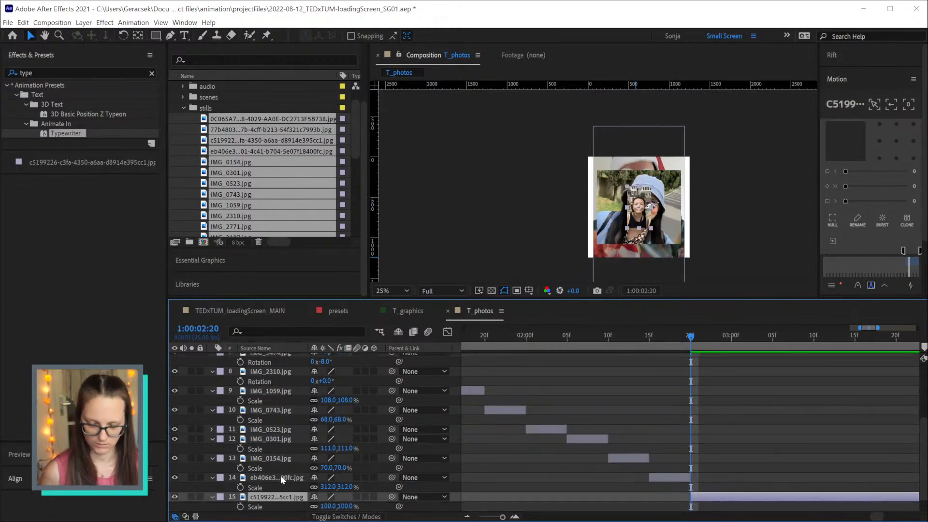
{"action": "scroll", "coordinate": [280, 474], "scroll_direction": "down", "scroll_amount": 2}
{"action": "left_click_drag", "start_coordinate": [326, 487], "coordinate": [668, 188]}
{"action": "left_click_drag", "start_coordinate": [328, 487], "coordinate": [360, 486]}
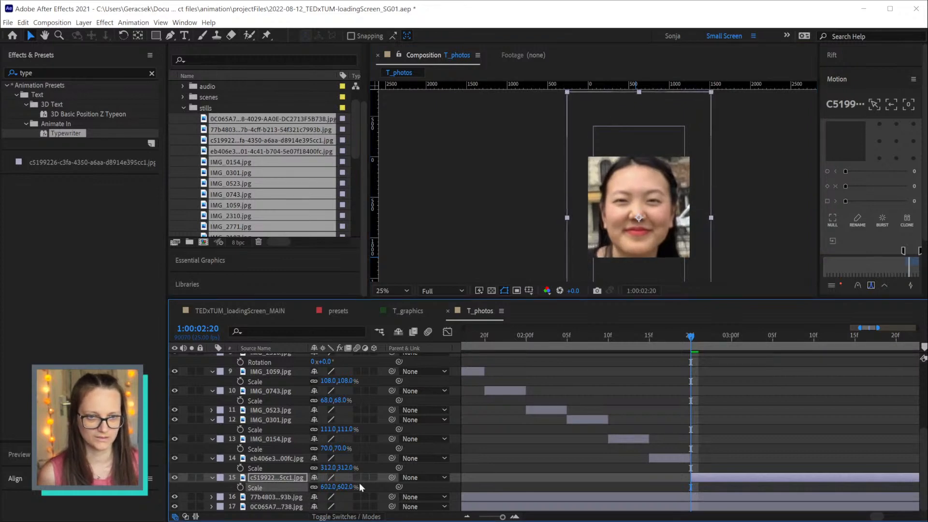
Split the c519922…5cc1.jpg layer at 1:00:03:00 and delete the part after that time
{"action": "left_click_drag", "start_coordinate": [198, 332], "coordinate": [202, 333]}
{"action": "key", "text": "ctrl+shift+d"}
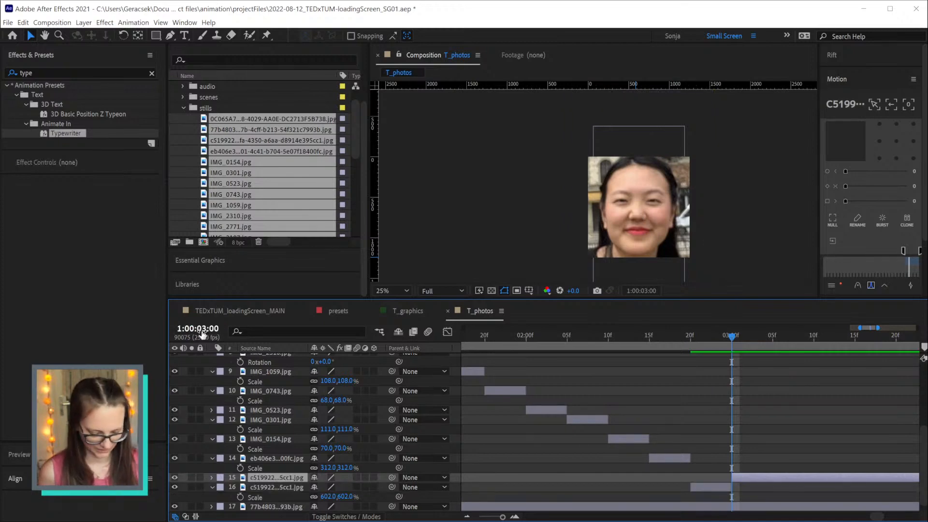
{"action": "key", "text": "Delete"}
Trim the start of 77b4803…93b.jpg to 1:00:03:00 and enlarge the photo until the face fills the frame
{"action": "left_click", "coordinate": [721, 494]}
{"action": "key", "text": "alt+bracketleft"}
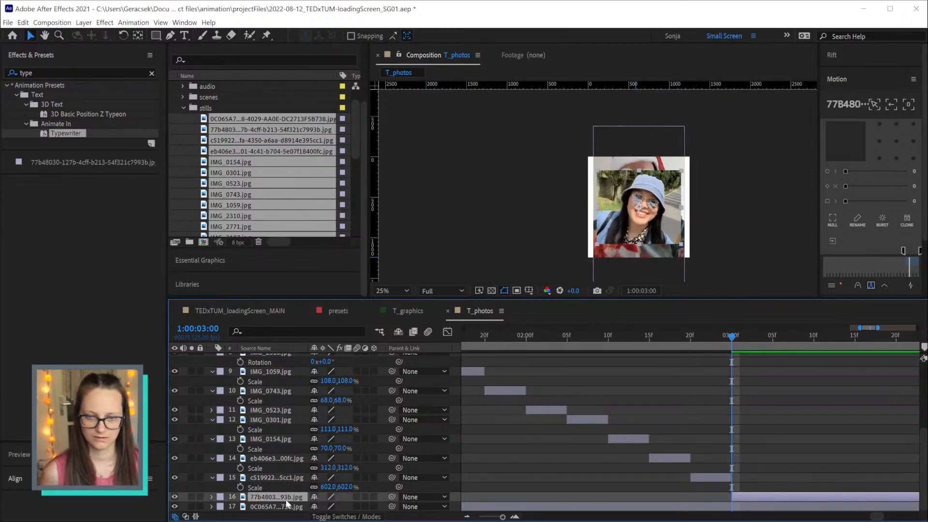
{"action": "key", "text": "s"}
{"action": "mouse_move", "coordinate": [327, 506]}
{"action": "left_mouse_down"}
{"action": "mouse_move", "coordinate": [348, 506]}
{"action": "mouse_move", "coordinate": [315, 506]}
{"action": "left_mouse_up"}
Rotate 77b4803…93b.jpg to -16° and shift it down and slightly left to align the face
{"action": "key", "text": "r"}
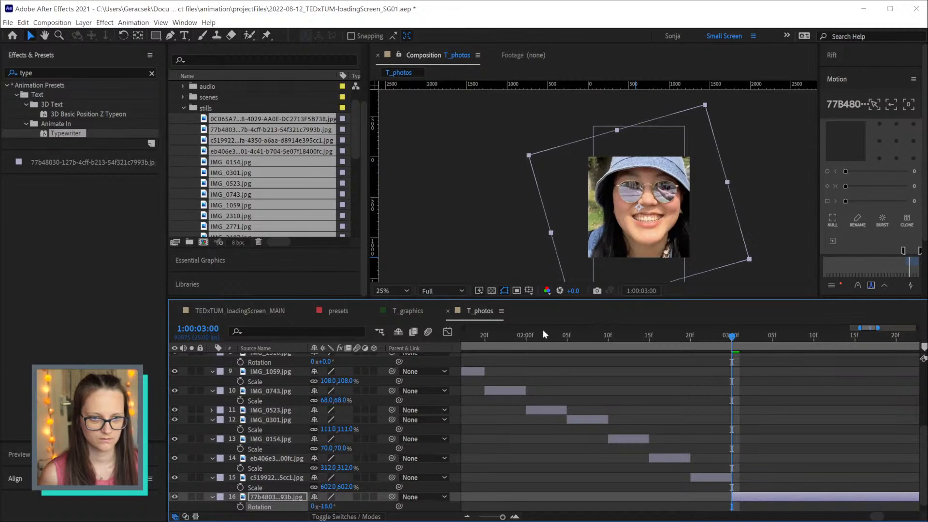
{"action": "left_click_drag", "start_coordinate": [640, 220], "coordinate": [632, 232]}
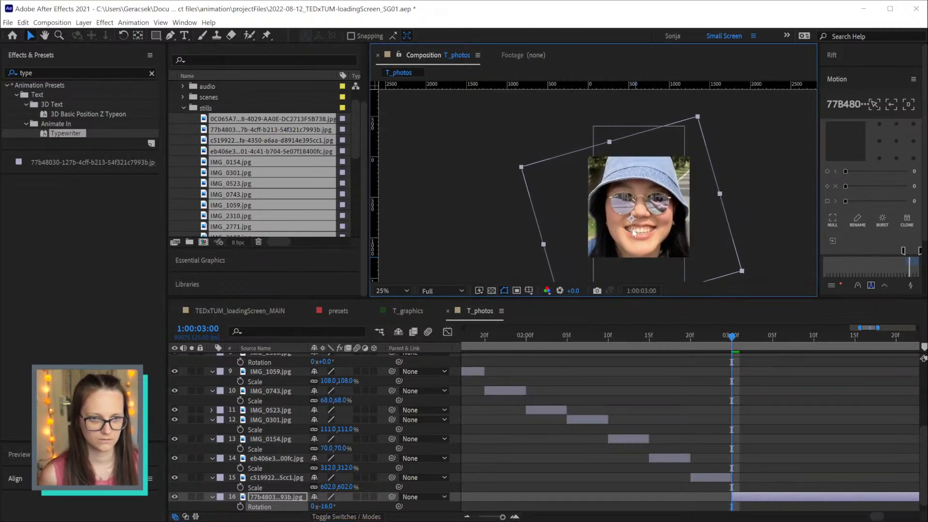
Split the 77b4803…93b.jpg layer at 1:00:03:05 and delete the part after that time
{"action": "left_click", "coordinate": [208, 329]}
{"action": "type", "text": "+5"}
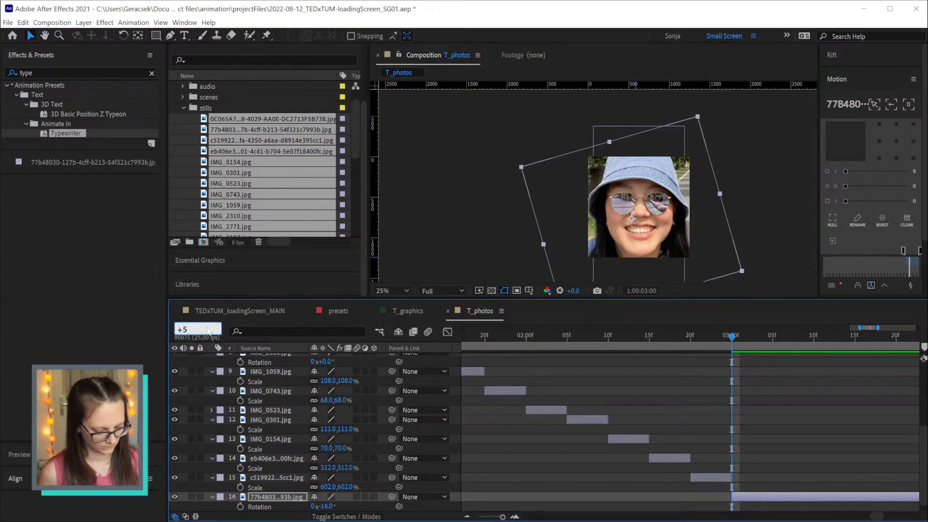
{"action": "key", "text": "Return"}
{"action": "key", "text": "ctrl+shift+d"}
{"action": "key", "text": "Delete"}
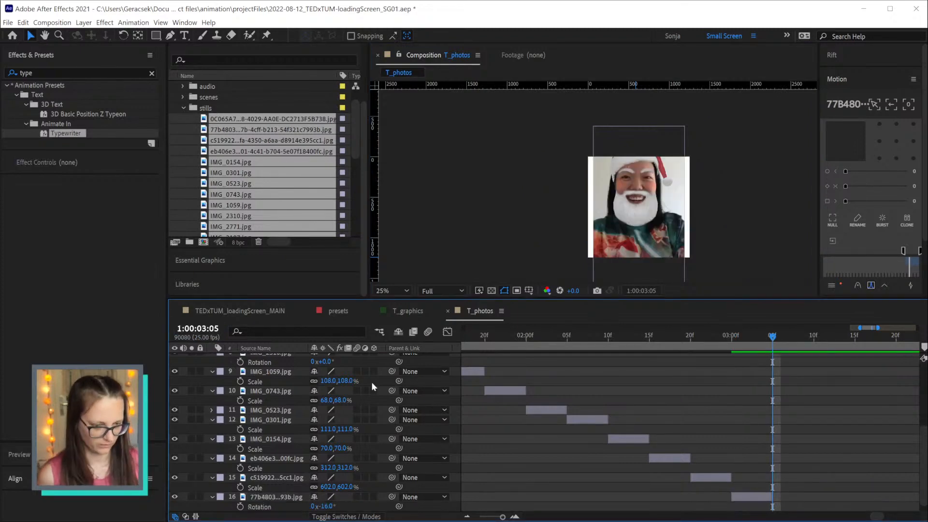
Trim the start of 0C065A7…738.jpg to 1:00:03:05, scale it to 129%, and shift it down to align the face
{"action": "scroll", "coordinate": [859, 464], "scroll_direction": "down", "scroll_amount": 1}
{"action": "left_click", "coordinate": [811, 510]}
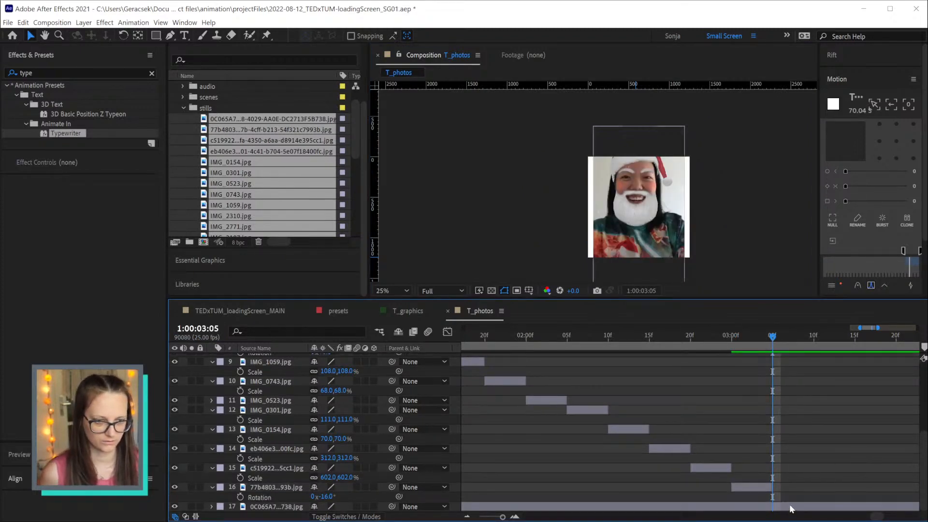
{"action": "key", "text": "alt+bracketleft"}
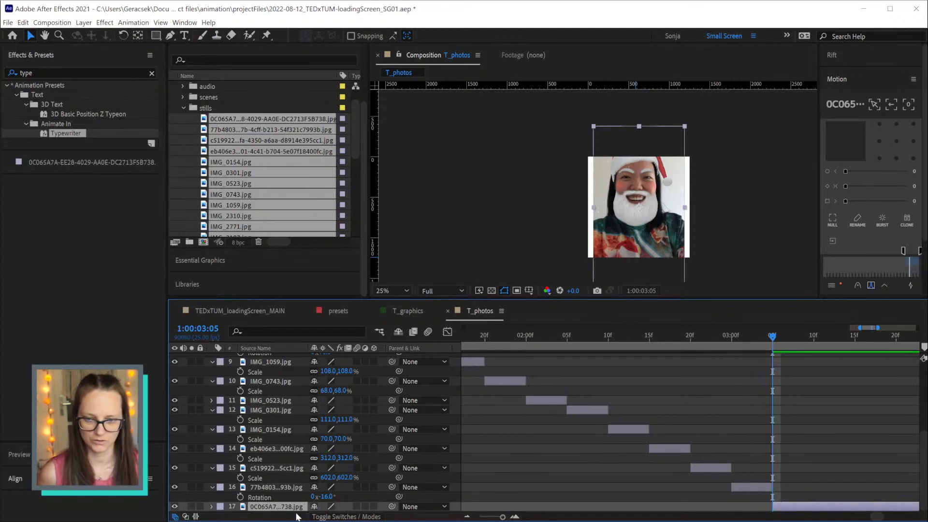
{"action": "scroll", "coordinate": [548, 432], "scroll_direction": "down", "scroll_amount": 1}
{"action": "left_click_drag", "start_coordinate": [325, 507], "coordinate": [339, 508]}
{"action": "left_click_drag", "start_coordinate": [624, 214], "coordinate": [630, 237]}
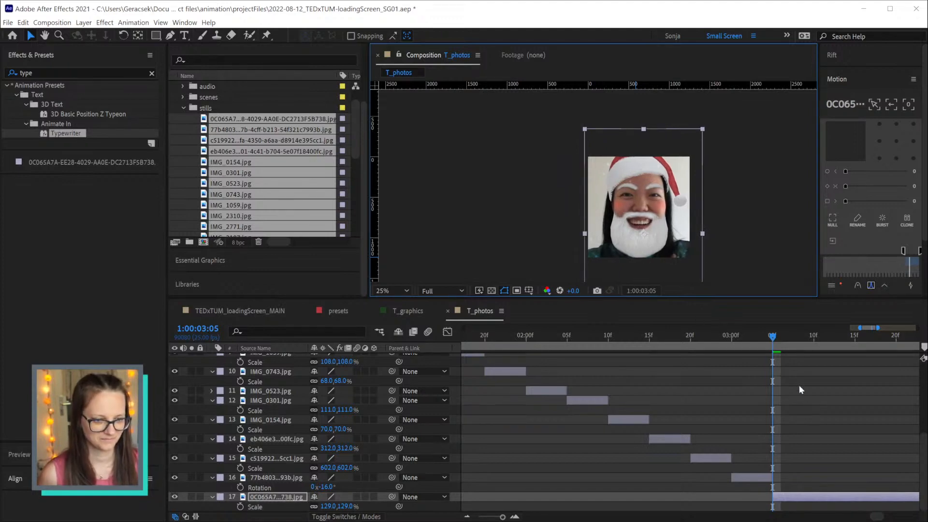
End the work area at 1:00:03:10, add a composition marker commented "N" there, and save the project
{"action": "left_click", "coordinate": [200, 329]}
{"action": "type", "text": "+5"}
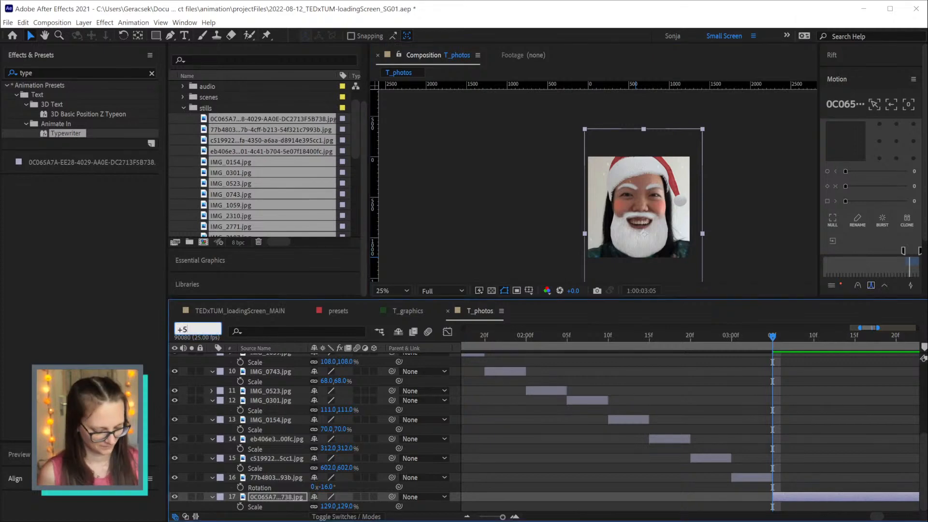
{"action": "key", "text": "Return"}
{"action": "left_click", "coordinate": [748, 381]}
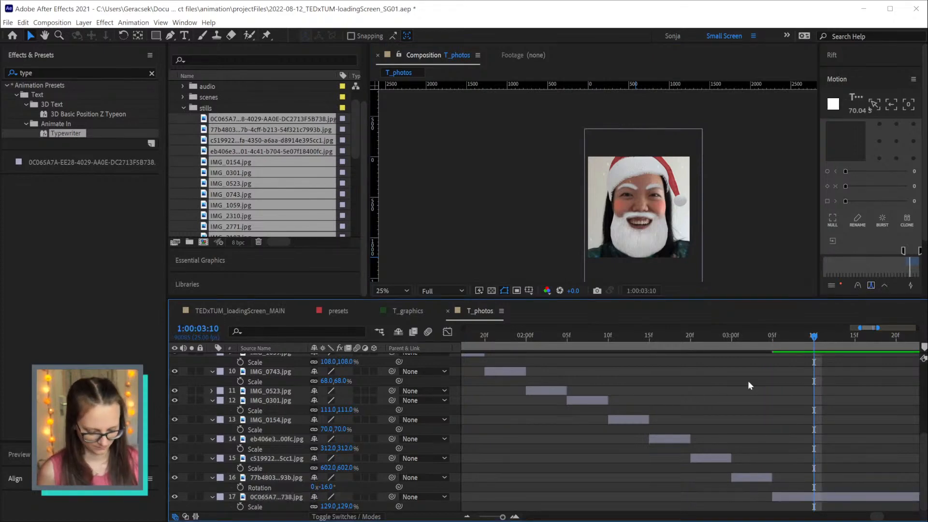
{"action": "key", "text": "n"}
{"action": "key", "text": "alt+KP_Multiply"}
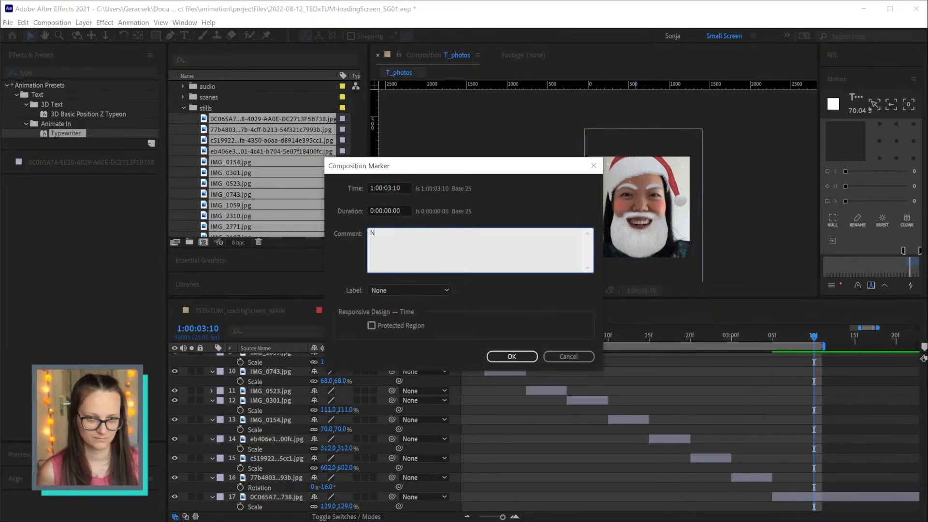
{"action": "key", "text": "Return"}
{"action": "scroll", "coordinate": [831, 424], "scroll_direction": "down", "scroll_amount": 2}
{"action": "key", "text": "ctrl+s"}
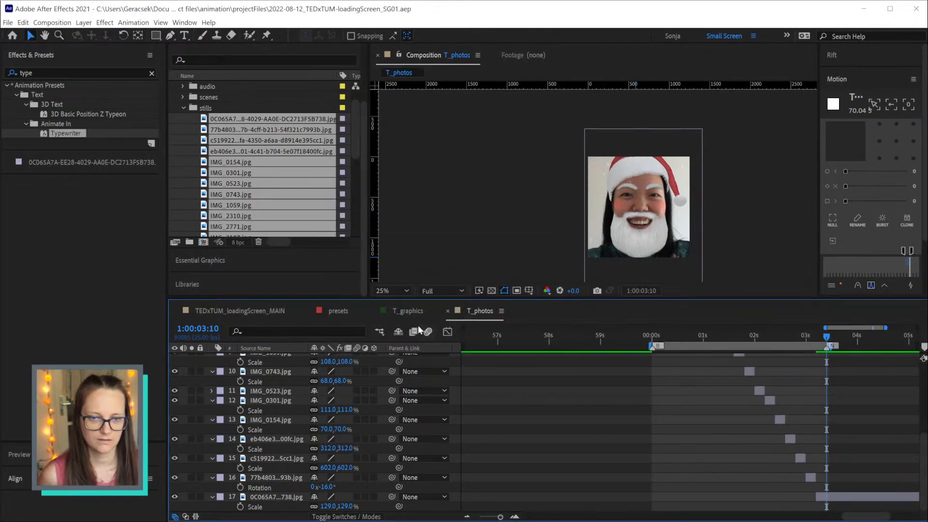
Add the T_photos composition to T_graphics as a layer directly below the face mask outlines
{"action": "left_click", "coordinate": [397, 311]}
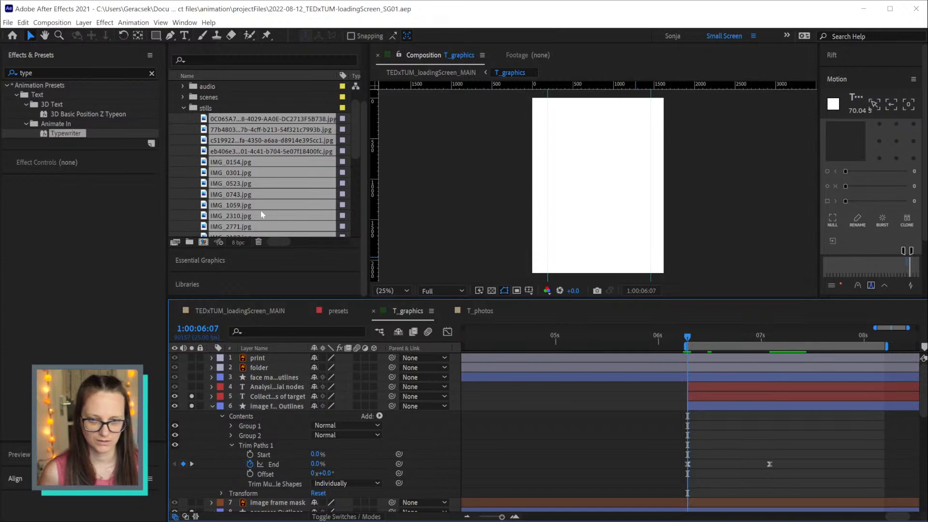
{"action": "scroll", "coordinate": [242, 211], "scroll_direction": "down", "scroll_amount": 6}
{"action": "left_click_drag", "start_coordinate": [217, 194], "coordinate": [522, 387]}
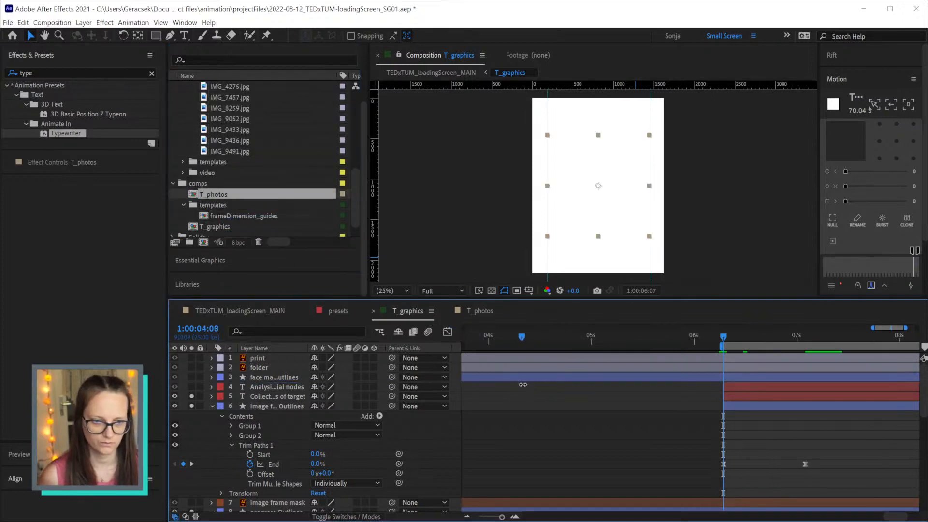
Slide the T_photos layer so its first marker sits at 1:00:06:07, and trim the layer's start to that time
{"action": "key", "text": "minus"}
{"action": "key", "text": "minus"}
{"action": "key", "text": "minus"}
{"action": "key", "text": "minus"}
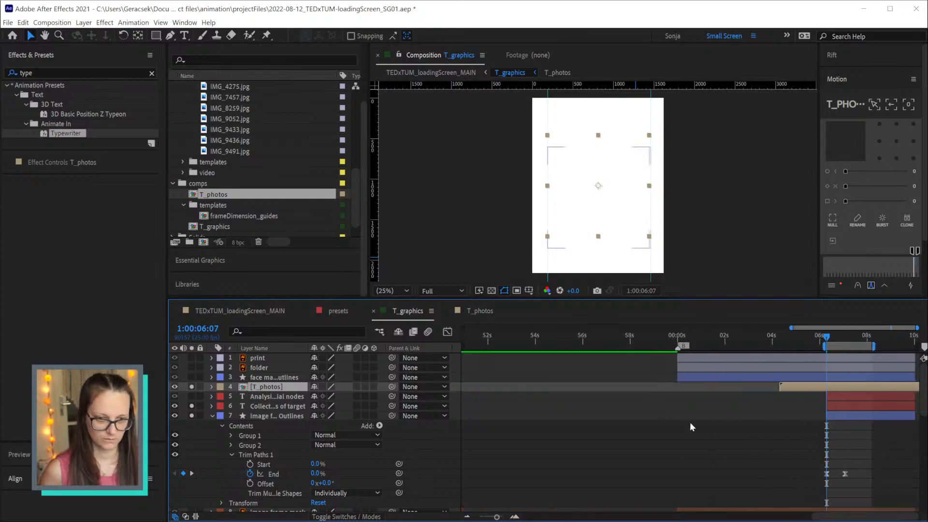
{"action": "left_click_drag", "start_coordinate": [898, 384], "coordinate": [486, 410]}
{"action": "scroll", "coordinate": [862, 349], "scroll_direction": "up", "scroll_amount": 2}
{"action": "left_click_drag", "start_coordinate": [866, 422], "coordinate": [633, 433]}
{"action": "left_click_drag", "start_coordinate": [662, 390], "coordinate": [846, 392]}
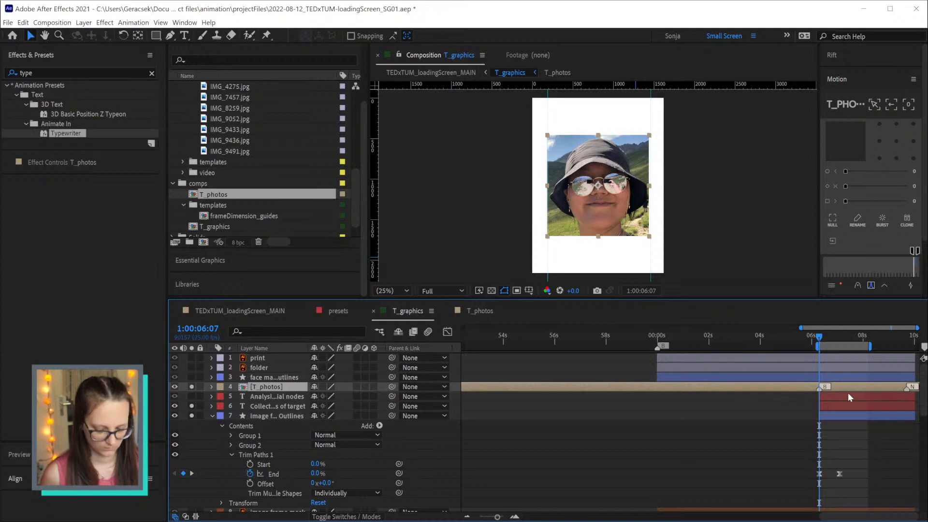
{"action": "key", "text": "alt+["}
{"action": "scroll", "coordinate": [868, 397], "scroll_direction": "up", "scroll_amount": 2}
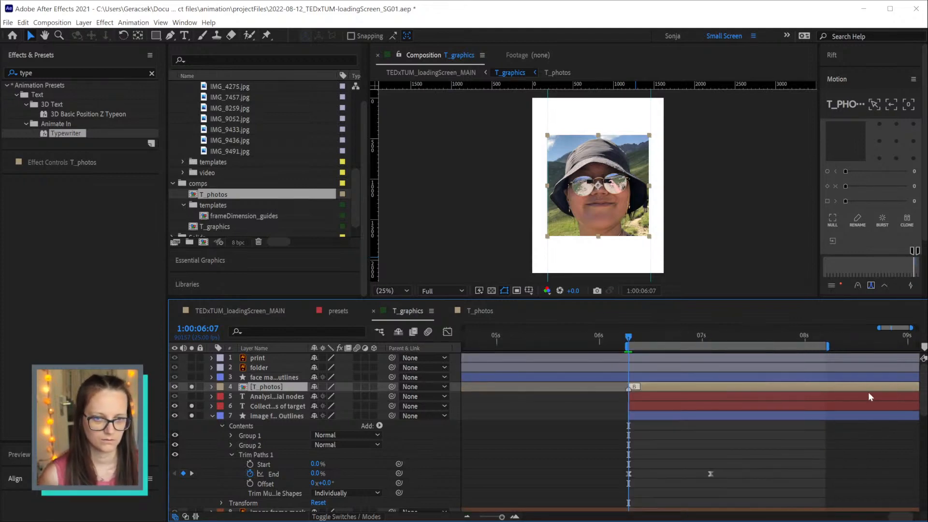
Solo the face mask outlines, move T_photos below the image frame outlines, and preview the frames up to 1:00:06:24
{"action": "left_click", "coordinate": [192, 377]}
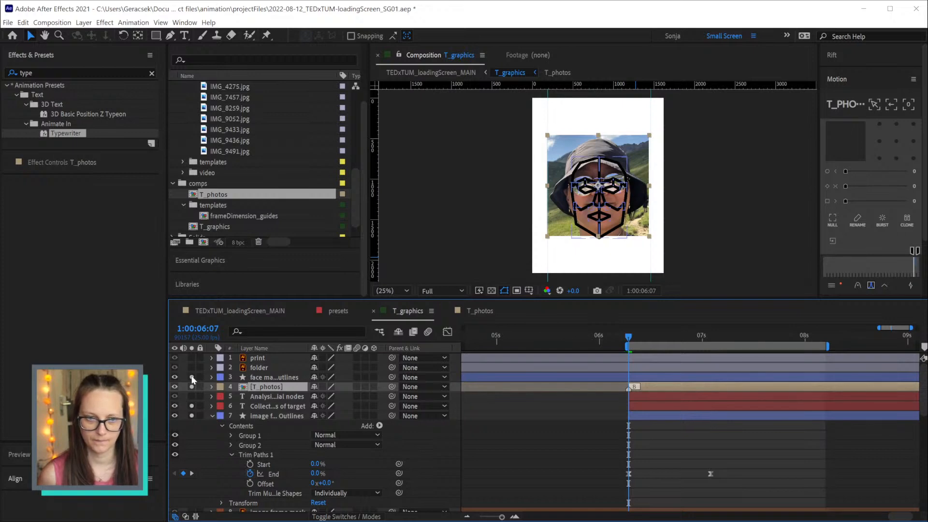
{"action": "left_click_drag", "start_coordinate": [270, 387], "coordinate": [271, 477]}
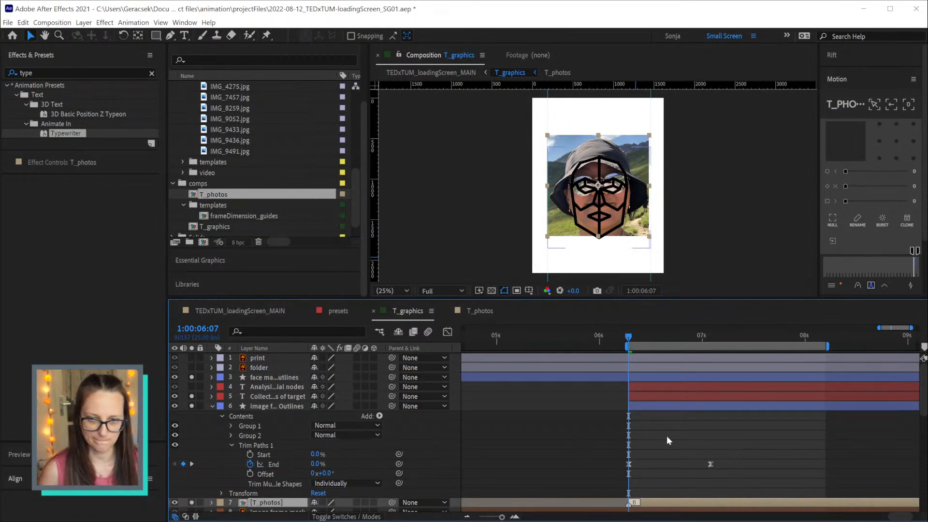
{"action": "left_click_drag", "start_coordinate": [648, 337], "coordinate": [699, 341]}
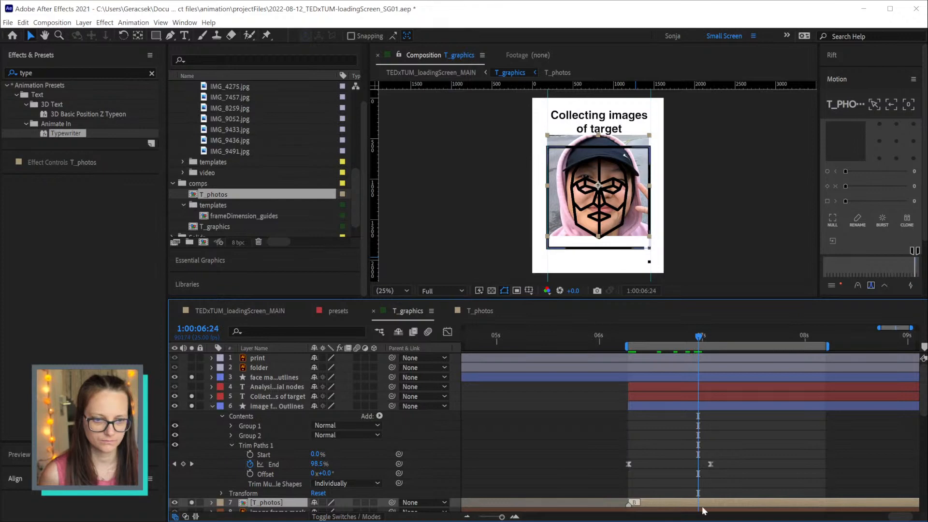
Shift T_photos down into the image frame and reorder it below the Image frame mask layer
{"action": "left_click", "coordinate": [600, 202]}
{"action": "left_click_drag", "start_coordinate": [600, 199], "coordinate": [600, 206]}
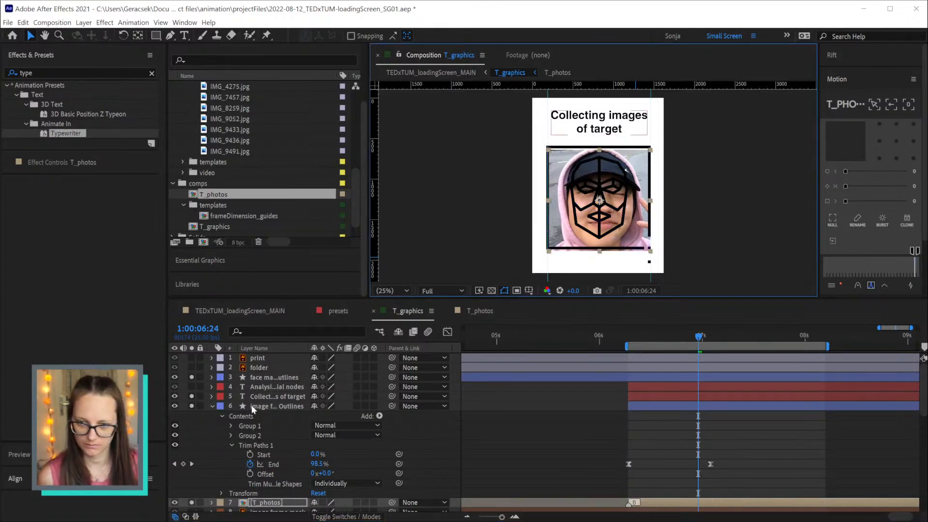
{"action": "scroll", "coordinate": [253, 428], "scroll_direction": "down", "scroll_amount": 2}
{"action": "left_click", "coordinate": [266, 456]}
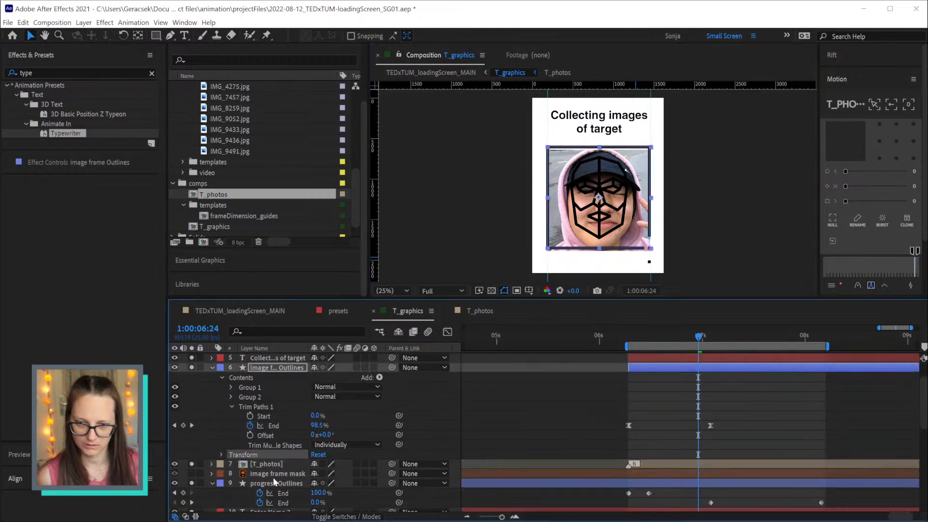
{"action": "left_click_drag", "start_coordinate": [275, 467], "coordinate": [276, 479]}
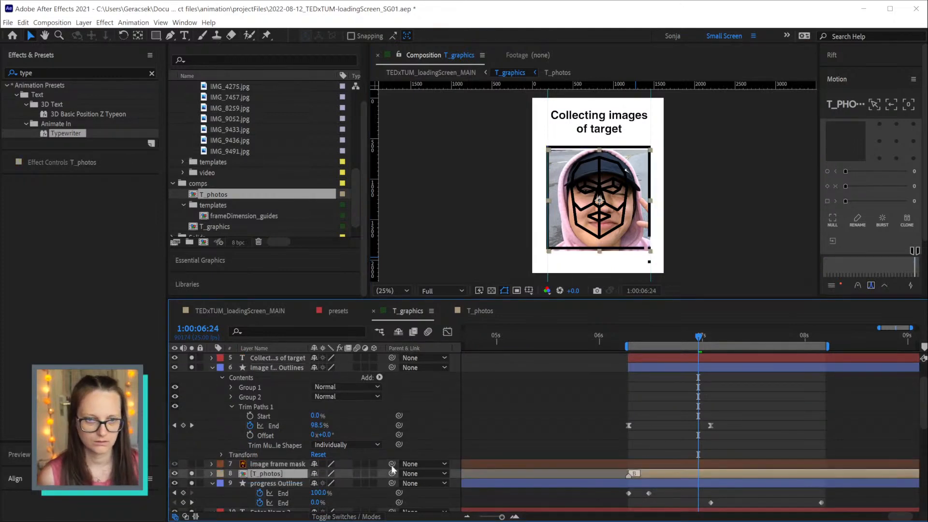
Temporarily solo Image frame mask and nudge T_photos until its edges line up with the mask
{"action": "left_click", "coordinate": [192, 464]}
{"action": "left_click", "coordinate": [264, 464]}
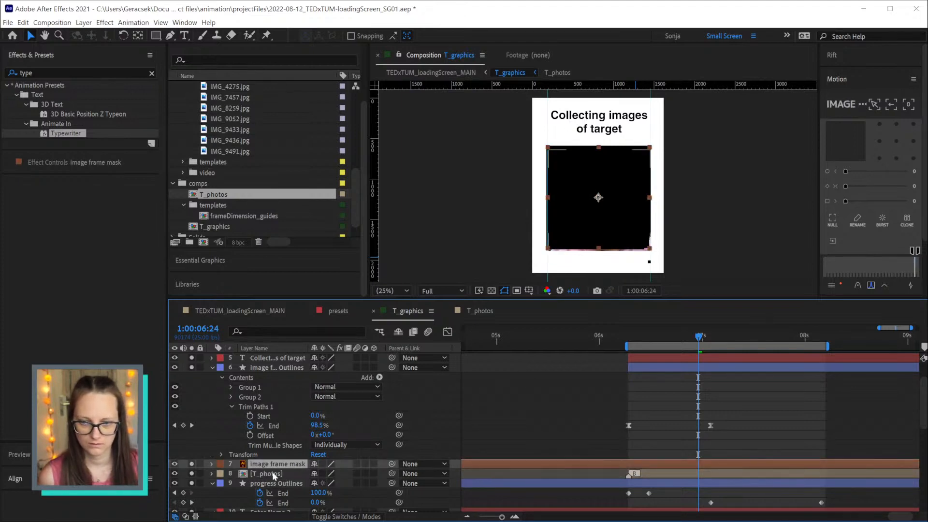
{"action": "left_click", "coordinate": [271, 474]}
{"action": "left_click_drag", "start_coordinate": [599, 201], "coordinate": [598, 197]}
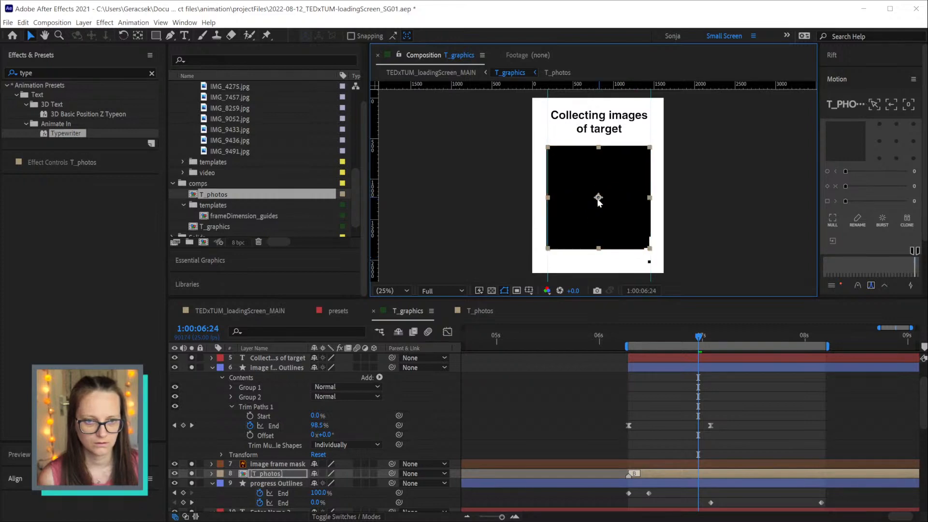
{"action": "left_click", "coordinate": [192, 468]}
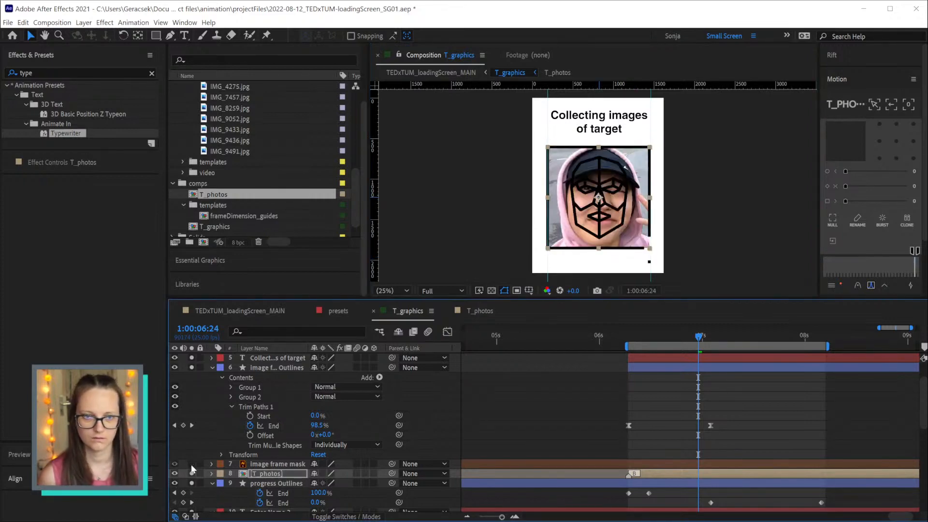
{"action": "left_click", "coordinate": [803, 435]}
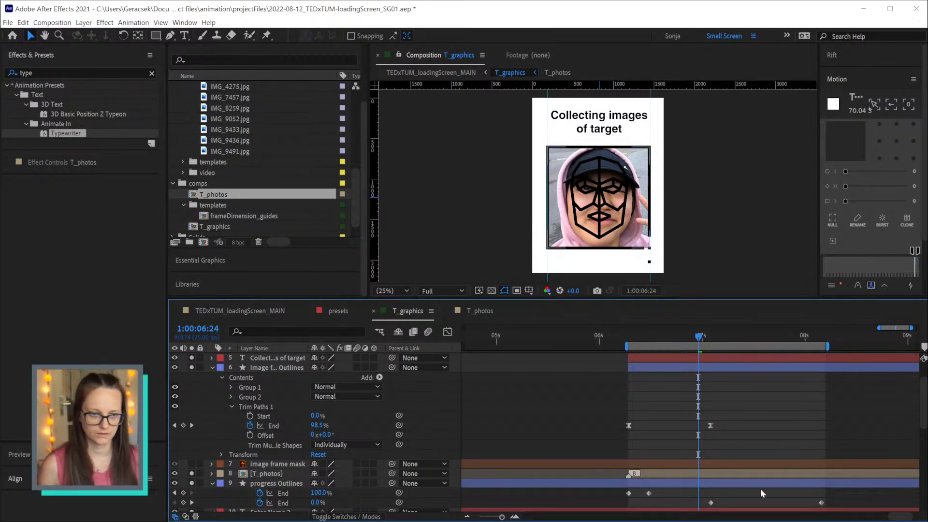
Open the T_photos composition and add a null object named CTRL above the photo layers
{"action": "left_click", "coordinate": [733, 473]}
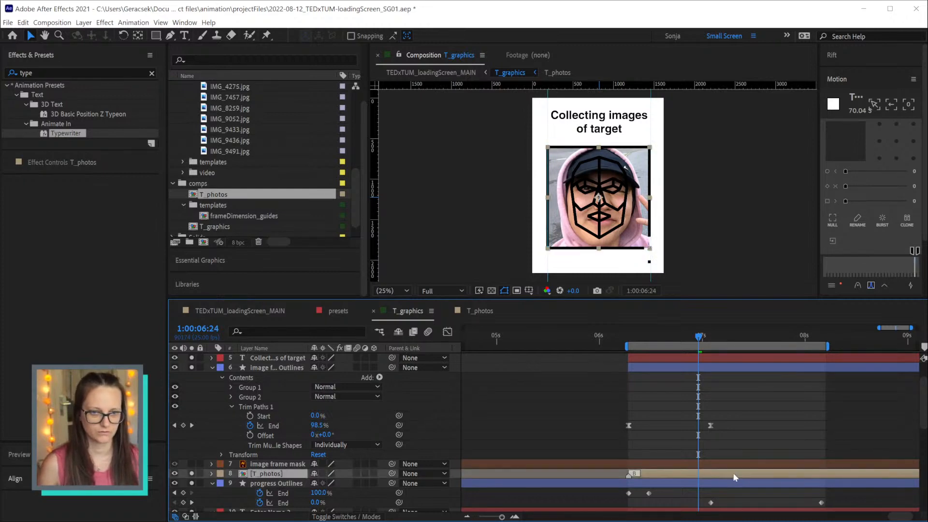
{"action": "double_click", "coordinate": [733, 476]}
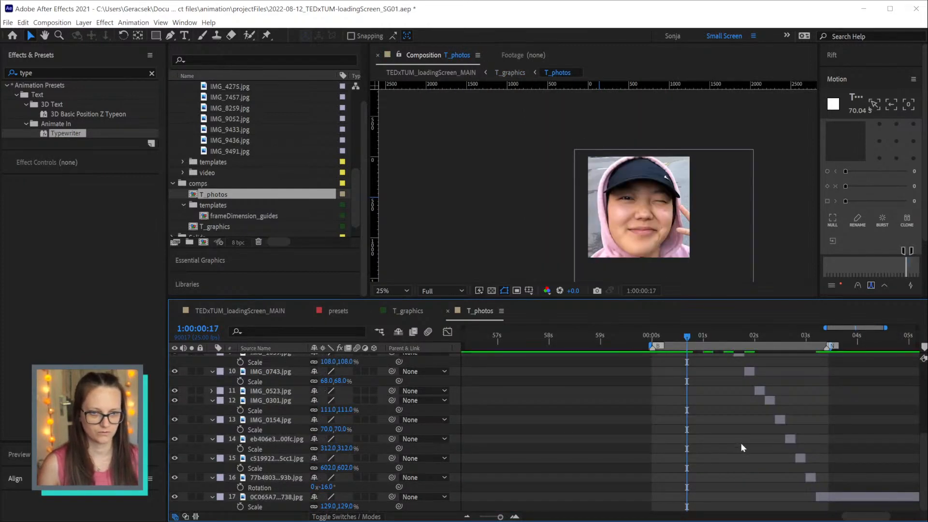
{"action": "scroll", "coordinate": [740, 463], "scroll_direction": "up", "scroll_amount": 3}
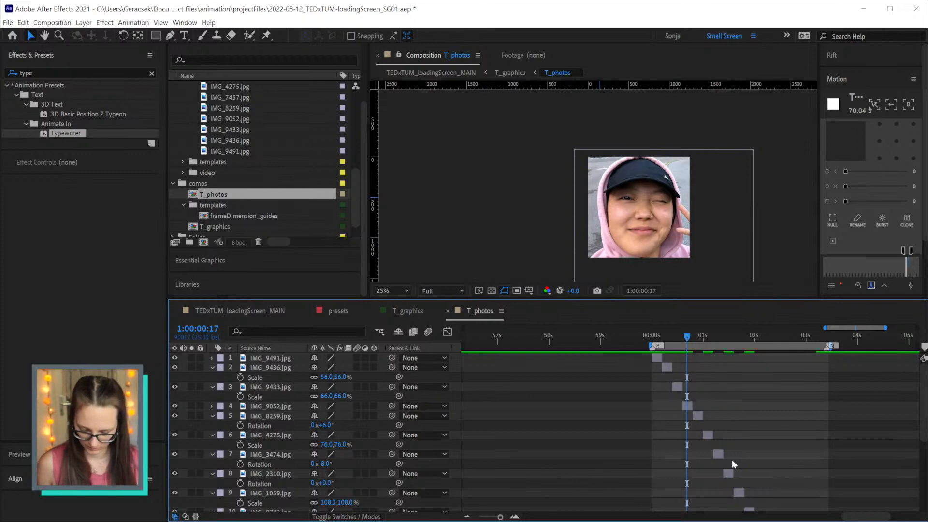
{"action": "key", "text": "ctrl+alt+shift+t"}
{"action": "key", "text": "ctrl+z"}
{"action": "key", "text": "ctrl+alt+shift+y"}
{"action": "left_click", "coordinate": [266, 360]}
{"action": "key", "text": "Return"}
{"action": "type", "text": "CTRL"}
{"action": "key", "text": "Return"}
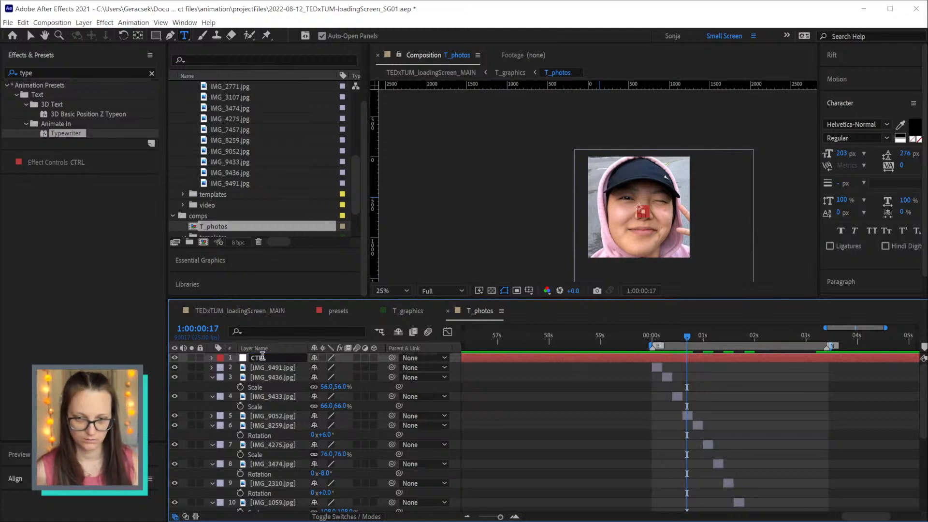
Show the opacity of all photo layers and parent them to the CTRL null
{"action": "left_click", "coordinate": [258, 370]}
{"action": "scroll", "coordinate": [476, 429], "scroll_direction": "down", "scroll_amount": 1}
{"action": "scroll", "coordinate": [474, 427], "scroll_direction": "down", "scroll_amount": 5}
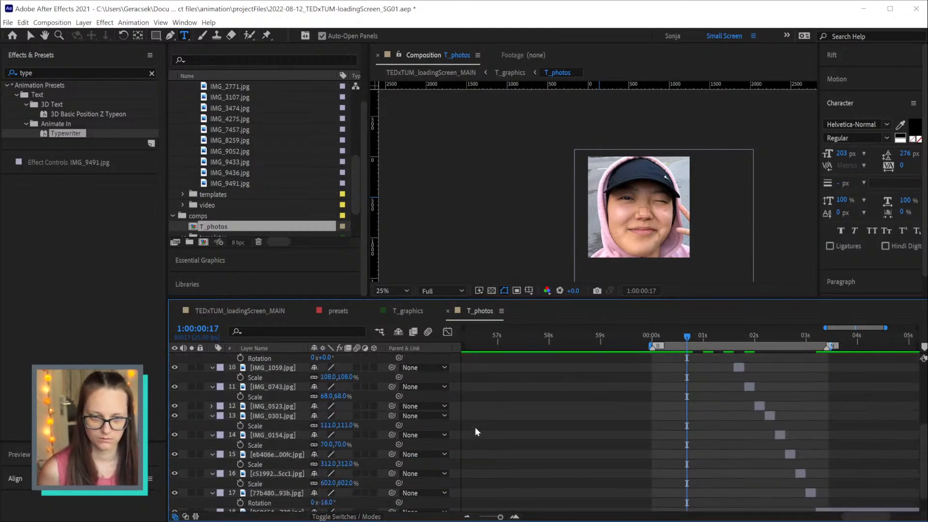
{"action": "scroll", "coordinate": [577, 421], "scroll_direction": "up", "scroll_amount": 6}
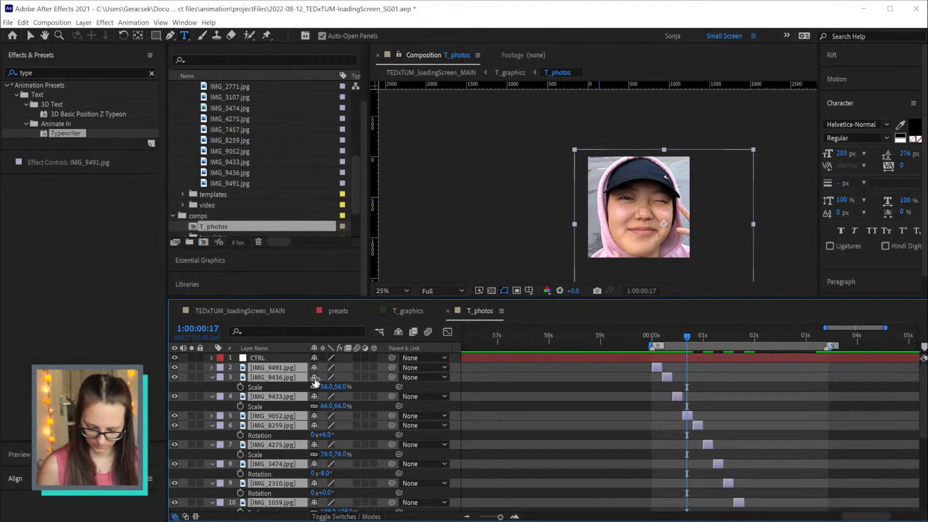
{"action": "key", "text": "t"}
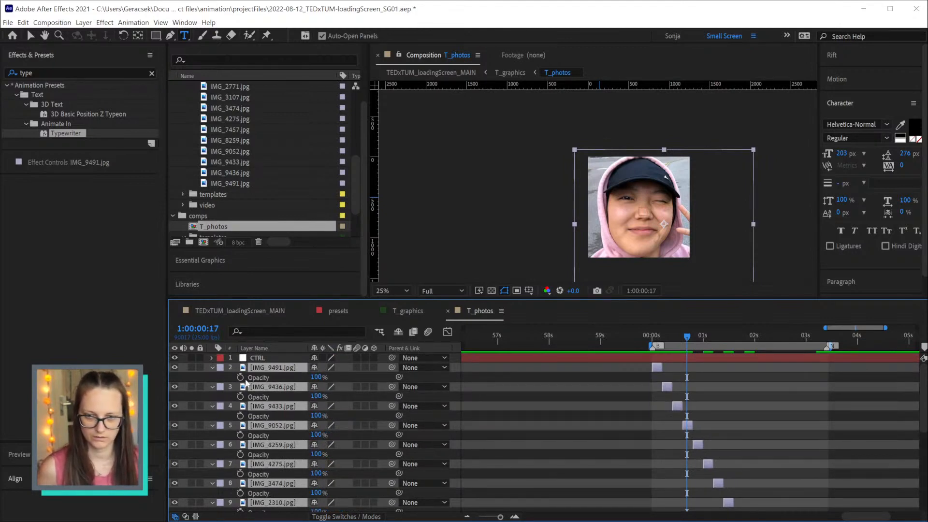
{"action": "left_click_drag", "start_coordinate": [390, 367], "coordinate": [274, 362]}
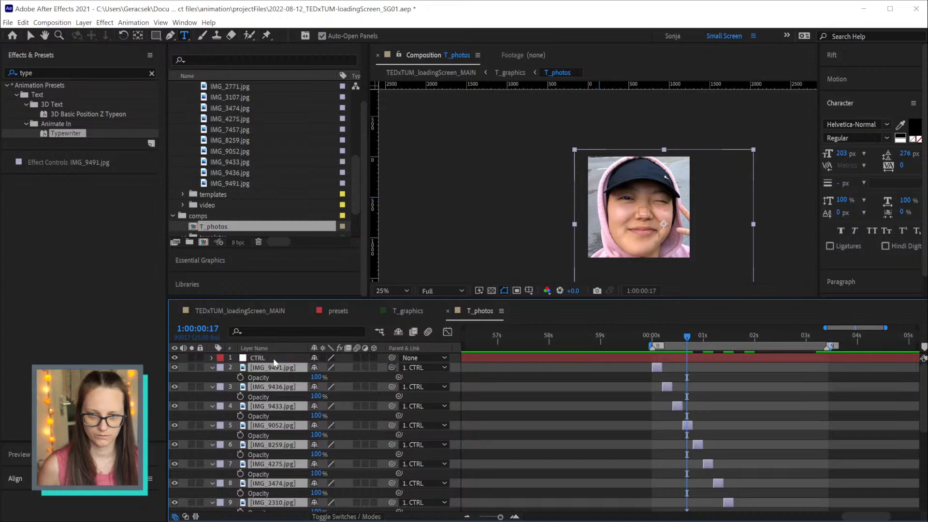
Scale the CTRL null down to 89% to shrink all the photos together
{"action": "key", "text": "t"}
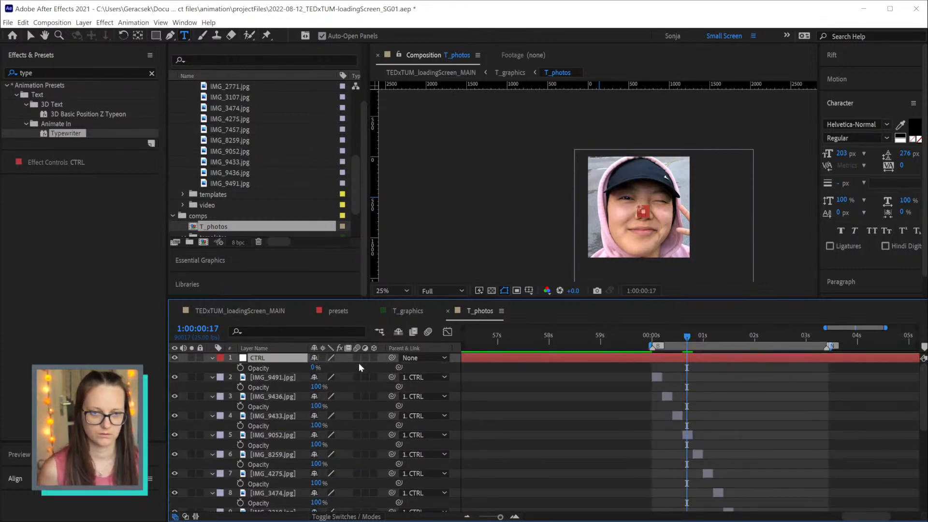
{"action": "key", "text": "s"}
{"action": "key", "text": "F2"}
{"action": "left_click_drag", "start_coordinate": [327, 367], "coordinate": [322, 367]}
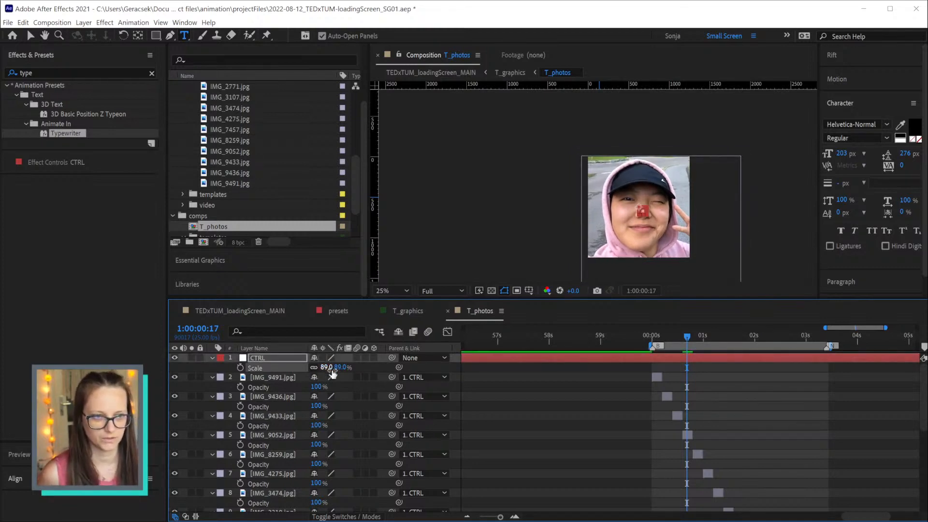
Scale the IMG_9436.jpg layer up to 61% so the photo covers the full composition width
{"action": "left_click_drag", "start_coordinate": [653, 341], "coordinate": [667, 340]}
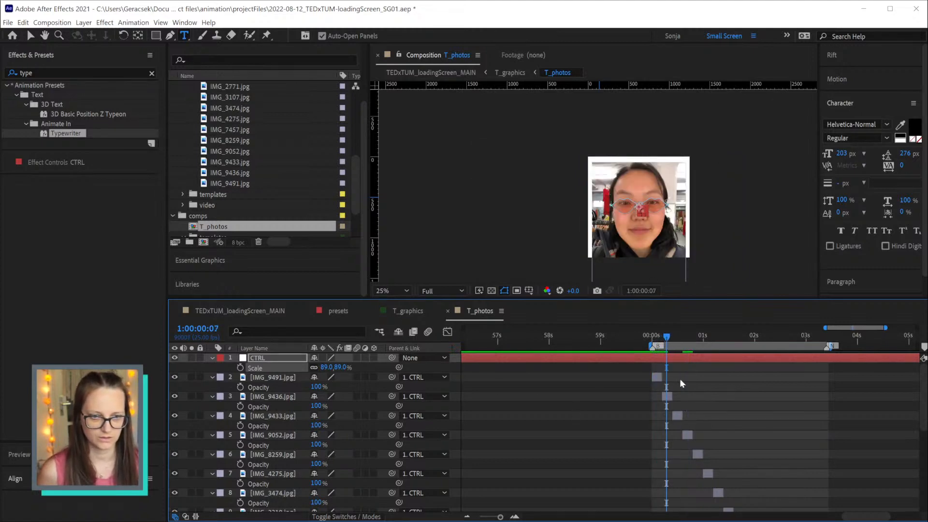
{"action": "left_click", "coordinate": [282, 398]}
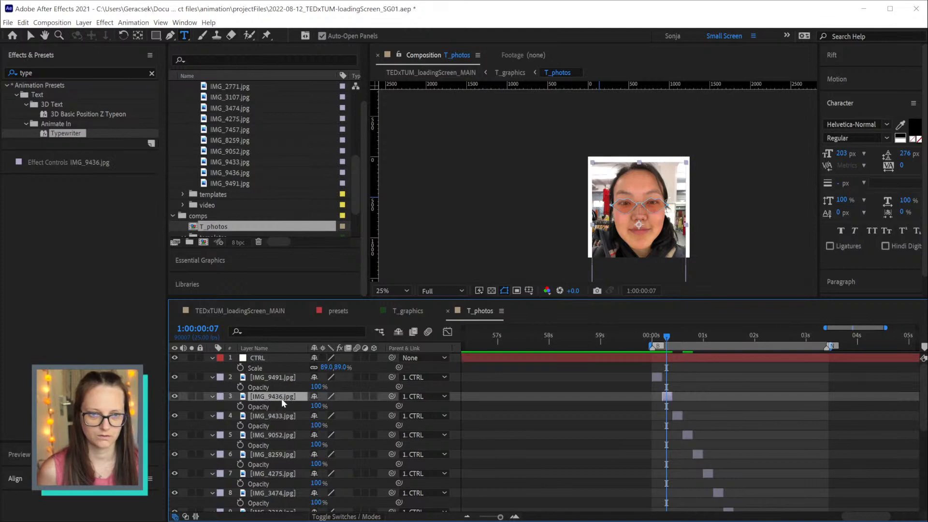
{"action": "key", "text": "s"}
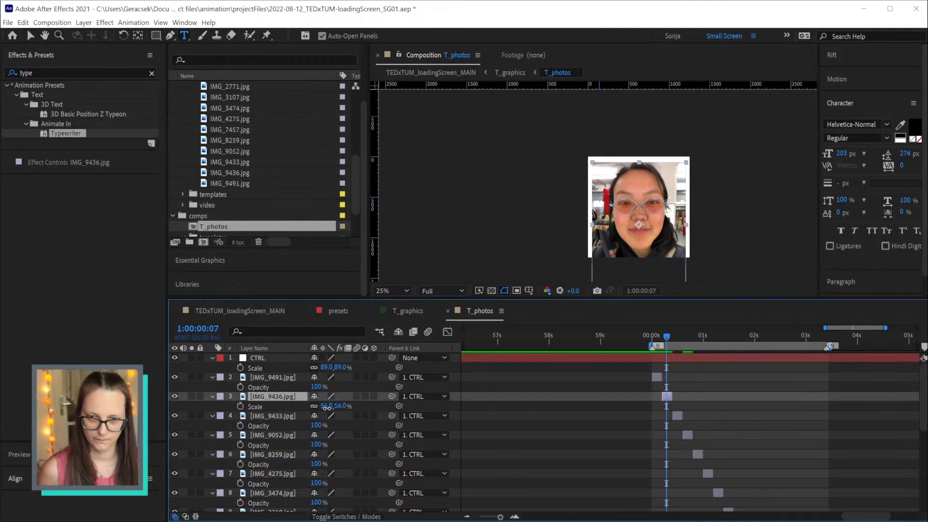
{"action": "left_click_drag", "start_coordinate": [327, 407], "coordinate": [329, 407]}
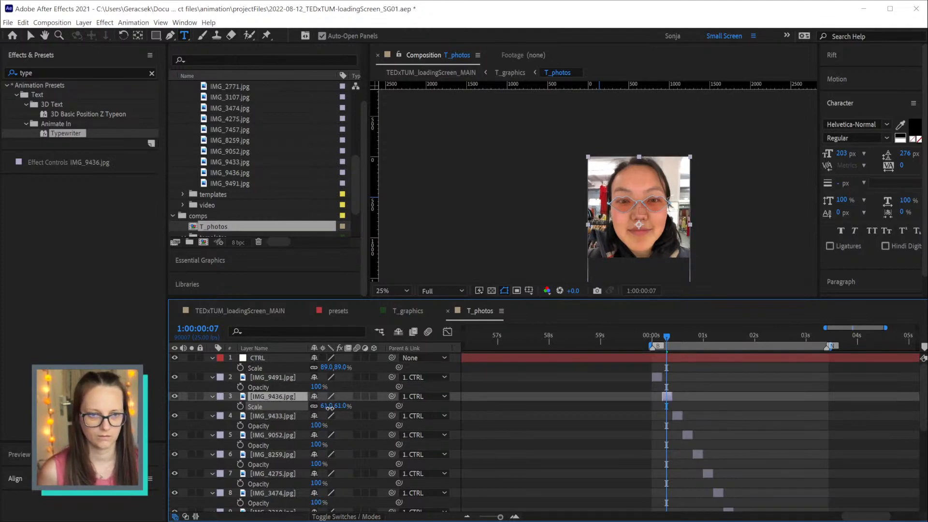
Move IMG_9433.jpg up to the composition's upper edge and scale it to 68%
{"action": "left_click_drag", "start_coordinate": [667, 336], "coordinate": [674, 336]}
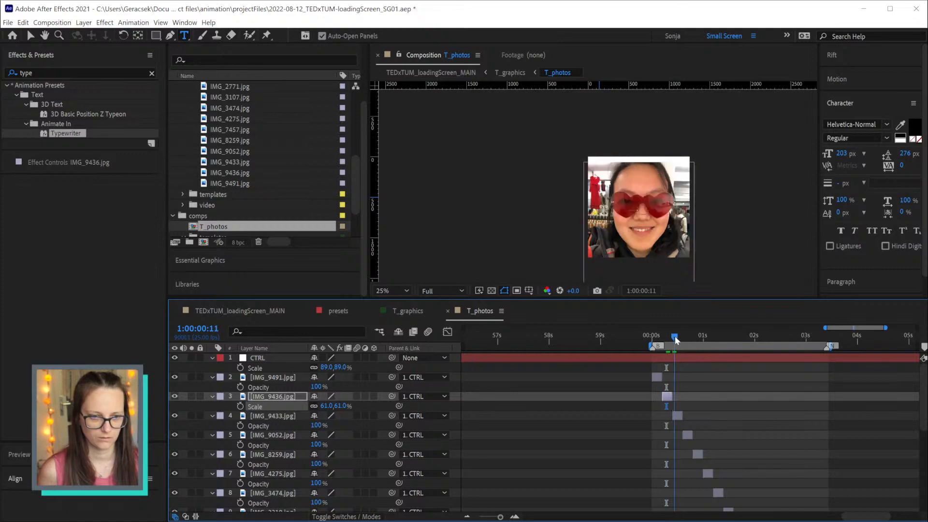
{"action": "left_click", "coordinate": [683, 416]}
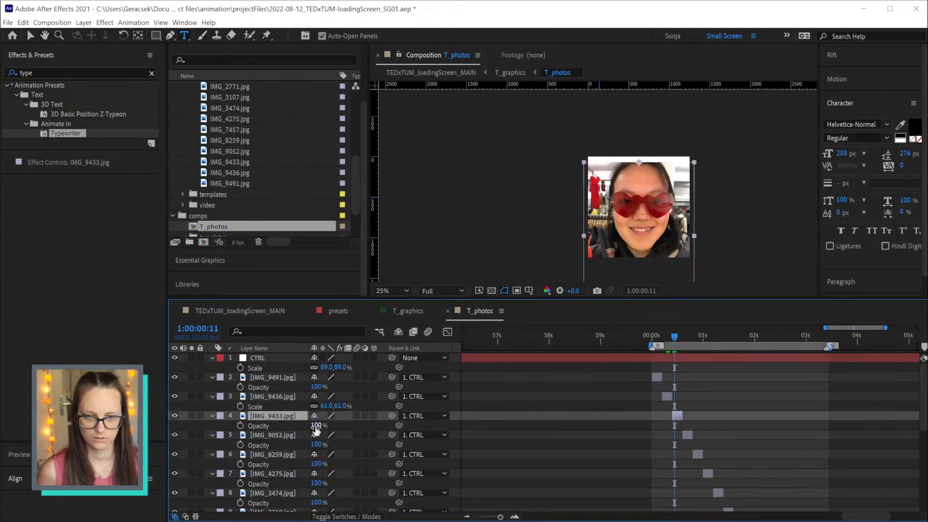
{"action": "key", "text": "s"}
{"action": "left_click_drag", "start_coordinate": [323, 425], "coordinate": [328, 425]}
{"action": "key", "text": "ctrl+z"}
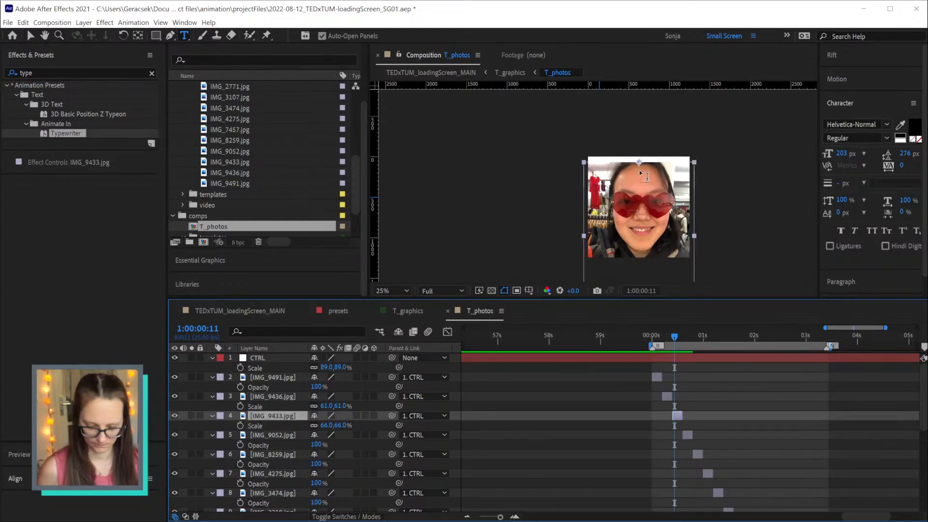
{"action": "key", "text": "v"}
{"action": "left_click_drag", "start_coordinate": [641, 164], "coordinate": [638, 157]}
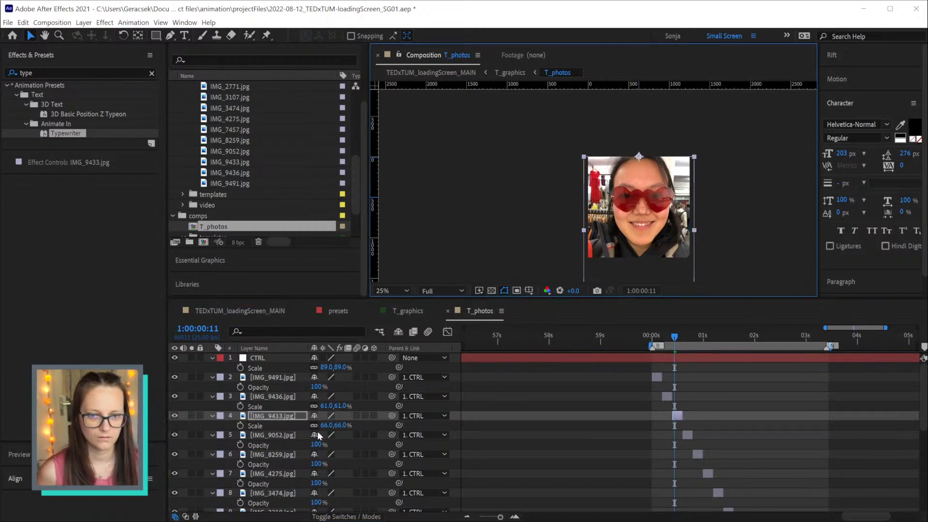
{"action": "left_click_drag", "start_coordinate": [322, 425], "coordinate": [324, 426]}
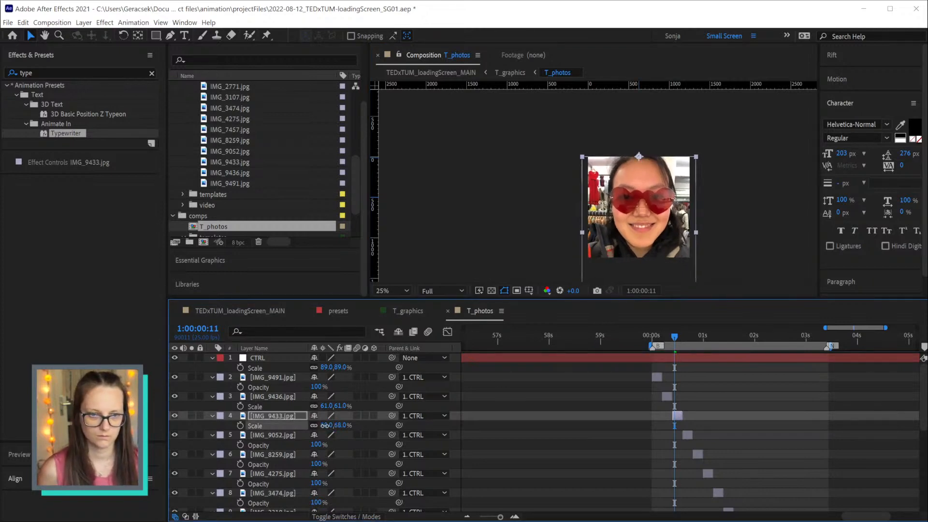
Move IMG_4275.jpg up until its upper edge meets the composition's upper edge
{"action": "left_click_drag", "start_coordinate": [671, 341], "coordinate": [706, 355]}
{"action": "left_click", "coordinate": [690, 202]}
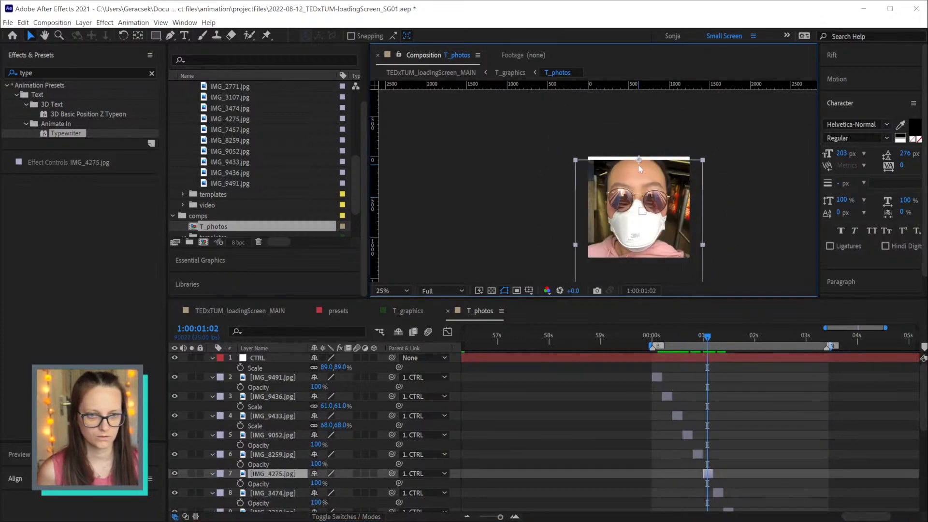
{"action": "left_click_drag", "start_coordinate": [639, 168], "coordinate": [636, 161]}
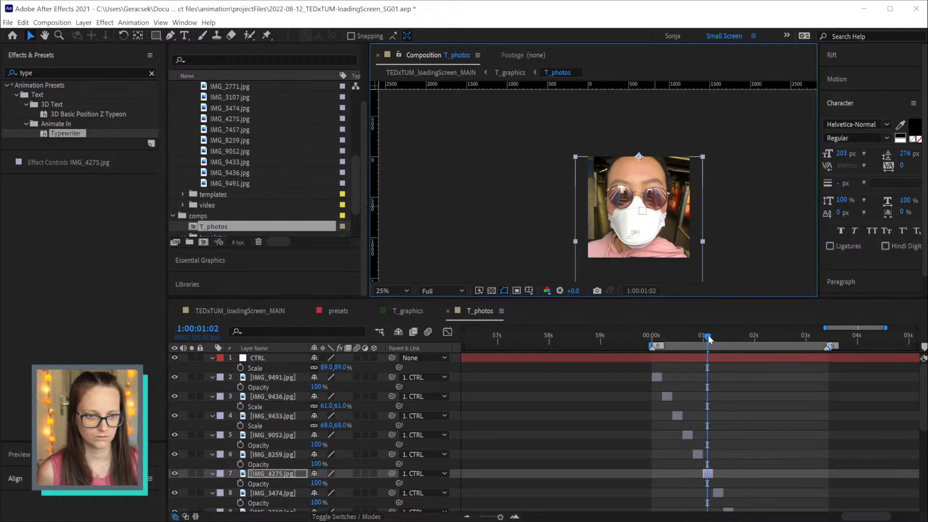
Scale IMG_3474.jpg to 90% and shift it slightly so the rotated photo covers the whole frame
{"action": "left_click_drag", "start_coordinate": [709, 340], "coordinate": [714, 339]}
{"action": "left_click", "coordinate": [667, 223]}
{"action": "left_click_drag", "start_coordinate": [666, 220], "coordinate": [664, 221]}
{"action": "key", "text": "s"}
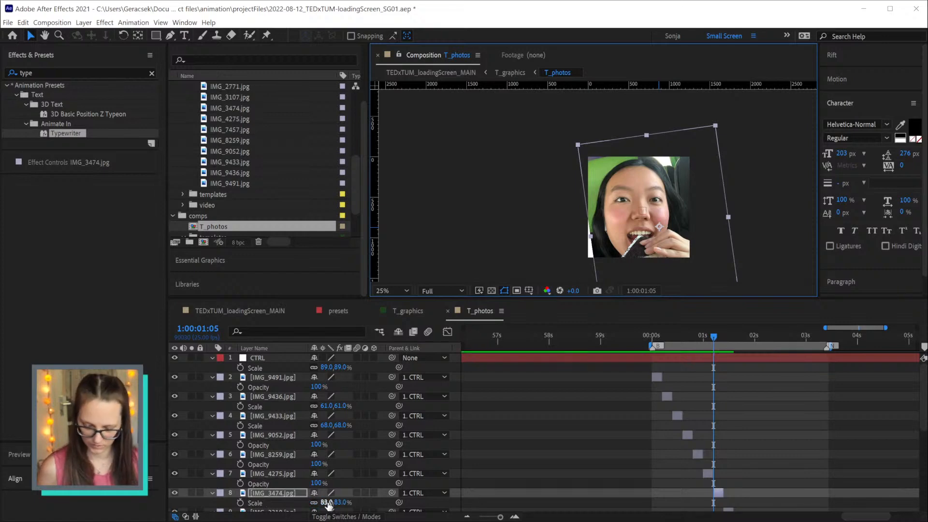
{"action": "left_click_drag", "start_coordinate": [325, 503], "coordinate": [328, 502]}
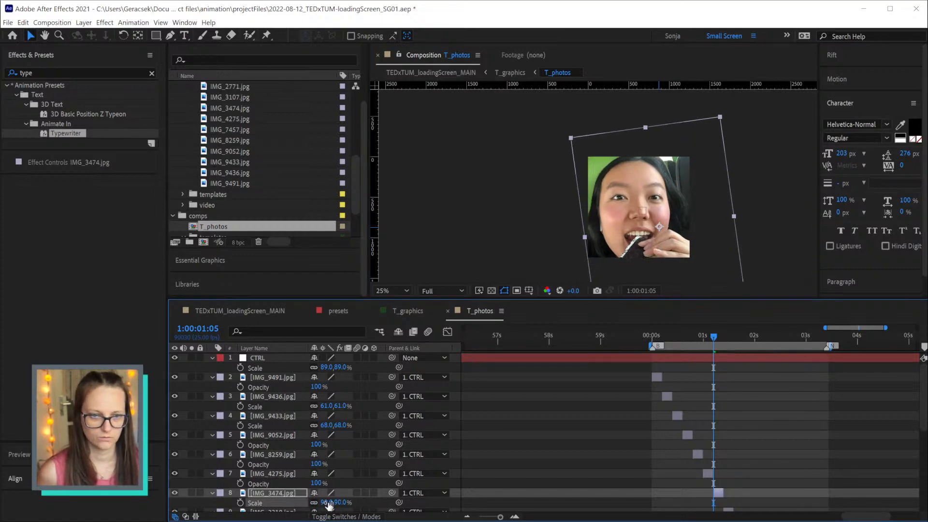
{"action": "left_click_drag", "start_coordinate": [633, 251], "coordinate": [631, 251]}
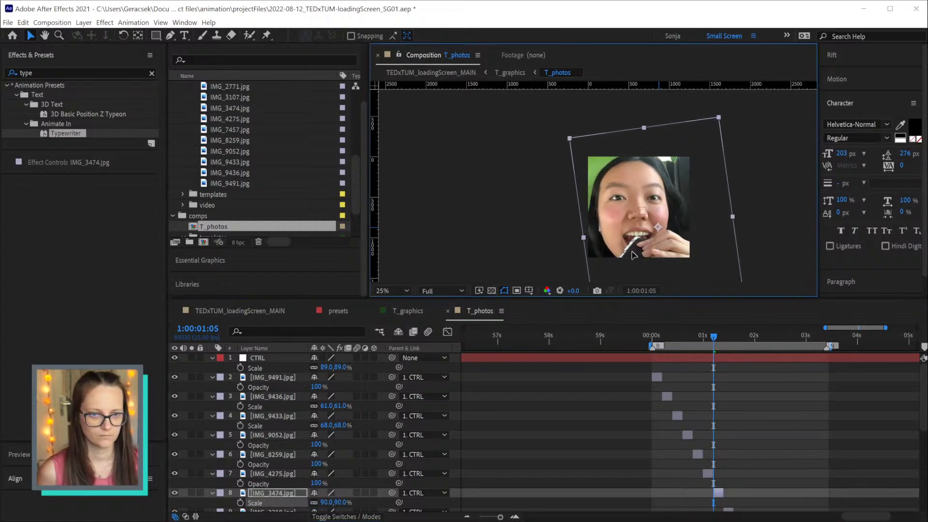
Scale IMG_2310.jpg to 138% so it fills the frame's width
{"action": "left_click_drag", "start_coordinate": [716, 333], "coordinate": [731, 335]}
{"action": "left_click", "coordinate": [672, 234]}
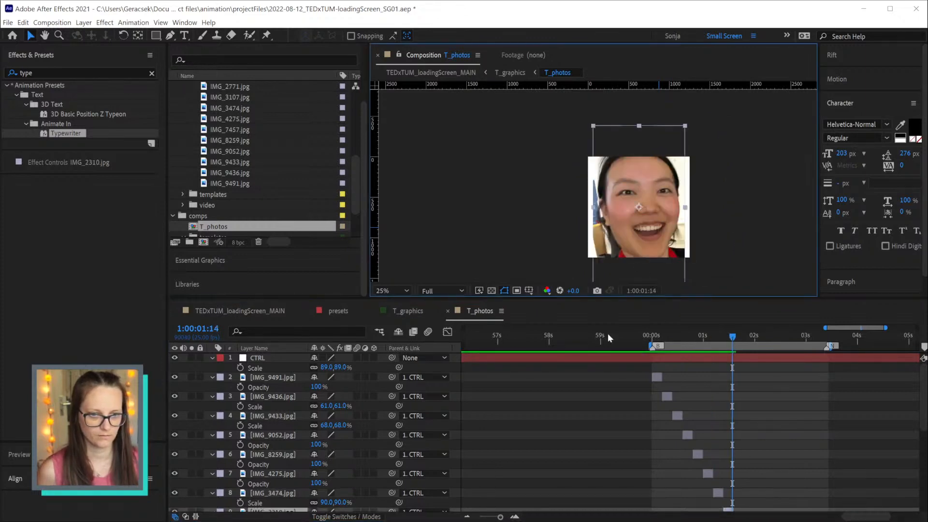
{"action": "scroll", "coordinate": [385, 414], "scroll_direction": "down", "scroll_amount": 3}
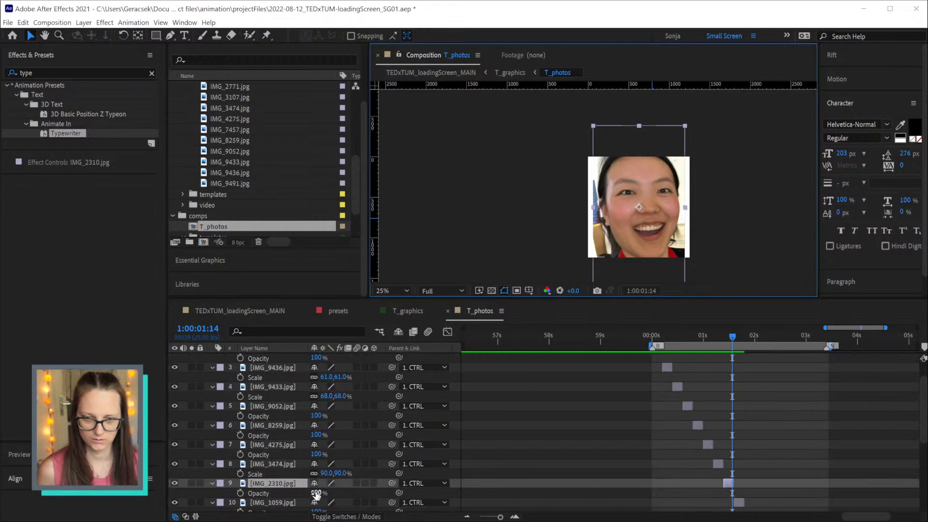
{"action": "key", "text": "s"}
{"action": "left_click_drag", "start_coordinate": [322, 493], "coordinate": [337, 493]}
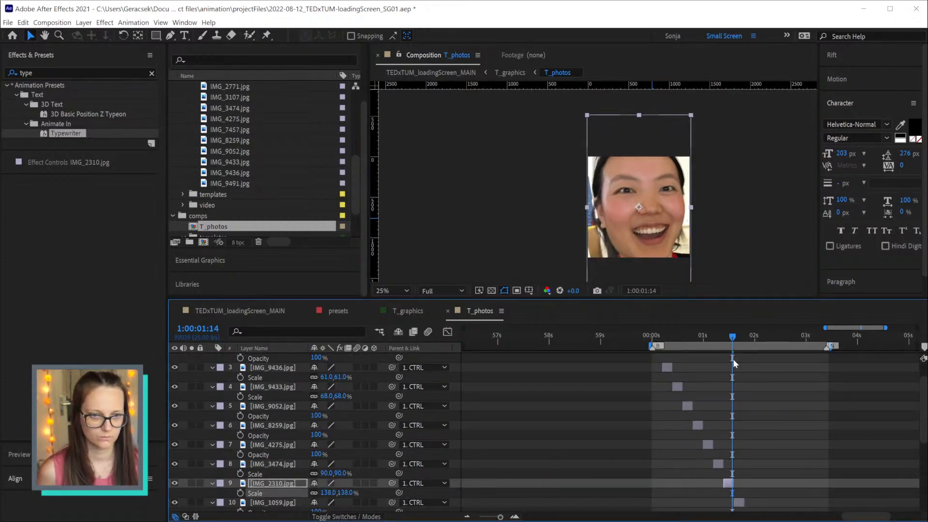
Nudge IMG_0154.jpg and the last photo with the Santa hat into better alignment in the frame
{"action": "left_click_drag", "start_coordinate": [738, 335], "coordinate": [783, 342]}
{"action": "left_click", "coordinate": [672, 199]}
{"action": "left_click_drag", "start_coordinate": [672, 198], "coordinate": [669, 193]}
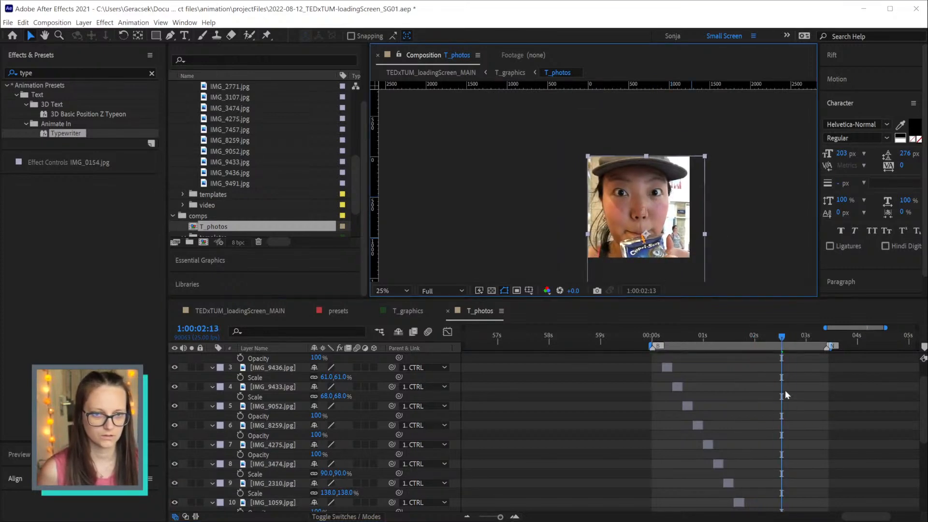
{"action": "left_click_drag", "start_coordinate": [781, 337], "coordinate": [826, 339]}
{"action": "left_click_drag", "start_coordinate": [657, 256], "coordinate": [656, 260]}
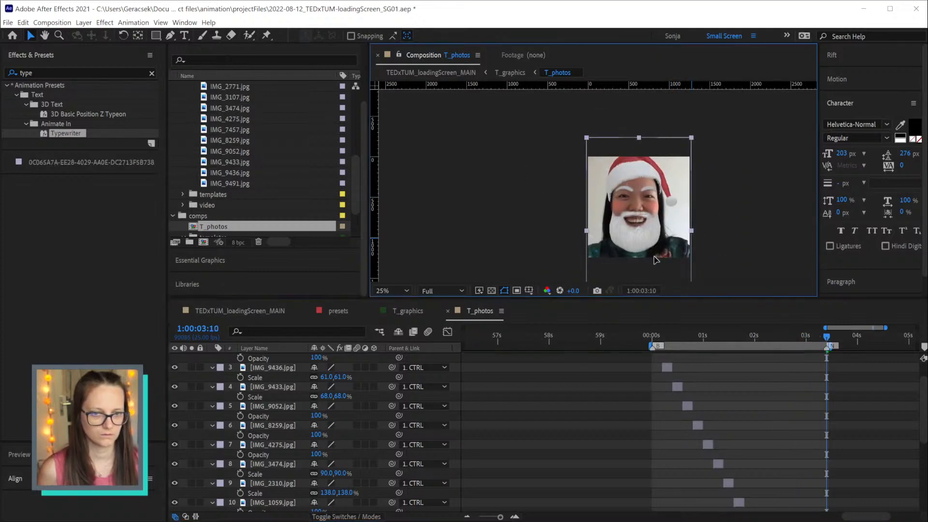
Scrub through the photos in the T_graphics composition and end its work area at 1:00:09:17
{"action": "left_click", "coordinate": [410, 310]}
{"action": "left_click", "coordinate": [647, 337]}
{"action": "left_click_drag", "start_coordinate": [648, 337], "coordinate": [823, 366]}
{"action": "scroll", "coordinate": [825, 428], "scroll_direction": "down", "scroll_amount": 3}
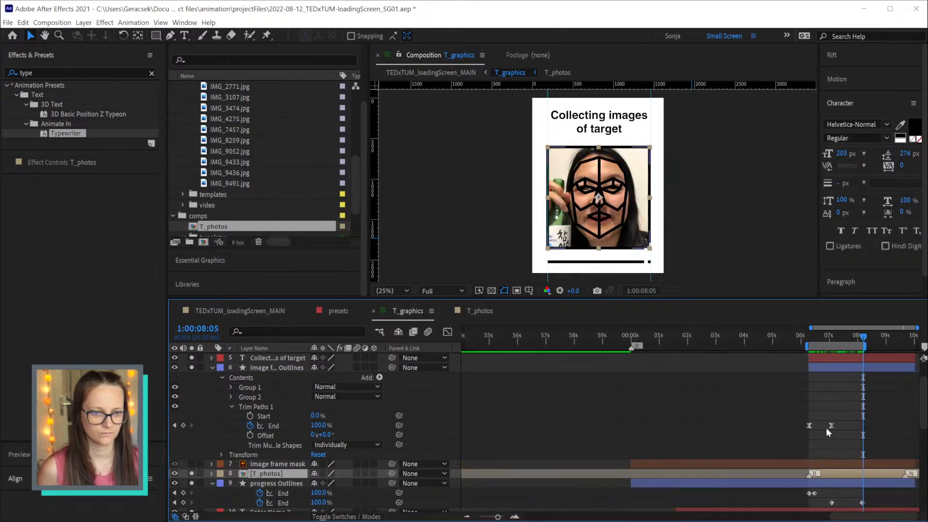
{"action": "left_click", "coordinate": [902, 344]}
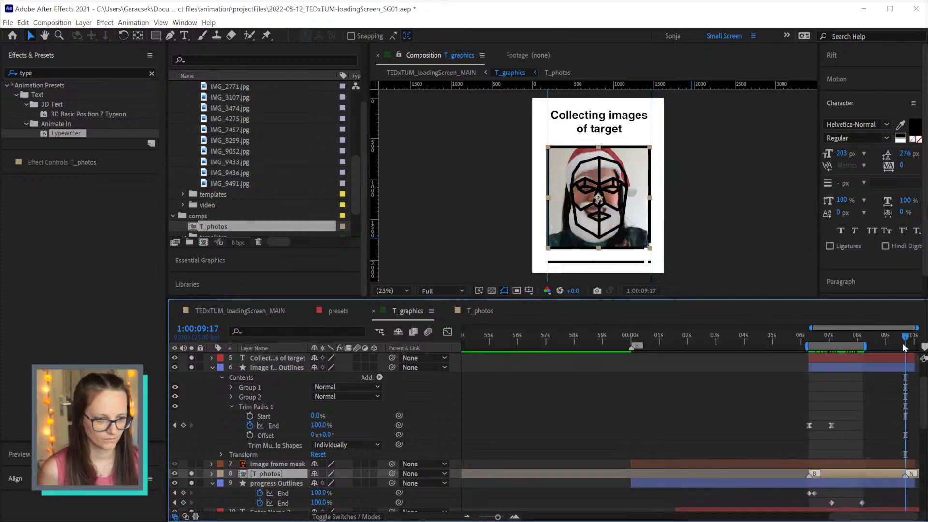
{"action": "key", "text": "n"}
{"action": "left_click_drag", "start_coordinate": [781, 422], "coordinate": [645, 429]}
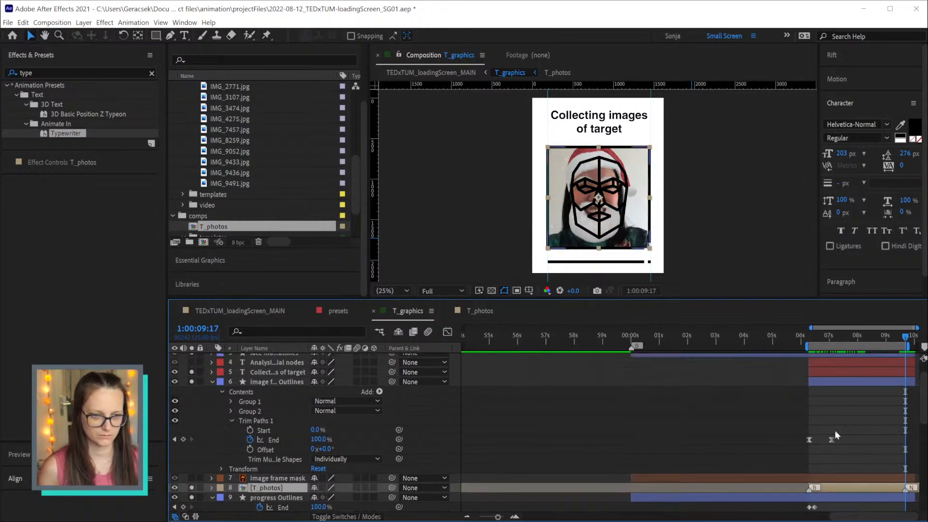
{"action": "left_click_drag", "start_coordinate": [835, 433], "coordinate": [740, 420]}
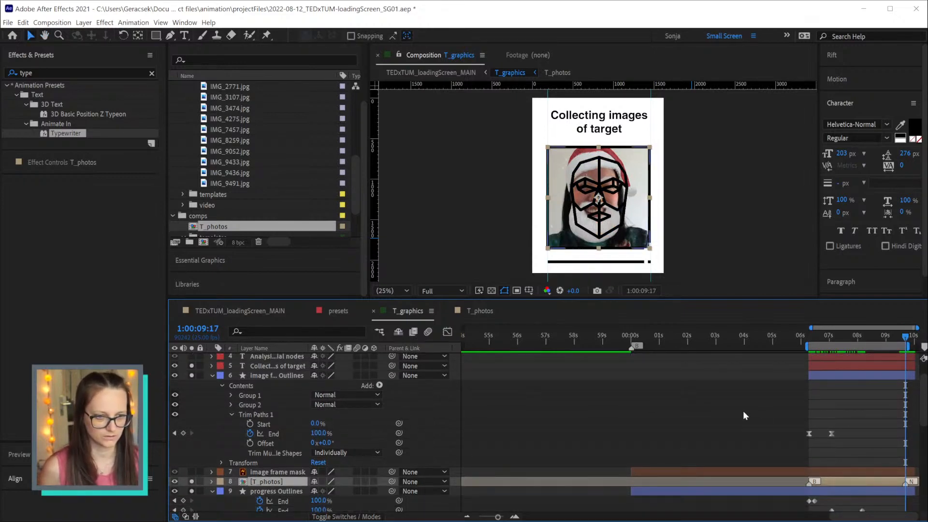
Extend the duration of the T_graphics composition to 0:01:20:01
{"action": "key", "text": "ctrl+k"}
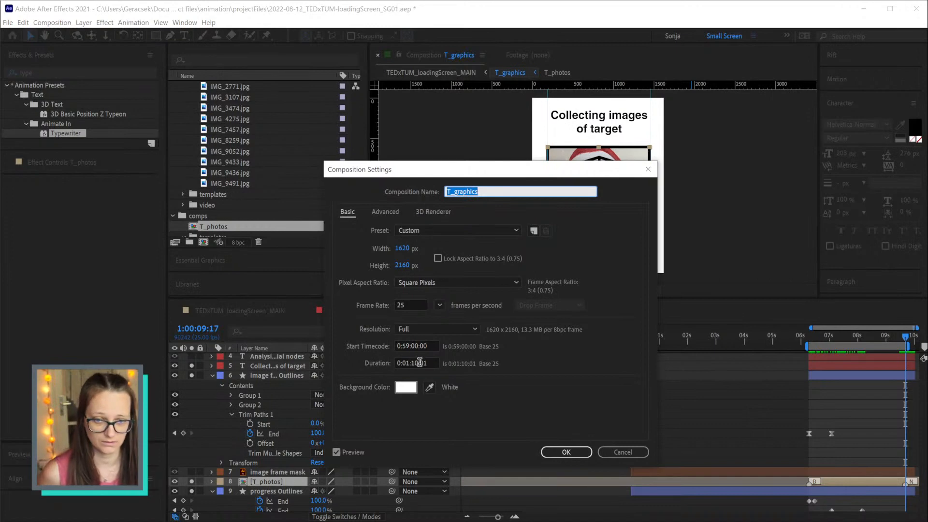
{"action": "left_click", "coordinate": [416, 363]}
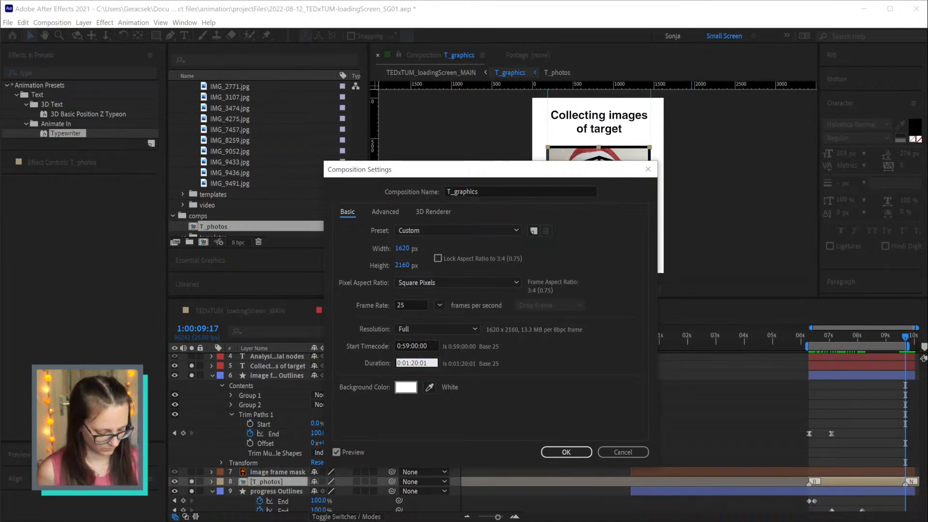
{"action": "key", "text": "Return"}
{"action": "left_click_drag", "start_coordinate": [625, 401], "coordinate": [469, 391]}
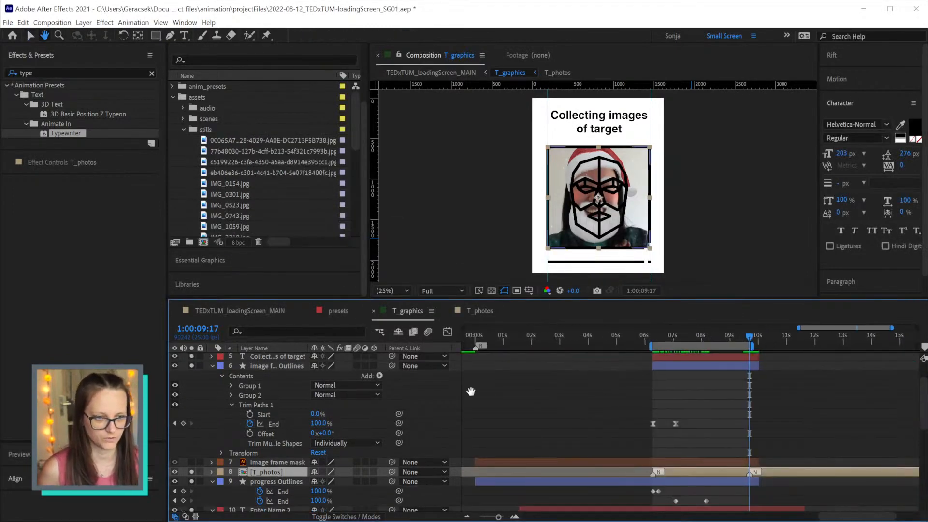
Extend the end of the T_graphics work area well past the photo sequence and preview the animation
{"action": "scroll", "coordinate": [840, 426], "scroll_direction": "up", "scroll_amount": 2}
{"action": "scroll", "coordinate": [684, 410], "scroll_direction": "down", "scroll_amount": 1}
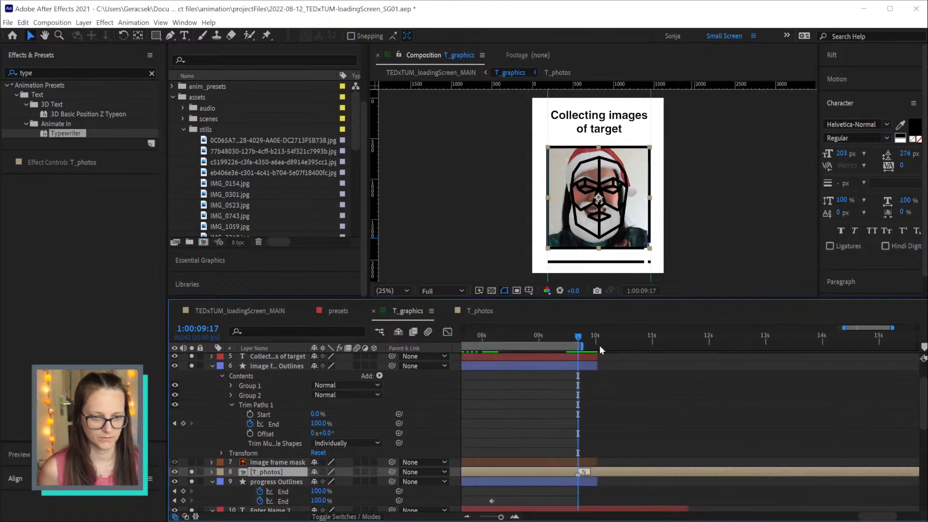
{"action": "left_click_drag", "start_coordinate": [584, 344], "coordinate": [771, 349]}
{"action": "left_click_drag", "start_coordinate": [508, 424], "coordinate": [747, 431]}
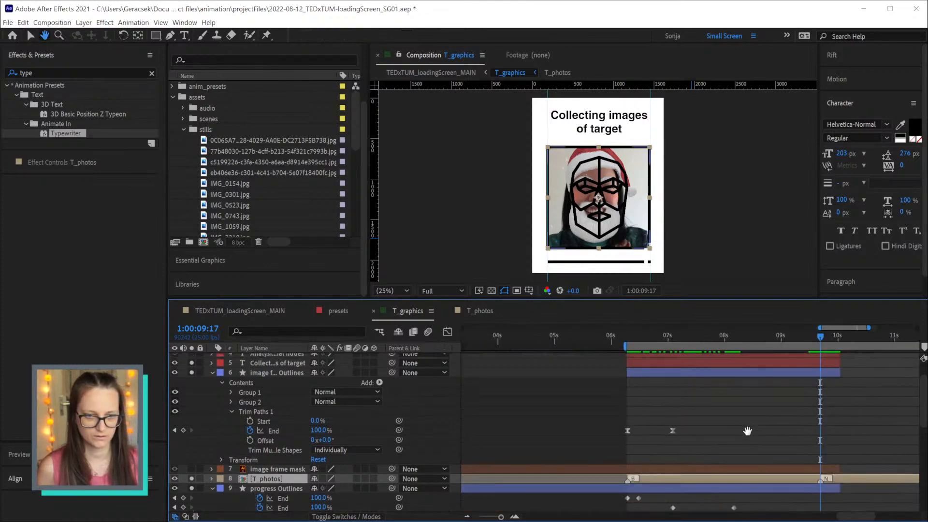
{"action": "key", "text": "space"}
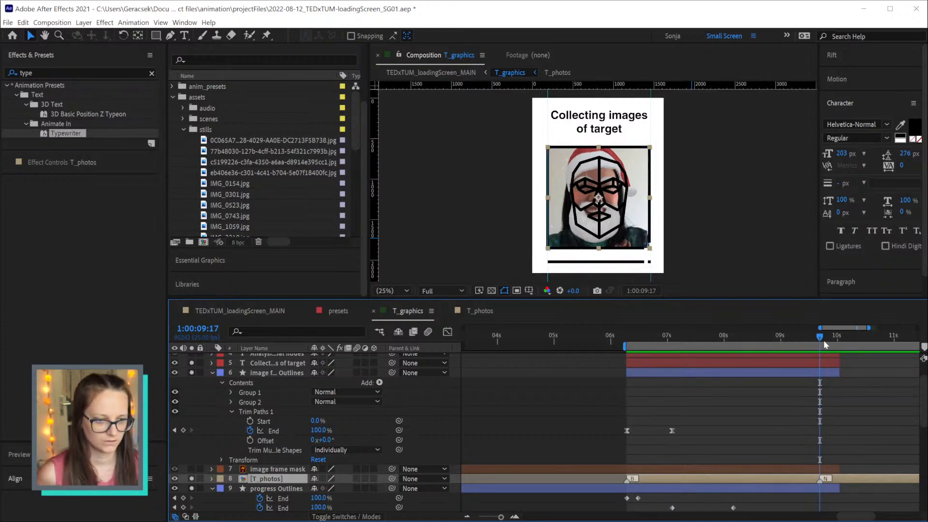
In T_photos, split the last photo layer at 1:00:03:10 and delete the part after the cut
{"action": "double_click", "coordinate": [844, 478]}
{"action": "scroll", "coordinate": [846, 472], "scroll_direction": "down", "scroll_amount": 2}
{"action": "scroll", "coordinate": [845, 471], "scroll_direction": "down", "scroll_amount": 2}
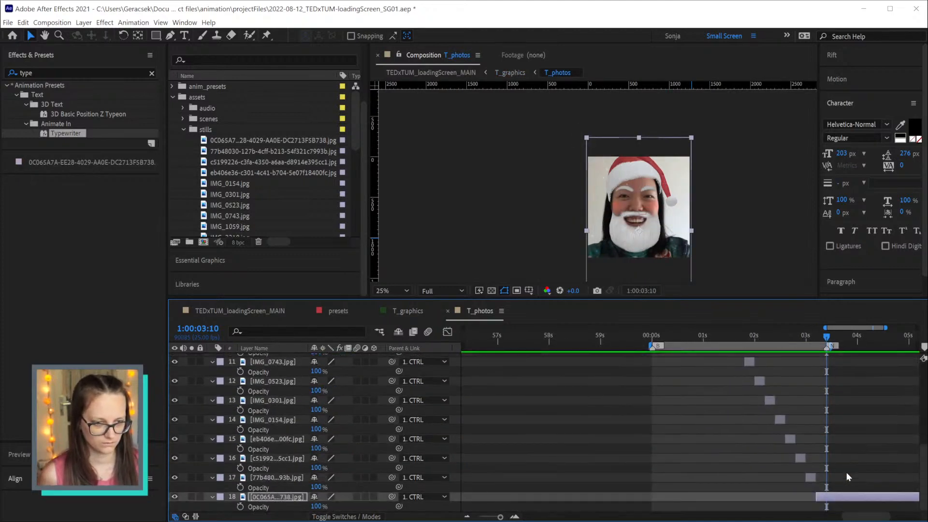
{"action": "key", "text": "ctrl+shift+d"}
{"action": "key", "text": "Delete"}
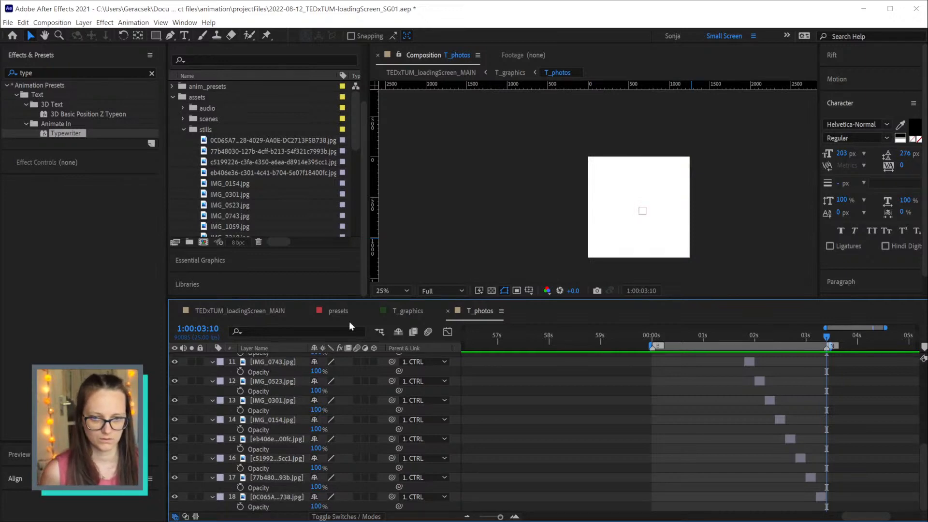
Return to T_graphics and shift the T_photos layer to start at the frame outline's end keyframe, 1:00:07:02
{"action": "left_click", "coordinate": [410, 310]}
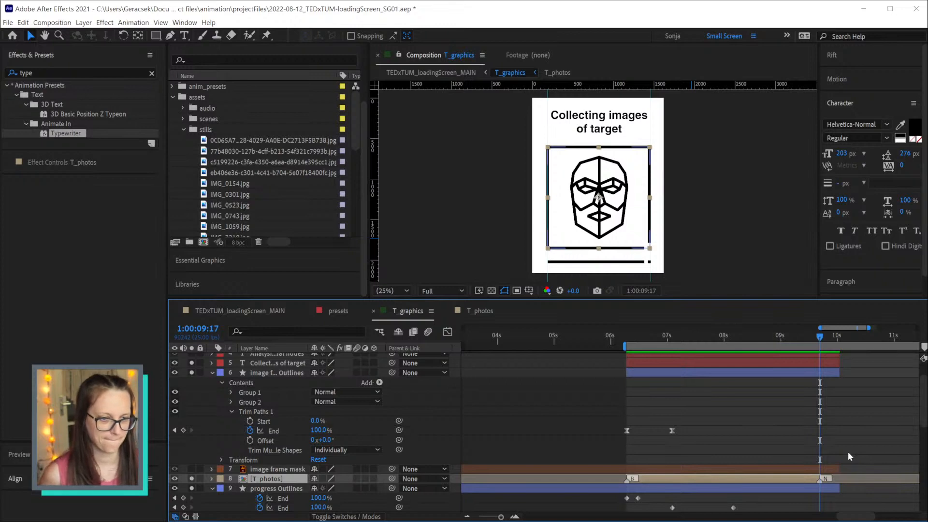
{"action": "left_click", "coordinate": [627, 337]}
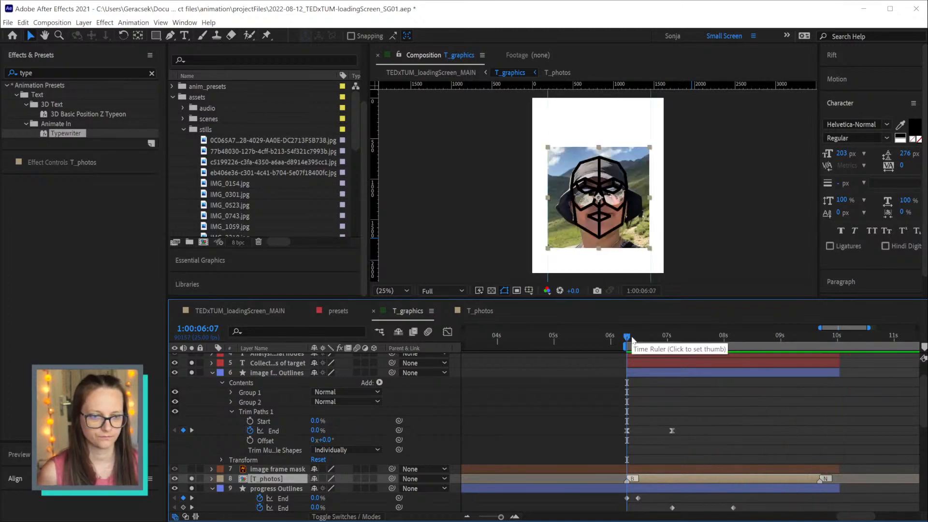
{"action": "left_click_drag", "start_coordinate": [628, 338], "coordinate": [665, 346]}
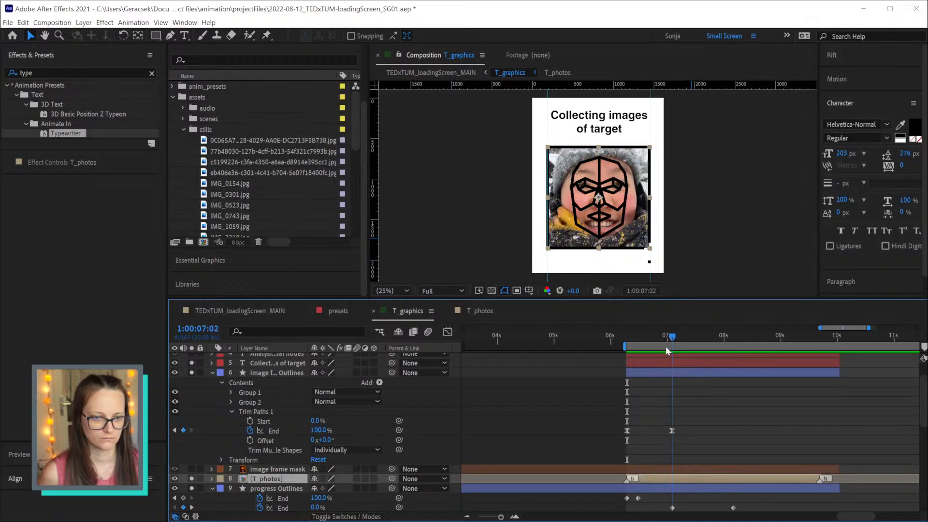
{"action": "key", "text": "bracketleft"}
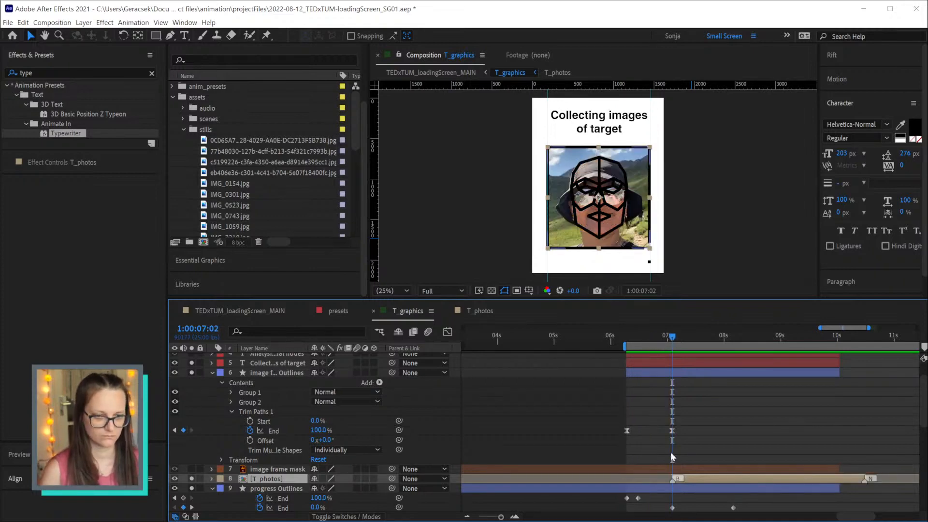
At 1:00:06:07 in T_graphics, add a Trim Paths operator to the face mask Outlines layer
{"action": "mouse_move", "coordinate": [633, 337]}
{"action": "left_mouse_down"}
{"action": "mouse_move", "coordinate": [673, 338]}
{"action": "mouse_move", "coordinate": [626, 347]}
{"action": "left_mouse_up"}
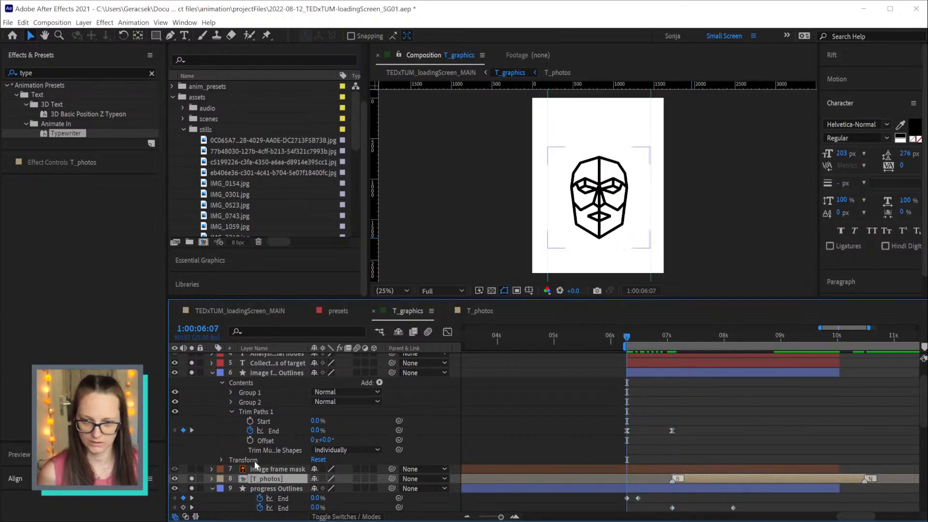
{"action": "scroll", "coordinate": [274, 410], "scroll_direction": "up", "scroll_amount": 3}
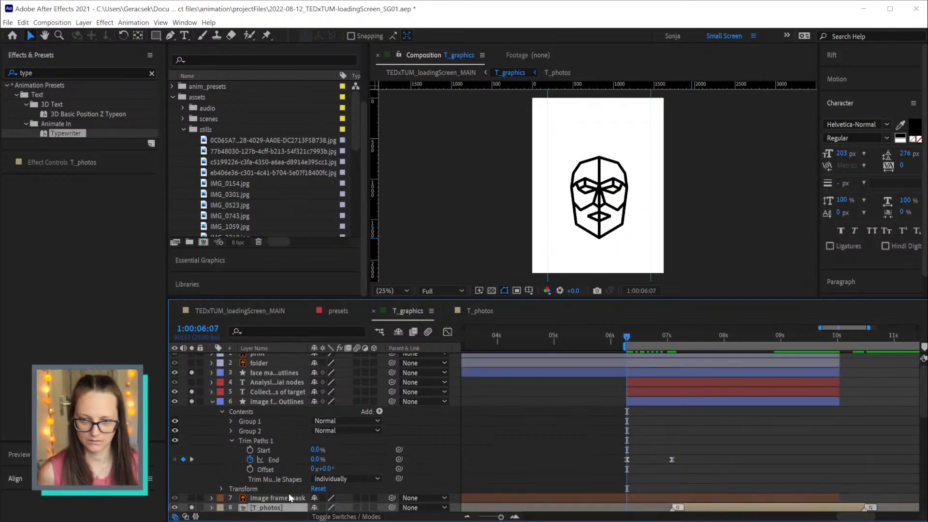
{"action": "scroll", "coordinate": [280, 441], "scroll_direction": "up", "scroll_amount": 1}
{"action": "left_click", "coordinate": [279, 376]}
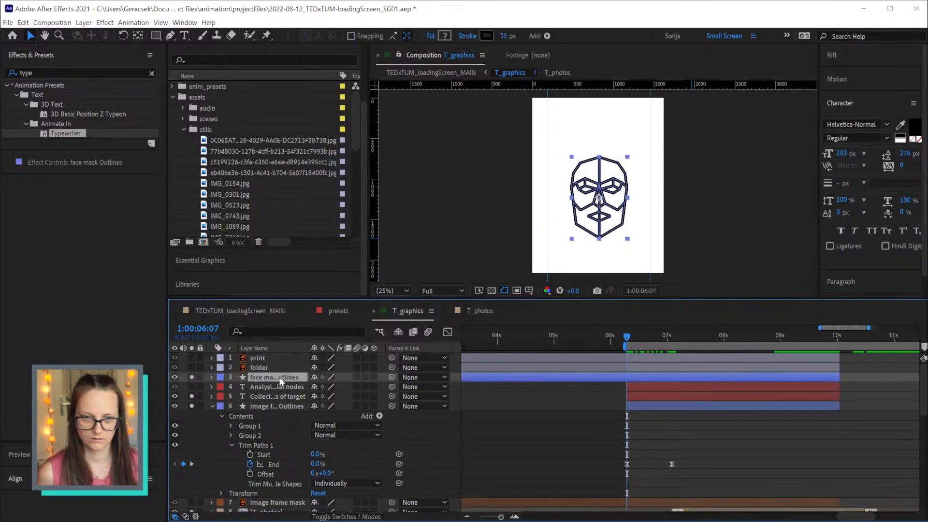
{"action": "left_click", "coordinate": [546, 36]}
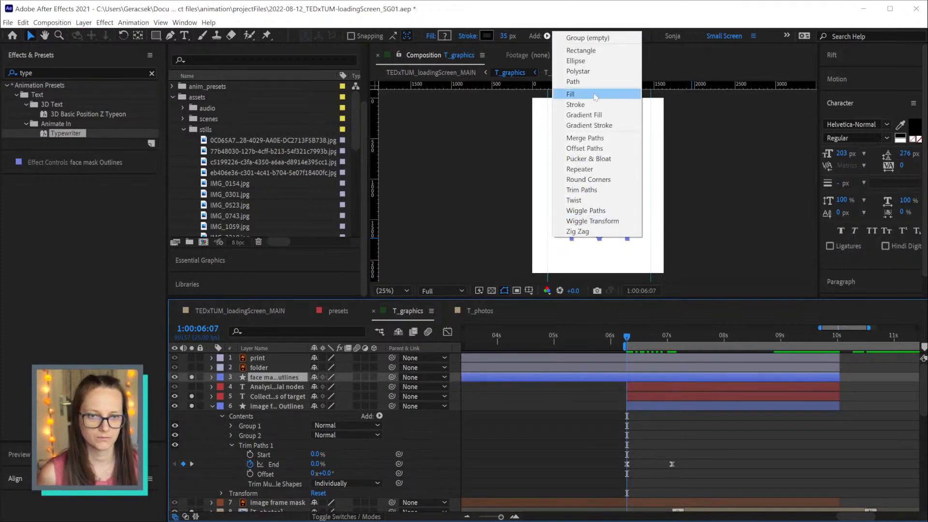
{"action": "left_click", "coordinate": [582, 190]}
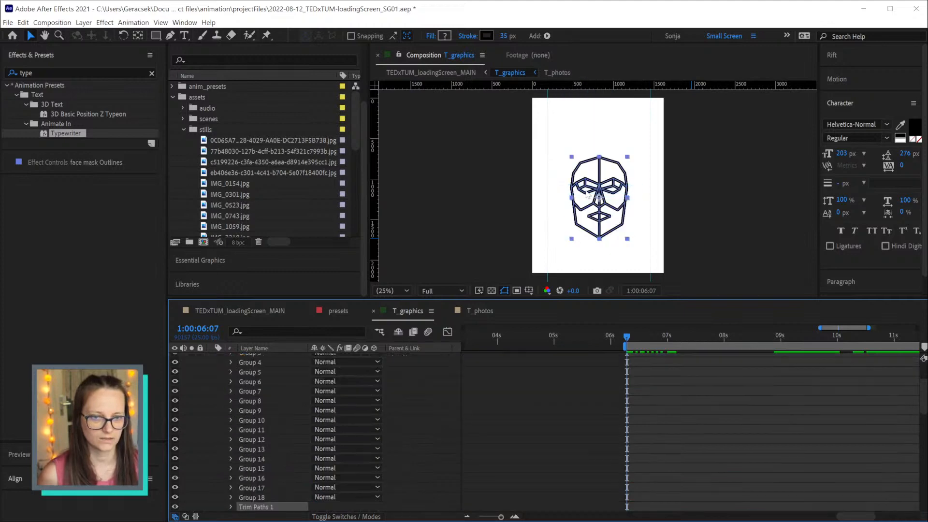
Keyframe the face mask's Trim Paths End from 0% at 1:00:06:07 to 100% at 1:00:07:02
{"action": "scroll", "coordinate": [256, 469], "scroll_direction": "down", "scroll_amount": 3}
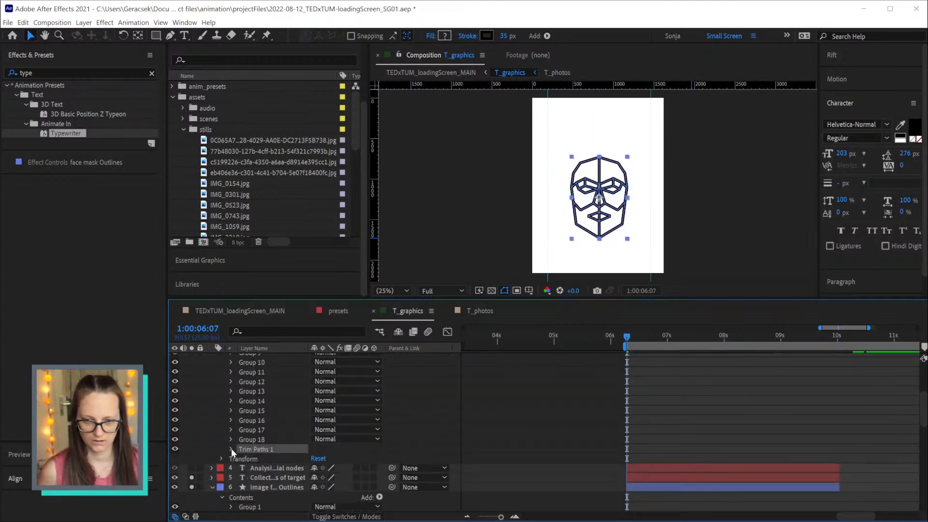
{"action": "left_click", "coordinate": [231, 449]}
{"action": "left_click_drag", "start_coordinate": [311, 467], "coordinate": [210, 473]}
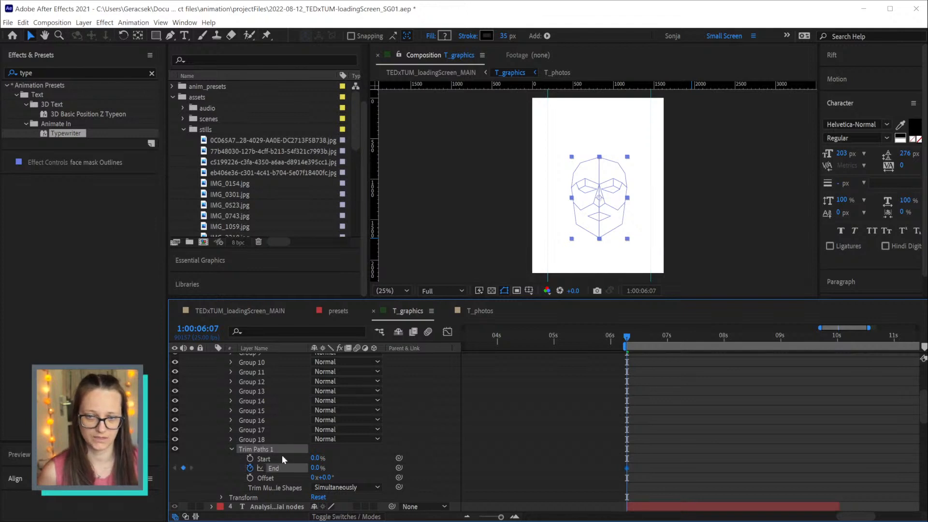
{"action": "key", "text": "shift+Page_Down"}
{"action": "key", "text": "shift+Page_Down"}
{"action": "mouse_move", "coordinate": [319, 467]}
{"action": "left_mouse_down"}
{"action": "mouse_move", "coordinate": [688, 463]}
{"action": "mouse_move", "coordinate": [582, 482]}
{"action": "left_mouse_up"}
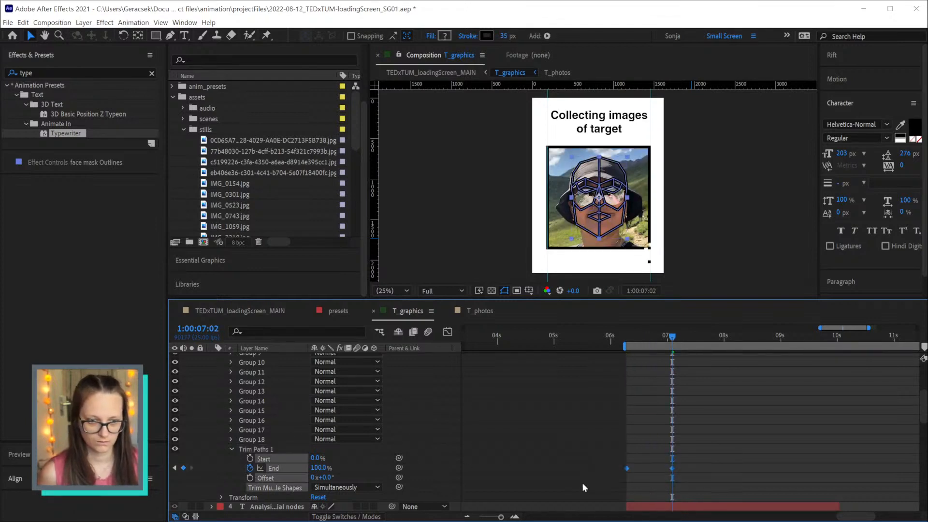
Ease the face mask's two End keyframes with the Motion plugin's easing of 75
{"action": "key", "text": "ctrl+shift+k"}
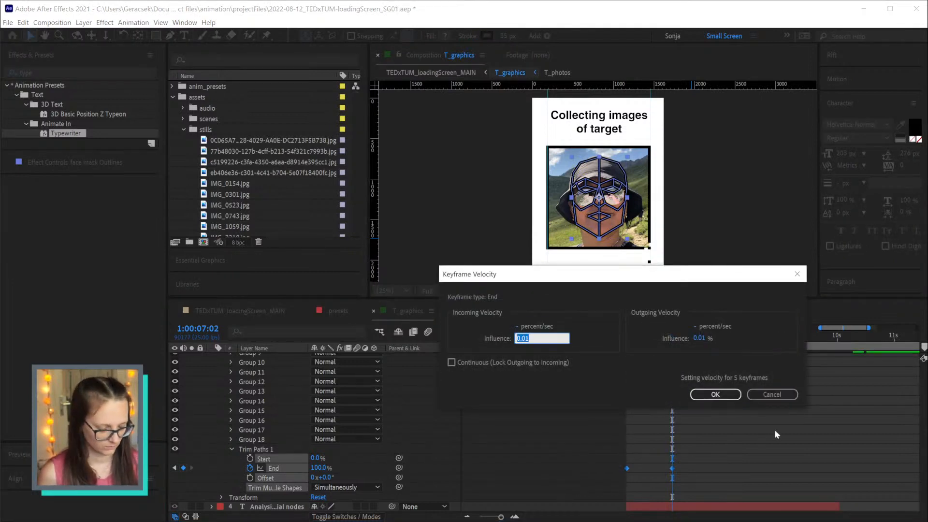
{"action": "left_click", "coordinate": [776, 394]}
{"action": "left_click", "coordinate": [837, 79]}
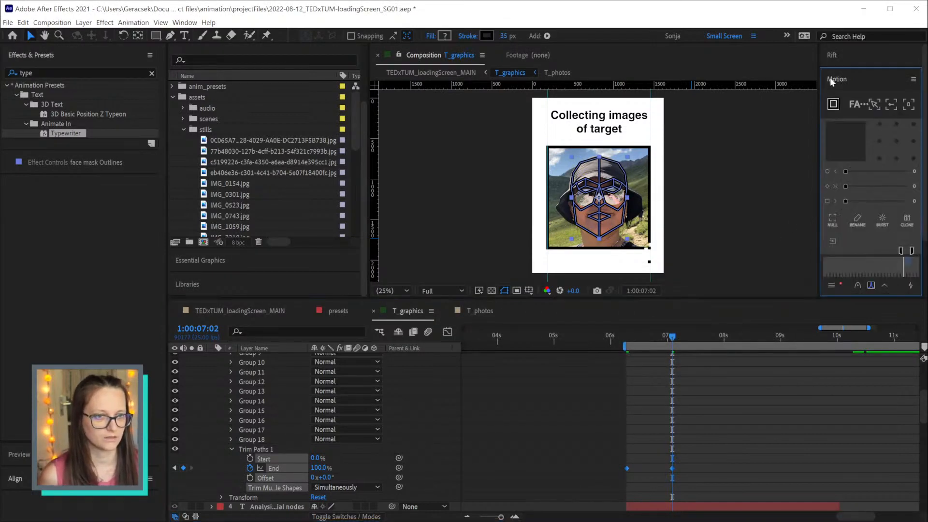
{"action": "left_click", "coordinate": [869, 286]}
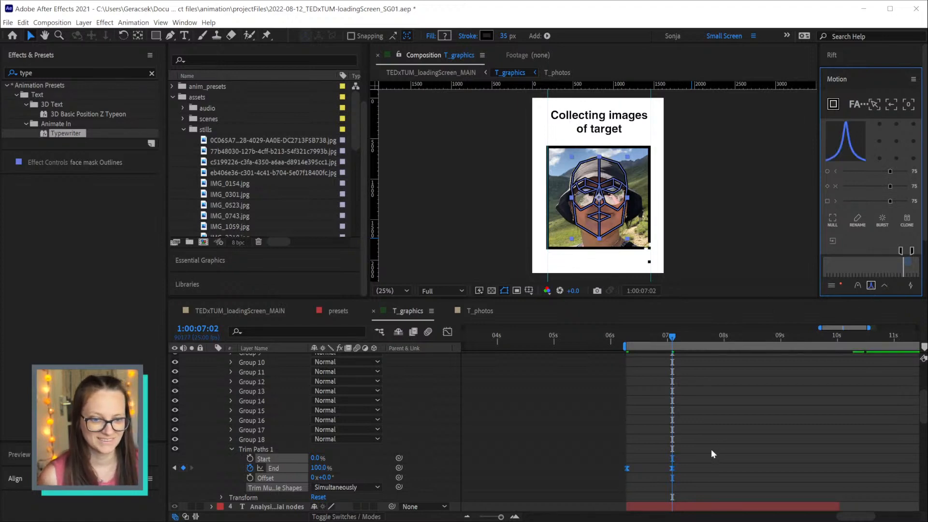
{"action": "scroll", "coordinate": [713, 442], "scroll_direction": "up", "scroll_amount": 3}
{"action": "scroll", "coordinate": [715, 437], "scroll_direction": "up", "scroll_amount": 3}
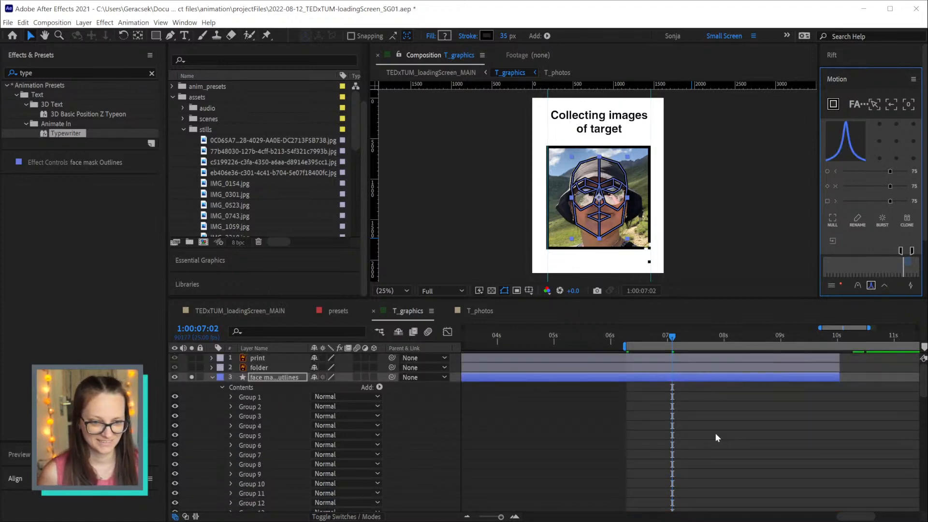
Trim the start of the face mask Outlines layer to 1:00:06:07
{"action": "left_click", "coordinate": [628, 337]}
{"action": "scroll", "coordinate": [692, 431], "scroll_direction": "down", "scroll_amount": 3}
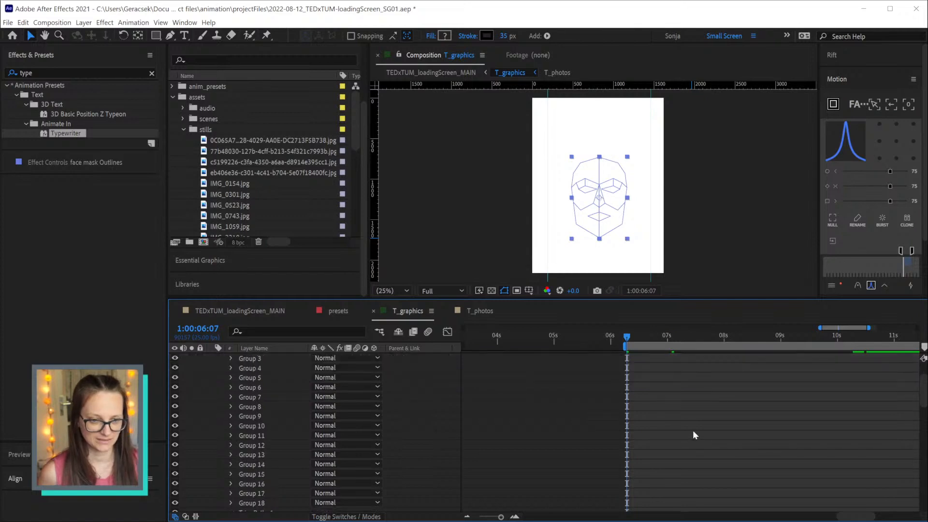
{"action": "scroll", "coordinate": [694, 434], "scroll_direction": "down", "scroll_amount": 2}
{"action": "right_click", "coordinate": [672, 493]}
{"action": "mouse_move", "coordinate": [717, 521]}
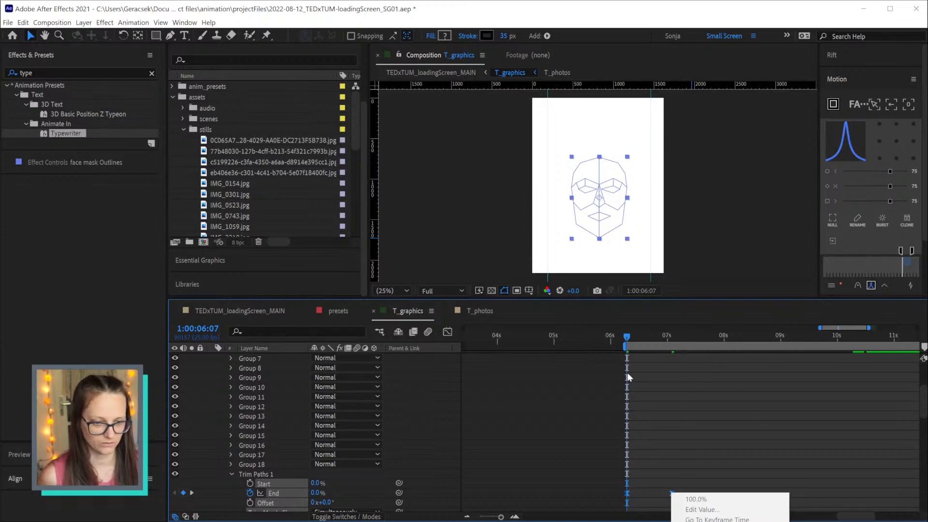
{"action": "left_click", "coordinate": [627, 341]}
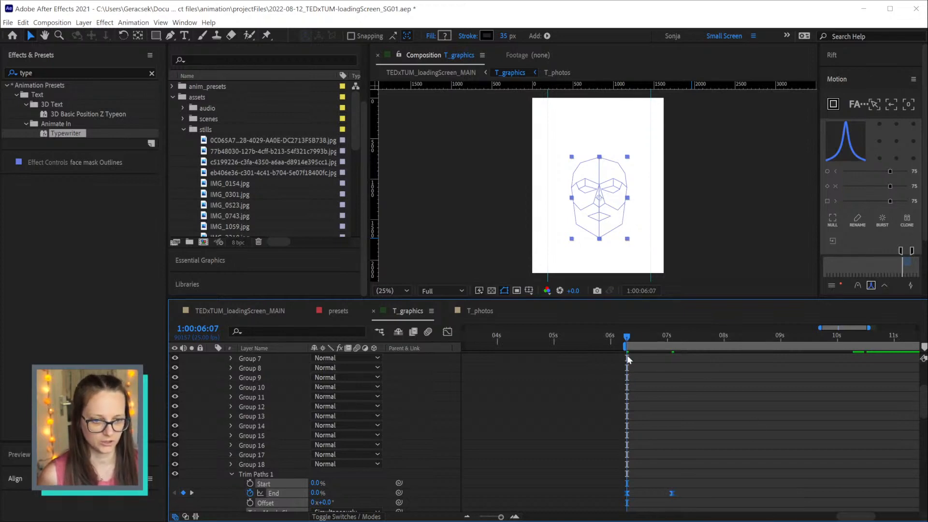
{"action": "left_click", "coordinate": [665, 489]}
{"action": "scroll", "coordinate": [663, 477], "scroll_direction": "up", "scroll_amount": 5}
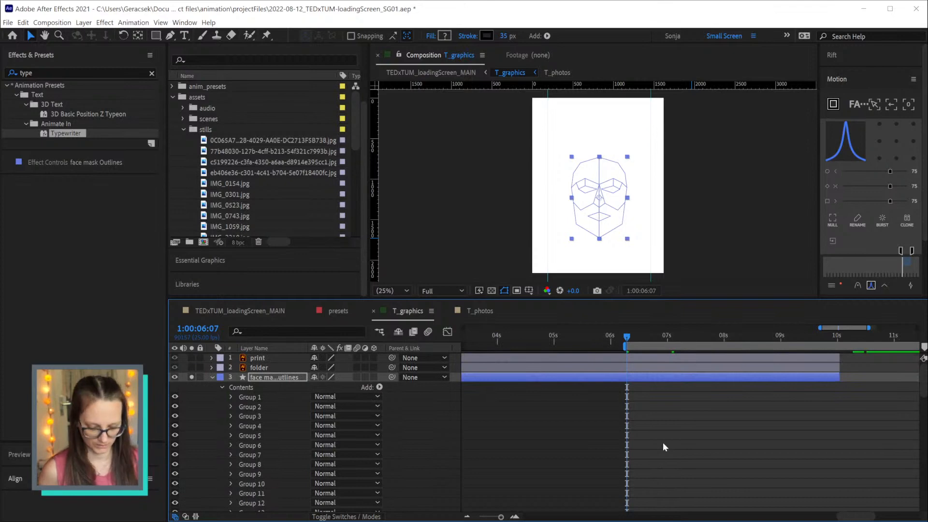
{"action": "left_click", "coordinate": [662, 442]}
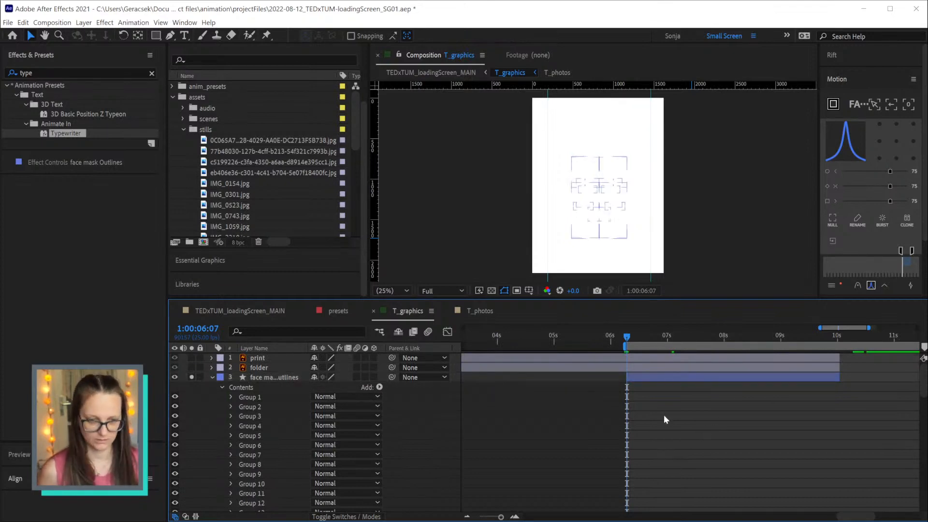
Extend the work area's start back to about 1:00:05:01 and preview the transition from the name to the photo screen
{"action": "left_click_drag", "start_coordinate": [620, 346], "coordinate": [556, 346]}
{"action": "key", "text": "space"}
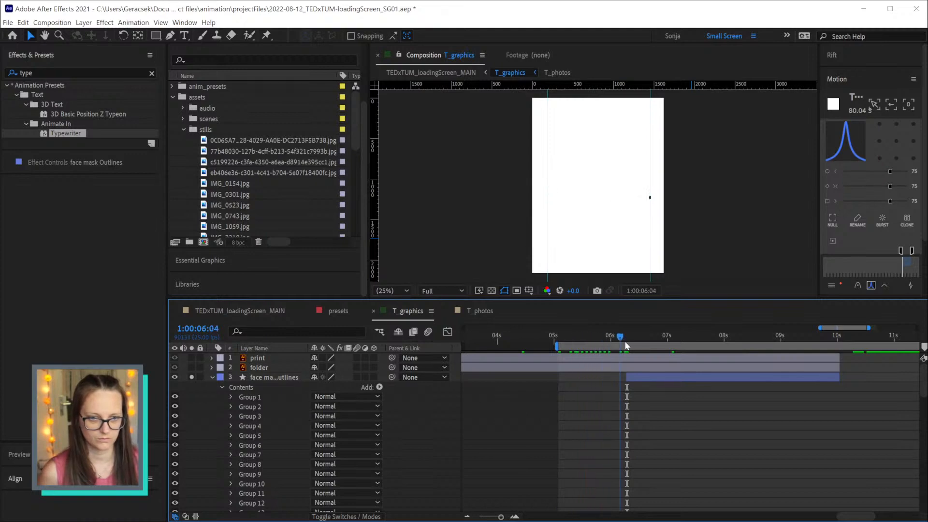
{"action": "left_click_drag", "start_coordinate": [633, 347], "coordinate": [586, 347]}
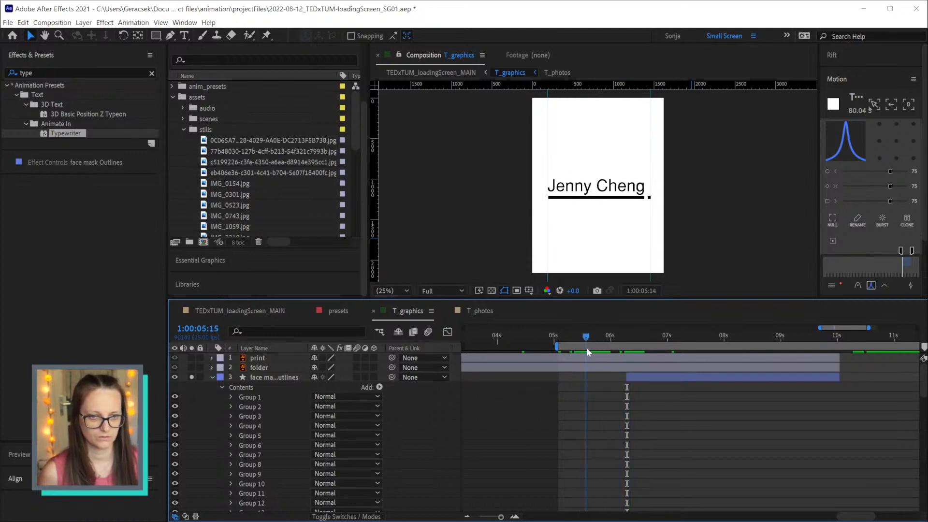
Shift the progress Outlines layer earlier so its first End keyframe sits at 1:00:06:00, and trim the layer's start there
{"action": "scroll", "coordinate": [605, 423], "scroll_direction": "down", "scroll_amount": 5}
{"action": "scroll", "coordinate": [605, 422], "scroll_direction": "down", "scroll_amount": 5}
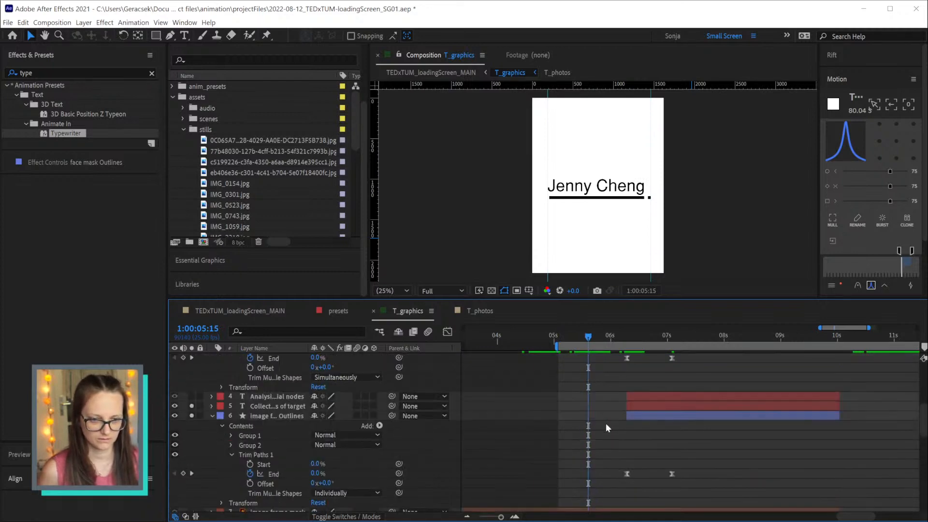
{"action": "scroll", "coordinate": [624, 416], "scroll_direction": "down", "scroll_amount": 3}
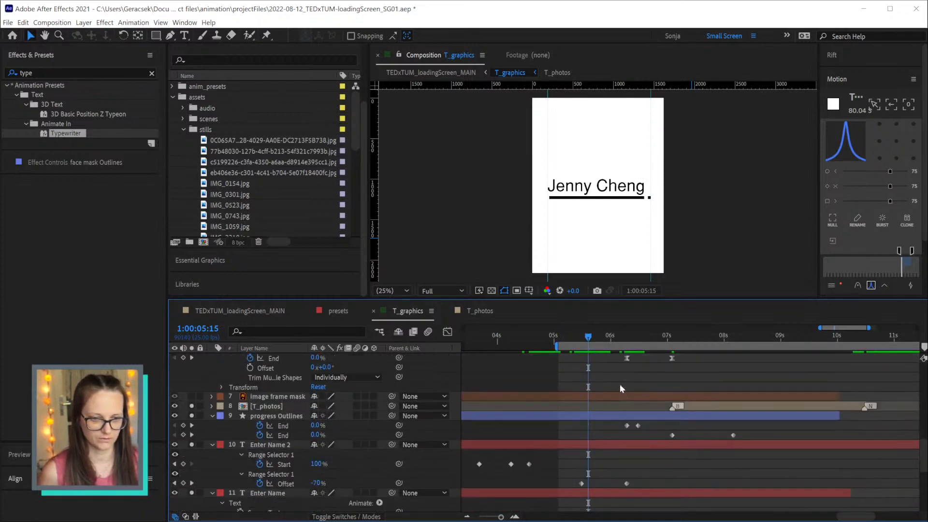
{"action": "mouse_move", "coordinate": [604, 335]}
{"action": "left_mouse_down"}
{"action": "mouse_move", "coordinate": [621, 337]}
{"action": "mouse_move", "coordinate": [611, 341]}
{"action": "left_mouse_up"}
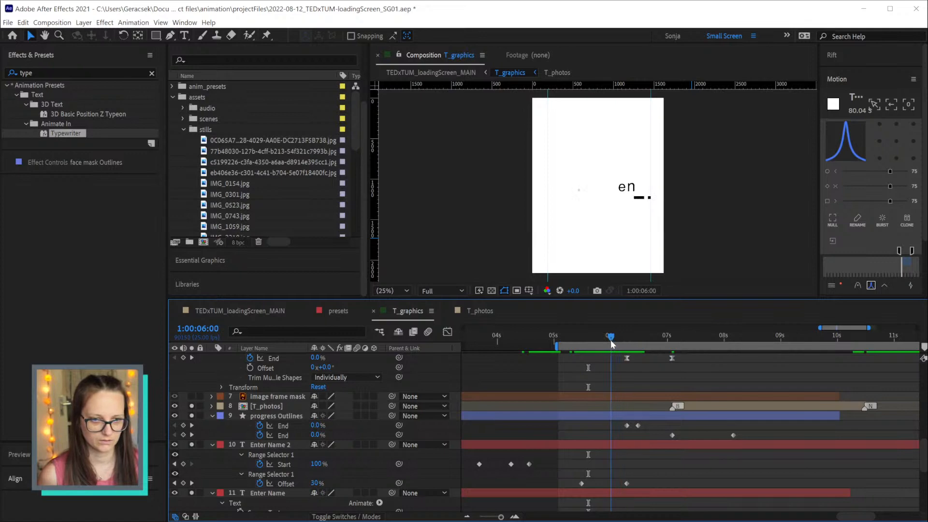
{"action": "left_click_drag", "start_coordinate": [642, 416], "coordinate": [626, 420]}
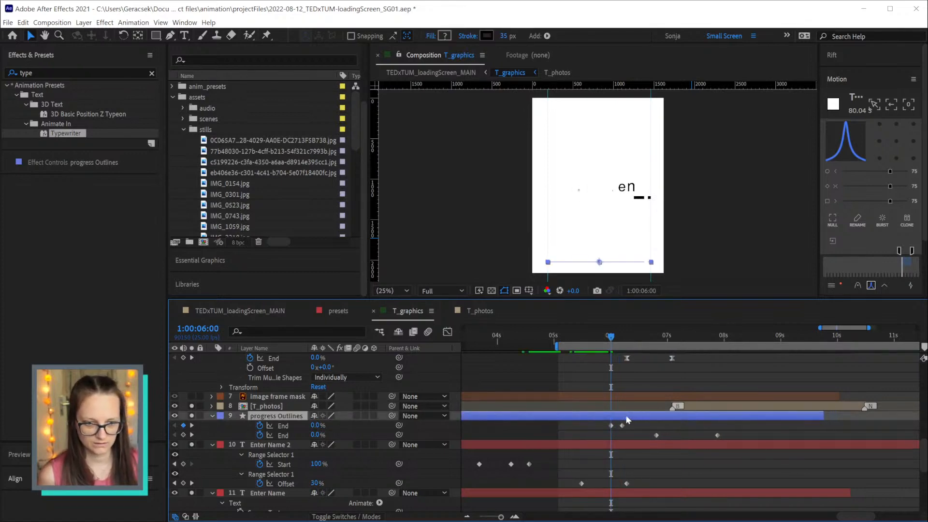
{"action": "key", "text": "alt+bracketleft"}
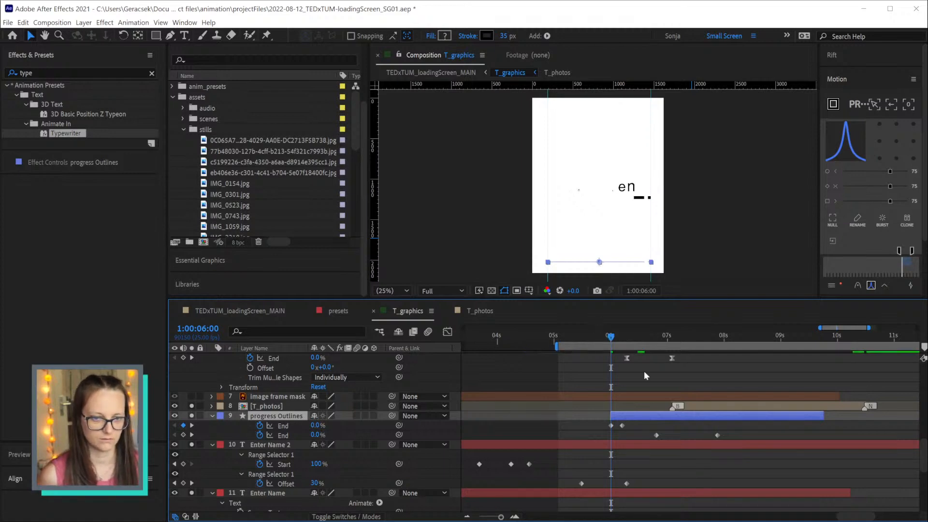
Move the image frame Outlines layer to start at 1:00:06:00 and shift T_photos to start at the frame's second End keyframe
{"action": "scroll", "coordinate": [666, 394], "scroll_direction": "up", "scroll_amount": 2}
{"action": "key", "text": "Page_Down"}
{"action": "key", "text": "Page_Down"}
{"action": "key", "text": "Page_Down"}
{"action": "key", "text": "Page_Down"}
{"action": "key", "text": "Page_Down"}
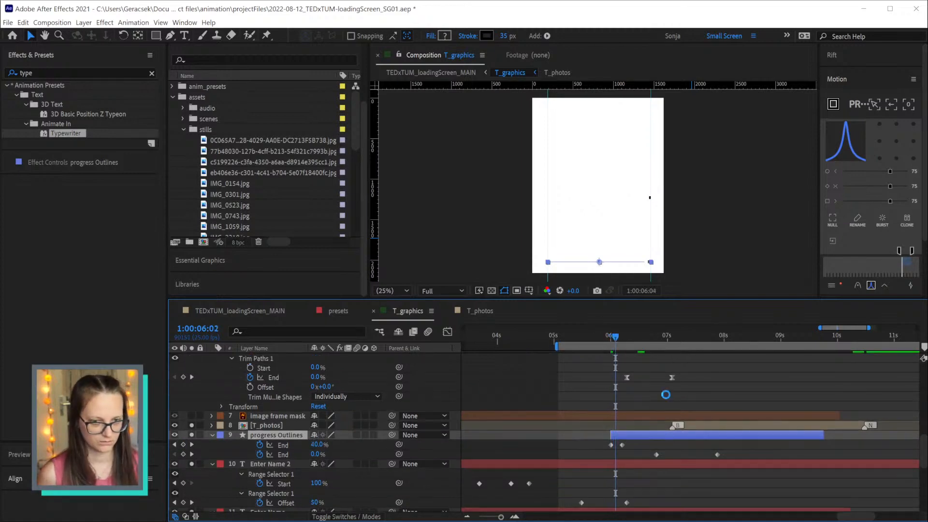
{"action": "scroll", "coordinate": [666, 409], "scroll_direction": "up", "scroll_amount": 4}
{"action": "scroll", "coordinate": [668, 414], "scroll_direction": "up", "scroll_amount": 2}
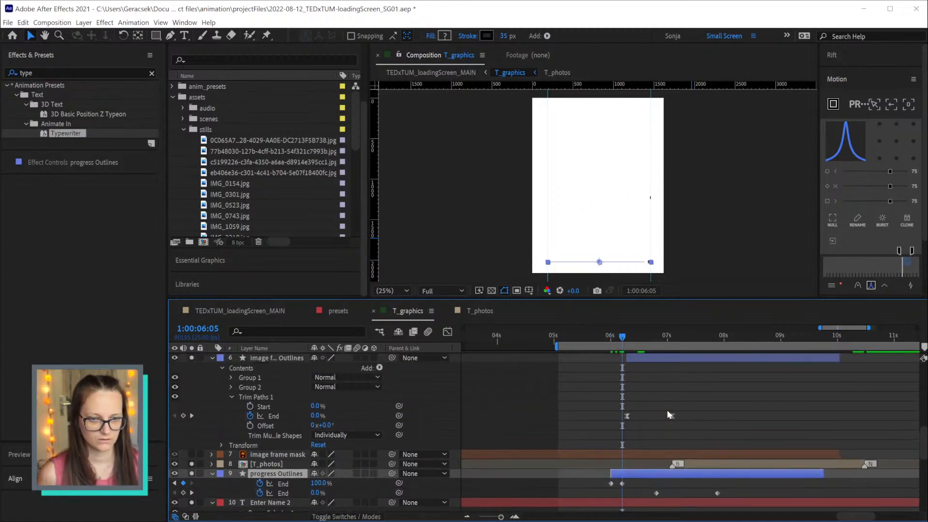
{"action": "left_click_drag", "start_coordinate": [617, 341], "coordinate": [611, 341]}
{"action": "left_click", "coordinate": [662, 359]}
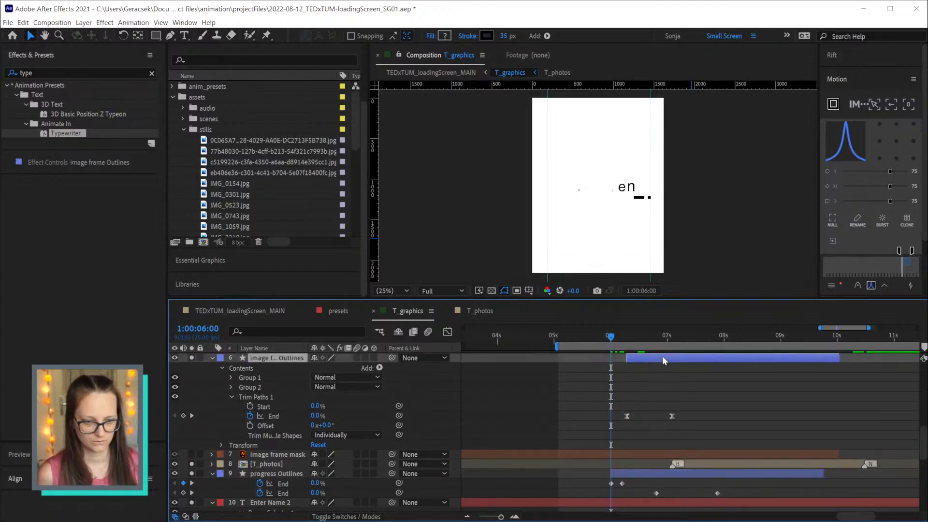
{"action": "key", "text": "bracketleft"}
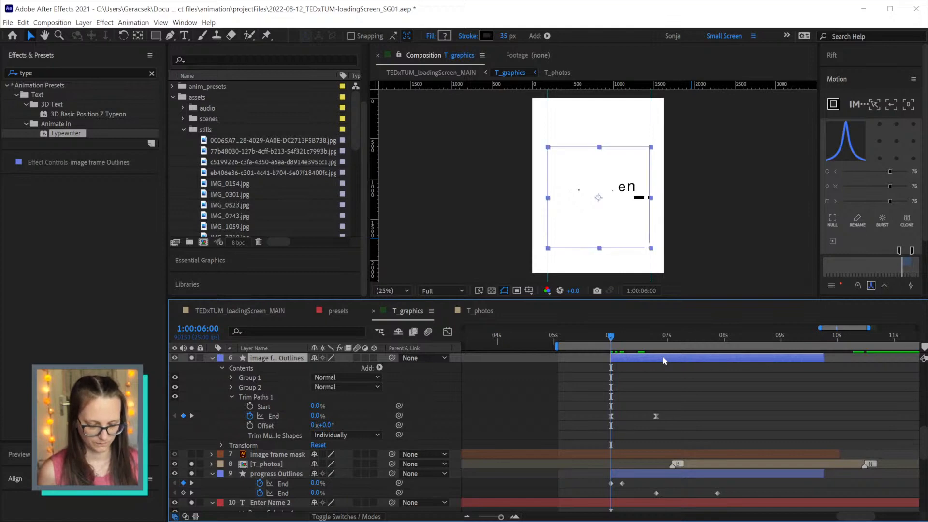
{"action": "left_click", "coordinate": [698, 462]}
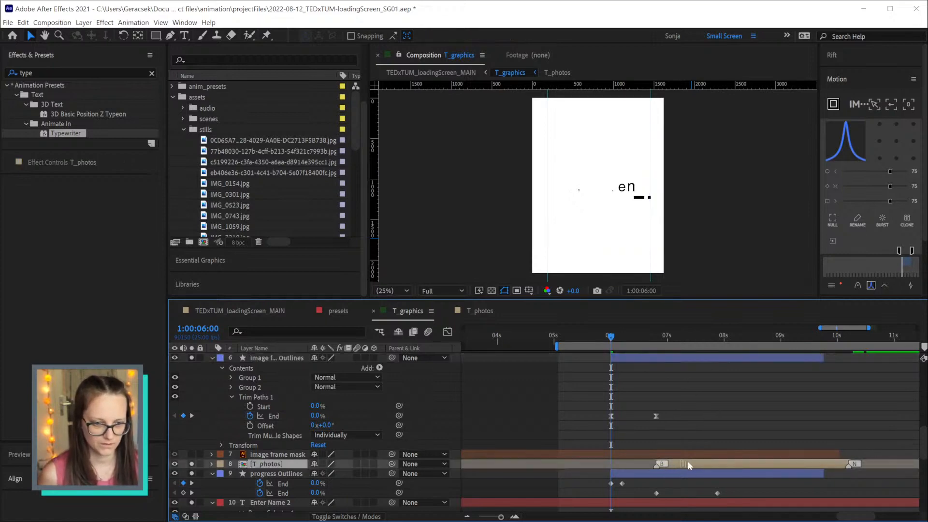
Move the Analysing facial nodes and Collecting images of target text layers to start at 1:00:06:00
{"action": "scroll", "coordinate": [648, 403], "scroll_direction": "up", "scroll_amount": 5}
{"action": "scroll", "coordinate": [647, 409], "scroll_direction": "up", "scroll_amount": 3}
{"action": "left_click", "coordinate": [654, 425]}
{"action": "left_click", "coordinate": [655, 418], "text": "shift"}
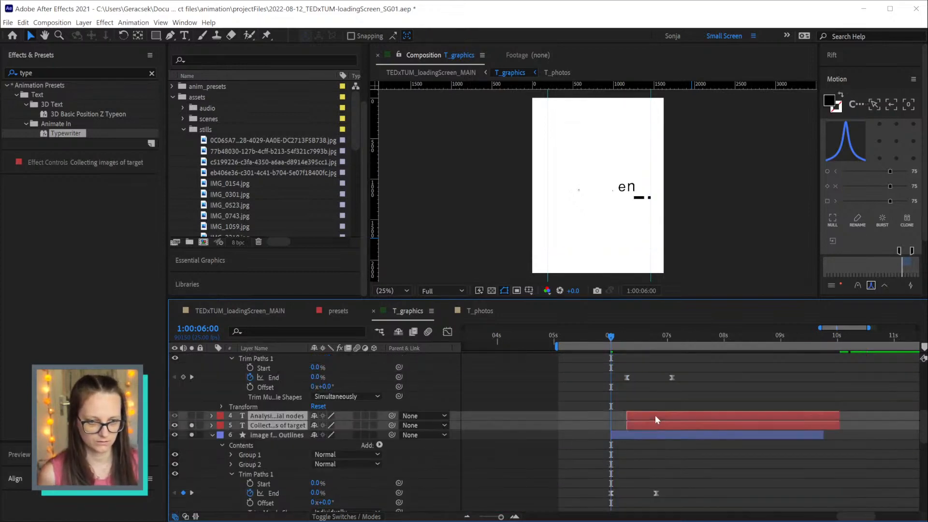
{"action": "key", "text": "bracketleft"}
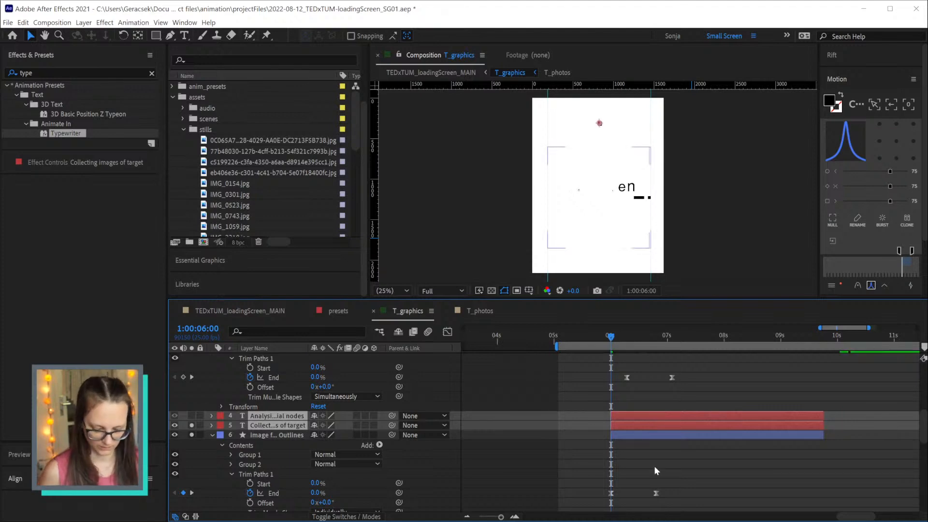
Reveal the text layers' keyframes and shift the Analysing facial nodes layer later to start at about 1:00:08:17
{"action": "key", "text": "u"}
{"action": "left_click", "coordinate": [659, 472]}
{"action": "left_click_drag", "start_coordinate": [648, 413], "coordinate": [799, 414]}
{"action": "scroll", "coordinate": [731, 414], "scroll_direction": "up", "scroll_amount": 10}
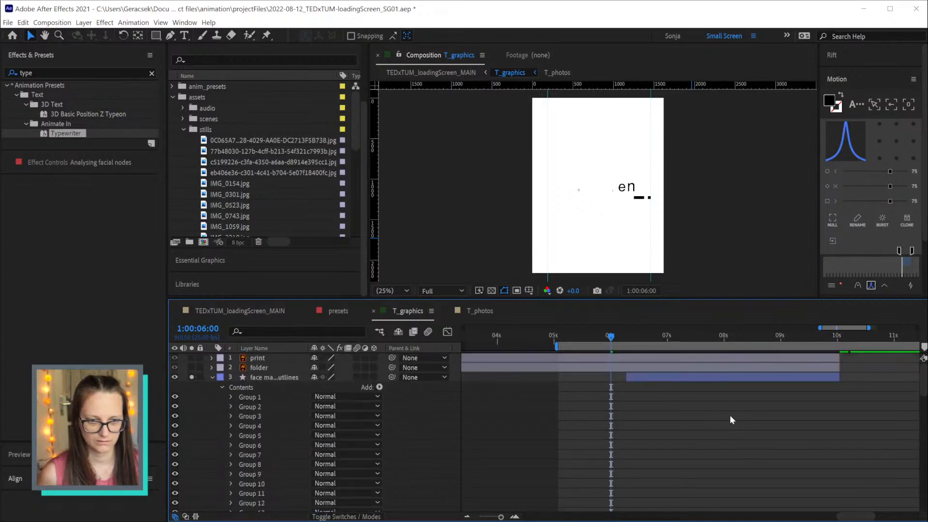
Show only the face mask Outlines layer's keyframed properties and move the layer to start at 1:00:06:05
{"action": "left_click", "coordinate": [691, 378]}
{"action": "key", "text": "u"}
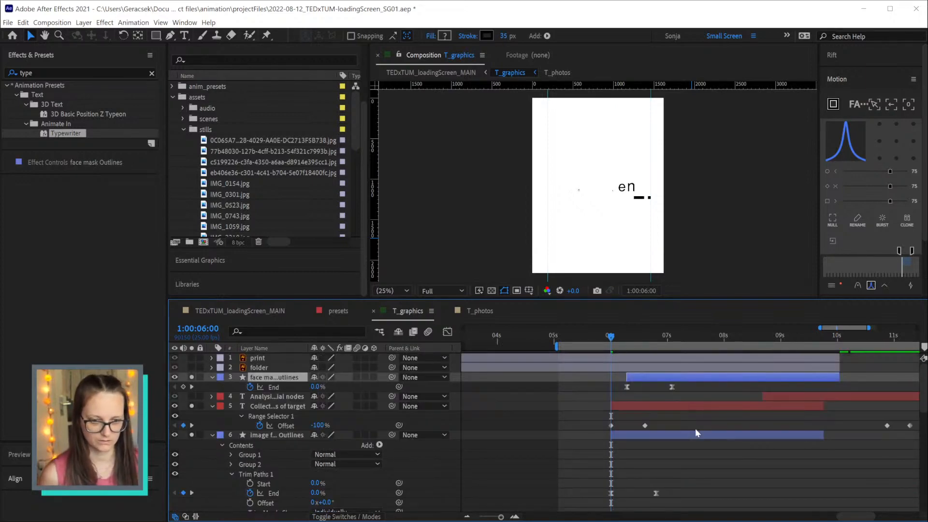
{"action": "key", "text": "Page_Down"}
{"action": "key", "text": "Page_Down"}
{"action": "key", "text": "Page_Down"}
{"action": "key", "text": "Page_Down"}
{"action": "key", "text": "Page_Down"}
{"action": "key", "text": "bracketleft"}
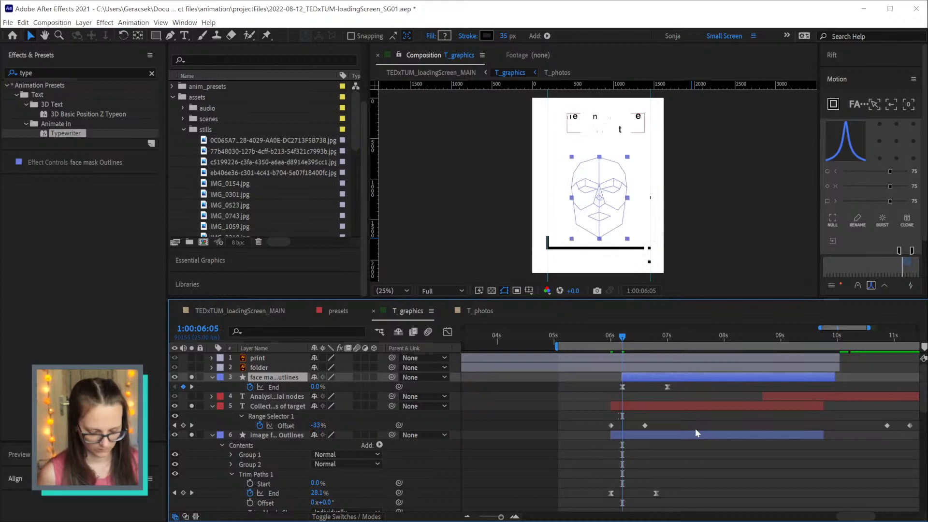
Try moving the image frame's second End keyframe to 1:00:06:10 and preview the animation
{"action": "left_click", "coordinate": [722, 465]}
{"action": "mouse_move", "coordinate": [623, 336]}
{"action": "left_mouse_down"}
{"action": "mouse_move", "coordinate": [662, 338]}
{"action": "mouse_move", "coordinate": [611, 343]}
{"action": "left_mouse_up"}
{"action": "left_click_drag", "start_coordinate": [612, 469], "coordinate": [663, 497]}
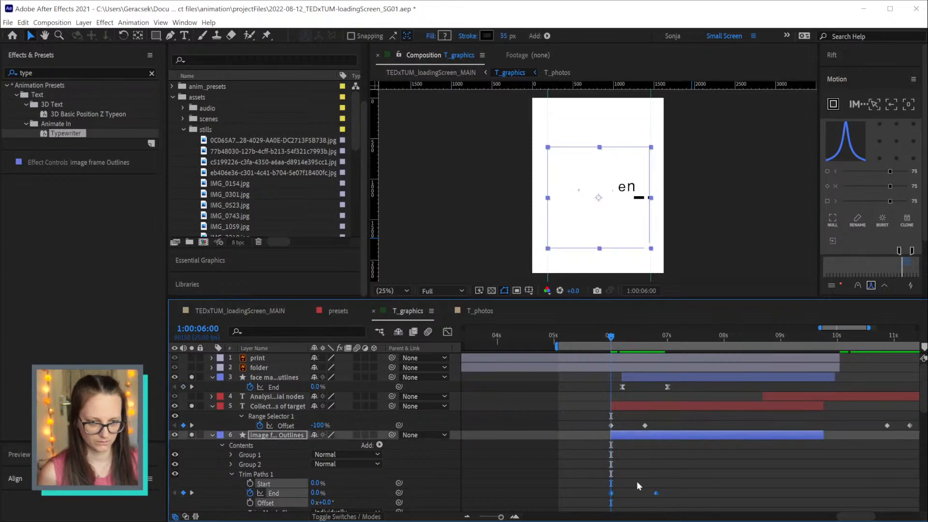
{"action": "key", "text": "shift+Page_Down"}
{"action": "left_click", "coordinate": [667, 490]}
{"action": "left_click_drag", "start_coordinate": [655, 493], "coordinate": [633, 493]}
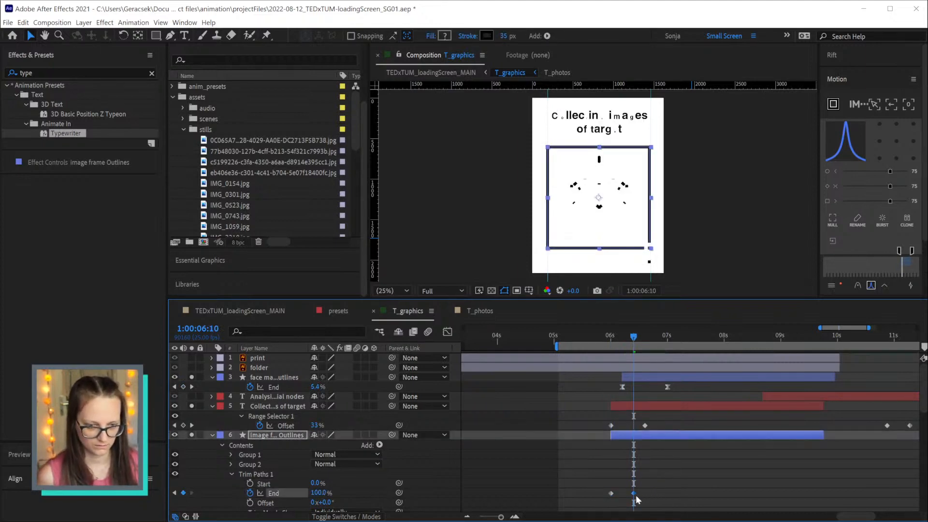
{"action": "key", "text": "space"}
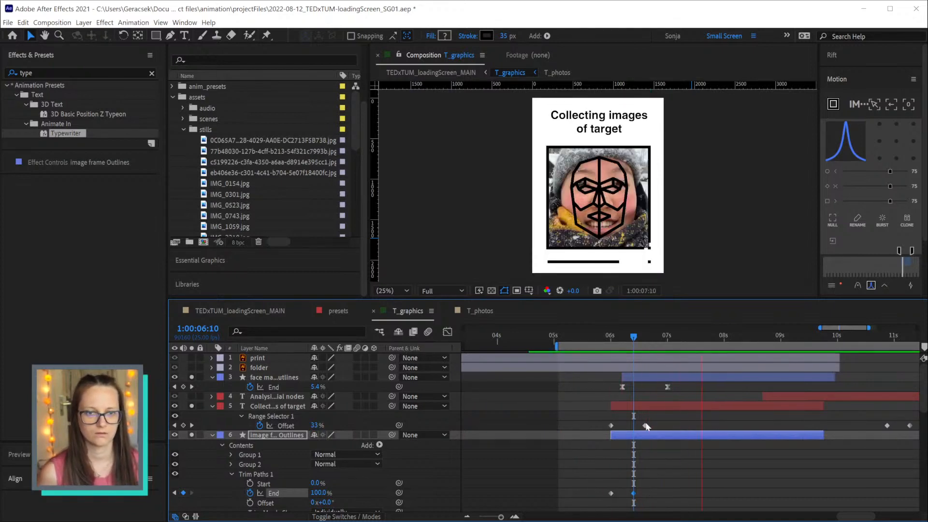
{"action": "key", "text": "space"}
{"action": "mouse_move", "coordinate": [613, 336]}
{"action": "left_mouse_down"}
{"action": "mouse_move", "coordinate": [643, 339]}
{"action": "mouse_move", "coordinate": [629, 339]}
{"action": "left_mouse_up"}
{"action": "key", "text": "j"}
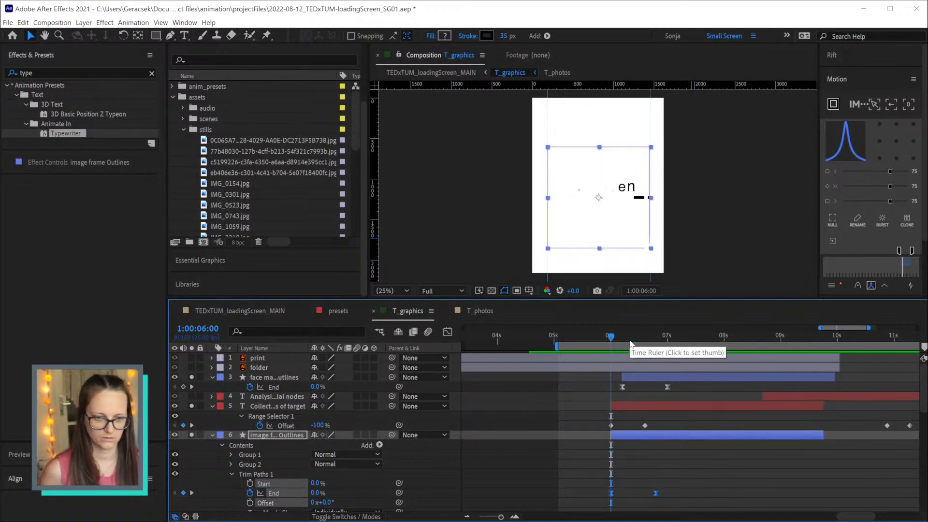
Move the face mask Outlines layer's second End keyframe to 1:00:06:15 and scrub through the result
{"action": "left_click", "coordinate": [648, 379]}
{"action": "key", "text": "k"}
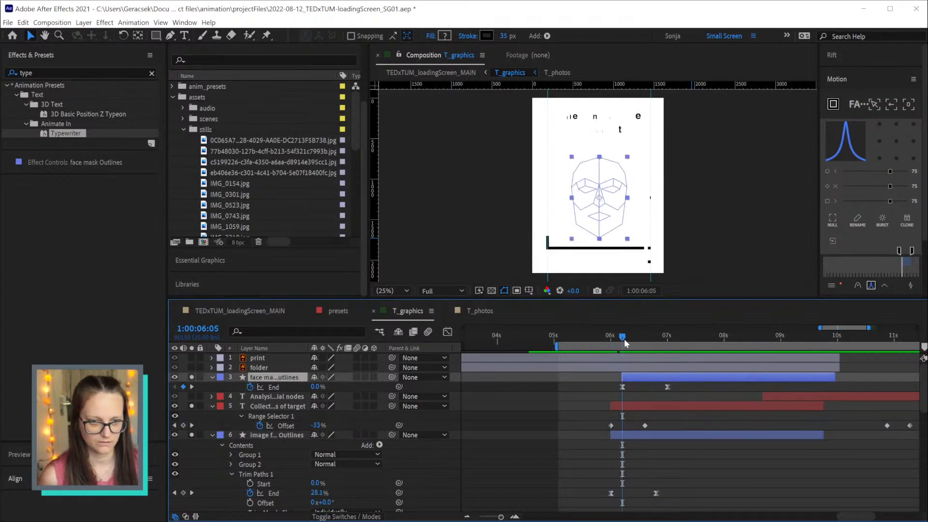
{"action": "key", "text": "k"}
{"action": "left_click_drag", "start_coordinate": [668, 388], "coordinate": [645, 390]}
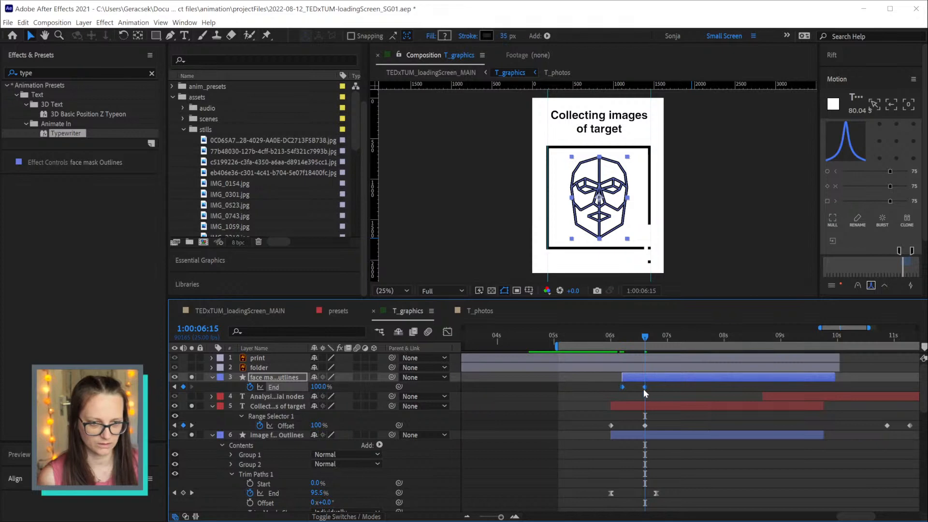
{"action": "left_click_drag", "start_coordinate": [608, 338], "coordinate": [649, 345]}
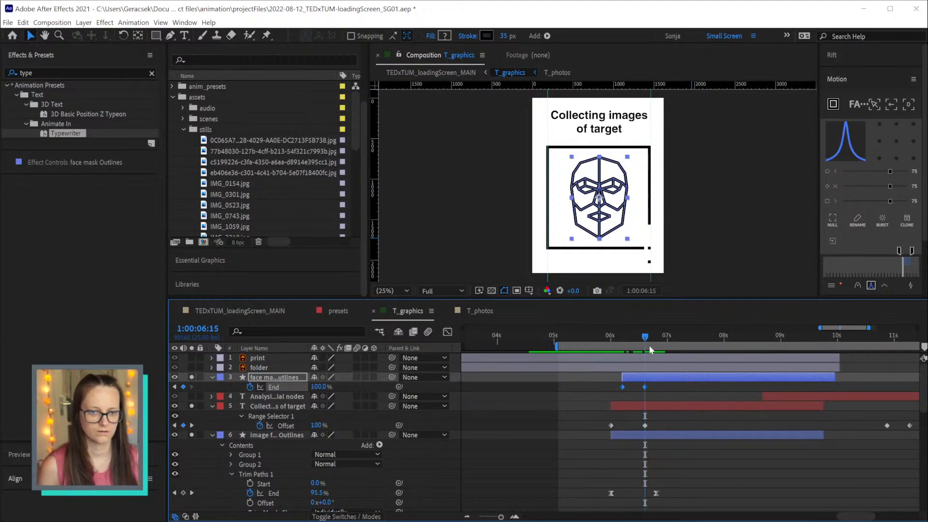
Shift the T_photos layer earlier to start at 1:00:06:15 and check the first photo change
{"action": "scroll", "coordinate": [710, 455], "scroll_direction": "down", "scroll_amount": 2}
{"action": "left_click", "coordinate": [696, 493]}
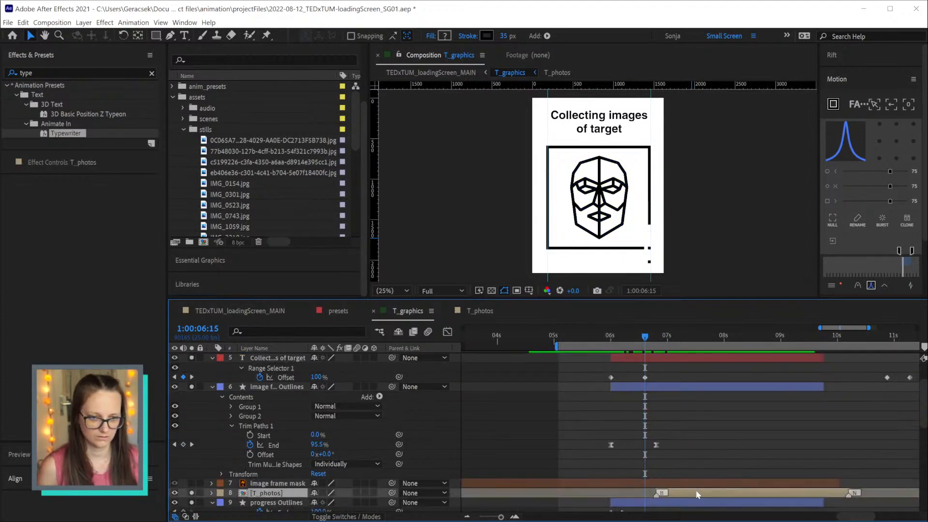
{"action": "left_click_drag", "start_coordinate": [697, 494], "coordinate": [687, 493]}
{"action": "left_click", "coordinate": [746, 449]}
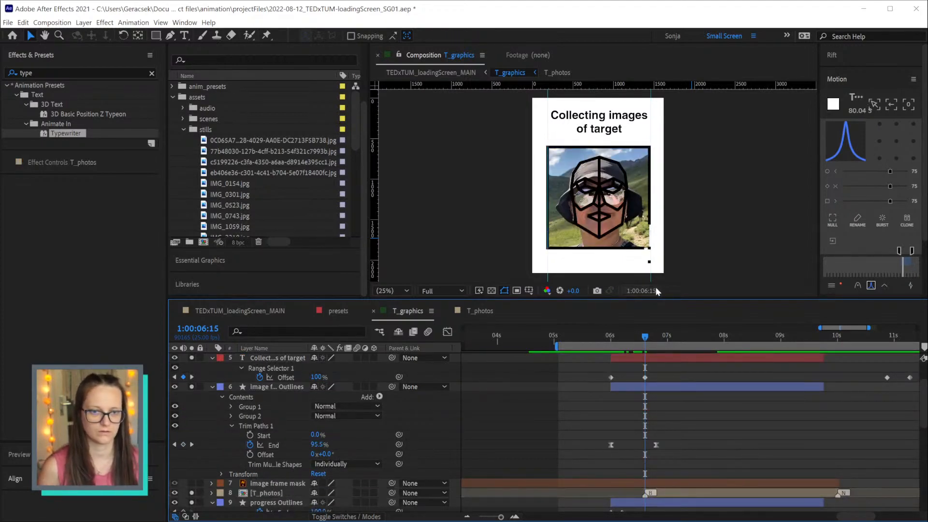
{"action": "left_click_drag", "start_coordinate": [644, 337], "coordinate": [656, 337]}
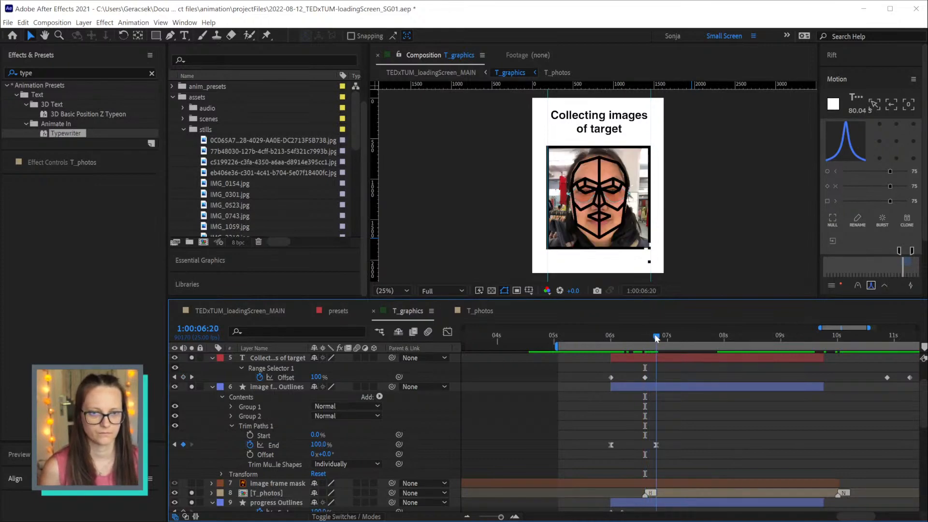
{"action": "left_click_drag", "start_coordinate": [654, 334], "coordinate": [645, 335]}
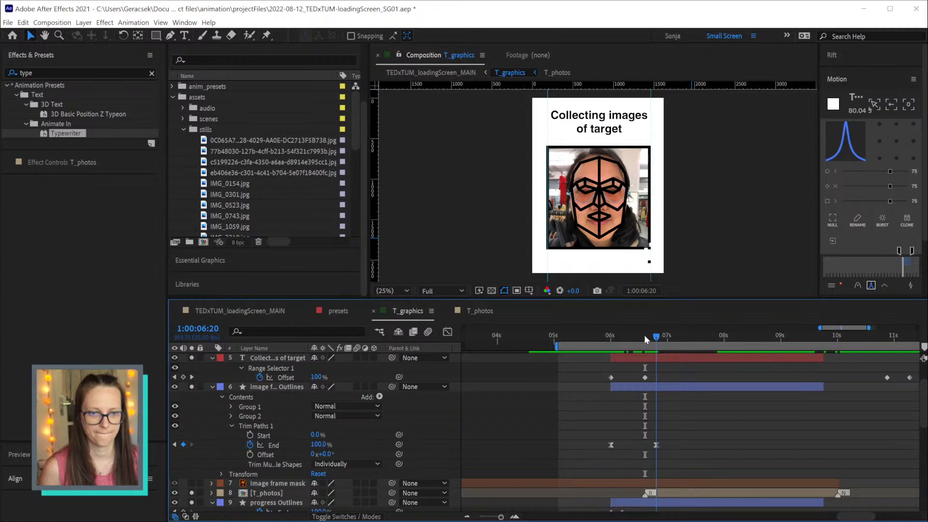
Reveal the modified properties of the face mask Outlines layer and filter the timeline by "path"
{"action": "scroll", "coordinate": [680, 393], "scroll_direction": "up", "scroll_amount": 5}
{"action": "left_click", "coordinate": [668, 376]}
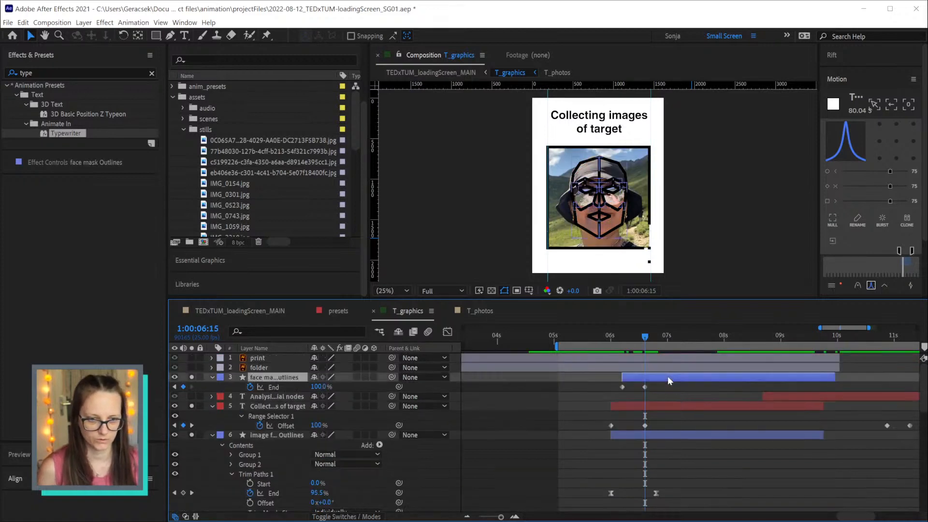
{"action": "key", "text": "u"}
{"action": "key", "text": "u"}
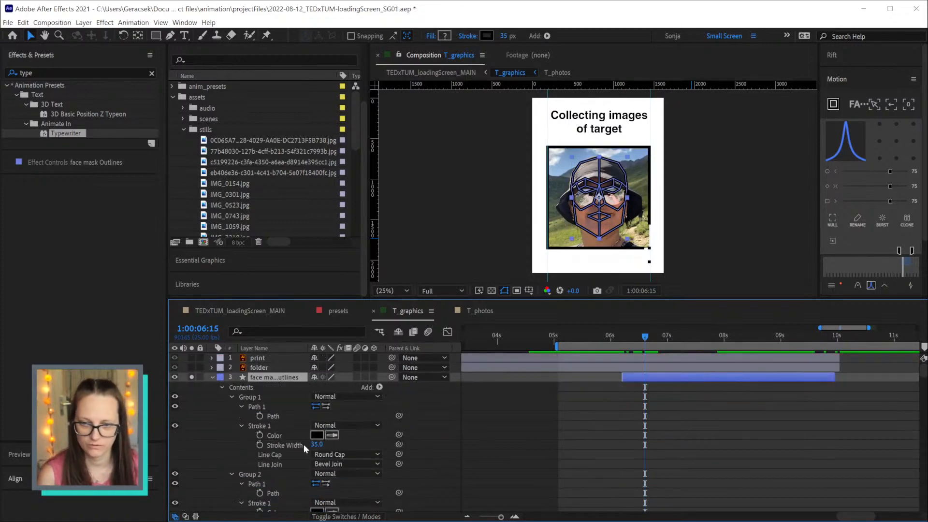
{"action": "left_click", "coordinate": [306, 330]}
{"action": "type", "text": "path"}
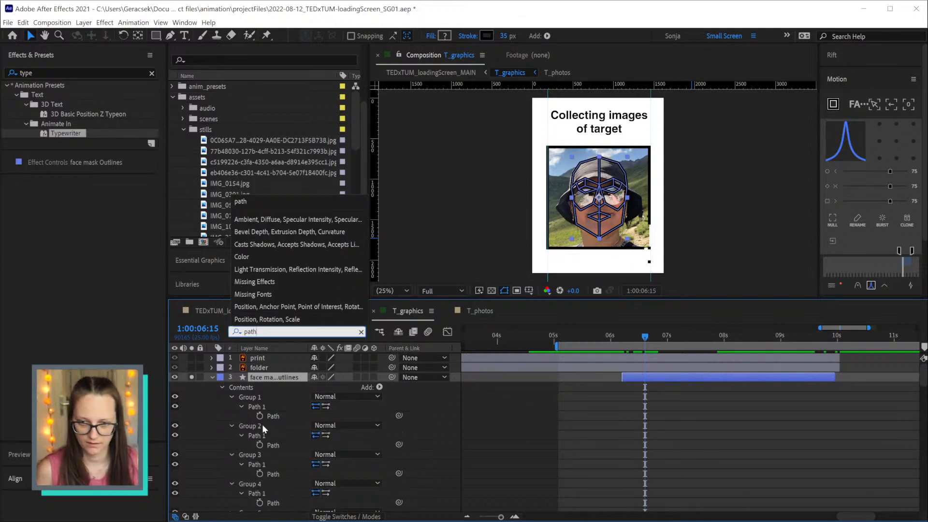
Enable keyframing at 1:00:06:15 for the Path of every shape group in the face mask Outlines layer
{"action": "left_click", "coordinate": [260, 414]}
{"action": "mouse_move", "coordinate": [289, 437]}
{"action": "left_mouse_down"}
{"action": "mouse_move", "coordinate": [264, 519]}
{"action": "mouse_move", "coordinate": [278, 445]}
{"action": "left_mouse_up"}
{"action": "left_click_drag", "start_coordinate": [295, 414], "coordinate": [247, 458]}
{"action": "left_click_drag", "start_coordinate": [593, 406], "coordinate": [260, 428]}
{"action": "left_click", "coordinate": [259, 428]}
{"action": "left_click", "coordinate": [590, 414]}
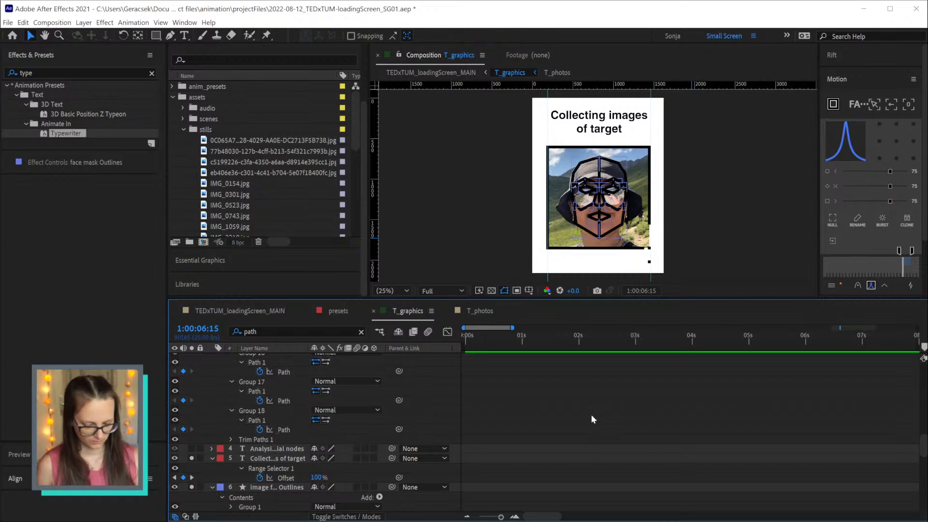
Return to the face mask Outlines layer in the timeline and list only its keyframed properties
{"action": "key", "text": "j"}
{"action": "key", "text": "j"}
{"action": "key", "text": "j"}
{"action": "scroll", "coordinate": [715, 440], "scroll_direction": "down", "scroll_amount": 6}
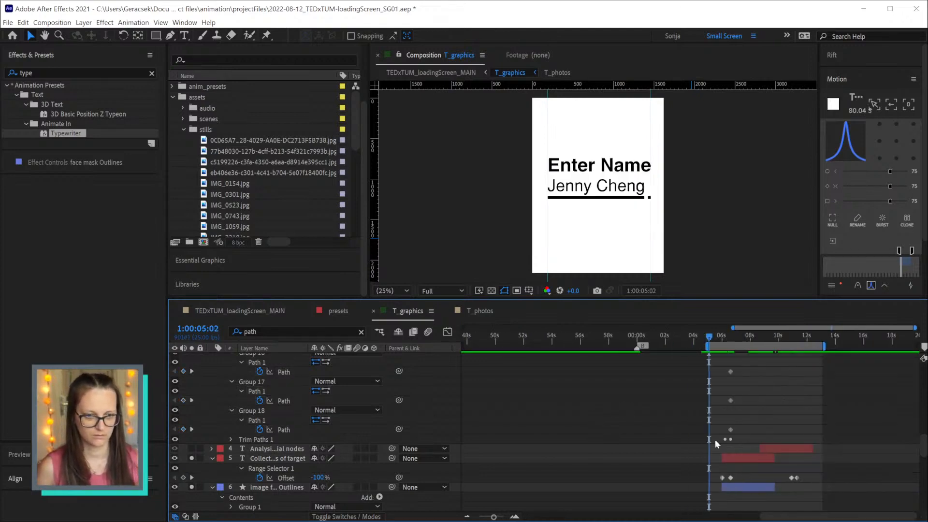
{"action": "scroll", "coordinate": [878, 396], "scroll_direction": "up", "scroll_amount": 5}
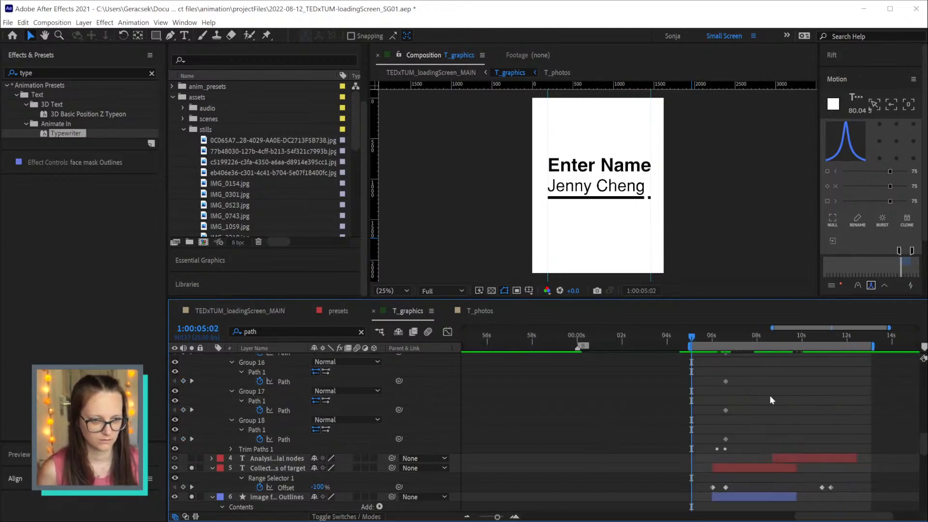
{"action": "scroll", "coordinate": [769, 395], "scroll_direction": "up", "scroll_amount": 2}
{"action": "scroll", "coordinate": [776, 393], "scroll_direction": "up", "scroll_amount": 10}
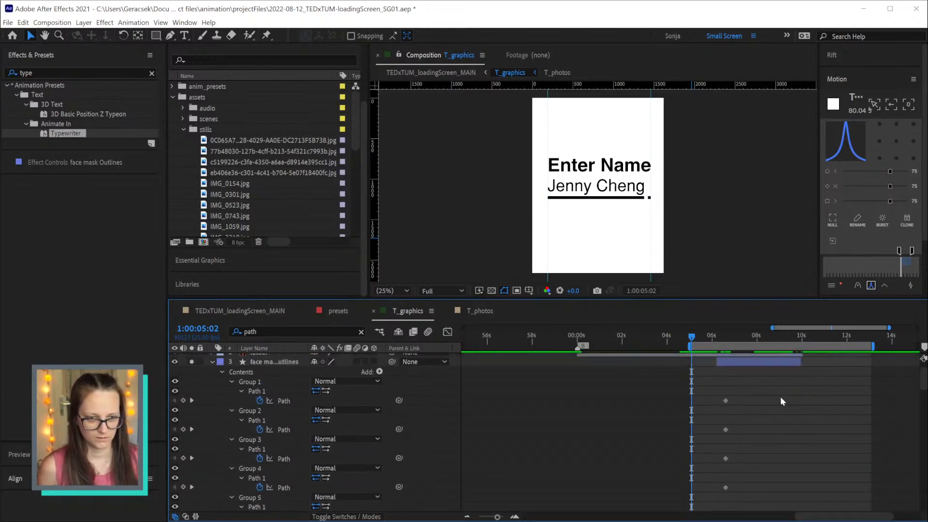
{"action": "left_click", "coordinate": [751, 377]}
{"action": "key", "text": "u"}
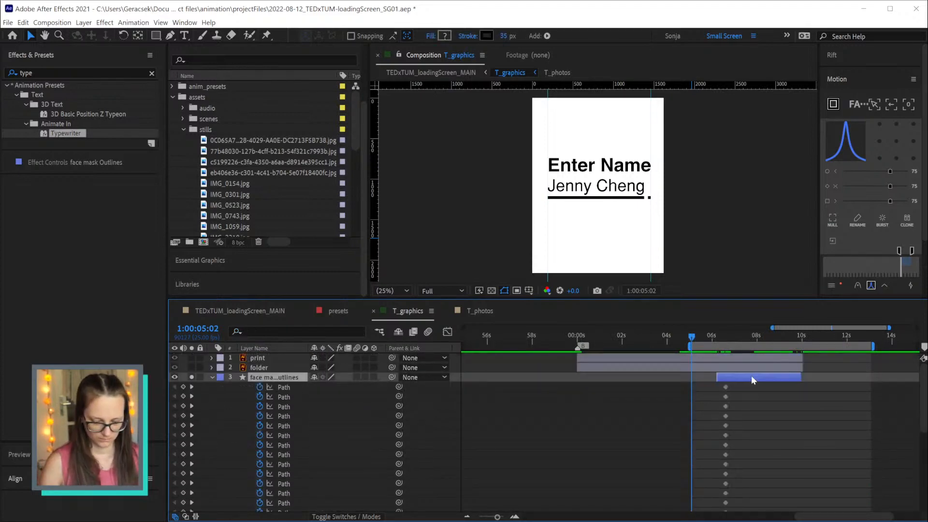
Select all Path keyframes of the face mask Outlines layer and move them to 1:00:08:10
{"action": "left_click", "coordinate": [724, 337]}
{"action": "scroll", "coordinate": [765, 428], "scroll_direction": "up", "scroll_amount": 3}
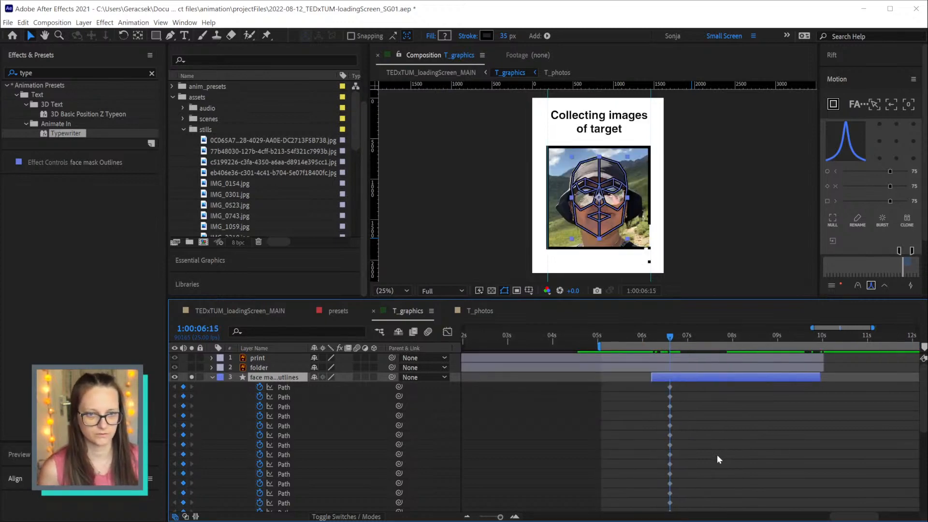
{"action": "left_click_drag", "start_coordinate": [677, 388], "coordinate": [663, 415]}
{"action": "scroll", "coordinate": [701, 413], "scroll_direction": "up", "scroll_amount": 2}
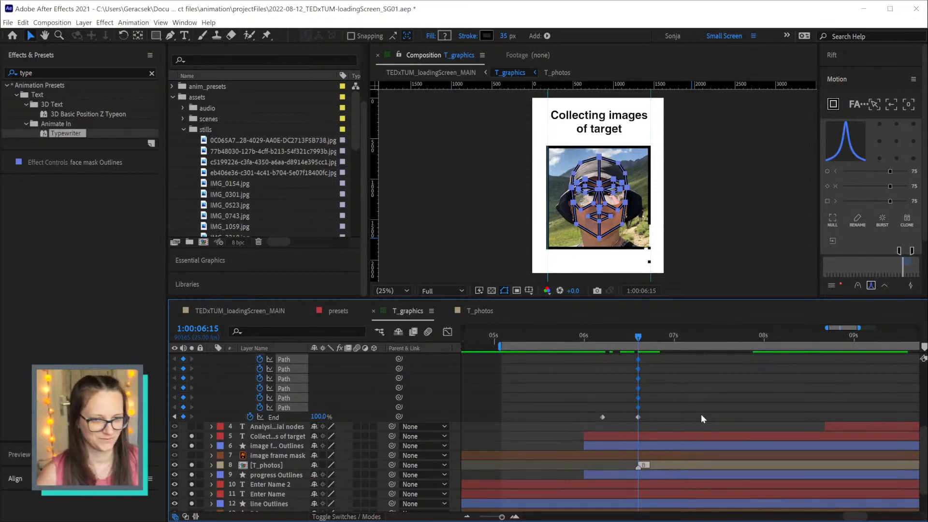
{"action": "left_click_drag", "start_coordinate": [637, 337], "coordinate": [812, 345]}
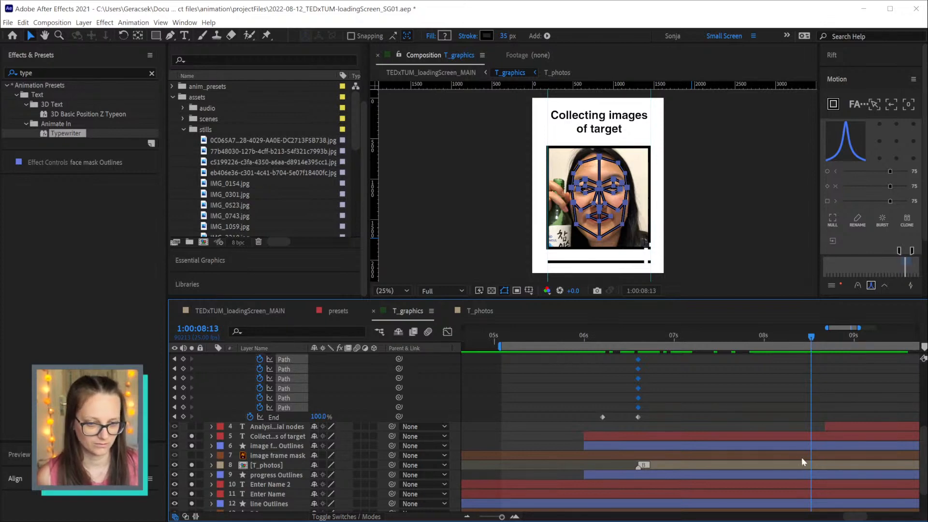
{"action": "left_click_drag", "start_coordinate": [811, 340], "coordinate": [802, 342]}
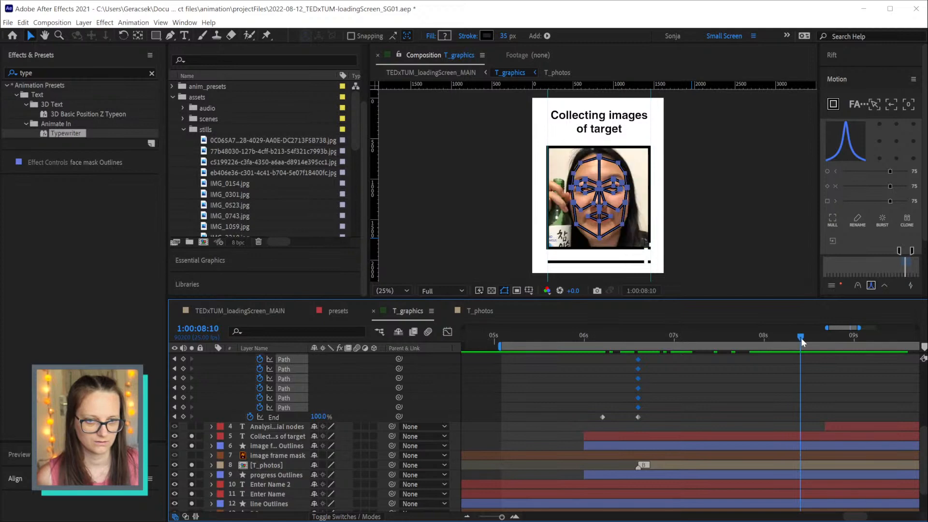
{"action": "left_click_drag", "start_coordinate": [637, 407], "coordinate": [801, 406]}
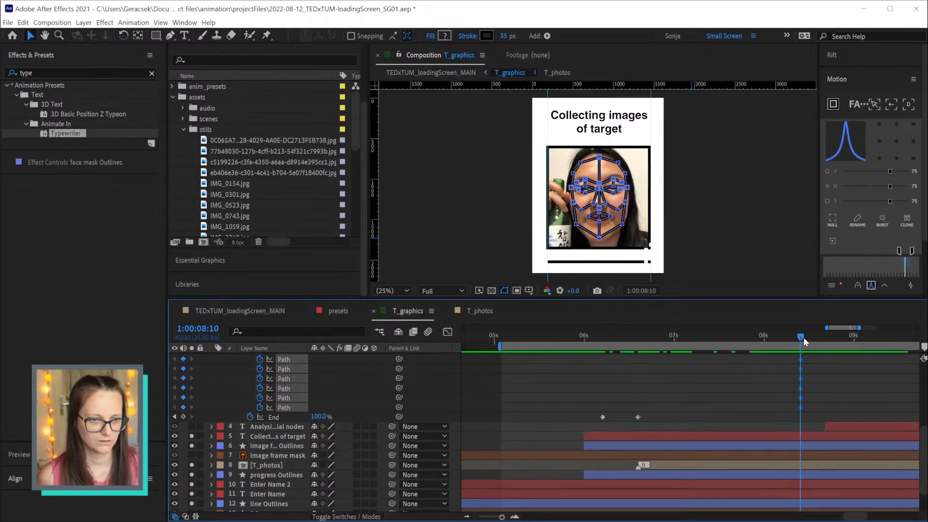
Try moving the face mask's chin point toward the photographed chin at 1:00:08:09
{"action": "key", "text": "Page_Up"}
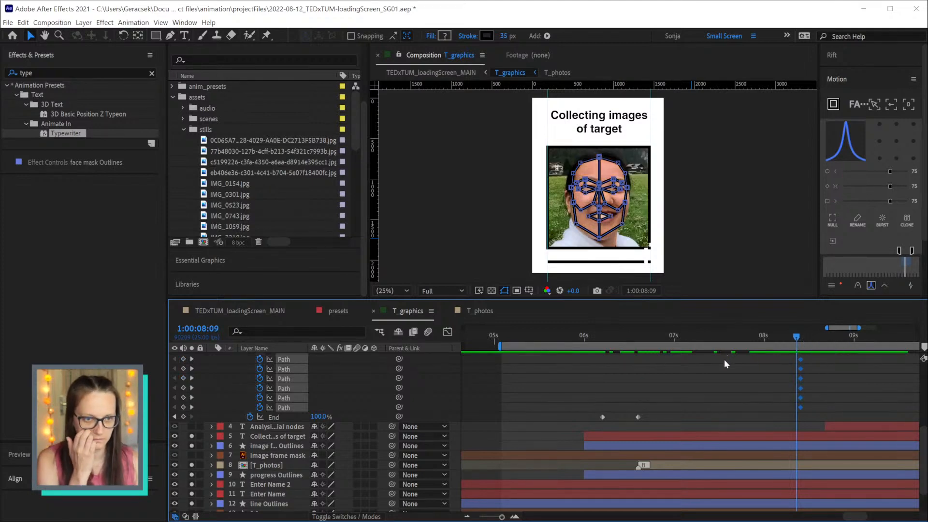
{"action": "scroll", "coordinate": [610, 256], "scroll_direction": "up", "scroll_amount": 2}
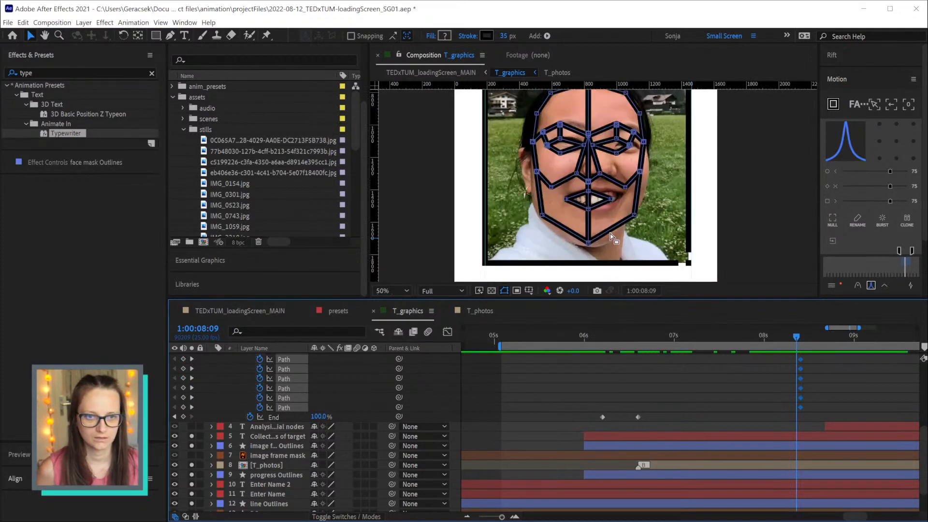
{"action": "left_click", "coordinate": [596, 251]}
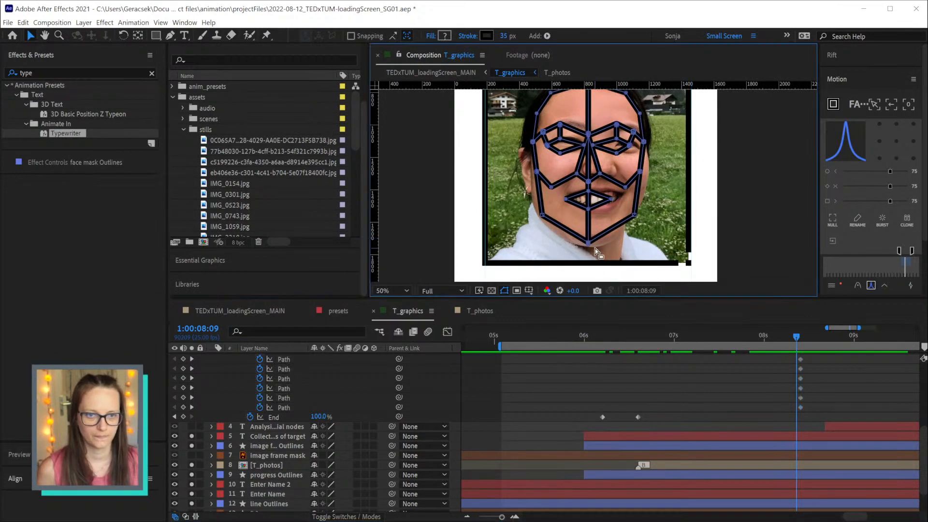
{"action": "left_click_drag", "start_coordinate": [587, 246], "coordinate": [595, 249]}
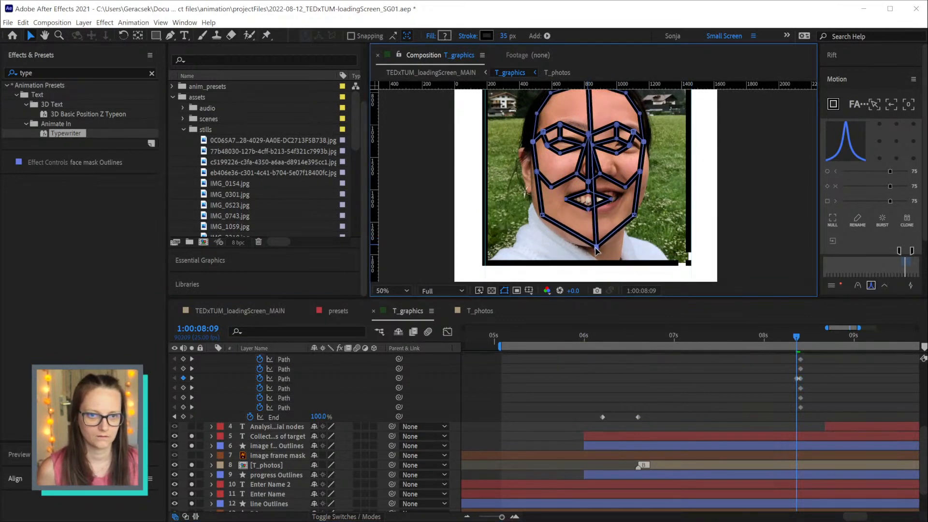
{"action": "key", "text": "ctrl+z"}
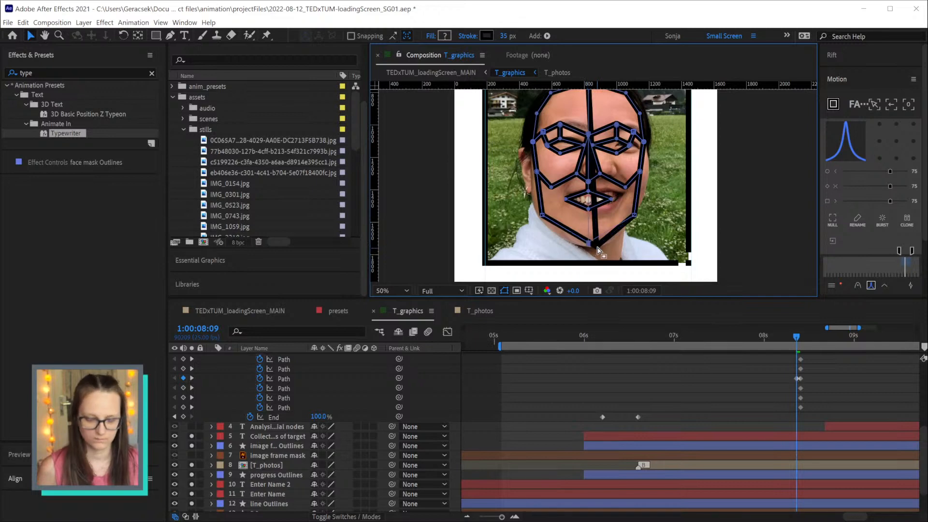
Try shifting the face mask's centre-line points and chin point to the right to follow the tilted face
{"action": "left_click_drag", "start_coordinate": [588, 249], "coordinate": [586, 104]}
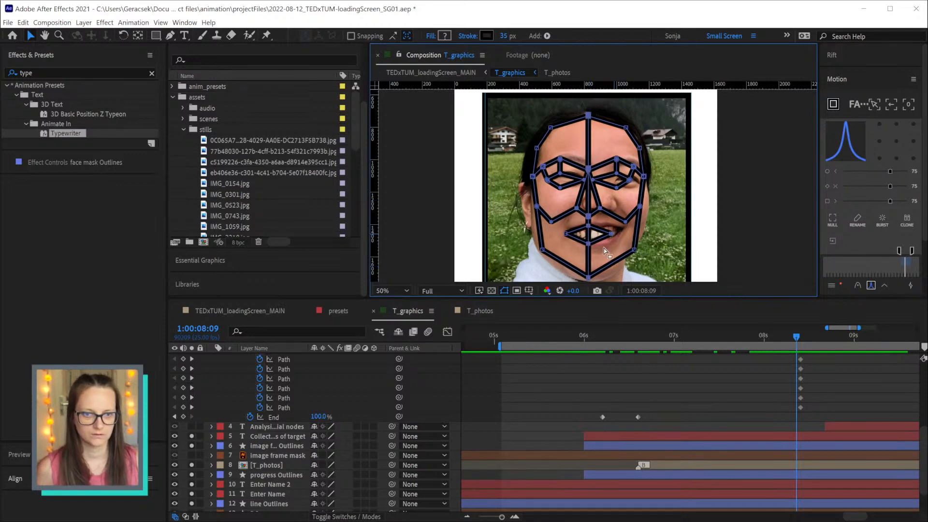
{"action": "left_click_drag", "start_coordinate": [589, 283], "coordinate": [591, 273]}
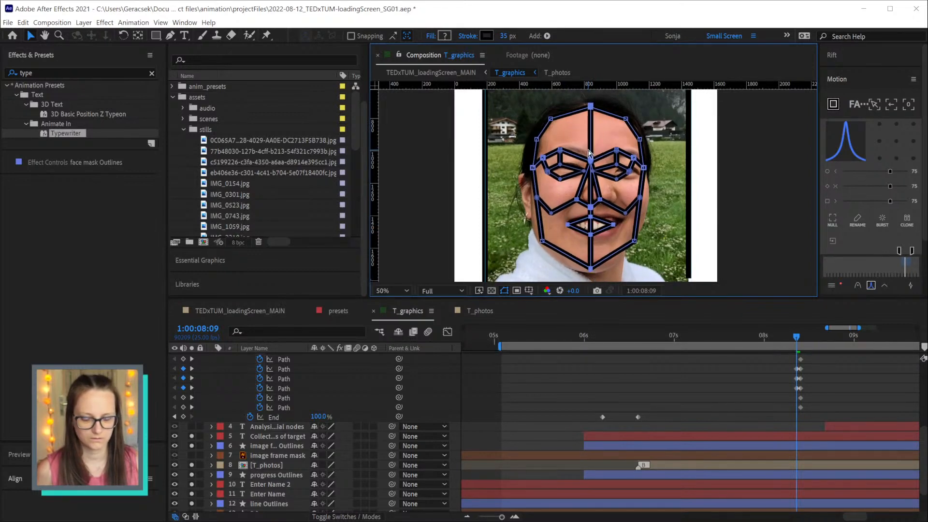
{"action": "key", "text": "ctrl+z"}
{"action": "key", "text": "ctrl+z"}
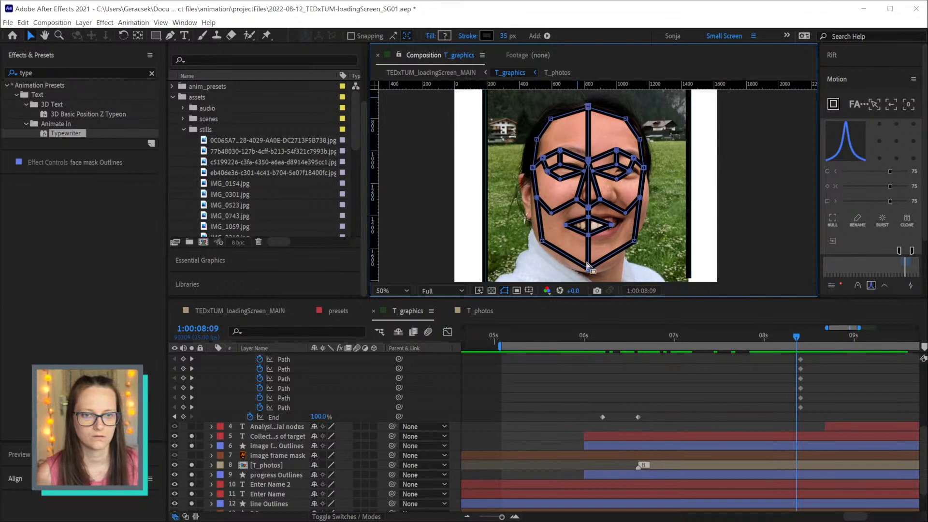
{"action": "left_click_drag", "start_coordinate": [588, 268], "coordinate": [602, 273]}
{"action": "key", "text": "ctrl+z"}
{"action": "key", "text": "ctrl+z"}
Reposition the face mask's two eye shapes at 1:00:08:09 so they sit over the photographed eyes
{"action": "left_click_drag", "start_coordinate": [587, 124], "coordinate": [595, 199]}
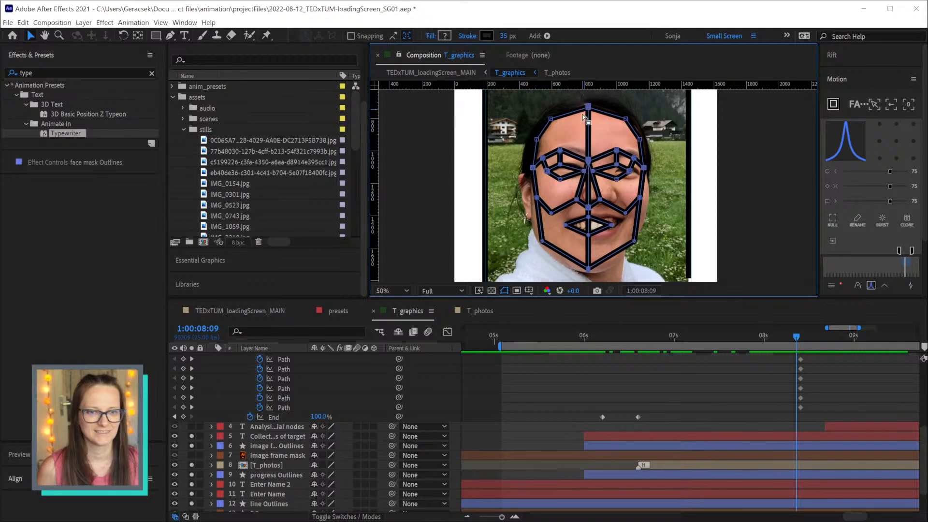
{"action": "left_click_drag", "start_coordinate": [598, 138], "coordinate": [625, 181]}
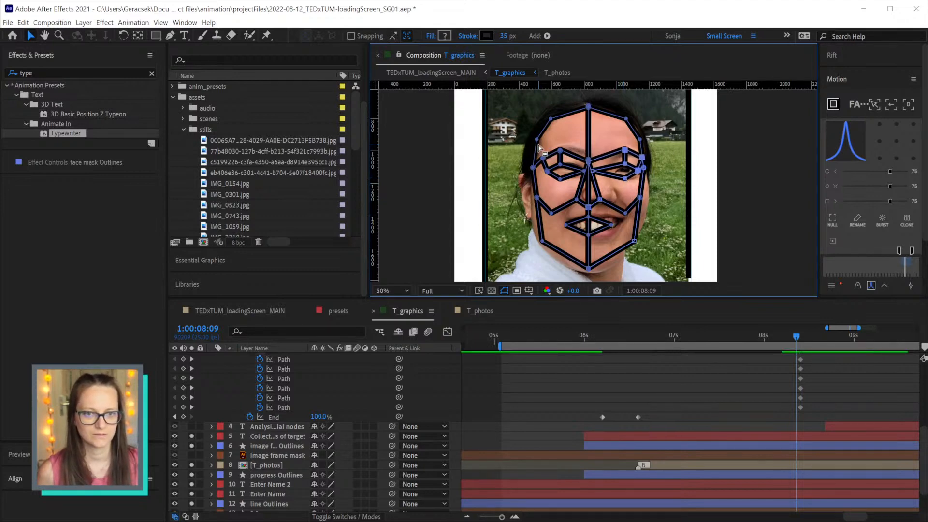
{"action": "left_click_drag", "start_coordinate": [540, 143], "coordinate": [558, 188]}
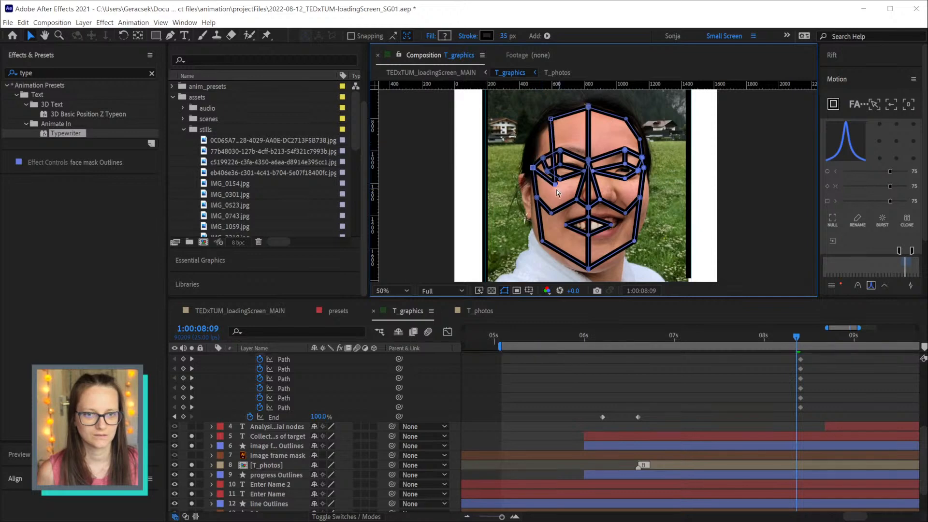
{"action": "key", "text": "ctrl+z"}
{"action": "left_click_drag", "start_coordinate": [571, 138], "coordinate": [543, 196]}
{"action": "left_click_drag", "start_coordinate": [560, 151], "coordinate": [568, 147]}
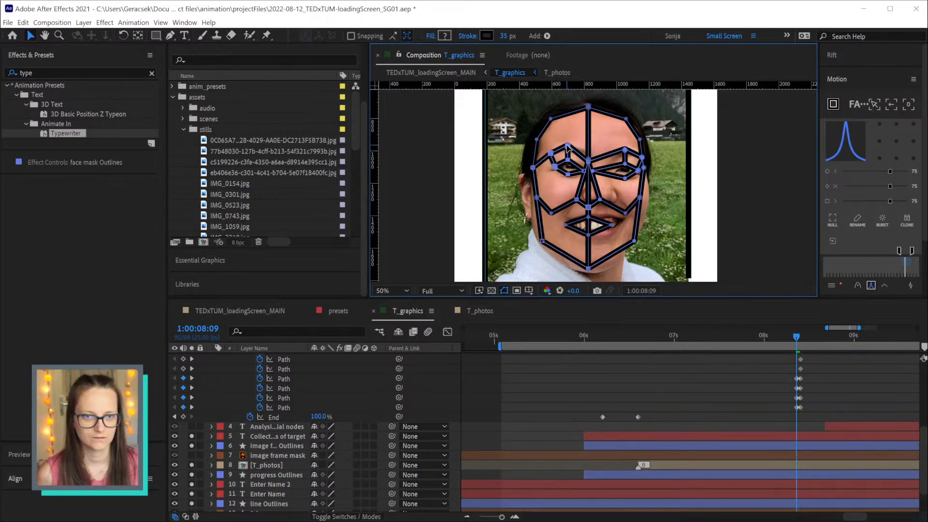
Try shifting the face mask's nose shape and the point between the eyes to the right to match the photographed nose
{"action": "left_click_drag", "start_coordinate": [564, 189], "coordinate": [616, 200]}
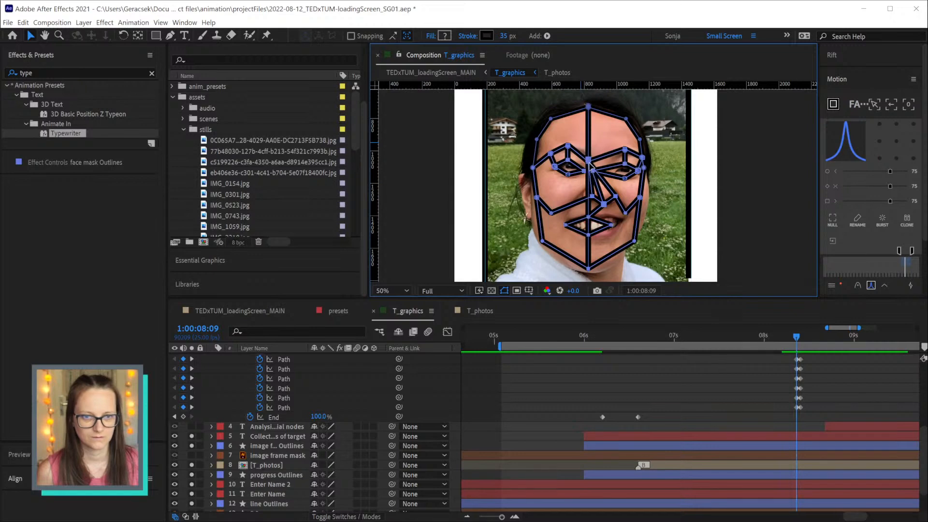
{"action": "left_click_drag", "start_coordinate": [590, 162], "coordinate": [600, 164]}
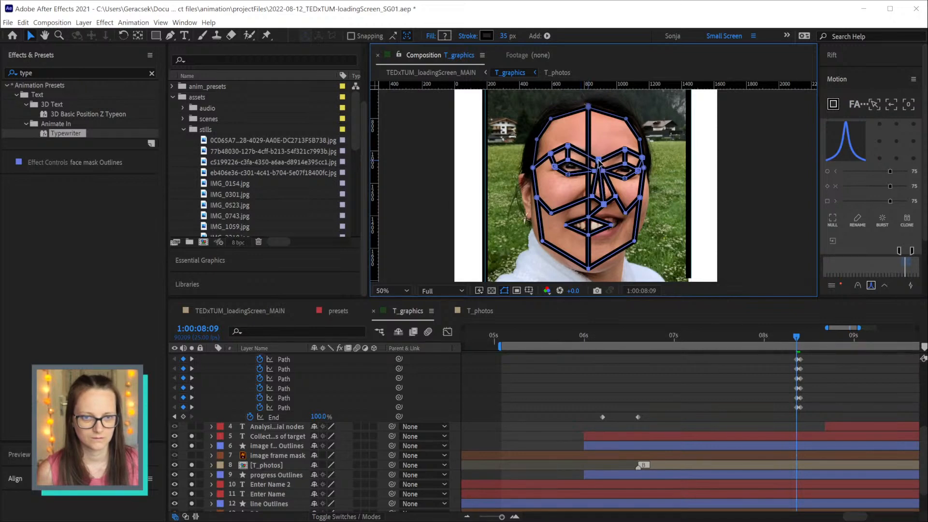
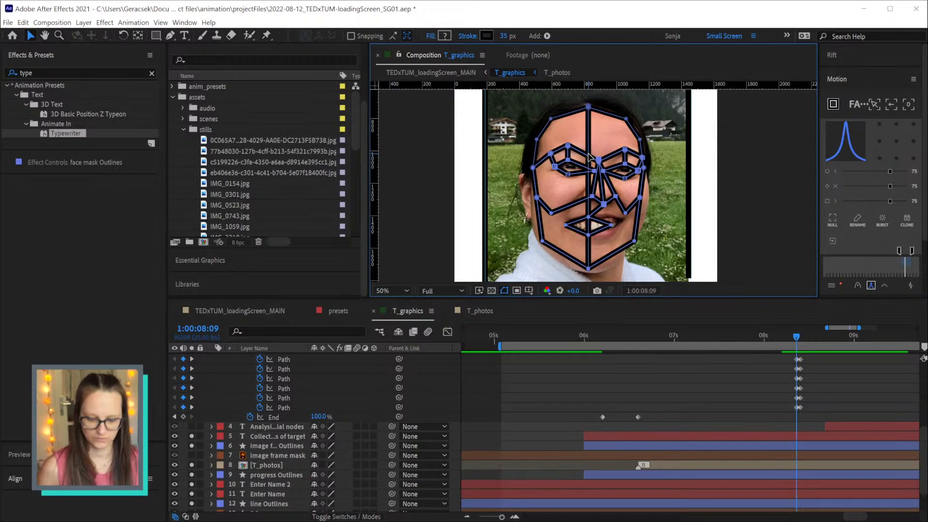
{"action": "key", "text": "p"}
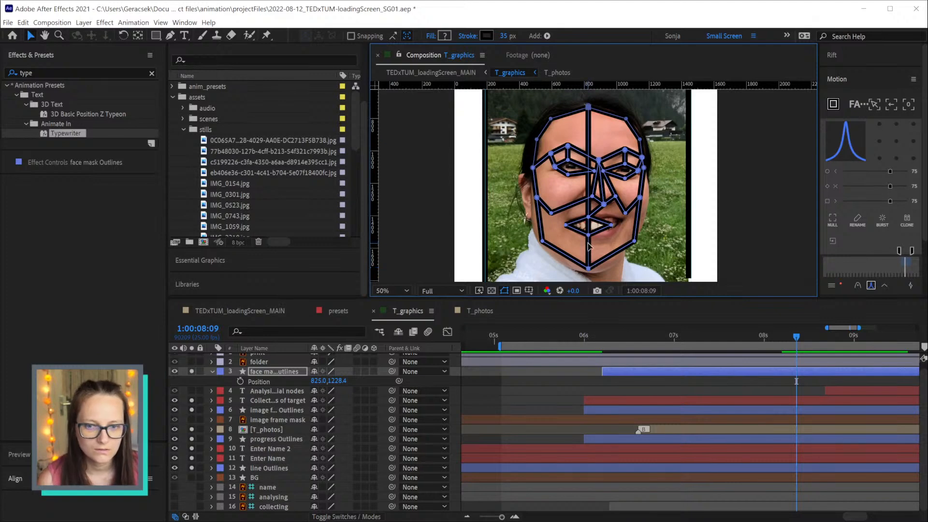
{"action": "key", "text": "g"}
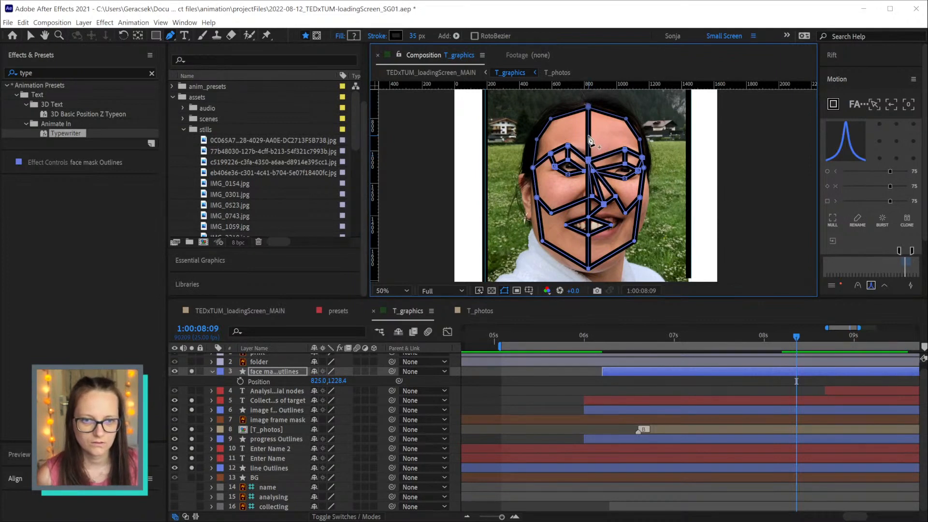
{"action": "key", "text": "p"}
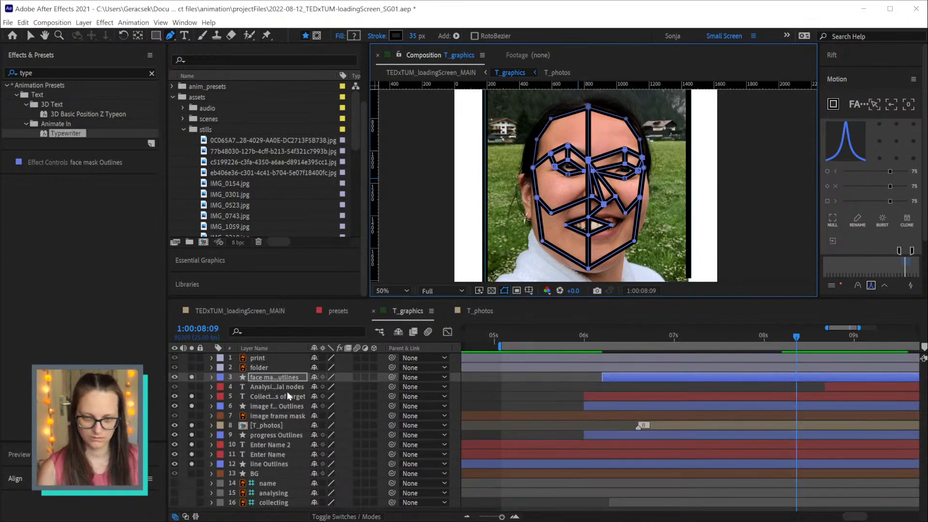
{"action": "key", "text": "u"}
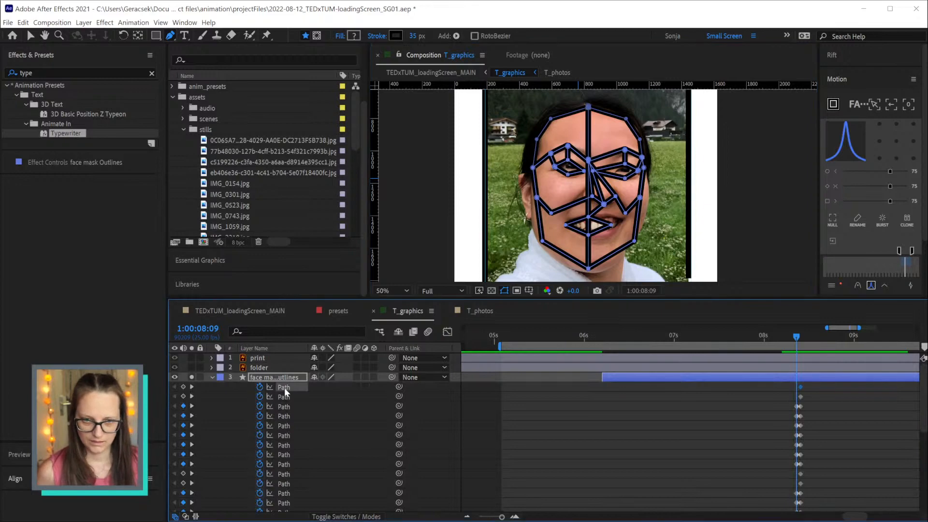
Try moving the shared point between the mask's eyes once more, and undo the bridge and nose edits
{"action": "left_click", "coordinate": [590, 160]}
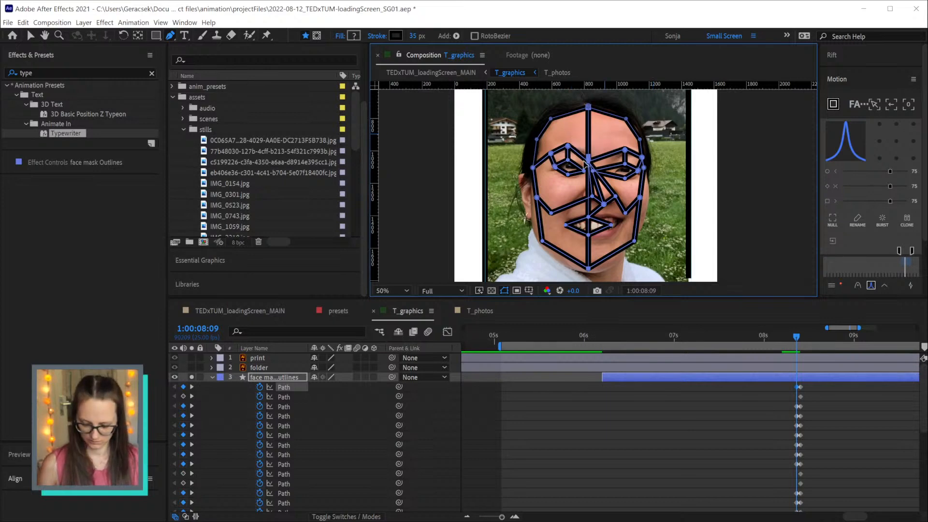
{"action": "key", "text": "a"}
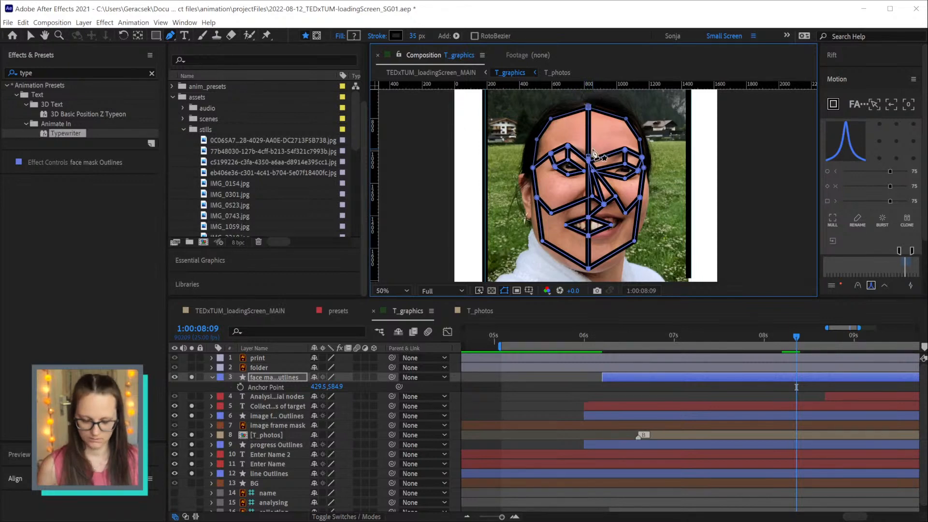
{"action": "key", "text": "v"}
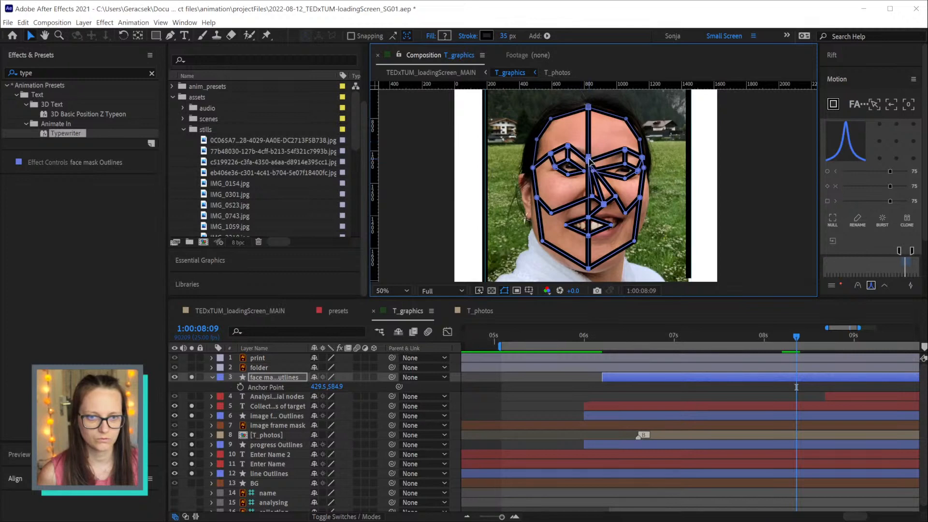
{"action": "left_click_drag", "start_coordinate": [595, 156], "coordinate": [604, 154]}
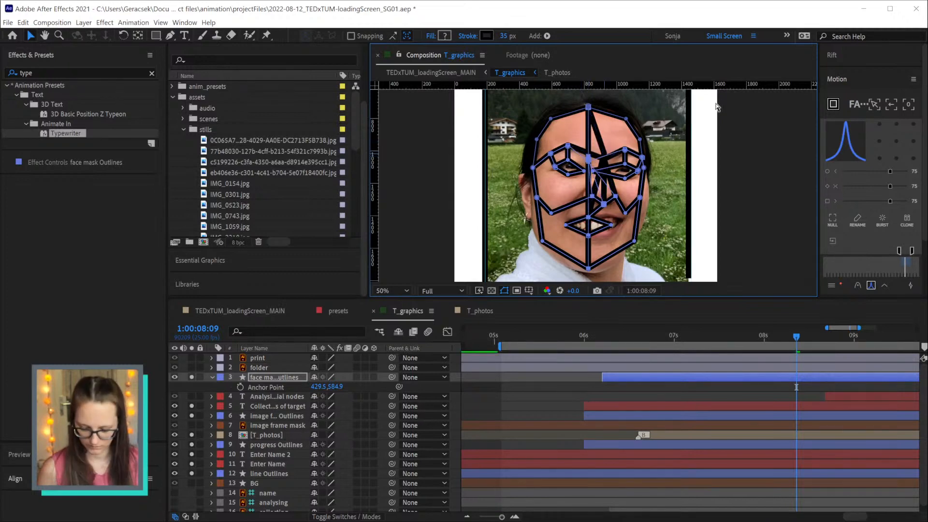
{"action": "key", "text": "ctrl+z"}
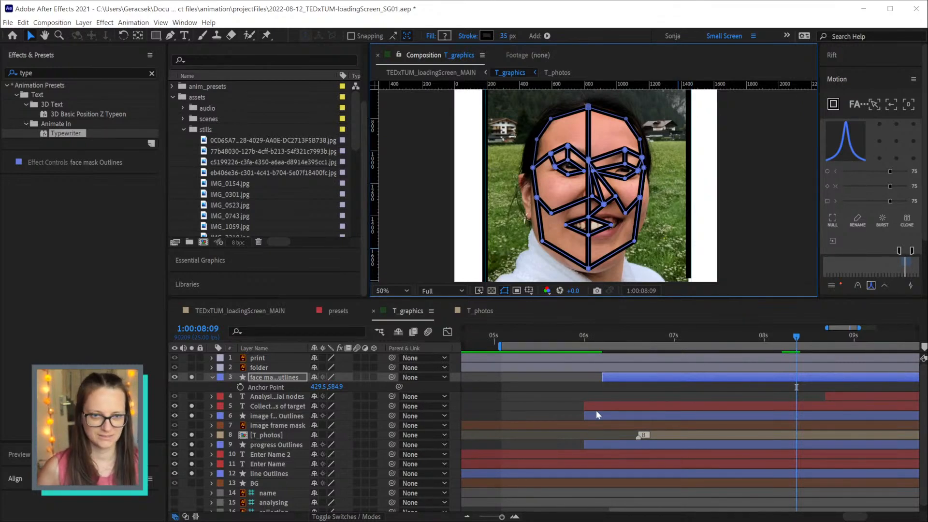
{"action": "key", "text": "ctrl+z"}
{"action": "key", "text": "ctrl+z"}
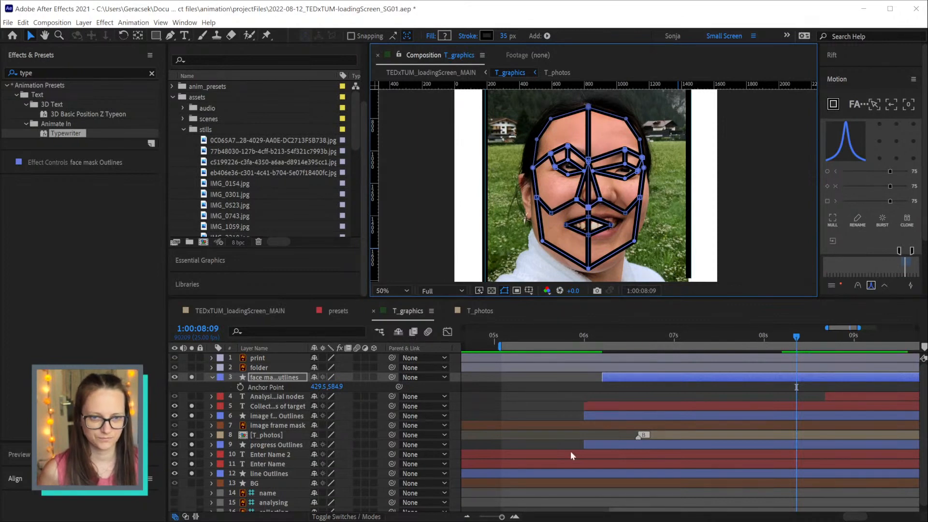
Expand the face mask Outlines contents down to Group 1's Path 1 and select its Path property
{"action": "key", "text": "a"}
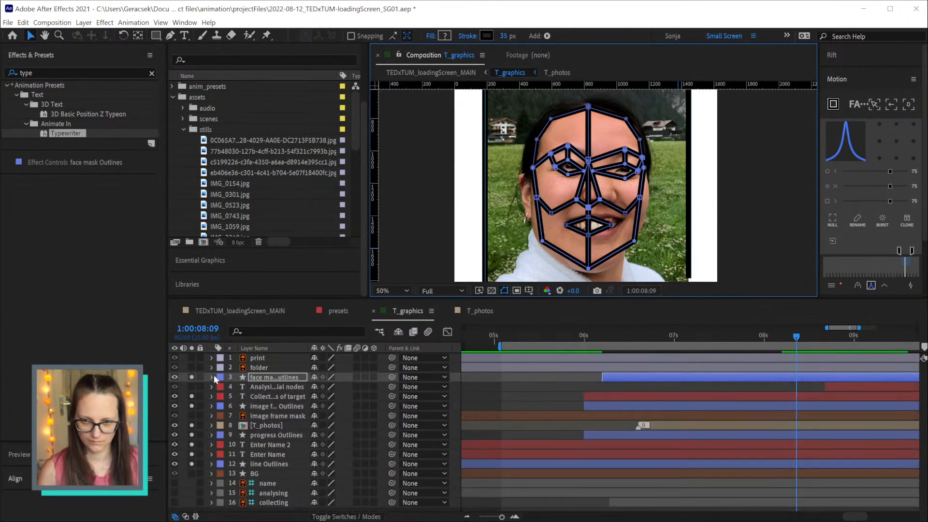
{"action": "left_click", "coordinate": [212, 377]}
{"action": "left_click", "coordinate": [221, 387]}
{"action": "scroll", "coordinate": [260, 369], "scroll_direction": "down", "scroll_amount": 2}
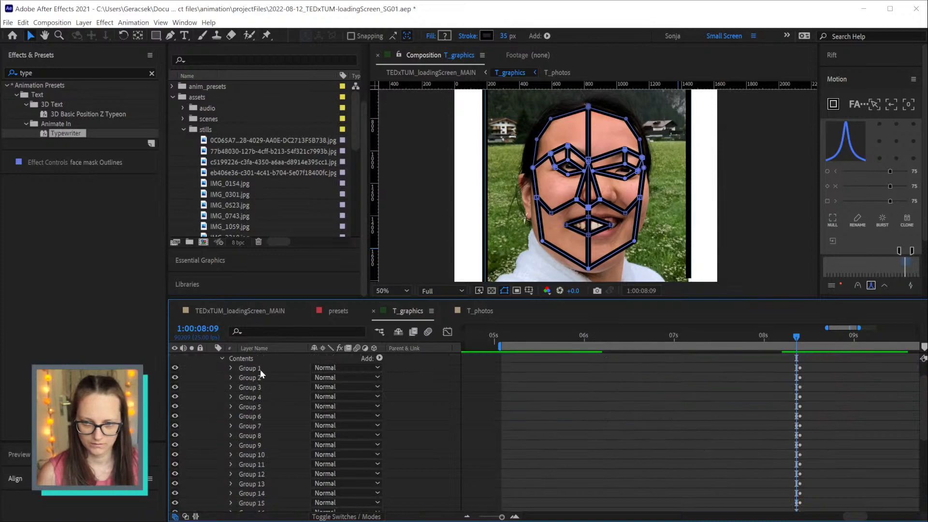
{"action": "left_click", "coordinate": [256, 367]}
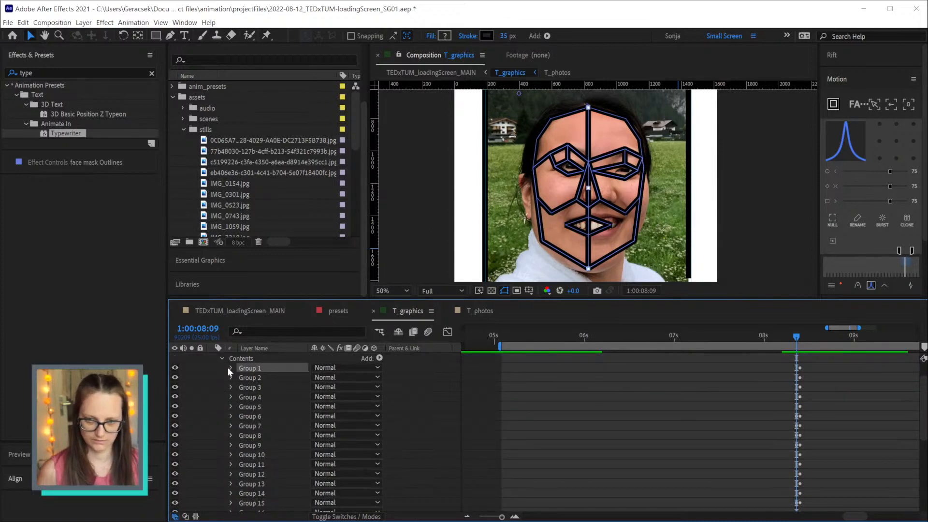
{"action": "left_click", "coordinate": [229, 367]}
{"action": "left_click", "coordinate": [240, 378]}
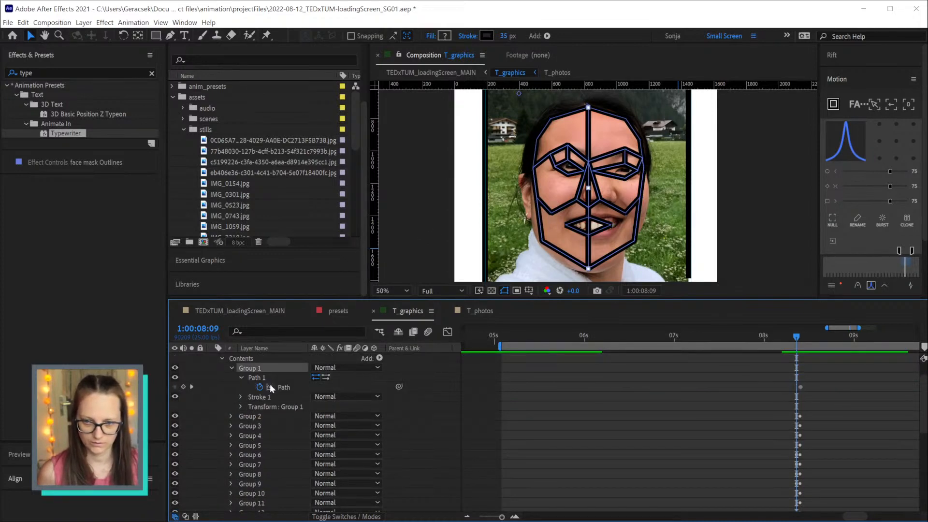
{"action": "left_click", "coordinate": [283, 387]}
Try editing the point between the eyes on Group 1's path, and move its new keyframe onto the following one
{"action": "key", "text": "g"}
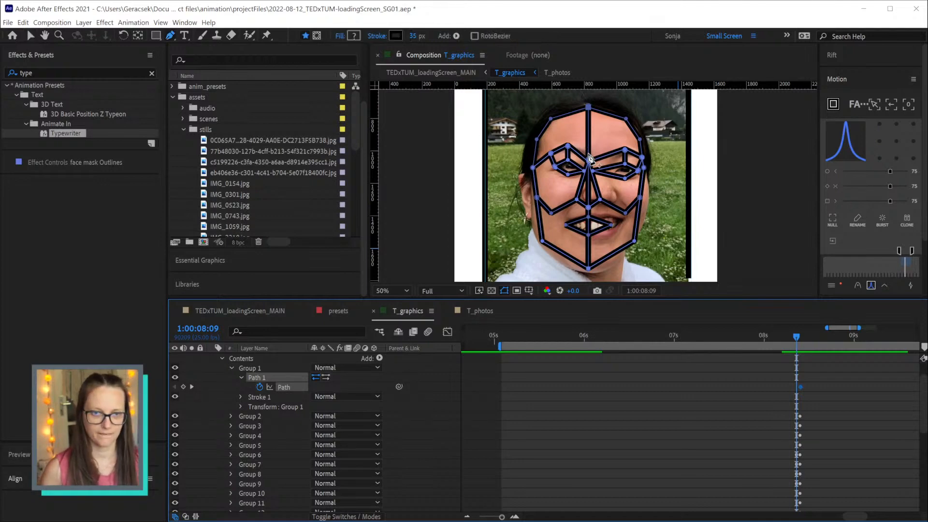
{"action": "left_click", "coordinate": [589, 164]}
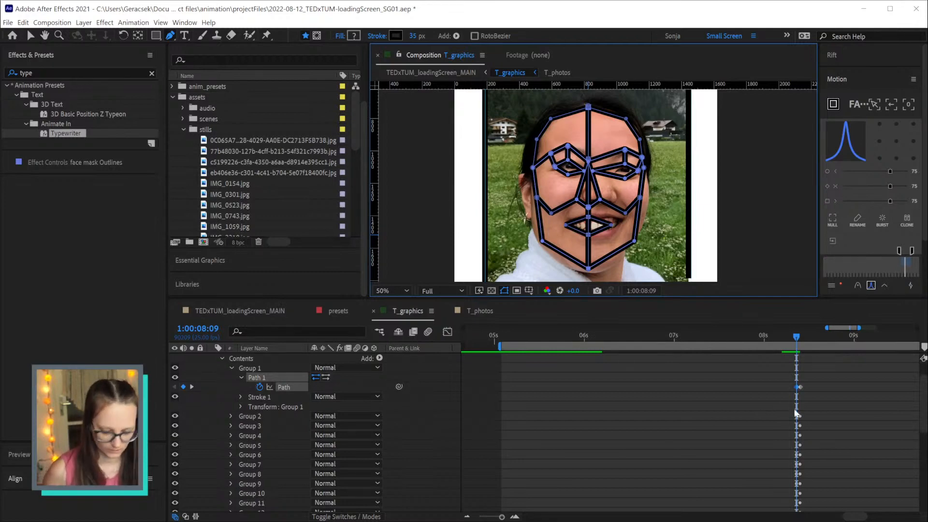
{"action": "key", "text": "v"}
{"action": "left_click", "coordinate": [800, 387]}
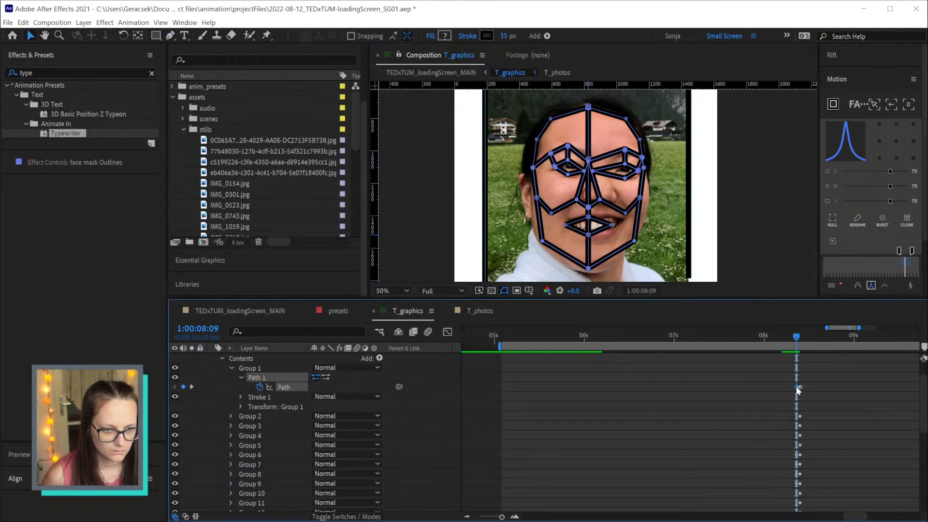
{"action": "left_click_drag", "start_coordinate": [797, 387], "coordinate": [800, 388]}
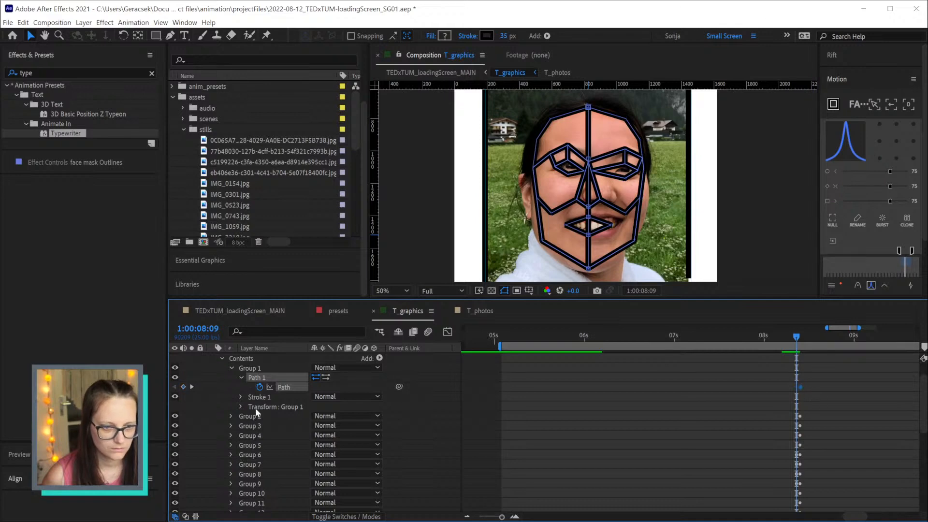
List the face mask's keyframed properties and add Path keyframes at 1:00:08:09 to the paths that lack one there
{"action": "left_click_drag", "start_coordinate": [776, 377], "coordinate": [806, 412]}
{"action": "key", "text": "u"}
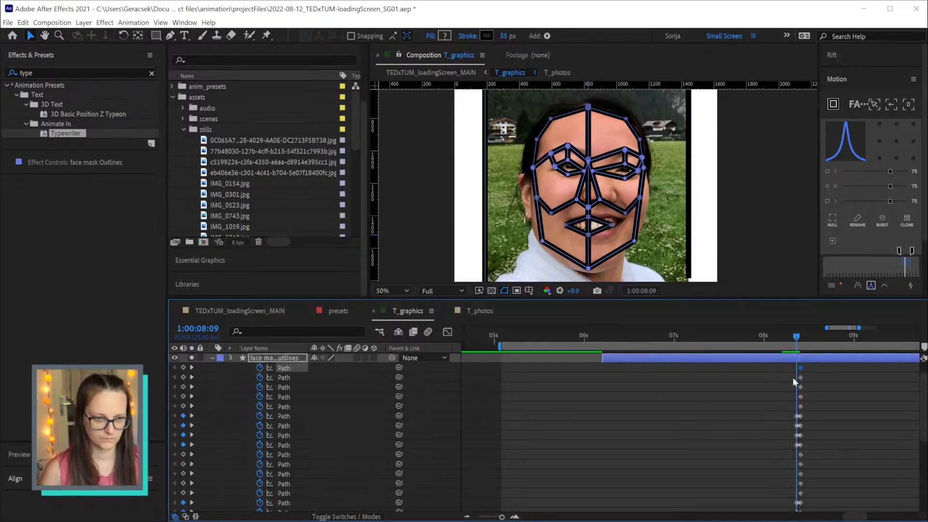
{"action": "left_click_drag", "start_coordinate": [814, 366], "coordinate": [793, 407]}
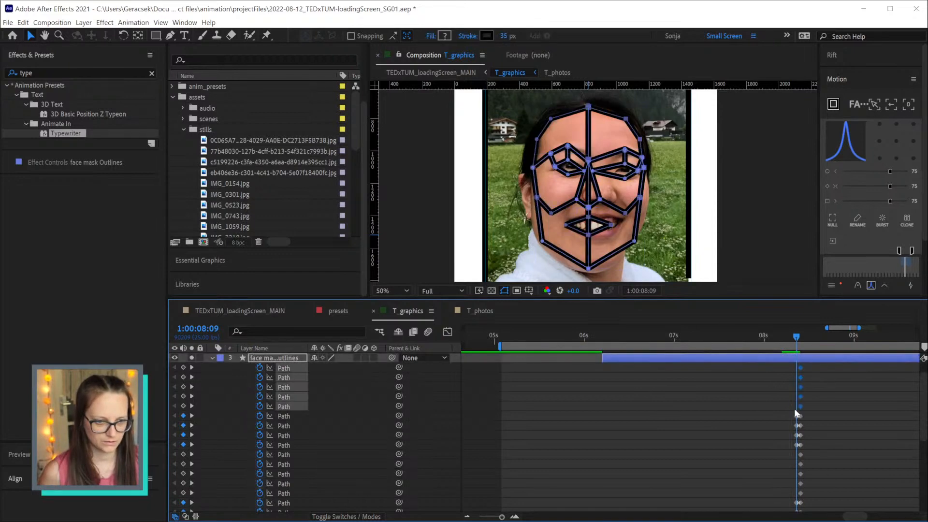
{"action": "scroll", "coordinate": [793, 432], "scroll_direction": "down", "scroll_amount": 1}
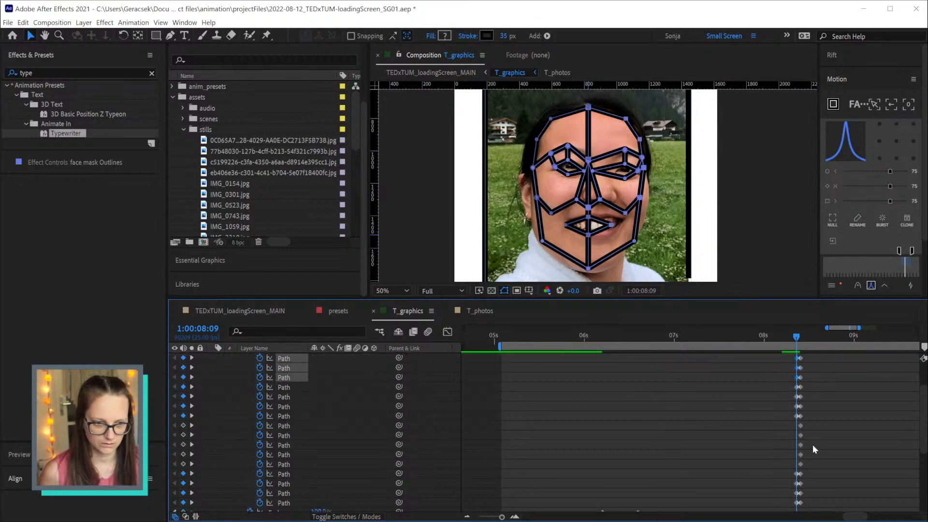
{"action": "left_click_drag", "start_coordinate": [809, 421], "coordinate": [789, 464]}
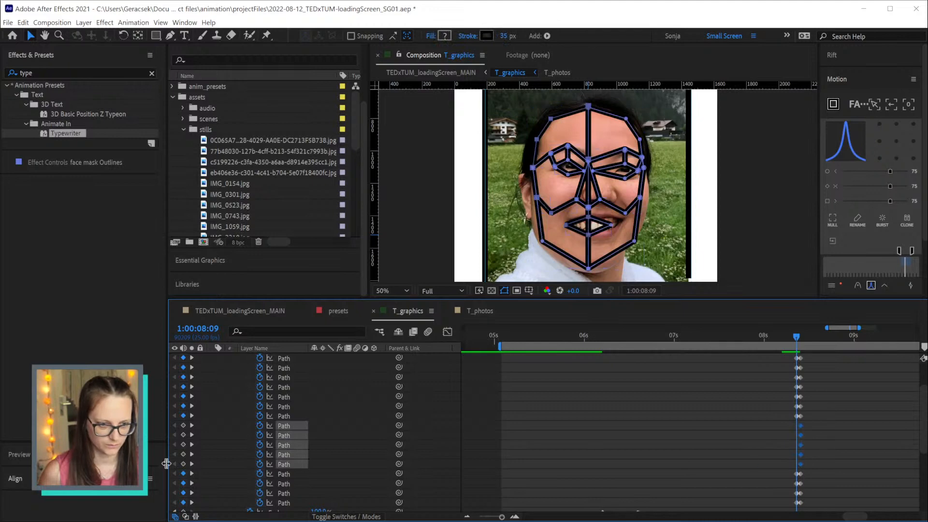
{"action": "scroll", "coordinate": [660, 454], "scroll_direction": "down", "scroll_amount": 2}
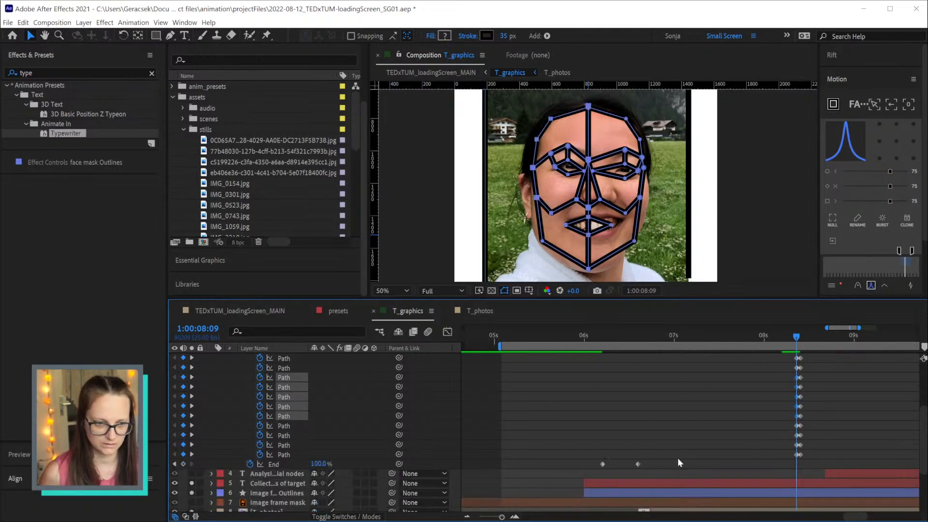
{"action": "scroll", "coordinate": [816, 445], "scroll_direction": "up", "scroll_amount": 1}
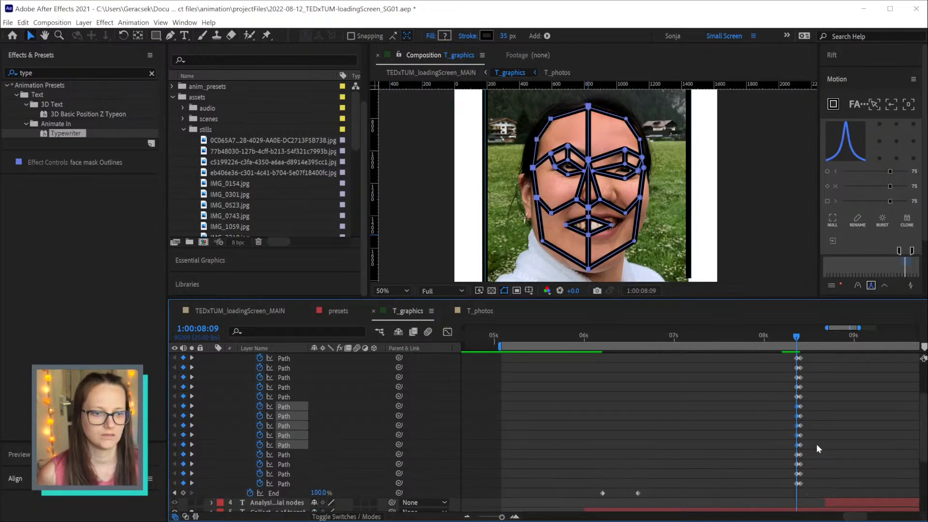
{"action": "scroll", "coordinate": [817, 441], "scroll_direction": "up", "scroll_amount": 2}
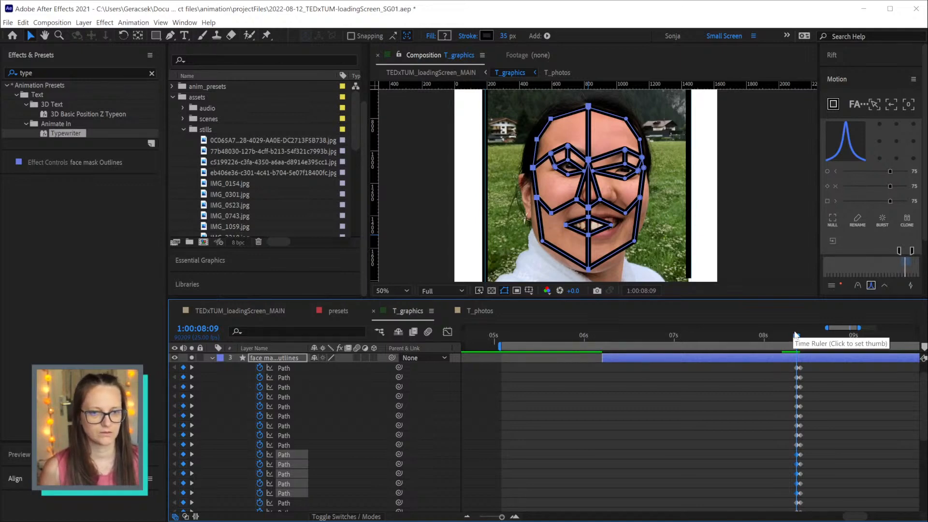
Move the face mask's point between the eyes onto the nose bridge and shift its chin point to the photographed chin
{"action": "left_click_drag", "start_coordinate": [582, 141], "coordinate": [602, 163]}
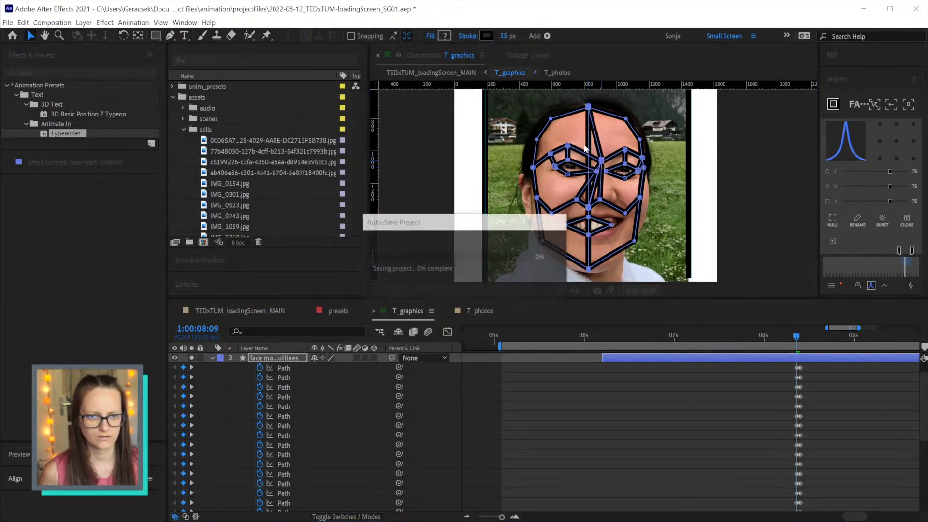
{"action": "left_click", "coordinate": [588, 270]}
{"action": "left_click_drag", "start_coordinate": [592, 270], "coordinate": [596, 272]}
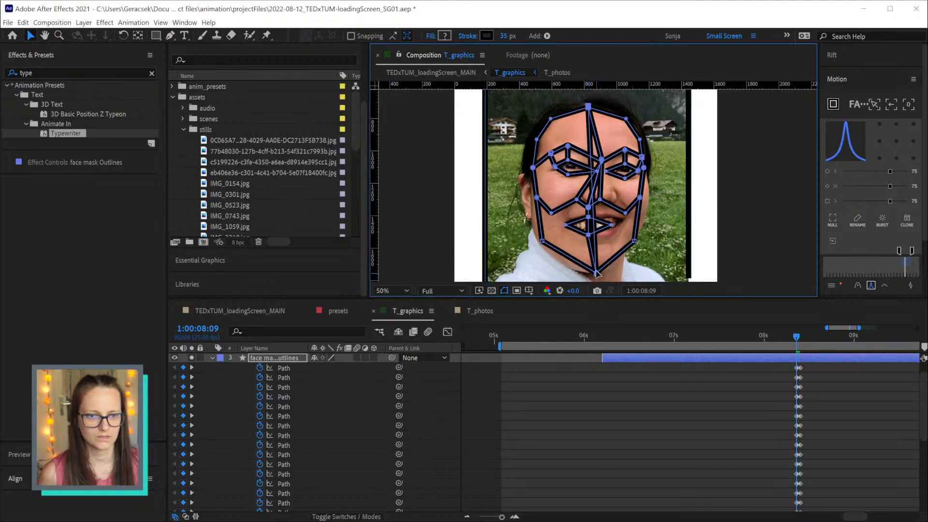
Try deleting the extra straight centre line from the face mask in the composition view, and undo the deletion
{"action": "double_click", "coordinate": [588, 141]}
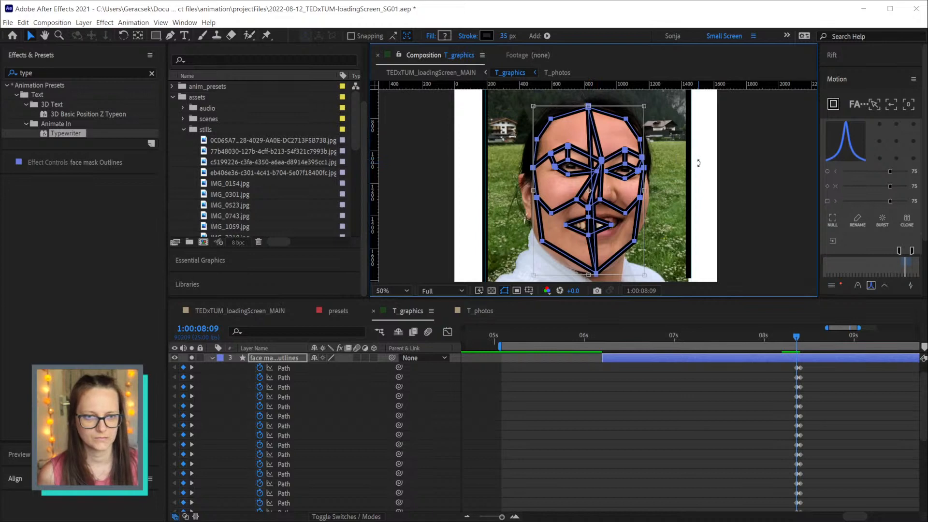
{"action": "key", "text": "Escape"}
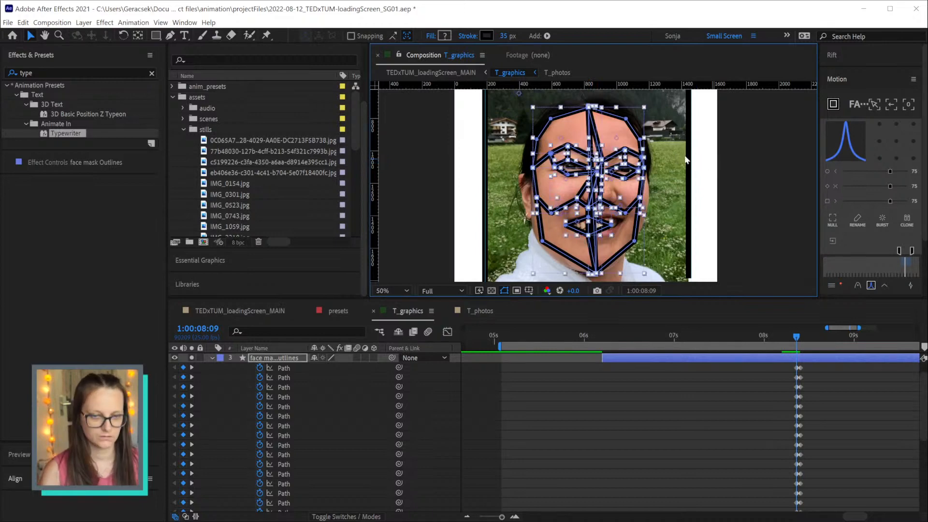
{"action": "left_click", "coordinate": [589, 129]}
{"action": "double_click", "coordinate": [588, 133]}
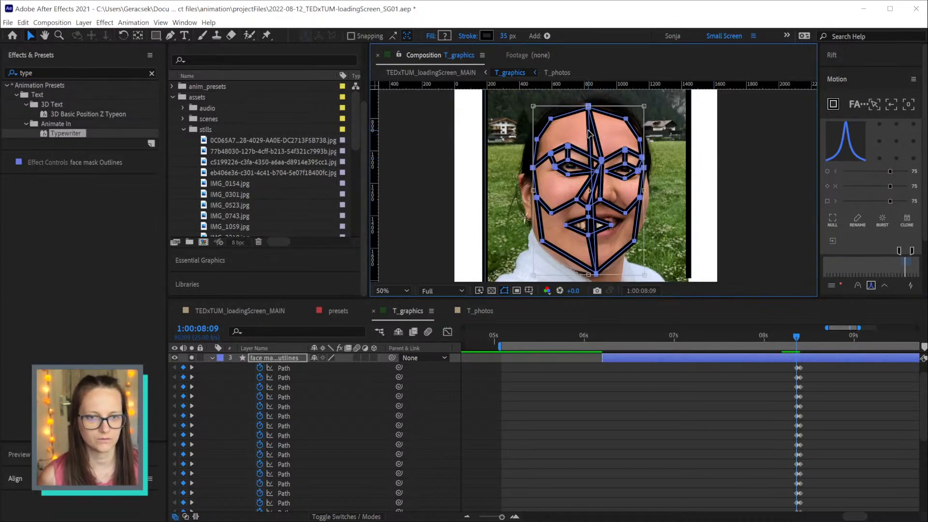
{"action": "key", "text": "Delete"}
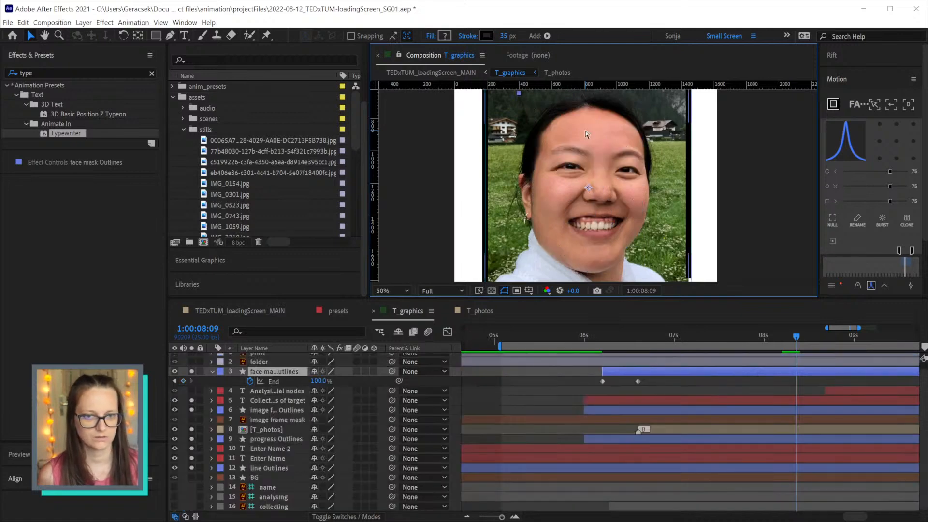
{"action": "key", "text": "ctrl+z"}
{"action": "scroll", "coordinate": [520, 435], "scroll_direction": "up", "scroll_amount": 2}
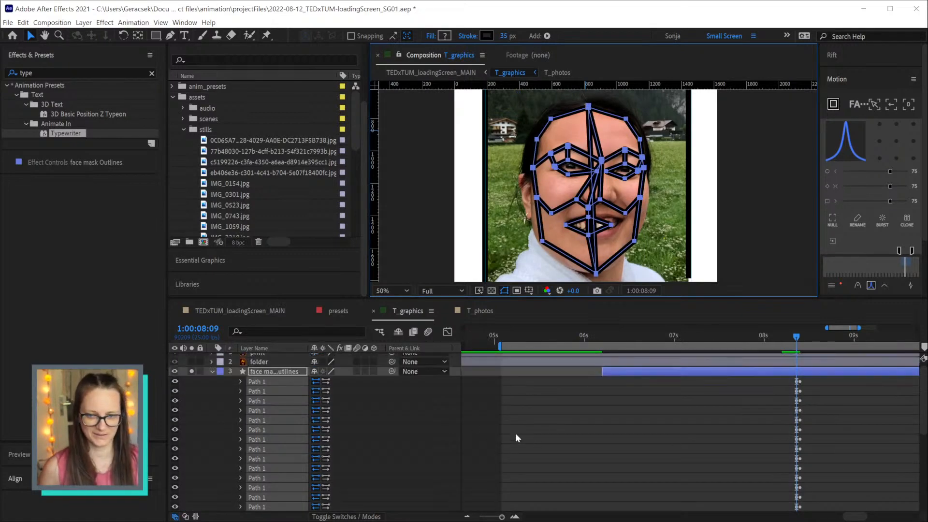
Expand the face mask Outlines layer's contents to show its shape groups
{"action": "key", "text": "u"}
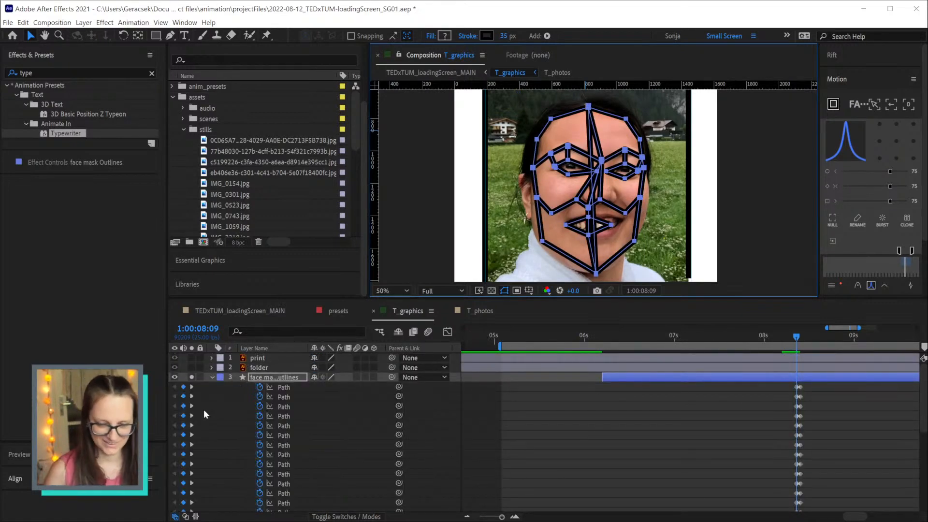
{"action": "left_click", "coordinate": [213, 376]}
{"action": "left_click", "coordinate": [212, 376]}
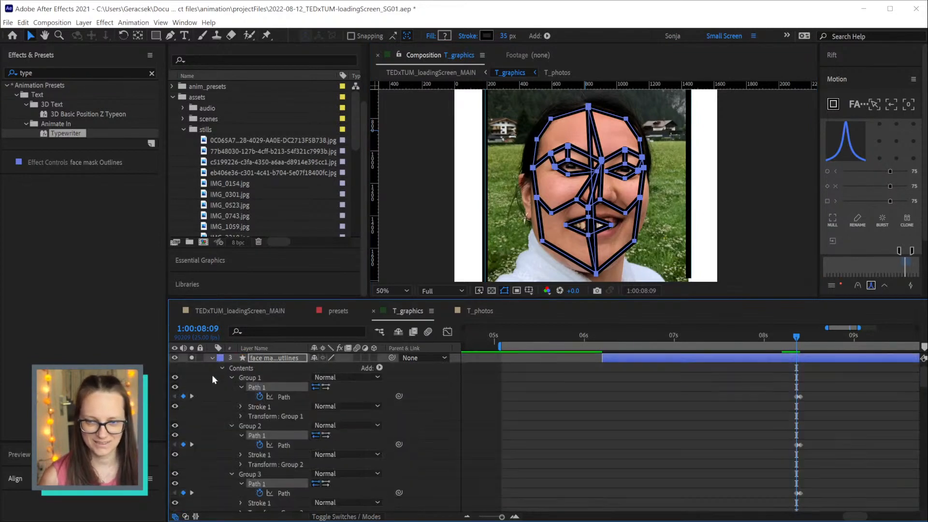
Try deleting Group 1 from the face mask's contents, and undo the deletion
{"action": "left_click", "coordinate": [458, 394]}
{"action": "left_click", "coordinate": [254, 377]}
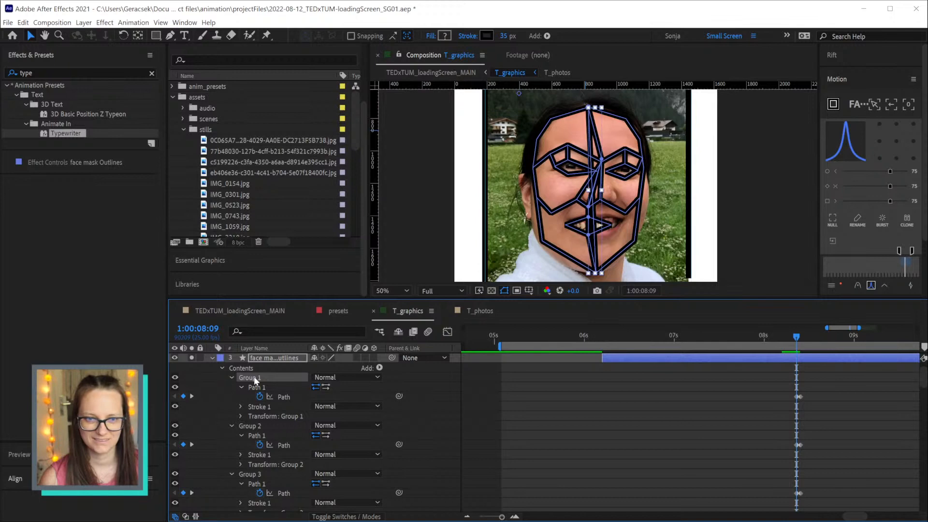
{"action": "key", "text": "Delete"}
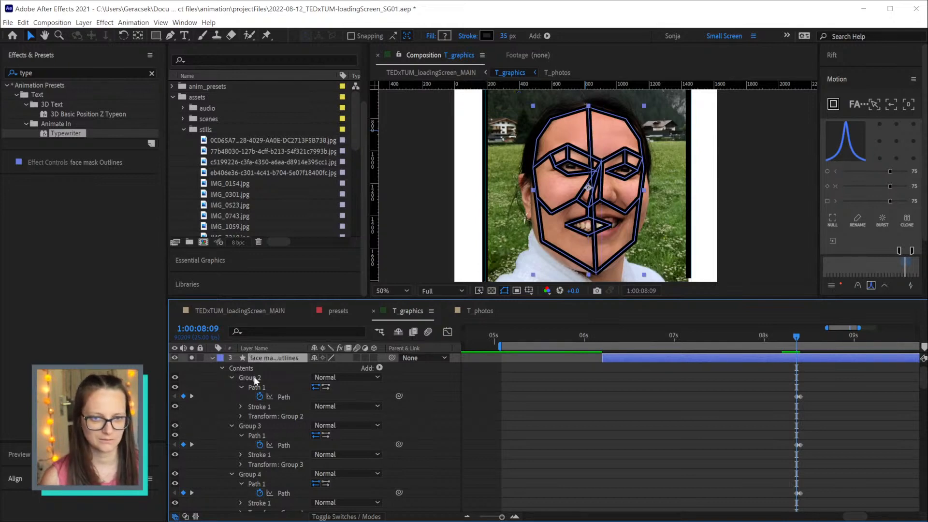
{"action": "key", "text": "ctrl+z"}
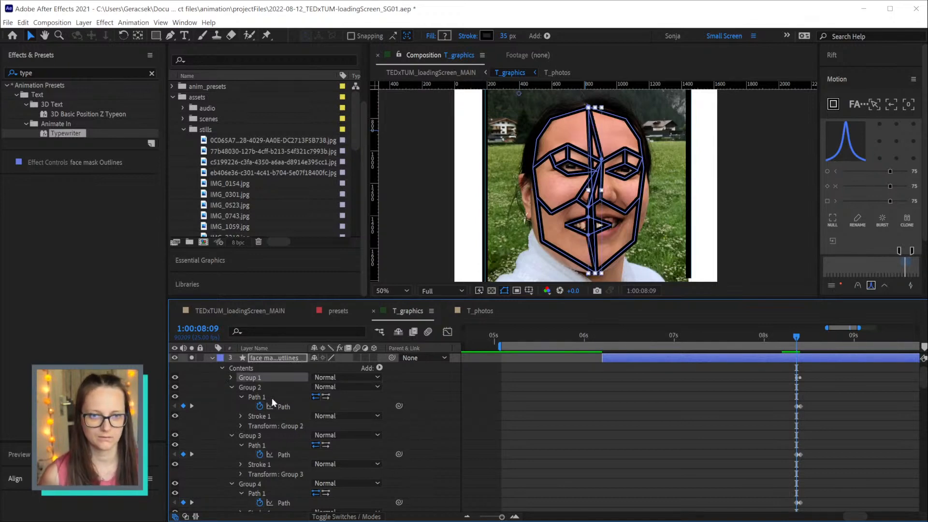
Collapse Groups 2 to 10 in the face mask's contents and delete Group 10 to remove the extra straight centre line
{"action": "left_click", "coordinate": [250, 388]}
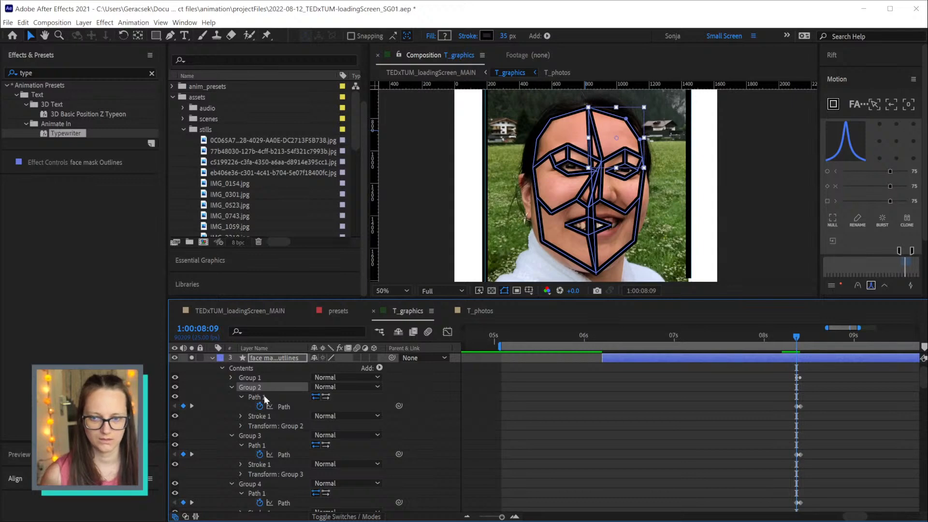
{"action": "left_click", "coordinate": [230, 387]}
{"action": "left_click", "coordinate": [230, 397]}
{"action": "left_click", "coordinate": [231, 407]}
{"action": "left_click", "coordinate": [231, 416]}
{"action": "left_click", "coordinate": [231, 425]}
{"action": "left_click", "coordinate": [231, 436]}
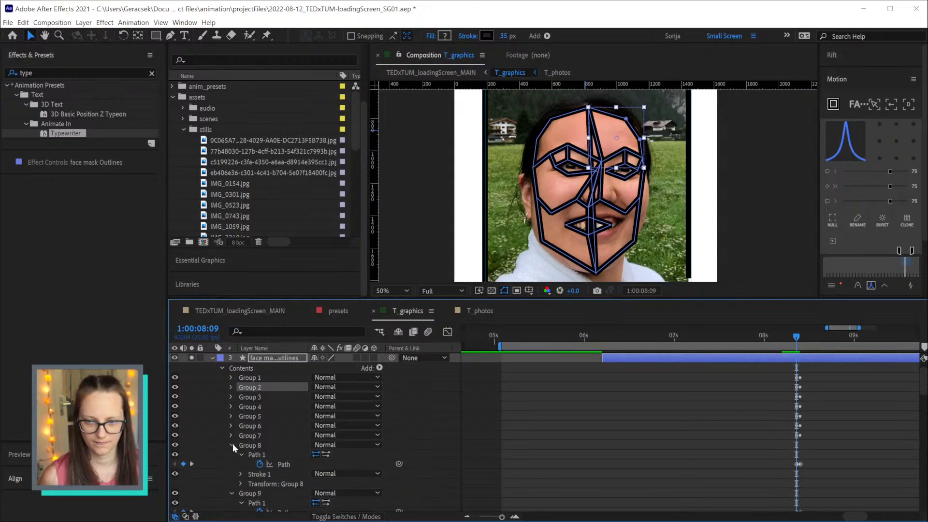
{"action": "left_click", "coordinate": [231, 445]}
{"action": "left_click", "coordinate": [231, 455]}
{"action": "left_click", "coordinate": [230, 464]}
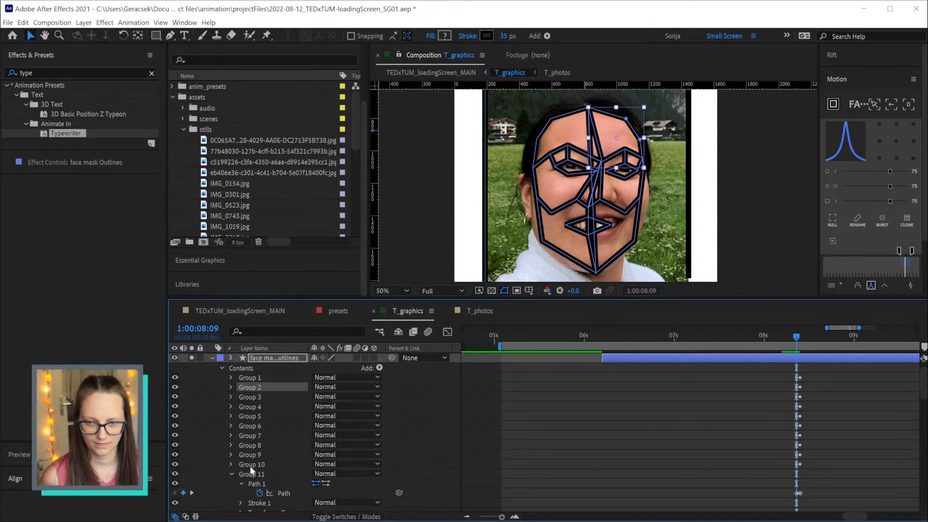
{"action": "left_click", "coordinate": [250, 464]}
{"action": "key", "text": "Delete"}
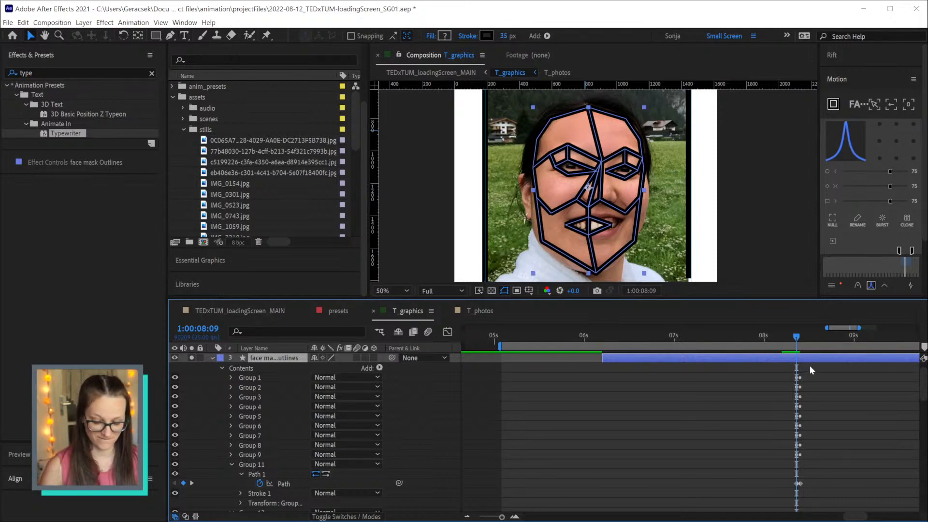
List the face mask's keyframed paths and reshape the nose and mouth points to fit the photographed nose and smile at 1:00:08:09
{"action": "key", "text": "u"}
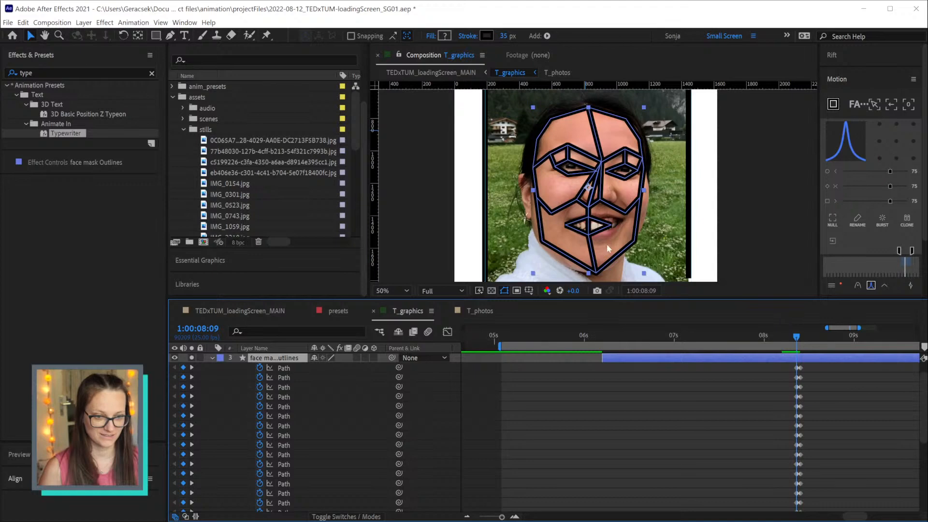
{"action": "left_click", "coordinate": [284, 386]}
{"action": "left_click_drag", "start_coordinate": [565, 192], "coordinate": [617, 237]}
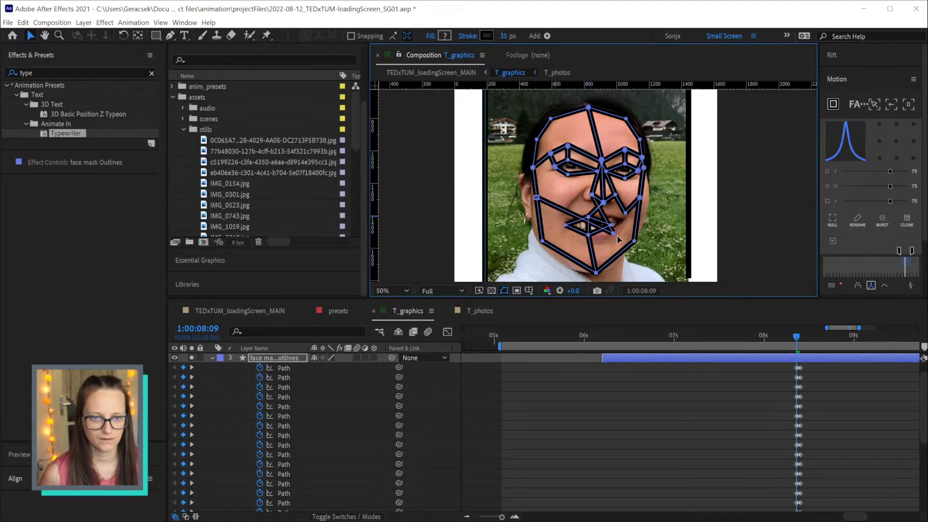
{"action": "key", "text": "ctrl+z"}
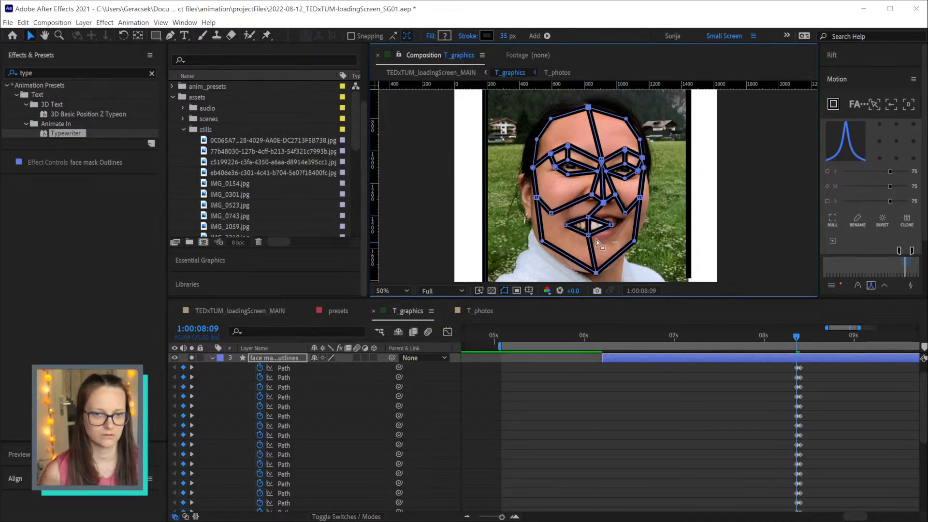
{"action": "left_click_drag", "start_coordinate": [589, 237], "coordinate": [600, 214]}
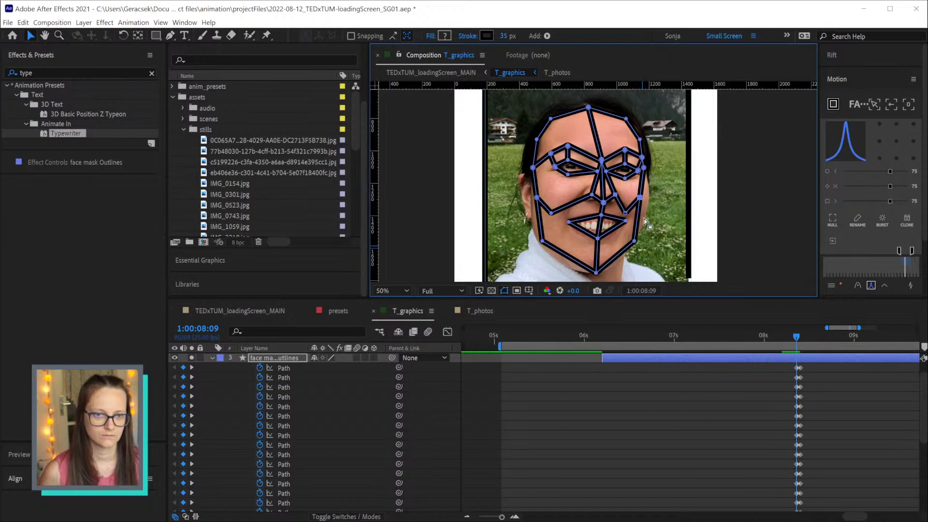
Move the mask's right-hand cheek points and left-hand jaw corner outward to the edges of the photographed face
{"action": "left_click_drag", "start_coordinate": [644, 197], "coordinate": [648, 196]}
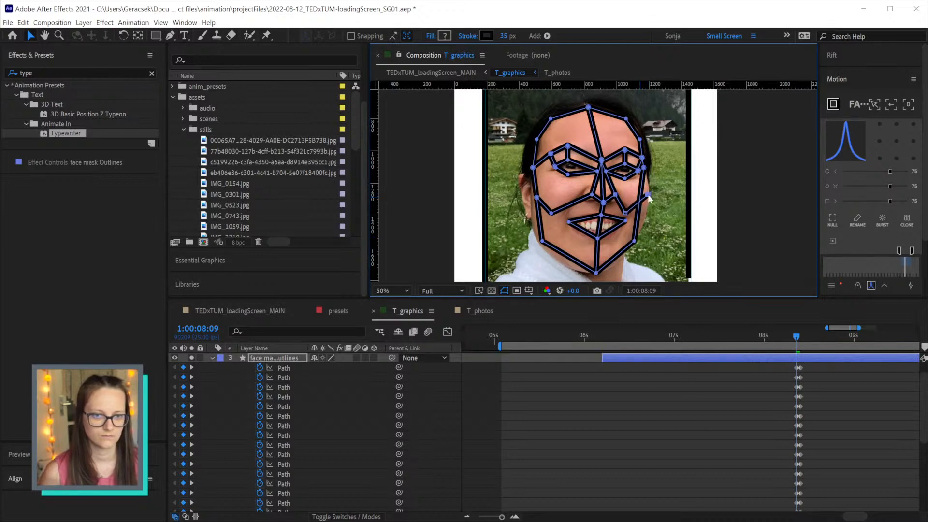
{"action": "double_click", "coordinate": [643, 167]}
{"action": "left_click", "coordinate": [655, 174]}
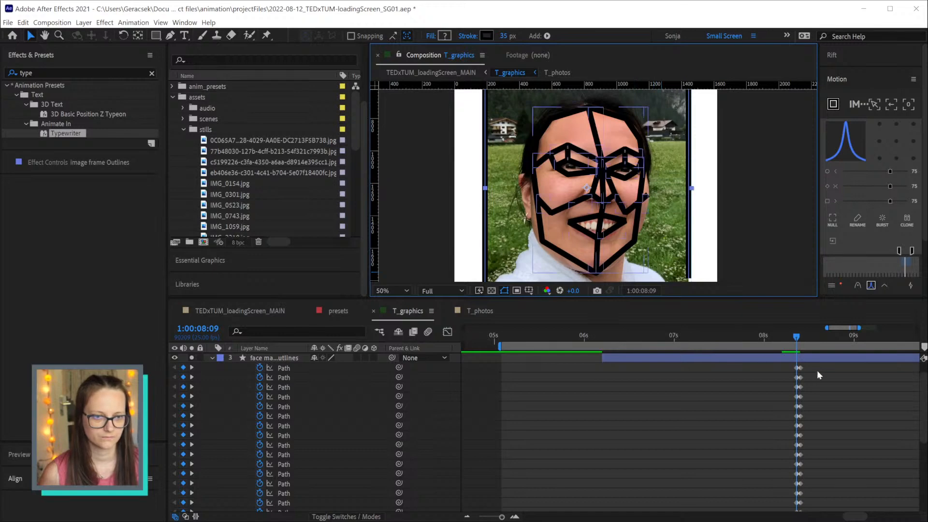
{"action": "left_click_drag", "start_coordinate": [817, 371], "coordinate": [791, 398]}
{"action": "left_click", "coordinate": [643, 169]}
{"action": "left_click_drag", "start_coordinate": [643, 168], "coordinate": [650, 192]}
{"action": "left_click_drag", "start_coordinate": [542, 240], "coordinate": [534, 237]}
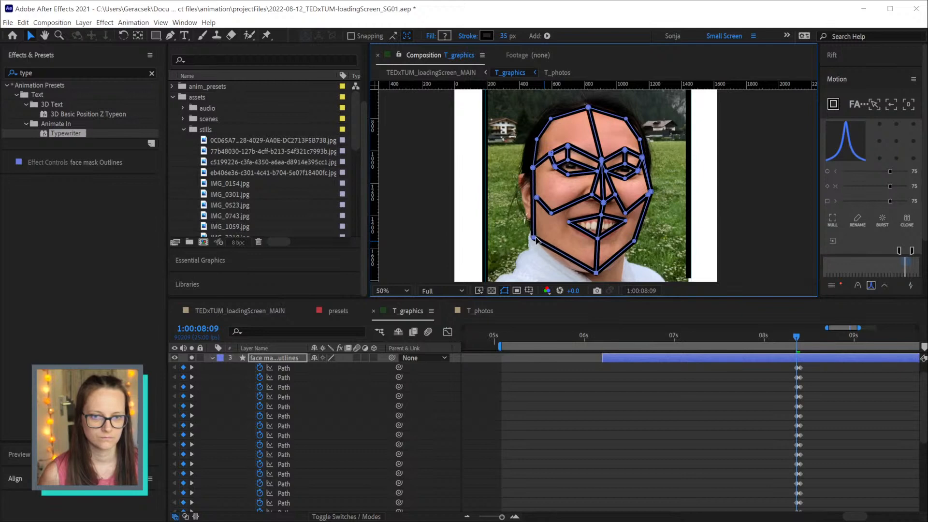
Add Path keyframes to all face mask paths at 1:00:08:05, the first frame of the meadow photo
{"action": "scroll", "coordinate": [647, 208], "scroll_direction": "down", "scroll_amount": 2}
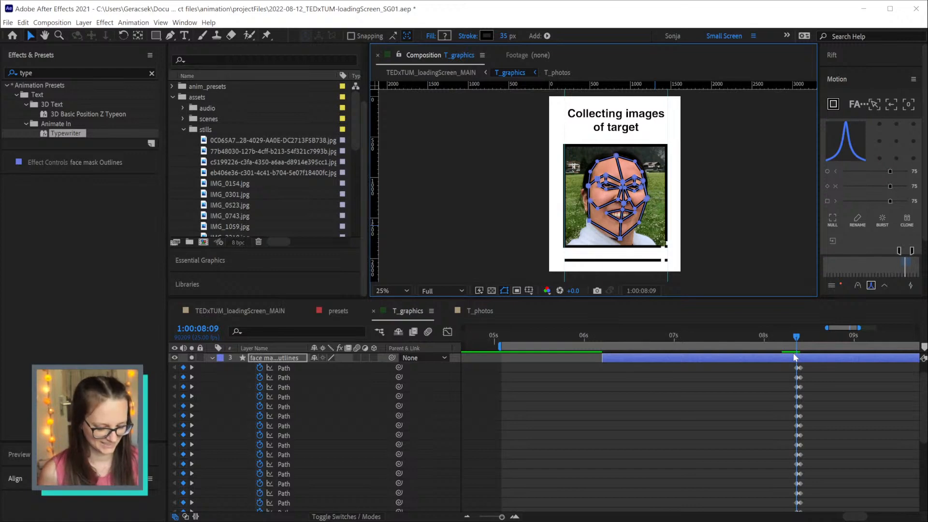
{"action": "key", "text": "shift+Page_Up"}
{"action": "key", "text": "shift+Page_Up"}
{"action": "key", "text": "shift+Page_Down"}
{"action": "key", "text": "shift+Page_Down"}
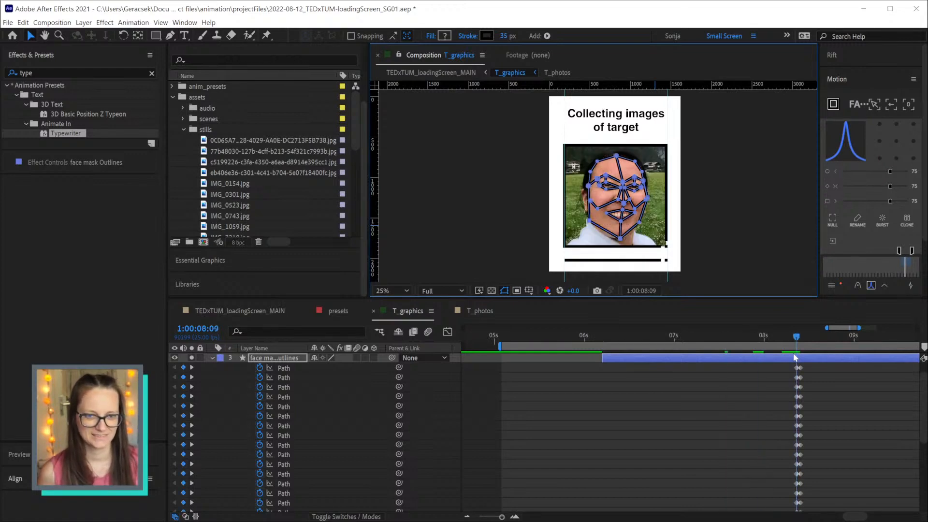
{"action": "key", "text": "Page_Up"}
{"action": "key", "text": "Page_Up"}
{"action": "key", "text": "Page_Up"}
{"action": "key", "text": "Page_Up"}
{"action": "key", "text": "Page_Up"}
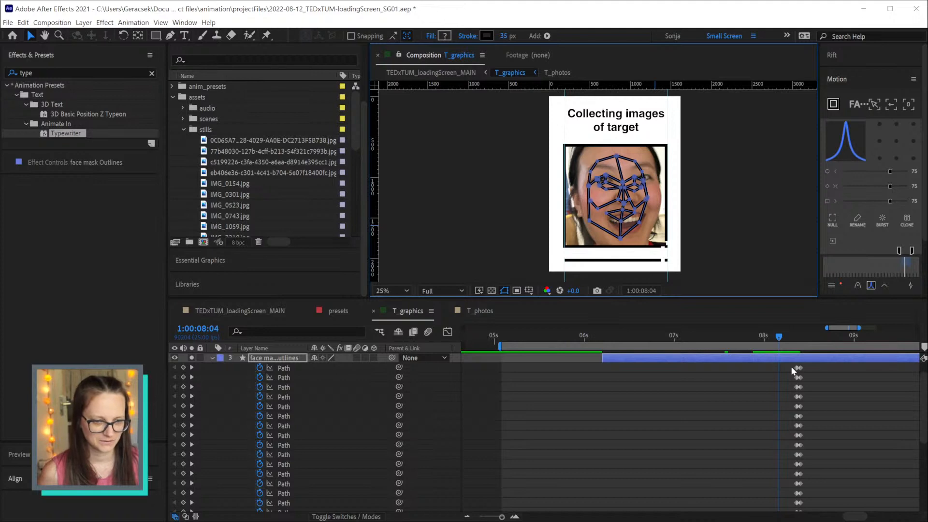
{"action": "key", "text": "Page_Down"}
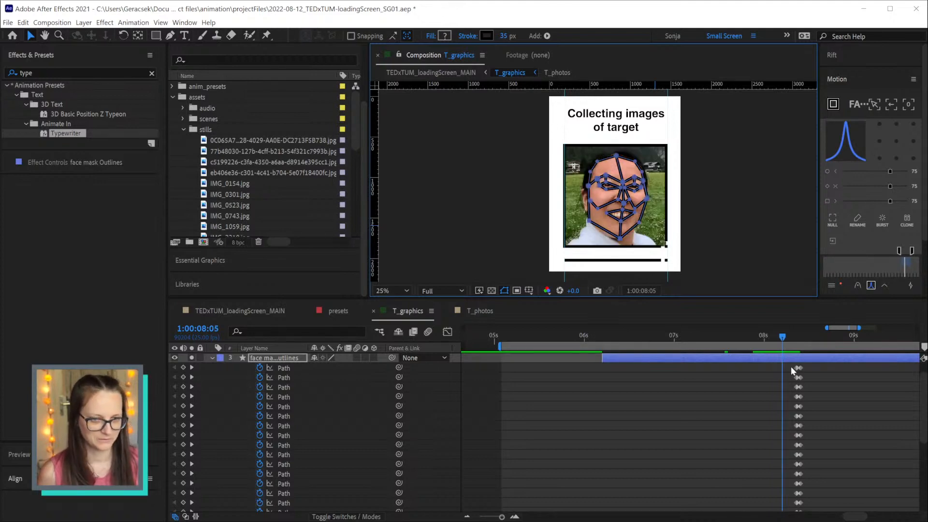
{"action": "left_click_drag", "start_coordinate": [790, 366], "coordinate": [822, 373]}
{"action": "scroll", "coordinate": [235, 441], "scroll_direction": "up", "scroll_amount": 2}
{"action": "left_click", "coordinate": [183, 419]}
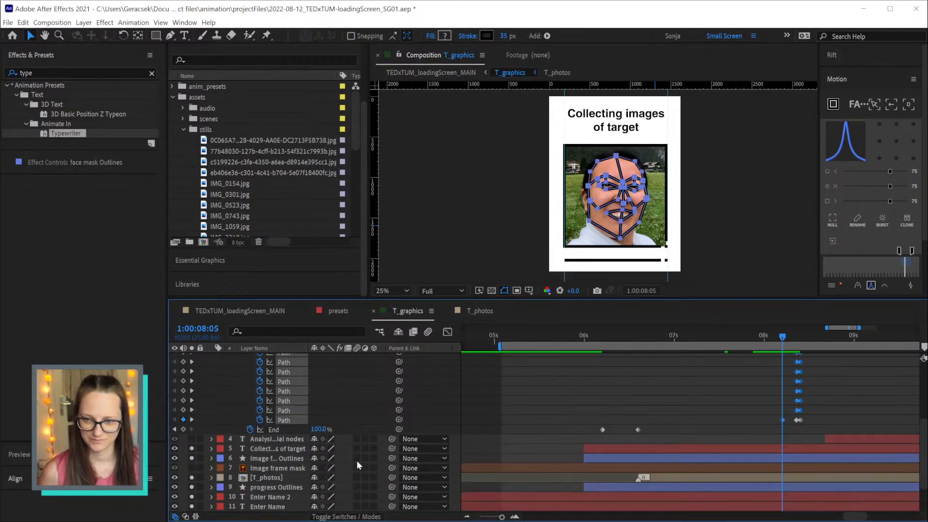
{"action": "scroll", "coordinate": [759, 422], "scroll_direction": "up", "scroll_amount": 2}
{"action": "scroll", "coordinate": [767, 422], "scroll_direction": "up", "scroll_amount": 3}
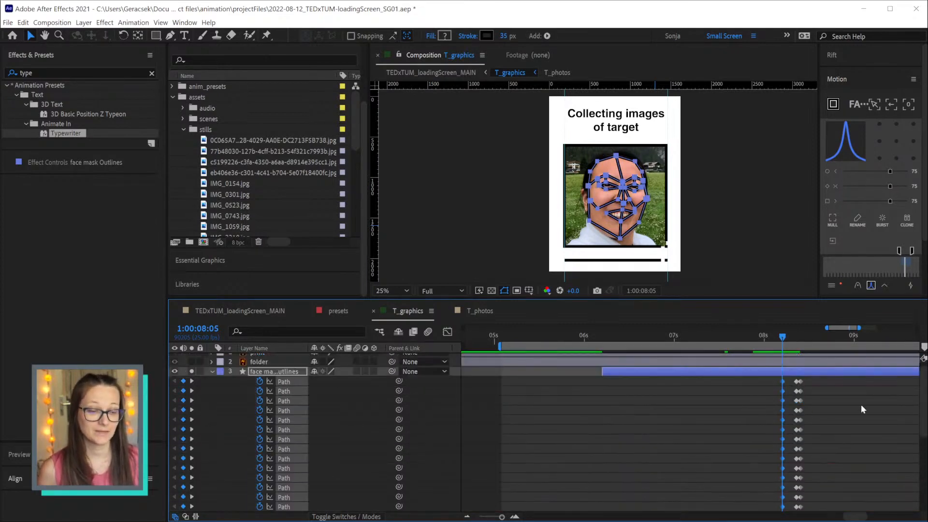
Collapse the face mask layer's keyframed properties and save the project
{"action": "left_click", "coordinate": [855, 409]}
{"action": "key", "text": "u"}
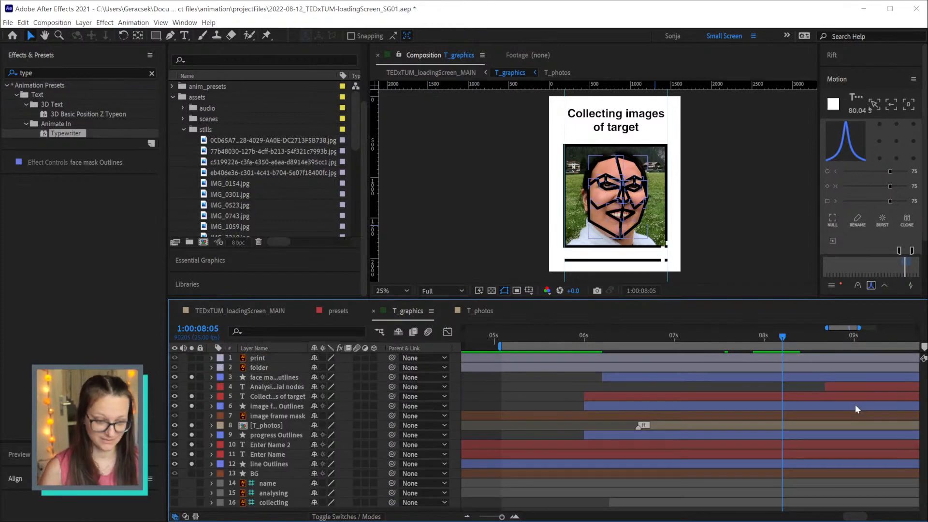
{"action": "key", "text": "ctrl+s"}
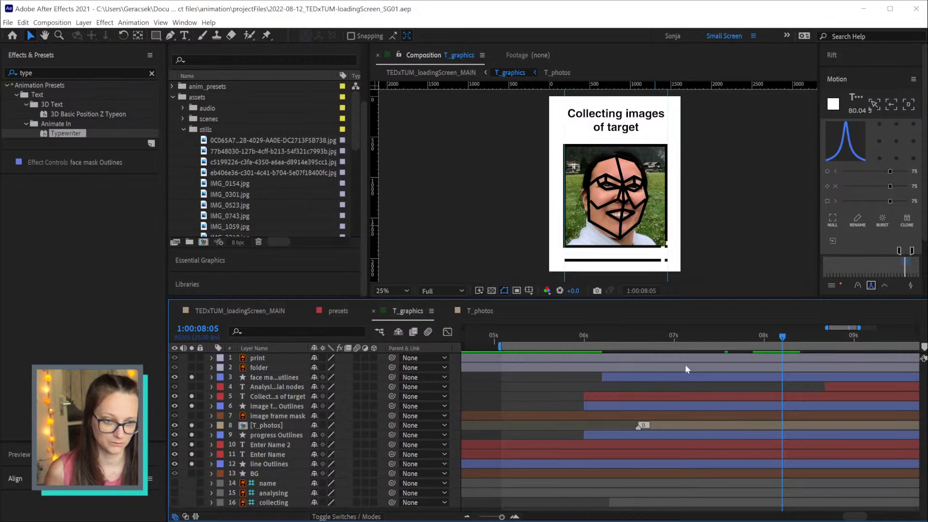
Go to 1:00:10:00 and extend the ends of the Collecting images of target, image frame Outlines, progress Outlines and Enter Name layers well past it
{"action": "scroll", "coordinate": [758, 429], "scroll_direction": "down", "scroll_amount": 2}
{"action": "left_click_drag", "start_coordinate": [669, 333], "coordinate": [852, 346]}
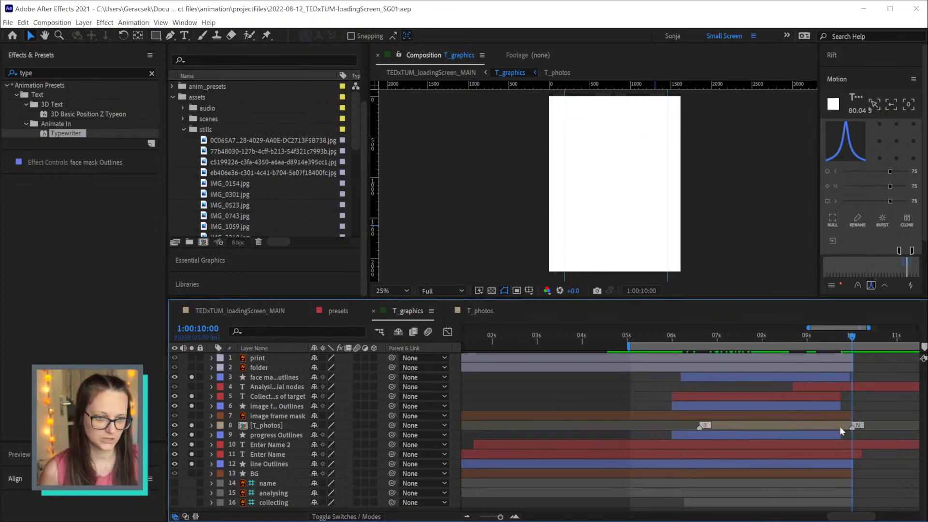
{"action": "left_click", "coordinate": [822, 407]}
{"action": "left_click", "coordinate": [822, 398], "text": "ctrl"}
{"action": "left_click", "coordinate": [822, 436], "text": "ctrl"}
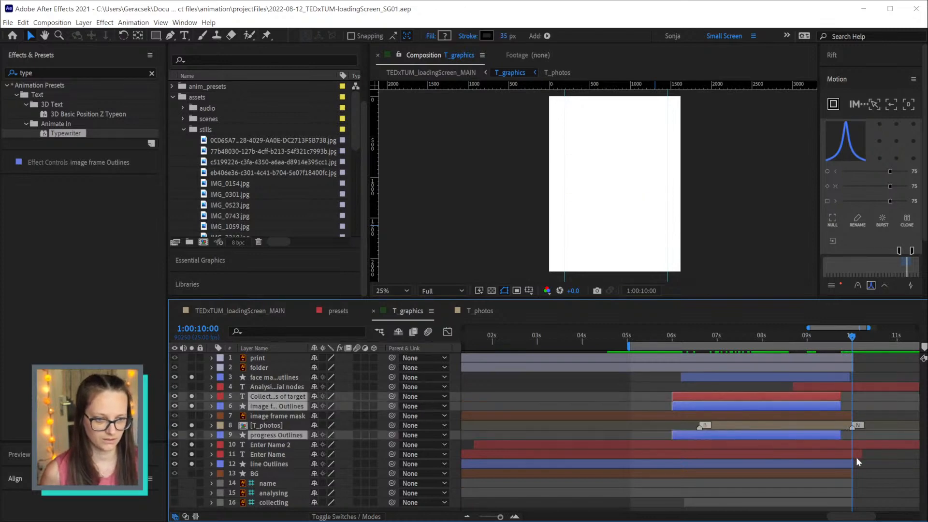
{"action": "left_click", "coordinate": [850, 453], "text": "ctrl"}
{"action": "key", "text": "minus"}
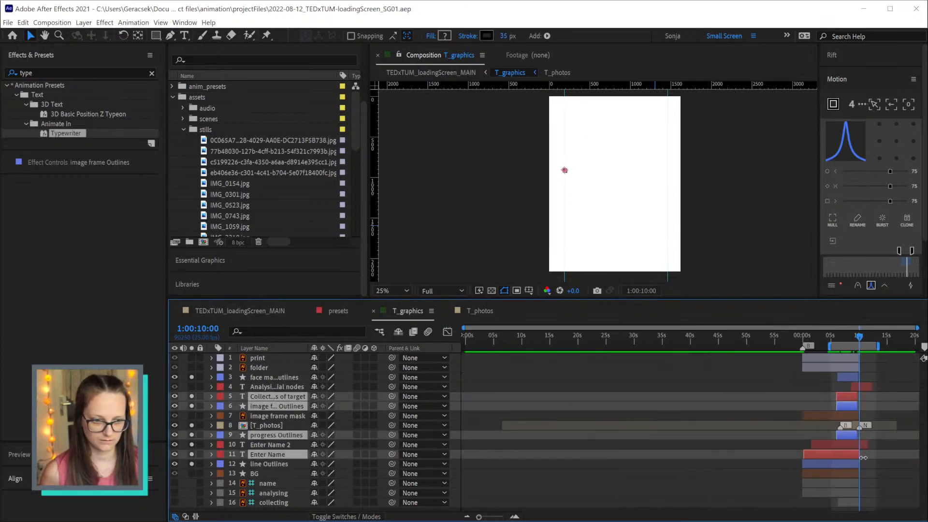
{"action": "double_click", "coordinate": [858, 456]}
{"action": "key", "text": "equal"}
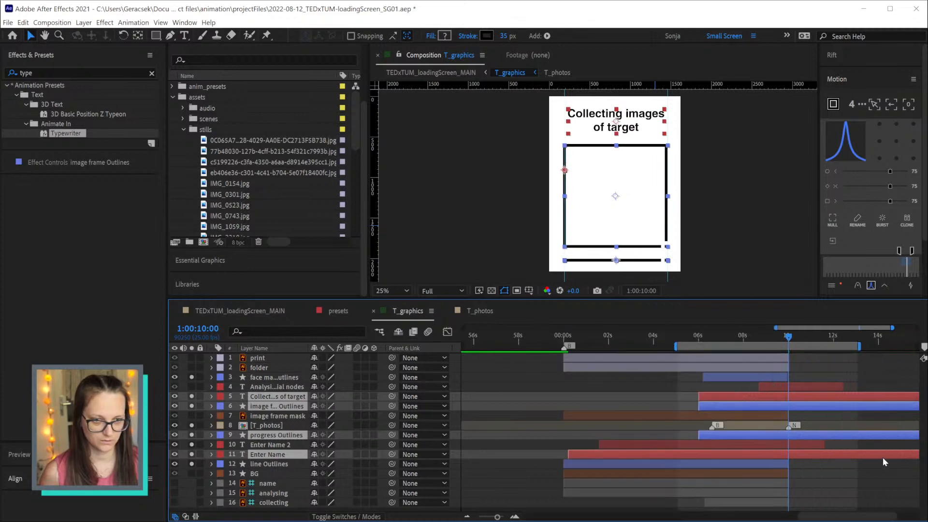
Reveal the selected layers' keyframes and trim the Enter Name layer's end to its last Offset keyframe at 1:00:05:12
{"action": "key", "text": "u"}
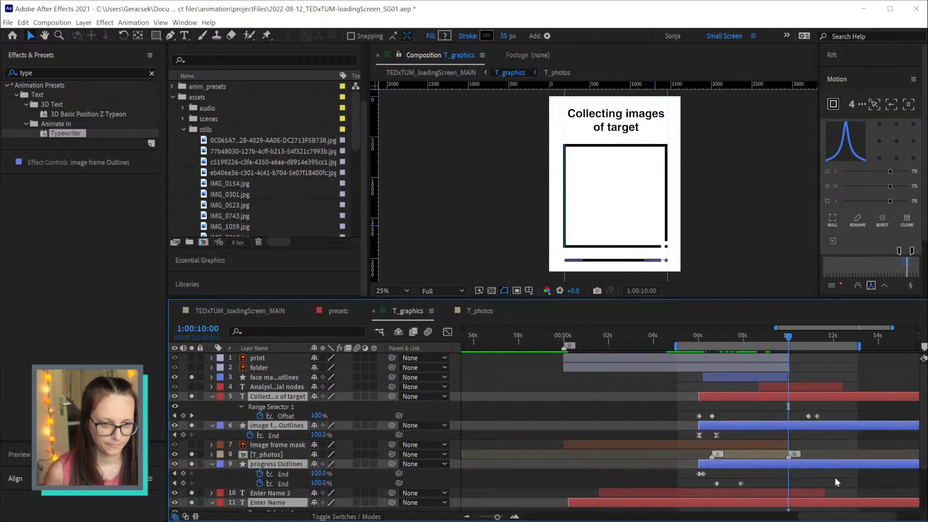
{"action": "scroll", "coordinate": [834, 477], "scroll_direction": "down", "scroll_amount": 1}
{"action": "scroll", "coordinate": [834, 477], "scroll_direction": "down", "scroll_amount": 1}
{"action": "left_click", "coordinate": [687, 337]}
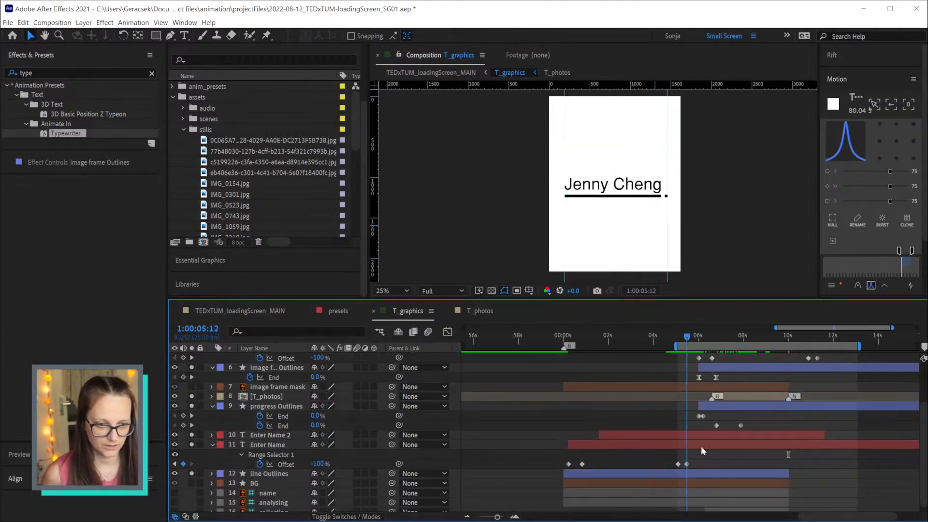
{"action": "left_click", "coordinate": [704, 441]}
Trim the end of the Enter Name 2 layer to its last Offset keyframe at 1:00:06:07
{"action": "left_click", "coordinate": [699, 434]}
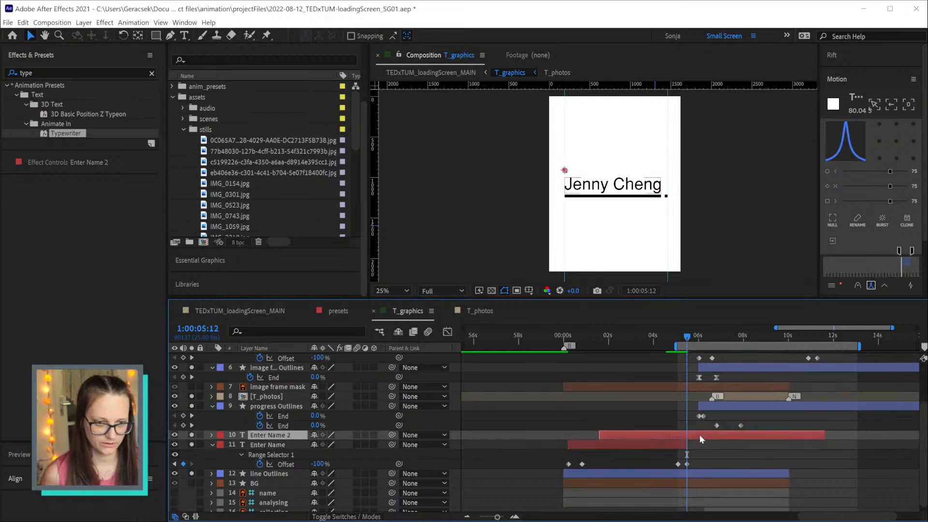
{"action": "key", "text": "u"}
{"action": "left_click", "coordinate": [706, 339]}
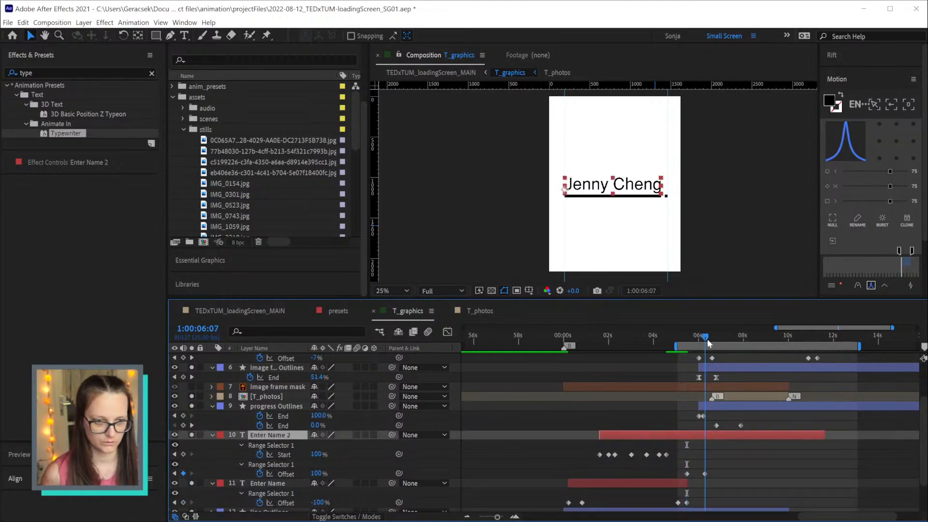
{"action": "key", "text": "alt+]"}
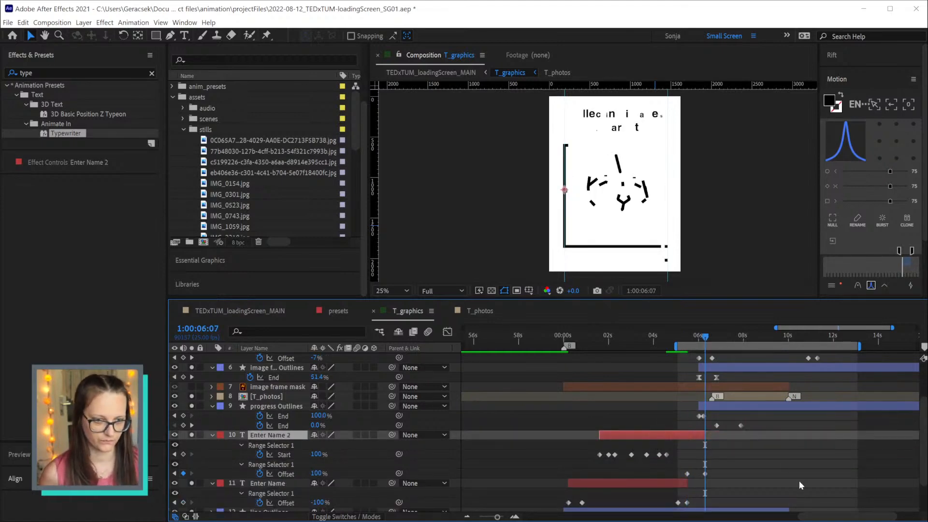
Turn the image frame mask layer into a guide layer and send it to the bottom of the layer stack
{"action": "scroll", "coordinate": [799, 479], "scroll_direction": "up", "scroll_amount": 1}
{"action": "left_click", "coordinate": [702, 396]}
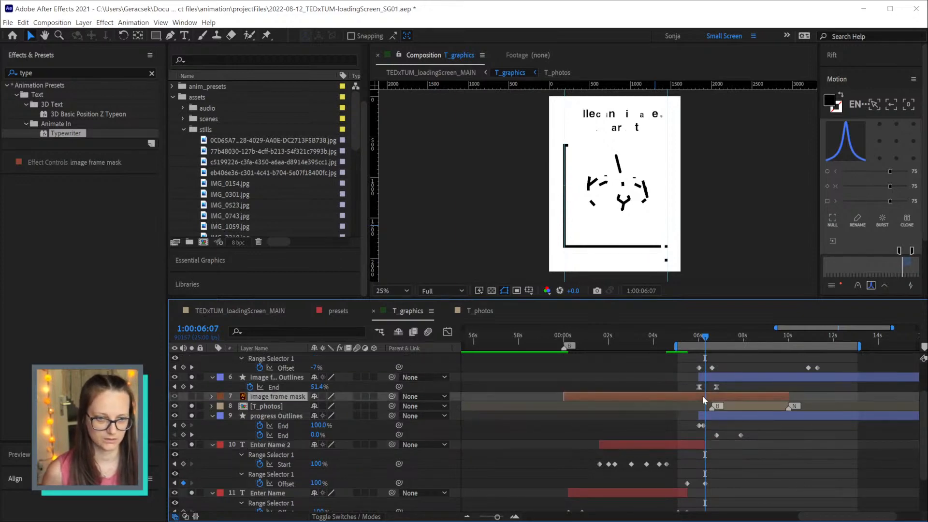
{"action": "right_click", "coordinate": [294, 399]}
{"action": "left_click", "coordinate": [325, 488]}
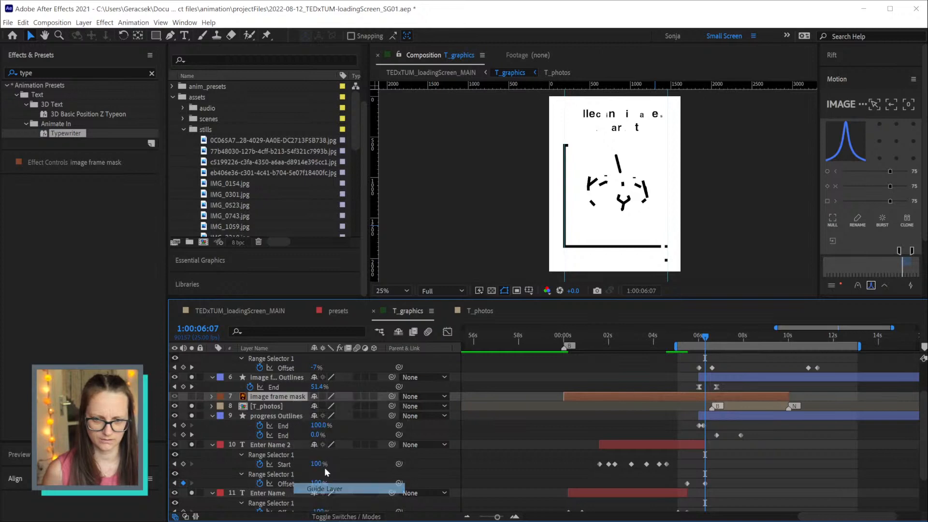
{"action": "key", "text": "ctrl+shift+bracketleft"}
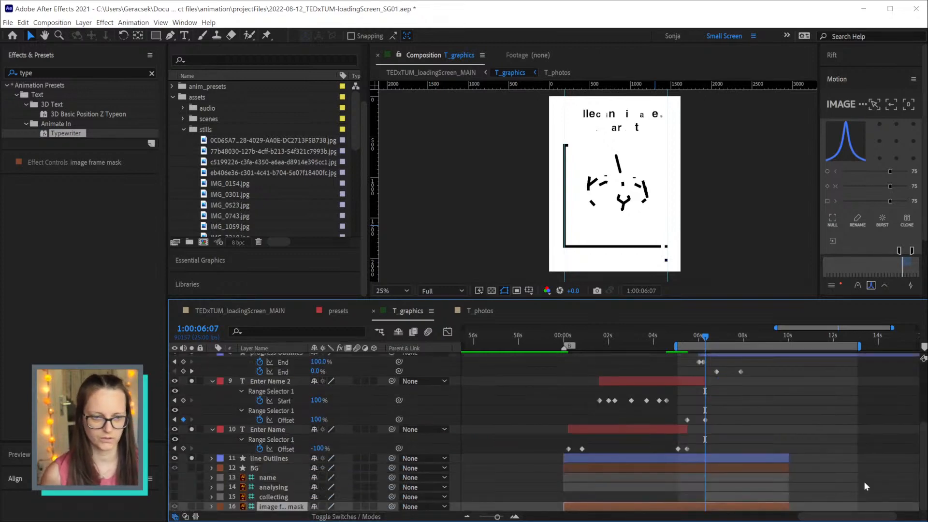
Move the closing pair of Offset keyframes on the Collecting images of target layer so it begins at 1:00:10:00
{"action": "scroll", "coordinate": [862, 481], "scroll_direction": "up", "scroll_amount": 5}
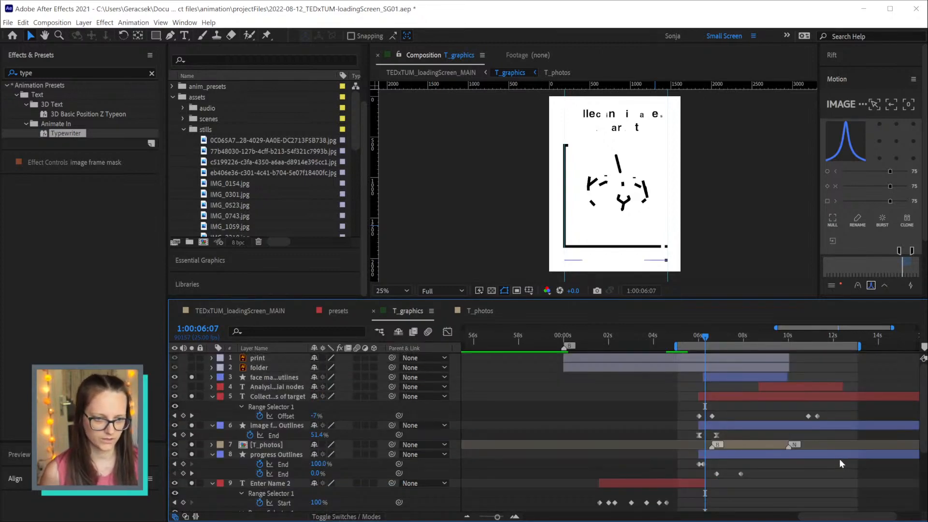
{"action": "left_click_drag", "start_coordinate": [708, 338], "coordinate": [787, 343]}
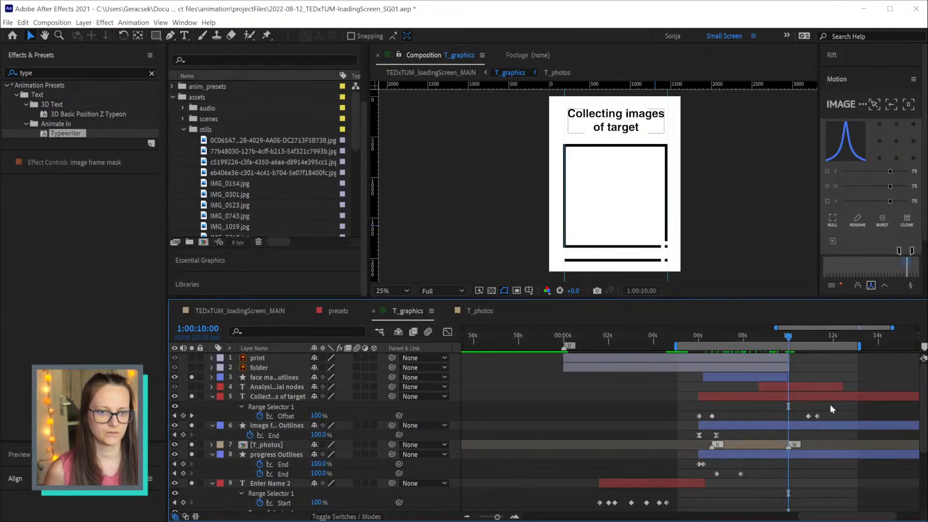
{"action": "left_click_drag", "start_coordinate": [815, 413], "coordinate": [787, 415]}
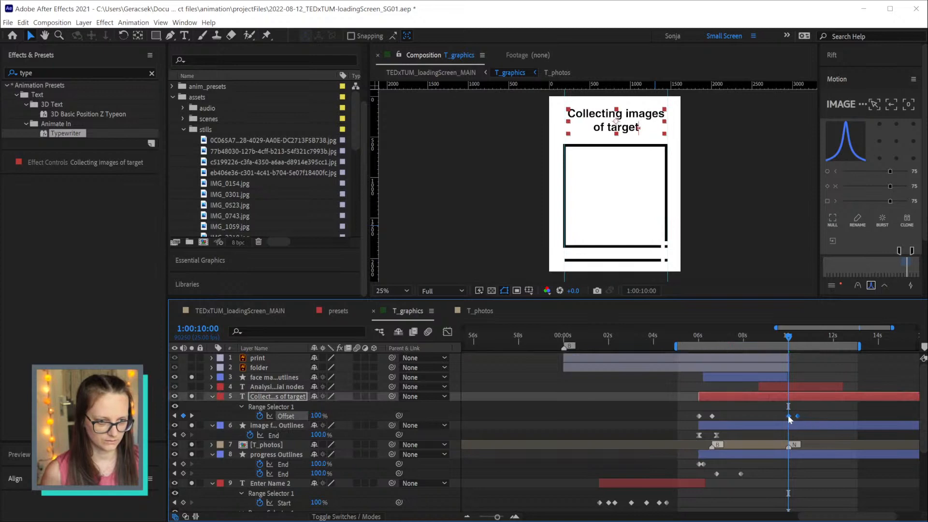
Keyframe the Trim Paths Start of image frame Outlines from 0% at 1:00:10:00 to 100% at 1:00:10:10, and select both keyframes
{"action": "left_click", "coordinate": [796, 427]}
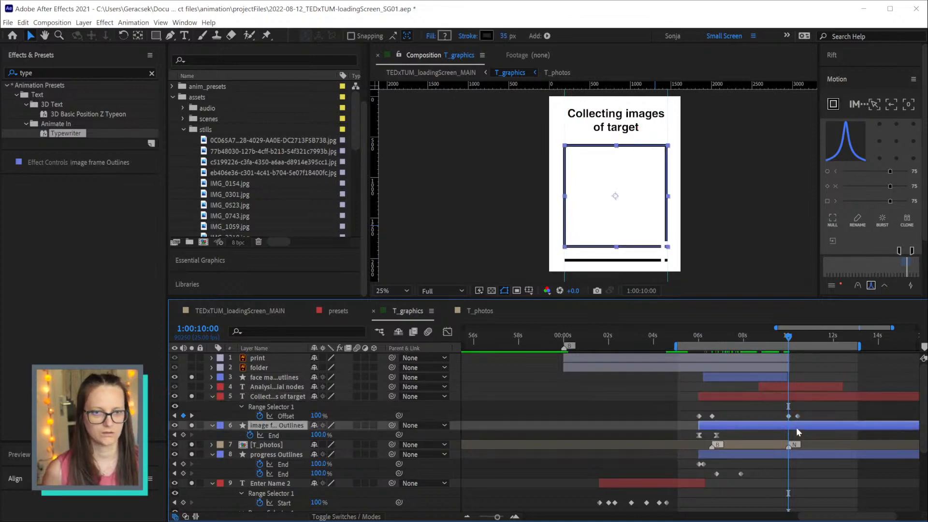
{"action": "key", "text": "u"}
{"action": "key", "text": "u"}
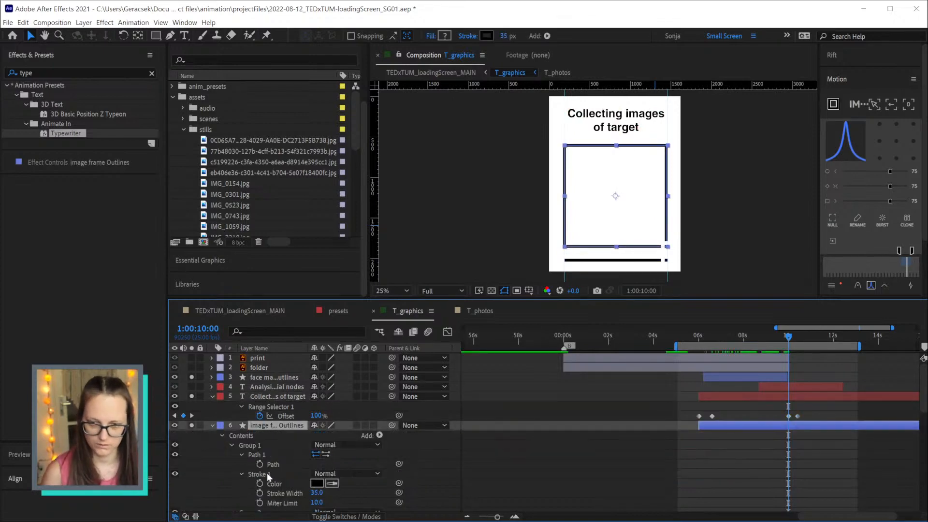
{"action": "scroll", "coordinate": [265, 472], "scroll_direction": "down", "scroll_amount": 5}
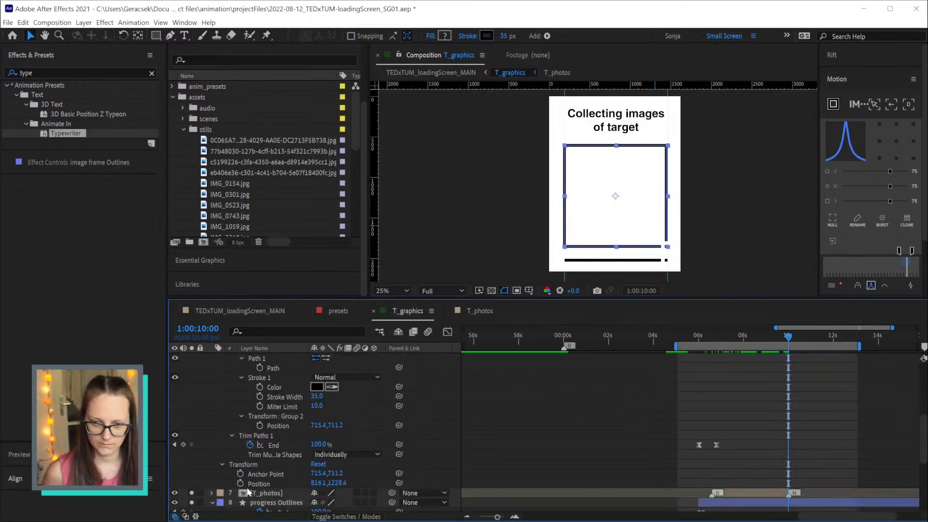
{"action": "left_click", "coordinate": [232, 436]}
{"action": "left_click", "coordinate": [232, 436]}
{"action": "left_click", "coordinate": [250, 445]}
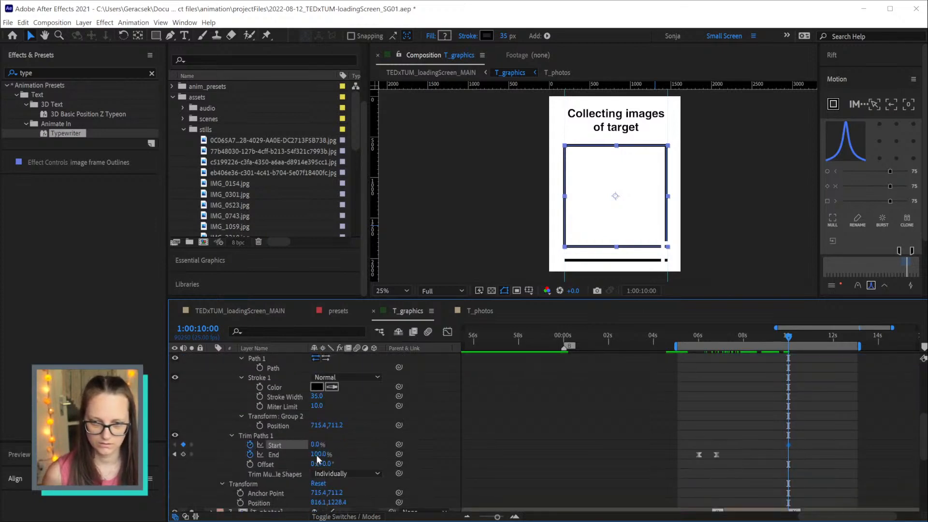
{"action": "key", "text": "shift+Page_Down"}
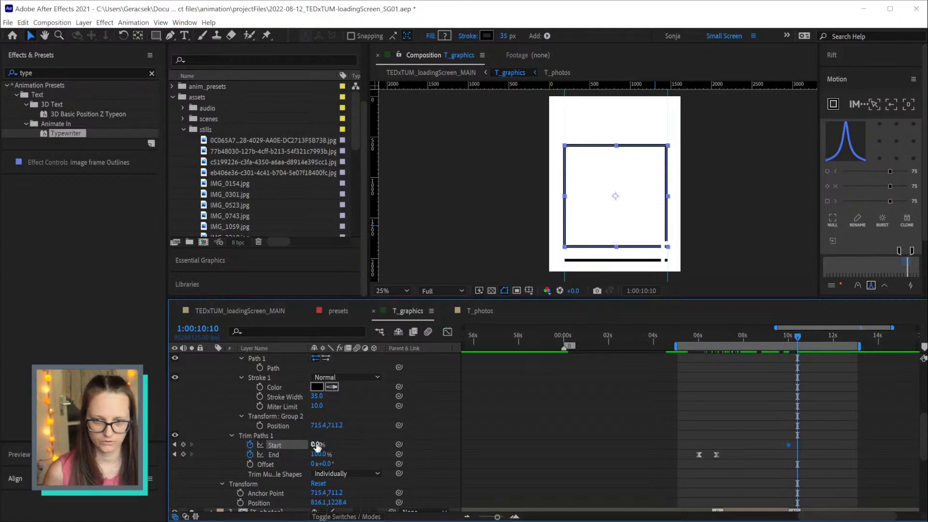
{"action": "left_click_drag", "start_coordinate": [317, 445], "coordinate": [524, 447]}
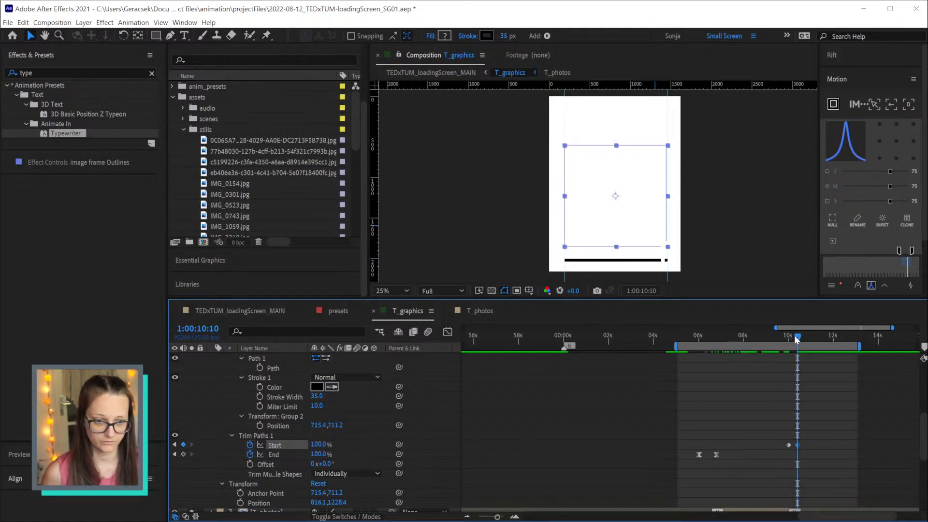
{"action": "left_click", "coordinate": [837, 399]}
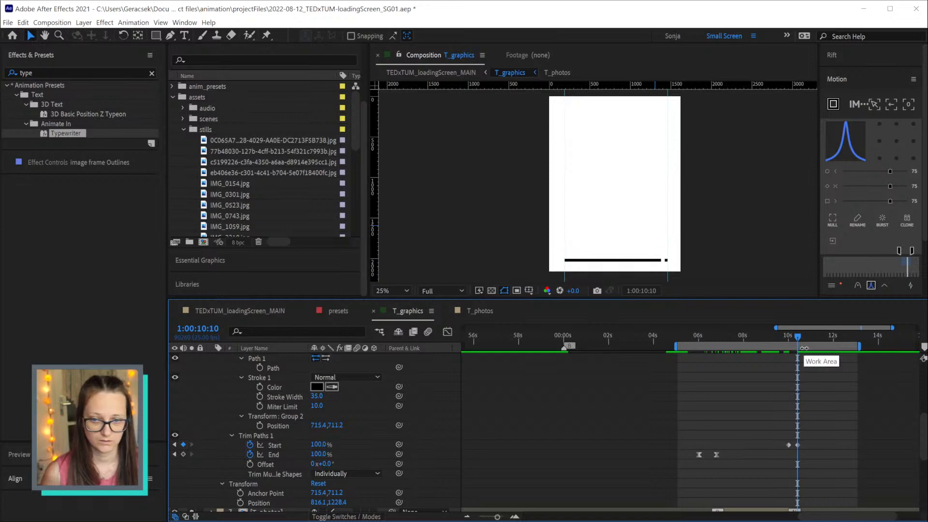
{"action": "left_click_drag", "start_coordinate": [793, 337], "coordinate": [788, 337]}
{"action": "left_click", "coordinate": [788, 444]}
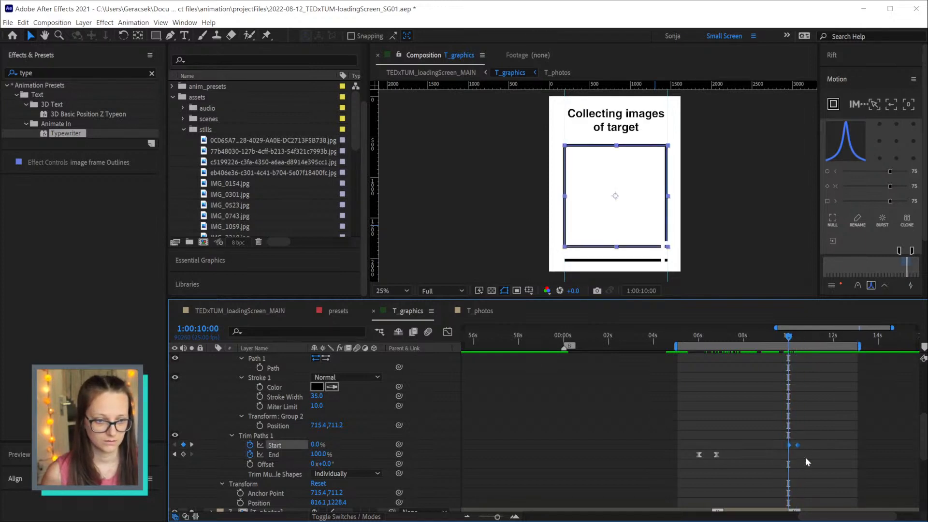
{"action": "key", "text": "ctrl+shift+k"}
{"action": "key", "text": "Tab"}
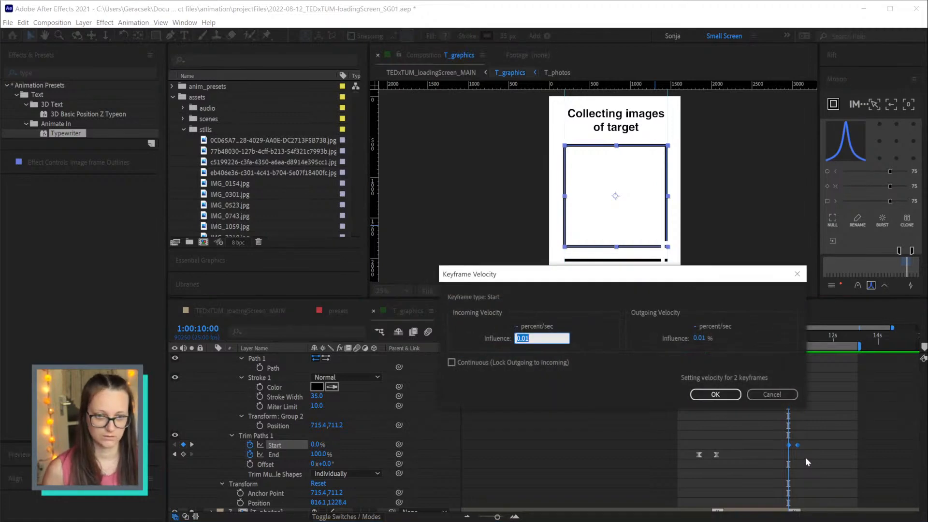
{"action": "left_click", "coordinate": [786, 395]}
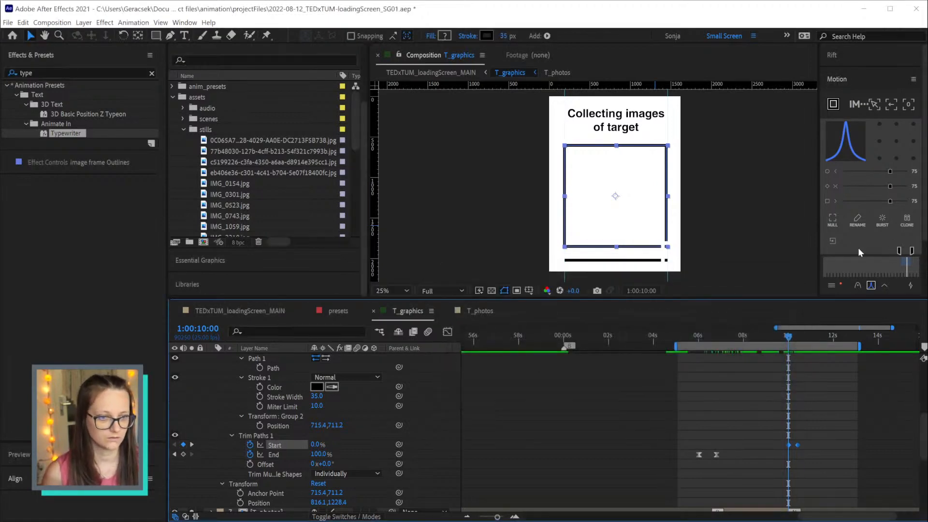
Ease the selected Start keyframes and trim the end of the image frame Outlines layer to 1:00:10:10
{"action": "left_click", "coordinate": [870, 285]}
{"action": "left_click", "coordinate": [797, 334]}
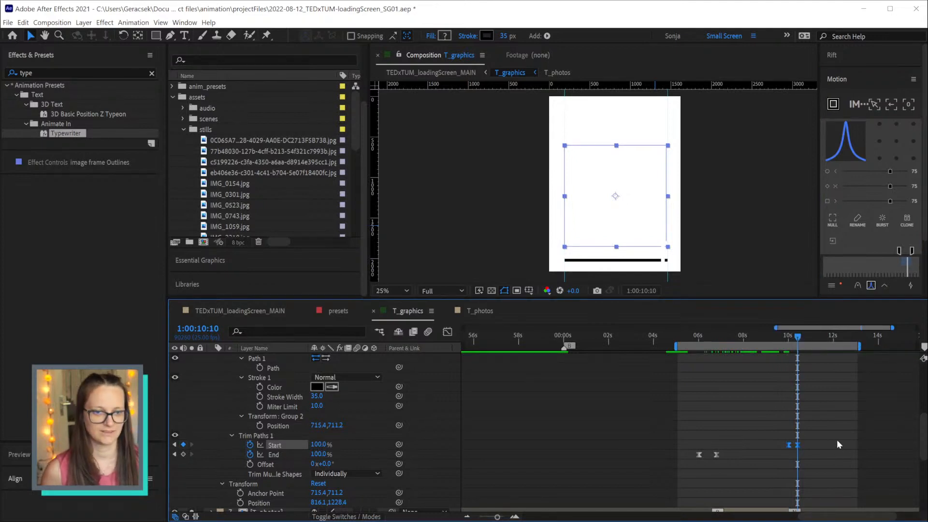
{"action": "scroll", "coordinate": [836, 439], "scroll_direction": "up", "scroll_amount": 3}
{"action": "scroll", "coordinate": [836, 439], "scroll_direction": "up", "scroll_amount": 4}
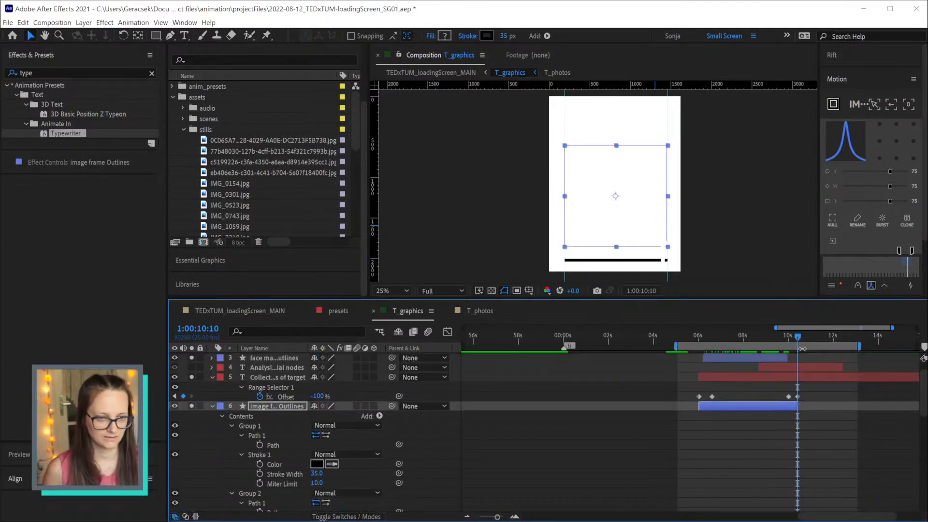
Trim the start of the Analysing facial nodes layer to 1:00:10:05 and make the layer visible
{"action": "left_click_drag", "start_coordinate": [798, 340], "coordinate": [787, 333]}
{"action": "scroll", "coordinate": [826, 426], "scroll_direction": "up", "scroll_amount": 4}
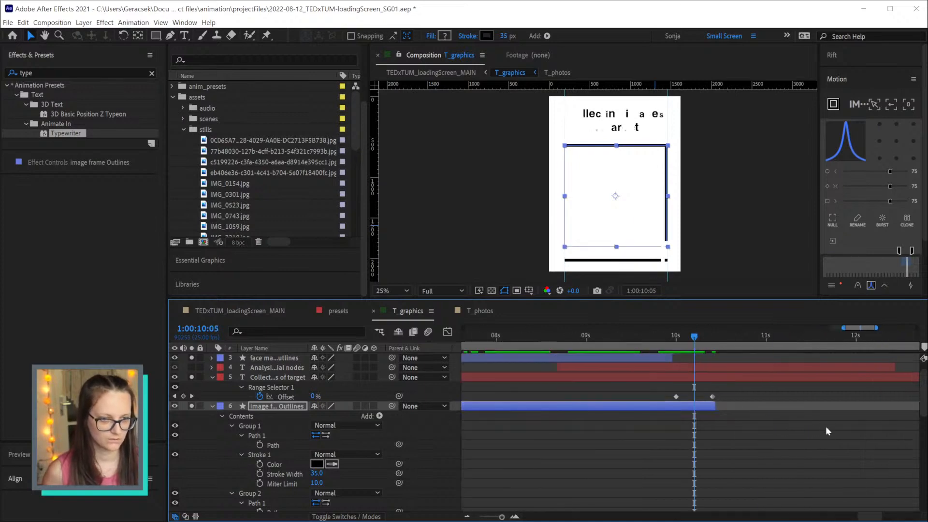
{"action": "left_click", "coordinate": [726, 368]}
{"action": "key", "text": "alt+bracketleft"}
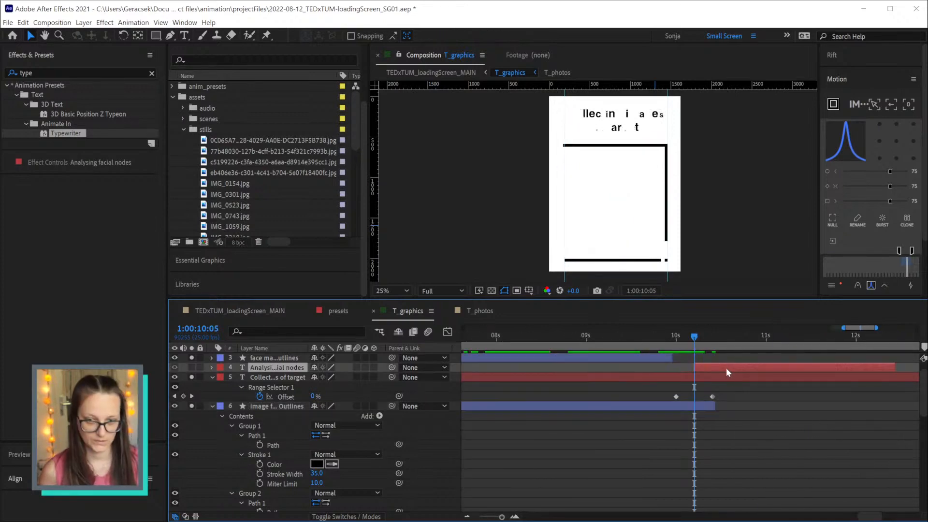
Copy Animator 1 from the Collecting images of target layer onto the Analysing facial nodes layer at 1:00:10:05
{"action": "left_click", "coordinate": [277, 388]}
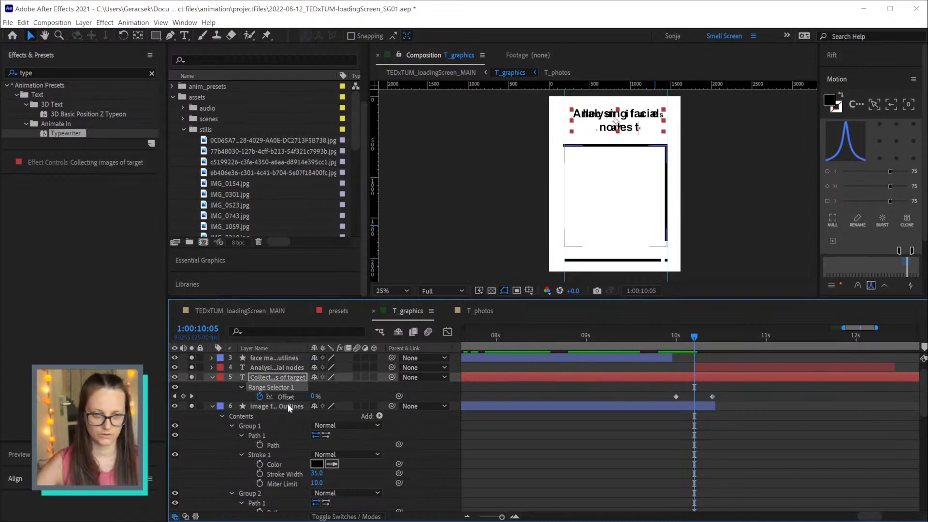
{"action": "key", "text": "u"}
{"action": "key", "text": "u"}
{"action": "left_click", "coordinate": [253, 407]}
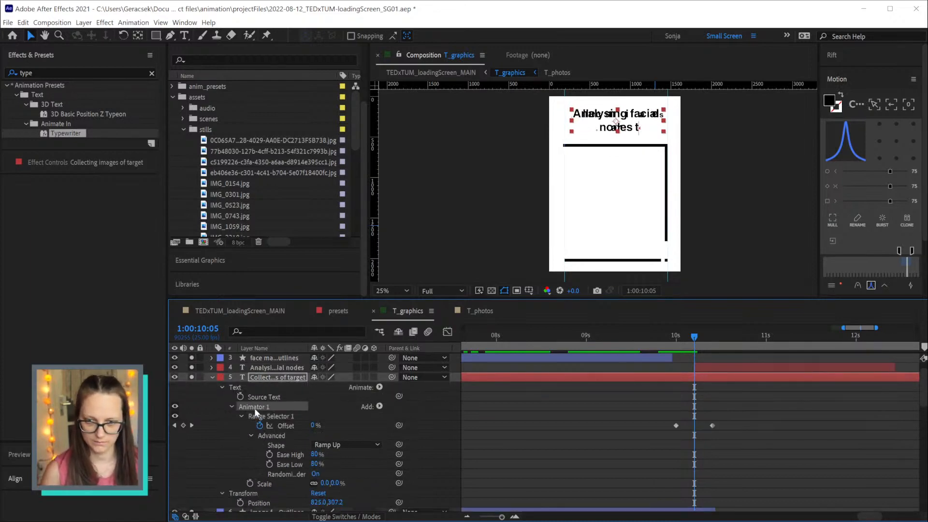
{"action": "left_click", "coordinate": [735, 368]}
{"action": "left_click", "coordinate": [735, 367]}
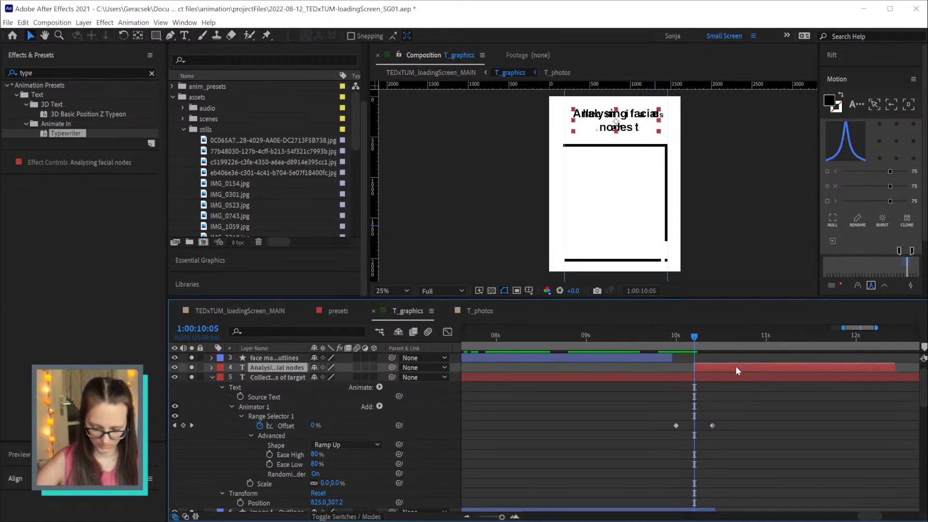
{"action": "key", "text": "ctrl+v"}
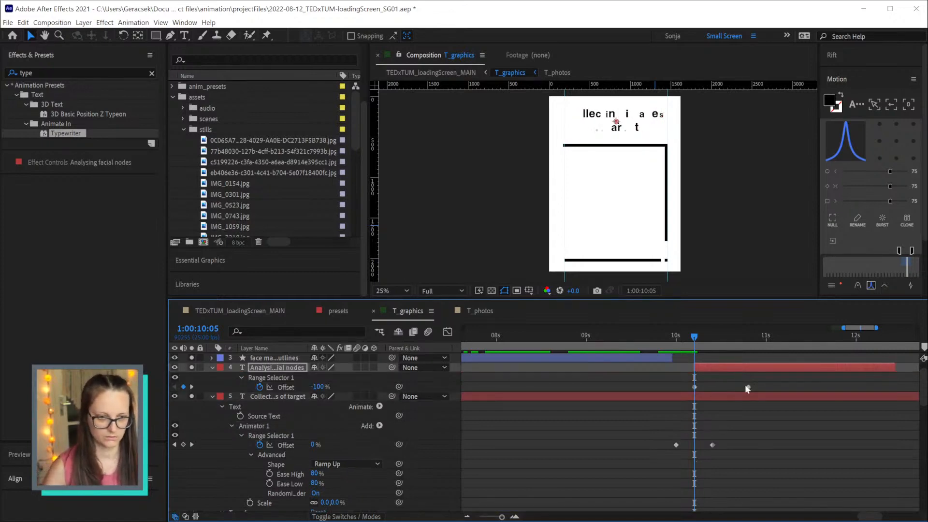
Preview the title change from Collecting images of target to Analysing facial nodes up to 1:00:10:20
{"action": "scroll", "coordinate": [773, 420], "scroll_direction": "down", "scroll_amount": 1}
{"action": "scroll", "coordinate": [784, 430], "scroll_direction": "up", "scroll_amount": 1}
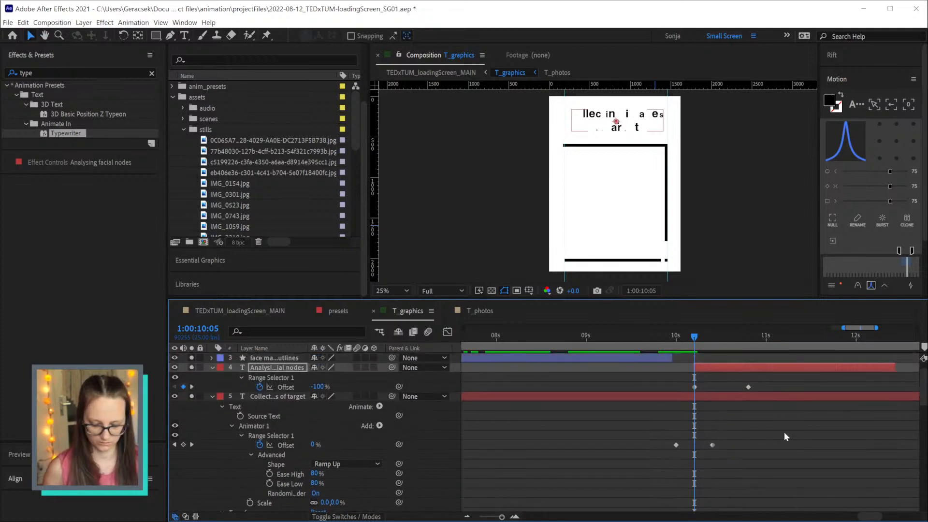
{"action": "scroll", "coordinate": [784, 431], "scroll_direction": "down", "scroll_amount": 3}
{"action": "scroll", "coordinate": [773, 405], "scroll_direction": "up", "scroll_amount": 2}
{"action": "scroll", "coordinate": [725, 367], "scroll_direction": "right", "scroll_amount": 3}
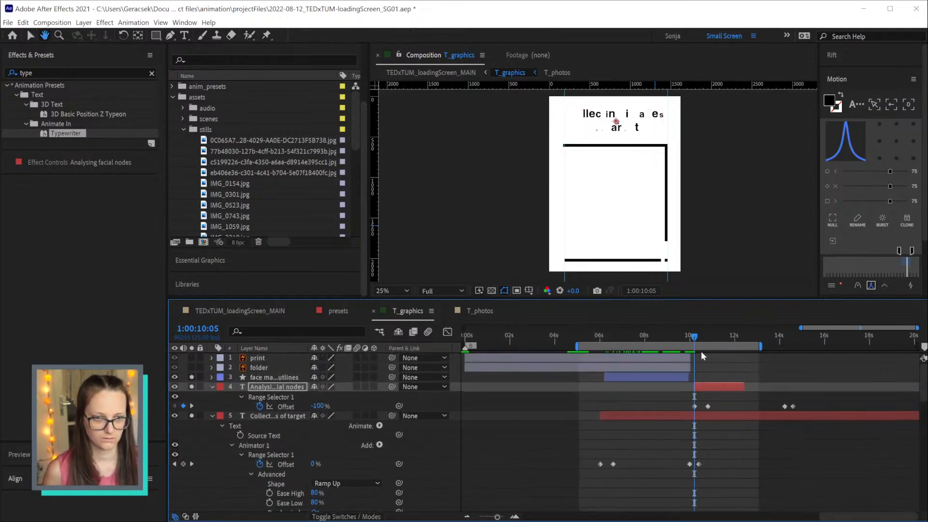
{"action": "key", "text": "space"}
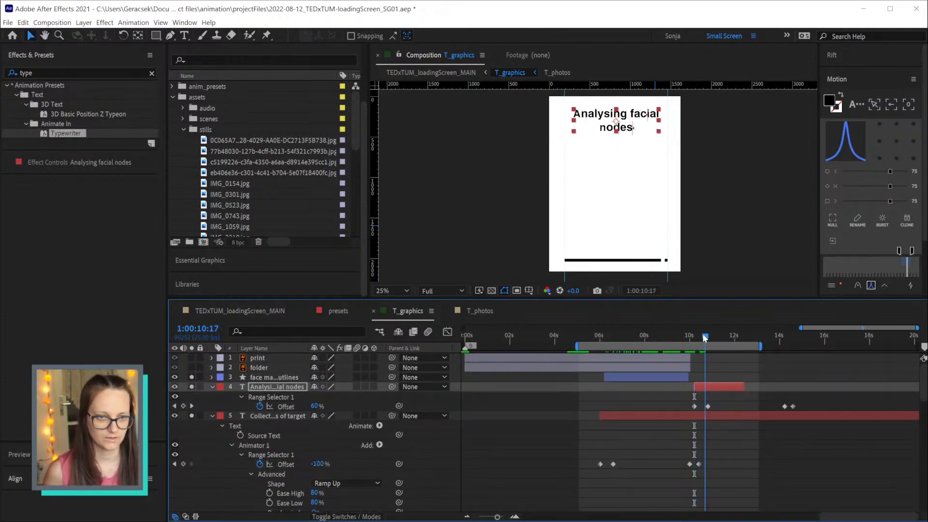
{"action": "key", "text": "space"}
{"action": "left_click_drag", "start_coordinate": [687, 336], "coordinate": [707, 339]}
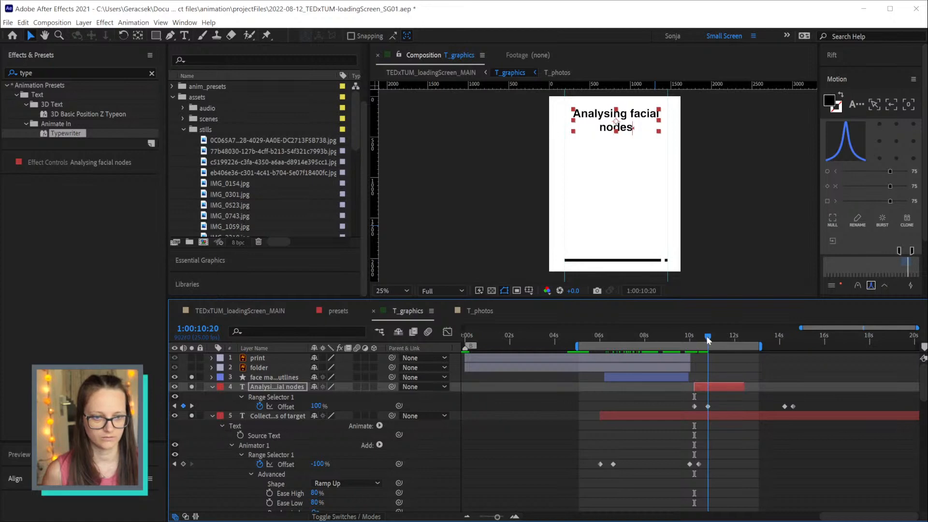
Switch to Notepad to check the sequence of status texts in CreativeBrief.txt, and return to the T_graphics composition
{"action": "left_click", "coordinate": [720, 398]}
{"action": "key", "text": "alt+Tab"}
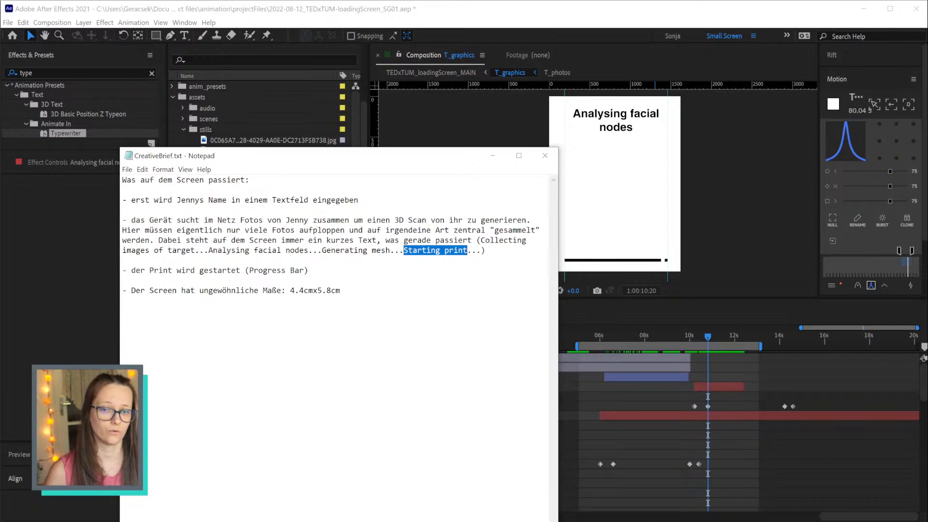
{"action": "left_click", "coordinate": [851, 451]}
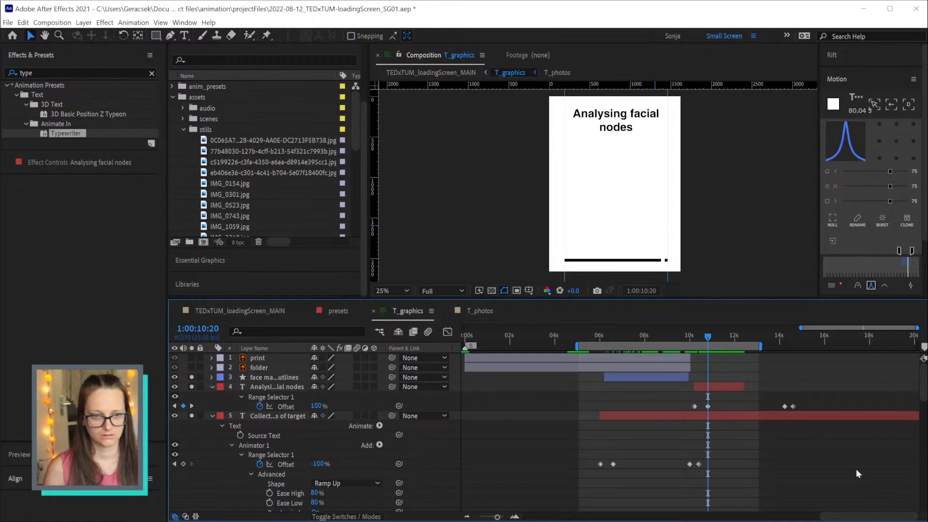
Retime the Collecting images of target Offset keyframes so the fade-in ends at 1:00:06:10 and the fade-out starts at 1:00:06:20
{"action": "left_click_drag", "start_coordinate": [596, 338], "coordinate": [608, 337]}
{"action": "left_click_drag", "start_coordinate": [612, 464], "coordinate": [609, 465]}
{"action": "left_click", "coordinate": [708, 457]}
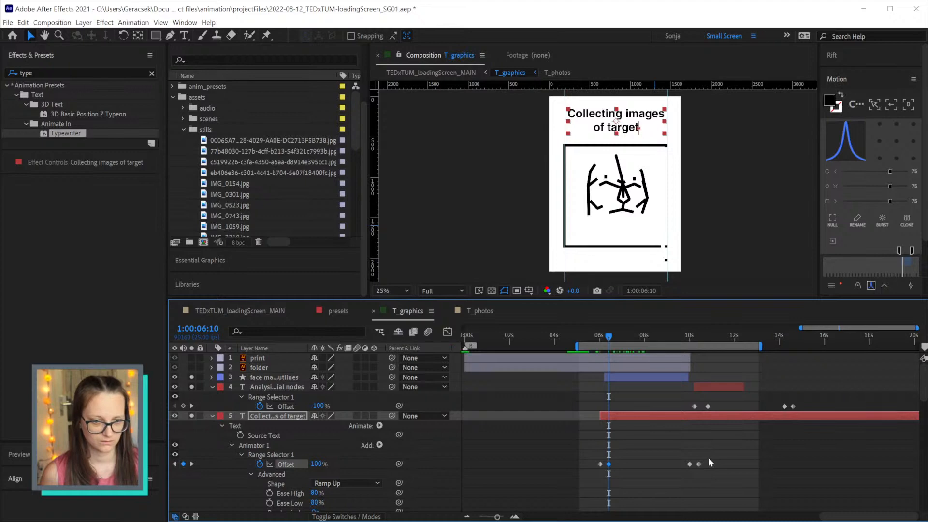
{"action": "key", "text": "shift+Page_Down"}
{"action": "left_click_drag", "start_coordinate": [677, 459], "coordinate": [617, 468]}
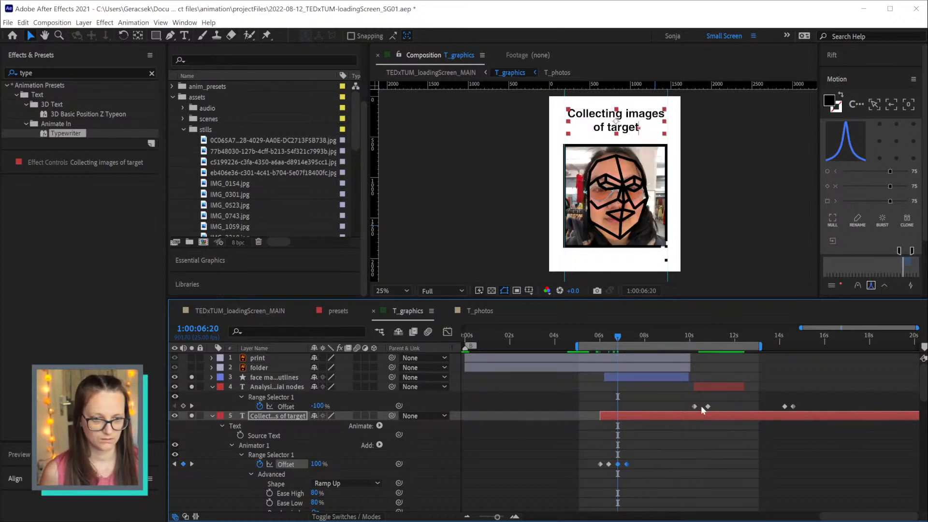
Start the Analysing facial nodes layer at 1:00:06:20, move its second Offset keyframe to 1:00:07:05, and nudge the layer slightly later
{"action": "left_click", "coordinate": [712, 384]}
{"action": "key", "text": "bracketleft"}
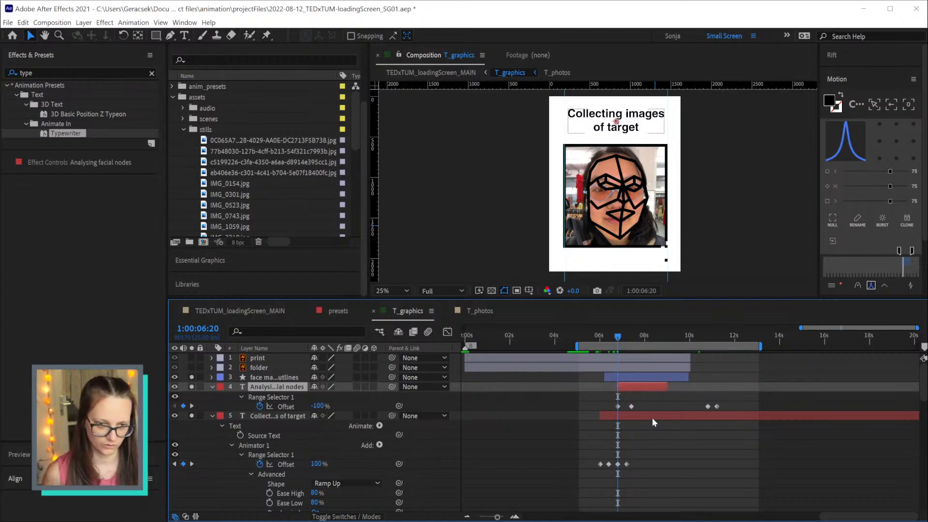
{"action": "key", "text": "k"}
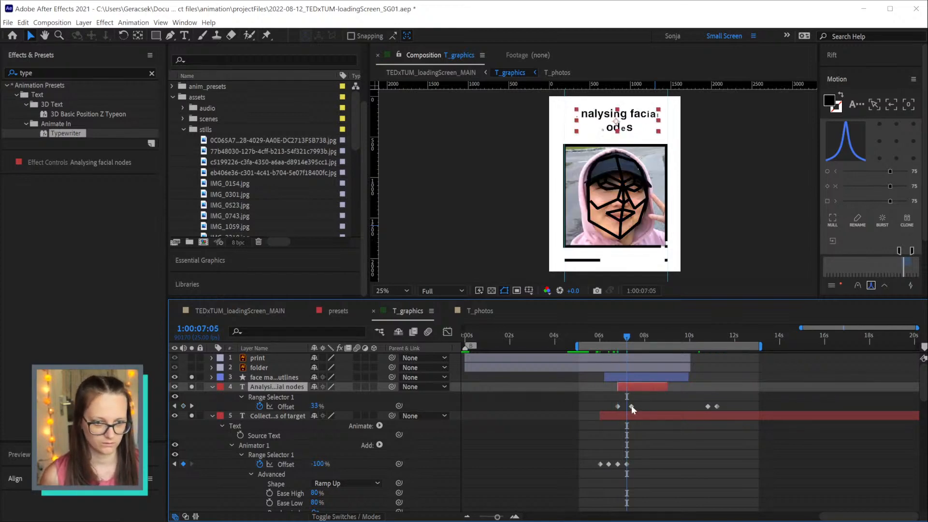
{"action": "left_click_drag", "start_coordinate": [632, 406], "coordinate": [627, 406]}
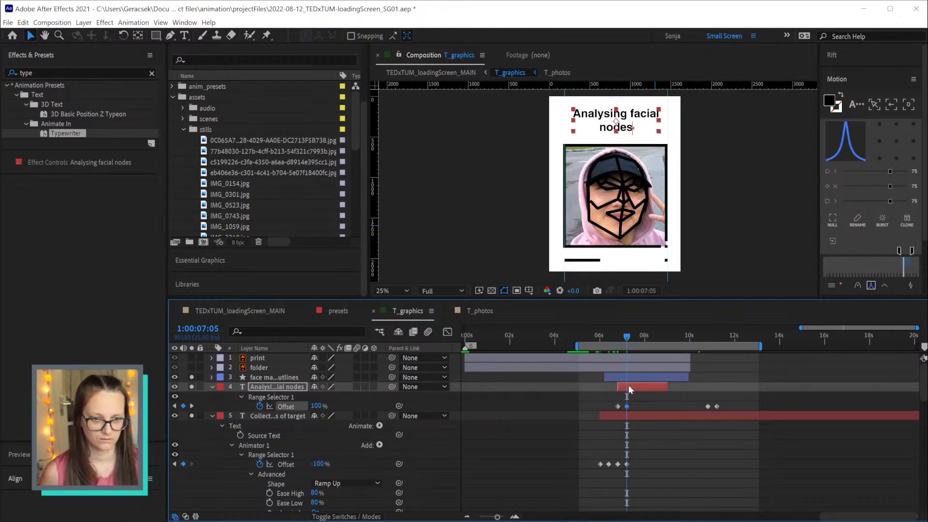
{"action": "left_click_drag", "start_coordinate": [627, 387], "coordinate": [629, 387]}
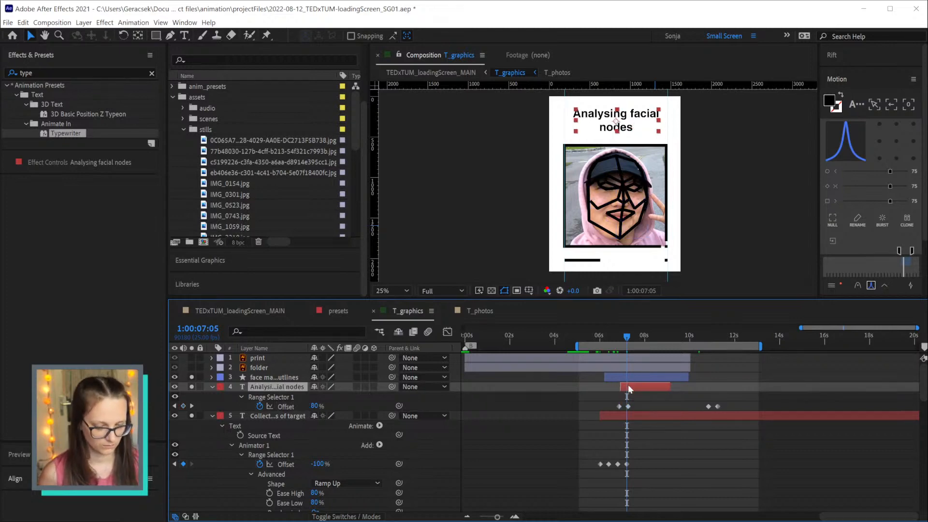
Move the closing Offset keyframes of Analysing facial nodes to start at 1:00:08:05 and trim the layer's end to 1:00:08:15
{"action": "left_click_drag", "start_coordinate": [615, 339], "coordinate": [651, 319]}
{"action": "mouse_move", "coordinate": [685, 407]}
{"action": "left_mouse_down"}
{"action": "mouse_move", "coordinate": [739, 408]}
{"action": "mouse_move", "coordinate": [689, 406]}
{"action": "left_mouse_up"}
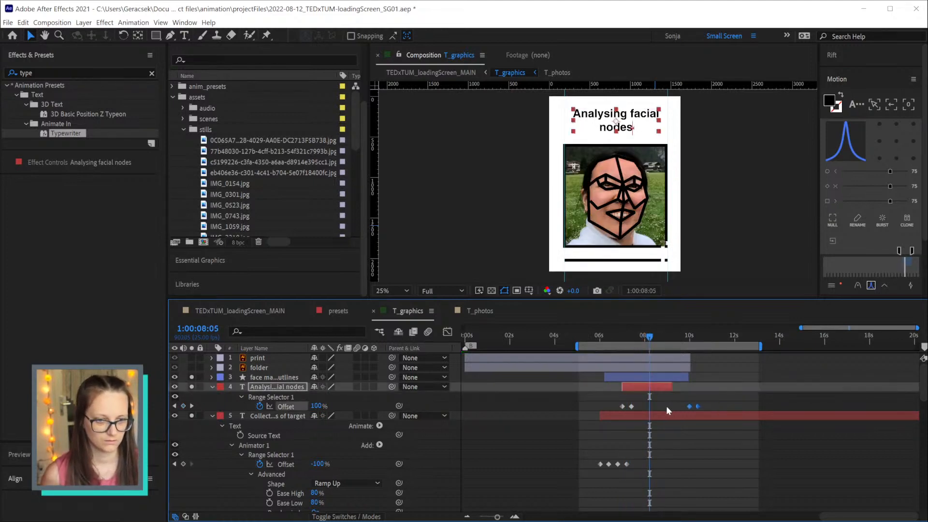
{"action": "left_click", "coordinate": [658, 339]}
{"action": "key", "text": "alt+bracketright"}
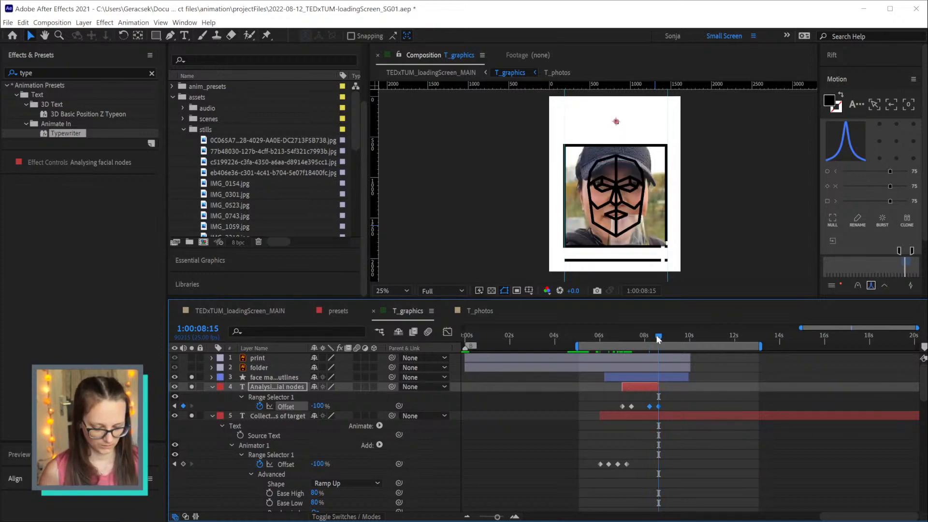
Preview the Analysing facial nodes fade-out around 1:00:08:15 and check the Path keyframes of the face mask Outlines layer
{"action": "key", "text": "space"}
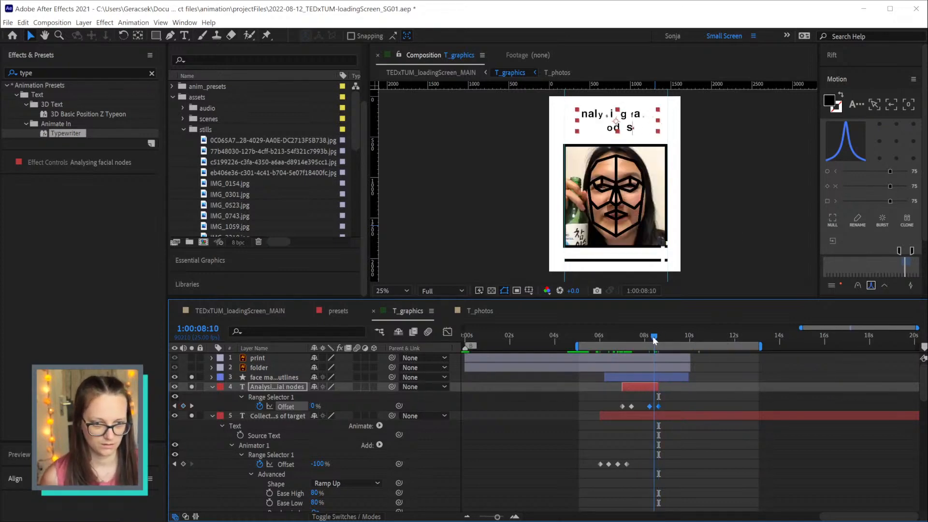
{"action": "key", "text": "space"}
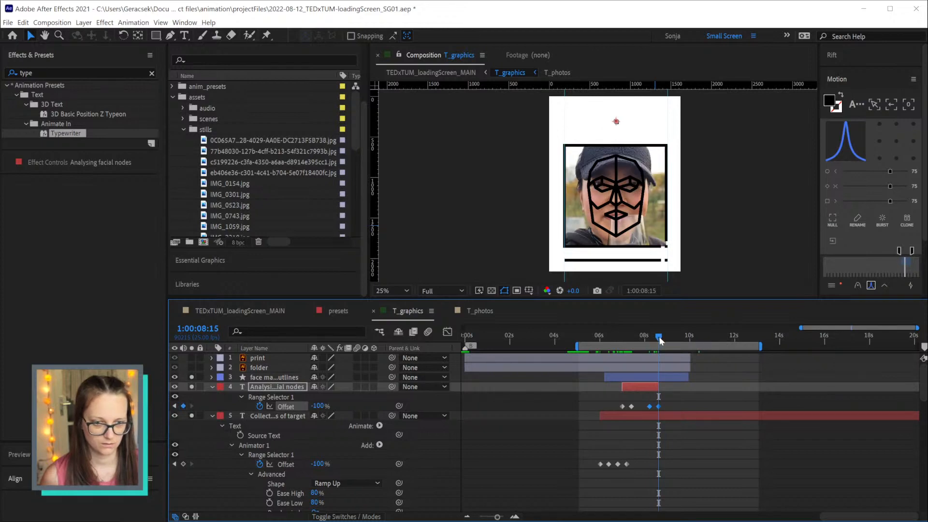
{"action": "left_click", "coordinate": [690, 415]}
{"action": "left_click", "coordinate": [671, 374]}
{"action": "key", "text": "u"}
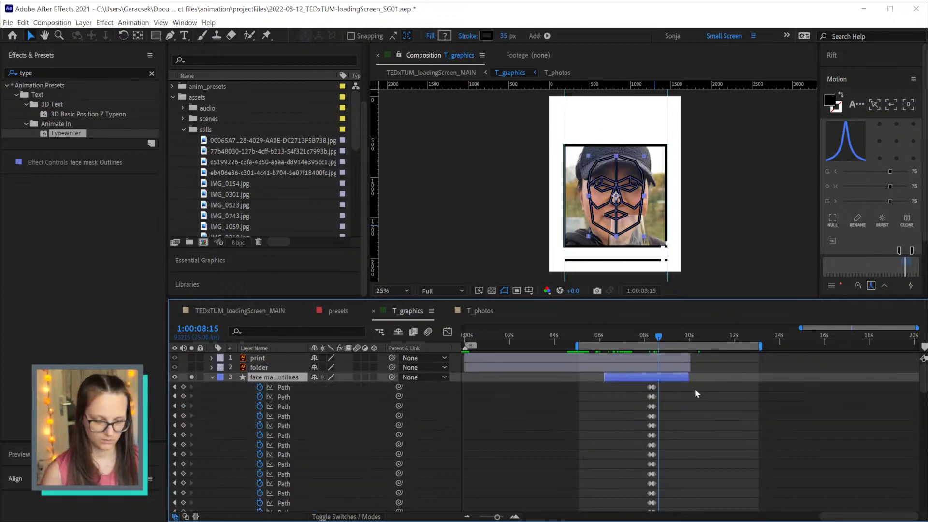
{"action": "key", "text": "u"}
Trim the end of the Collecting images of target layer to 1:00:07:05
{"action": "scroll", "coordinate": [701, 434], "scroll_direction": "down", "scroll_amount": 7}
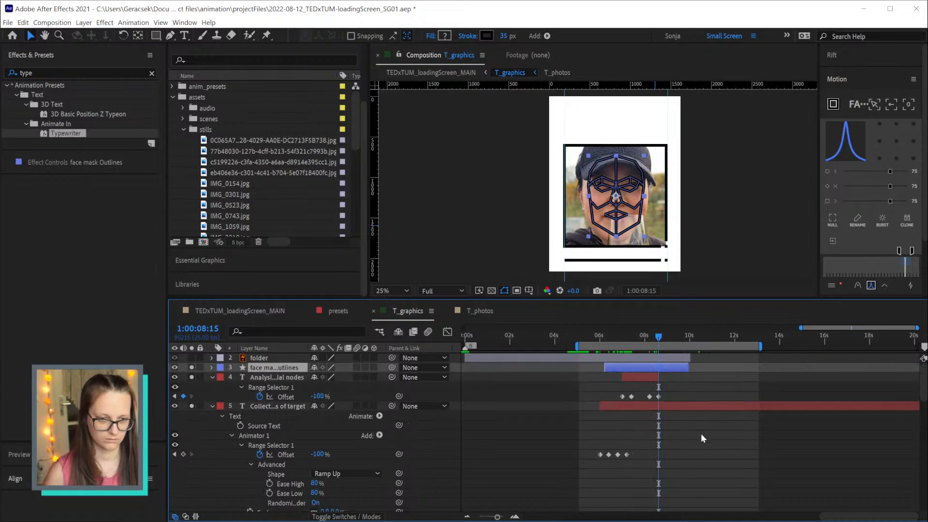
{"action": "scroll", "coordinate": [700, 437], "scroll_direction": "up", "scroll_amount": 2}
{"action": "left_click_drag", "start_coordinate": [635, 338], "coordinate": [627, 340]}
{"action": "left_click", "coordinate": [642, 366]}
{"action": "key", "text": "alt+]"}
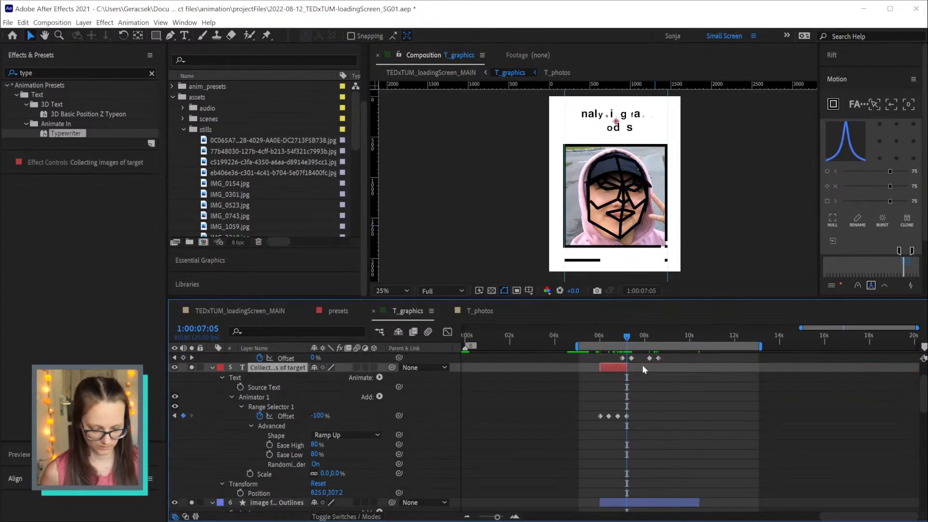
Try to move the image frame Outlines Start keyframes to begin at 1:00:08:05 and trim the layer's end to 1:00:08:15
{"action": "scroll", "coordinate": [675, 450], "scroll_direction": "down", "scroll_amount": 2}
{"action": "left_click", "coordinate": [667, 459]}
{"action": "key", "text": "u"}
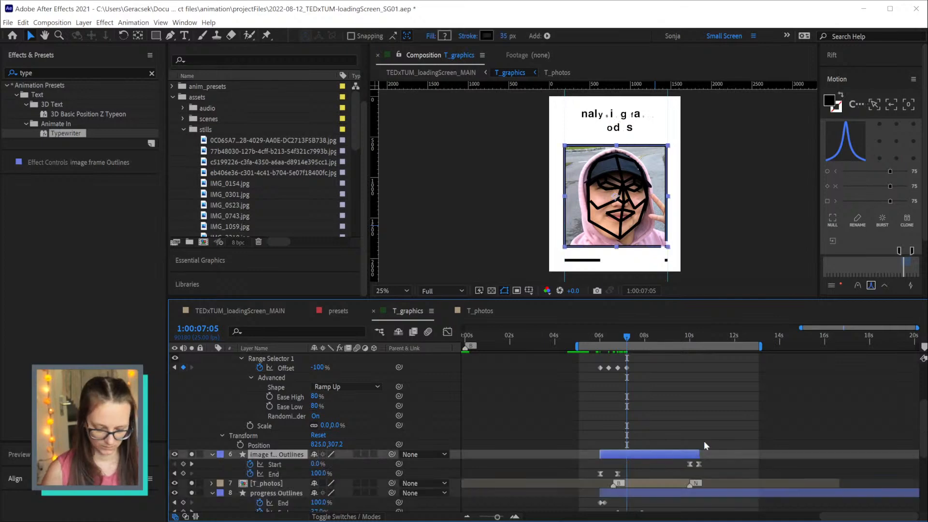
{"action": "scroll", "coordinate": [710, 449], "scroll_direction": "up", "scroll_amount": 3}
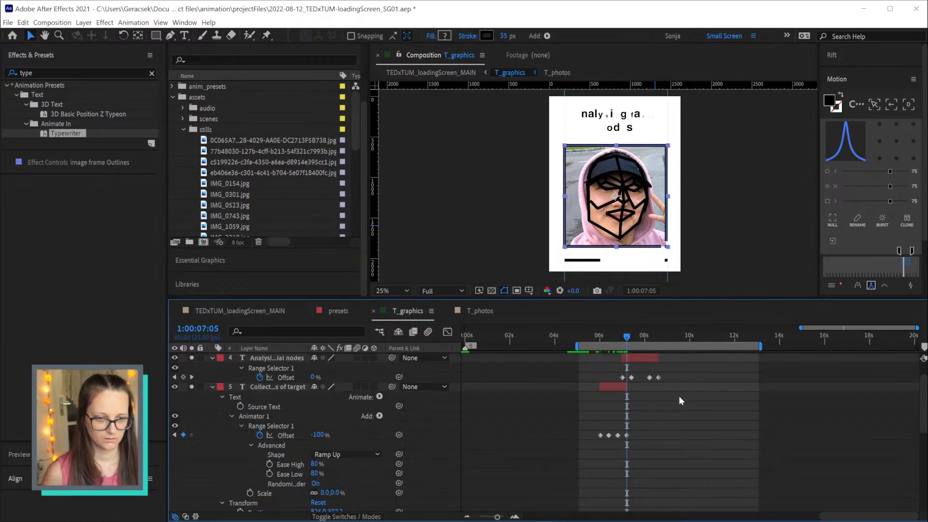
{"action": "left_click", "coordinate": [649, 338]}
{"action": "scroll", "coordinate": [692, 457], "scroll_direction": "down", "scroll_amount": 2}
{"action": "left_click_drag", "start_coordinate": [709, 484], "coordinate": [650, 485]}
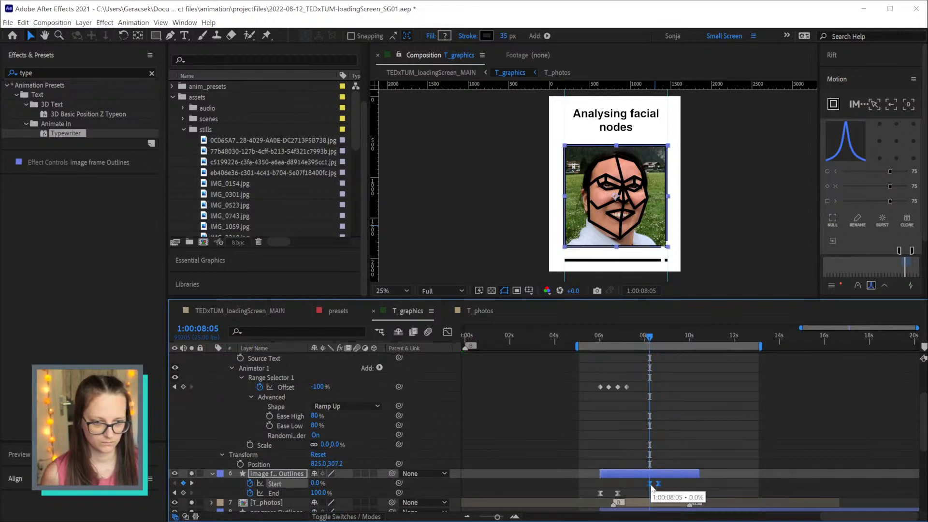
{"action": "left_click", "coordinate": [658, 339]}
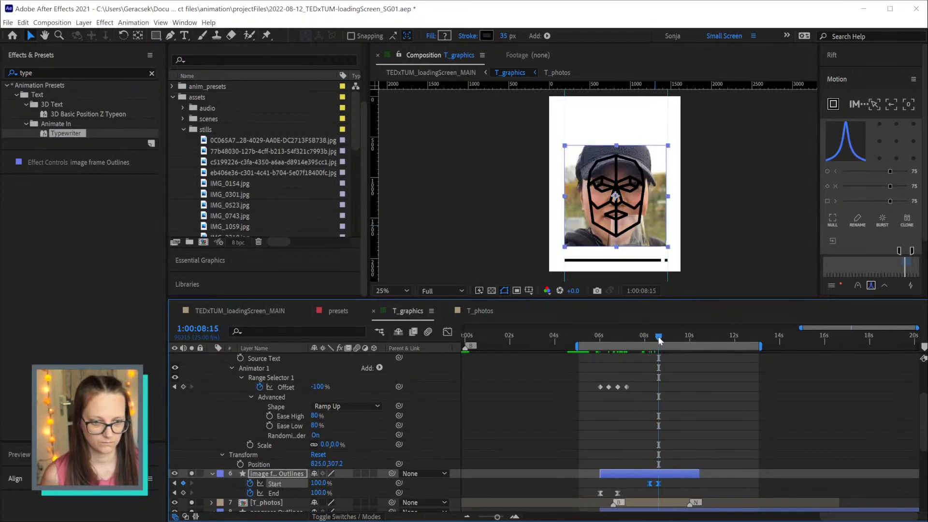
{"action": "key", "text": "alt+bracketright"}
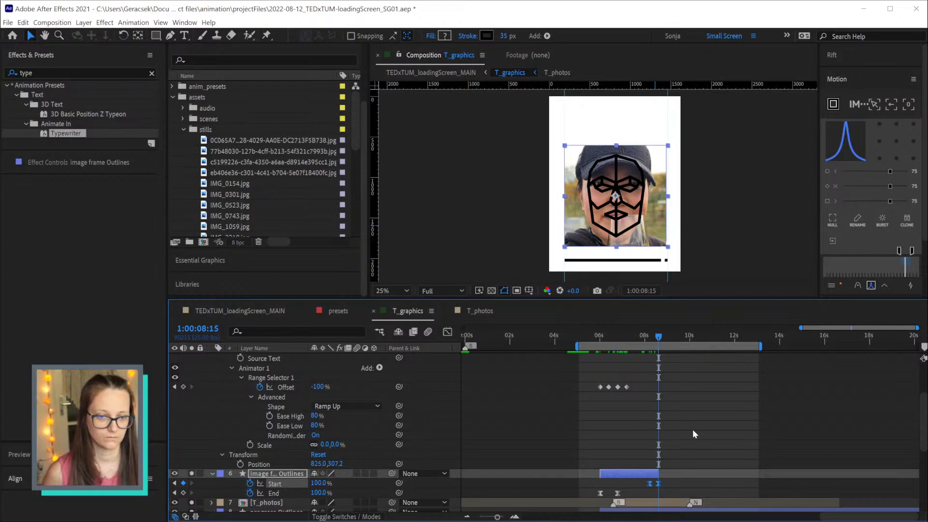
Undo the image frame Outlines trim and the move of its Start keyframes
{"action": "left_click", "coordinate": [693, 338]}
{"action": "left_click_drag", "start_coordinate": [666, 481], "coordinate": [640, 488]}
{"action": "key", "text": "ctrl+z"}
{"action": "key", "text": "ctrl+z"}
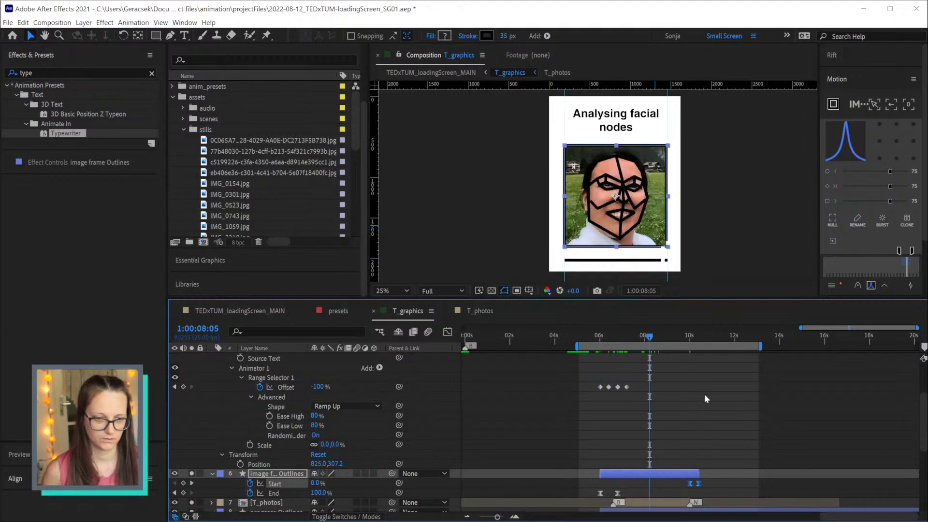
Try to move the closing Offset keyframes of Analysing facial nodes towards 1:00:10:10, and undo the move
{"action": "left_click_drag", "start_coordinate": [682, 338], "coordinate": [698, 338]}
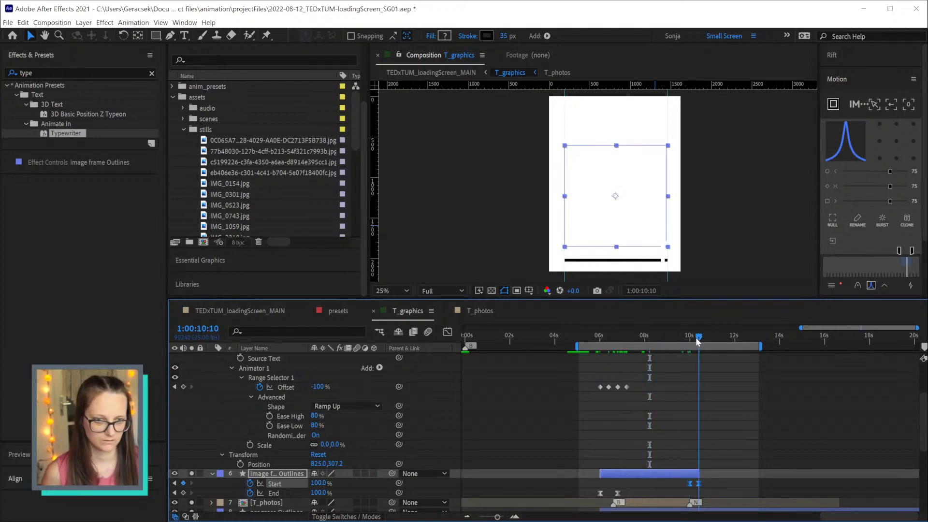
{"action": "scroll", "coordinate": [714, 427], "scroll_direction": "up", "scroll_amount": 1}
{"action": "scroll", "coordinate": [714, 427], "scroll_direction": "up", "scroll_amount": 3}
{"action": "left_click_drag", "start_coordinate": [673, 402], "coordinate": [695, 410]}
{"action": "key", "text": "ctrl+z"}
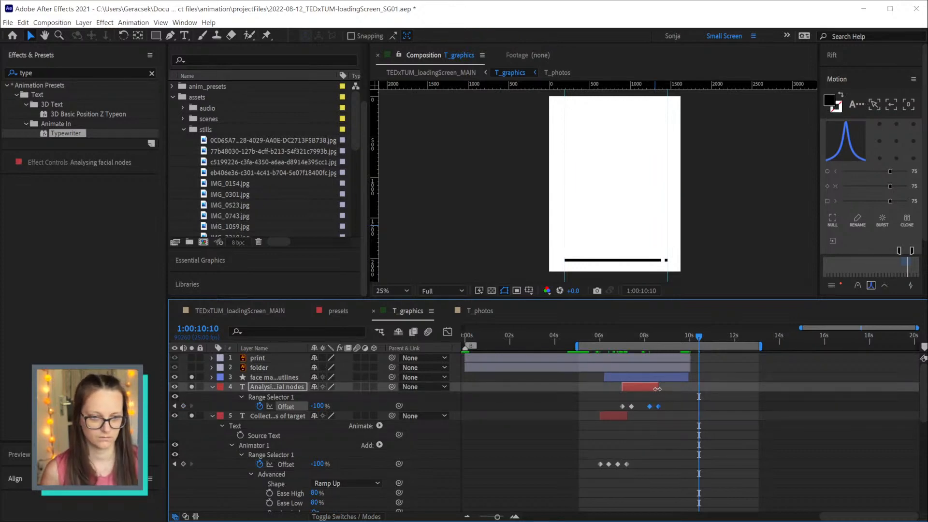
Move the last two Offset keyframes of the Analysing facial nodes text to 1:00:10:10 and 1:00:10:20, and extend its layer to 1:00:10:20
{"action": "left_click_drag", "start_coordinate": [650, 407], "coordinate": [697, 409]}
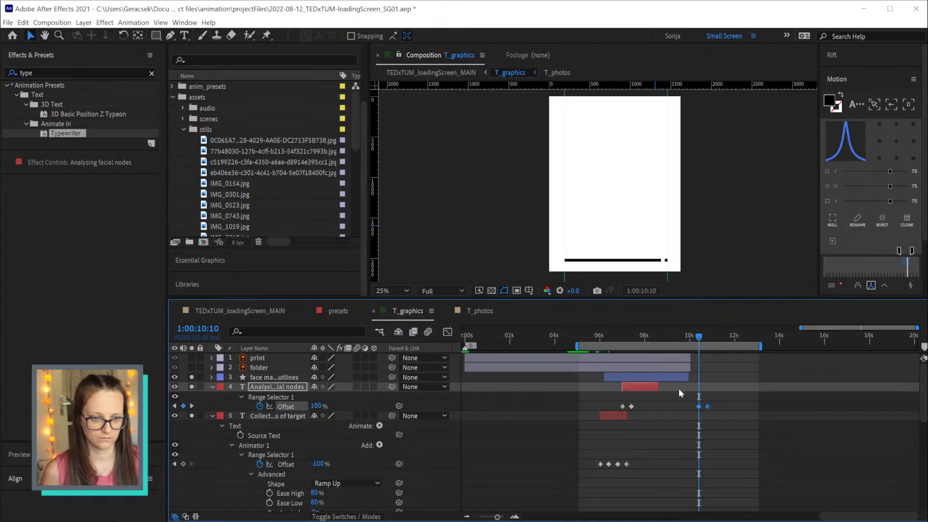
{"action": "left_click", "coordinate": [710, 337], "text": "shift"}
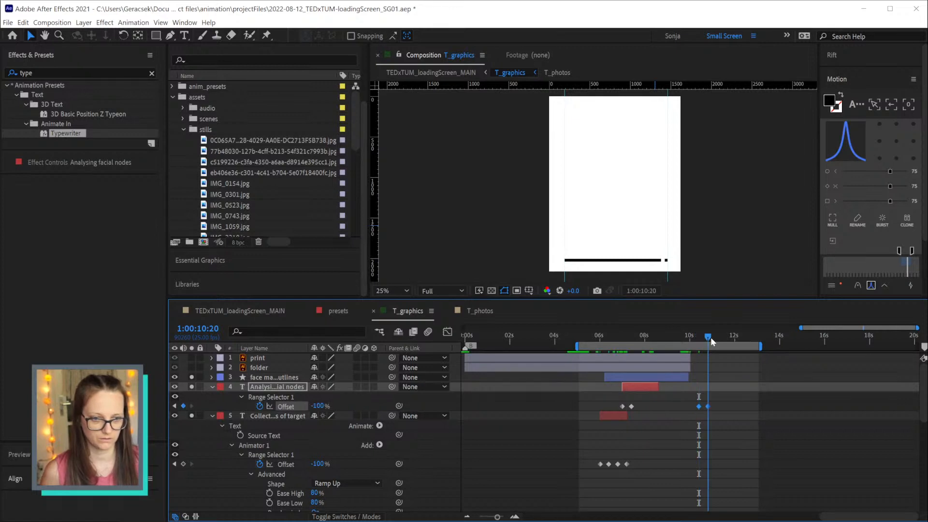
{"action": "left_click", "coordinate": [656, 386]}
{"action": "left_click_drag", "start_coordinate": [658, 386], "coordinate": [707, 387]}
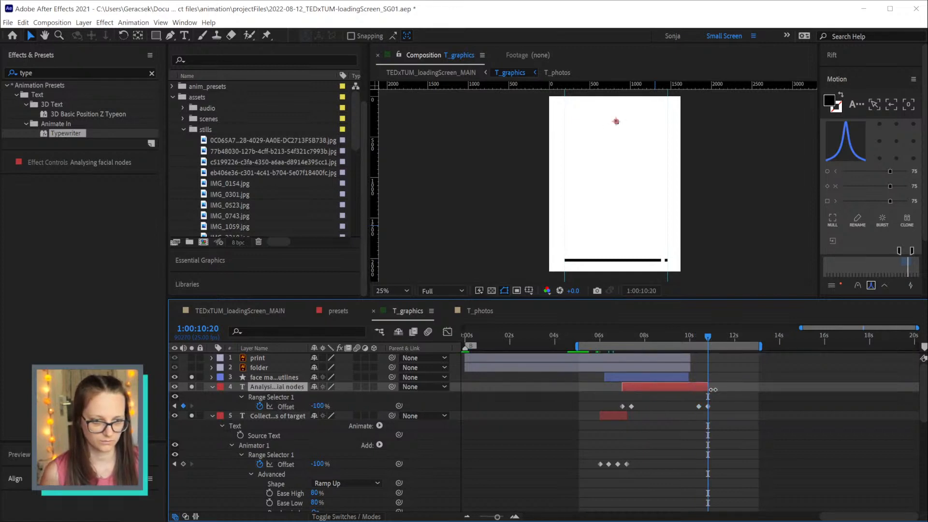
Move the last End keyframe of the progress Outlines layer to 1:00:10:10
{"action": "left_click", "coordinate": [672, 379]}
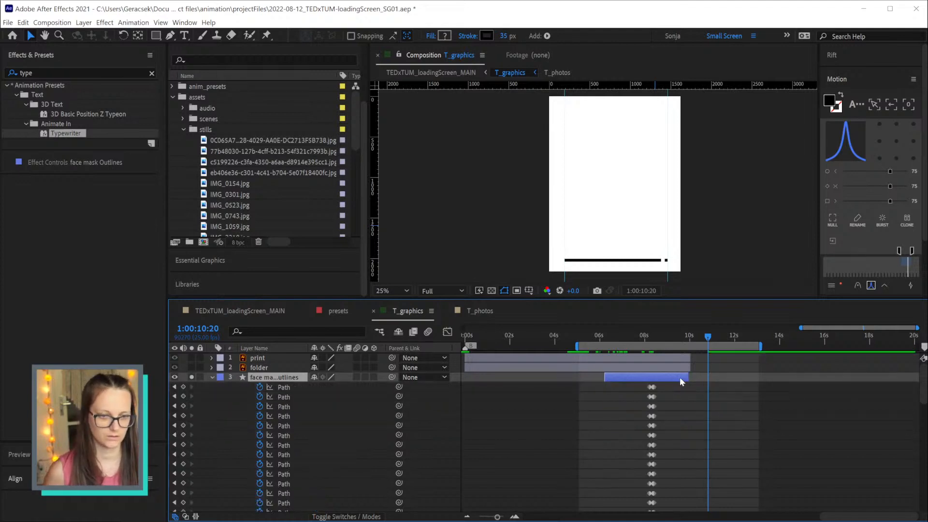
{"action": "scroll", "coordinate": [744, 413], "scroll_direction": "down", "scroll_amount": 10}
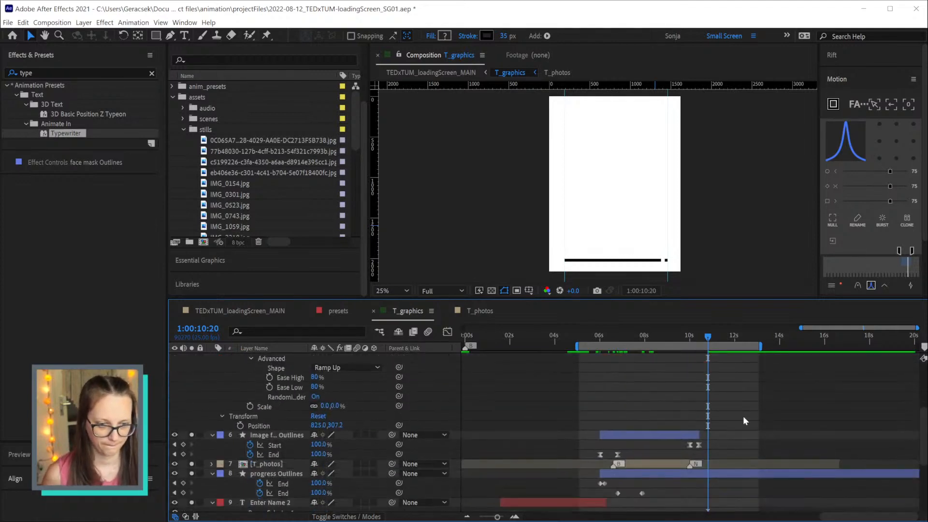
{"action": "left_click", "coordinate": [696, 426]}
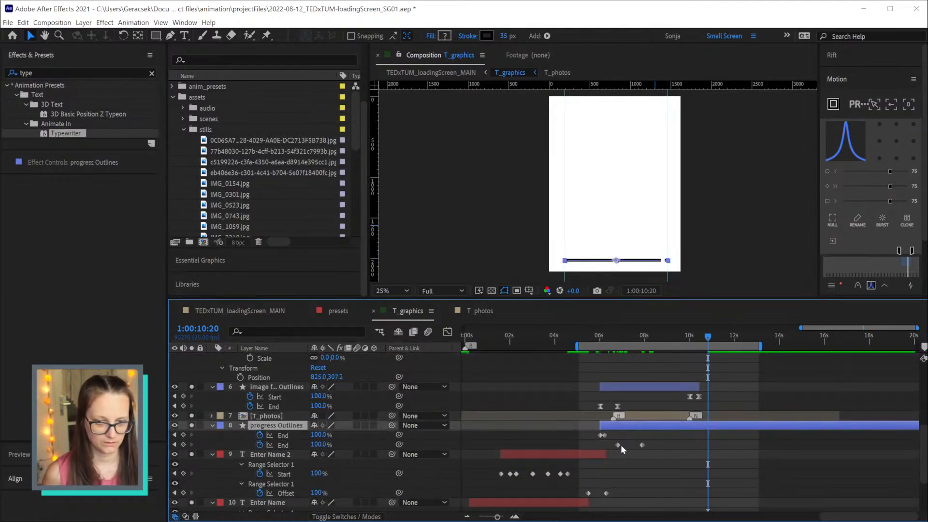
{"action": "left_click", "coordinate": [660, 444]}
{"action": "left_click_drag", "start_coordinate": [641, 445], "coordinate": [697, 449]}
{"action": "left_click_drag", "start_coordinate": [632, 335], "coordinate": [699, 340]}
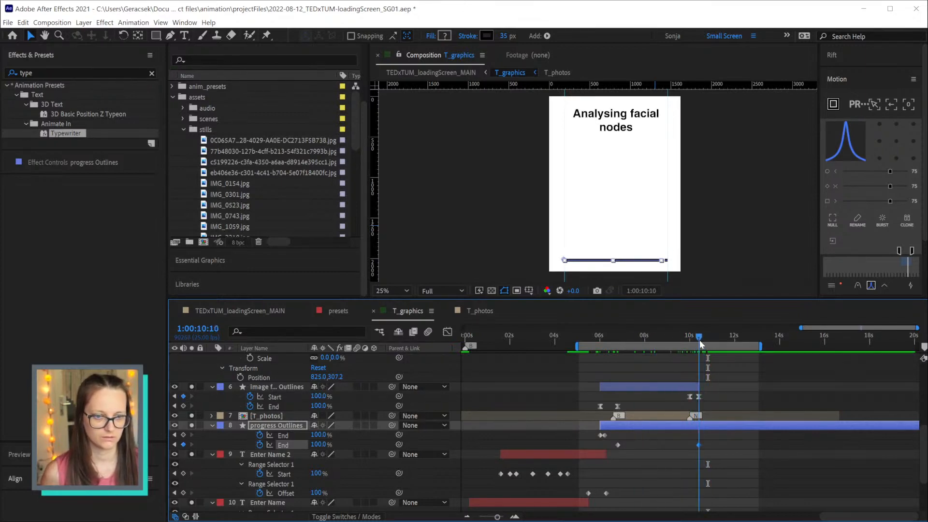
Step through the exit of the Analysing facial nodes text from 1:00:10:10 to 1:00:10:15
{"action": "scroll", "coordinate": [724, 396], "scroll_direction": "up", "scroll_amount": 5}
{"action": "scroll", "coordinate": [725, 401], "scroll_direction": "up", "scroll_amount": 2}
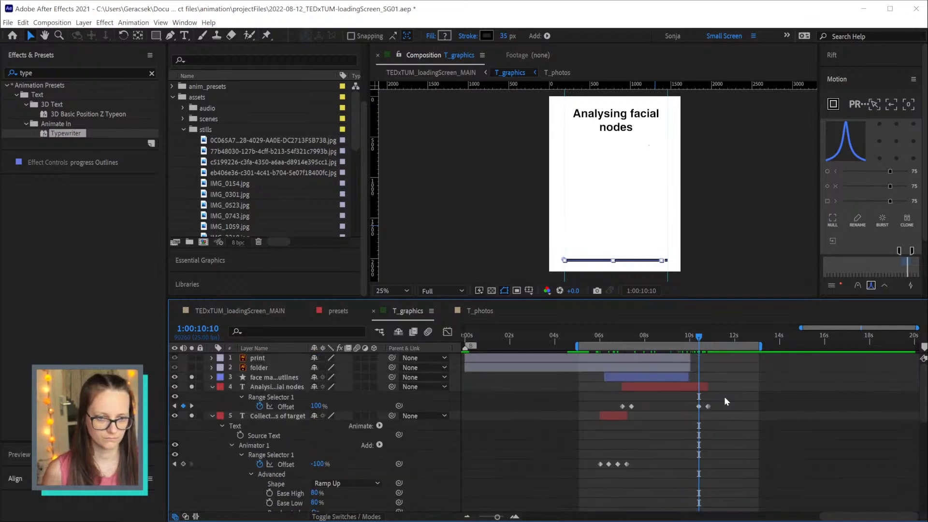
{"action": "key", "text": "Page_Down"}
{"action": "key", "text": "Page_Down"}
{"action": "key", "text": "Page_Down"}
{"action": "key", "text": "Page_Down"}
{"action": "key", "text": "Page_Down"}
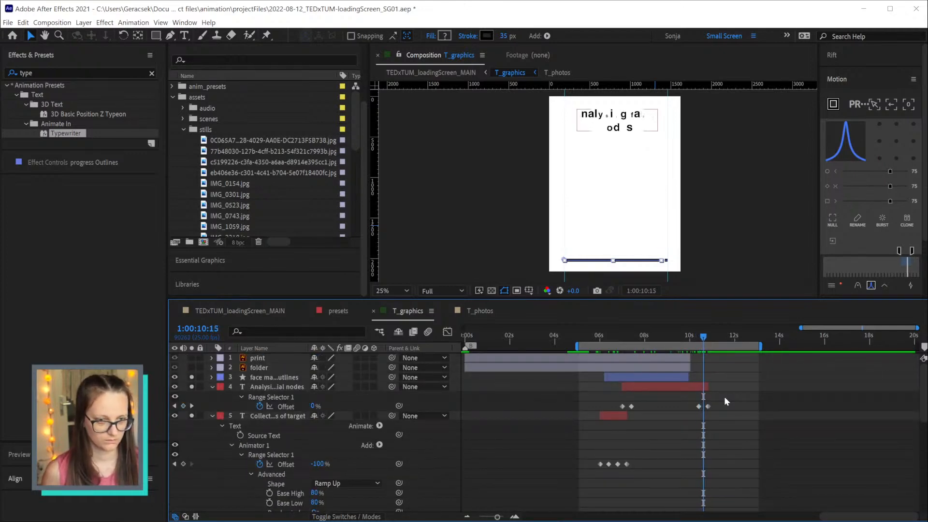
Set the end of the face mask Outlines layer to 1:00:10:00 and reveal its keyframes
{"action": "left_click", "coordinate": [681, 377]}
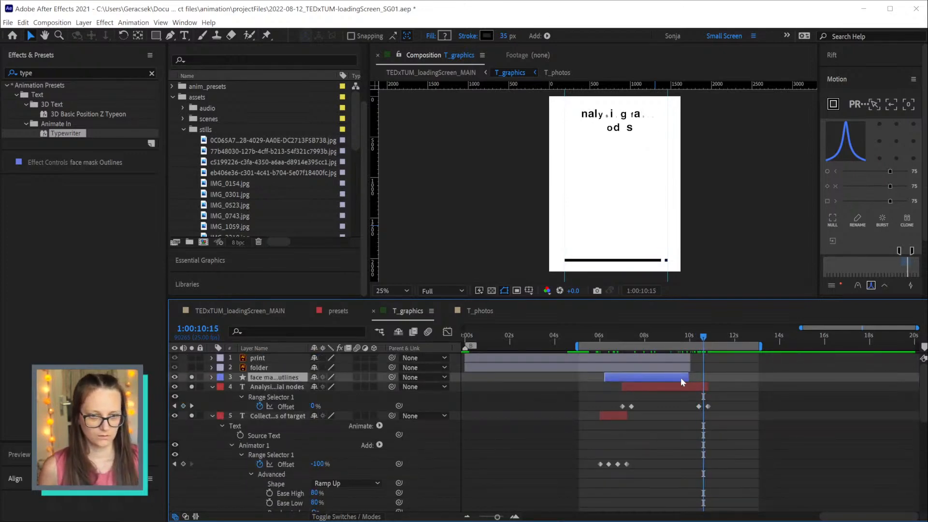
{"action": "left_click_drag", "start_coordinate": [687, 378], "coordinate": [699, 378]}
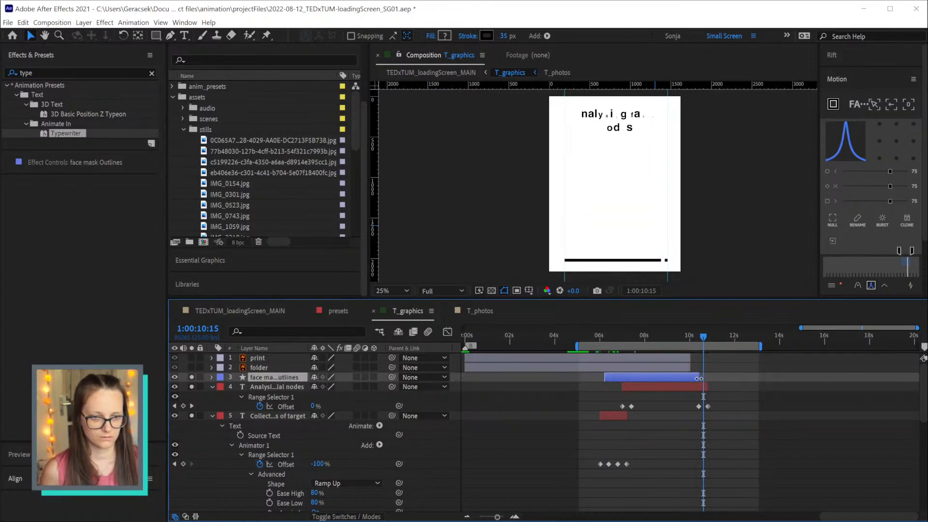
{"action": "scroll", "coordinate": [704, 396], "scroll_direction": "down", "scroll_amount": 4}
{"action": "left_click_drag", "start_coordinate": [703, 336], "coordinate": [693, 337]}
{"action": "scroll", "coordinate": [702, 383], "scroll_direction": "up", "scroll_amount": 4}
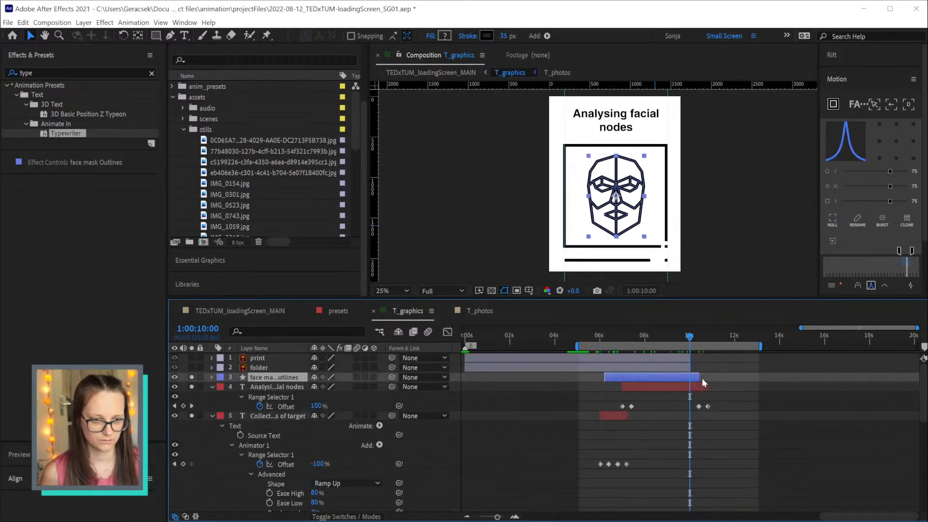
{"action": "left_click_drag", "start_coordinate": [701, 378], "coordinate": [699, 379]}
{"action": "key", "text": "u"}
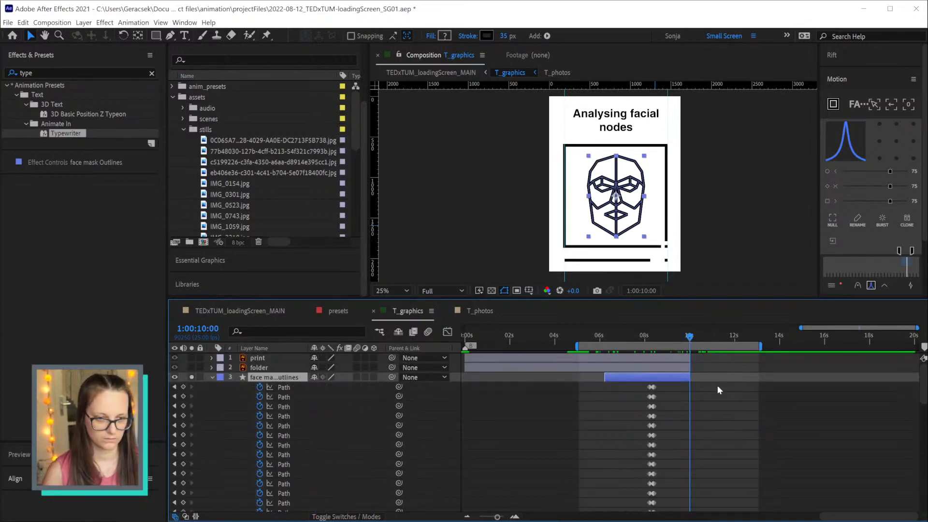
Shift the last two Offset keyframes of the Analysing facial nodes text to 1:00:10:00 and 1:00:10:10, and trim its layer to 1:00:10:10
{"action": "scroll", "coordinate": [738, 442], "scroll_direction": "down", "scroll_amount": 3}
{"action": "scroll", "coordinate": [736, 443], "scroll_direction": "down", "scroll_amount": 10}
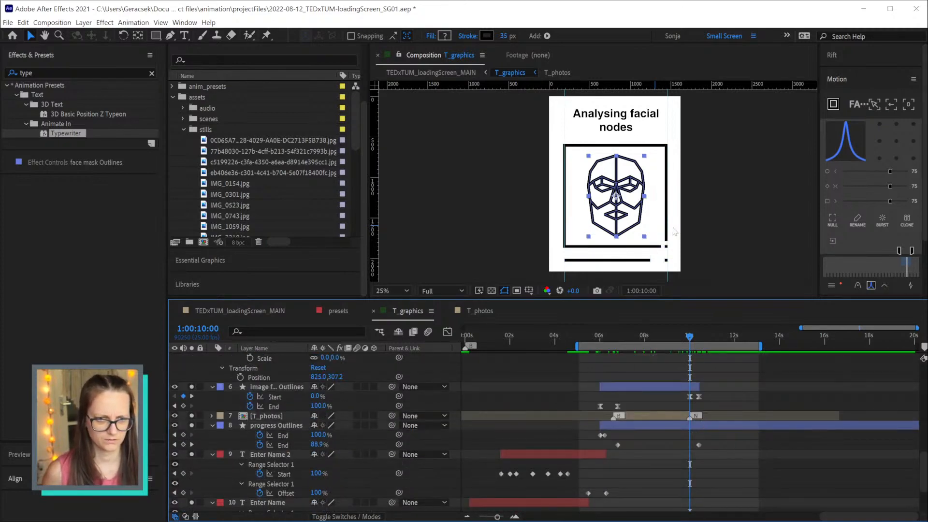
{"action": "left_click", "coordinate": [662, 386]}
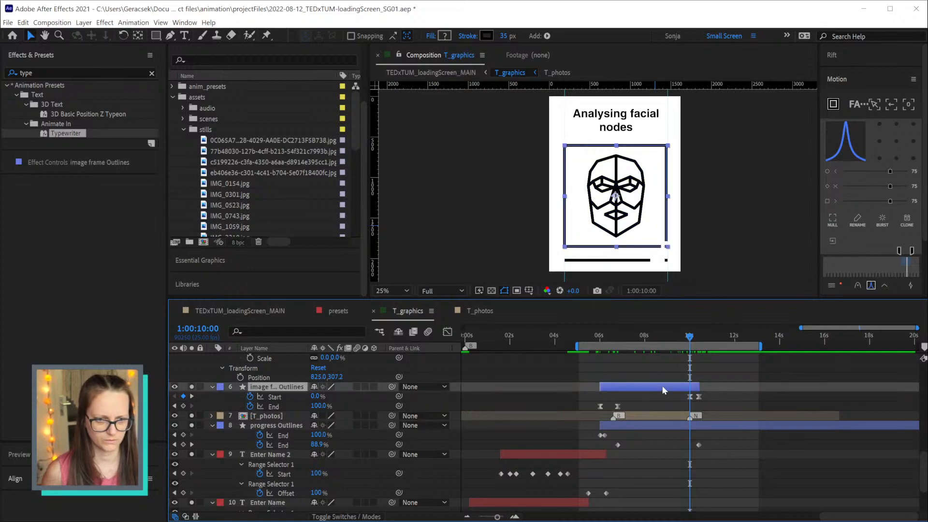
{"action": "mouse_move", "coordinate": [690, 340]}
{"action": "left_mouse_down"}
{"action": "mouse_move", "coordinate": [700, 340]}
{"action": "mouse_move", "coordinate": [690, 341]}
{"action": "left_mouse_up"}
{"action": "scroll", "coordinate": [701, 377], "scroll_direction": "up", "scroll_amount": 3}
{"action": "left_click", "coordinate": [707, 377]}
{"action": "left_click", "coordinate": [698, 378], "text": "shift"}
{"action": "left_click_drag", "start_coordinate": [699, 378], "coordinate": [688, 378]}
{"action": "left_click_drag", "start_coordinate": [690, 339], "coordinate": [699, 338]}
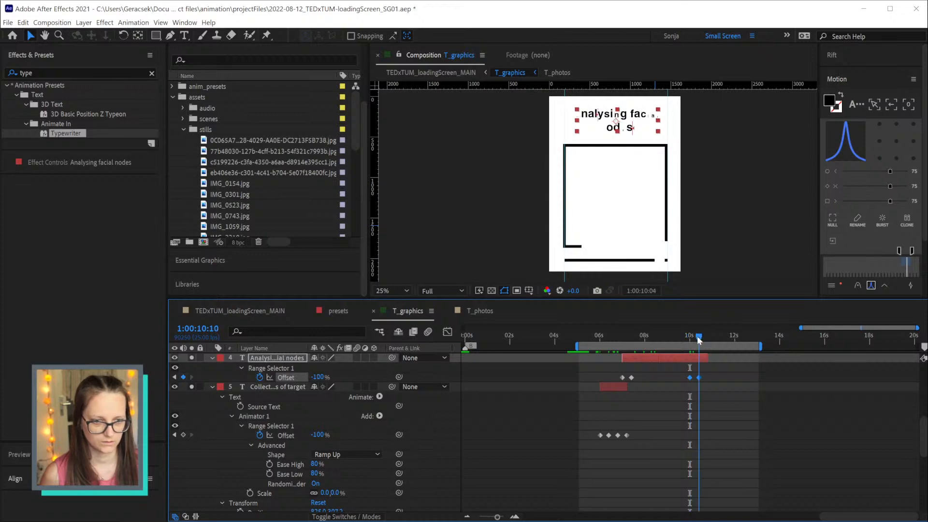
Save the project and step through the text's exit animation from 1:00:10:00 to 1:00:10:05
{"action": "key", "text": "ctrl+s"}
{"action": "left_click_drag", "start_coordinate": [699, 338], "coordinate": [690, 341]}
{"action": "key", "text": "Page_Down"}
{"action": "key", "text": "Page_Down"}
{"action": "key", "text": "Page_Down"}
{"action": "key", "text": "Page_Down"}
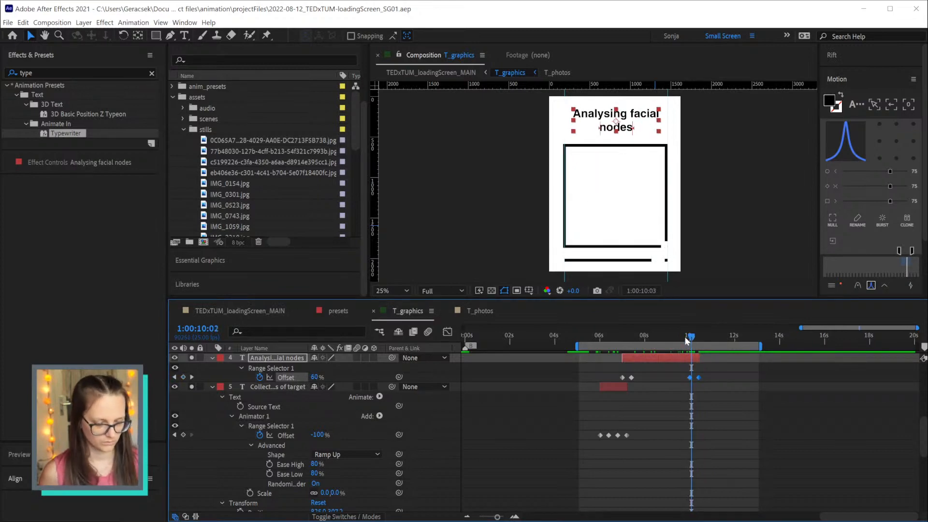
{"action": "key", "text": "Page_Down"}
{"action": "left_click", "coordinate": [761, 454]}
Switch to Illustrator and transfer the print layer's text into the After Effects composition with Overlord
{"action": "key", "text": "alt+Tab"}
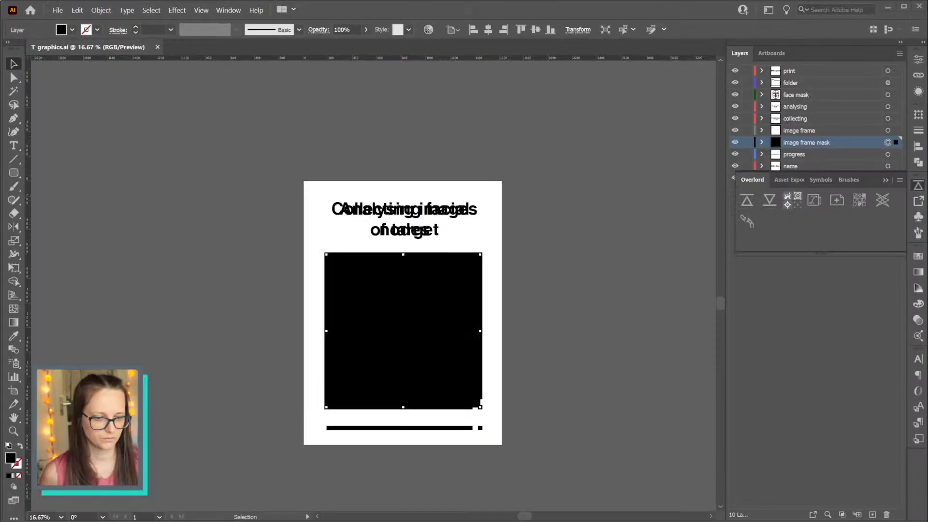
{"action": "left_click", "coordinate": [885, 180]}
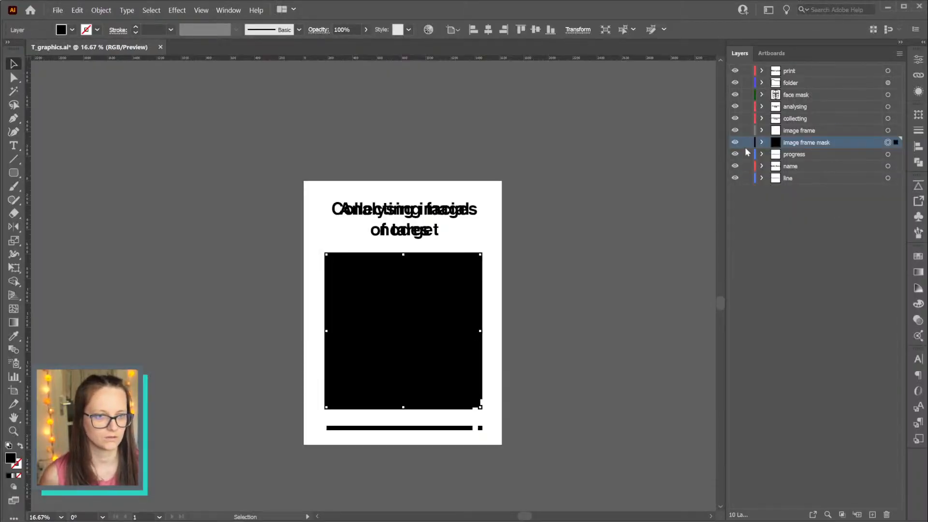
{"action": "left_click", "coordinate": [887, 70]}
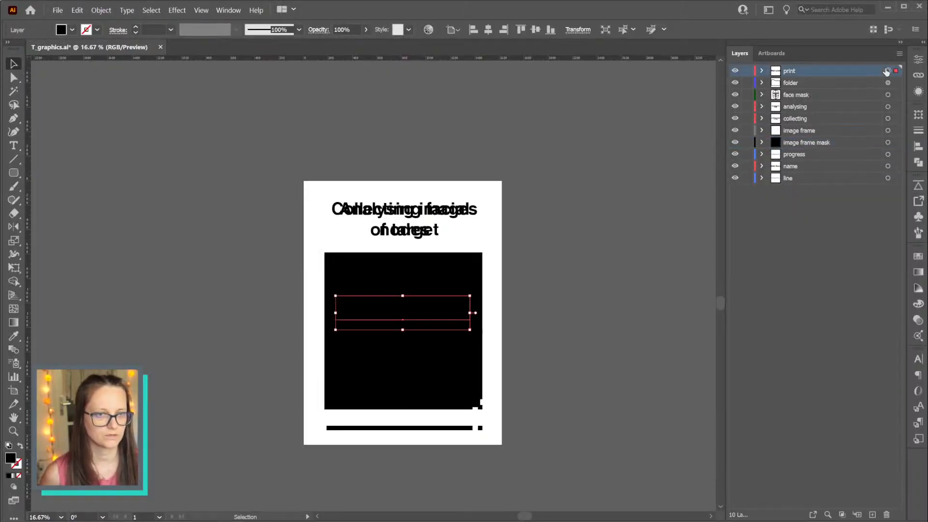
{"action": "left_click", "coordinate": [918, 186]}
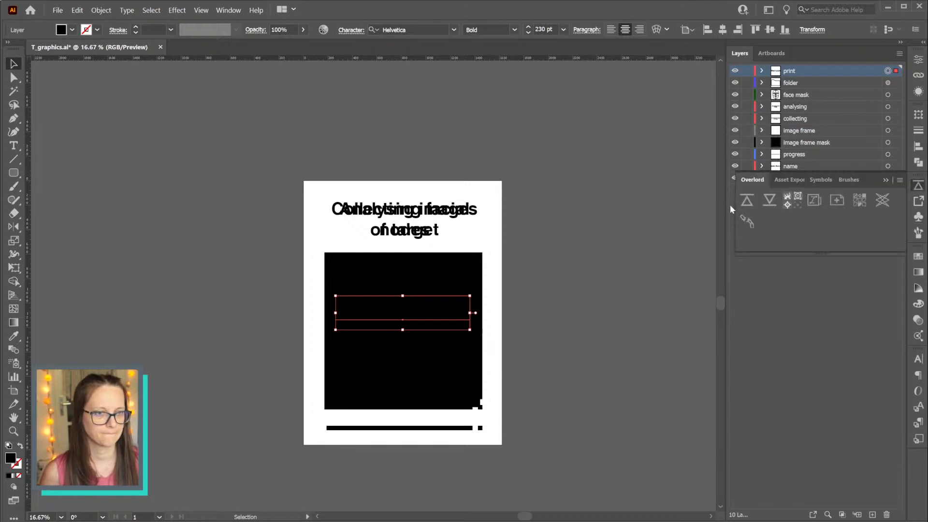
{"action": "left_click", "coordinate": [746, 200]}
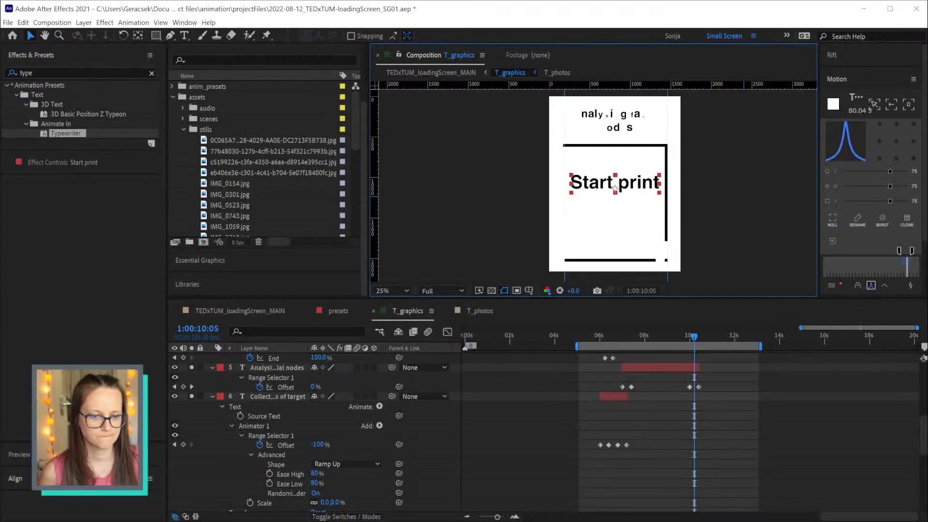
Copy Animator 1 from the Analysing facial nodes layer onto the Start print layer, with that layer starting at 1:00:10:05
{"action": "scroll", "coordinate": [666, 418], "scroll_direction": "up", "scroll_amount": 10}
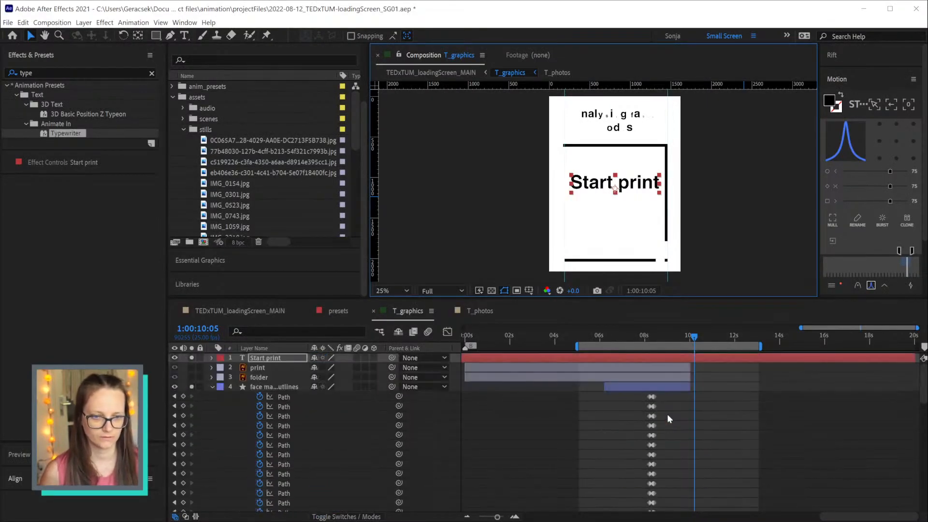
{"action": "scroll", "coordinate": [565, 463], "scroll_direction": "down", "scroll_amount": 10}
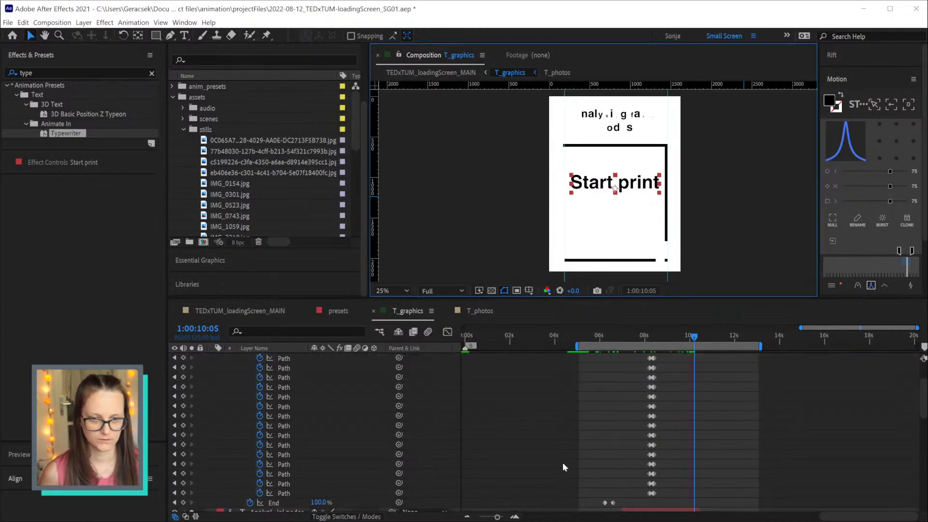
{"action": "left_click", "coordinate": [267, 446]}
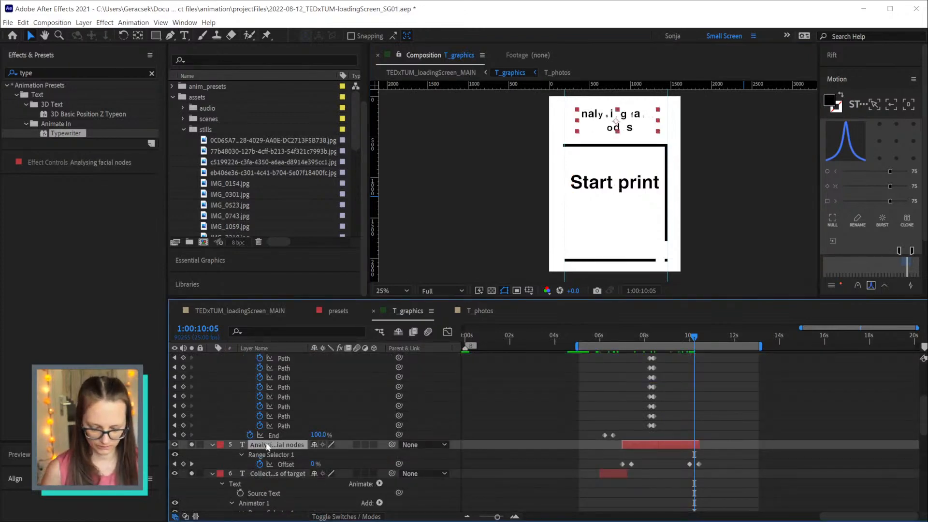
{"action": "key", "text": "u"}
{"action": "left_click", "coordinate": [288, 475]}
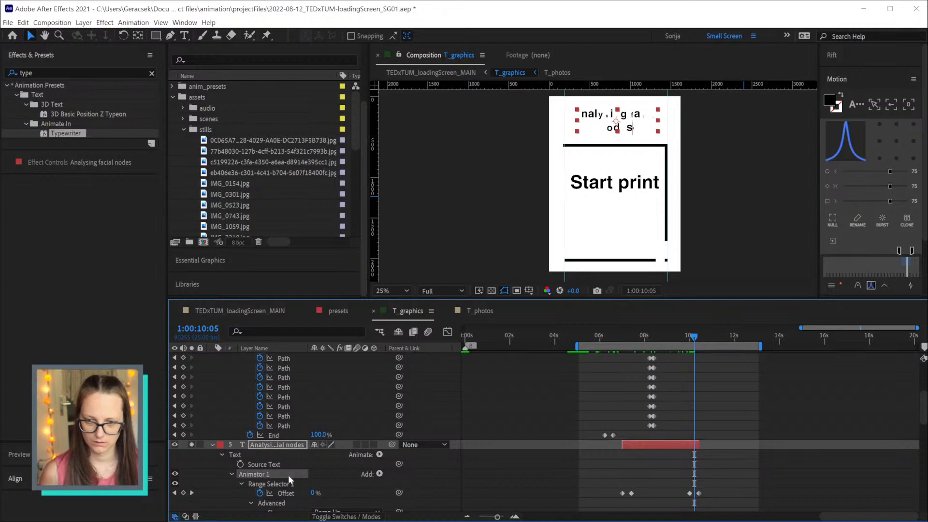
{"action": "scroll", "coordinate": [711, 411], "scroll_direction": "up", "scroll_amount": 5}
{"action": "left_click", "coordinate": [718, 358]}
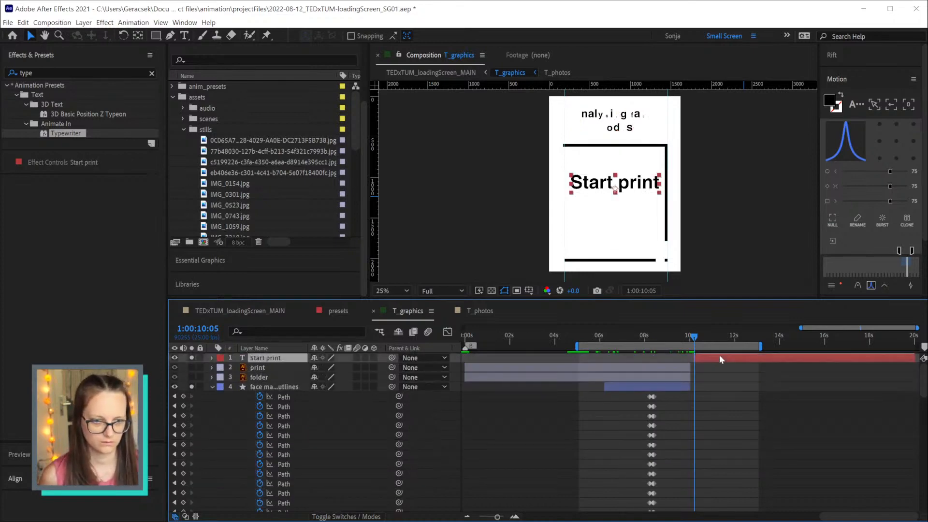
{"action": "key", "text": "u"}
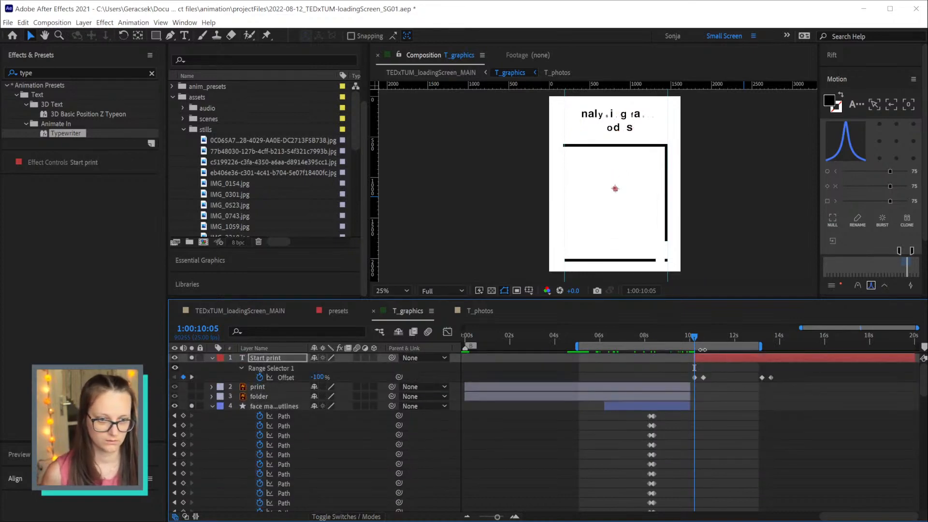
Delete the last two Offset keyframes of the Start print text and leave the playhead at 1:00:10:15
{"action": "key", "text": "k"}
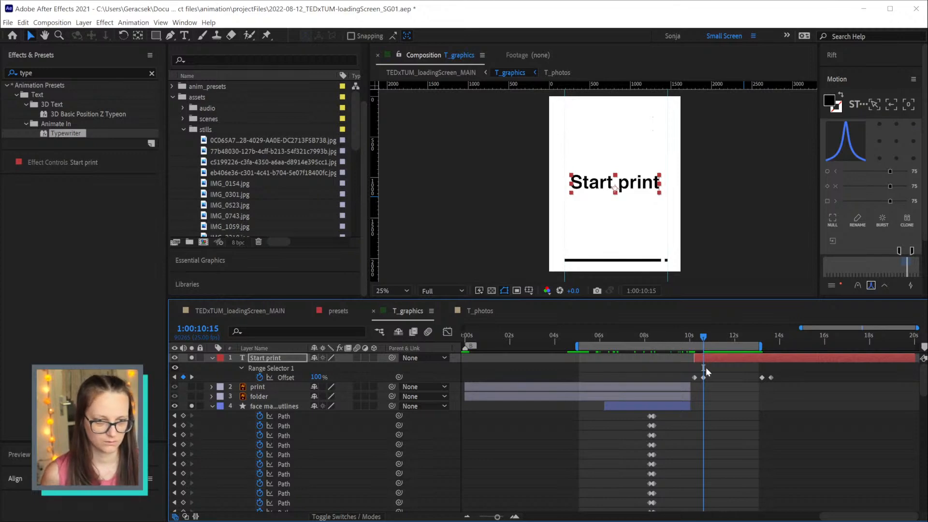
{"action": "mouse_move", "coordinate": [700, 337]}
{"action": "left_mouse_down"}
{"action": "mouse_move", "coordinate": [691, 338]}
{"action": "mouse_move", "coordinate": [703, 339]}
{"action": "left_mouse_up"}
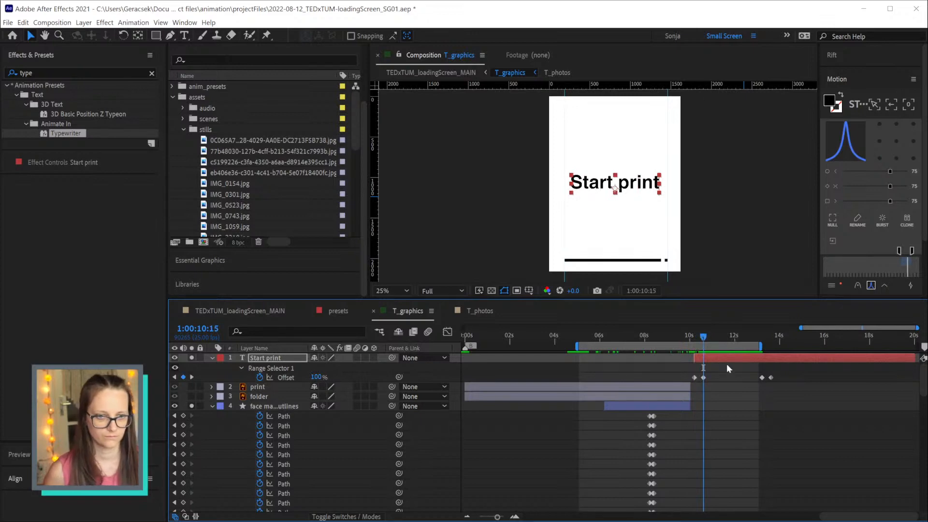
{"action": "left_click_drag", "start_coordinate": [746, 370], "coordinate": [794, 382]}
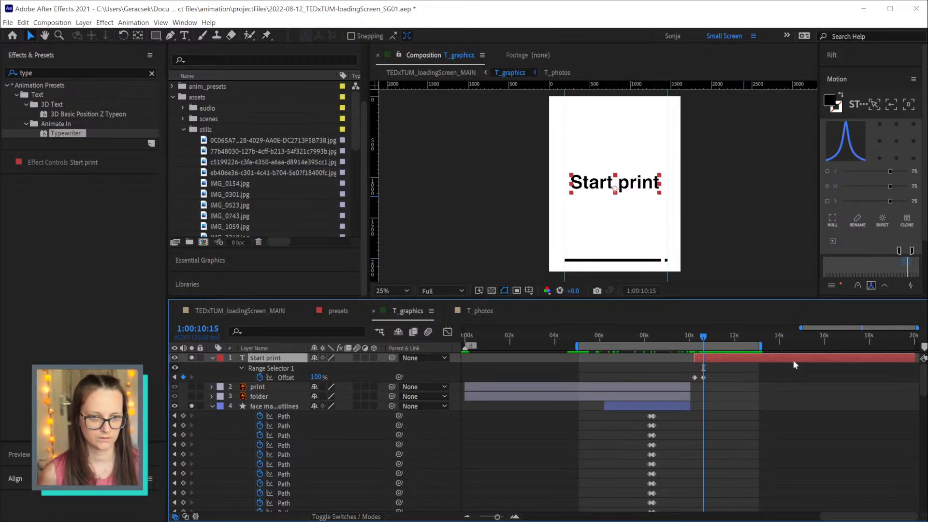
Duplicate the line Outlines layer and move the copy's start to 1:00:10:15
{"action": "scroll", "coordinate": [673, 417], "scroll_direction": "down", "scroll_amount": 10}
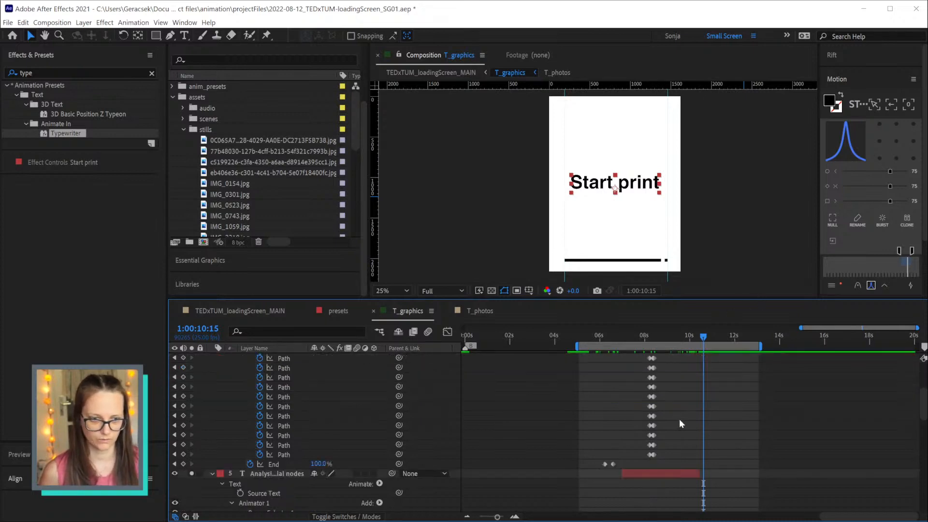
{"action": "scroll", "coordinate": [682, 419], "scroll_direction": "down", "scroll_amount": 10}
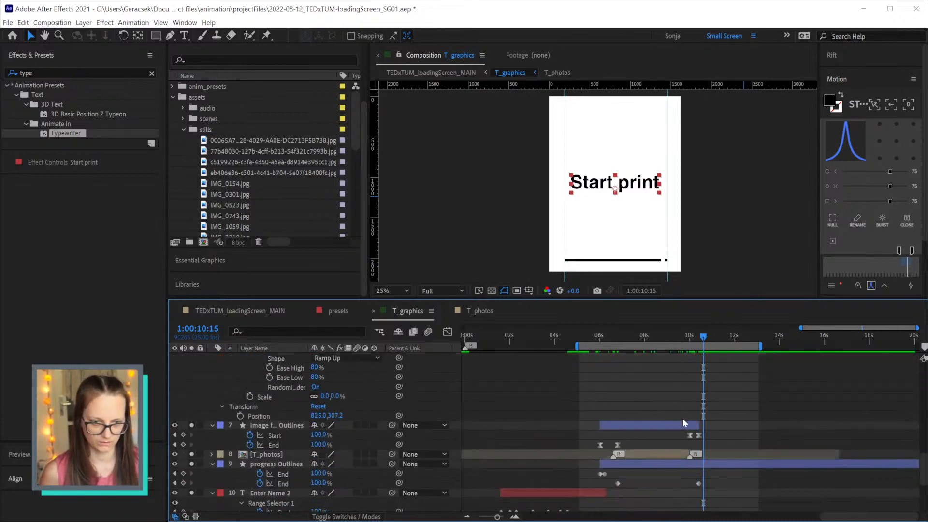
{"action": "left_click", "coordinate": [290, 493]}
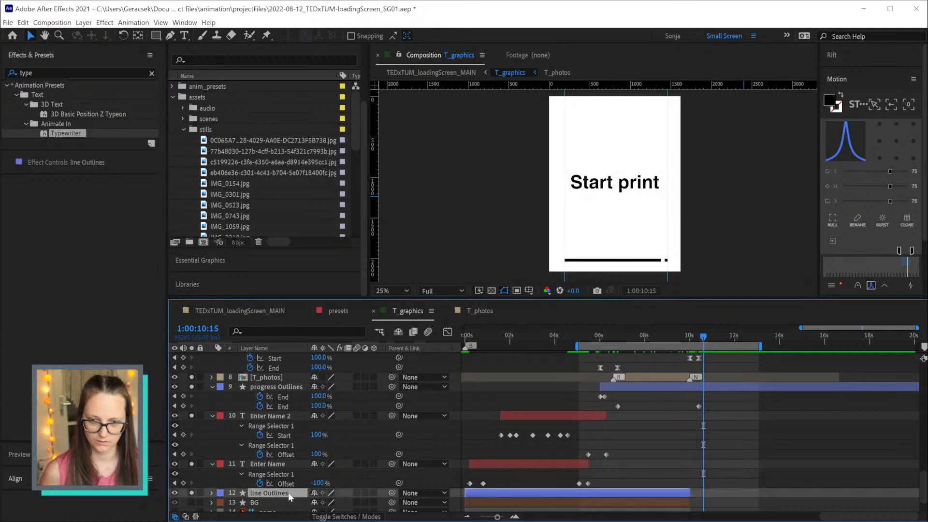
{"action": "key", "text": "ctrl+d"}
{"action": "key", "text": "bracketleft"}
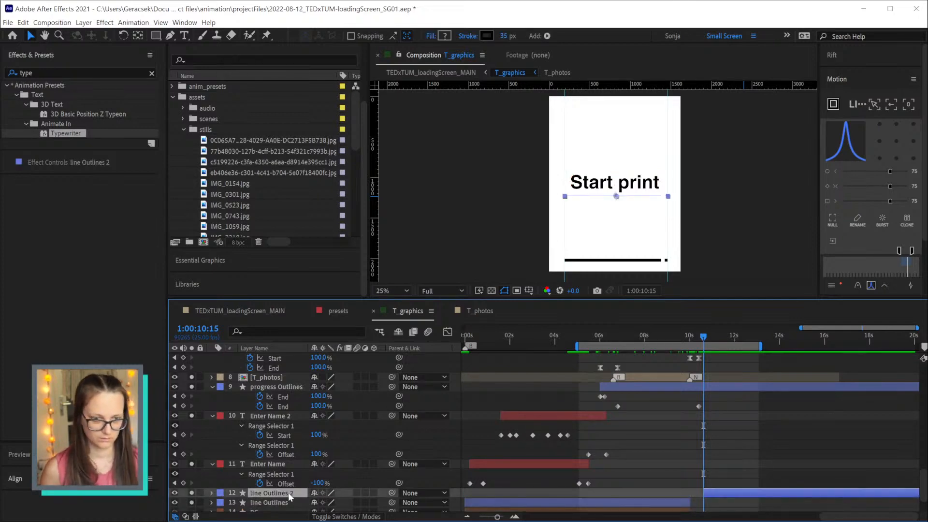
Move the line Outlines 2 layer directly below Start print in the stack and shift its start to 1:00:10:05
{"action": "key", "text": "ctrl+shift+bracketright"}
{"action": "scroll", "coordinate": [434, 498], "scroll_direction": "up", "scroll_amount": 10}
{"action": "left_click_drag", "start_coordinate": [294, 362], "coordinate": [350, 375]}
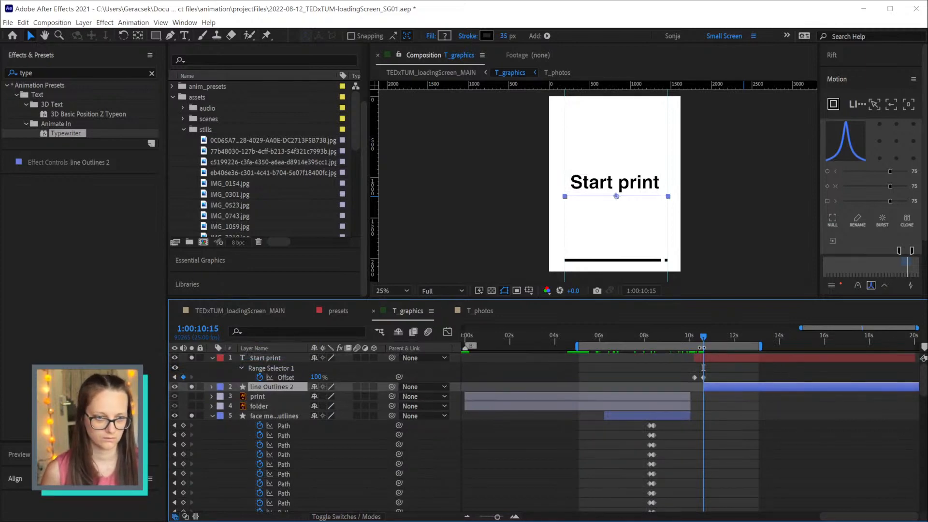
{"action": "left_click", "coordinate": [695, 336]}
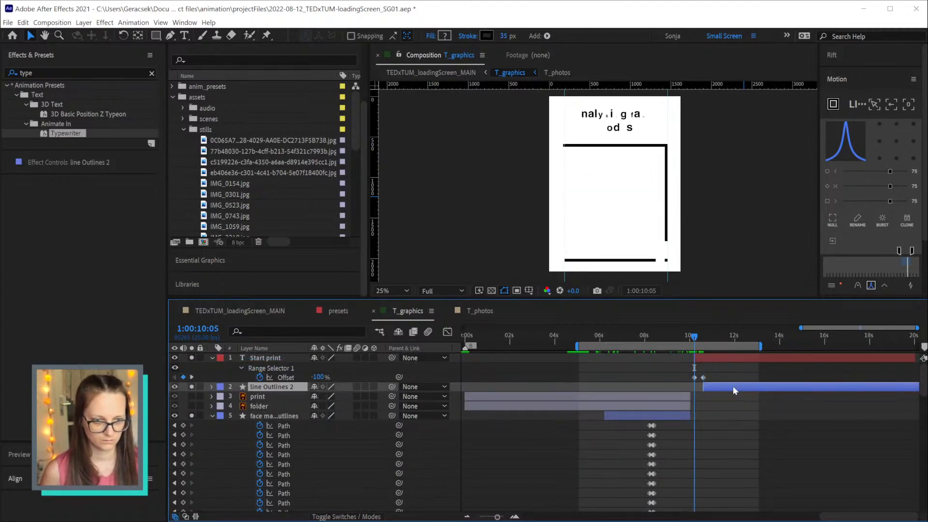
{"action": "left_click_drag", "start_coordinate": [696, 338], "coordinate": [708, 339]}
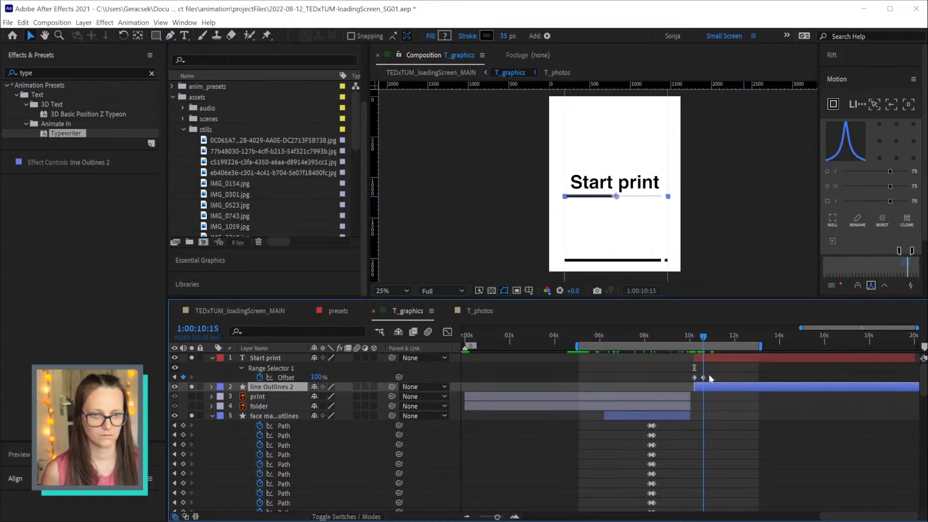
Reveal the keyframes of line Outlines 2 and move its last End keyframe to 1:00:10:15
{"action": "key", "text": "u"}
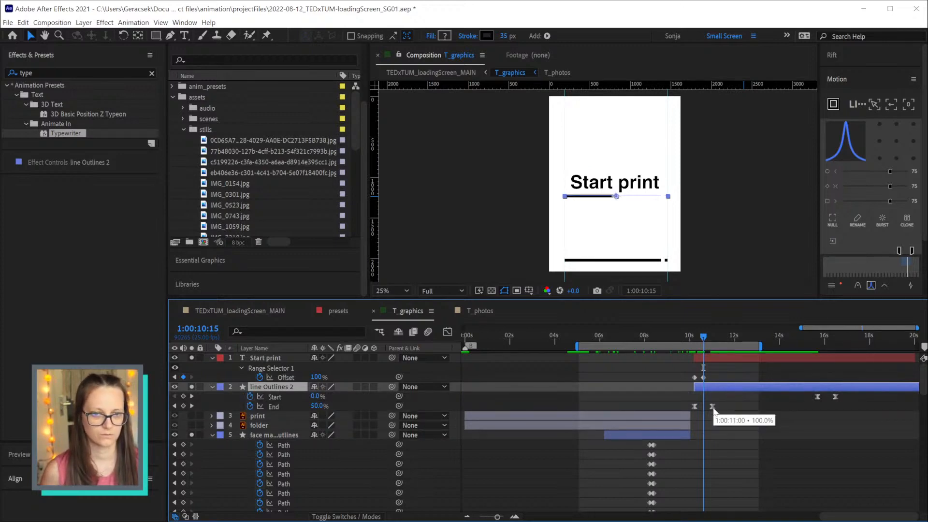
{"action": "left_click_drag", "start_coordinate": [714, 409], "coordinate": [704, 409]}
{"action": "left_click_drag", "start_coordinate": [691, 338], "coordinate": [704, 340]}
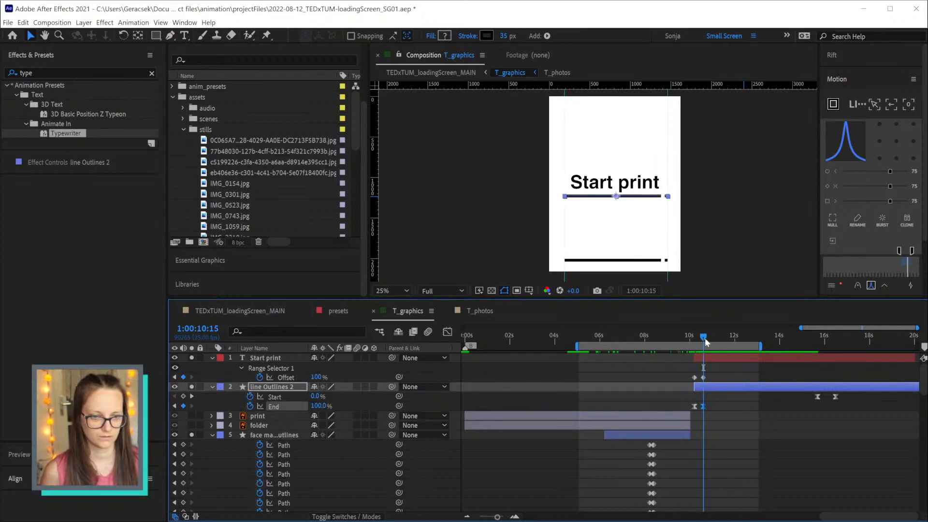
Set the playhead one second ahead to 1:00:11:15 and copy the last two Offset keyframes of Analysing facial nodes
{"action": "left_click", "coordinate": [198, 329]}
{"action": "type", "text": "+1."}
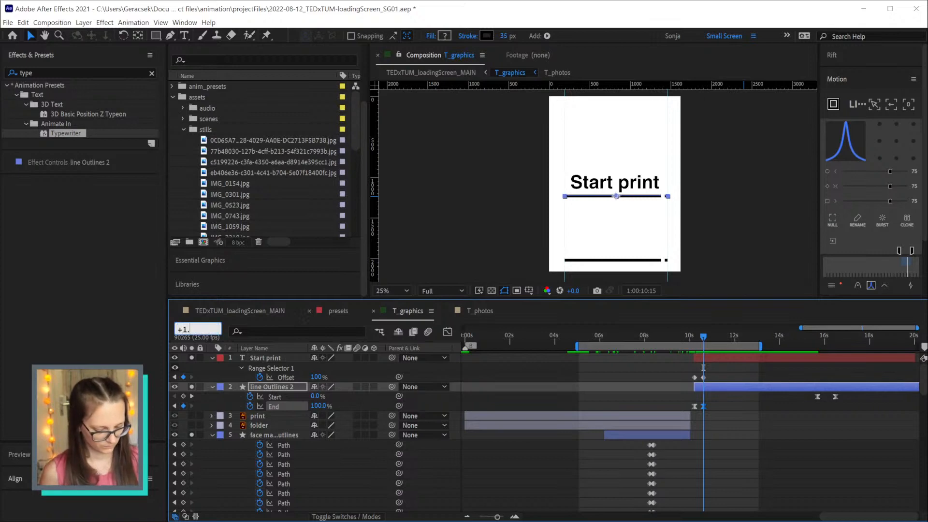
{"action": "key", "text": "Return"}
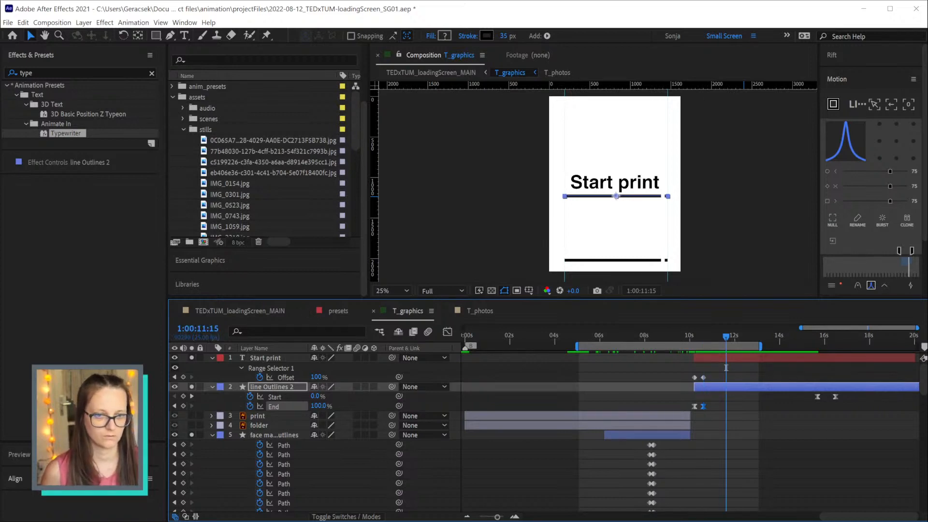
{"action": "scroll", "coordinate": [830, 392], "scroll_direction": "down", "scroll_amount": 6}
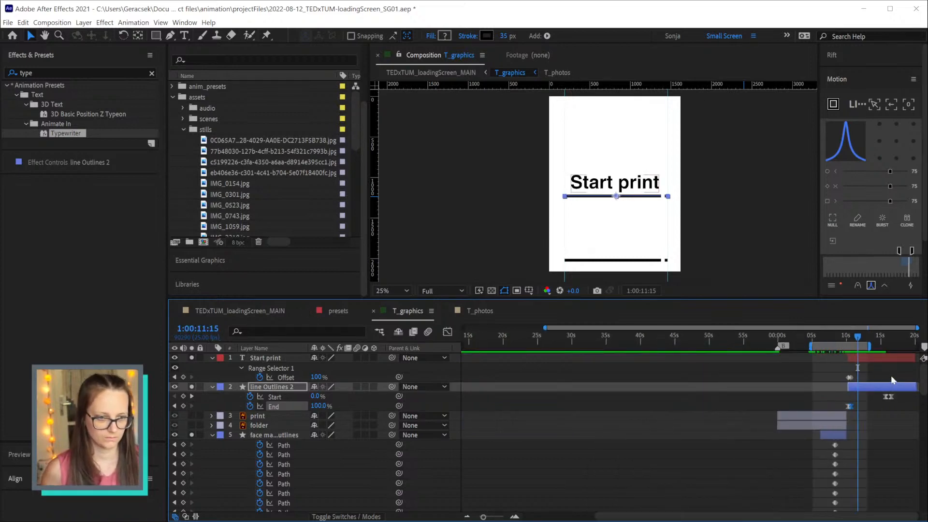
{"action": "scroll", "coordinate": [892, 378], "scroll_direction": "up", "scroll_amount": 7}
{"action": "left_click_drag", "start_coordinate": [875, 519], "coordinate": [889, 519]}
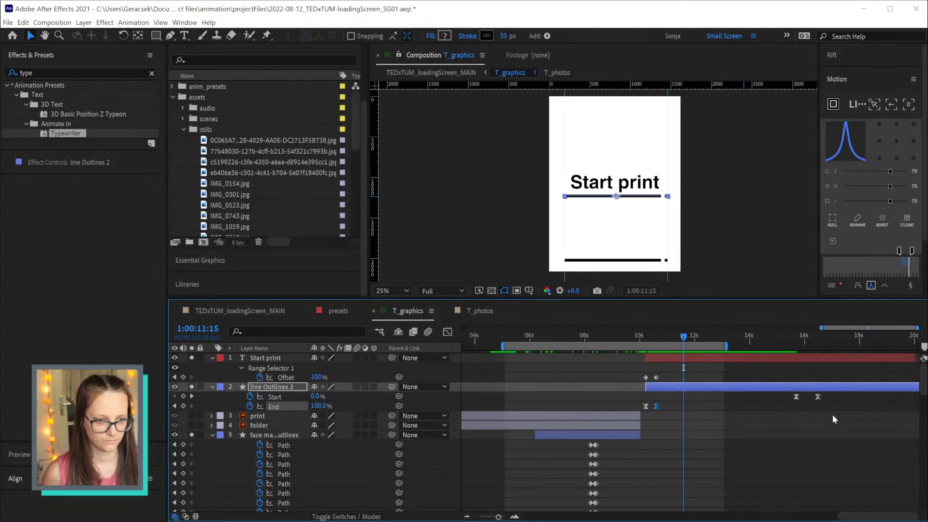
{"action": "left_click", "coordinate": [773, 357]}
{"action": "key", "text": "u"}
{"action": "key", "text": "u"}
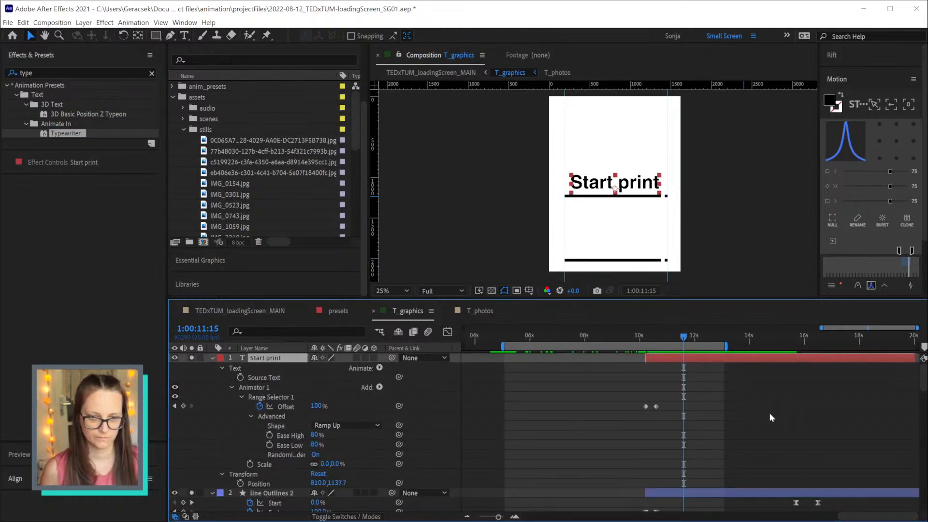
{"action": "scroll", "coordinate": [770, 412], "scroll_direction": "down", "scroll_amount": 10}
{"action": "scroll", "coordinate": [776, 418], "scroll_direction": "down", "scroll_amount": 6}
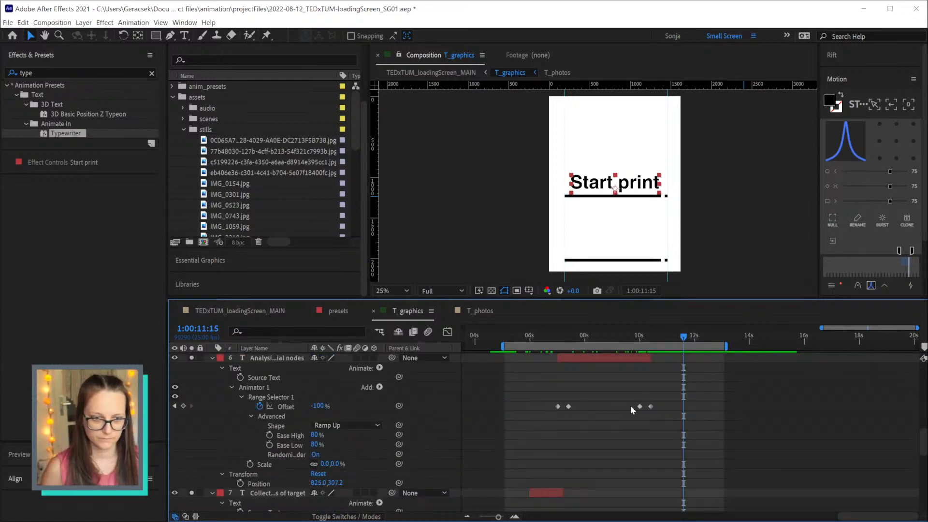
{"action": "left_click", "coordinate": [630, 406]}
{"action": "scroll", "coordinate": [773, 418], "scroll_direction": "up", "scroll_amount": 15}
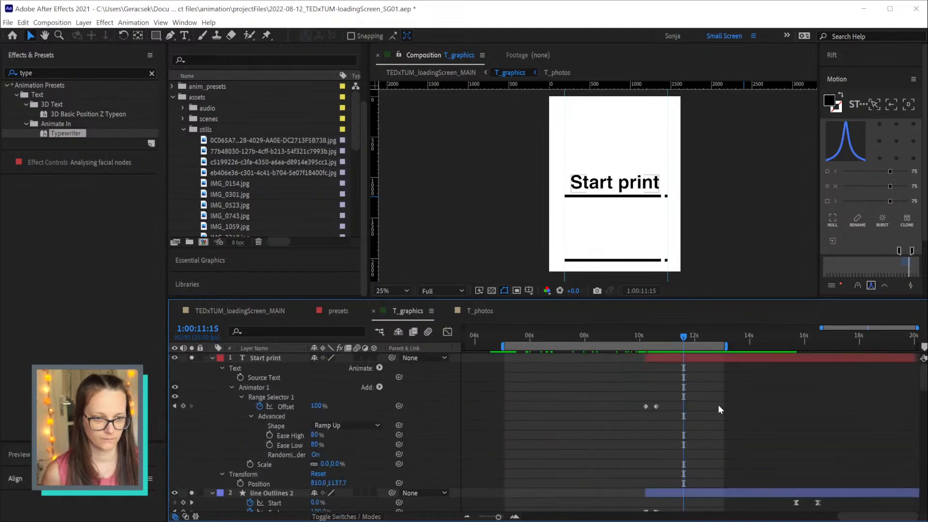
{"action": "left_click", "coordinate": [692, 358]}
{"action": "key", "text": "ctrl+v"}
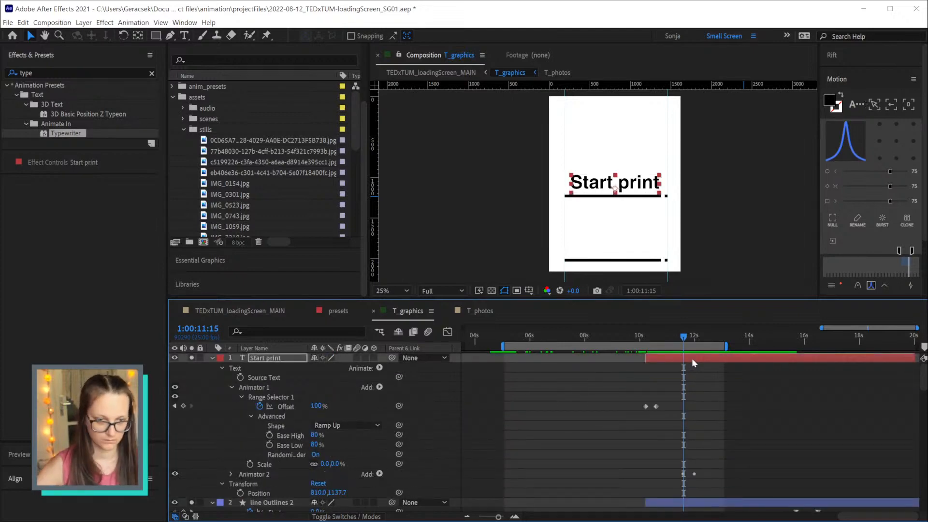
{"action": "key", "text": "ctrl+z"}
Paste the closing Offset keyframes into the Start print text's Offset property at 1:00:11:15
{"action": "left_click", "coordinate": [283, 407]}
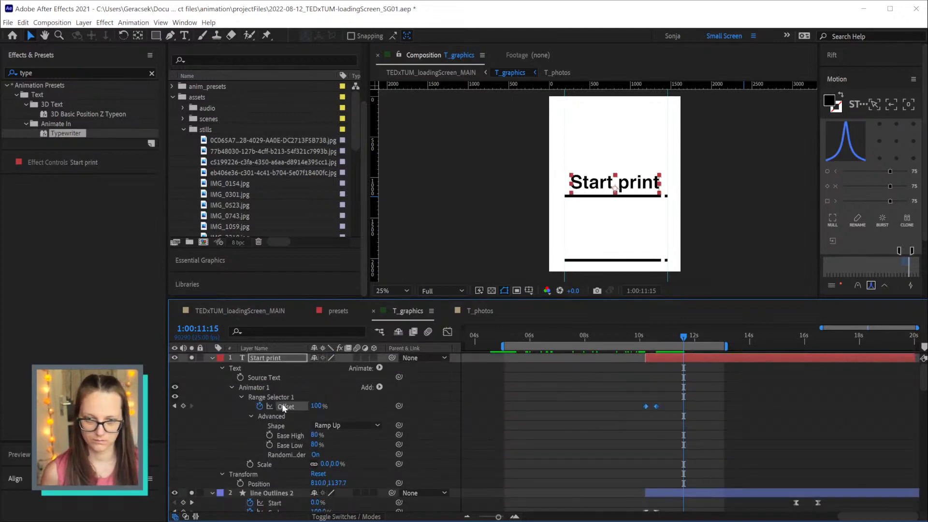
{"action": "key", "text": "ctrl+c"}
{"action": "key", "text": "ctrl+v"}
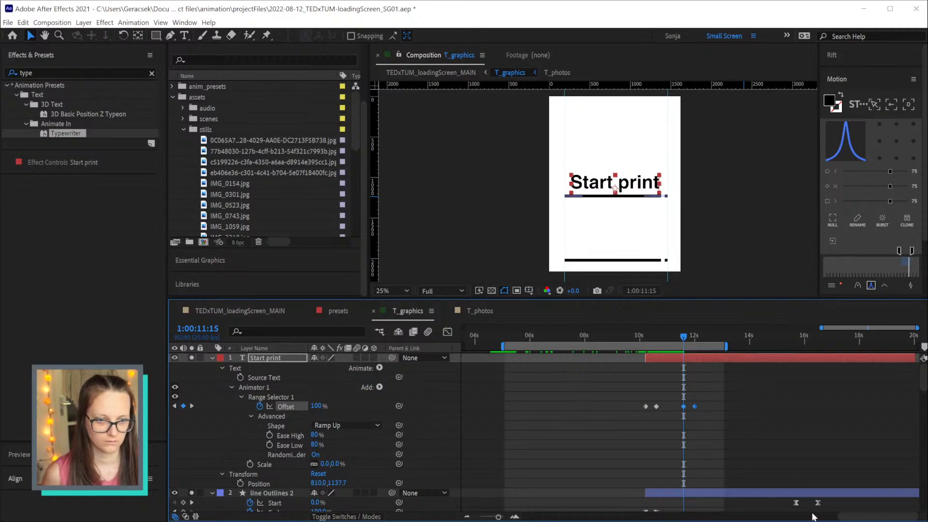
Retime the two Start keyframes of line Outlines 2 to 1:00:11:15 and 1:00:12:00
{"action": "left_click", "coordinate": [795, 503]}
{"action": "left_click_drag", "start_coordinate": [795, 503], "coordinate": [683, 503]}
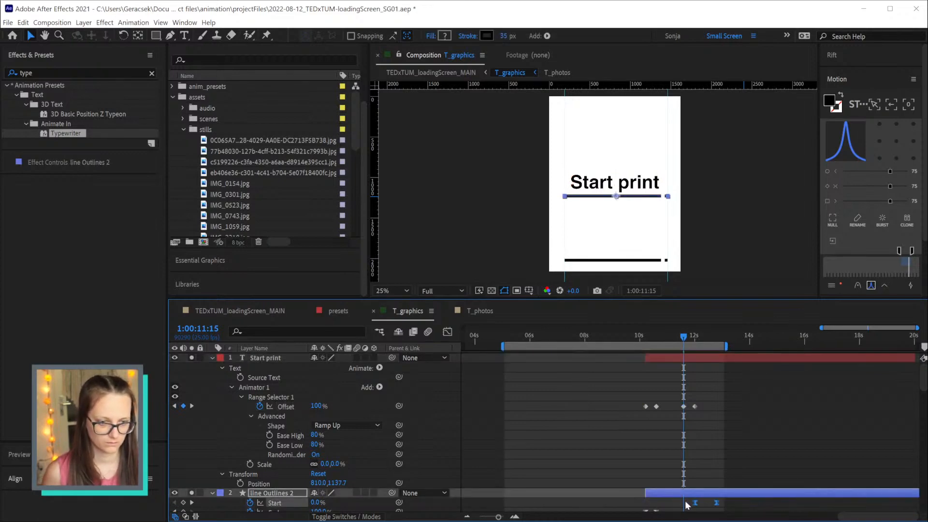
{"action": "key", "text": "shift+Page_Down"}
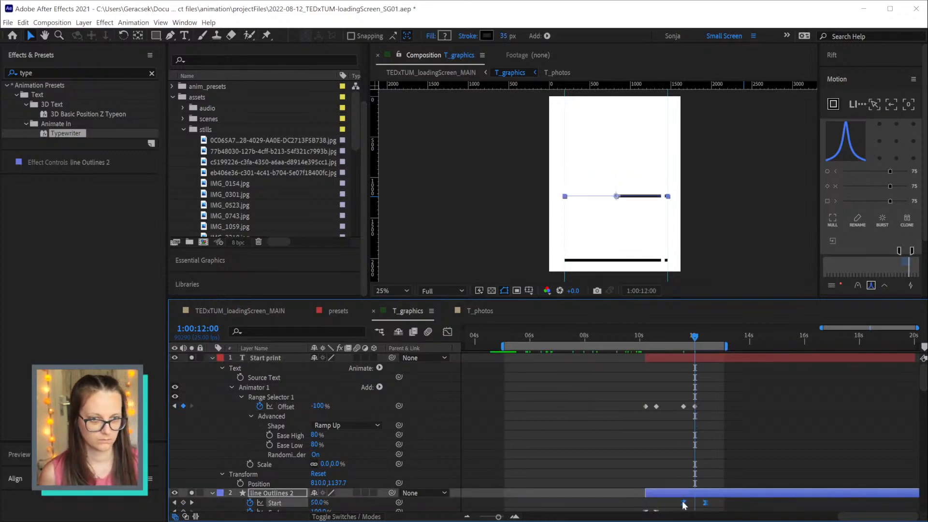
{"action": "left_click_drag", "start_coordinate": [704, 503], "coordinate": [694, 503]}
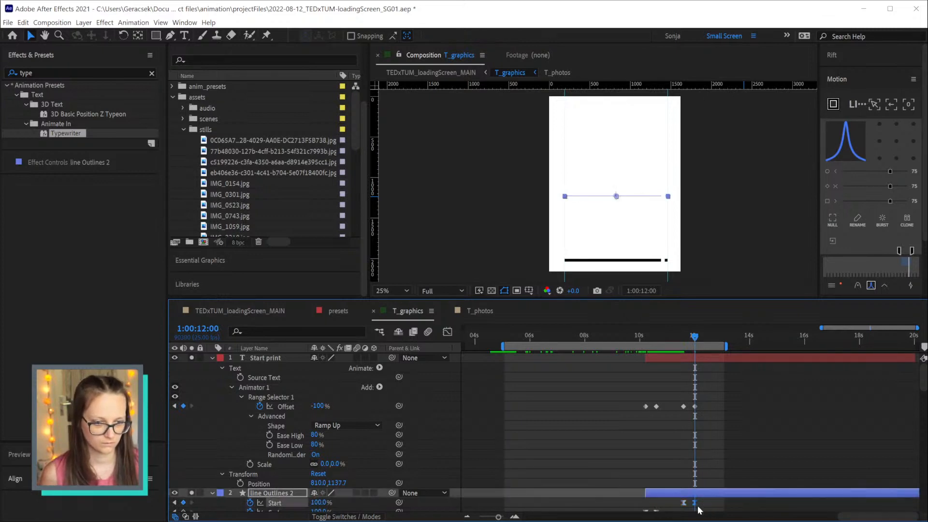
Trim the ends of the line Outlines 2 and Start print layers to 1:00:12:00
{"action": "key", "text": "alt+bracketright"}
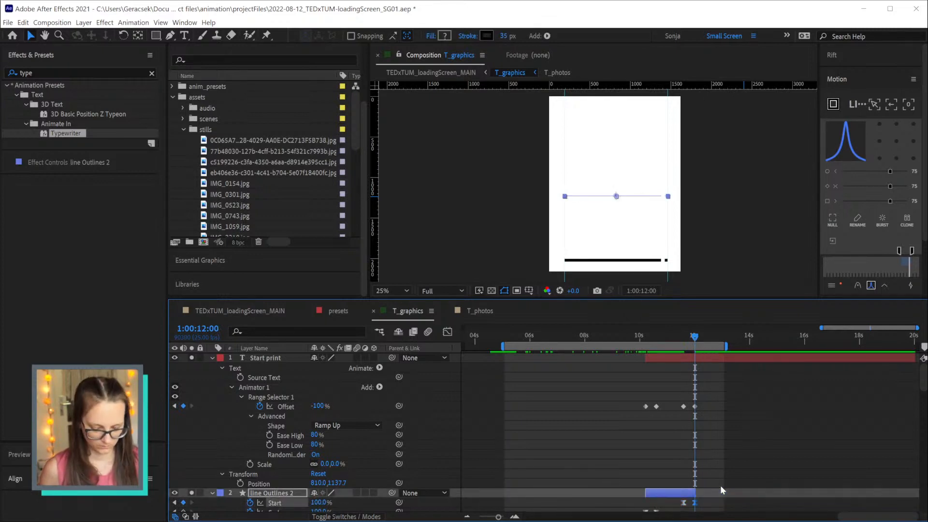
{"action": "left_click", "coordinate": [715, 356]}
{"action": "key", "text": "alt+bracketright"}
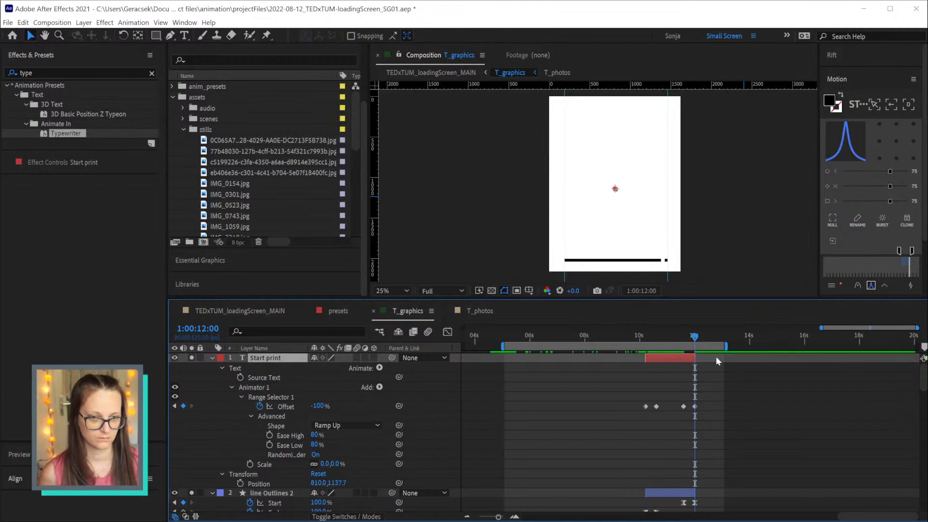
Shift both Start keyframes of line Outlines 2 to just after 14 seconds and extend the layer's end to about 16.5 seconds
{"action": "left_click_drag", "start_coordinate": [707, 511], "coordinate": [751, 506]}
{"action": "left_click_drag", "start_coordinate": [694, 494], "coordinate": [820, 493]}
Duplicate the Start print text layer and move the copy's start to 1:00:12:00
{"action": "left_click", "coordinate": [682, 360]}
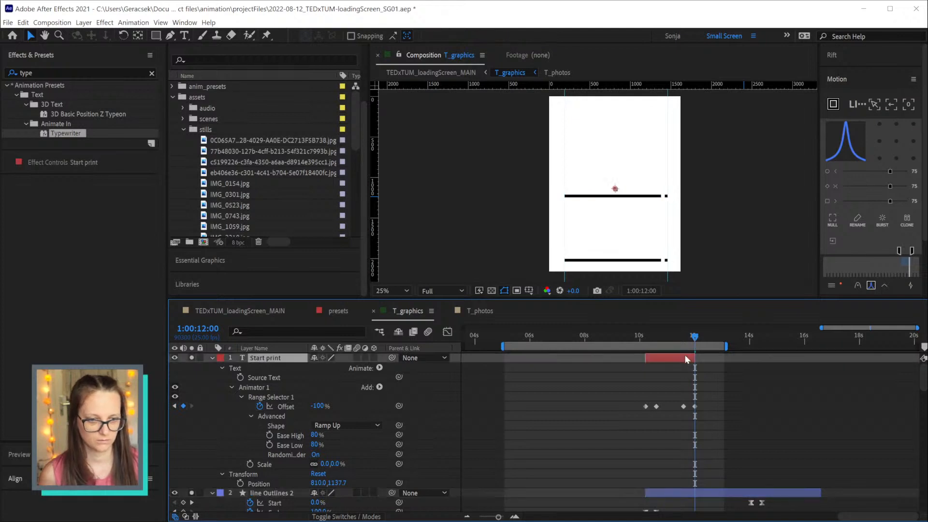
{"action": "key", "text": "ctrl+d"}
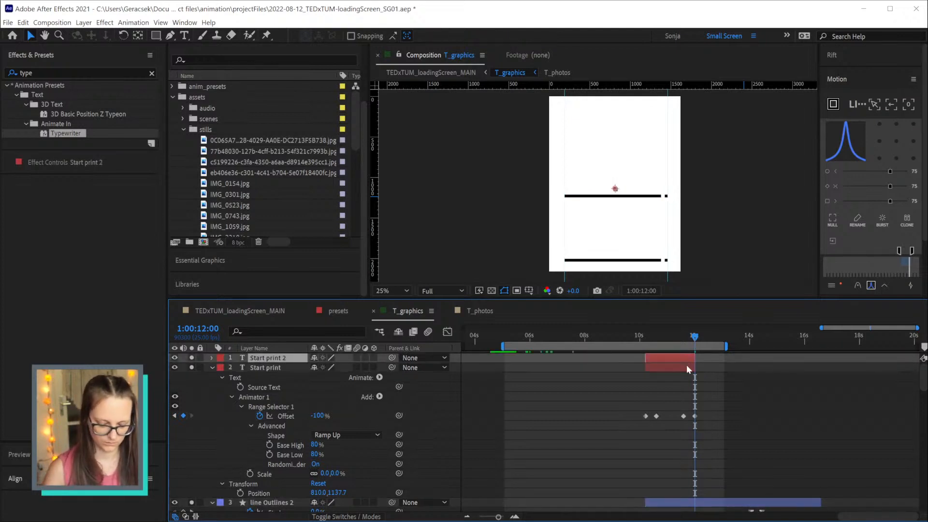
{"action": "key", "text": "u"}
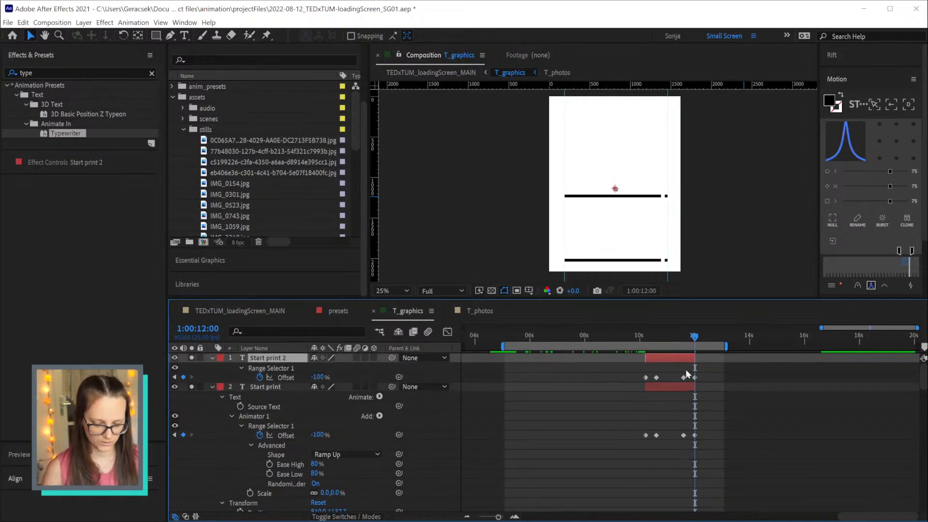
{"action": "key", "text": "bracketleft"}
Replace the text of the Start print 2 layer with "Print Complete", viewing it at 1:00:12:18
{"action": "left_click_drag", "start_coordinate": [694, 337], "coordinate": [714, 340]}
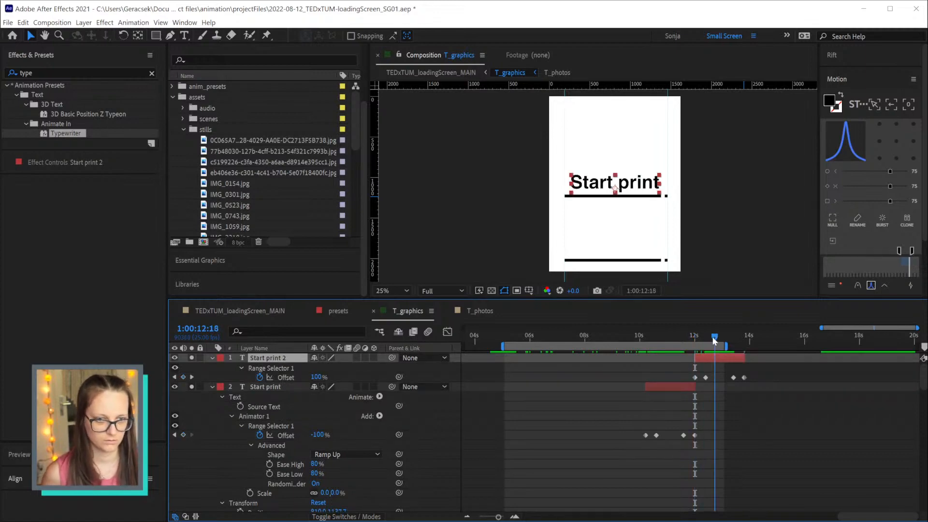
{"action": "double_click", "coordinate": [714, 358]}
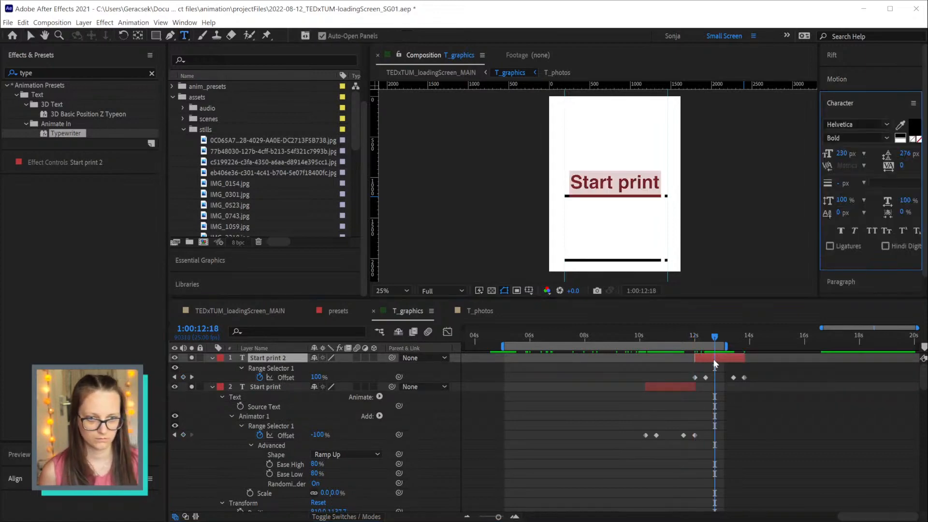
{"action": "type", "text": "Co"}
{"action": "key", "text": "BackSpace"}
{"action": "type", "text": "Print Complete"}
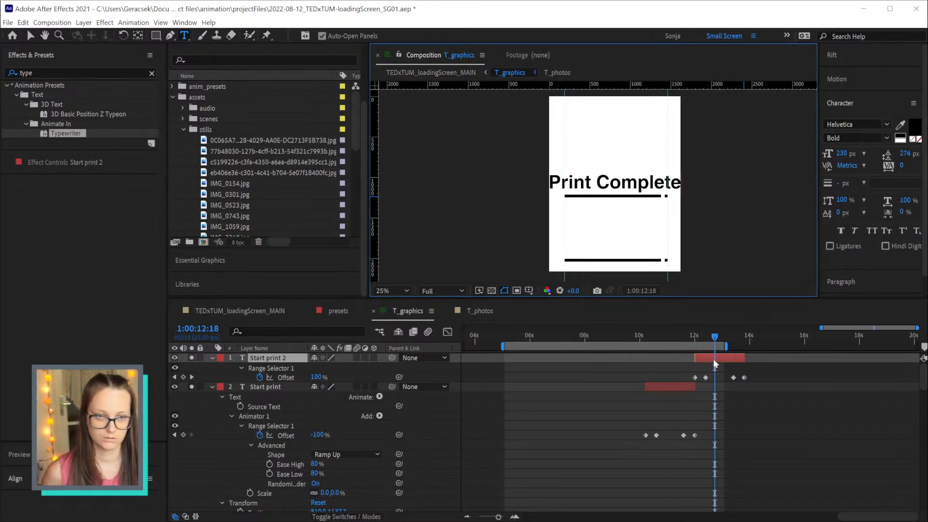
{"action": "key", "text": "ctrl+a"}
{"action": "left_click", "coordinate": [714, 361]}
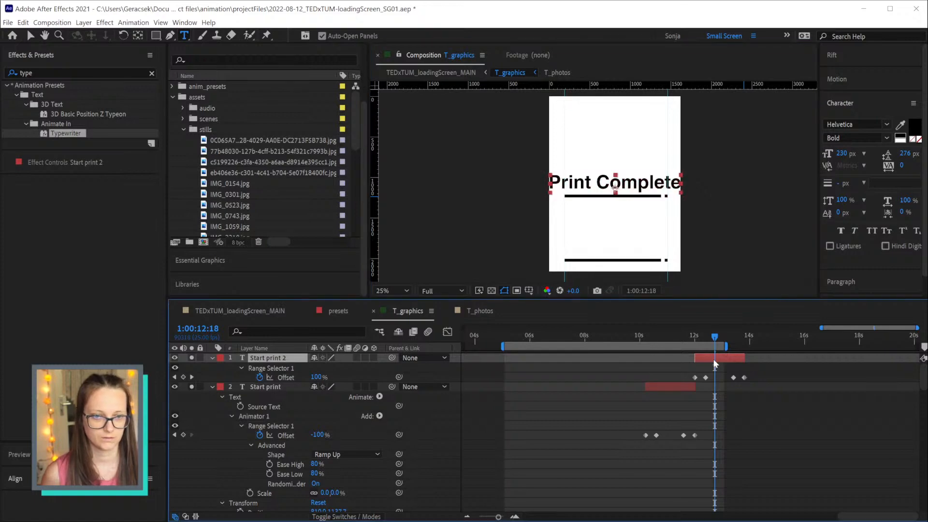
Break the Print Complete text into two lines after "Print"
{"action": "left_click", "coordinate": [640, 183]}
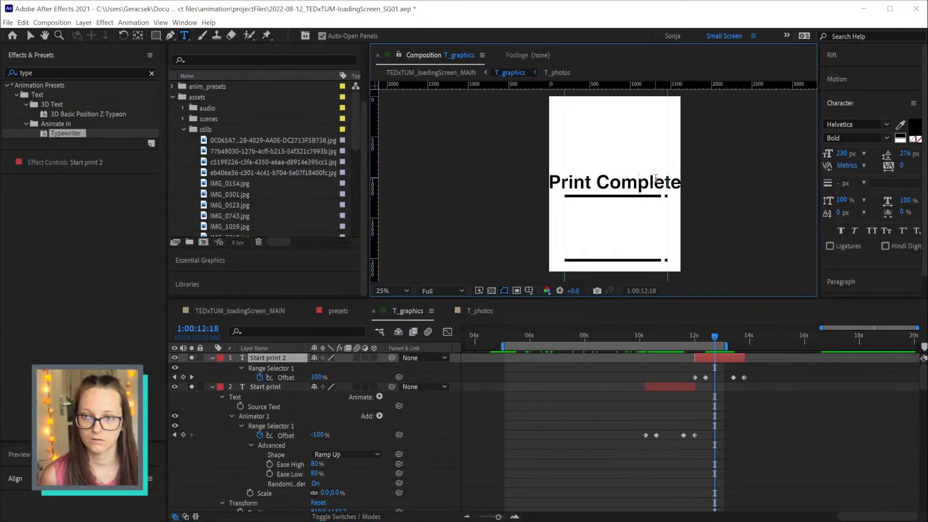
{"action": "key", "text": "BackSpace"}
{"action": "key", "text": "Return"}
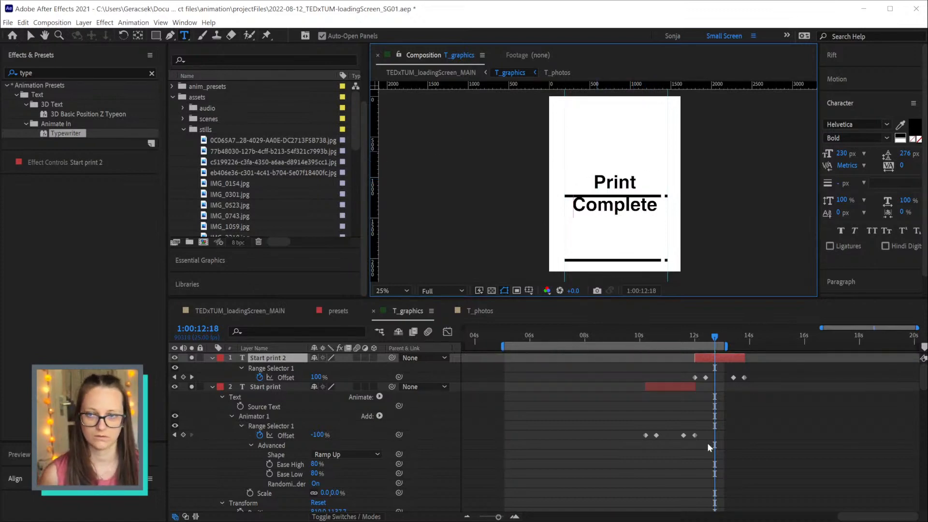
{"action": "left_click", "coordinate": [724, 358]}
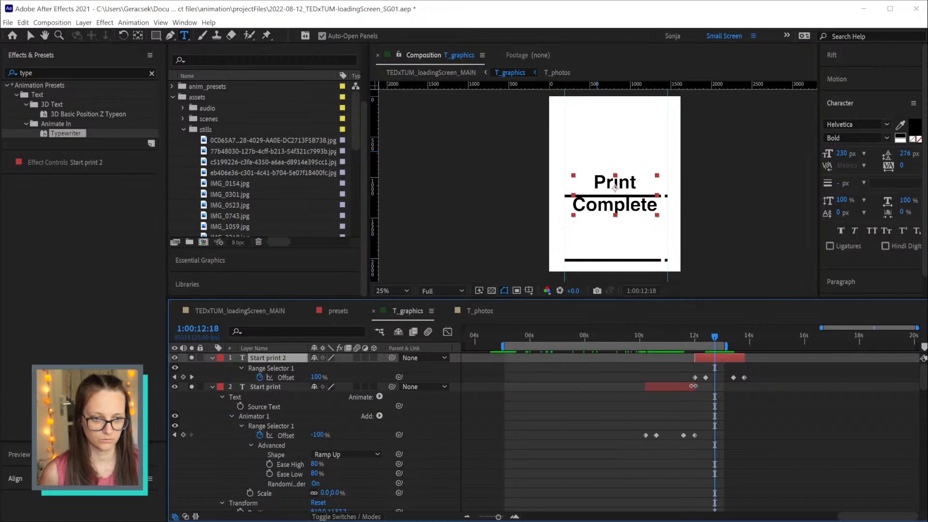
Nudge the two-line Print Complete text upward in large increments until it sits just above the upper line
{"action": "key", "text": "v"}
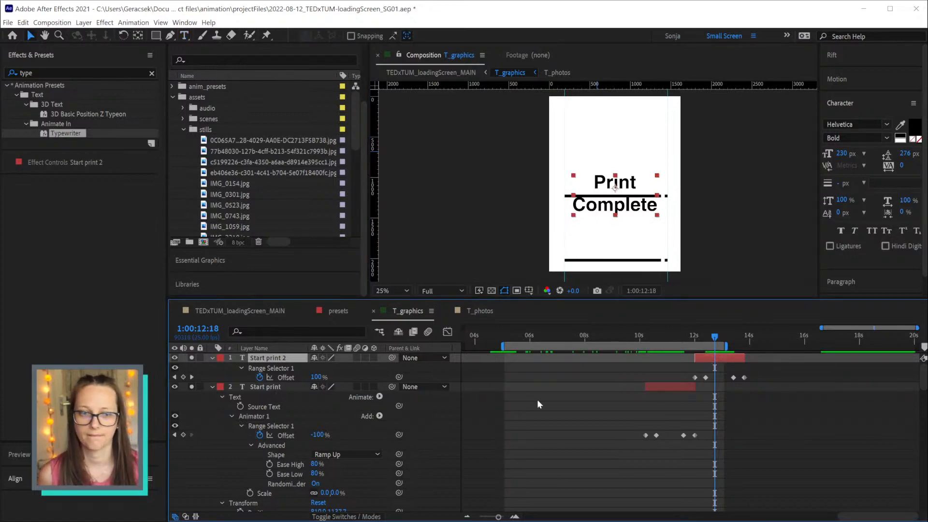
{"action": "key", "text": "shift+Up"}
{"action": "key", "text": "shift+Up"}
{"action": "key", "text": "shift+Up"}
{"action": "key", "text": "shift+Up"}
{"action": "key", "text": "shift+Up"}
{"action": "key", "text": "shift+Up"}
{"action": "key", "text": "shift+Up"}
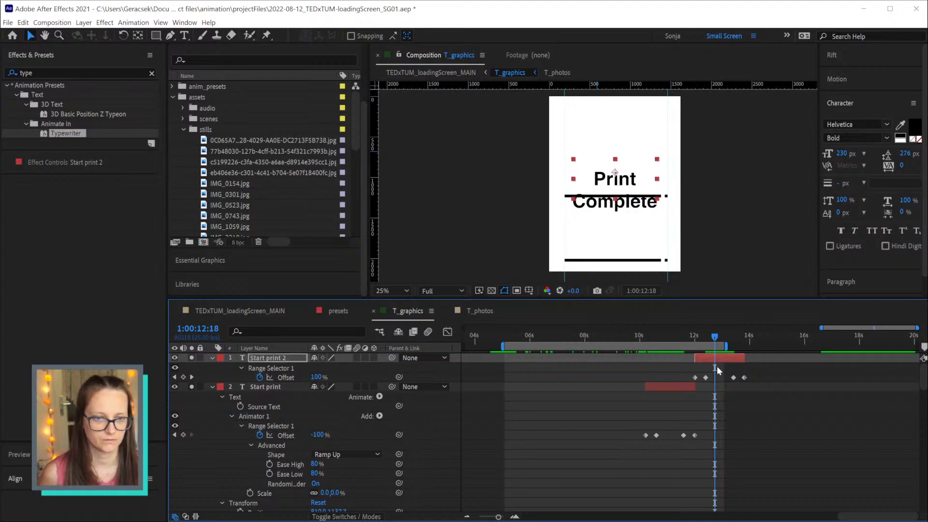
{"action": "key", "text": "shift+Up"}
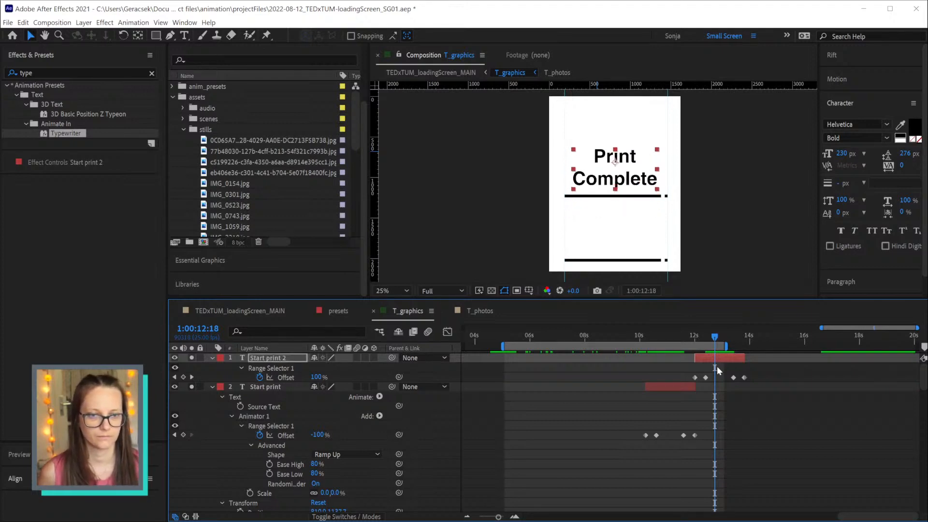
Compare the placement of the Start print and Print Complete texts at different times in the timeline
{"action": "left_click", "coordinate": [674, 338]}
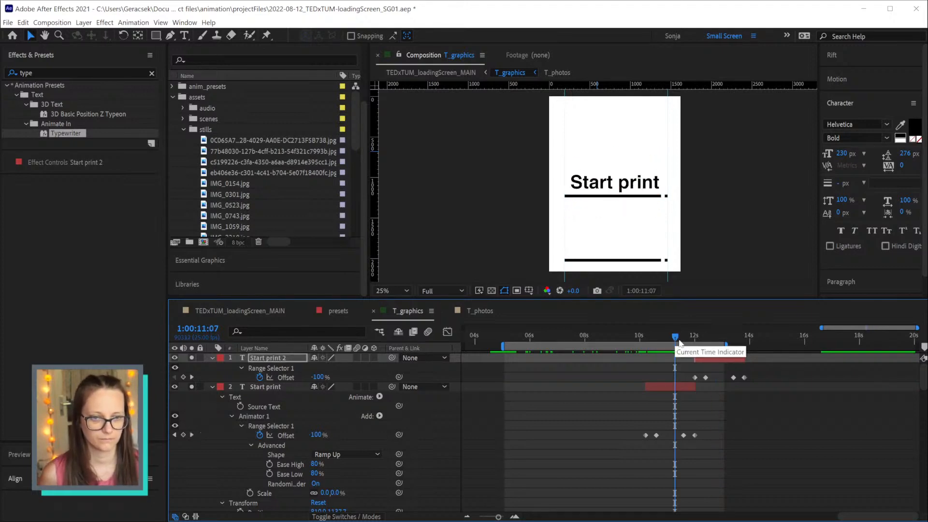
{"action": "left_click", "coordinate": [712, 338]}
{"action": "left_click", "coordinate": [678, 338]}
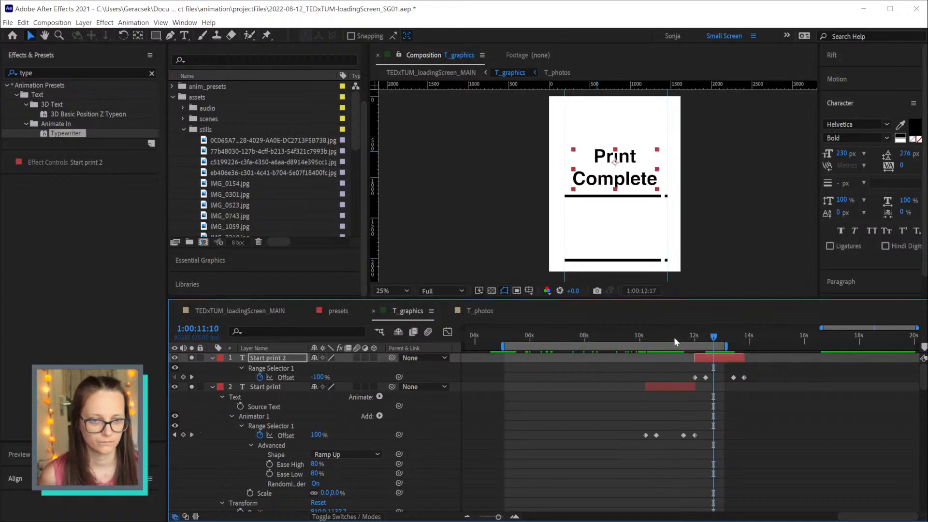
Take a snapshot of the Start print frame, and at 1:00:12:17 set the Print Complete text's vertical position to 832.7
{"action": "left_click", "coordinate": [597, 291]}
{"action": "left_click", "coordinate": [713, 340]}
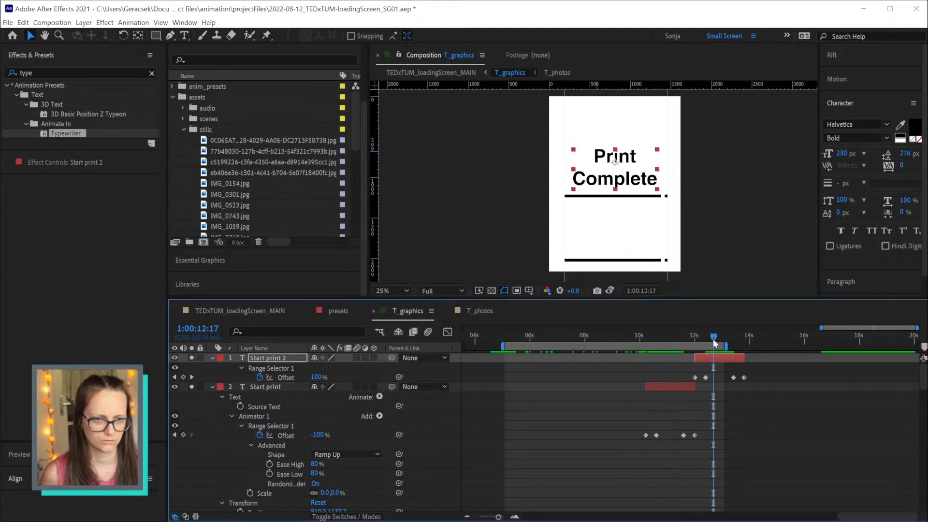
{"action": "left_click", "coordinate": [686, 406]}
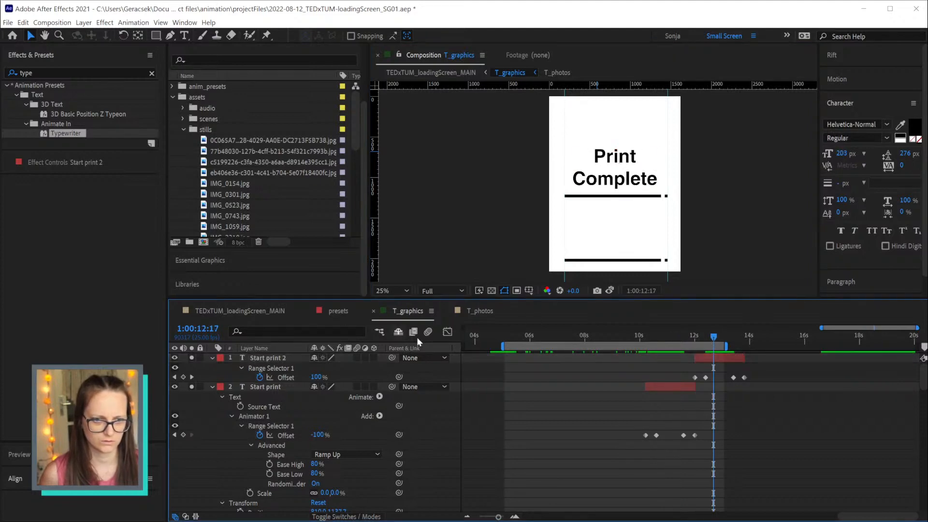
{"action": "left_click", "coordinate": [686, 358]}
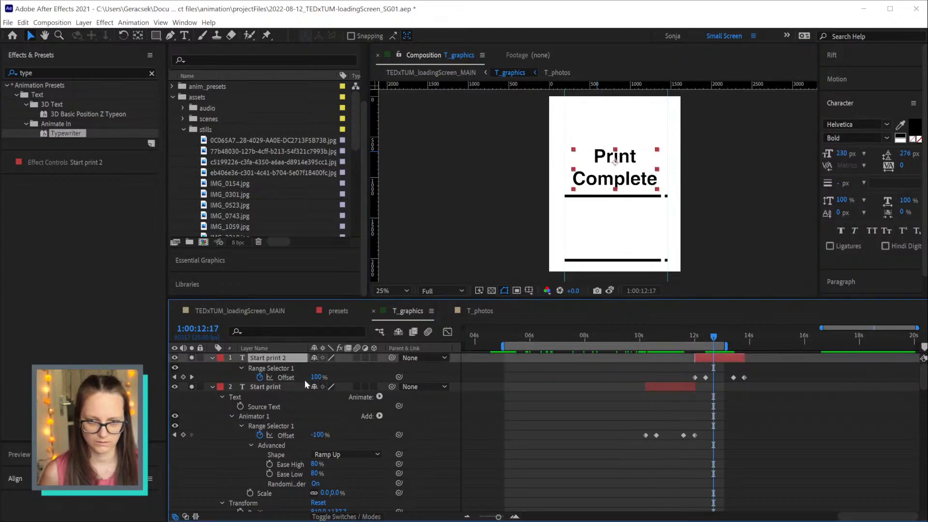
{"action": "key", "text": "p"}
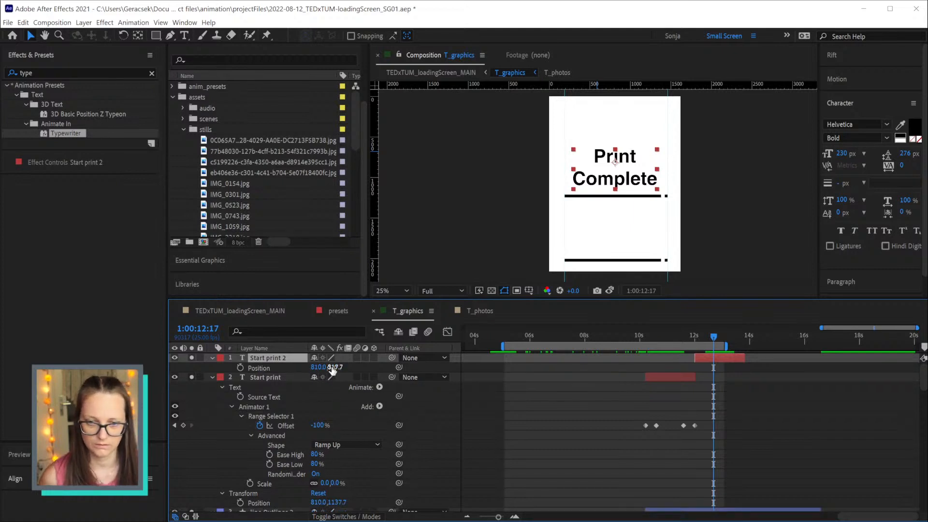
{"action": "left_click_drag", "start_coordinate": [334, 367], "coordinate": [343, 367]}
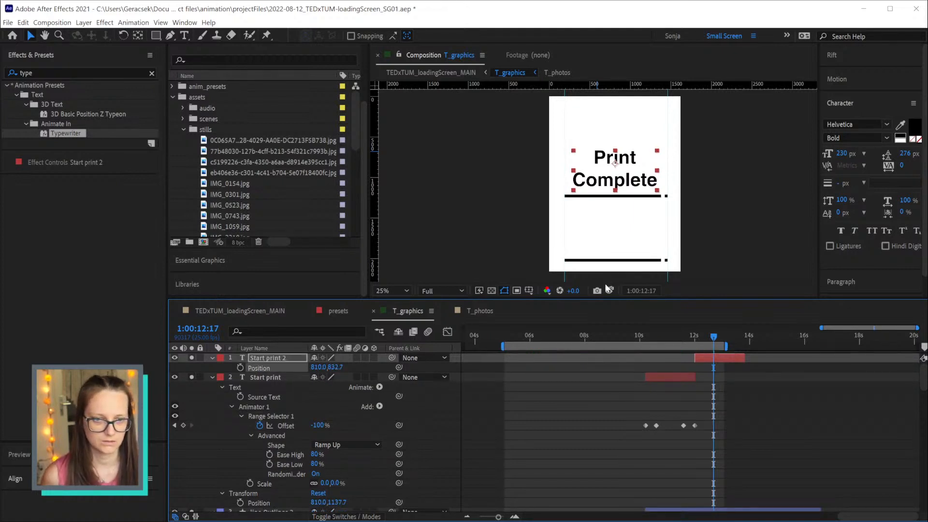
{"action": "scroll", "coordinate": [628, 169], "scroll_direction": "up", "scroll_amount": 2}
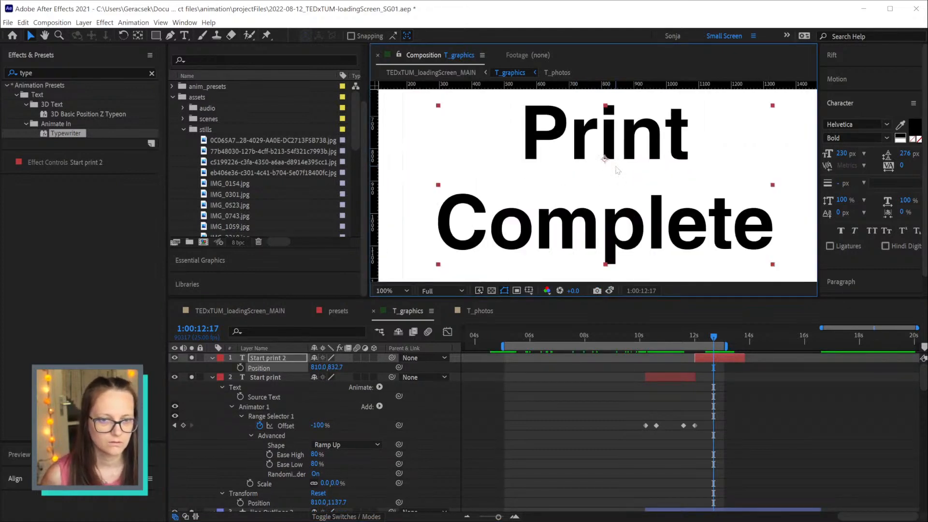
{"action": "scroll", "coordinate": [617, 170], "scroll_direction": "down", "scroll_amount": 2}
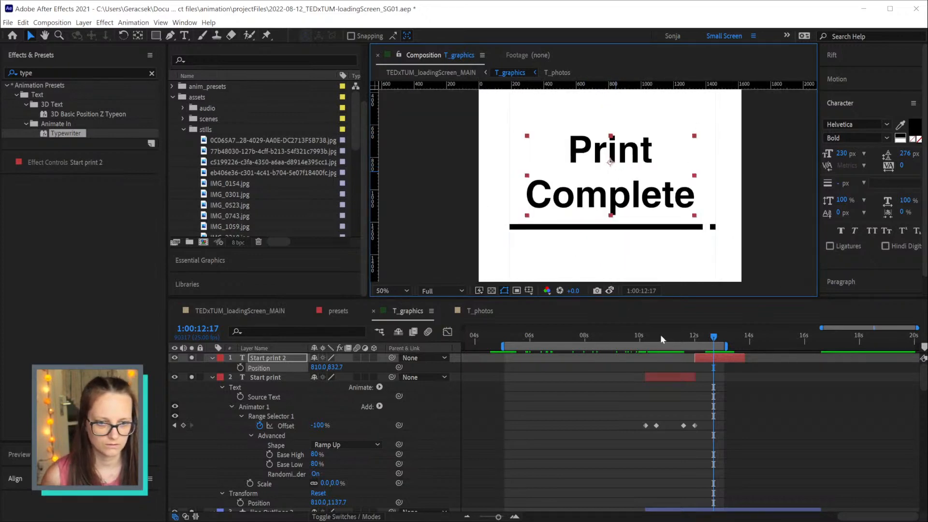
Lower the Print Complete text to a vertical position of 852.7, comparing it with a snapshot of the Start print frame at 1:00:11:05
{"action": "left_click", "coordinate": [673, 338]}
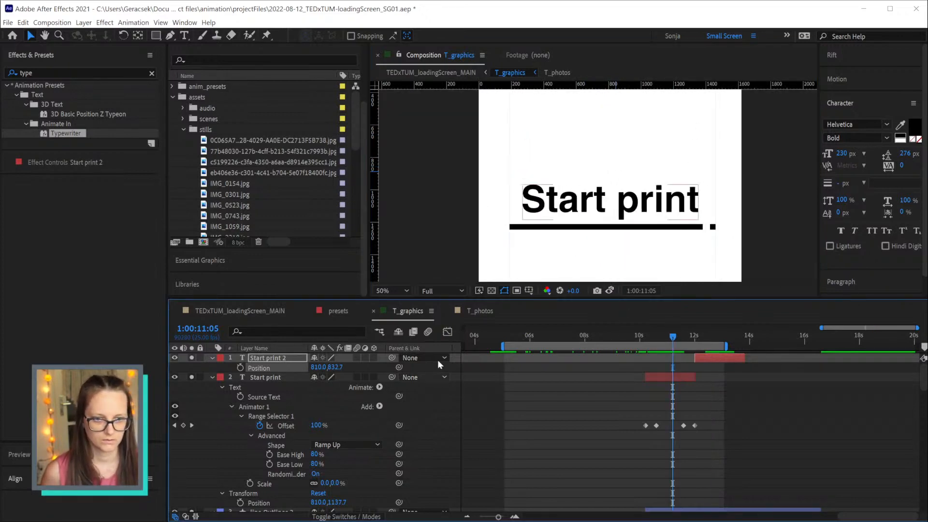
{"action": "left_click", "coordinate": [713, 337]}
{"action": "left_click", "coordinate": [610, 292]}
{"action": "left_click", "coordinate": [610, 292]}
{"action": "left_click_drag", "start_coordinate": [335, 367], "coordinate": [345, 367]}
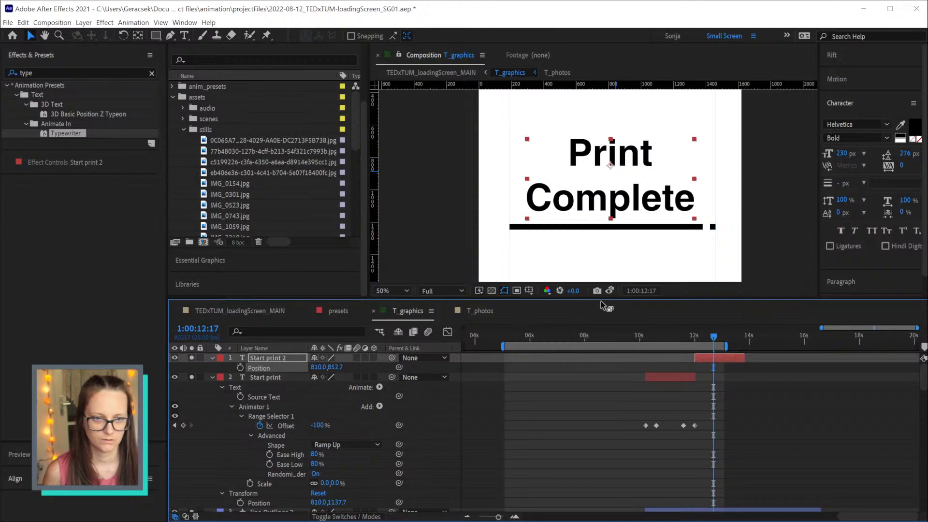
{"action": "left_click", "coordinate": [610, 291]}
{"action": "left_click", "coordinate": [609, 291]}
{"action": "left_click", "coordinate": [609, 291]}
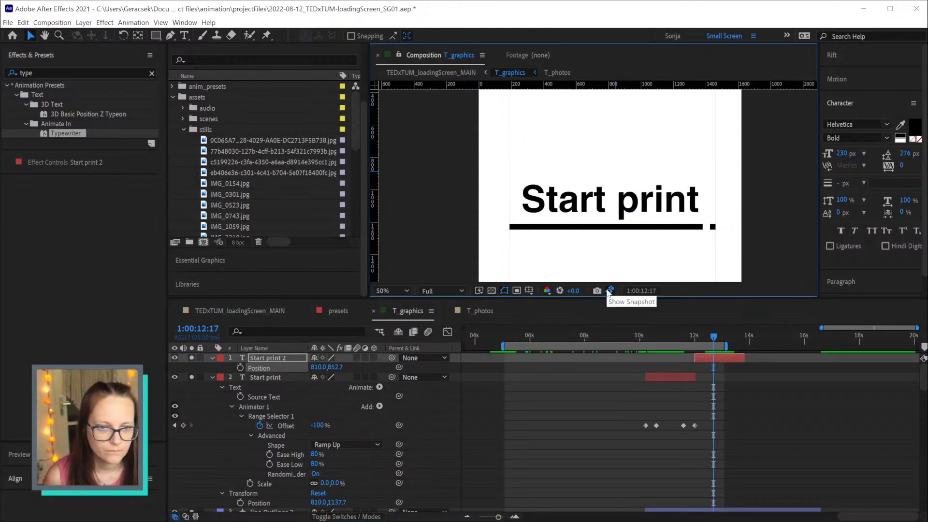
Move the Print Complete text down to vertical position 855 and further to 862, checking each placement against the Start print snapshot
{"action": "left_click_drag", "start_coordinate": [338, 369], "coordinate": [339, 369]}
{"action": "left_click", "coordinate": [340, 368]}
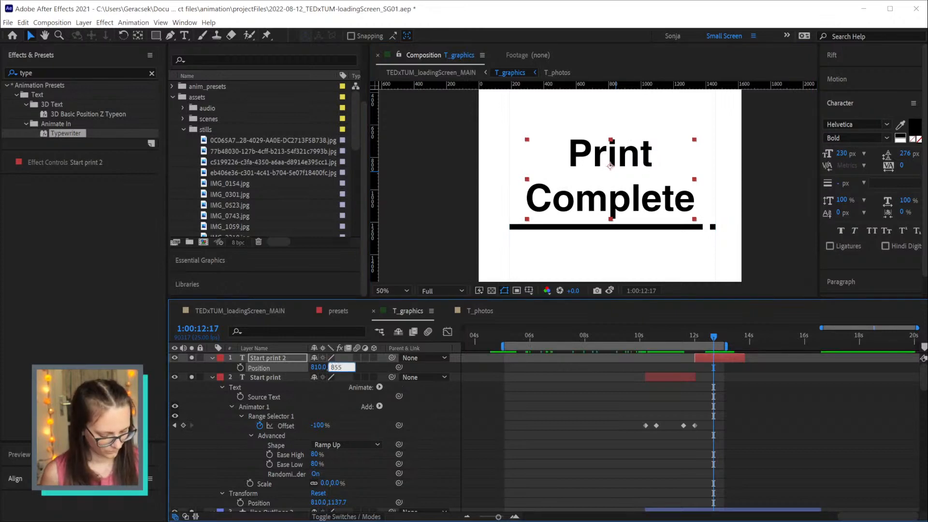
{"action": "type", "text": "855"}
{"action": "key", "text": "Return"}
{"action": "left_click", "coordinate": [610, 290]}
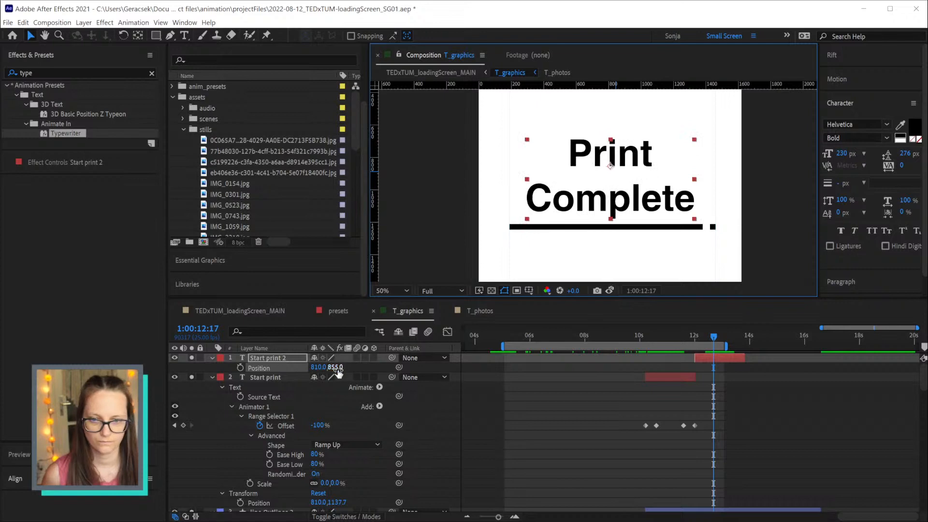
{"action": "left_click_drag", "start_coordinate": [338, 368], "coordinate": [340, 368]}
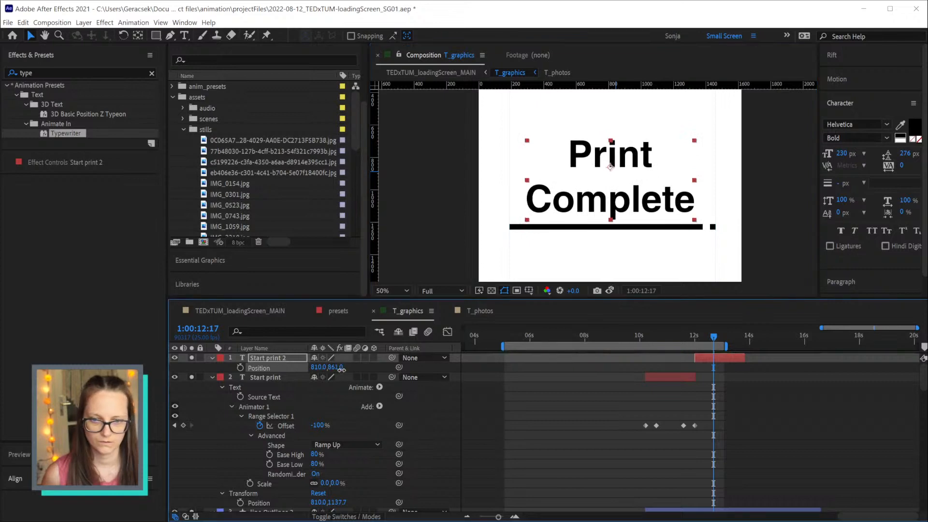
{"action": "left_click", "coordinate": [609, 291]}
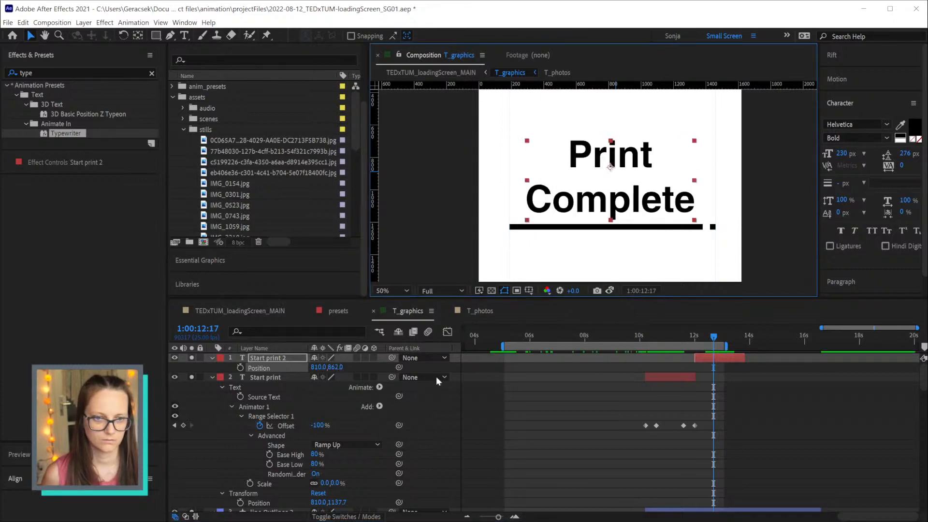
Try vertical positions of 865 and 860 for the Print Complete text, comparing both with the Start print snapshot
{"action": "left_click_drag", "start_coordinate": [341, 369], "coordinate": [343, 367]}
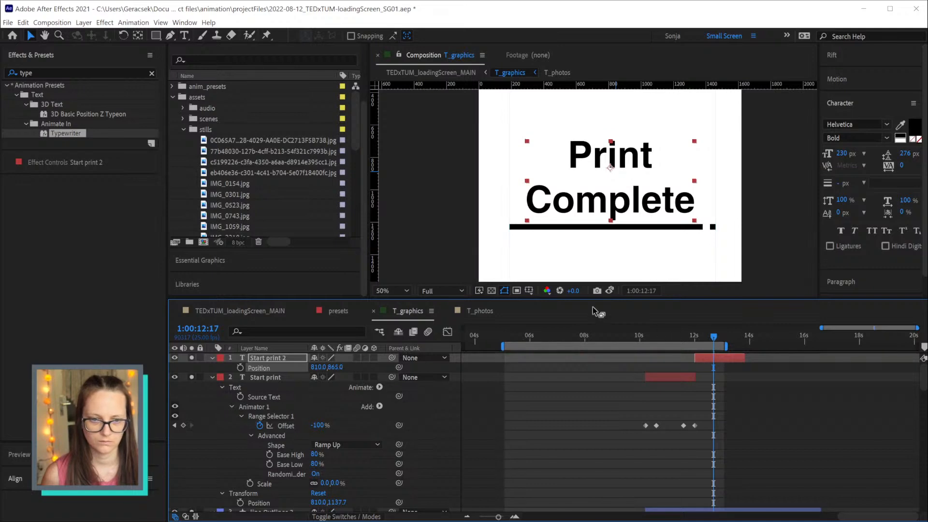
{"action": "left_click", "coordinate": [610, 291]}
{"action": "left_click", "coordinate": [610, 290]}
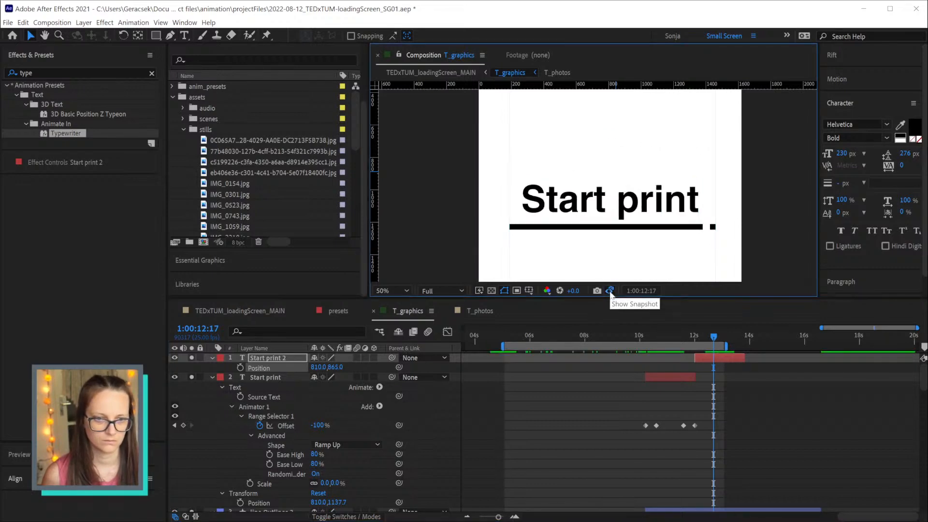
{"action": "left_click", "coordinate": [609, 290]}
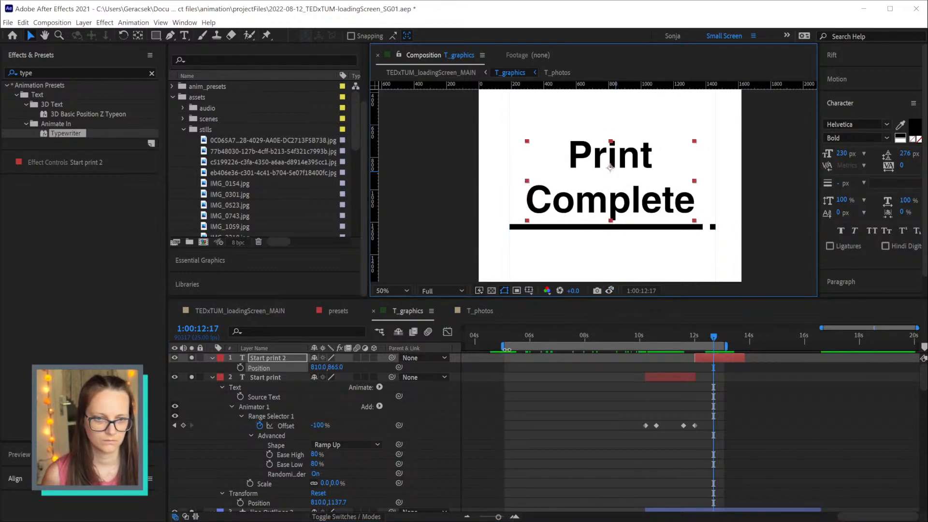
{"action": "left_click_drag", "start_coordinate": [333, 367], "coordinate": [330, 368]}
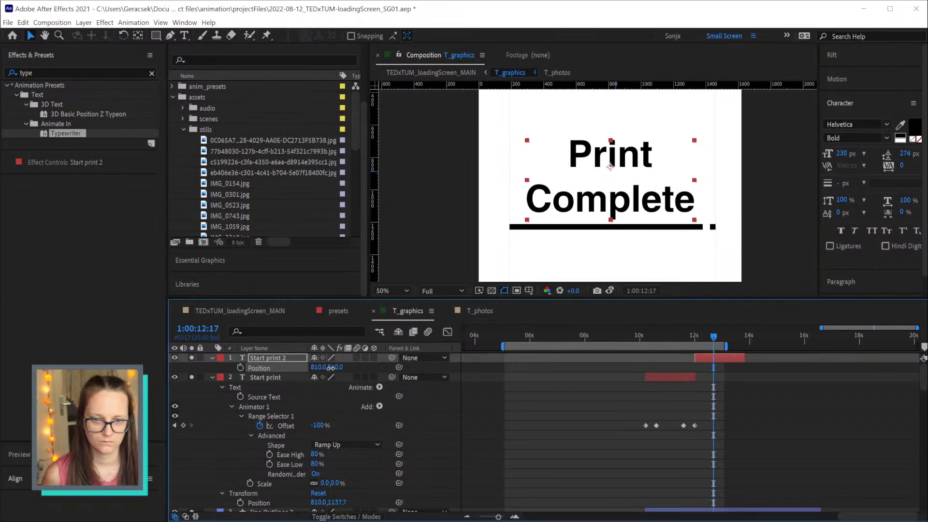
{"action": "left_click", "coordinate": [609, 291]}
{"action": "left_click", "coordinate": [609, 291]}
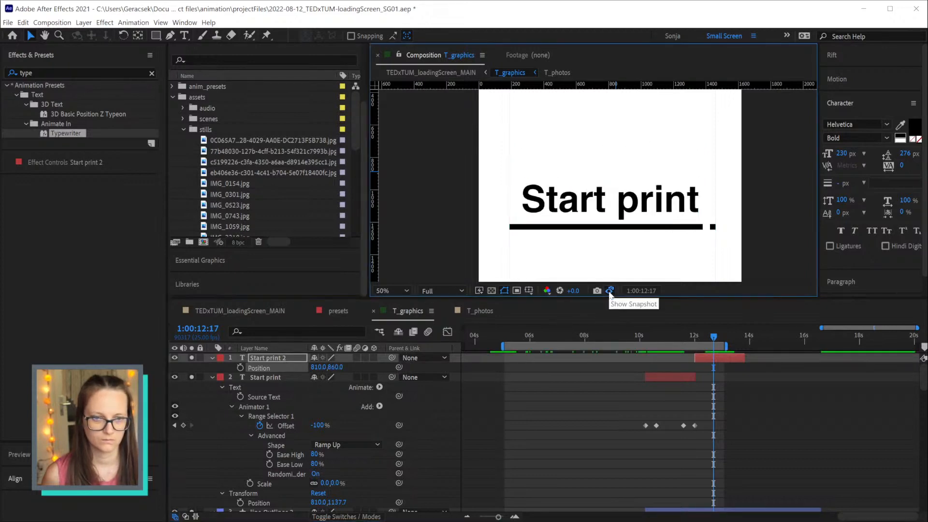
{"action": "left_click", "coordinate": [609, 291]}
Set the Print Complete text's vertical position to 863 and compare its baseline with the Start print snapshot
{"action": "left_click_drag", "start_coordinate": [337, 367], "coordinate": [344, 370]}
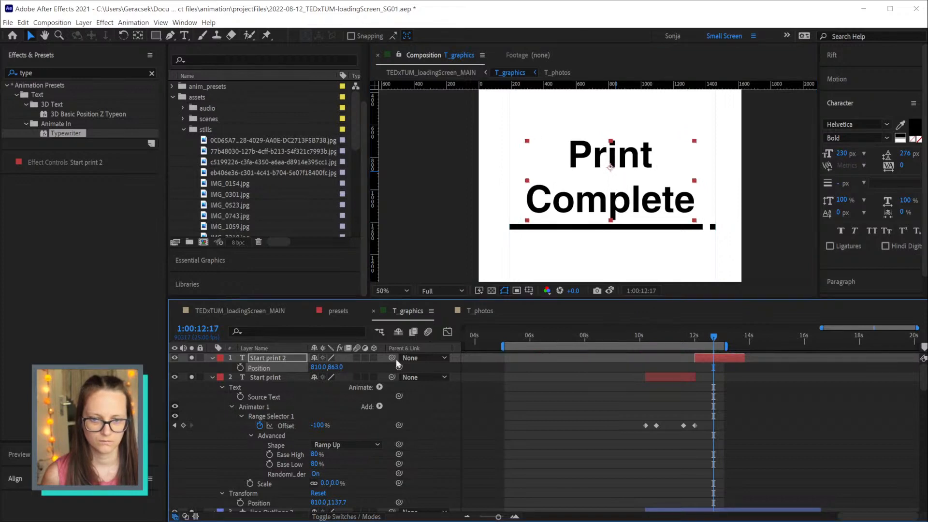
{"action": "left_click", "coordinate": [610, 291]}
{"action": "left_click", "coordinate": [609, 290]}
{"action": "left_click", "coordinate": [609, 291]}
{"action": "left_click", "coordinate": [609, 291]}
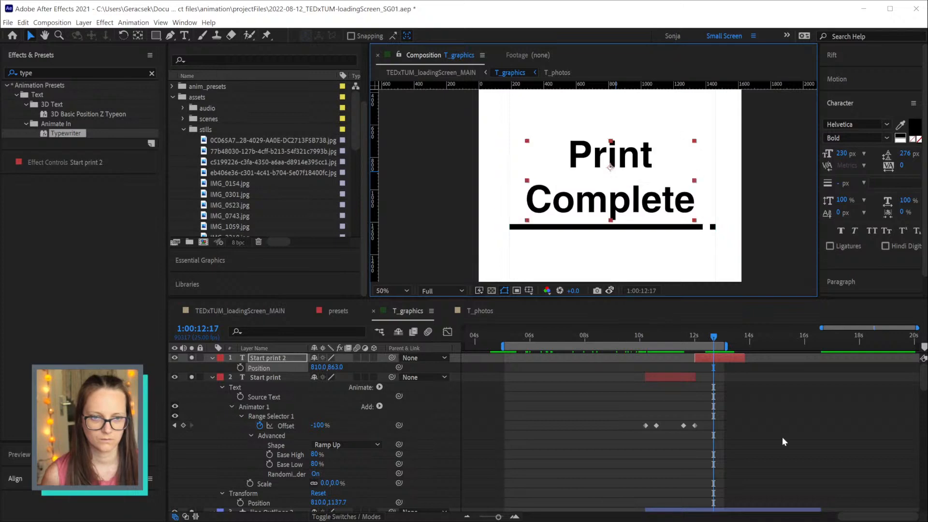
Shift the Start print 2 layer slightly earlier so that it begins just before the Start print layer ends
{"action": "left_click", "coordinate": [783, 442]}
{"action": "scroll", "coordinate": [699, 234], "scroll_direction": "down", "scroll_amount": 2}
{"action": "scroll", "coordinate": [742, 356], "scroll_direction": "up", "scroll_amount": 1}
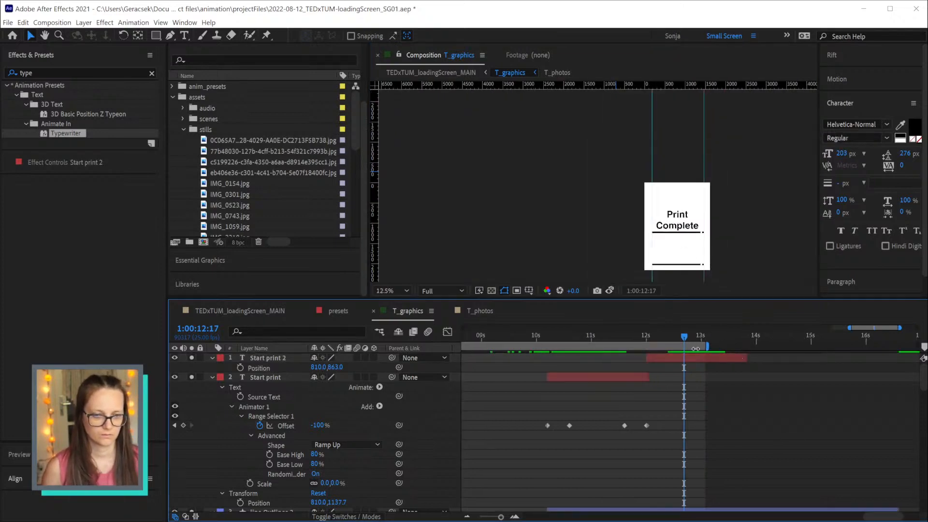
{"action": "left_click_drag", "start_coordinate": [631, 337], "coordinate": [659, 340]}
{"action": "left_click", "coordinate": [663, 359]}
{"action": "key", "text": "["}
{"action": "left_click", "coordinate": [718, 435]}
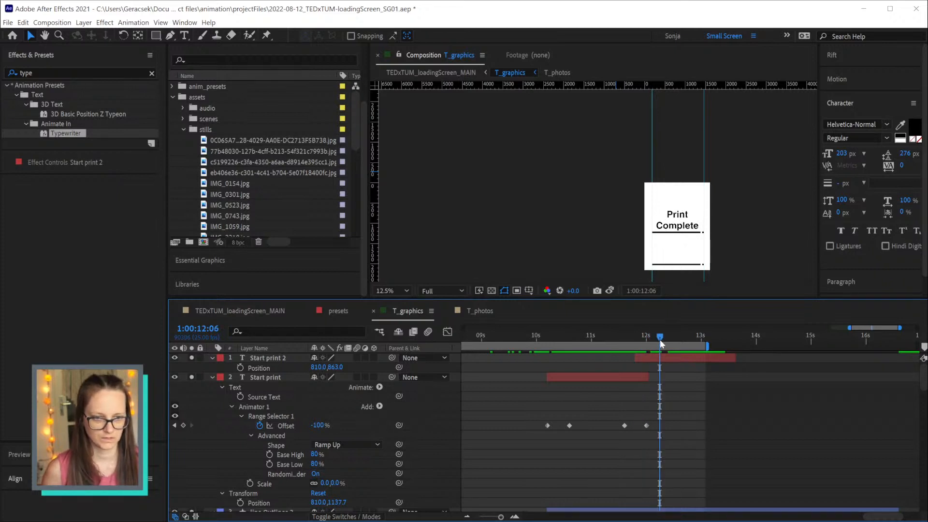
Reveal the animated properties and move the last End keyframe of the progress Outlines layer to 1:00:12:05
{"action": "key", "text": "u"}
{"action": "left_click", "coordinate": [656, 338]}
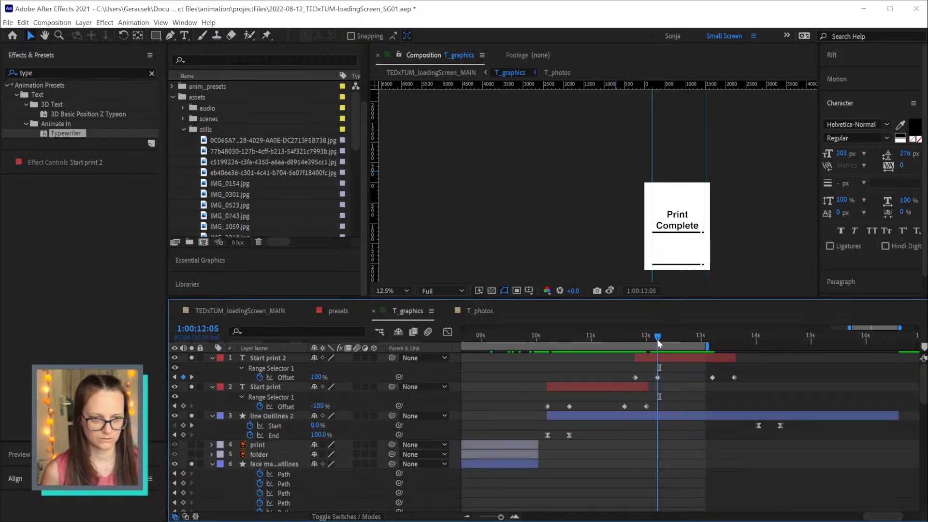
{"action": "scroll", "coordinate": [696, 421], "scroll_direction": "down", "scroll_amount": 5}
{"action": "key", "text": "minus"}
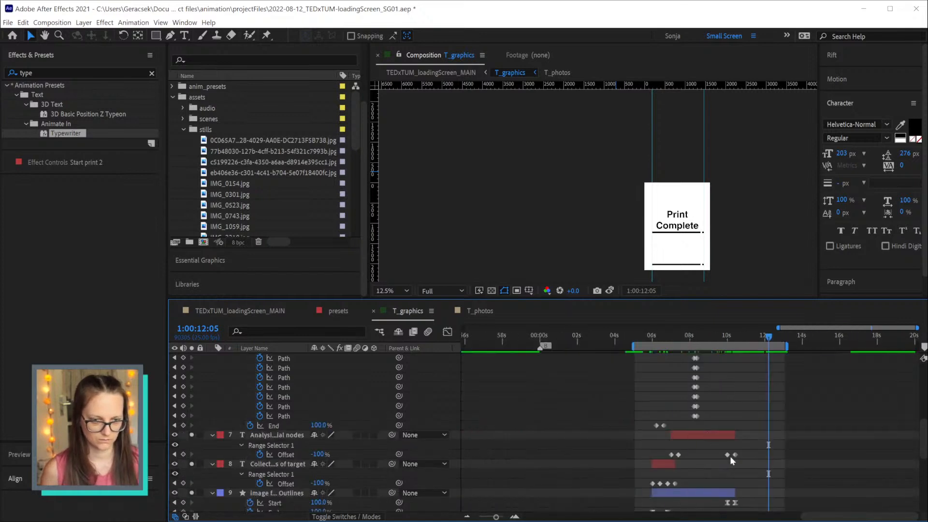
{"action": "scroll", "coordinate": [730, 456], "scroll_direction": "down", "scroll_amount": 4}
{"action": "left_click_drag", "start_coordinate": [735, 445], "coordinate": [769, 447]}
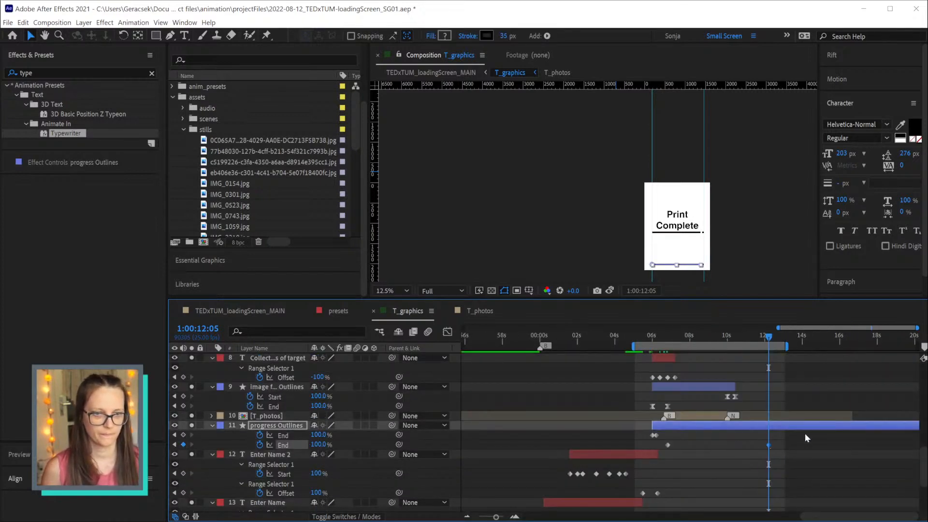
Move the last two Offset keyframes of the Start print 2 layer earlier so the pair begins at 1:00:13:00
{"action": "scroll", "coordinate": [799, 424], "scroll_direction": "up", "scroll_amount": 10}
{"action": "key", "text": "equal"}
{"action": "key", "text": "shift+Page_Down"}
{"action": "key", "text": "shift+Page_Down"}
{"action": "left_click_drag", "start_coordinate": [819, 376], "coordinate": [788, 380]}
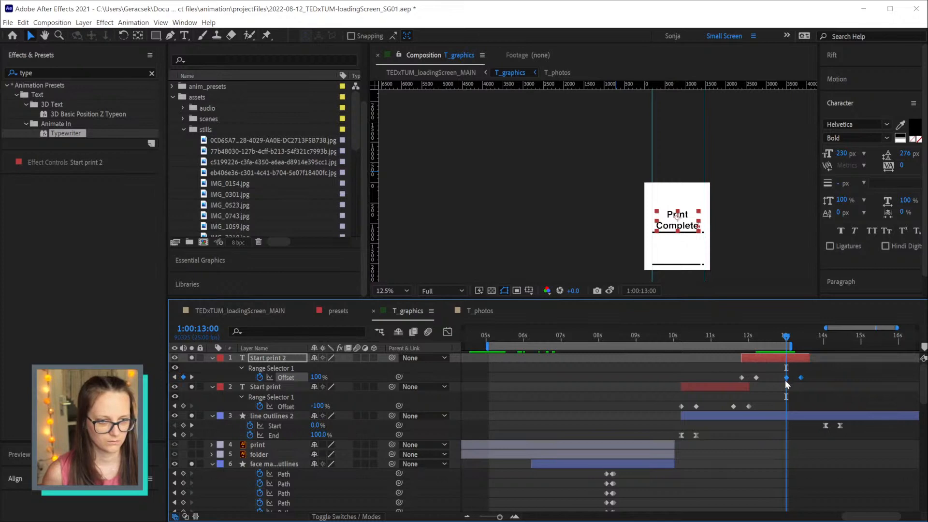
Move both Start keyframes of line Outlines 2 so the pair begins at 1:00:13:00, and preview the exit up to 1:00:13:10
{"action": "left_click_drag", "start_coordinate": [851, 427], "coordinate": [787, 429]}
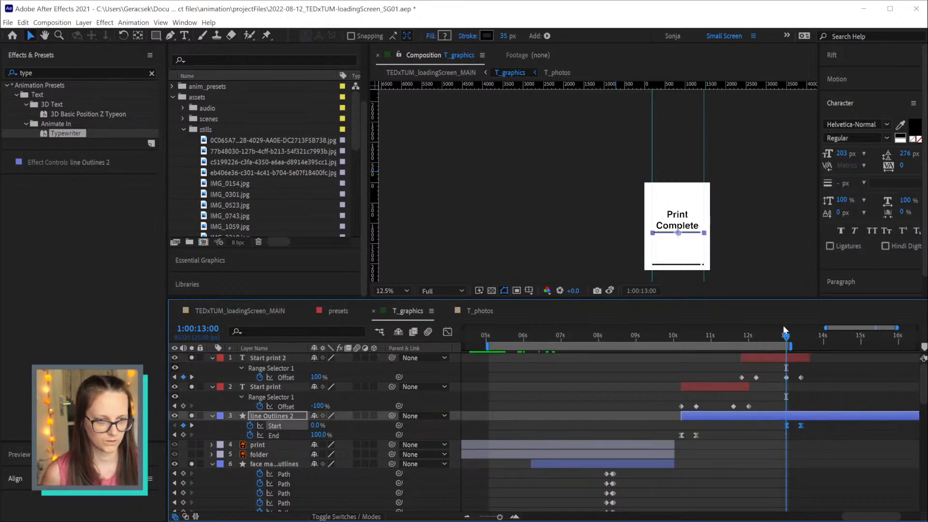
{"action": "left_click_drag", "start_coordinate": [787, 337], "coordinate": [801, 338]}
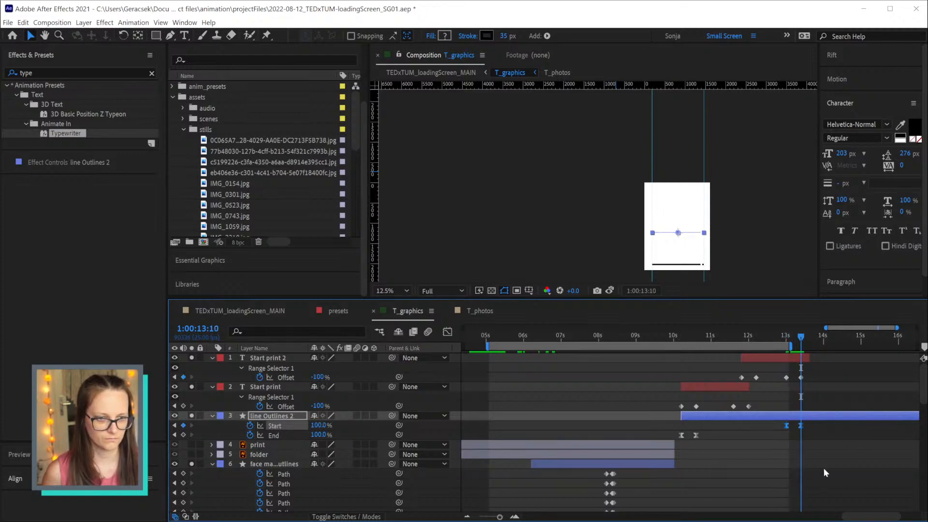
{"action": "scroll", "coordinate": [823, 467], "scroll_direction": "down", "scroll_amount": 3}
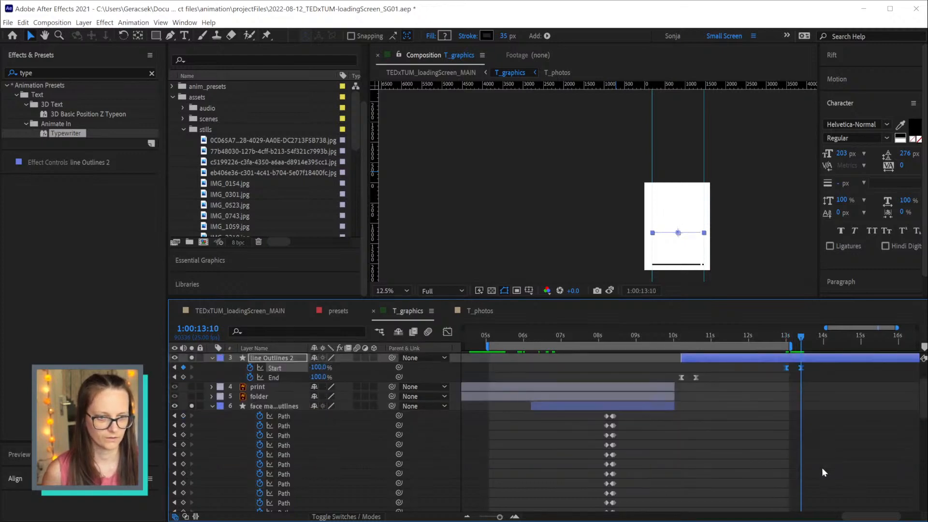
Return to 1:00:13:00 and reveal the shape contents of the progress Outlines layer
{"action": "left_click", "coordinate": [786, 343]}
{"action": "scroll", "coordinate": [799, 376], "scroll_direction": "up", "scroll_amount": 5, "text": "alt"}
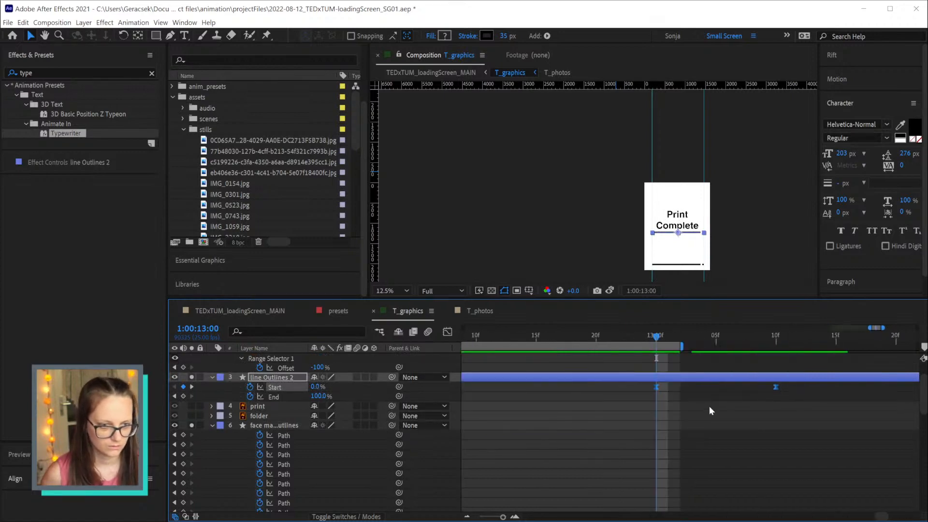
{"action": "scroll", "coordinate": [762, 504], "scroll_direction": "down", "scroll_amount": 5}
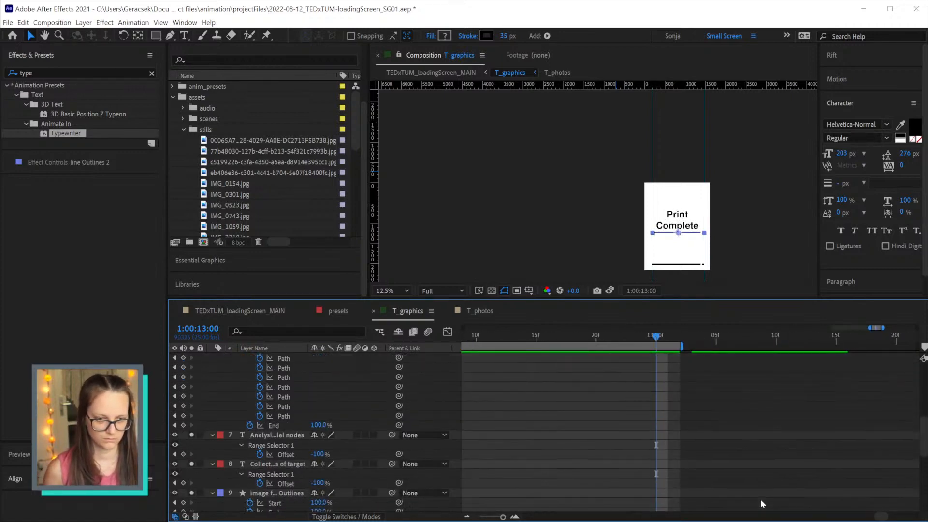
{"action": "scroll", "coordinate": [760, 500], "scroll_direction": "down", "scroll_amount": 3}
{"action": "left_click", "coordinate": [653, 445]}
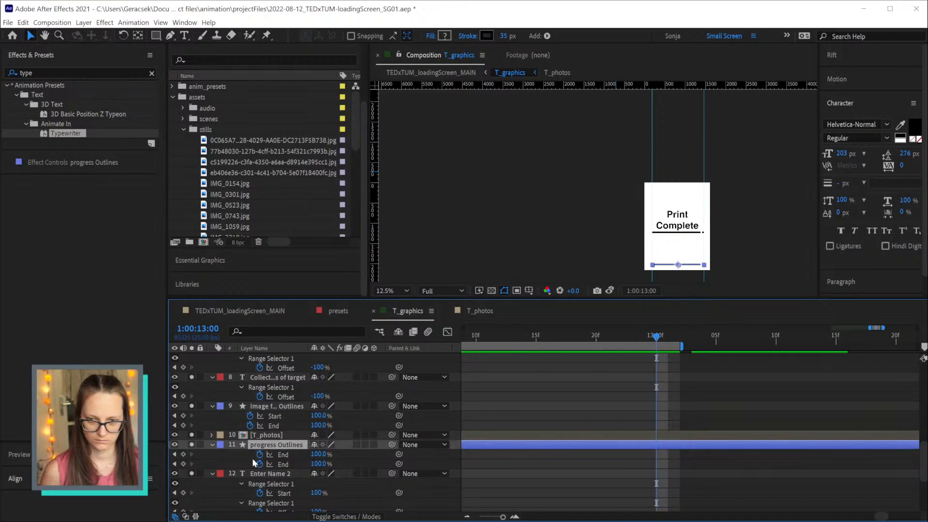
{"action": "key", "text": "u"}
{"action": "key", "text": "u"}
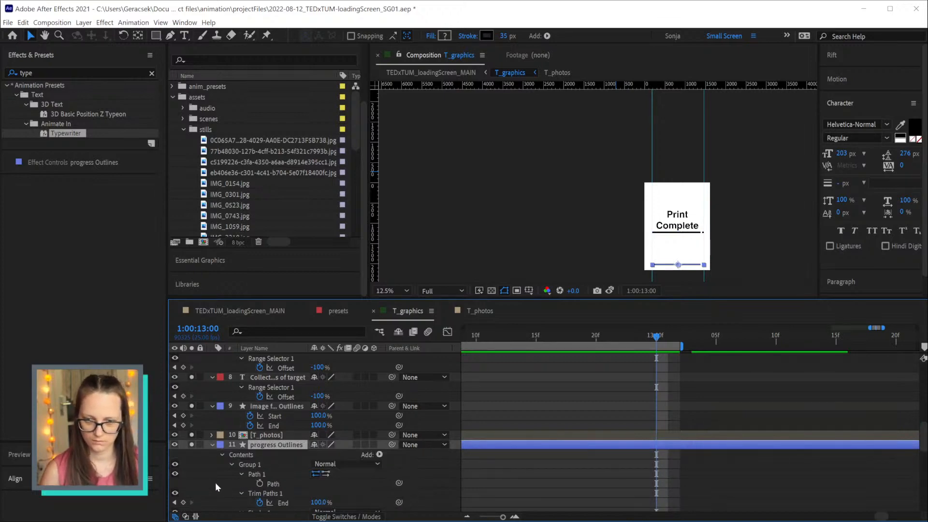
{"action": "scroll", "coordinate": [216, 482], "scroll_direction": "down", "scroll_amount": 2}
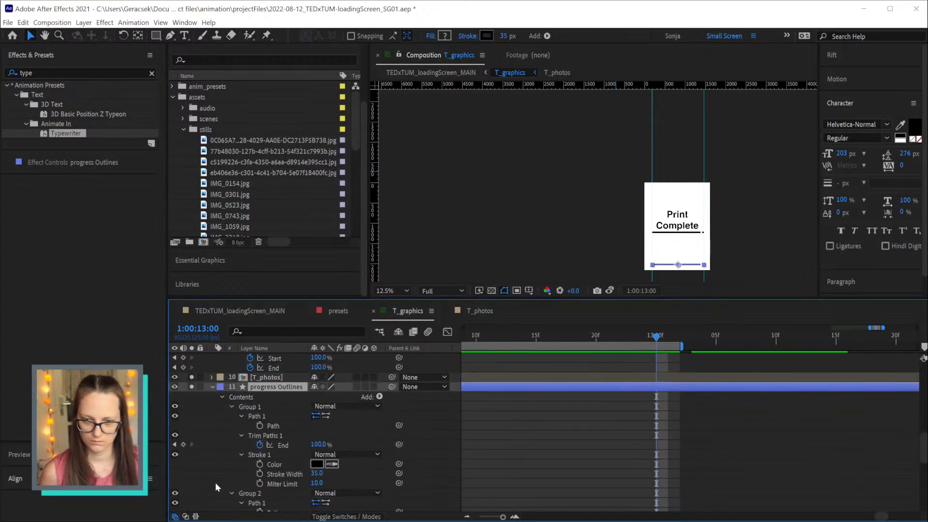
{"action": "left_click", "coordinate": [241, 434]}
{"action": "left_click", "coordinate": [304, 443]}
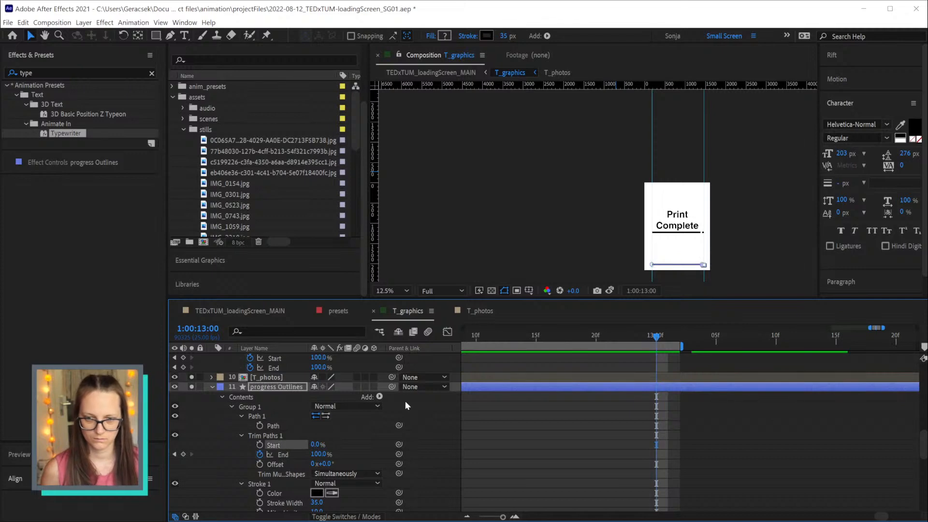
{"action": "left_click", "coordinate": [380, 396]}
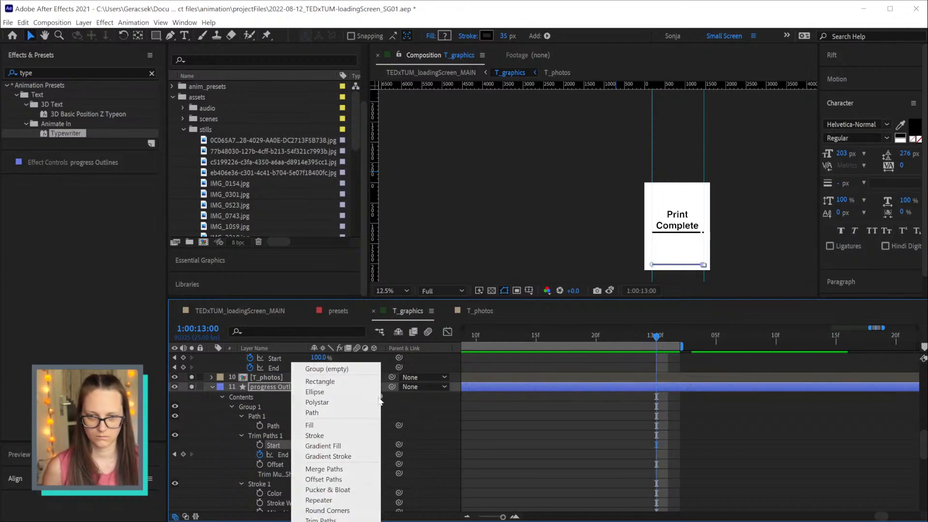
{"action": "left_click", "coordinate": [321, 519]}
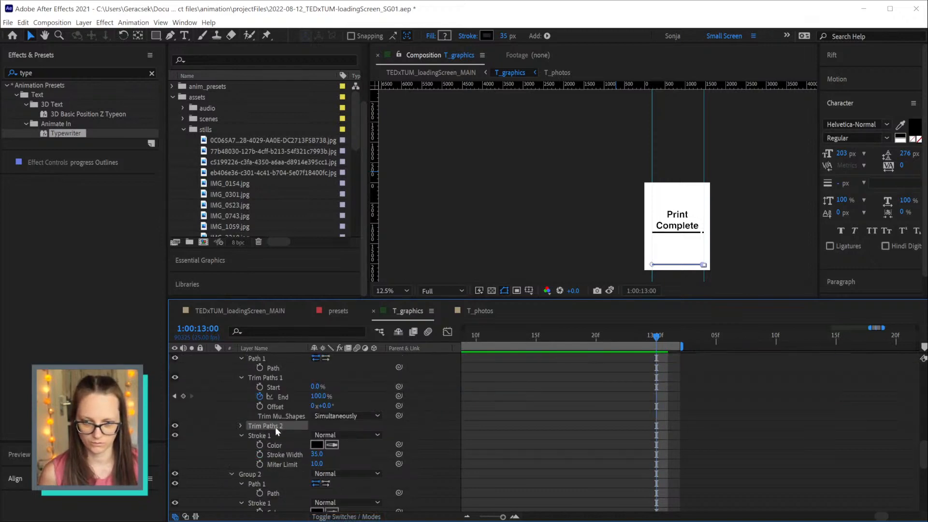
{"action": "key", "text": "Delete"}
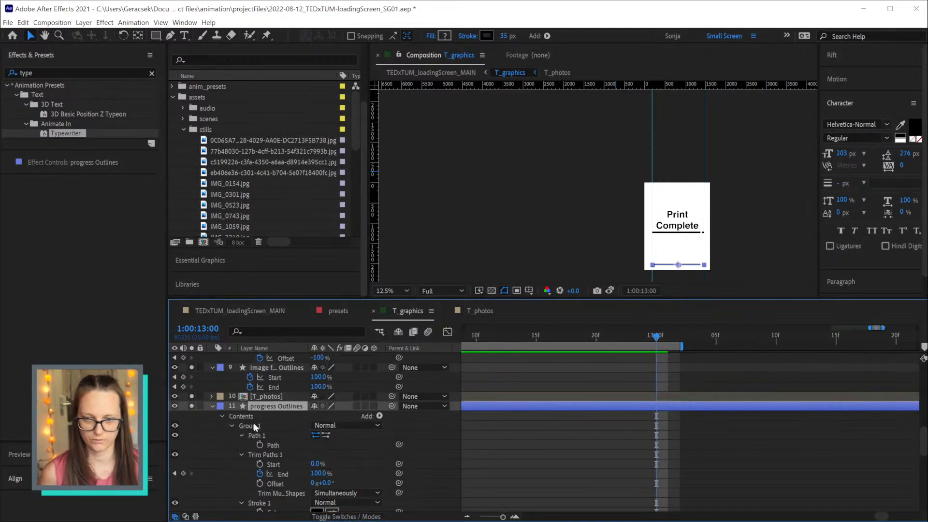
Add a Trim Paths operator to the contents of progress Outlines, outside and below its two groups
{"action": "left_click", "coordinate": [261, 425]}
{"action": "left_click", "coordinate": [379, 416]}
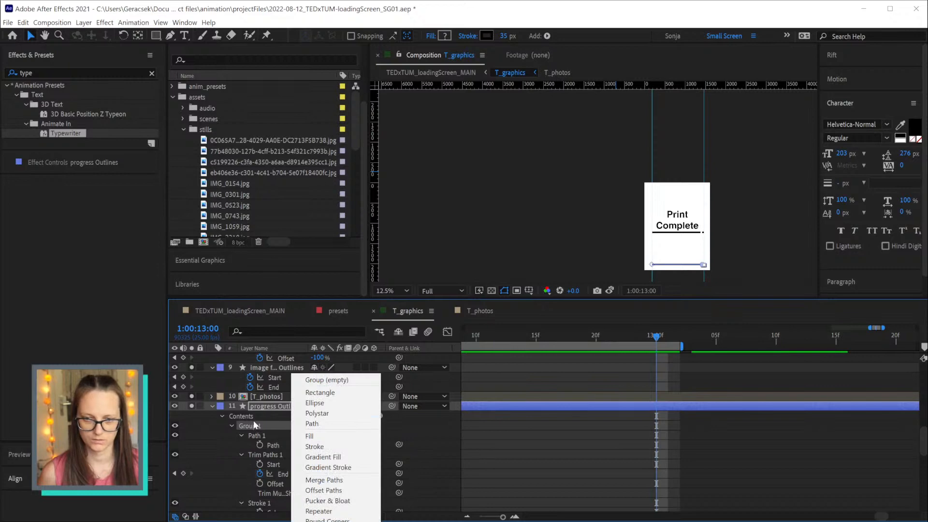
{"action": "left_click", "coordinate": [387, 416]}
{"action": "left_click", "coordinate": [380, 415]}
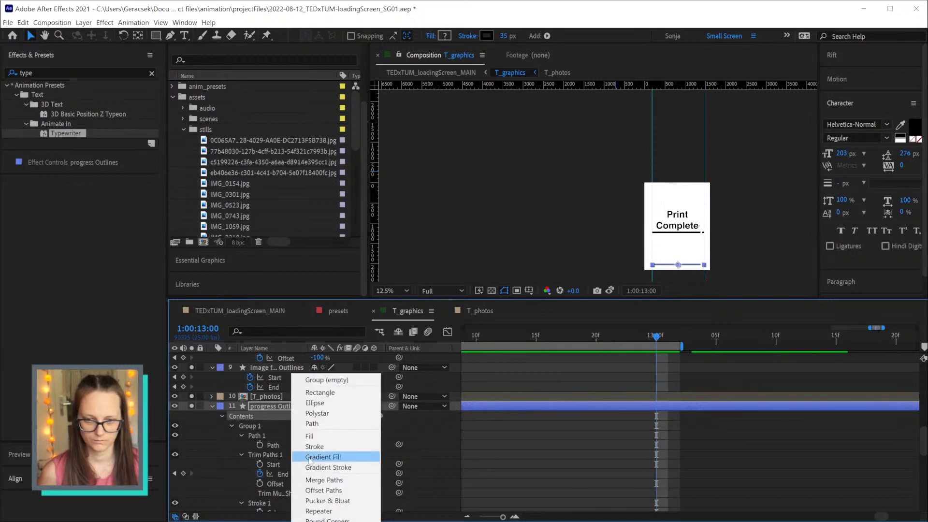
{"action": "left_click", "coordinate": [320, 521]}
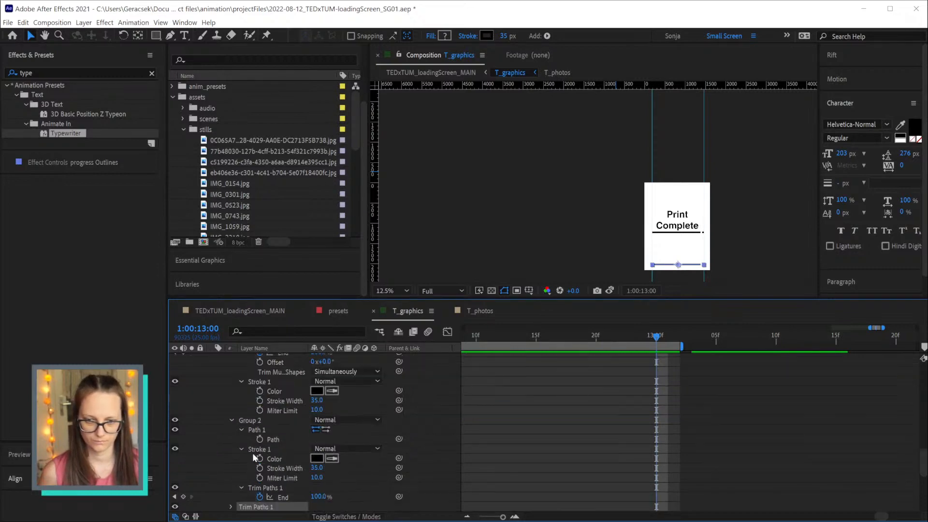
Paste the copied Start keyframes onto the new Trim Paths at 1:00:13:00 and trim multiple shapes Individually
{"action": "scroll", "coordinate": [252, 454], "scroll_direction": "down", "scroll_amount": 2}
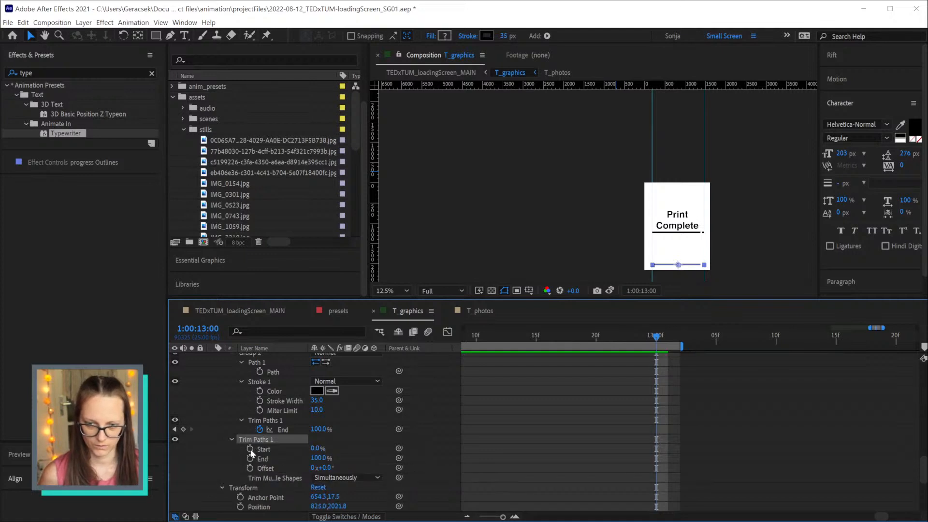
{"action": "left_click", "coordinate": [268, 448]}
{"action": "key", "text": "ctrl+v"}
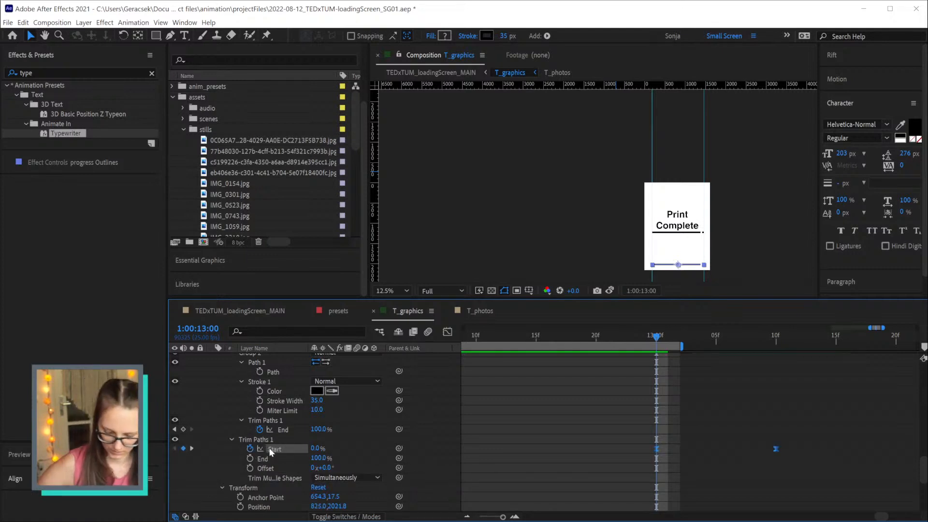
{"action": "left_click", "coordinate": [353, 476]}
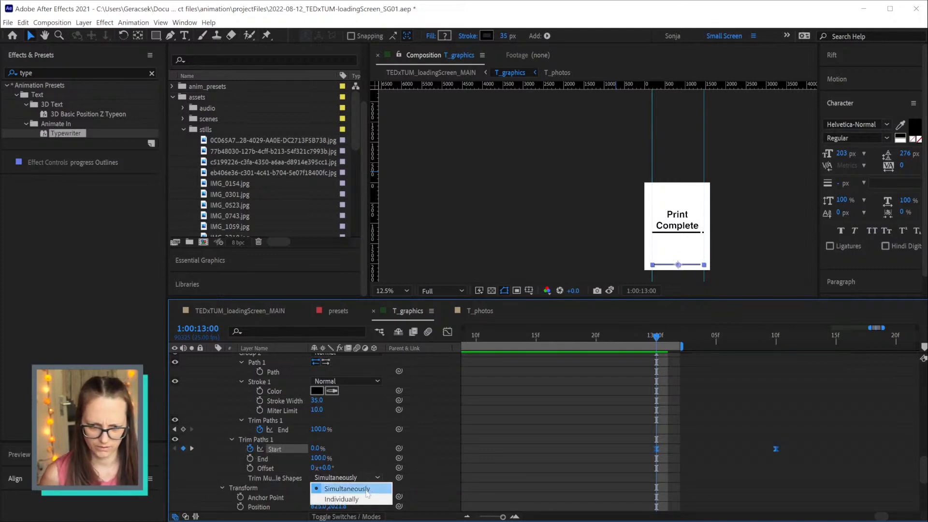
{"action": "left_click", "coordinate": [363, 498]}
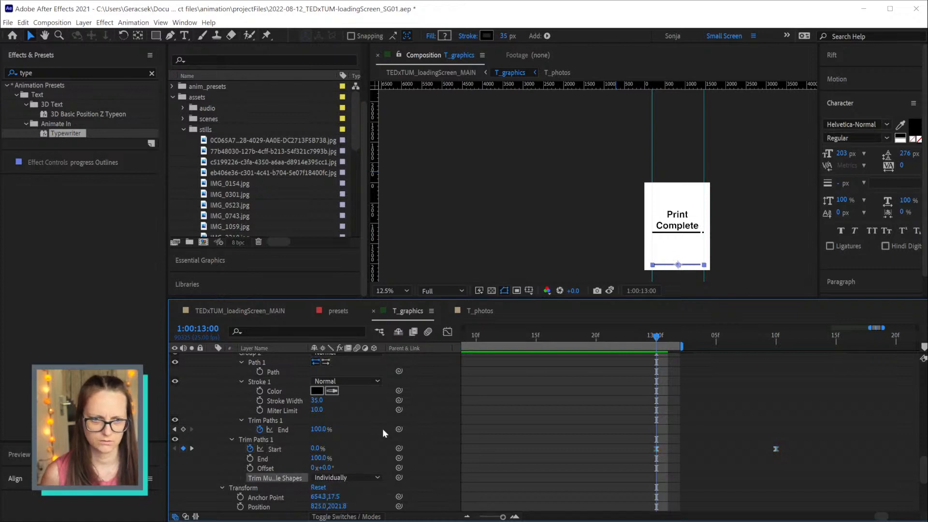
Move Group 2 above Group 1 in progress Outlines and check the bar's exit up to 1:00:13:04
{"action": "scroll", "coordinate": [382, 428], "scroll_direction": "up", "scroll_amount": 5}
{"action": "left_click", "coordinate": [251, 501]}
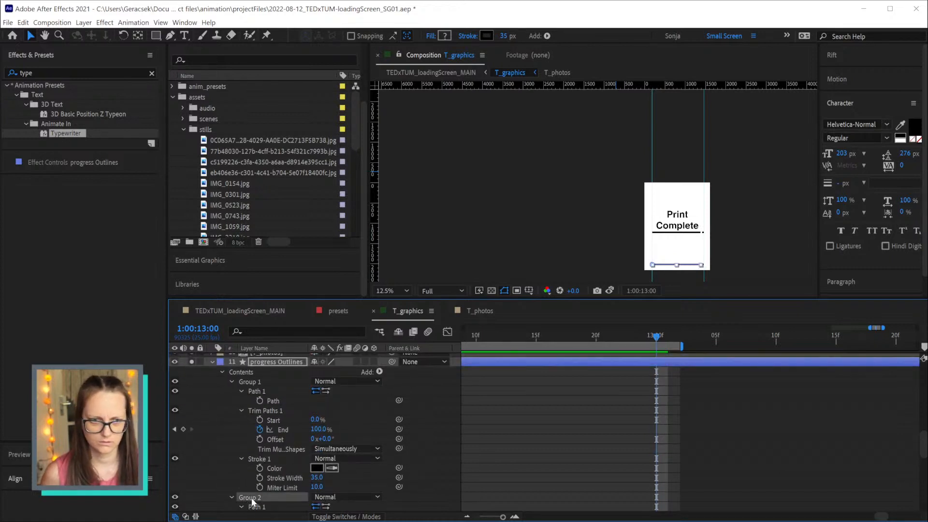
{"action": "left_click_drag", "start_coordinate": [255, 503], "coordinate": [263, 378]}
{"action": "scroll", "coordinate": [676, 428], "scroll_direction": "down", "scroll_amount": 5}
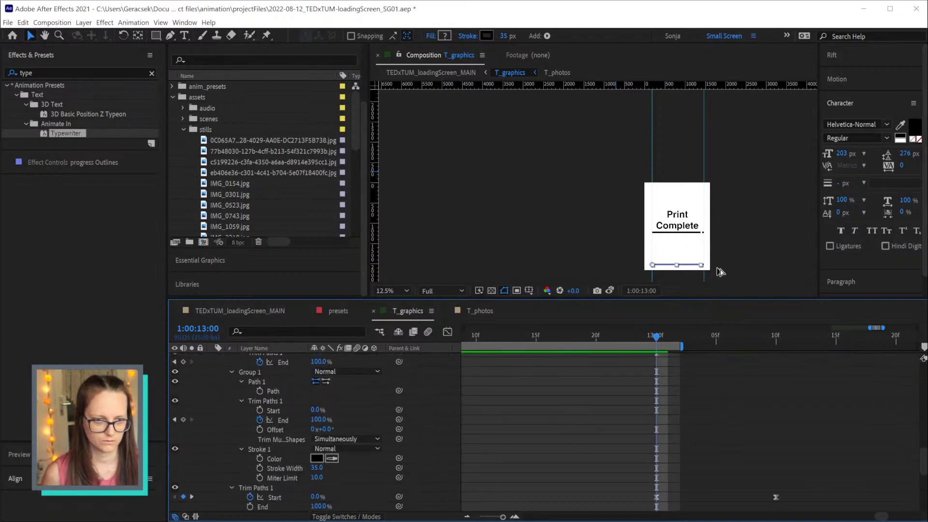
{"action": "scroll", "coordinate": [715, 266], "scroll_direction": "up", "scroll_amount": 1}
{"action": "left_click_drag", "start_coordinate": [659, 337], "coordinate": [700, 343]}
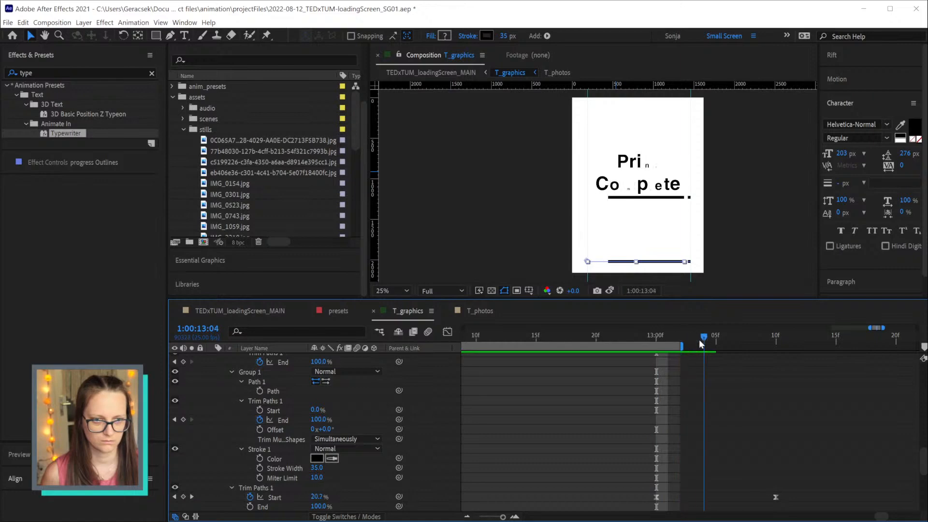
Shift both Start keyframes of progress Outlines five frames later, and check the exit up to 1:00:13:15
{"action": "key", "text": "u"}
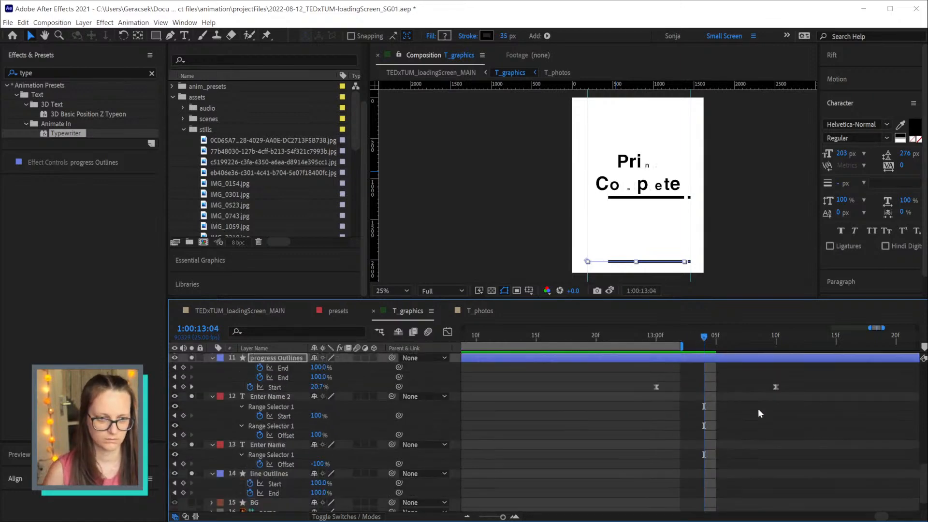
{"action": "left_click_drag", "start_coordinate": [792, 383], "coordinate": [633, 397]}
{"action": "key", "text": "alt+Right"}
{"action": "key", "text": "alt+Right"}
{"action": "key", "text": "alt+Right"}
{"action": "key", "text": "alt+Right"}
{"action": "key", "text": "alt+Right"}
{"action": "left_click_drag", "start_coordinate": [713, 339], "coordinate": [840, 346]}
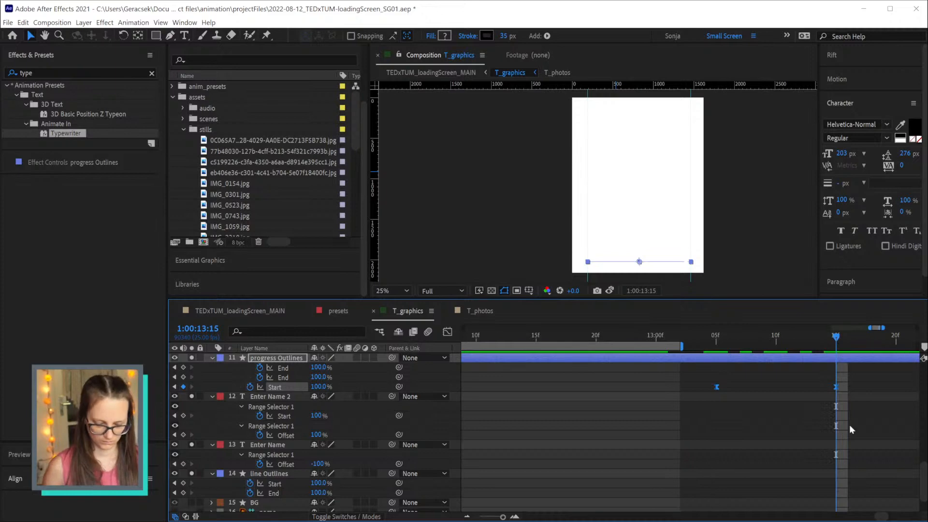
Set the work area from 1:00:00:00 to 1:00:13:15 and play the whole animation
{"action": "scroll", "coordinate": [848, 424], "scroll_direction": "down", "scroll_amount": 8}
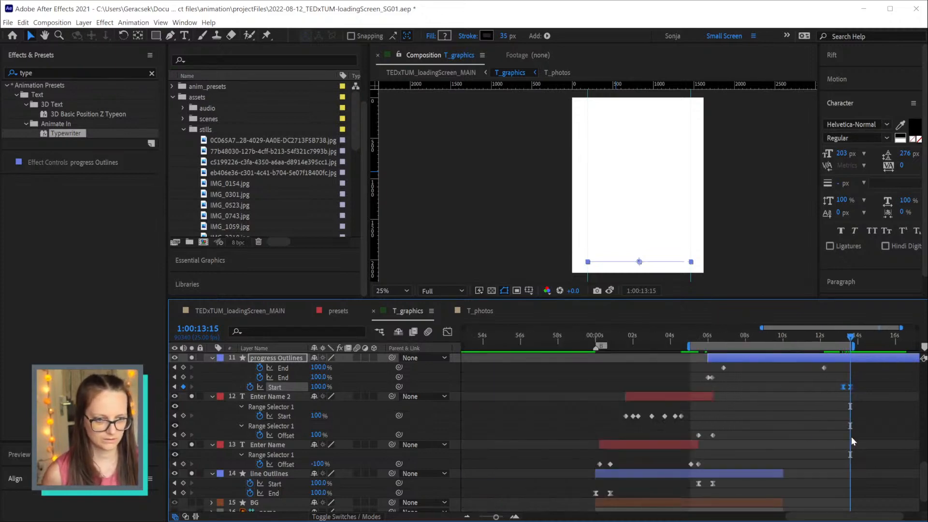
{"action": "left_click", "coordinate": [597, 338]}
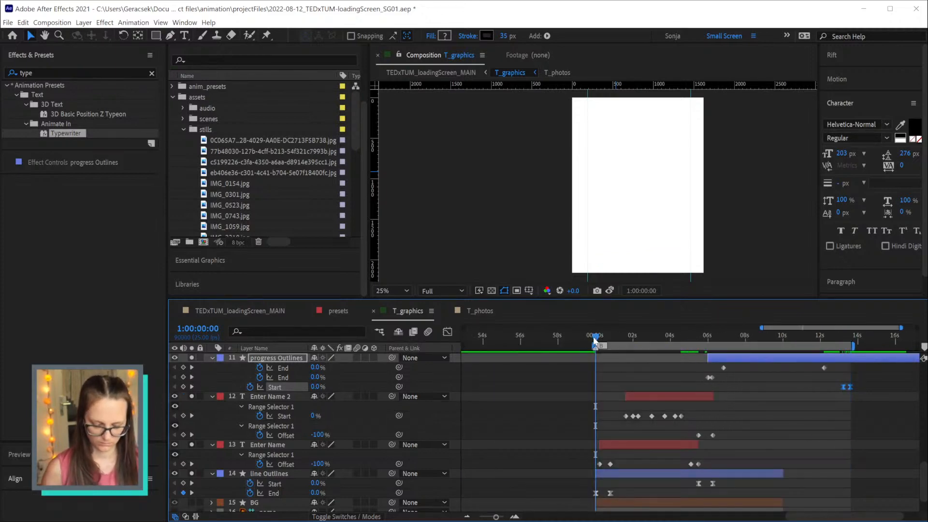
{"action": "left_click", "coordinate": [859, 424]}
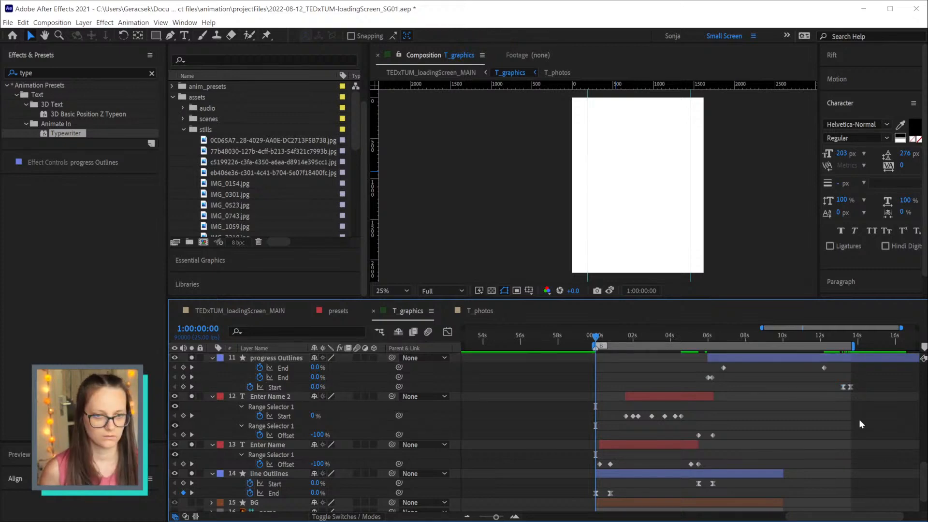
{"action": "key", "text": "space"}
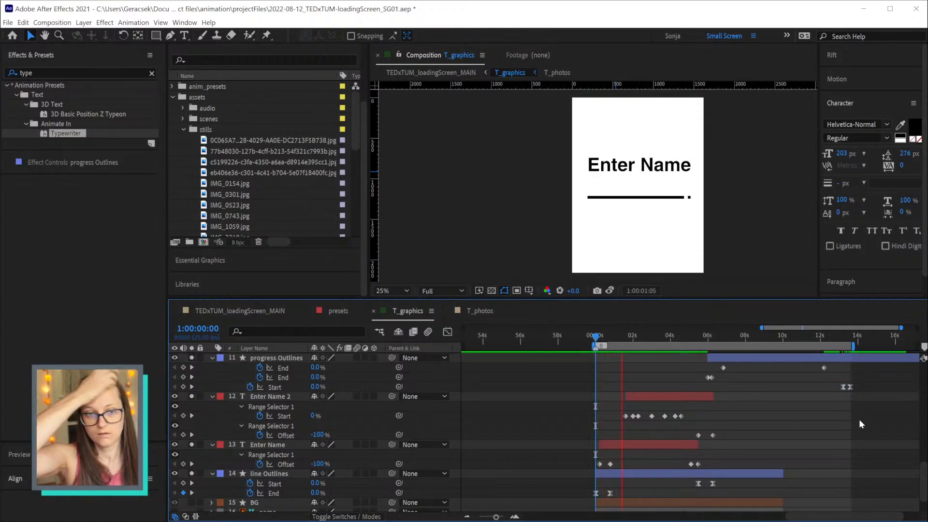
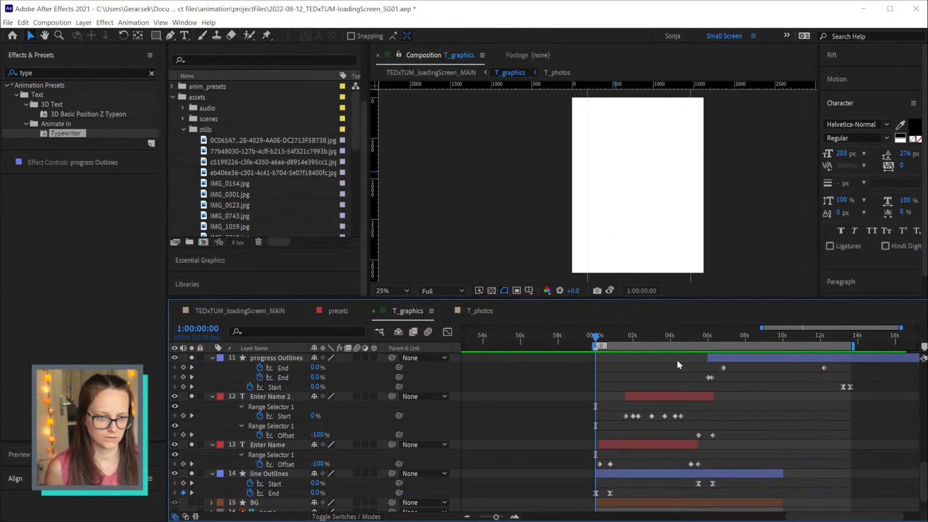
Preview from 1:00:06:00 and move the second Offset keyframe of the Collecting images of target layer to 1:00:06:15
{"action": "left_click_drag", "start_coordinate": [595, 347], "coordinate": [614, 347]}
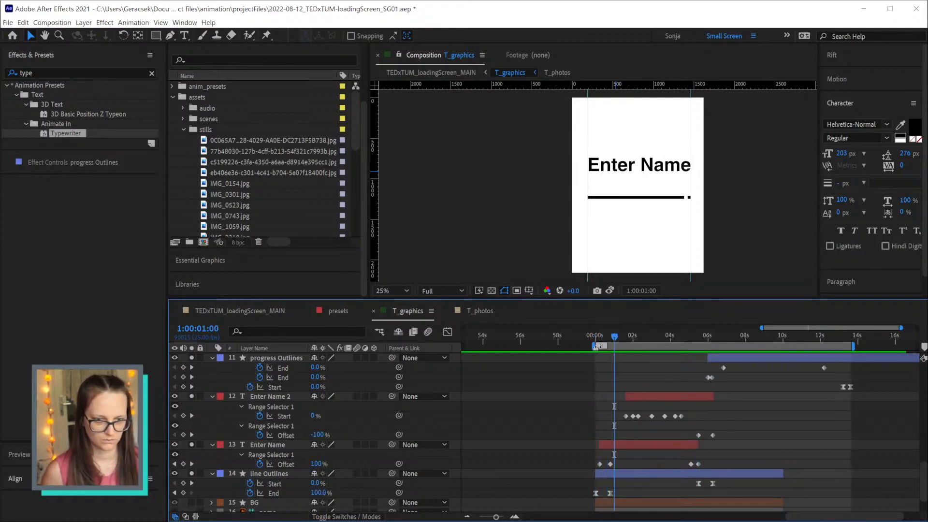
{"action": "scroll", "coordinate": [692, 422], "scroll_direction": "up", "scroll_amount": 1}
{"action": "scroll", "coordinate": [691, 422], "scroll_direction": "up", "scroll_amount": 8}
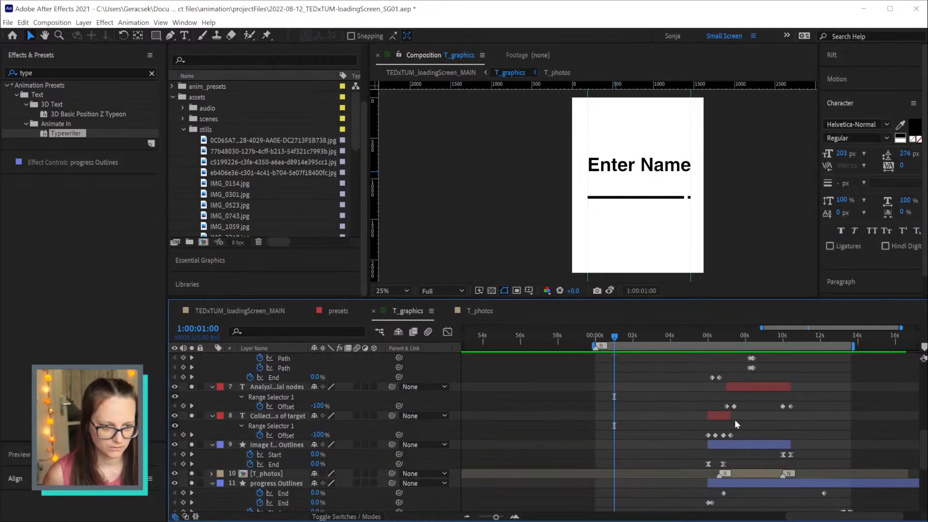
{"action": "scroll", "coordinate": [736, 416], "scroll_direction": "up", "scroll_amount": 3}
{"action": "scroll", "coordinate": [736, 417], "scroll_direction": "up", "scroll_amount": 2}
{"action": "left_click", "coordinate": [616, 337]}
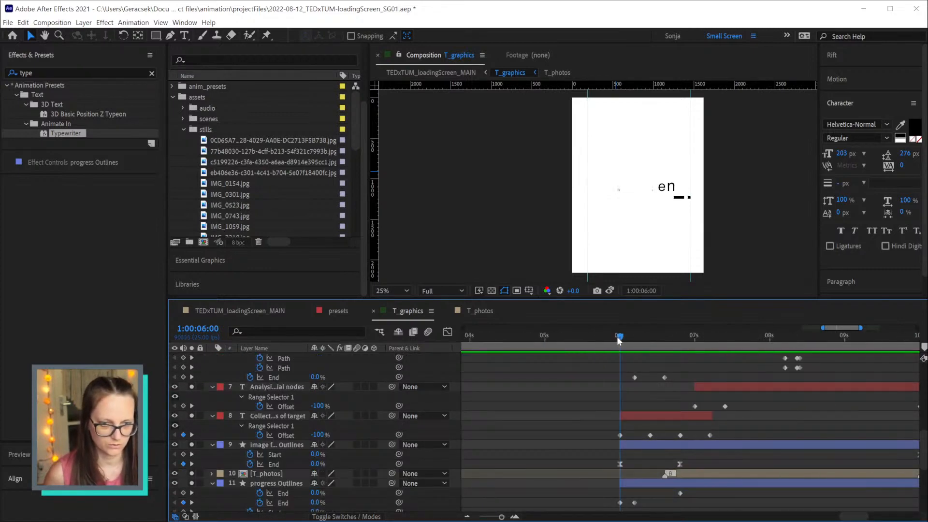
{"action": "key", "text": "space"}
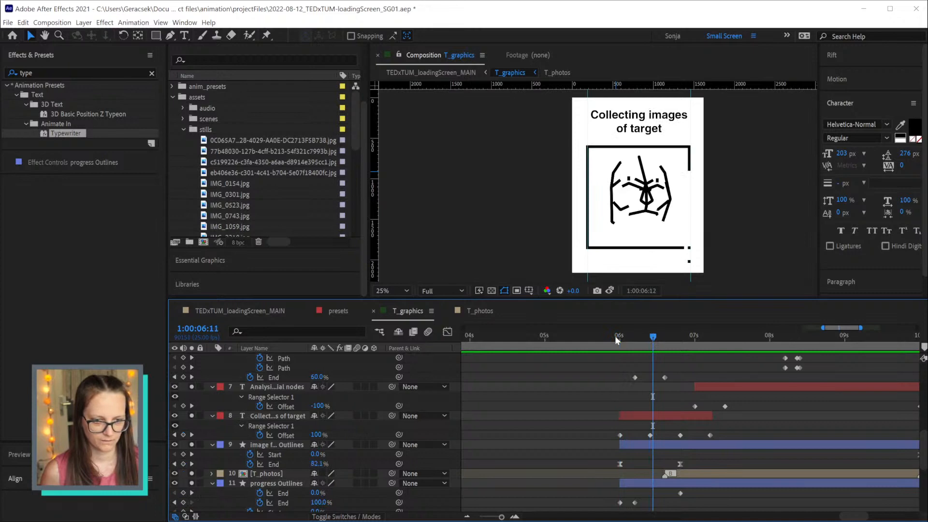
{"action": "left_click_drag", "start_coordinate": [649, 436], "coordinate": [664, 434]}
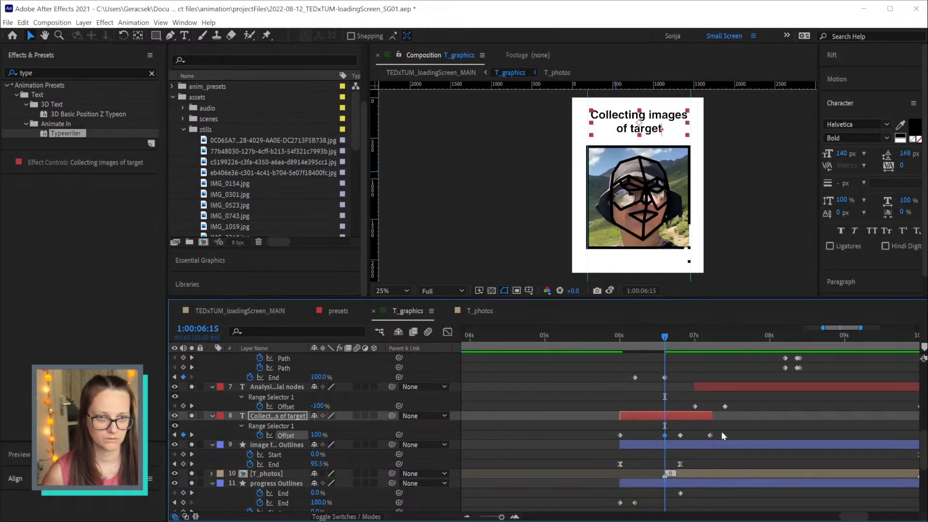
Move the last two Offset keyframes of Collecting images of target later so the pair ends at 1:00:08:05
{"action": "key", "text": "minus"}
{"action": "key", "text": "space"}
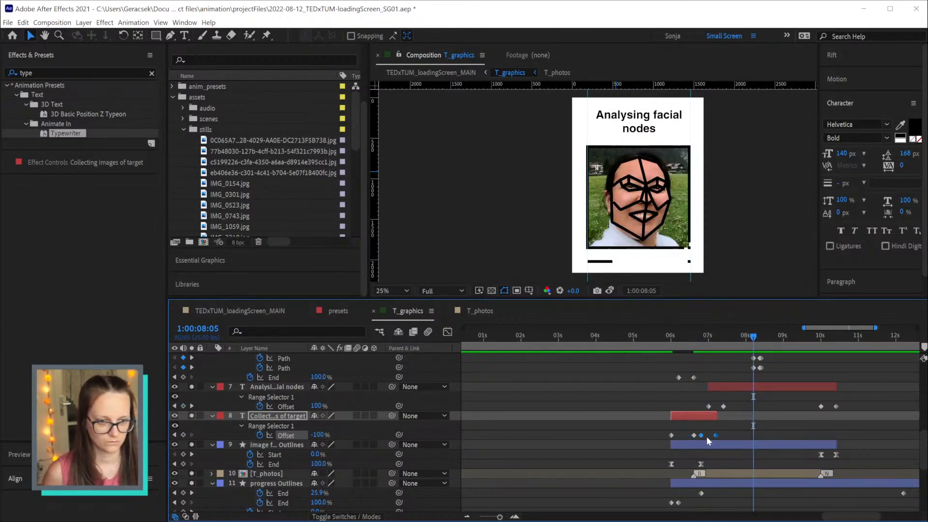
{"action": "left_click_drag", "start_coordinate": [715, 433], "coordinate": [752, 437]}
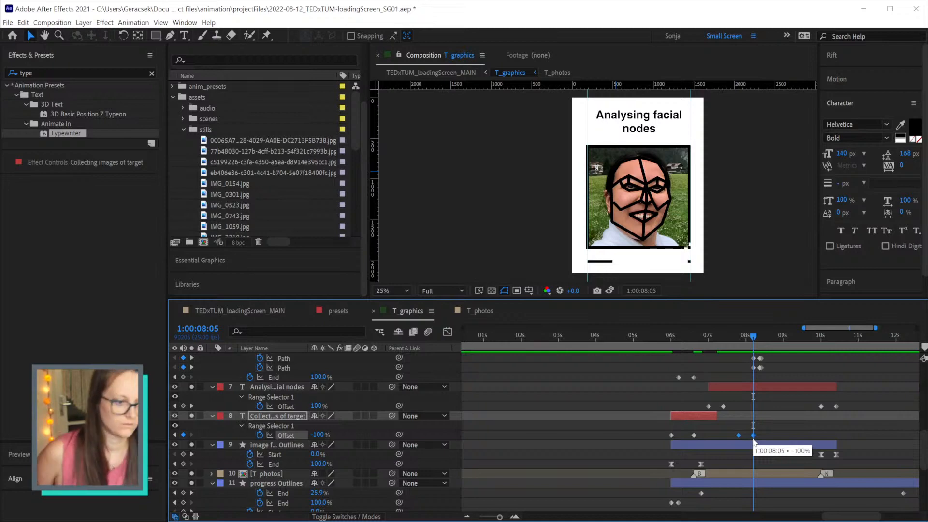
Return to 1:00:06:00 and duplicate the T_photos layer
{"action": "left_click", "coordinate": [669, 336]}
{"action": "left_click", "coordinate": [722, 473]}
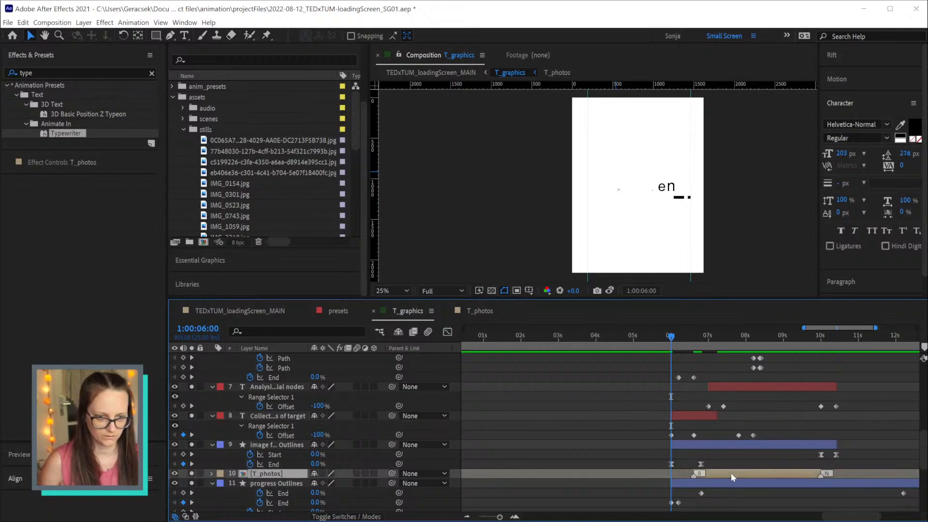
{"action": "key", "text": "ctrl+d"}
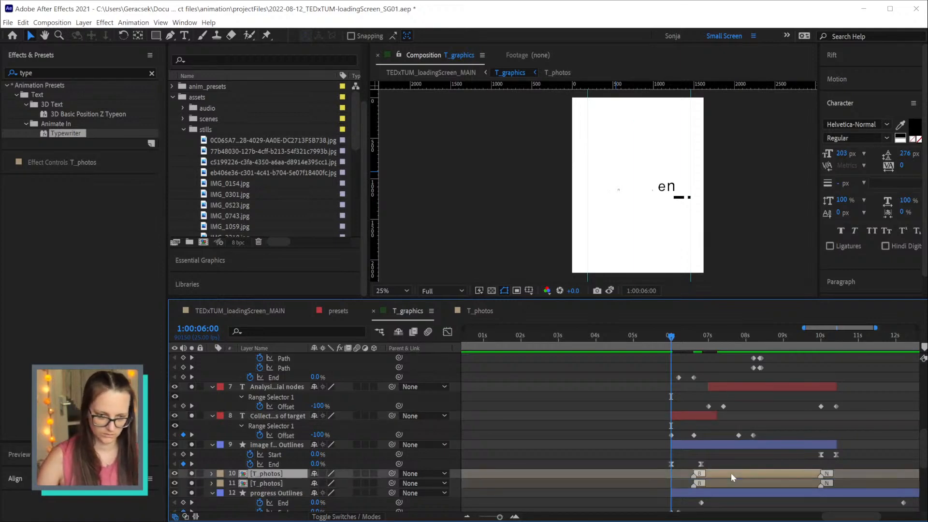
Start the duplicated T_photos layer at 1:00:06:00, enable time remapping, and add Time Remap keyframes at 1:00:06:00 and 1:00:09:10
{"action": "key", "text": "bracketleft"}
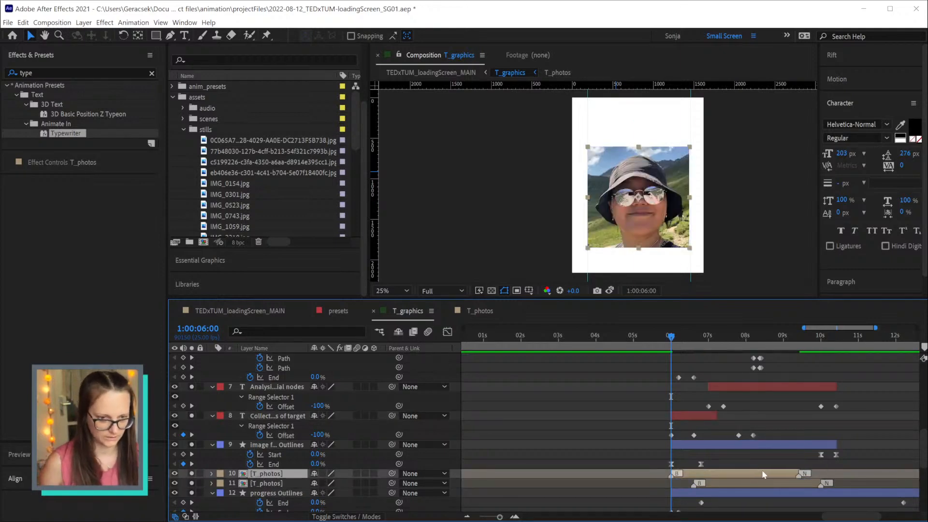
{"action": "right_click", "coordinate": [289, 473]}
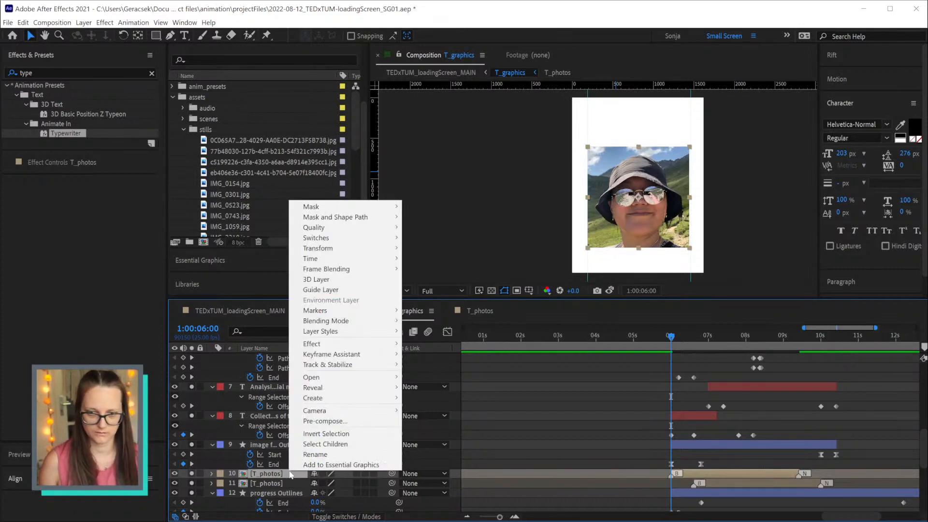
{"action": "mouse_move", "coordinate": [346, 259]}
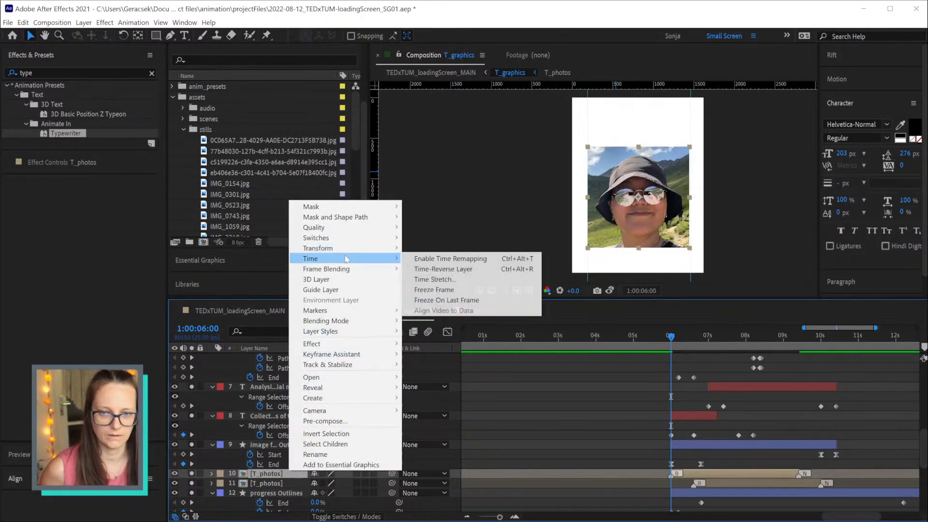
{"action": "left_click", "coordinate": [486, 259]}
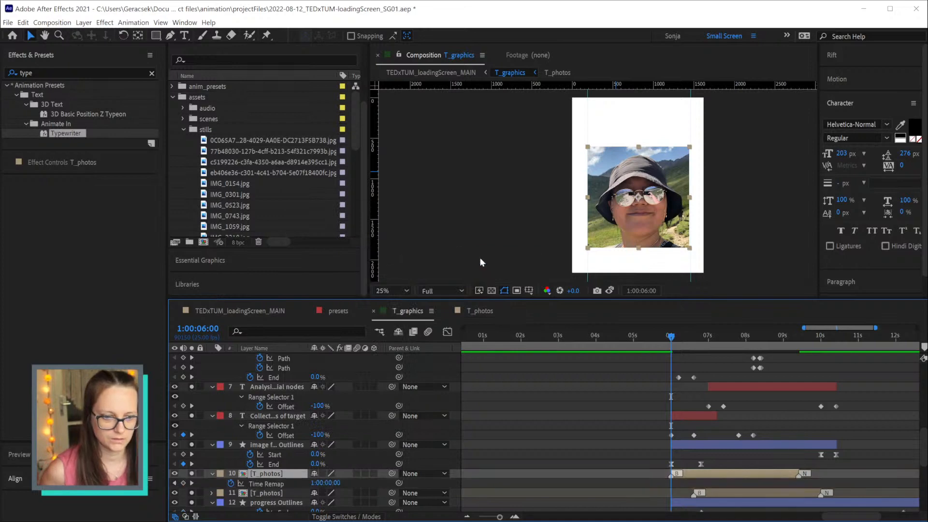
{"action": "left_click", "coordinate": [184, 483]}
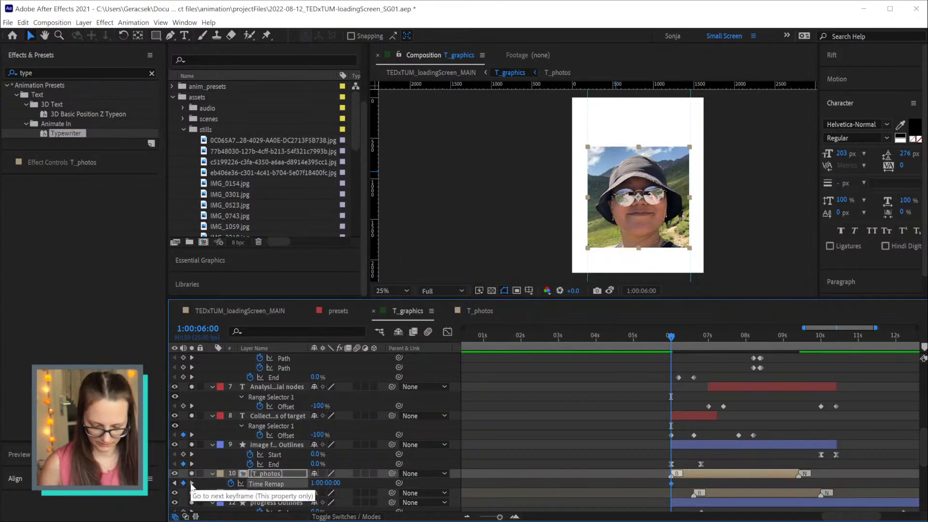
{"action": "left_click", "coordinate": [191, 483]}
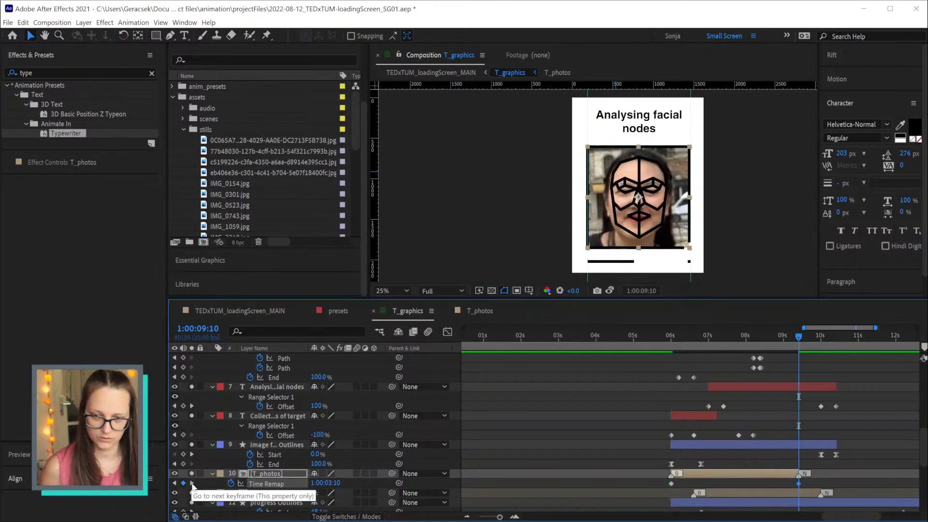
Move the duplicated T_photos layer's last Time Remap keyframe earlier, first to 1:00:08:05, then to 1:00:07:20
{"action": "left_click", "coordinate": [174, 482]}
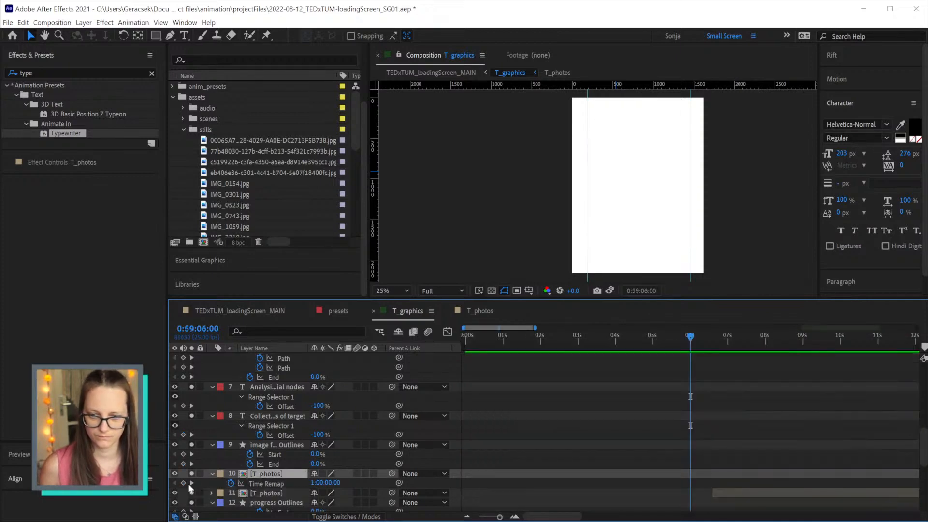
{"action": "left_click", "coordinate": [192, 483]}
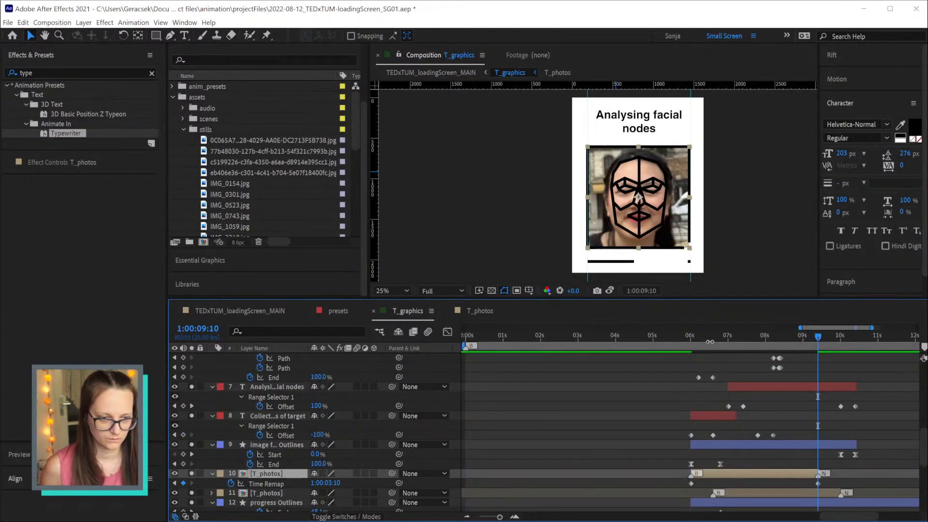
{"action": "left_click", "coordinate": [780, 334]}
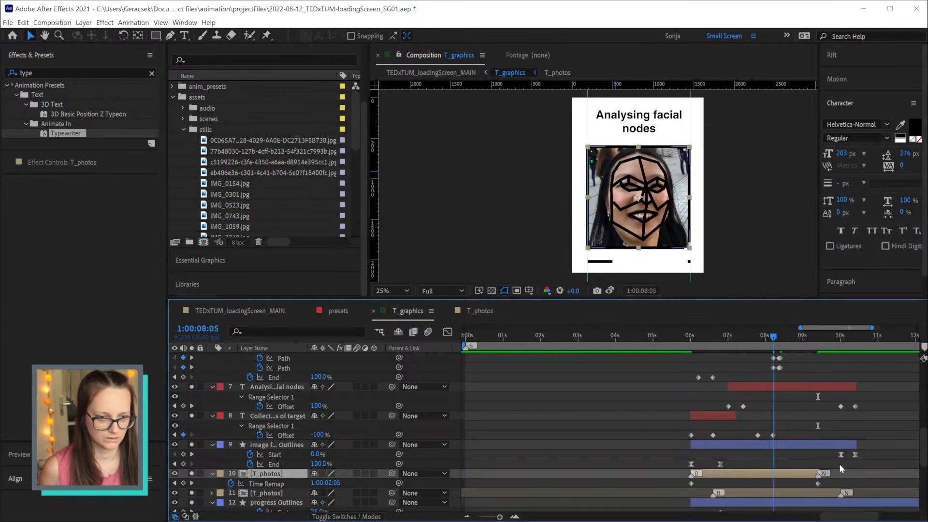
{"action": "left_click_drag", "start_coordinate": [817, 483], "coordinate": [774, 488]}
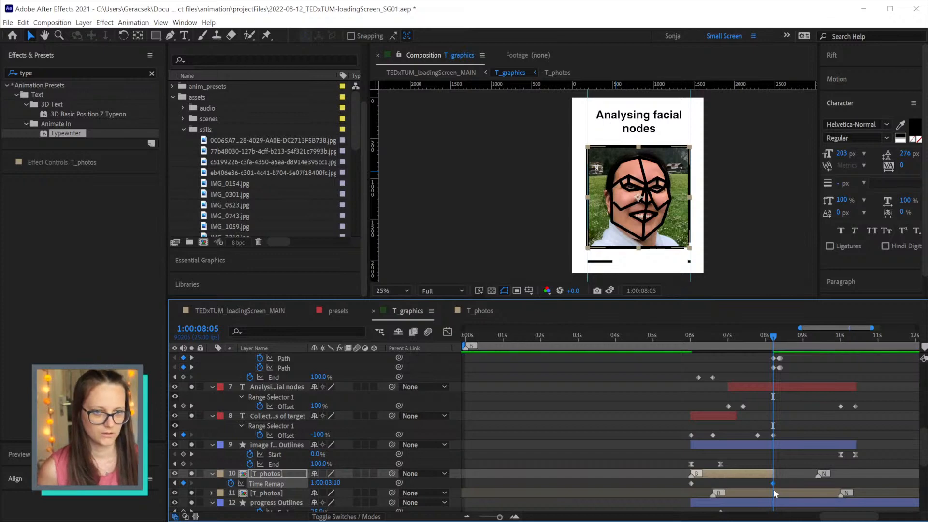
{"action": "left_click", "coordinate": [759, 335]}
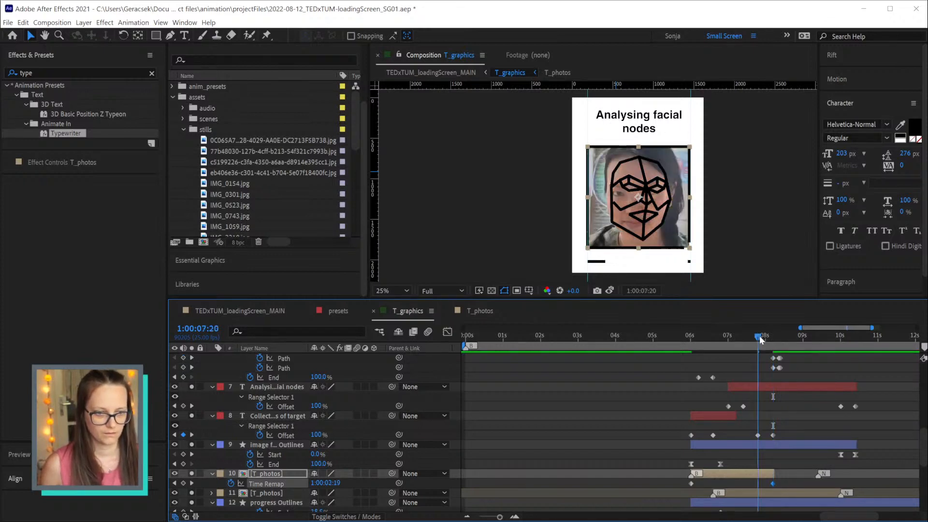
{"action": "left_click_drag", "start_coordinate": [772, 483], "coordinate": [761, 486]}
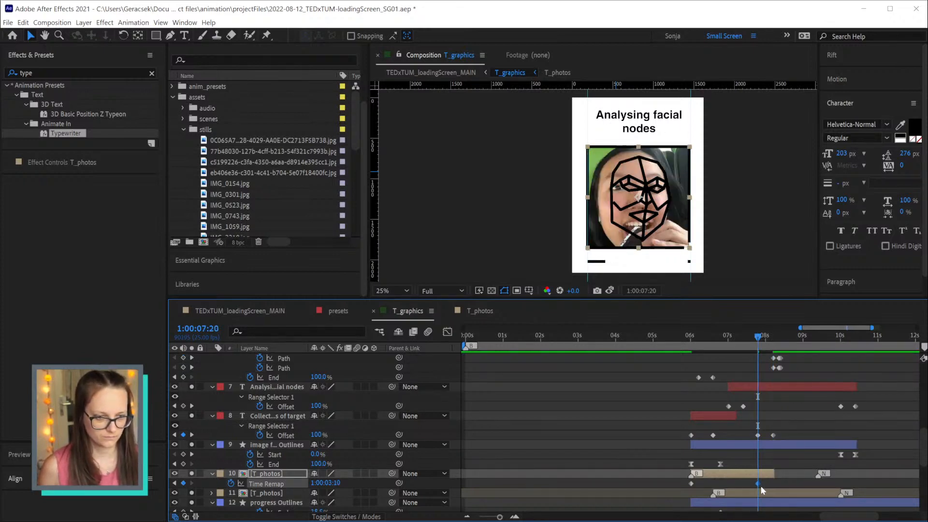
Extend the Collecting images of target layer to 1:00:08:05 and shift the Analysing facial nodes layer to start at 1:00:08:00
{"action": "left_click", "coordinate": [769, 338]}
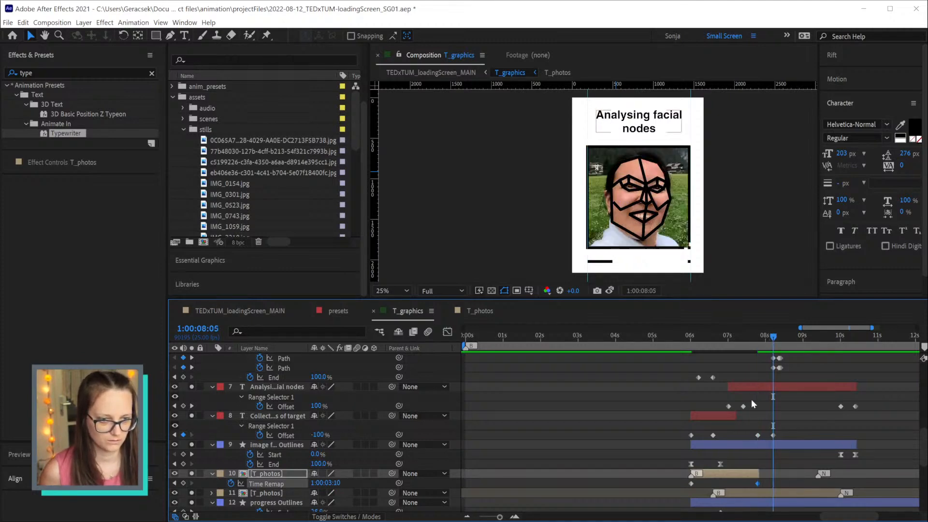
{"action": "left_click_drag", "start_coordinate": [736, 416], "coordinate": [774, 420]}
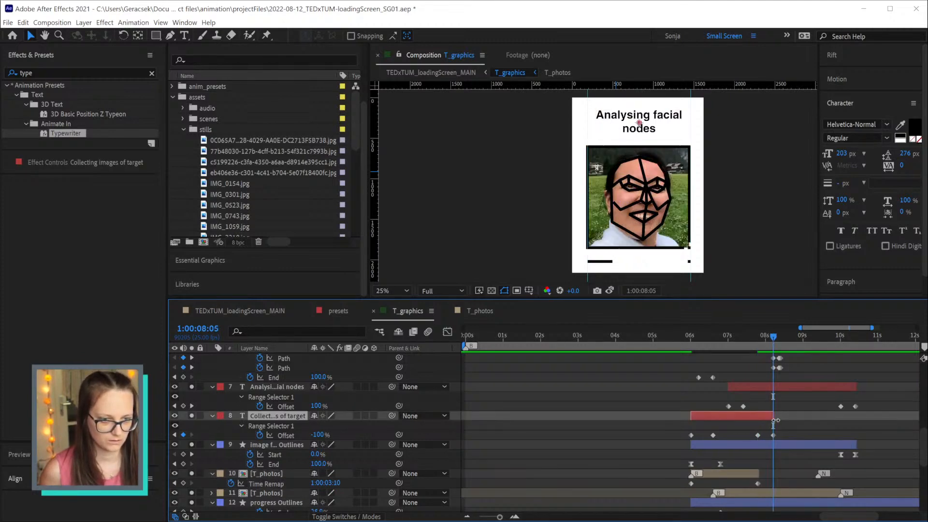
{"action": "left_click", "coordinate": [761, 337]}
{"action": "left_click_drag", "start_coordinate": [760, 336], "coordinate": [765, 336]}
{"action": "left_click", "coordinate": [805, 387]}
{"action": "key", "text": "bracketleft"}
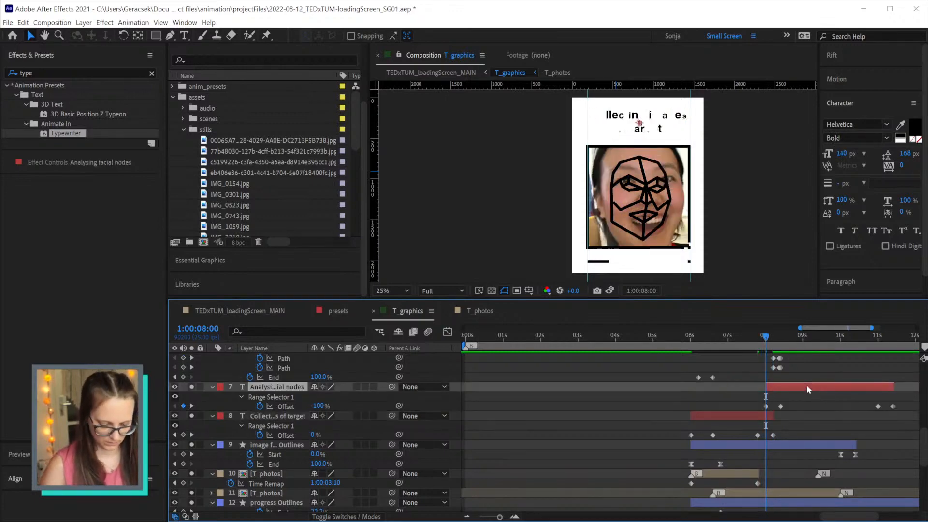
Shift the face mask Outlines layer to start at 1:00:08:00
{"action": "left_click", "coordinate": [788, 445]}
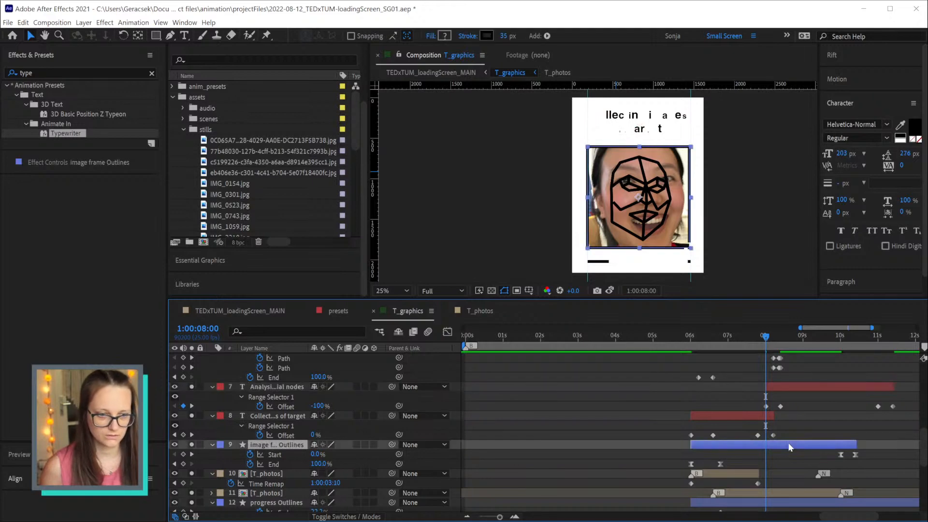
{"action": "scroll", "coordinate": [834, 385], "scroll_direction": "up", "scroll_amount": 3}
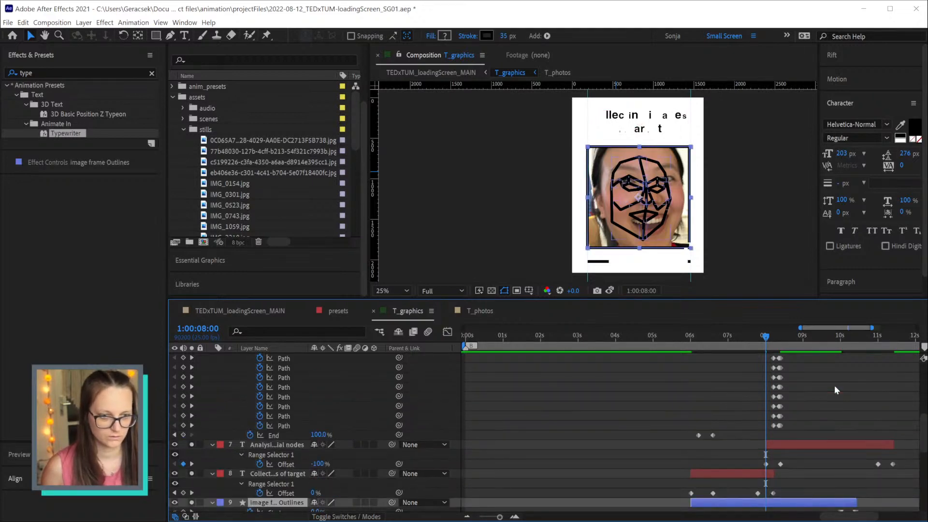
{"action": "scroll", "coordinate": [840, 429], "scroll_direction": "up", "scroll_amount": 5}
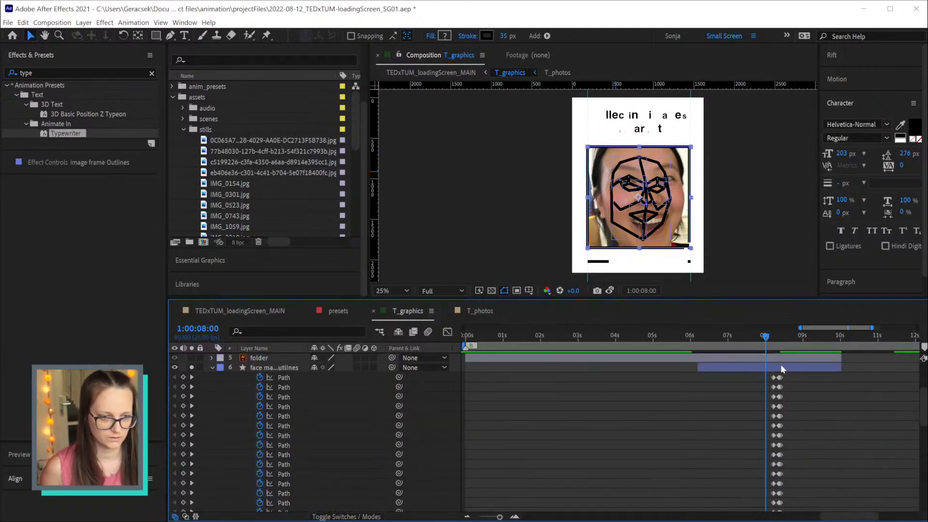
{"action": "left_click", "coordinate": [780, 367]}
{"action": "key", "text": "["}
Preview from 1:00:08:00 and move the second Offset keyframe of Analysing facial nodes to 1:00:08:15
{"action": "scroll", "coordinate": [825, 449], "scroll_direction": "down", "scroll_amount": 5}
{"action": "scroll", "coordinate": [825, 447], "scroll_direction": "down", "scroll_amount": 3}
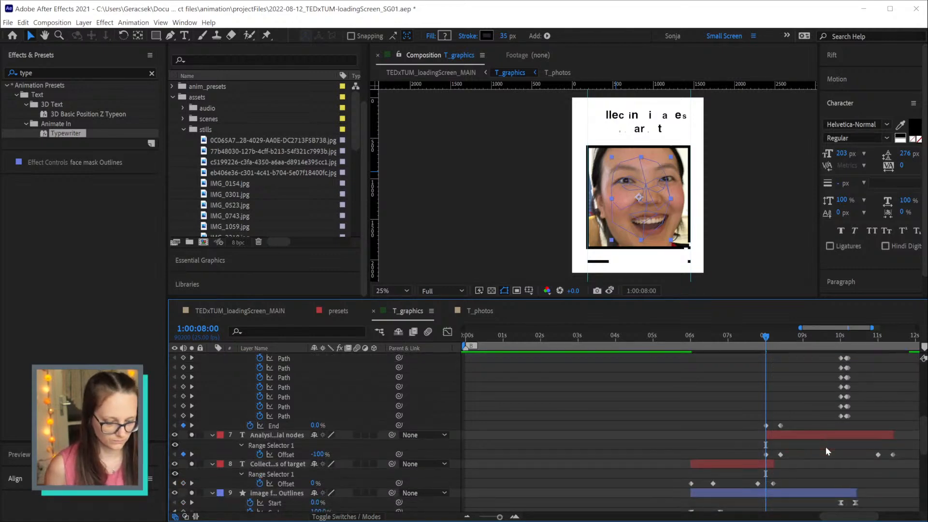
{"action": "key", "text": "space"}
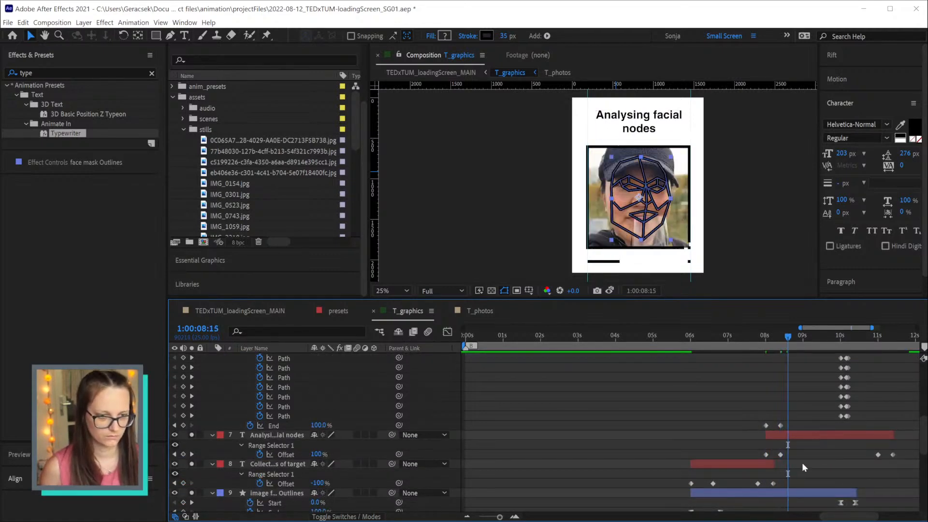
{"action": "left_click_drag", "start_coordinate": [782, 454], "coordinate": [787, 455]}
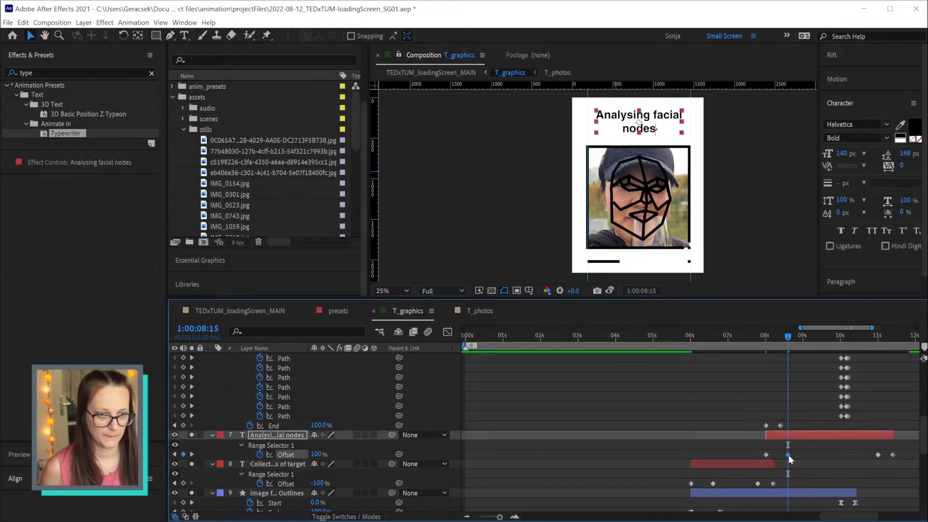
Shift the original T_photos layer to start at 1:00:08:00 and check its photos up to 1:00:08:15
{"action": "scroll", "coordinate": [790, 454], "scroll_direction": "down", "scroll_amount": 3}
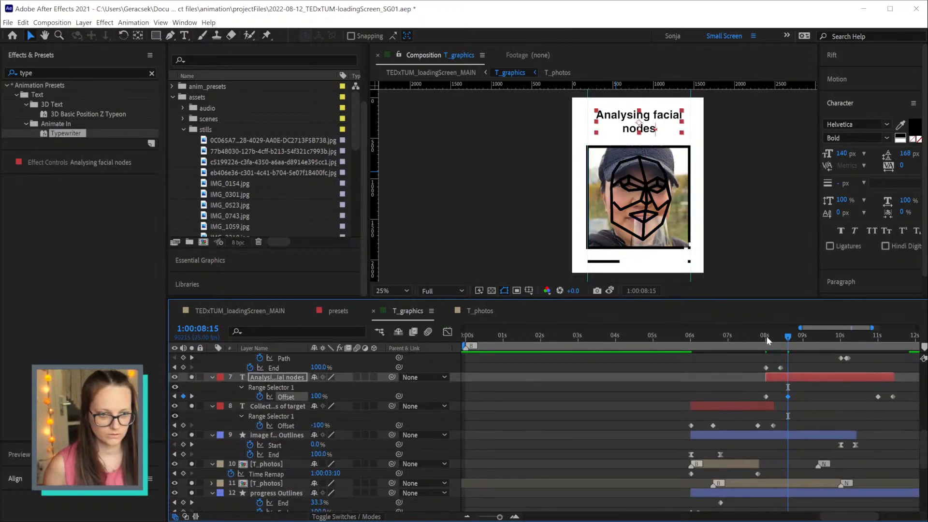
{"action": "left_click", "coordinate": [766, 336]}
{"action": "left_click_drag", "start_coordinate": [782, 480], "coordinate": [844, 480]}
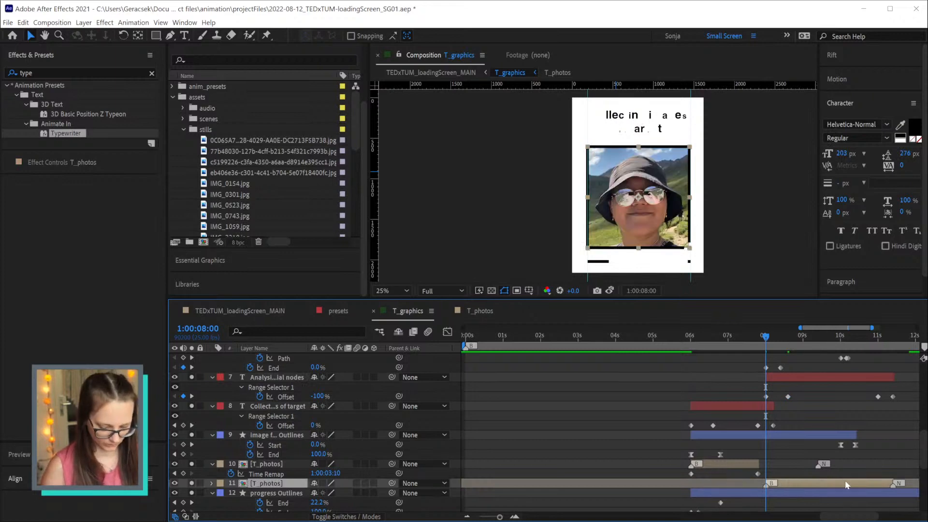
{"action": "left_click_drag", "start_coordinate": [765, 339], "coordinate": [786, 338]}
{"action": "mouse_move", "coordinate": [790, 485]}
{"action": "left_mouse_down"}
{"action": "mouse_move", "coordinate": [812, 485]}
{"action": "mouse_move", "coordinate": [791, 483]}
{"action": "left_mouse_up"}
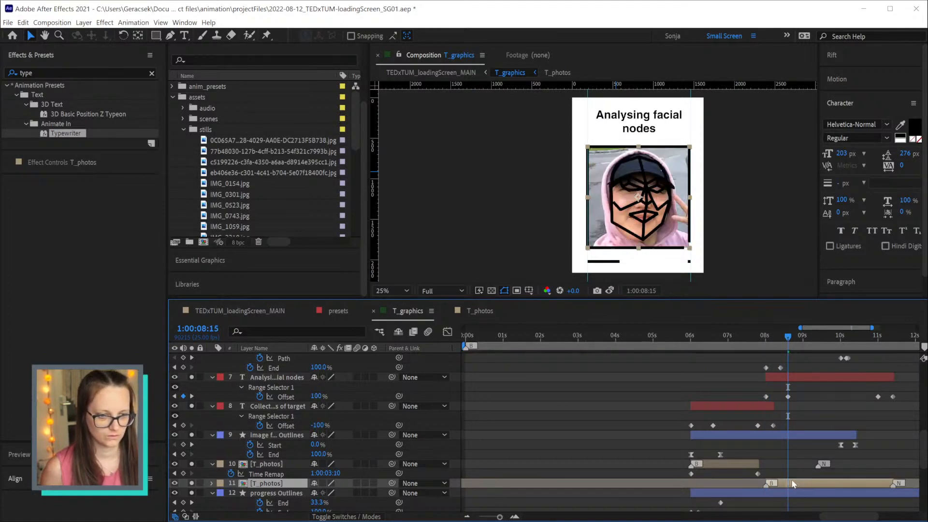
Enable time remapping on the original T_photos layer, keyframe its start and end, and return to 1:00:08:00
{"action": "left_click", "coordinate": [764, 336]}
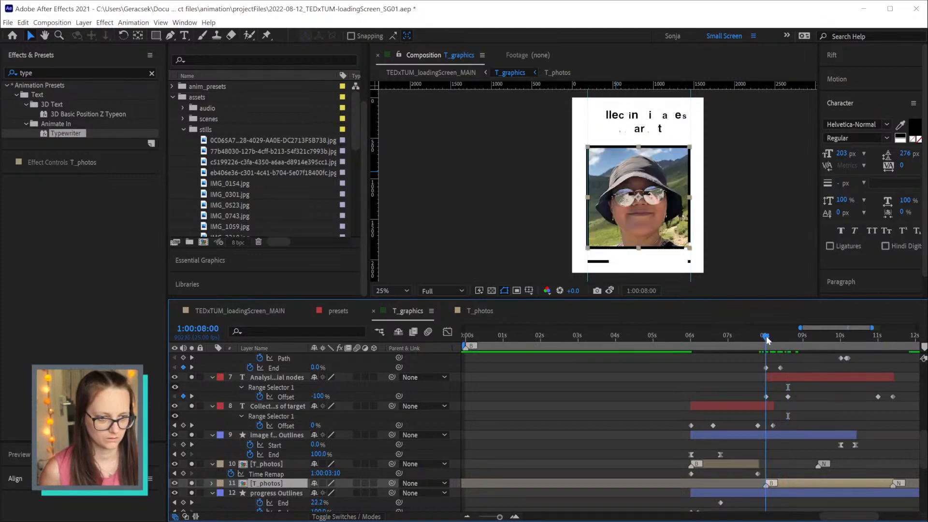
{"action": "right_click", "coordinate": [285, 483]}
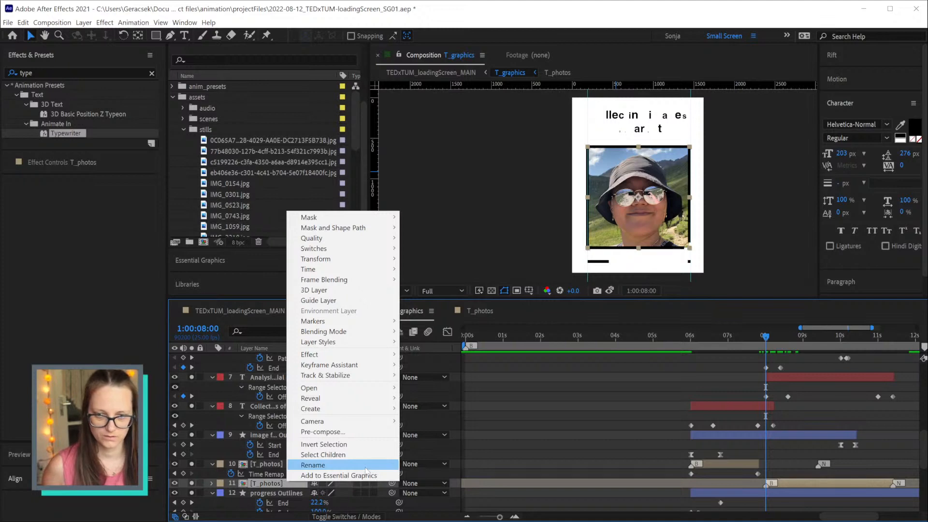
{"action": "mouse_move", "coordinate": [377, 269]}
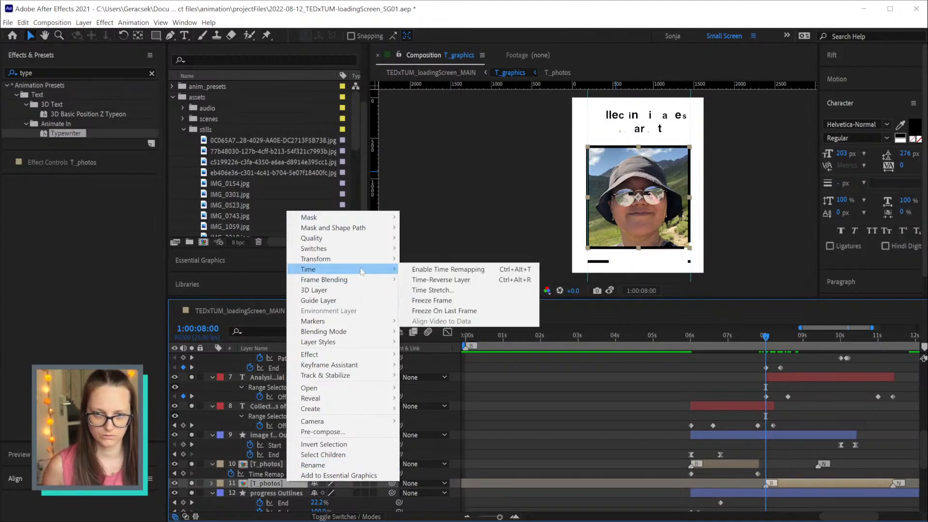
{"action": "left_click", "coordinate": [425, 267]}
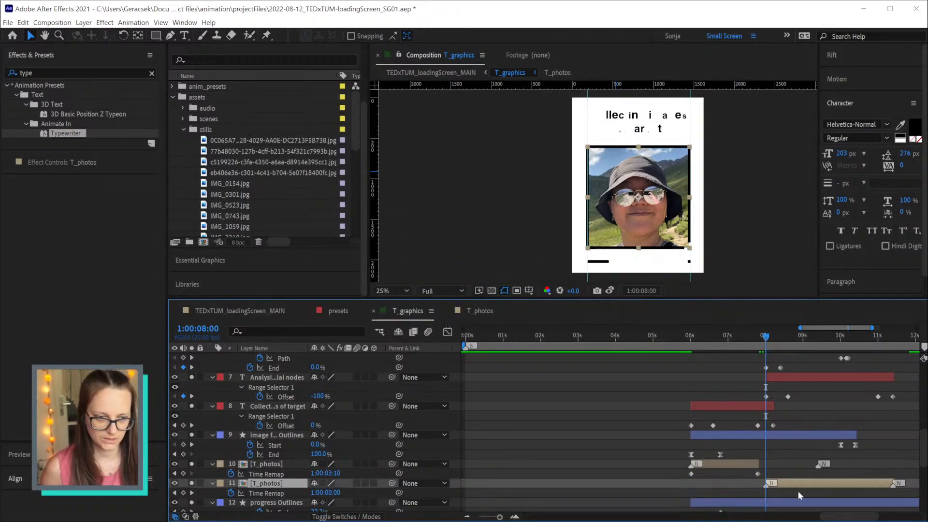
{"action": "left_click", "coordinate": [191, 492]}
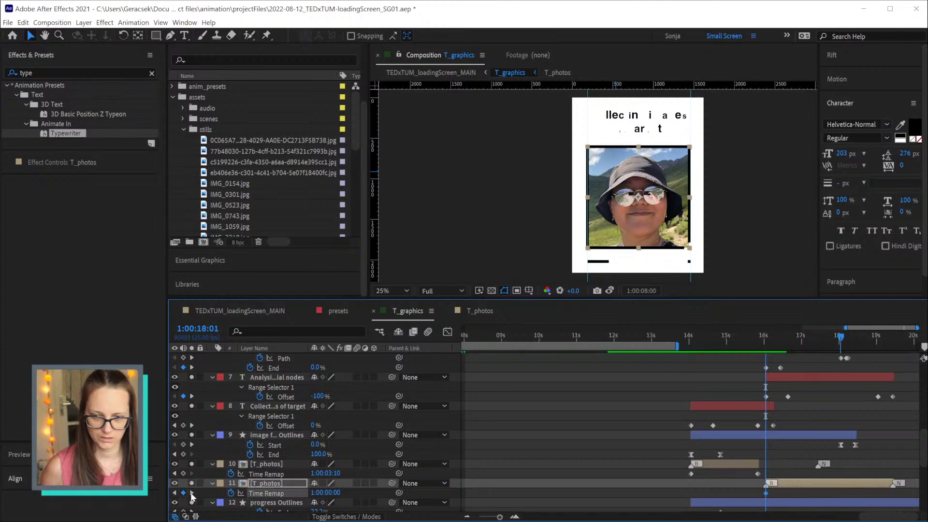
{"action": "key", "text": "j"}
{"action": "left_click", "coordinate": [183, 493]}
{"action": "key", "text": "j"}
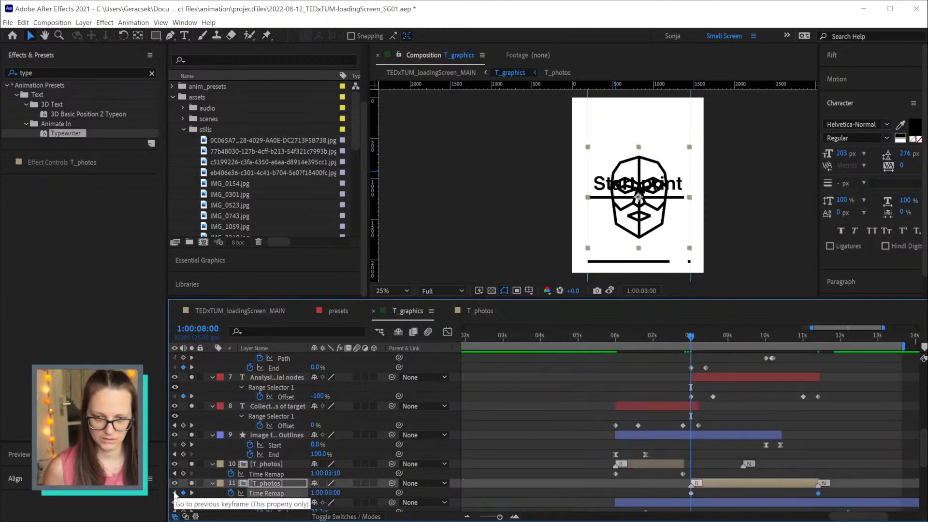
Add a Time Remap keyframe to the original T_photos layer at 1:00:08:04
{"action": "left_click", "coordinate": [200, 329]}
{"action": "type", "text": "+5"}
{"action": "key", "text": "Return"}
{"action": "key", "text": "Page_Up"}
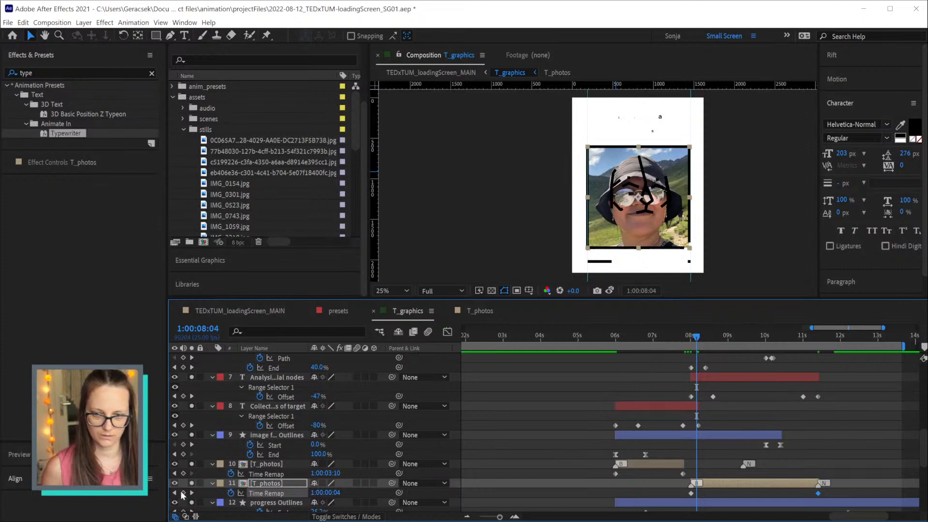
{"action": "left_click", "coordinate": [184, 493]}
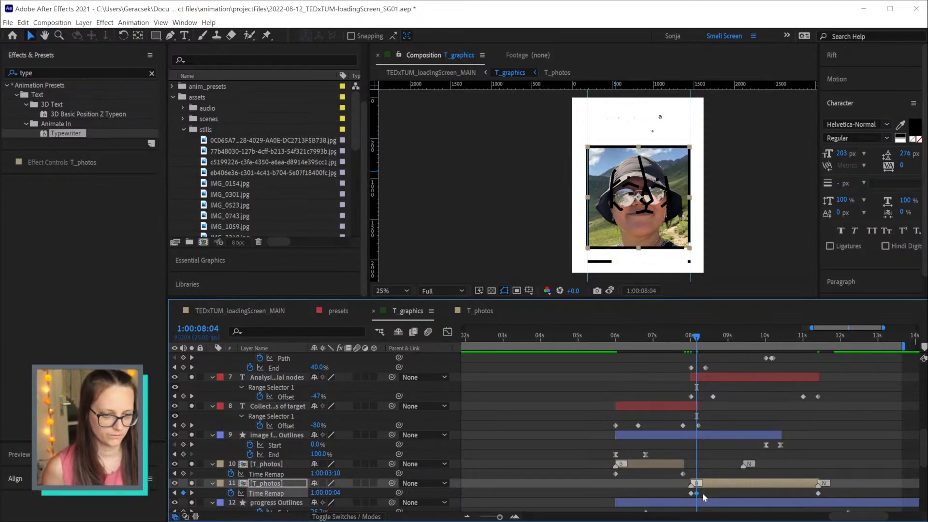
Remove the Time Remap keyframe at 1:00:08:04 from the original T_photos layer
{"action": "left_click_drag", "start_coordinate": [696, 493], "coordinate": [691, 493]}
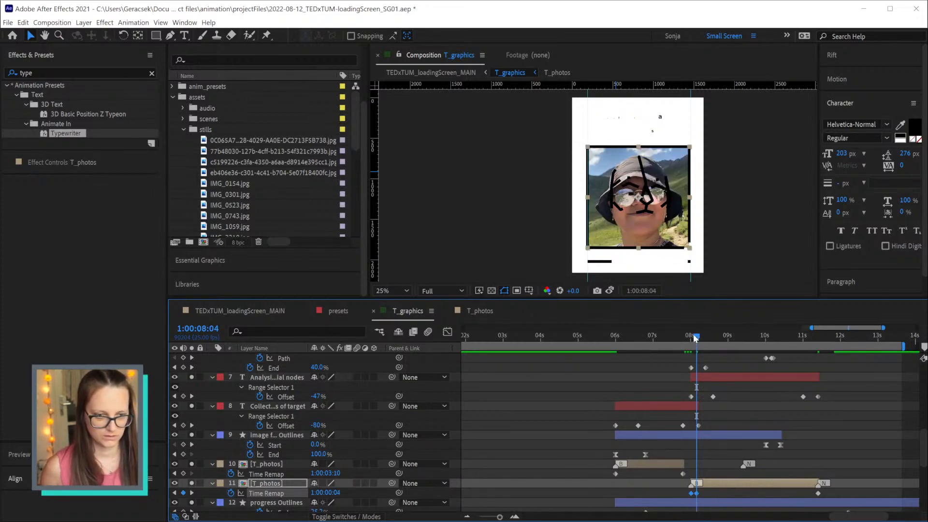
{"action": "left_click_drag", "start_coordinate": [696, 337], "coordinate": [691, 338]}
{"action": "left_click", "coordinate": [705, 494]}
{"action": "left_click", "coordinate": [696, 493]}
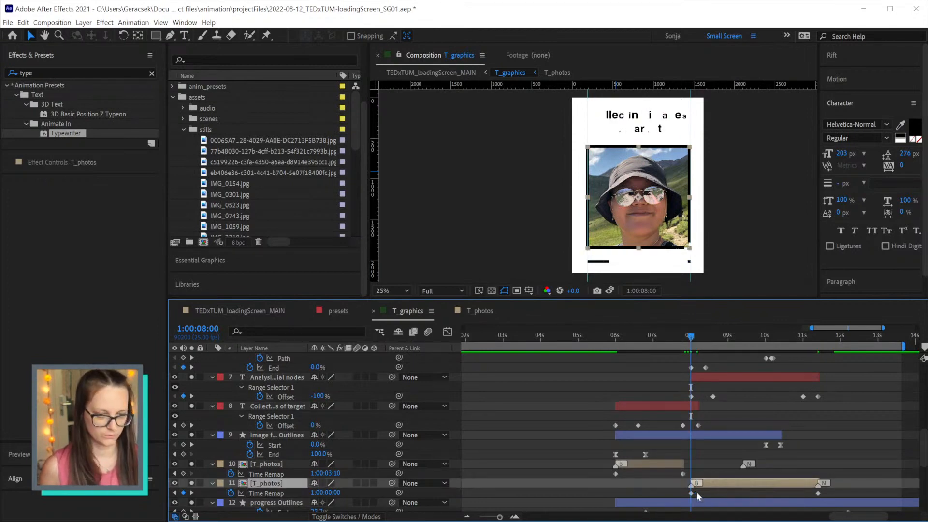
Copy the original T_photos layer's first Time Remap keyframe and paste it at 1:00:07:15
{"action": "left_click_drag", "start_coordinate": [696, 493], "coordinate": [691, 493]}
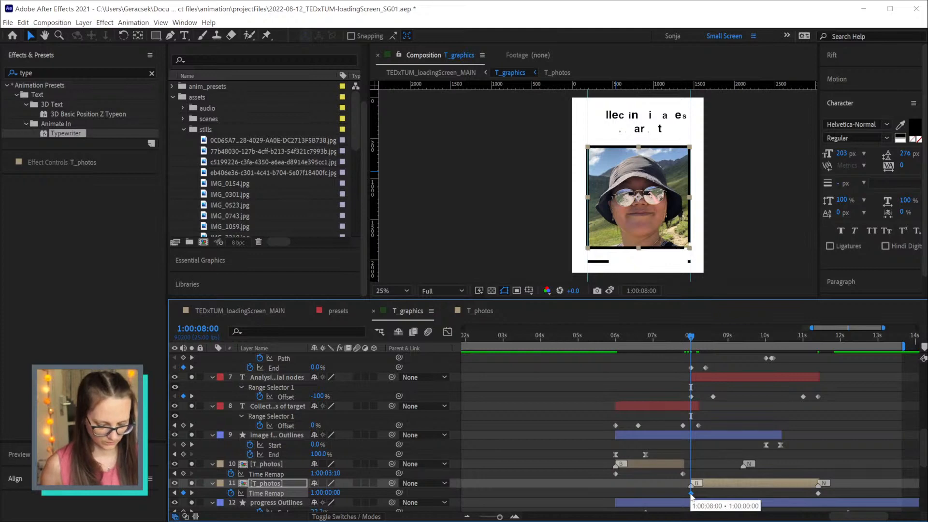
{"action": "key", "text": "Page_Up"}
{"action": "key", "text": "Page_Up"}
{"action": "key", "text": "Page_Up"}
{"action": "key", "text": "Page_Down"}
{"action": "key", "text": "Page_Down"}
{"action": "key", "text": "Page_Down"}
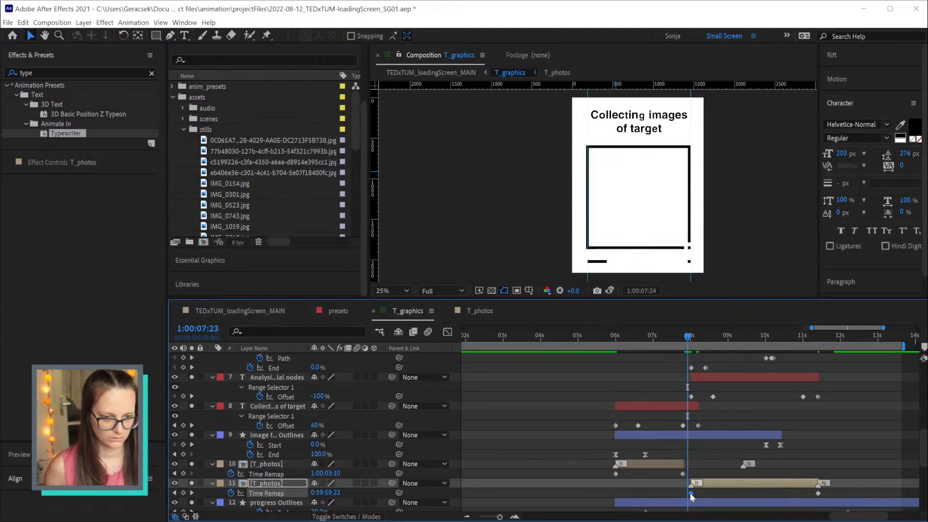
{"action": "key", "text": "shift+Page_Up"}
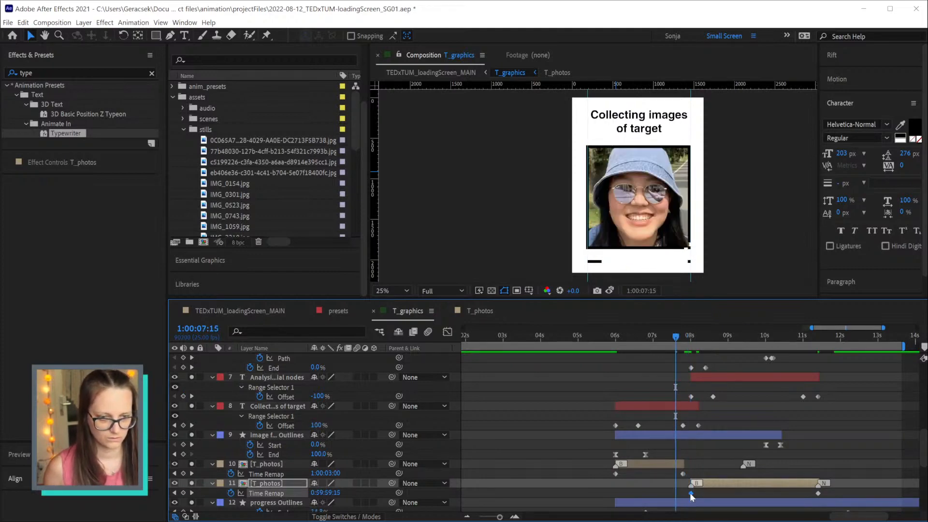
{"action": "key", "text": "ctrl+v"}
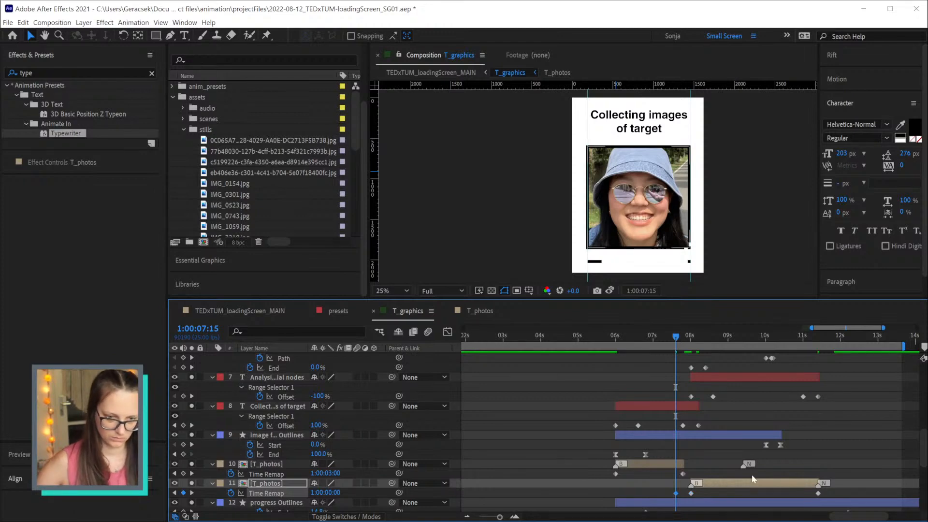
Extend the original T_photos layer's in point to 1:00:07:15 and shift the whole layer to start at 1:00:08:00
{"action": "key", "text": "alt+["}
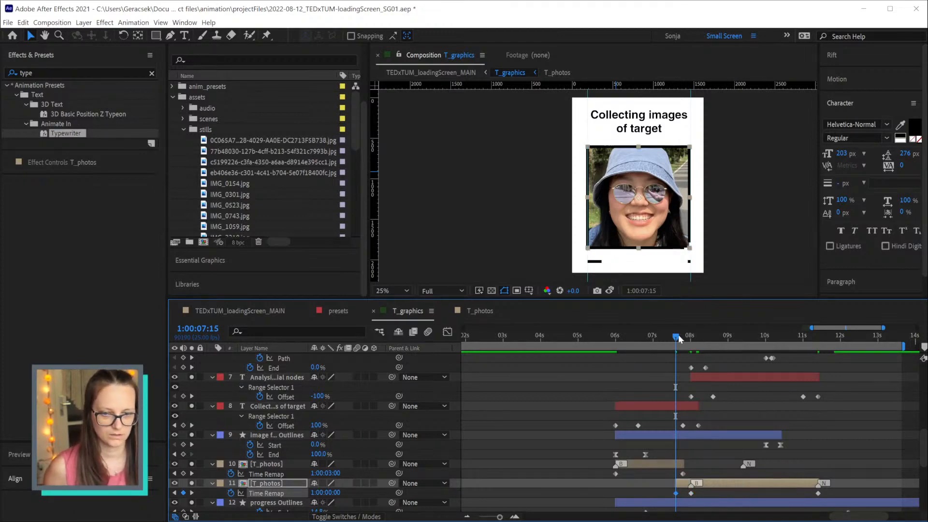
{"action": "left_click_drag", "start_coordinate": [678, 334], "coordinate": [693, 338]}
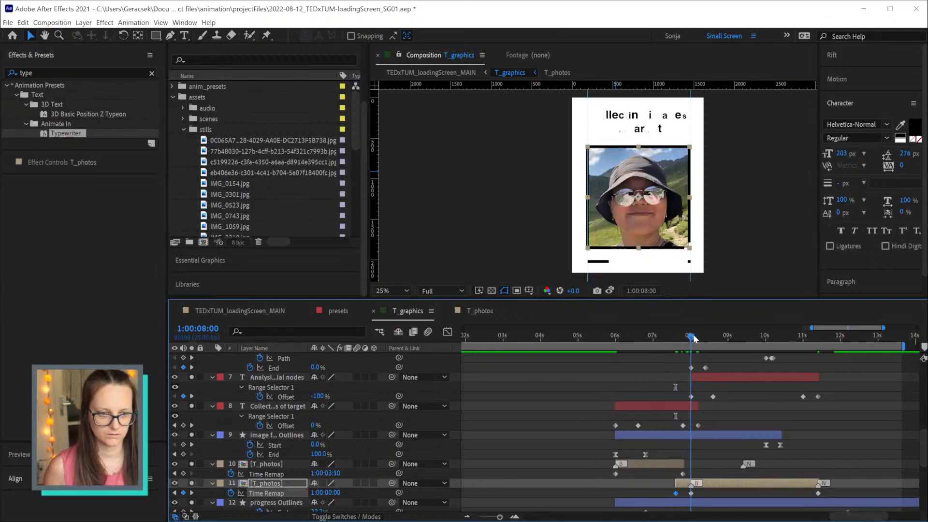
{"action": "key", "text": "["}
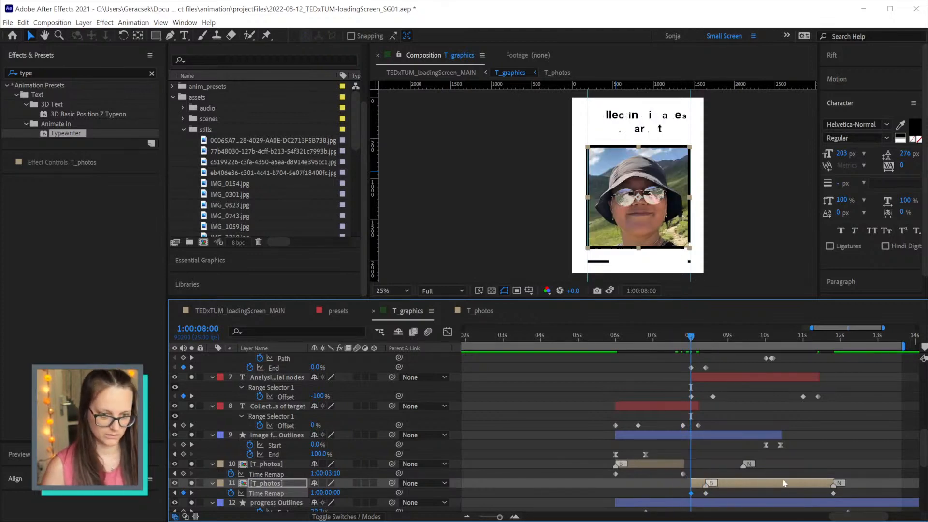
Move the last two Offset keyframes of Analysing facial nodes to begin at 1:00:11:20 and extend the layer to 1:00:12:05
{"action": "left_click_drag", "start_coordinate": [690, 336], "coordinate": [831, 341]}
{"action": "mouse_move", "coordinate": [838, 389]}
{"action": "left_mouse_down"}
{"action": "mouse_move", "coordinate": [803, 402]}
{"action": "mouse_move", "coordinate": [833, 399]}
{"action": "left_mouse_up"}
{"action": "left_click", "coordinate": [847, 337]}
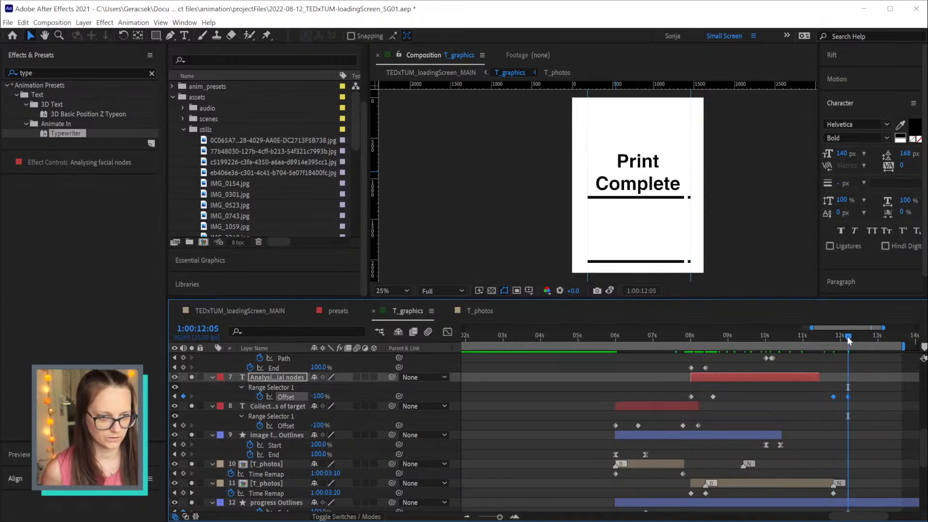
{"action": "key", "text": "alt+]"}
Move the Start keyframes of image frame Outlines to 1:00:11:20 and 1:00:12:05, and extend the layer to 1:00:12:05
{"action": "scroll", "coordinate": [855, 436], "scroll_direction": "up", "scroll_amount": 2}
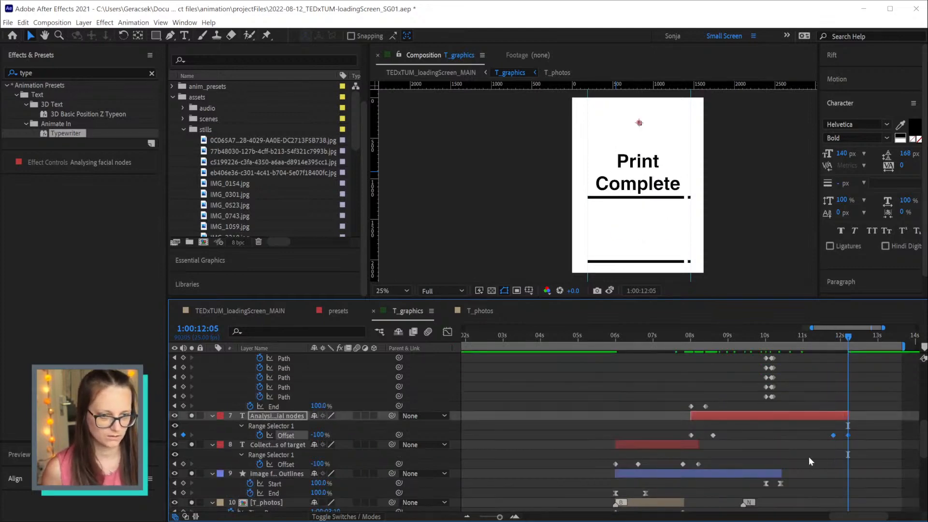
{"action": "left_click", "coordinate": [731, 474]}
{"action": "left_click_drag", "start_coordinate": [798, 481], "coordinate": [830, 482]}
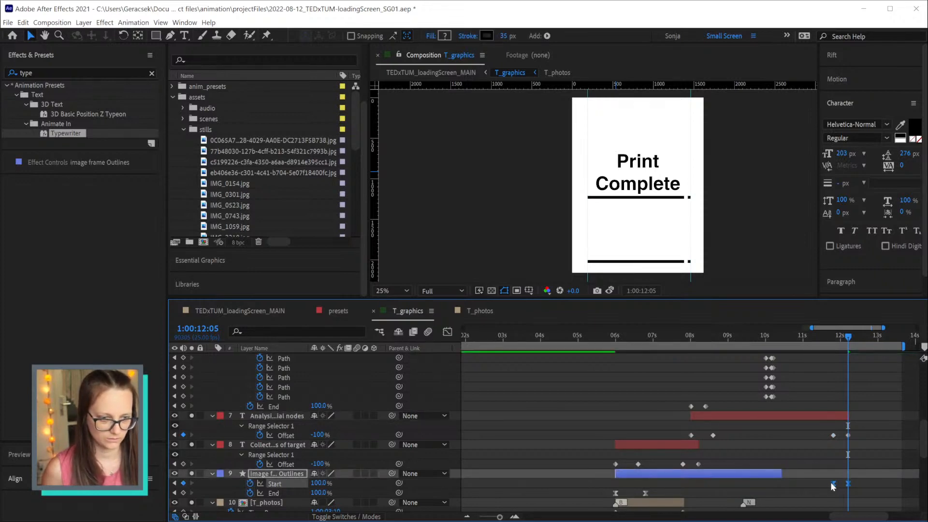
{"action": "key", "text": "alt+bracketright"}
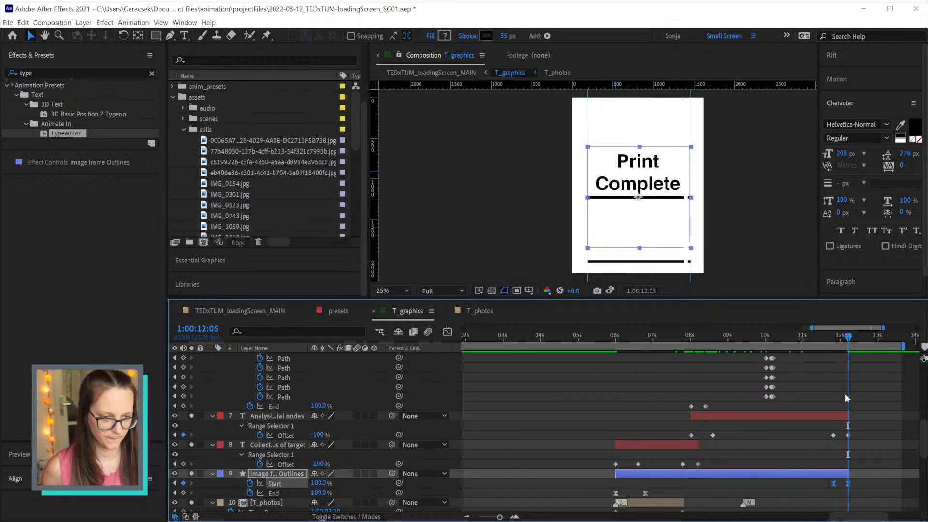
Check the face layer's end at 1:00:11:20 and delete the hidden print and folder layers
{"action": "scroll", "coordinate": [834, 450], "scroll_direction": "up", "scroll_amount": 5}
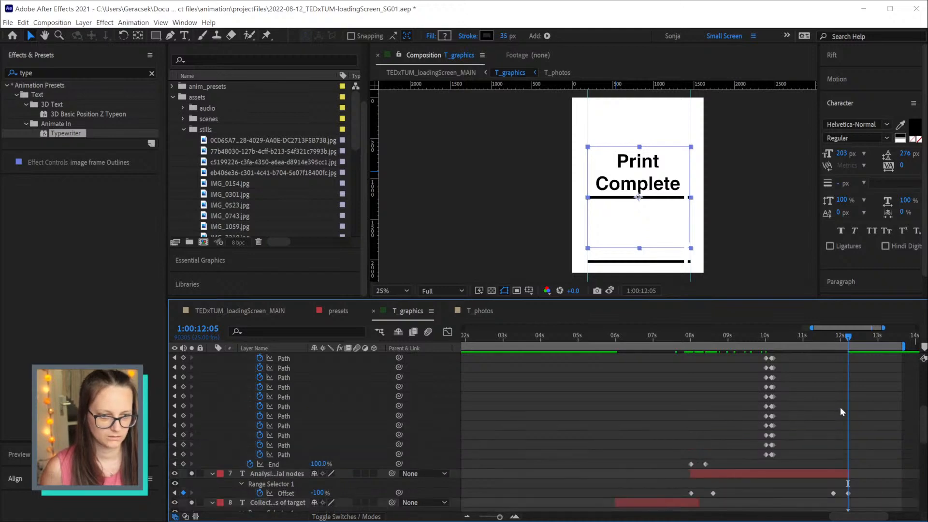
{"action": "scroll", "coordinate": [835, 387], "scroll_direction": "up", "scroll_amount": 2}
{"action": "left_click", "coordinate": [832, 336]}
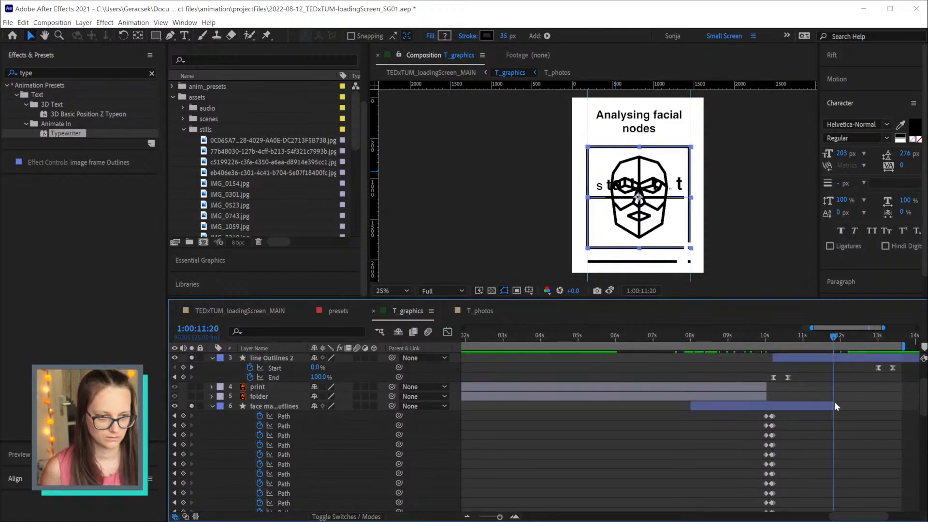
{"action": "scroll", "coordinate": [836, 409], "scroll_direction": "down", "scroll_amount": 6}
{"action": "scroll", "coordinate": [839, 409], "scroll_direction": "up", "scroll_amount": 6}
{"action": "left_click", "coordinate": [808, 387]}
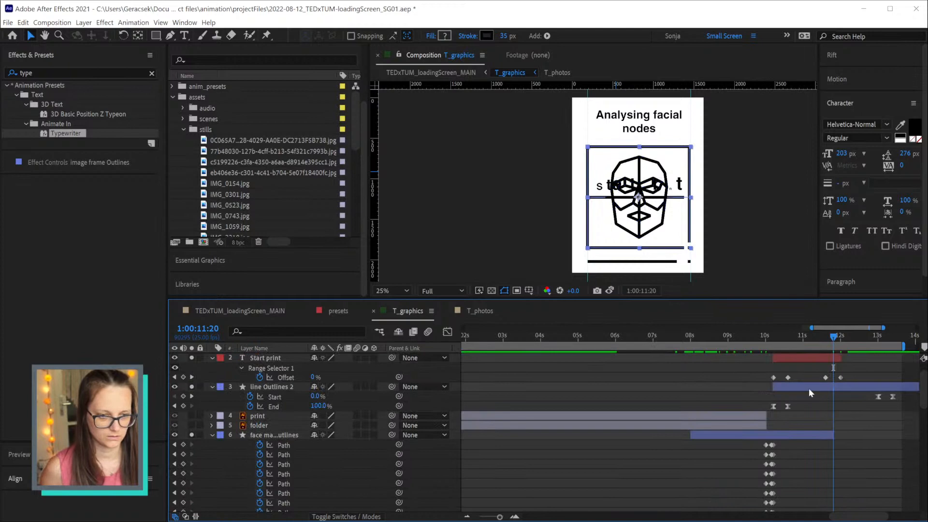
{"action": "left_click", "coordinate": [261, 418]}
{"action": "left_click", "coordinate": [261, 425], "text": "shift"}
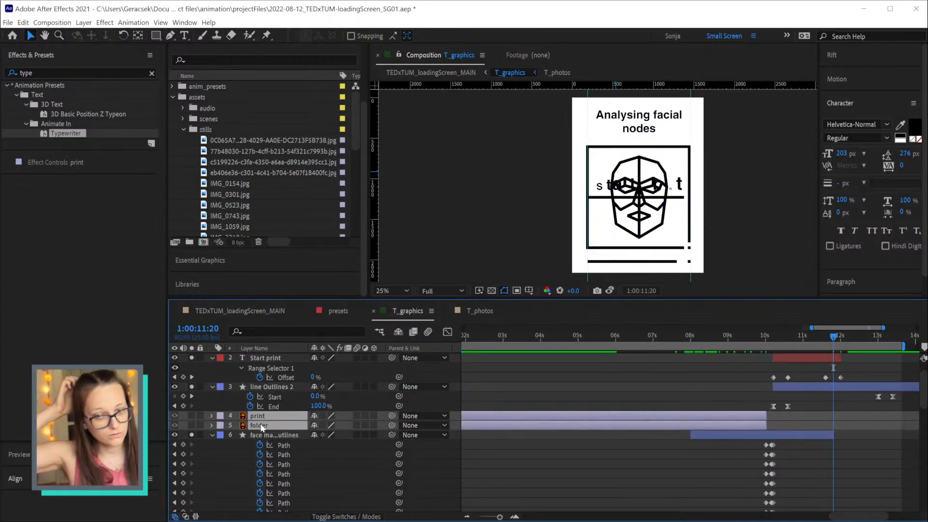
{"action": "key", "text": "Delete"}
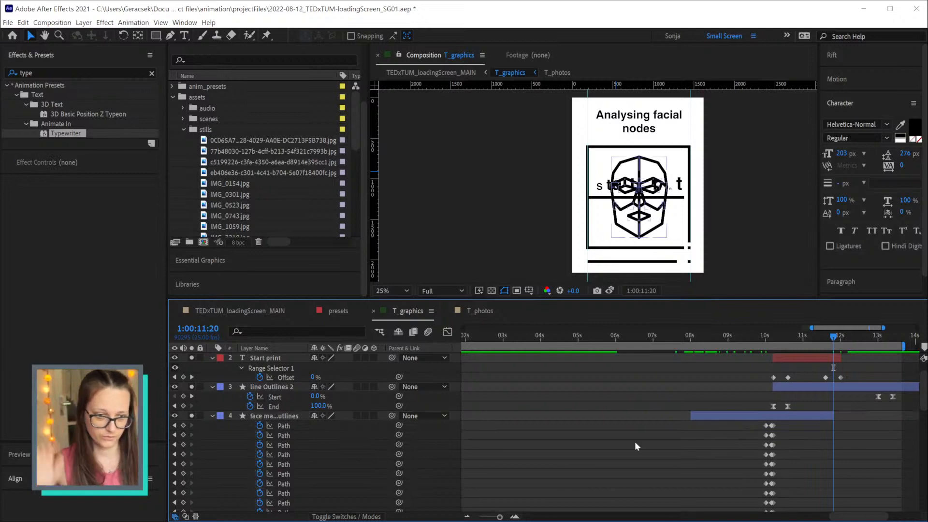
Shift the Start print, Start print 2 and line Outlines 2 layers together so that Start print begins at 1:00:12:00
{"action": "left_click", "coordinate": [801, 360]}
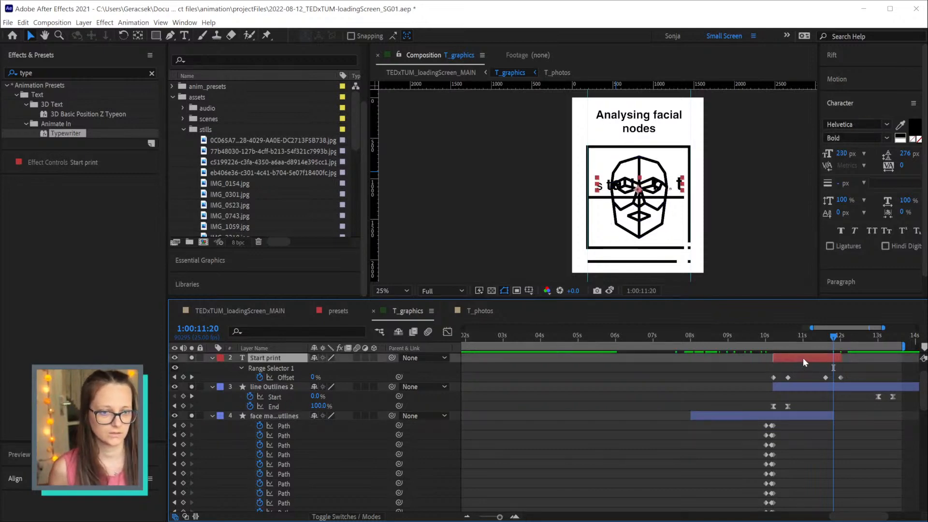
{"action": "left_click_drag", "start_coordinate": [772, 337], "coordinate": [839, 338]}
{"action": "scroll", "coordinate": [868, 421], "scroll_direction": "down", "scroll_amount": 5}
{"action": "scroll", "coordinate": [867, 421], "scroll_direction": "down", "scroll_amount": 3}
{"action": "scroll", "coordinate": [854, 395], "scroll_direction": "up", "scroll_amount": 6}
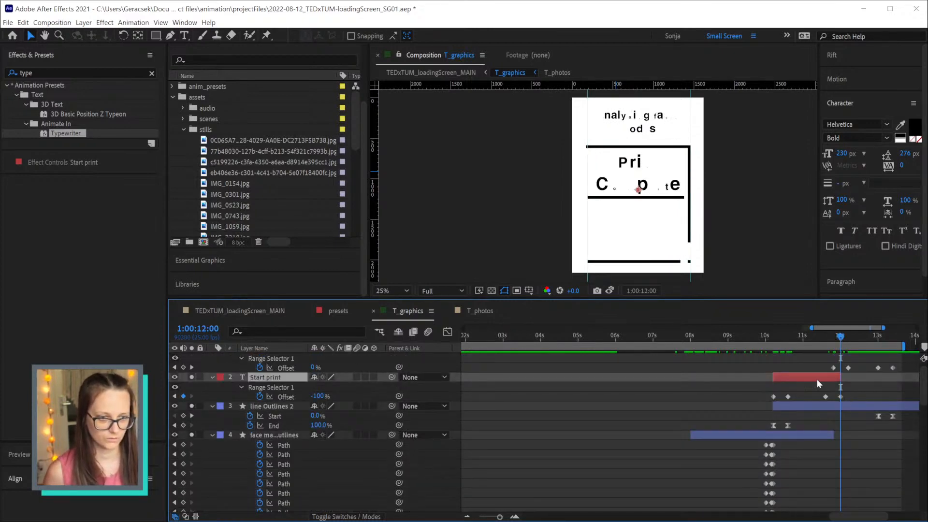
{"action": "left_click", "coordinate": [825, 405]}
{"action": "scroll", "coordinate": [853, 382], "scroll_direction": "up", "scroll_amount": 1}
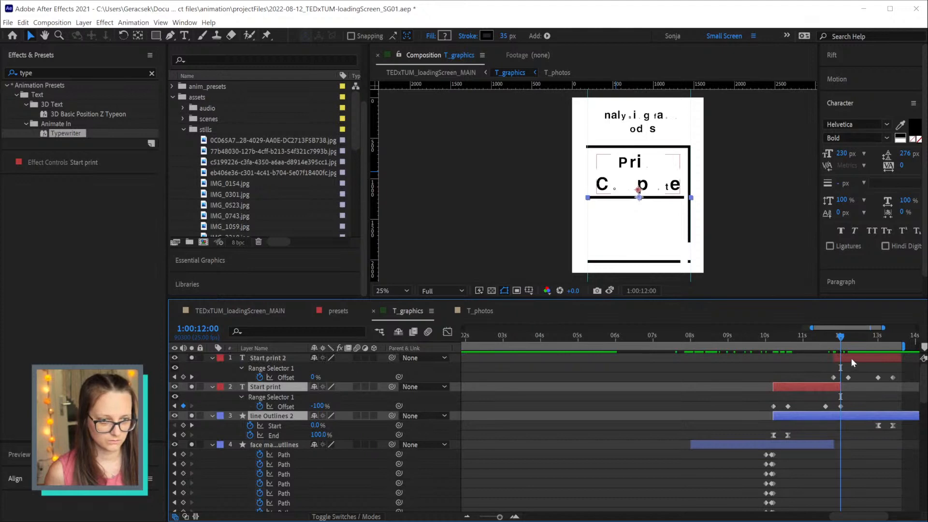
{"action": "left_click", "coordinate": [850, 358], "text": "shift"}
{"action": "left_click_drag", "start_coordinate": [793, 384], "coordinate": [861, 391]}
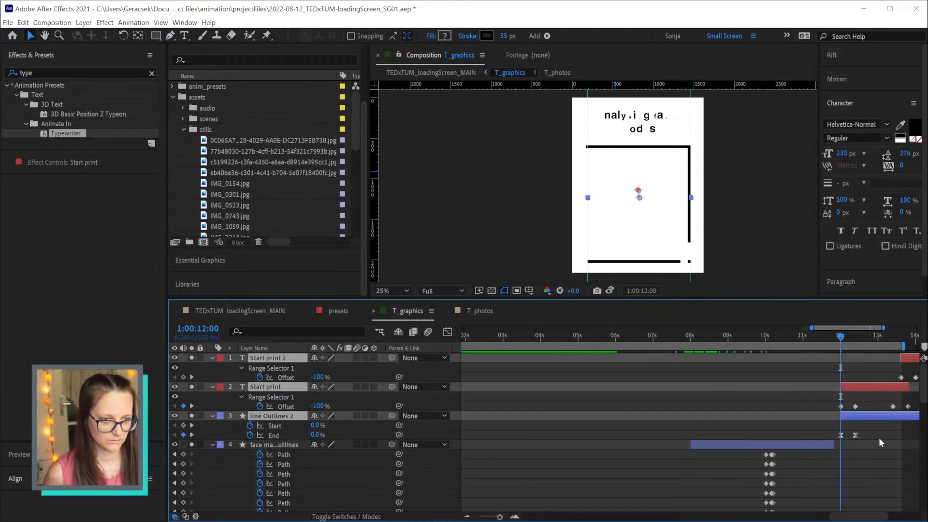
Move the last End keyframe and the pair of Start keyframes of progress Outlines to begin at 1:00:13:10
{"action": "left_click_drag", "start_coordinate": [841, 336], "coordinate": [871, 337]}
{"action": "scroll", "coordinate": [841, 471], "scroll_direction": "right", "scroll_amount": 4}
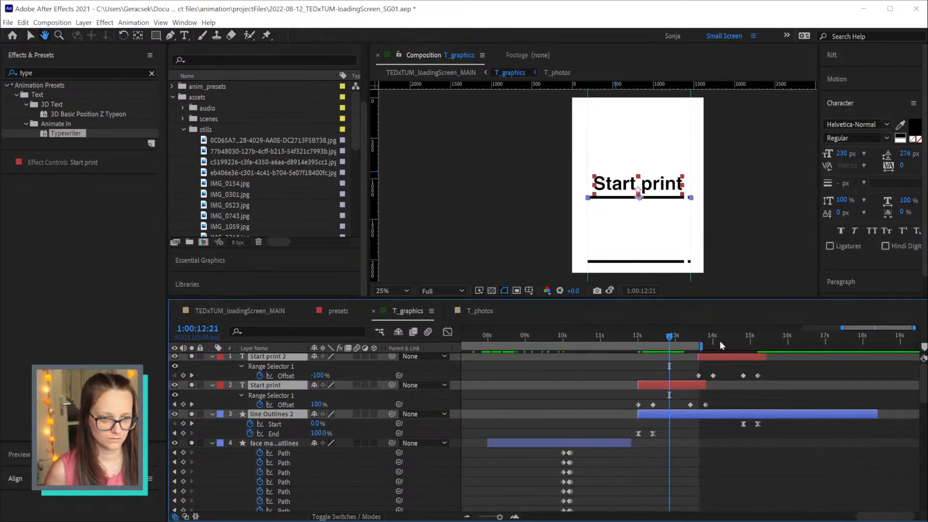
{"action": "left_click", "coordinate": [688, 339]}
{"action": "mouse_move", "coordinate": [697, 341]}
{"action": "left_mouse_down"}
{"action": "mouse_move", "coordinate": [706, 342]}
{"action": "mouse_move", "coordinate": [693, 344]}
{"action": "left_mouse_up"}
{"action": "scroll", "coordinate": [712, 446], "scroll_direction": "down", "scroll_amount": 8}
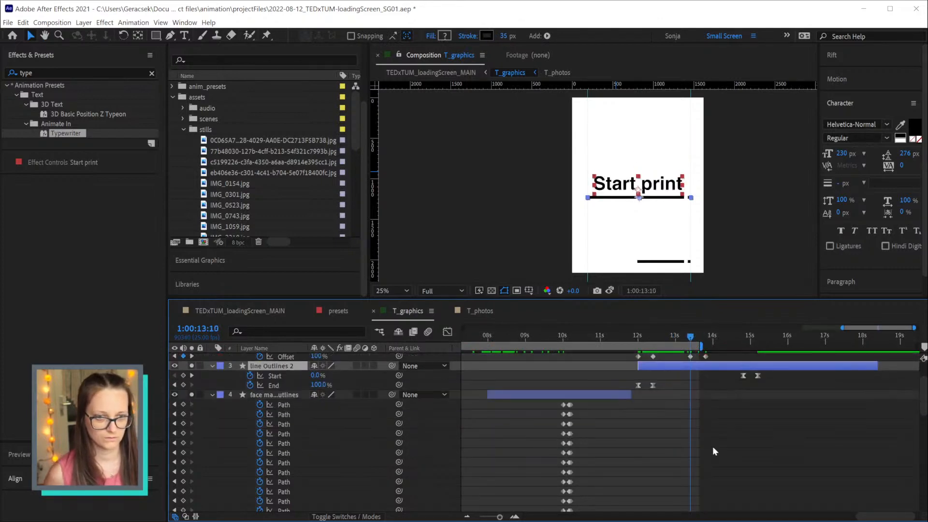
{"action": "scroll", "coordinate": [715, 445], "scroll_direction": "down", "scroll_amount": 5}
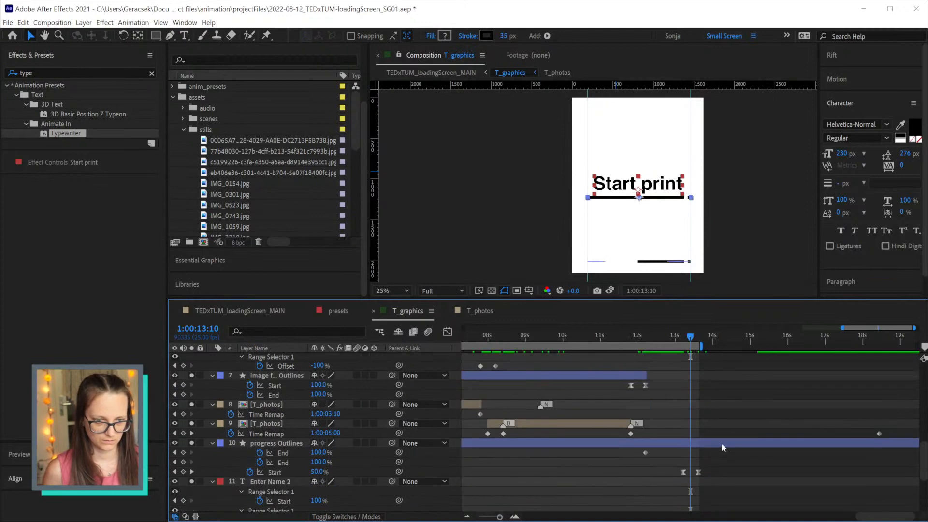
{"action": "left_click_drag", "start_coordinate": [644, 451], "coordinate": [688, 473]}
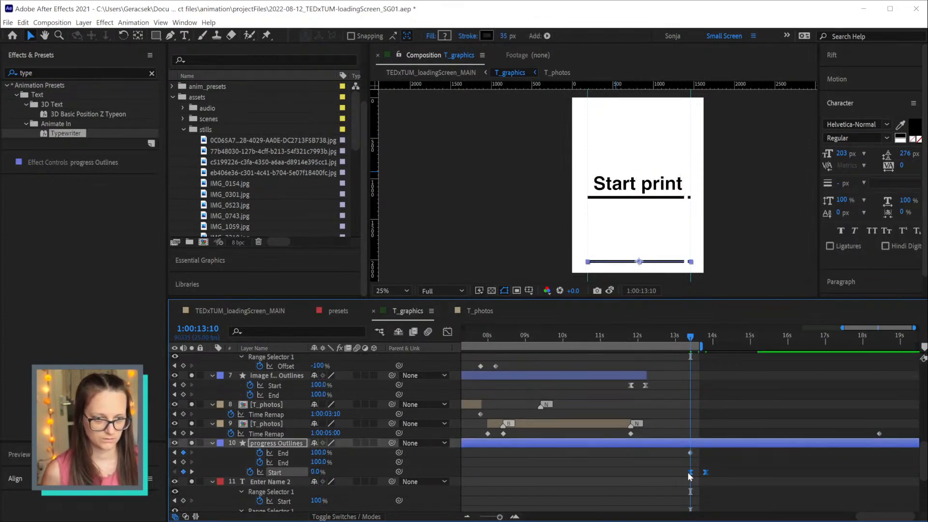
Delete the stray last Time Remap keyframe beyond the end of the original T_photos layer
{"action": "scroll", "coordinate": [746, 394], "scroll_direction": "down", "scroll_amount": 1}
{"action": "left_click", "coordinate": [879, 423]}
{"action": "key", "text": "Delete"}
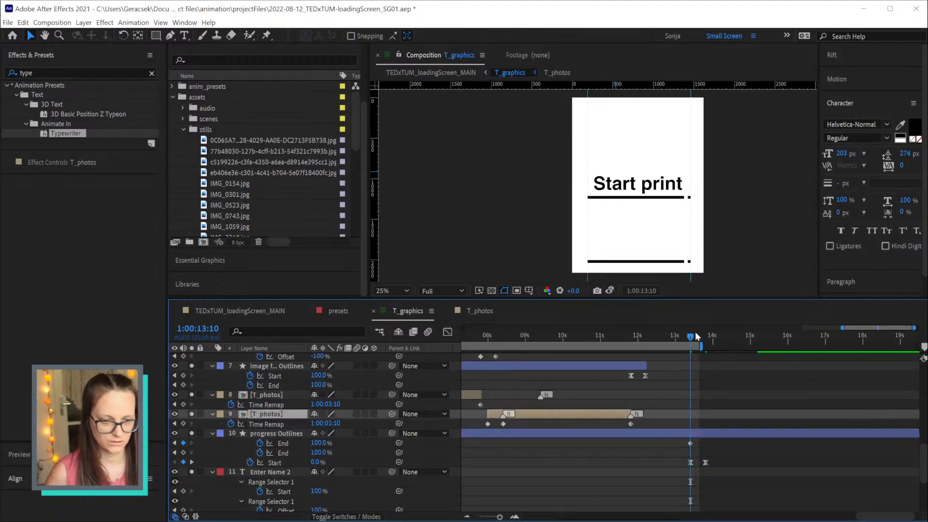
Examine the Start print exit and the progress bar timing between 1:00:13:10 and 1:00:13:14
{"action": "mouse_move", "coordinate": [690, 336]}
{"action": "left_mouse_down"}
{"action": "mouse_move", "coordinate": [705, 340]}
{"action": "mouse_move", "coordinate": [671, 340]}
{"action": "mouse_move", "coordinate": [696, 340]}
{"action": "left_mouse_up"}
{"action": "scroll", "coordinate": [728, 381], "scroll_direction": "up", "scroll_amount": 5}
{"action": "scroll", "coordinate": [728, 378], "scroll_direction": "up", "scroll_amount": 8}
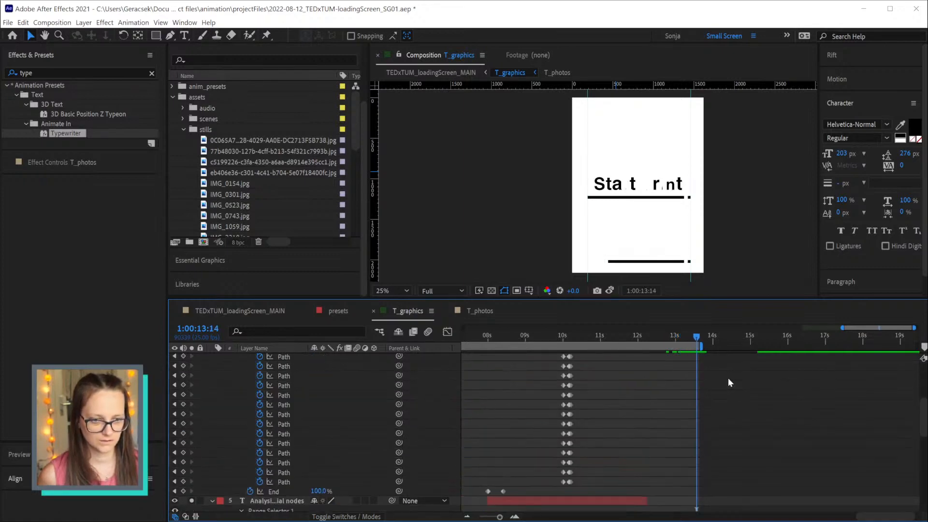
{"action": "left_click_drag", "start_coordinate": [696, 339], "coordinate": [690, 338]}
{"action": "scroll", "coordinate": [744, 445], "scroll_direction": "down", "scroll_amount": 5}
{"action": "scroll", "coordinate": [744, 446], "scroll_direction": "down", "scroll_amount": 6}
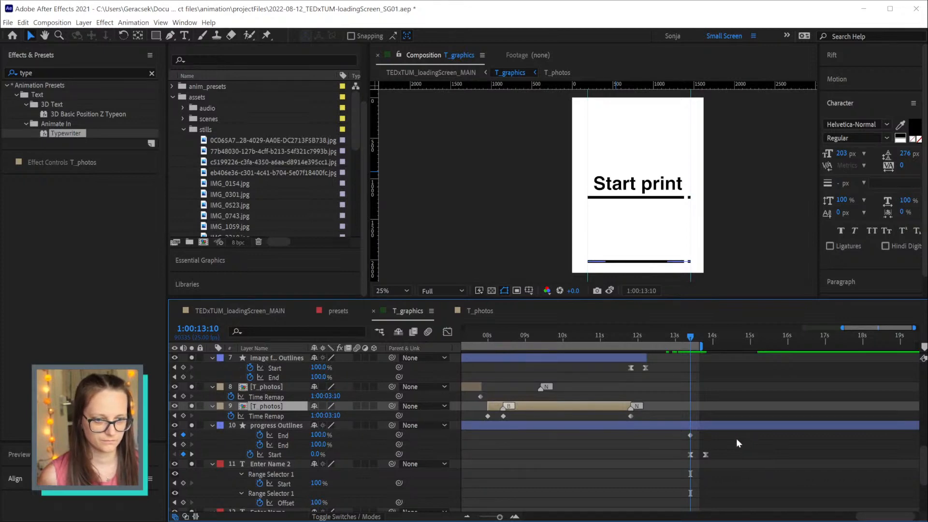
{"action": "scroll", "coordinate": [735, 439], "scroll_direction": "up", "scroll_amount": 11}
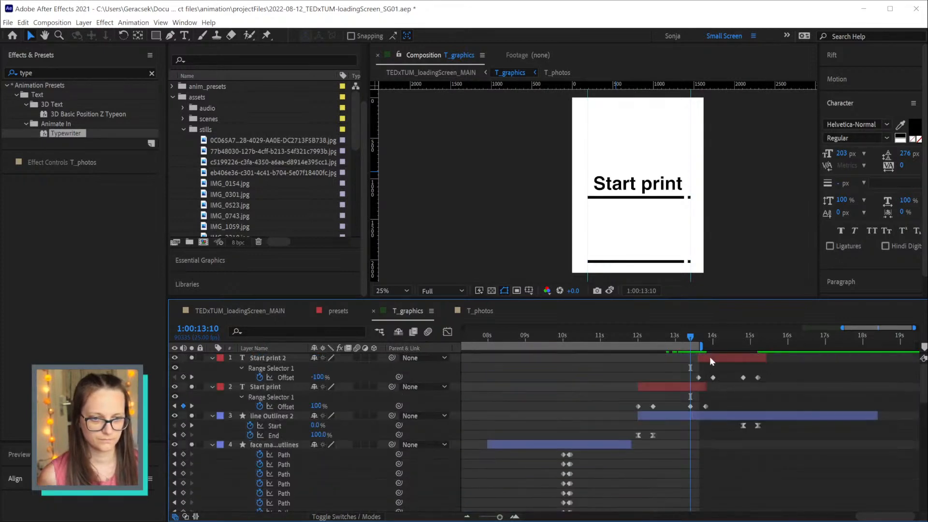
Move the Start keyframes of progress Outlines to 1:00:14:00 and 1:00:14:10, and trim the layer's end to 1:00:14:10
{"action": "left_click_drag", "start_coordinate": [689, 334], "coordinate": [712, 337]}
{"action": "scroll", "coordinate": [742, 428], "scroll_direction": "down", "scroll_amount": 8}
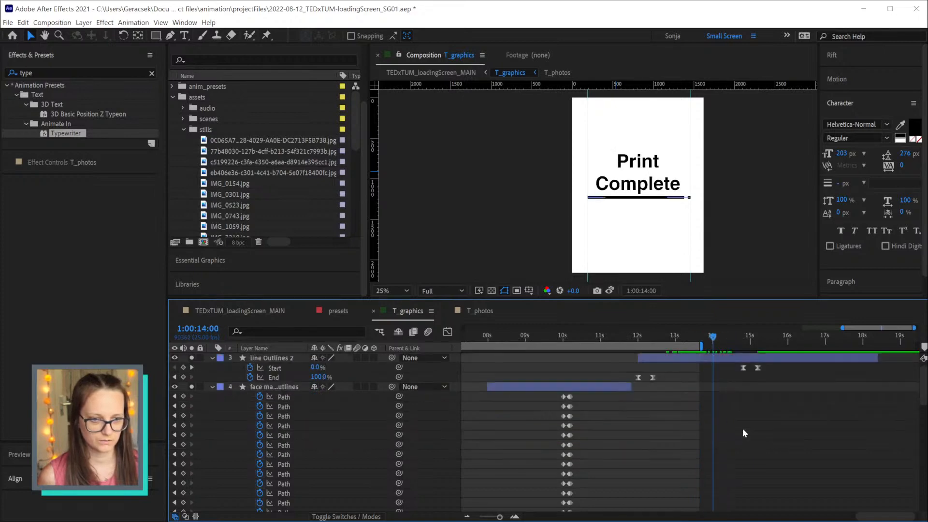
{"action": "scroll", "coordinate": [734, 430], "scroll_direction": "down", "scroll_amount": 6}
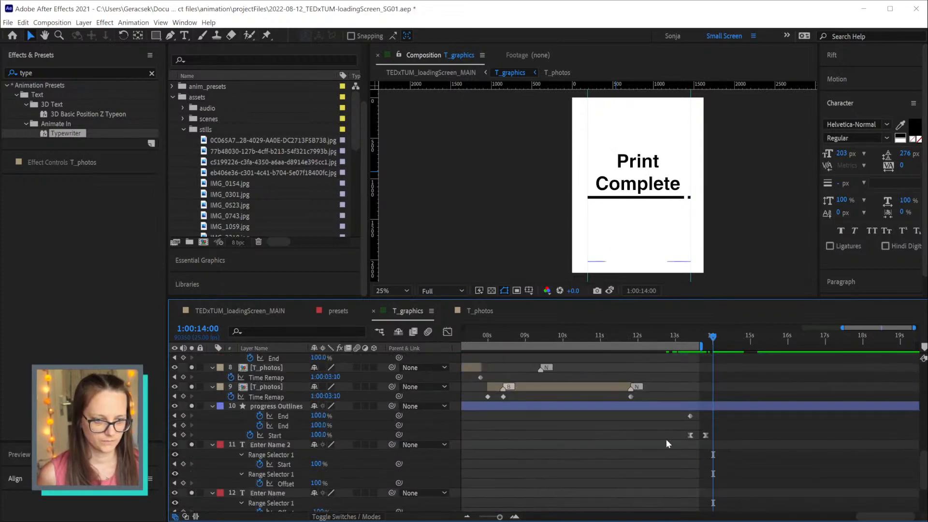
{"action": "left_click", "coordinate": [690, 435]}
{"action": "left_click_drag", "start_coordinate": [691, 435], "coordinate": [713, 437]}
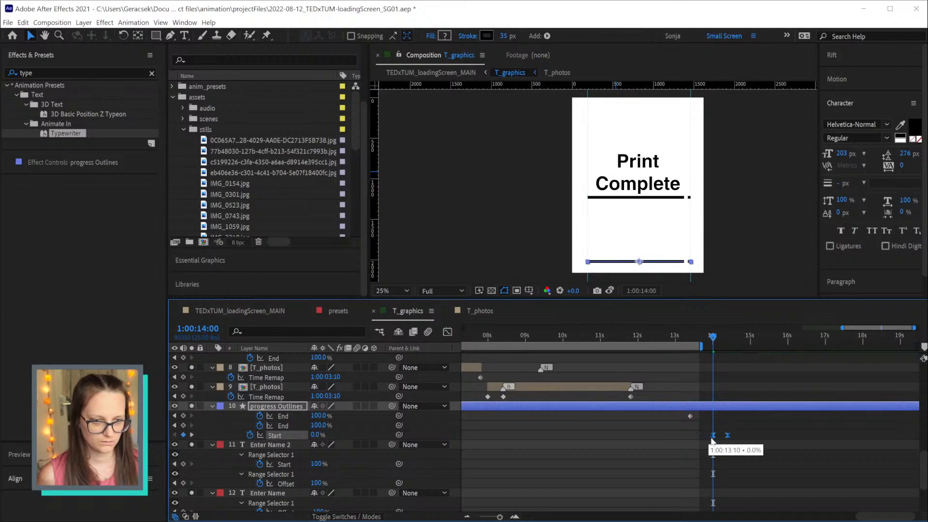
{"action": "left_click_drag", "start_coordinate": [724, 338], "coordinate": [729, 337]}
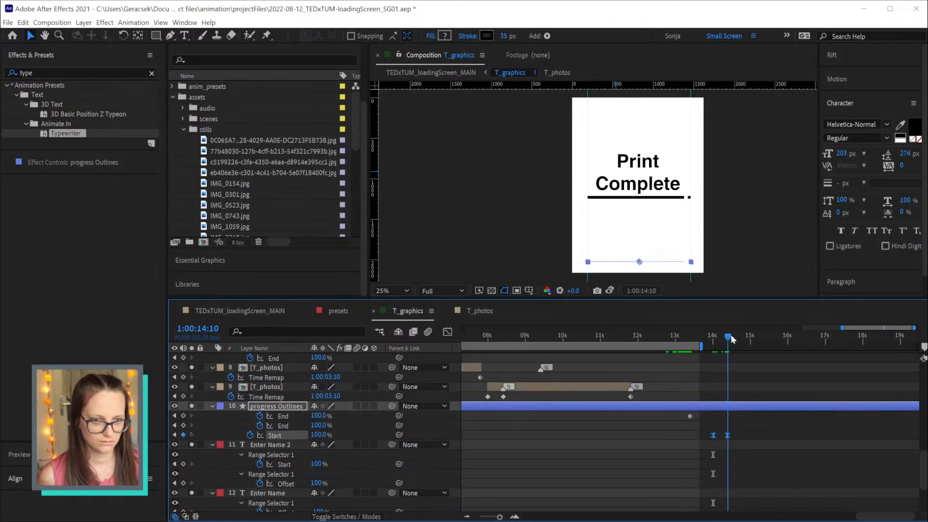
{"action": "key", "text": "alt+bracketright"}
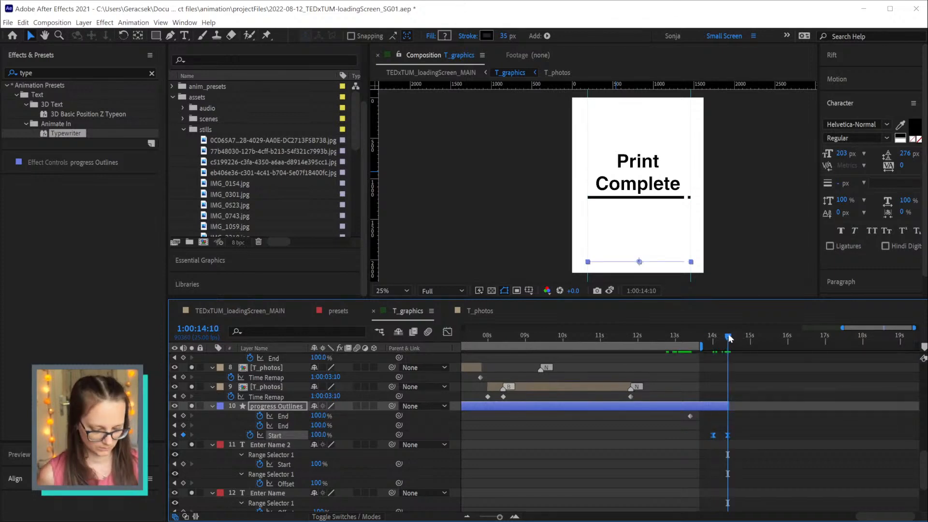
Extend the end of the work area to 1:00:15:05 and preview the whole animation
{"action": "scroll", "coordinate": [779, 383], "scroll_direction": "up", "scroll_amount": 5}
{"action": "scroll", "coordinate": [782, 389], "scroll_direction": "up", "scroll_amount": 5}
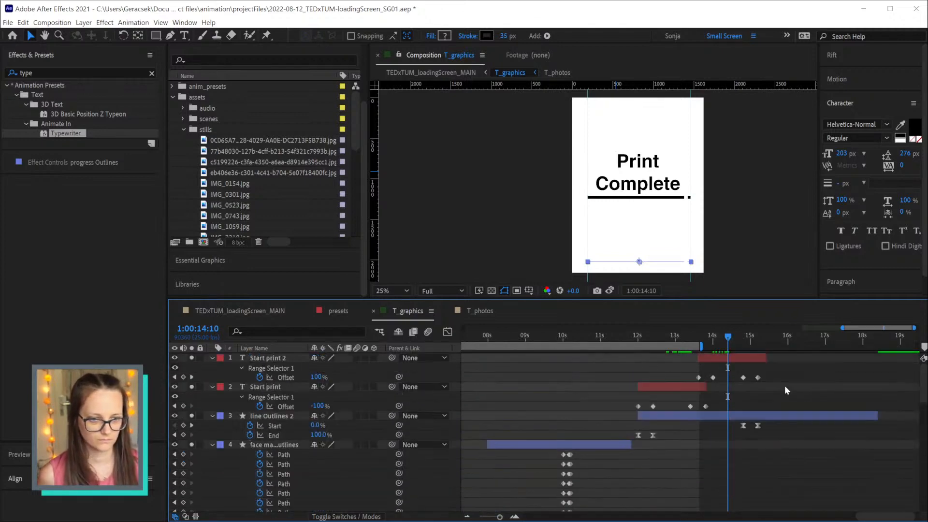
{"action": "left_click_drag", "start_coordinate": [728, 340], "coordinate": [758, 341]}
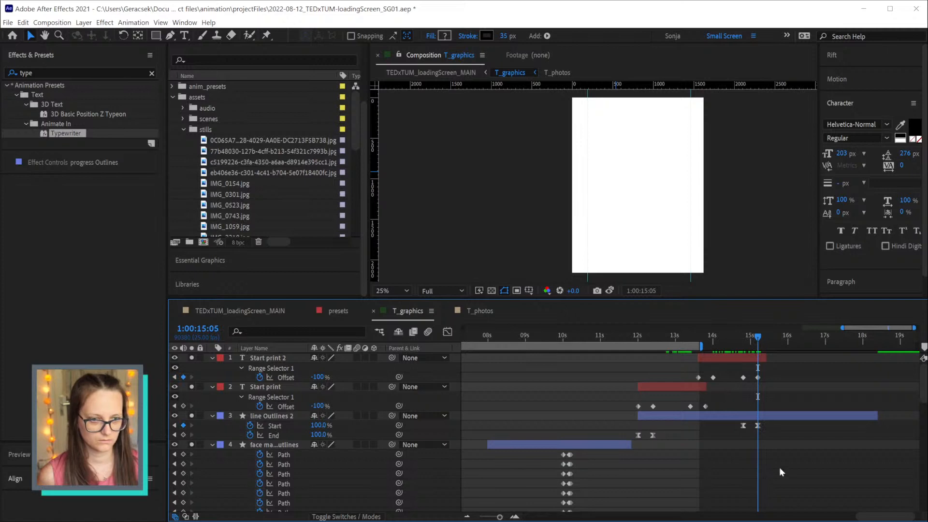
{"action": "key", "text": "n"}
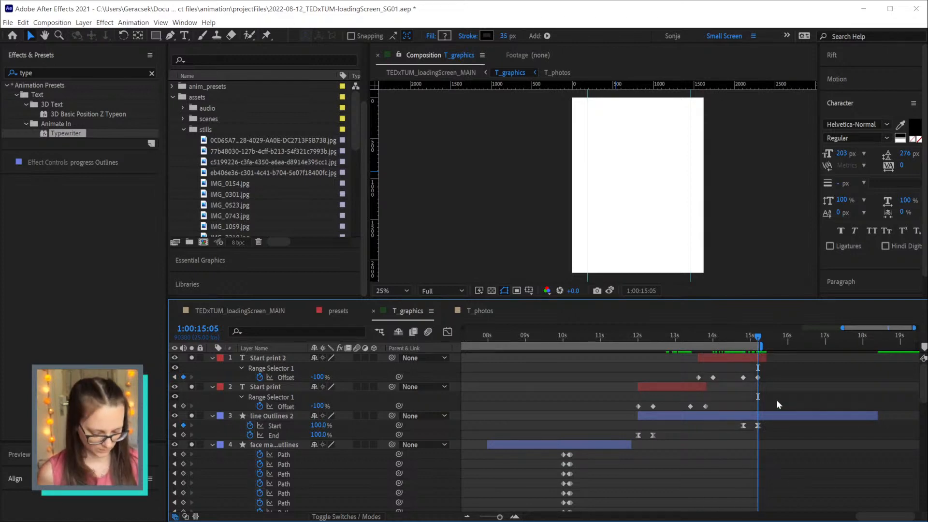
{"action": "scroll", "coordinate": [784, 425], "scroll_direction": "down", "scroll_amount": 5}
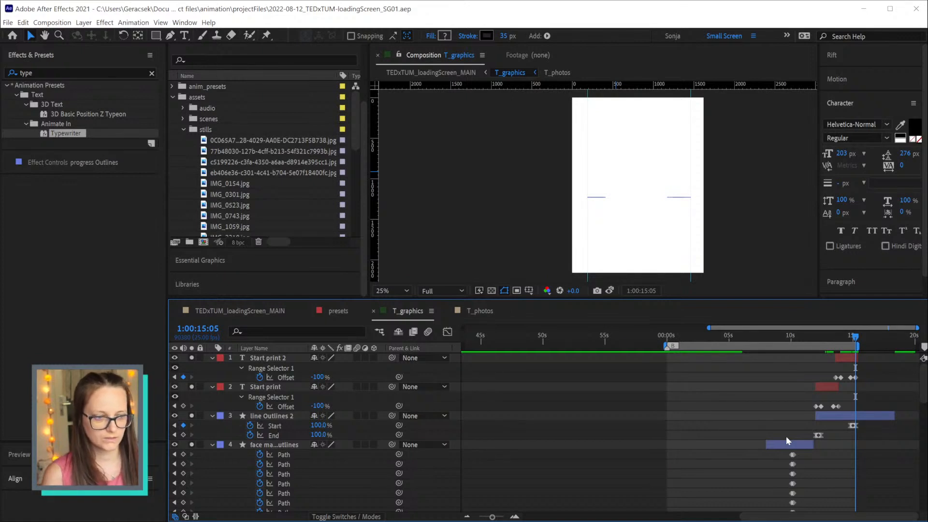
{"action": "key", "text": "space"}
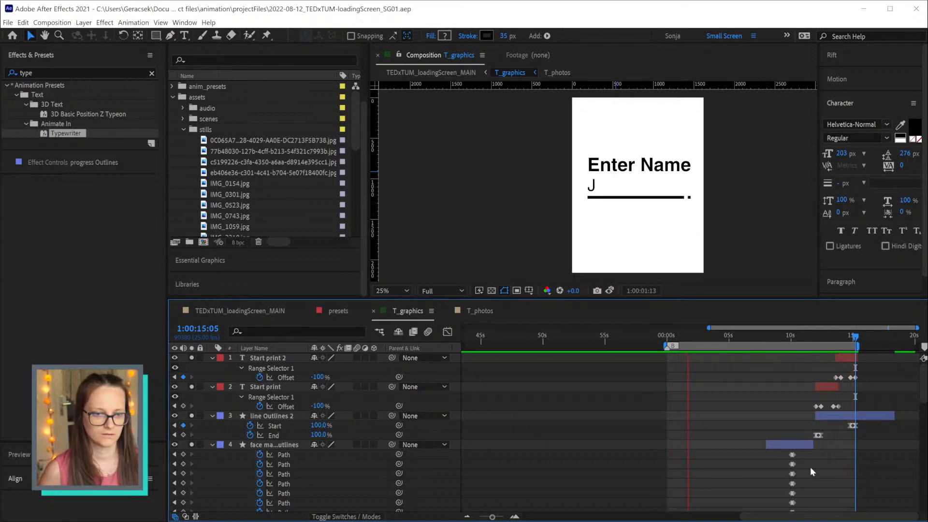
{"action": "key", "text": "space"}
Examine the timing of the Enter Name and line Outlines entrance between 1:00:00:00 and 1:00:00:20
{"action": "scroll", "coordinate": [810, 467], "scroll_direction": "down", "scroll_amount": 10}
{"action": "scroll", "coordinate": [816, 473], "scroll_direction": "down", "scroll_amount": 6}
{"action": "key", "text": "equal"}
{"action": "key", "text": "equal"}
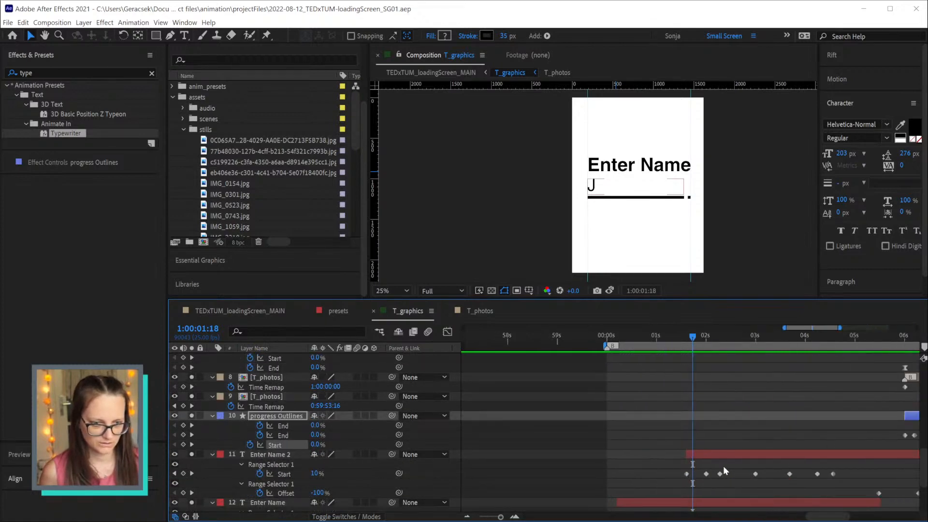
{"action": "left_click", "coordinate": [723, 465]}
{"action": "scroll", "coordinate": [723, 466], "scroll_direction": "down", "scroll_amount": 5}
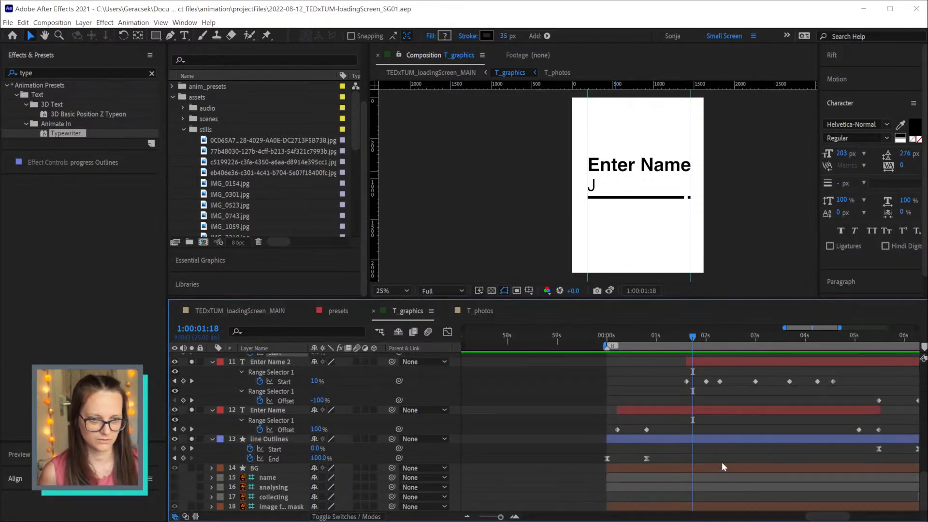
{"action": "left_click", "coordinate": [610, 339]}
{"action": "key", "text": "space"}
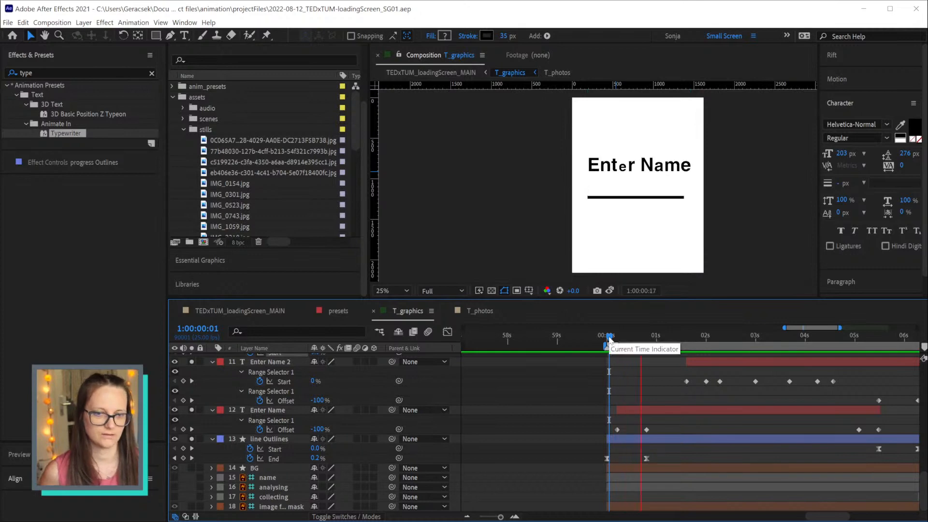
{"action": "left_click_drag", "start_coordinate": [610, 338], "coordinate": [618, 346]}
{"action": "key", "text": "space"}
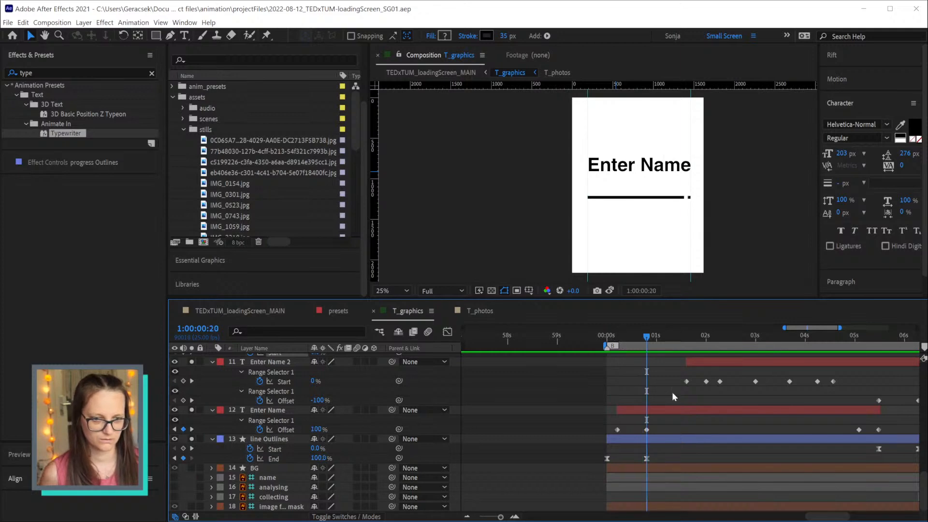
Reveal the modified properties of the Enter Name layer and examine its Range Selector Advanced settings
{"action": "left_click", "coordinate": [668, 410]}
{"action": "key", "text": "u"}
{"action": "key", "text": "u"}
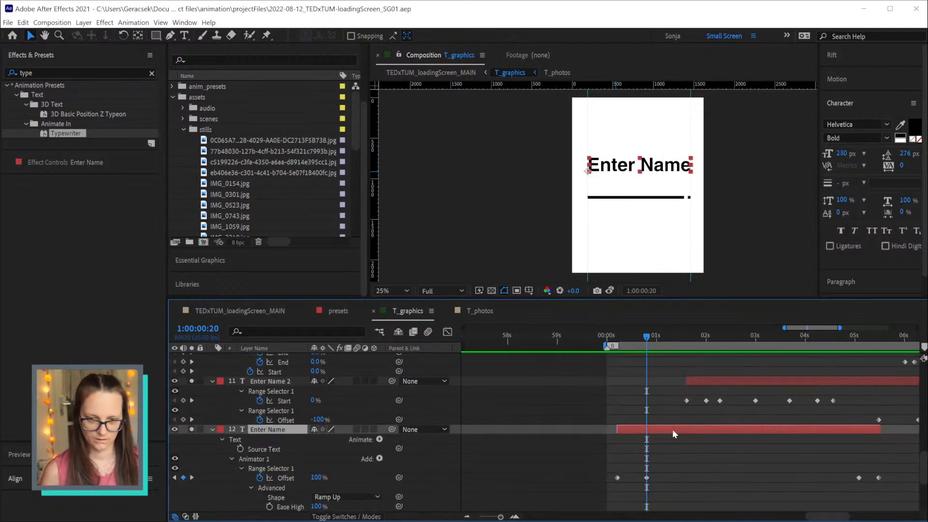
{"action": "scroll", "coordinate": [623, 446], "scroll_direction": "down", "scroll_amount": 3}
{"action": "scroll", "coordinate": [623, 449], "scroll_direction": "down", "scroll_amount": 2}
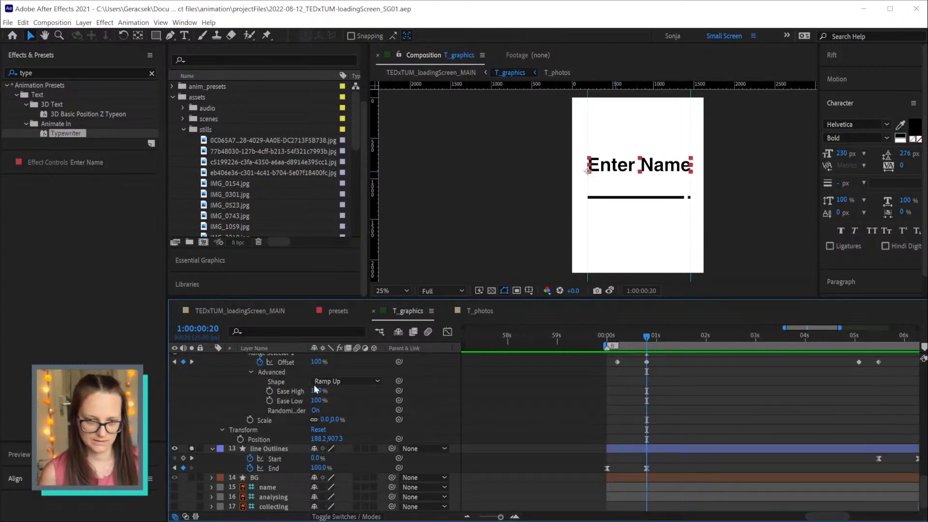
{"action": "scroll", "coordinate": [760, 408], "scroll_direction": "up", "scroll_amount": 5}
{"action": "scroll", "coordinate": [775, 418], "scroll_direction": "down", "scroll_amount": 4, "text": "alt"}
{"action": "scroll", "coordinate": [776, 418], "scroll_direction": "up", "scroll_amount": 2}
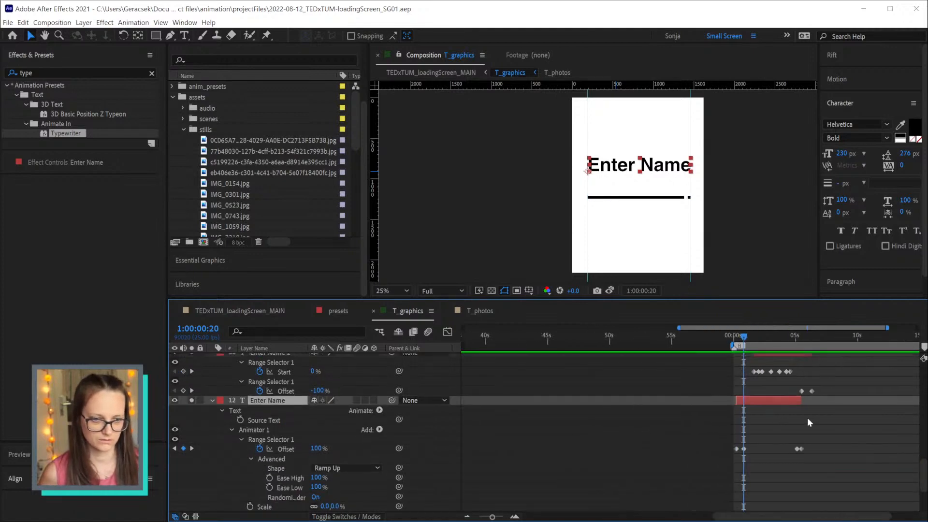
{"action": "left_click_drag", "start_coordinate": [744, 406], "coordinate": [677, 513]}
{"action": "scroll", "coordinate": [755, 376], "scroll_direction": "up", "scroll_amount": 1}
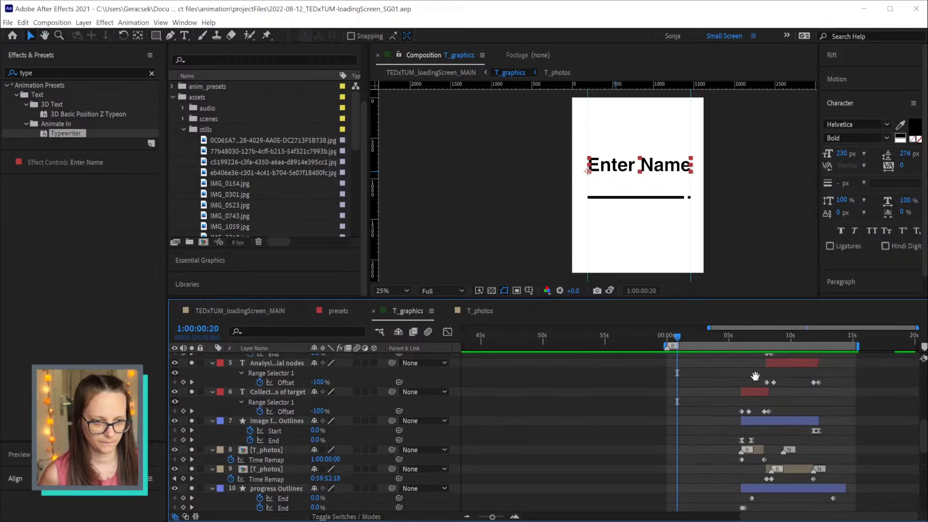
Preview the Collecting images and Analysing facial nodes sections from about 1:00:06:00 to check their text transitions
{"action": "scroll", "coordinate": [772, 390], "scroll_direction": "up", "scroll_amount": 4, "text": "alt"}
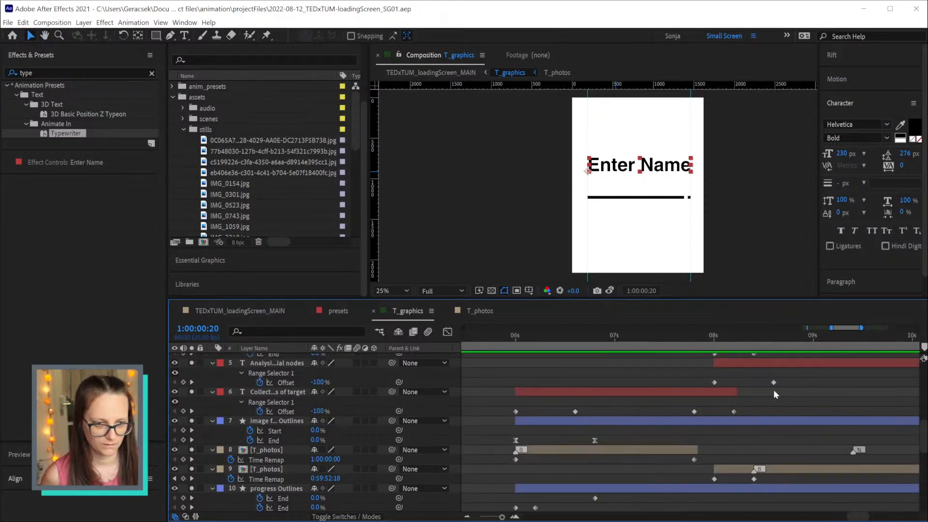
{"action": "left_click", "coordinate": [609, 333]}
{"action": "key", "text": "space"}
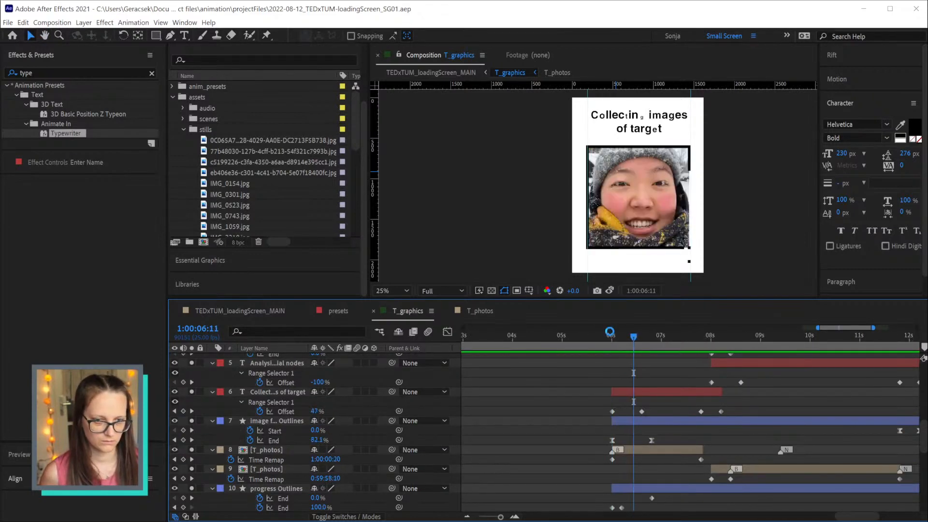
{"action": "left_click", "coordinate": [709, 335]}
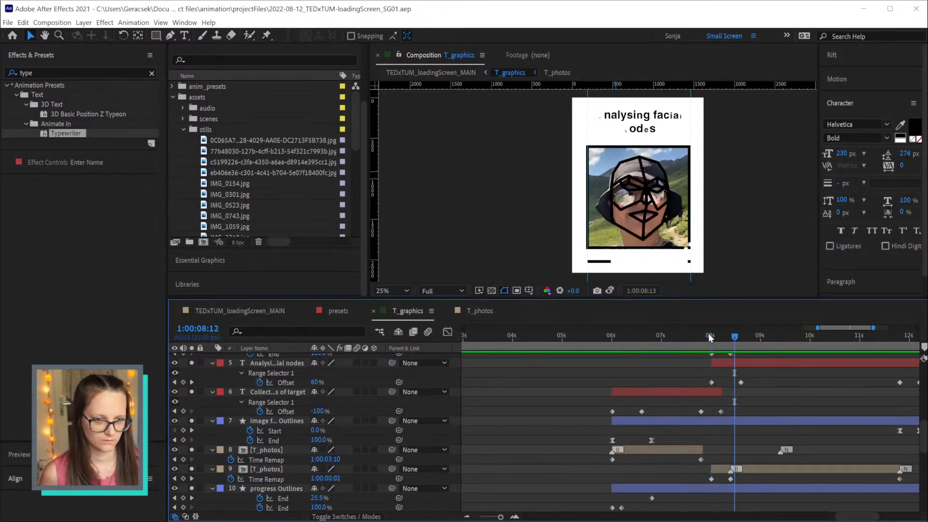
{"action": "scroll", "coordinate": [749, 384], "scroll_direction": "up", "scroll_amount": 3}
{"action": "scroll", "coordinate": [813, 396], "scroll_direction": "down", "scroll_amount": 4}
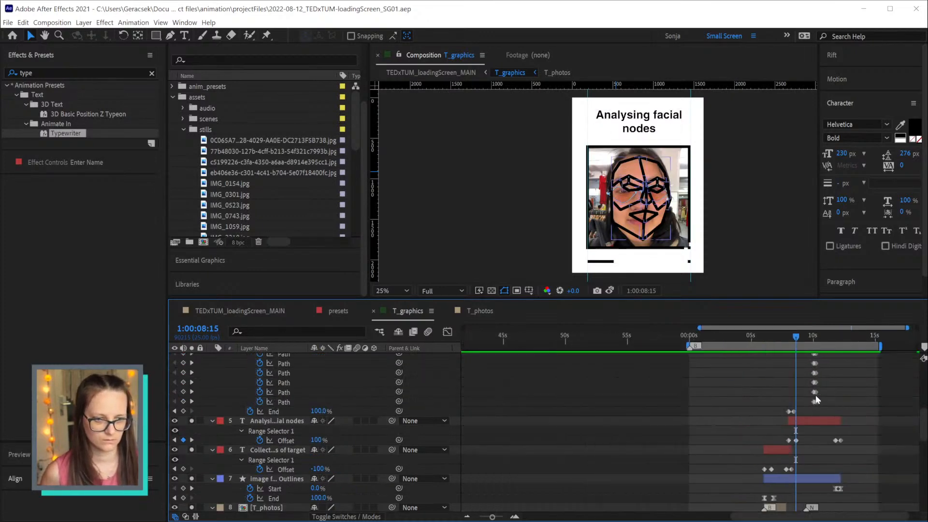
{"action": "scroll", "coordinate": [891, 397], "scroll_direction": "up", "scroll_amount": 10}
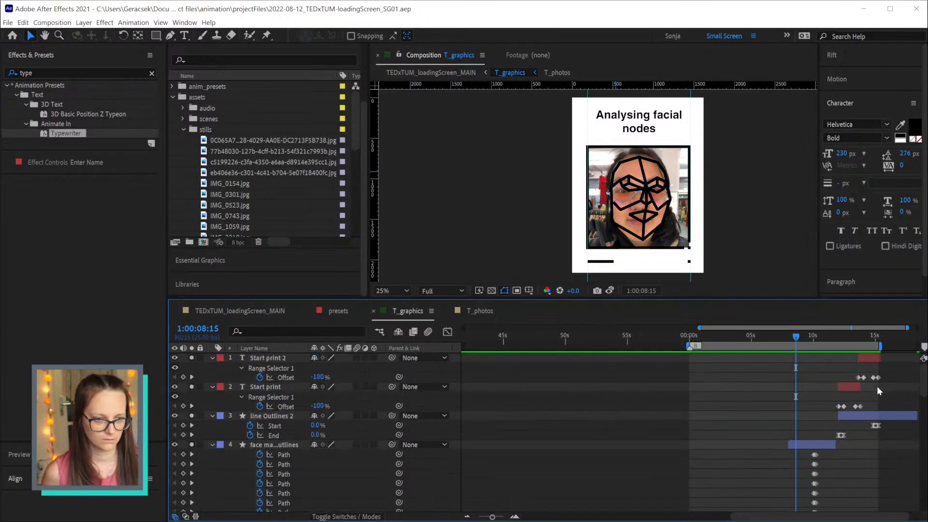
{"action": "scroll", "coordinate": [877, 386], "scroll_direction": "up", "scroll_amount": 3}
Lengthen the Start print text entrance by moving its second Offset keyframe to 1:00:12:15
{"action": "left_click", "coordinate": [798, 335]}
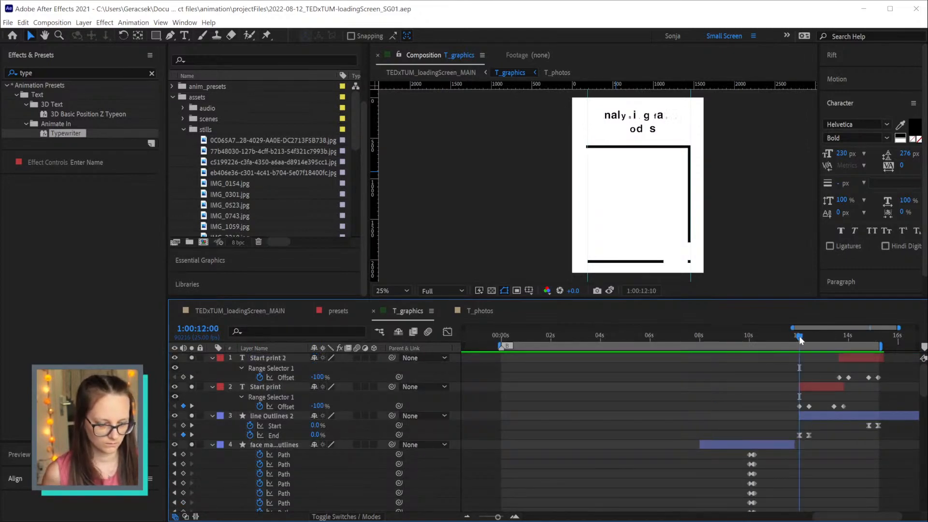
{"action": "key", "text": "space"}
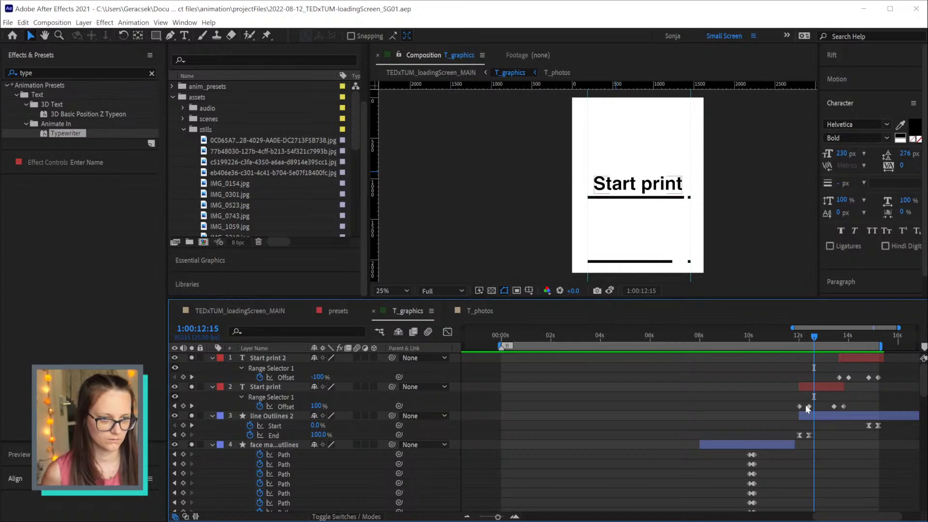
{"action": "left_click_drag", "start_coordinate": [809, 406], "coordinate": [814, 406]}
Move the second Offset keyframe of Start print 2 to 1:00:14:05, save the project and preview the animation
{"action": "left_click", "coordinate": [838, 338]}
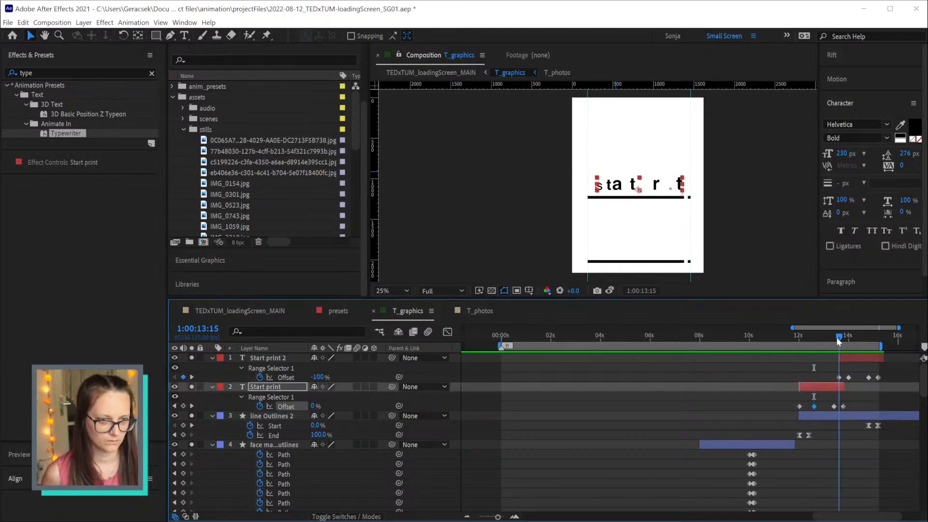
{"action": "key", "text": "space"}
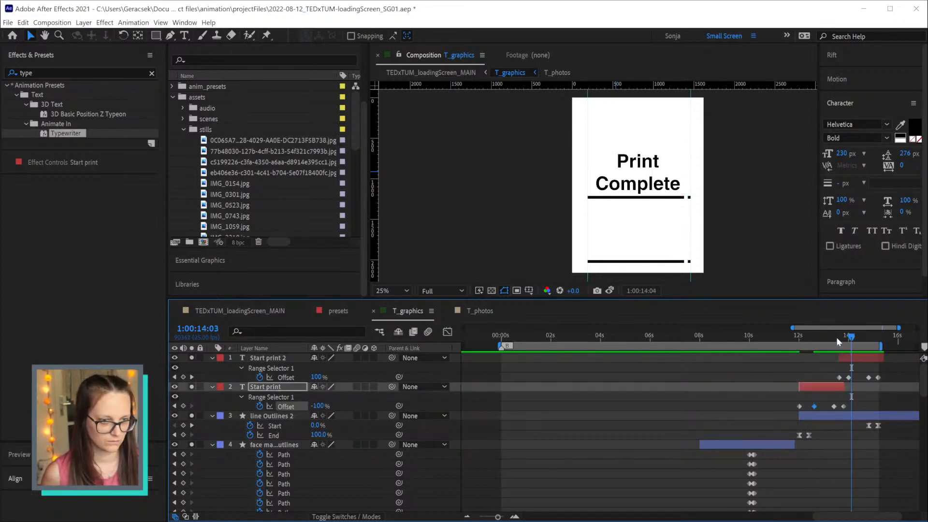
{"action": "left_click_drag", "start_coordinate": [849, 377], "coordinate": [851, 377]}
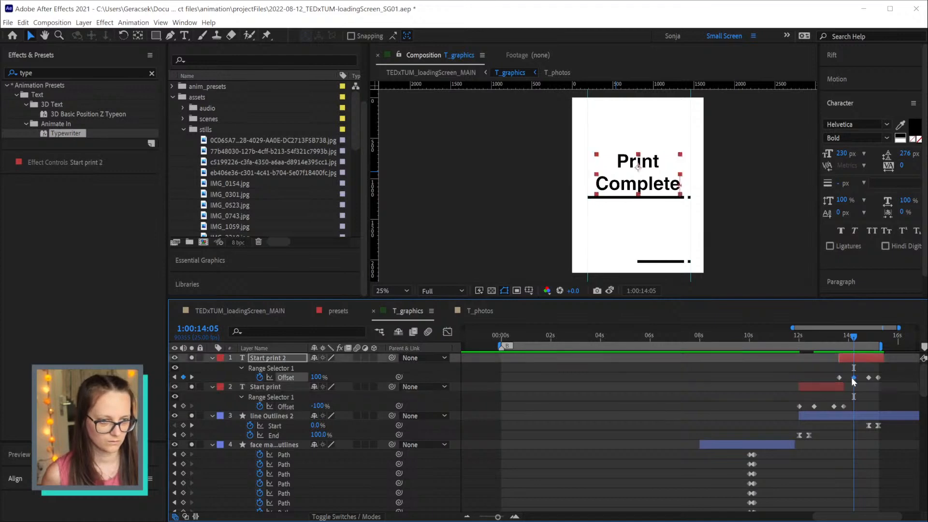
{"action": "key", "text": "ctrl+s"}
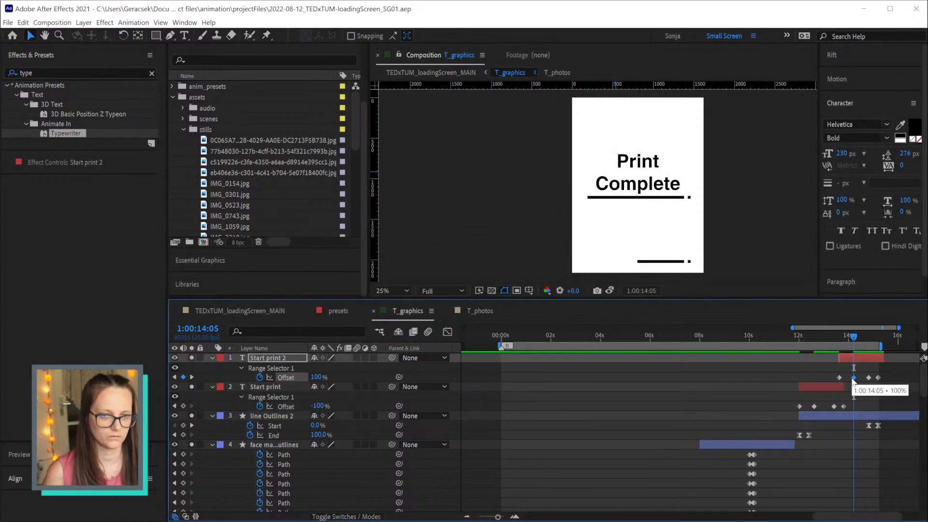
{"action": "key", "text": "space"}
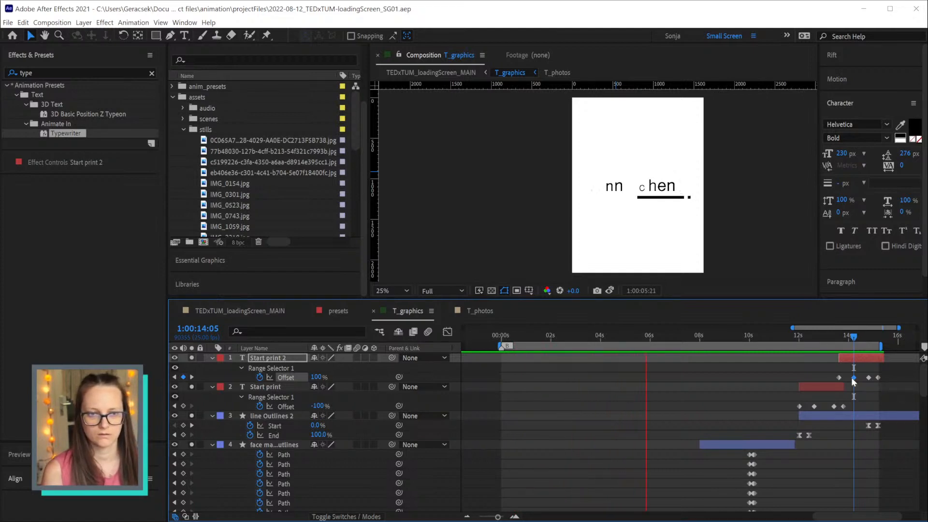
{"action": "key", "text": "space"}
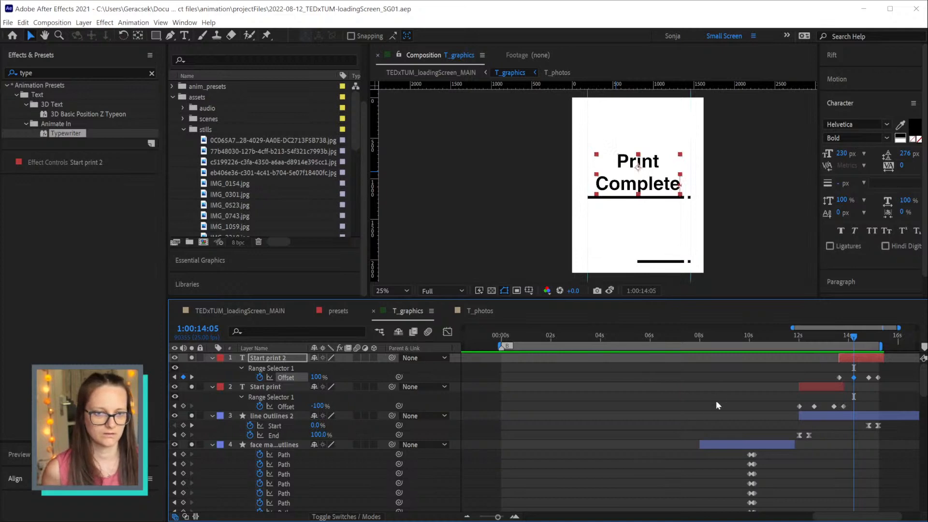
Shift both T_photos layers together so the first one starts at 1:00:06:20, at the End keyframe of the image frame outline
{"action": "scroll", "coordinate": [717, 401], "scroll_direction": "down", "scroll_amount": 10}
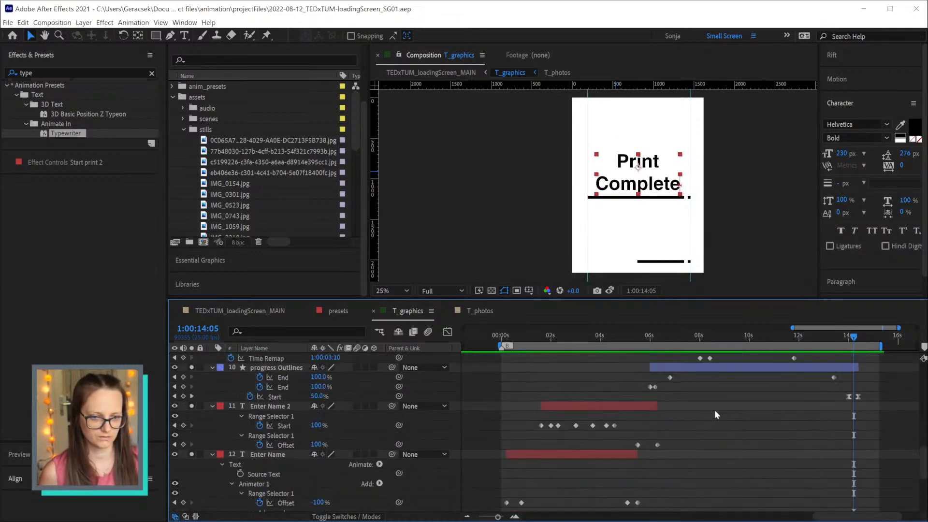
{"action": "scroll", "coordinate": [714, 409], "scroll_direction": "up", "scroll_amount": 2}
{"action": "left_click_drag", "start_coordinate": [645, 333], "coordinate": [666, 338]}
{"action": "scroll", "coordinate": [677, 382], "scroll_direction": "up", "scroll_amount": 2}
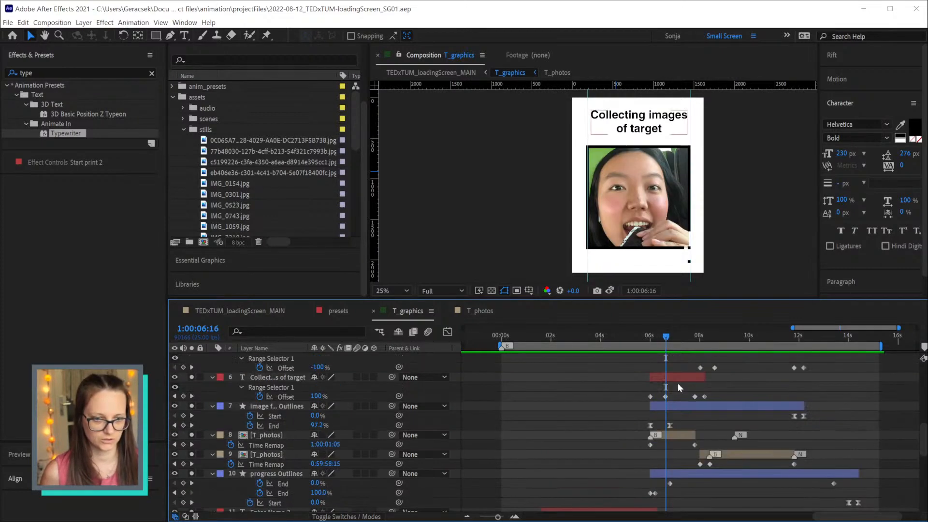
{"action": "left_click_drag", "start_coordinate": [666, 340], "coordinate": [670, 342]}
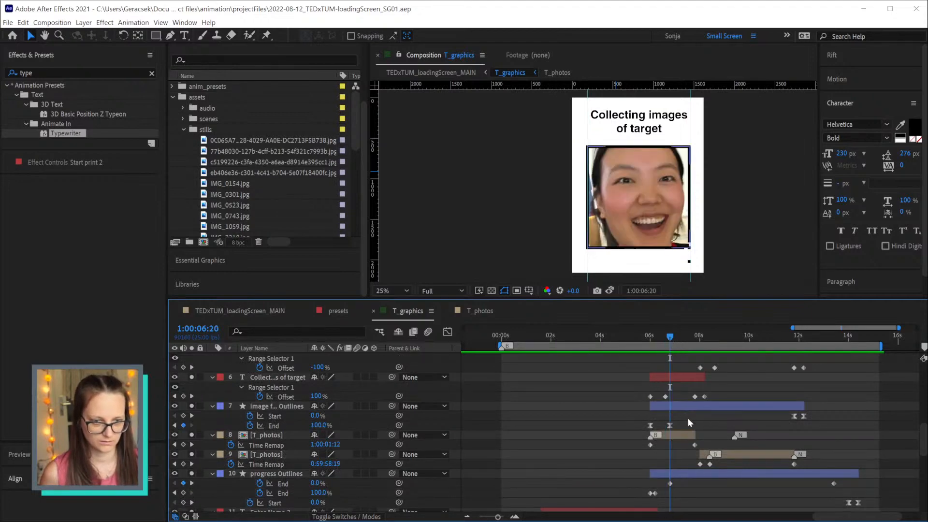
{"action": "left_click", "coordinate": [684, 436]}
{"action": "left_click", "coordinate": [751, 454], "text": "ctrl"}
{"action": "left_click_drag", "start_coordinate": [668, 434], "coordinate": [693, 436]}
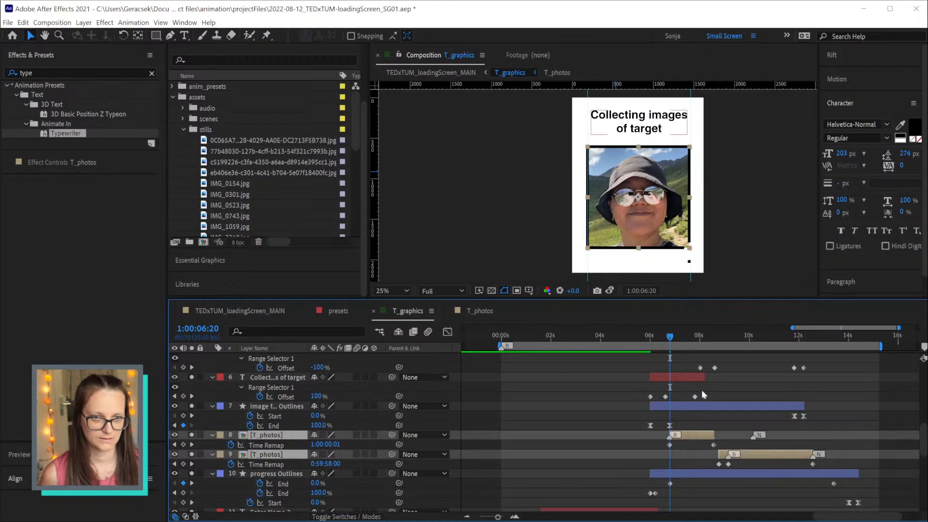
Move the face mask End keyframes and the entrance Offset keyframes of Analysing facial nodes to begin at 1:00:08:20
{"action": "left_click_drag", "start_coordinate": [649, 336], "coordinate": [714, 347]}
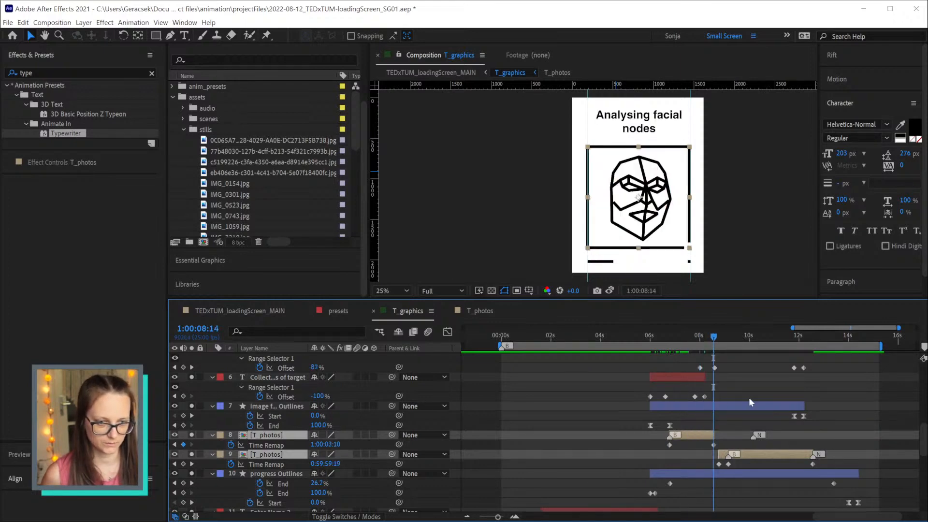
{"action": "scroll", "coordinate": [749, 400], "scroll_direction": "up", "scroll_amount": 1}
{"action": "scroll", "coordinate": [723, 412], "scroll_direction": "up", "scroll_amount": 1}
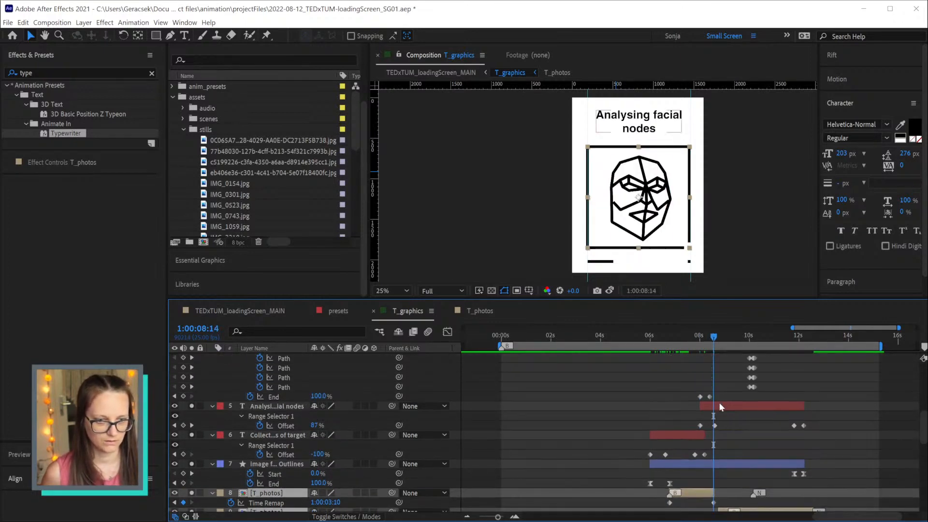
{"action": "left_click", "coordinate": [719, 391]}
Move the exit Offset keyframes of Collecting images of target to 1:00:08:15 and 1:00:09:00, and extend the layer's end to 1:00:09:00
{"action": "left_click_drag", "start_coordinate": [679, 454], "coordinate": [715, 457]}
{"action": "left_click_drag", "start_coordinate": [717, 337], "coordinate": [728, 338]}
{"action": "left_click_drag", "start_coordinate": [704, 435], "coordinate": [728, 442]}
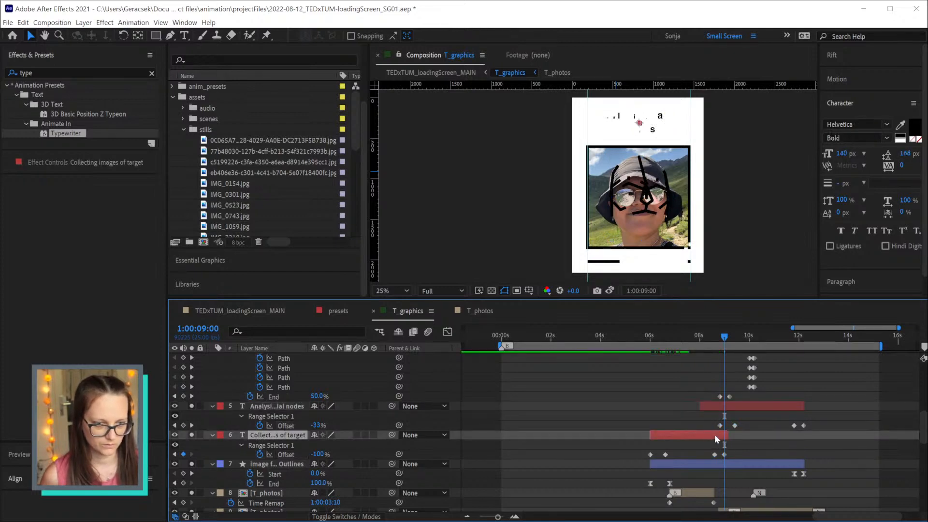
Trim the start of the Analysing facial nodes layer to 1:00:08:20
{"action": "left_click", "coordinate": [720, 343]}
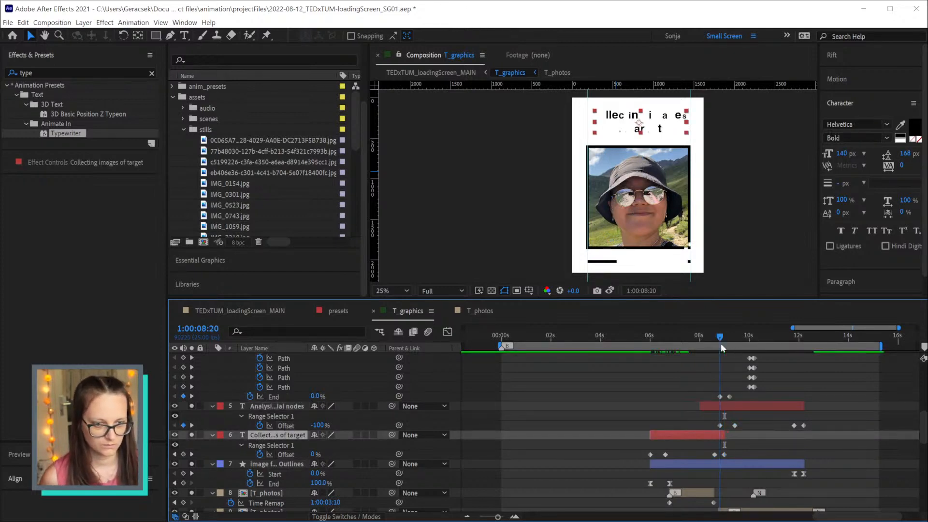
{"action": "left_click", "coordinate": [727, 404]}
{"action": "key", "text": "alt+bracketleft"}
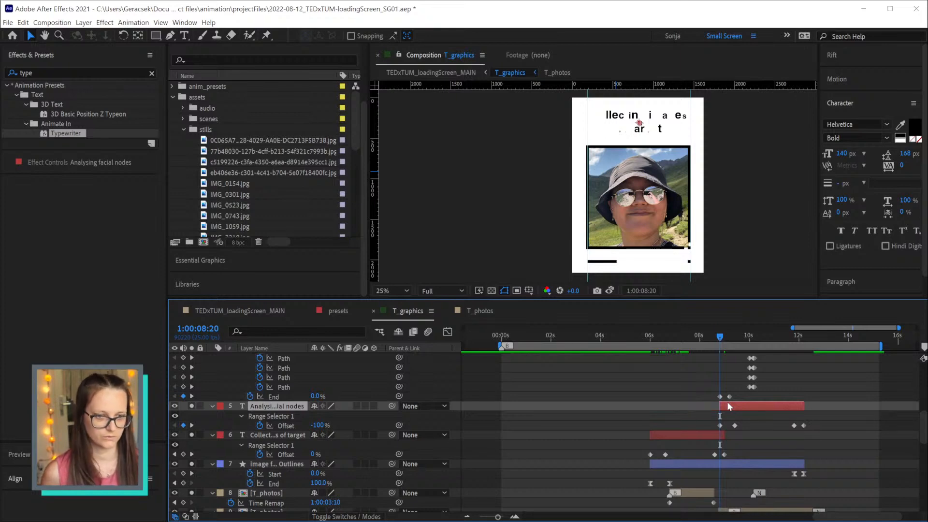
Trim the start of the face mask Outlines layer to 1:00:08:20
{"action": "scroll", "coordinate": [727, 401], "scroll_direction": "down", "scroll_amount": 6}
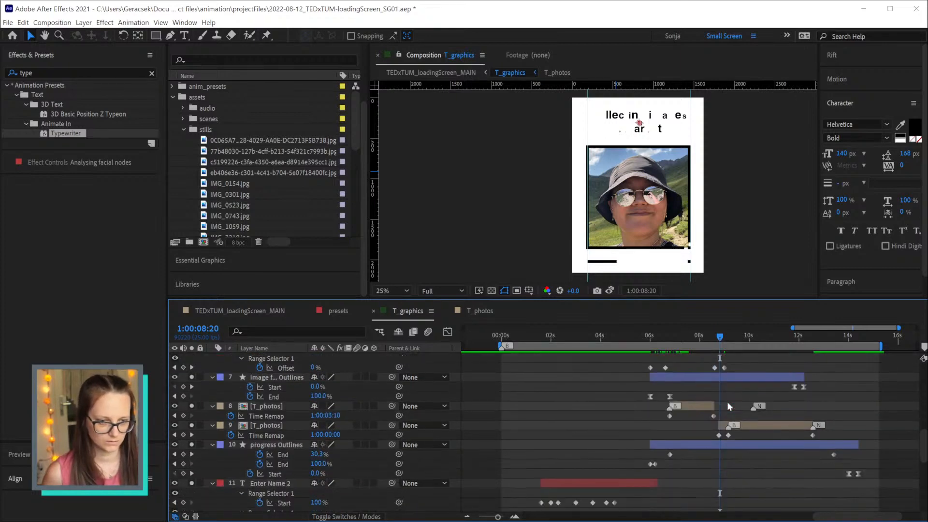
{"action": "scroll", "coordinate": [727, 401], "scroll_direction": "up", "scroll_amount": 8}
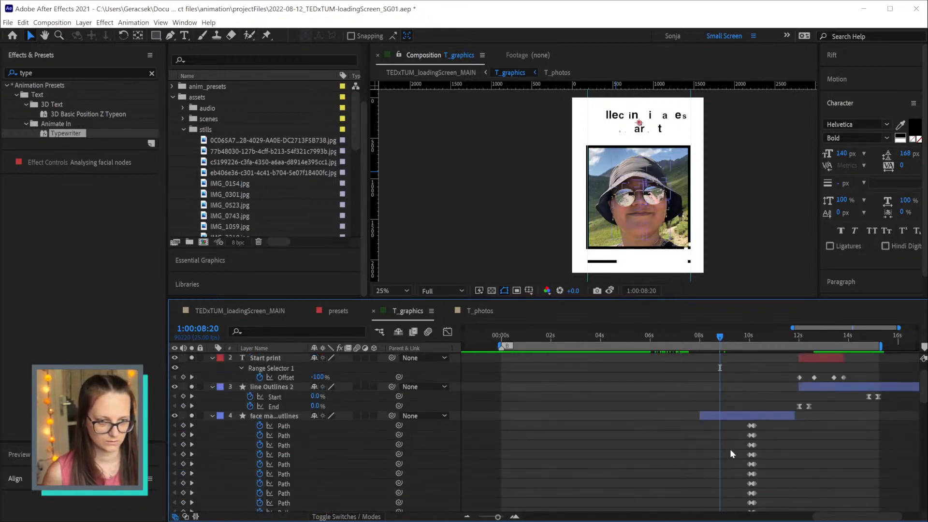
{"action": "left_click", "coordinate": [723, 418]}
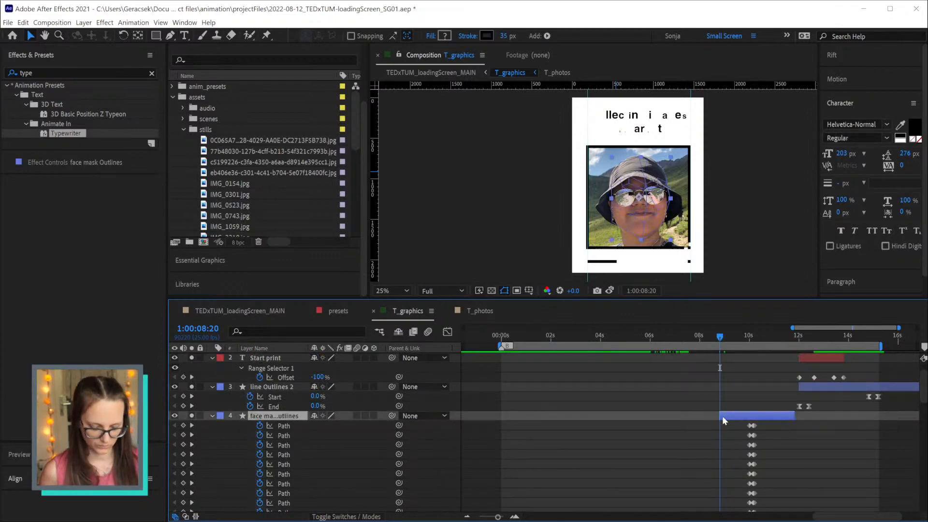
Move the exit keyframes of Analysing facial nodes and the image frame outline to 1:00:12:14 and 1:00:12:24, extending both layers to 1:00:12:24
{"action": "scroll", "coordinate": [722, 415], "scroll_direction": "down", "scroll_amount": 5}
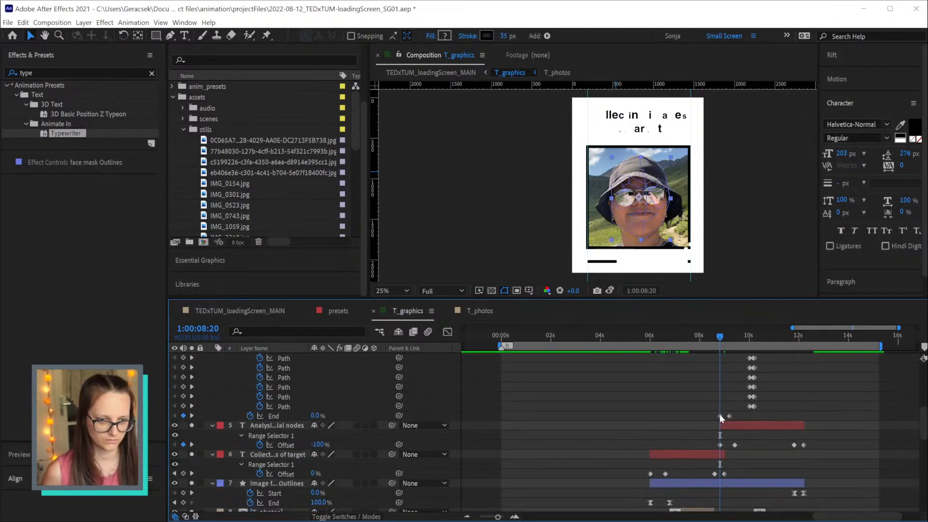
{"action": "scroll", "coordinate": [719, 413], "scroll_direction": "down", "scroll_amount": 3}
{"action": "left_click_drag", "start_coordinate": [718, 336], "coordinate": [813, 351]}
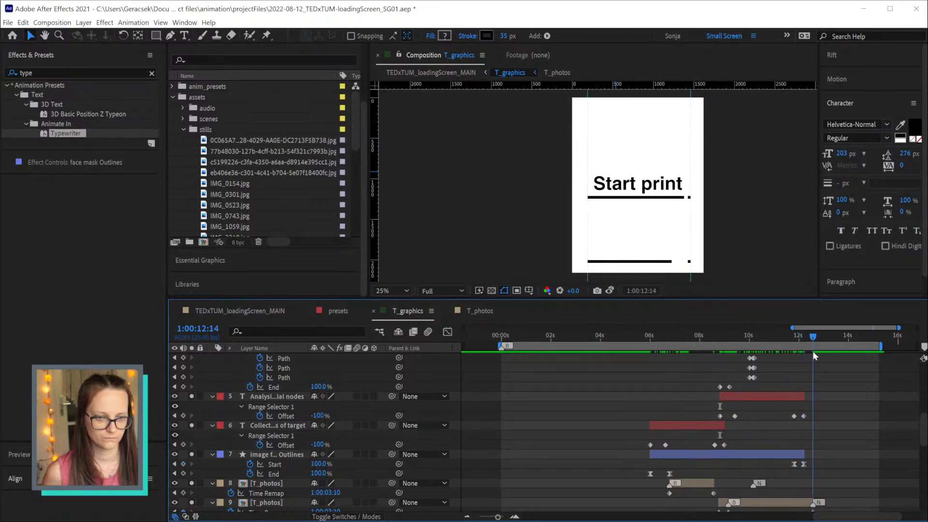
{"action": "scroll", "coordinate": [862, 416], "scroll_direction": "down", "scroll_amount": 1}
{"action": "scroll", "coordinate": [862, 416], "scroll_direction": "down", "scroll_amount": 1}
{"action": "scroll", "coordinate": [846, 421], "scroll_direction": "up", "scroll_amount": 1}
{"action": "left_click_drag", "start_coordinate": [781, 402], "coordinate": [812, 455]}
{"action": "left_click", "coordinate": [824, 335]}
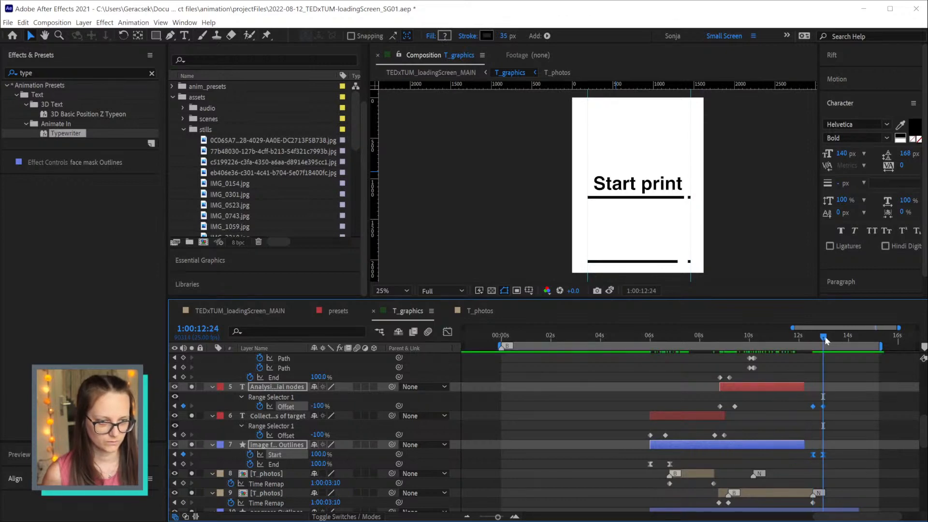
{"action": "key", "text": "alt+bracketright"}
{"action": "scroll", "coordinate": [830, 430], "scroll_direction": "up", "scroll_amount": 2}
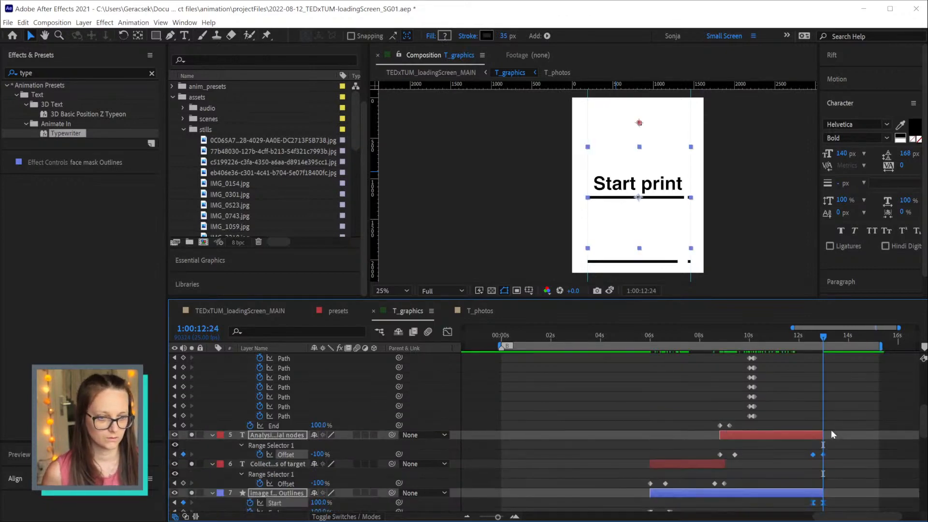
Shift Start print 2, Start print and line Outlines 2 together to begin at 1:00:12:19, and set the work area end at 1:00:15:24
{"action": "left_click", "coordinate": [813, 335]}
{"action": "key", "text": "Page_Down"}
{"action": "key", "text": "Page_Down"}
{"action": "key", "text": "Page_Down"}
{"action": "key", "text": "Page_Down"}
{"action": "key", "text": "Page_Down"}
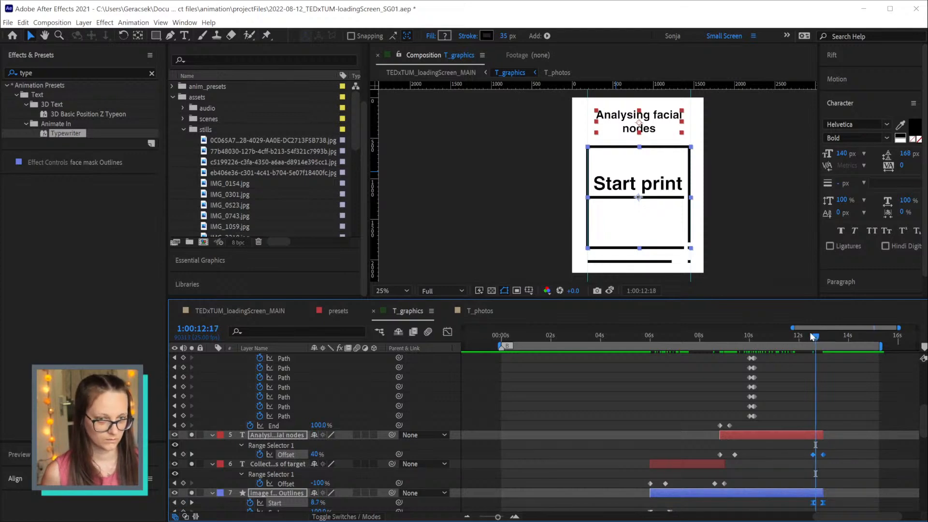
{"action": "scroll", "coordinate": [846, 394], "scroll_direction": "up", "scroll_amount": 1}
{"action": "scroll", "coordinate": [845, 394], "scroll_direction": "up", "scroll_amount": 5}
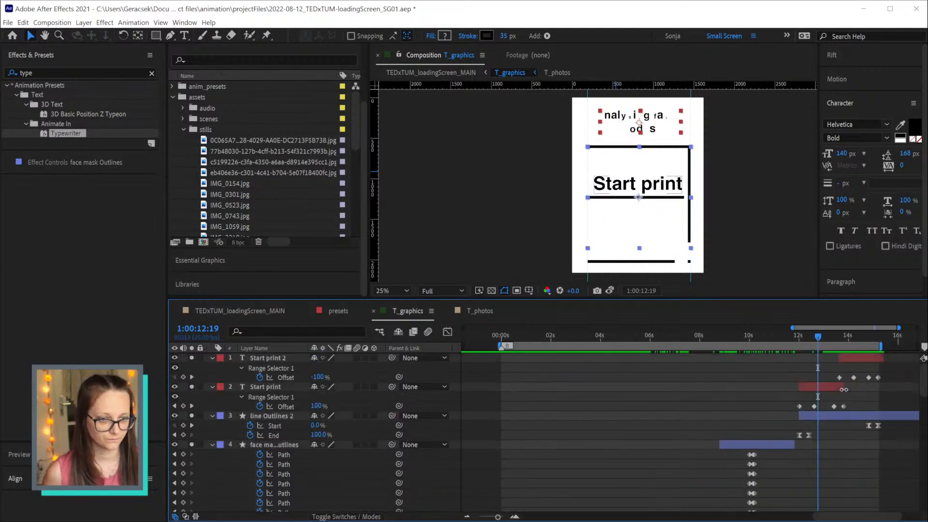
{"action": "left_click", "coordinate": [836, 413]}
{"action": "left_click", "coordinate": [850, 357], "text": "shift"}
{"action": "left_click_drag", "start_coordinate": [807, 420], "coordinate": [829, 415]}
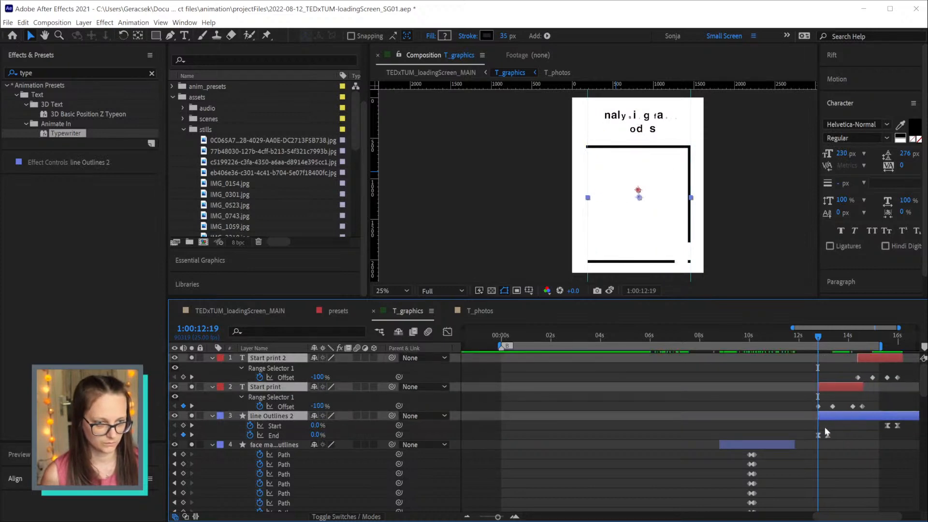
{"action": "left_click", "coordinate": [896, 339]}
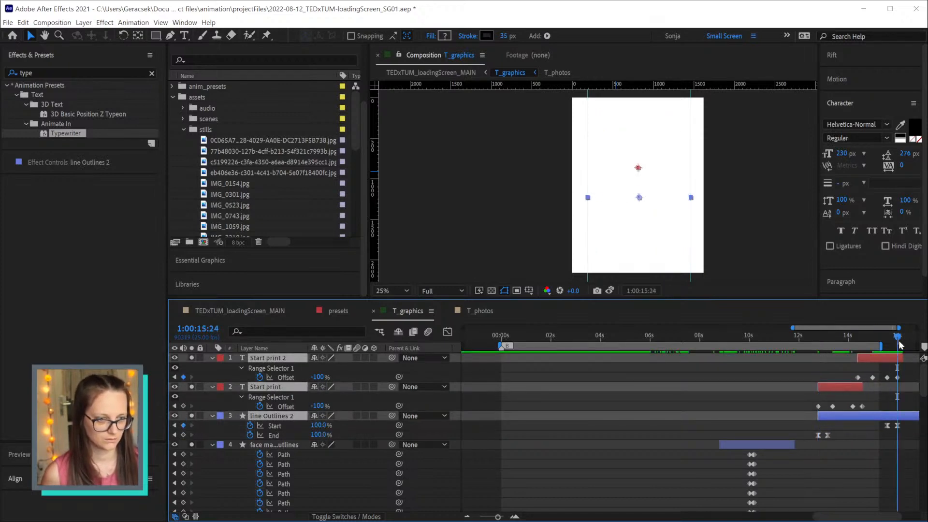
Extend the end of the face mask Outlines layer to 1:00:12:14 and preview the animation
{"action": "scroll", "coordinate": [864, 433], "scroll_direction": "down", "scroll_amount": 8}
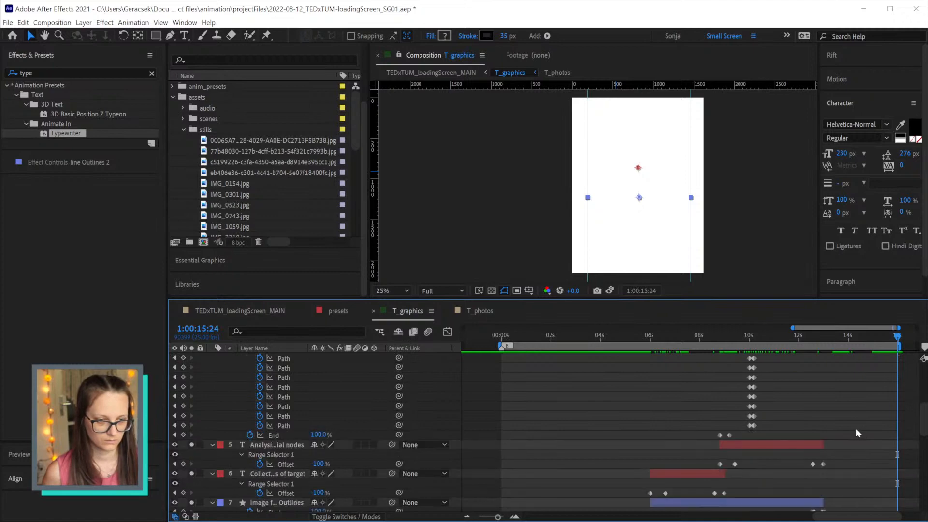
{"action": "left_click_drag", "start_coordinate": [823, 336], "coordinate": [812, 340]}
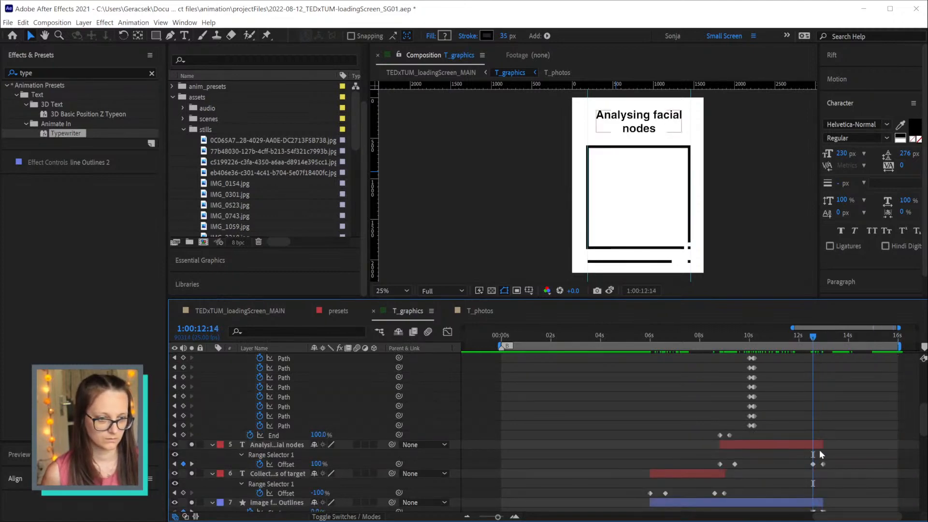
{"action": "scroll", "coordinate": [798, 413], "scroll_direction": "up", "scroll_amount": 8}
{"action": "left_click", "coordinate": [776, 425]}
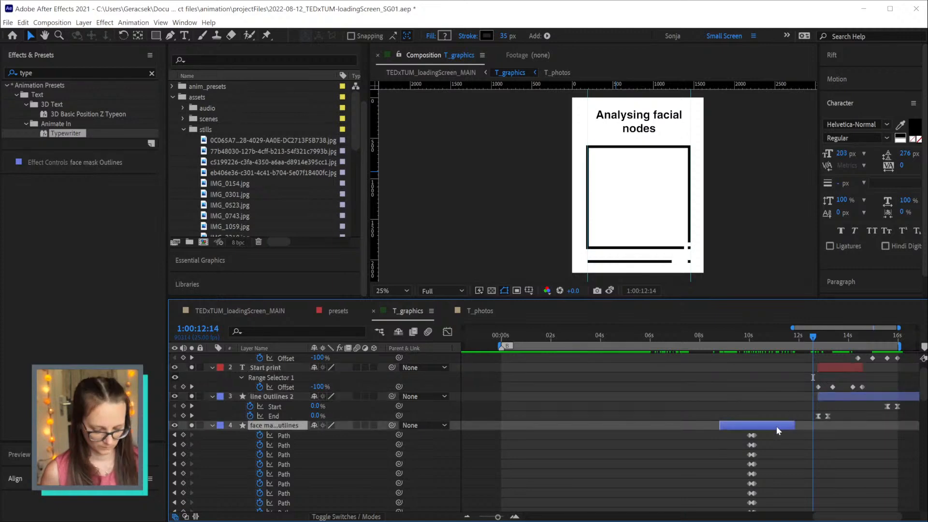
{"action": "key", "text": "alt+]"}
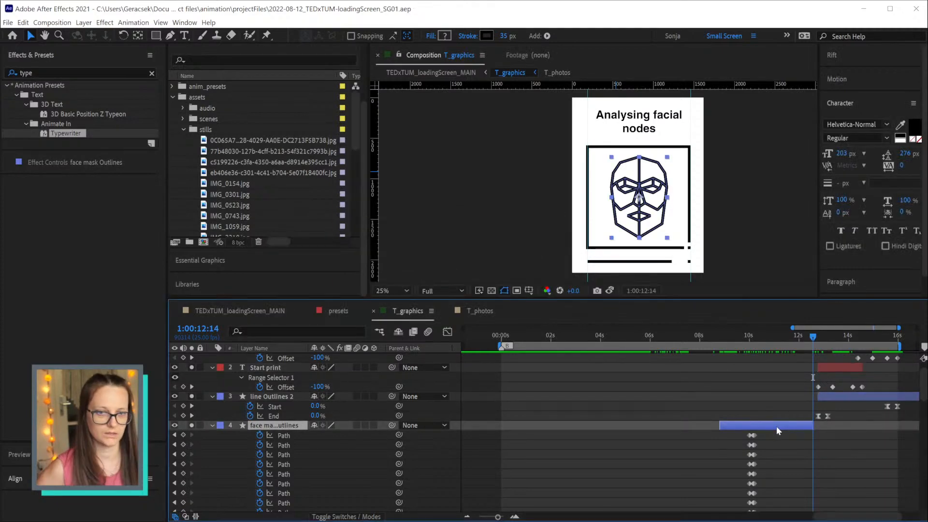
{"action": "key", "text": "space"}
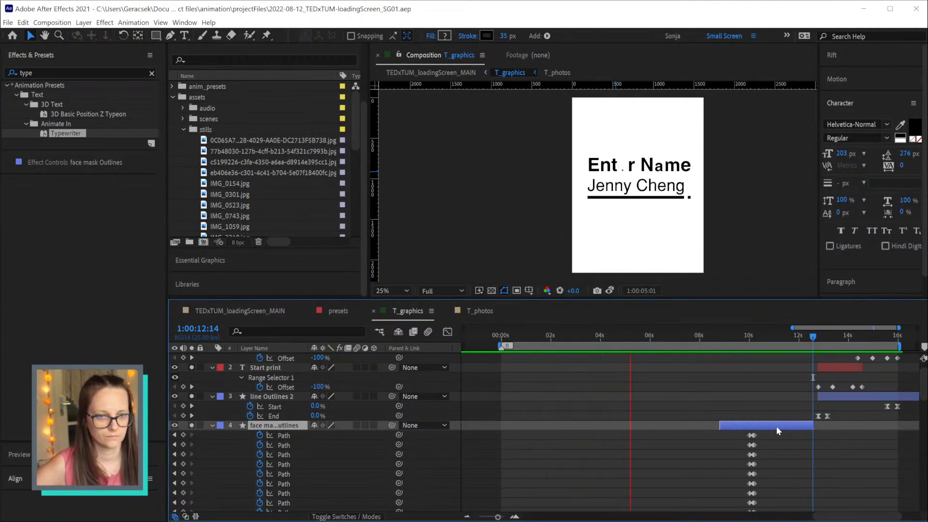
{"action": "key", "text": "space"}
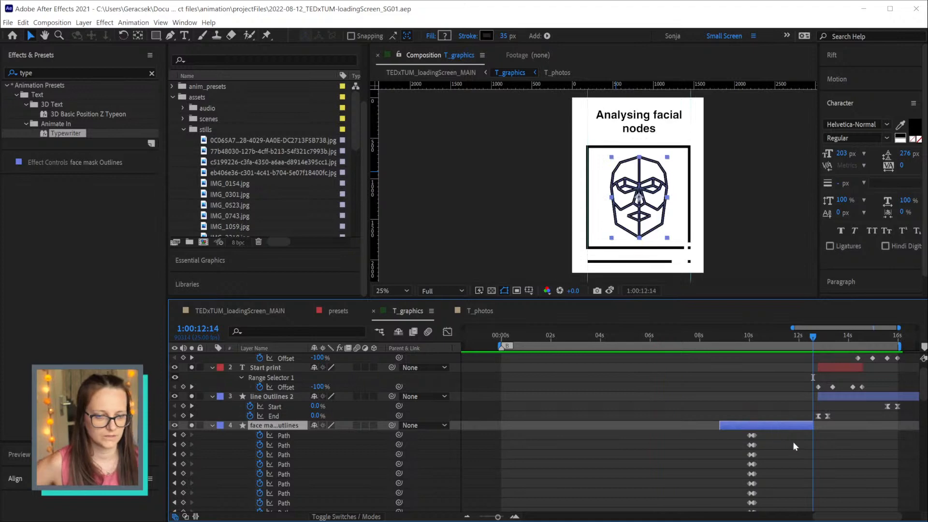
Move the exit Offset keyframes of Enter Name 2 to 1:00:05:07 and 1:00:05:17, and trim the layer's end to 1:00:05:17
{"action": "scroll", "coordinate": [793, 441], "scroll_direction": "down", "scroll_amount": 8}
{"action": "left_click_drag", "start_coordinate": [834, 516], "coordinate": [798, 517]}
{"action": "scroll", "coordinate": [789, 489], "scroll_direction": "down", "scroll_amount": 3}
{"action": "scroll", "coordinate": [790, 487], "scroll_direction": "down", "scroll_amount": 5}
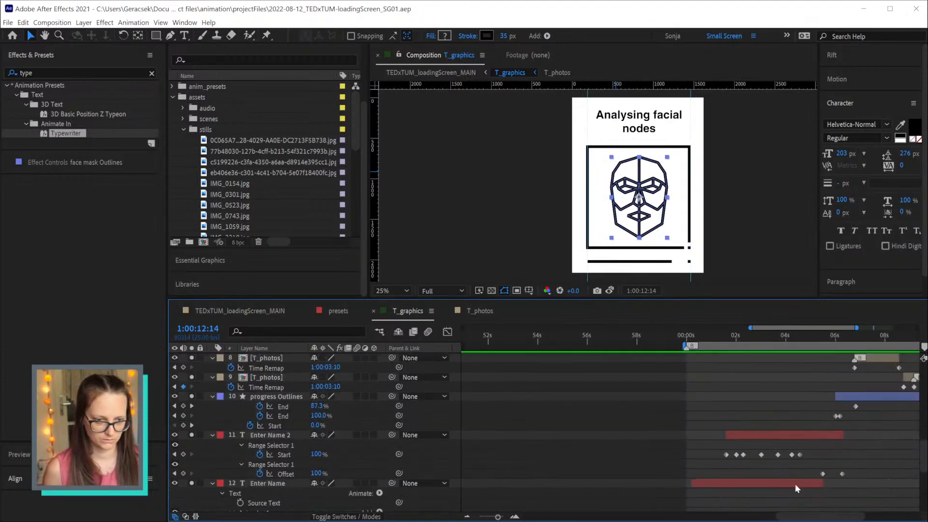
{"action": "left_click_drag", "start_coordinate": [802, 342], "coordinate": [817, 341]}
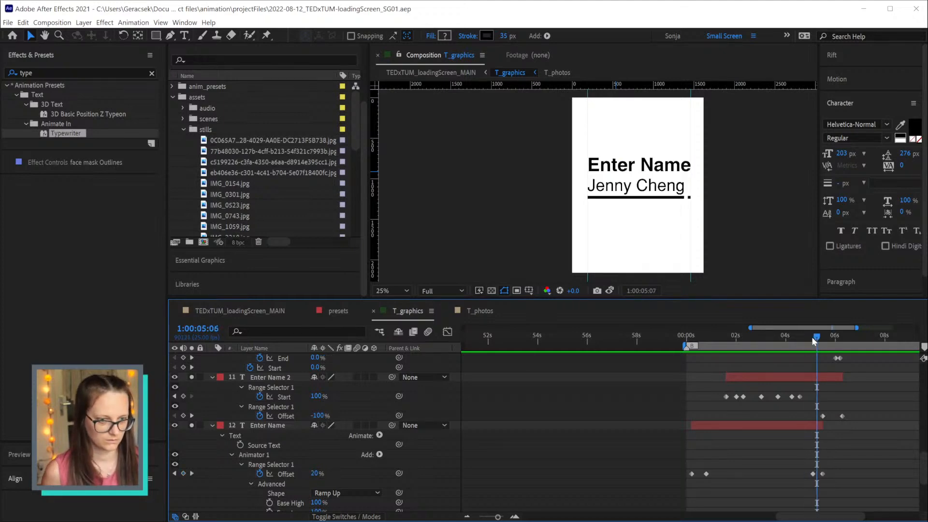
{"action": "left_click_drag", "start_coordinate": [856, 419], "coordinate": [829, 419]}
{"action": "key", "text": "shift+Page_Down"}
{"action": "left_click", "coordinate": [843, 417]}
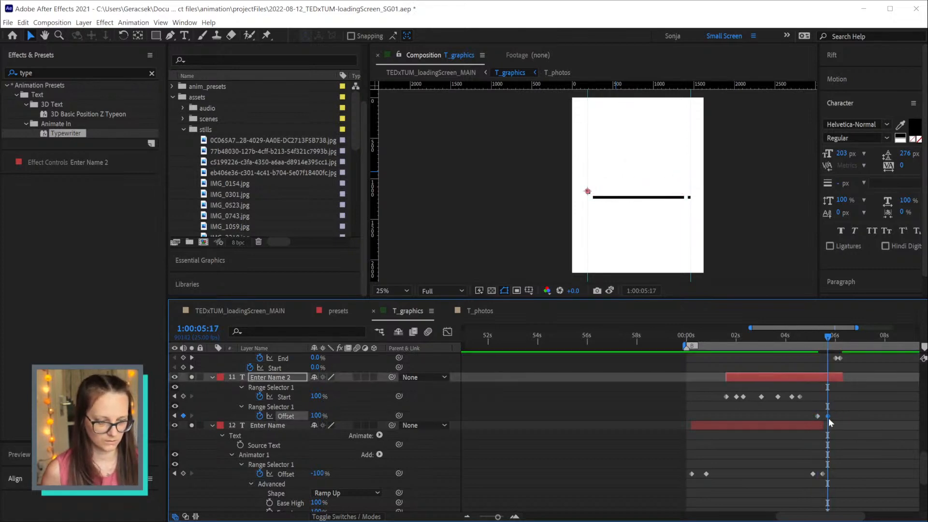
{"action": "key", "text": "alt+bracketright"}
Move line Outlines' Start keyframes to begin with Enter Name's exit Offset keyframes and finish at about 1:00:05:17
{"action": "scroll", "coordinate": [830, 422], "scroll_direction": "down", "scroll_amount": 5}
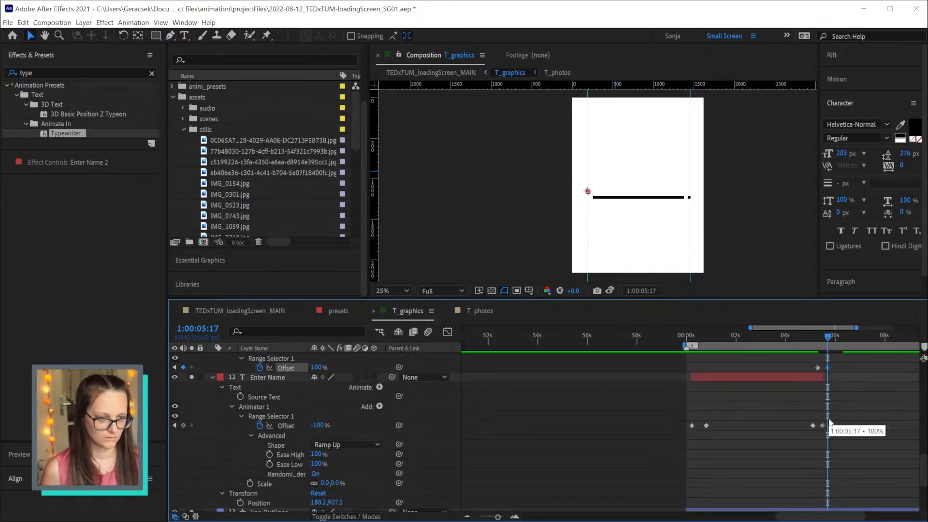
{"action": "left_click_drag", "start_coordinate": [852, 463], "coordinate": [813, 465]}
{"action": "key", "text": "j"}
{"action": "key", "text": "Page_Down"}
{"action": "key", "text": "Page_Down"}
{"action": "key", "text": "Page_Down"}
{"action": "key", "text": "Page_Down"}
{"action": "key", "text": "Page_Down"}
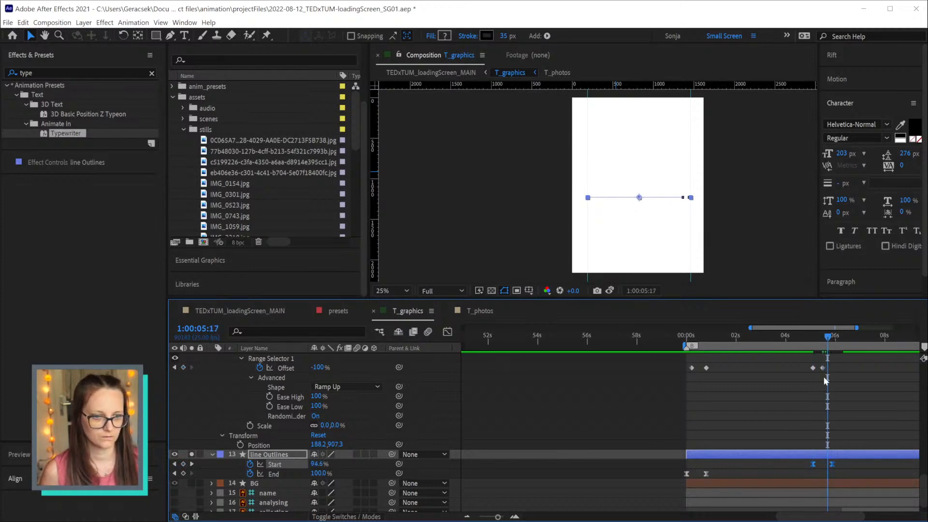
{"action": "left_click_drag", "start_coordinate": [832, 463], "coordinate": [830, 462]}
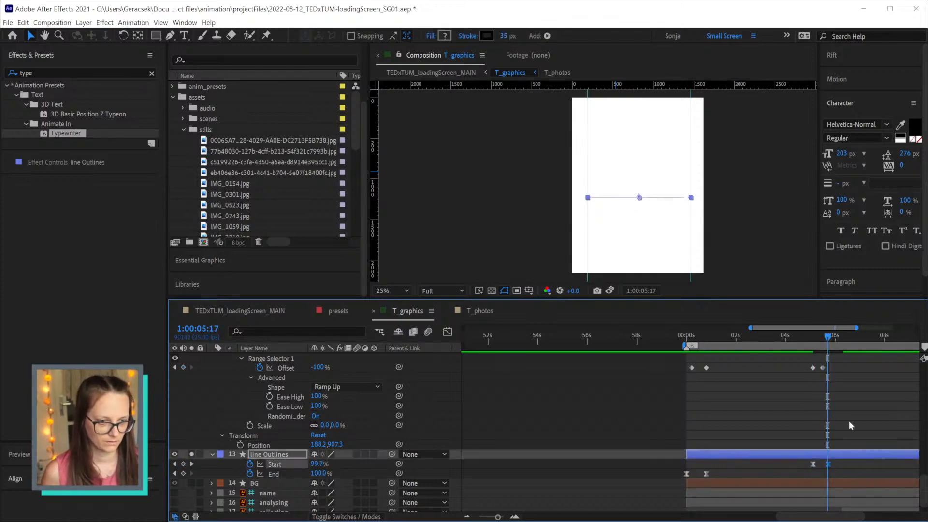
Shift all layers from Start print 2 to progress Outlines together so progress Outlines begins at 1:00:05:17
{"action": "scroll", "coordinate": [855, 411], "scroll_direction": "down", "scroll_amount": 1}
{"action": "left_click_drag", "start_coordinate": [828, 415], "coordinate": [725, 493]}
{"action": "scroll", "coordinate": [752, 435], "scroll_direction": "up", "scroll_amount": 4}
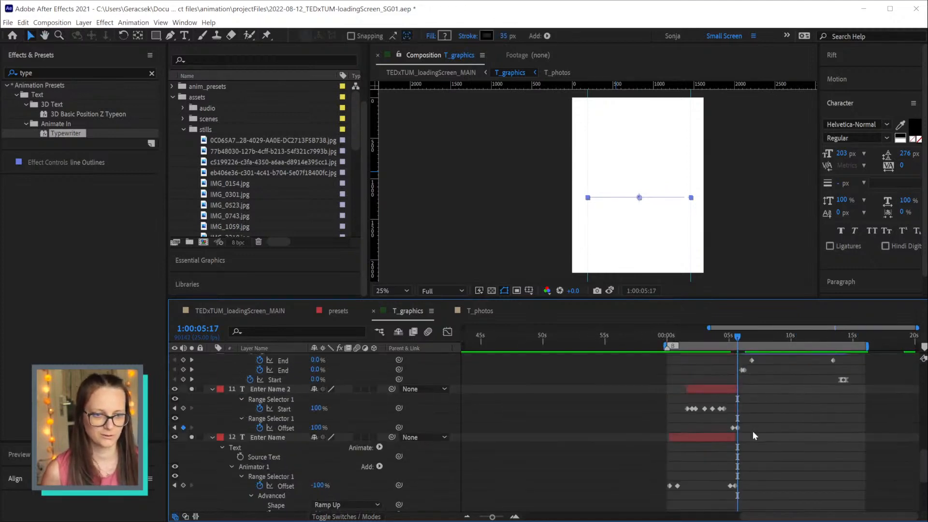
{"action": "left_click", "coordinate": [793, 401]}
{"action": "scroll", "coordinate": [852, 433], "scroll_direction": "up", "scroll_amount": 10}
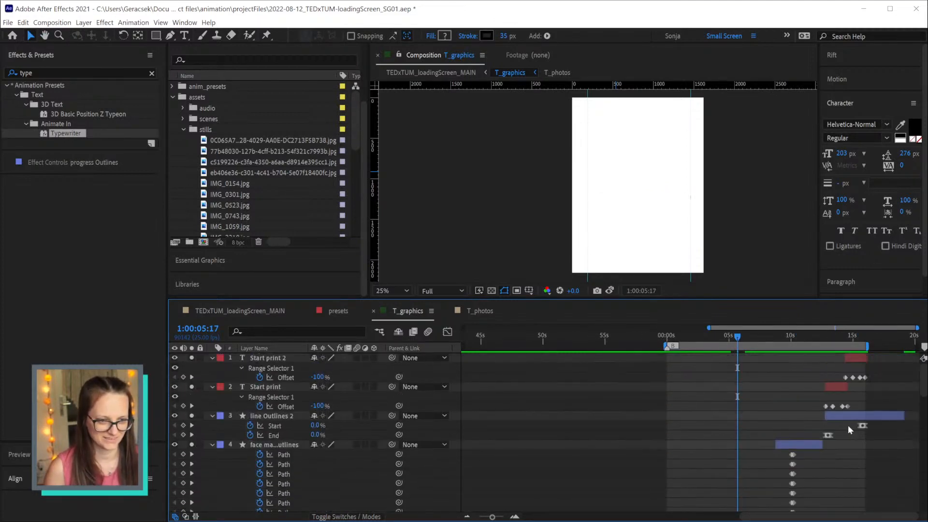
{"action": "left_click", "coordinate": [851, 359], "text": "shift"}
{"action": "scroll", "coordinate": [781, 474], "scroll_direction": "down", "scroll_amount": 5}
{"action": "scroll", "coordinate": [780, 471], "scroll_direction": "down", "scroll_amount": 8}
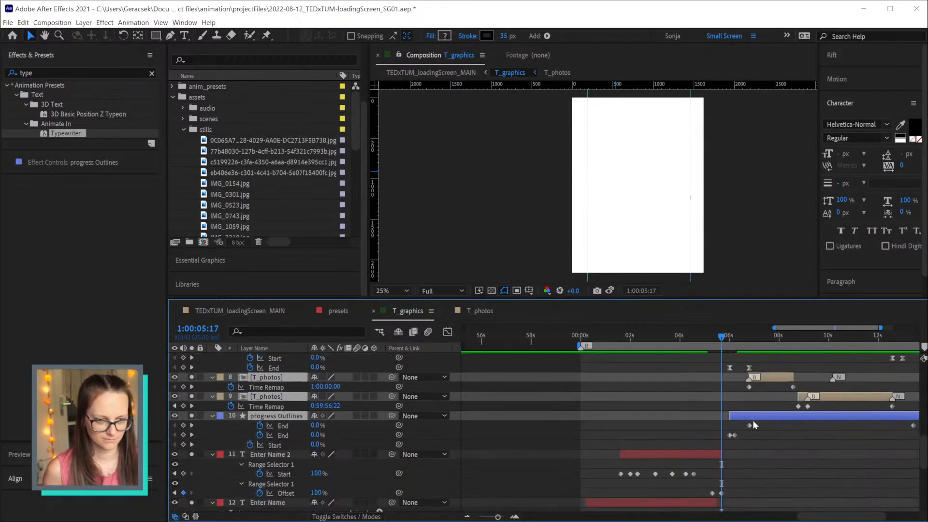
{"action": "left_click_drag", "start_coordinate": [757, 418], "coordinate": [746, 418]}
Check the Enter Name exit and shift the selected layers earlier so progress Outlines begins at 1:00:05:12
{"action": "left_click", "coordinate": [706, 338]}
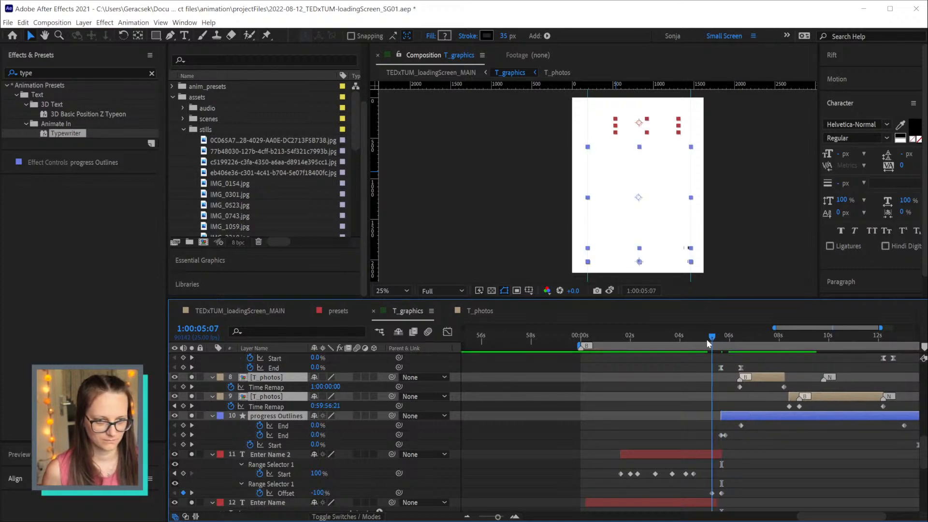
{"action": "key", "text": "space"}
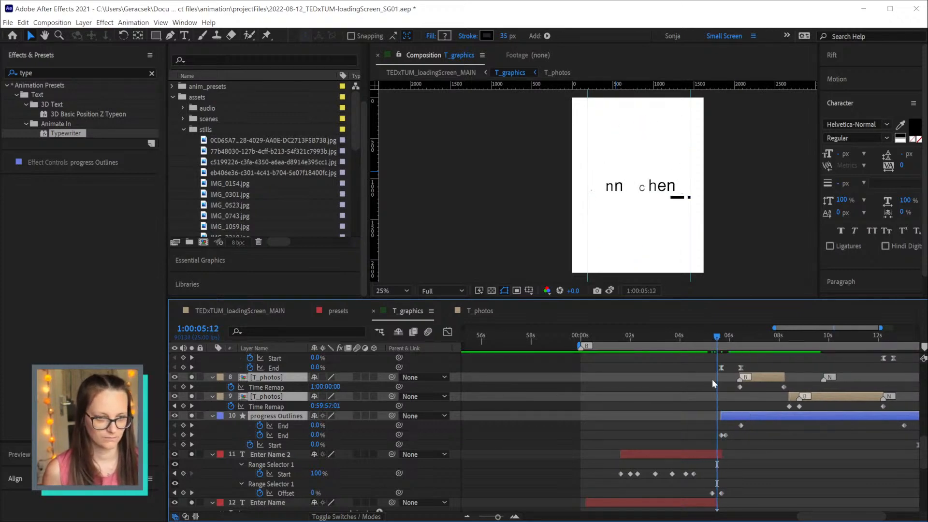
{"action": "left_click_drag", "start_coordinate": [739, 417], "coordinate": [735, 419]}
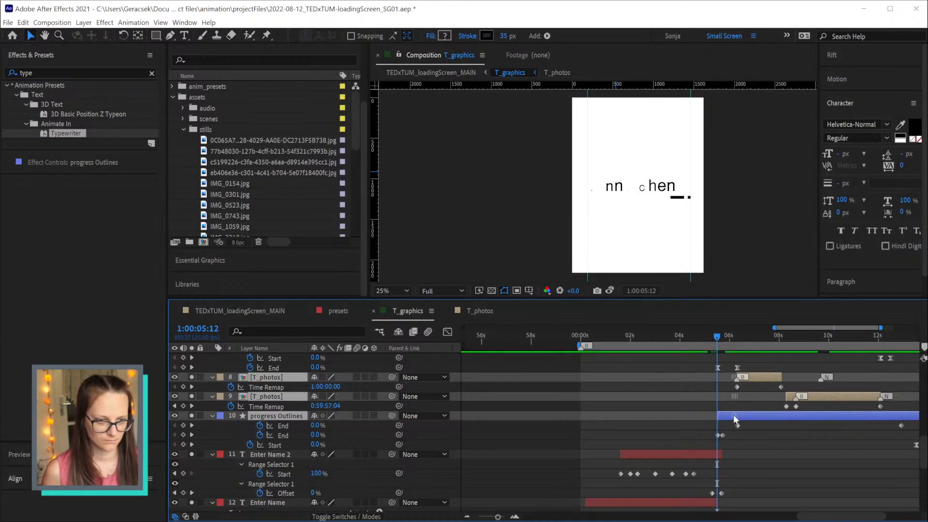
{"action": "scroll", "coordinate": [764, 454], "scroll_direction": "down", "scroll_amount": 1}
{"action": "scroll", "coordinate": [734, 422], "scroll_direction": "up", "scroll_amount": 3}
{"action": "left_click_drag", "start_coordinate": [796, 417], "coordinate": [795, 419]}
{"action": "scroll", "coordinate": [809, 436], "scroll_direction": "down", "scroll_amount": 4}
Add a composition marker with the comment "n" at 1:00:15:11, on the last exit keyframe of Start print 2
{"action": "key", "text": "space"}
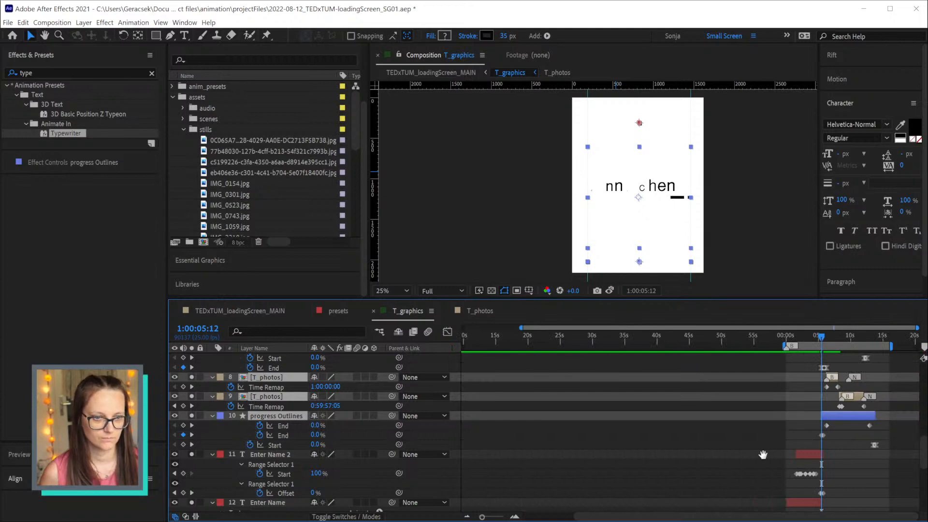
{"action": "left_click_drag", "start_coordinate": [762, 453], "coordinate": [639, 474]}
{"action": "scroll", "coordinate": [898, 392], "scroll_direction": "up", "scroll_amount": 3}
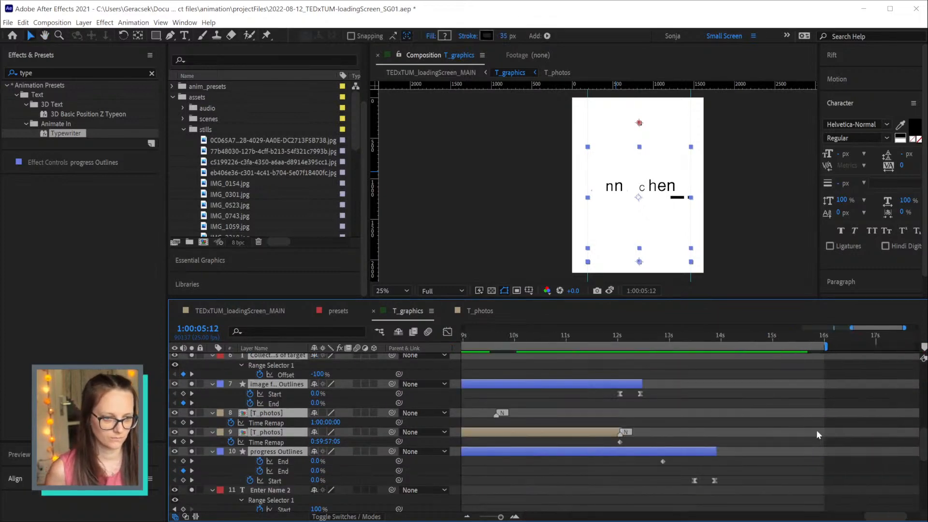
{"action": "scroll", "coordinate": [821, 421], "scroll_direction": "up", "scroll_amount": 6}
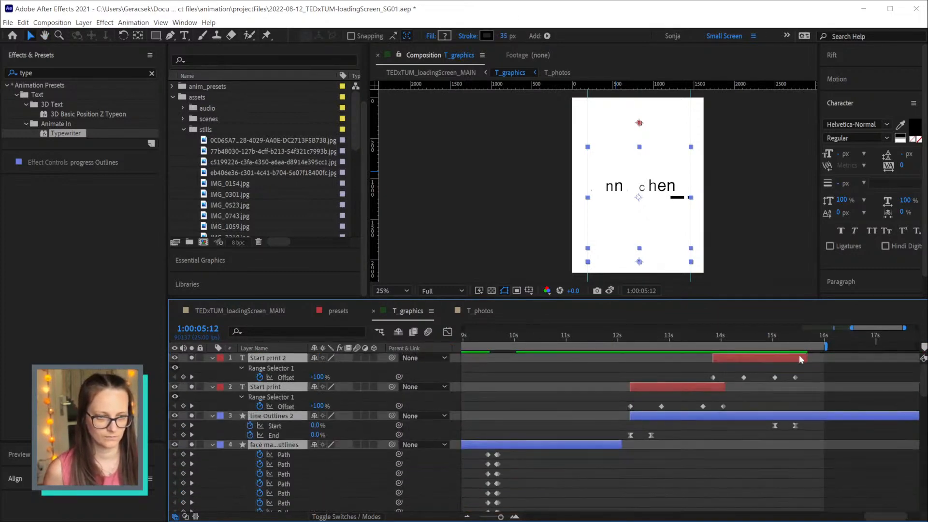
{"action": "left_click", "coordinate": [795, 335]}
{"action": "left_click", "coordinate": [827, 485]}
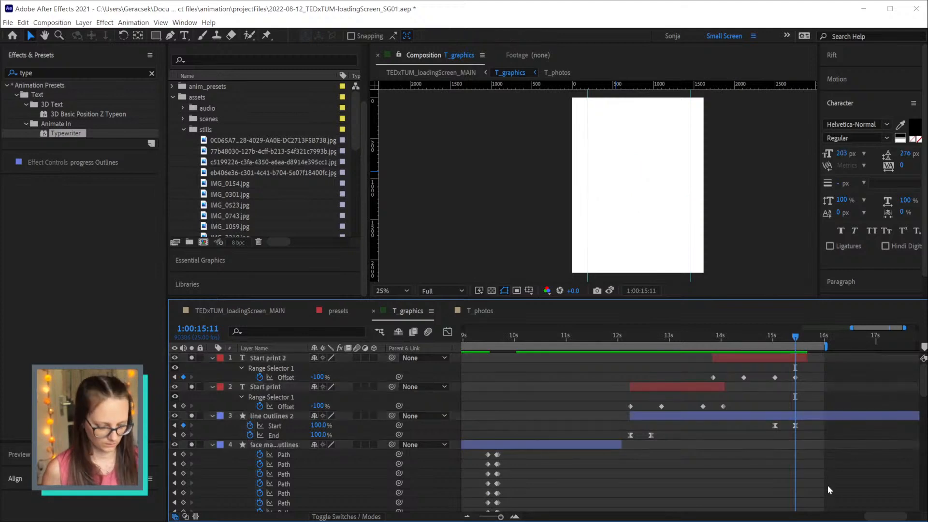
{"action": "key", "text": "alt+KP_Multiply"}
{"action": "type", "text": "n"}
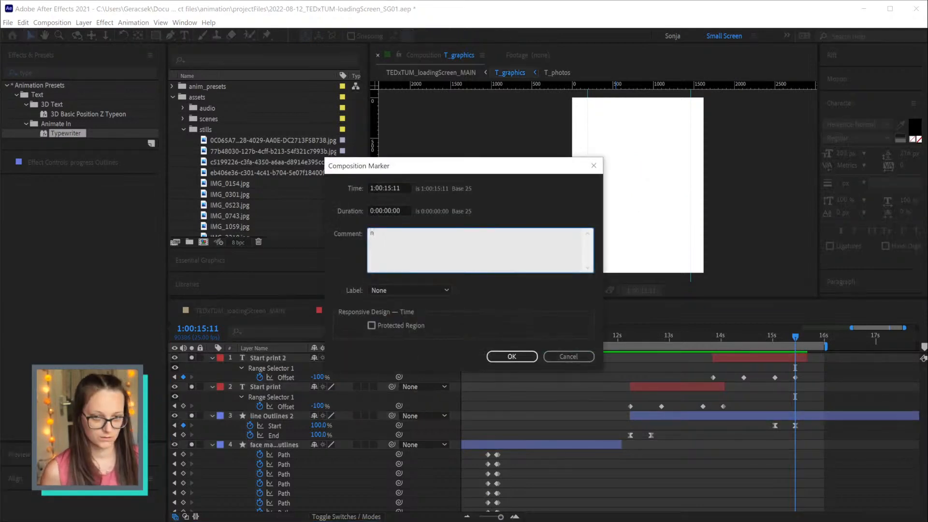
{"action": "key", "text": "Return"}
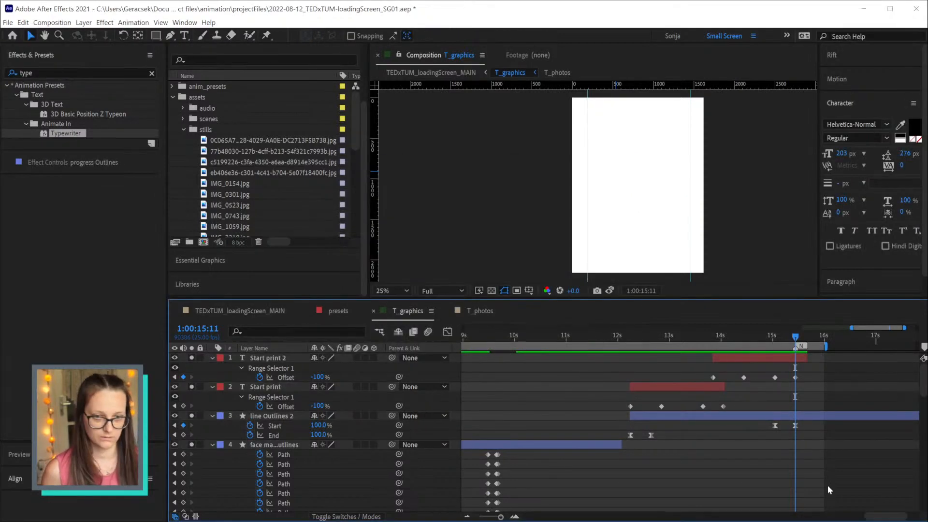
Extend the start of the second T_photos layer to 1:00:08:00 and move its first Time Remap keyframe to 1:00:08:01
{"action": "scroll", "coordinate": [827, 485], "scroll_direction": "down", "scroll_amount": 5}
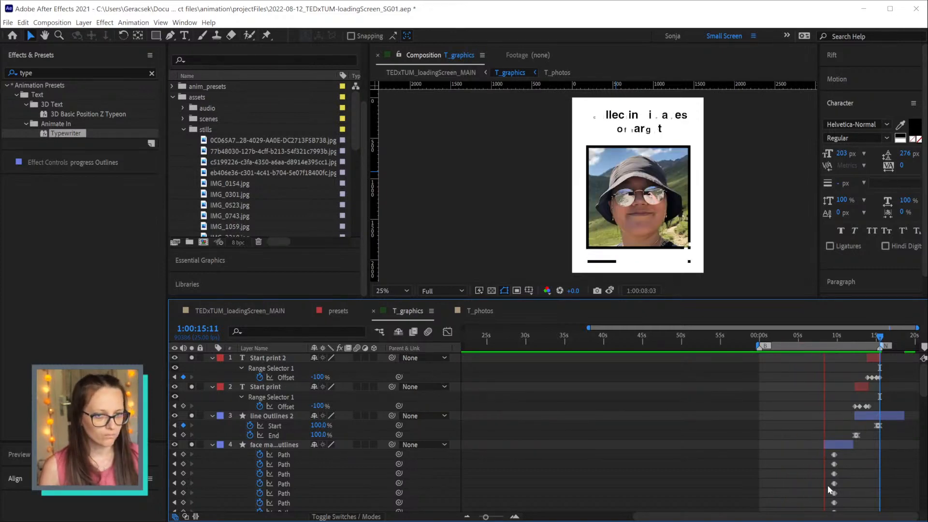
{"action": "key", "text": "space"}
{"action": "scroll", "coordinate": [854, 477], "scroll_direction": "down", "scroll_amount": 15}
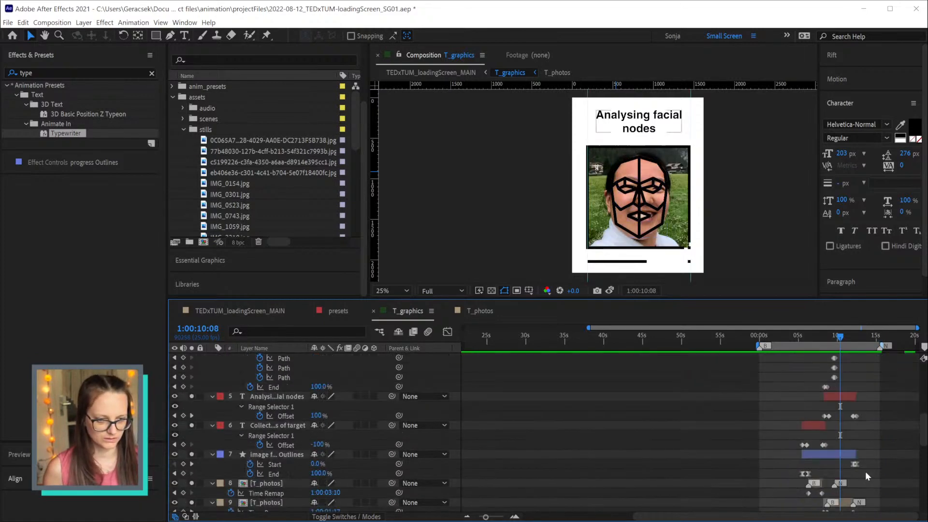
{"action": "scroll", "coordinate": [865, 471], "scroll_direction": "up", "scroll_amount": 4}
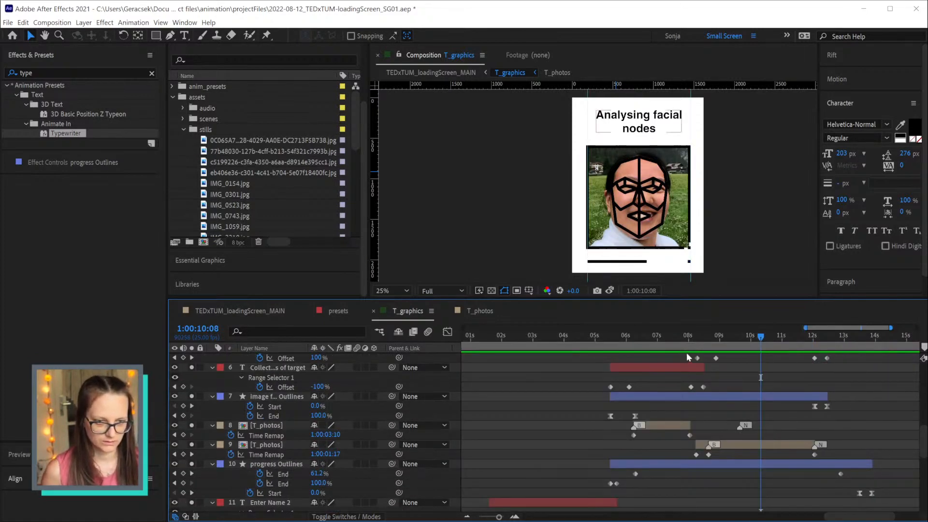
{"action": "left_click", "coordinate": [691, 341]}
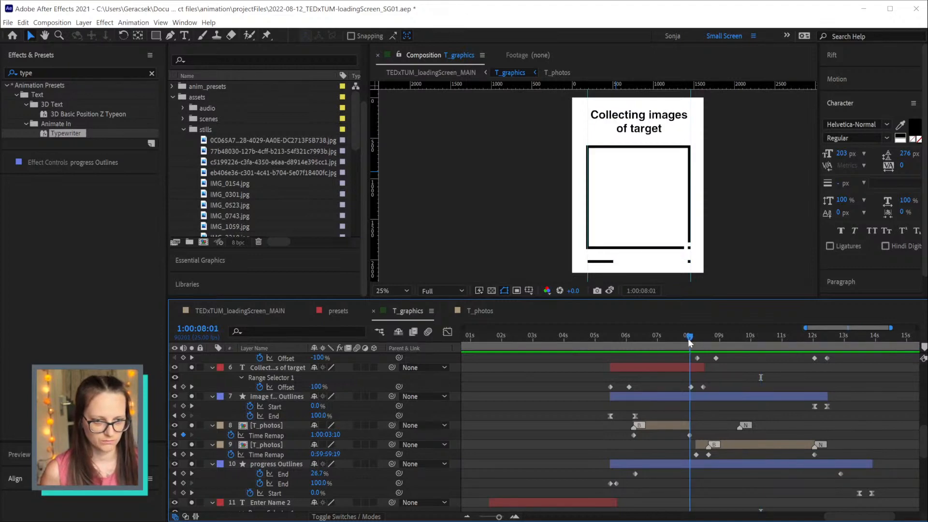
{"action": "left_click_drag", "start_coordinate": [690, 342], "coordinate": [687, 342]}
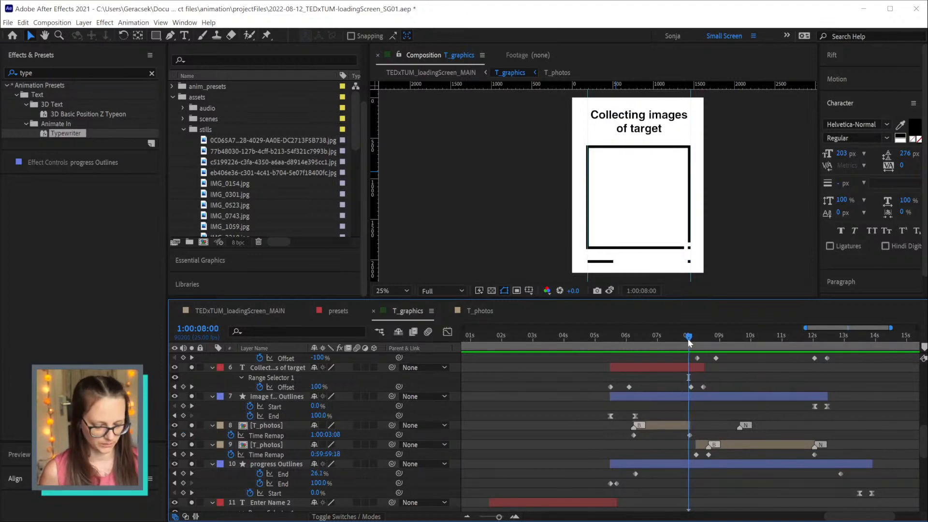
{"action": "left_click", "coordinate": [737, 447]}
{"action": "key", "text": "alt+bracketleft"}
{"action": "left_click_drag", "start_coordinate": [695, 455], "coordinate": [689, 456]}
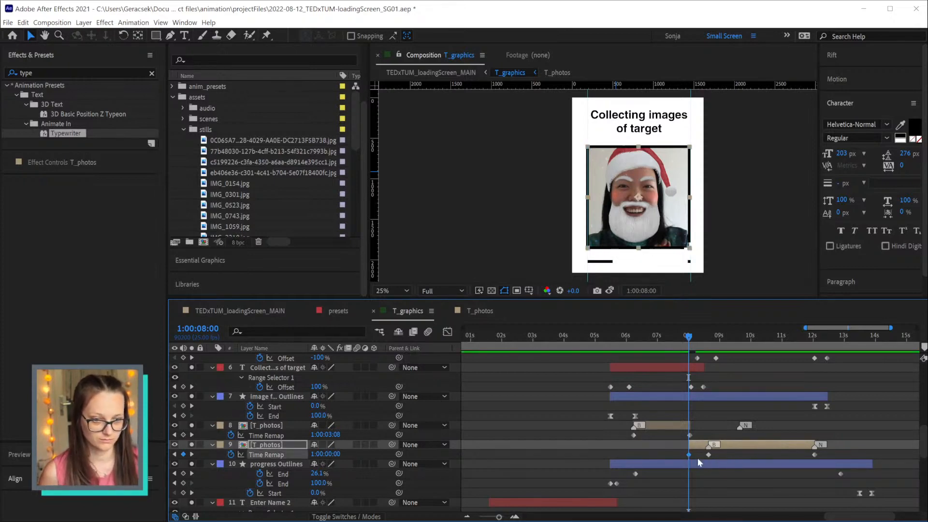
{"action": "scroll", "coordinate": [690, 442], "scroll_direction": "up", "scroll_amount": 2}
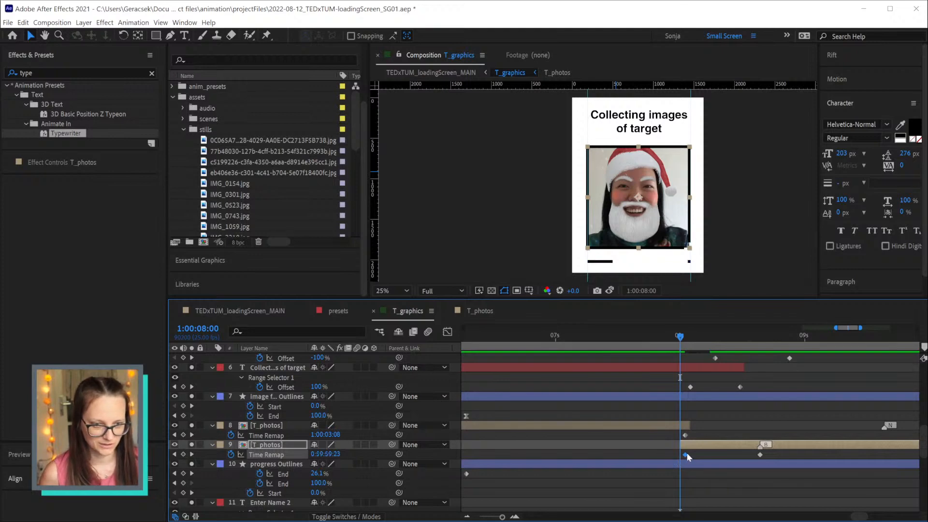
{"action": "left_click", "coordinate": [684, 337]}
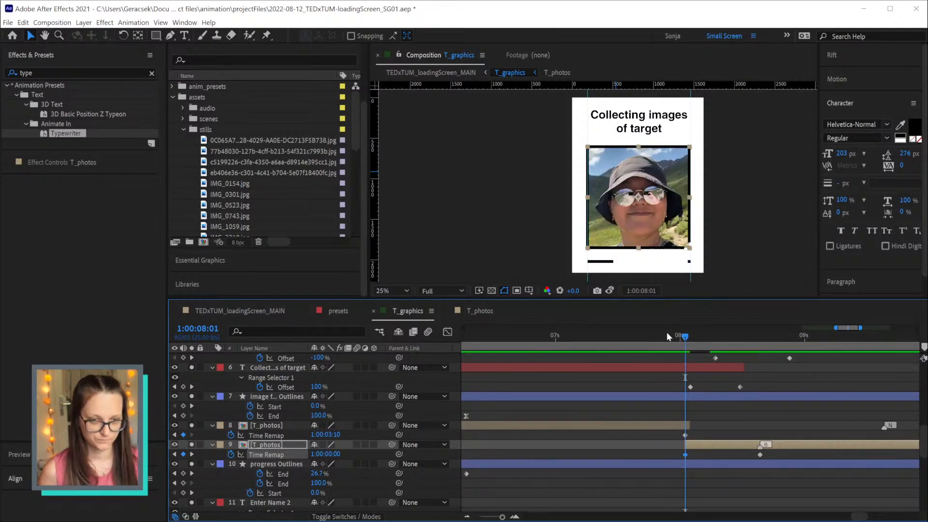
Preview the photo-to-print transition and move progress Outlines' last End keyframe to 1:00:14:11, in line with Start print 2's second Offset keyframe
{"action": "scroll", "coordinate": [790, 392], "scroll_direction": "down", "scroll_amount": 2}
{"action": "key", "text": "space"}
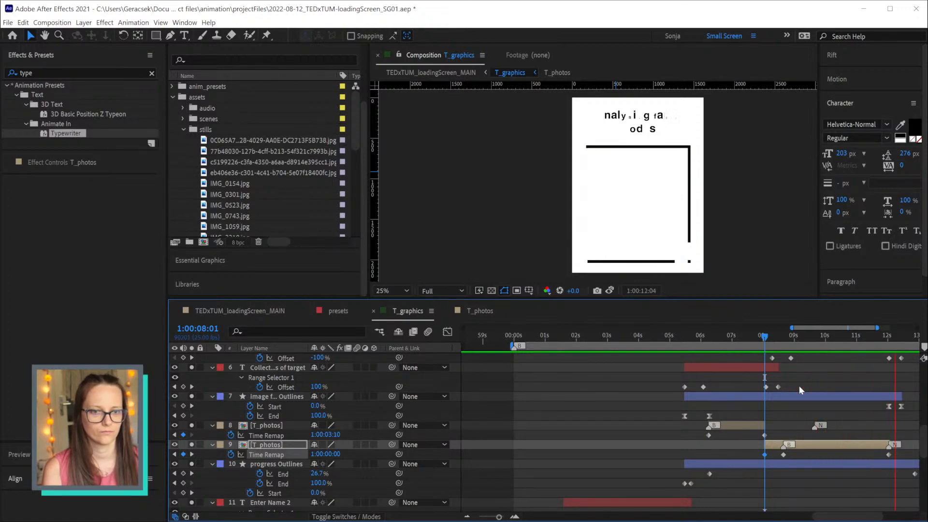
{"action": "key", "text": "space"}
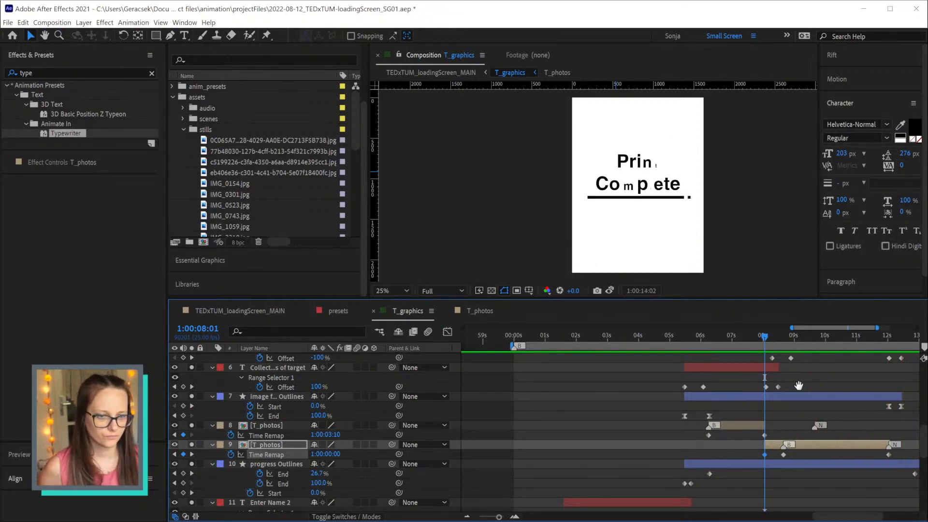
{"action": "left_click_drag", "start_coordinate": [872, 413], "coordinate": [771, 420]}
{"action": "scroll", "coordinate": [773, 420], "scroll_direction": "up", "scroll_amount": 10}
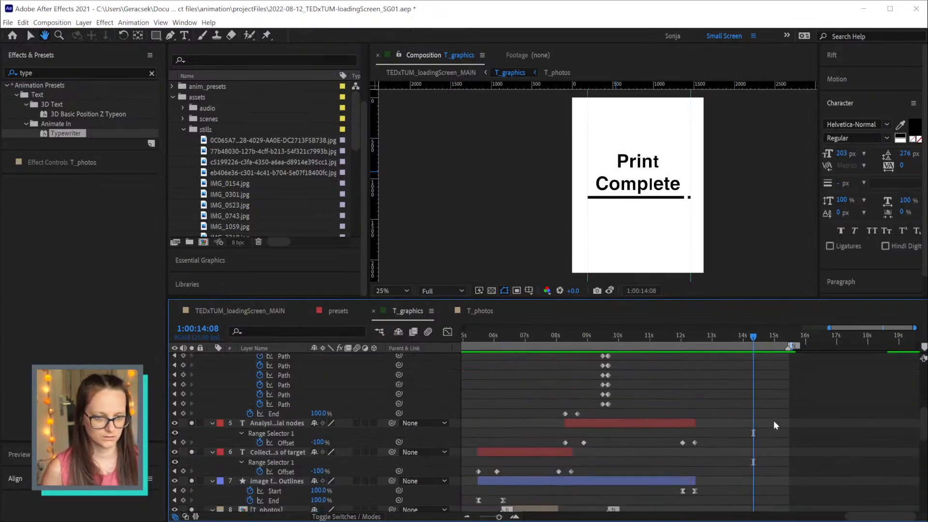
{"action": "left_click_drag", "start_coordinate": [717, 333], "coordinate": [751, 338]}
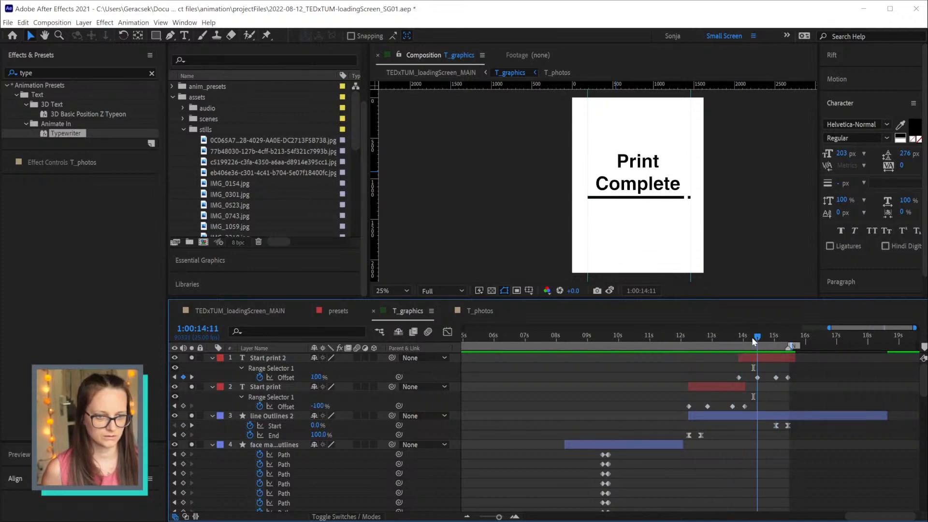
{"action": "scroll", "coordinate": [767, 450], "scroll_direction": "down", "scroll_amount": 8}
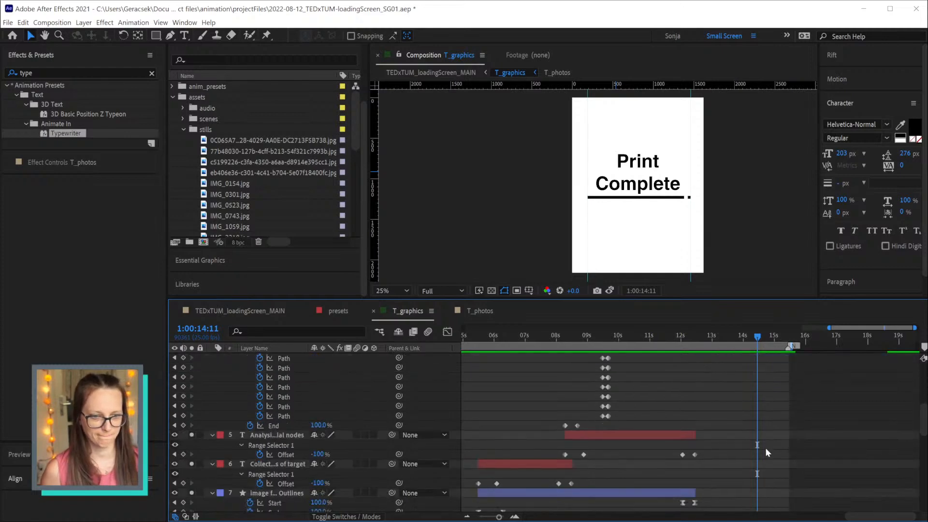
{"action": "scroll", "coordinate": [765, 447], "scroll_direction": "down", "scroll_amount": 5}
{"action": "left_click_drag", "start_coordinate": [707, 464], "coordinate": [757, 463]}
{"action": "scroll", "coordinate": [797, 430], "scroll_direction": "up", "scroll_amount": 12}
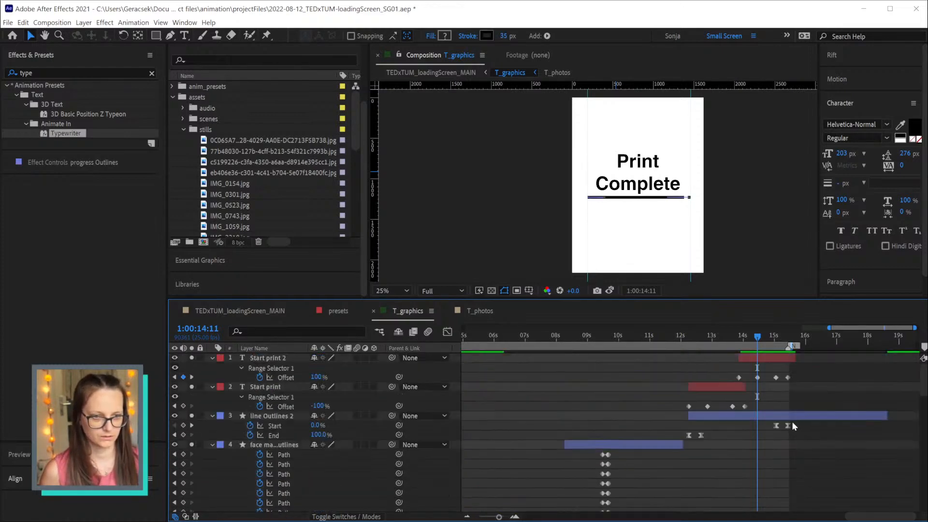
Move progress Outlines' two Start keyframes so the exit finishes at 1:00:15:06, and set the layer's out point to that frame
{"action": "left_click", "coordinate": [787, 335]}
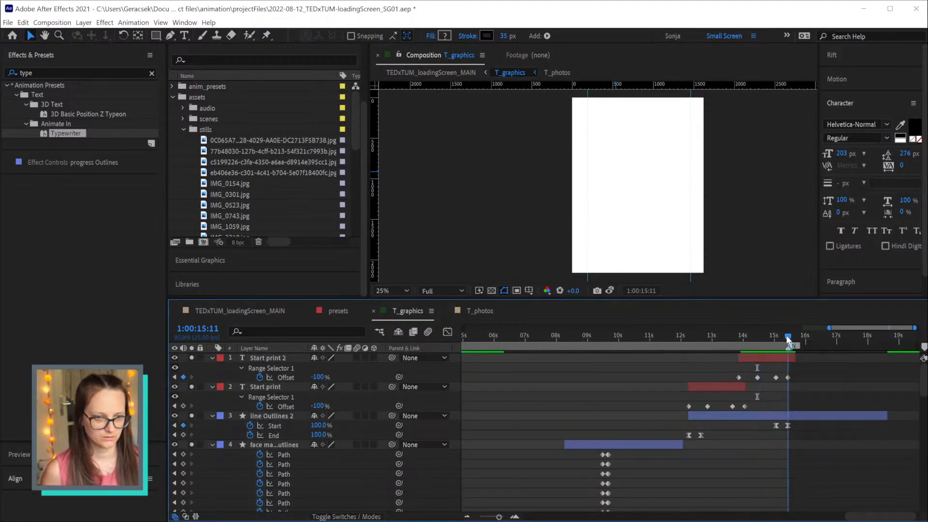
{"action": "scroll", "coordinate": [798, 410], "scroll_direction": "down", "scroll_amount": 4}
{"action": "scroll", "coordinate": [788, 408], "scroll_direction": "down", "scroll_amount": 10}
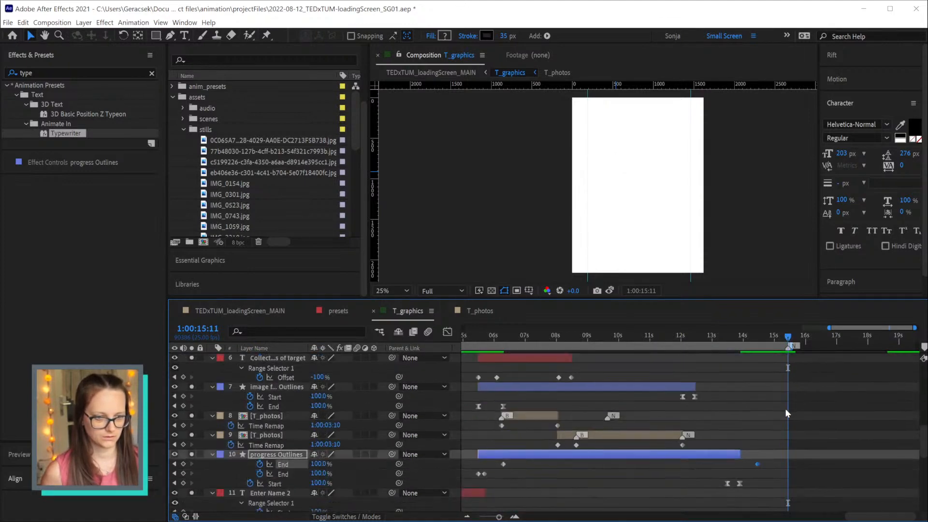
{"action": "left_click_drag", "start_coordinate": [757, 434], "coordinate": [783, 437]}
{"action": "key", "text": "alt+]"}
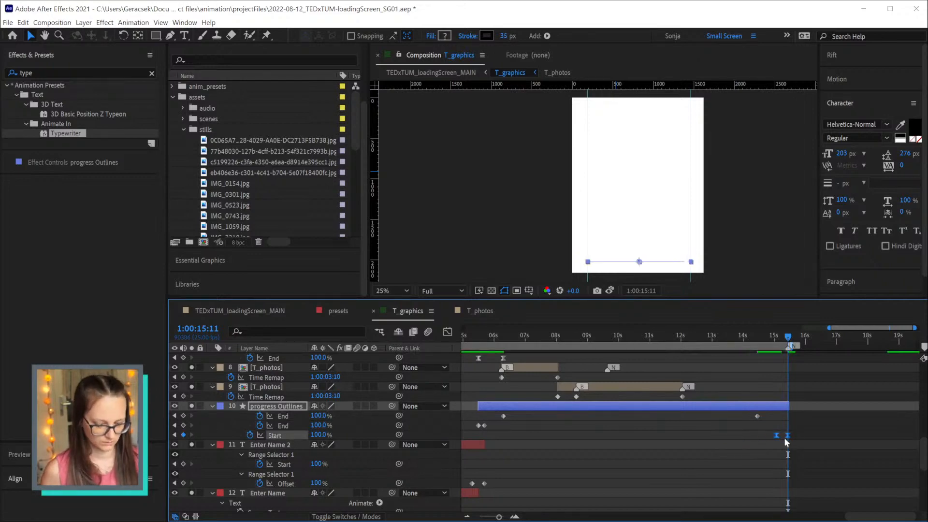
{"action": "left_click_drag", "start_coordinate": [786, 333], "coordinate": [781, 335]}
{"action": "key", "text": "alt+]"}
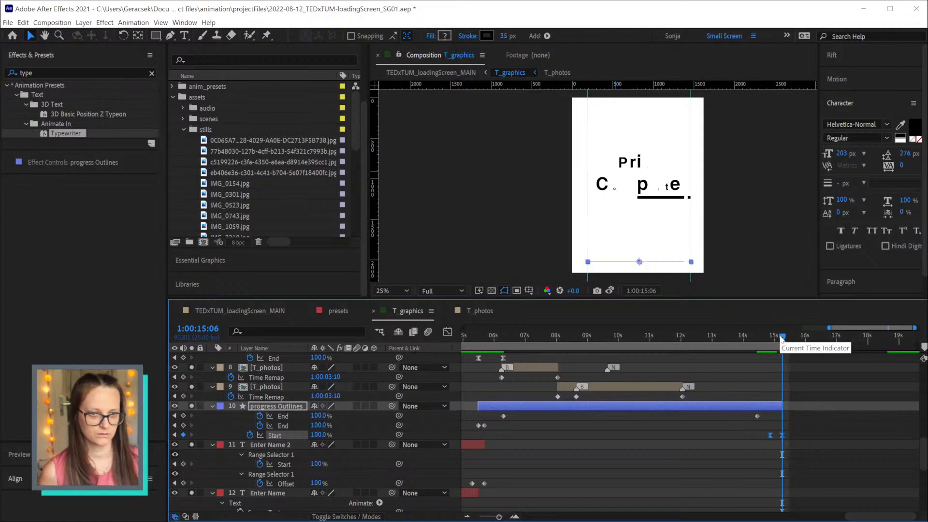
Play back the animation and check progress Outlines' fill and exit keyframes between 1:00:14:11 and the end marker at 1:00:15:11
{"action": "key", "text": "space"}
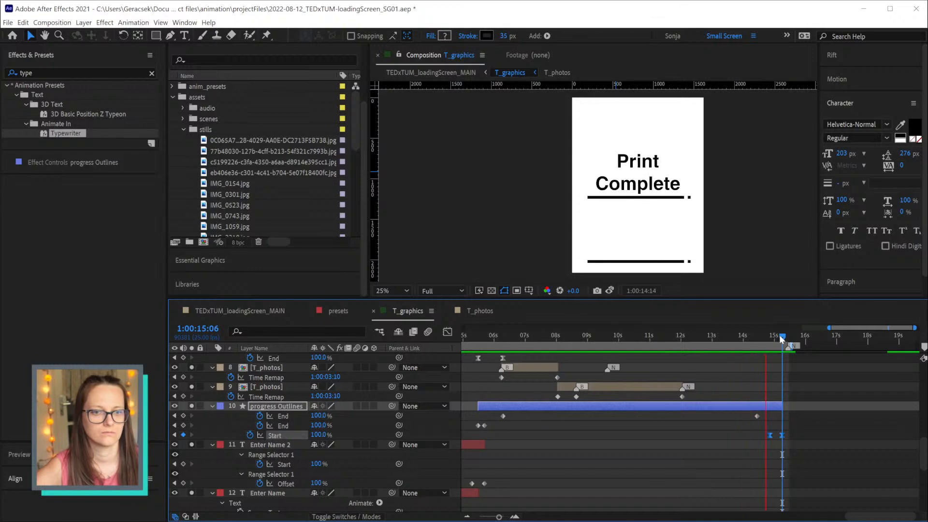
{"action": "key", "text": "space"}
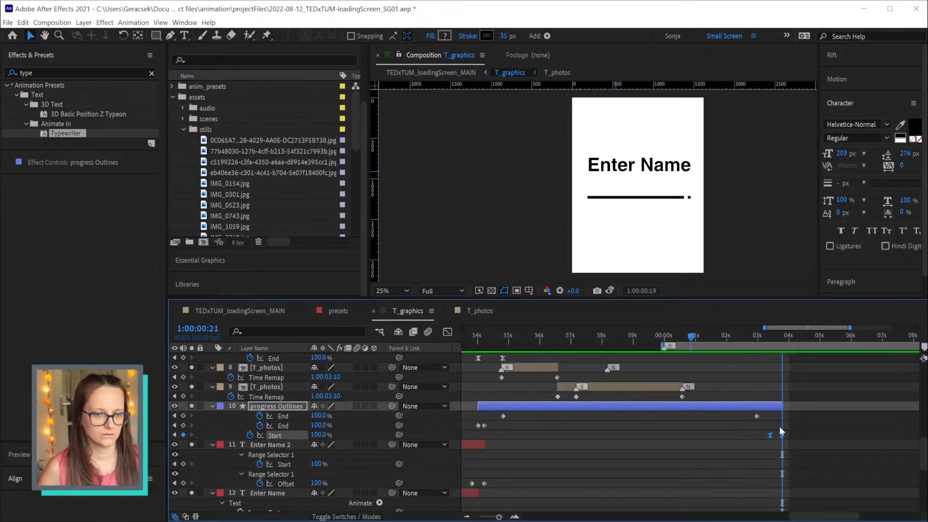
{"action": "scroll", "coordinate": [788, 413], "scroll_direction": "up", "scroll_amount": 6}
{"action": "scroll", "coordinate": [829, 402], "scroll_direction": "down", "scroll_amount": 4}
{"action": "key", "text": "End"}
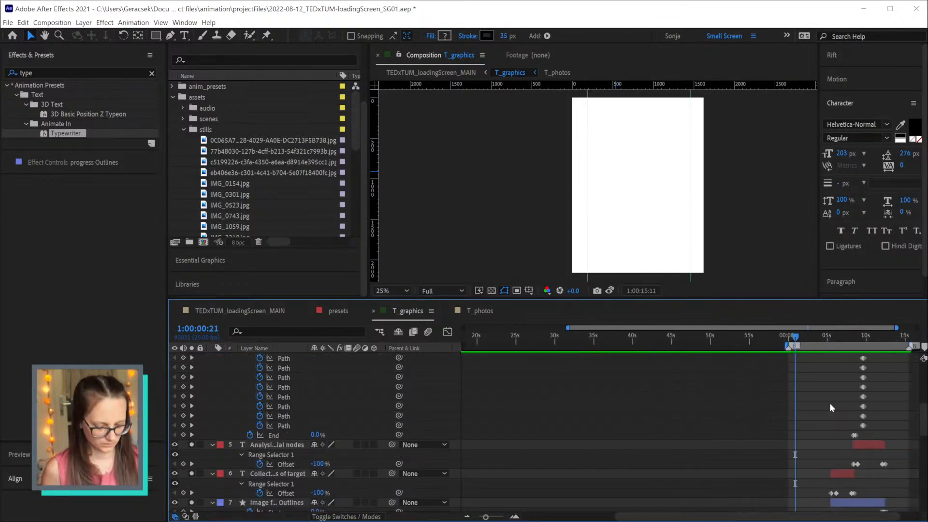
{"action": "scroll", "coordinate": [860, 409], "scroll_direction": "up", "scroll_amount": 3}
{"action": "scroll", "coordinate": [893, 400], "scroll_direction": "up", "scroll_amount": 3}
{"action": "scroll", "coordinate": [884, 396], "scroll_direction": "up", "scroll_amount": 4}
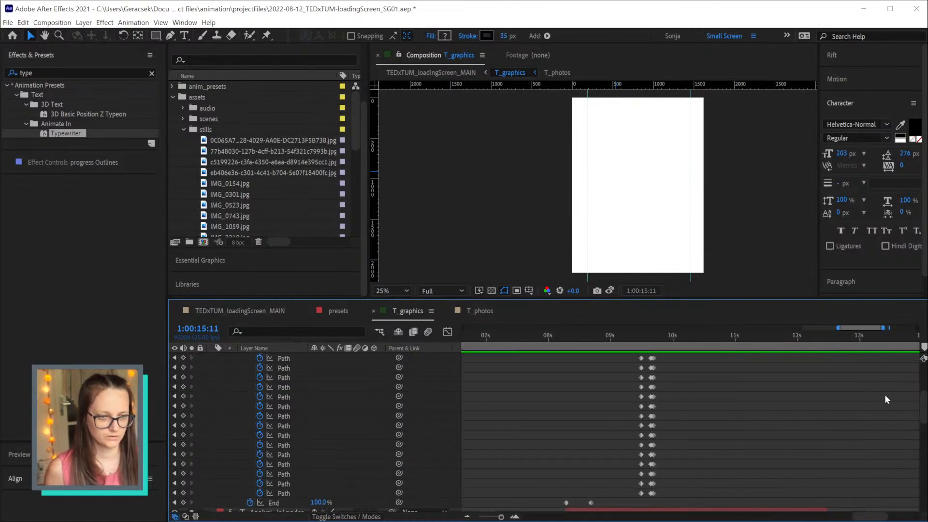
{"action": "left_click_drag", "start_coordinate": [881, 516], "coordinate": [916, 517]}
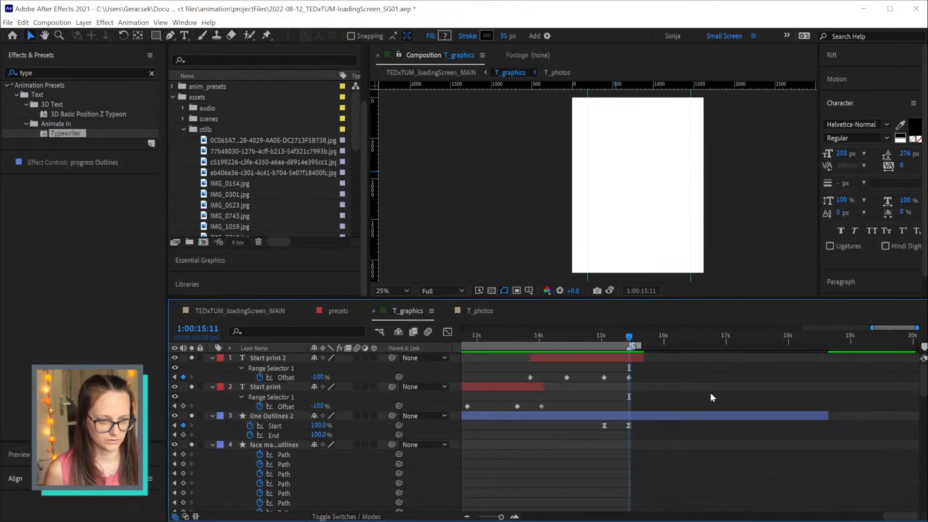
{"action": "left_click", "coordinate": [568, 337]}
{"action": "scroll", "coordinate": [670, 427], "scroll_direction": "down", "scroll_amount": 10}
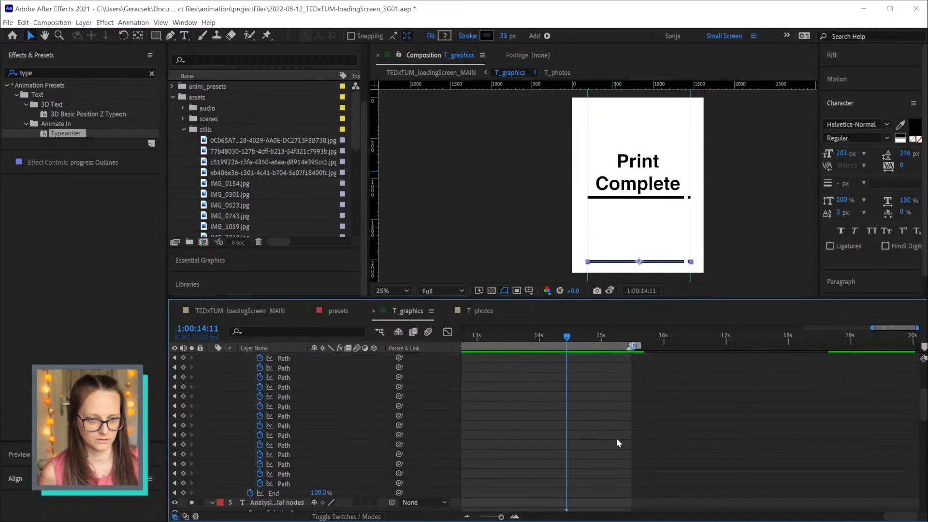
{"action": "scroll", "coordinate": [580, 436], "scroll_direction": "down", "scroll_amount": 10}
{"action": "left_click", "coordinate": [568, 436]}
{"action": "left_click_drag", "start_coordinate": [574, 336], "coordinate": [630, 351]}
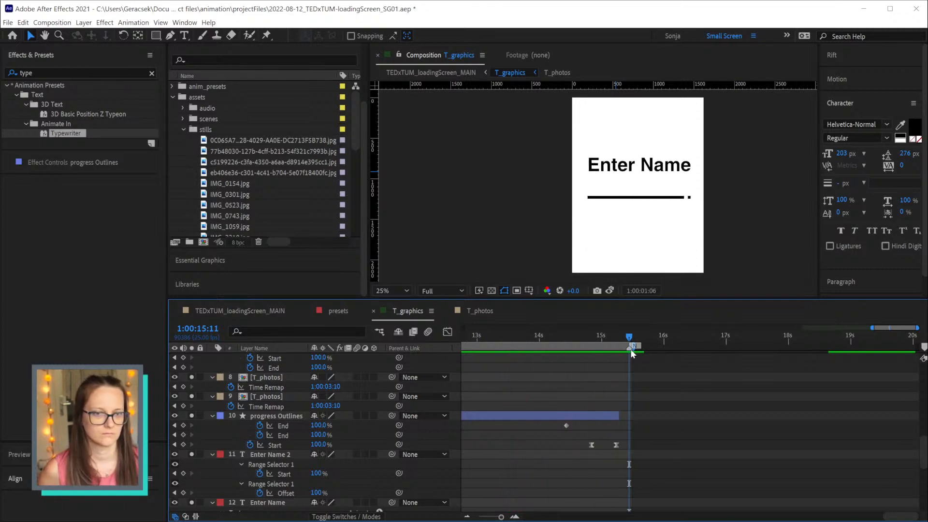
Replay the print section from 1:00:11:24 to check how Start print changes into Print Complete
{"action": "key", "text": "space"}
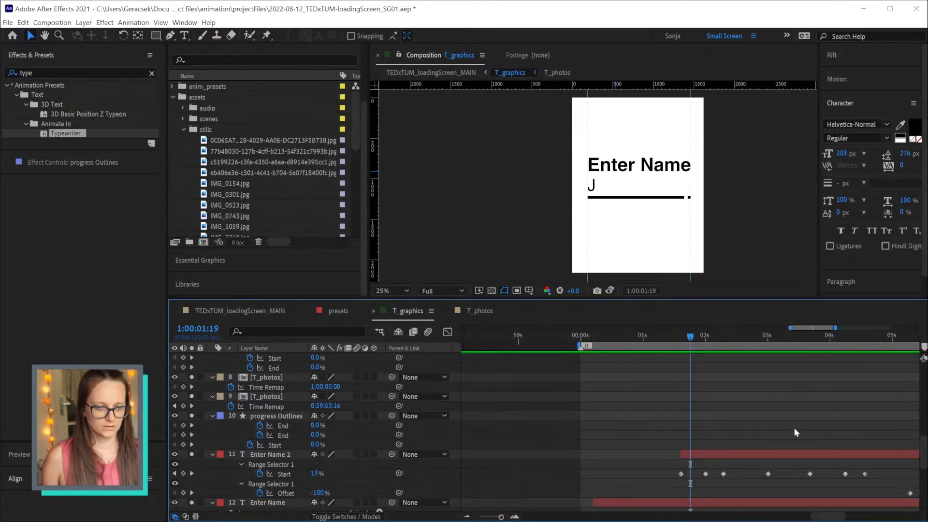
{"action": "key", "text": "shift+End"}
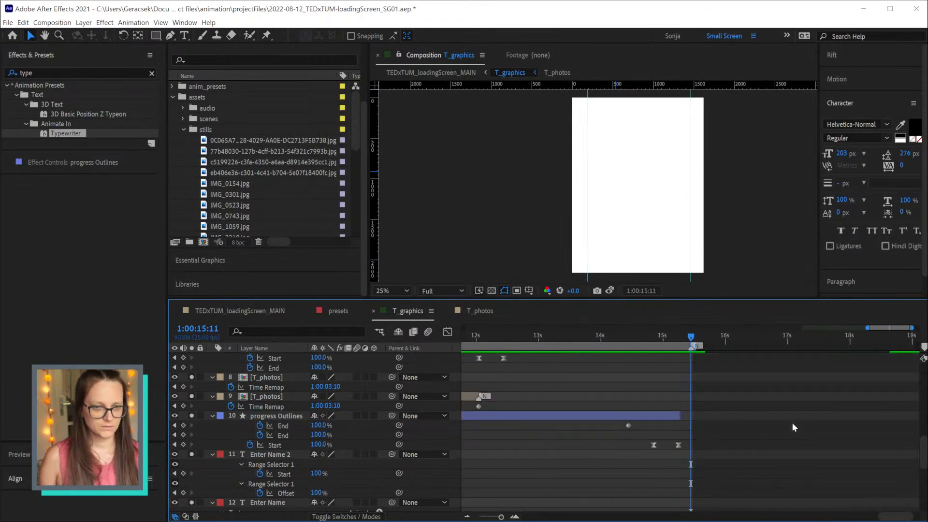
{"action": "scroll", "coordinate": [787, 422], "scroll_direction": "up", "scroll_amount": 6}
{"action": "scroll", "coordinate": [787, 423], "scroll_direction": "up", "scroll_amount": 5}
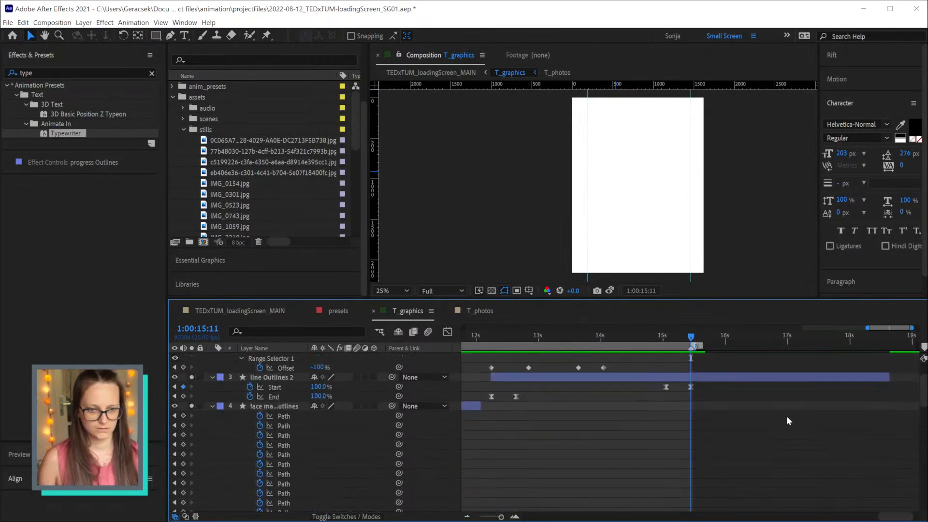
{"action": "left_click", "coordinate": [580, 335]}
{"action": "key", "text": "space"}
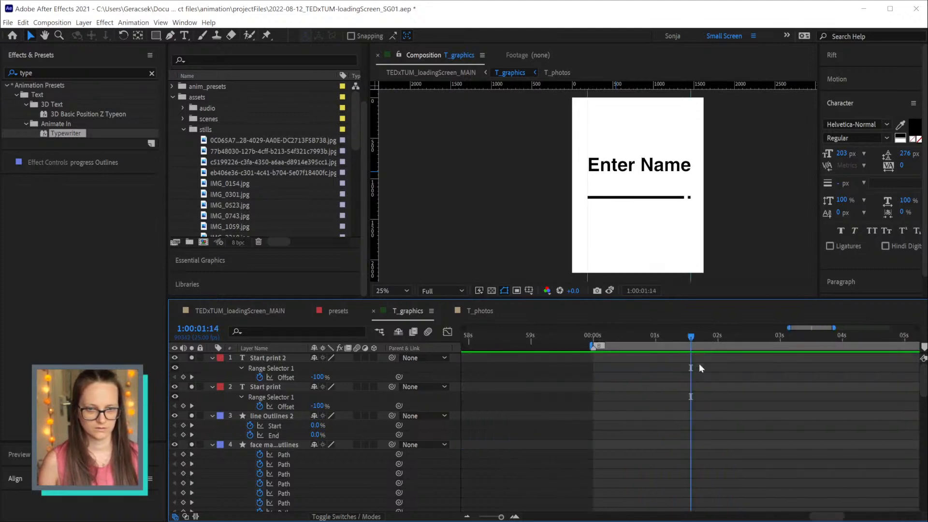
{"action": "key", "text": "space"}
{"action": "key", "text": "space"}
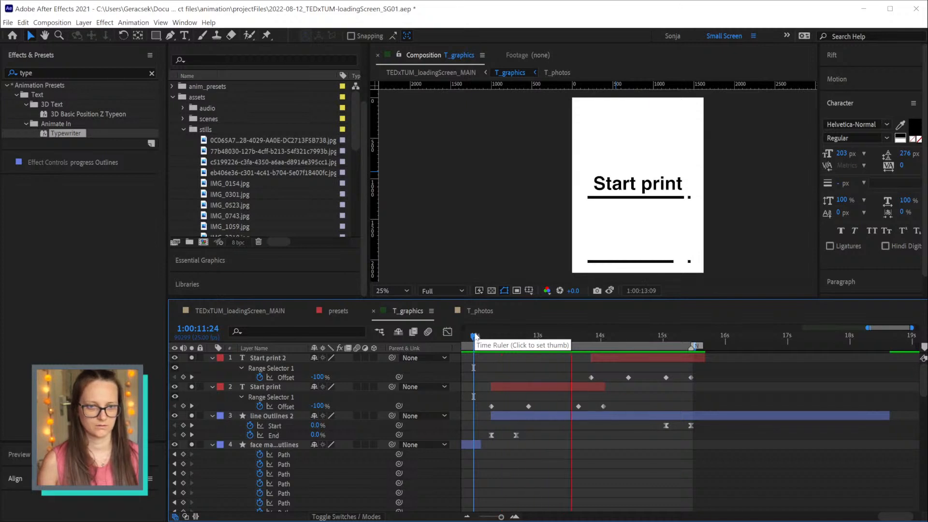
{"action": "key", "text": "space"}
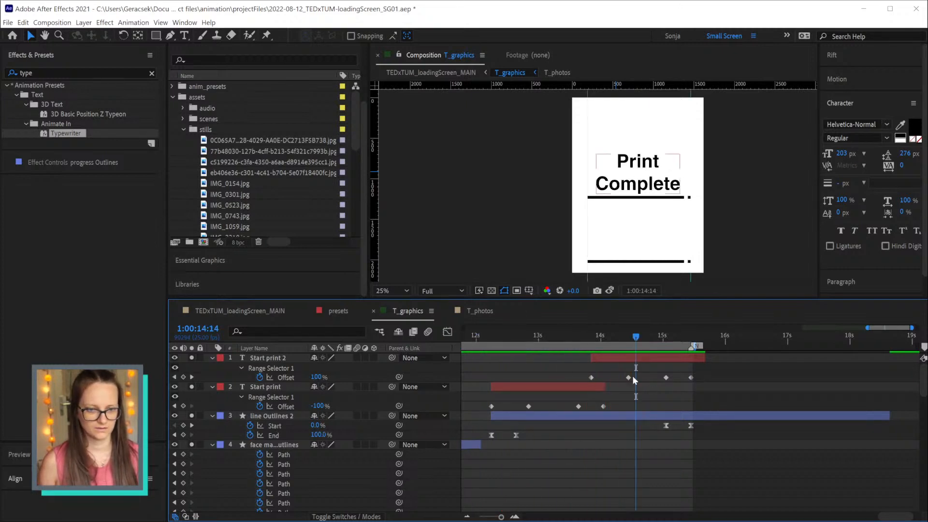
Shift Start print 2's Offset keyframes, Start print's last two Offset keyframes and line Outlines 2's Start keyframes later so the exits finish at 1:00:16:06
{"action": "key", "text": "minus"}
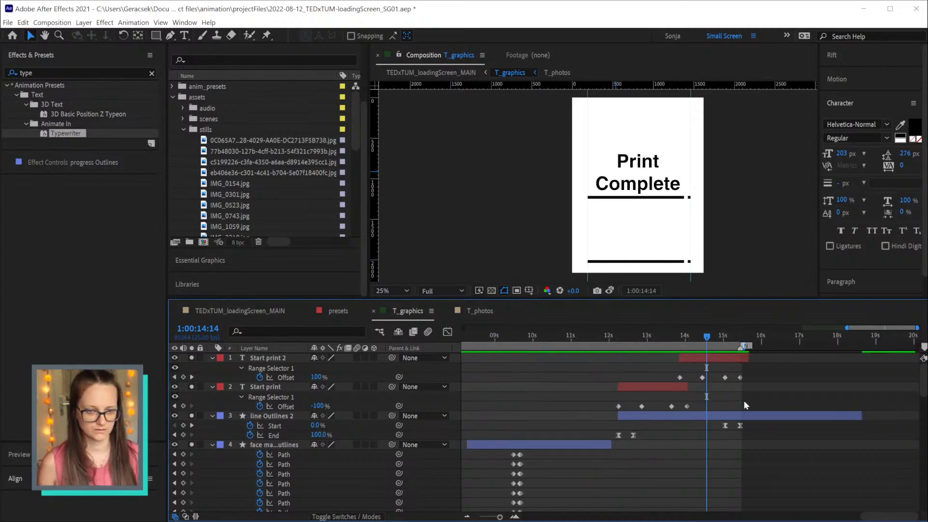
{"action": "left_click_drag", "start_coordinate": [659, 372], "coordinate": [775, 454]}
{"action": "scroll", "coordinate": [776, 453], "scroll_direction": "down", "scroll_amount": 4}
{"action": "scroll", "coordinate": [778, 453], "scroll_direction": "down", "scroll_amount": 8}
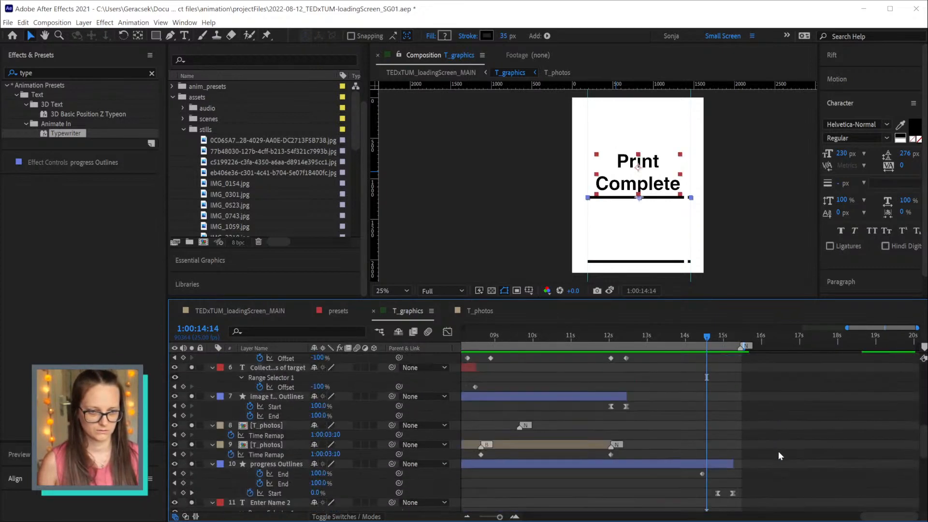
{"action": "scroll", "coordinate": [762, 454], "scroll_direction": "up", "scroll_amount": 12}
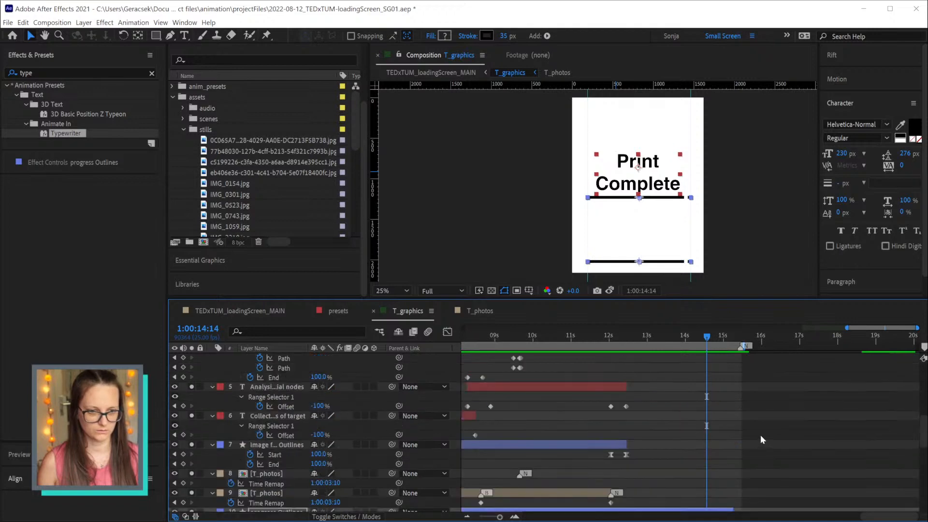
{"action": "left_click", "coordinate": [642, 340]}
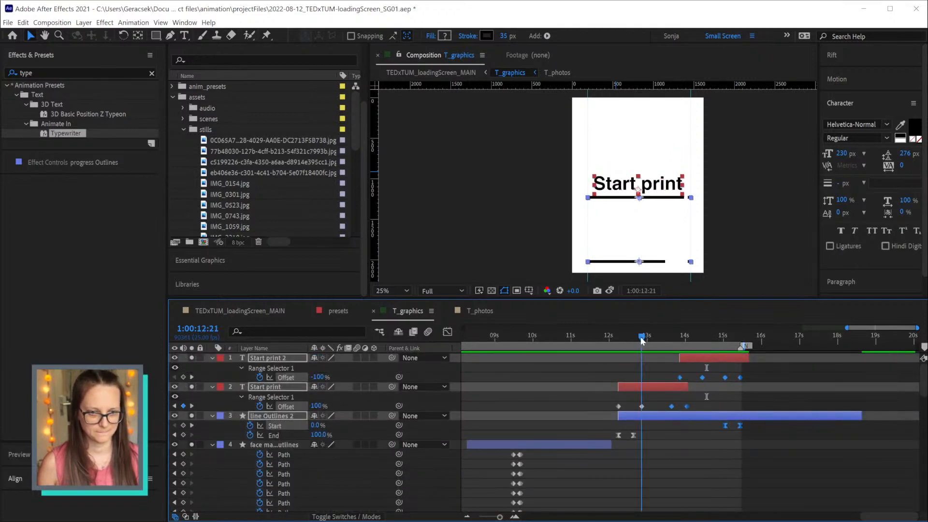
{"action": "key", "text": "space"}
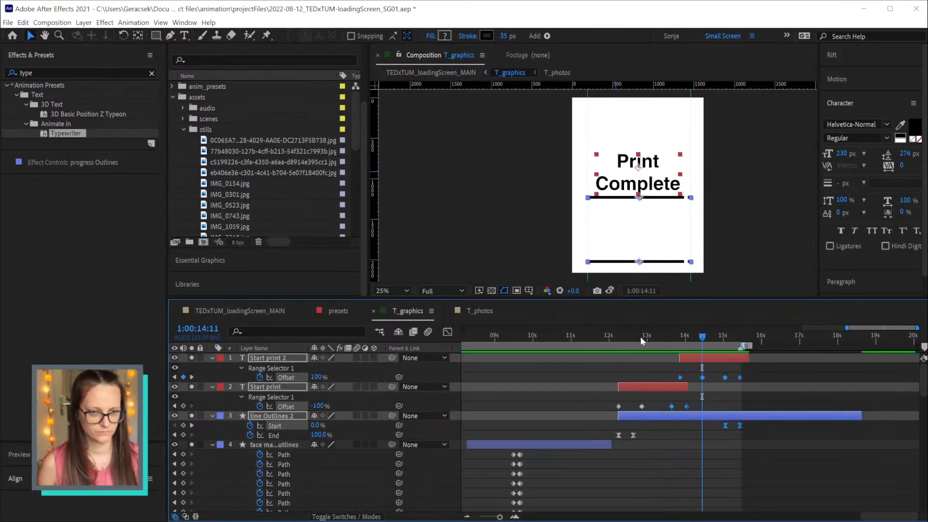
{"action": "left_click_drag", "start_coordinate": [674, 406], "coordinate": [709, 408]}
Extend the out points of Start print 2, Start print and line Outlines 2 beyond their shifted exit keyframes
{"action": "left_click_drag", "start_coordinate": [733, 338], "coordinate": [771, 339]}
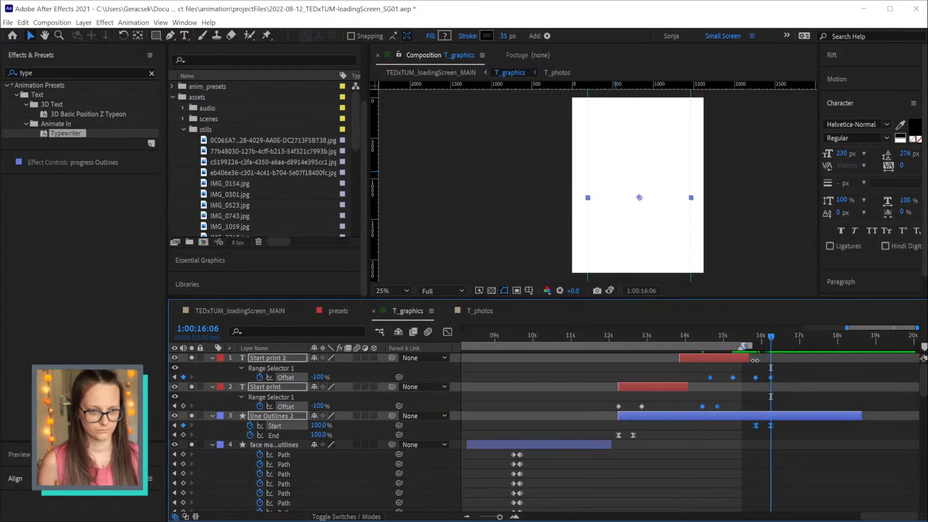
{"action": "left_click_drag", "start_coordinate": [749, 360], "coordinate": [763, 358]}
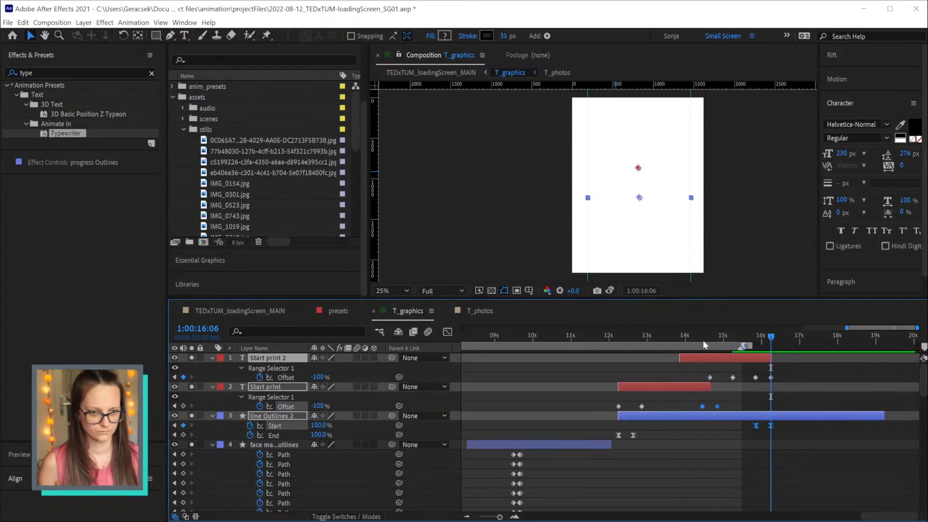
{"action": "left_click", "coordinate": [713, 389]}
{"action": "left_click_drag", "start_coordinate": [712, 389], "coordinate": [719, 388]}
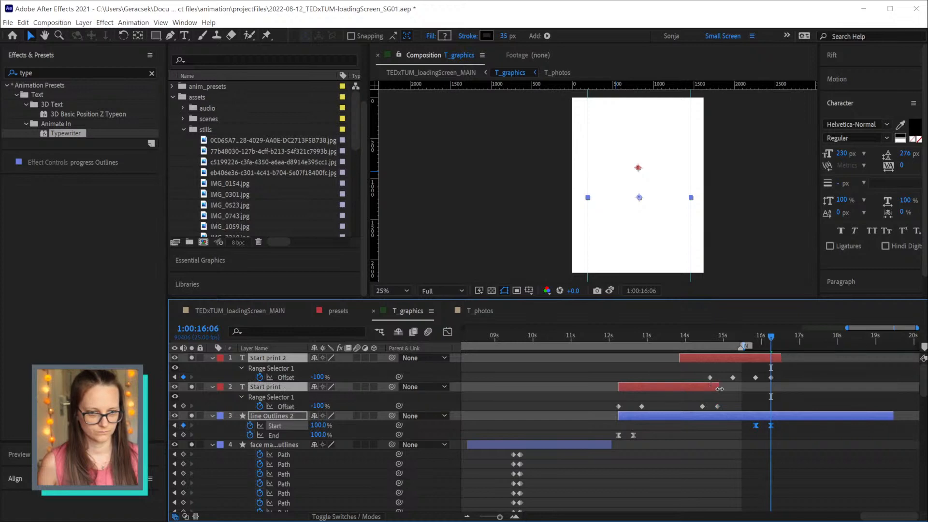
Trim Start print 2's in point to its first Offset keyframe
{"action": "left_click", "coordinate": [717, 339]}
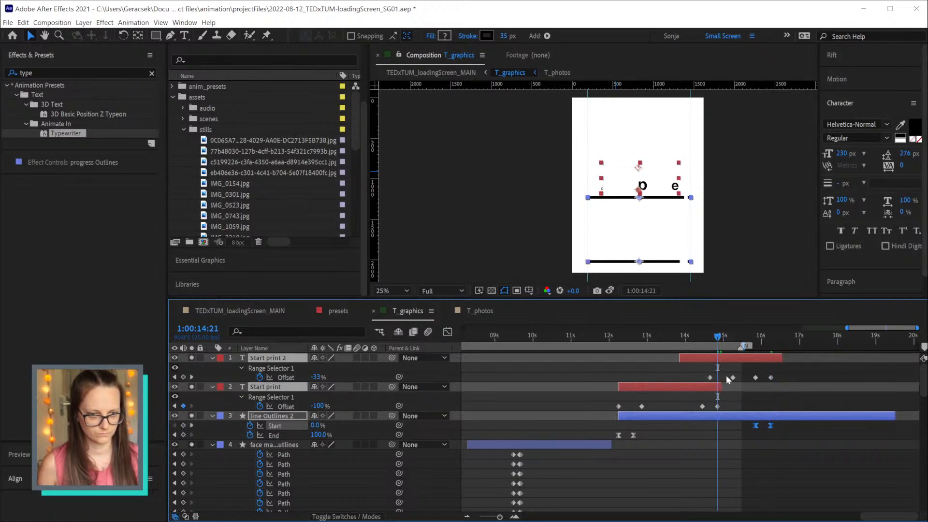
{"action": "left_click_drag", "start_coordinate": [704, 335], "coordinate": [708, 335]}
{"action": "left_click", "coordinate": [726, 358]}
{"action": "key", "text": "alt+bracketleft"}
Move the end marker and the end of the work area to 1:00:16:06 and save the project
{"action": "left_click", "coordinate": [773, 341]}
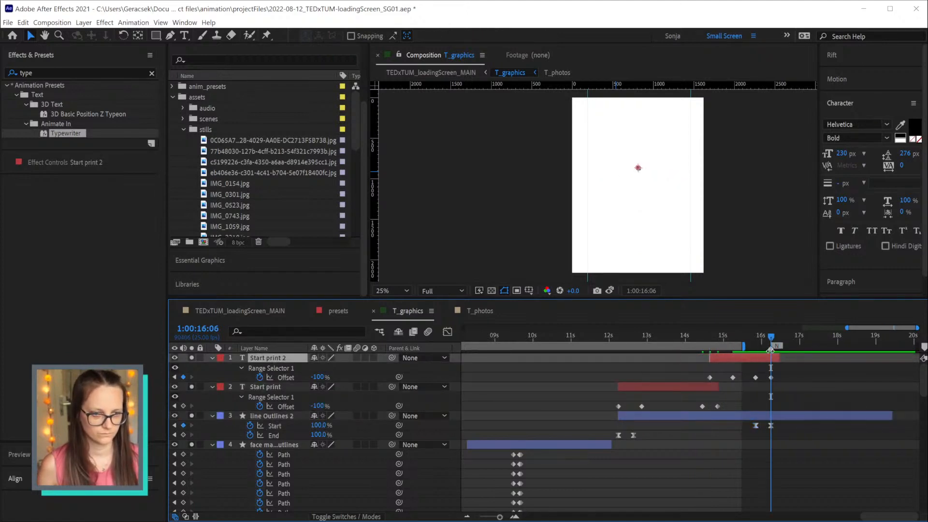
{"action": "key", "text": "n"}
{"action": "key", "text": "ctrl+s"}
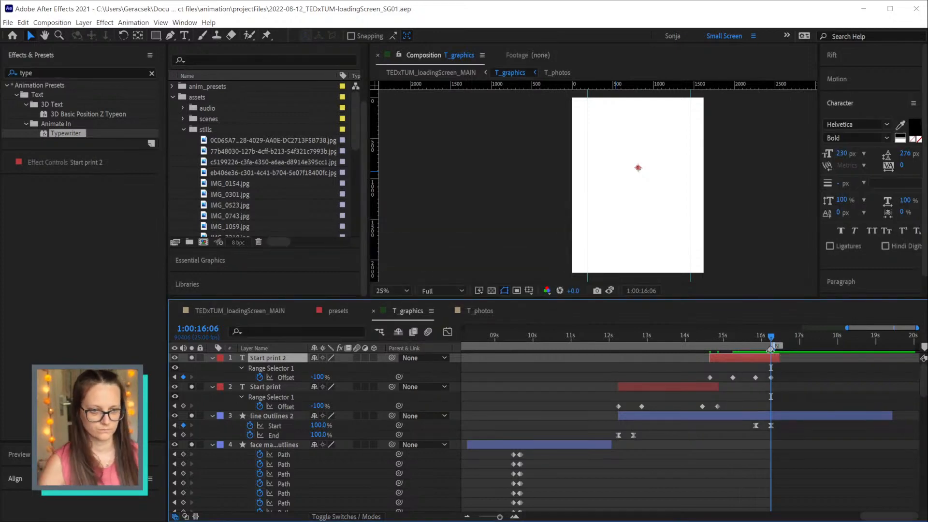
Play back the retimed animation from the beginning to the Enter Name section
{"action": "key", "text": "space"}
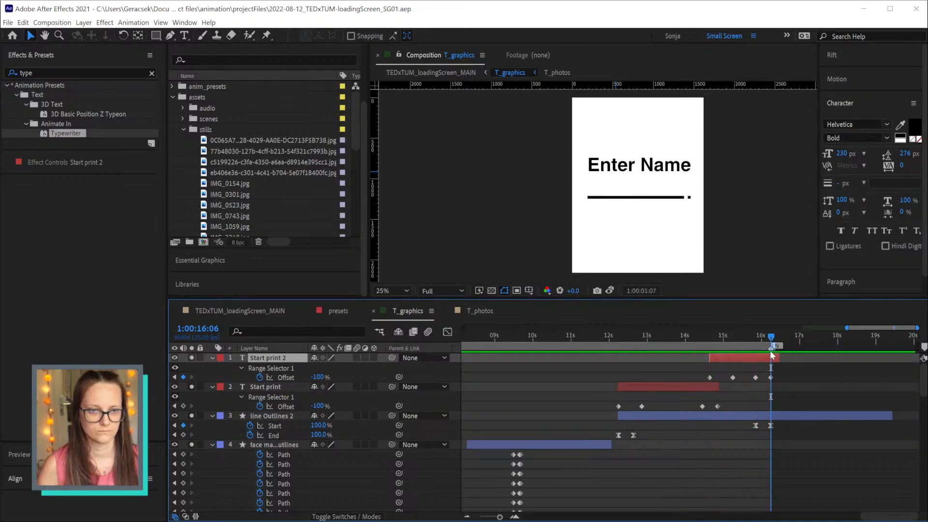
{"action": "key", "text": "space"}
{"action": "scroll", "coordinate": [794, 425], "scroll_direction": "down", "scroll_amount": 6}
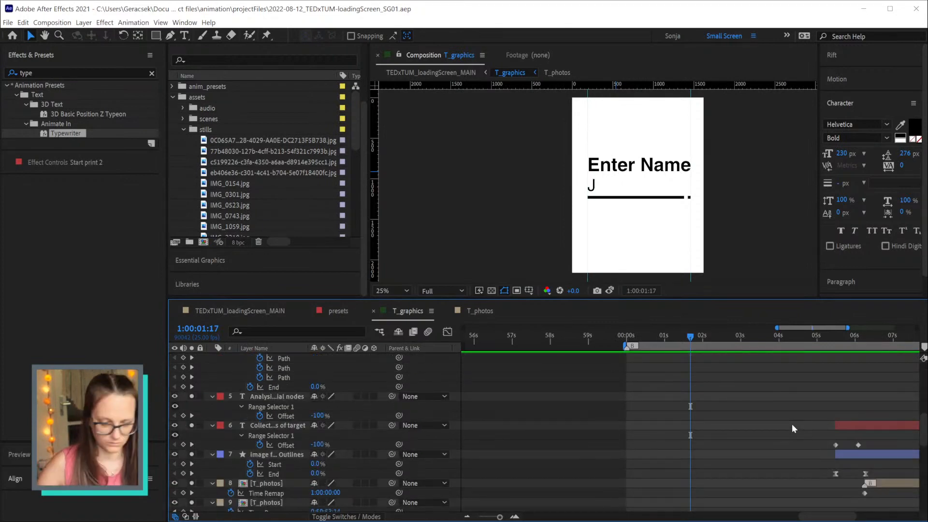
{"action": "scroll", "coordinate": [801, 392], "scroll_direction": "up", "scroll_amount": 8}
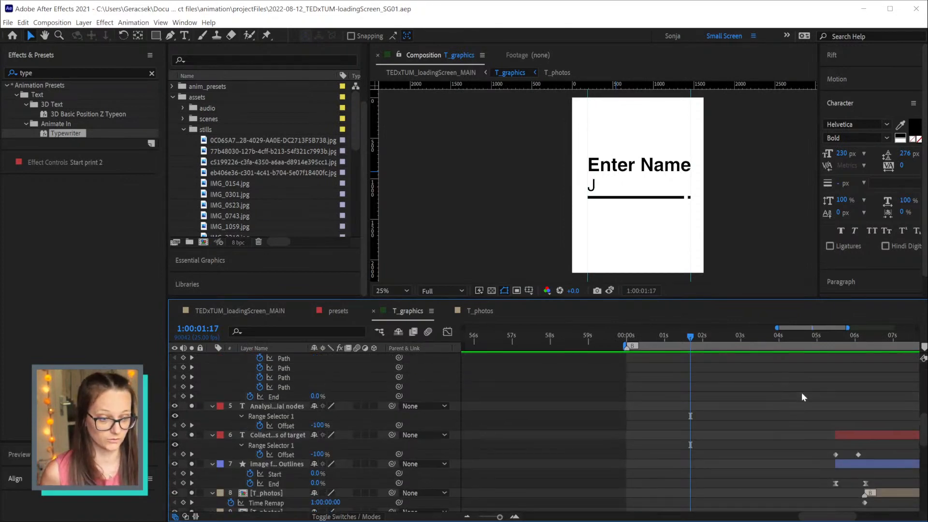
Go to face mask Outlines' in point and check how the mask draws on up to its second End keyframe at 1:00:08:17
{"action": "left_click_drag", "start_coordinate": [838, 517], "coordinate": [846, 518]}
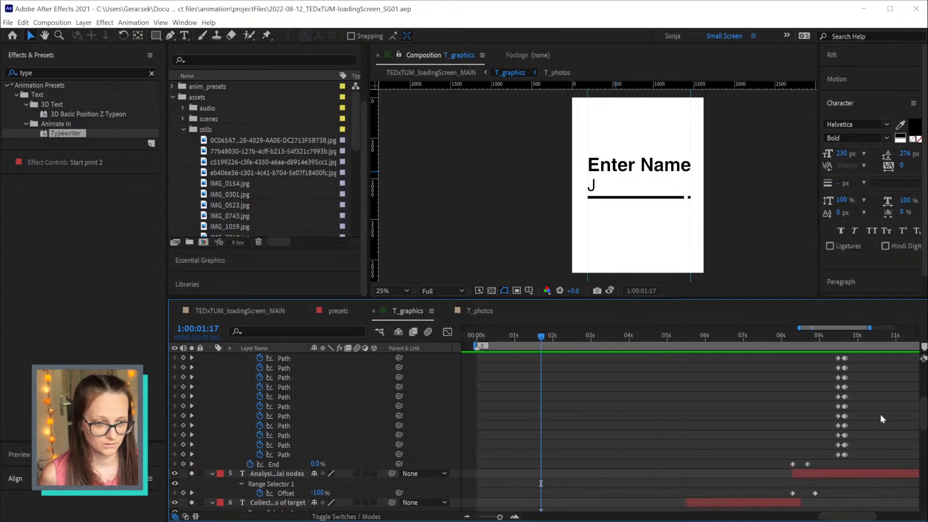
{"action": "scroll", "coordinate": [880, 406], "scroll_direction": "up", "scroll_amount": 1}
{"action": "left_click", "coordinate": [748, 468]}
{"action": "scroll", "coordinate": [752, 404], "scroll_direction": "up", "scroll_amount": 5}
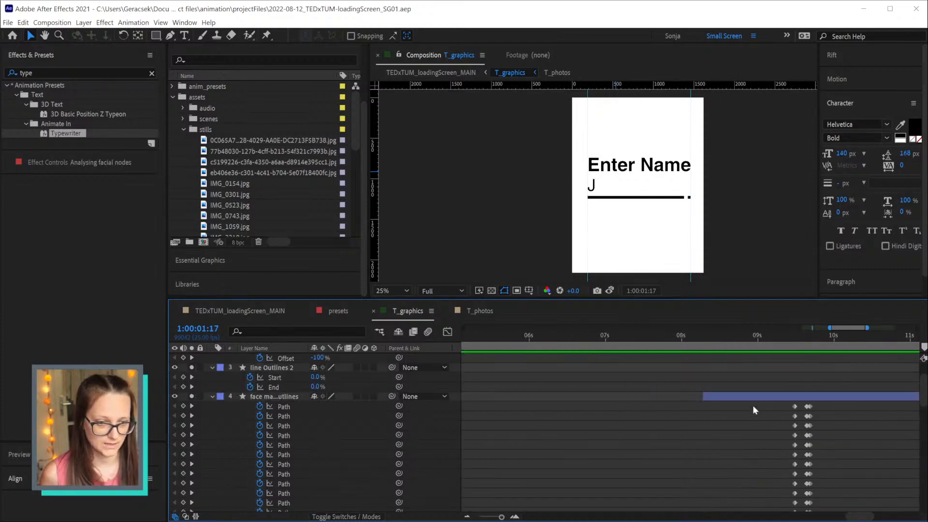
{"action": "left_click", "coordinate": [745, 444]}
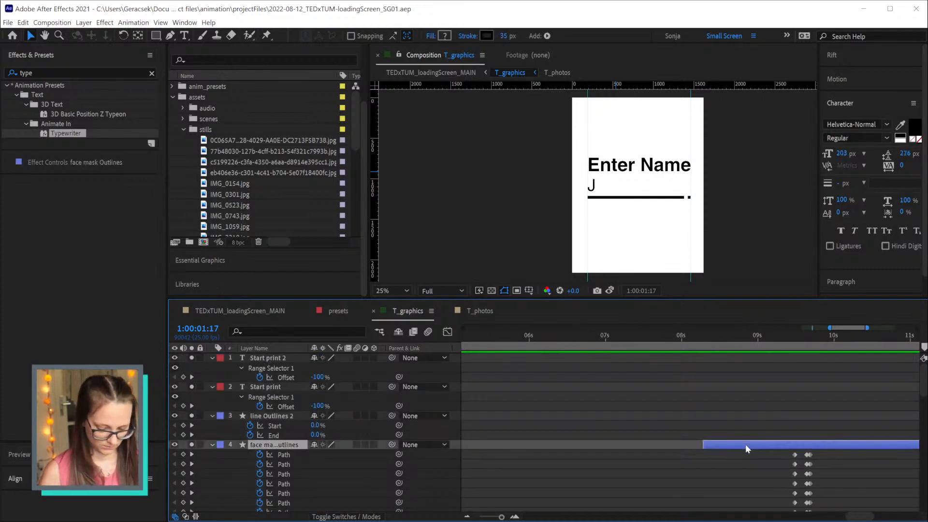
{"action": "key", "text": "i"}
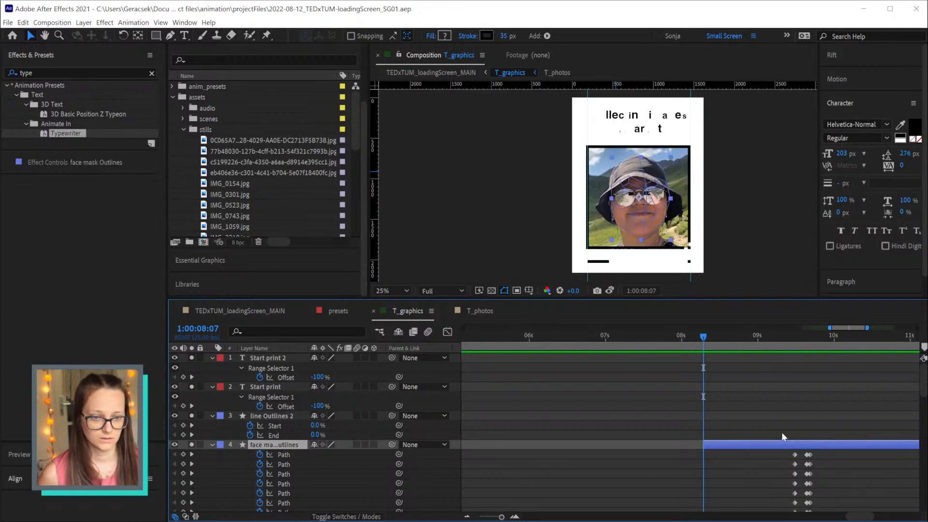
{"action": "scroll", "coordinate": [781, 432], "scroll_direction": "down", "scroll_amount": 5}
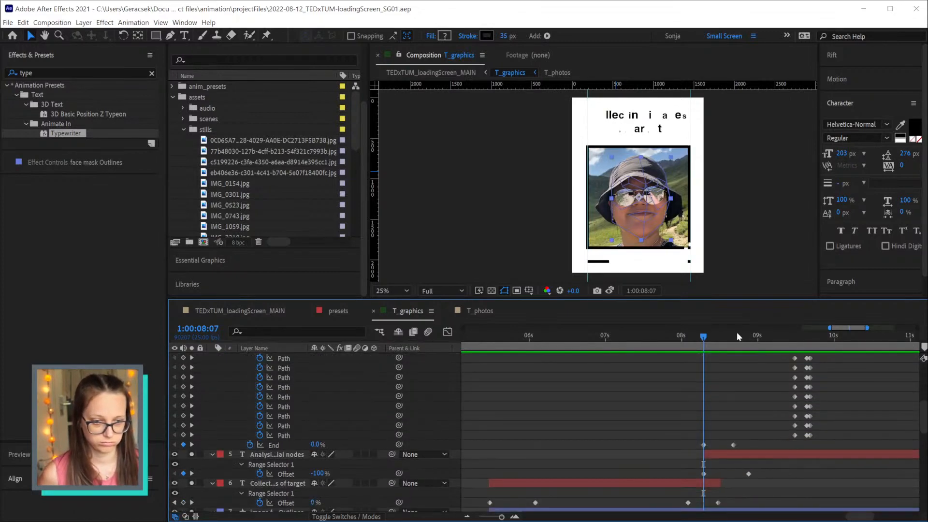
{"action": "left_click_drag", "start_coordinate": [703, 337], "coordinate": [733, 343]}
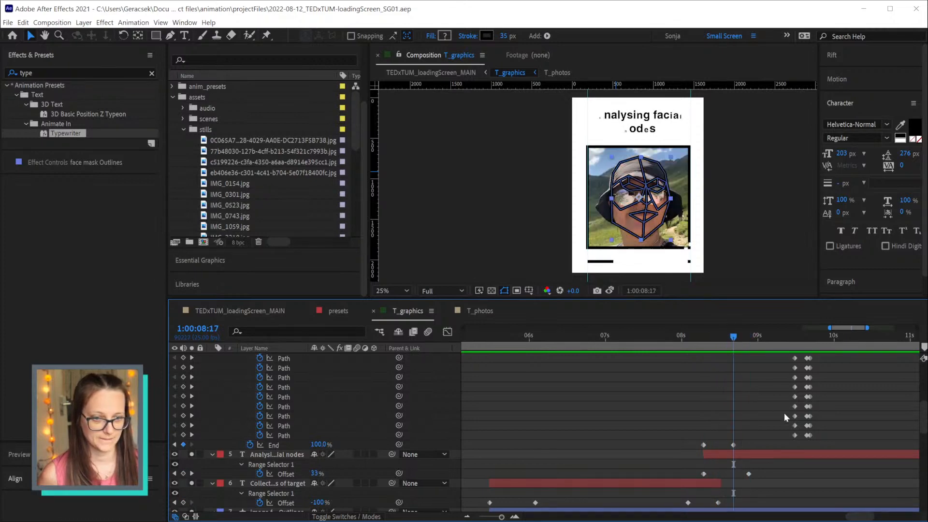
Check the face mask against the photos at the Path keyframes at 1:00:09:16 and five frames after them
{"action": "scroll", "coordinate": [802, 385], "scroll_direction": "left", "scroll_amount": 2}
{"action": "scroll", "coordinate": [881, 375], "scroll_direction": "up", "scroll_amount": 2}
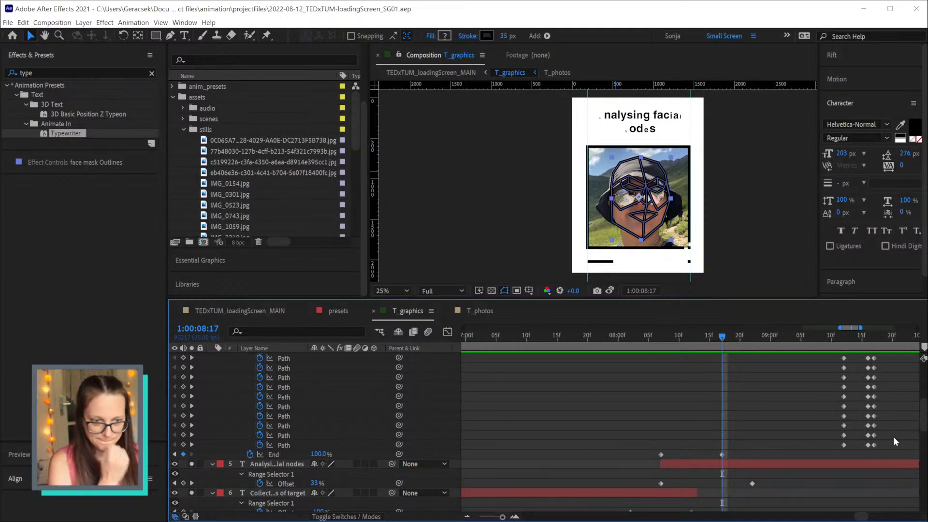
{"action": "left_click", "coordinate": [866, 337]}
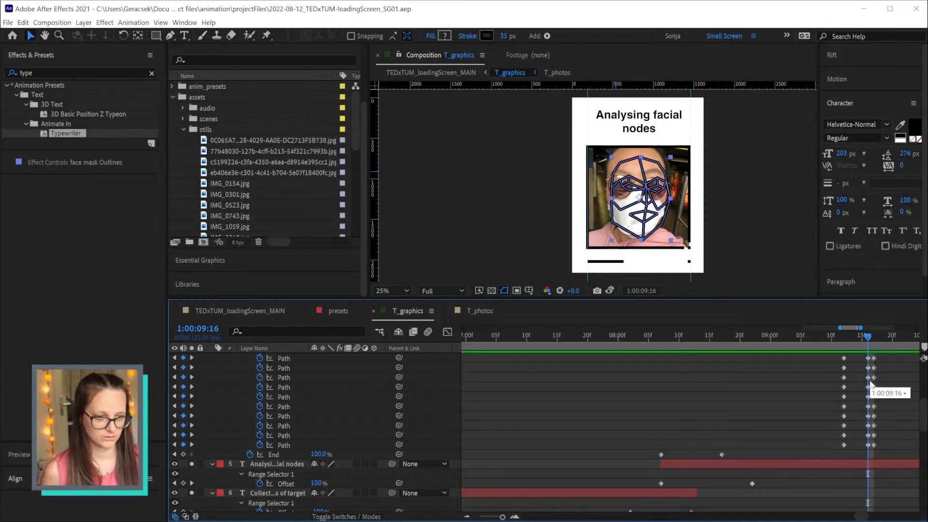
{"action": "left_click", "coordinate": [209, 329]}
{"action": "type", "text": "+5"}
{"action": "key", "text": "Return"}
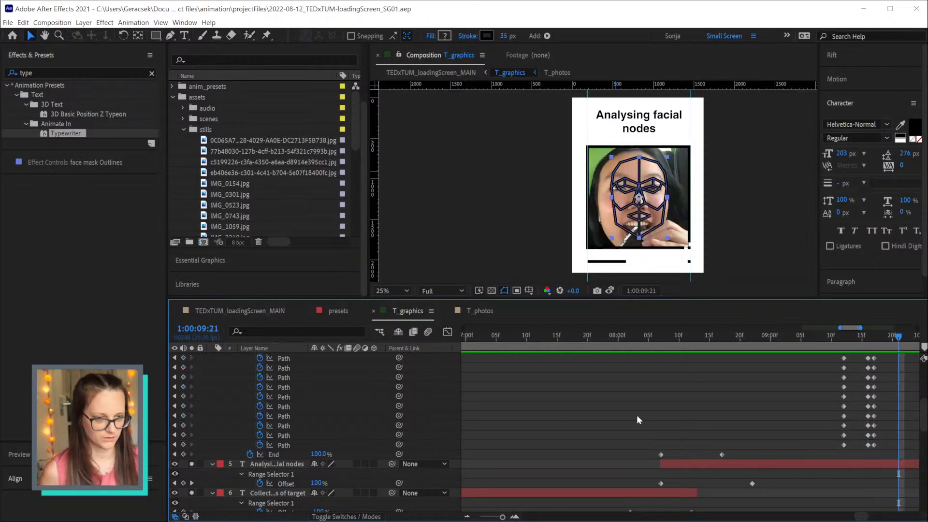
Move the last set of Path keyframes on face mask Outlines to 1:00:10:13
{"action": "scroll", "coordinate": [731, 413], "scroll_direction": "up", "scroll_amount": 1}
{"action": "left_click_drag", "start_coordinate": [881, 401], "coordinate": [549, 439]}
{"action": "left_click_drag", "start_coordinate": [761, 338], "coordinate": [864, 337]}
{"action": "scroll", "coordinate": [839, 381], "scroll_direction": "down", "scroll_amount": 2}
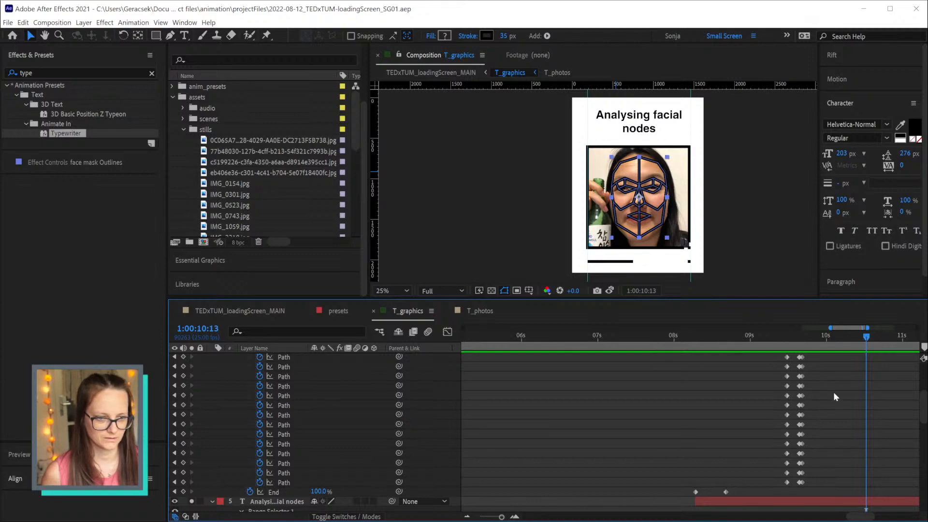
{"action": "scroll", "coordinate": [833, 393], "scroll_direction": "up", "scroll_amount": 4}
{"action": "scroll", "coordinate": [809, 419], "scroll_direction": "down", "scroll_amount": 2}
{"action": "left_click_drag", "start_coordinate": [806, 404], "coordinate": [802, 453]}
{"action": "key", "text": "ctrl+c"}
{"action": "key", "text": "ctrl+v"}
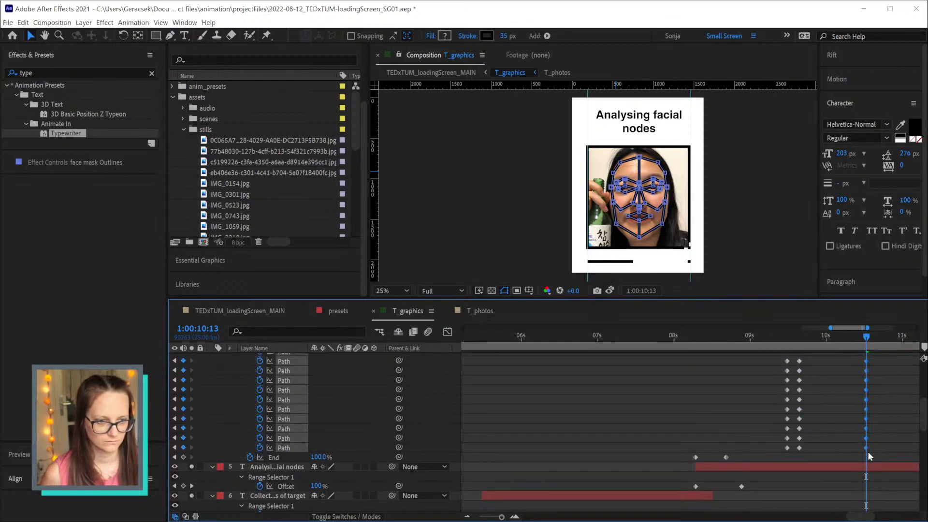
Convert all Path keyframes on face mask Outlines to hold keyframes
{"action": "left_click_drag", "start_coordinate": [879, 458], "coordinate": [768, 448]}
{"action": "right_click", "coordinate": [798, 453]}
{"action": "left_click", "coordinate": [836, 499]}
{"action": "left_click_drag", "start_coordinate": [824, 418], "coordinate": [686, 309]}
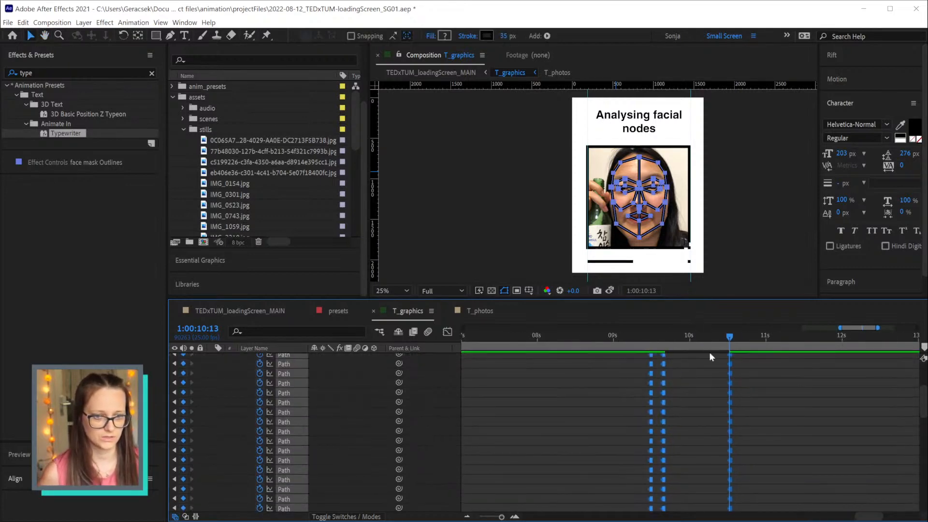
Find the frame where the photo changes and move the last set of face mask Path keyframes to 1:00:10:11
{"action": "scroll", "coordinate": [729, 405], "scroll_direction": "up", "scroll_amount": 1}
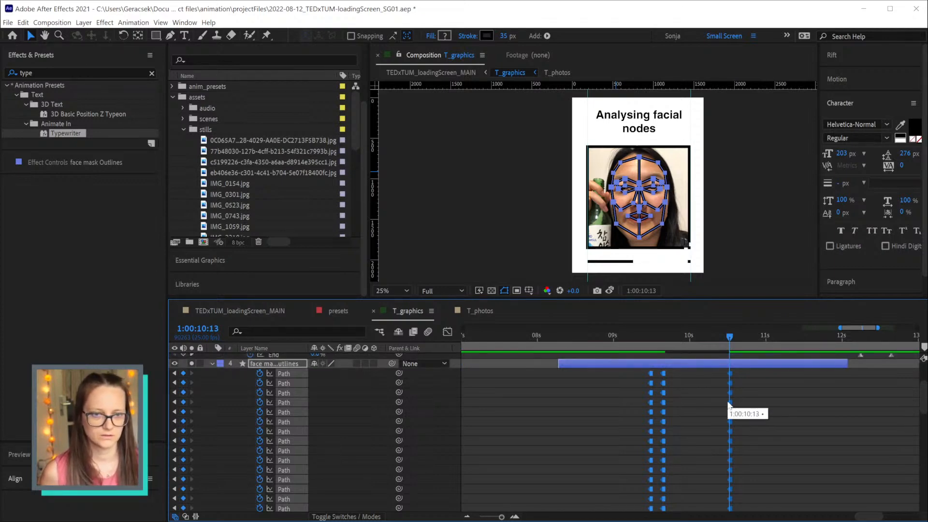
{"action": "left_click_drag", "start_coordinate": [651, 334], "coordinate": [721, 339]}
{"action": "key", "text": "Page_Down"}
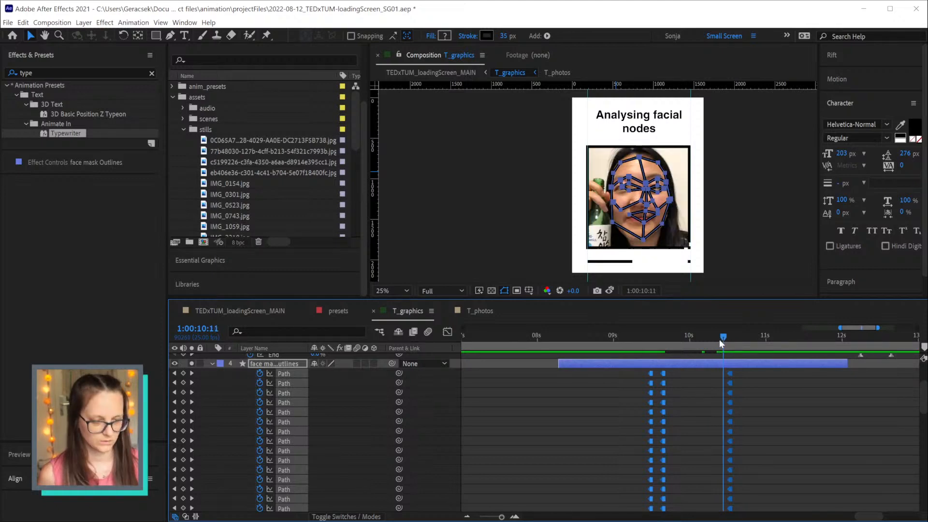
{"action": "left_click_drag", "start_coordinate": [738, 372], "coordinate": [723, 488]}
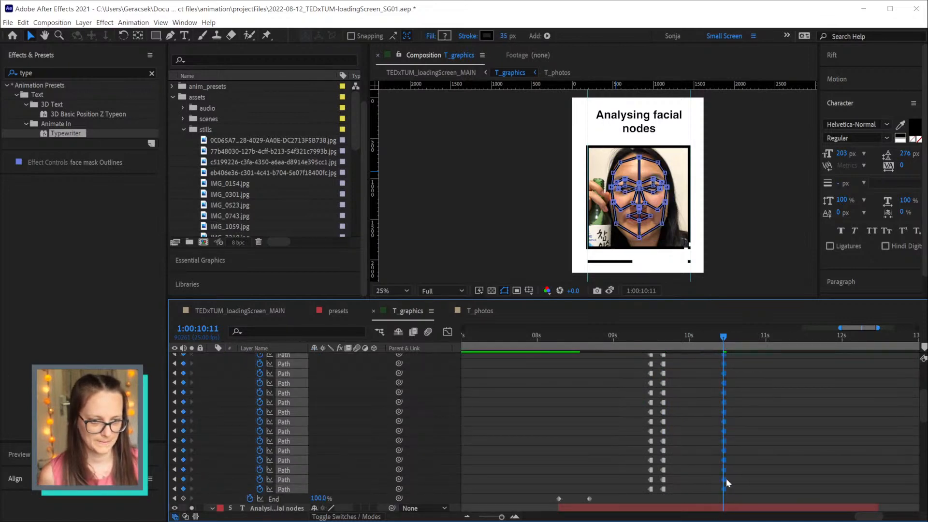
Move the second set of face mask Path keyframes to about five frames before the last set
{"action": "scroll", "coordinate": [742, 433], "scroll_direction": "up", "scroll_amount": 1}
{"action": "scroll", "coordinate": [741, 432], "scroll_direction": "up", "scroll_amount": 3}
{"action": "left_click_drag", "start_coordinate": [723, 336], "coordinate": [707, 336]}
{"action": "left_click_drag", "start_coordinate": [670, 423], "coordinate": [708, 459]}
At 1:00:10:01, move the face mask's chin point and its right-hand jaw point outward to fit the smiling face
{"action": "left_click_drag", "start_coordinate": [708, 336], "coordinate": [691, 338]}
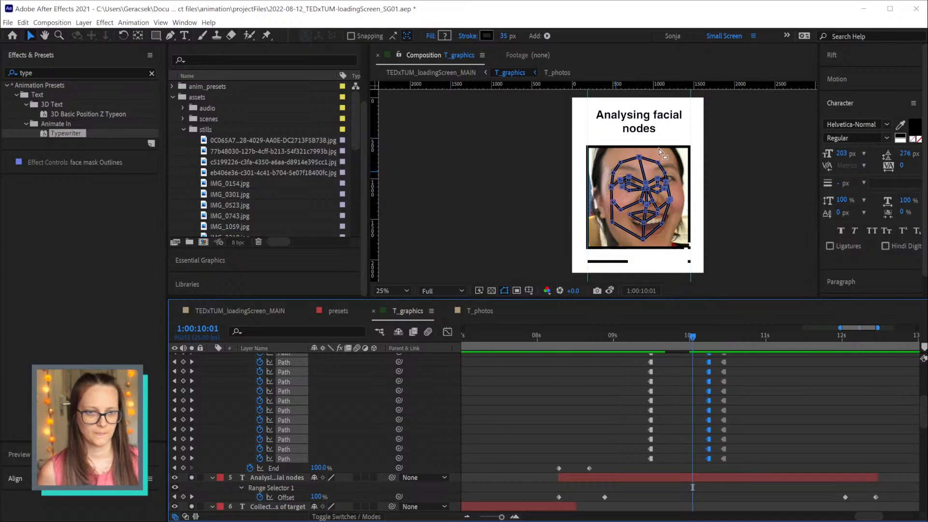
{"action": "scroll", "coordinate": [639, 172], "scroll_direction": "up", "scroll_amount": 2}
{"action": "scroll", "coordinate": [638, 172], "scroll_direction": "down", "scroll_amount": 2}
{"action": "scroll", "coordinate": [655, 175], "scroll_direction": "up", "scroll_amount": 2}
{"action": "scroll", "coordinate": [656, 176], "scroll_direction": "down", "scroll_amount": 2}
{"action": "scroll", "coordinate": [647, 227], "scroll_direction": "up", "scroll_amount": 2}
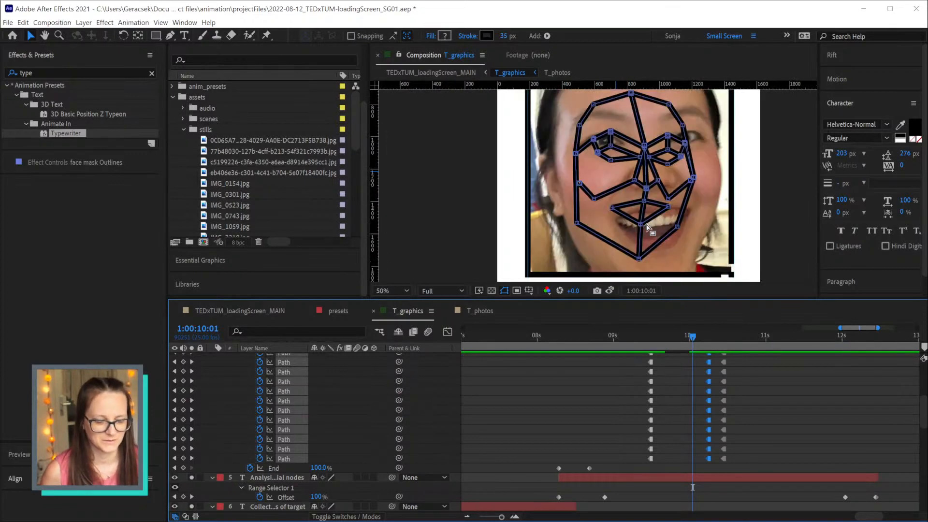
{"action": "left_click", "coordinate": [645, 263]}
{"action": "left_click_drag", "start_coordinate": [639, 259], "coordinate": [663, 279]}
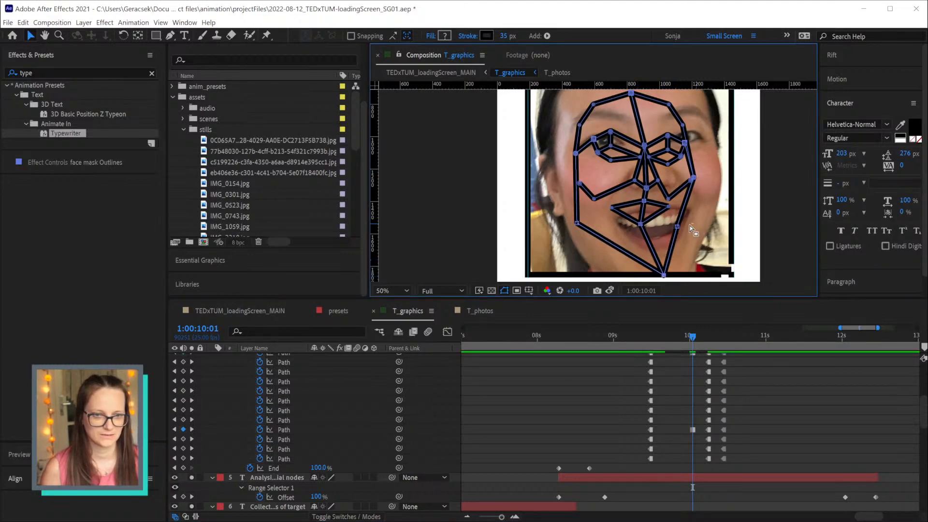
{"action": "left_click_drag", "start_coordinate": [679, 227], "coordinate": [706, 237]}
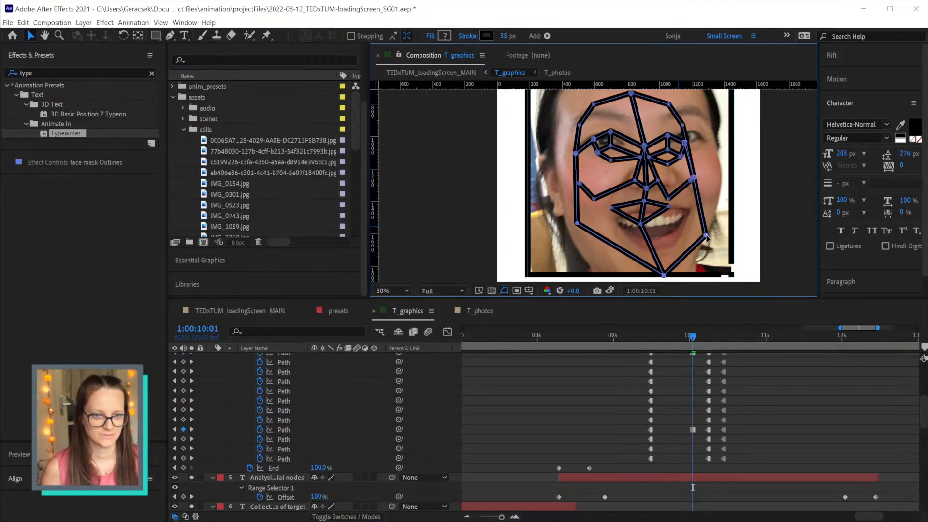
At 1:00:10:01, move the face mask's right-hand cheek, eye, temple and forehead points outward to the edge of the smiling face
{"action": "left_click_drag", "start_coordinate": [703, 174], "coordinate": [722, 175]}
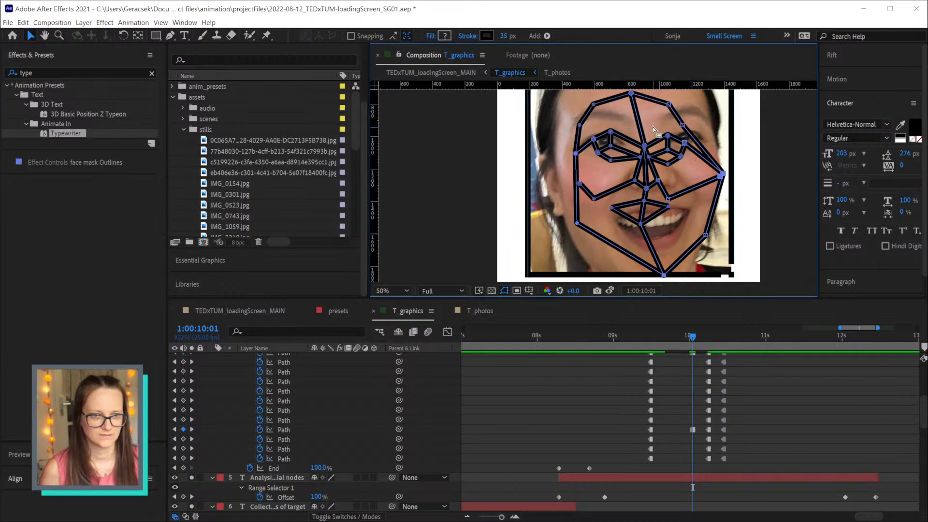
{"action": "left_click_drag", "start_coordinate": [690, 95], "coordinate": [663, 177]}
{"action": "left_click_drag", "start_coordinate": [683, 127], "coordinate": [709, 113]}
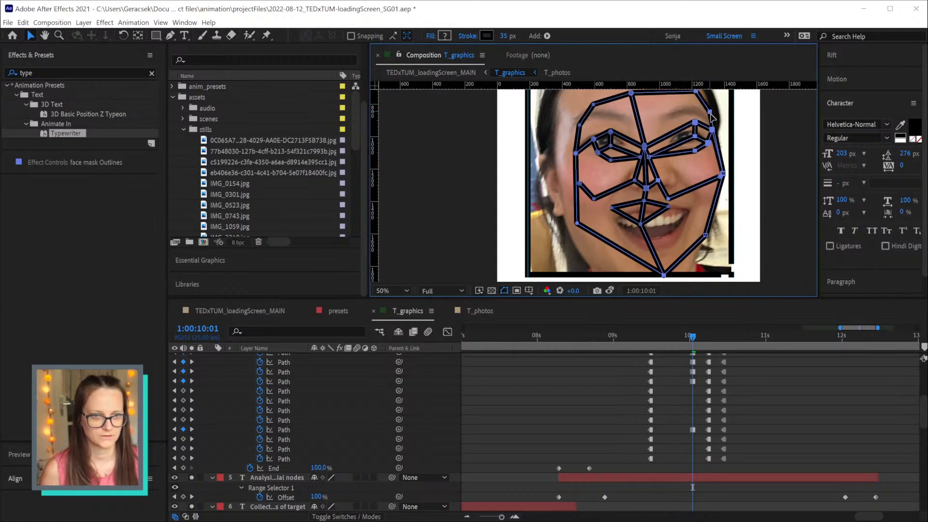
Reposition the mask's mouth points to outline the open smile and move the right-hand cheek's lower point outward
{"action": "left_click_drag", "start_coordinate": [604, 203], "coordinate": [664, 237]}
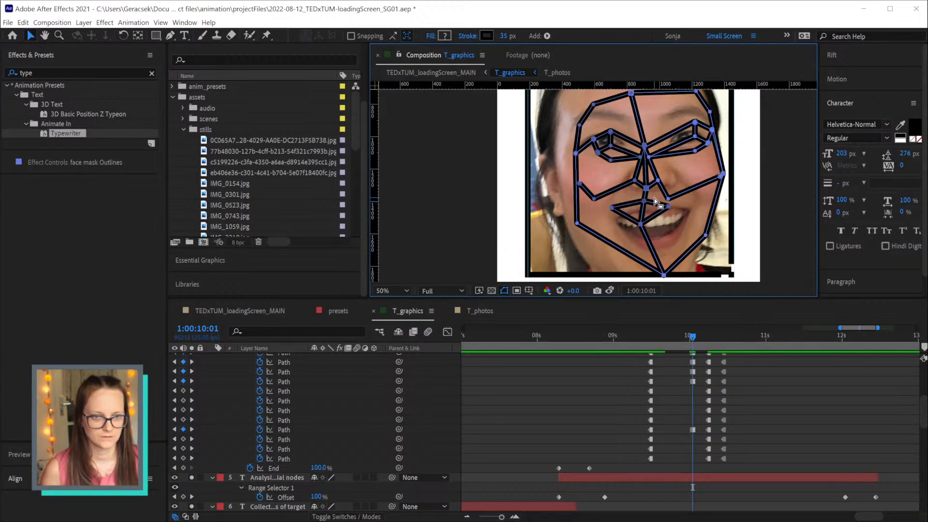
{"action": "left_click_drag", "start_coordinate": [630, 199], "coordinate": [688, 210]}
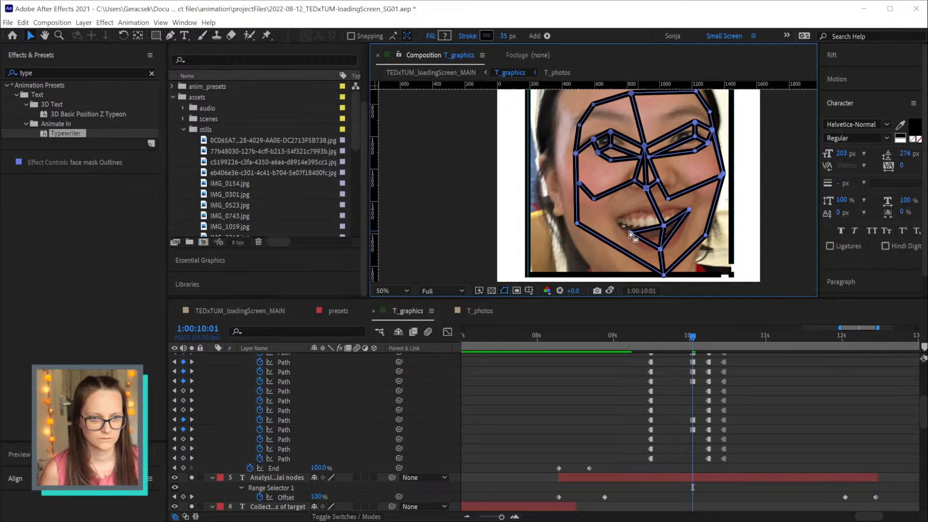
{"action": "left_click_drag", "start_coordinate": [631, 231], "coordinate": [621, 198]}
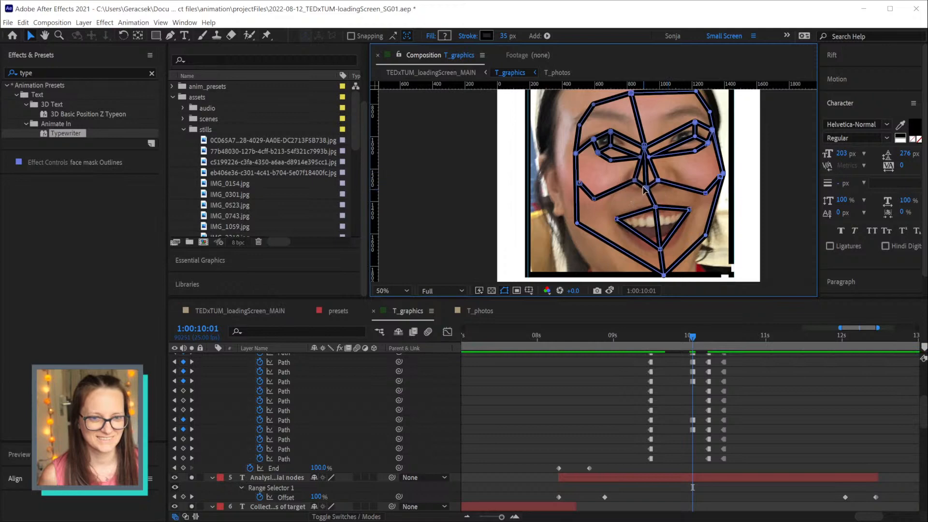
Centre the mask's nose tip on the photo's nose and spread both nostril points outward
{"action": "key", "text": "shift+Right"}
{"action": "key", "text": "shift+Right"}
{"action": "key", "text": "shift+Right"}
{"action": "key", "text": "Up"}
{"action": "key", "text": "Up"}
{"action": "key", "text": "Up"}
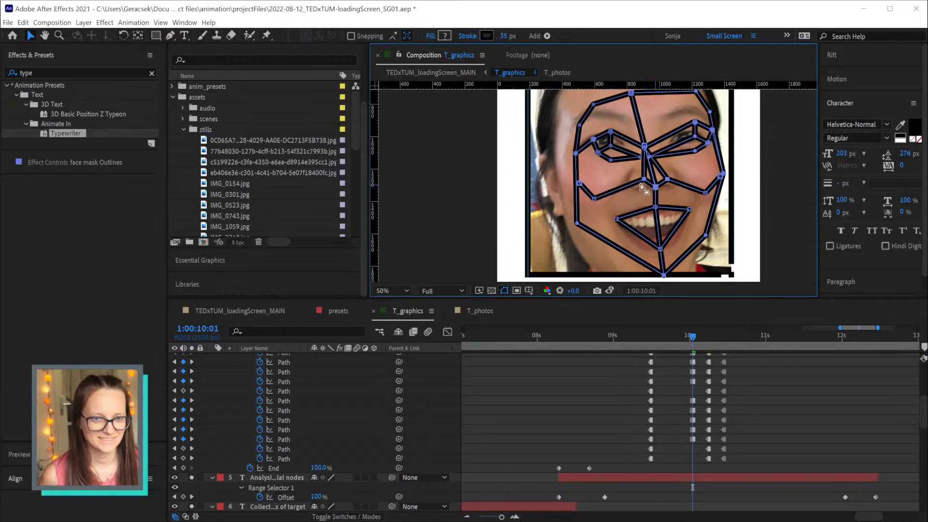
{"action": "key", "text": "ctrl+Home"}
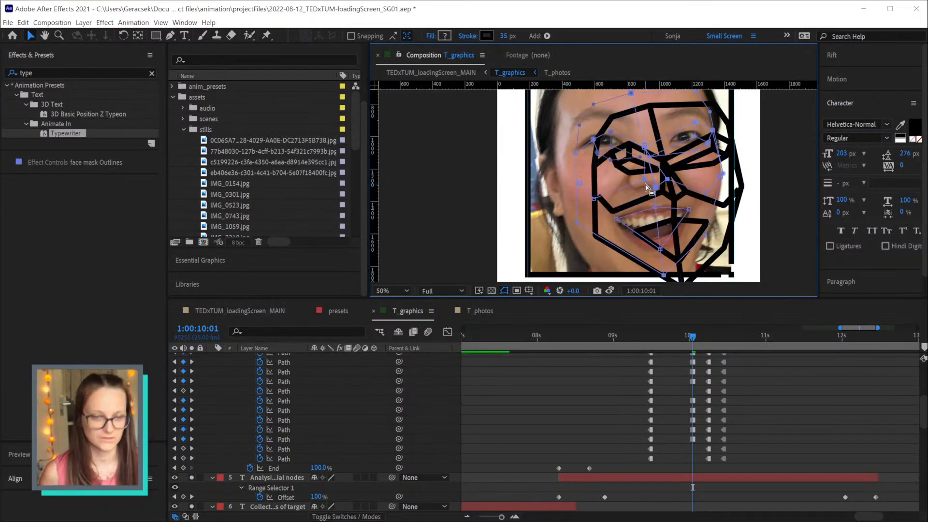
{"action": "key", "text": "ctrl+z"}
{"action": "left_click_drag", "start_coordinate": [646, 184], "coordinate": [648, 187]}
{"action": "left_click_drag", "start_coordinate": [644, 179], "coordinate": [627, 186]}
{"action": "mouse_move", "coordinate": [681, 172]}
{"action": "left_mouse_down"}
{"action": "mouse_move", "coordinate": [661, 184]}
{"action": "mouse_move", "coordinate": [677, 184]}
{"action": "left_mouse_up"}
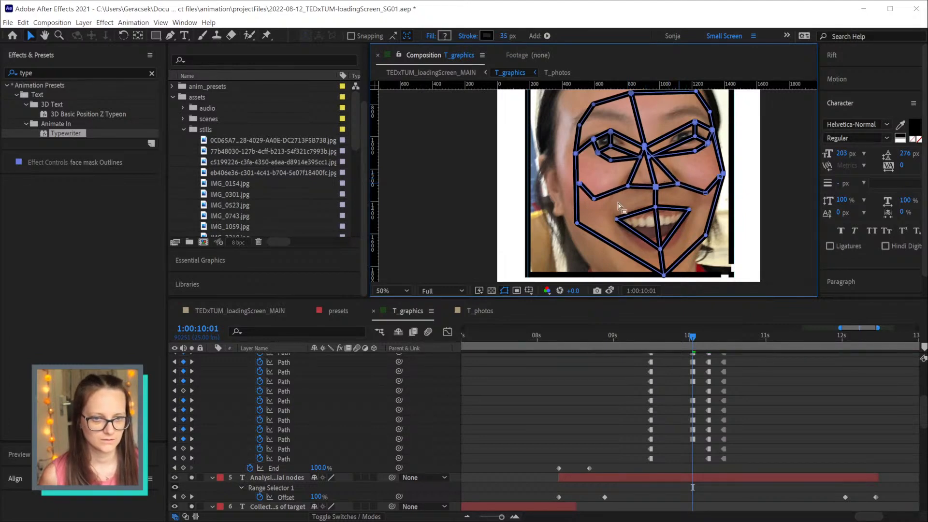
Move the mask's left-hand jaw, cheek and temple points outward to the edge of the face
{"action": "left_click_drag", "start_coordinate": [557, 209], "coordinate": [581, 228]}
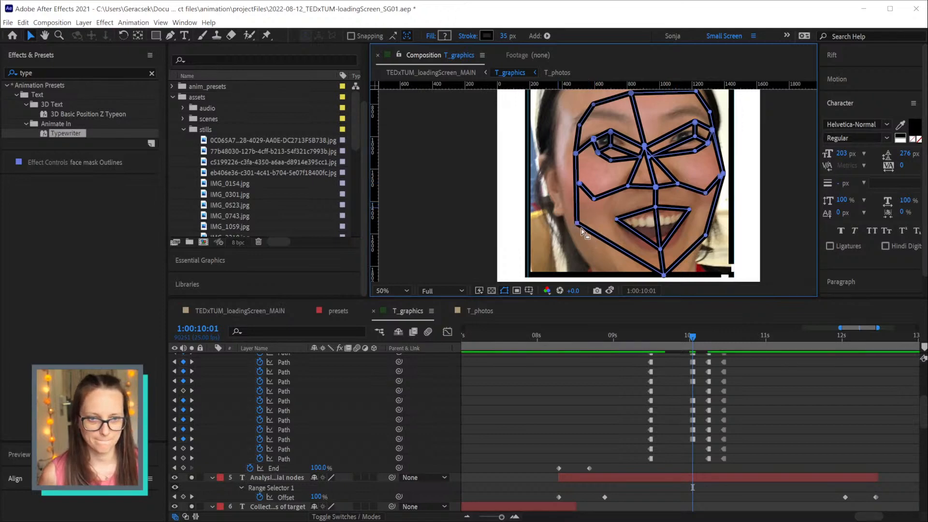
{"action": "left_click", "coordinate": [568, 215]}
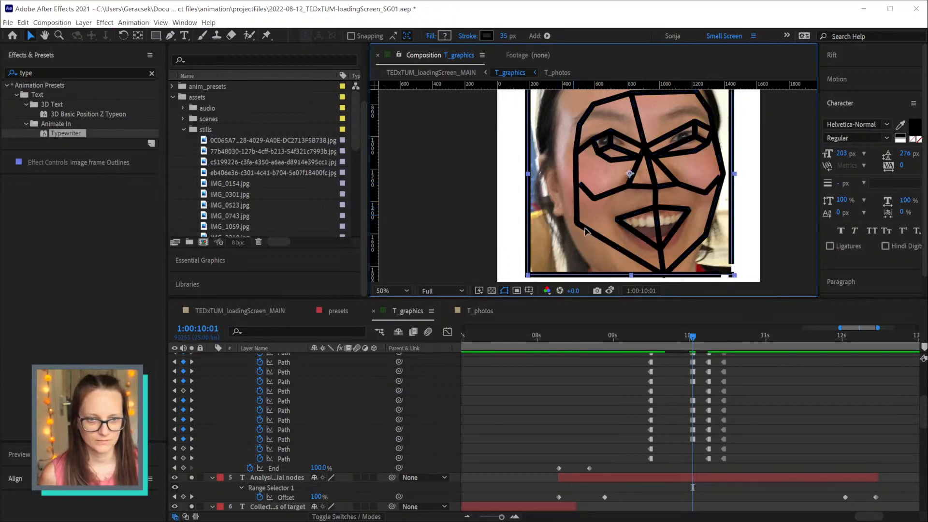
{"action": "left_click", "coordinate": [584, 234]}
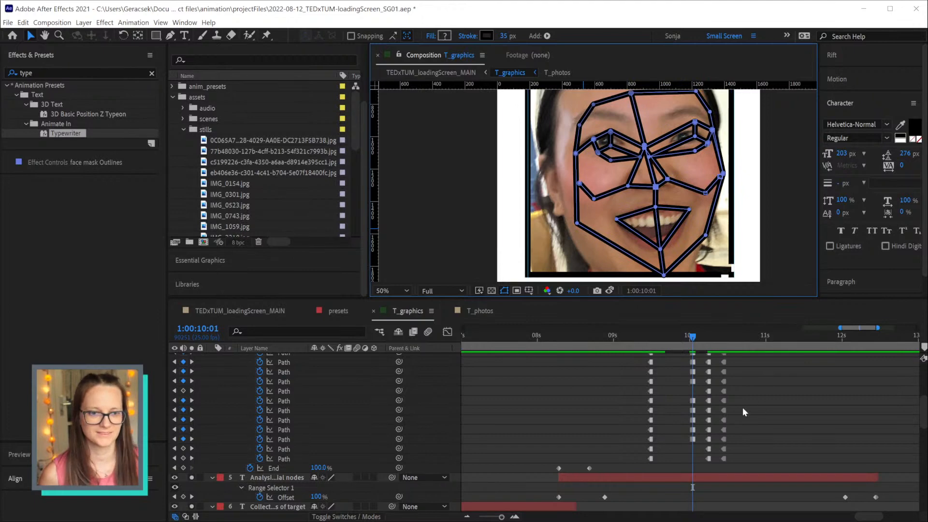
{"action": "left_click_drag", "start_coordinate": [554, 207], "coordinate": [581, 260]}
{"action": "left_click_drag", "start_coordinate": [551, 143], "coordinate": [557, 178]}
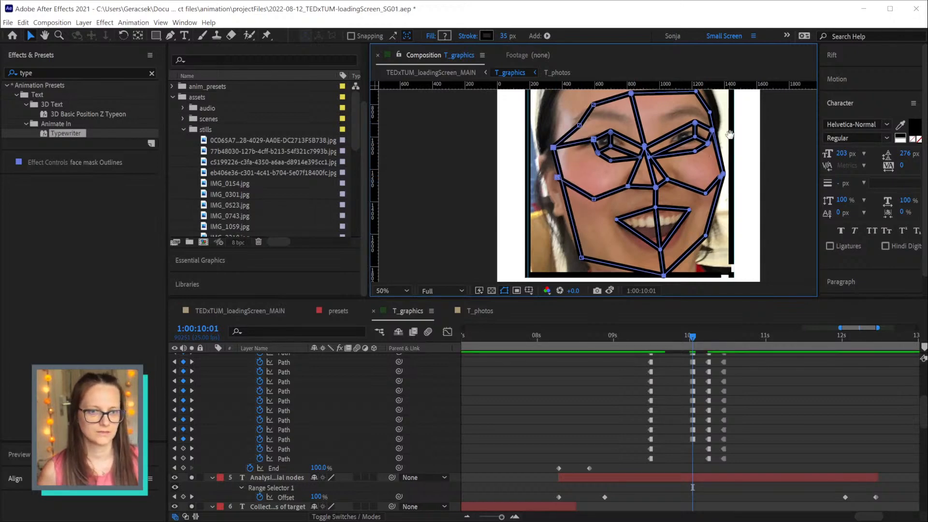
Raise the mask's forehead points to the photo frame's upper edge and widen the left-hand forehead side
{"action": "left_click_drag", "start_coordinate": [724, 122], "coordinate": [723, 181]}
{"action": "left_click_drag", "start_coordinate": [578, 184], "coordinate": [627, 133]}
{"action": "left_click", "coordinate": [630, 153]}
{"action": "left_click", "coordinate": [694, 151]}
{"action": "left_click_drag", "start_coordinate": [694, 150], "coordinate": [692, 133]}
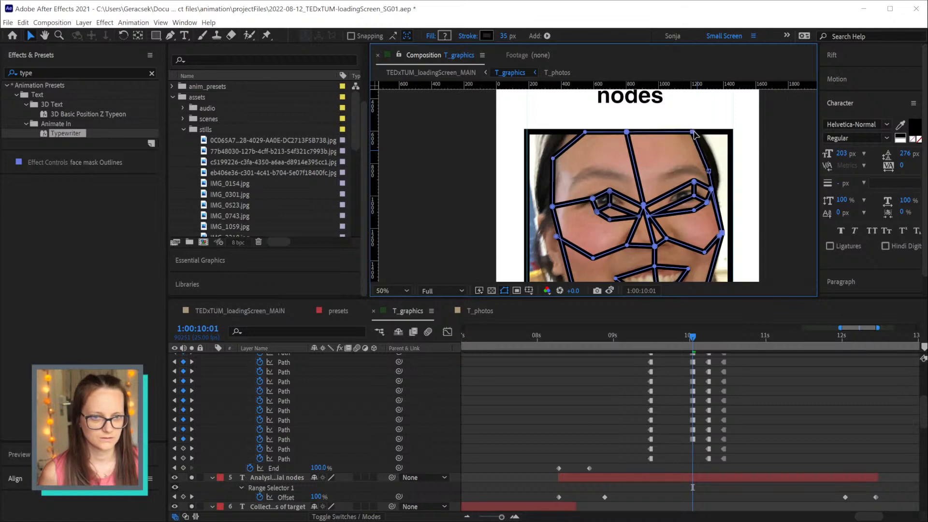
Move the mask's left-hand eye points outward and raise the brow points on both sides and the nose bridge
{"action": "left_click_drag", "start_coordinate": [565, 181], "coordinate": [599, 208]}
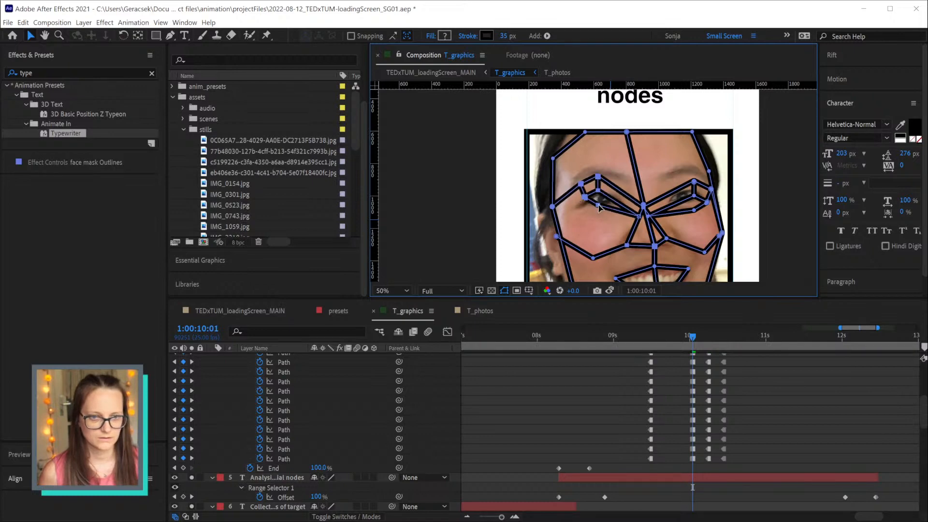
{"action": "left_click_drag", "start_coordinate": [567, 166], "coordinate": [689, 166]}
{"action": "key", "text": "ctrl+z"}
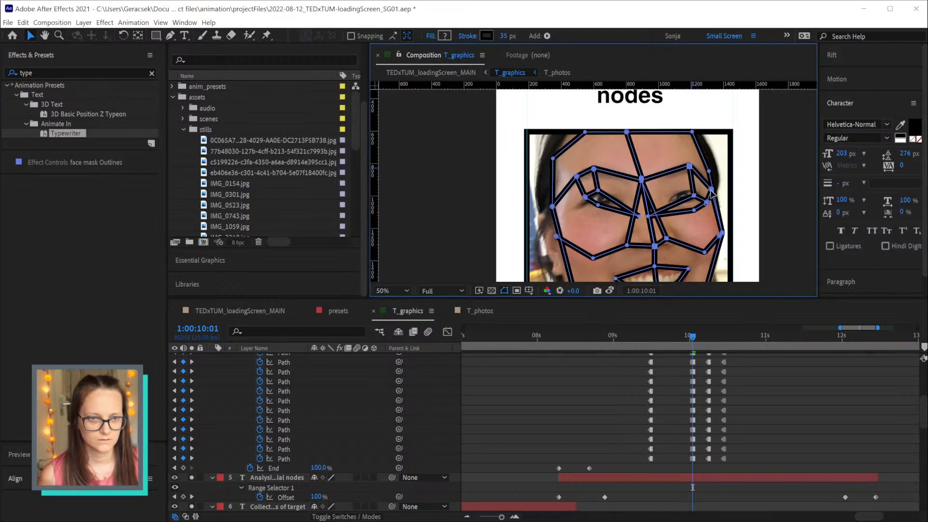
Open the mask's left-hand eye outline around the eye, raise the right-hand eye's inner corner and move its nostril point outward
{"action": "left_click", "coordinate": [709, 190]}
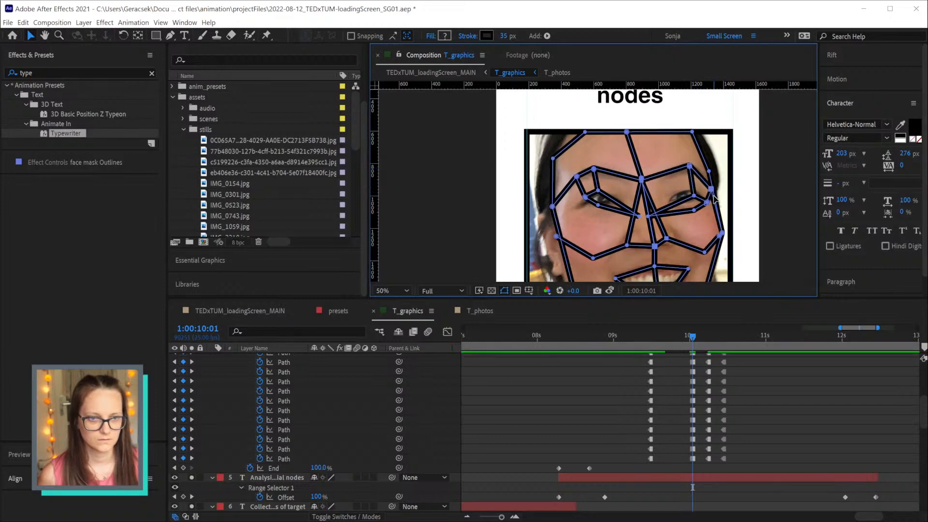
{"action": "mouse_move", "coordinate": [584, 197]}
{"action": "left_mouse_down"}
{"action": "mouse_move", "coordinate": [572, 209]}
{"action": "mouse_move", "coordinate": [600, 216]}
{"action": "mouse_move", "coordinate": [652, 200]}
{"action": "left_mouse_up"}
{"action": "key", "text": "ctrl+z"}
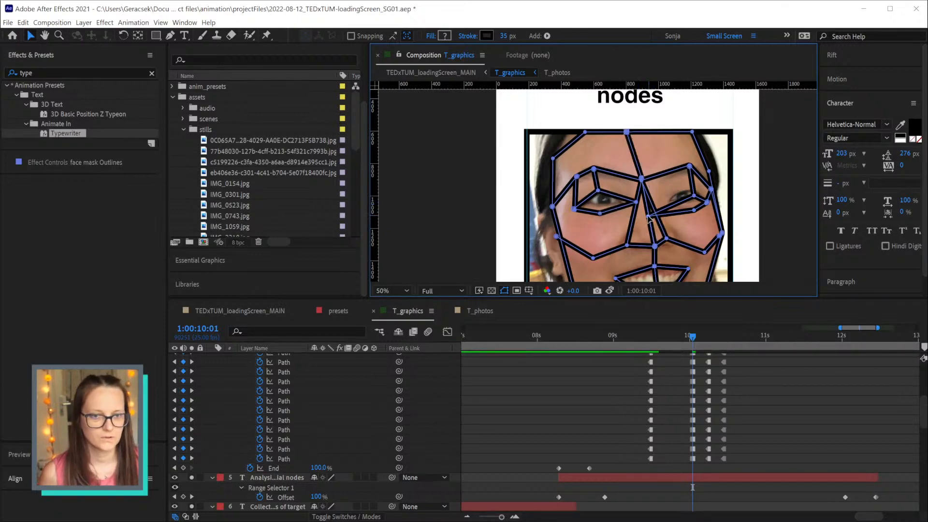
{"action": "left_click_drag", "start_coordinate": [648, 217], "coordinate": [652, 202]}
{"action": "left_click_drag", "start_coordinate": [666, 238], "coordinate": [676, 240]}
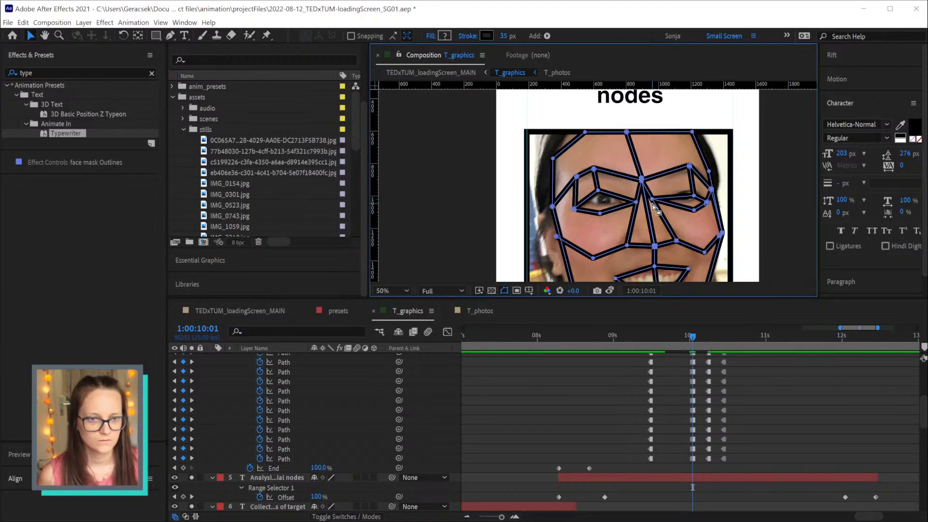
{"action": "double_click", "coordinate": [685, 195]}
{"action": "left_click_drag", "start_coordinate": [686, 197], "coordinate": [711, 231]}
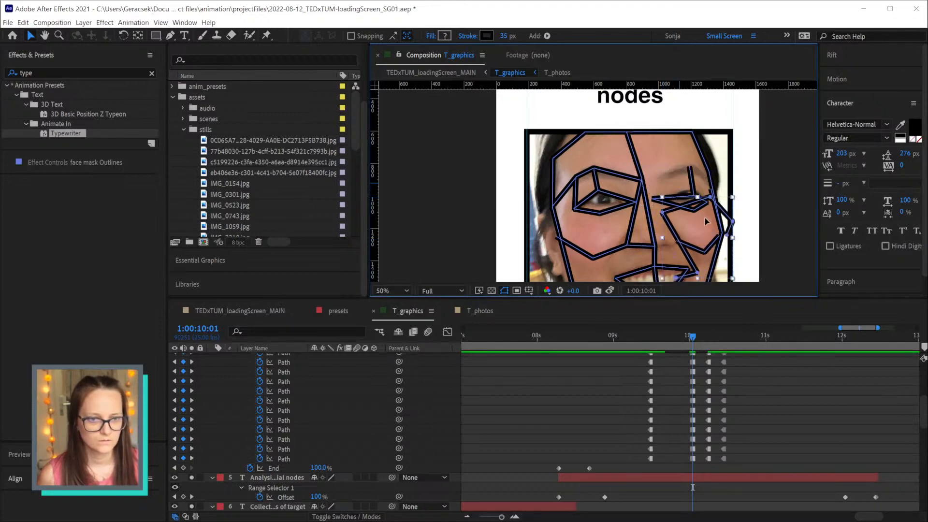
{"action": "key", "text": "ctrl+z"}
{"action": "key", "text": "ctrl+z"}
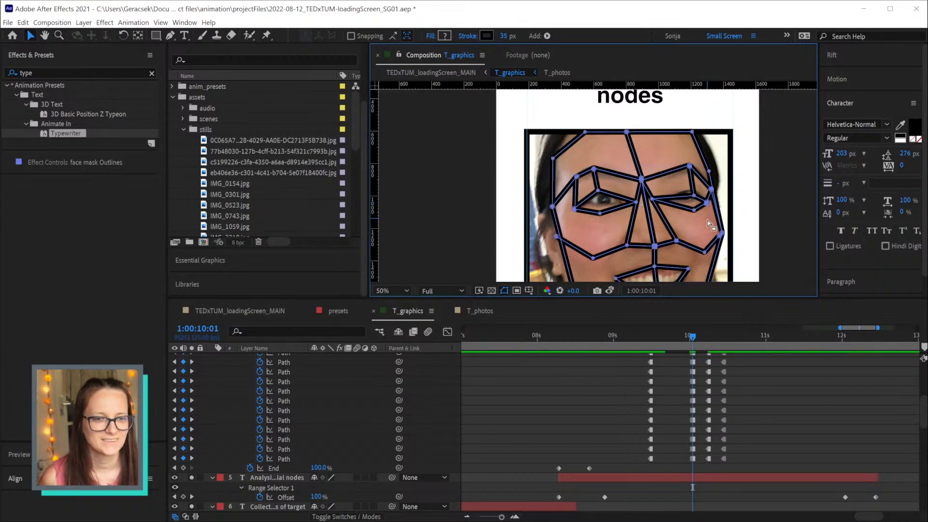
Raise the right-hand eye's outer corner and lower lid points, and tighten the left-hand eye's outer corner and lower lid
{"action": "left_click_drag", "start_coordinate": [708, 218], "coordinate": [703, 196]}
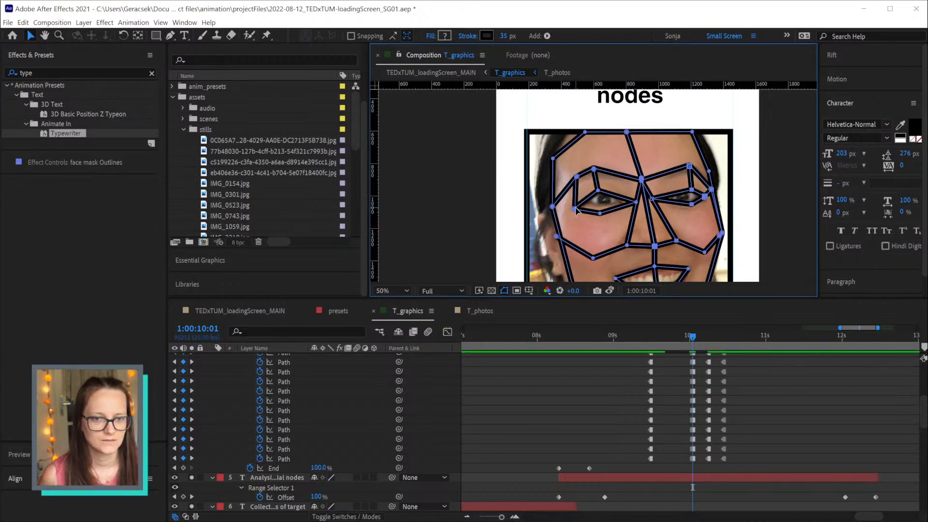
{"action": "left_click_drag", "start_coordinate": [572, 213], "coordinate": [576, 207]}
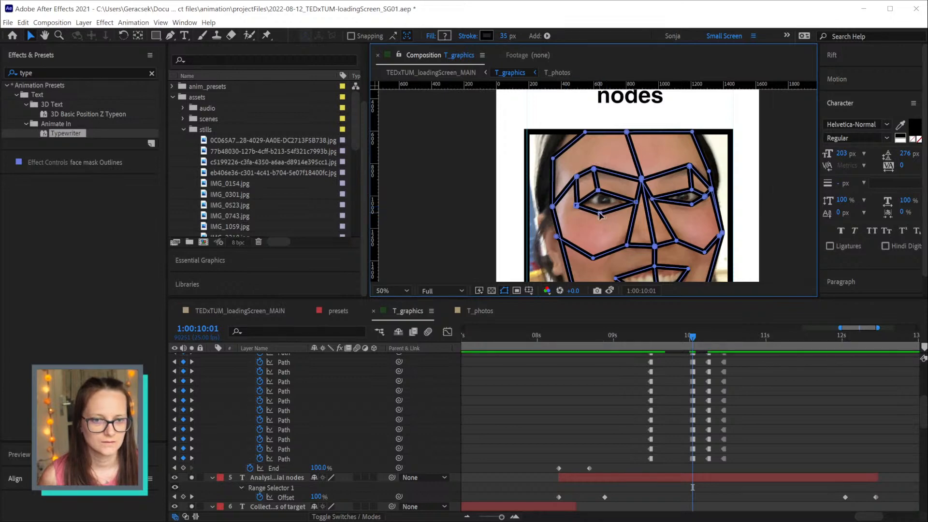
{"action": "left_click_drag", "start_coordinate": [599, 208], "coordinate": [600, 209]}
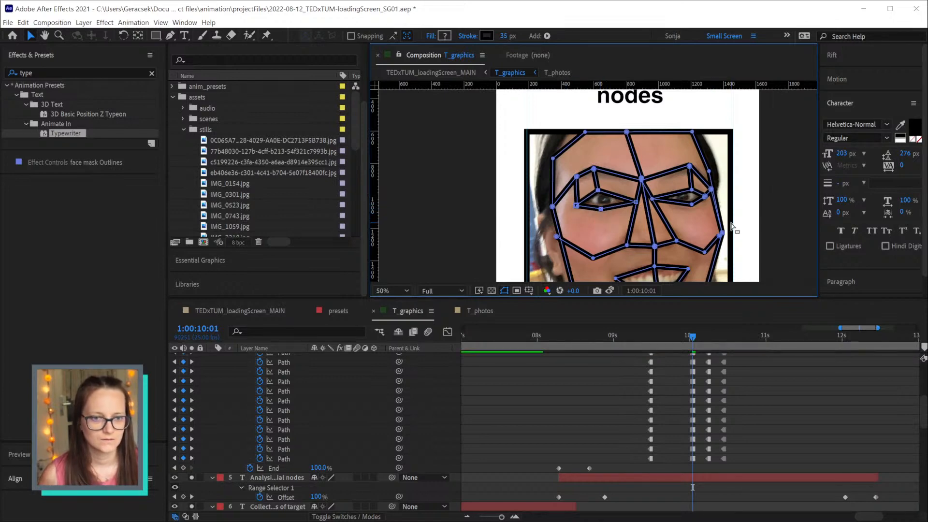
Move the mask's left-hand forehead point further outward and lower the right-hand jaw point
{"action": "scroll", "coordinate": [709, 208], "scroll_direction": "down", "scroll_amount": 2}
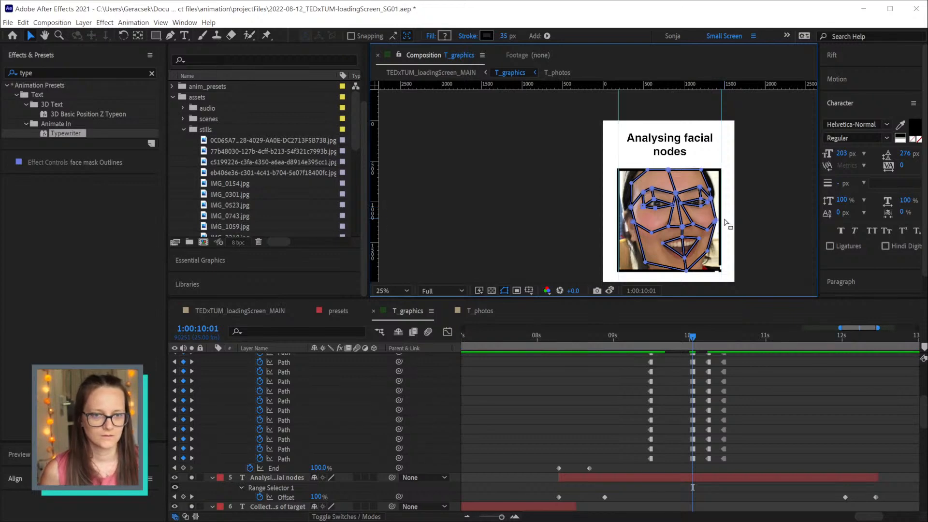
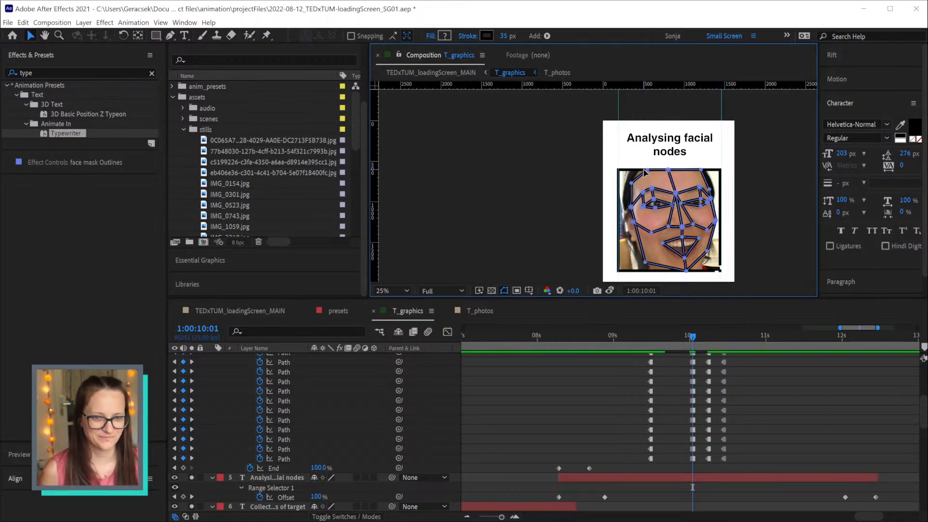
{"action": "left_click_drag", "start_coordinate": [648, 170], "coordinate": [639, 169]}
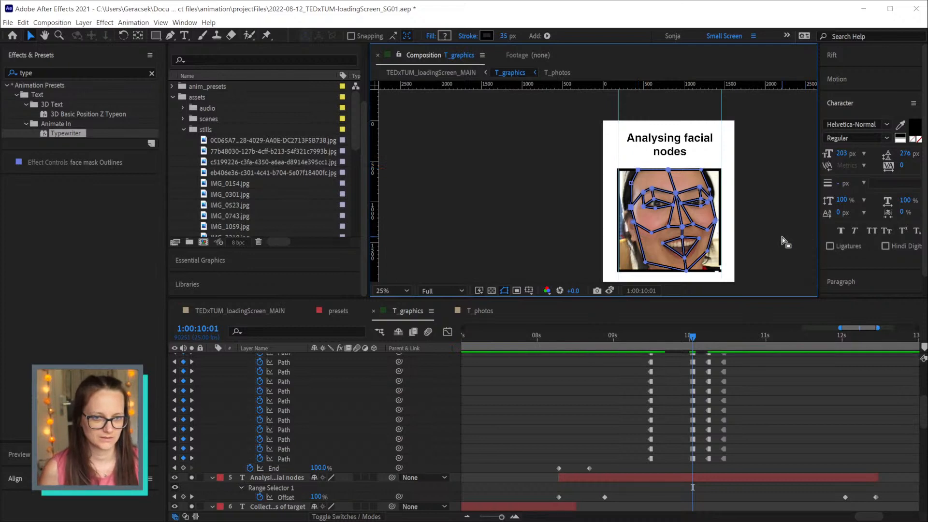
{"action": "left_click_drag", "start_coordinate": [707, 251], "coordinate": [704, 261]}
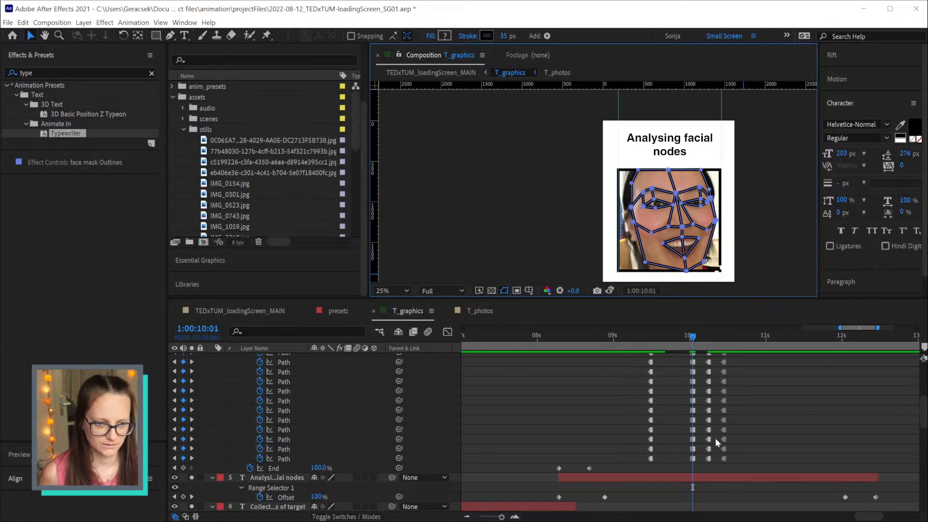
Step through the frames around 1:00:10:01 to examine how the face mask matches the photo on each side of the change
{"action": "left_click", "coordinate": [683, 337]}
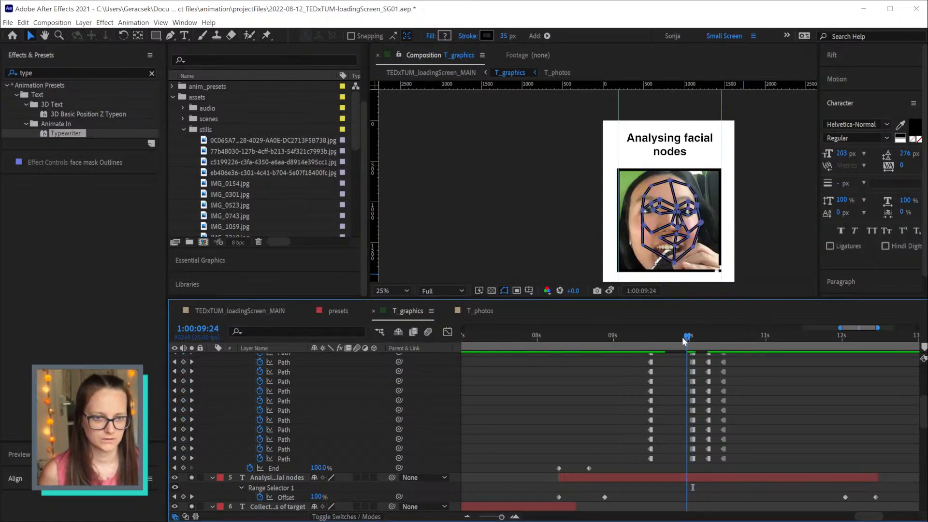
{"action": "key", "text": "Page_Up"}
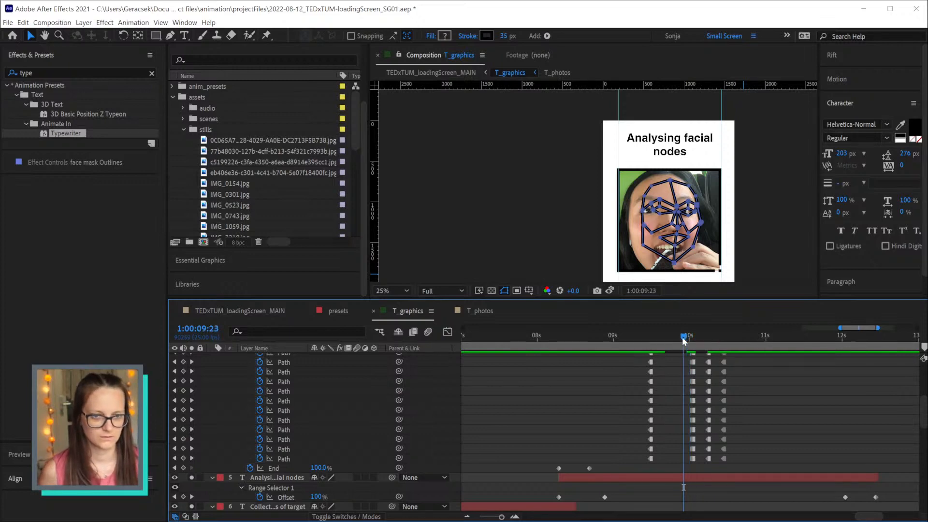
{"action": "key", "text": "Page_Down"}
{"action": "key", "text": "Page_Down"}
{"action": "key", "text": "Page_Down"}
{"action": "key", "text": "Page_Down"}
{"action": "key", "text": "Page_Up"}
{"action": "key", "text": "Page_Up"}
{"action": "key", "text": "Page_Up"}
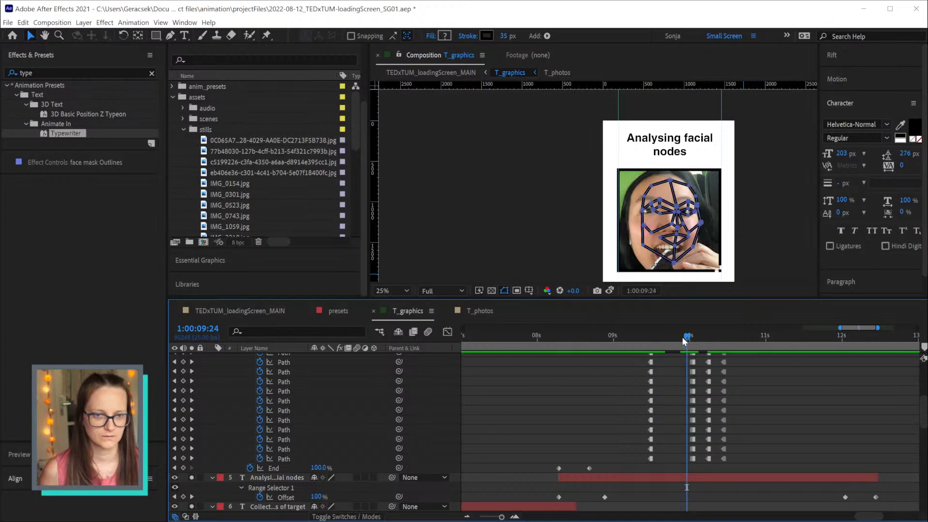
{"action": "key", "text": "Page_Down"}
{"action": "key", "text": "Page_Down"}
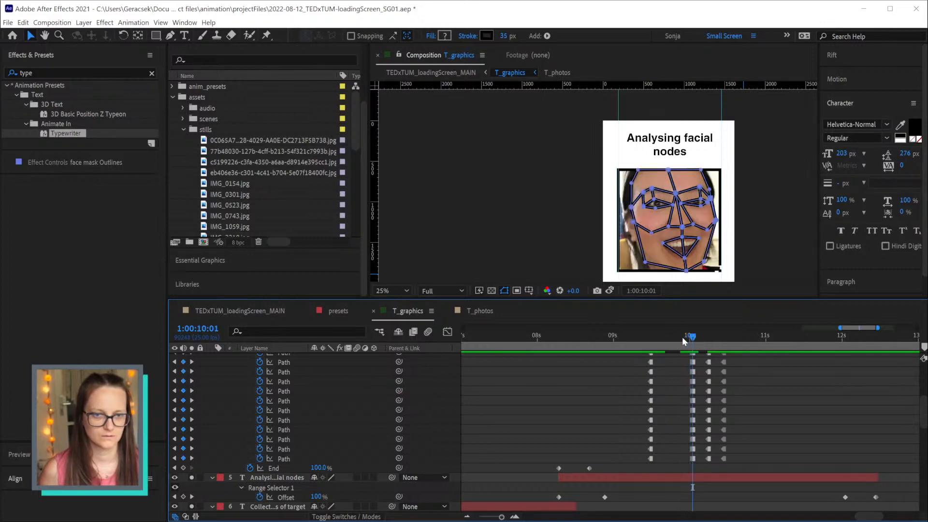
{"action": "key", "text": "Page_Up"}
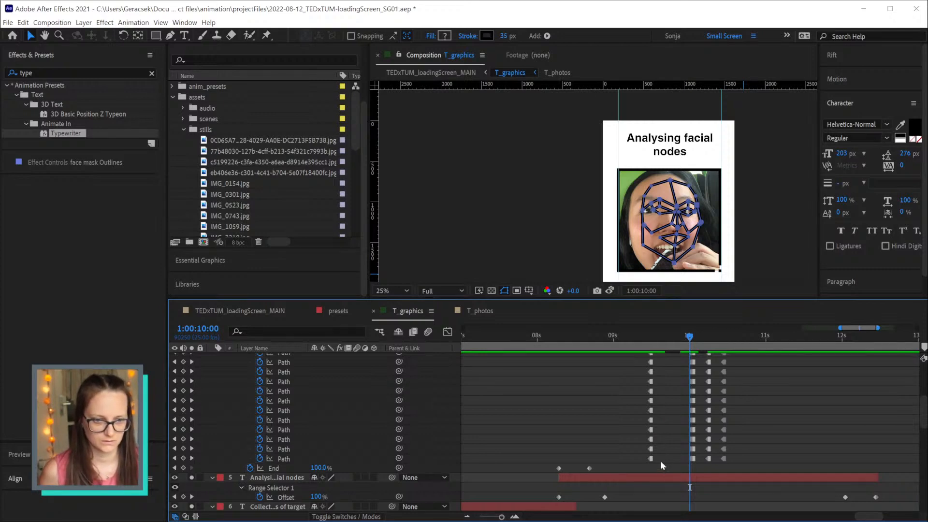
At 1:00:10:00, raise the mask's top forehead point and spread the left-hand forehead points out to the hairline
{"action": "scroll", "coordinate": [670, 183], "scroll_direction": "up", "scroll_amount": 2}
{"action": "mouse_move", "coordinate": [663, 161]}
{"action": "left_mouse_down"}
{"action": "mouse_move", "coordinate": [685, 188]}
{"action": "mouse_move", "coordinate": [675, 159]}
{"action": "left_mouse_up"}
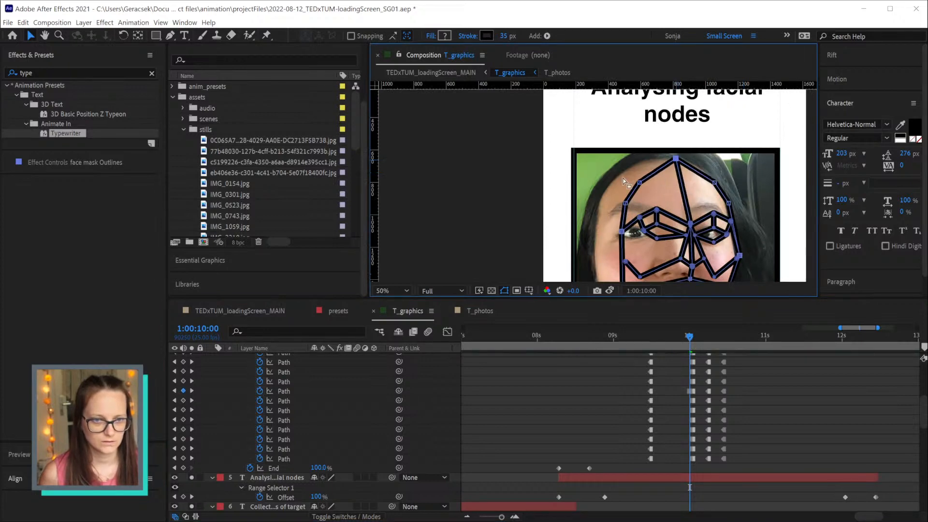
{"action": "mouse_move", "coordinate": [607, 175]}
{"action": "left_mouse_down"}
{"action": "mouse_move", "coordinate": [638, 203]}
{"action": "mouse_move", "coordinate": [608, 193]}
{"action": "left_mouse_up"}
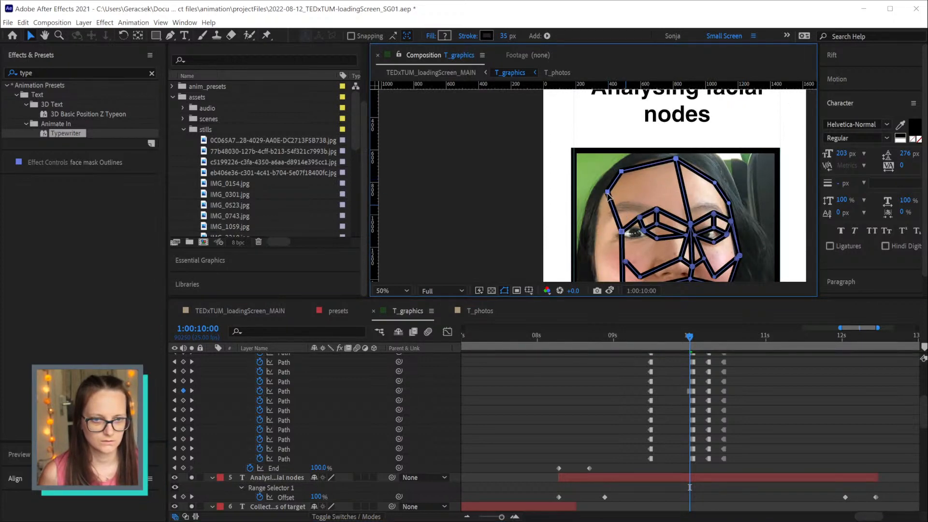
Move the mask's left-hand temple, cheek and jaw points outward to the edge of the face
{"action": "left_click", "coordinate": [622, 232]}
{"action": "left_click_drag", "start_coordinate": [602, 228], "coordinate": [598, 265]}
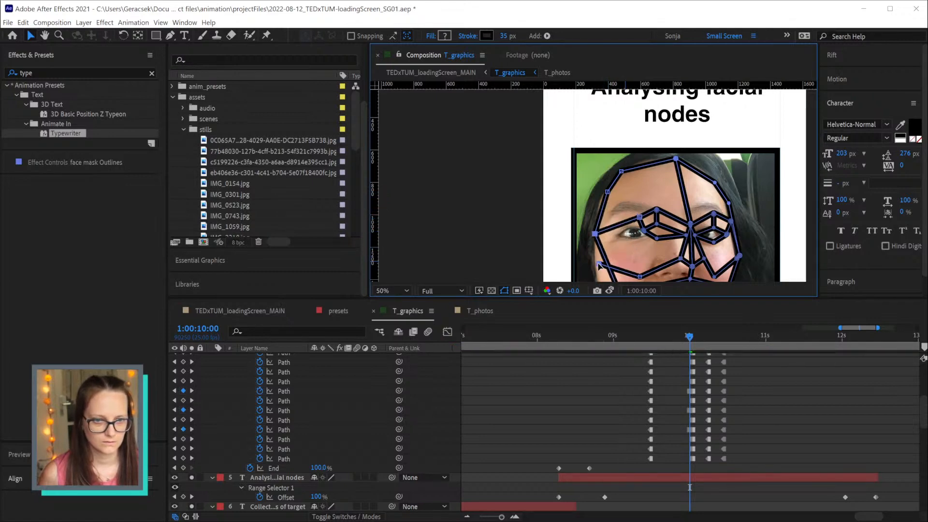
{"action": "left_click", "coordinate": [598, 264]}
{"action": "left_click_drag", "start_coordinate": [675, 240], "coordinate": [608, 165]}
{"action": "left_click_drag", "start_coordinate": [527, 223], "coordinate": [539, 244]}
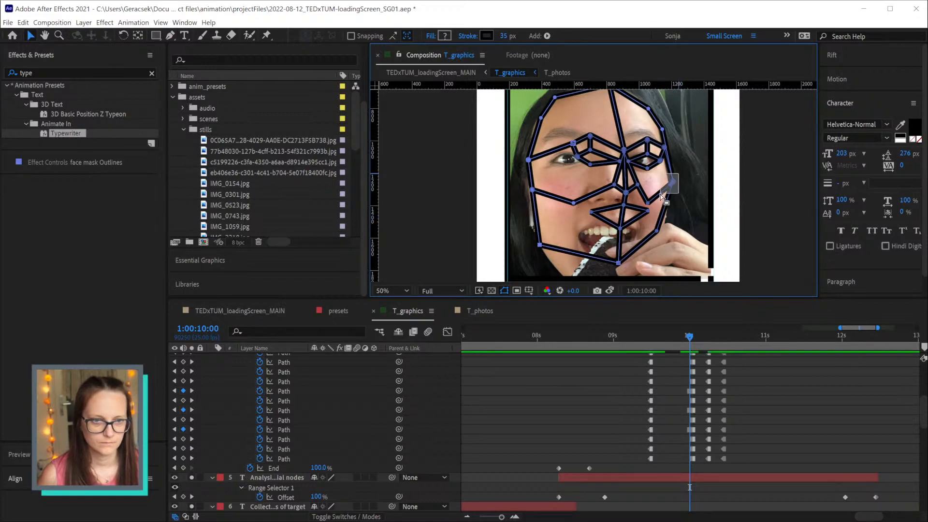
Nudge the mask's right-hand cheek point inward and raise the right-hand eyebrow and temple points
{"action": "left_click", "coordinate": [671, 182]}
{"action": "left_click_drag", "start_coordinate": [672, 185], "coordinate": [670, 186]}
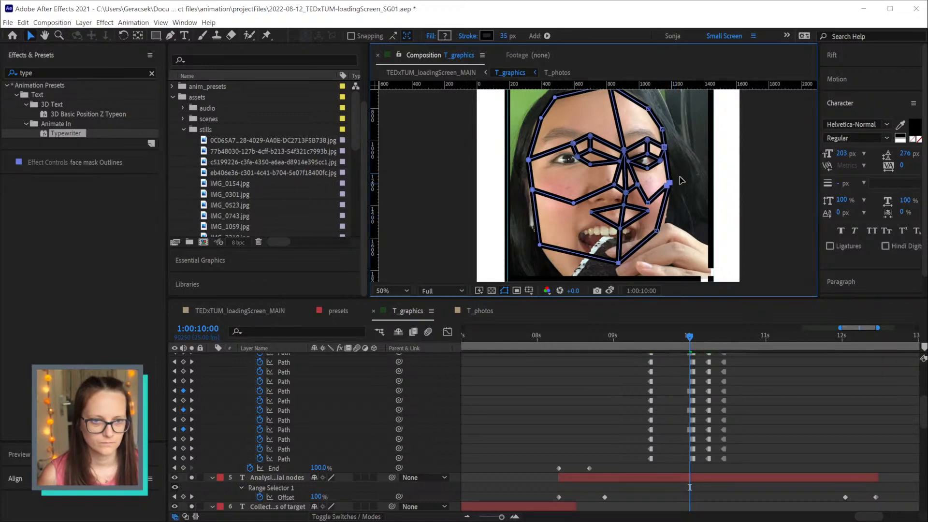
{"action": "left_click_drag", "start_coordinate": [647, 140], "coordinate": [664, 147]}
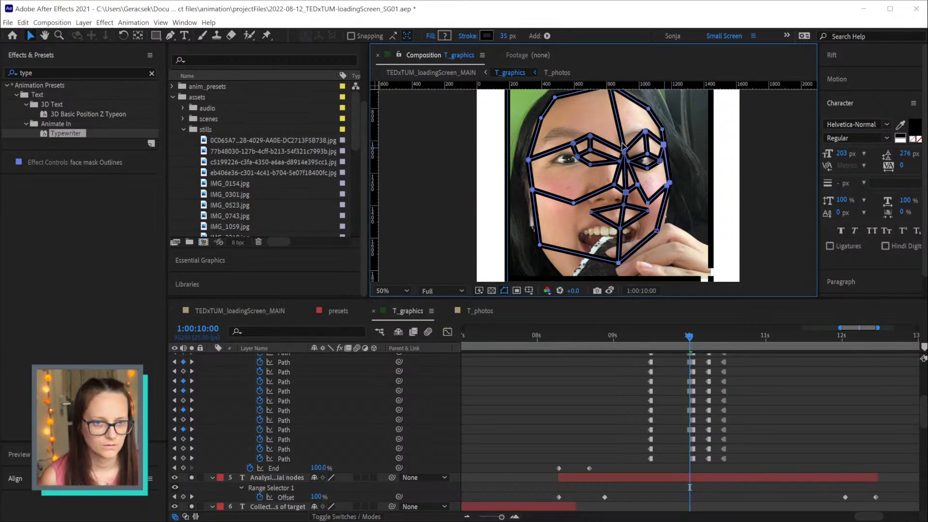
Fit the left-hand eyebrow and eye points around the eye, and place the bridge, tip and nostril points on the nose
{"action": "left_click_drag", "start_coordinate": [624, 150], "coordinate": [563, 166]}
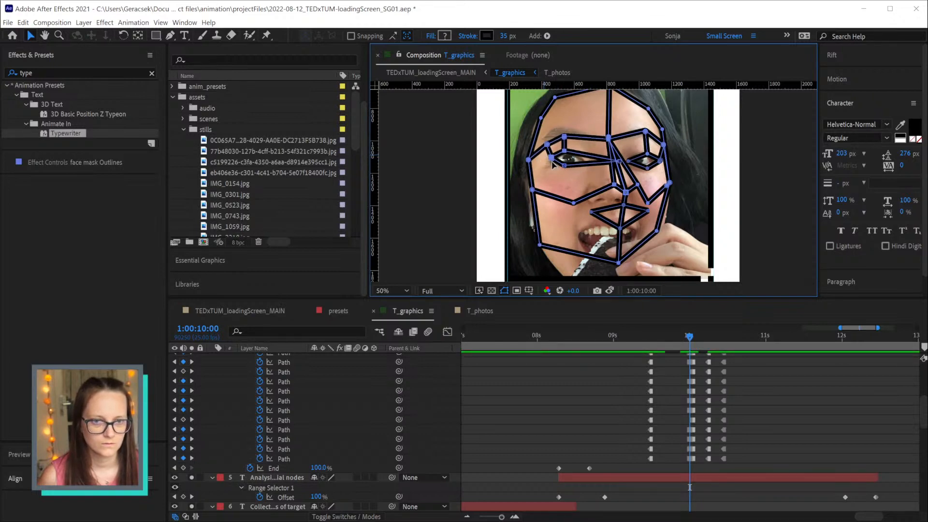
{"action": "left_click_drag", "start_coordinate": [551, 159], "coordinate": [548, 164]}
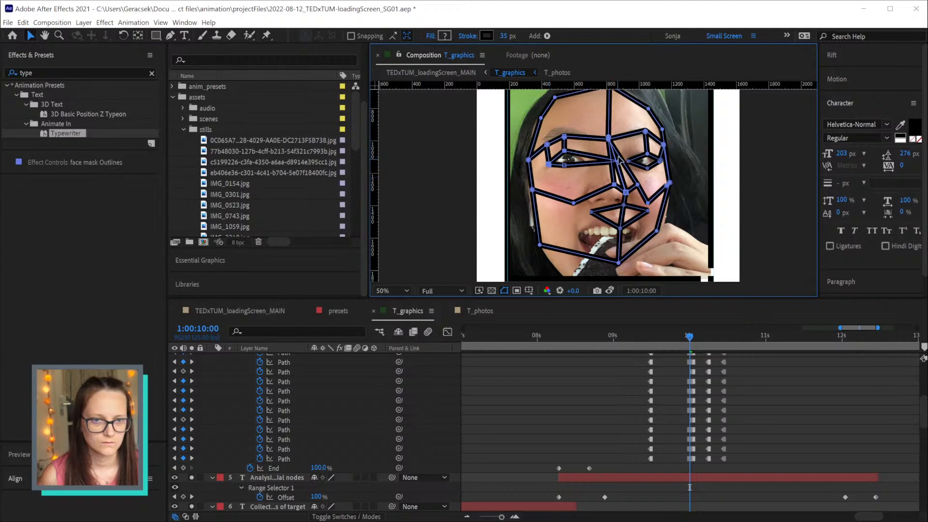
{"action": "left_click_drag", "start_coordinate": [620, 162], "coordinate": [629, 194]}
{"action": "left_click", "coordinate": [612, 199]}
{"action": "mouse_move", "coordinate": [573, 187]}
{"action": "left_mouse_down"}
{"action": "mouse_move", "coordinate": [586, 206]}
{"action": "mouse_move", "coordinate": [588, 193]}
{"action": "left_mouse_up"}
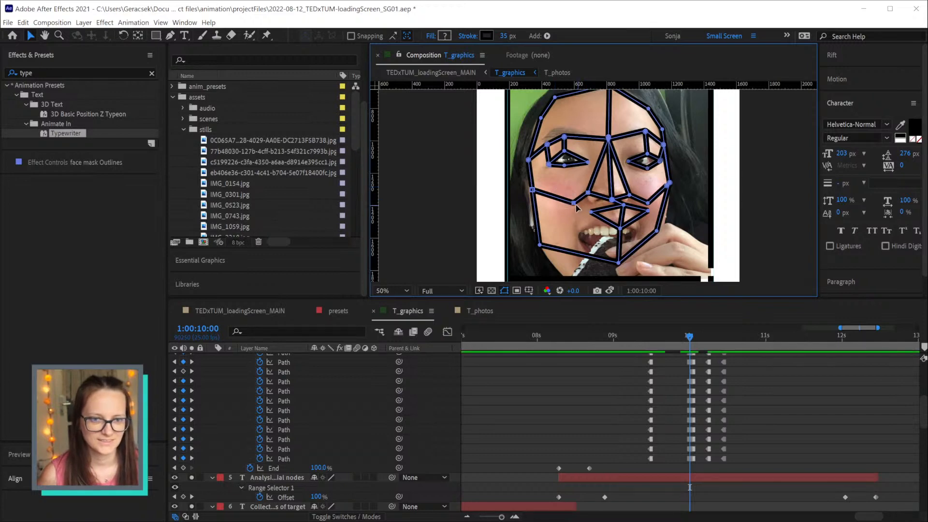
Move the mask's mouth outline down over the lips, drop its lower lip point and lower both mouth corners
{"action": "left_click_drag", "start_coordinate": [640, 233], "coordinate": [637, 231]}
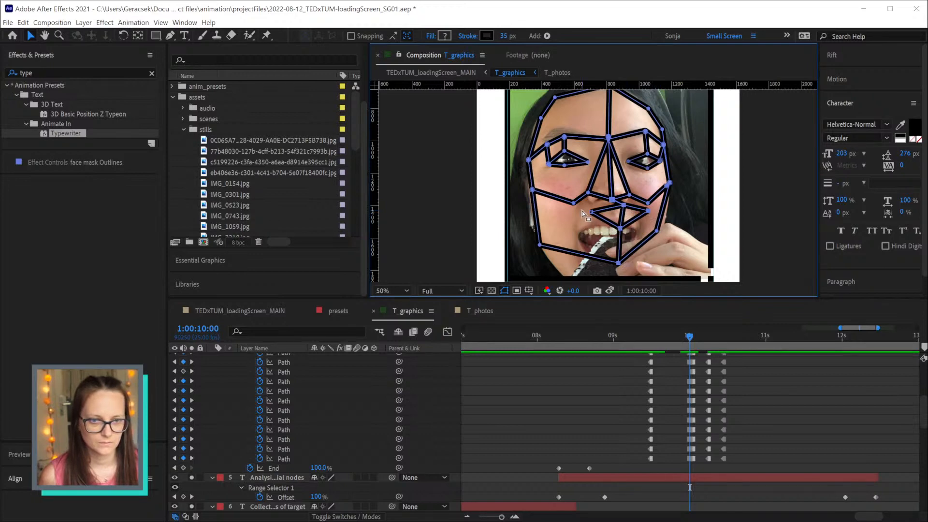
{"action": "left_click_drag", "start_coordinate": [601, 219], "coordinate": [610, 243]}
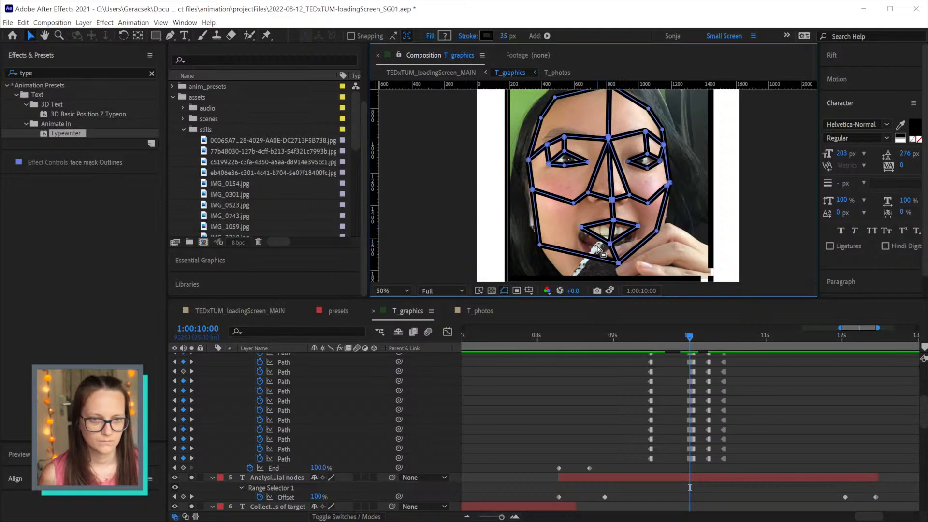
{"action": "left_click_drag", "start_coordinate": [610, 254], "coordinate": [611, 256]}
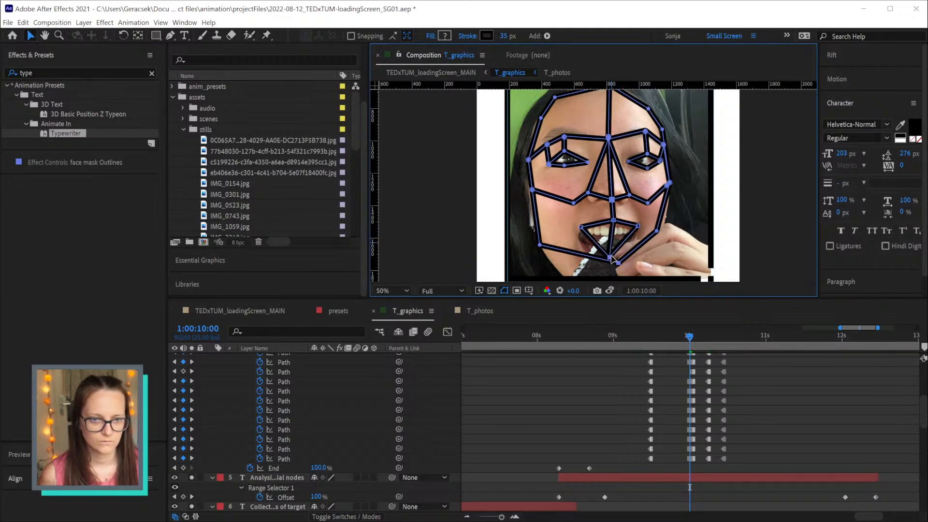
{"action": "mouse_move", "coordinate": [571, 222]}
{"action": "left_mouse_down"}
{"action": "mouse_move", "coordinate": [590, 240]}
{"action": "mouse_move", "coordinate": [577, 236]}
{"action": "left_mouse_up"}
{"action": "left_click_drag", "start_coordinate": [640, 219], "coordinate": [638, 232]}
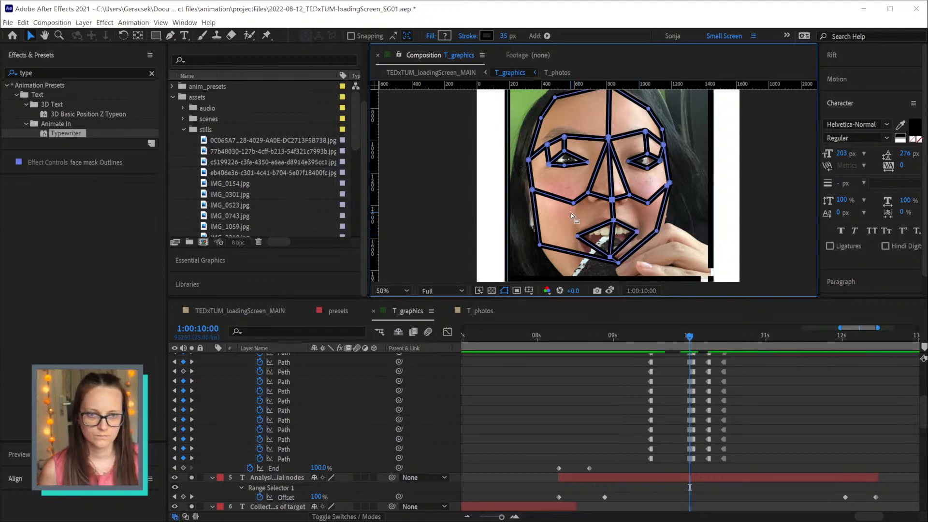
Move the chin point down onto the chin, shift the lower lip point down and push the right-hand jaw point outward
{"action": "left_click_drag", "start_coordinate": [628, 268], "coordinate": [591, 240]}
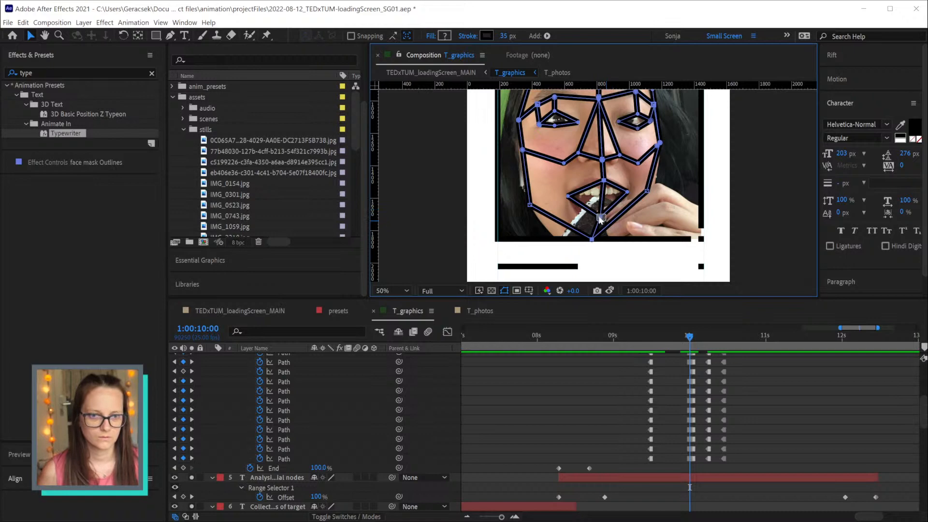
{"action": "left_click_drag", "start_coordinate": [601, 219], "coordinate": [594, 225]}
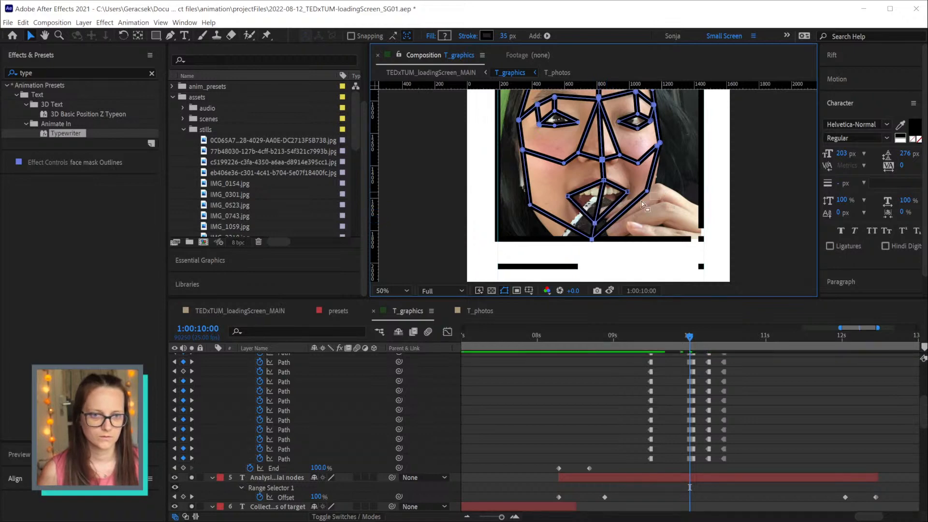
{"action": "left_click_drag", "start_coordinate": [647, 192], "coordinate": [652, 198]}
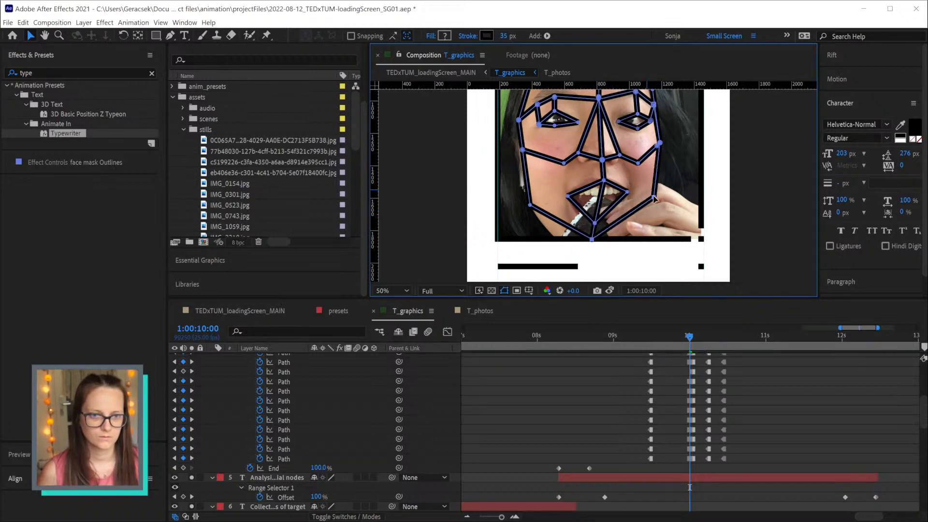
Level the nostril points with the nose tip and extend both inner eye corners toward the nose bridge
{"action": "left_click", "coordinate": [660, 144]}
{"action": "left_click_drag", "start_coordinate": [579, 153], "coordinate": [621, 161]}
{"action": "left_click", "coordinate": [620, 156]}
{"action": "left_click", "coordinate": [622, 120]}
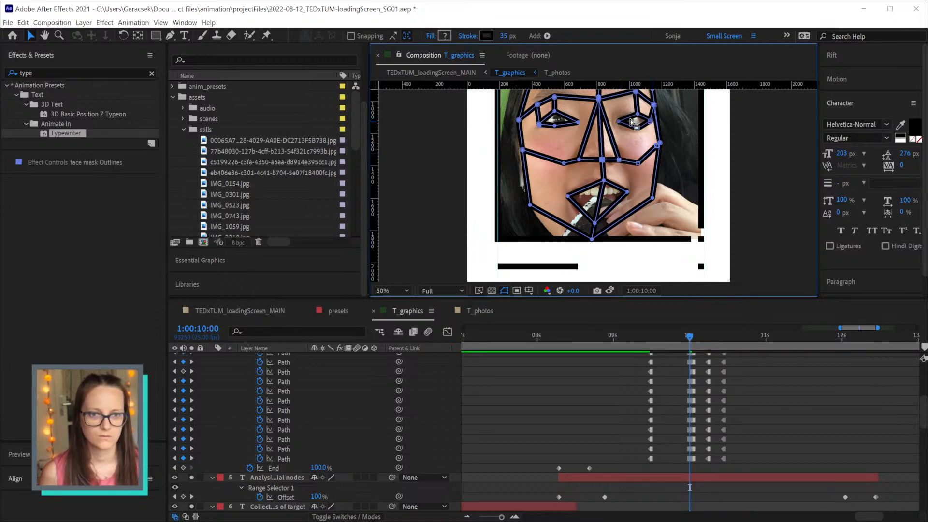
{"action": "left_click_drag", "start_coordinate": [618, 120], "coordinate": [590, 125]}
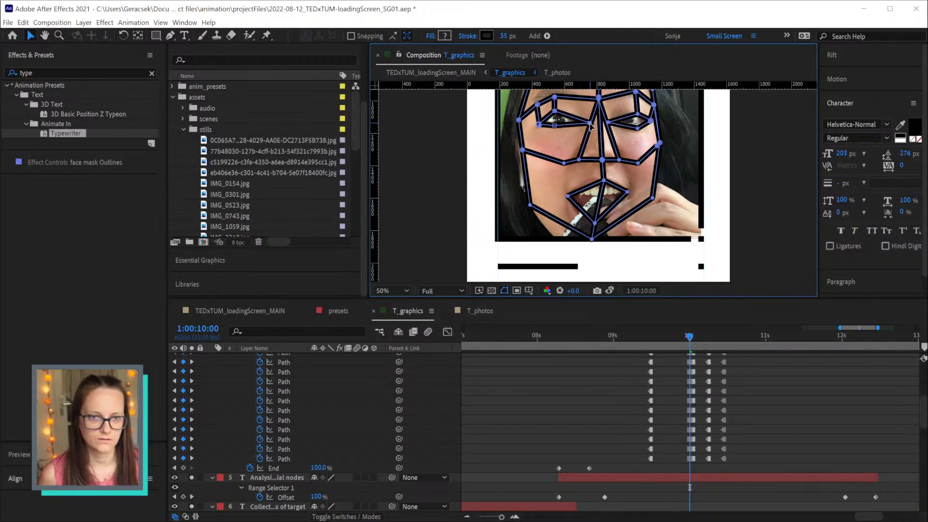
Move the face mask's set of Path keyframes from 1:00:10:00 to 1:00:09:21, where the photo begins
{"action": "scroll", "coordinate": [674, 153], "scroll_direction": "down", "scroll_amount": 1}
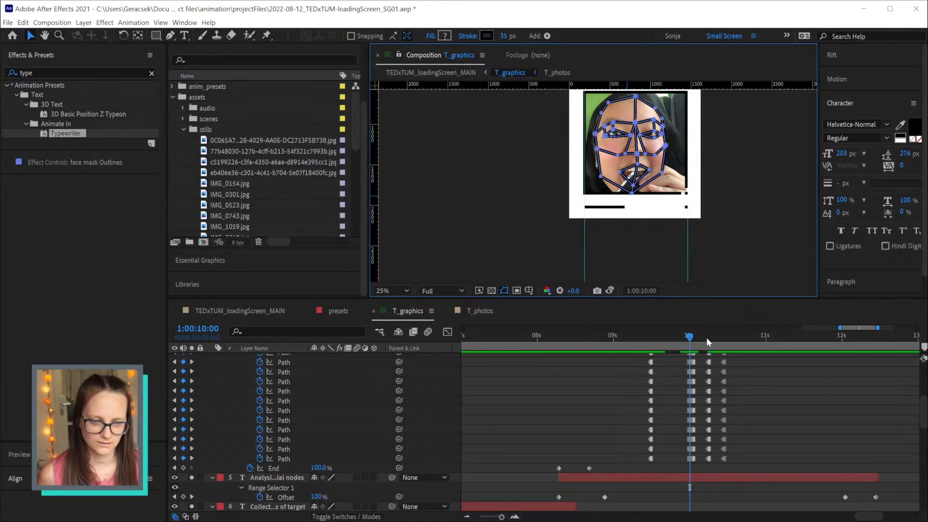
{"action": "scroll", "coordinate": [699, 403], "scroll_direction": "up", "scroll_amount": 2}
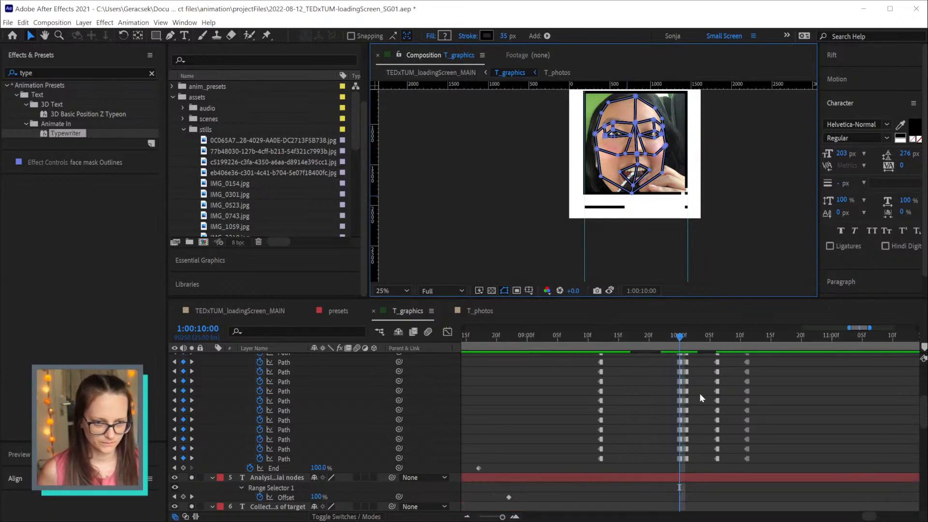
{"action": "left_click_drag", "start_coordinate": [679, 336], "coordinate": [655, 338]}
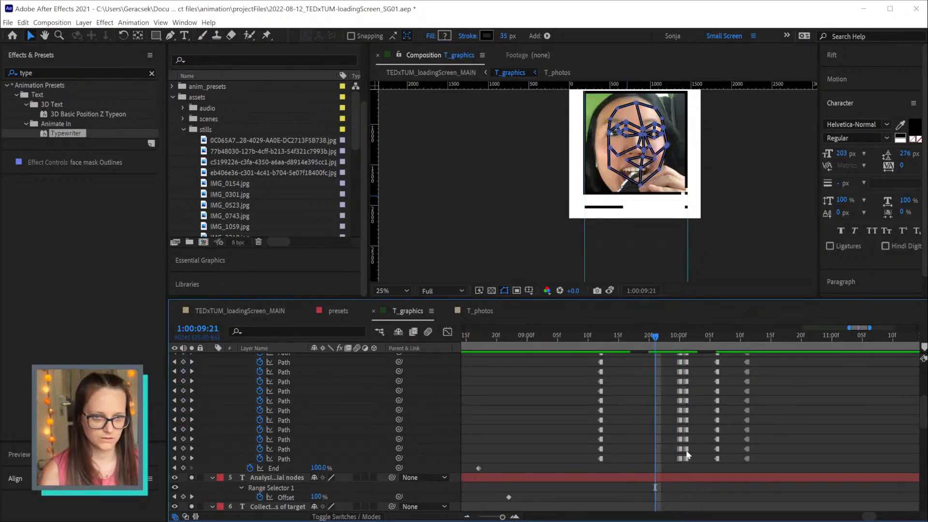
{"action": "left_click_drag", "start_coordinate": [680, 458], "coordinate": [661, 458]}
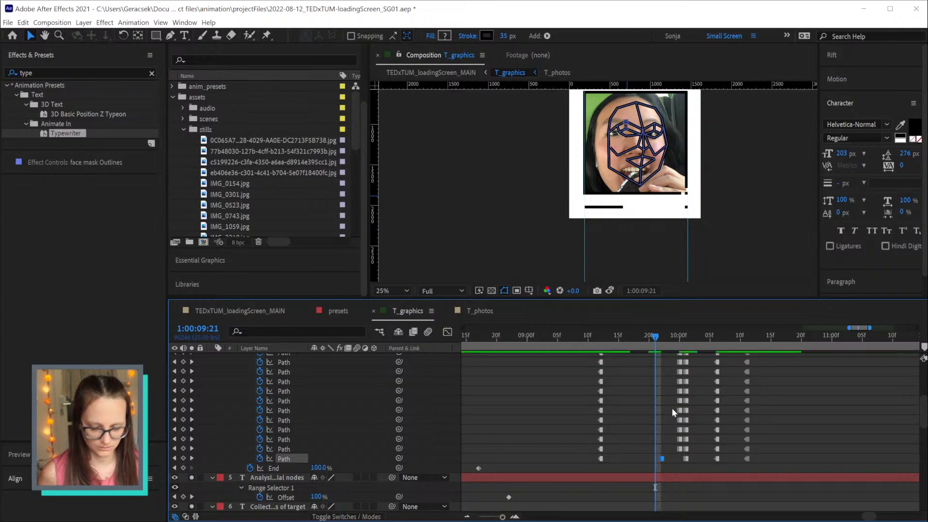
{"action": "left_click_drag", "start_coordinate": [667, 377], "coordinate": [655, 422]}
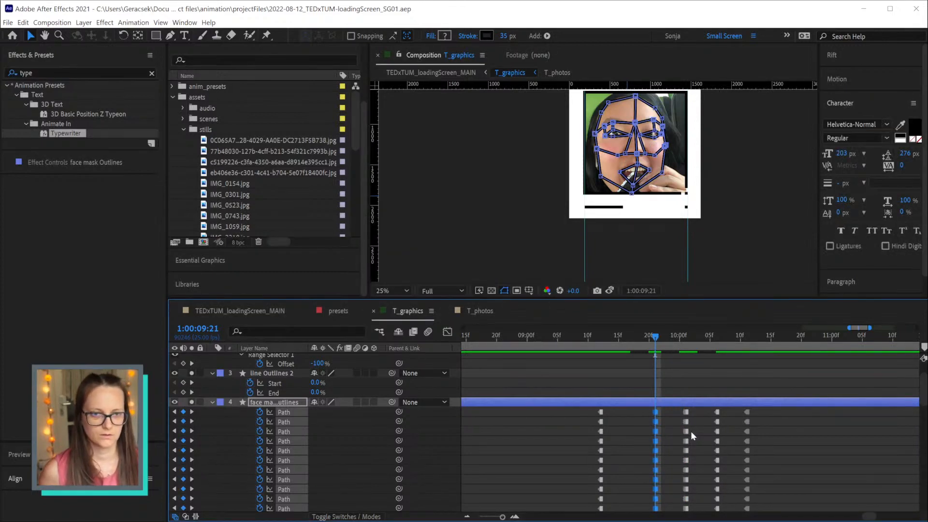
Go to 1:00:09:16, the first frame of the photo with the white respirator, and frame the face mask closely
{"action": "left_click_drag", "start_coordinate": [645, 336], "coordinate": [619, 336]}
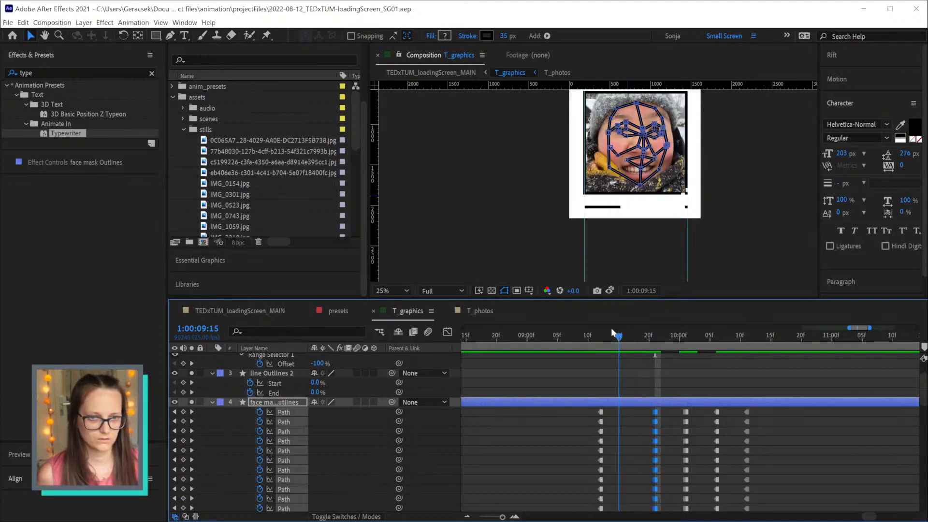
{"action": "key", "text": "Page_Down"}
{"action": "scroll", "coordinate": [645, 150], "scroll_direction": "up", "scroll_amount": 2}
{"action": "left_click_drag", "start_coordinate": [678, 129], "coordinate": [671, 196]}
{"action": "scroll", "coordinate": [640, 442], "scroll_direction": "down", "scroll_amount": 1}
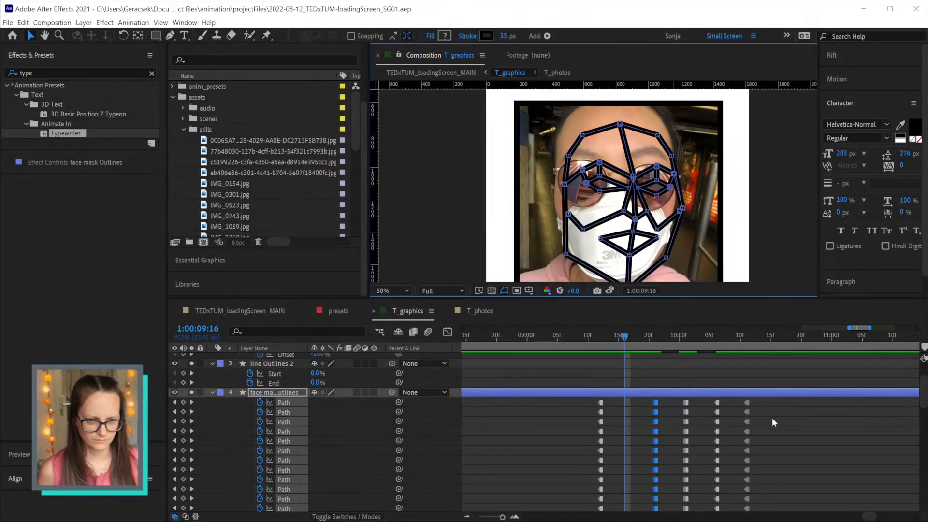
Copy the face mask's last column of Path keyframes to 1:00:09:16 and shift the whole mask onto the face with the white respirator
{"action": "left_click_drag", "start_coordinate": [758, 405], "coordinate": [734, 428]}
{"action": "key", "text": "ctrl+c"}
{"action": "key", "text": "ctrl+v"}
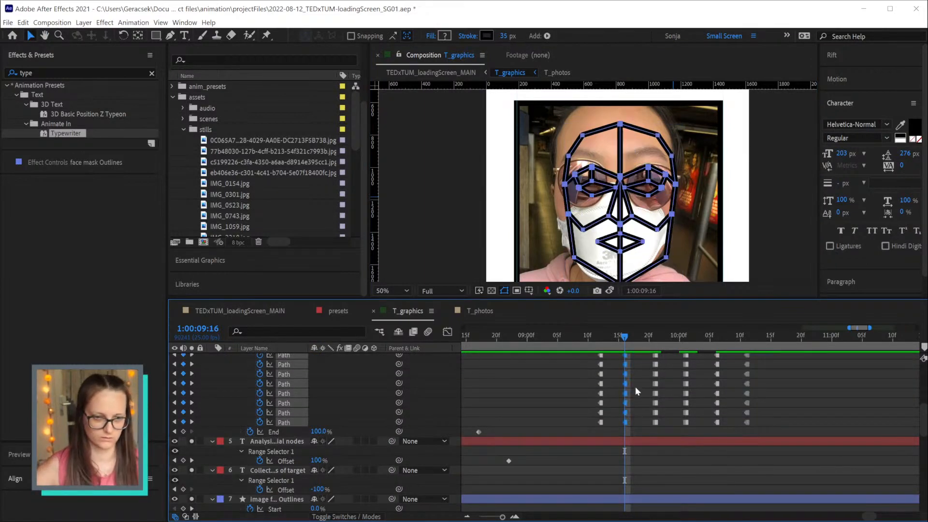
{"action": "left_click_drag", "start_coordinate": [669, 176], "coordinate": [665, 164]}
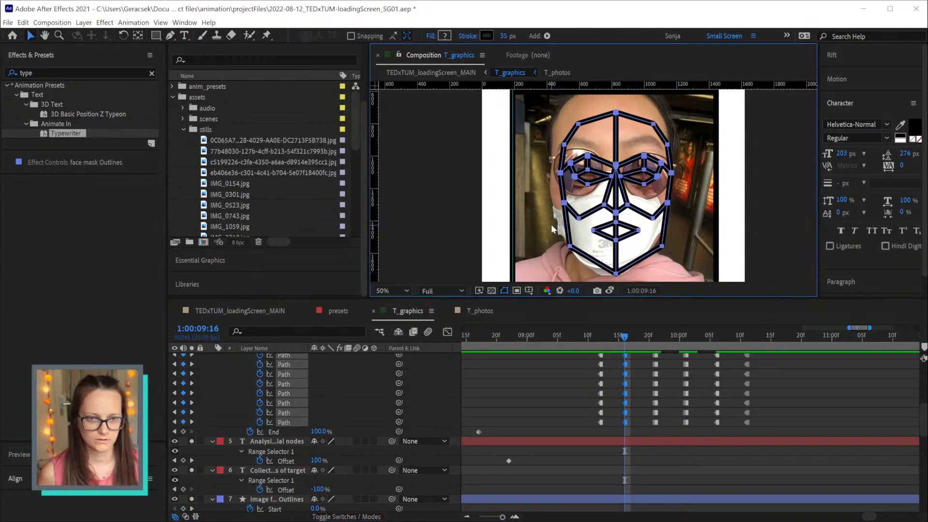
{"action": "left_click_drag", "start_coordinate": [615, 116], "coordinate": [610, 111]}
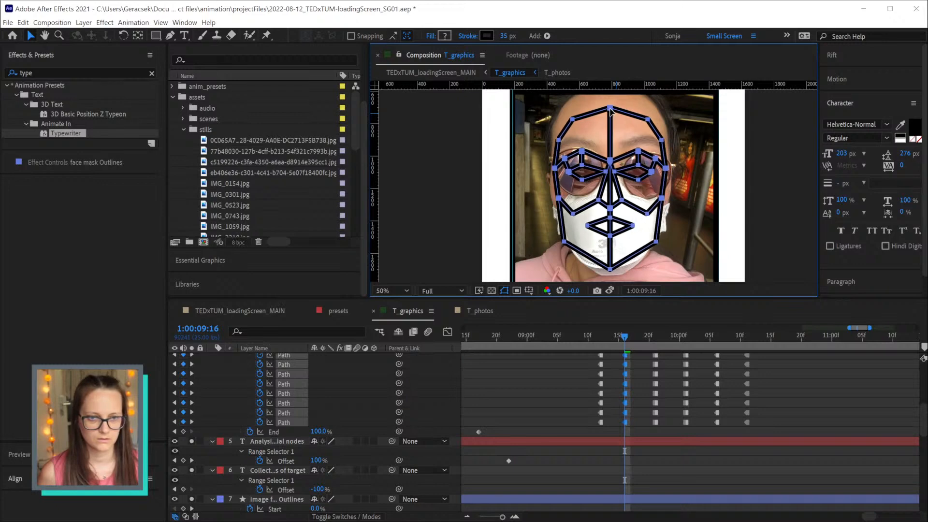
Reshape the mask's outer outline by moving the forehead, temple and side points to the edges of the face with the respirator
{"action": "left_click_drag", "start_coordinate": [677, 156], "coordinate": [683, 175]}
{"action": "mouse_move", "coordinate": [602, 117]}
{"action": "left_mouse_down"}
{"action": "mouse_move", "coordinate": [625, 148]}
{"action": "mouse_move", "coordinate": [618, 112]}
{"action": "left_mouse_up"}
{"action": "left_click_drag", "start_coordinate": [555, 126], "coordinate": [579, 119]}
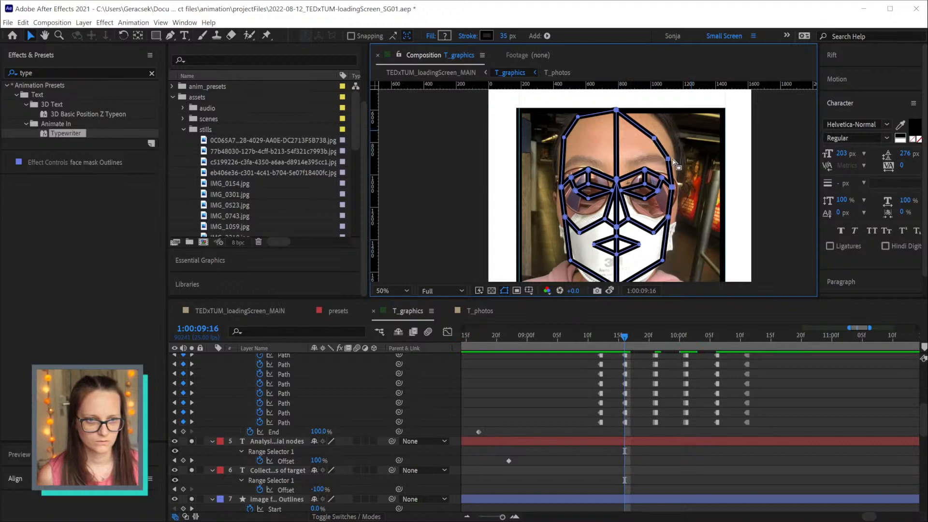
{"action": "left_click_drag", "start_coordinate": [672, 157], "coordinate": [674, 138]}
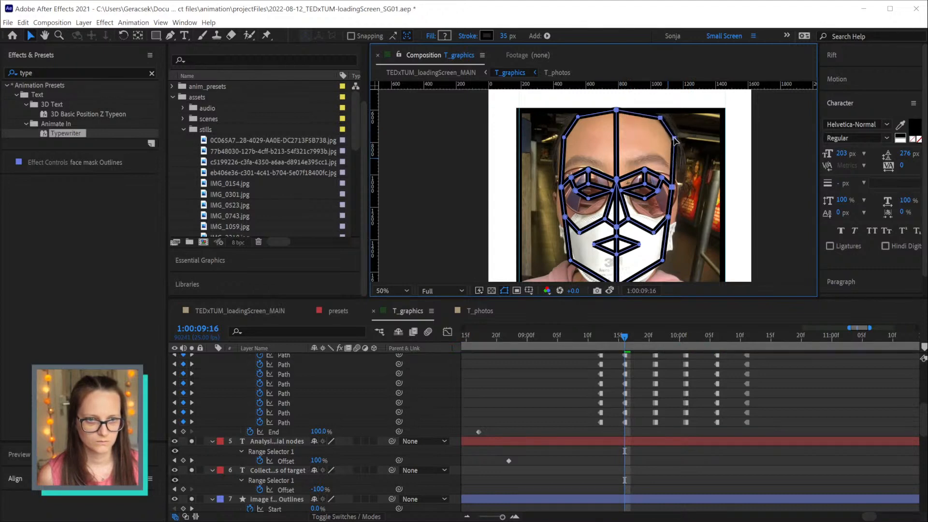
{"action": "mouse_move", "coordinate": [537, 175]}
{"action": "left_mouse_down"}
{"action": "mouse_move", "coordinate": [567, 194]}
{"action": "mouse_move", "coordinate": [557, 186]}
{"action": "left_mouse_up"}
{"action": "mouse_move", "coordinate": [686, 178]}
{"action": "left_mouse_down"}
{"action": "mouse_move", "coordinate": [668, 194]}
{"action": "mouse_move", "coordinate": [681, 189]}
{"action": "left_mouse_up"}
Raise the mask's eyebrow points onto both eyebrows and lift the nose bridge point between them
{"action": "left_click_drag", "start_coordinate": [566, 162], "coordinate": [586, 160]}
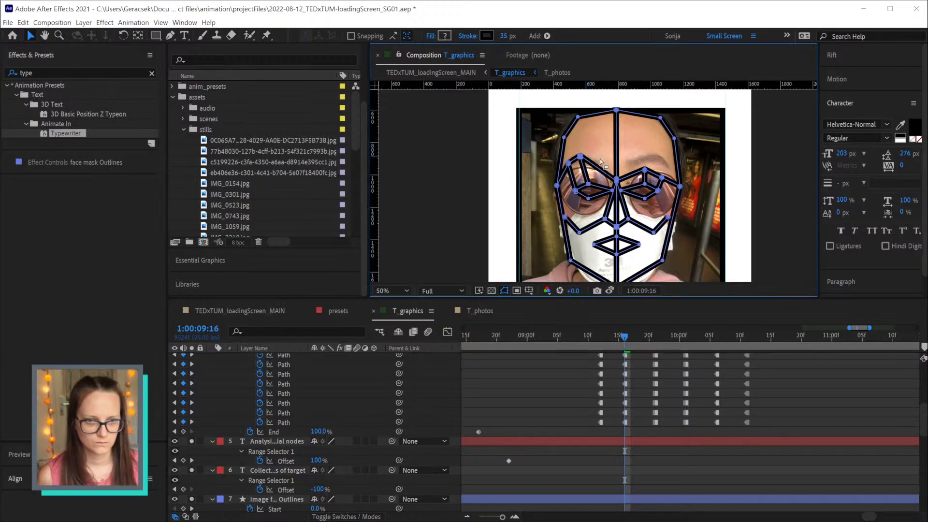
{"action": "left_click_drag", "start_coordinate": [636, 158], "coordinate": [670, 166]}
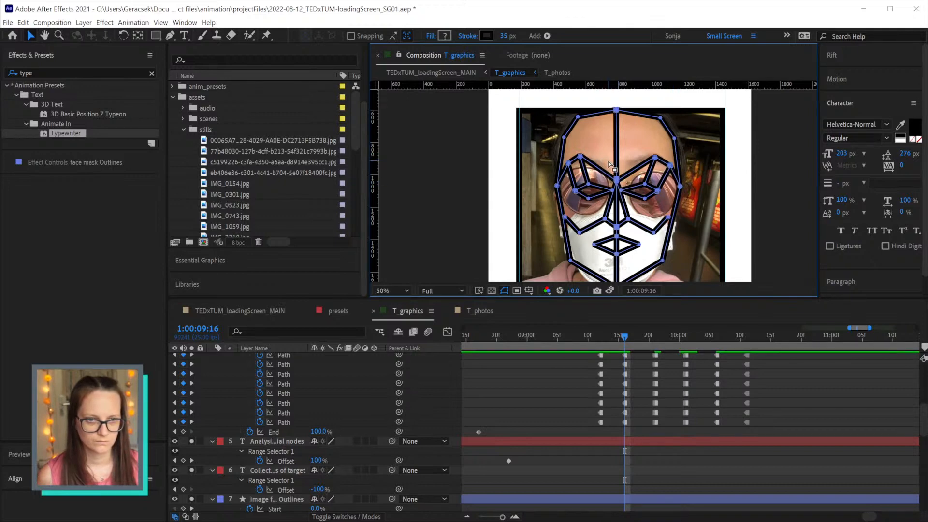
{"action": "left_click_drag", "start_coordinate": [618, 182], "coordinate": [618, 170]}
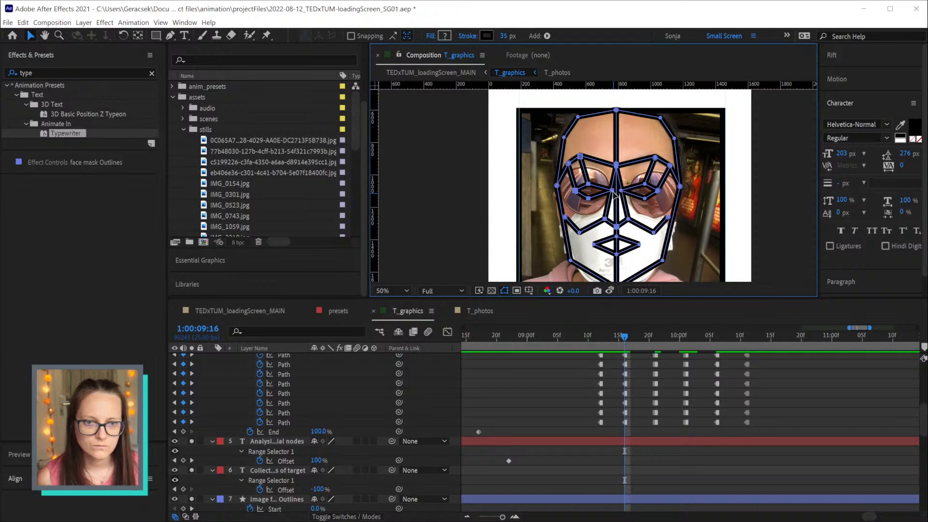
Move the points of both eye shapes up and outward to fit the eyes behind the tinted glasses
{"action": "left_click_drag", "start_coordinate": [613, 190], "coordinate": [610, 180]}
{"action": "key", "text": "ctrl+z"}
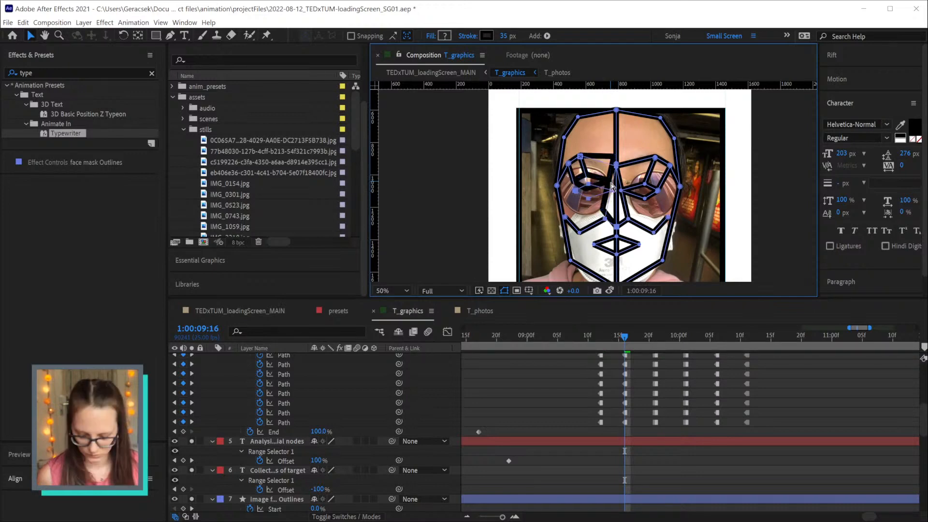
{"action": "left_click_drag", "start_coordinate": [613, 190], "coordinate": [565, 180]}
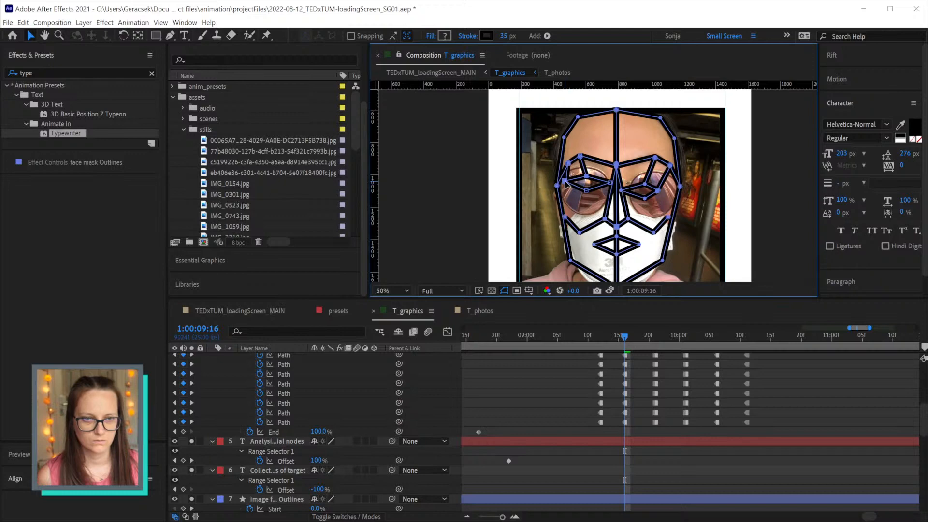
{"action": "left_click_drag", "start_coordinate": [661, 173], "coordinate": [622, 192]}
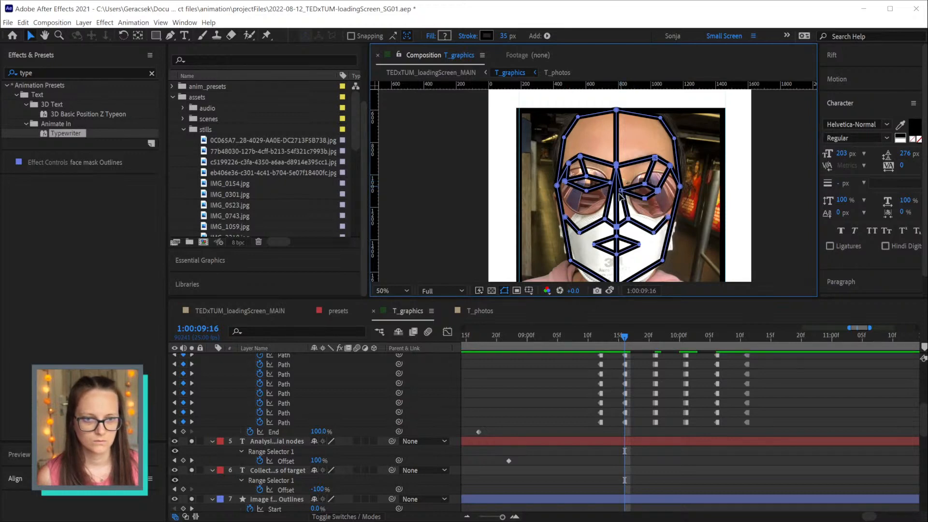
{"action": "left_click_drag", "start_coordinate": [622, 195], "coordinate": [622, 185]}
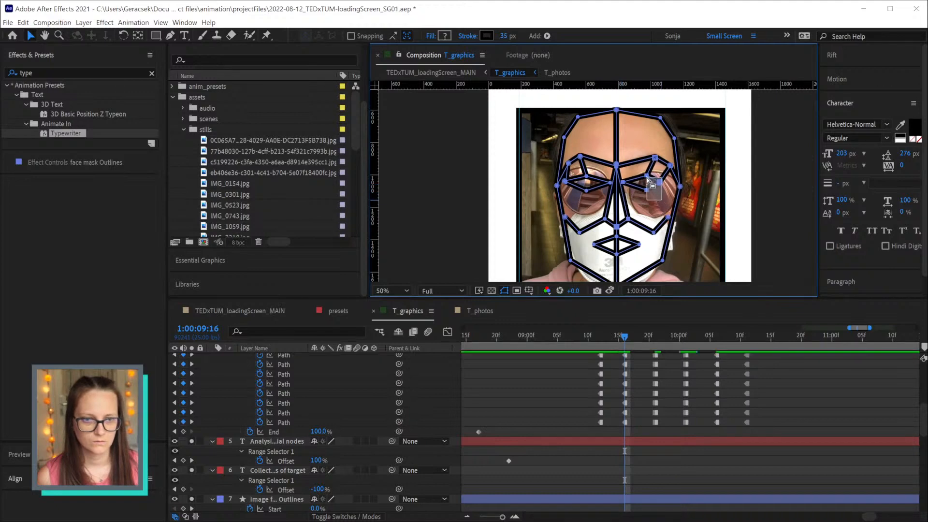
{"action": "left_click_drag", "start_coordinate": [658, 182], "coordinate": [671, 184]}
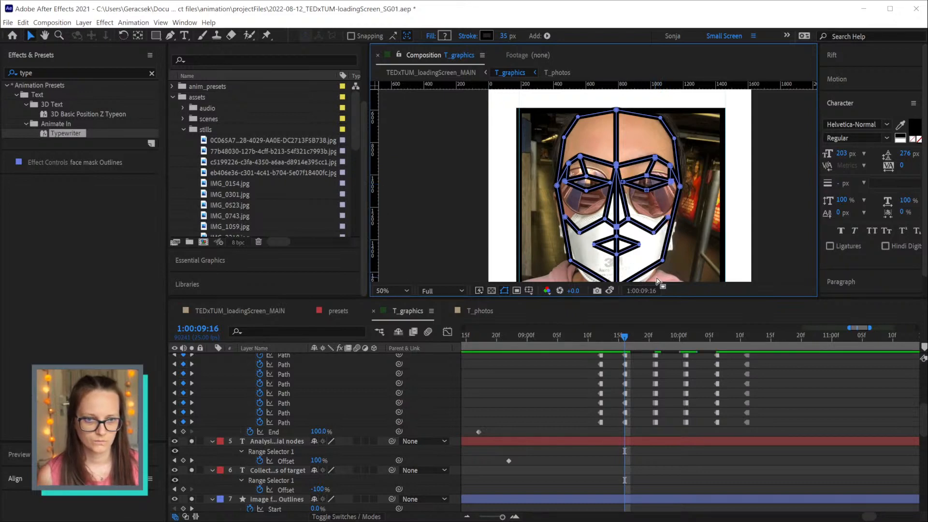
Move the first column of face mask Path keyframes to 1:00:09:11, where the photo with the snowy hat starts
{"action": "scroll", "coordinate": [657, 280], "scroll_direction": "down", "scroll_amount": 2}
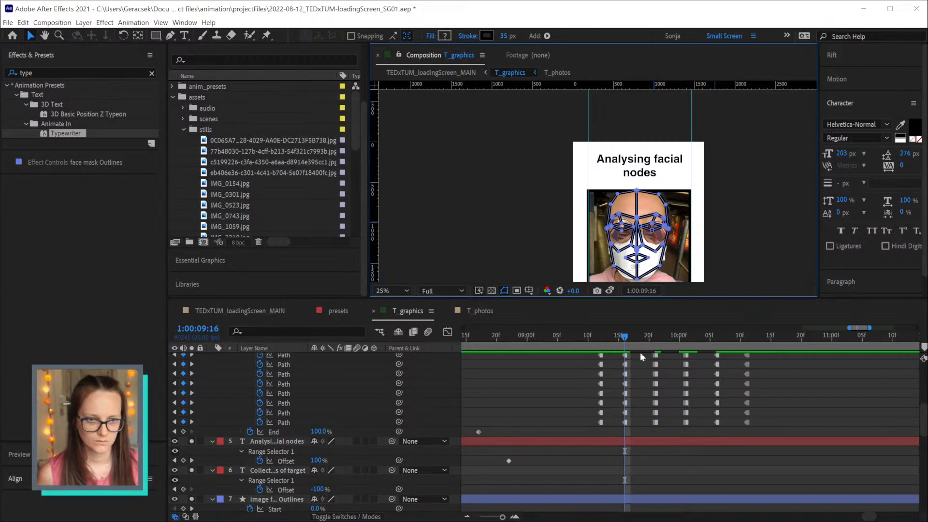
{"action": "left_click_drag", "start_coordinate": [622, 337], "coordinate": [598, 337]}
{"action": "key", "text": "Page_Up"}
{"action": "key", "text": "Page_Up"}
{"action": "key", "text": "Page_Down"}
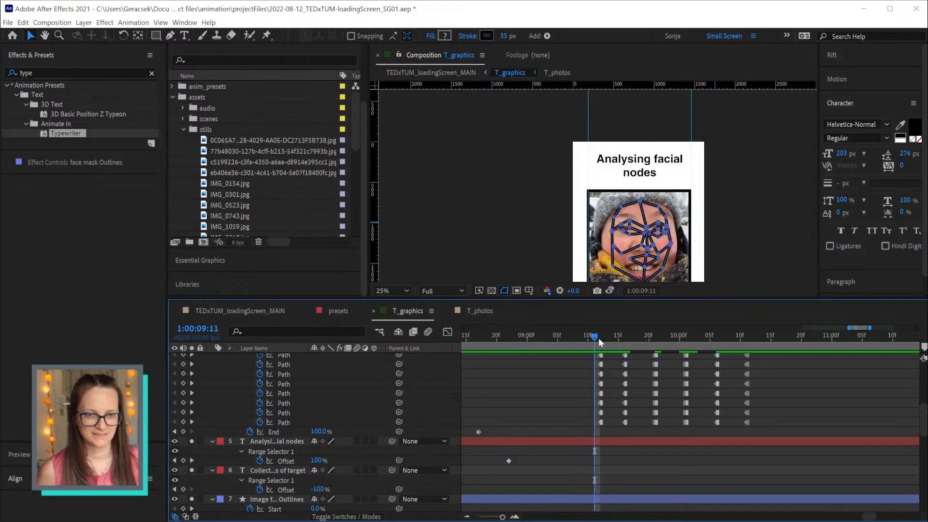
{"action": "left_click_drag", "start_coordinate": [601, 429], "coordinate": [580, 339]}
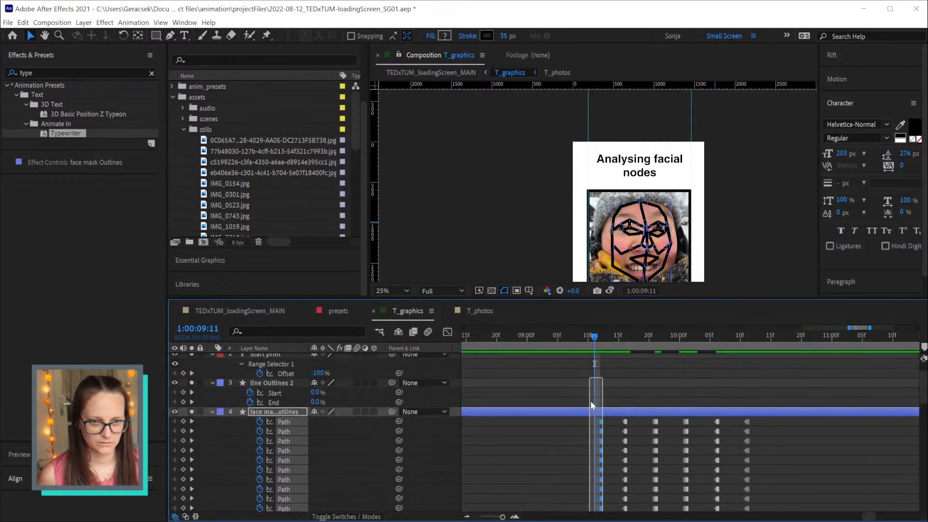
{"action": "left_click_drag", "start_coordinate": [599, 421], "coordinate": [595, 421]}
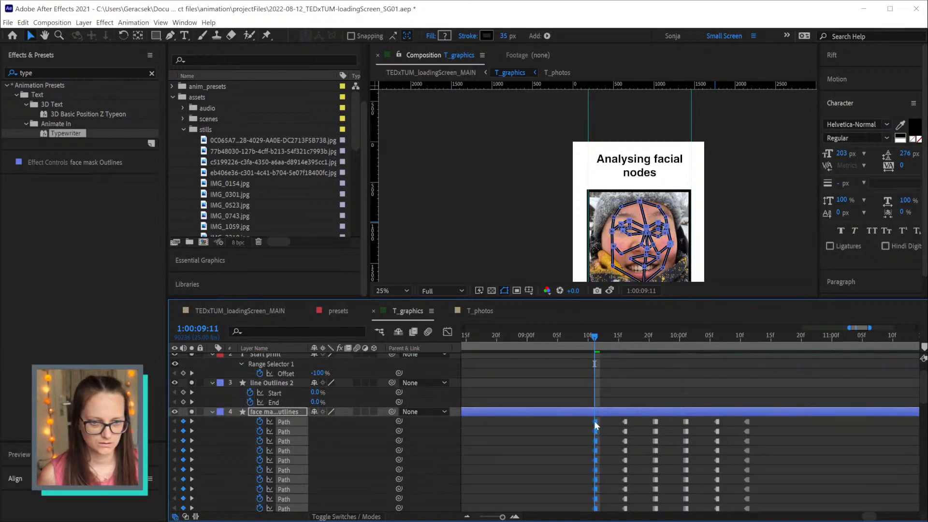
Move the mask's forehead, right temple and right cheek points out to the edge of the face in the snowy hat
{"action": "scroll", "coordinate": [656, 236], "scroll_direction": "up", "scroll_amount": 1}
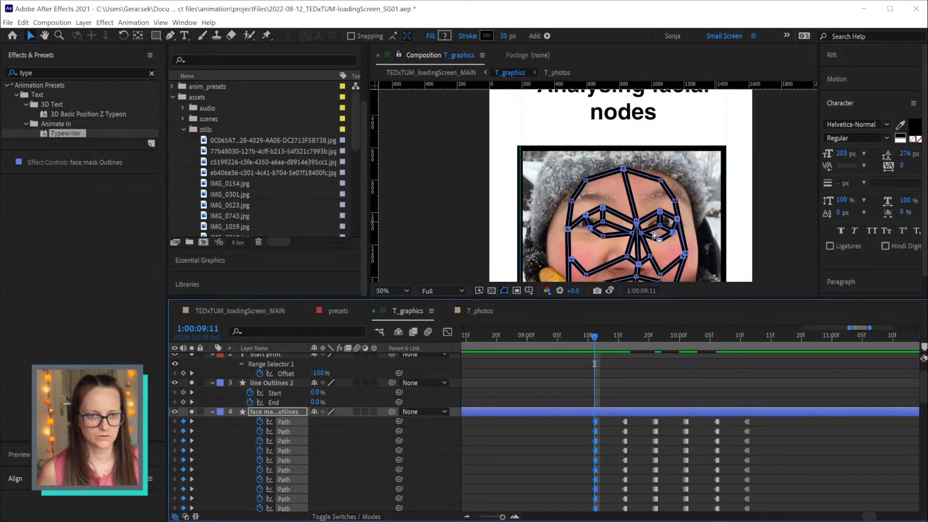
{"action": "left_click_drag", "start_coordinate": [609, 159], "coordinate": [693, 202]}
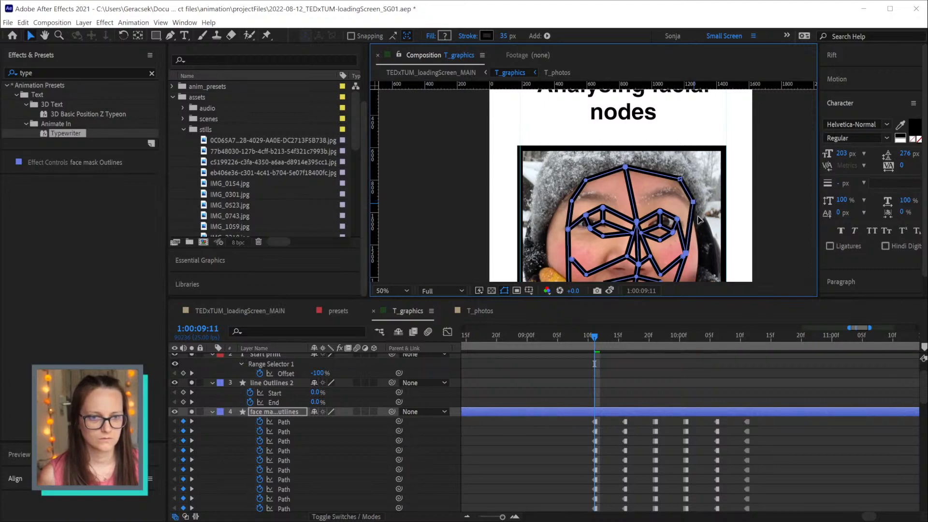
{"action": "left_click_drag", "start_coordinate": [686, 253], "coordinate": [701, 256]}
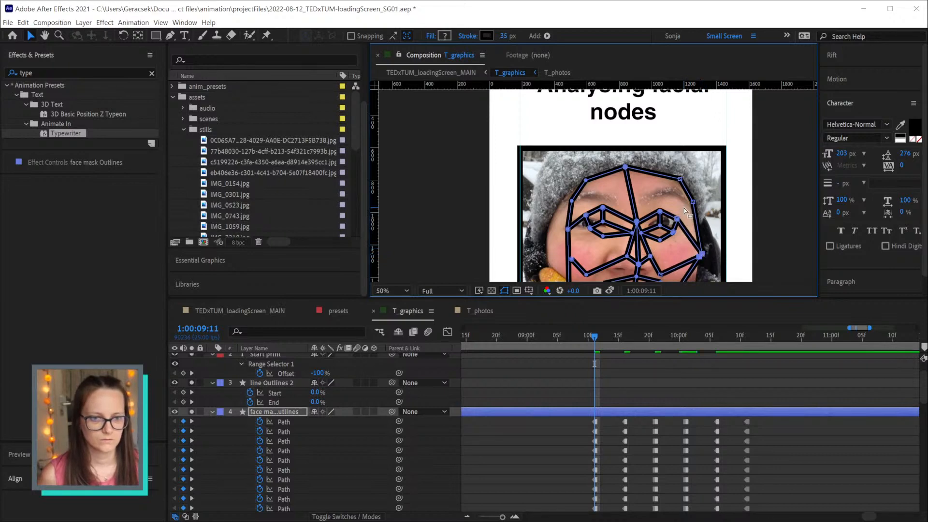
Fit the right eyebrow and eye shape to the face in the snowy hat, raise the nose bridge, and adjust the inner eye corners
{"action": "left_click_drag", "start_coordinate": [680, 199], "coordinate": [655, 248]}
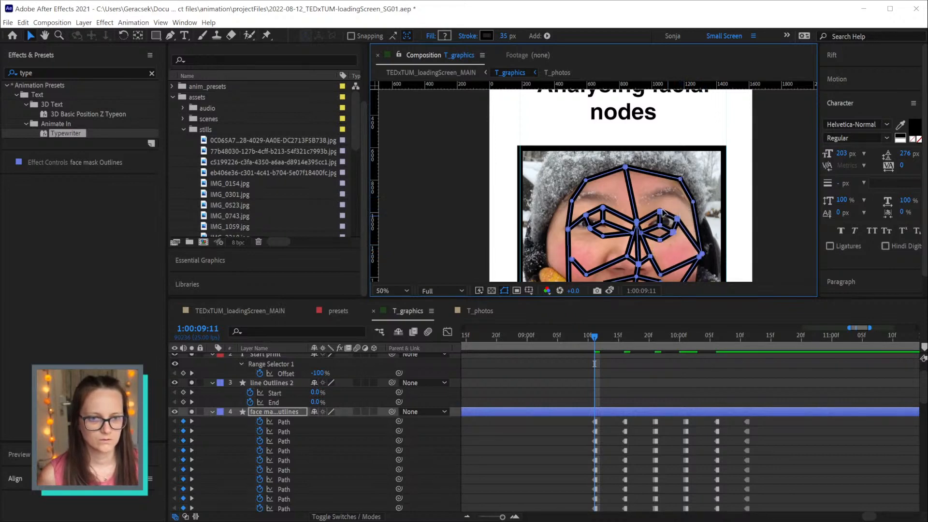
{"action": "left_click_drag", "start_coordinate": [665, 208], "coordinate": [671, 188]}
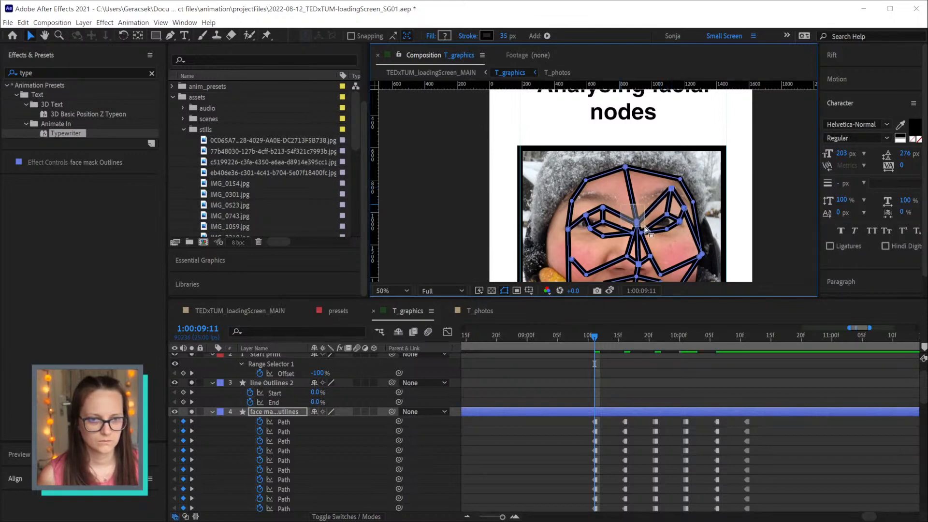
{"action": "left_click_drag", "start_coordinate": [637, 222], "coordinate": [686, 223]}
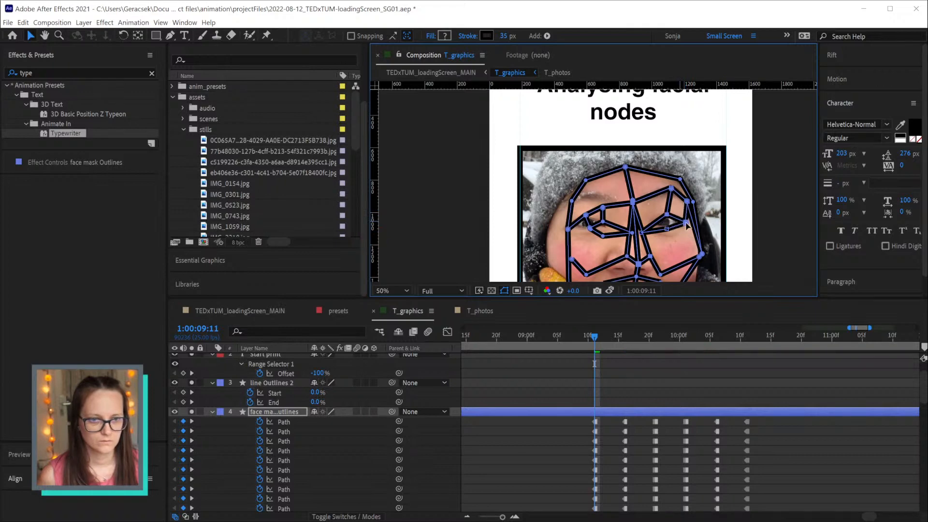
{"action": "left_click", "coordinate": [671, 234]}
{"action": "left_click_drag", "start_coordinate": [643, 236], "coordinate": [630, 231]}
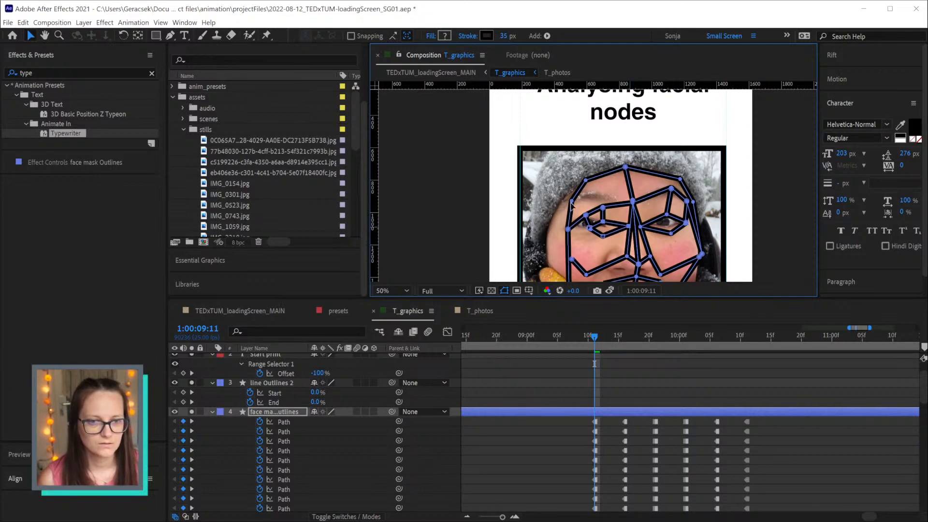
Move the mask's left temple point outward to the hat's edge and undo the moves of the points below it
{"action": "left_click_drag", "start_coordinate": [571, 201], "coordinate": [549, 271]}
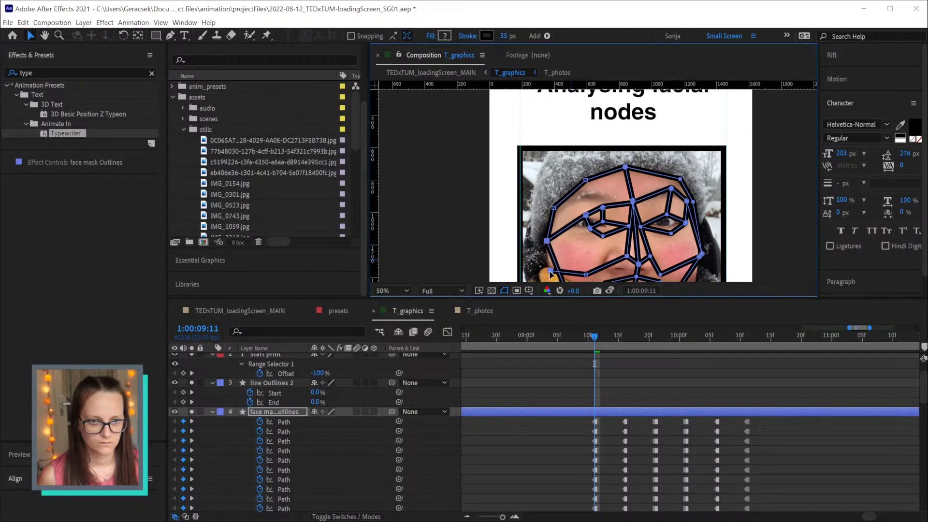
{"action": "key", "text": "ctrl+z"}
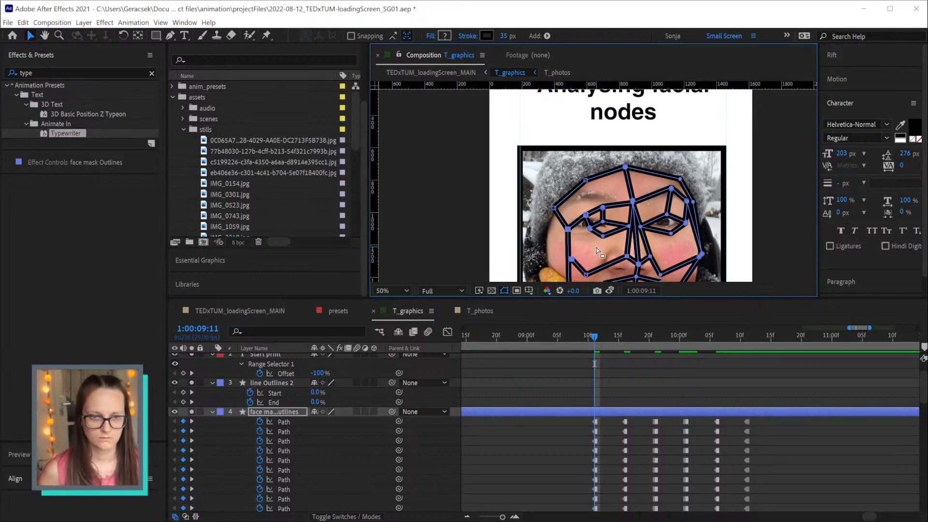
{"action": "scroll", "coordinate": [693, 251], "scroll_direction": "down", "scroll_amount": 2}
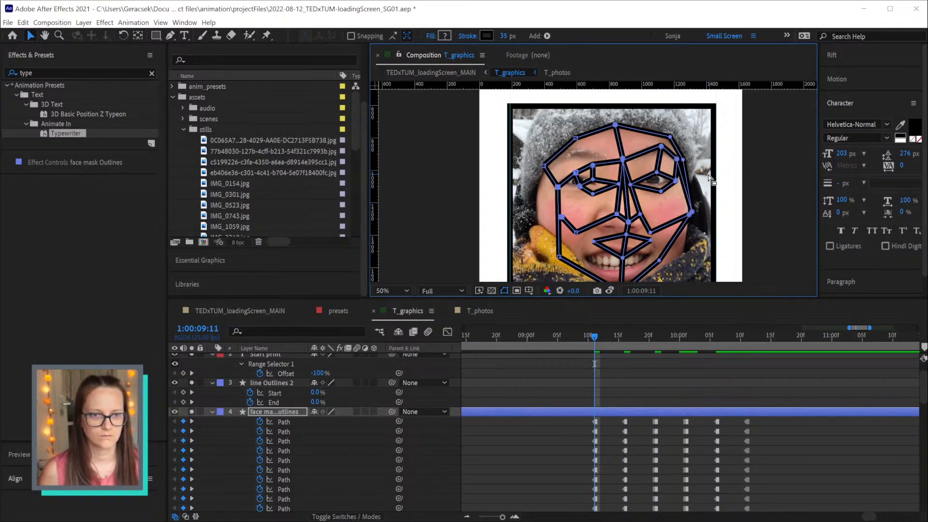
{"action": "left_click", "coordinate": [685, 199]}
{"action": "double_click", "coordinate": [692, 211]}
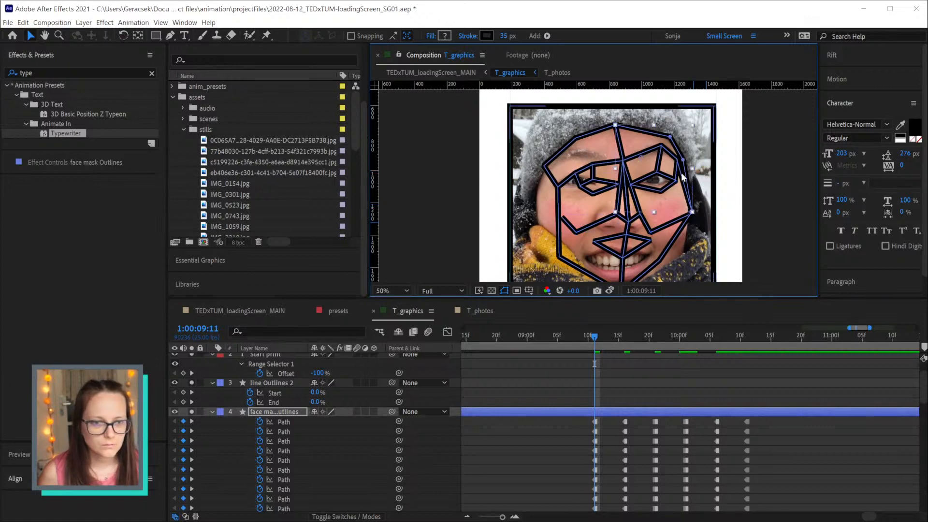
{"action": "left_click", "coordinate": [658, 157]}
{"action": "left_click", "coordinate": [658, 158]}
{"action": "double_click", "coordinate": [658, 155]}
{"action": "left_click", "coordinate": [670, 138]}
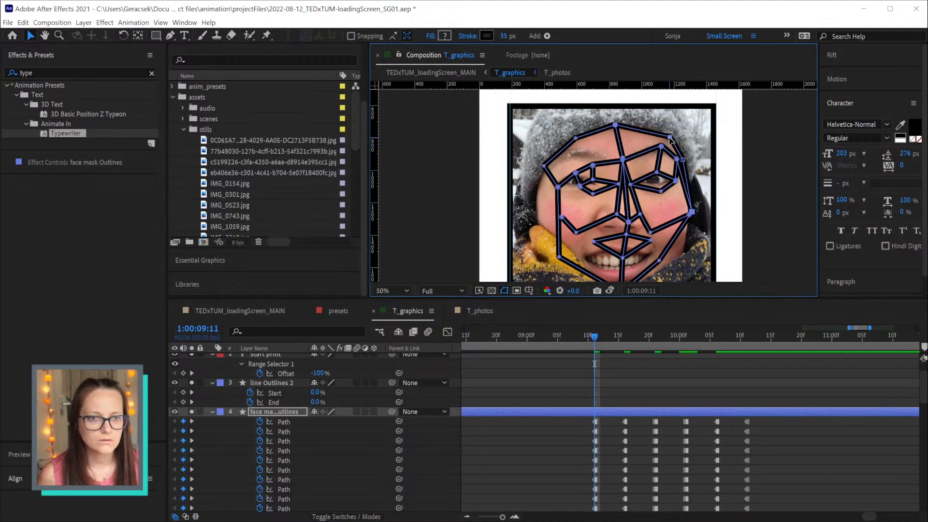
{"action": "left_click_drag", "start_coordinate": [690, 211], "coordinate": [697, 178]}
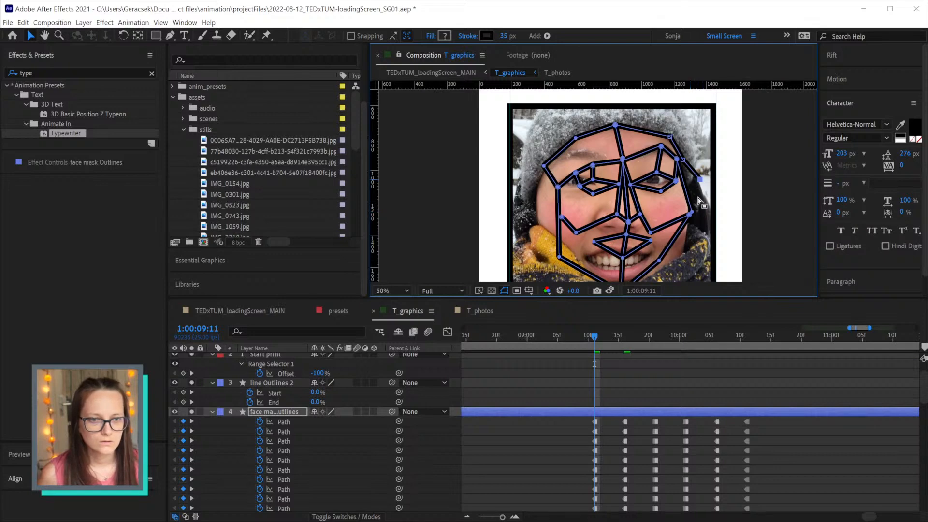
{"action": "left_click_drag", "start_coordinate": [693, 212], "coordinate": [687, 175]}
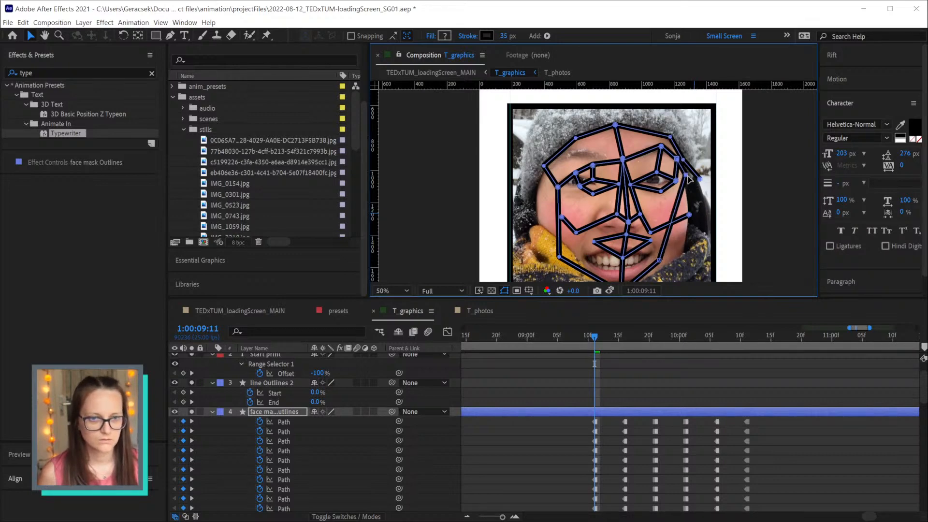
{"action": "key", "text": "ctrl+z"}
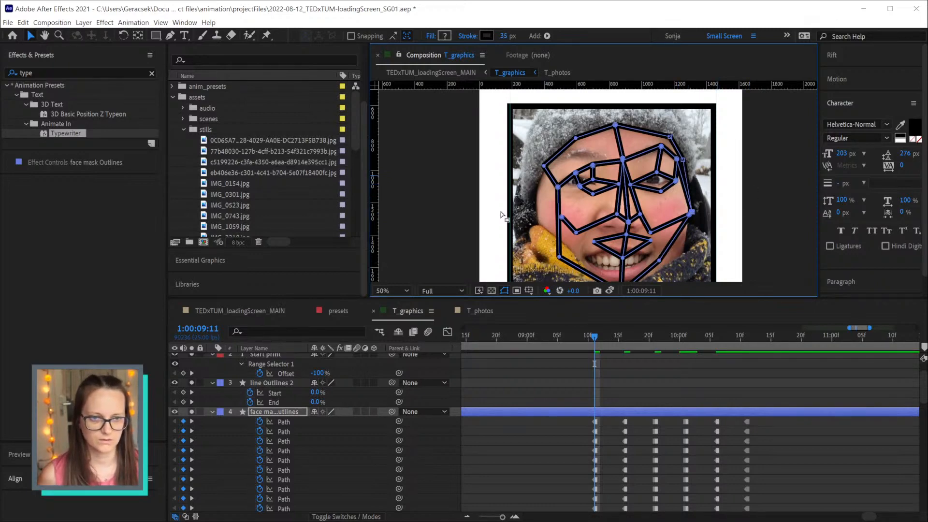
Move the mask's left side, cheek and jaw points outward to follow the left edge of the face in the snowy hat
{"action": "left_click_drag", "start_coordinate": [535, 182], "coordinate": [566, 197]}
{"action": "left_click_drag", "start_coordinate": [558, 187], "coordinate": [544, 222]}
{"action": "left_click_drag", "start_coordinate": [559, 260], "coordinate": [551, 259]}
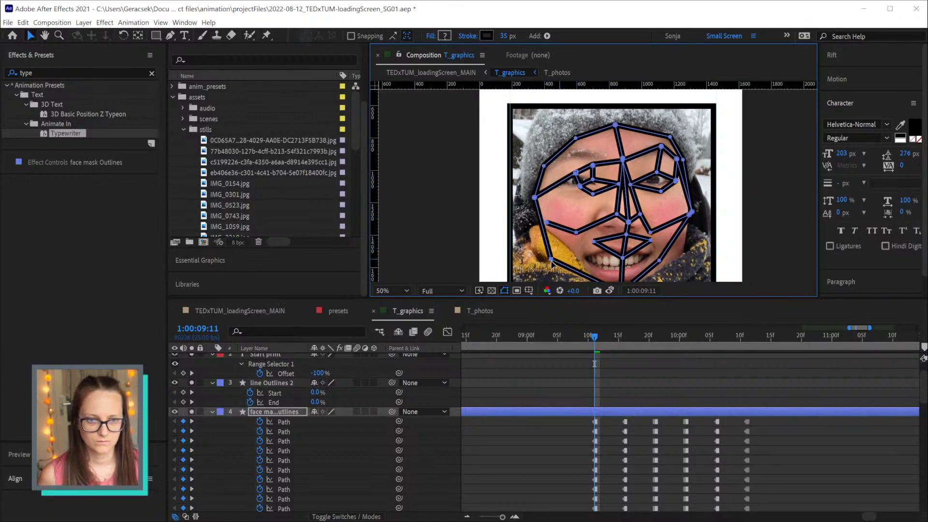
{"action": "left_click_drag", "start_coordinate": [546, 223], "coordinate": [571, 243]}
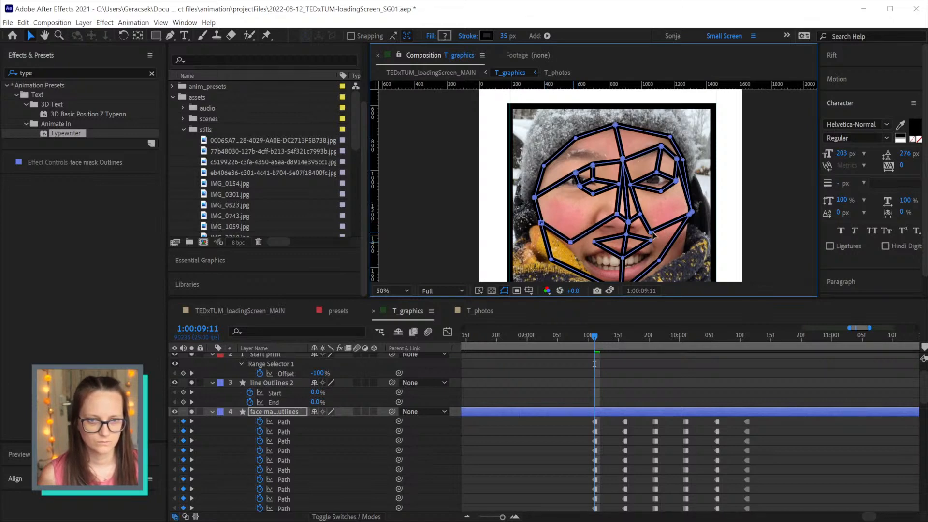
Move the right jaw and inner cheek points outward and lower the nose base points to fit the smiling face
{"action": "left_click", "coordinate": [657, 261]}
{"action": "left_click_drag", "start_coordinate": [658, 260], "coordinate": [683, 265]}
{"action": "left_click_drag", "start_coordinate": [652, 239], "coordinate": [669, 243]}
{"action": "left_click_drag", "start_coordinate": [603, 207], "coordinate": [595, 226]}
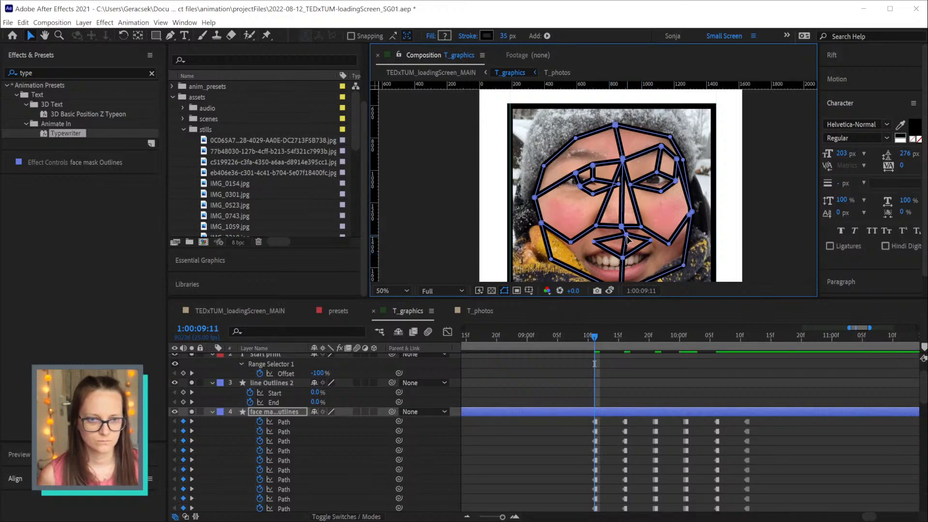
Lower the mask's mouth shape so it sits over the smiling mouth of the face in the snowy hat
{"action": "left_click_drag", "start_coordinate": [651, 268], "coordinate": [651, 268]}
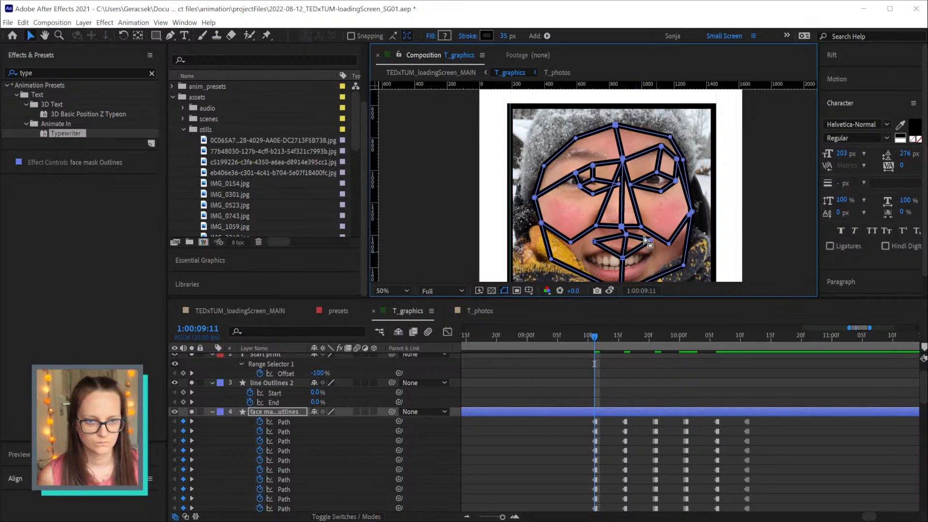
{"action": "left_click", "coordinate": [642, 263]}
{"action": "left_click", "coordinate": [683, 267]}
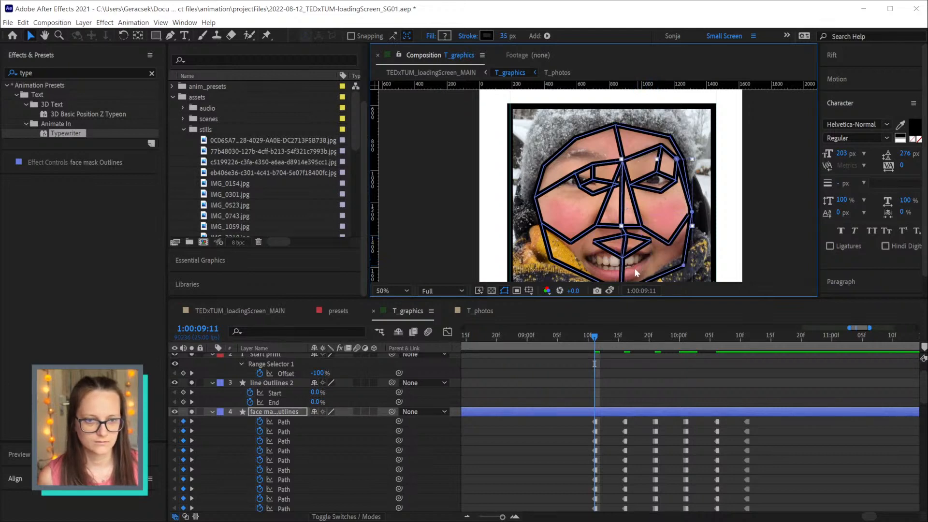
{"action": "left_click_drag", "start_coordinate": [634, 267], "coordinate": [584, 234]}
{"action": "left_click_drag", "start_coordinate": [634, 272], "coordinate": [590, 236]}
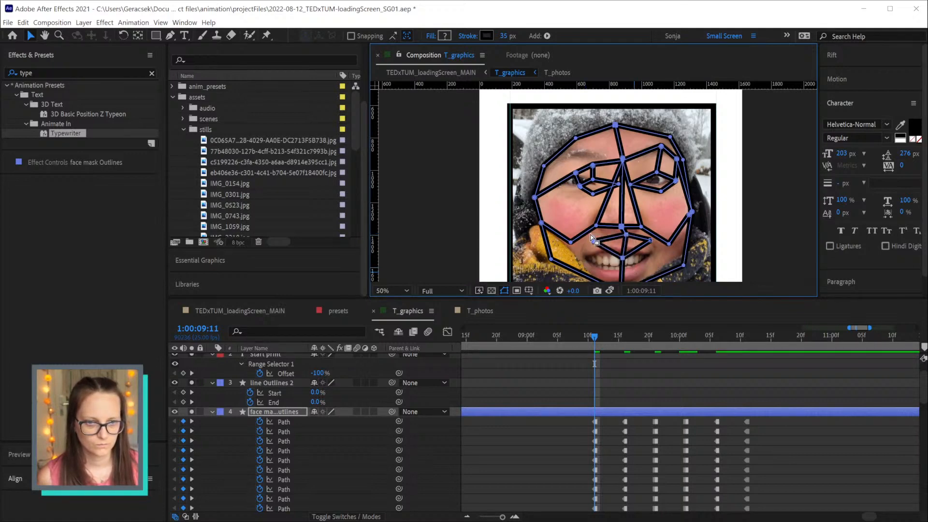
{"action": "left_click_drag", "start_coordinate": [651, 243], "coordinate": [648, 269]}
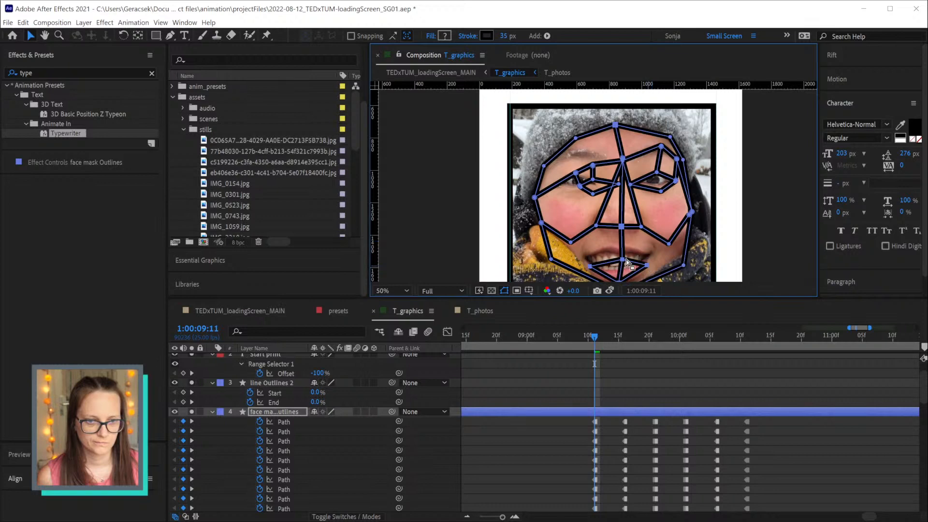
Raise the upper lip point, lift both mouth corners outward, and nudge the right jaw point inward
{"action": "left_click_drag", "start_coordinate": [622, 261], "coordinate": [651, 256]}
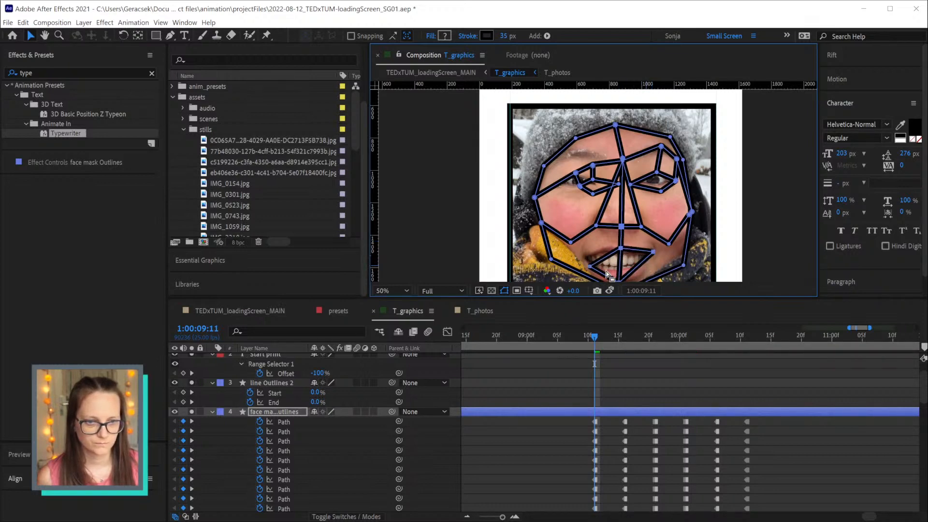
{"action": "left_click_drag", "start_coordinate": [592, 270], "coordinate": [585, 259]}
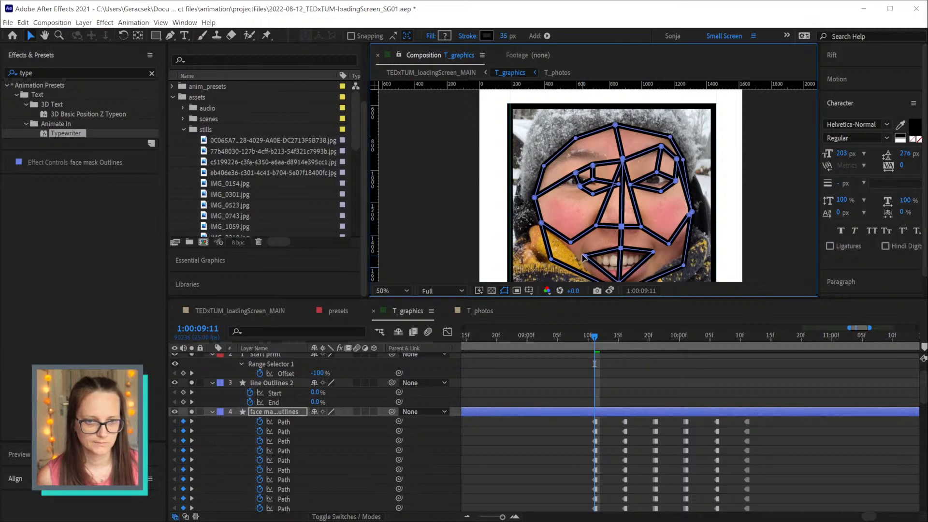
{"action": "left_click_drag", "start_coordinate": [684, 266], "coordinate": [679, 264]}
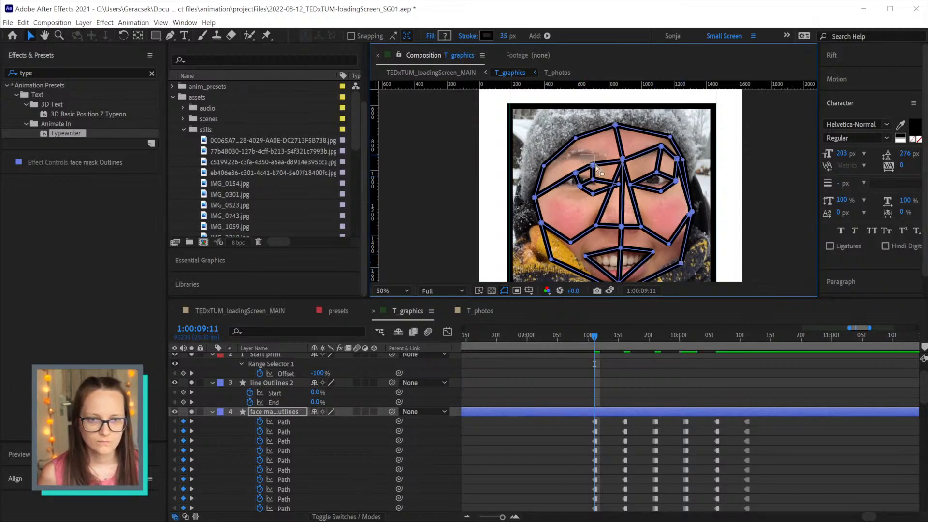
Move the left eyebrow and eye points outward and adjust the inner corner to fit the left eye below the snowy hat
{"action": "left_click_drag", "start_coordinate": [593, 166], "coordinate": [552, 168]}
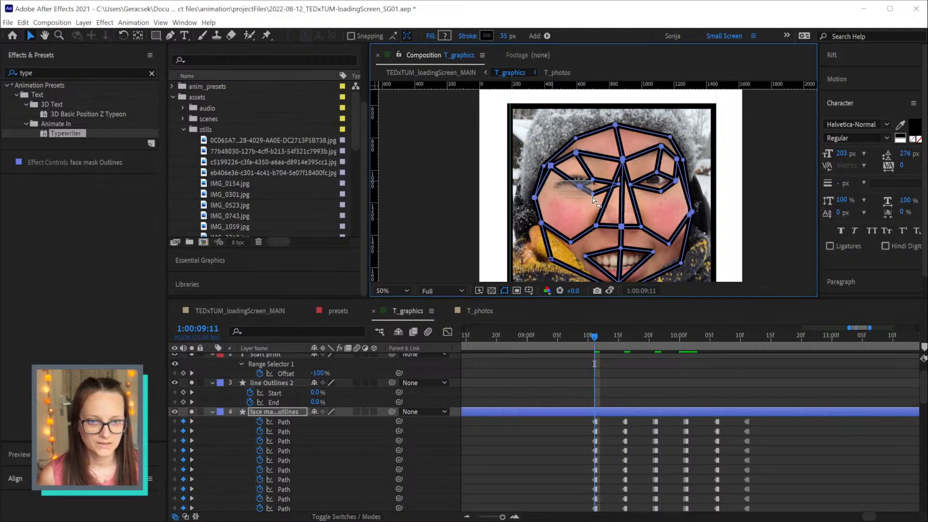
{"action": "left_click_drag", "start_coordinate": [591, 196], "coordinate": [555, 188]}
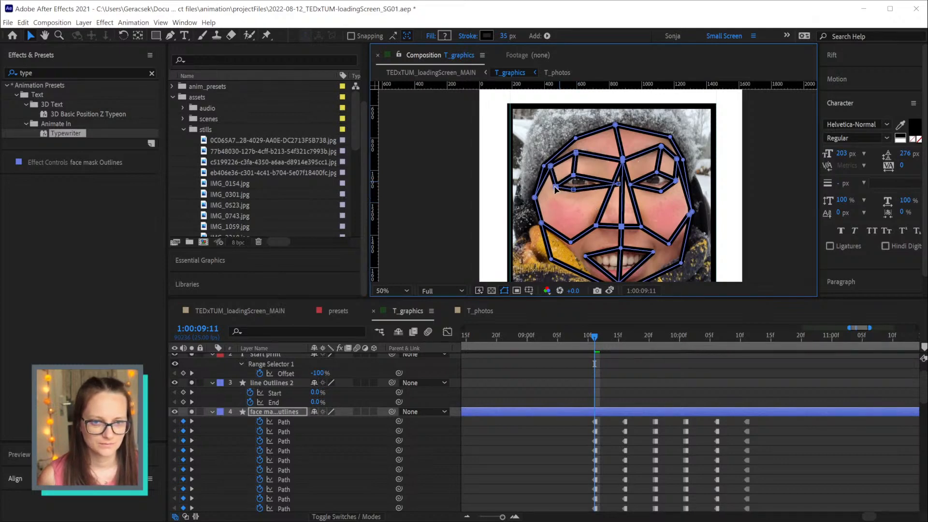
{"action": "left_click_drag", "start_coordinate": [618, 186], "coordinate": [613, 187]}
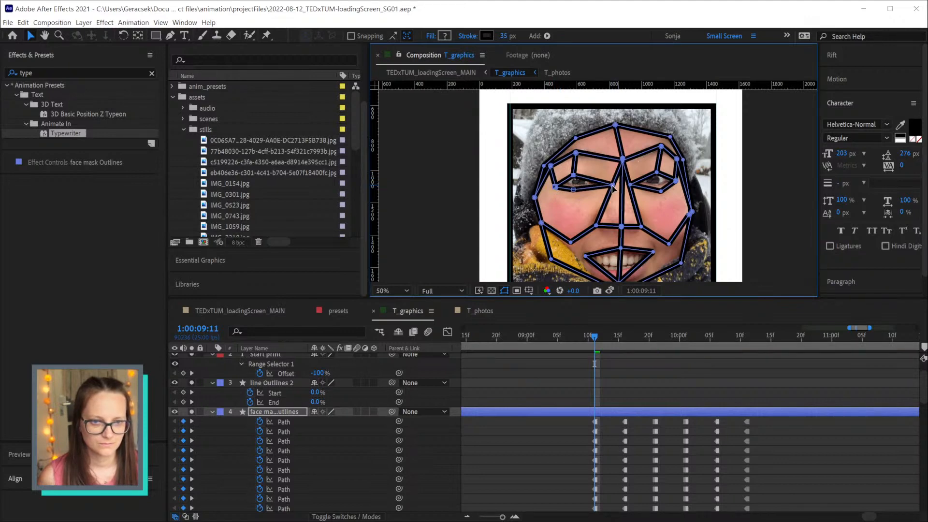
Copy the last column of face mask Path keyframes and paste it at 1:00:09:06
{"action": "scroll", "coordinate": [688, 201], "scroll_direction": "down", "scroll_amount": 2}
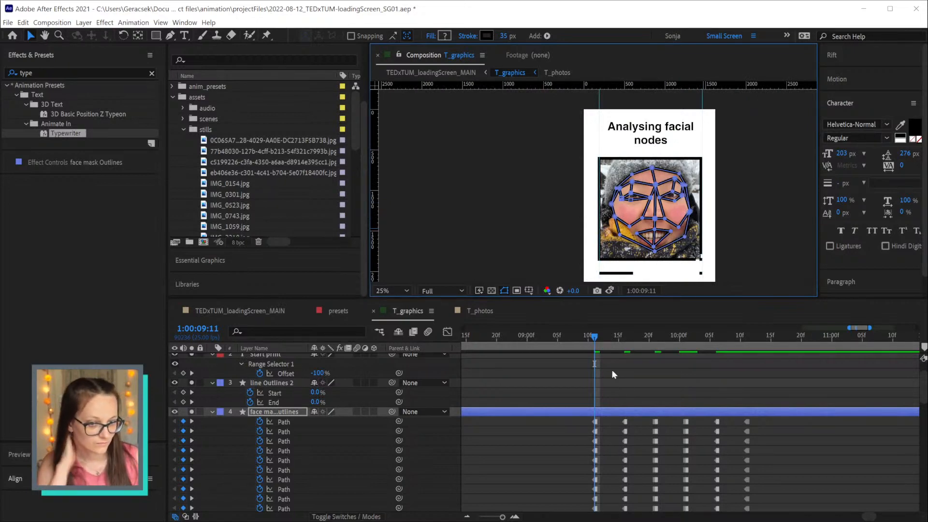
{"action": "left_click_drag", "start_coordinate": [594, 337], "coordinate": [564, 337]}
{"action": "left_click_drag", "start_coordinate": [736, 417], "coordinate": [753, 429]}
{"action": "key", "text": "ctrl+c"}
{"action": "key", "text": "ctrl+v"}
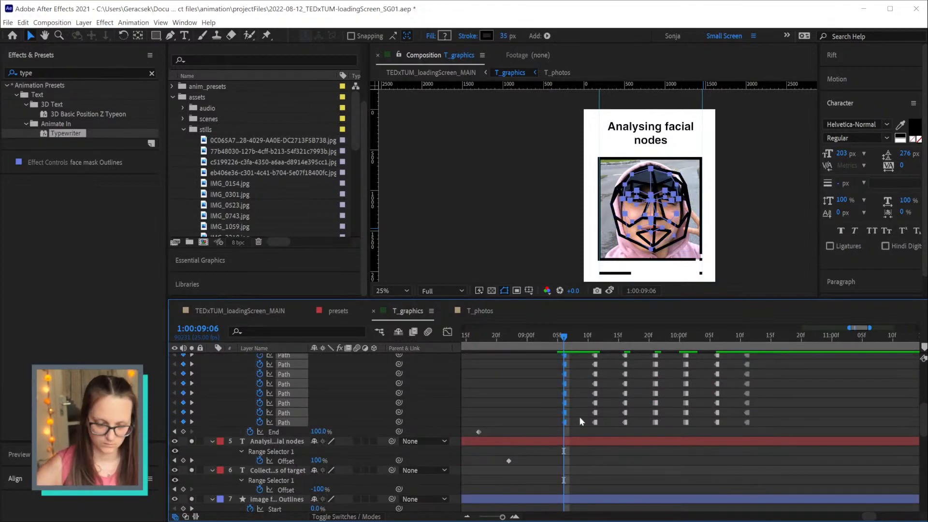
Fit the mask's chin and both jaw points to the face in the black cap
{"action": "scroll", "coordinate": [663, 233], "scroll_direction": "up", "scroll_amount": 2}
{"action": "mouse_move", "coordinate": [656, 278]}
{"action": "left_mouse_down"}
{"action": "mouse_move", "coordinate": [626, 261]}
{"action": "mouse_move", "coordinate": [638, 274]}
{"action": "left_mouse_up"}
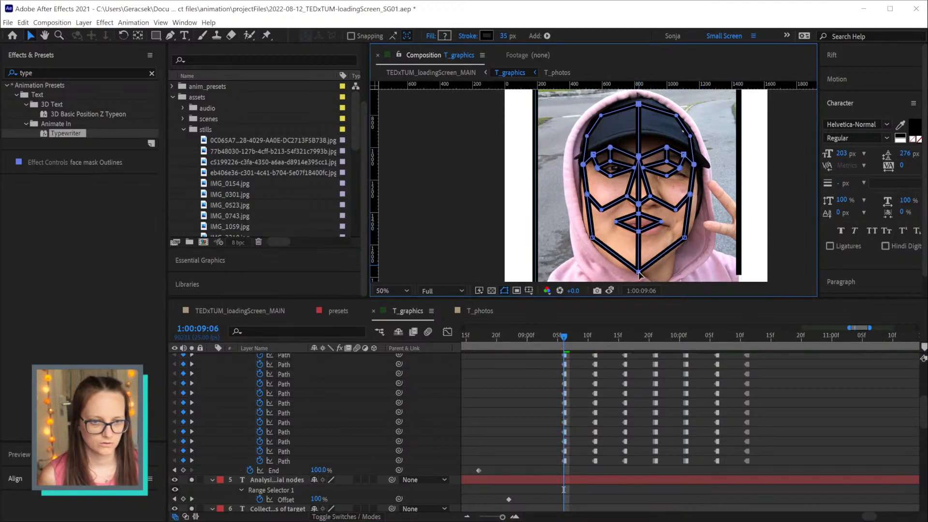
{"action": "mouse_move", "coordinate": [584, 226]}
{"action": "left_mouse_down"}
{"action": "mouse_move", "coordinate": [603, 247]}
{"action": "mouse_move", "coordinate": [590, 239]}
{"action": "left_mouse_up"}
{"action": "mouse_move", "coordinate": [700, 234]}
{"action": "left_mouse_down"}
{"action": "mouse_move", "coordinate": [681, 239]}
{"action": "mouse_move", "coordinate": [694, 232]}
{"action": "left_mouse_up"}
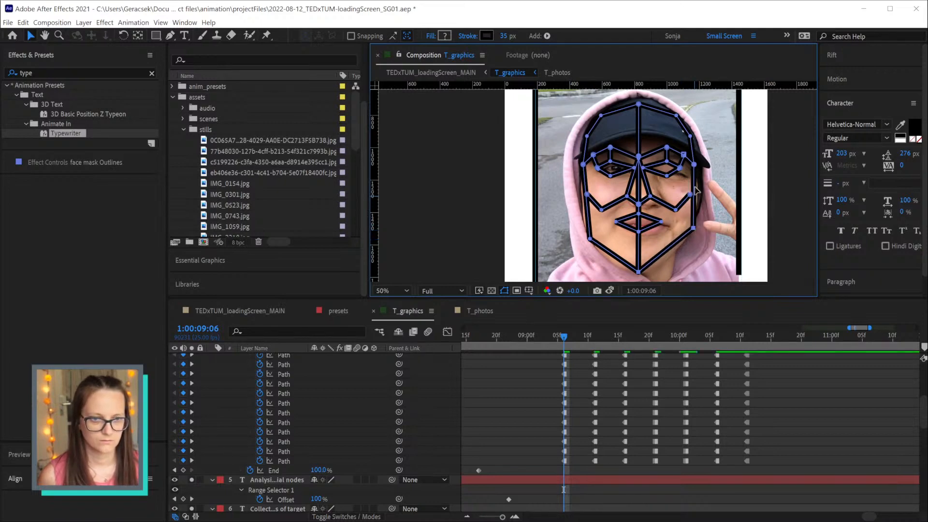
Raise the top point of the mask and move both temple points outward and down along the face in the black cap
{"action": "left_click", "coordinate": [628, 107]}
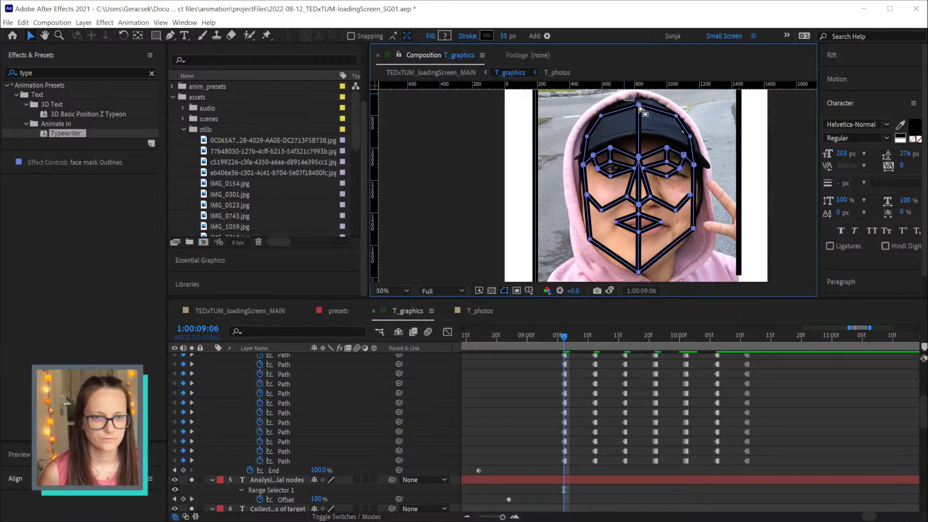
{"action": "left_click_drag", "start_coordinate": [638, 104], "coordinate": [639, 98]}
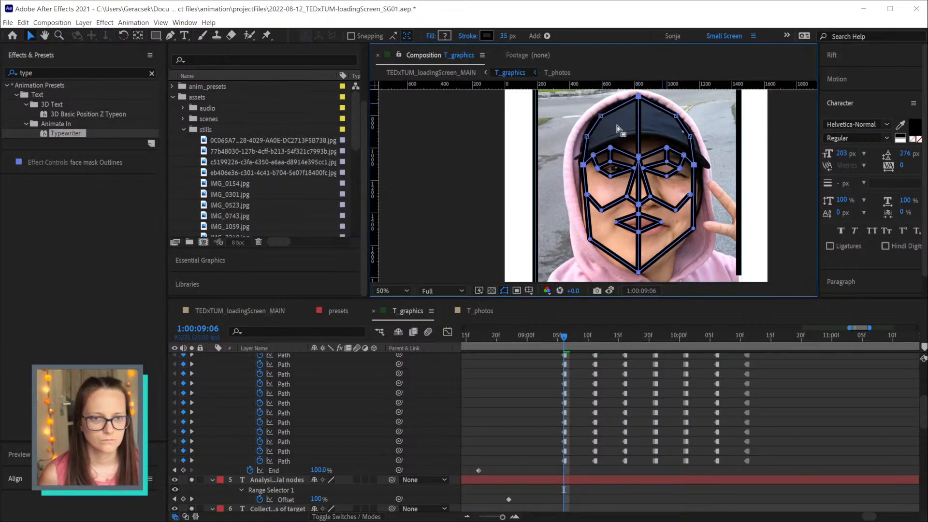
{"action": "left_click_drag", "start_coordinate": [590, 181], "coordinate": [580, 184]}
{"action": "left_click_drag", "start_coordinate": [705, 156], "coordinate": [700, 182]}
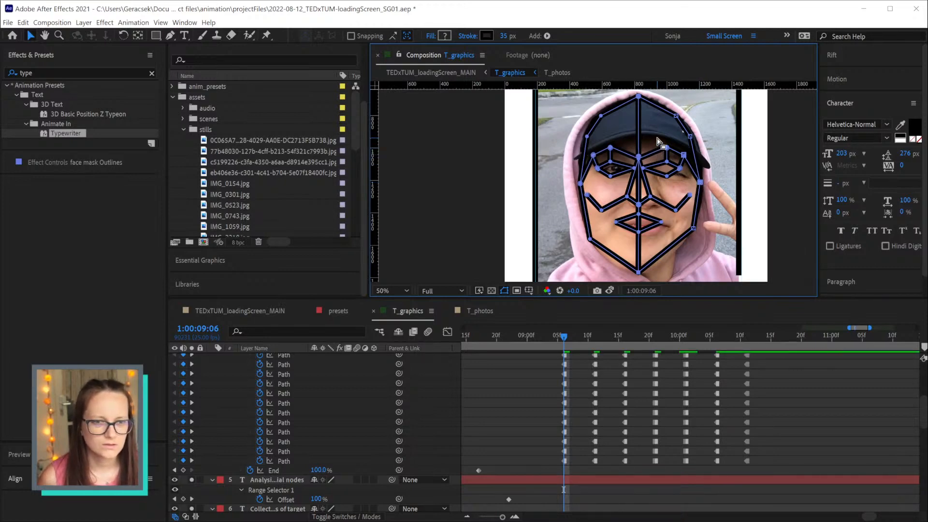
Move the right eyebrow and eye shape outward and down over the winking eye, keeping its inner corner at the nose bridge
{"action": "scroll", "coordinate": [662, 143], "scroll_direction": "up", "scroll_amount": 2}
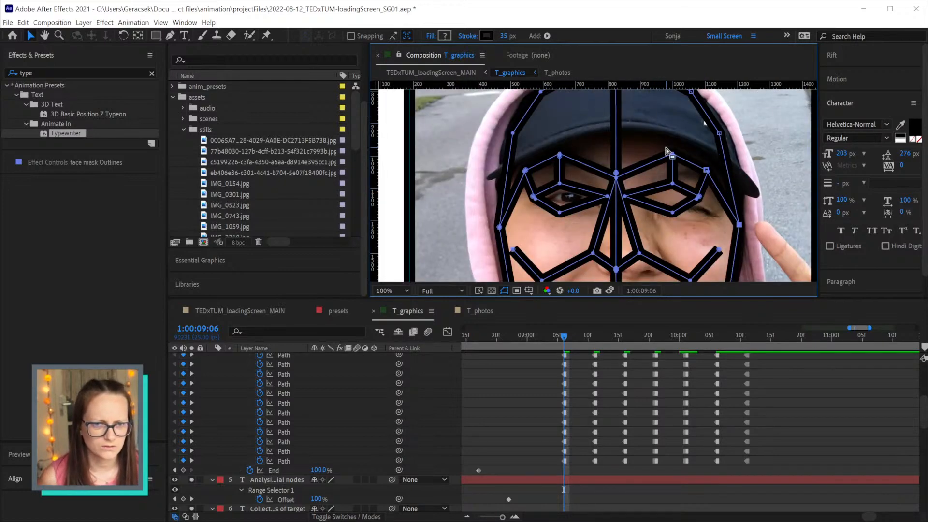
{"action": "left_click_drag", "start_coordinate": [647, 143], "coordinate": [714, 218]}
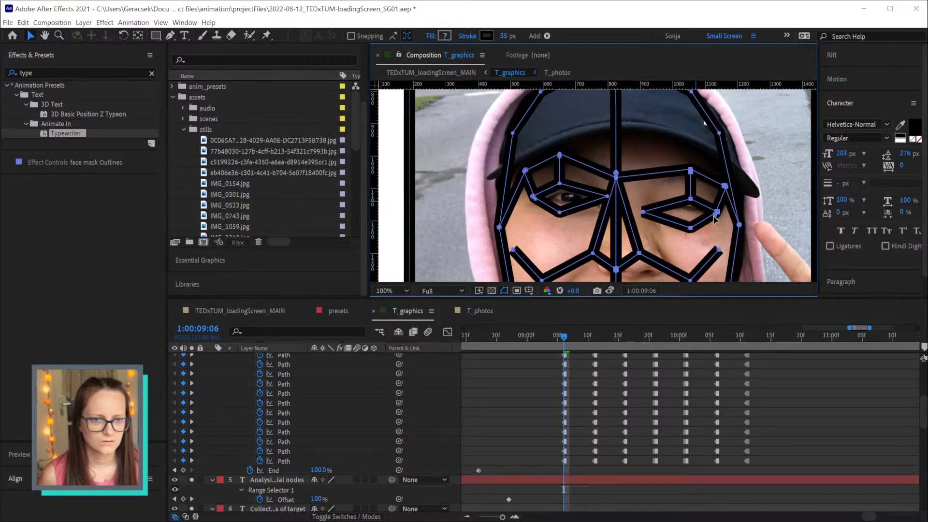
{"action": "left_click_drag", "start_coordinate": [647, 210], "coordinate": [622, 194]}
Shift the nose base points to fit the nose and move both outer cheek points out to the face edges
{"action": "mouse_move", "coordinate": [613, 271]}
{"action": "left_mouse_down"}
{"action": "mouse_move", "coordinate": [640, 278]}
{"action": "mouse_move", "coordinate": [620, 268]}
{"action": "left_mouse_up"}
{"action": "left_click_drag", "start_coordinate": [616, 261], "coordinate": [600, 263]}
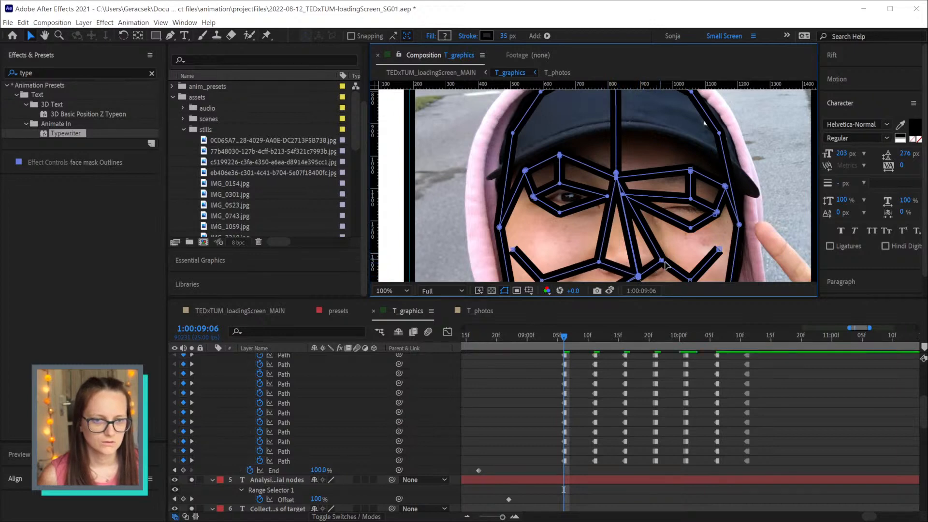
{"action": "left_click_drag", "start_coordinate": [662, 260], "coordinate": [667, 264]}
{"action": "left_click_drag", "start_coordinate": [719, 249], "coordinate": [735, 253]}
{"action": "left_click_drag", "start_coordinate": [513, 250], "coordinate": [504, 250]}
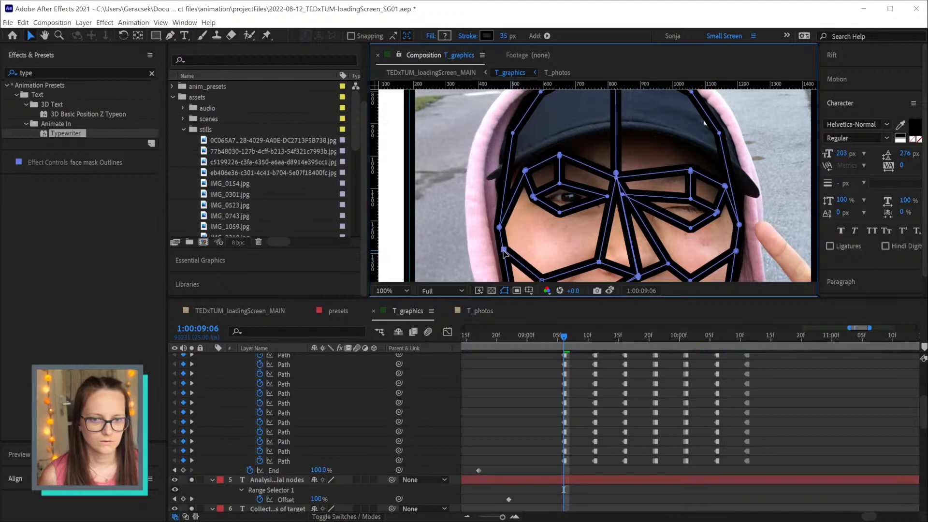
Lower the inner cheek points and reposition the mouth shape and its corners over the lips
{"action": "key", "text": "space"}
{"action": "left_click_drag", "start_coordinate": [648, 236], "coordinate": [626, 181]}
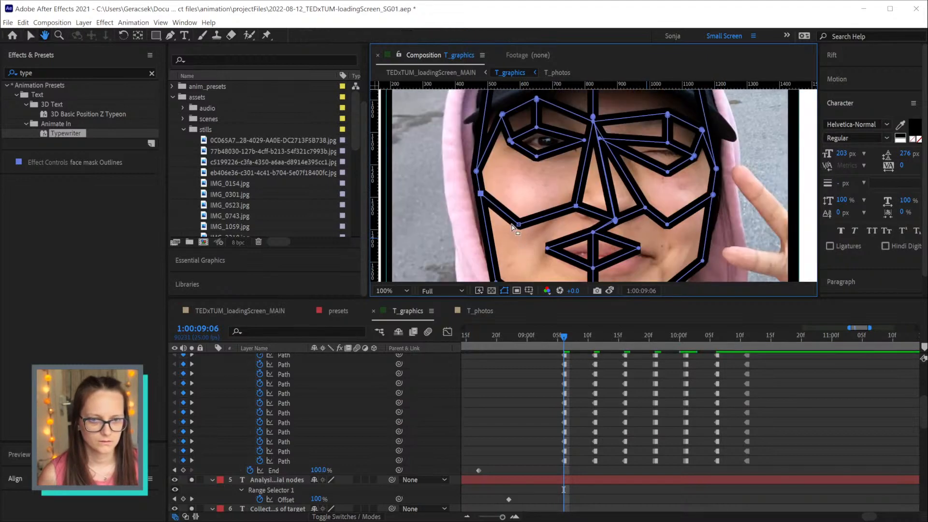
{"action": "left_click_drag", "start_coordinate": [518, 225], "coordinate": [530, 231]}
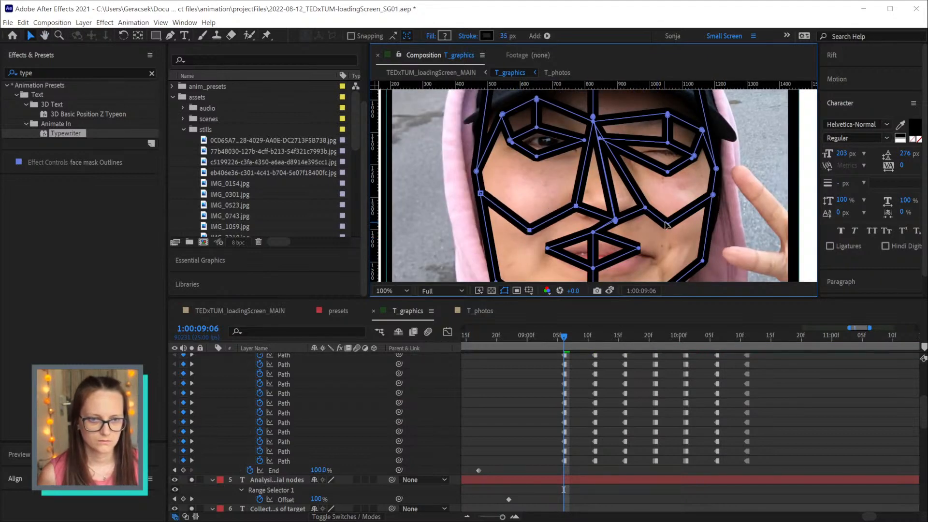
{"action": "left_click_drag", "start_coordinate": [666, 222], "coordinate": [607, 274]}
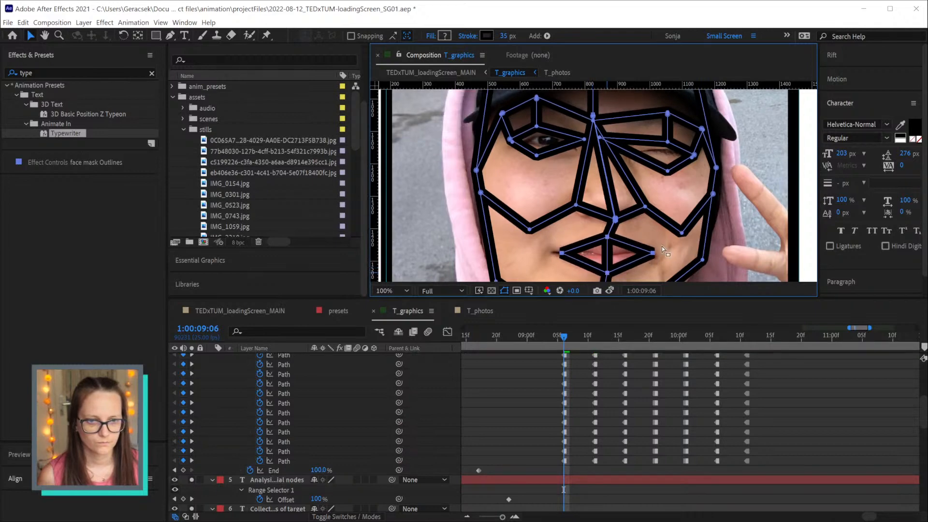
{"action": "left_click_drag", "start_coordinate": [652, 253], "coordinate": [655, 253]}
{"action": "left_click_drag", "start_coordinate": [562, 253], "coordinate": [549, 251]}
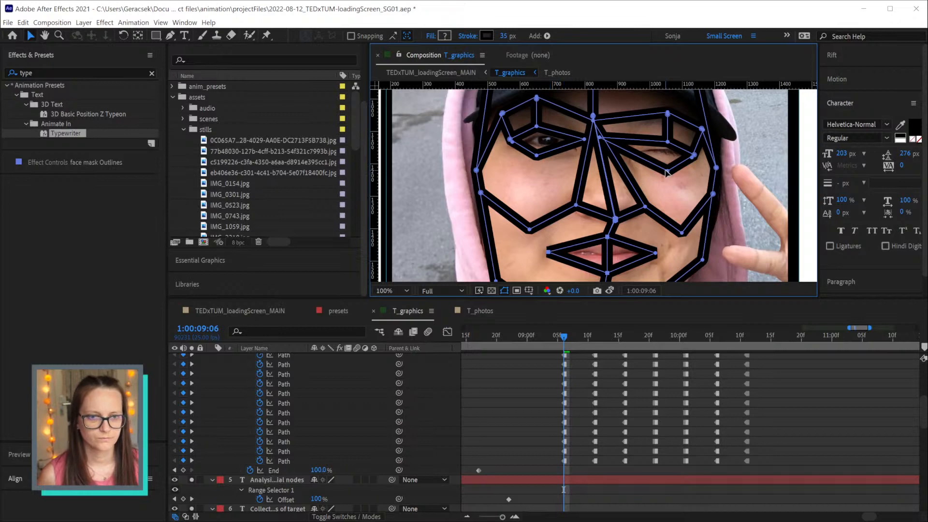
Shift the nose bridge and right inner eye corner to the nose's centerline, and fit the left eye shape to the open eye
{"action": "left_click_drag", "start_coordinate": [612, 142], "coordinate": [607, 146]}
{"action": "left_click_drag", "start_coordinate": [578, 104], "coordinate": [607, 127]}
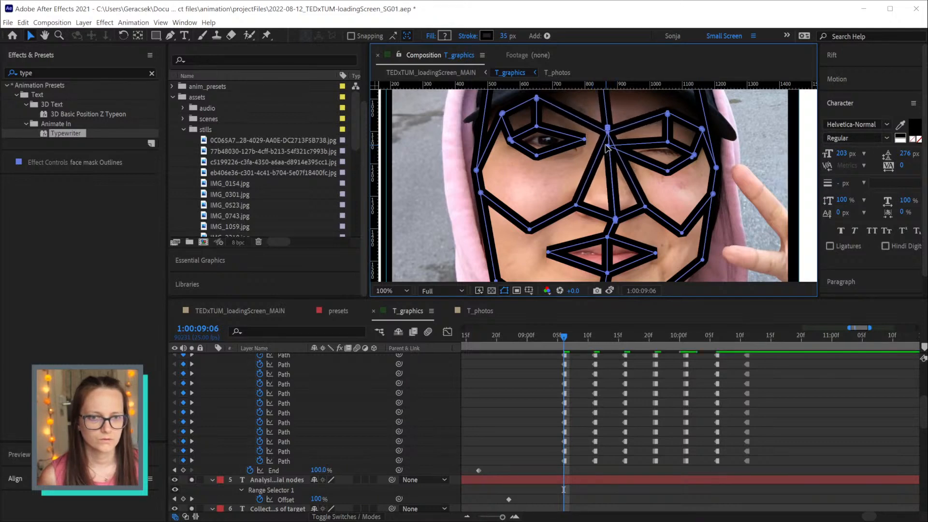
{"action": "left_click_drag", "start_coordinate": [621, 152], "coordinate": [541, 125]}
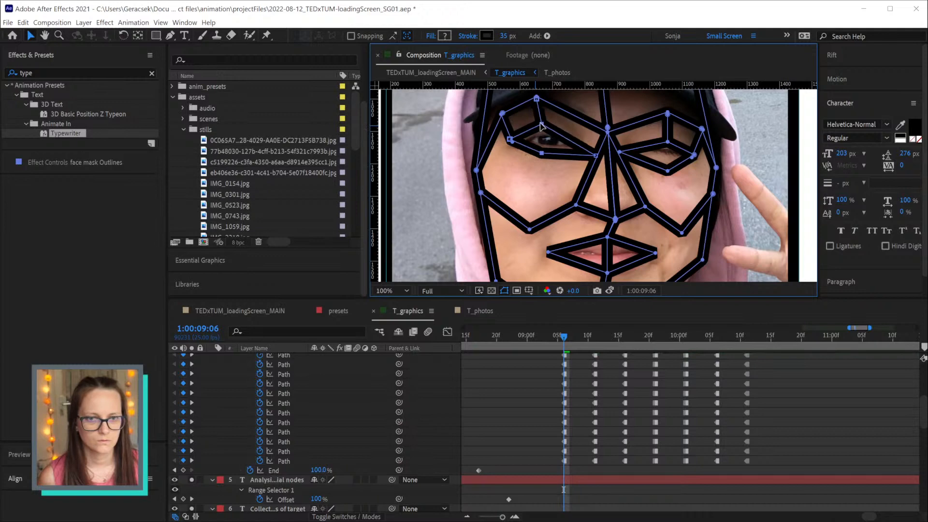
Paste the last column of face mask Path keyframes at 1:00:09:01 for the face in red sunglasses
{"action": "key", "text": "comma"}
{"action": "key", "text": "comma"}
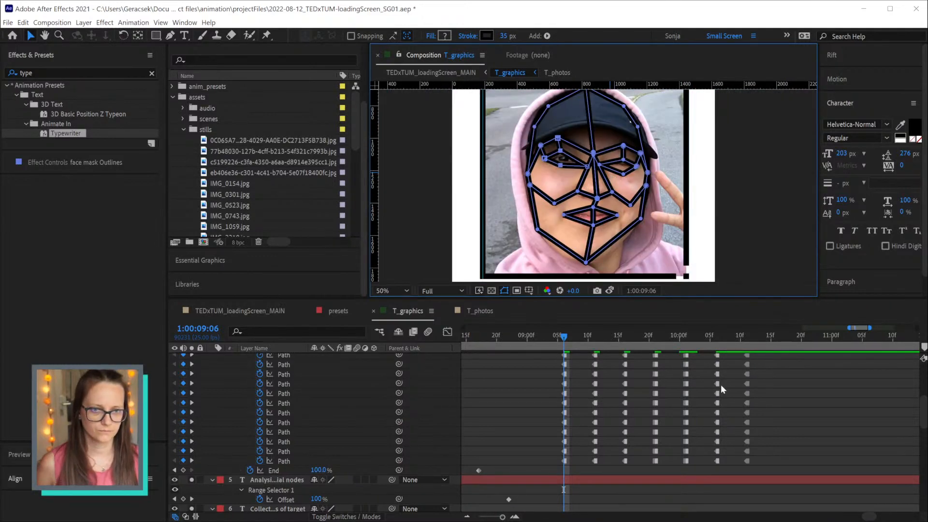
{"action": "scroll", "coordinate": [720, 387], "scroll_direction": "down", "scroll_amount": 2, "text": "alt"}
{"action": "left_click_drag", "start_coordinate": [636, 335], "coordinate": [625, 339]}
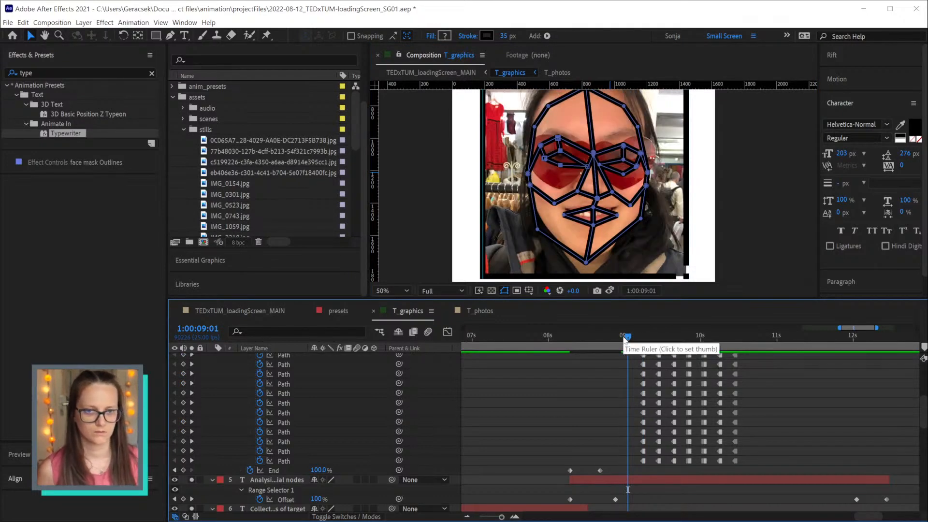
{"action": "left_click_drag", "start_coordinate": [743, 465], "coordinate": [730, 392]}
{"action": "key", "text": "ctrl+v"}
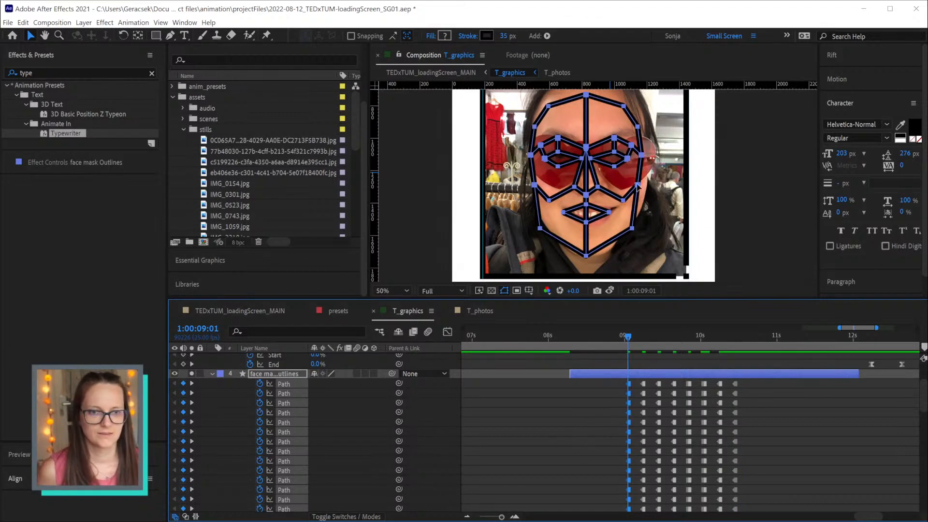
Raise the mask's forehead points to the hairline of the face in red sunglasses
{"action": "left_click_drag", "start_coordinate": [670, 171], "coordinate": [674, 190]}
{"action": "left_click_drag", "start_coordinate": [510, 112], "coordinate": [686, 163]}
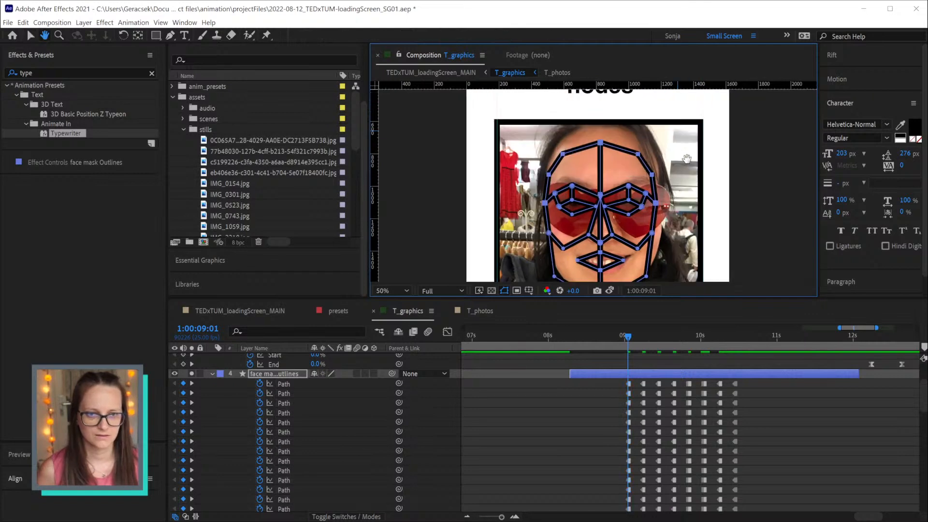
{"action": "left_click_drag", "start_coordinate": [654, 179], "coordinate": [663, 180]}
{"action": "left_click_drag", "start_coordinate": [601, 145], "coordinate": [599, 122]}
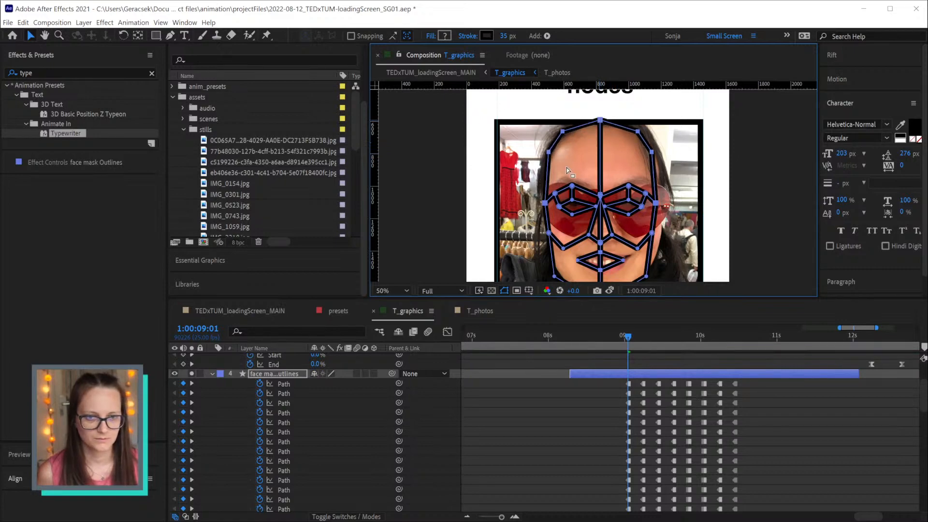
Raise and spread the mask's eyebrow and outer eye points to fit both eyes behind the red sunglasses
{"action": "left_click_drag", "start_coordinate": [554, 178], "coordinate": [572, 212]}
{"action": "left_click_drag", "start_coordinate": [612, 175], "coordinate": [656, 231]}
{"action": "left_click_drag", "start_coordinate": [644, 195], "coordinate": [653, 189]}
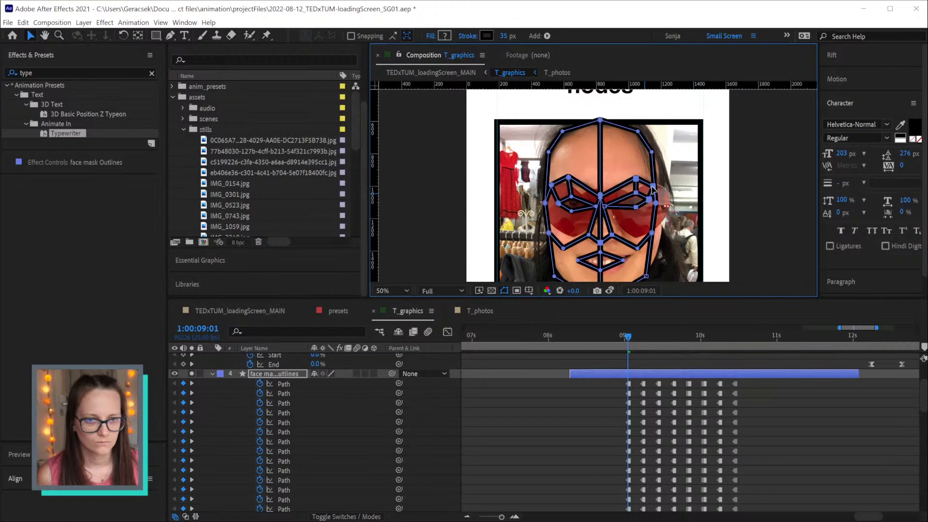
Lower the right eyelid points and shift the nose base and right nostril points to fit the face in red sunglasses
{"action": "left_click", "coordinate": [626, 194]}
{"action": "left_click_drag", "start_coordinate": [617, 380], "coordinate": [632, 387]}
{"action": "left_click_drag", "start_coordinate": [625, 189], "coordinate": [640, 214]}
{"action": "left_click_drag", "start_coordinate": [576, 221], "coordinate": [621, 237]}
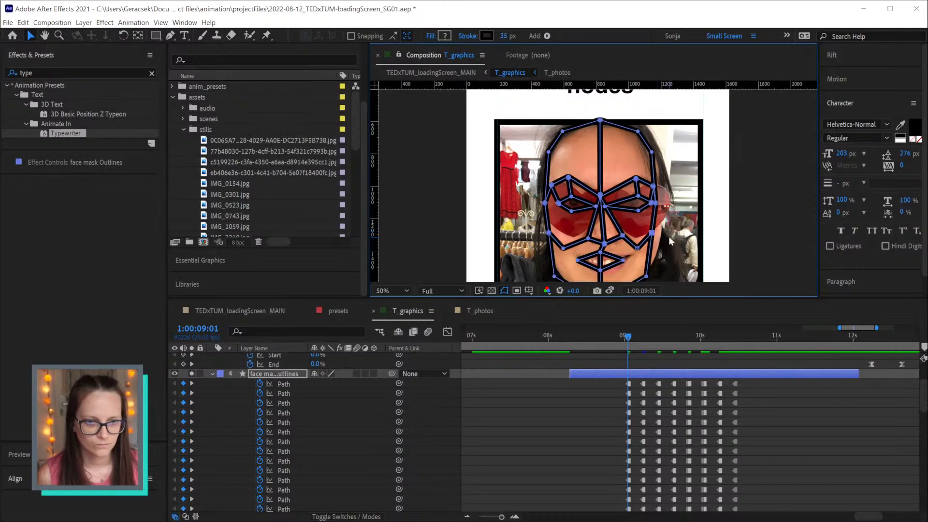
{"action": "left_click", "coordinate": [637, 280]}
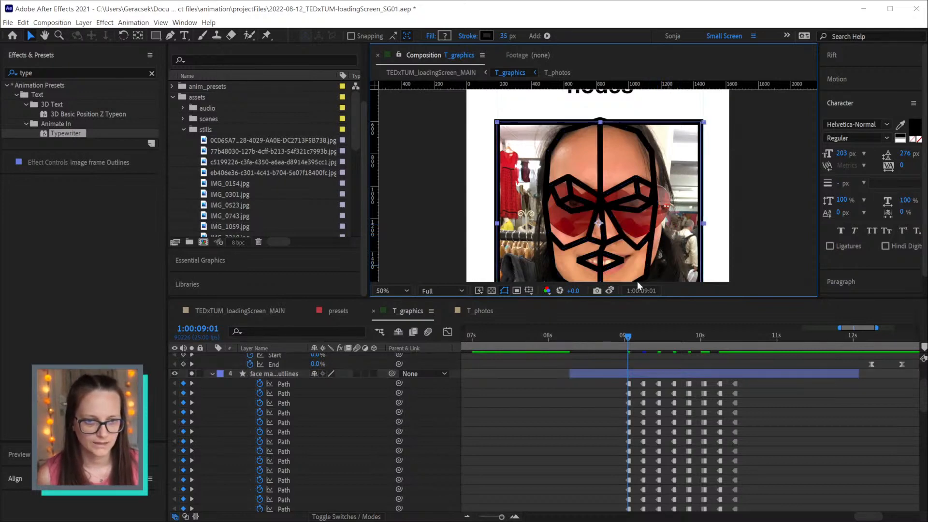
Select the face mask outlines and lower the top forehead point slightly toward the hairline of the face in red sunglasses
{"action": "left_click", "coordinate": [688, 358]}
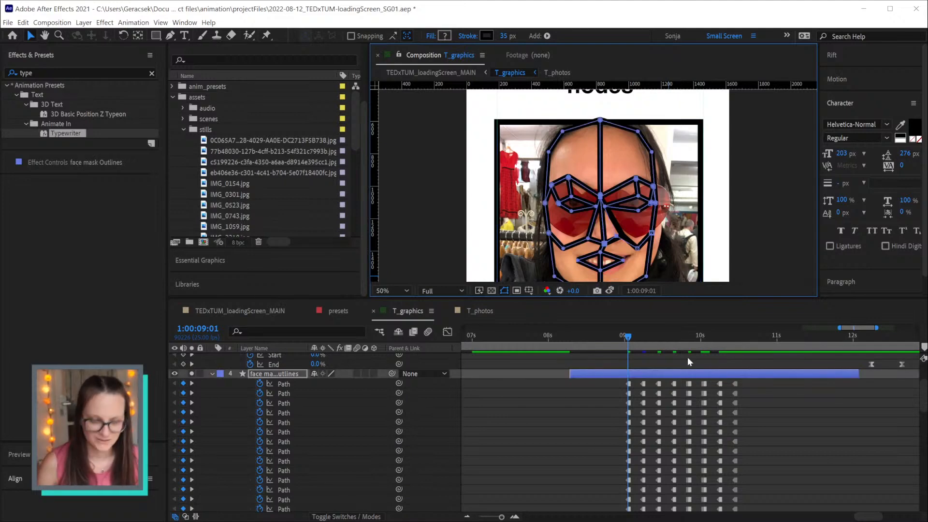
{"action": "left_click", "coordinate": [600, 121]}
{"action": "left_click_drag", "start_coordinate": [600, 121], "coordinate": [601, 124]}
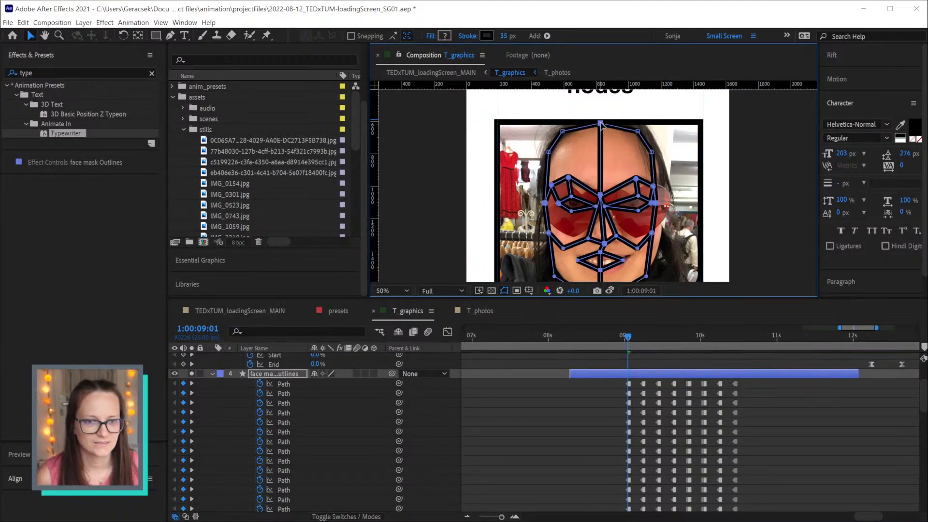
Move the mask's right cheek, jaw and temple points outward to the edge of the face in red sunglasses
{"action": "left_click_drag", "start_coordinate": [623, 381], "coordinate": [634, 395]}
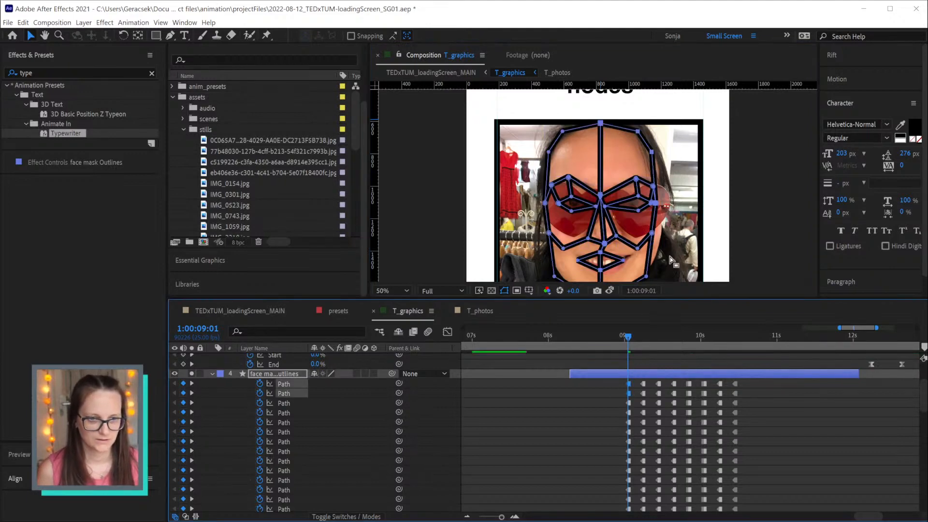
{"action": "left_click", "coordinate": [648, 278]}
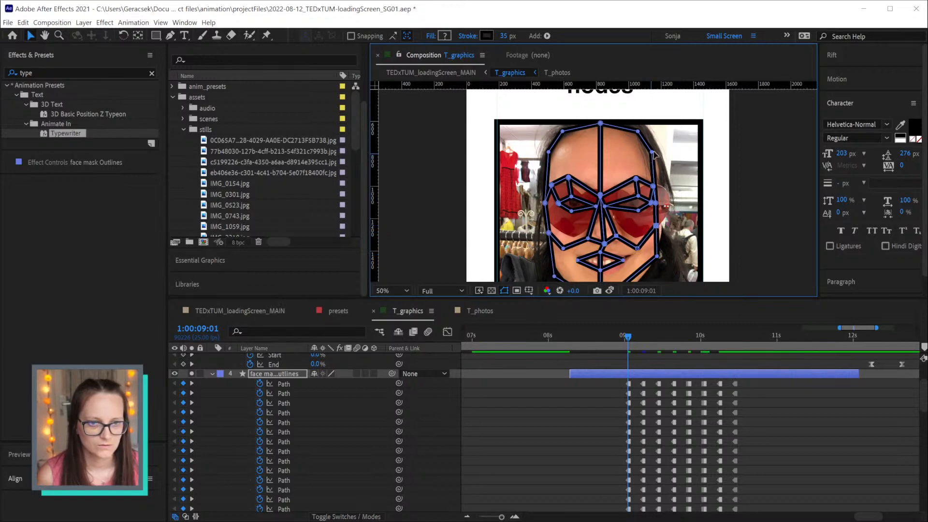
{"action": "left_click_drag", "start_coordinate": [652, 153], "coordinate": [660, 165]}
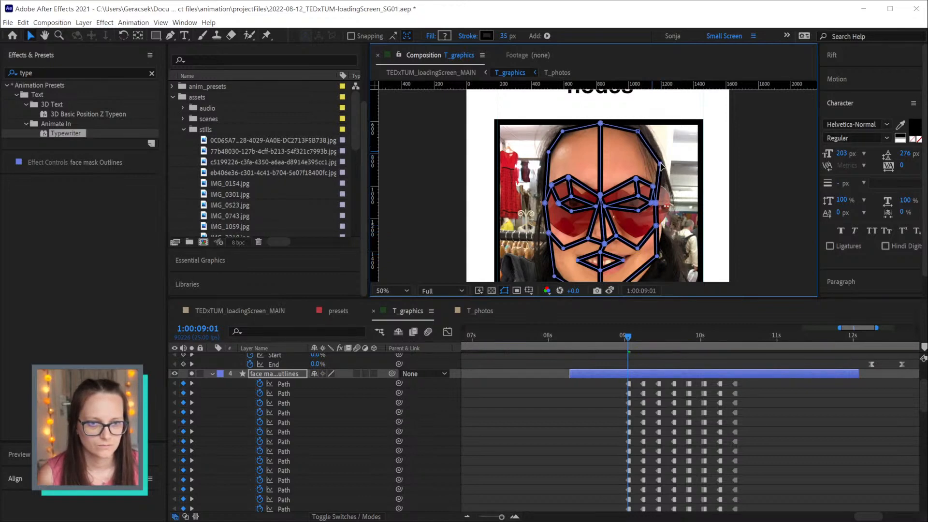
{"action": "key", "text": "ctrl+z"}
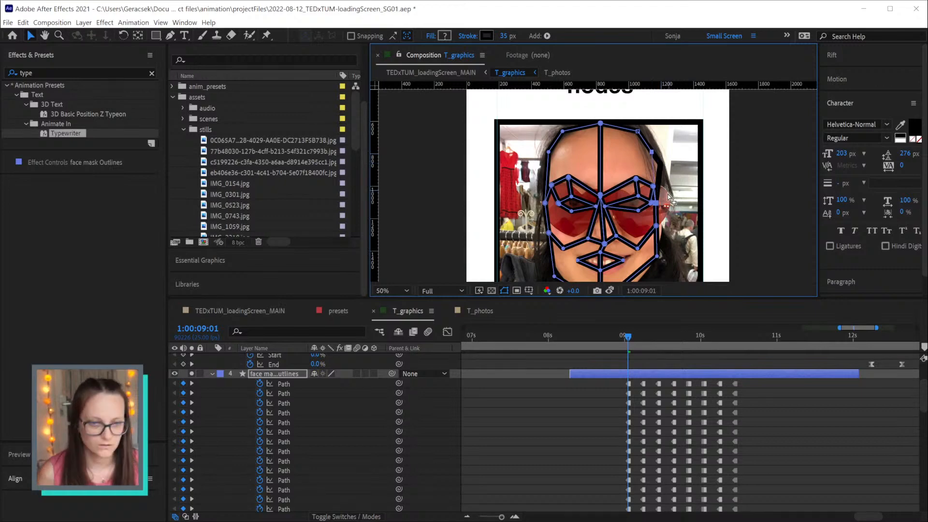
{"action": "left_click_drag", "start_coordinate": [656, 205], "coordinate": [666, 206]}
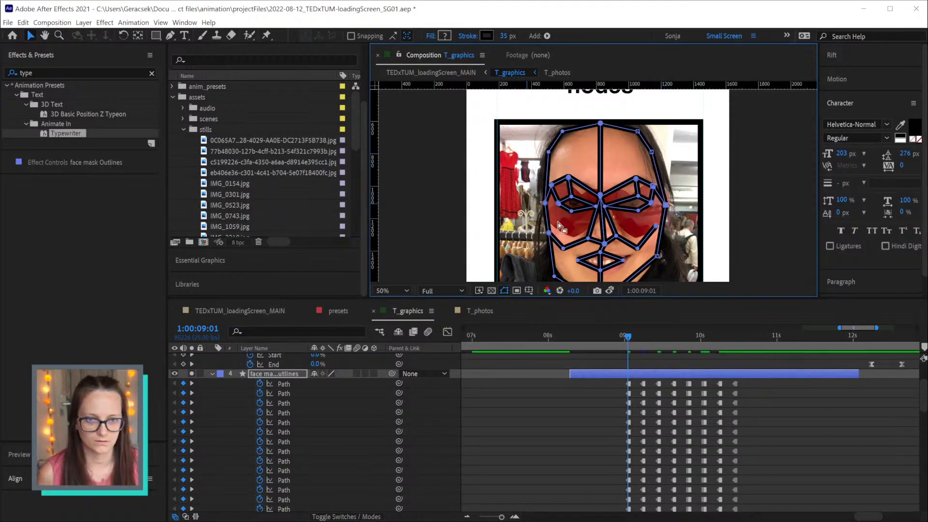
Adjust the left jaw point and shift the chin point right to fit the face in red sunglasses
{"action": "left_click_drag", "start_coordinate": [554, 271], "coordinate": [553, 258]}
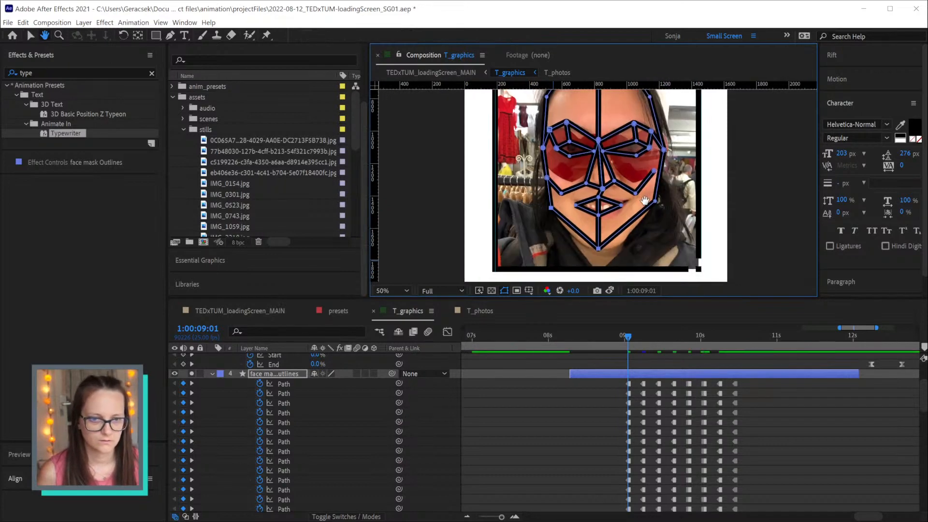
{"action": "left_click", "coordinate": [599, 249]}
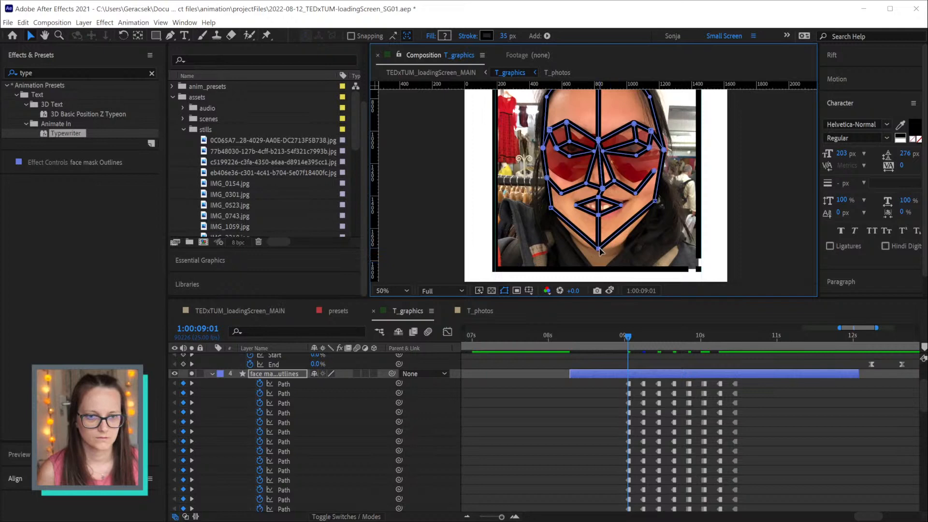
{"action": "left_click_drag", "start_coordinate": [603, 248], "coordinate": [604, 250]}
Shift the mouth points onto the smiling lips with raised corners and move the right cheek point out to the face edge
{"action": "left_click_drag", "start_coordinate": [567, 201], "coordinate": [604, 218]}
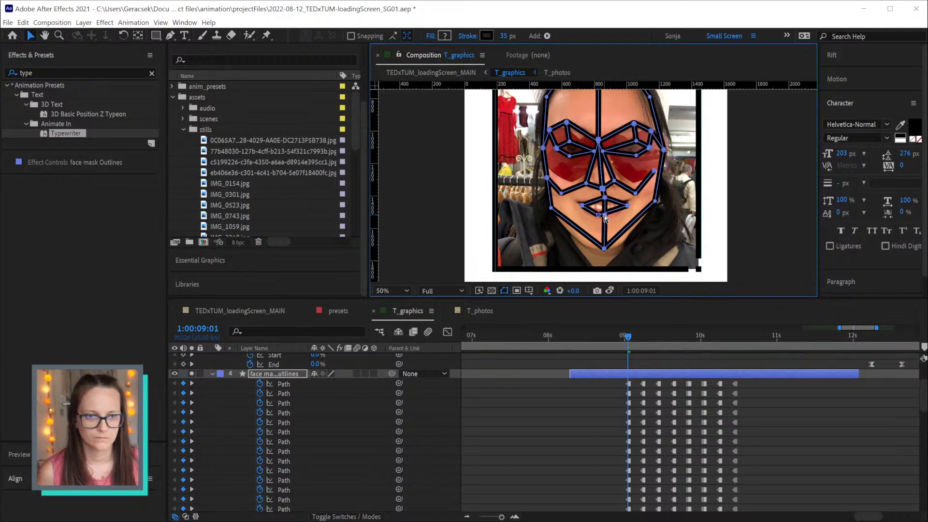
{"action": "key", "text": "ctrl+z"}
{"action": "left_click_drag", "start_coordinate": [565, 192], "coordinate": [615, 219]}
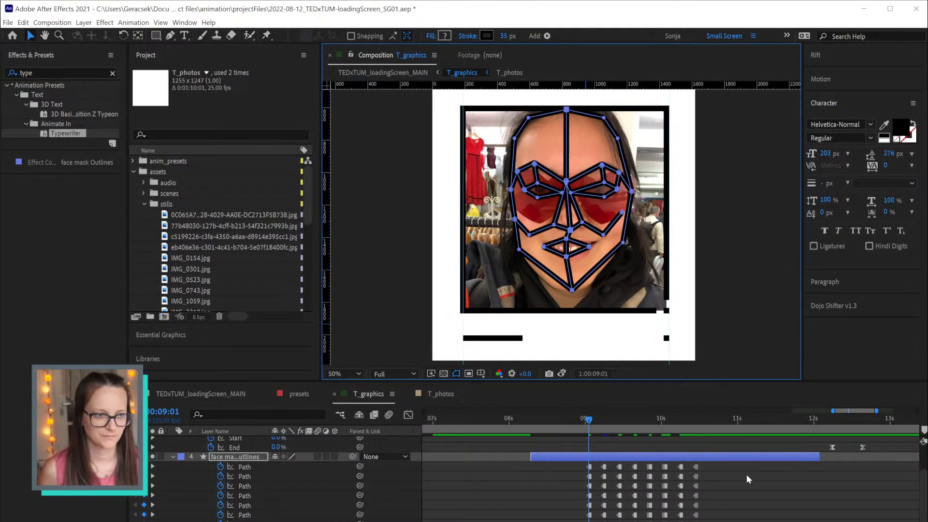
{"action": "scroll", "coordinate": [530, 218], "scroll_direction": "up", "scroll_amount": 2}
{"action": "scroll", "coordinate": [547, 222], "scroll_direction": "down", "scroll_amount": 2}
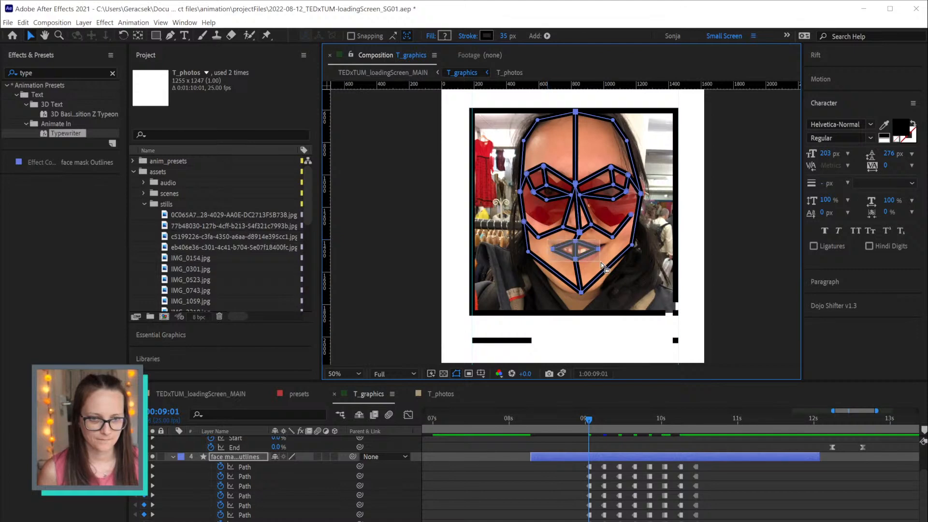
{"action": "left_click_drag", "start_coordinate": [599, 250], "coordinate": [554, 242]}
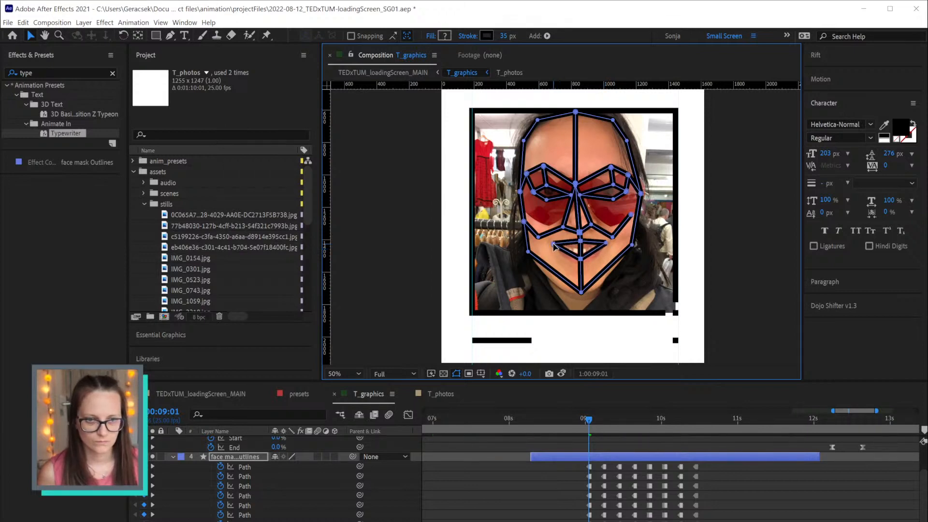
{"action": "left_click", "coordinate": [632, 214]}
{"action": "left_click_drag", "start_coordinate": [636, 215], "coordinate": [636, 213]}
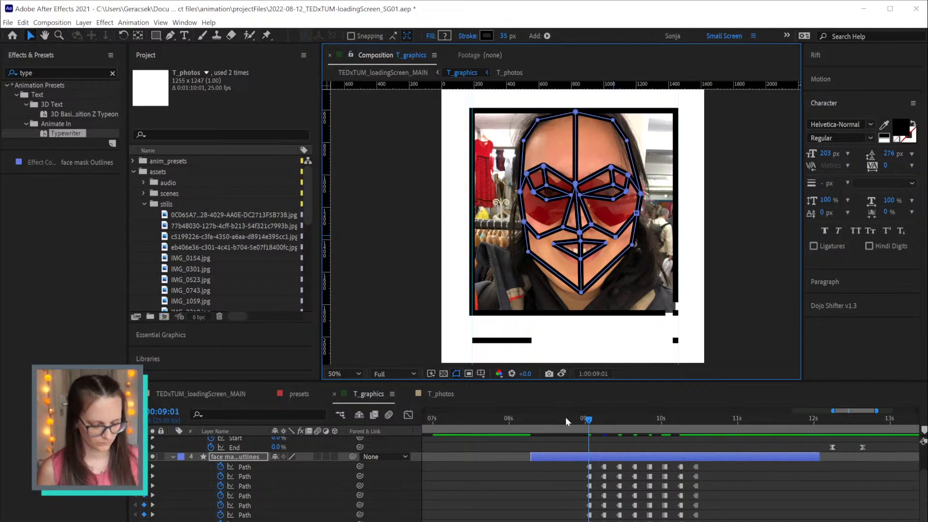
Copy the first column of mask Path keyframes to 1:00:08:21 and move the whole mask down and left onto that face
{"action": "left_click_drag", "start_coordinate": [589, 420], "coordinate": [573, 420]}
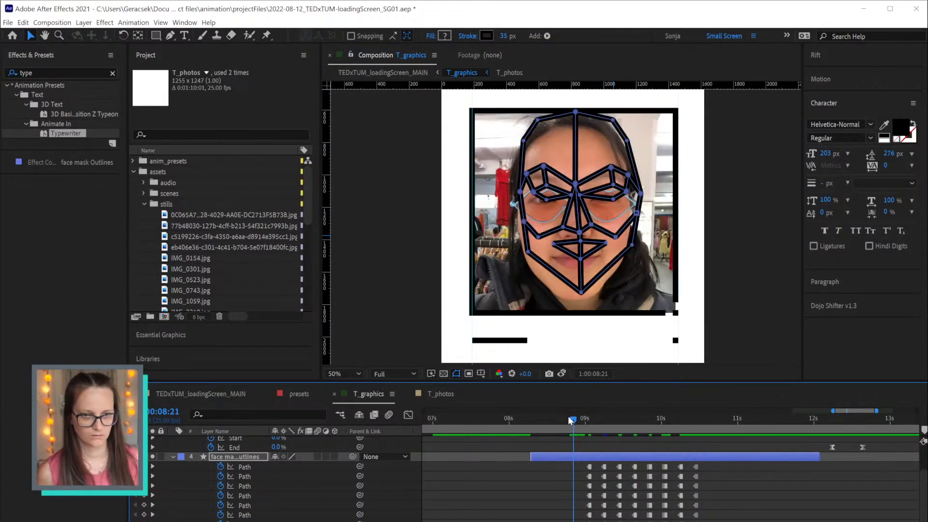
{"action": "left_click_drag", "start_coordinate": [583, 468], "coordinate": [594, 521]}
{"action": "key", "text": "ctrl+c"}
{"action": "key", "text": "ctrl+v"}
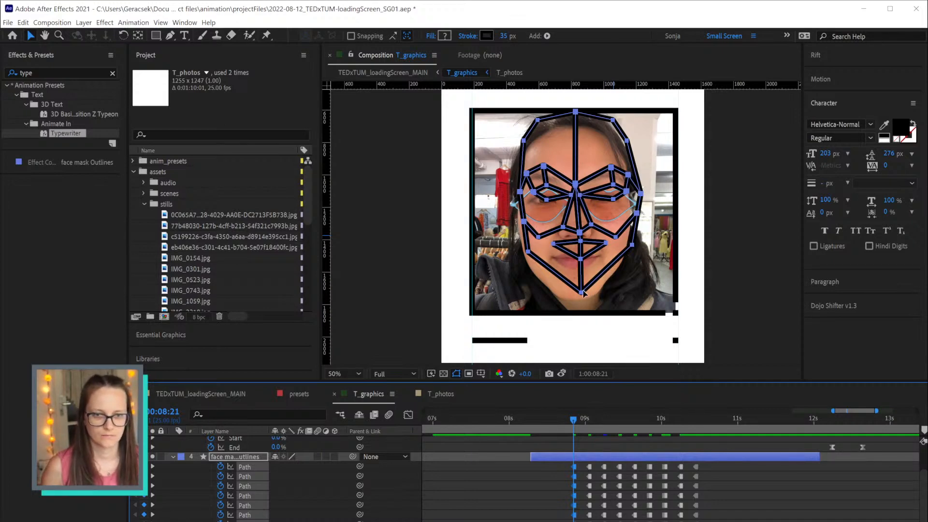
{"action": "left_click_drag", "start_coordinate": [581, 294], "coordinate": [576, 299]}
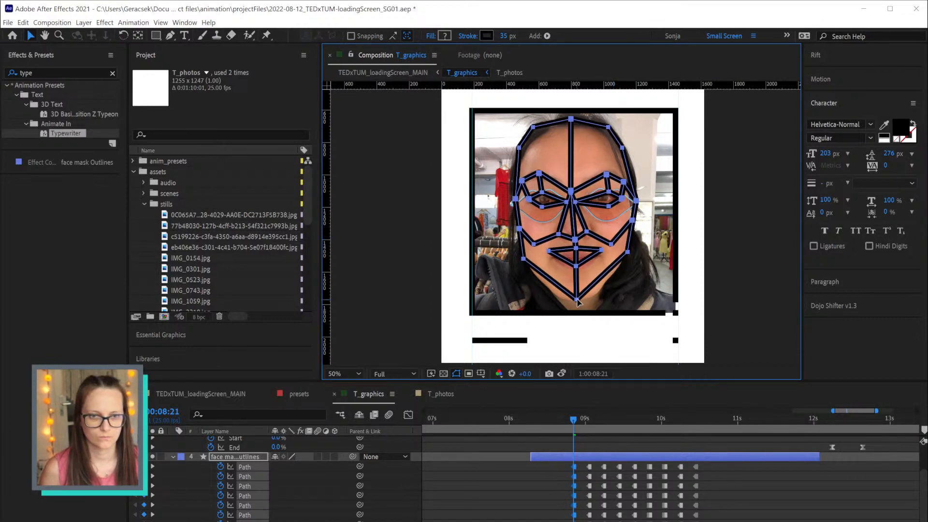
Pull both jaw points inward and down and lower the mouth points onto the closed lips at 1:00:08:21
{"action": "left_click_drag", "start_coordinate": [506, 255], "coordinate": [530, 271]}
{"action": "left_click_drag", "start_coordinate": [627, 252], "coordinate": [555, 269]}
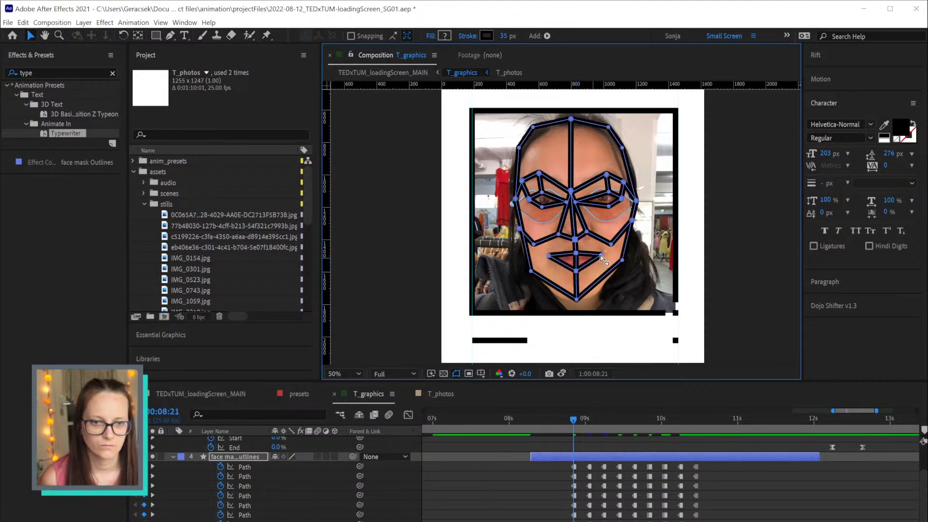
{"action": "key", "text": "shift+Down"}
{"action": "key", "text": "shift+Down"}
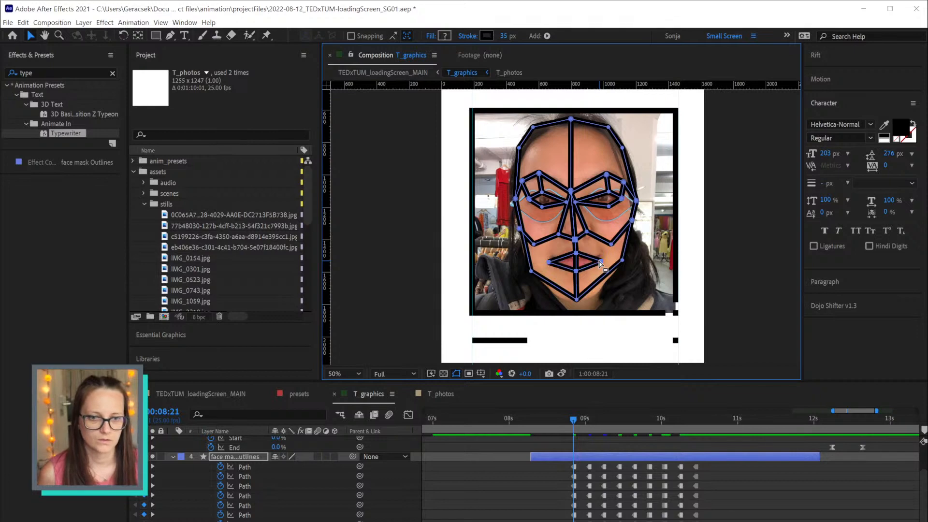
{"action": "key", "text": "Up"}
{"action": "key", "text": "Up"}
{"action": "key", "text": "Up"}
{"action": "key", "text": "Up"}
{"action": "key", "text": "Up"}
{"action": "key", "text": "Up"}
{"action": "key", "text": "Up"}
{"action": "key", "text": "Up"}
{"action": "key", "text": "Up"}
{"action": "key", "text": "Up"}
{"action": "key", "text": "Up"}
{"action": "key", "text": "Up"}
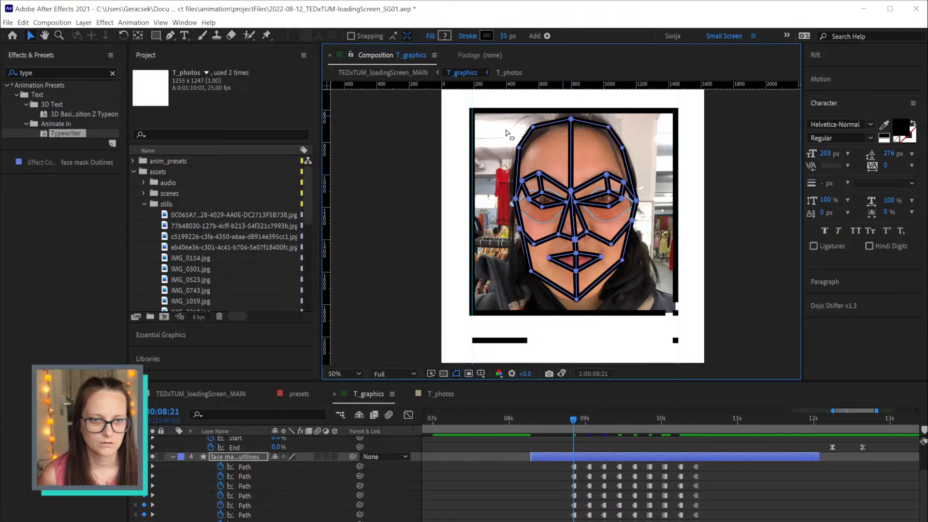
Pull the forehead points in to the hairline and the right temple point in to the face edge at 1:00:08:21
{"action": "left_click_drag", "start_coordinate": [523, 150], "coordinate": [524, 152]}
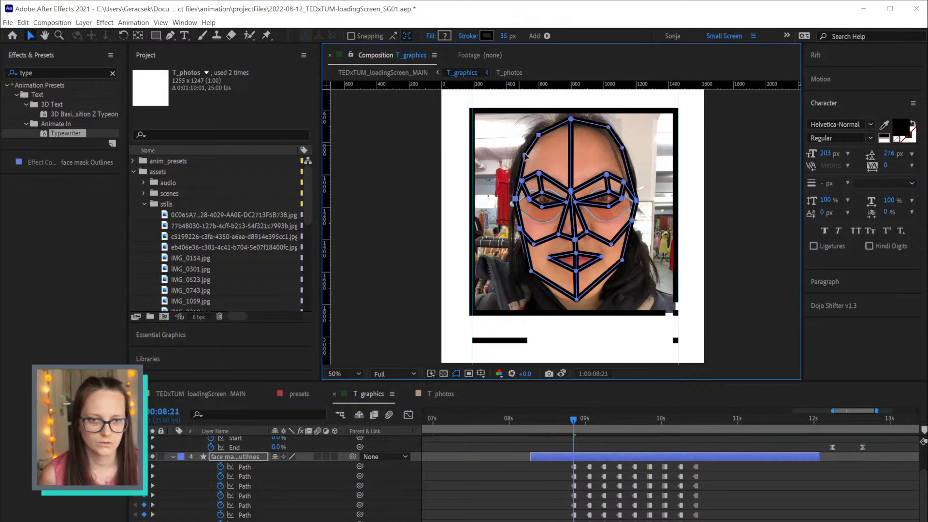
{"action": "left_click", "coordinate": [571, 121]}
{"action": "left_click_drag", "start_coordinate": [572, 123], "coordinate": [622, 157]}
{"action": "left_click_drag", "start_coordinate": [637, 206], "coordinate": [631, 203]}
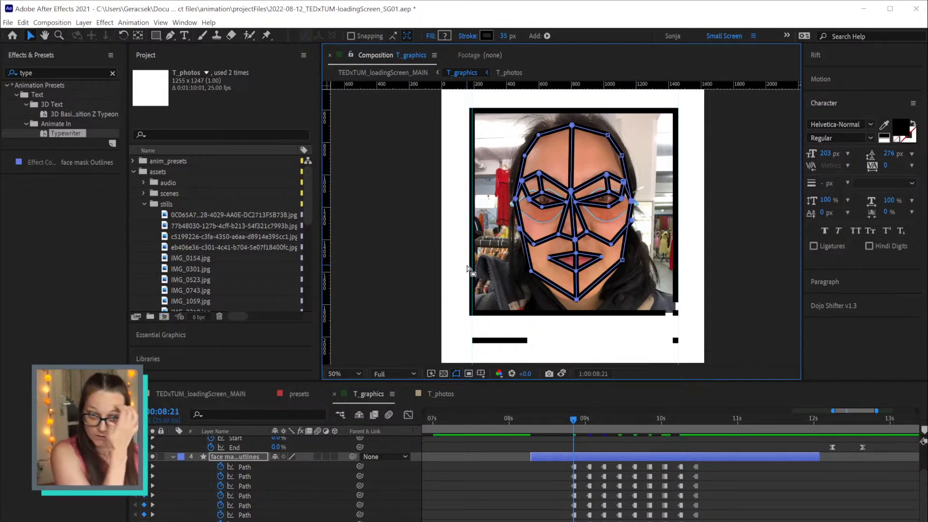
Move both outer cheek points inward to the face edges at 1:00:08:21 and save the project
{"action": "double_click", "coordinate": [632, 227]}
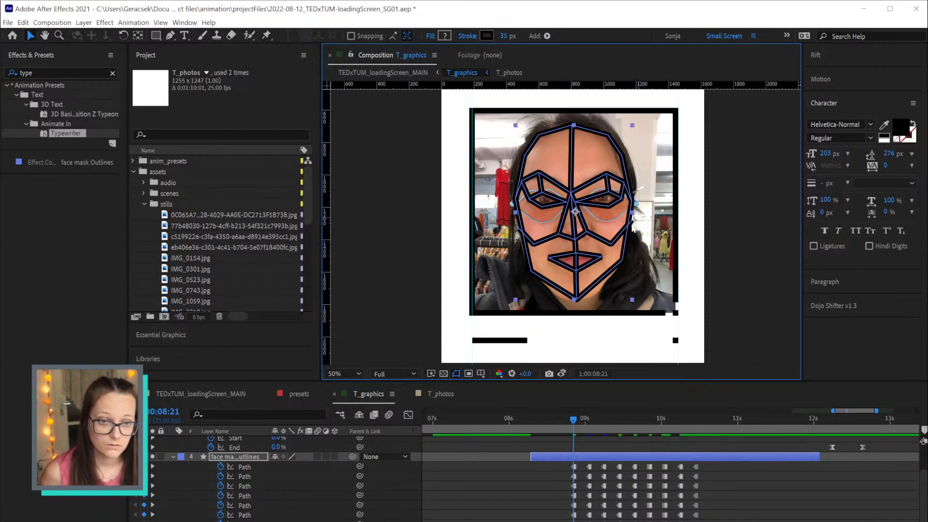
{"action": "left_click", "coordinate": [557, 486]}
{"action": "left_click_drag", "start_coordinate": [543, 498], "coordinate": [580, 521]}
{"action": "left_click_drag", "start_coordinate": [641, 217], "coordinate": [629, 222]}
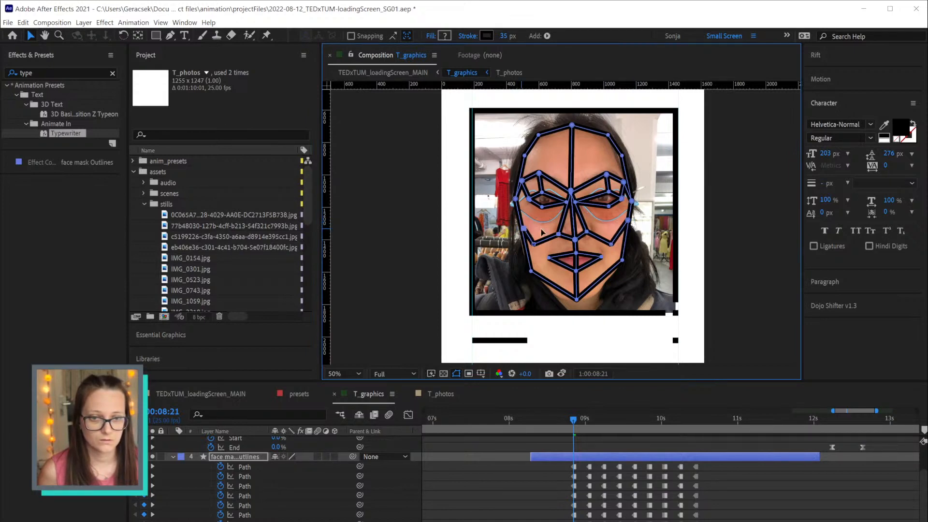
{"action": "key", "text": "ctrl+s"}
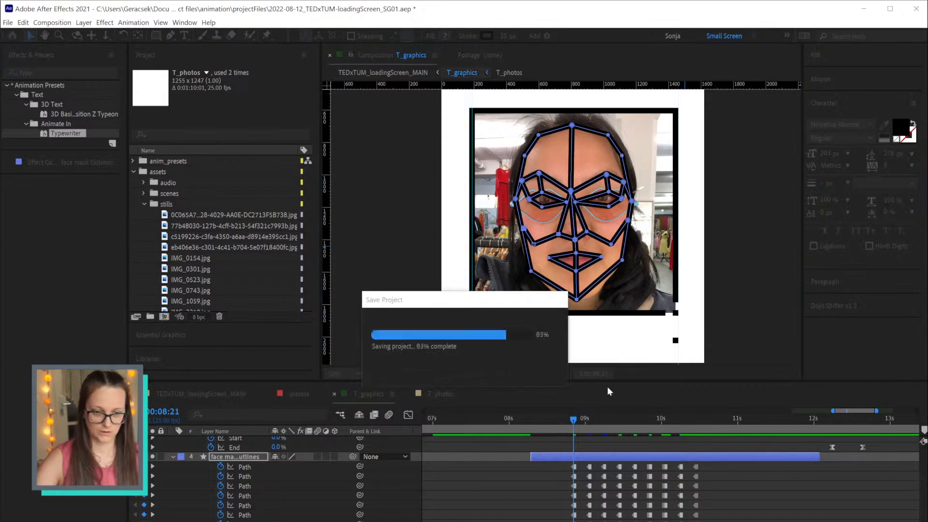
Copy the mask Path keyframes from 1:00:08:21 to 1:00:08:17 for the face in the sun hat
{"action": "left_click", "coordinate": [567, 422]}
{"action": "left_click_drag", "start_coordinate": [563, 422], "coordinate": [561, 428]}
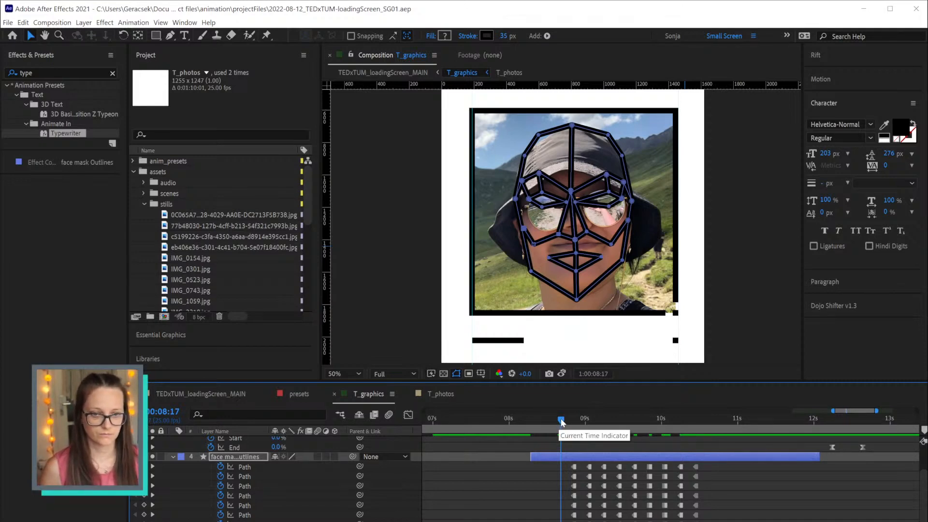
{"action": "mouse_move", "coordinate": [561, 420]}
{"action": "left_mouse_down"}
{"action": "mouse_move", "coordinate": [572, 419]}
{"action": "mouse_move", "coordinate": [561, 424]}
{"action": "left_mouse_up"}
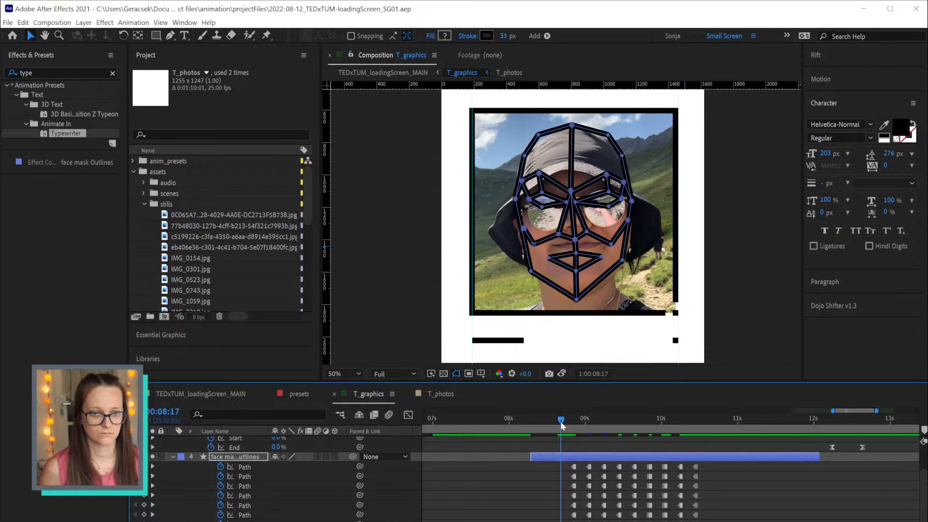
{"action": "left_click_drag", "start_coordinate": [567, 467], "coordinate": [578, 521]}
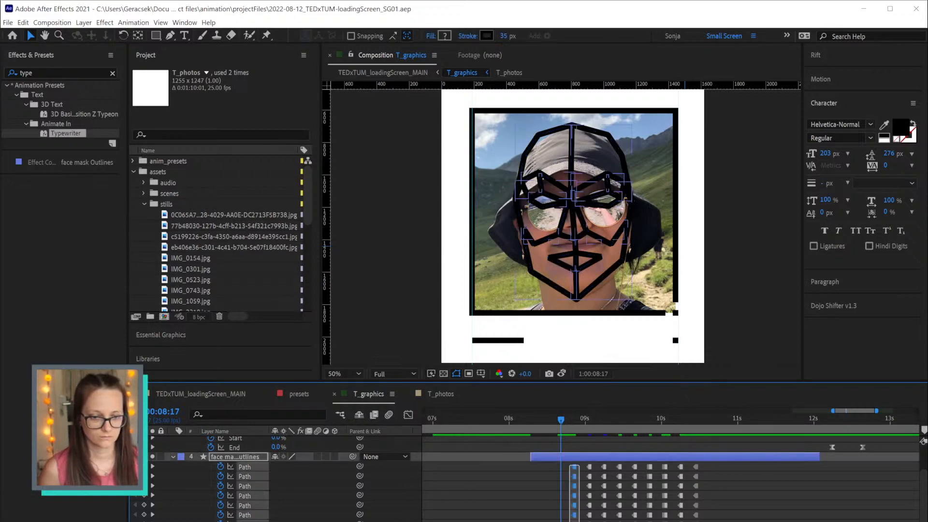
{"action": "left_click_drag", "start_coordinate": [574, 486], "coordinate": [561, 484]}
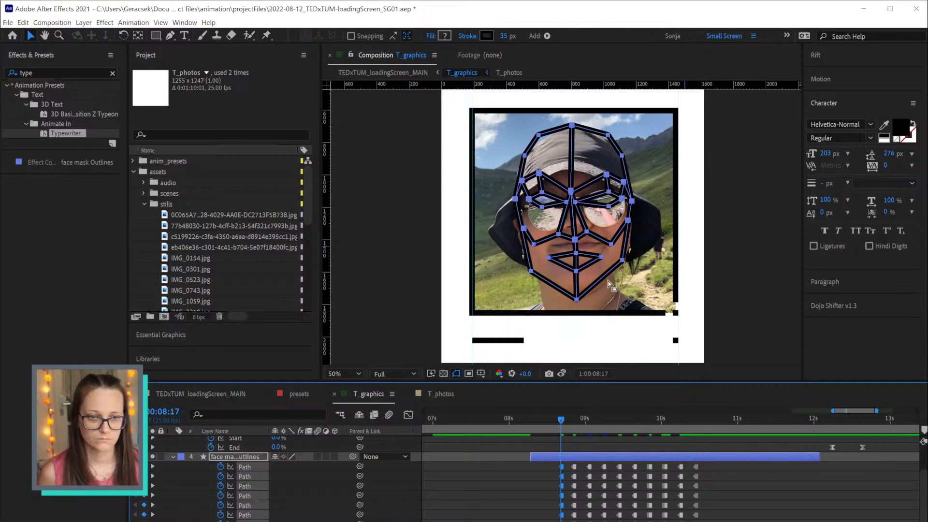
Lower the right jaw point and nudge the right cheek point inward to fit the face in the sun hat
{"action": "mouse_move", "coordinate": [636, 270]}
{"action": "left_mouse_down"}
{"action": "mouse_move", "coordinate": [617, 255]}
{"action": "mouse_move", "coordinate": [625, 268]}
{"action": "left_mouse_up"}
{"action": "left_click", "coordinate": [629, 220]}
{"action": "mouse_move", "coordinate": [633, 222]}
{"action": "left_mouse_down"}
{"action": "mouse_move", "coordinate": [633, 203]}
{"action": "mouse_move", "coordinate": [628, 221]}
{"action": "left_mouse_up"}
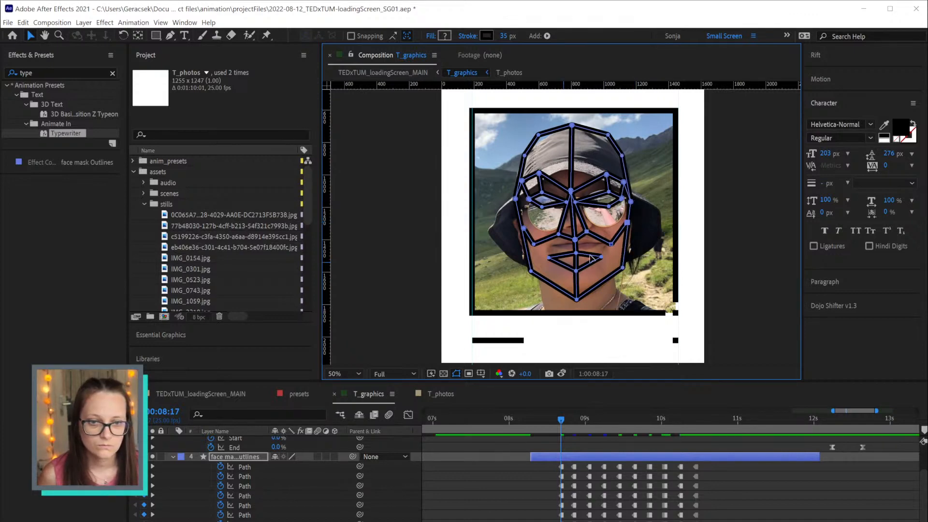
Lower the nose bridge point and move both eye and eyebrow shapes down and inward over the mirrored sunglasses
{"action": "key", "text": "slash"}
{"action": "left_click_drag", "start_coordinate": [537, 231], "coordinate": [621, 224]}
{"action": "left_click_drag", "start_coordinate": [562, 136], "coordinate": [587, 163]}
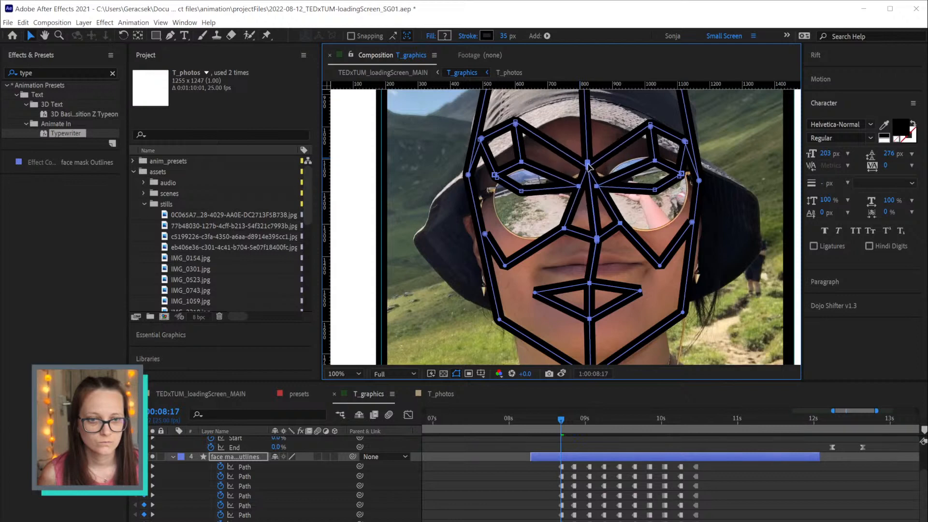
{"action": "left_click_drag", "start_coordinate": [535, 105], "coordinate": [493, 199]}
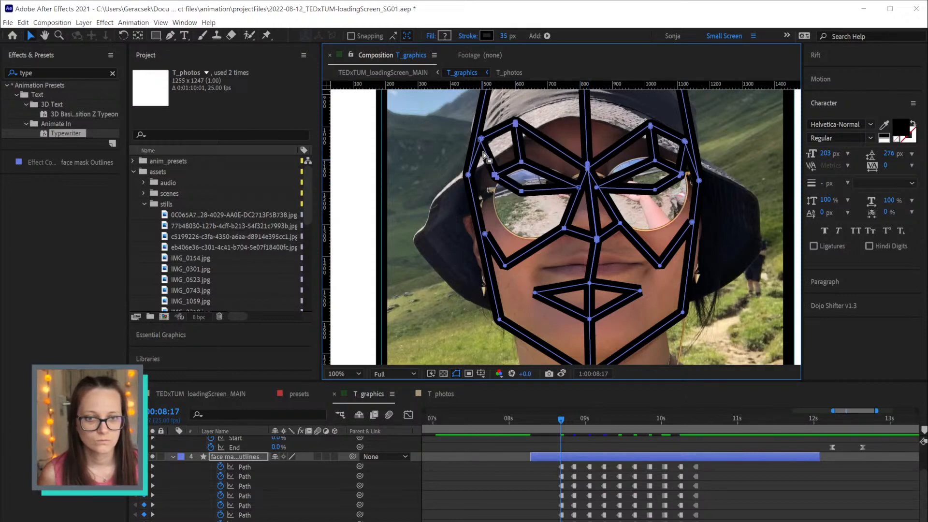
{"action": "left_click_drag", "start_coordinate": [490, 121], "coordinate": [493, 157]}
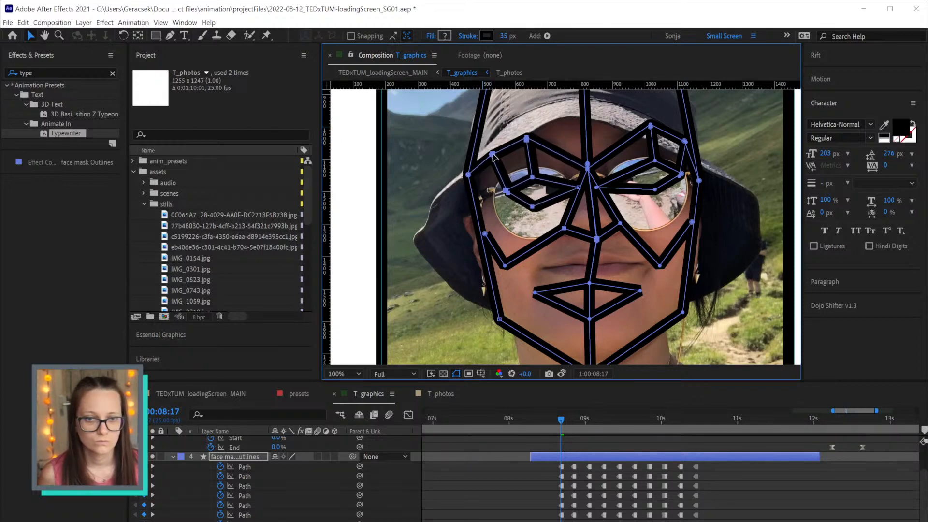
{"action": "left_click_drag", "start_coordinate": [627, 115], "coordinate": [690, 213]}
{"action": "left_click_drag", "start_coordinate": [683, 177], "coordinate": [679, 189]}
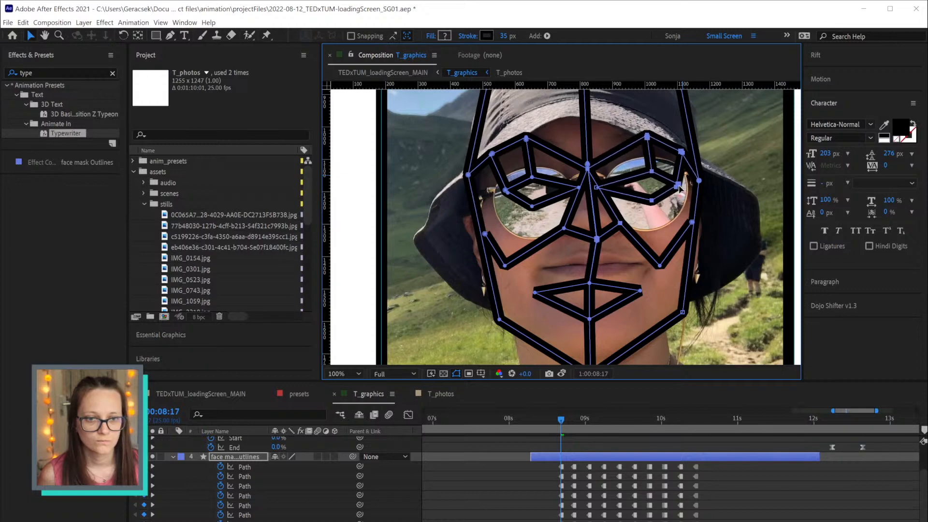
Nudge both cheek points outward at 1:00:08:17, then raise the mouth shape onto the lips with its lower point closer in
{"action": "left_click", "coordinate": [483, 235]}
{"action": "left_click_drag", "start_coordinate": [481, 234], "coordinate": [480, 234]}
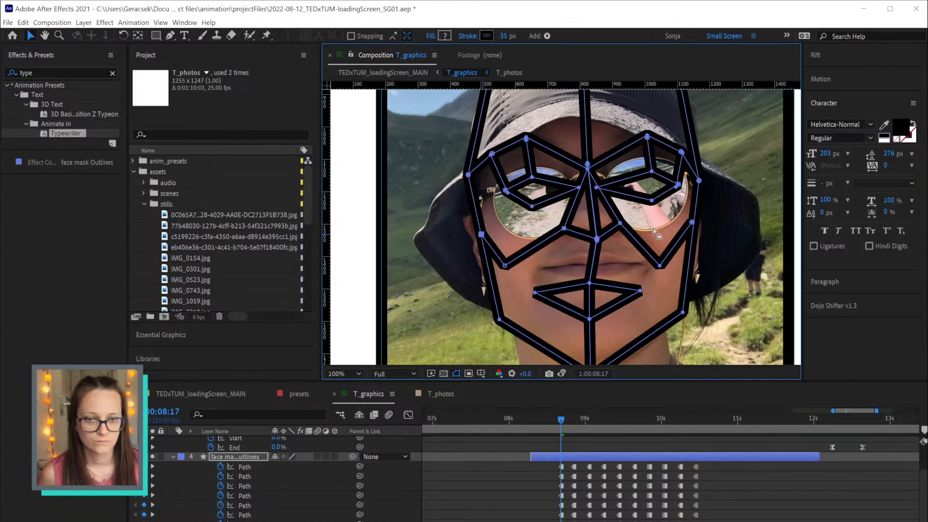
{"action": "left_click_drag", "start_coordinate": [692, 222], "coordinate": [695, 223]}
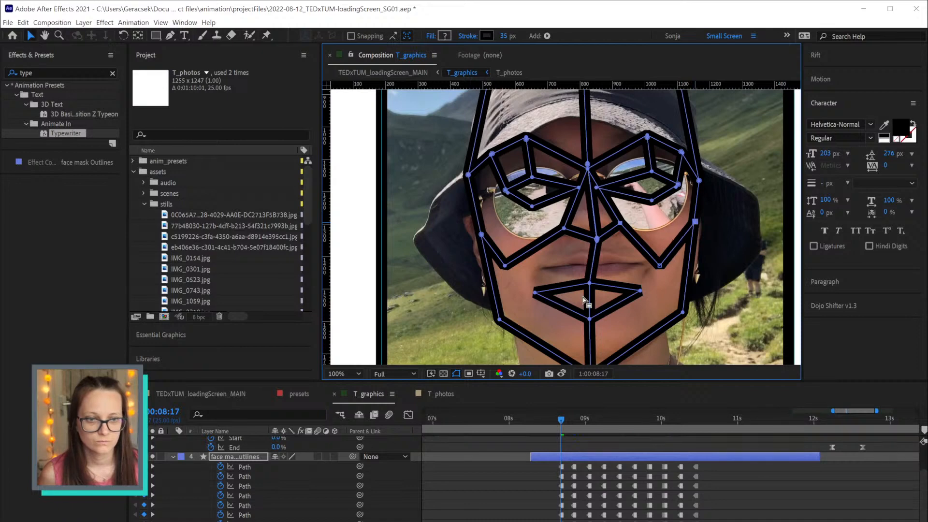
{"action": "left_click_drag", "start_coordinate": [526, 278], "coordinate": [644, 323]}
{"action": "left_click_drag", "start_coordinate": [591, 286], "coordinate": [597, 256]}
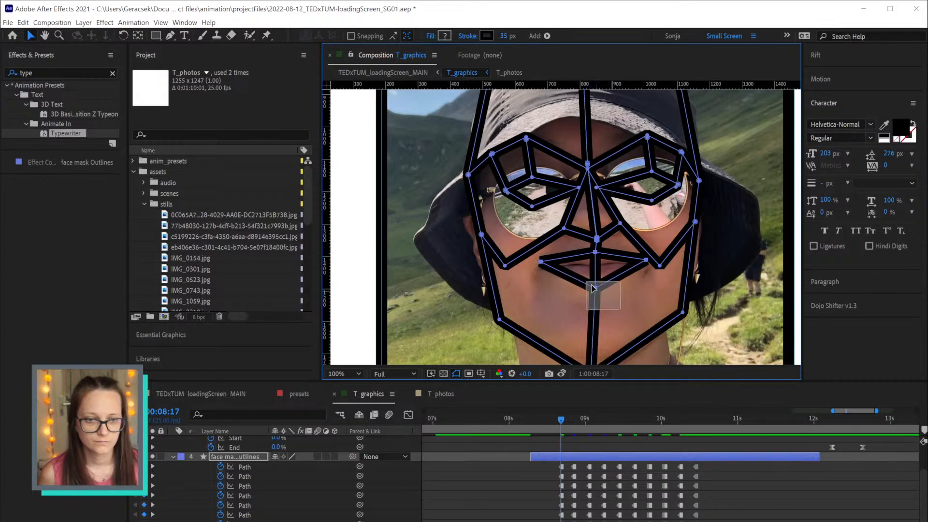
{"action": "left_click_drag", "start_coordinate": [594, 288], "coordinate": [598, 279]}
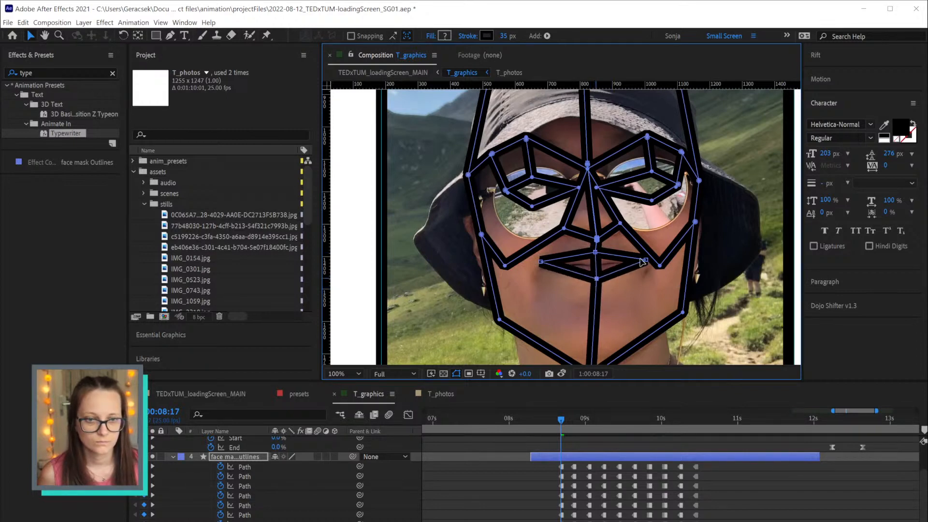
Lower the forehead and crown points of the mask outline together over the sun hat
{"action": "scroll", "coordinate": [642, 261], "scroll_direction": "down", "scroll_amount": 2}
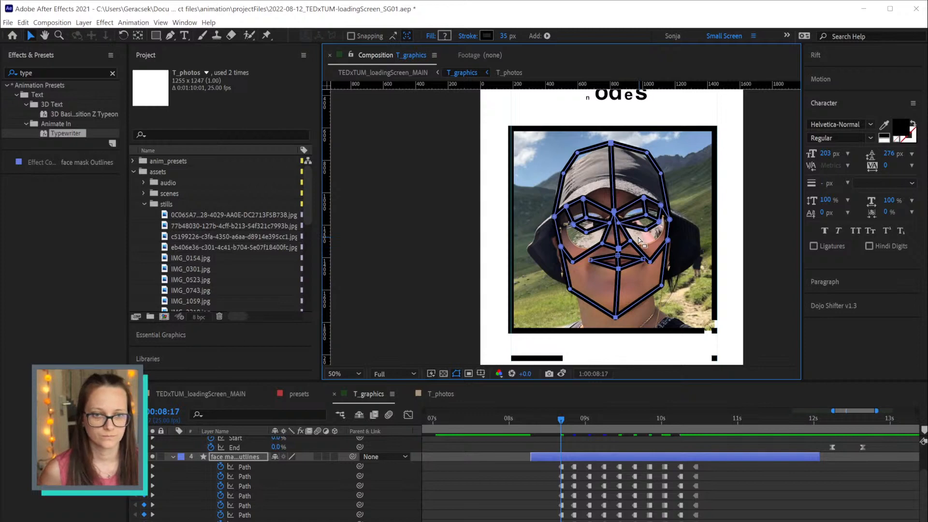
{"action": "left_click_drag", "start_coordinate": [545, 144], "coordinate": [678, 181]}
{"action": "left_click_drag", "start_coordinate": [554, 139], "coordinate": [661, 179]}
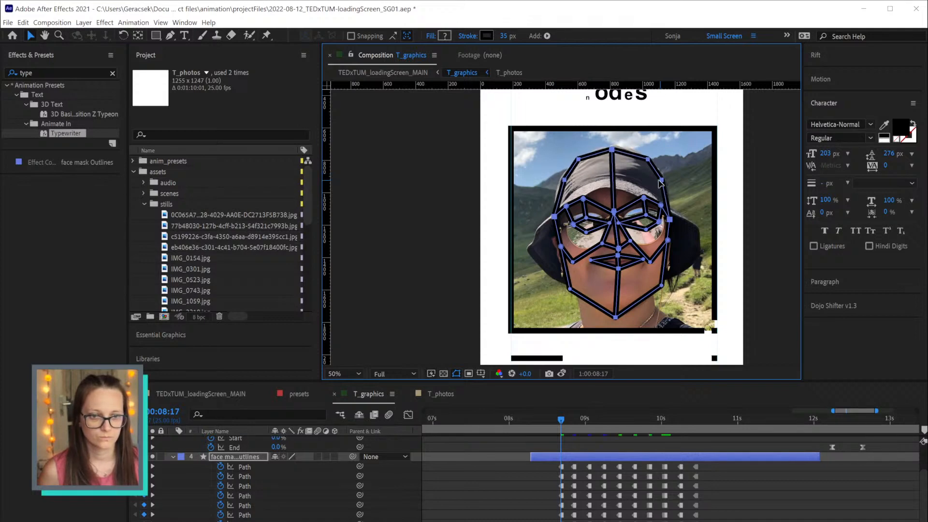
Copy the mask Path keyframes from 1:00:10:11 to 1:00:07:22 and shift those at 1:00:08:17 ten frames earlier to 1:00:08:07
{"action": "left_click_drag", "start_coordinate": [566, 417], "coordinate": [694, 445]}
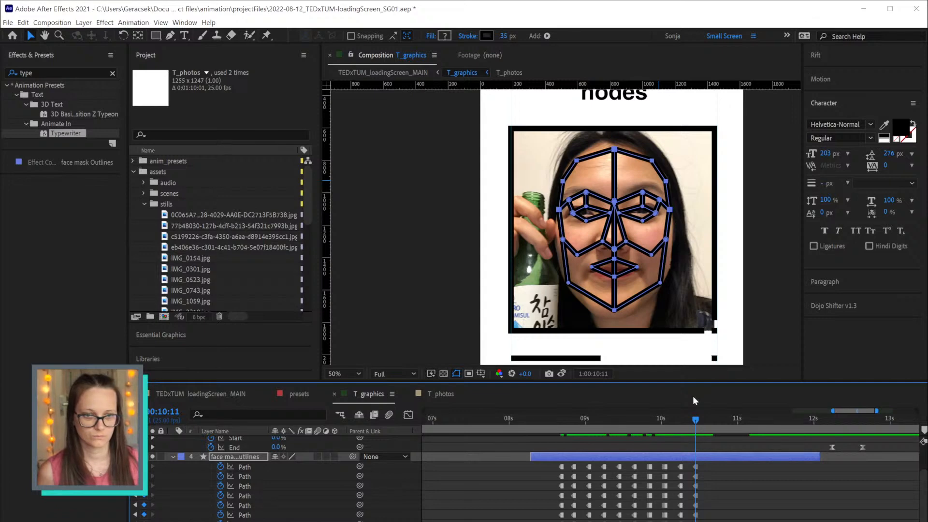
{"action": "left_click_drag", "start_coordinate": [543, 148], "coordinate": [674, 191]}
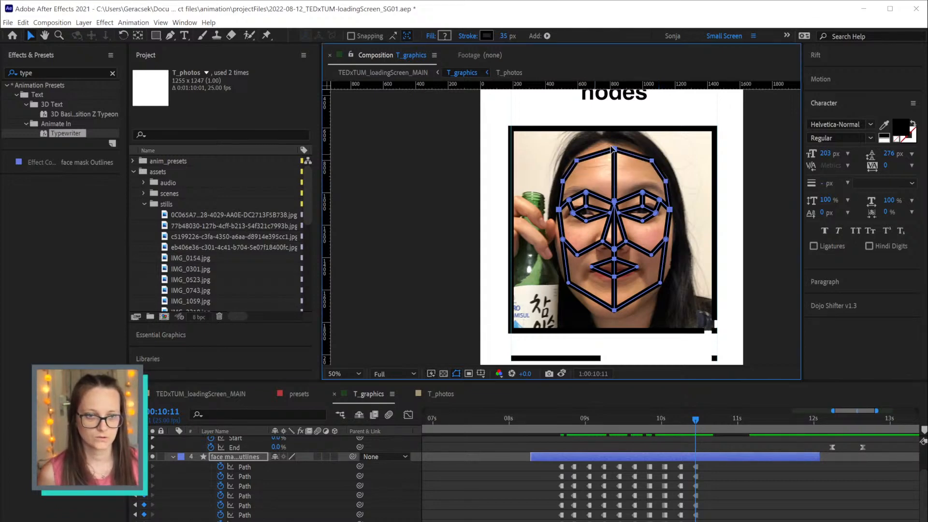
{"action": "left_click_drag", "start_coordinate": [705, 465], "coordinate": [689, 521]}
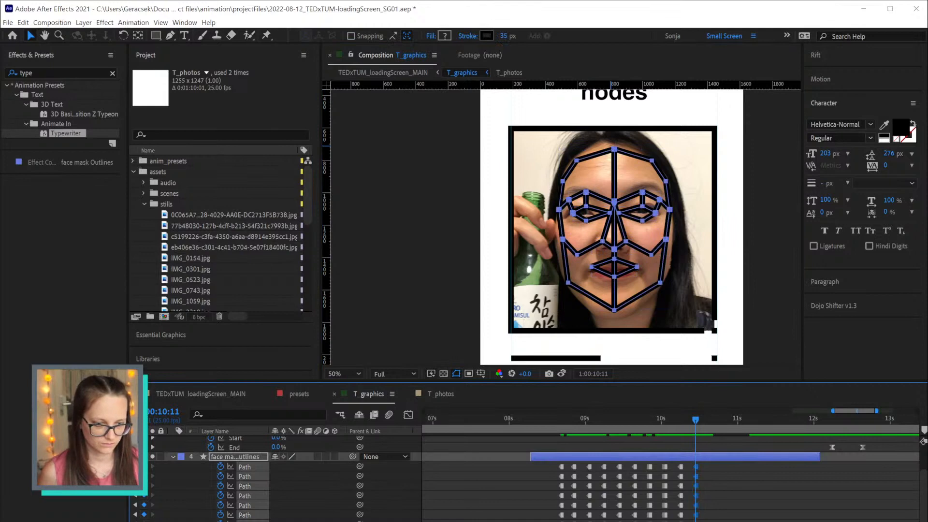
{"action": "left_click", "coordinate": [529, 419]}
{"action": "key", "text": "shift+Page_Up"}
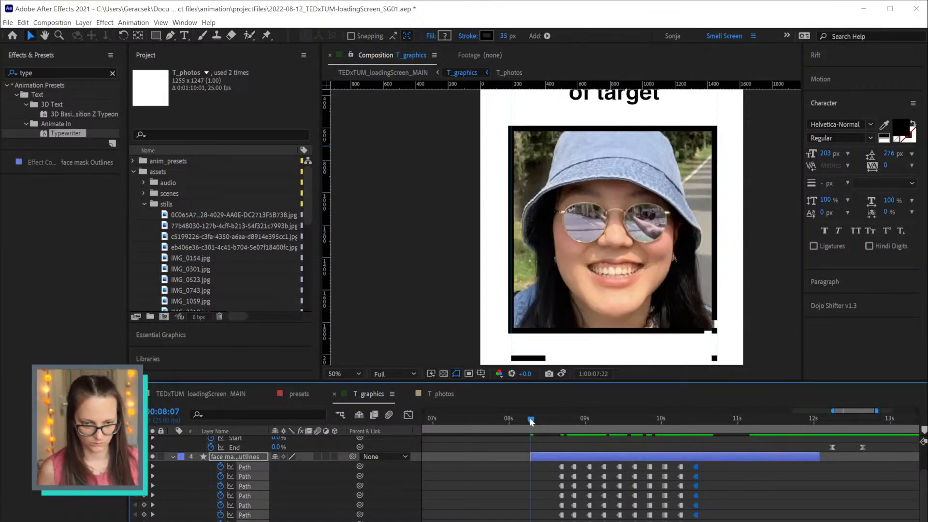
{"action": "key", "text": "ctrl+v"}
{"action": "left_click_drag", "start_coordinate": [551, 465], "coordinate": [563, 521]}
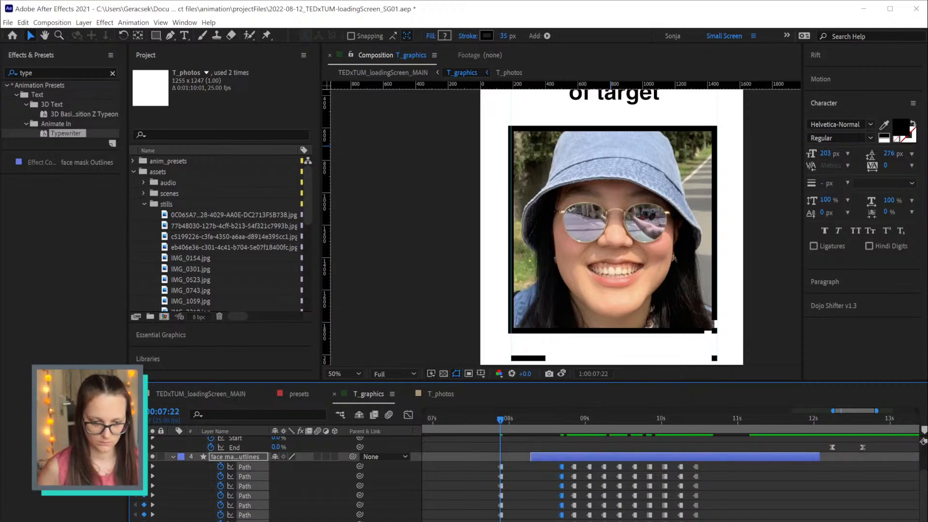
{"action": "key", "text": "alt+shift+Left"}
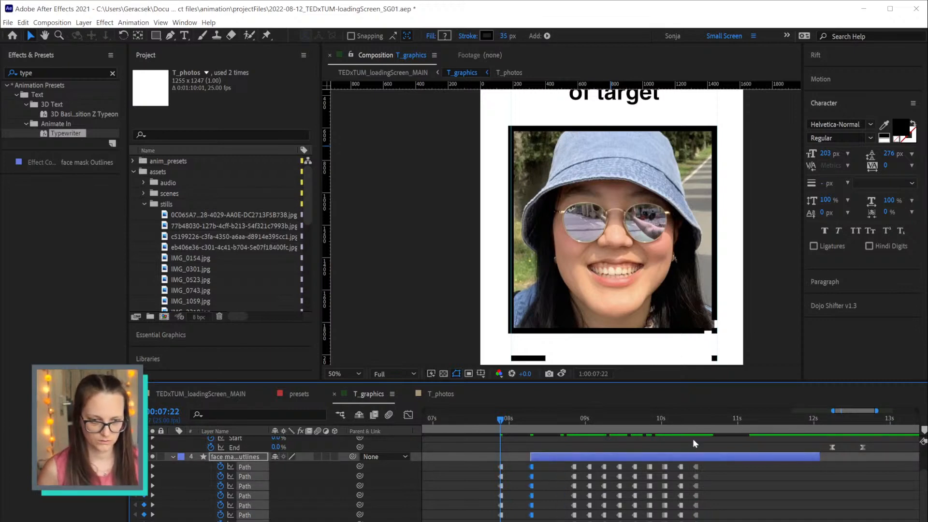
Raise the mask's forehead and crown points toward the hairline at 1:00:10:11 on the face beside the green bottle
{"action": "left_click", "coordinate": [694, 419]}
{"action": "left_click_drag", "start_coordinate": [549, 141], "coordinate": [686, 191]}
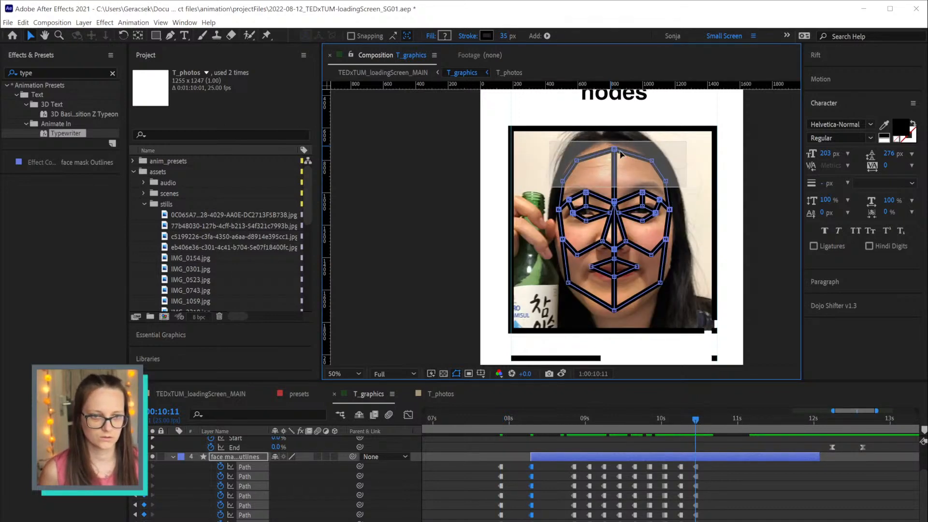
{"action": "left_click_drag", "start_coordinate": [614, 150], "coordinate": [612, 142]}
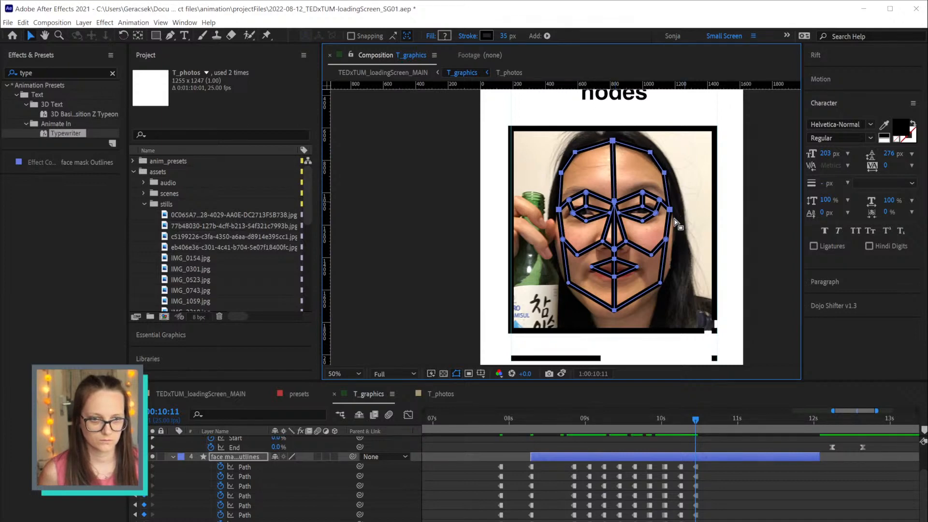
Move both jaw points outward and lower the chin point to follow the jawline beside the green bottle
{"action": "mouse_move", "coordinate": [677, 279]}
{"action": "left_mouse_down"}
{"action": "mouse_move", "coordinate": [650, 293]}
{"action": "mouse_move", "coordinate": [671, 268]}
{"action": "left_mouse_up"}
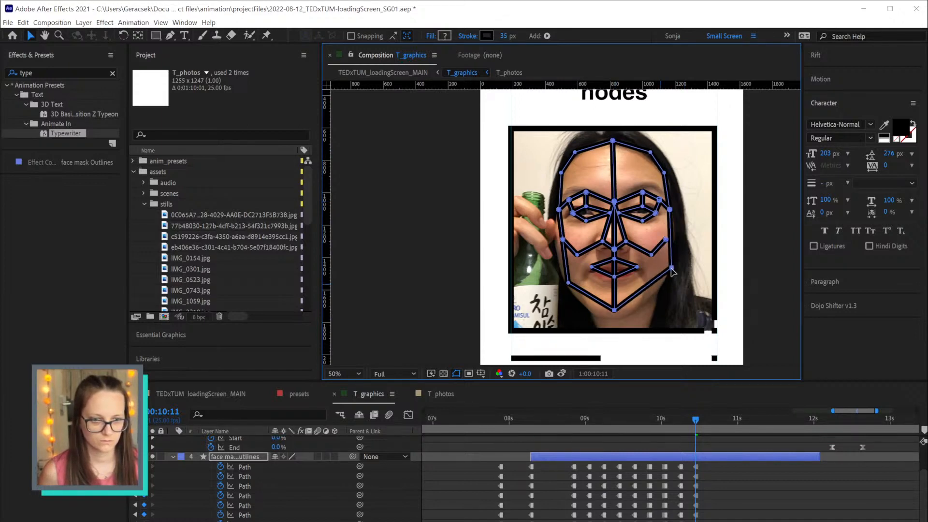
{"action": "left_click", "coordinate": [614, 312]}
{"action": "left_click_drag", "start_coordinate": [614, 311], "coordinate": [615, 318]}
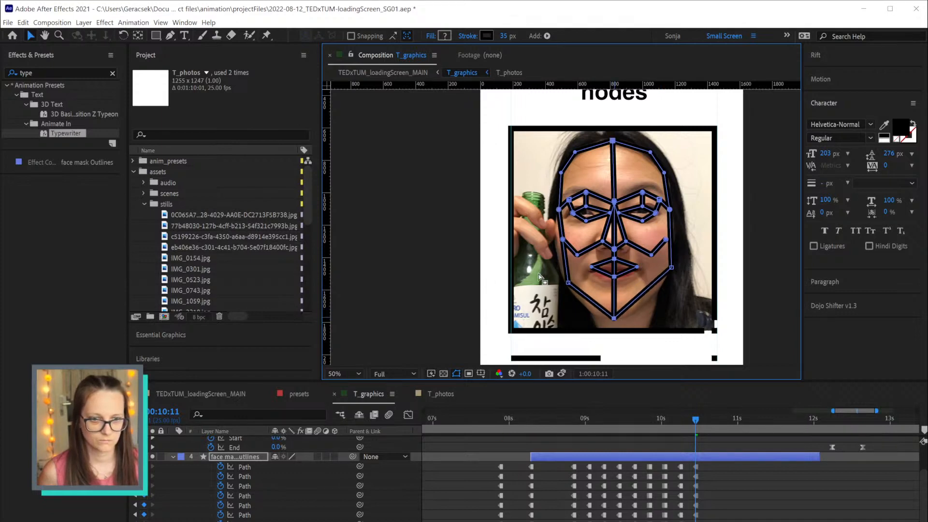
{"action": "left_click_drag", "start_coordinate": [568, 283], "coordinate": [564, 285]}
Move the temple and cheek points on both sides outward to the edges of the face
{"action": "left_click_drag", "start_coordinate": [546, 193], "coordinate": [568, 245]}
{"action": "left_click_drag", "start_coordinate": [559, 210], "coordinate": [555, 210]}
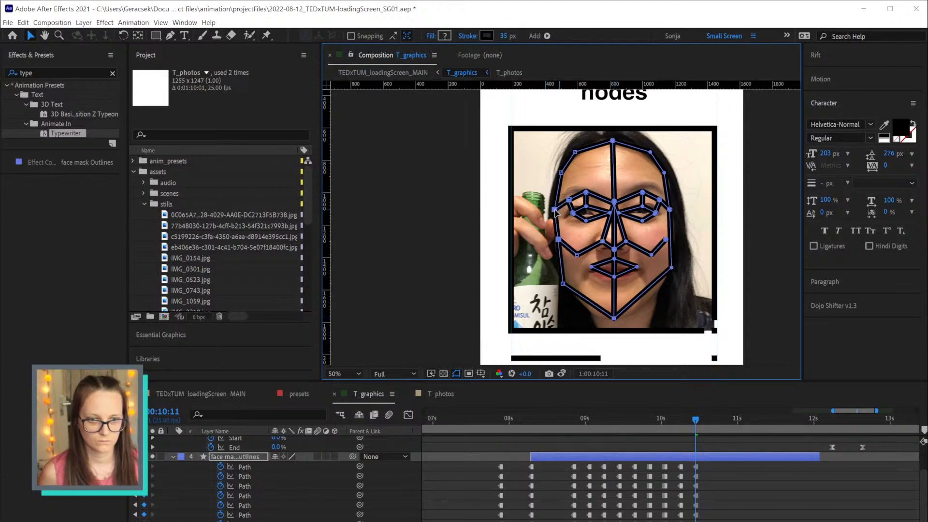
{"action": "left_click", "coordinate": [672, 210]}
{"action": "left_click_drag", "start_coordinate": [674, 213], "coordinate": [675, 213]}
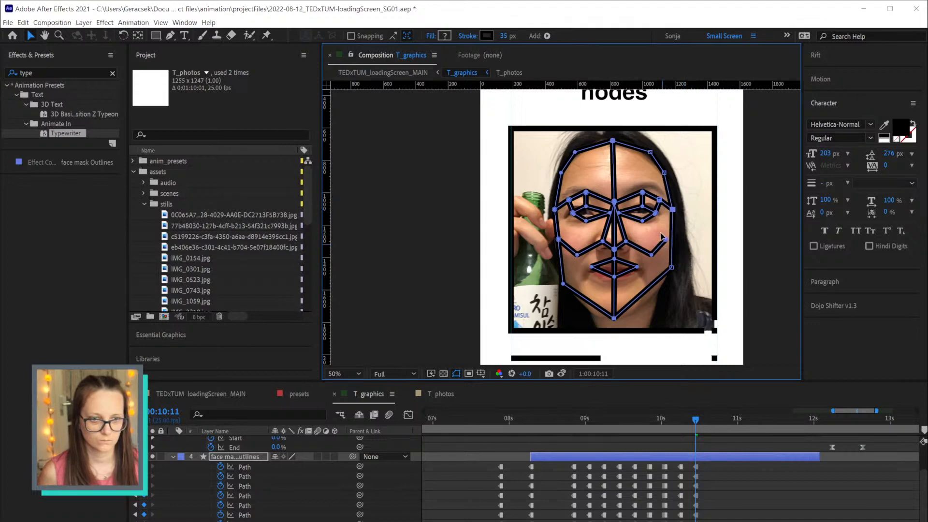
{"action": "left_click_drag", "start_coordinate": [667, 249], "coordinate": [672, 238]}
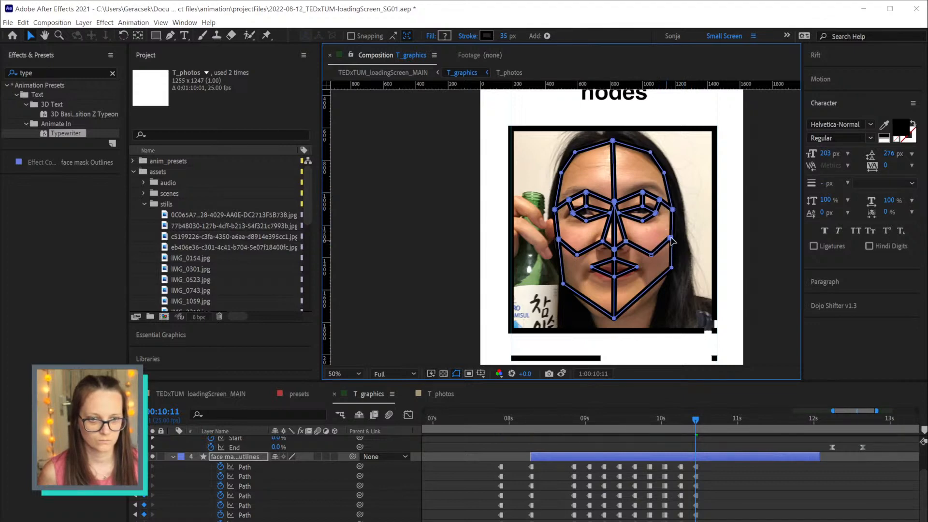
{"action": "left_click_drag", "start_coordinate": [589, 233], "coordinate": [600, 256]}
{"action": "key", "text": "ctrl+z"}
{"action": "key", "text": "ctrl+z"}
{"action": "key", "text": "ctrl+z"}
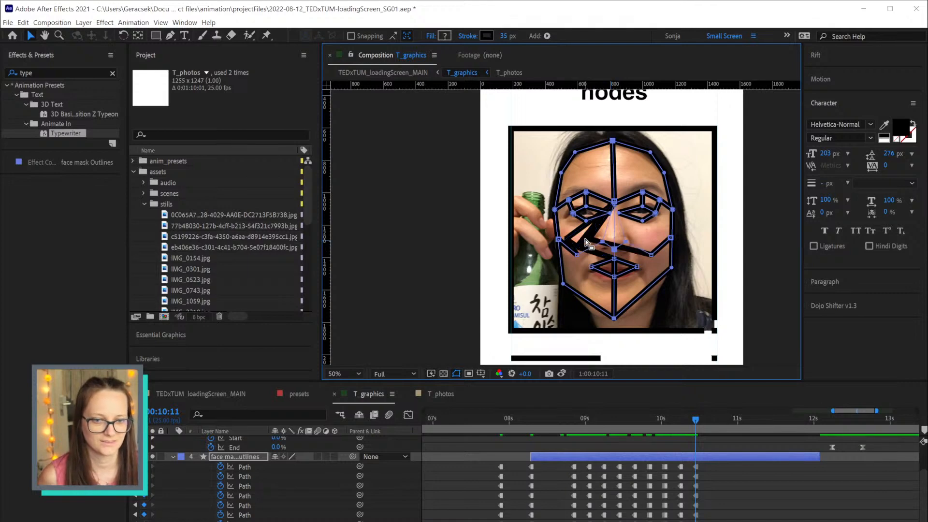
{"action": "key", "text": "ctrl+z"}
{"action": "key", "text": "ctrl+z"}
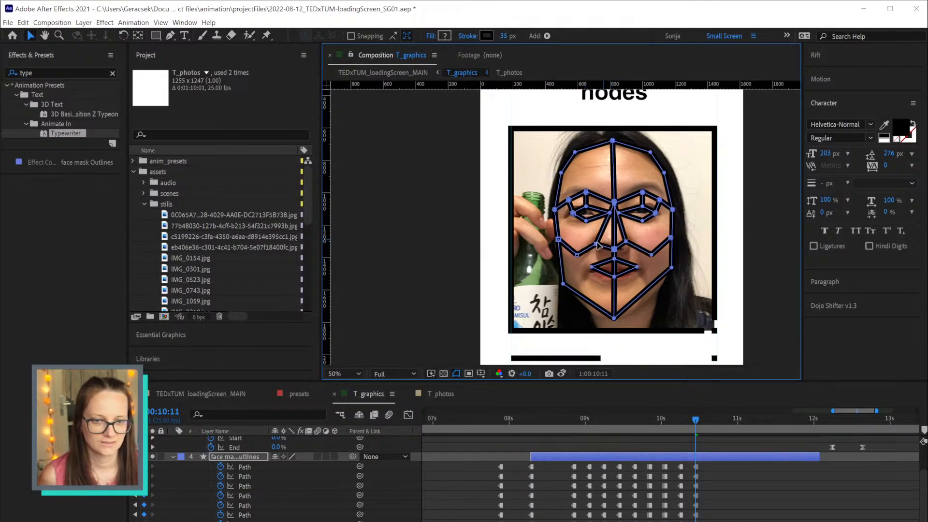
Widen the nose base and move the eyebrow and eye shapes outward, raising the brows and nose bridge to fit the face
{"action": "left_click", "coordinate": [632, 245]}
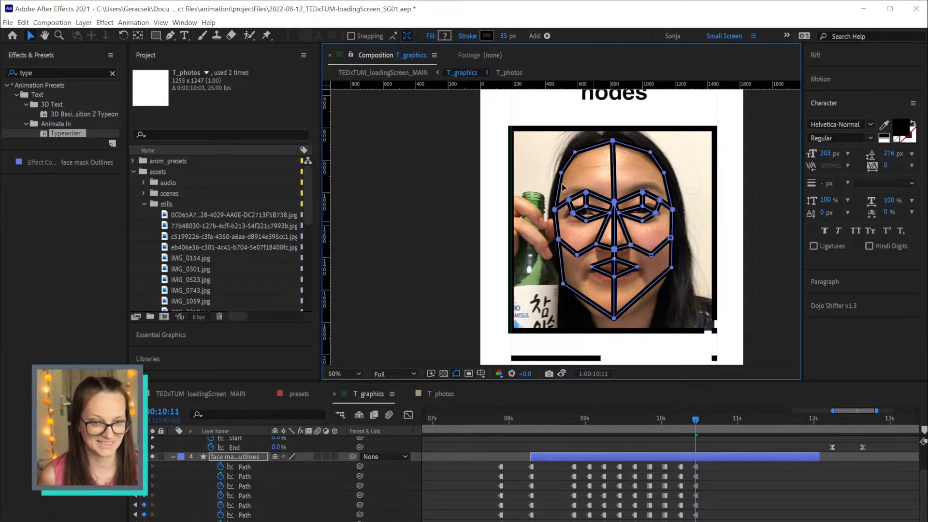
{"action": "mouse_move", "coordinate": [585, 193]}
{"action": "left_mouse_down"}
{"action": "mouse_move", "coordinate": [568, 204]}
{"action": "mouse_move", "coordinate": [578, 189]}
{"action": "left_mouse_up"}
{"action": "left_click_drag", "start_coordinate": [635, 184], "coordinate": [564, 214]}
{"action": "left_click", "coordinate": [614, 203]}
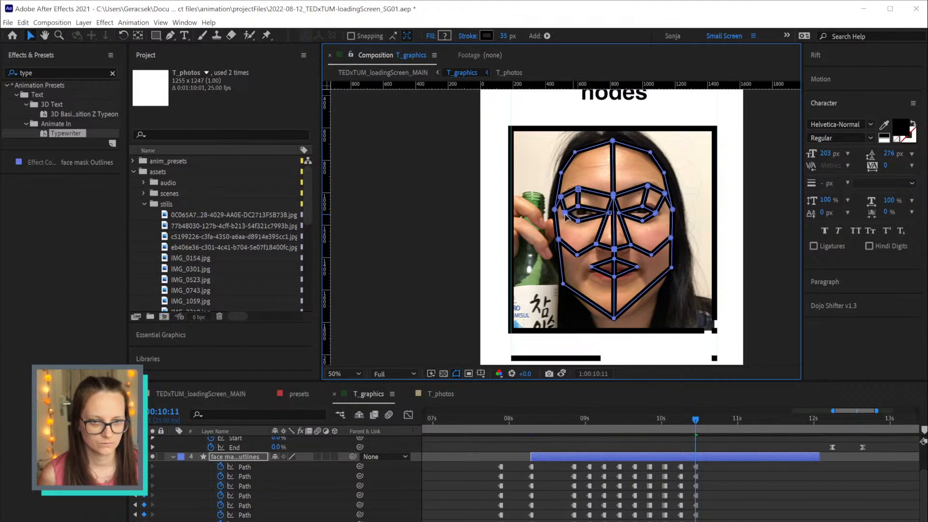
{"action": "left_click_drag", "start_coordinate": [633, 197], "coordinate": [660, 212]}
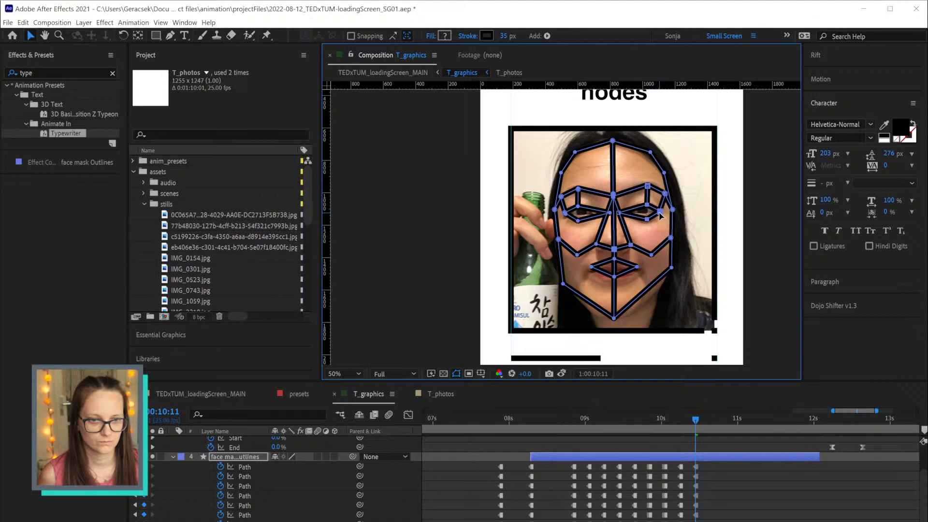
Lower and widen the mouth shape over the lips, and nudge the upper right forehead point slightly down
{"action": "left_click_drag", "start_coordinate": [585, 257], "coordinate": [642, 269]}
{"action": "mouse_move", "coordinate": [580, 263]}
{"action": "left_mouse_down"}
{"action": "mouse_move", "coordinate": [600, 283]}
{"action": "mouse_move", "coordinate": [589, 274]}
{"action": "left_mouse_up"}
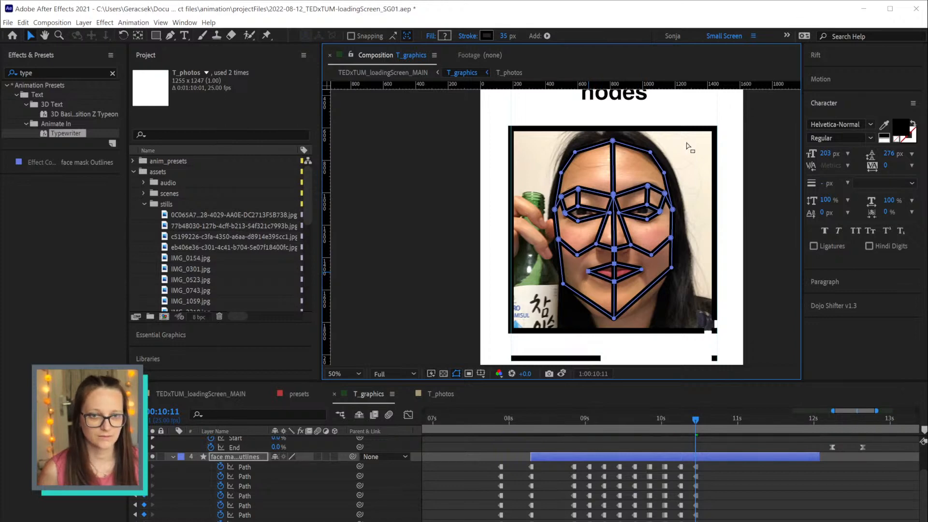
{"action": "left_click", "coordinate": [649, 153]}
{"action": "left_click_drag", "start_coordinate": [649, 152], "coordinate": [649, 154]}
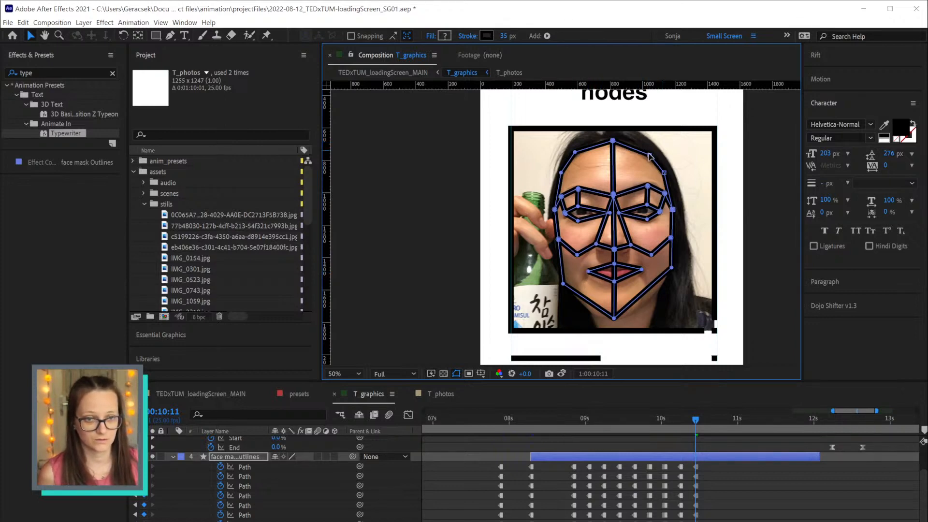
Lower the right jaw point slightly and save the project
{"action": "scroll", "coordinate": [669, 262], "scroll_direction": "down", "scroll_amount": 2}
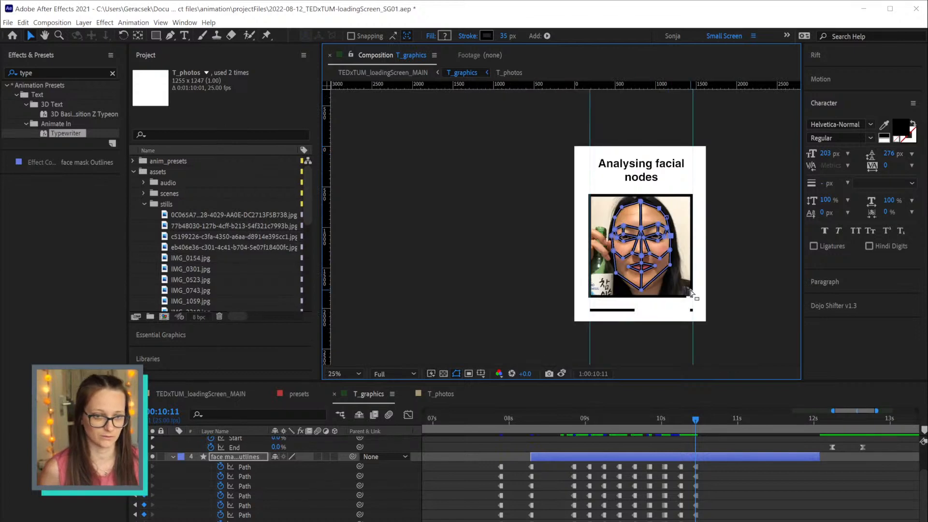
{"action": "left_click_drag", "start_coordinate": [670, 264], "coordinate": [667, 270]}
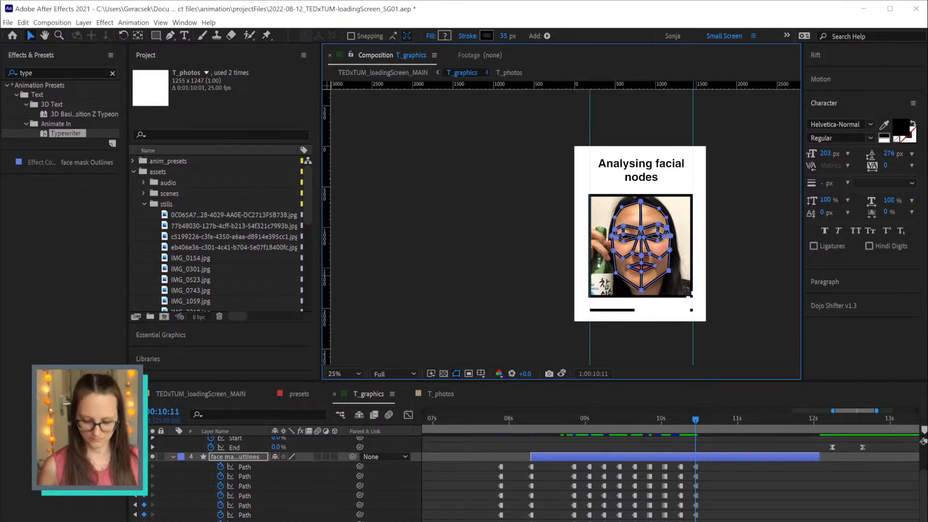
{"action": "key", "text": "ctrl+s"}
Preview the T_graphics animation in an enlarged composition viewer, with the composition fitted to the view
{"action": "scroll", "coordinate": [783, 498], "scroll_direction": "down", "scroll_amount": 1}
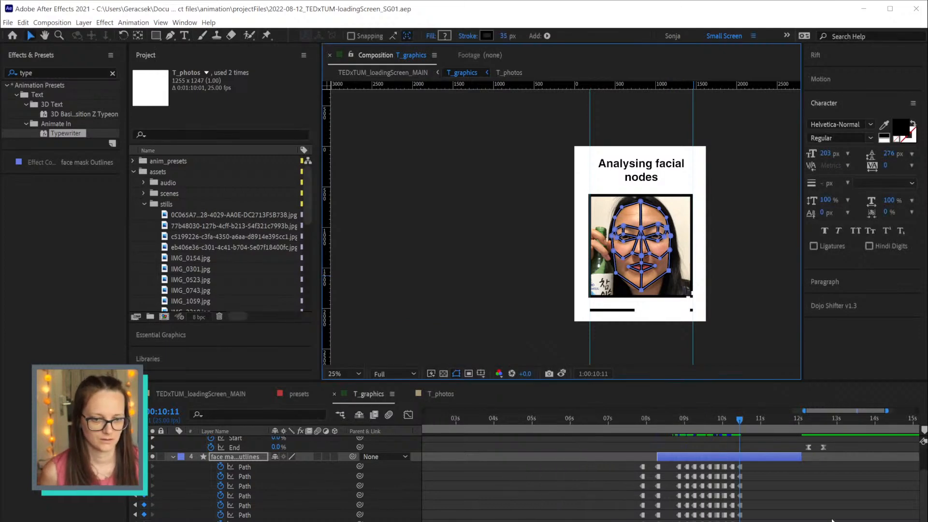
{"action": "left_click", "coordinate": [832, 520]}
{"action": "key", "text": "space"}
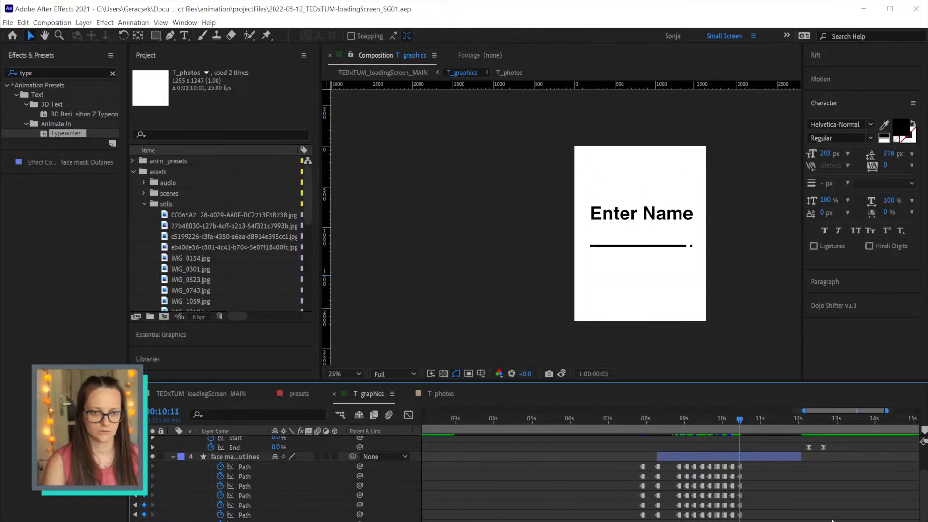
{"action": "key", "text": "grave"}
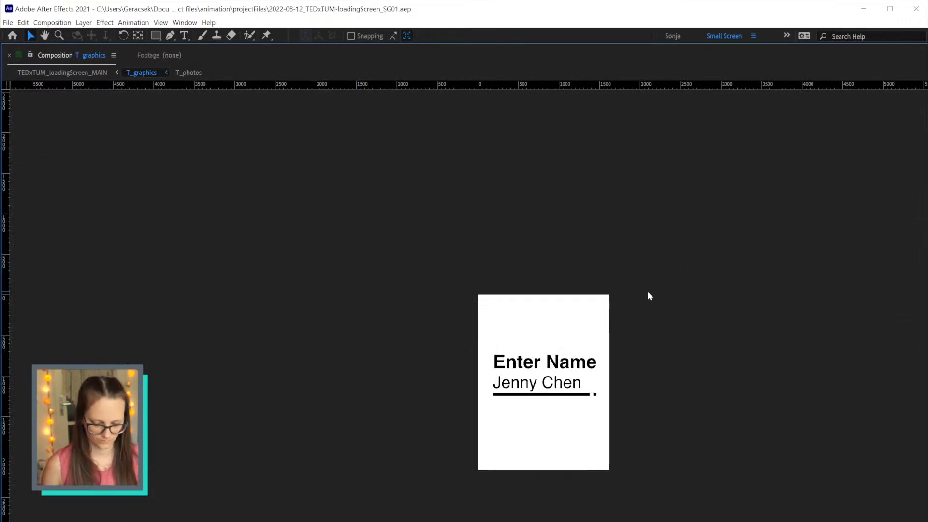
{"action": "key", "text": "shift+slash"}
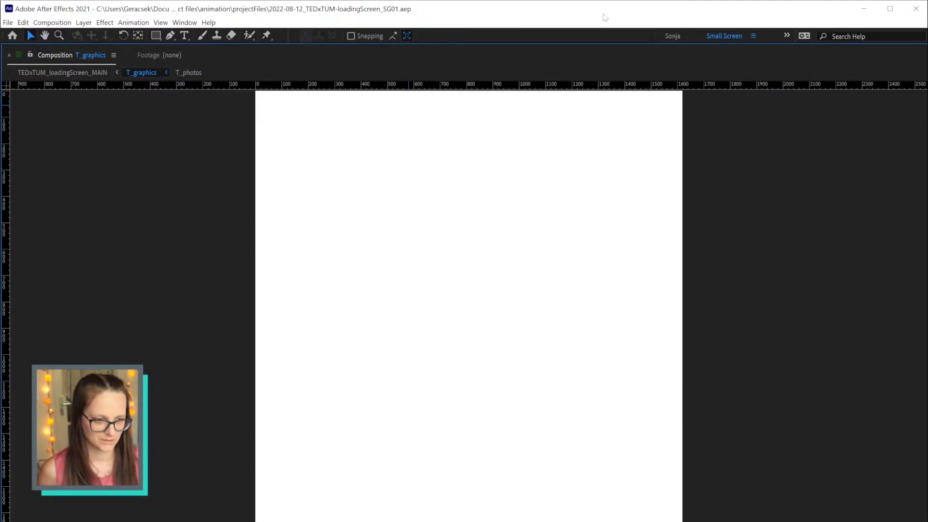
Stretch the application window back to full height and return the composition viewer to the normal panel layout
{"action": "key", "text": "grave"}
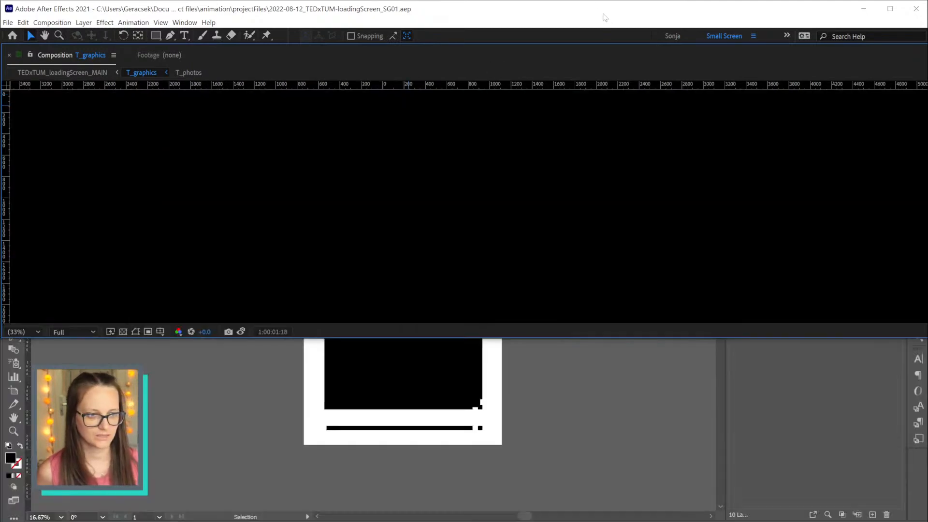
{"action": "key", "text": "alt+Tab"}
{"action": "left_click", "coordinate": [776, 59]}
{"action": "left_click_drag", "start_coordinate": [735, 339], "coordinate": [739, 521]}
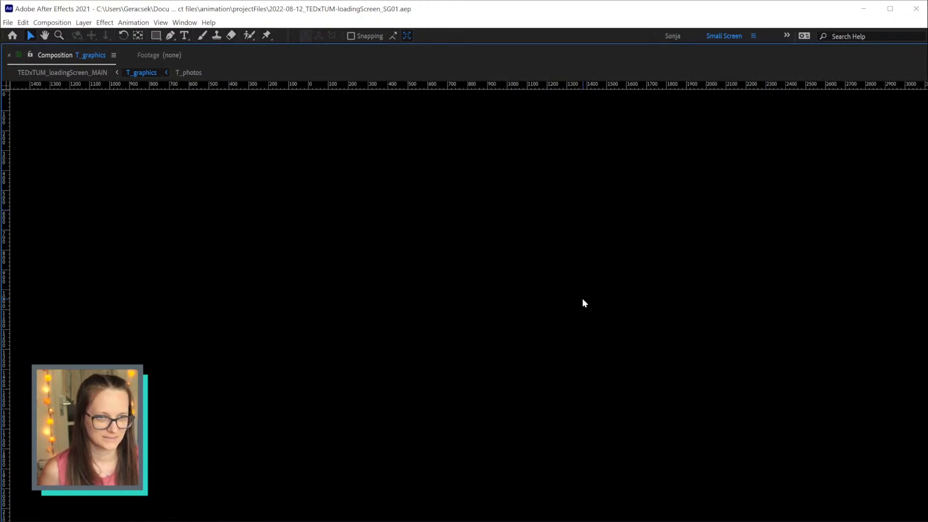
{"action": "key", "text": "grave"}
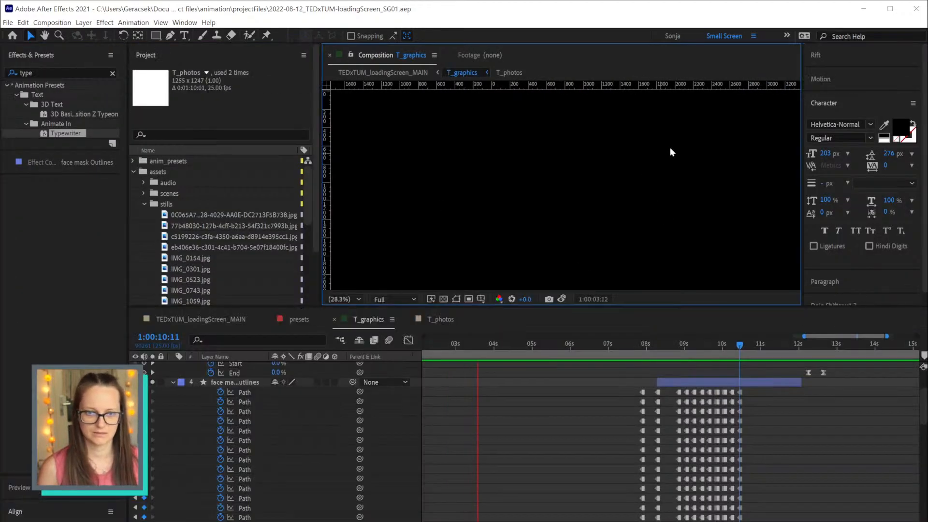
Move T_graphics to 1:00:08:07 and zoom and play it to check whether the viewer shows a picture
{"action": "left_click", "coordinate": [656, 344]}
{"action": "left_click", "coordinate": [654, 216]}
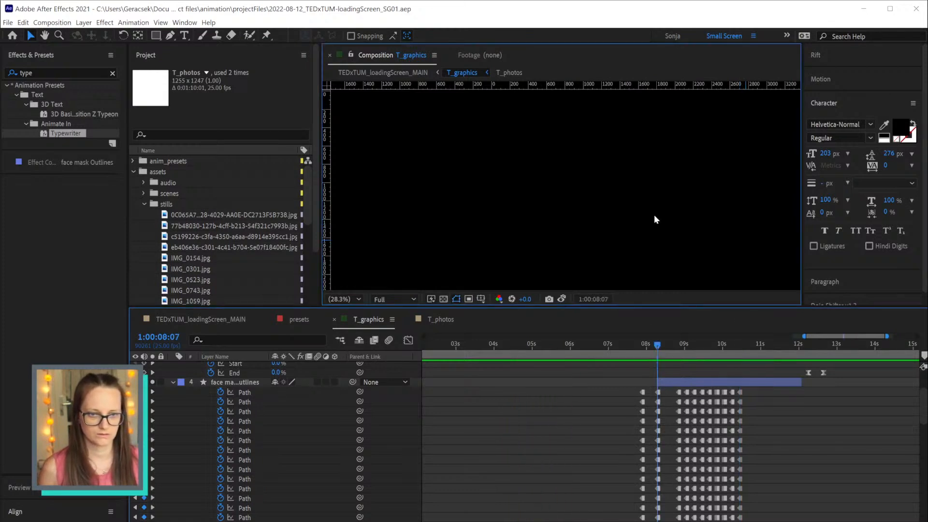
{"action": "scroll", "coordinate": [638, 213], "scroll_direction": "down", "scroll_amount": 7}
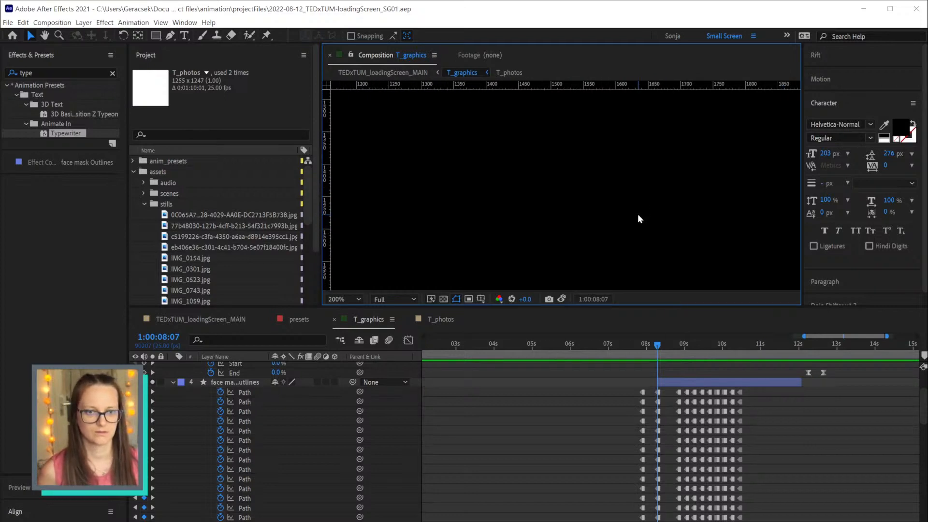
{"action": "left_click", "coordinate": [448, 322]}
{"action": "key", "text": "space"}
{"action": "left_click", "coordinate": [362, 322]}
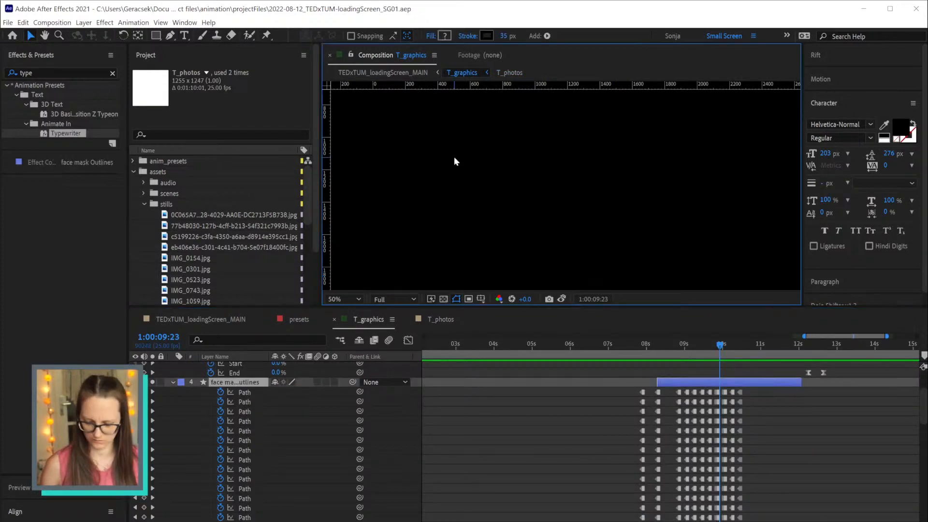
Toggle the enlarged panel view, deselect the face mask layer, and fit the whole work area of T_graphics into the timeline
{"action": "key", "text": "grave"}
{"action": "key", "text": "grave"}
{"action": "left_click", "coordinate": [510, 456]}
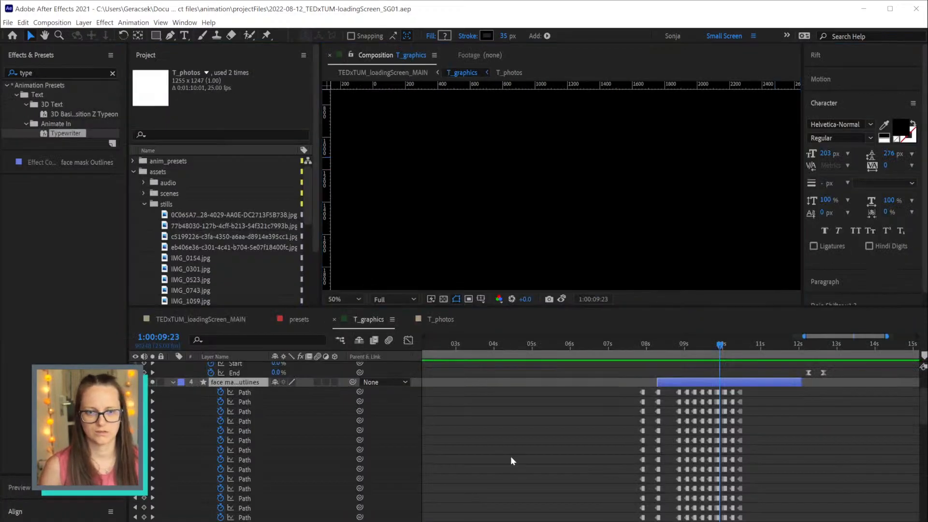
{"action": "key", "text": "minus"}
{"action": "key", "text": "minus"}
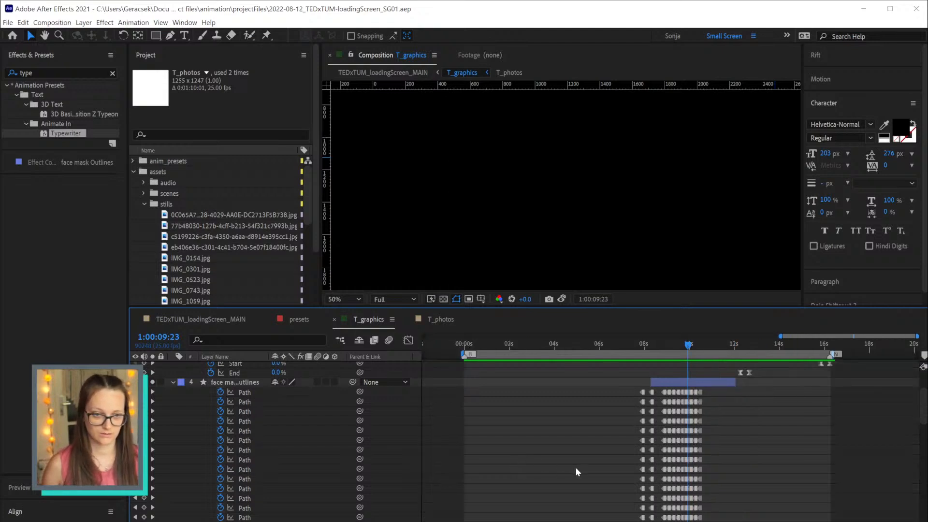
{"action": "scroll", "coordinate": [849, 452], "scroll_direction": "up", "scroll_amount": 2}
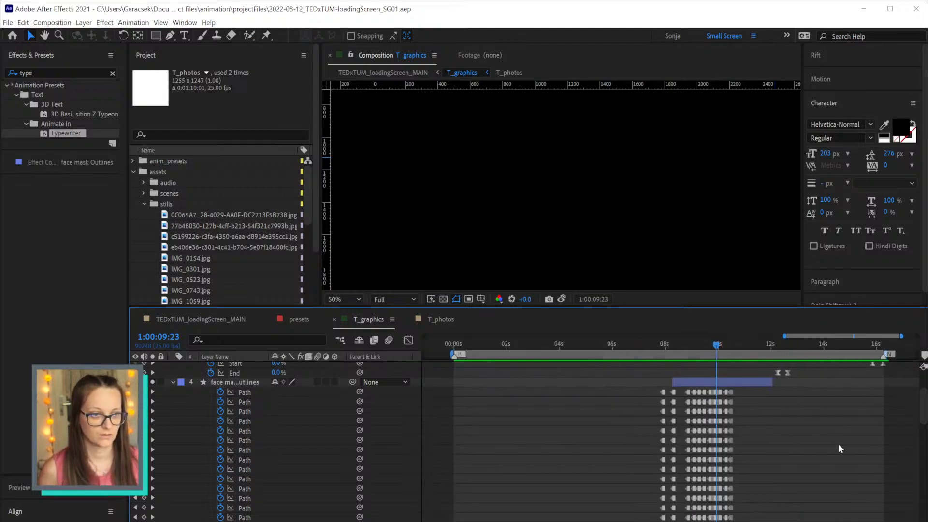
Close the T_graphics composition viewer and reopen it
{"action": "left_click", "coordinate": [330, 55]}
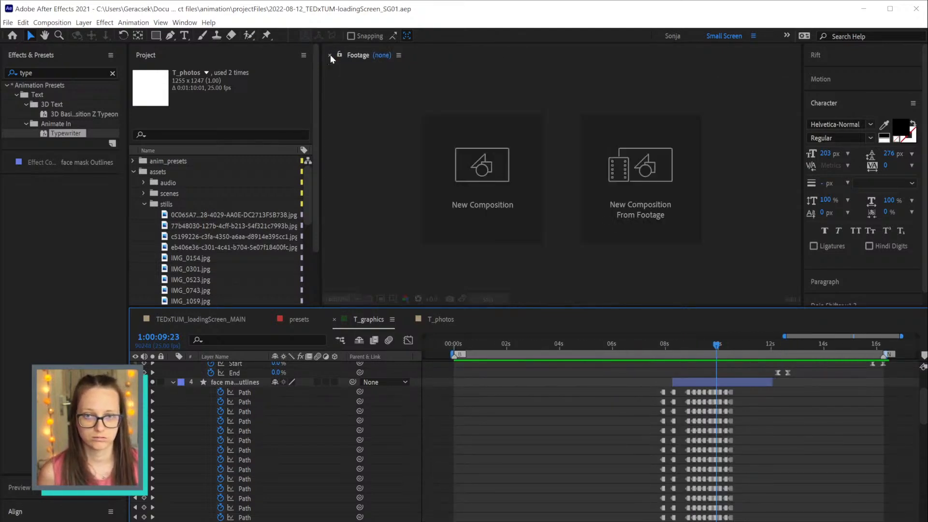
{"action": "left_click", "coordinate": [185, 23]}
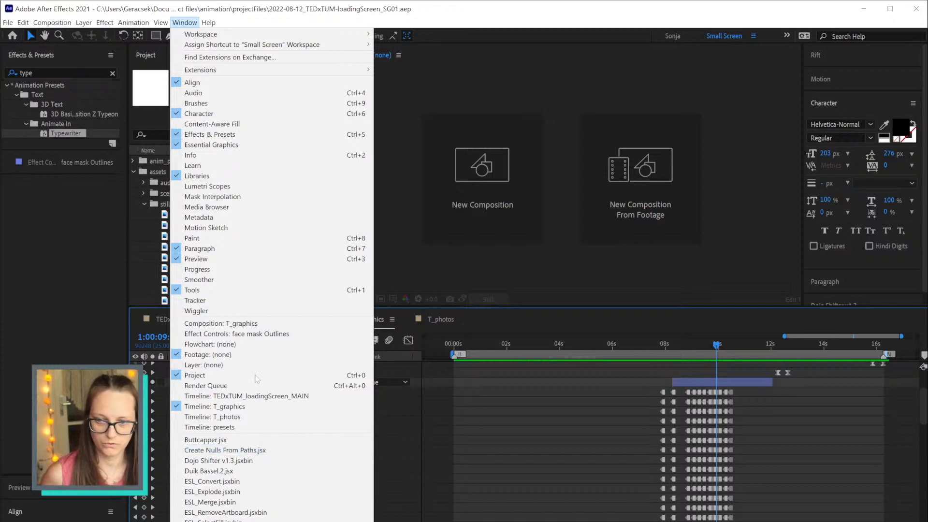
{"action": "left_click", "coordinate": [254, 324]}
{"action": "scroll", "coordinate": [572, 186], "scroll_direction": "down", "scroll_amount": 2}
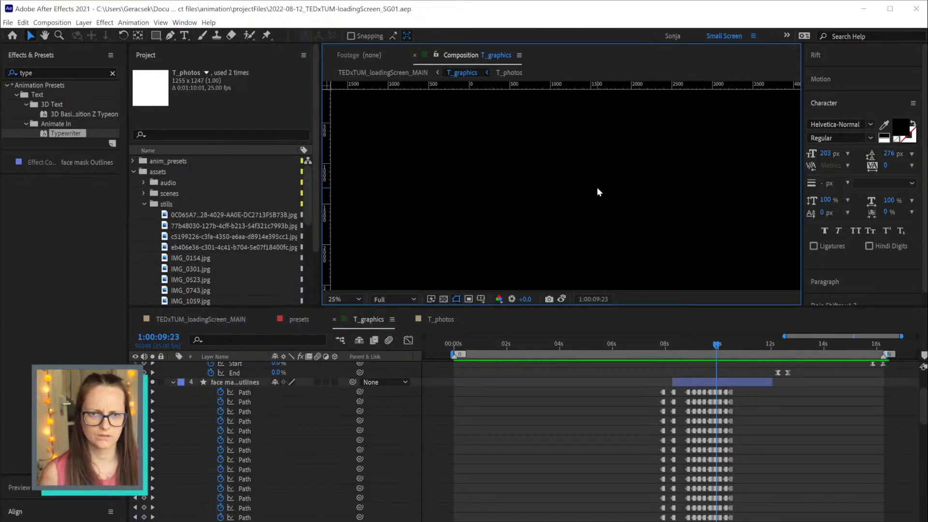
Purge all memory and the disk cache for all versions
{"action": "left_click", "coordinate": [7, 23]}
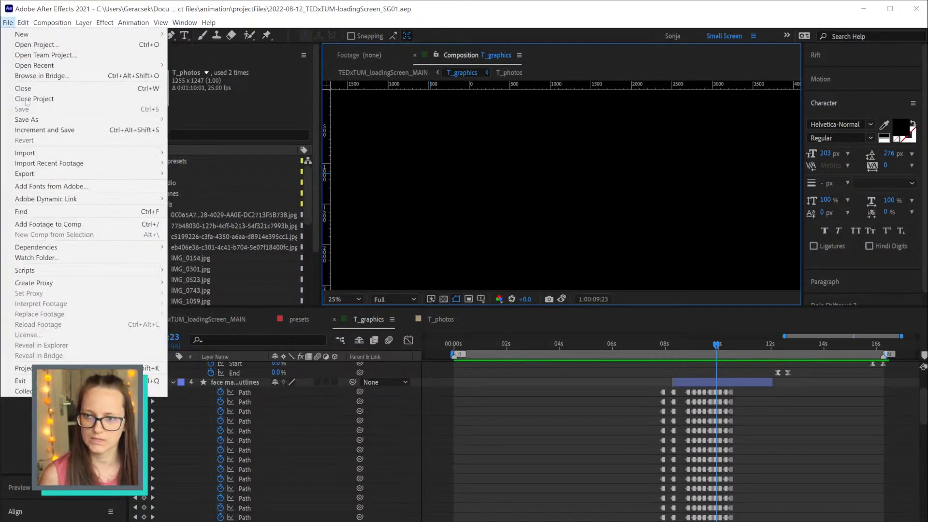
{"action": "mouse_move", "coordinate": [24, 25]}
{"action": "mouse_move", "coordinate": [53, 219]}
{"action": "left_click", "coordinate": [281, 221]}
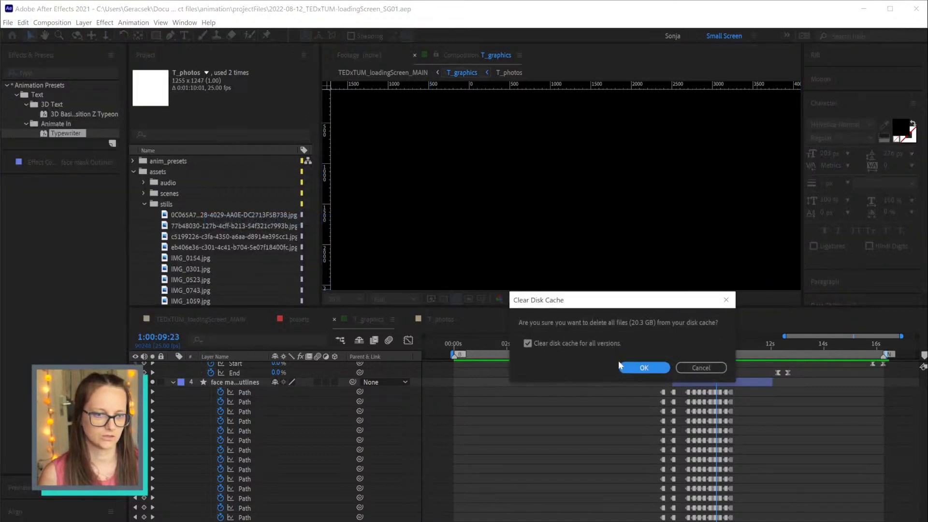
{"action": "left_click", "coordinate": [645, 368]}
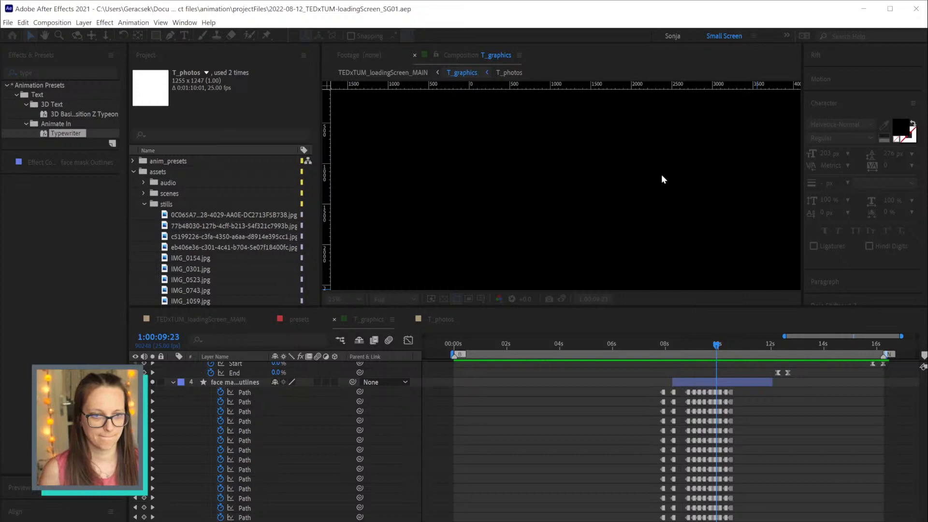
{"action": "scroll", "coordinate": [660, 178], "scroll_direction": "down", "scroll_amount": 1}
Close the project, reopen the recent 2022-08-12_TEDxTUM-loadingScreen_SG01.aep, and play a preview of T_graphics
{"action": "left_click", "coordinate": [8, 22]}
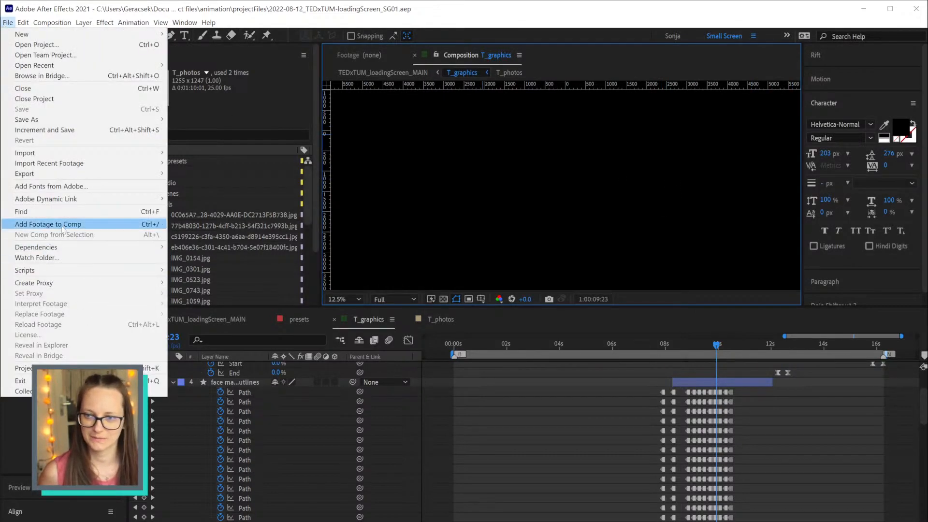
{"action": "mouse_move", "coordinate": [51, 23]}
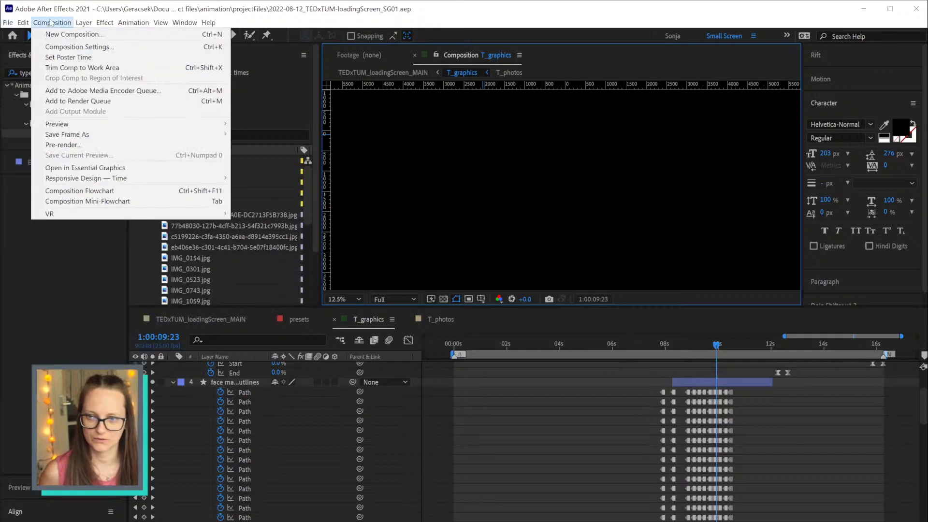
{"action": "mouse_move", "coordinate": [4, 24]}
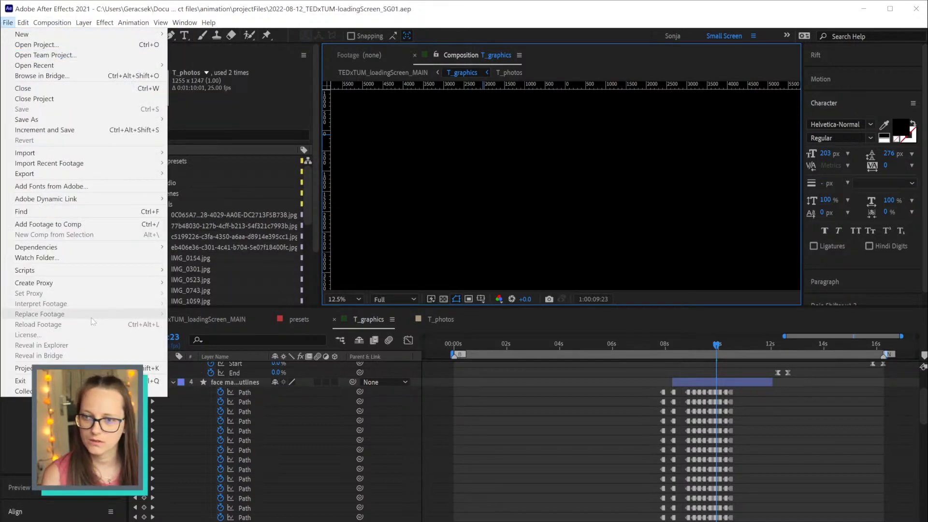
{"action": "left_click", "coordinate": [48, 100]}
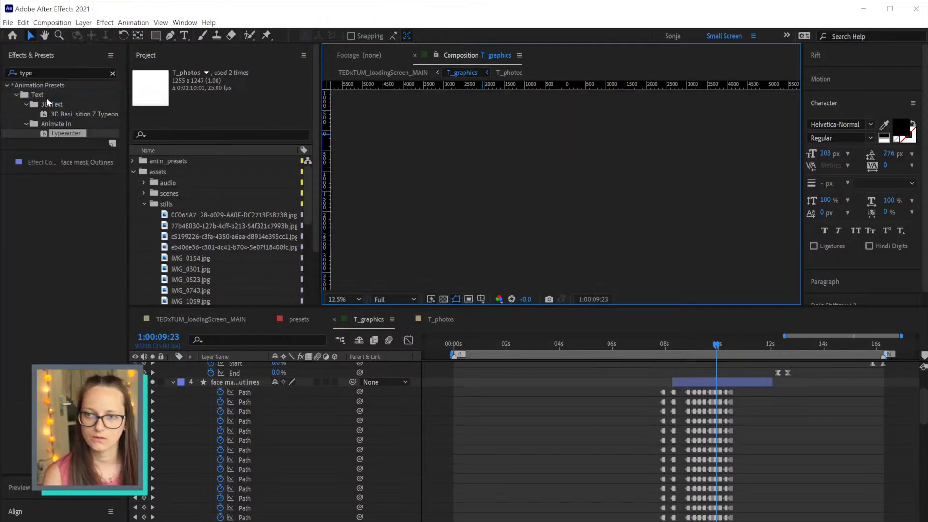
{"action": "left_click", "coordinate": [8, 23]}
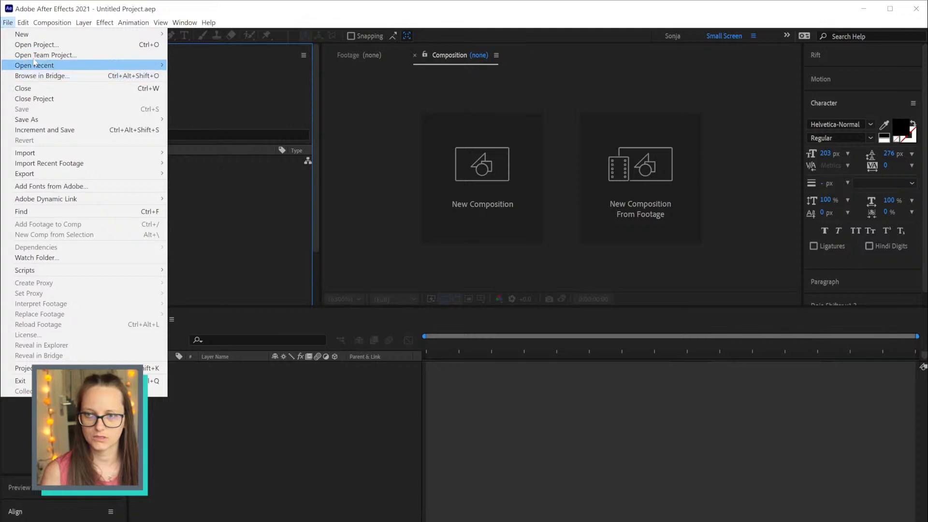
{"action": "mouse_move", "coordinate": [143, 67]}
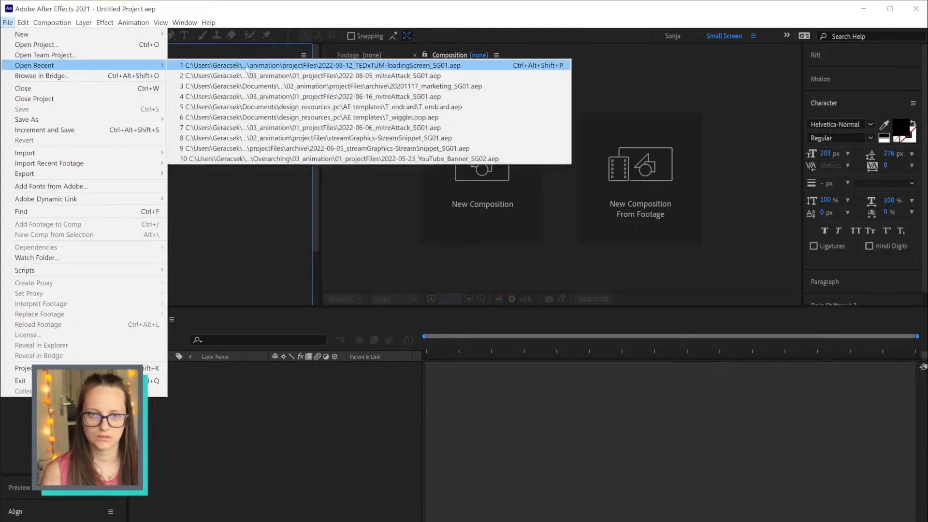
{"action": "left_click", "coordinate": [247, 67]}
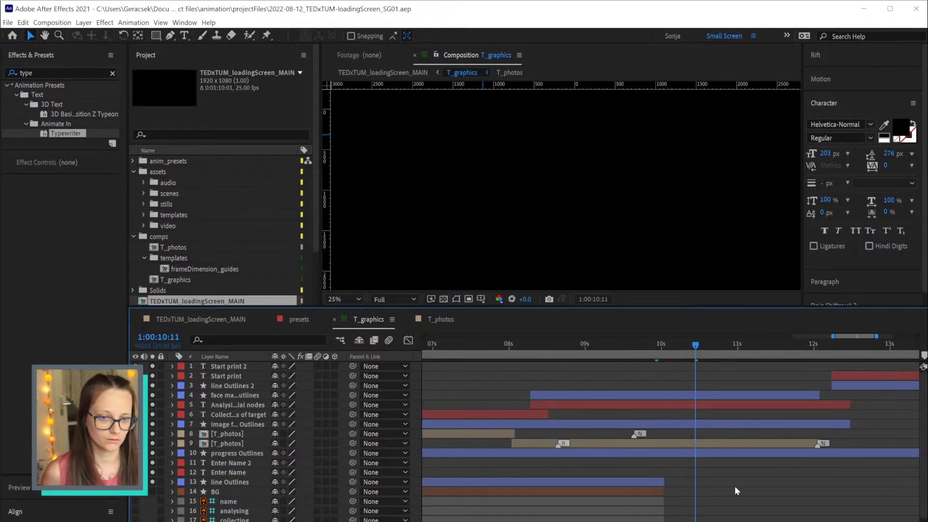
{"action": "scroll", "coordinate": [721, 405], "scroll_direction": "down", "scroll_amount": 4}
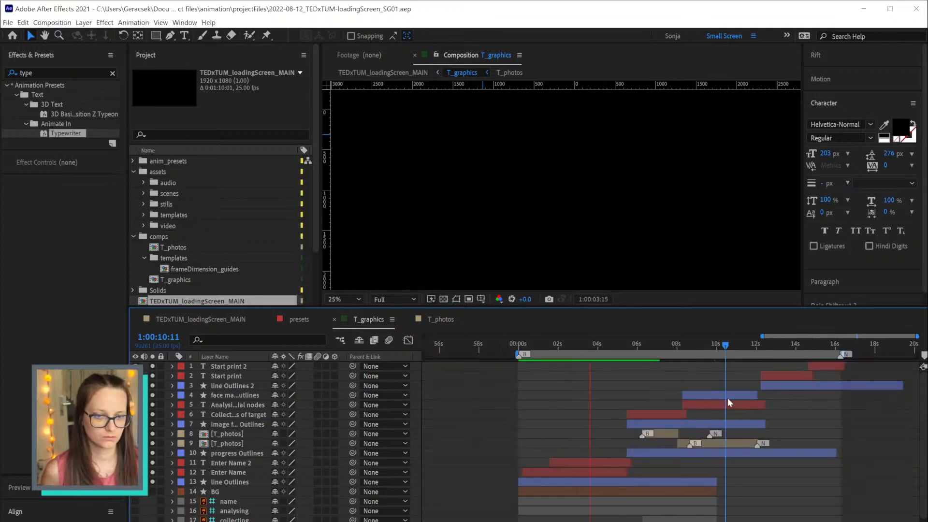
{"action": "key", "text": "space"}
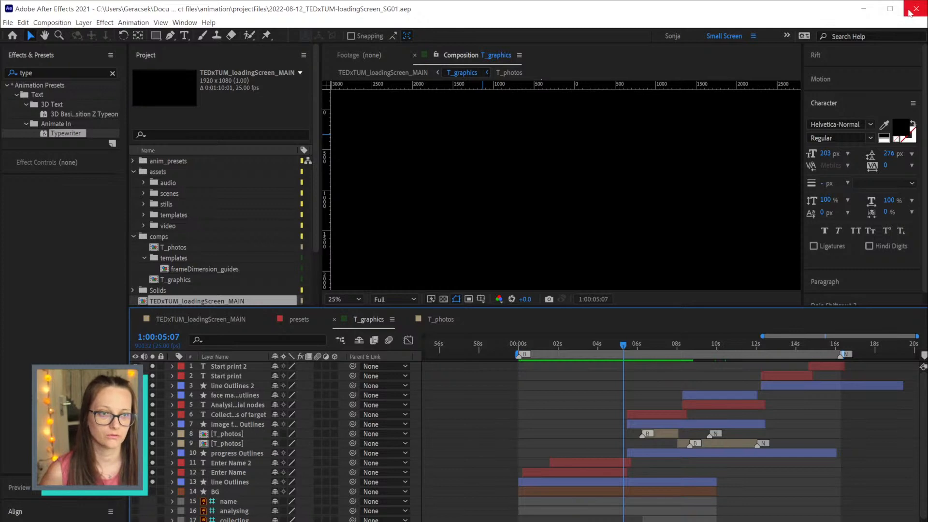
Restart After Effects from the TEDxTUM-loadingScreen project file in projectFiles, and close Illustrator without saving T_graphics.ai
{"action": "left_click", "coordinate": [910, 13]}
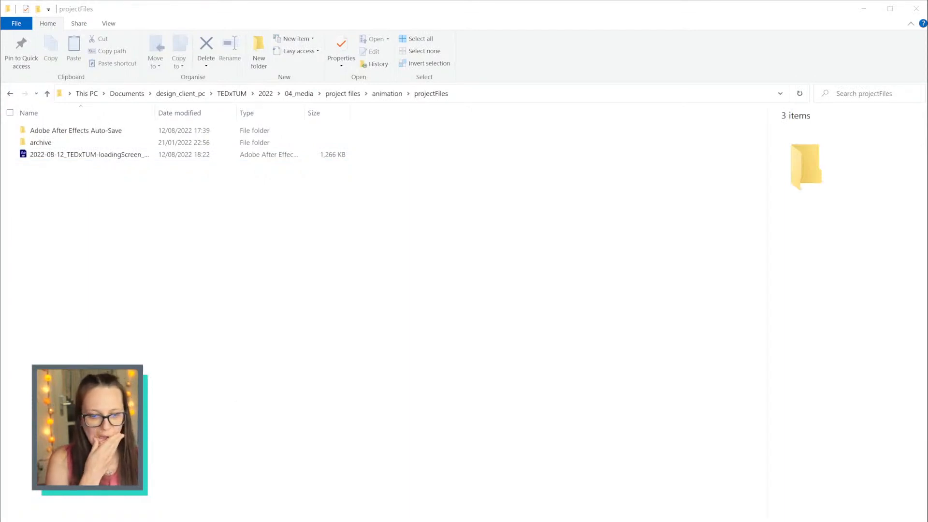
{"action": "left_click", "coordinate": [95, 156]}
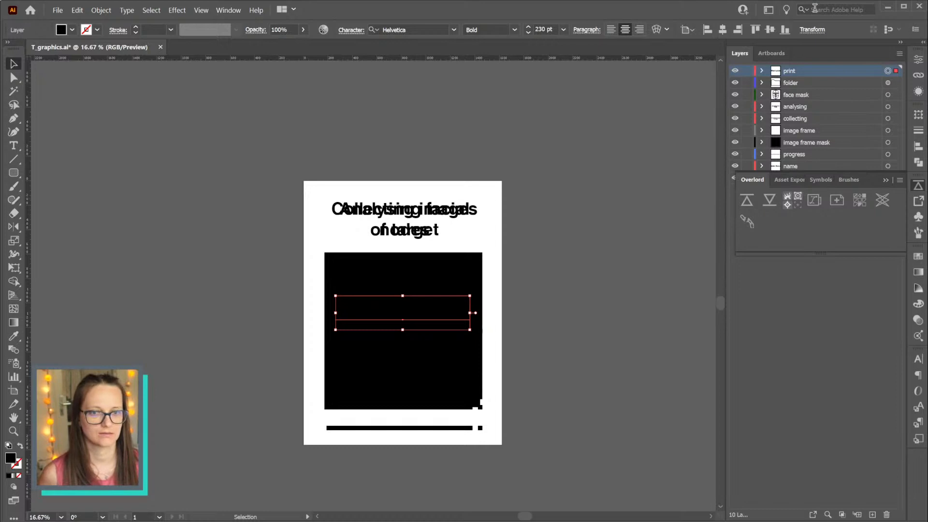
{"action": "left_click", "coordinate": [920, 6]}
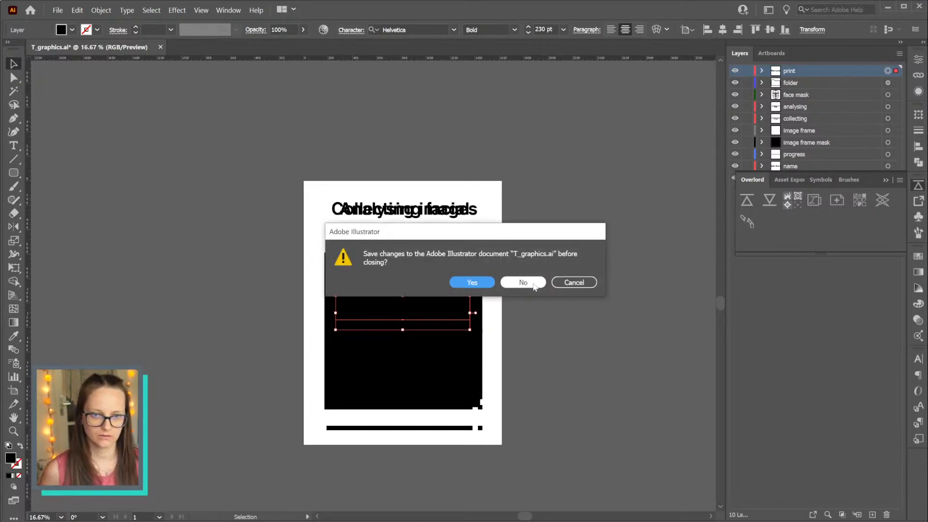
{"action": "left_click", "coordinate": [523, 282]}
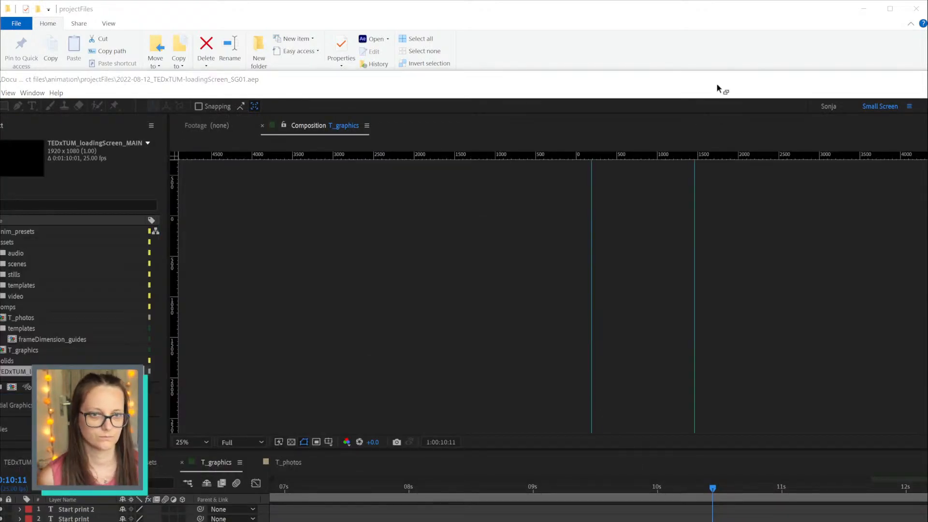
Reposition the After Effects window over the file browser and stretch it to full screen height
{"action": "left_click_drag", "start_coordinate": [194, 137], "coordinate": [1, 114]}
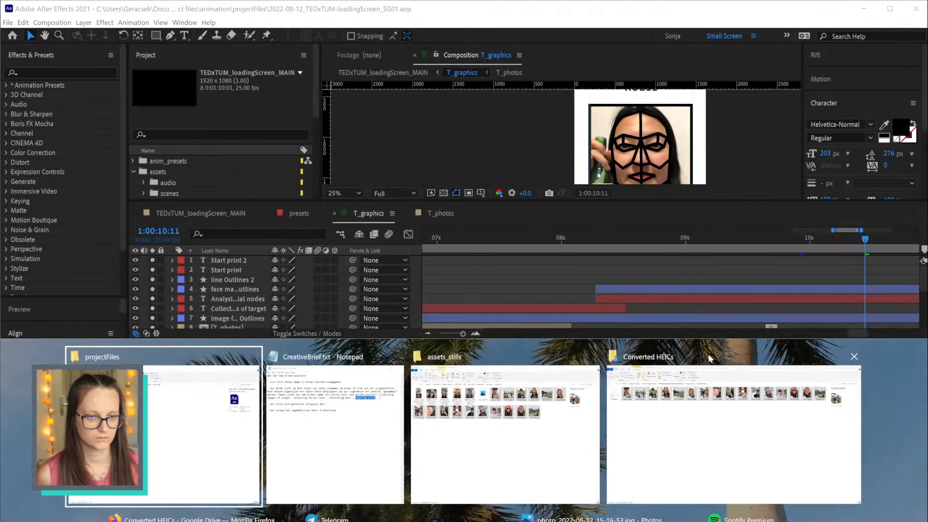
{"action": "left_click", "coordinate": [718, 25]}
{"action": "left_click_drag", "start_coordinate": [788, 339], "coordinate": [792, 518]}
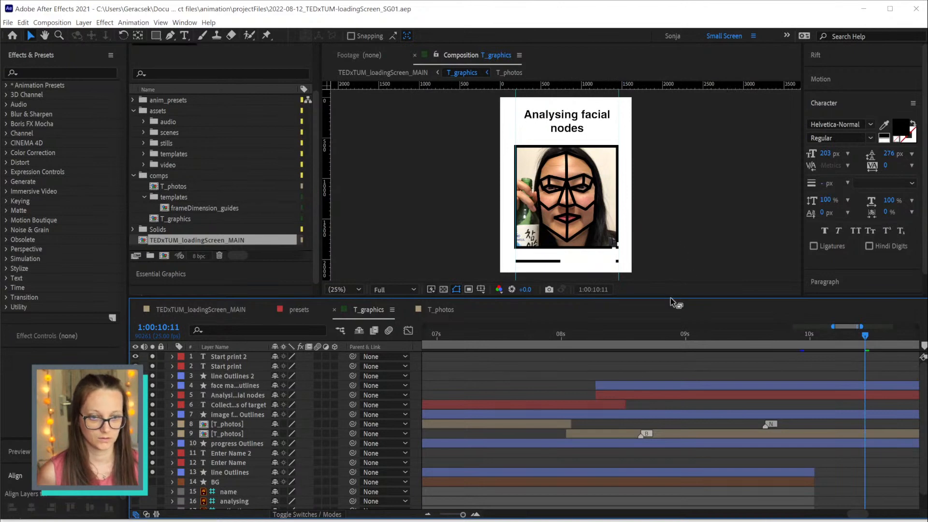
Enlarge the composition viewer over the timeline area and preview the T_graphics animation
{"action": "left_click_drag", "start_coordinate": [670, 299], "coordinate": [683, 462]}
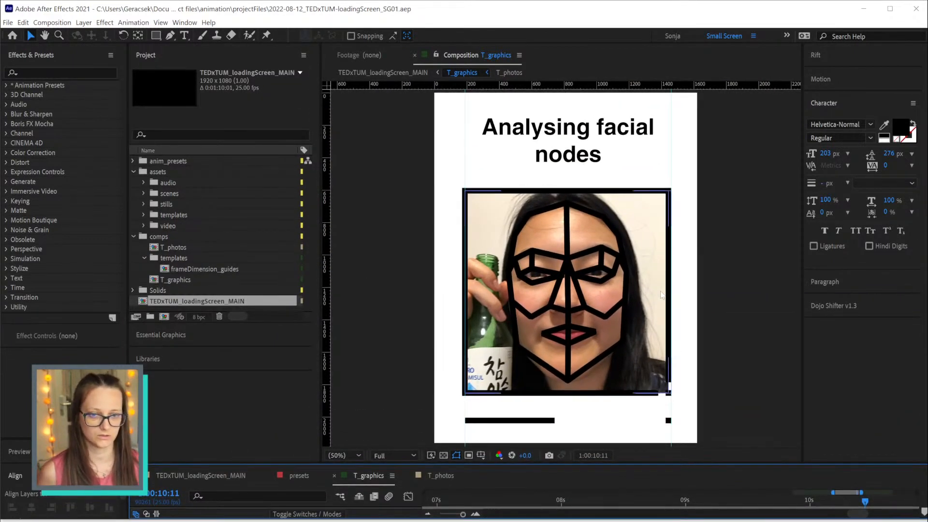
{"action": "key", "text": "space"}
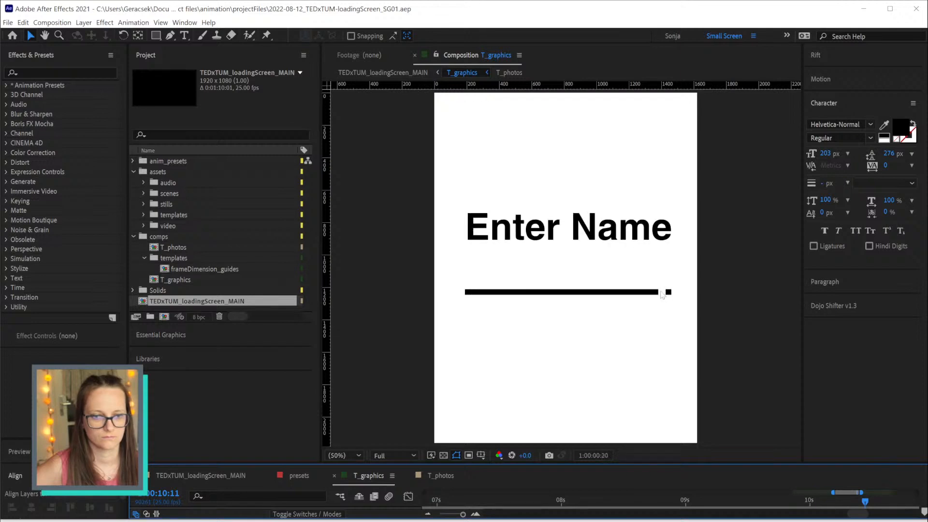
{"action": "key", "text": "space"}
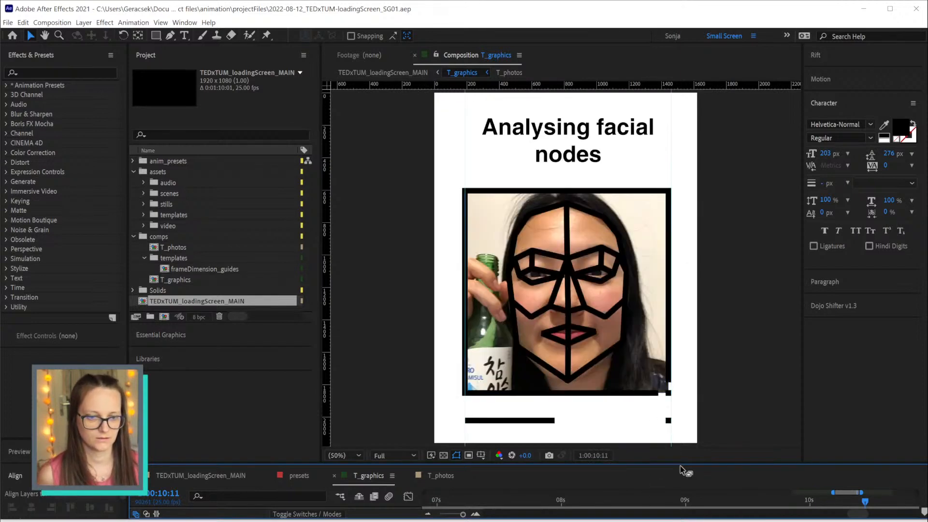
Shrink the composition viewer to make room for the timeline, and reveal the Path keyframes of the face mask Outlines layer
{"action": "left_click_drag", "start_coordinate": [680, 462], "coordinate": [680, 357]}
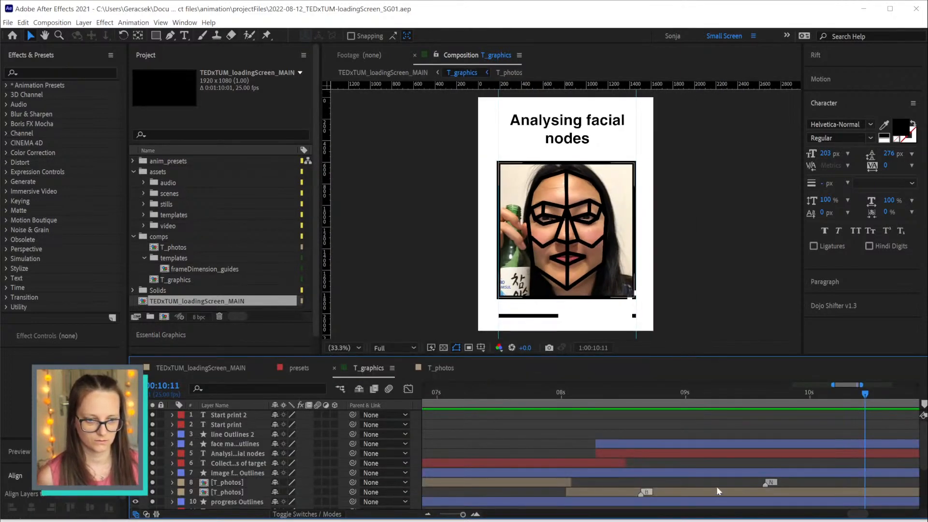
{"action": "scroll", "coordinate": [711, 434], "scroll_direction": "up", "scroll_amount": 2}
{"action": "left_click", "coordinate": [715, 444]}
{"action": "key", "text": "u"}
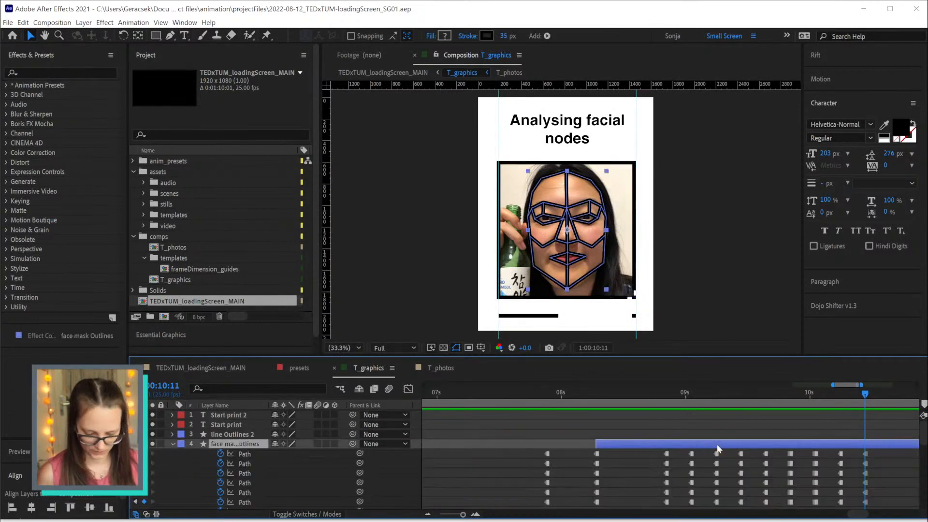
{"action": "scroll", "coordinate": [817, 467], "scroll_direction": "down", "scroll_amount": 2}
{"action": "scroll", "coordinate": [816, 467], "scroll_direction": "up", "scroll_amount": 1}
{"action": "key", "text": "space"}
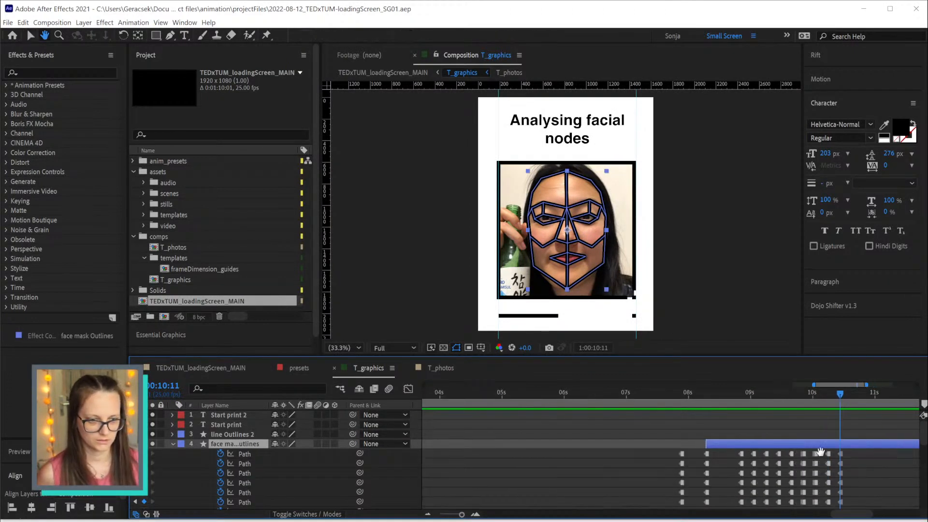
Give the timeline slightly more height, move the time to 1:00:08:20, and deselect the face mask layer
{"action": "left_click_drag", "start_coordinate": [820, 451], "coordinate": [760, 429]}
{"action": "left_click_drag", "start_coordinate": [694, 372], "coordinate": [692, 346]}
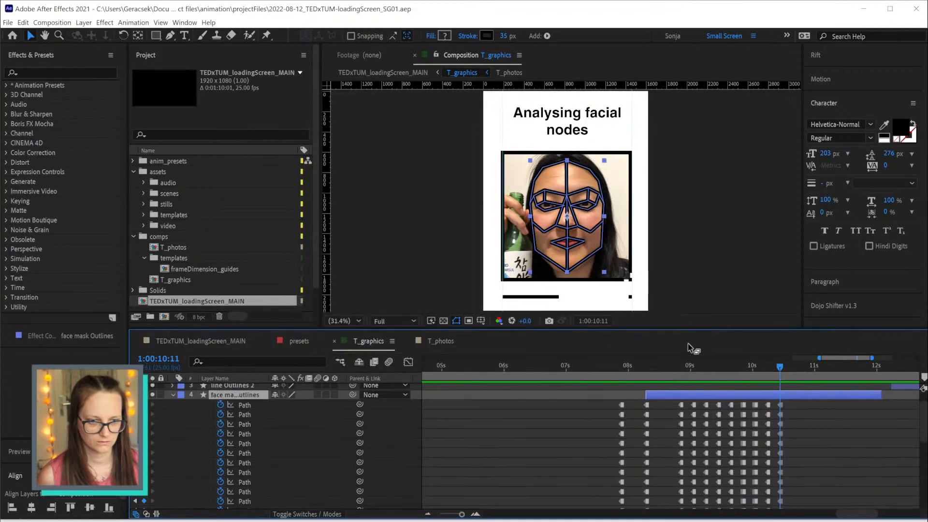
{"action": "left_click", "coordinate": [677, 369]}
{"action": "left_click", "coordinate": [577, 460]}
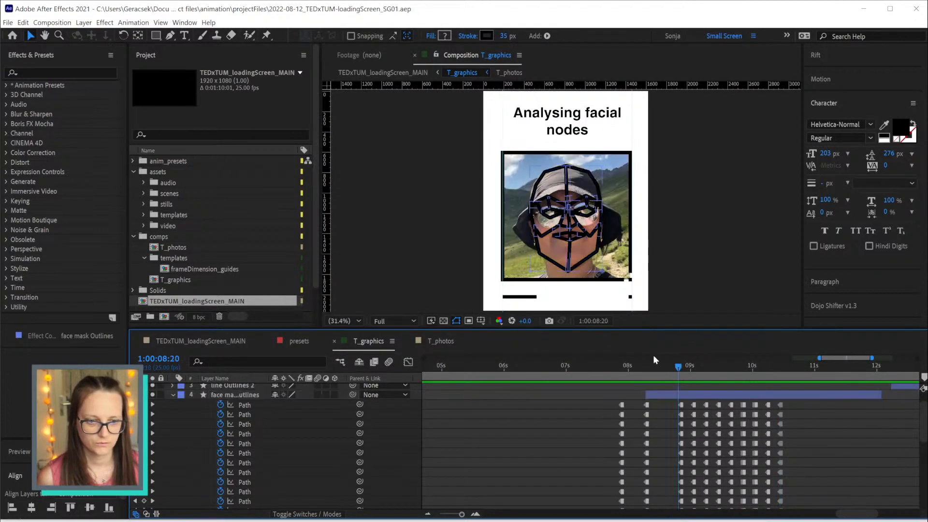
Adjust the left cheek point of the face mask outline at 1:00:08:21 to fit the face, and deselect the mask layer
{"action": "scroll", "coordinate": [624, 232], "scroll_direction": "up", "scroll_amount": 4}
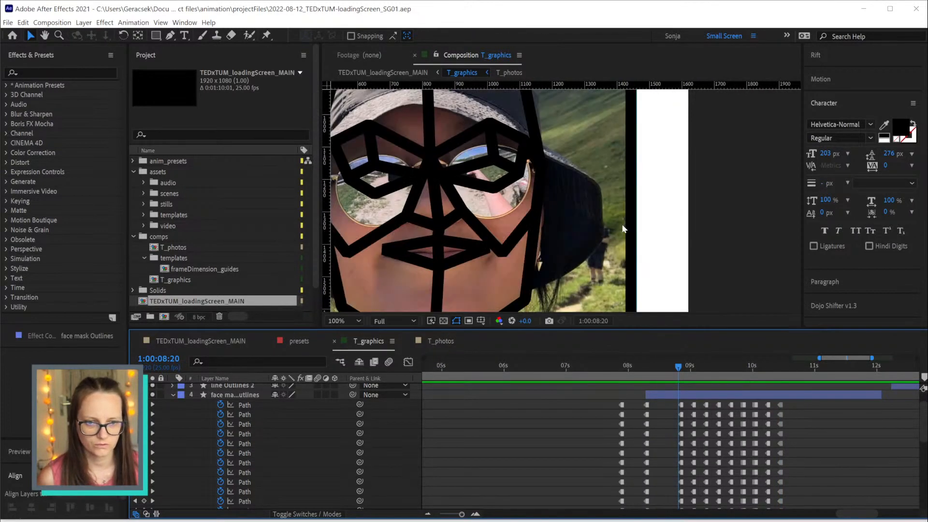
{"action": "scroll", "coordinate": [535, 220], "scroll_direction": "down", "scroll_amount": 2}
{"action": "left_click_drag", "start_coordinate": [678, 366], "coordinate": [685, 369]}
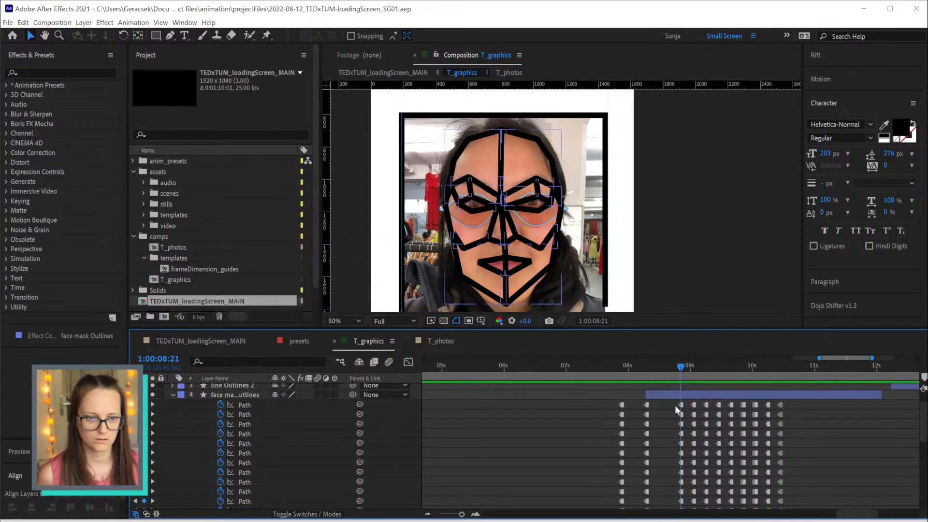
{"action": "left_click_drag", "start_coordinate": [675, 404], "coordinate": [685, 419]}
{"action": "left_click", "coordinate": [455, 235]}
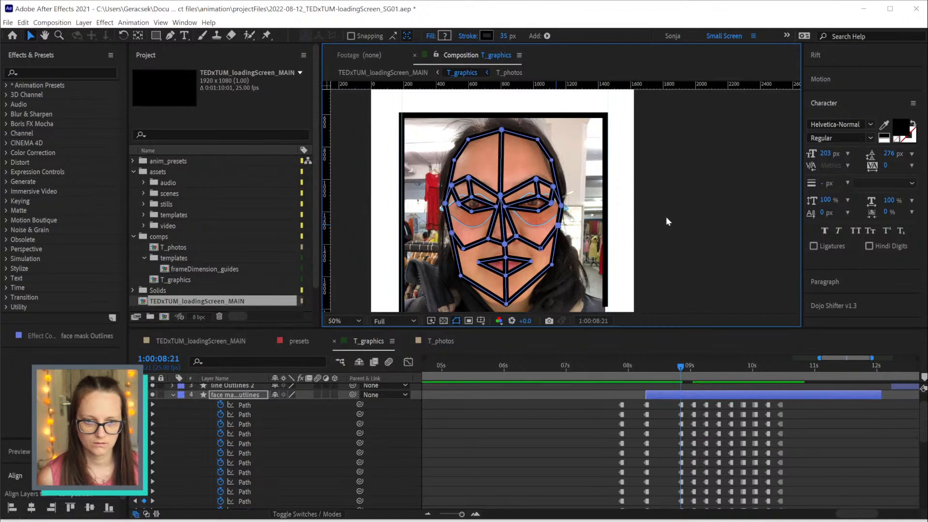
{"action": "left_click", "coordinate": [833, 439]}
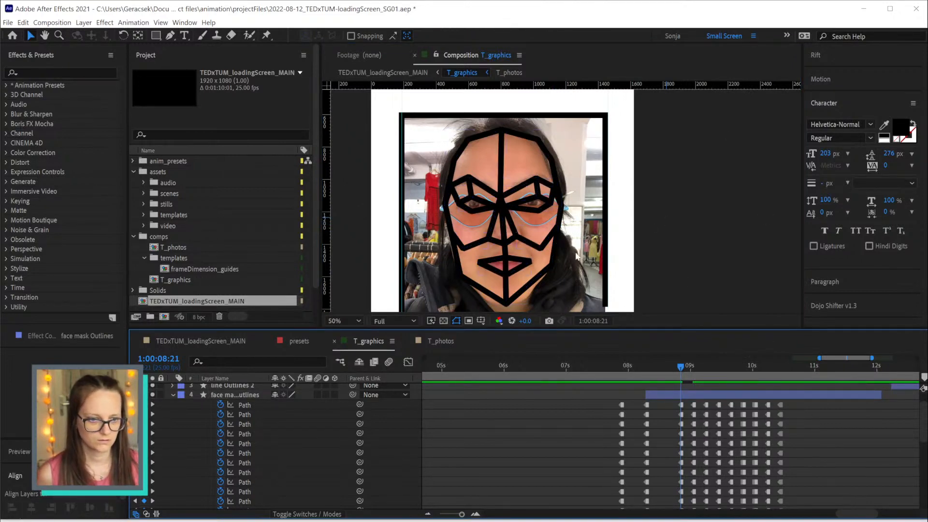
Raise the lower points of the mask's right eye outline at 1:00:09:06 to fit the eye
{"action": "left_click_drag", "start_coordinate": [684, 366], "coordinate": [706, 370]}
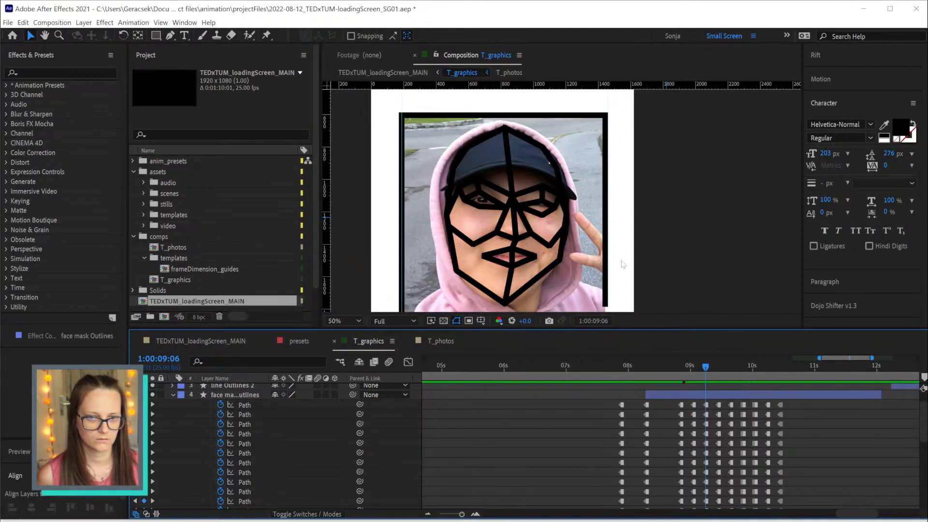
{"action": "left_click_drag", "start_coordinate": [699, 403], "coordinate": [708, 416]}
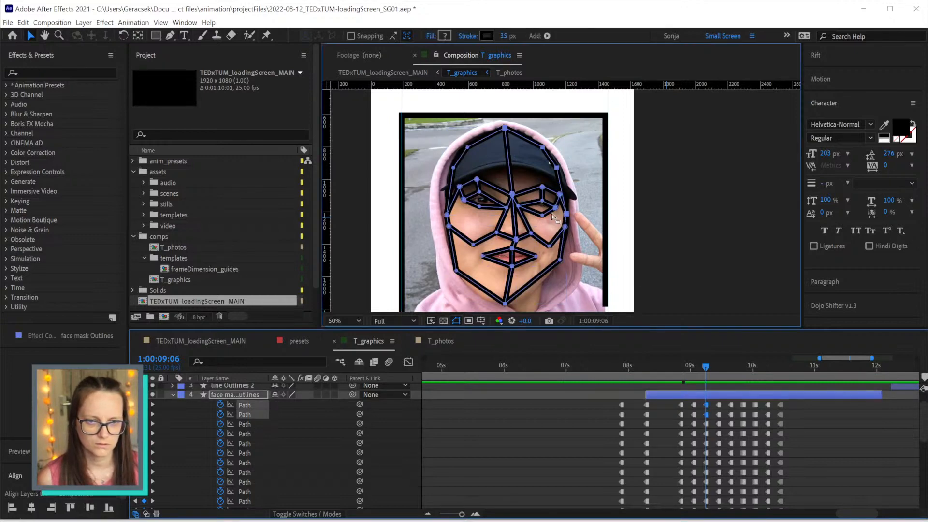
{"action": "left_click", "coordinate": [549, 209]}
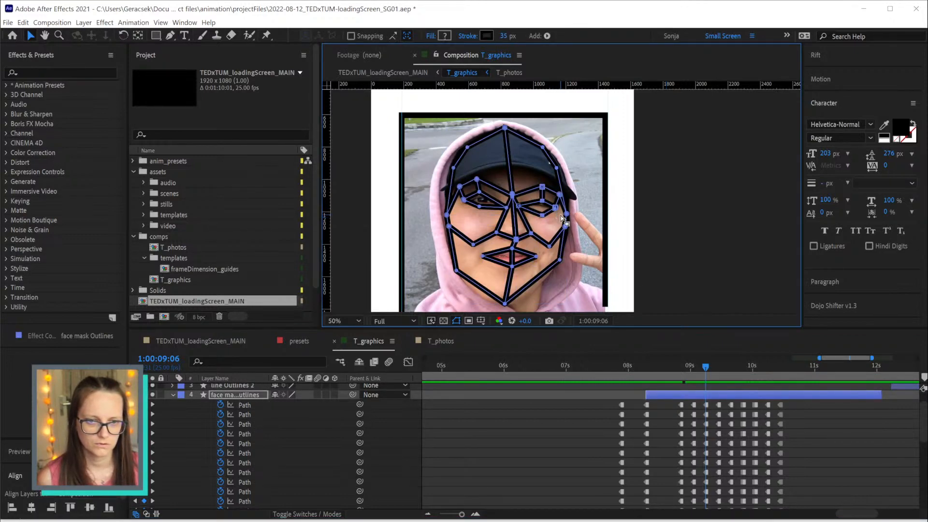
{"action": "mouse_move", "coordinate": [556, 216]}
{"action": "left_mouse_down"}
{"action": "mouse_move", "coordinate": [532, 199]}
{"action": "mouse_move", "coordinate": [544, 210]}
{"action": "left_mouse_up"}
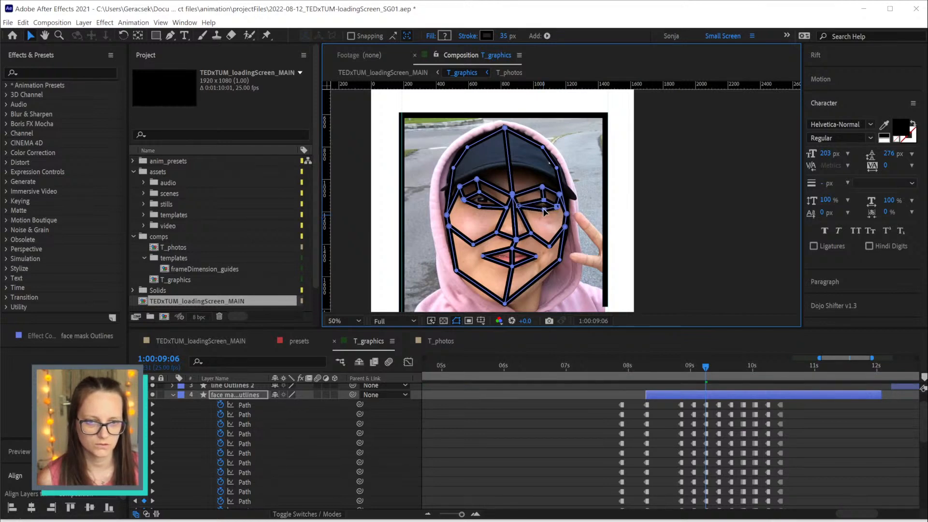
At 1:00:10:16, move the face mask's left contour points outward to match the edge of the face and cap
{"action": "left_click", "coordinate": [713, 366]}
{"action": "left_click_drag", "start_coordinate": [714, 368], "coordinate": [768, 370]}
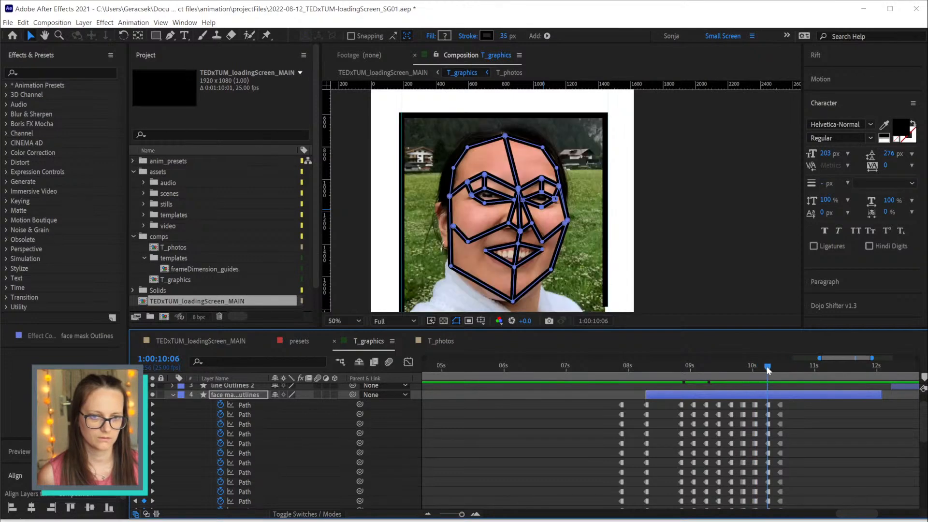
{"action": "left_click_drag", "start_coordinate": [768, 369], "coordinate": [782, 369]}
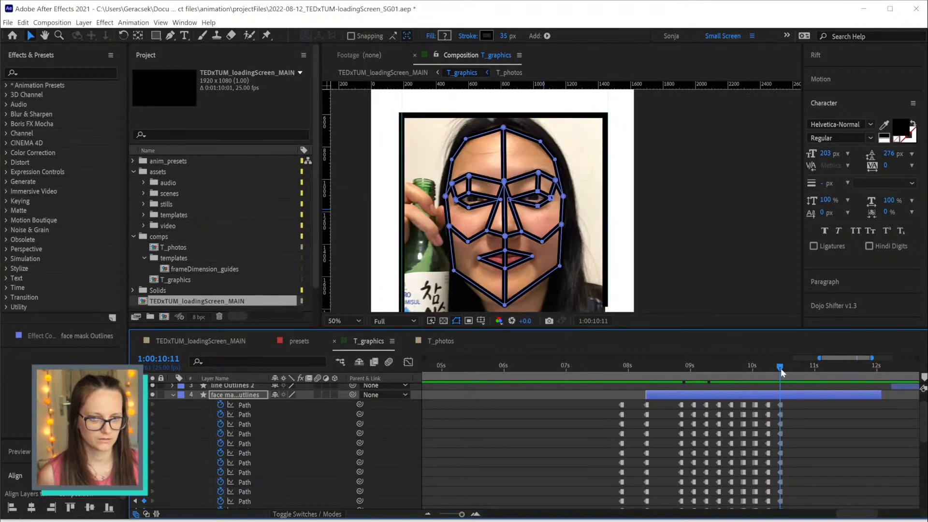
{"action": "left_click", "coordinate": [787, 366]}
{"action": "left_click_drag", "start_coordinate": [789, 367], "coordinate": [792, 369]}
{"action": "left_click", "coordinate": [792, 367]}
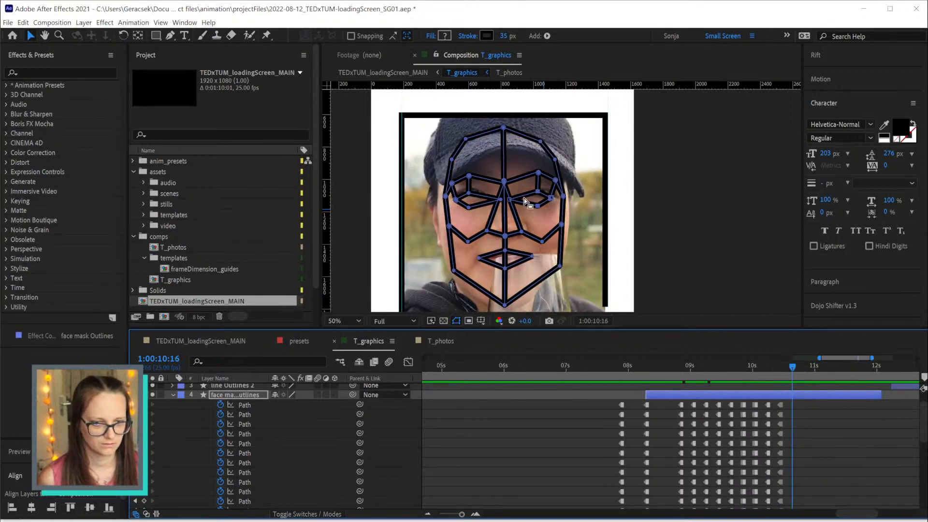
{"action": "left_click_drag", "start_coordinate": [419, 168], "coordinate": [452, 275]}
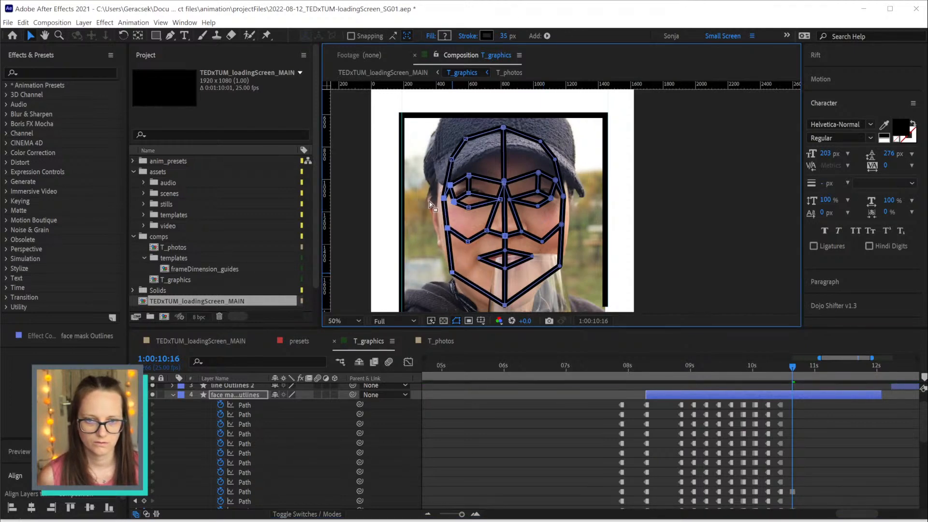
{"action": "left_click_drag", "start_coordinate": [448, 230], "coordinate": [443, 230]}
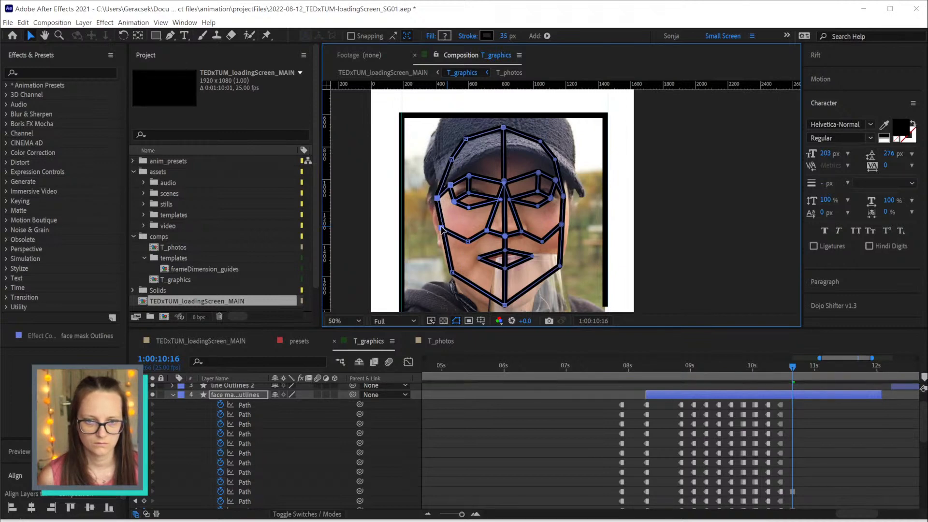
{"action": "left_click_drag", "start_coordinate": [452, 160], "coordinate": [444, 160]}
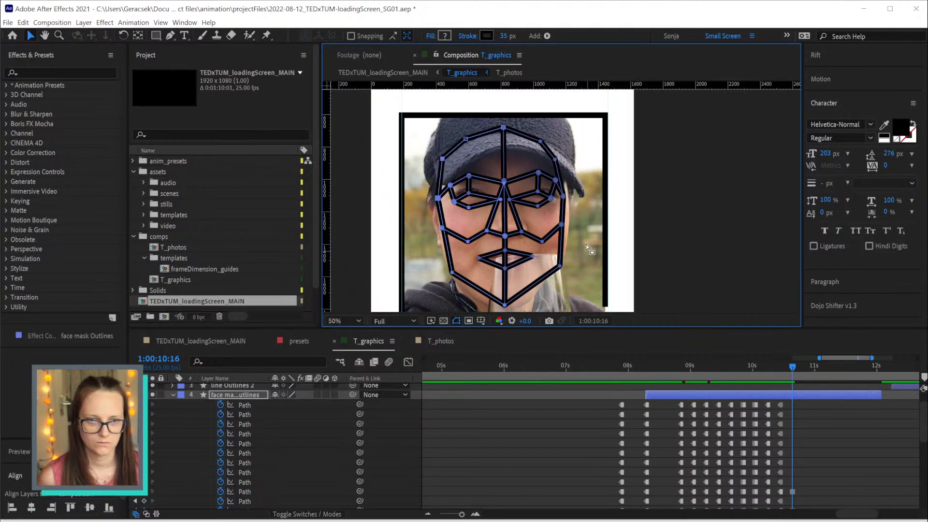
Move the mask's right cheek, temple and forehead contour points outward to match the face at 1:00:10:16
{"action": "left_click_drag", "start_coordinate": [562, 234], "coordinate": [564, 224]}
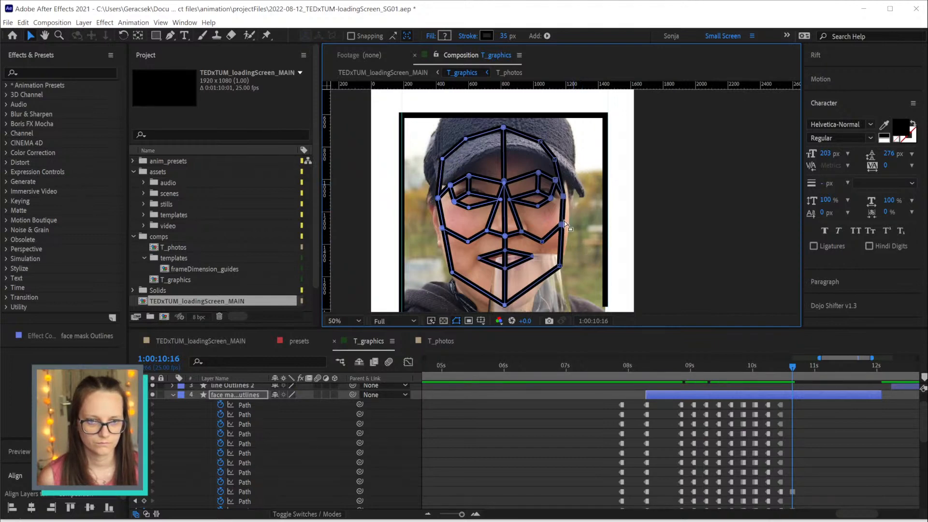
{"action": "key", "text": "shift+Right"}
{"action": "key", "text": "shift+Right"}
{"action": "key", "text": "shift+Right"}
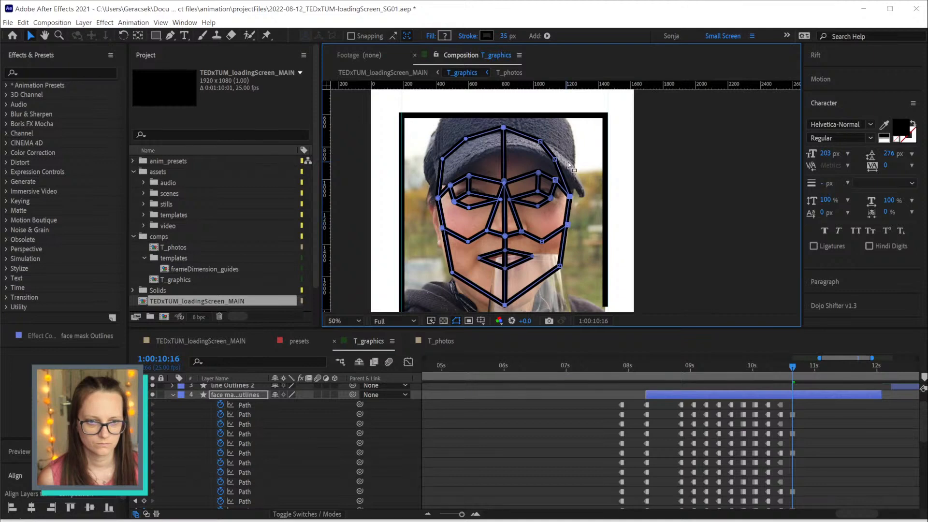
{"action": "left_click_drag", "start_coordinate": [555, 159], "coordinate": [563, 158]}
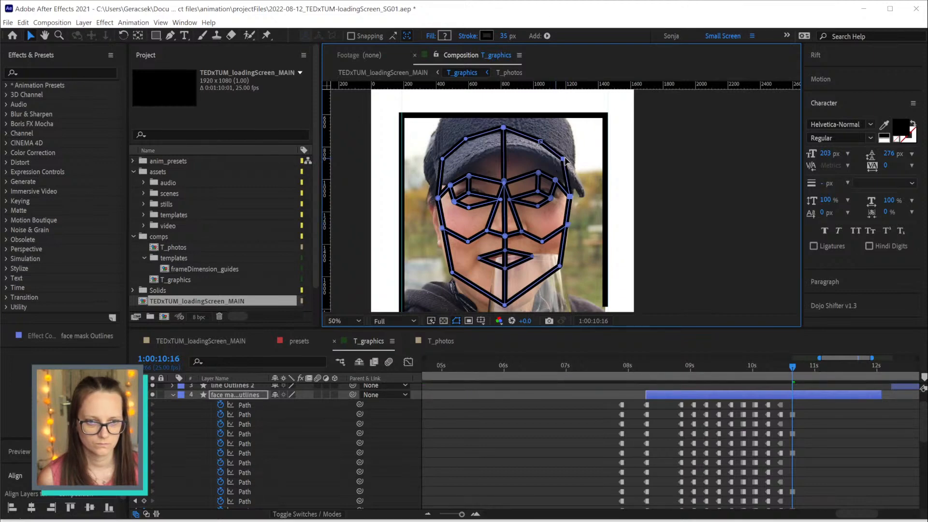
{"action": "left_click", "coordinate": [540, 142]}
{"action": "left_click_drag", "start_coordinate": [541, 142], "coordinate": [548, 139]}
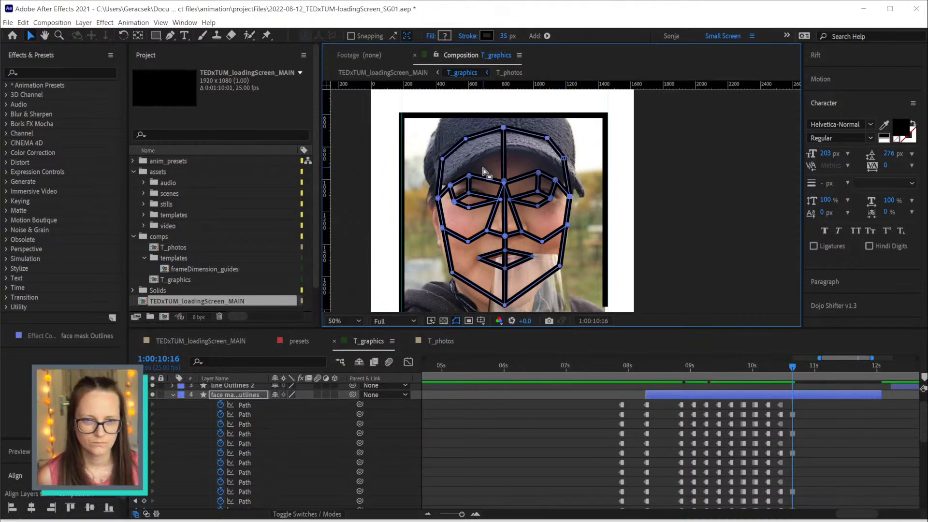
Raise the mask's brow points and reshape the eye and nose outlines to fit the face at 1:00:10:16
{"action": "left_click_drag", "start_coordinate": [469, 177], "coordinate": [471, 167]}
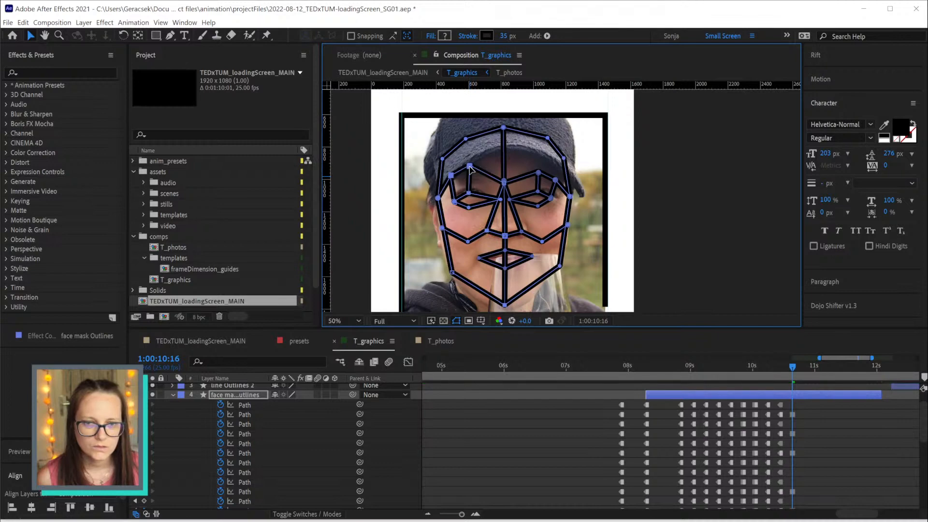
{"action": "mouse_move", "coordinate": [527, 161]}
{"action": "left_mouse_down"}
{"action": "mouse_move", "coordinate": [565, 189]}
{"action": "mouse_move", "coordinate": [560, 174]}
{"action": "mouse_move", "coordinate": [451, 214]}
{"action": "mouse_move", "coordinate": [468, 201]}
{"action": "left_mouse_up"}
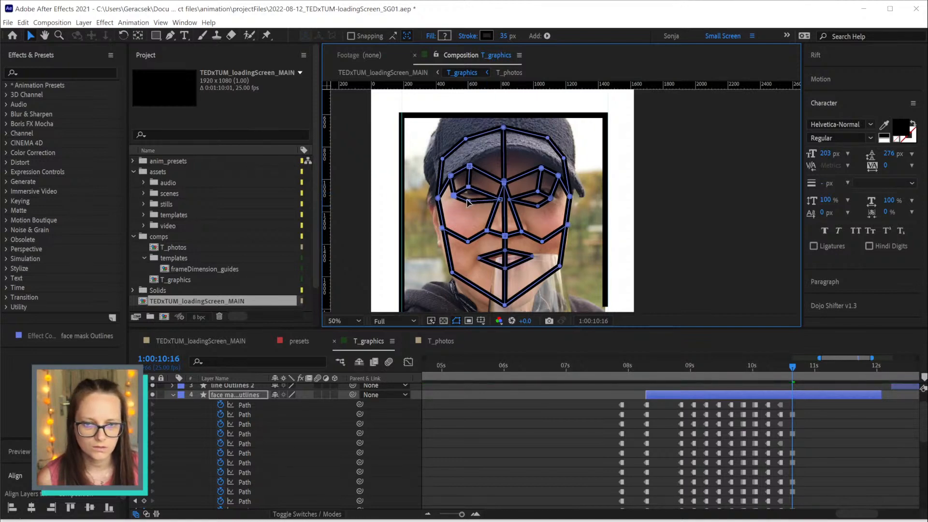
{"action": "left_click_drag", "start_coordinate": [559, 194], "coordinate": [526, 235]}
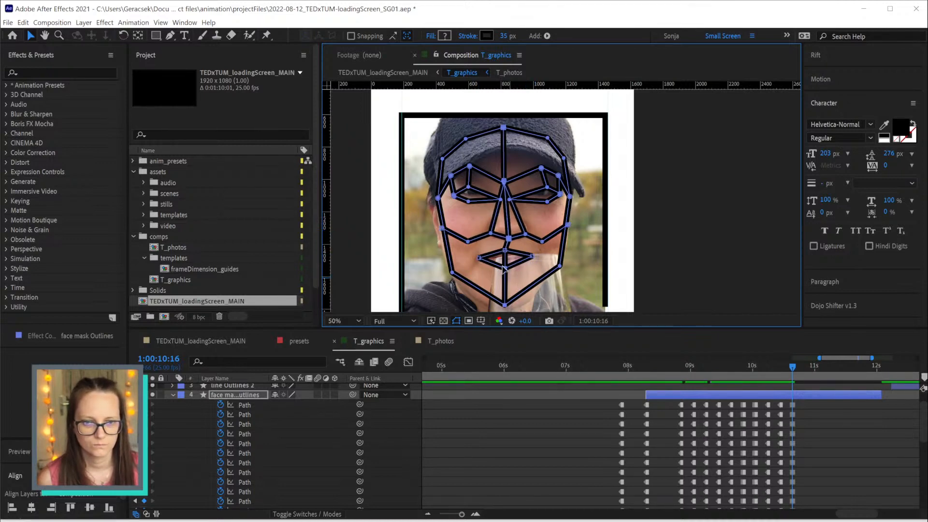
Shift the mask's chin point slightly to the right to align with the chin at 1:00:10:16
{"action": "left_click_drag", "start_coordinate": [476, 247], "coordinate": [483, 264]}
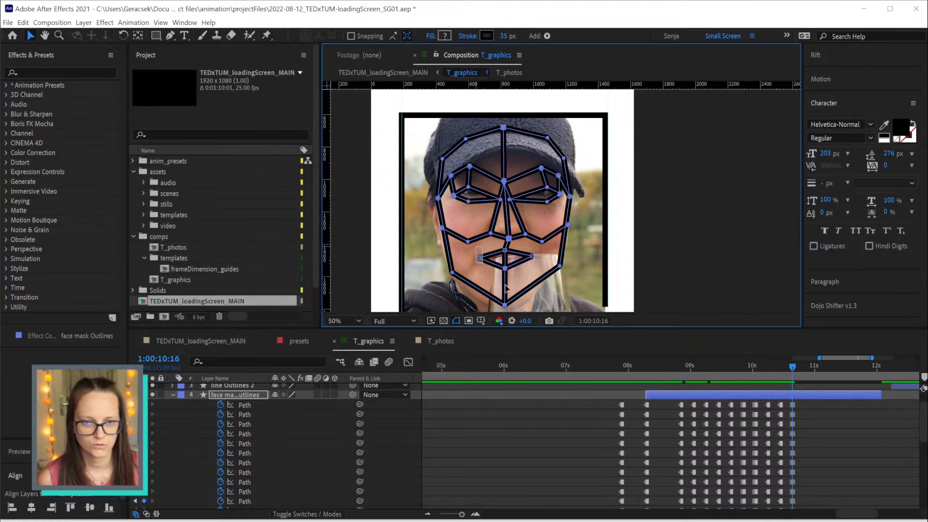
{"action": "mouse_move", "coordinate": [517, 311]}
{"action": "left_mouse_down"}
{"action": "mouse_move", "coordinate": [493, 299]}
{"action": "mouse_move", "coordinate": [509, 306]}
{"action": "left_mouse_up"}
{"action": "left_click_drag", "start_coordinate": [566, 256], "coordinate": [552, 275]}
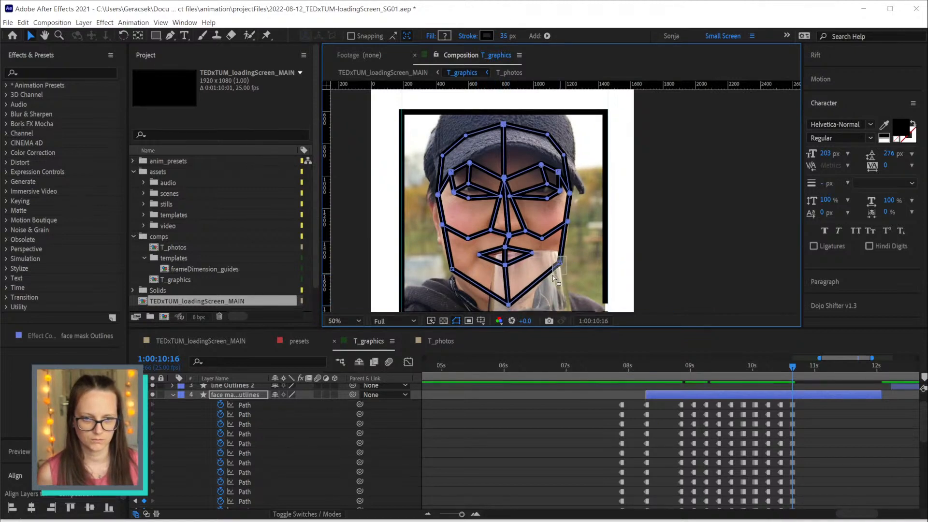
{"action": "mouse_move", "coordinate": [427, 220]}
{"action": "left_mouse_down"}
{"action": "mouse_move", "coordinate": [450, 236]}
{"action": "mouse_move", "coordinate": [438, 226]}
{"action": "left_mouse_up"}
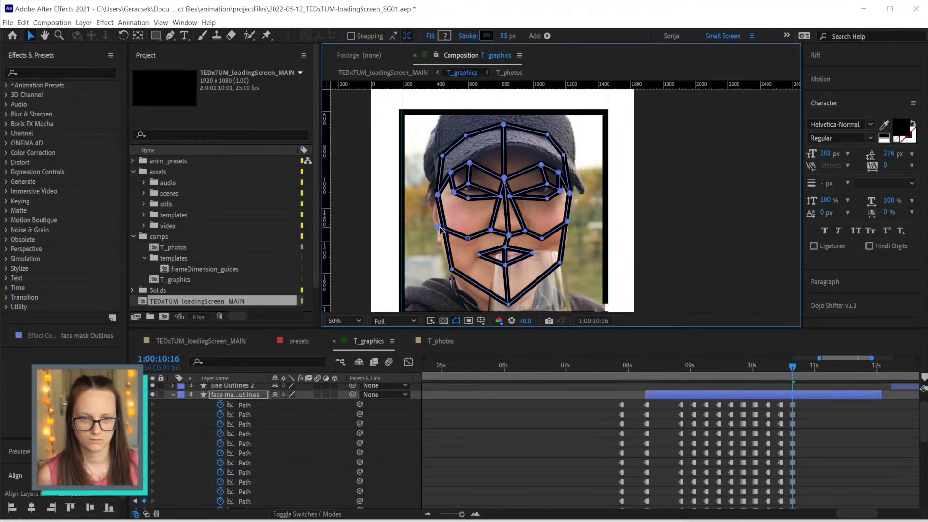
{"action": "key", "text": "ctrl+z"}
{"action": "key", "text": "ctrl+t"}
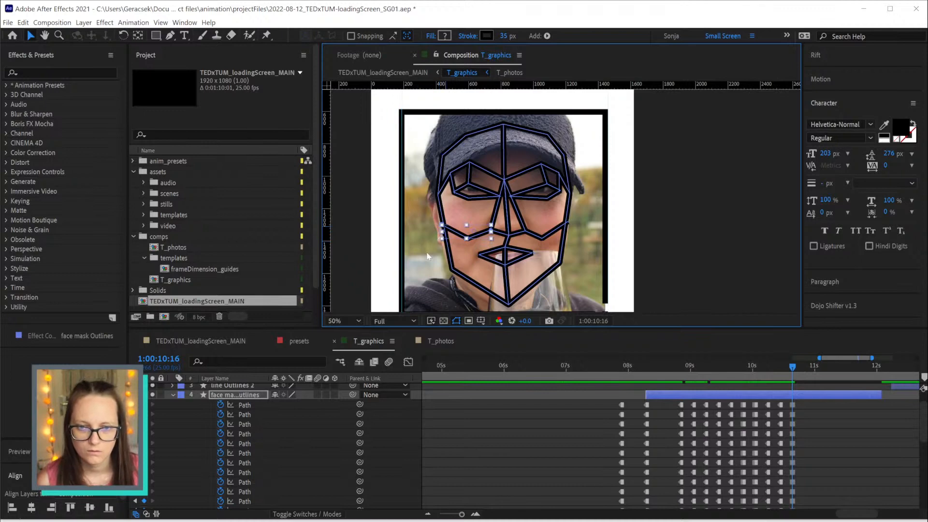
{"action": "left_click", "coordinate": [594, 264]}
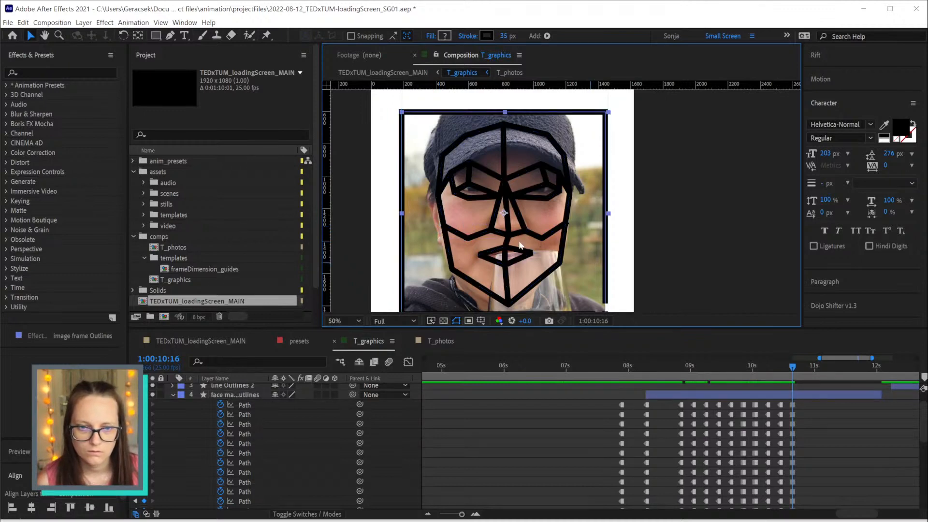
Reselect the face mask paths and nudge the outer left and right cheek points slightly inward at 1:00:10:16
{"action": "left_click", "coordinate": [793, 423]}
{"action": "left_click", "coordinate": [813, 417]}
{"action": "left_click_drag", "start_coordinate": [810, 418], "coordinate": [789, 445]}
{"action": "left_click", "coordinate": [565, 222]}
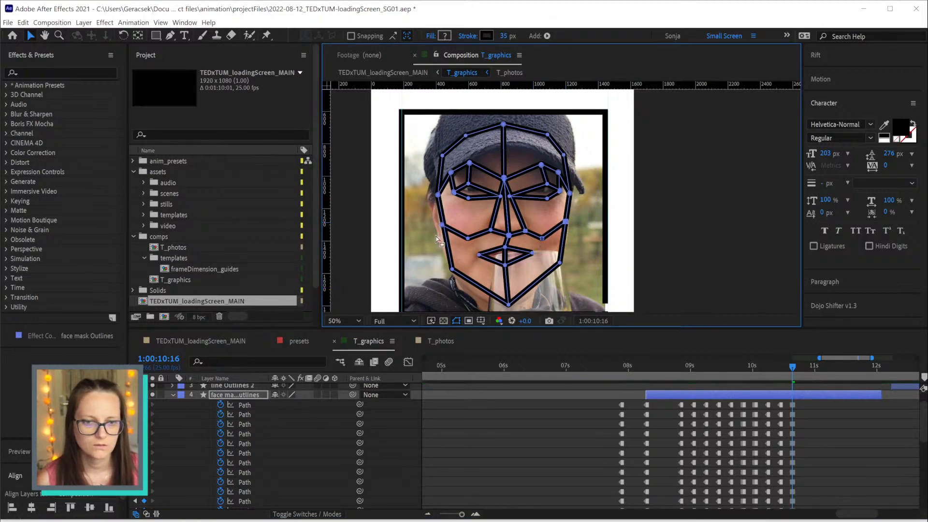
{"action": "left_click_drag", "start_coordinate": [444, 227], "coordinate": [444, 226]}
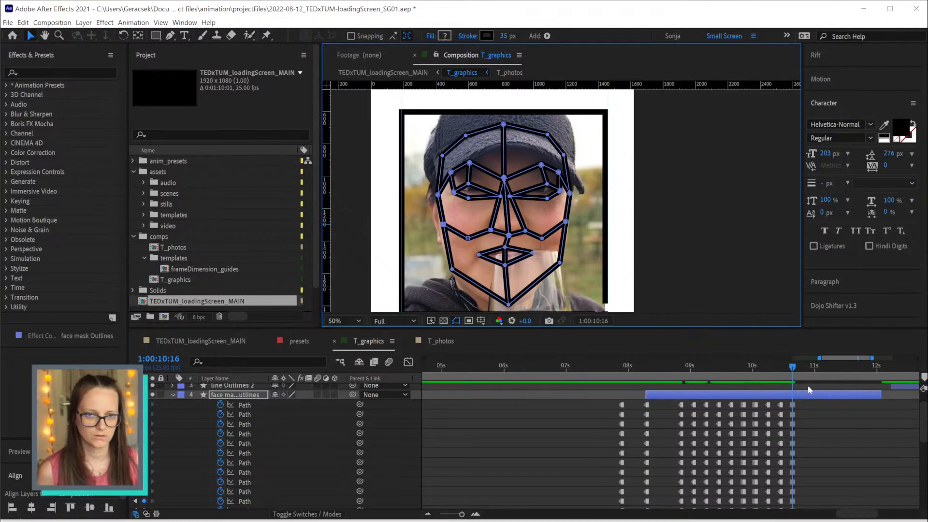
Raise the lower points of both eye outlines and spread their inner corners slightly apart at 1:00:10:16
{"action": "left_click_drag", "start_coordinate": [485, 179], "coordinate": [449, 206]}
{"action": "left_click_drag", "start_coordinate": [562, 204], "coordinate": [558, 188]}
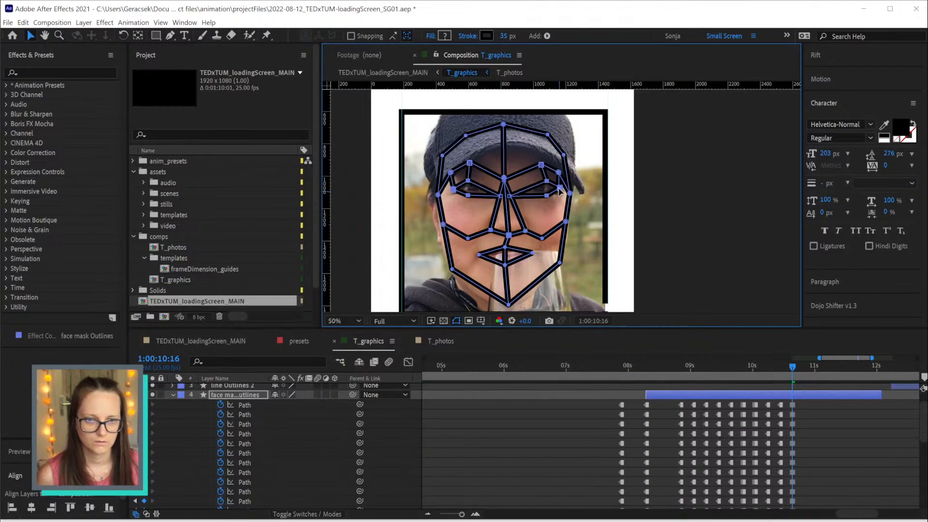
{"action": "mouse_move", "coordinate": [502, 197]}
{"action": "left_mouse_down"}
{"action": "mouse_move", "coordinate": [505, 204]}
{"action": "mouse_move", "coordinate": [498, 195]}
{"action": "mouse_move", "coordinate": [512, 196]}
{"action": "left_mouse_up"}
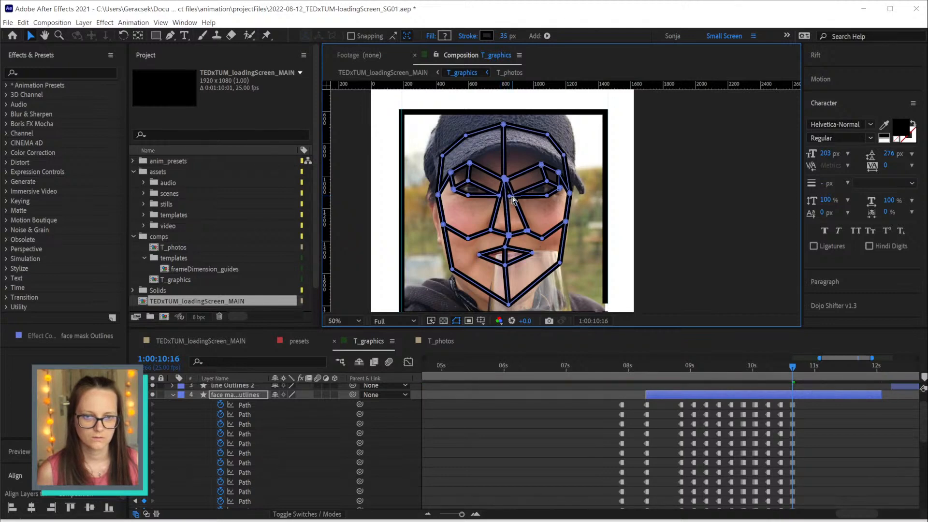
{"action": "left_click_drag", "start_coordinate": [509, 196], "coordinate": [511, 196]}
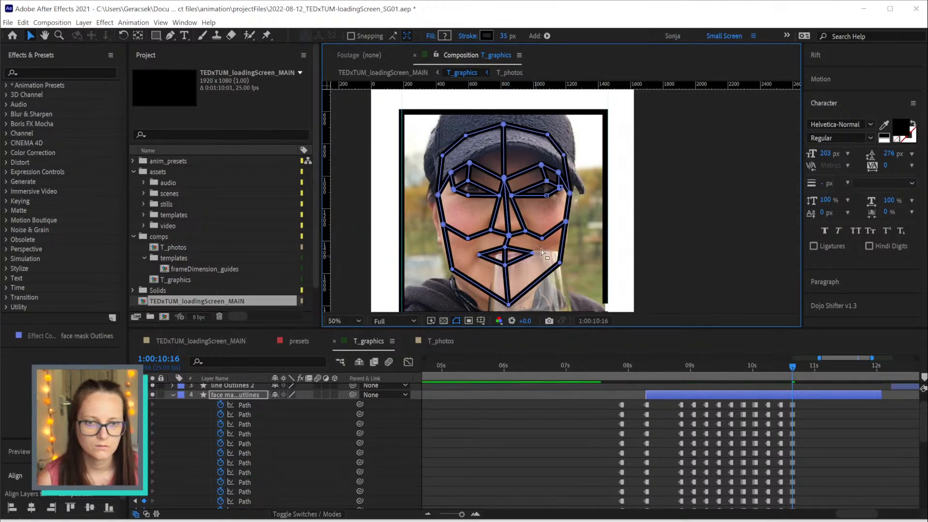
{"action": "left_click_drag", "start_coordinate": [486, 161], "coordinate": [508, 178]}
{"action": "key", "text": "ctrl+z"}
At 1:00:10:21, reposition the mask's brow points and reshape the right eye outline to fit the face
{"action": "left_click_drag", "start_coordinate": [792, 367], "coordinate": [804, 366]}
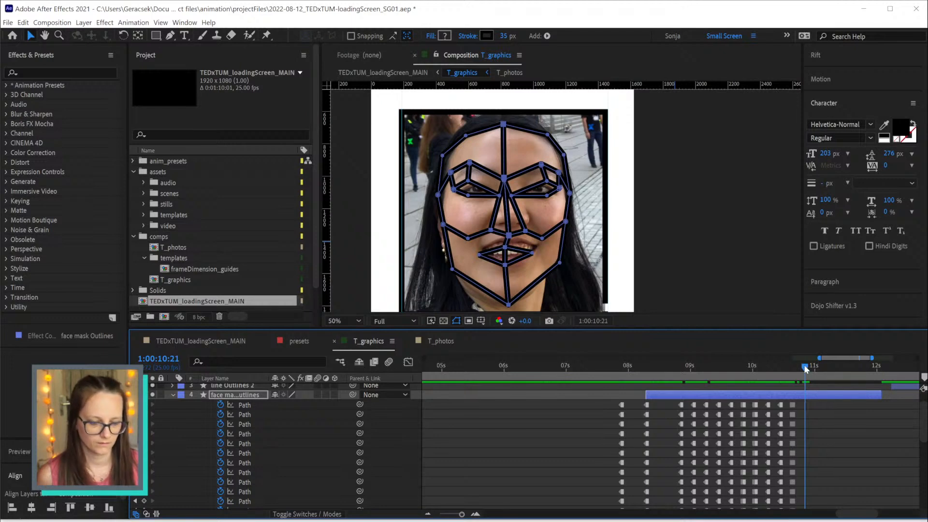
{"action": "key", "text": "Page_Up"}
{"action": "key", "text": "Page_Down"}
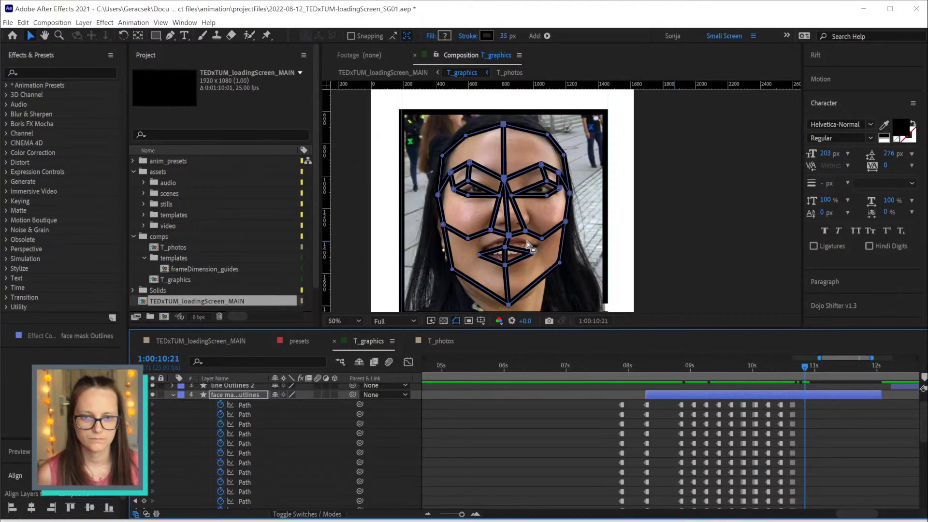
{"action": "left_click_drag", "start_coordinate": [479, 148], "coordinate": [454, 177]}
{"action": "left_click_drag", "start_coordinate": [532, 156], "coordinate": [560, 174]}
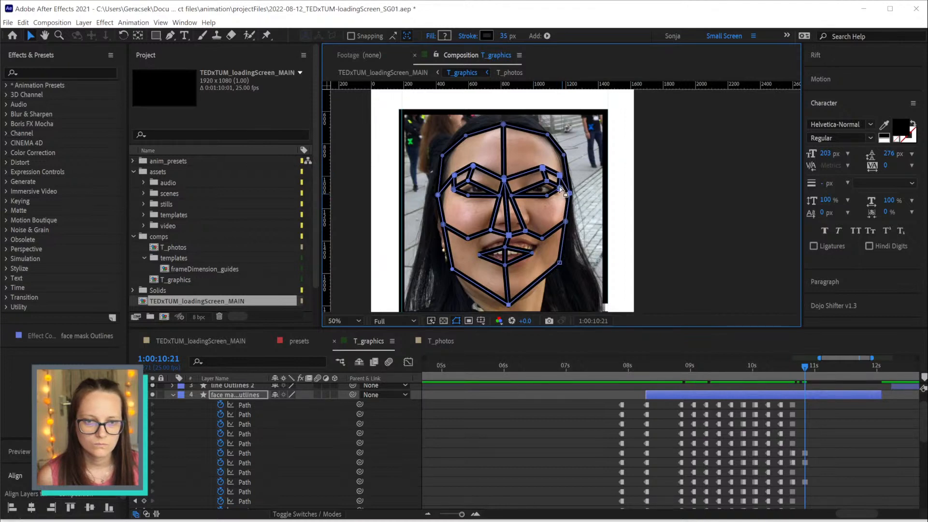
{"action": "left_click_drag", "start_coordinate": [558, 187], "coordinate": [542, 199]}
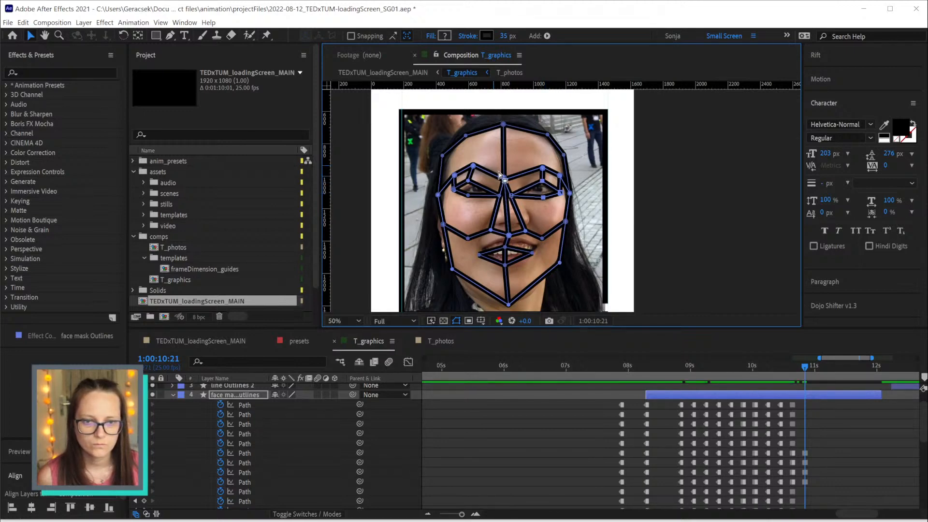
Reposition the mask's nose bridge, nose points and mouth outline at 1:00:10:21, opening the mouth shape to fit the smile
{"action": "left_click_drag", "start_coordinate": [504, 179], "coordinate": [513, 179]}
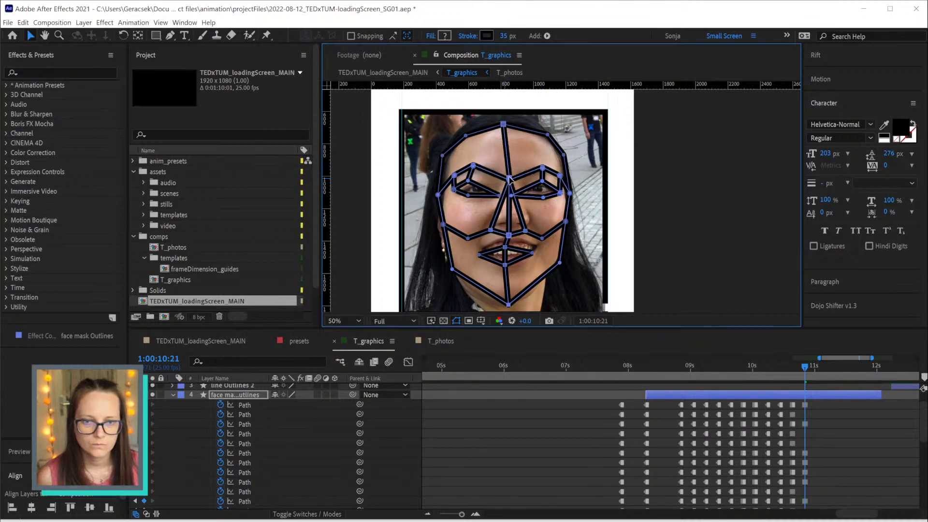
{"action": "mouse_move", "coordinate": [538, 220]}
{"action": "left_mouse_down"}
{"action": "mouse_move", "coordinate": [482, 239]}
{"action": "mouse_move", "coordinate": [529, 222]}
{"action": "left_mouse_up"}
{"action": "left_click_drag", "start_coordinate": [473, 242], "coordinate": [518, 267]}
{"action": "left_click_drag", "start_coordinate": [500, 237], "coordinate": [483, 250]}
{"action": "left_click_drag", "start_coordinate": [539, 253], "coordinate": [550, 233]}
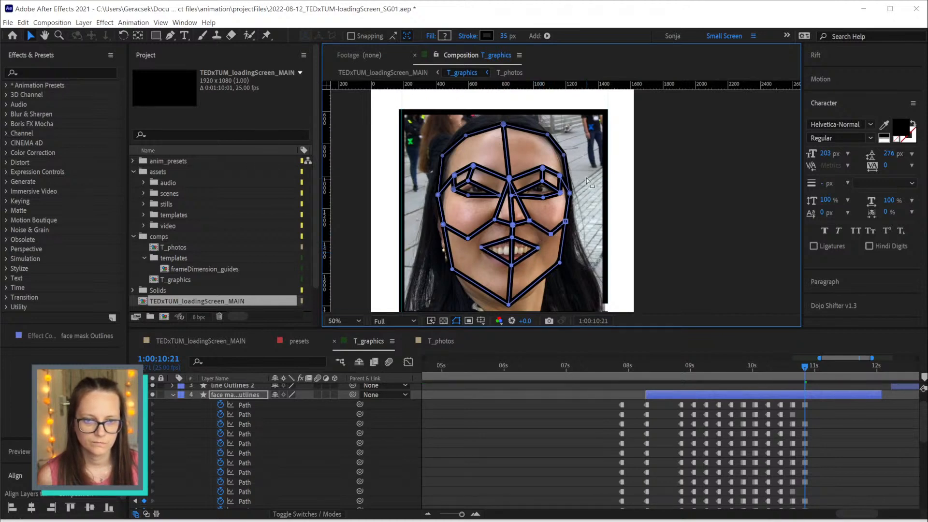
Move the left temple, cheek and jaw points, the chin point and the right cheek point to fit the face contour at 1:00:10:21
{"action": "left_click", "coordinate": [547, 133]}
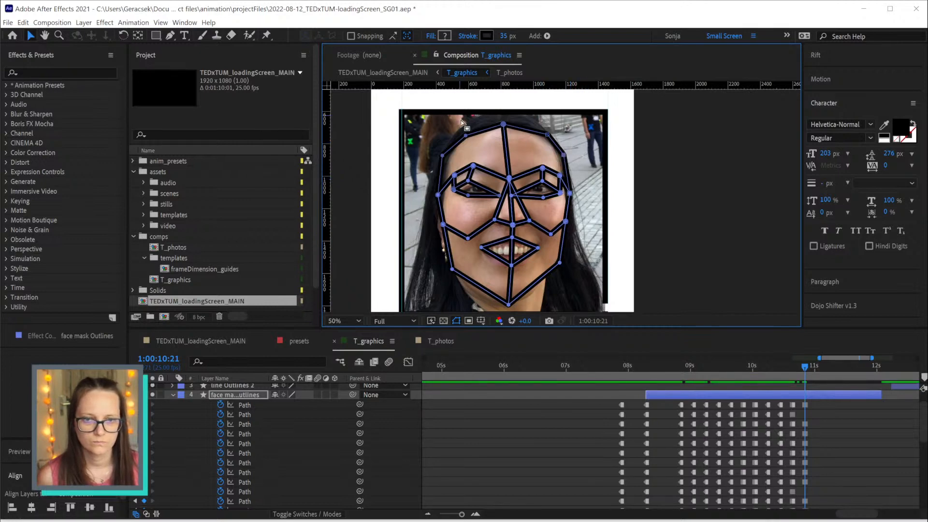
{"action": "left_click_drag", "start_coordinate": [444, 158], "coordinate": [449, 161]}
{"action": "left_click", "coordinate": [437, 195]}
{"action": "left_click_drag", "start_coordinate": [438, 195], "coordinate": [441, 197]}
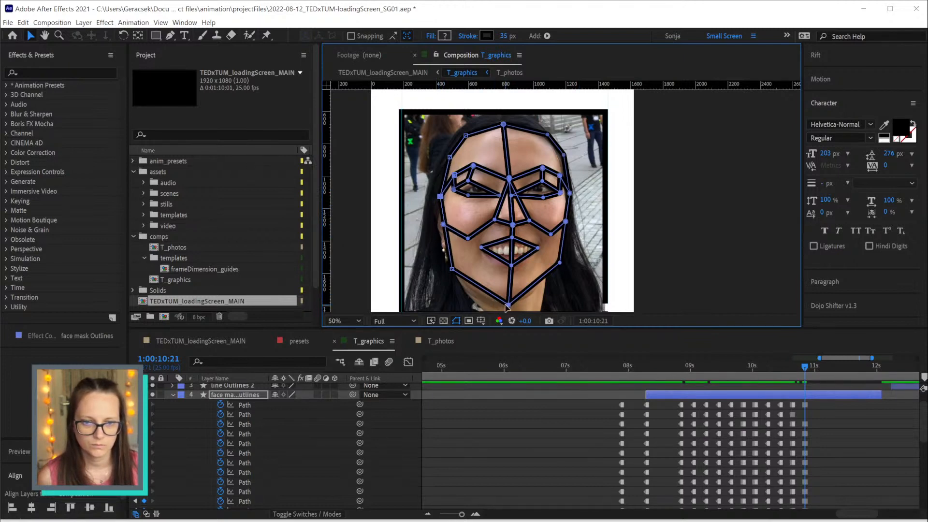
{"action": "left_click_drag", "start_coordinate": [492, 297], "coordinate": [517, 300]}
{"action": "left_click_drag", "start_coordinate": [453, 271], "coordinate": [459, 278]}
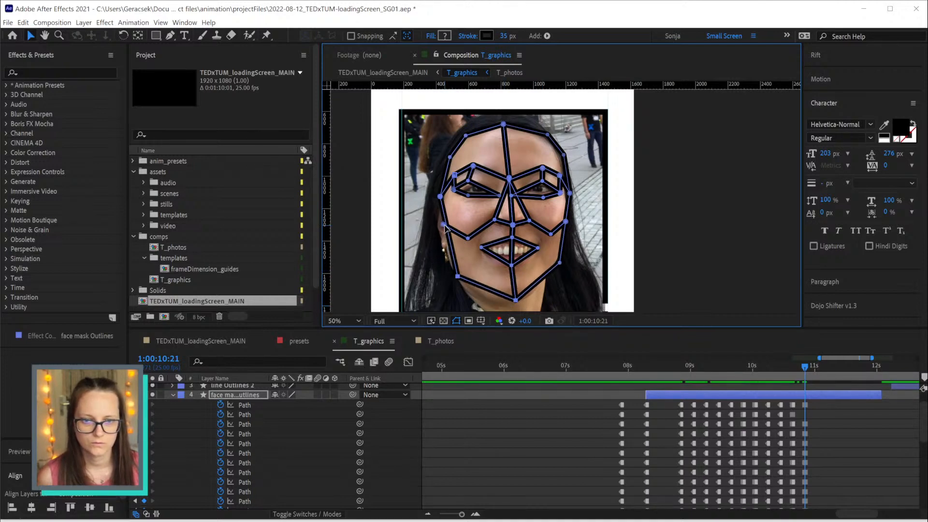
{"action": "left_click_drag", "start_coordinate": [445, 224], "coordinate": [447, 225]}
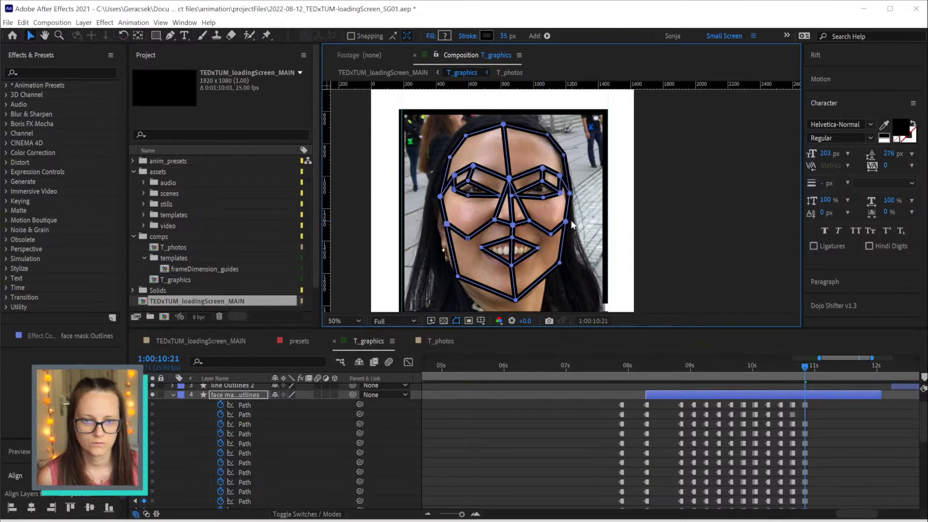
{"action": "left_click_drag", "start_coordinate": [566, 222], "coordinate": [564, 222]}
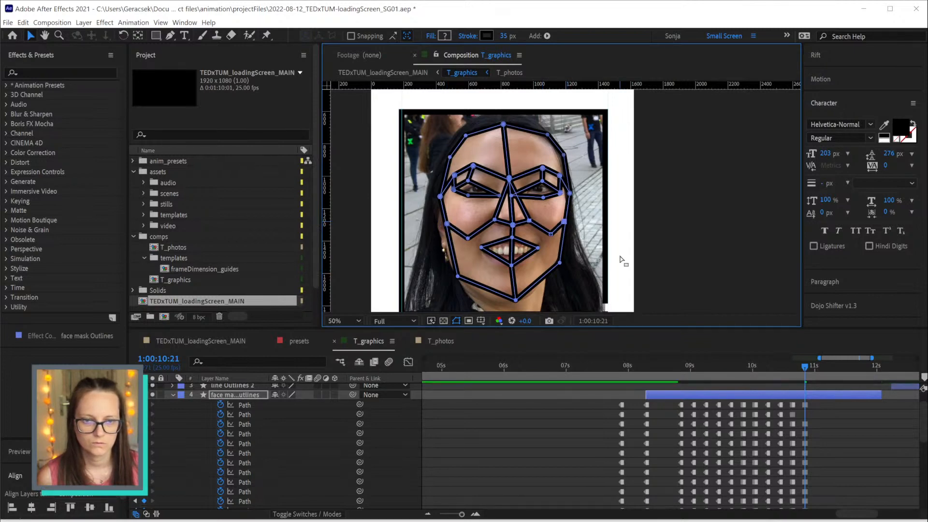
Reshape the lower and inner points of both eye outlines around the eyes at 1:00:10:21
{"action": "left_click_drag", "start_coordinate": [482, 177], "coordinate": [517, 198]}
{"action": "left_click", "coordinate": [512, 197]}
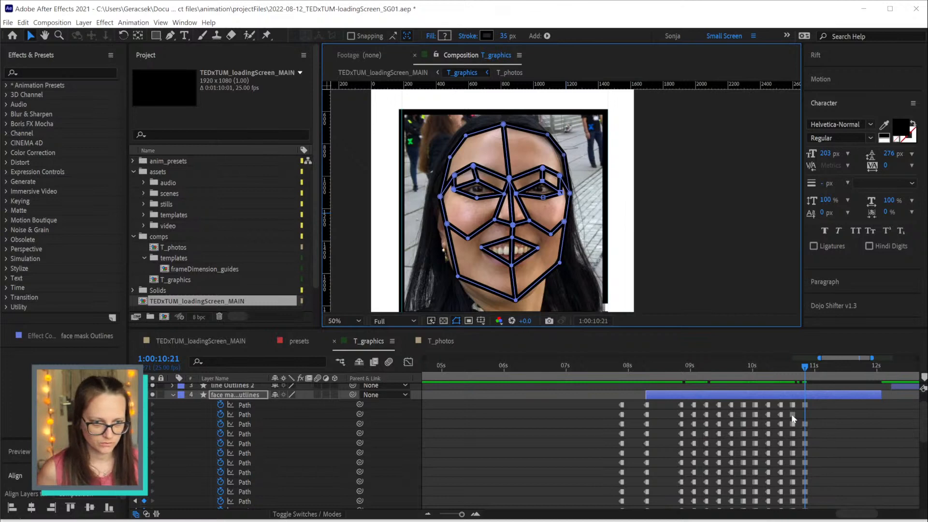
Copy the right face contour's Path keyframe from 1:00:10:21 to 1:00:10:16
{"action": "left_click", "coordinate": [804, 414]}
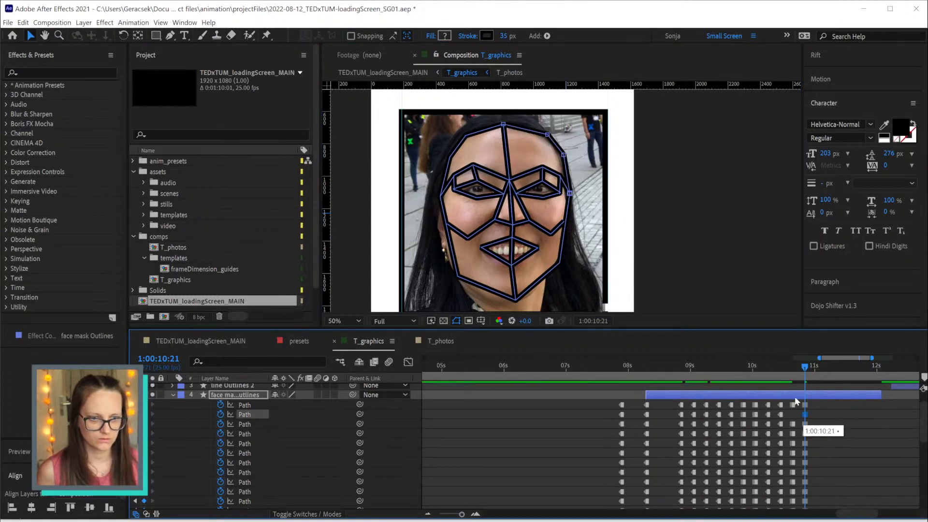
{"action": "left_click", "coordinate": [792, 367]}
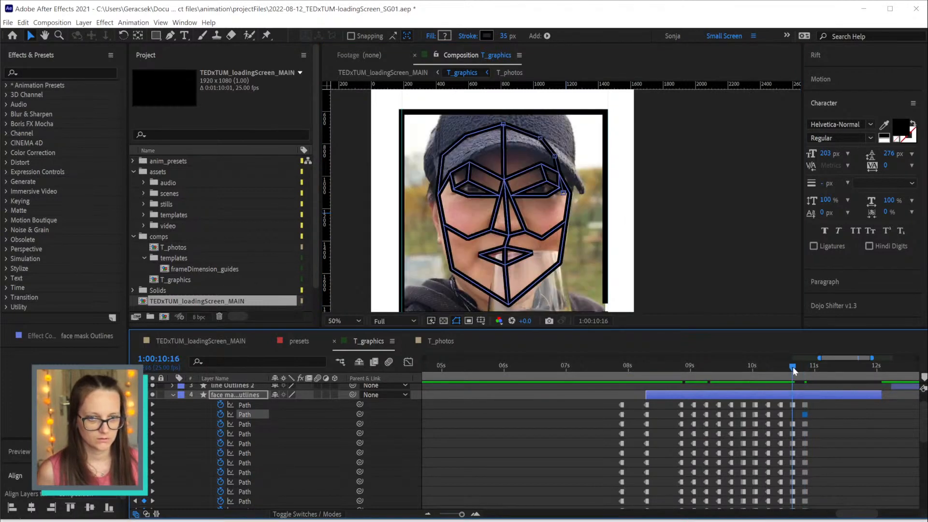
{"action": "key", "text": "ctrl+v"}
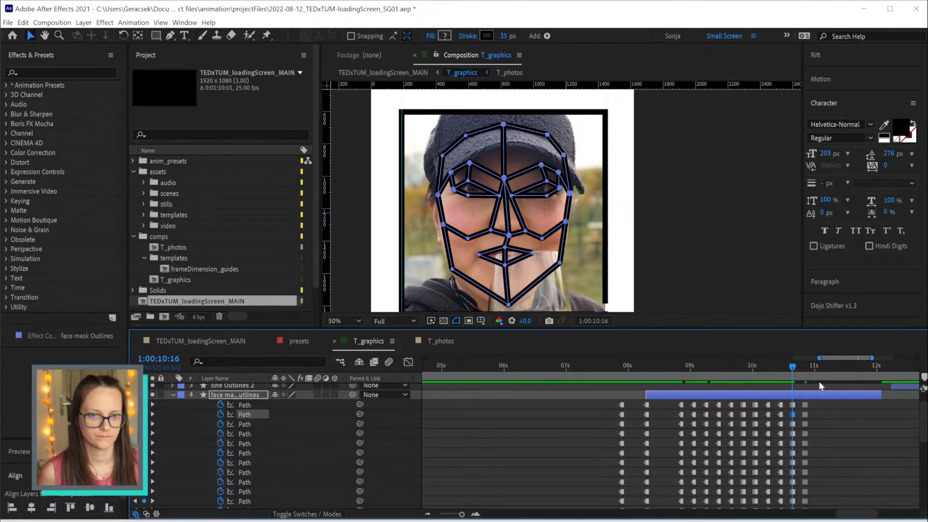
At 1:00:11:01, raise the mask's top forehead point and move the left forehead, temple and cheek points outward to fit the face
{"action": "left_click", "coordinate": [803, 366]}
{"action": "left_click_drag", "start_coordinate": [802, 364], "coordinate": [820, 368]}
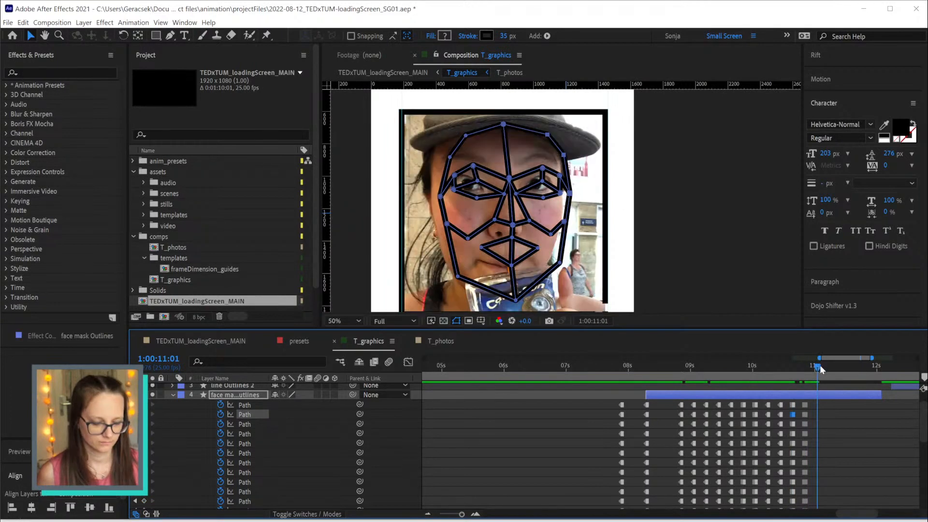
{"action": "key", "text": "Page_Up"}
{"action": "key", "text": "Page_Down"}
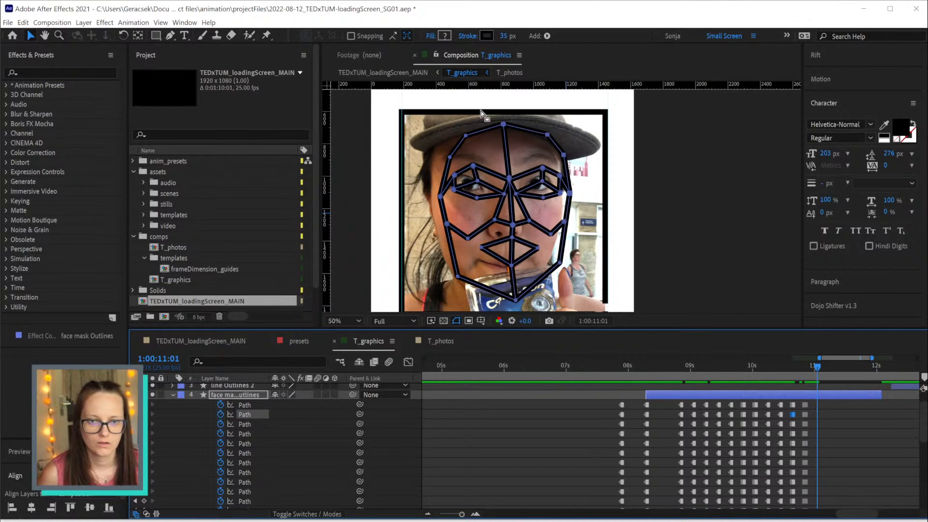
{"action": "left_click_drag", "start_coordinate": [503, 124], "coordinate": [500, 114]}
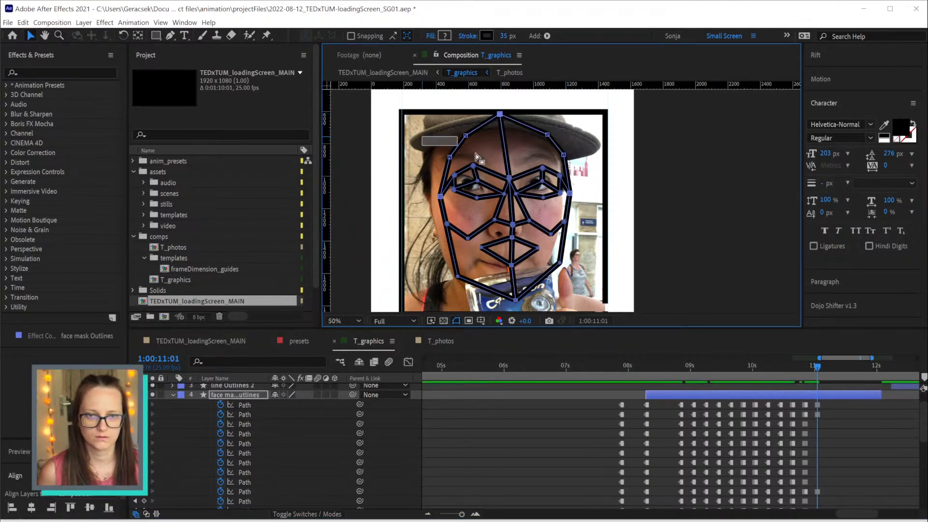
{"action": "double_click", "coordinate": [469, 139]}
{"action": "left_click_drag", "start_coordinate": [832, 406], "coordinate": [815, 419]}
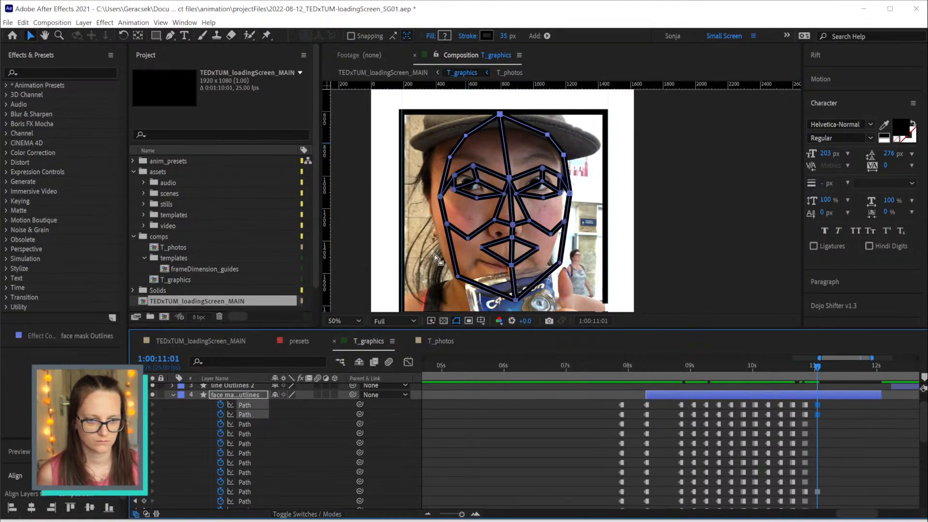
{"action": "left_click_drag", "start_coordinate": [423, 127], "coordinate": [430, 155]}
{"action": "left_click_drag", "start_coordinate": [440, 196], "coordinate": [438, 226]}
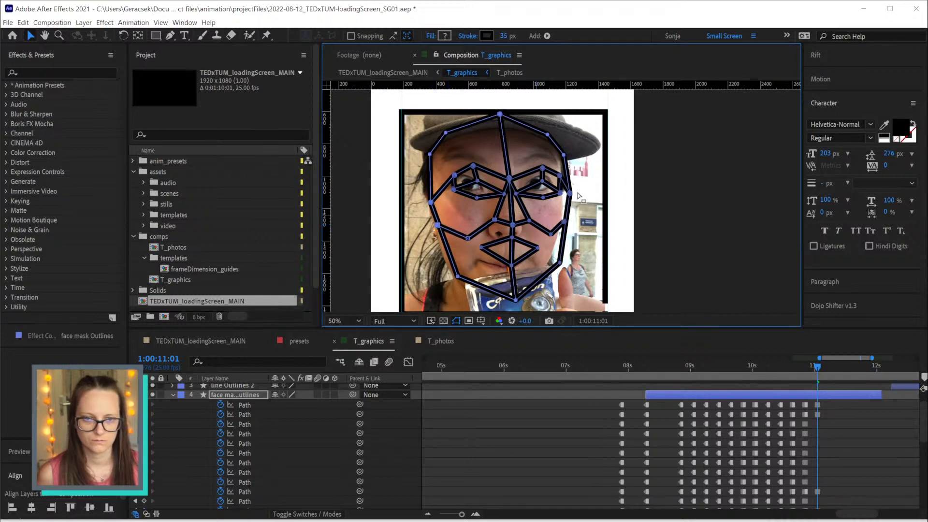
Pull the right cheek and jaw points inward and shift the chin and lower left jaw points slightly left at 1:00:11:01
{"action": "left_click_drag", "start_coordinate": [585, 183], "coordinate": [562, 222]}
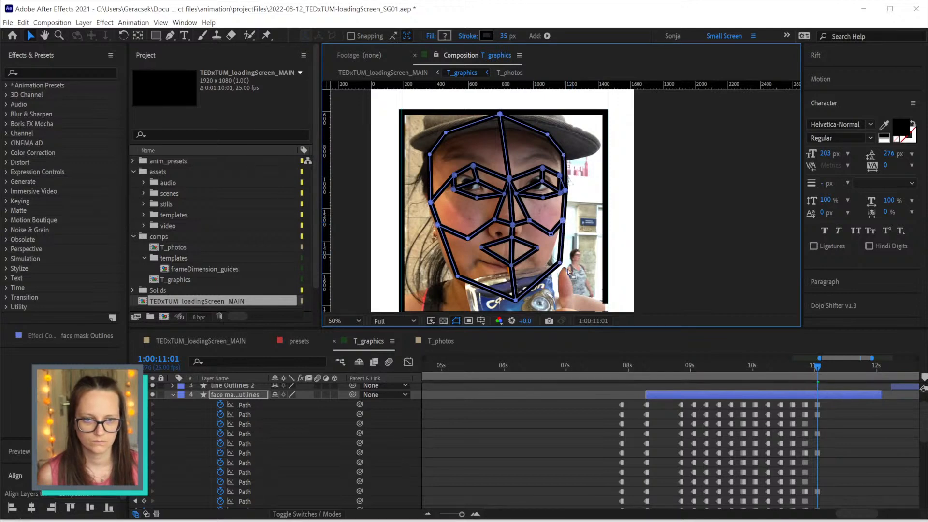
{"action": "left_click_drag", "start_coordinate": [561, 264], "coordinate": [551, 259]}
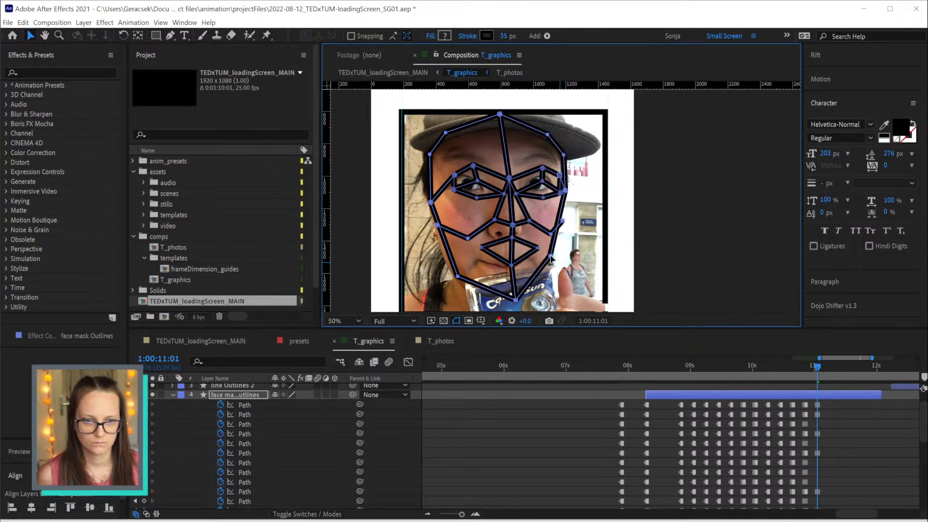
{"action": "left_click", "coordinate": [511, 300]}
{"action": "left_click_drag", "start_coordinate": [510, 300], "coordinate": [509, 299]}
{"action": "left_click_drag", "start_coordinate": [458, 276], "coordinate": [453, 278]}
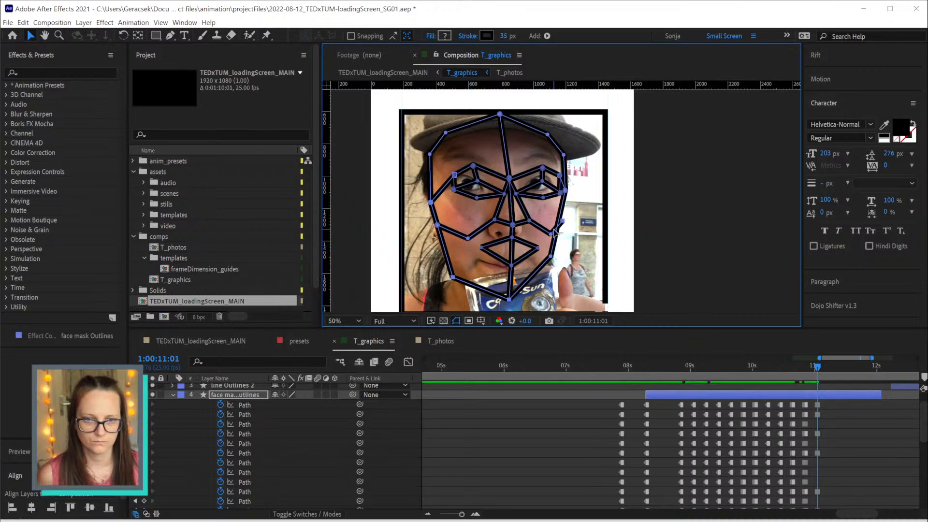
Lower the nose points and reshape the mouth and inner cheek lines to match the face at 1:00:11:01
{"action": "left_click_drag", "start_coordinate": [563, 222], "coordinate": [506, 265]}
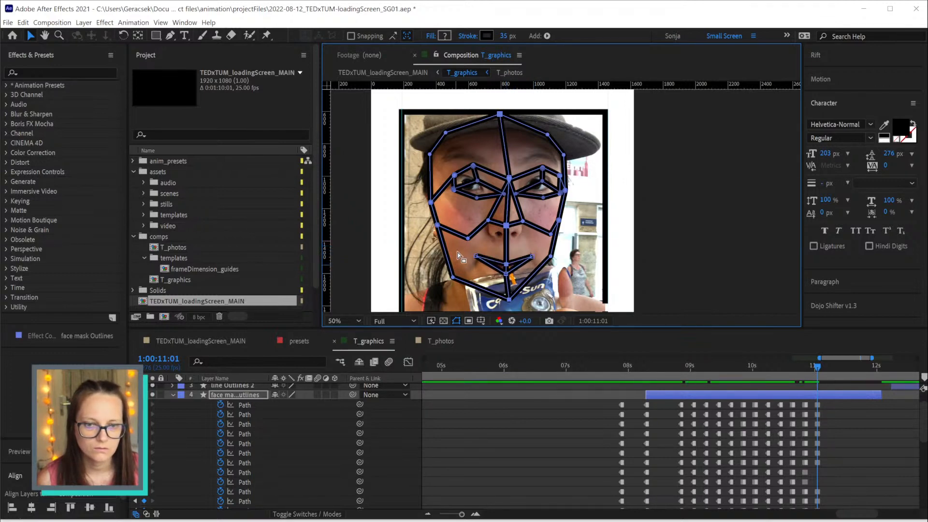
{"action": "left_click_drag", "start_coordinate": [476, 255], "coordinate": [530, 257]}
{"action": "left_click_drag", "start_coordinate": [480, 211], "coordinate": [523, 237]}
{"action": "left_click_drag", "start_coordinate": [465, 221], "coordinate": [526, 235]}
Raise the brow and nose-bridge points and fit both eye outlines to the eyes at 1:00:11:01
{"action": "left_click_drag", "start_coordinate": [526, 155], "coordinate": [559, 165]}
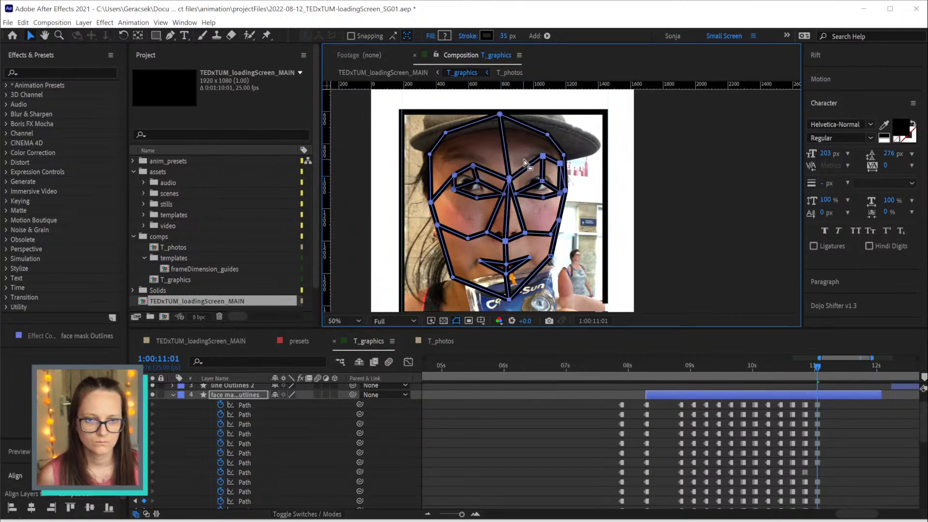
{"action": "left_click", "coordinate": [505, 168]}
{"action": "left_click_drag", "start_coordinate": [504, 167], "coordinate": [505, 167]}
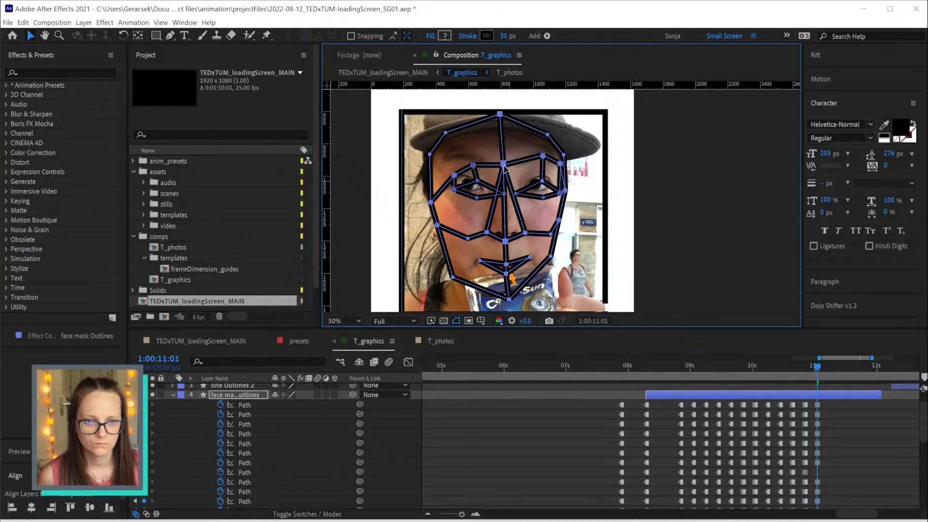
{"action": "mouse_move", "coordinate": [441, 162]}
{"action": "left_mouse_down"}
{"action": "mouse_move", "coordinate": [482, 177]}
{"action": "mouse_move", "coordinate": [466, 155]}
{"action": "mouse_move", "coordinate": [458, 173]}
{"action": "mouse_move", "coordinate": [444, 159]}
{"action": "mouse_move", "coordinate": [449, 205]}
{"action": "mouse_move", "coordinate": [447, 190]}
{"action": "mouse_move", "coordinate": [463, 212]}
{"action": "left_mouse_up"}
{"action": "mouse_move", "coordinate": [470, 180]}
{"action": "left_mouse_down"}
{"action": "mouse_move", "coordinate": [463, 176]}
{"action": "mouse_move", "coordinate": [500, 193]}
{"action": "mouse_move", "coordinate": [547, 193]}
{"action": "mouse_move", "coordinate": [548, 201]}
{"action": "mouse_move", "coordinate": [541, 193]}
{"action": "mouse_move", "coordinate": [564, 199]}
{"action": "mouse_move", "coordinate": [558, 187]}
{"action": "left_mouse_up"}
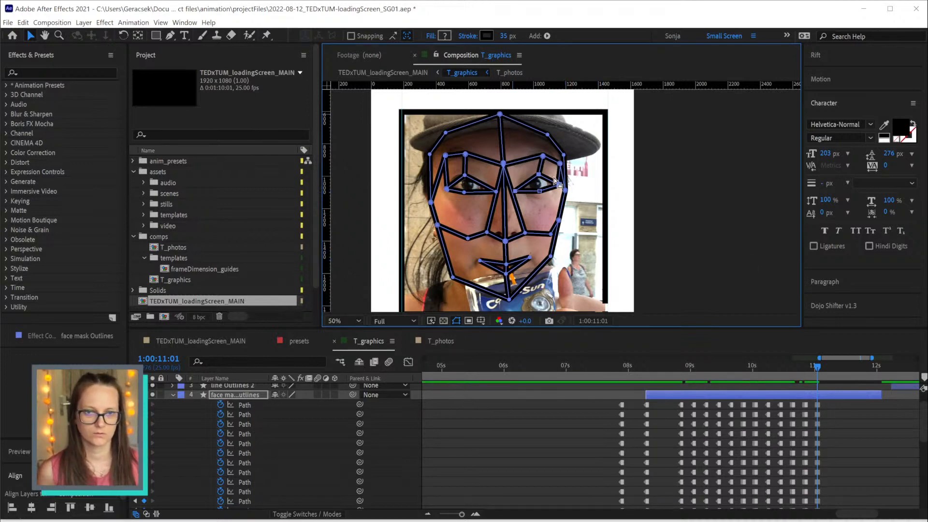
Move the current time to the next face photo at 1:00:11:06 and save the project
{"action": "left_click_drag", "start_coordinate": [822, 364], "coordinate": [831, 368]}
{"action": "key", "text": "Page_Down"}
{"action": "key", "text": "Page_Down"}
{"action": "key", "text": "Page_Down"}
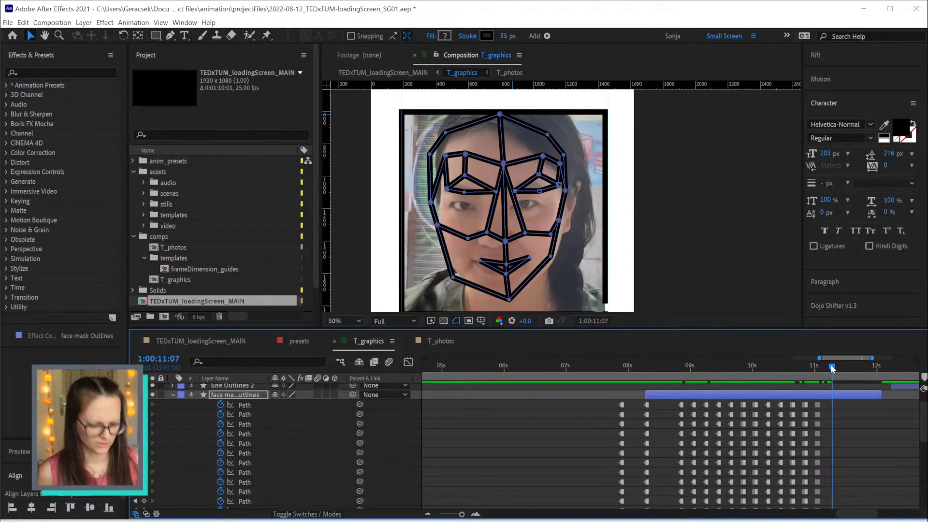
{"action": "key", "text": "Page_Down"}
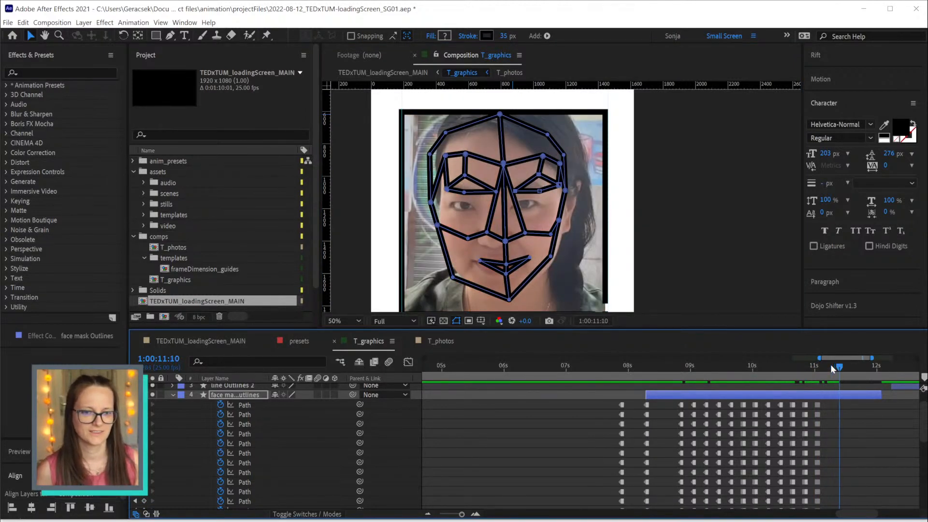
{"action": "key", "text": "Page_Up"}
{"action": "key", "text": "Page_Up"}
{"action": "key", "text": "Page_Up"}
{"action": "key", "text": "Page_Up"}
{"action": "key", "text": "Page_Up"}
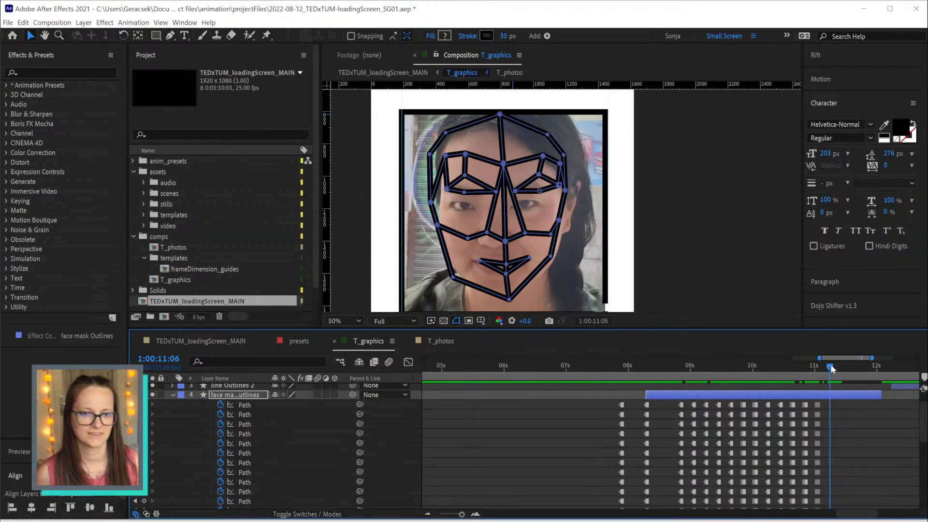
{"action": "key", "text": "Page_Down"}
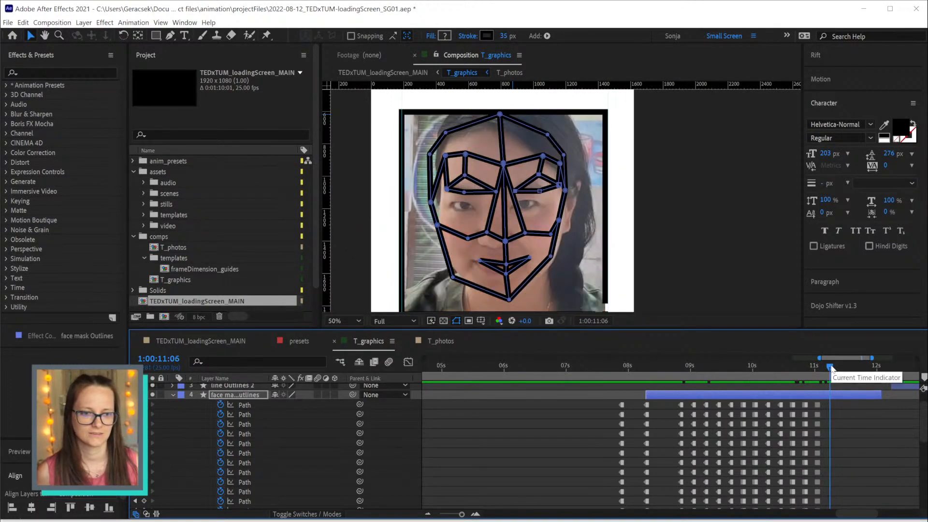
{"action": "left_click_drag", "start_coordinate": [862, 471], "coordinate": [715, 457]}
{"action": "key", "text": "ctrl+s"}
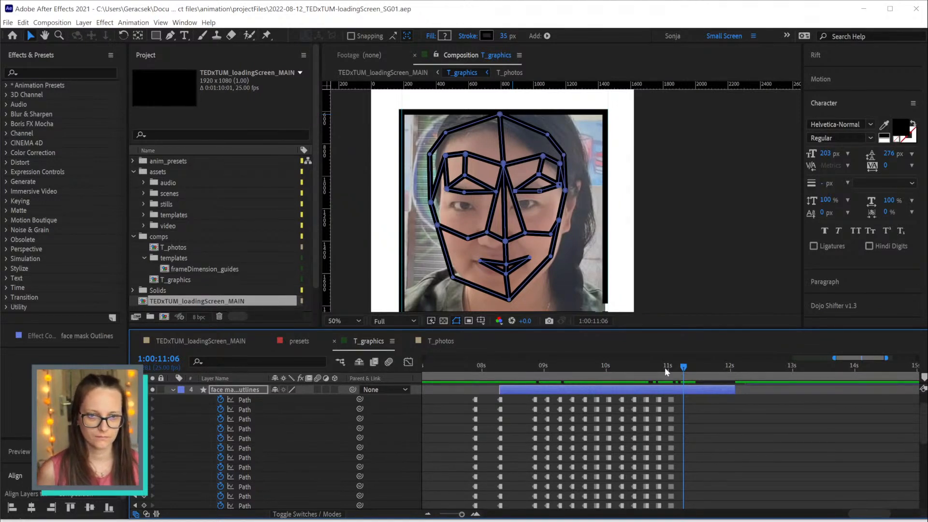
Copy the first set of face mask Path keyframes to 1:00:11:06 and shift the whole mask slightly left and down
{"action": "left_click_drag", "start_coordinate": [458, 401], "coordinate": [482, 471]}
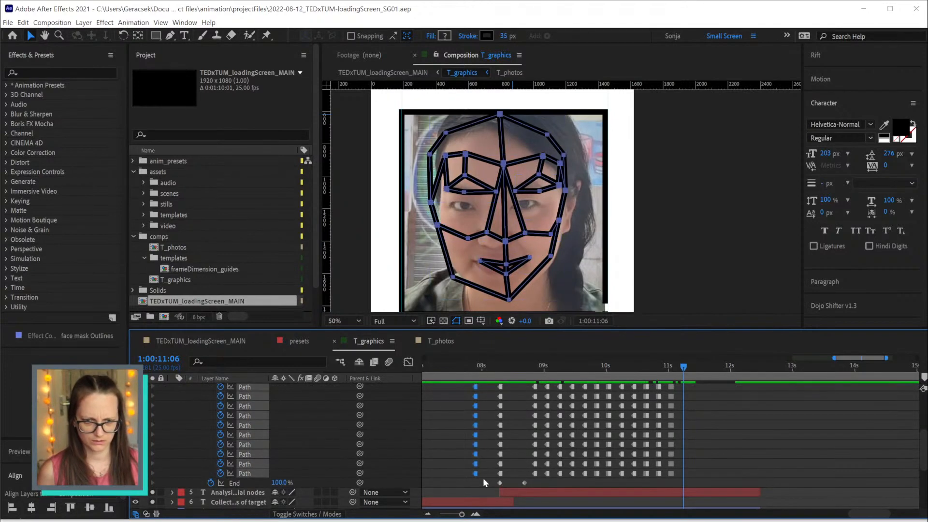
{"action": "key", "text": "ctrl+c"}
{"action": "key", "text": "ctrl+v"}
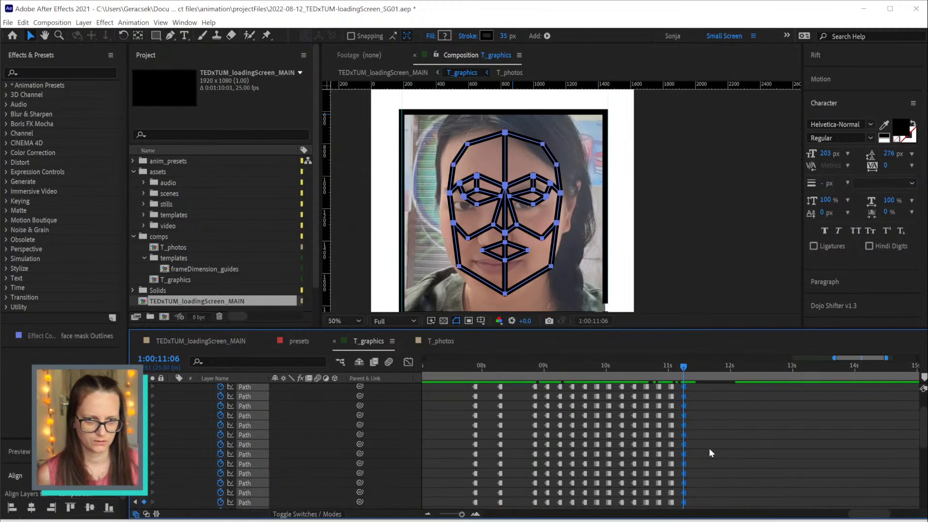
{"action": "scroll", "coordinate": [711, 445], "scroll_direction": "up", "scroll_amount": 2}
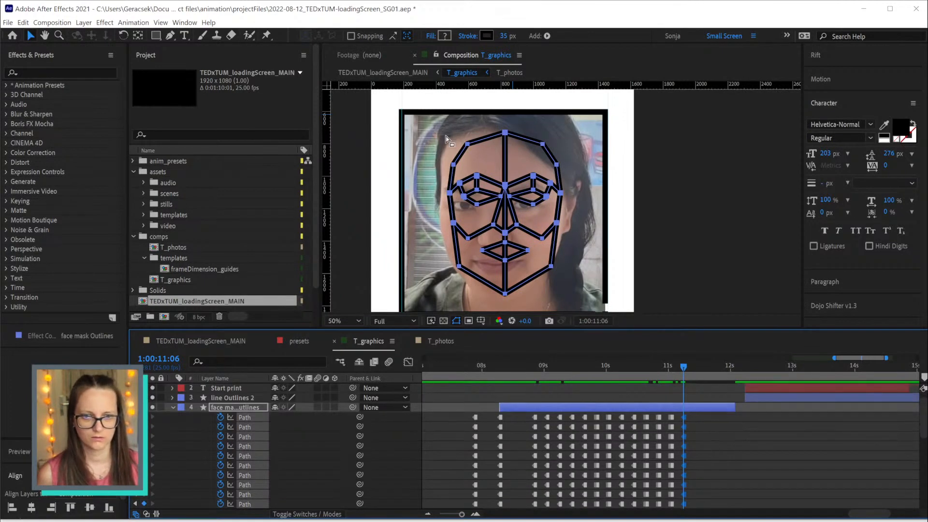
{"action": "left_click_drag", "start_coordinate": [497, 300], "coordinate": [492, 303]}
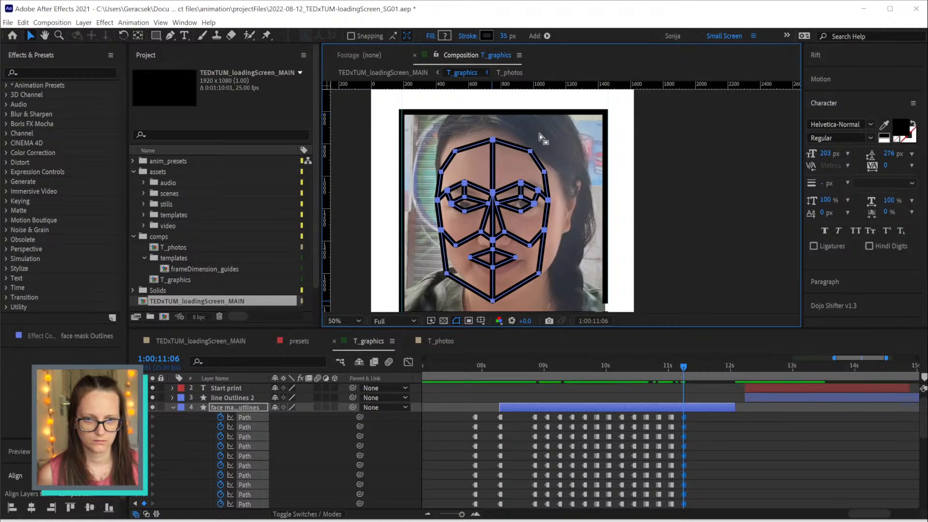
Move the right forehead, temple, cheek and jaw points outward and reshape the mouth outline to fit the face at 1:00:11:06
{"action": "left_click_drag", "start_coordinate": [515, 135], "coordinate": [553, 168]}
{"action": "left_click_drag", "start_coordinate": [548, 200], "coordinate": [567, 198]}
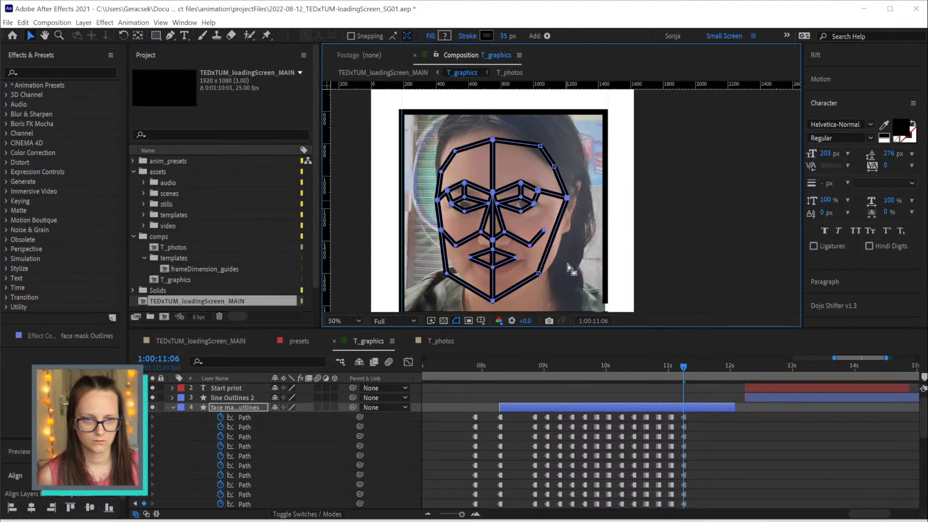
{"action": "left_click_drag", "start_coordinate": [538, 273], "coordinate": [563, 223]}
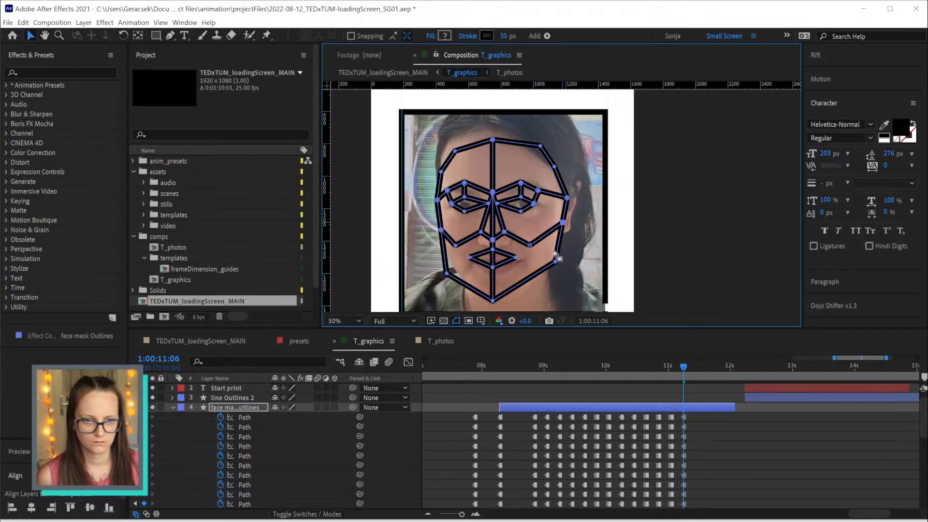
{"action": "mouse_move", "coordinate": [461, 249]}
{"action": "left_mouse_down"}
{"action": "mouse_move", "coordinate": [518, 271]}
{"action": "mouse_move", "coordinate": [500, 277]}
{"action": "mouse_move", "coordinate": [524, 260]}
{"action": "mouse_move", "coordinate": [470, 260]}
{"action": "left_mouse_up"}
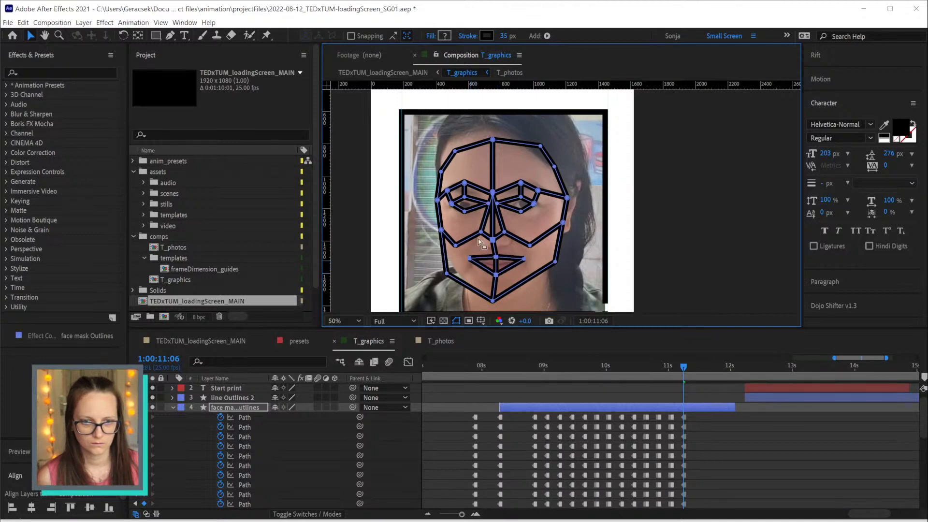
Lower the nose-base points and move the upper forehead points up and left to fit the face at 1:00:11:06
{"action": "left_click_drag", "start_coordinate": [470, 222], "coordinate": [502, 251]}
{"action": "left_click_drag", "start_coordinate": [503, 241], "coordinate": [478, 237]}
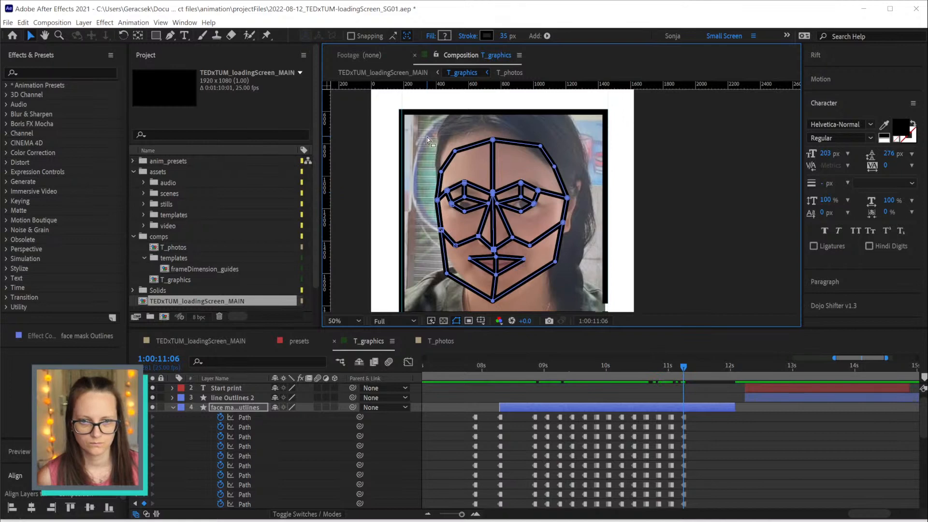
{"action": "left_click_drag", "start_coordinate": [463, 171], "coordinate": [448, 140]}
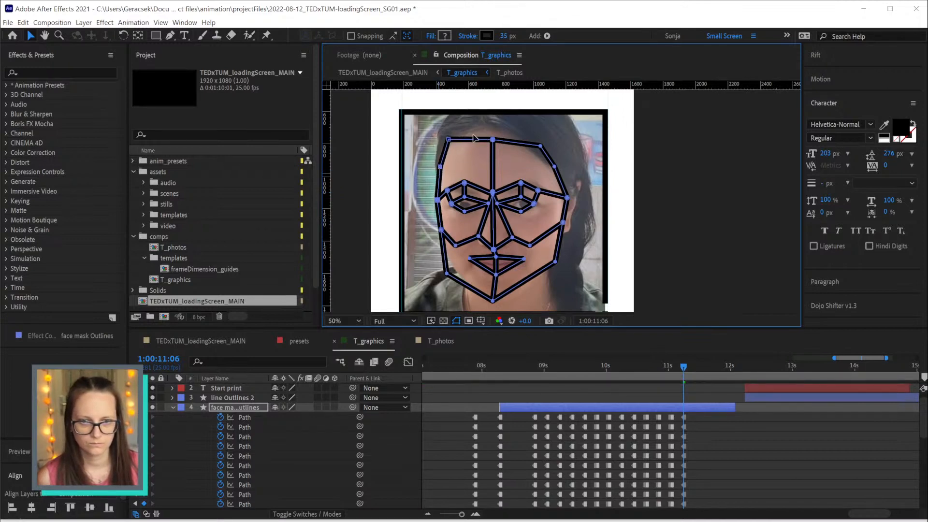
{"action": "left_click_drag", "start_coordinate": [495, 143], "coordinate": [487, 129]}
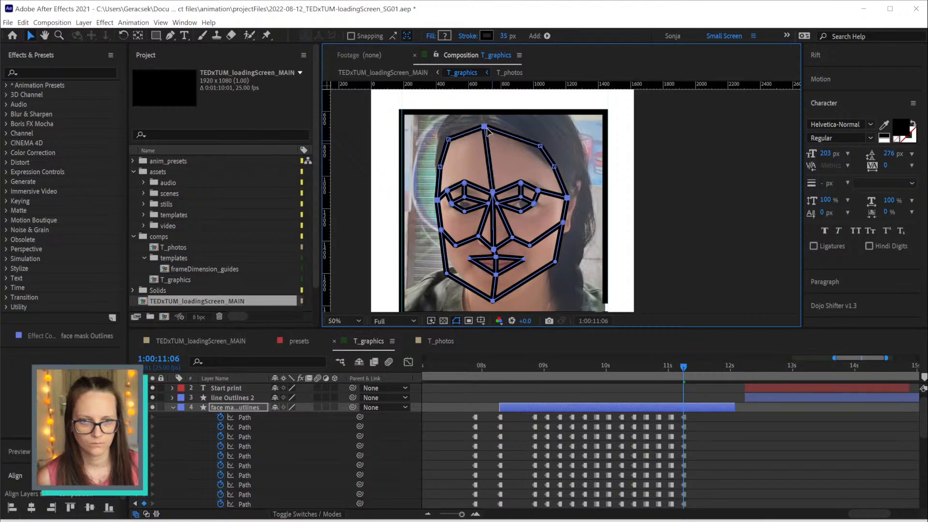
{"action": "left_click_drag", "start_coordinate": [544, 151], "coordinate": [526, 141]}
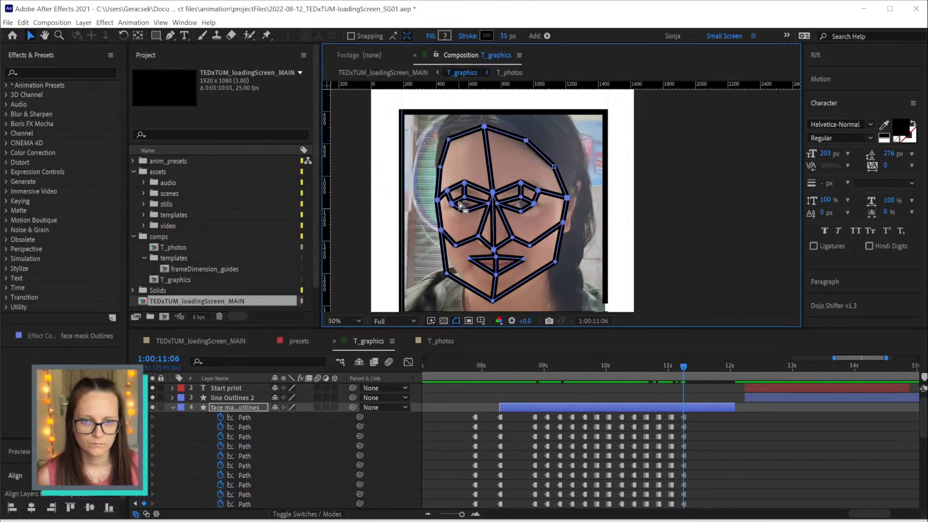
Fit both eye outlines and their brow points to the eyes at 1:00:11:06, spreading them slightly outward
{"action": "left_click_drag", "start_coordinate": [510, 170], "coordinate": [541, 190]}
{"action": "mouse_move", "coordinate": [541, 221]}
{"action": "left_mouse_down"}
{"action": "mouse_move", "coordinate": [510, 189]}
{"action": "mouse_move", "coordinate": [539, 209]}
{"action": "mouse_move", "coordinate": [533, 213]}
{"action": "left_mouse_up"}
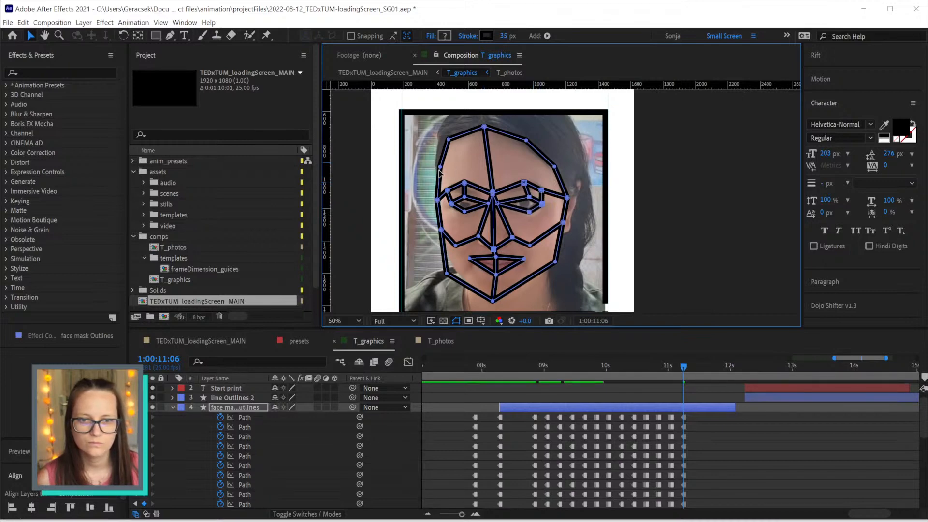
{"action": "mouse_move", "coordinate": [442, 177]}
{"action": "left_mouse_down"}
{"action": "mouse_move", "coordinate": [467, 196]}
{"action": "mouse_move", "coordinate": [459, 184]}
{"action": "left_mouse_up"}
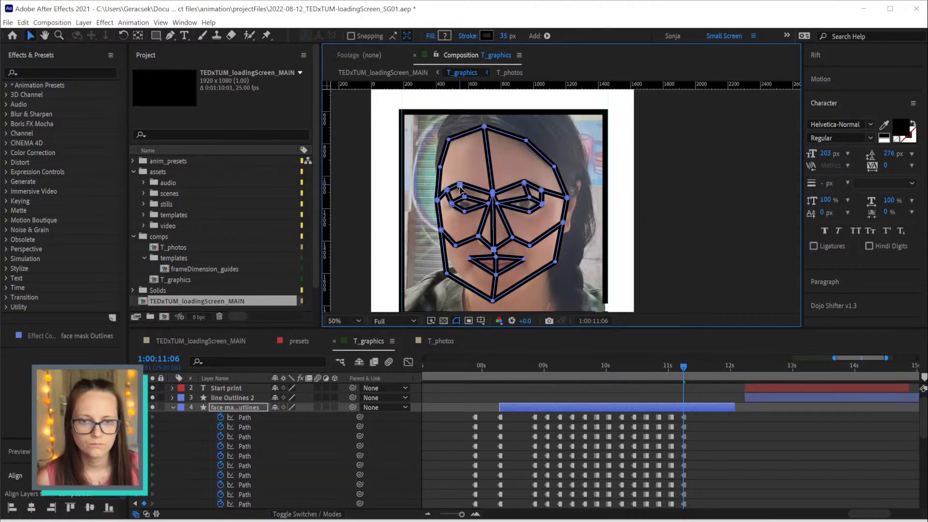
{"action": "mouse_move", "coordinate": [473, 222]}
{"action": "left_mouse_down"}
{"action": "mouse_move", "coordinate": [446, 194]}
{"action": "mouse_move", "coordinate": [461, 216]}
{"action": "left_mouse_up"}
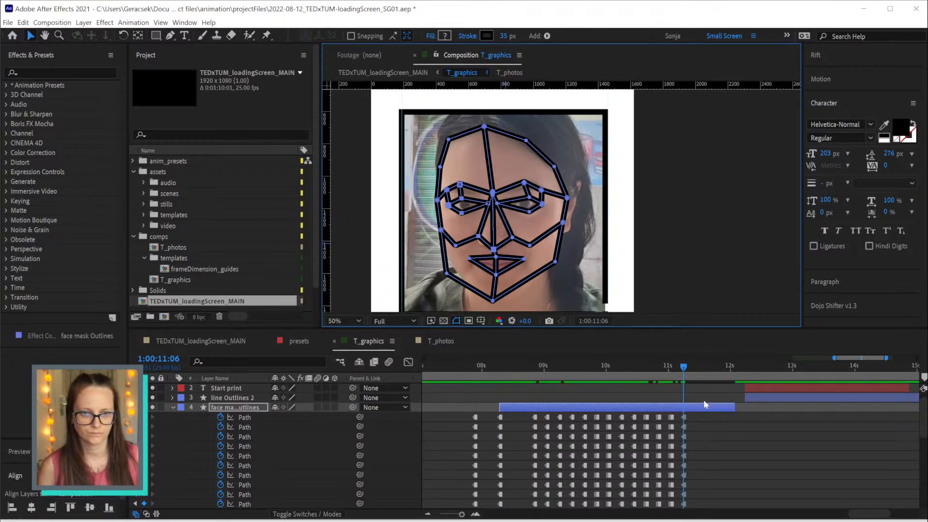
Pull the jaw points and outer cheek points slightly inward to follow the face contour at 1:00:11:06
{"action": "left_click_drag", "start_coordinate": [445, 273], "coordinate": [452, 268]}
{"action": "left_click_drag", "start_coordinate": [440, 231], "coordinate": [443, 230]}
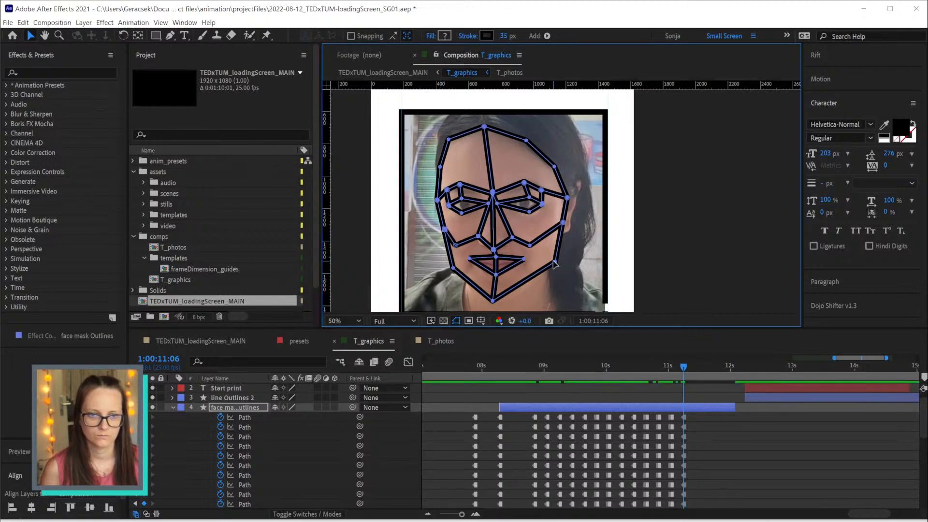
{"action": "left_click_drag", "start_coordinate": [555, 264], "coordinate": [553, 264]}
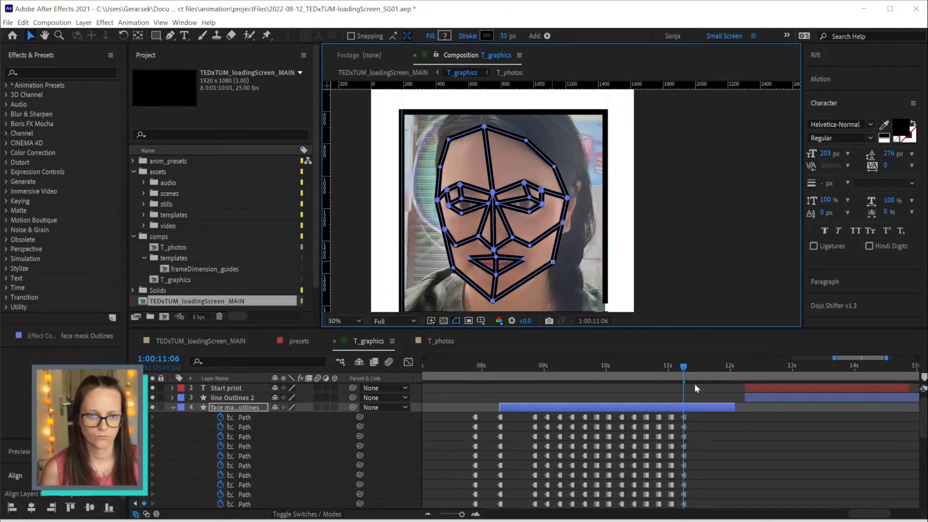
{"action": "left_click", "coordinate": [721, 442]}
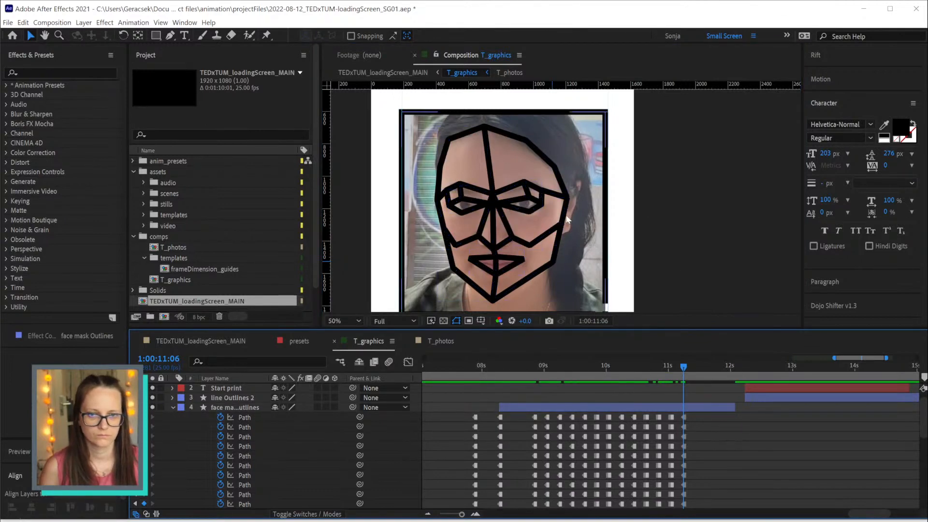
{"action": "left_click_drag", "start_coordinate": [690, 432], "coordinate": [665, 459]}
{"action": "left_click_drag", "start_coordinate": [575, 219], "coordinate": [556, 229]}
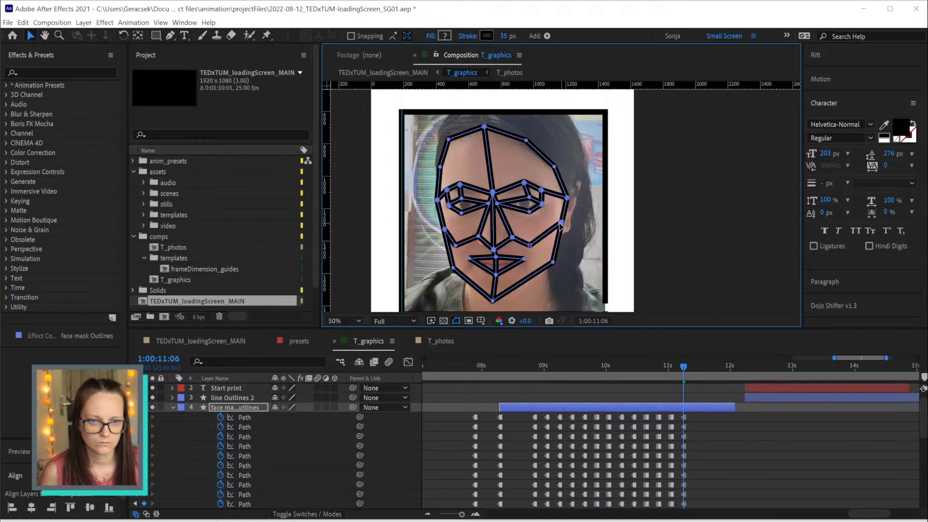
{"action": "left_click", "coordinate": [734, 465]}
Move the current time to the first frame of the next face photo at 1:00:11:11
{"action": "left_click_drag", "start_coordinate": [685, 366], "coordinate": [698, 366]}
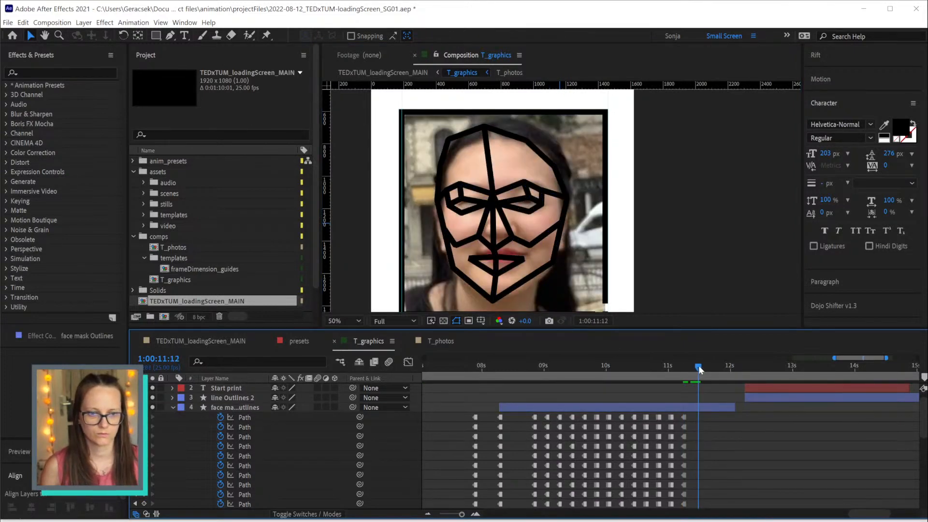
{"action": "key", "text": "Page_Up"}
{"action": "key", "text": "Page_Up"}
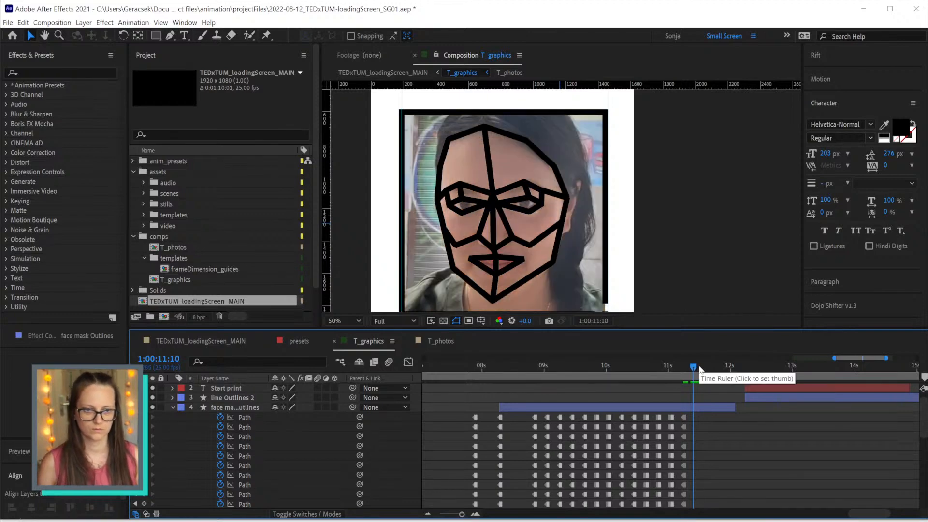
{"action": "key", "text": "Page_Down"}
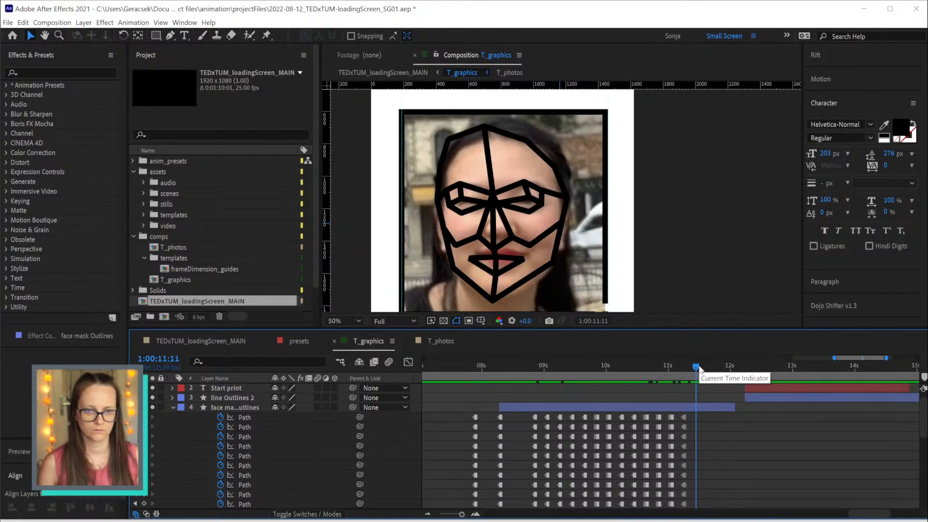
Select the face mask paths and shift the forehead points right and down to match the hairline at 1:00:11:11
{"action": "left_click", "coordinate": [563, 207]}
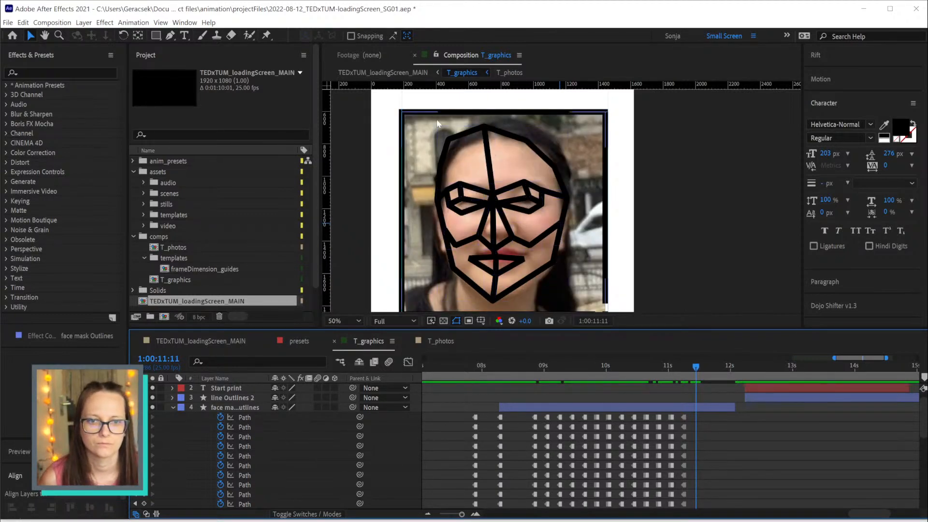
{"action": "left_click_drag", "start_coordinate": [711, 419], "coordinate": [671, 457]}
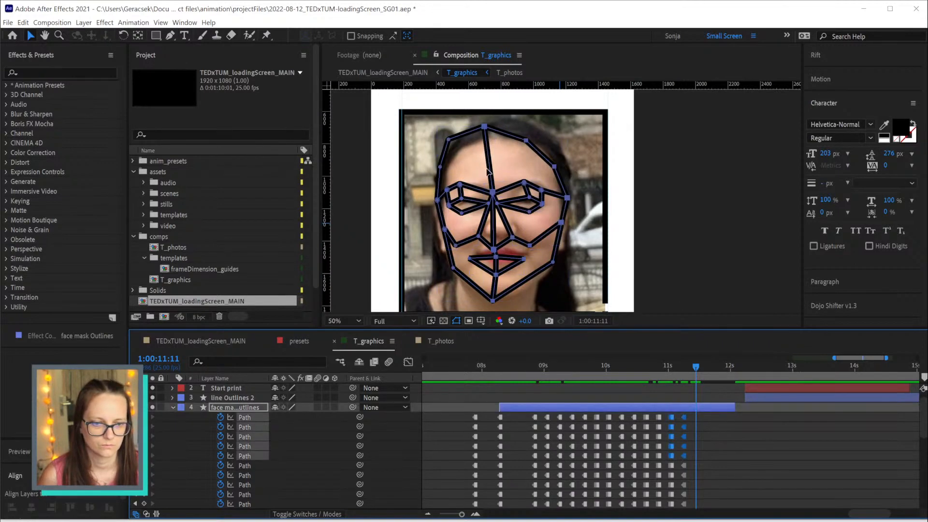
{"action": "left_click", "coordinate": [720, 391]}
{"action": "scroll", "coordinate": [717, 393], "scroll_direction": "down", "scroll_amount": 5}
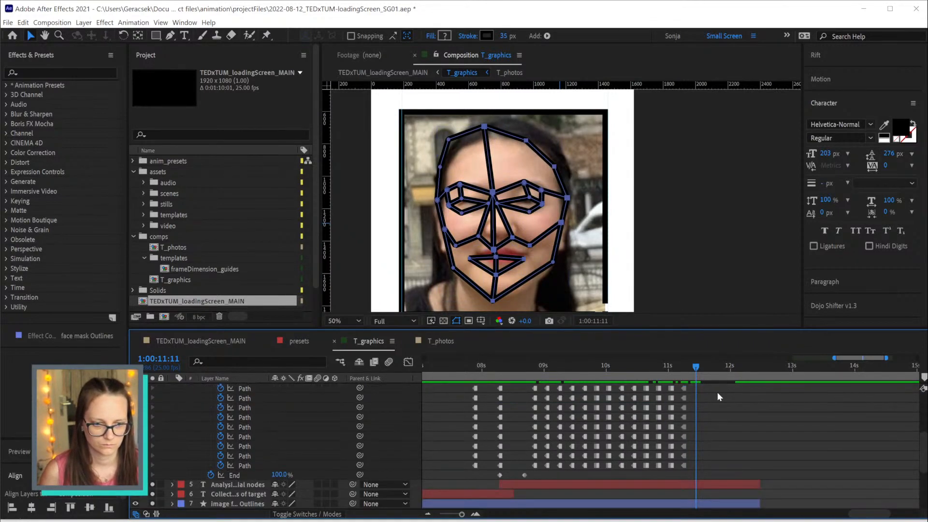
{"action": "scroll", "coordinate": [717, 392], "scroll_direction": "up", "scroll_amount": 3}
{"action": "left_click_drag", "start_coordinate": [436, 122], "coordinate": [537, 168]}
{"action": "left_click_drag", "start_coordinate": [427, 125], "coordinate": [533, 174]}
{"action": "left_click_drag", "start_coordinate": [490, 127], "coordinate": [494, 137]}
{"action": "left_click_drag", "start_coordinate": [435, 157], "coordinate": [445, 174]}
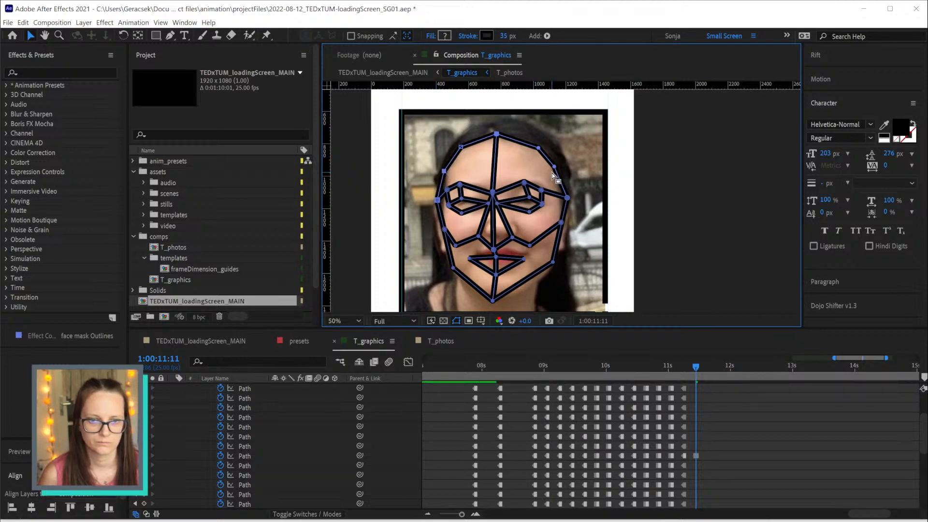
Move the right brow outward, raise the nose points and fit both eye outlines to the eyes at 1:00:11:11
{"action": "left_click_drag", "start_coordinate": [512, 176], "coordinate": [534, 185]}
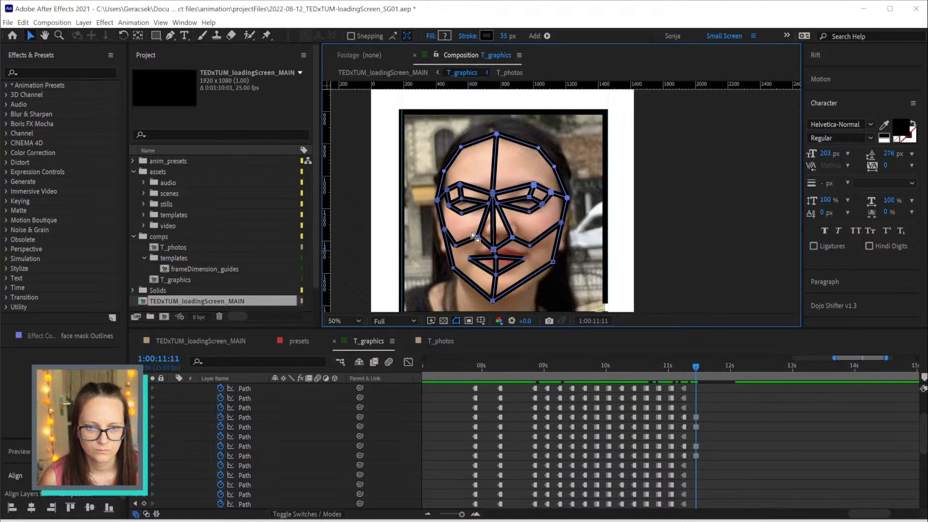
{"action": "left_click_drag", "start_coordinate": [493, 244], "coordinate": [516, 232]}
{"action": "mouse_move", "coordinate": [481, 181]}
{"action": "left_mouse_down"}
{"action": "mouse_move", "coordinate": [507, 214]}
{"action": "mouse_move", "coordinate": [497, 189]}
{"action": "left_mouse_up"}
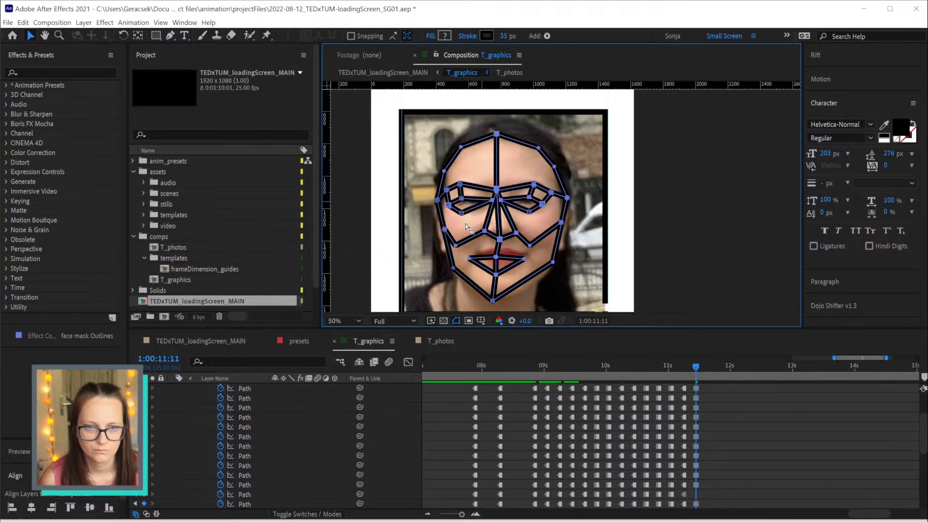
{"action": "left_click_drag", "start_coordinate": [468, 222], "coordinate": [456, 205]}
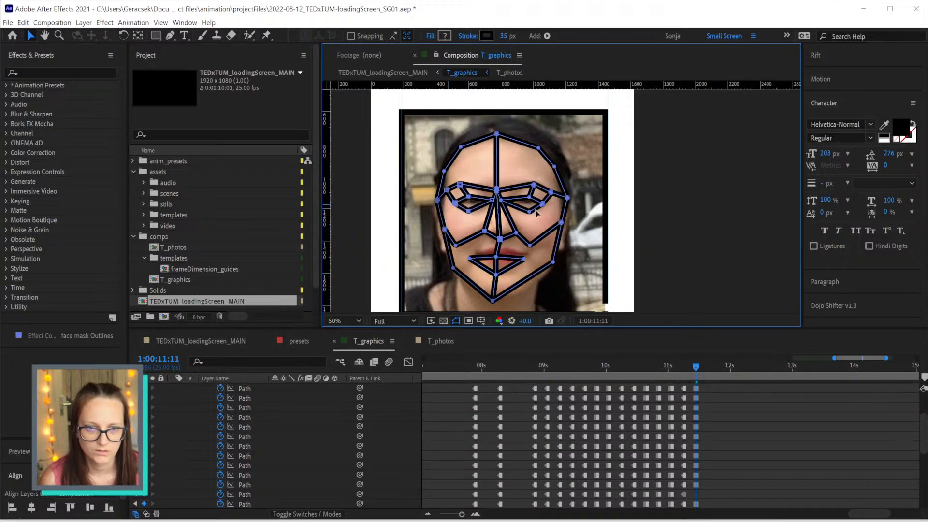
{"action": "mouse_move", "coordinate": [530, 200]}
{"action": "left_mouse_down"}
{"action": "mouse_move", "coordinate": [521, 195]}
{"action": "mouse_move", "coordinate": [533, 209]}
{"action": "left_mouse_up"}
Shift the cheek points right and raise the mouth outline onto the lips at 1:00:11:11
{"action": "left_click_drag", "start_coordinate": [531, 246], "coordinate": [539, 248]}
{"action": "left_click_drag", "start_coordinate": [454, 247], "coordinate": [461, 248]}
{"action": "mouse_move", "coordinate": [531, 251]}
{"action": "left_mouse_down"}
{"action": "mouse_move", "coordinate": [462, 285]}
{"action": "mouse_move", "coordinate": [500, 271]}
{"action": "mouse_move", "coordinate": [493, 257]}
{"action": "mouse_move", "coordinate": [502, 246]}
{"action": "mouse_move", "coordinate": [525, 253]}
{"action": "left_mouse_up"}
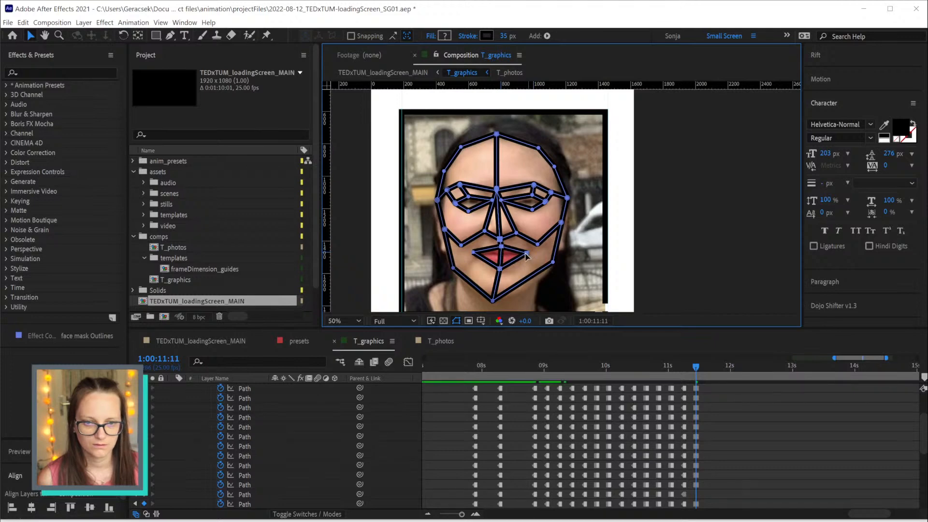
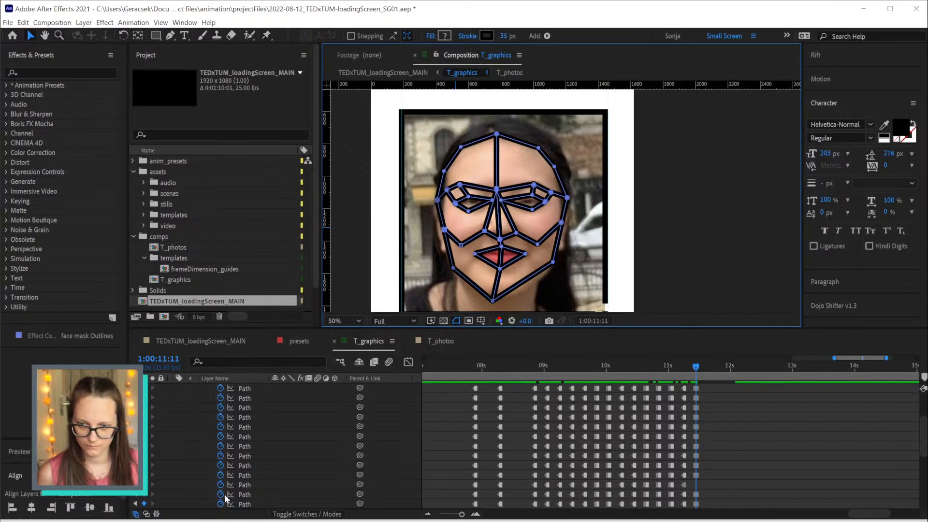
Add the missing Path keyframe at 1:00:11:11 so every face mask path is keyed there
{"action": "left_click", "coordinate": [246, 485]}
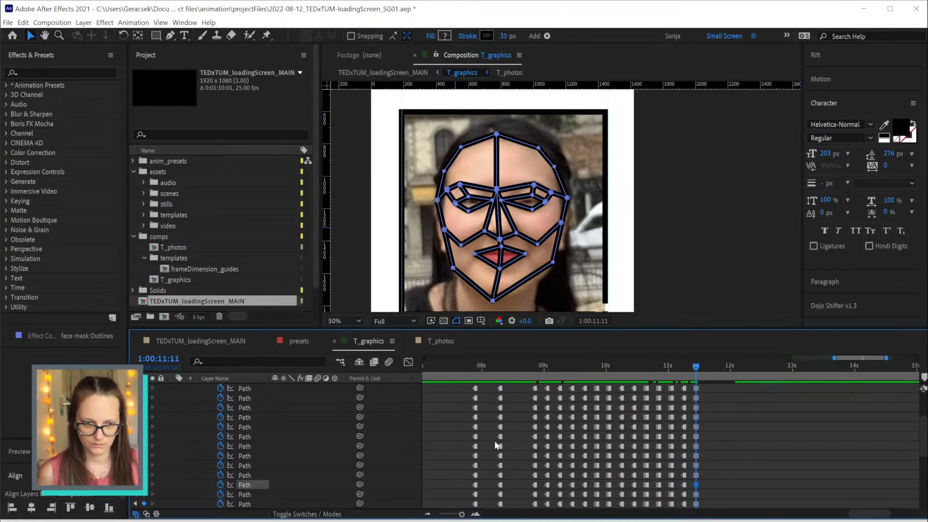
{"action": "scroll", "coordinate": [497, 444], "scroll_direction": "down", "scroll_amount": 3}
{"action": "scroll", "coordinate": [697, 440], "scroll_direction": "up", "scroll_amount": 8}
{"action": "scroll", "coordinate": [696, 448], "scroll_direction": "down", "scroll_amount": 2}
Move the current time to the first frame of the next face photo at 1:00:11:16
{"action": "left_click_drag", "start_coordinate": [696, 367], "coordinate": [709, 367]}
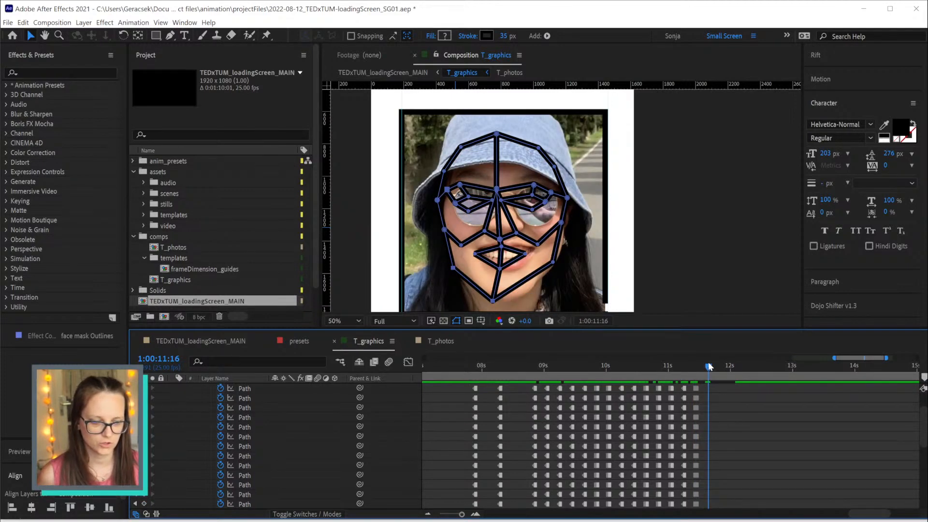
{"action": "key", "text": "Page_Up"}
{"action": "key", "text": "Page_Down"}
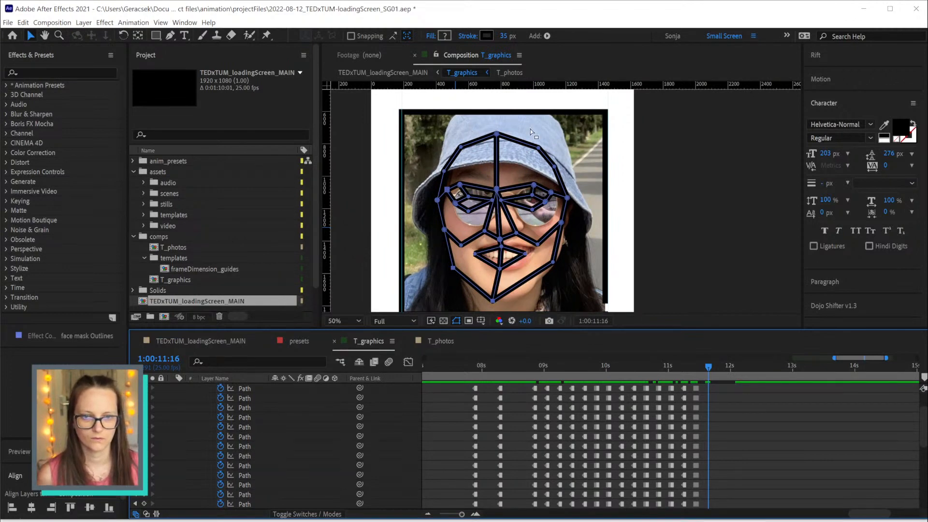
Move the right jaw and cheek points outward, the left temple inward and the chin right at 1:00:11:16
{"action": "left_click_drag", "start_coordinate": [553, 263], "coordinate": [562, 255]}
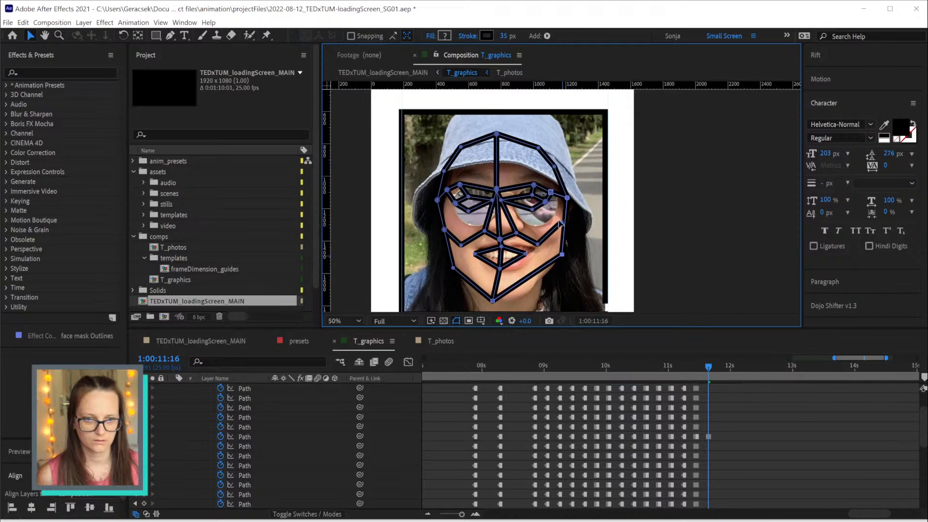
{"action": "left_click_drag", "start_coordinate": [562, 223], "coordinate": [551, 241]}
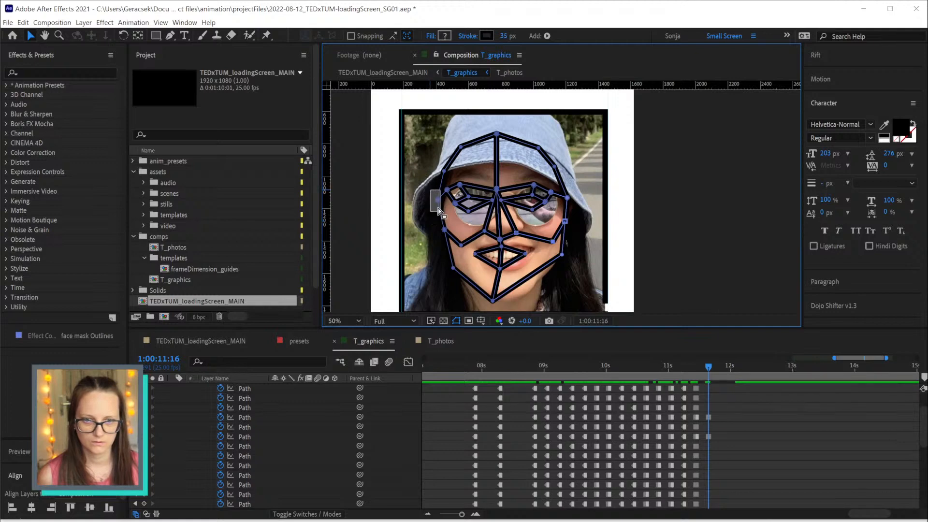
{"action": "left_click_drag", "start_coordinate": [439, 211], "coordinate": [442, 199]}
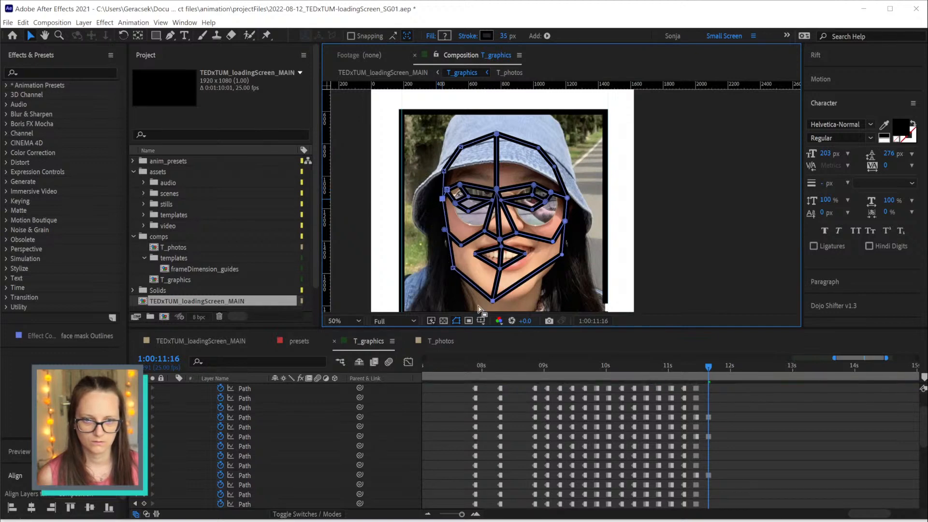
{"action": "left_click_drag", "start_coordinate": [492, 300], "coordinate": [509, 300]}
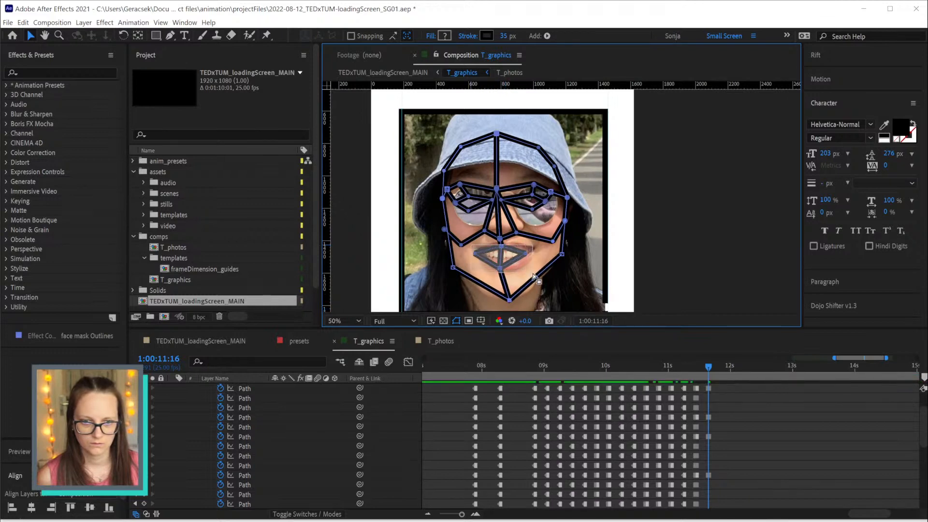
Shift the mouth and nose points right and raise the brow and eye outlines to fit the face at 1:00:11:16
{"action": "left_click_drag", "start_coordinate": [499, 268], "coordinate": [534, 249]}
{"action": "left_click_drag", "start_coordinate": [472, 221], "coordinate": [505, 233]}
{"action": "left_click_drag", "start_coordinate": [486, 173], "coordinate": [552, 168]}
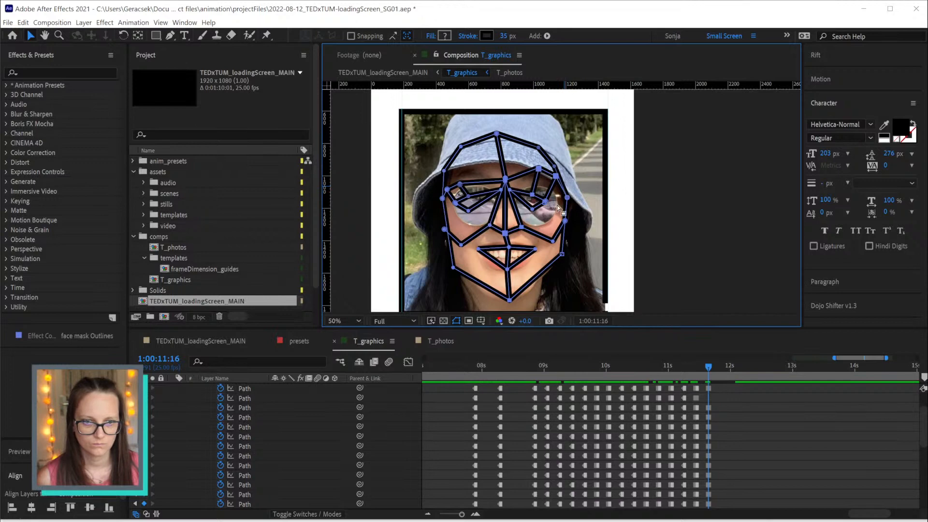
{"action": "left_click_drag", "start_coordinate": [521, 179], "coordinate": [563, 198]}
{"action": "left_click_drag", "start_coordinate": [466, 175], "coordinate": [453, 196]}
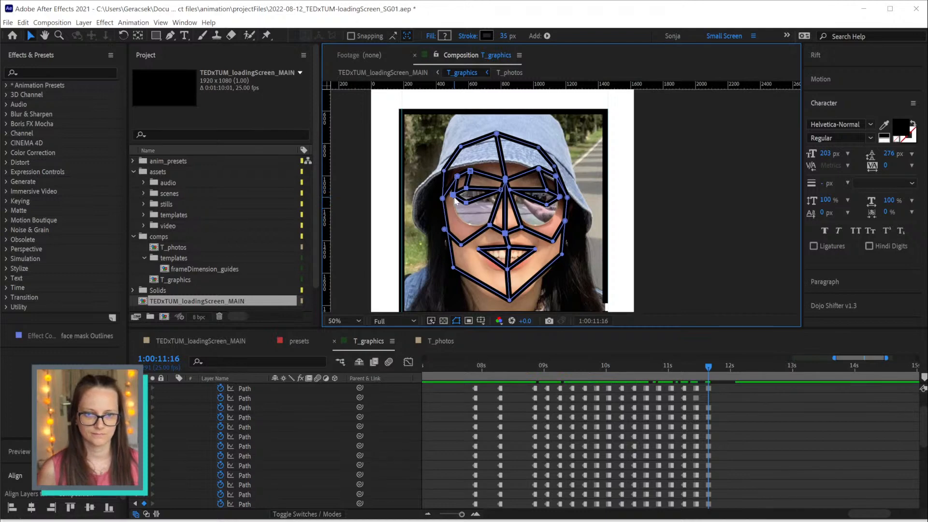
{"action": "left_click_drag", "start_coordinate": [443, 229], "coordinate": [445, 229]}
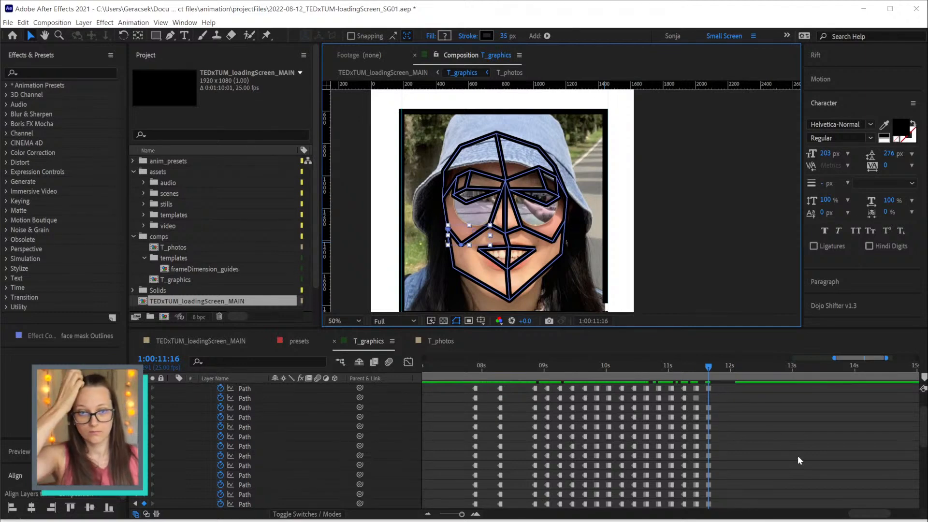
{"action": "left_click_drag", "start_coordinate": [468, 129], "coordinate": [540, 156]}
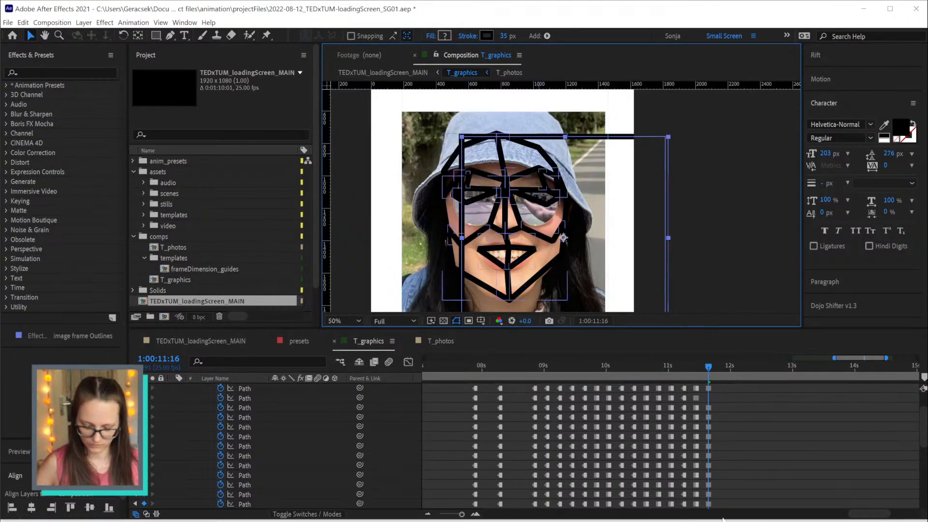
{"action": "key", "text": "ctrl+z"}
{"action": "key", "text": "ctrl+z"}
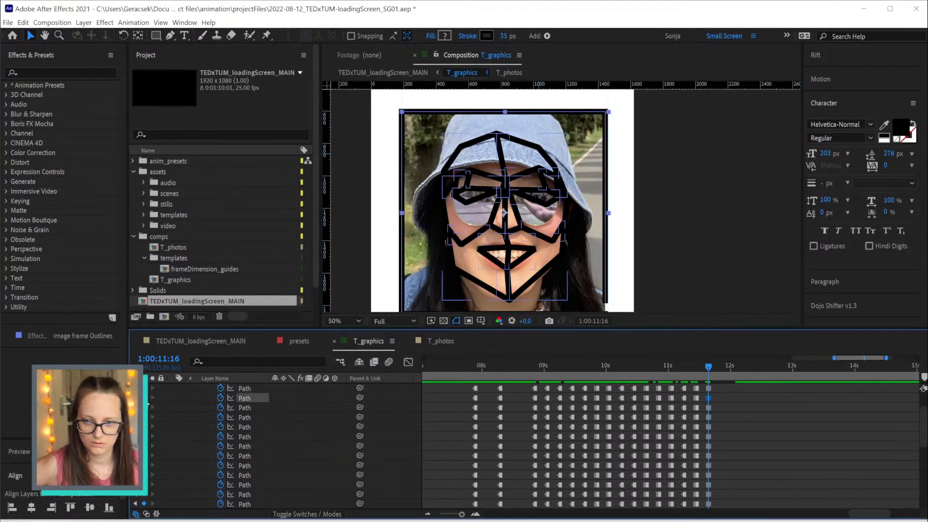
Move the current time to the first frame of the next face photo at 1:00:11:21
{"action": "scroll", "coordinate": [798, 444], "scroll_direction": "up", "scroll_amount": 2}
{"action": "scroll", "coordinate": [793, 444], "scroll_direction": "down", "scroll_amount": 2}
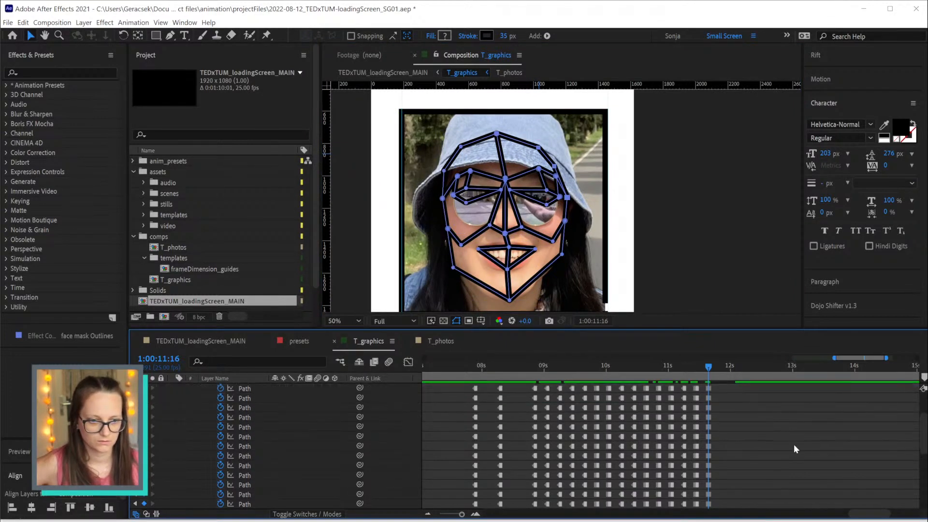
{"action": "scroll", "coordinate": [793, 444], "scroll_direction": "down", "scroll_amount": 1}
{"action": "scroll", "coordinate": [777, 437], "scroll_direction": "up", "scroll_amount": 1}
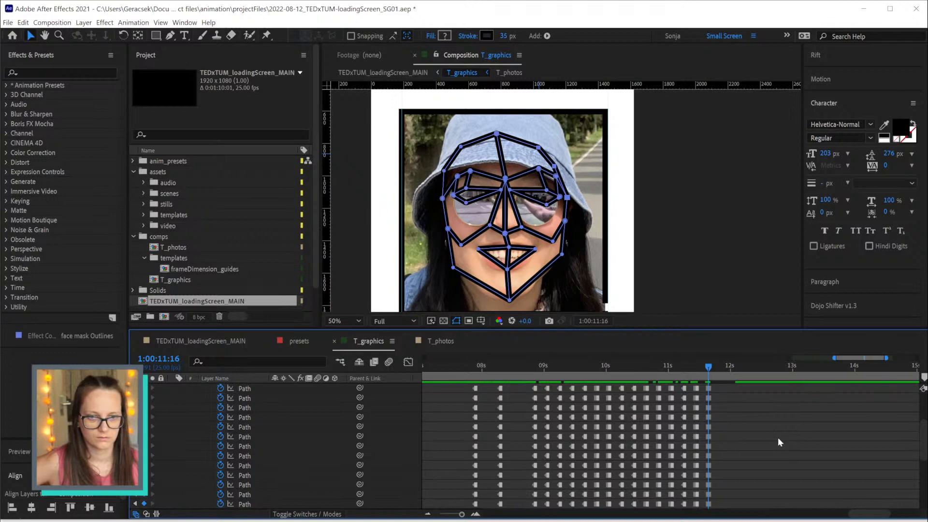
{"action": "left_click", "coordinate": [534, 162]}
{"action": "left_click_drag", "start_coordinate": [535, 165], "coordinate": [546, 192]}
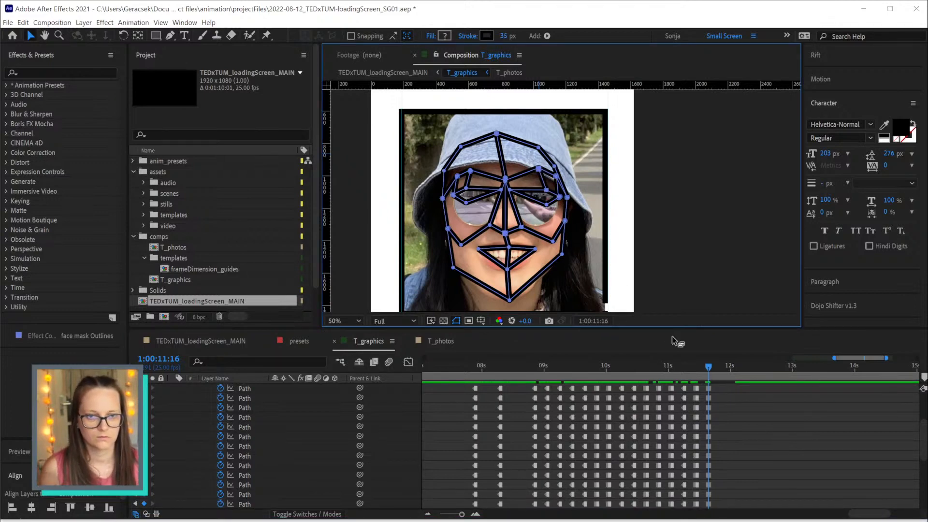
{"action": "left_click_drag", "start_coordinate": [717, 366], "coordinate": [720, 365]}
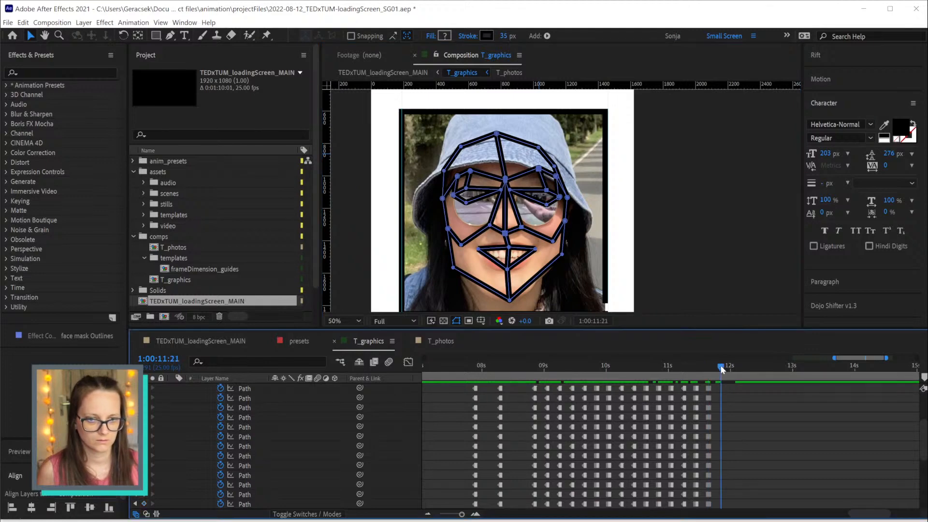
{"action": "key", "text": "Page_Up"}
{"action": "key", "text": "Page_Up"}
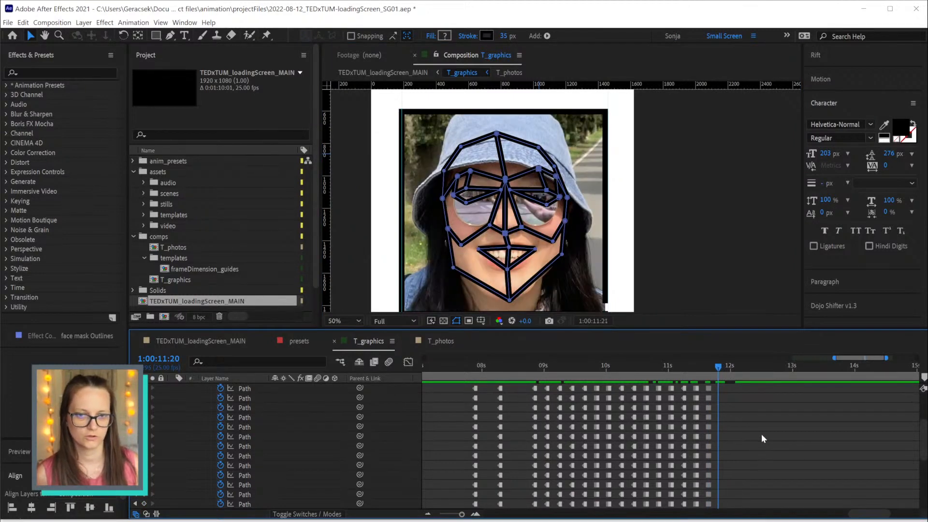
{"action": "key", "text": "Page_Down"}
Copy the earliest column of face mask Path keyframes and paste it at 1:00:11:21
{"action": "scroll", "coordinate": [807, 435], "scroll_direction": "up", "scroll_amount": 2}
{"action": "scroll", "coordinate": [808, 436], "scroll_direction": "down", "scroll_amount": 2}
{"action": "scroll", "coordinate": [458, 433], "scroll_direction": "up", "scroll_amount": 2}
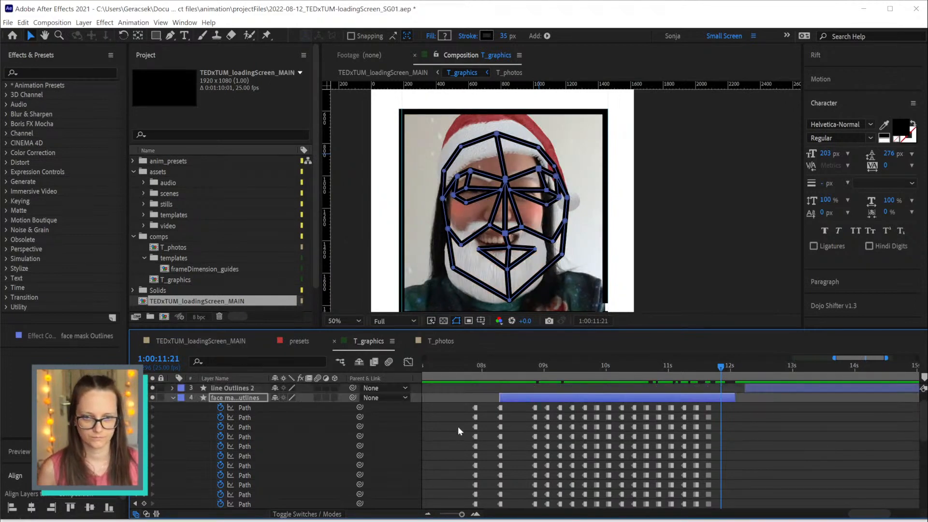
{"action": "mouse_move", "coordinate": [453, 408]}
{"action": "left_mouse_down"}
{"action": "mouse_move", "coordinate": [467, 478]}
{"action": "mouse_move", "coordinate": [486, 508]}
{"action": "left_mouse_up"}
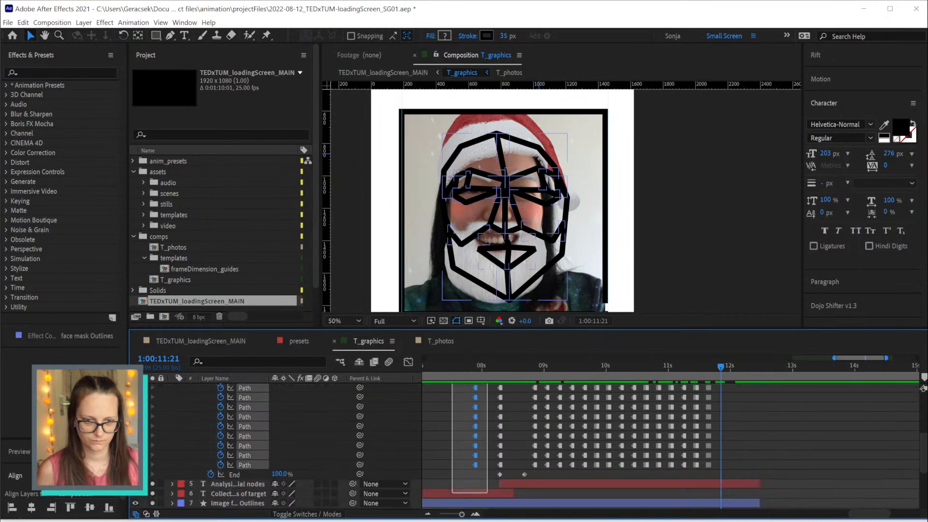
{"action": "scroll", "coordinate": [480, 418], "scroll_direction": "down", "scroll_amount": 5}
{"action": "scroll", "coordinate": [483, 405], "scroll_direction": "up", "scroll_amount": 3}
{"action": "left_click_drag", "start_coordinate": [483, 404], "coordinate": [483, 407]}
{"action": "key", "text": "ctrl+c"}
{"action": "key", "text": "ctrl+v"}
{"action": "scroll", "coordinate": [778, 426], "scroll_direction": "up", "scroll_amount": 1}
{"action": "scroll", "coordinate": [779, 426], "scroll_direction": "up", "scroll_amount": 5}
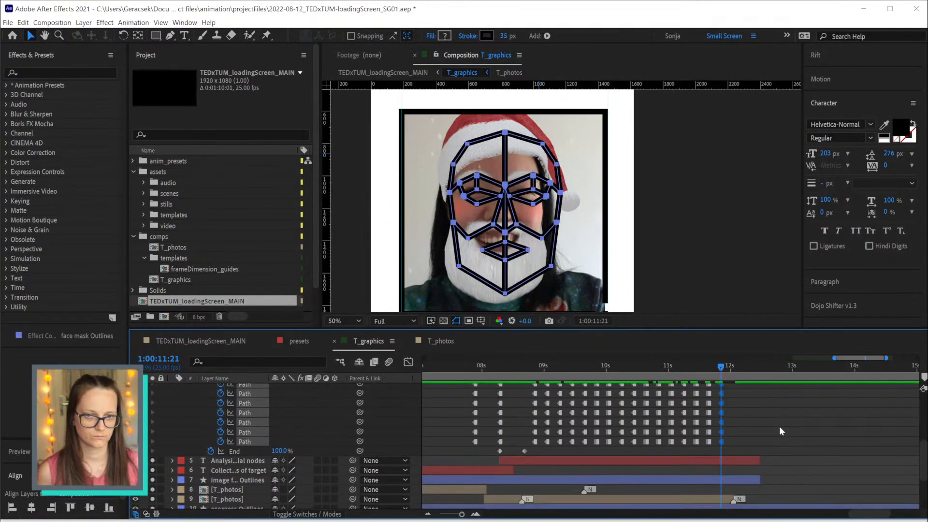
{"action": "scroll", "coordinate": [779, 427], "scroll_direction": "up", "scroll_amount": 1}
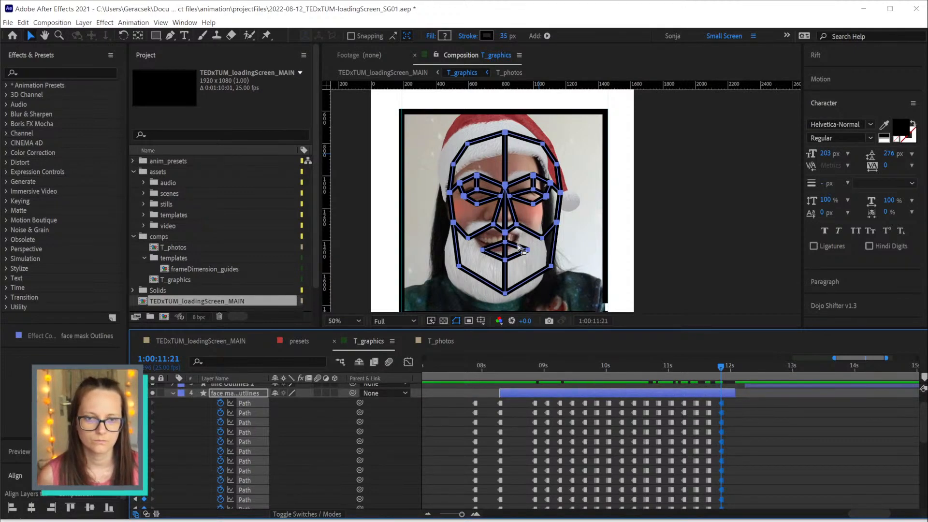
Move the forehead and crown points of the mask up and left at 1:00:11:21
{"action": "left_click_drag", "start_coordinate": [431, 135], "coordinate": [562, 170]}
{"action": "left_click", "coordinate": [504, 132]}
{"action": "left_click_drag", "start_coordinate": [498, 128], "coordinate": [495, 125]}
{"action": "key", "text": "ctrl+z"}
{"action": "left_click_drag", "start_coordinate": [435, 121], "coordinate": [571, 169]}
{"action": "left_click_drag", "start_coordinate": [504, 133], "coordinate": [496, 123]}
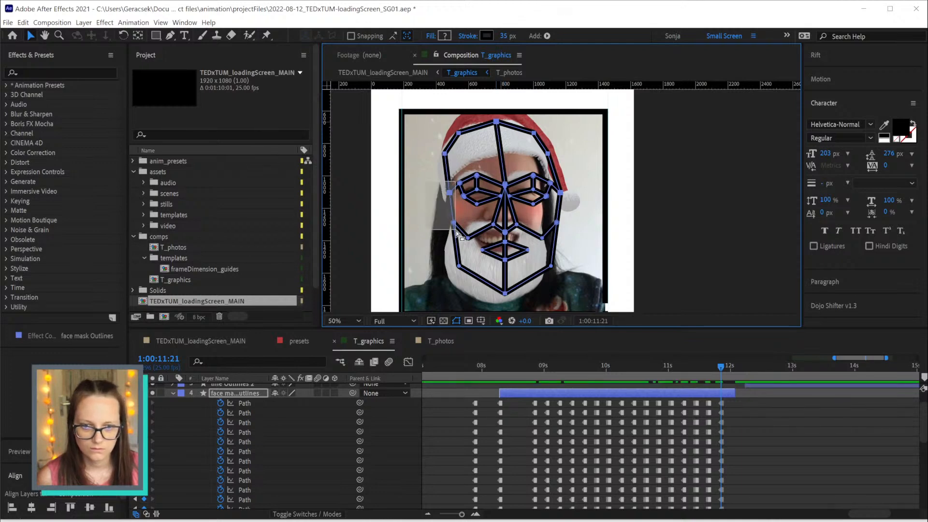
Shift the left temple and cheek points outward and the right forehead, eye and cheek points inward at 1:00:11:21
{"action": "left_click_drag", "start_coordinate": [452, 224], "coordinate": [450, 227]}
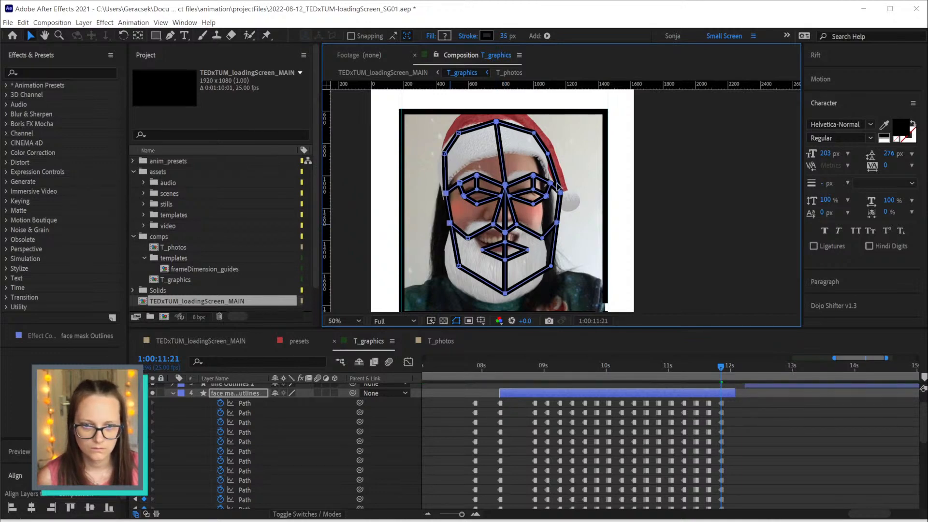
{"action": "left_click", "coordinate": [556, 224]}
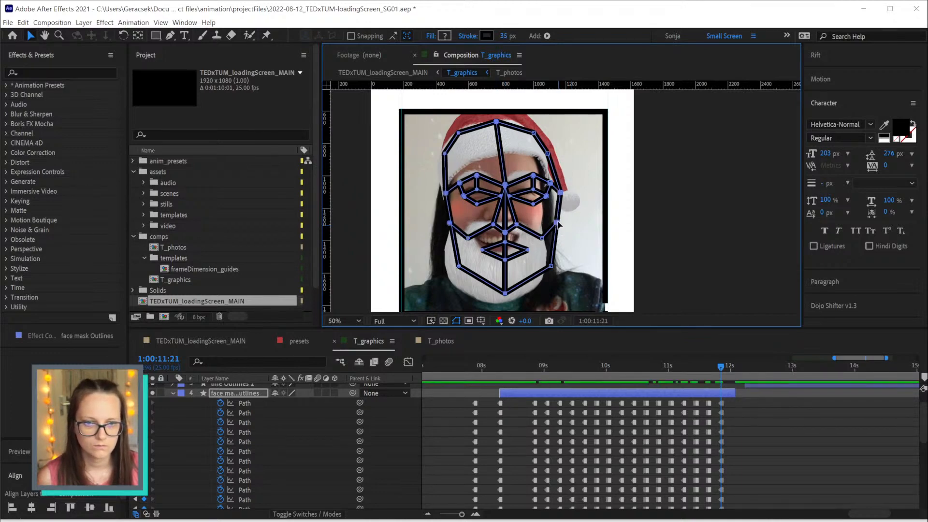
{"action": "left_click_drag", "start_coordinate": [520, 163], "coordinate": [565, 242]}
{"action": "left_click_drag", "start_coordinate": [557, 194], "coordinate": [551, 194]}
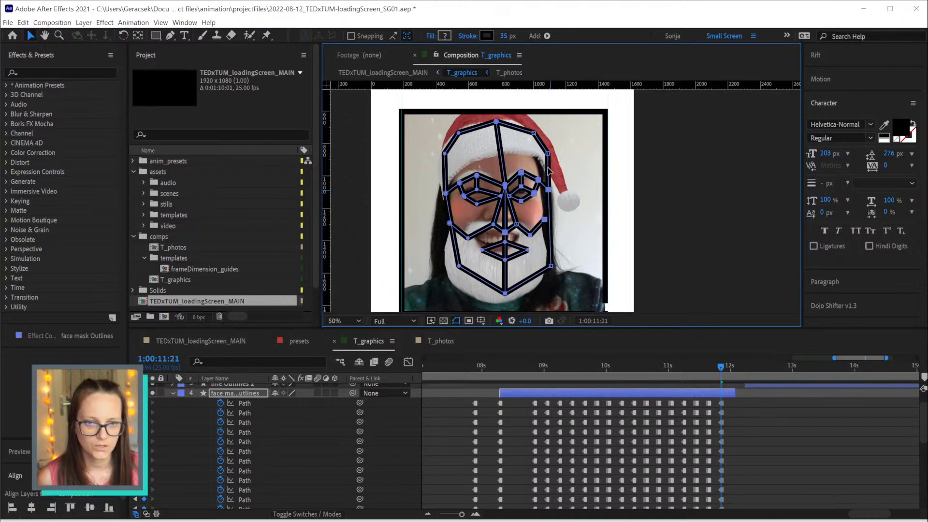
{"action": "left_click_drag", "start_coordinate": [541, 155], "coordinate": [538, 154]}
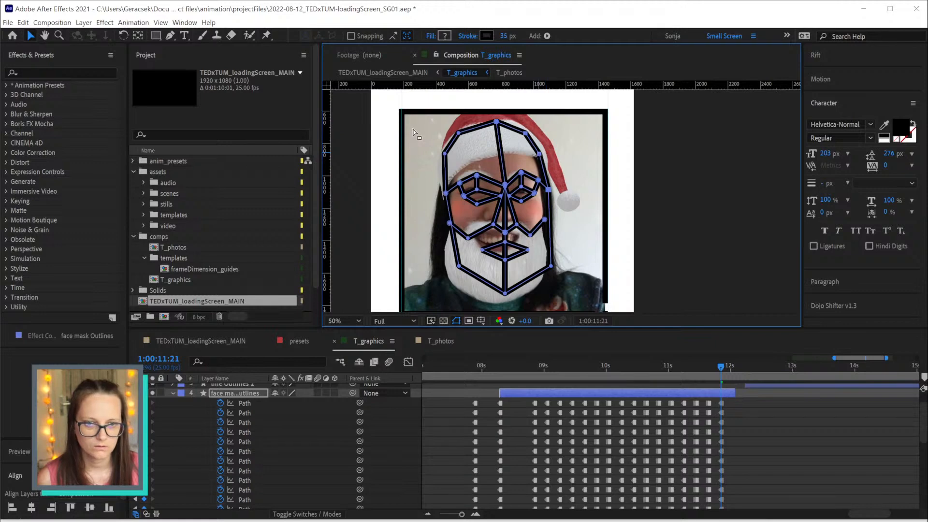
Reselect the mask's forehead and crown points and move them slightly down and right at 1:00:11:21
{"action": "left_click_drag", "start_coordinate": [425, 136], "coordinate": [532, 144]}
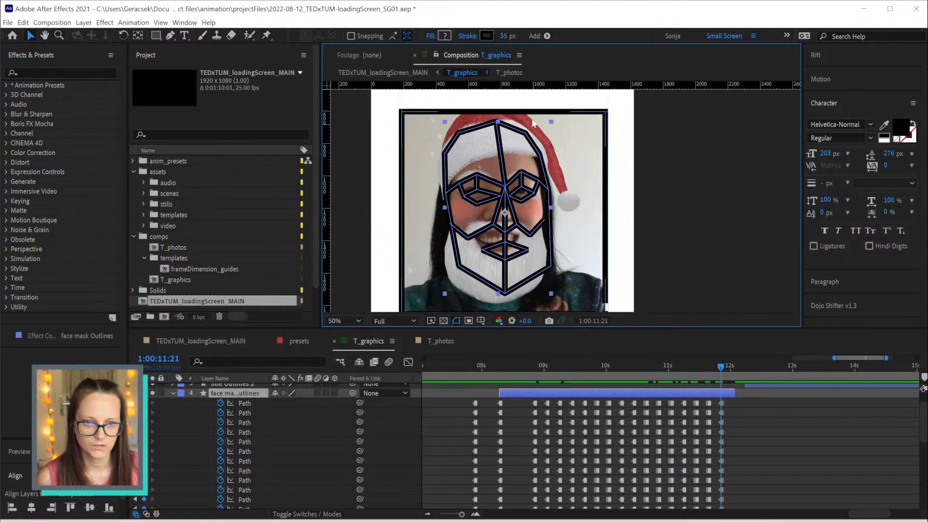
{"action": "left_click", "coordinate": [697, 463]}
{"action": "left_click_drag", "start_coordinate": [760, 408], "coordinate": [708, 457]}
{"action": "left_click_drag", "start_coordinate": [540, 119], "coordinate": [449, 163]}
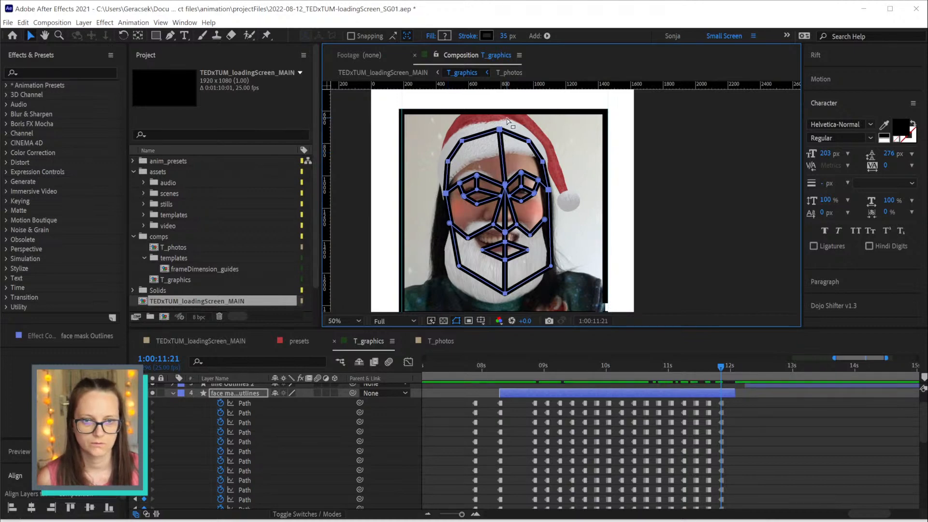
Raise the left brow and nose bridge slightly and fit both eye outlines to the eyes at 1:00:11:21
{"action": "left_click_drag", "start_coordinate": [455, 168], "coordinate": [497, 227]}
{"action": "left_click_drag", "start_coordinate": [474, 176], "coordinate": [500, 182]}
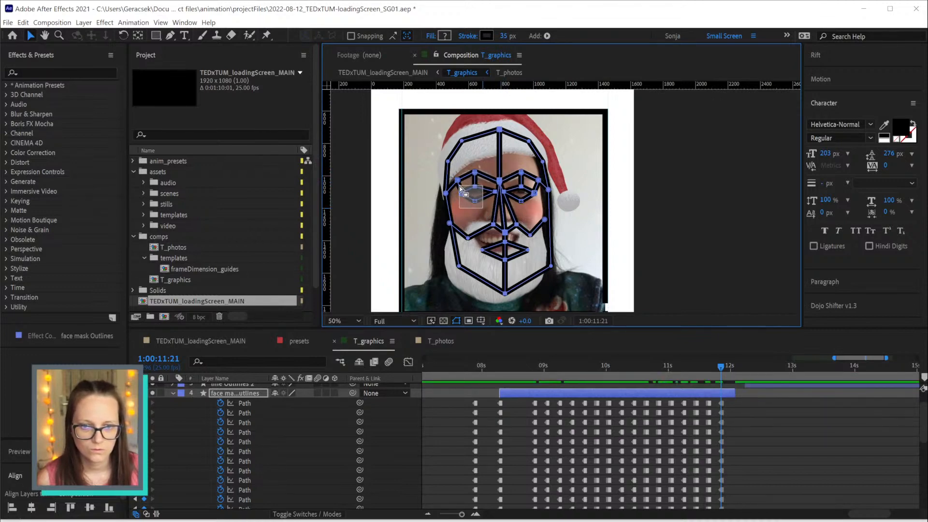
{"action": "left_click_drag", "start_coordinate": [457, 187], "coordinate": [472, 183]}
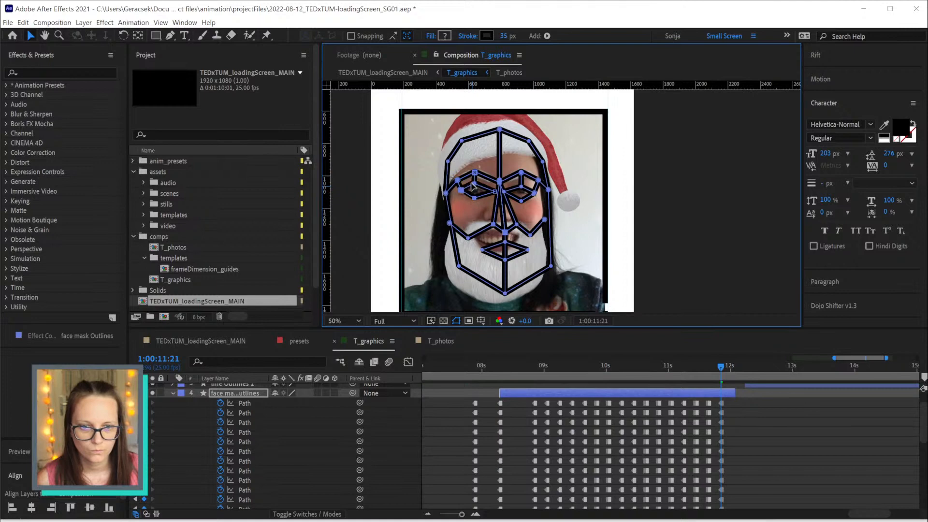
{"action": "left_click_drag", "start_coordinate": [541, 209], "coordinate": [520, 184]}
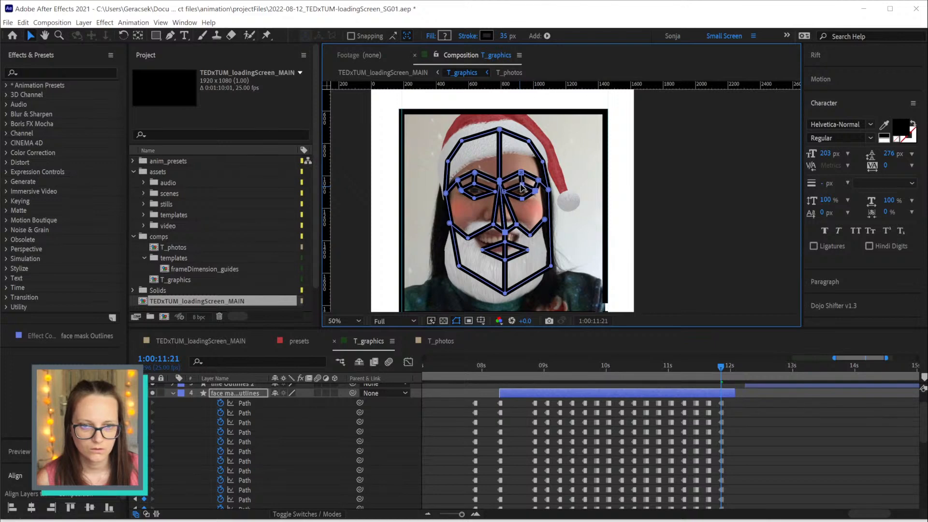
Raise the jaw and chin points and move the left cheek points up and outward at 1:00:11:21
{"action": "left_click_drag", "start_coordinate": [551, 265], "coordinate": [544, 244]}
{"action": "mouse_move", "coordinate": [519, 304]}
{"action": "left_mouse_down"}
{"action": "mouse_move", "coordinate": [488, 278]}
{"action": "mouse_move", "coordinate": [504, 272]}
{"action": "mouse_move", "coordinate": [453, 246]}
{"action": "mouse_move", "coordinate": [451, 219]}
{"action": "left_mouse_up"}
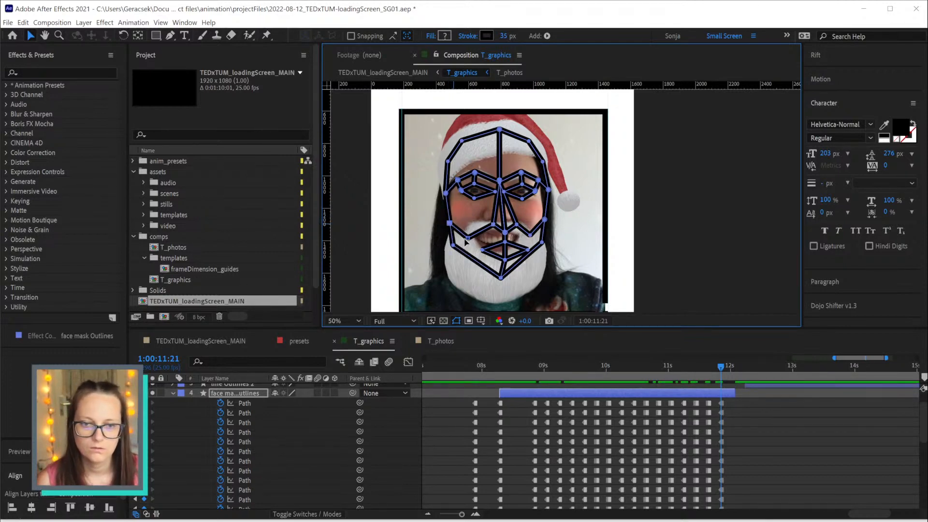
{"action": "mouse_move", "coordinate": [450, 220]}
{"action": "left_mouse_down"}
{"action": "mouse_move", "coordinate": [448, 212]}
{"action": "mouse_move", "coordinate": [459, 228]}
{"action": "left_mouse_up"}
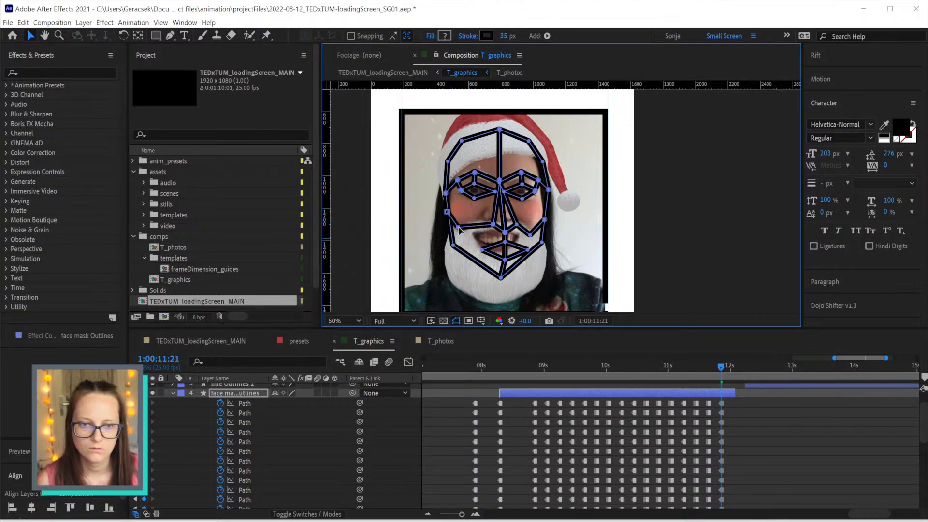
Tighten the forehead and right cheek outline, and move the nose and mouth outlines up and left at 1:00:11:21
{"action": "left_click_drag", "start_coordinate": [541, 222], "coordinate": [525, 143]}
{"action": "left_click_drag", "start_coordinate": [490, 119], "coordinate": [450, 167]}
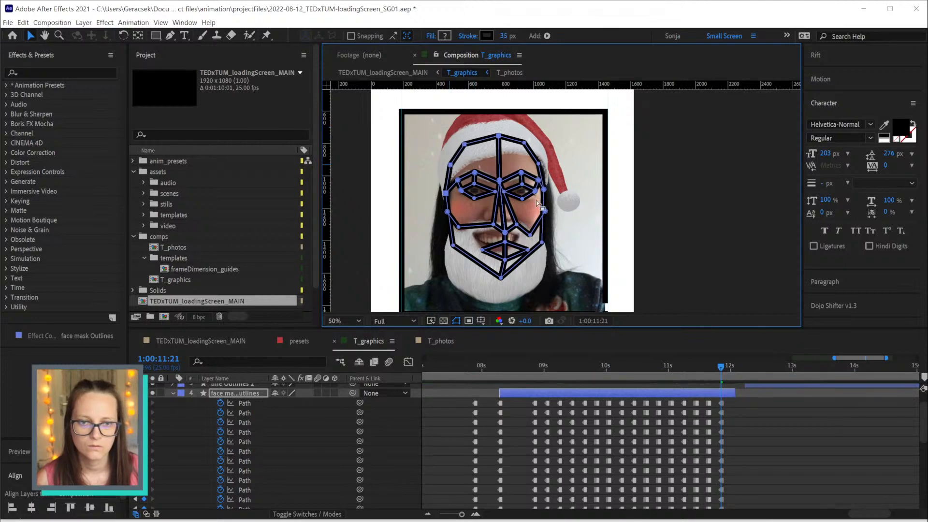
{"action": "left_click_drag", "start_coordinate": [546, 211], "coordinate": [543, 210]}
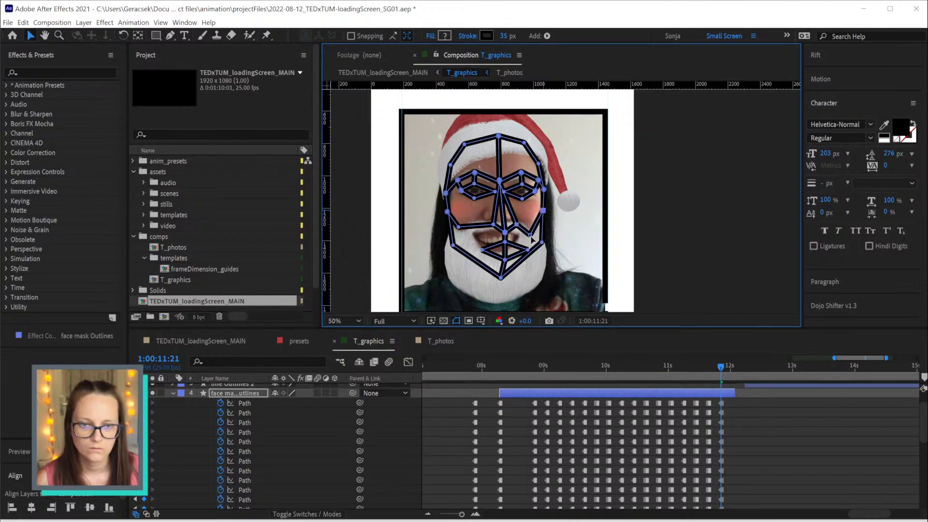
{"action": "left_click_drag", "start_coordinate": [482, 214], "coordinate": [517, 235]}
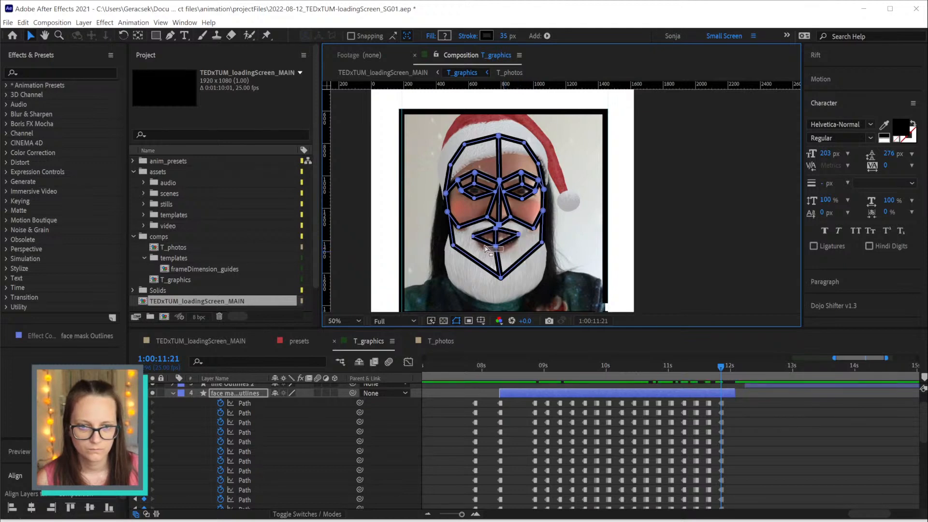
{"action": "left_click_drag", "start_coordinate": [497, 247], "coordinate": [497, 251]}
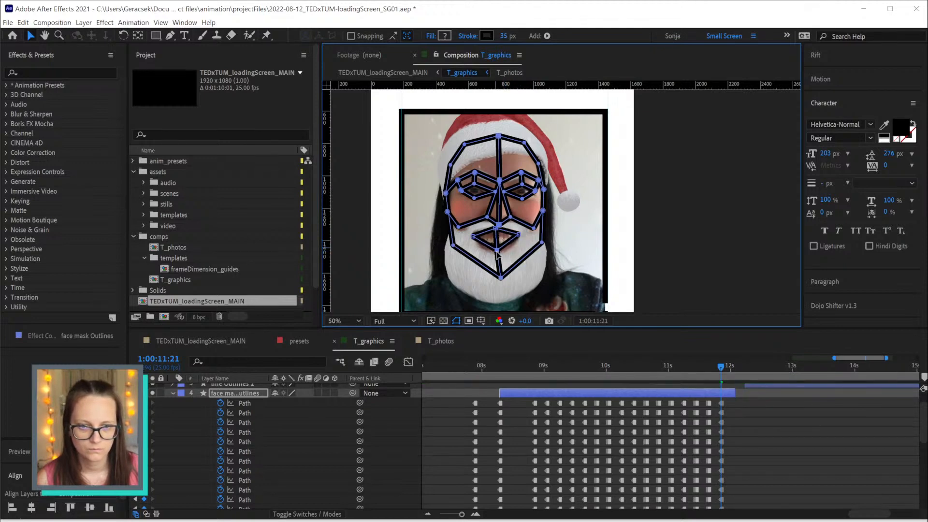
{"action": "key", "text": "ctrl+z"}
{"action": "left_click", "coordinate": [508, 283]}
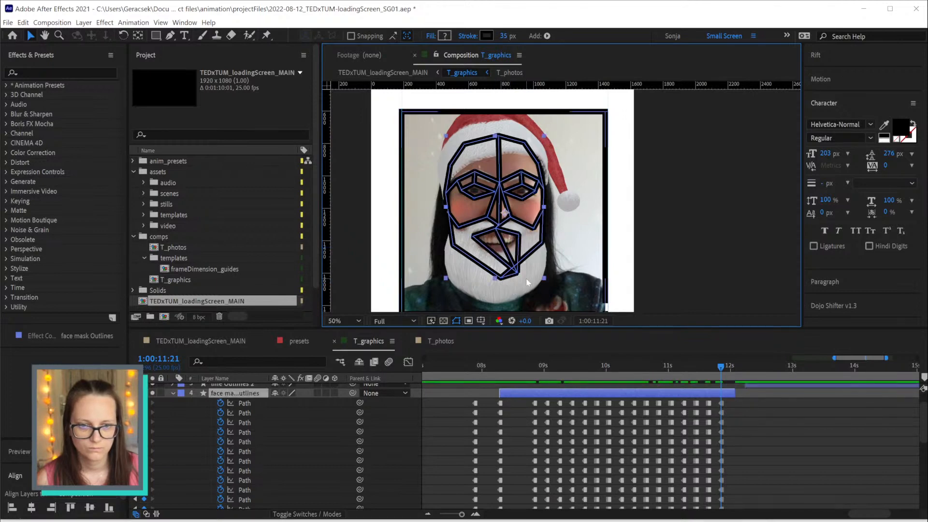
{"action": "key", "text": "ctrl+z"}
{"action": "key", "text": "ctrl+z"}
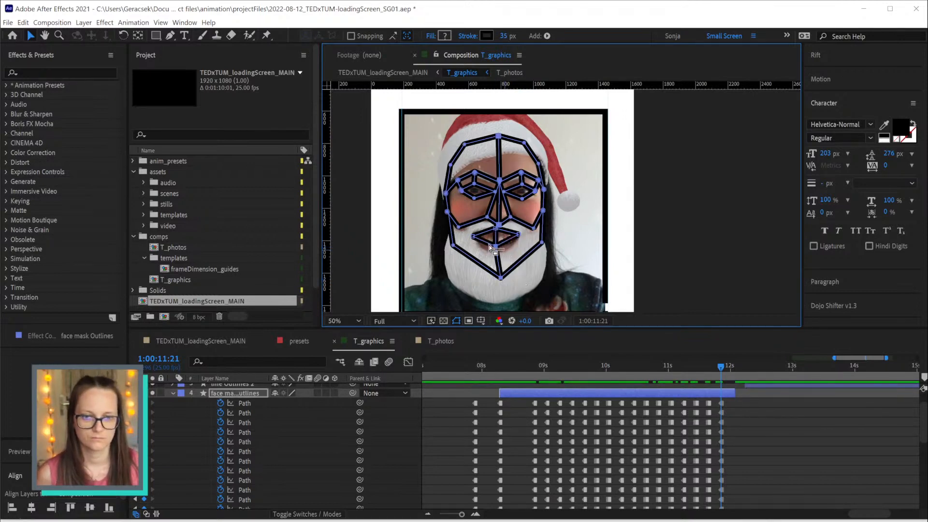
Align the lip and chin points with the face's centre line and nudge the left cheek point inward at 1:00:11:21
{"action": "left_click_drag", "start_coordinate": [497, 250], "coordinate": [500, 256]}
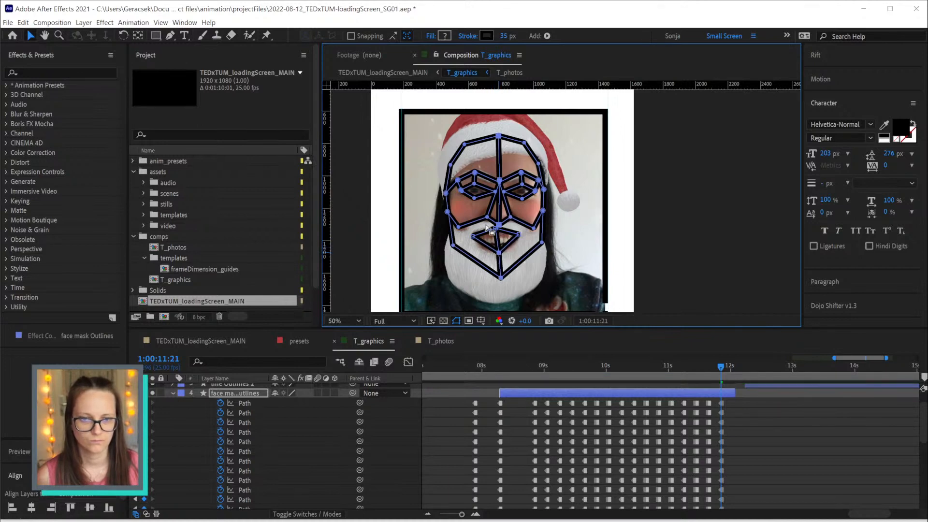
{"action": "left_click_drag", "start_coordinate": [494, 230], "coordinate": [497, 232]}
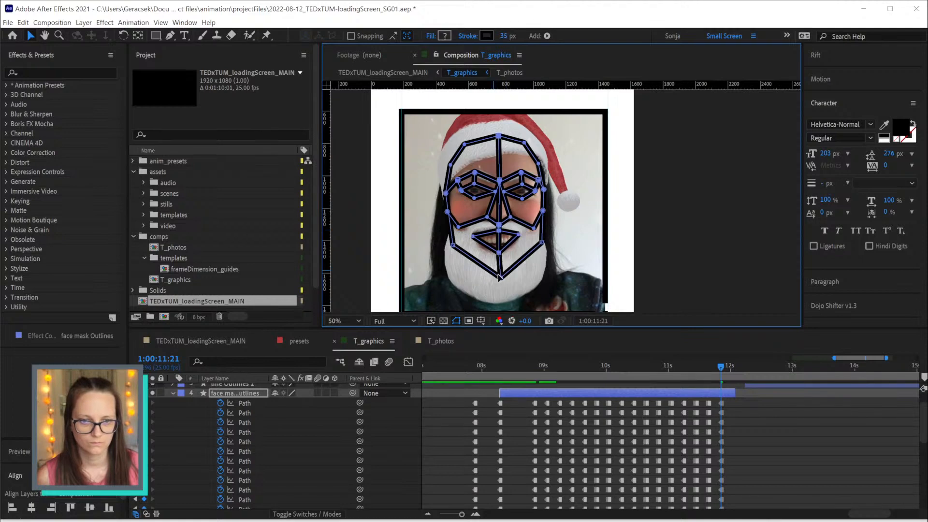
{"action": "left_click_drag", "start_coordinate": [501, 277], "coordinate": [500, 277]}
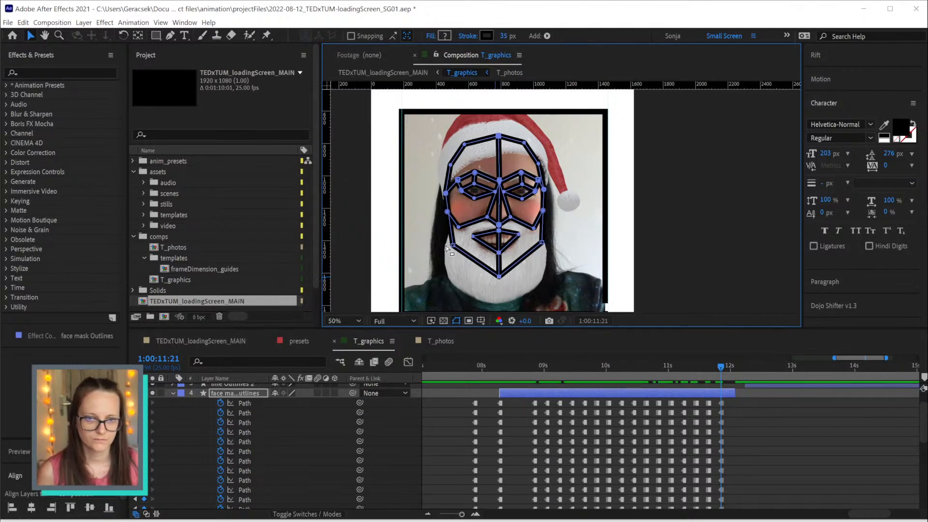
{"action": "left_click_drag", "start_coordinate": [446, 212], "coordinate": [449, 211]}
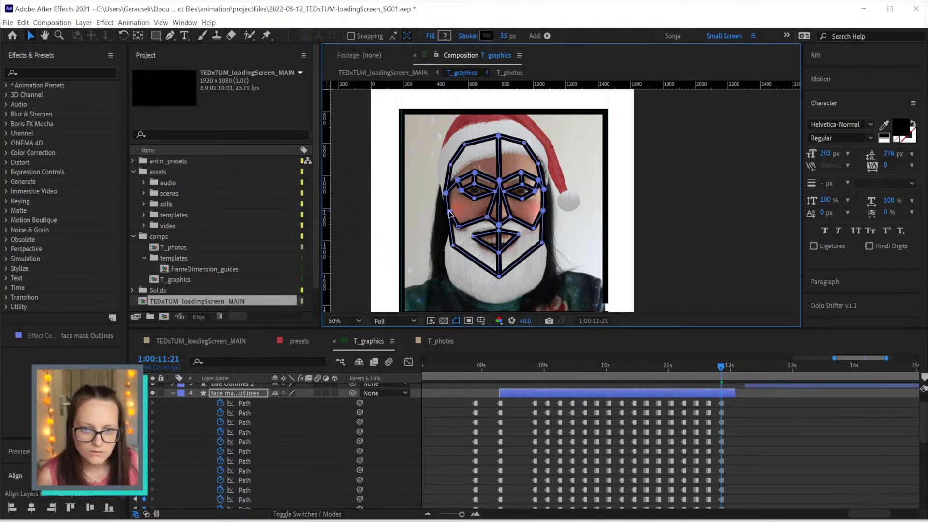
Move the current time just past the last face photo to 1:00:12:01
{"action": "left_click_drag", "start_coordinate": [720, 367], "coordinate": [728, 367]}
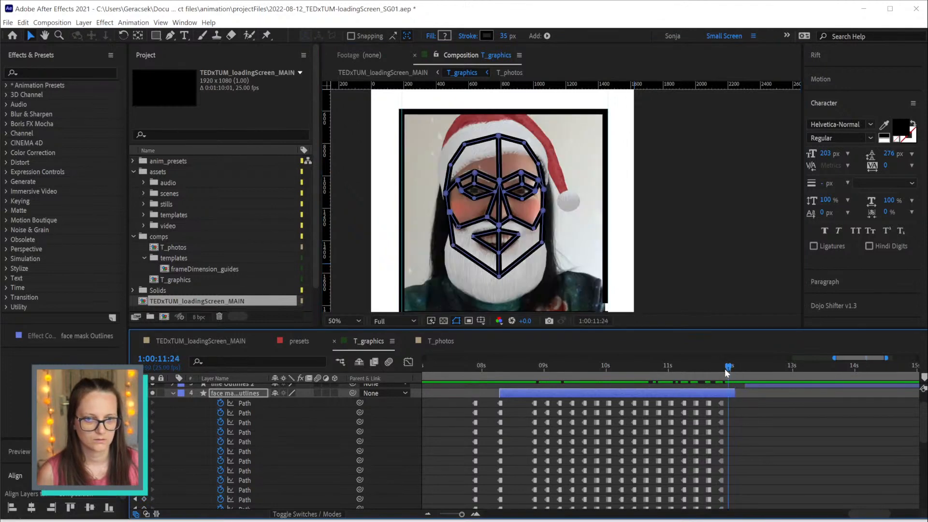
{"action": "key", "text": "minus"}
{"action": "scroll", "coordinate": [771, 427], "scroll_direction": "up", "scroll_amount": 5}
{"action": "scroll", "coordinate": [784, 442], "scroll_direction": "down", "scroll_amount": 6}
{"action": "scroll", "coordinate": [785, 444], "scroll_direction": "down", "scroll_amount": 5}
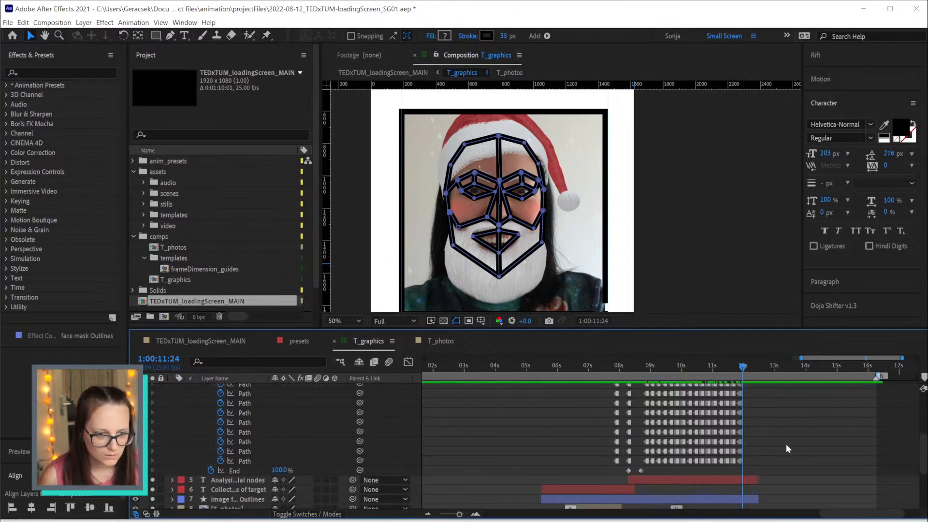
{"action": "key", "text": "equal"}
{"action": "left_click", "coordinate": [778, 445]}
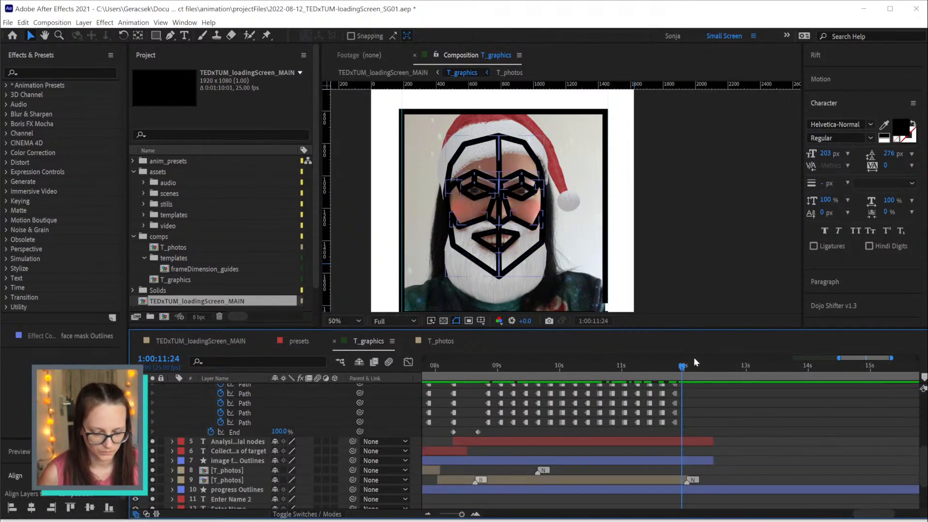
{"action": "left_click_drag", "start_coordinate": [684, 367], "coordinate": [686, 371]}
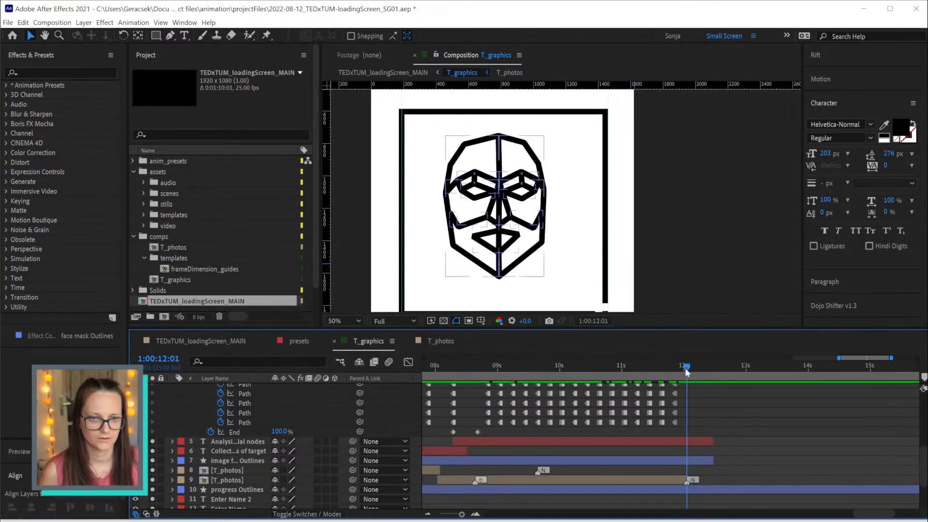
Reveal the image frame Outlines layer's keyframes and check the velocity of the face mask's two Trim Paths End keyframes
{"action": "left_click", "coordinate": [703, 461]}
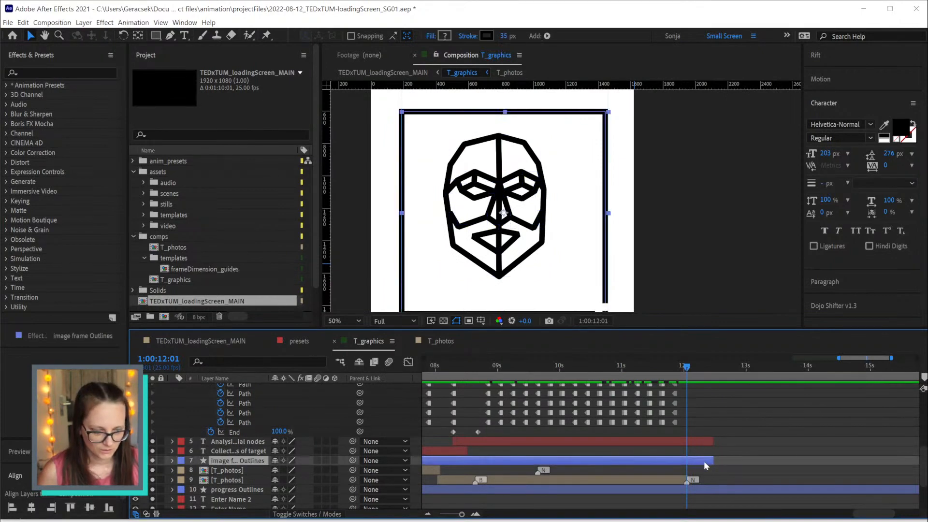
{"action": "key", "text": "u"}
{"action": "scroll", "coordinate": [761, 450], "scroll_direction": "up", "scroll_amount": 1}
{"action": "scroll", "coordinate": [762, 451], "scroll_direction": "up", "scroll_amount": 2}
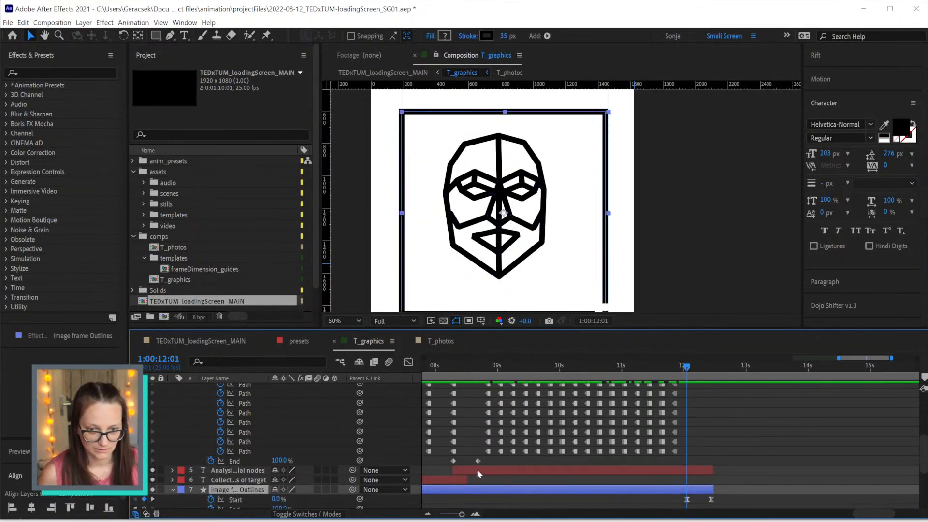
{"action": "left_click", "coordinate": [447, 462]}
{"action": "left_click_drag", "start_coordinate": [488, 461], "coordinate": [447, 463]}
{"action": "key", "text": "ctrl+shift+k"}
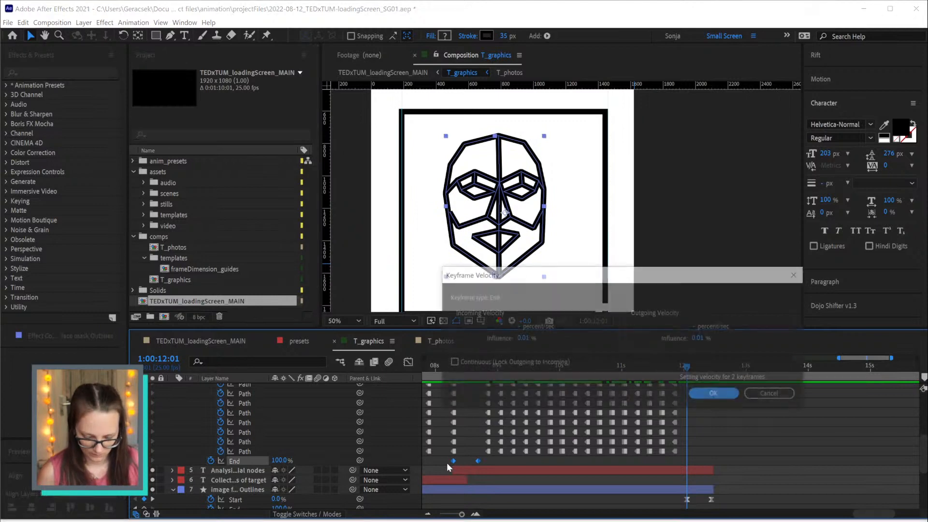
{"action": "key", "text": "Return"}
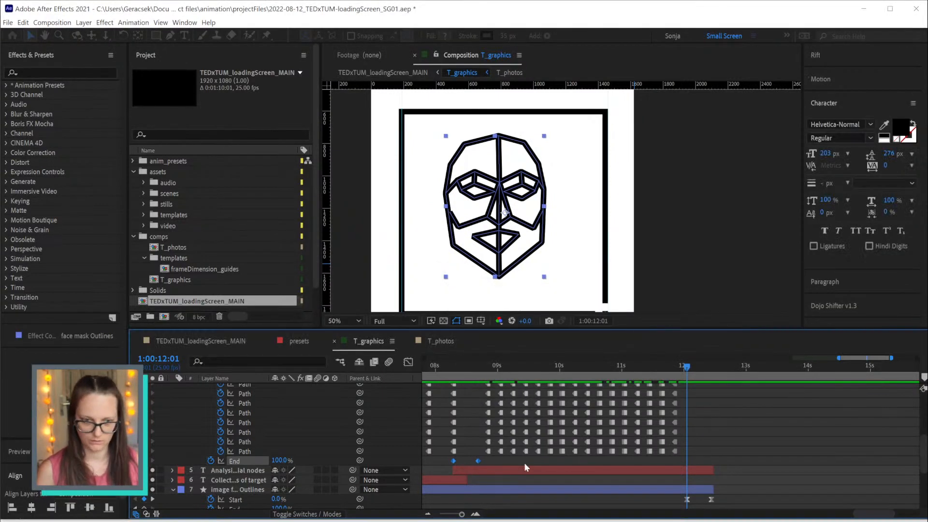
Keyframe the face mask's Trim Paths Start from 0% at 1:00:12:01 to 100% at 1:00:12:11
{"action": "scroll", "coordinate": [740, 443], "scroll_direction": "up", "scroll_amount": 5}
{"action": "scroll", "coordinate": [741, 435], "scroll_direction": "up", "scroll_amount": 3}
{"action": "scroll", "coordinate": [738, 425], "scroll_direction": "down", "scroll_amount": 6}
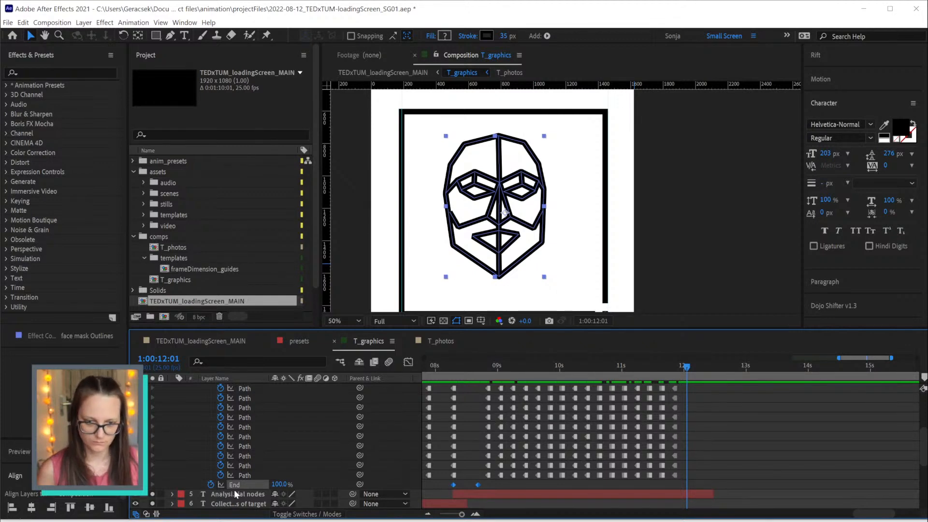
{"action": "scroll", "coordinate": [234, 489], "scroll_direction": "up", "scroll_amount": 15}
{"action": "scroll", "coordinate": [234, 489], "scroll_direction": "down", "scroll_amount": 10}
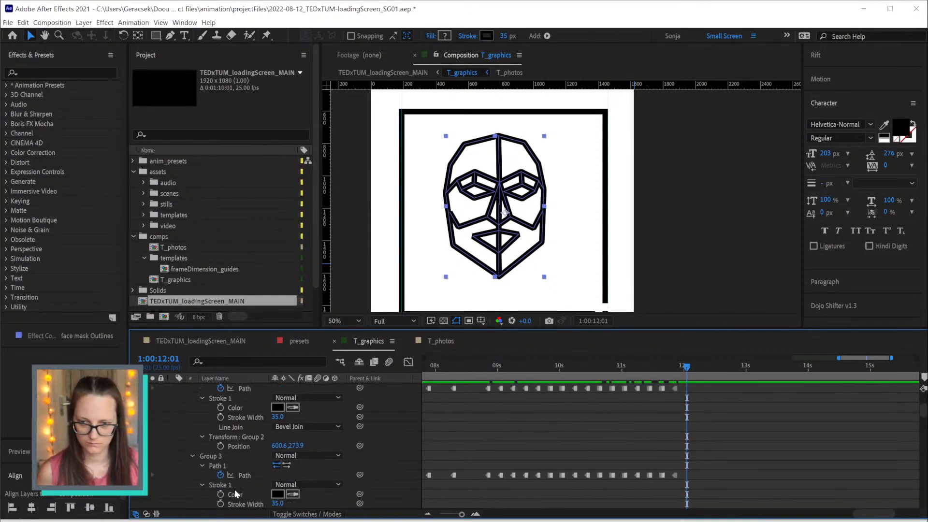
{"action": "scroll", "coordinate": [234, 488], "scroll_direction": "down", "scroll_amount": 18}
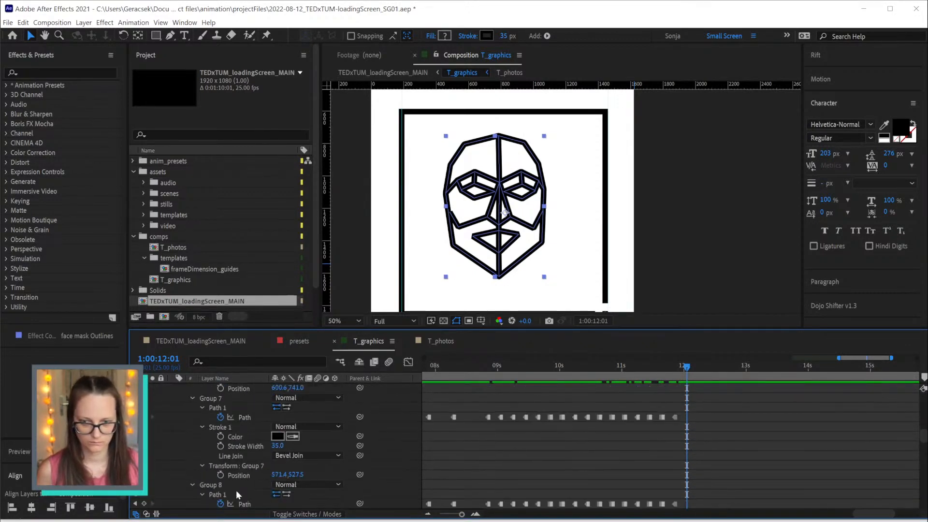
{"action": "scroll", "coordinate": [236, 489], "scroll_direction": "down", "scroll_amount": 14}
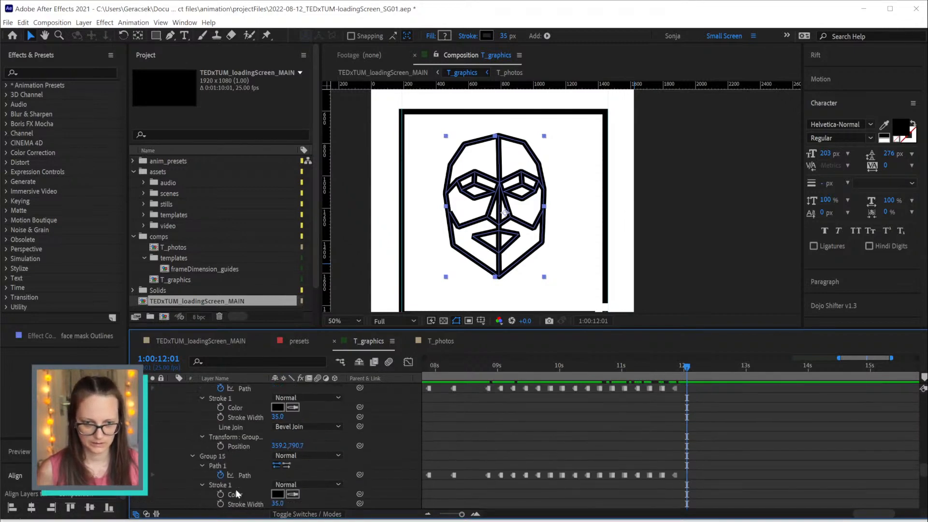
{"action": "scroll", "coordinate": [235, 489], "scroll_direction": "down", "scroll_amount": 7}
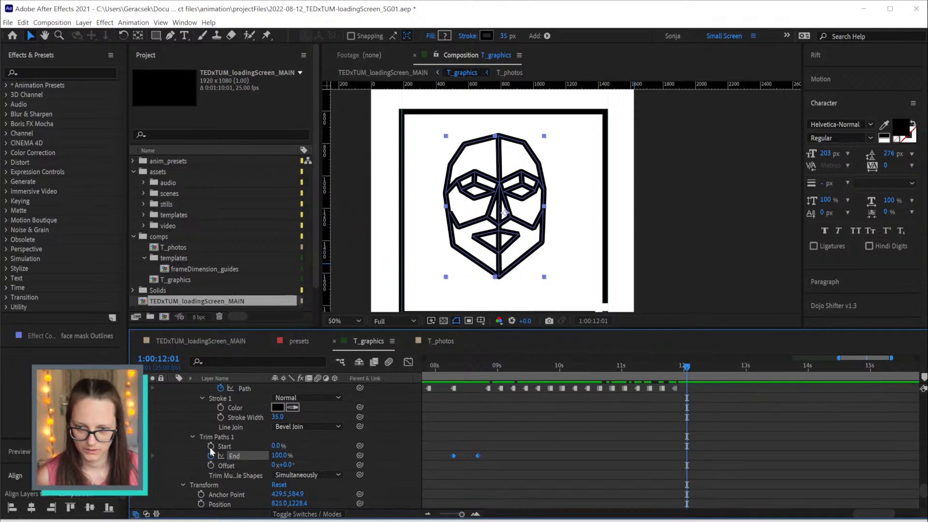
{"action": "left_click", "coordinate": [210, 446]}
{"action": "key", "text": "shift+Page_Down"}
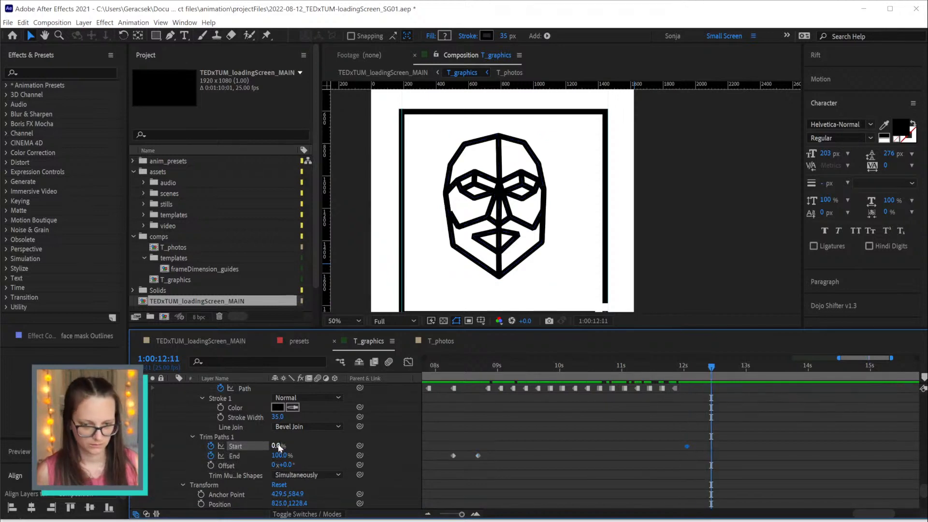
{"action": "left_click", "coordinate": [276, 445]}
{"action": "type", "text": "100"}
{"action": "key", "text": "Return"}
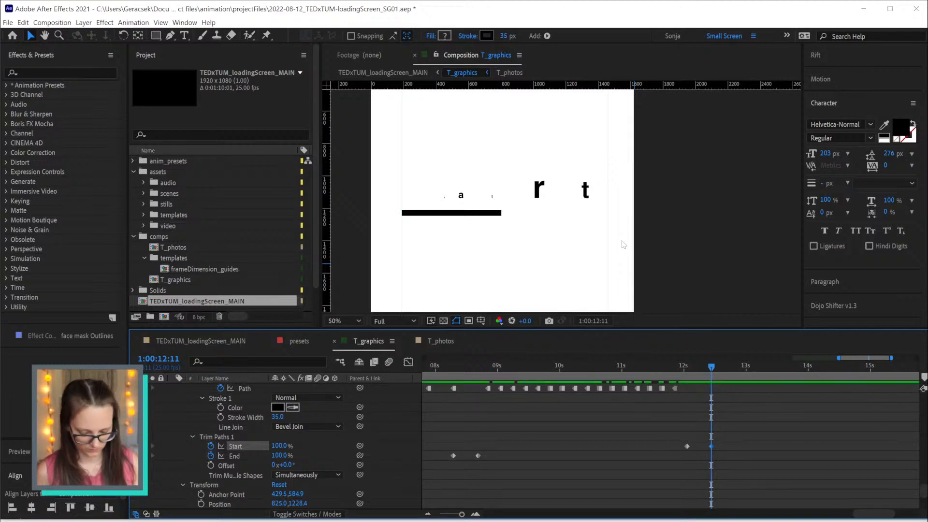
Fit the whole composition in view and scrub through the face mask's exit to 1:00:13:14
{"action": "key", "text": "shift+slash"}
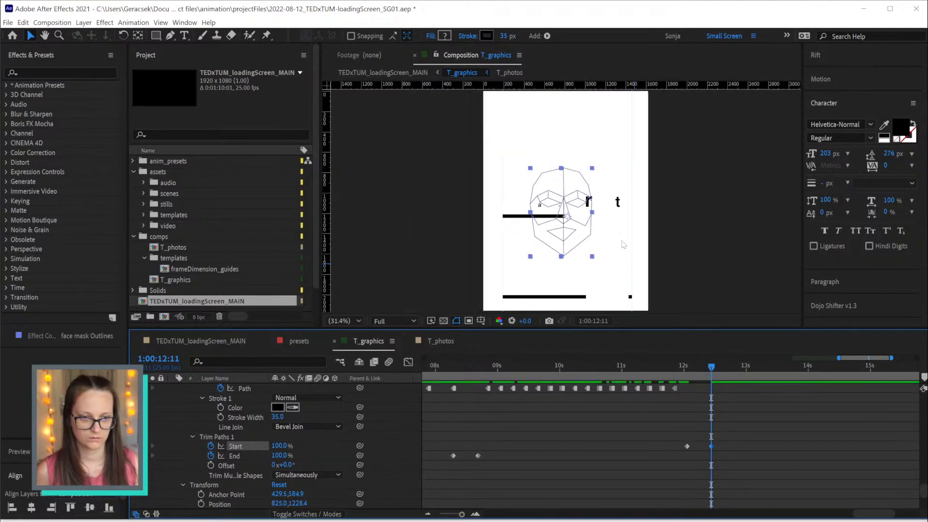
{"action": "key", "text": "u"}
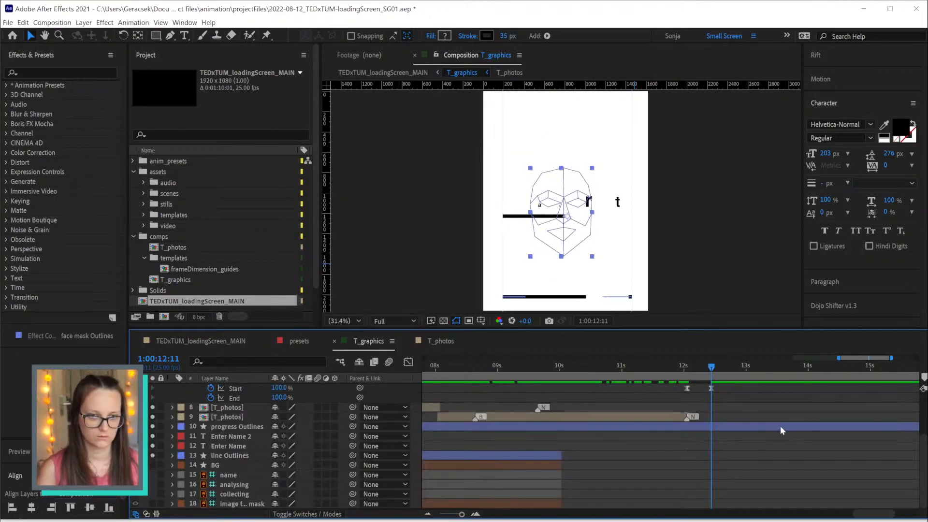
{"action": "scroll", "coordinate": [780, 425], "scroll_direction": "up", "scroll_amount": 3}
{"action": "left_click_drag", "start_coordinate": [681, 366], "coordinate": [778, 375]}
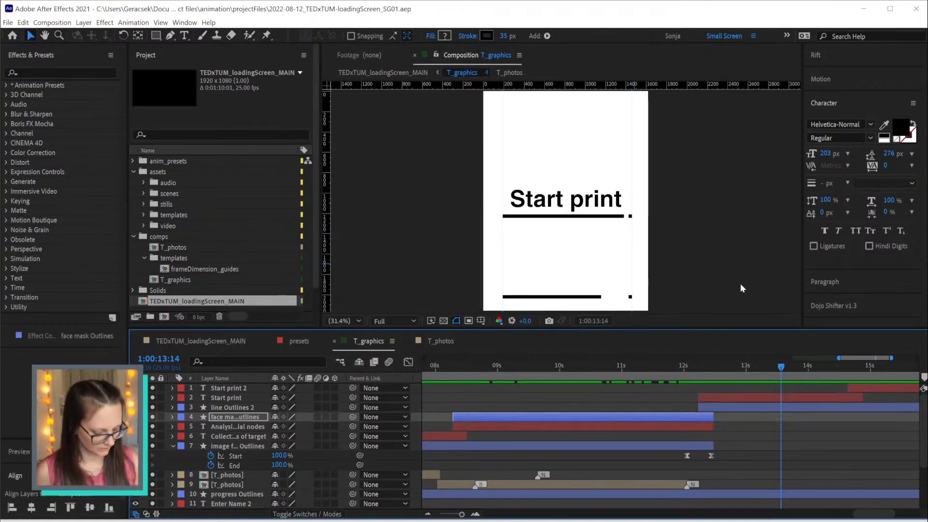
Try Easy Ease on all face mask Path keyframes from the layer's start onward and preview the morphing
{"action": "key", "text": "minus"}
{"action": "key", "text": "u"}
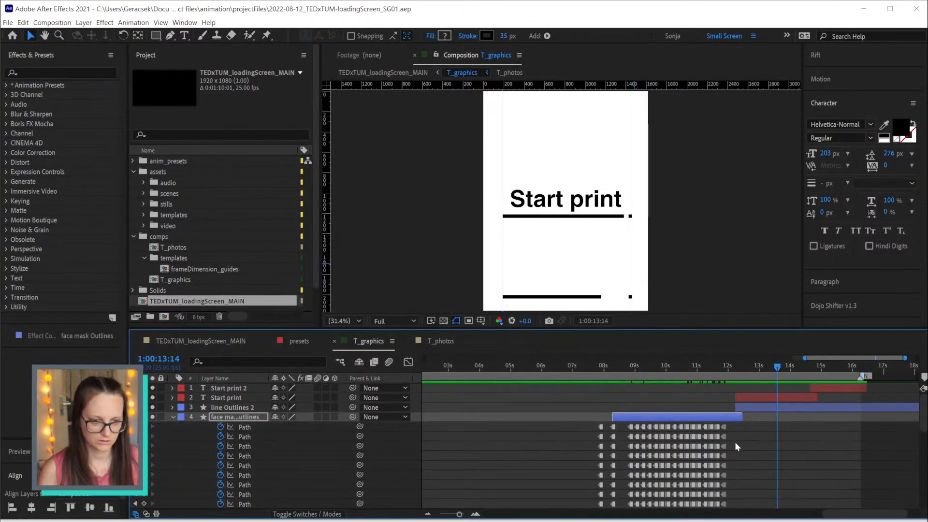
{"action": "left_click_drag", "start_coordinate": [731, 428], "coordinate": [607, 441]}
{"action": "key", "text": "F9"}
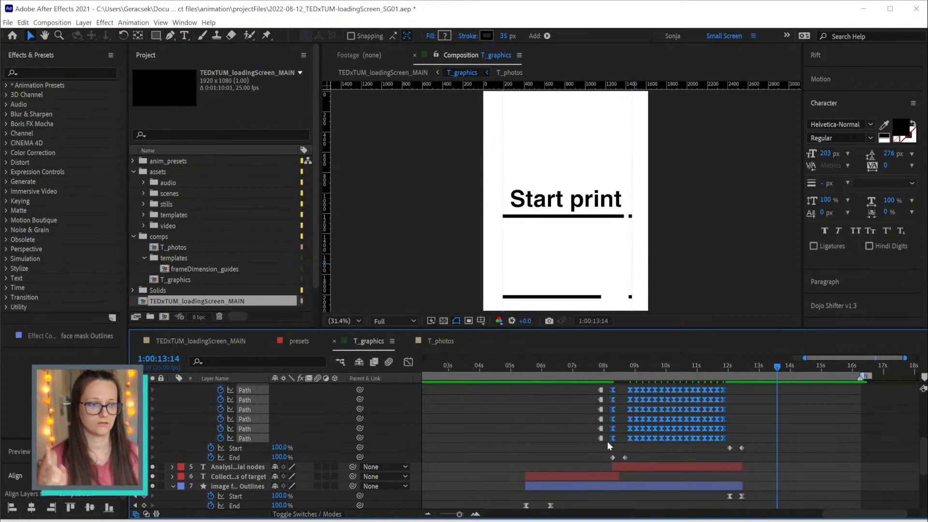
{"action": "key", "text": "space"}
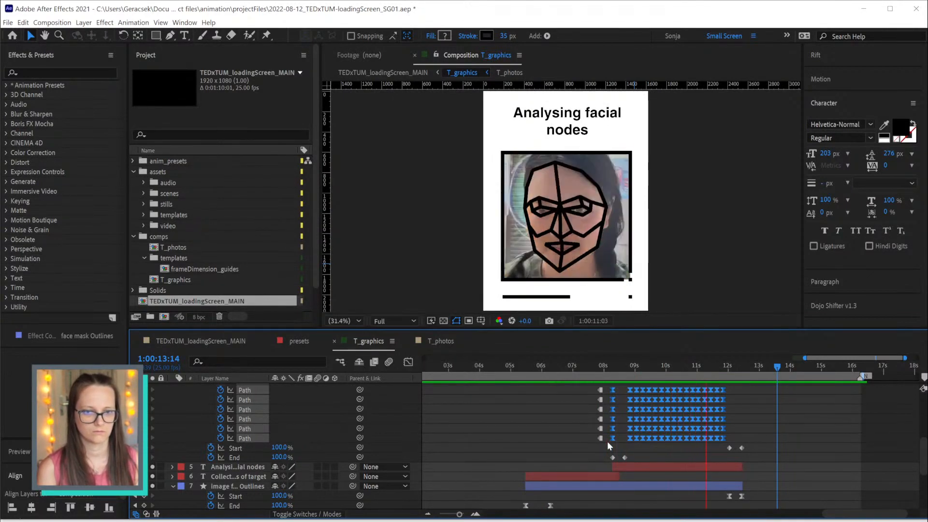
{"action": "key", "text": "space"}
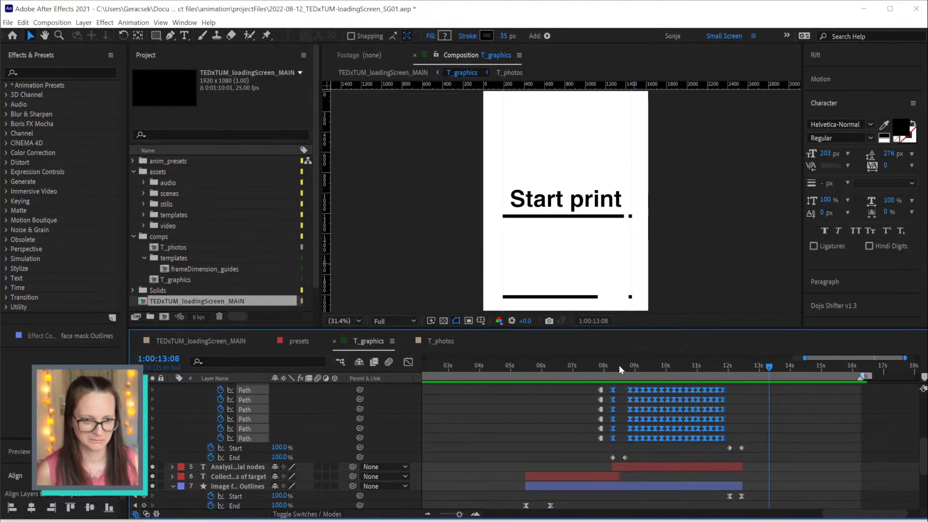
Try shifting all face mask Path keyframes from 1:00:08:21 onward three frames later
{"action": "left_click_drag", "start_coordinate": [611, 366], "coordinate": [631, 365]}
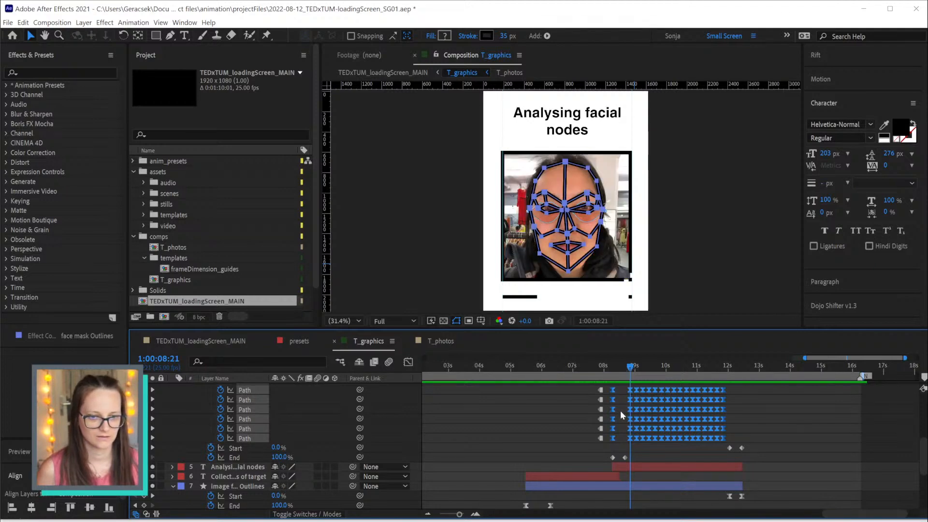
{"action": "scroll", "coordinate": [619, 410], "scroll_direction": "up", "scroll_amount": 1, "text": "alt"}
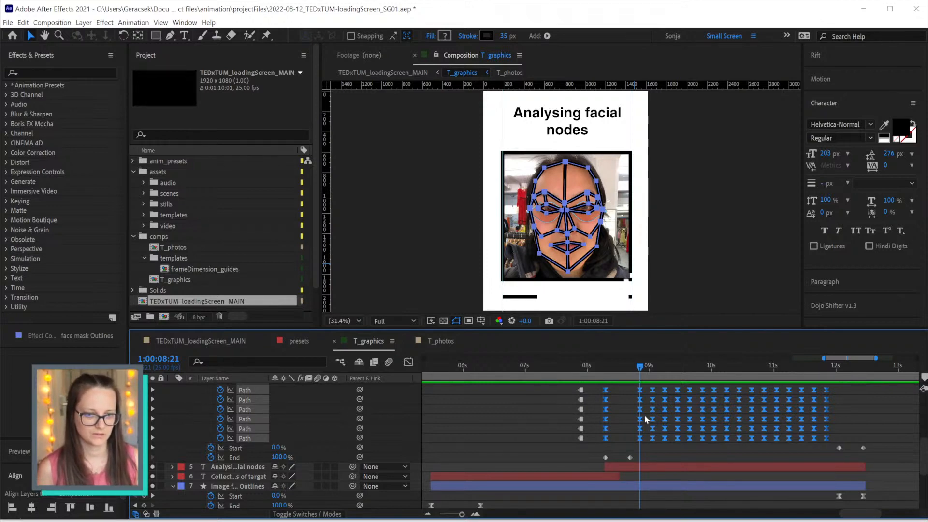
{"action": "left_click_drag", "start_coordinate": [835, 438], "coordinate": [635, 405]}
{"action": "scroll", "coordinate": [676, 439], "scroll_direction": "up", "scroll_amount": 3}
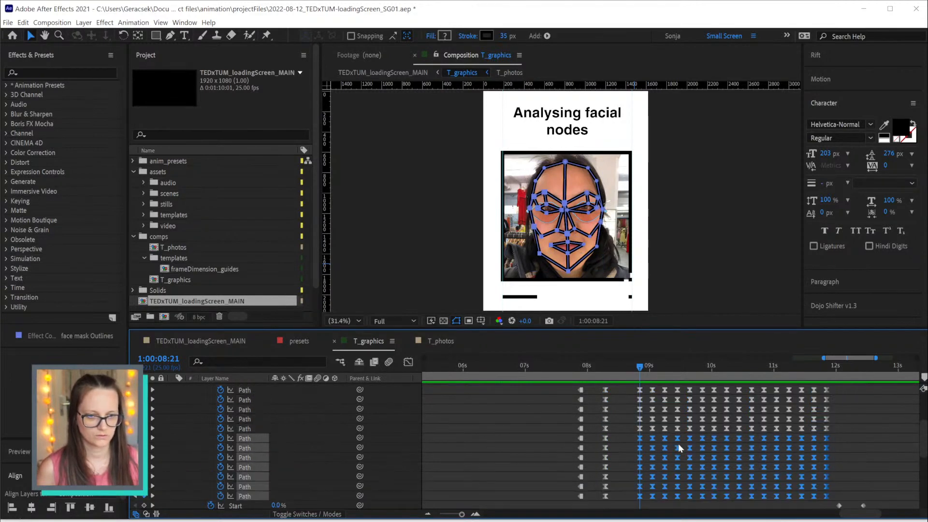
{"action": "scroll", "coordinate": [772, 420], "scroll_direction": "up", "scroll_amount": 5}
{"action": "left_click_drag", "start_coordinate": [625, 424], "coordinate": [839, 419]}
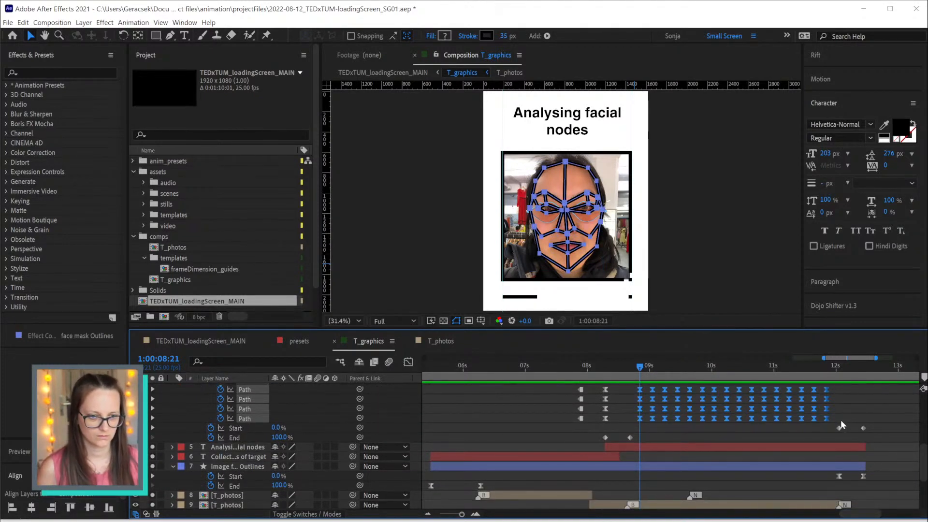
{"action": "key", "text": "alt+Right"}
{"action": "key", "text": "alt+Right"}
{"action": "key", "text": "alt+Right"}
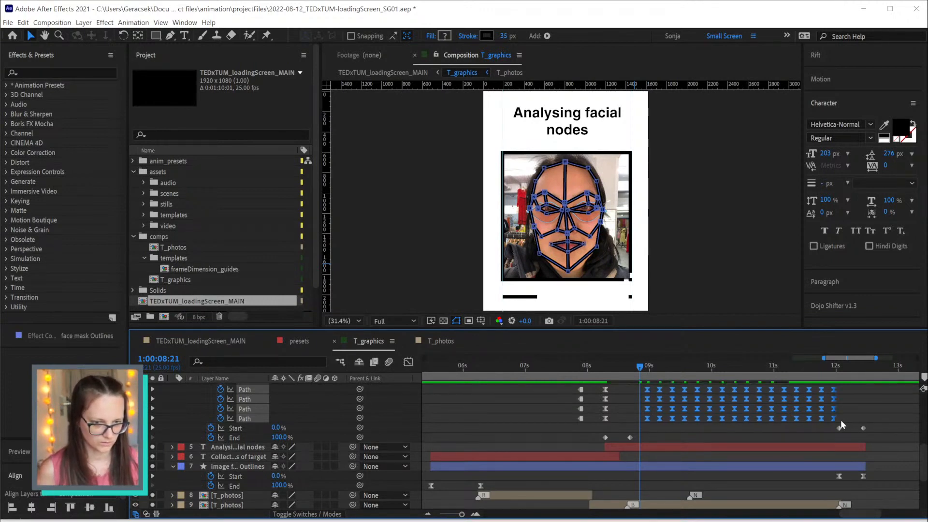
Try copying the Path keyframes at the face mask layer's start and pasting them at 1:00:08:21
{"action": "mouse_move", "coordinate": [615, 425]}
{"action": "left_mouse_down"}
{"action": "mouse_move", "coordinate": [594, 372]}
{"action": "mouse_move", "coordinate": [596, 393]}
{"action": "mouse_move", "coordinate": [599, 363]}
{"action": "mouse_move", "coordinate": [603, 439]}
{"action": "mouse_move", "coordinate": [602, 423]}
{"action": "left_mouse_up"}
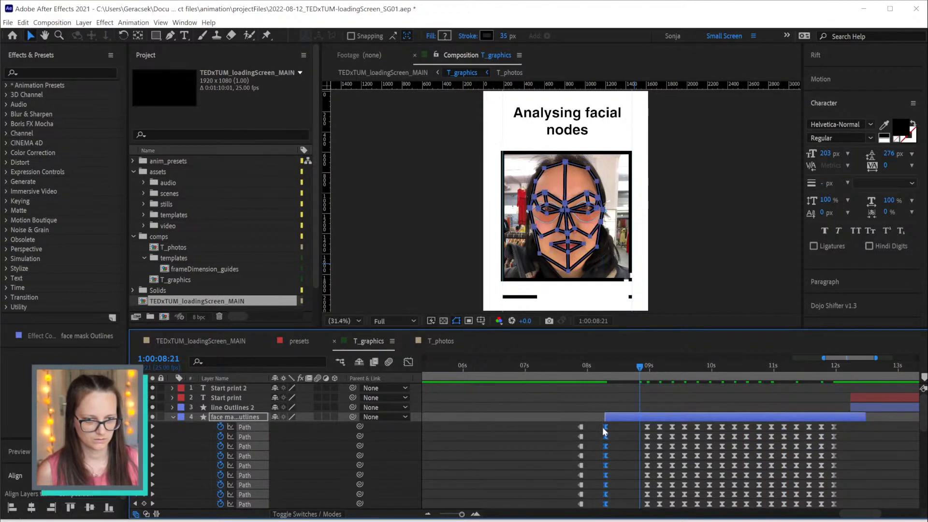
{"action": "key", "text": "ctrl+c"}
{"action": "key", "text": "ctrl+v"}
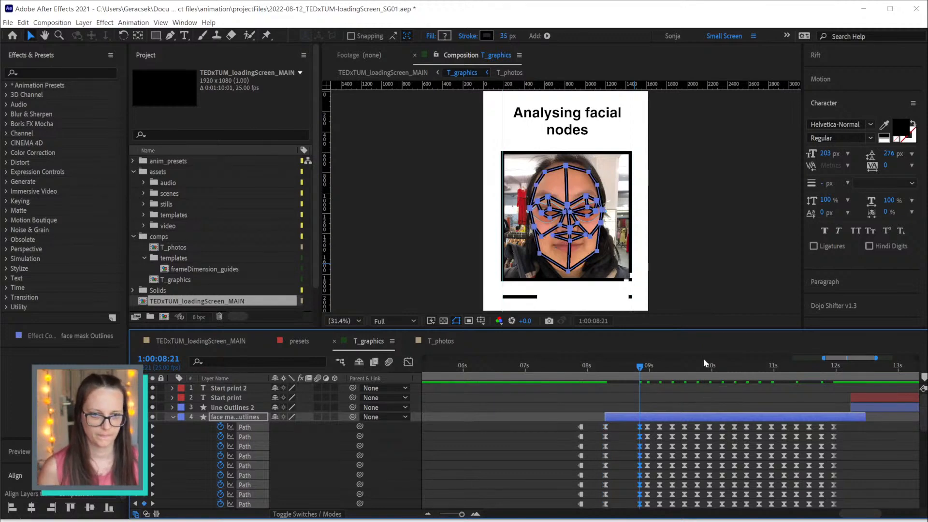
Limit the work area to the face mask layer's span, from 1:00:08:07 to 1:00:12:11, and preview the eased animation
{"action": "left_click_drag", "start_coordinate": [636, 363], "coordinate": [772, 369]}
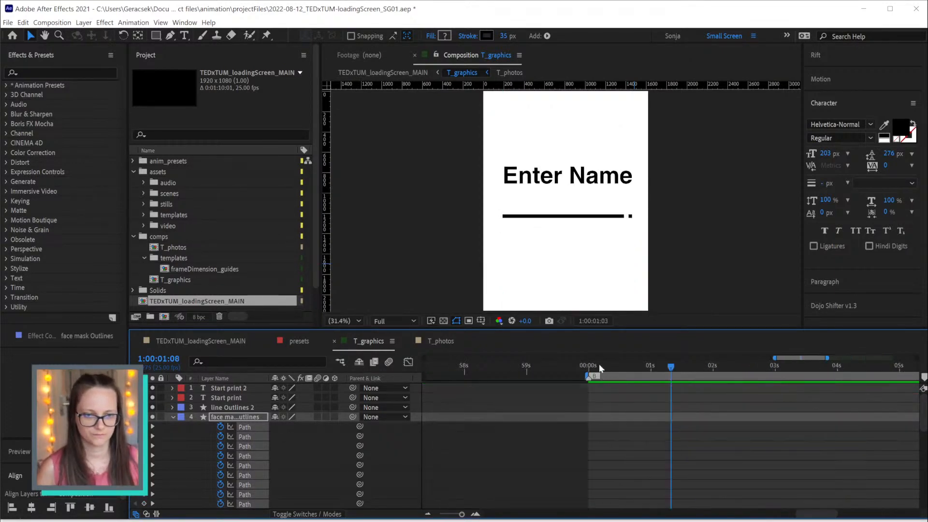
{"action": "key", "text": "i"}
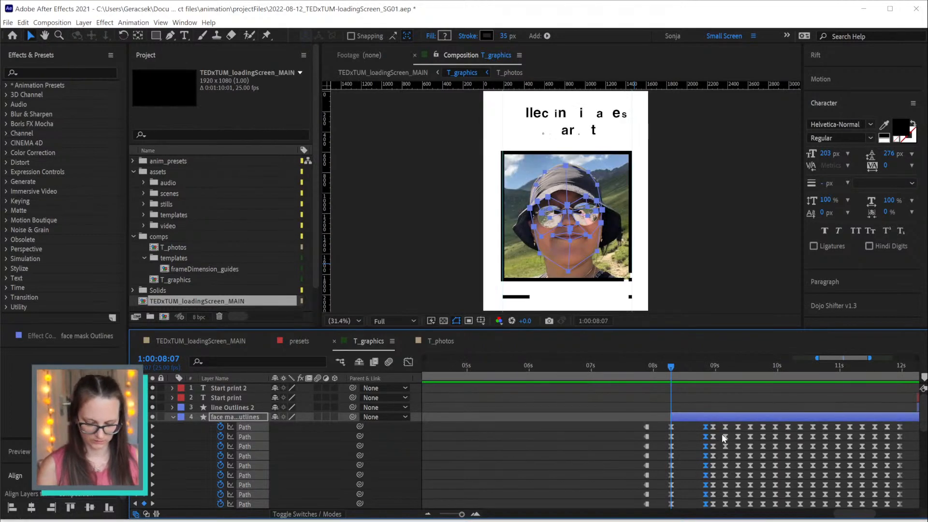
{"action": "key", "text": "b"}
{"action": "key", "text": "o"}
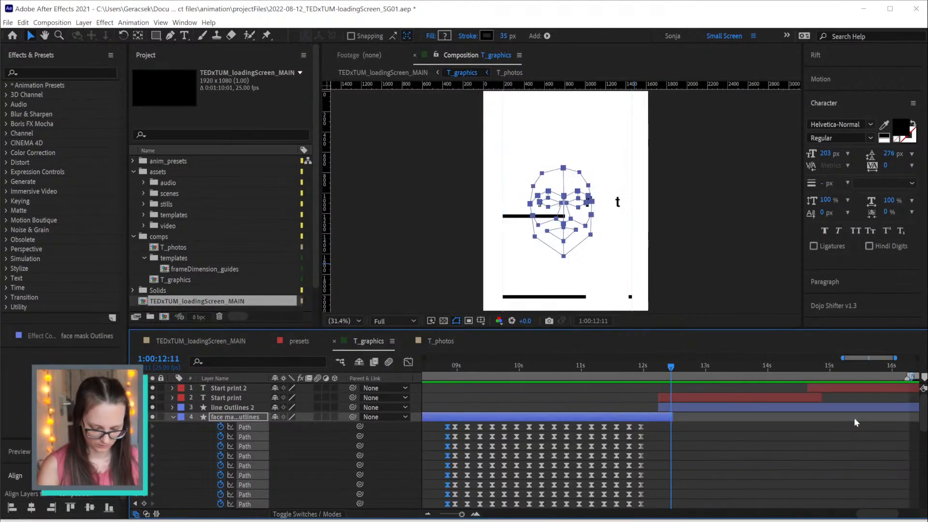
{"action": "key", "text": "space"}
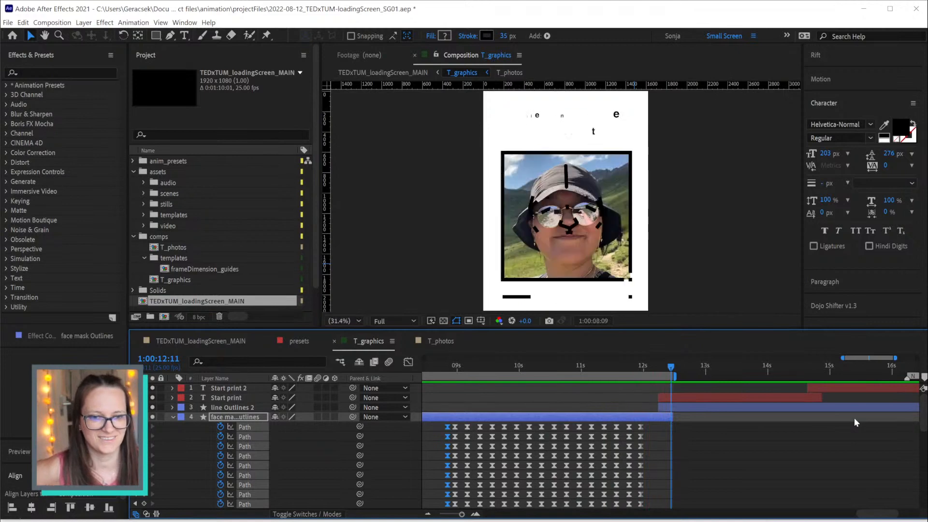
{"action": "key", "text": "space"}
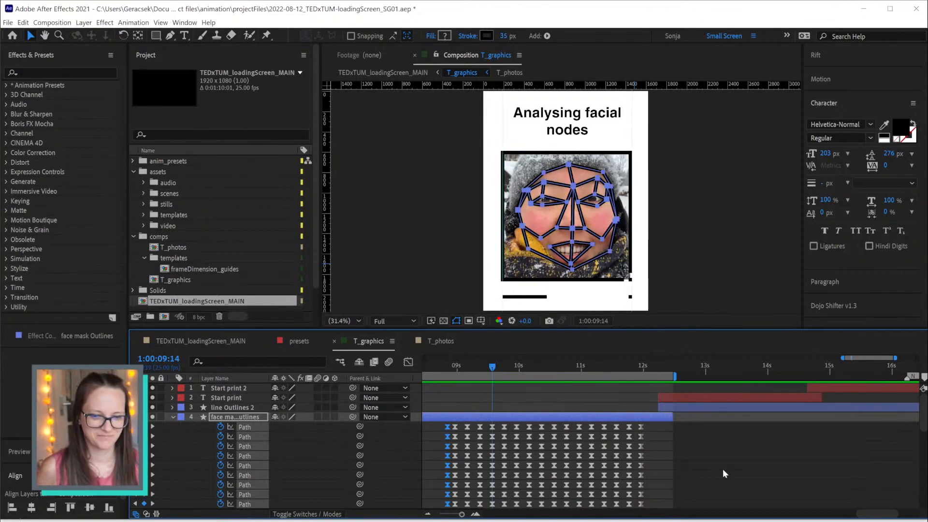
{"action": "key", "text": "space"}
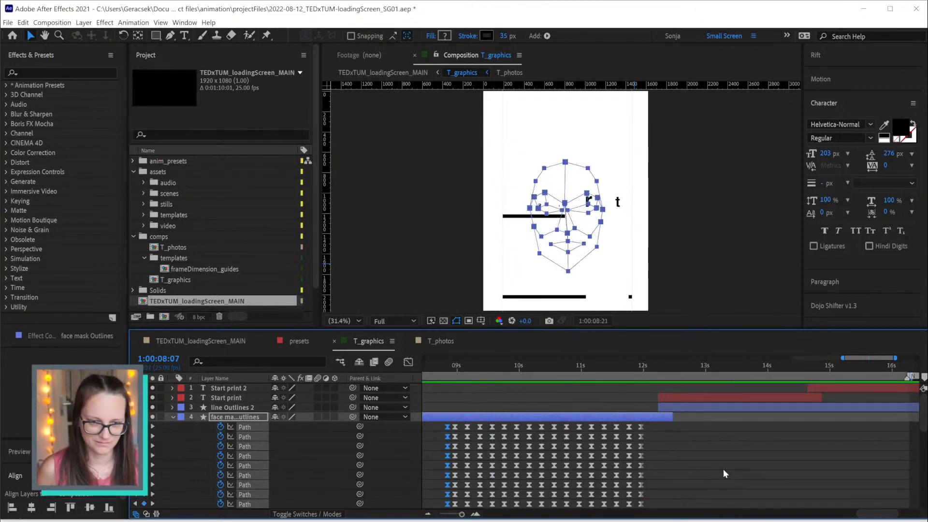
Undo the pasted keyframes, the three-frame shift and the Easy Ease on the face mask's Path keyframes
{"action": "key", "text": "ctrl+z"}
{"action": "key", "text": "ctrl+z"}
{"action": "key", "text": "ctrl+z"}
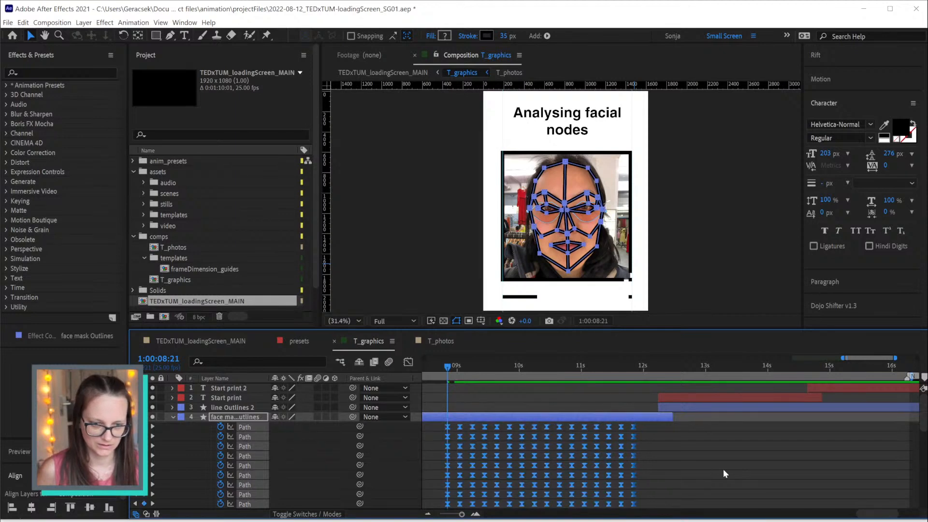
{"action": "key", "text": "ctrl+z"}
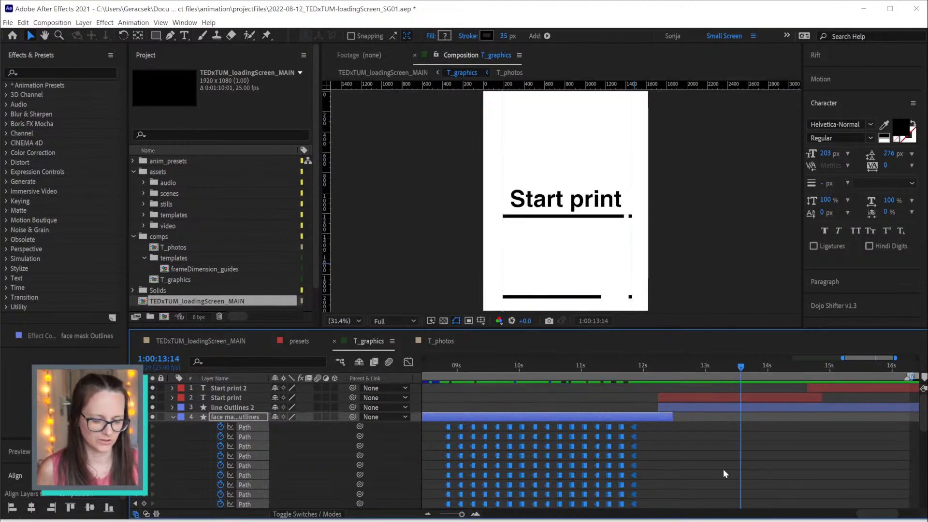
Preview the animation with the restored Path keyframes and enlarge the timeline area to show the face mask's properties
{"action": "key", "text": "minus"}
{"action": "key", "text": "minus"}
{"action": "key", "text": "space"}
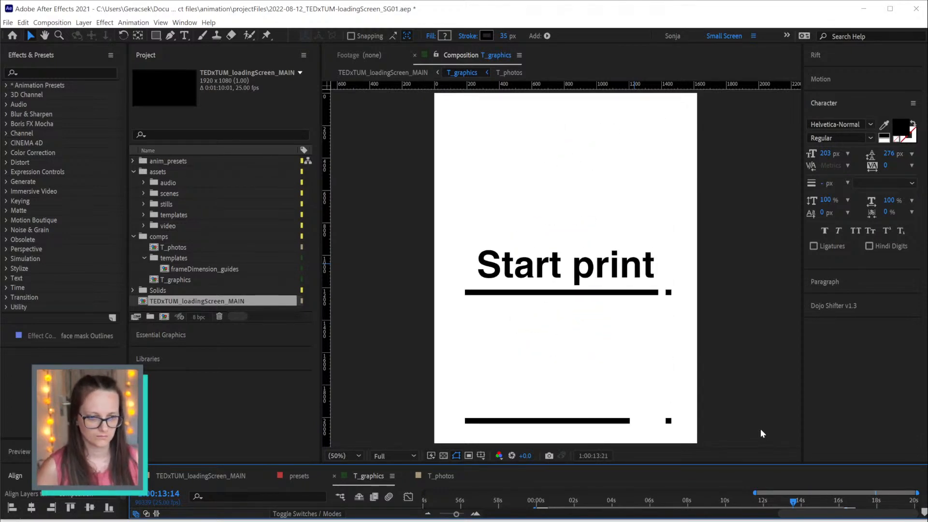
{"action": "left_click_drag", "start_coordinate": [741, 464], "coordinate": [740, 320]}
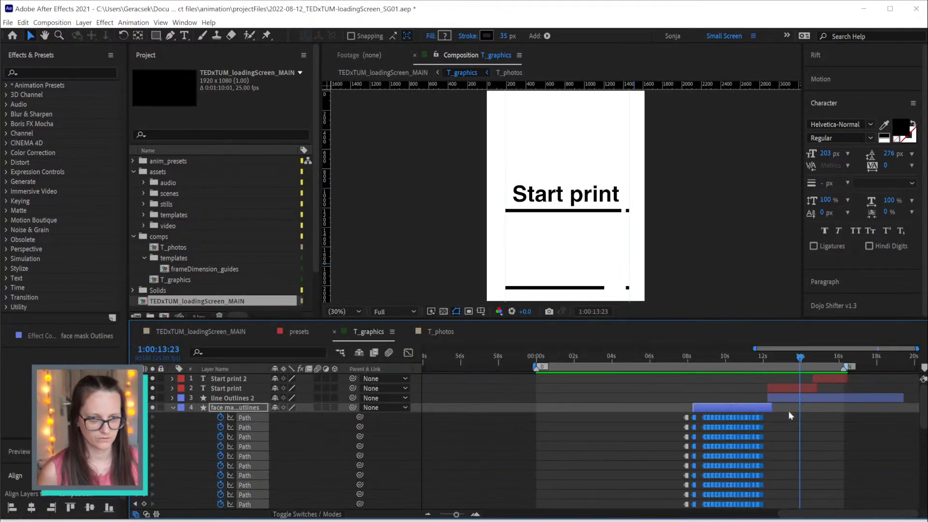
Step through the face mask's Trim Paths exit frame by frame, from 1:00:12:01 to 1:00:12:06
{"action": "scroll", "coordinate": [816, 432], "scroll_direction": "up", "scroll_amount": 3}
{"action": "scroll", "coordinate": [686, 443], "scroll_direction": "down", "scroll_amount": 5}
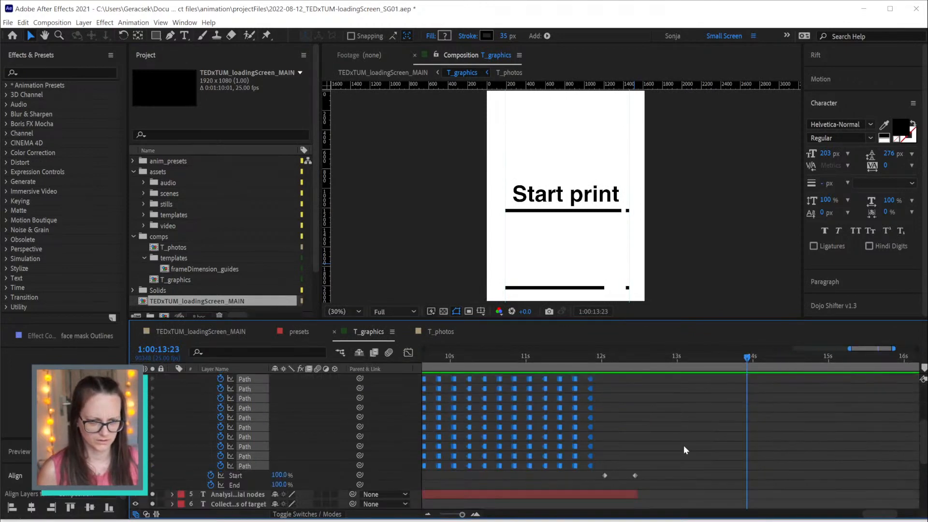
{"action": "left_click", "coordinate": [604, 359]}
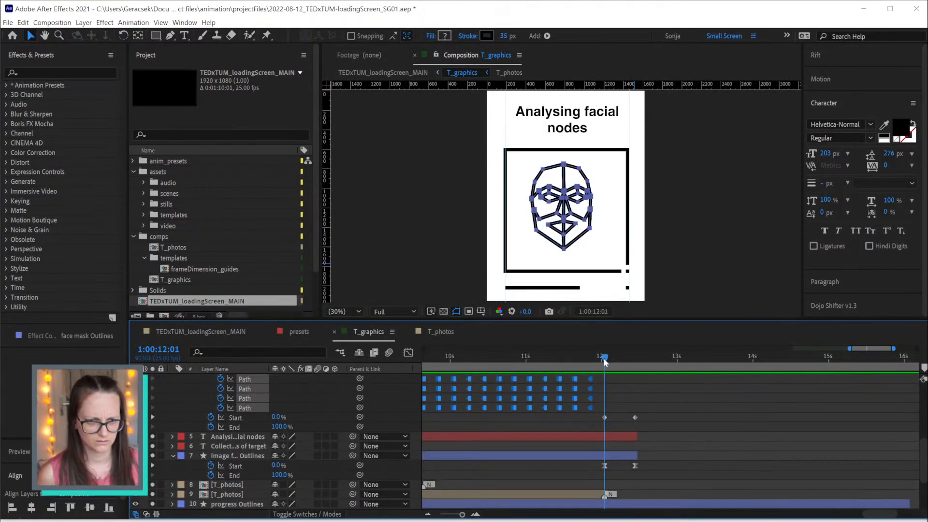
{"action": "key", "text": "Page_Down"}
{"action": "key", "text": "Page_Down"}
{"action": "key", "text": "Page_Down"}
{"action": "key", "text": "Page_Down"}
{"action": "key", "text": "Page_Down"}
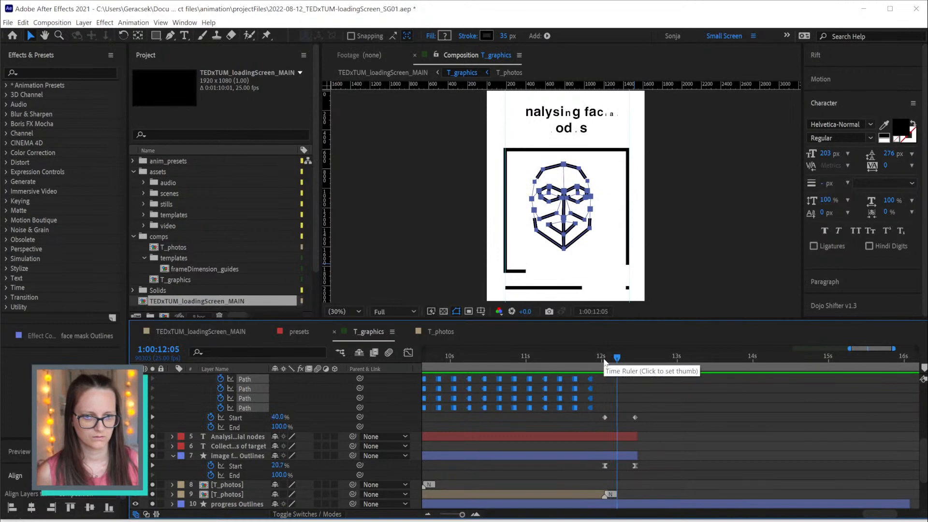
{"action": "key", "text": "Page_Down"}
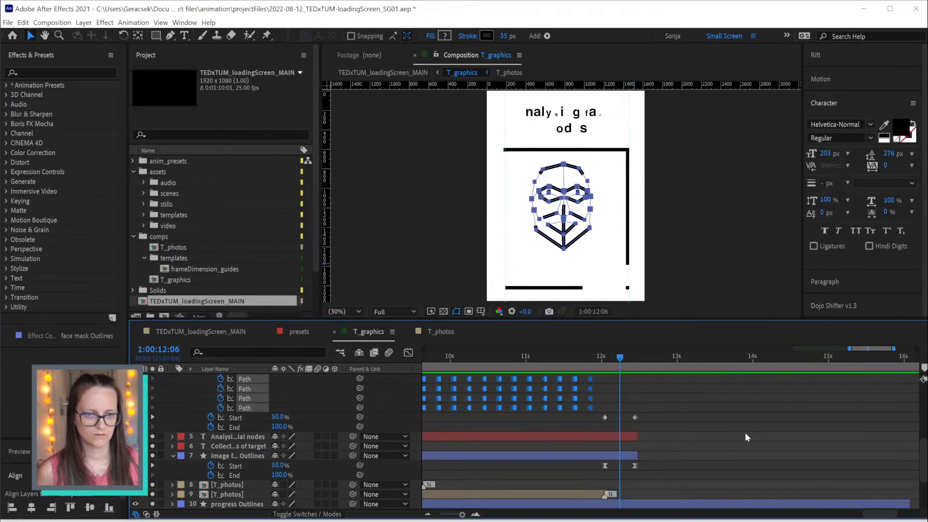
Preview the transition from the face mask's exit to the Start print text and line around 1:00:12:11
{"action": "scroll", "coordinate": [744, 432], "scroll_direction": "up", "scroll_amount": 10}
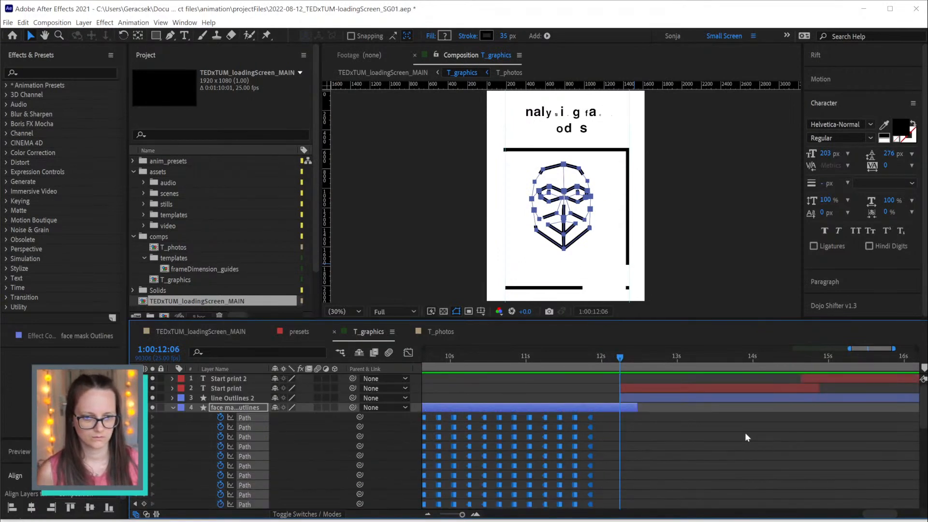
{"action": "scroll", "coordinate": [744, 432], "scroll_direction": "down", "scroll_amount": 5}
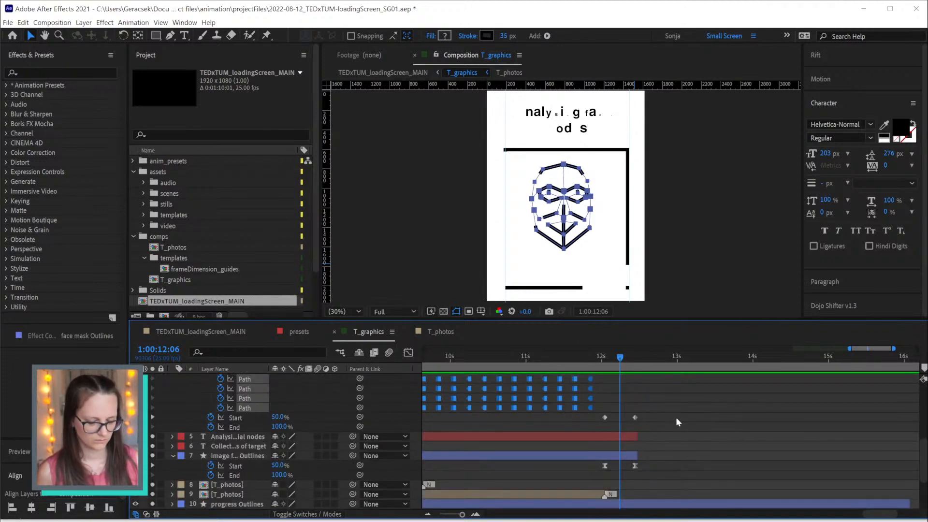
{"action": "left_click", "coordinate": [604, 355]}
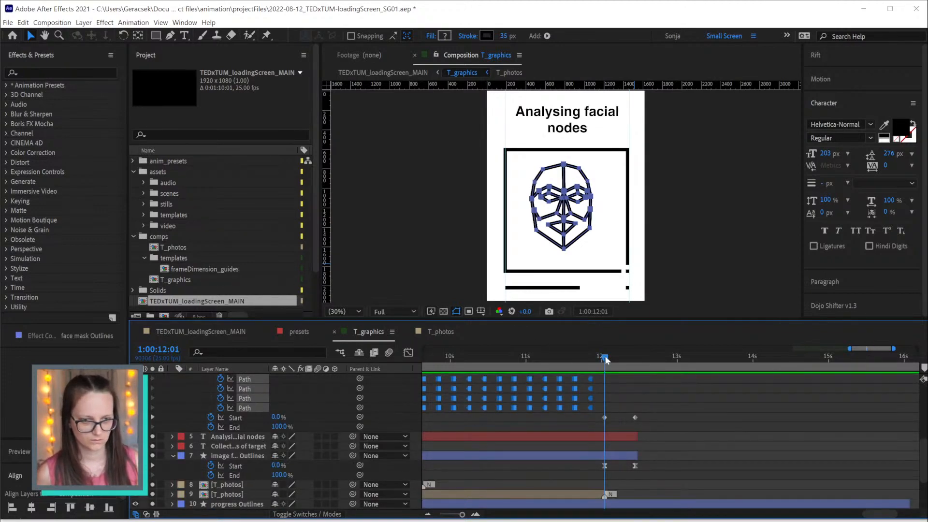
{"action": "key", "text": "k"}
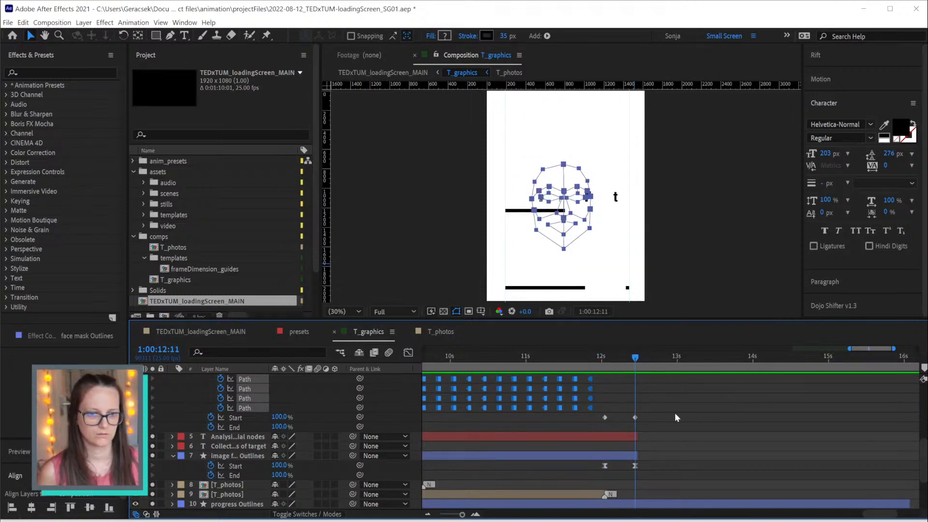
{"action": "mouse_move", "coordinate": [637, 363]}
{"action": "left_mouse_down"}
{"action": "mouse_move", "coordinate": [622, 361]}
{"action": "mouse_move", "coordinate": [639, 362]}
{"action": "left_mouse_up"}
{"action": "key", "text": "space"}
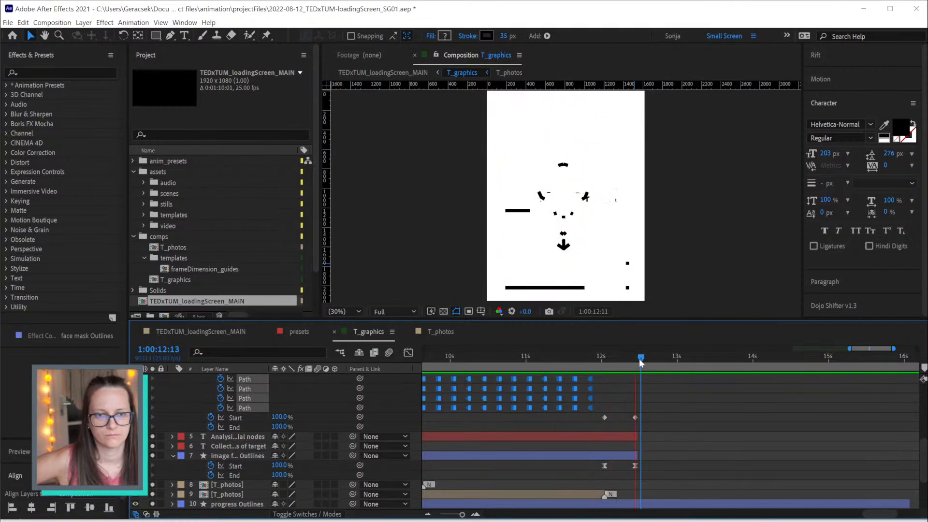
{"action": "key", "text": "space"}
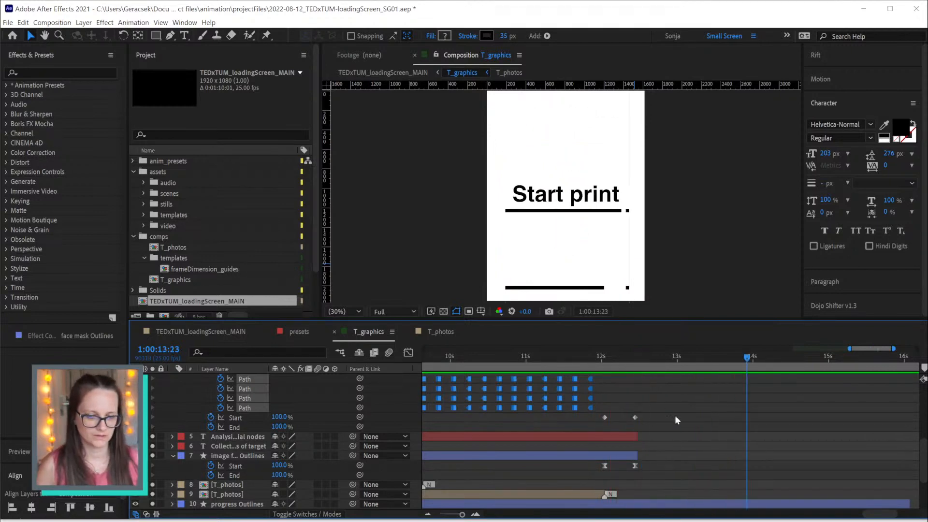
Move the Start print 2, Start print and line Outlines 2 layers to begin at the face mask layer's end, and reveal their keyframes
{"action": "left_click", "coordinate": [690, 428]}
{"action": "scroll", "coordinate": [694, 432], "scroll_direction": "up", "scroll_amount": 3}
{"action": "scroll", "coordinate": [693, 427], "scroll_direction": "up", "scroll_amount": 2}
{"action": "left_click", "coordinate": [684, 398]}
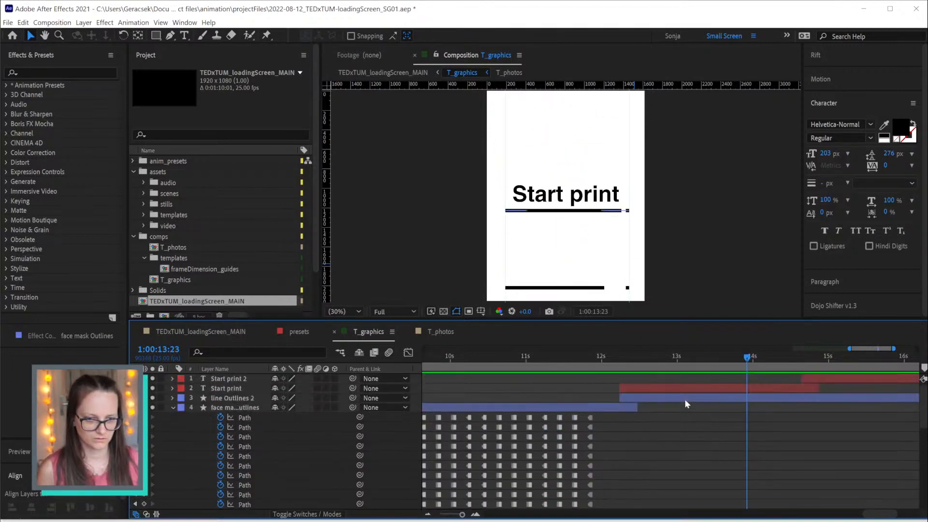
{"action": "scroll", "coordinate": [824, 442], "scroll_direction": "down", "scroll_amount": 3}
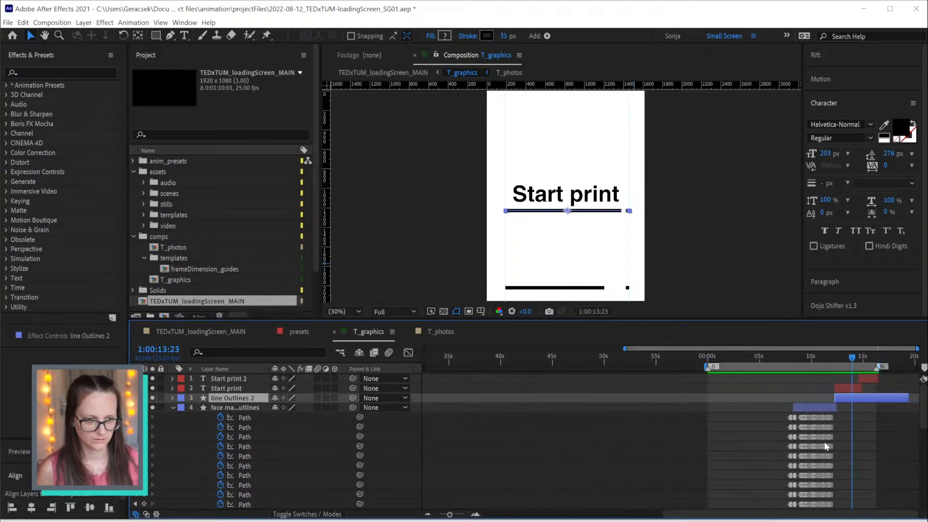
{"action": "scroll", "coordinate": [871, 426], "scroll_direction": "up", "scroll_amount": 1}
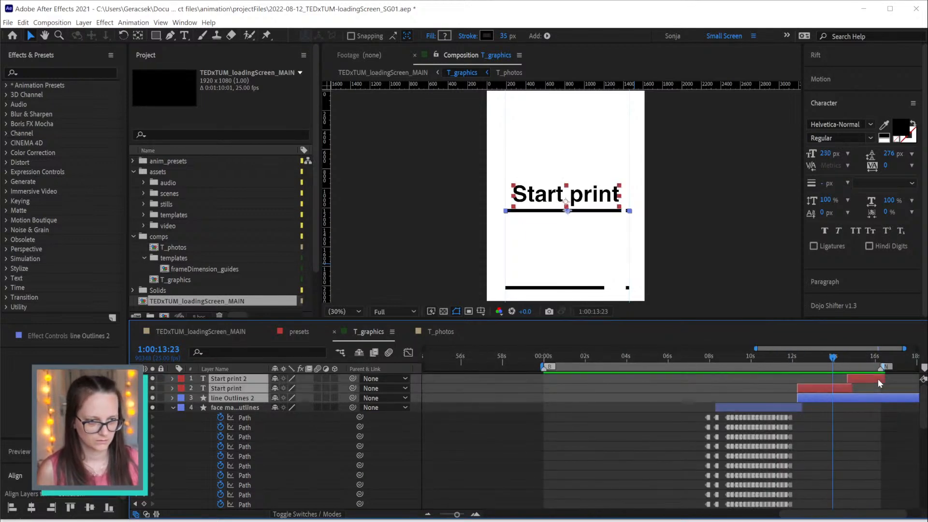
{"action": "scroll", "coordinate": [823, 434], "scroll_direction": "up", "scroll_amount": 2}
{"action": "scroll", "coordinate": [823, 434], "scroll_direction": "down", "scroll_amount": 3}
{"action": "key", "text": "u"}
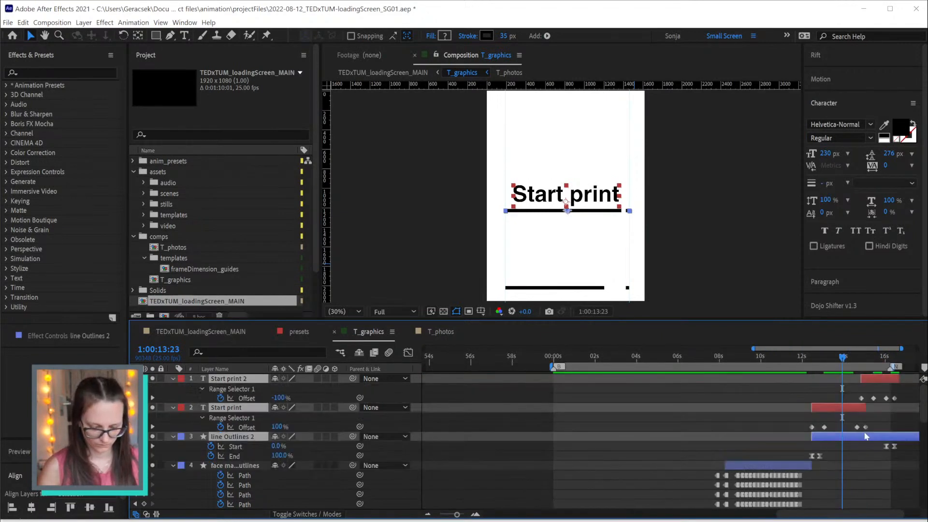
Go to 1:00:16:01 and reveal the progress Outlines layer's keyframes
{"action": "scroll", "coordinate": [892, 425], "scroll_direction": "up", "scroll_amount": 2}
{"action": "left_click", "coordinate": [877, 357]}
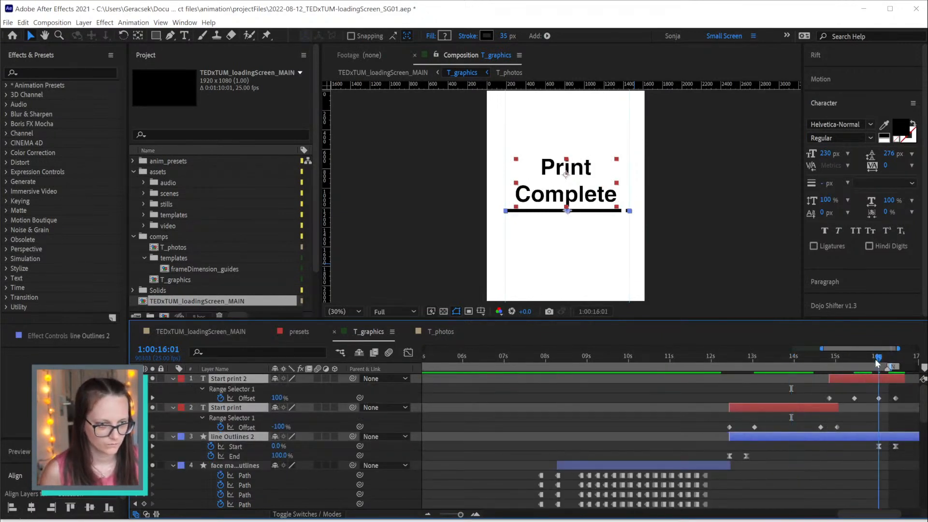
{"action": "scroll", "coordinate": [854, 435], "scroll_direction": "down", "scroll_amount": 5}
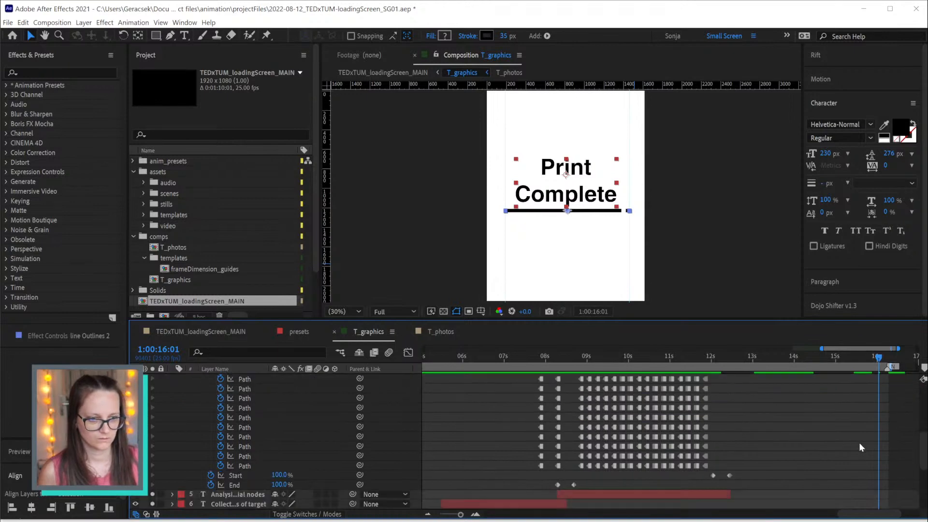
{"action": "scroll", "coordinate": [859, 443], "scroll_direction": "down", "scroll_amount": 4}
{"action": "left_click", "coordinate": [857, 426]}
{"action": "key", "text": "u"}
{"action": "scroll", "coordinate": [872, 435], "scroll_direction": "up", "scroll_amount": 1}
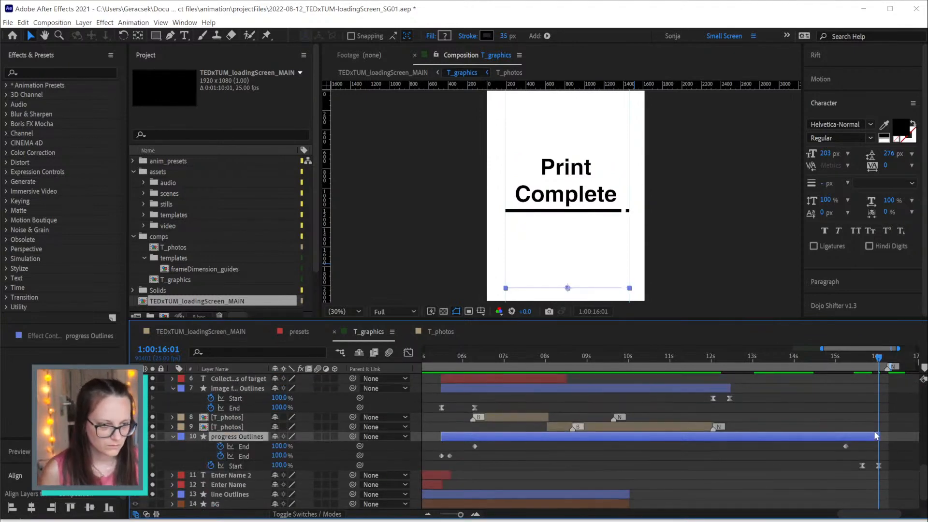
Shift the progress Outlines layer's last End keyframe to 1:00:15:11, moving both Start keyframes later with it
{"action": "scroll", "coordinate": [872, 425], "scroll_direction": "up", "scroll_amount": 8}
{"action": "left_click_drag", "start_coordinate": [756, 358], "coordinate": [858, 357]}
{"action": "scroll", "coordinate": [848, 456], "scroll_direction": "down", "scroll_amount": 5}
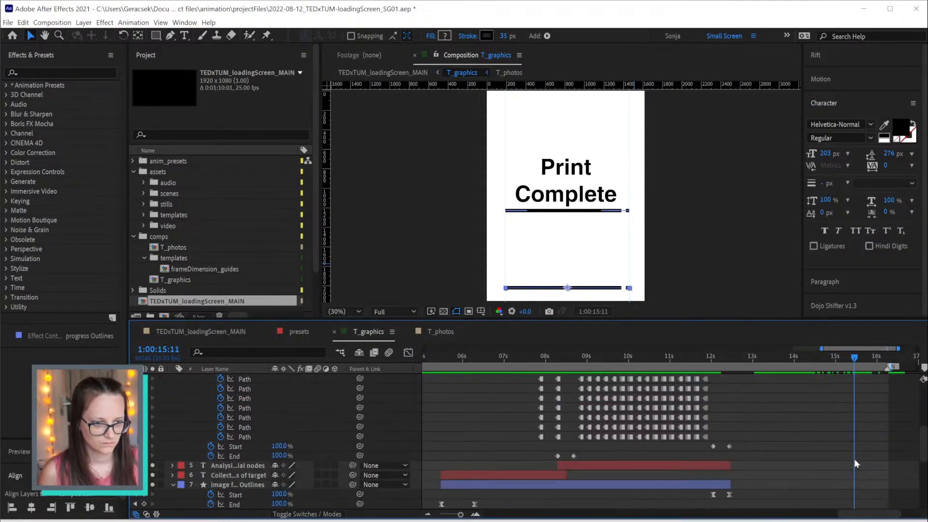
{"action": "scroll", "coordinate": [855, 460], "scroll_direction": "down", "scroll_amount": 5}
{"action": "left_click_drag", "start_coordinate": [834, 423], "coordinate": [886, 431]}
{"action": "left_click", "coordinate": [846, 408], "text": "shift"}
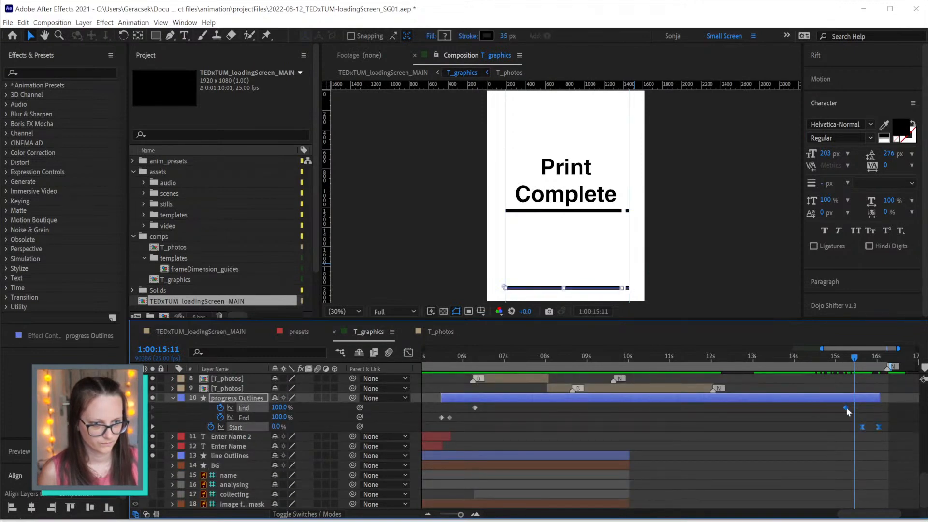
{"action": "left_click_drag", "start_coordinate": [846, 408], "coordinate": [853, 409]}
Extend the progress Outlines layer's out point to its last Start keyframe at 1:00:16:06
{"action": "left_click", "coordinate": [878, 360]}
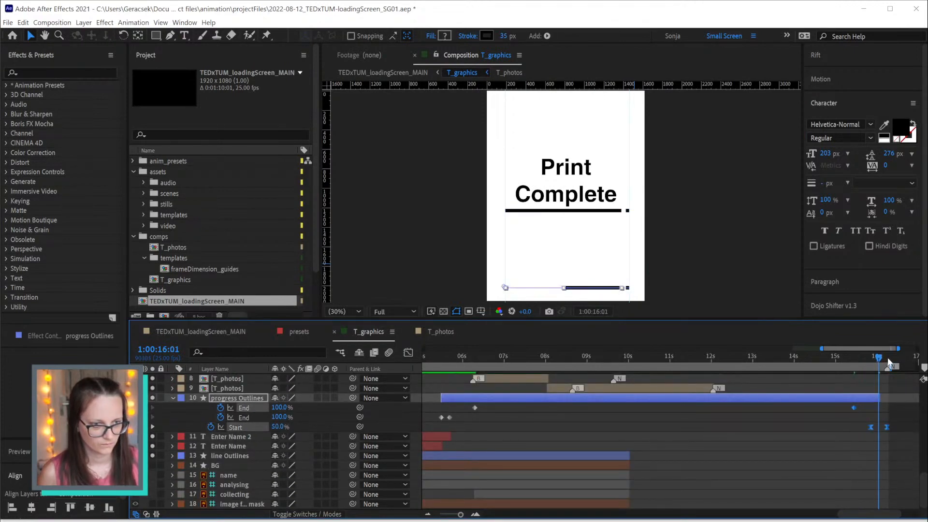
{"action": "left_click", "coordinate": [887, 358]}
{"action": "key", "text": "alt+]"}
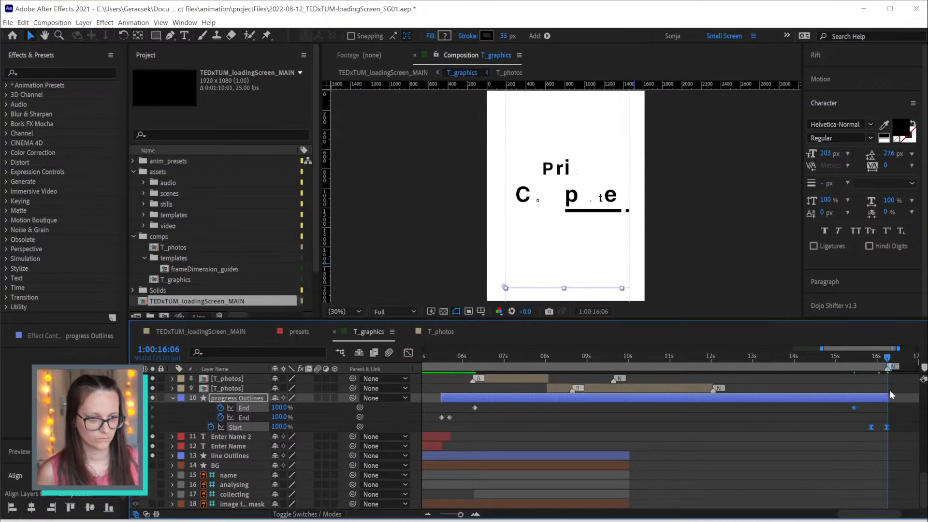
Set the work area's end to 1:00:16:11 and preview the retimed ending
{"action": "scroll", "coordinate": [889, 389], "scroll_direction": "up", "scroll_amount": 10}
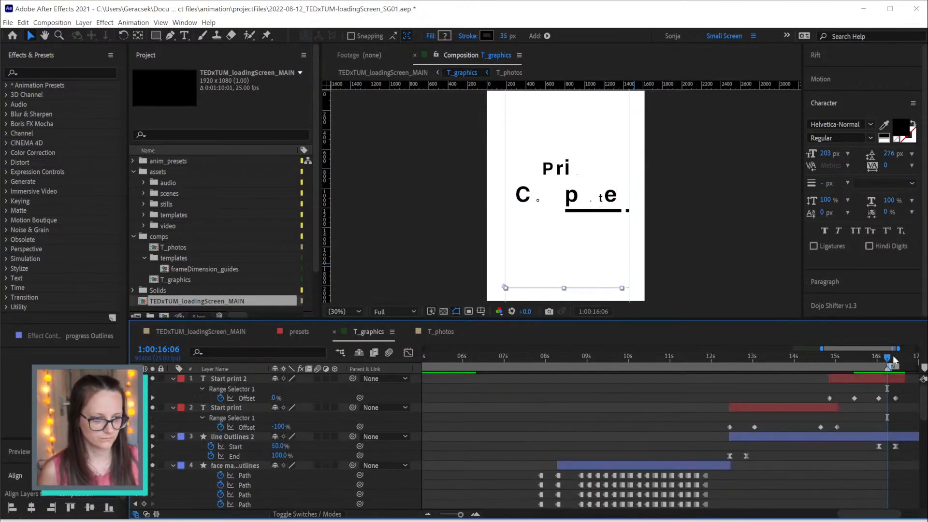
{"action": "left_click", "coordinate": [895, 359]}
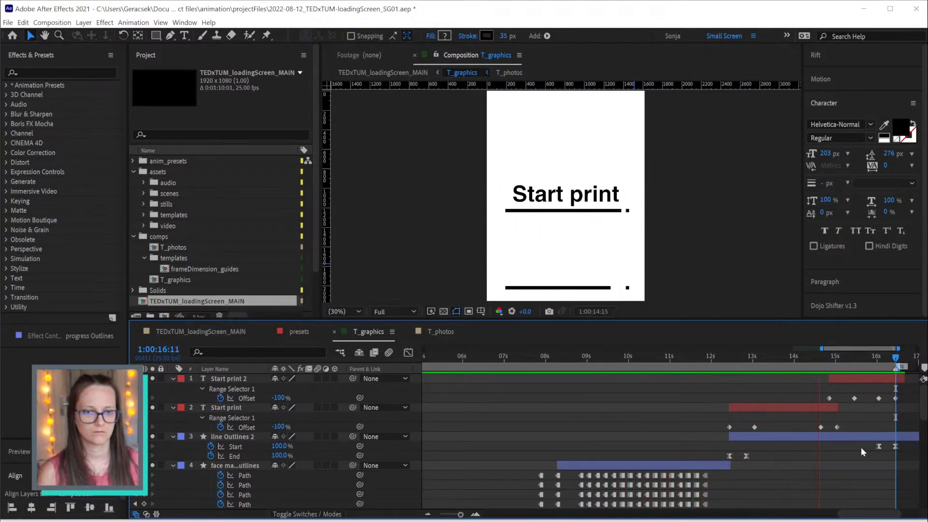
{"action": "key", "text": "space"}
Extend the second T_photos layer's out point to 1:00:12:11, matching the face mask and image frame layers
{"action": "mouse_move", "coordinate": [705, 356]}
{"action": "left_mouse_down"}
{"action": "mouse_move", "coordinate": [731, 362]}
{"action": "mouse_move", "coordinate": [691, 358]}
{"action": "mouse_move", "coordinate": [713, 358]}
{"action": "left_mouse_up"}
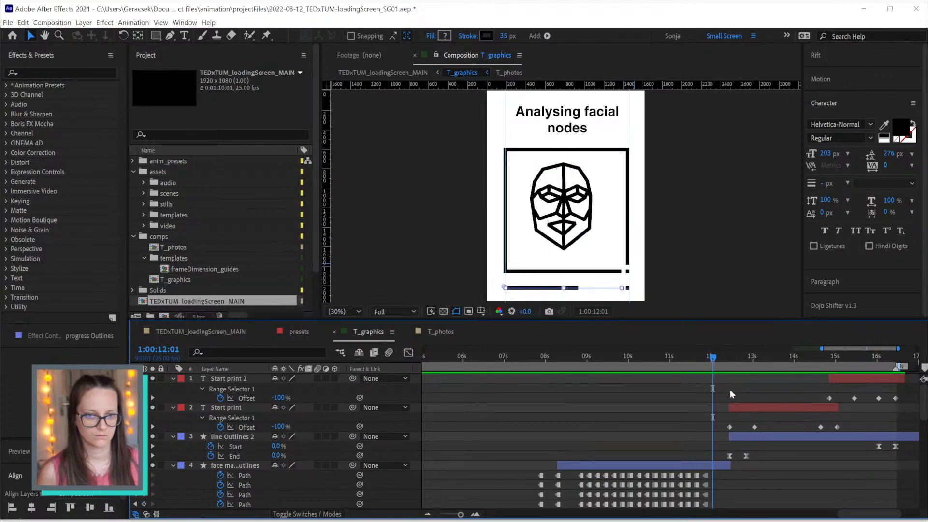
{"action": "scroll", "coordinate": [729, 390], "scroll_direction": "down", "scroll_amount": 5}
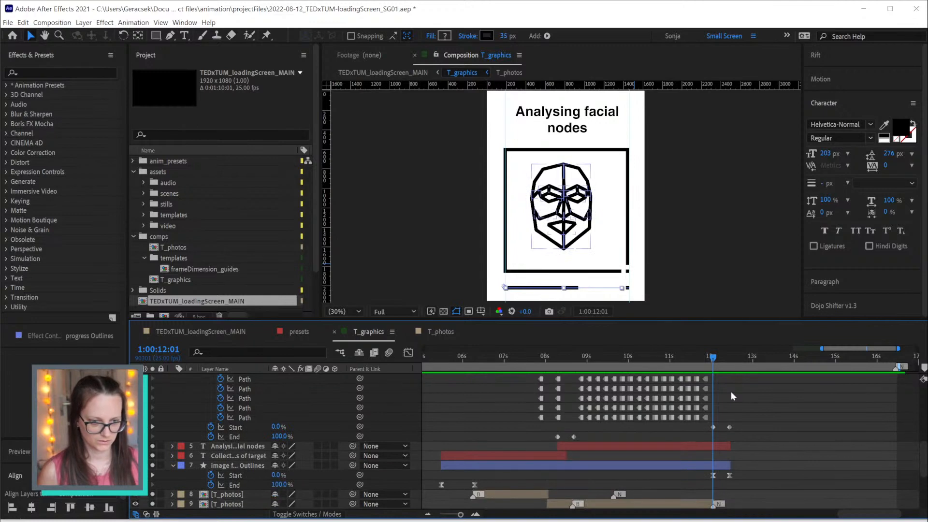
{"action": "scroll", "coordinate": [733, 395], "scroll_direction": "down", "scroll_amount": 3}
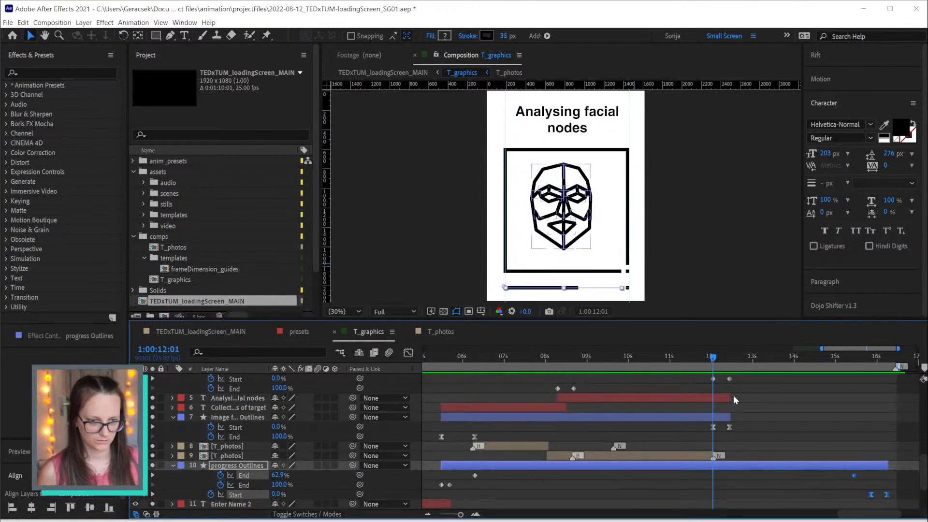
{"action": "left_click", "coordinate": [697, 454]}
{"action": "left_click", "coordinate": [727, 358]}
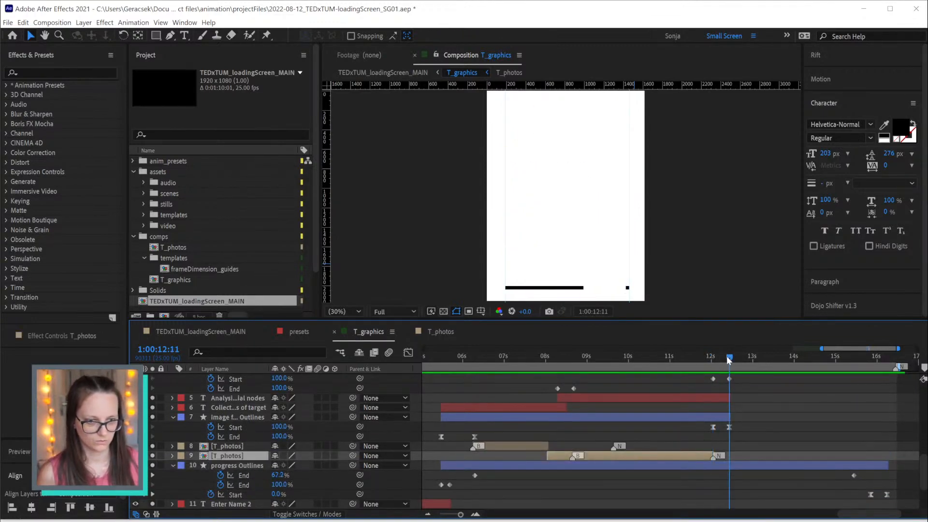
{"action": "mouse_move", "coordinate": [710, 360]}
{"action": "left_mouse_down"}
{"action": "mouse_move", "coordinate": [717, 362]}
{"action": "mouse_move", "coordinate": [682, 362]}
{"action": "mouse_move", "coordinate": [725, 360]}
{"action": "left_mouse_up"}
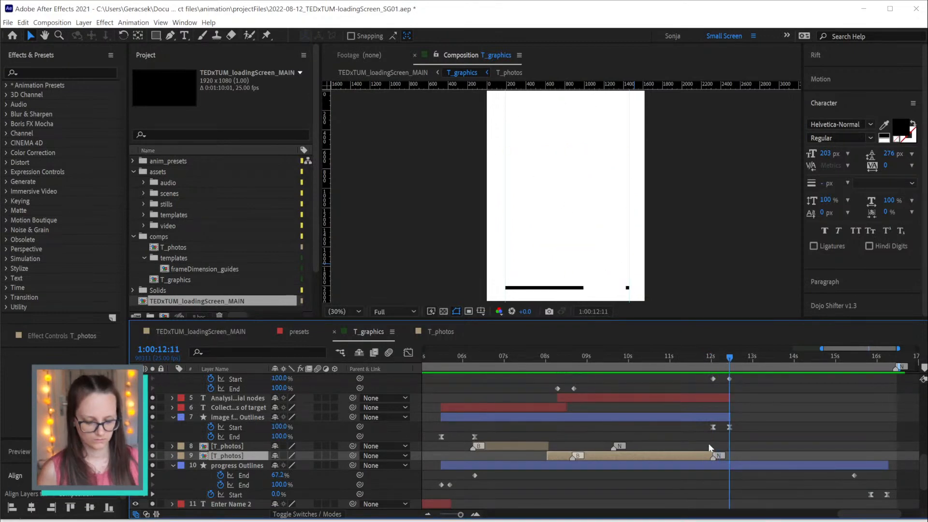
{"action": "key", "text": "alt+bracketright"}
Copy the second T_photos layer's last Time Remap keyframe to 1:00:12:11 to hold the photo
{"action": "key", "text": "u"}
{"action": "scroll", "coordinate": [744, 451], "scroll_direction": "down", "scroll_amount": 1}
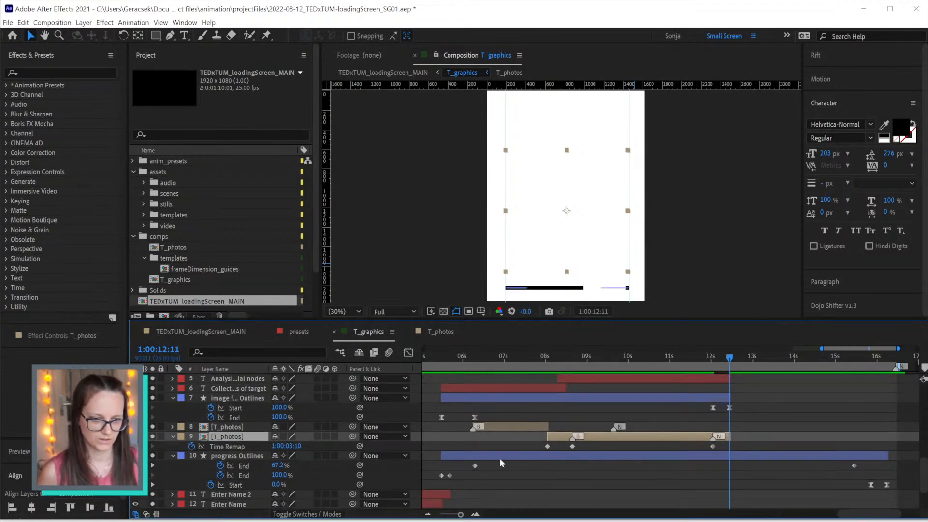
{"action": "left_click", "coordinate": [712, 446]}
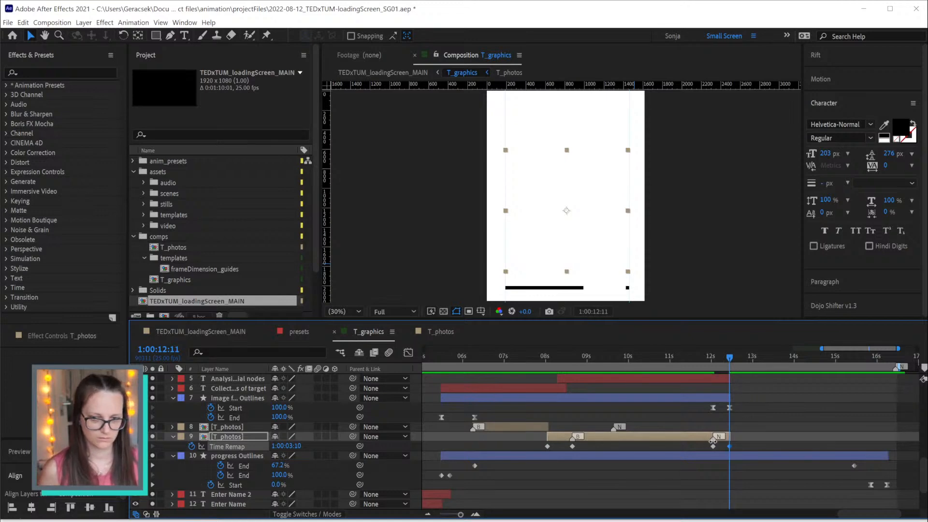
Open the T_photos composition and extend the last photo layer to cover the frame at 1:00:03:10
{"action": "double_click", "coordinate": [696, 439]}
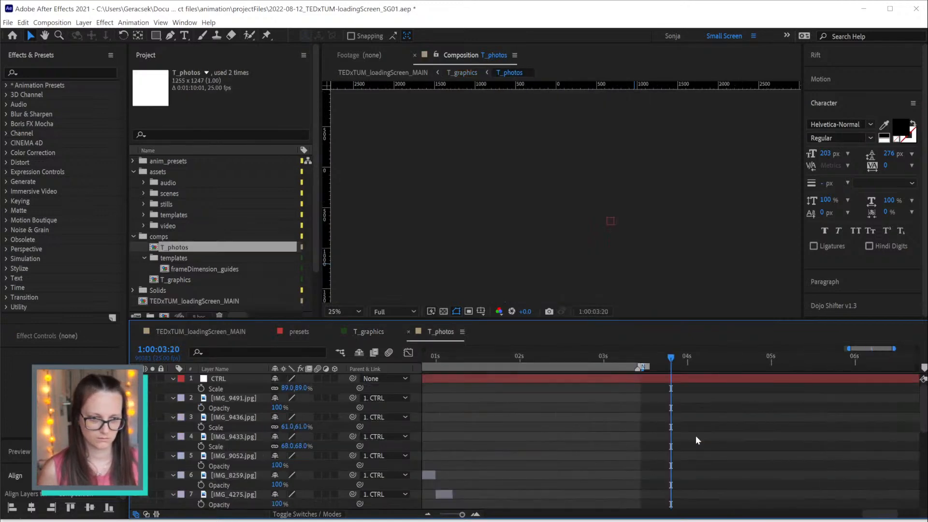
{"action": "scroll", "coordinate": [718, 457], "scroll_direction": "down", "scroll_amount": 3}
{"action": "scroll", "coordinate": [718, 459], "scroll_direction": "down", "scroll_amount": 5}
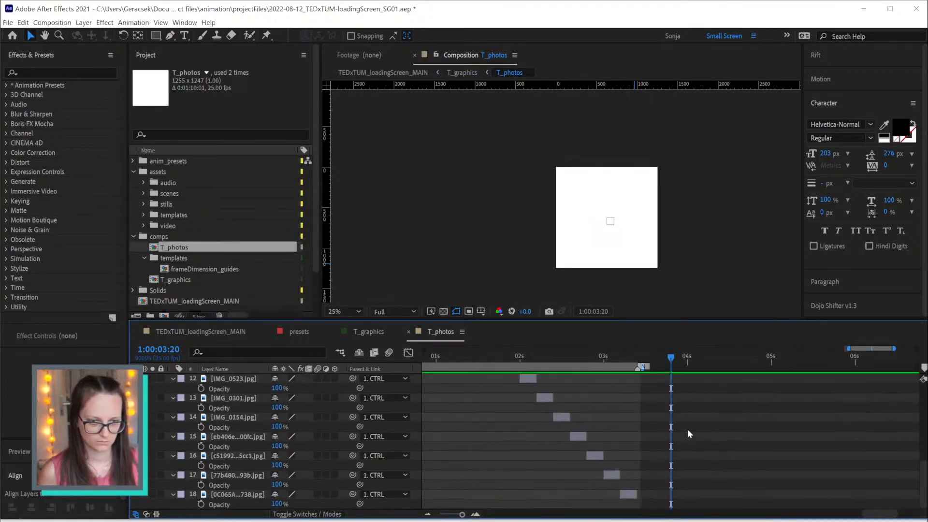
{"action": "left_click", "coordinate": [636, 362]}
{"action": "left_click_drag", "start_coordinate": [636, 494], "coordinate": [638, 494]}
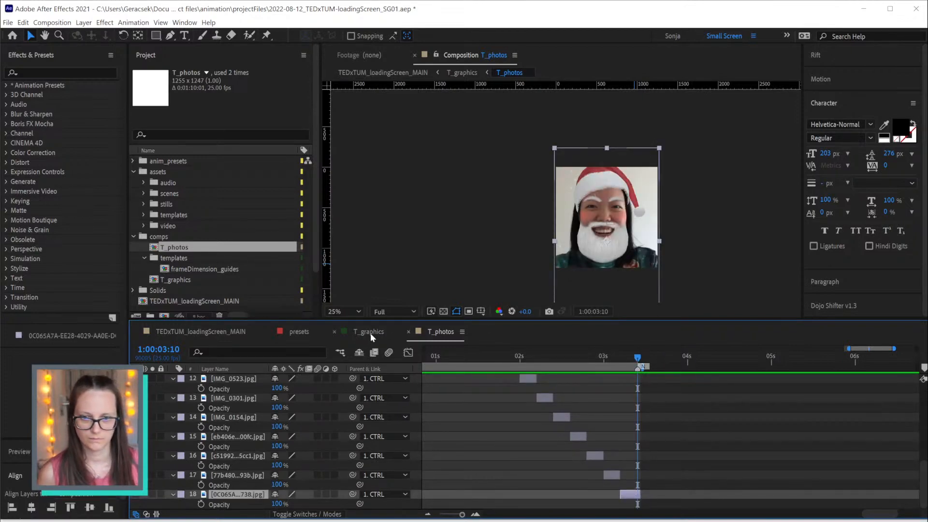
Return to T_graphics, preview the held photo and scrub to its last part at 1:00:12:01
{"action": "left_click", "coordinate": [370, 332]}
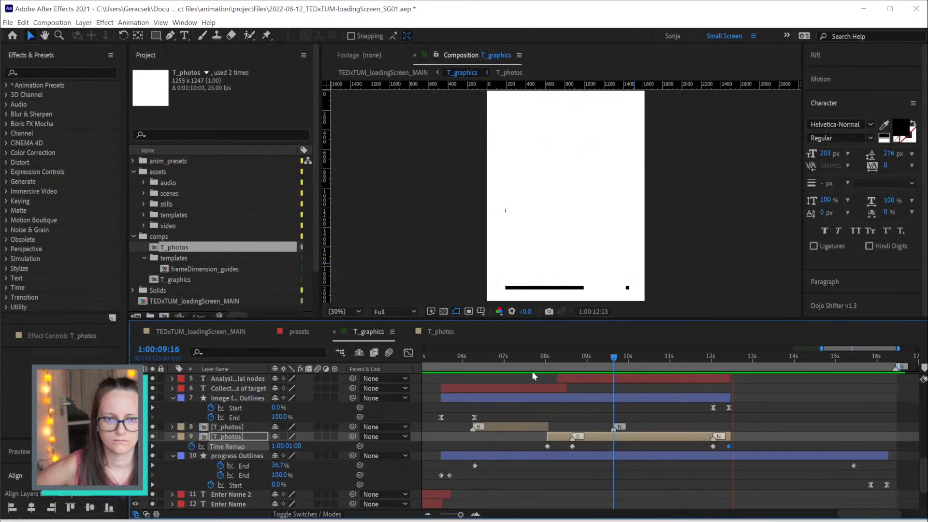
{"action": "key", "text": "space"}
{"action": "mouse_move", "coordinate": [709, 357]}
{"action": "left_mouse_down"}
{"action": "mouse_move", "coordinate": [733, 358]}
{"action": "mouse_move", "coordinate": [716, 360]}
{"action": "left_mouse_up"}
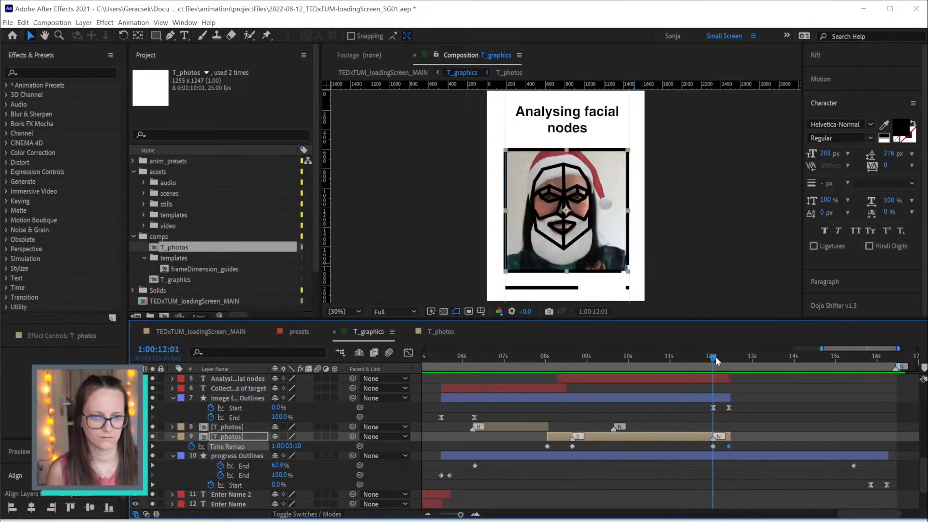
Fade out the second T_photos layer with eased Opacity keyframes from 100% at 1:00:12:01 to 0% at 1:00:12:11
{"action": "left_click", "coordinate": [698, 439]}
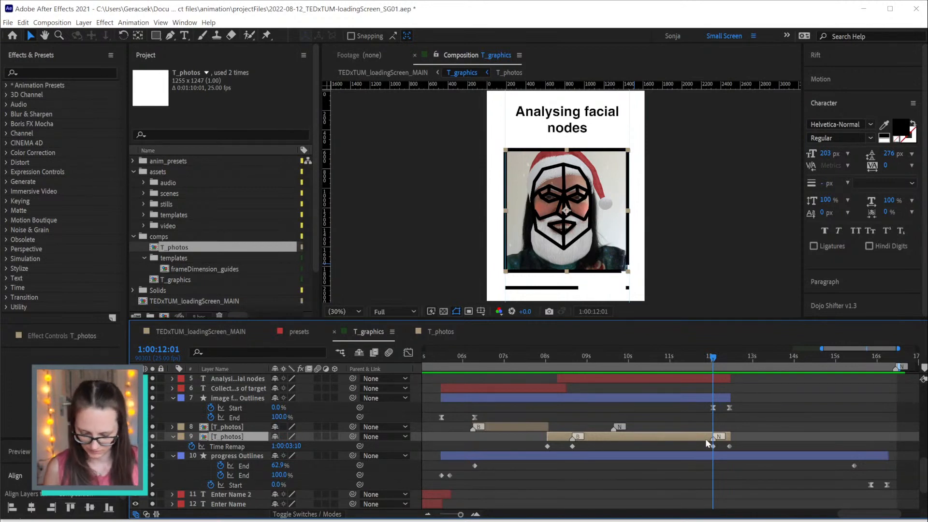
{"action": "key", "text": "alt+shift+t"}
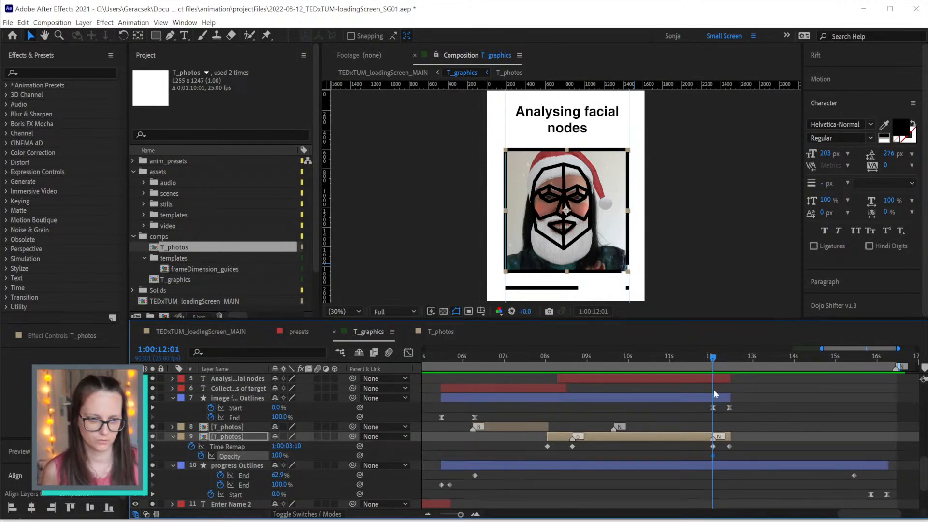
{"action": "left_click", "coordinate": [728, 361]}
{"action": "left_click", "coordinate": [280, 456]}
{"action": "type", "text": "0"}
{"action": "key", "text": "Return"}
{"action": "left_click_drag", "start_coordinate": [741, 455], "coordinate": [688, 459]}
{"action": "key", "text": "F9"}
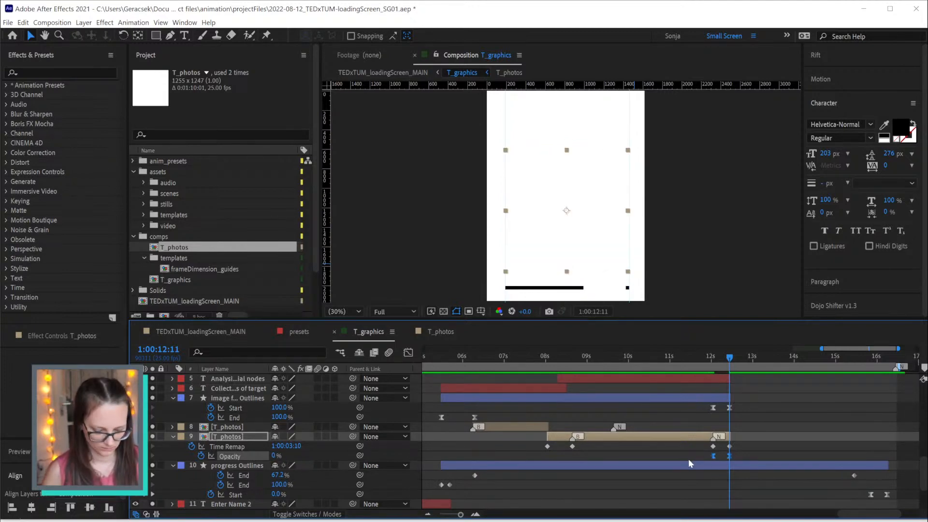
Preview the photo's fade-out from 1:00:11:18, then return to the name entry at 1:00:01:16 and deselect all layers
{"action": "left_click", "coordinate": [700, 356]}
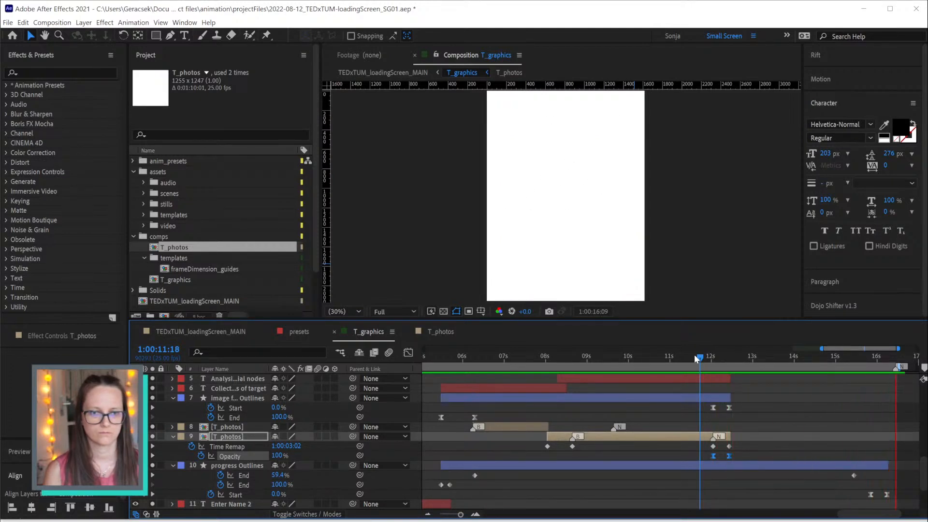
{"action": "key", "text": "space"}
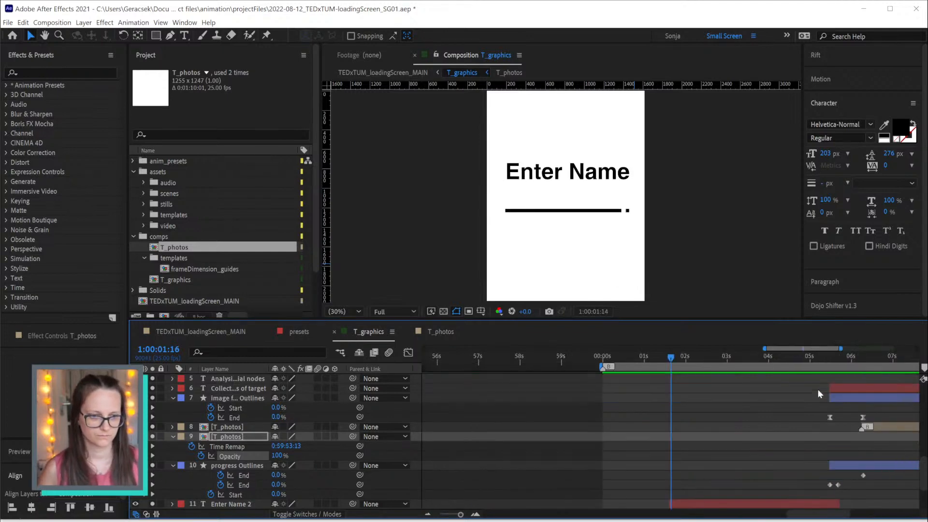
{"action": "left_click", "coordinate": [771, 404]}
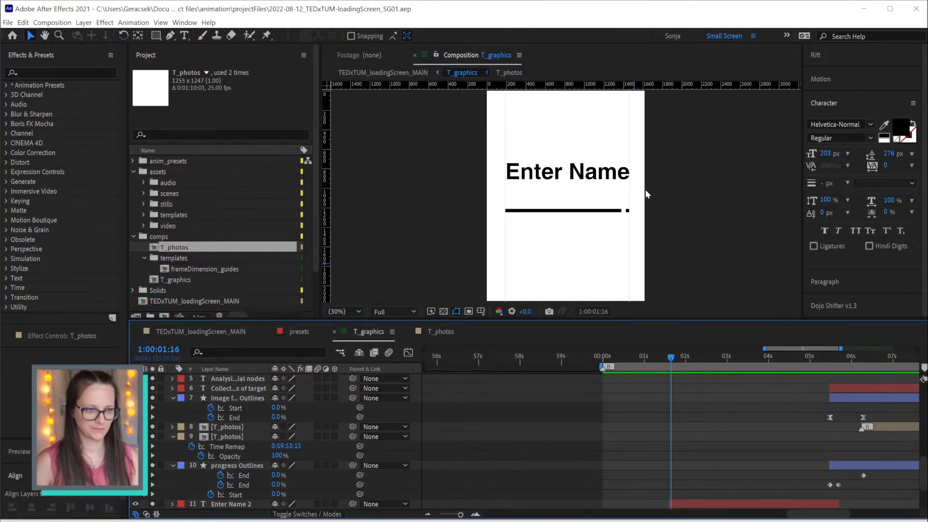
Maximize the T_graphics composition view, play the whole animation from 1:00:01:16, and restore the normal panel layout
{"action": "key", "text": "grave"}
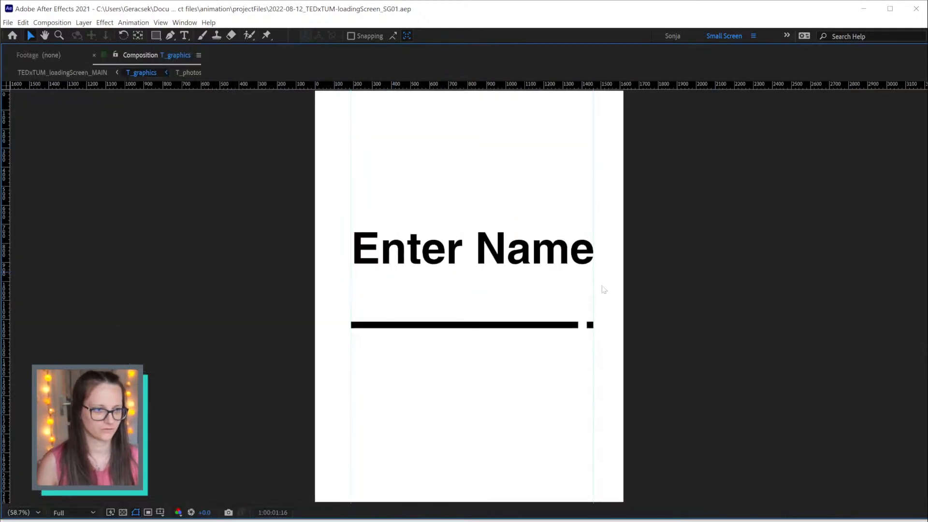
{"action": "key", "text": "space"}
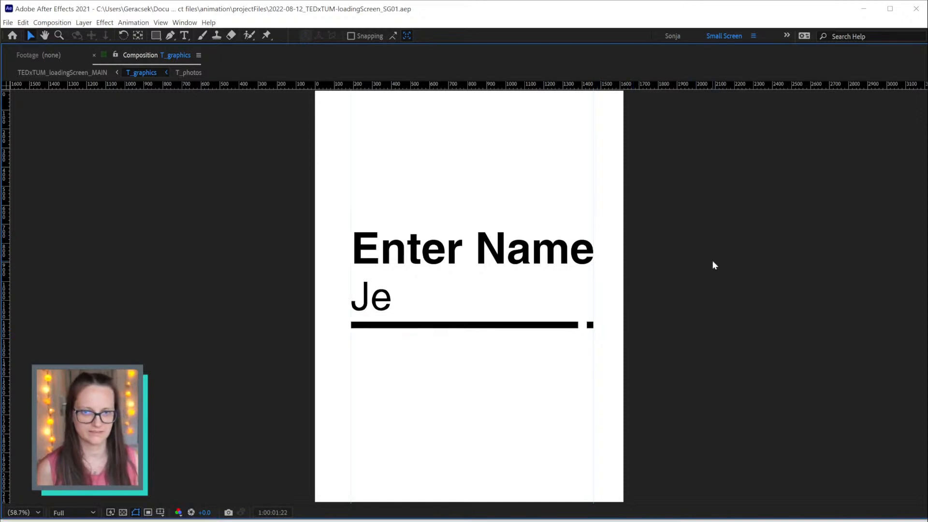
{"action": "key", "text": "grave"}
Scrub through the remaining T_graphics layers to the end of the animation at 1:00:16:13
{"action": "scroll", "coordinate": [775, 444], "scroll_direction": "down", "scroll_amount": 1}
{"action": "key", "text": "space"}
{"action": "left_click_drag", "start_coordinate": [630, 443], "coordinate": [505, 419]}
{"action": "left_click_drag", "start_coordinate": [747, 361], "coordinate": [854, 360]}
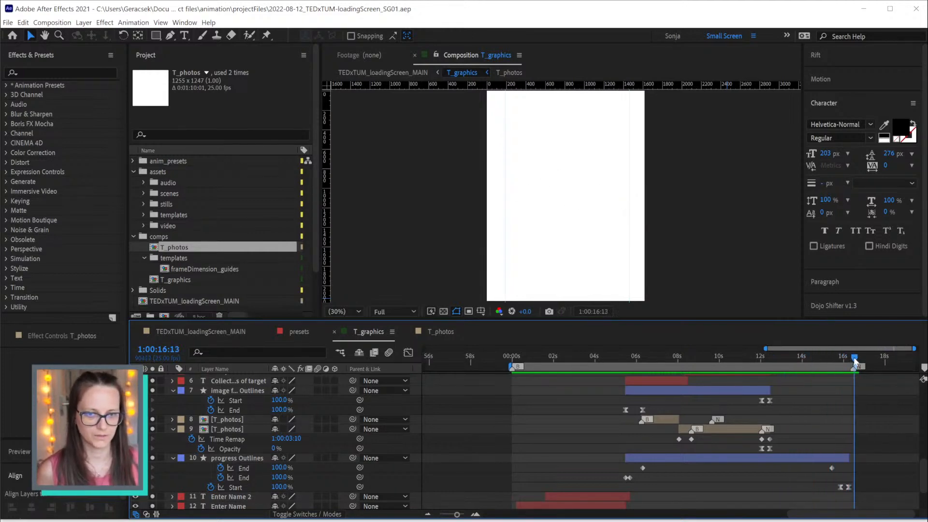